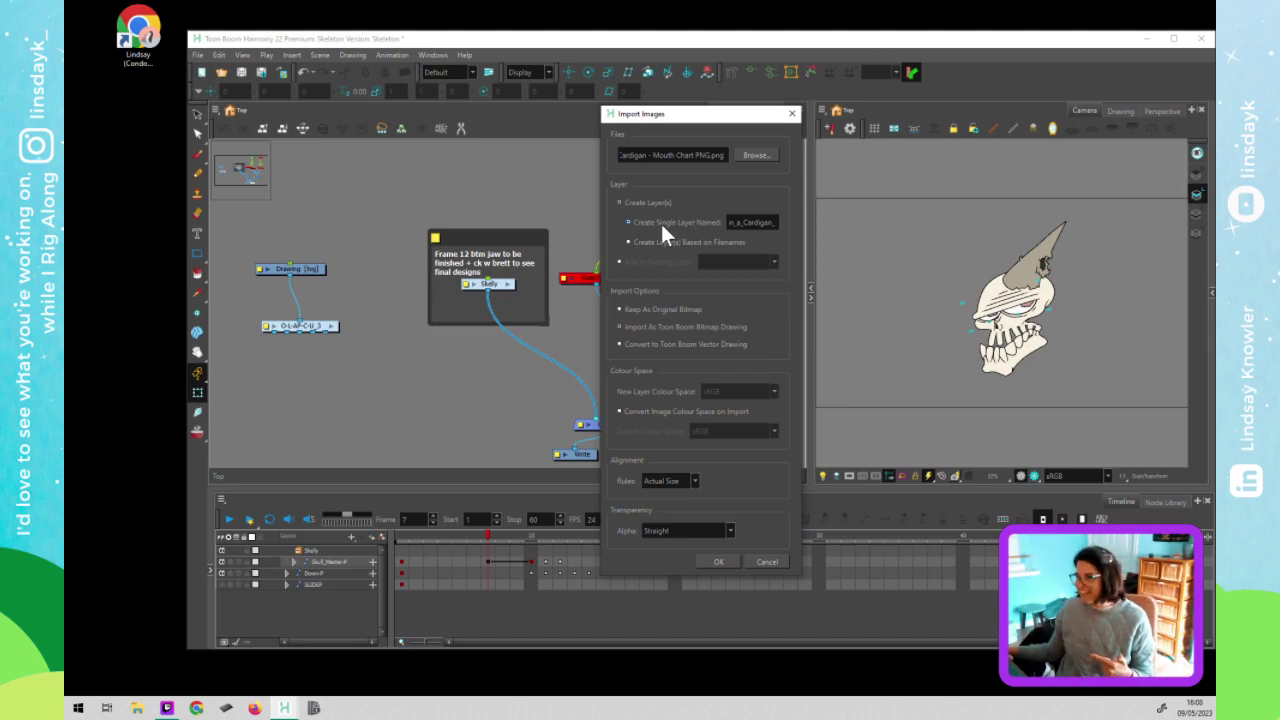
Import the mouth chart PNG as a Toon Boom bitmap drawing on a single layer named Skeleton_in_a_Cardigan_
click(750, 222)
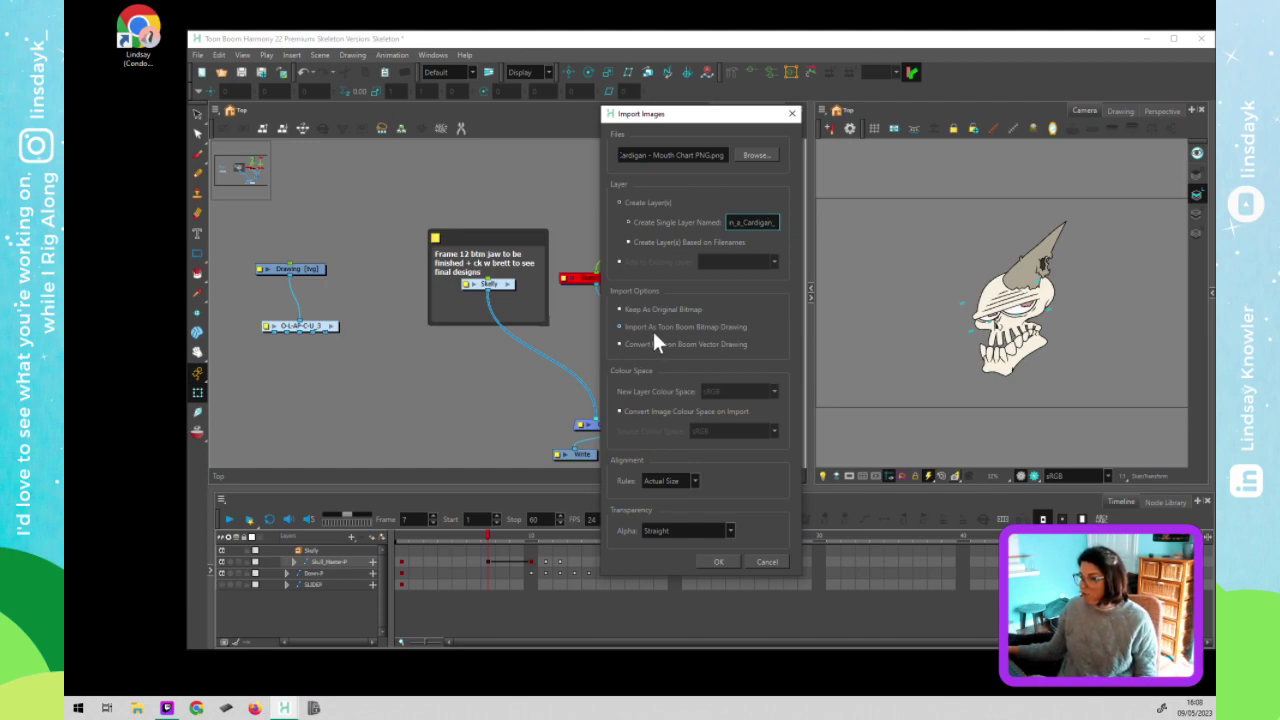
click(721, 562)
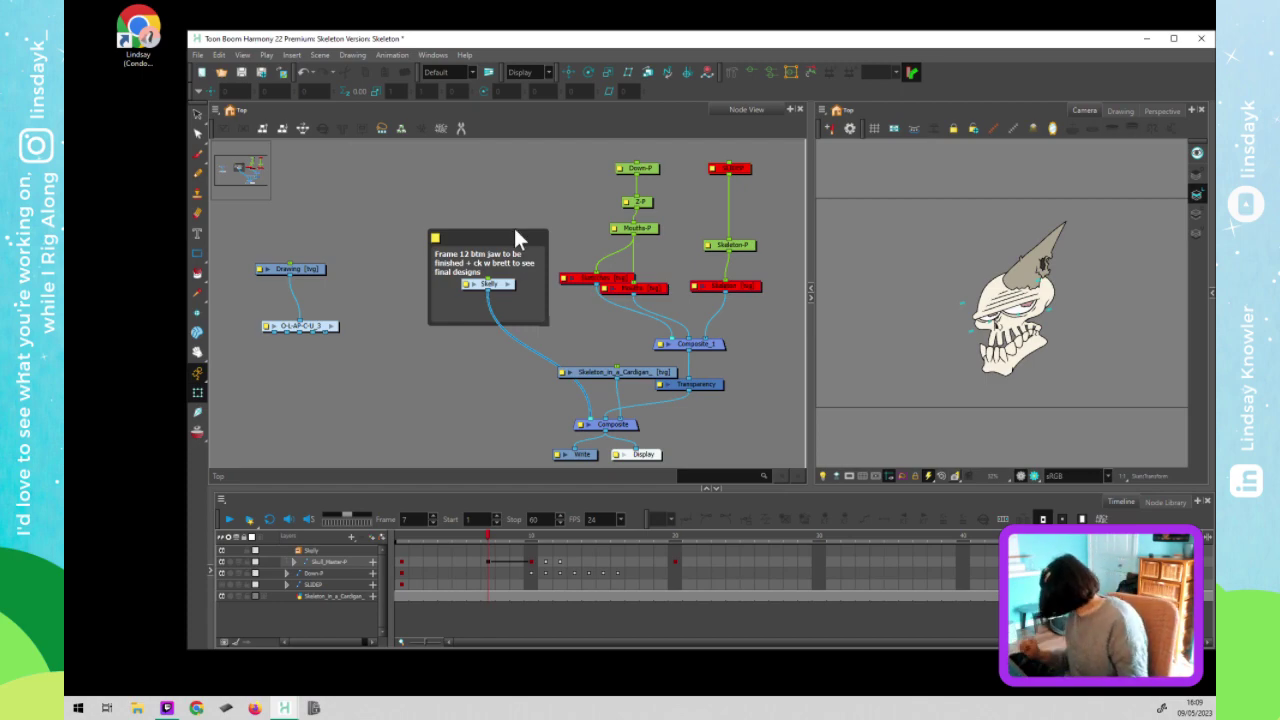
click(590, 174)
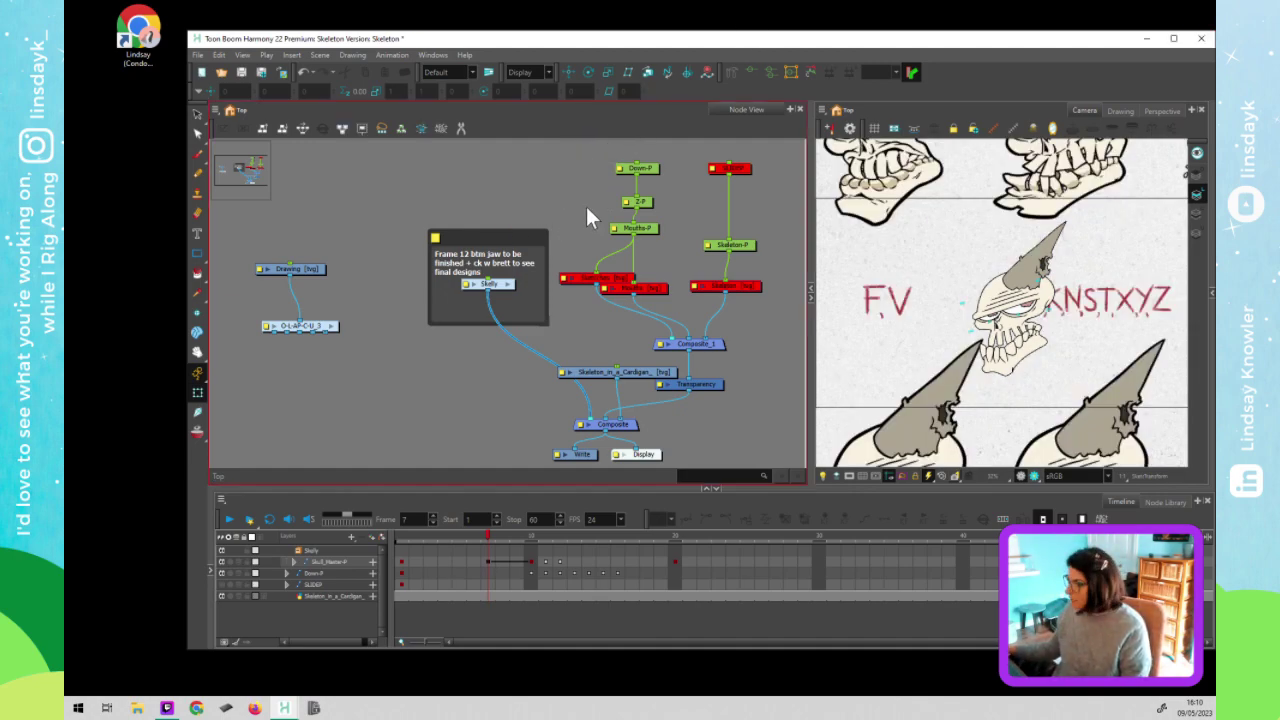
Add a parent peg to the imported mouth chart drawing and place both nodes beside Composite_1, with the peg just above the drawing
click(648, 375)
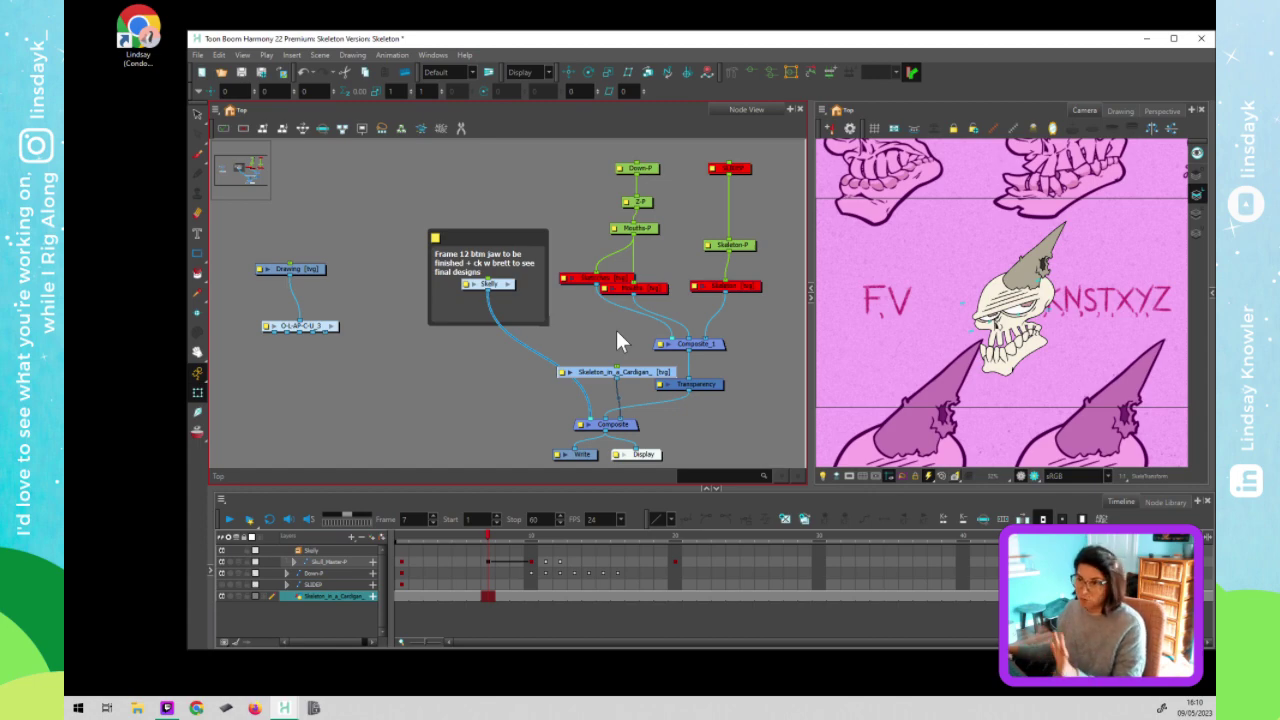
click(641, 379)
click(930, 340)
scroll(930, 340, down, 2)
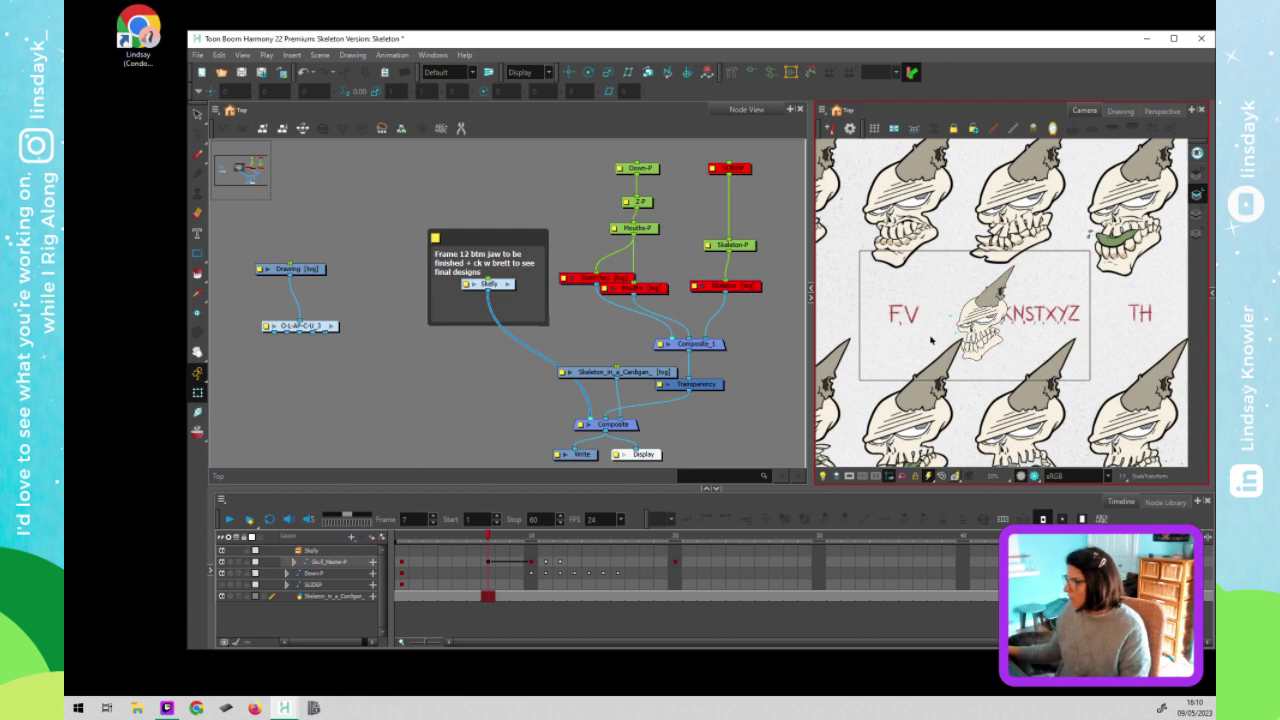
scroll(930, 341, down, 3)
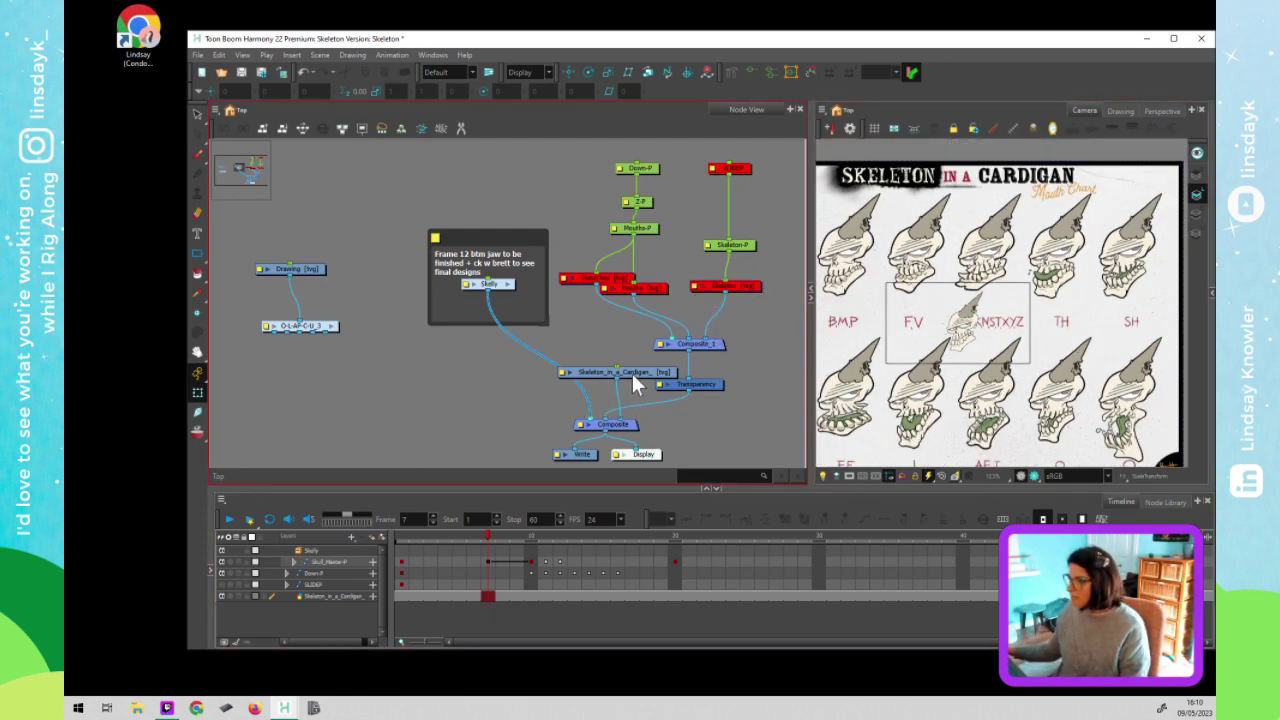
drag(618, 357, 618, 349)
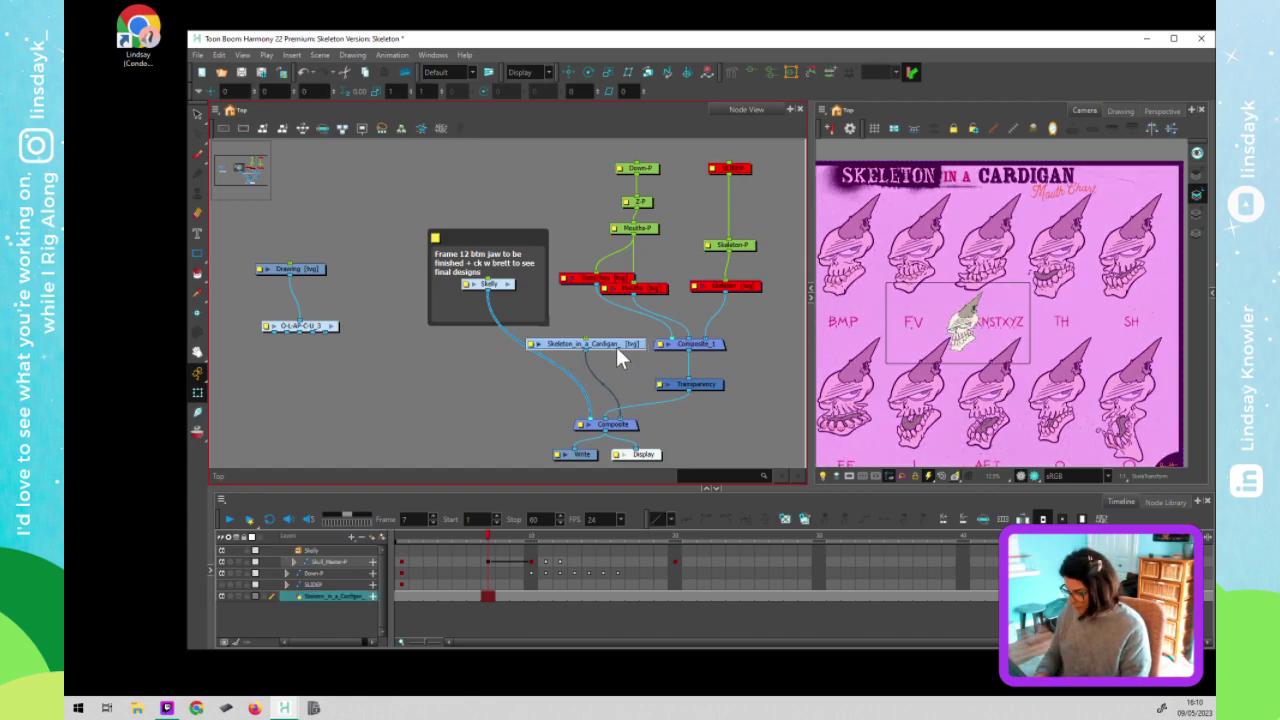
key(ctrl+p)
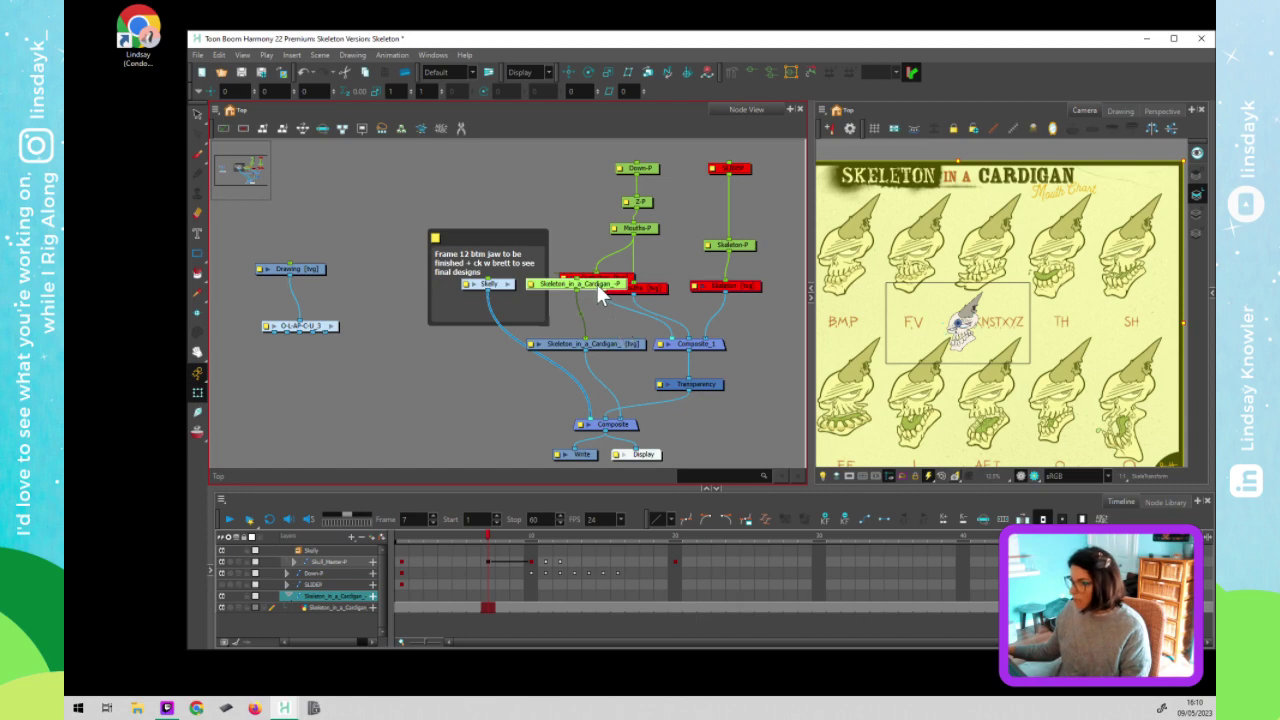
drag(597, 284, 607, 314)
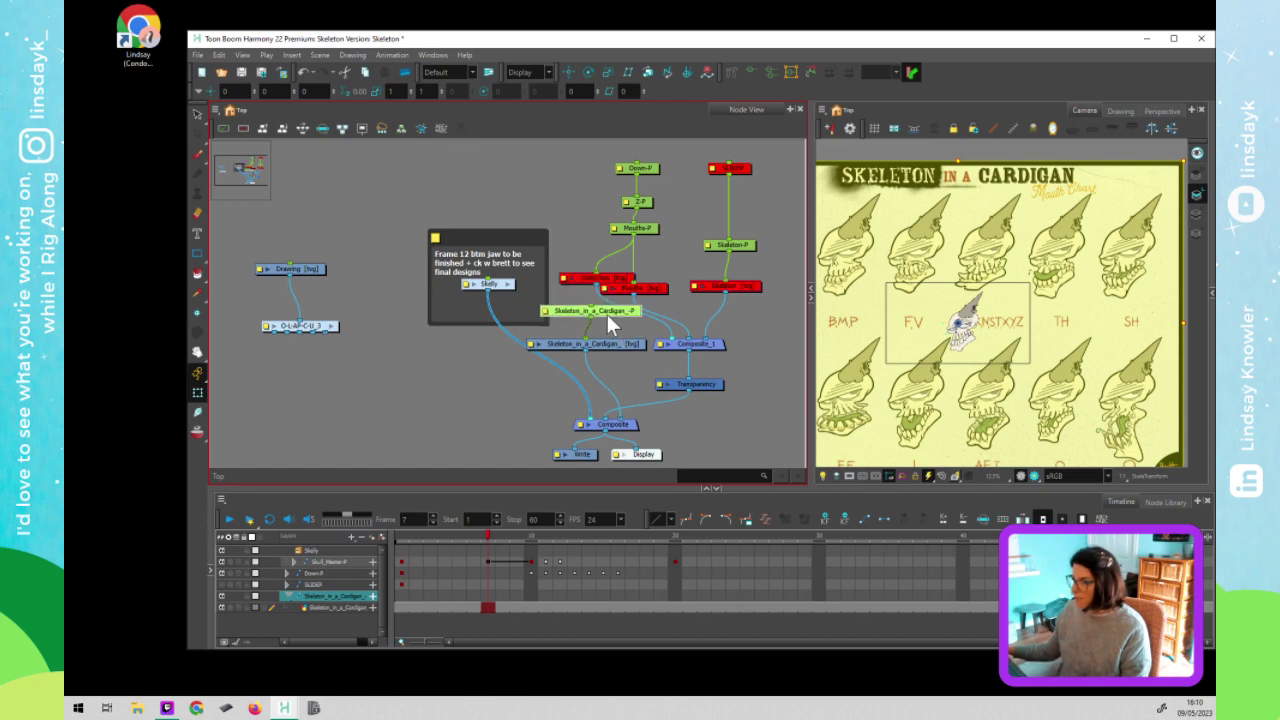
Spread out the node network by moving the Skelly backdrop, the disabled mouth drawings and the Skeleton-P branch away from the mouth chart nodes
click(537, 242)
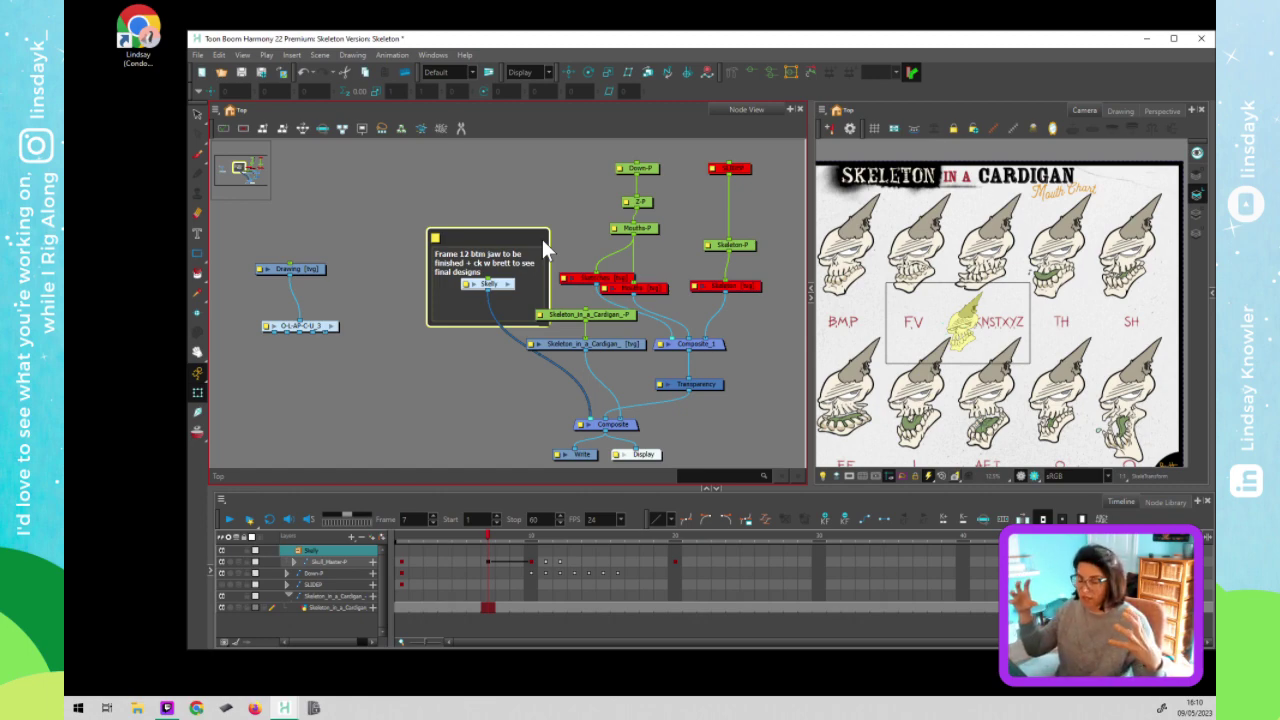
drag(518, 243, 466, 259)
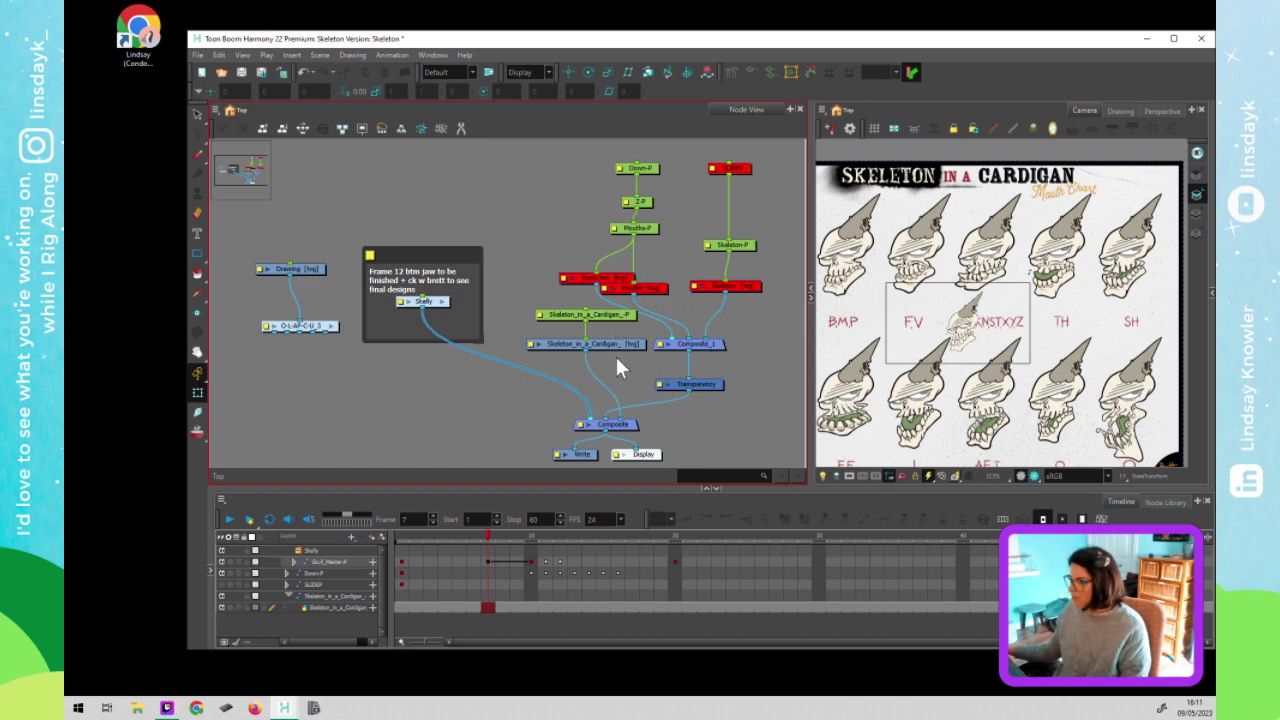
click(608, 313)
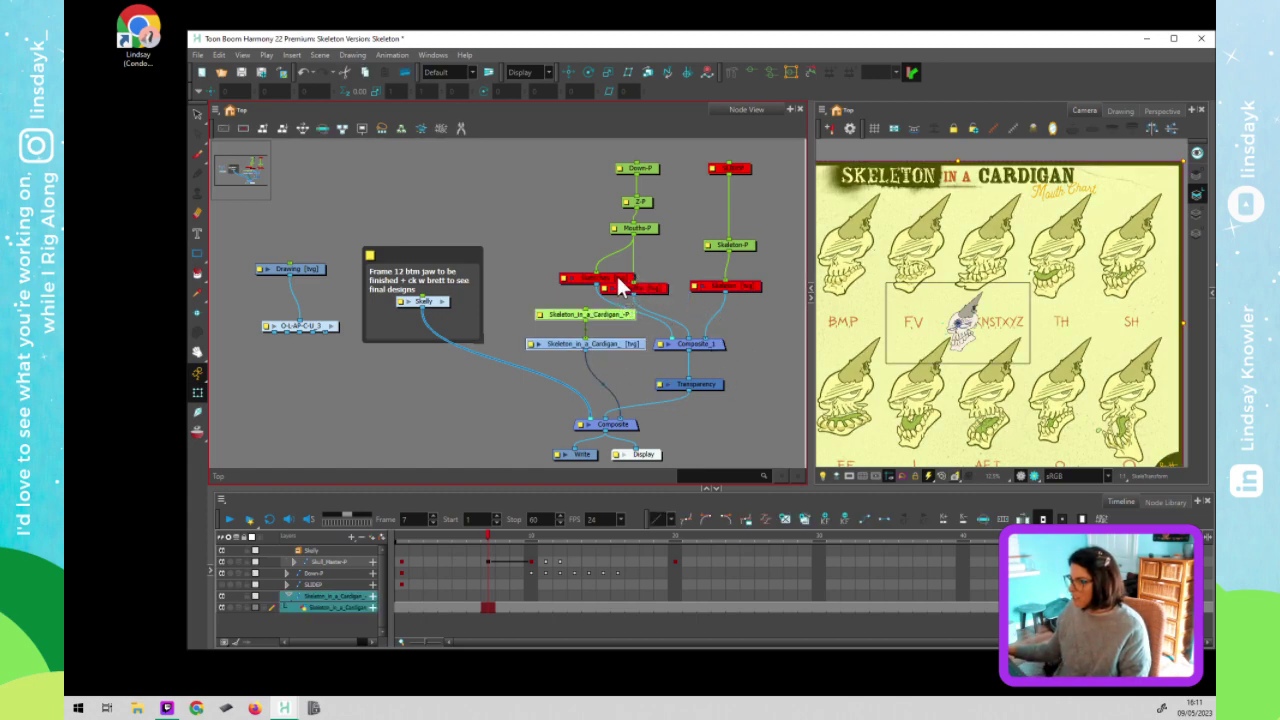
click(658, 287)
click(655, 266)
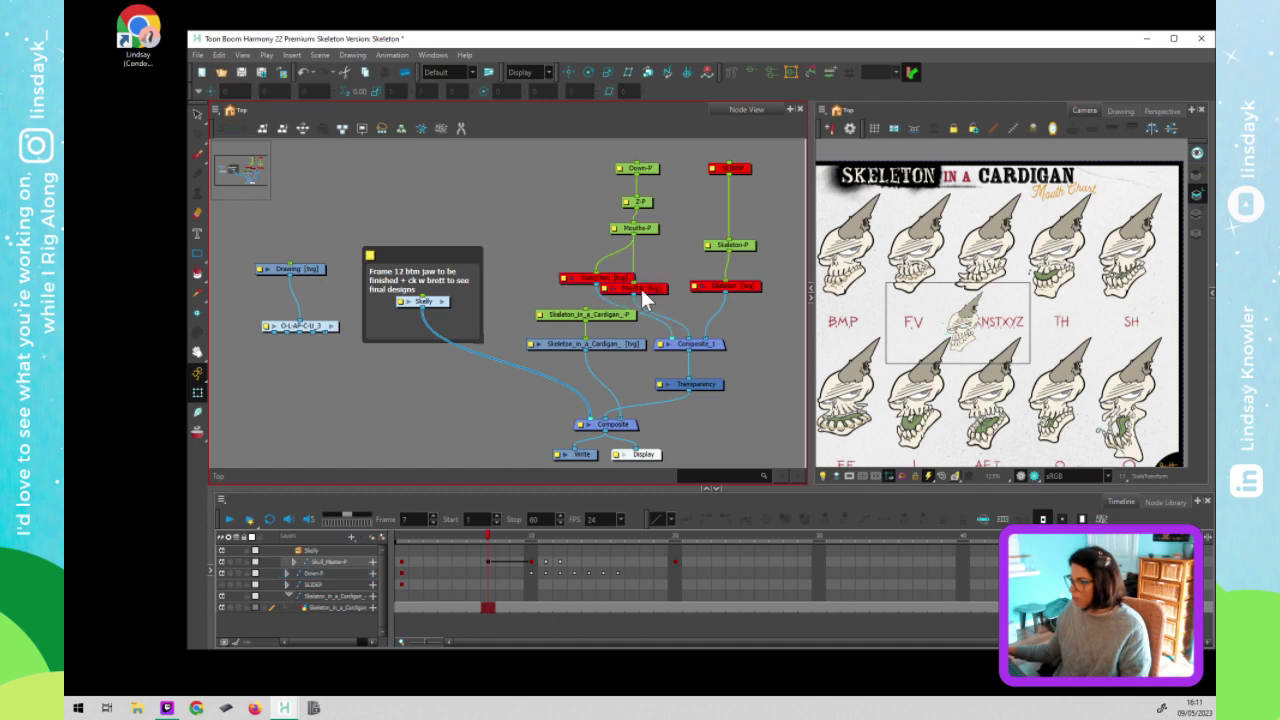
drag(650, 288, 668, 276)
drag(762, 152, 792, 277)
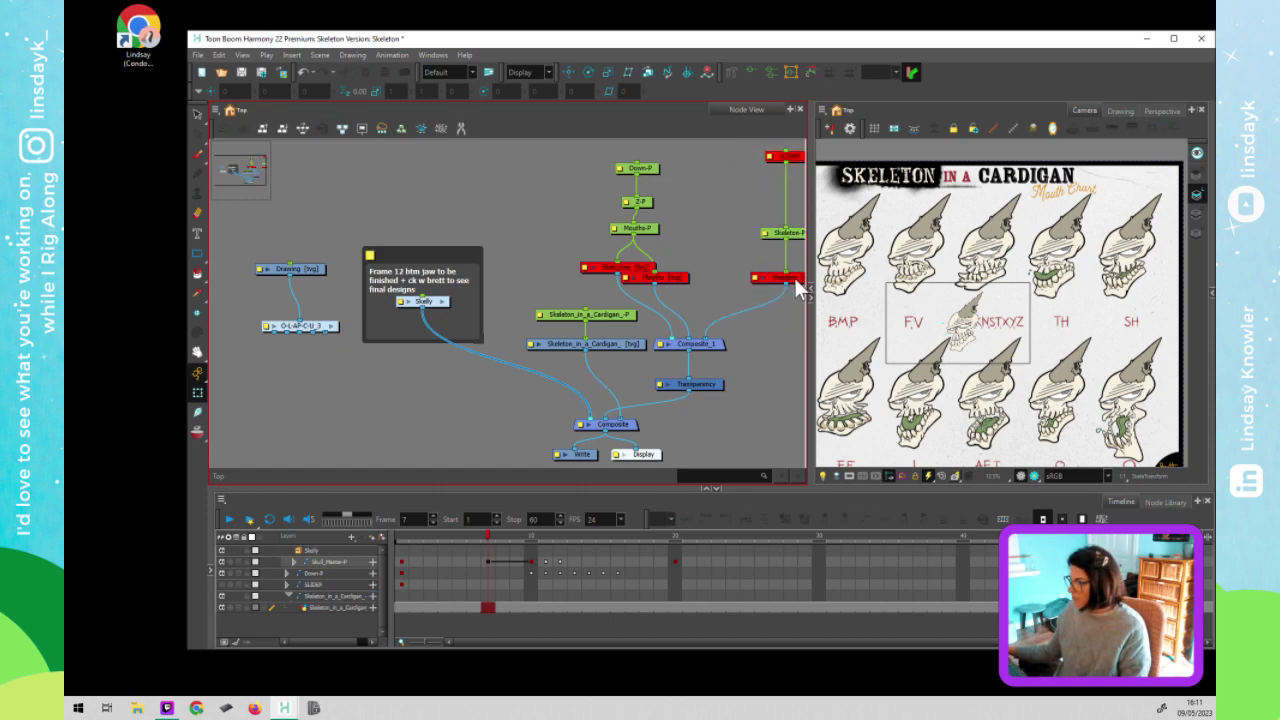
Enable the Skeleton drawing node briefly to view its artwork, and disable it again
click(790, 279)
click(794, 279)
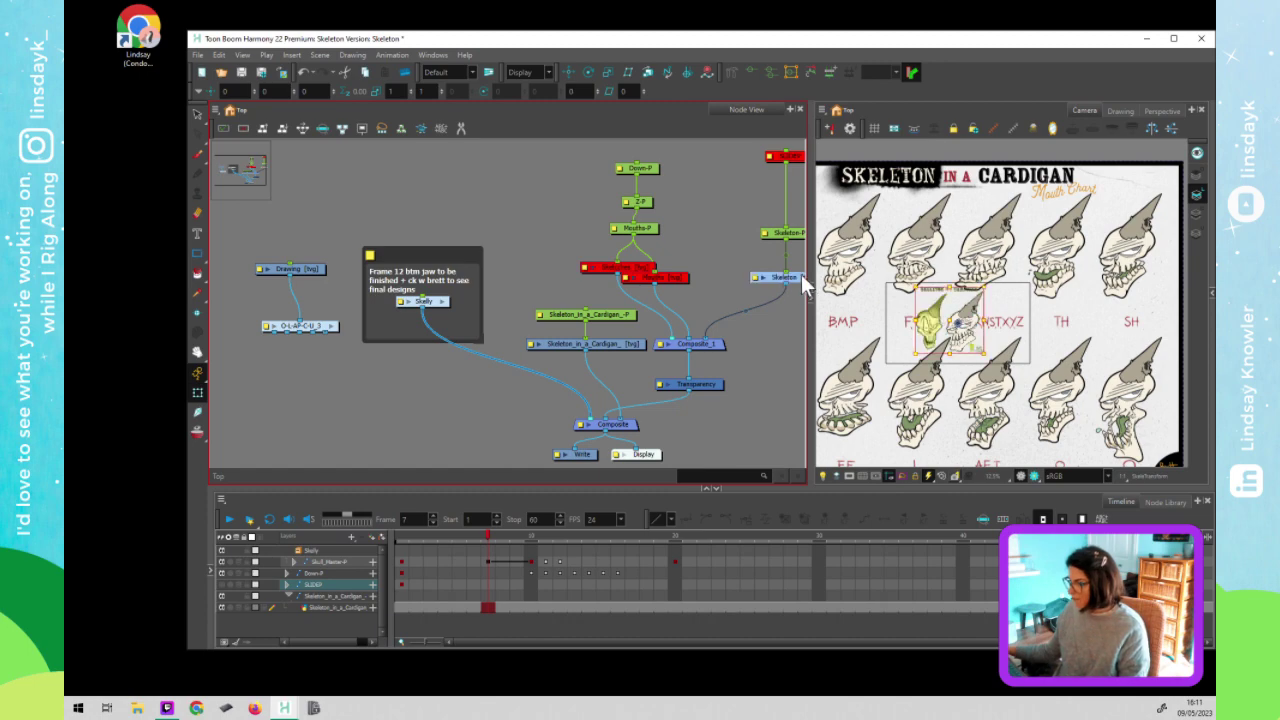
click(795, 343)
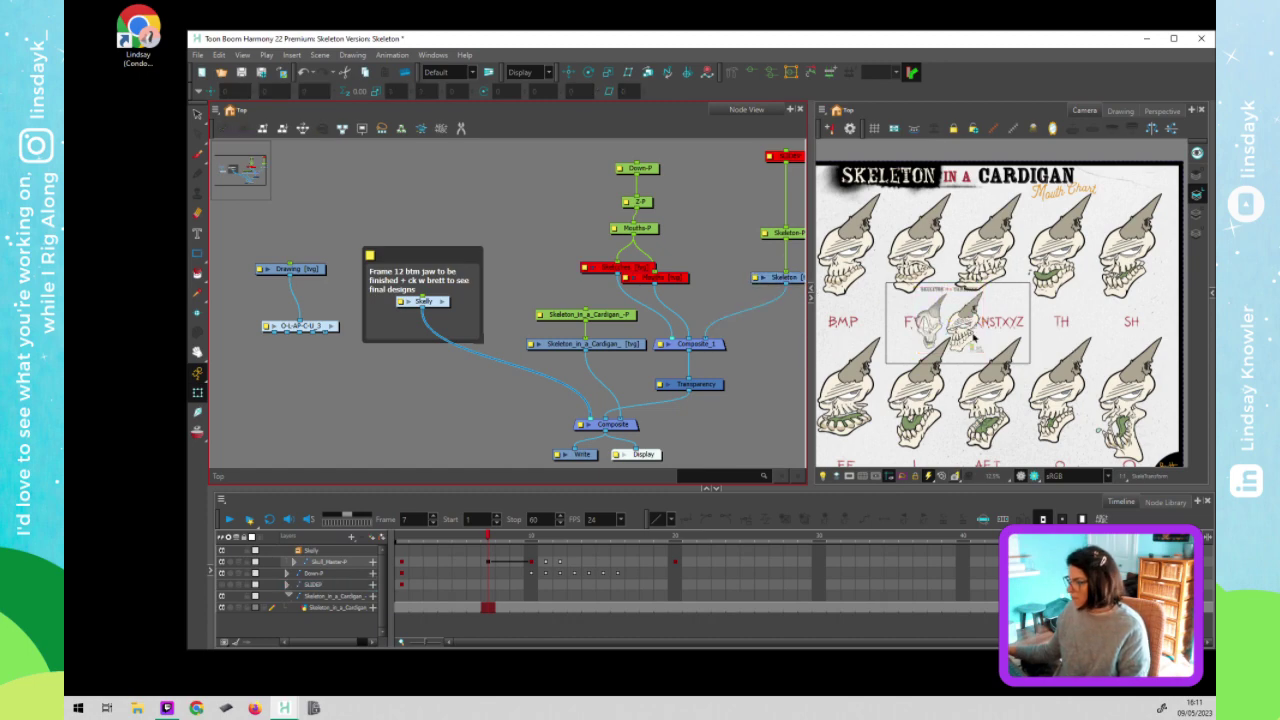
click(789, 280)
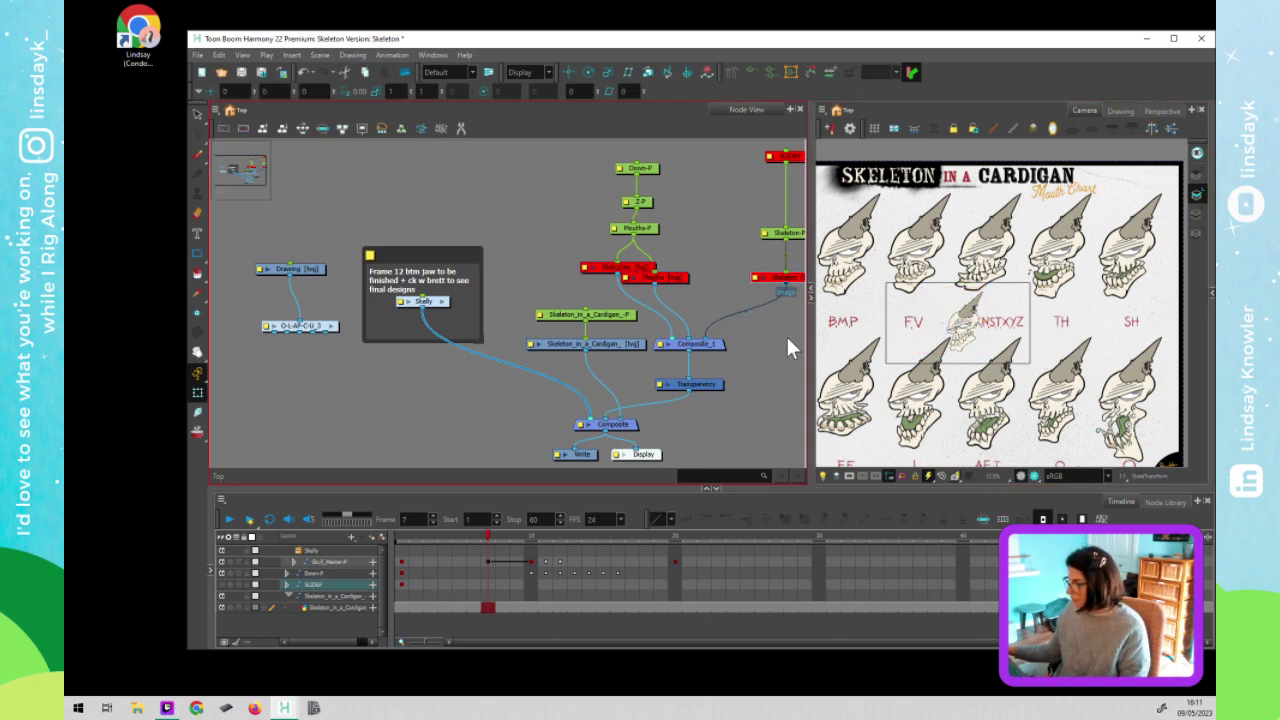
click(786, 334)
Separate the Mouths drawing node from its neighbour, enable it and rename it Mouths_OLD
drag(676, 280, 704, 288)
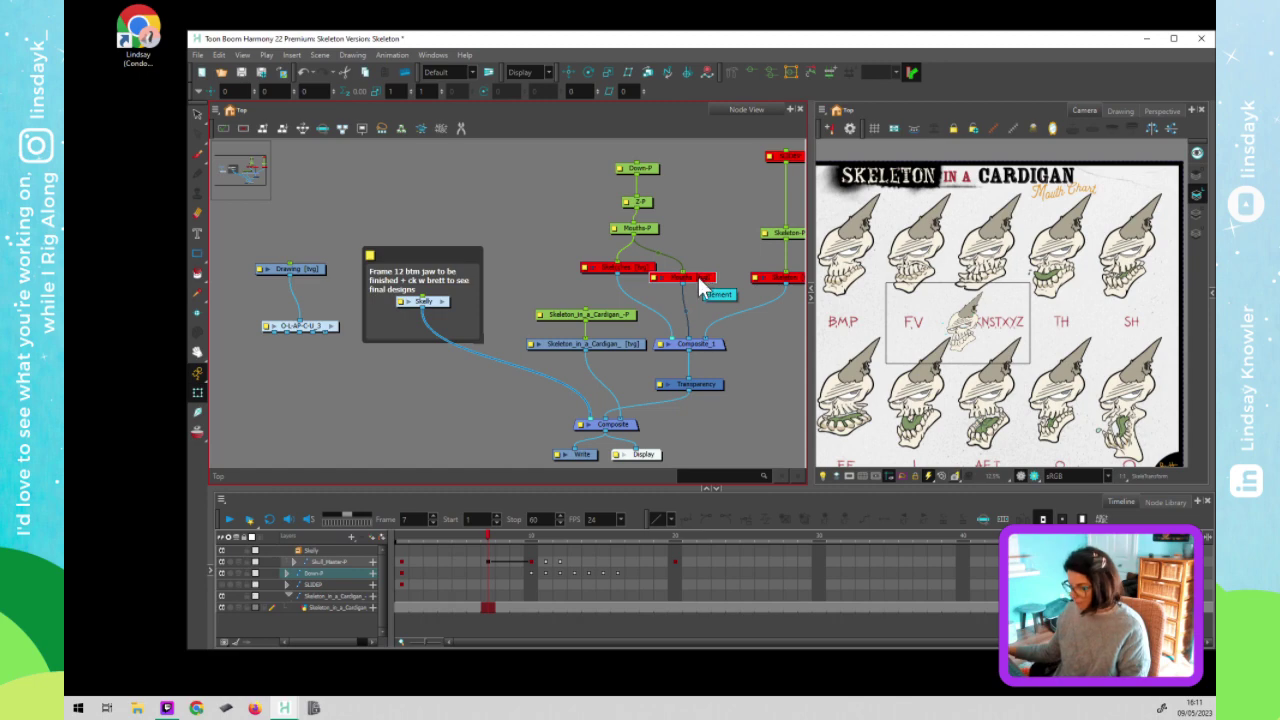
key(a)
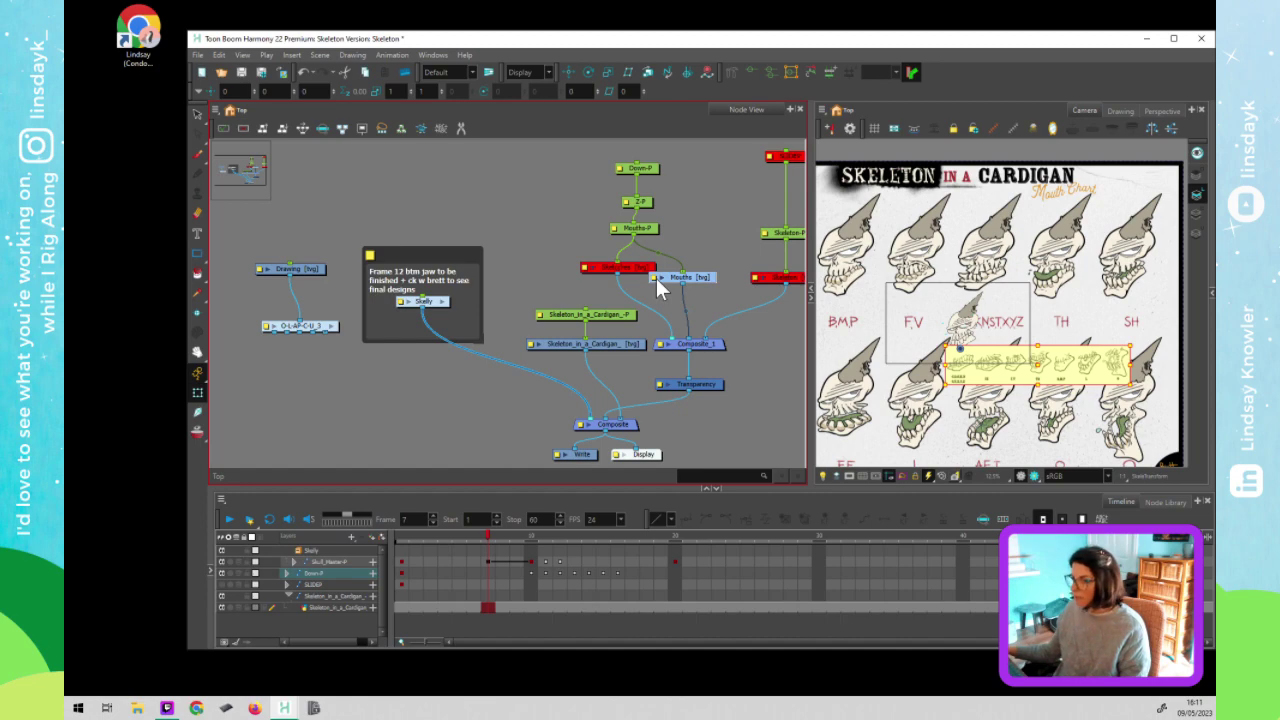
double_click(655, 278)
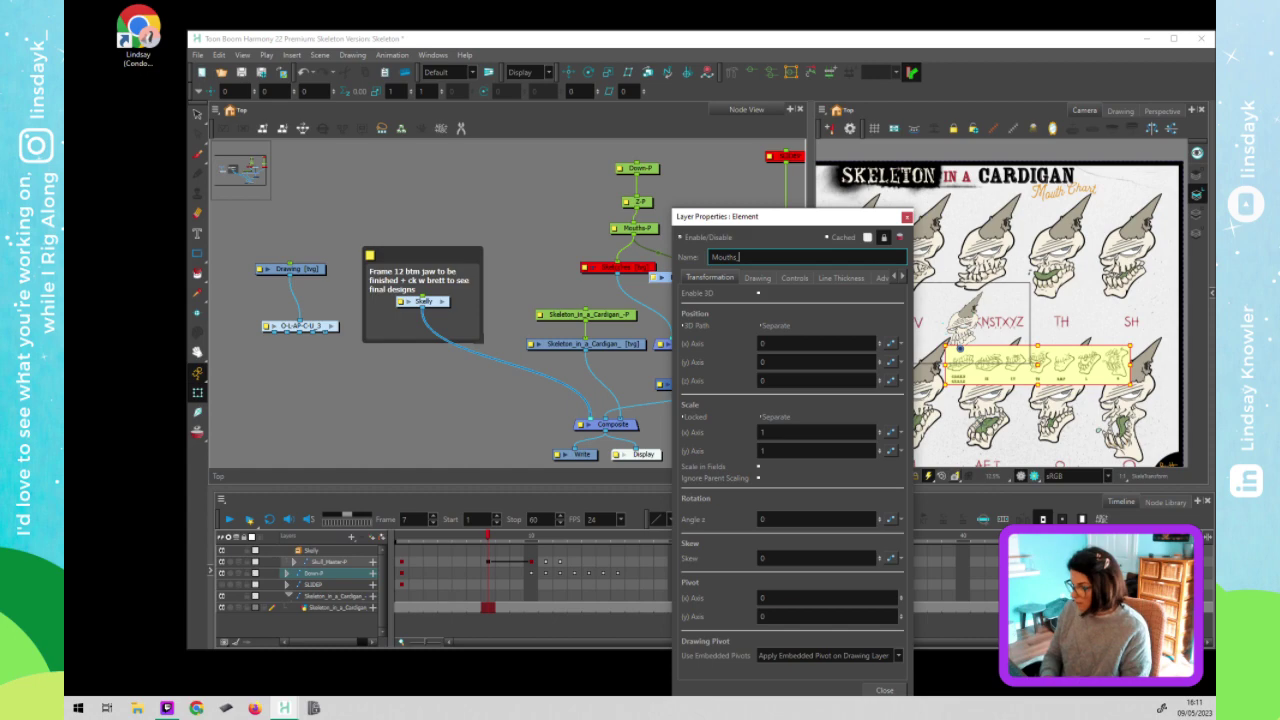
text(_OLD)
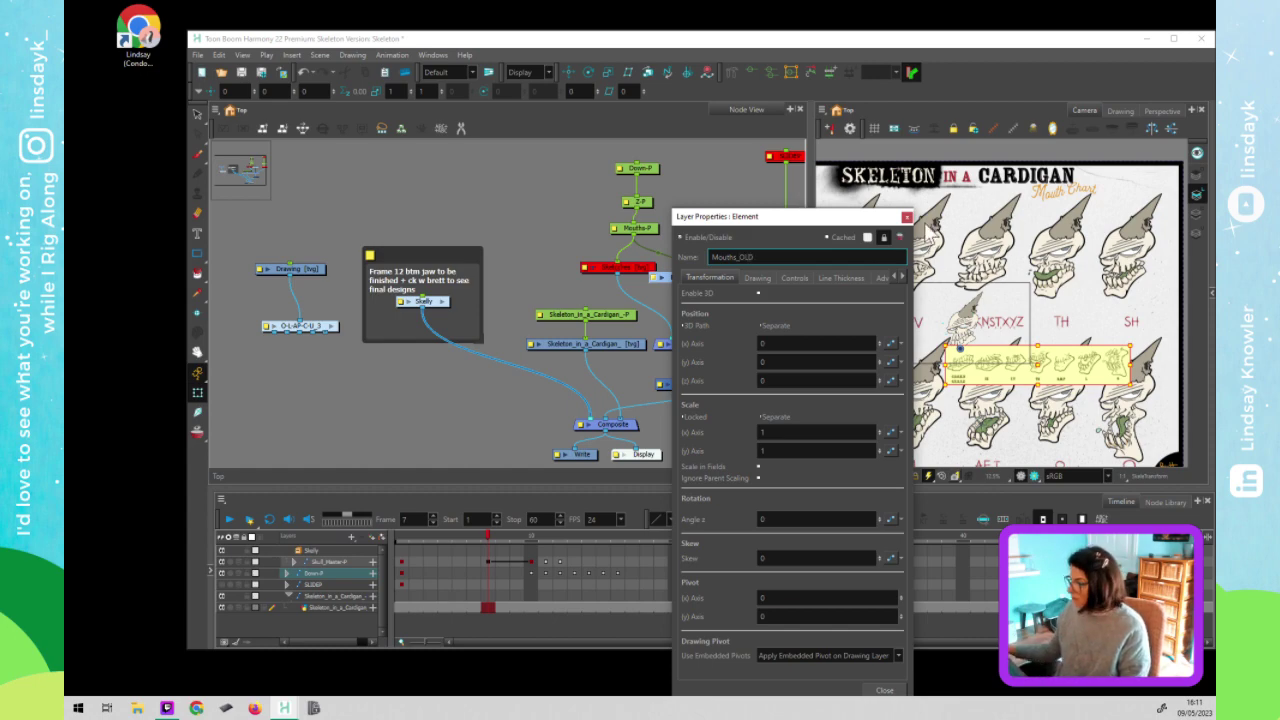
click(907, 217)
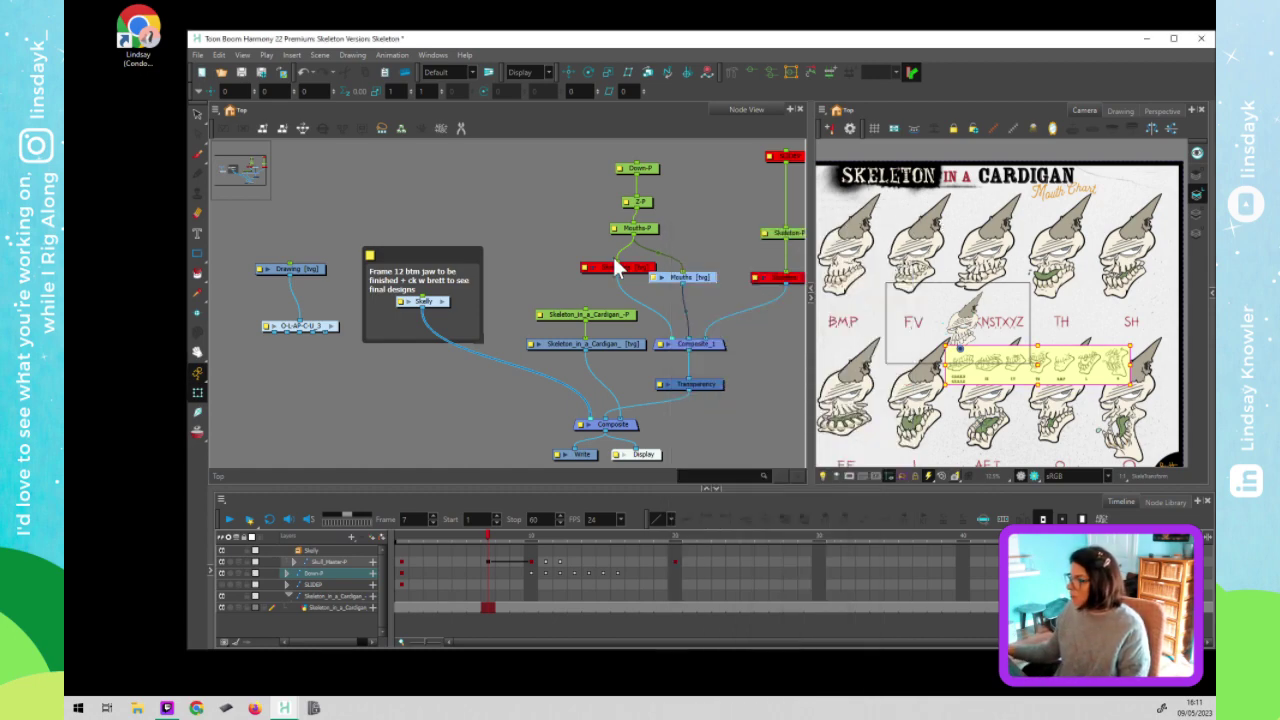
click(678, 246)
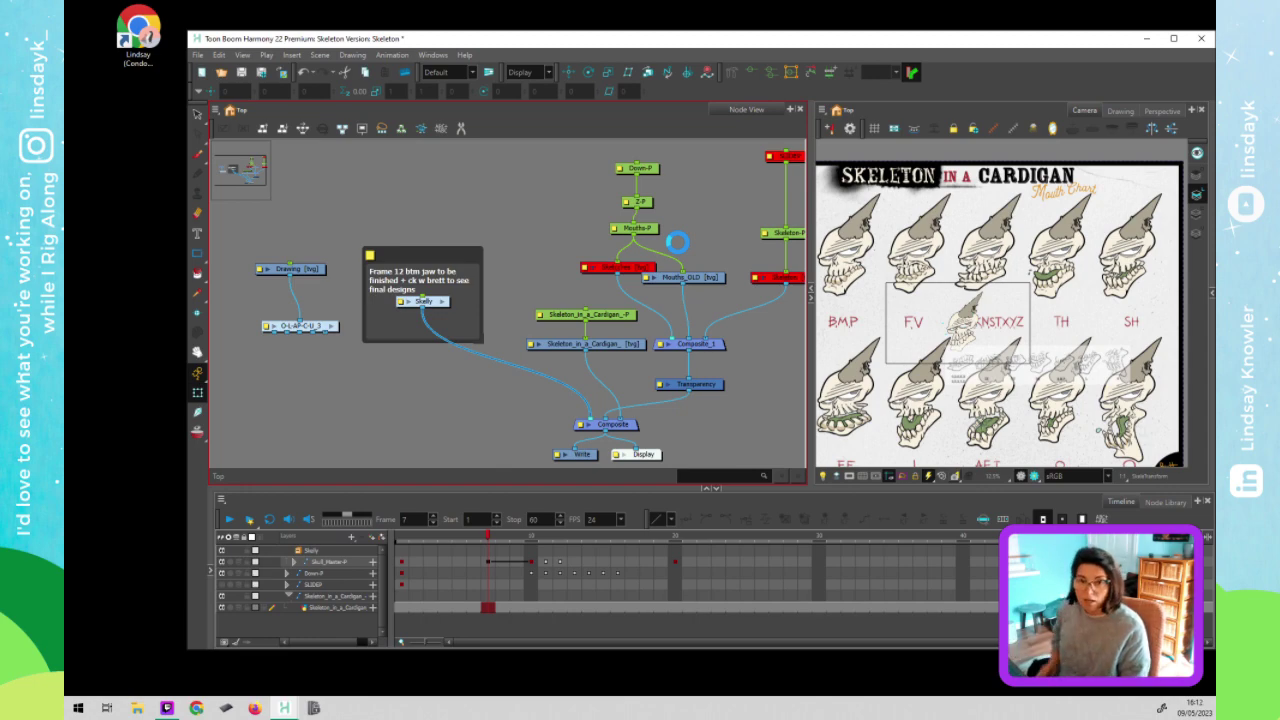
Save the scene and maximise the application window
key(ctrl+s)
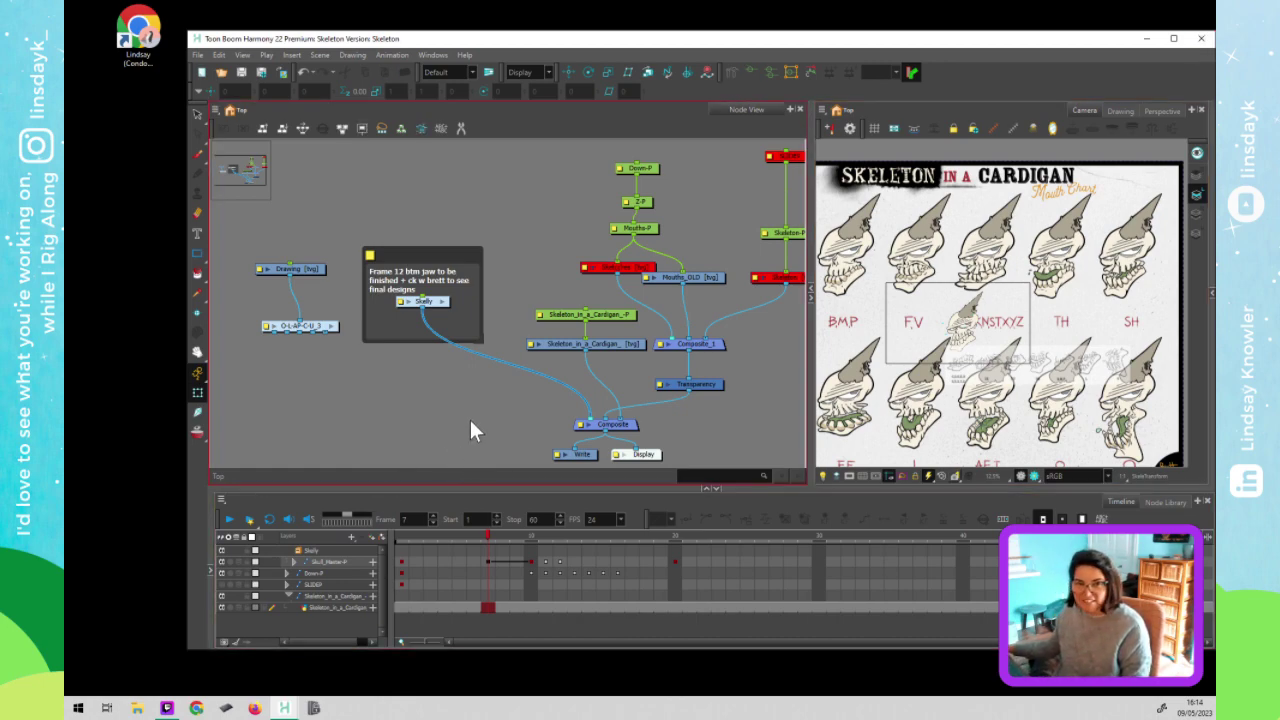
click(1174, 38)
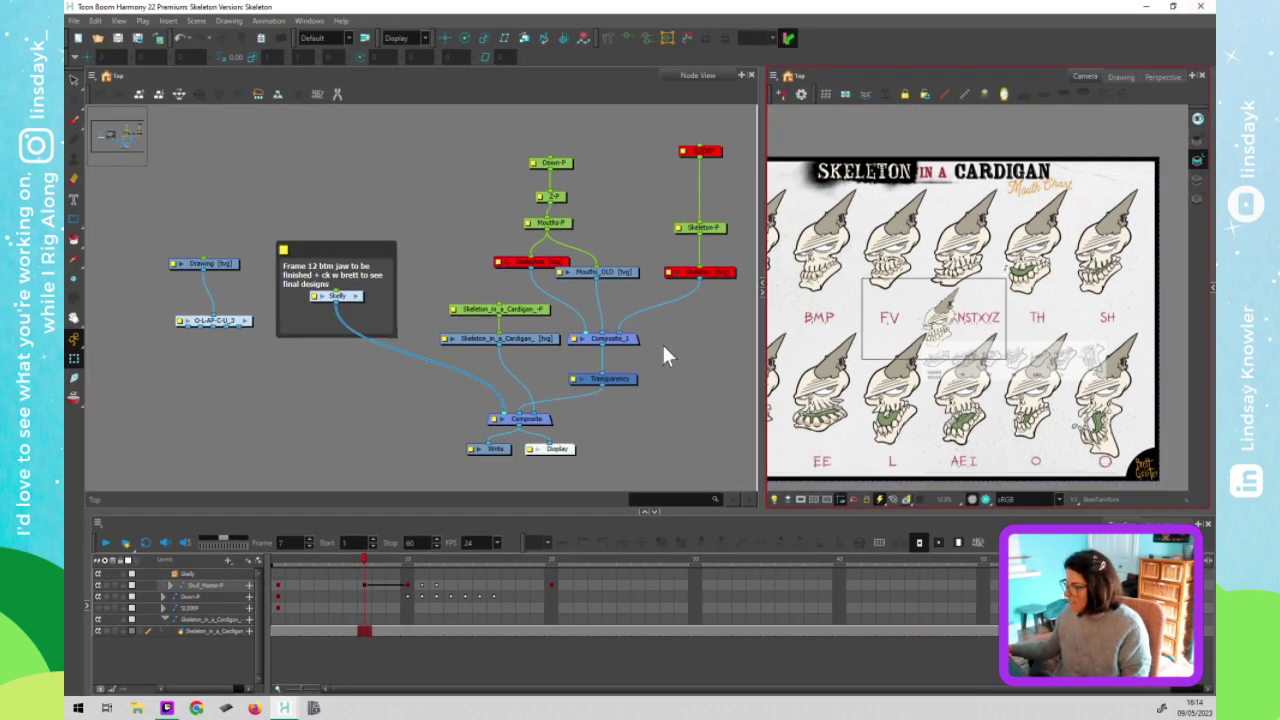
Move the mouth chart peg and drawing into the space beside the Mouths-P branch, shifting the Skelly backdrop and Drawing nodes aside
click(510, 392)
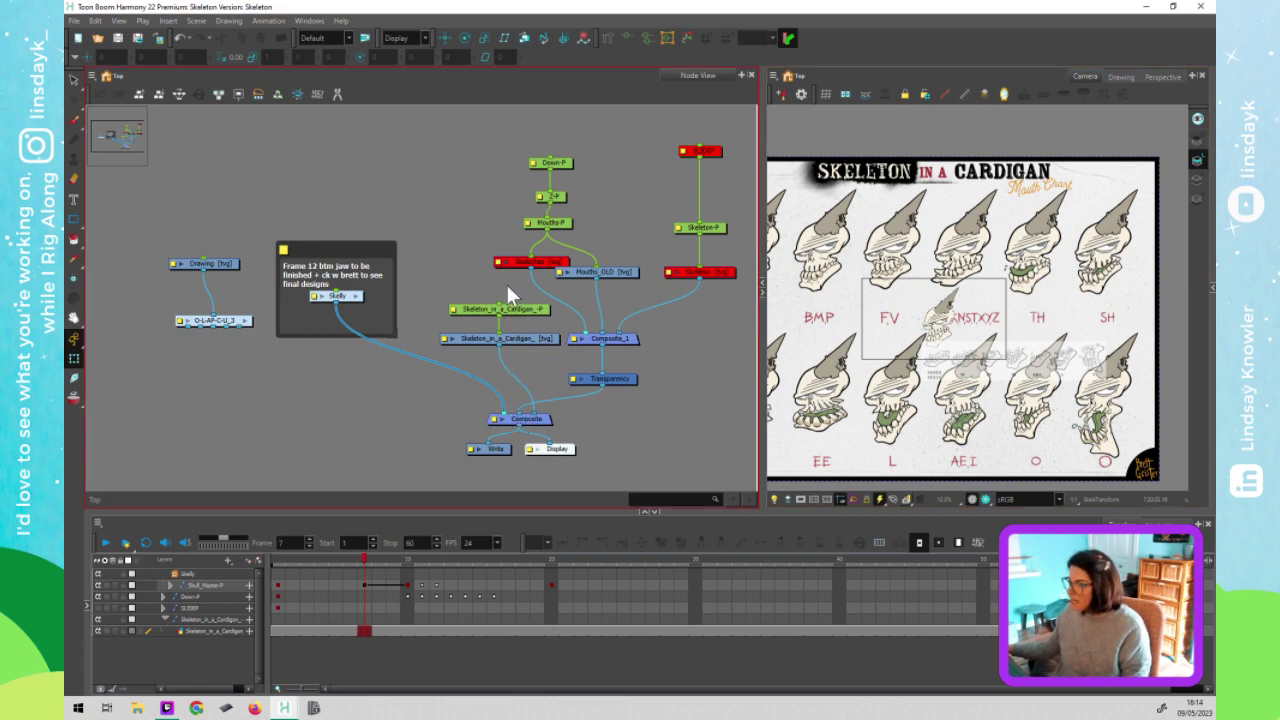
drag(535, 360, 535, 307)
mouse_move(535, 307)
mouse_down()
mouse_move(457, 259)
mouse_move(473, 204)
mouse_up()
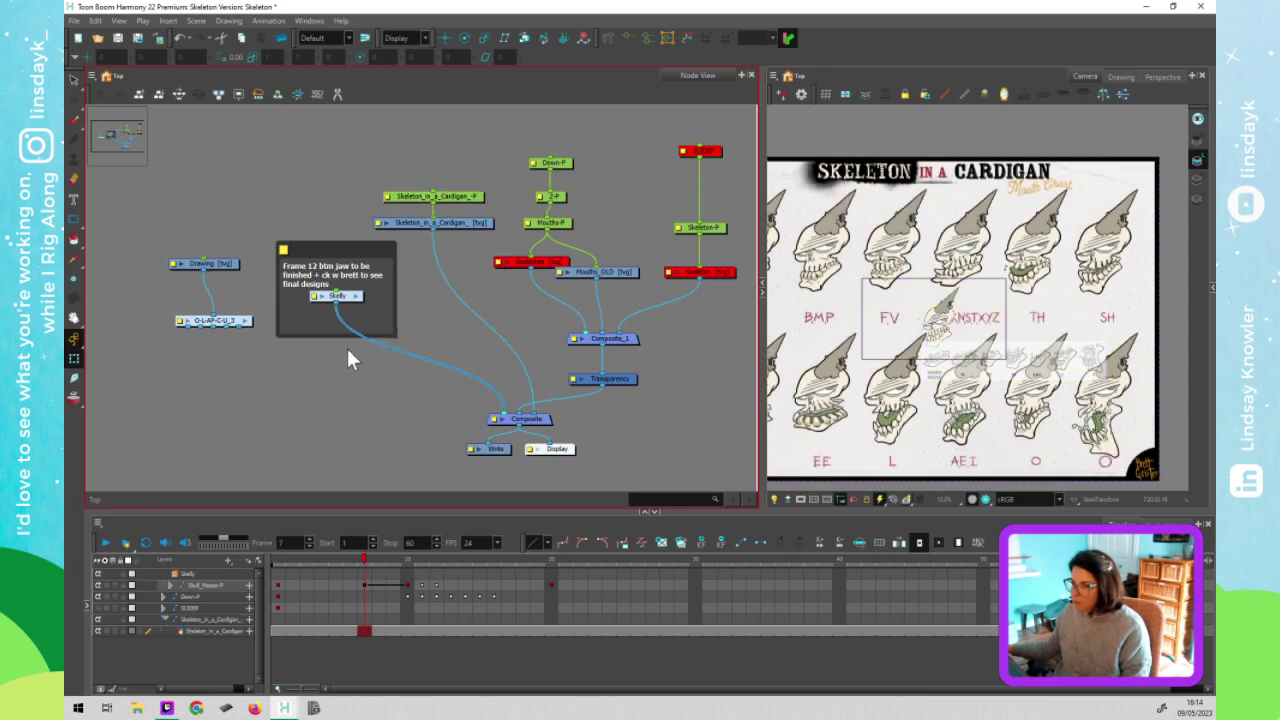
click(373, 250)
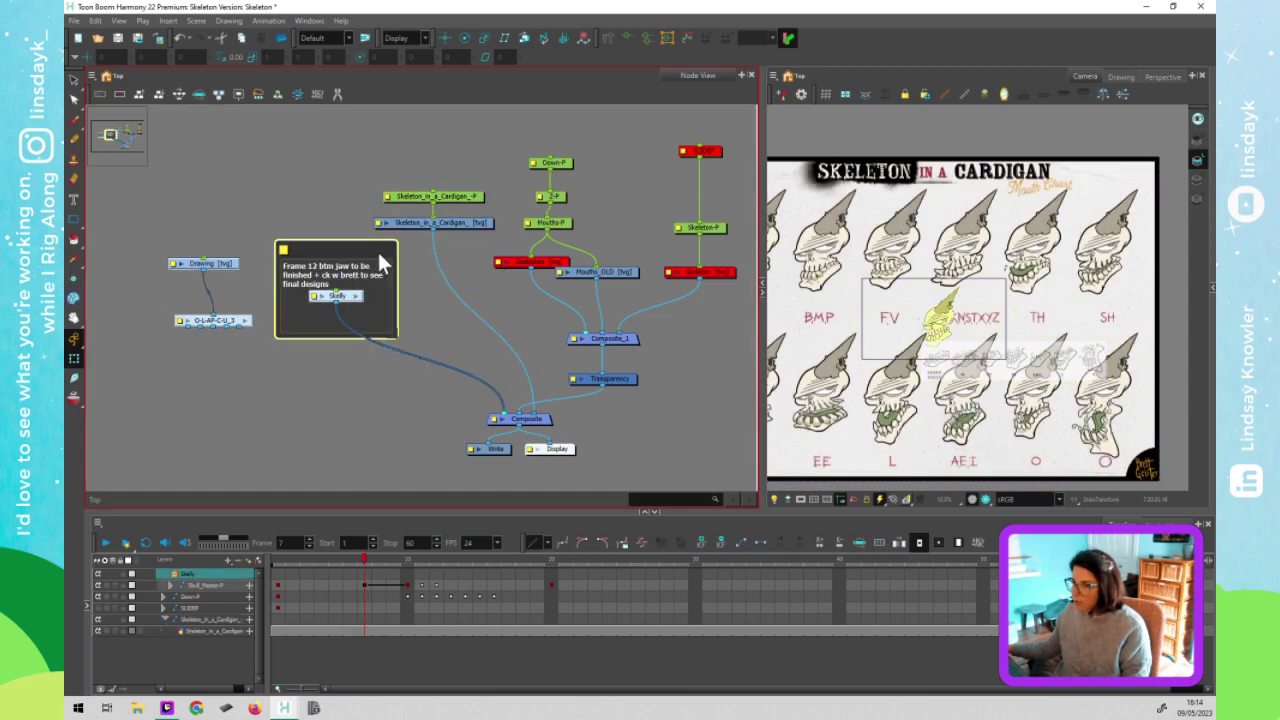
drag(315, 255, 232, 256)
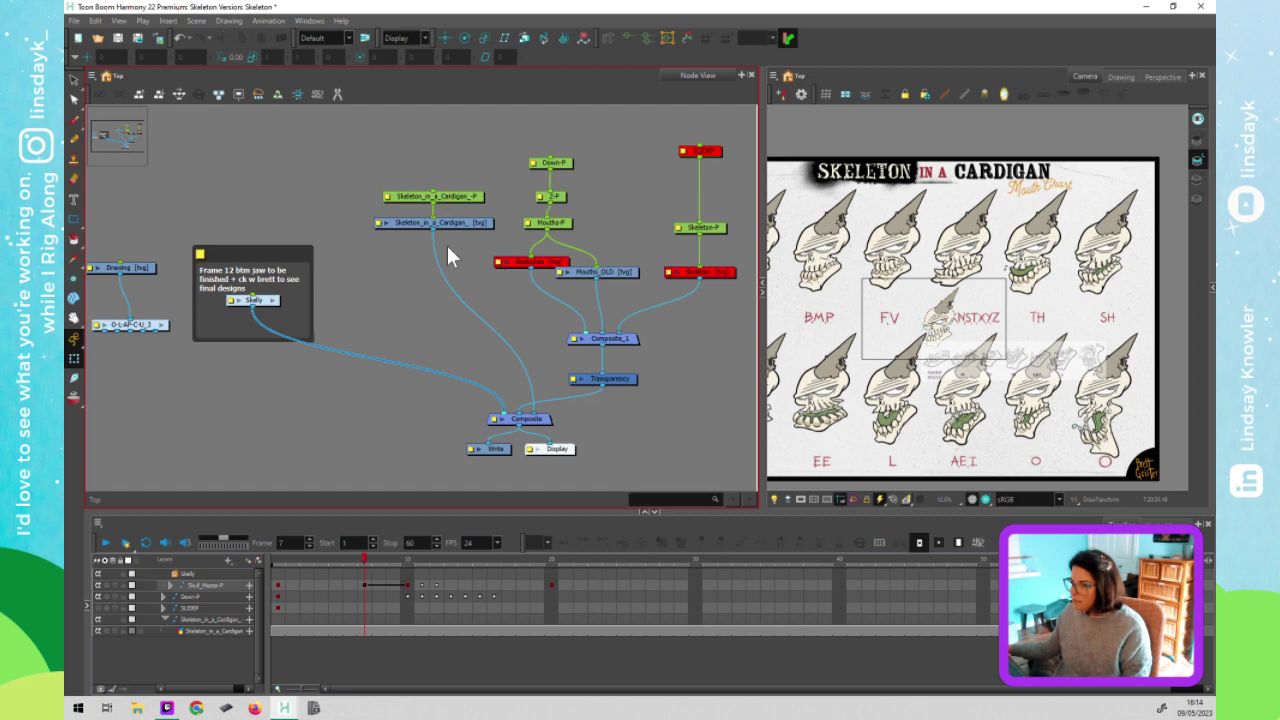
drag(462, 224, 447, 271)
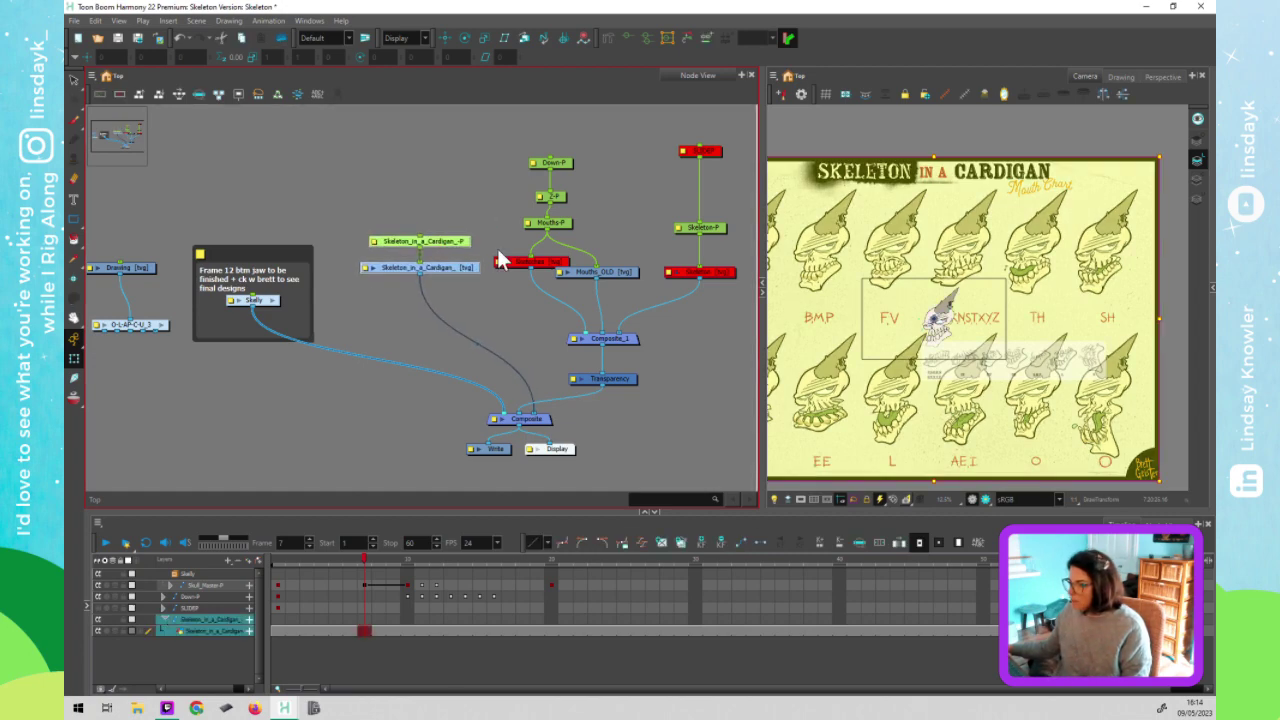
Parent the mouth chart peg to Mouths-P and reroute the chart drawing's output from the main Composite to Composite_1
click(543, 229)
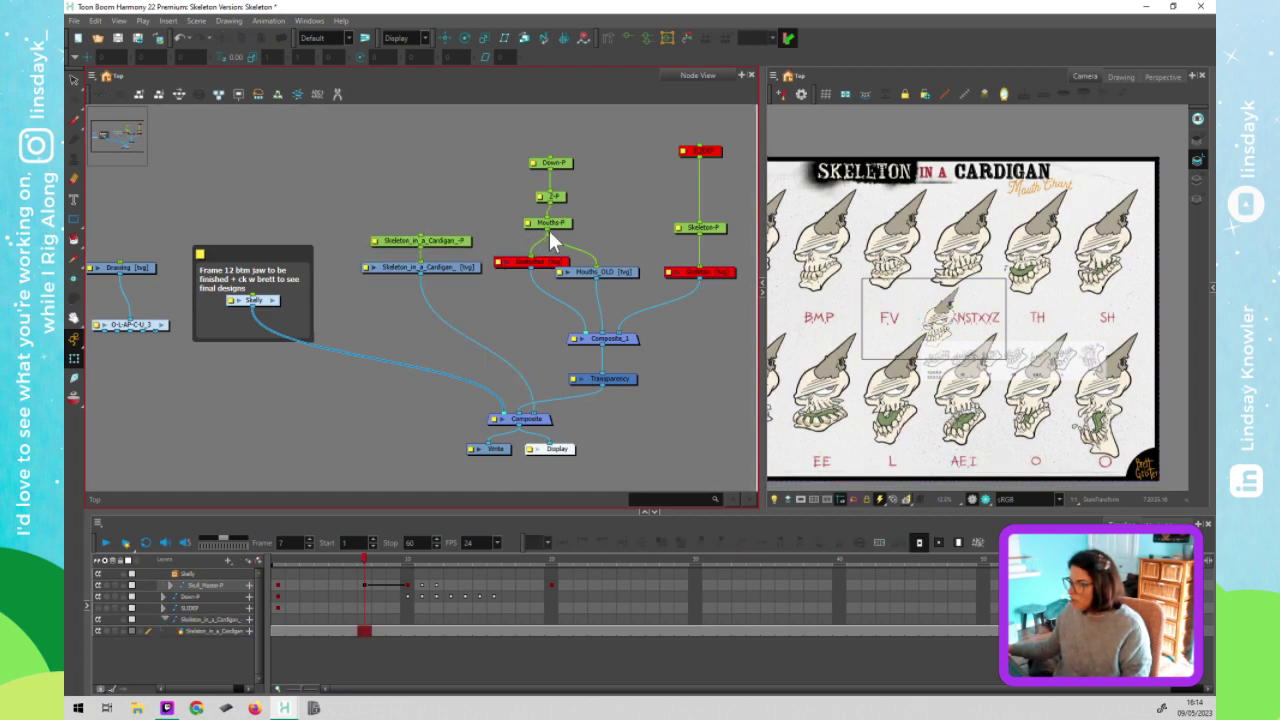
click(564, 227)
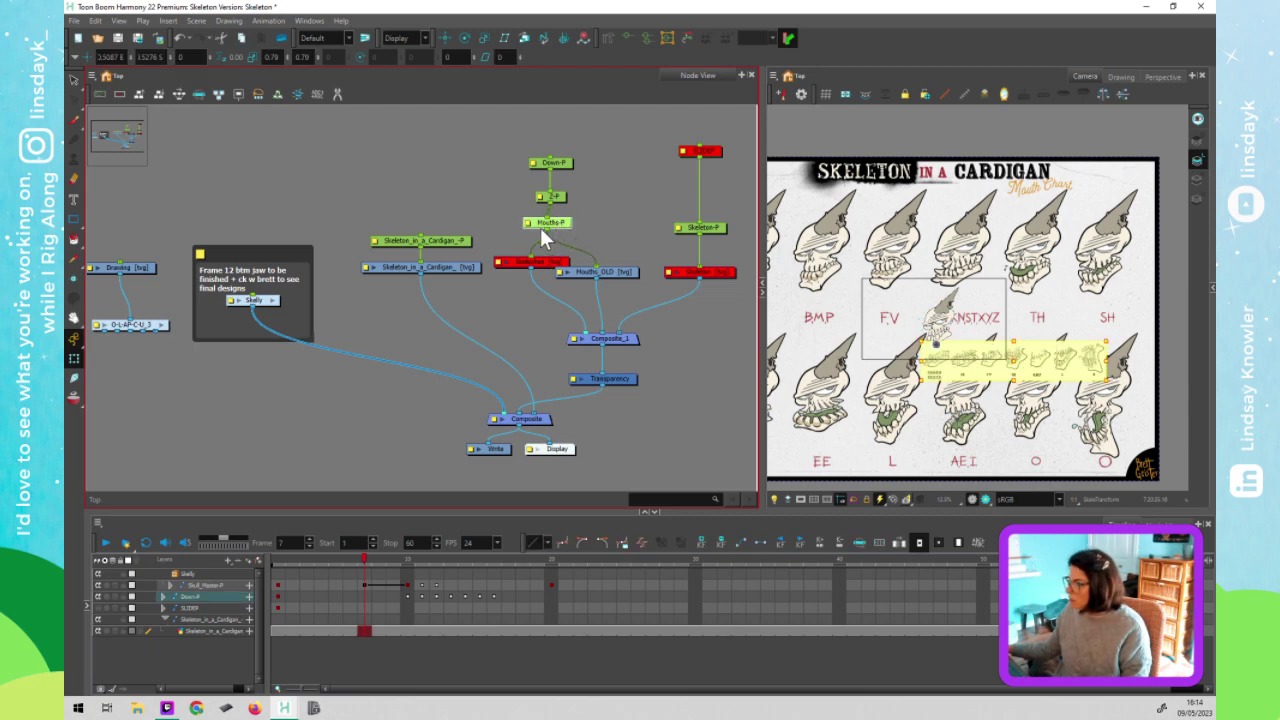
drag(548, 229, 416, 238)
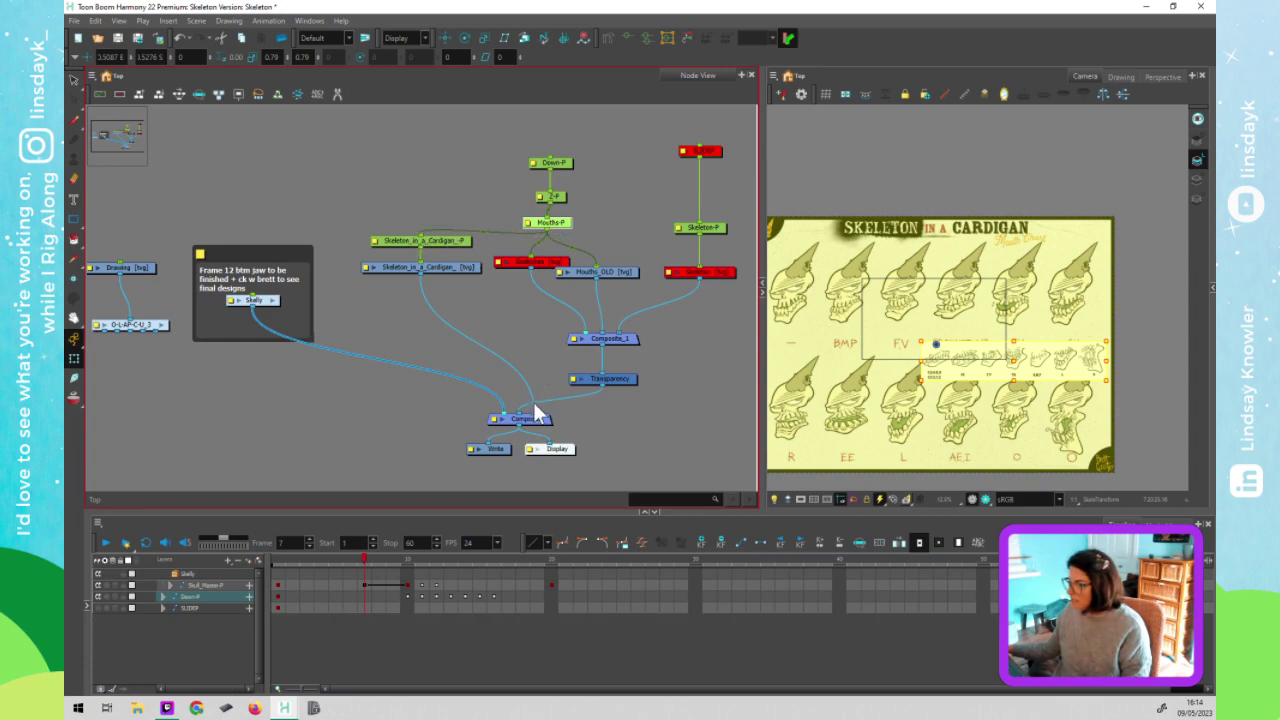
drag(527, 366, 601, 341)
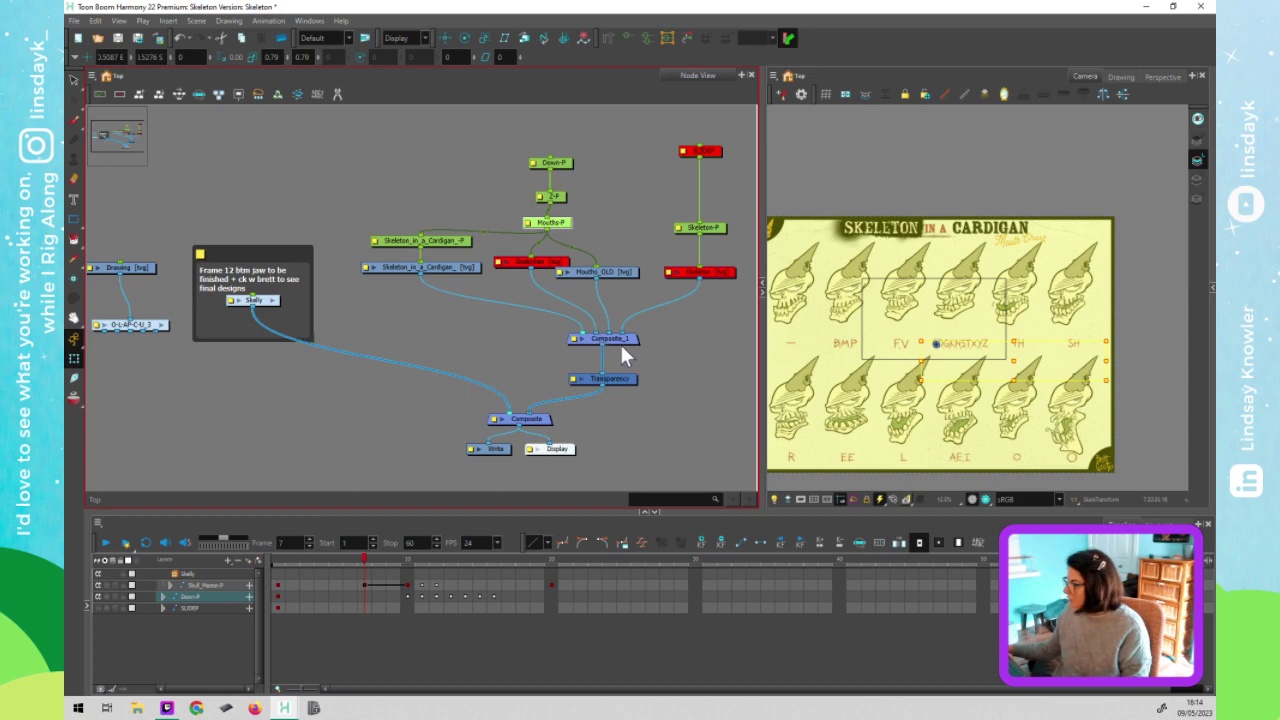
click(511, 342)
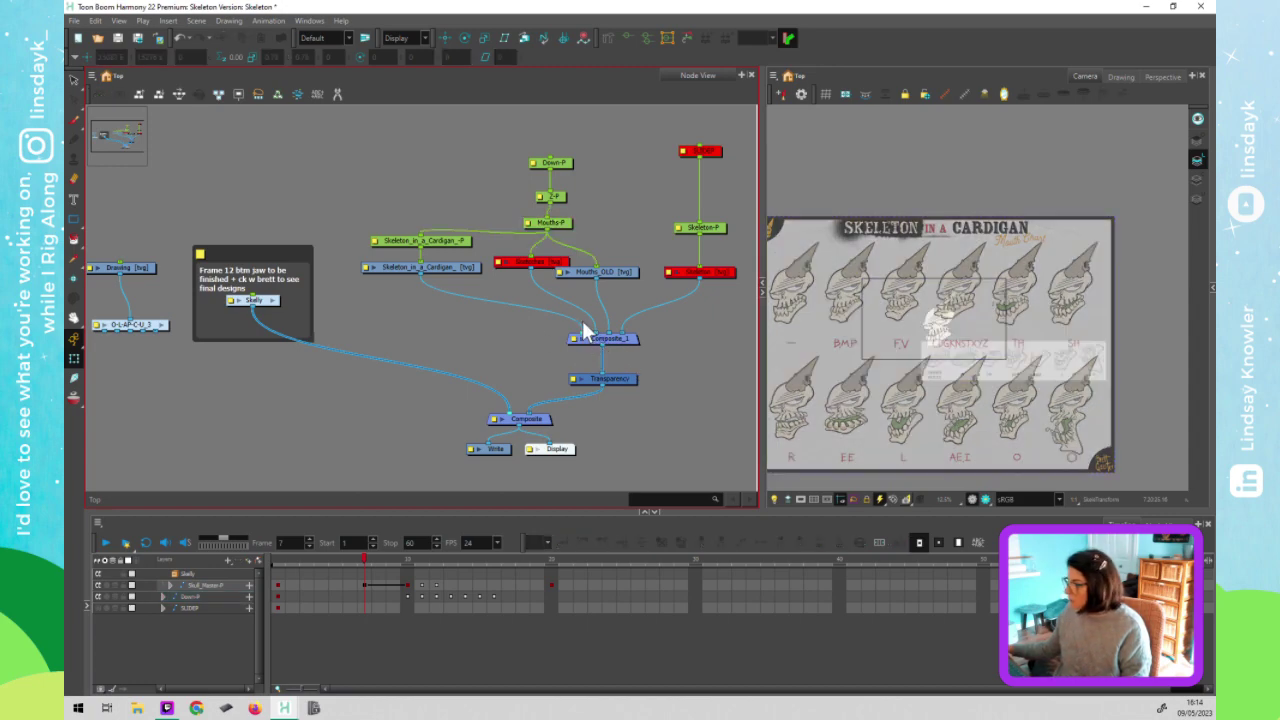
Scale the mouth chart peg to 0.7 and move the chart down and slightly left in the scene
click(449, 241)
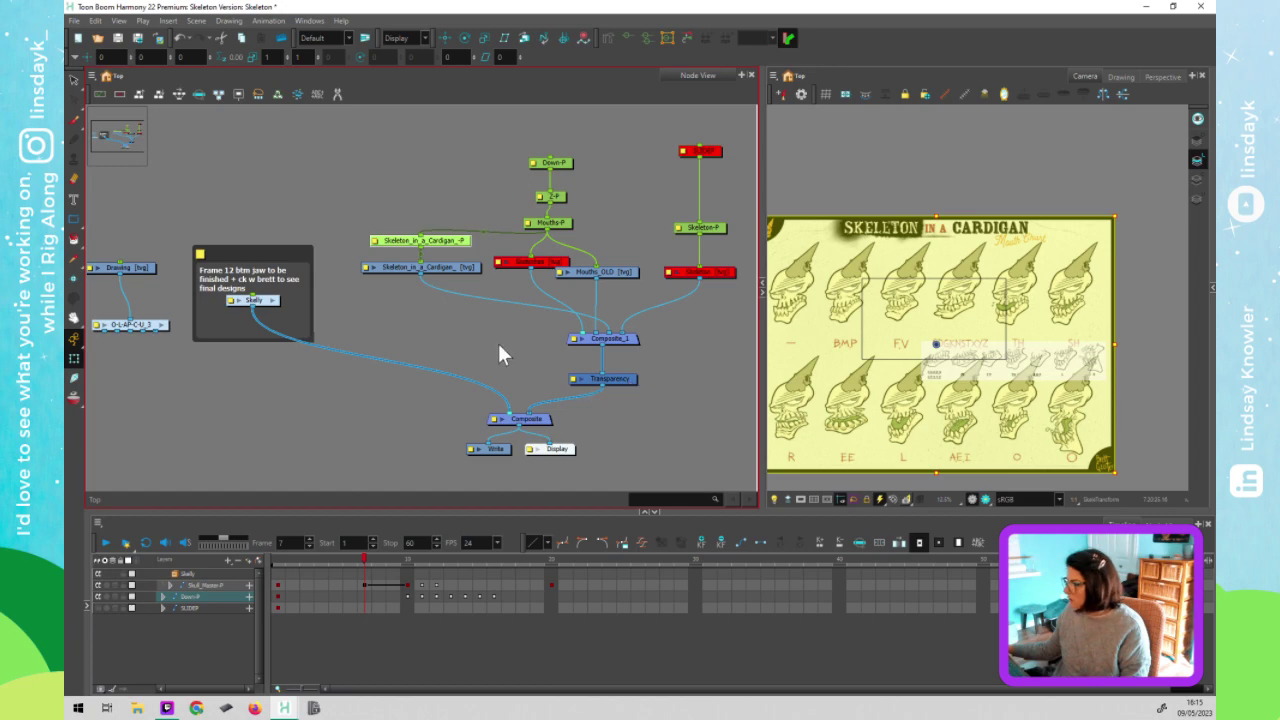
click(919, 318)
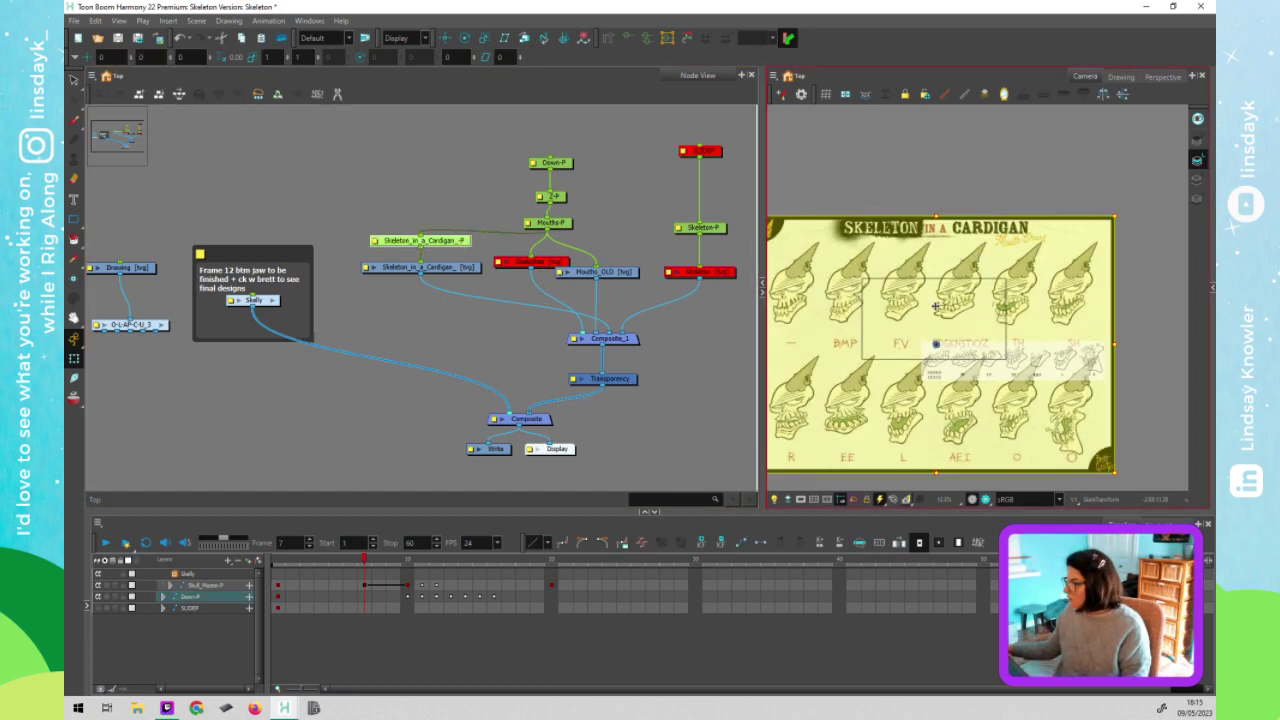
drag(1114, 216, 1055, 251)
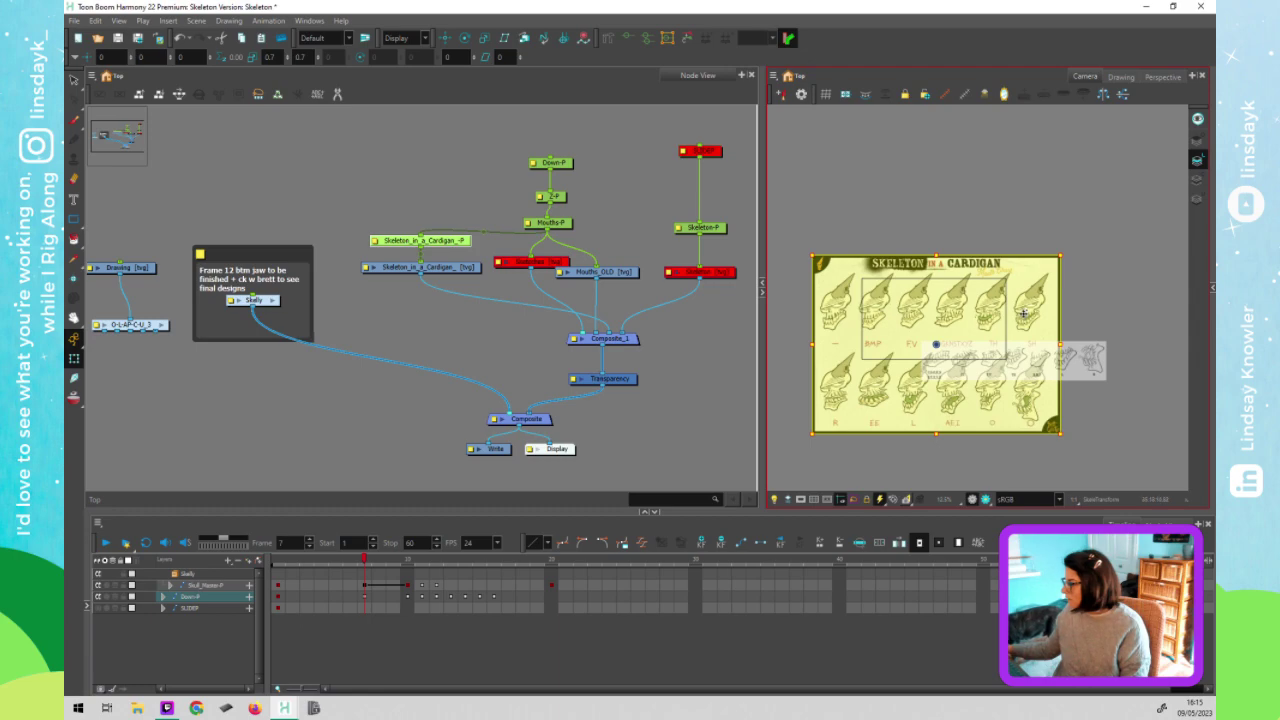
drag(1023, 320, 1013, 357)
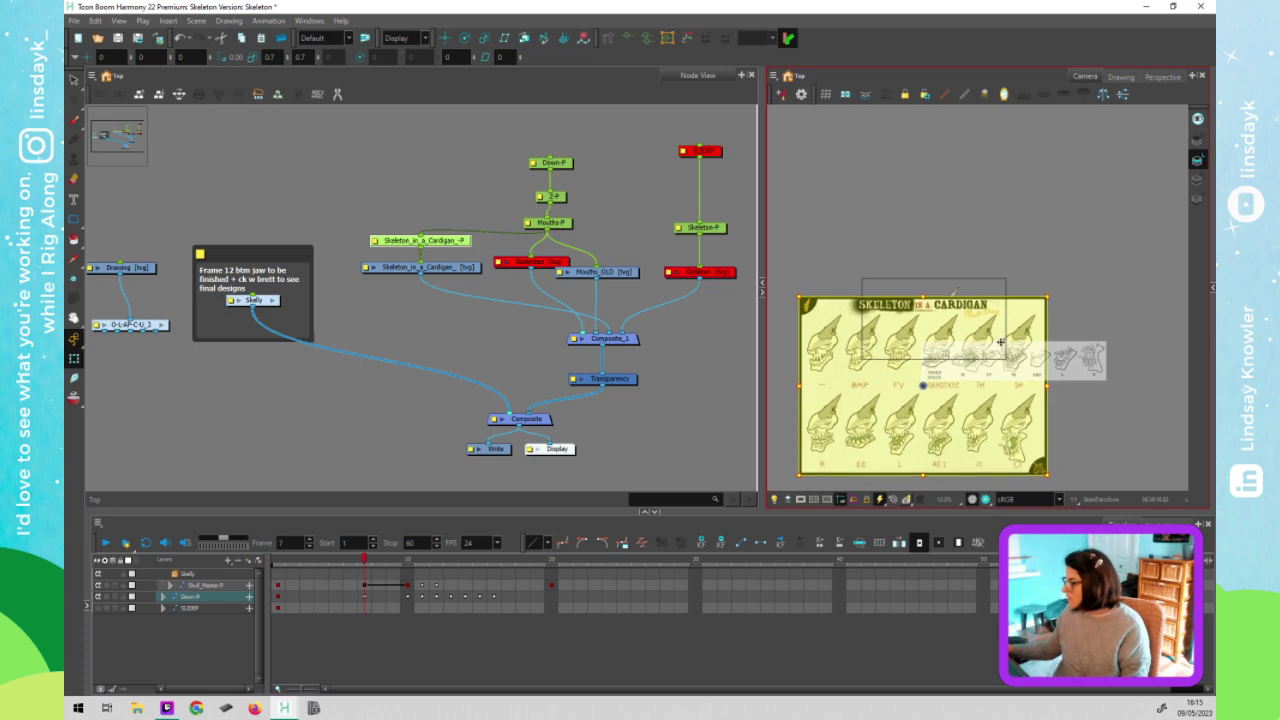
click(366, 563)
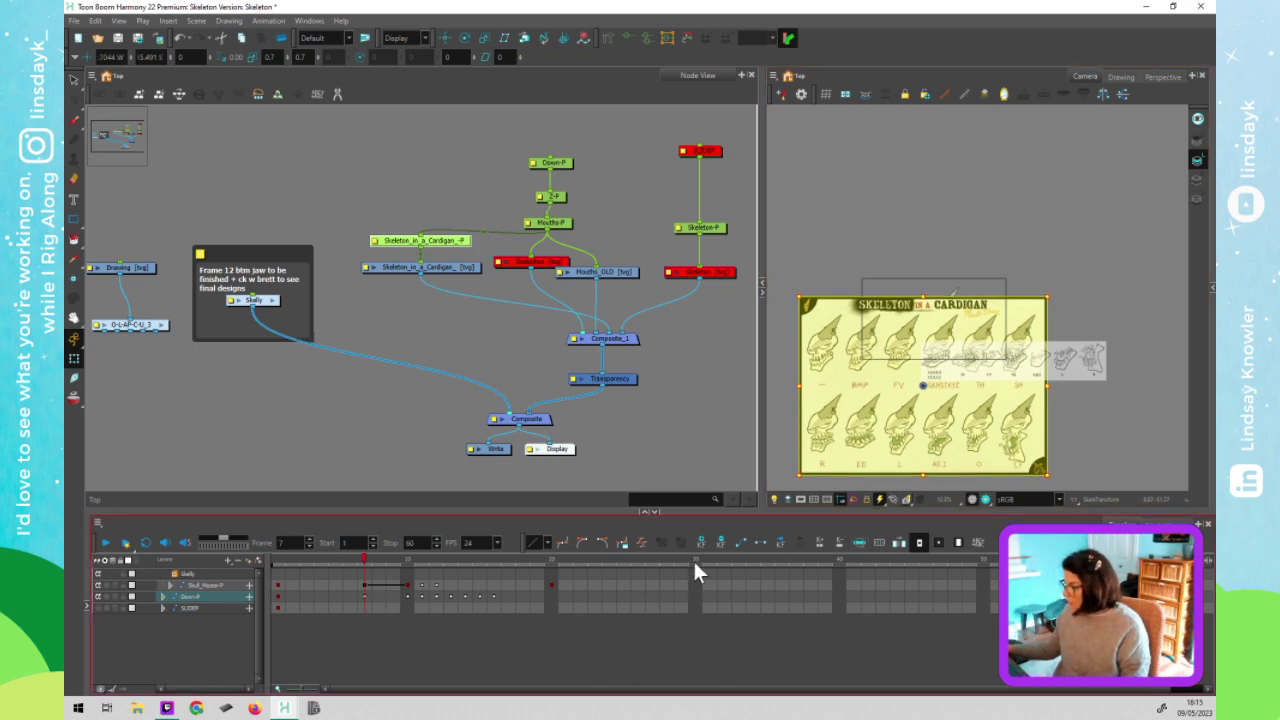
Go to frame 9 and disable the Composite_1 node to hide the mouth chart references
scroll(930, 340, up, 2)
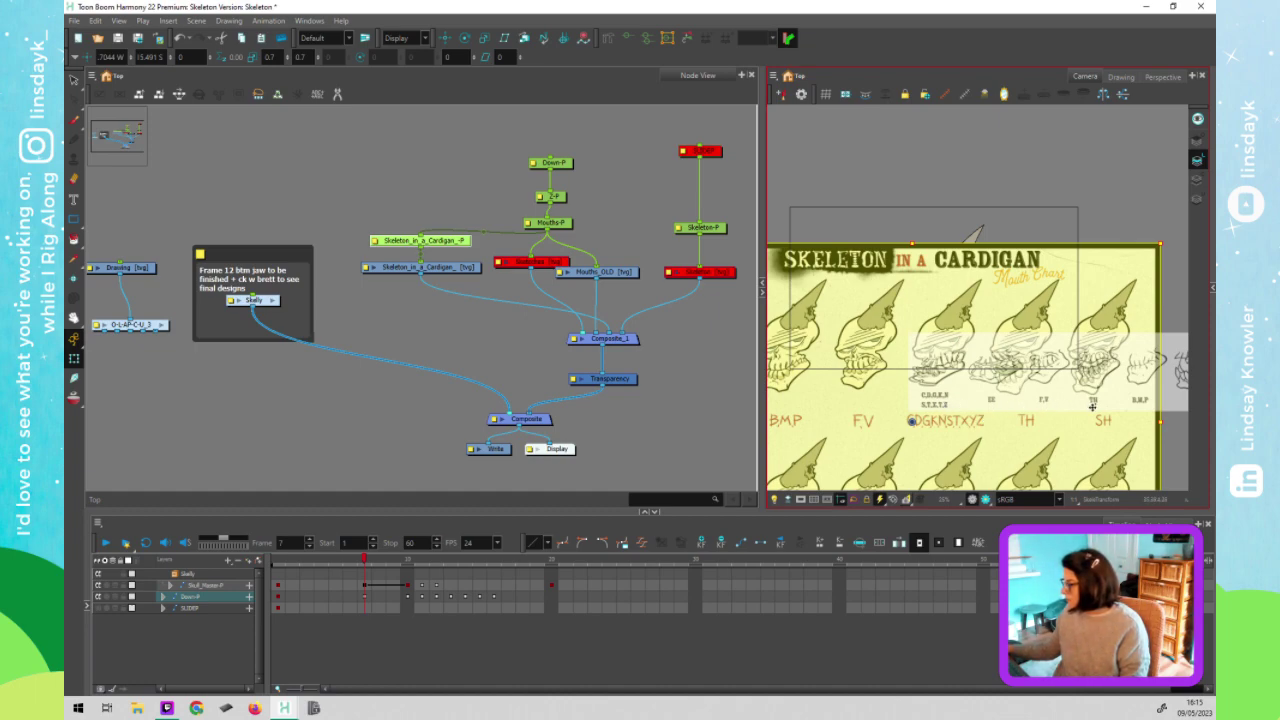
scroll(1140, 406, down, 1)
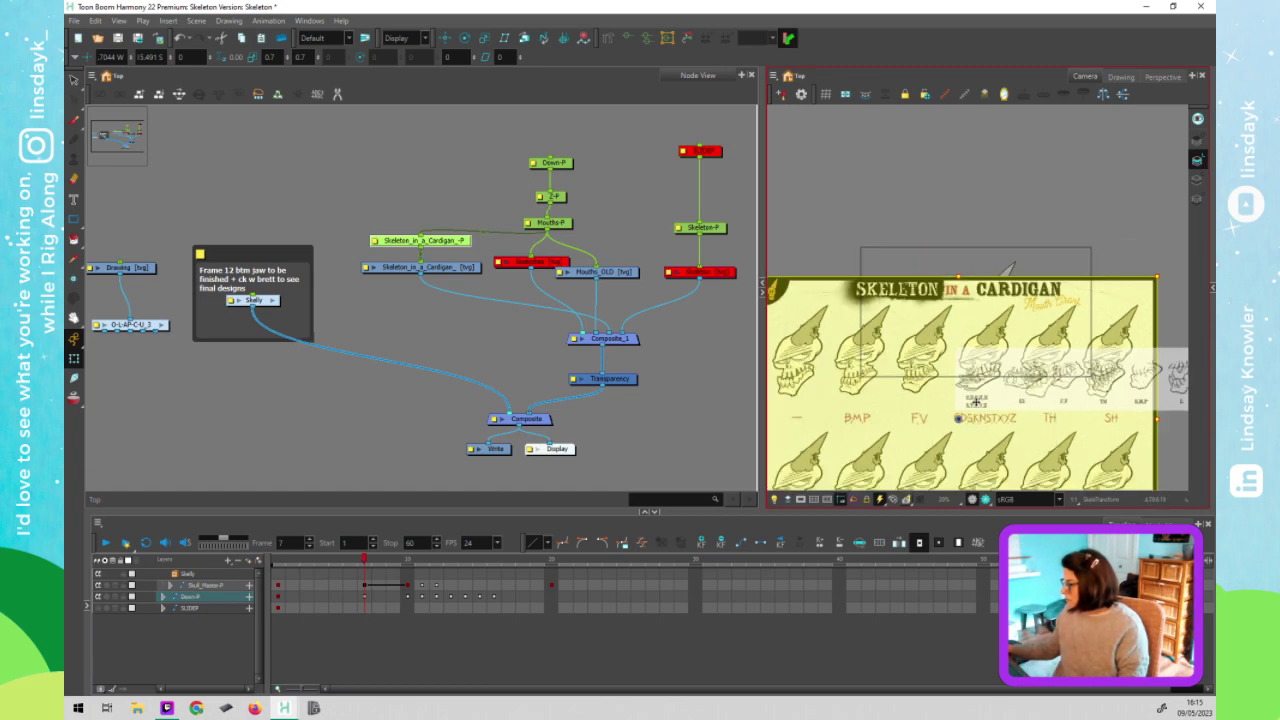
scroll(1073, 407, down, 1)
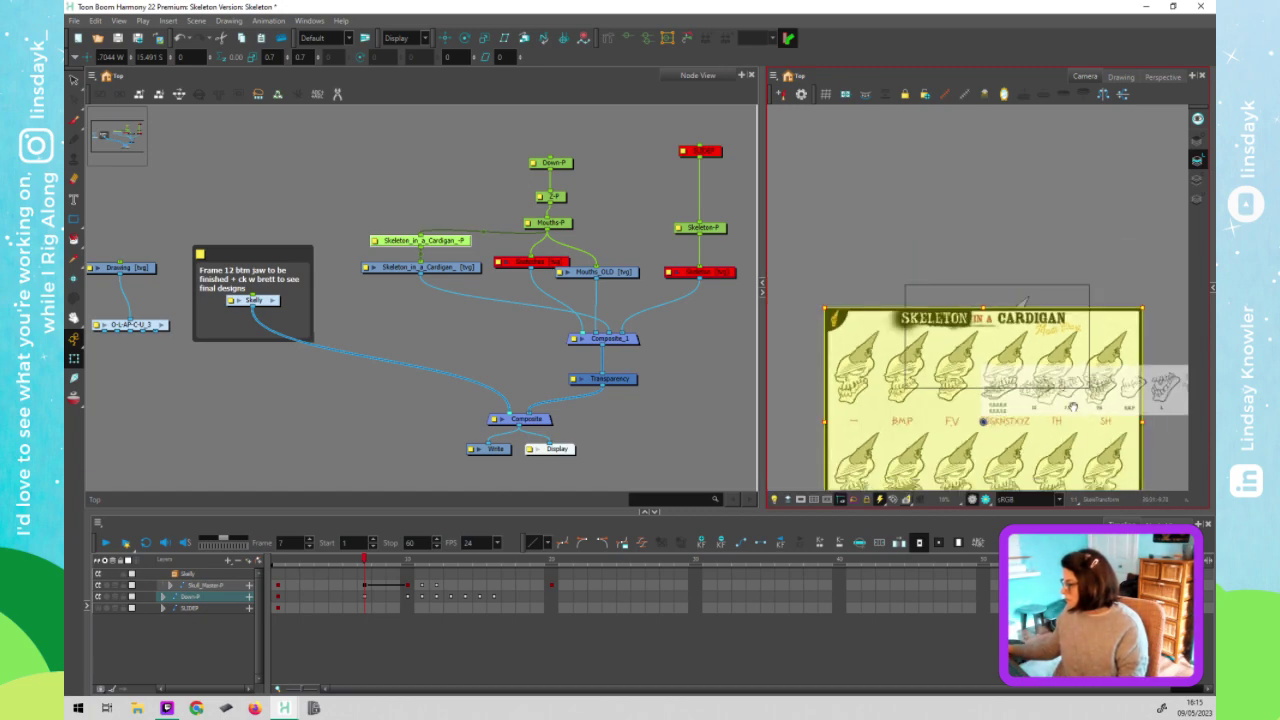
scroll(1073, 407, down, 2)
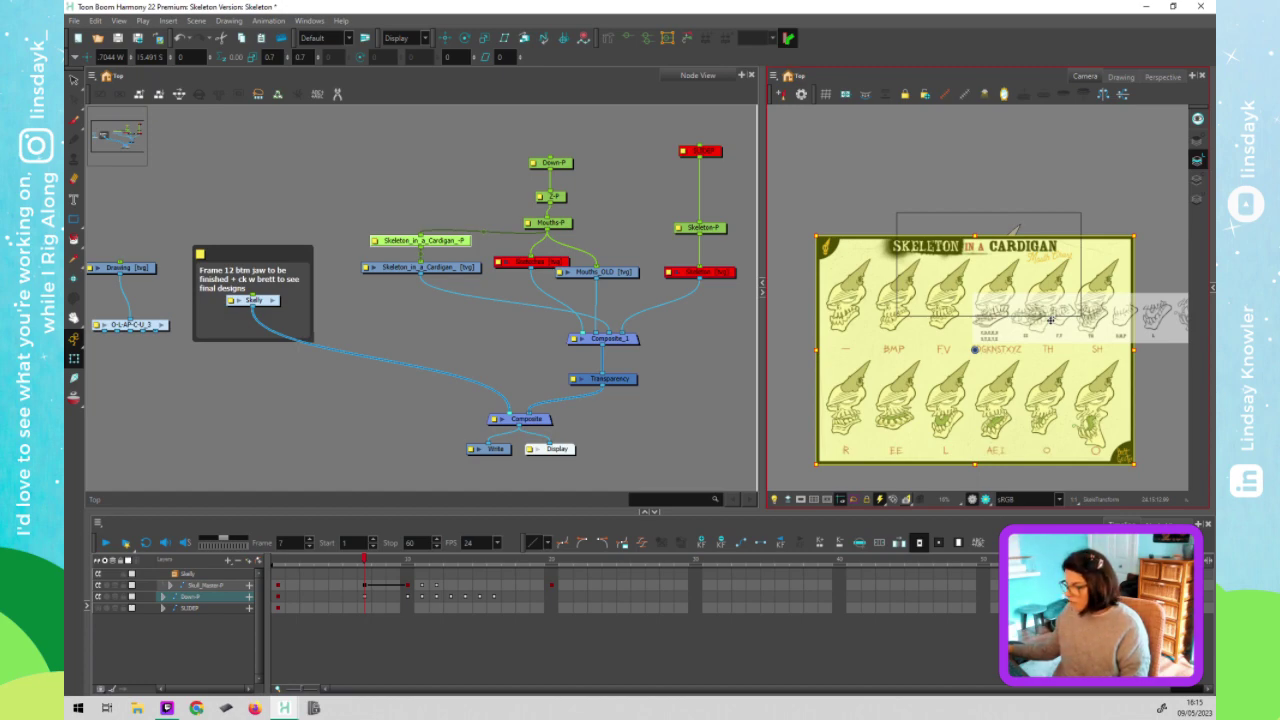
click(345, 592)
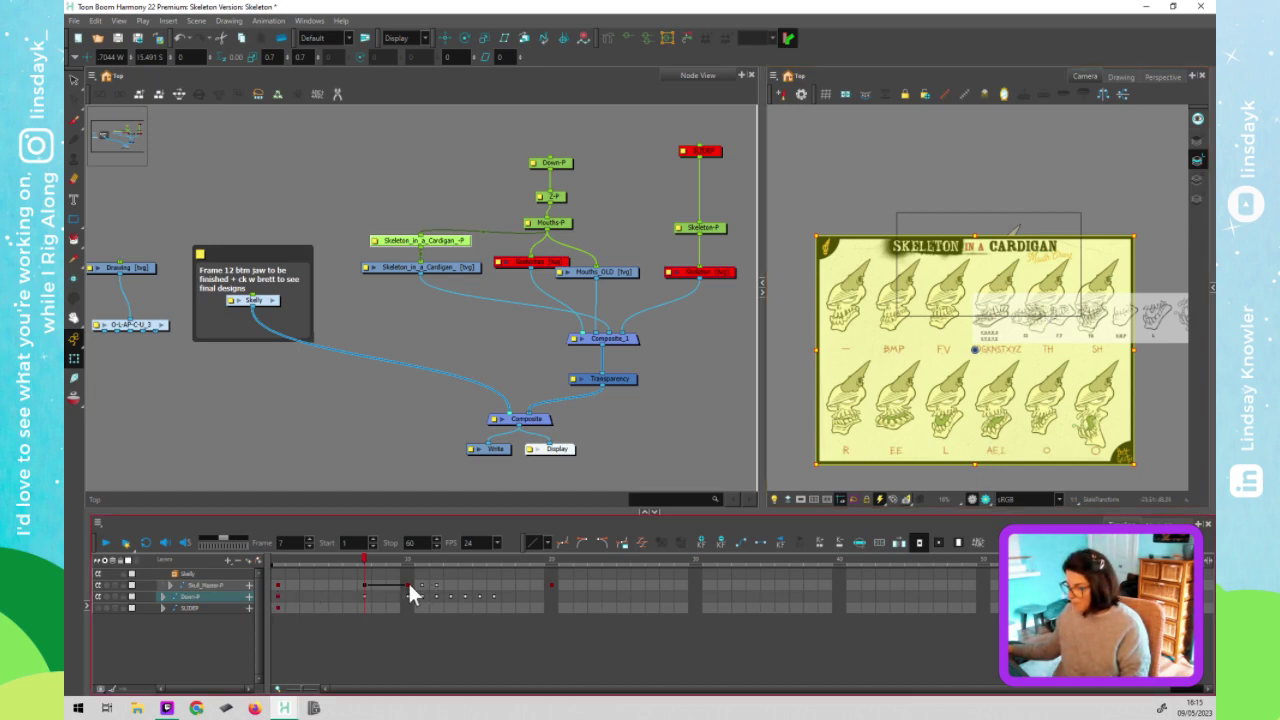
drag(371, 559, 397, 563)
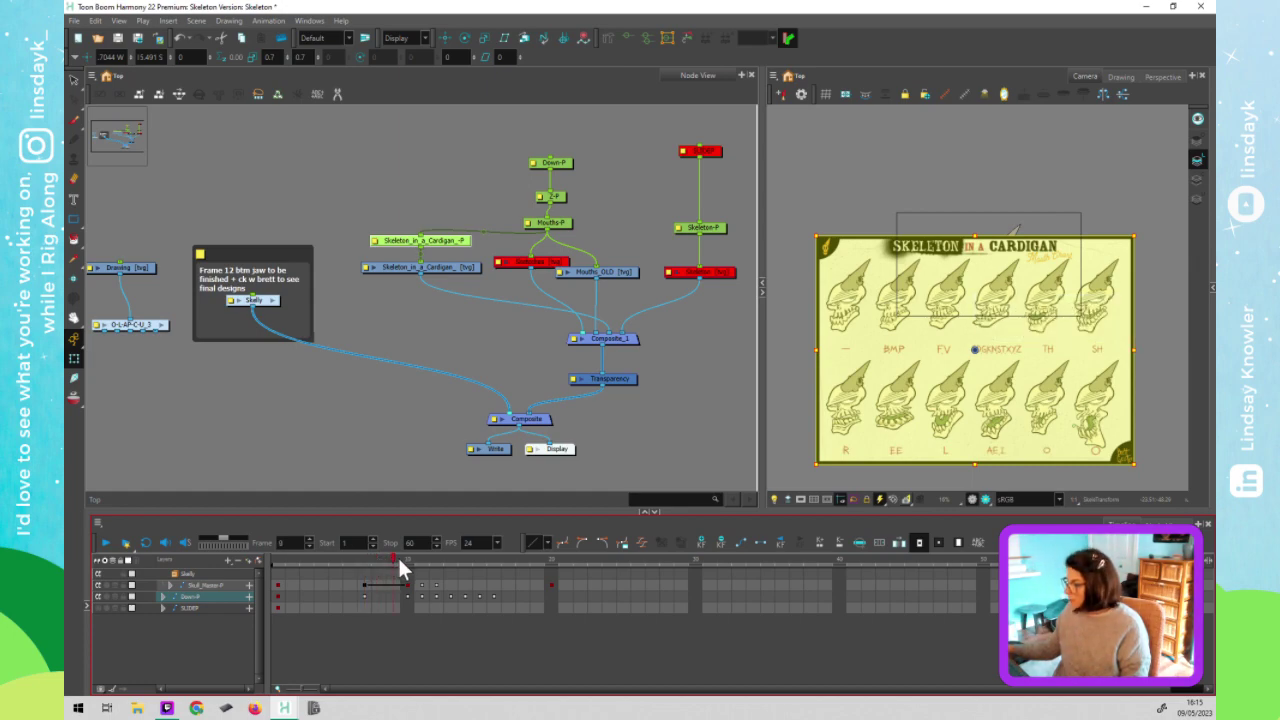
click(646, 362)
click(633, 340)
key(d)
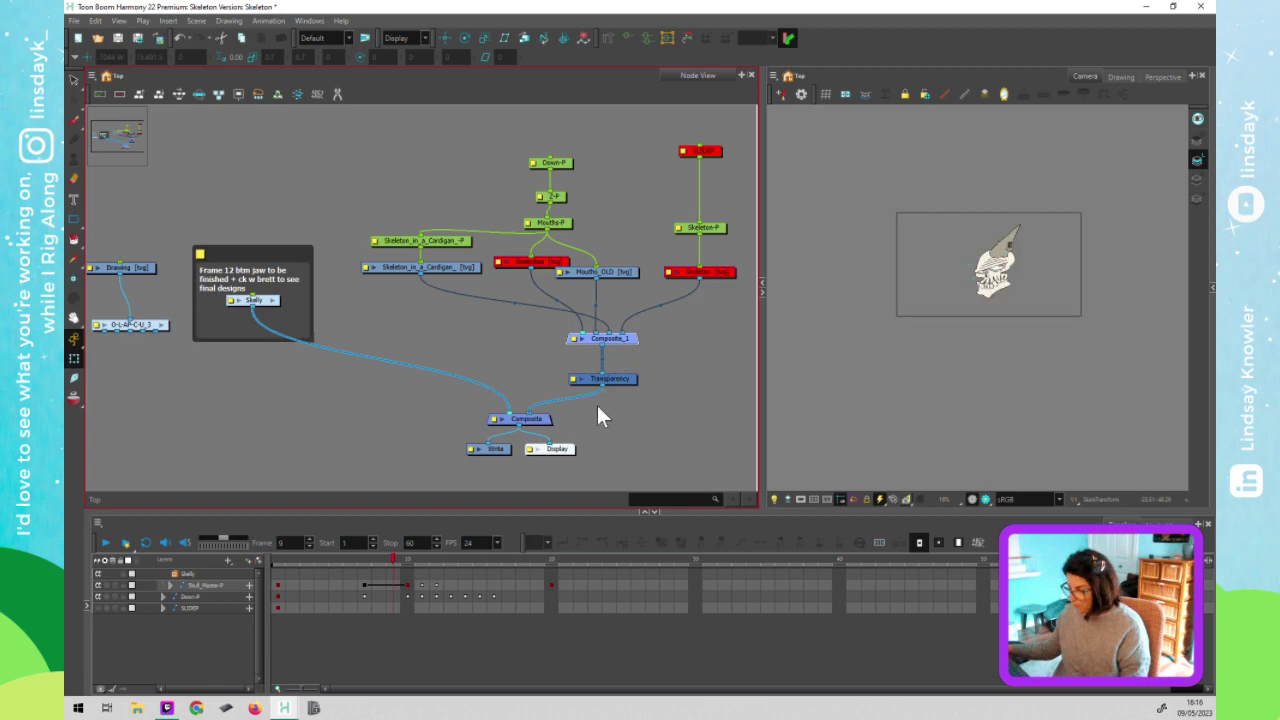
Examine the skull's mouth poses close up across frames 6 to 12, including the Skull_Master-P keyframes at 10, 11 and 12
click(368, 560)
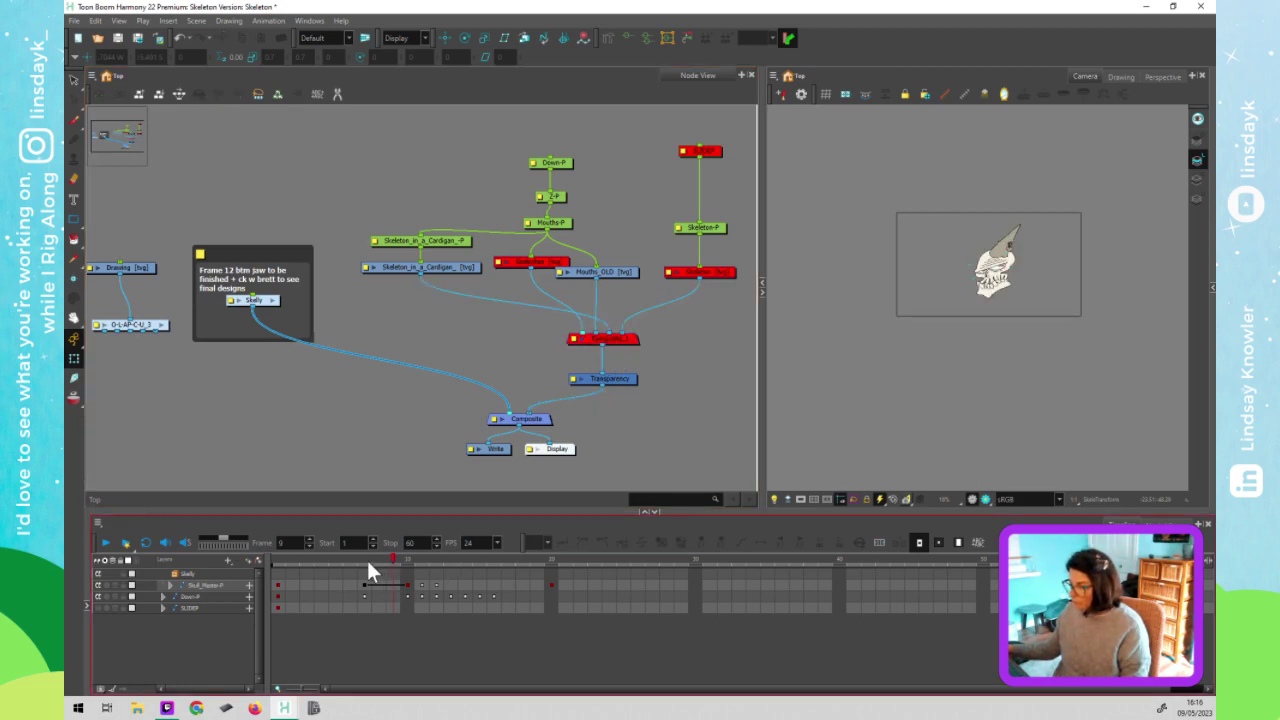
click(378, 560)
click(389, 560)
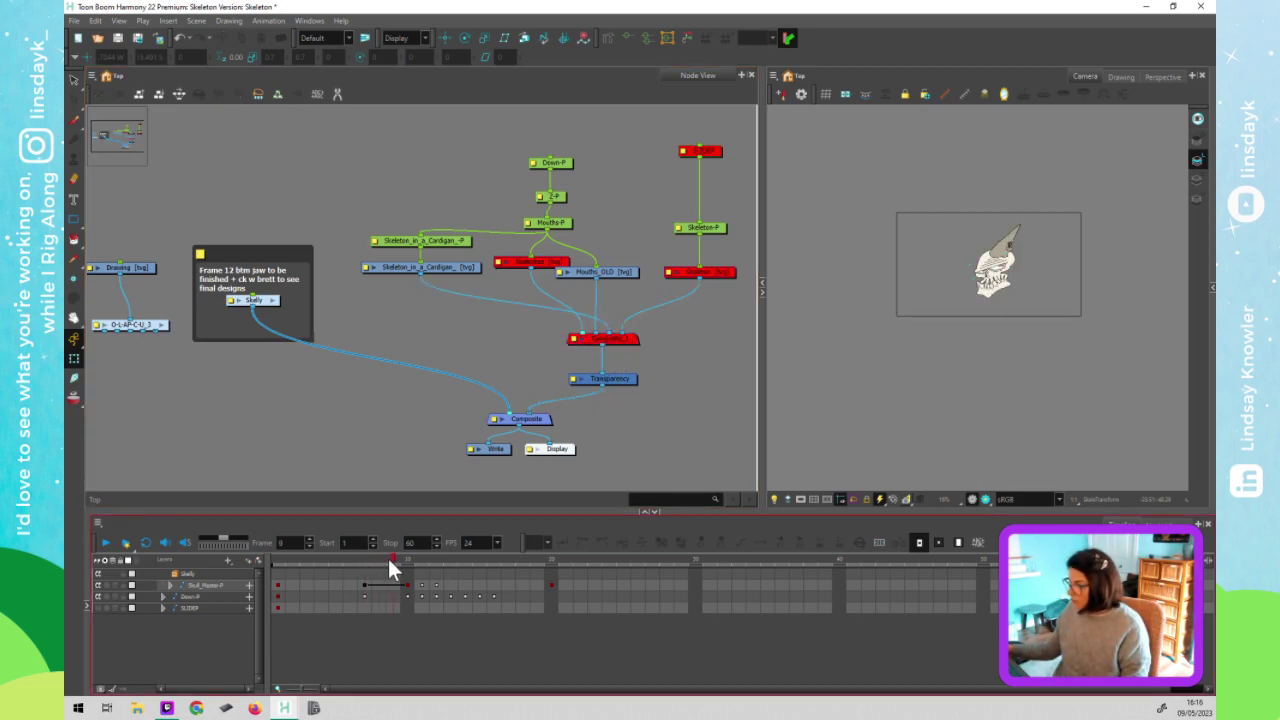
drag(402, 560, 369, 571)
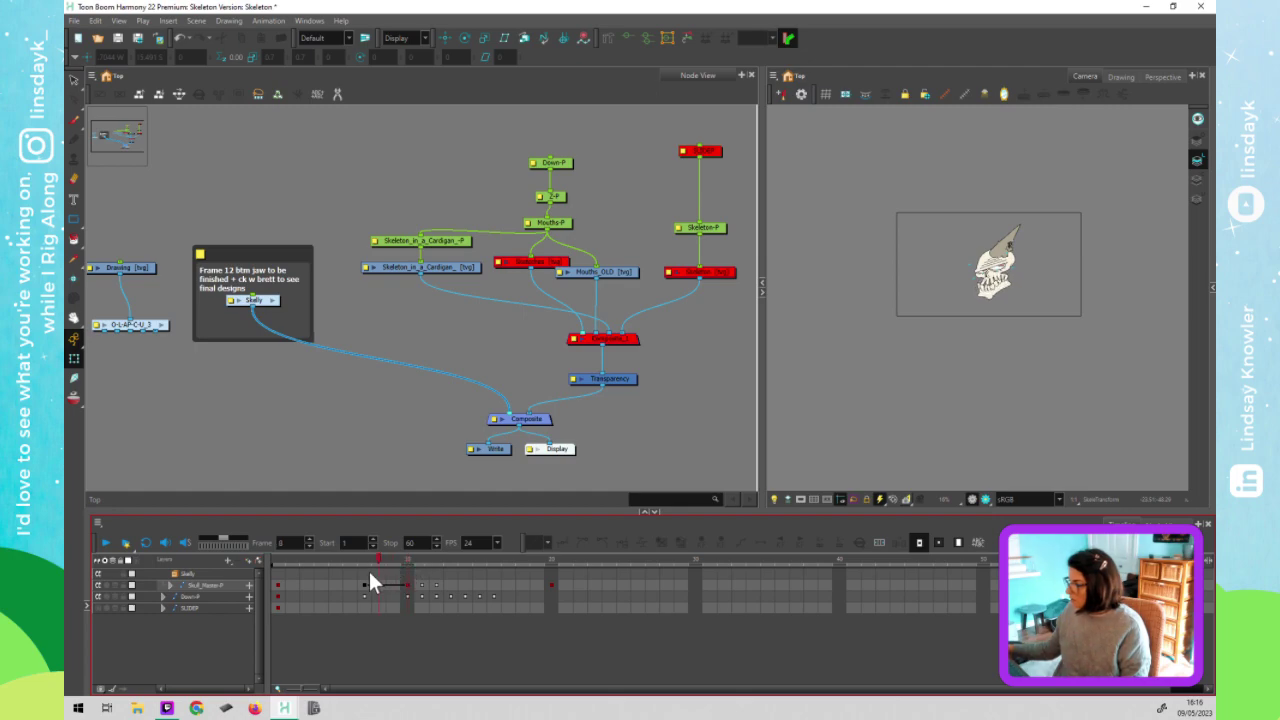
scroll(1060, 265, up, 2)
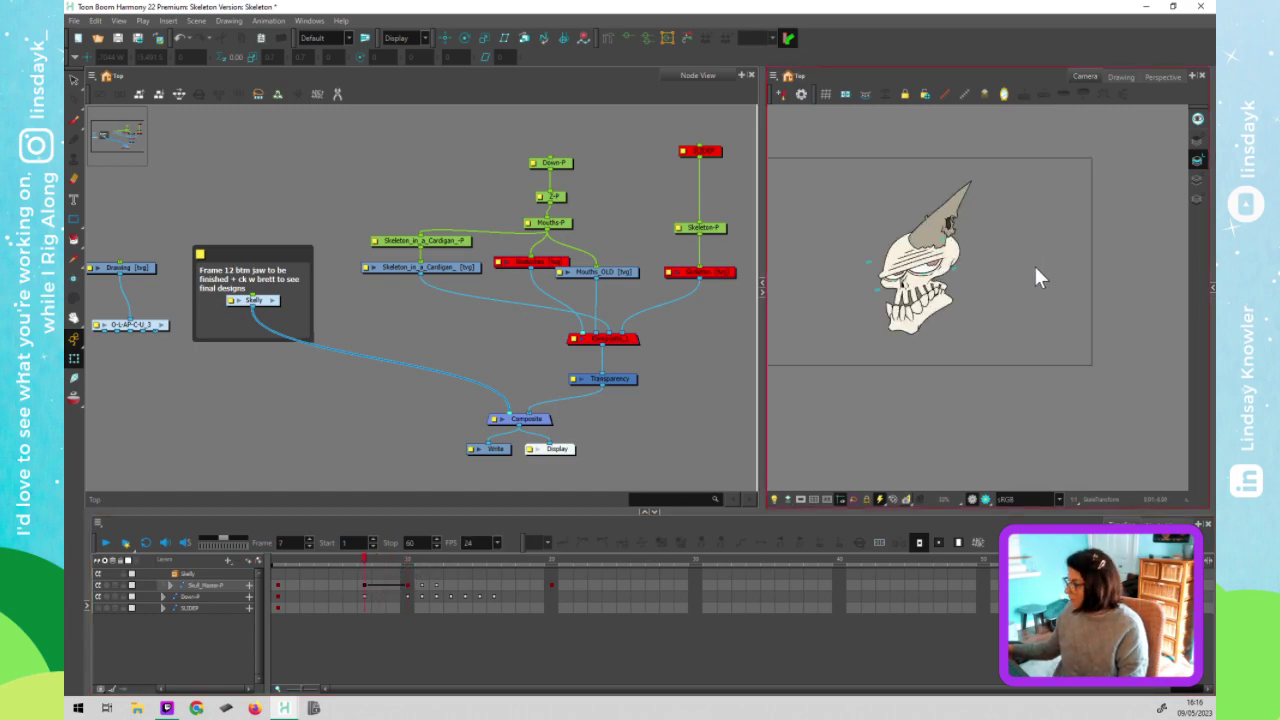
scroll(972, 306, up, 2)
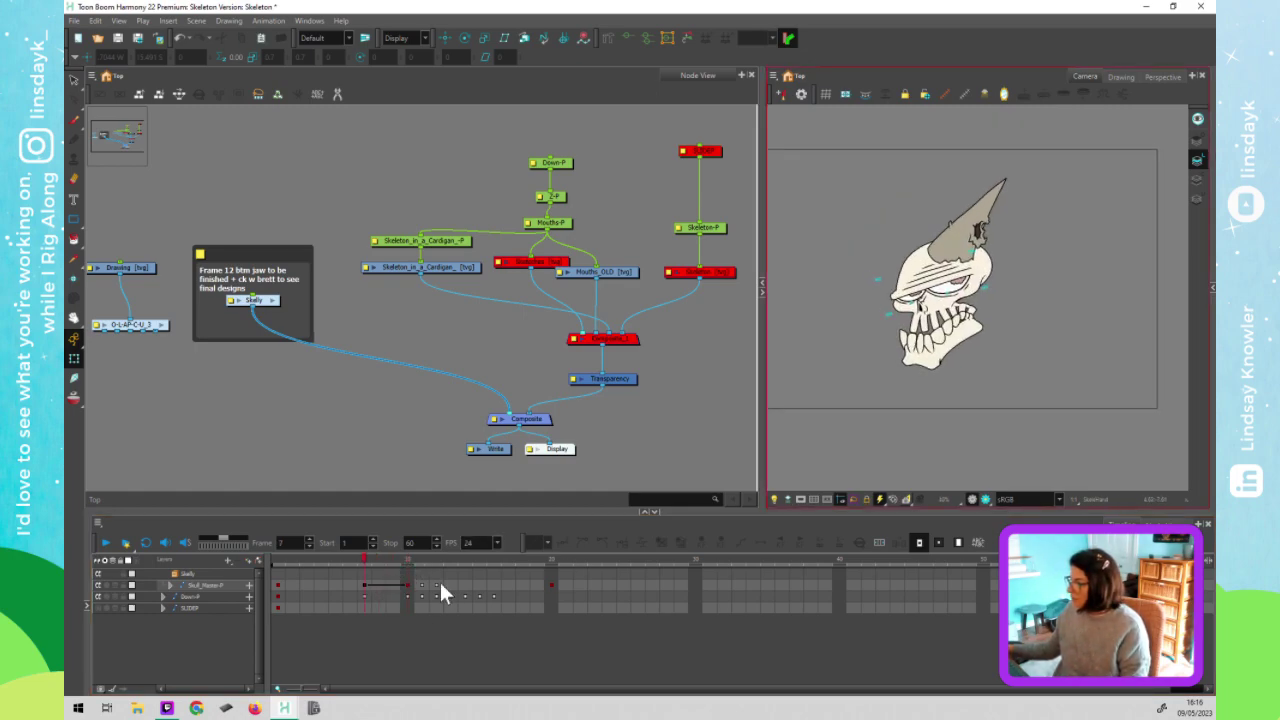
mouse_move(372, 557)
mouse_down()
mouse_move(387, 560)
mouse_move(361, 556)
mouse_up()
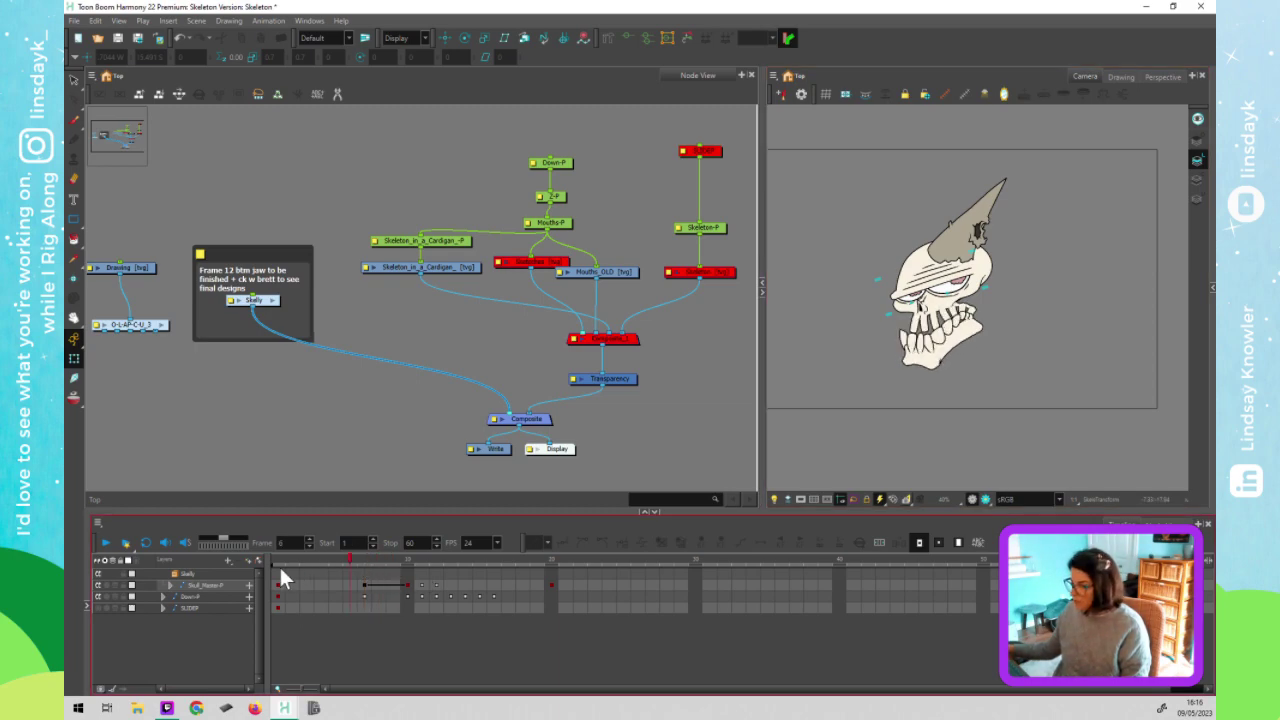
click(363, 585)
click(406, 585)
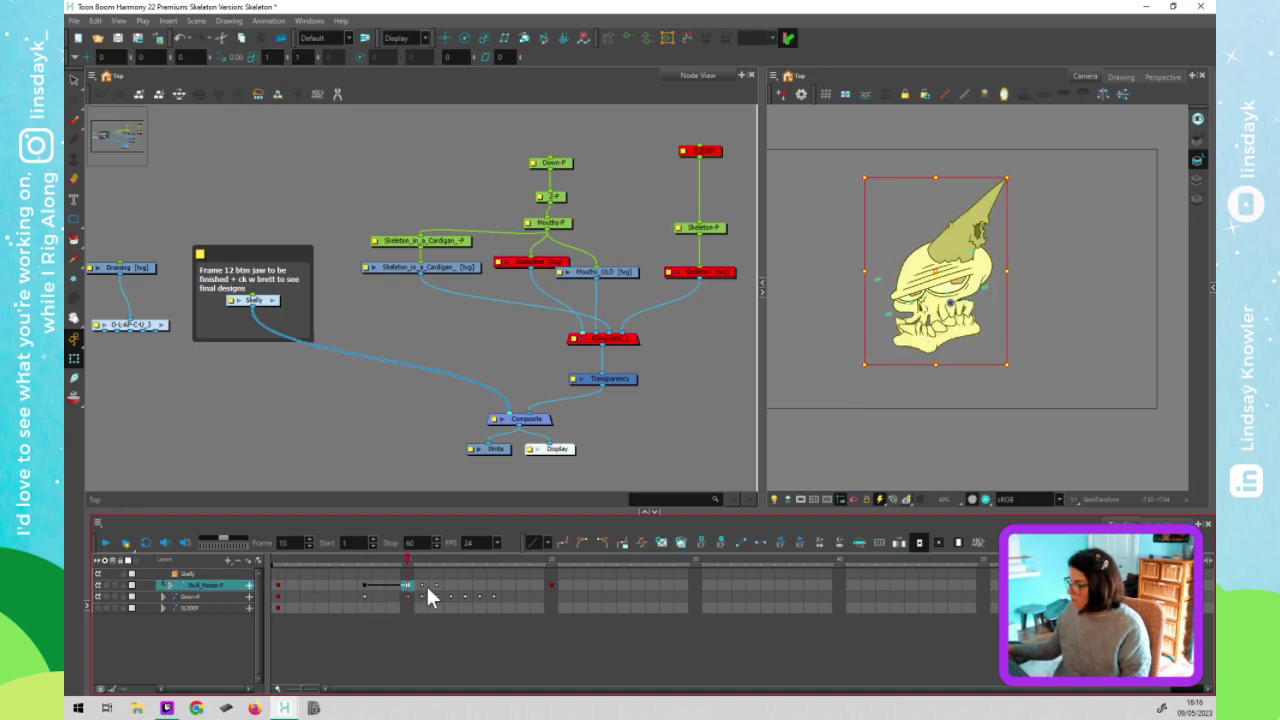
click(421, 586)
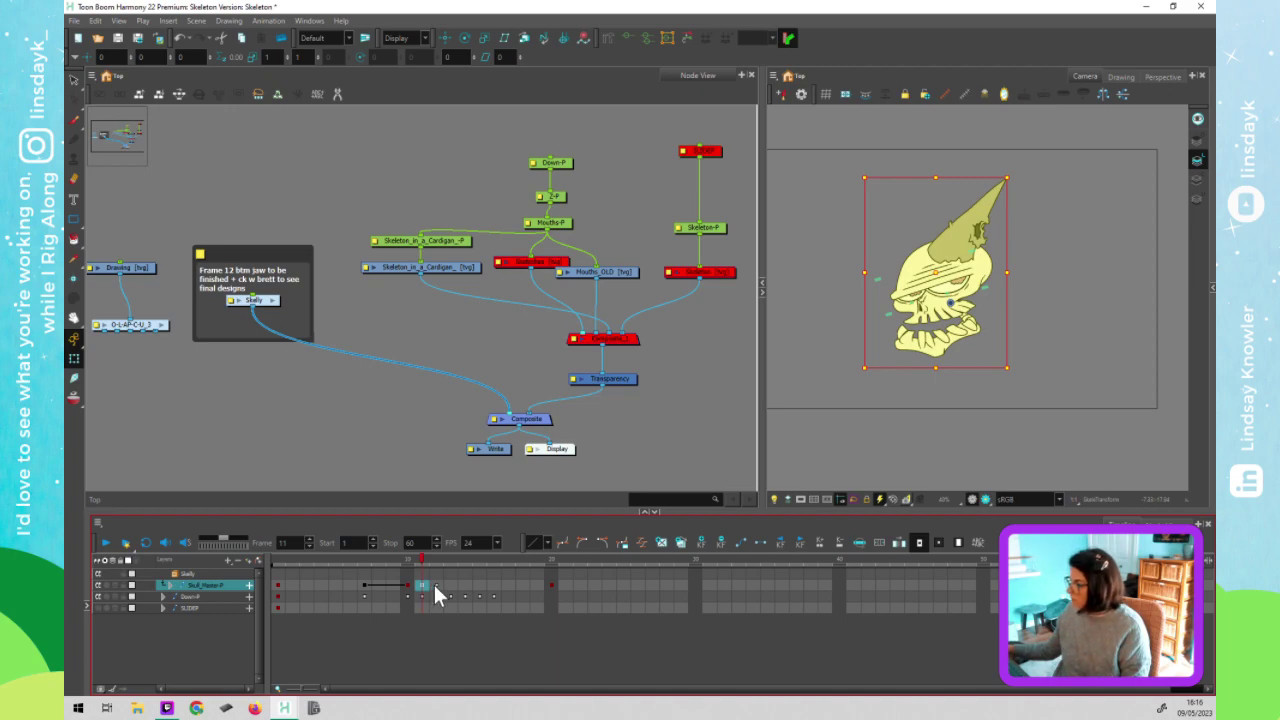
click(435, 585)
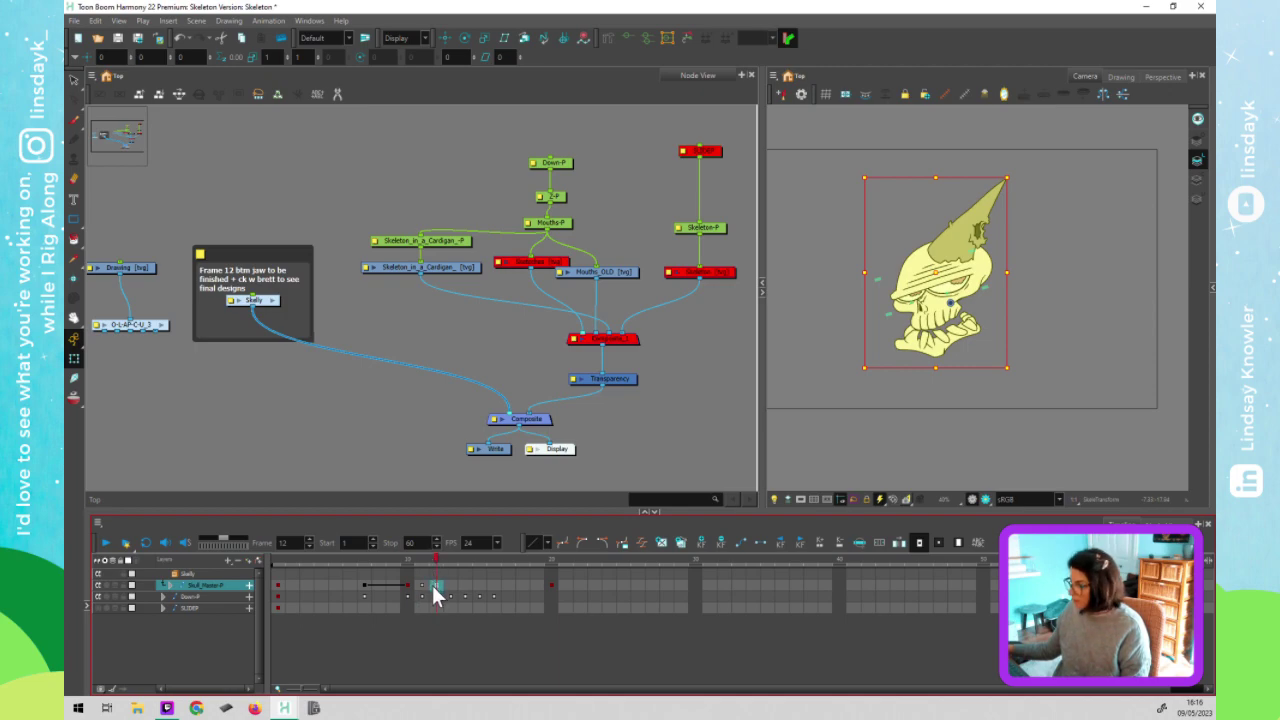
Re-enable the Composite_1 node to show the mouth chart references
click(463, 272)
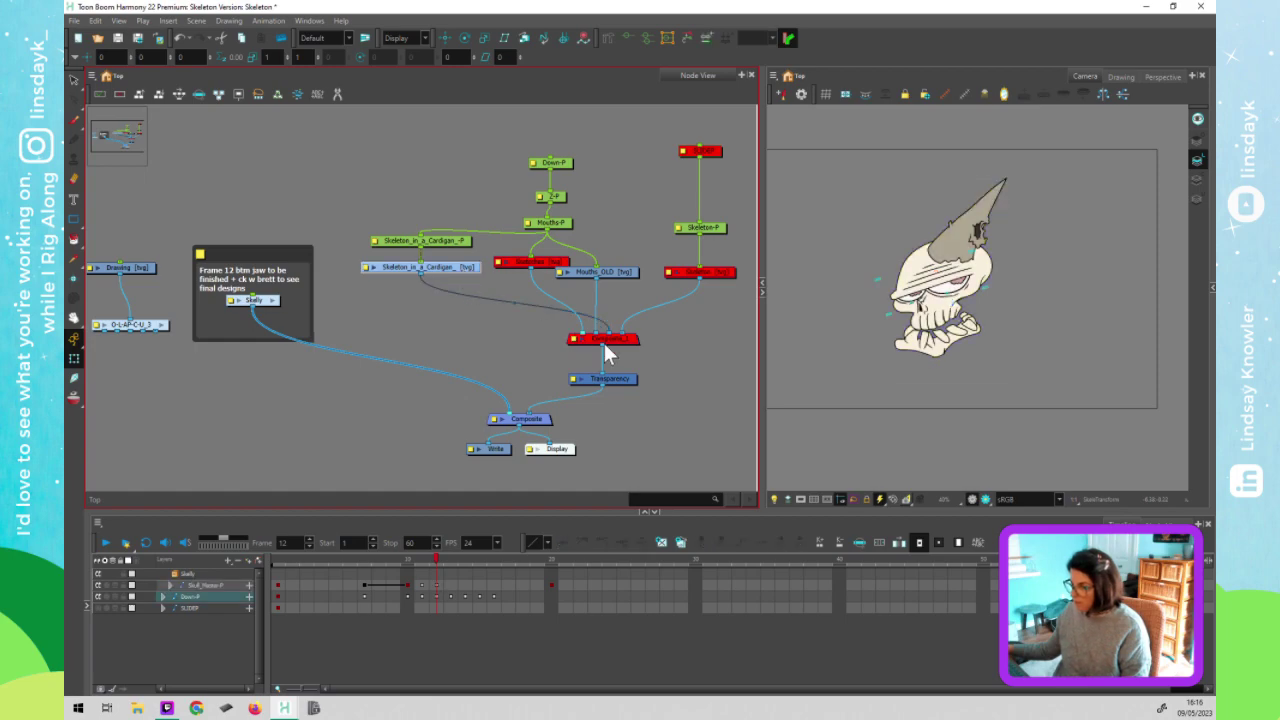
click(632, 345)
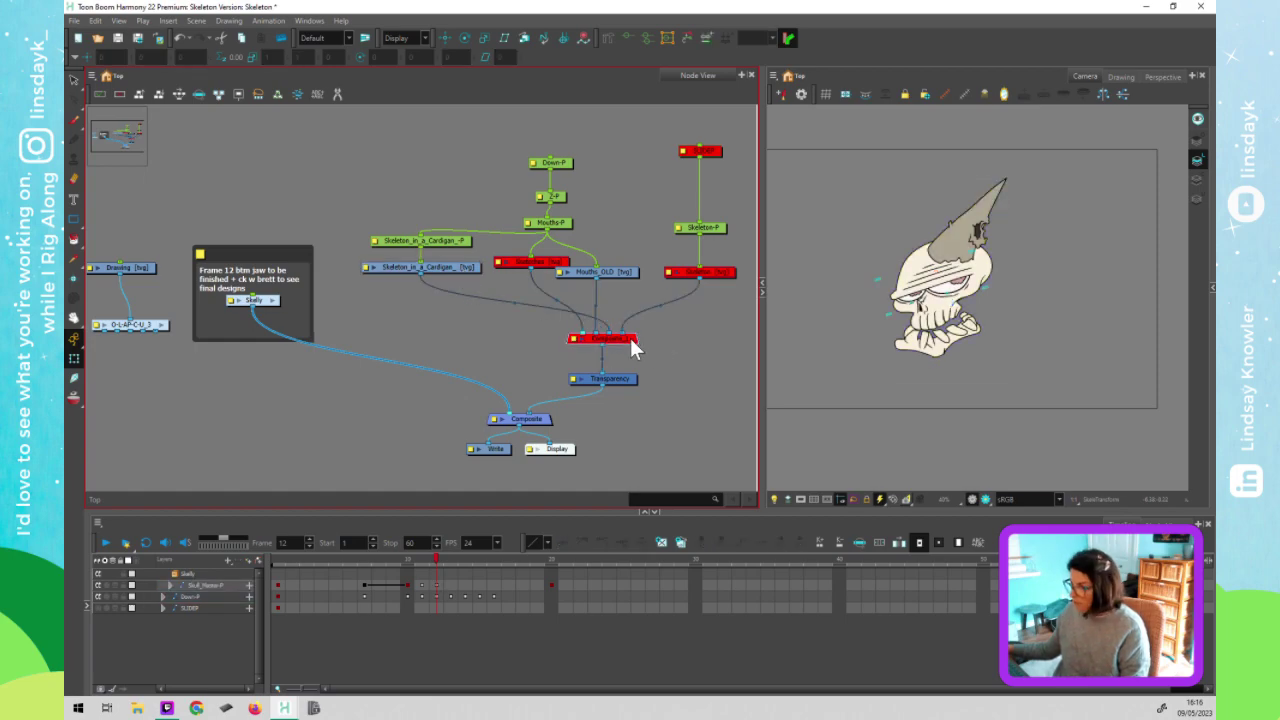
key(alt+e)
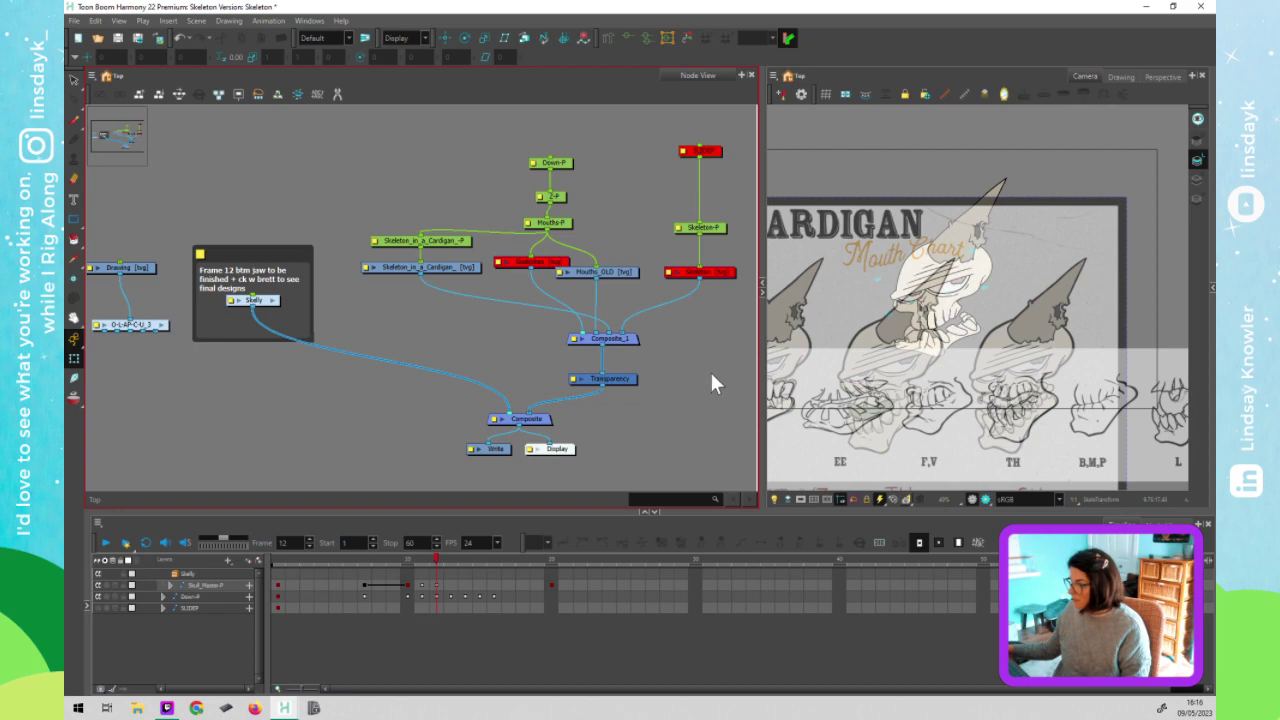
Compare the full mouth chart with the skull's poses at frames 10 and 11
scroll(918, 415, down, 4)
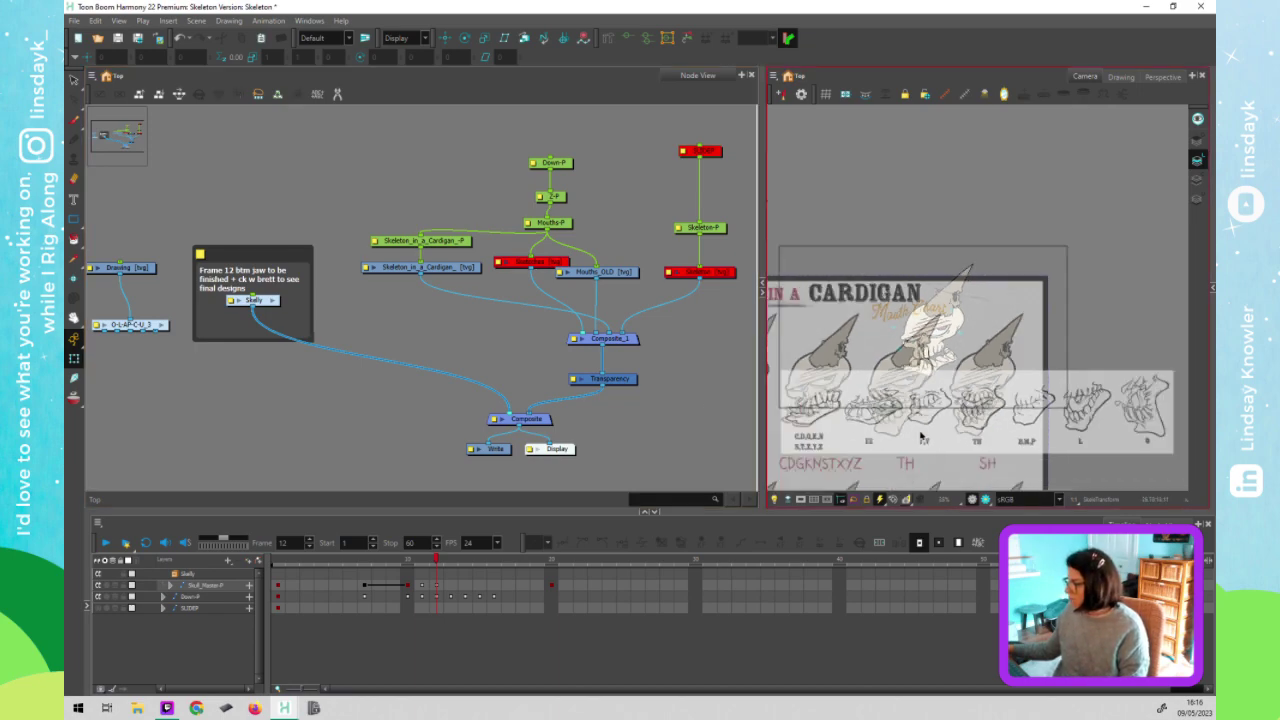
drag(888, 434, 1022, 331)
scroll(925, 398, down, 2)
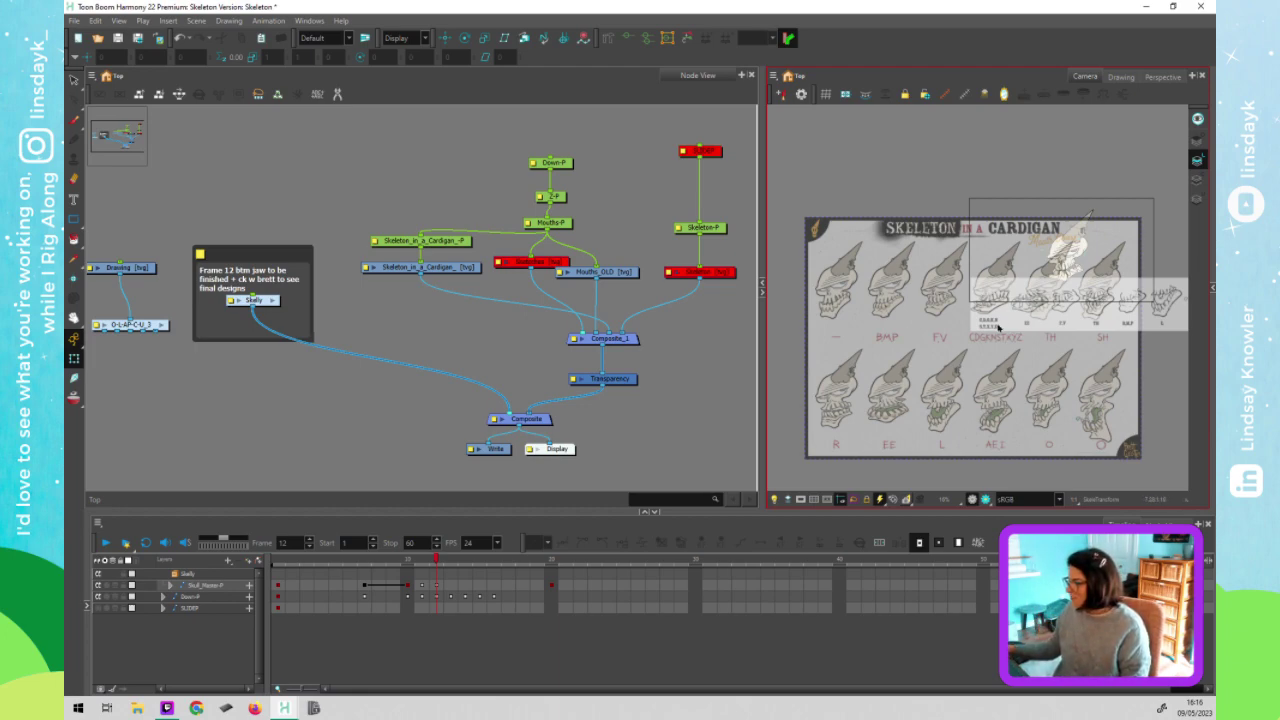
click(403, 585)
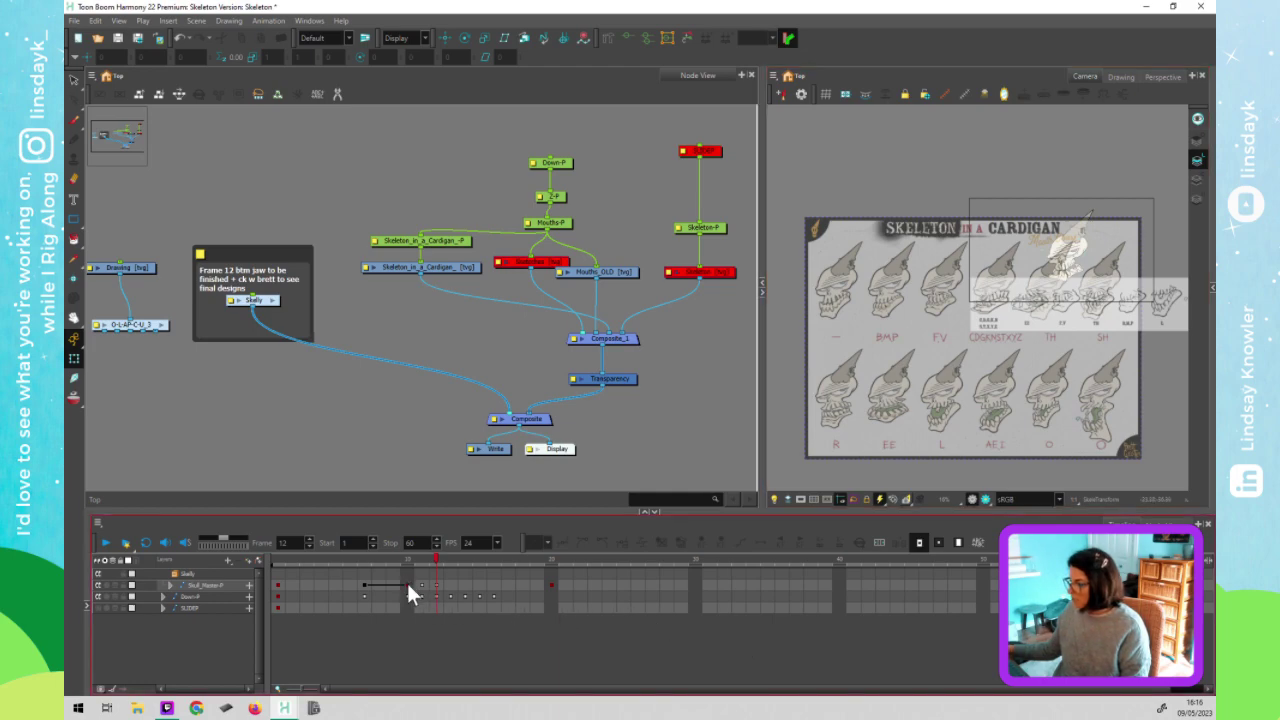
click(408, 585)
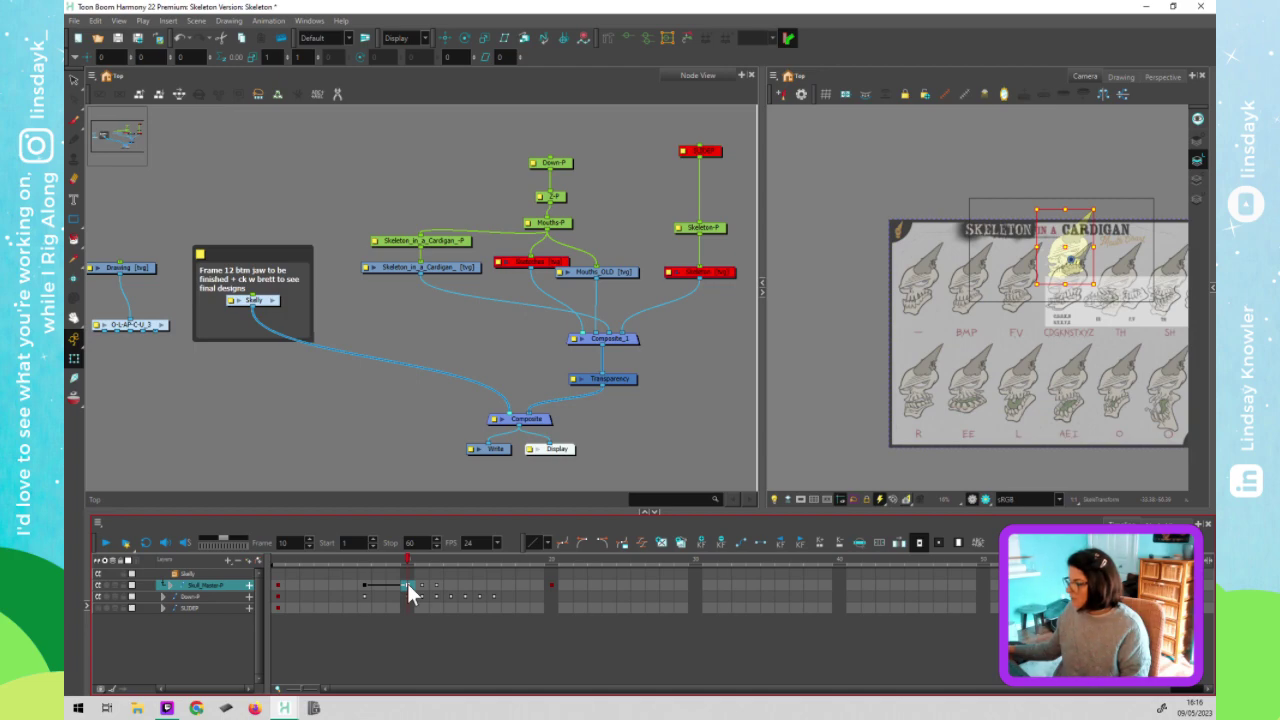
click(421, 586)
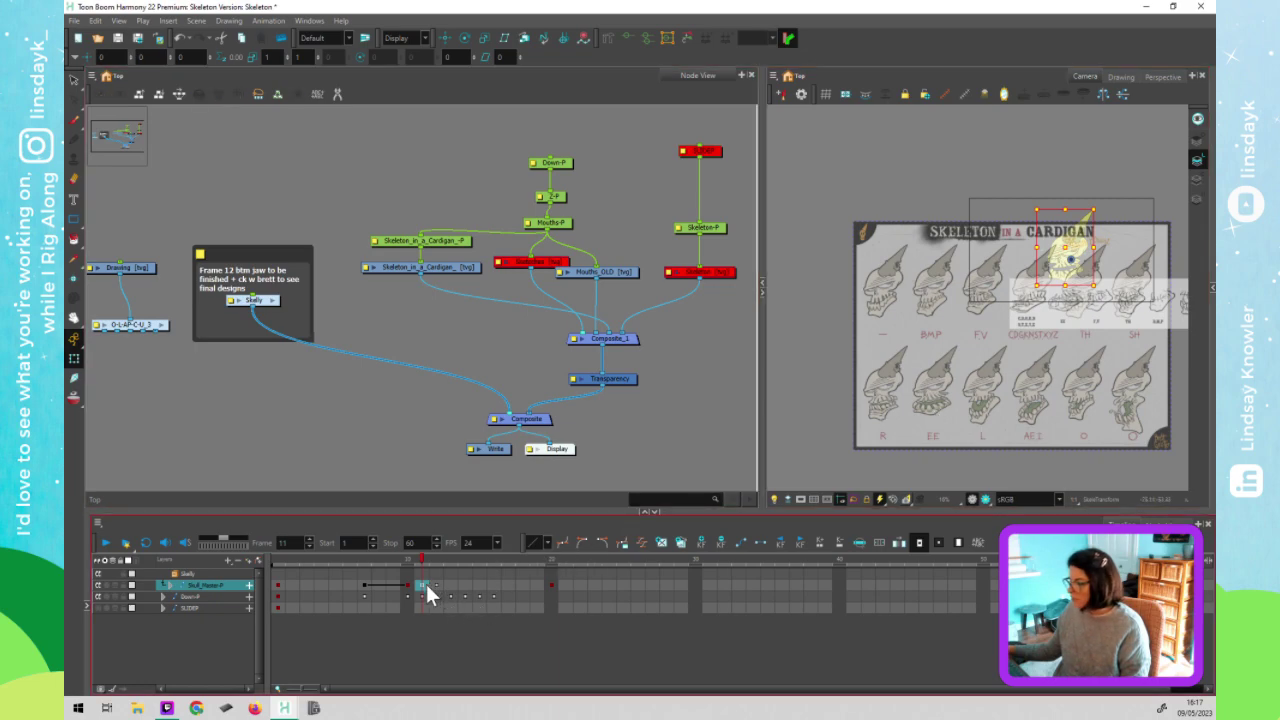
Try to move the Skull_Master-P keyframes from frames 11 and 12 to frames 18 and 19
key(period)
shift+click(422, 585)
drag(518, 586, 527, 587)
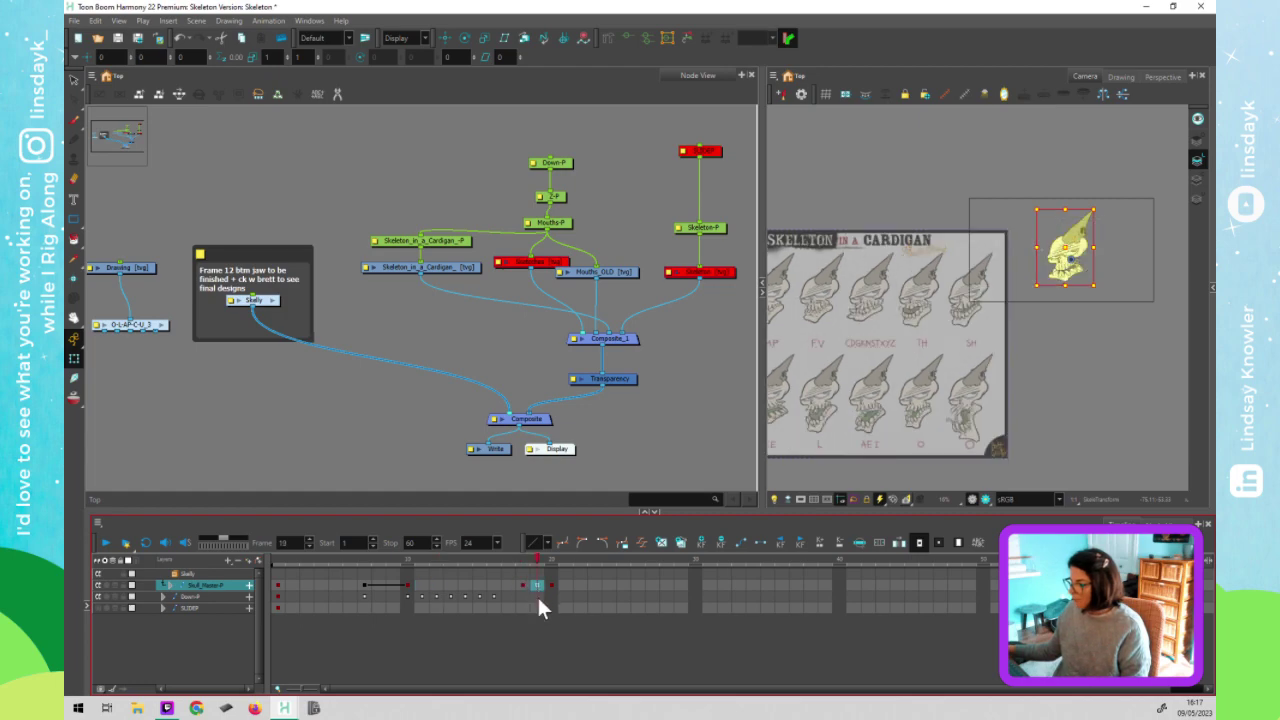
click(538, 597)
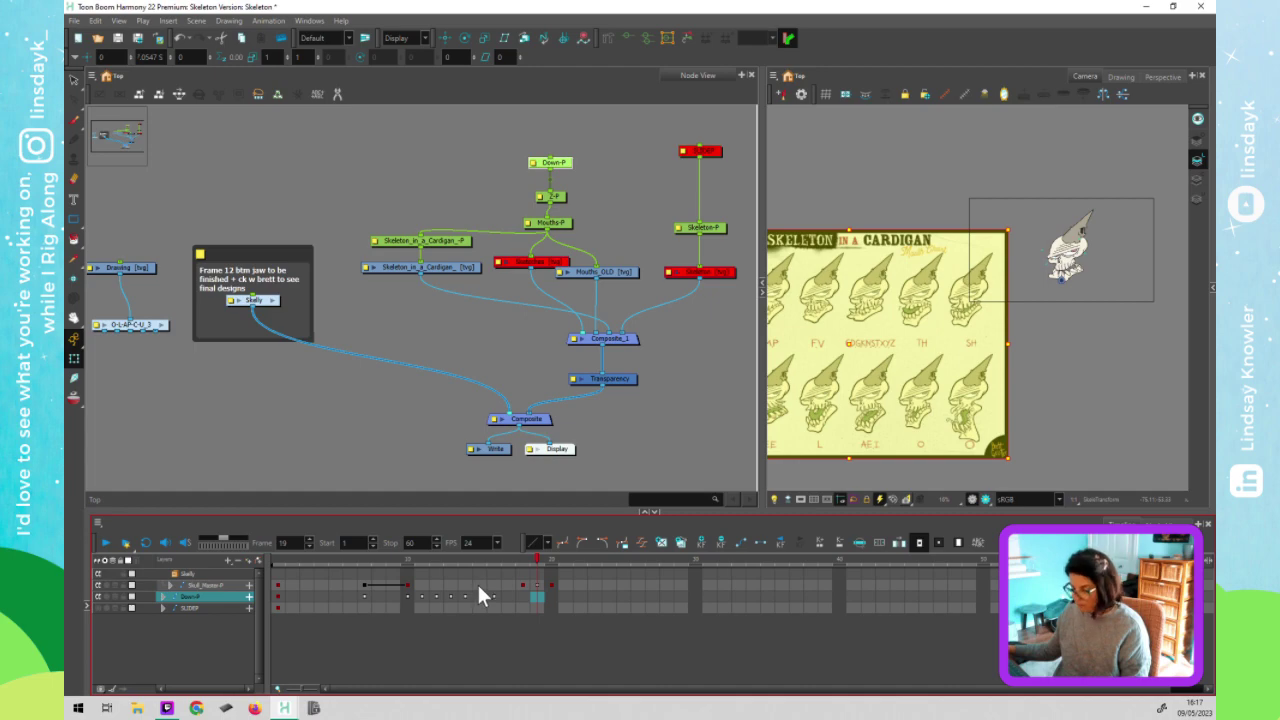
key(ctrl+z)
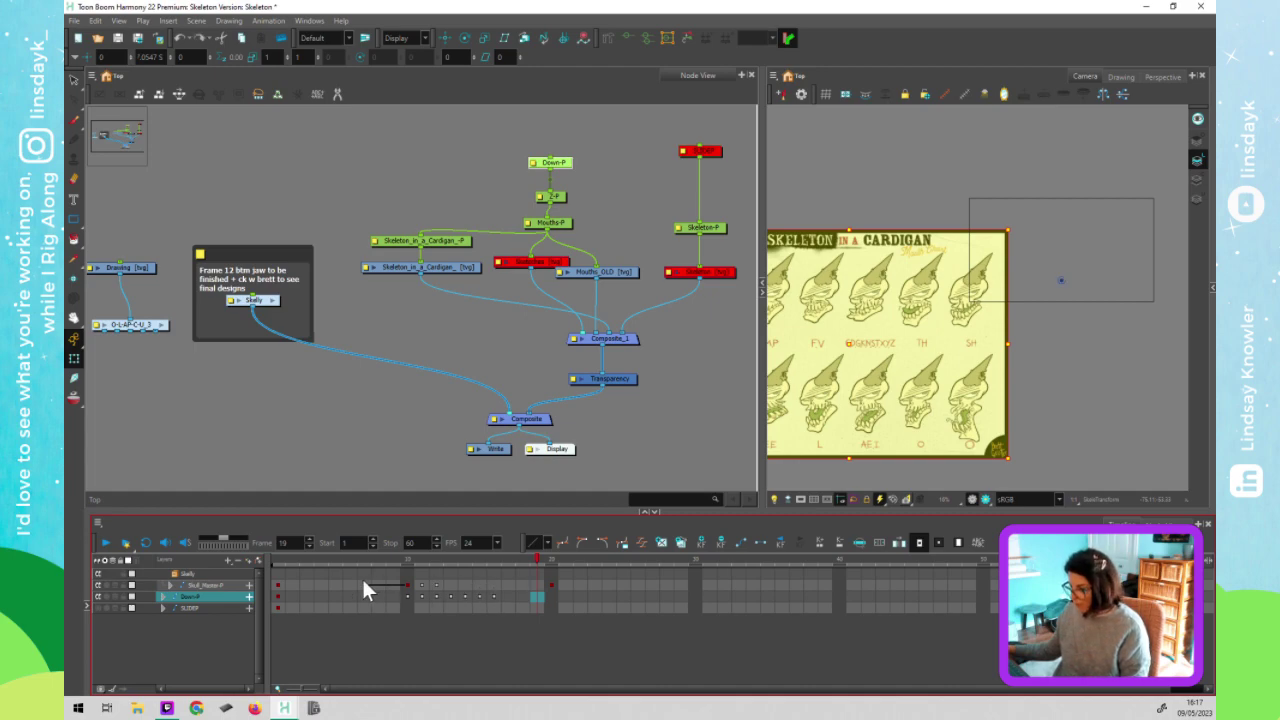
Expand the Skull_Master-P layer hierarchy and collapse the Btm_JawBone_Master layers within it
click(168, 583)
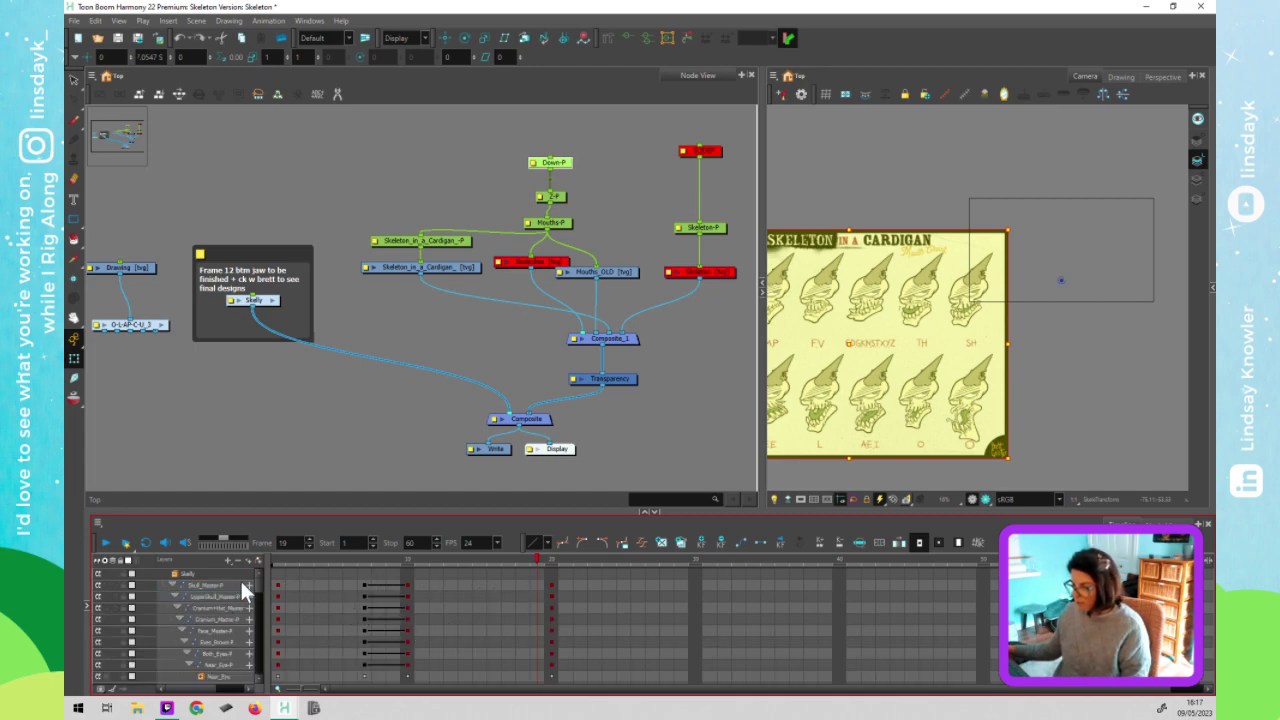
drag(258, 580, 266, 674)
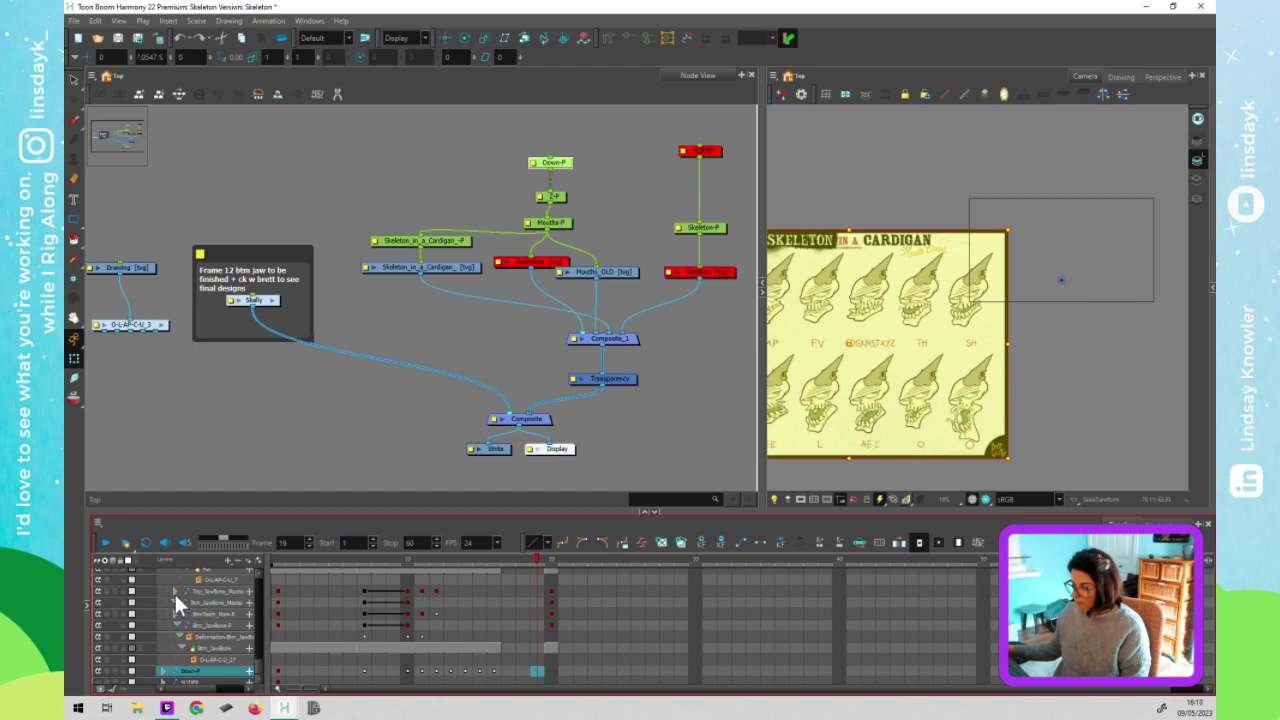
click(175, 600)
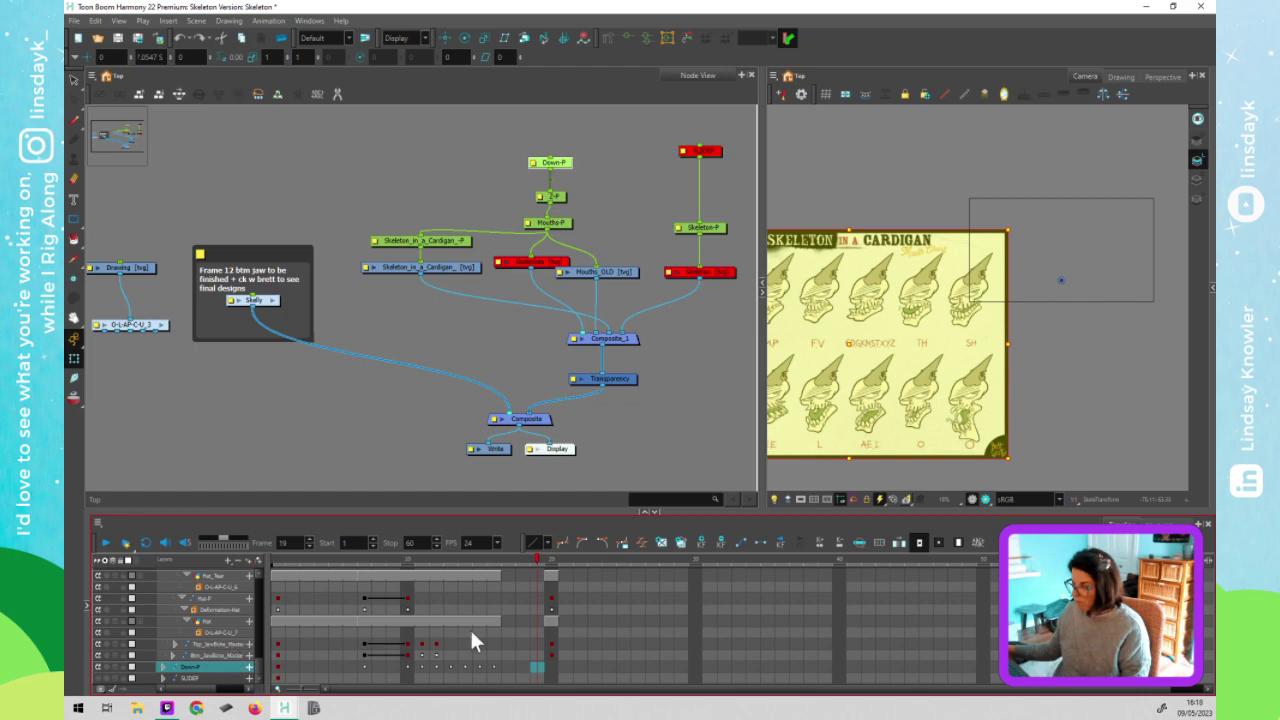
Go to frame 10 and disable the Skeleton_in_a_Cardigan_ drawing node to hide the full mouth chart
click(588, 478)
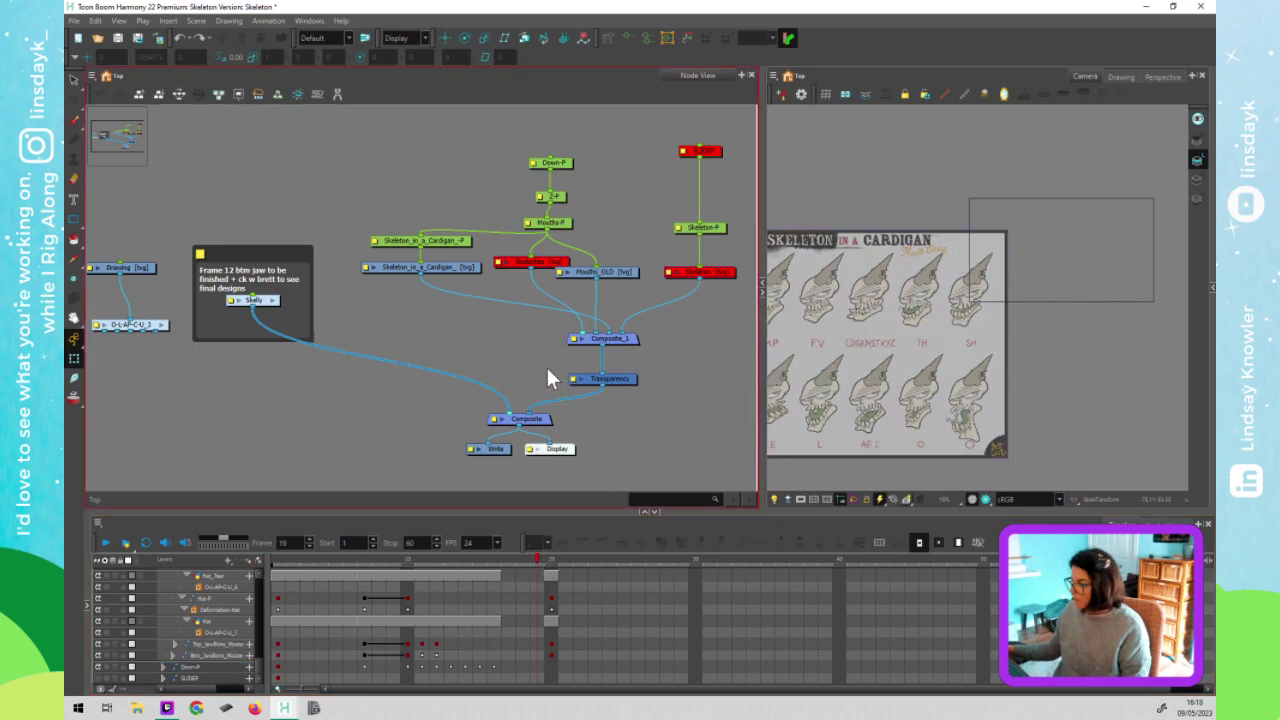
click(537, 581)
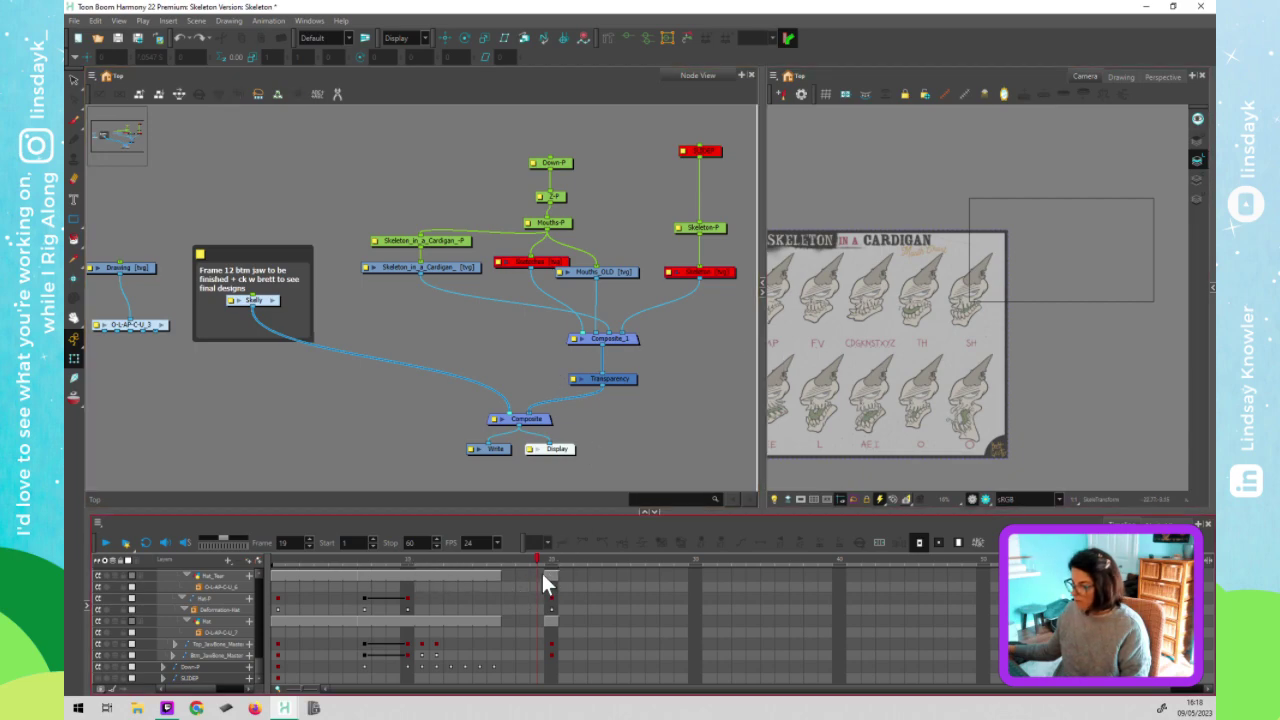
click(539, 575)
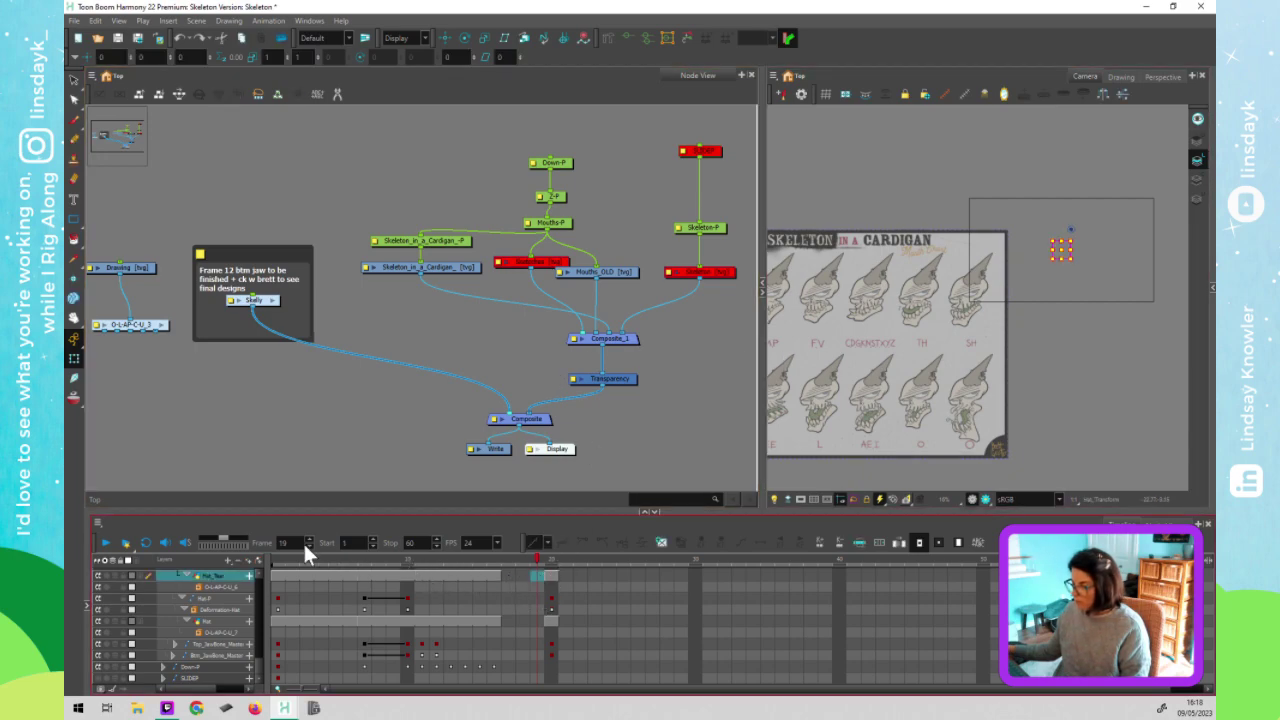
click(411, 566)
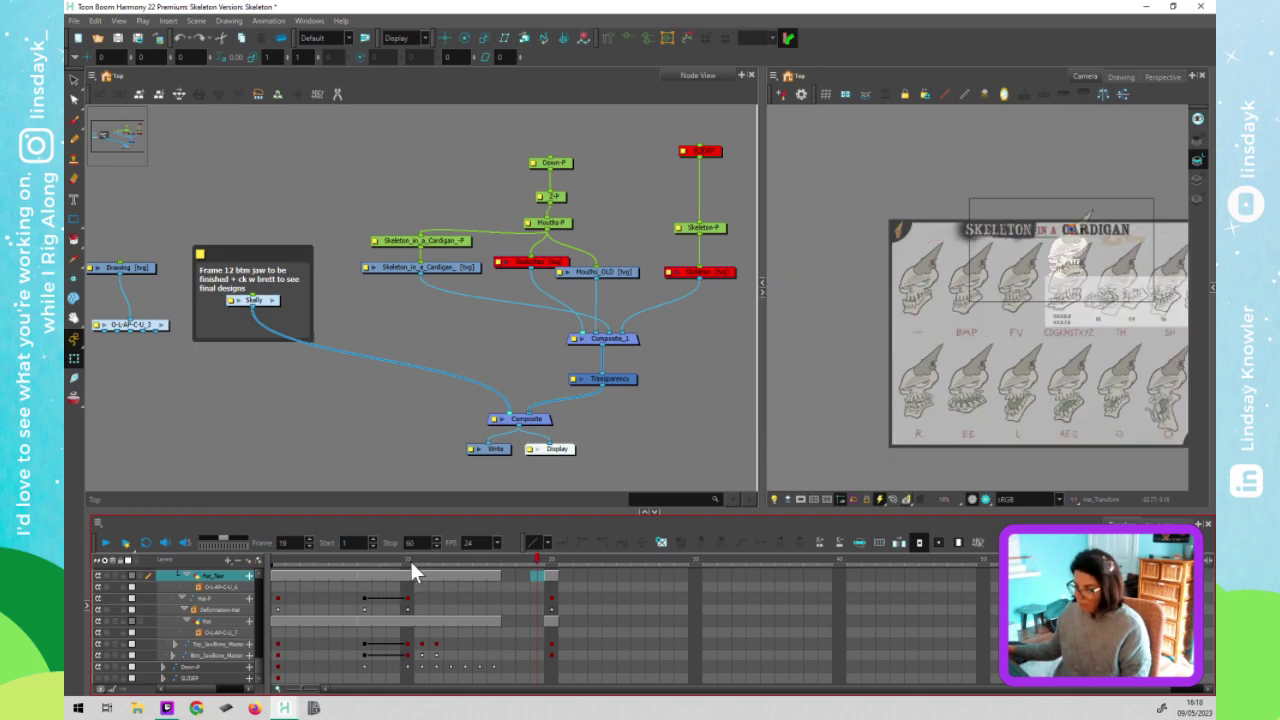
click(349, 479)
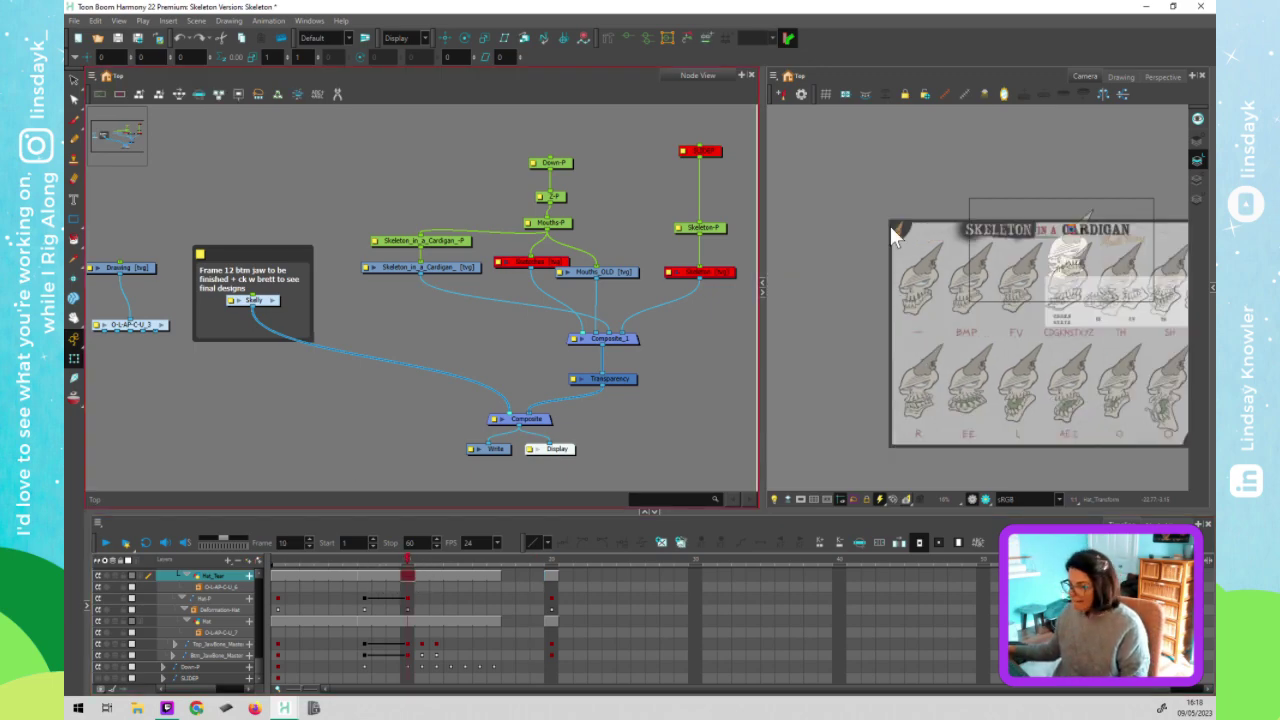
click(1074, 276)
click(1073, 275)
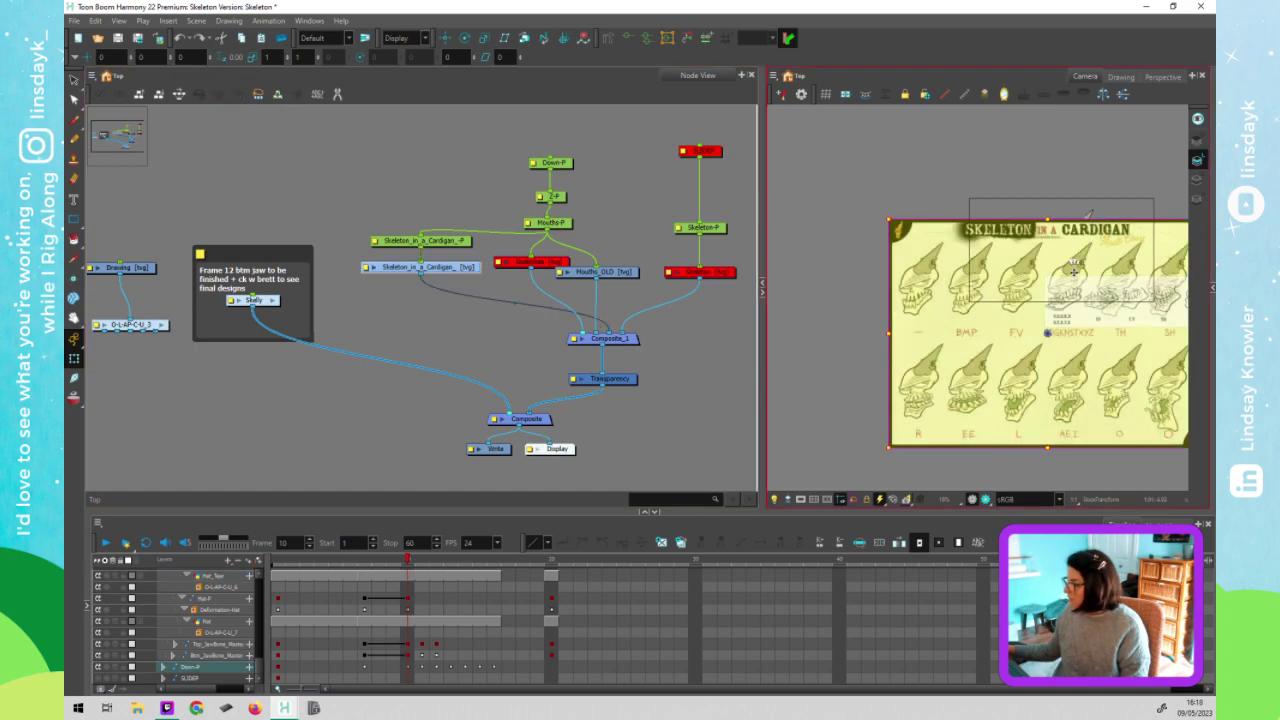
click(462, 266)
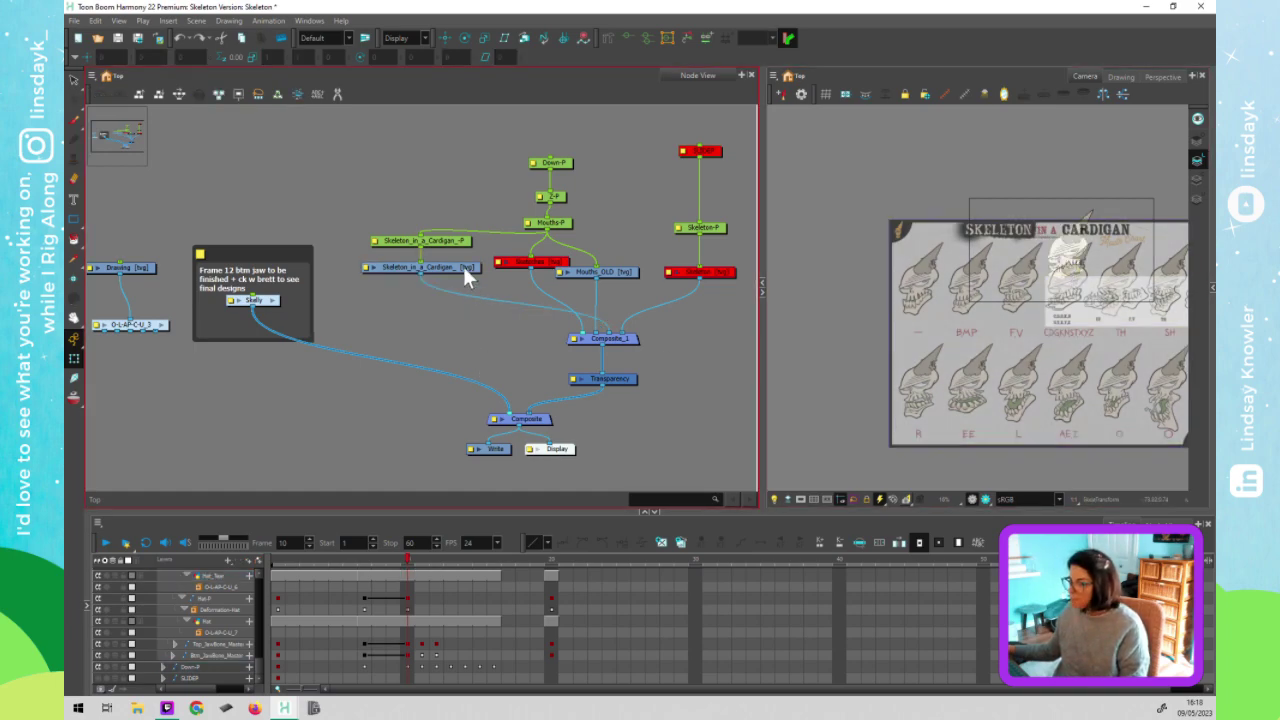
key(d)
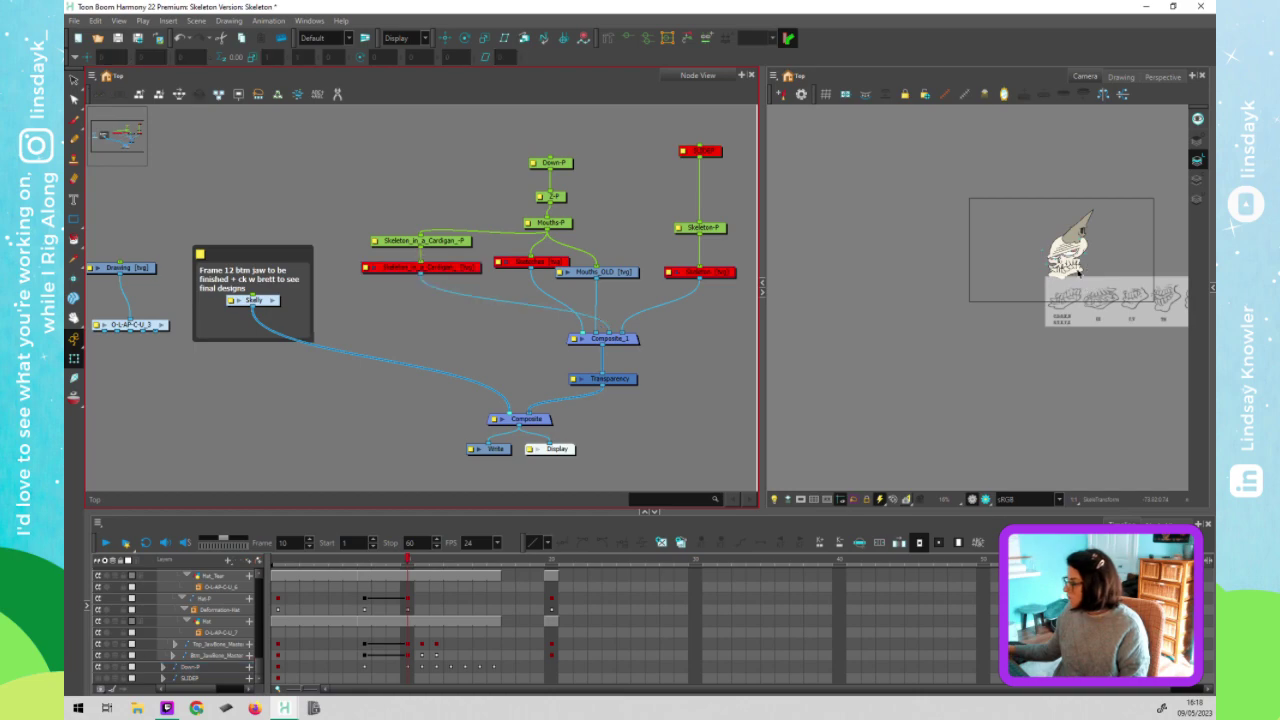
Select the skull's lower jaw and locate its Btm_JawBone_Master-P peg inside the Skelly group's node network
click(1088, 264)
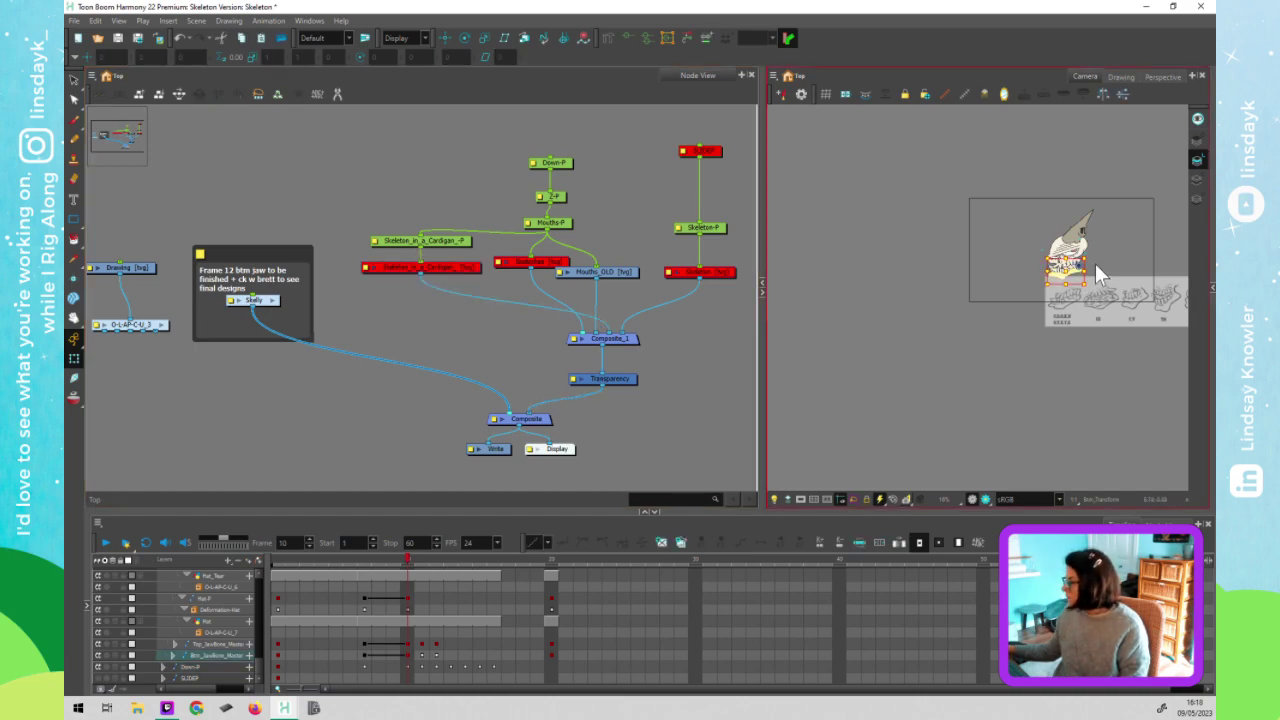
key(b)
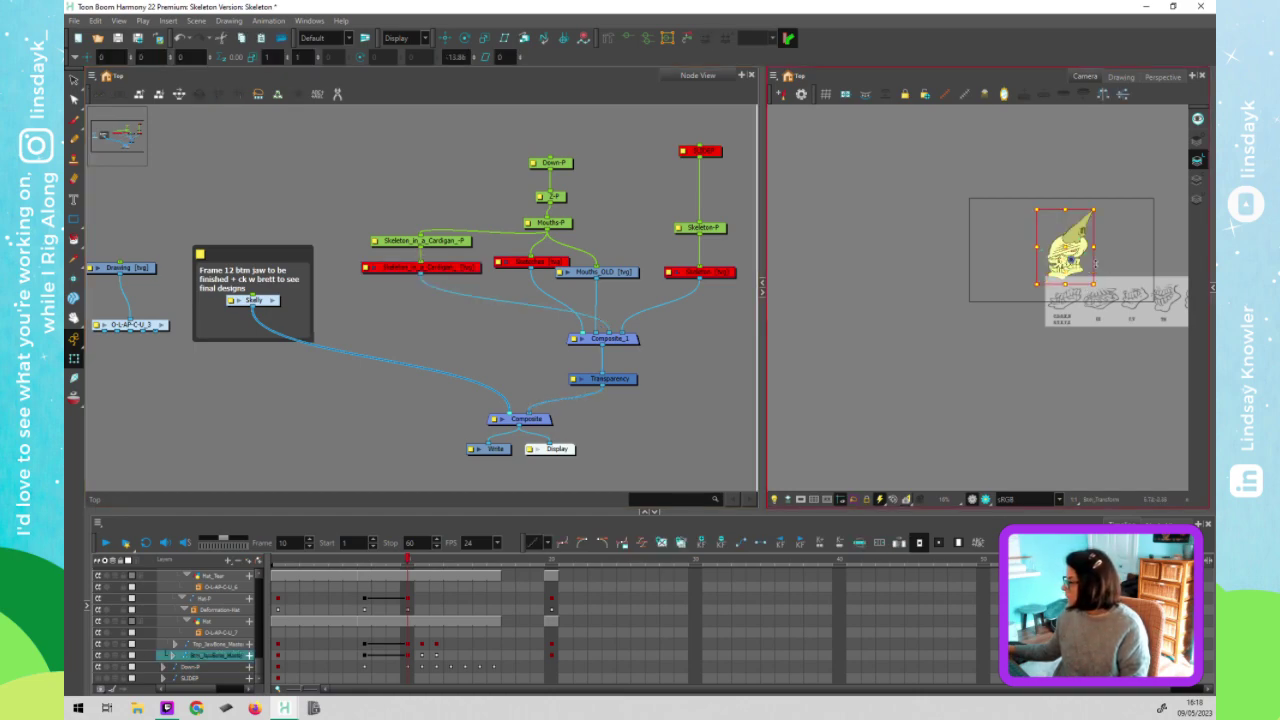
key(shift+b)
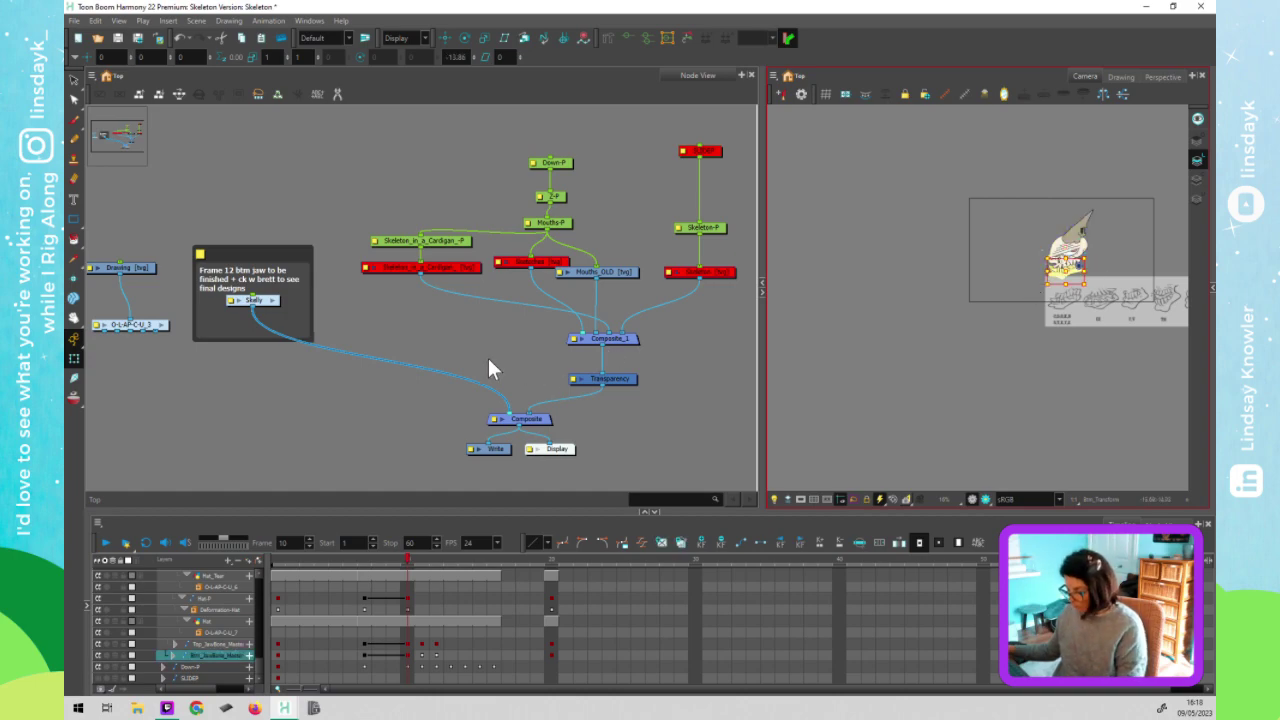
key(f)
scroll(470, 380, down, 5)
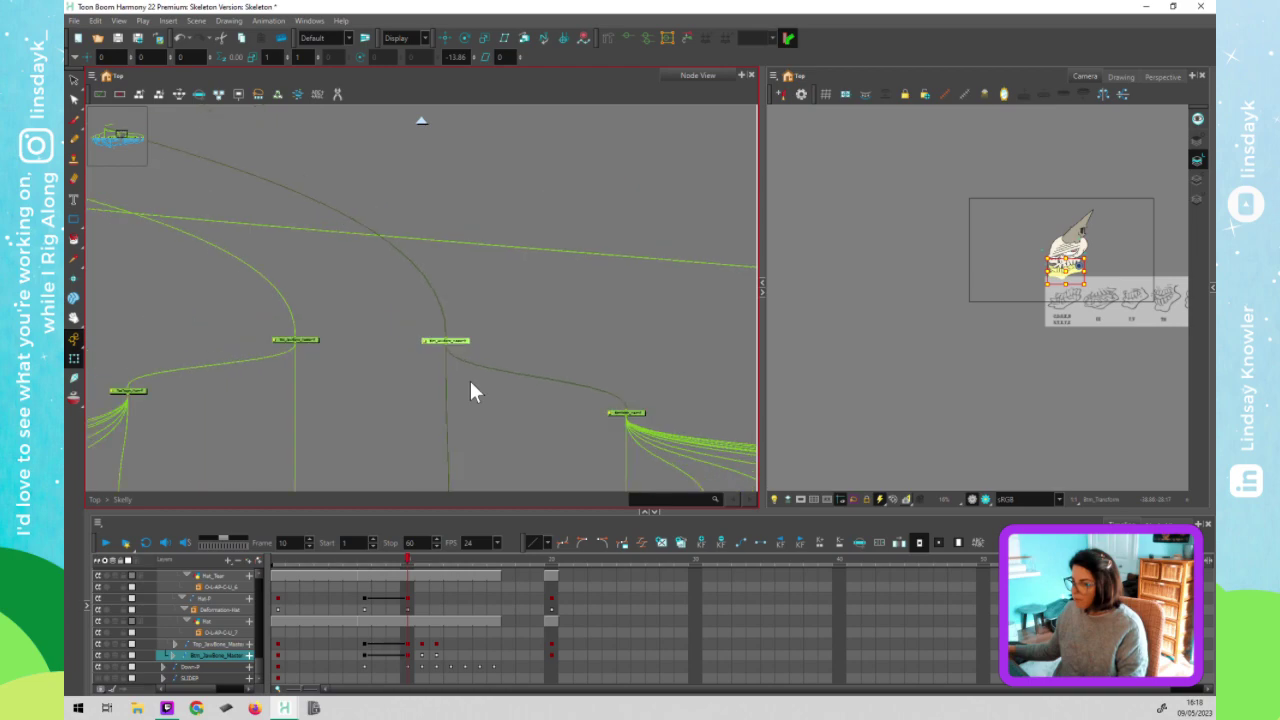
scroll(400, 395, down, 2)
Check the jaw hierarchy by selecting the Top_JawBone_Master-P and Btm_JawBone_Master-P pegs, first the top one, then both together
click(377, 352)
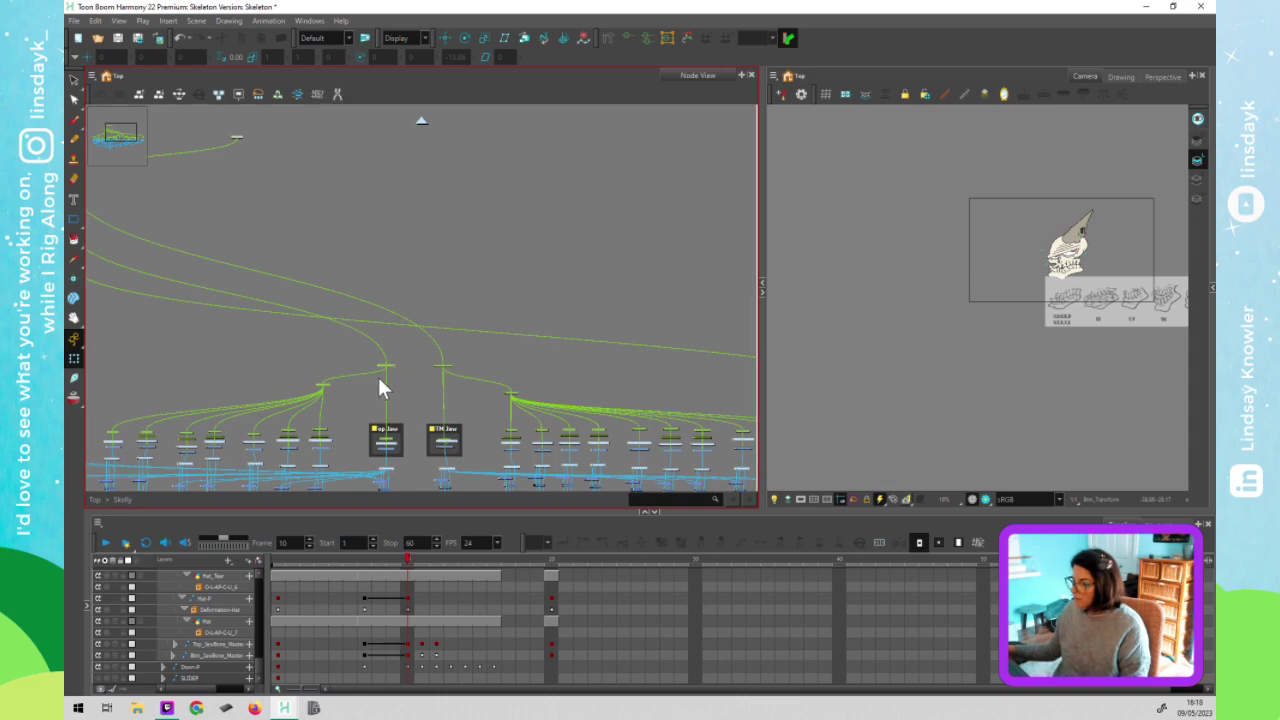
click(378, 372)
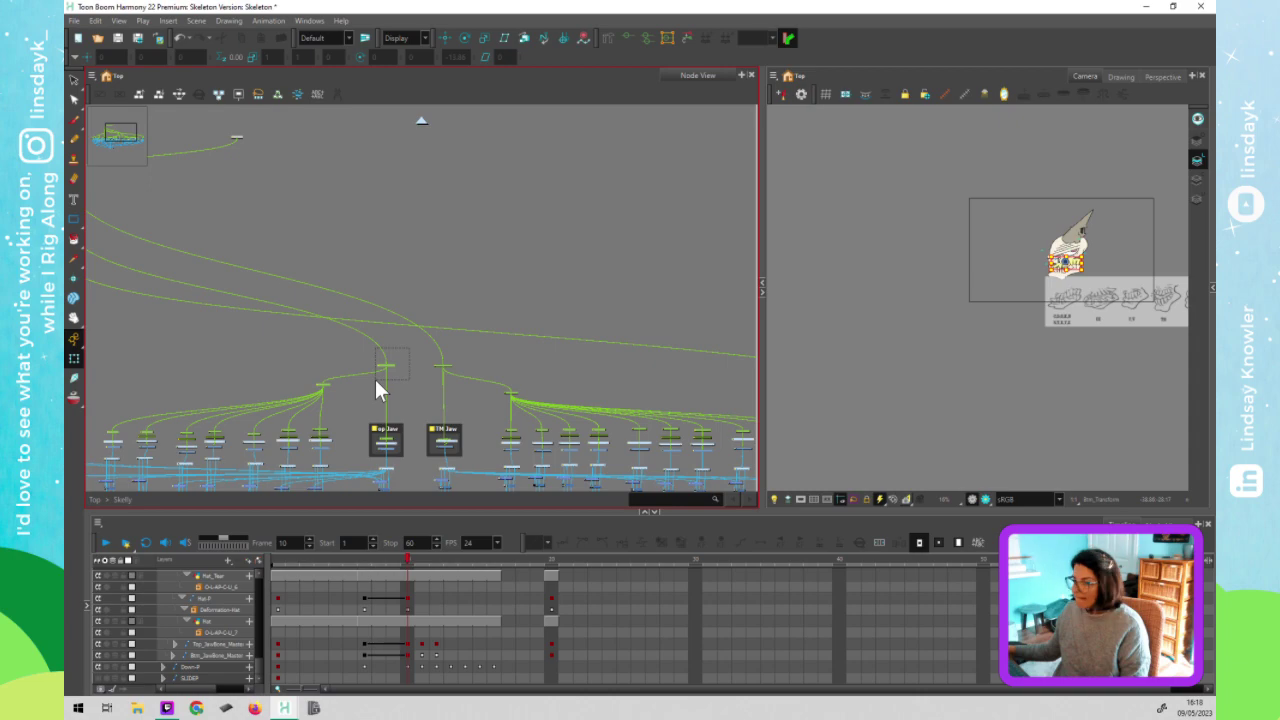
click(375, 372)
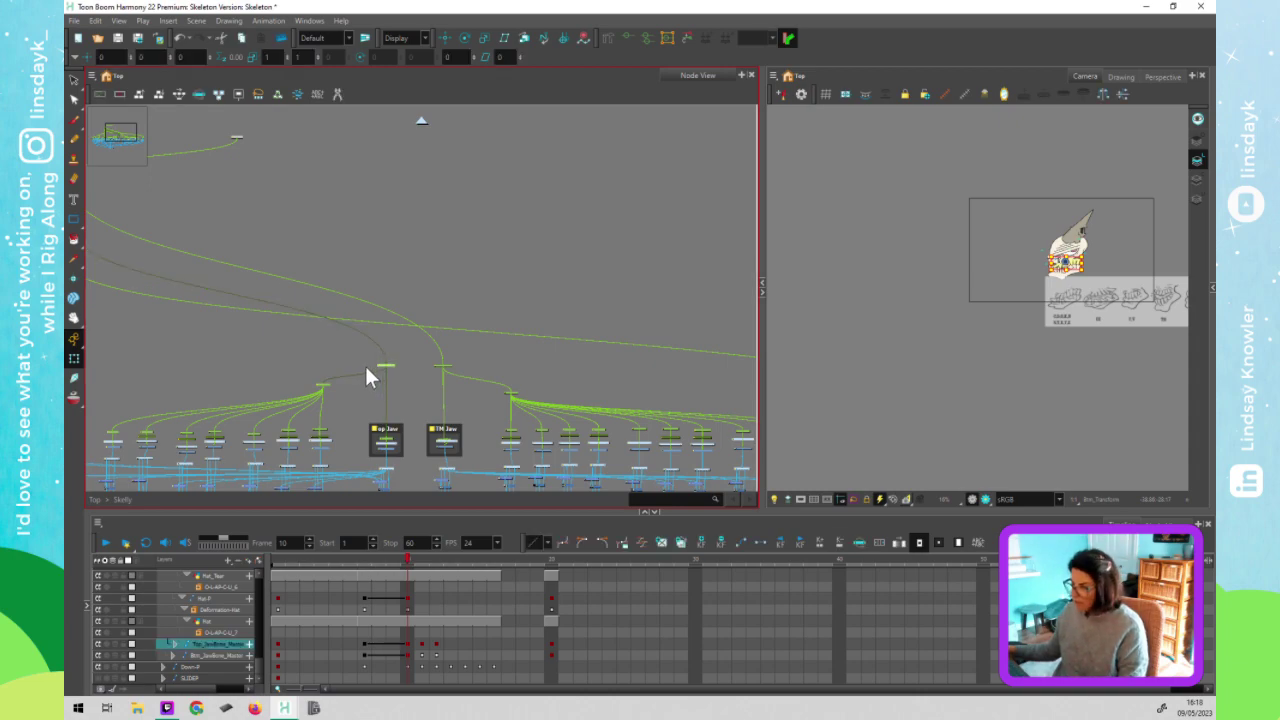
scroll(366, 373, down, 3)
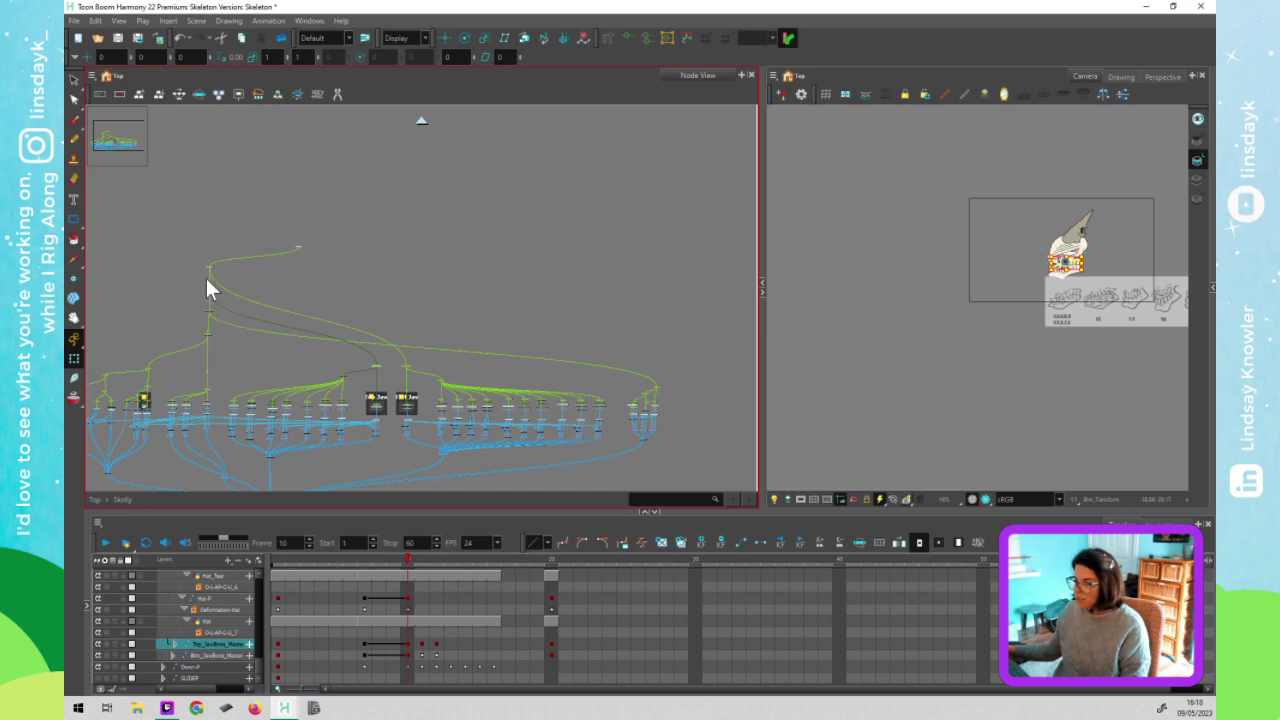
click(418, 383)
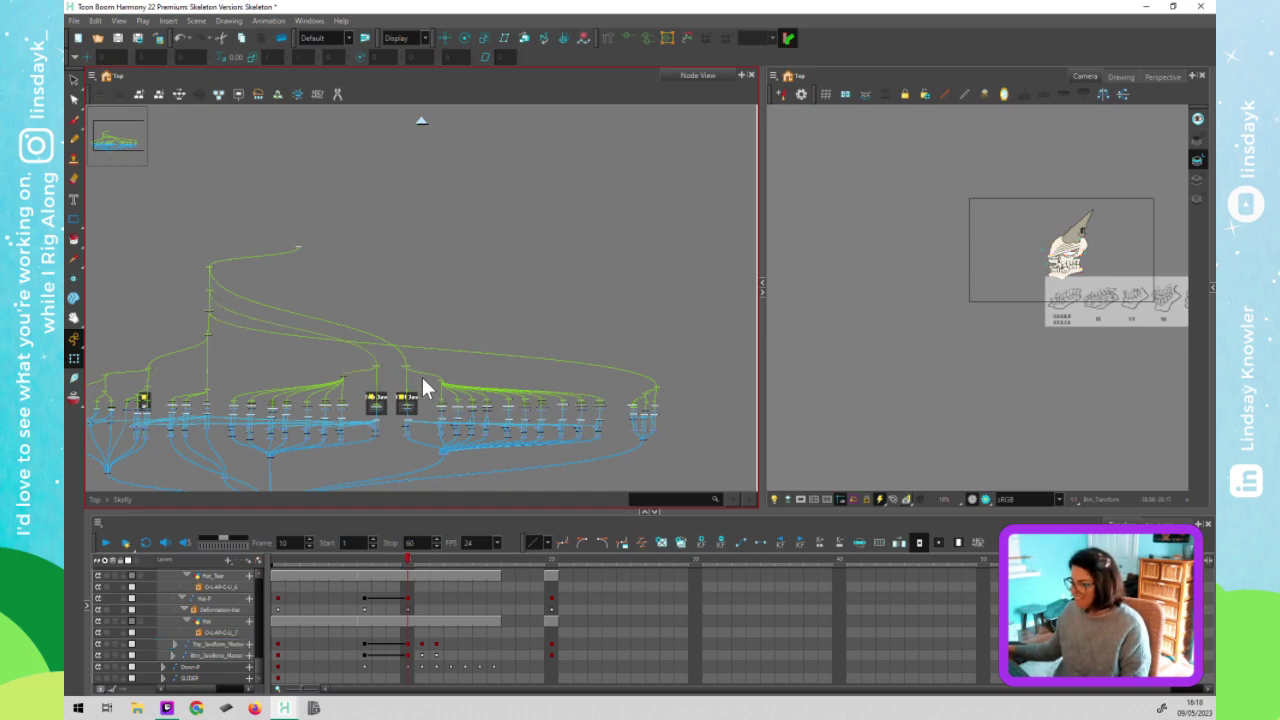
click(422, 373)
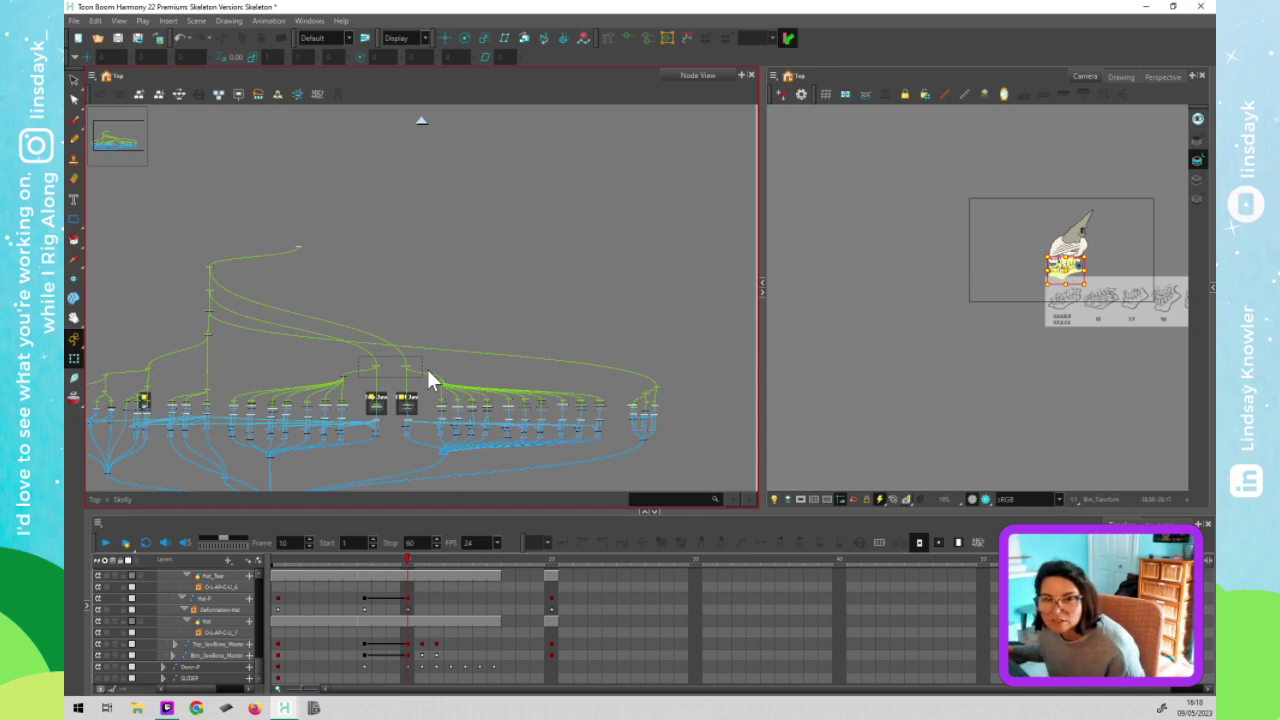
drag(358, 356, 427, 369)
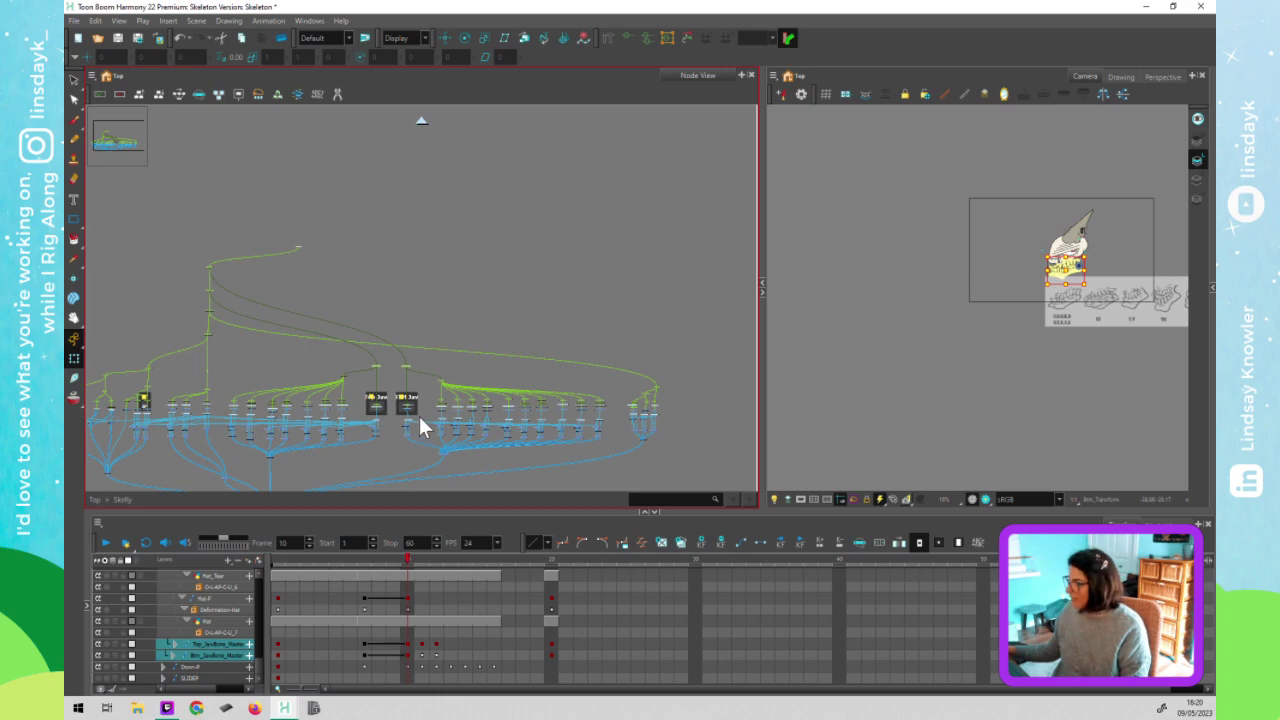
Add a new peg above the jaw pegs and connect it as parent of both Top_JawBone_Master-P and Btm_JawBone_Master-P
click(394, 362)
scroll(390, 379, up, 3)
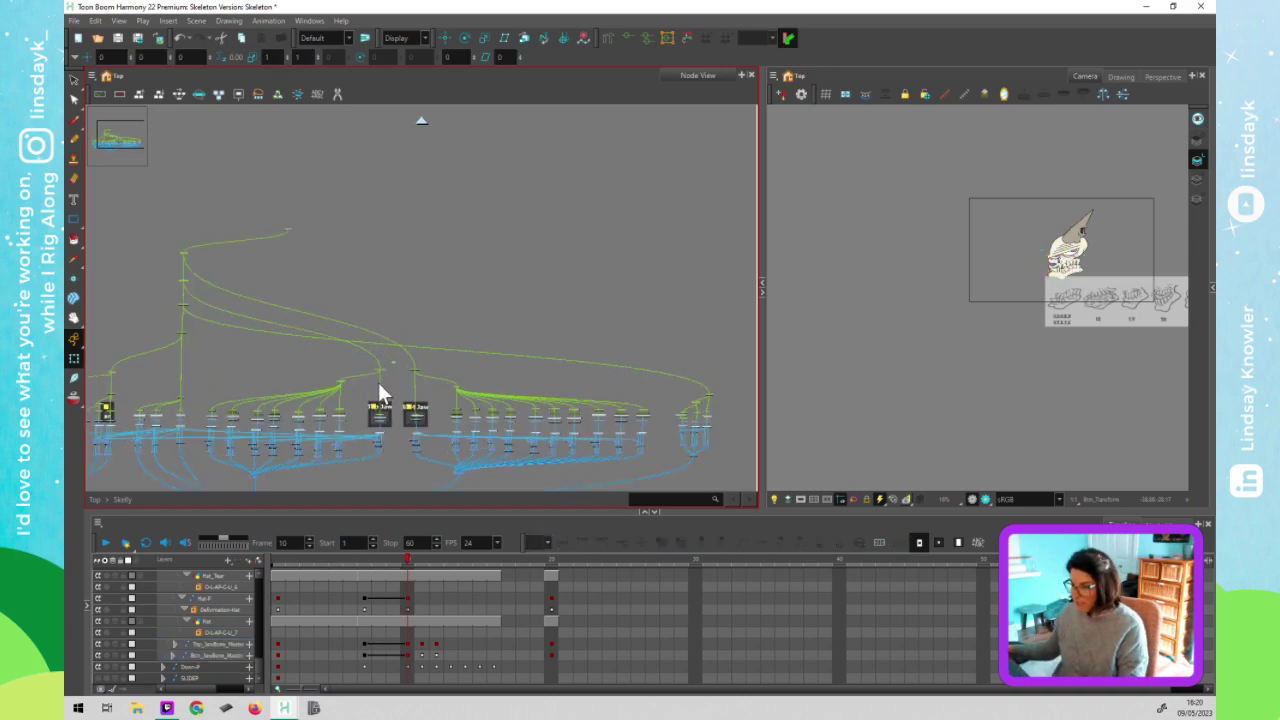
scroll(412, 370, up, 5)
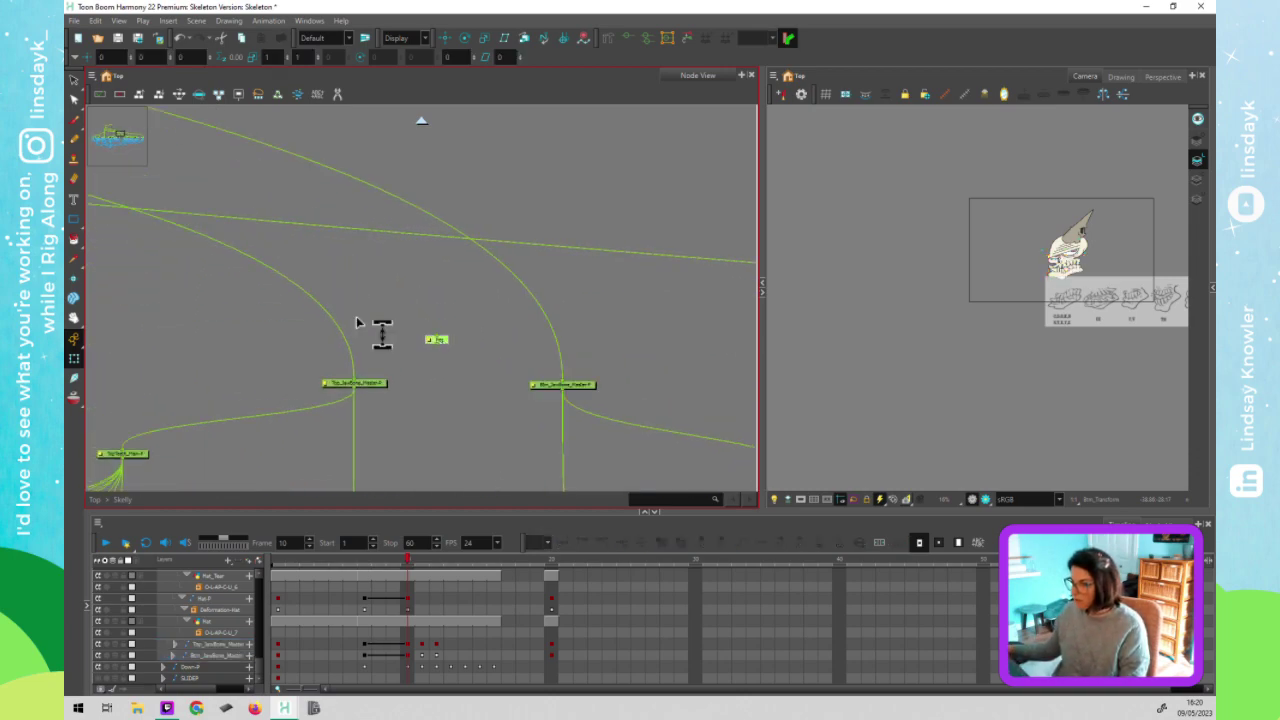
drag(350, 323, 331, 316)
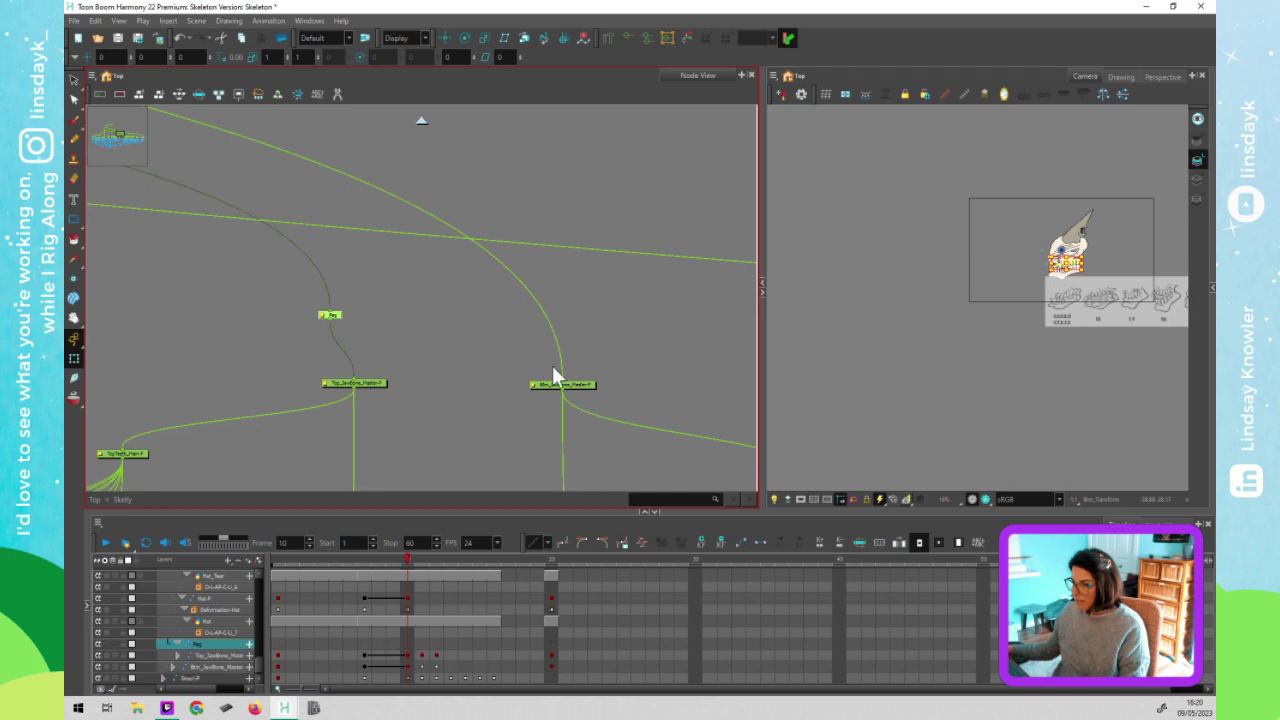
drag(570, 381, 313, 335)
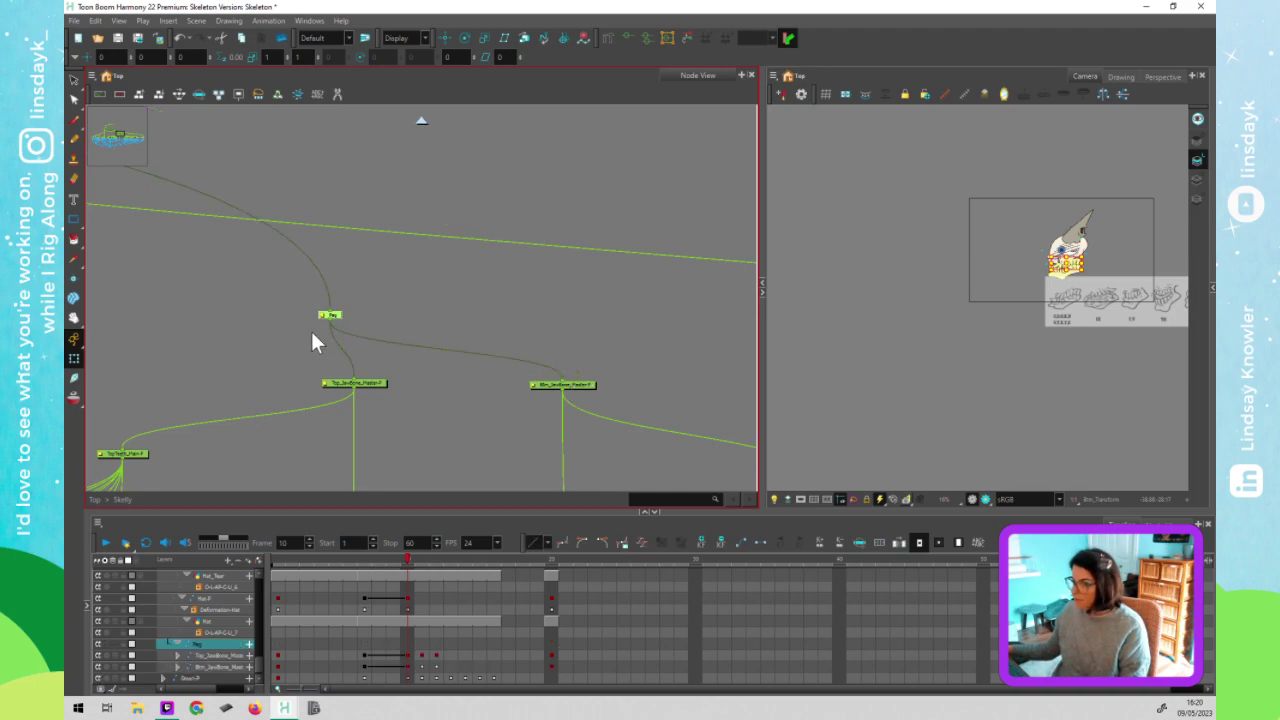
Put a magenta backdrop named "TO BE DELETED" around the new jaw parent peg
key(ctrl+p)
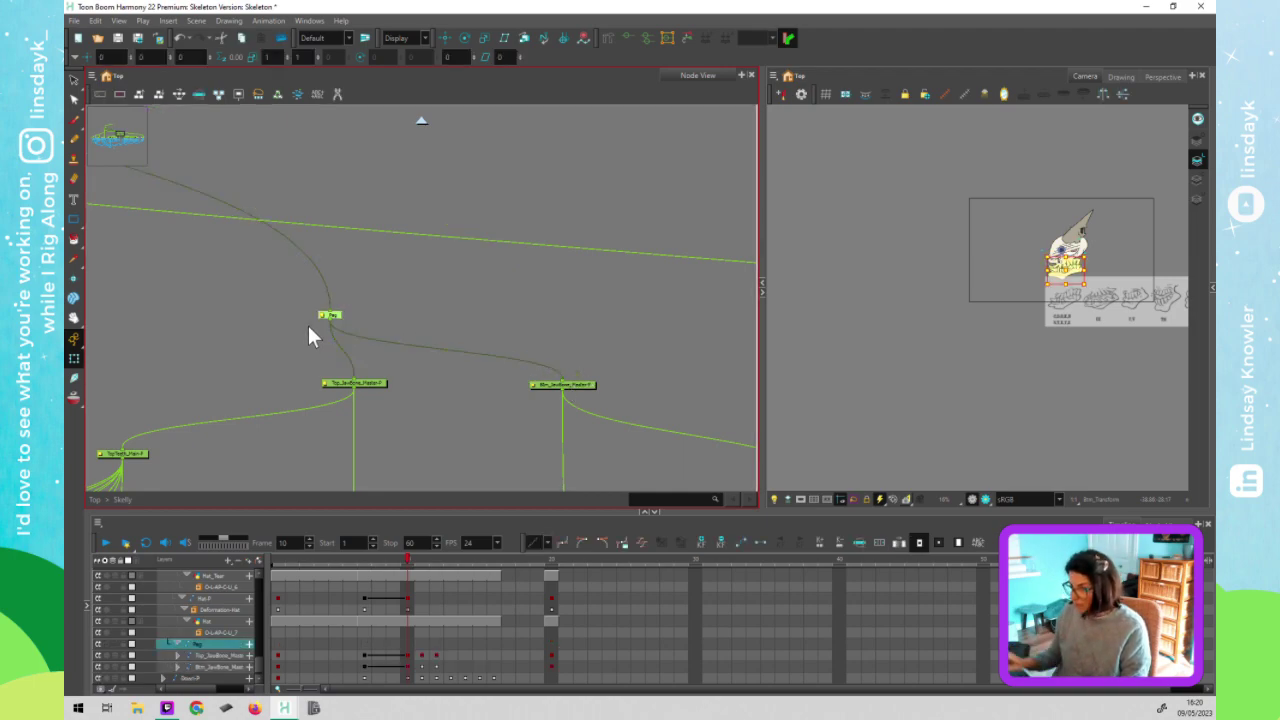
key(ctrl+z)
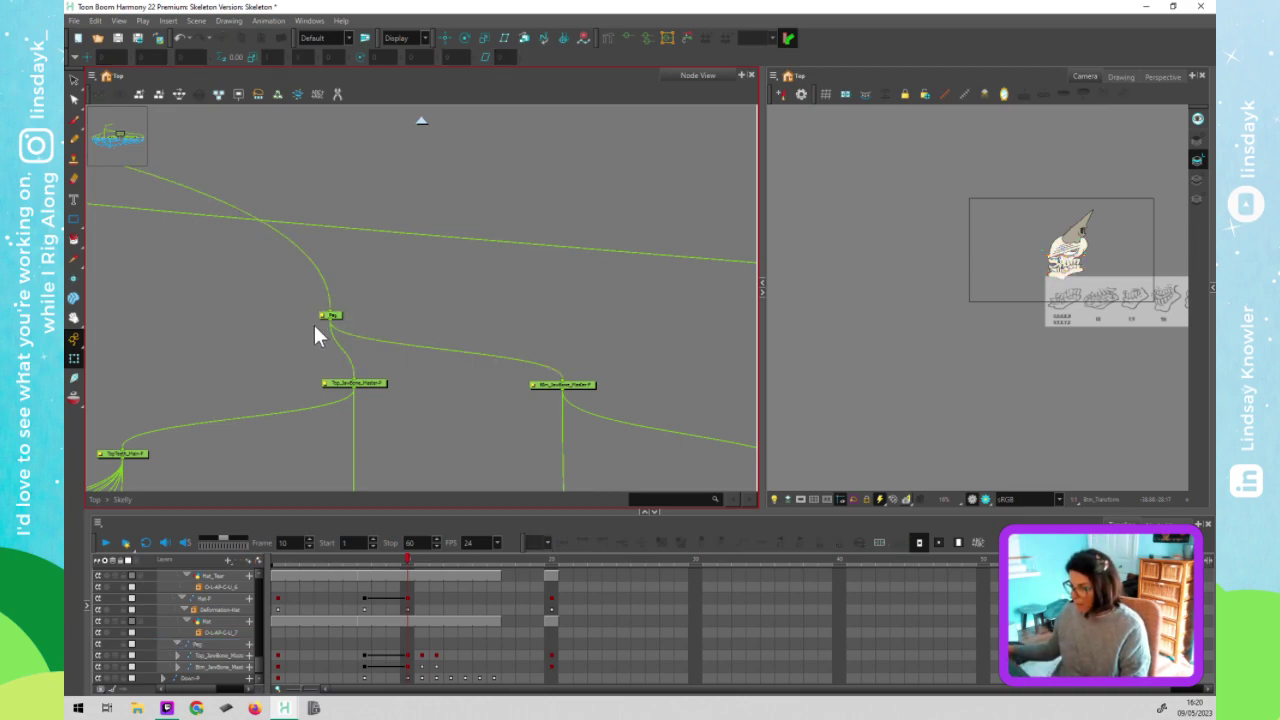
drag(316, 330, 316, 330)
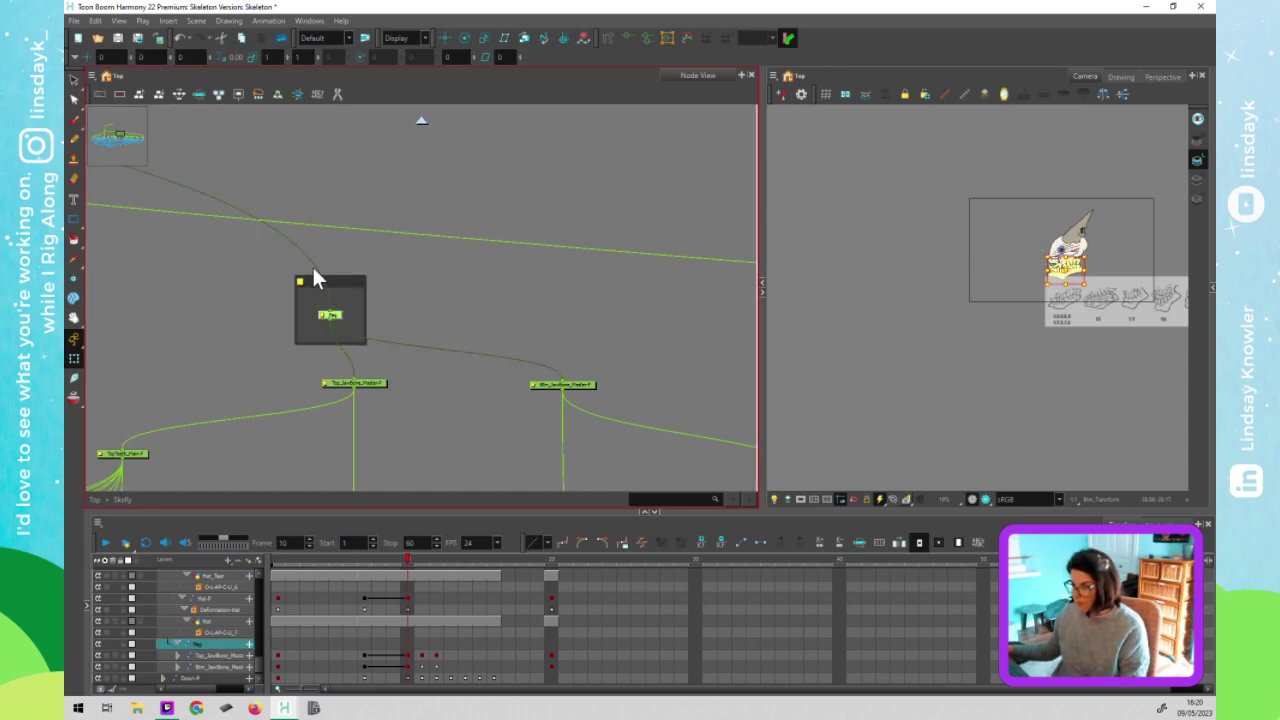
click(299, 282)
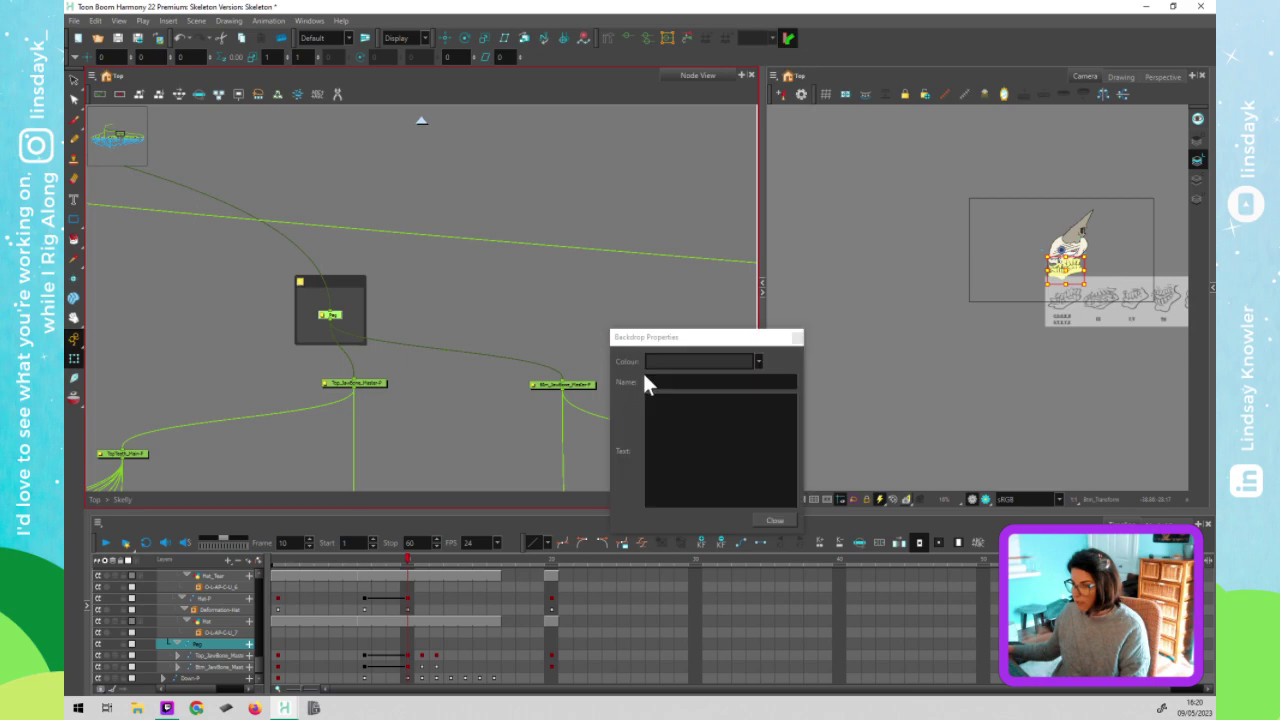
click(708, 360)
click(711, 546)
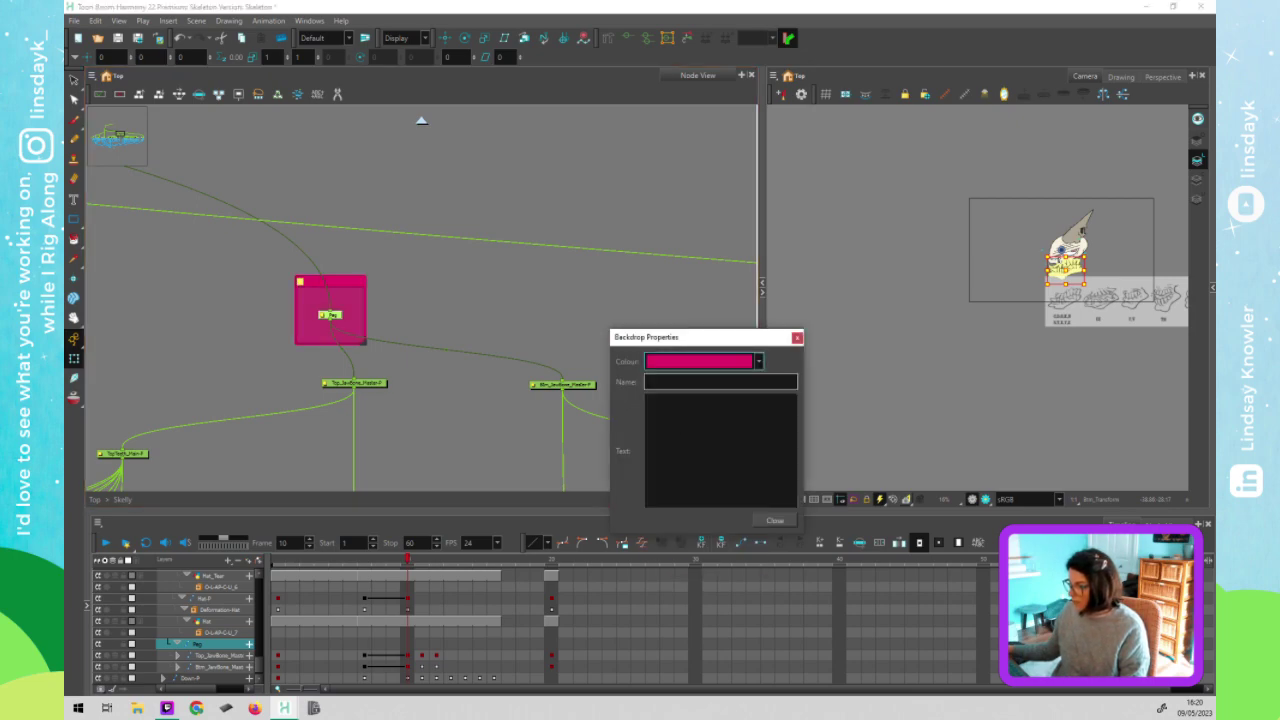
click(715, 382)
text(TO BE)
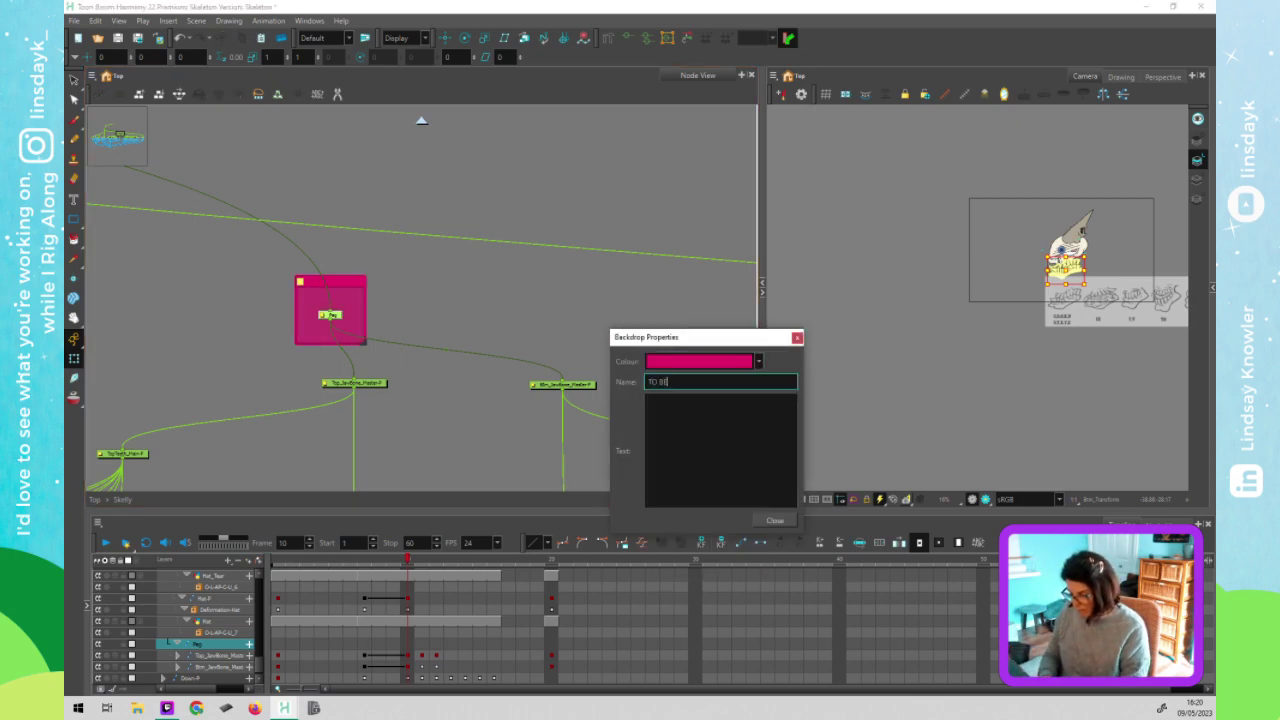
text( DELETED)
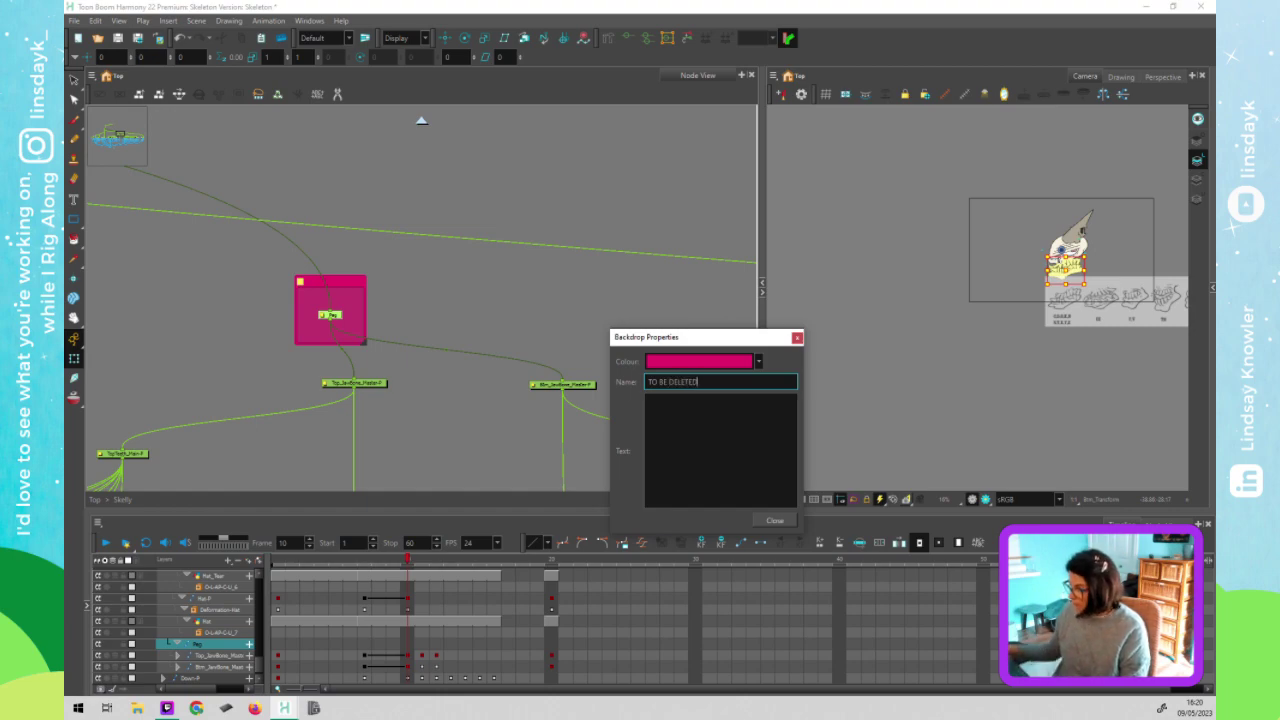
click(798, 339)
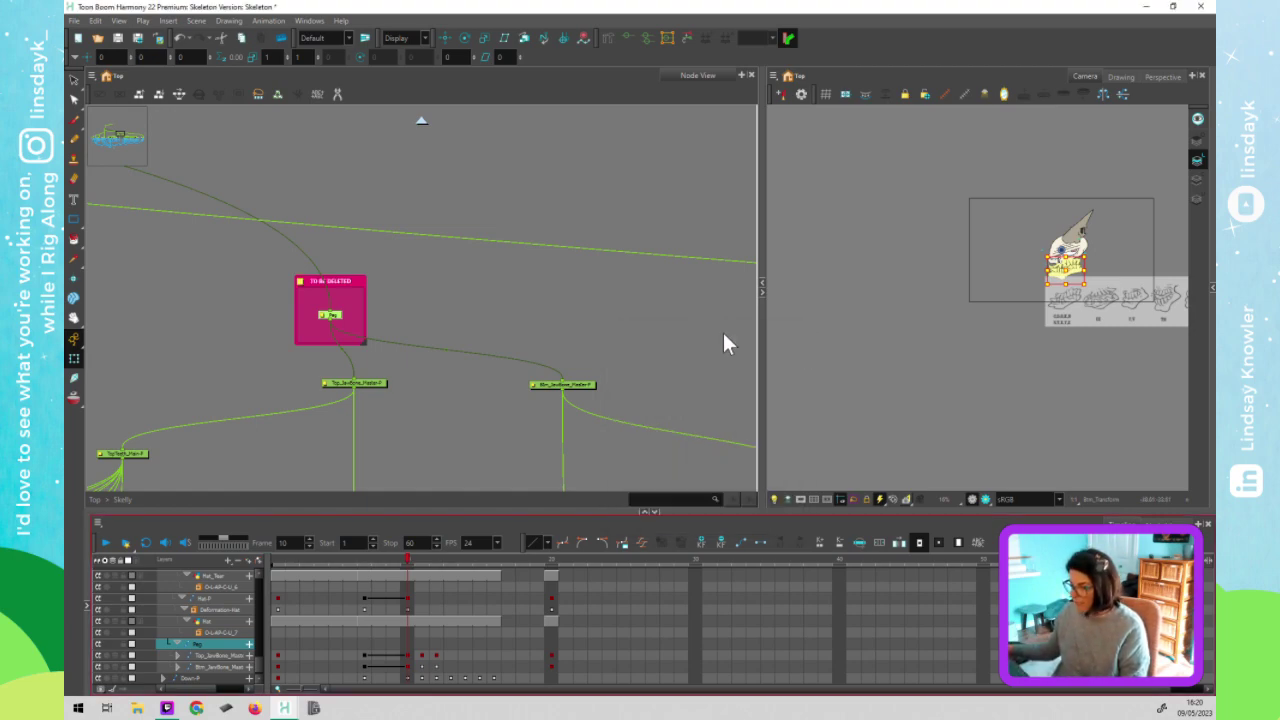
Collapse the new peg's layer in the timeline and go from its frame 10 keyframe to frame 11
click(337, 320)
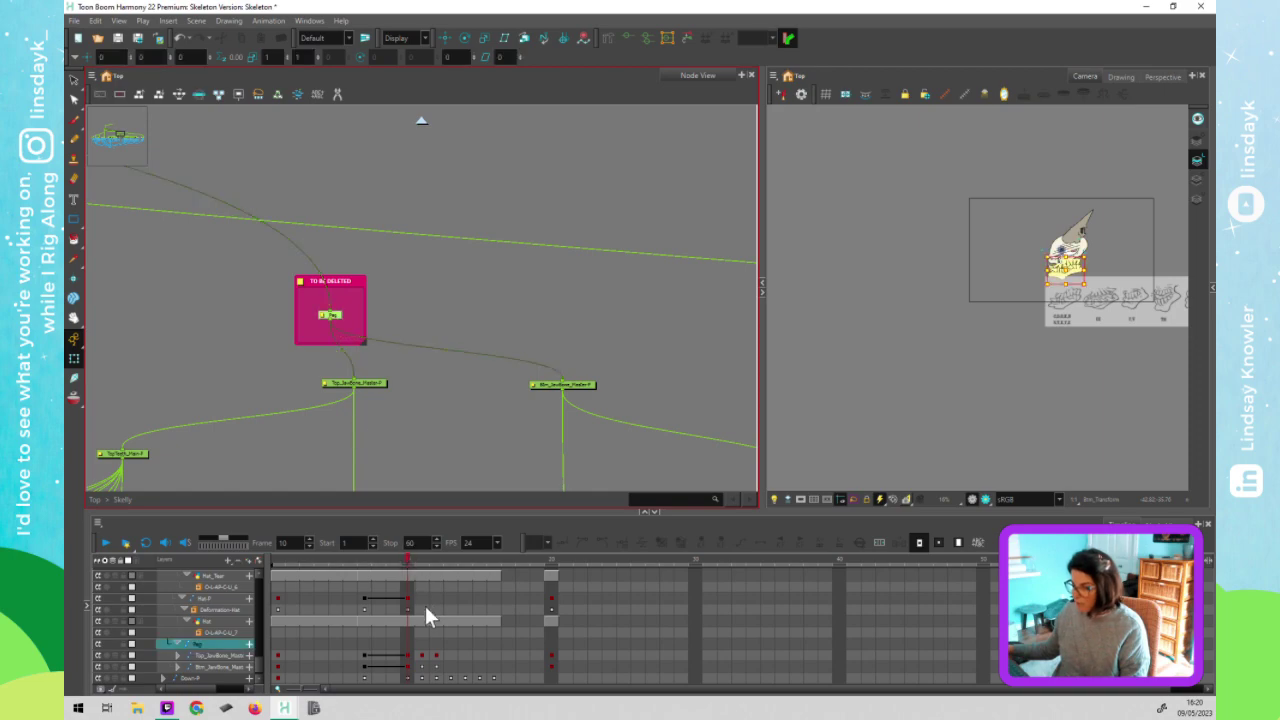
click(177, 644)
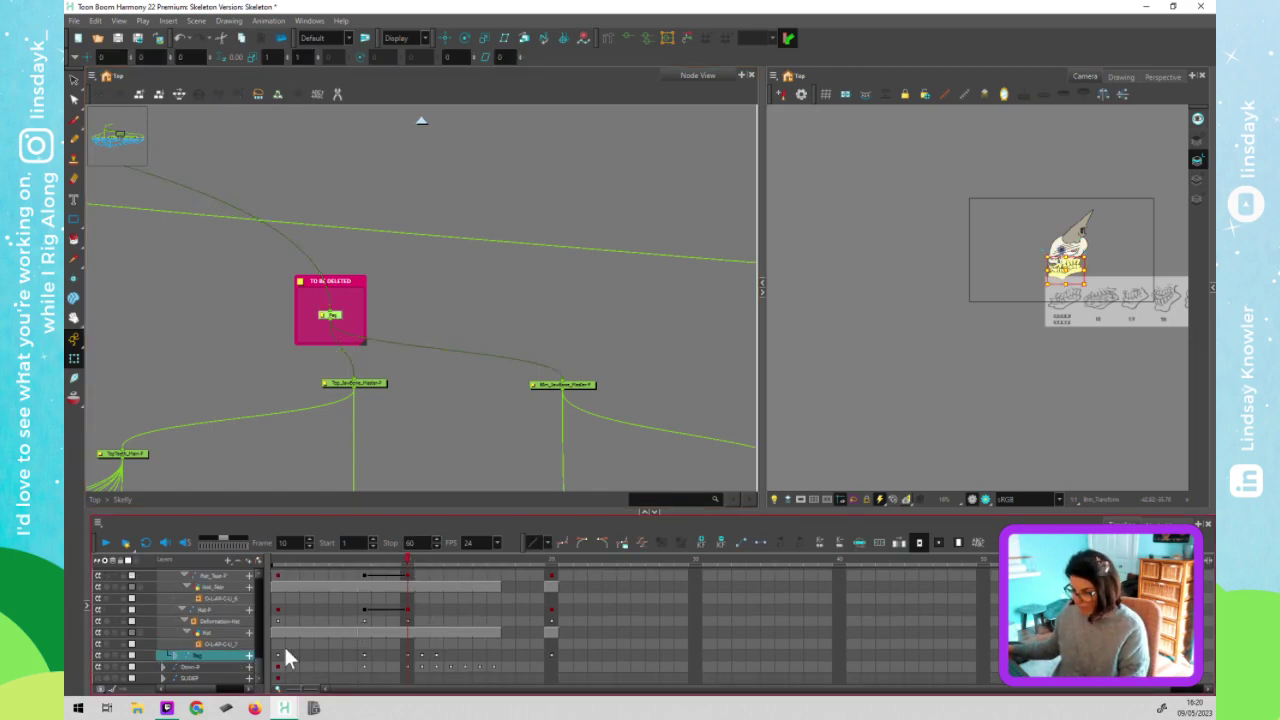
click(418, 657)
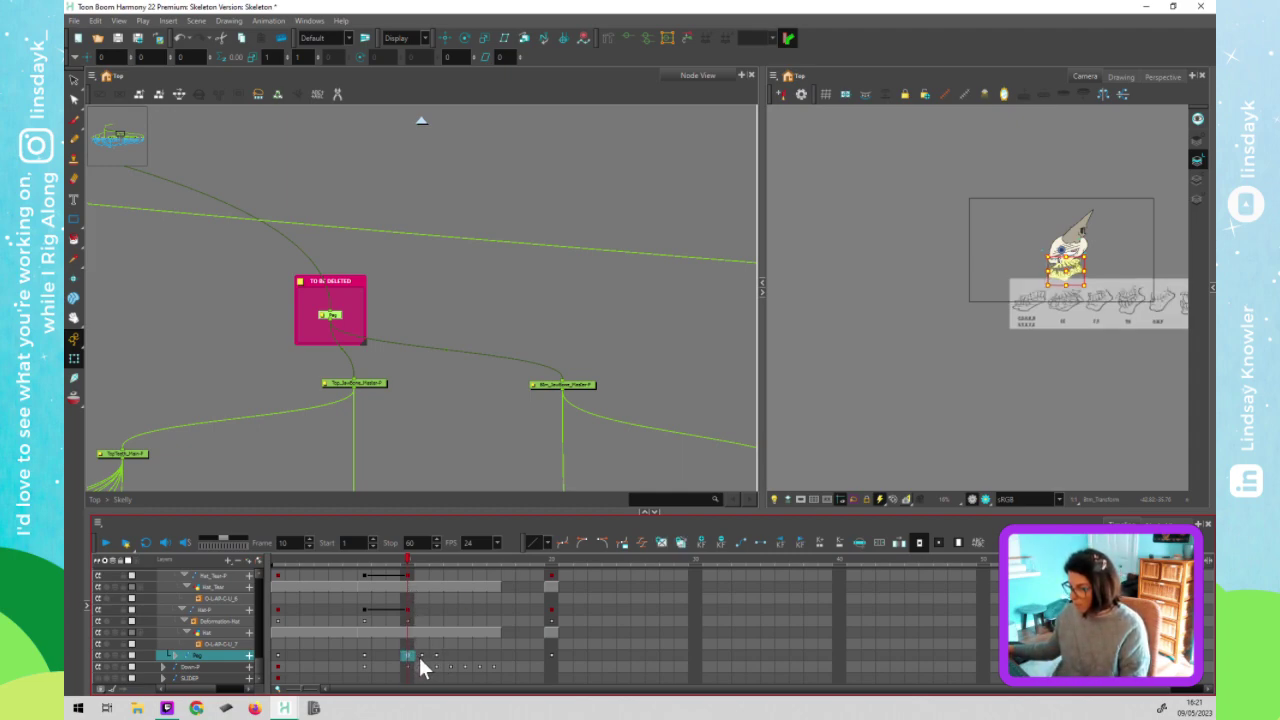
click(421, 656)
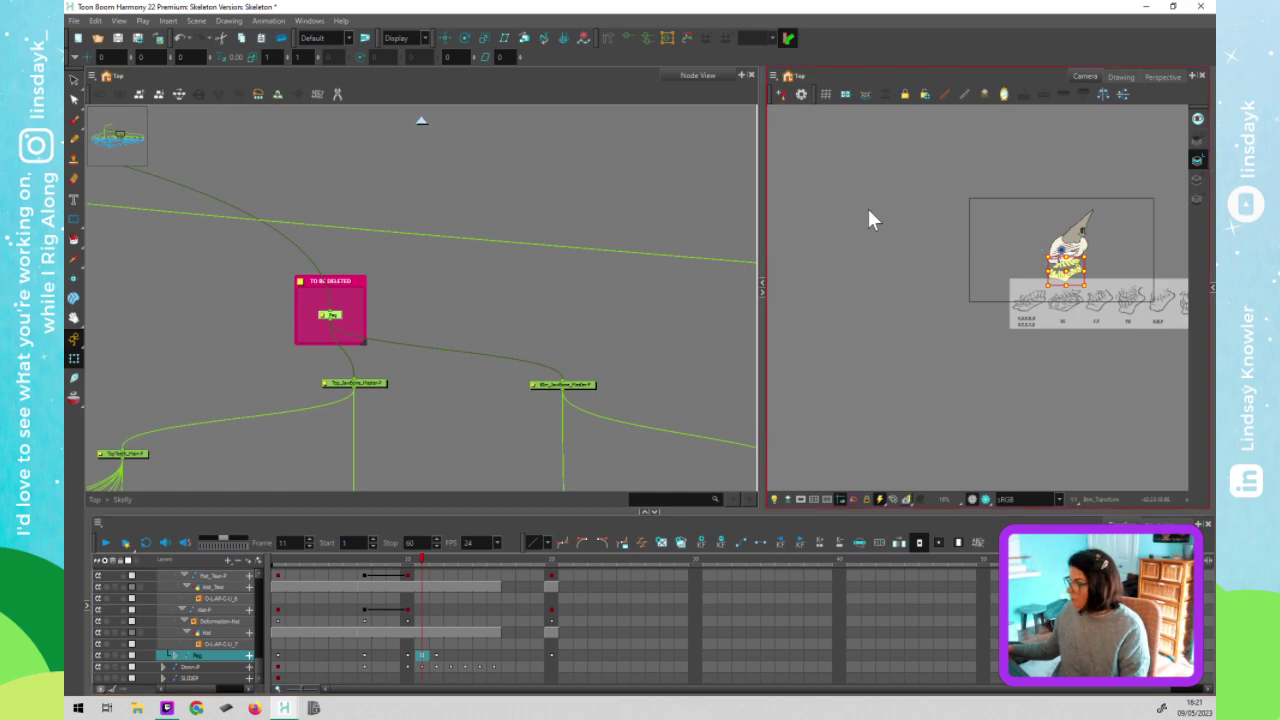
click(862, 246)
click(410, 122)
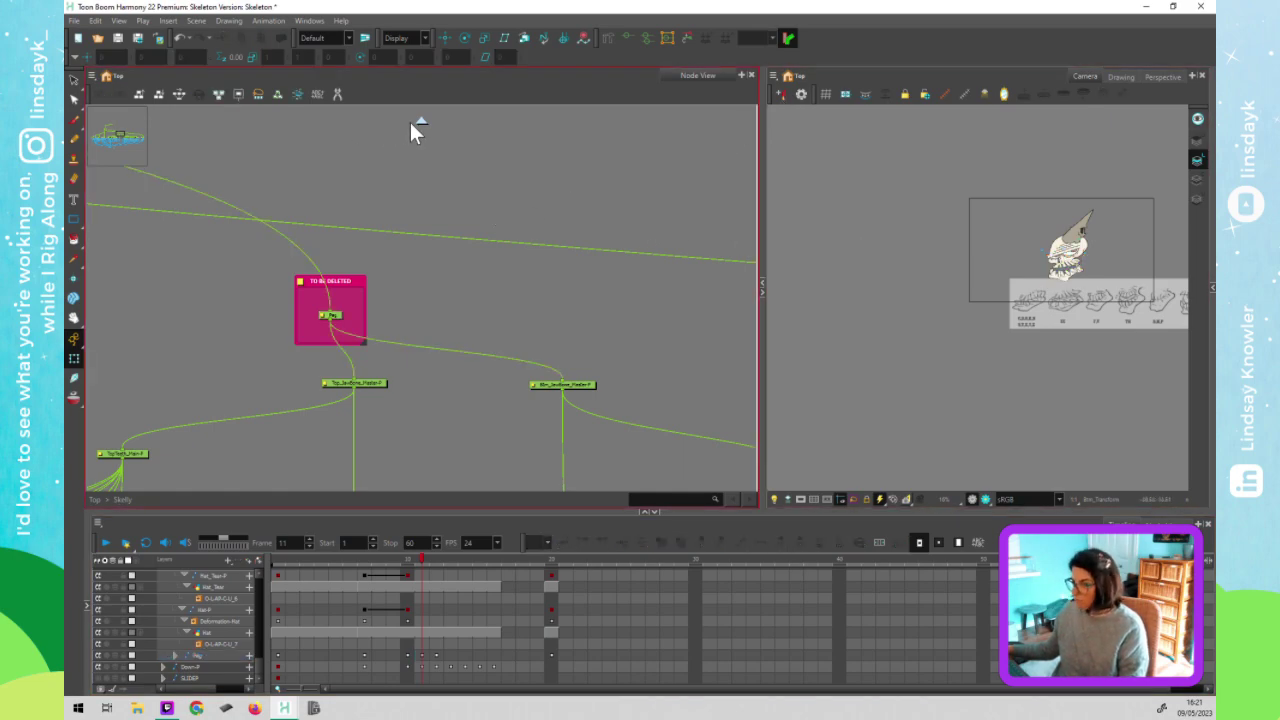
click(420, 119)
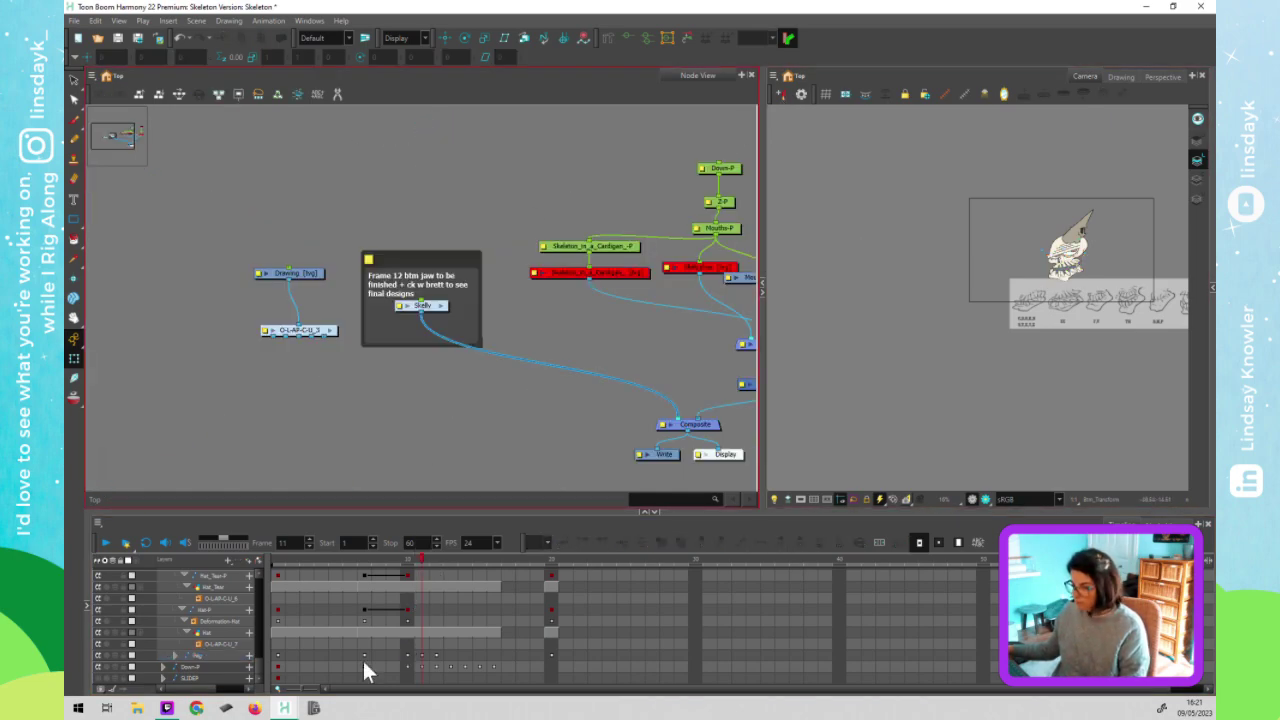
click(444, 306)
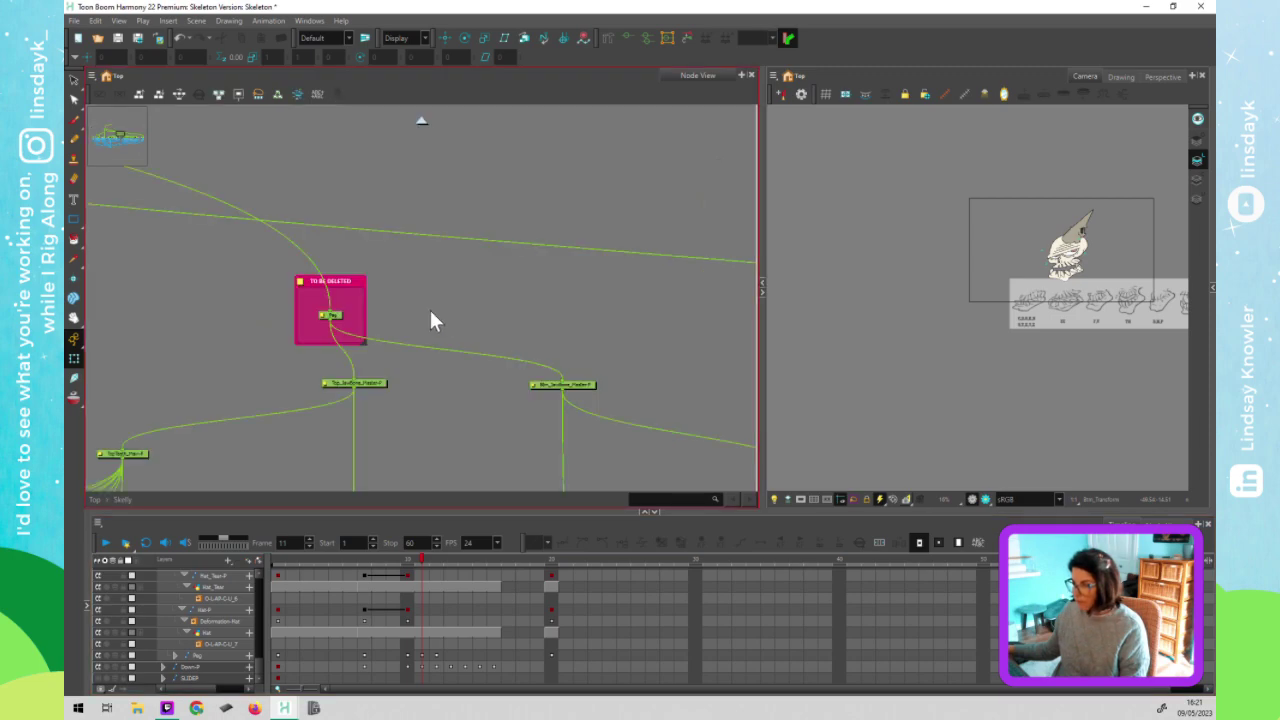
Set the new jaw parent peg's colour to dark red in its layer properties
double_click(325, 323)
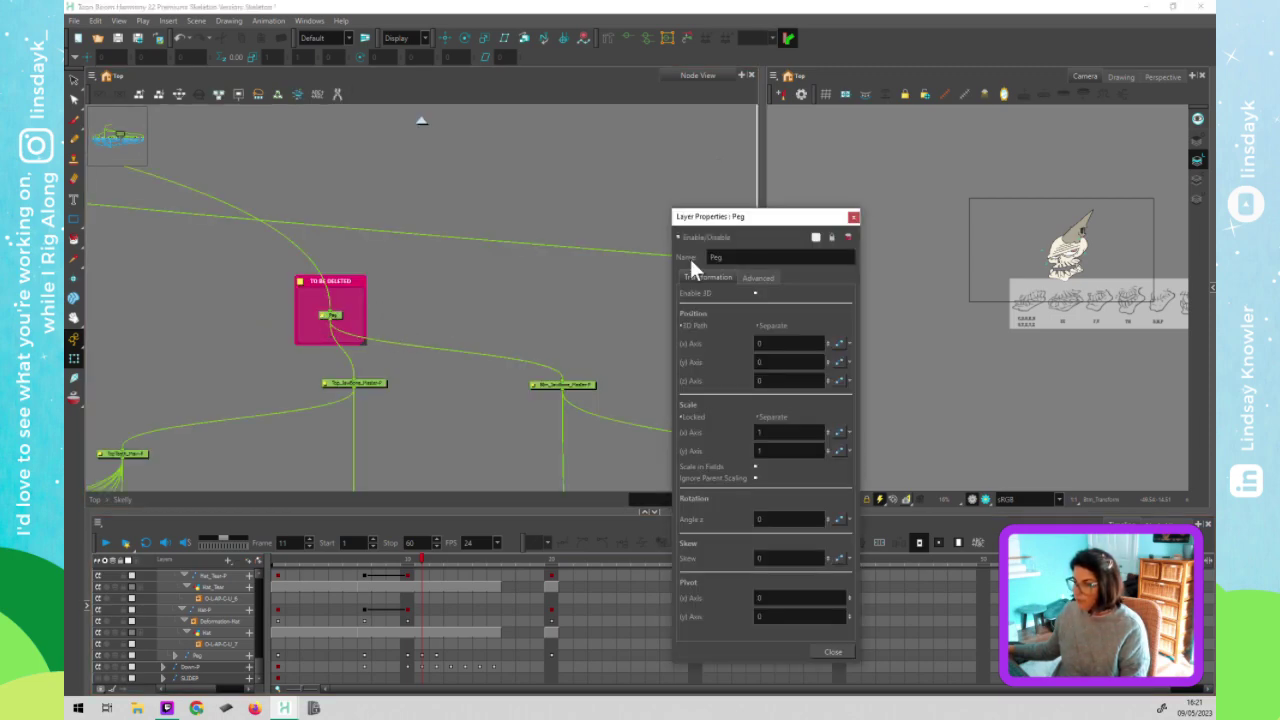
click(812, 240)
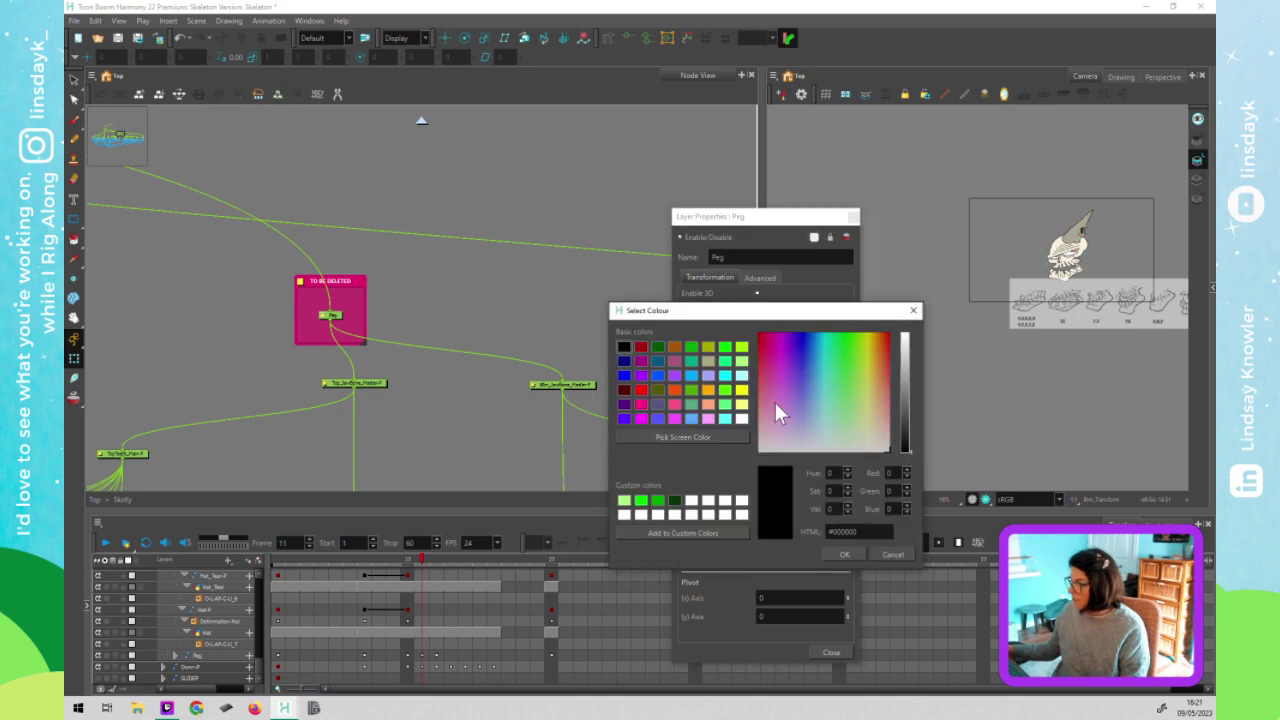
click(641, 348)
click(840, 553)
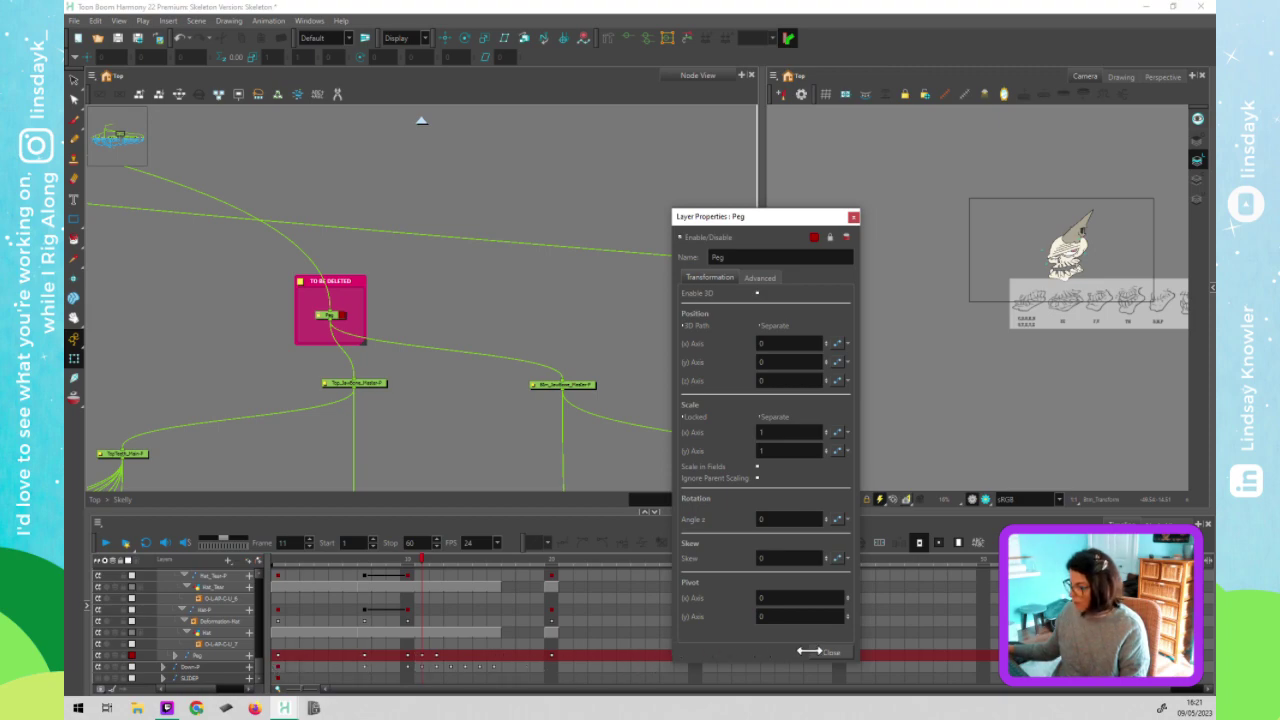
click(842, 654)
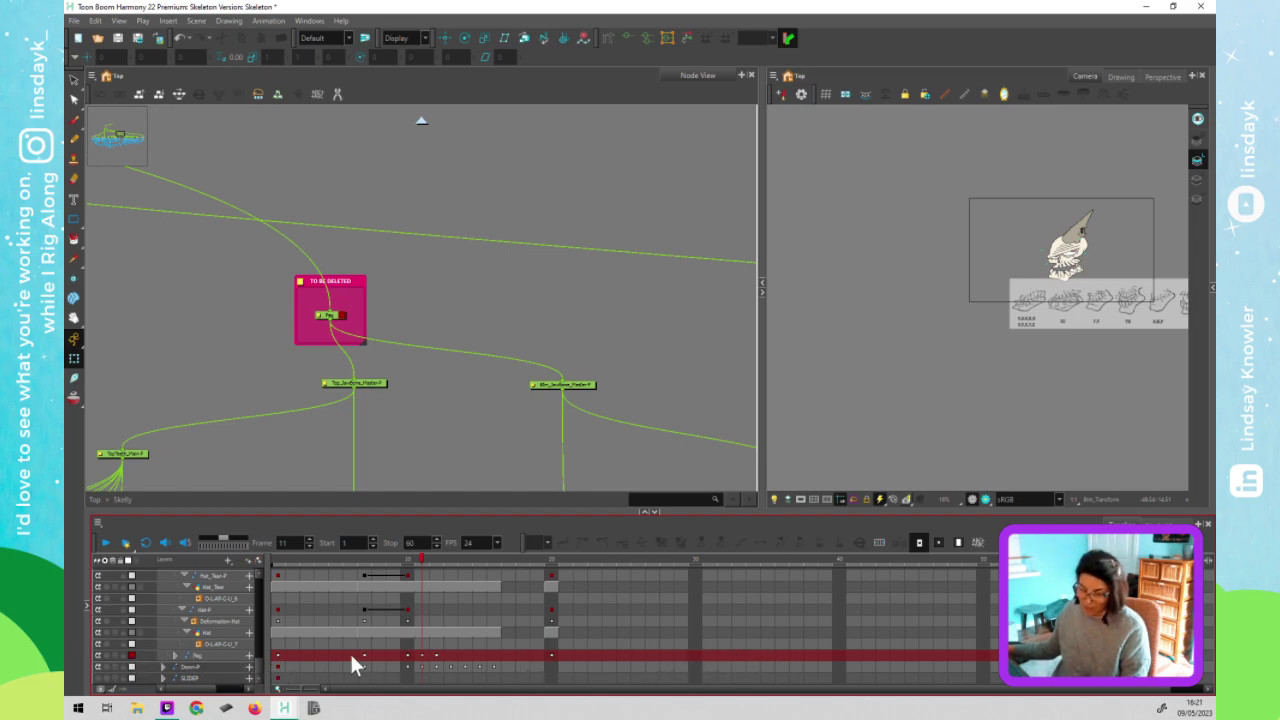
Change the jaw parent peg's layer colour to green in the timeline, leaving the peg collapsed
click(175, 655)
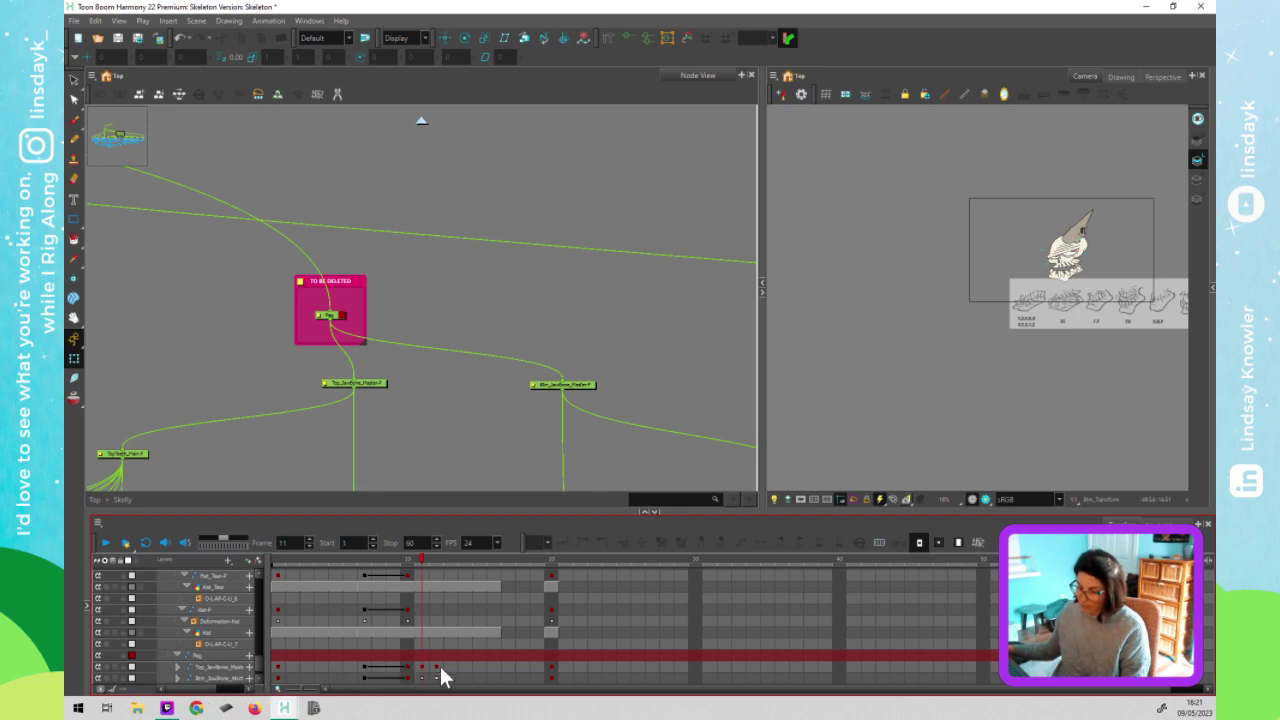
click(177, 655)
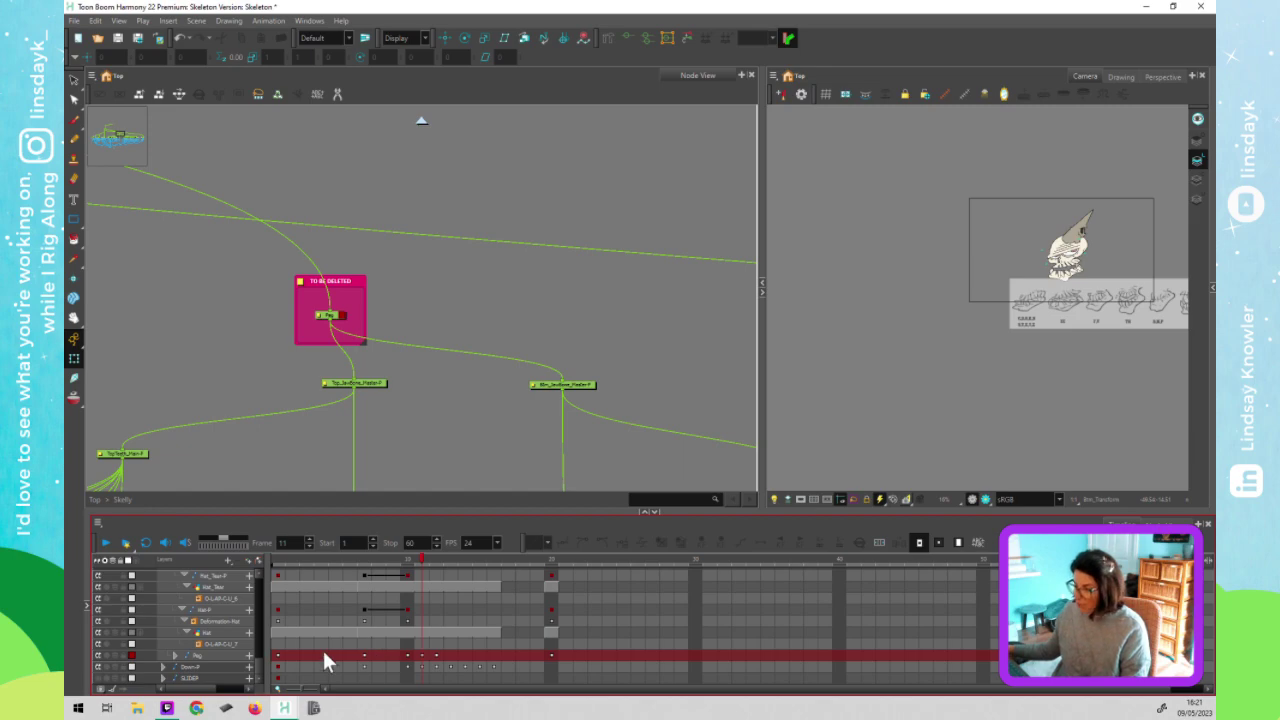
click(132, 658)
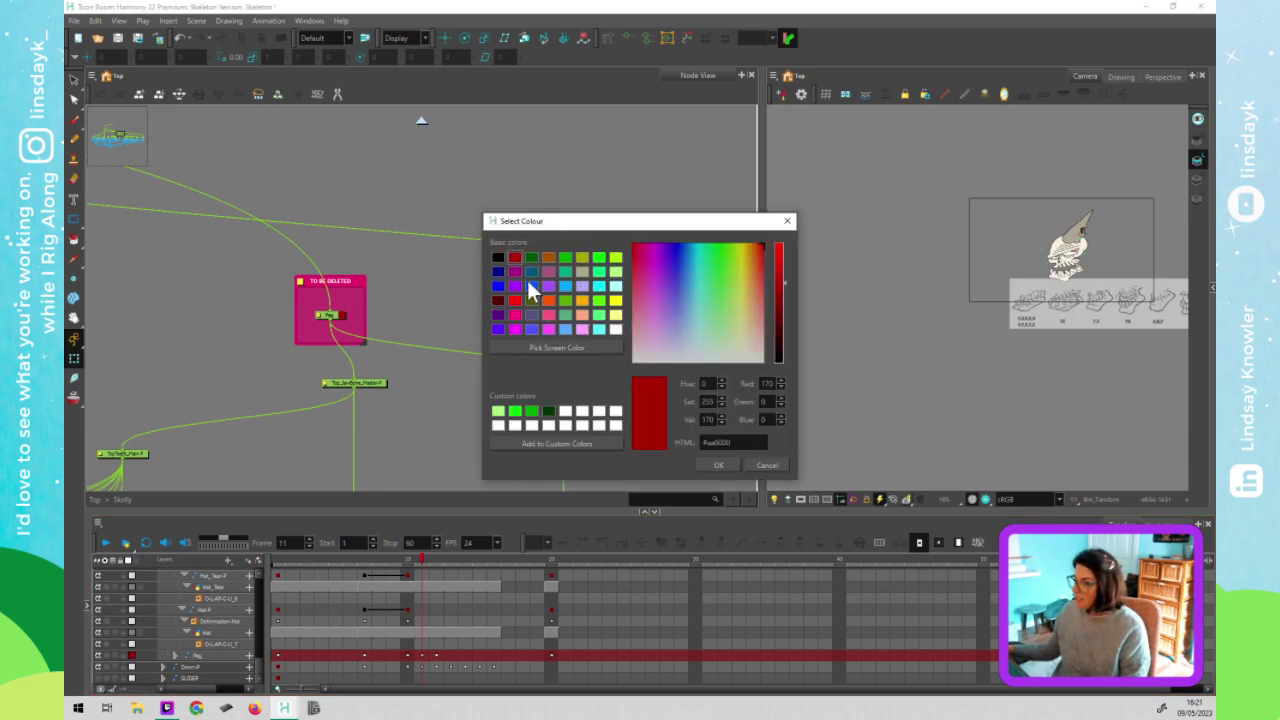
click(601, 318)
click(733, 464)
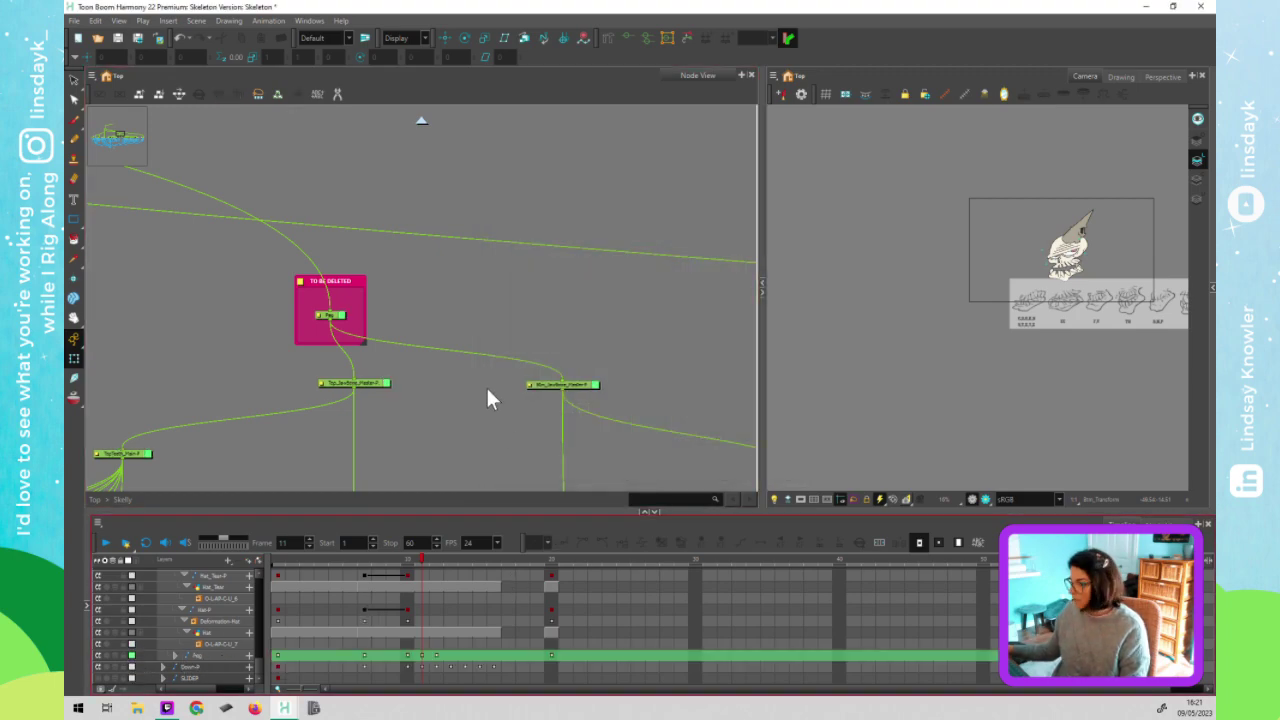
click(482, 424)
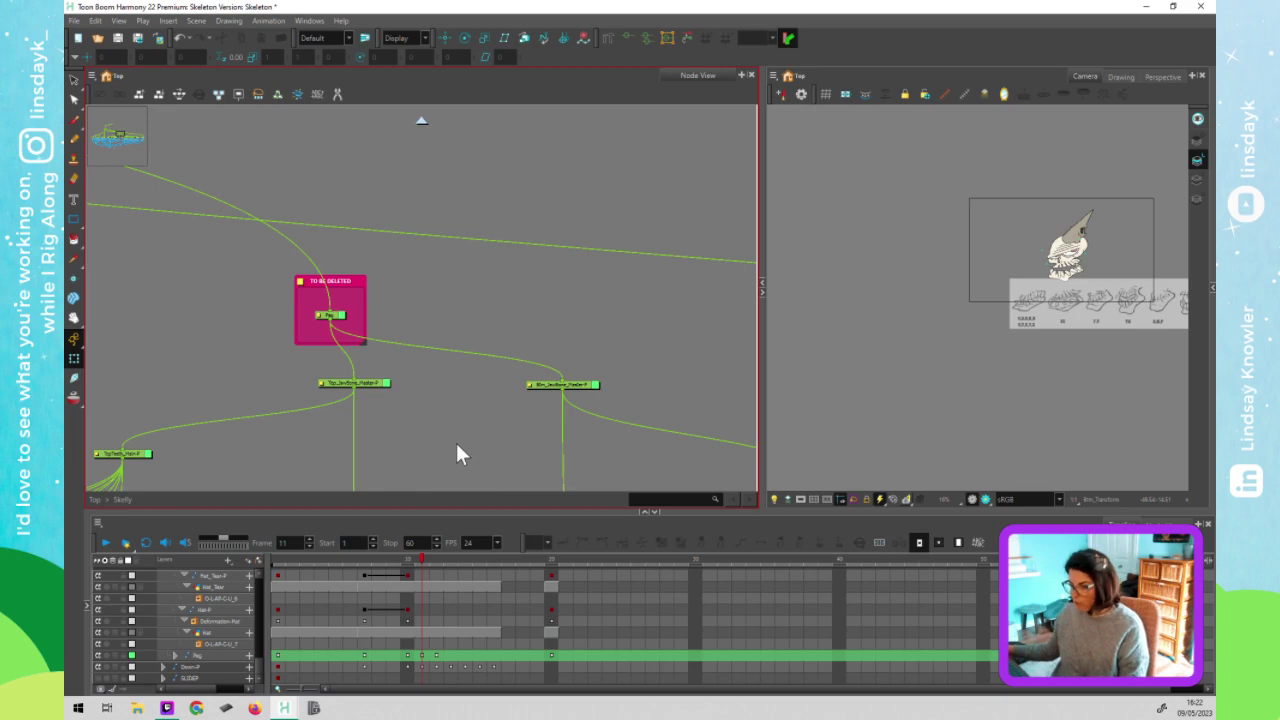
Move the "TO BE DELETED" backdrop with its peg to sit midway above the two jaw master pegs
click(267, 636)
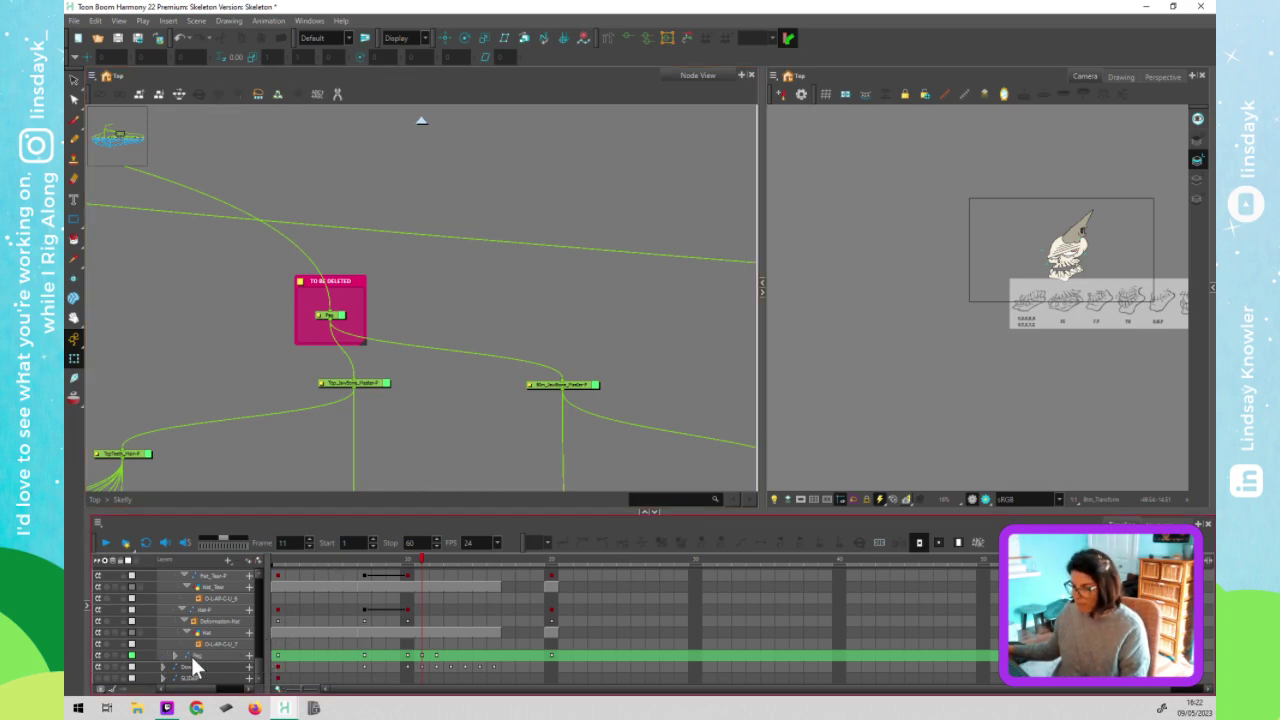
click(175, 654)
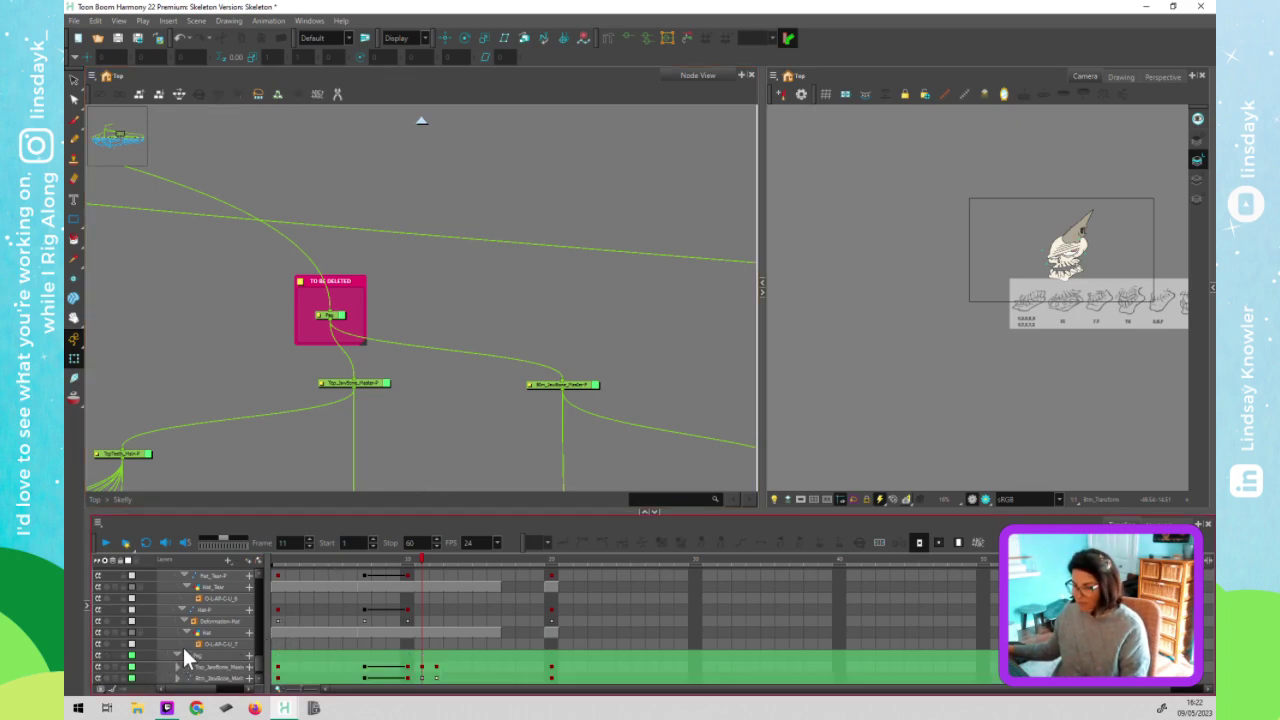
click(174, 651)
click(438, 391)
drag(355, 282, 487, 290)
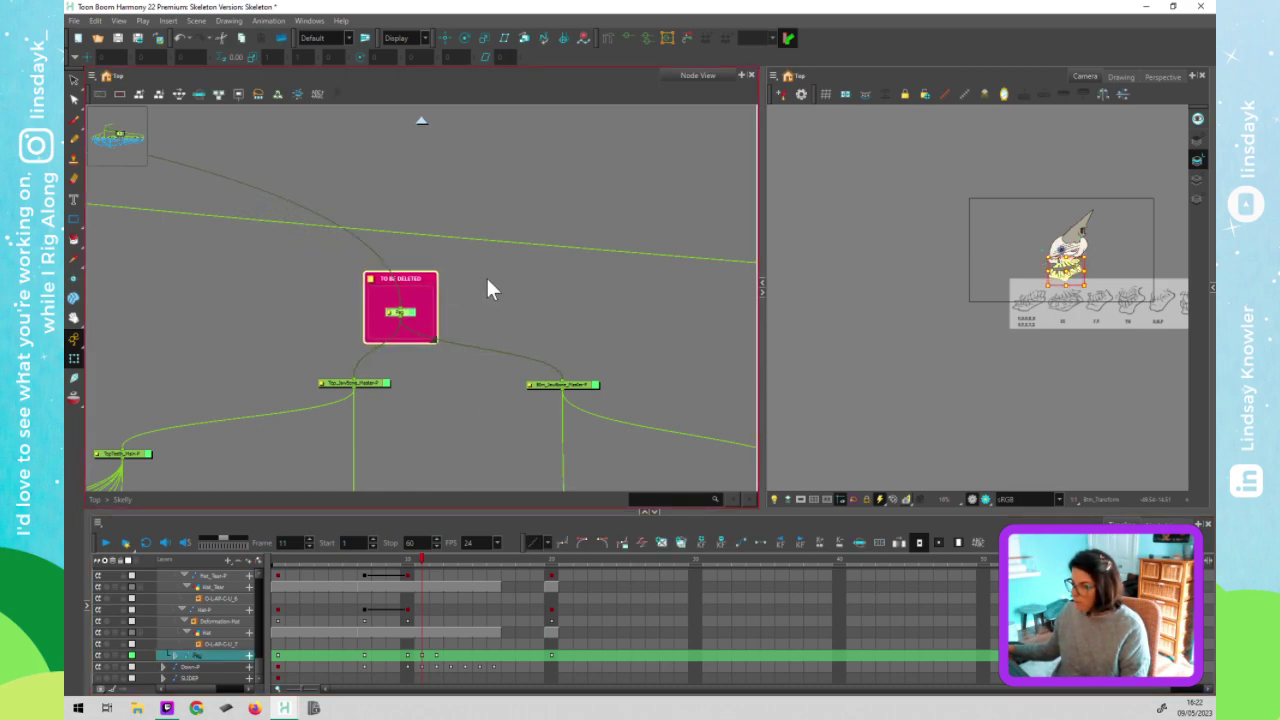
Go up to the scene's top level and enable the Skeleton_in_a_Cardigan_ drawing so the mouth chart displays
click(430, 654)
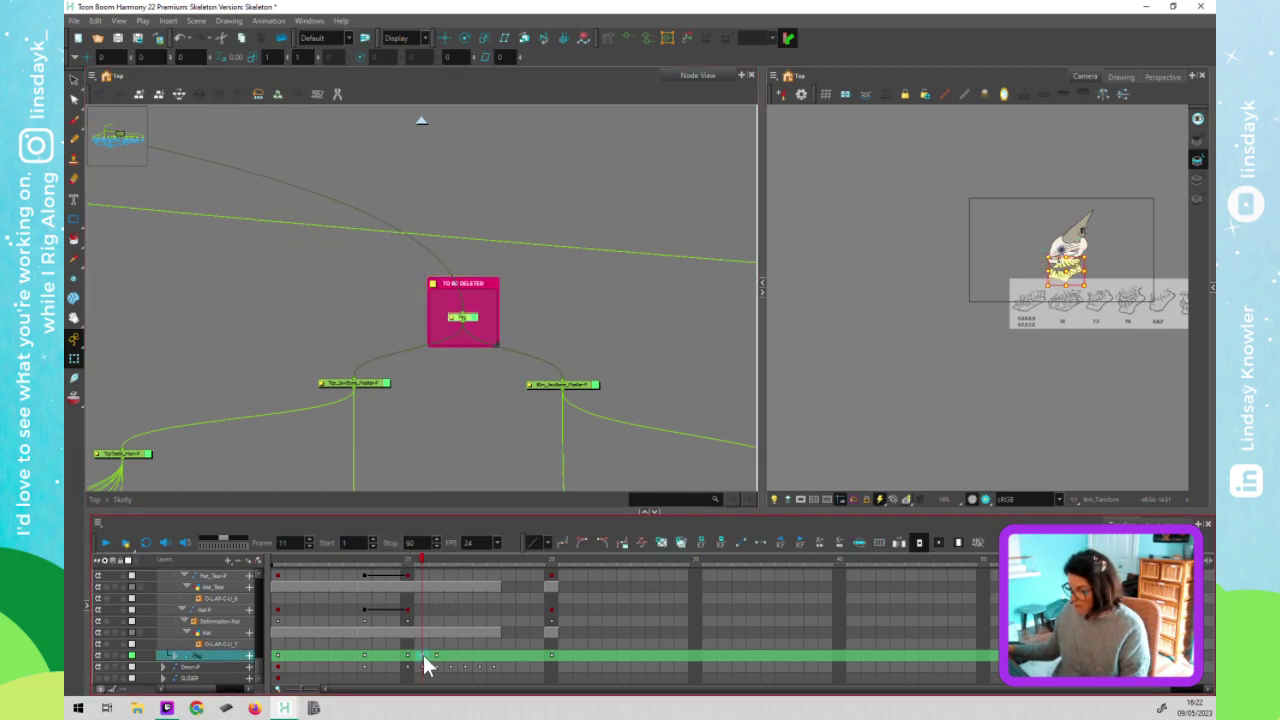
click(422, 124)
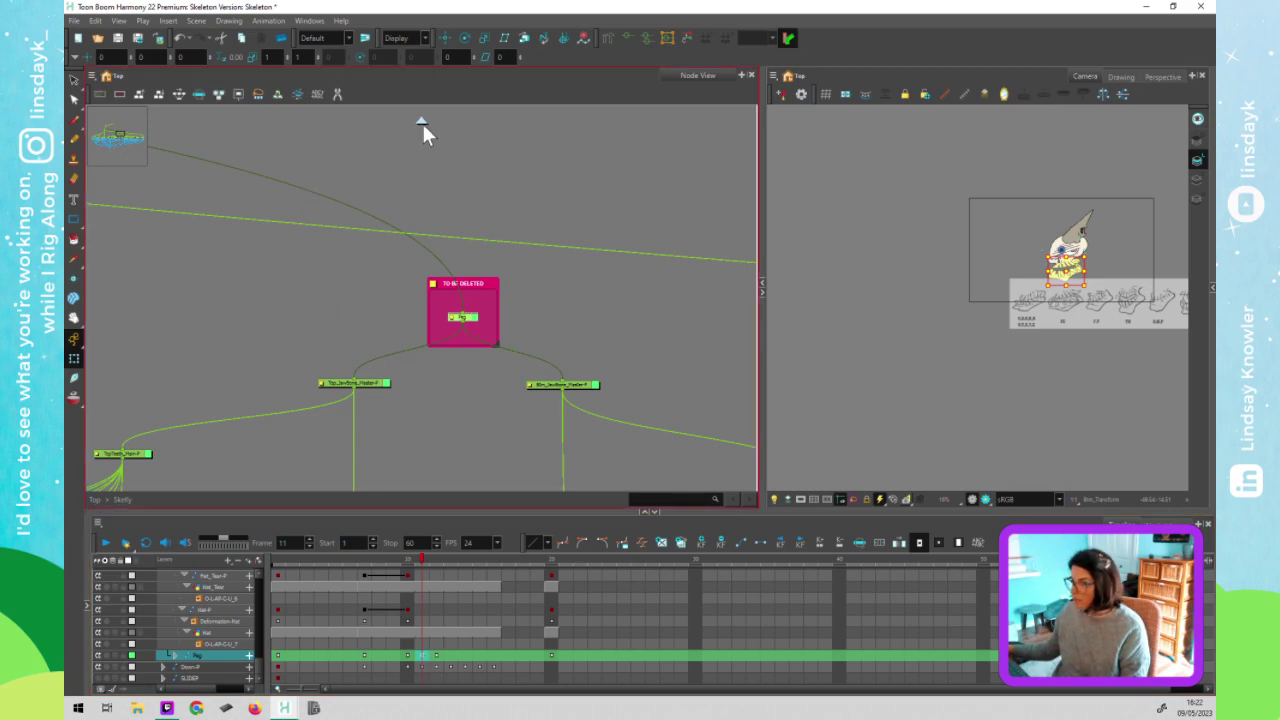
click(421, 121)
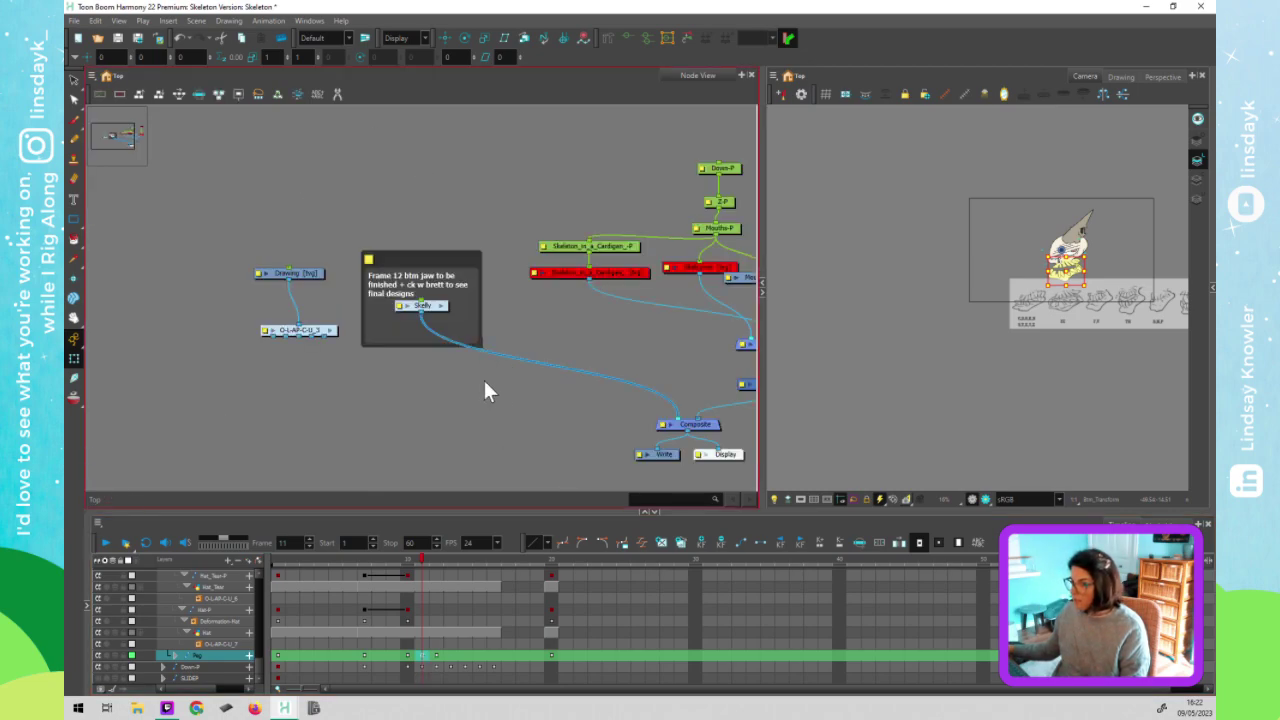
click(619, 269)
key(d)
Move the jaw parent peg's keyframes from frames 11 and 12 to frames 18 and 19, and compare frame 19 with frame 10
click(415, 645)
click(425, 654)
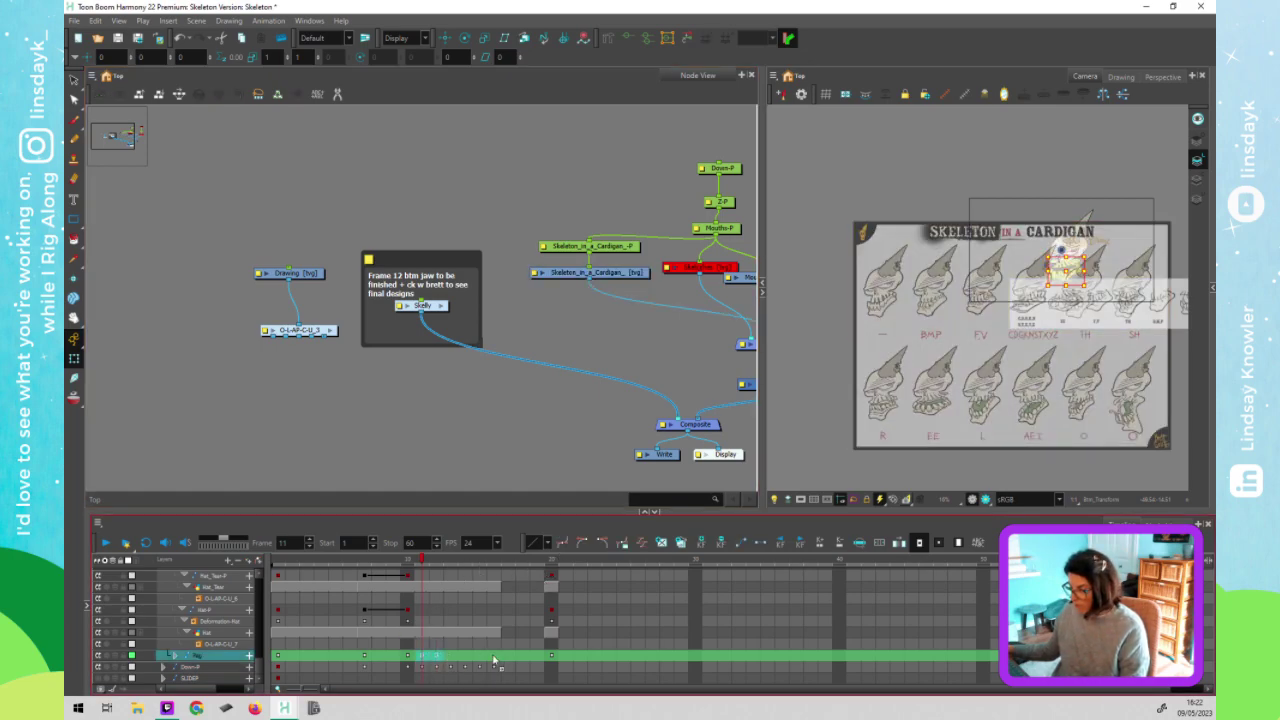
drag(494, 661, 528, 662)
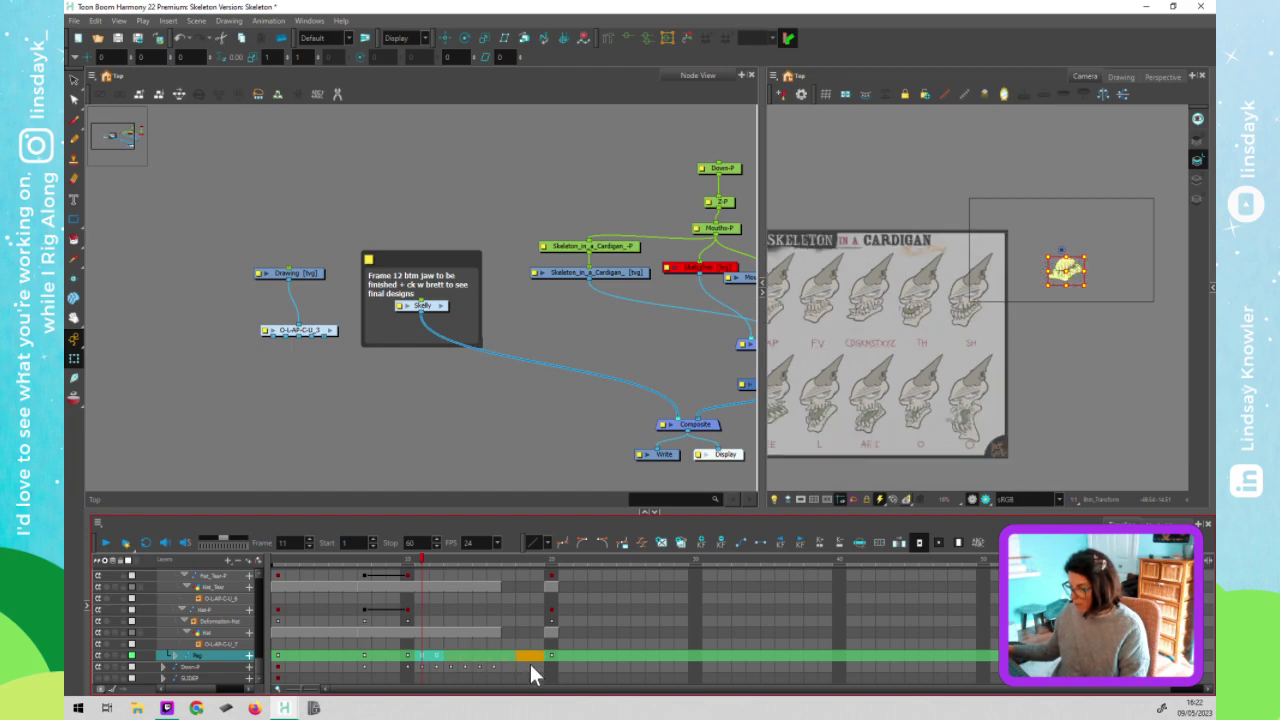
click(538, 560)
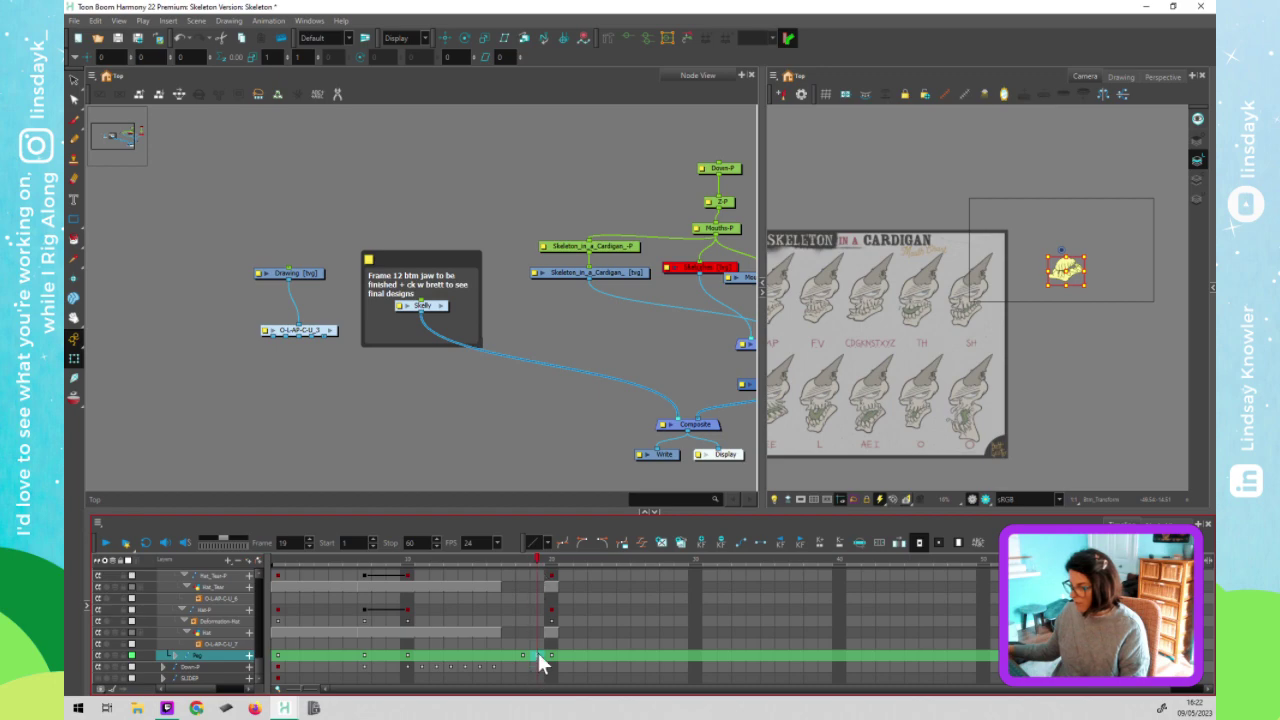
click(418, 559)
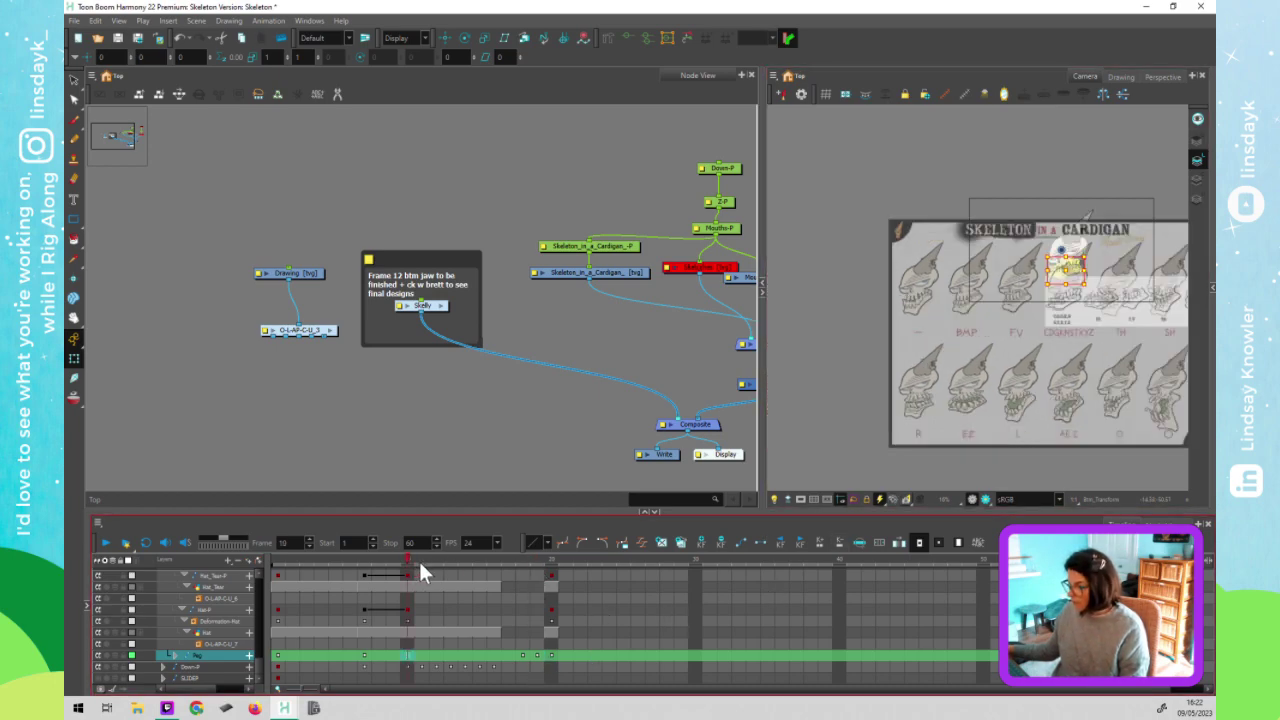
click(534, 560)
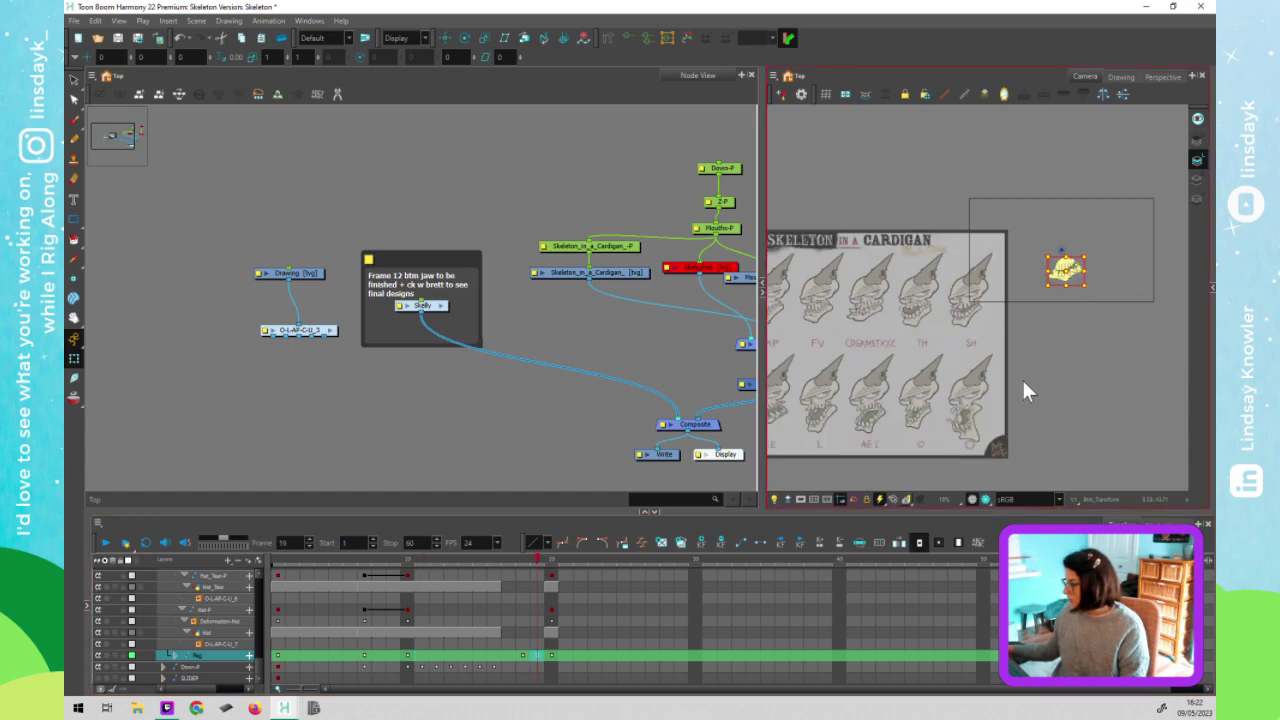
Unlock the Mouths_OLD drawing layer, extend its exposure through frame 19, and lock it again
click(543, 326)
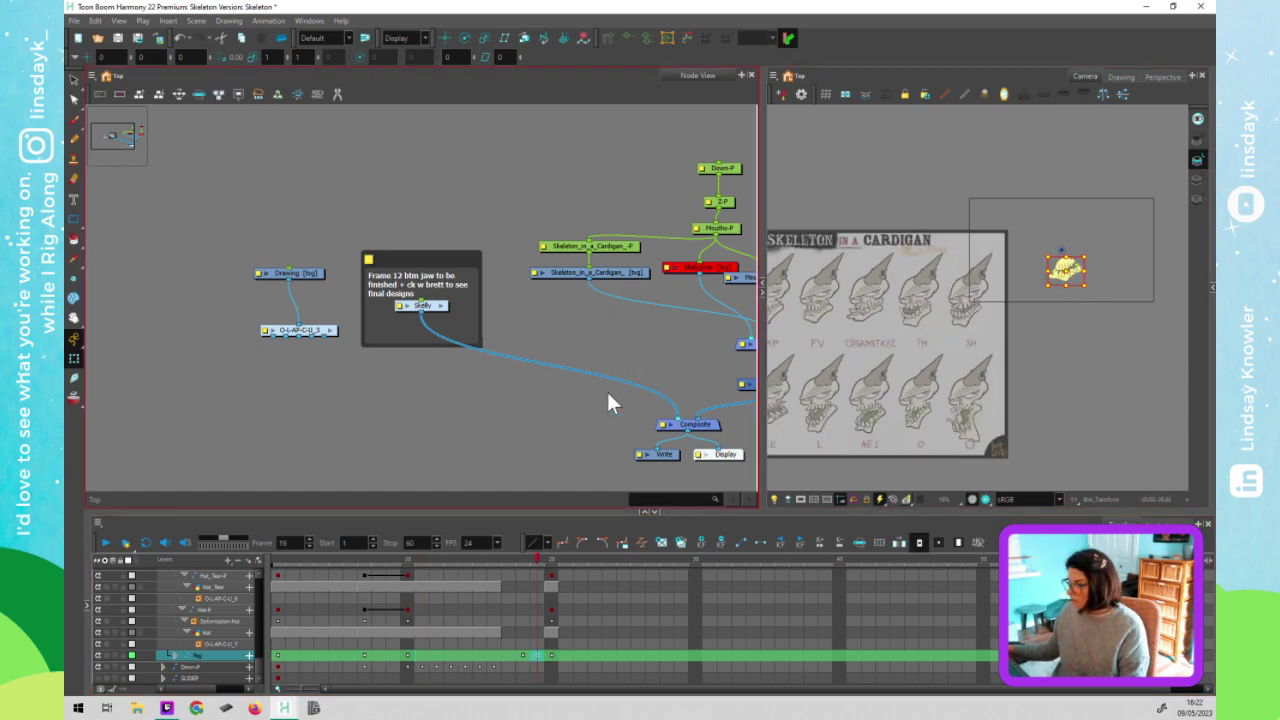
scroll(668, 378, down, 4)
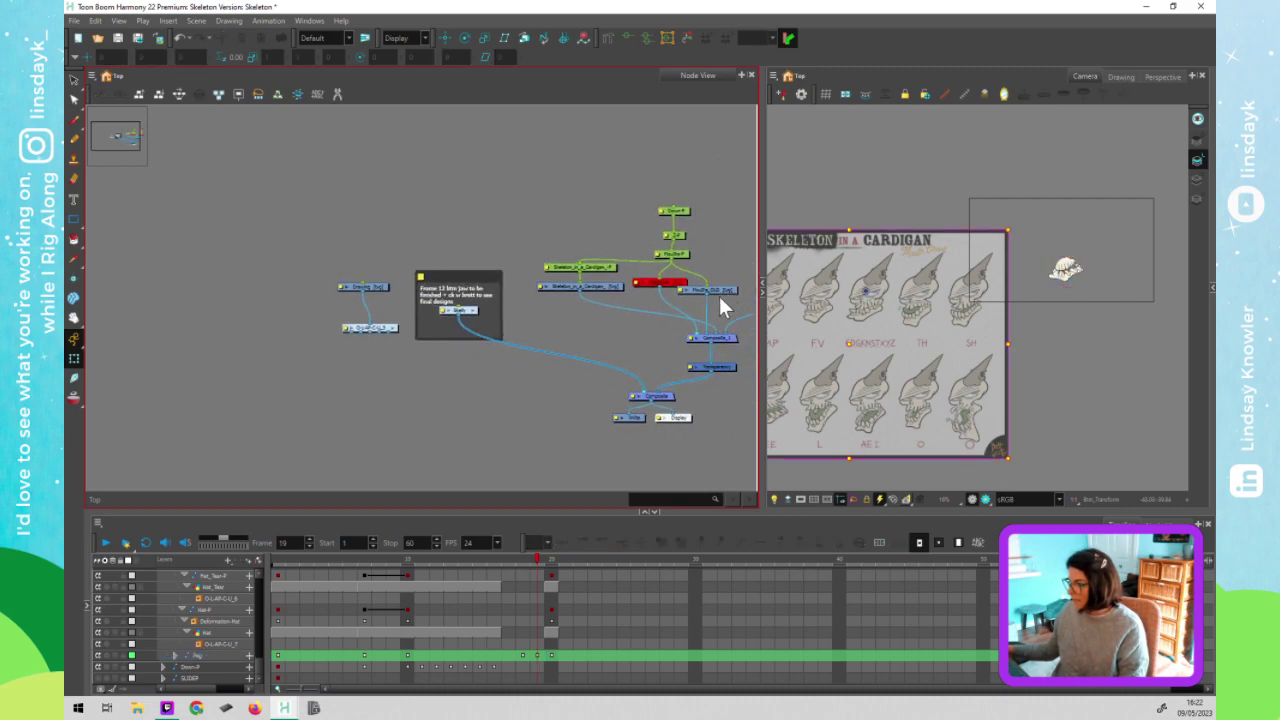
click(548, 642)
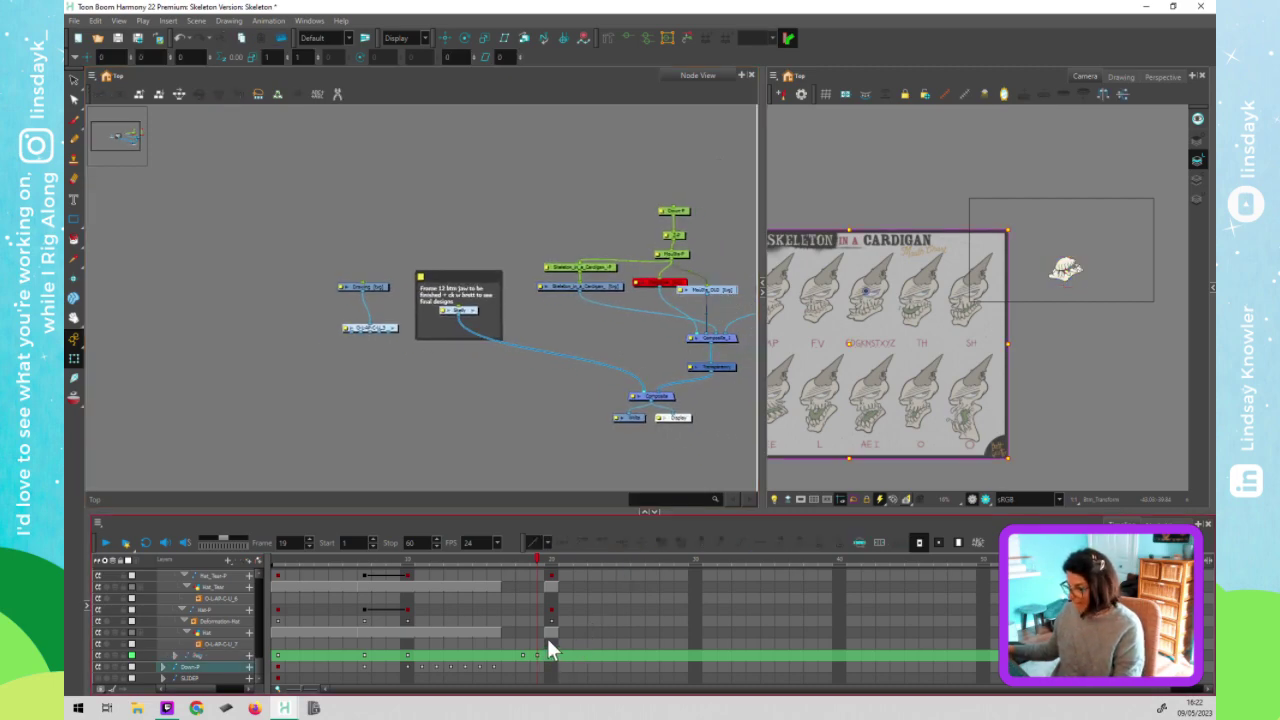
click(700, 357)
click(359, 651)
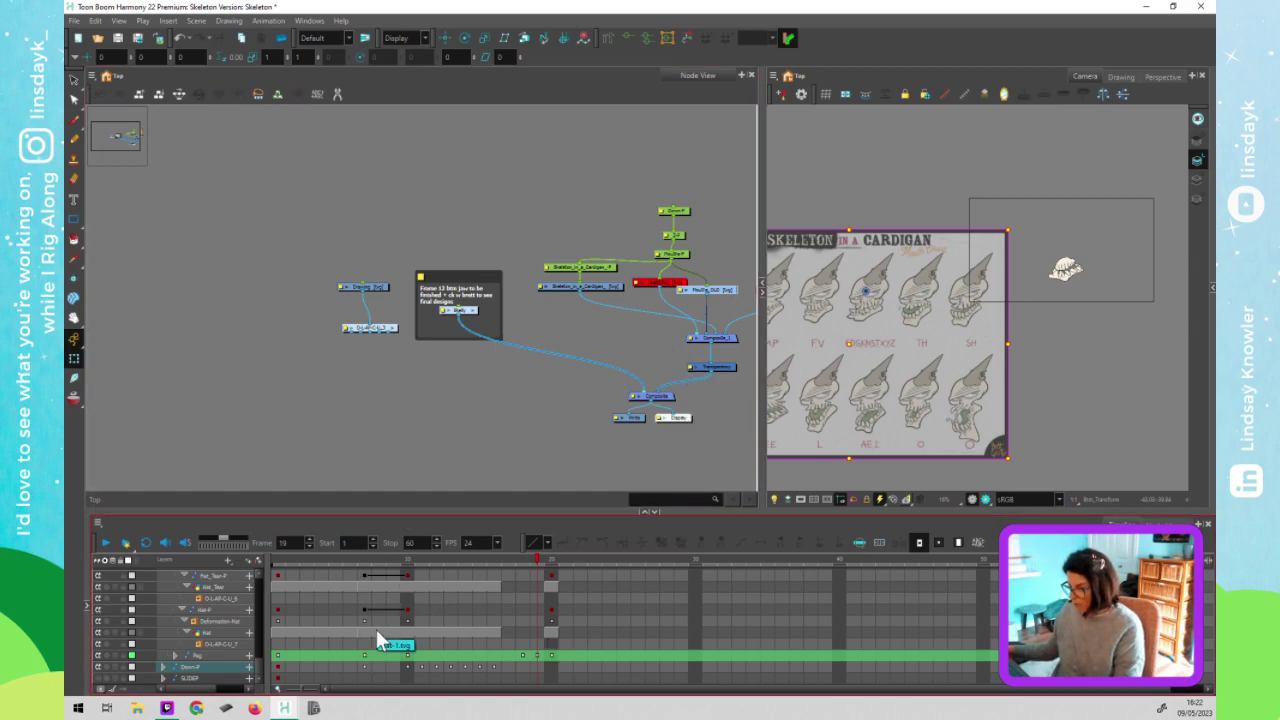
key(o)
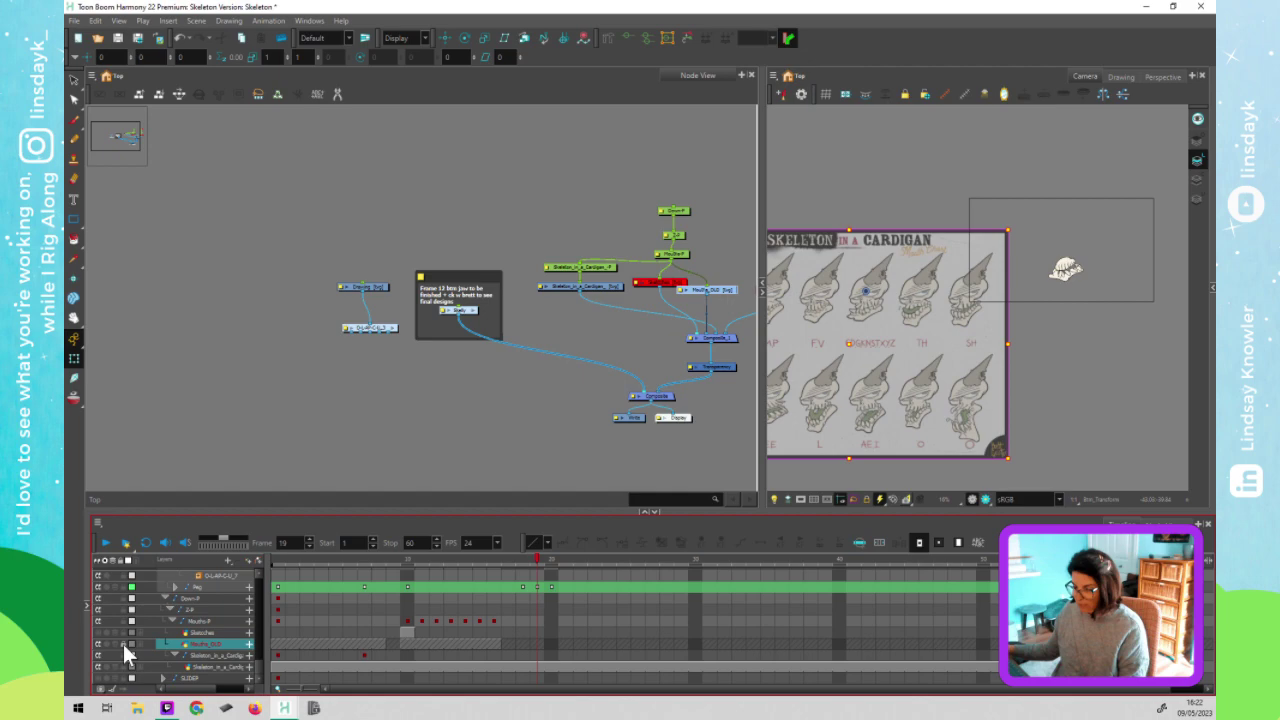
click(123, 644)
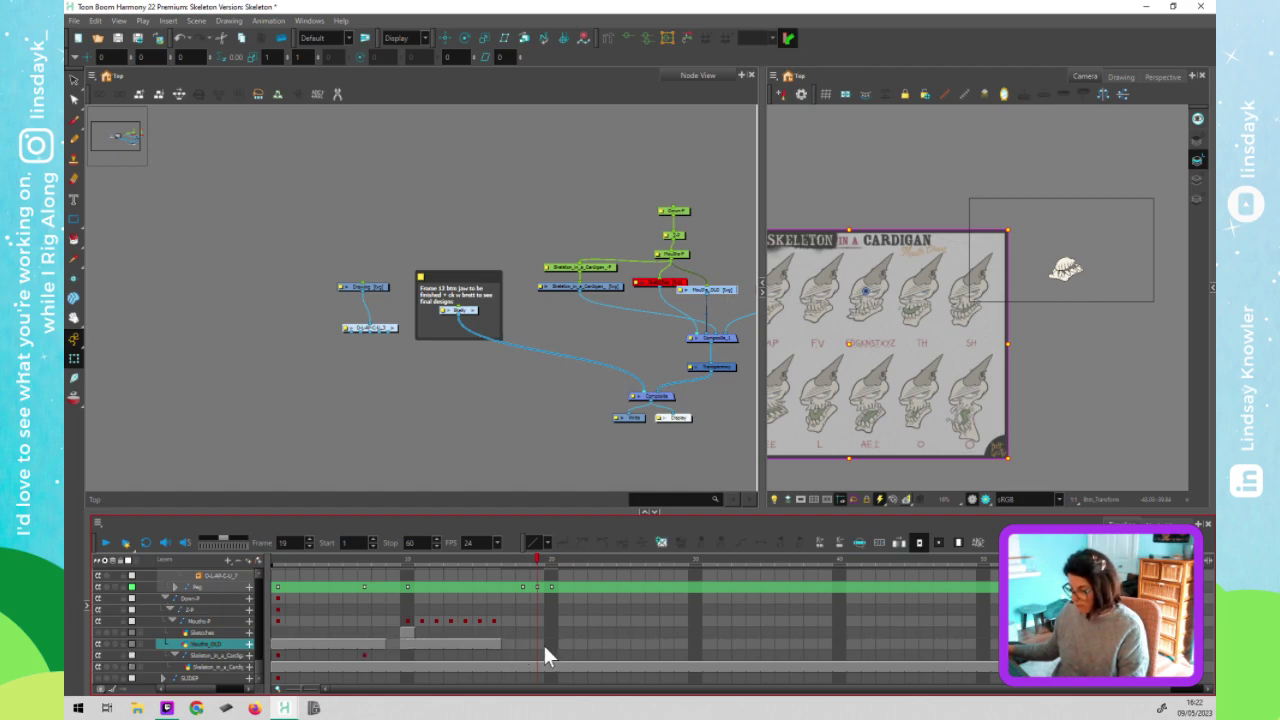
key(F5)
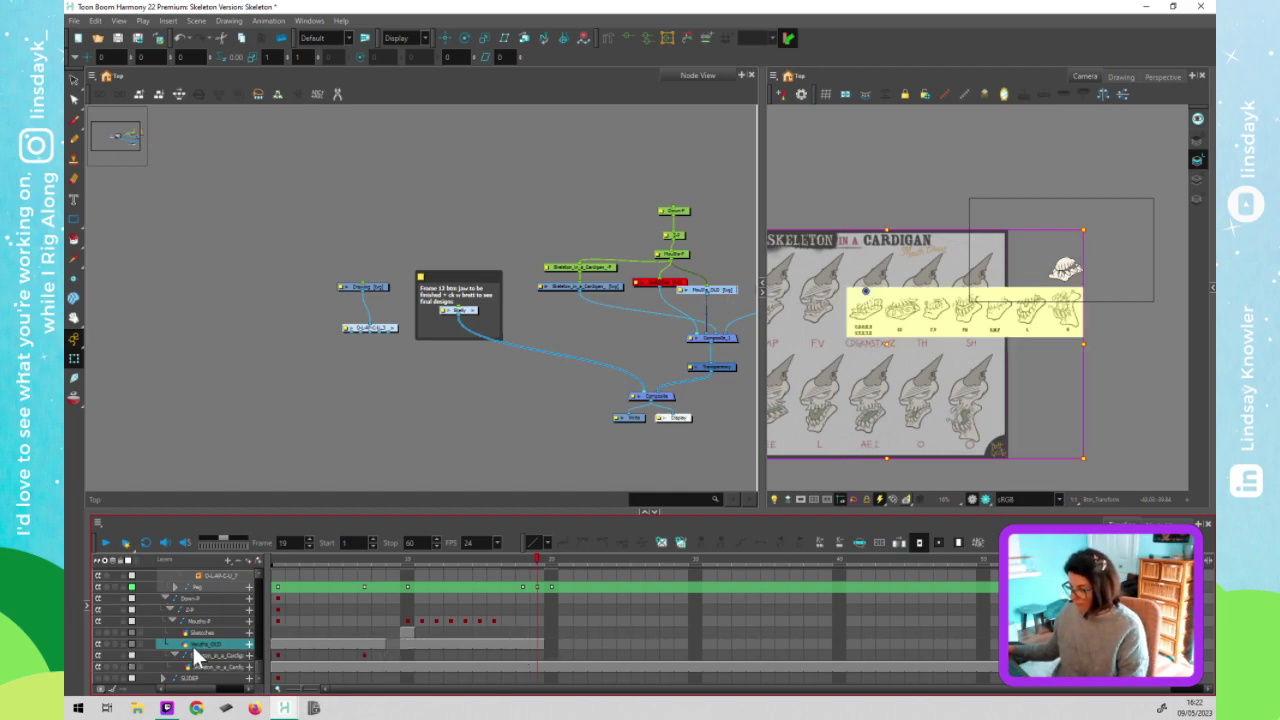
click(123, 644)
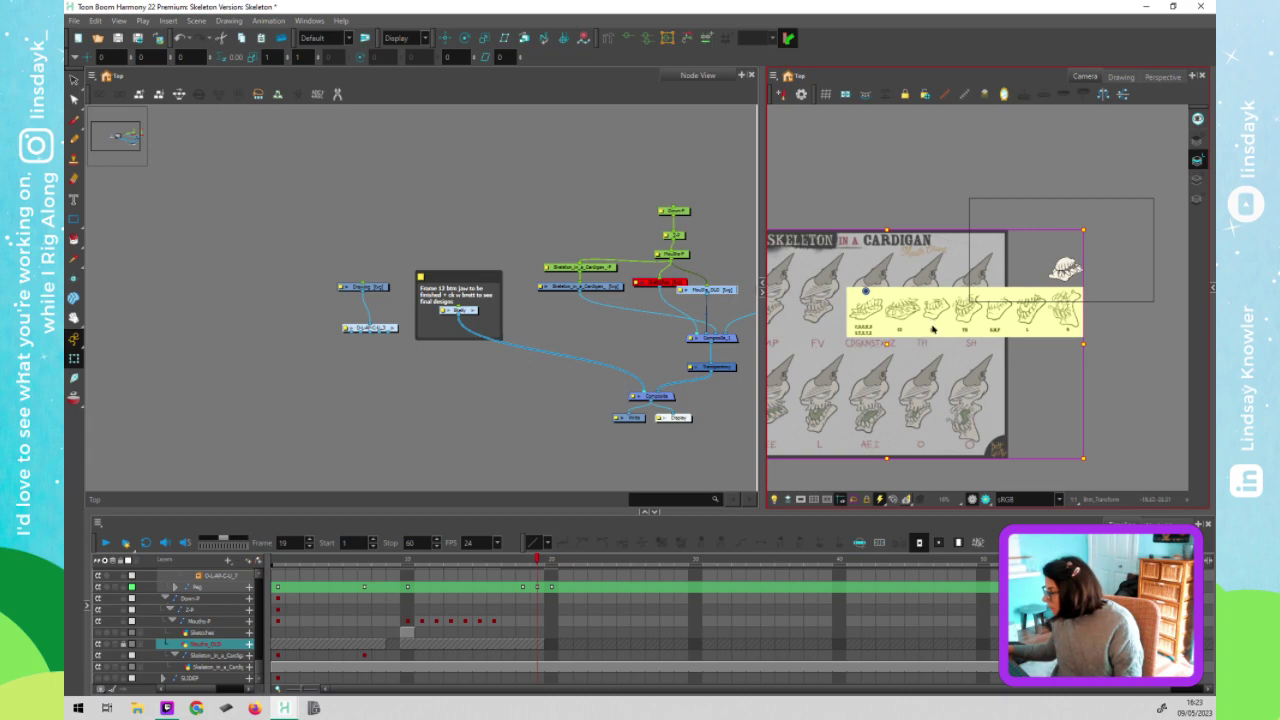
Move the jaw parent peg's frame 19 keyframe to frame 9
mouse_move(935, 338)
mouse_down()
mouse_move(998, 380)
mouse_move(1053, 370)
mouse_up()
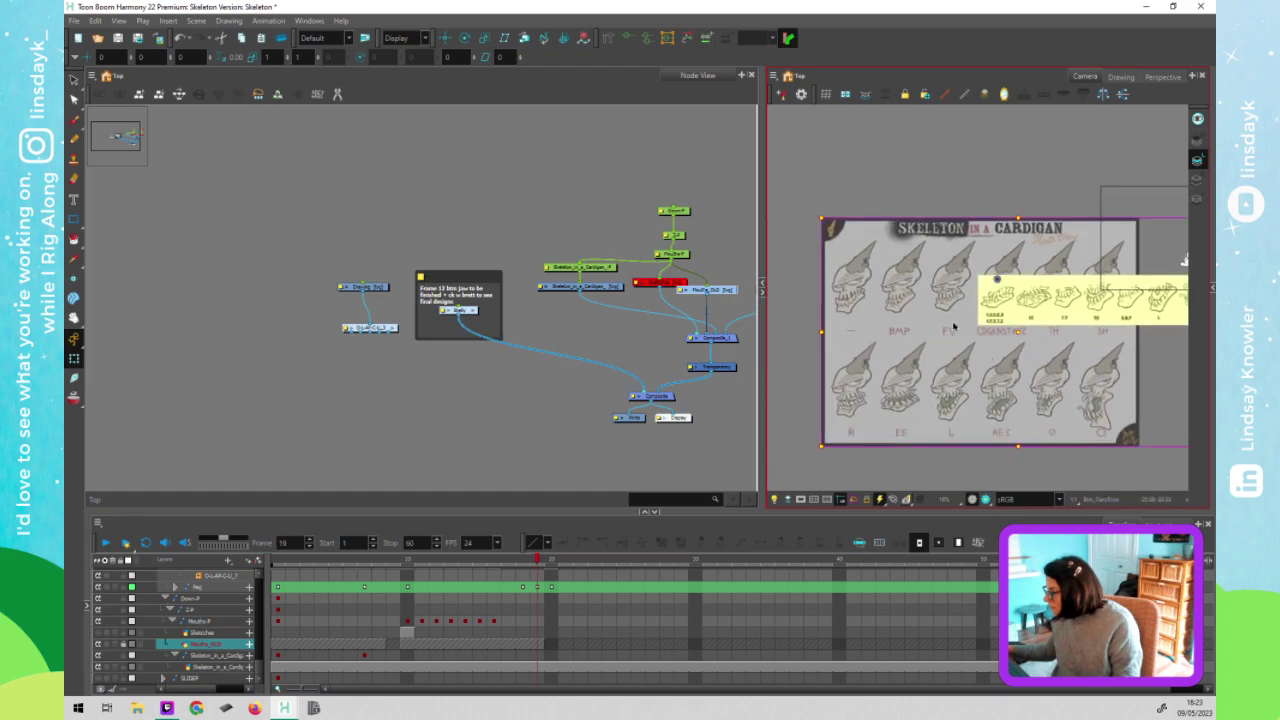
click(537, 586)
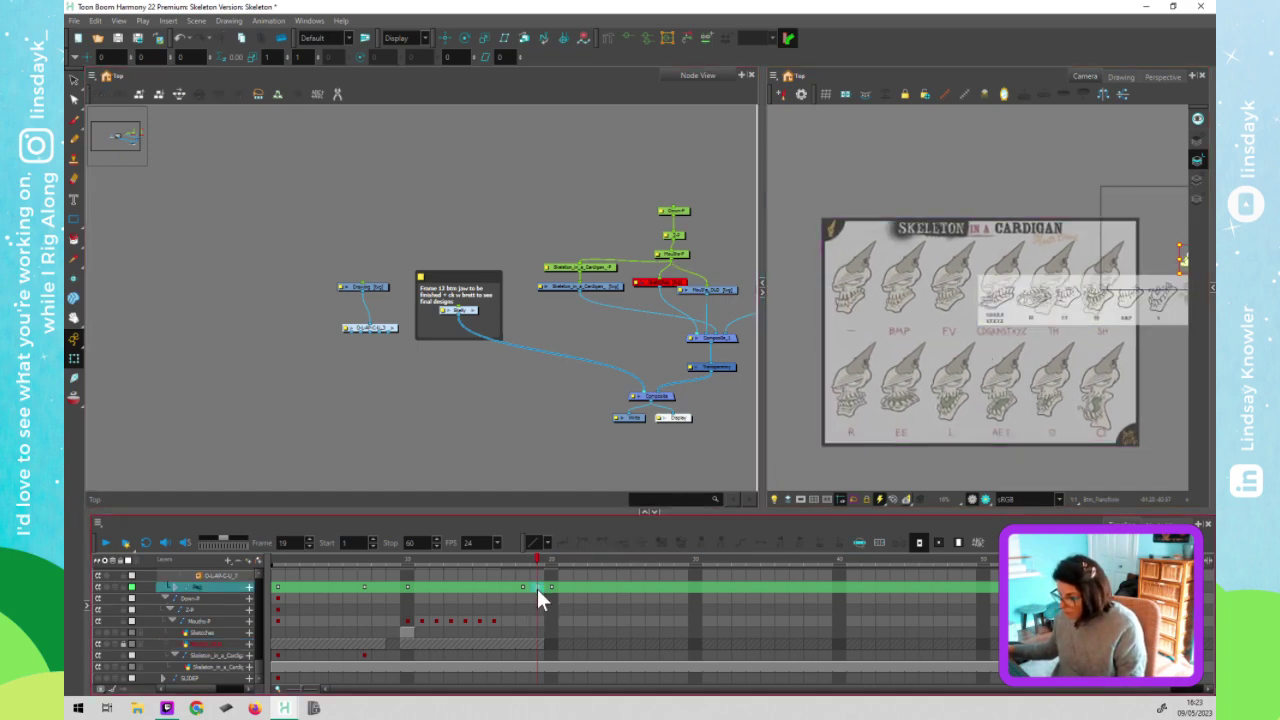
drag(443, 586, 400, 584)
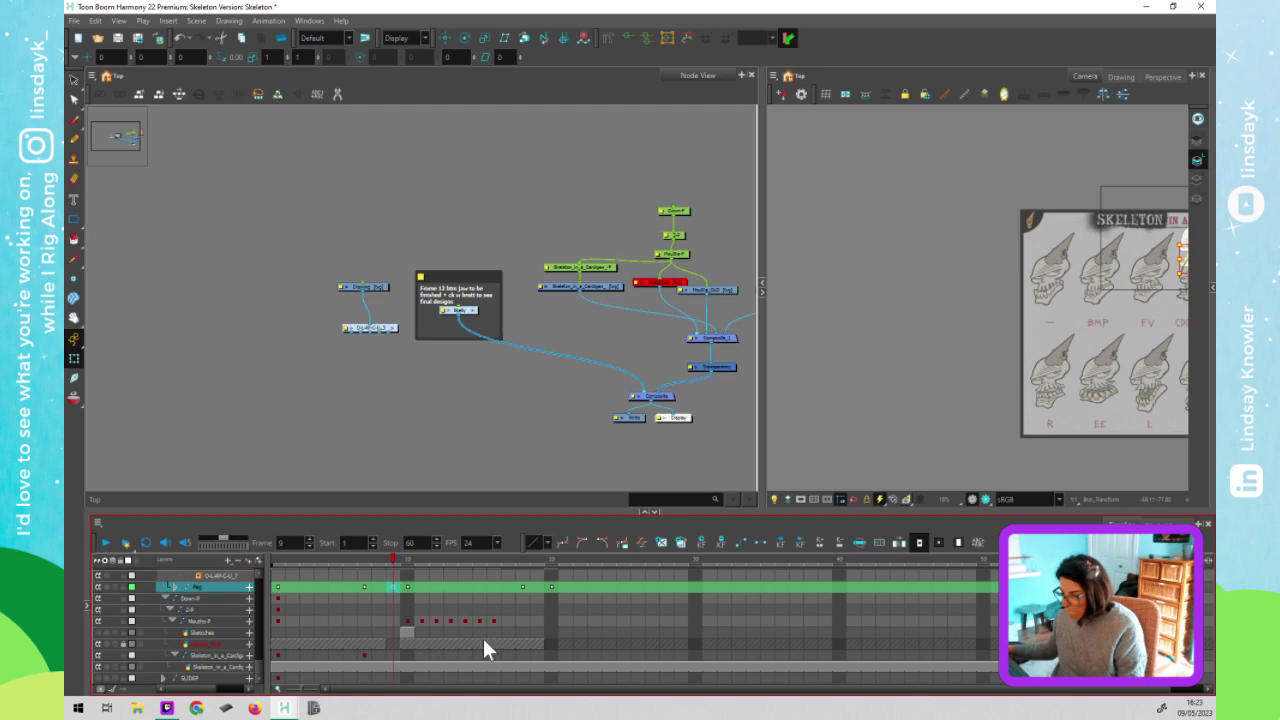
drag(261, 669, 252, 572)
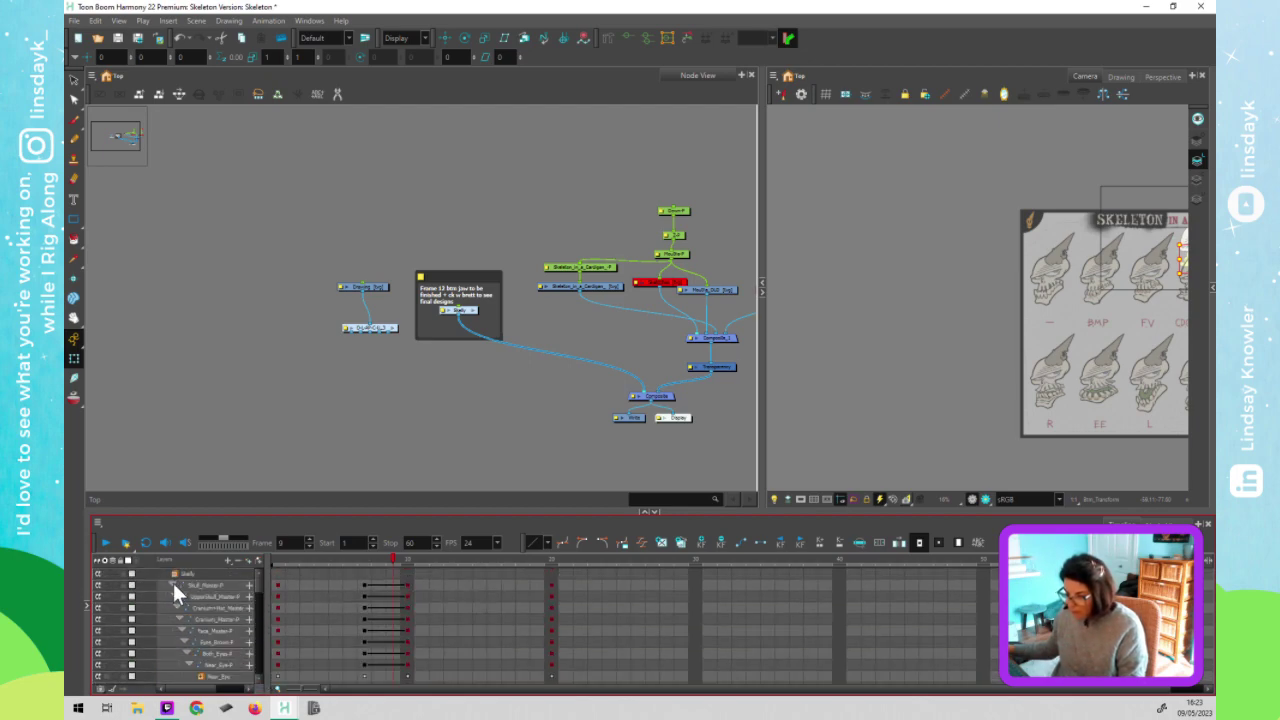
Collapse the Skull_Master-P layers and compare the skull with the mouth chart drawings across frames 10 to 13
click(172, 585)
click(164, 596)
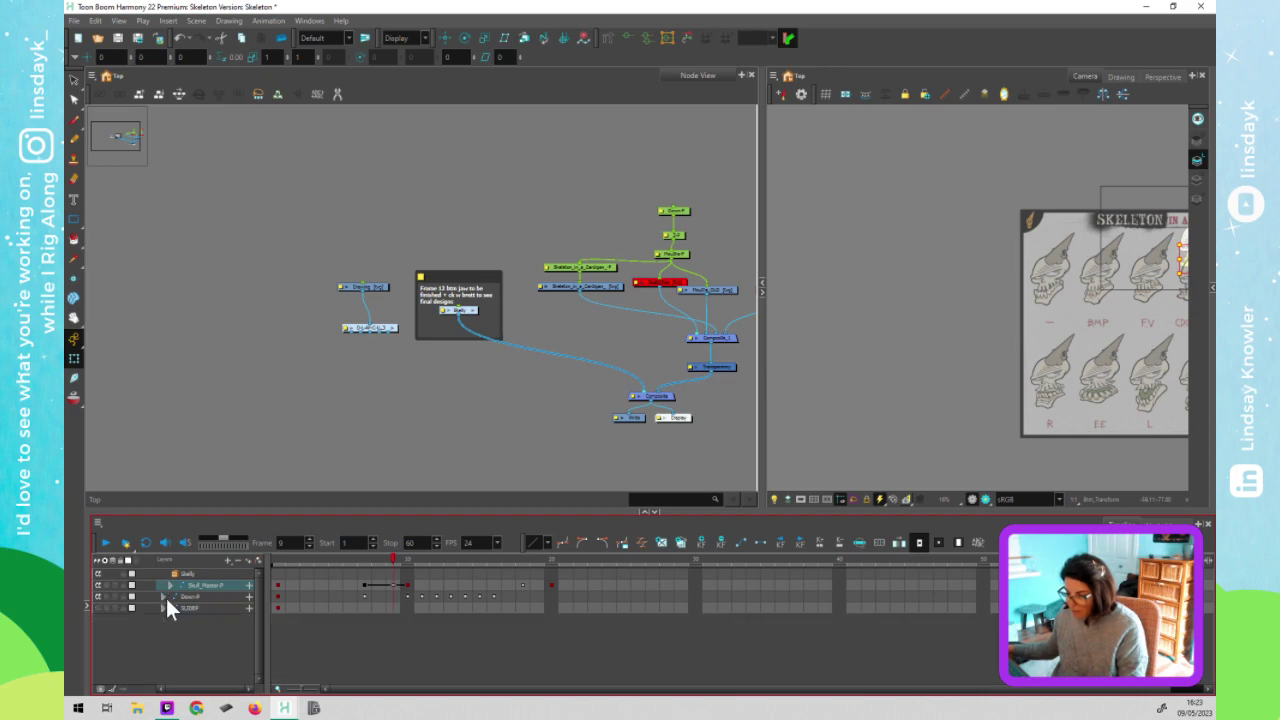
click(411, 560)
click(900, 425)
scroll(923, 429, down, 2)
key(period)
key(period)
key(period)
scroll(1111, 342, up, 3)
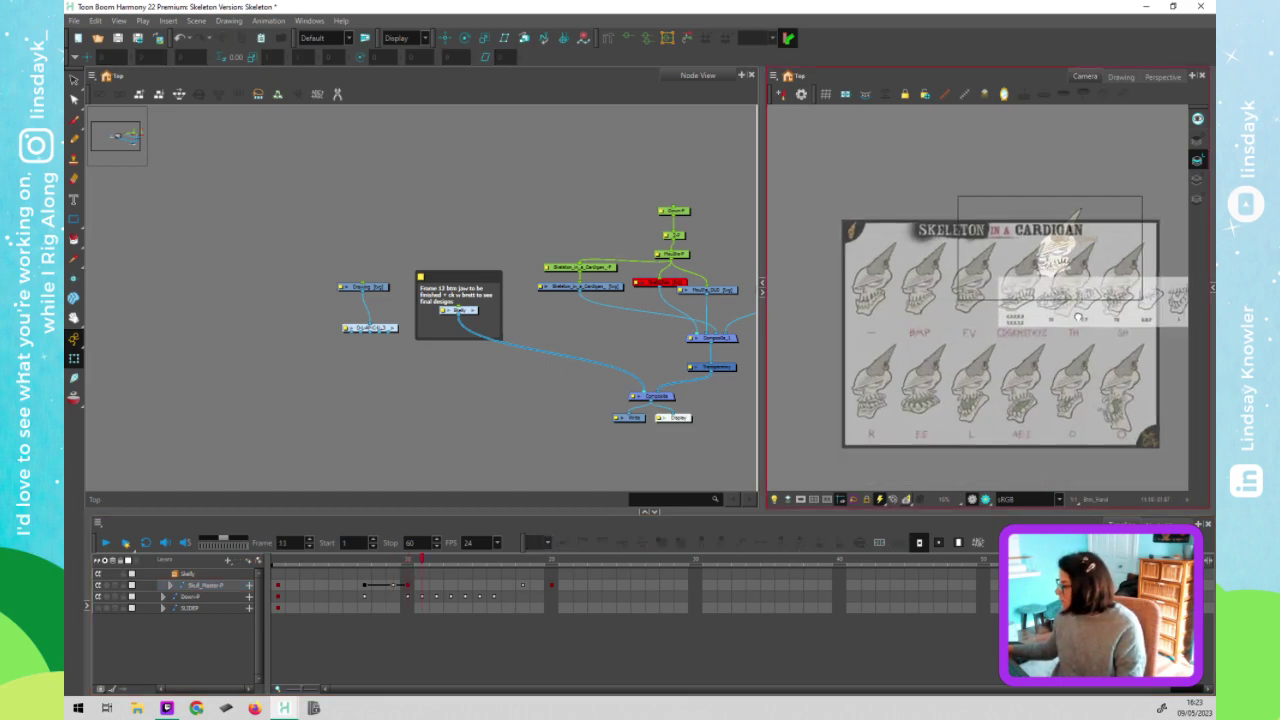
drag(1078, 318, 1062, 283)
click(423, 560)
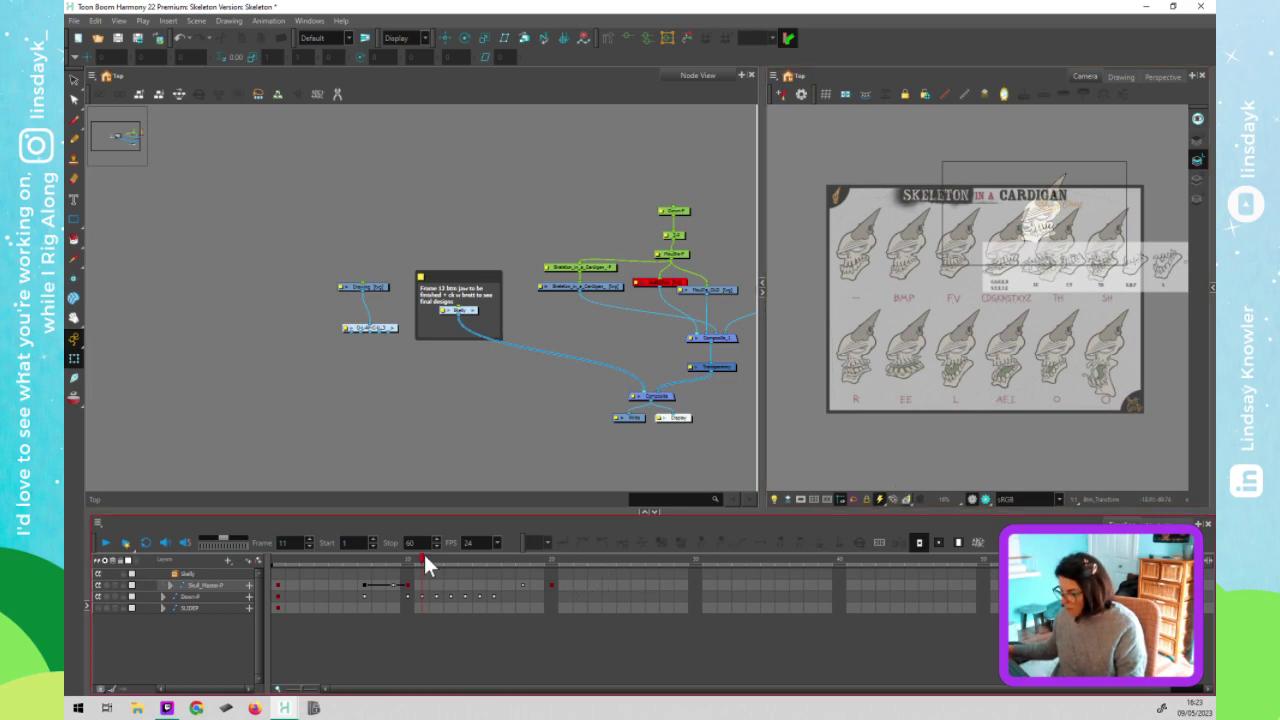
drag(428, 562, 438, 564)
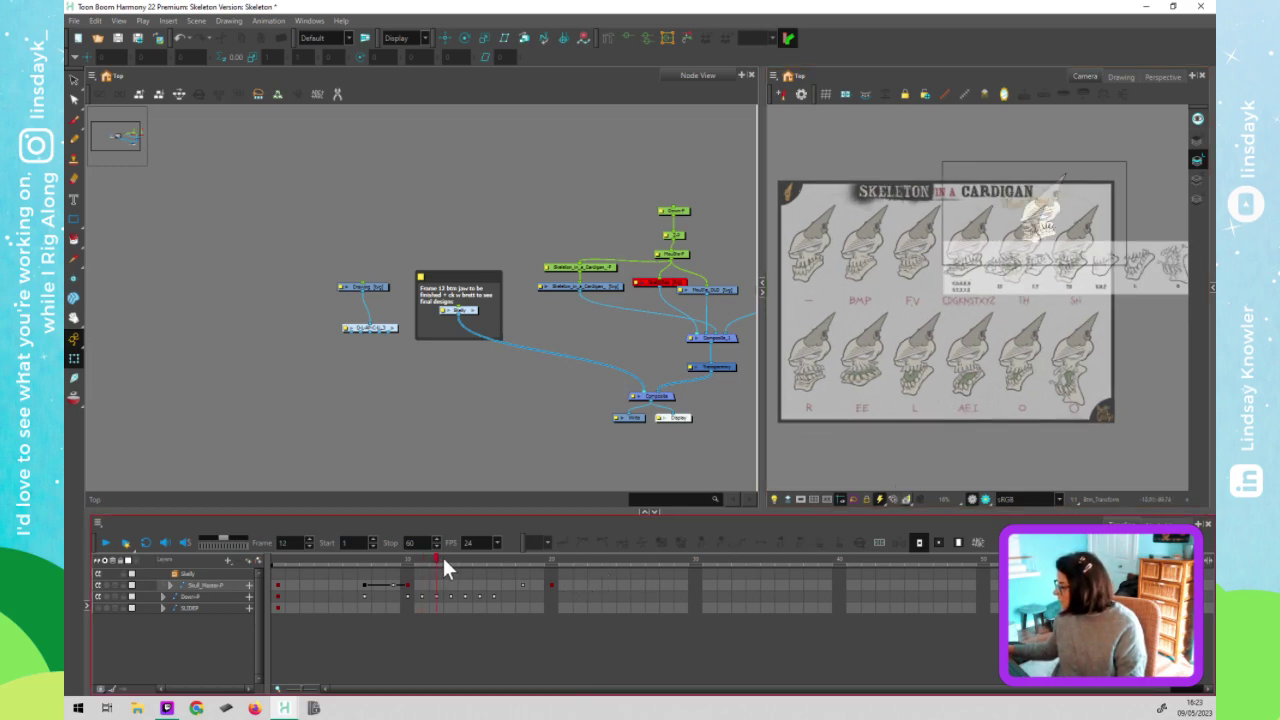
drag(441, 562, 425, 567)
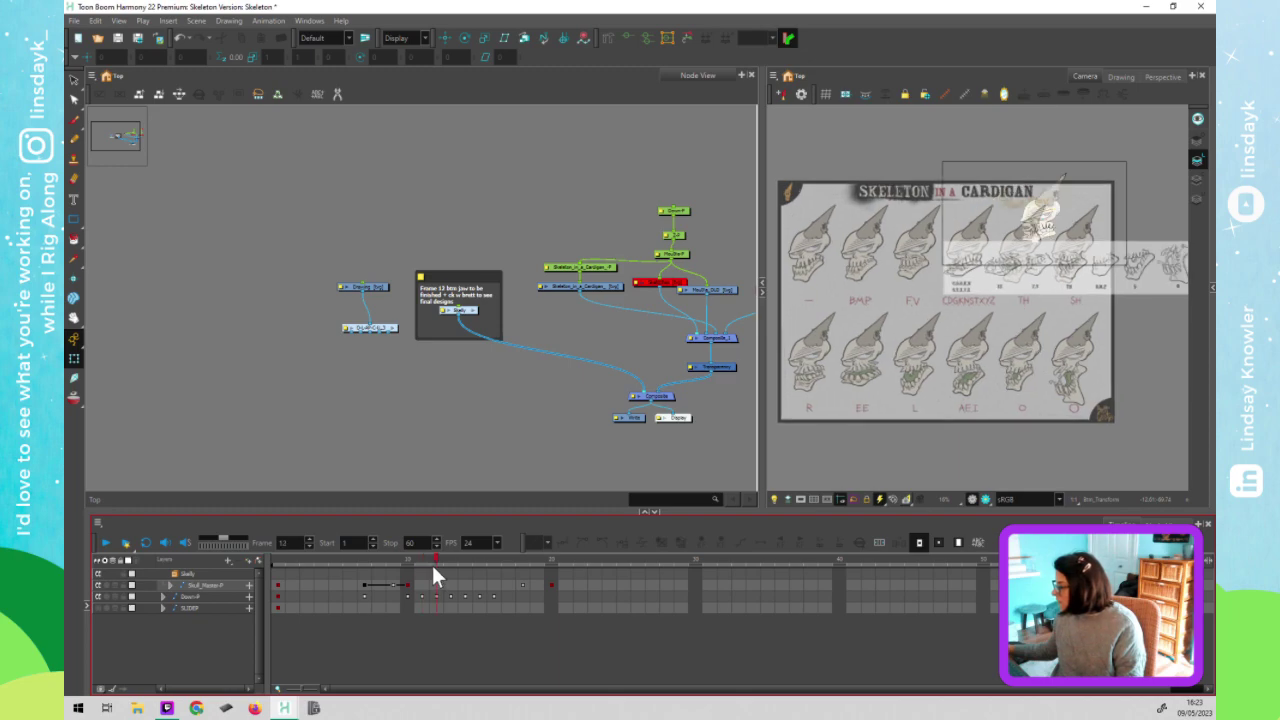
drag(426, 564, 423, 568)
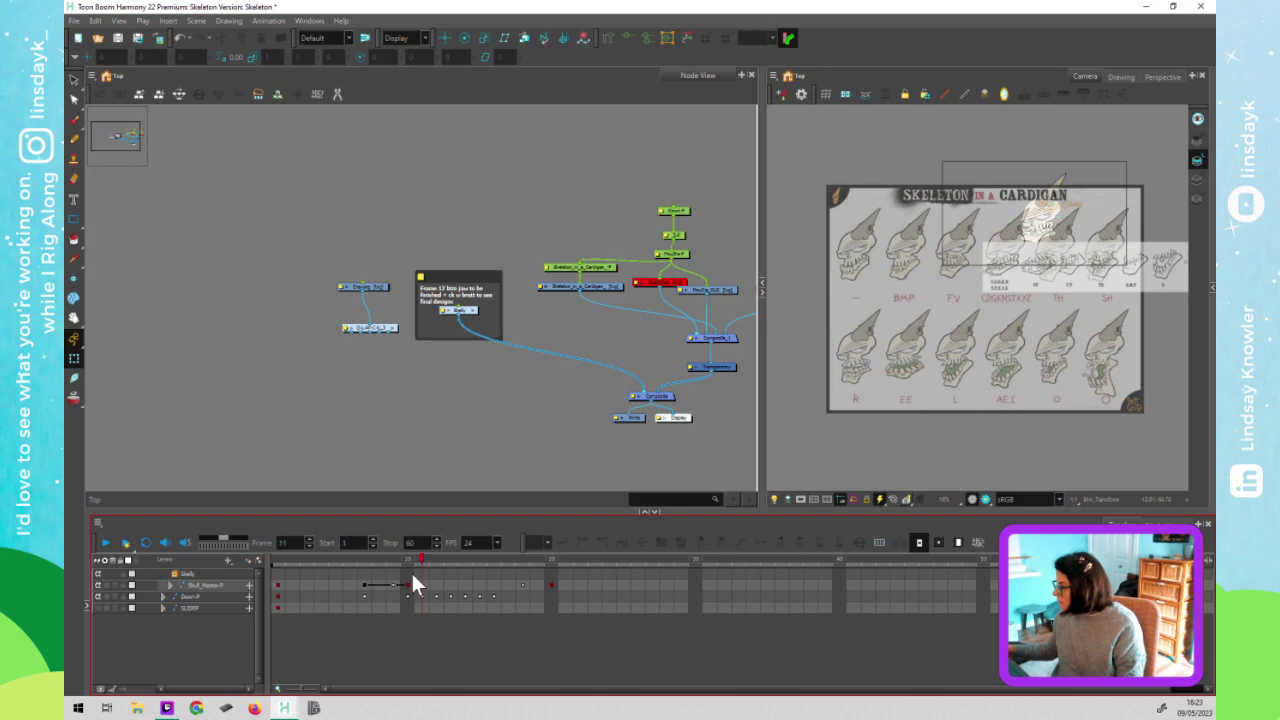
click(412, 577)
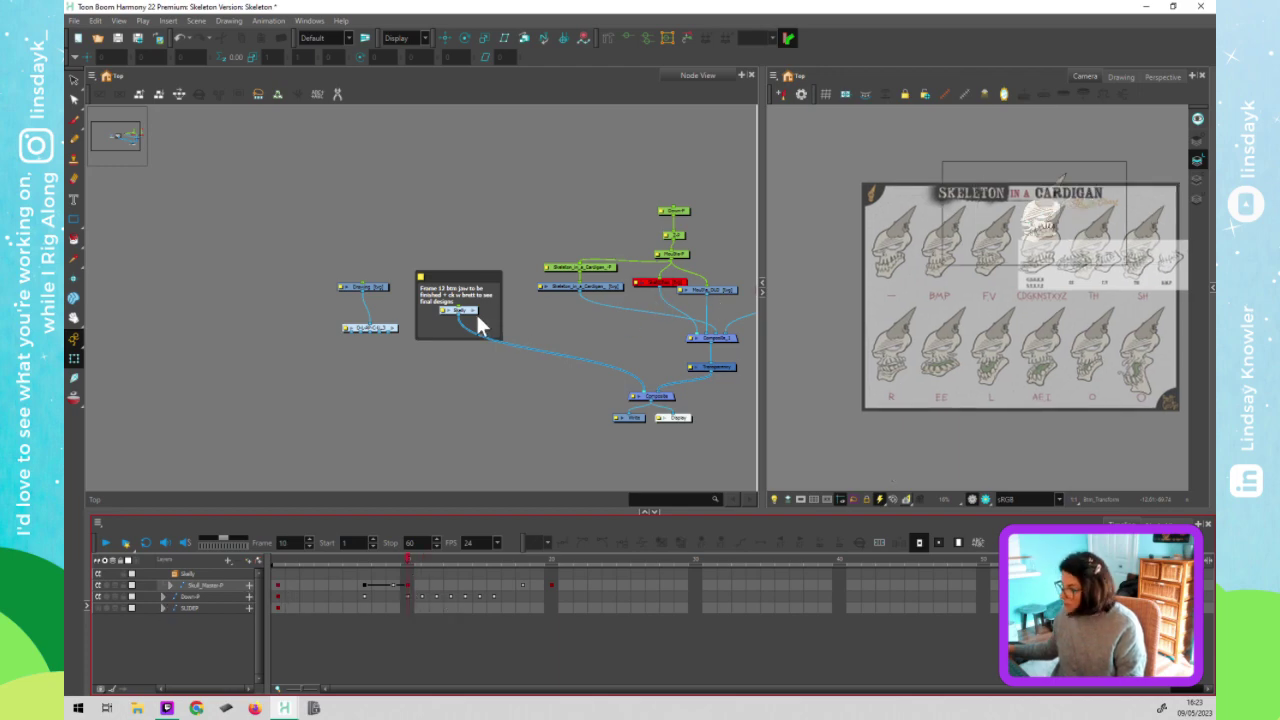
Inspect the mouth chart closely at frame 10 and check the Skeleton_in_a_Cardigan_ drawing's layer properties
scroll(1052, 236, up, 5)
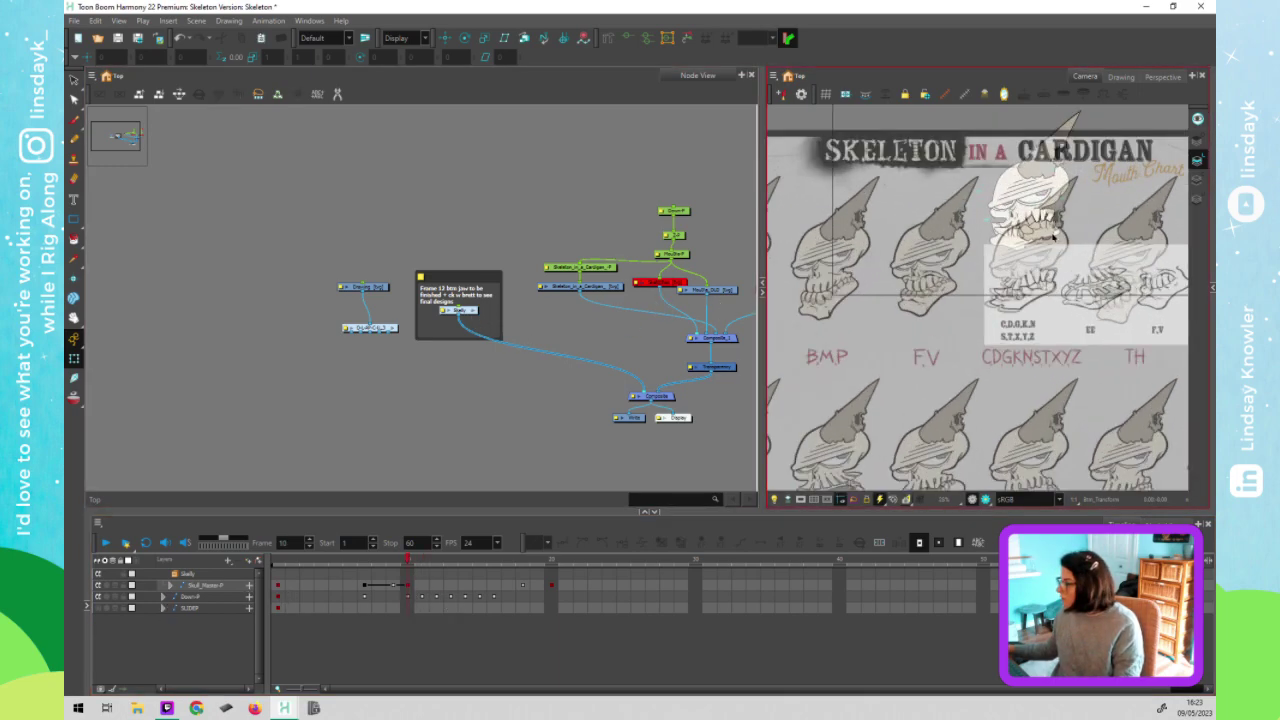
scroll(1053, 235, up, 2)
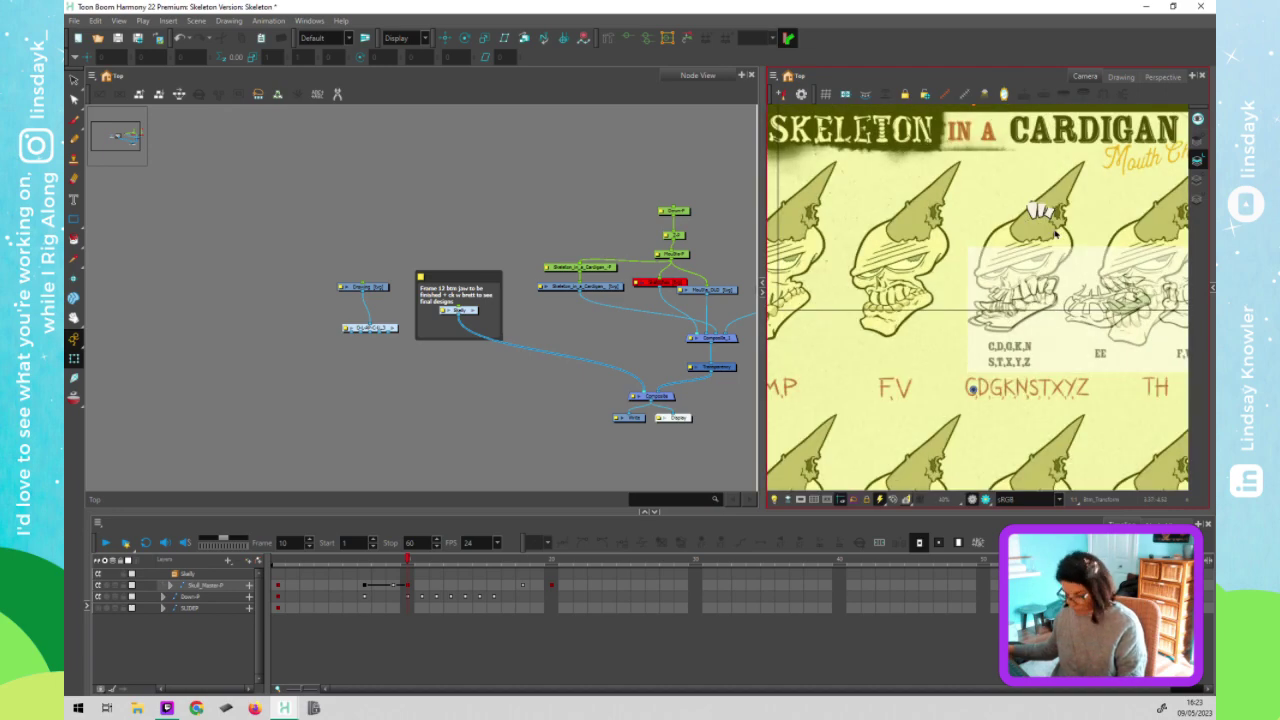
click(540, 286)
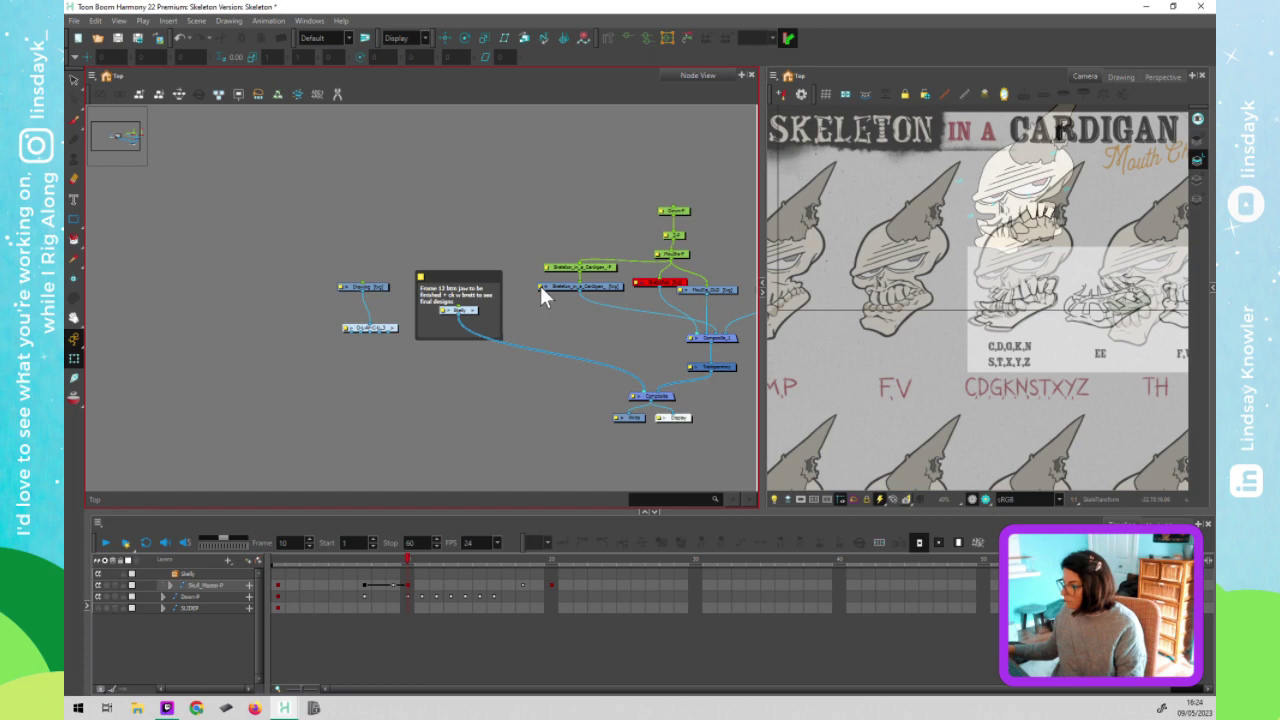
click(540, 286)
click(905, 216)
click(540, 286)
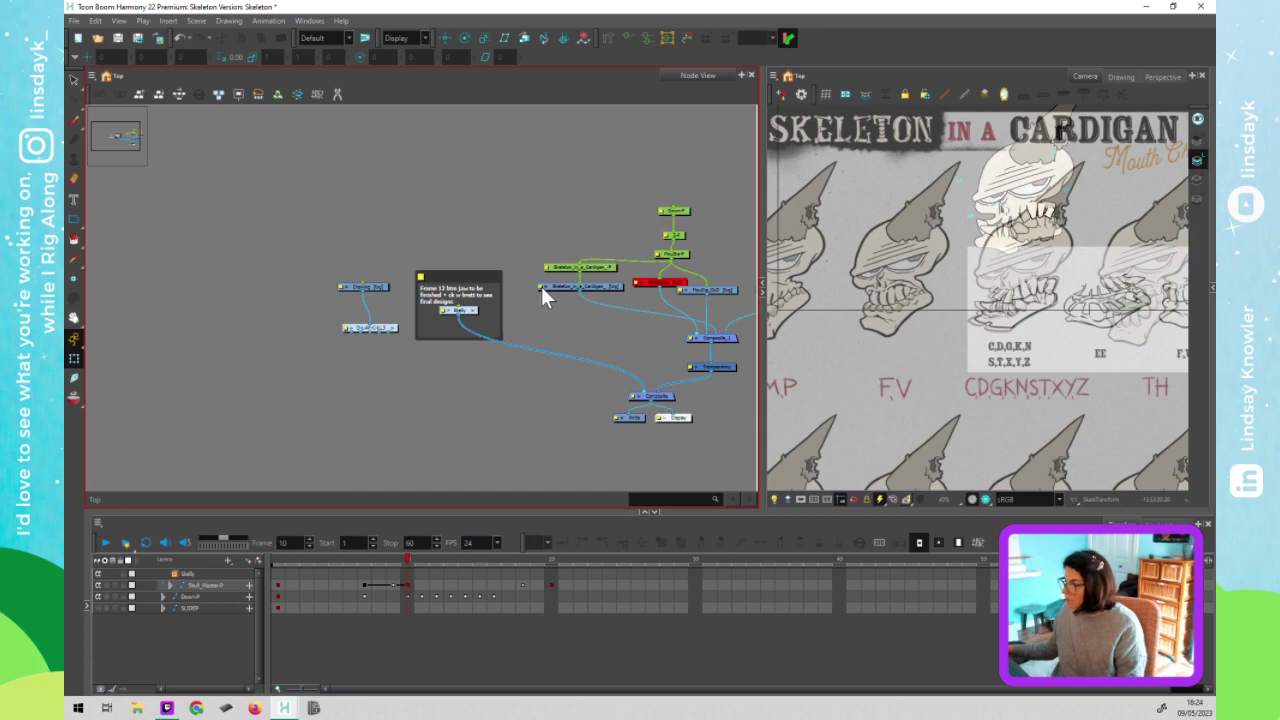
click(540, 285)
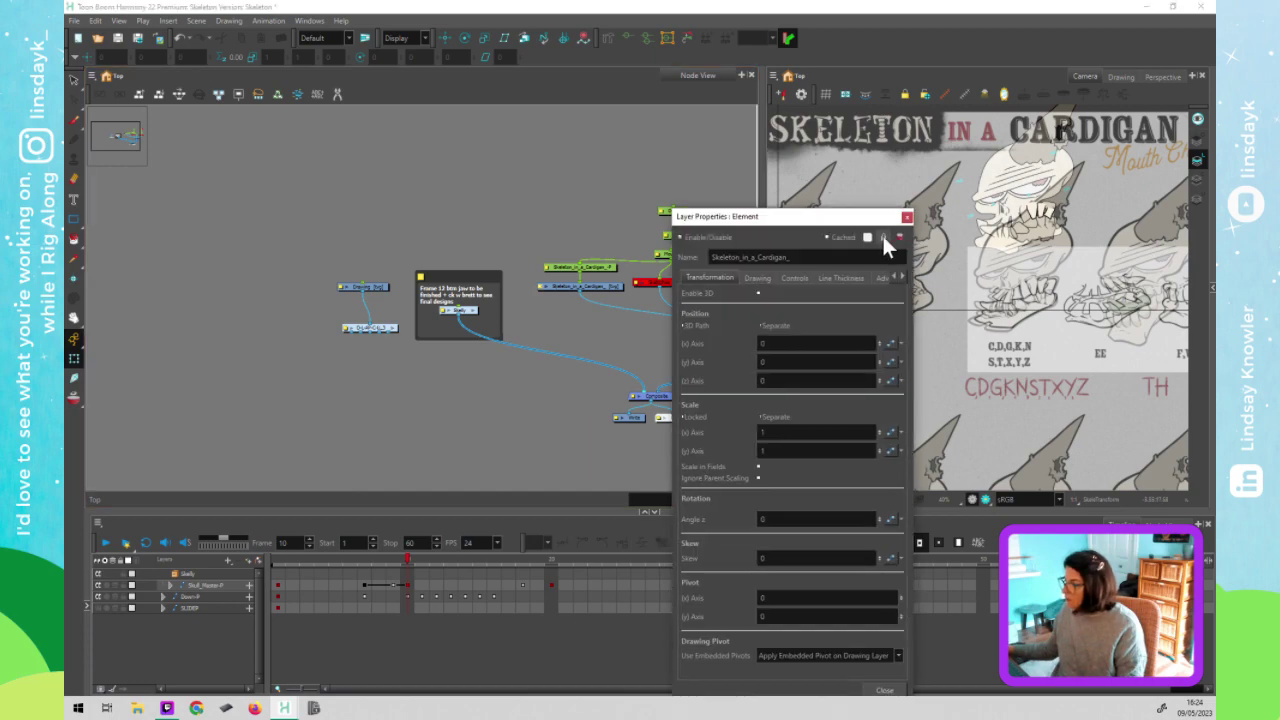
click(906, 216)
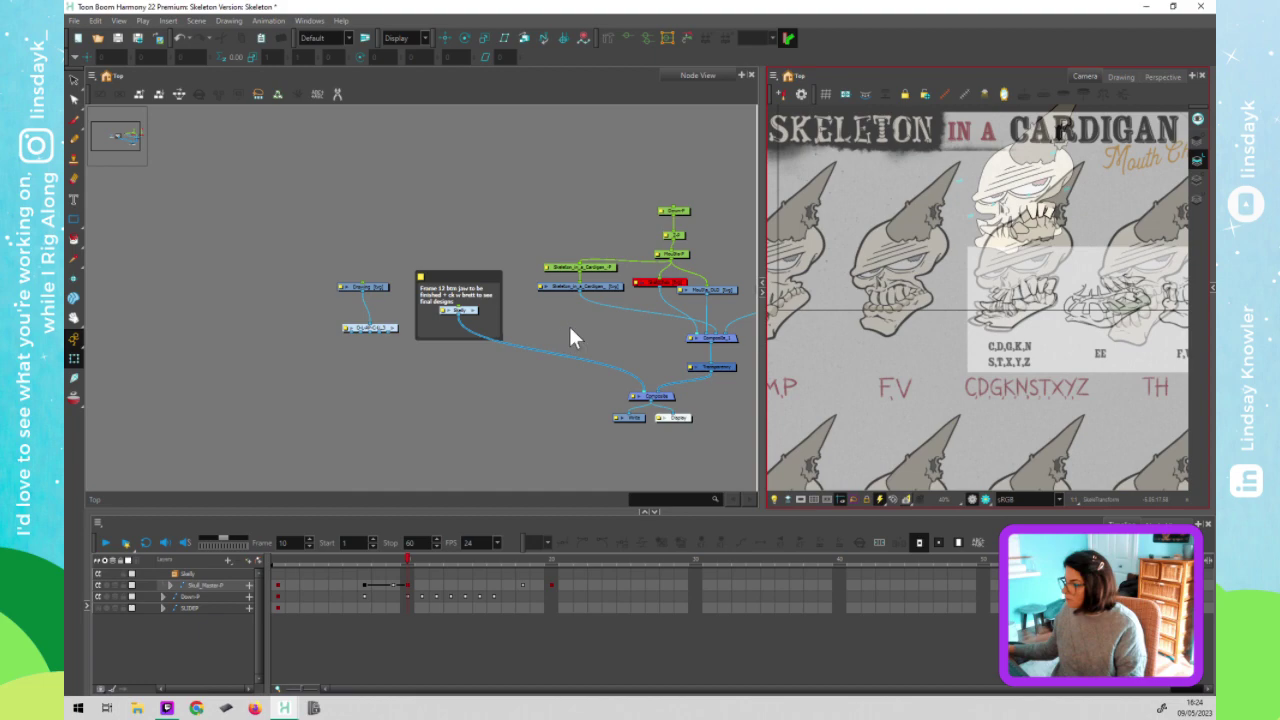
Select the skull's jaw parts with their temporary parent peg and reveal that peg in the node network and the timeline
click(1045, 238)
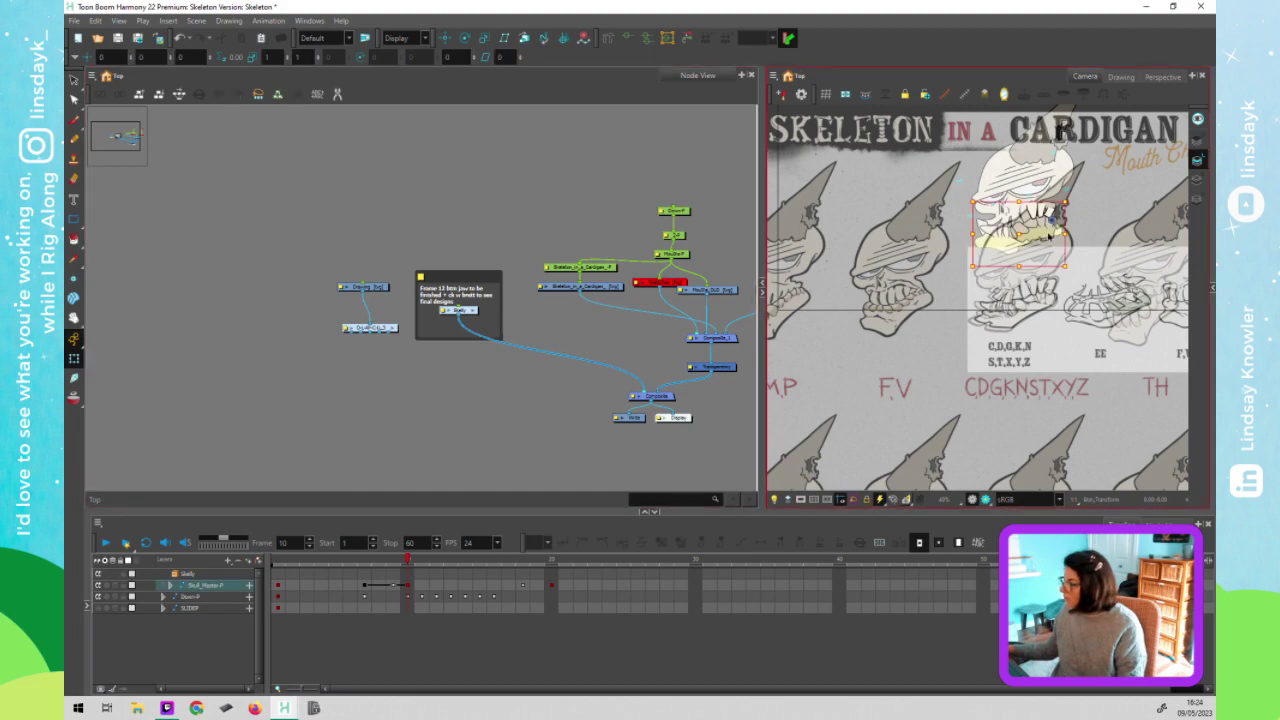
click(1048, 233)
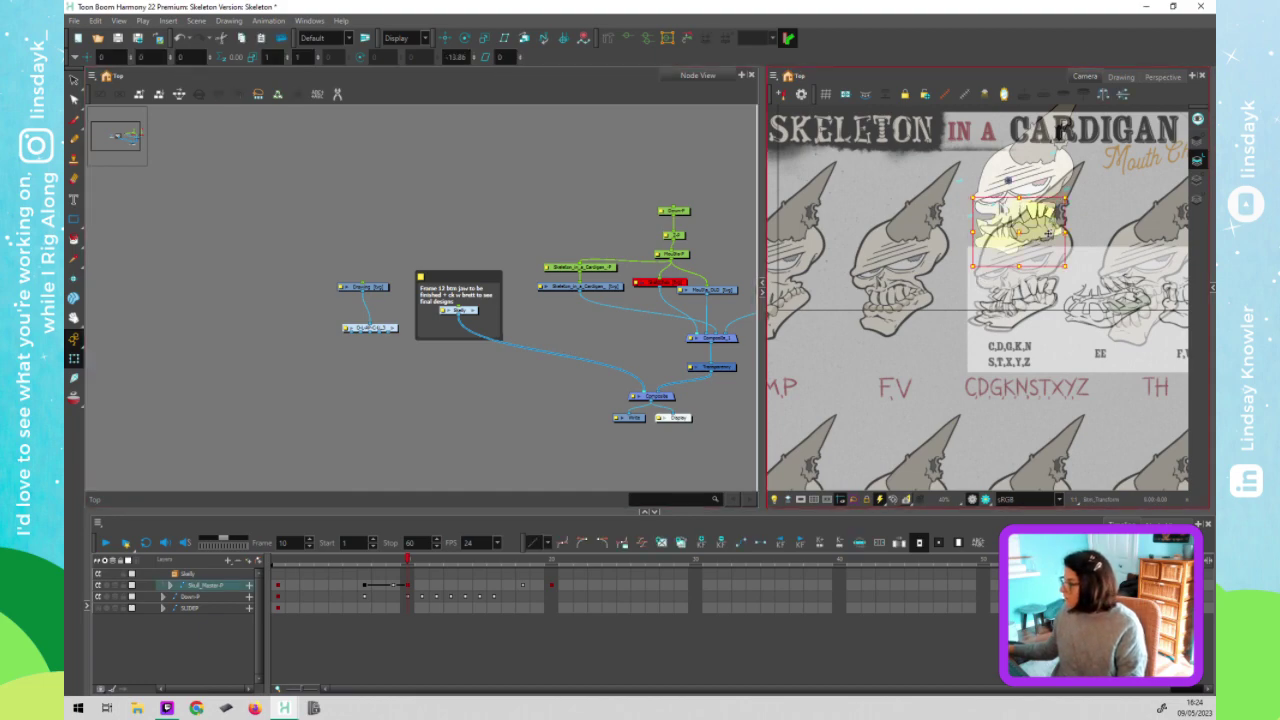
key(f)
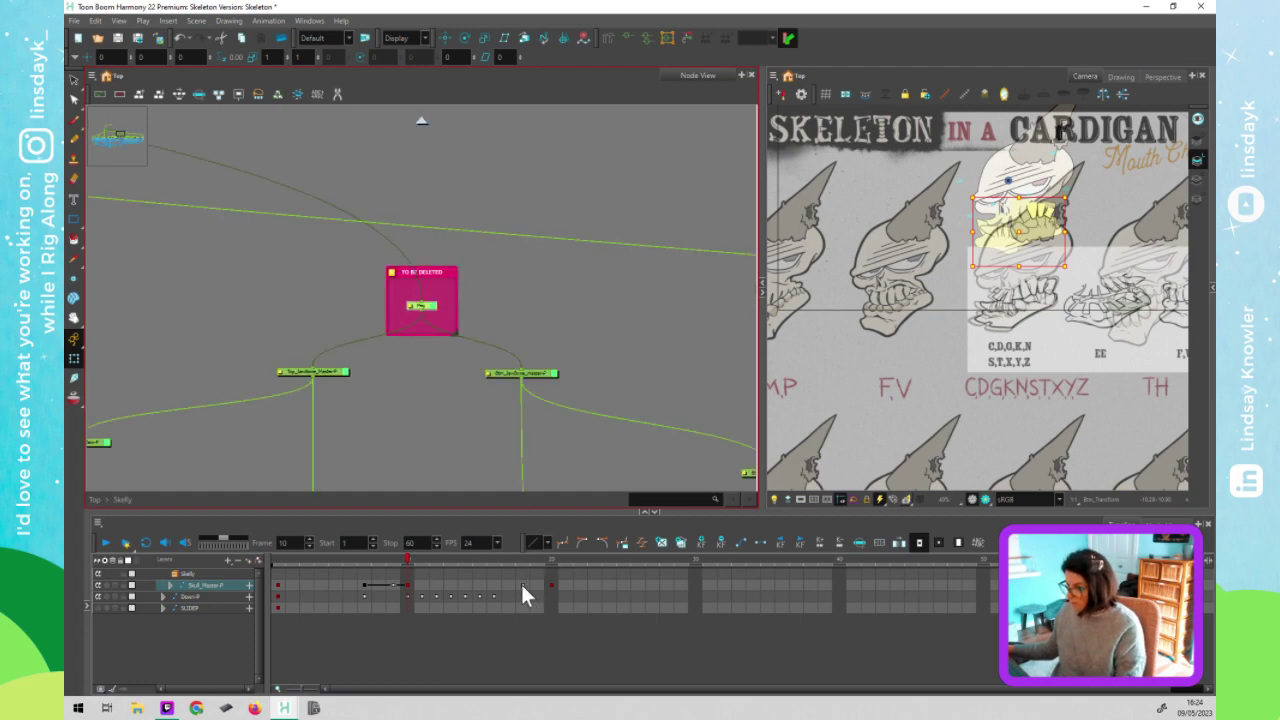
click(522, 590)
key(f)
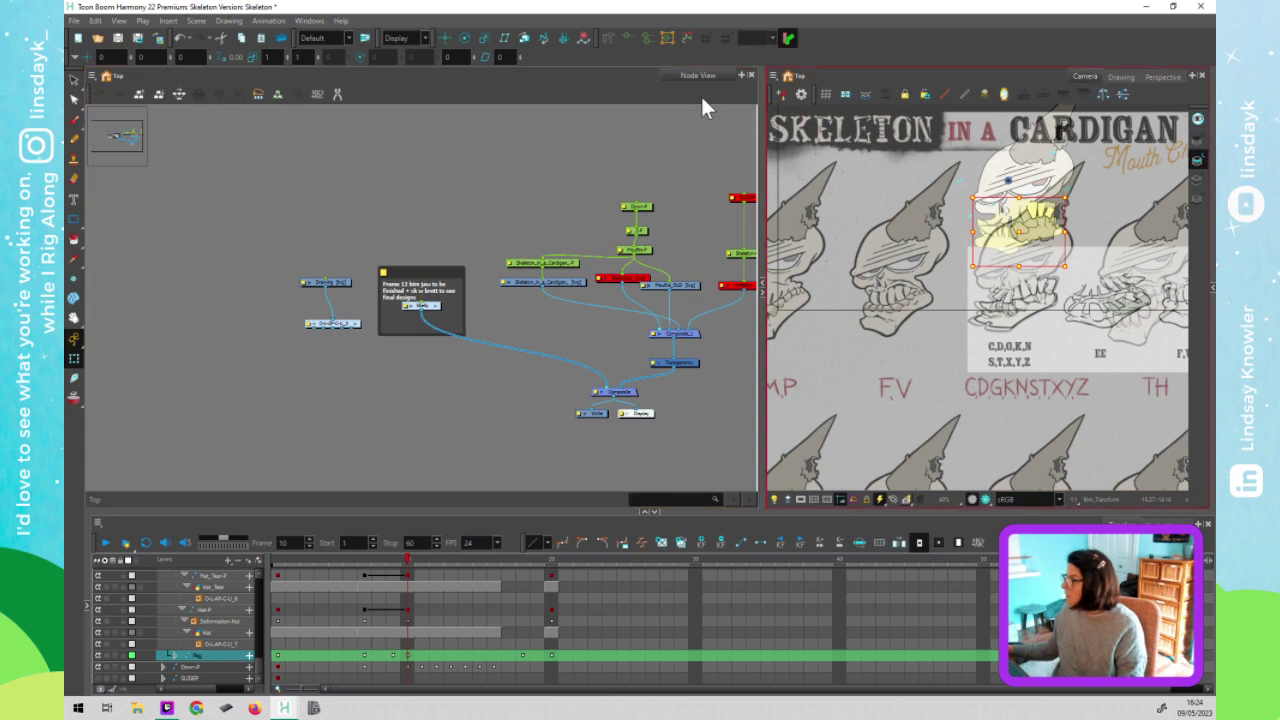
Add a Camera view to the Node View's pane and a Node View to the Camera view's pane, and clear the selection
click(741, 73)
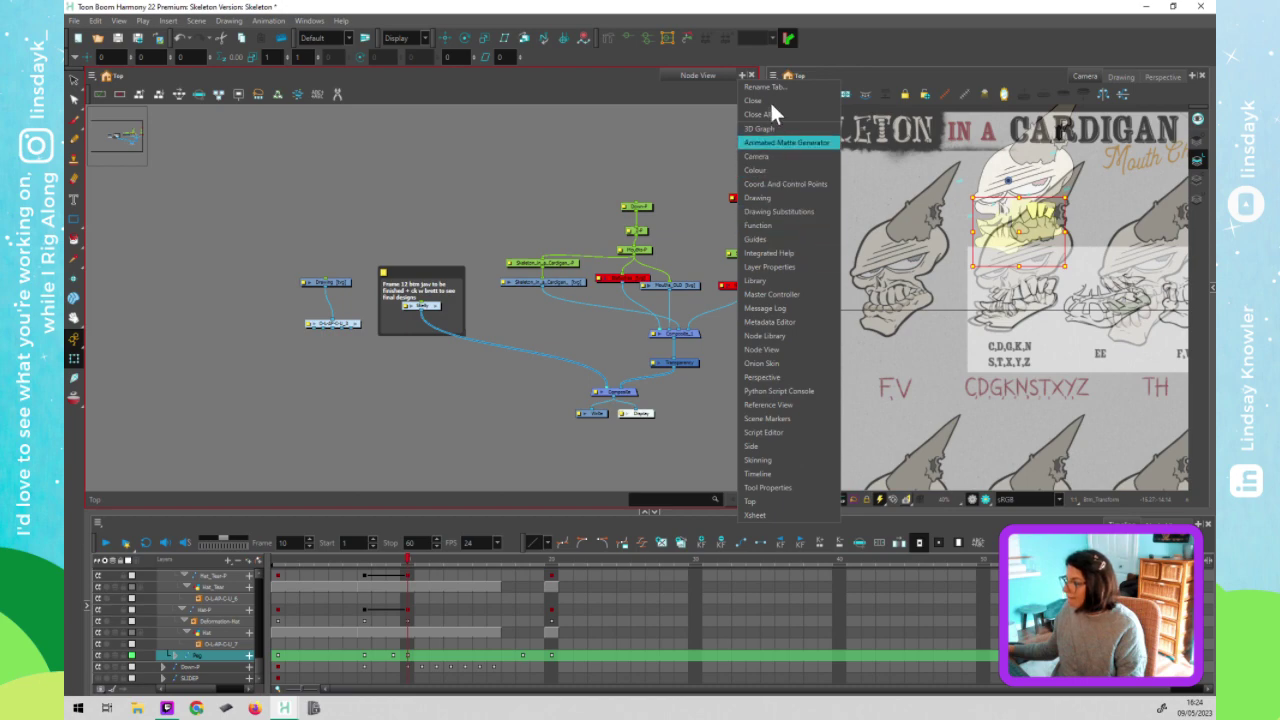
click(771, 155)
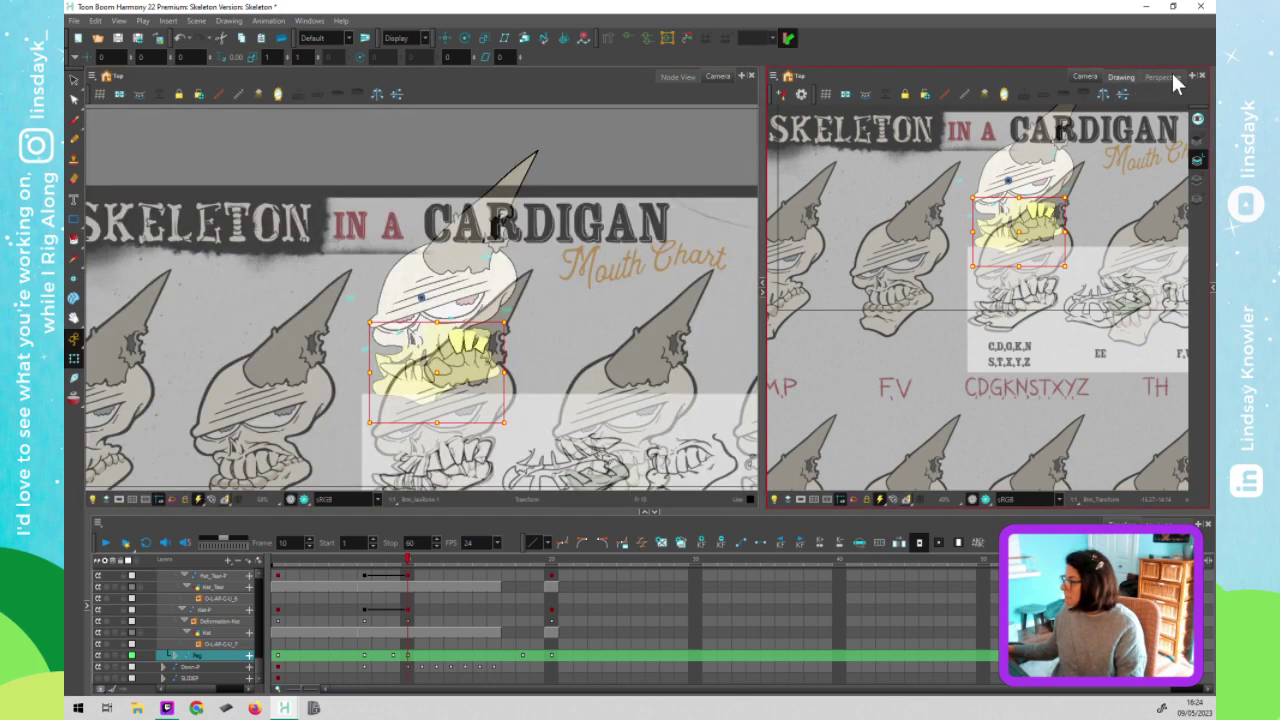
click(1193, 76)
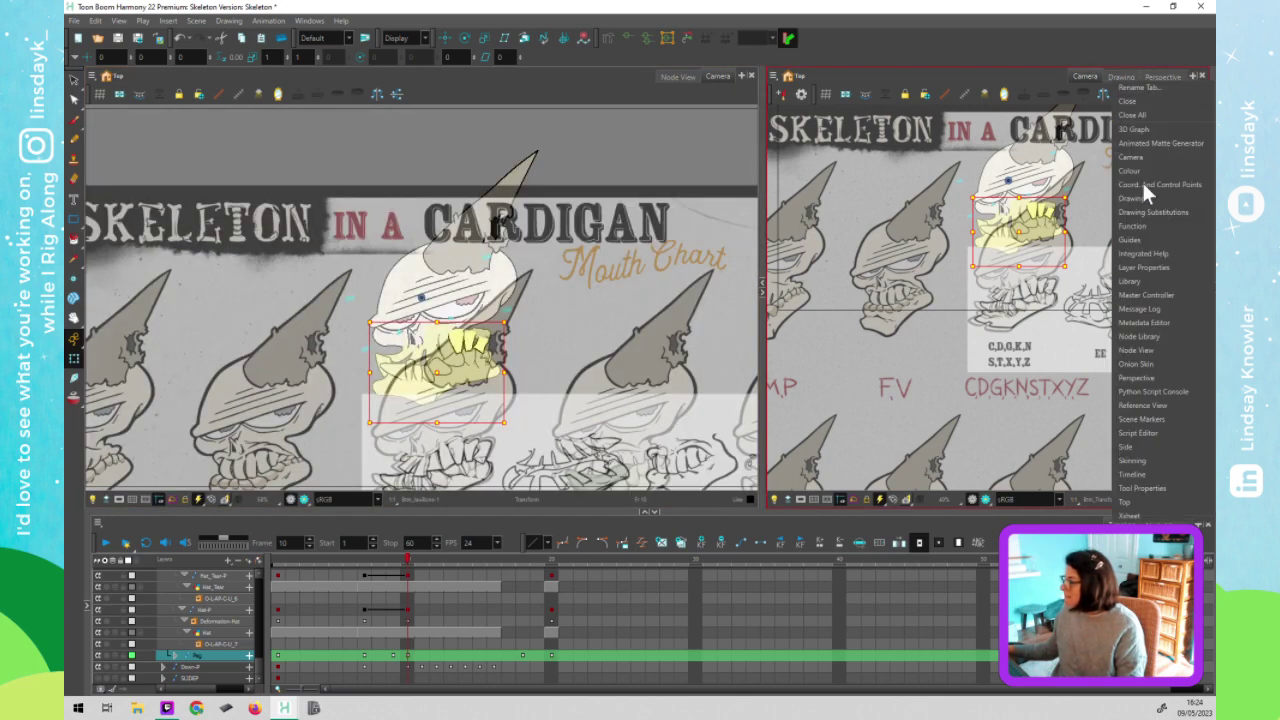
click(1150, 350)
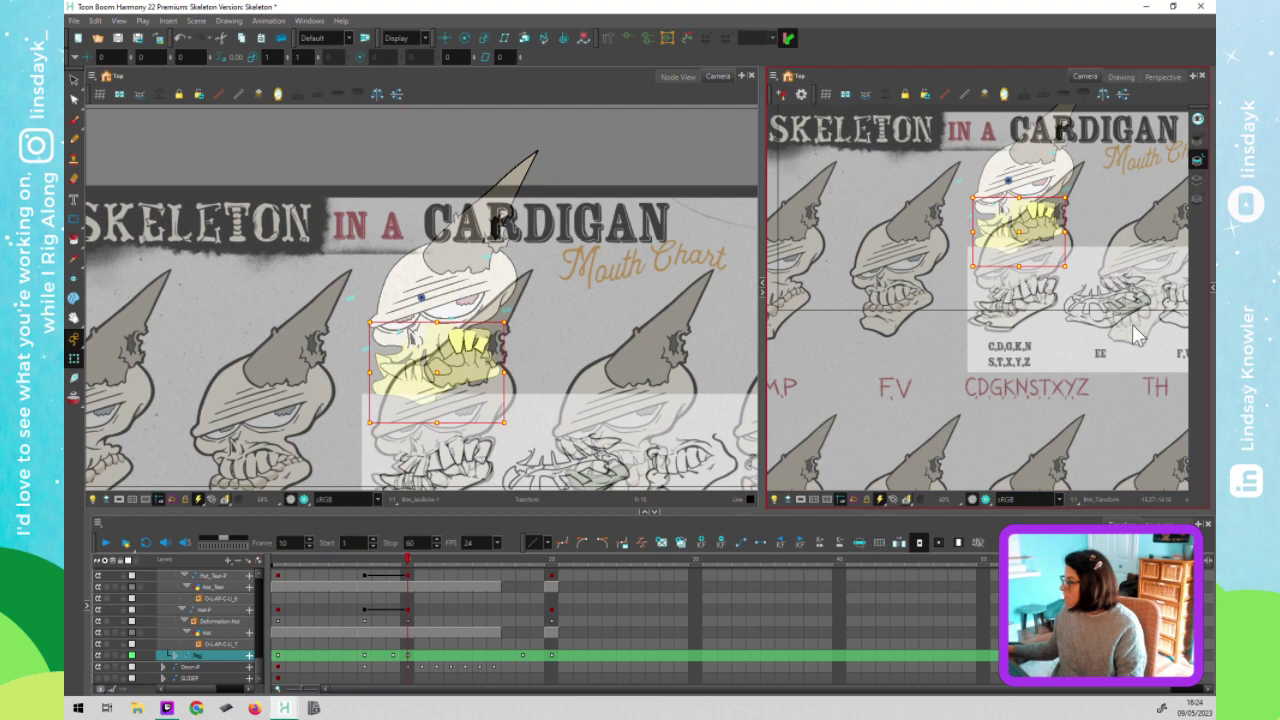
drag(911, 338, 977, 334)
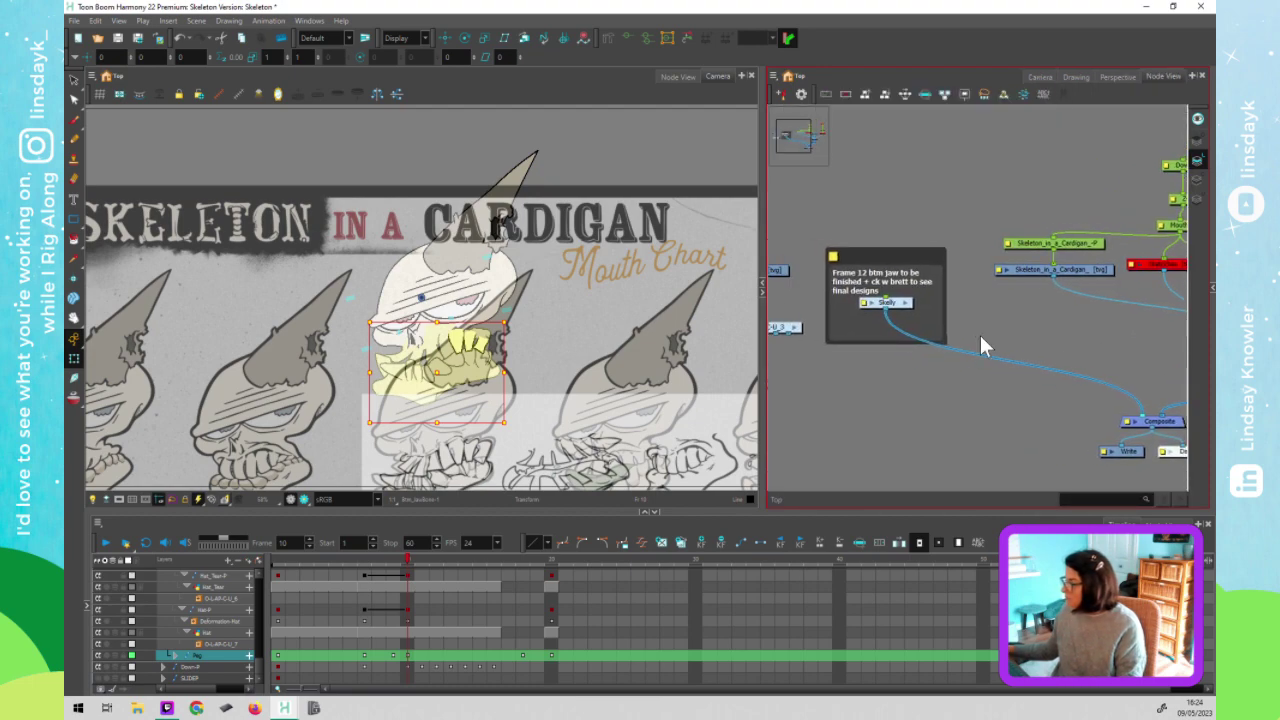
click(977, 334)
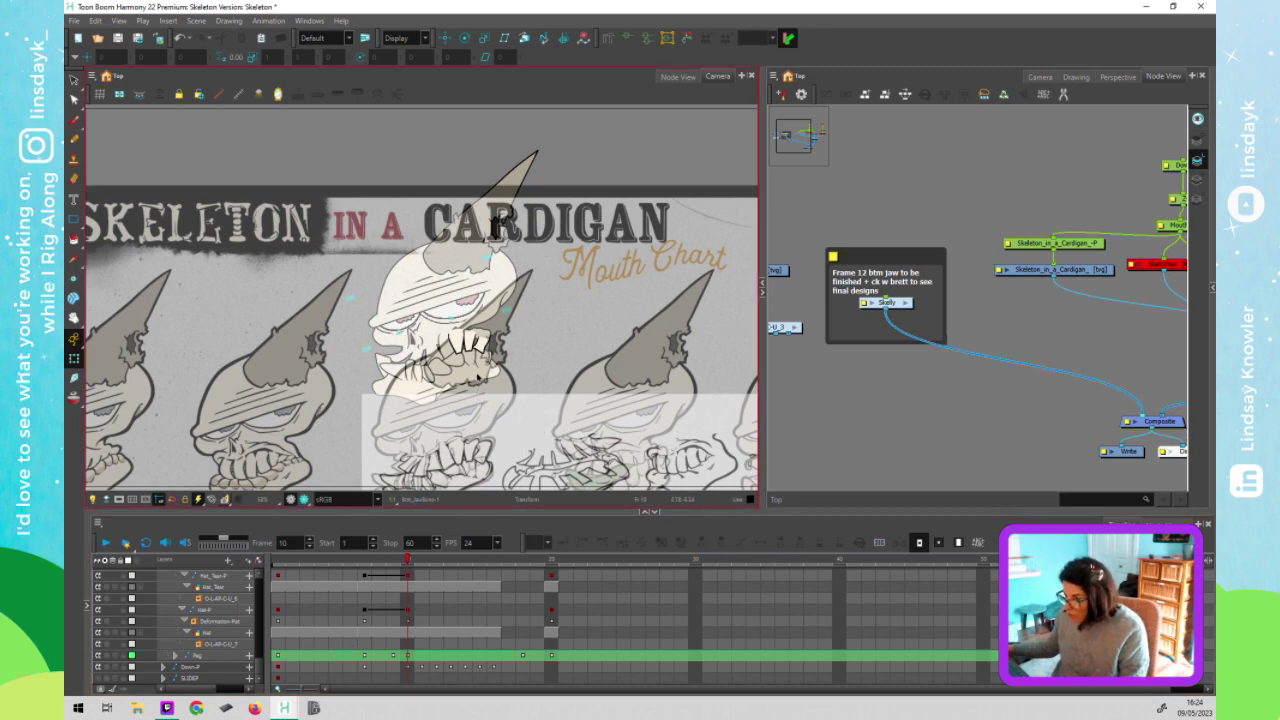
Move the jaw parent peg's keyframes from frames 10 and 9 to frames 13 and 12
click(477, 414)
key(o)
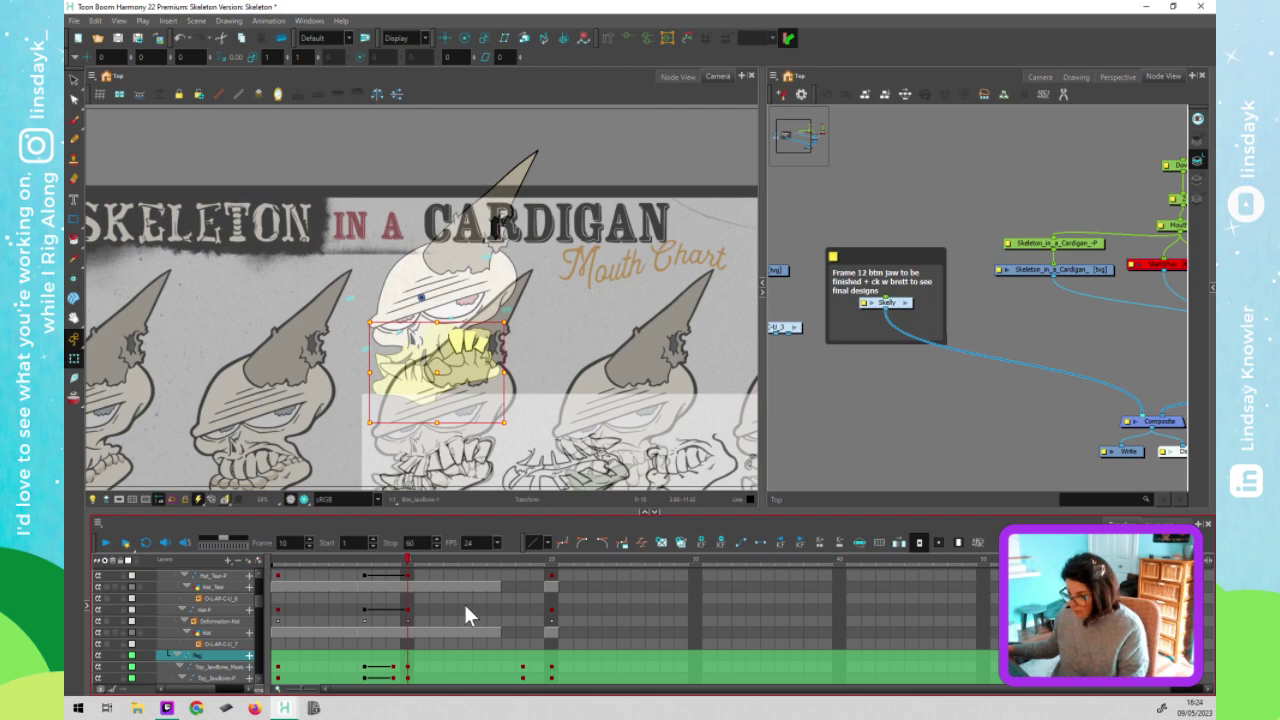
click(175, 651)
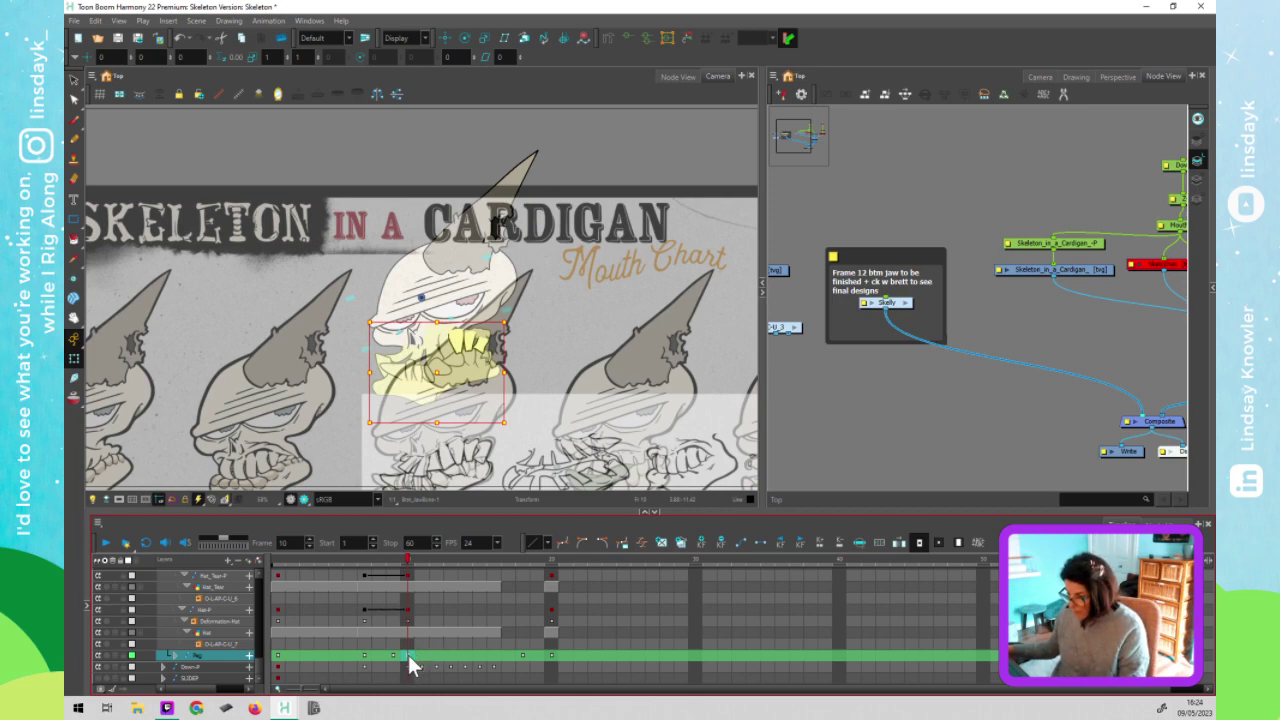
drag(420, 657, 447, 660)
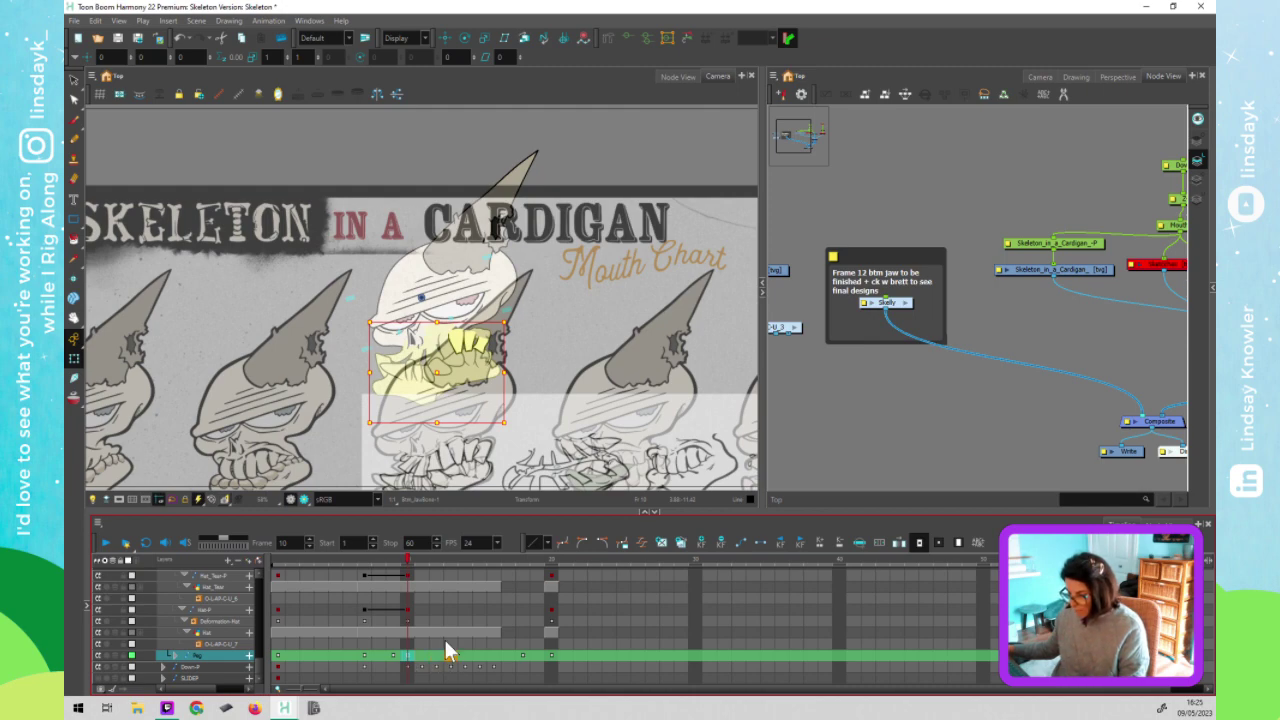
click(392, 656)
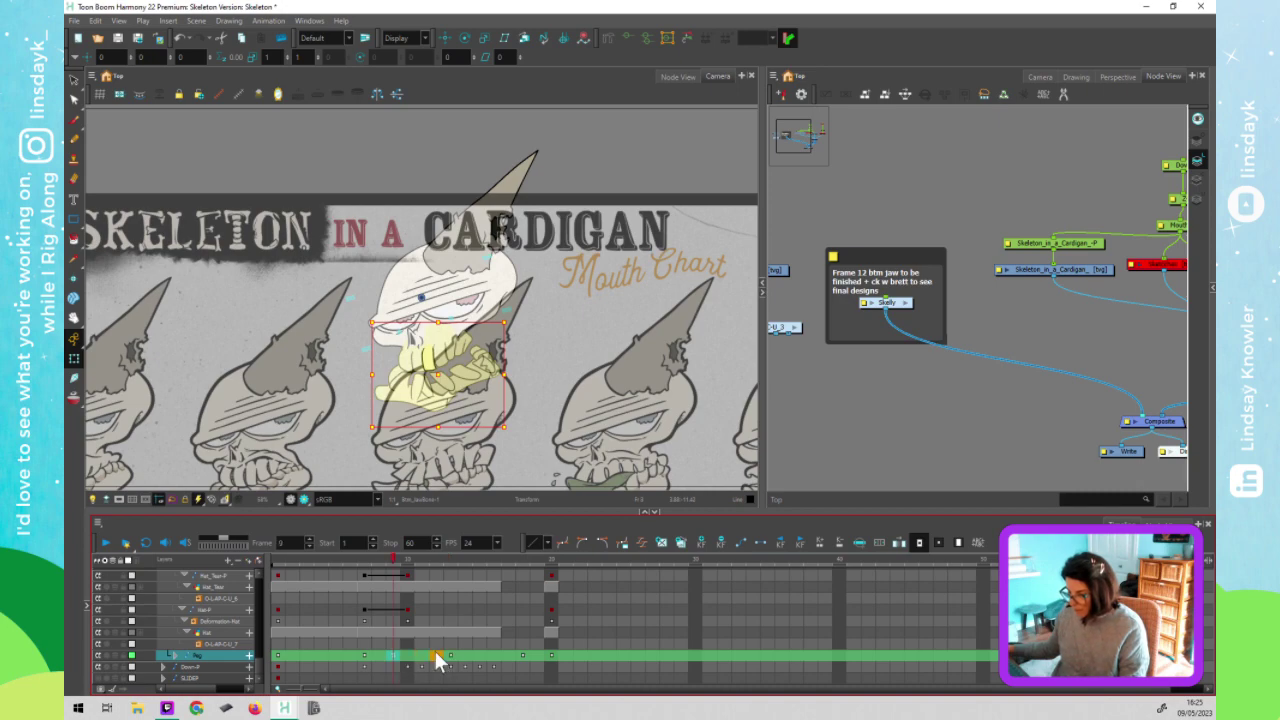
click(438, 658)
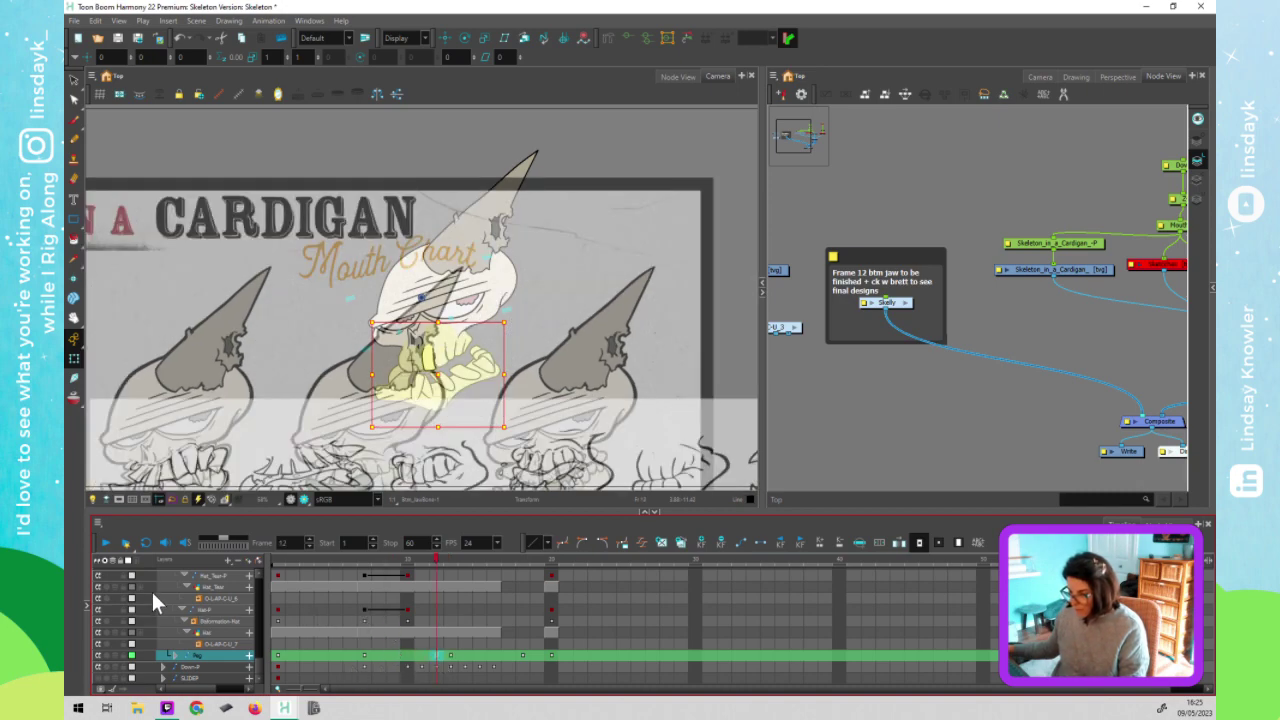
Compare the jaw at frames 10 and 7, collapse Skull_Master-P, and remove the interpolation between its frame 7 and frame 10 keyframes
click(408, 559)
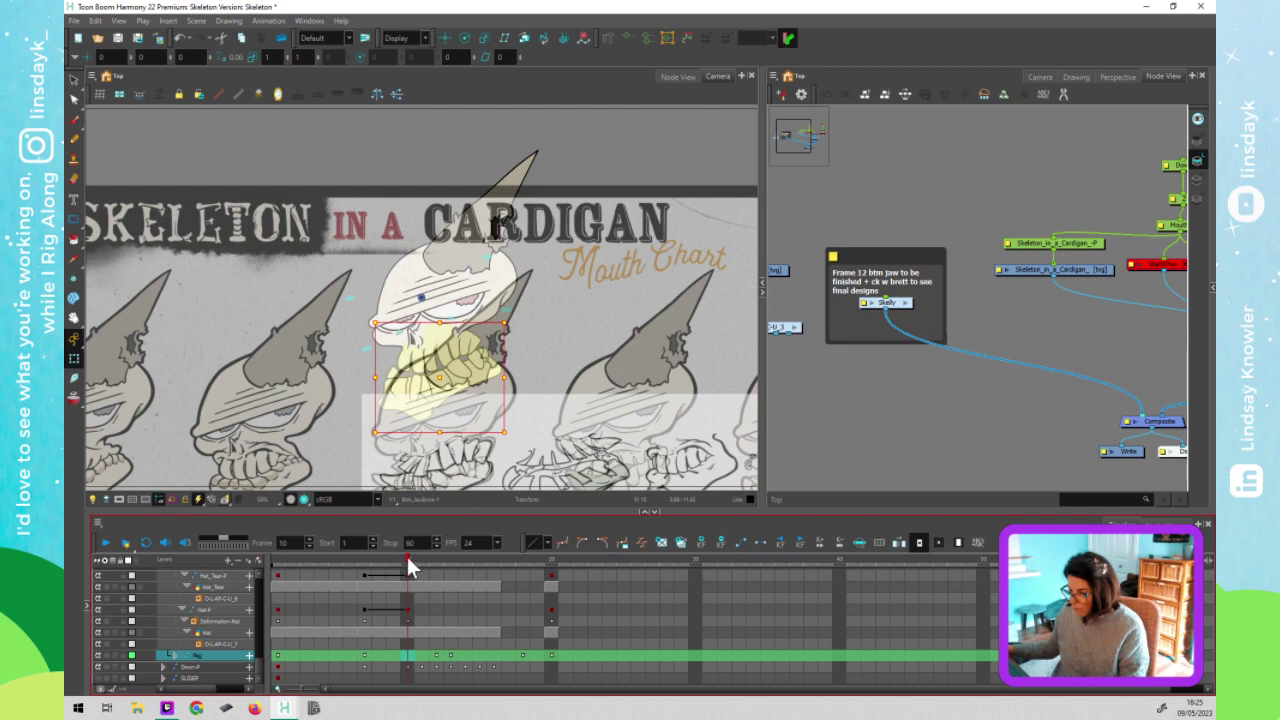
drag(383, 560, 366, 563)
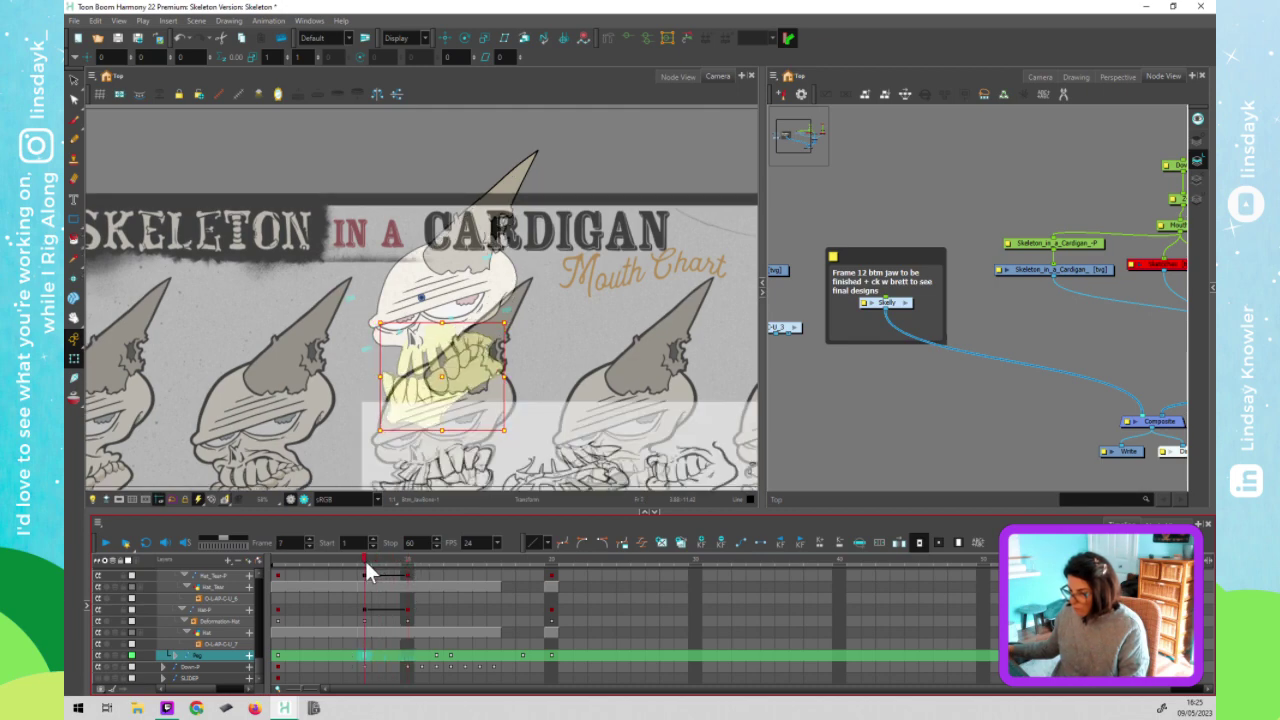
click(174, 656)
click(174, 656)
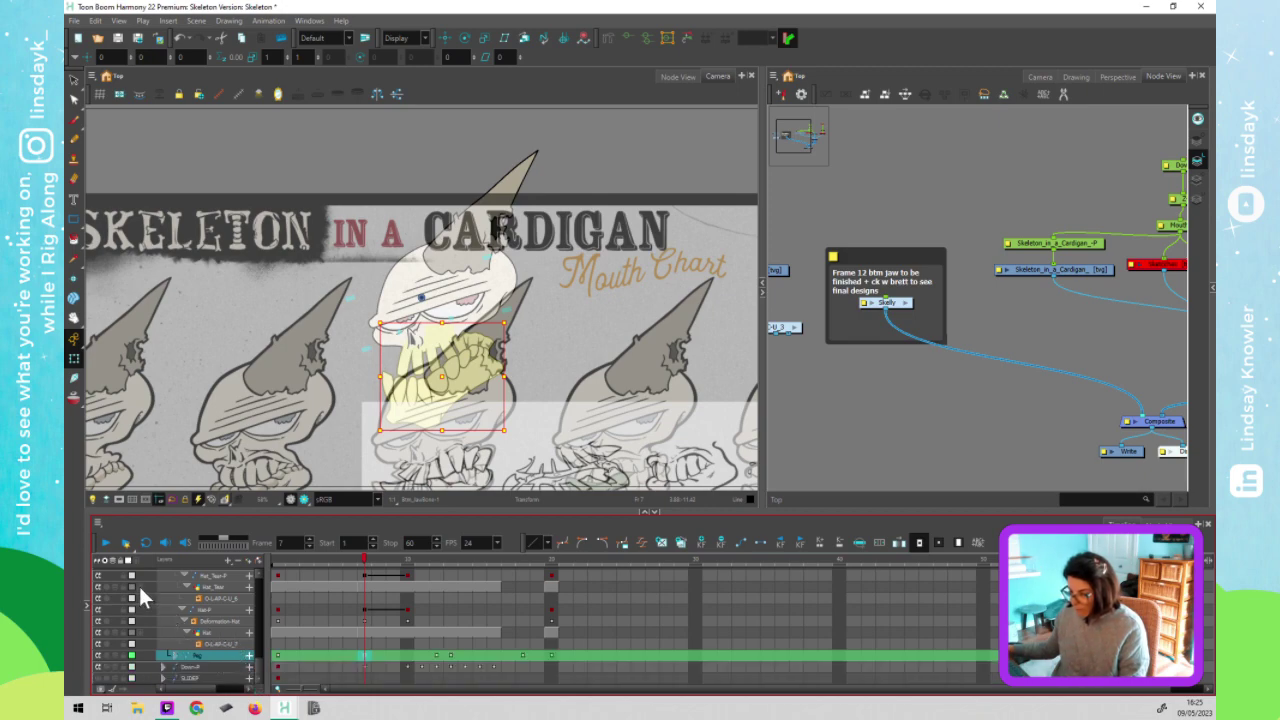
drag(262, 662, 258, 583)
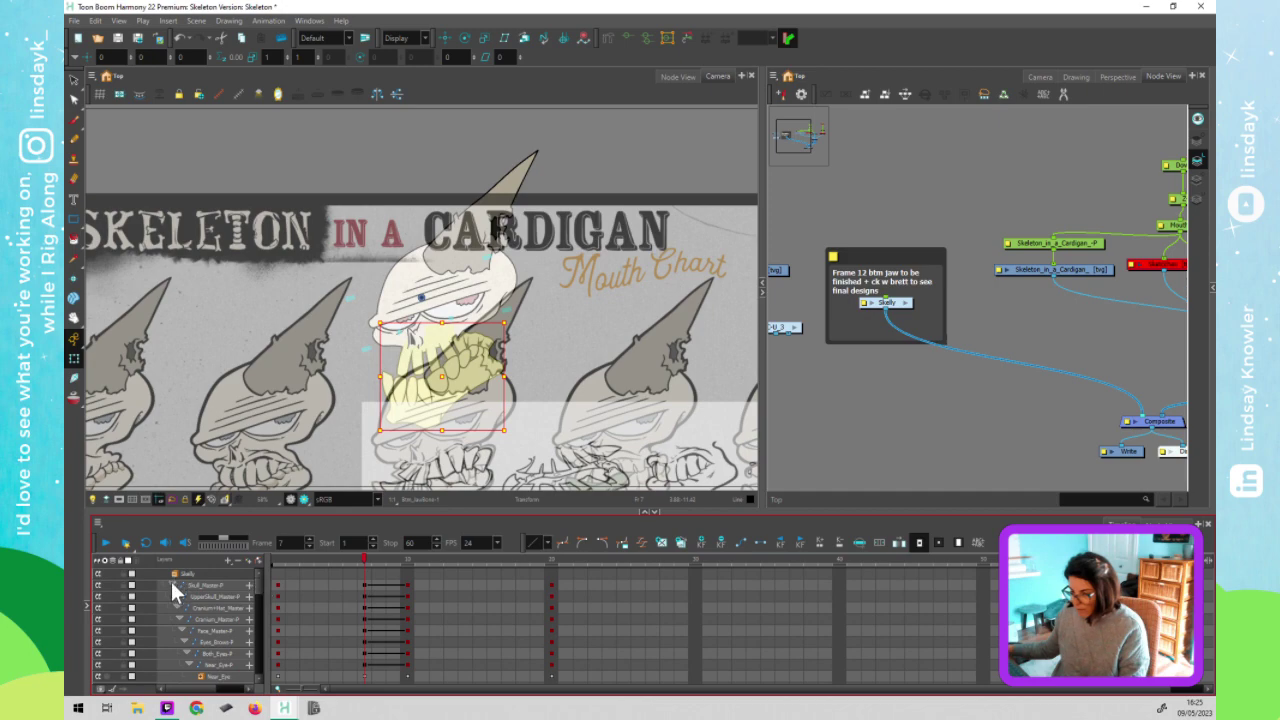
click(174, 584)
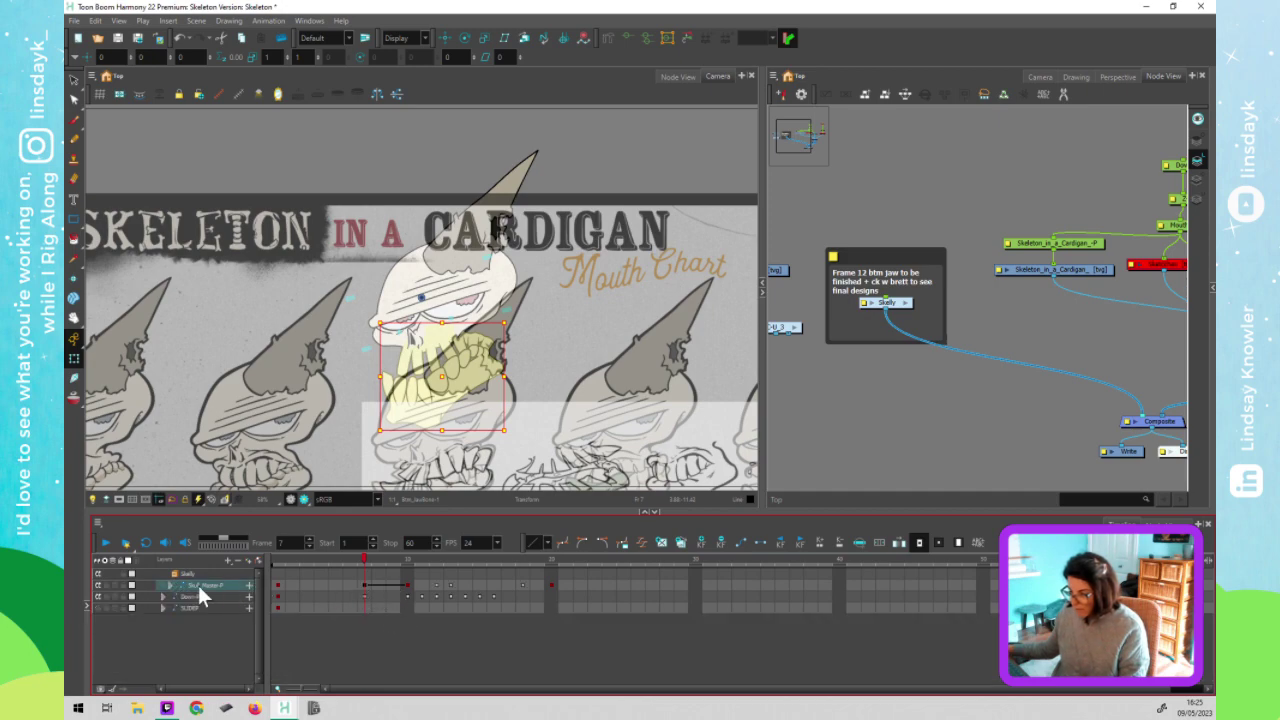
click(365, 585)
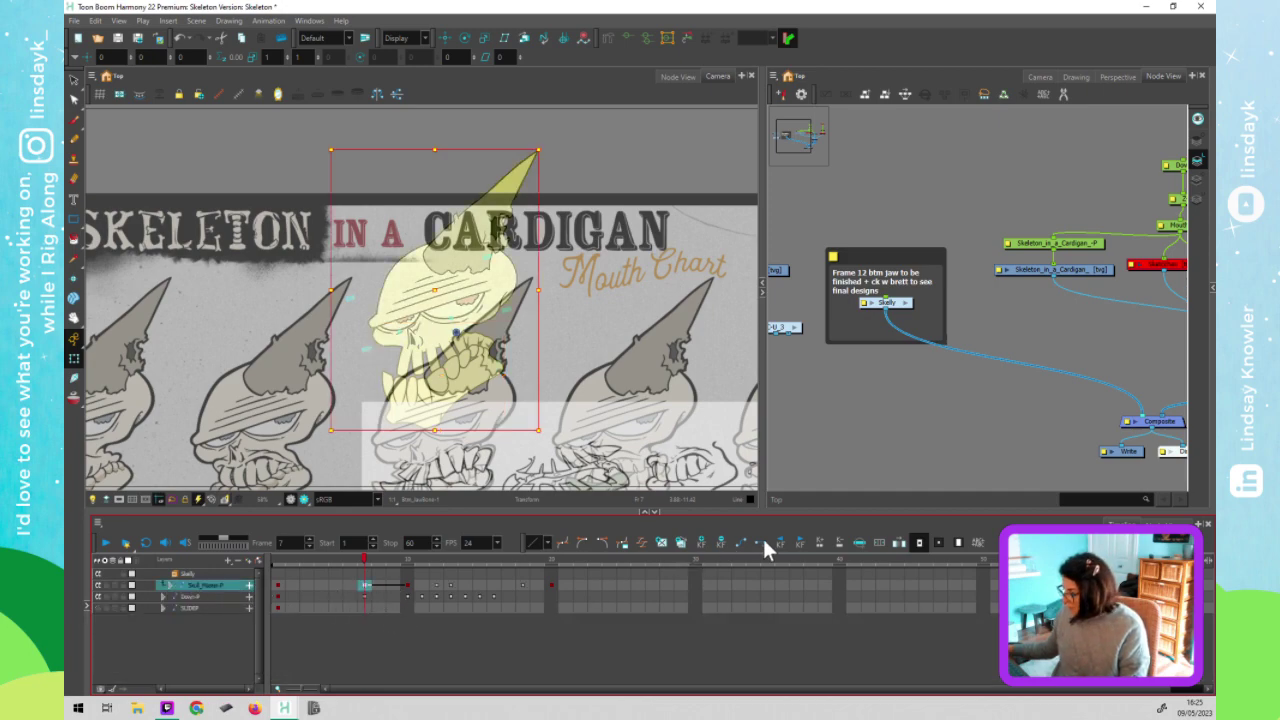
click(408, 585)
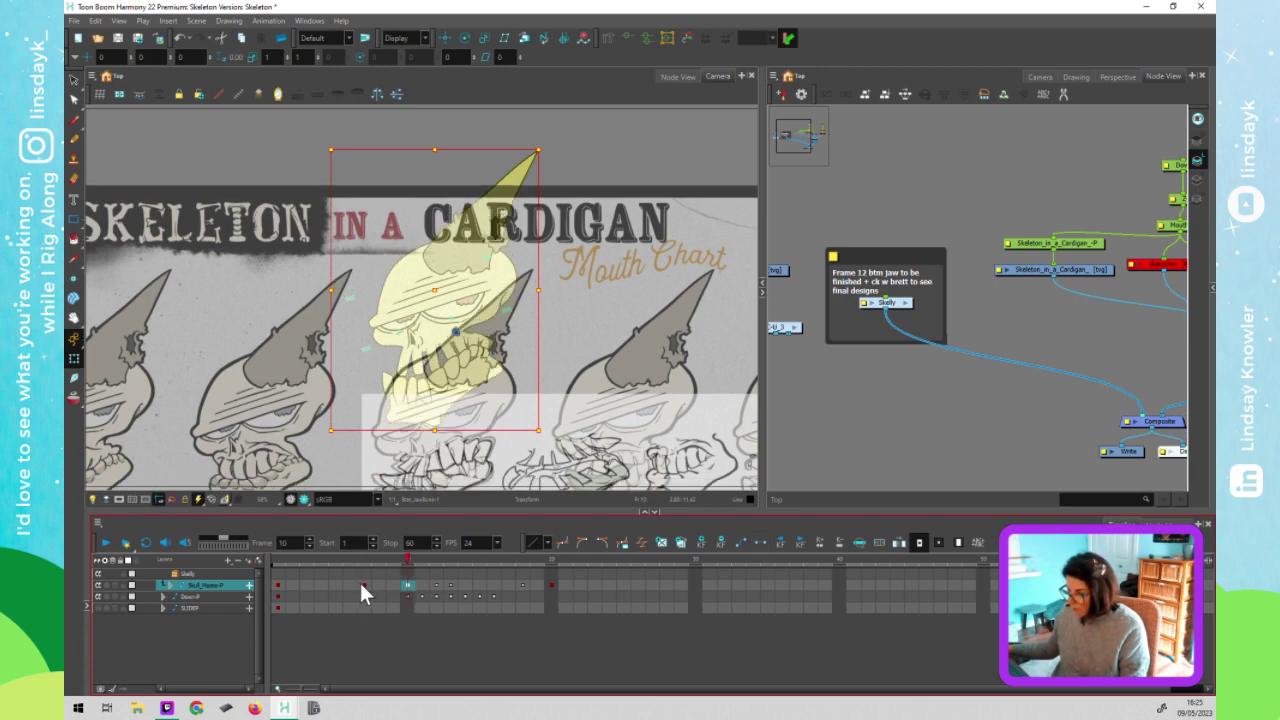
Compare the skull's mouth poses at frames 7, 10, 11 and 12 with the mouth chart
click(360, 584)
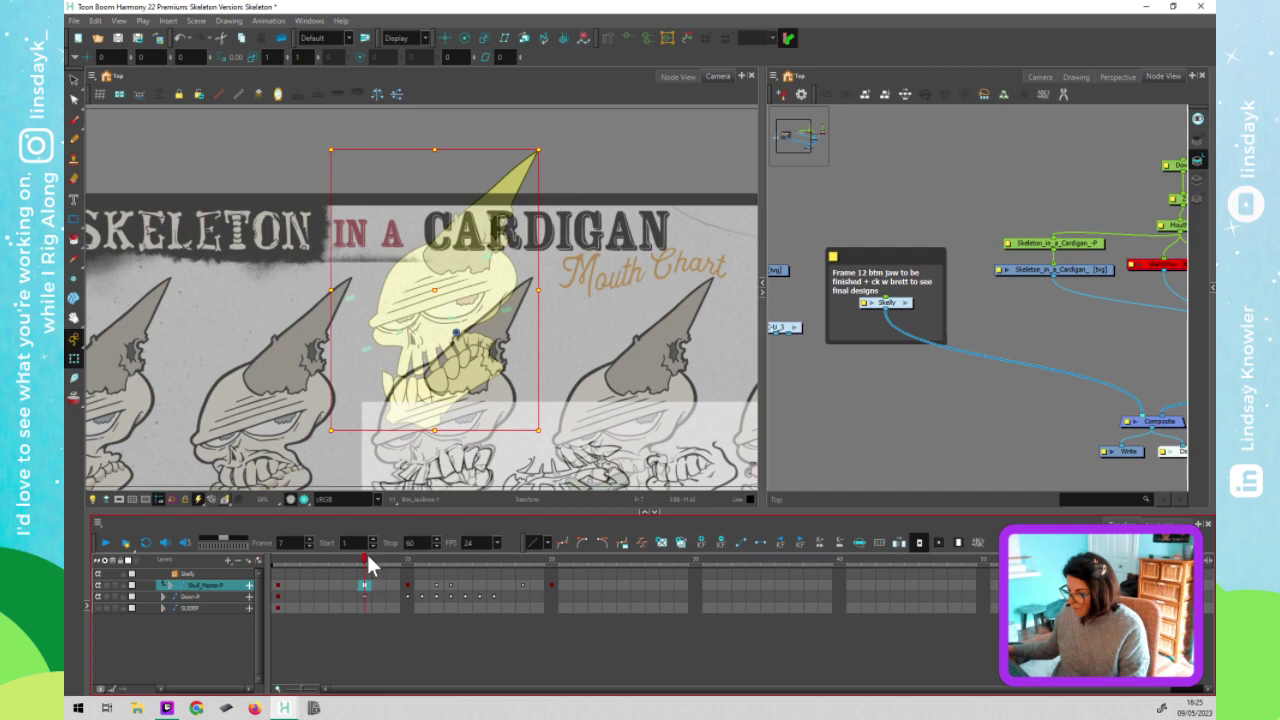
click(404, 562)
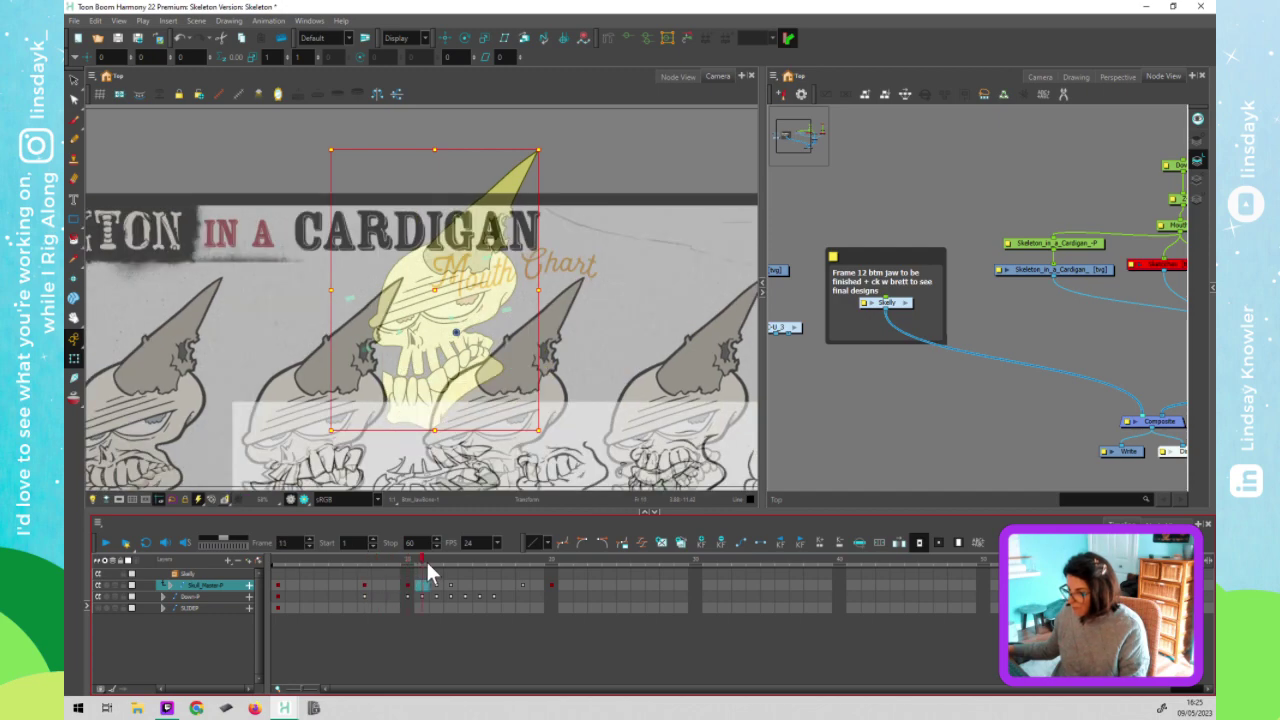
click(431, 560)
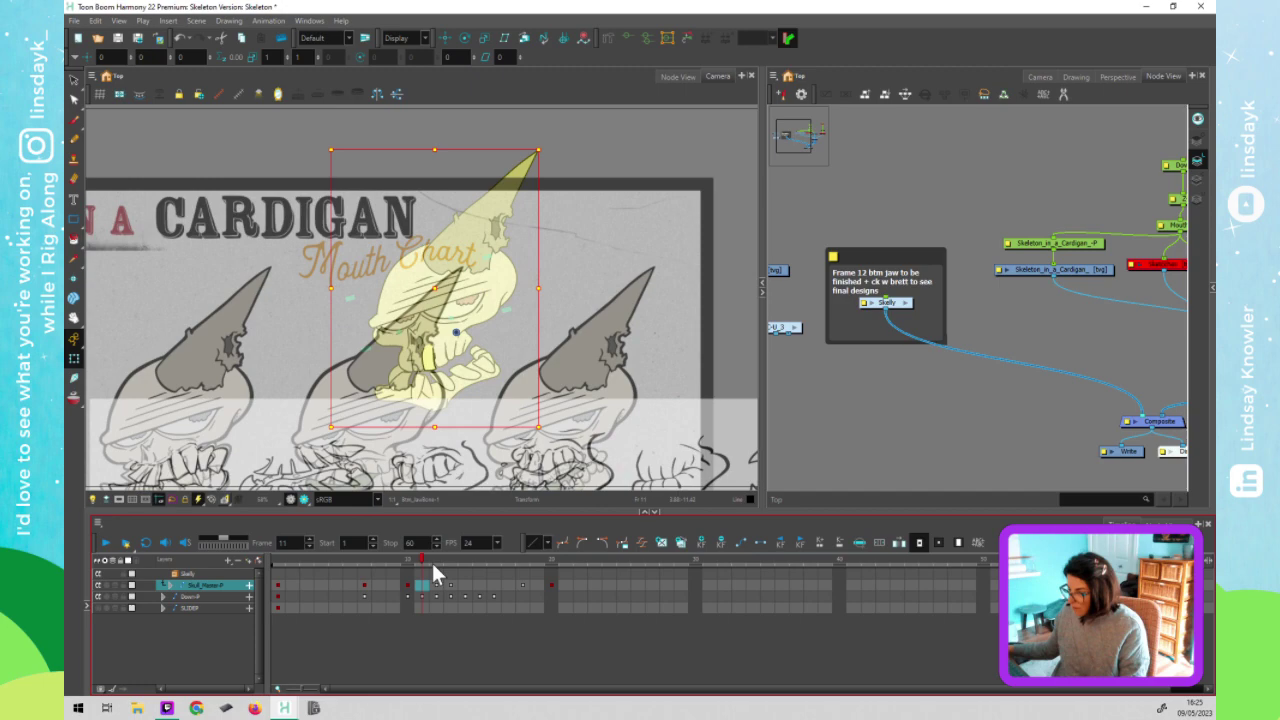
click(435, 562)
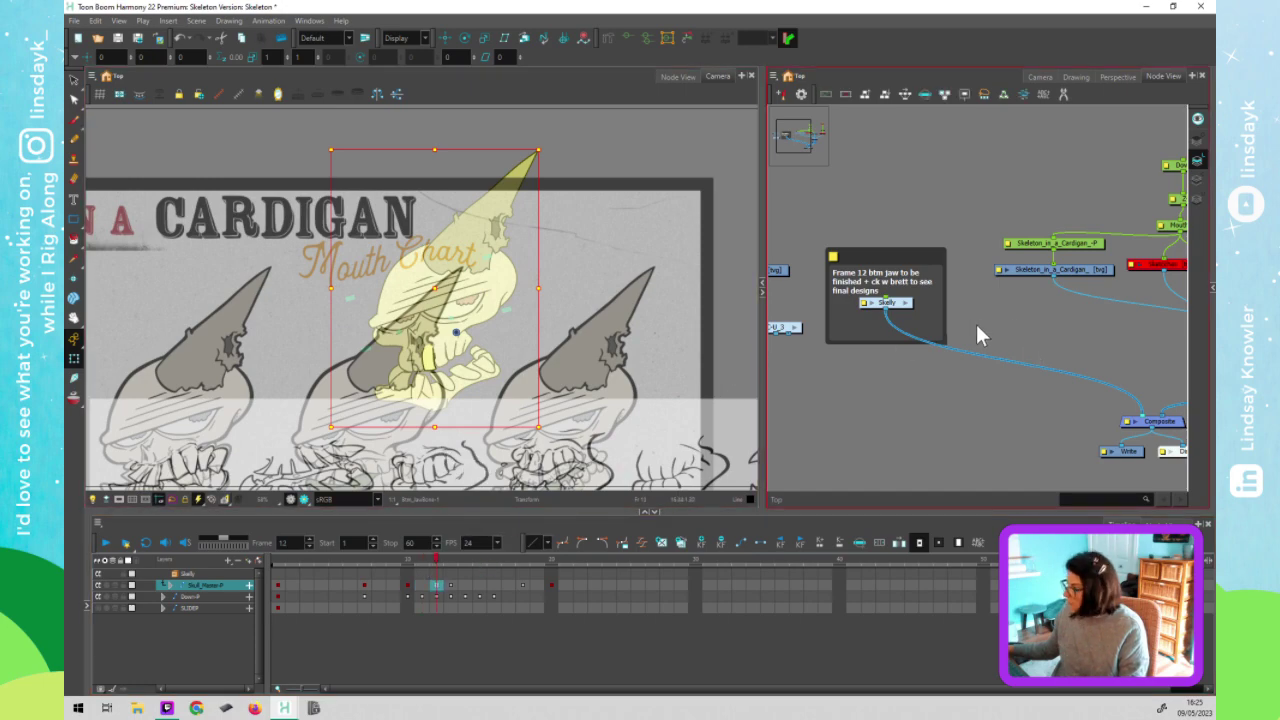
Disable the Mouths_OLD drawing and select the mouth chart's Skeleton_in_a_Cardigan_-P peg
click(1074, 307)
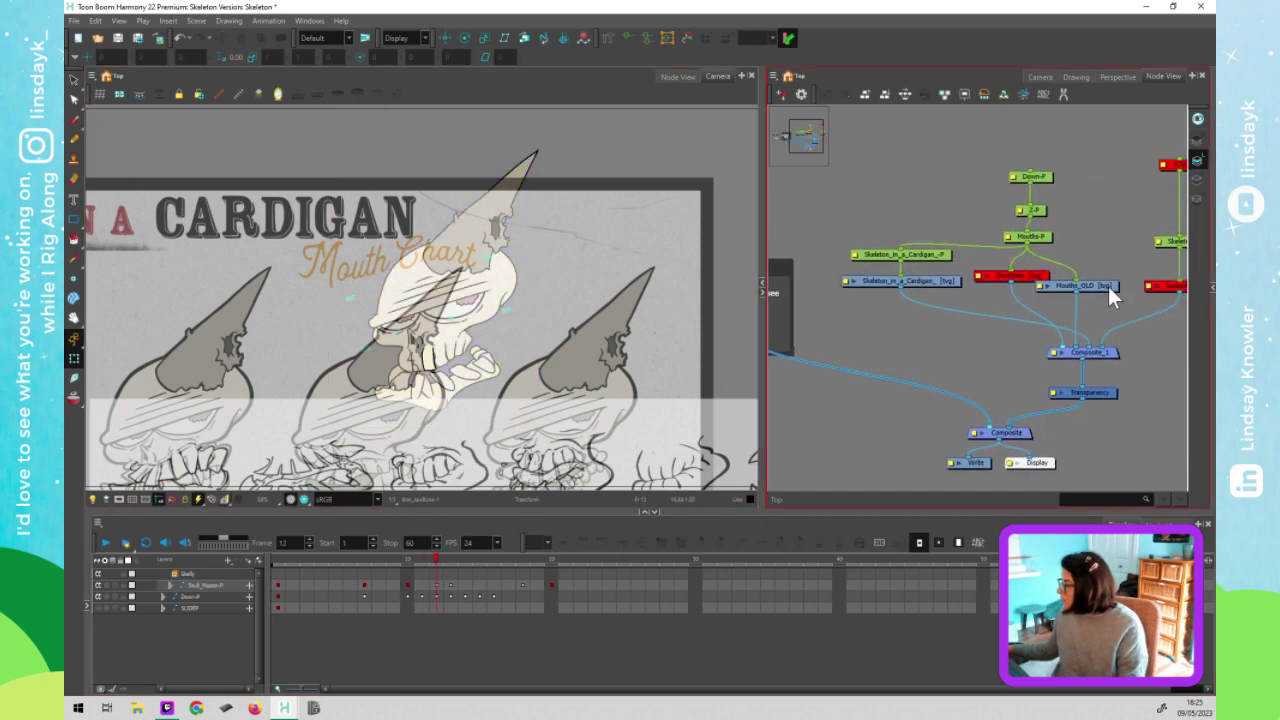
click(1106, 287)
key(d)
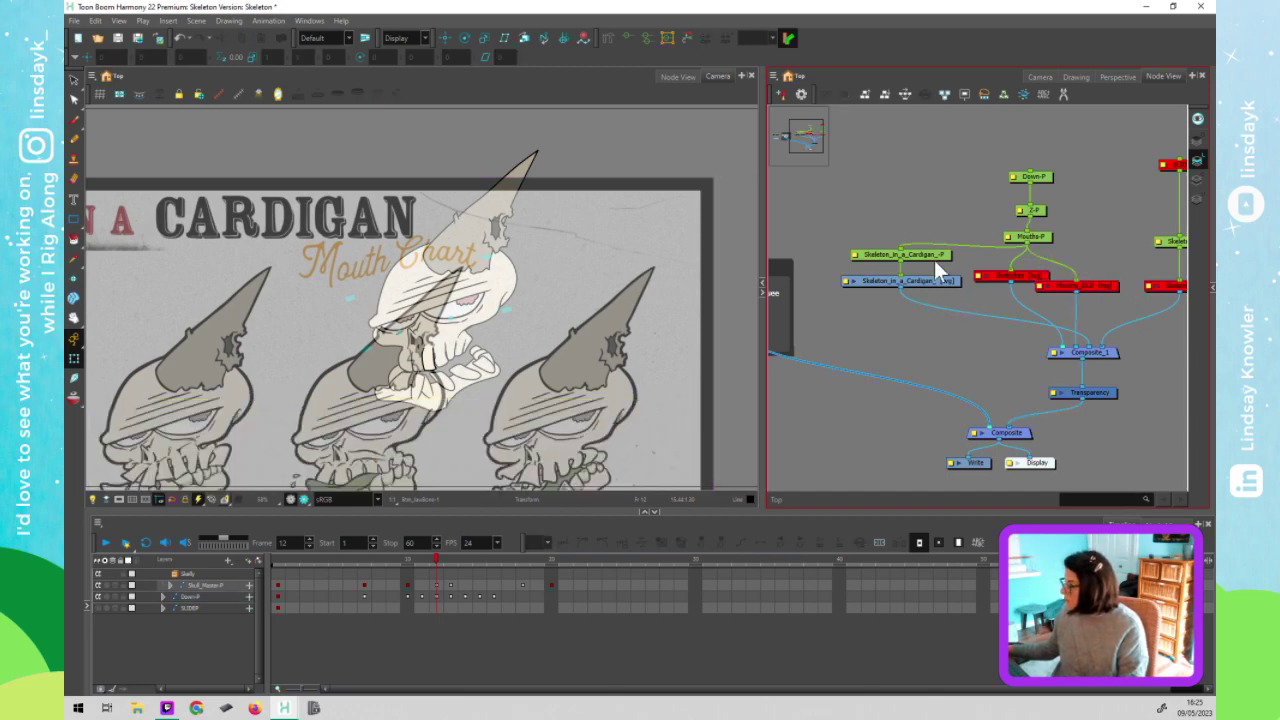
click(649, 443)
scroll(342, 430, down, 3)
drag(585, 408, 755, 284)
scroll(574, 329, down, 2)
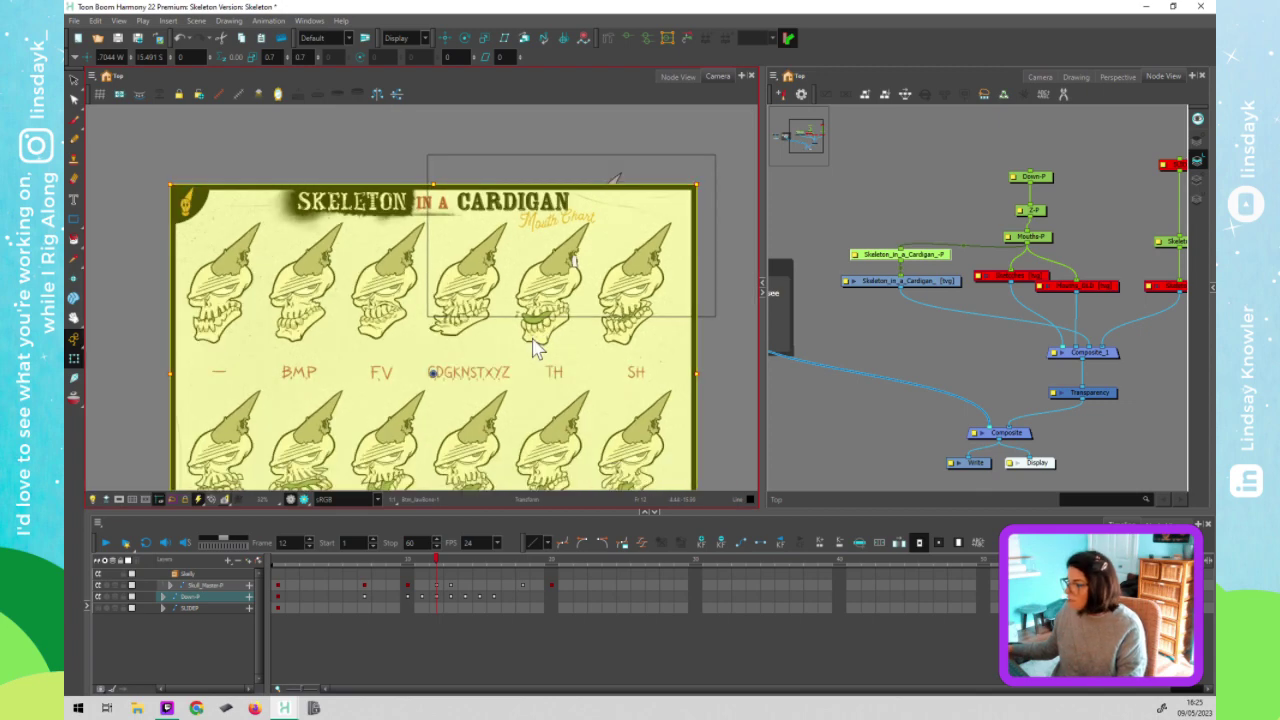
scroll(533, 347, down, 2)
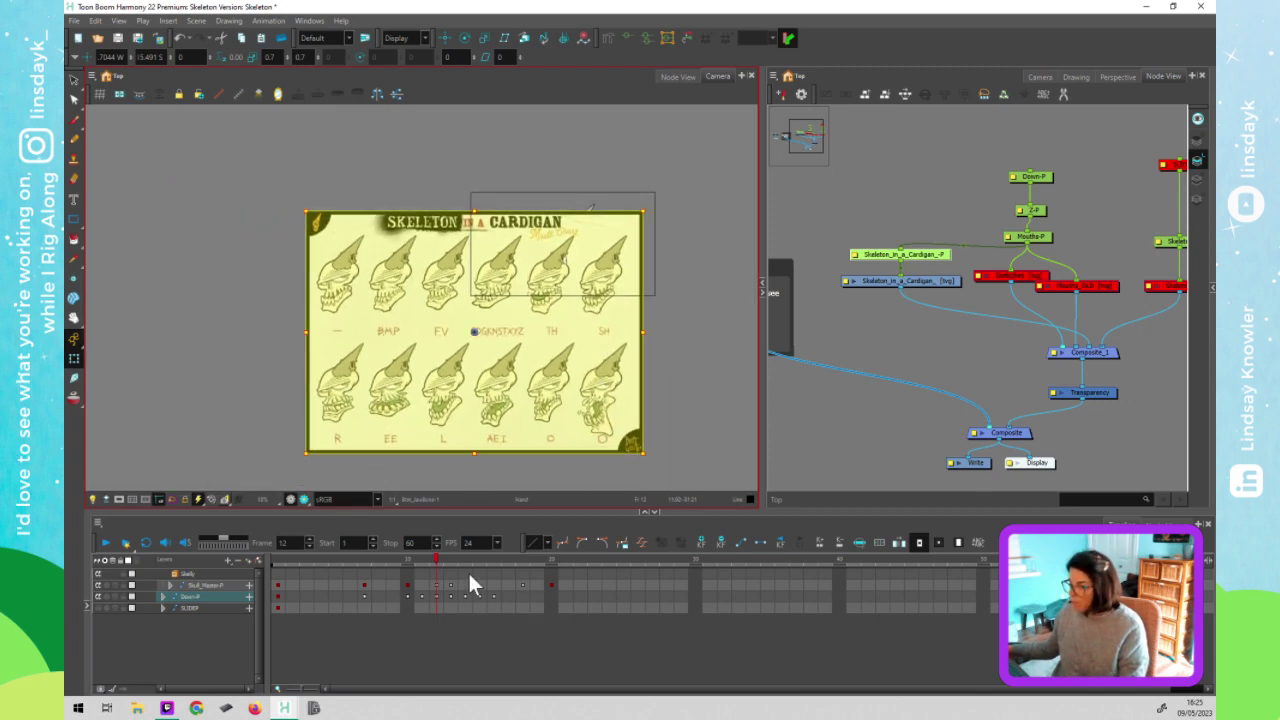
At frame 10, reposition the mouth chart so its first skull, the "—" rest pose, lies over the rig's skull
click(421, 558)
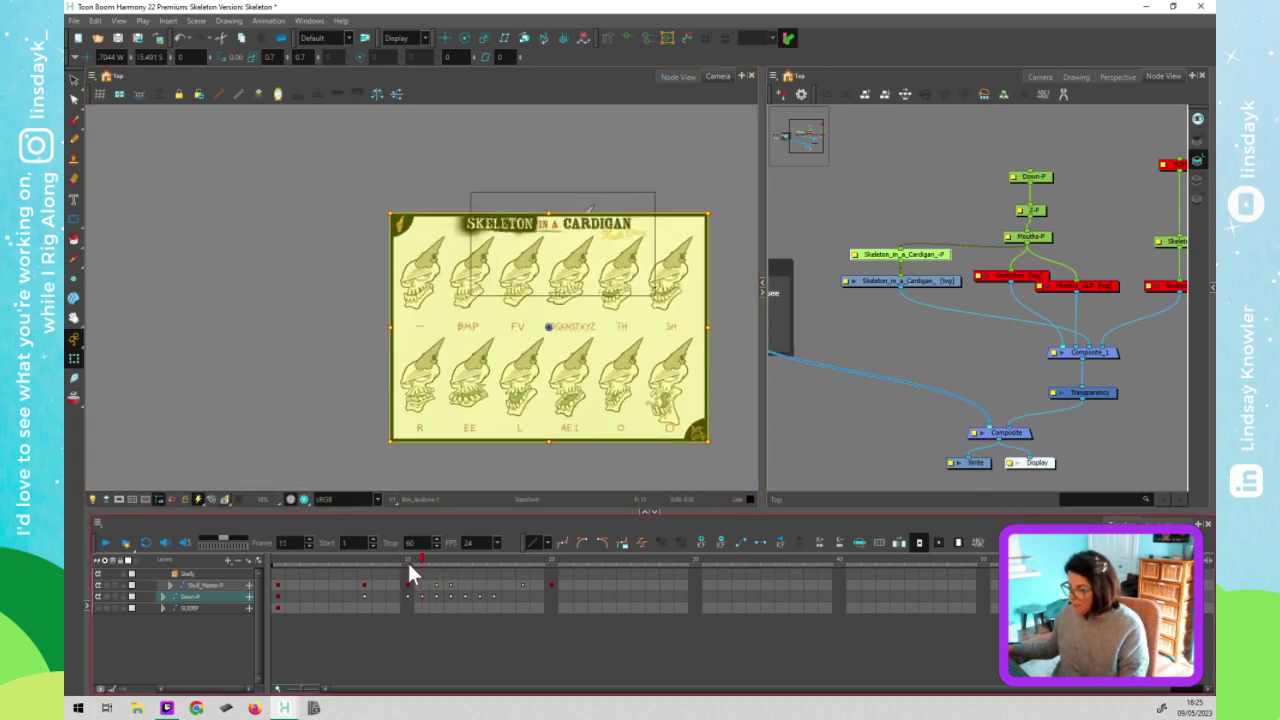
click(516, 428)
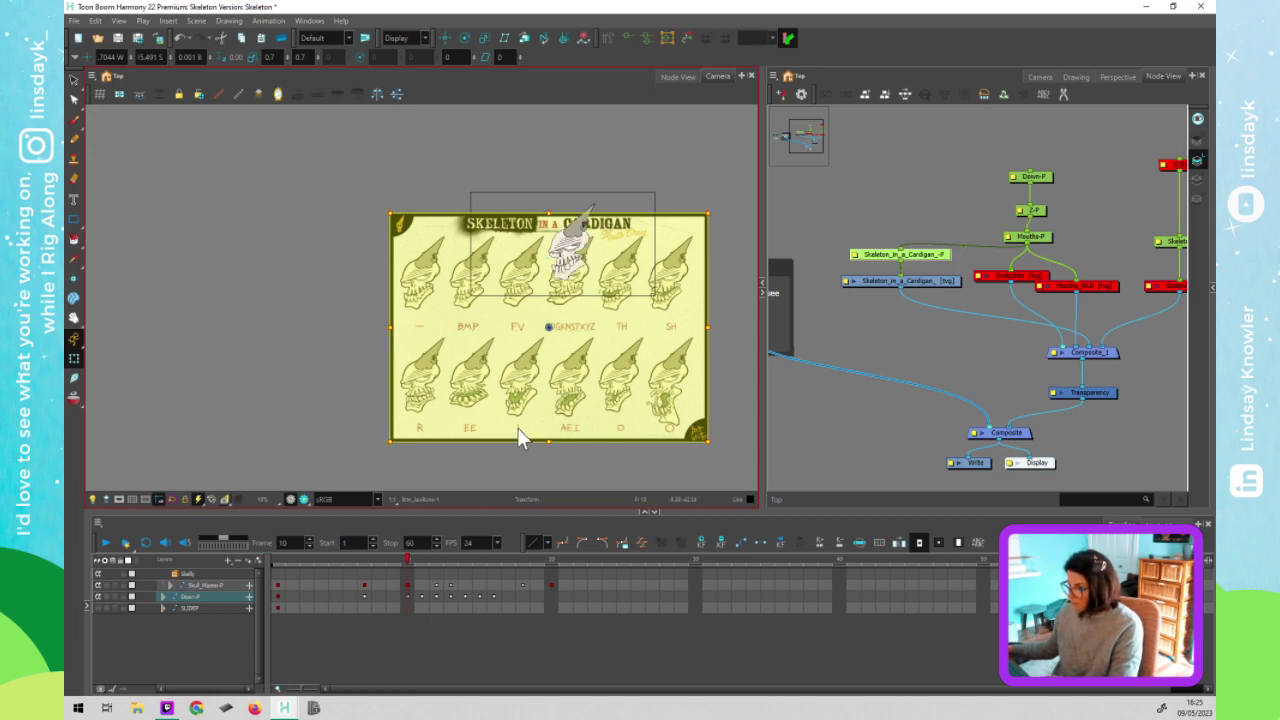
click(879, 225)
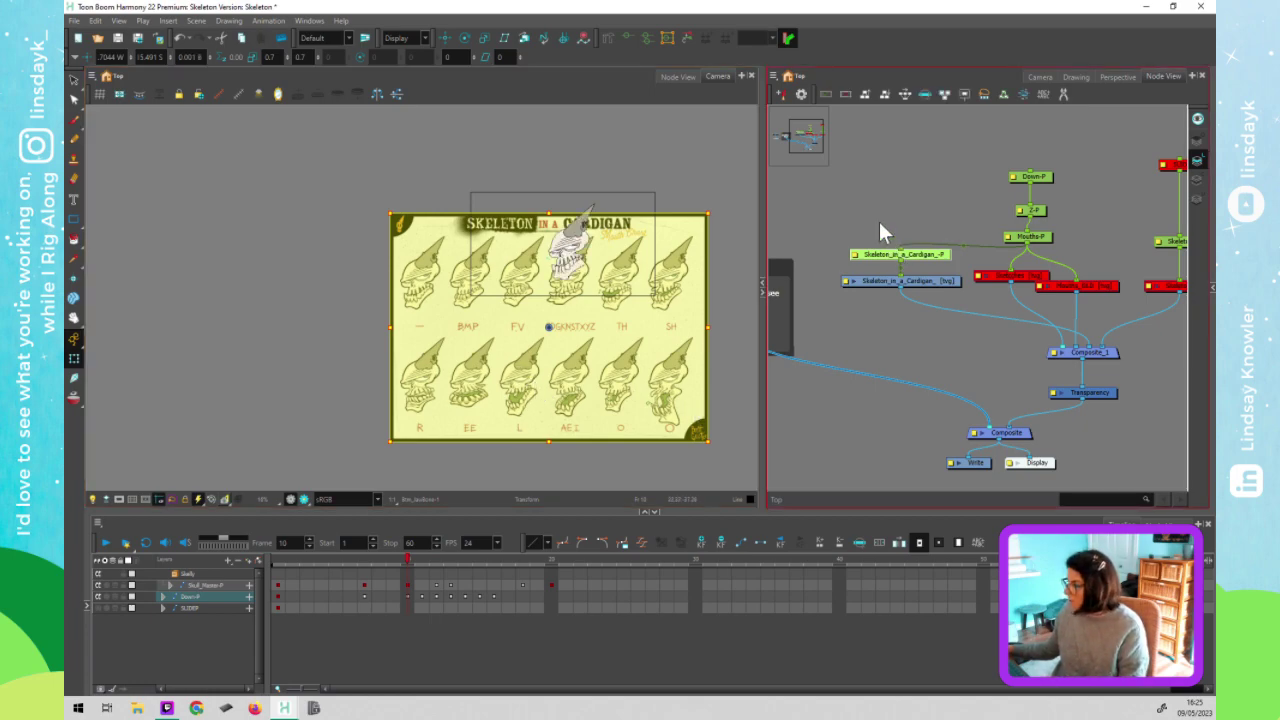
click(551, 345)
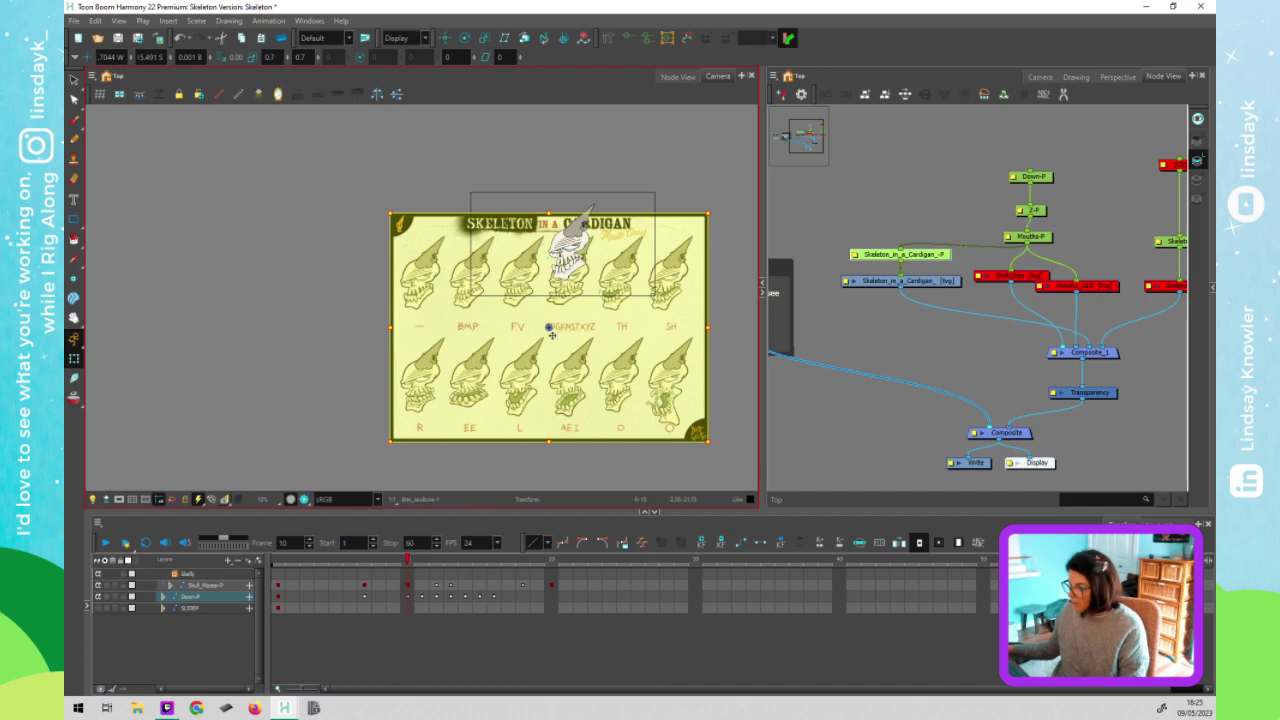
drag(553, 334, 698, 303)
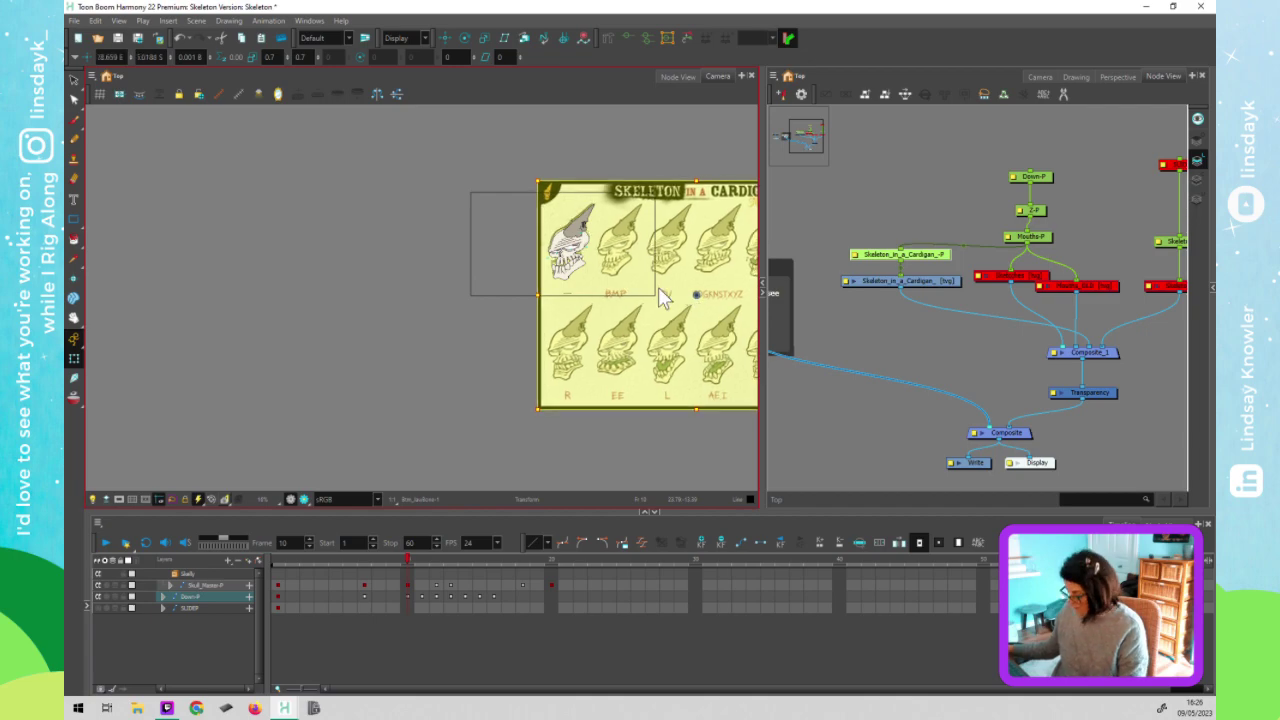
key(Right)
key(Right)
key(Right)
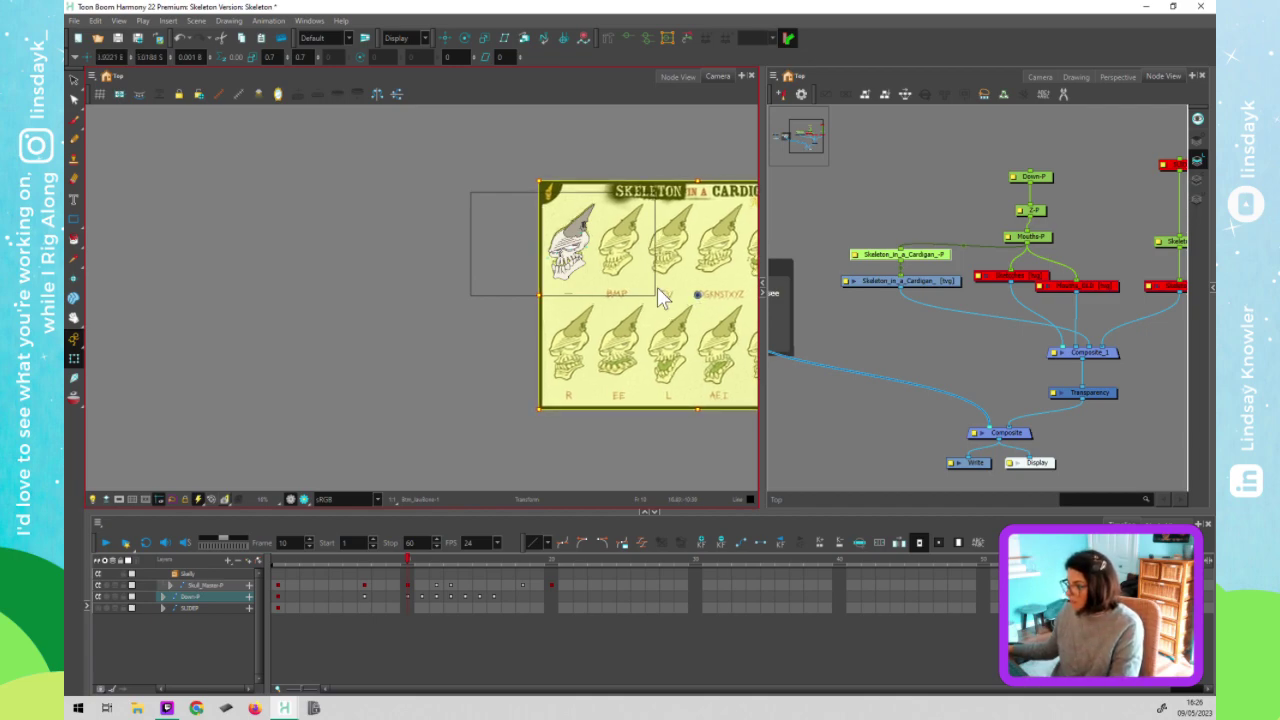
key(Right)
key(Right)
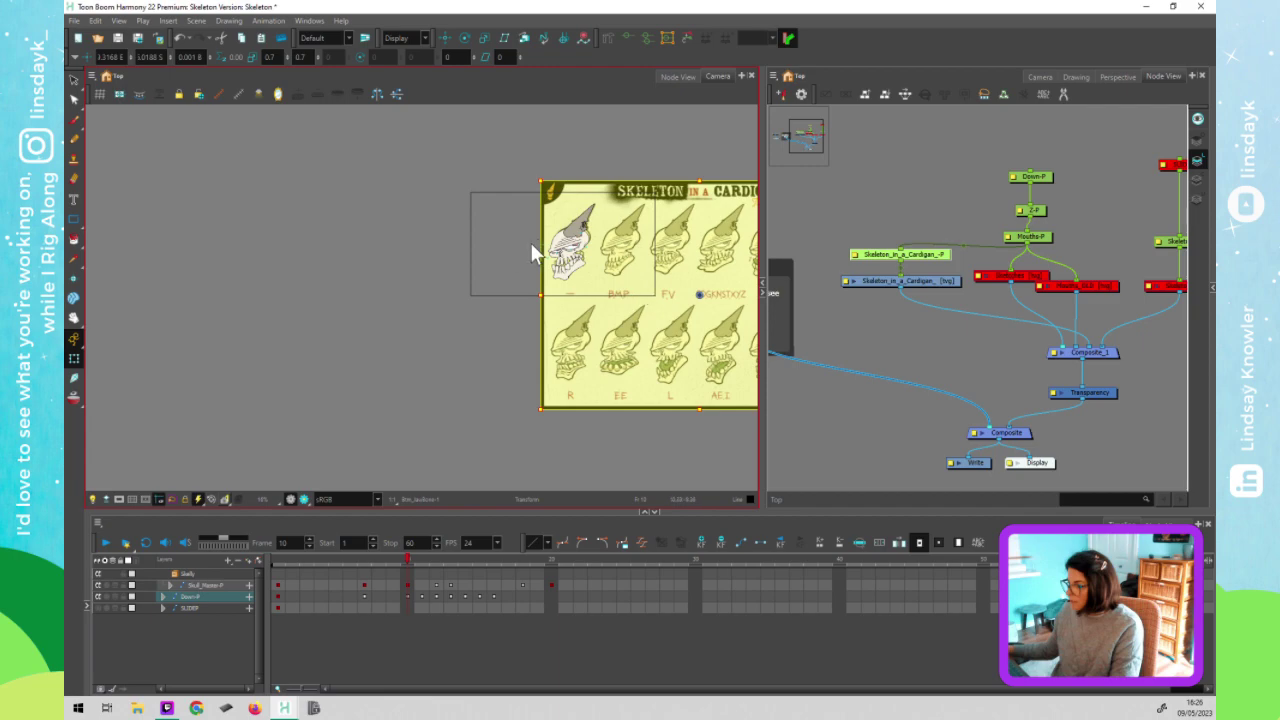
key(Left)
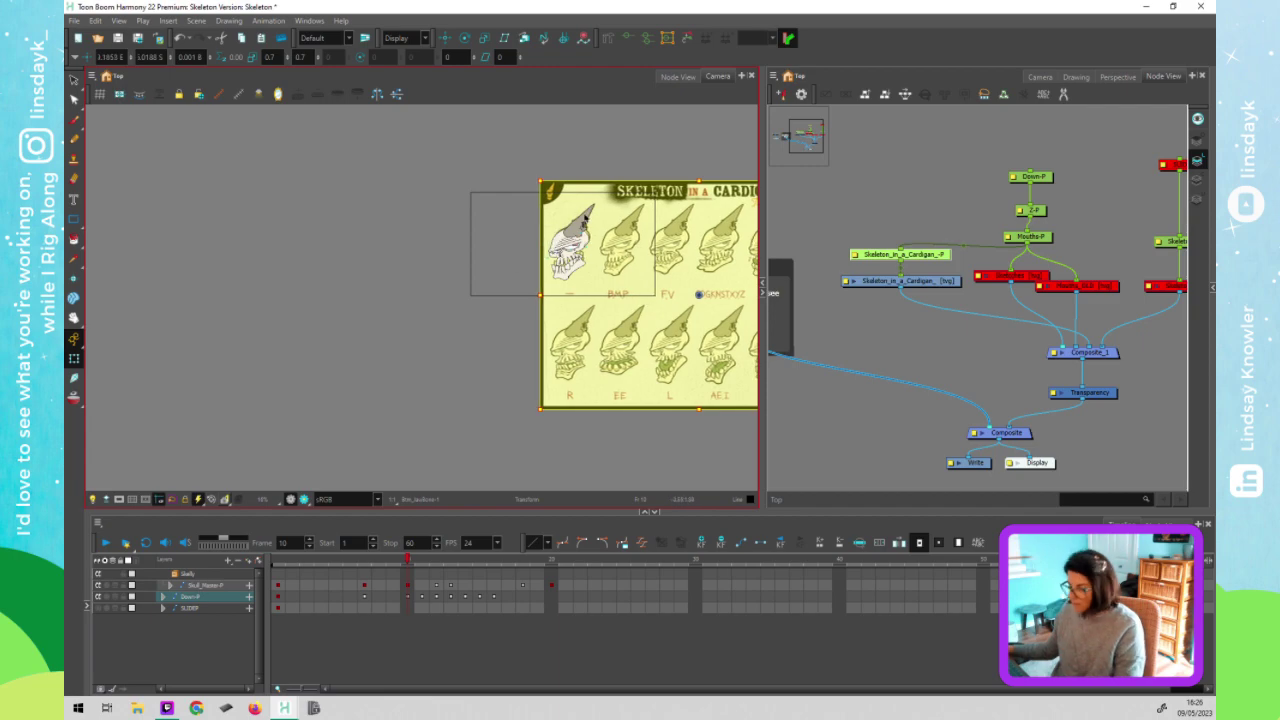
Scale the mouth chart up to 0.74 so its rest-pose skull matches the rig at frame 10, and save the scene
scroll(592, 243, up, 2)
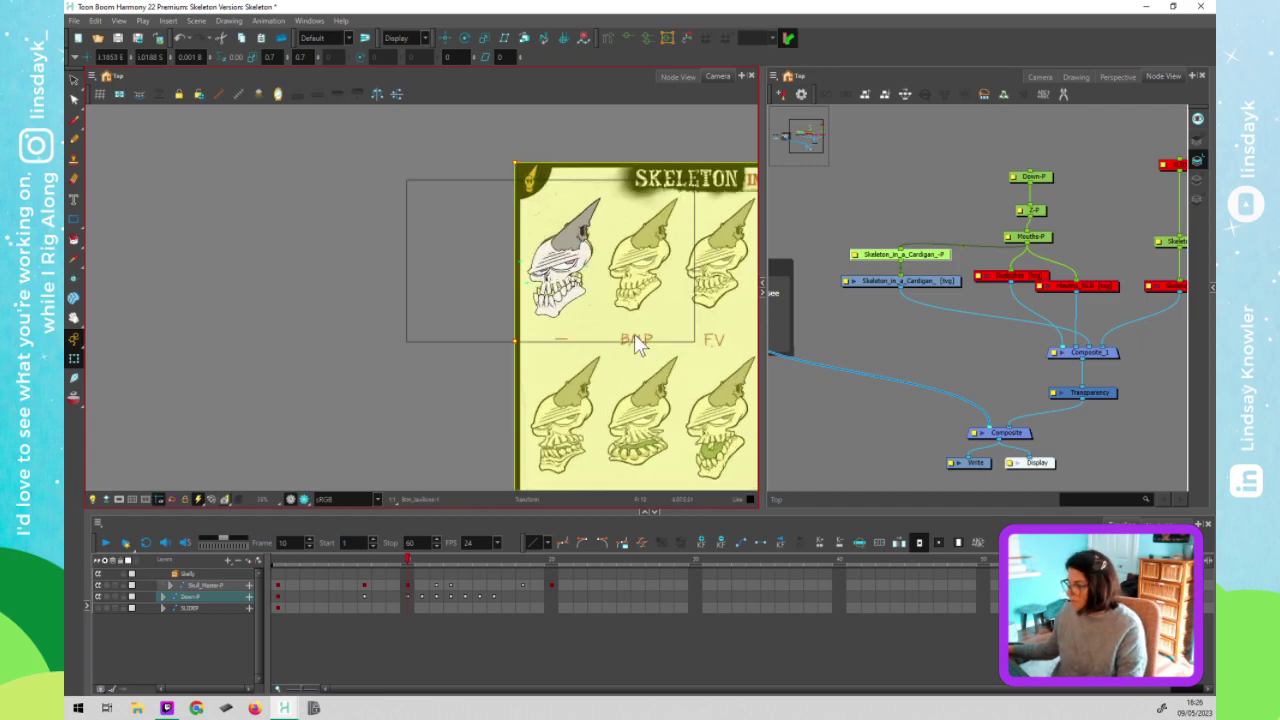
drag(638, 343, 434, 326)
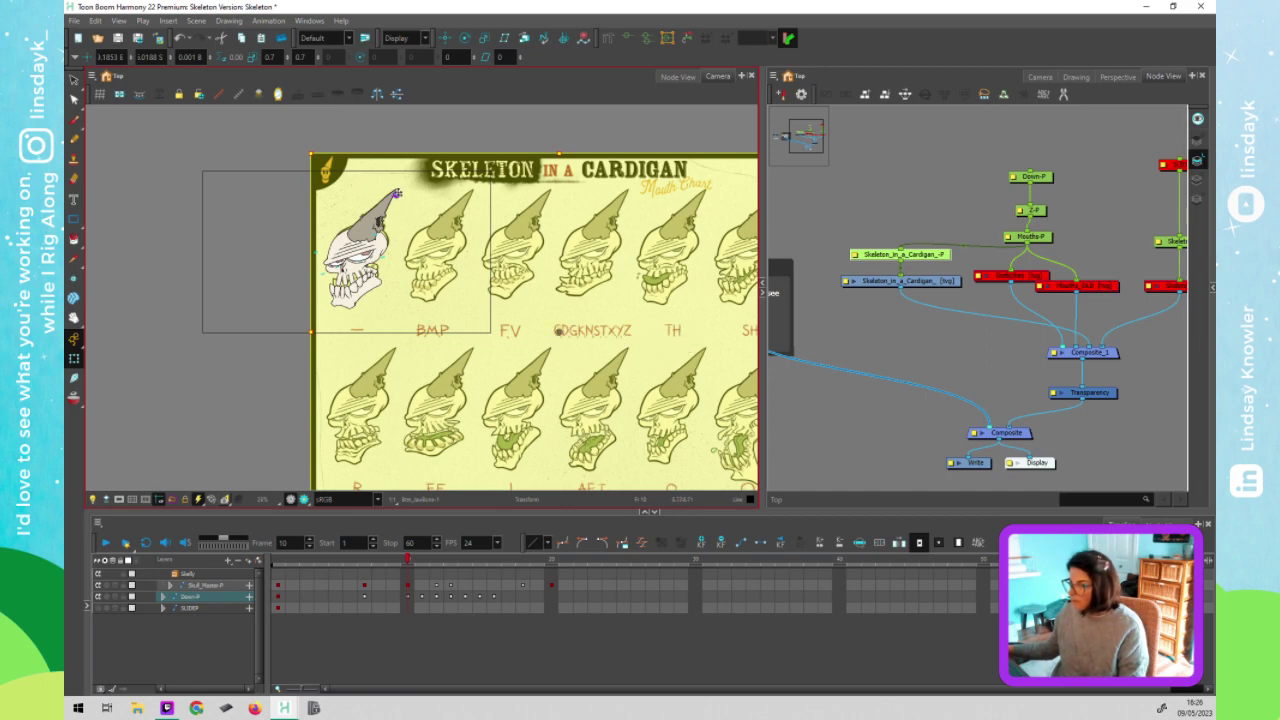
drag(366, 476, 384, 411)
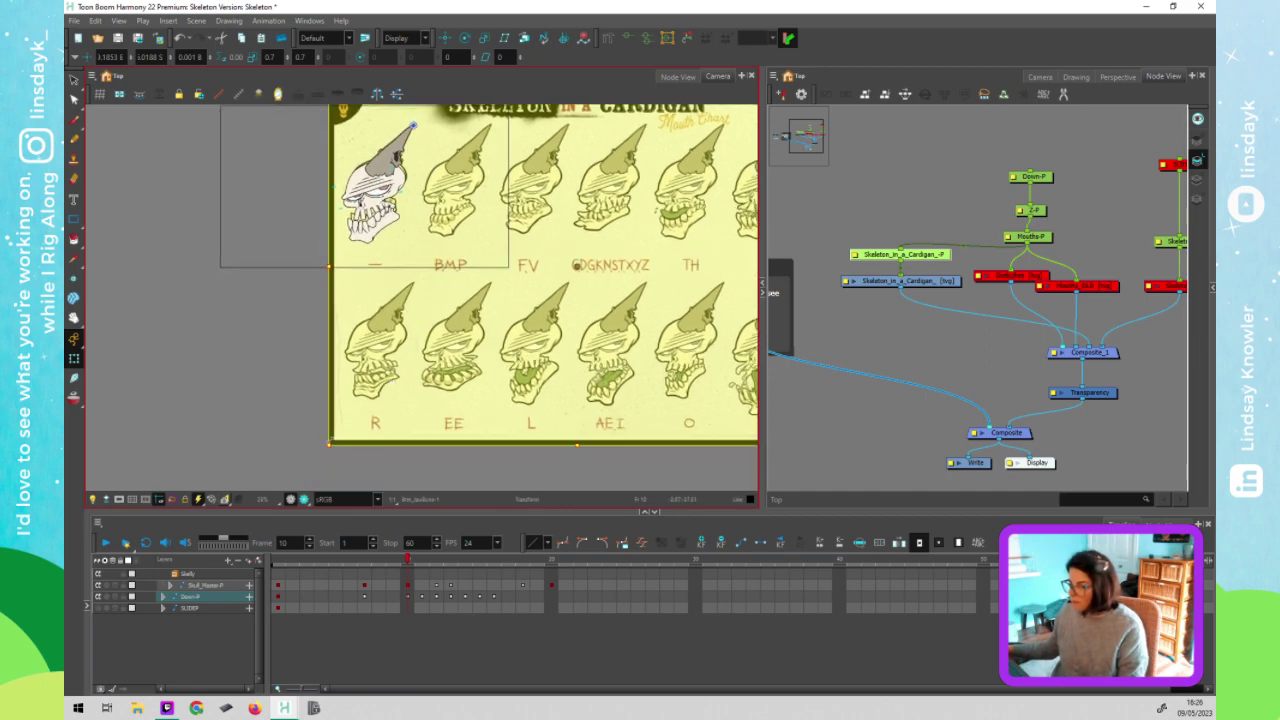
drag(322, 448, 316, 461)
click(405, 565)
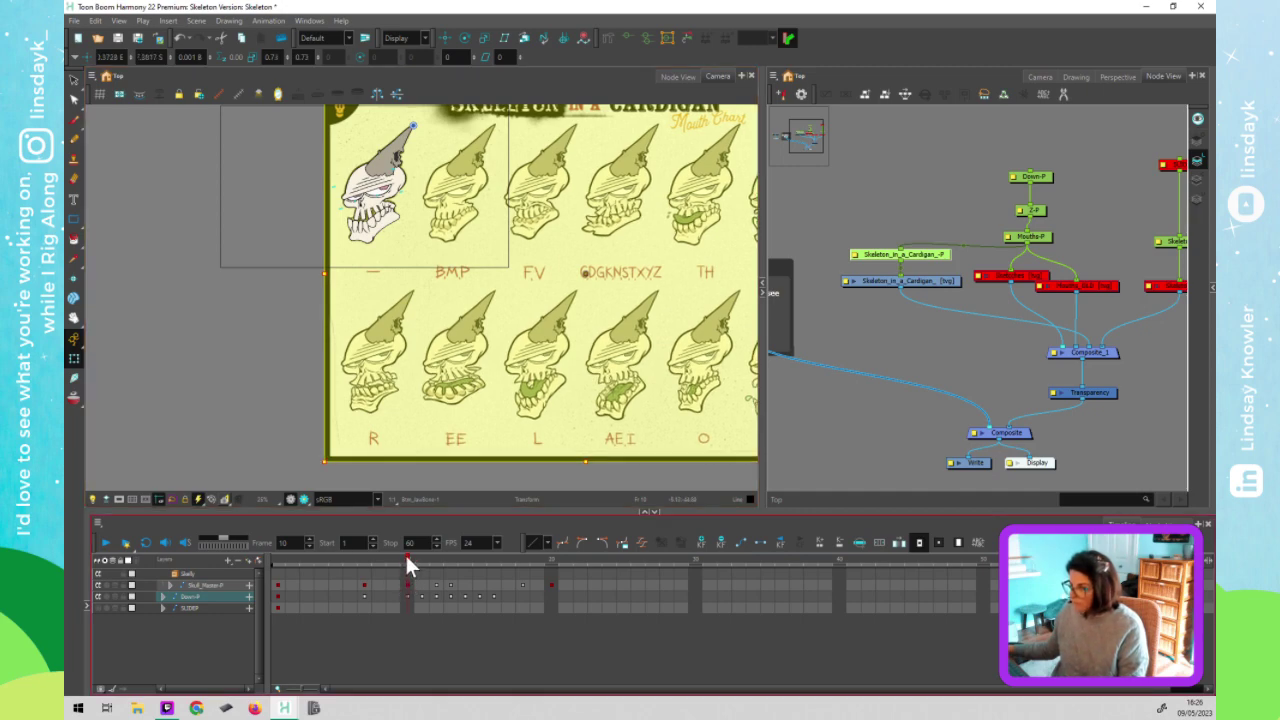
key(ctrl+z)
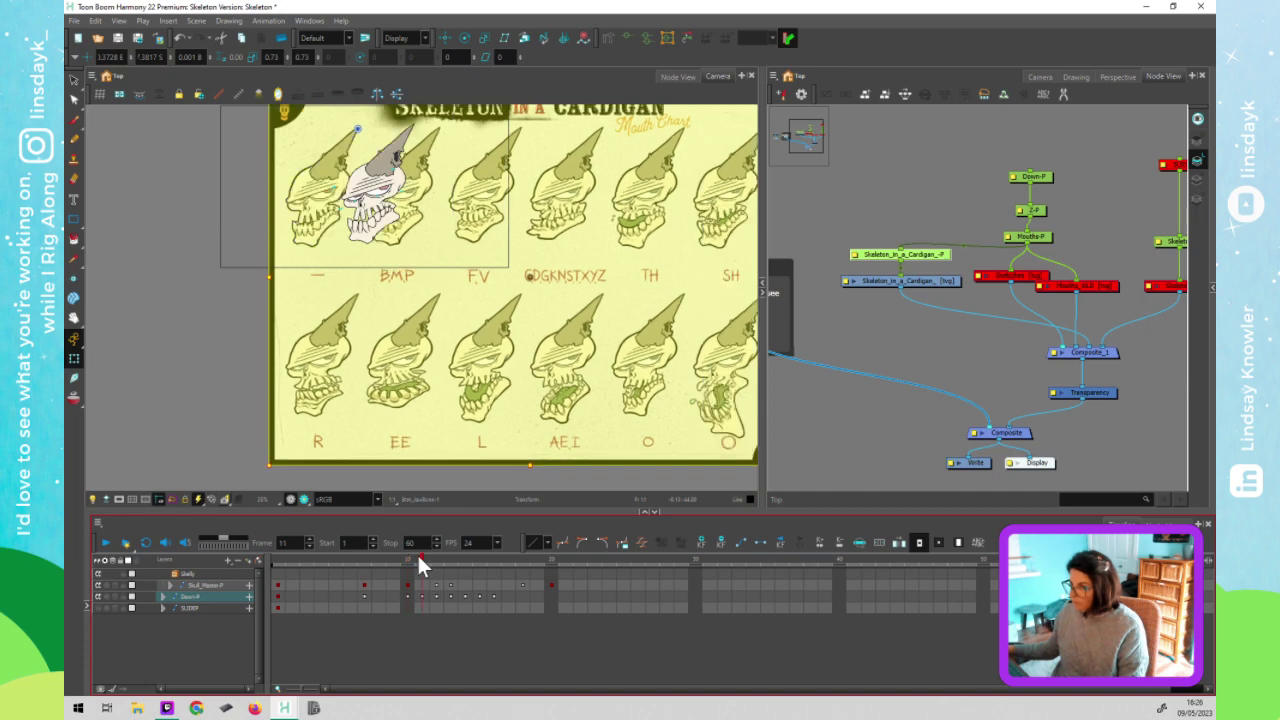
click(413, 560)
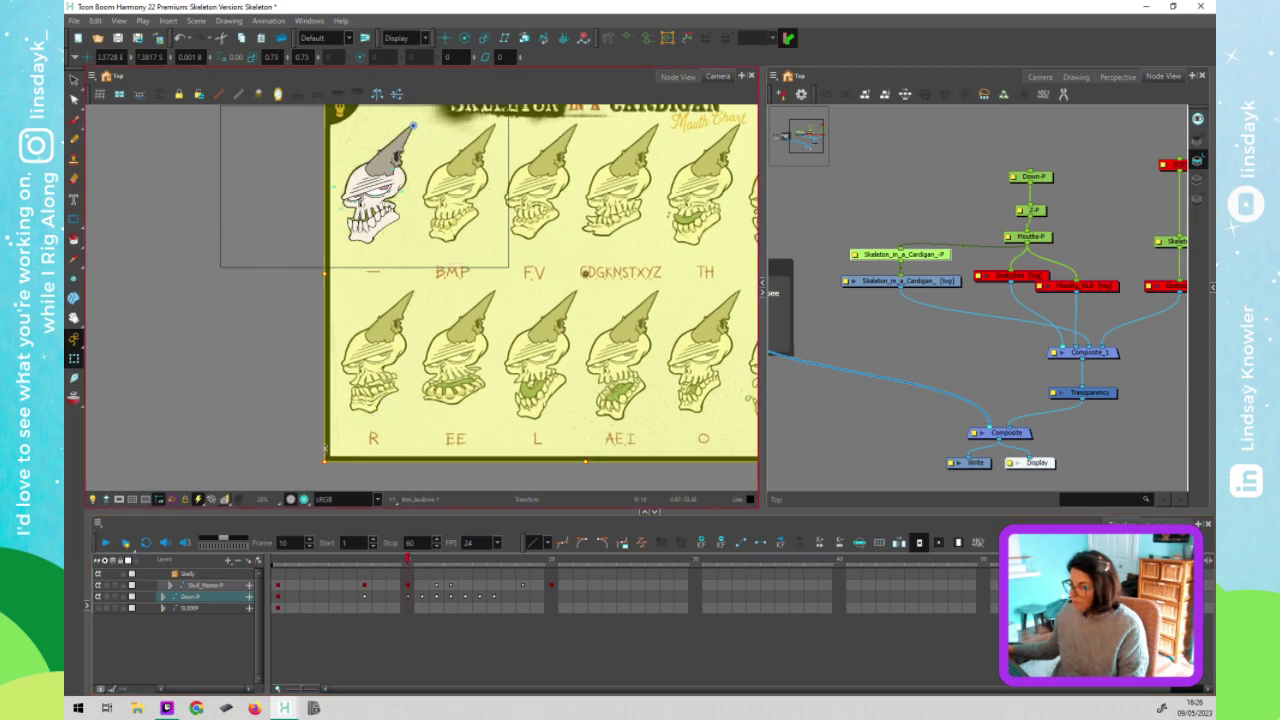
drag(324, 458, 322, 462)
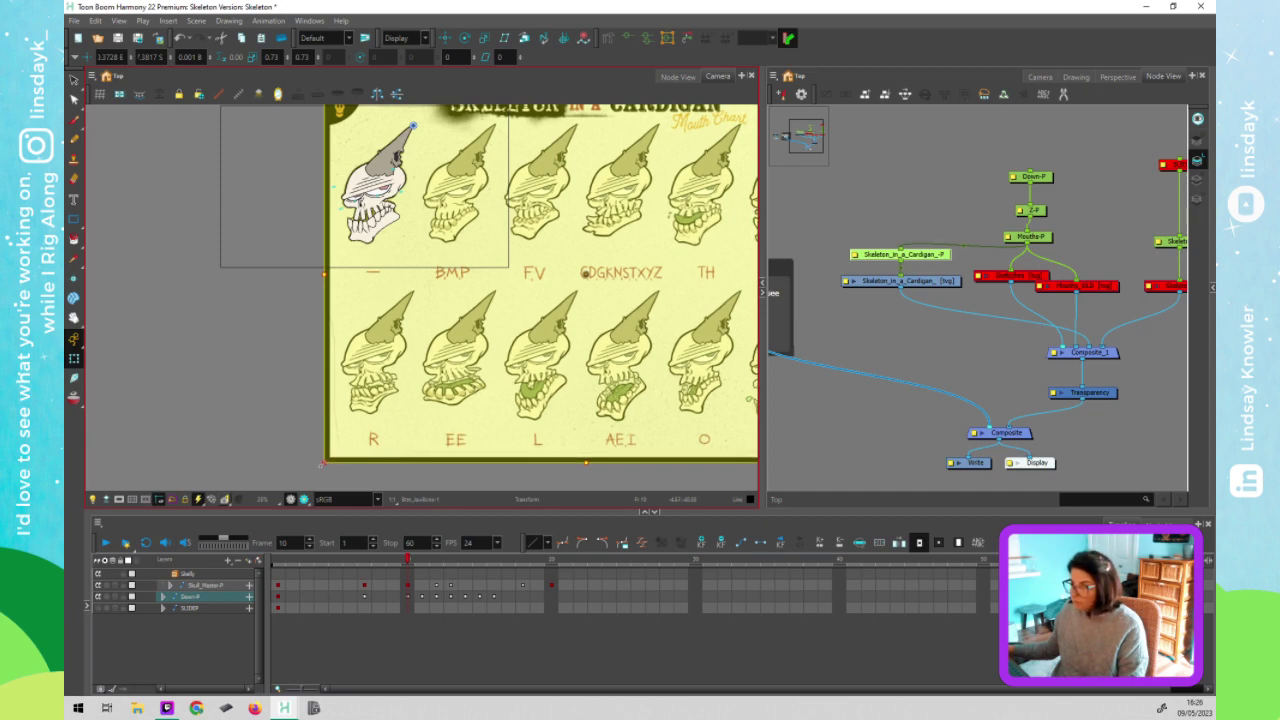
drag(323, 462, 310, 463)
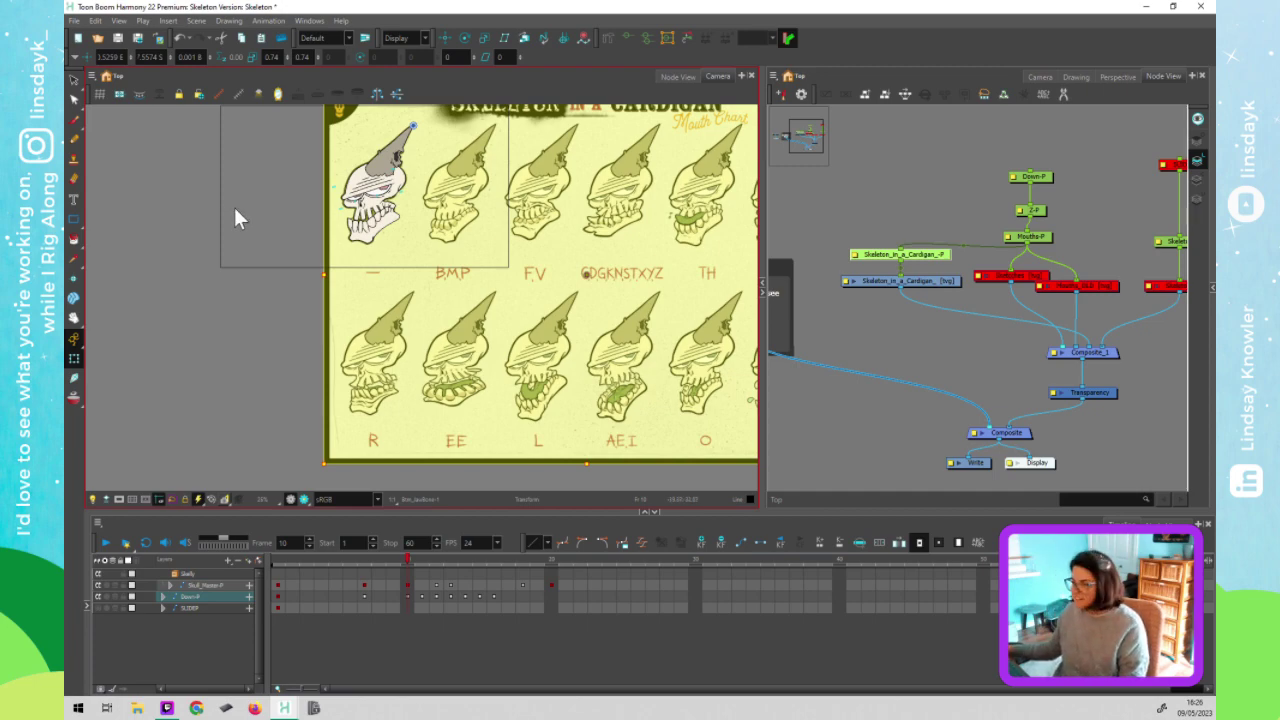
click(221, 323)
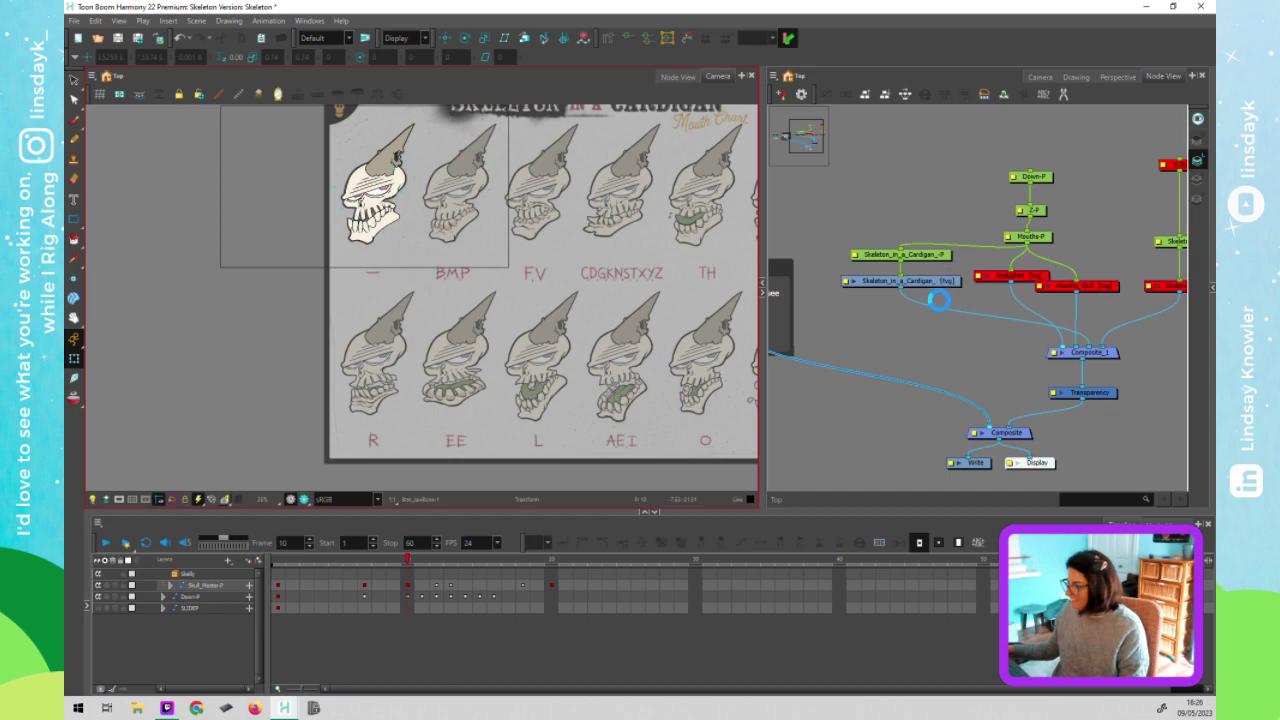
click(432, 574)
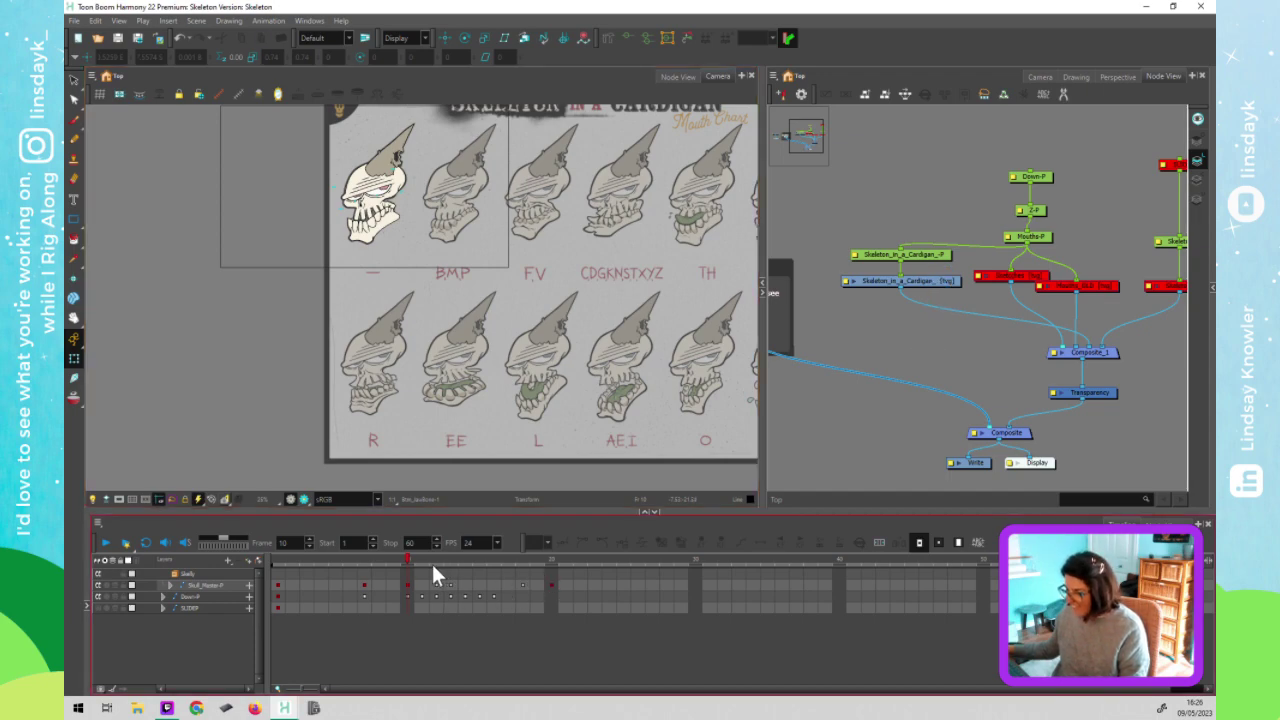
At frame 11, select the Mouths-P peg and reveal it in the timeline
click(423, 558)
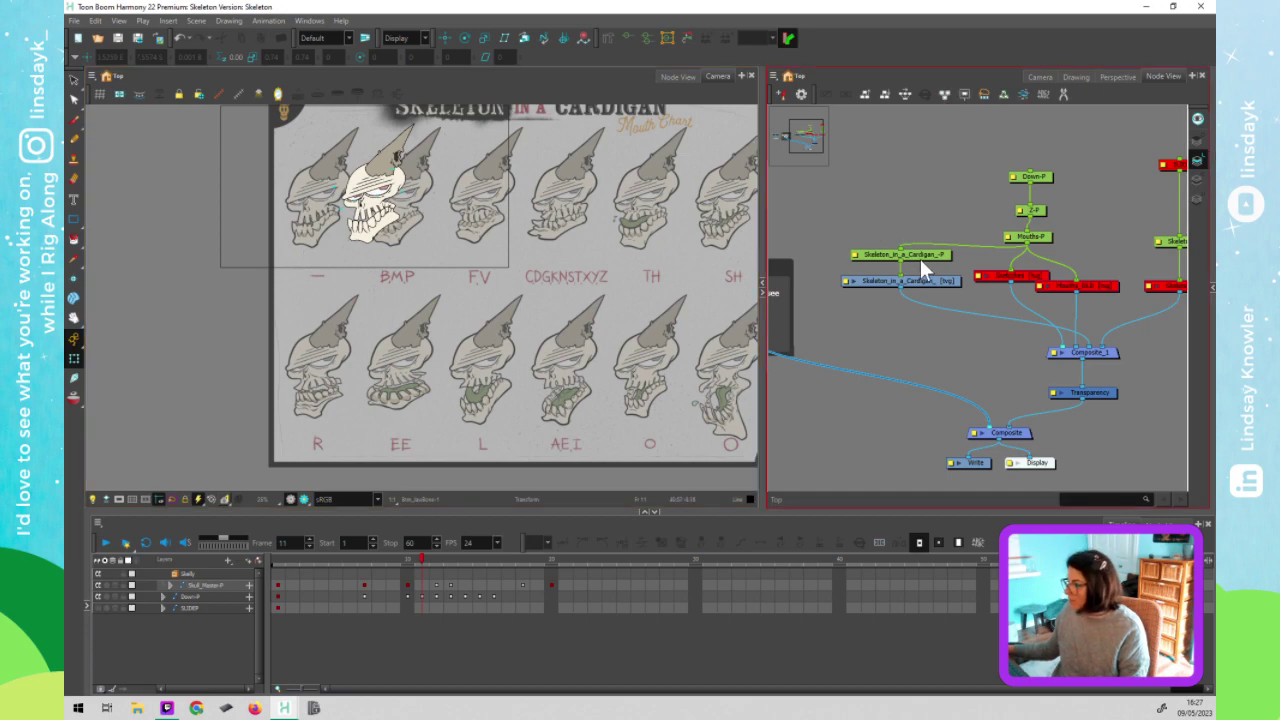
click(858, 256)
click(1041, 235)
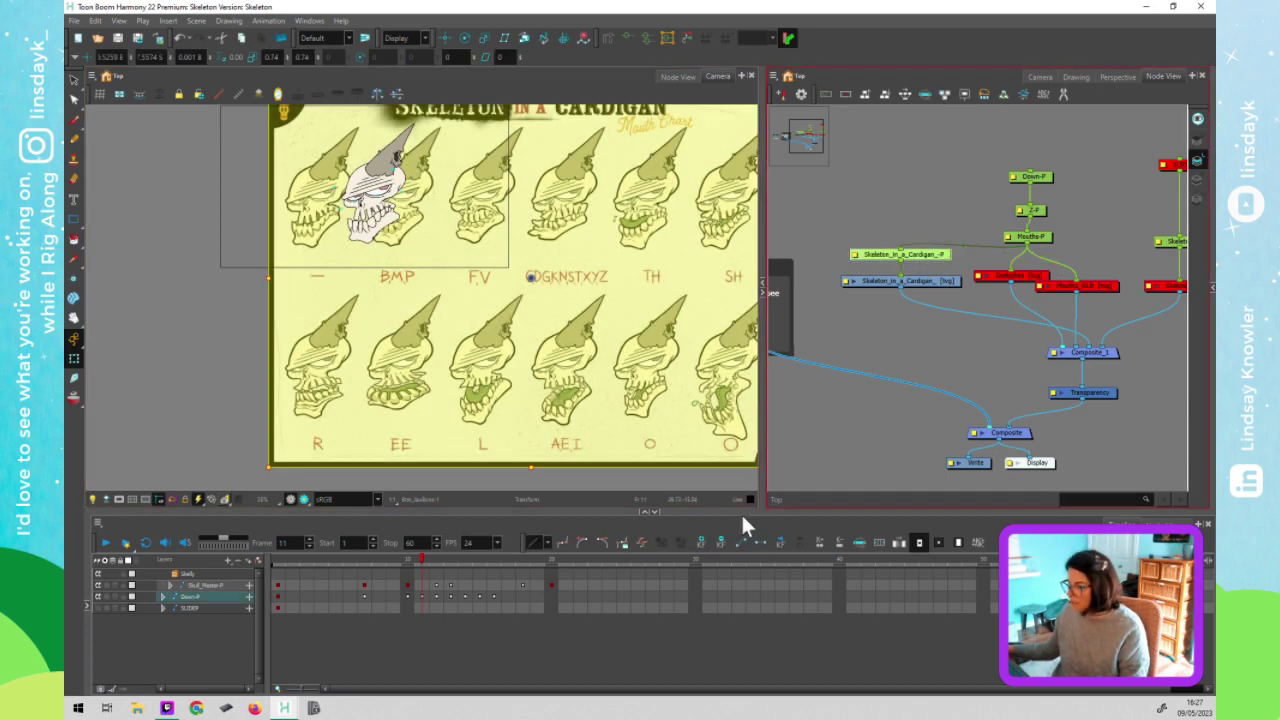
click(441, 623)
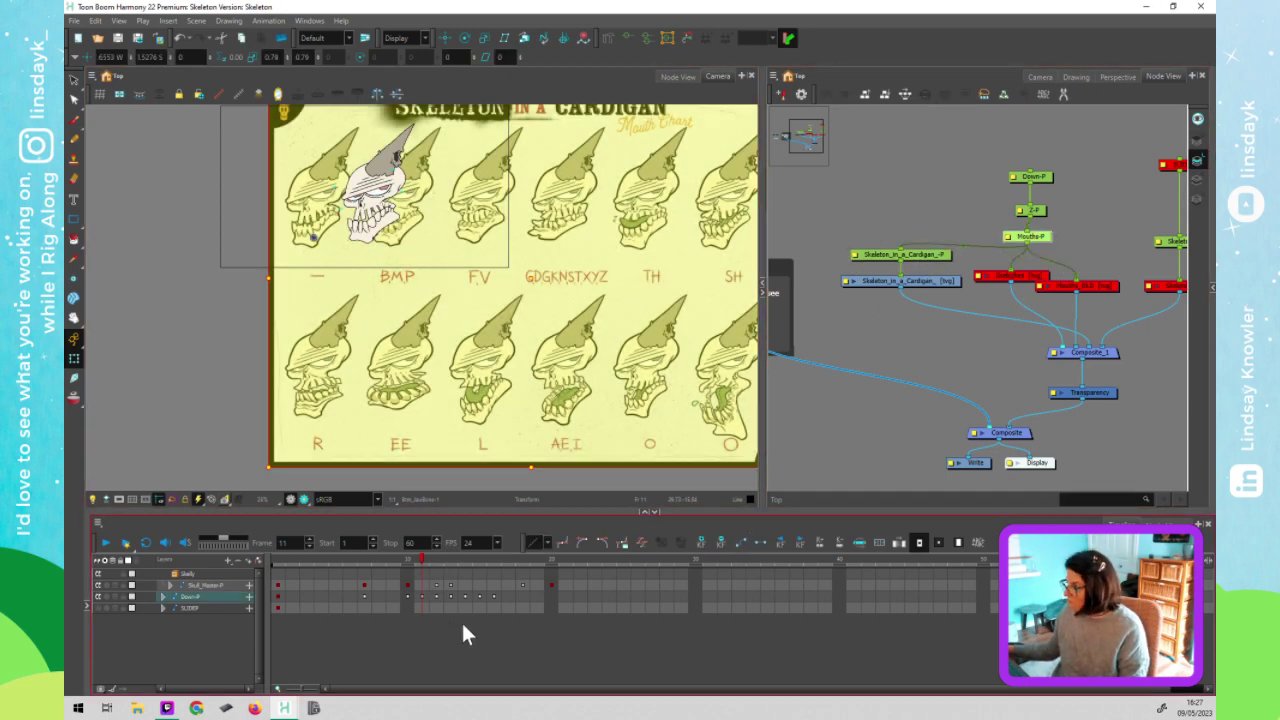
click(925, 254)
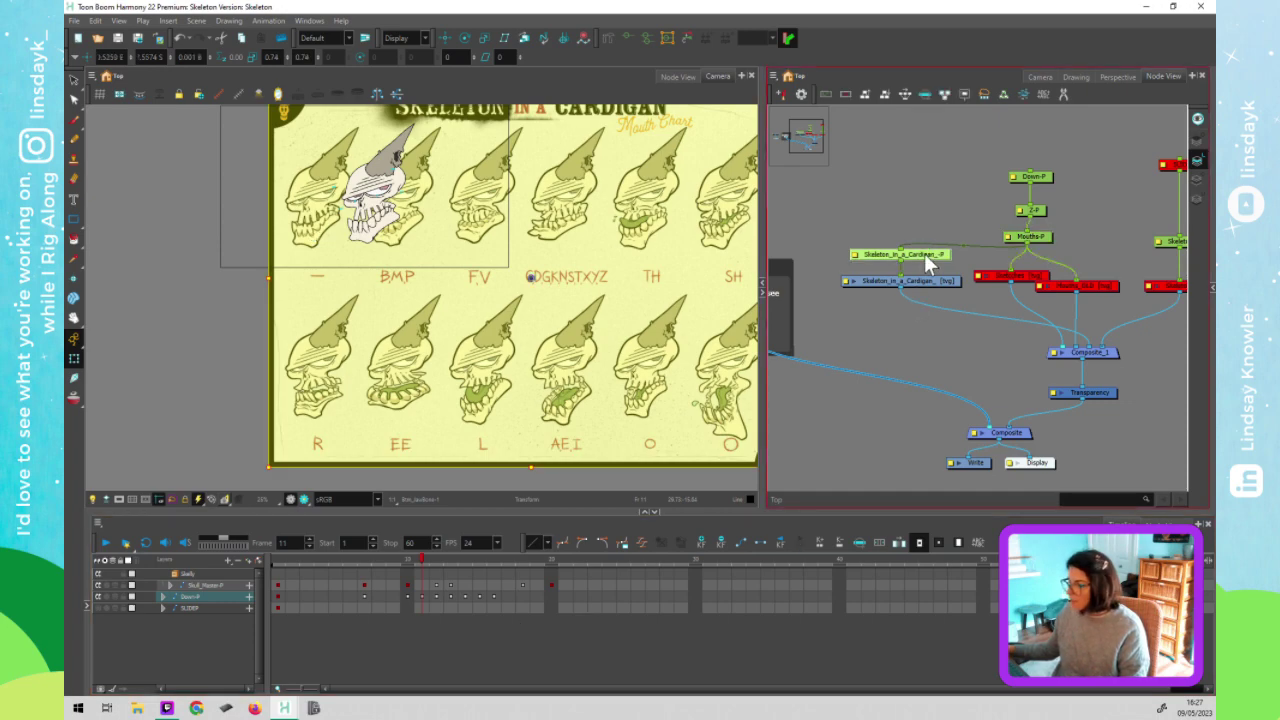
click(1046, 236)
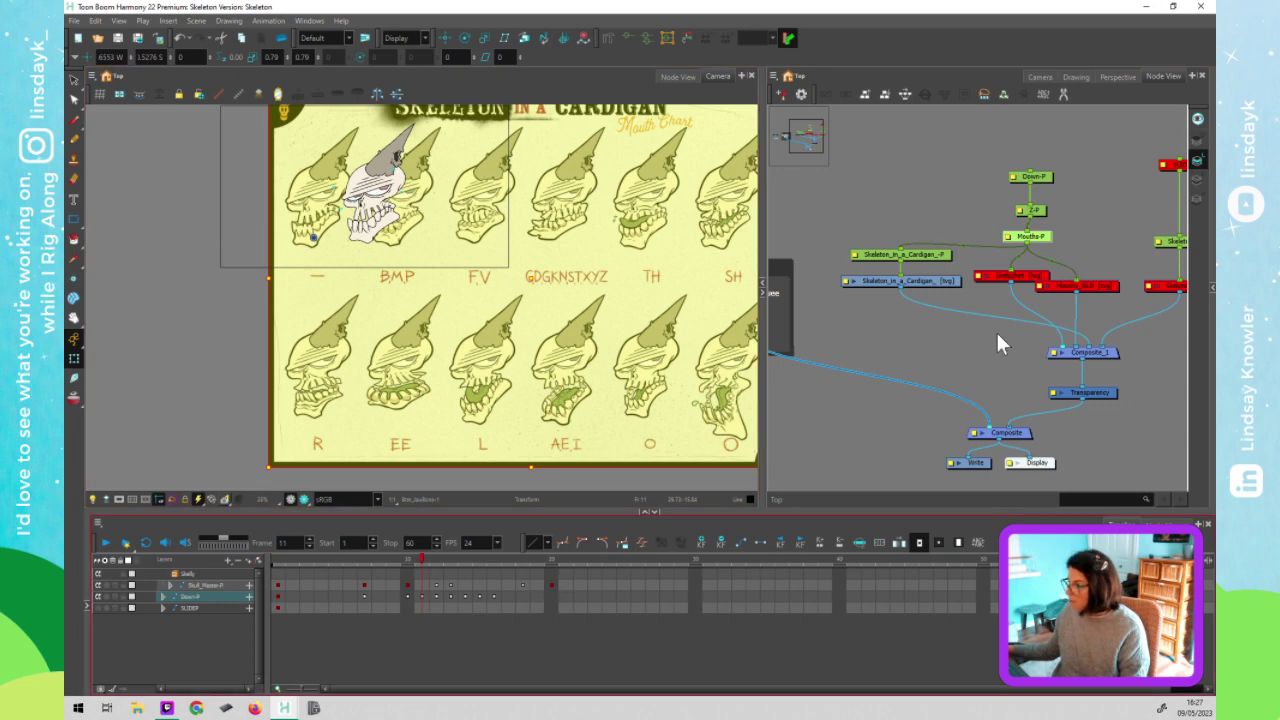
click(443, 618)
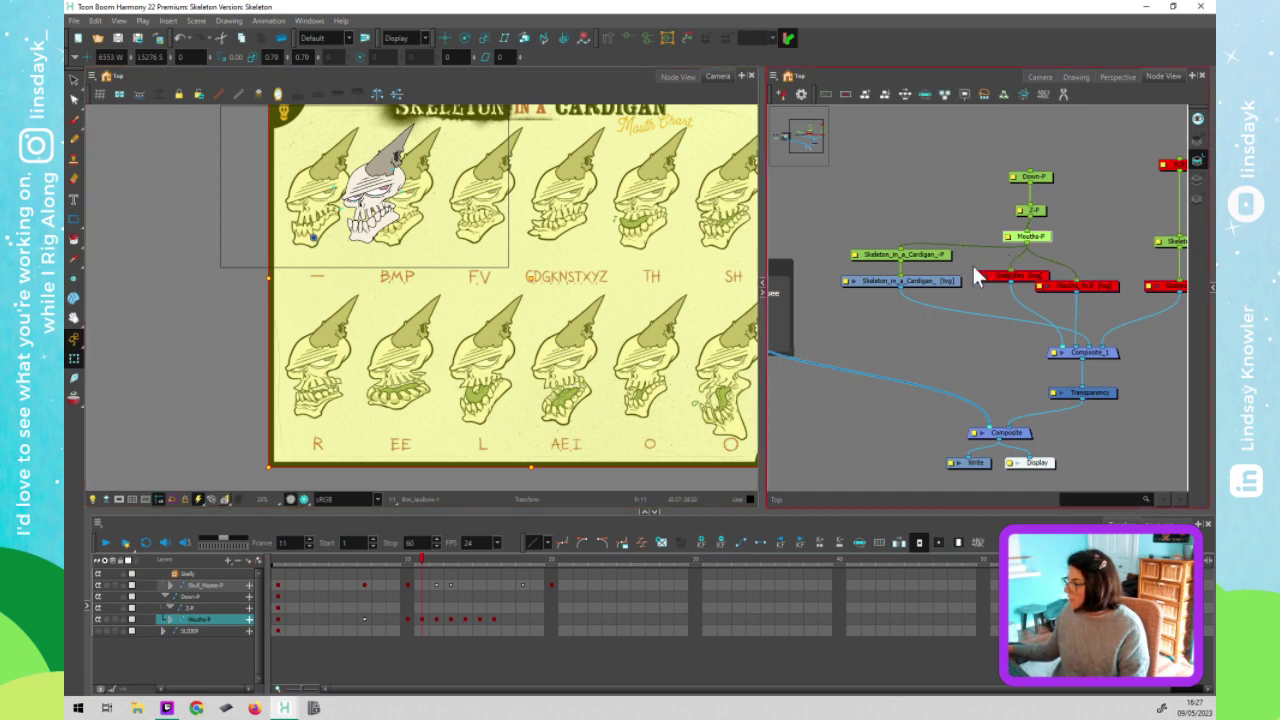
drag(1030, 241, 904, 254)
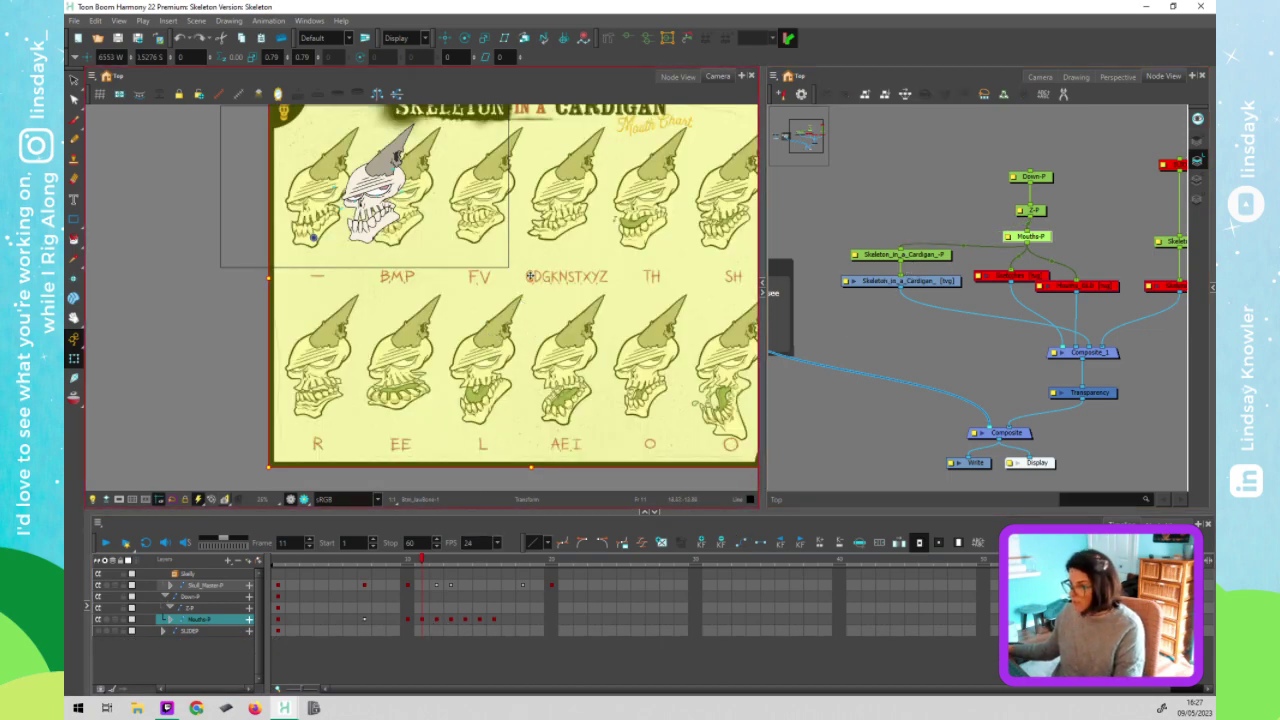
At frame 11, reposition the mouth chart with the Mouths-P peg so its BMP skull lies over the rig's skull
drag(530, 276, 535, 287)
key(Left)
key(Left)
key(Left)
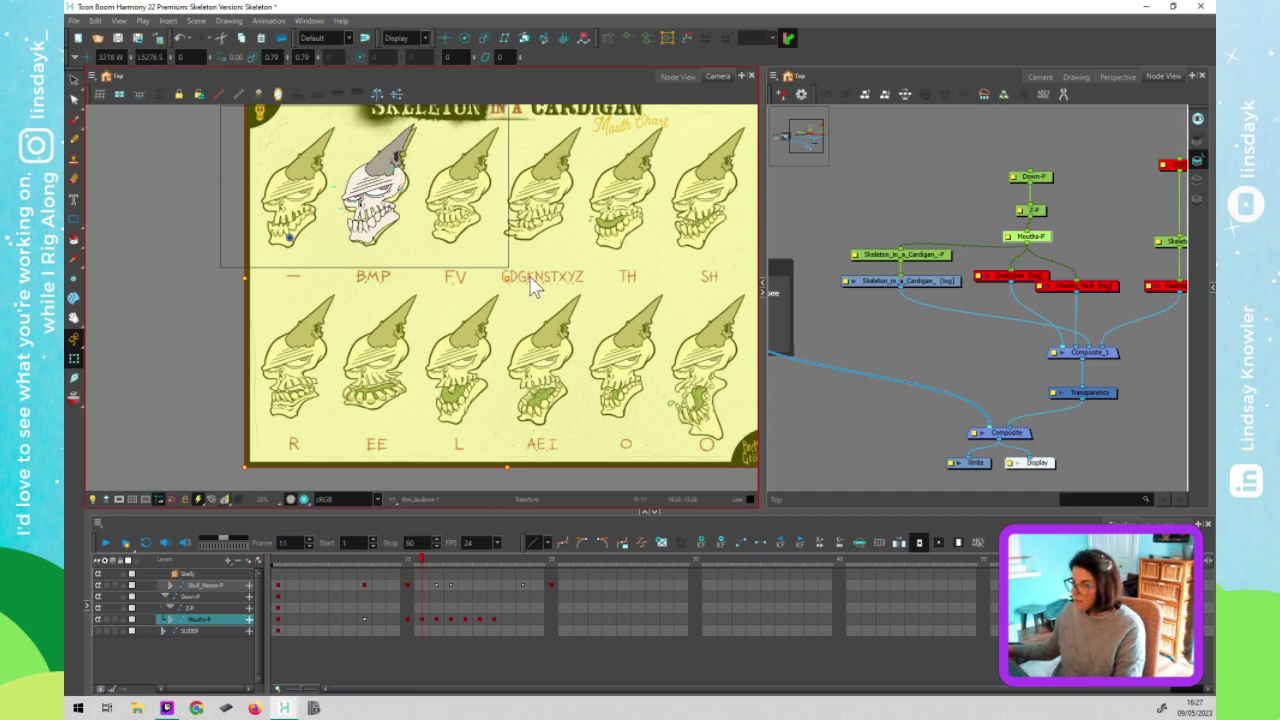
key(Left)
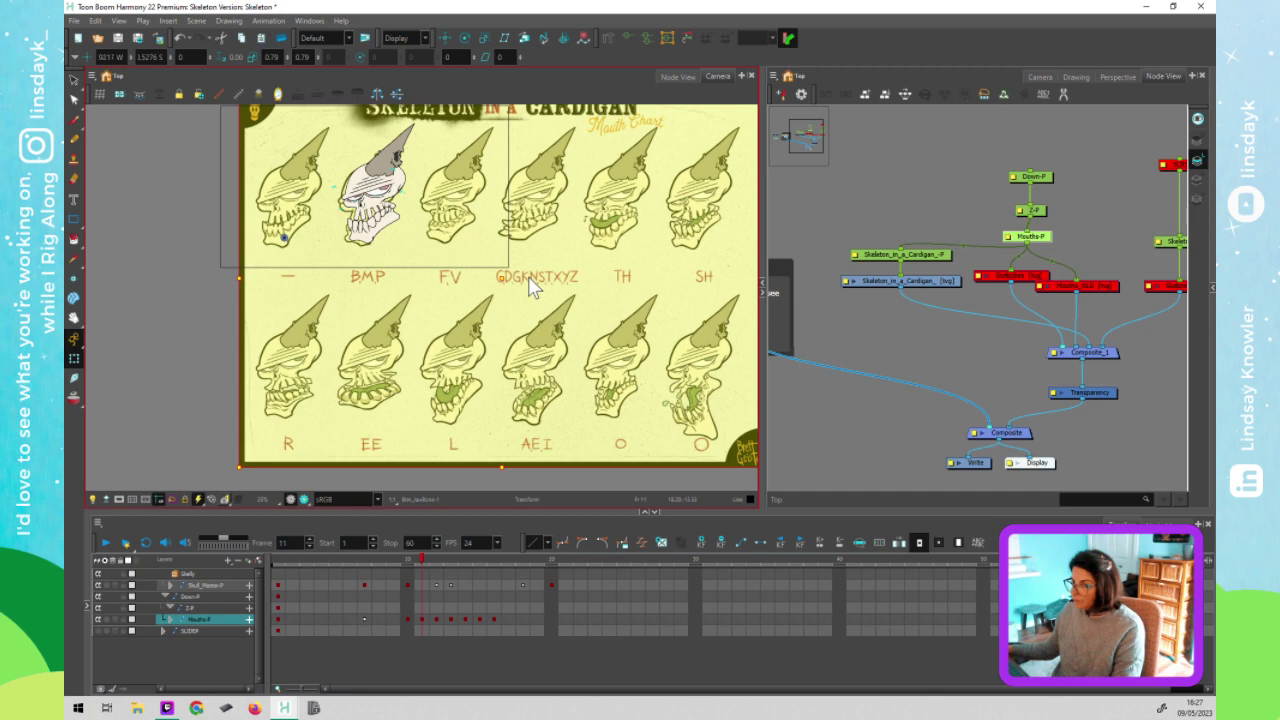
key(Right)
key(Down)
key(Up)
key(Up)
key(Up)
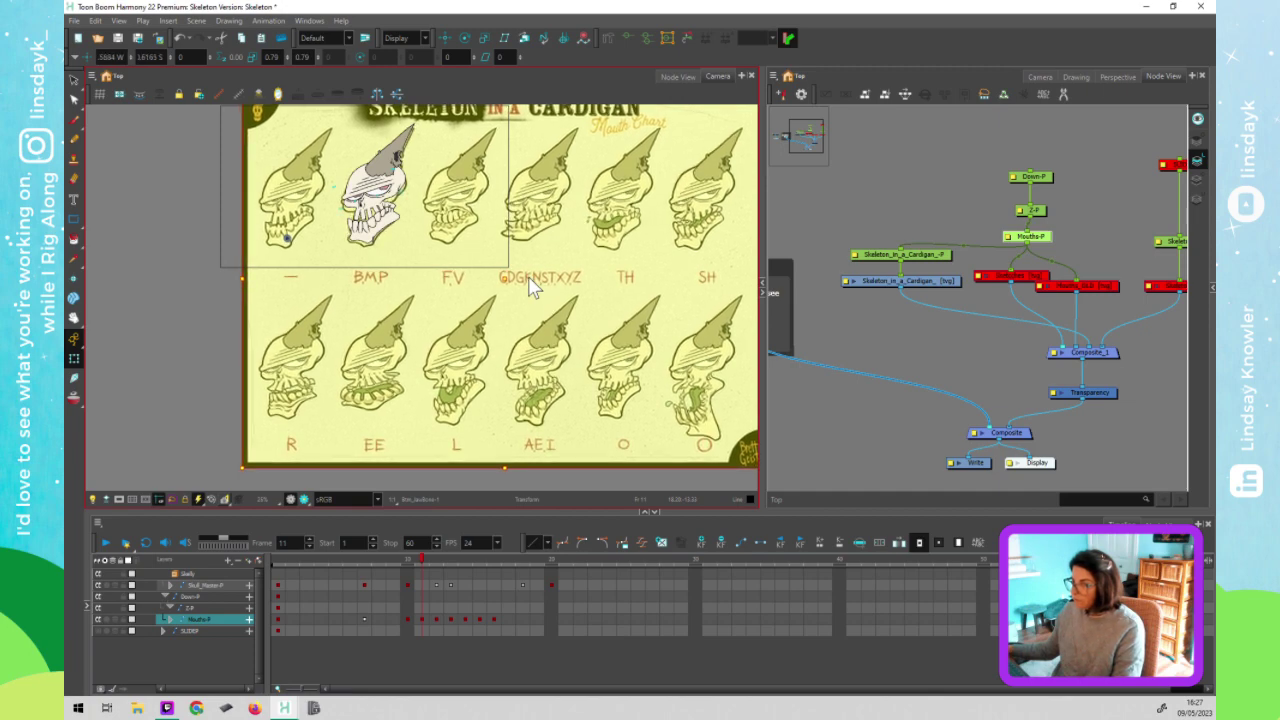
key(Up)
key(Up)
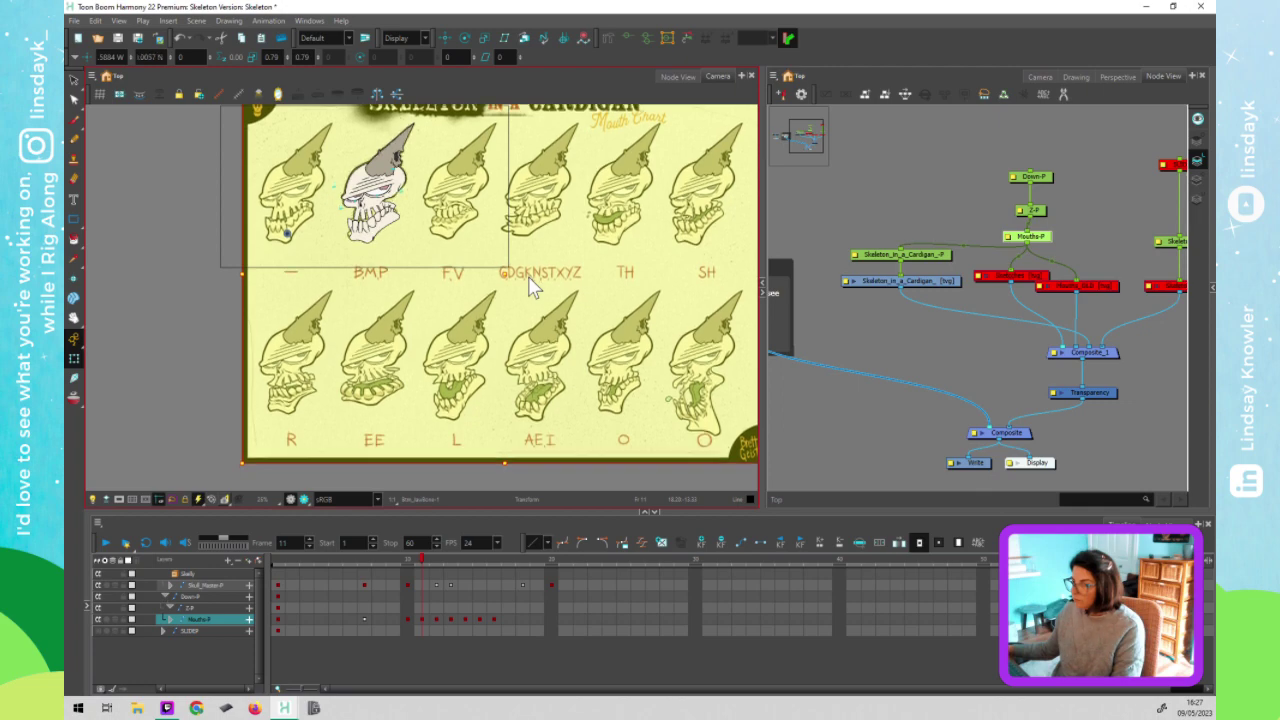
key(Down)
key(Down)
key(Left)
key(Up)
key(Left)
key(Left)
click(390, 592)
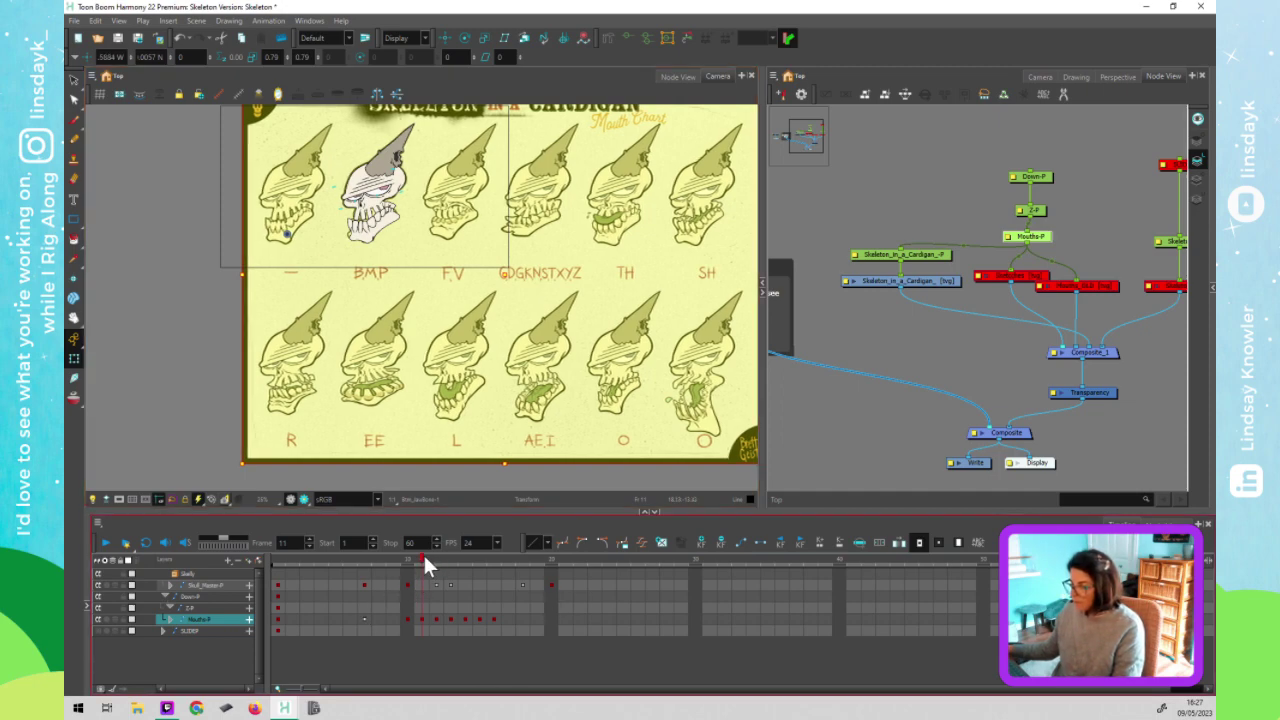
click(423, 558)
At frame 12, shift the mouth chart sideways so its FV skull lies over the rig's skull
click(437, 558)
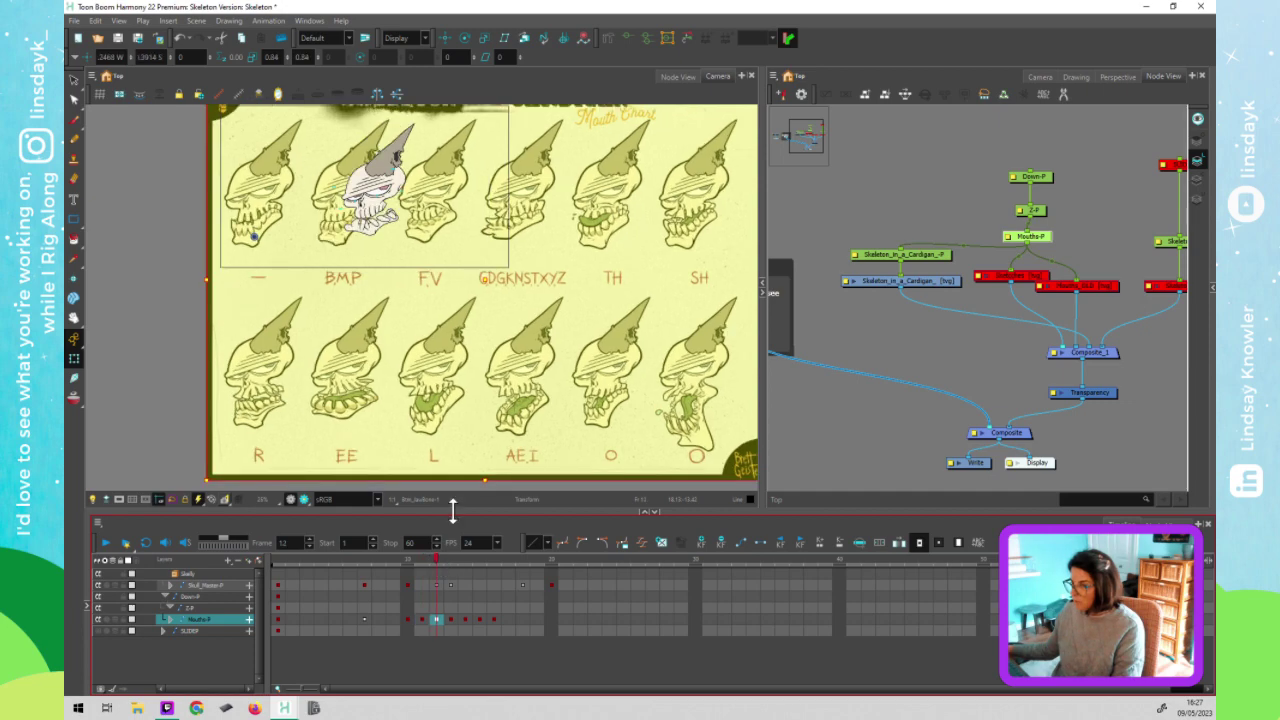
click(478, 382)
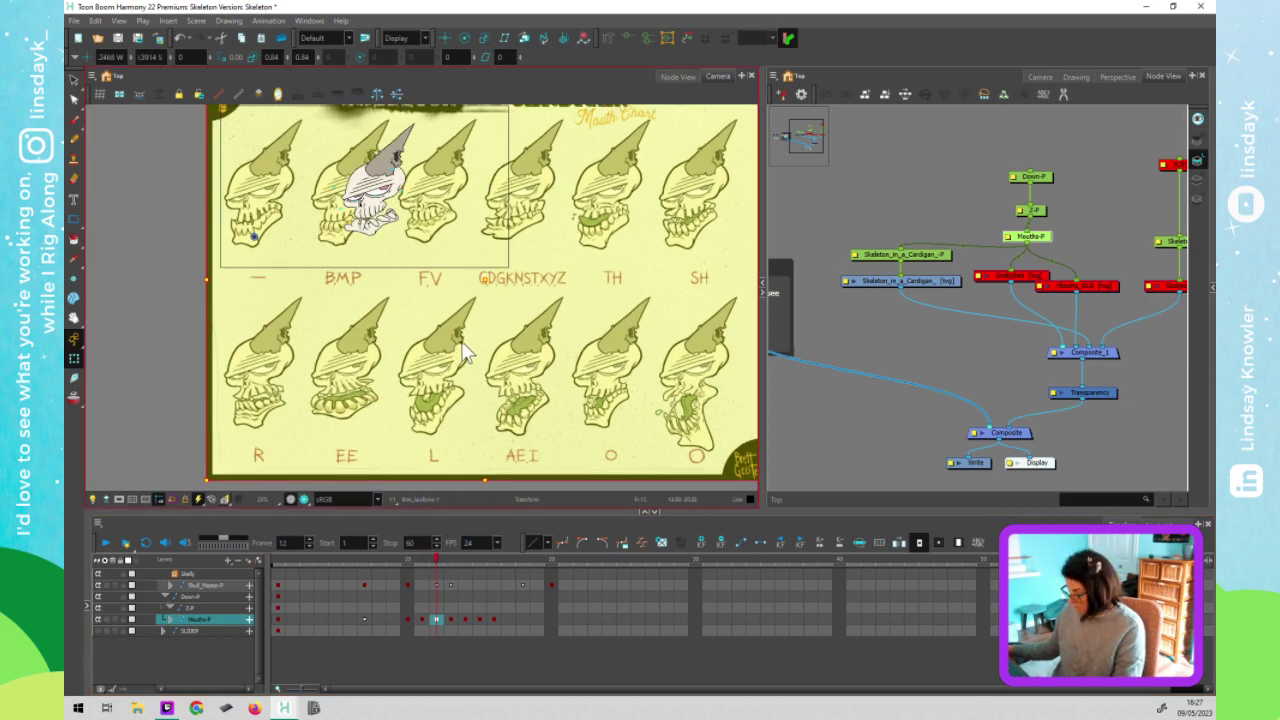
key(Left)
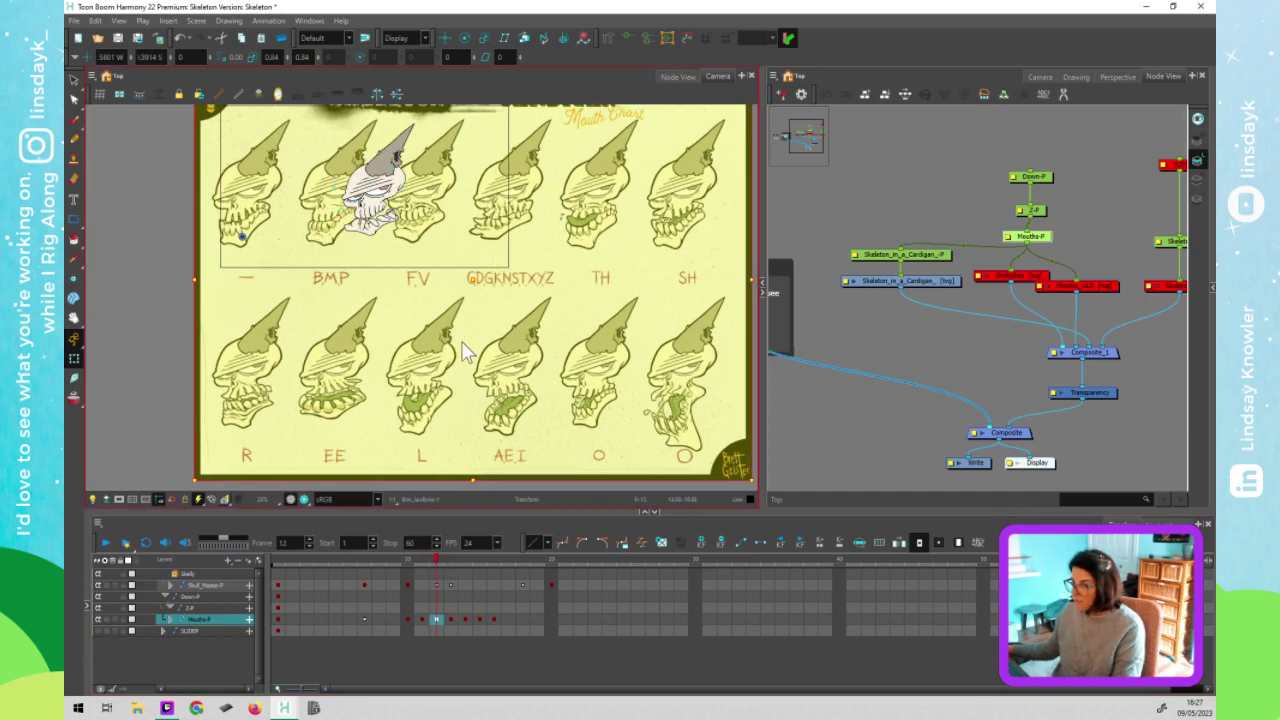
key(Left)
key(Left)
key(Left)
key(Left)
key(Left)
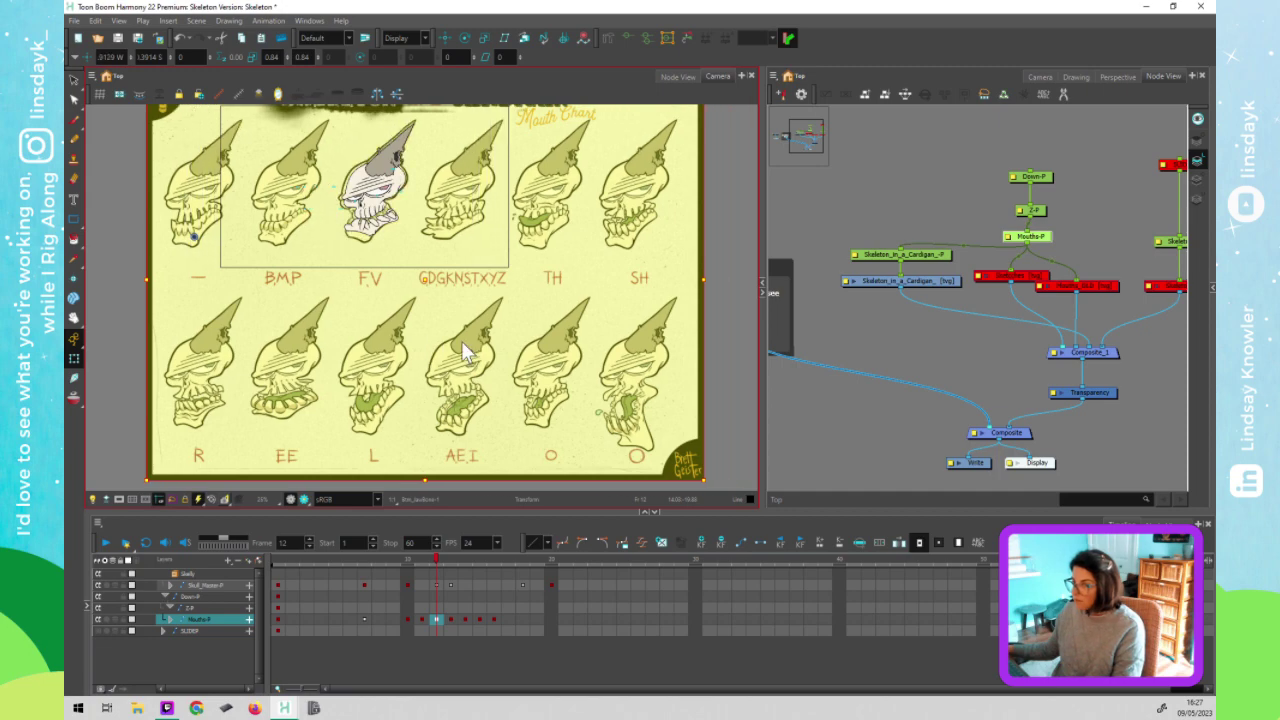
key(Left)
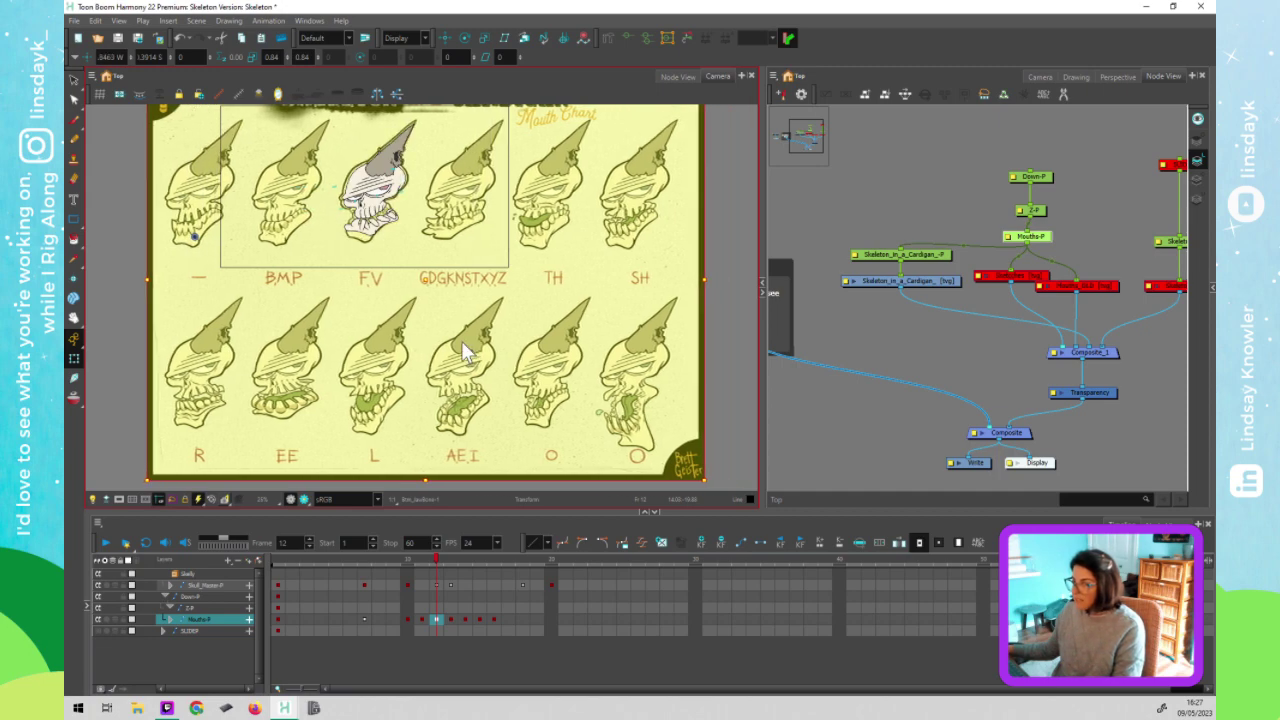
key(Right)
key(Right)
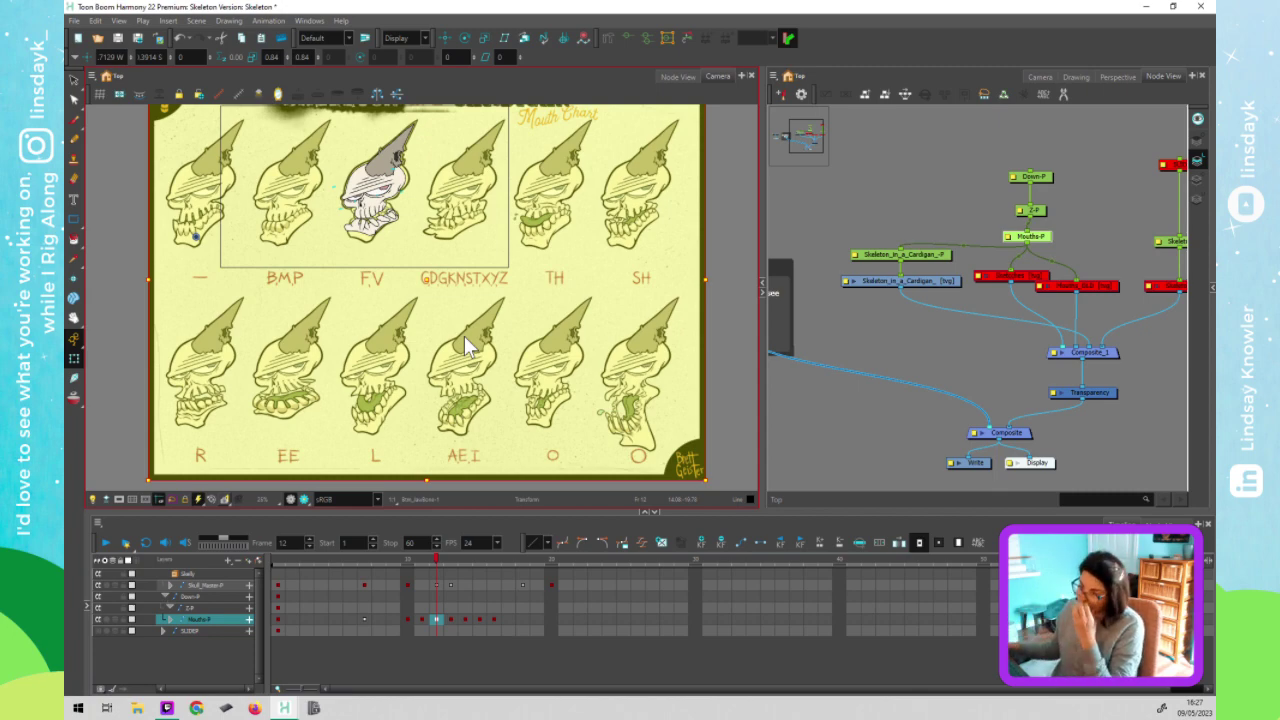
Compare the mouth chart's scale and alignment at frames 12 and 13
click(448, 557)
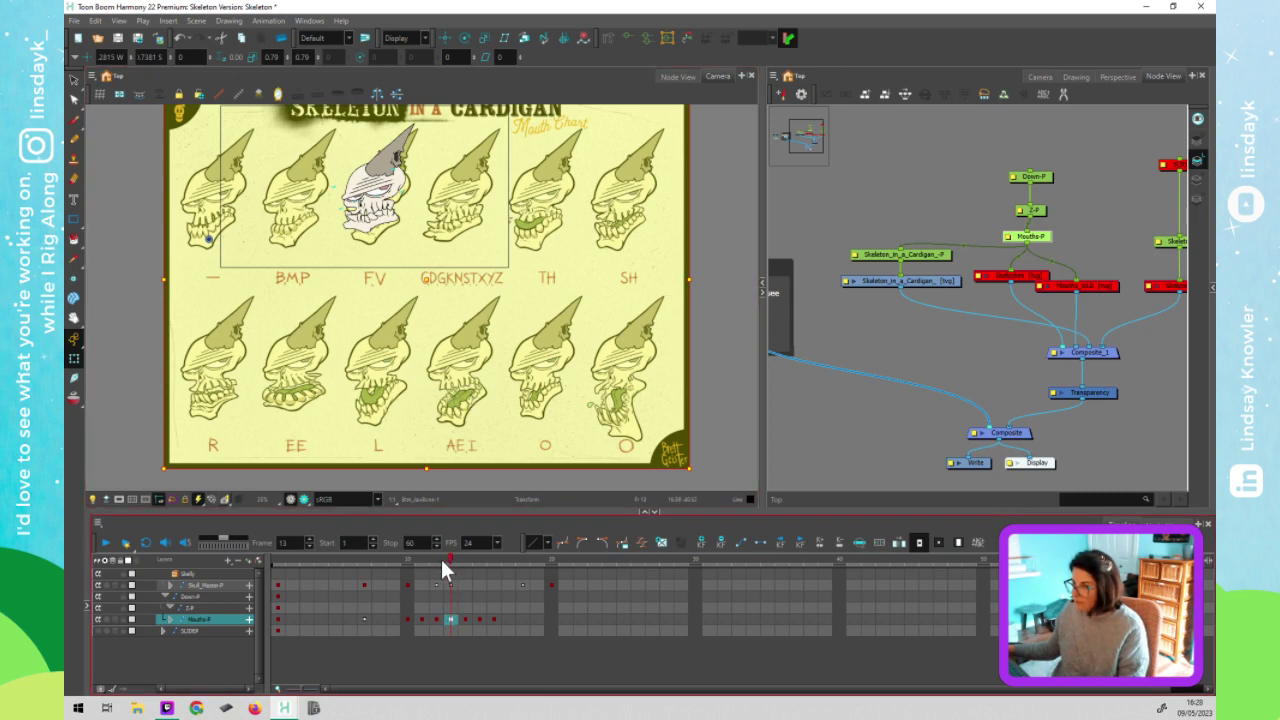
click(440, 557)
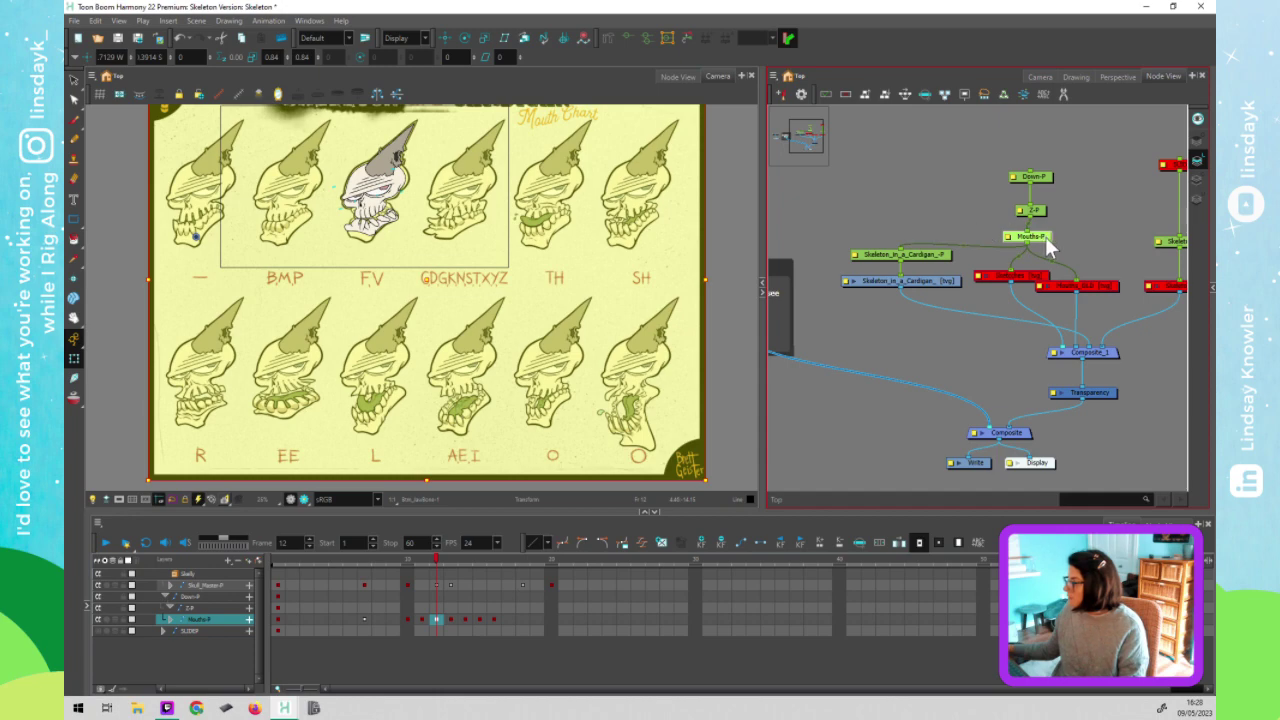
click(302, 57)
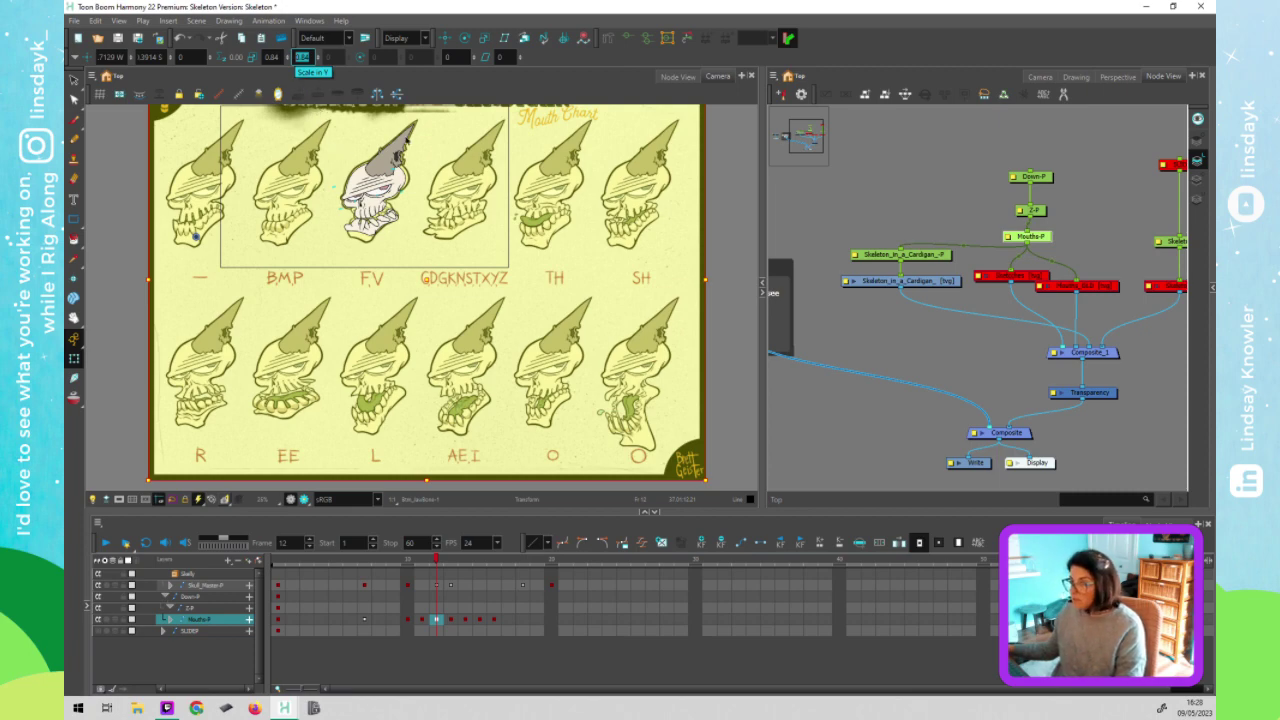
click(465, 97)
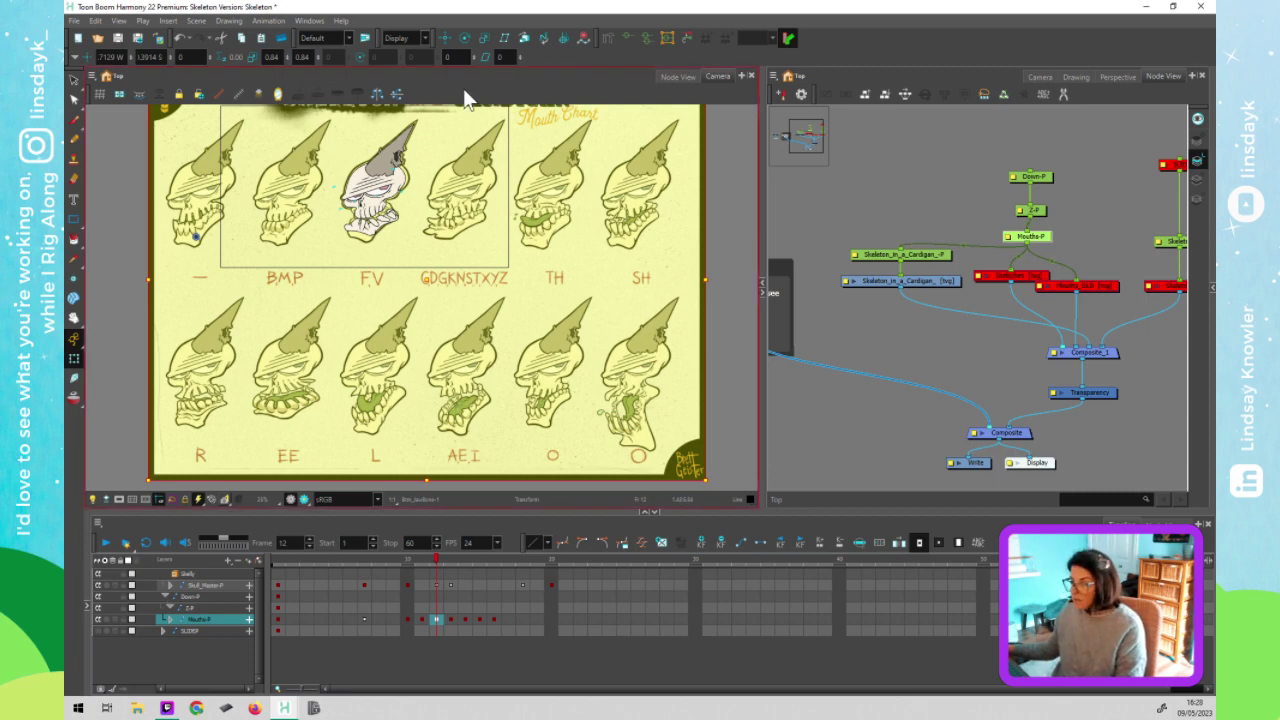
At frame 11, set the Mouths-P peg's vertical scale to 0.79
key(comma)
click(301, 57)
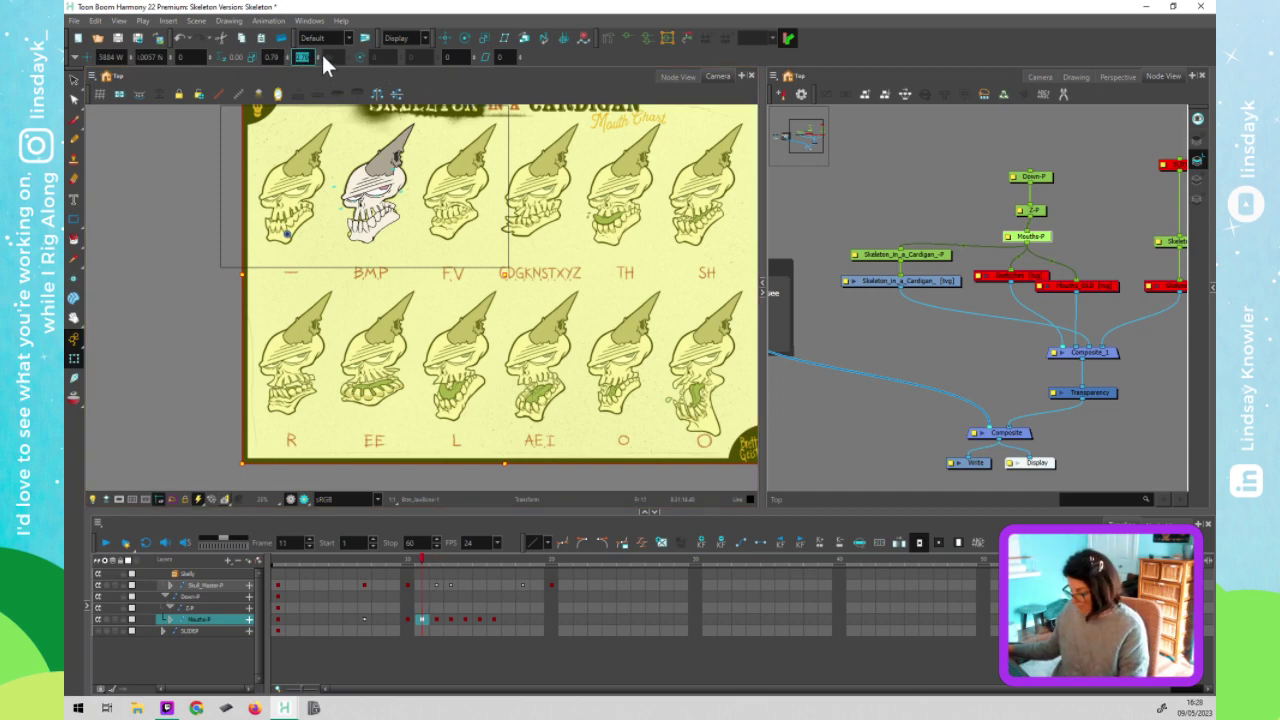
key(BackSpace)
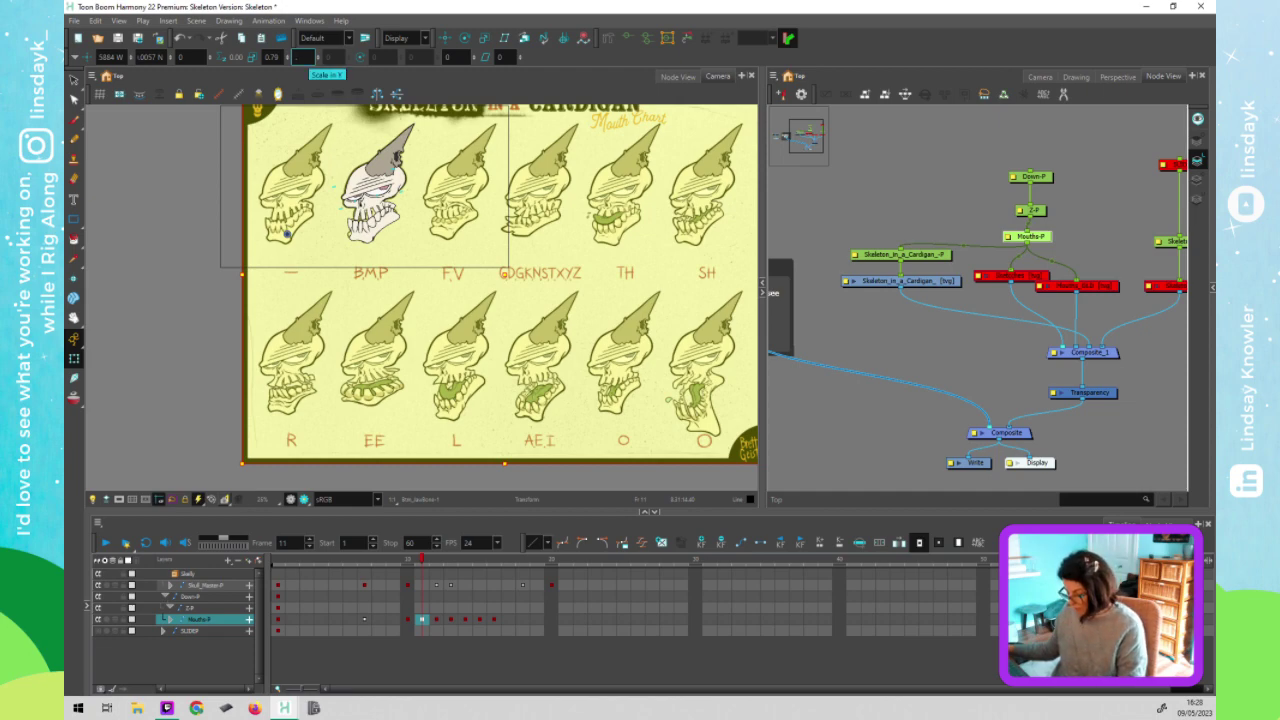
text(.79)
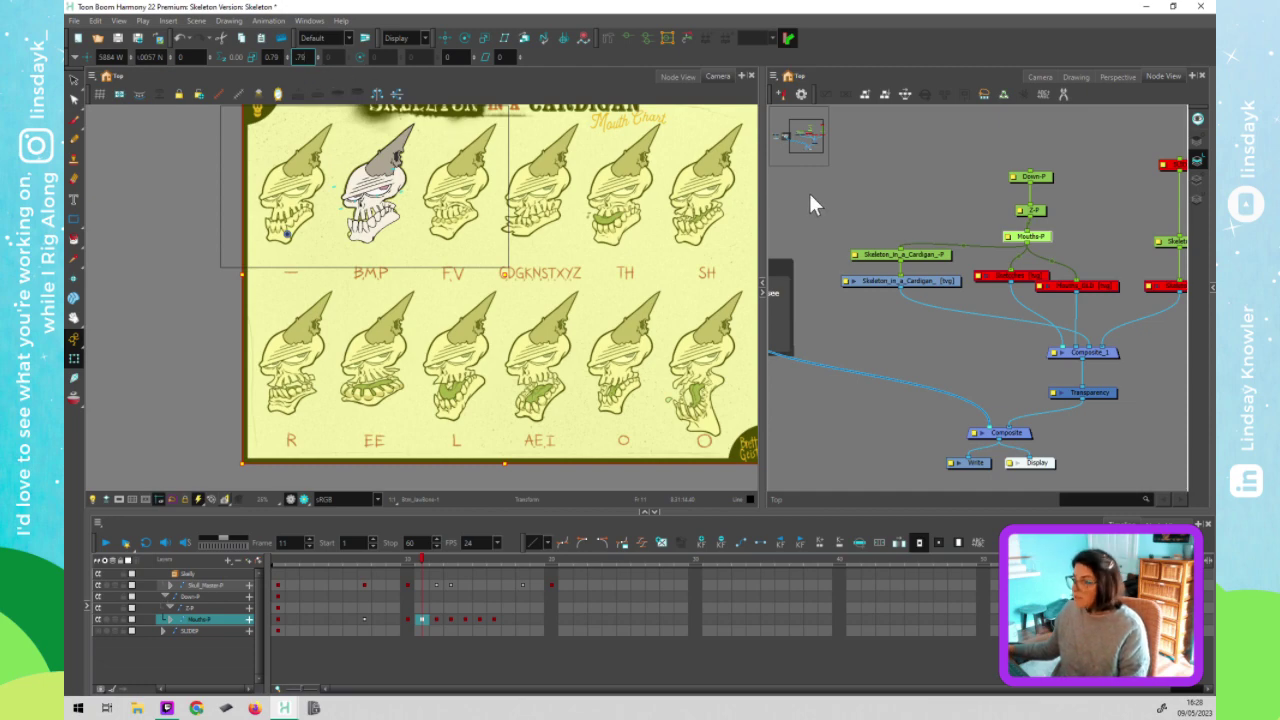
click(809, 193)
click(511, 260)
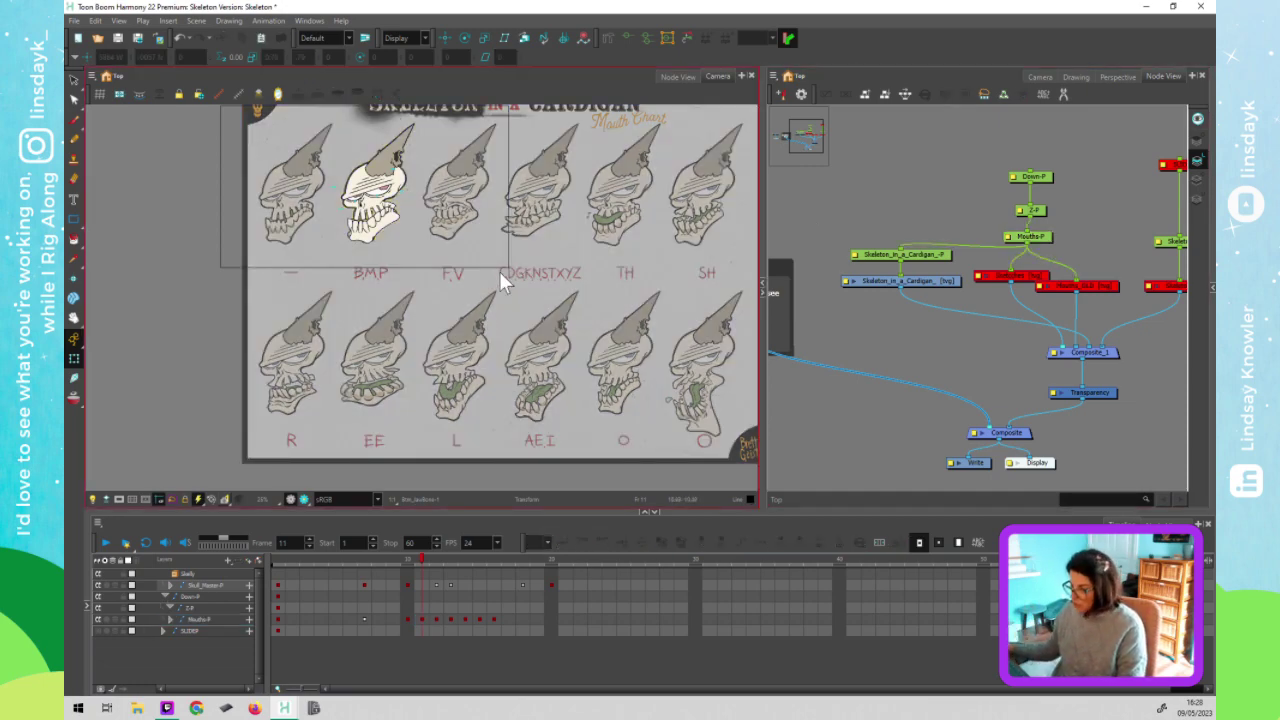
At frame 12, set the Mouths-P peg's horizontal and vertical scale to 0.79
click(1040, 238)
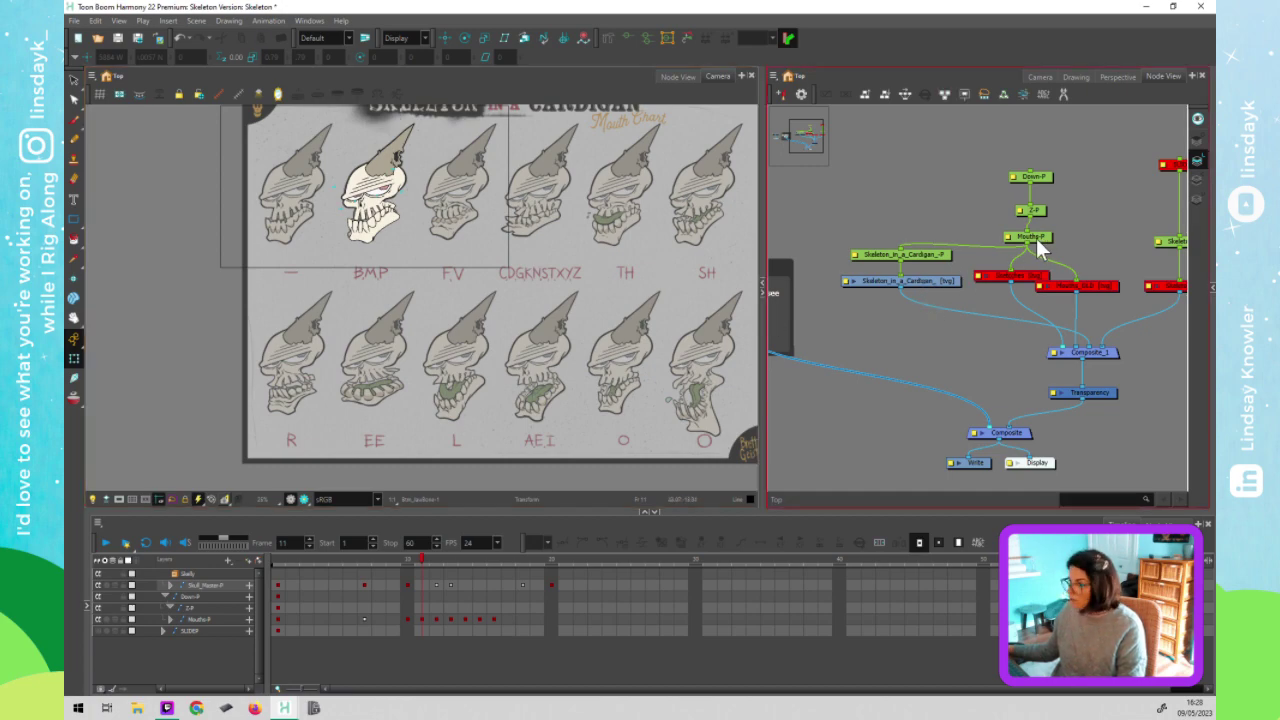
click(553, 295)
key(period)
key(period)
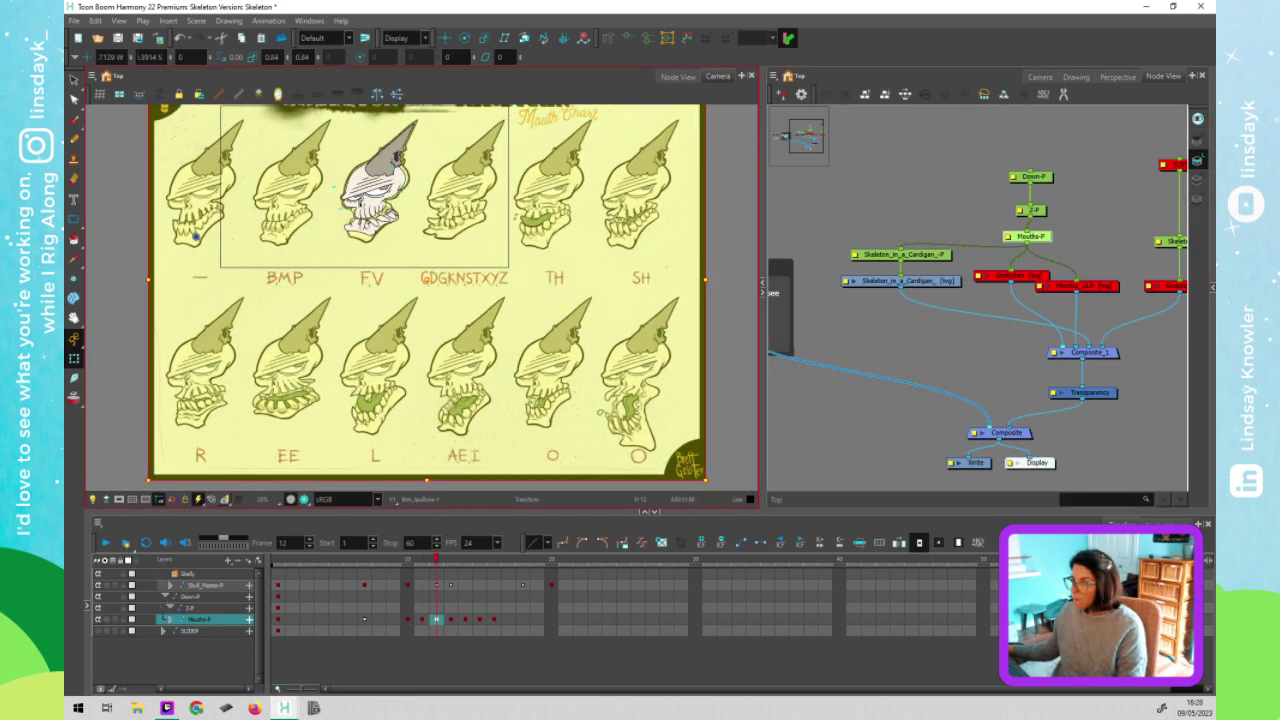
text(0.78)
click(276, 57)
text(0)
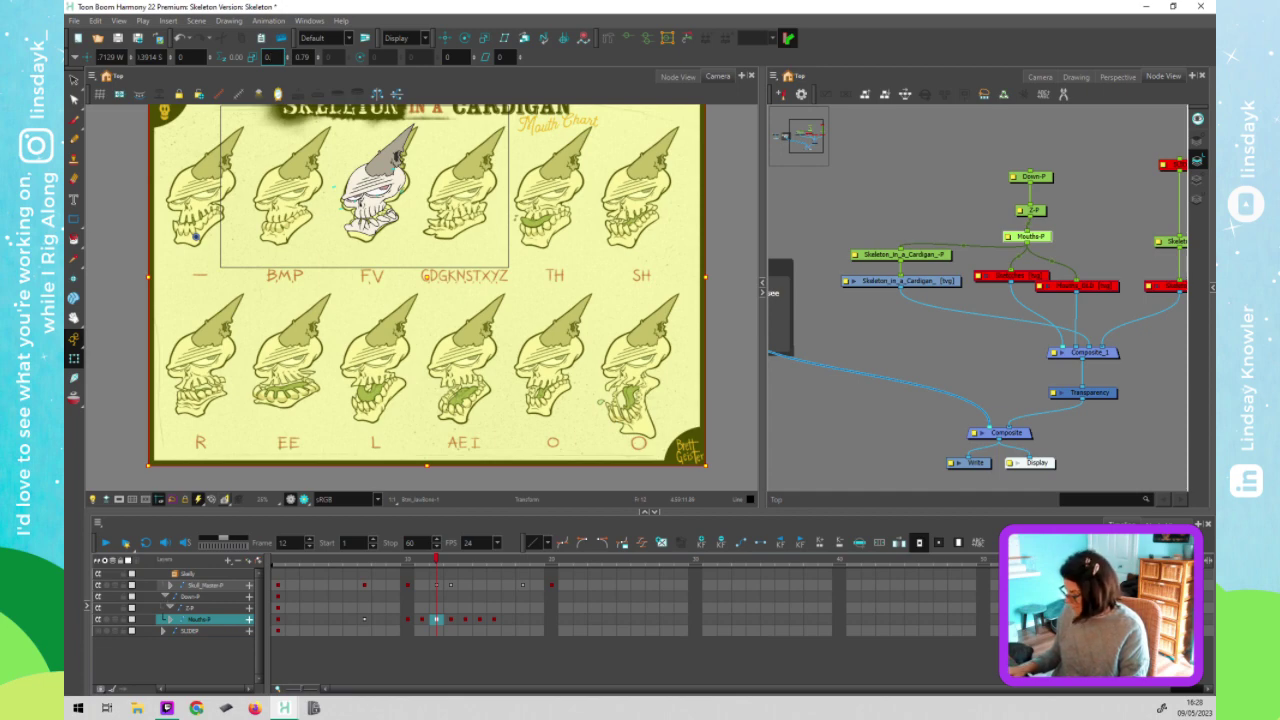
text(.78)
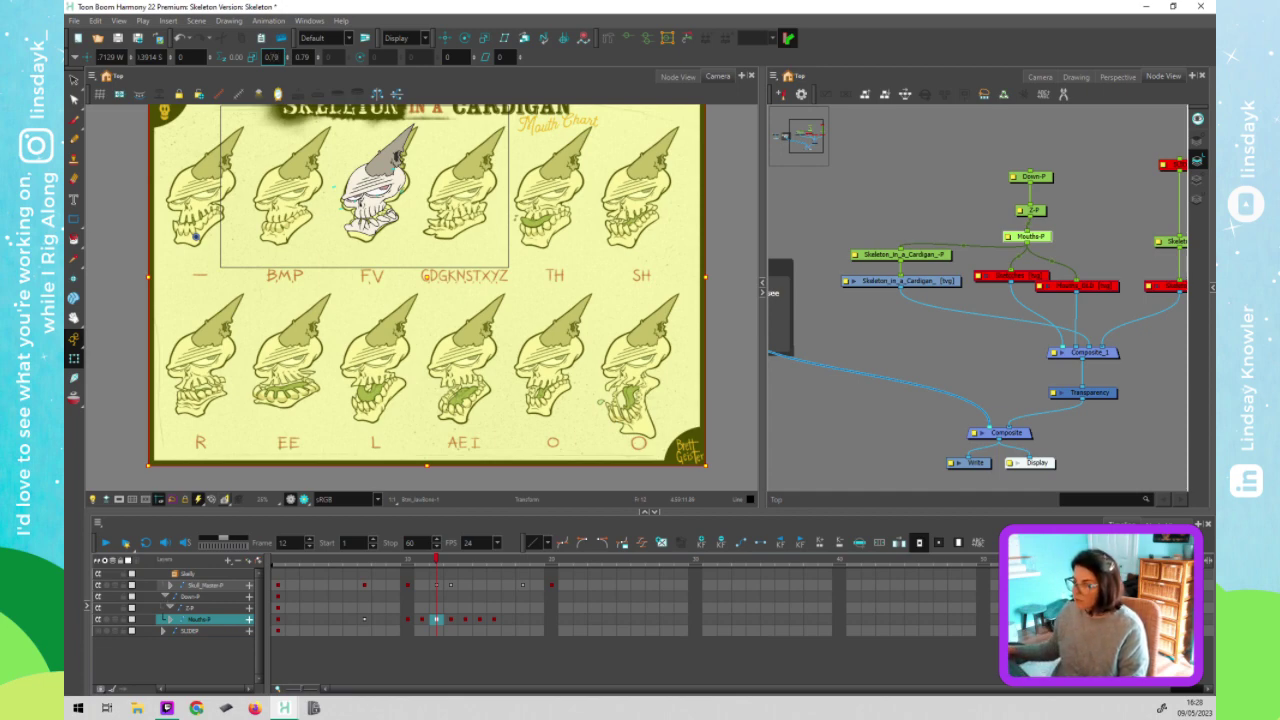
key(Return)
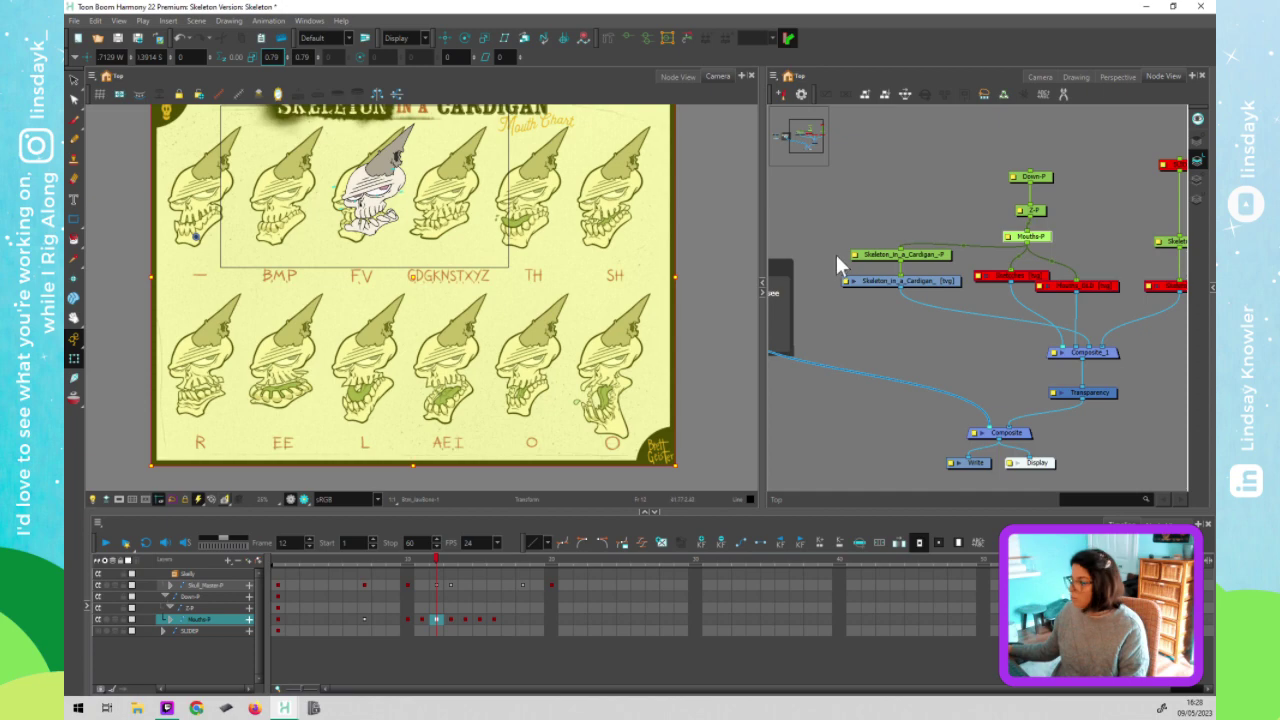
click(807, 255)
Fine-tune the rescaled mouth chart's position at frame 12 so its FV skull matches the rig's skull
click(1042, 233)
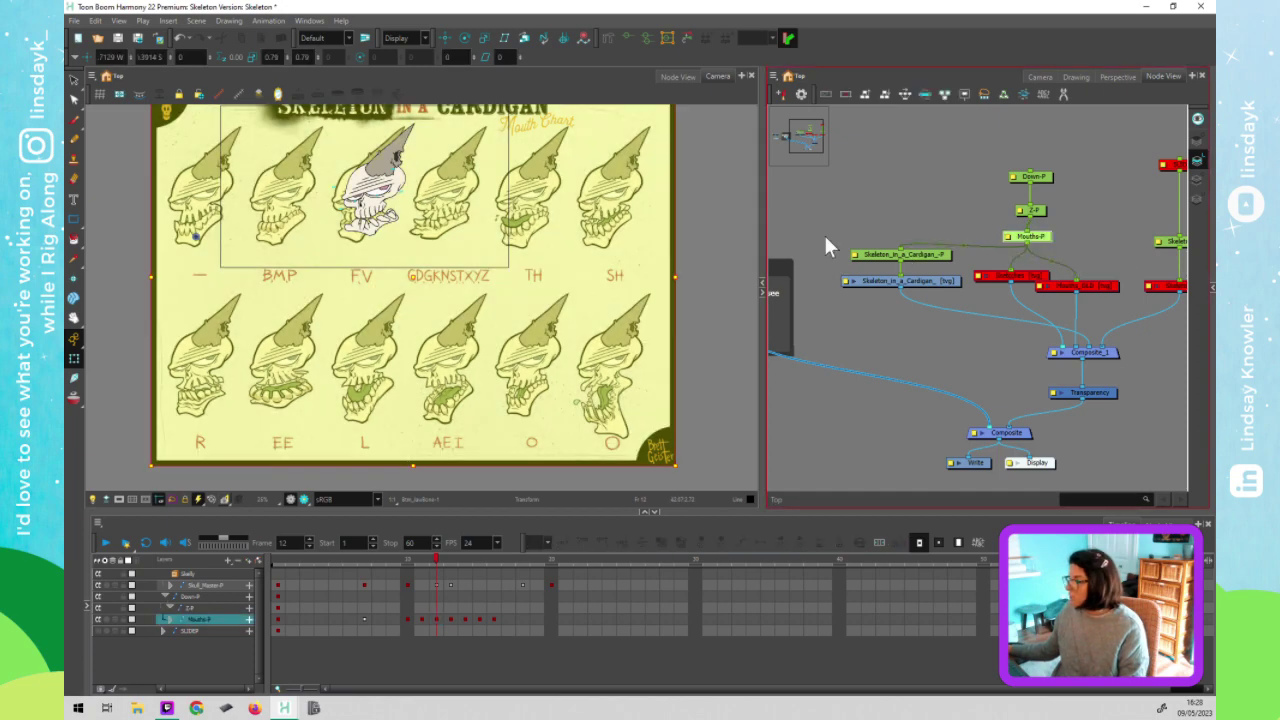
click(540, 228)
key(Right)
key(Right)
key(Right)
key(Right)
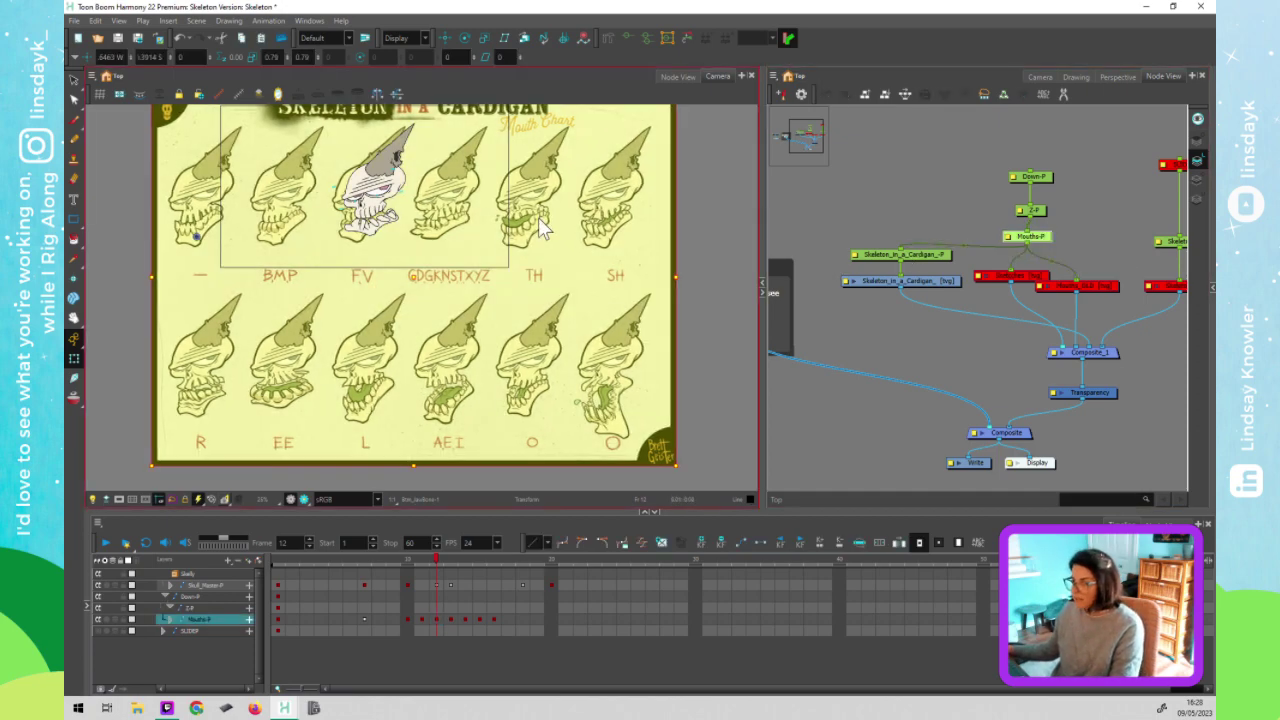
key(Right)
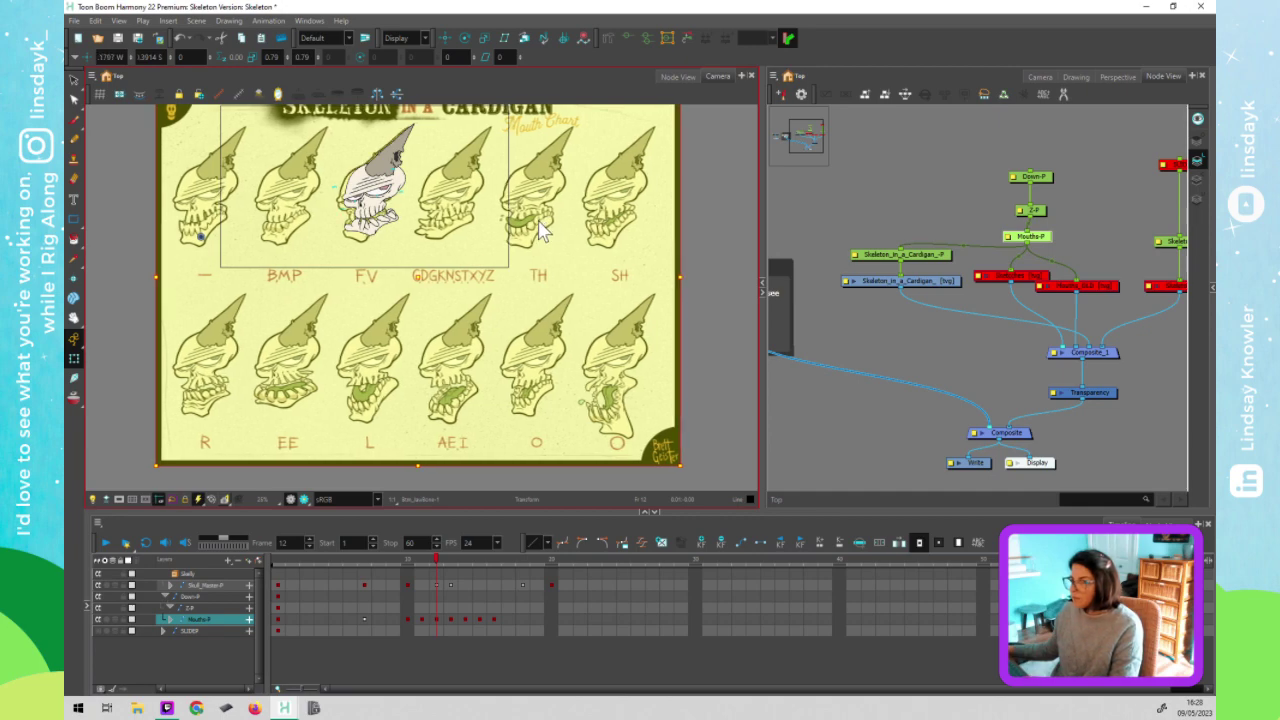
key(Right)
key(Up)
key(Up)
key(Up)
key(Right)
key(Right)
key(Right)
key(Right)
key(Right)
key(Right)
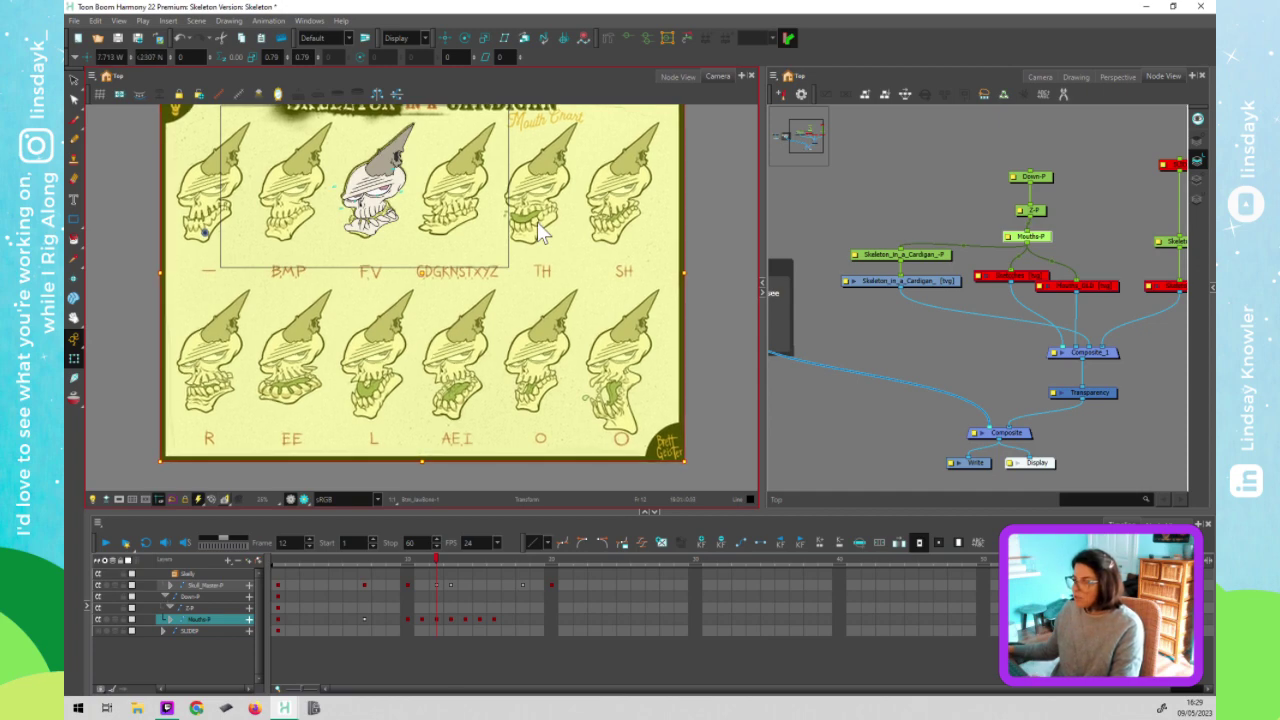
key(Right)
key(Down)
key(Down)
key(Down)
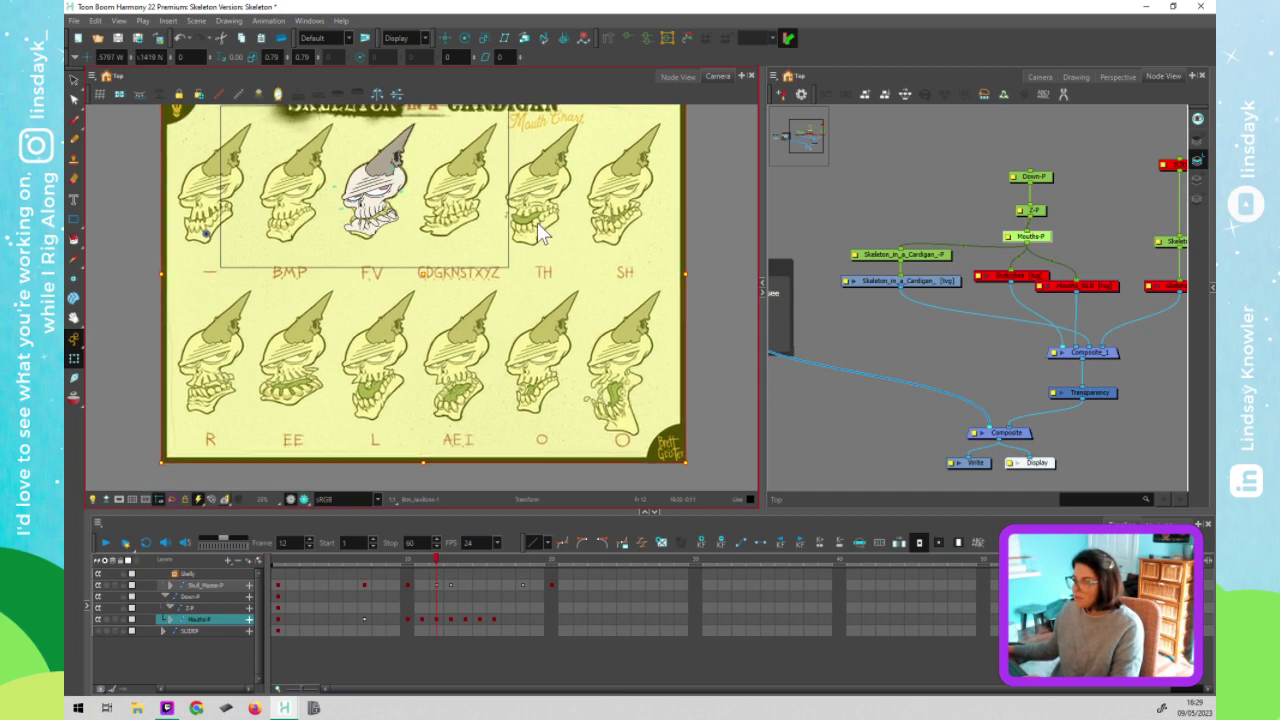
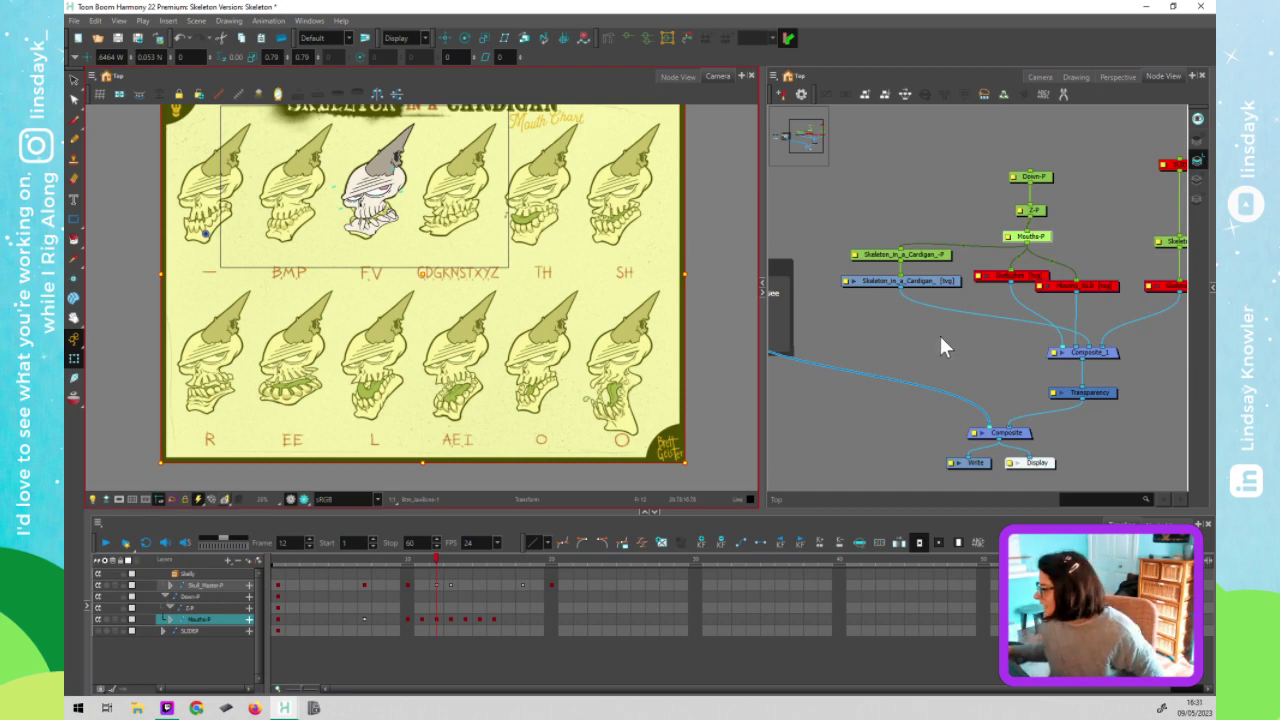
Select the Skeleton_in_a_Cardigan_ mouth chart drawing and open its layer properties
click(1068, 382)
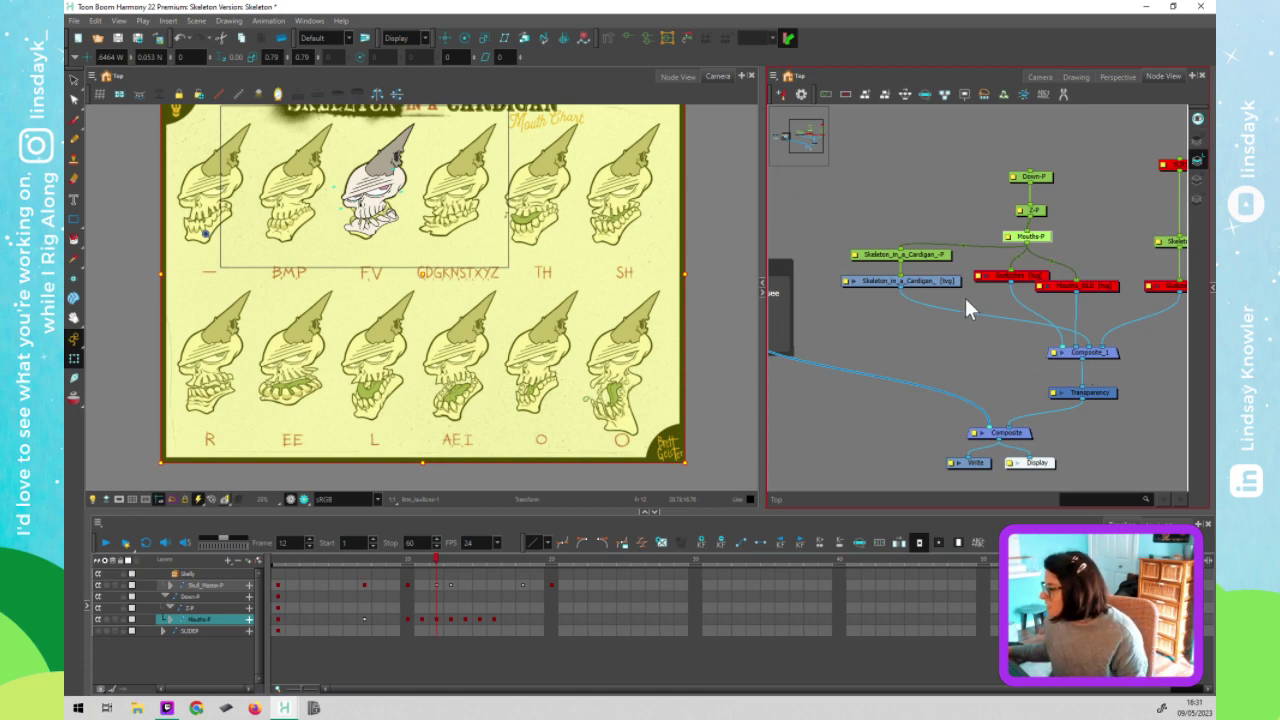
click(1091, 397)
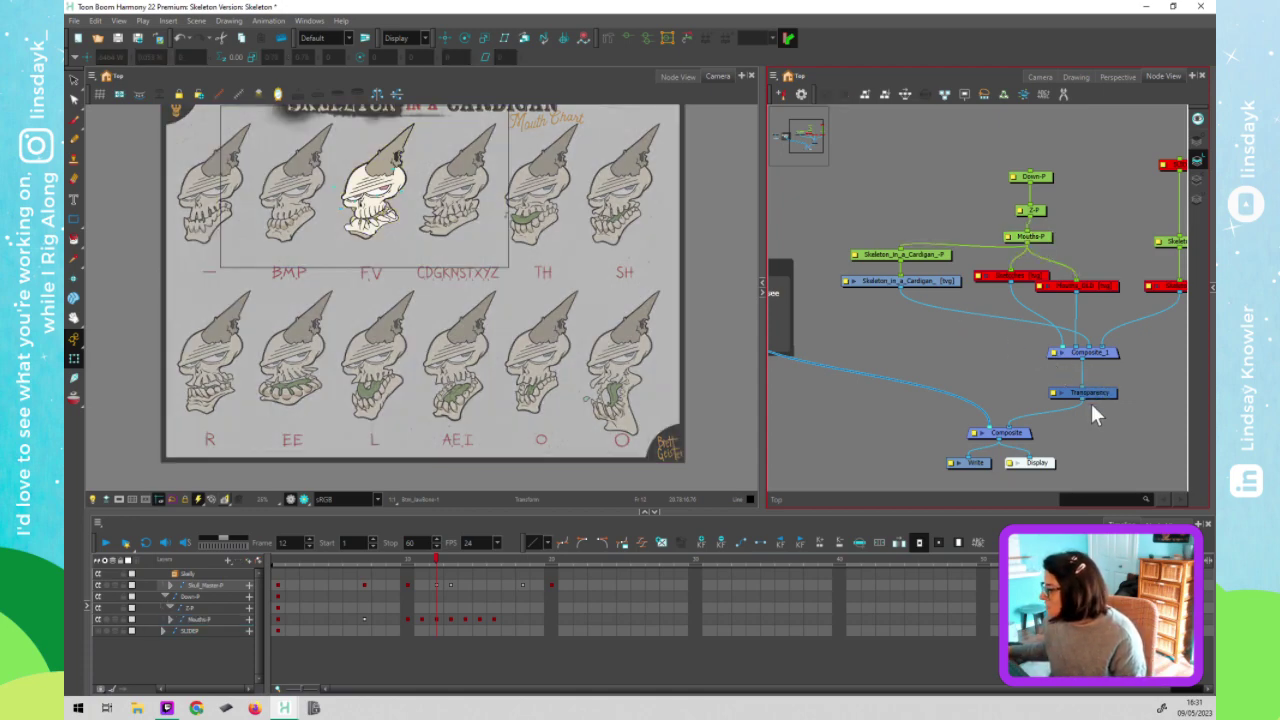
click(1028, 452)
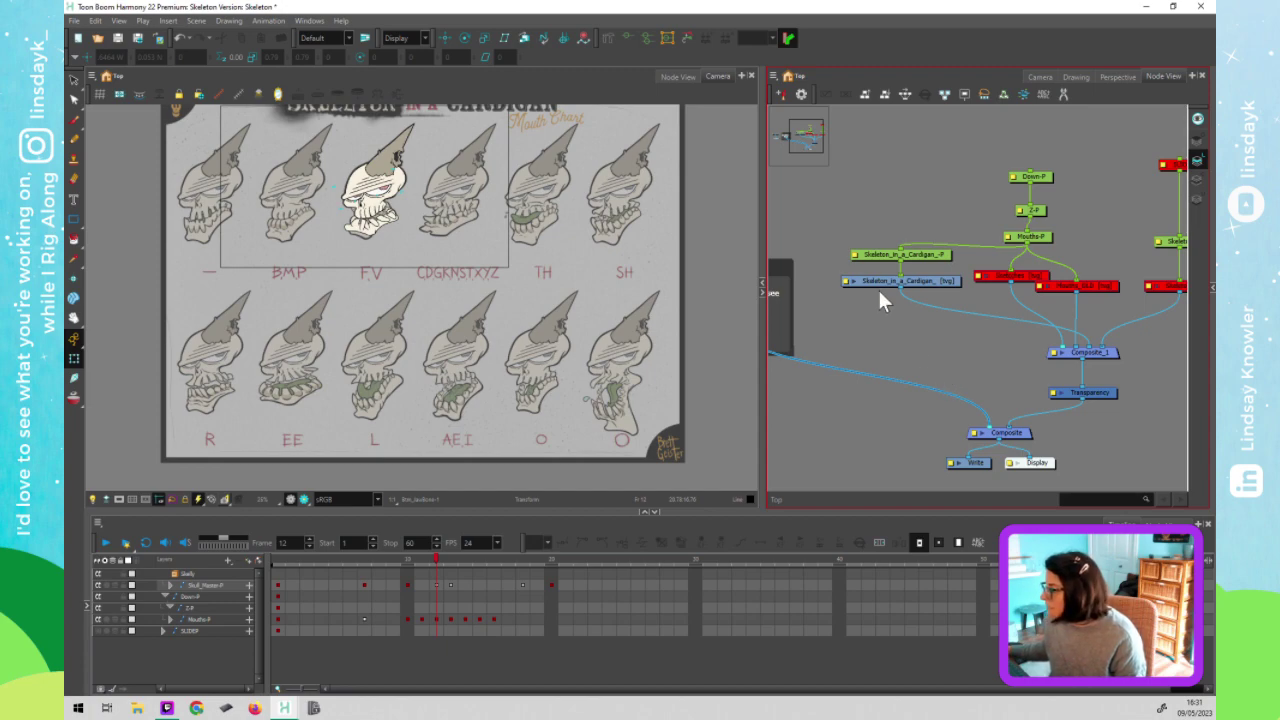
click(846, 281)
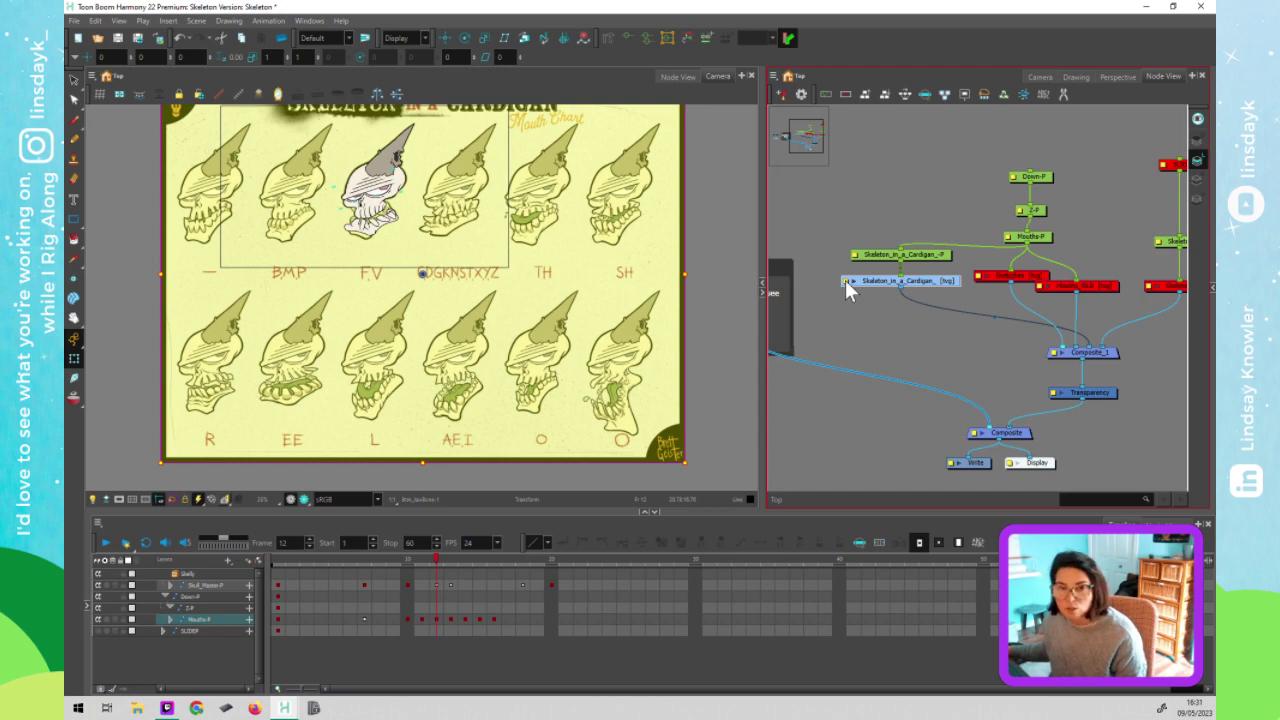
double_click(845, 280)
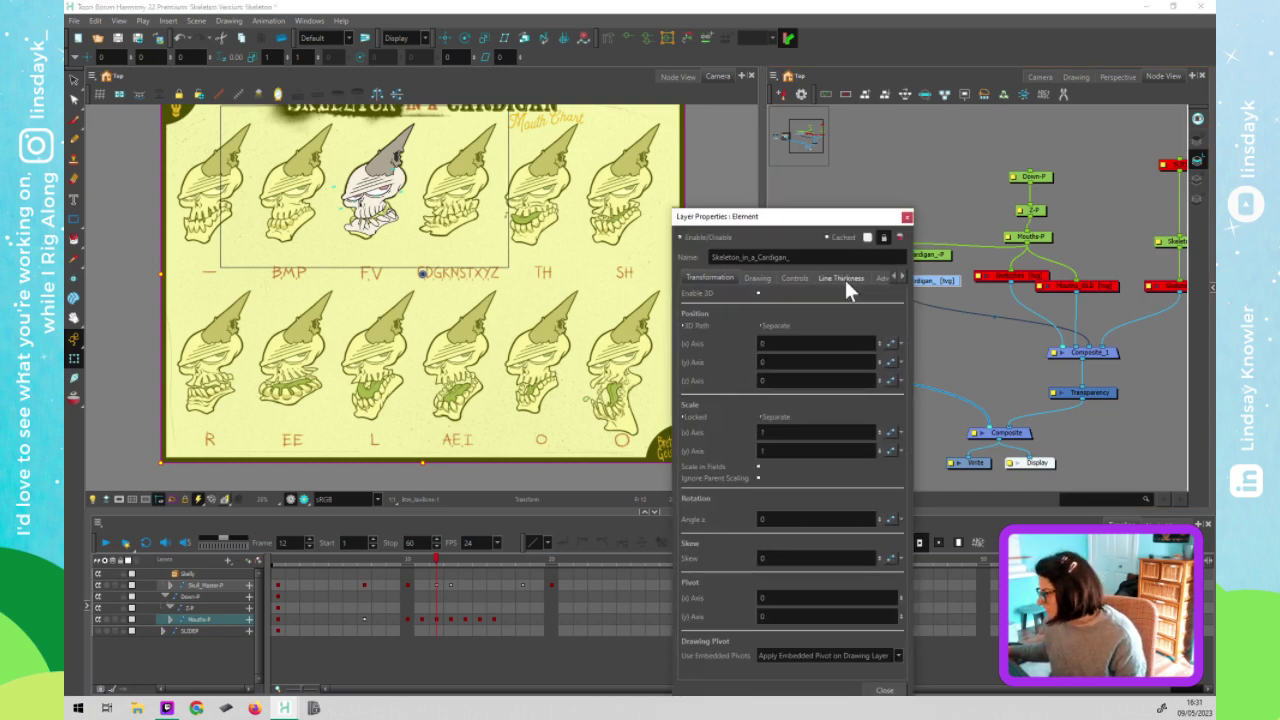
Check the advanced layer properties of the mouth chart drawing, including its opacity, and close them without changes
click(882, 277)
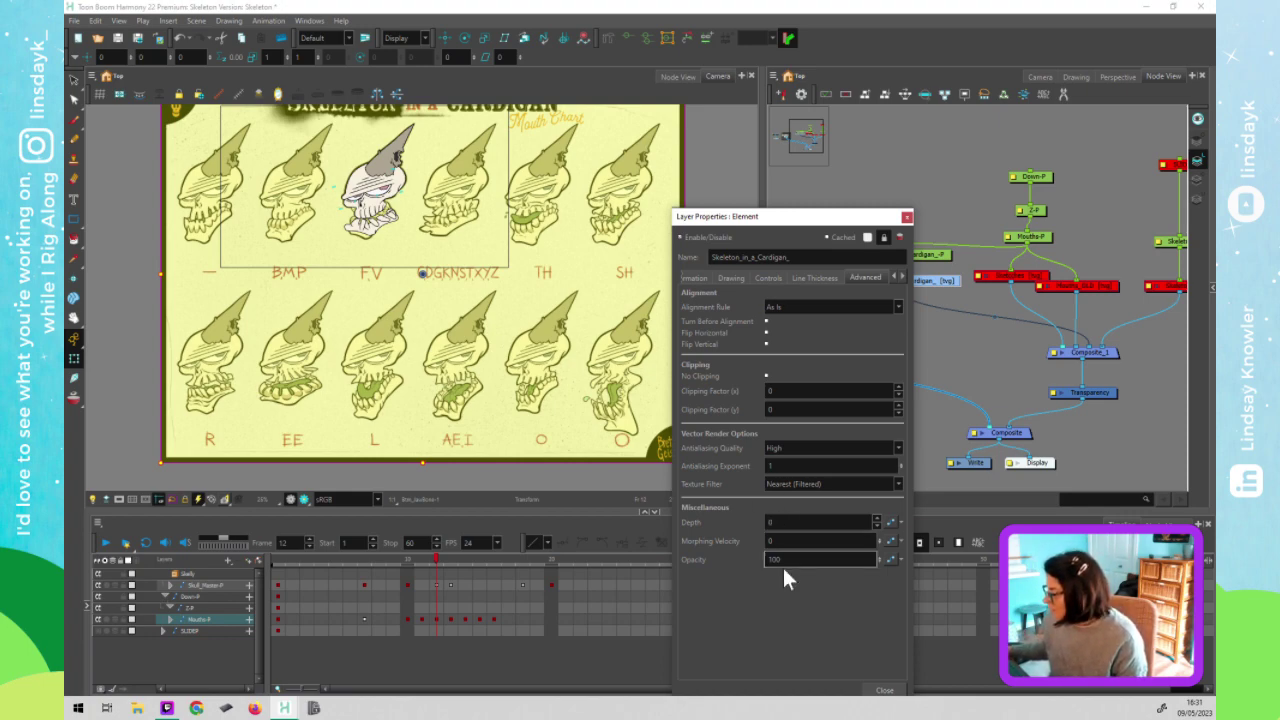
click(907, 217)
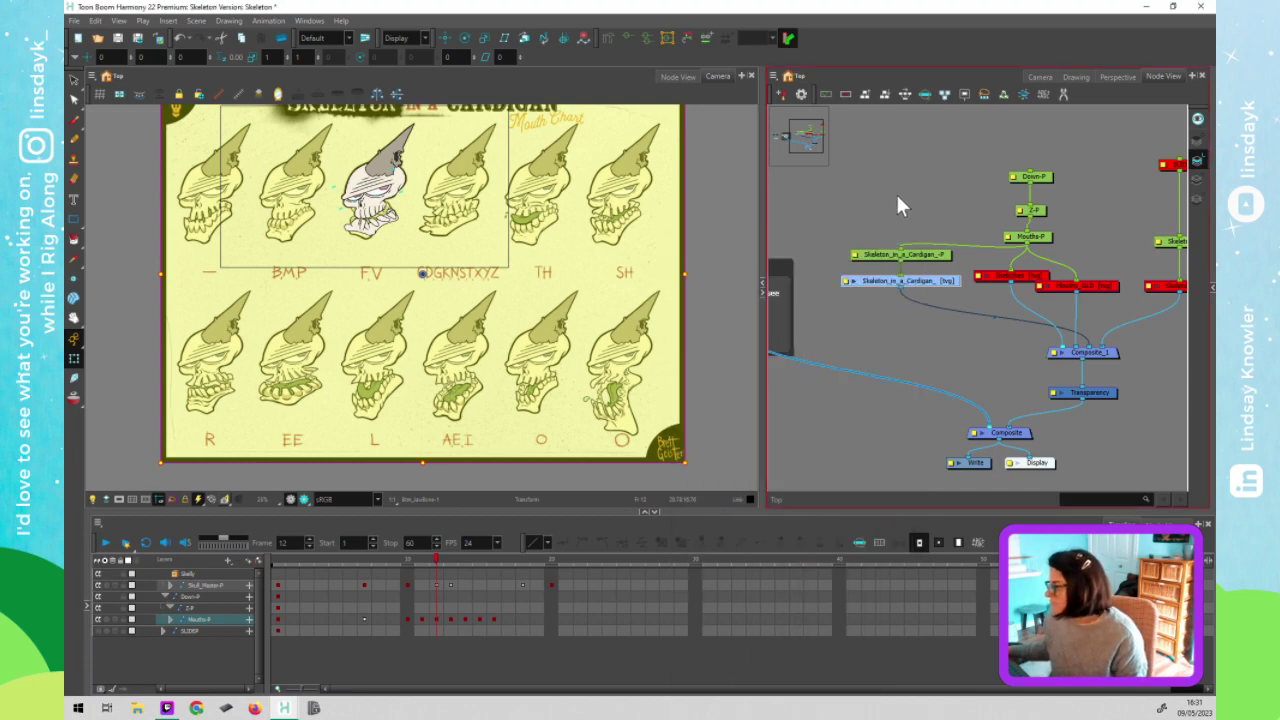
click(895, 191)
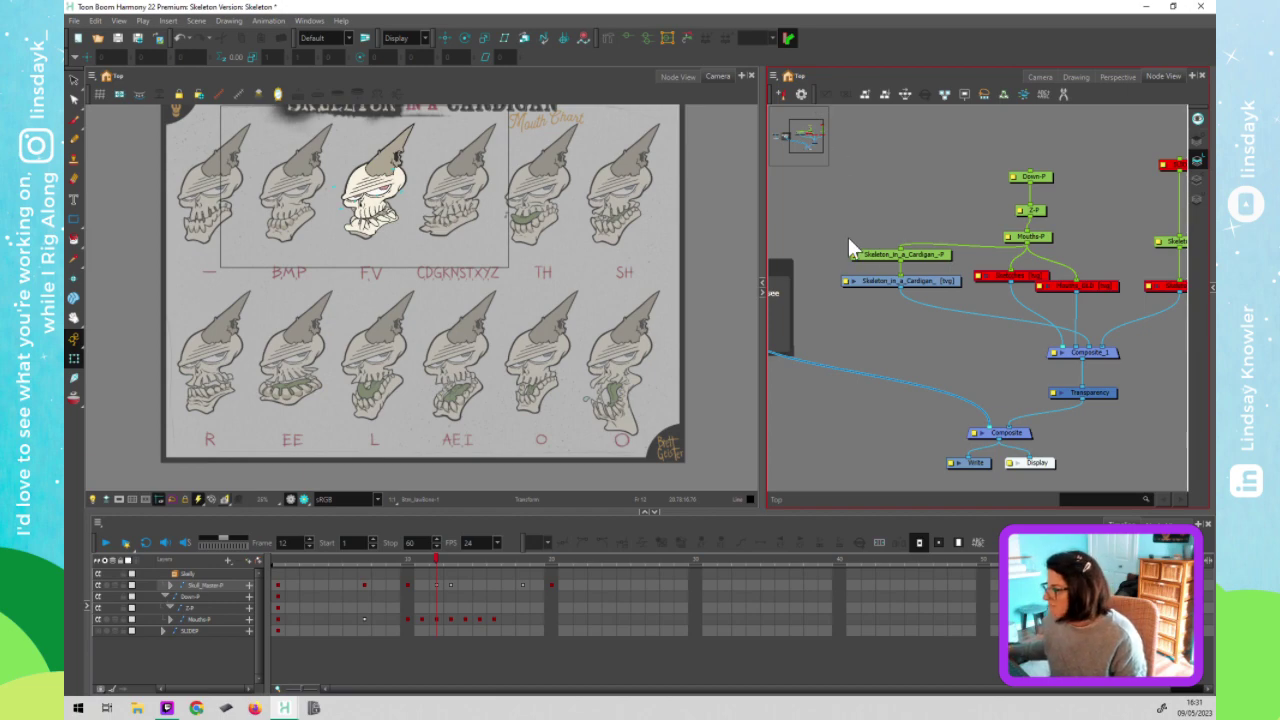
At frame 13, move the Skeleton_in_a_Cardigan_-P peg left until the chart's CDGKNSTXYZ skull overlaps the rig's skull
click(881, 254)
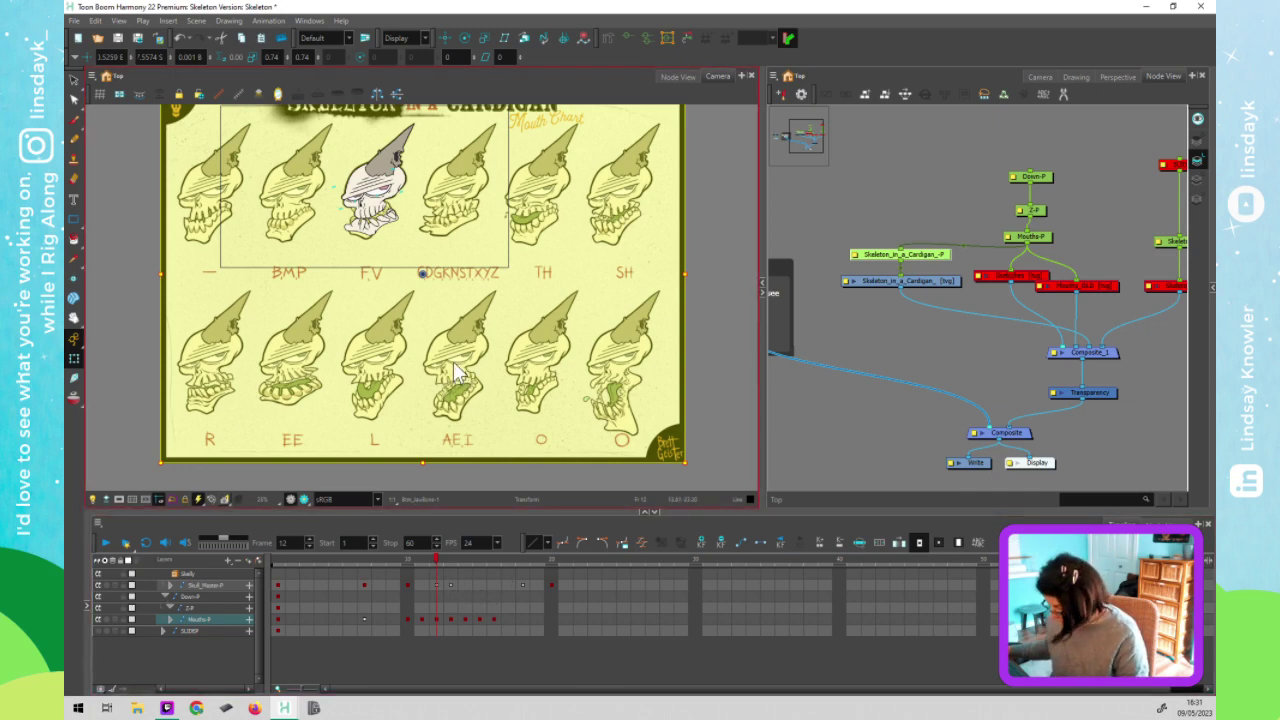
key(.)
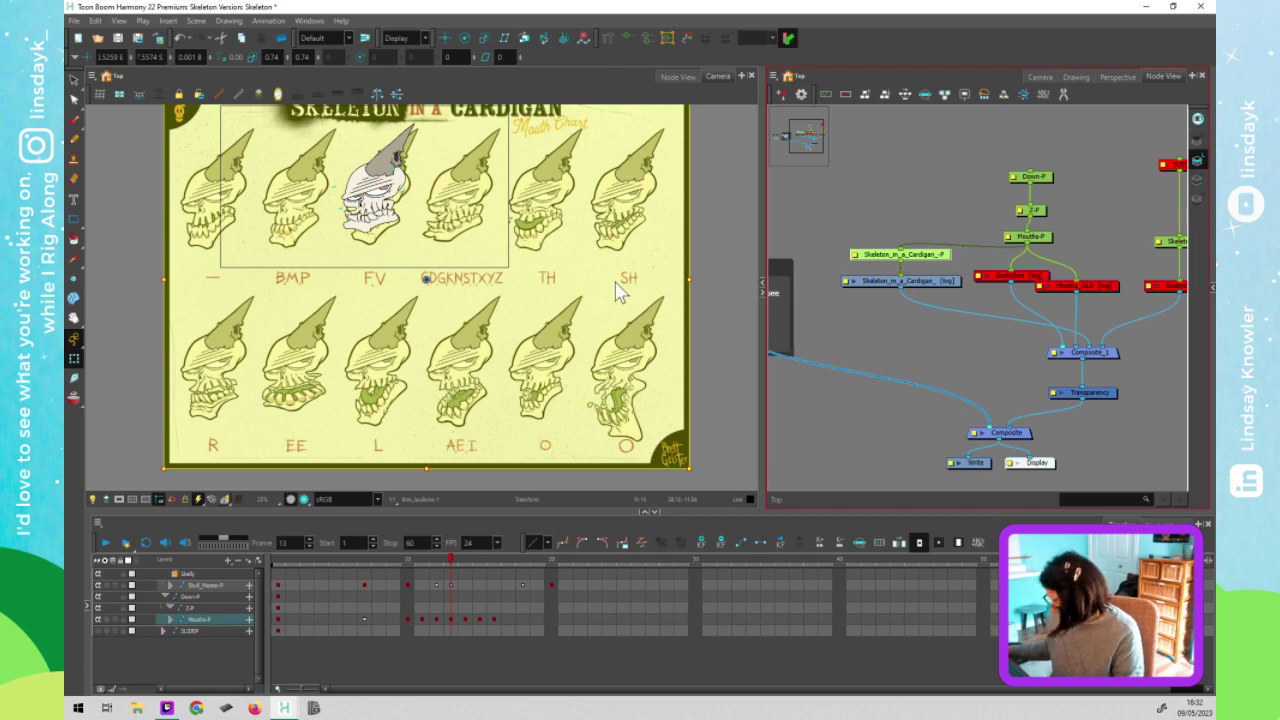
key(Left)
key(Left)
key(Left)
key(Left)
key(Left)
key(Left)
key(Left)
key(Left)
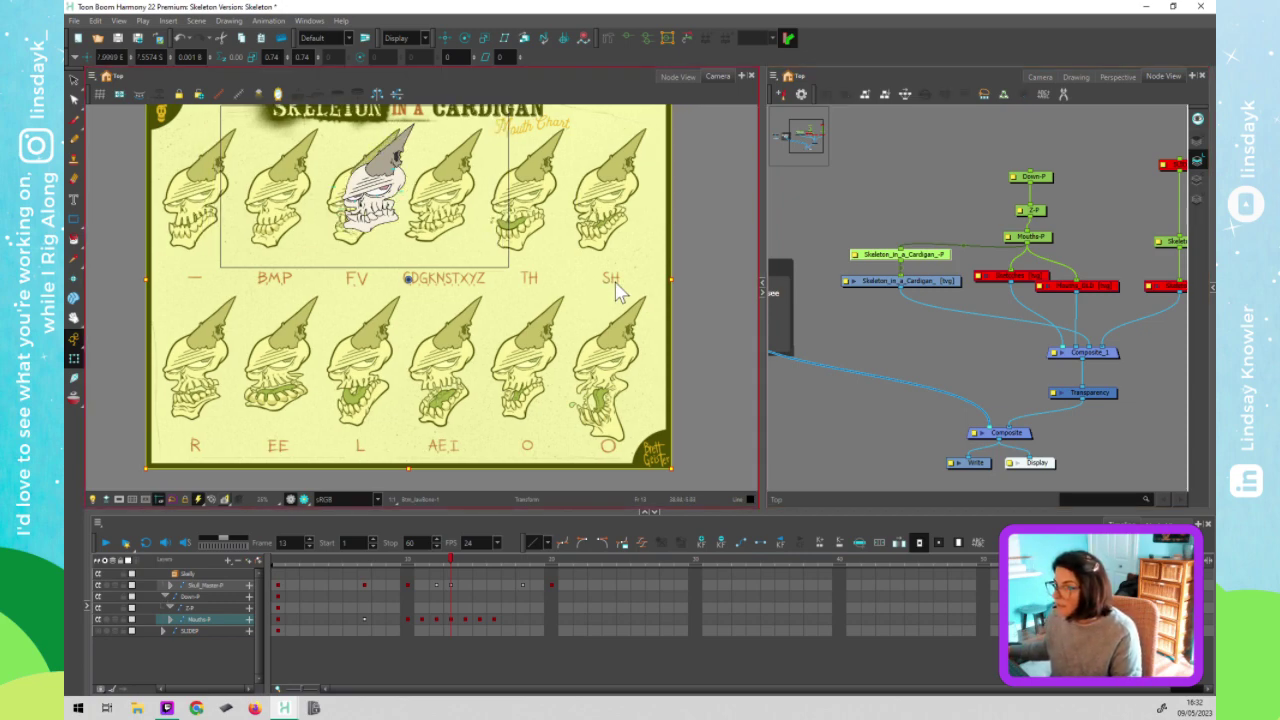
key(Left)
key(Left)
key(Left)
key(Left)
key(Left)
key(Left)
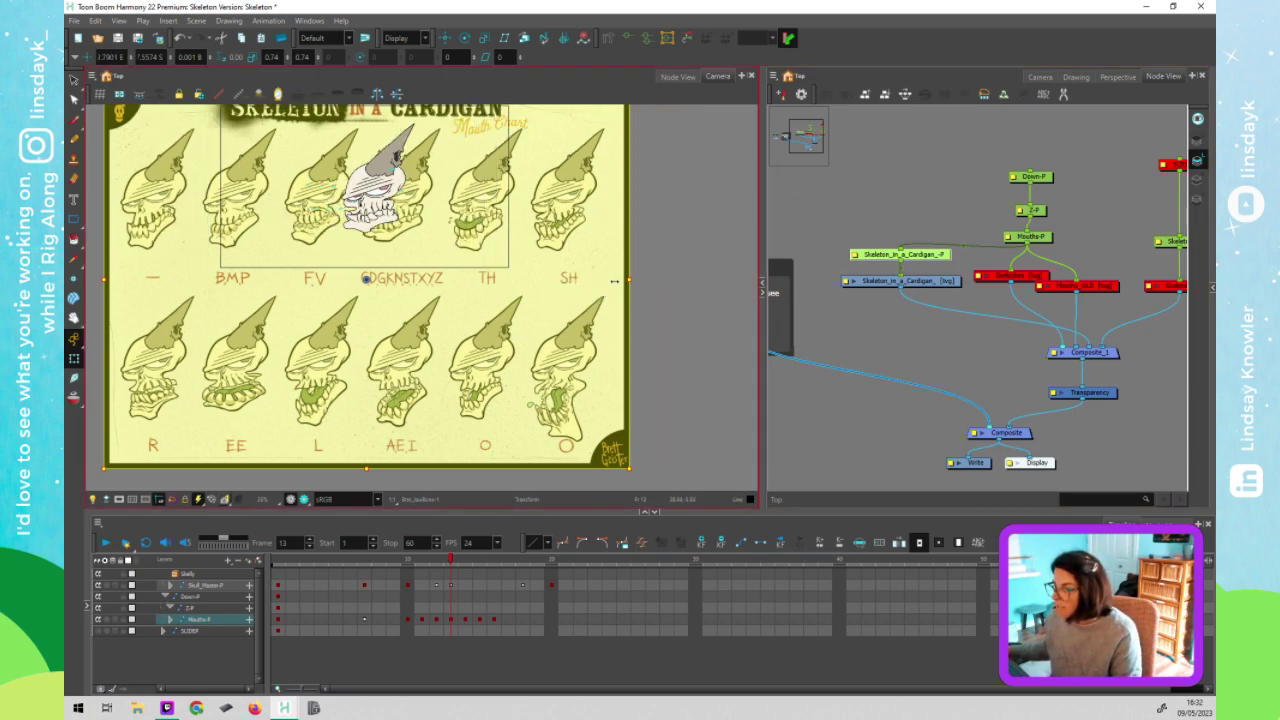
key(Left)
key(Left)
key(Left)
key(Left)
key(Left)
key(Left)
key(Left)
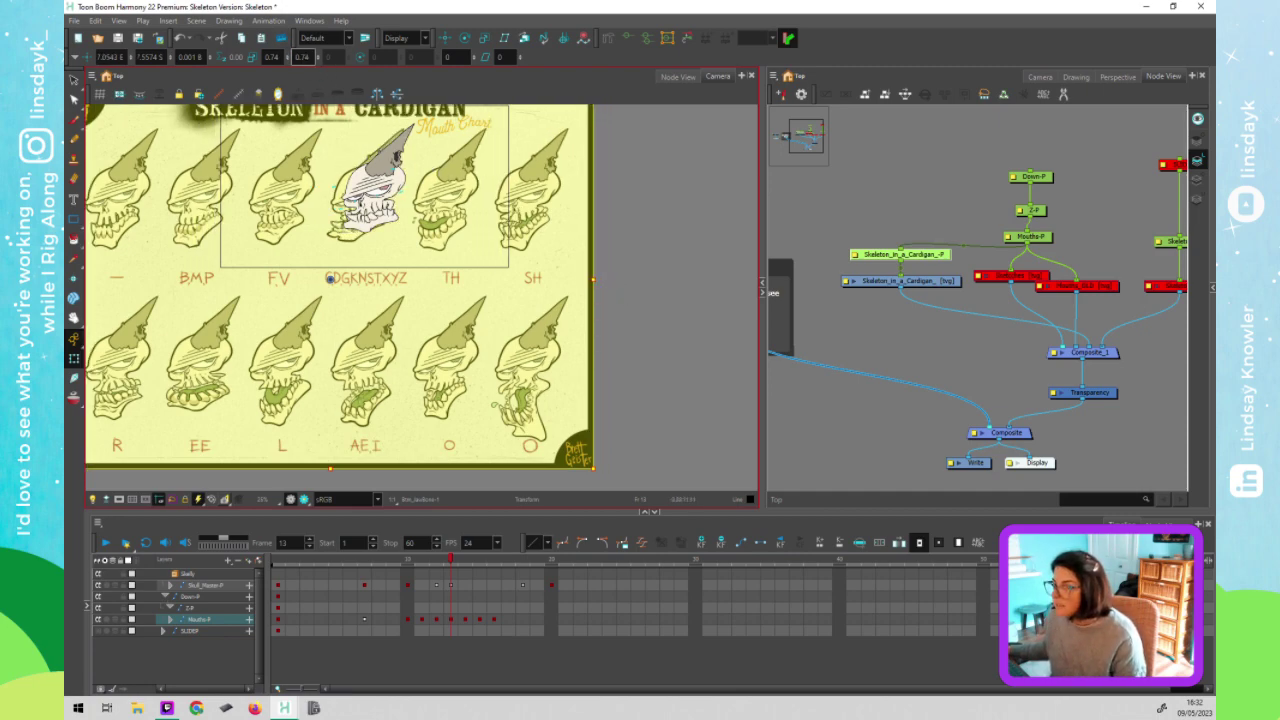
At frame 13, set the mouth chart peg's horizontal and vertical scale to 0.79 and realign its CDGKNSTXYZ skull with the rig's skull
text(9)
key(Return)
key(BackSpace)
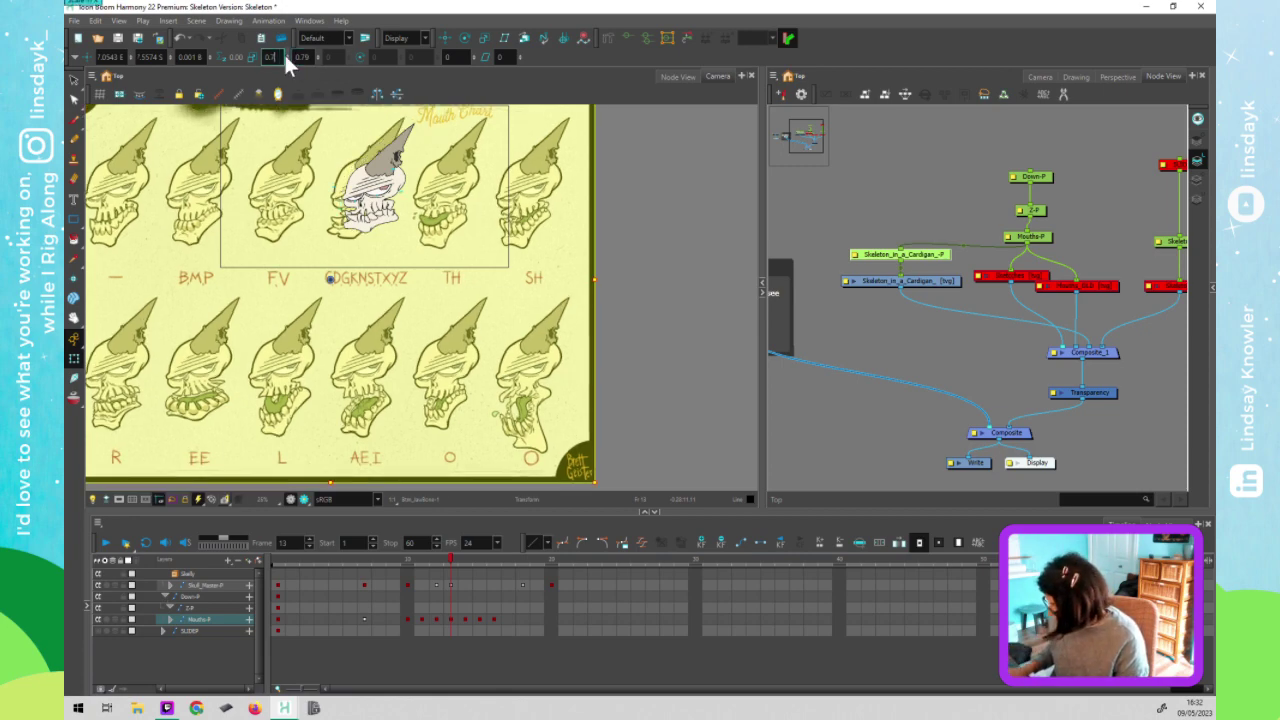
text(9)
key(Return)
click(883, 254)
click(598, 243)
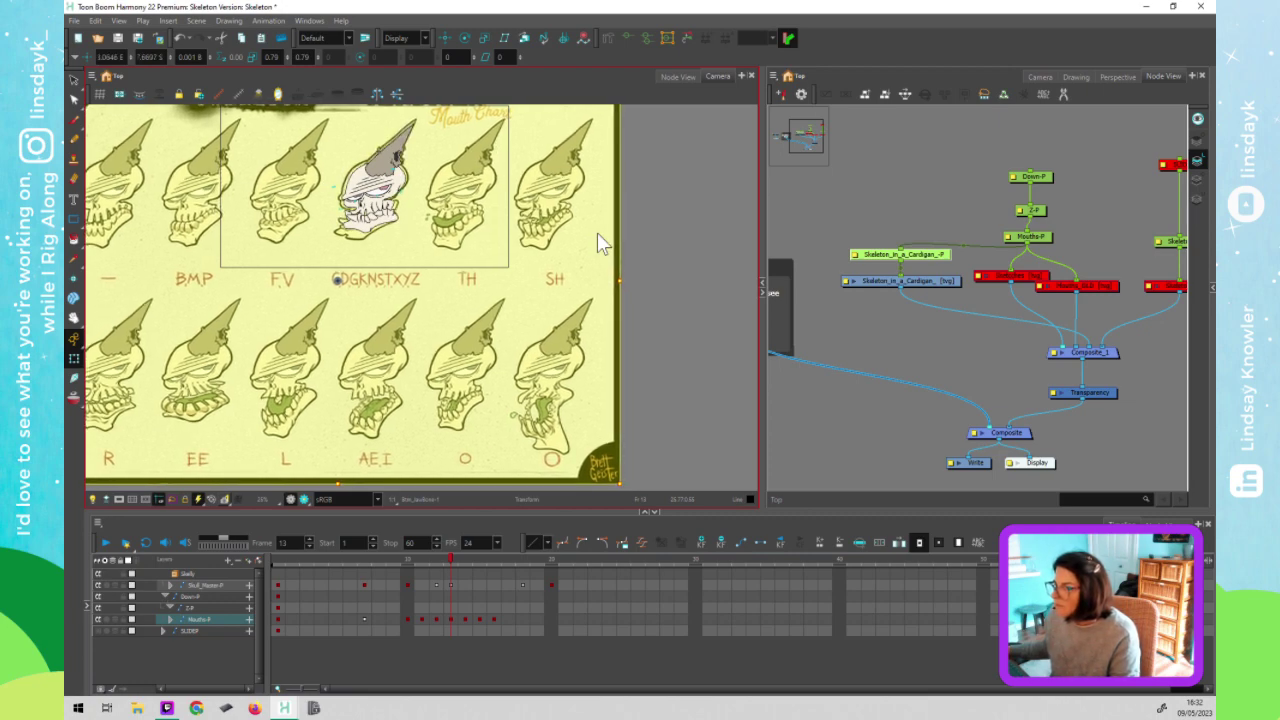
Compare the scale of the Mouths-P peg with that of the mouth chart peg, checking the chart peg on frames 10 to 13
click(1033, 238)
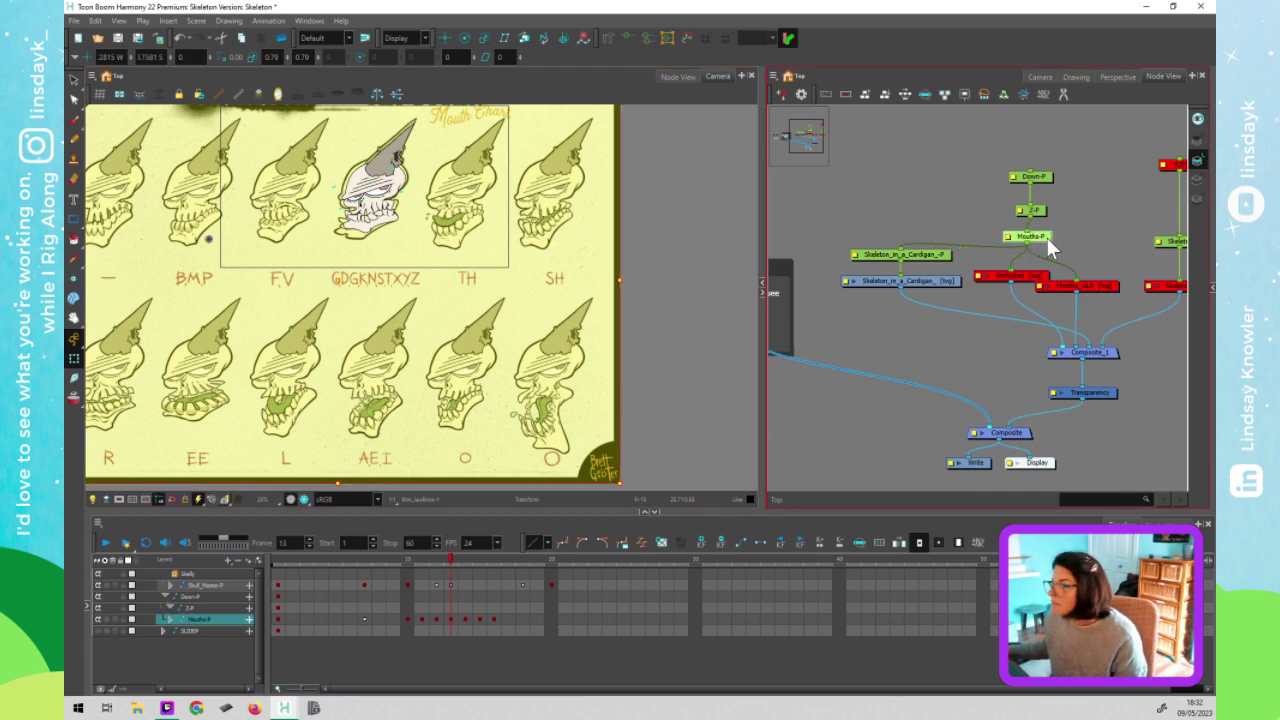
click(945, 257)
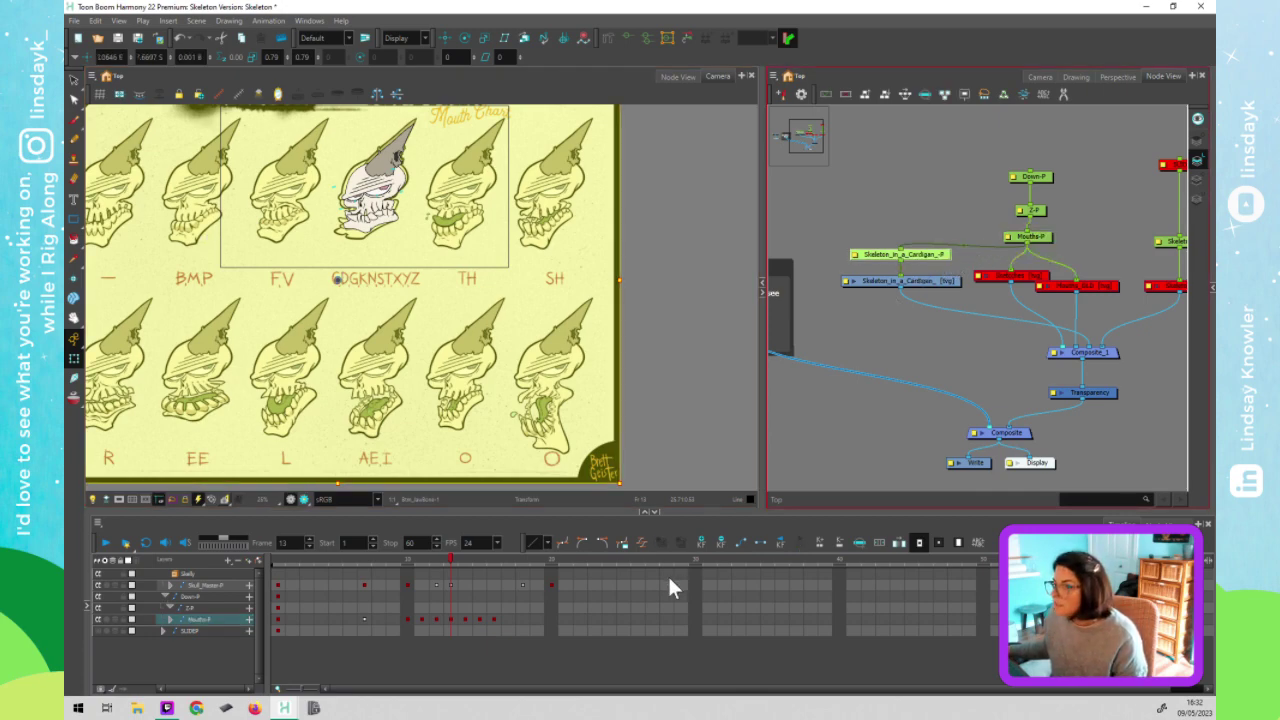
click(494, 580)
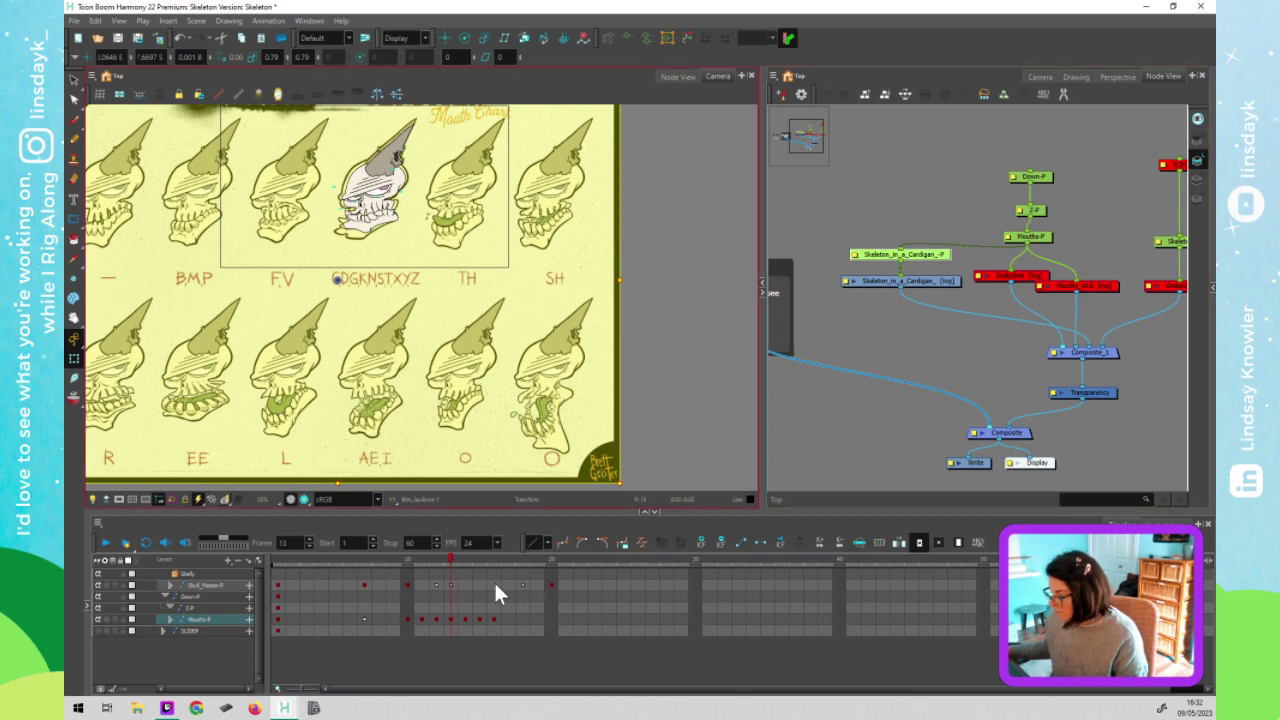
click(436, 560)
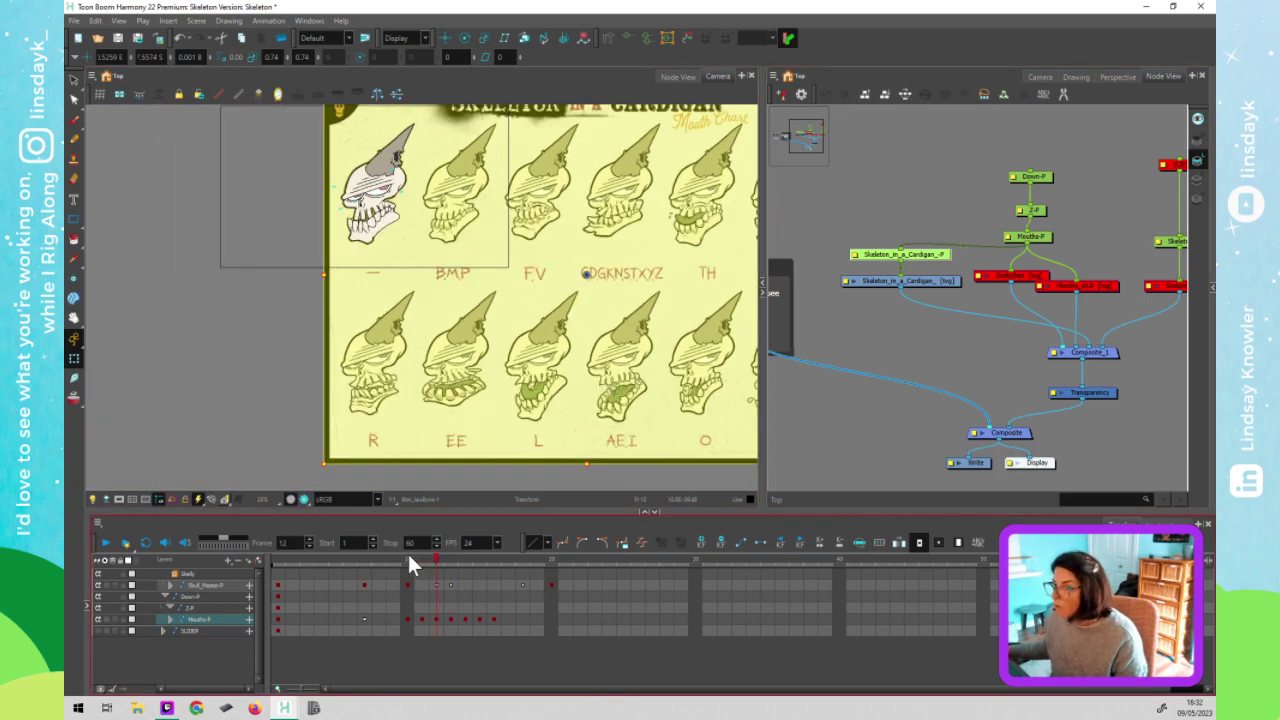
click(436, 560)
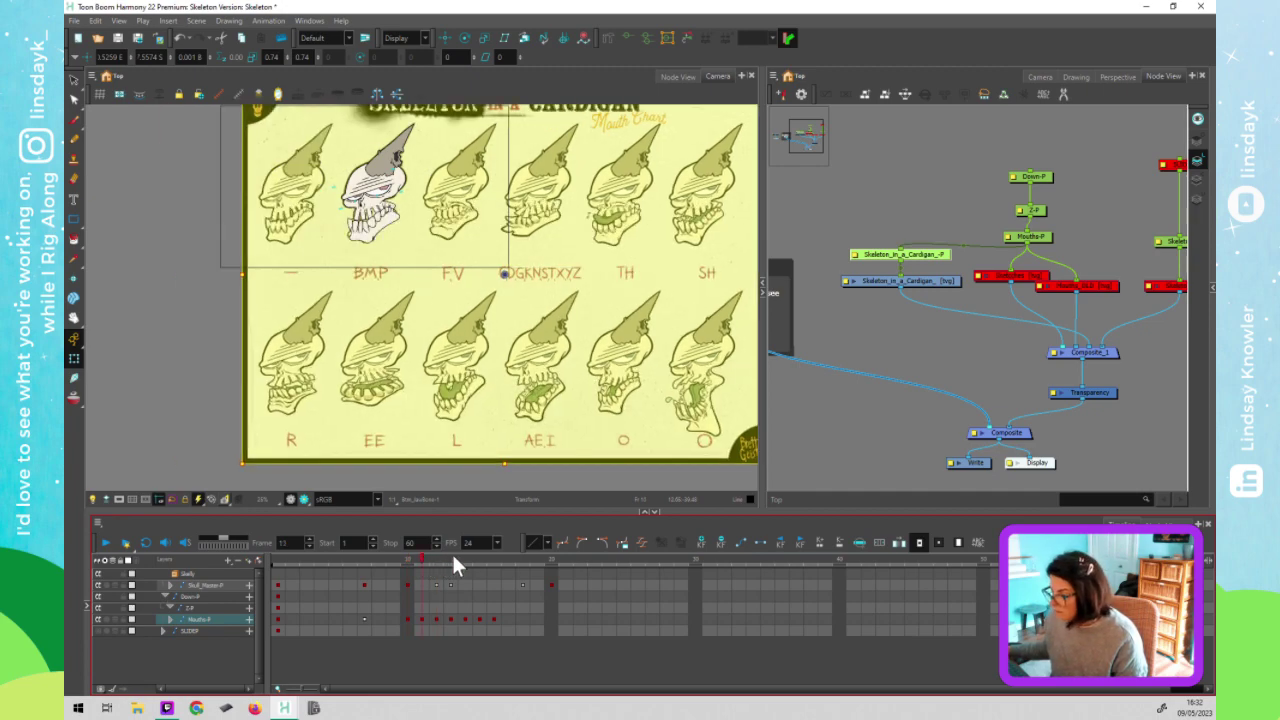
click(451, 560)
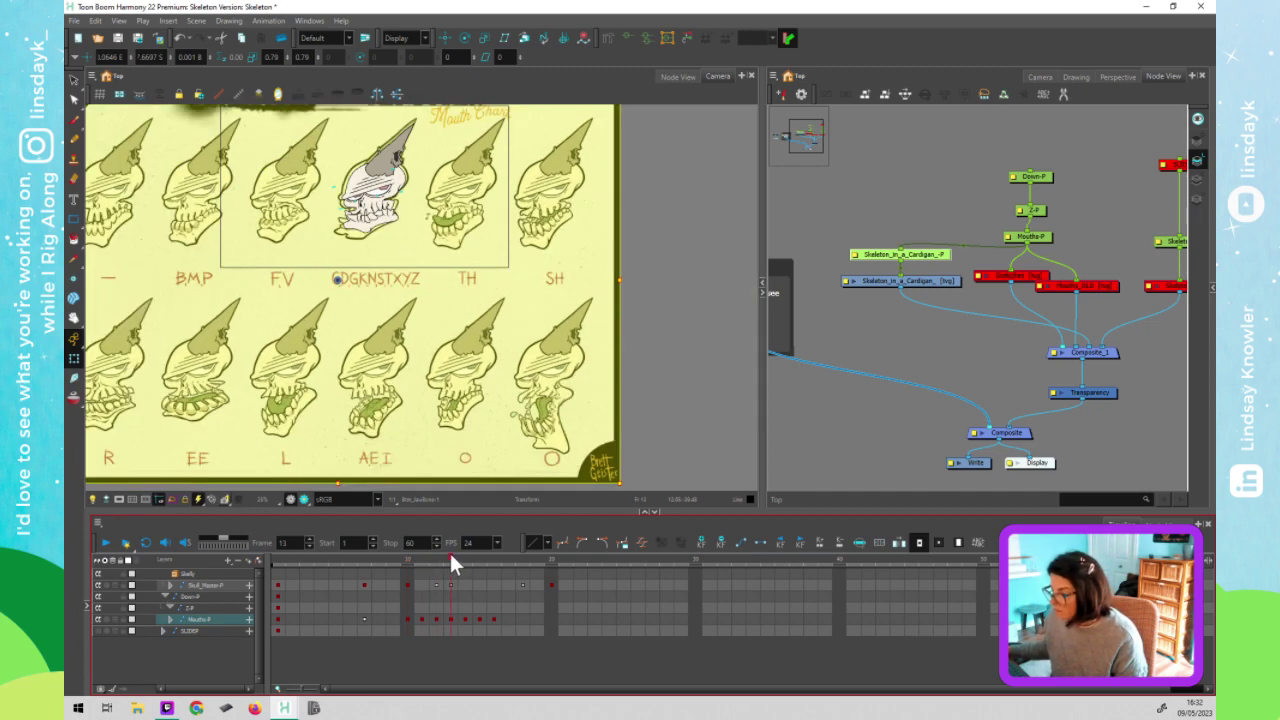
At frame 13, set the mouth chart peg's horizontal and vertical scale to 0.74
click(273, 57)
text(0.74)
key(Tab)
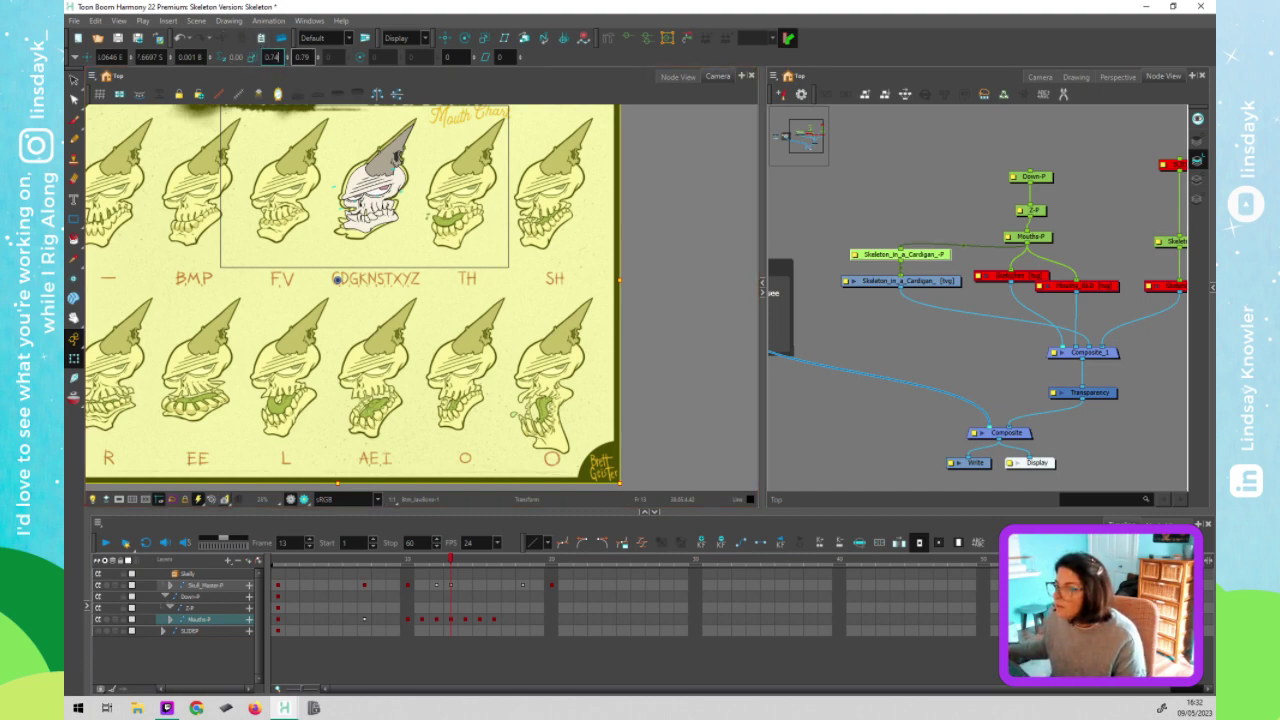
text(0.74)
key(Return)
Nudge the rescaled mouth chart peg up and right at frame 13 so its CDGKNSTXYZ skull matches the rig's skull
click(917, 255)
click(634, 240)
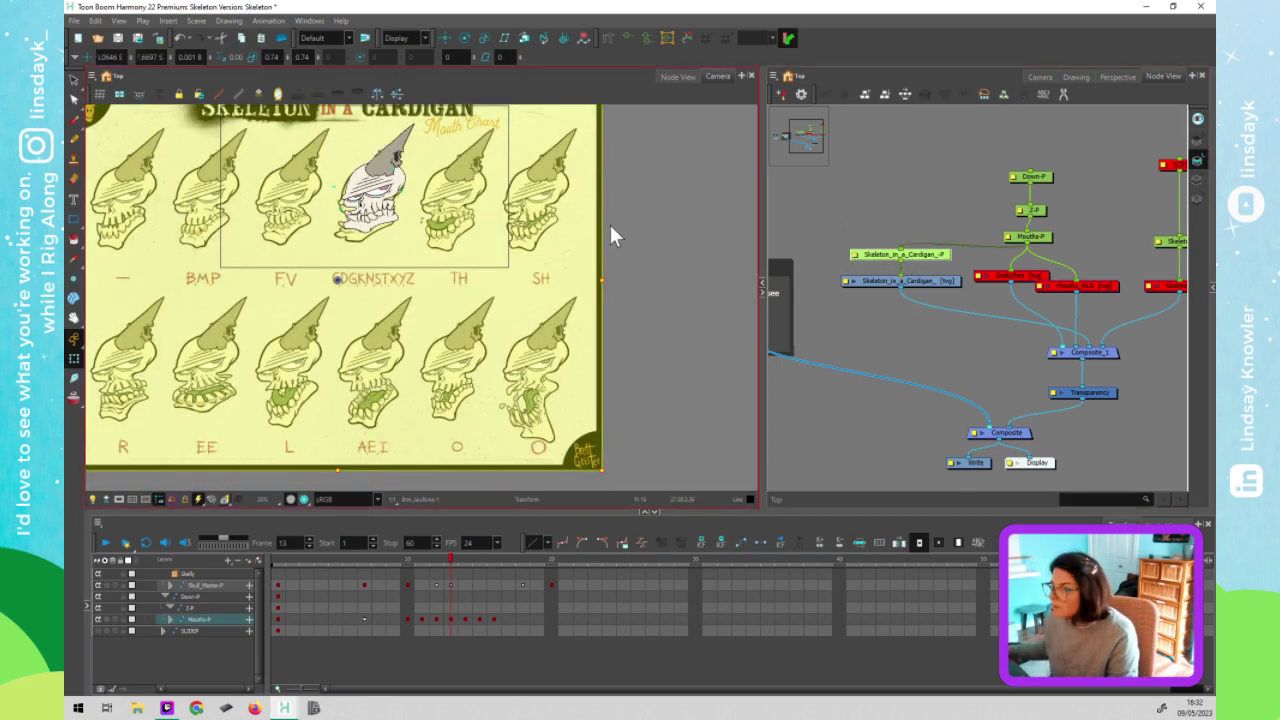
key(Up)
key(Up)
key(Right)
key(Up)
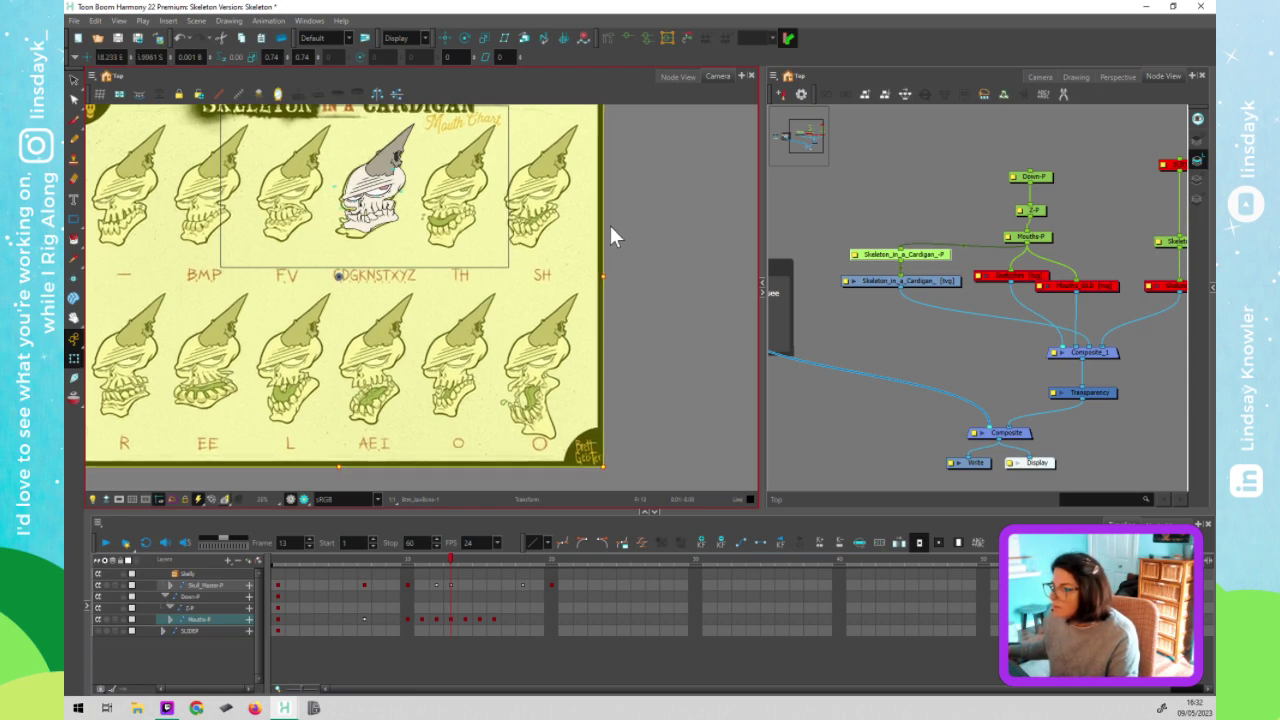
key(Up)
key(Up)
key(Right)
key(Right)
key(Right)
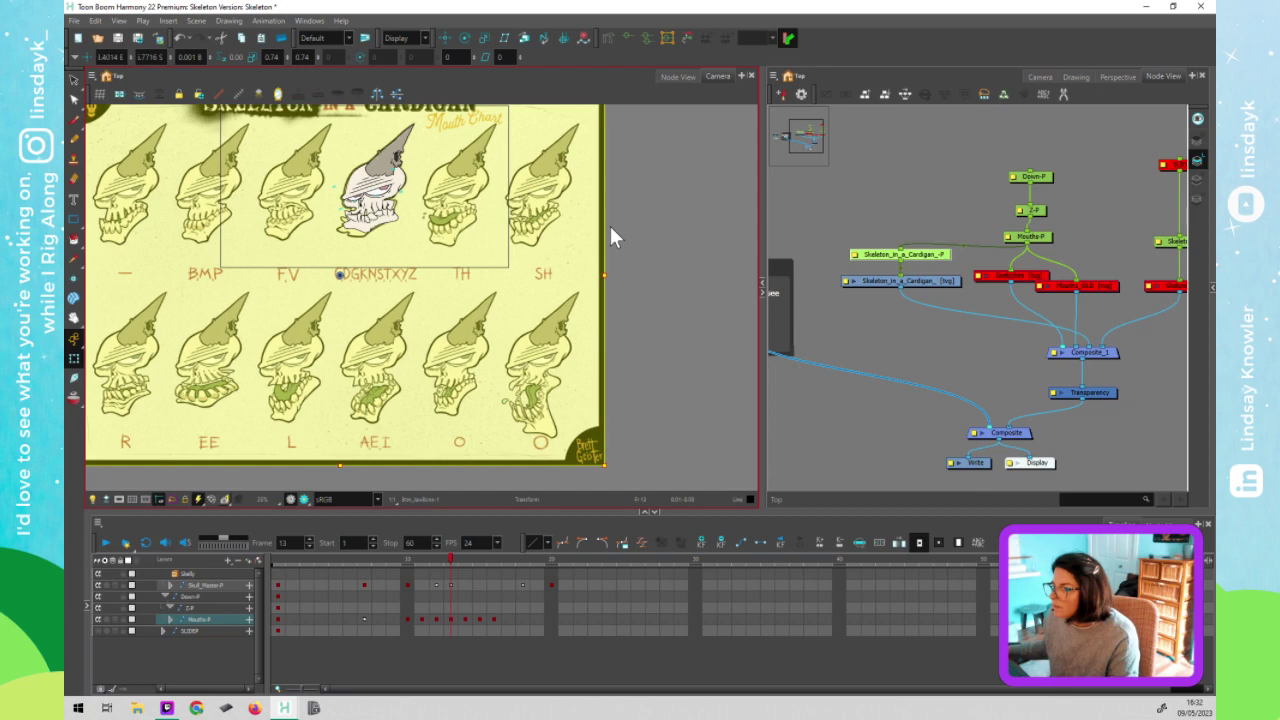
key(Right)
key(Right)
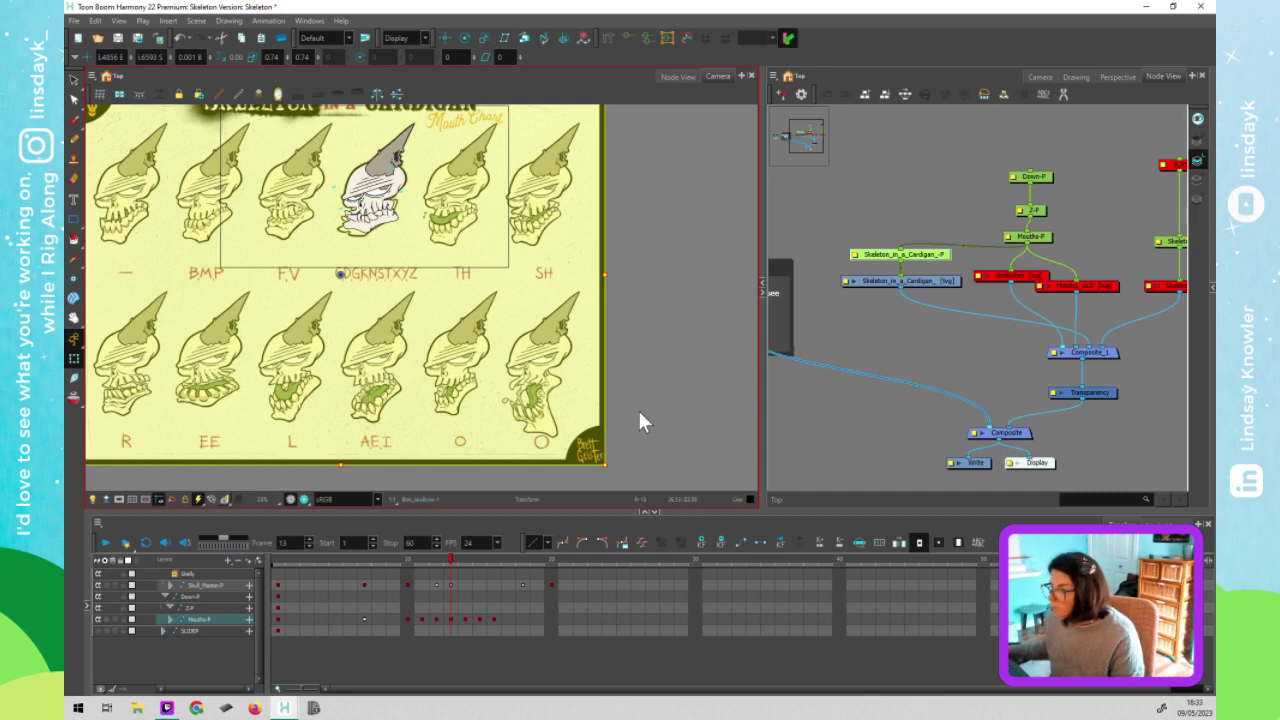
At frame 14, shift the mouth chart peg left and fine-tune its height so the TH skull matches the rig's skull
key(period)
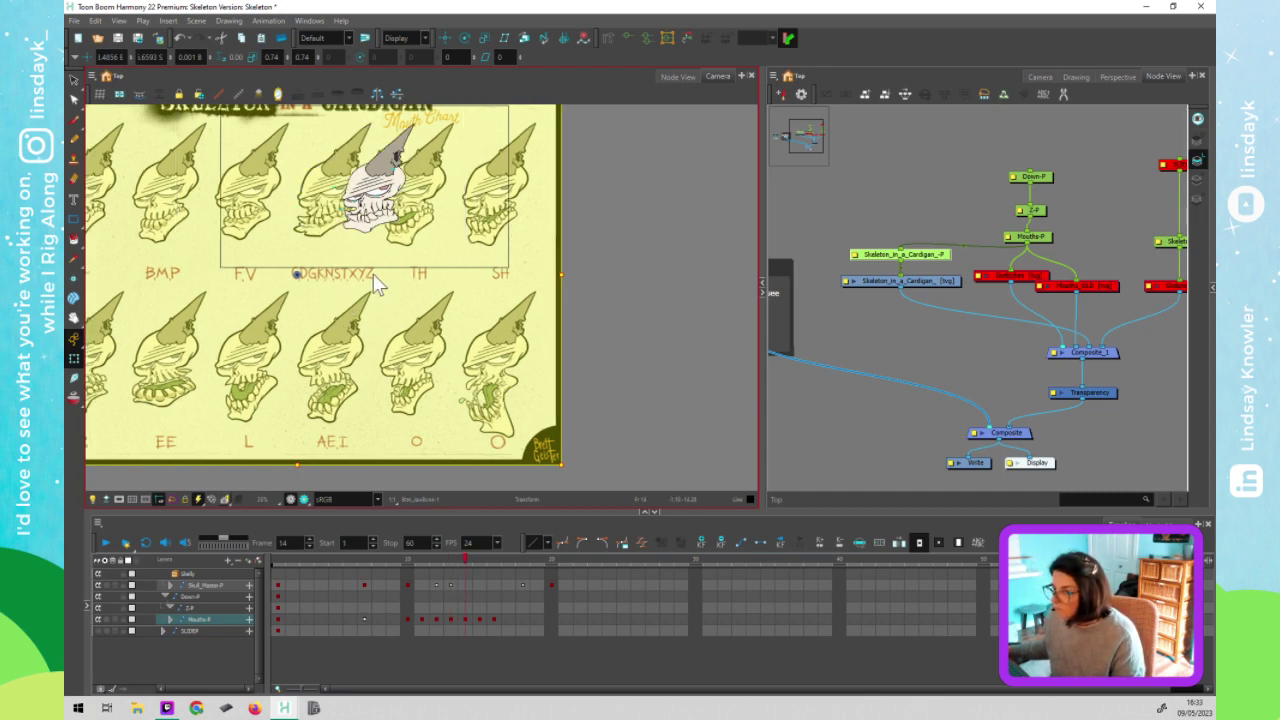
key(Left)
key(Left)
key(Left)
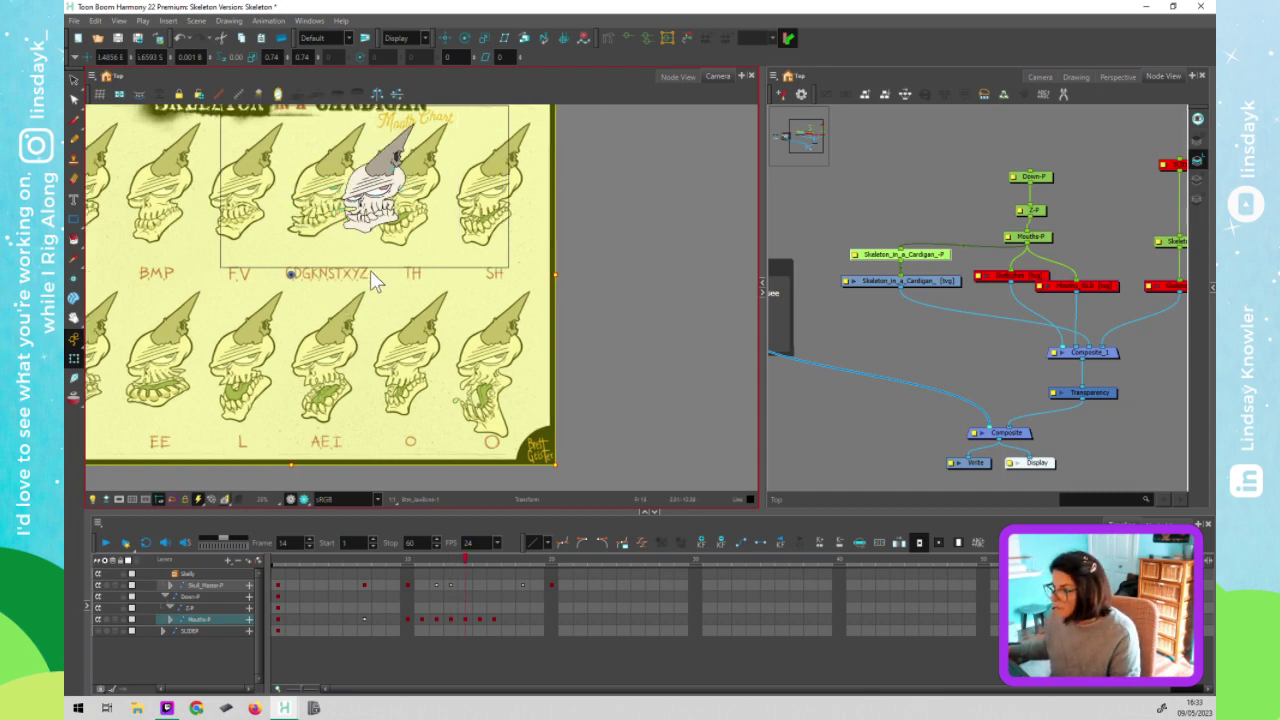
key(Left)
key(Left)
key(Left)
key(Left)
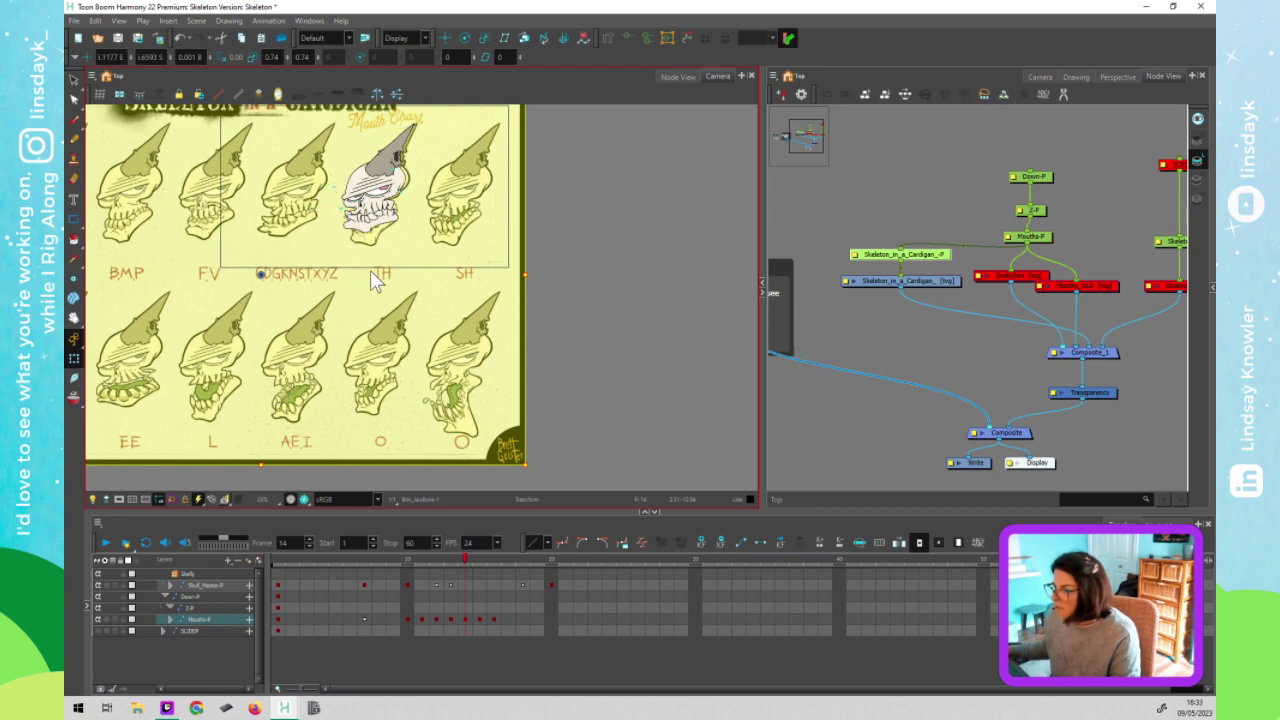
key(Right)
key(Right)
key(Right)
key(Right)
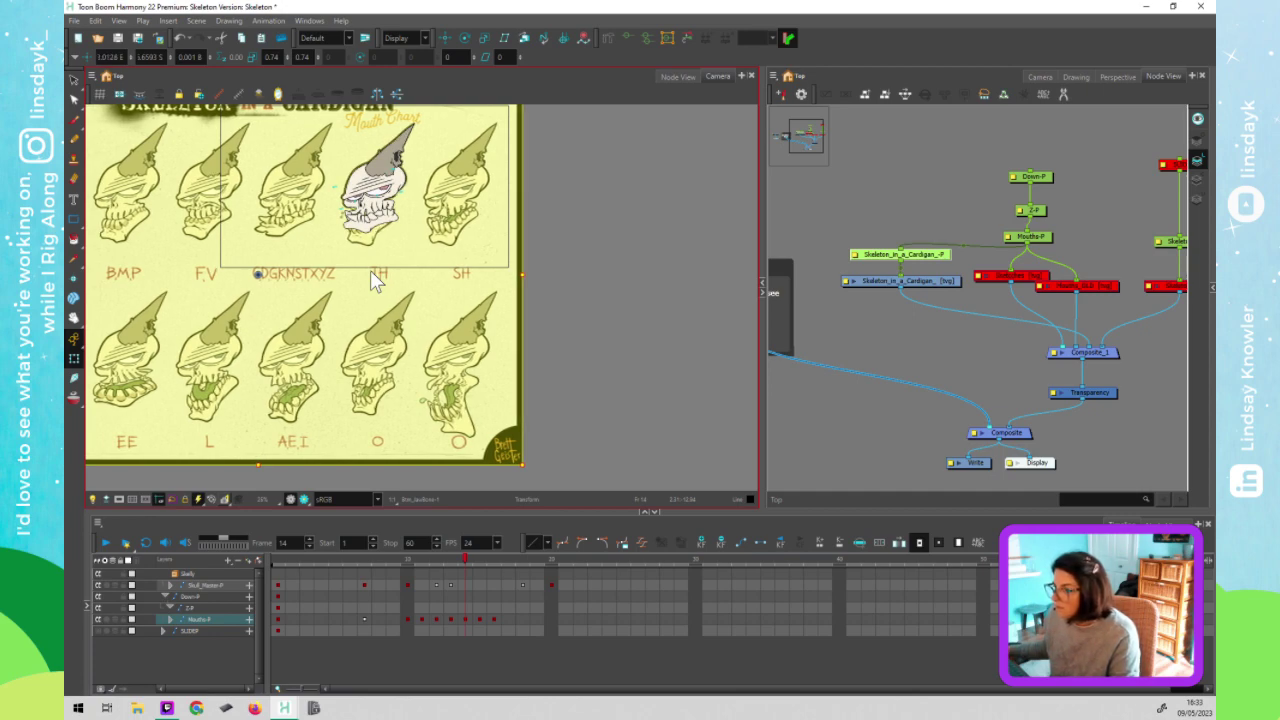
key(Up)
key(Up)
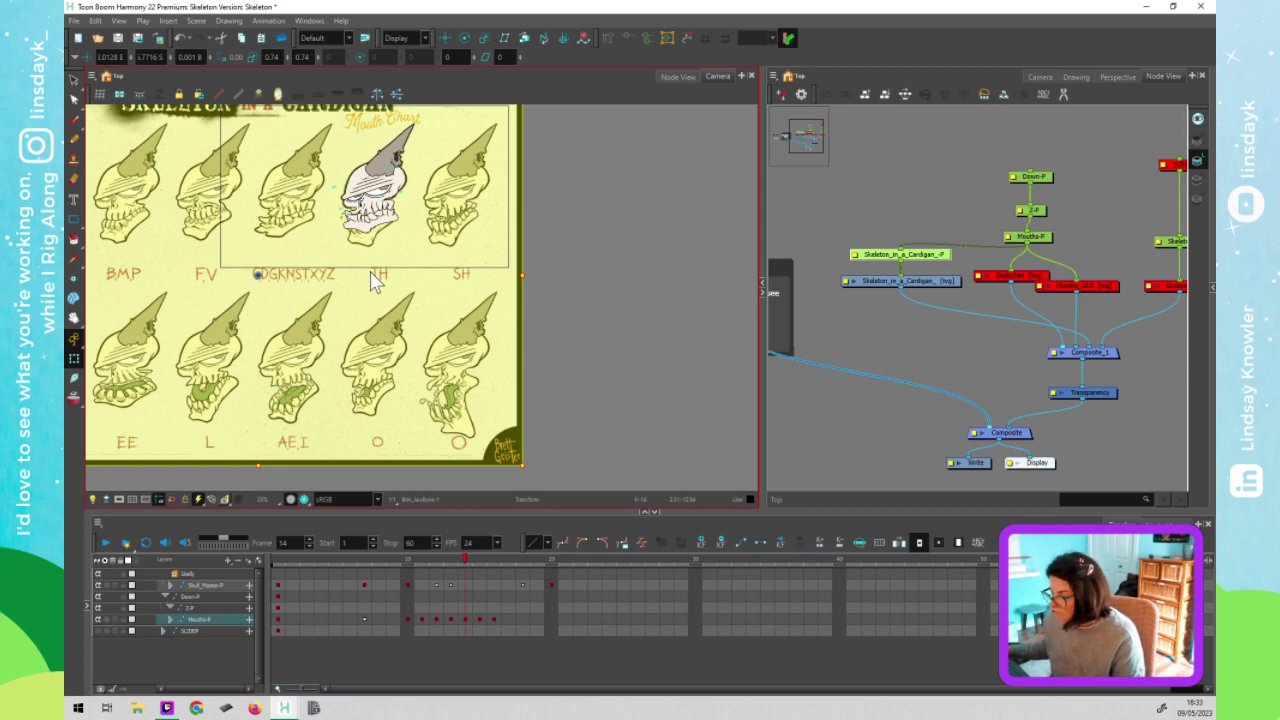
Flip back and forth between frames 13, 14 and 15 to compare the mouth chart's alignment over the rig
drag(370, 272, 323, 276)
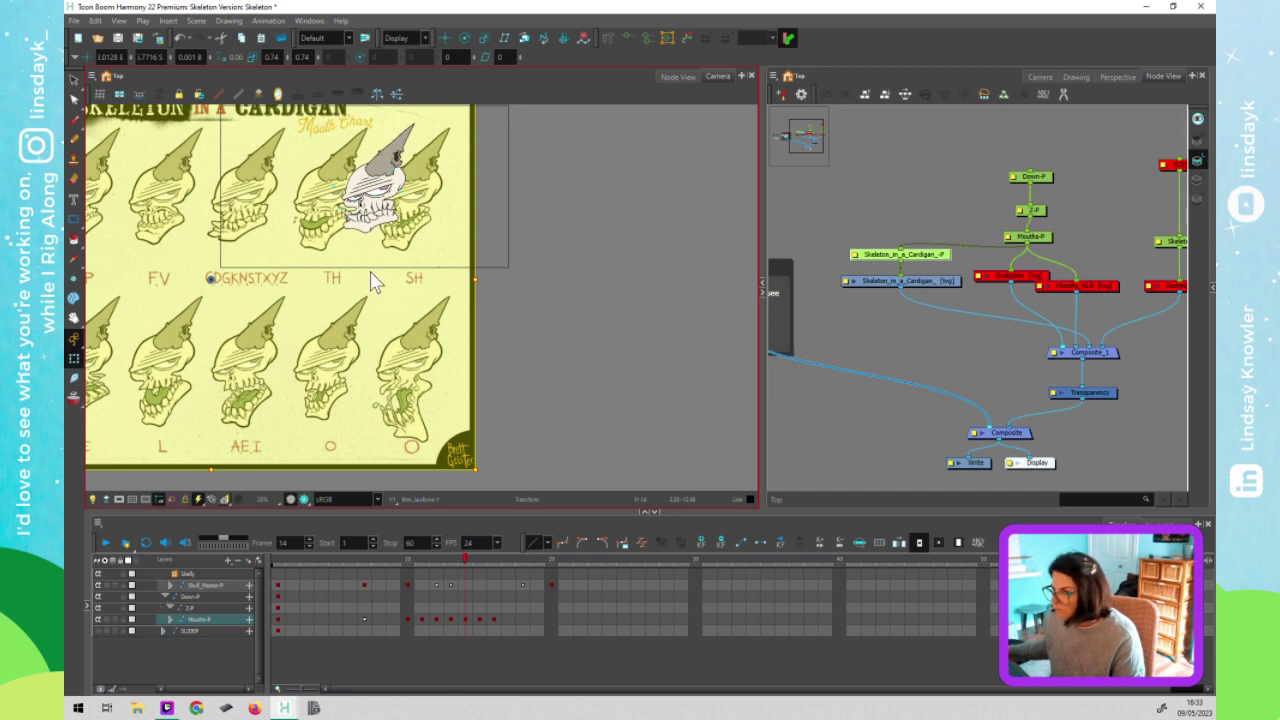
key(ctrl+z)
key(ctrl+z)
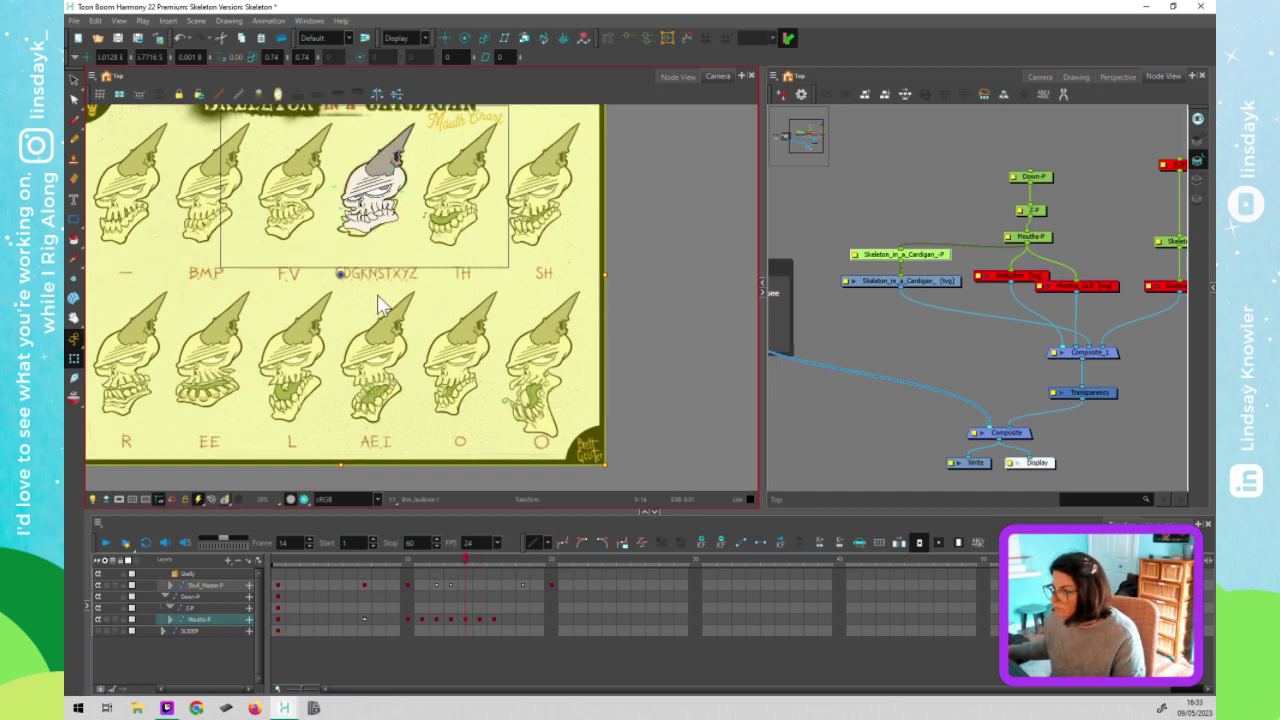
key(ctrl+shift+z)
key(ctrl+shift+z)
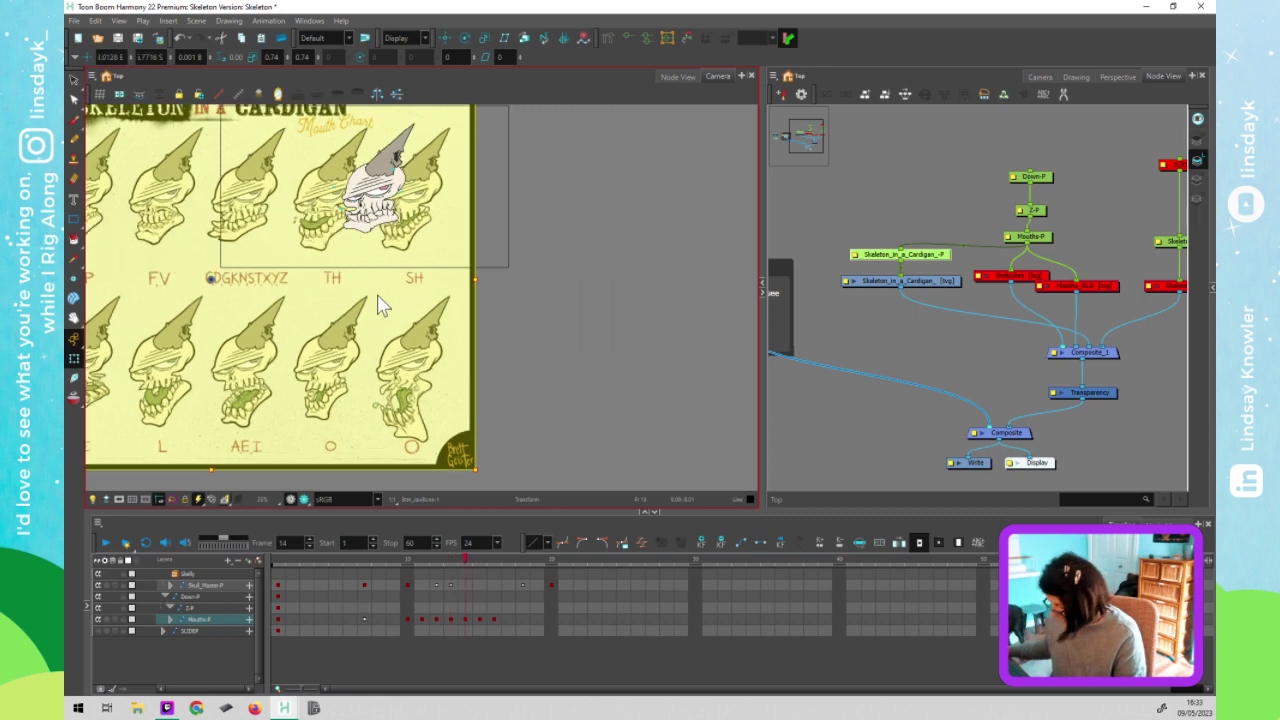
key(ctrl+z)
key(ctrl+z)
key(ctrl+shift+z)
key(ctrl+shift+z)
At frame 15, shift the mouth chart peg left and fine-tune its position so the SH skull matches the rig's skull
key(Left)
key(Left)
key(Left)
key(Left)
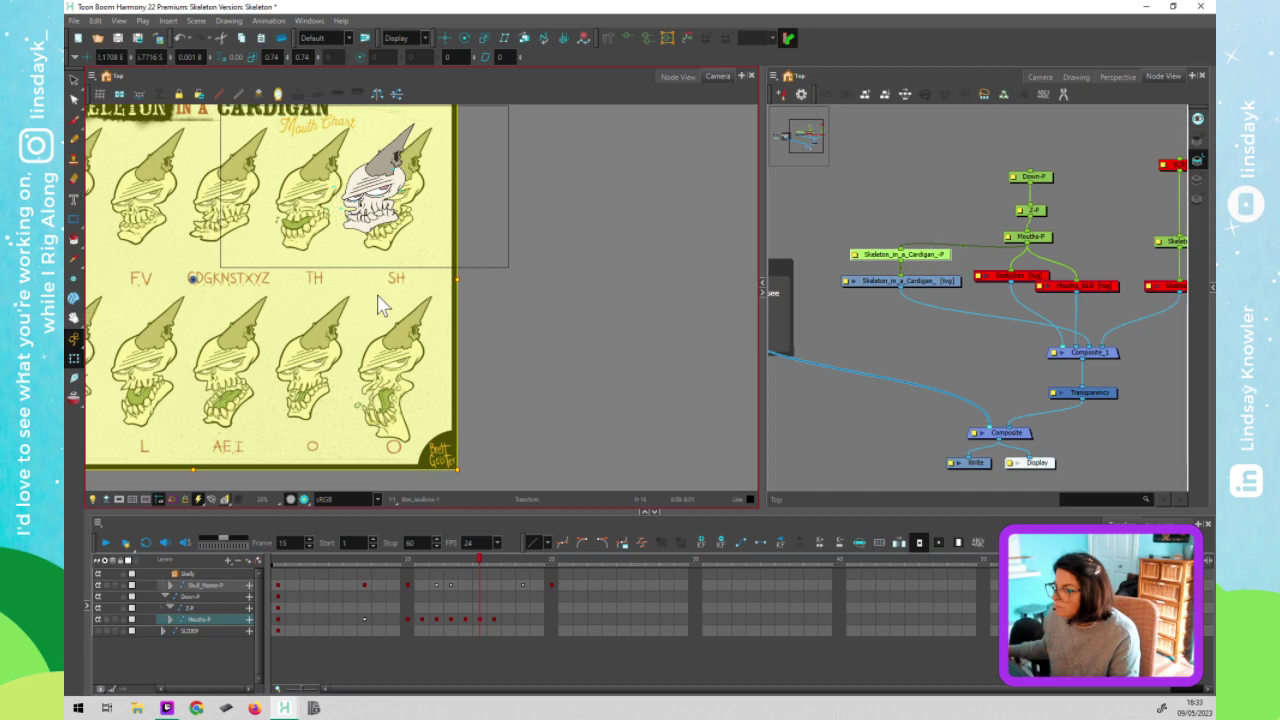
key(Left)
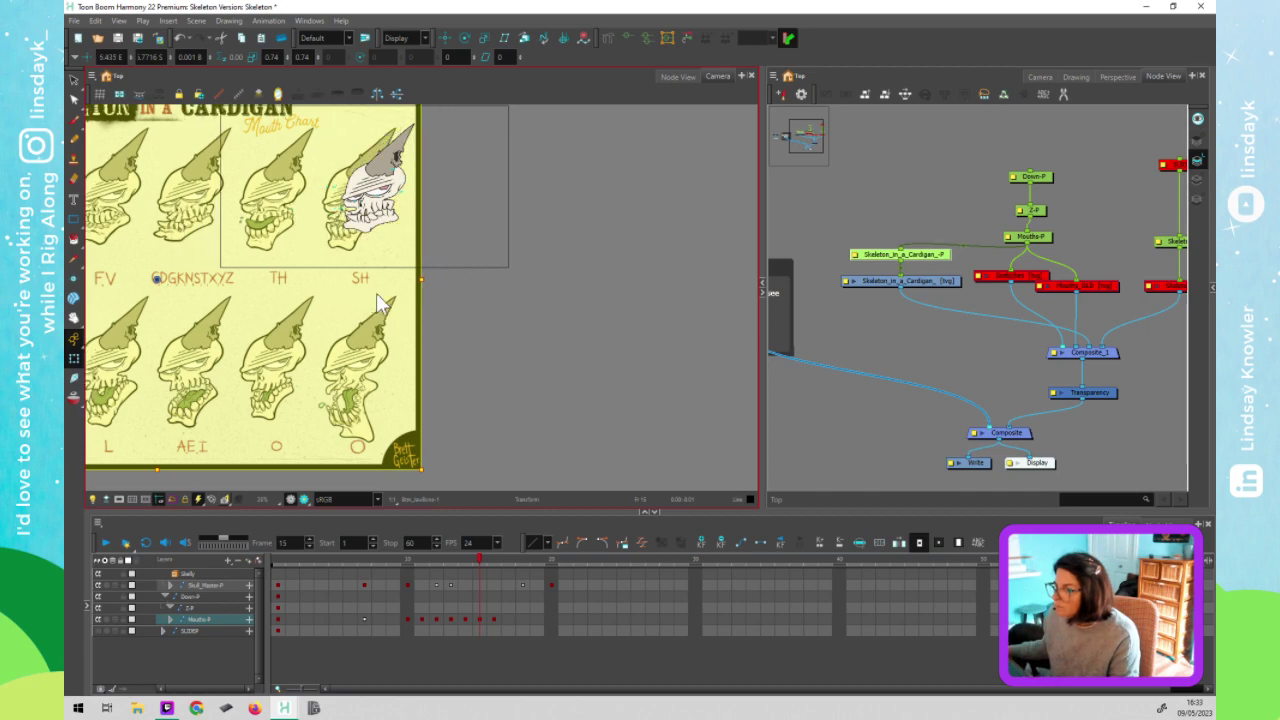
key(Right)
key(Right)
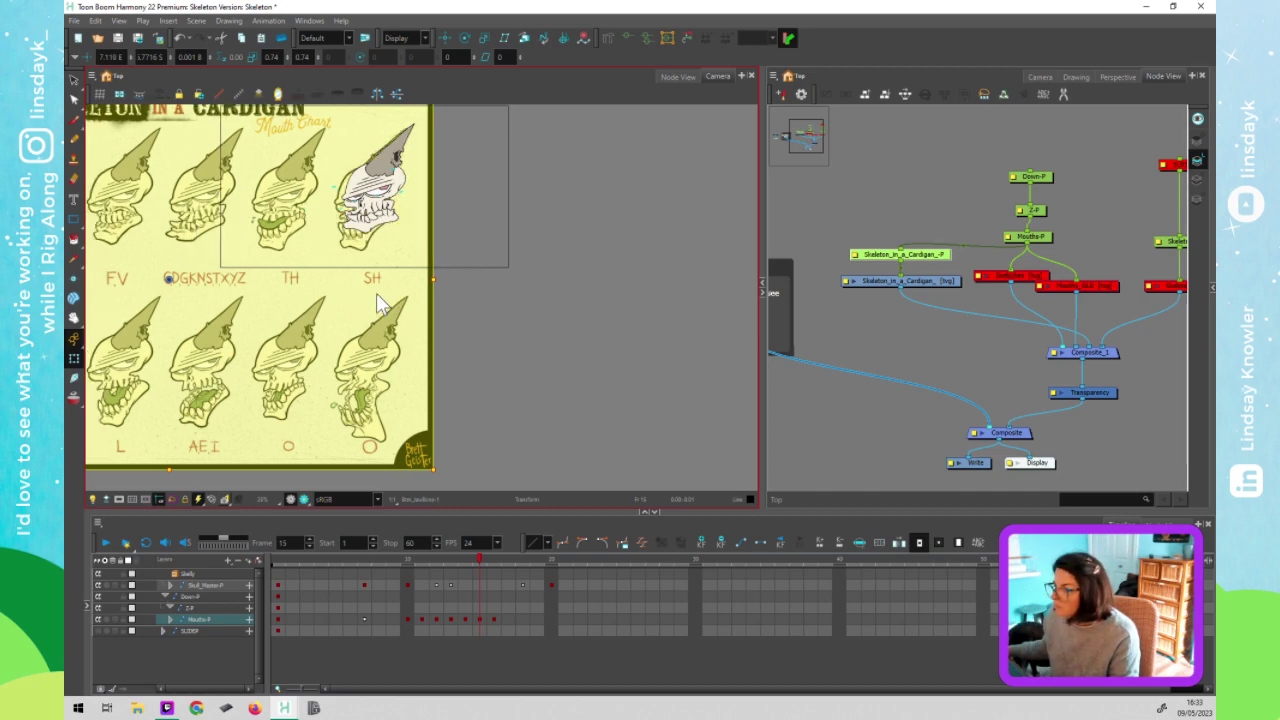
key(Up)
key(Right)
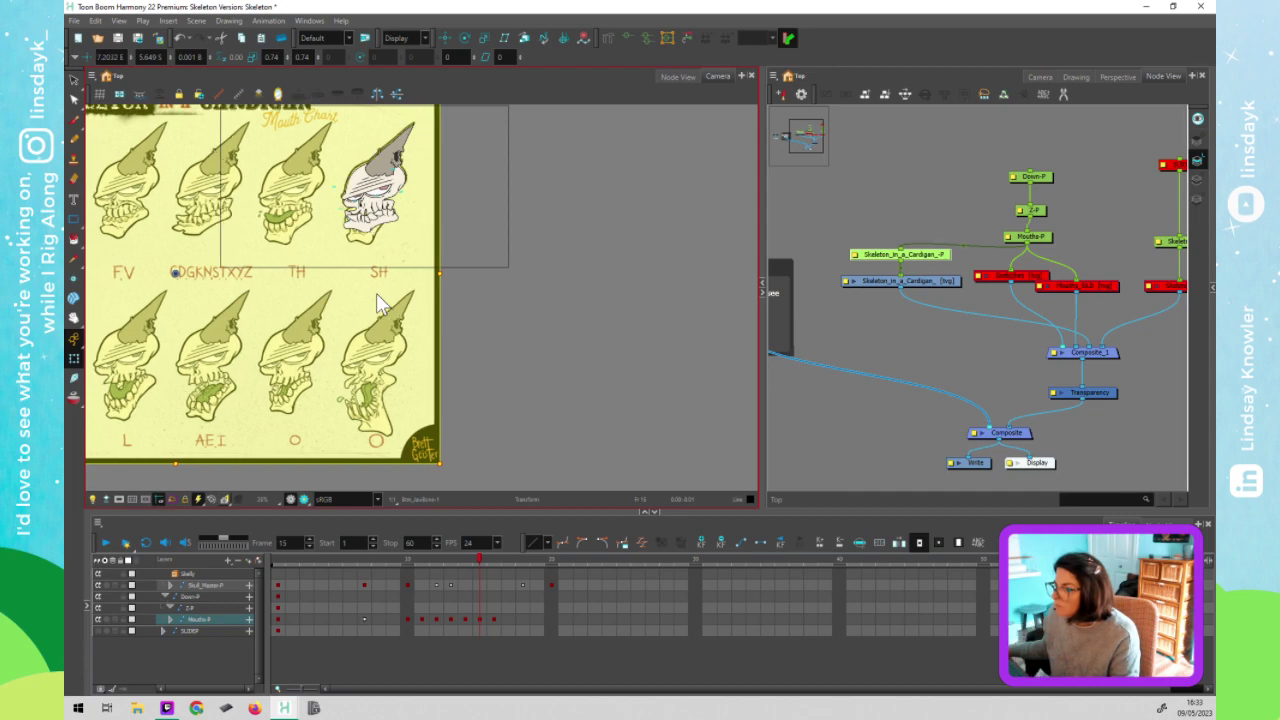
key(Down)
key(Down)
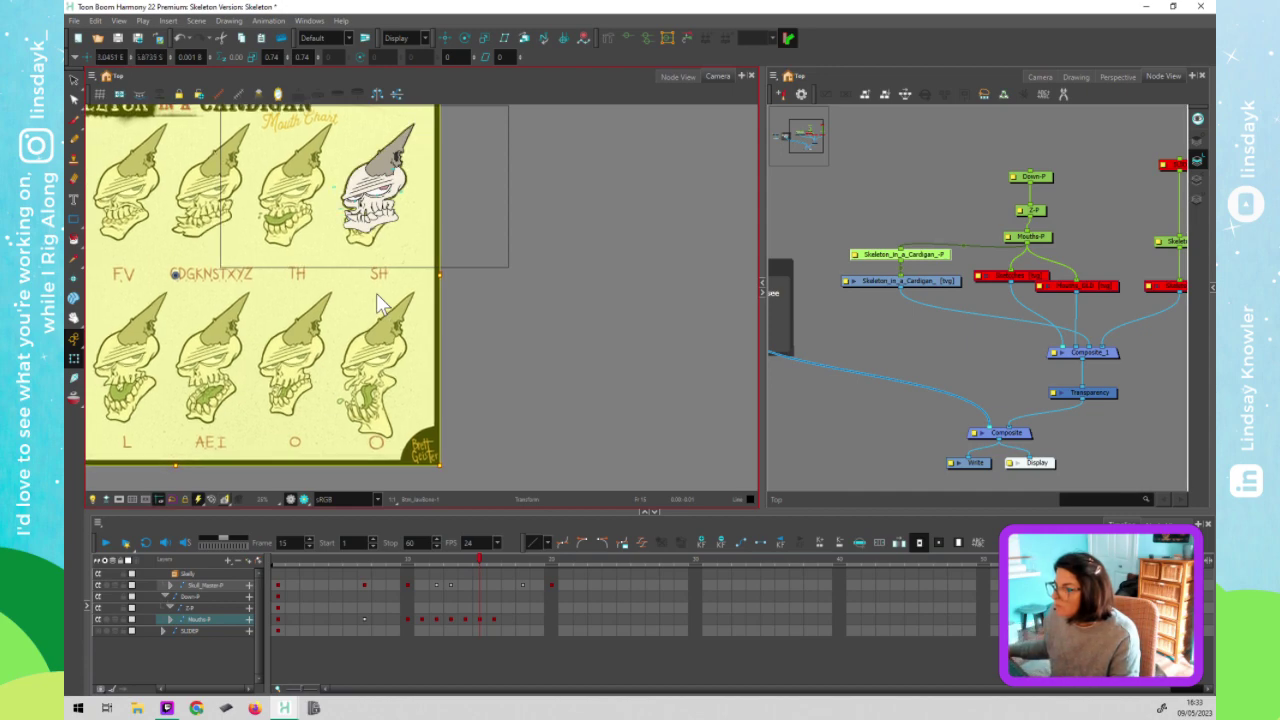
key(comma)
key(period)
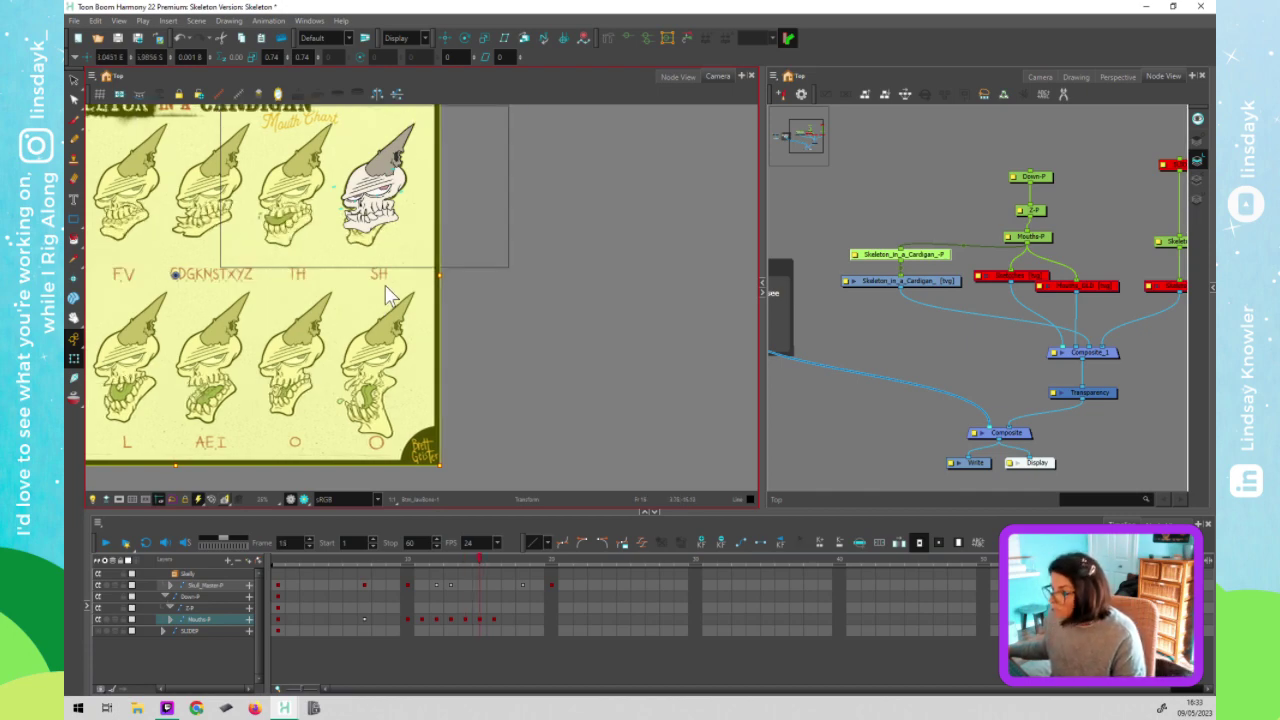
At frame 16, raise the mouth chart peg until the chart's bottom row of skulls is level with the rig's skull
key(period)
key(Up)
key(Up)
key(Up)
key(Up)
key(Up)
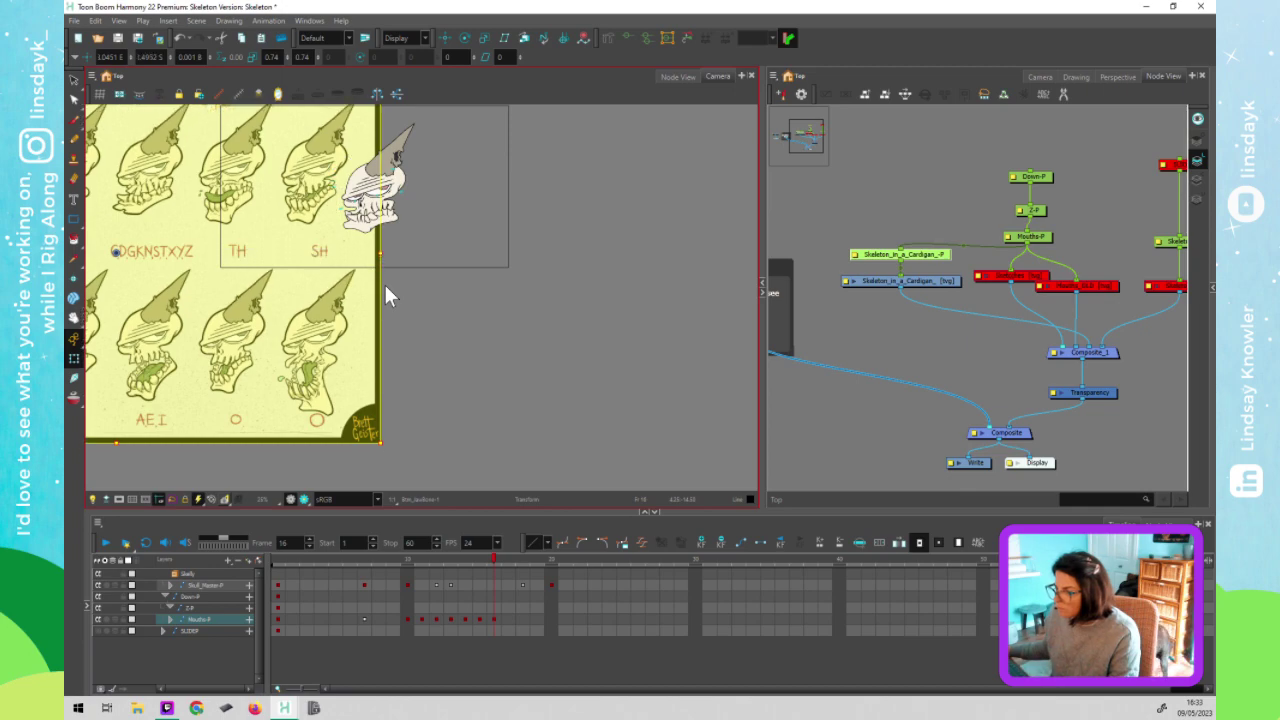
key(Up)
key(Up)
key(Up)
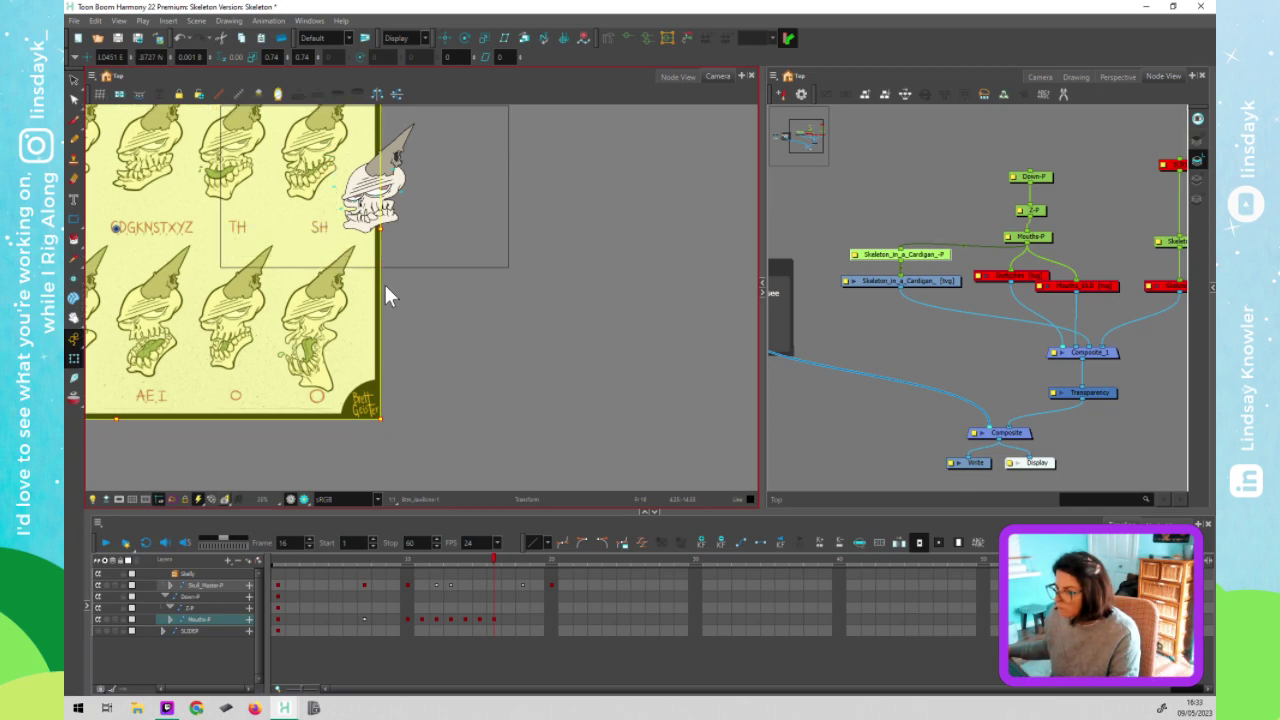
key(Up)
key(Up)
key(Up)
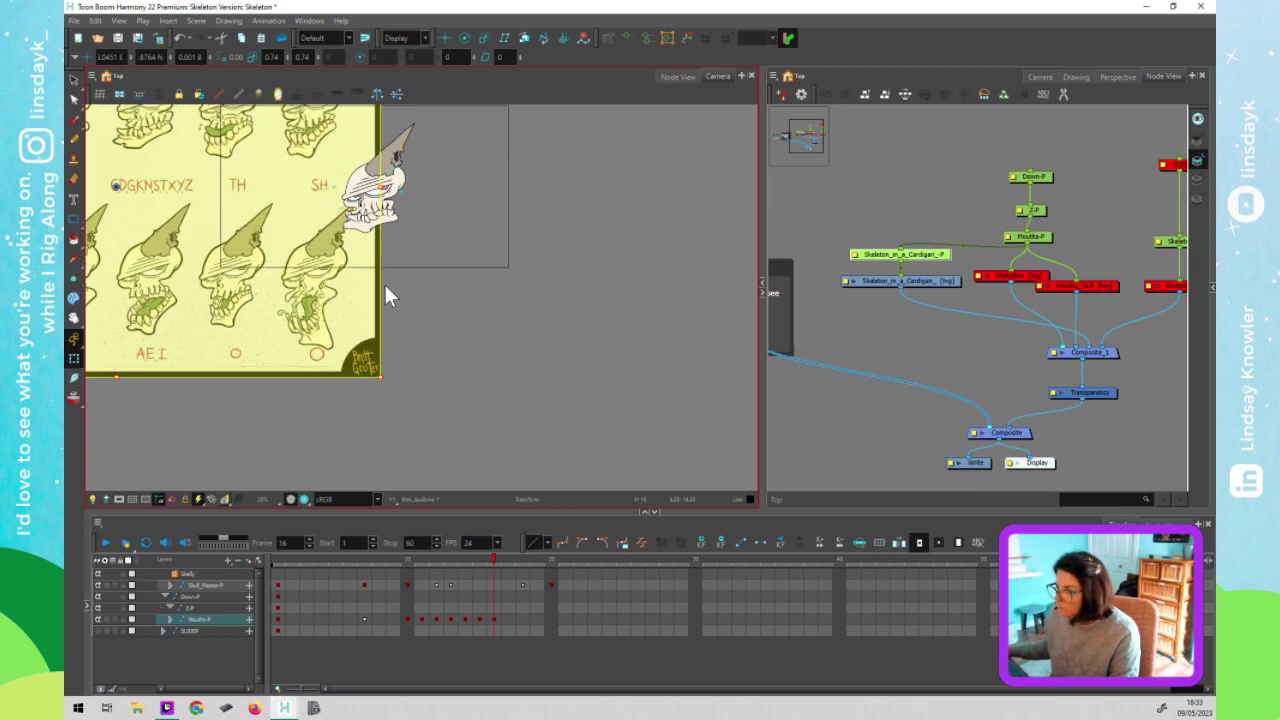
key(Up)
key(Up)
key(Up)
key(Up)
key(Up)
key(Up)
key(Up)
key(Up)
key(Up)
key(Up)
key(Up)
key(Up)
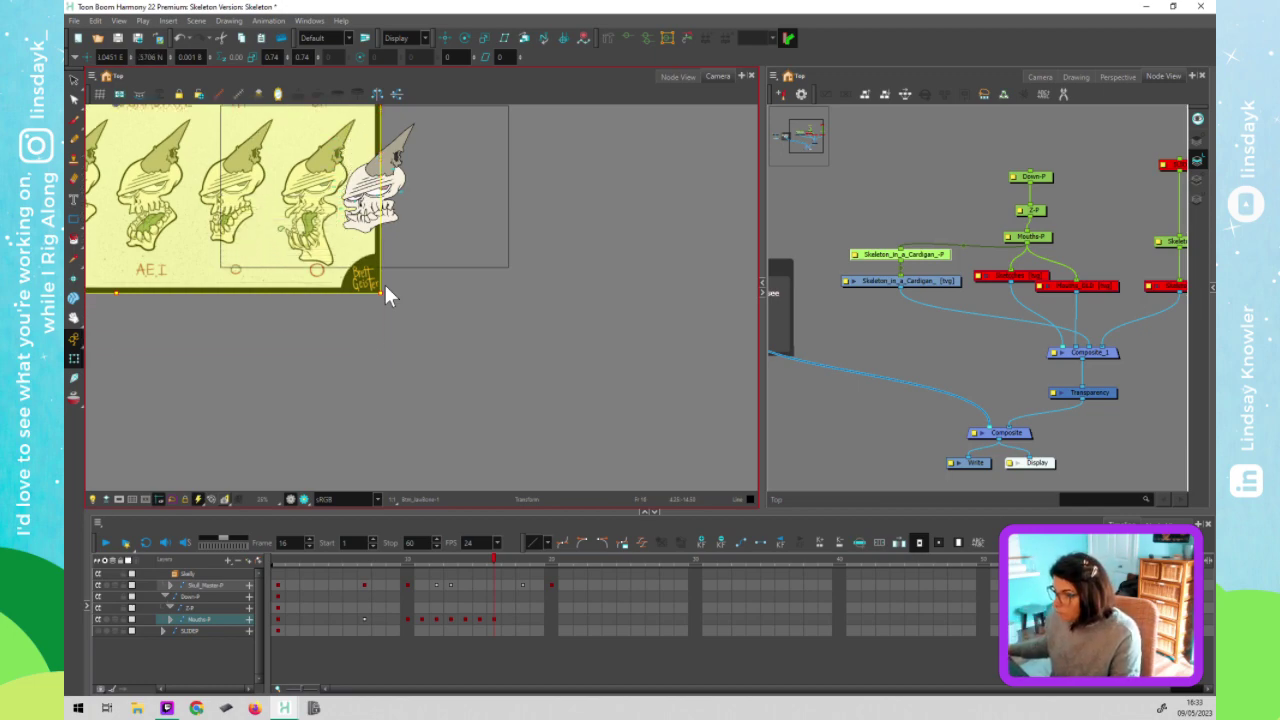
Shift the mouth chart peg right at frame 16 until the chart's R skull lies over the rig's skull
key(Left)
key(Left)
key(Left)
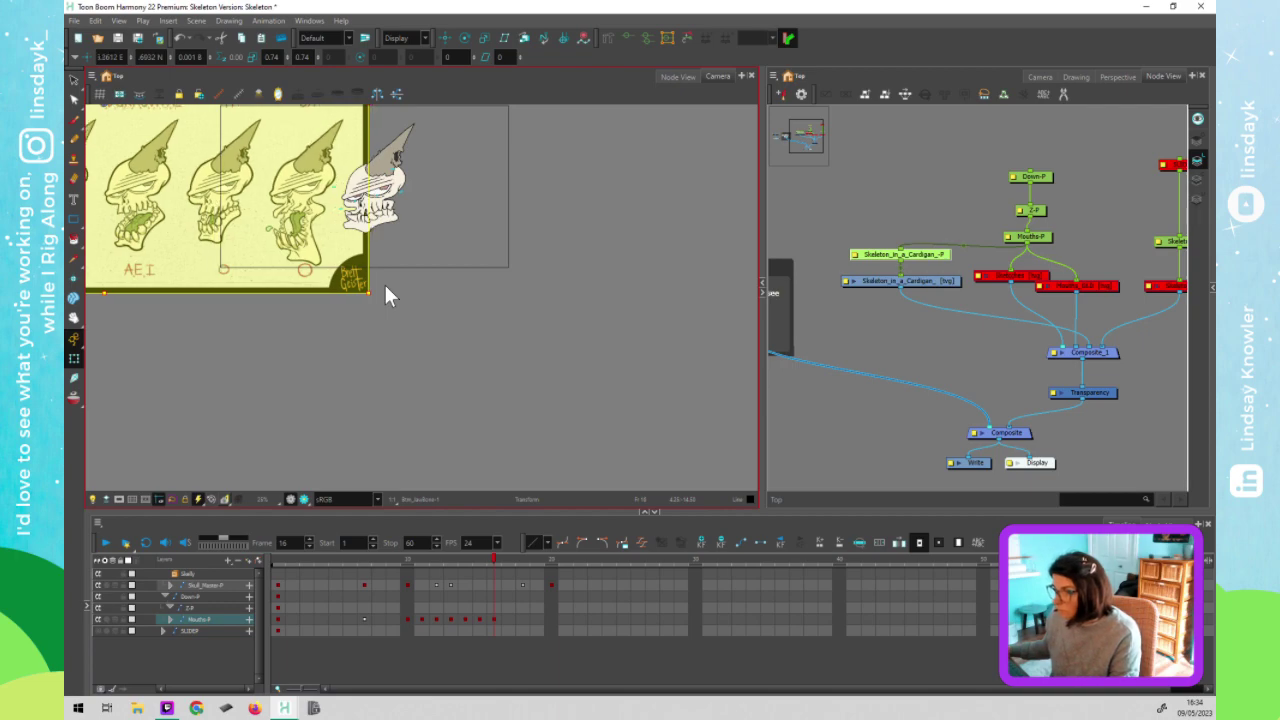
key(Right)
key(Right)
key(Right)
key(Right)
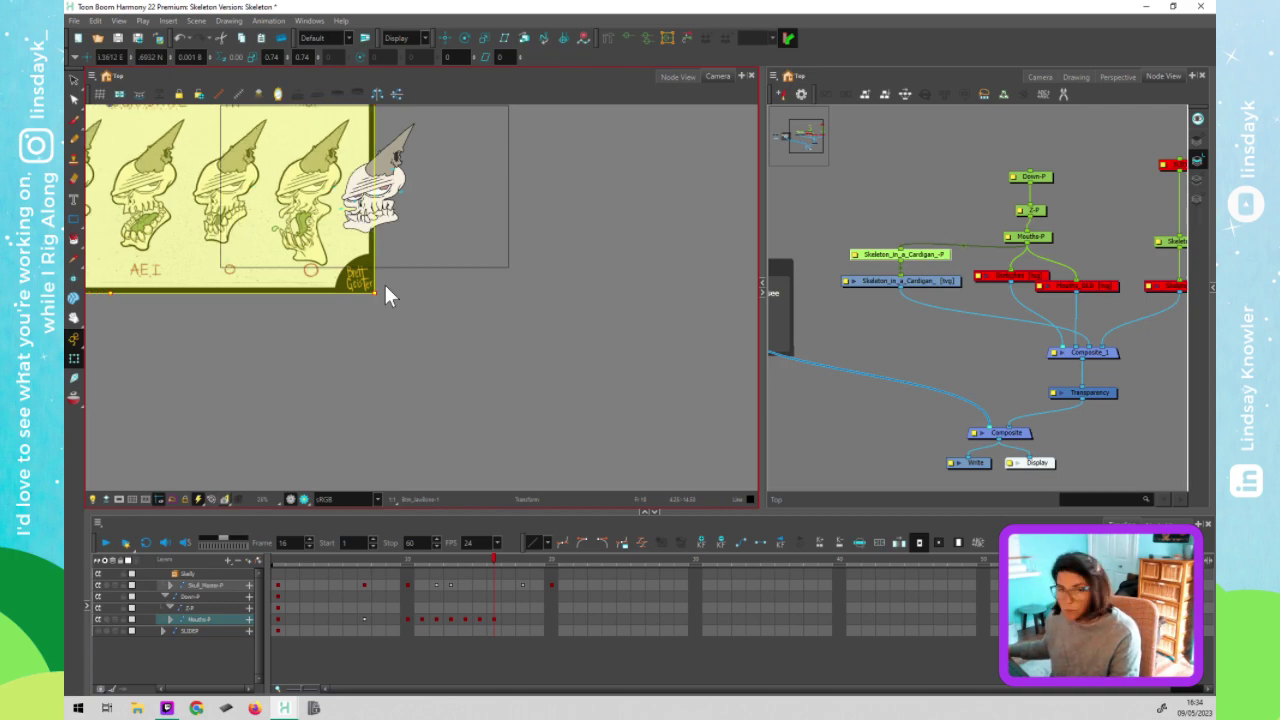
key(Right)
key(Right)
key(Right)
key(Right)
key(Right)
key(Right)
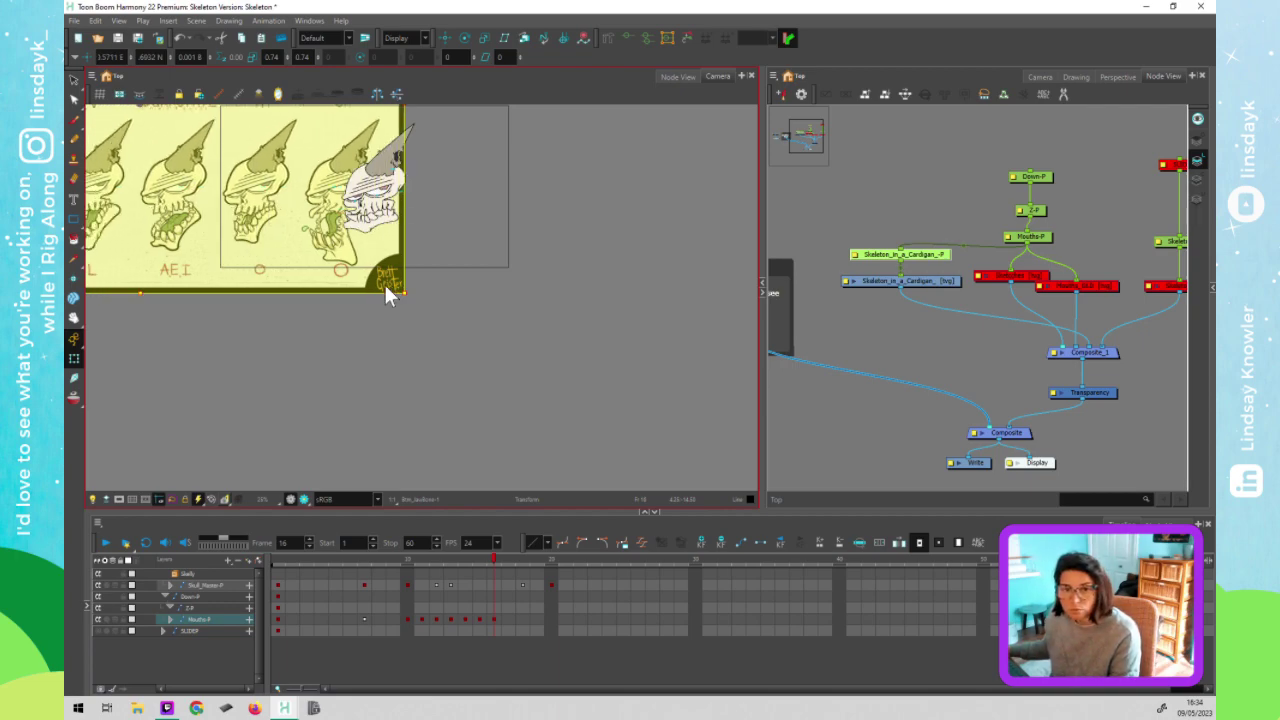
key(Right)
key(Right)
key(Right)
key(Right)
key(Right)
key(Right)
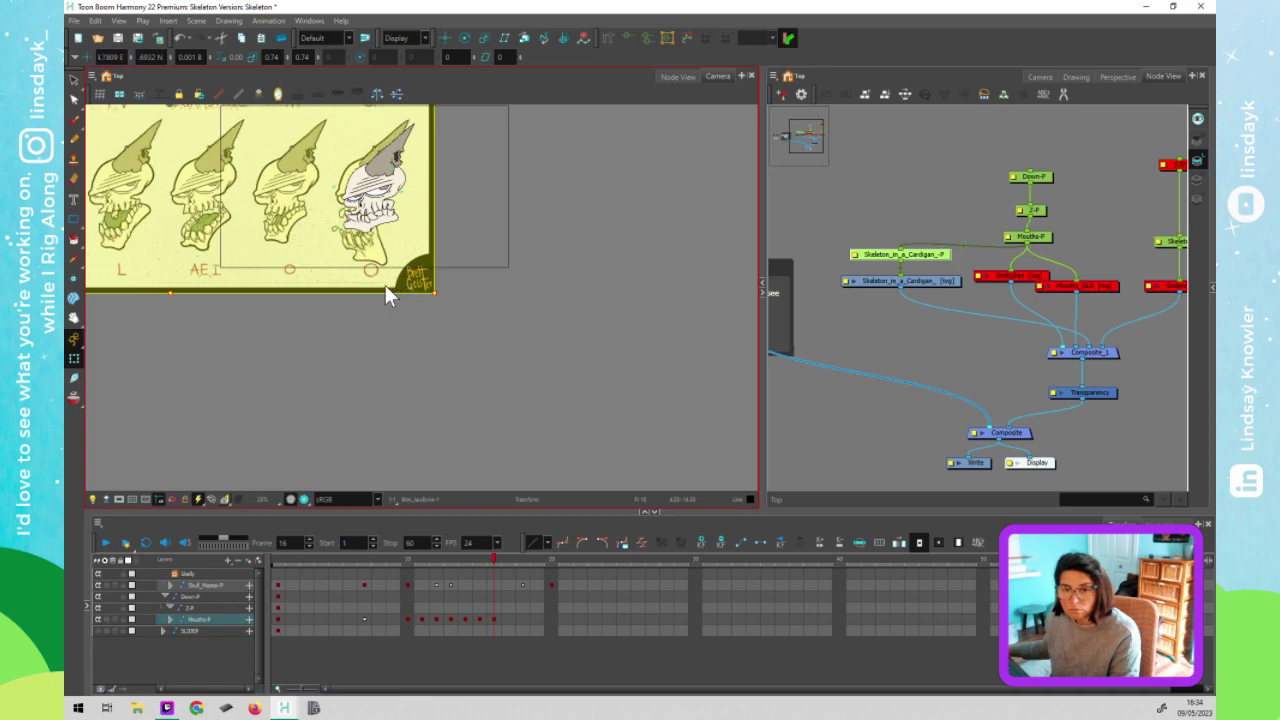
key(Right)
key(Right)
key(Right)
key(Right)
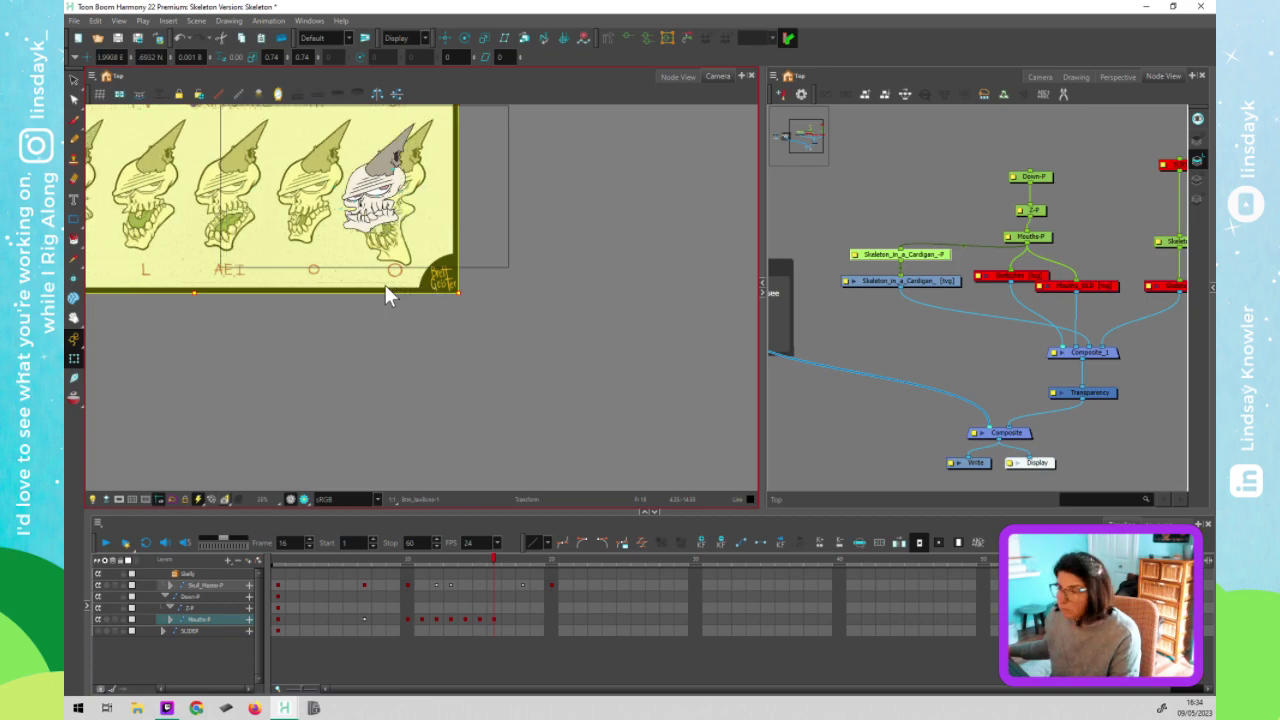
key(Right)
key(Right)
key(Right)
key(Right)
key(Right)
key(Right)
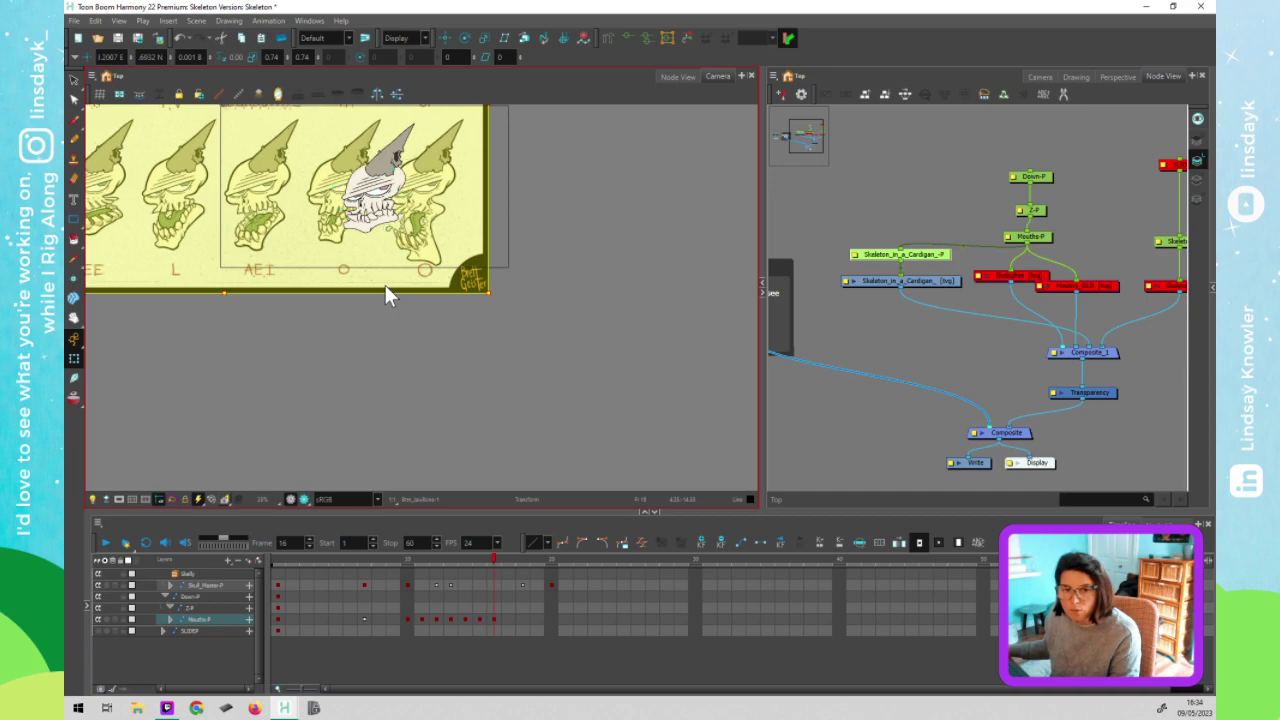
key(Right)
key(Right)
key(Right)
key(Right)
key(Right)
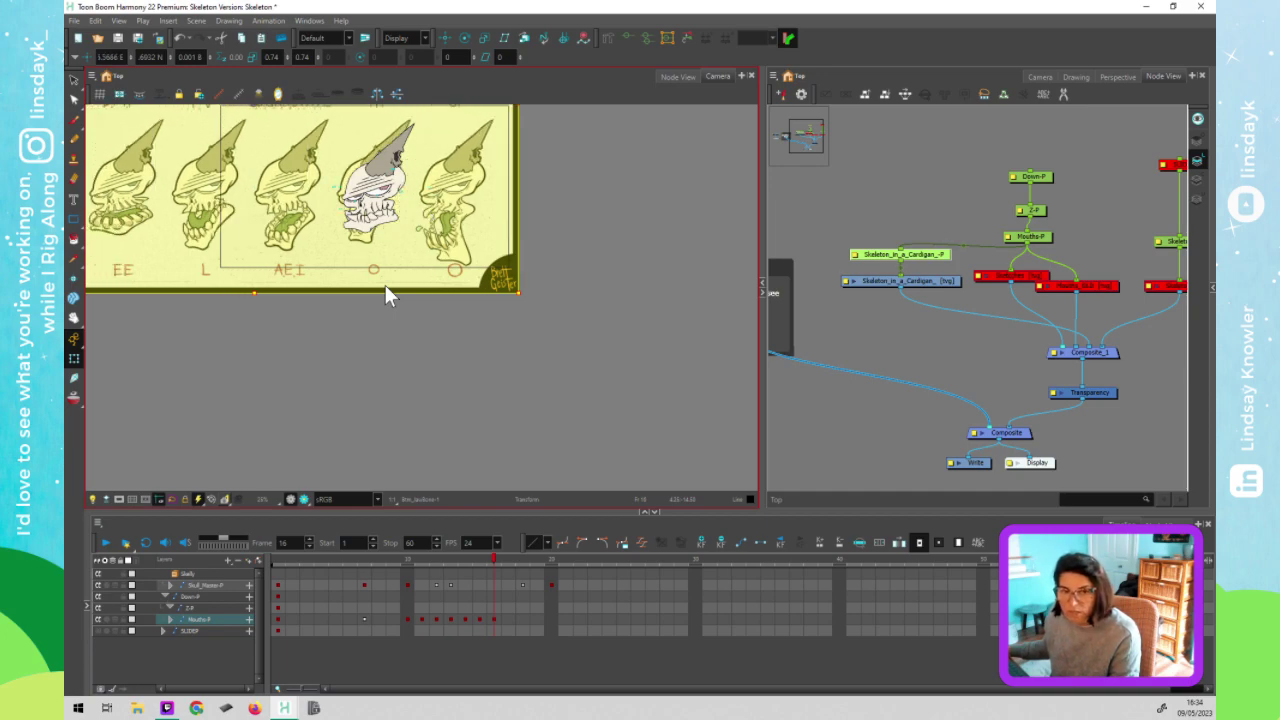
key(Right)
key(Right)
key(Right)
key(Right)
key(Right)
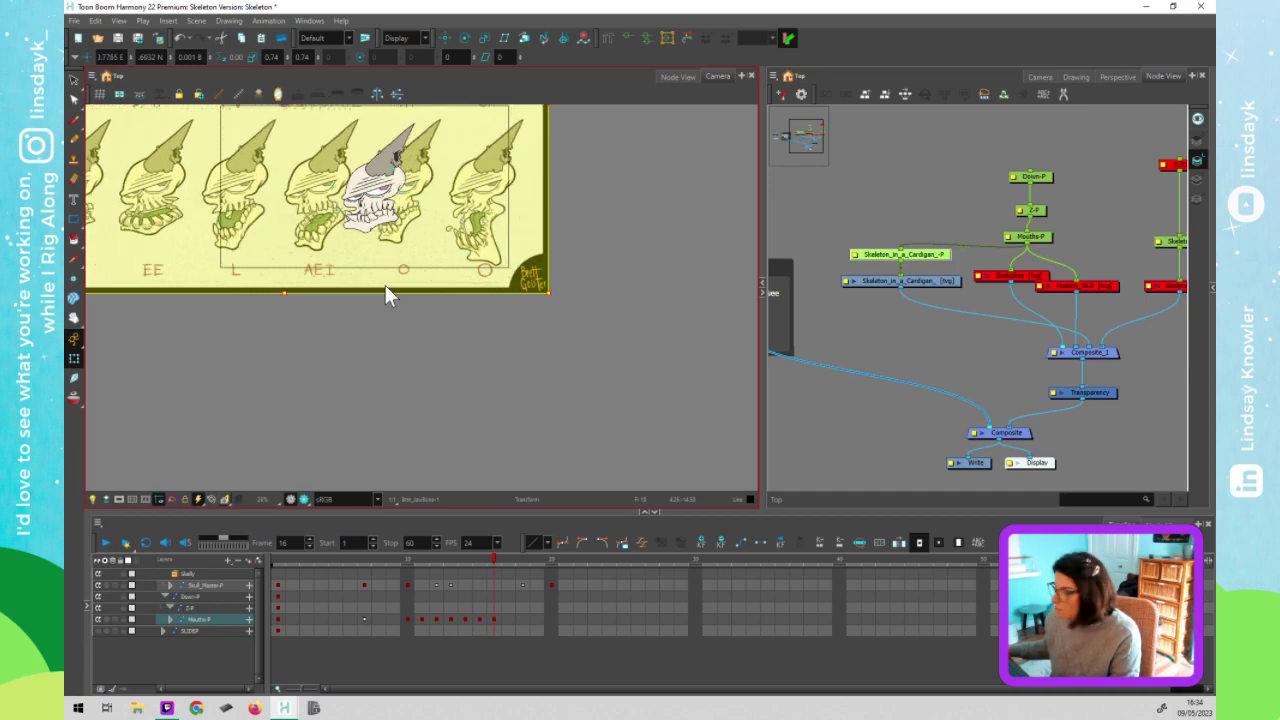
key(Right)
key(Right)
key(Right)
key(Right)
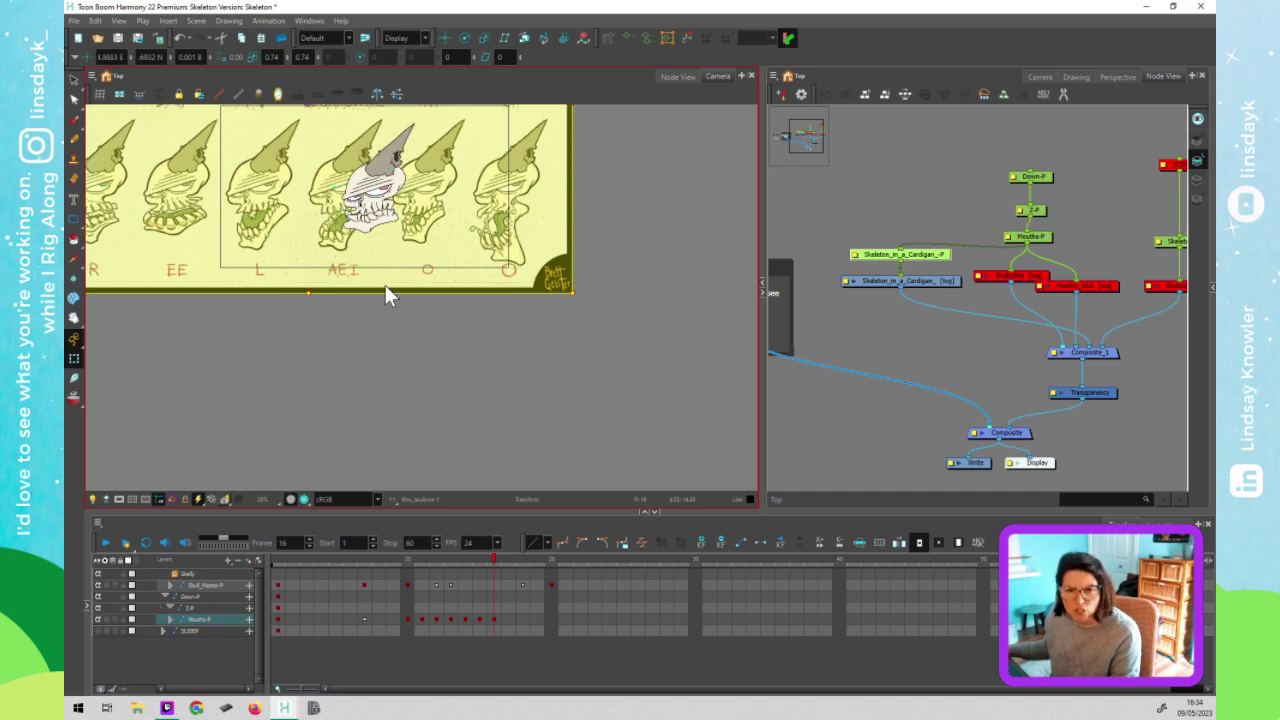
key(Right)
key(Right)
key(Right)
key(Right)
key(Right)
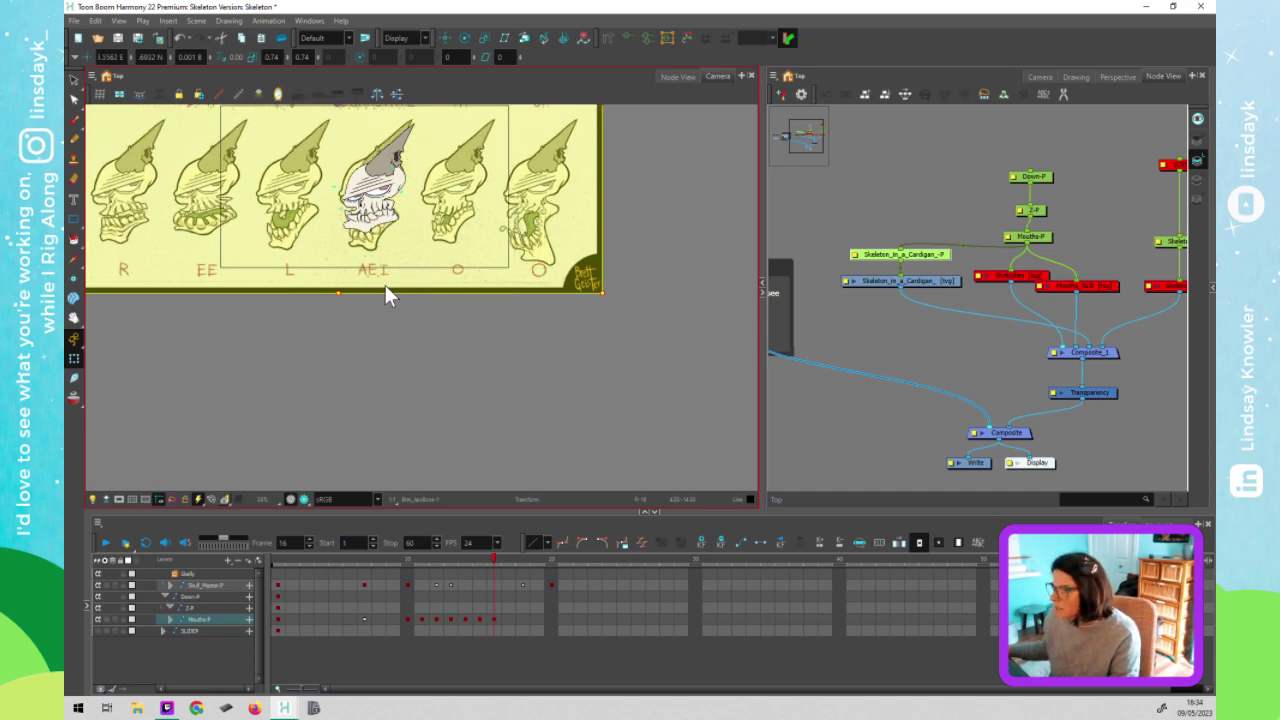
key(Right)
key(Right)
key(Right)
key(Right)
key(Right)
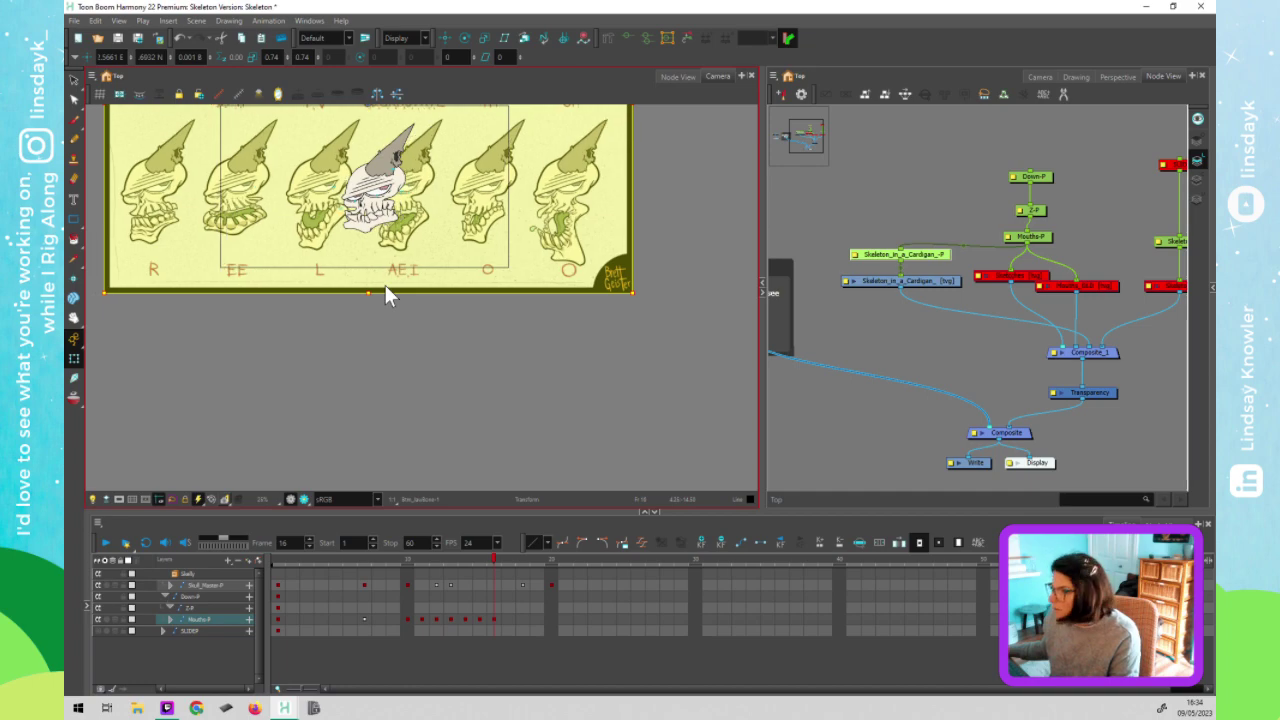
key(Right)
key(Right)
key(Right)
key(Right)
key(Right)
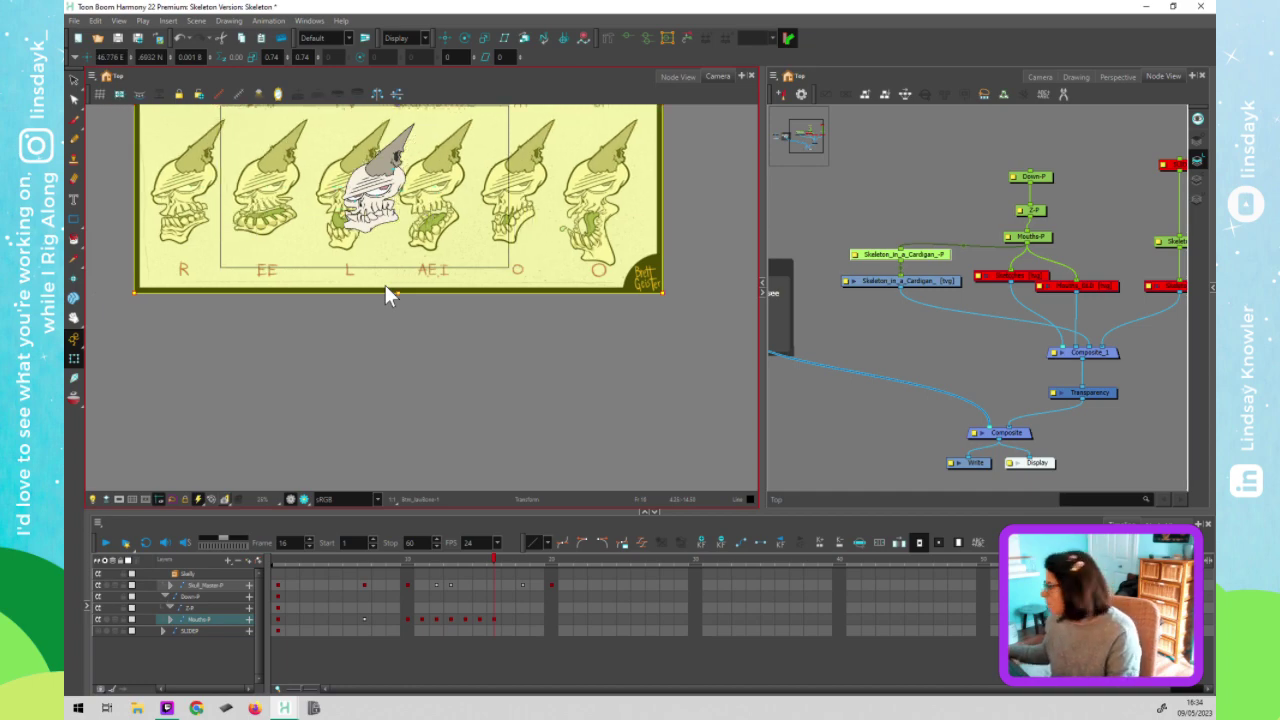
key(Right)
key(Right)
key(Right)
key(Right)
key(Right)
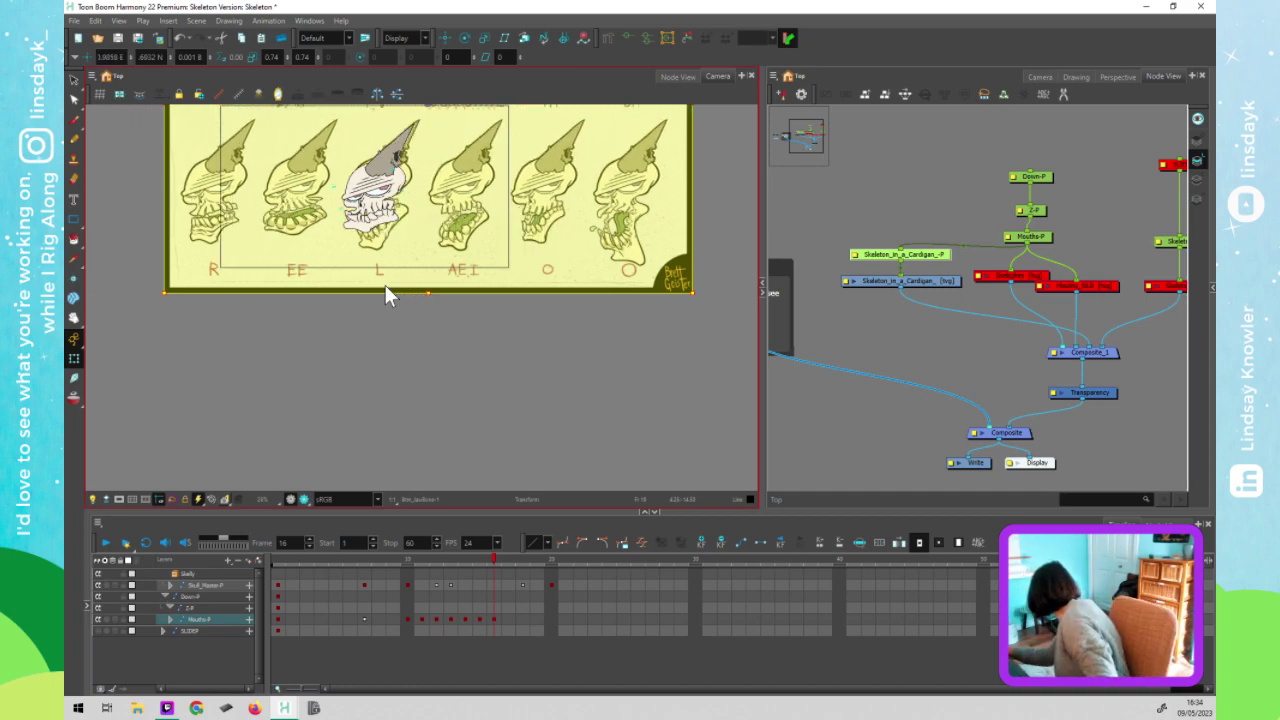
key(Right)
key(Right)
key(Right)
key(Right)
key(Right)
key(Right)
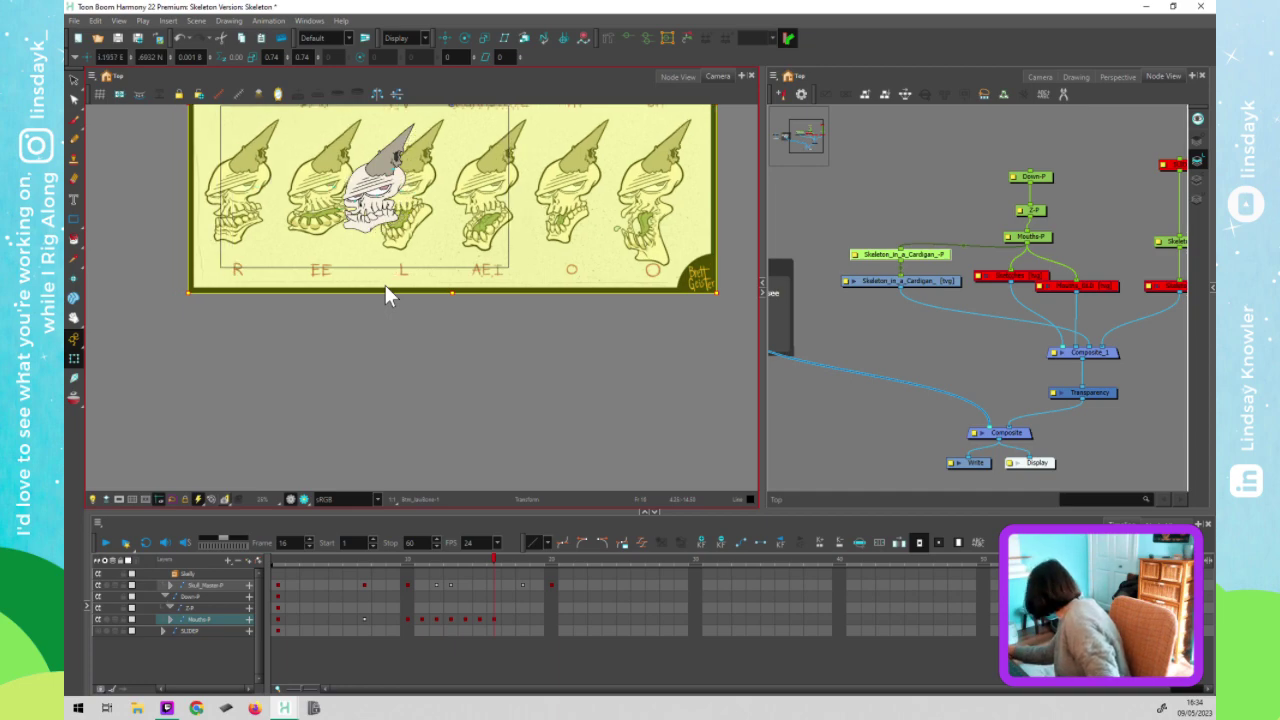
key(Right)
key(Right)
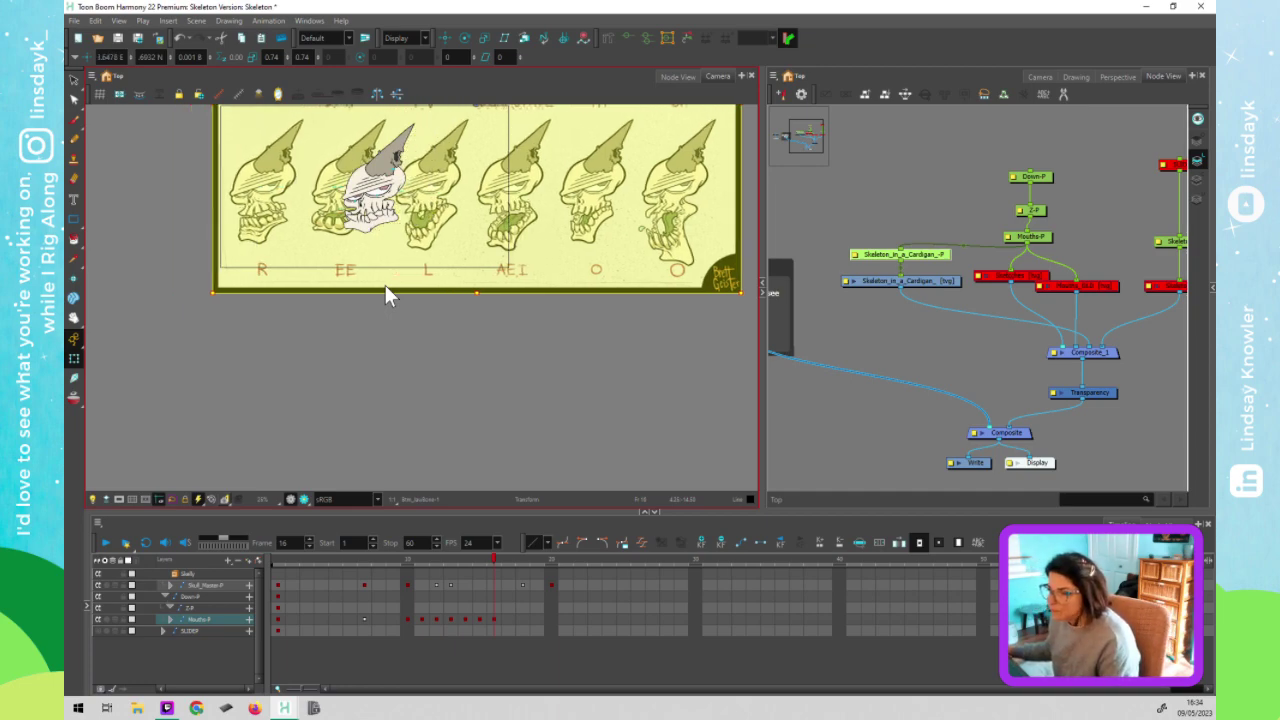
key(Right)
key(Right)
key(Right)
key(Right)
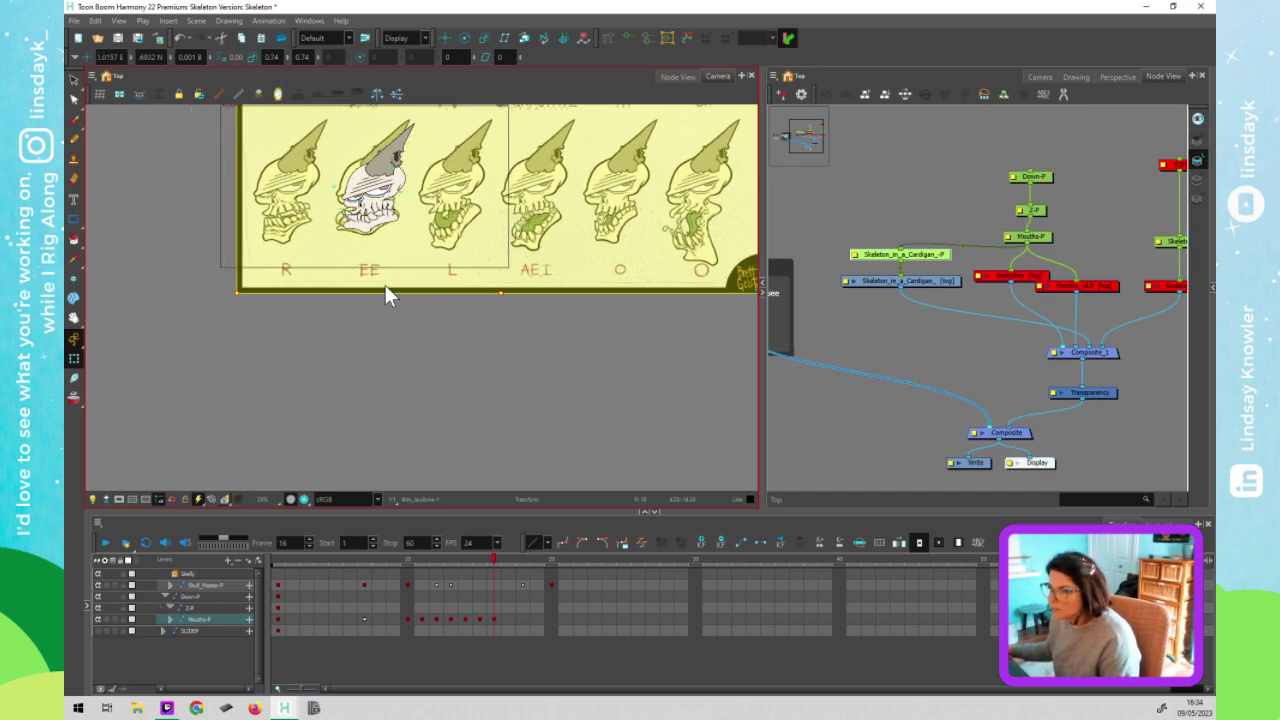
key(Right)
key(Right)
key(Right)
key(Right)
key(Right)
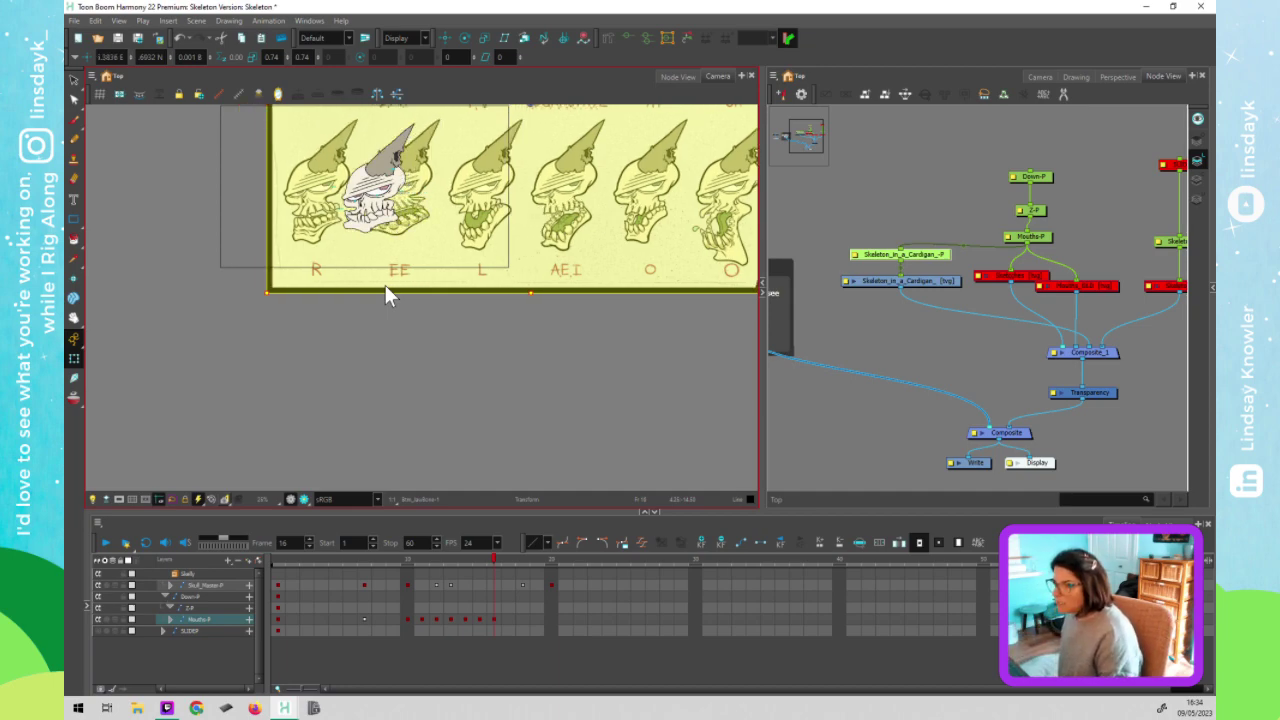
key(Right)
key(Right)
key(Right)
key(Right)
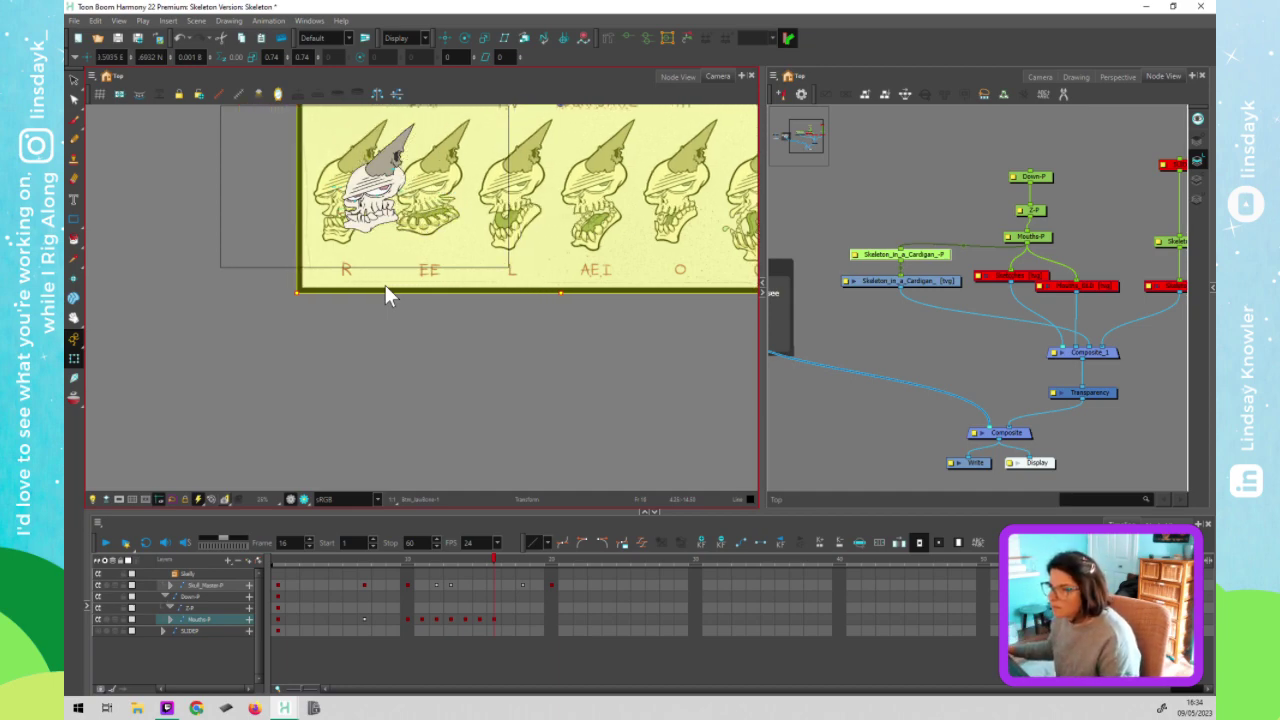
key(Right)
key(Right)
key(Right)
key(Right)
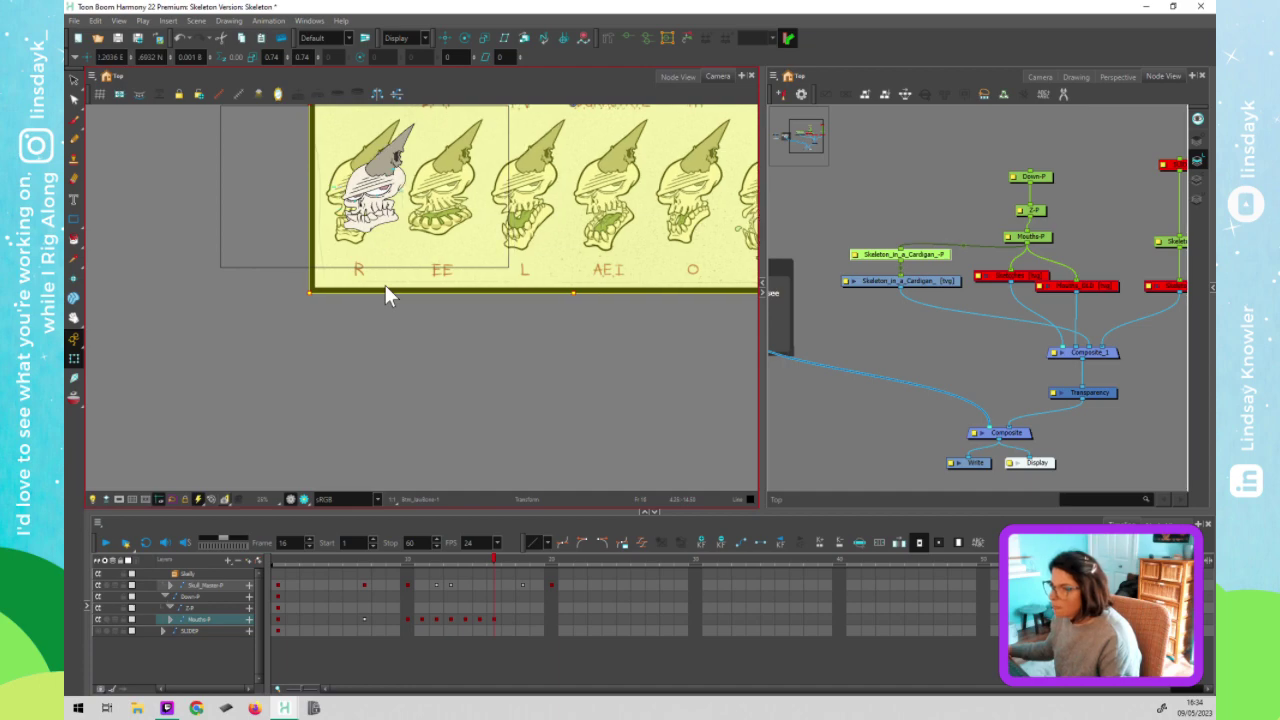
key(Right)
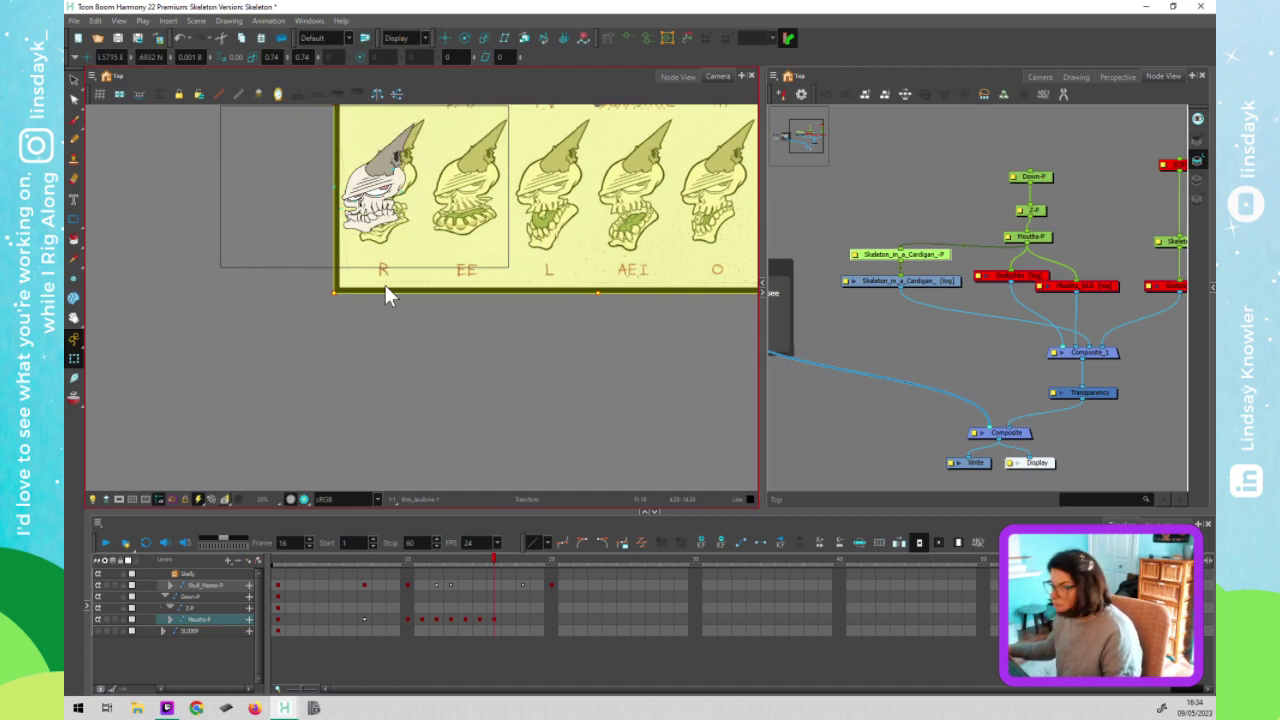
Fine-tune the mouth chart peg's height and horizontal position at frame 16 so the R skull matches the rig's skull
key(Down)
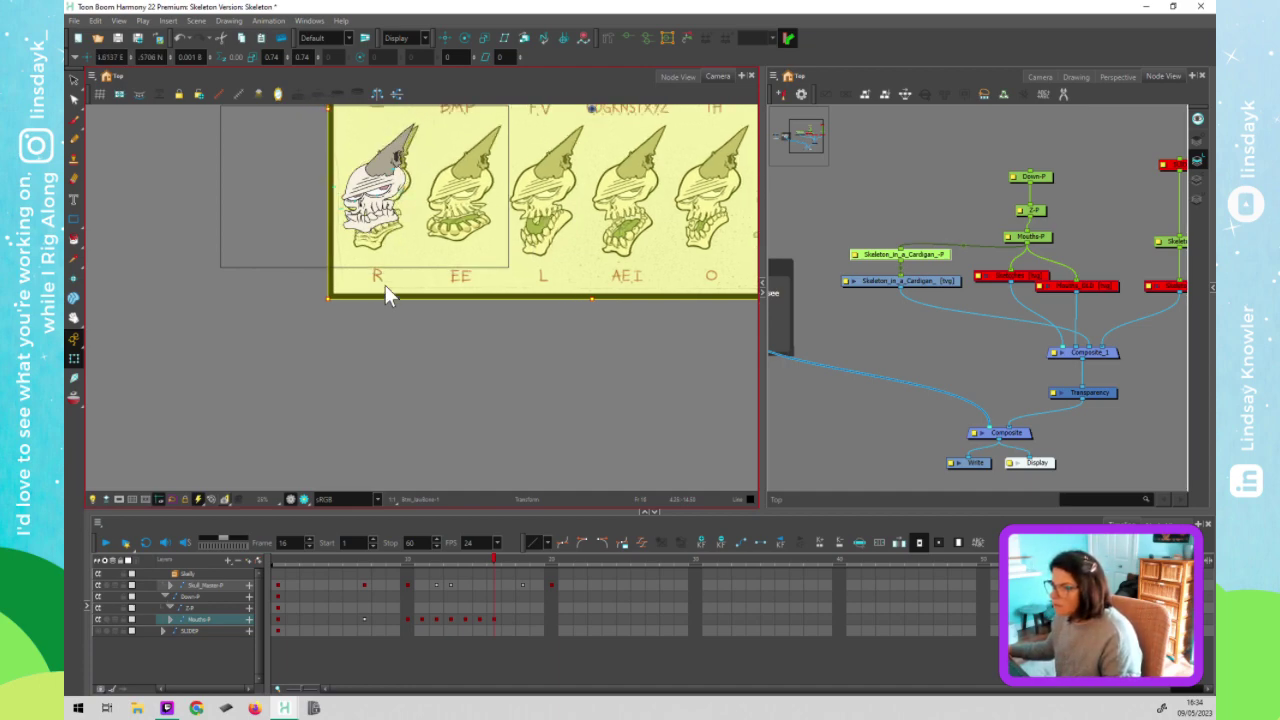
key(Left)
key(Left)
key(Up)
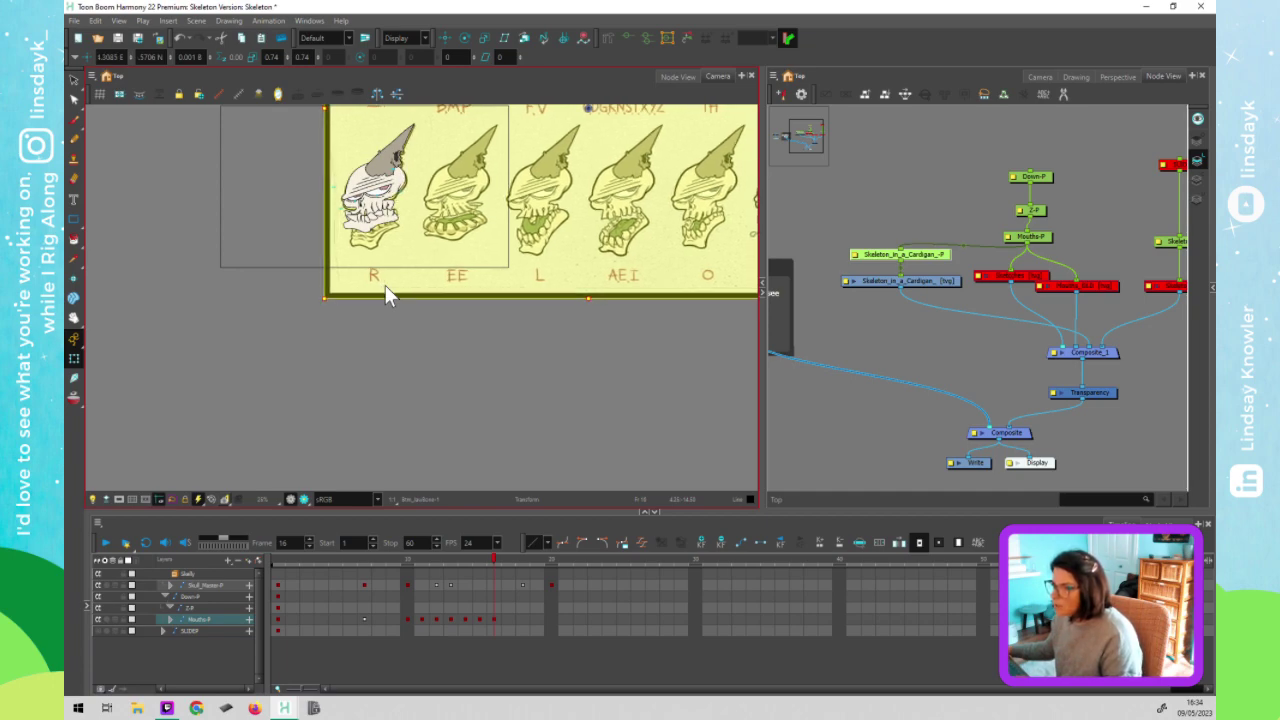
key(Up)
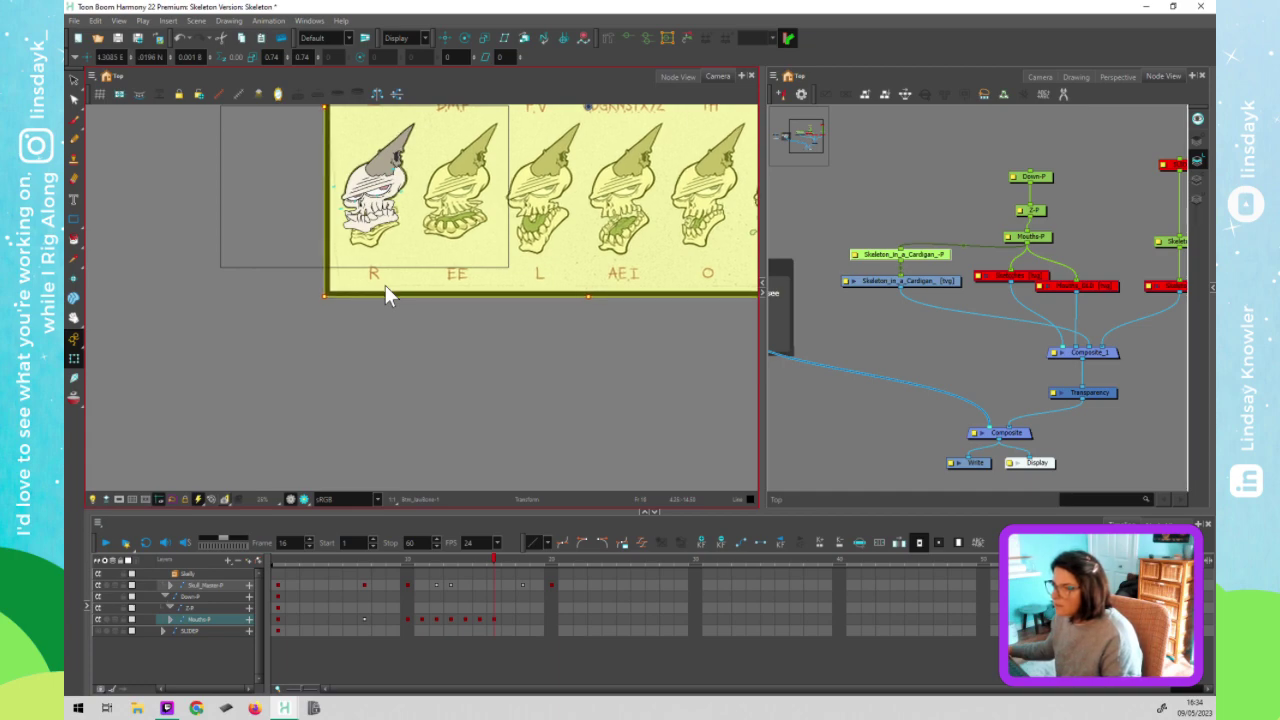
key(Right)
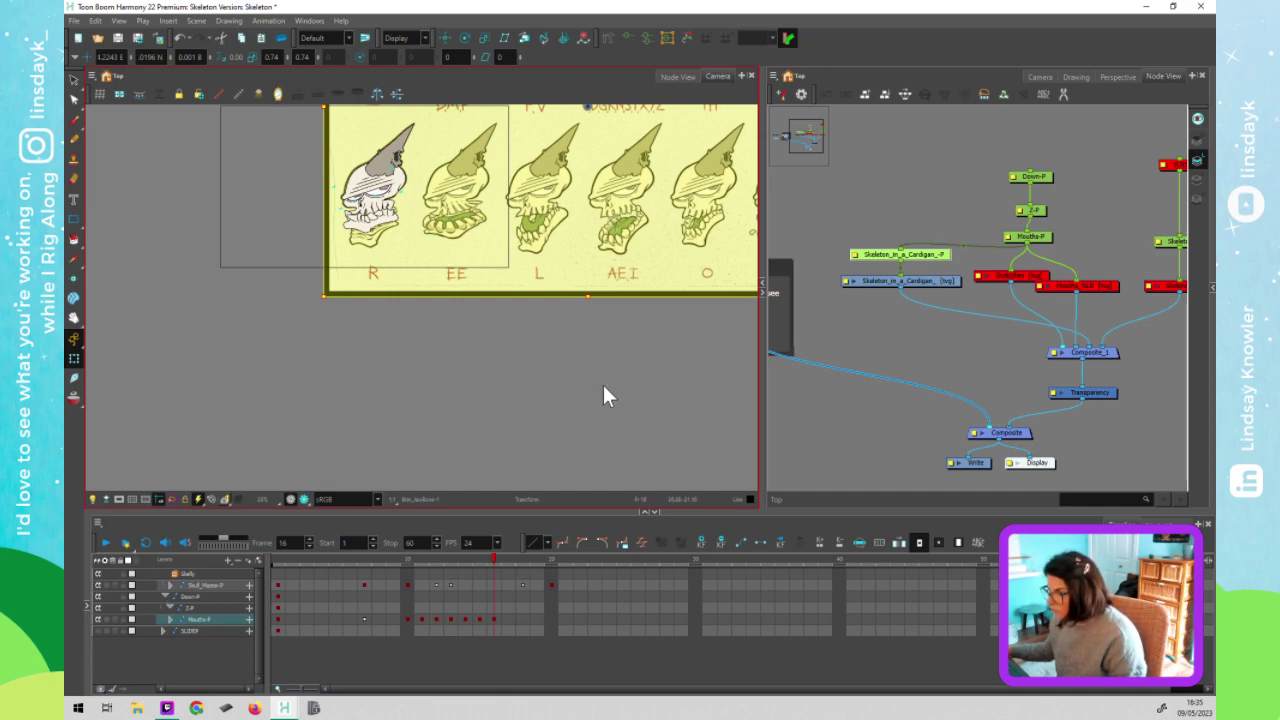
Move the skull peg's keyframe from frame 18 to frame 17 in the timeline
key(period)
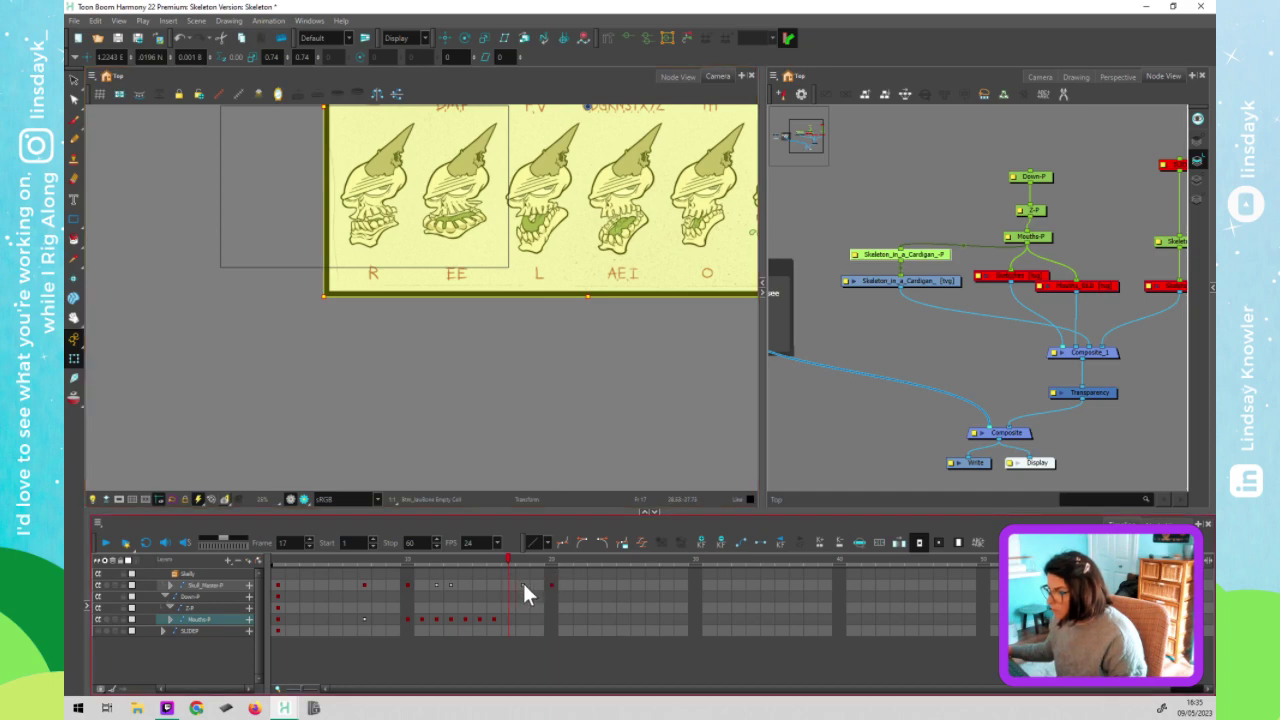
click(522, 585)
drag(510, 588, 511, 590)
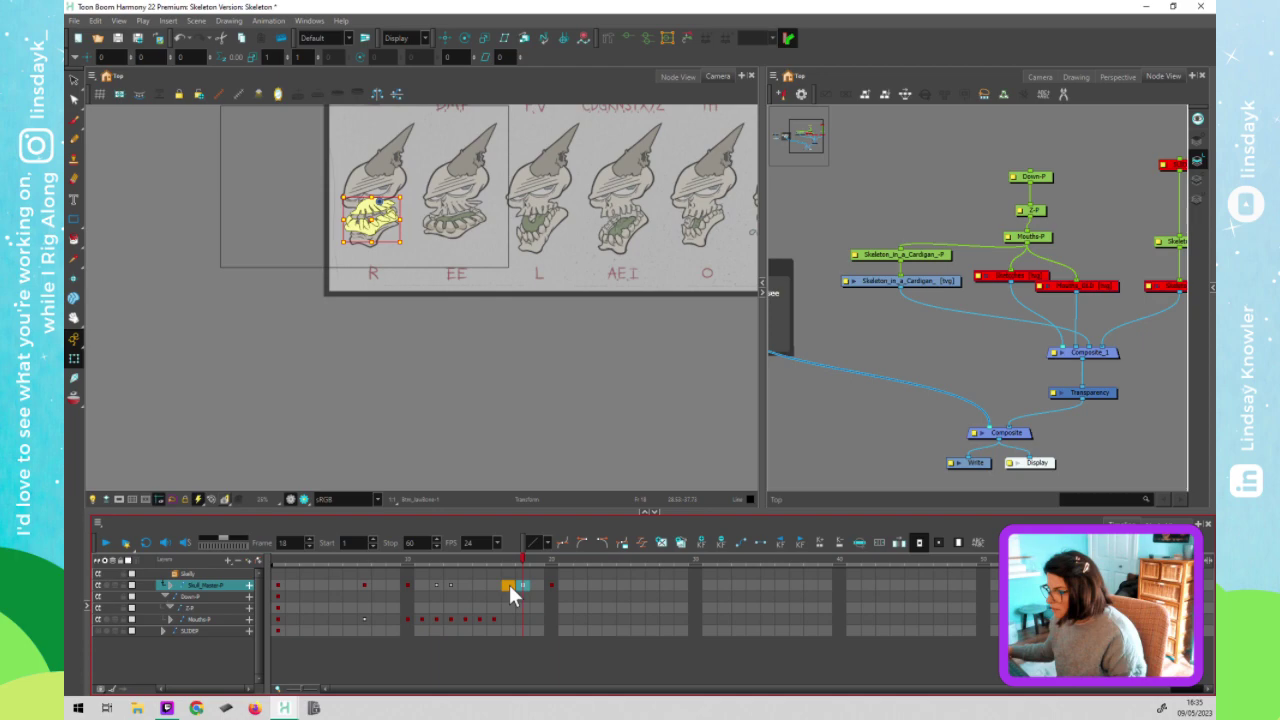
At frame 17, shift the mouth chart peg left so the EE skull lines up with the rig's mouth, and compare with frame 16
click(886, 258)
click(585, 245)
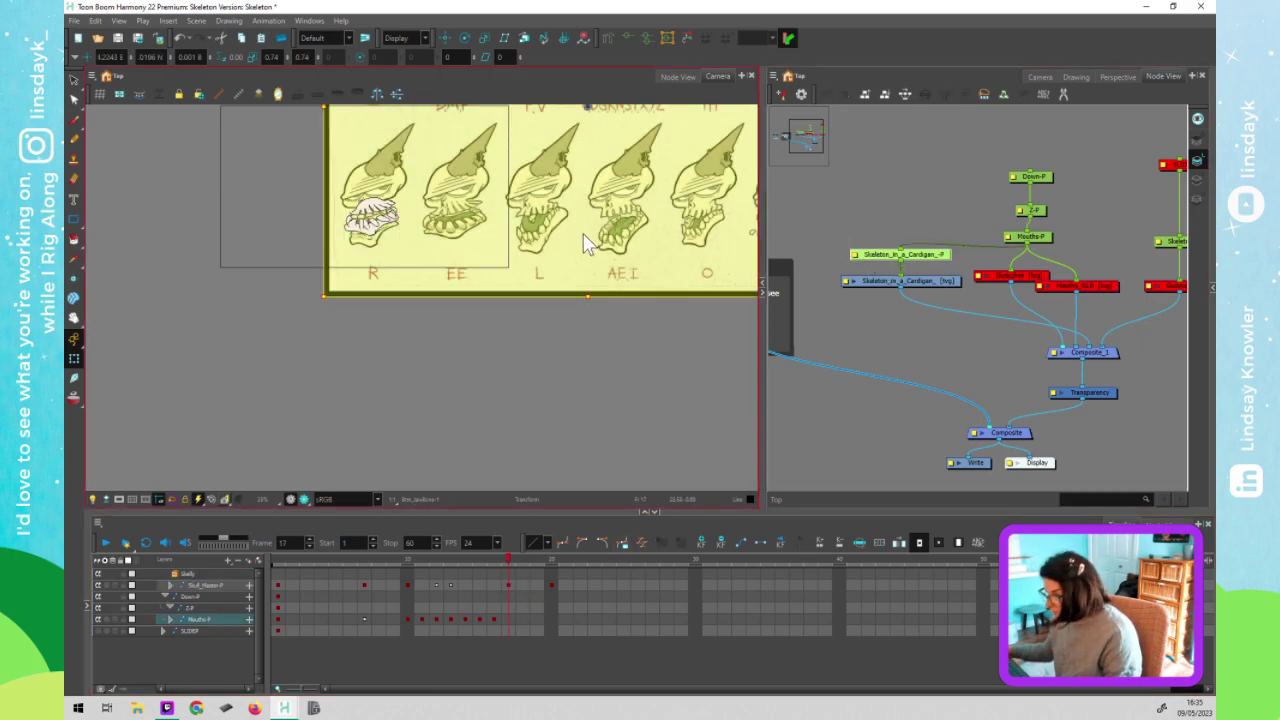
key(Left)
key(Left)
key(Left)
key(Left)
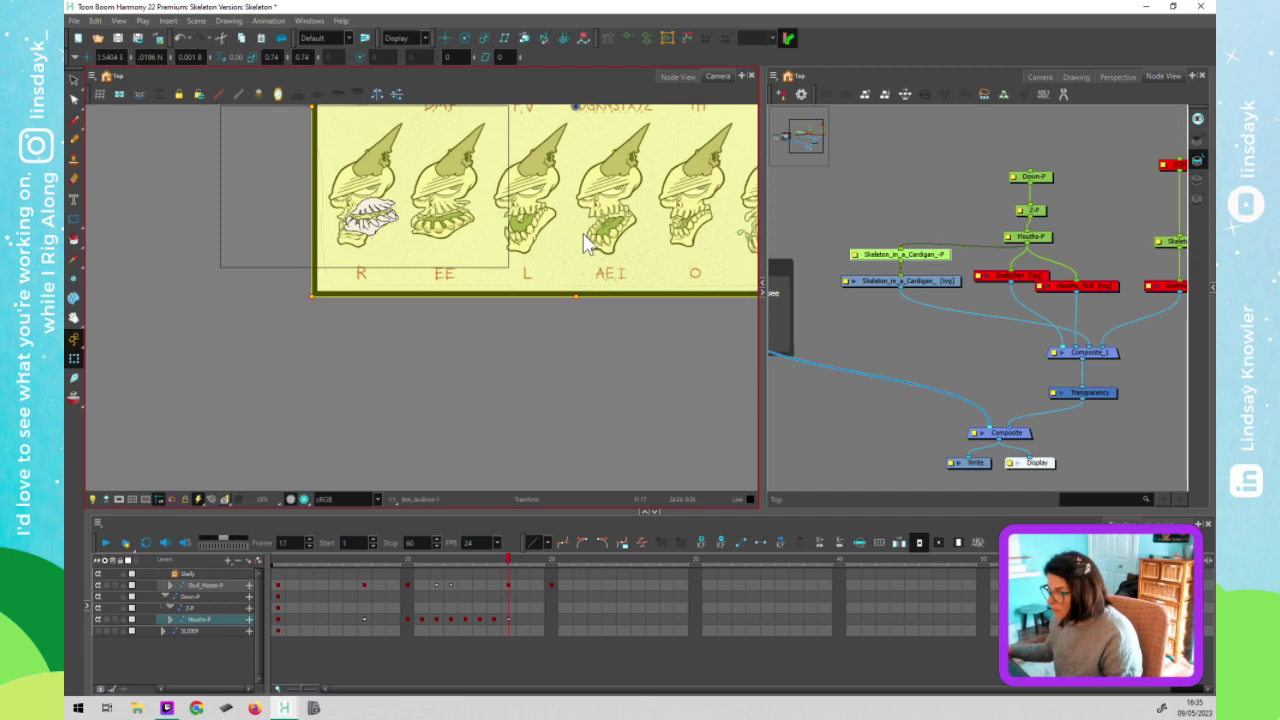
key(Left)
key(Left)
key(Left)
key(Left)
key(Left)
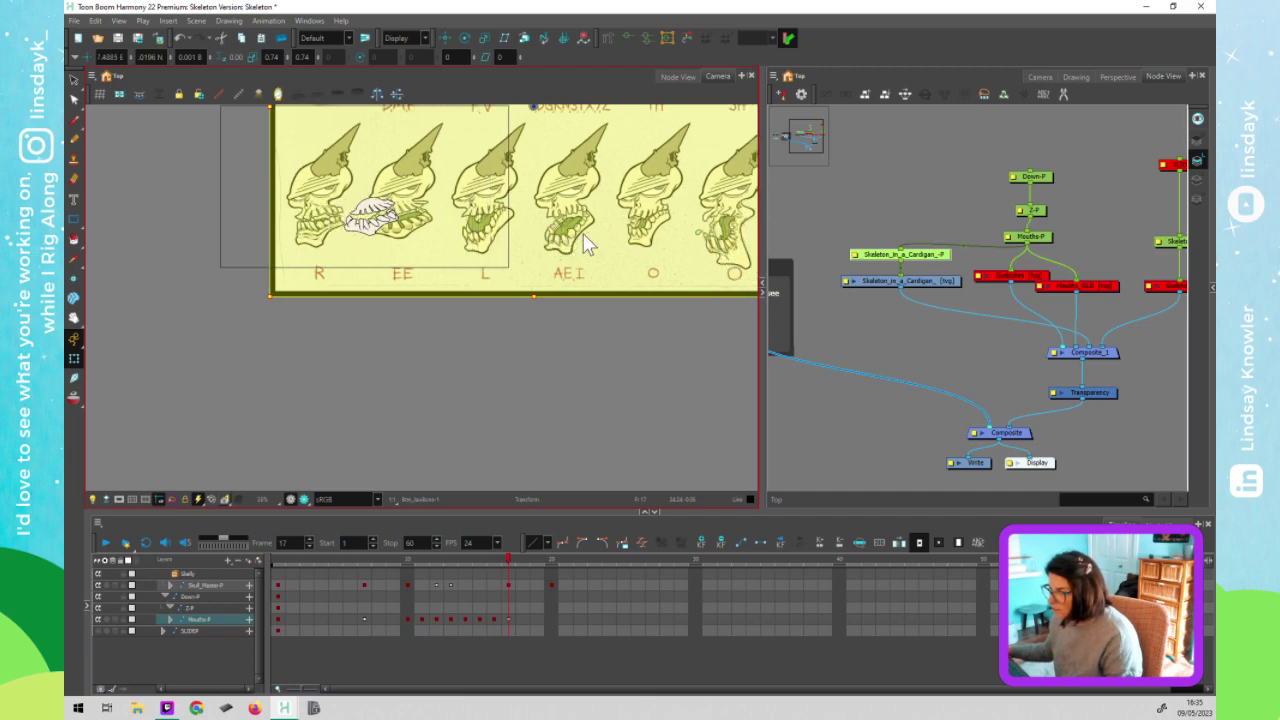
key(Left)
key(Left)
key(Left)
key(Left)
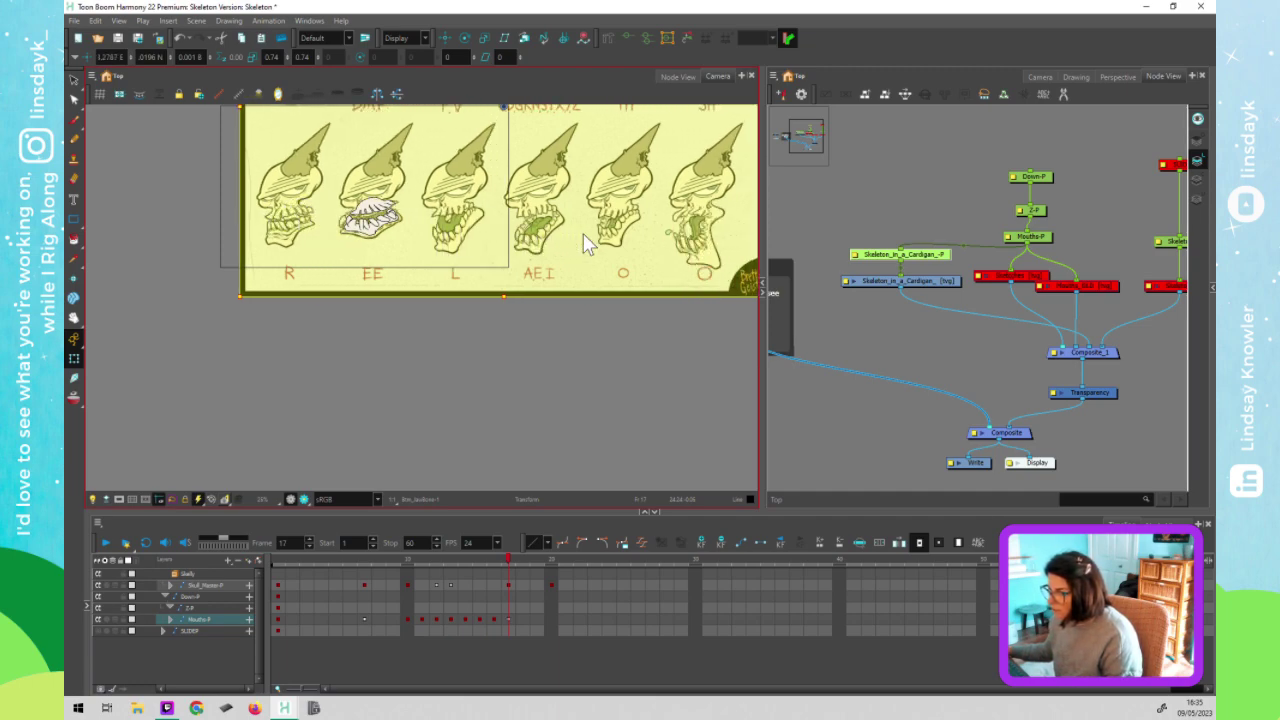
key(Right)
click(498, 556)
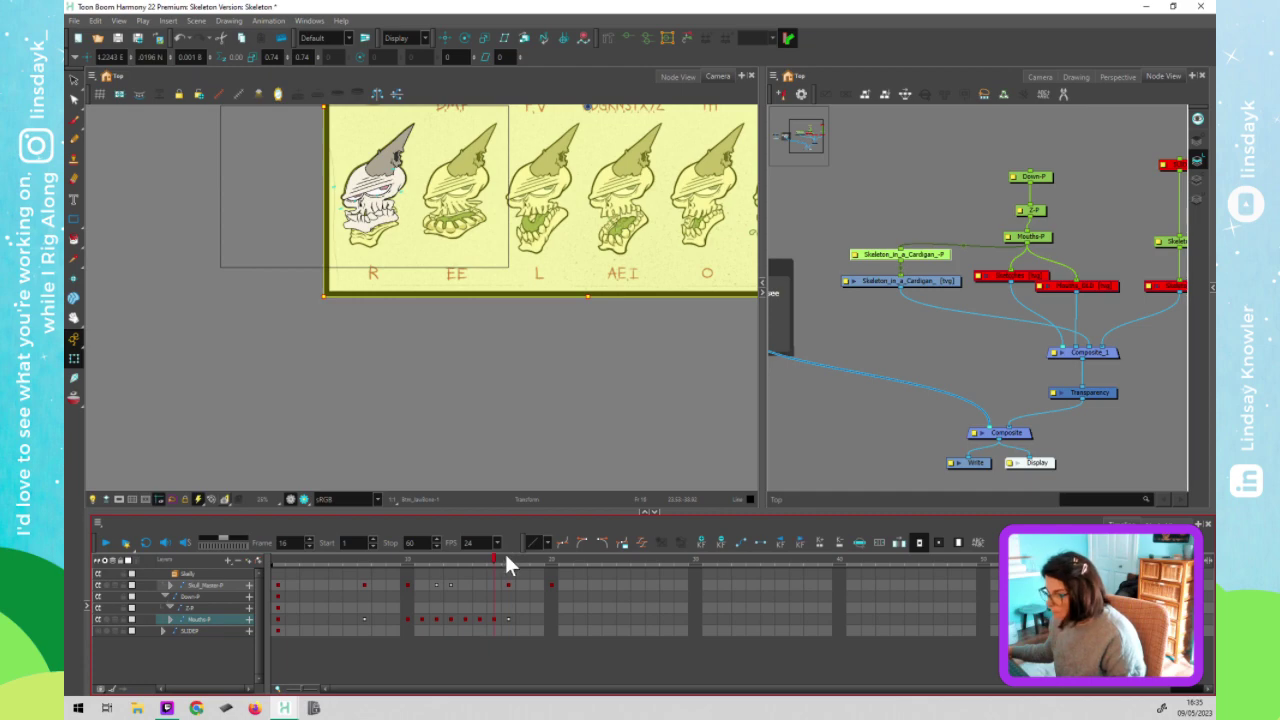
Extend the skull master layer's drawing exposure to frame 19
click(508, 590)
click(537, 586)
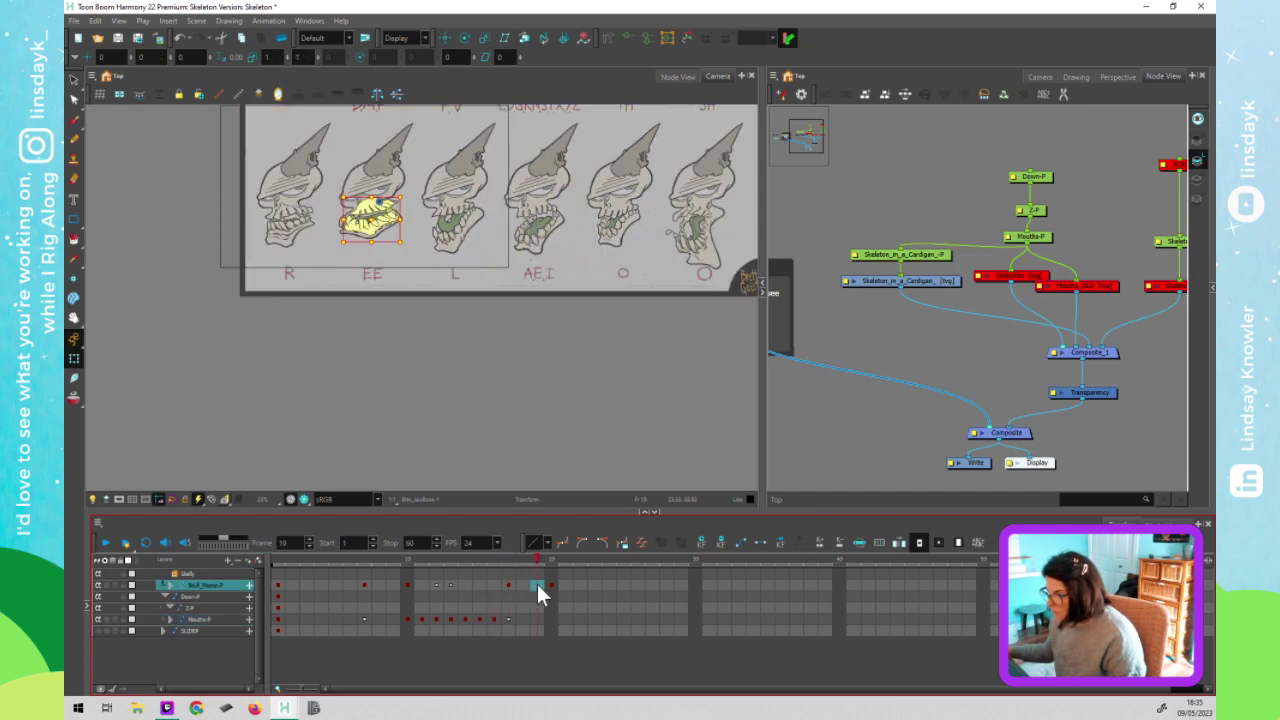
key(F5)
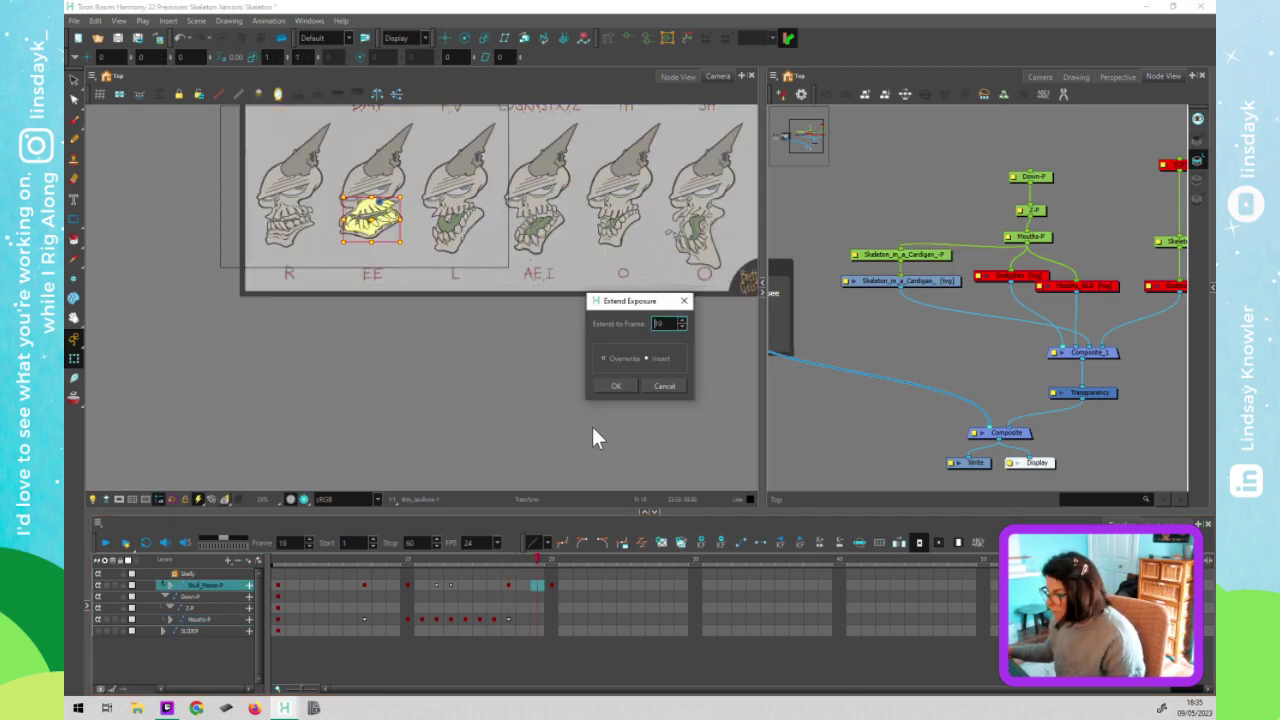
click(622, 389)
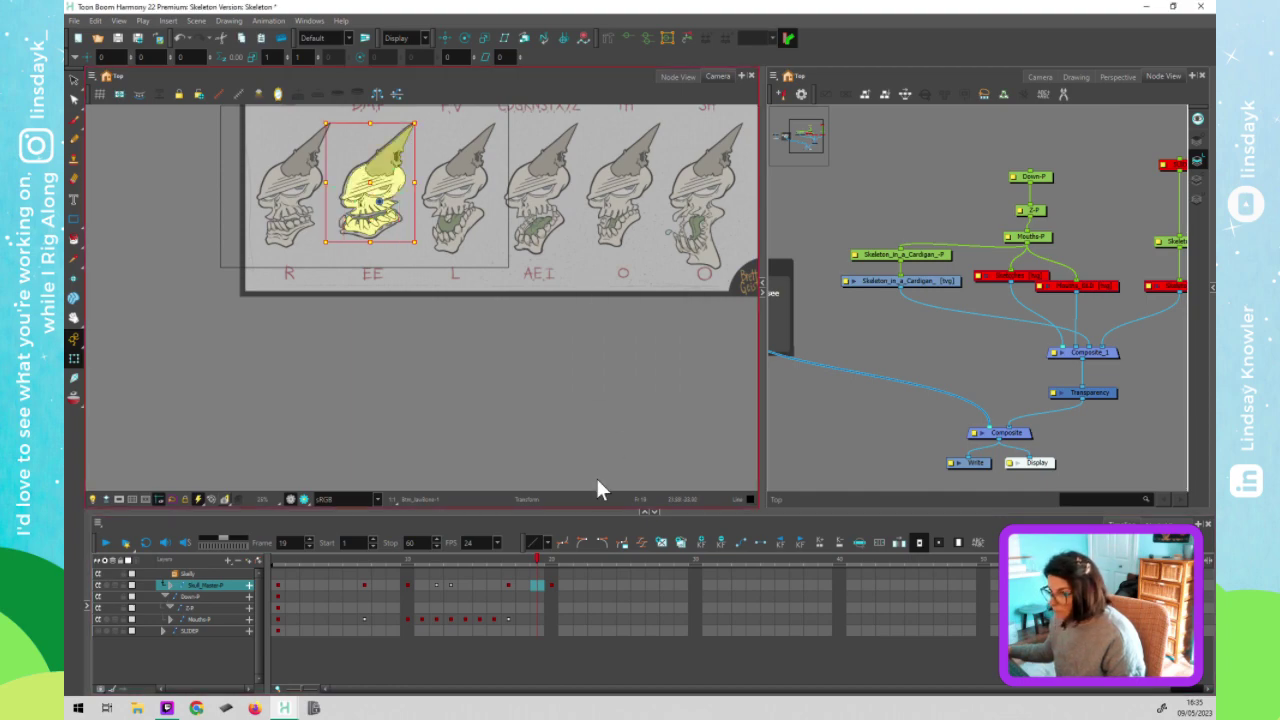
Return to frame 17 and nudge the mouth chart peg right so the EE skull lines up with the rig's skull
click(515, 566)
click(507, 564)
click(531, 437)
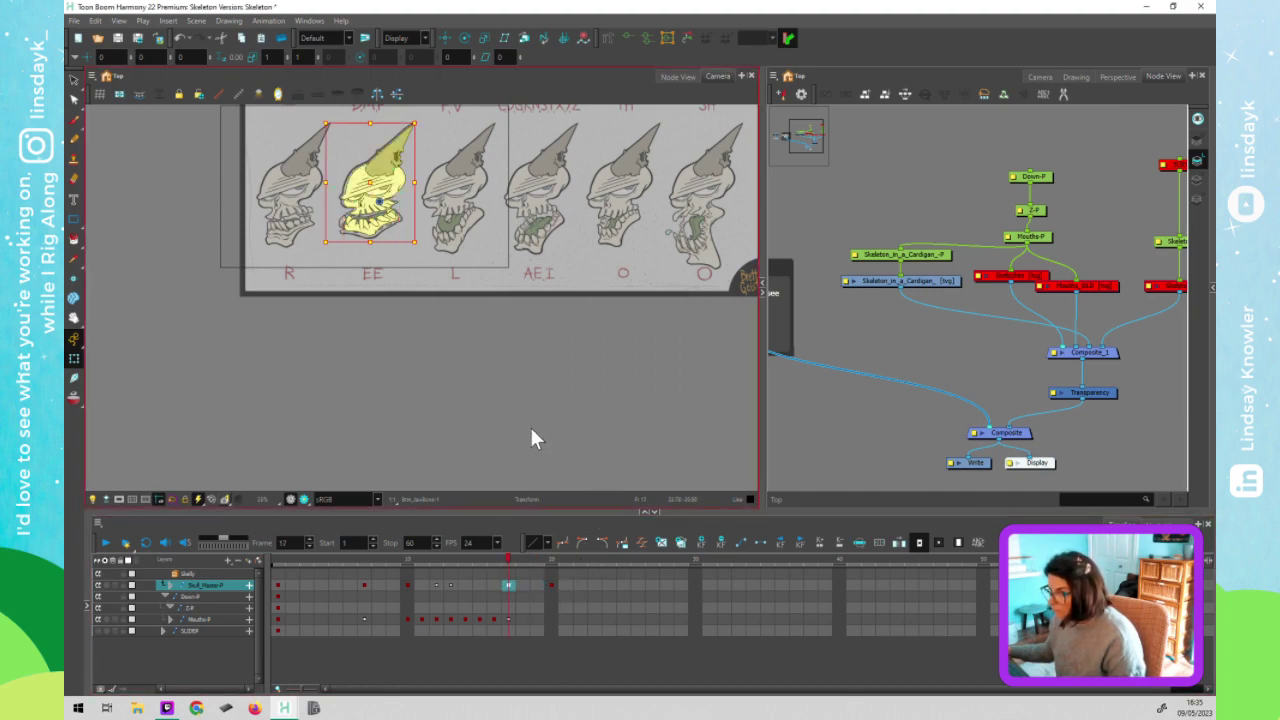
click(918, 257)
key(Right)
key(Right)
key(Right)
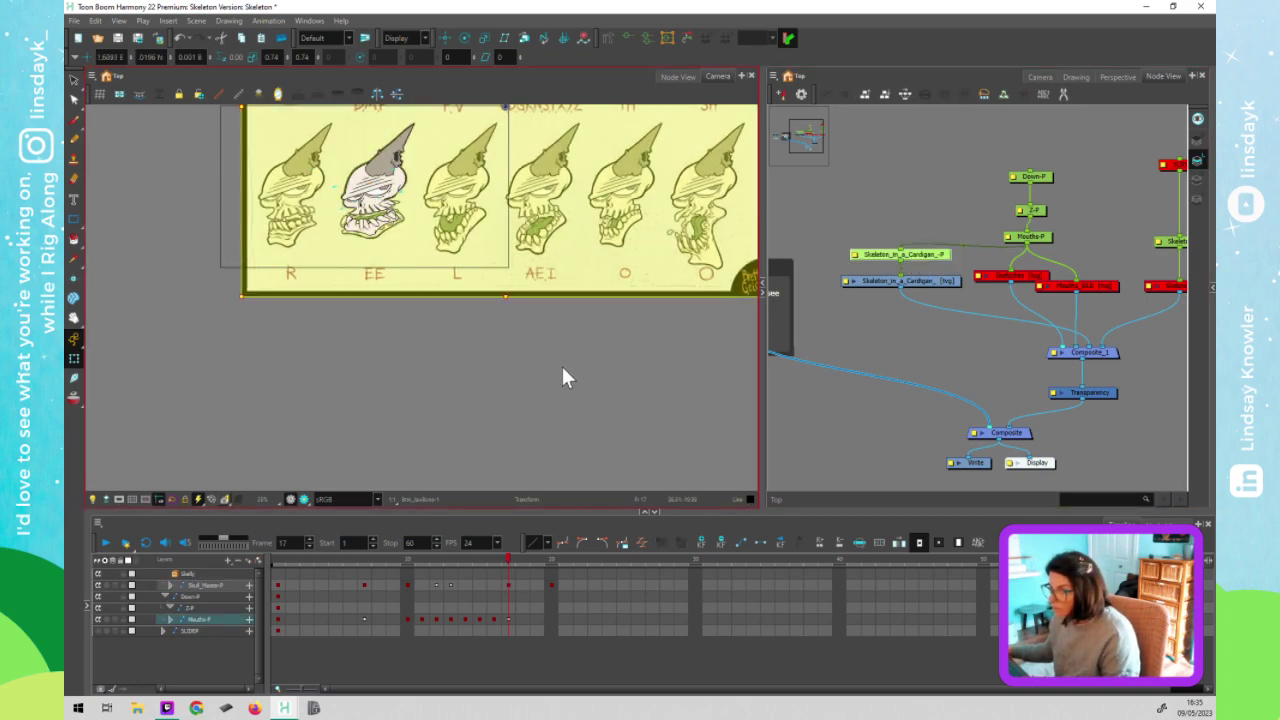
key(Right)
key(Right)
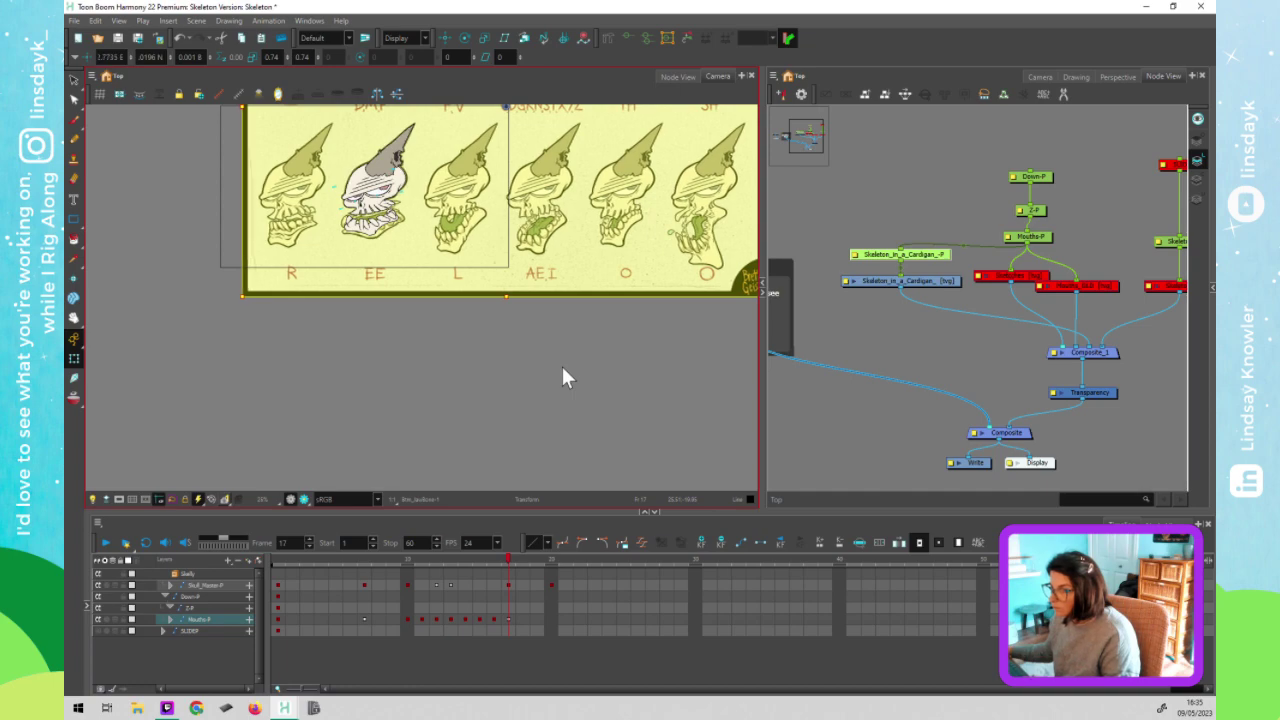
At frame 18, shift the mouth chart peg left until the chart's L skull lies over the rig's skull
click(523, 569)
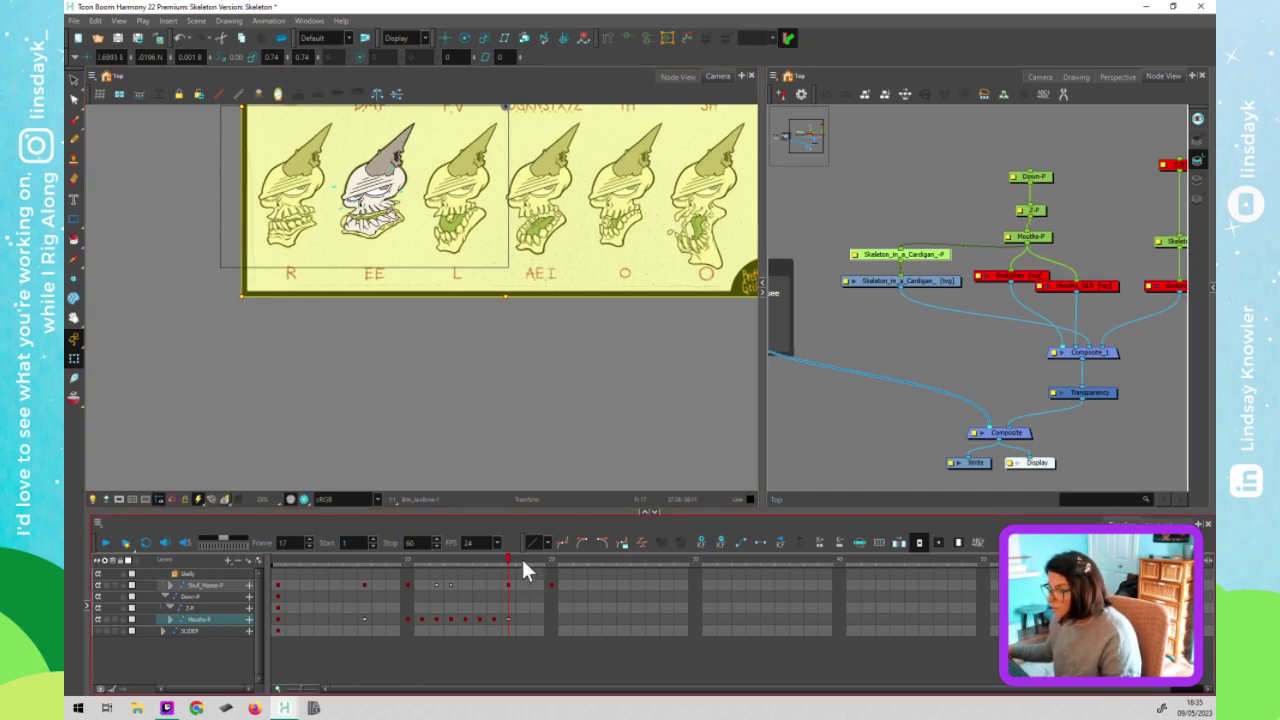
click(523, 569)
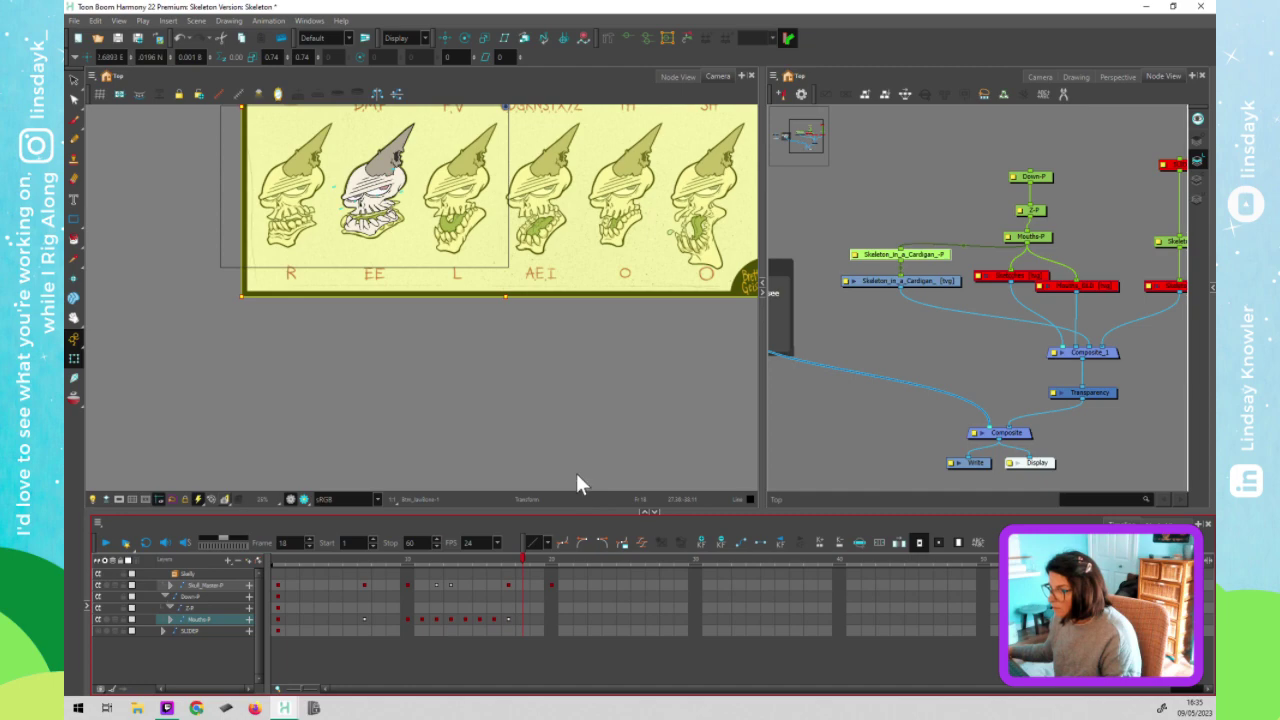
key(Left)
key(Left)
key(Left)
key(Left)
key(Left)
key(Left)
key(Left)
key(Left)
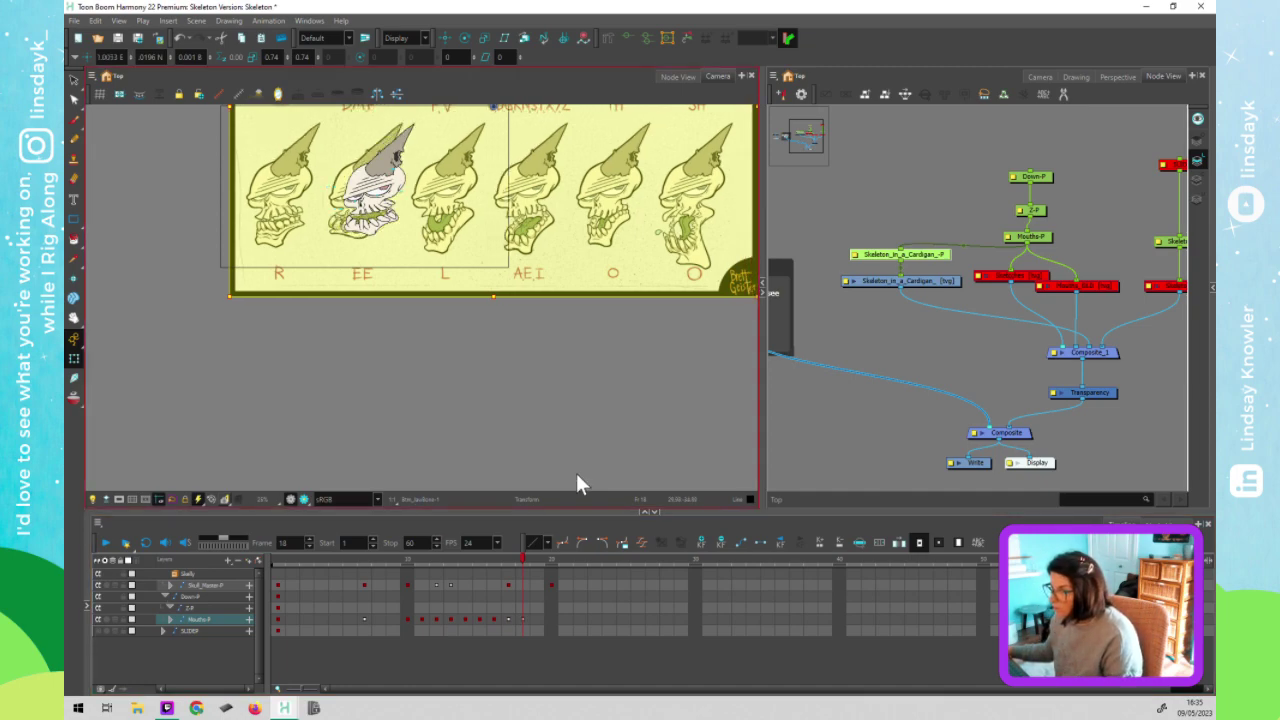
key(Left)
key(Left)
key(Left)
key(Left)
key(Left)
key(Left)
key(Left)
key(Left)
key(Left)
key(Left)
key(Left)
key(Left)
key(Left)
key(Left)
key(Left)
key(Left)
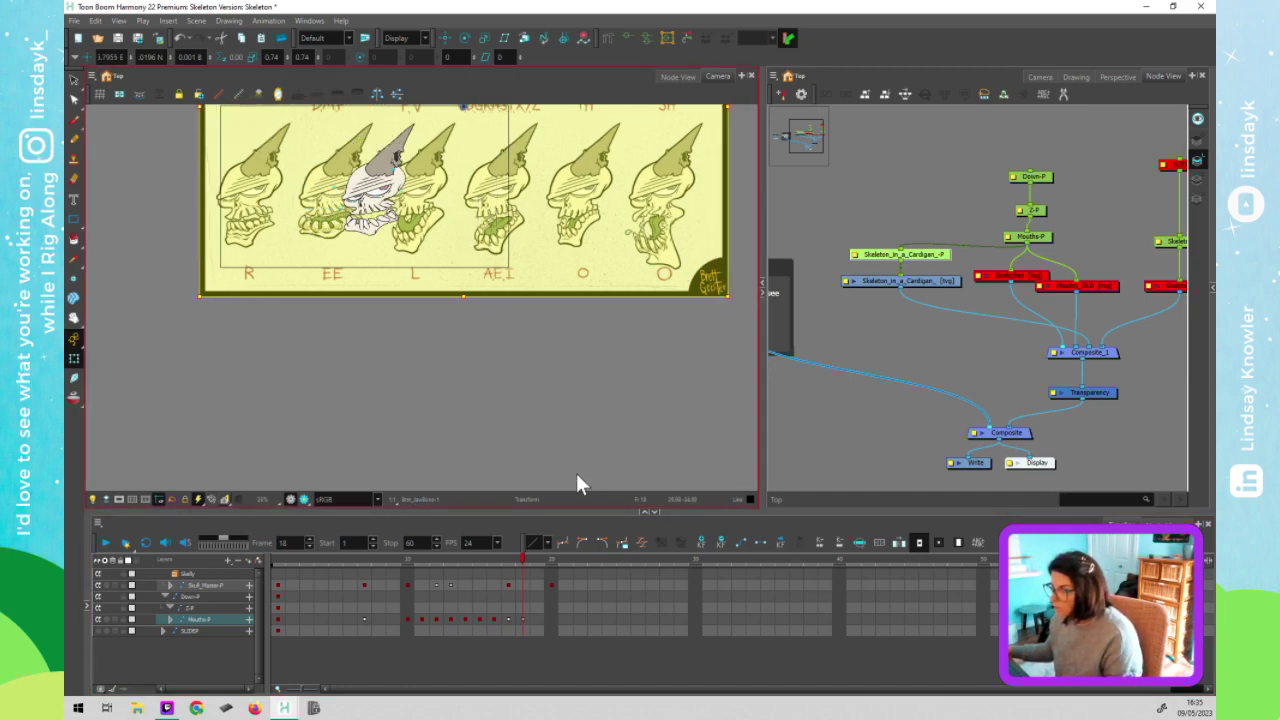
key(Left)
key(Left)
key(Left)
key(Left)
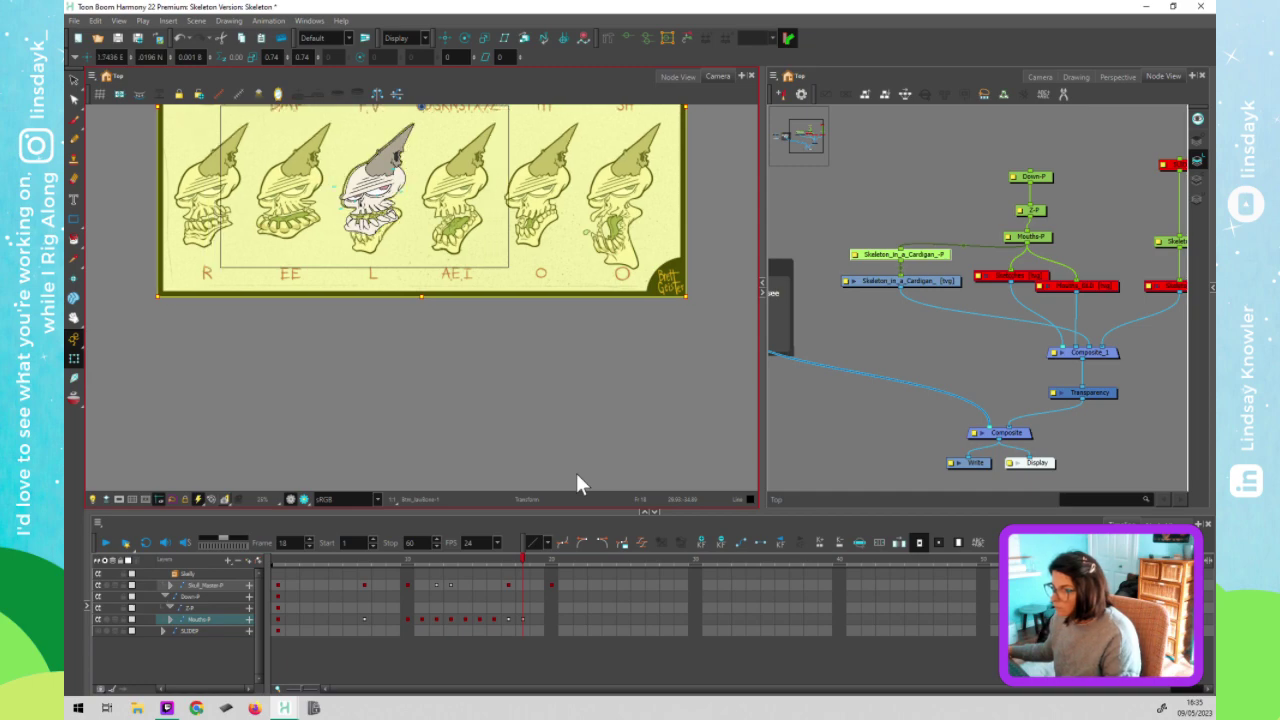
Fine-tune the mouth chart peg sideways and slightly down at frame 18 so the L skull matches the rig's skull
key(Right)
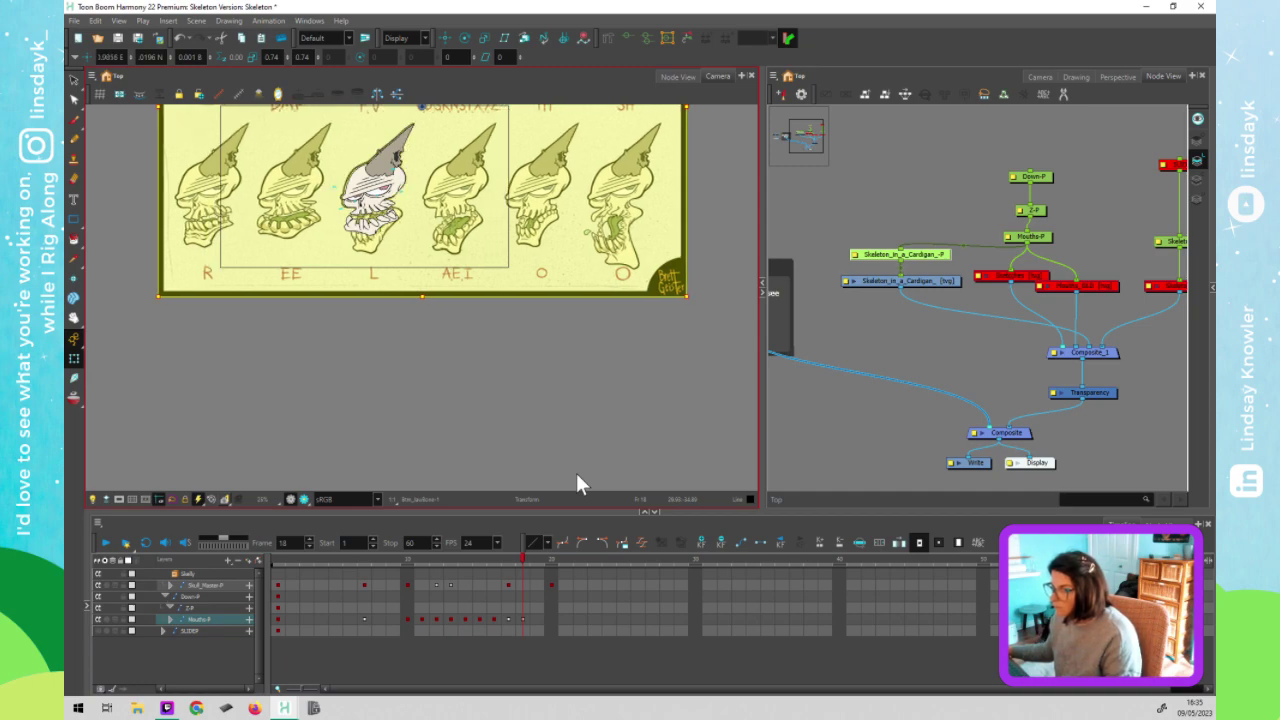
key(Left)
key(Right)
key(Right)
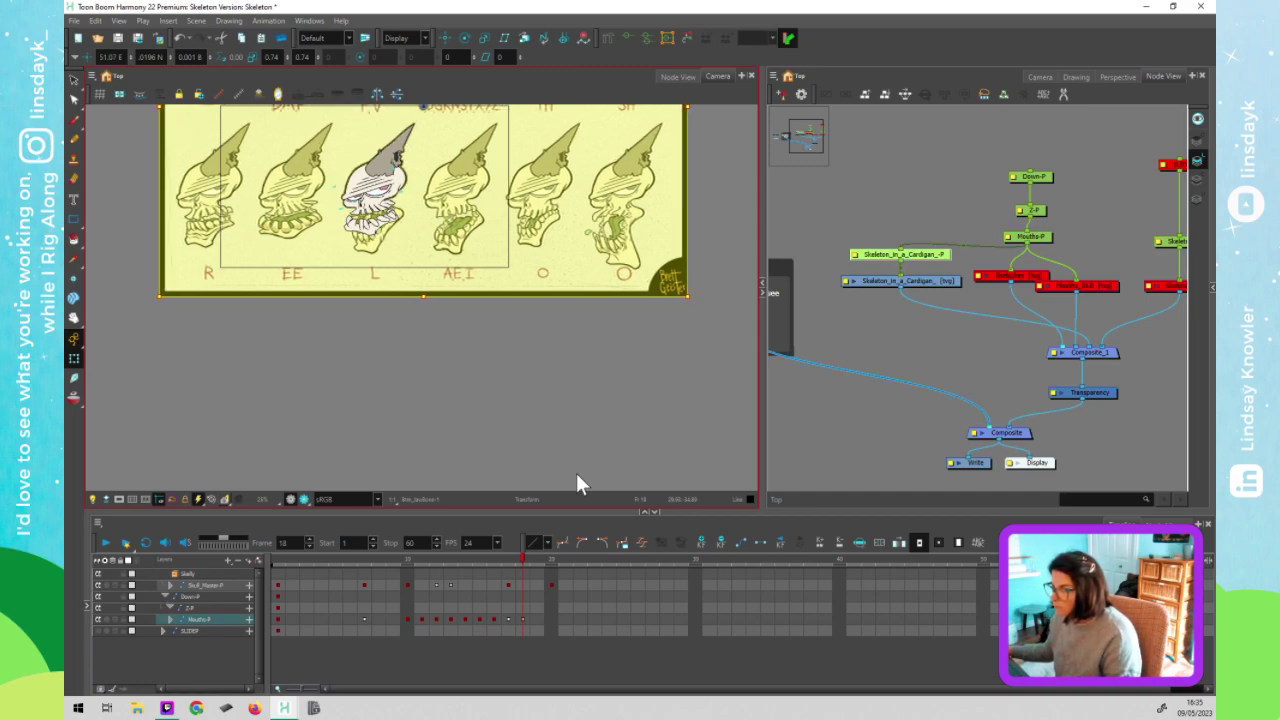
key(Down)
key(Down)
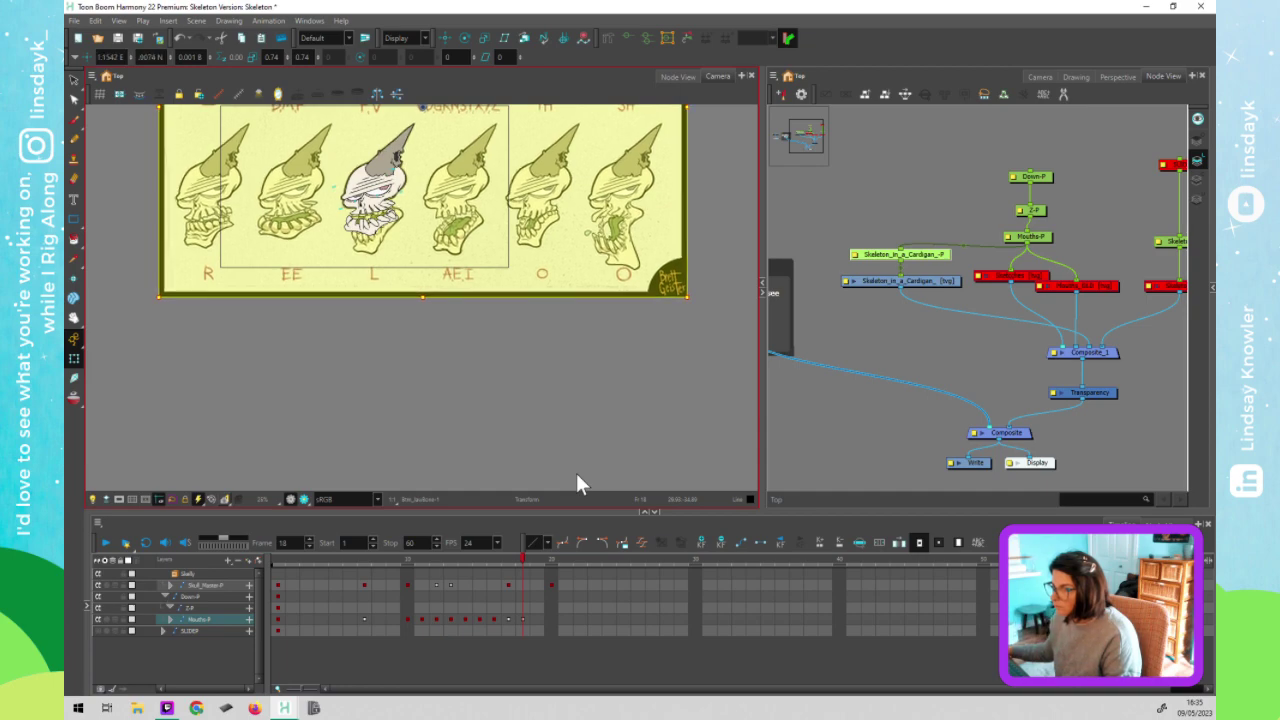
key(Left)
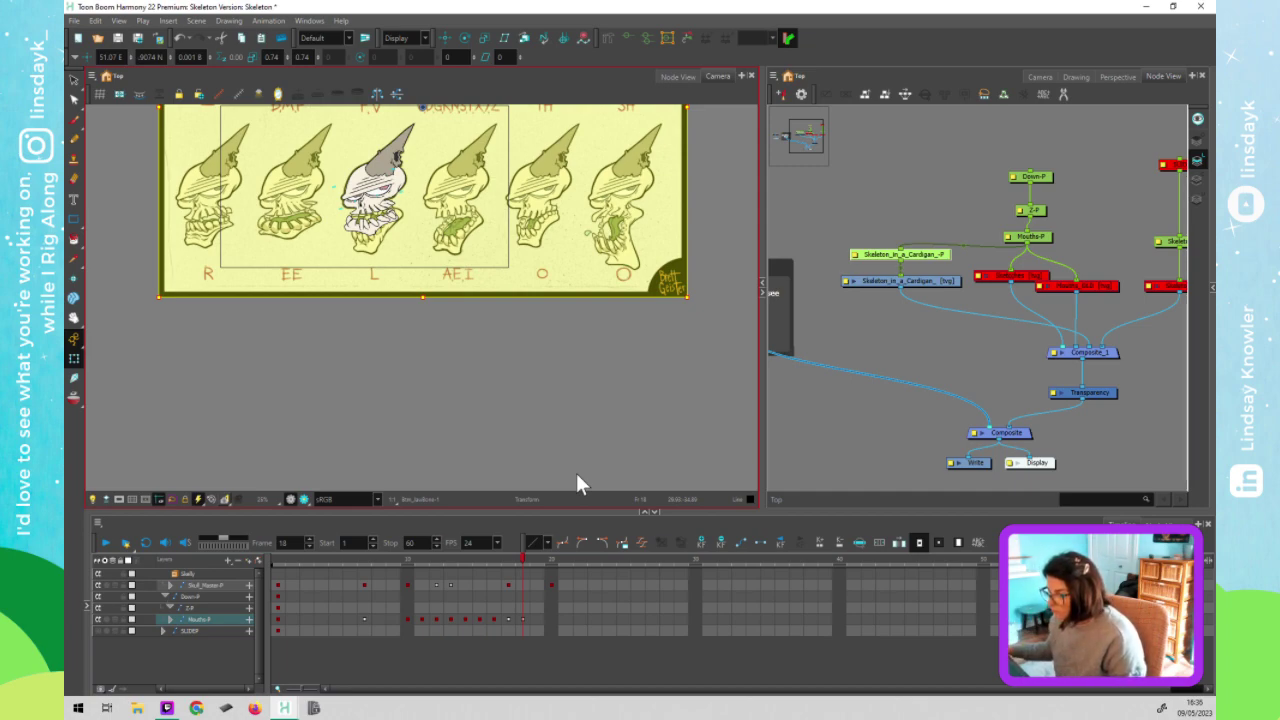
At frame 19, shift the mouth chart peg left to bring the chart's AEI skull over the rig's skull
key(period)
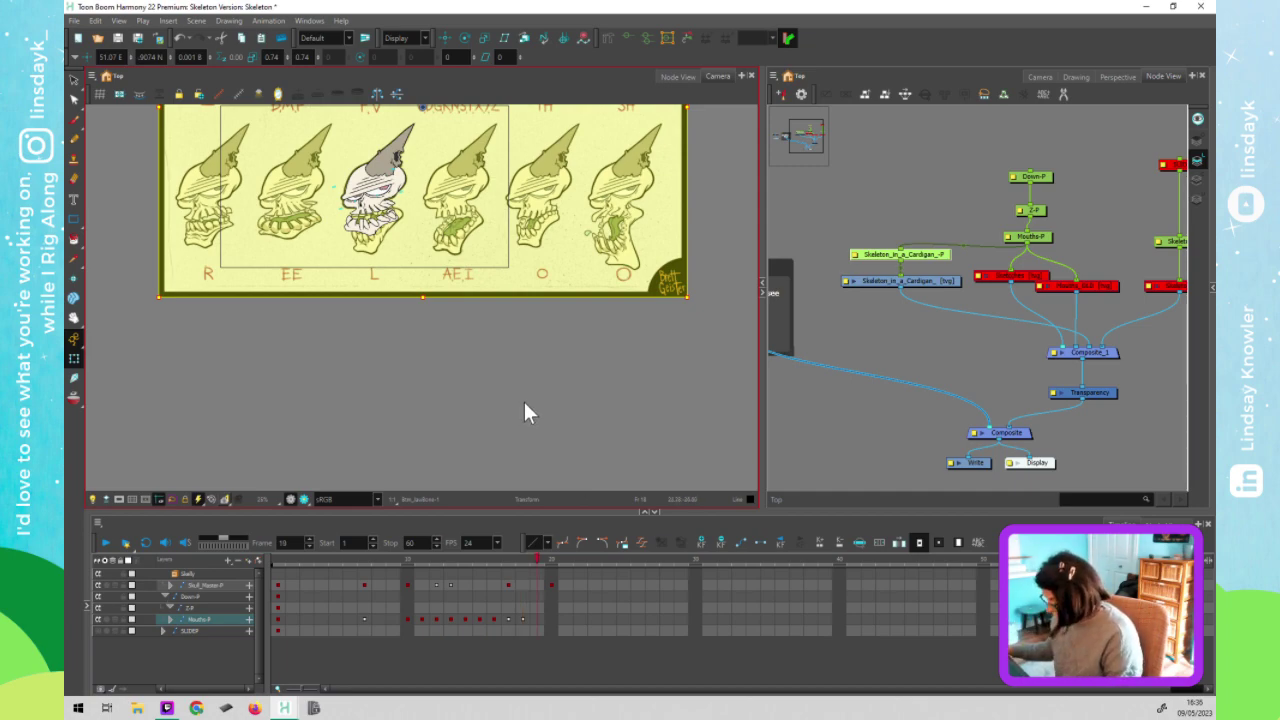
key(Left)
key(Left)
key(Left)
key(Left)
key(Left)
key(Left)
key(Left)
key(Left)
key(Left)
key(Left)
key(Left)
Nudge the mouth chart peg right and slightly up at frame 19 so the AEI skull matches the rig's skull
key(Right)
key(Right)
key(Right)
key(Right)
key(Right)
key(Right)
key(Right)
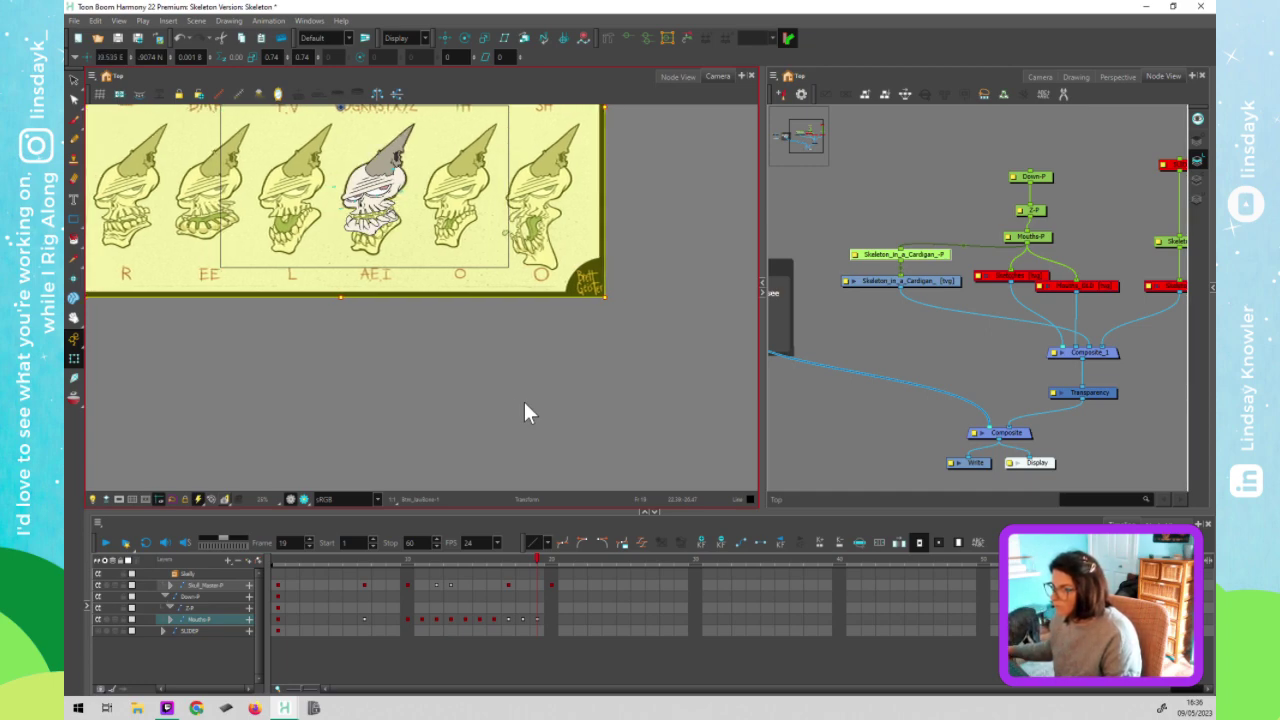
key(Up)
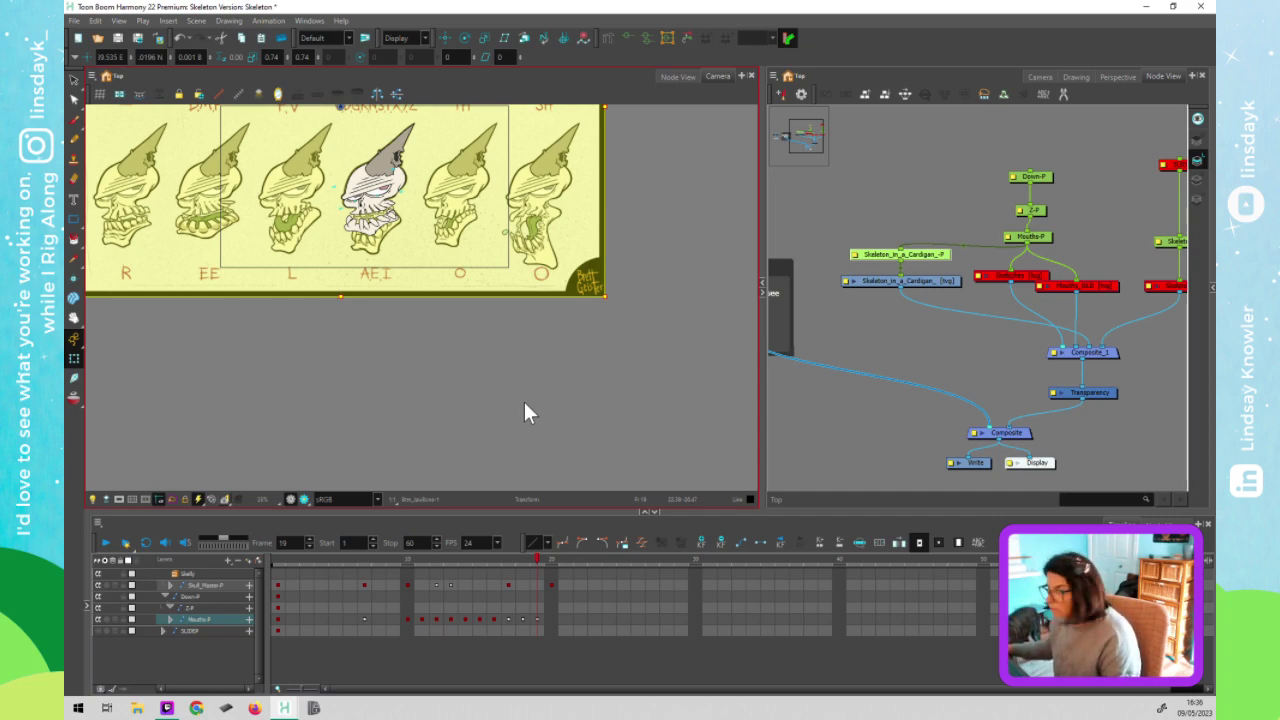
At frame 20, shift the mouth chart peg left until the chart's first O skull lies over the rig's skull
key(period)
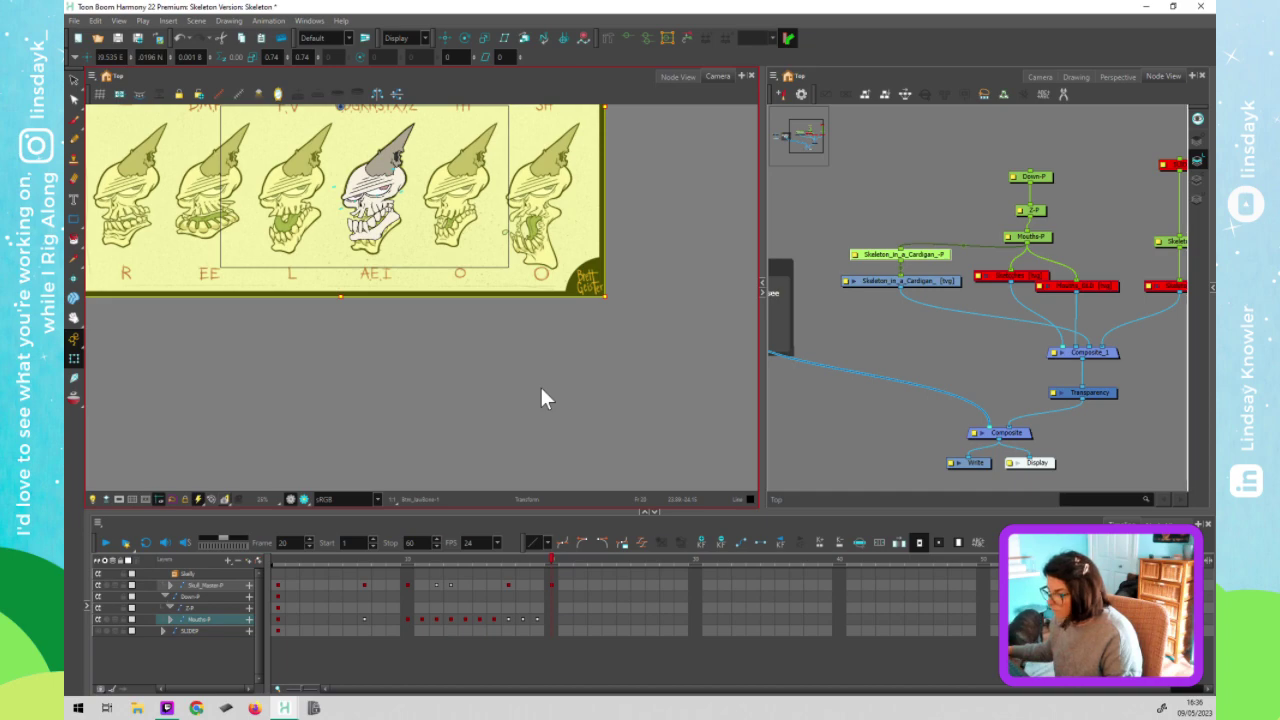
key(Left)
key(Left)
key(Left)
key(Left)
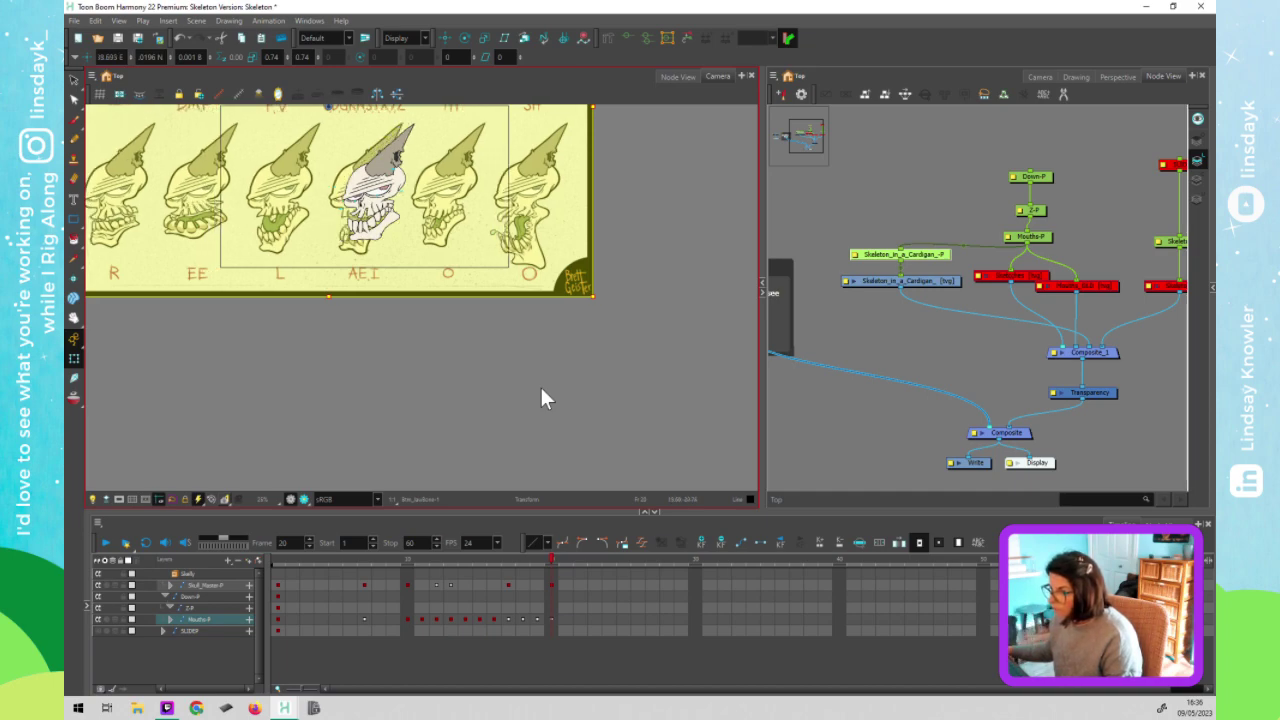
key(Left)
key(Left)
key(Left)
key(Left)
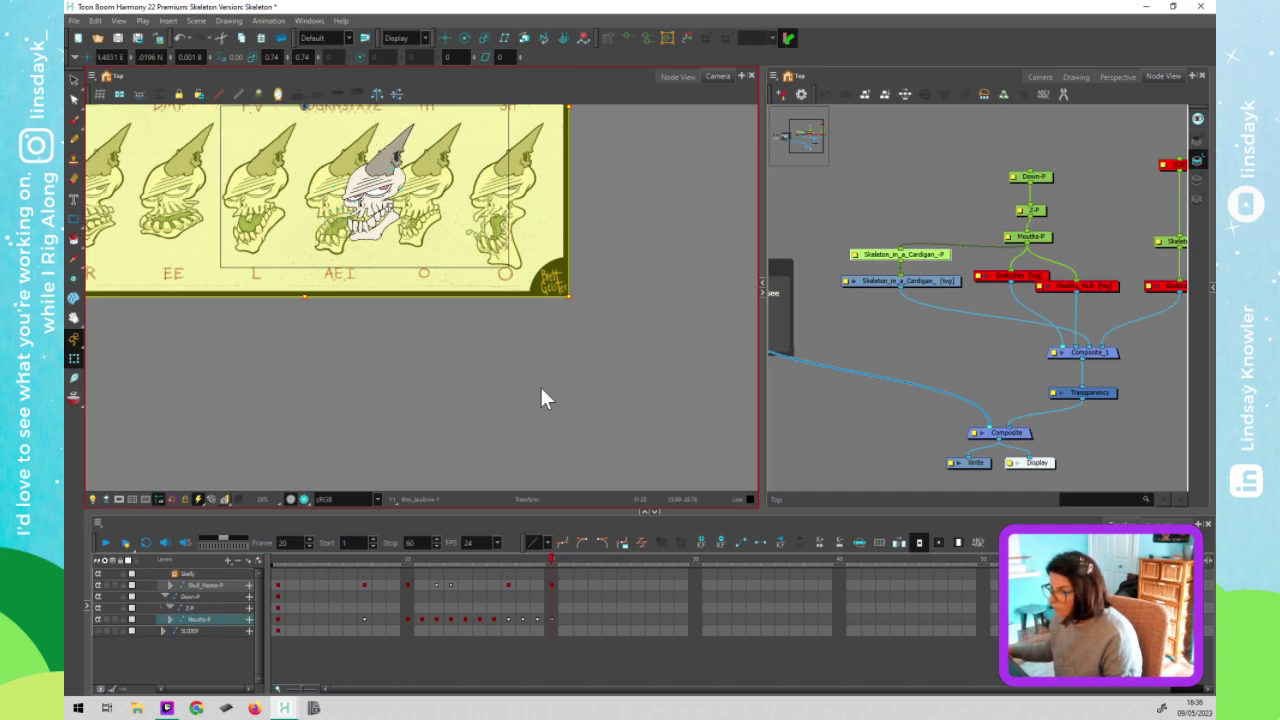
key(Left)
key(Left)
key(Left)
key(Left)
key(Left)
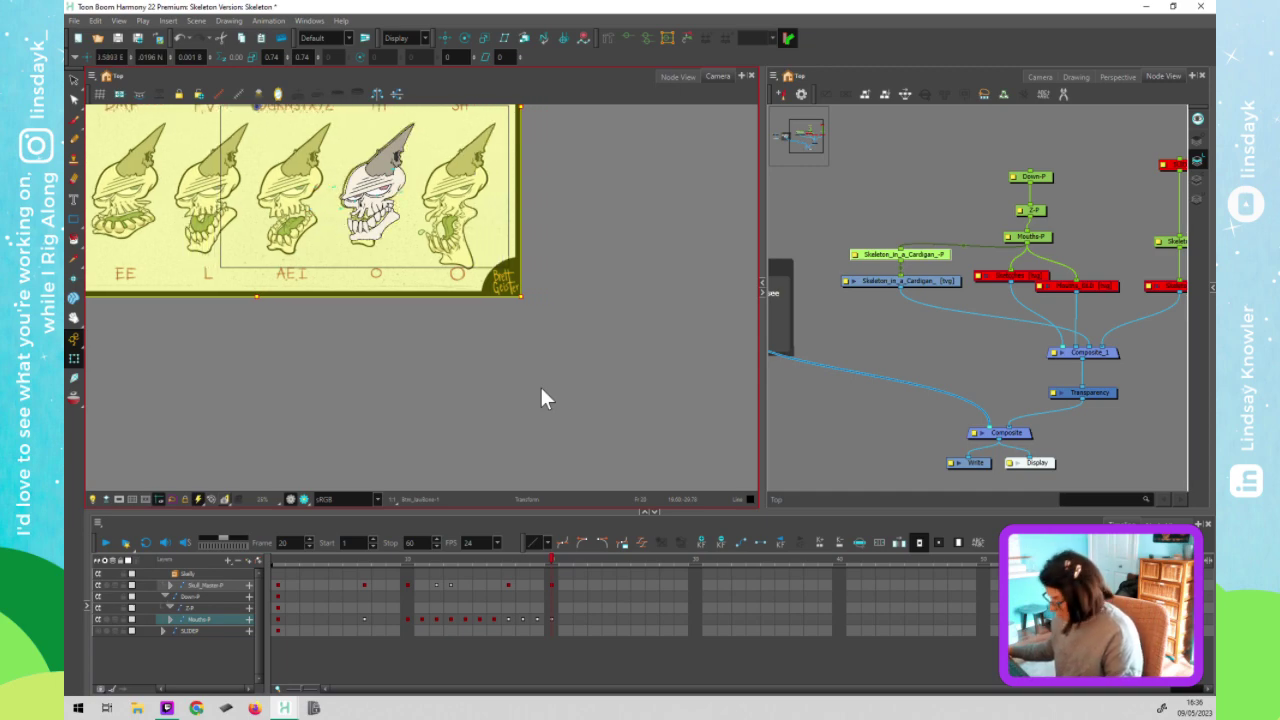
Fine-tune the mouth chart peg's horizontal position and lower it slightly at frame 20 so the O skull matches the rig
key(Right)
key(Right)
key(Right)
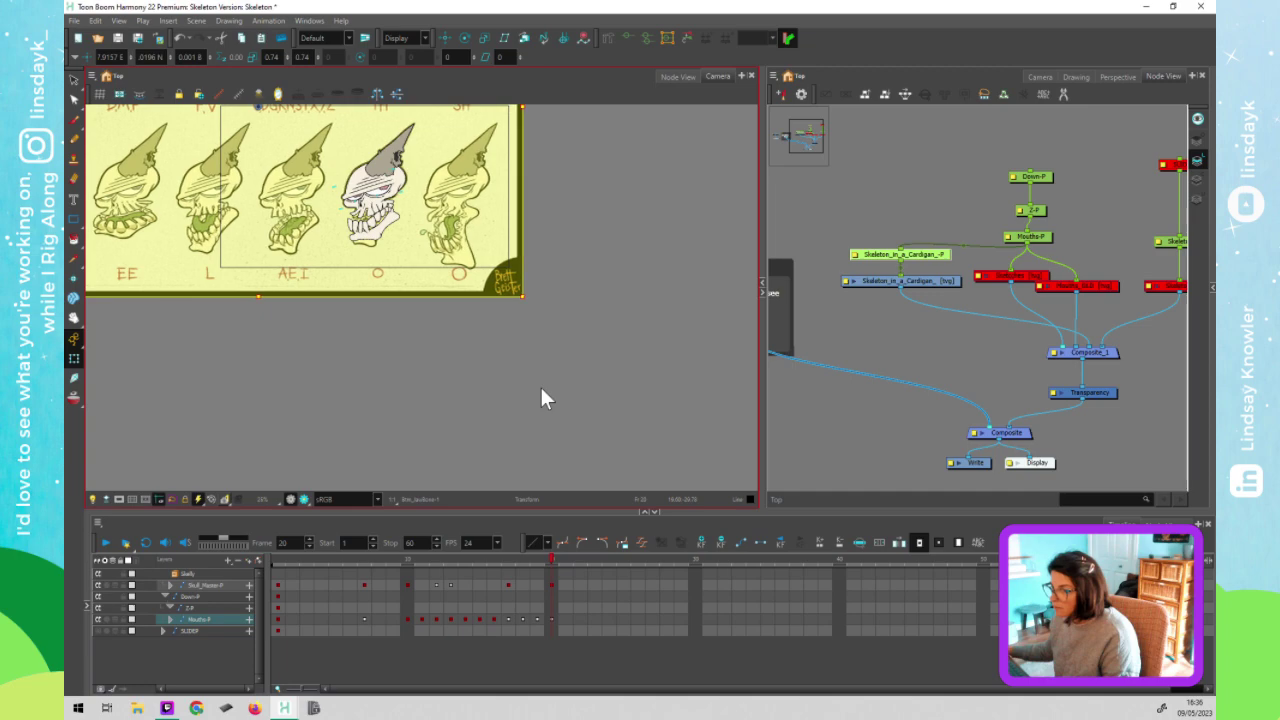
key(Left)
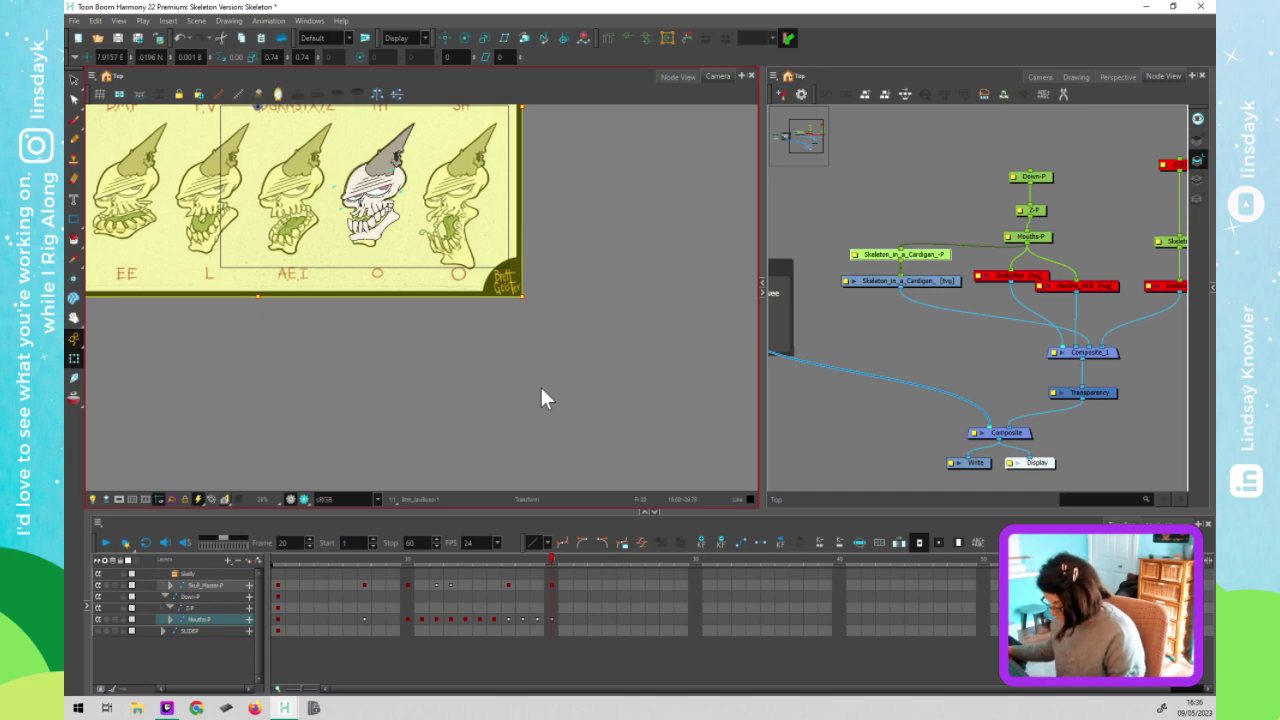
key(Left)
key(Left)
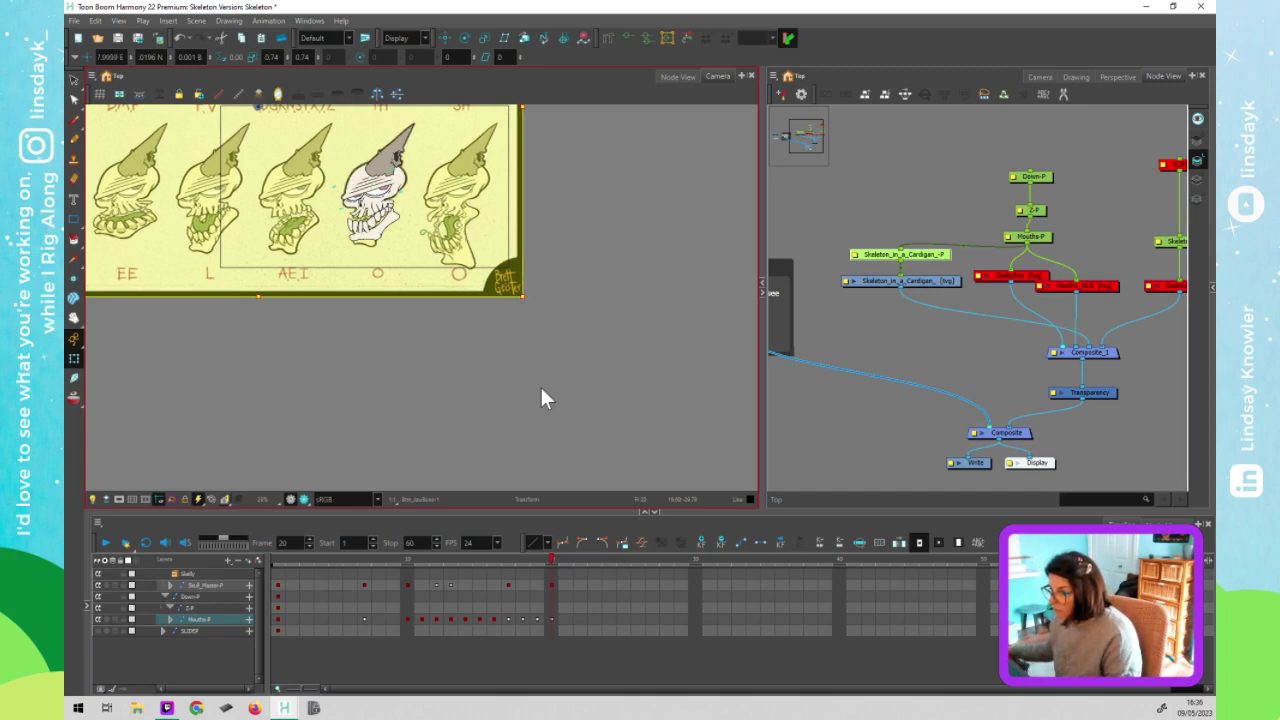
key(Down)
key(Down)
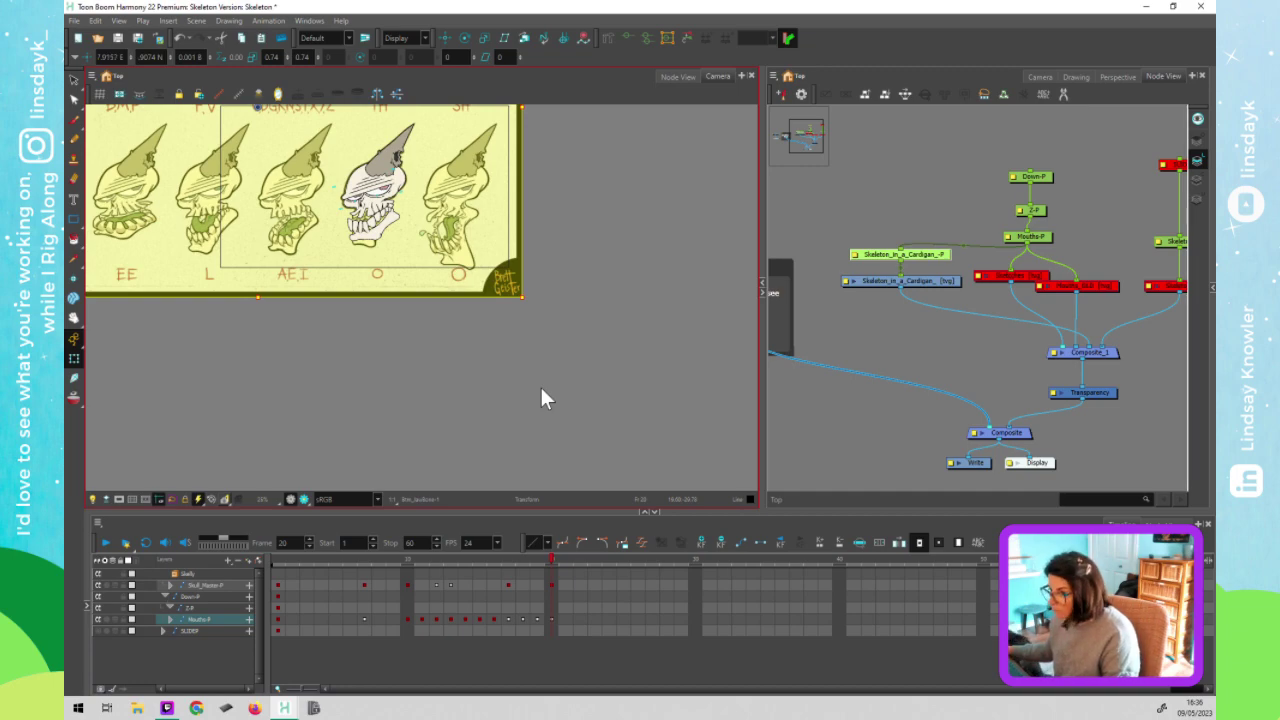
Finish nudging the mouth chart peg at frame 20, and shift the chart left at frame 21 towards its last O head
key(Right)
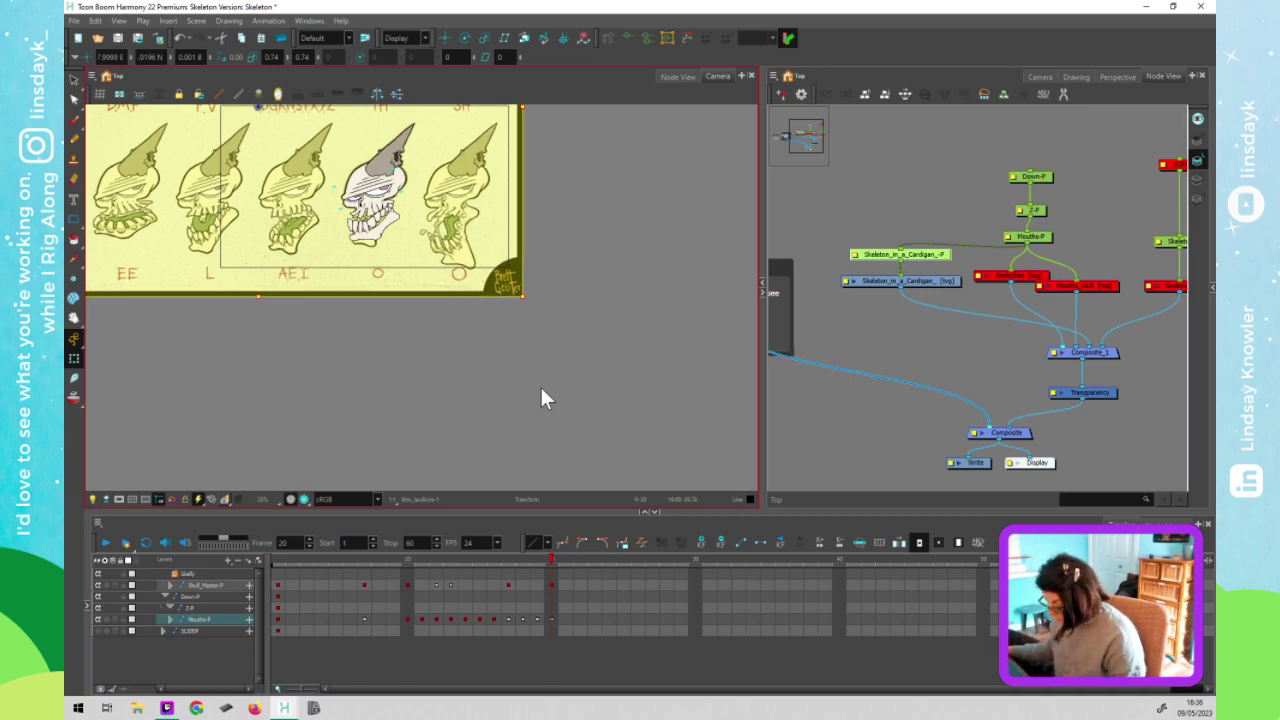
key(alt+Down)
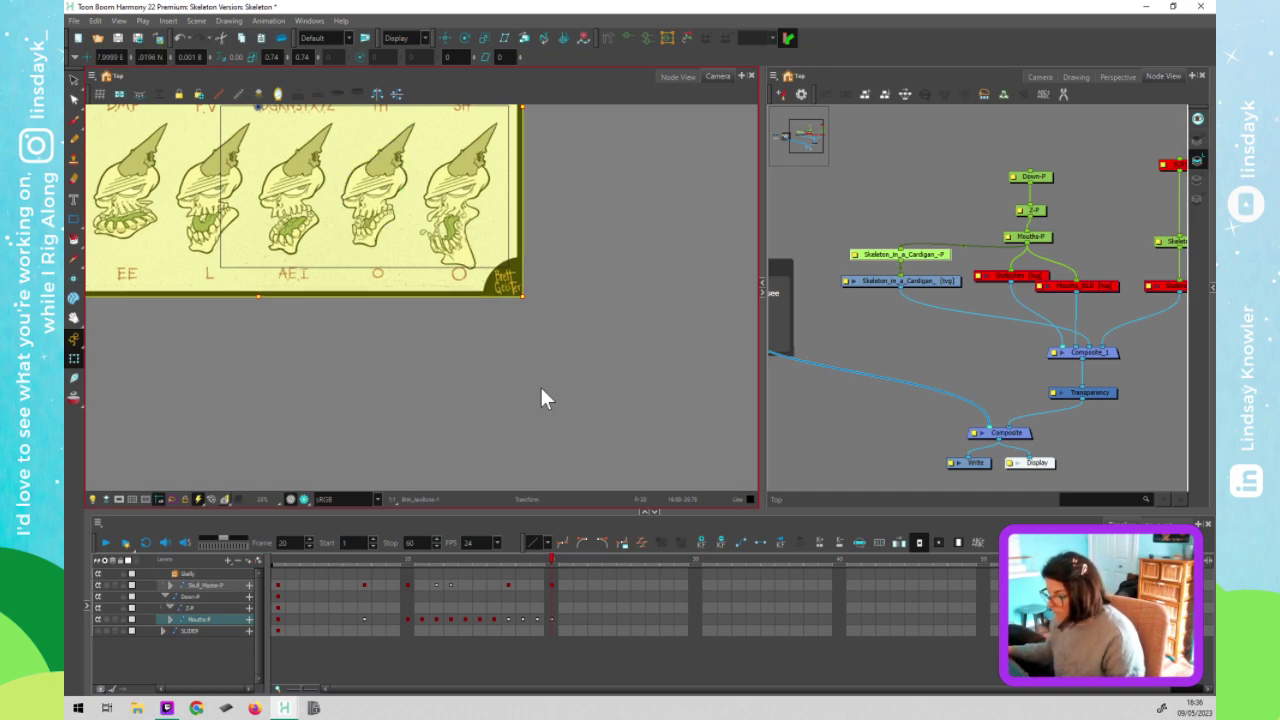
key(period)
key(shift+Left)
key(shift+Left)
key(shift+Left)
key(shift+Left)
key(shift+Left)
key(shift+Left)
key(shift+Left)
key(shift+Left)
key(shift+Left)
key(shift+Left)
key(shift+Left)
Fine-tune the mouth chart peg's horizontal position at frame 21 to align the last O head with the rigged skull
click(564, 622)
click(567, 620)
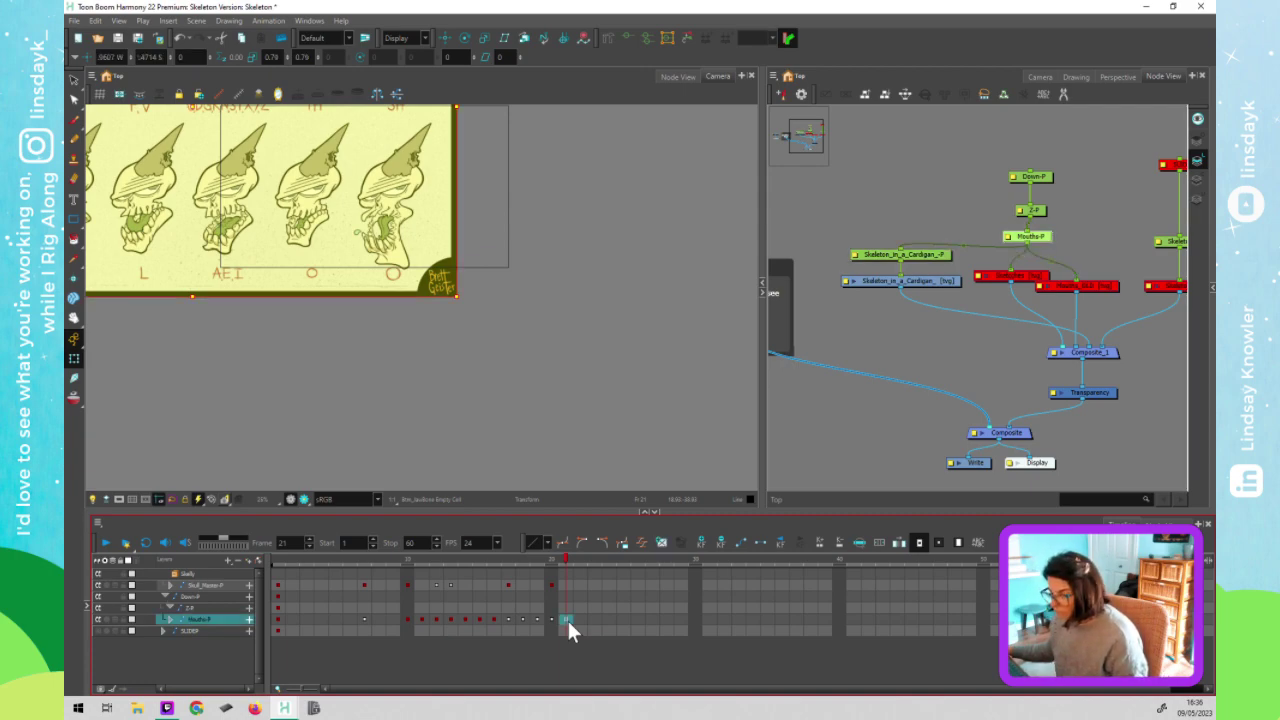
click(569, 583)
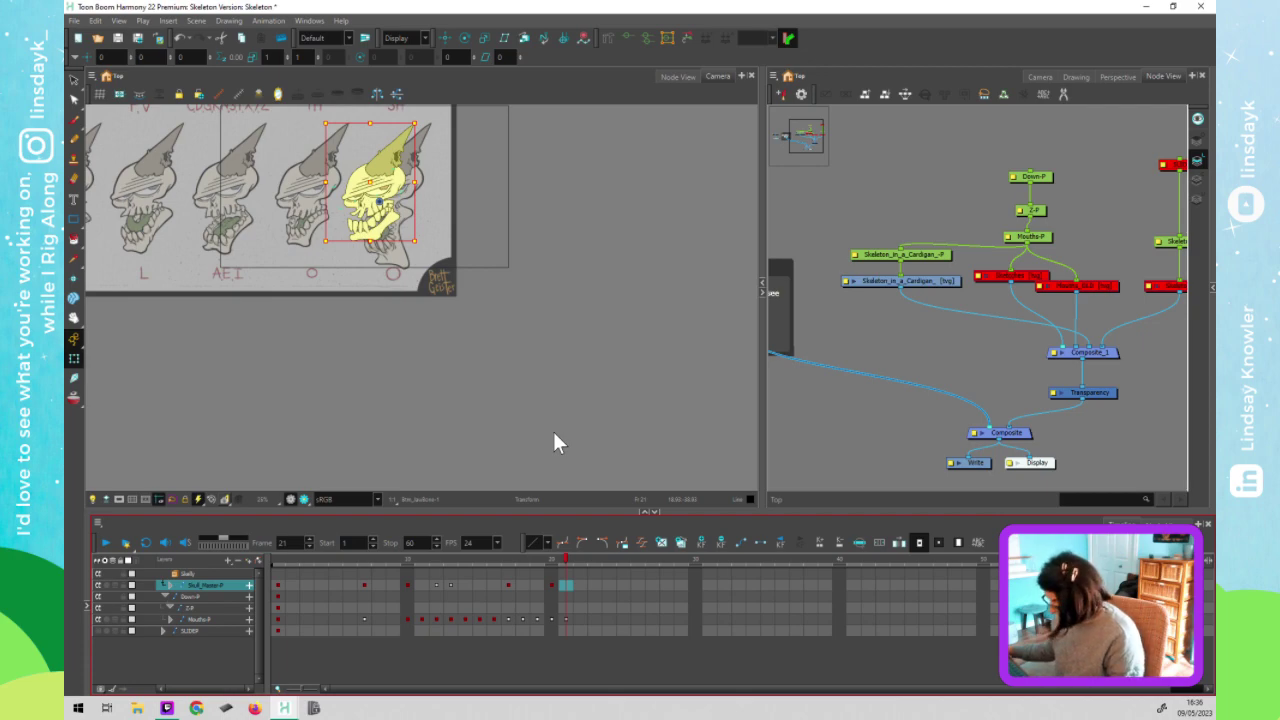
click(913, 253)
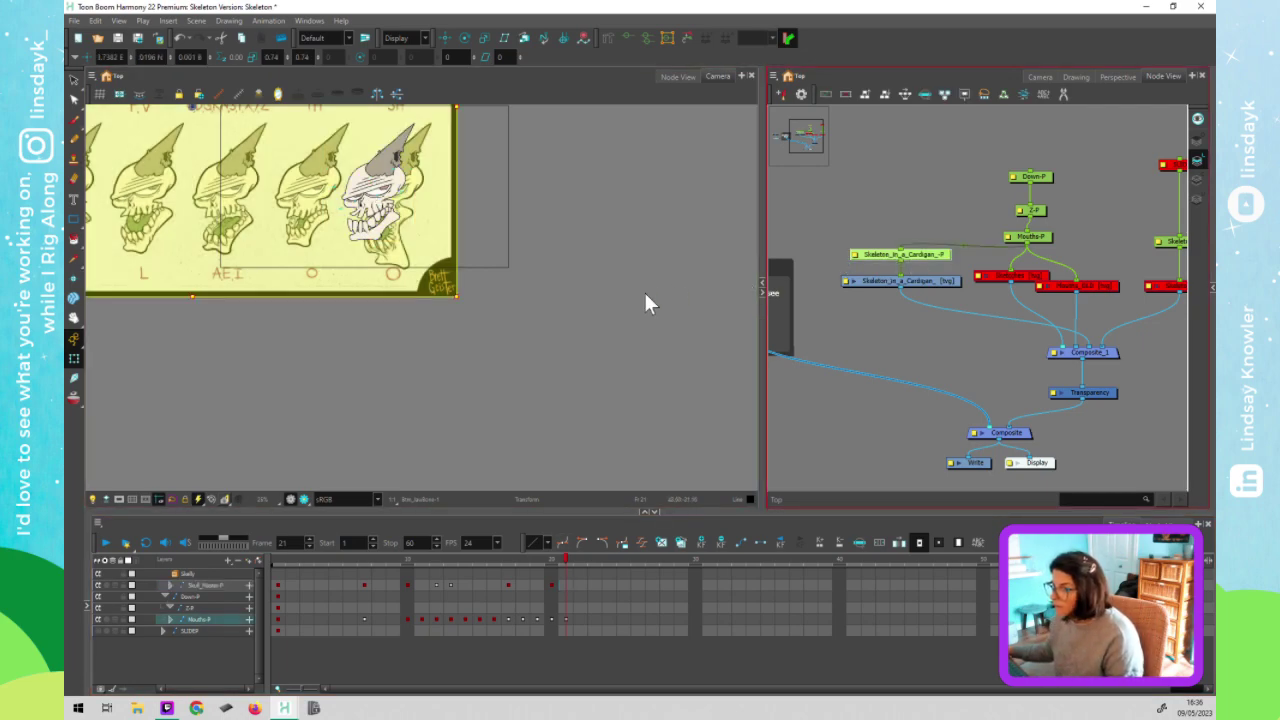
key(Left)
key(Left)
key(Left)
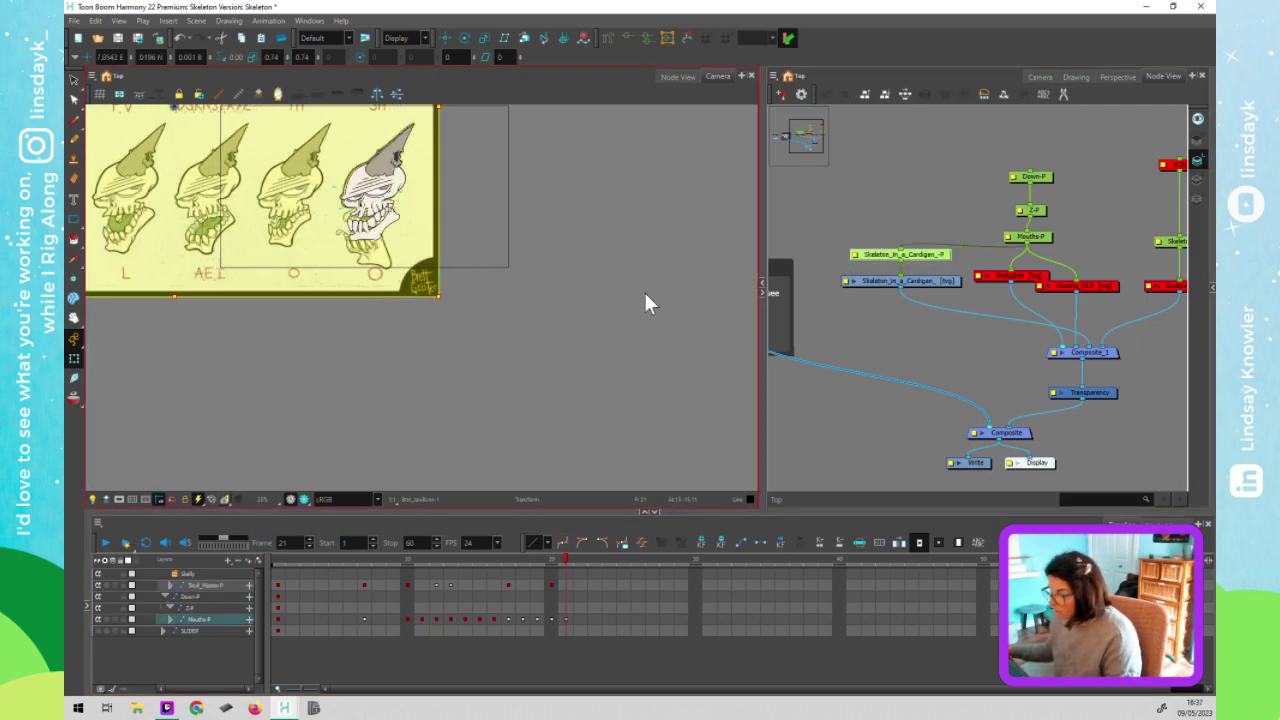
key(Right)
key(Right)
key(Right)
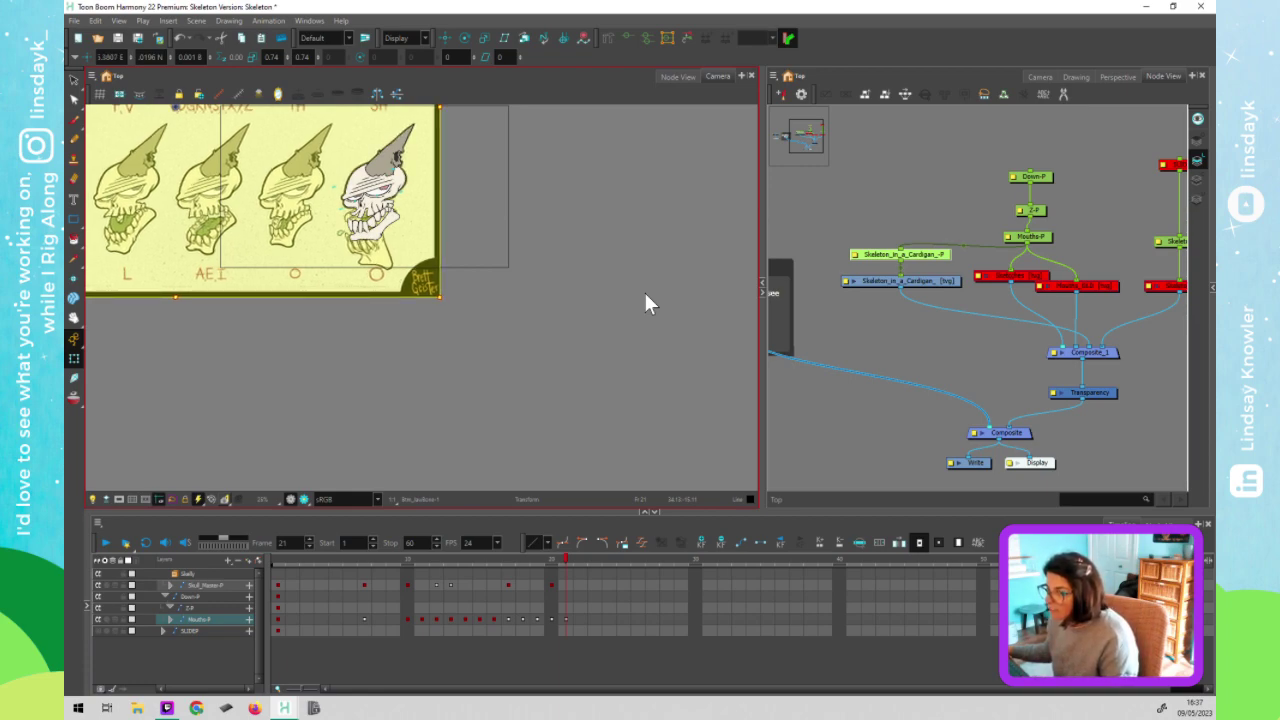
key(Left)
key(Left)
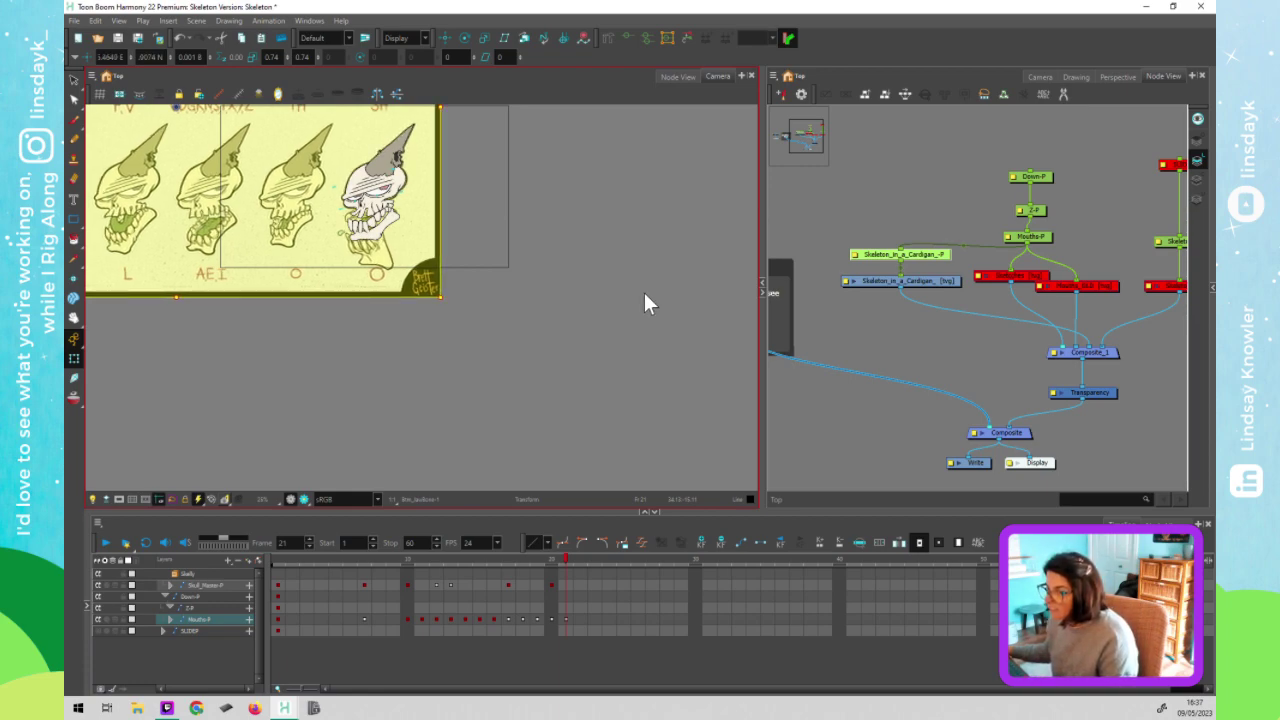
Return to frame 17 and disable the skull rig group node inside the backdrop containing the frame 12 jaw note
click(592, 388)
click(562, 562)
mouse_move(548, 570)
mouse_down()
mouse_move(452, 591)
mouse_move(421, 583)
mouse_move(508, 578)
mouse_up()
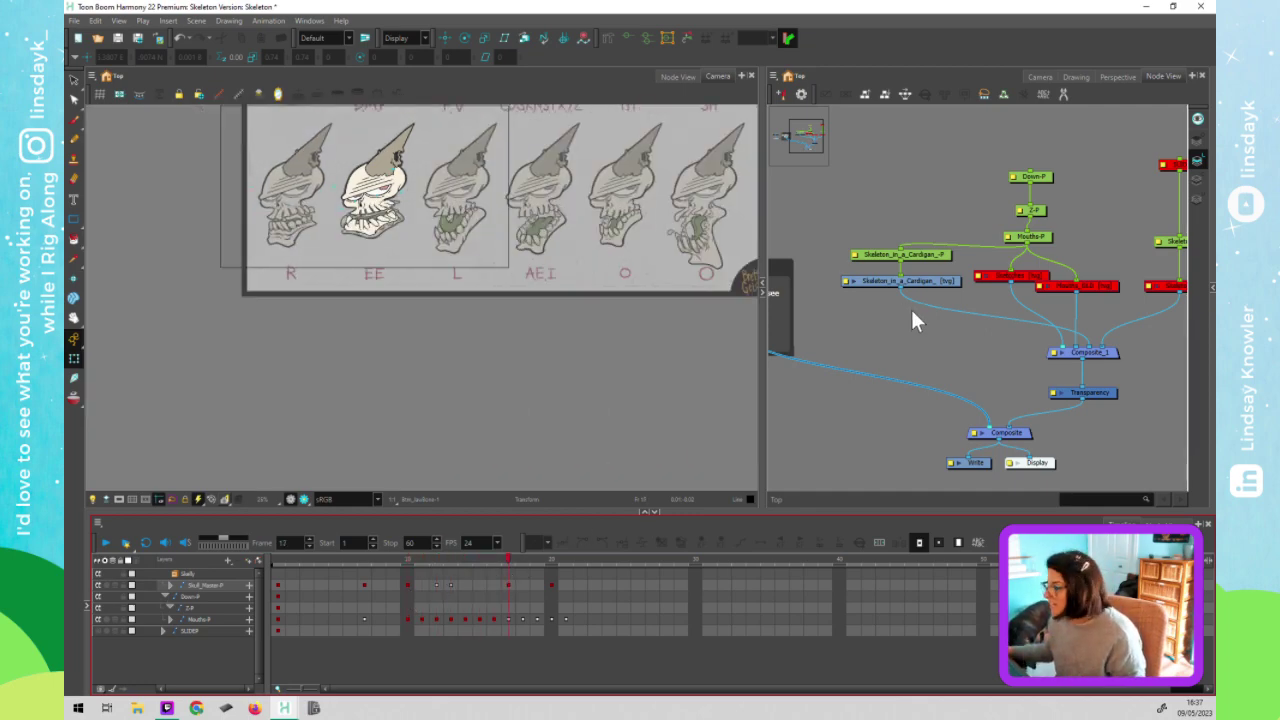
drag(855, 345, 931, 351)
scroll(928, 351, down, 2)
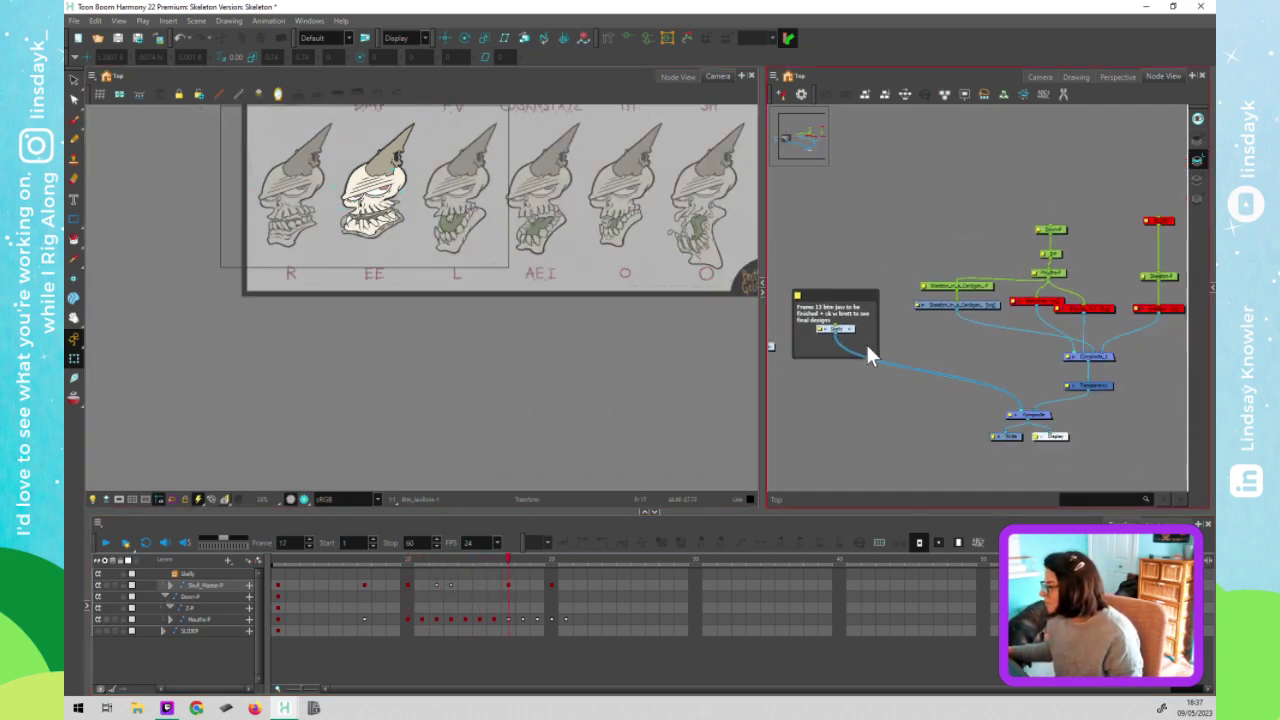
click(812, 326)
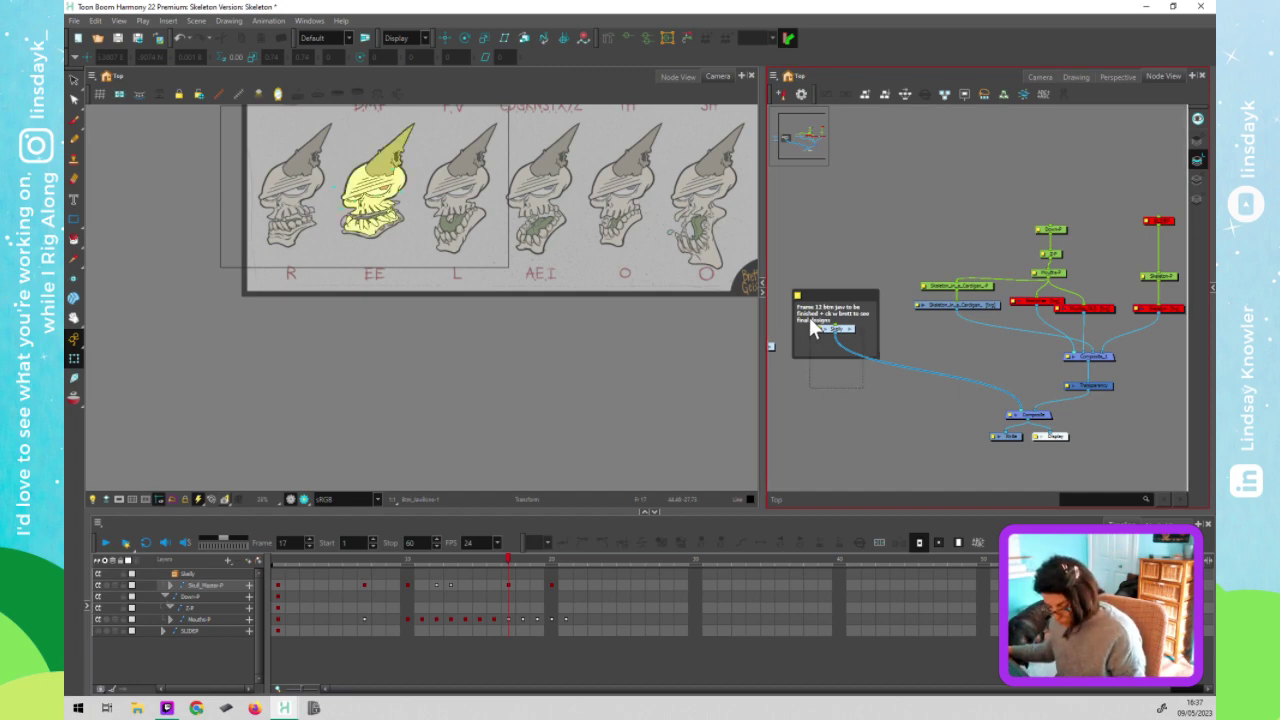
key(d)
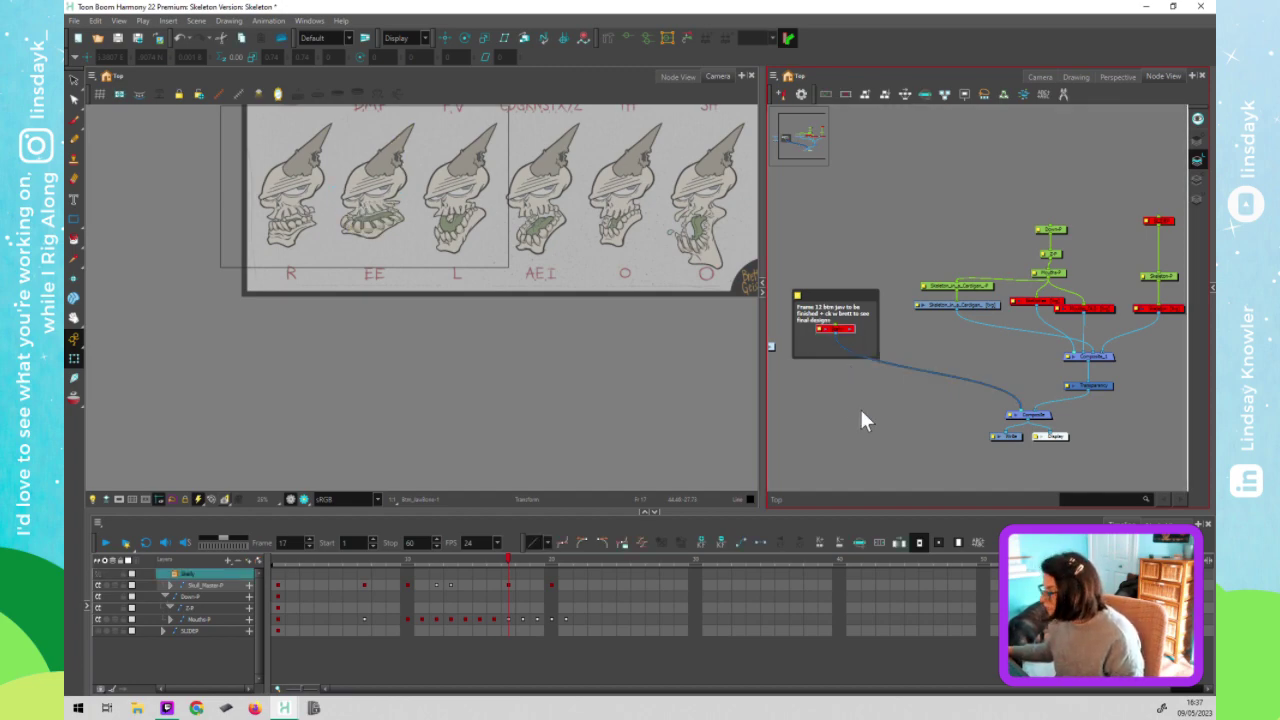
Examine the mouth chart heads at close range while scrubbing between frames 10 and 15
click(441, 350)
scroll(522, 390, down, 3)
drag(531, 387, 519, 405)
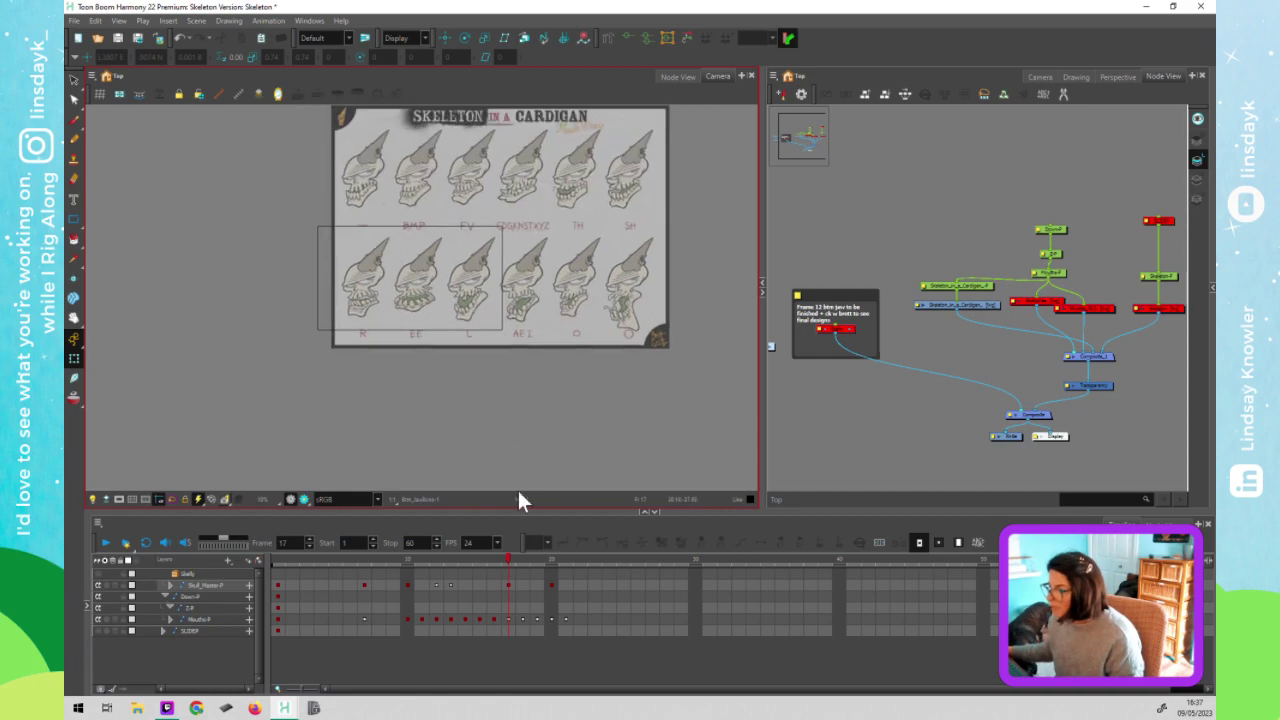
click(510, 558)
drag(518, 560, 421, 567)
scroll(419, 290, up, 6)
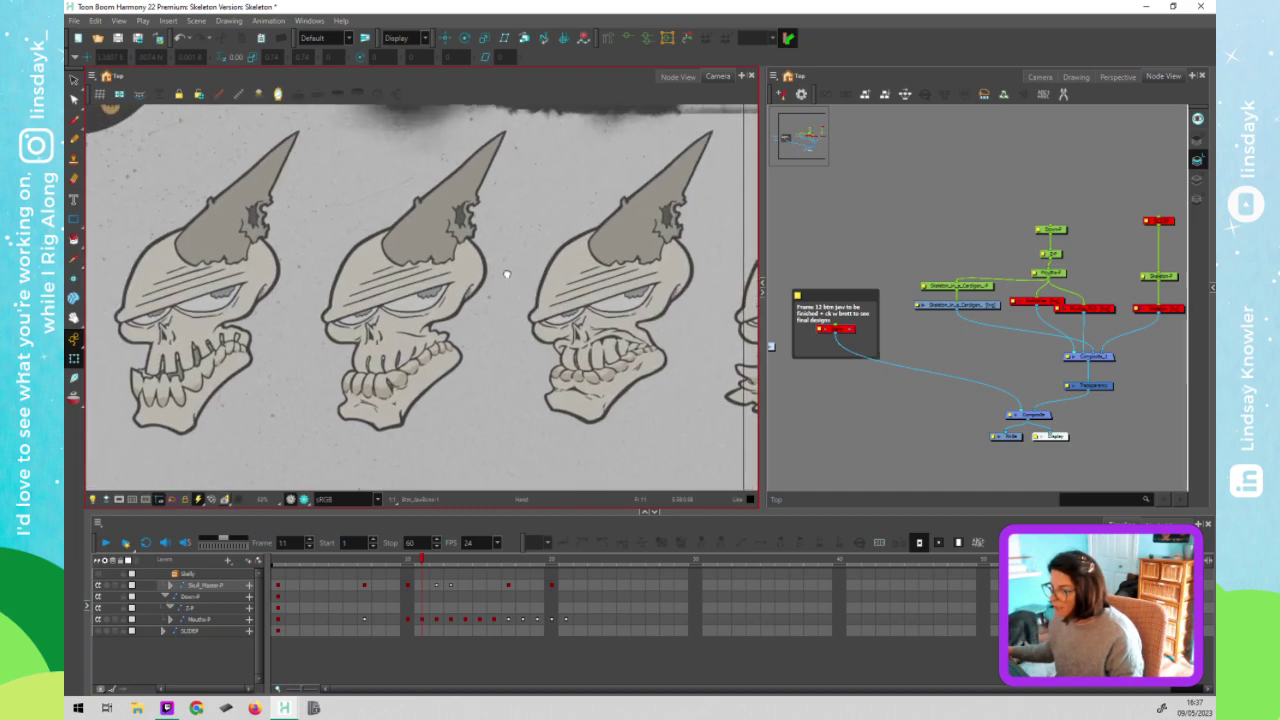
click(423, 561)
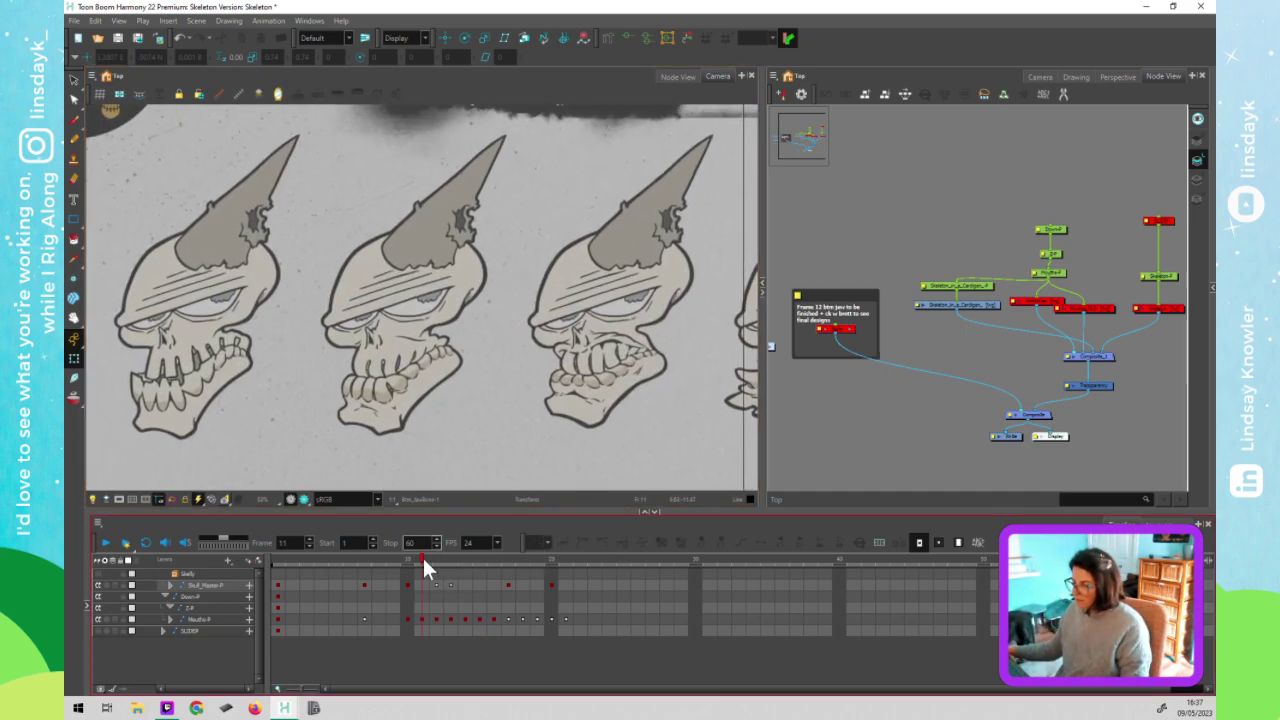
drag(418, 556, 478, 568)
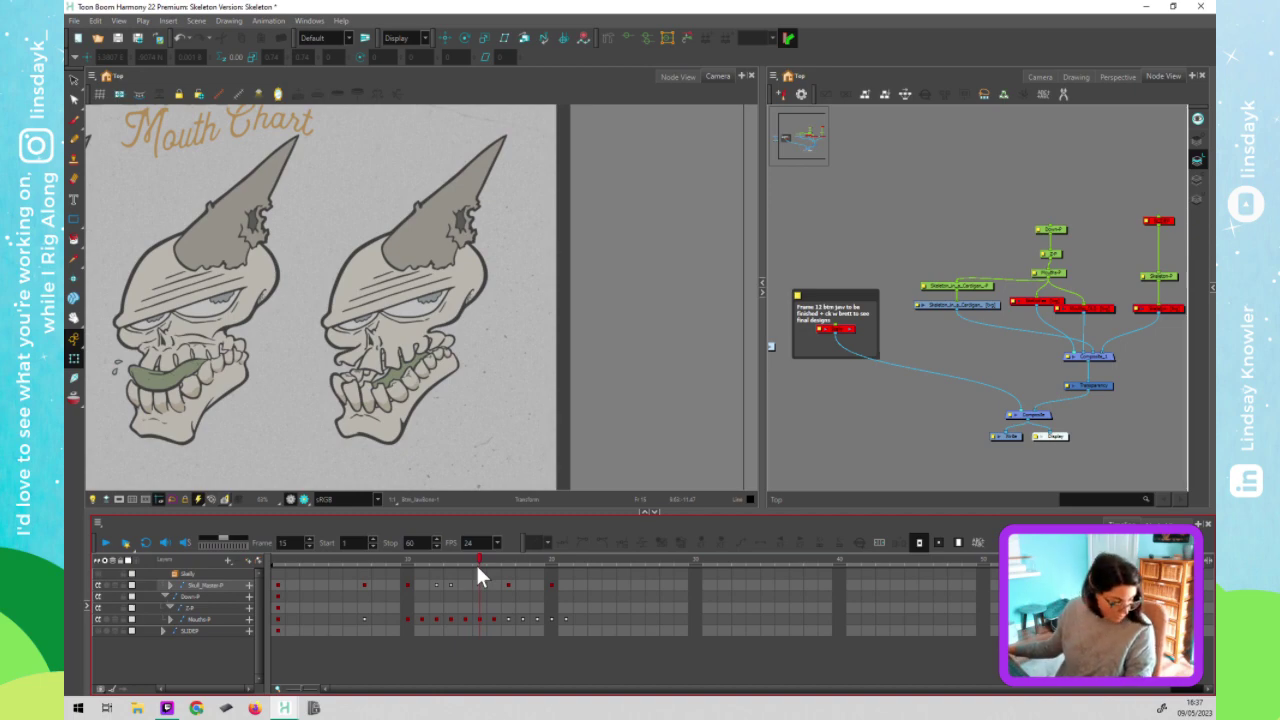
drag(477, 570, 407, 600)
Enable the Skeleton design layer, disable the mouth chart layer, and show frame 1
click(897, 428)
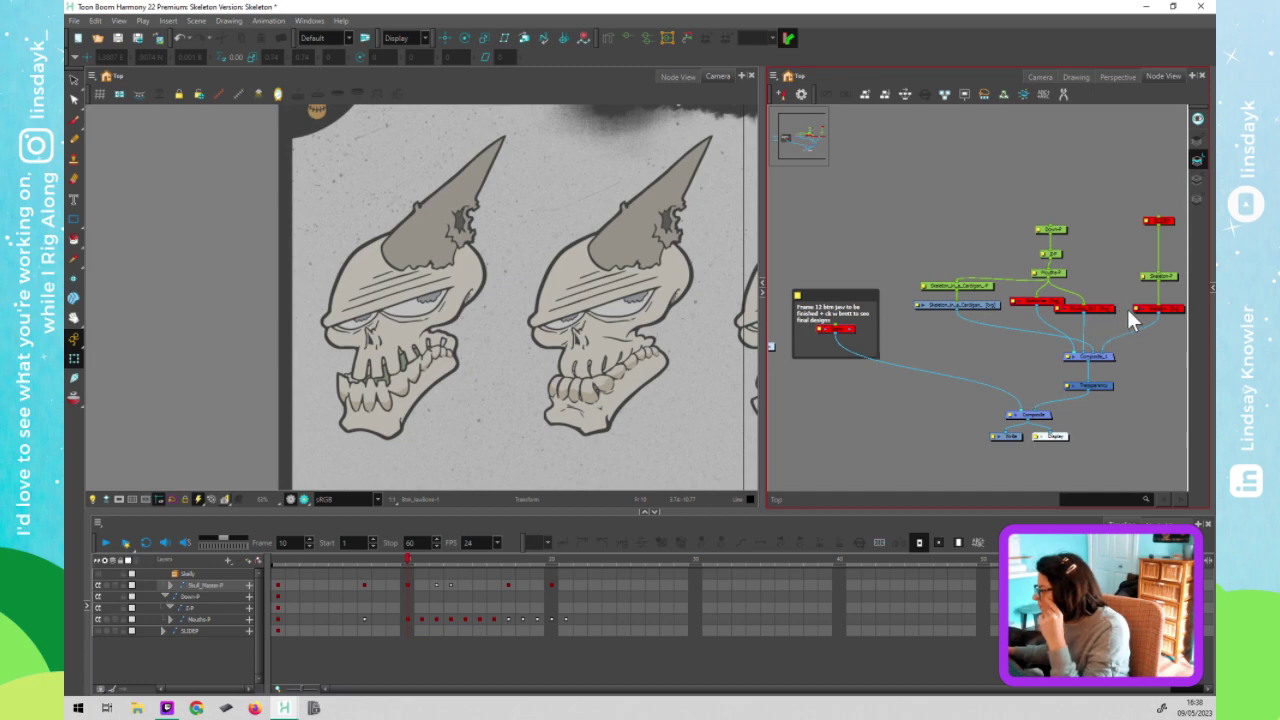
click(1171, 308)
key(a)
click(986, 304)
key(a)
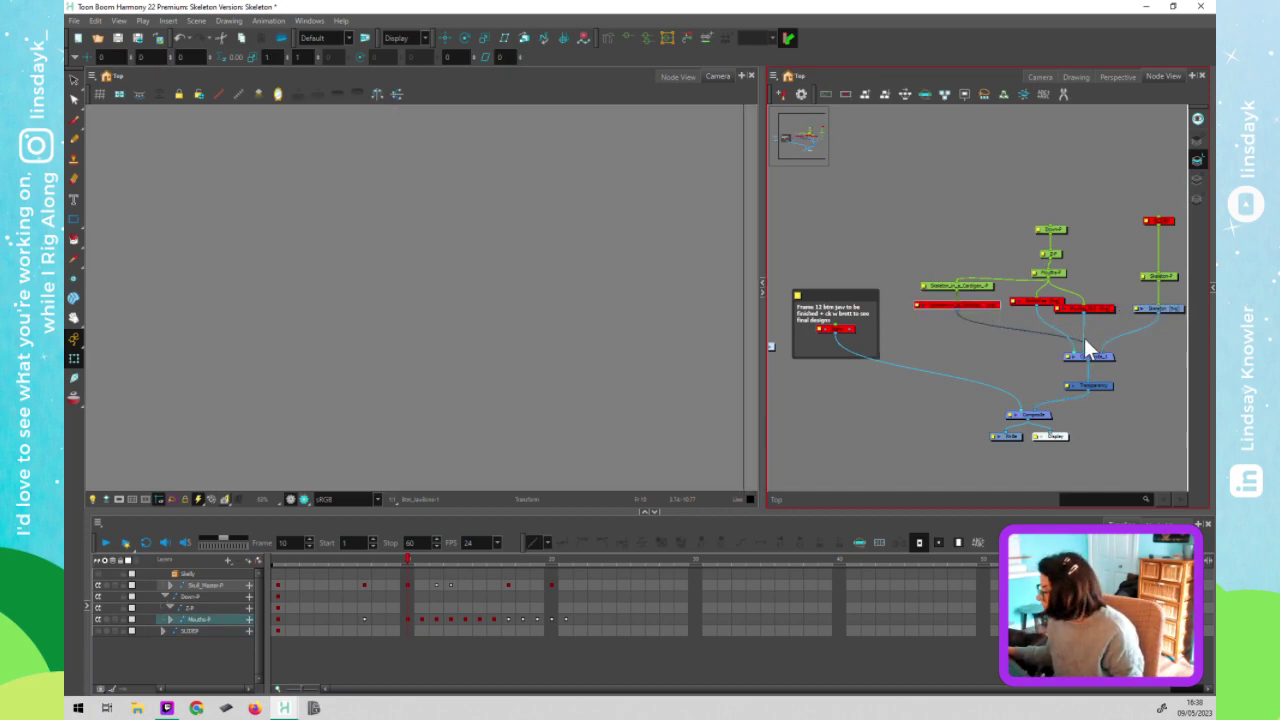
click(1160, 308)
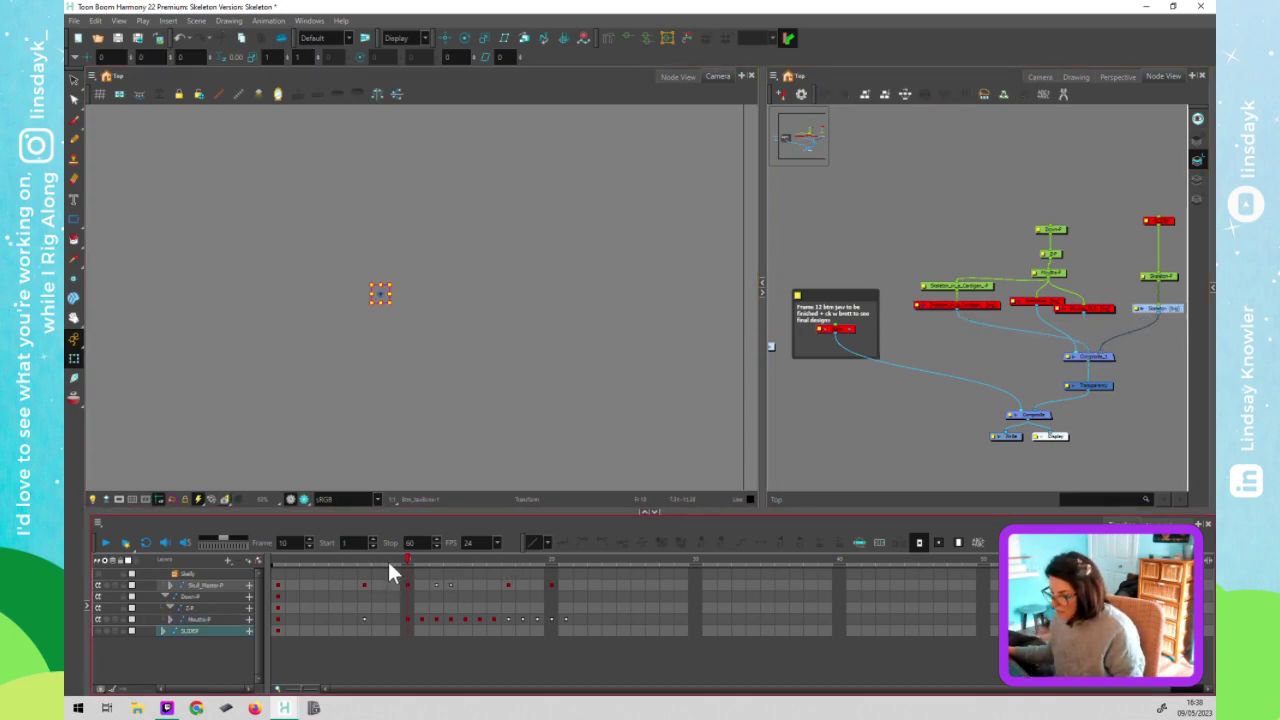
click(272, 560)
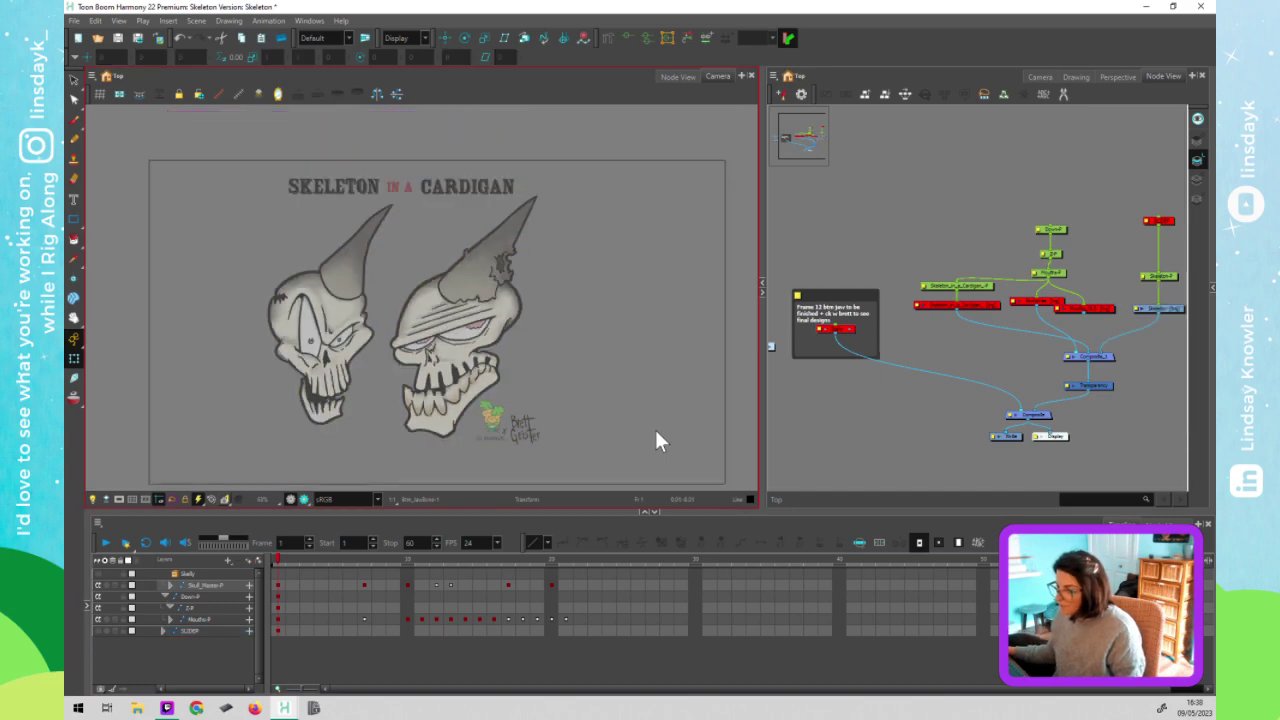
scroll(656, 441, down, 1)
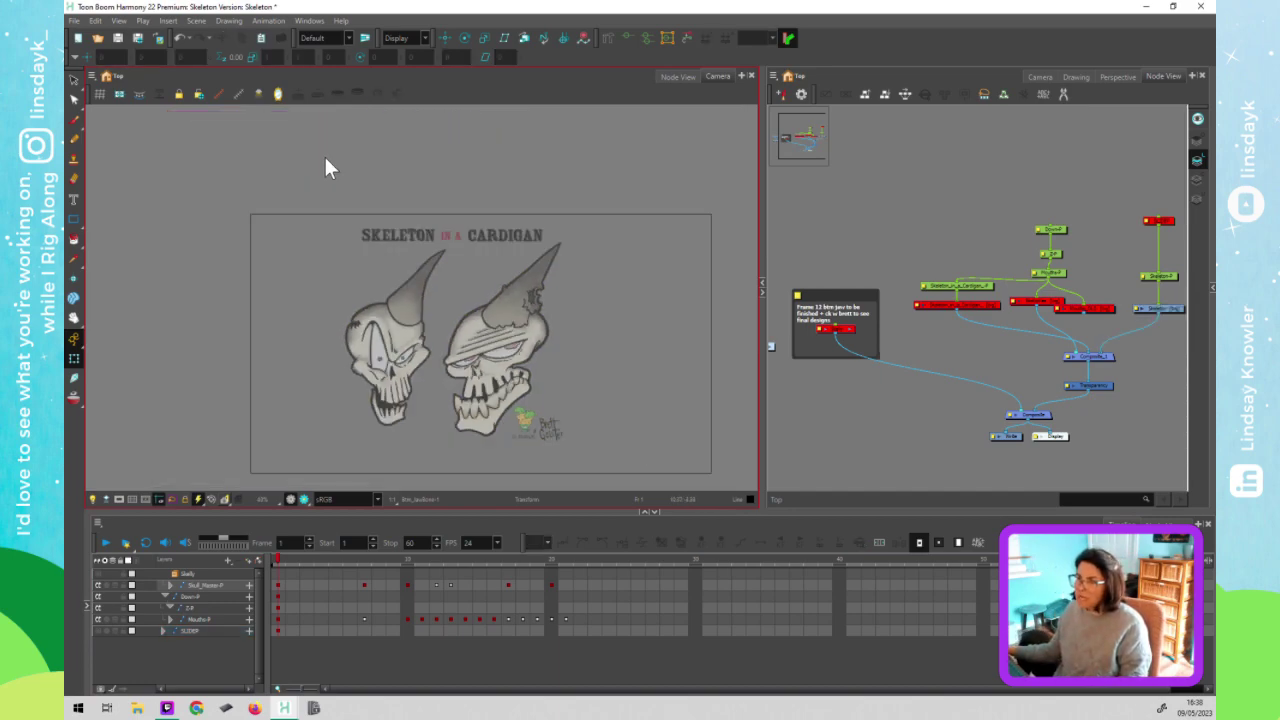
Review the alpha transparency choices for image import, and close the import settings without importing anything
click(160, 38)
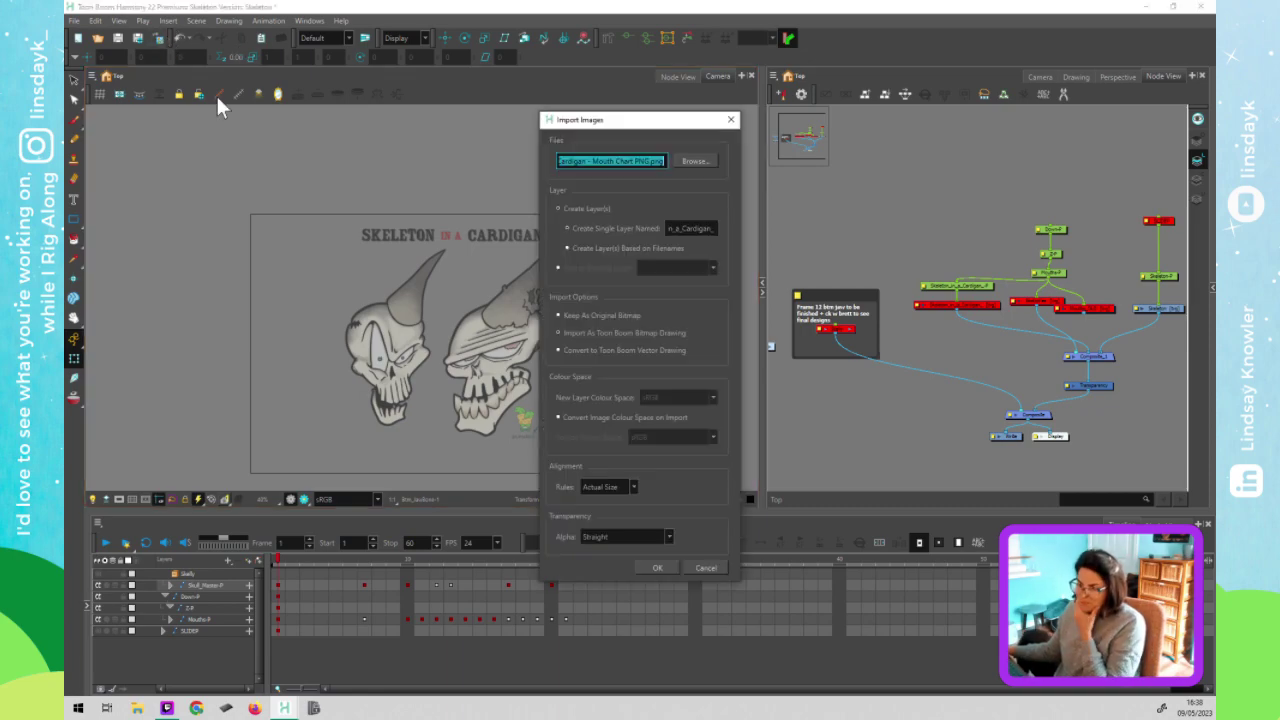
click(667, 537)
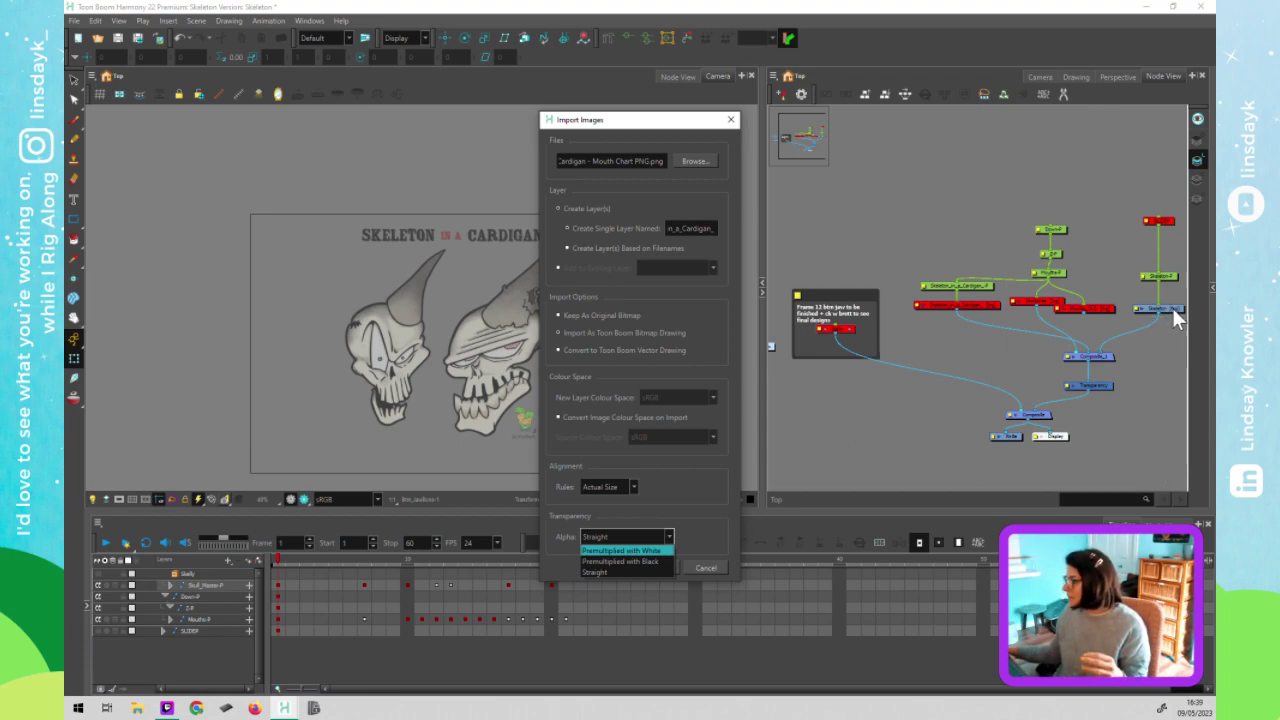
key(Escape)
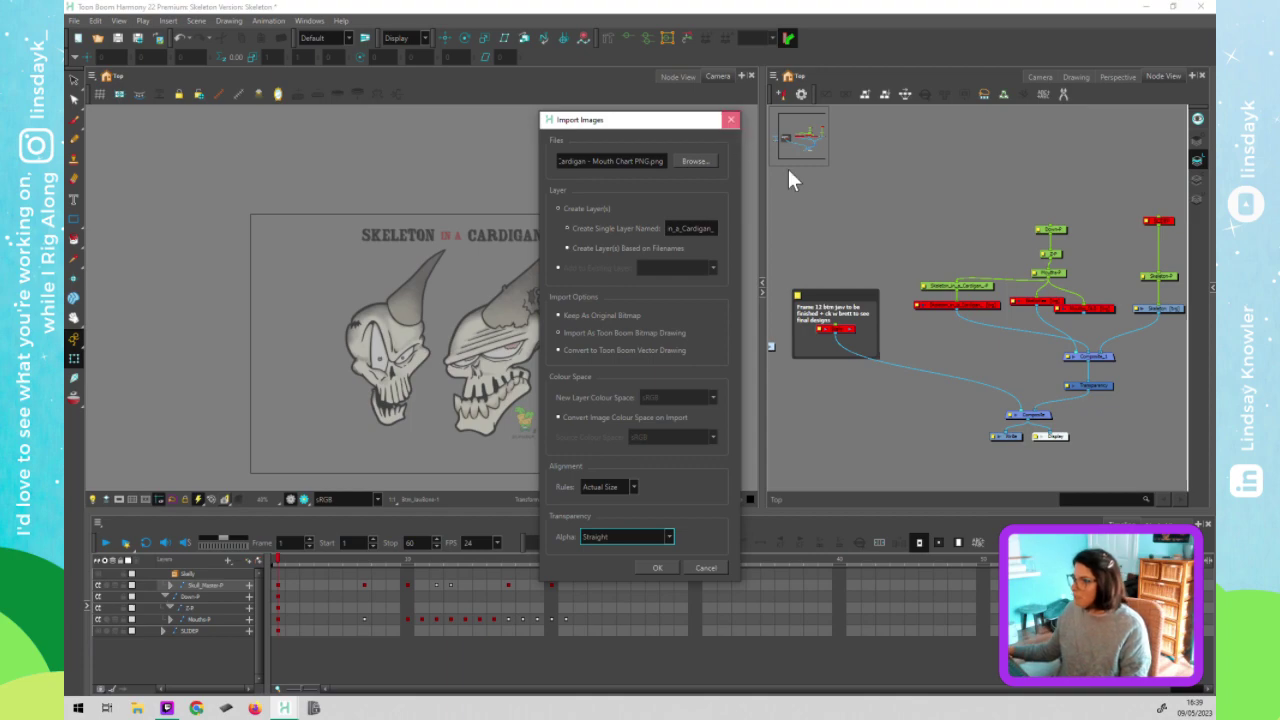
key(Escape)
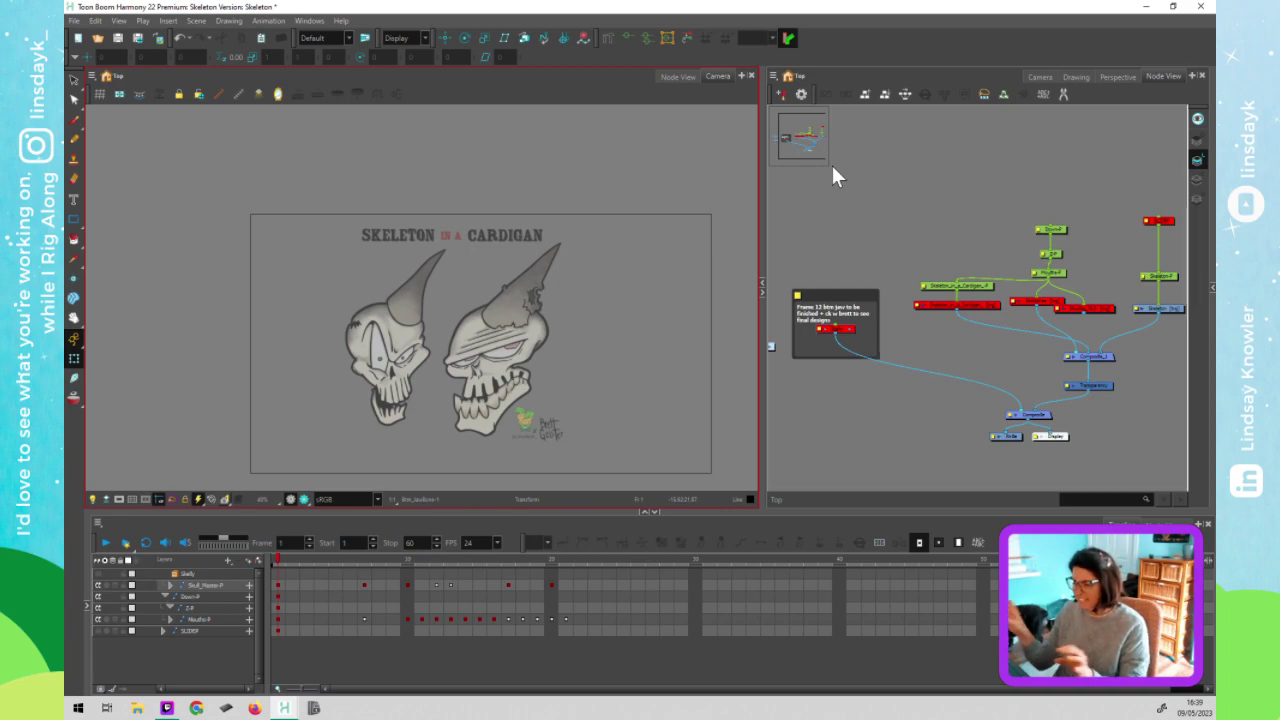
click(833, 168)
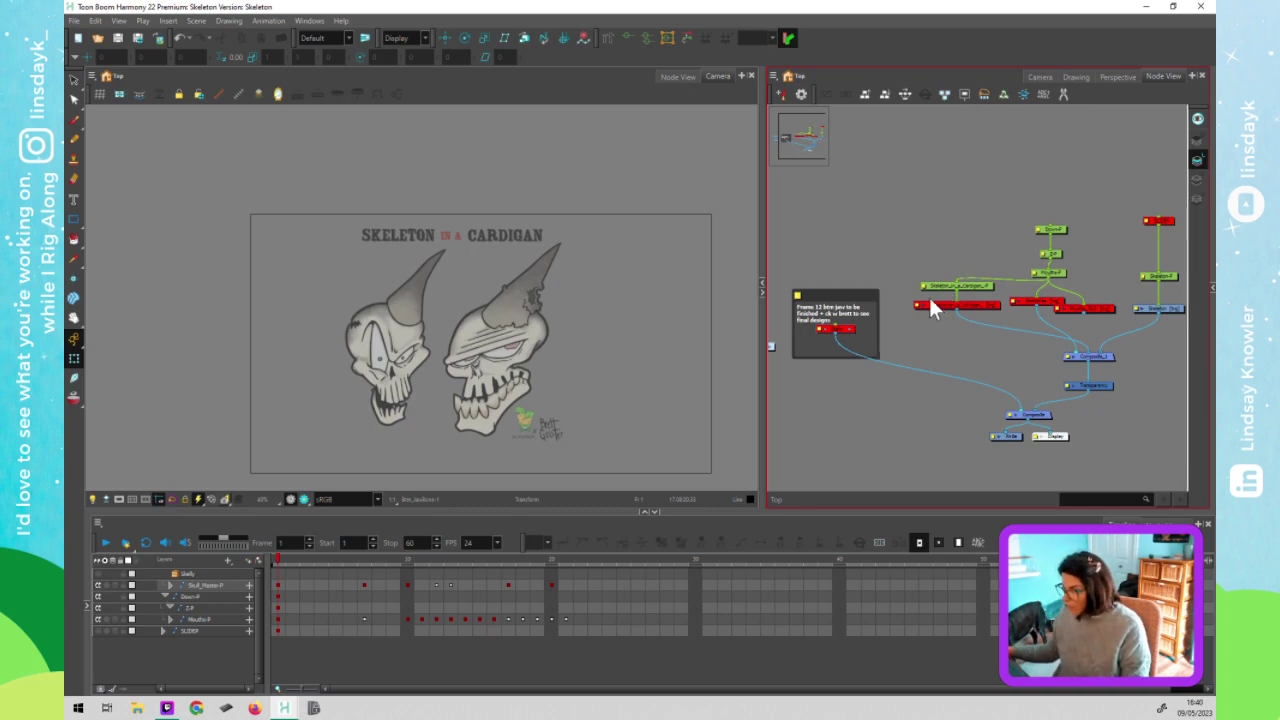
click(328, 357)
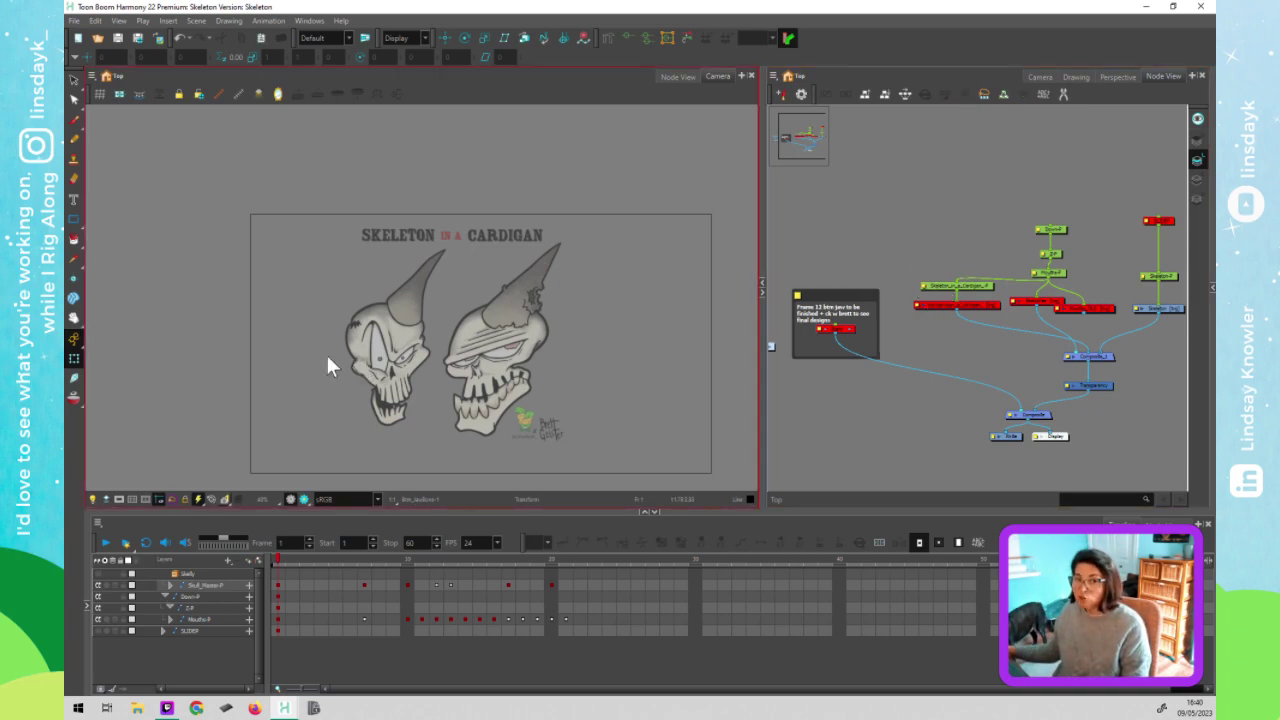
click(952, 308)
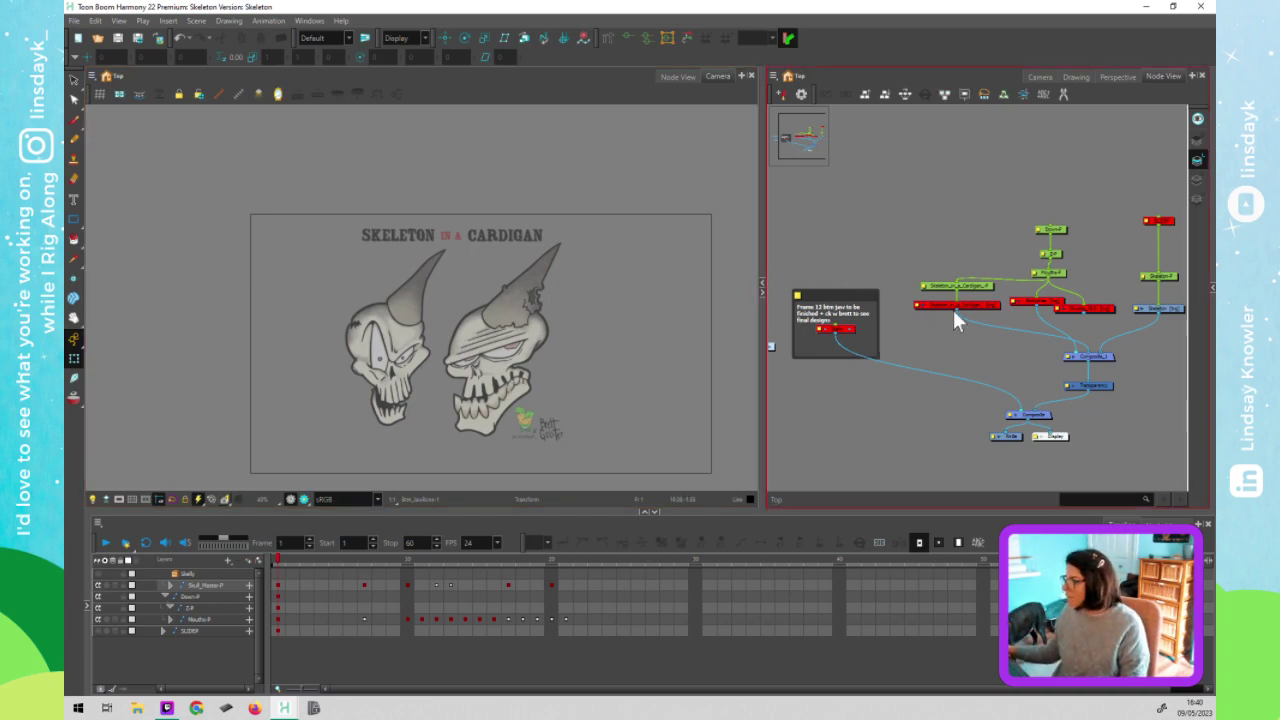
Disable the Skeleton design layer, and enable the old mouth sketches and mouth chart layers for comparison
click(1178, 309)
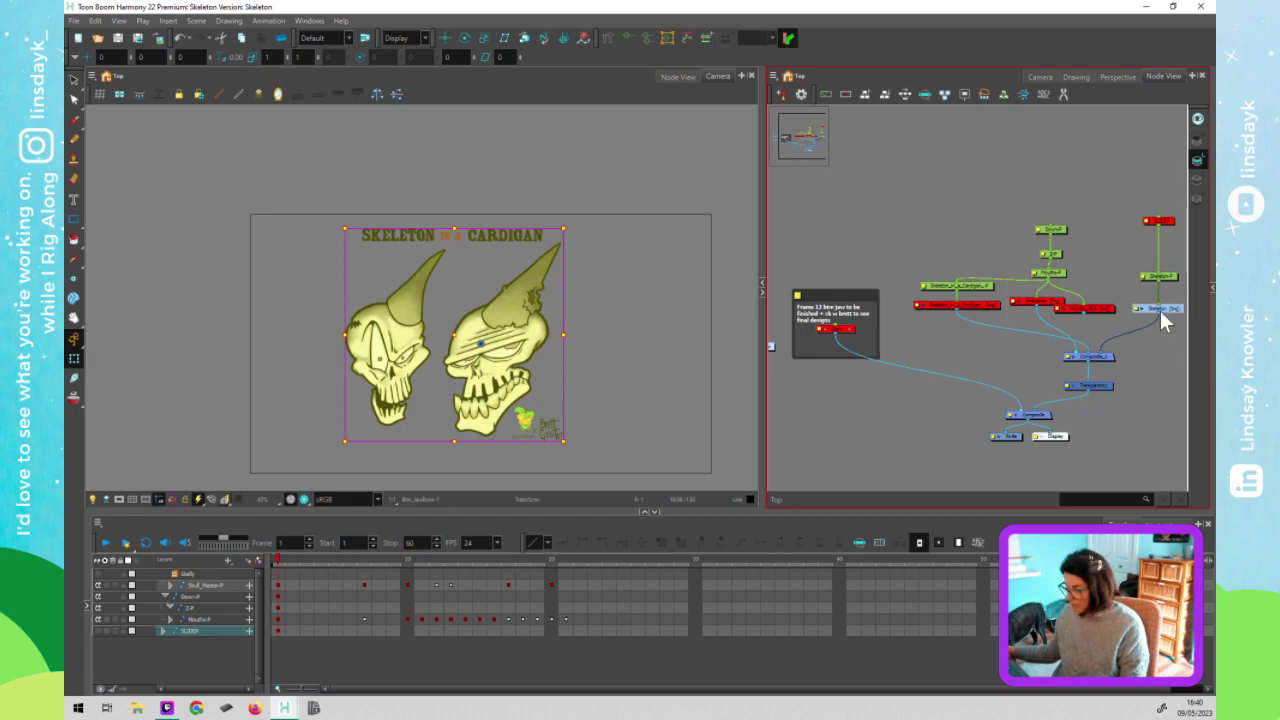
key(d)
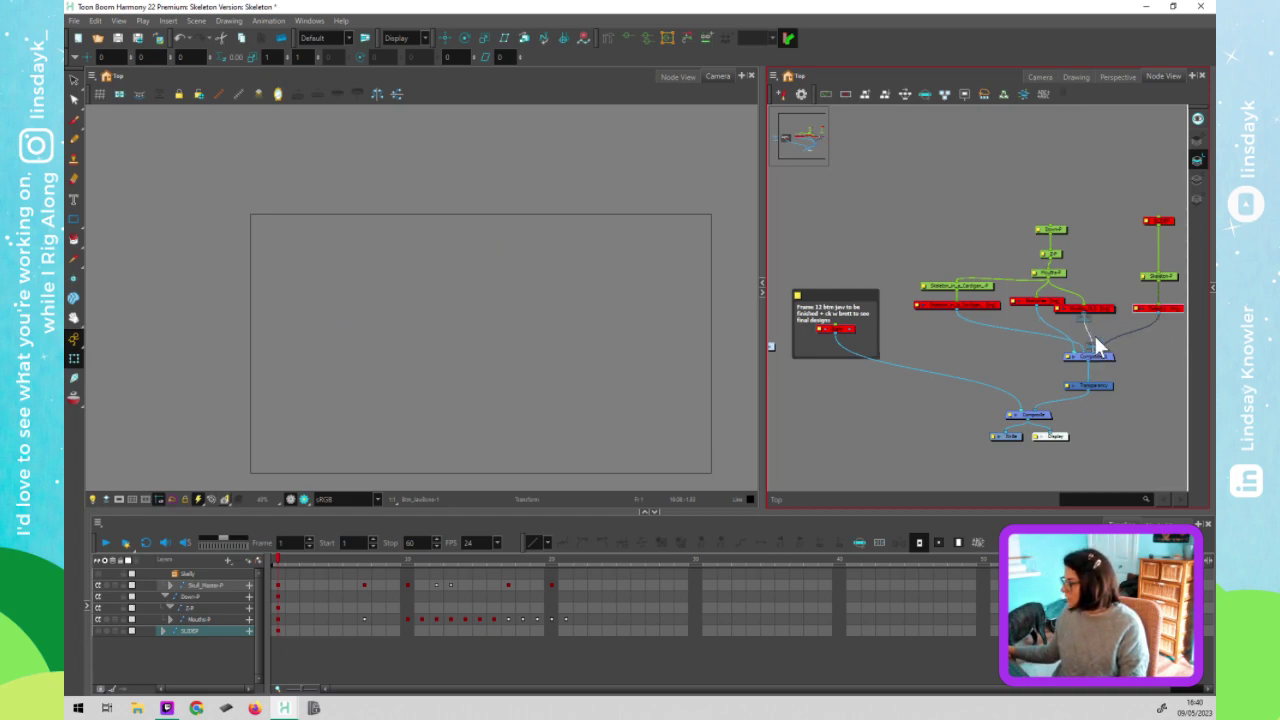
click(1093, 286)
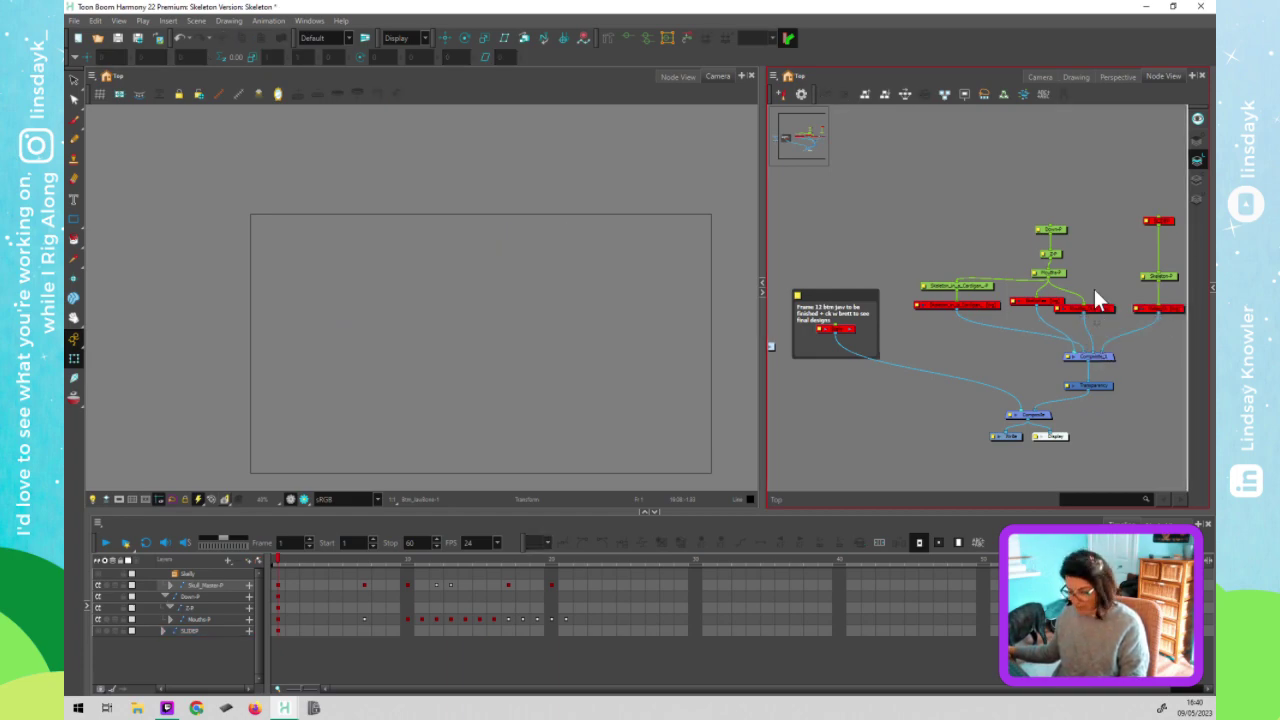
key(ctrl+z)
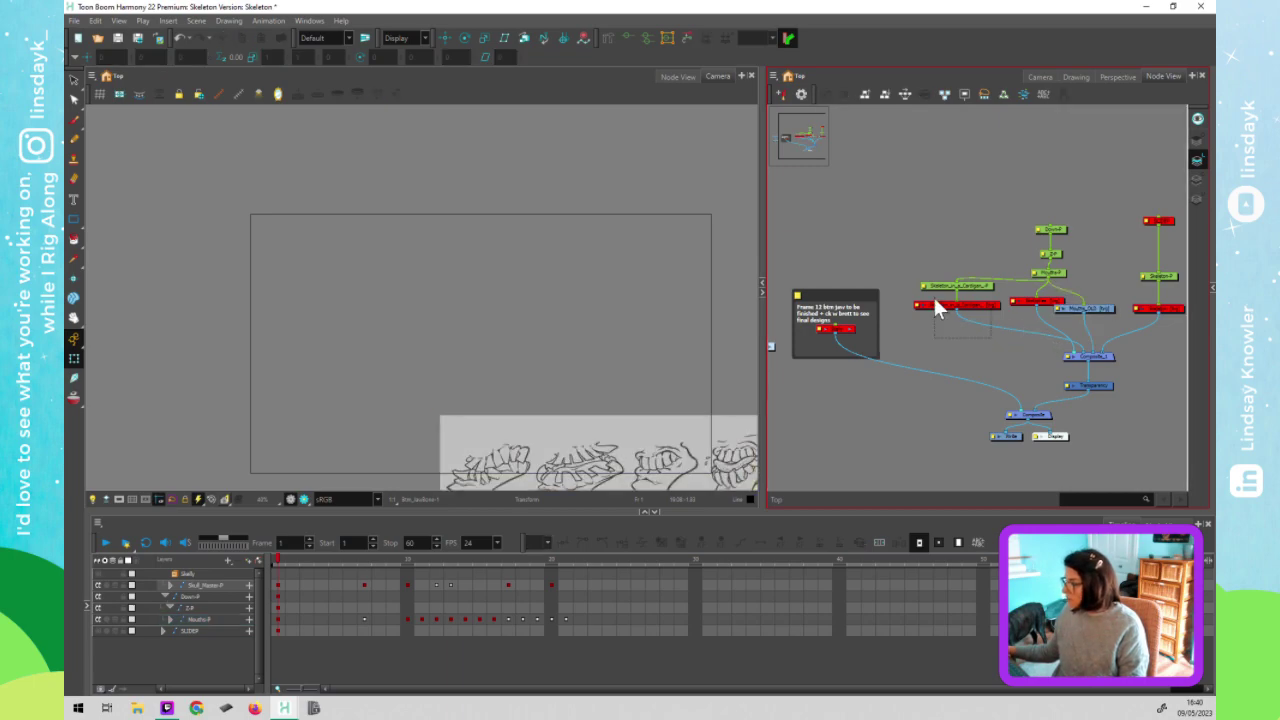
key(ctrl+z)
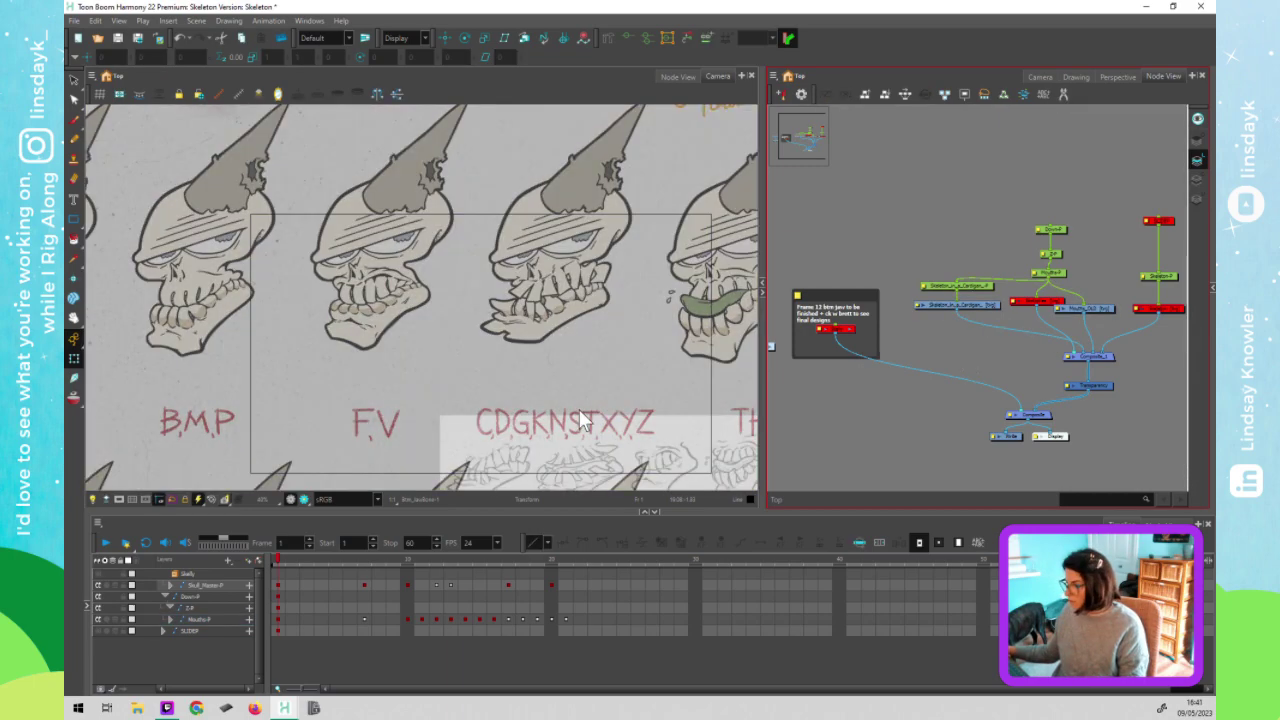
scroll(579, 409, down, 2)
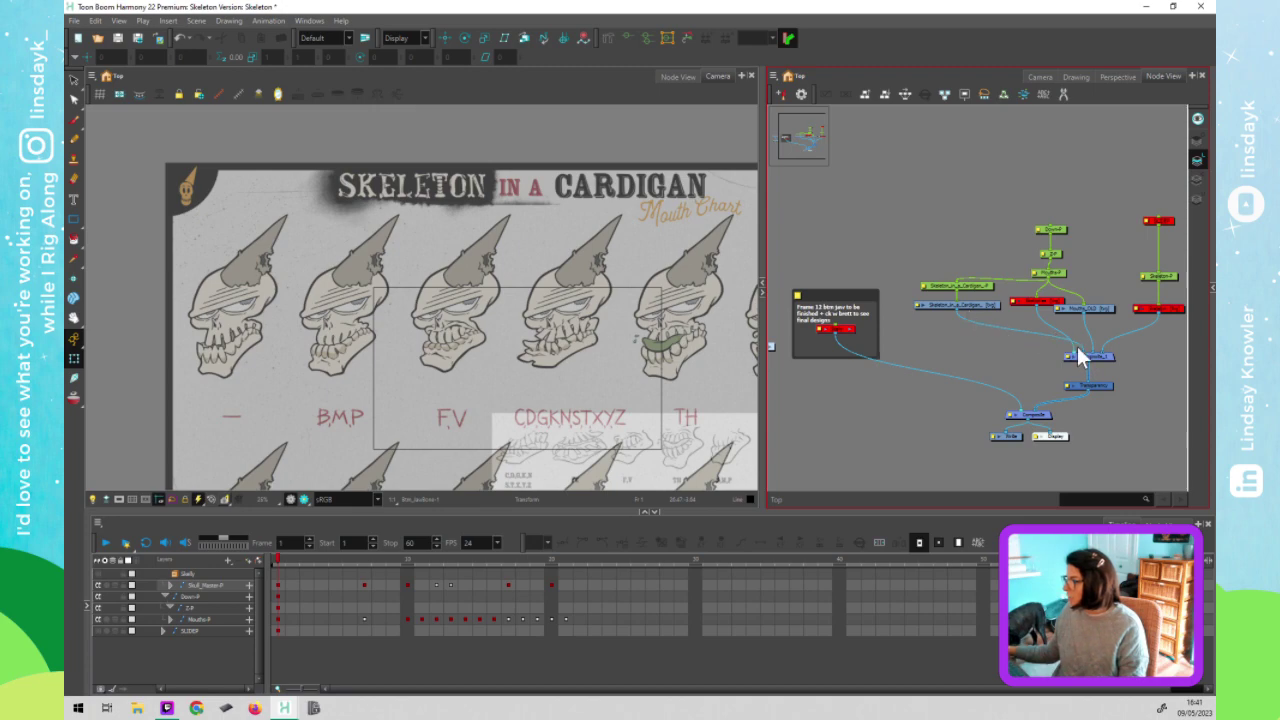
click(628, 417)
scroll(628, 417, down, 2)
drag(600, 390, 445, 305)
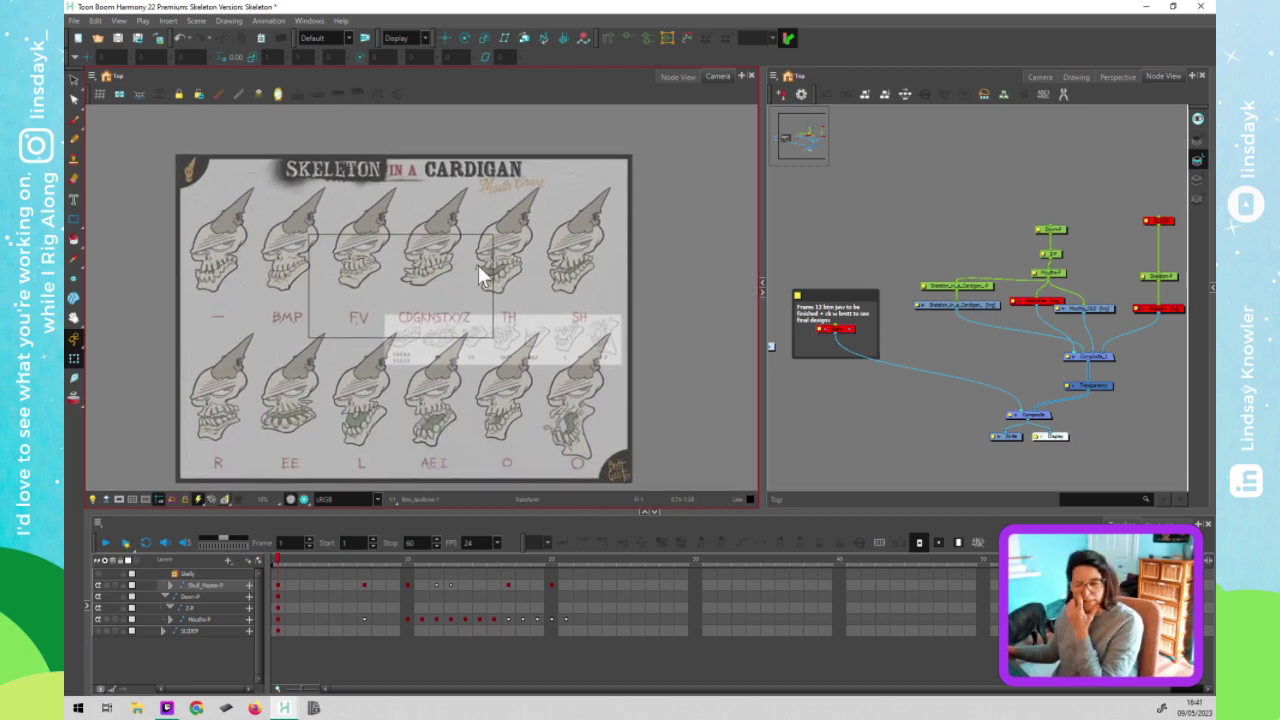
Set the opacity of the Skeleton_in_a_Cardigan mouth chart drawing layer to 50
click(984, 285)
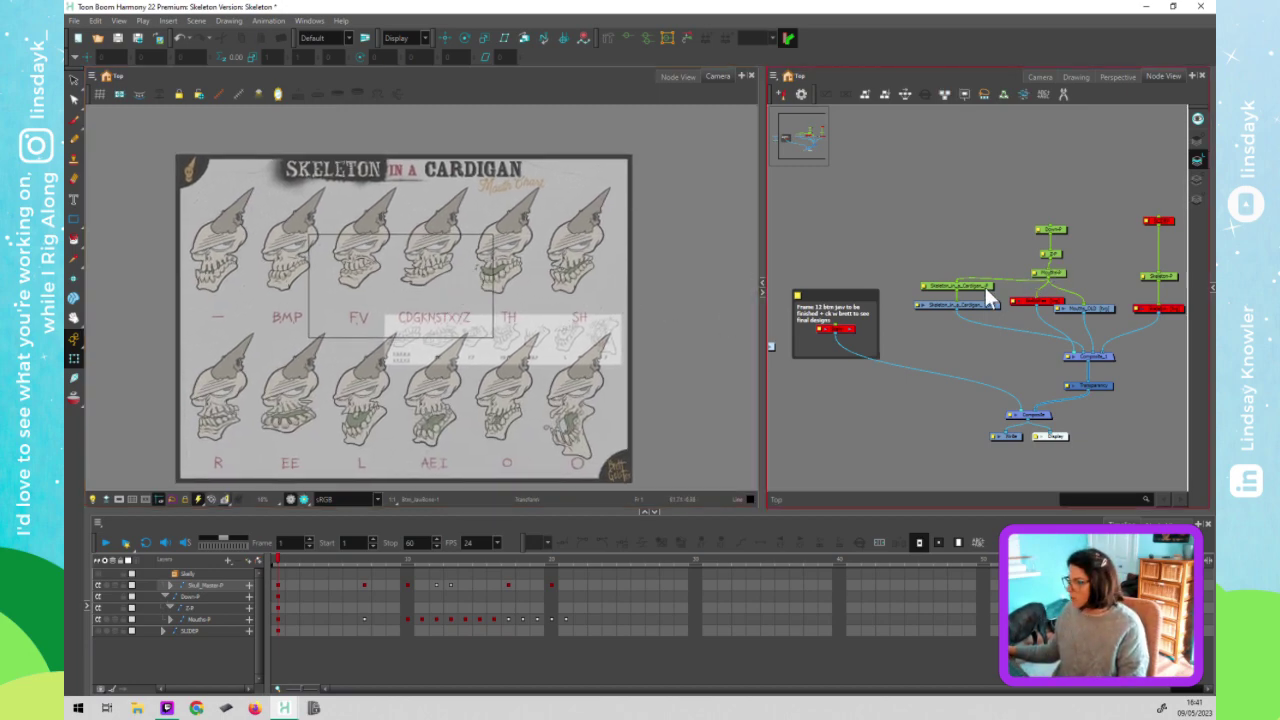
click(972, 288)
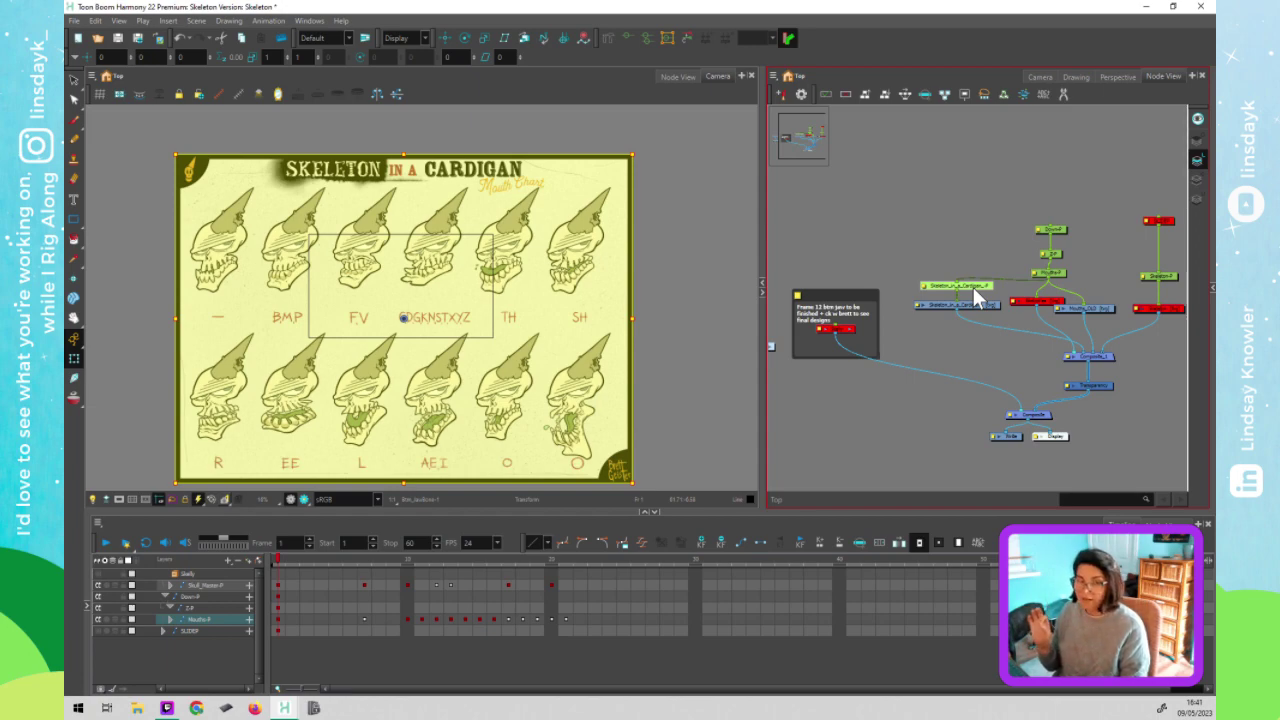
double_click(915, 304)
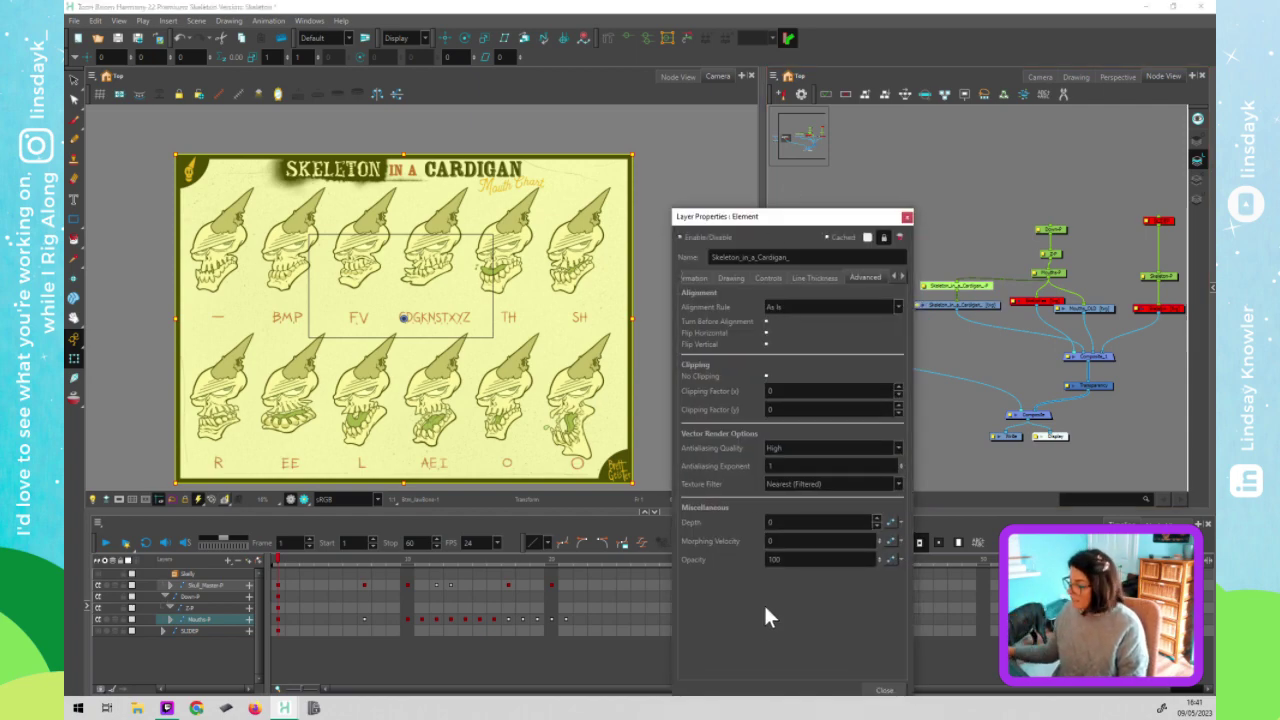
double_click(770, 559)
text(50)
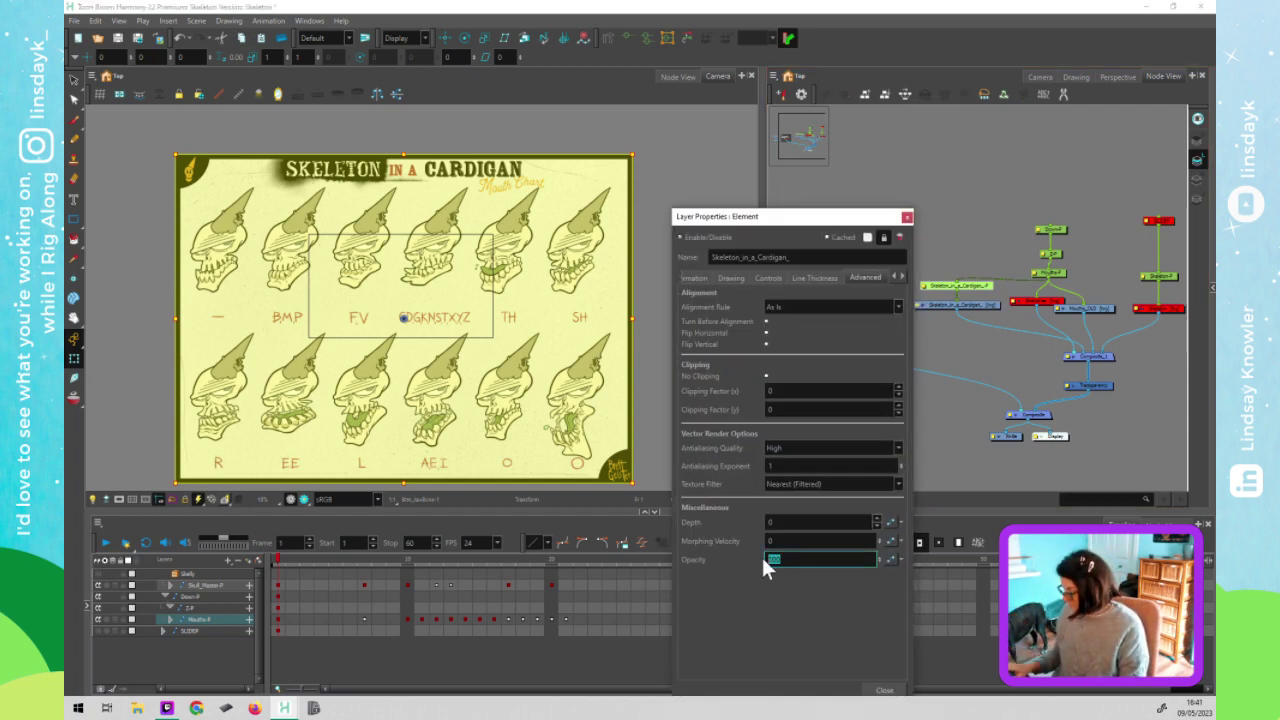
click(883, 692)
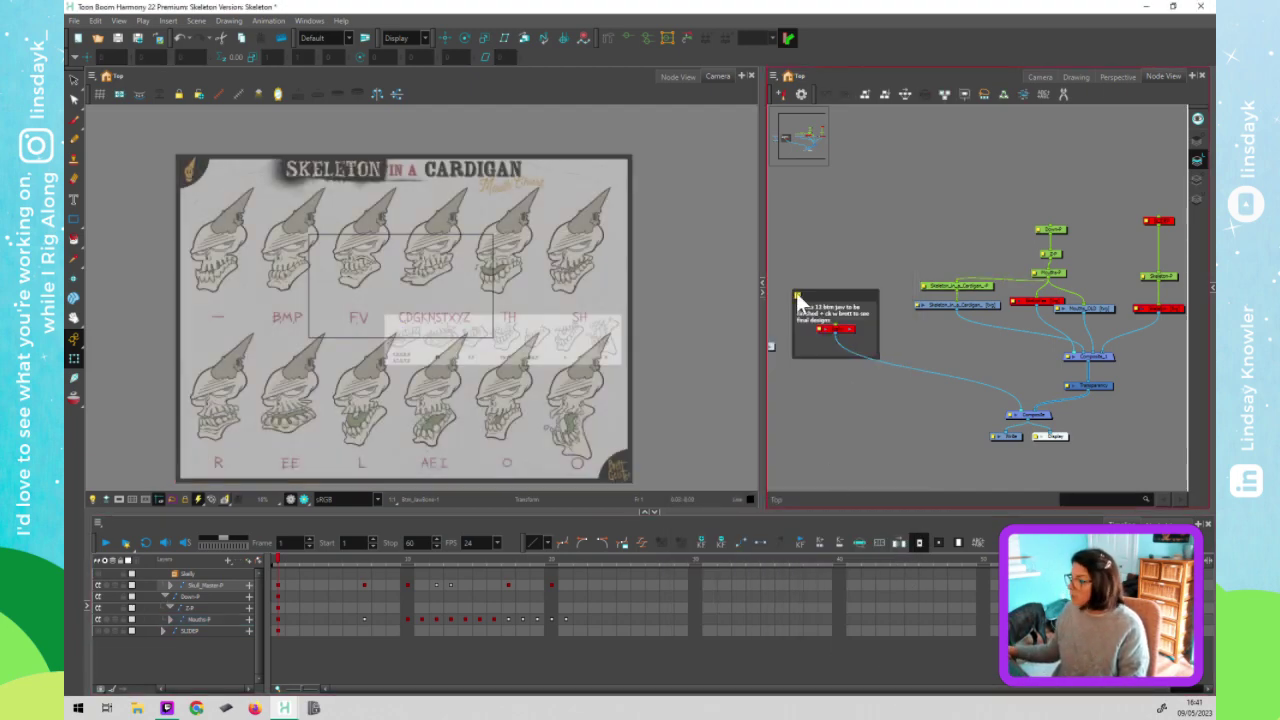
Return the mouth chart drawing layer's opacity to 100
click(969, 284)
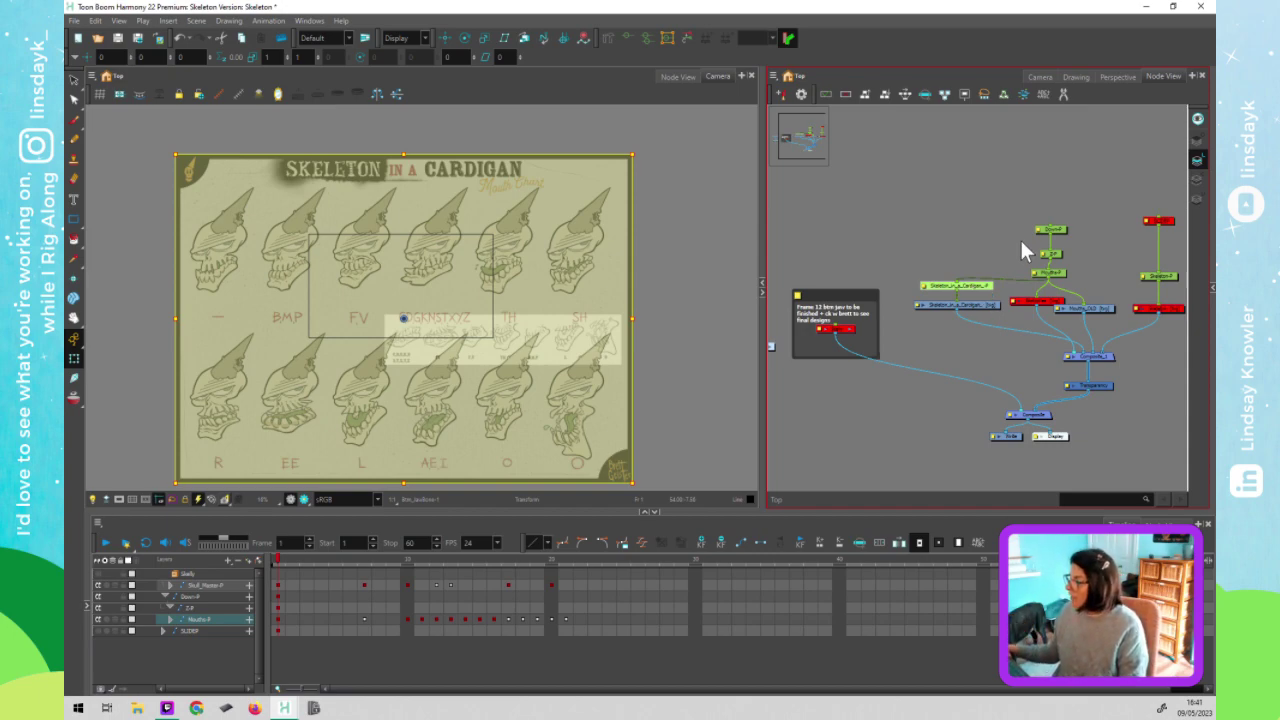
double_click(918, 303)
key(Escape)
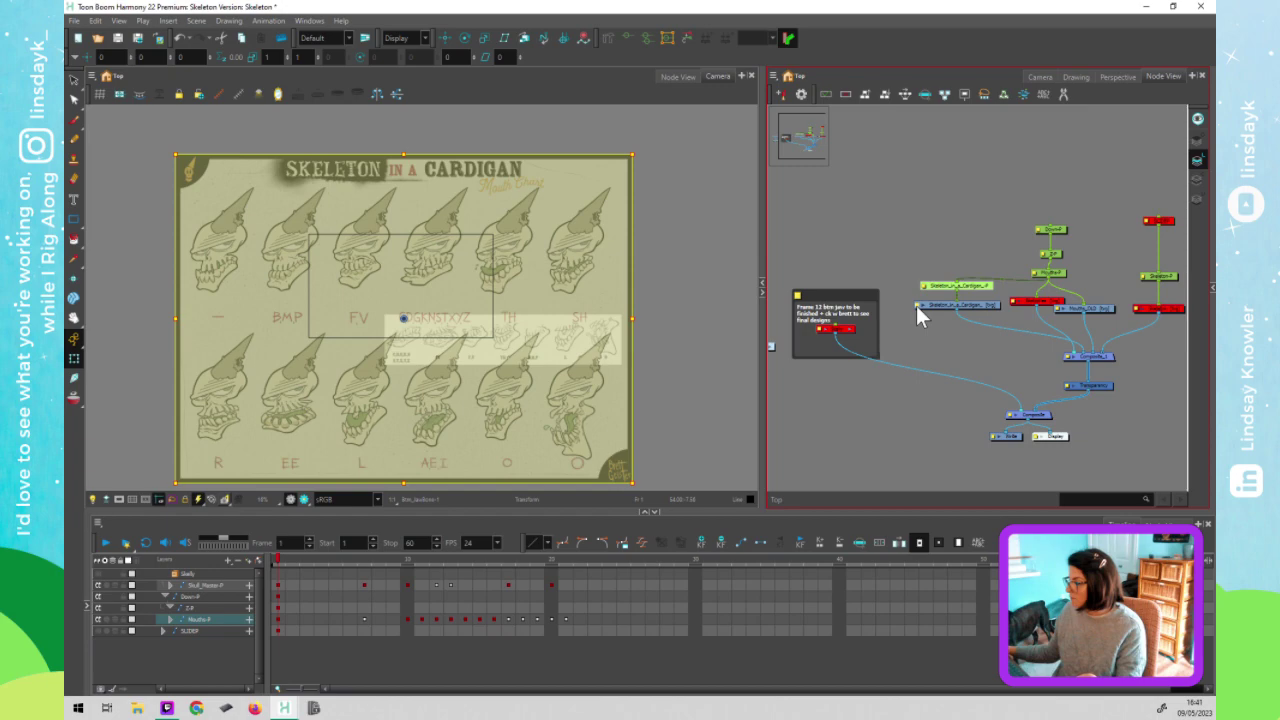
double_click(916, 304)
key(Escape)
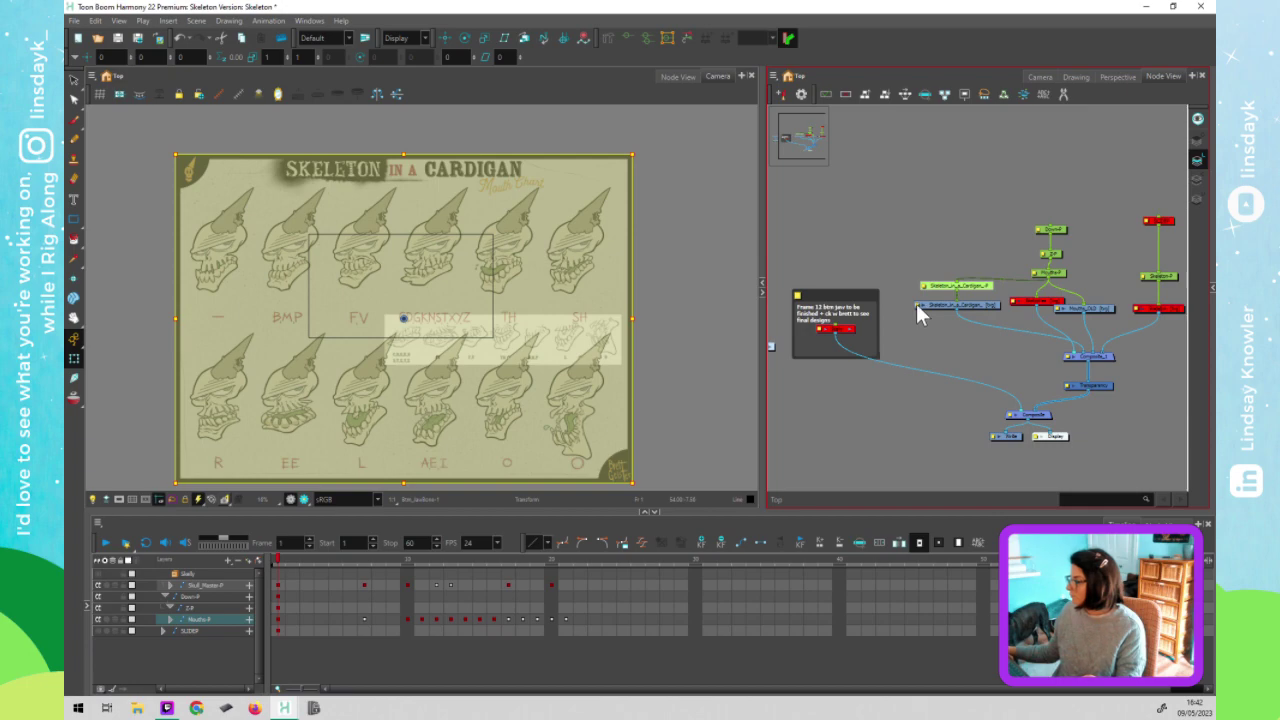
double_click(916, 303)
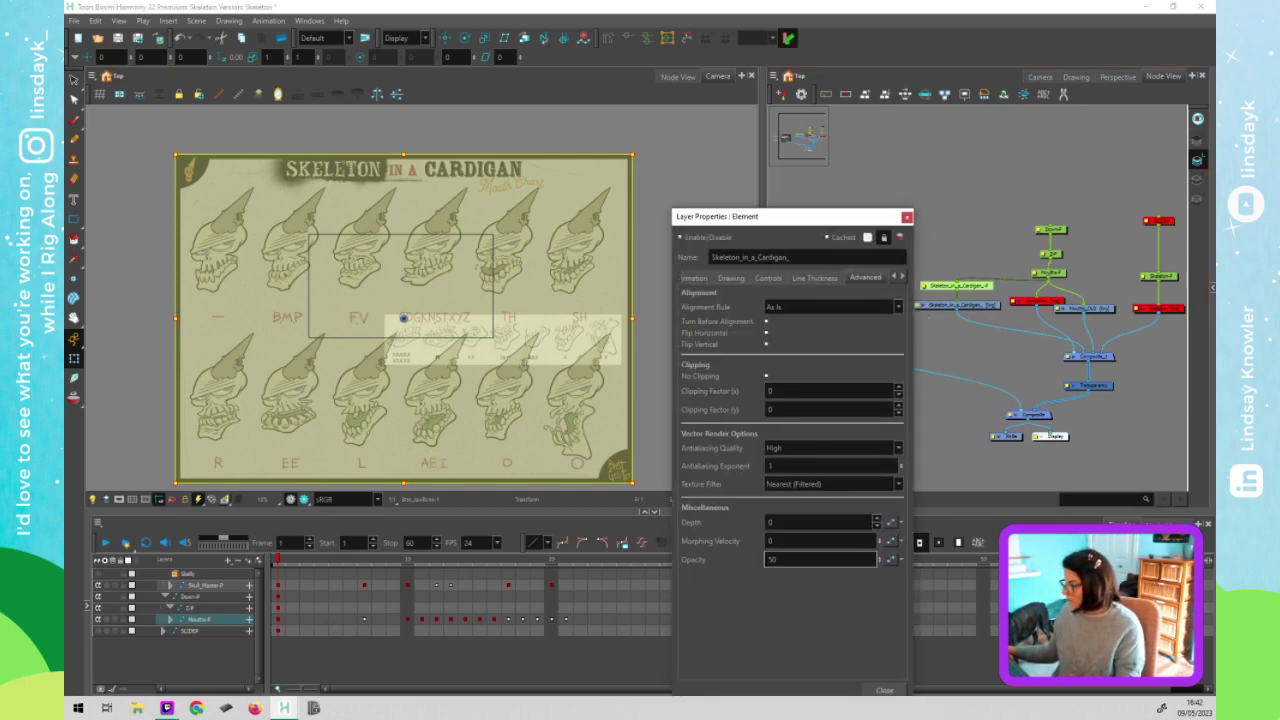
drag(786, 560, 729, 569)
text(100)
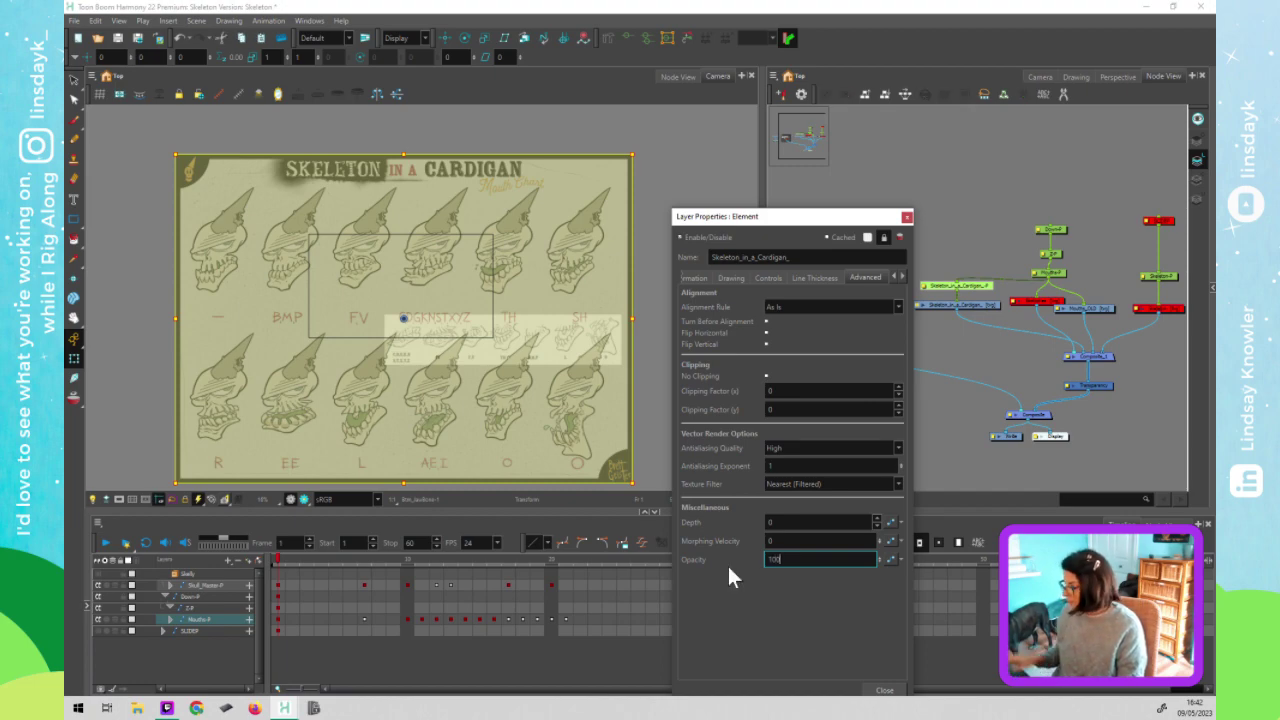
key(Return)
click(906, 217)
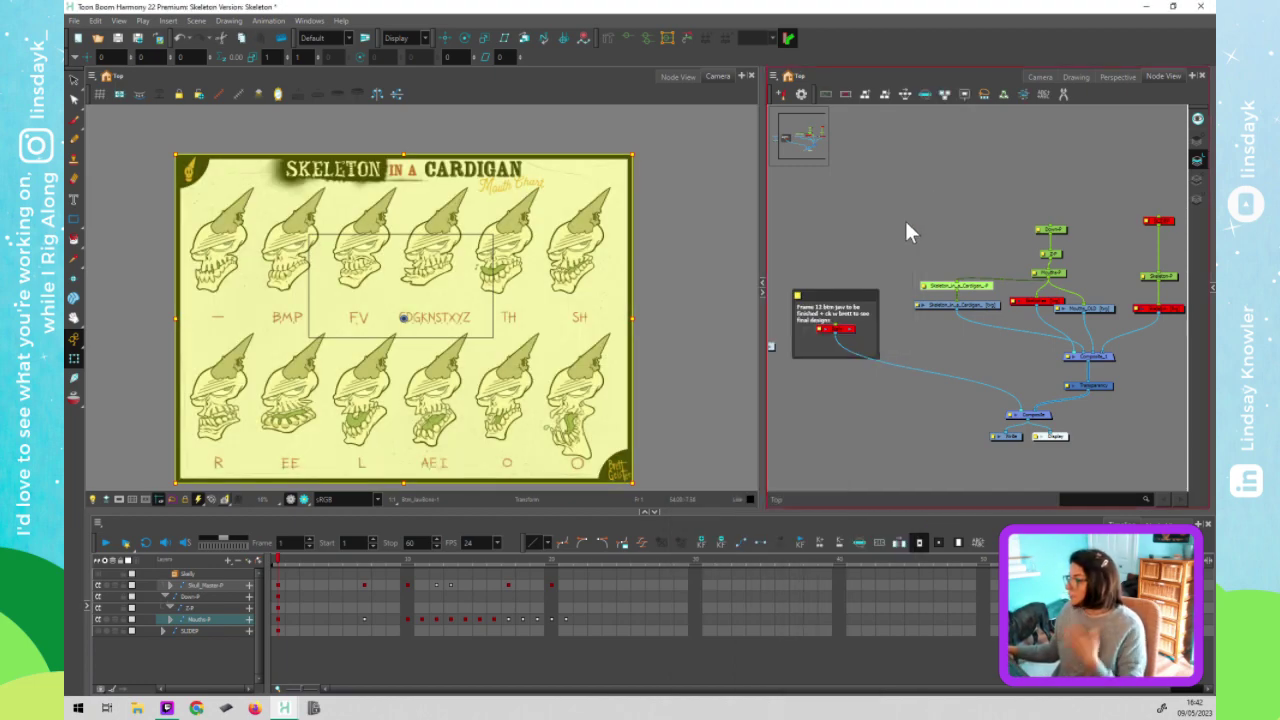
click(904, 214)
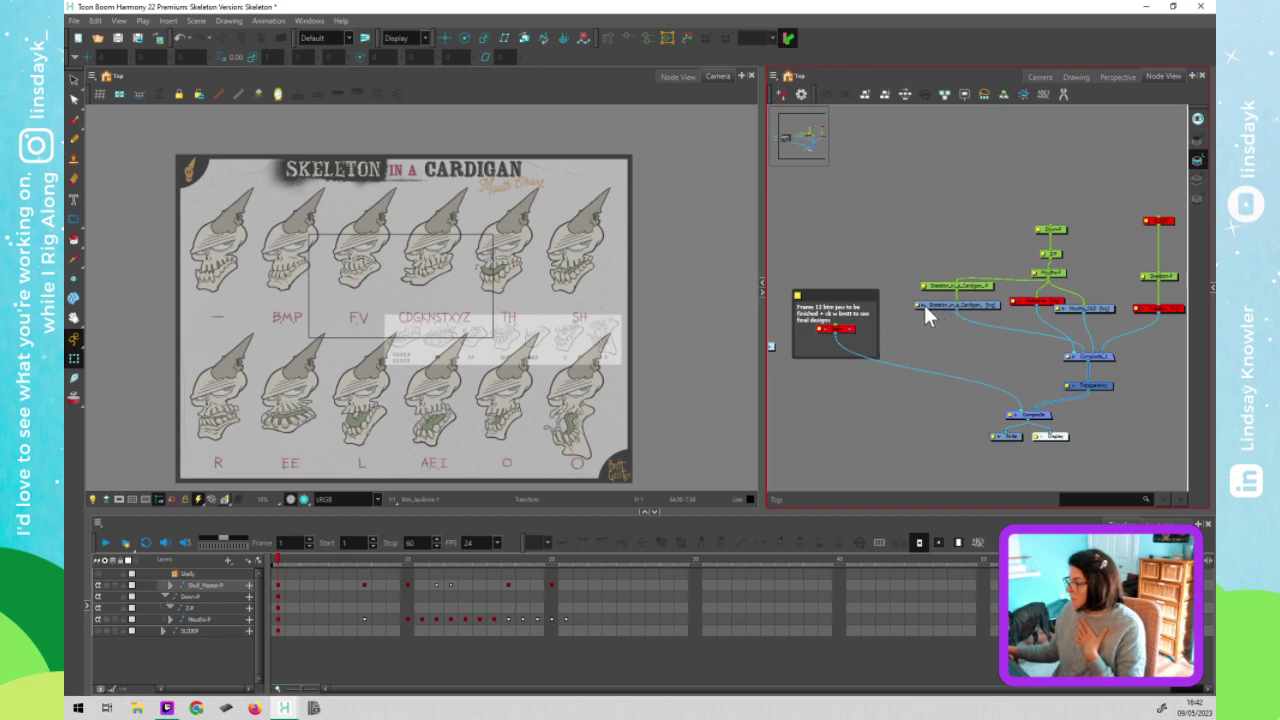
Try the old mouth sketches in front of the mouth chart in the composite order, and return them behind it
click(980, 284)
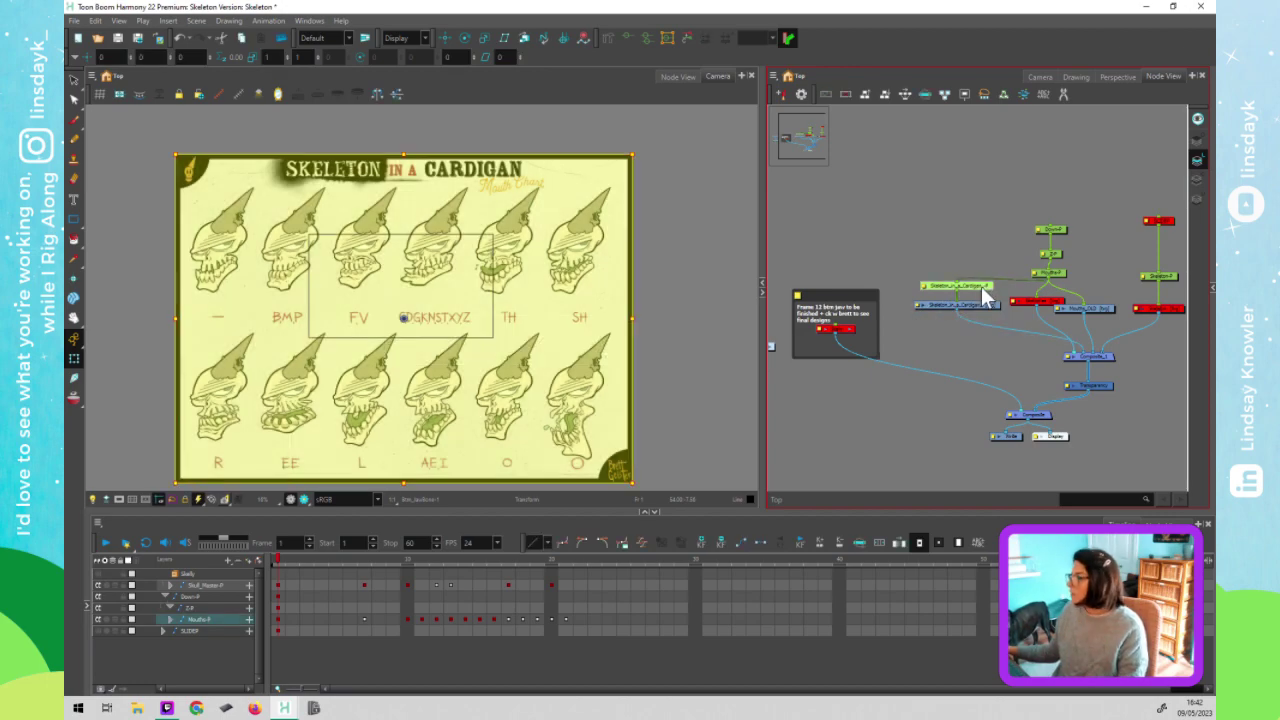
click(1088, 356)
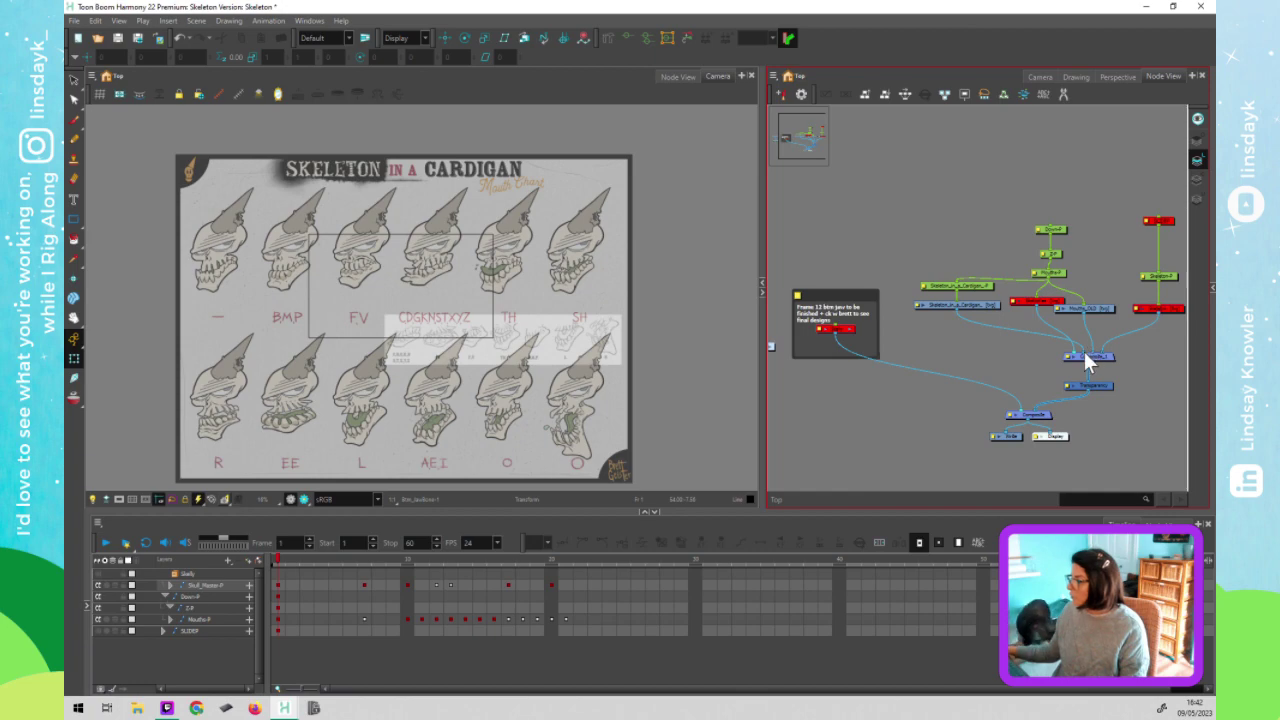
click(943, 277)
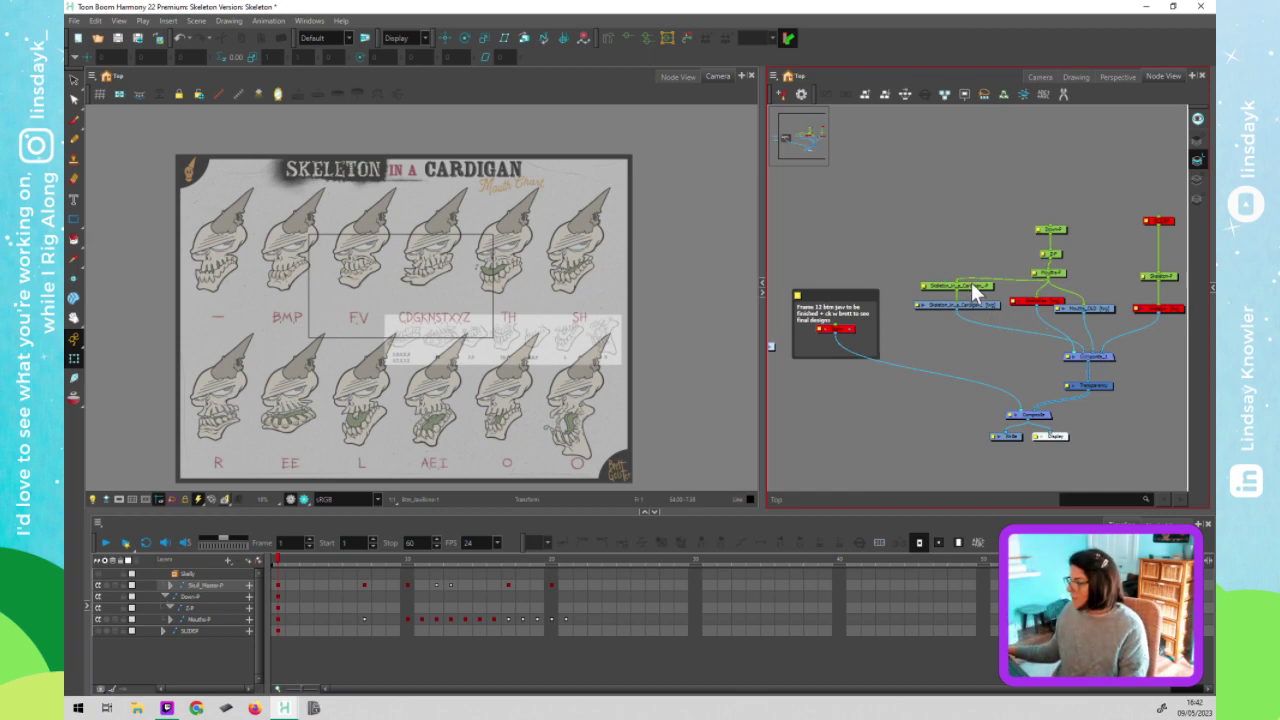
click(971, 284)
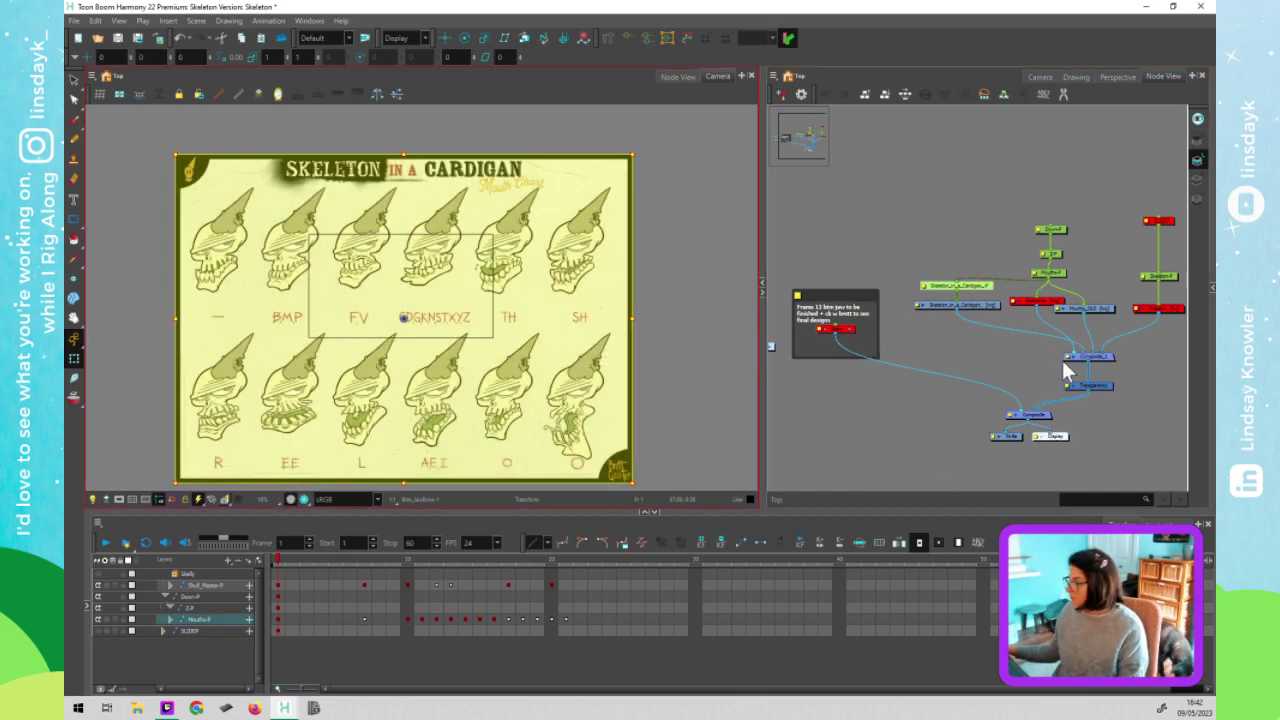
click(1090, 358)
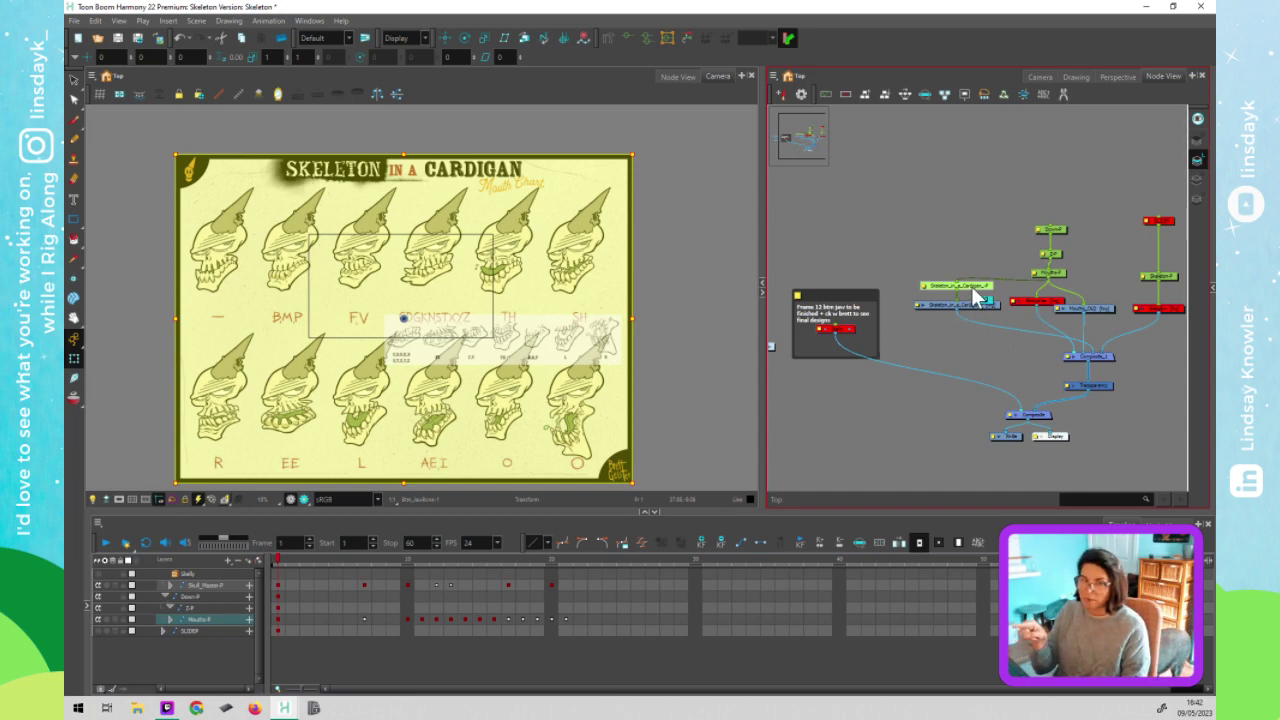
click(1096, 309)
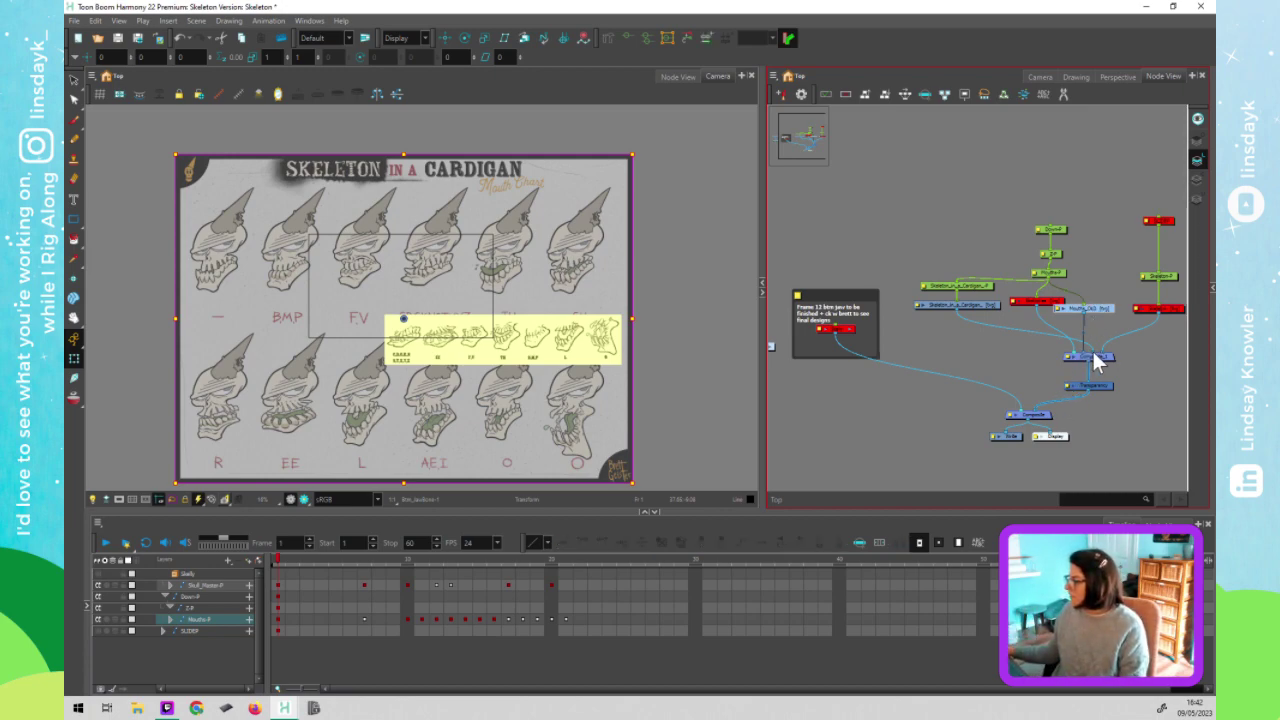
drag(1088, 352, 1079, 351)
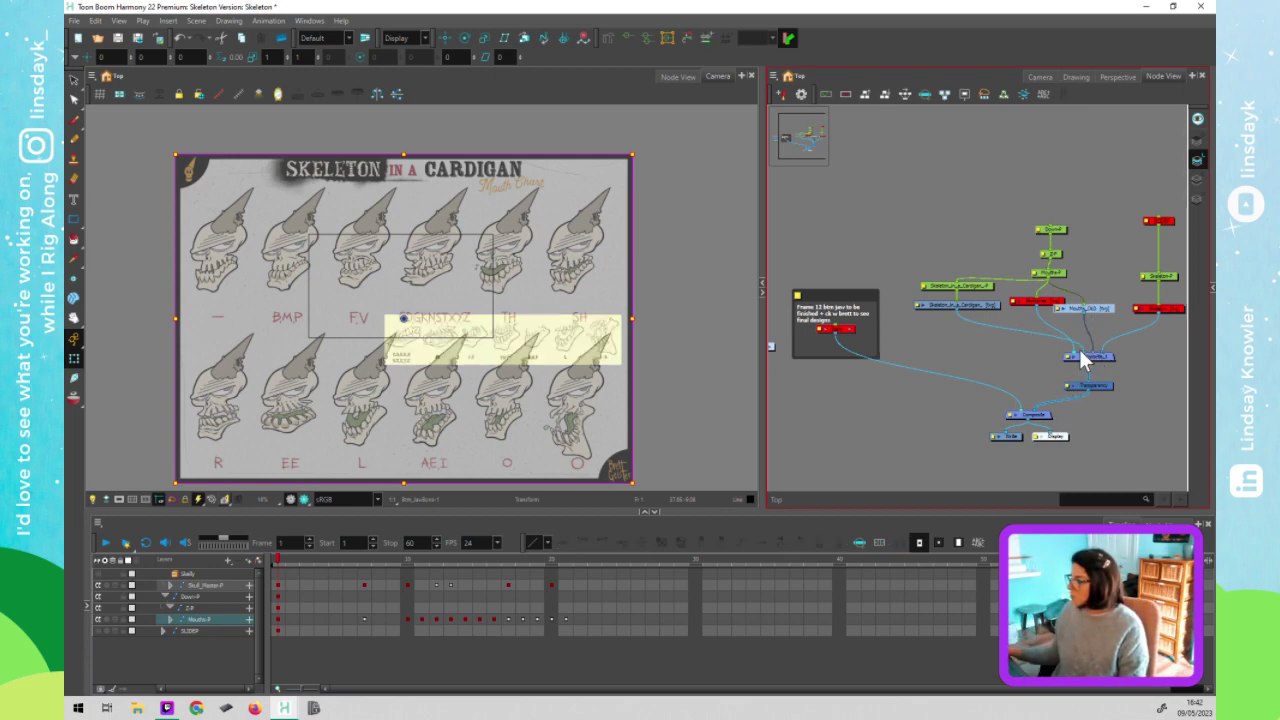
click(978, 284)
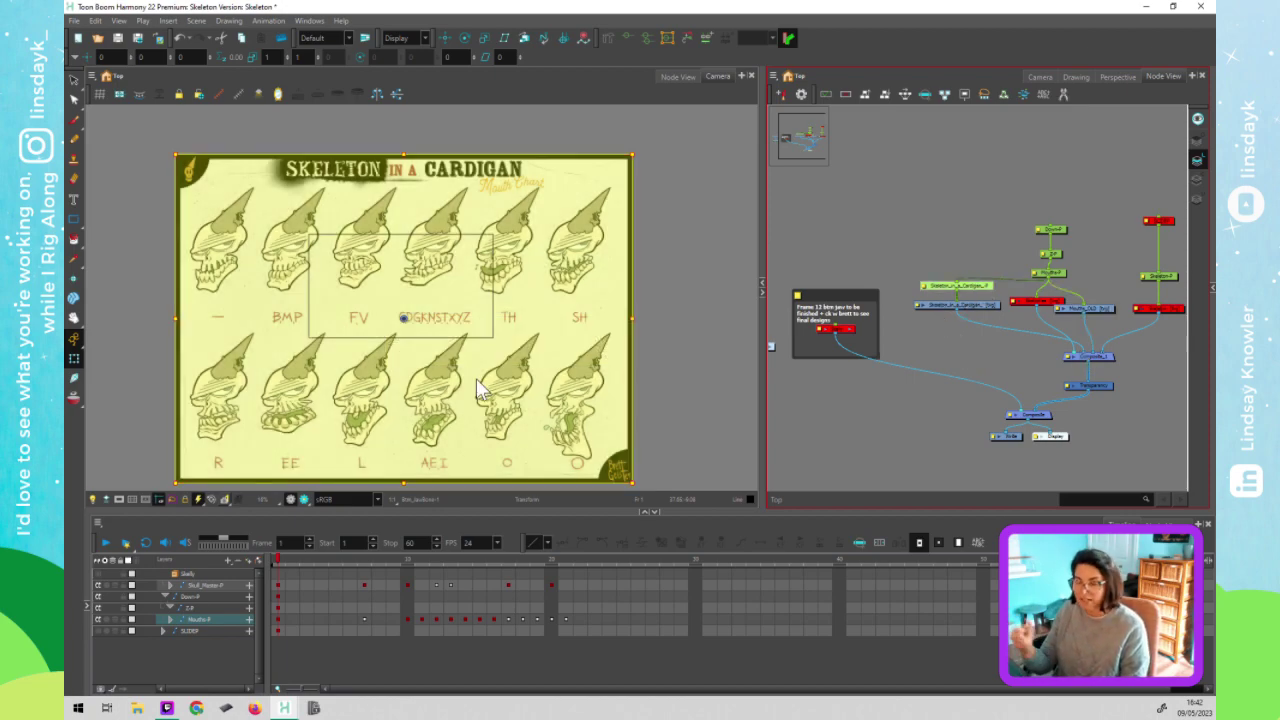
click(476, 378)
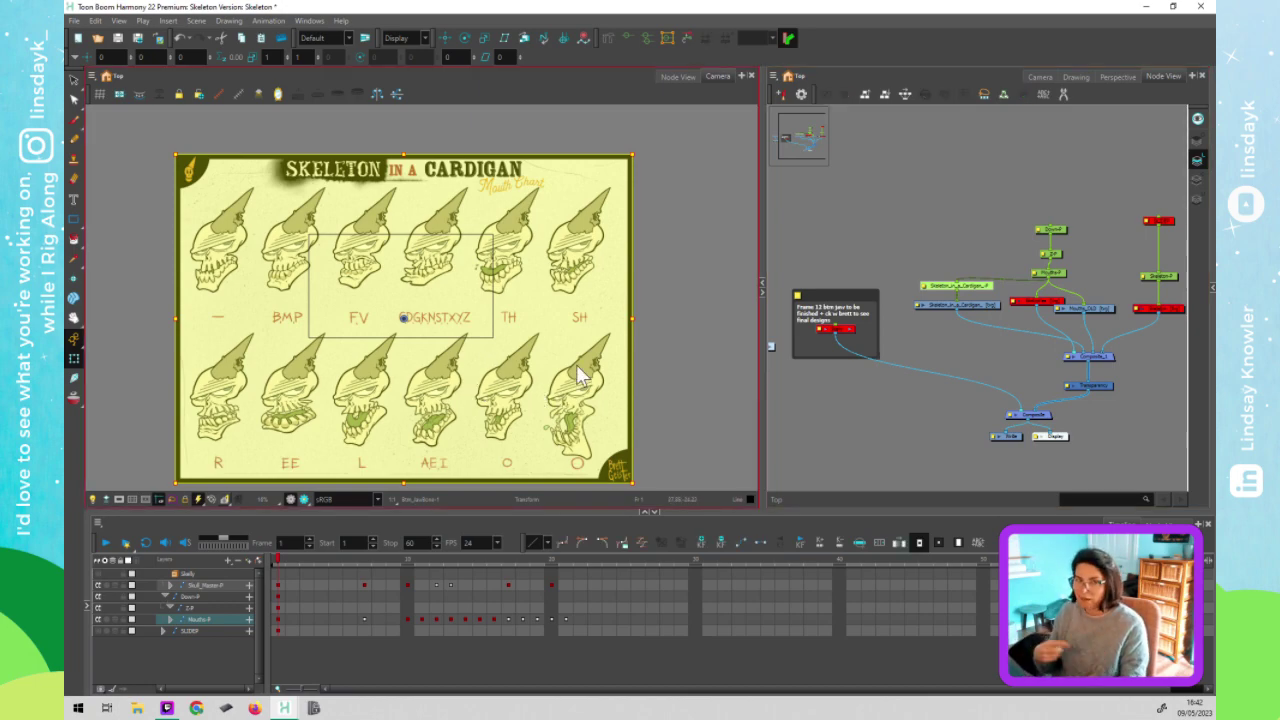
mouse_move(1030, 344)
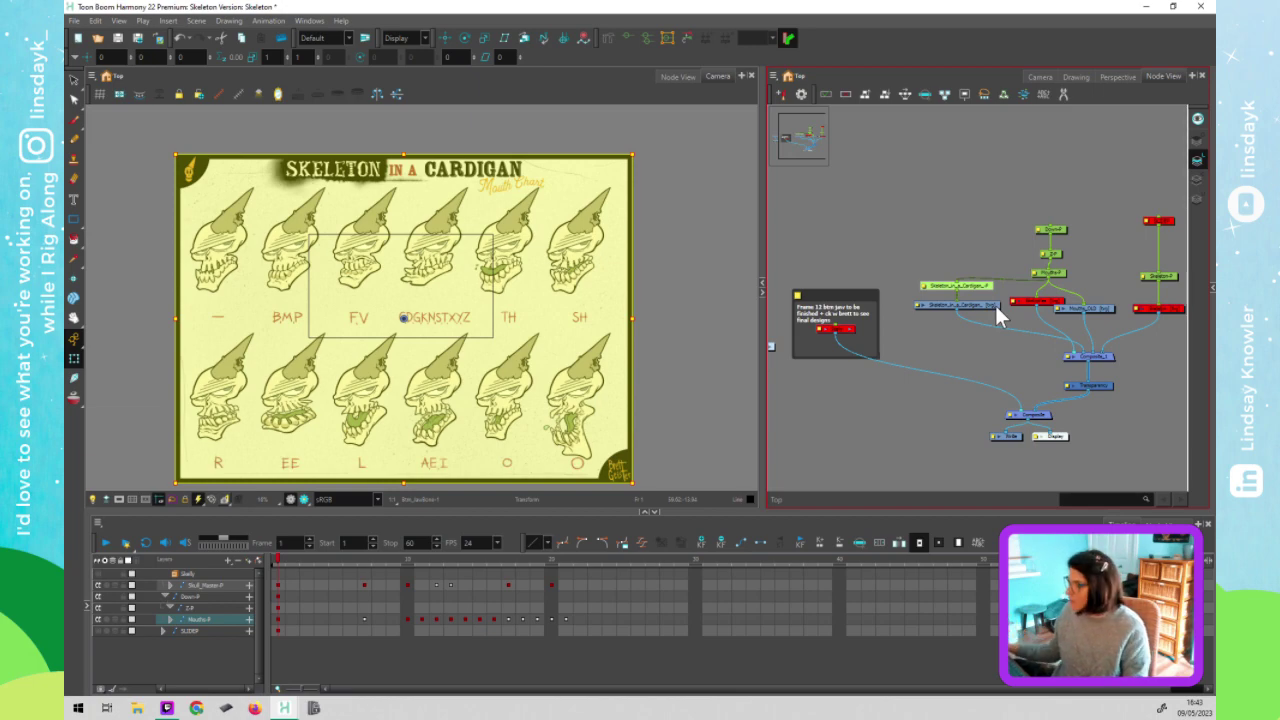
Disconnect and disable the old mouth sketches layer, and shift the mouth chart nodes into the space it occupied
click(940, 365)
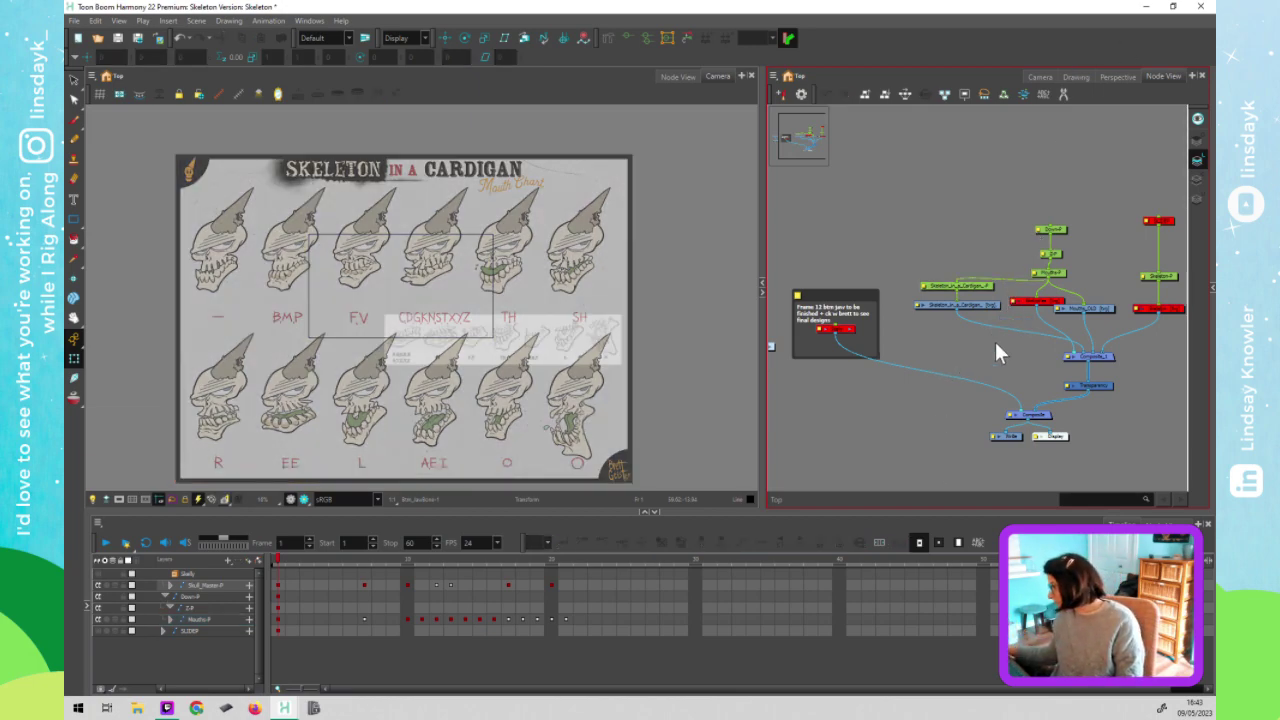
click(1095, 329)
drag(1096, 328, 1172, 389)
click(1101, 262)
click(1105, 340)
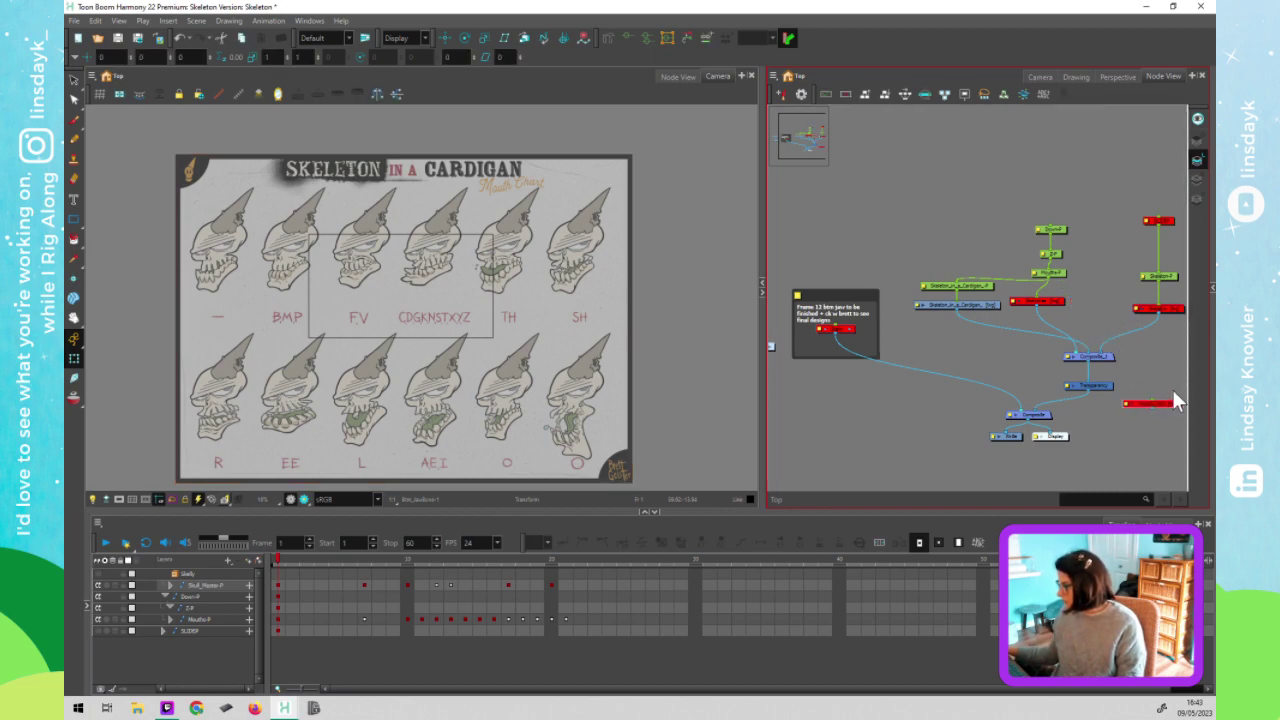
drag(948, 222, 1087, 297)
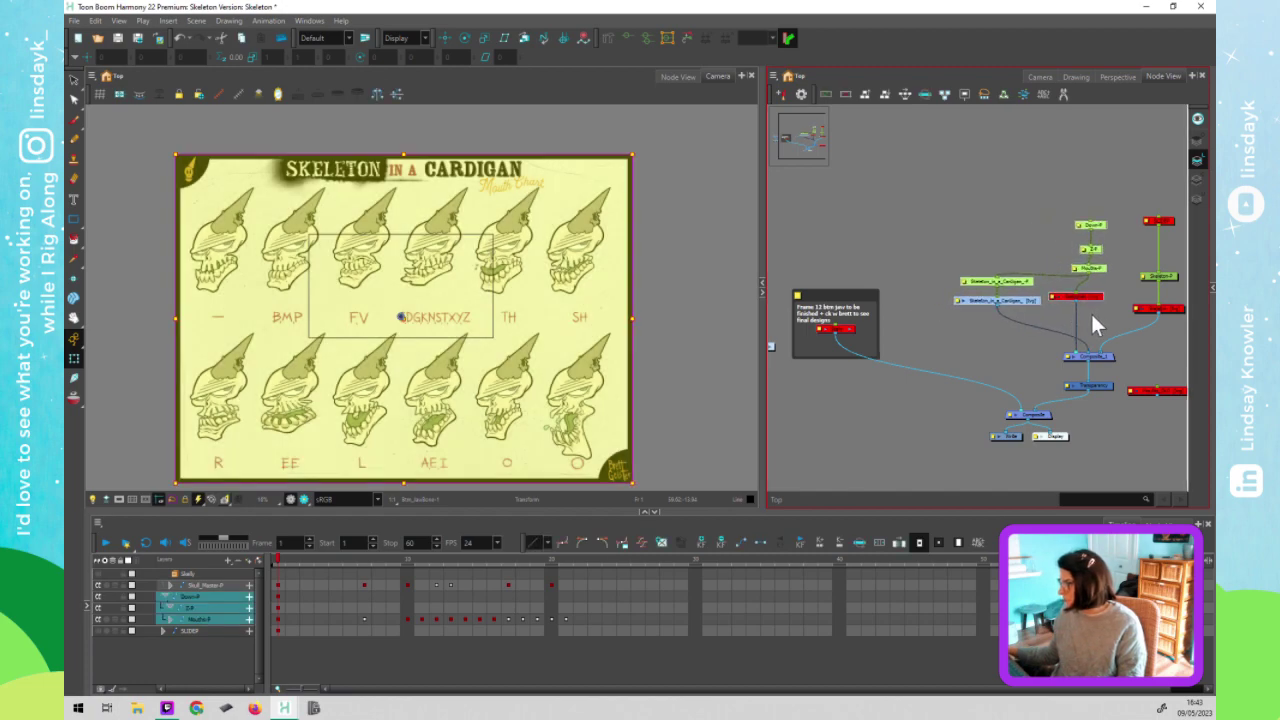
click(954, 369)
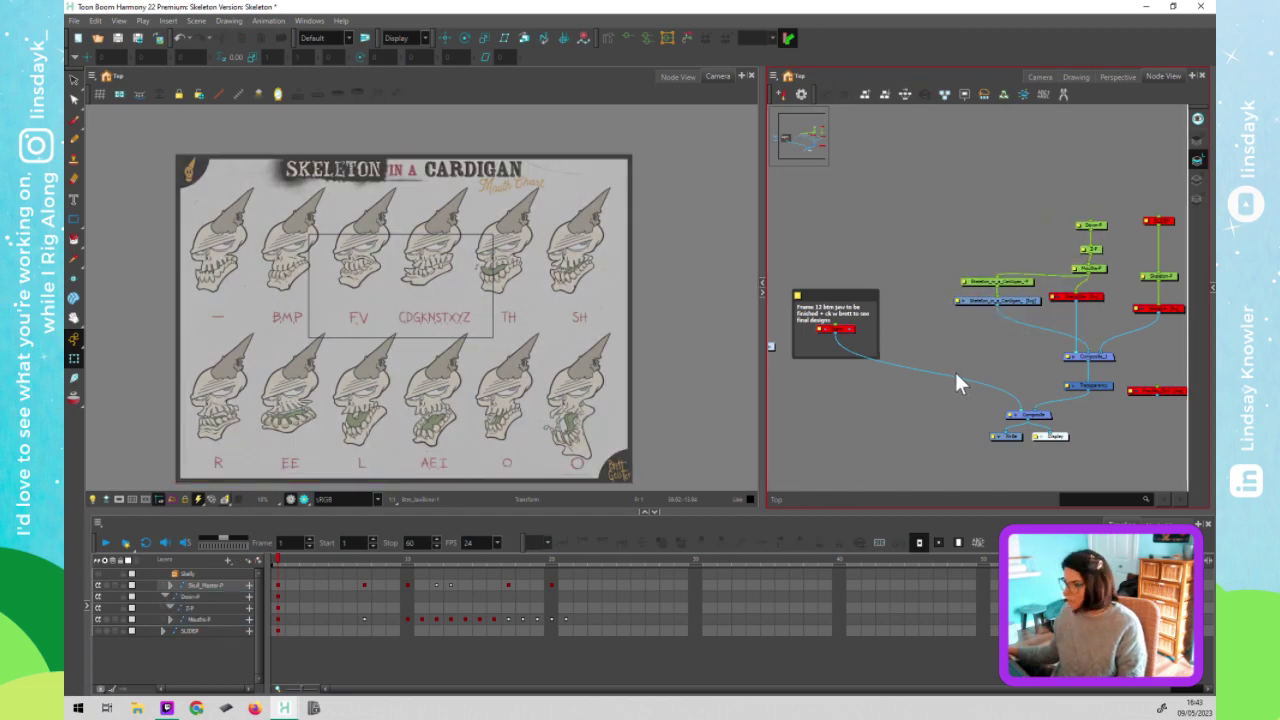
Enable the skeleton rig group and show frame 10, where the skull overlaps the chart's first head
click(833, 340)
key(d)
click(920, 430)
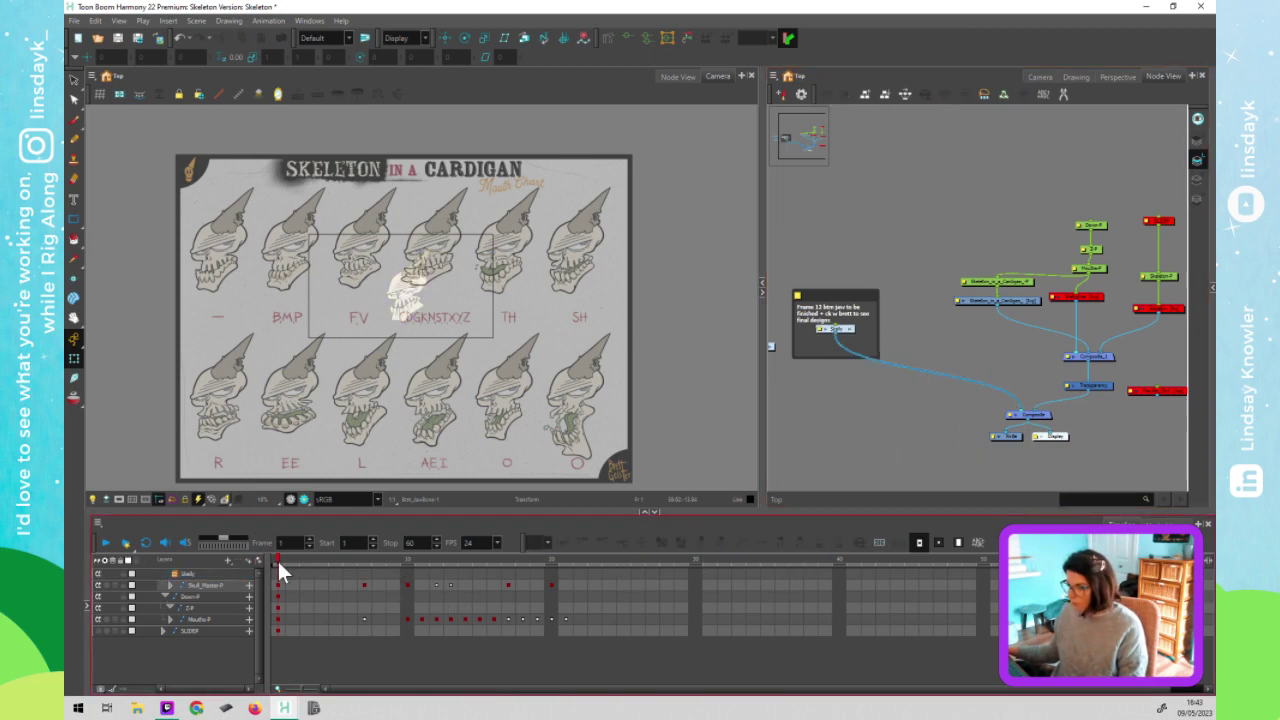
click(1010, 282)
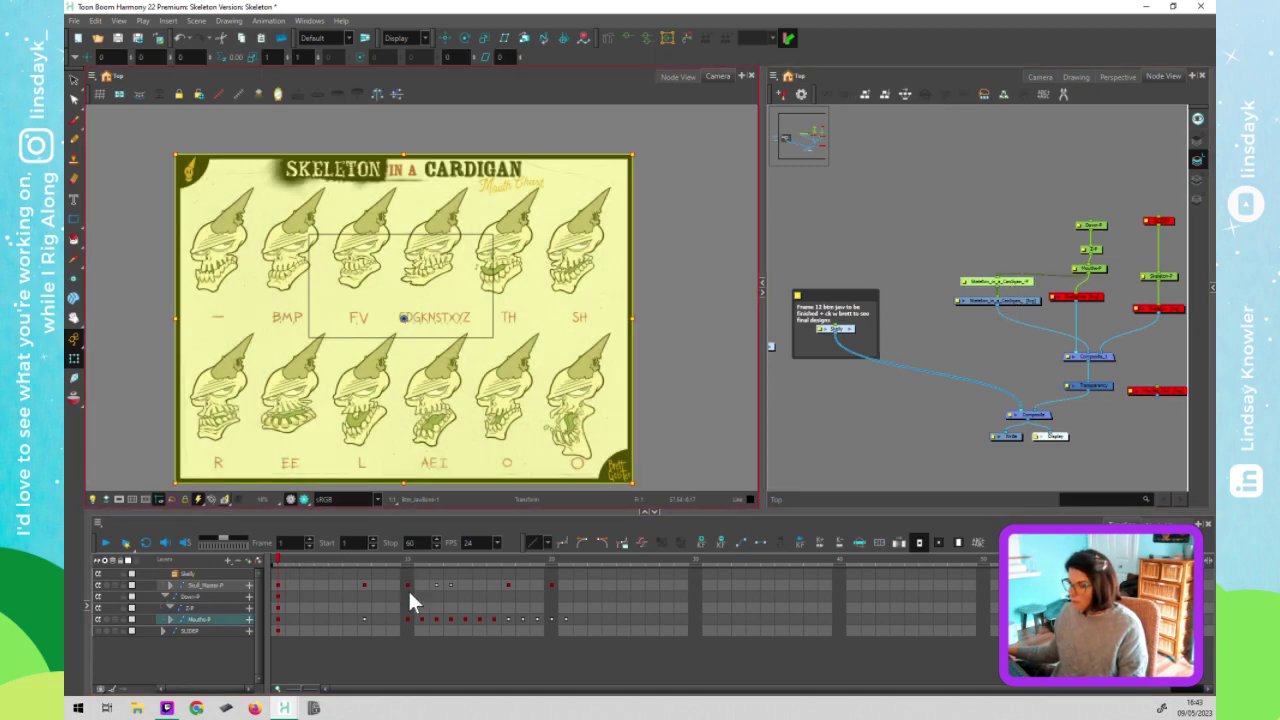
click(362, 565)
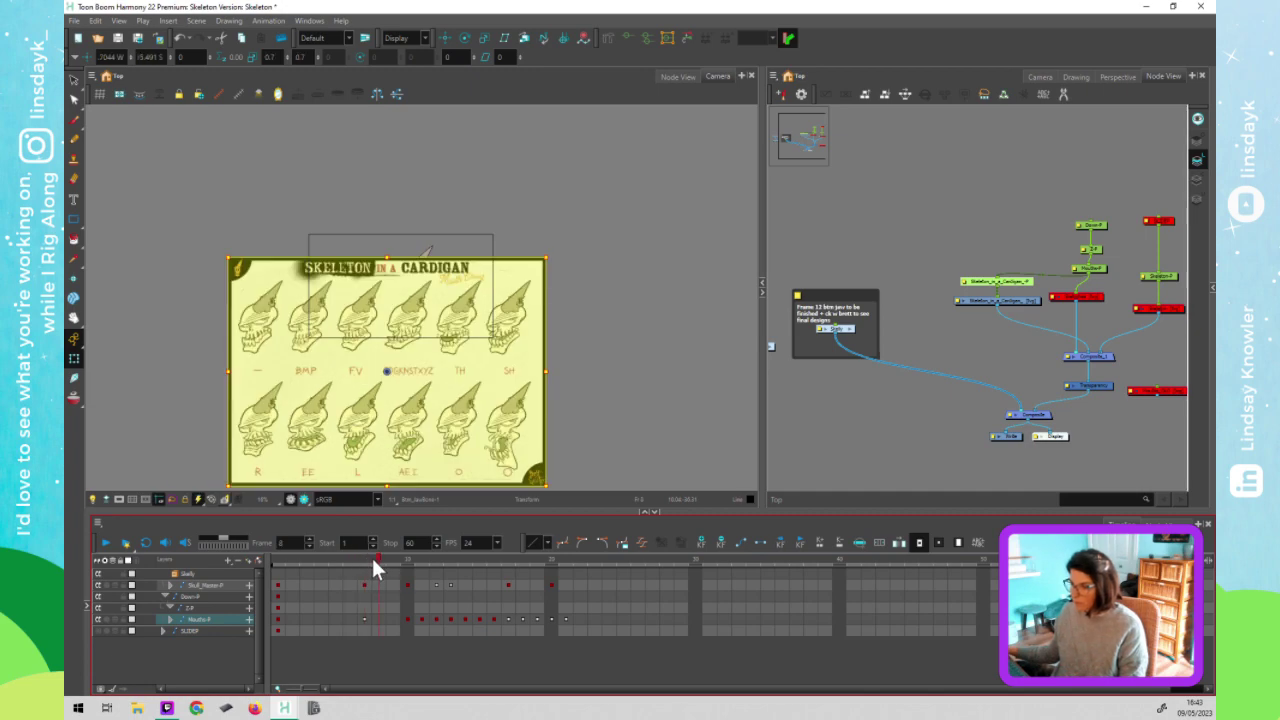
click(408, 557)
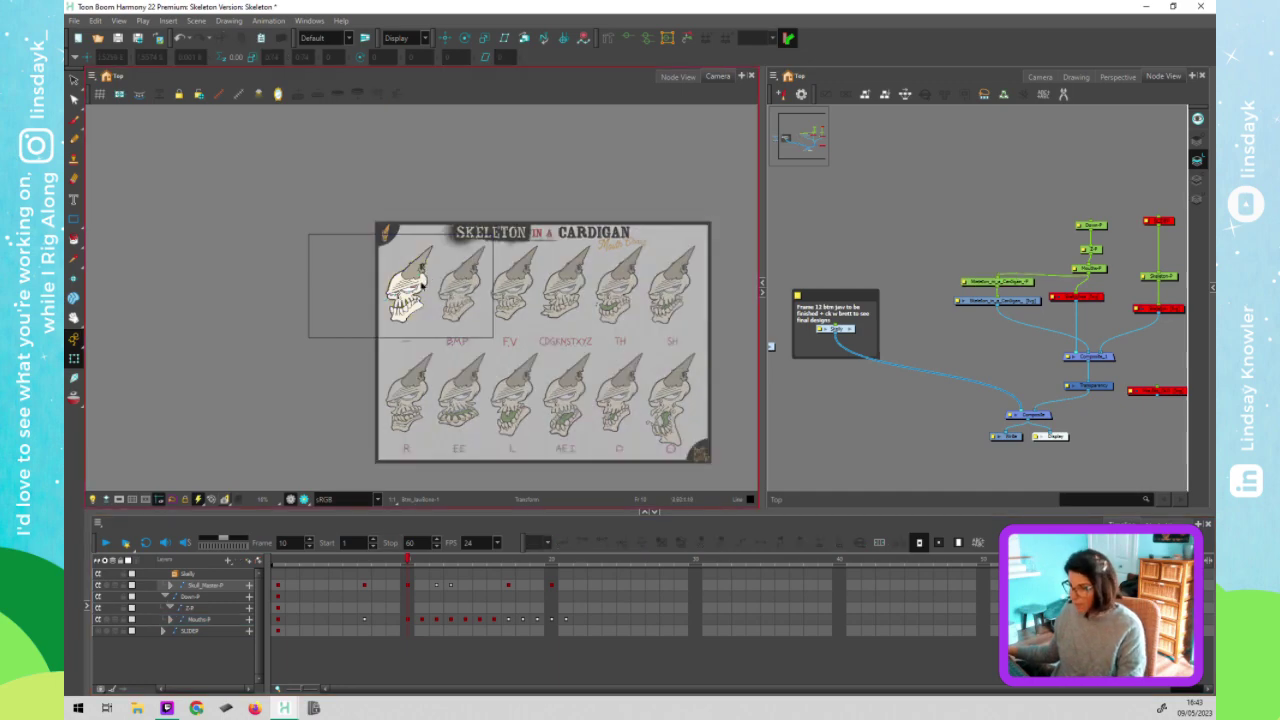
Nudge the mouth chart forward in depth at frame 10 so its linework overlays the skull rig
scroll(463, 285, up, 3)
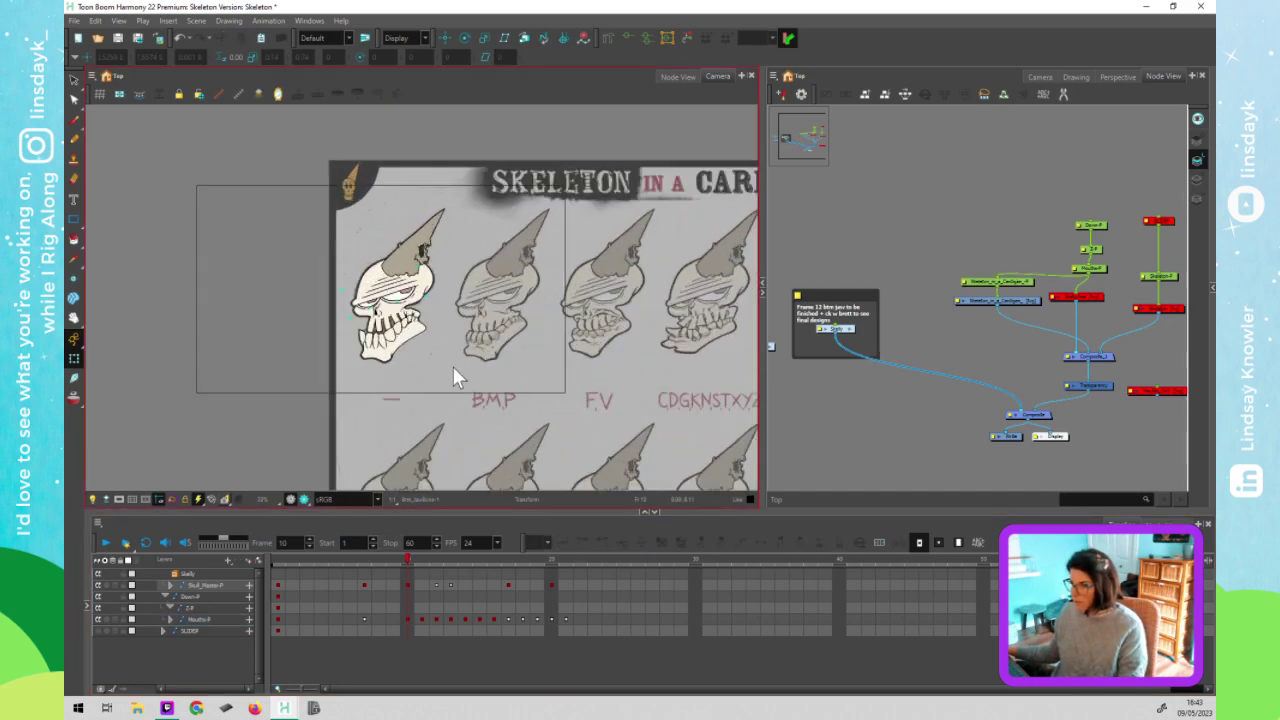
scroll(453, 368, up, 3)
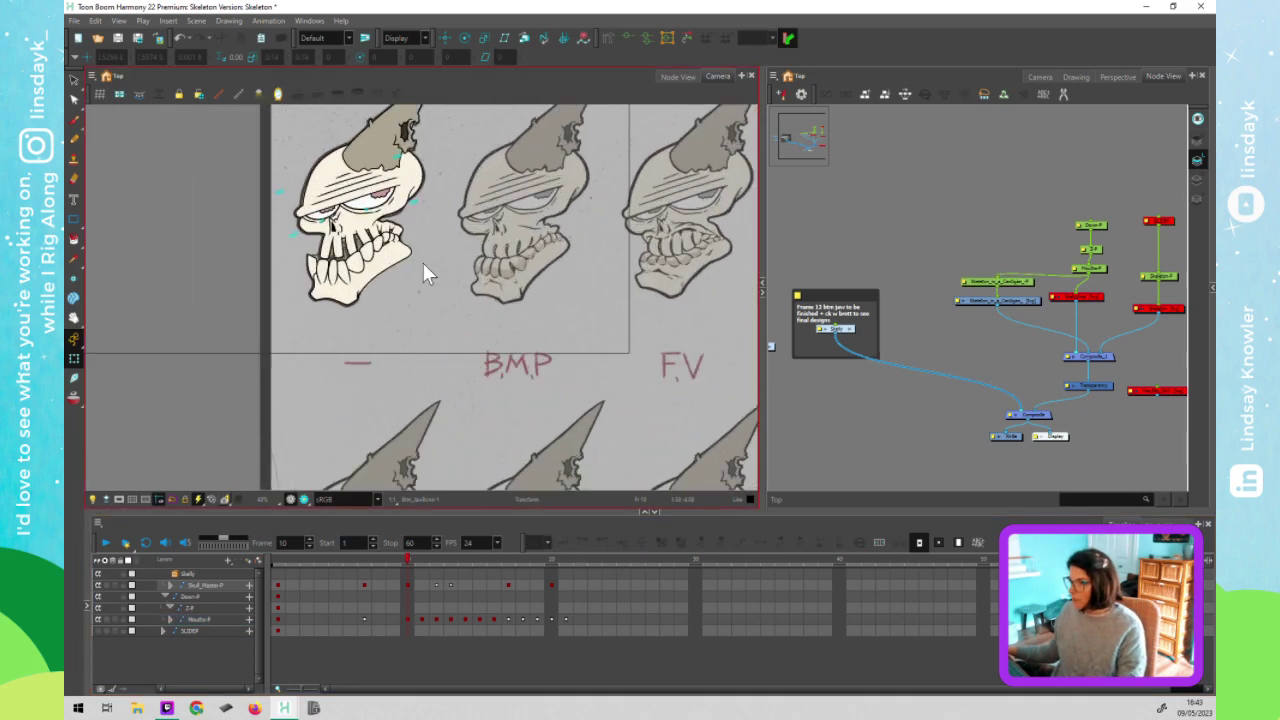
click(1019, 282)
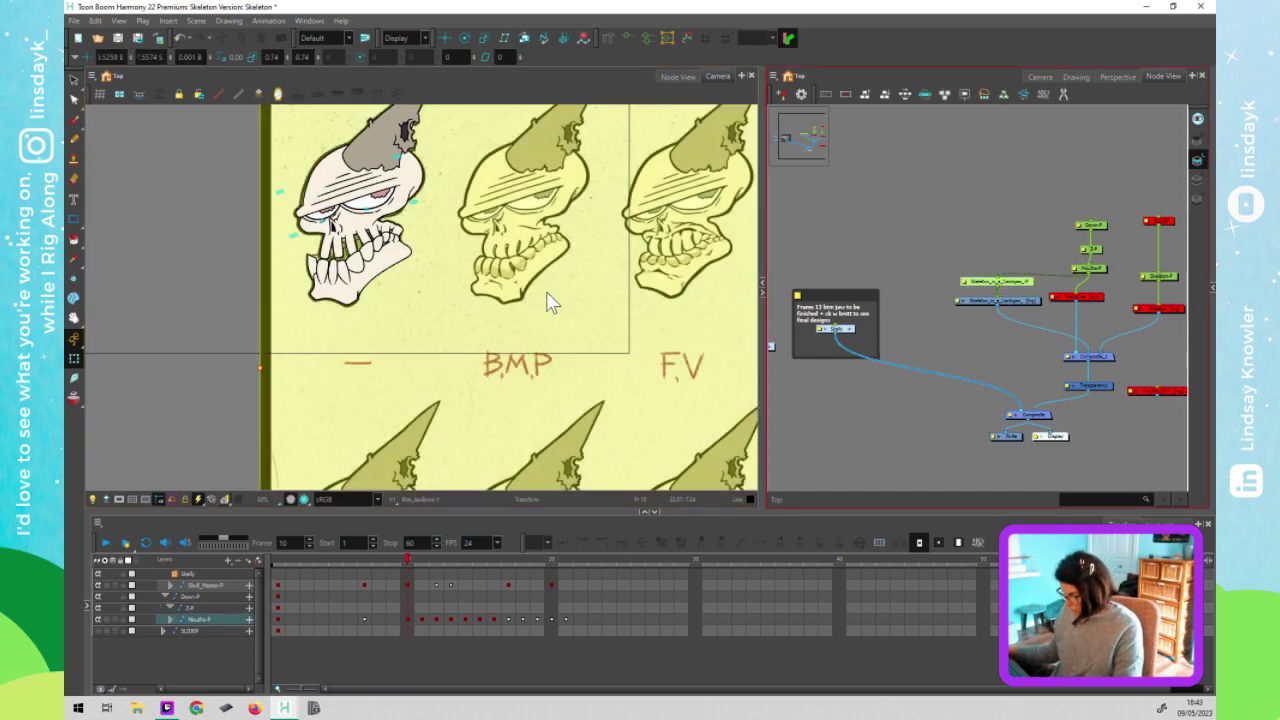
click(547, 294)
key(alt+Down)
click(867, 450)
click(757, 460)
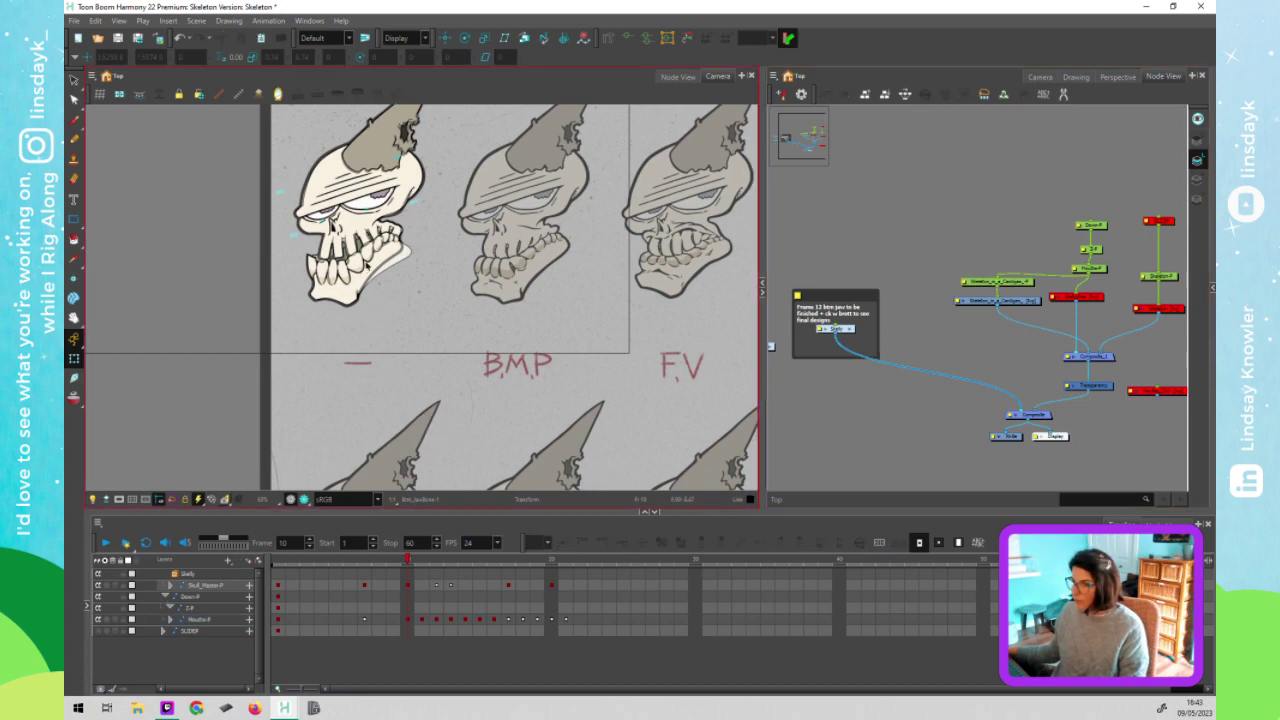
Deform the rear end of the skeleton's lower jaw at frame 10 to match the chart's first mouth
click(410, 256)
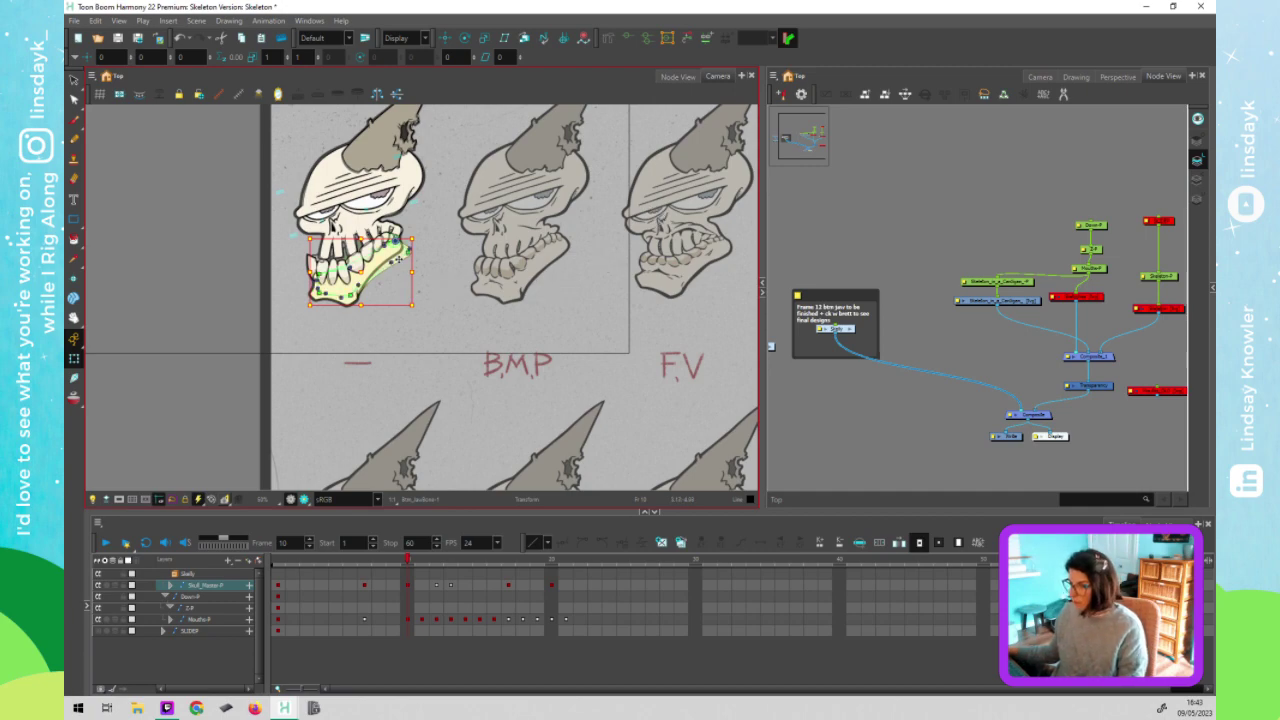
scroll(399, 258, up, 4)
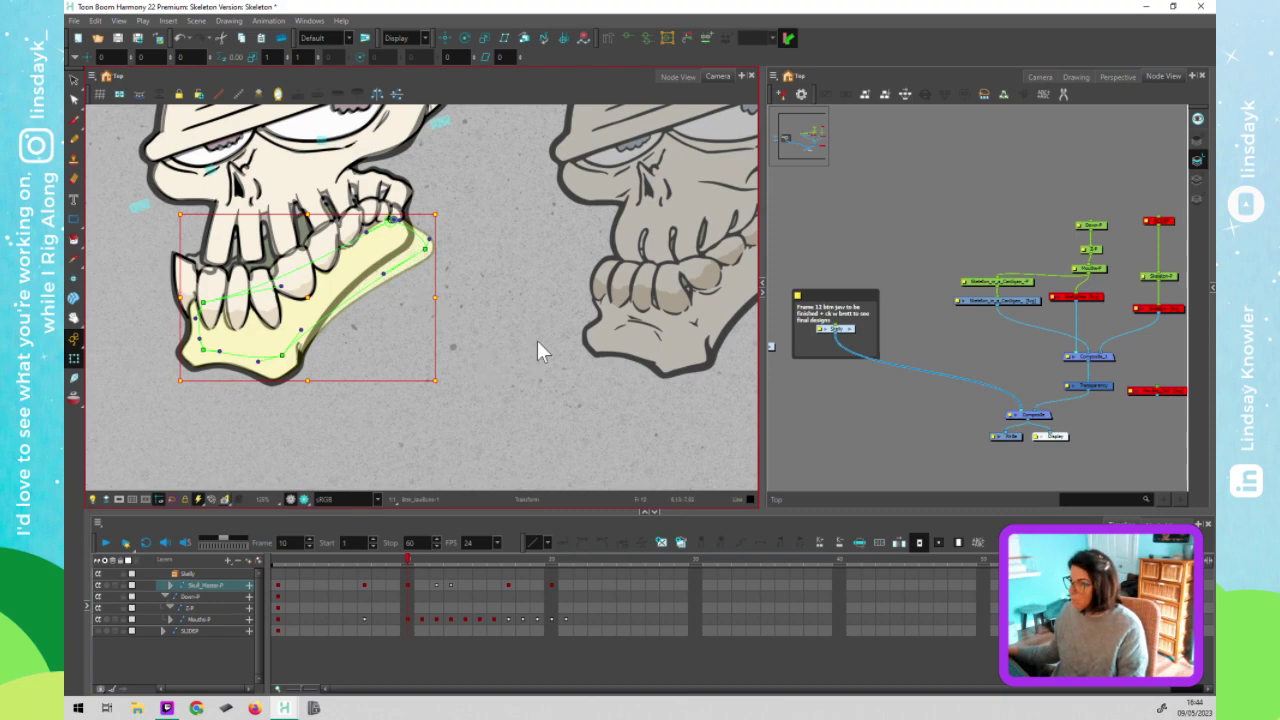
click(362, 563)
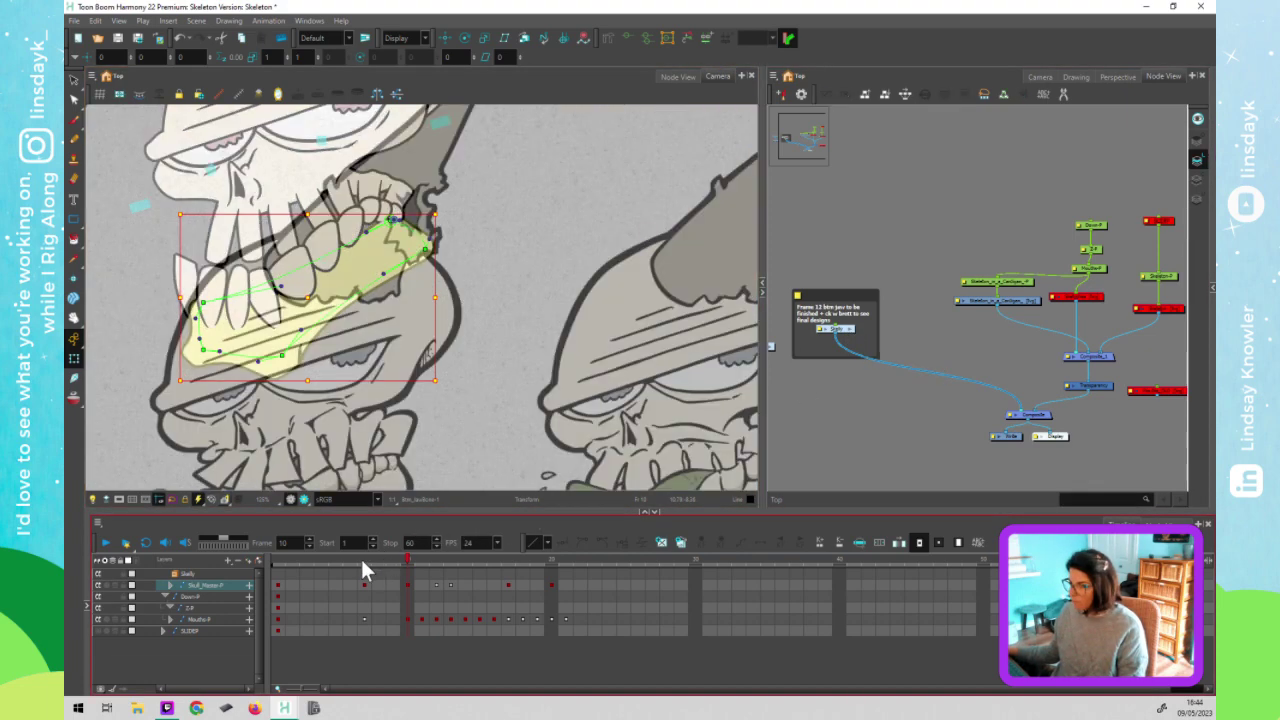
click(275, 562)
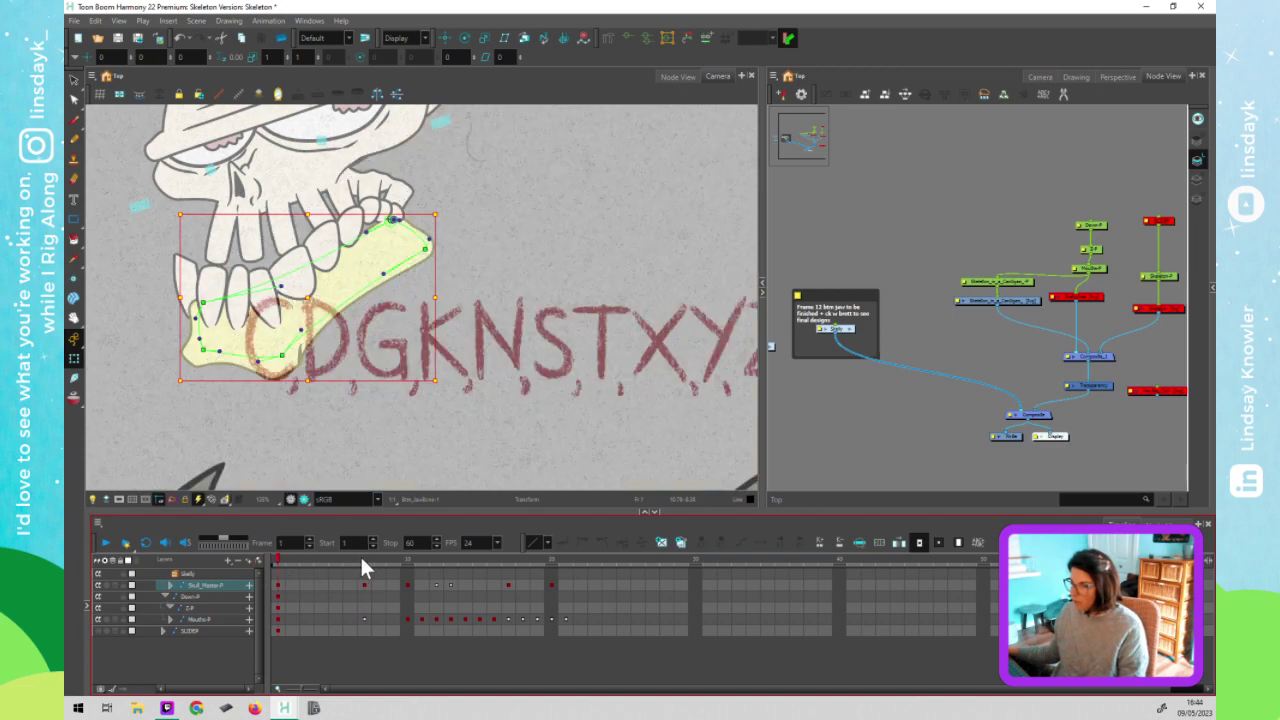
click(363, 563)
click(408, 563)
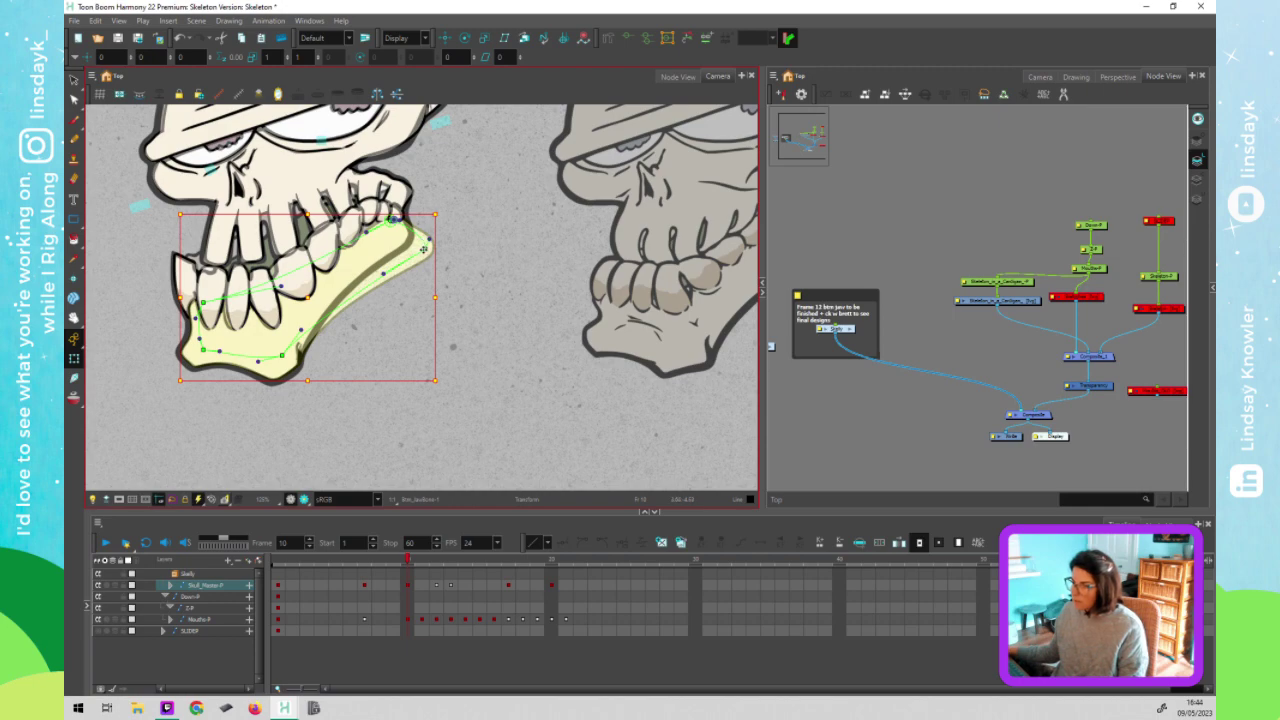
key(Escape)
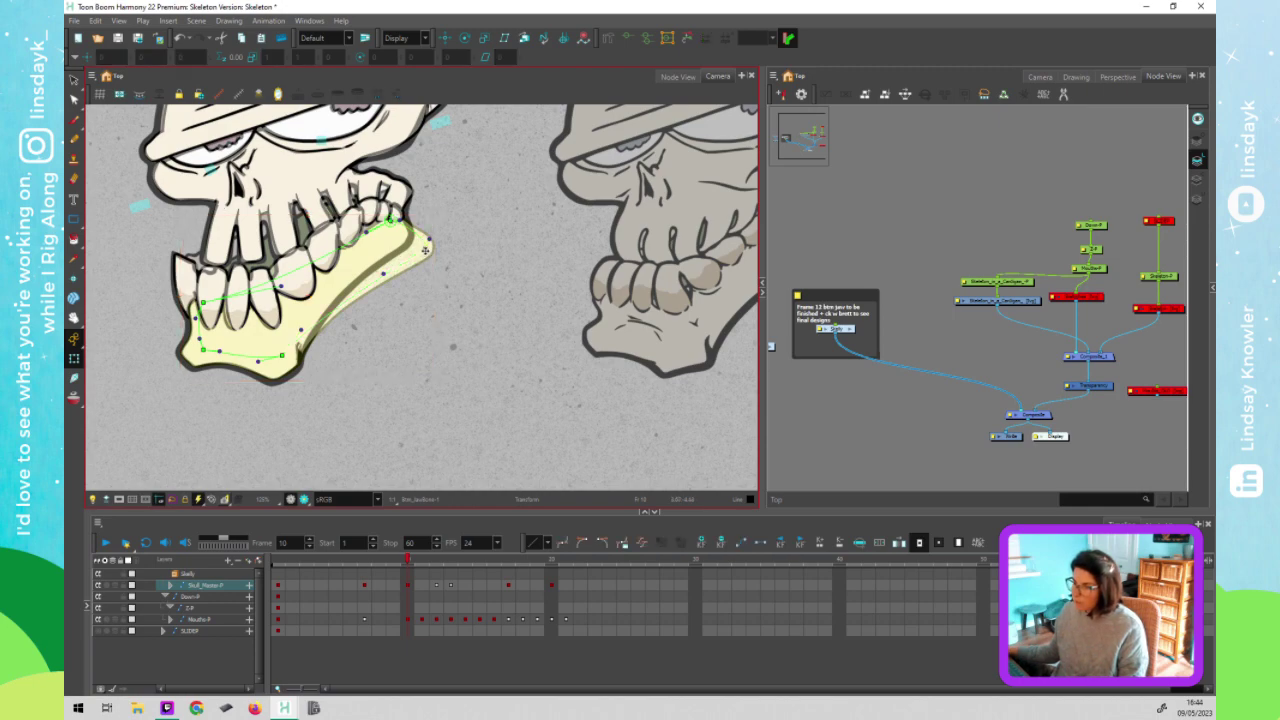
click(687, 38)
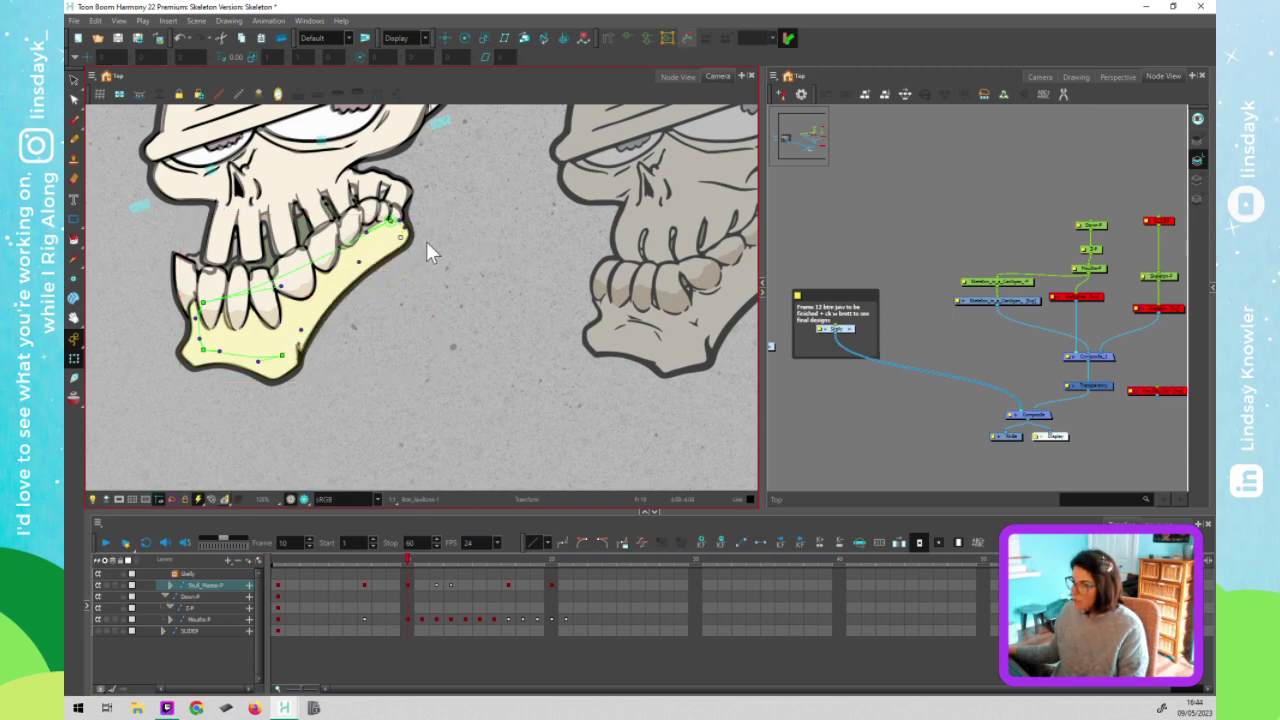
Go to frame 11 and frame the skull over the chart's B, M, P mouth
click(394, 559)
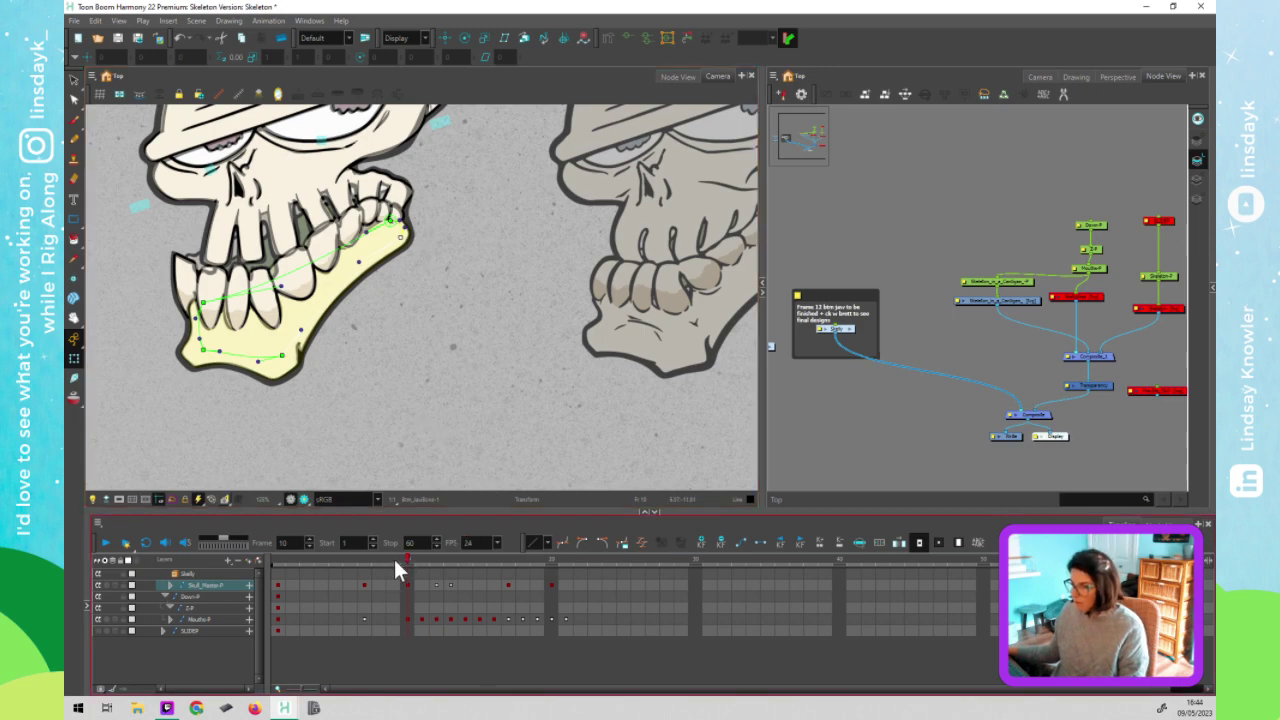
click(394, 560)
mouse_move(407, 561)
mouse_down()
mouse_move(429, 559)
mouse_move(418, 560)
mouse_up()
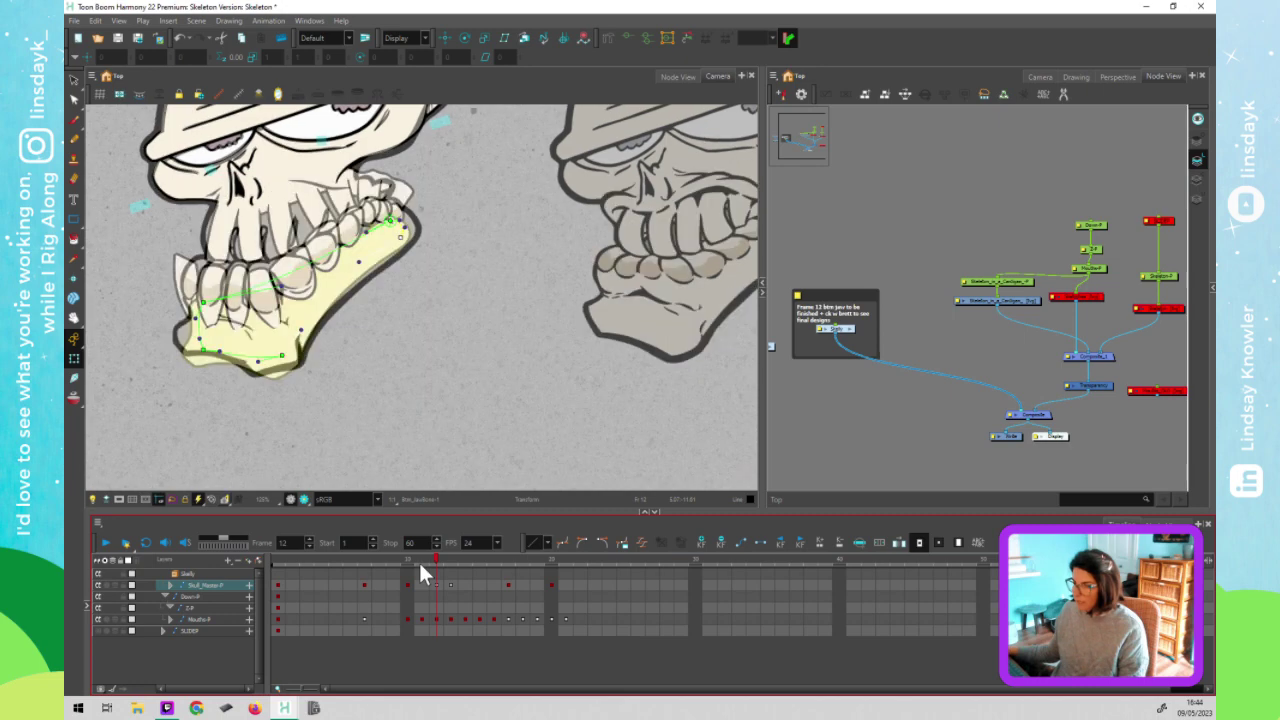
scroll(460, 333, down, 2)
click(488, 395)
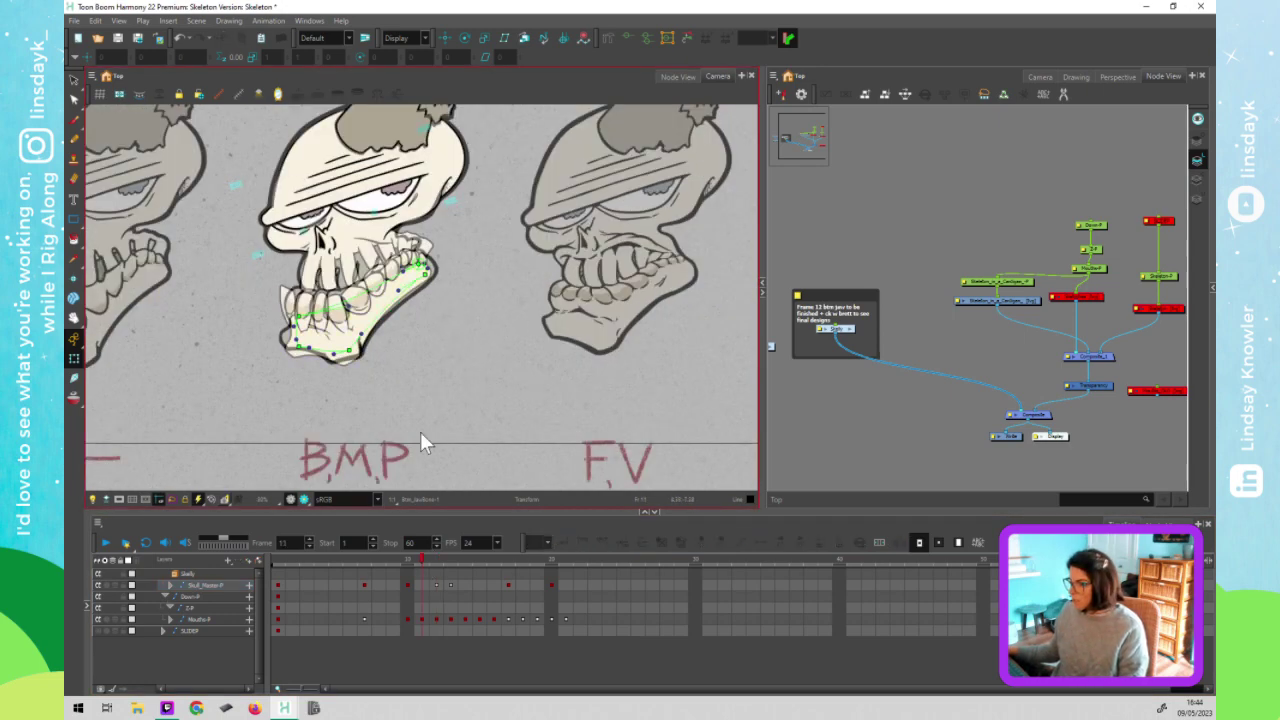
Delete the backdrop note about the frame 12 jaw from around the skeleton group node
click(1004, 333)
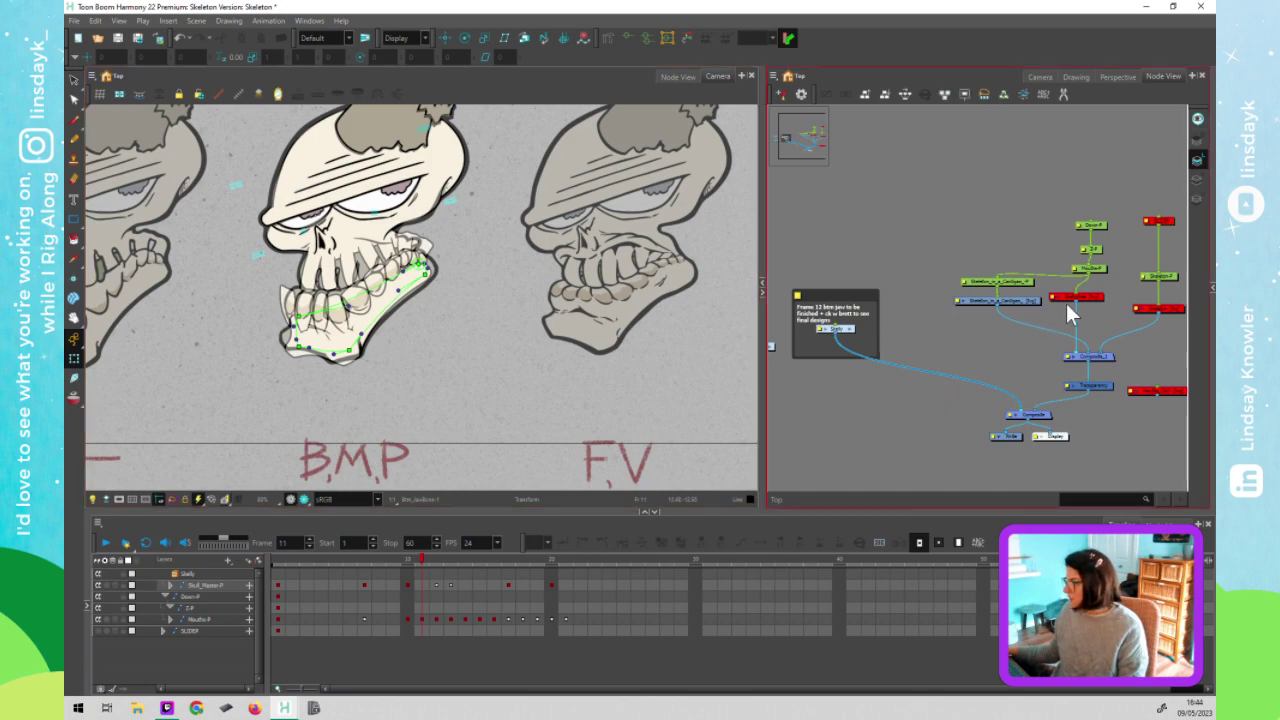
click(879, 357)
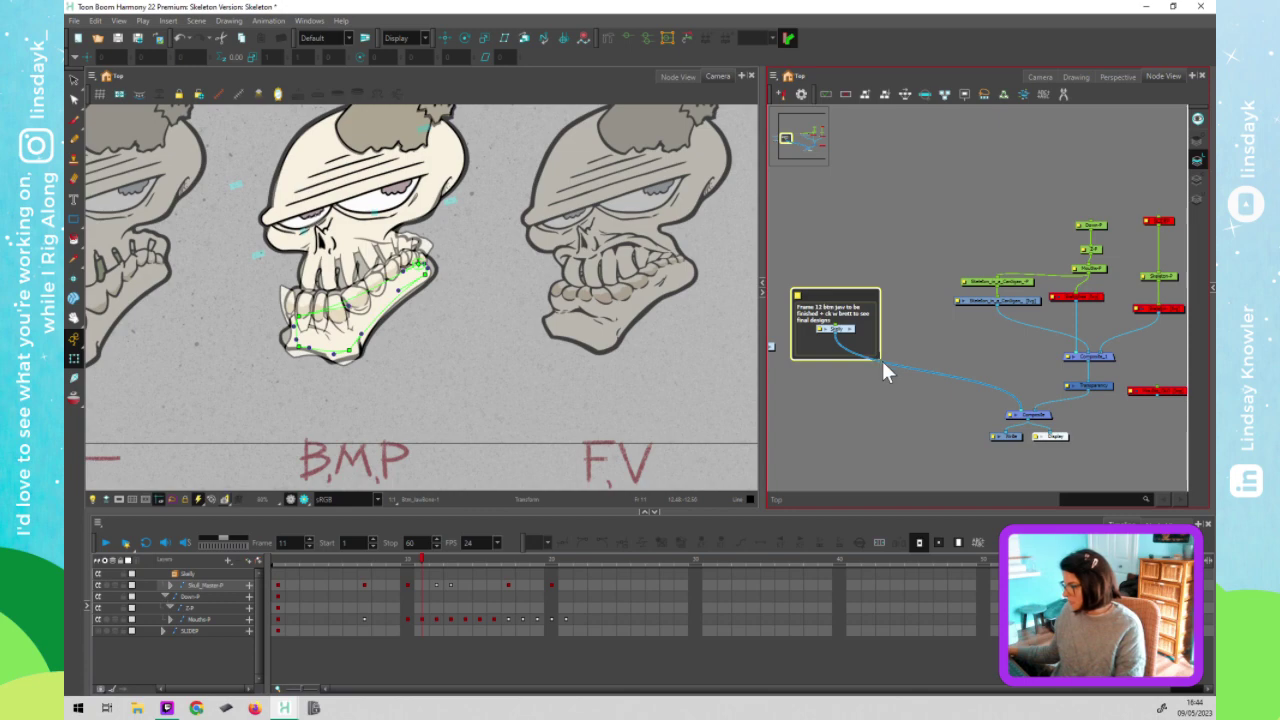
key(Delete)
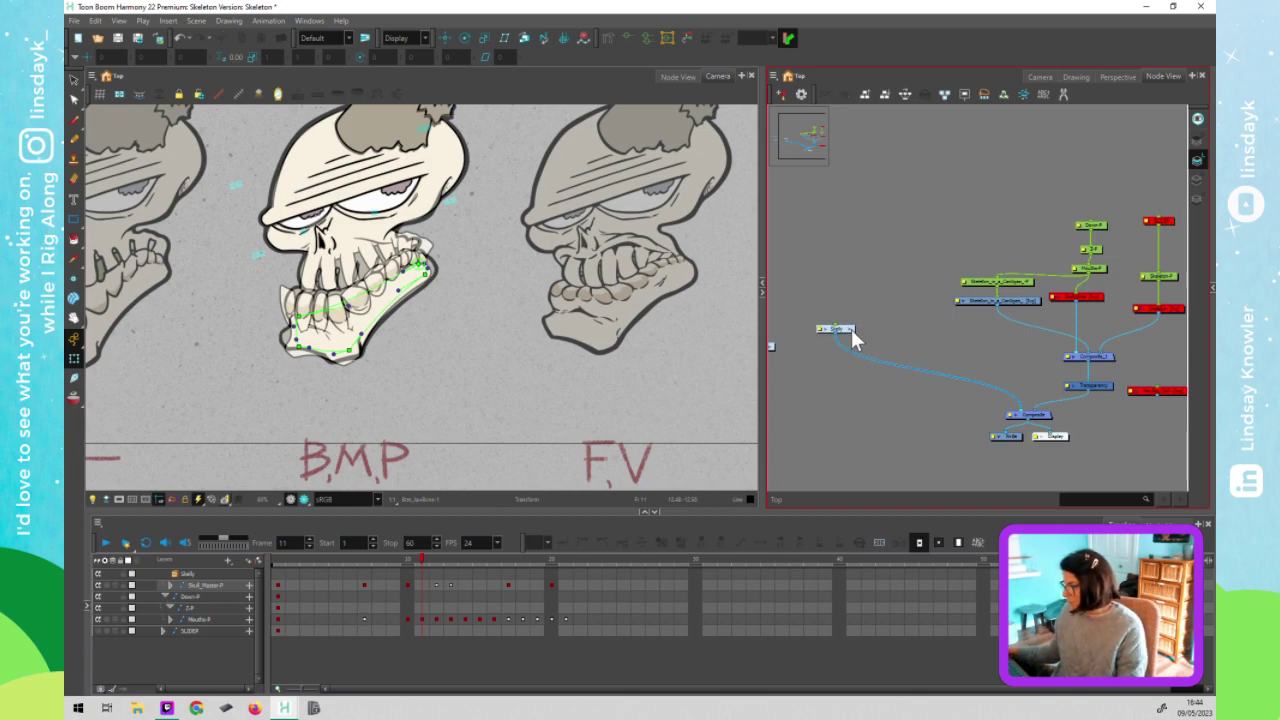
Open the skeleton group's network and examine the lower and upper jaw pieces against the chart at frame 11
click(849, 332)
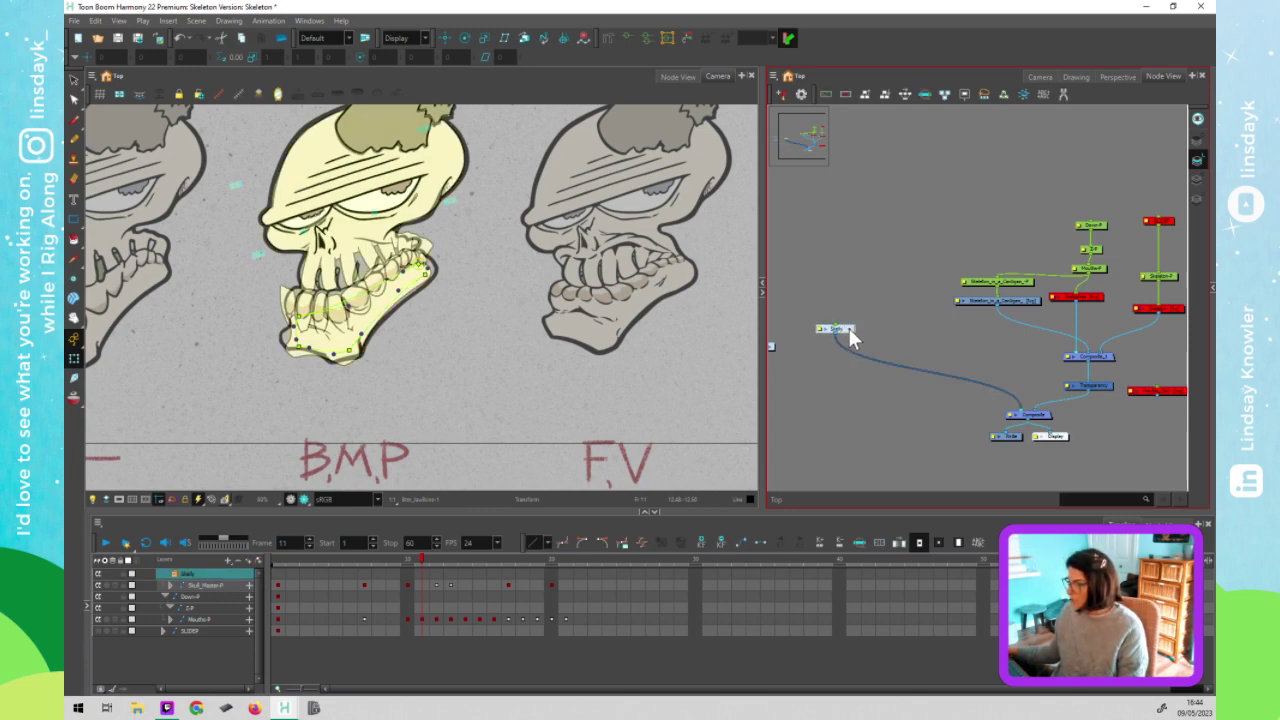
click(849, 330)
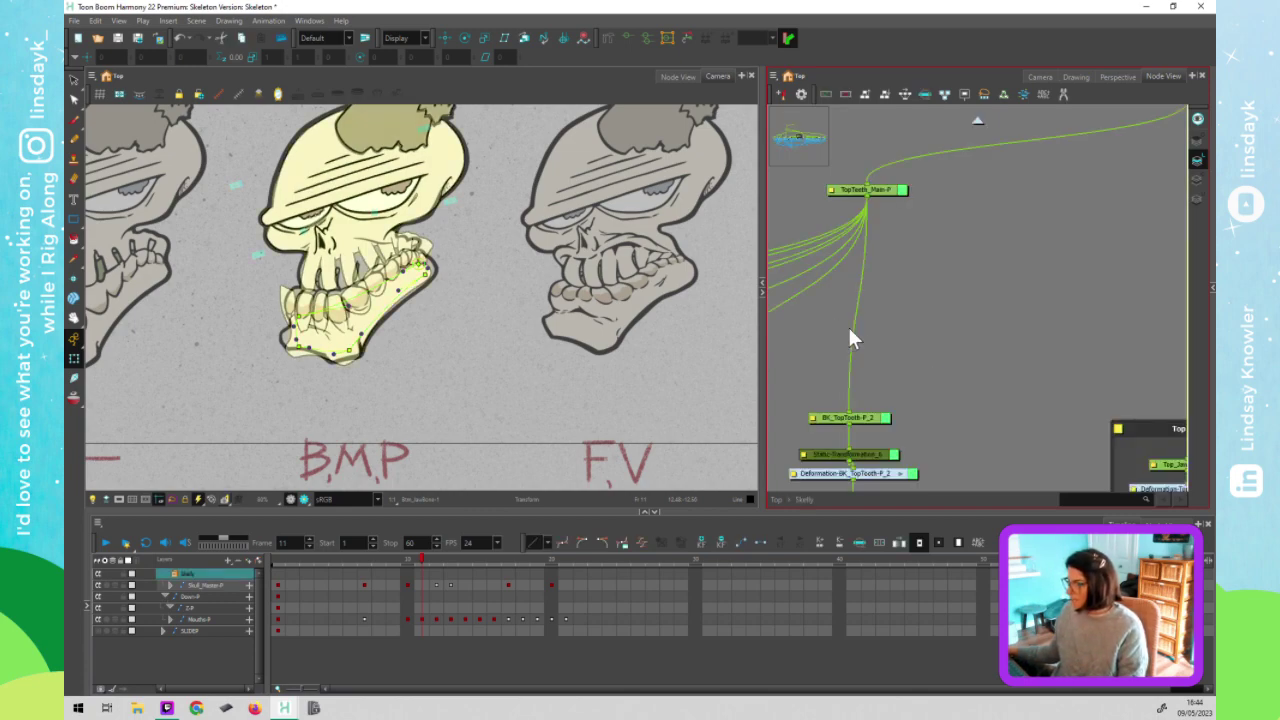
click(978, 320)
scroll(978, 320, down, 3)
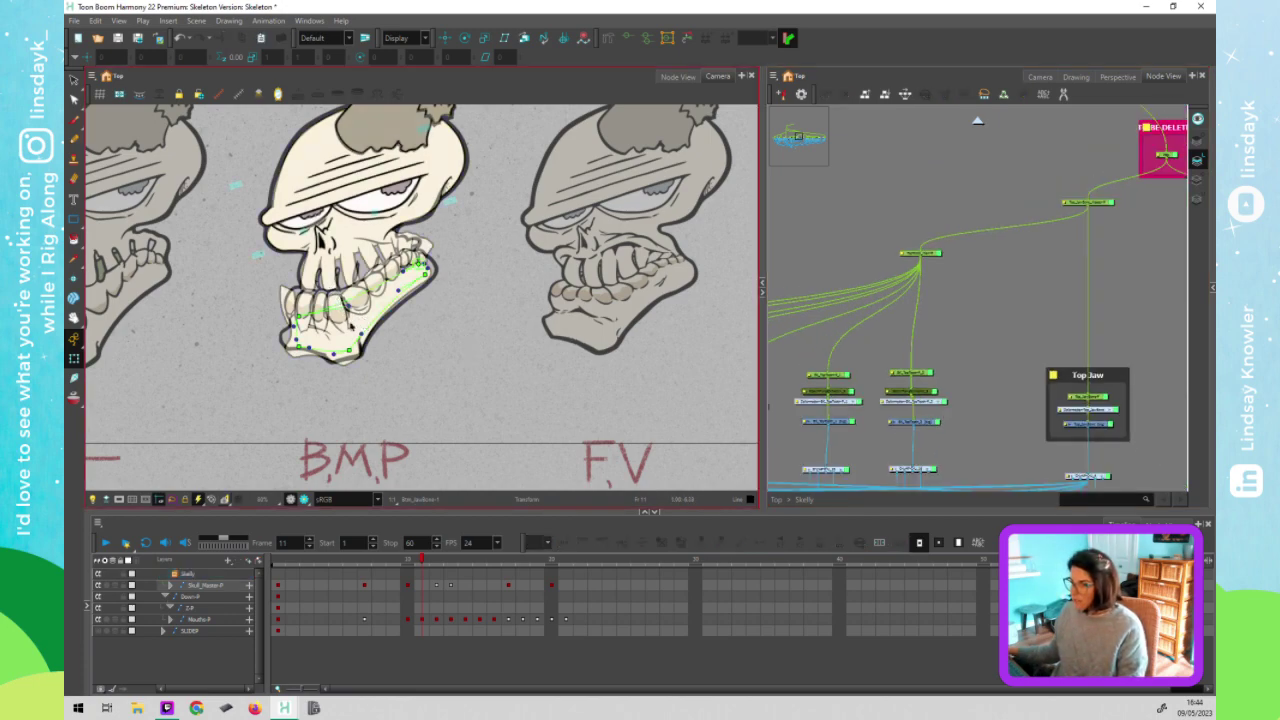
click(366, 316)
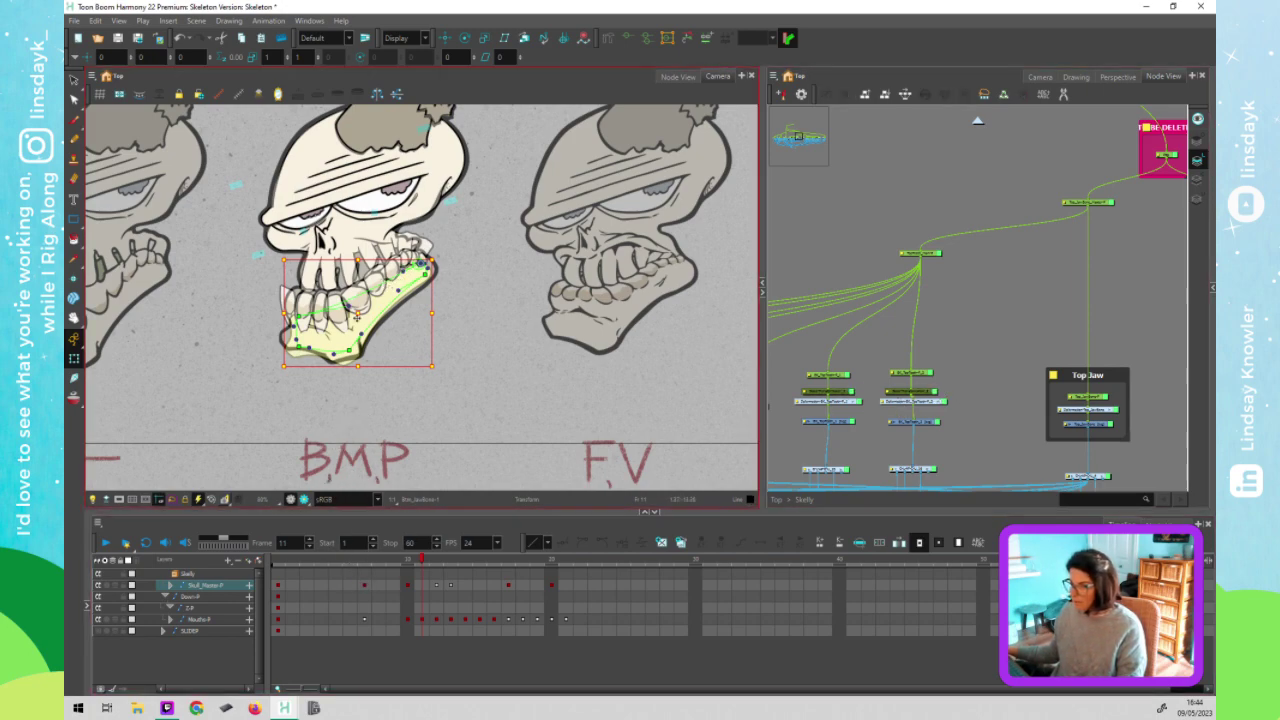
scroll(358, 306, up, 3)
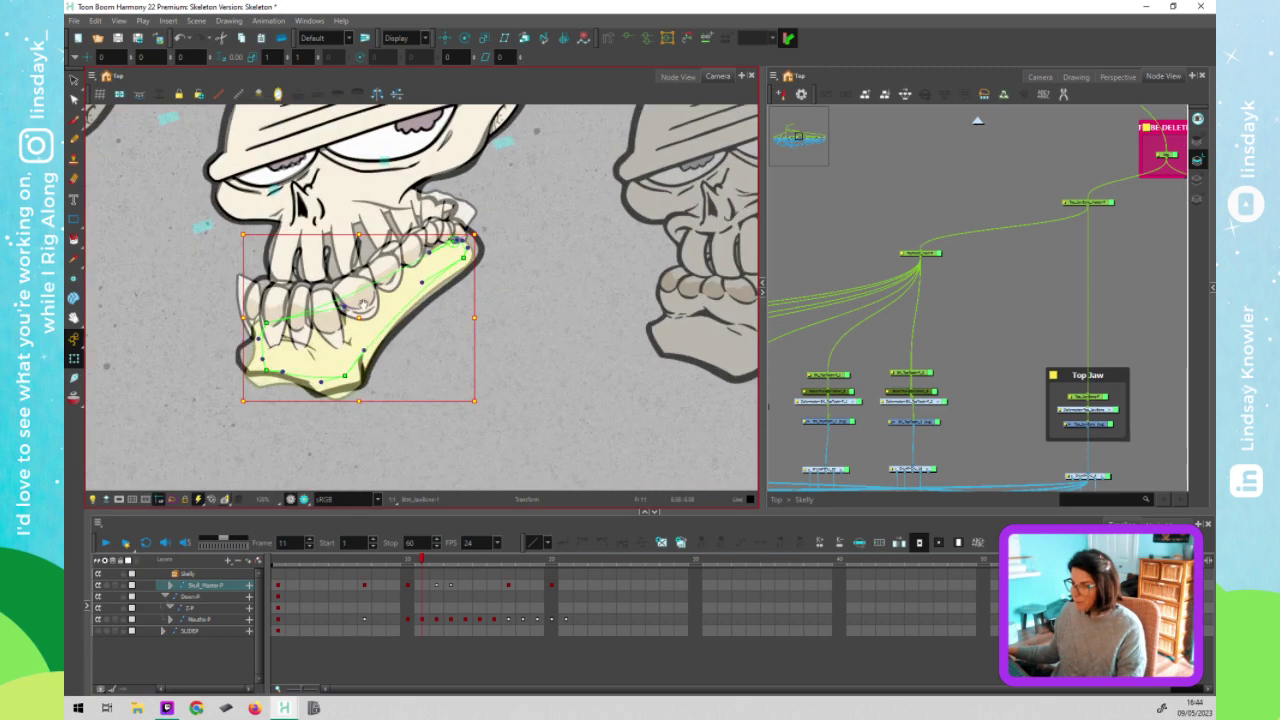
drag(375, 315, 513, 425)
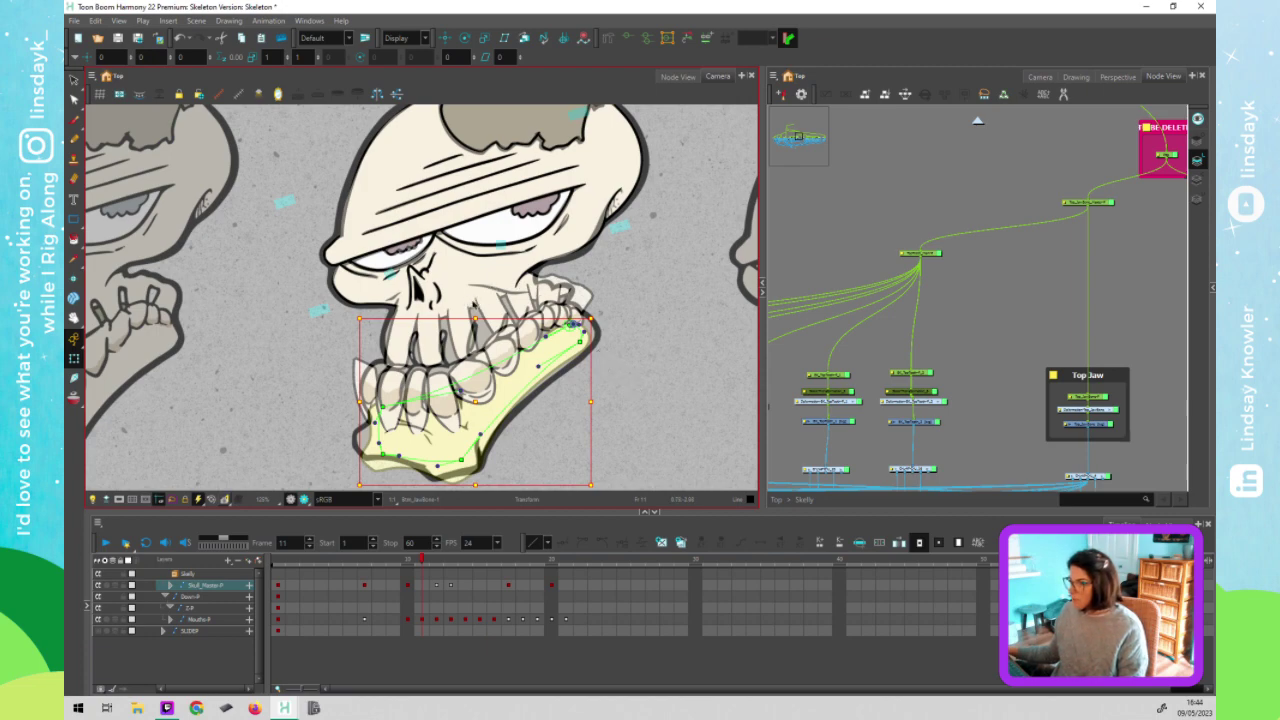
click(474, 304)
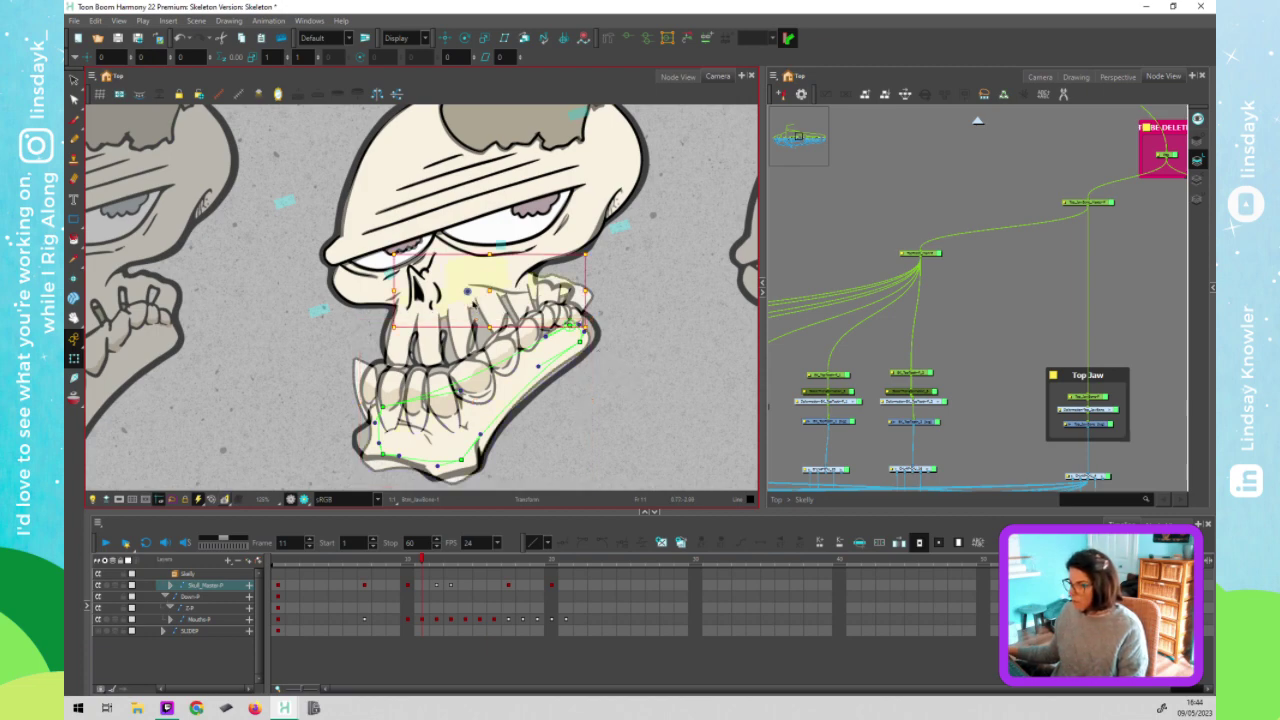
Disable the lower jaw's composite in the skeleton network to hide the lower teeth and jaw, and save the scene
click(973, 371)
scroll(973, 372, down, 6)
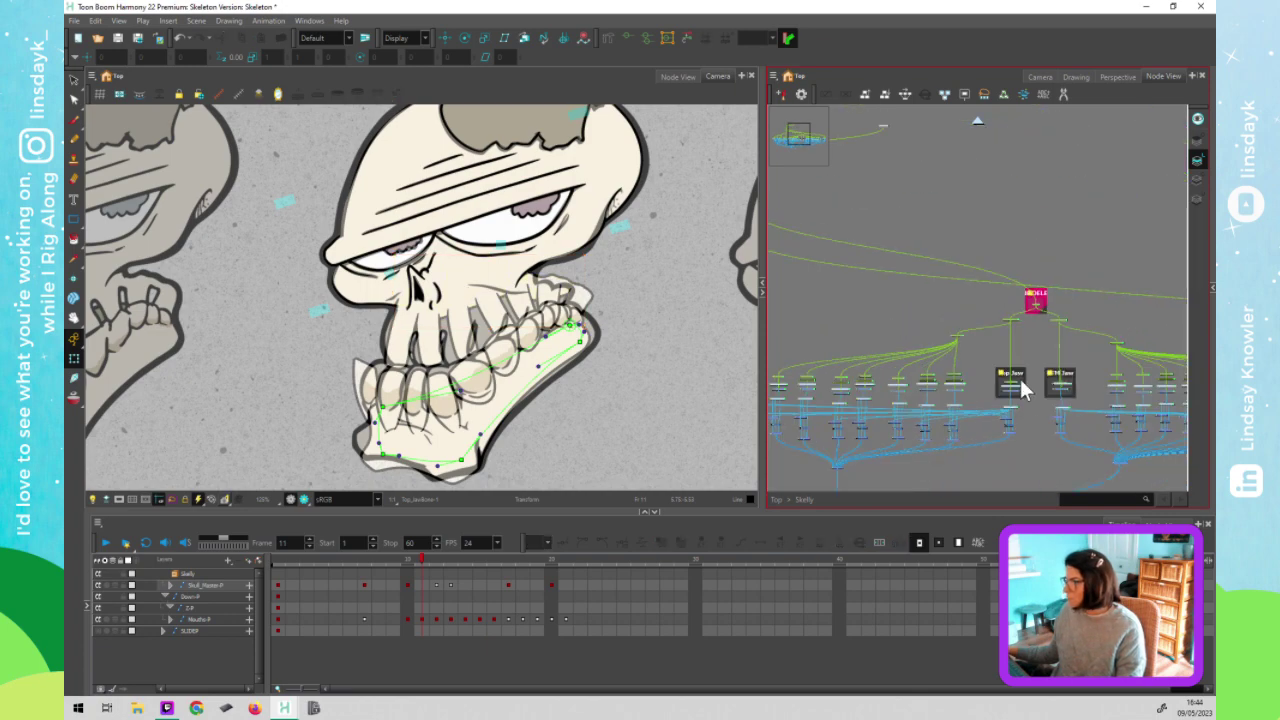
drag(1007, 392, 912, 355)
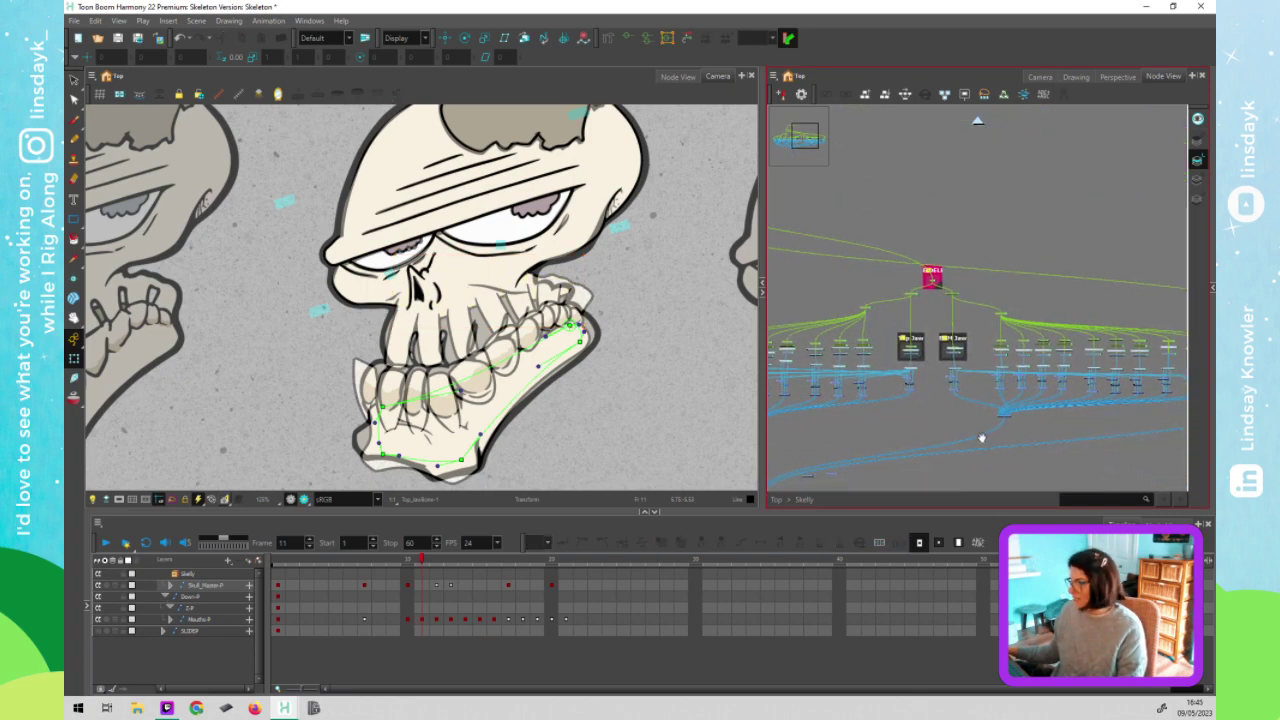
drag(1050, 421, 1056, 421)
click(1056, 421)
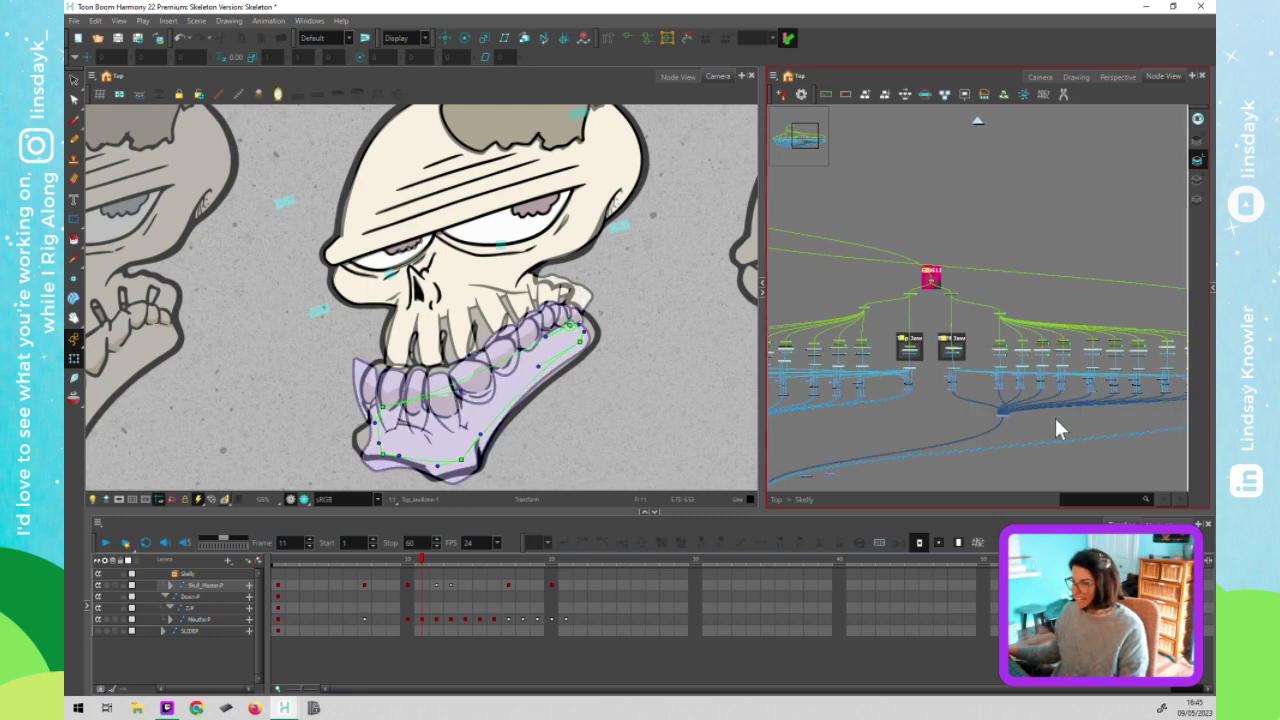
click(1056, 431)
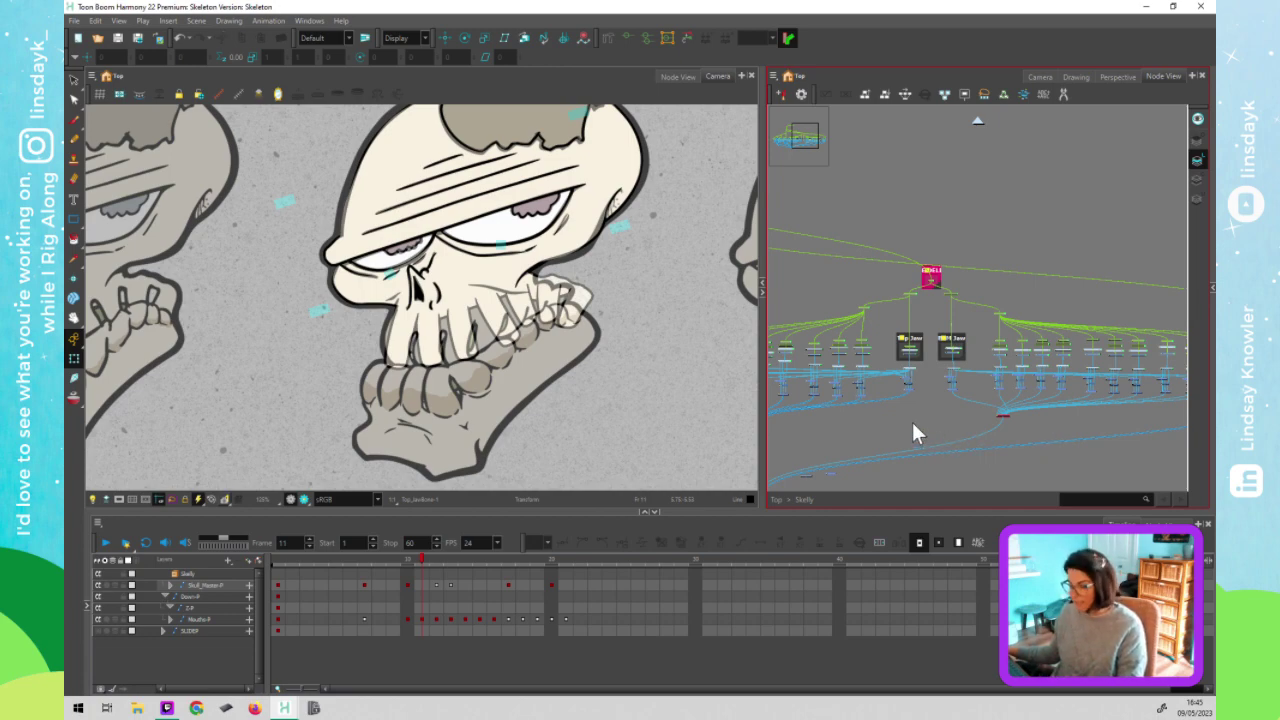
drag(893, 418, 976, 407)
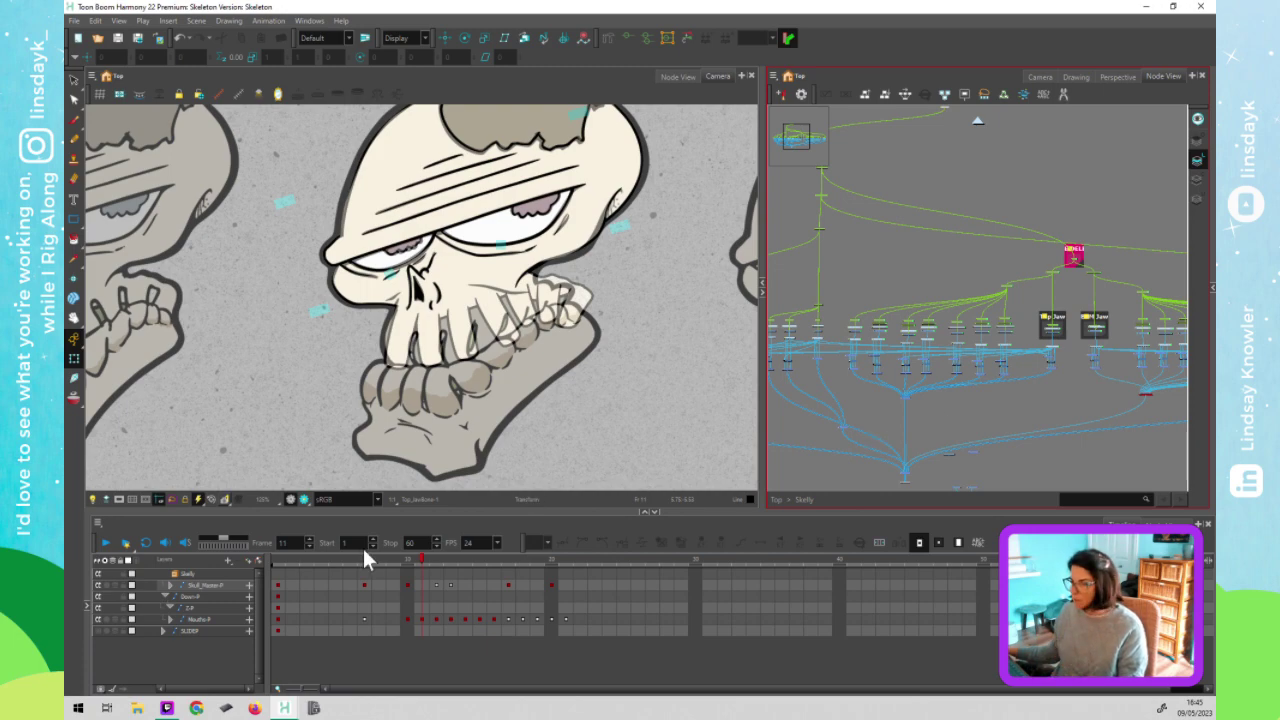
Expand the collapsed library and drawing substitution views beside the timeline, and check the upper jaw bone's substitution
click(89, 603)
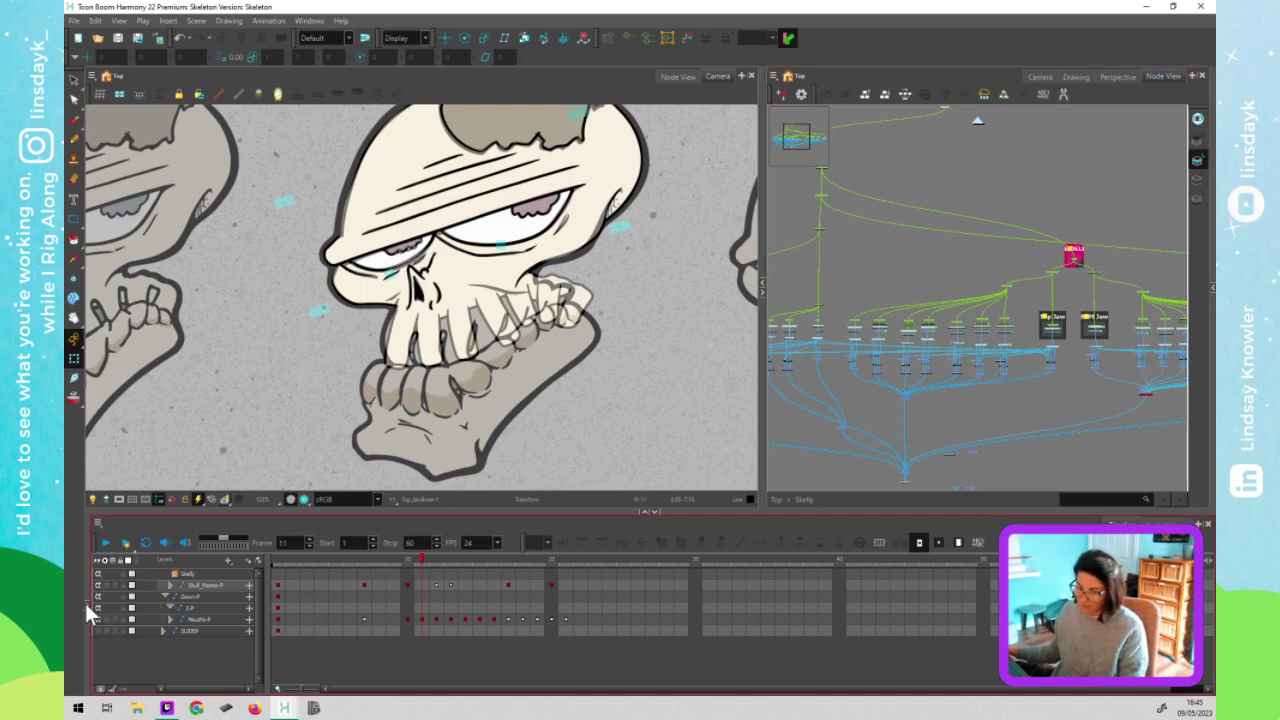
click(85, 602)
drag(195, 578, 259, 571)
click(226, 422)
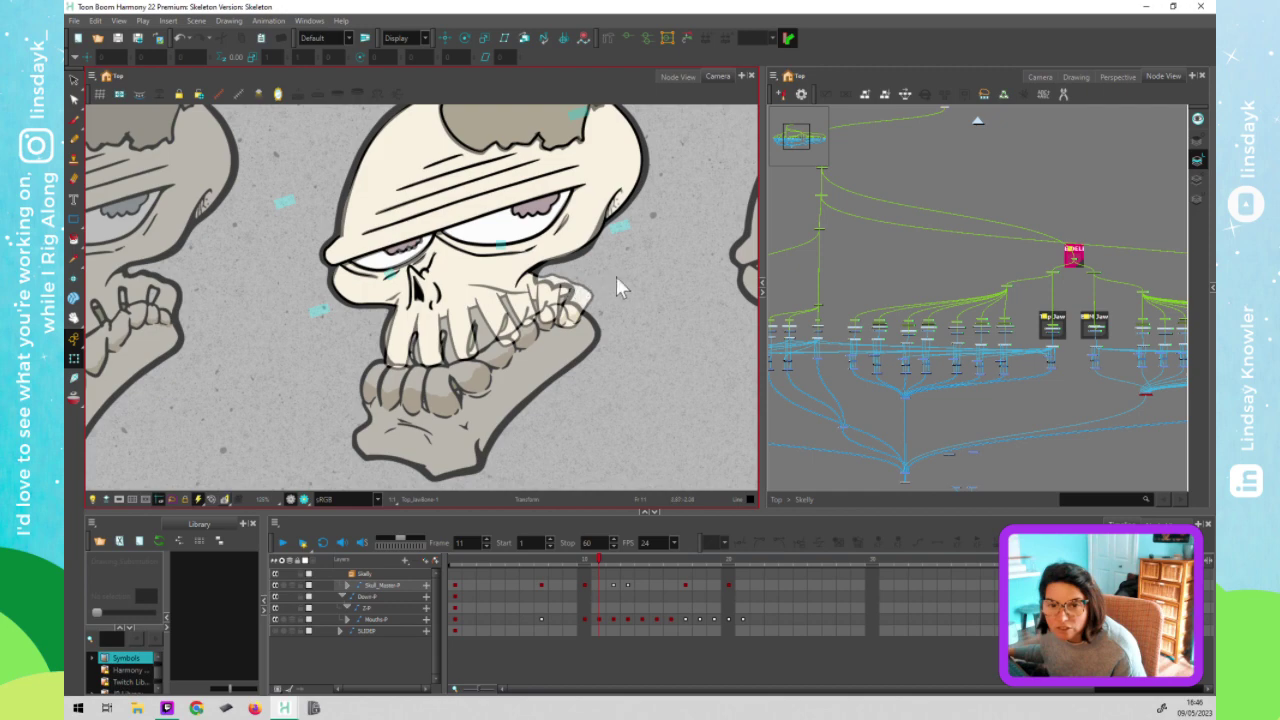
click(982, 274)
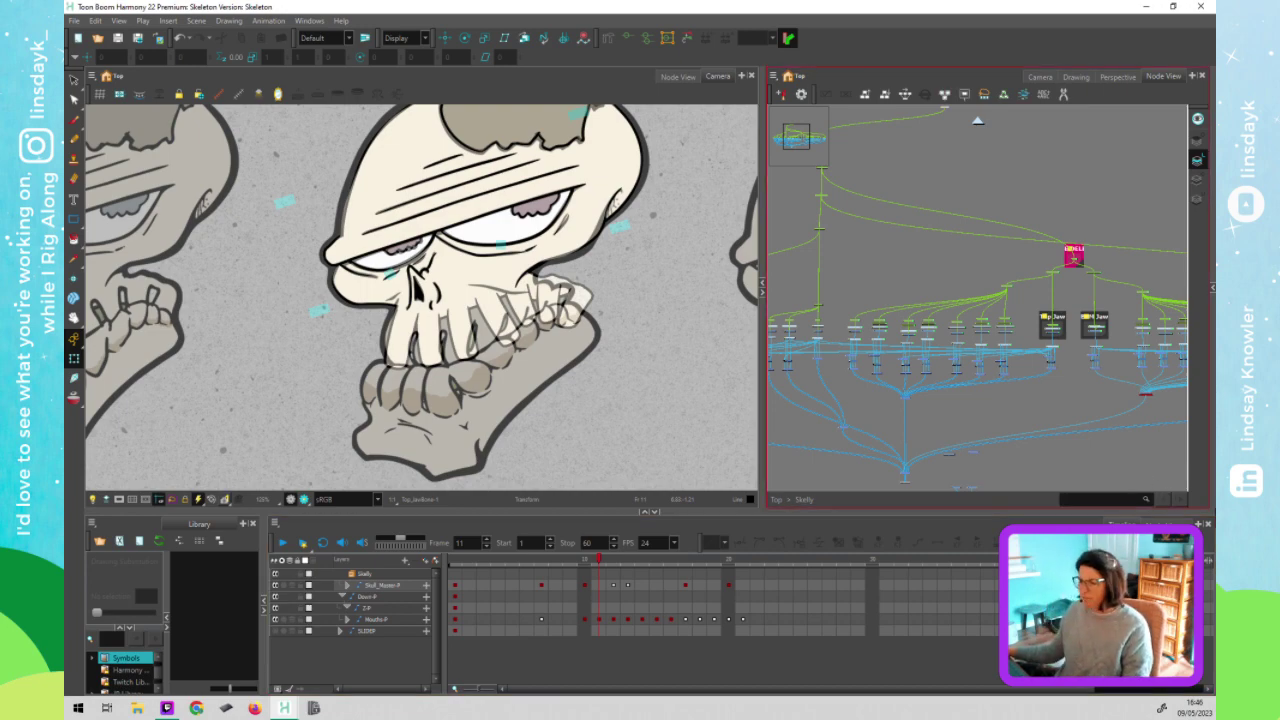
click(610, 425)
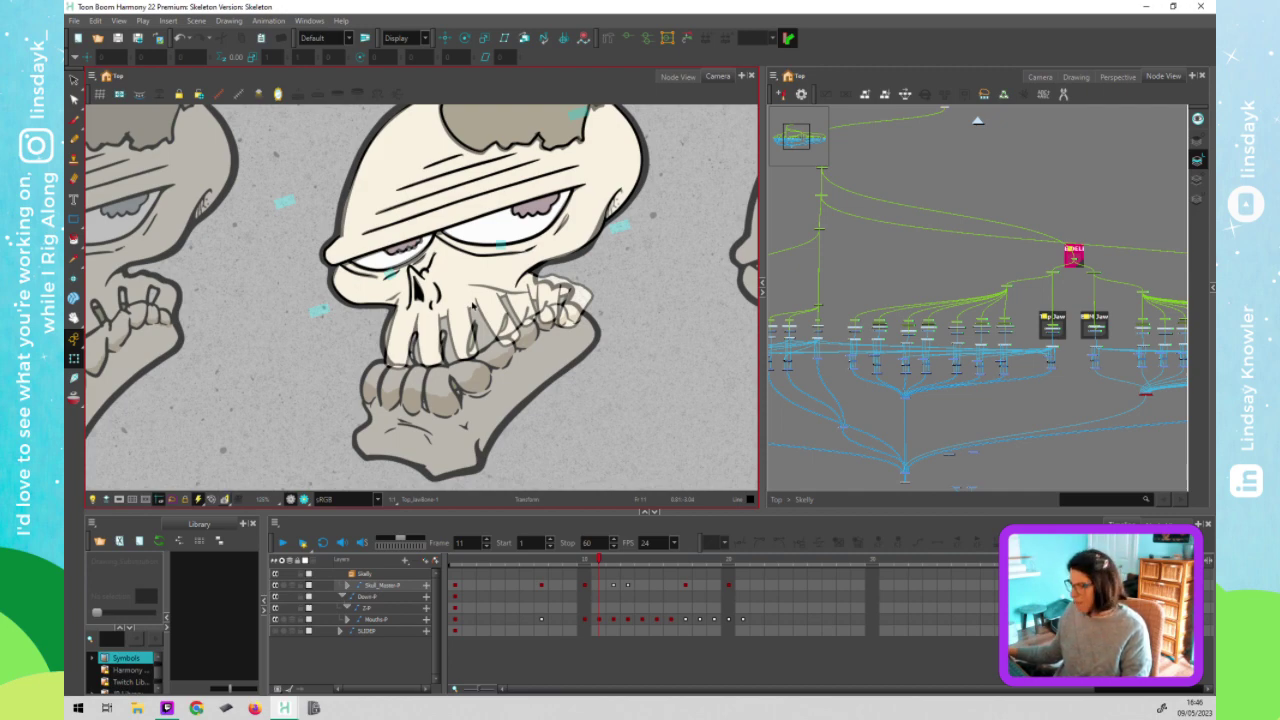
click(470, 303)
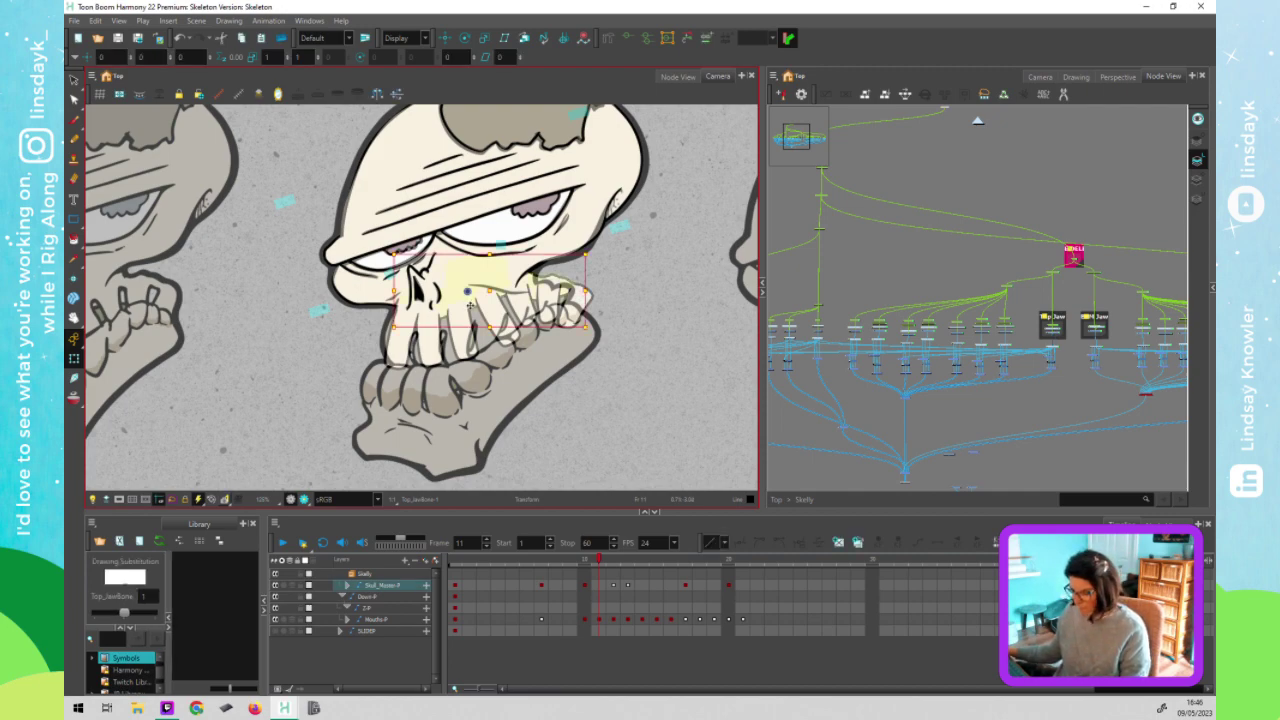
click(711, 439)
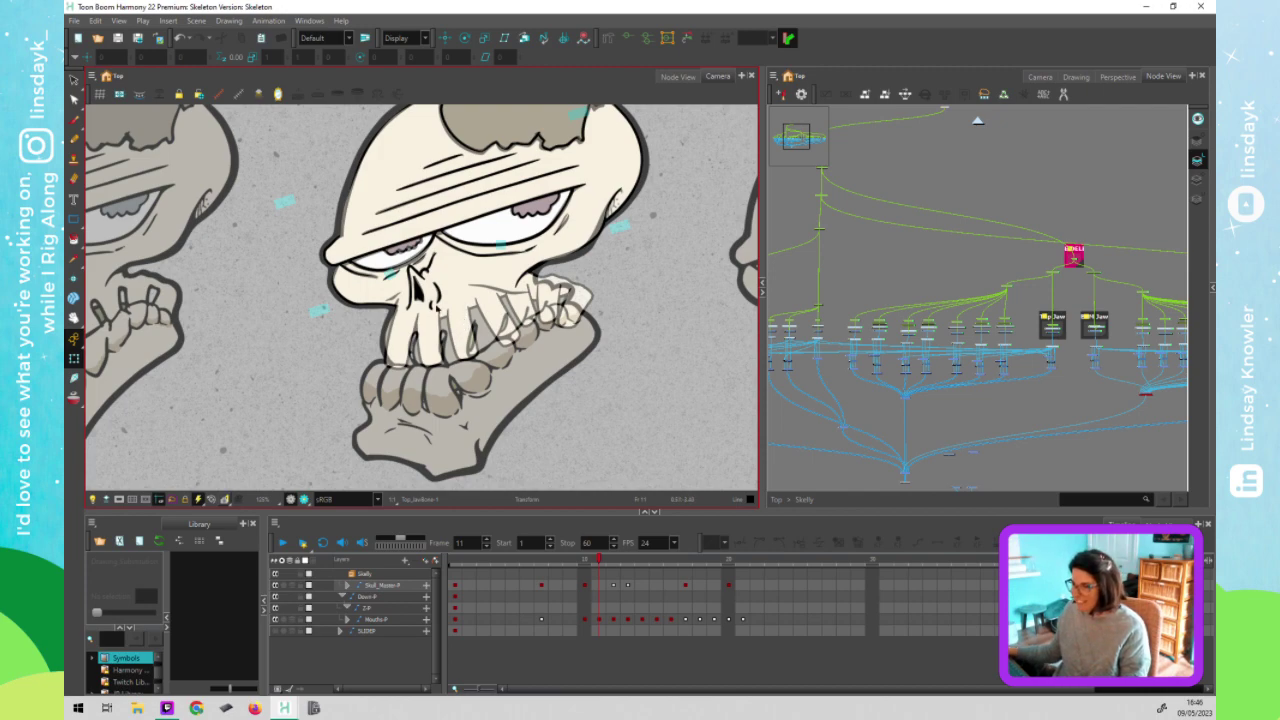
Reshape the foremost upper tooth's deformer at frame 11, curving its outer side and shifting its lower end to match the chart overlay
click(404, 337)
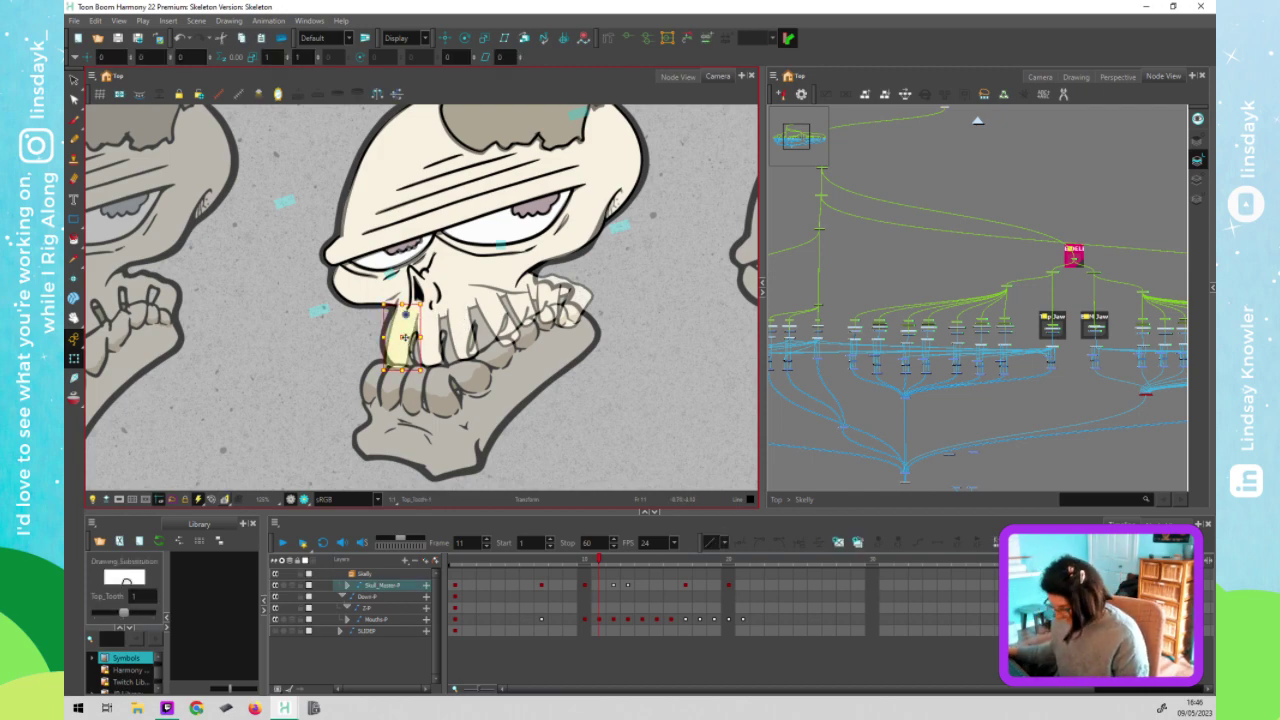
scroll(404, 337, up, 4)
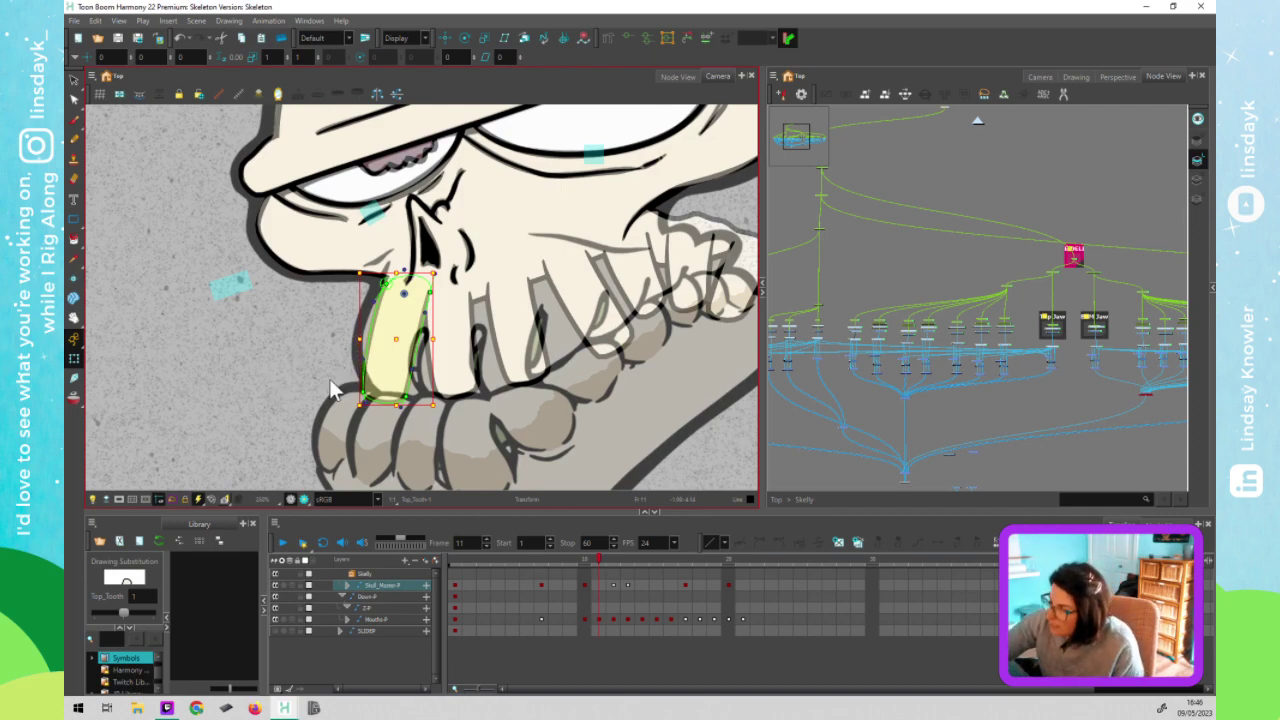
drag(364, 360, 344, 356)
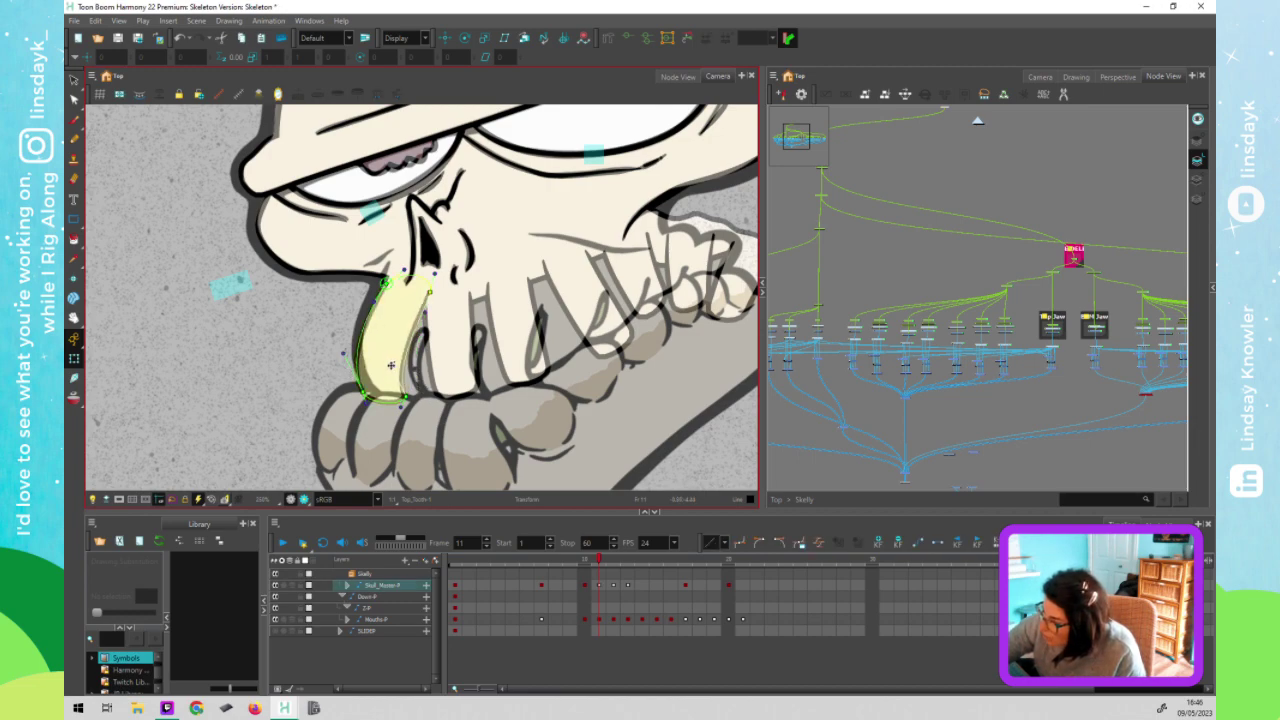
drag(406, 397, 418, 394)
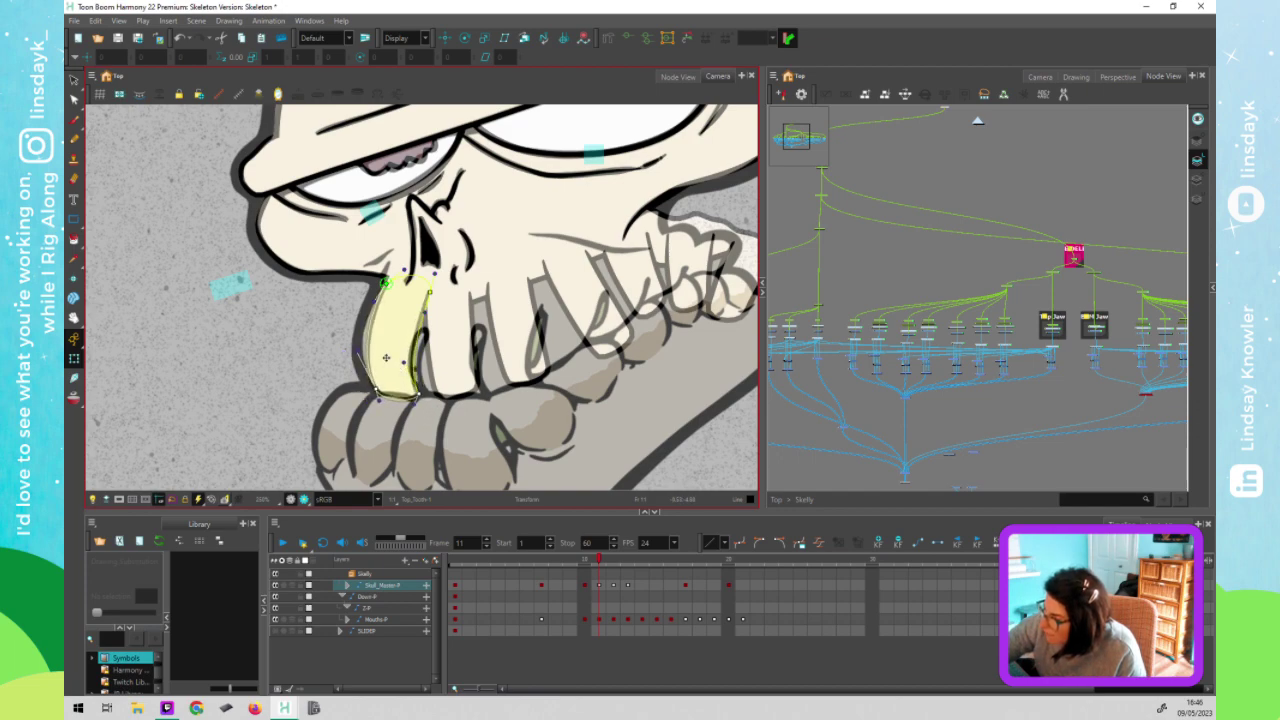
drag(356, 352, 349, 340)
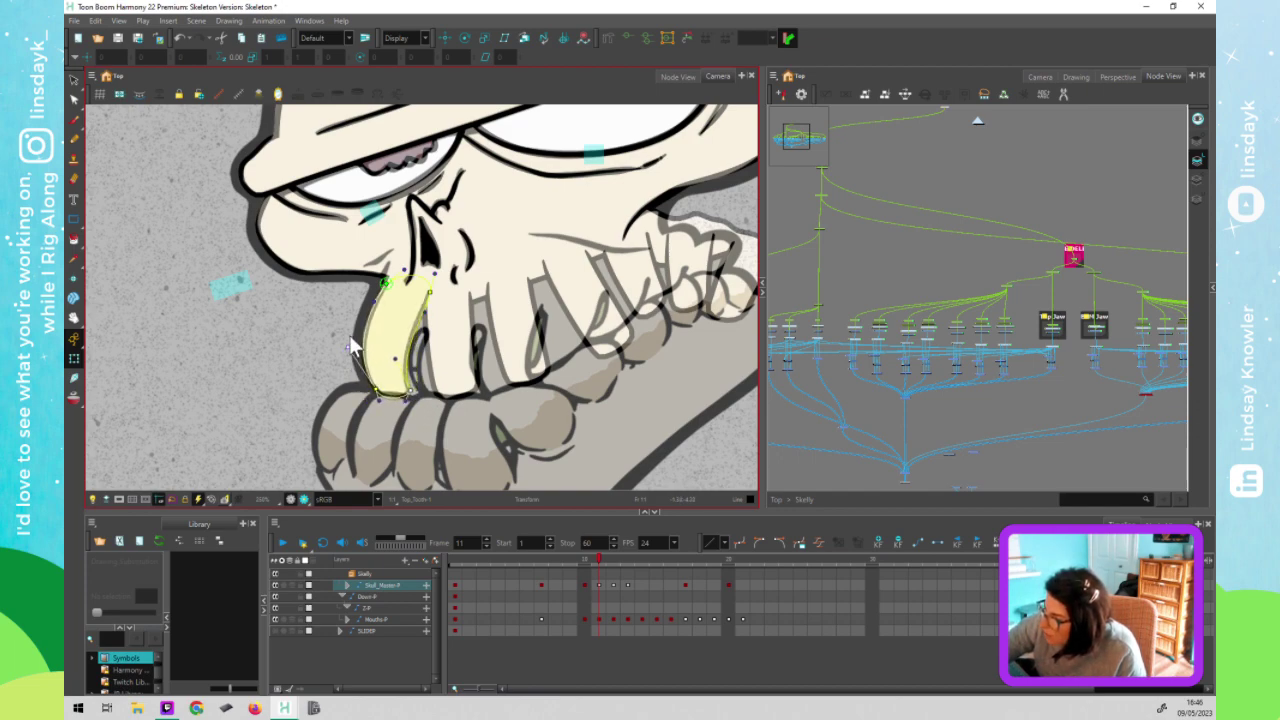
Show the second upper tooth's deformer and adjust its upper corners and sides to follow the chart drawing
key(shift+t)
click(452, 370)
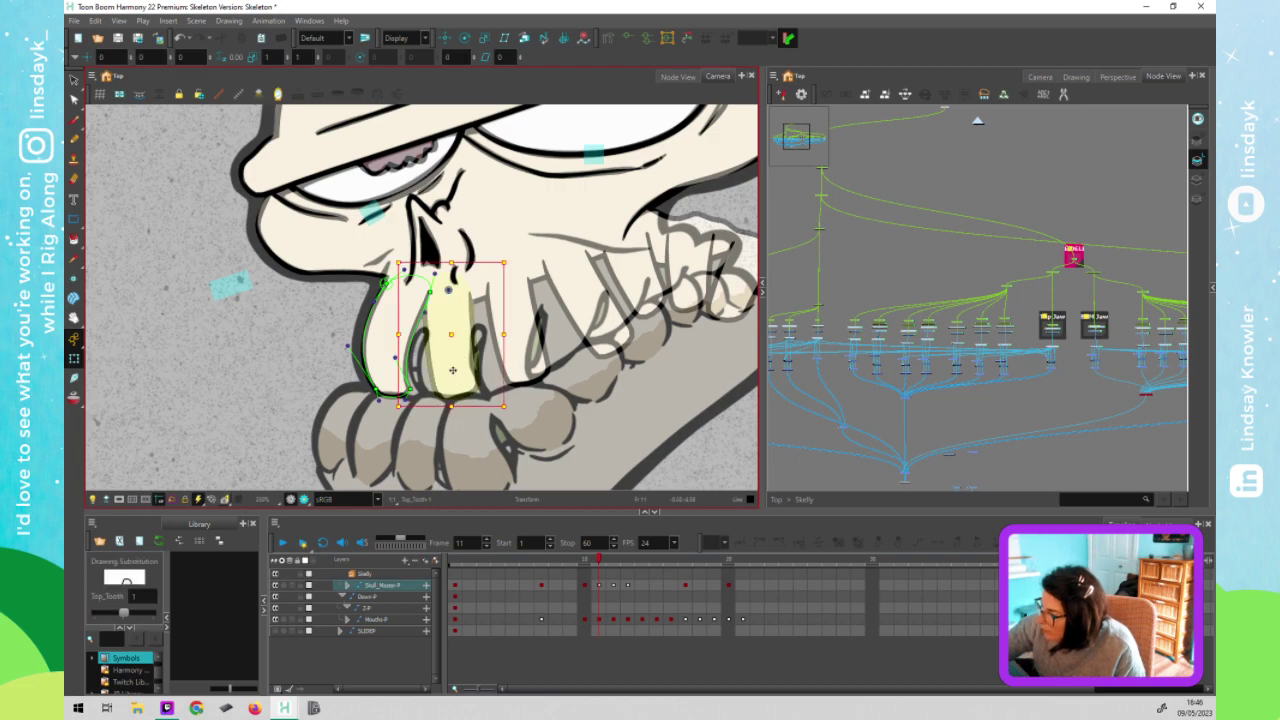
key(shift+F11)
click(435, 392)
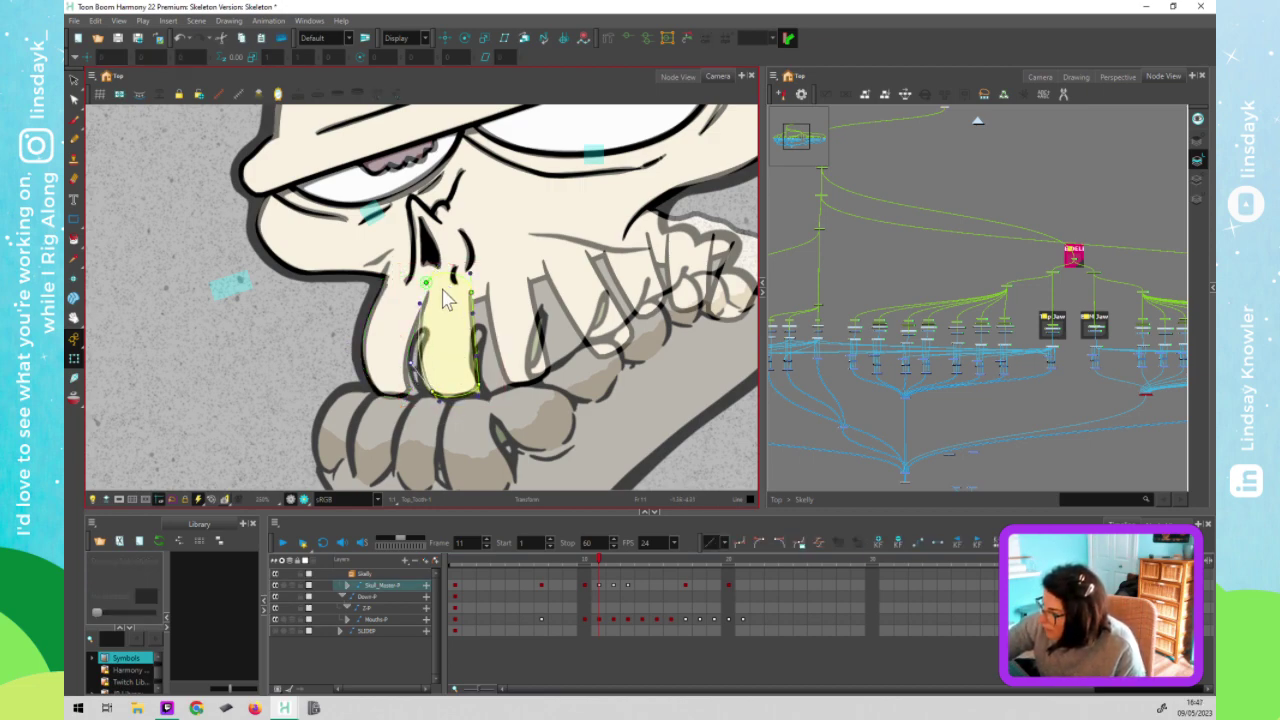
drag(429, 283, 436, 285)
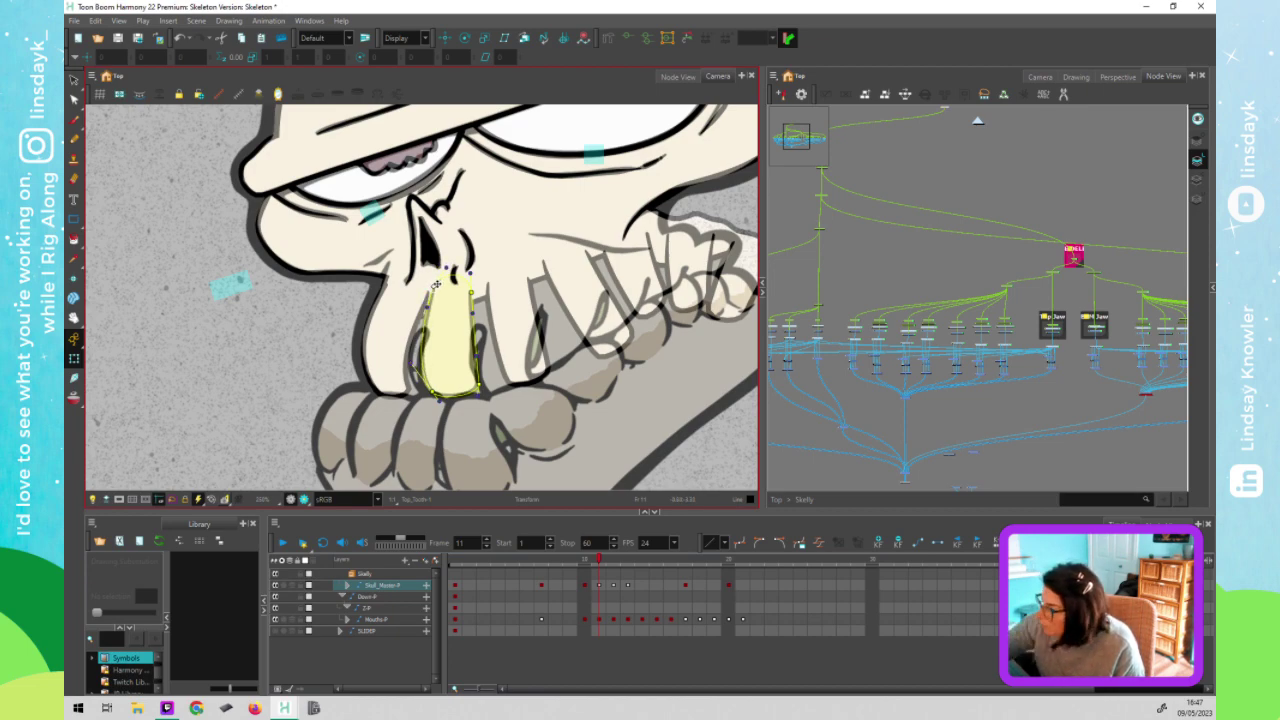
click(470, 357)
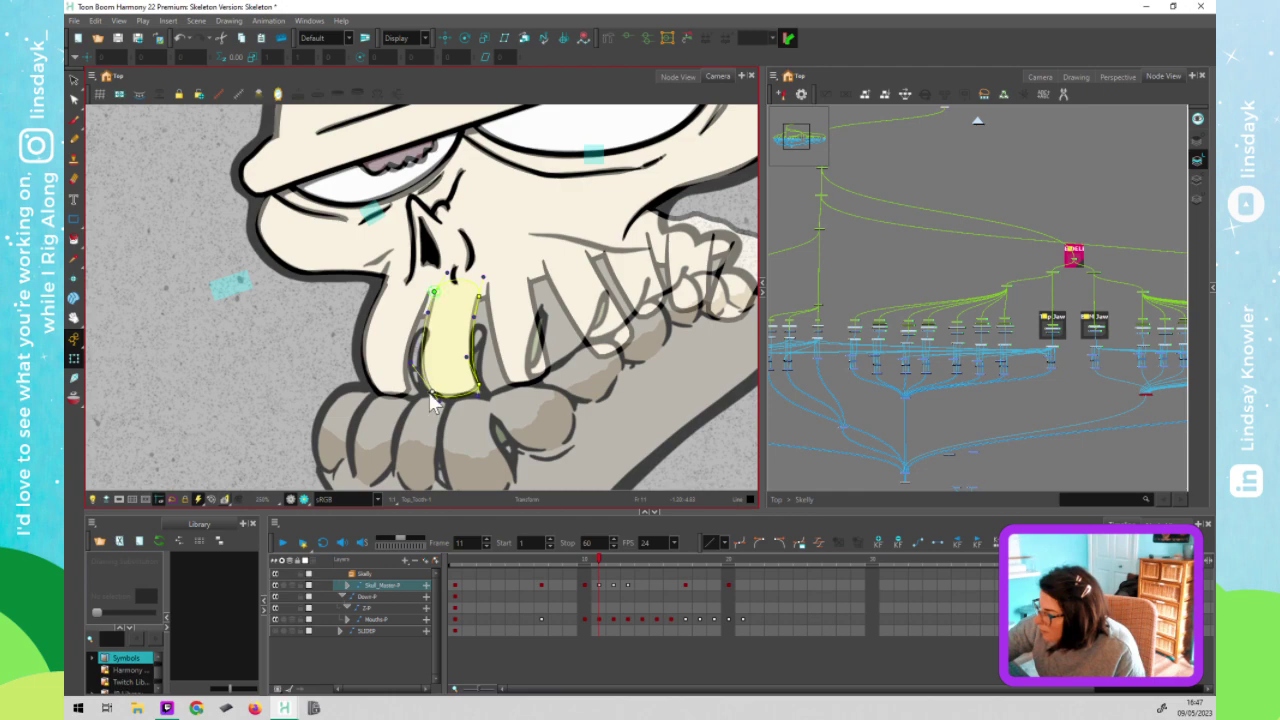
Reshape the third upper tooth's deformer, moving its lower end and upper corner onto the chart outline
click(512, 332)
key(F11)
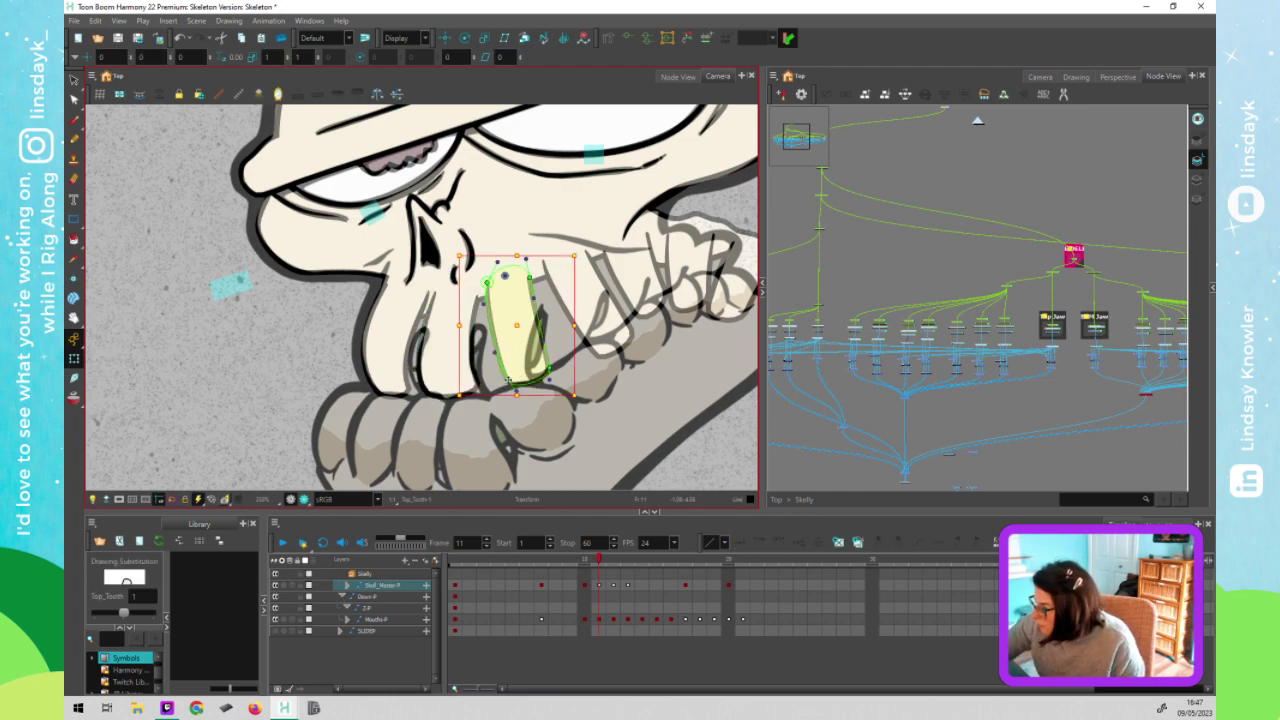
mouse_move(509, 383)
mouse_down()
mouse_move(490, 390)
mouse_move(530, 381)
mouse_up()
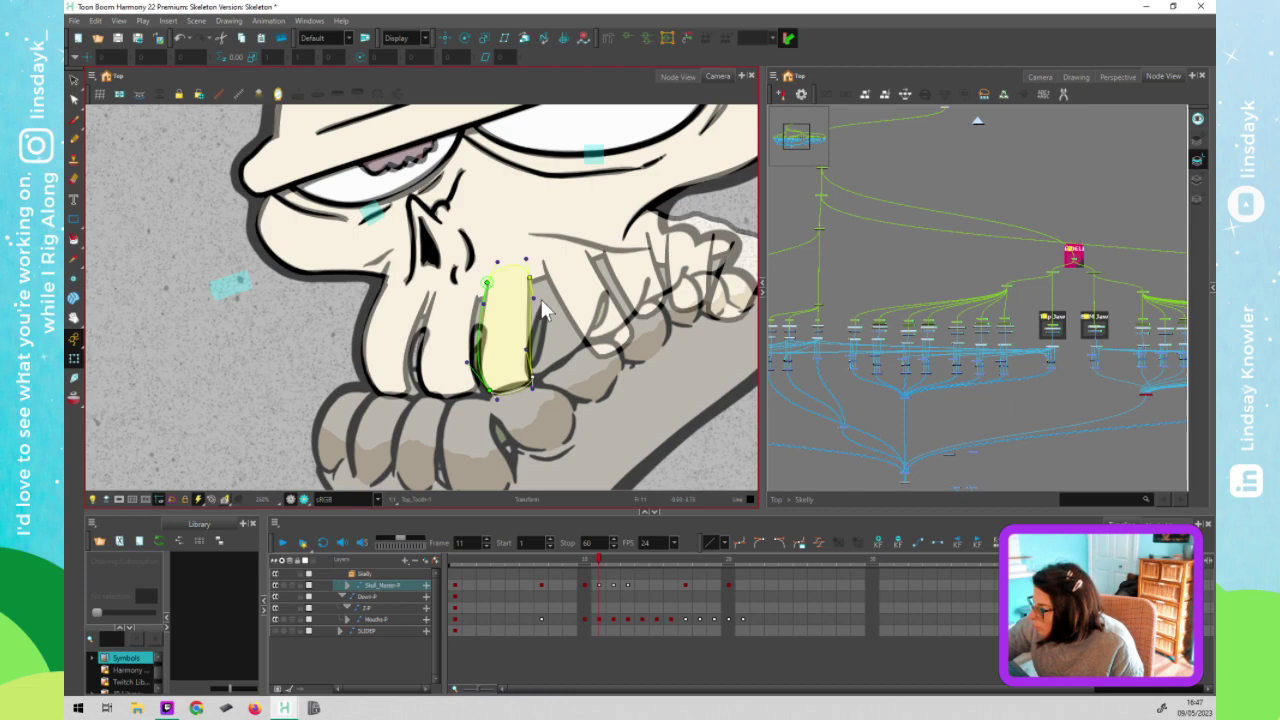
drag(530, 278, 537, 277)
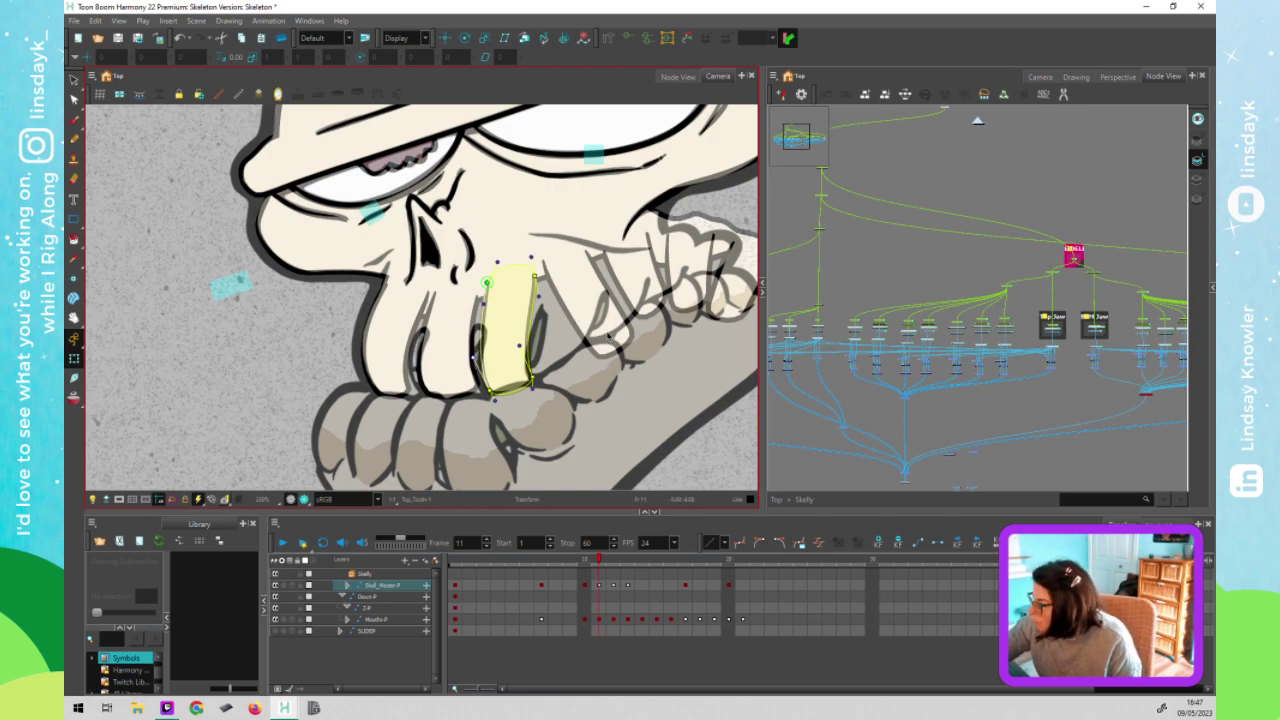
Rotate the fourth upper tooth upright and deform its corners to match the chart outline
key(shift+t)
drag(659, 375, 583, 402)
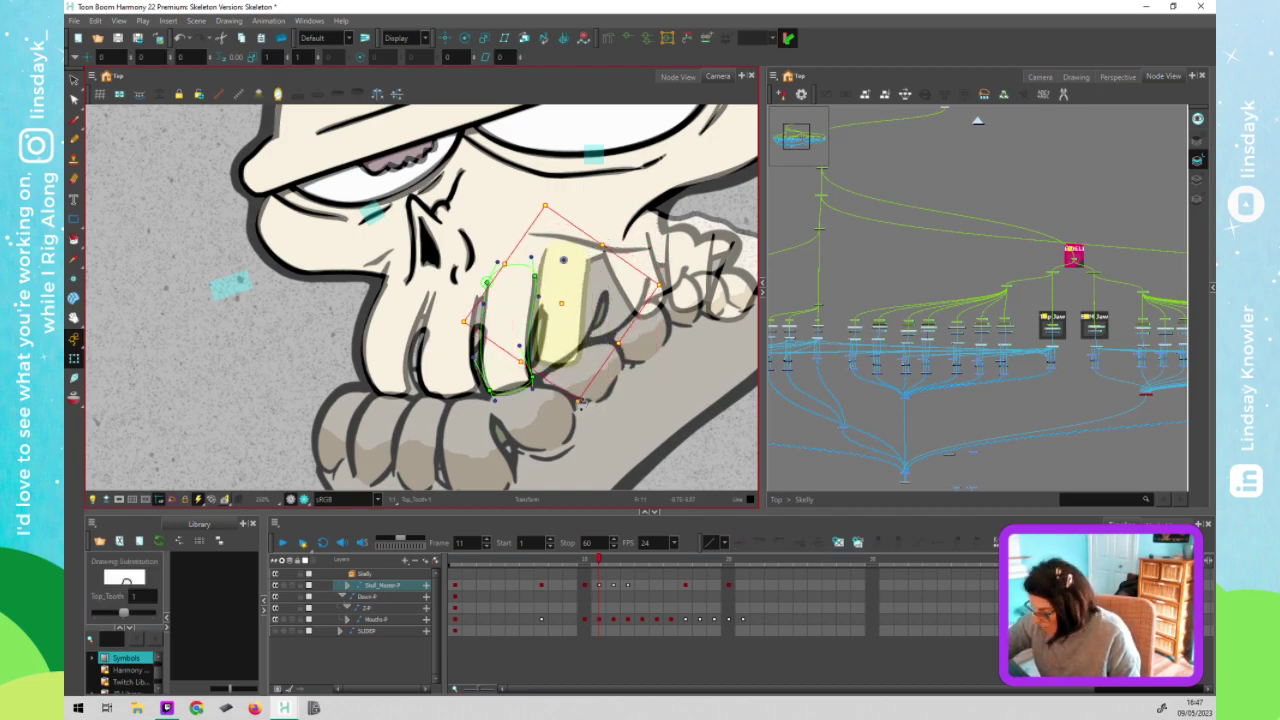
key(Escape)
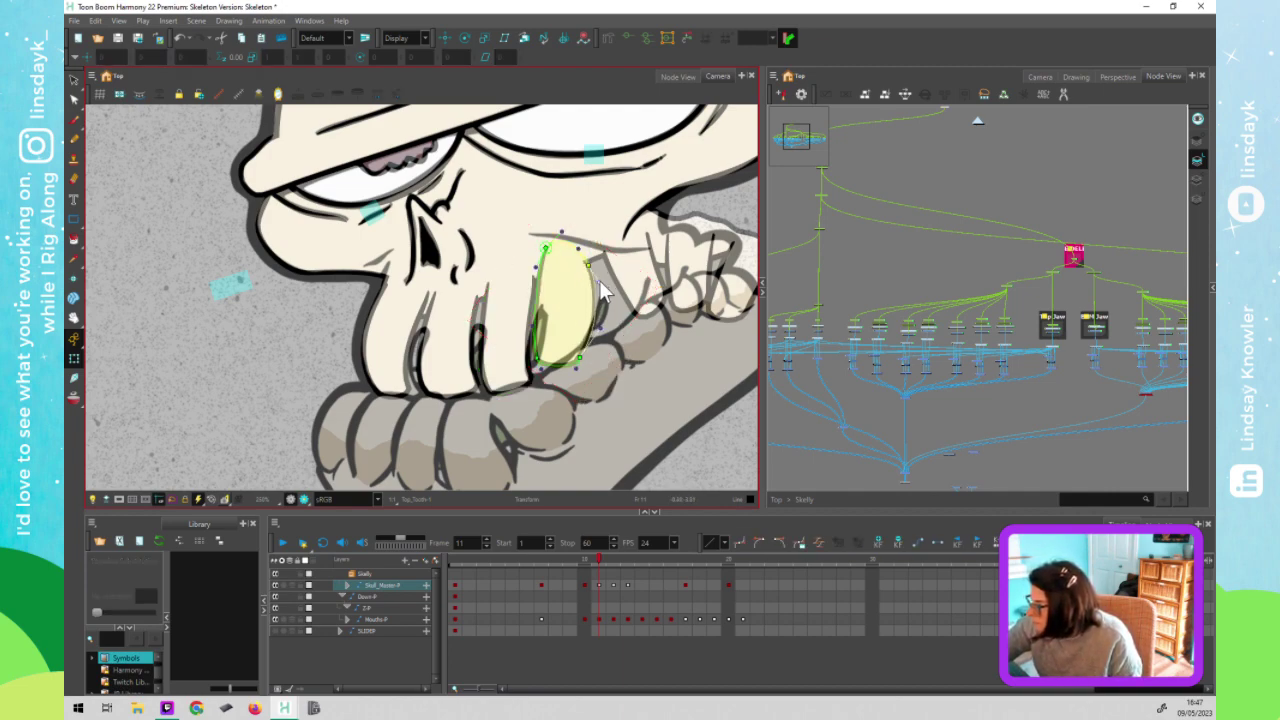
drag(546, 252, 536, 362)
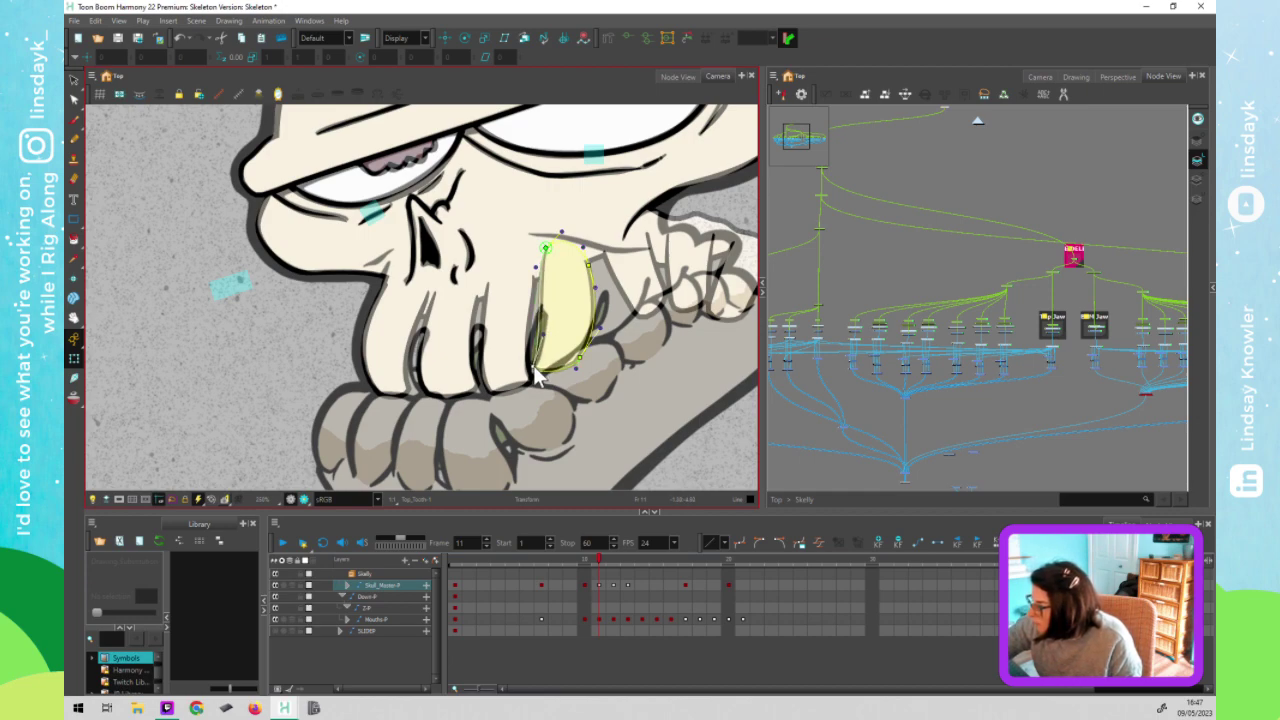
drag(546, 249, 545, 265)
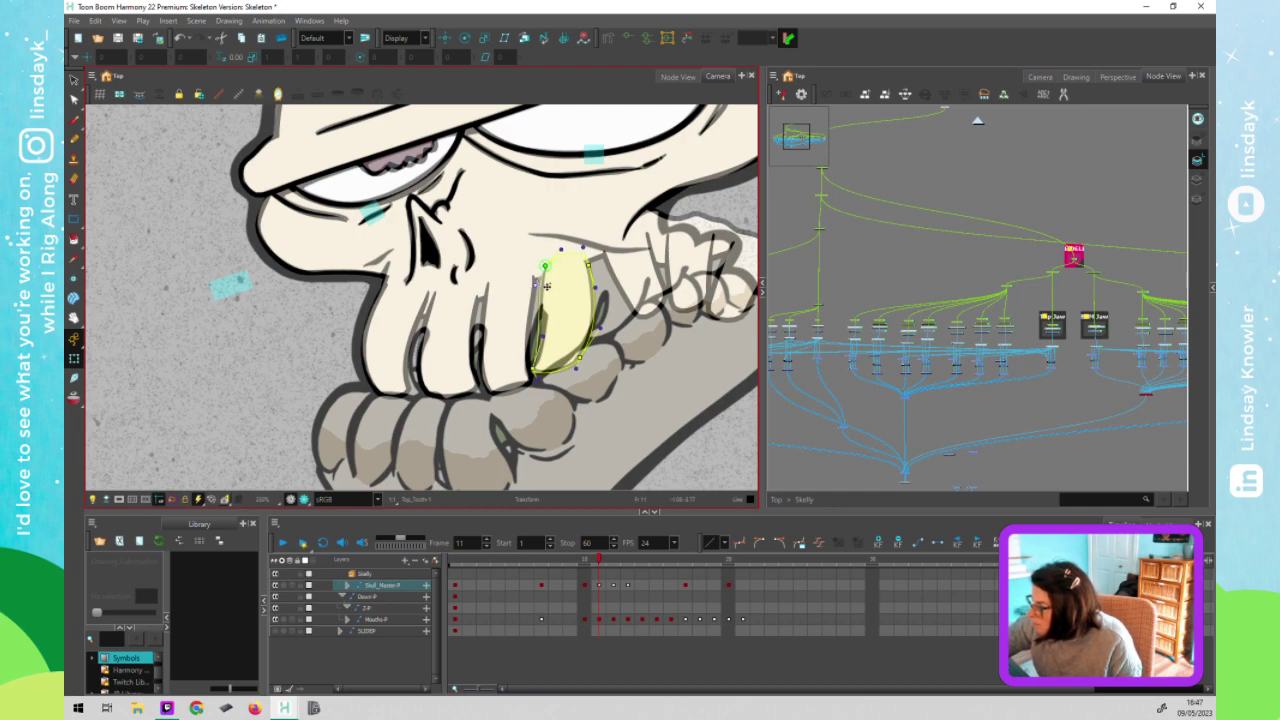
Rotate the first two back upper teeth and reposition the second and third to line up with the chart
click(638, 263)
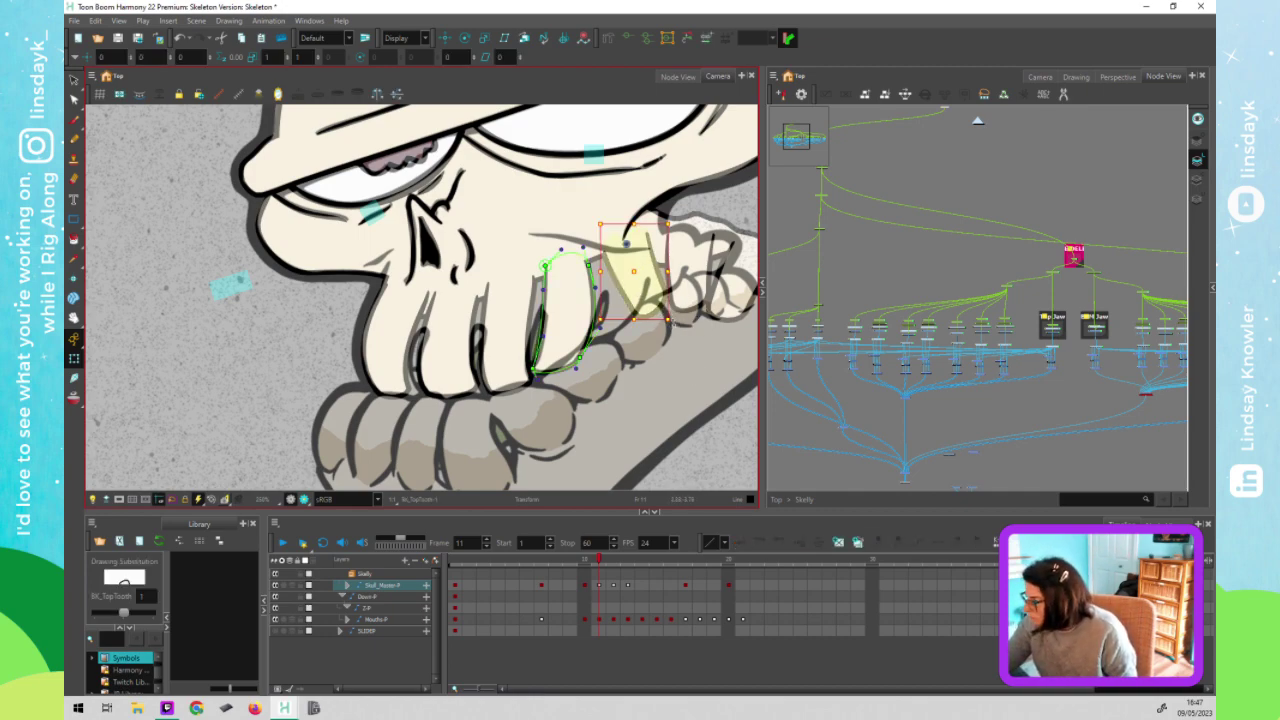
drag(675, 324, 714, 292)
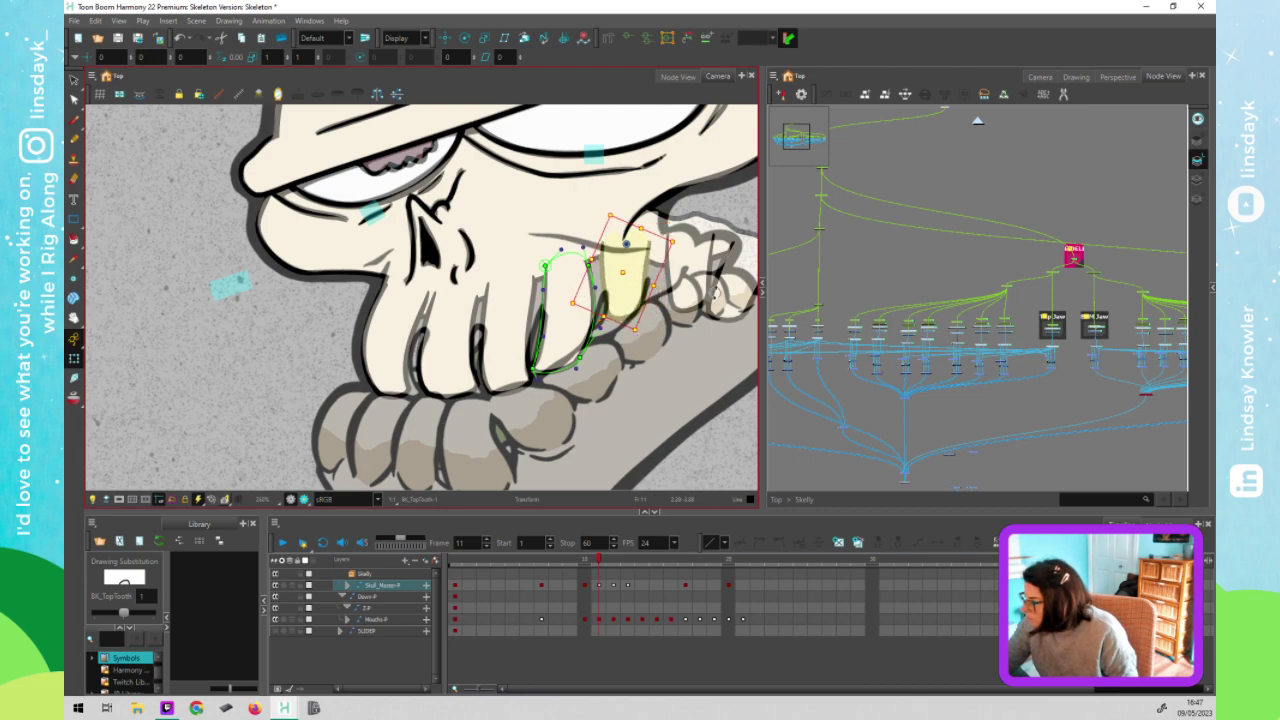
click(702, 304)
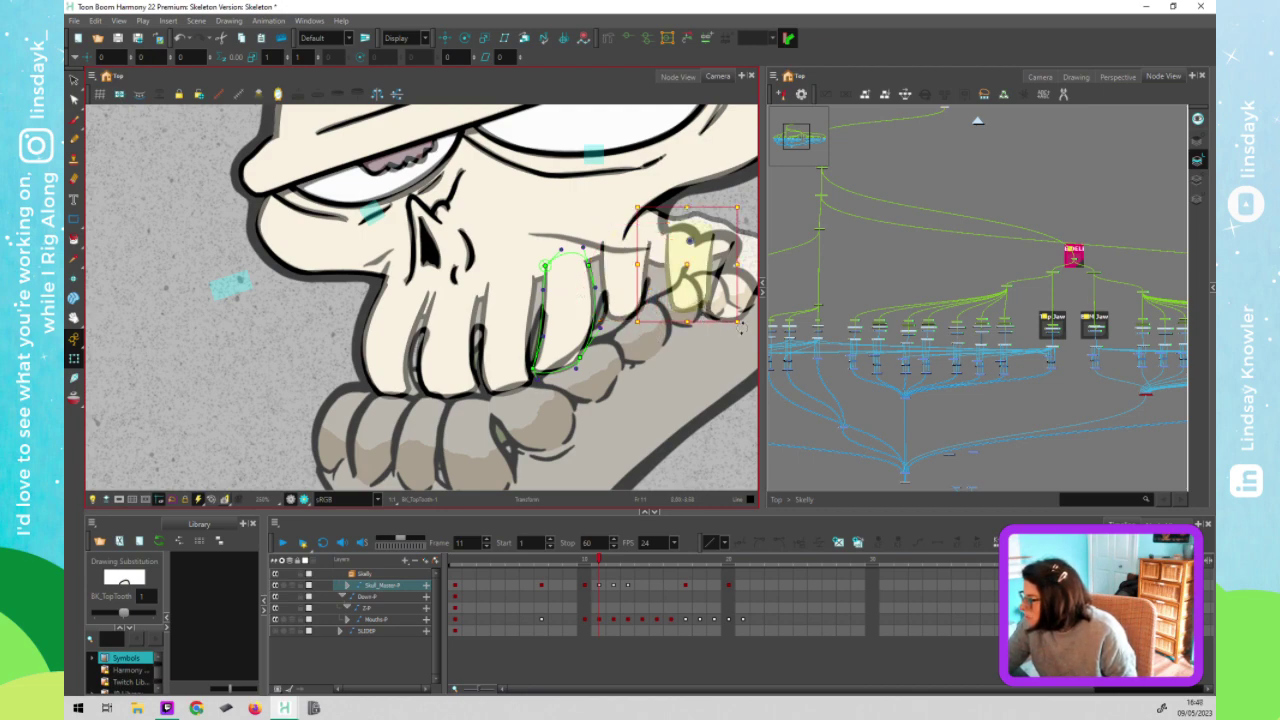
drag(741, 330, 720, 332)
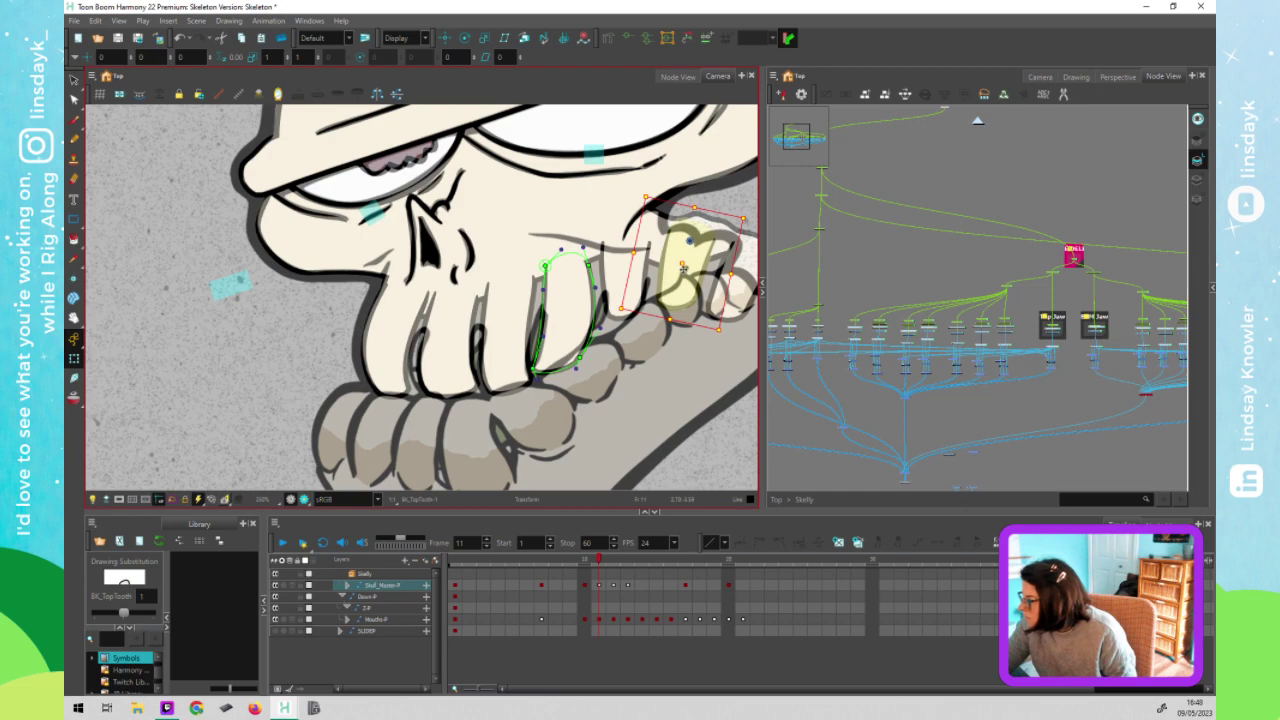
drag(679, 272, 668, 280)
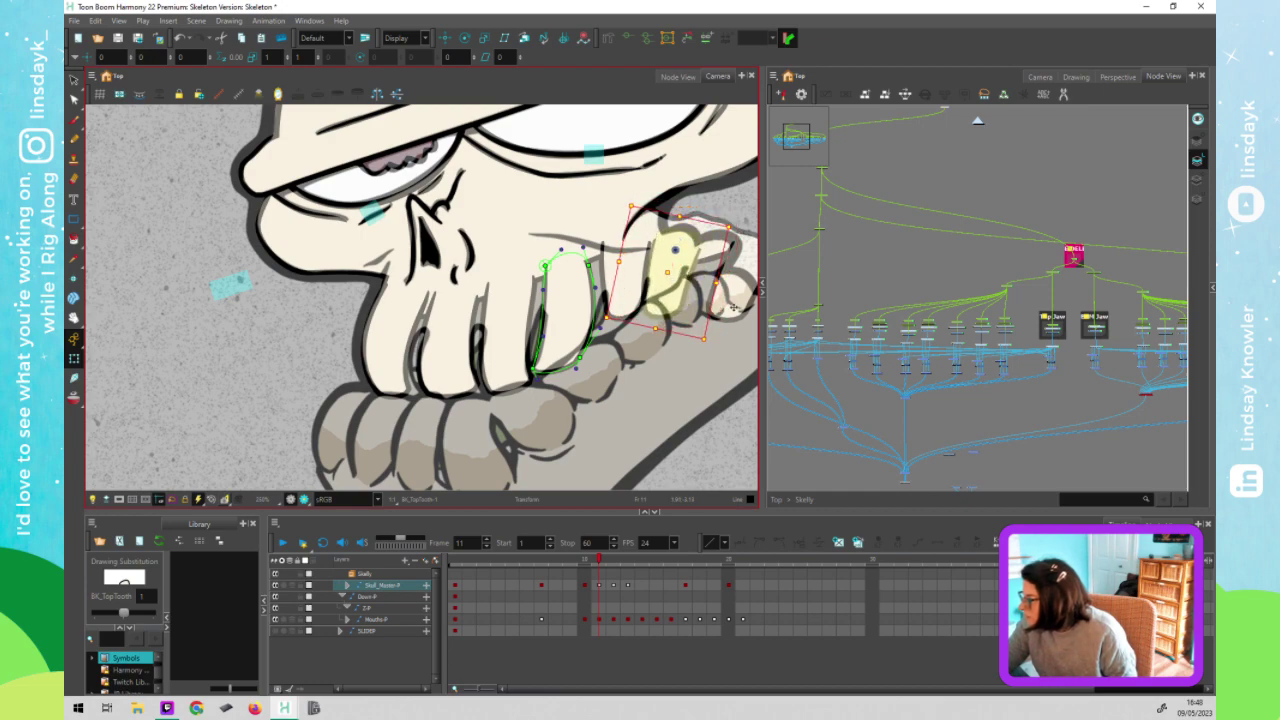
key(ctrl+z)
drag(731, 290, 720, 284)
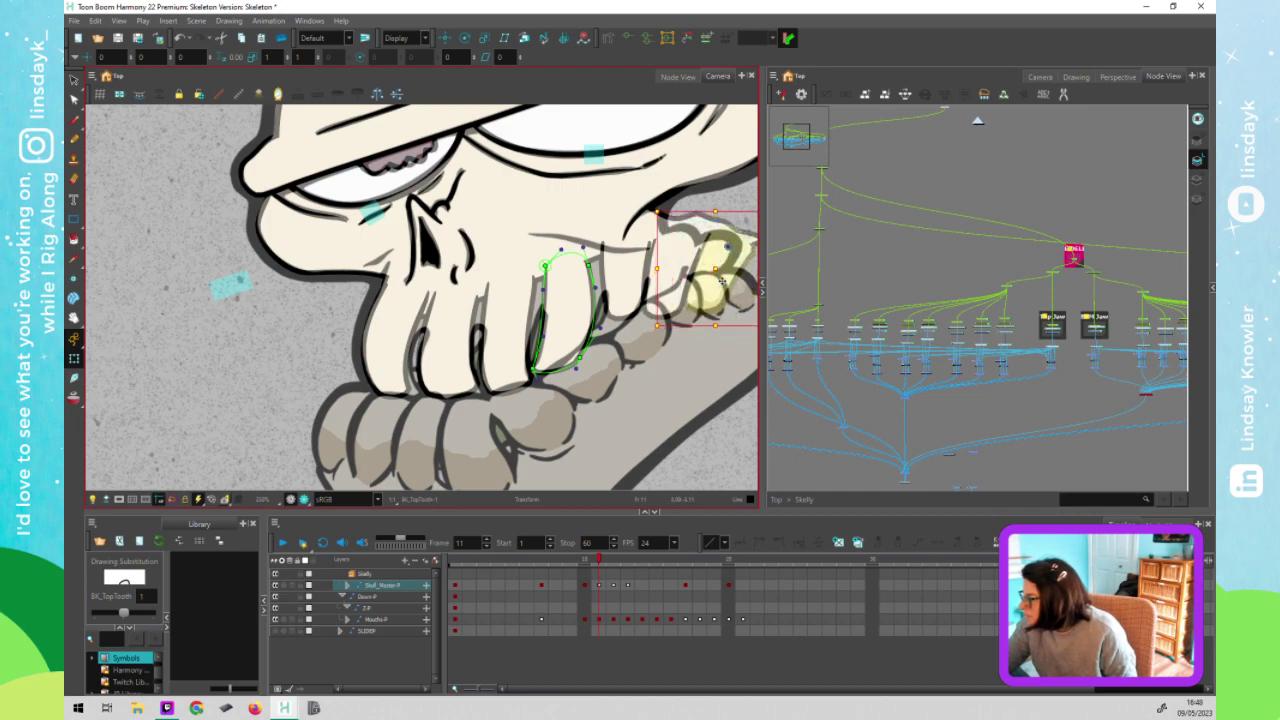
click(718, 310)
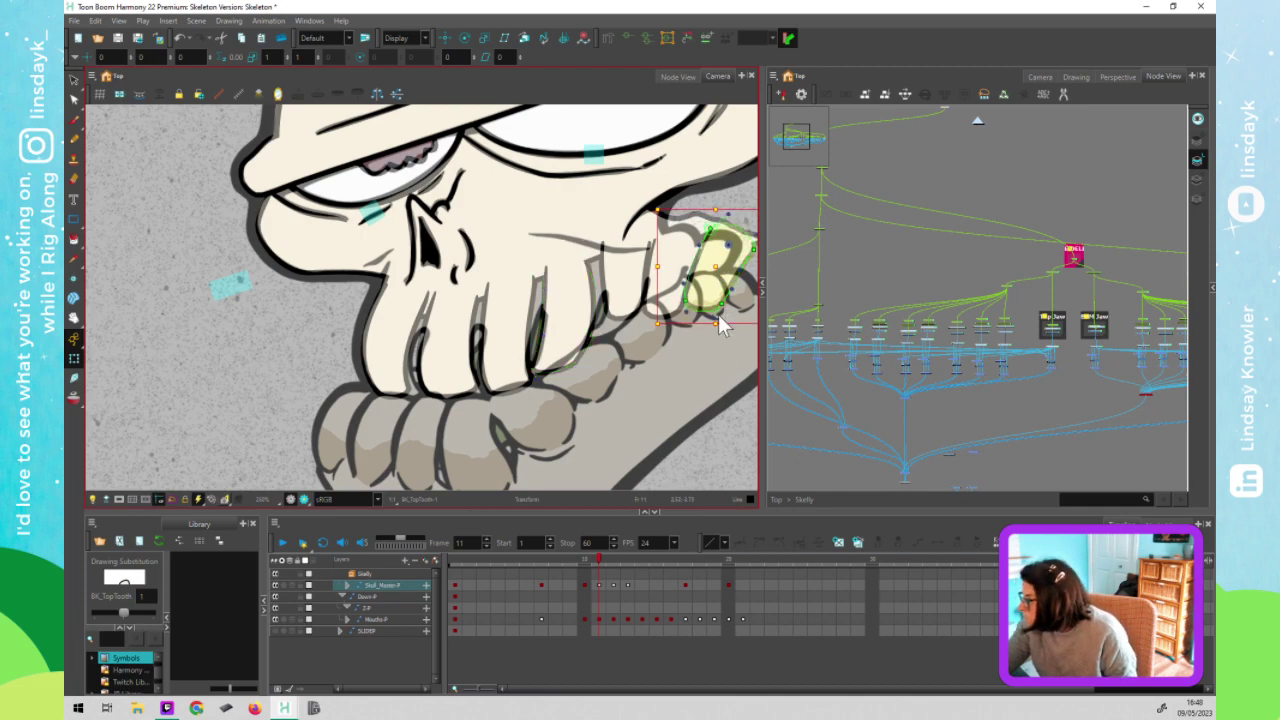
Deform the first back upper tooth, extending its lower end to the lower teeth and adjusting its upper rear corner
click(622, 298)
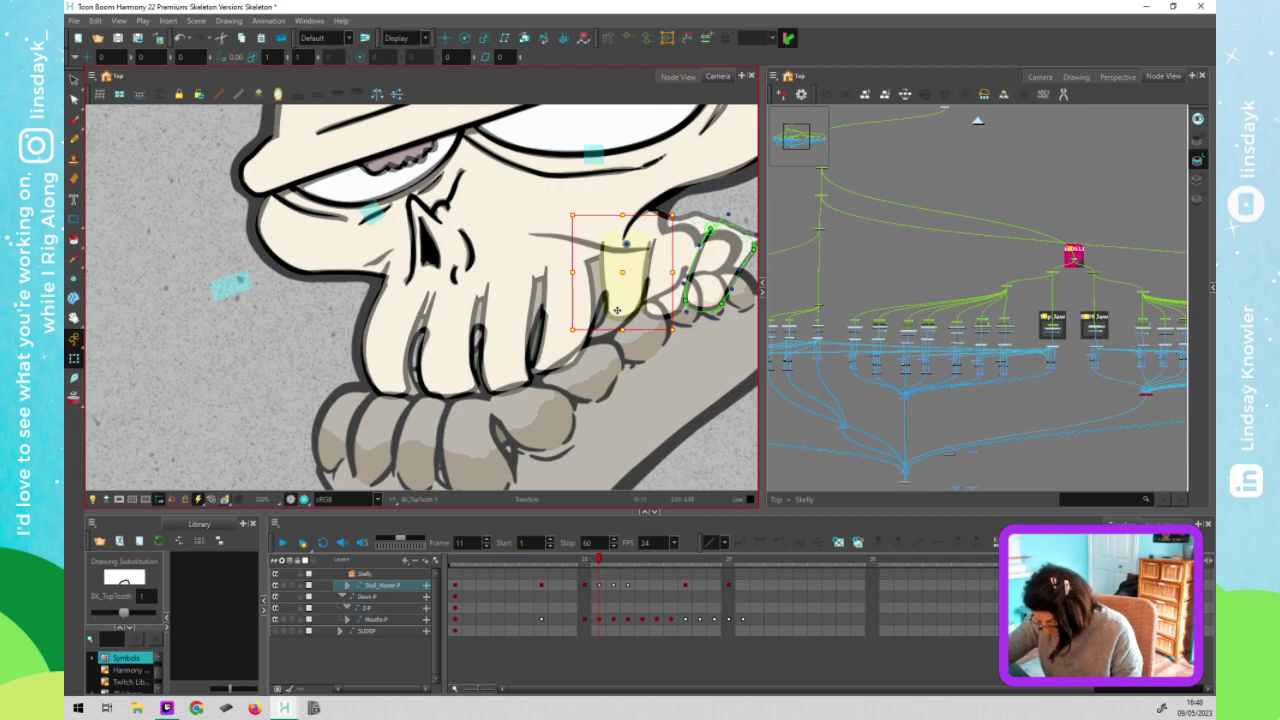
key(Escape)
click(630, 302)
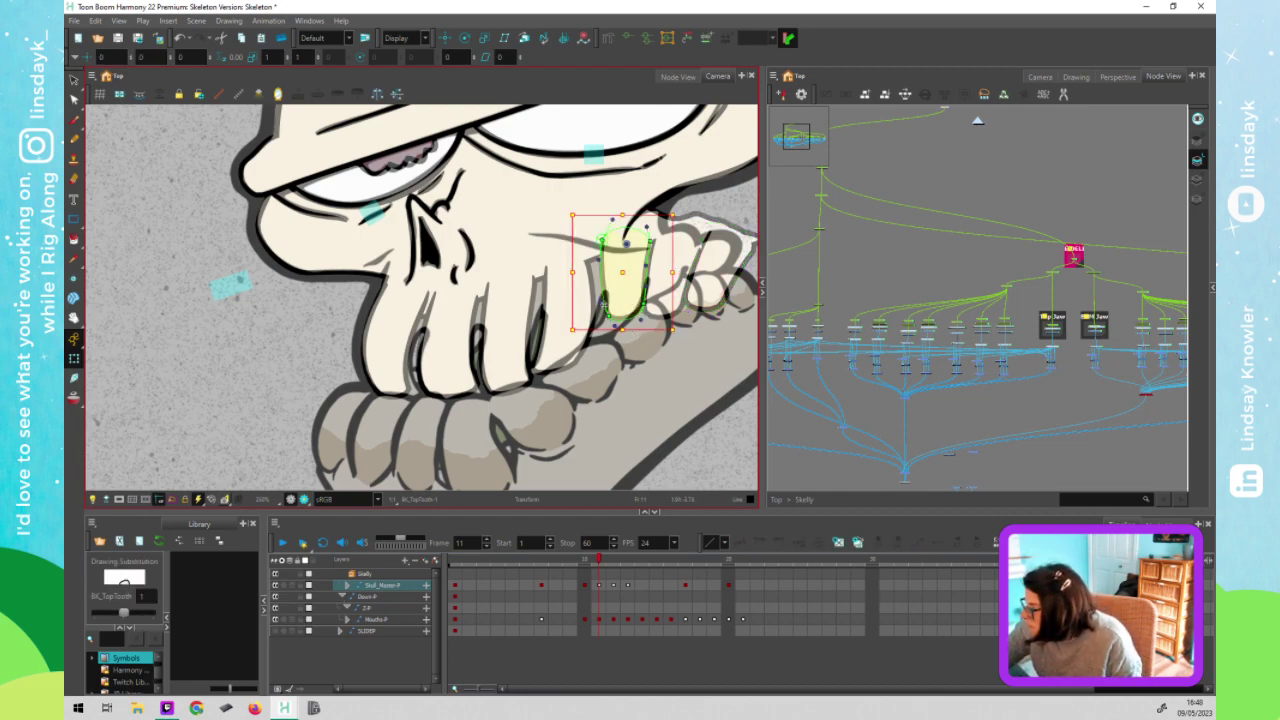
click(616, 300)
drag(616, 300, 637, 320)
drag(651, 241, 656, 245)
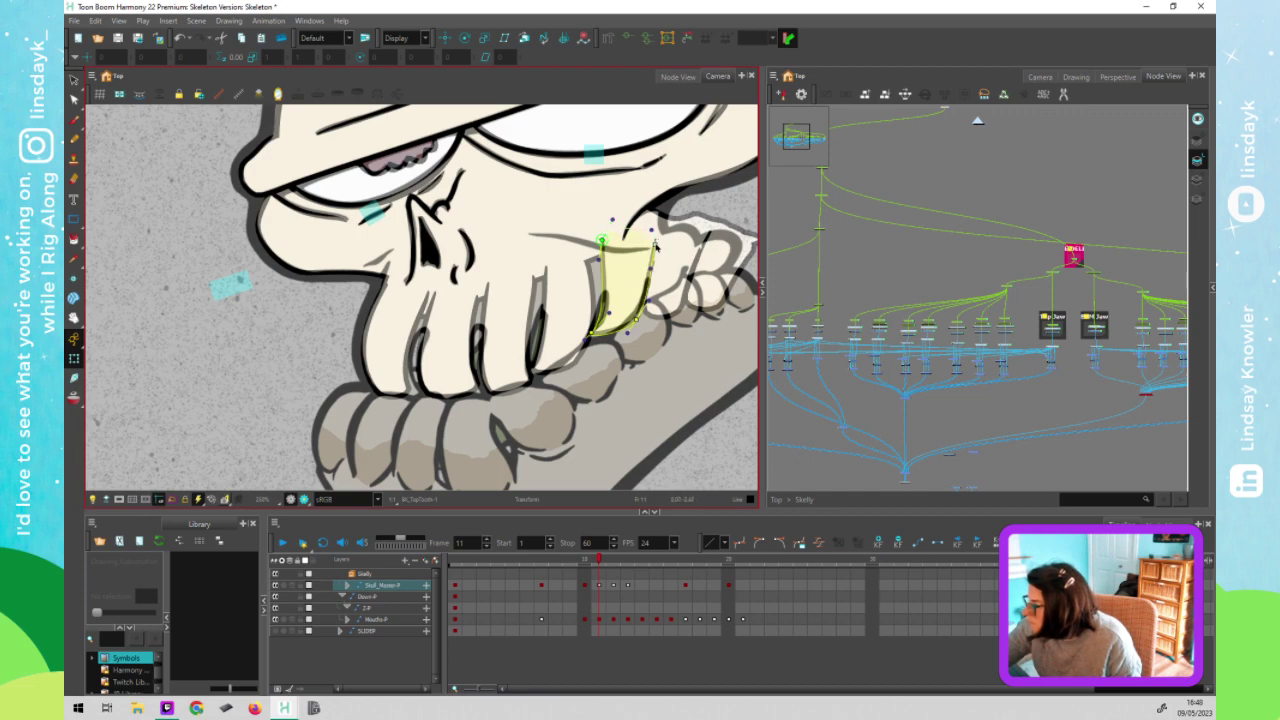
Deform the second back upper tooth, narrowing it and fitting its front corners against the neighbouring tooth
click(672, 288)
key(shift+F11)
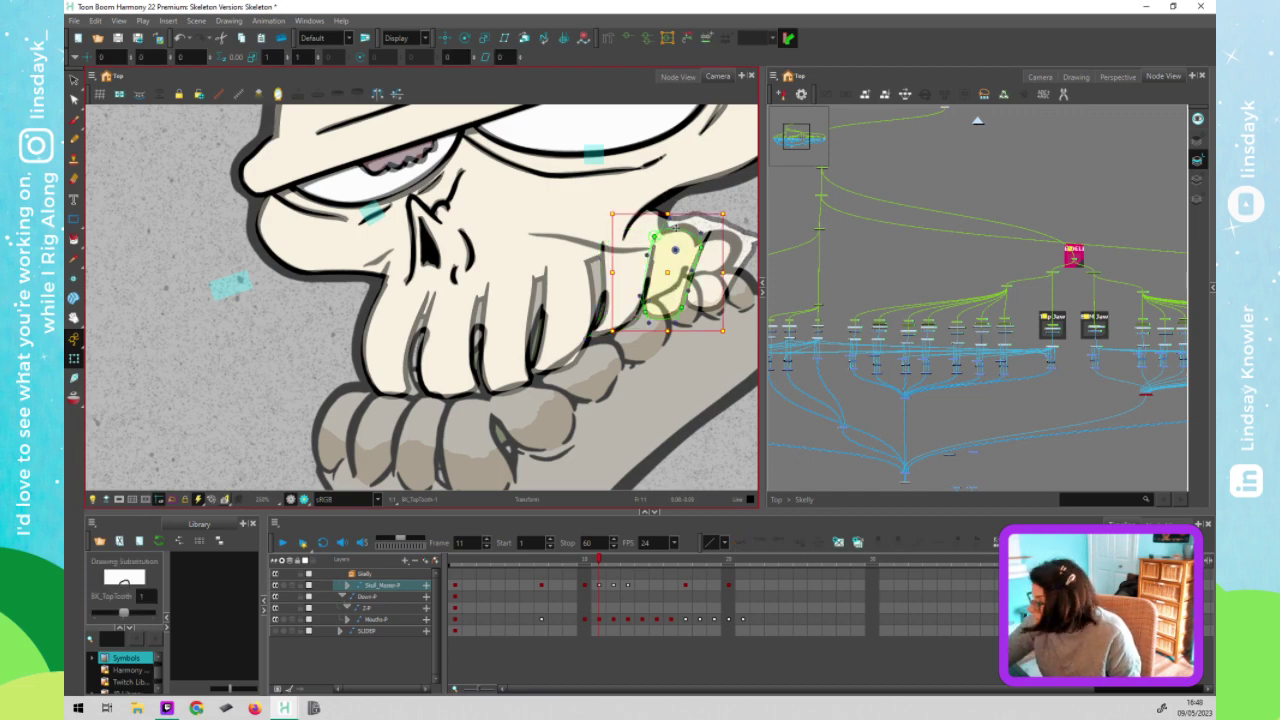
key(Escape)
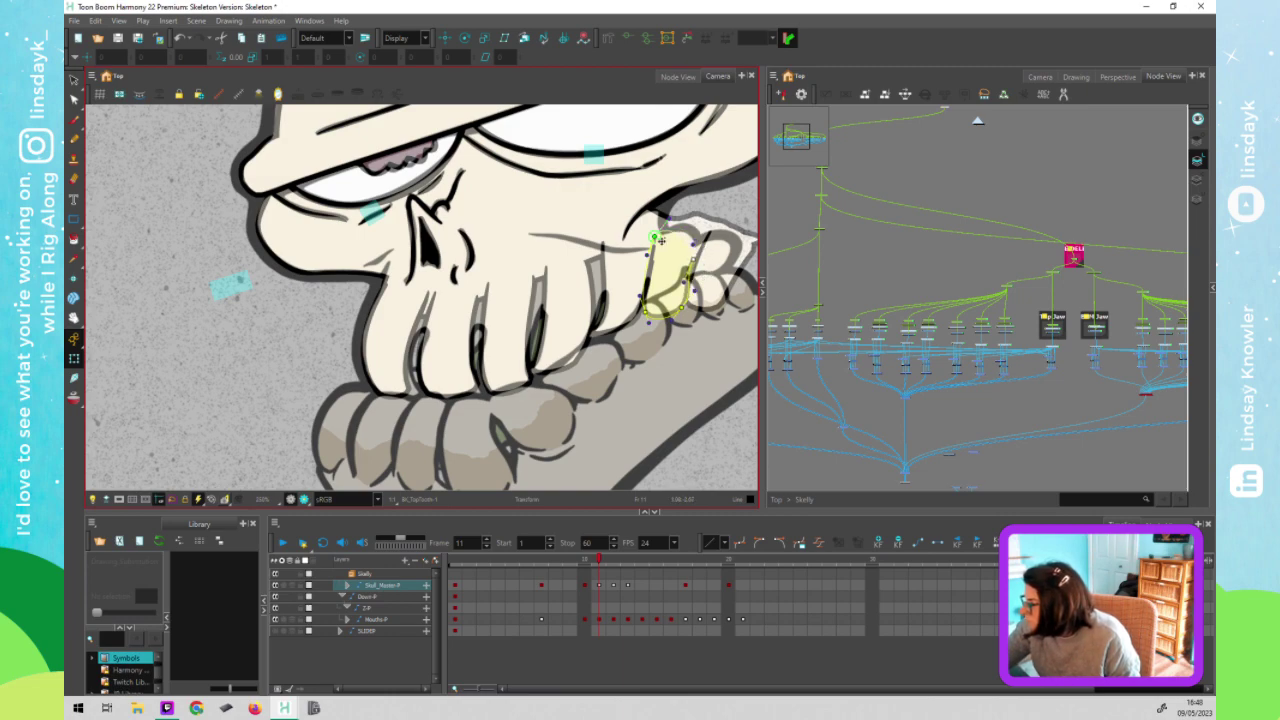
drag(655, 237, 660, 243)
mouse_move(648, 311)
mouse_down()
mouse_move(648, 298)
mouse_move(640, 311)
mouse_up()
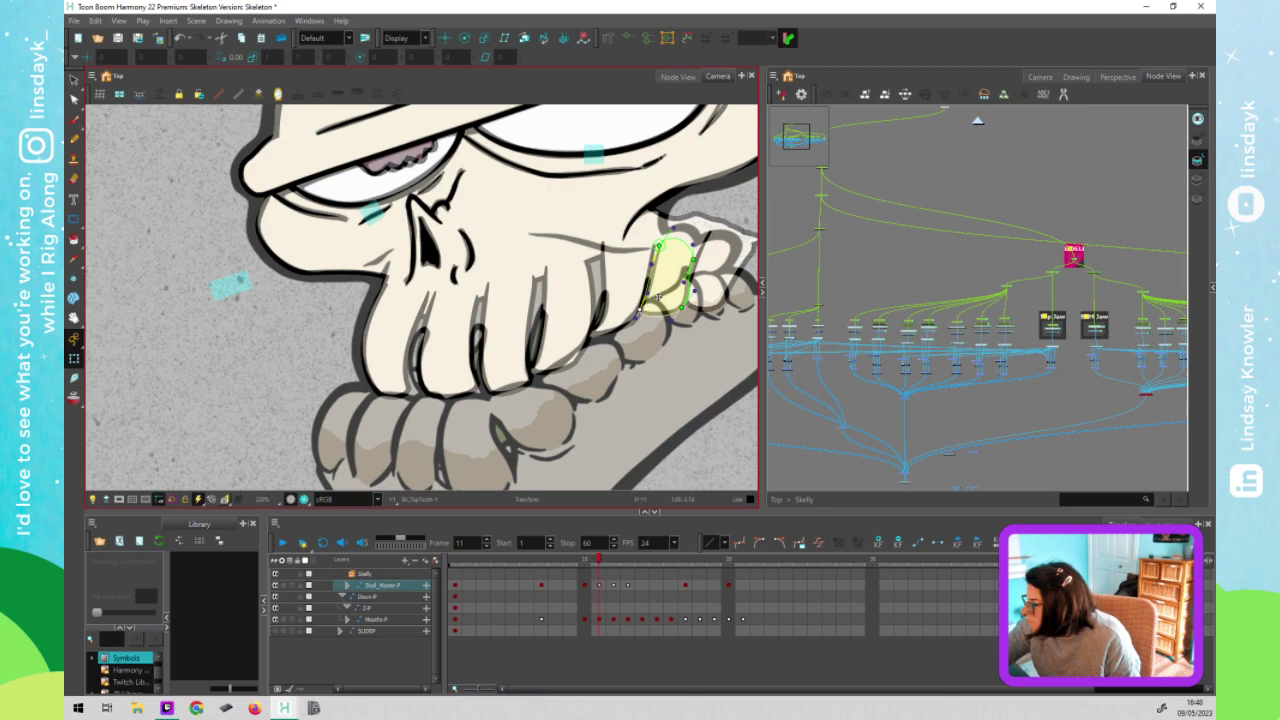
drag(659, 244, 656, 268)
Fine-tune the upper rear corner of the first back upper tooth's deformer so it meets the next tooth
click(638, 238)
key(shift+F11)
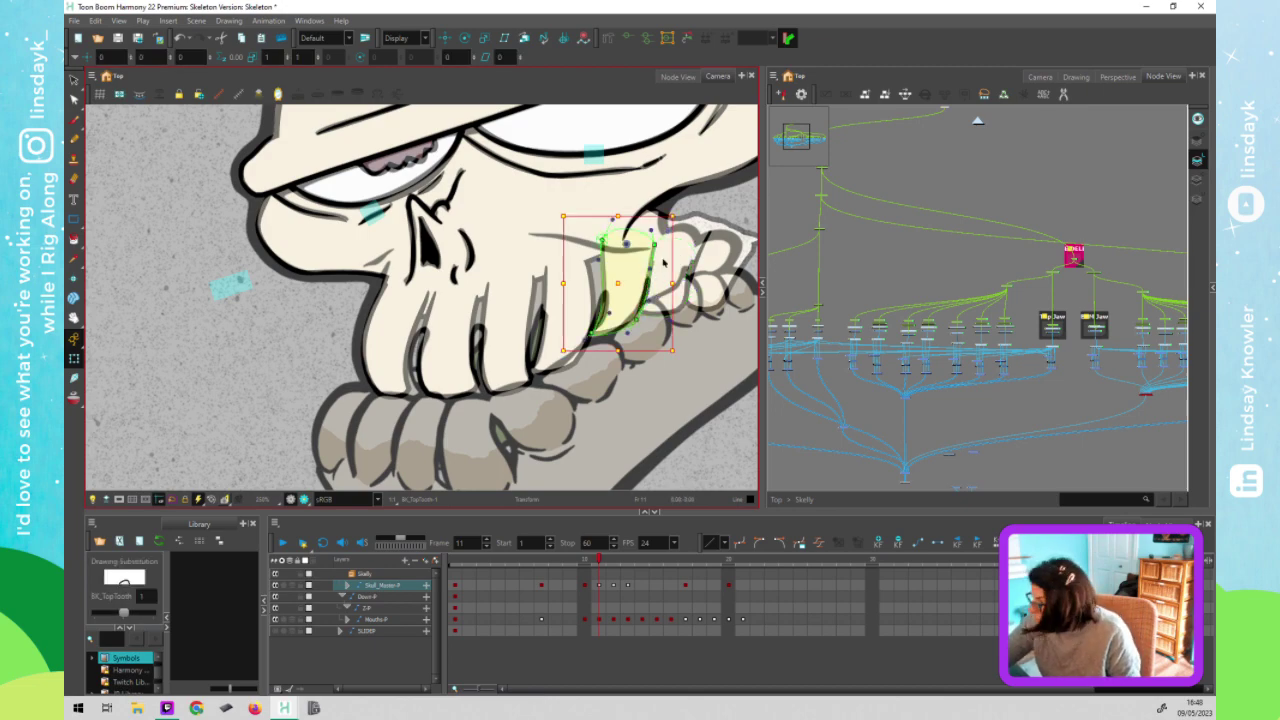
drag(654, 247, 657, 248)
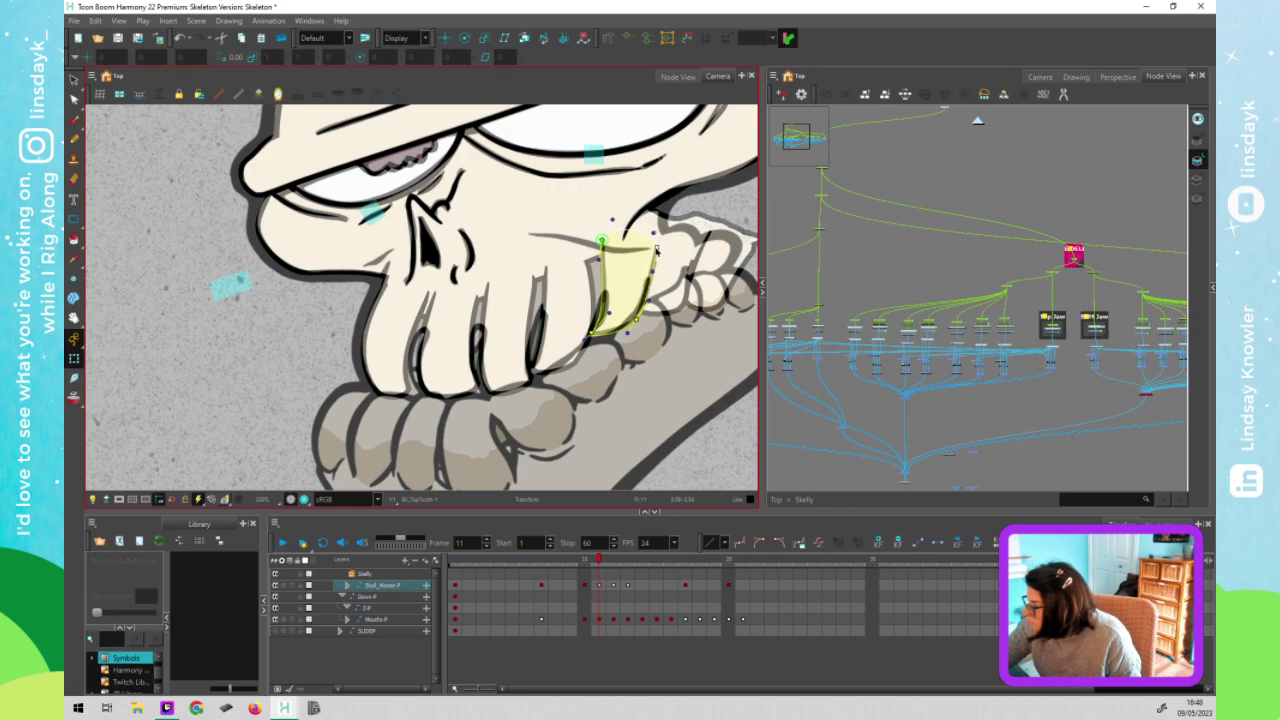
Pull the third back upper tooth's lower front deformer point toward the second back tooth
click(726, 296)
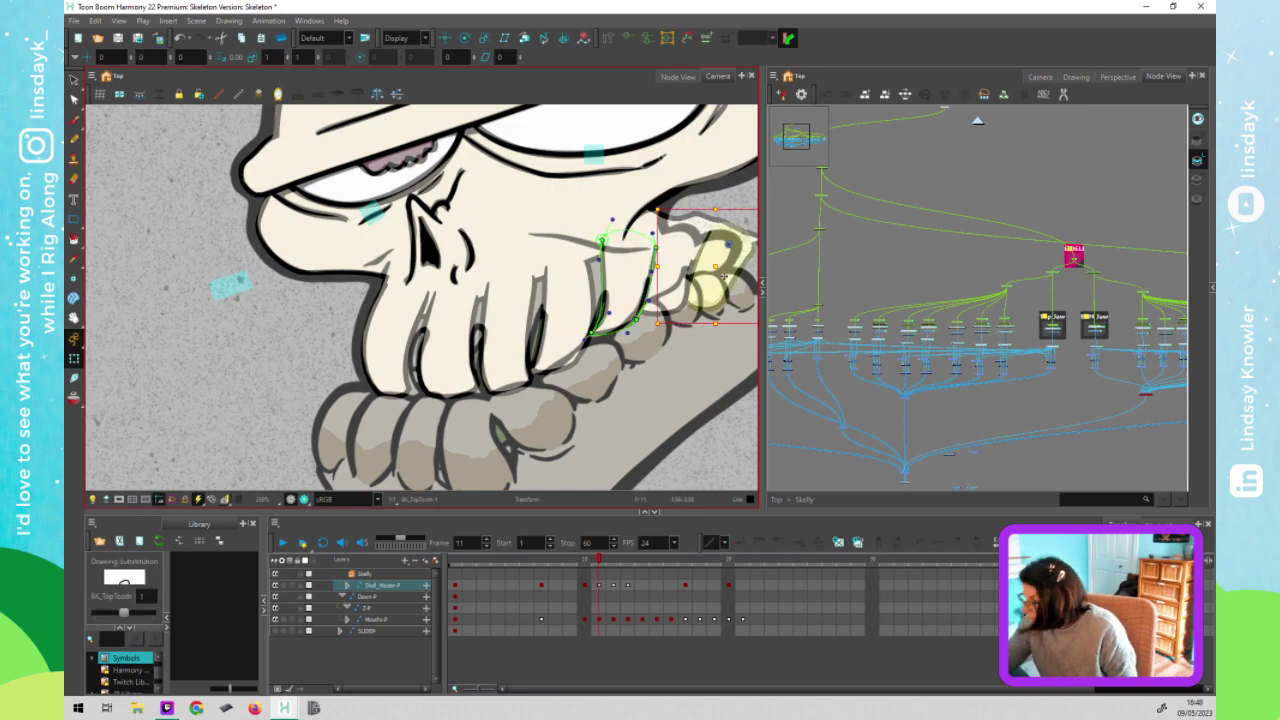
click(687, 283)
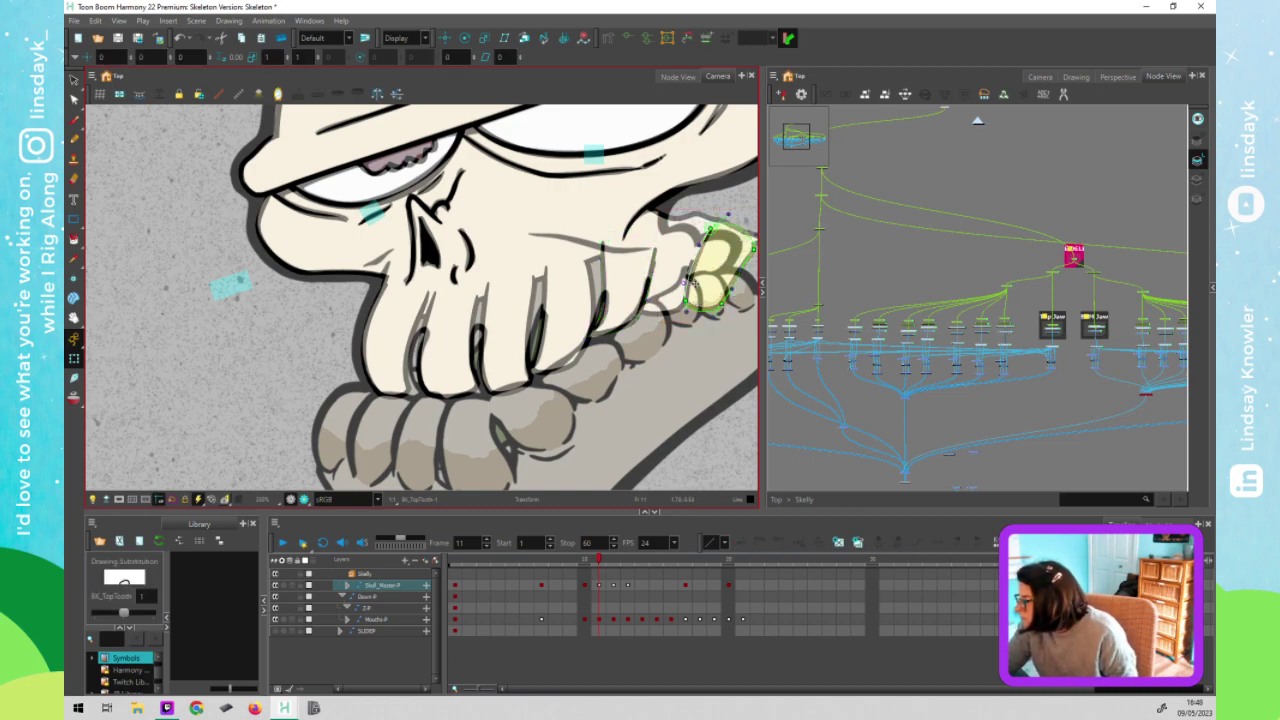
drag(687, 301, 676, 300)
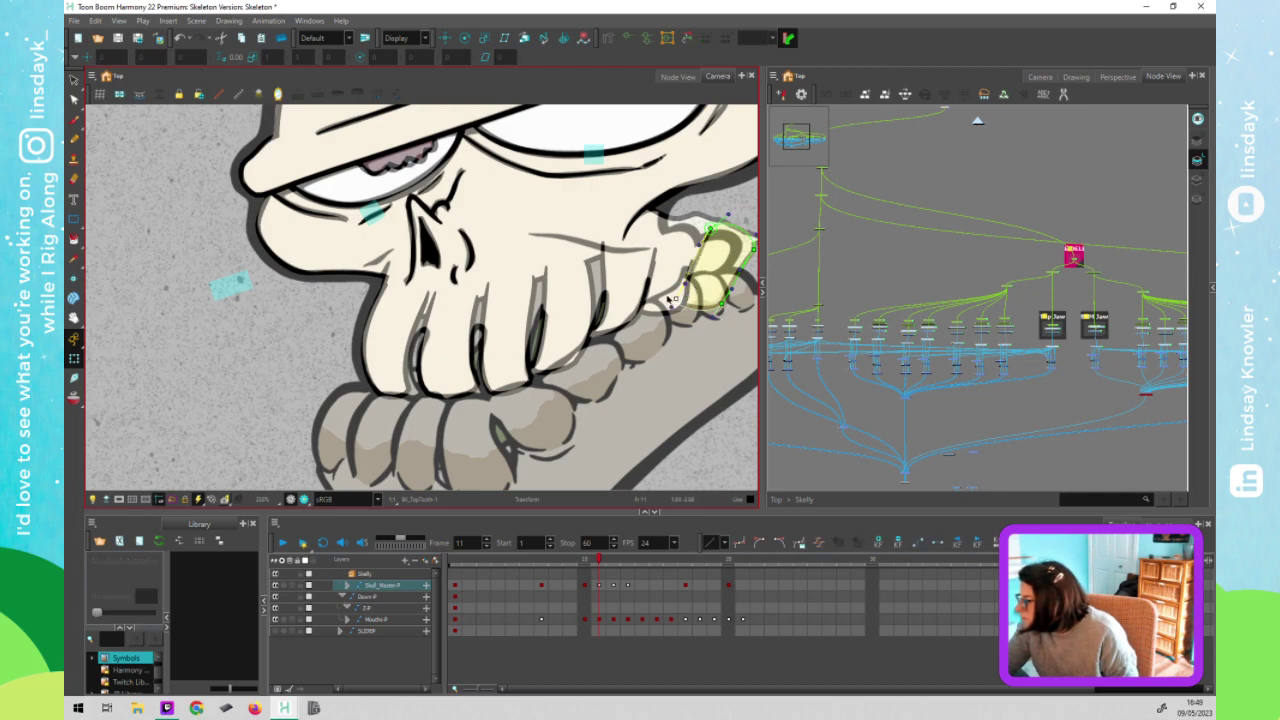
click(672, 268)
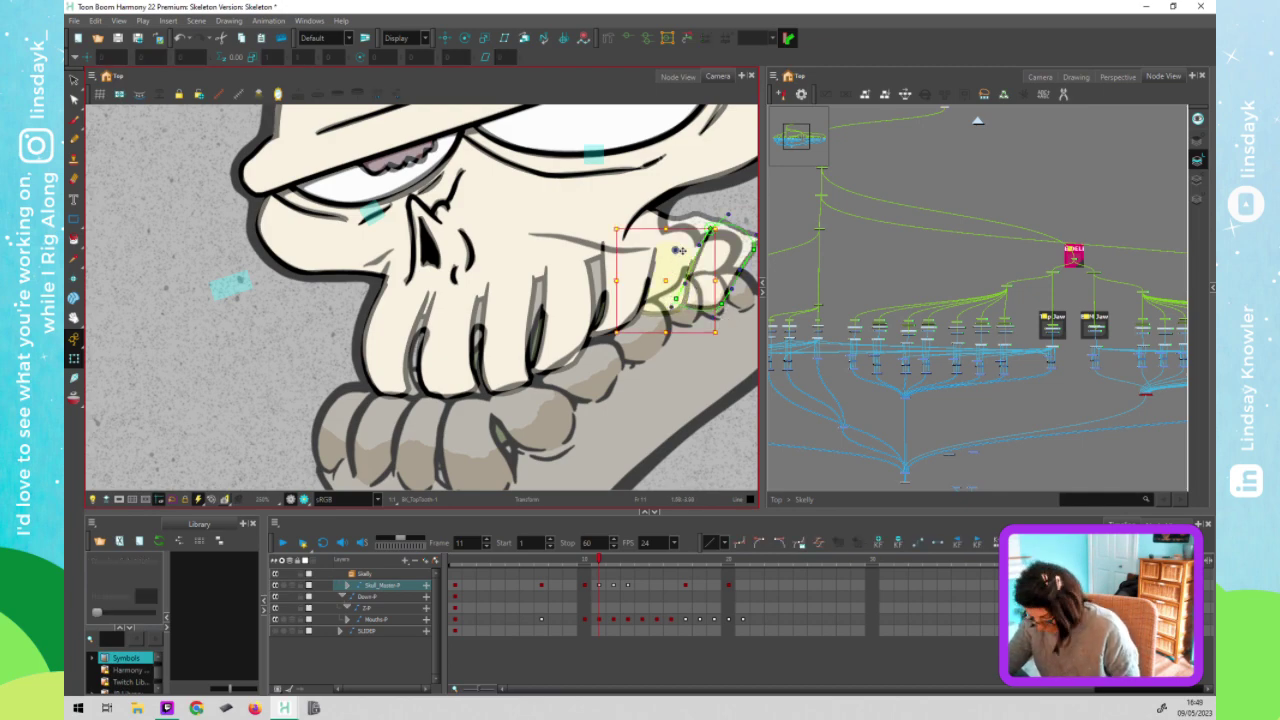
Deform the third back upper tooth, raising its lower end onto the lower teeth and pulling its lower rear corner forward to narrow it
click(678, 300)
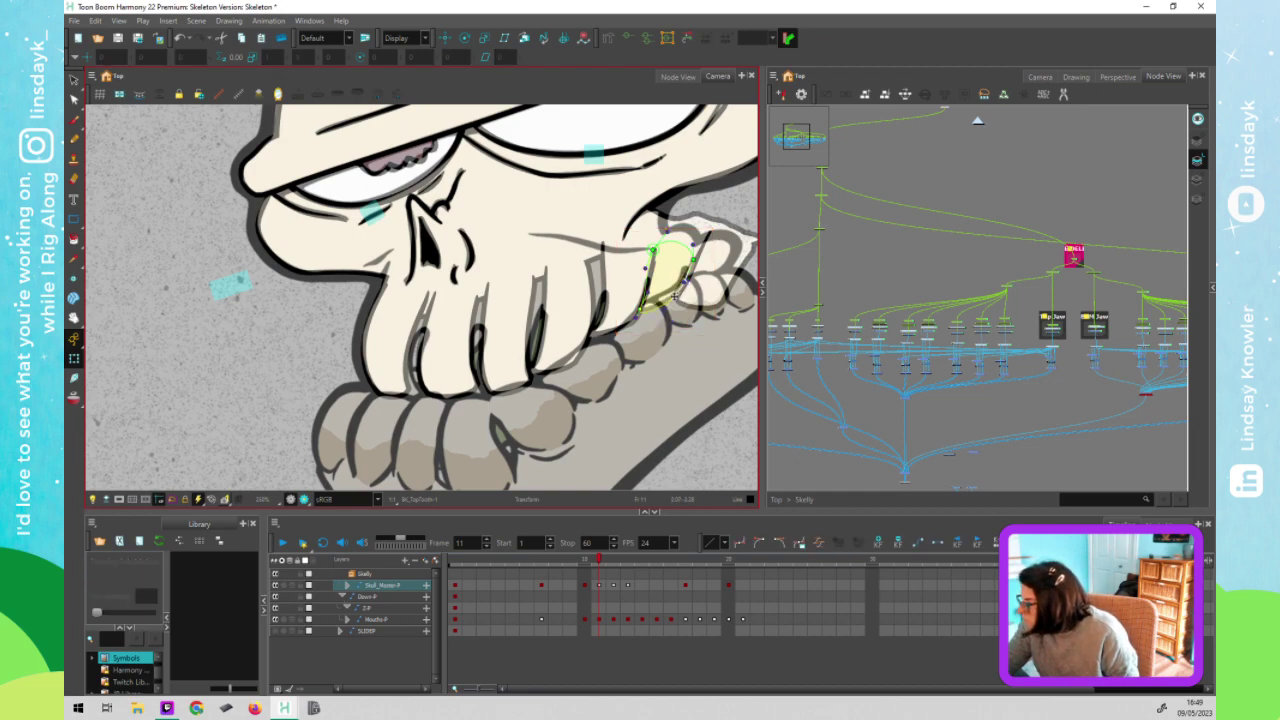
click(688, 305)
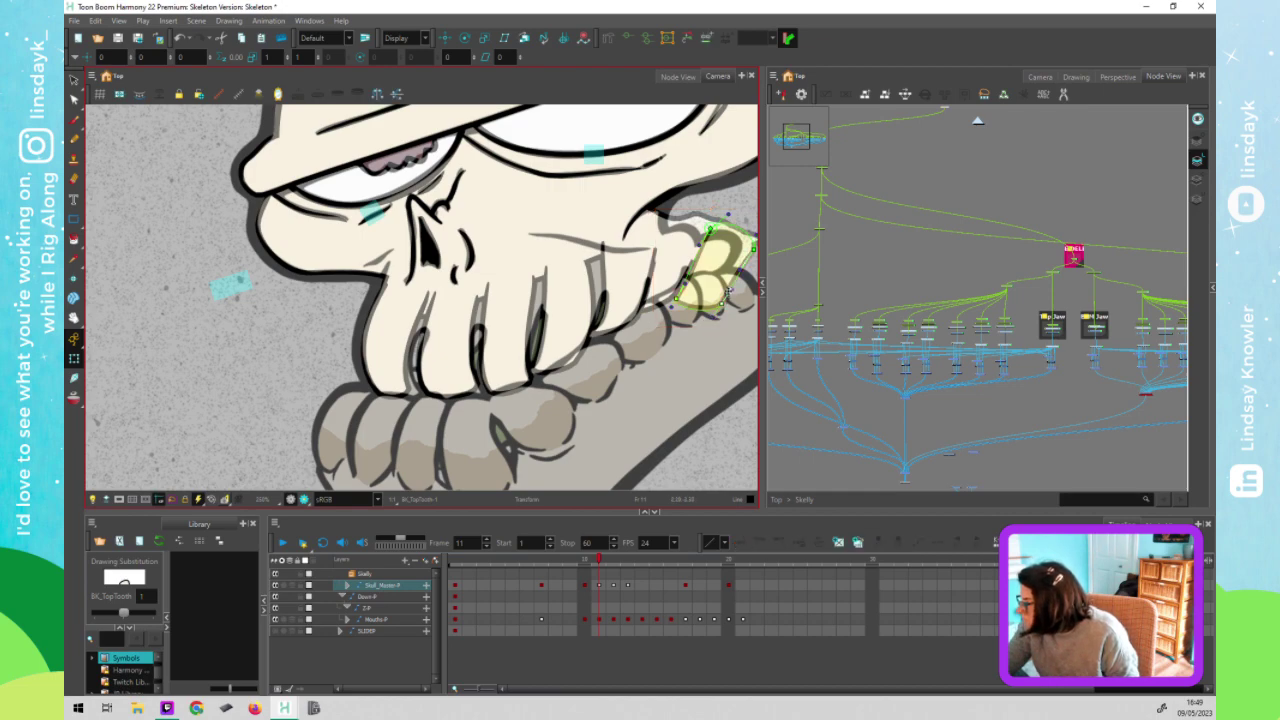
click(676, 300)
drag(678, 290, 677, 286)
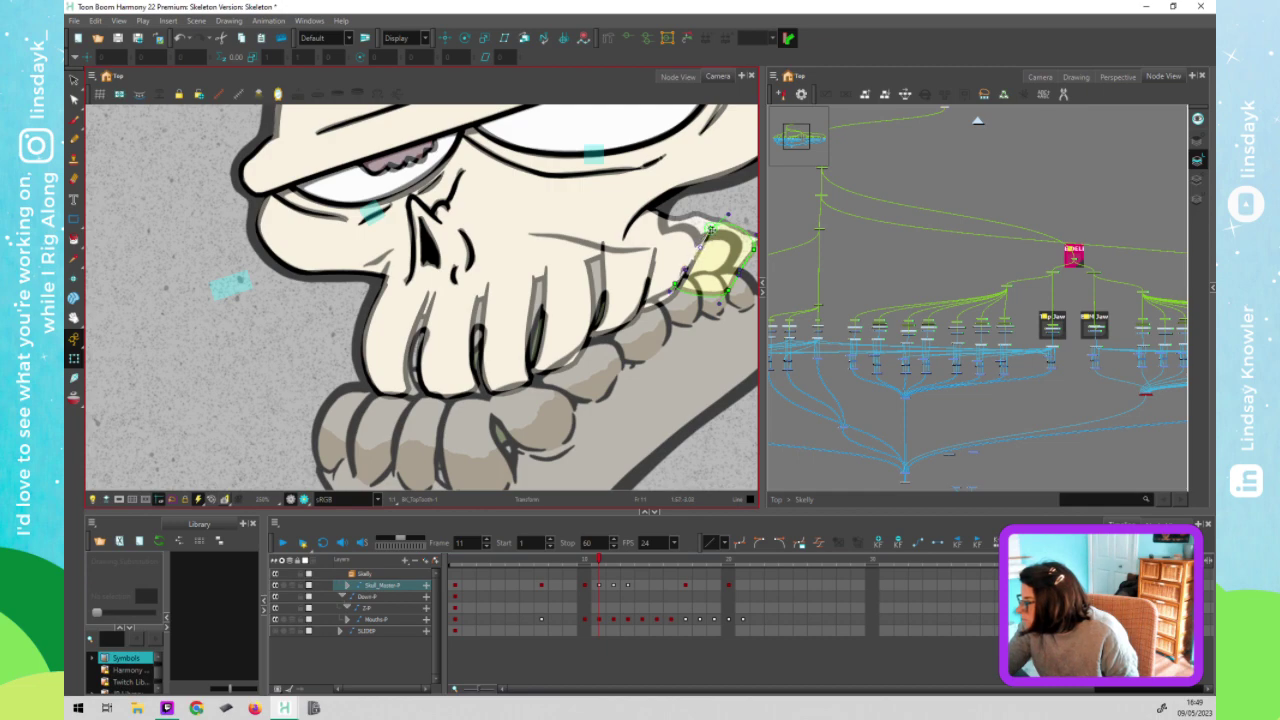
mouse_move(723, 270)
mouse_down()
mouse_move(697, 272)
mouse_move(716, 256)
mouse_move(682, 299)
mouse_up()
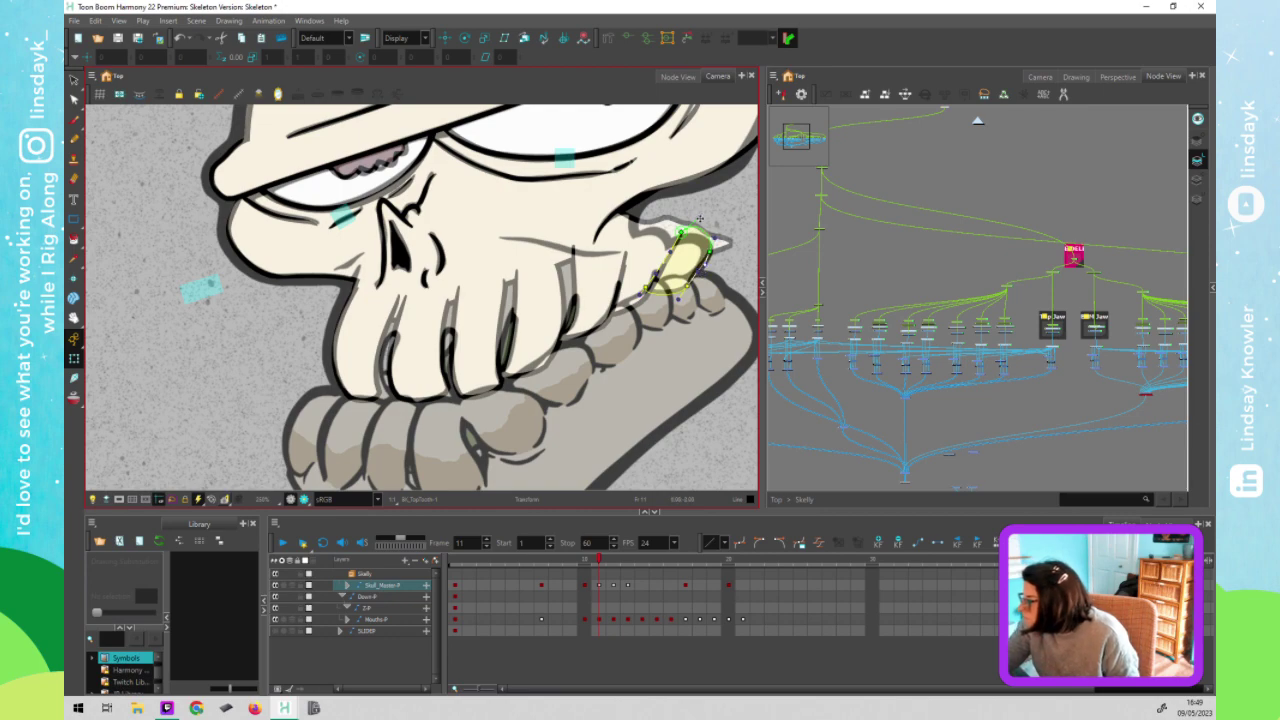
Deform the upper jawbone, pulling its rear end in to the last back tooth and lowering its middle lower-edge point over the teeth
click(651, 240)
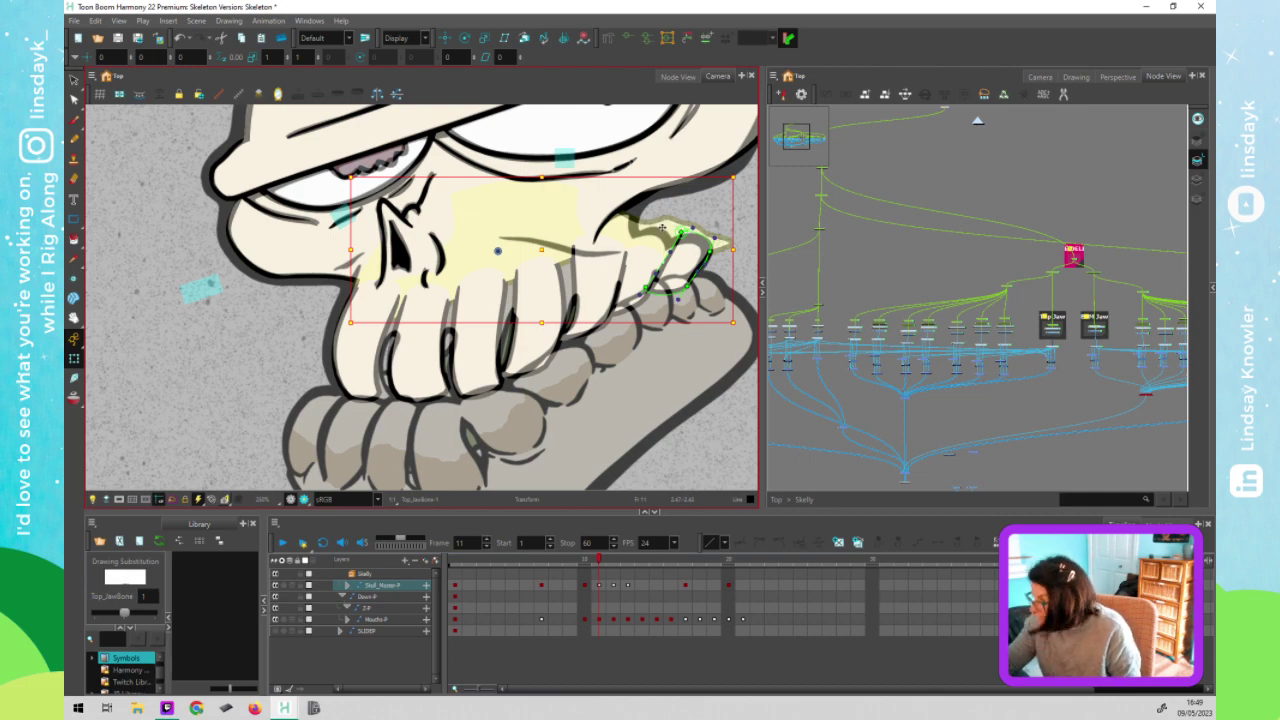
click(645, 225)
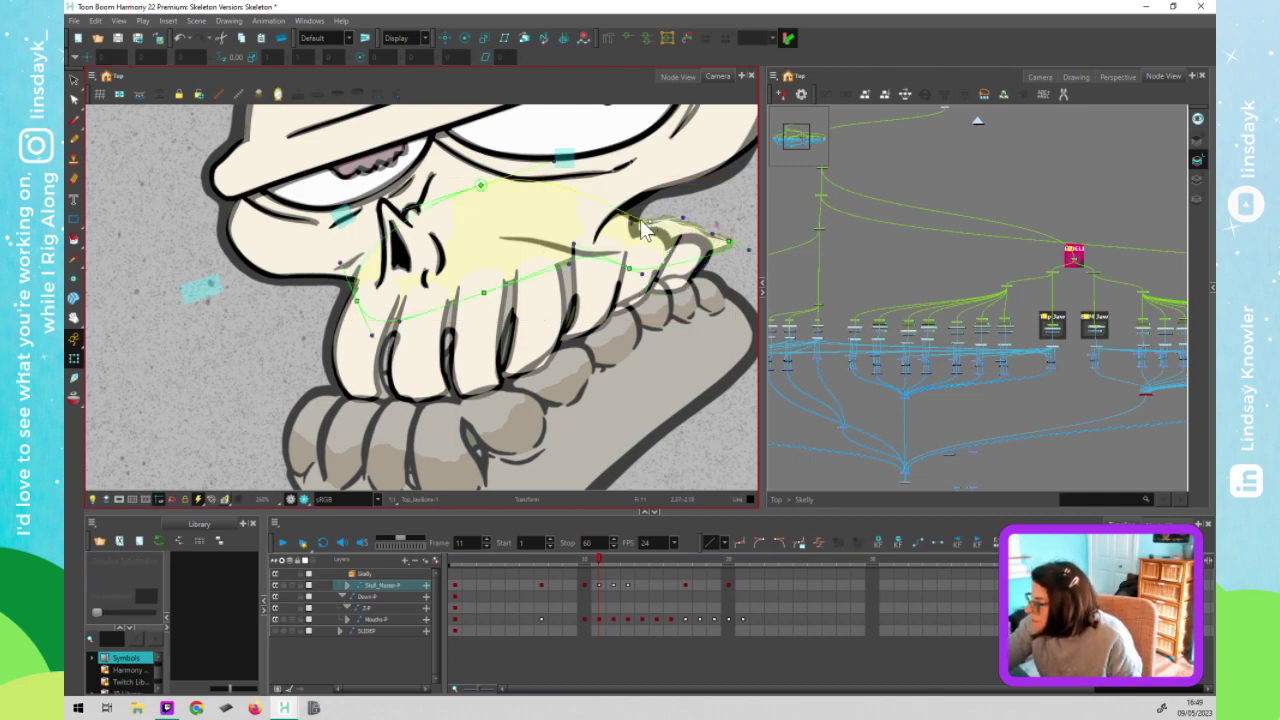
click(727, 241)
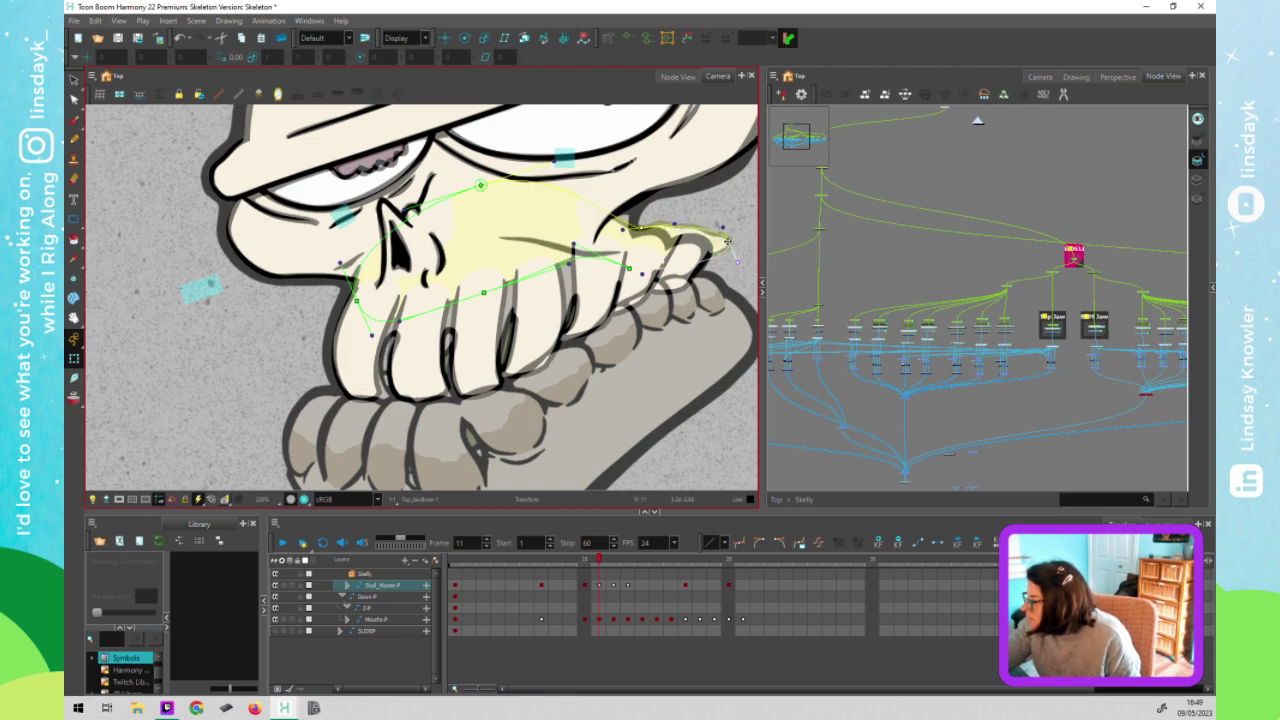
drag(714, 244, 711, 245)
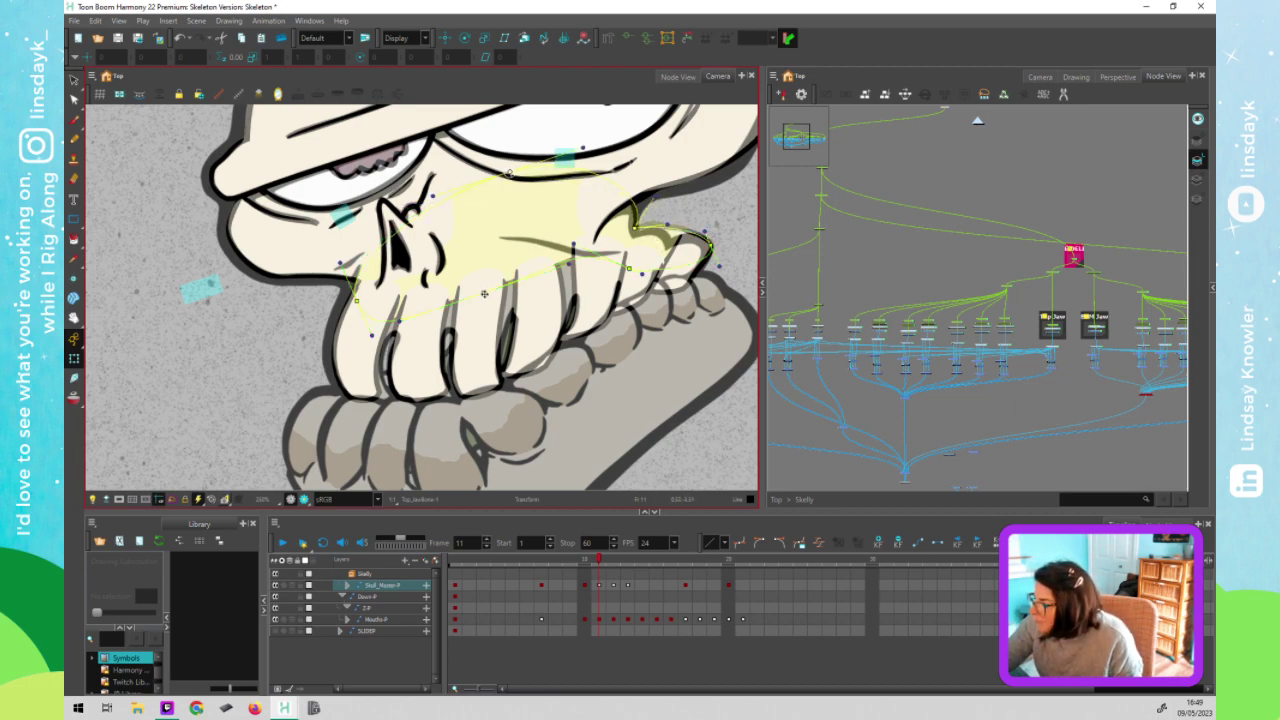
drag(488, 310, 484, 315)
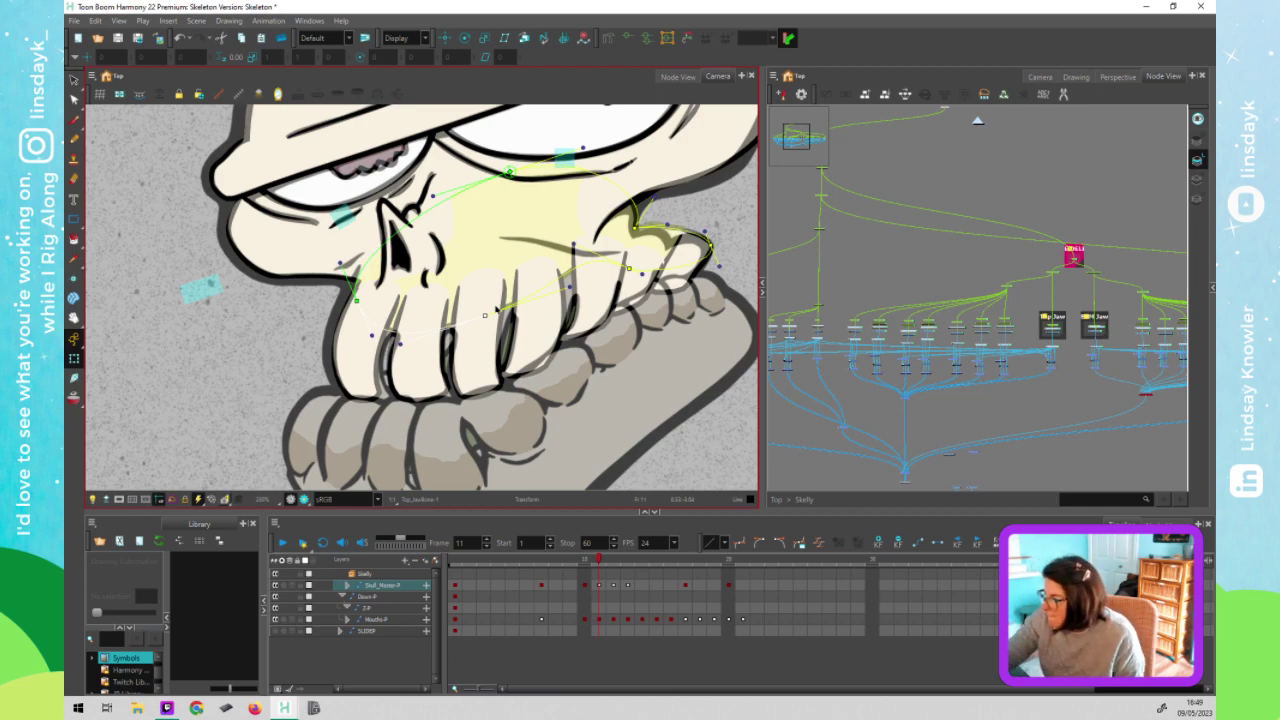
Compare the upper jaw and teeth across frames 11, 10, 7 and 1, returning to frame 10
click(588, 560)
click(569, 558)
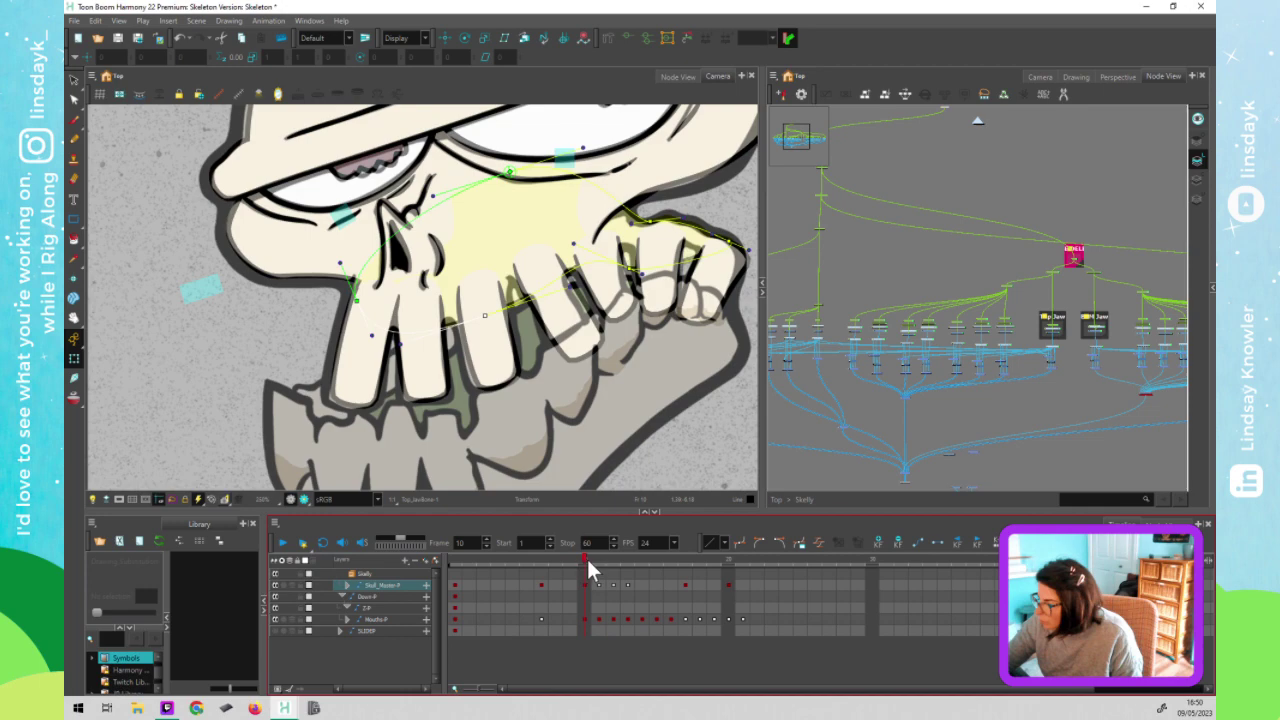
click(597, 560)
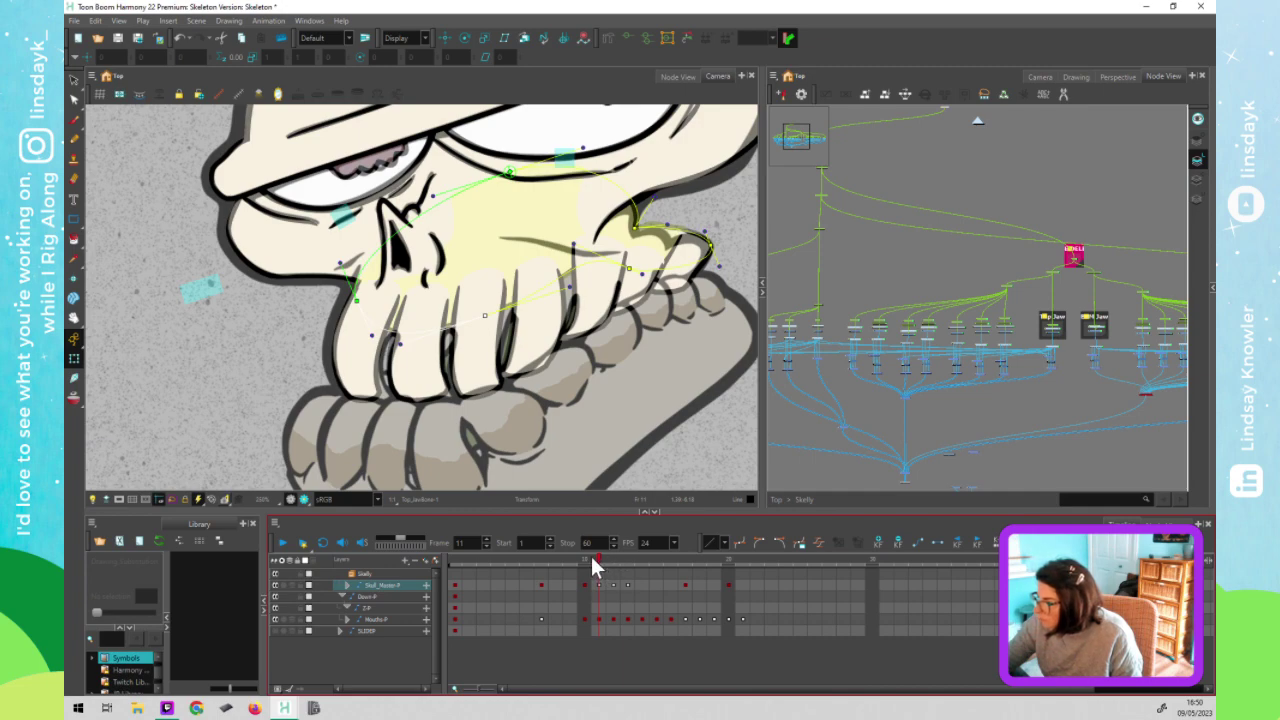
key(comma)
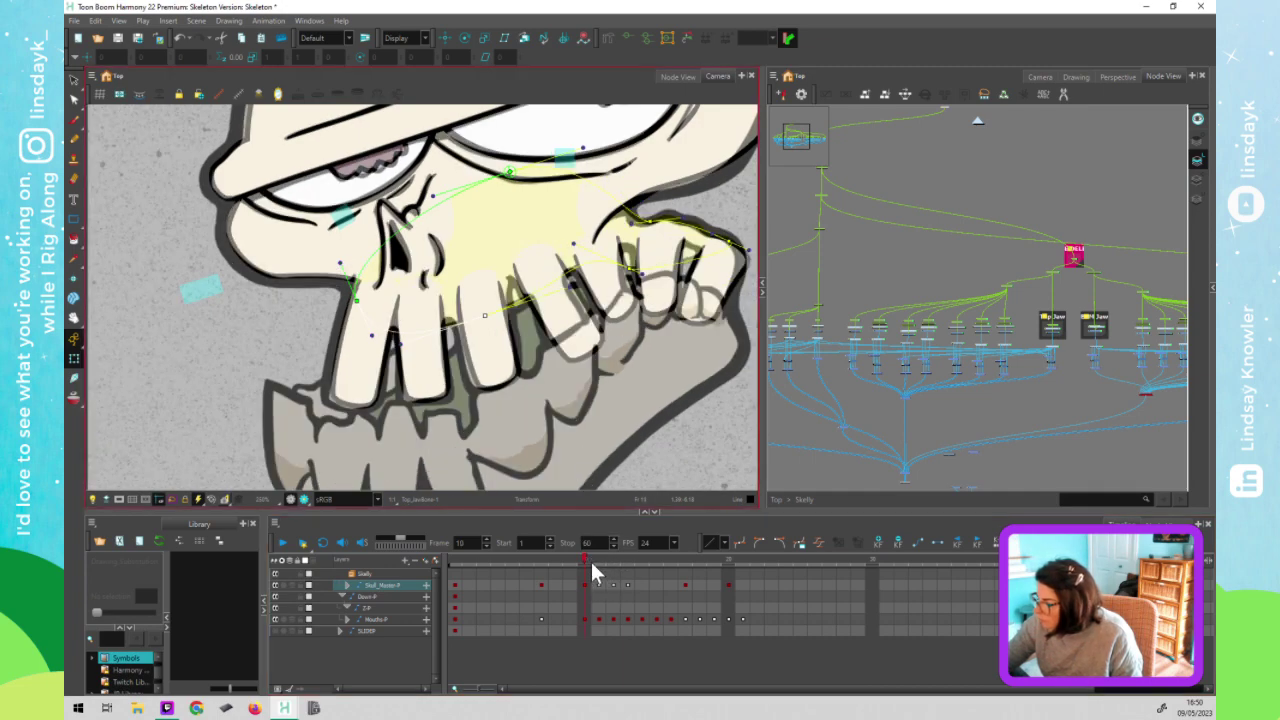
click(584, 560)
click(542, 563)
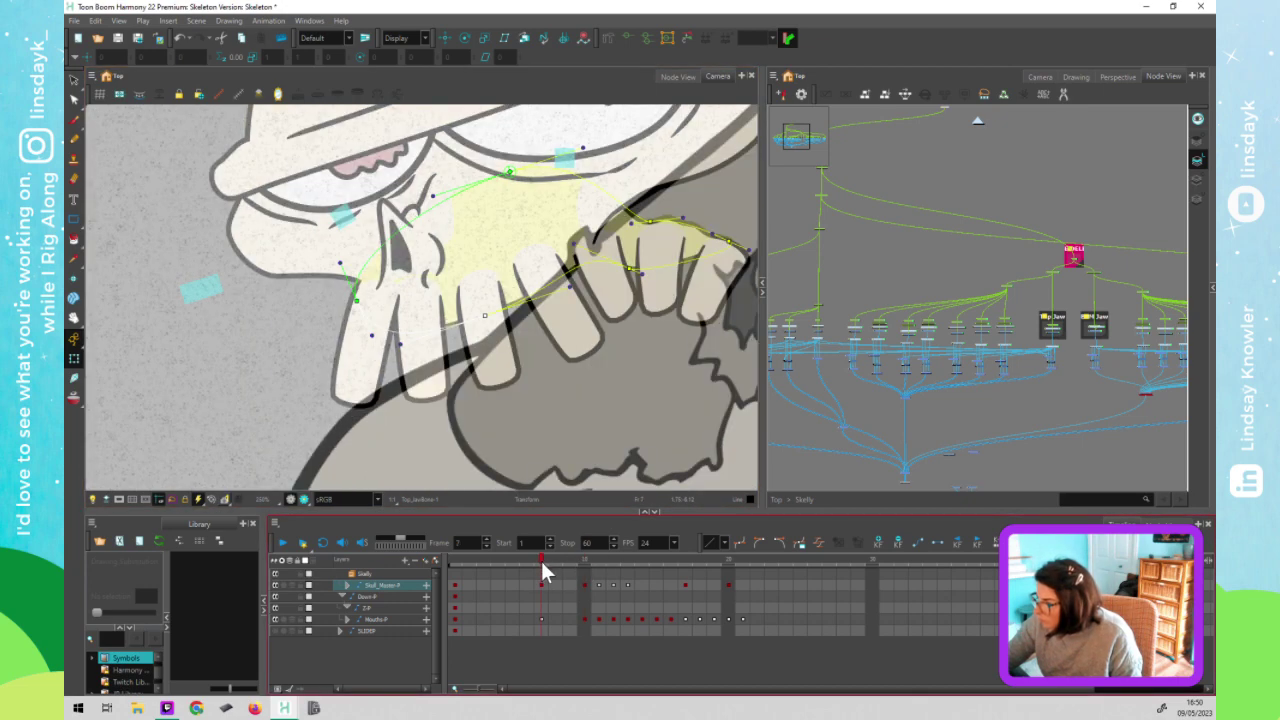
click(456, 571)
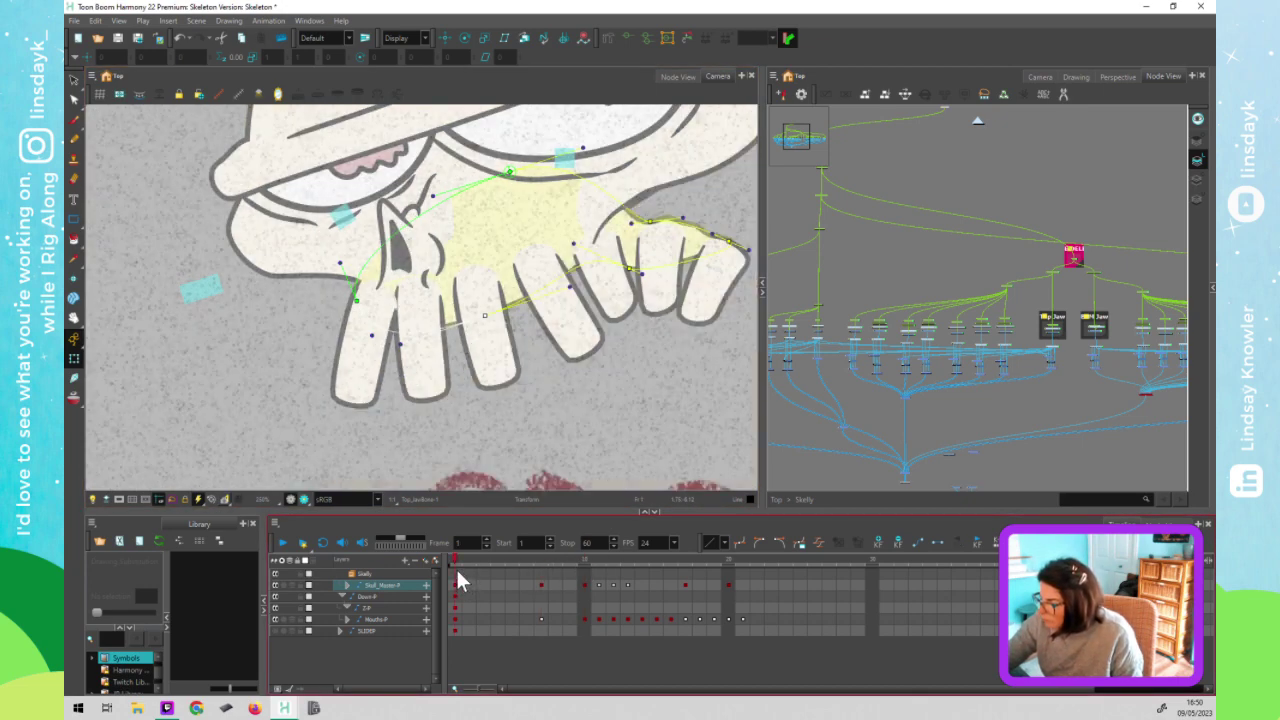
click(585, 555)
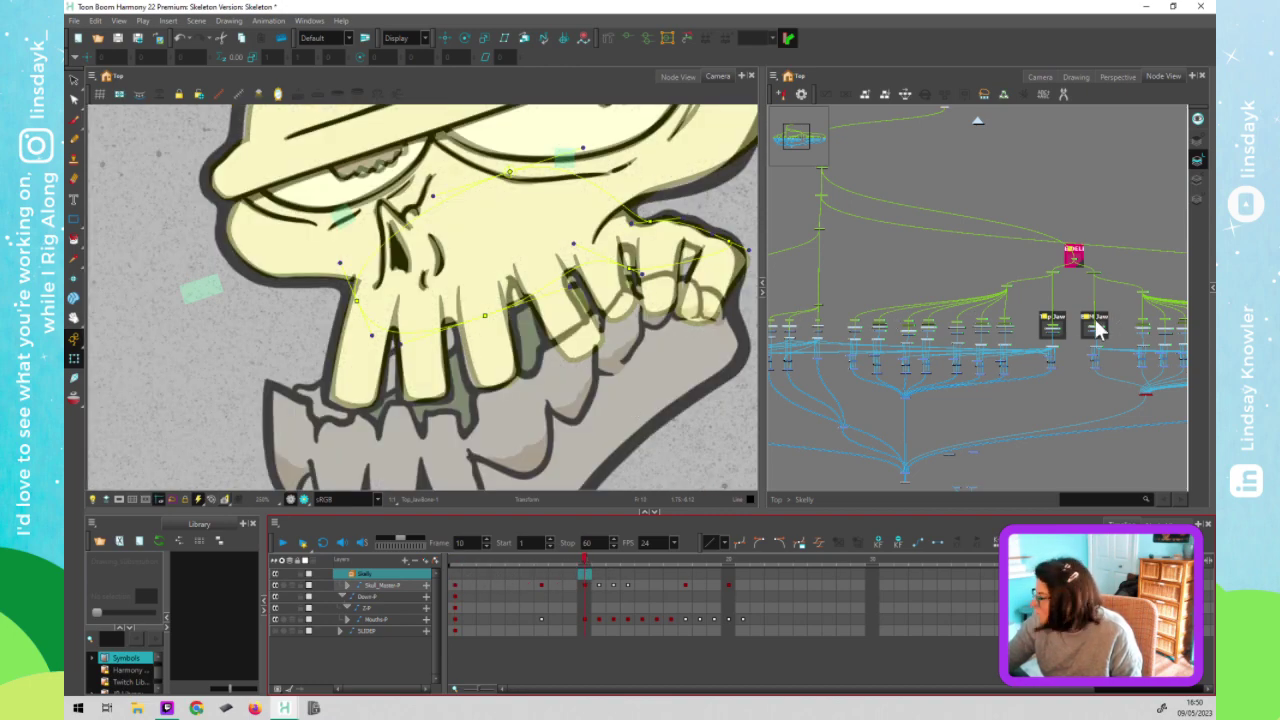
Leave the Skelly group and enable the Skeleton reference drawing and its SLIDER peg in the top-level network
click(978, 121)
drag(1128, 332, 908, 309)
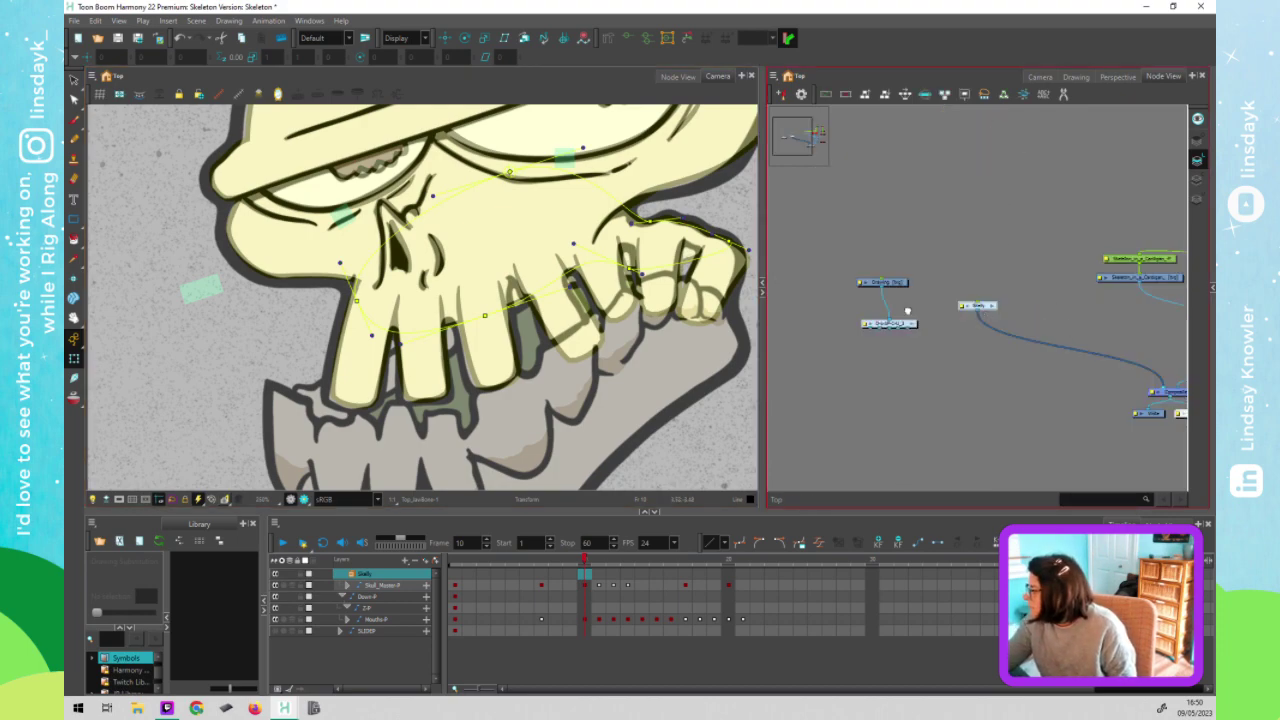
click(1054, 272)
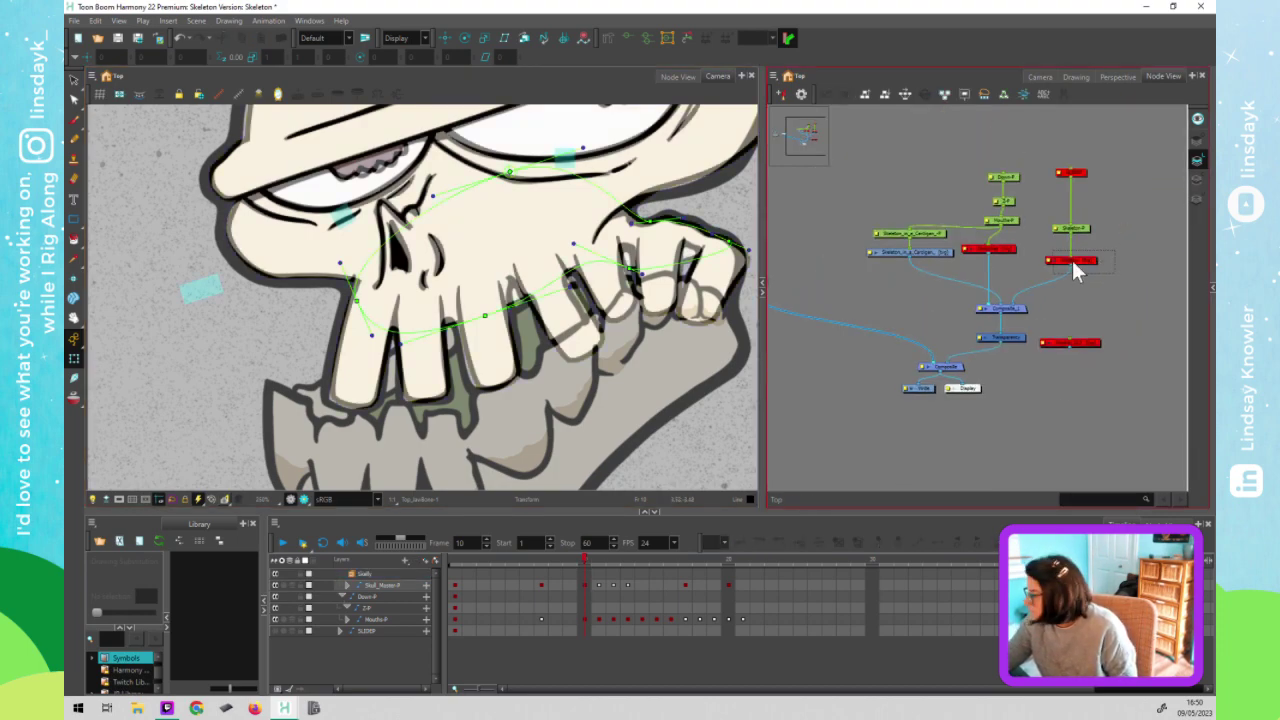
click(1073, 261)
key(a)
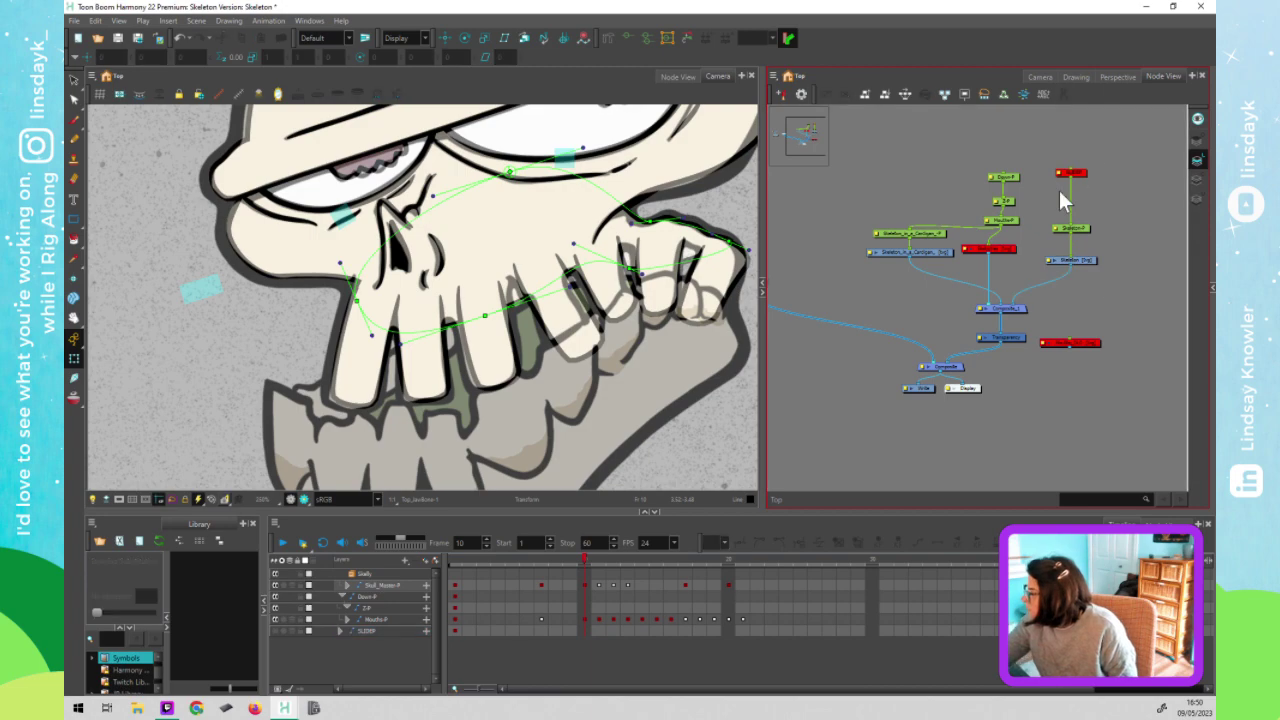
click(1066, 176)
key(a)
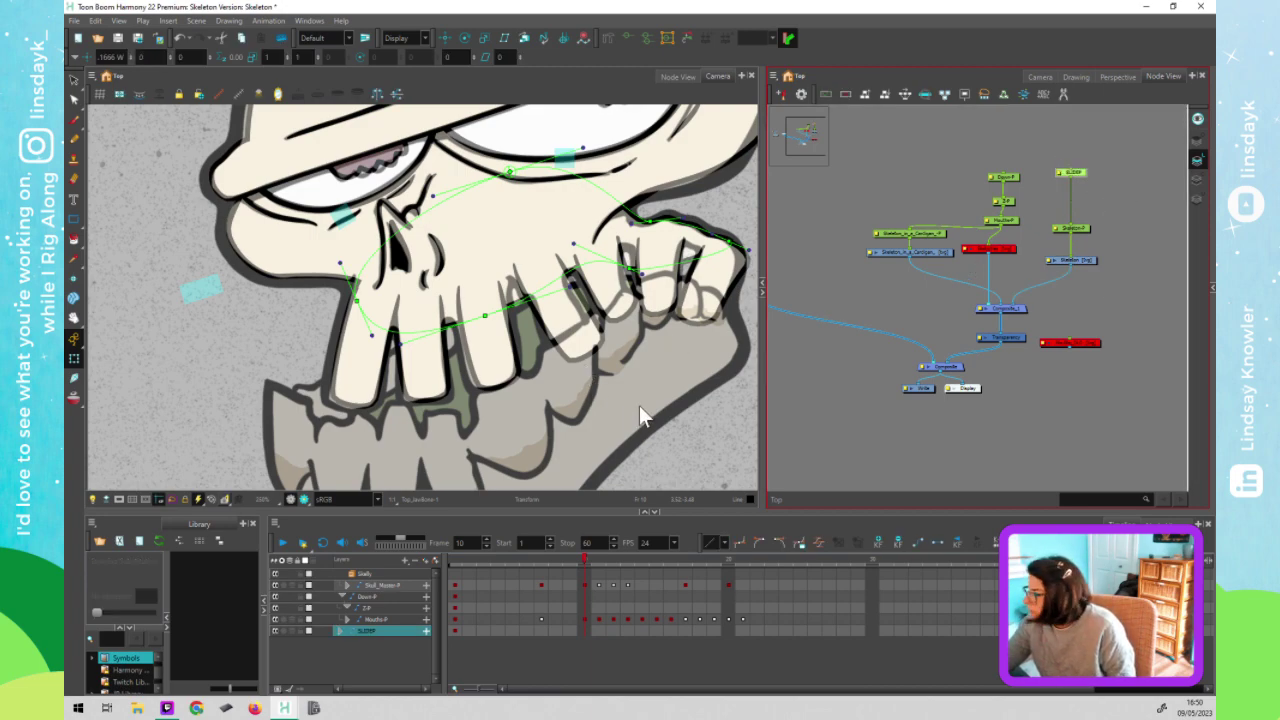
Disable the mouth chart overlay and swap the Skeleton drawing's substitution to show the original Skeleton in a Cardigan artwork beside the rig
scroll(625, 403, down, 5)
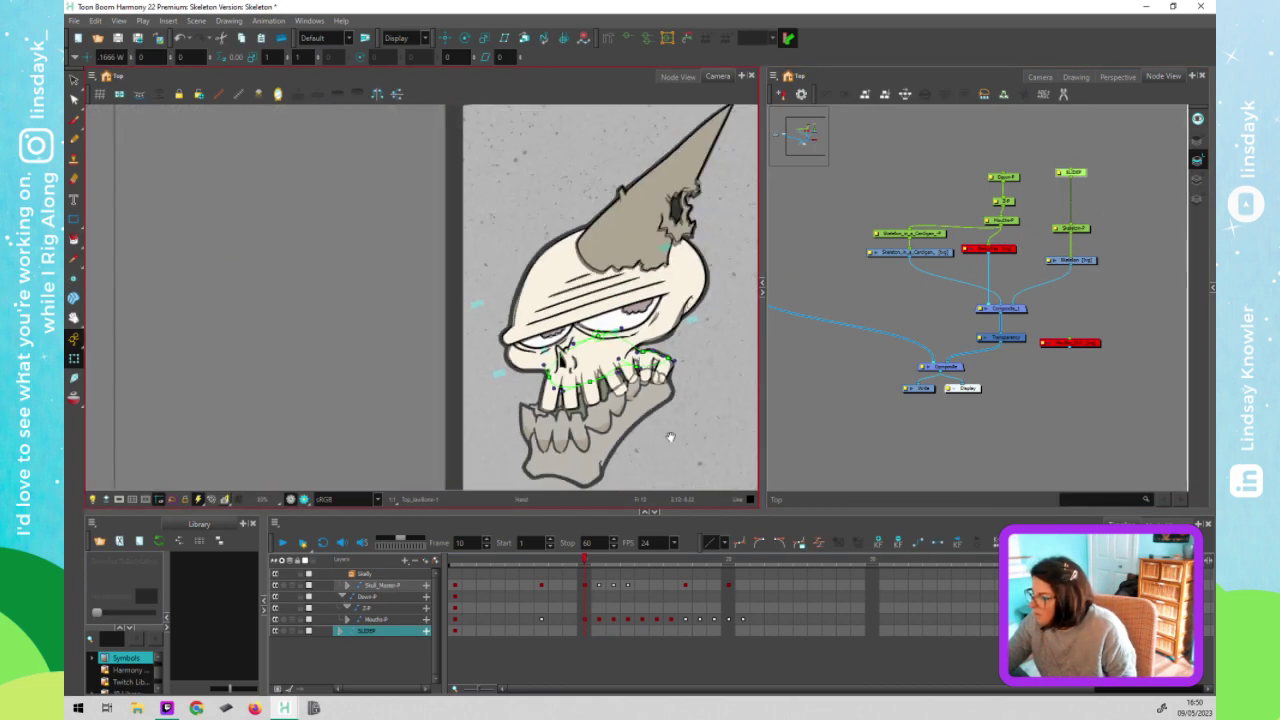
drag(671, 437, 428, 361)
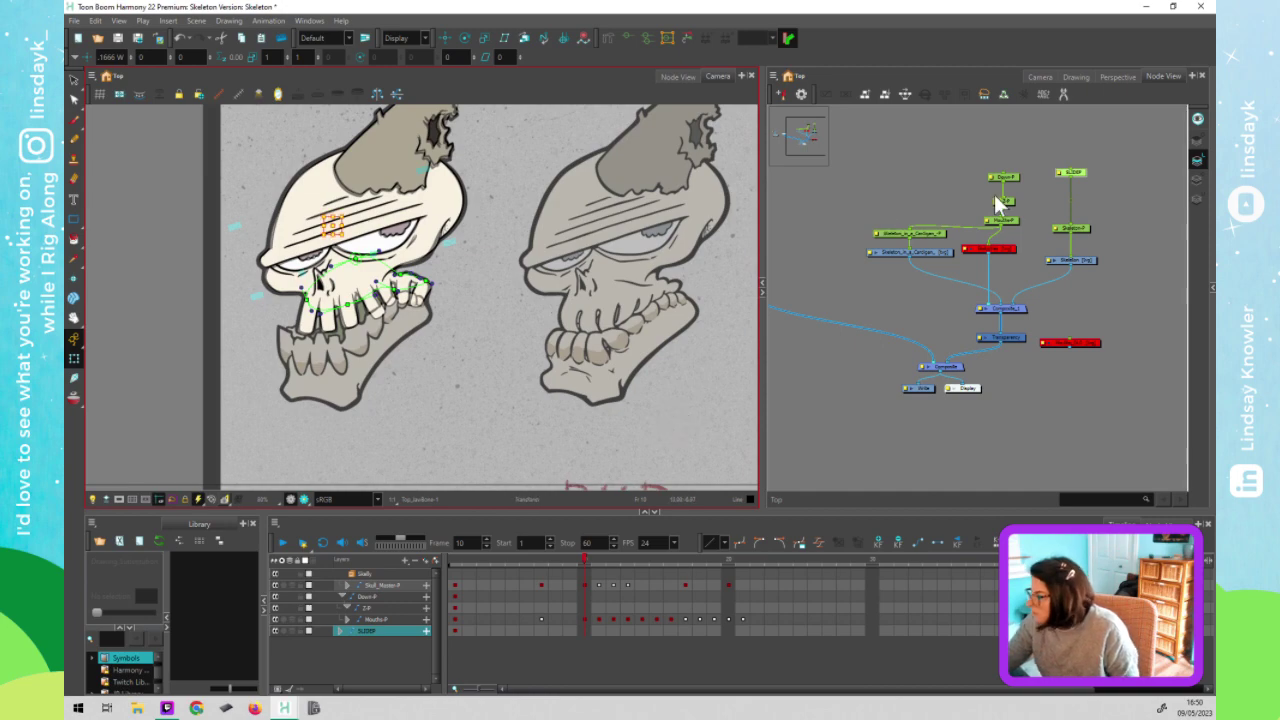
click(927, 249)
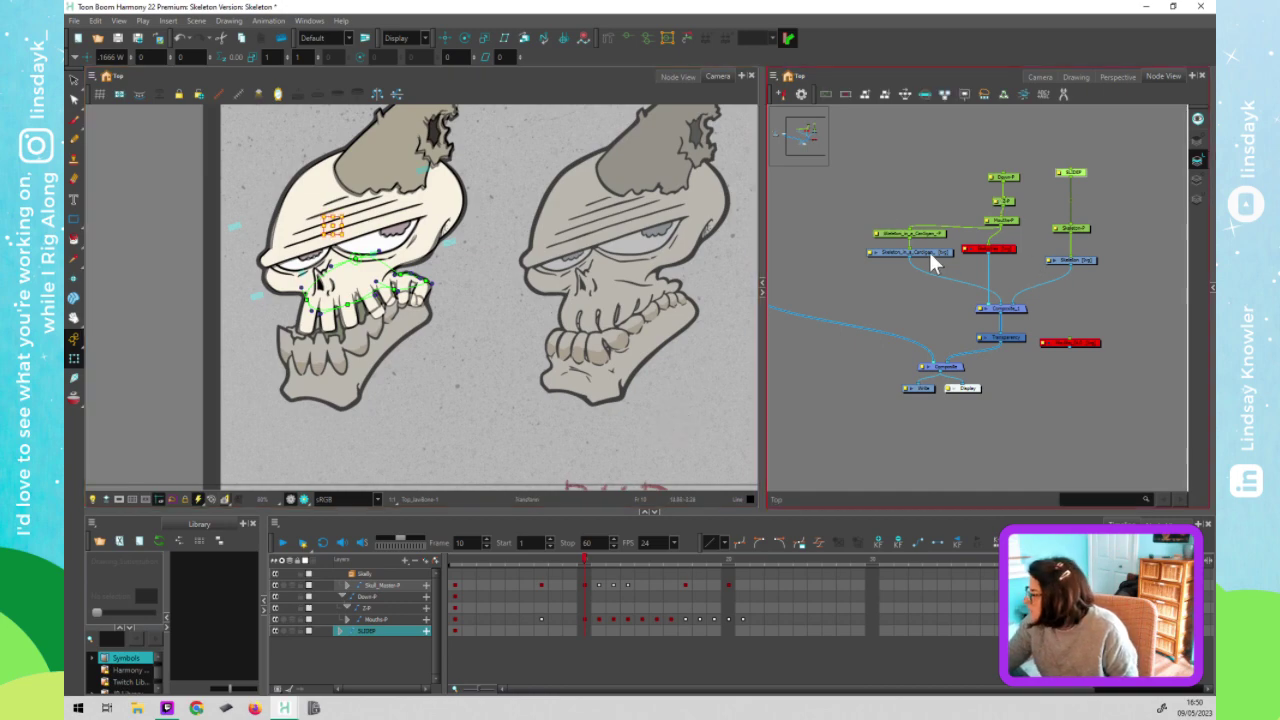
key(a)
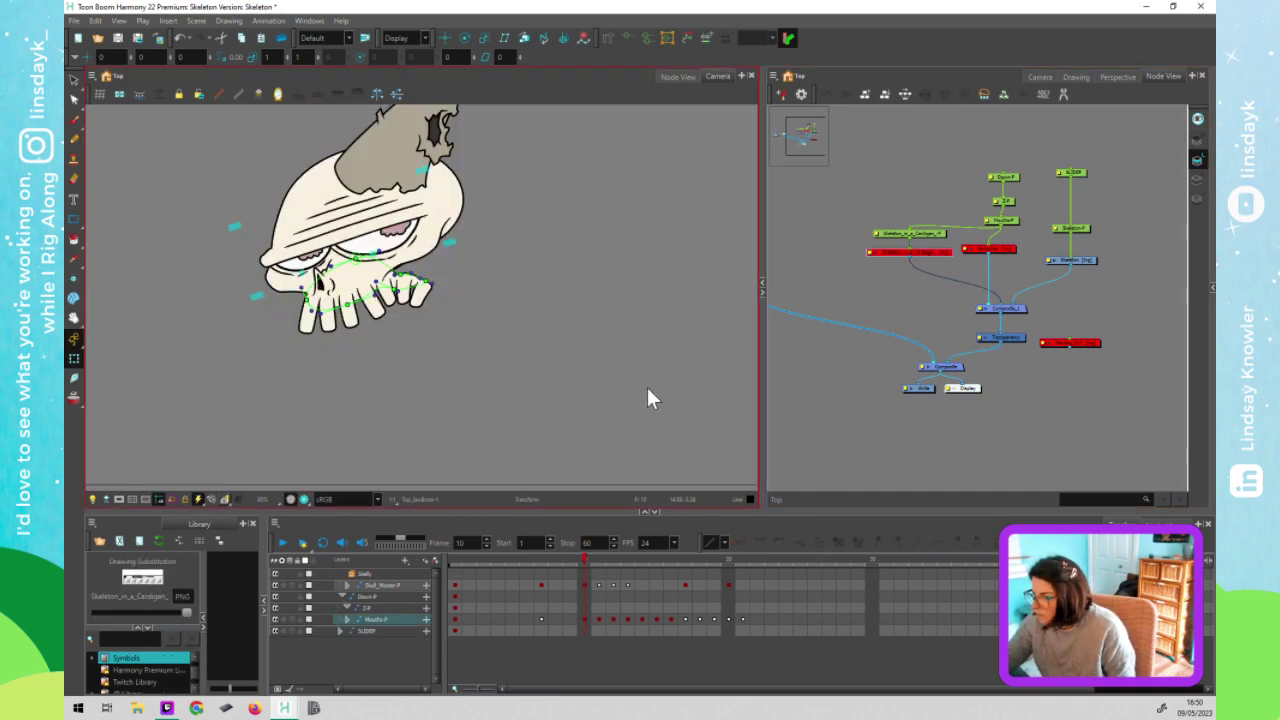
scroll(646, 400, down, 3)
click(1089, 262)
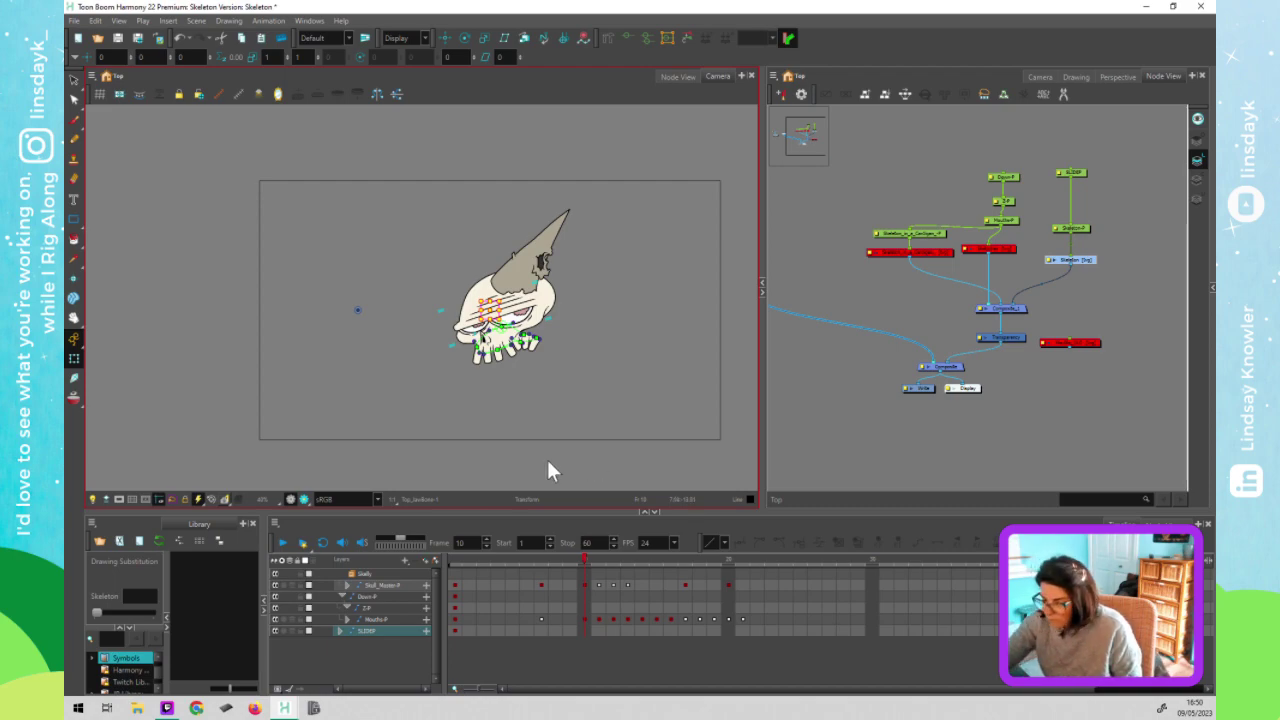
click(155, 612)
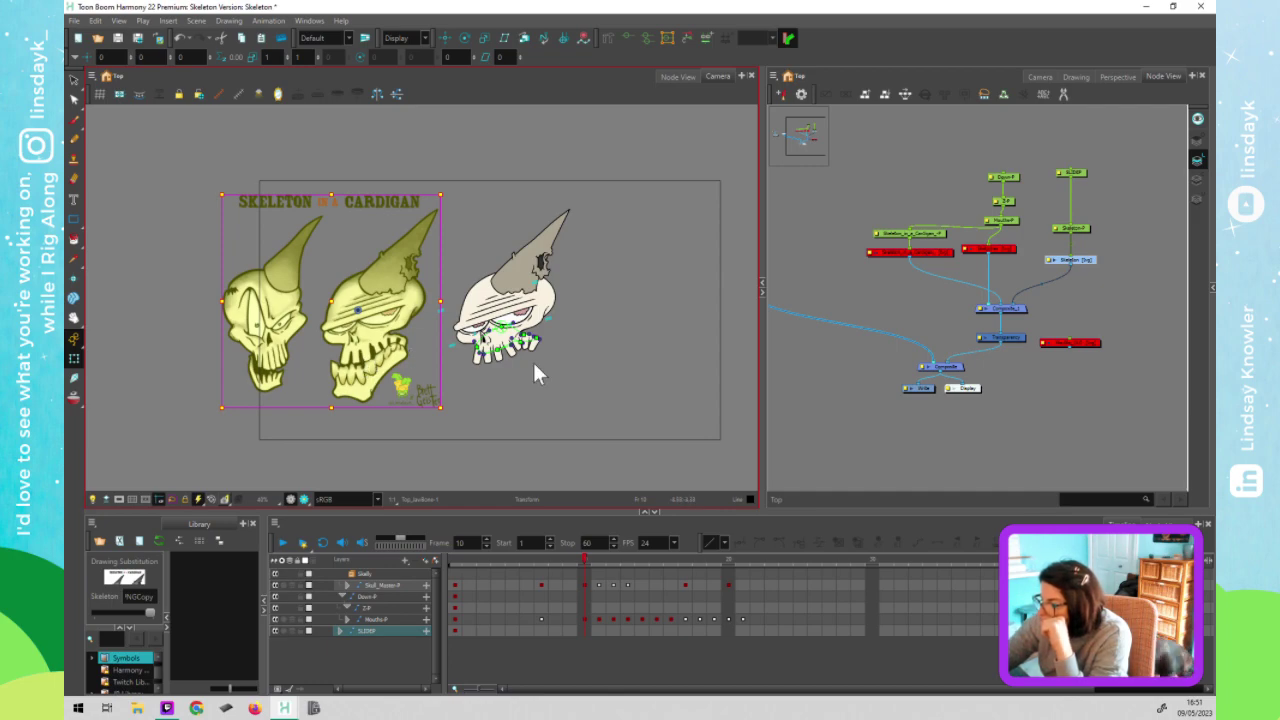
click(559, 404)
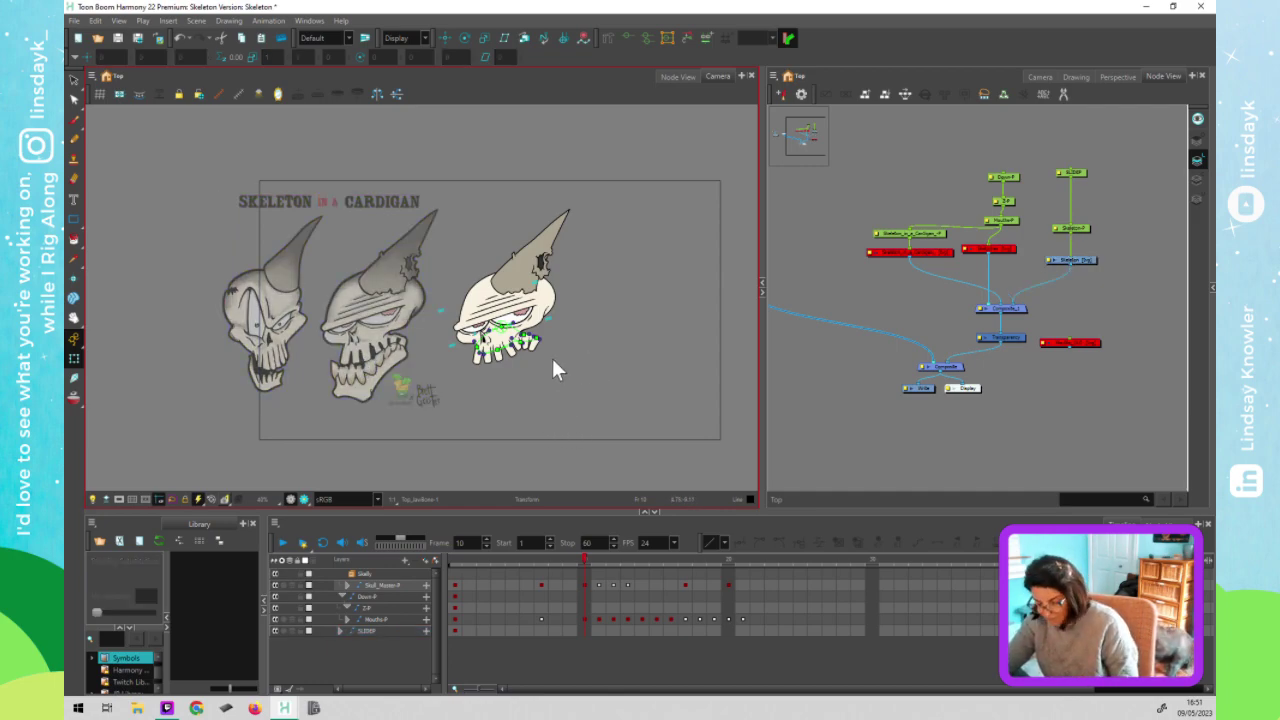
Go to frame 11, select the front upper tooth and re-enable the mouth chart overlay
scroll(552, 370, up, 5)
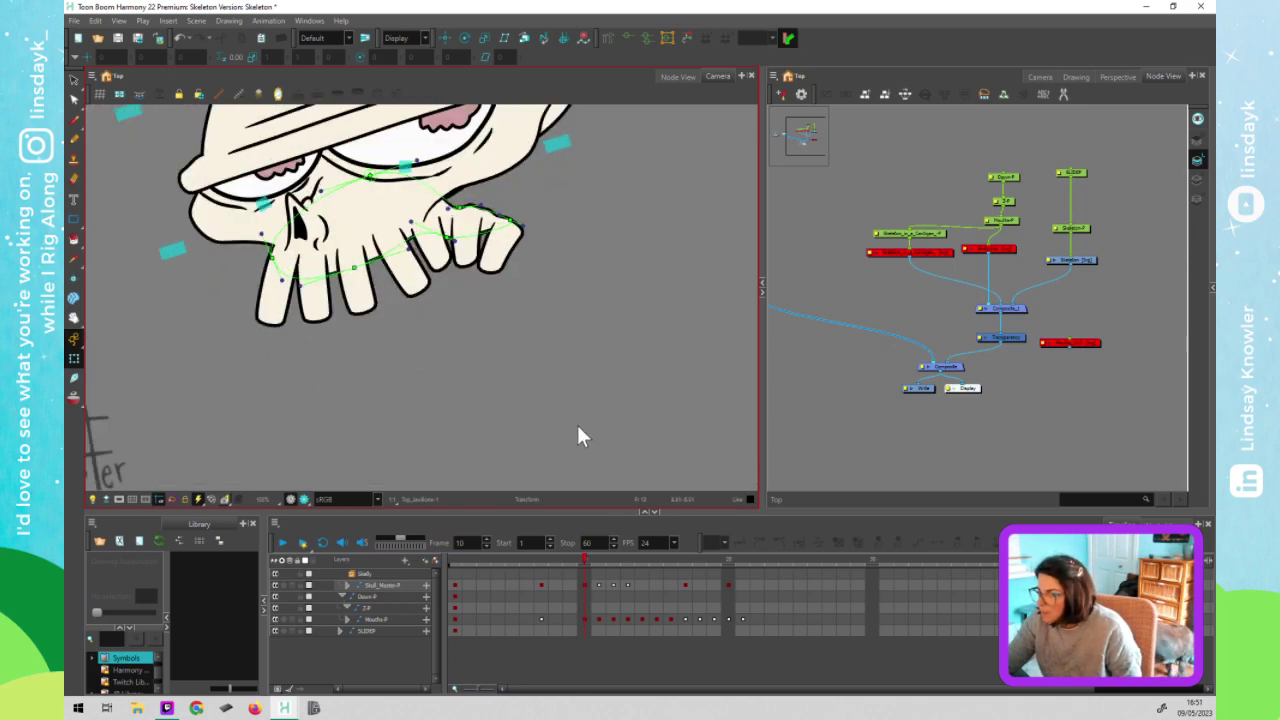
drag(586, 555, 595, 553)
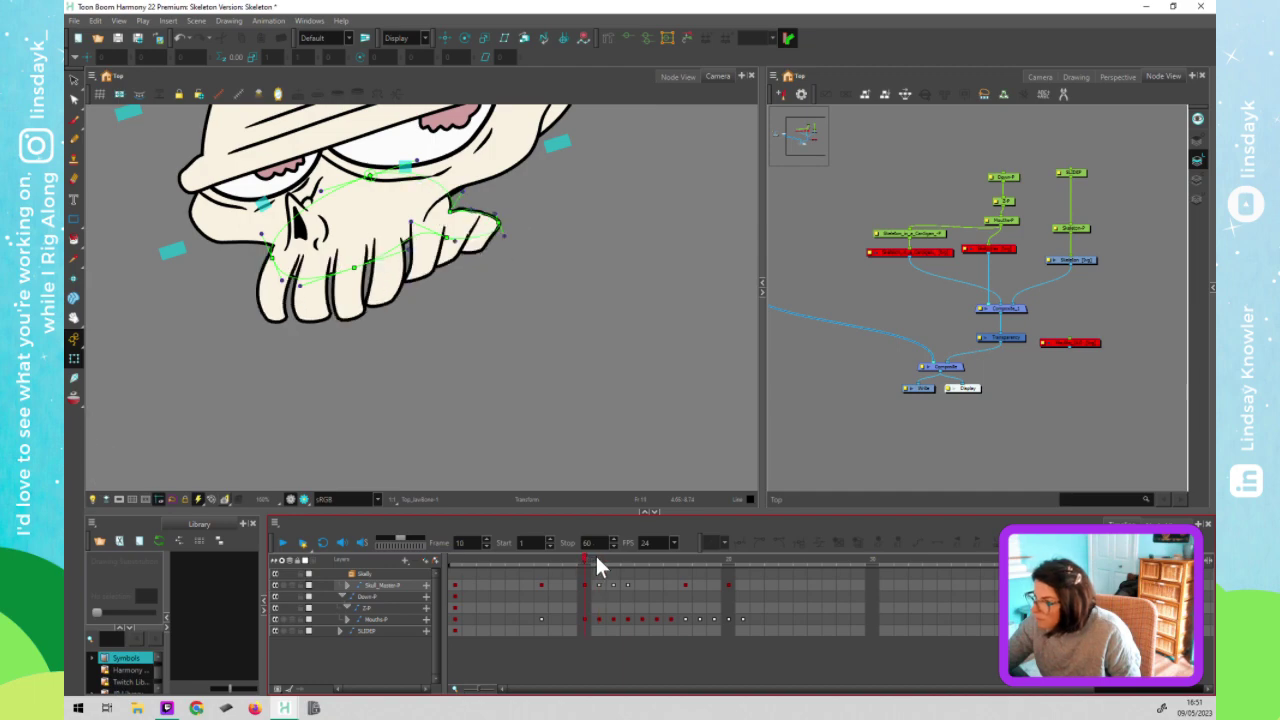
click(276, 306)
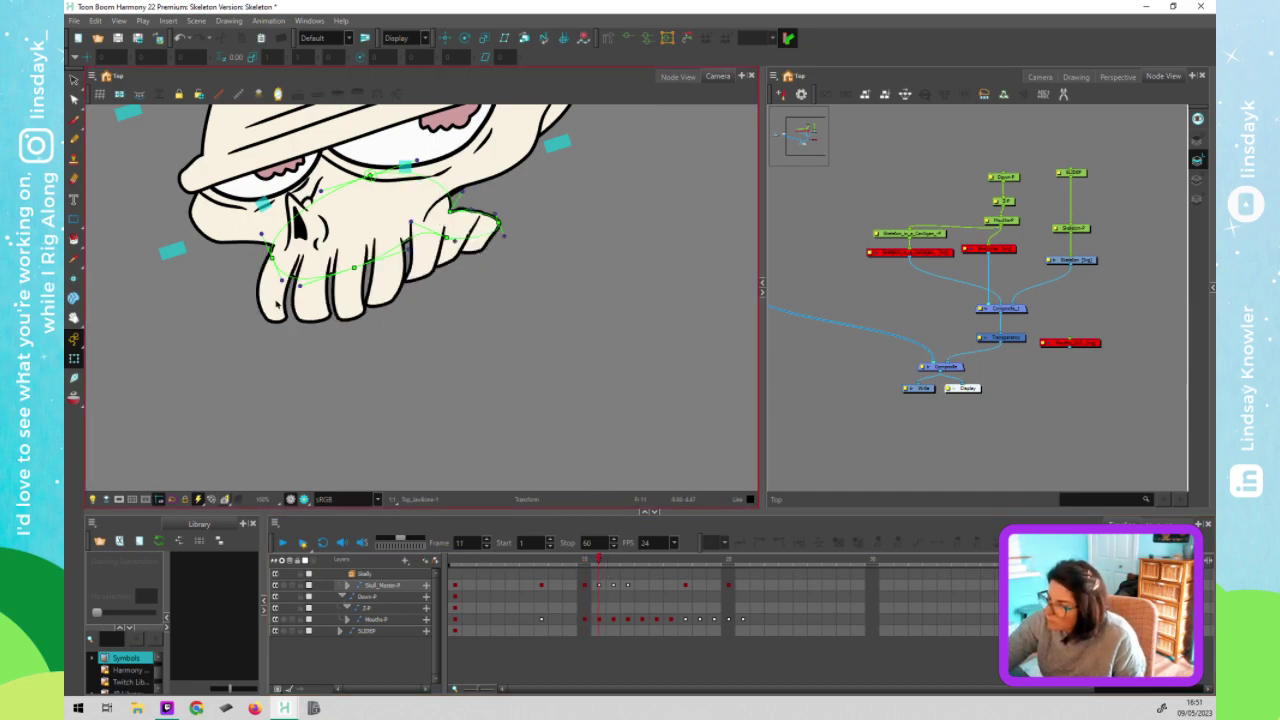
click(277, 305)
click(940, 258)
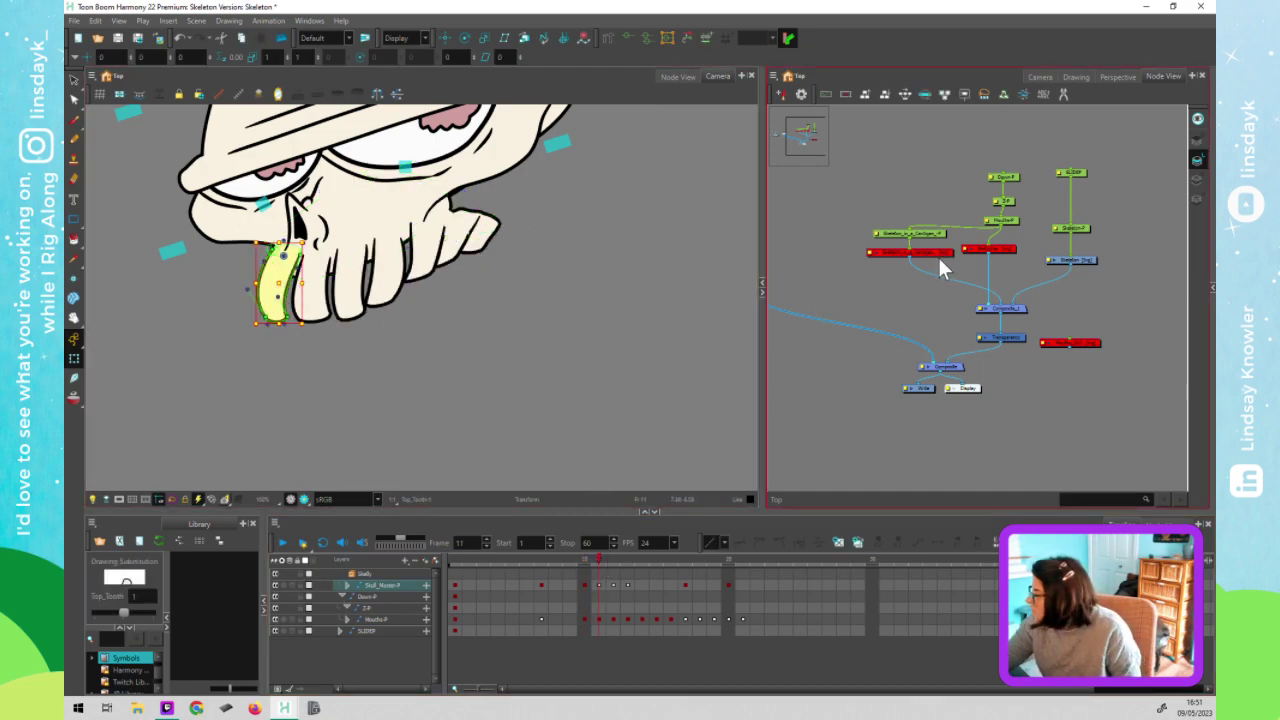
key(a)
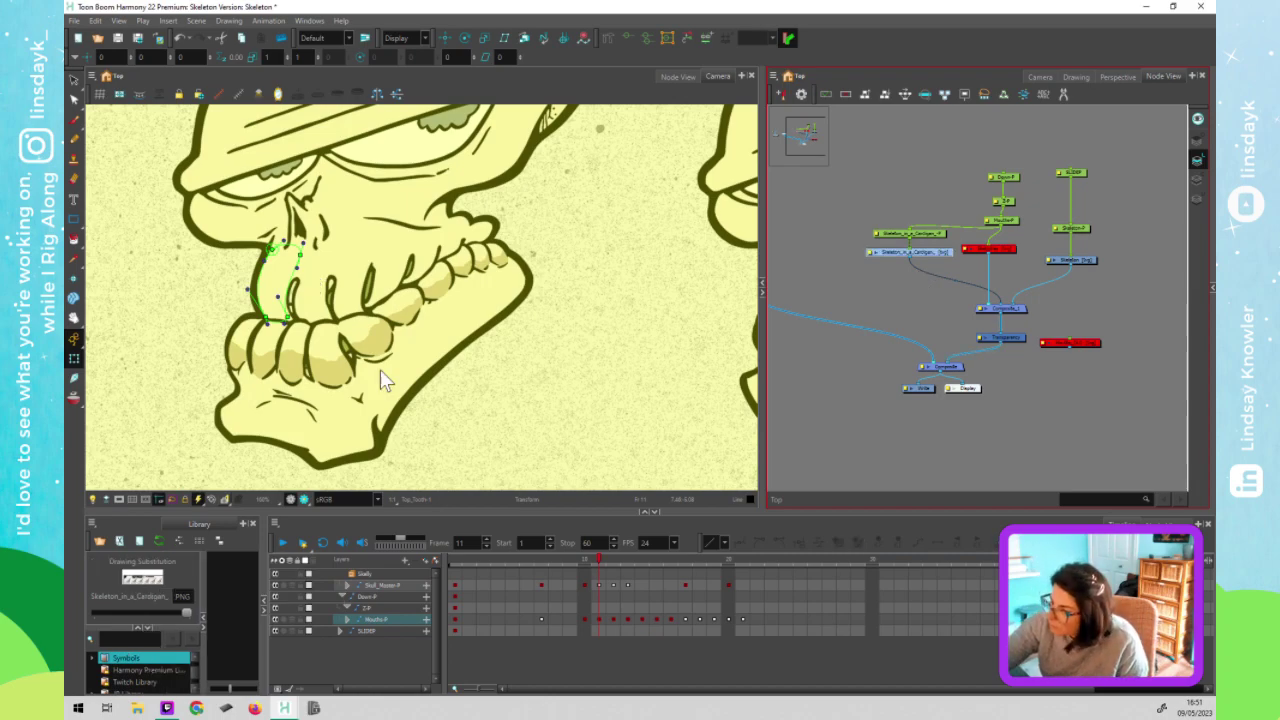
click(829, 298)
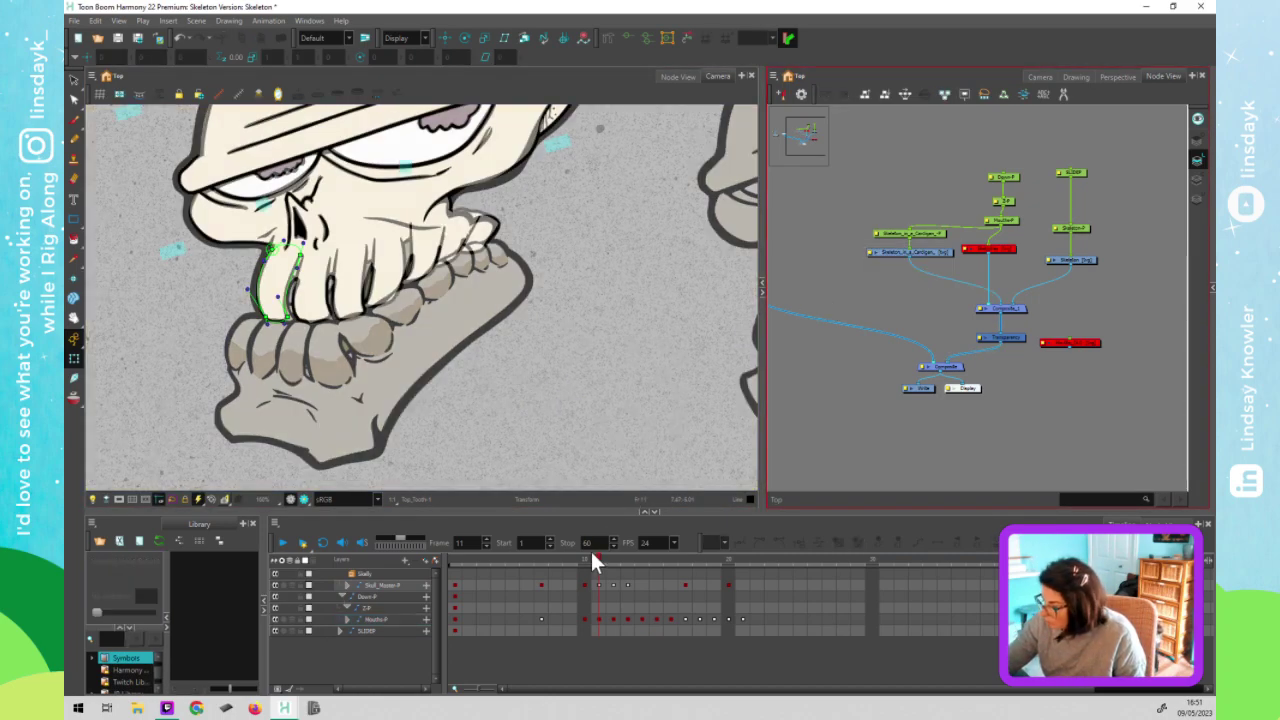
Compare the upper teeth at frames 10 and 11 against the mouth chart overlay, ending on frame 10
click(587, 556)
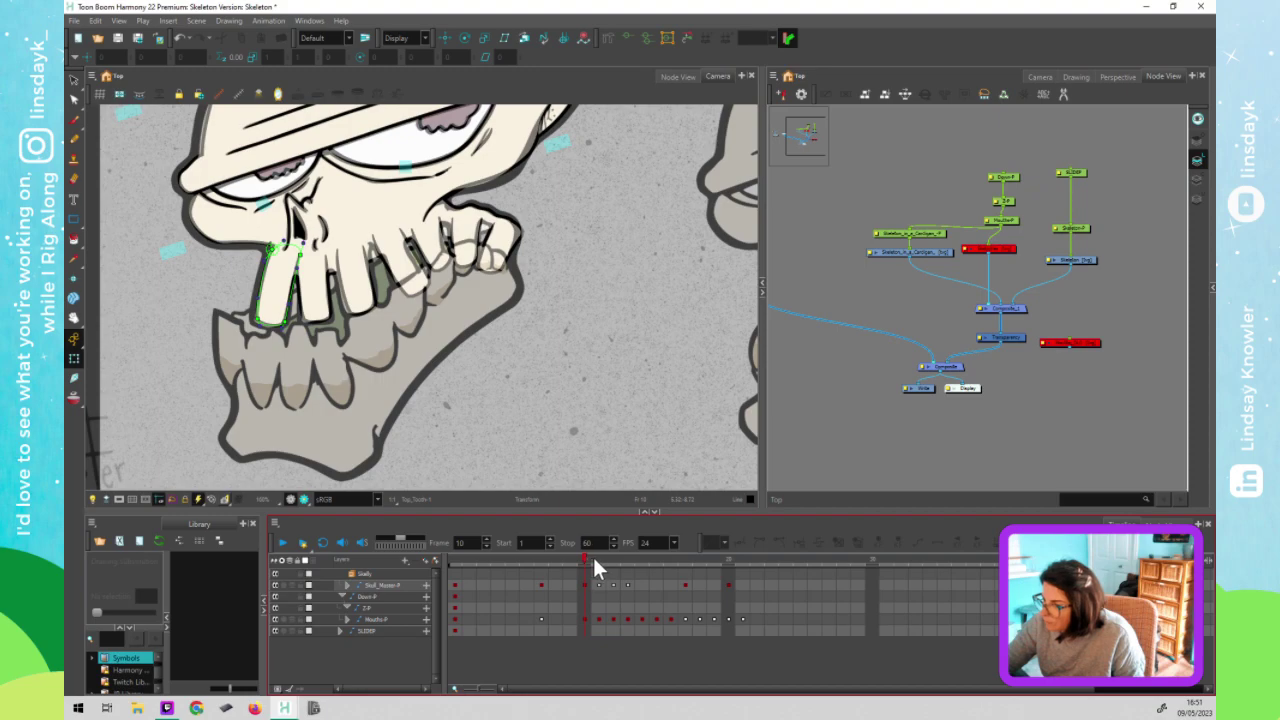
click(596, 558)
click(585, 558)
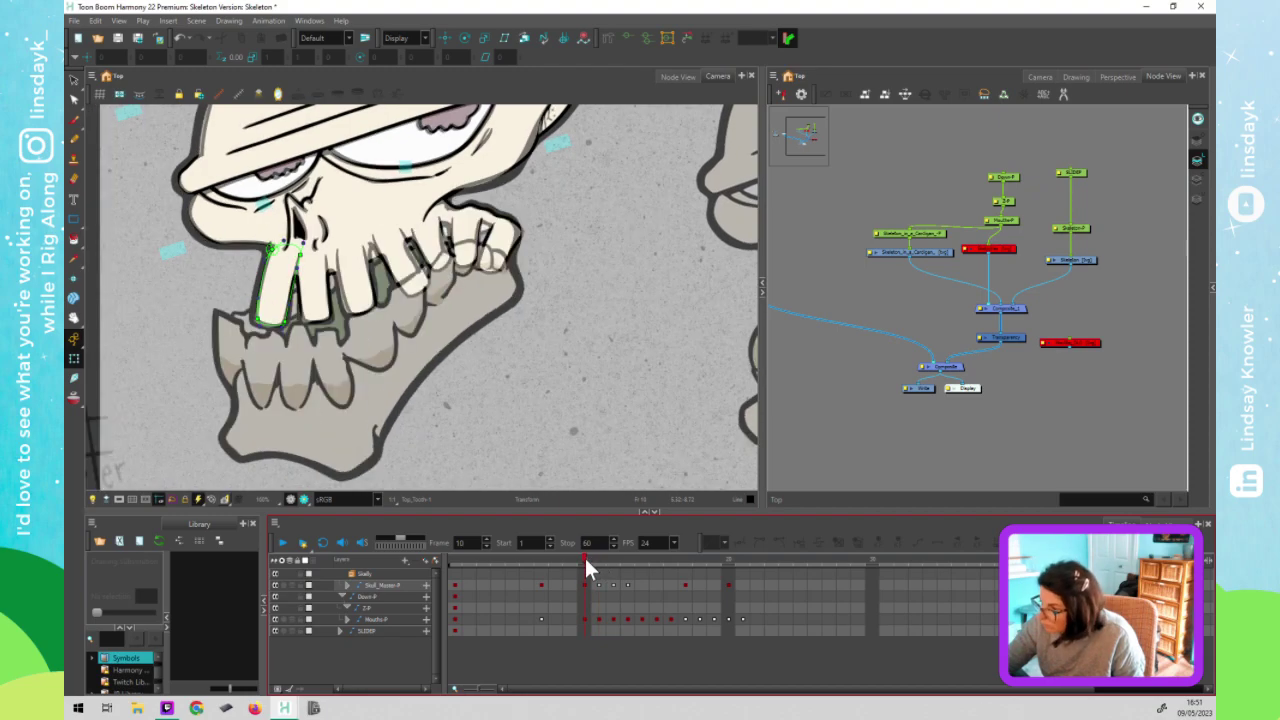
click(592, 557)
click(589, 557)
click(302, 272)
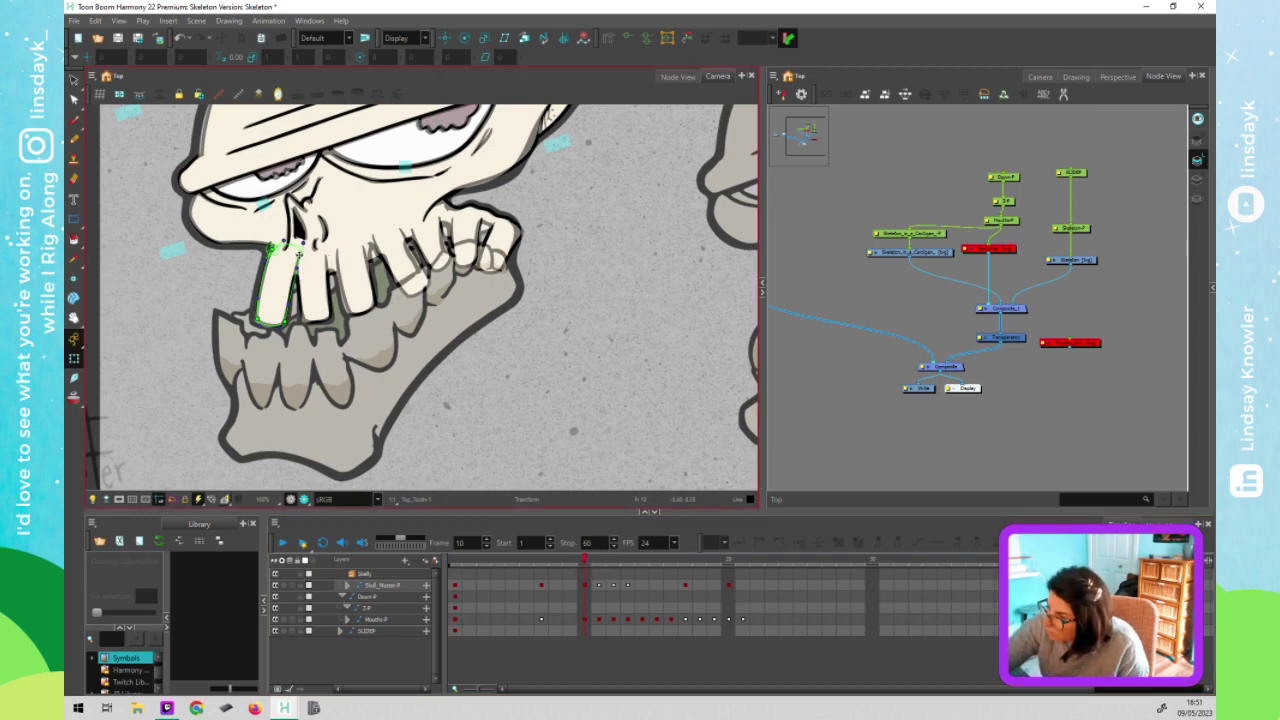
At frame 10, lower the front root points of the second and third upper teeth to match the mouth chart overlay
click(318, 283)
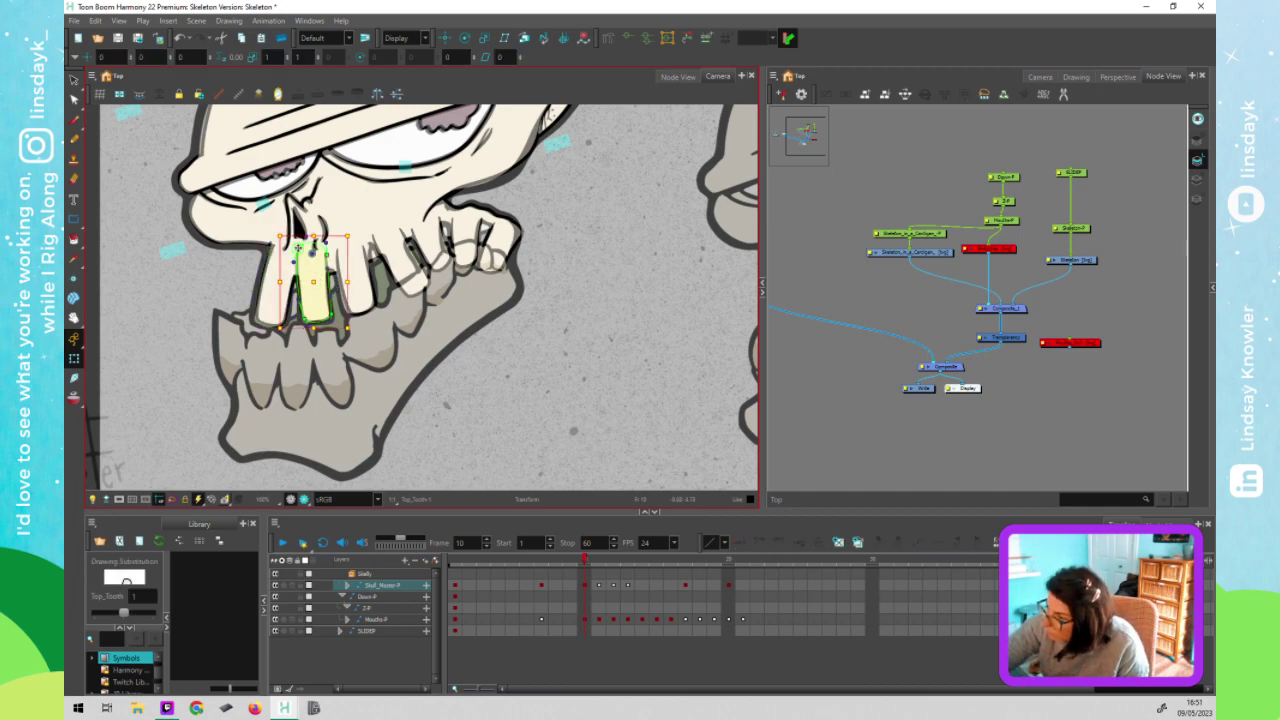
click(297, 258)
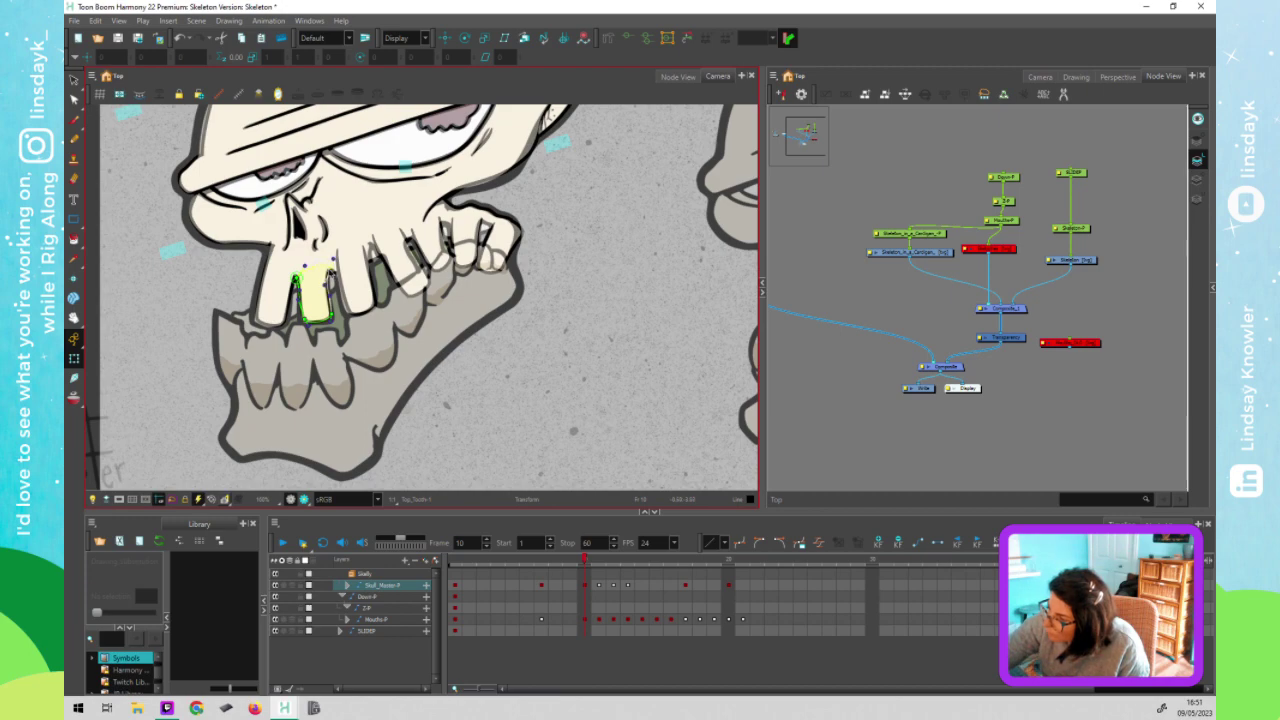
click(340, 256)
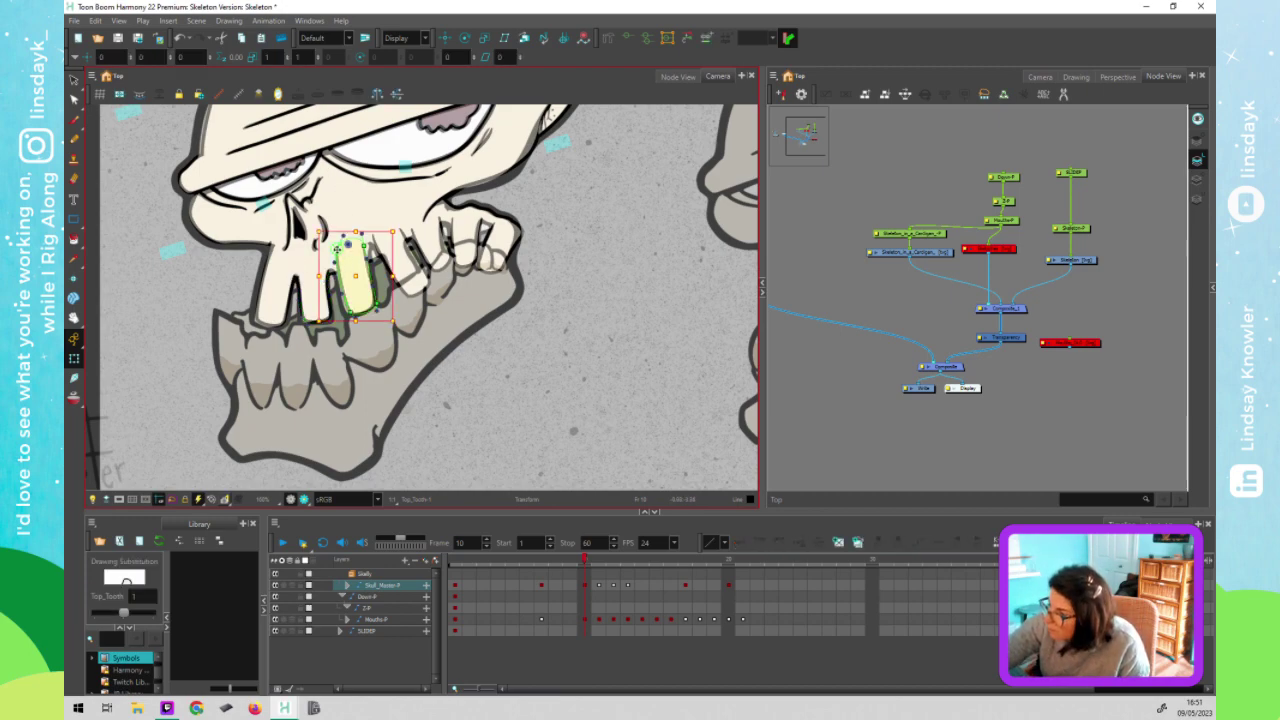
click(332, 268)
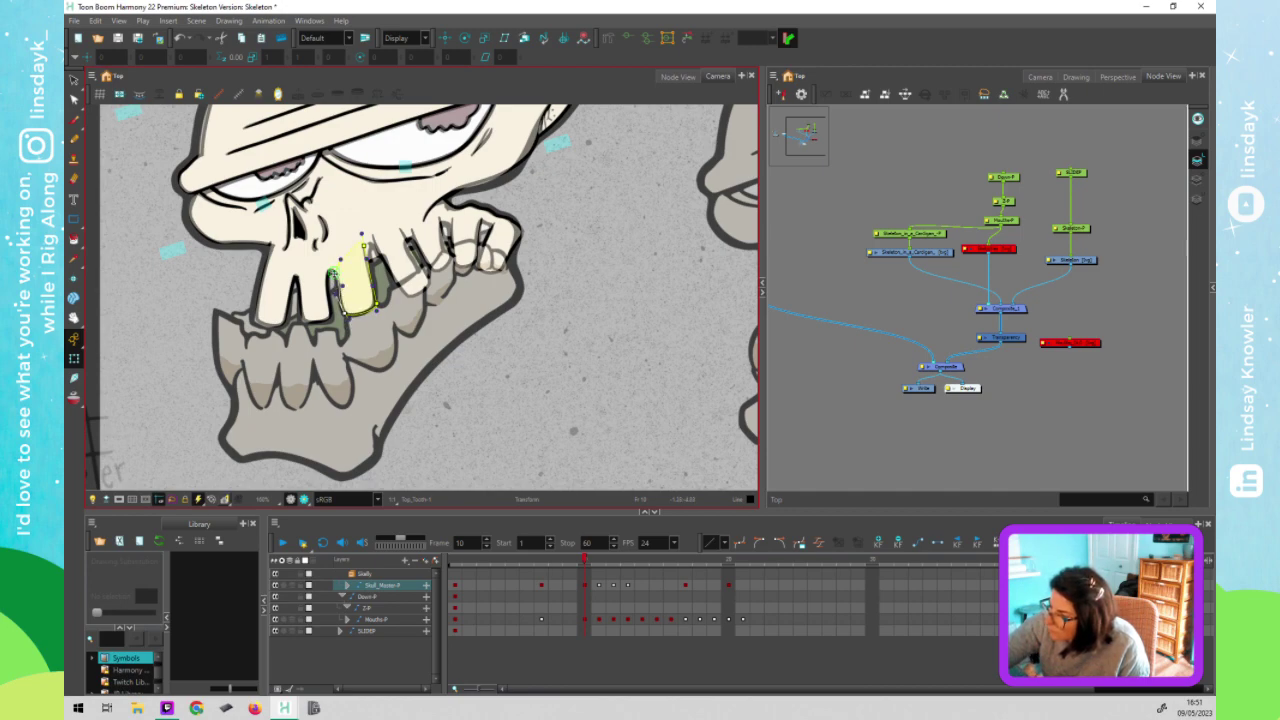
scroll(333, 272, up, 4)
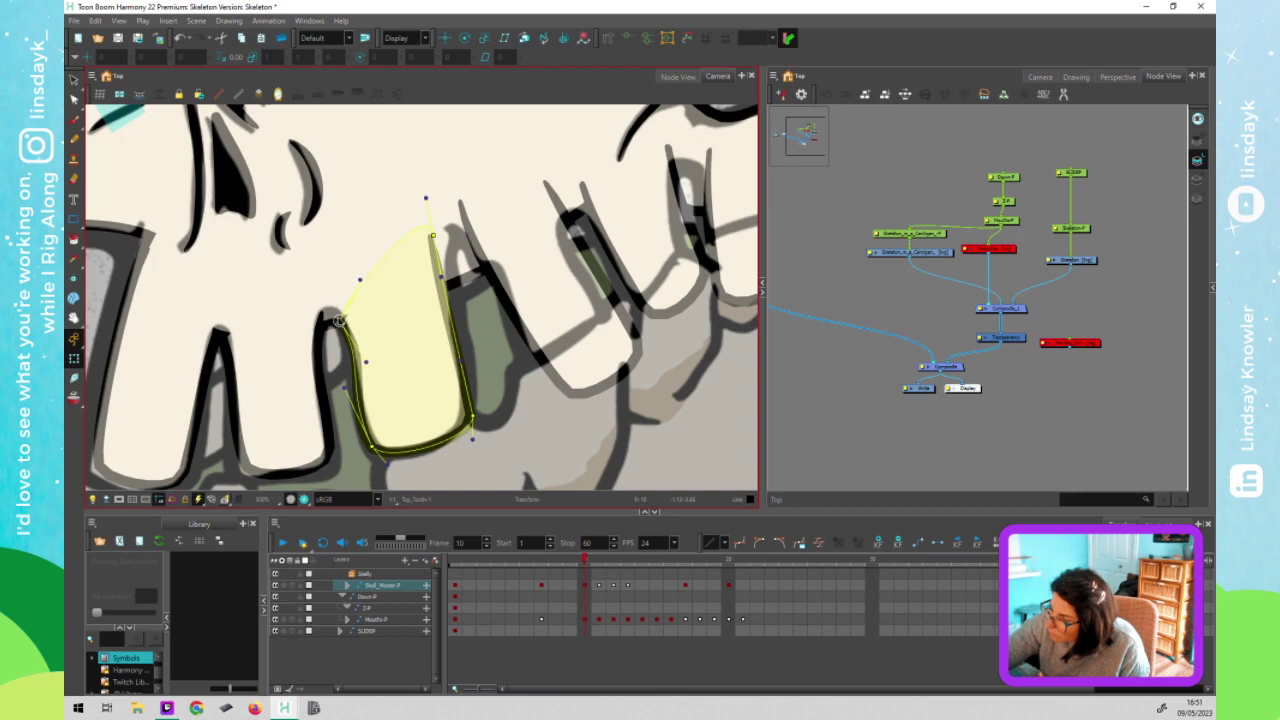
drag(338, 318, 334, 313)
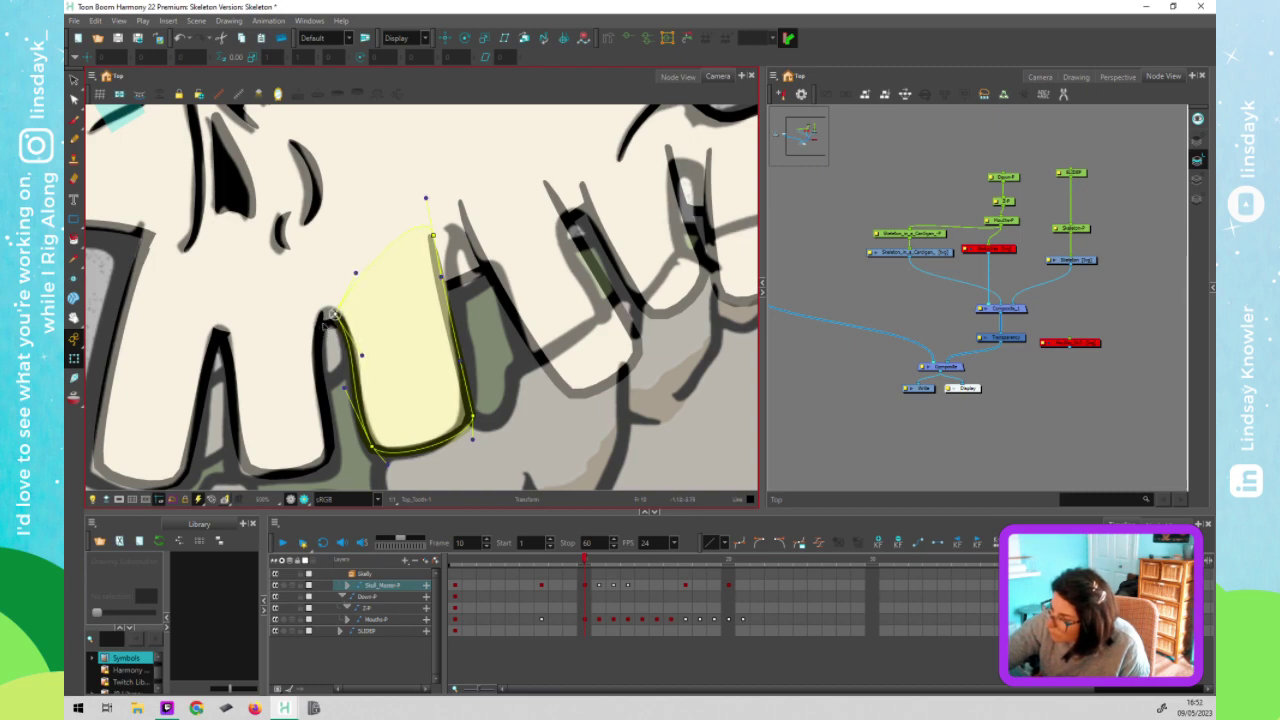
Align the adjoining root points of the second and third upper teeth at frame 10 so their outlines meet above the gap
click(325, 325)
key(shift+F11)
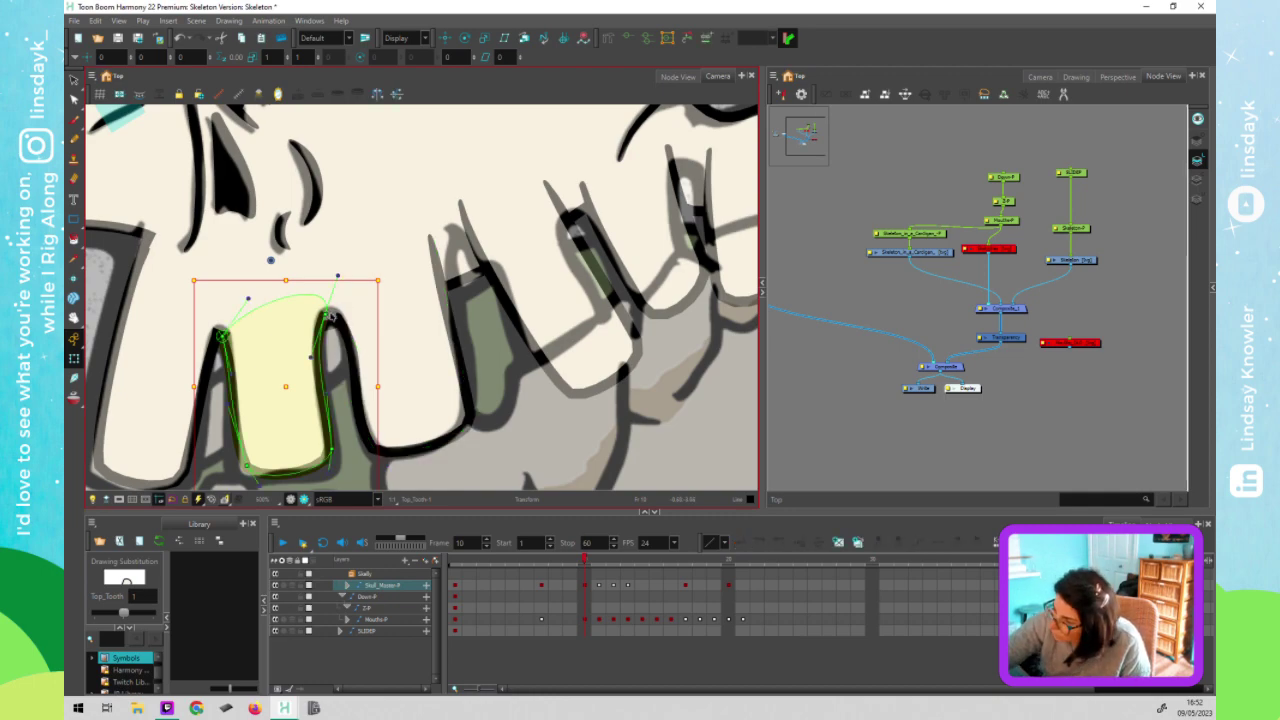
click(330, 315)
drag(330, 314, 340, 316)
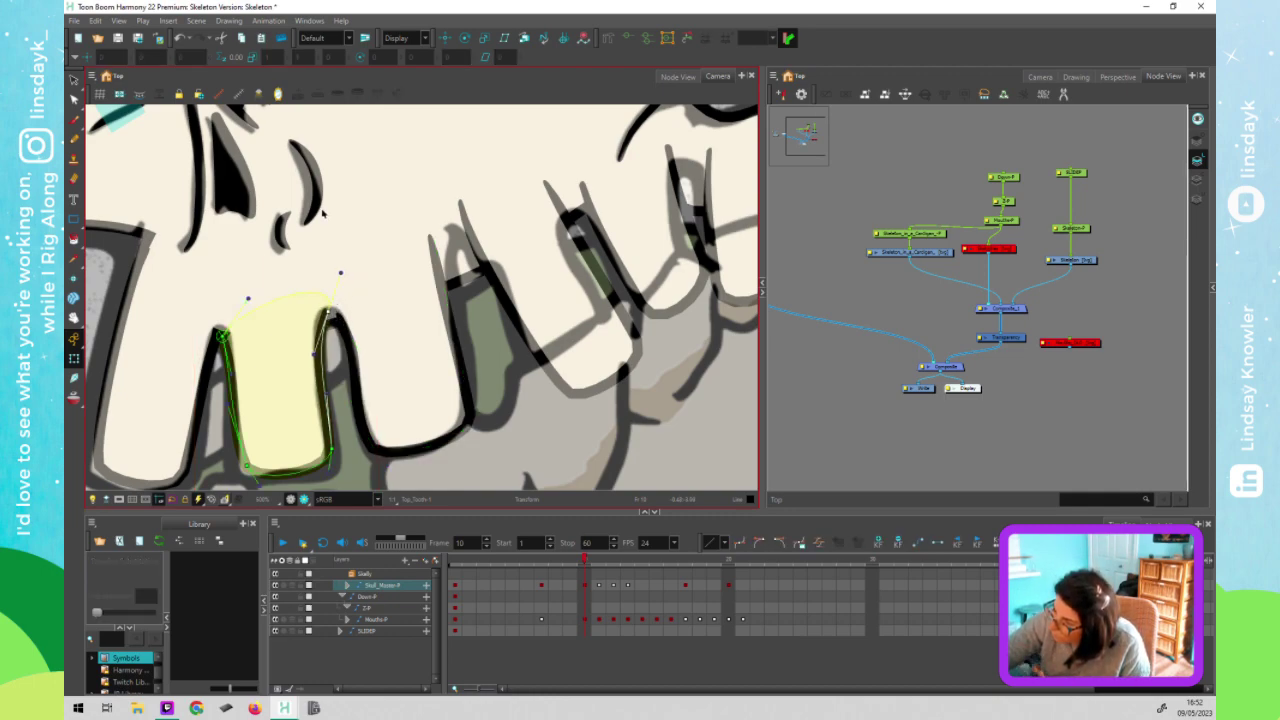
click(384, 233)
key(shift+F11)
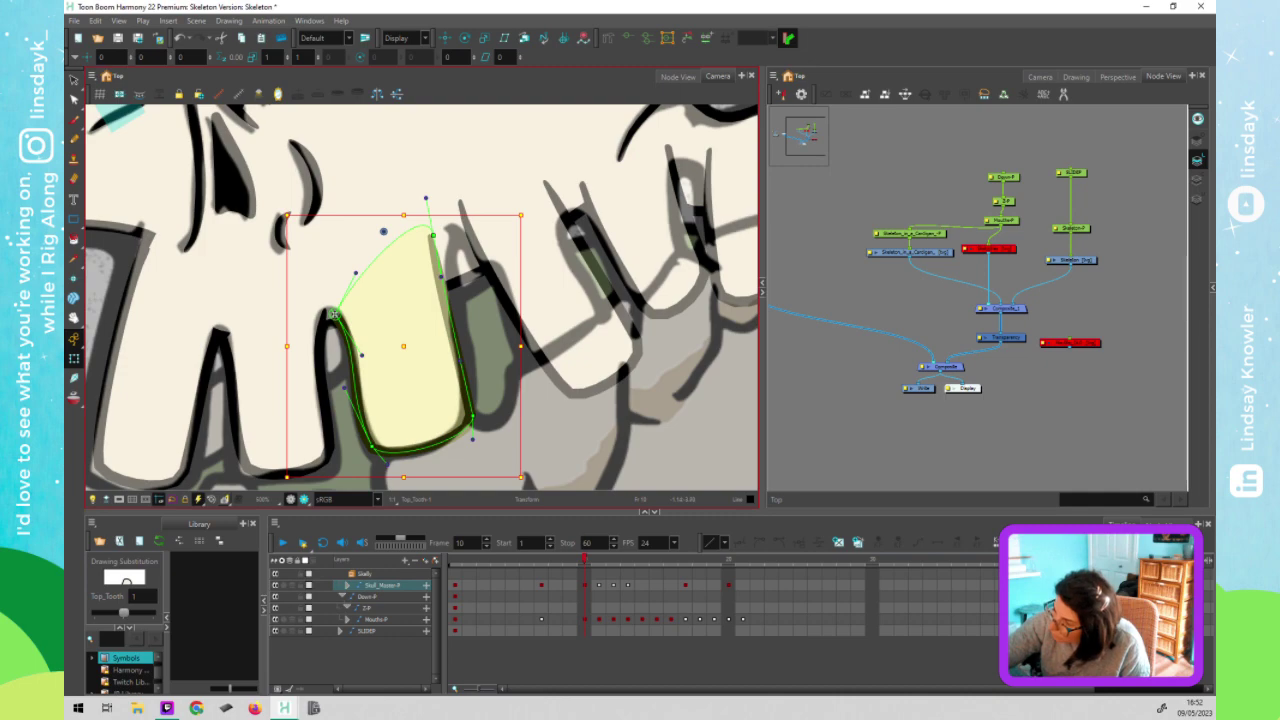
click(332, 314)
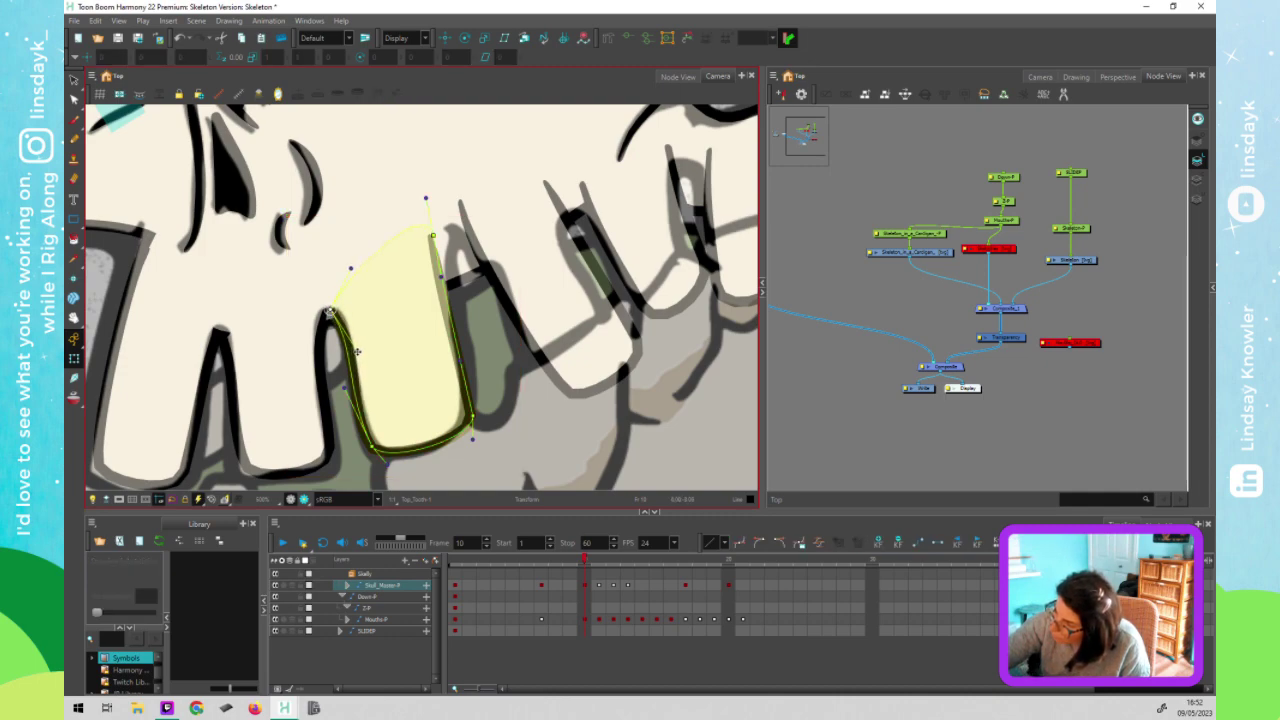
Raise and align the adjoining root points of the first and second upper teeth at frame 10 so their outlines meet
click(236, 374)
key(shift+F11)
click(225, 331)
drag(225, 331, 222, 327)
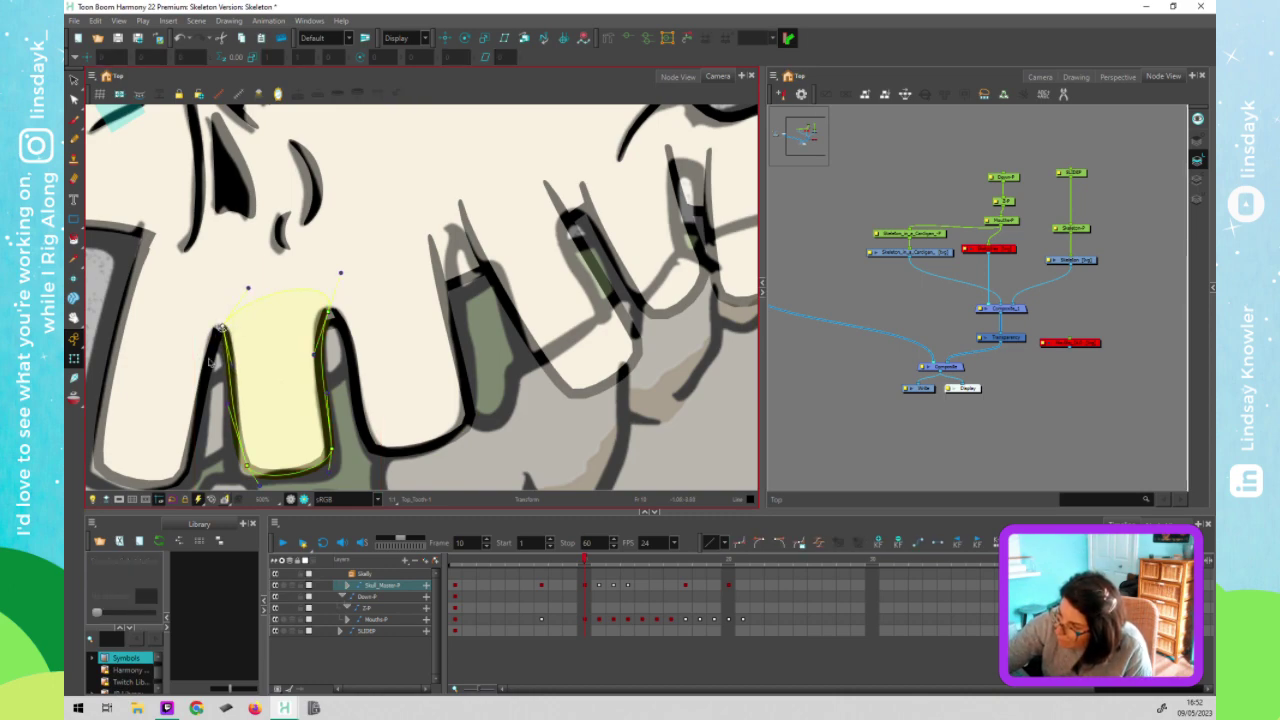
click(217, 334)
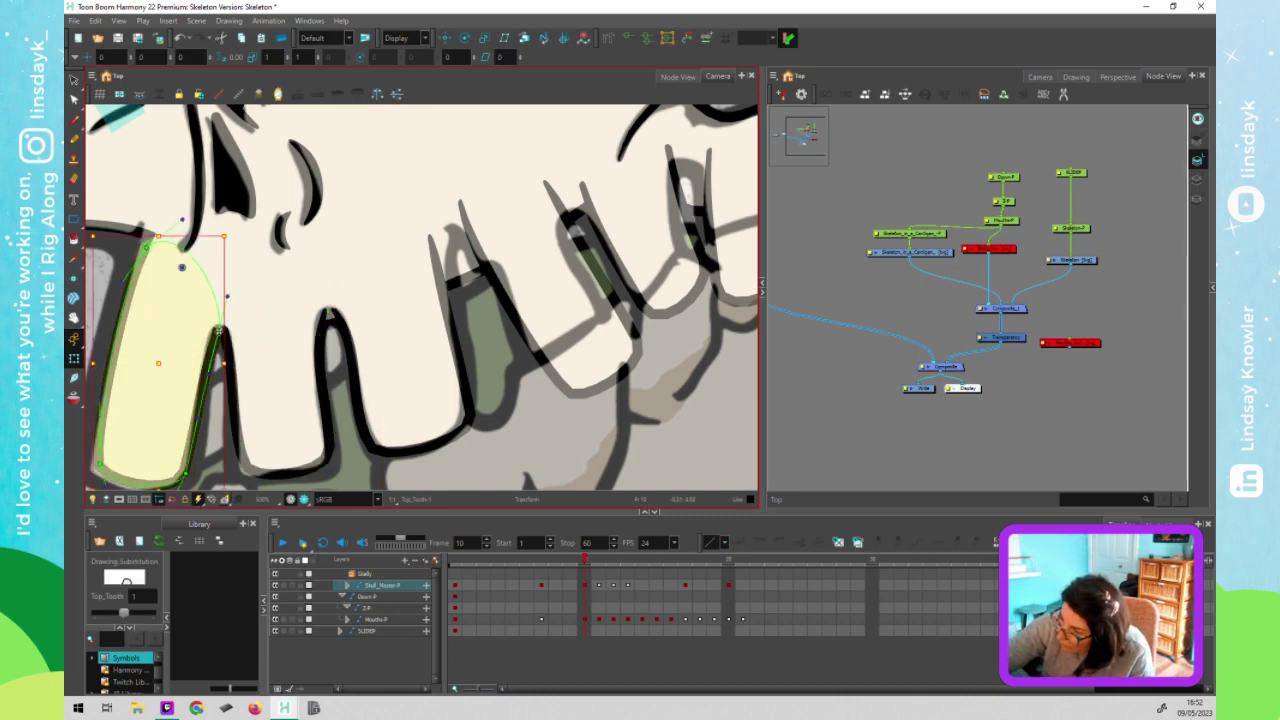
click(221, 328)
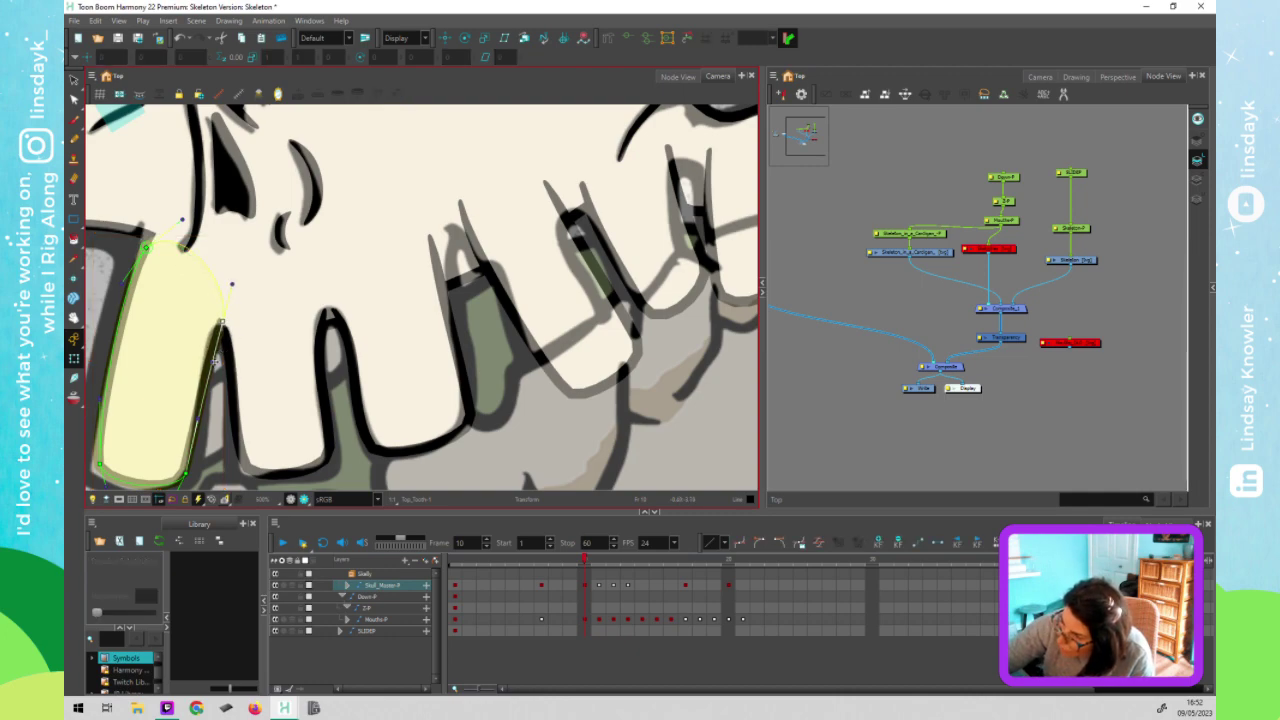
drag(214, 357, 226, 332)
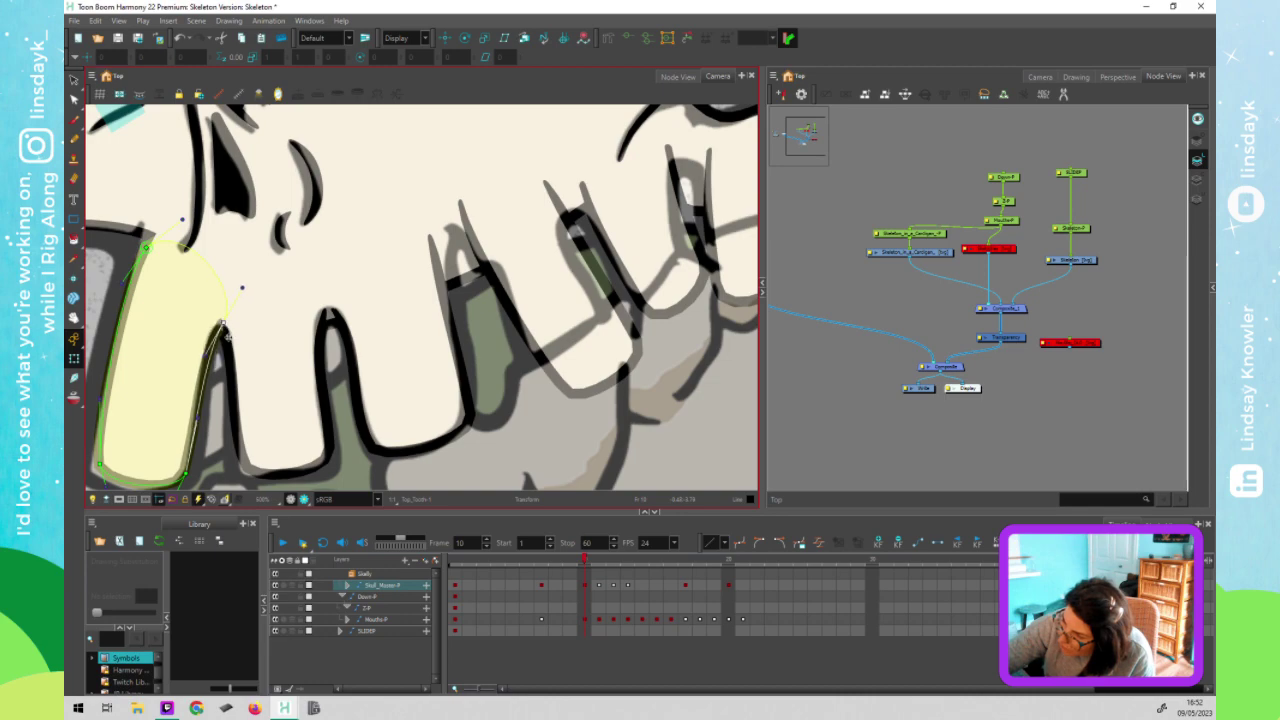
click(233, 349)
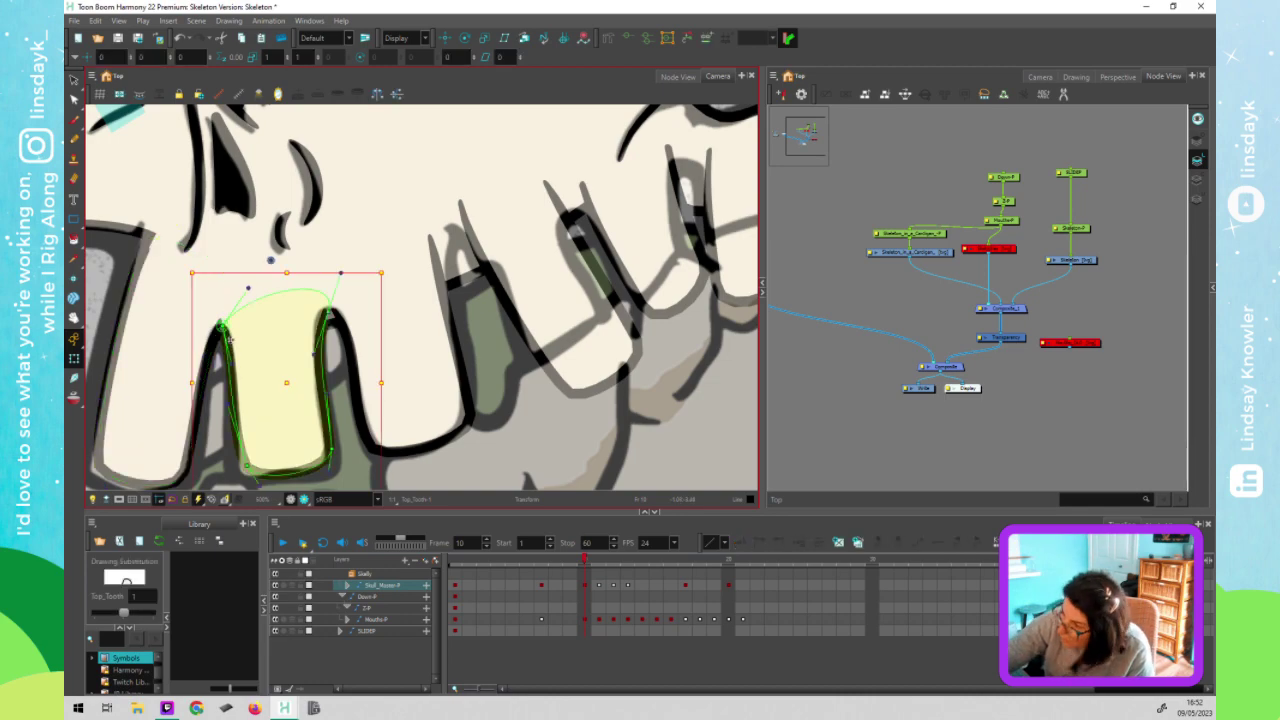
click(221, 321)
click(221, 319)
Go to frame 11 and curve the adjoining edges of the first and second upper teeth to match the mouth chart overlay
click(598, 557)
drag(243, 268, 229, 333)
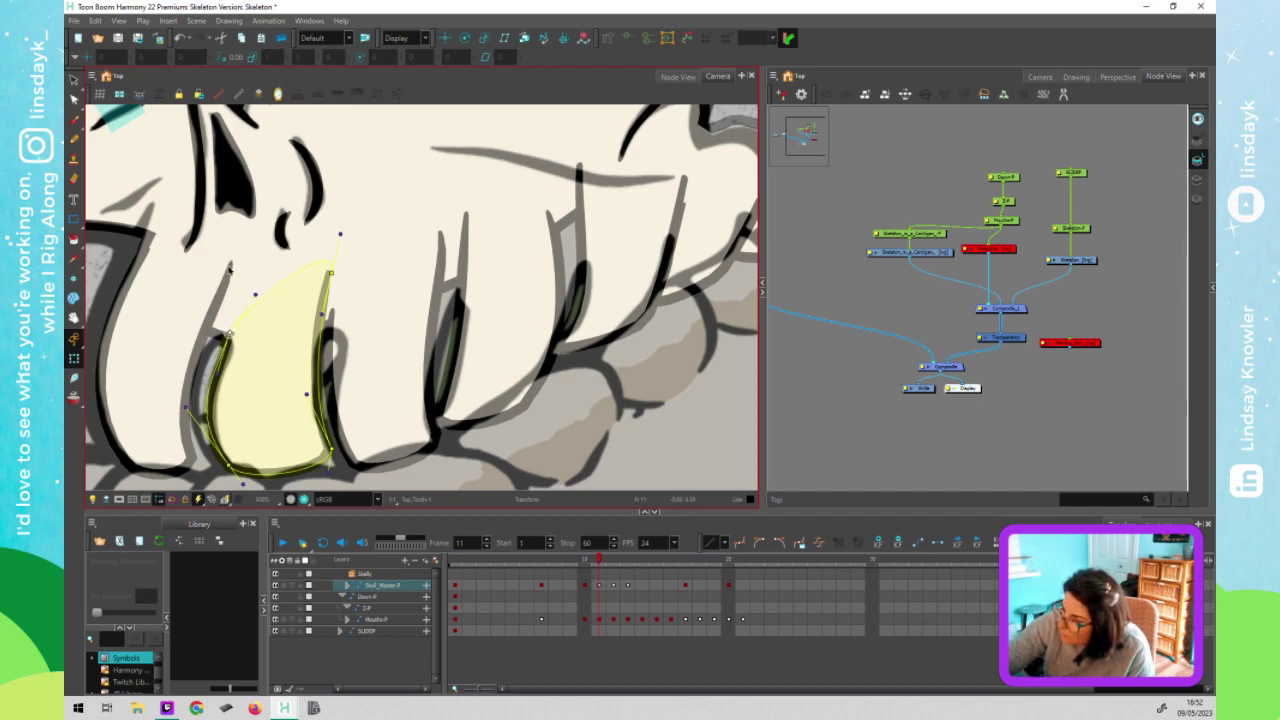
key(ctrl+z)
key(ctrl+z)
key(ctrl+z)
key(ctrl+shift+z)
key(ctrl+shift+z)
key(ctrl+shift+z)
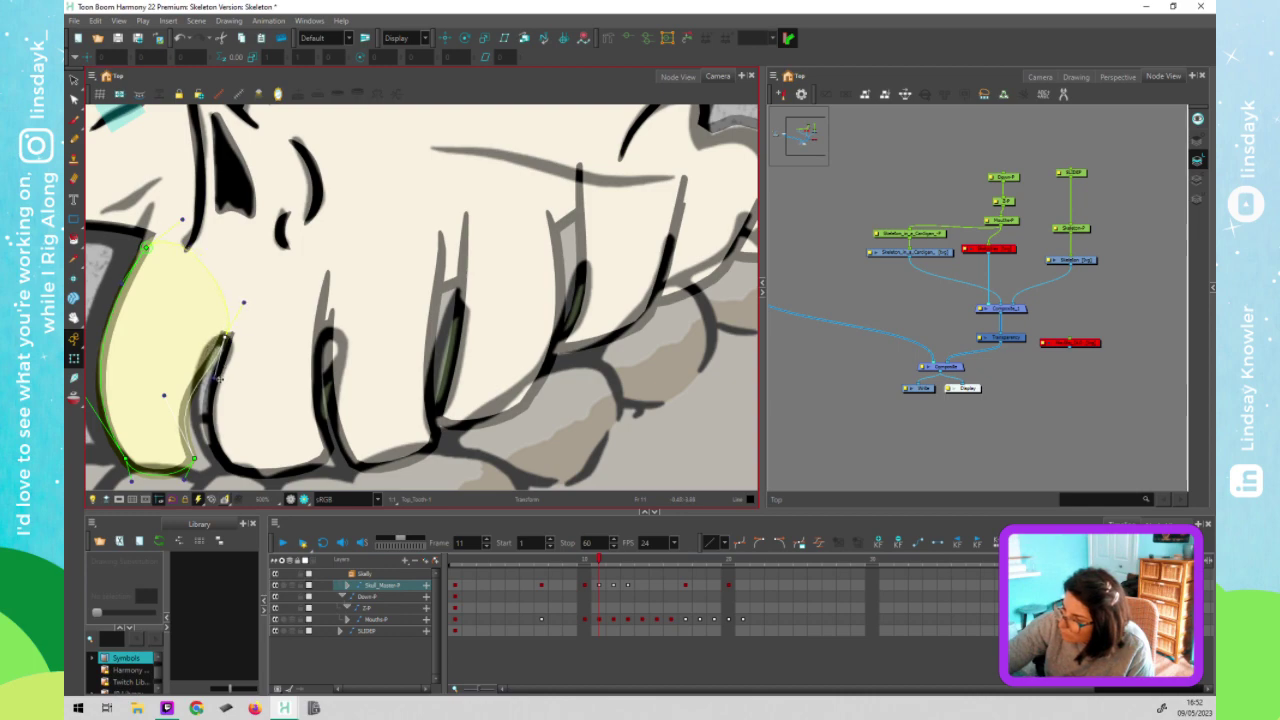
drag(217, 378, 233, 330)
mouse_move(196, 467)
mouse_down()
mouse_move(225, 476)
mouse_move(216, 470)
mouse_up()
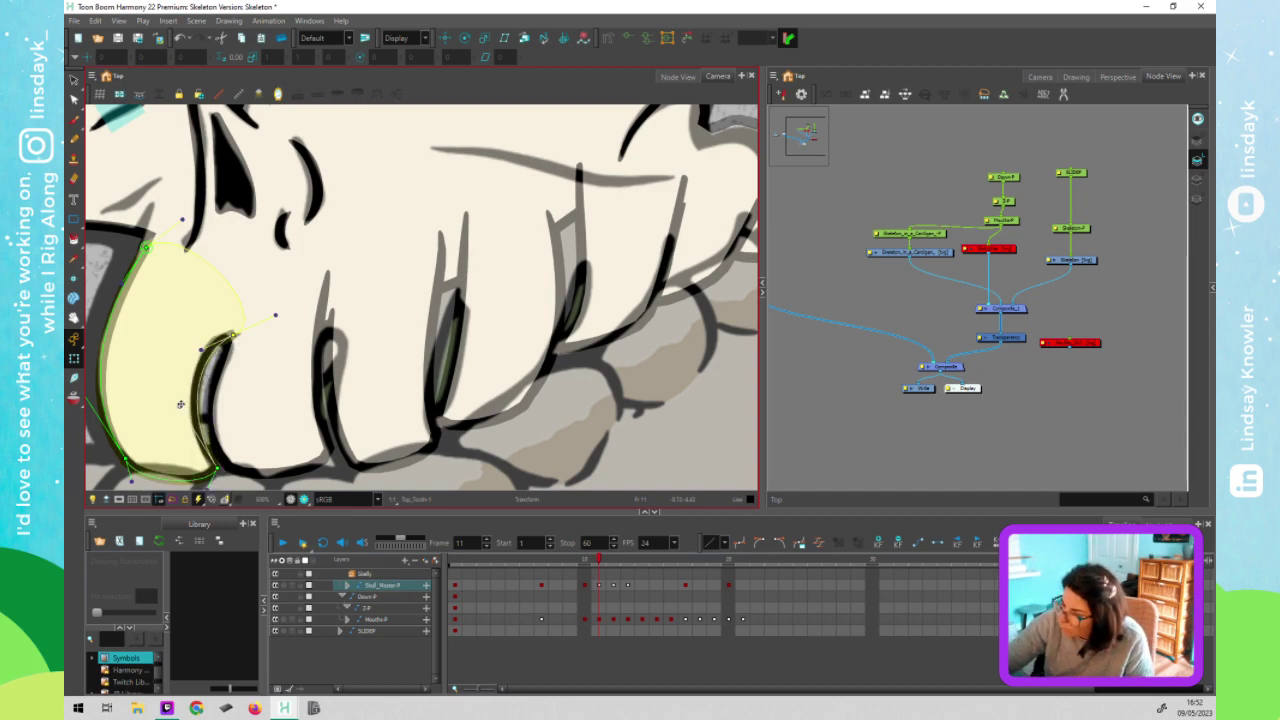
Lower the second upper tooth's rear root point at frame 11 and bring the third tooth's front root point to meet it
click(324, 301)
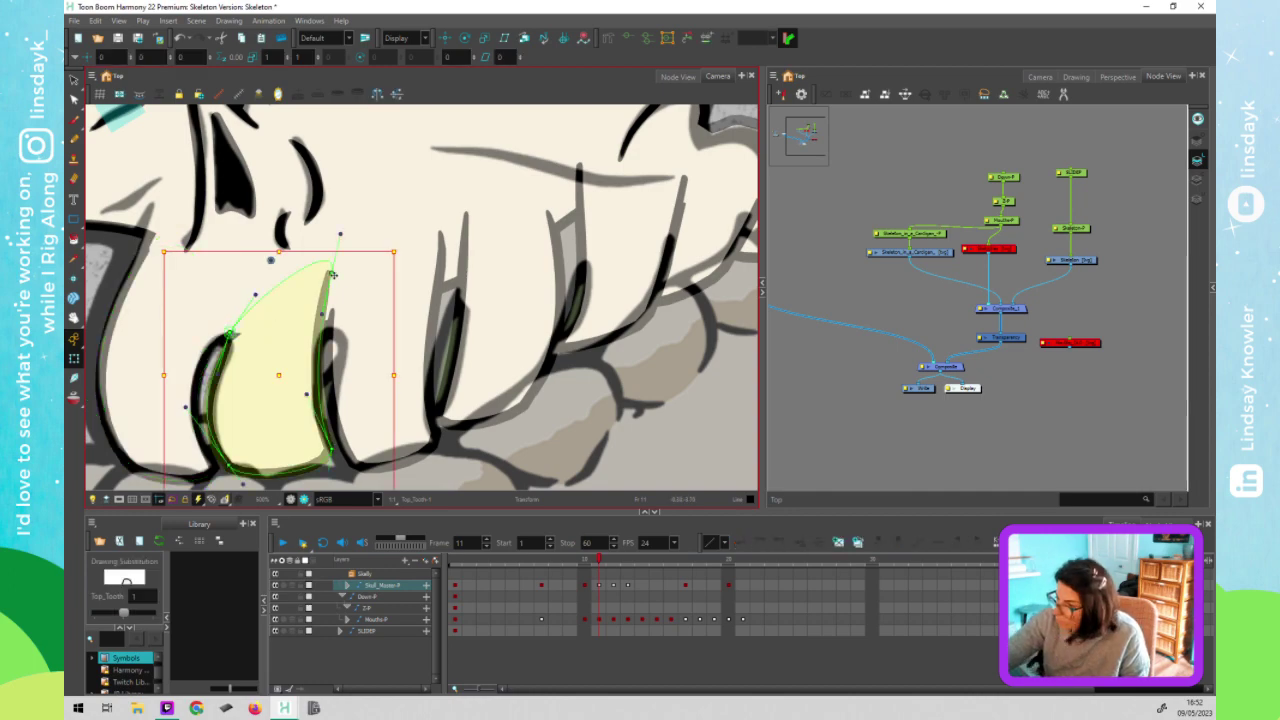
drag(333, 274, 331, 385)
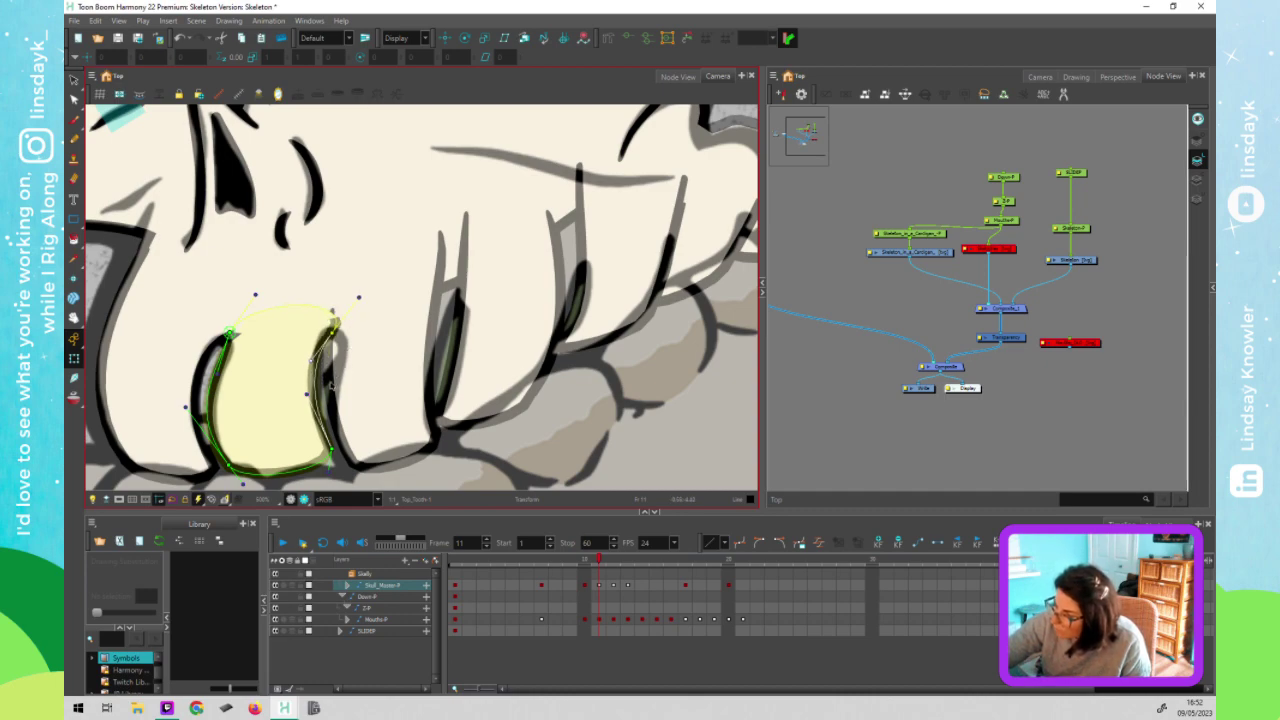
click(335, 361)
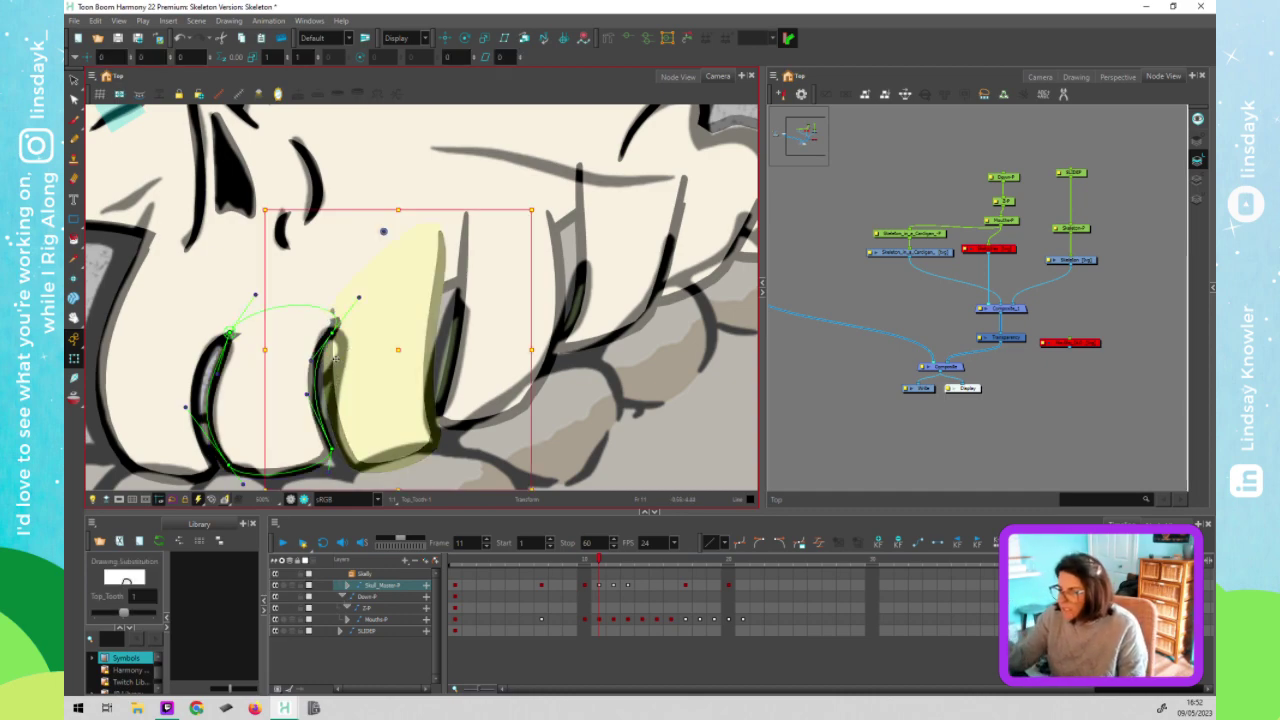
click(335, 355)
drag(330, 311, 337, 323)
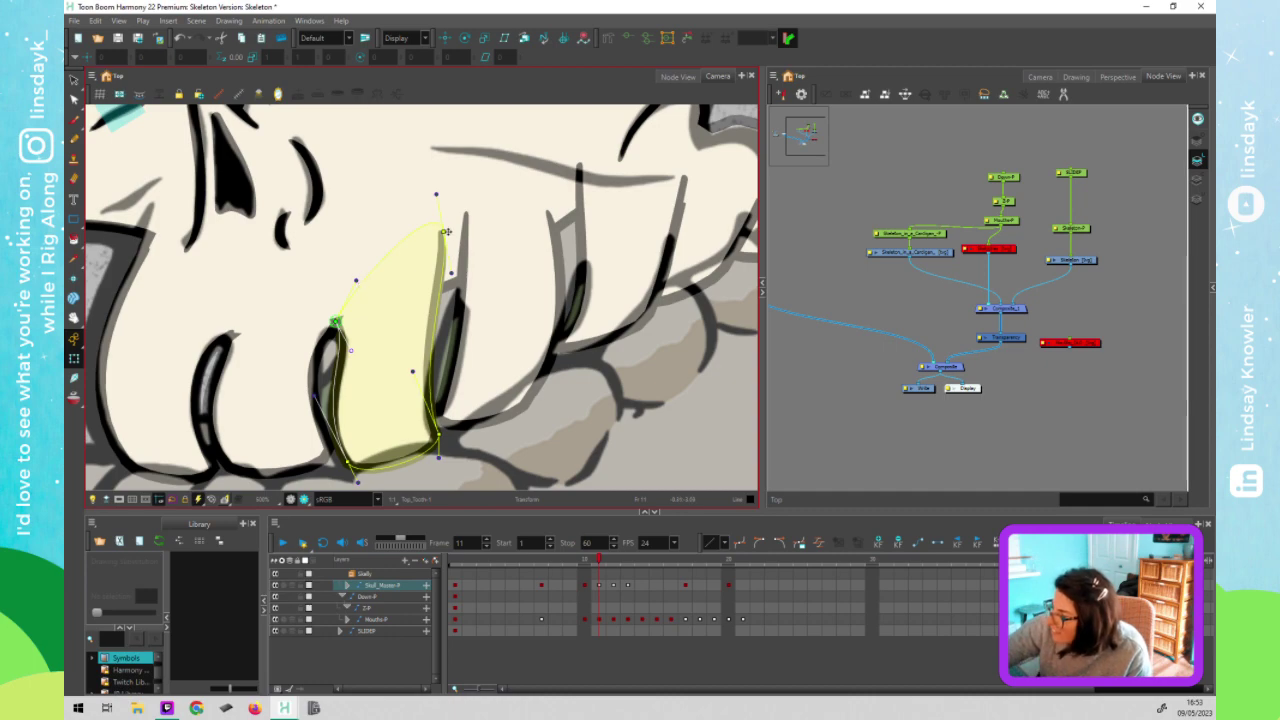
Deform the third upper tooth's rear edge and lower front corner at frame 11 to follow the overlay, and save the scene
drag(443, 232, 461, 286)
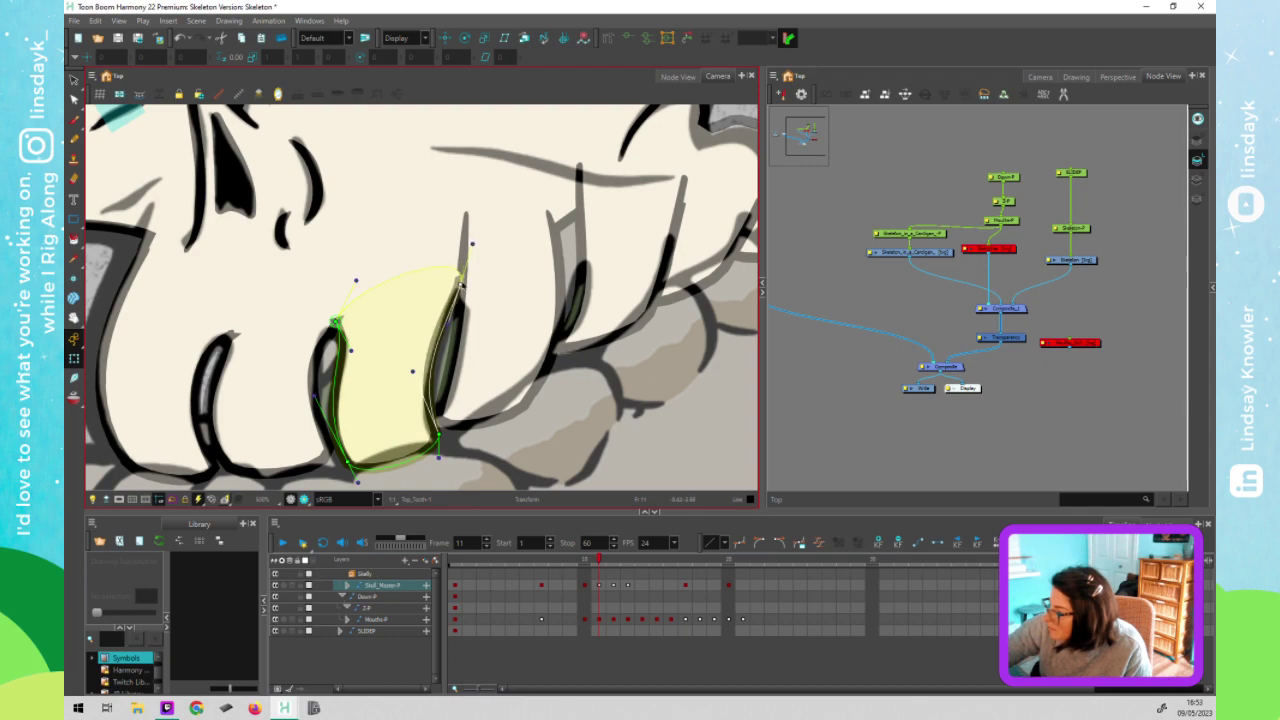
drag(417, 372, 419, 372)
drag(343, 461, 366, 465)
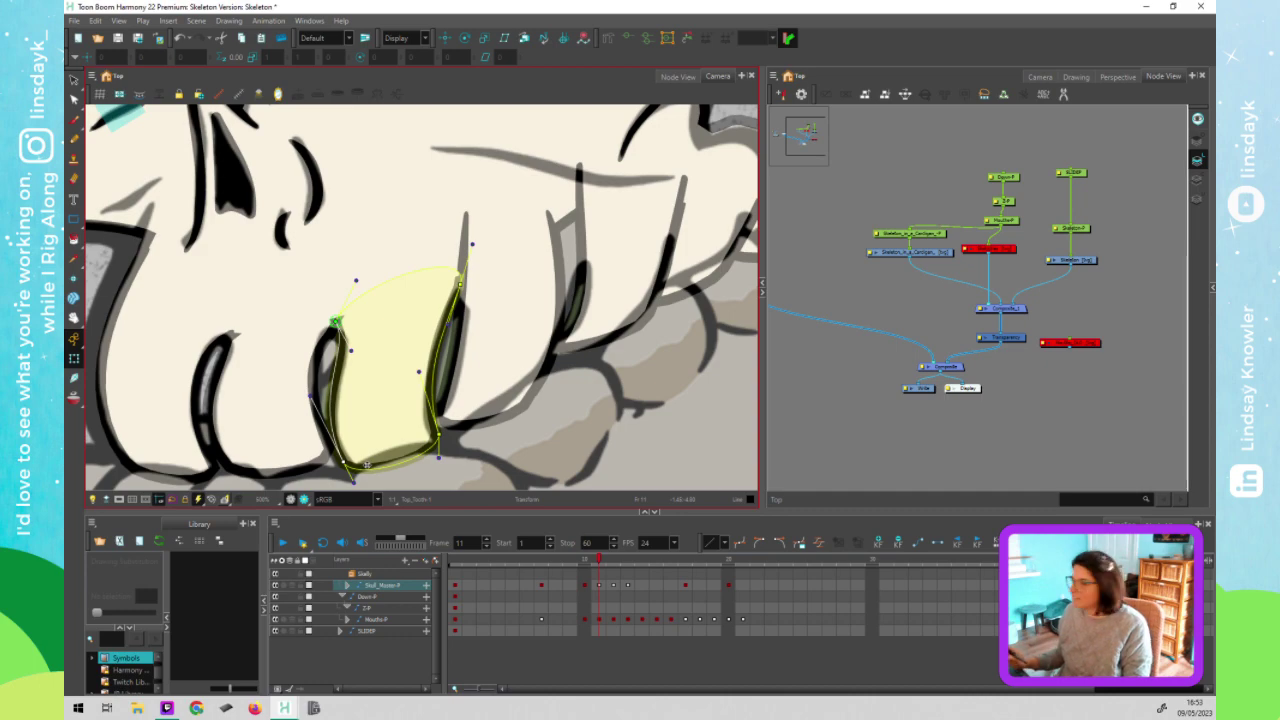
click(366, 464)
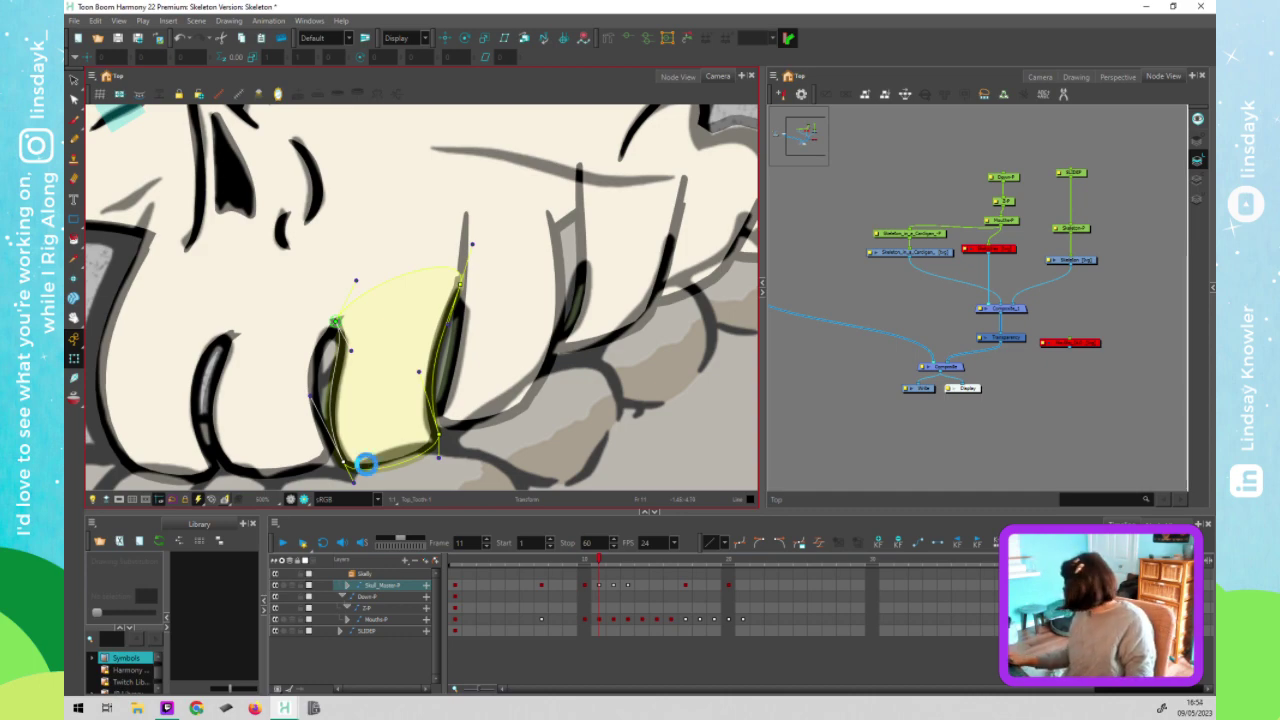
key(ctrl+s)
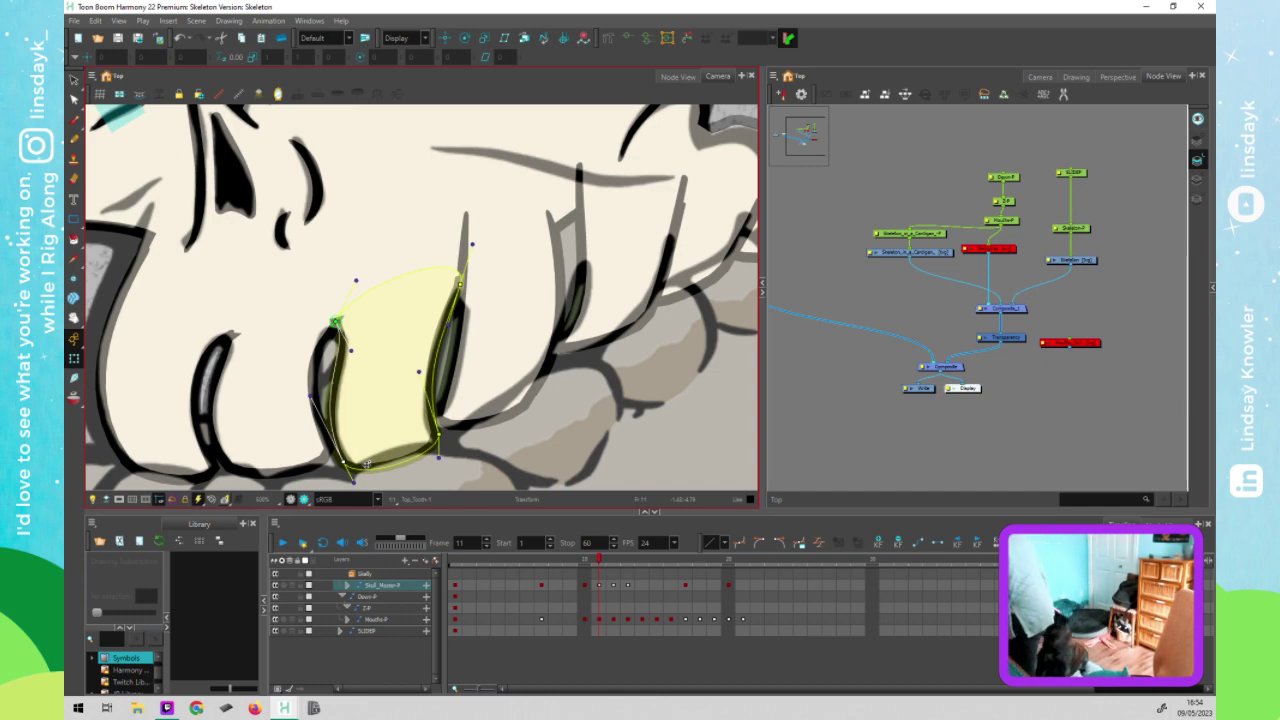
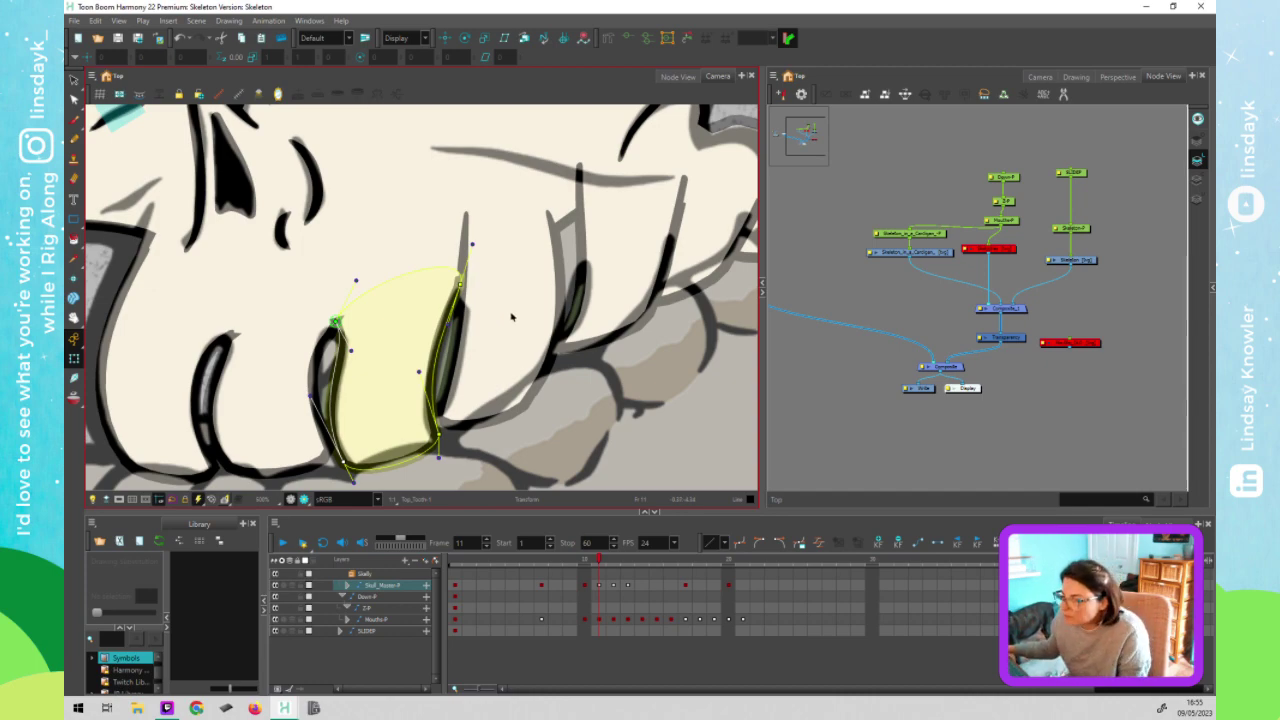
Deform the fourth upper tooth at frame 11, lowering both root points and curving its rear and bottom edges to match the overlay
click(511, 317)
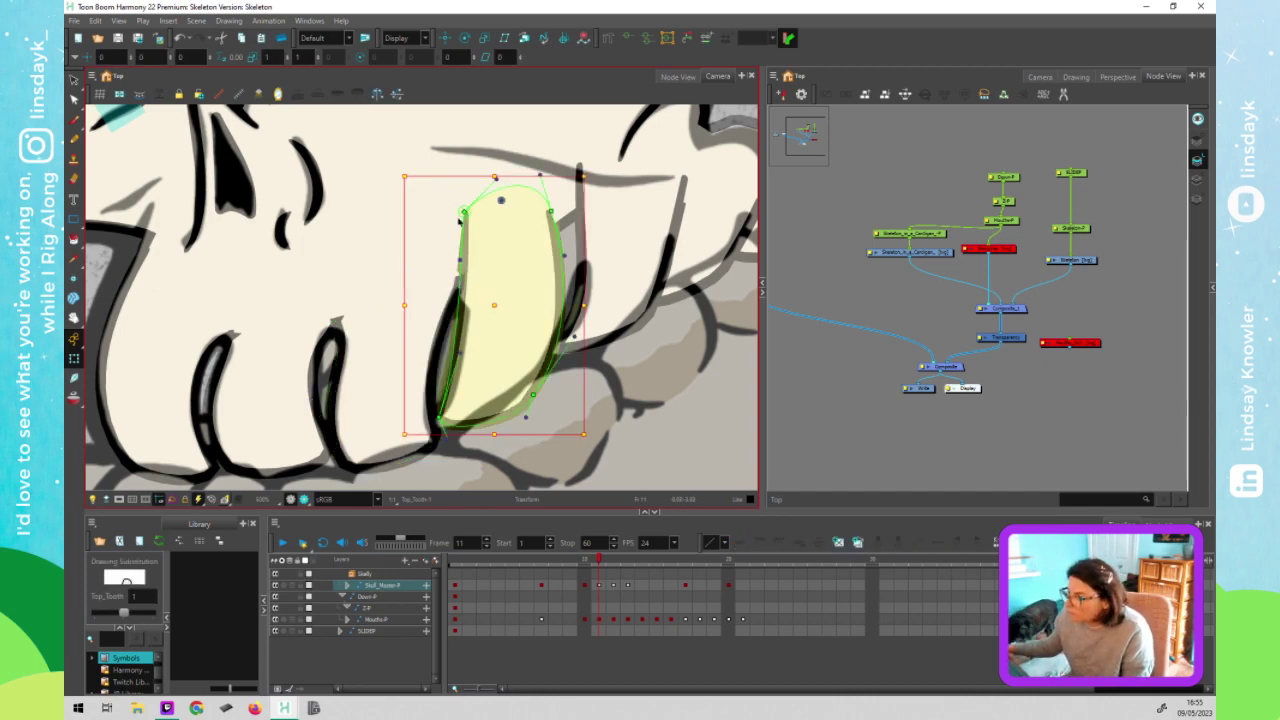
drag(464, 212, 458, 294)
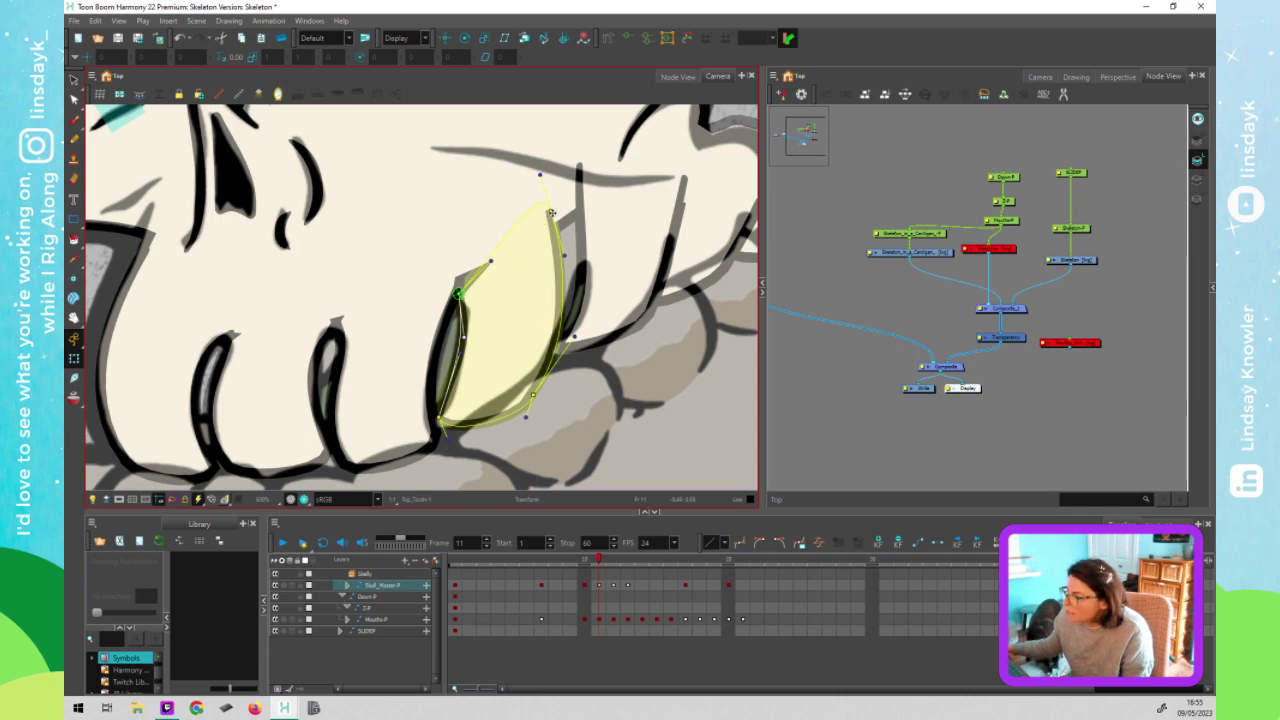
drag(555, 224, 583, 266)
drag(593, 309, 565, 308)
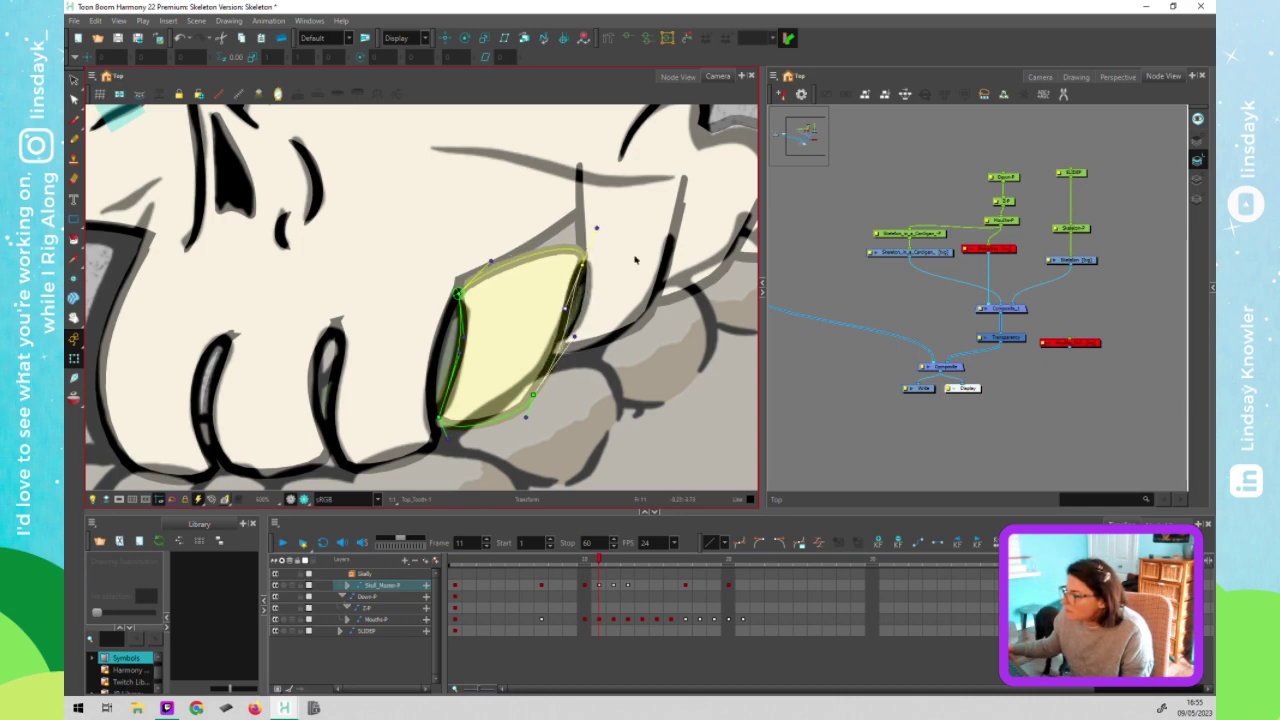
mouse_move(527, 415)
mouse_down()
mouse_move(513, 419)
mouse_move(521, 392)
mouse_up()
drag(458, 293, 459, 285)
Deform the top jaw bone's lower edge at frame 11, lowering its points to the roots of the upper teeth
click(464, 250)
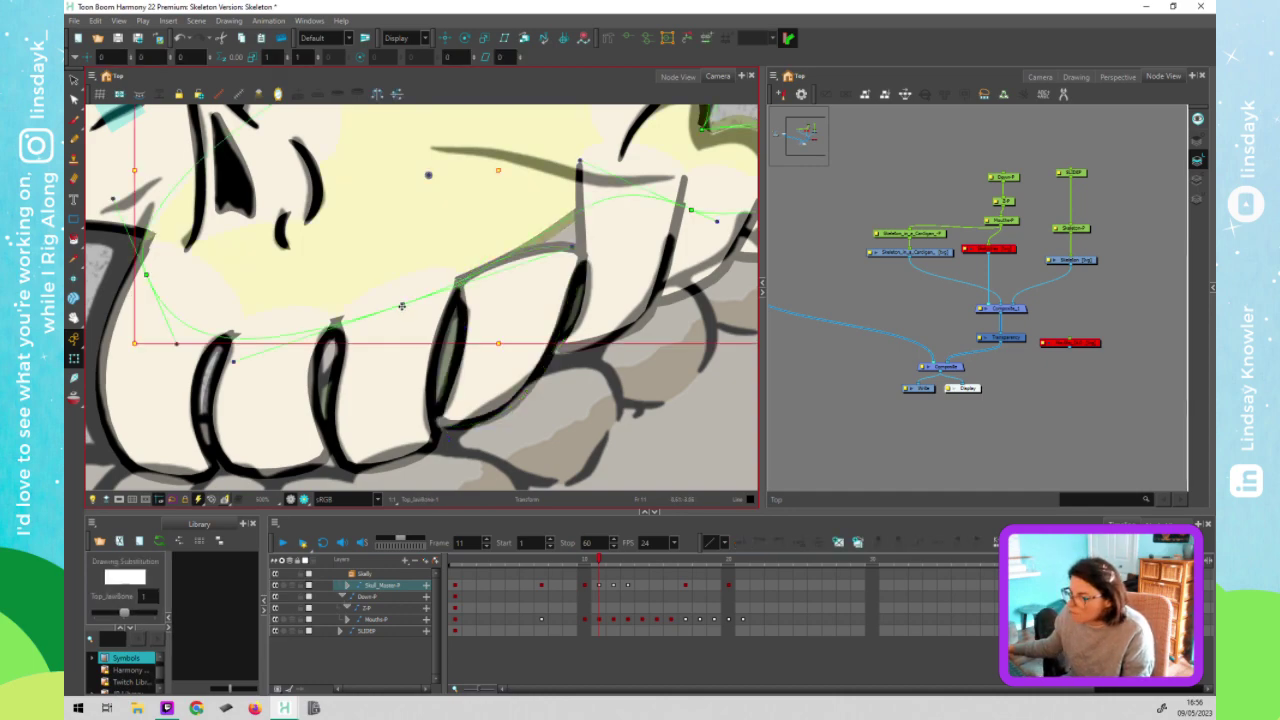
click(400, 309)
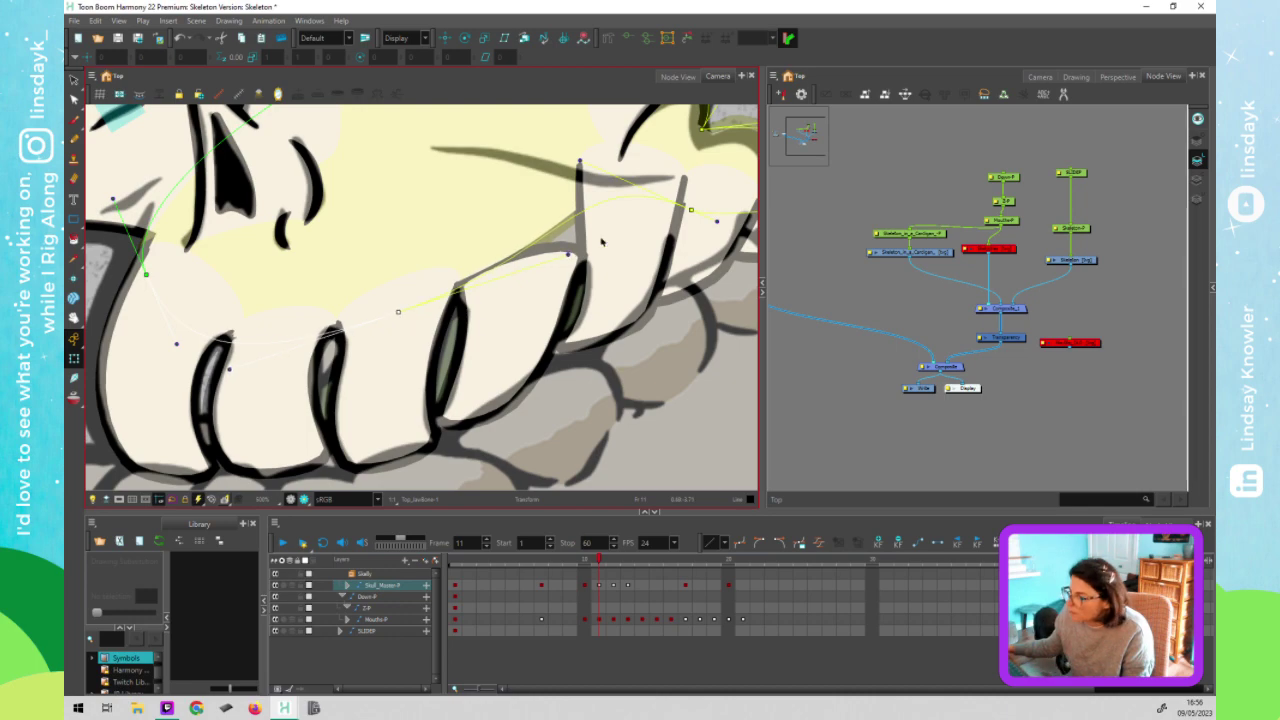
drag(578, 160, 531, 247)
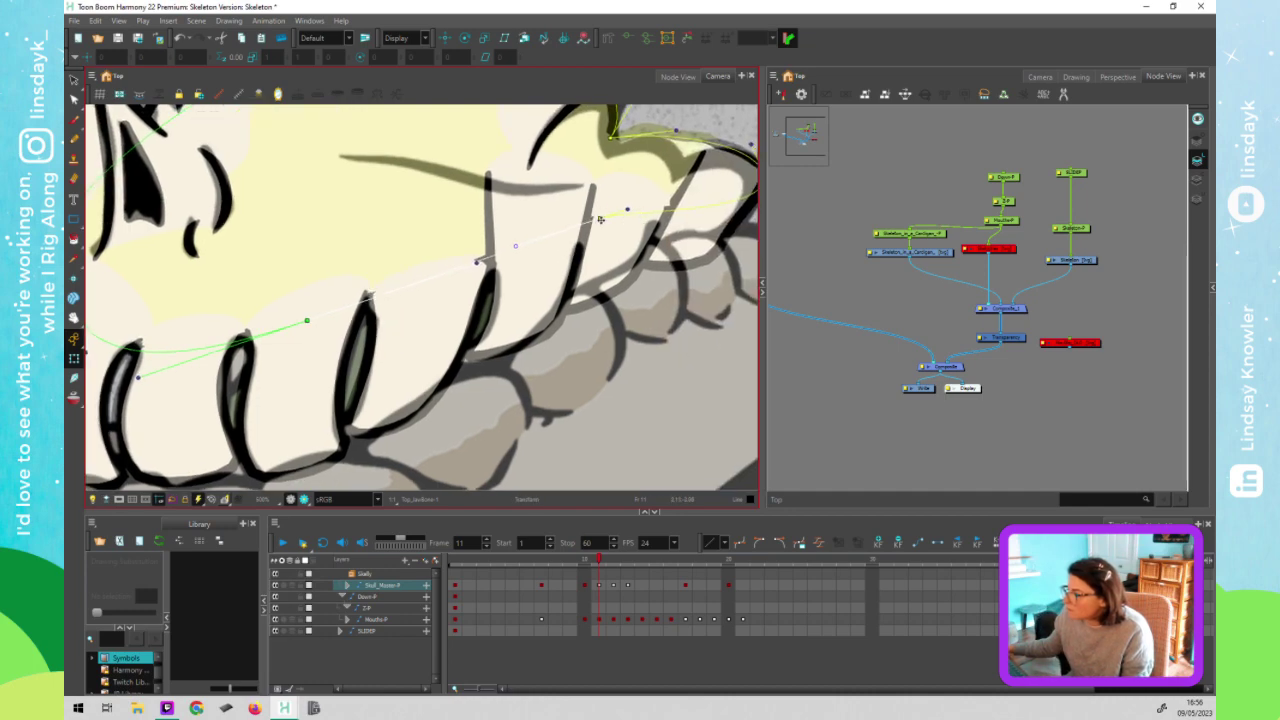
drag(600, 219, 602, 239)
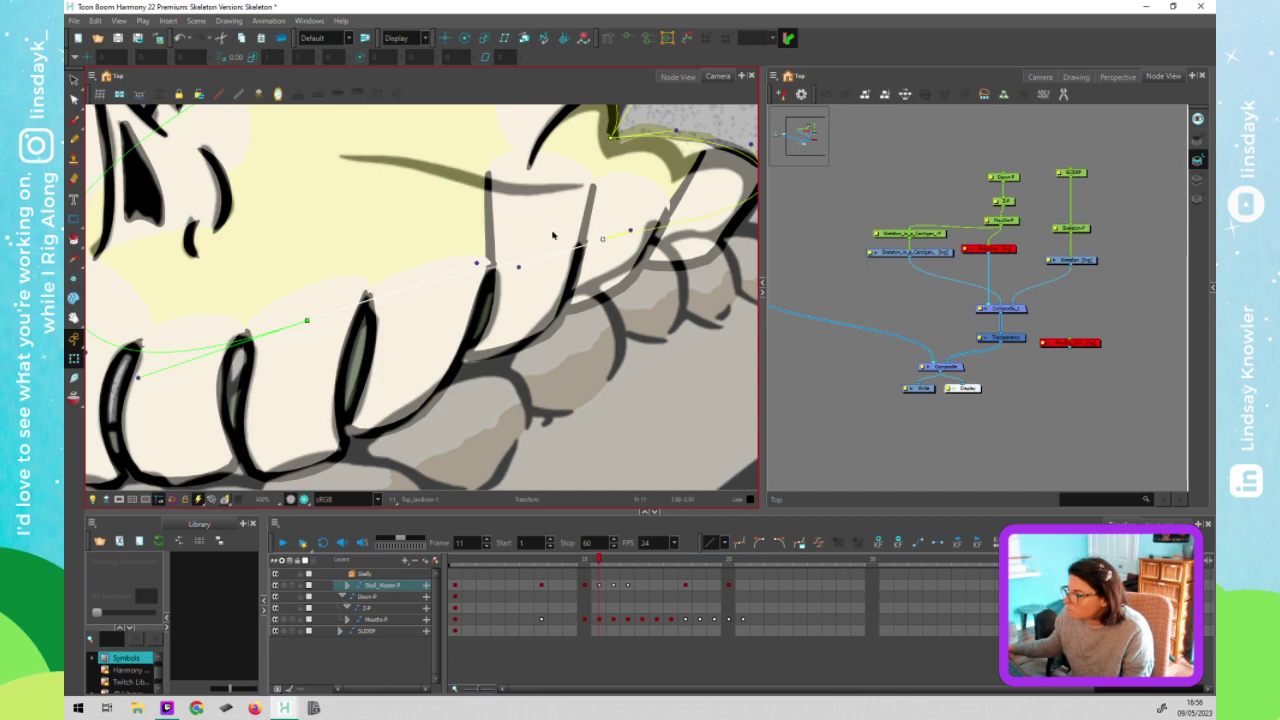
Deform the fifth upper tooth at frame 11, lowering its front and rear root points to match the overlay
click(494, 204)
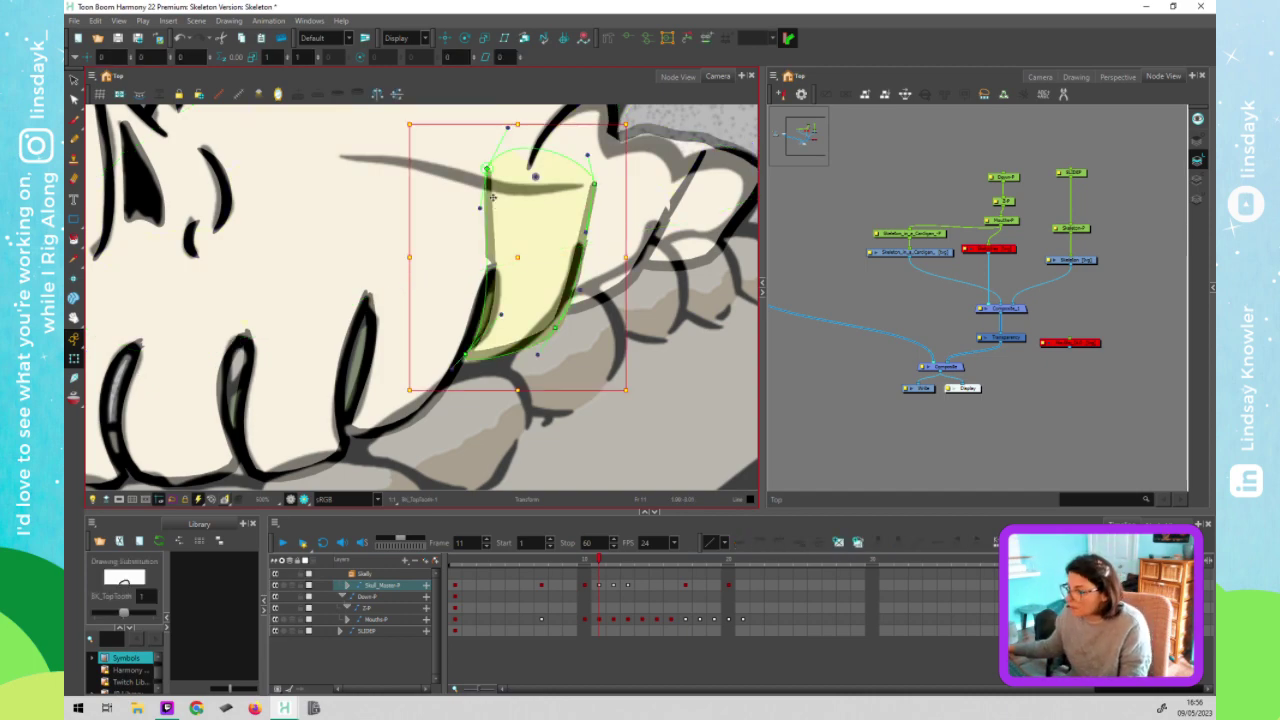
drag(486, 170, 487, 326)
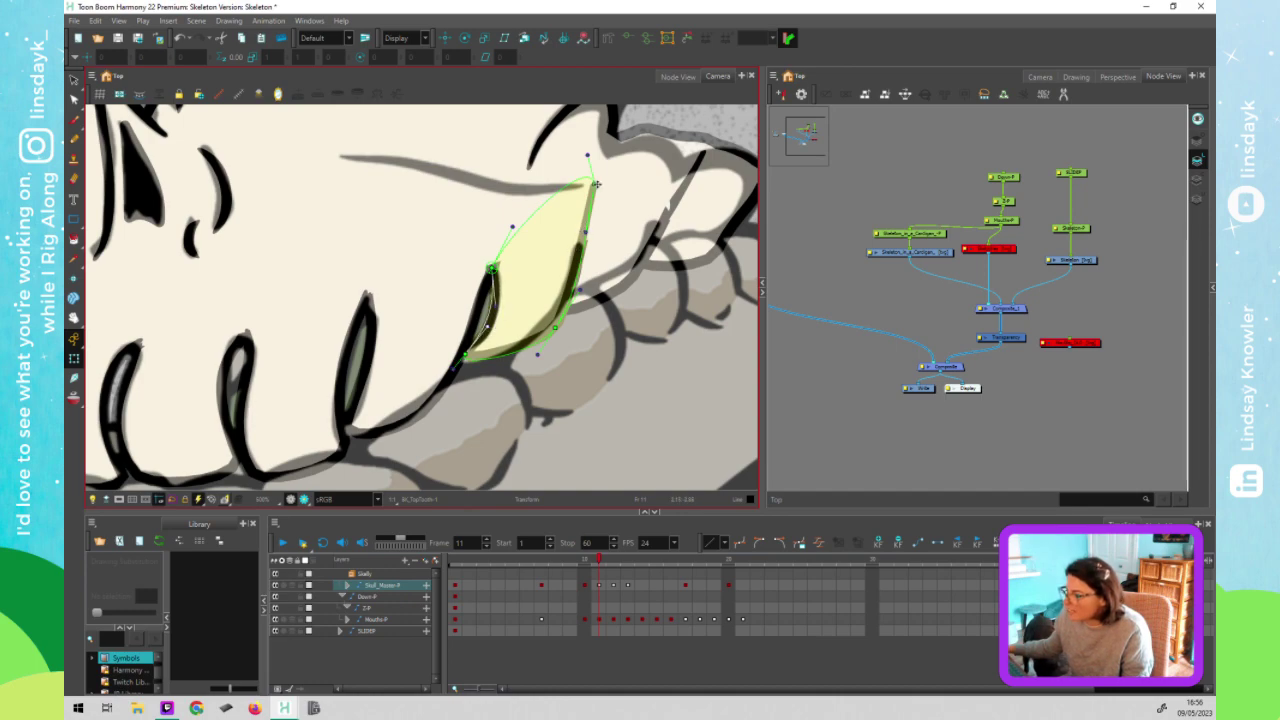
drag(593, 185, 580, 240)
Deform the sixth upper tooth at frame 11, lowering its root points and adjusting its lower rear edge to the overlay
click(631, 212)
key(shift+F11)
drag(668, 208, 659, 217)
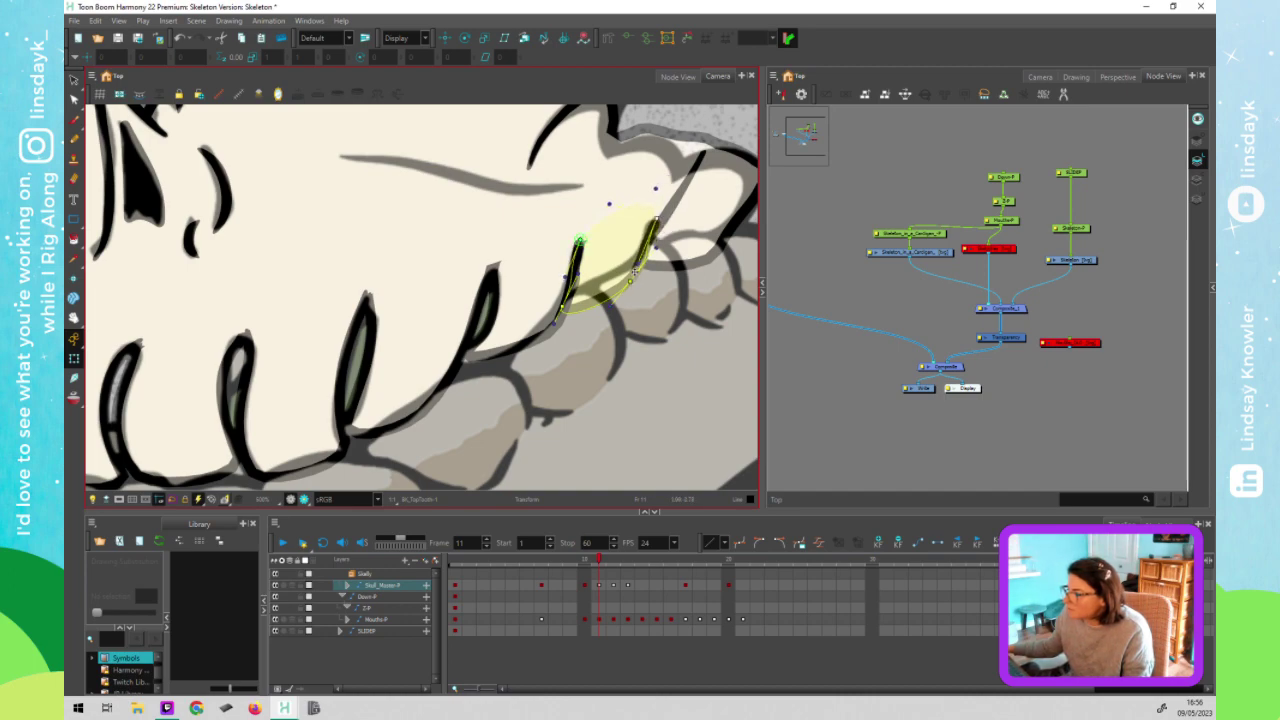
mouse_move(638, 265)
mouse_down()
mouse_move(653, 238)
mouse_move(647, 264)
mouse_up()
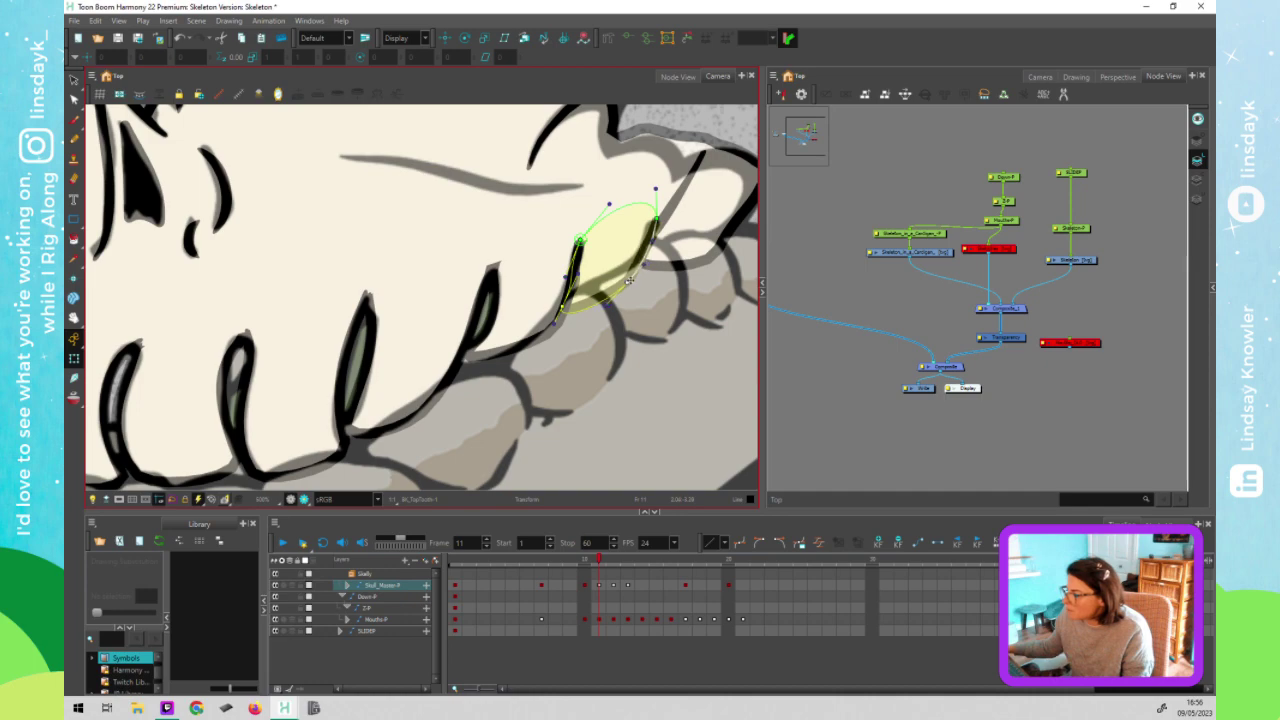
Check the rearmost upper tooth at frame 10, expand the Skull_Master-P layer to inspect its keyframes, and return to frame 11
click(693, 223)
drag(706, 224, 637, 229)
key(comma)
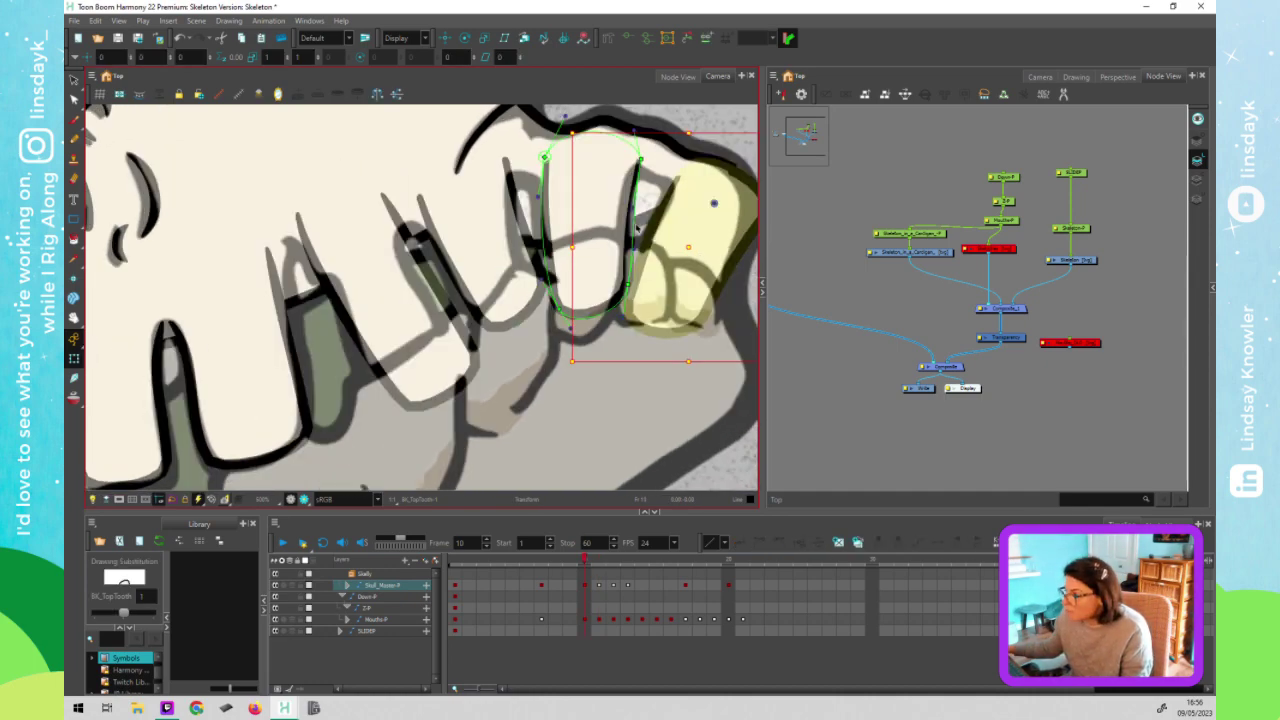
click(566, 561)
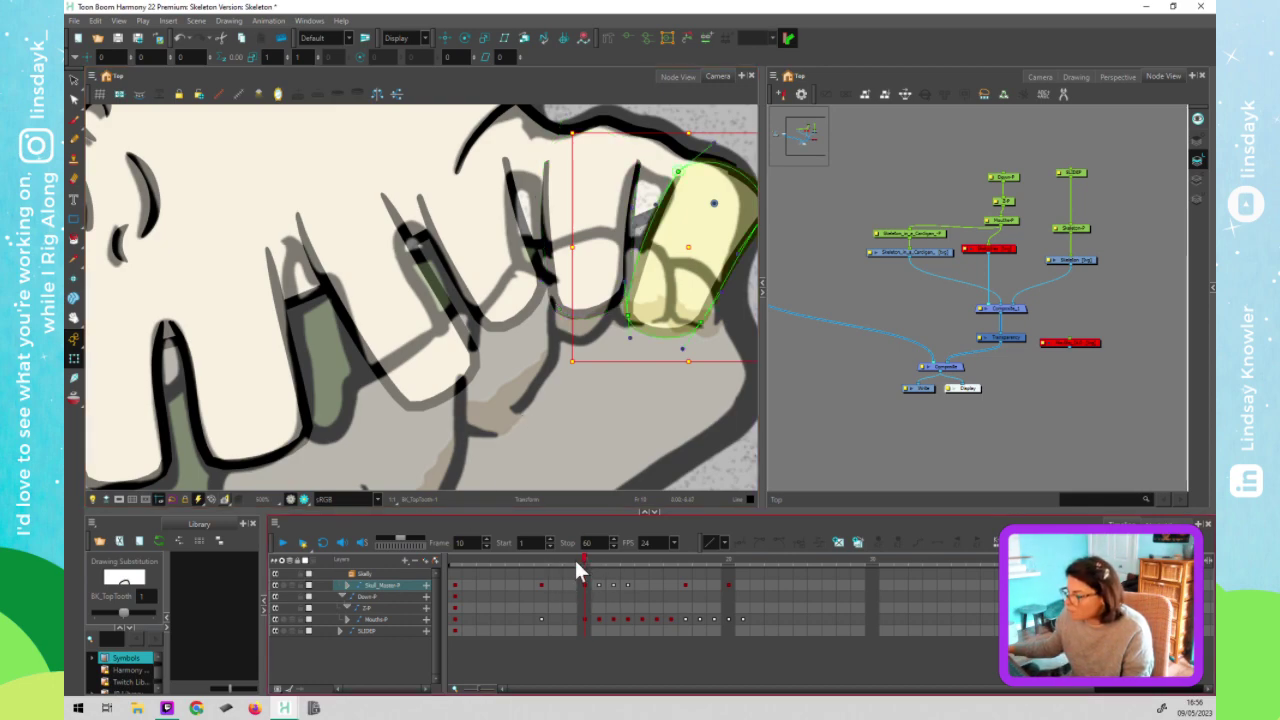
key(period)
key(comma)
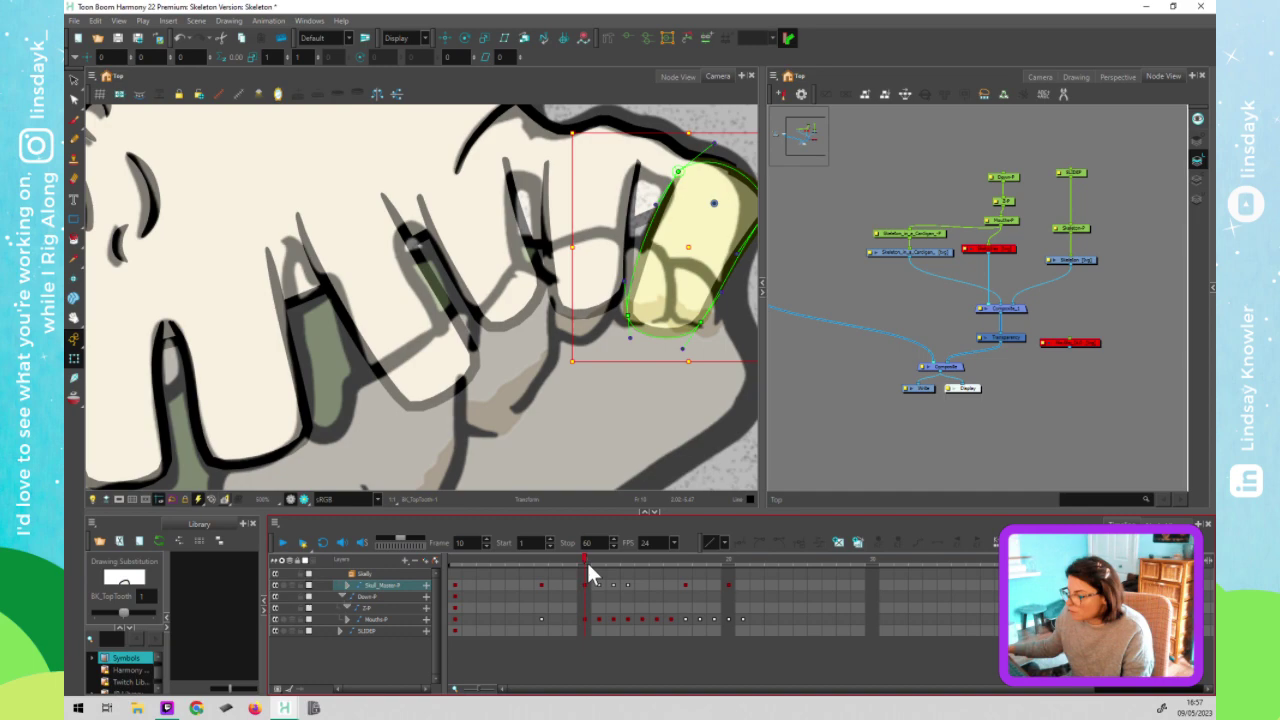
click(347, 584)
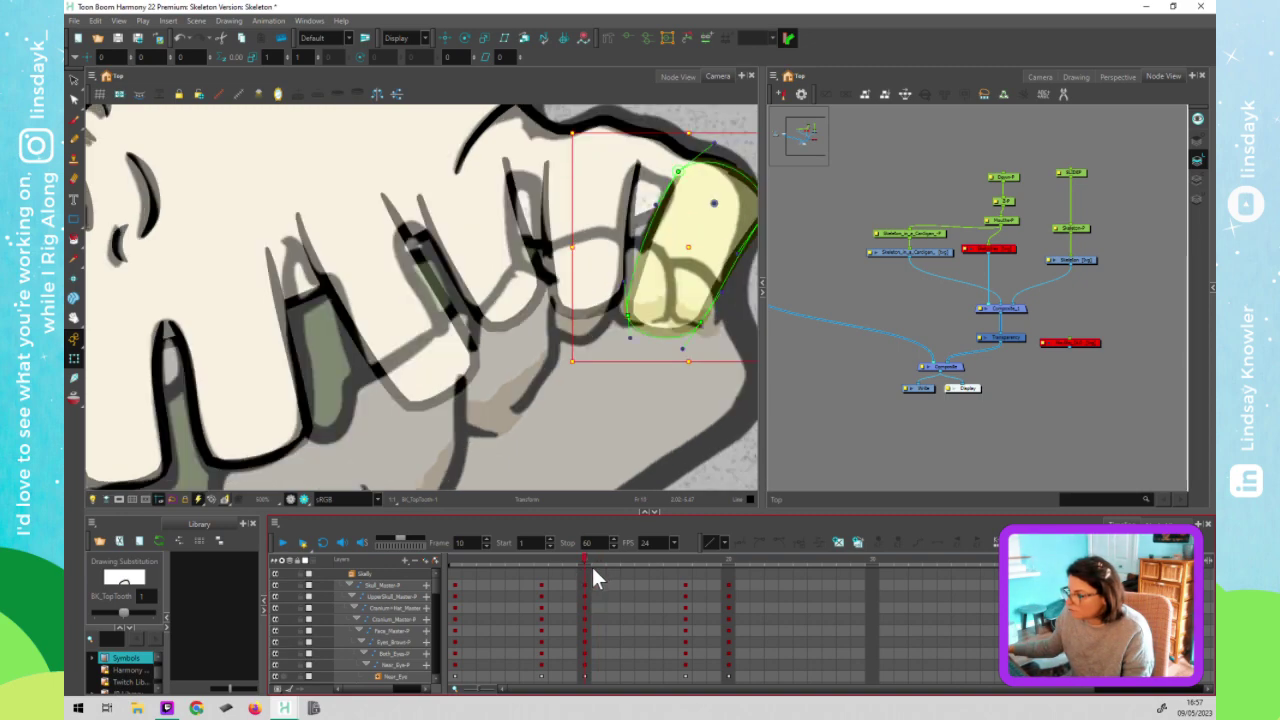
click(592, 567)
Reshape the rearmost upper tooth at frame 11, lowering both root points and curving its rear edge along the overlay
drag(632, 150, 591, 226)
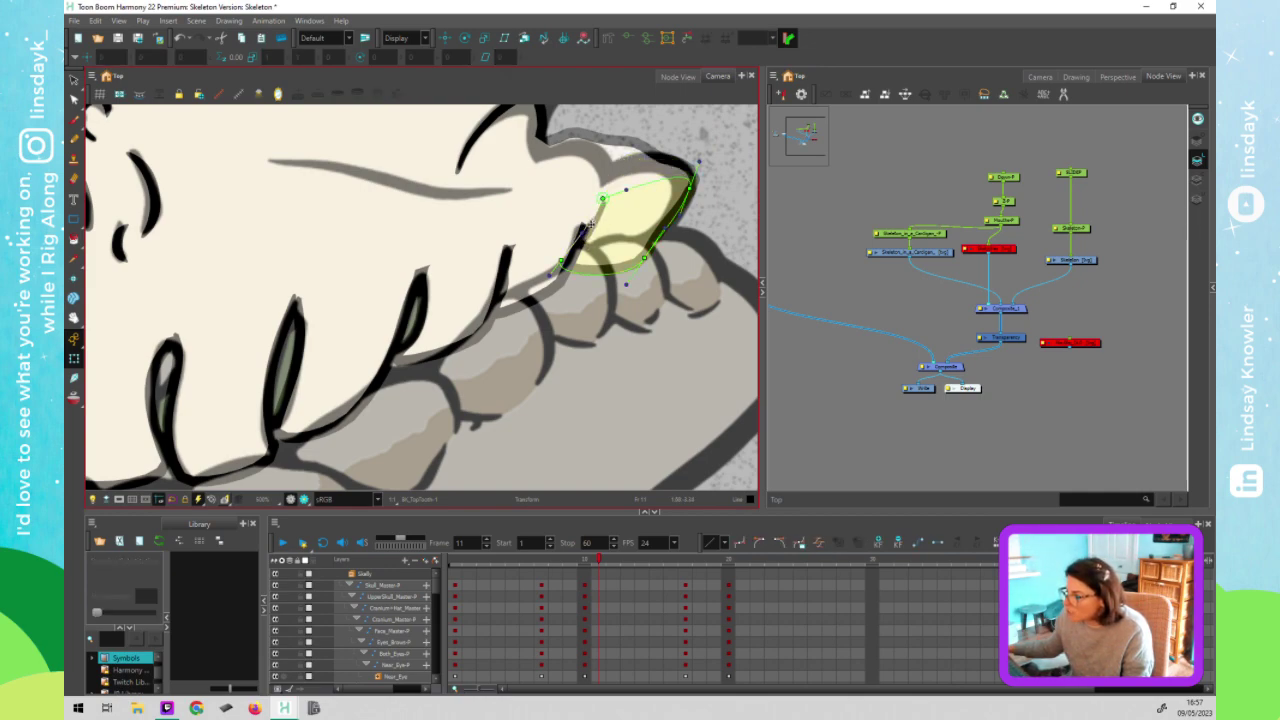
mouse_move(603, 200)
mouse_down()
mouse_move(591, 213)
mouse_move(599, 202)
mouse_up()
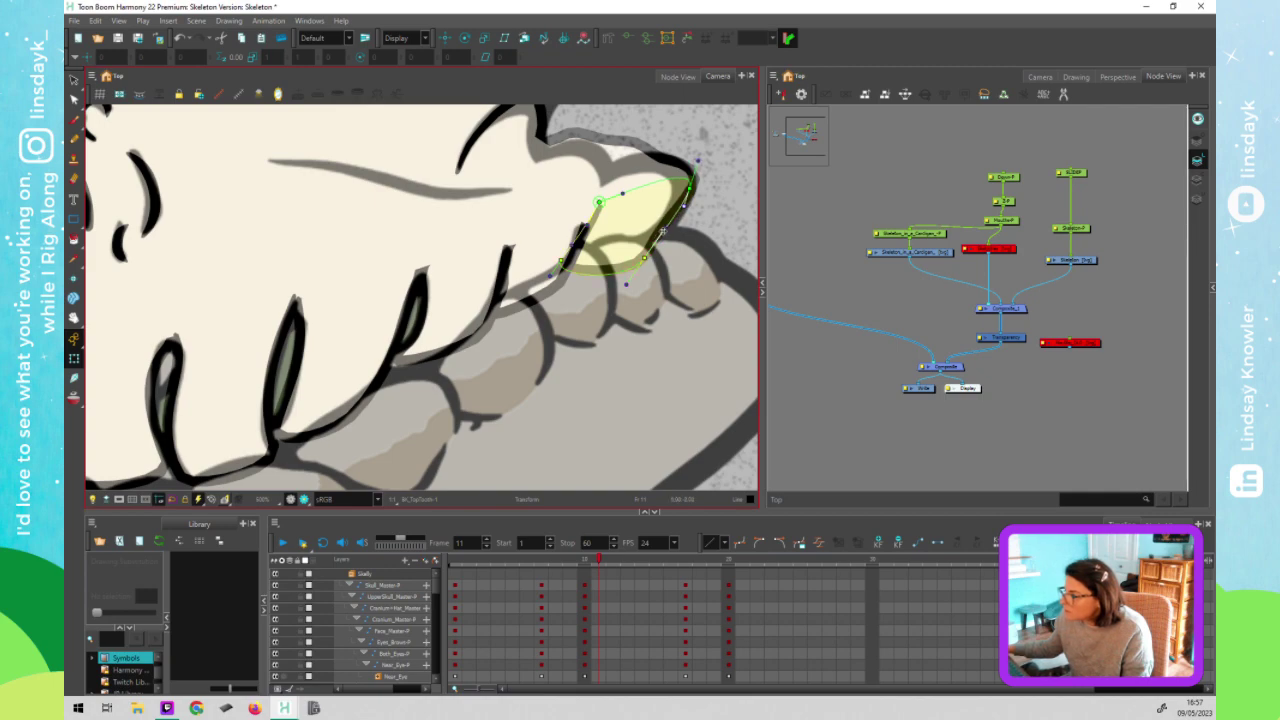
drag(664, 233, 662, 248)
drag(694, 167, 695, 180)
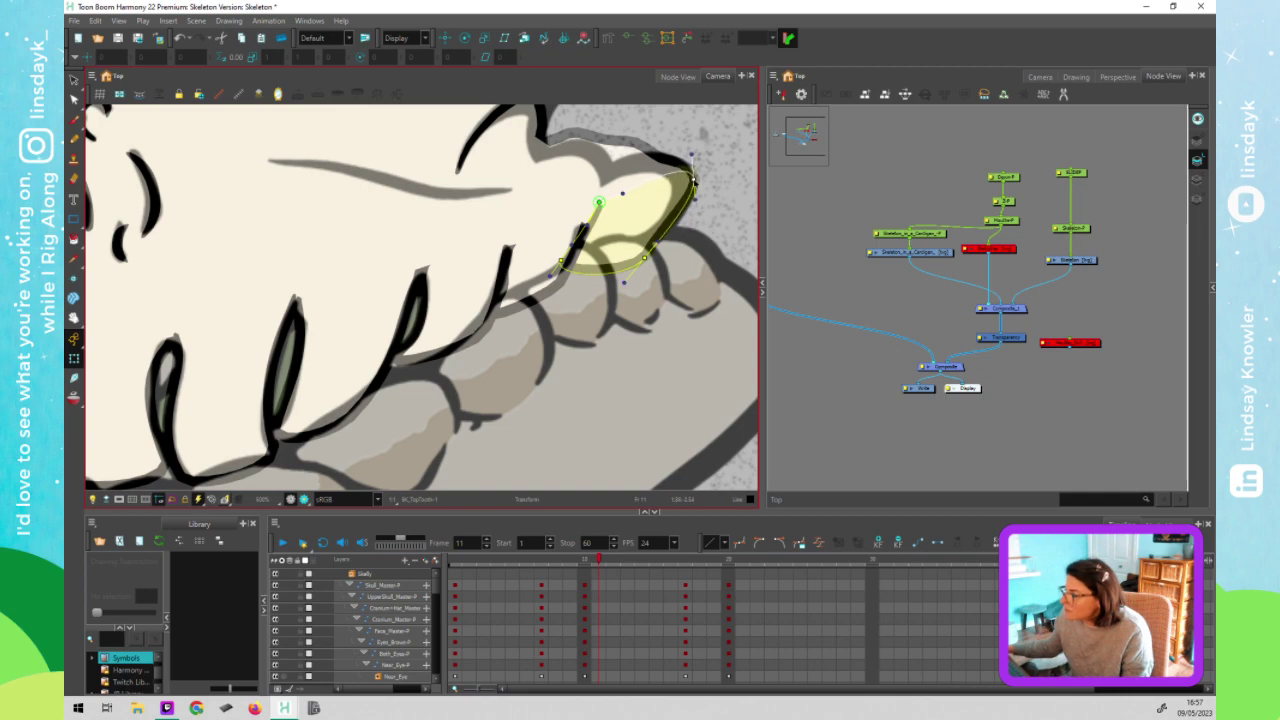
drag(598, 204, 585, 222)
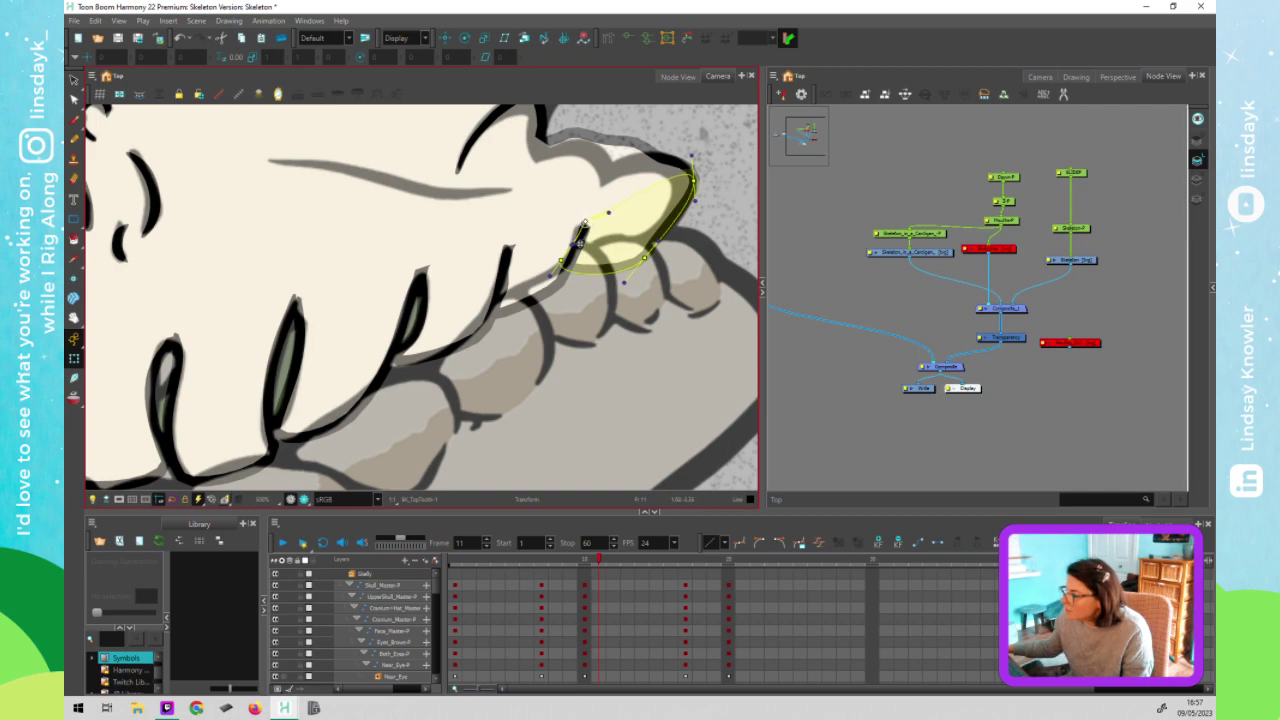
Refine the rearmost upper tooth's lower front and rear corners at frame 11 to fit the overlay, and deselect it
click(579, 243)
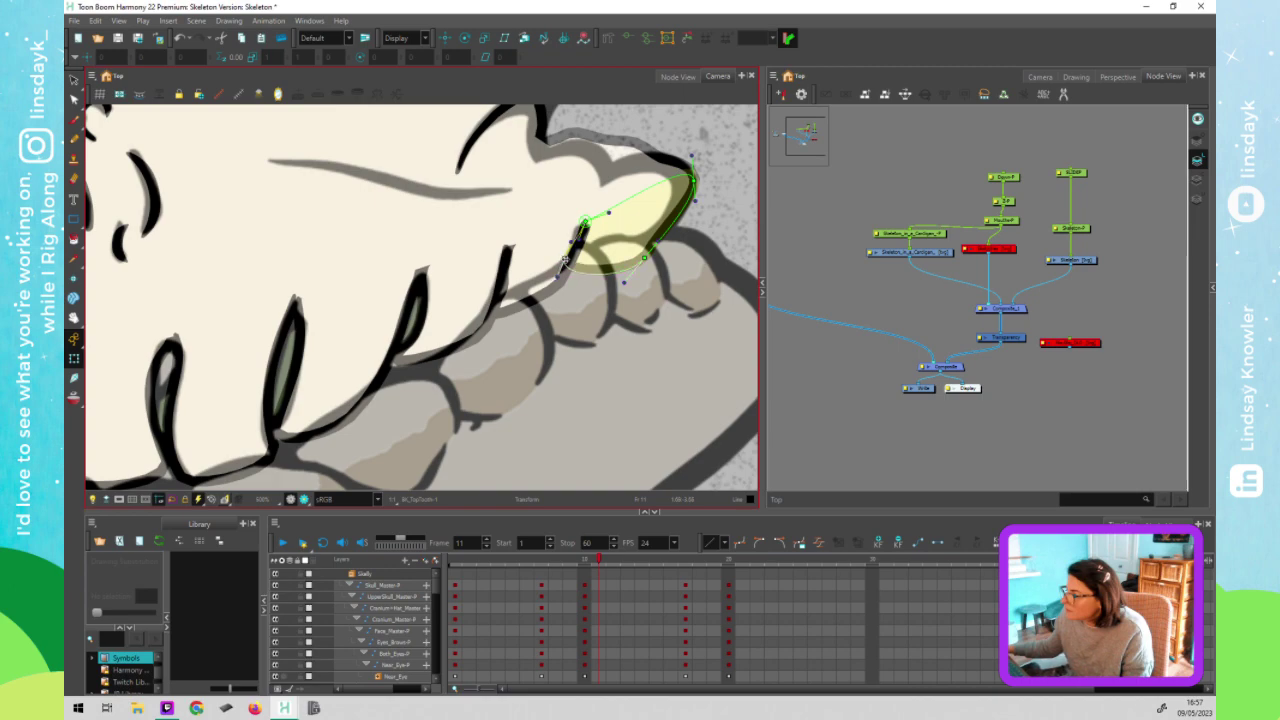
drag(644, 259, 648, 252)
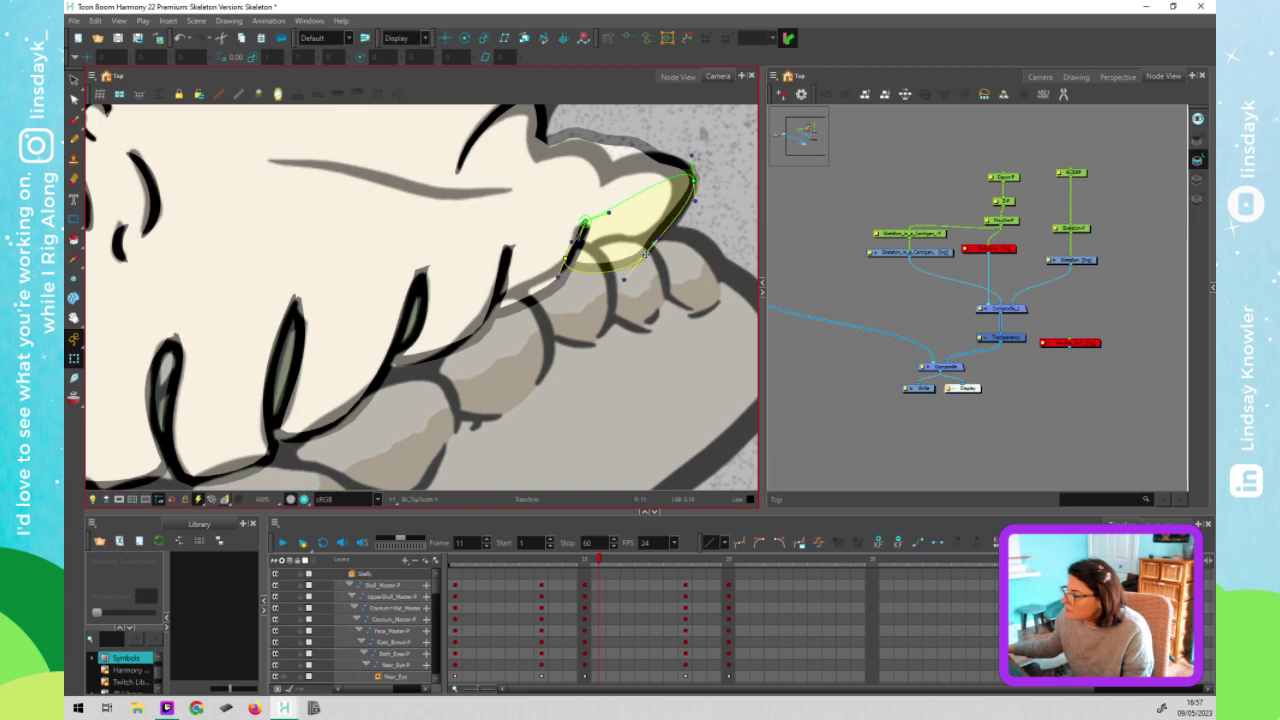
drag(663, 237, 668, 236)
click(641, 178)
click(681, 134)
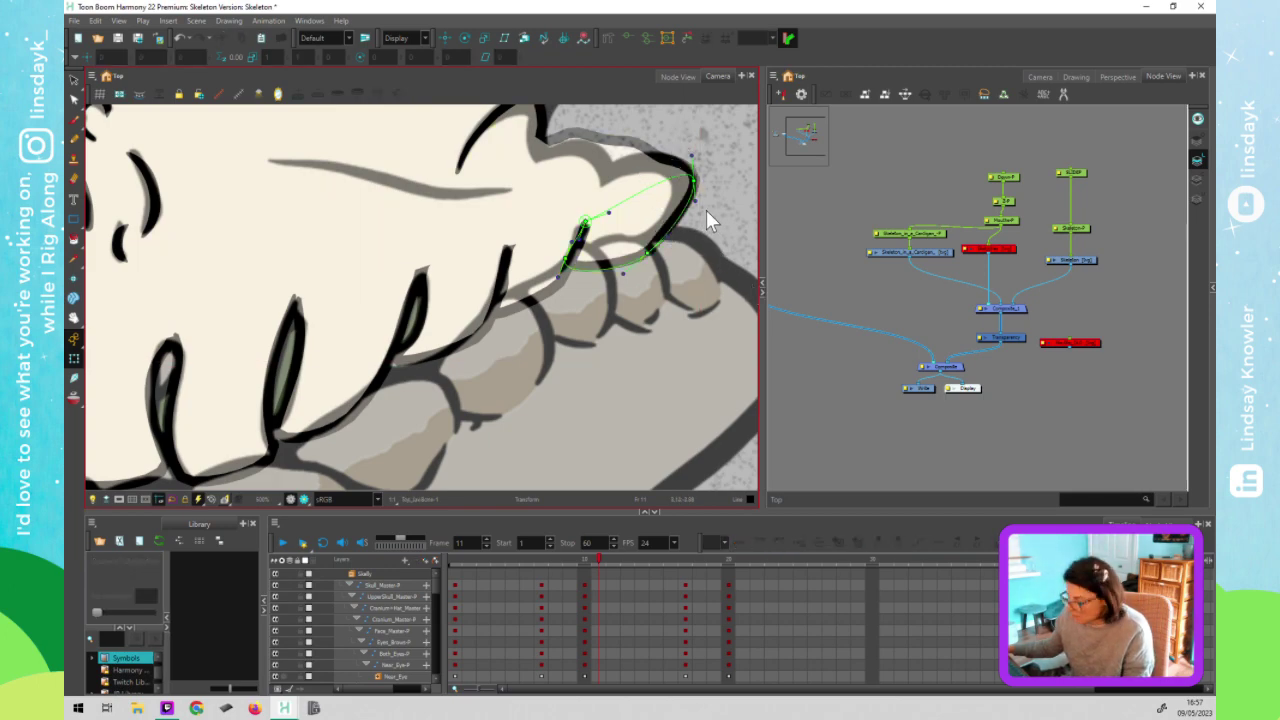
Raise the second upper tooth's rear root point slightly at frame 11 to close the gap with the third tooth
scroll(379, 393, down, 2)
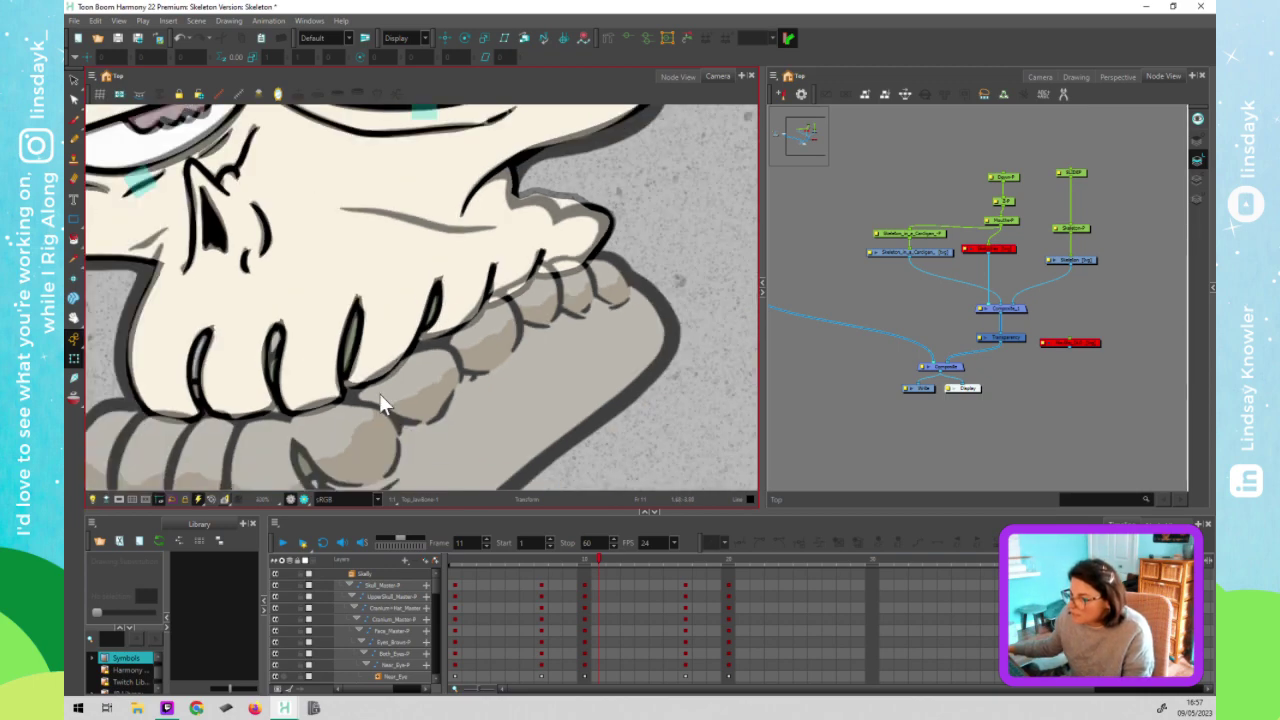
scroll(330, 360, up, 4)
click(313, 343)
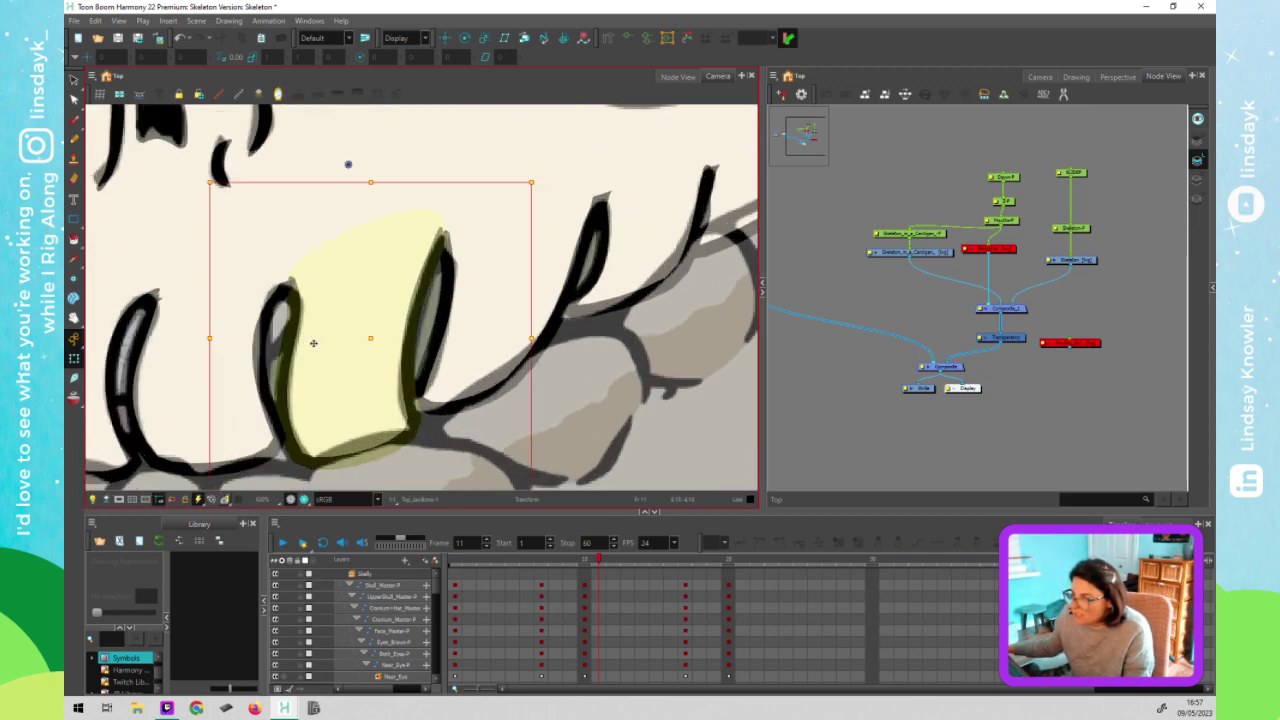
click(250, 328)
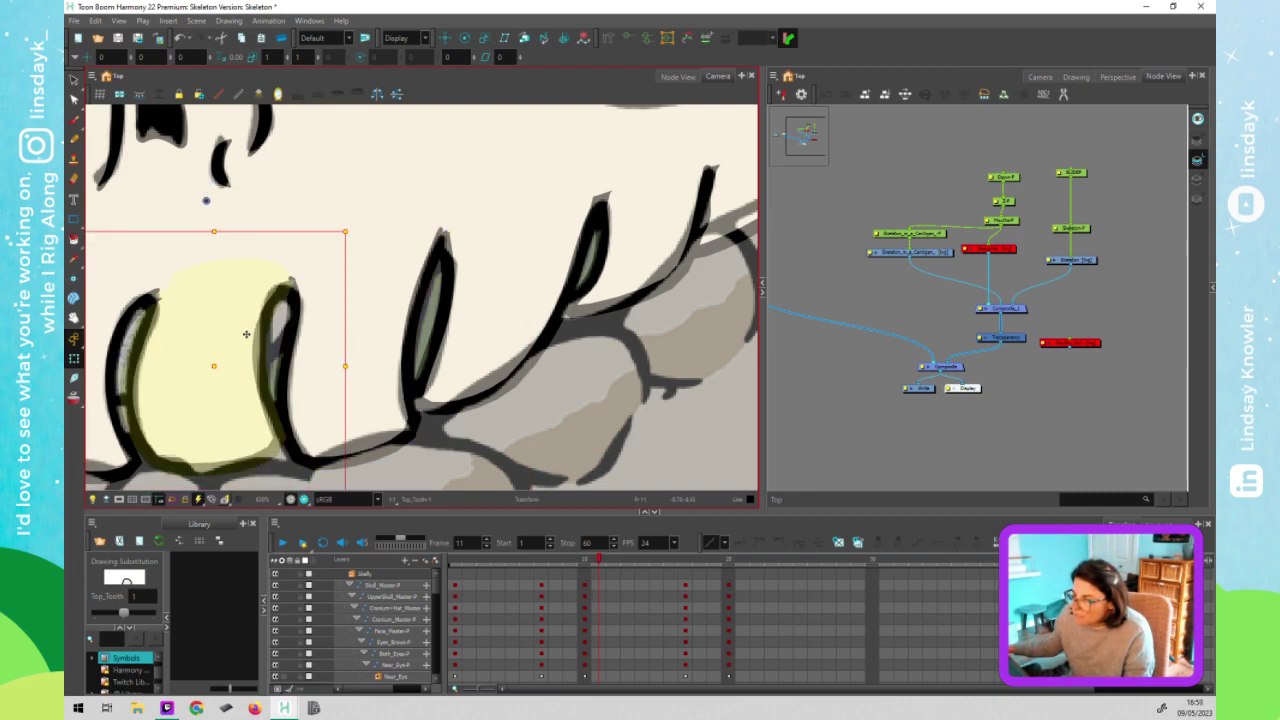
click(285, 292)
drag(285, 292, 289, 277)
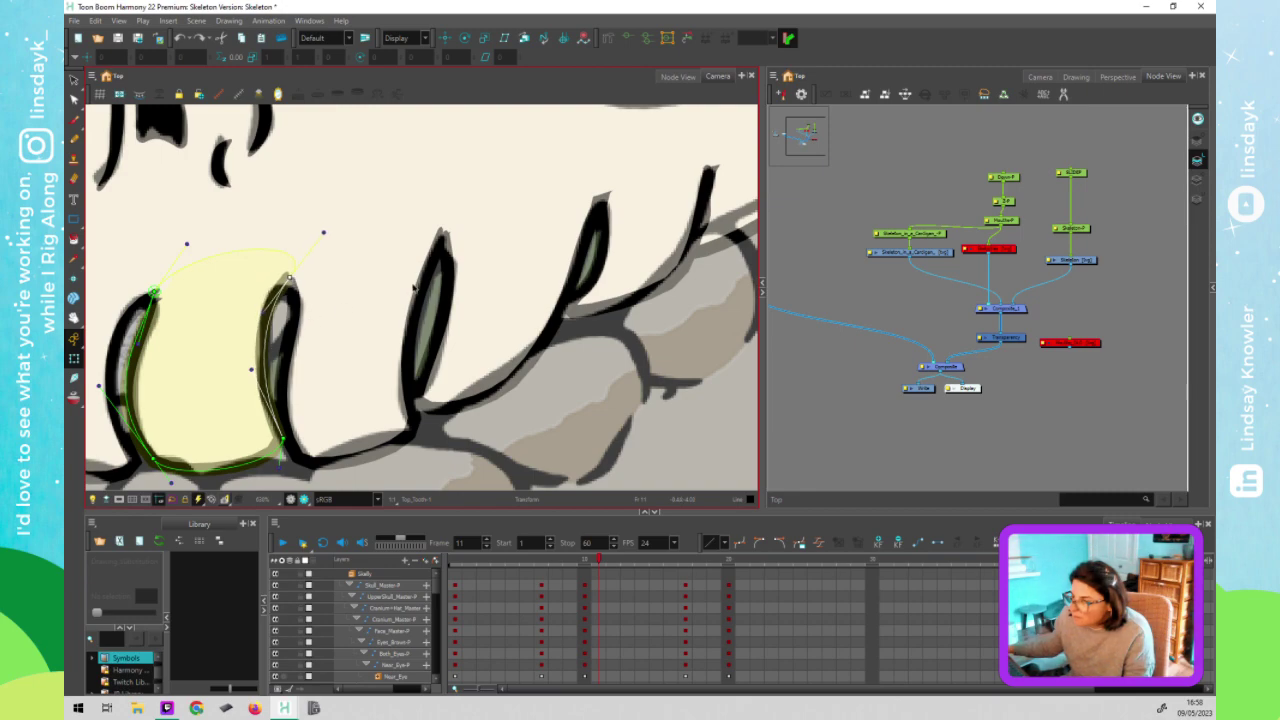
Raise the third upper tooth's rear root point at frame 11 and bring the fourth tooth's front root point to meet it
click(434, 264)
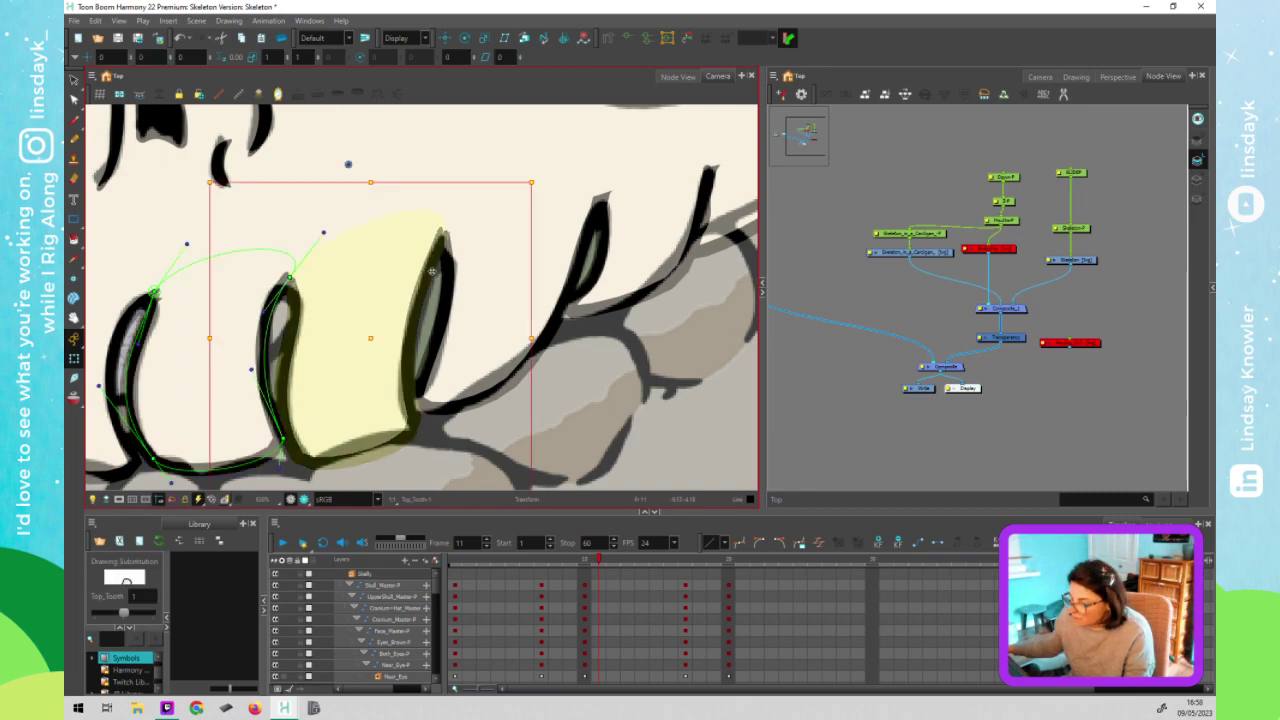
click(435, 253)
drag(447, 232, 451, 229)
click(448, 227)
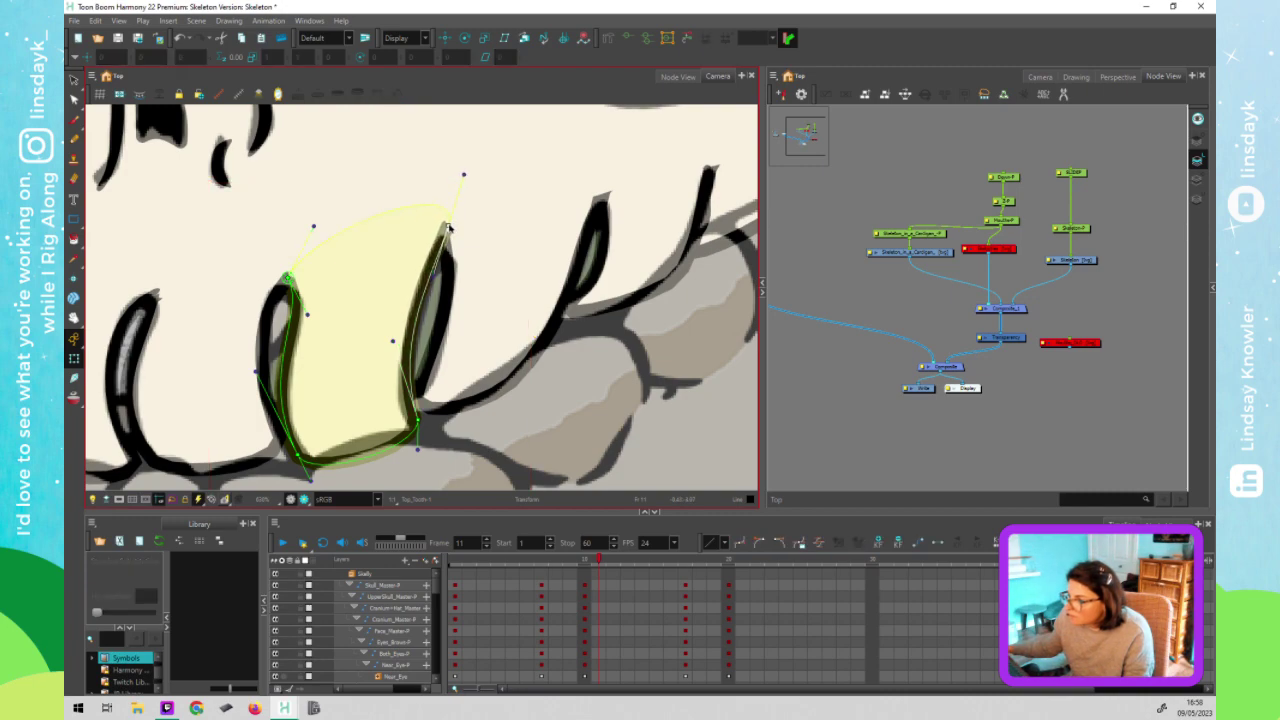
drag(446, 236, 447, 227)
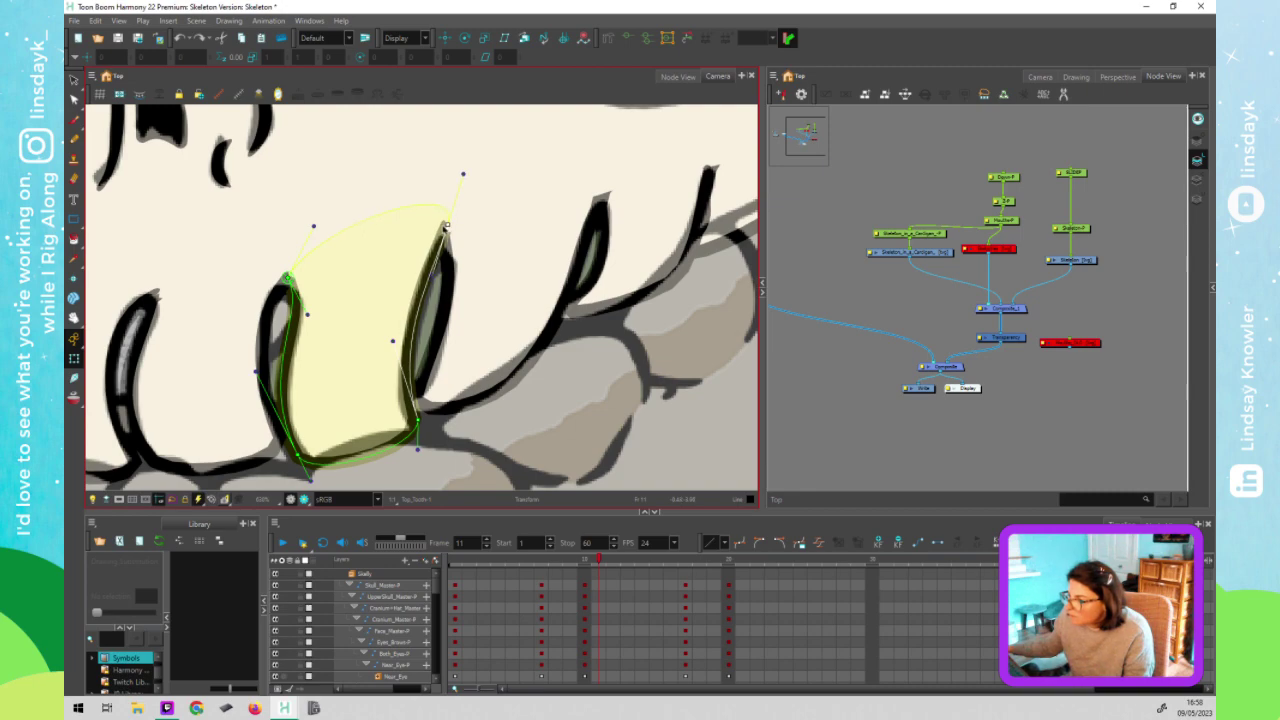
click(466, 268)
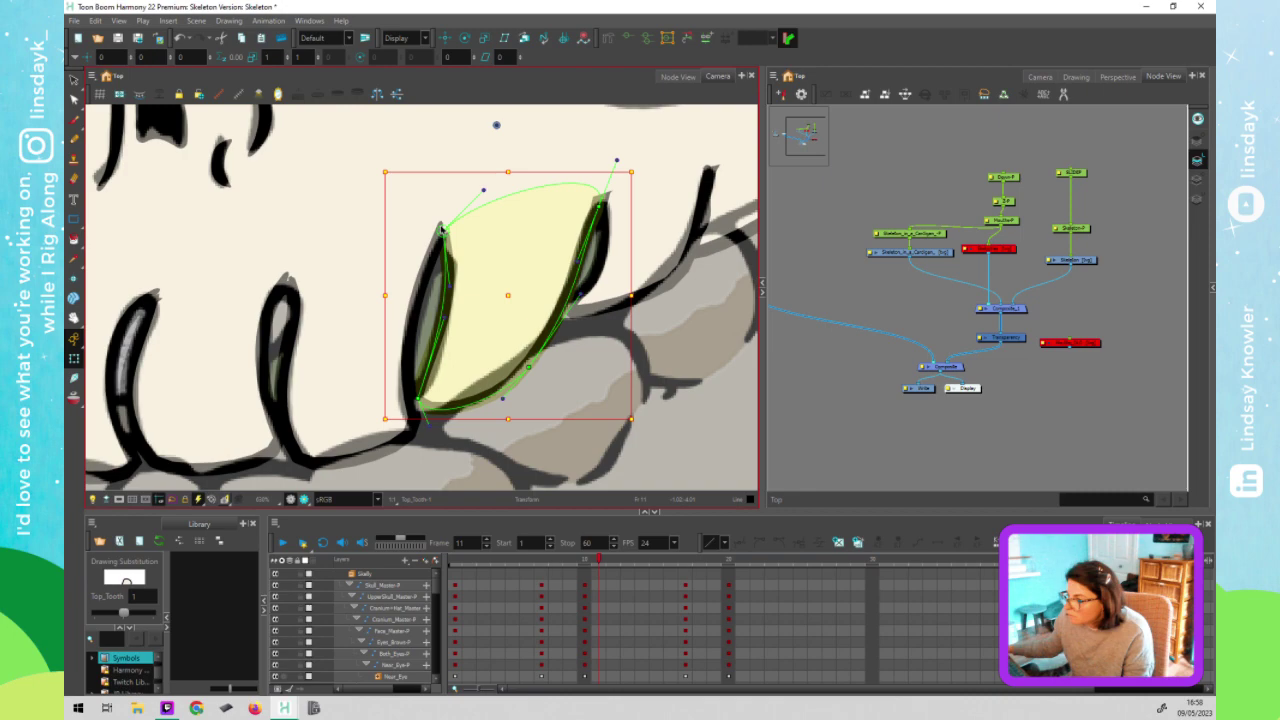
click(443, 229)
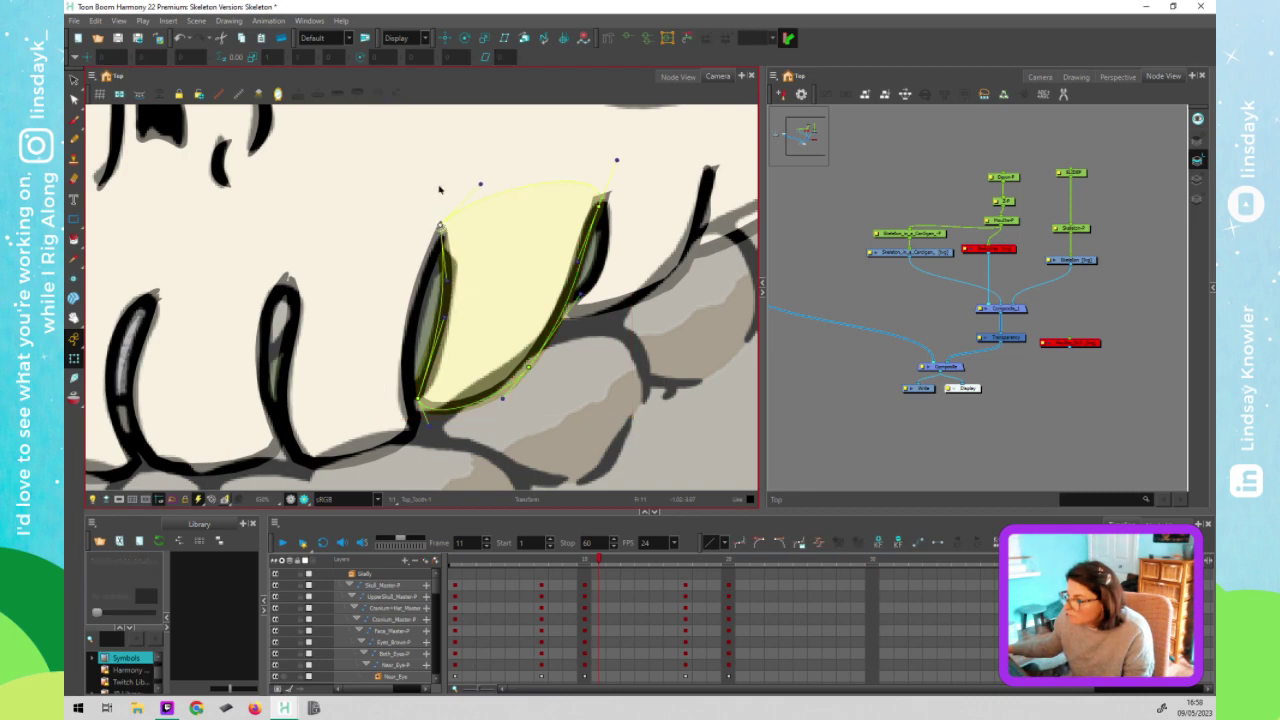
Raise the fifth upper tooth's front root point at frame 11 and adjust the fourth tooth's rear root point and curve to meet it
click(628, 240)
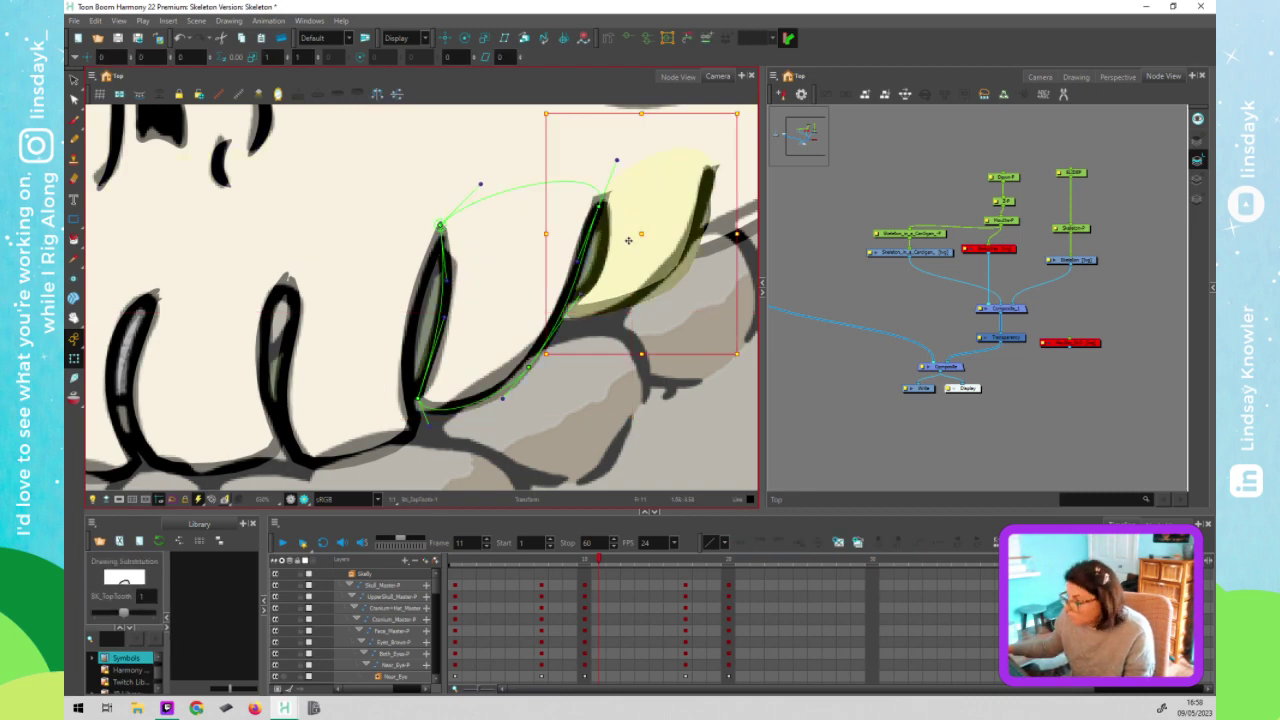
drag(602, 204, 599, 191)
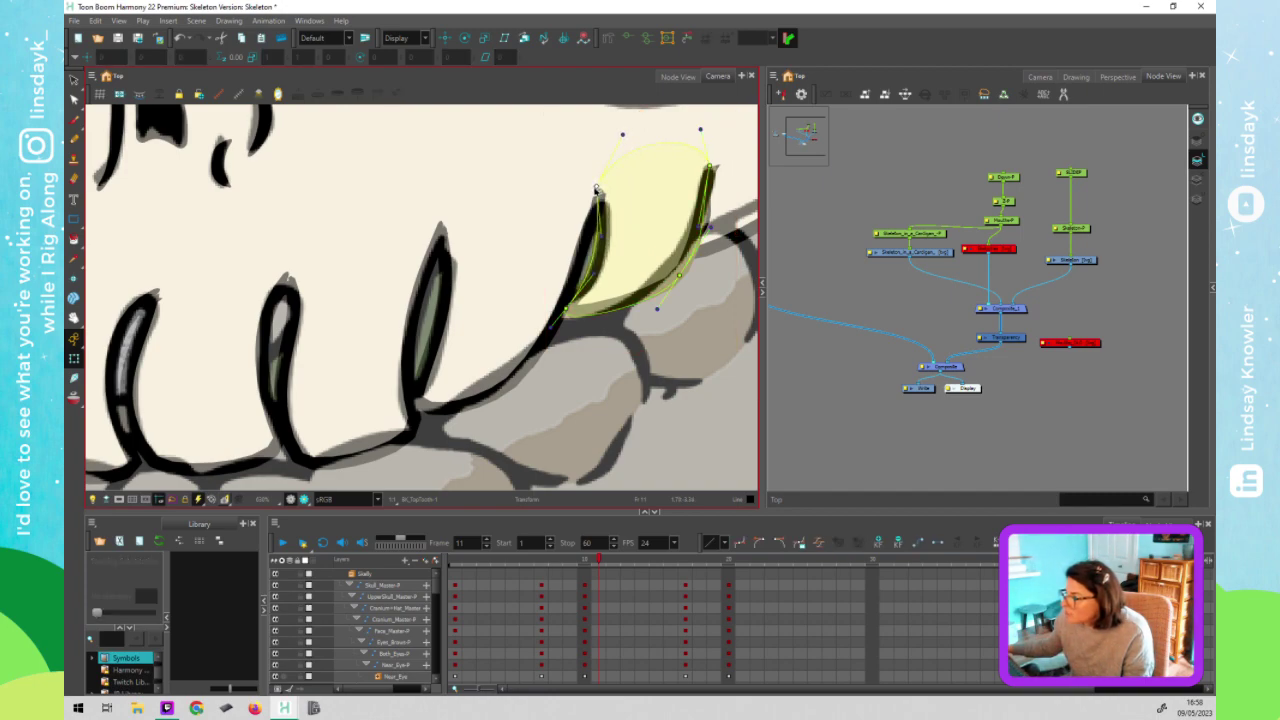
drag(596, 187, 597, 188)
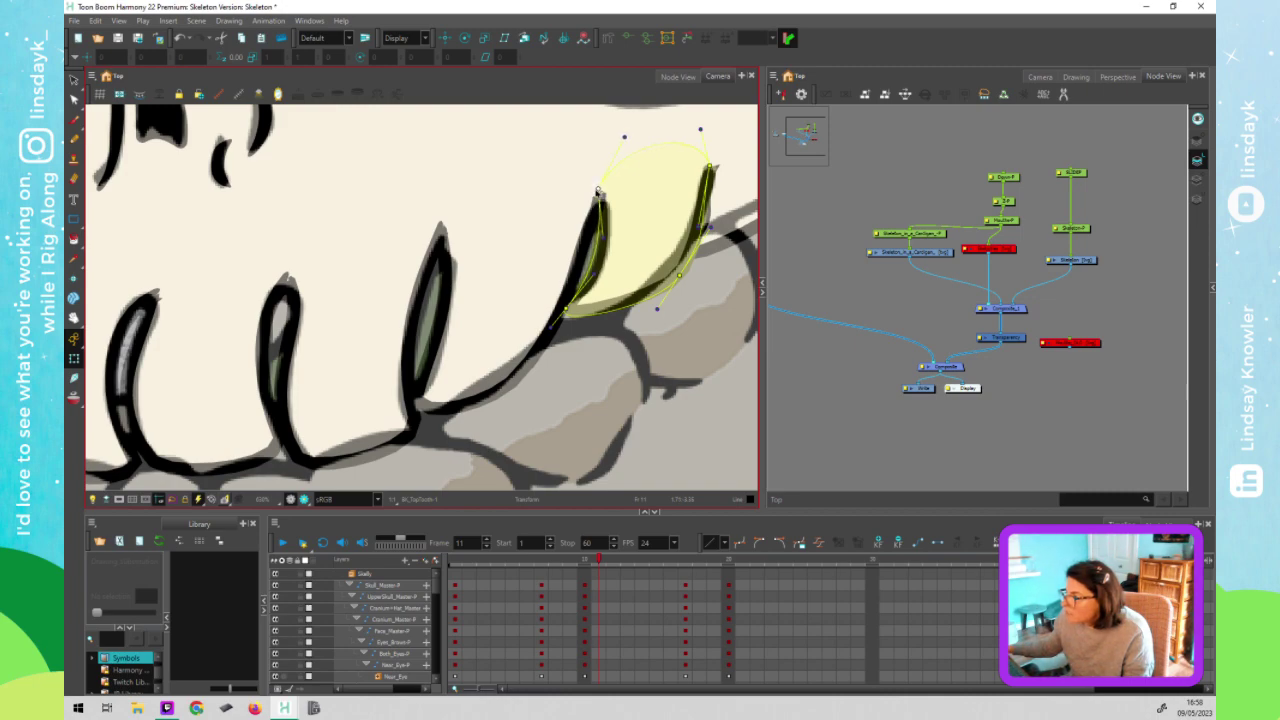
click(590, 229)
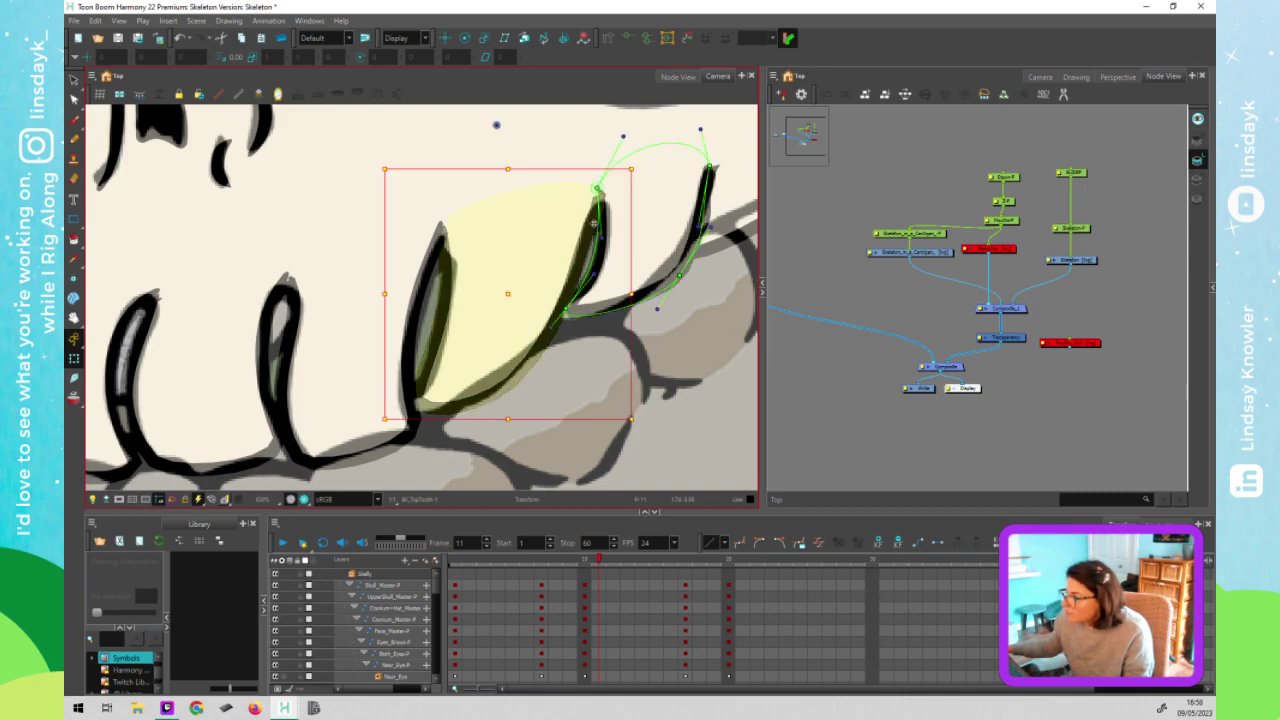
key(shift+F11)
mouse_move(598, 204)
mouse_down()
mouse_move(602, 184)
mouse_move(601, 198)
mouse_up()
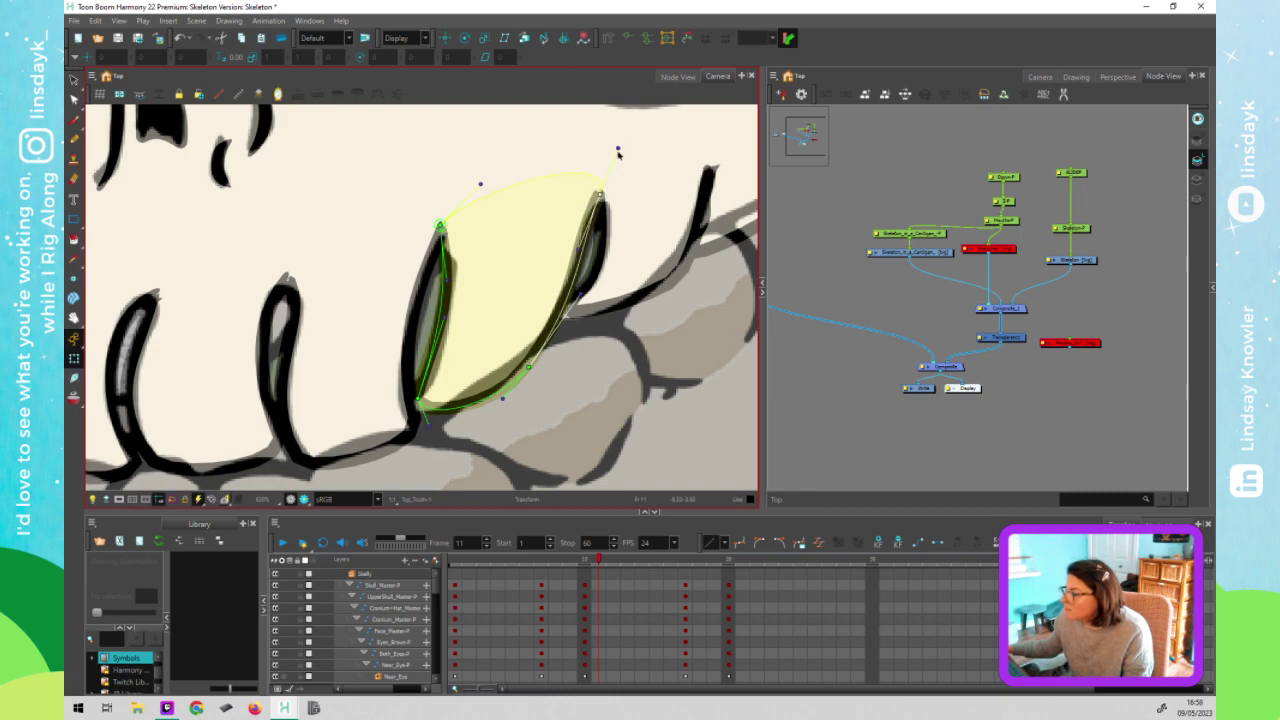
drag(619, 149, 618, 148)
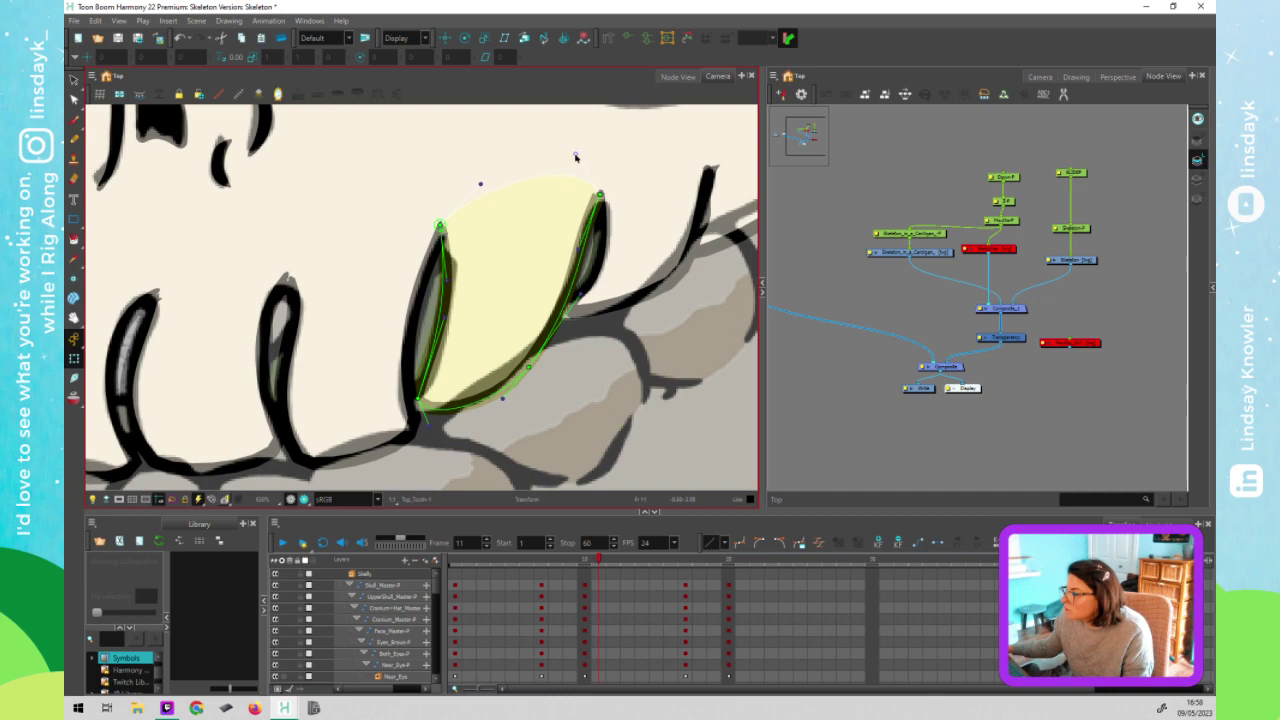
drag(601, 195, 596, 213)
click(686, 204)
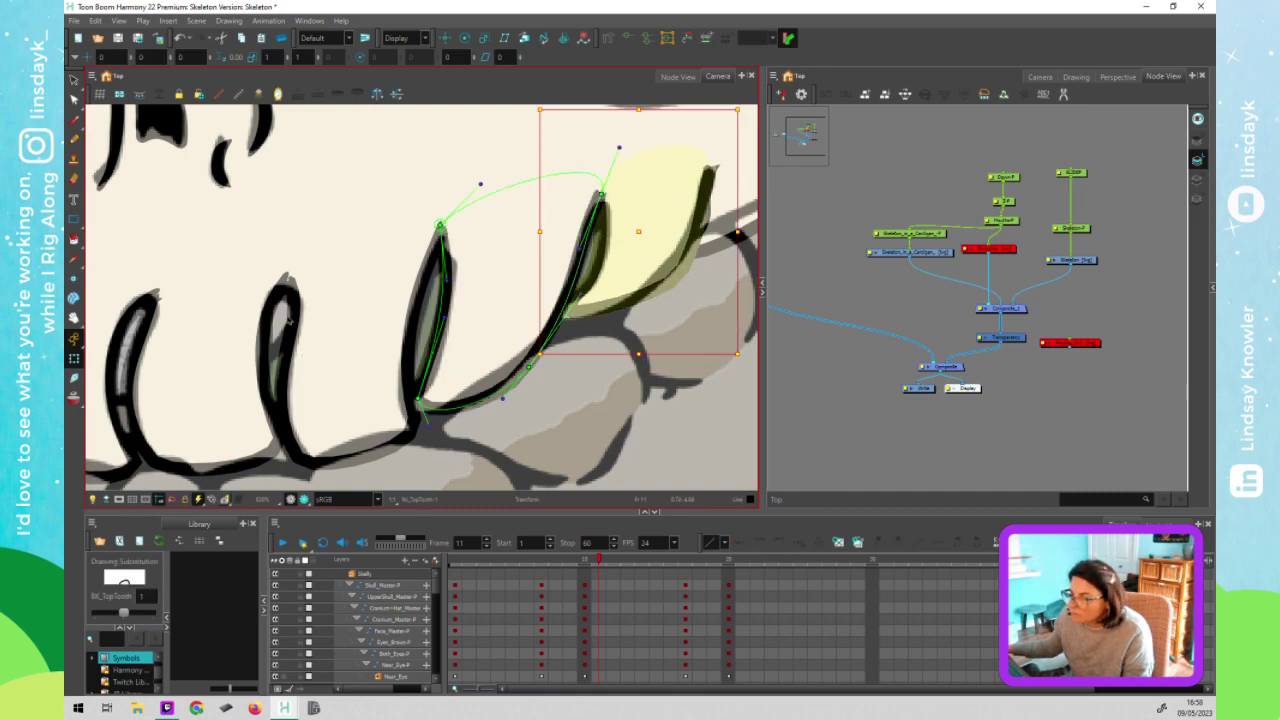
Bring the second upper tooth's drawing to the front over the light table, and select its outline on the line art layer
click(282, 291)
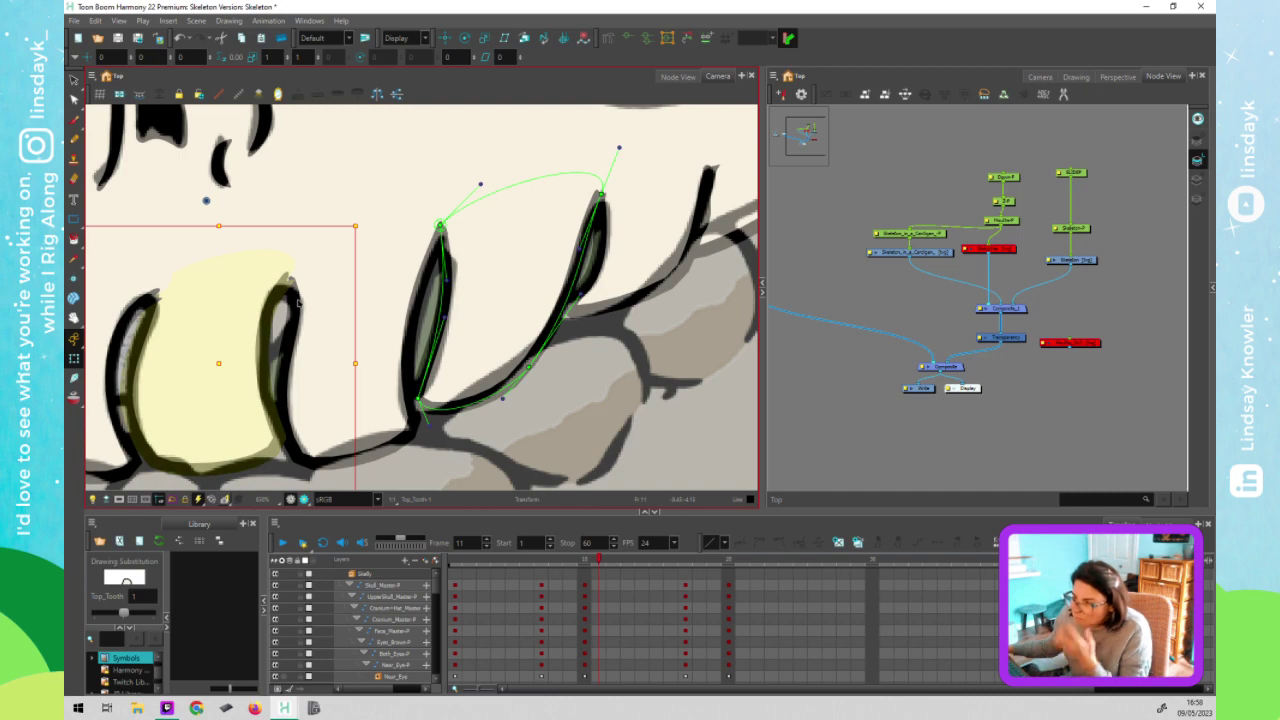
click(298, 302)
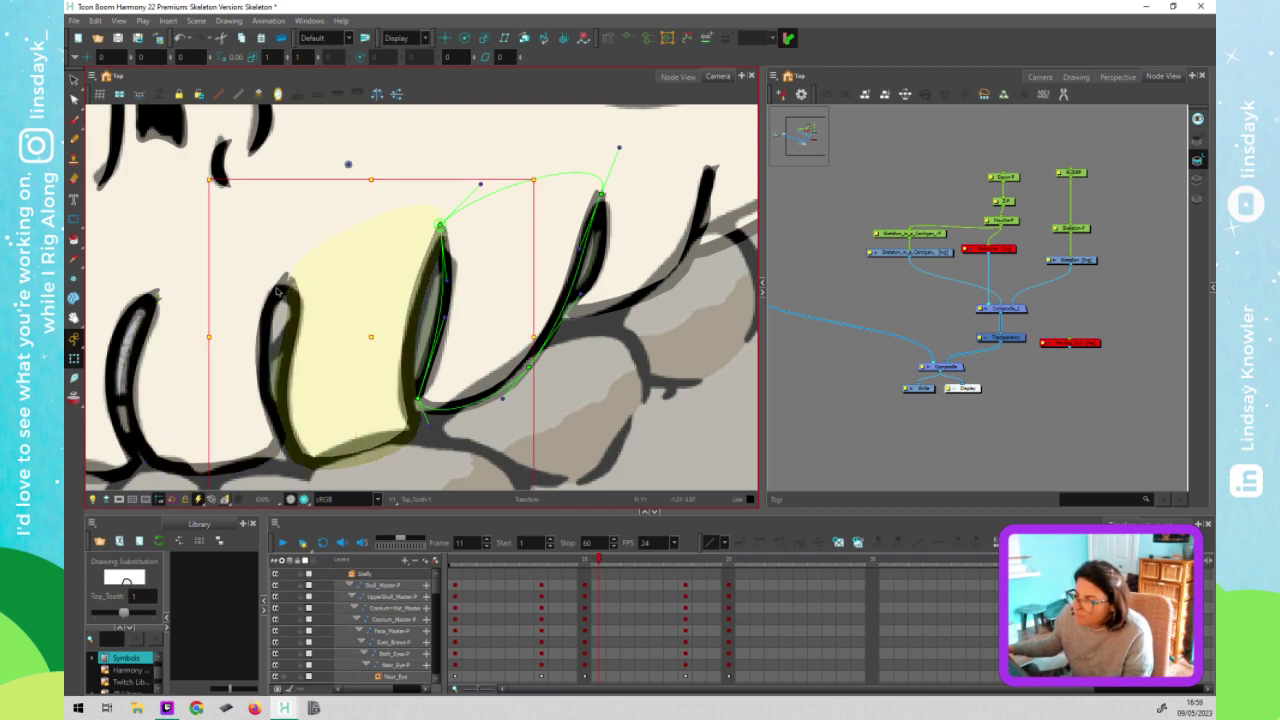
click(278, 290)
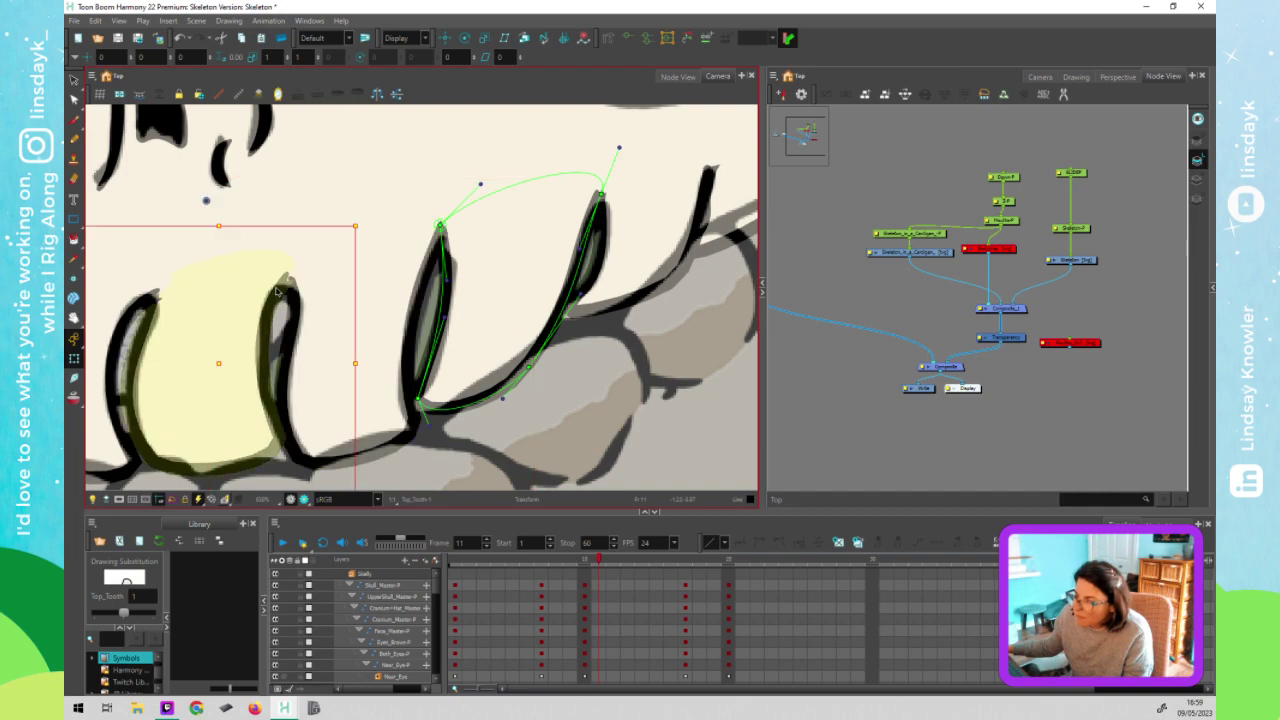
click(283, 279)
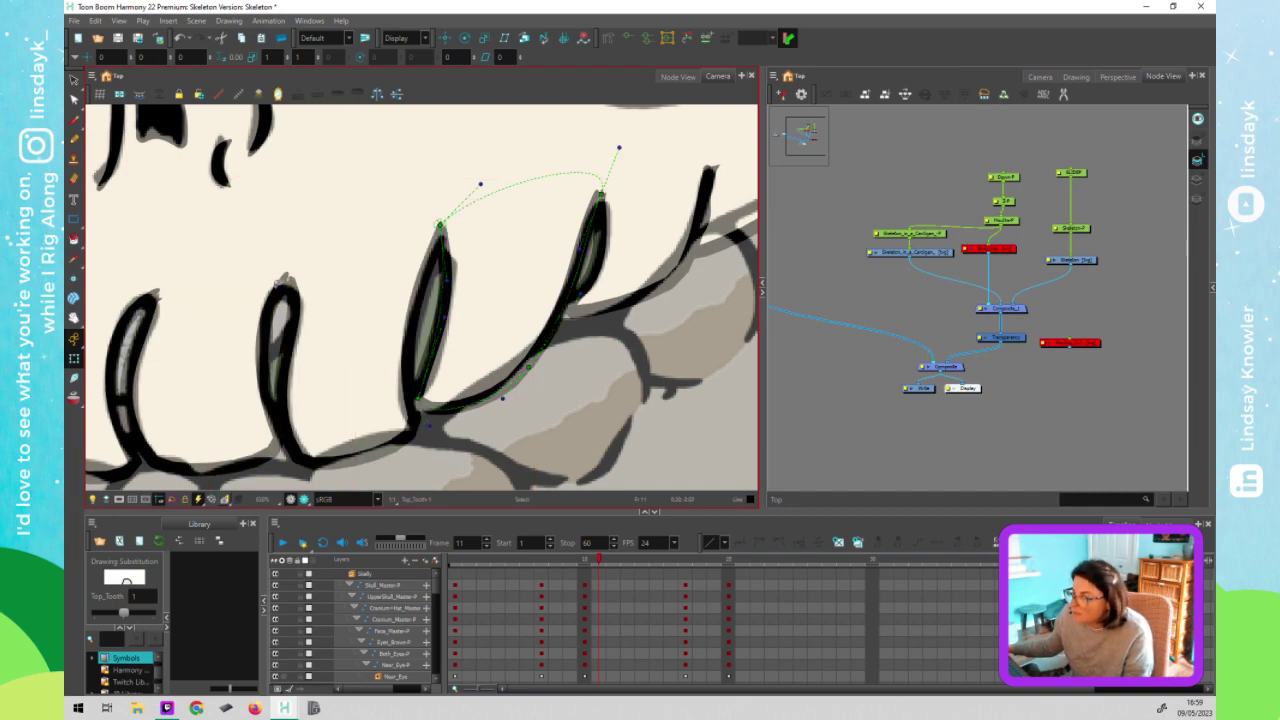
key(alt+s)
key(ctrl+a)
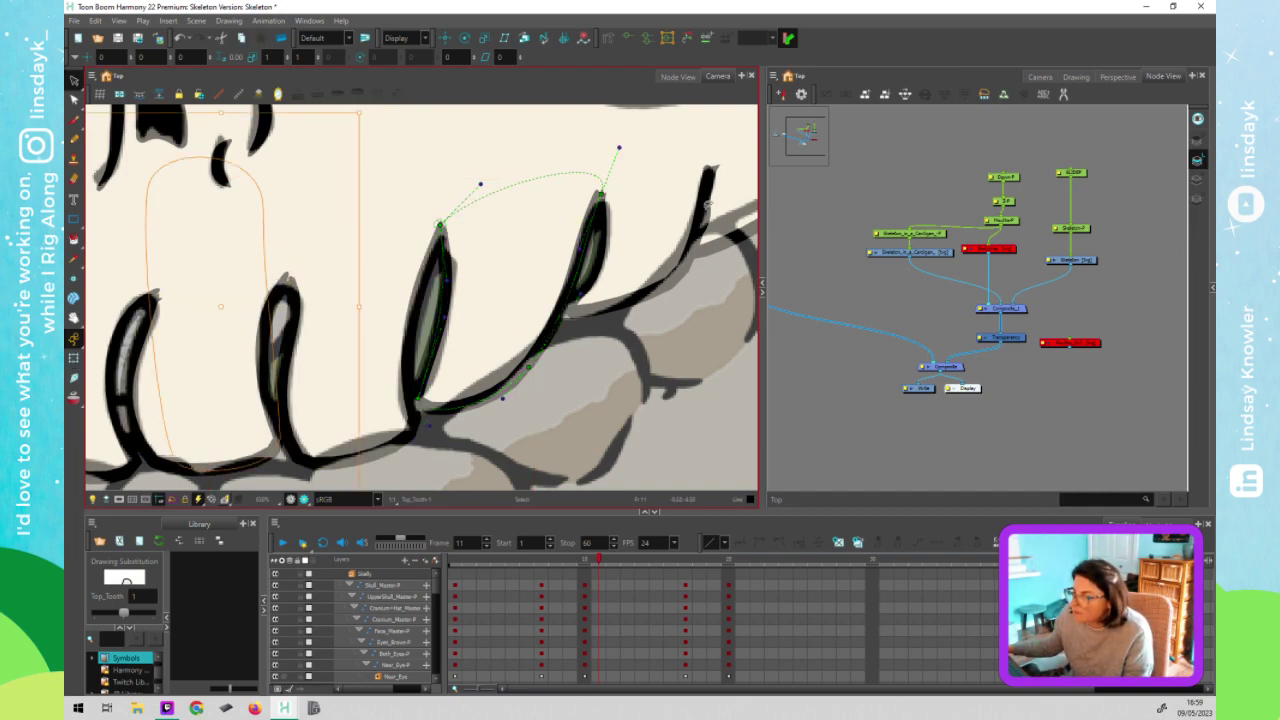
click(106, 499)
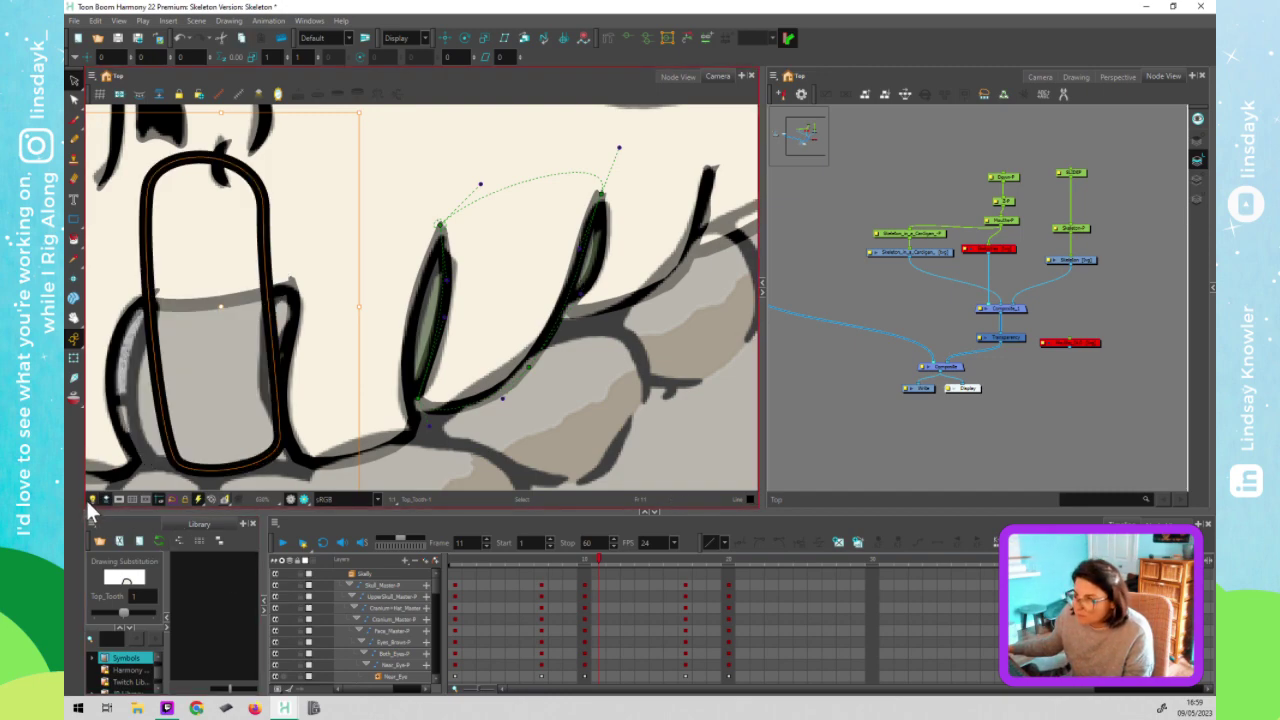
click(92, 499)
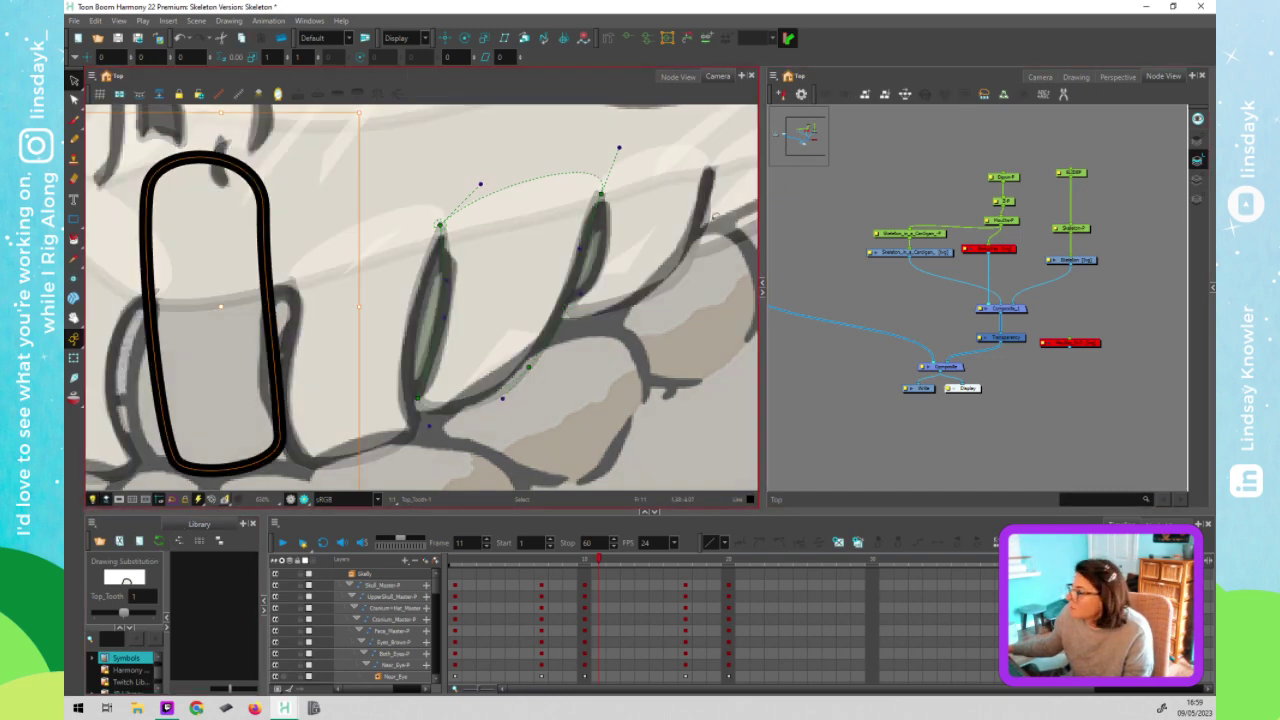
click(1201, 141)
click(264, 217)
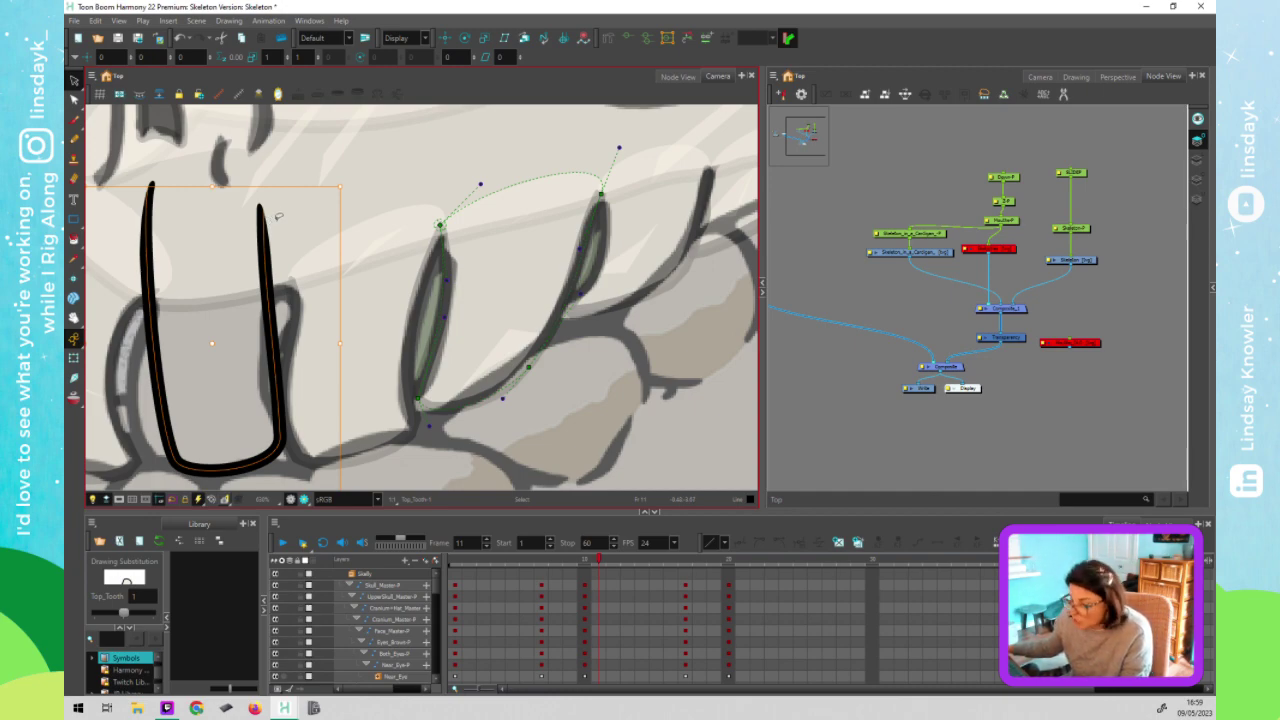
Taper the root end of the second upper tooth's rear outline to a narrow tip with the Pencil Editor
key(alt+q)
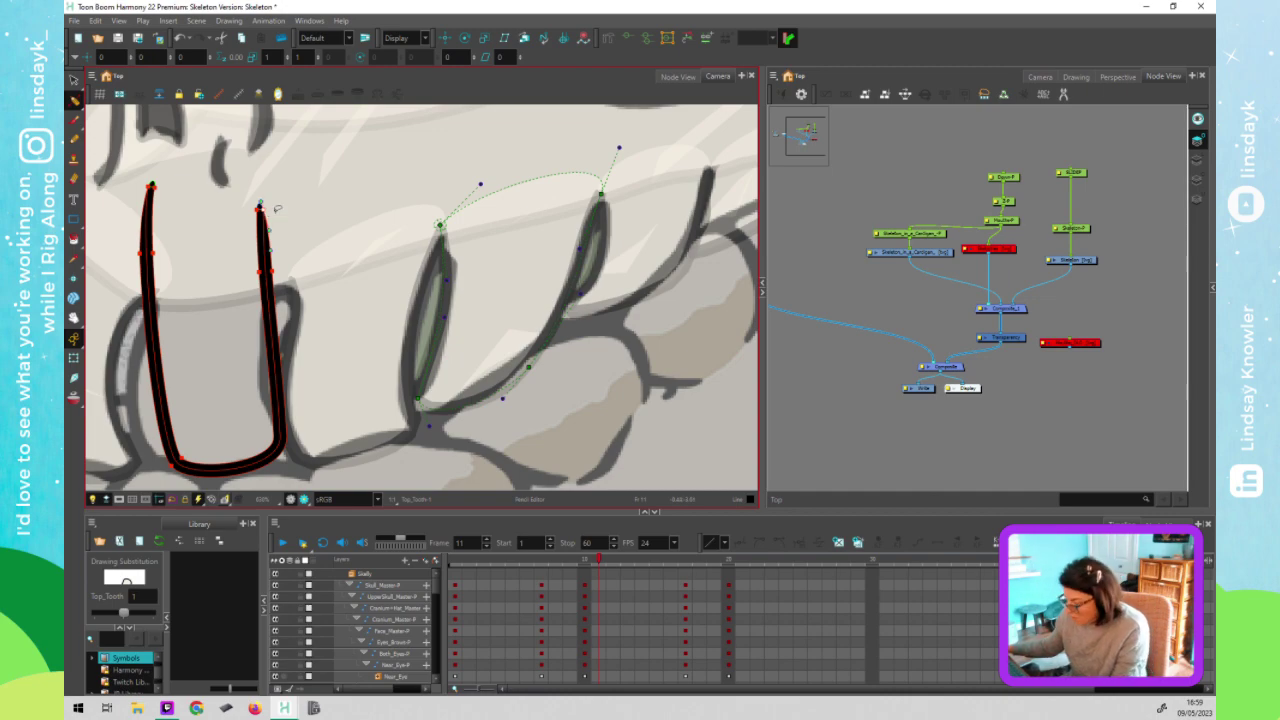
scroll(267, 210, up, 2)
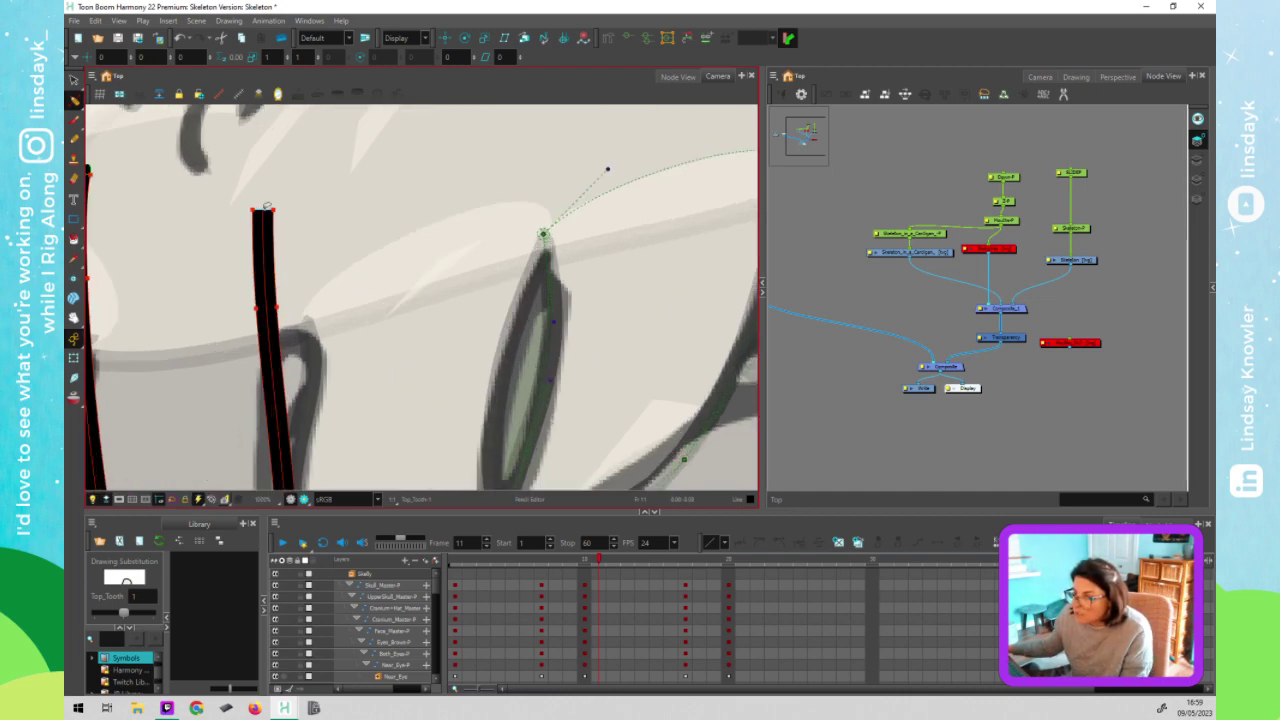
scroll(267, 207, up, 3)
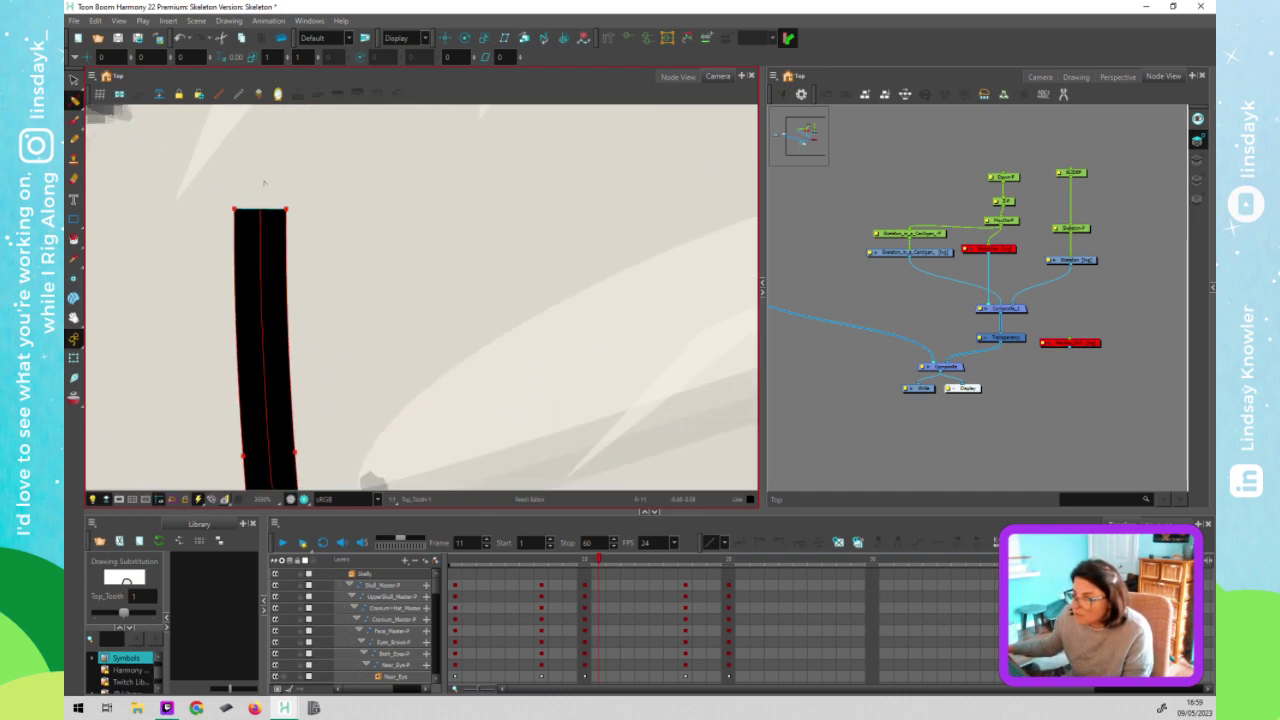
drag(259, 209, 261, 182)
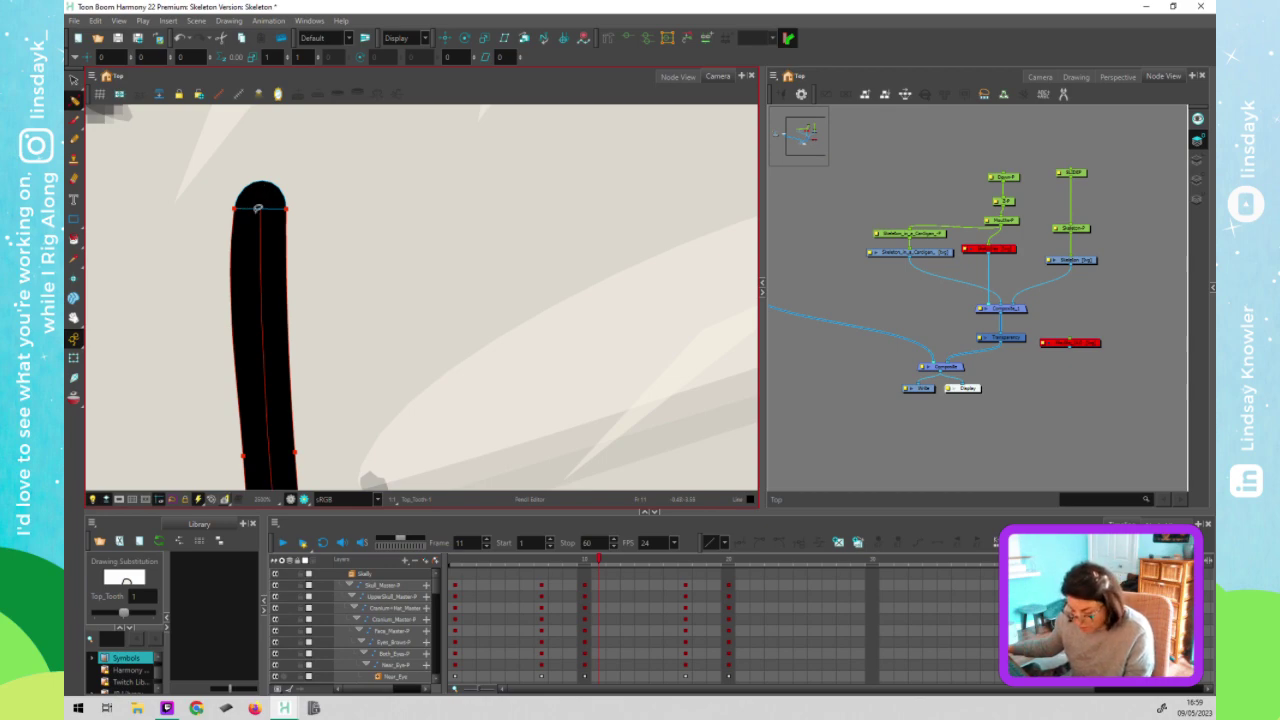
click(238, 209)
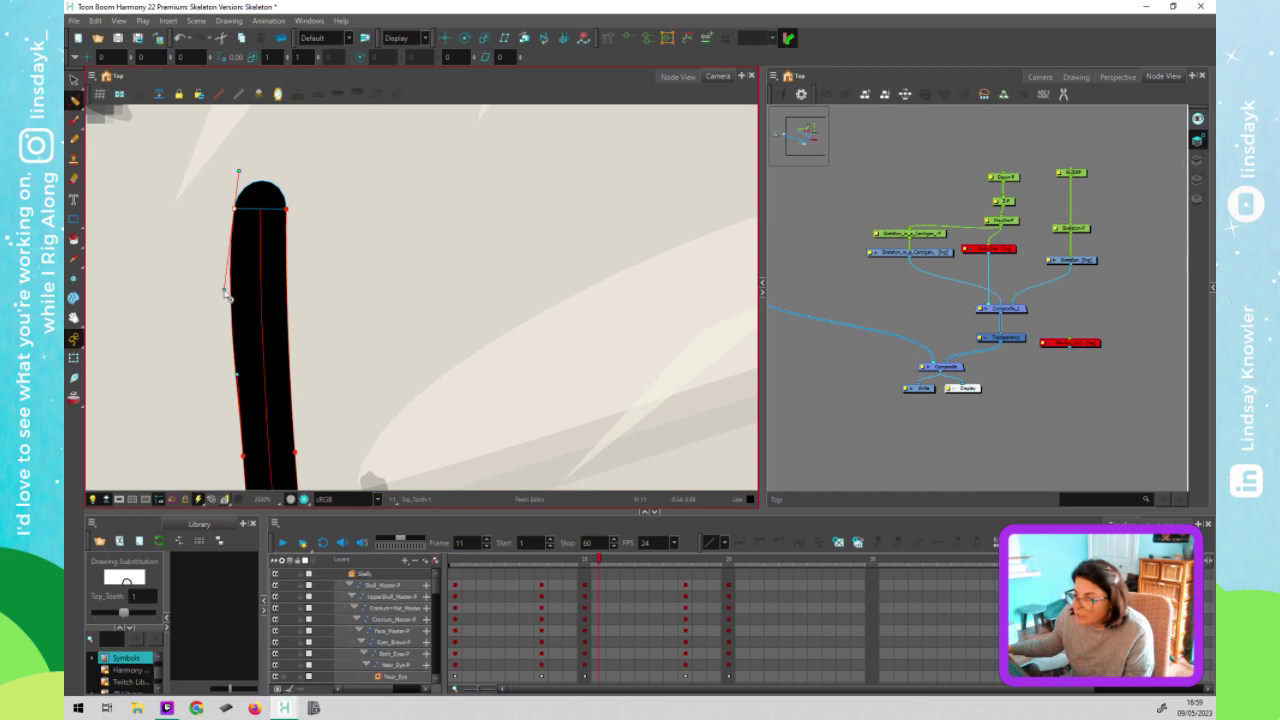
mouse_move(226, 294)
mouse_down()
mouse_move(234, 282)
mouse_move(234, 294)
mouse_up()
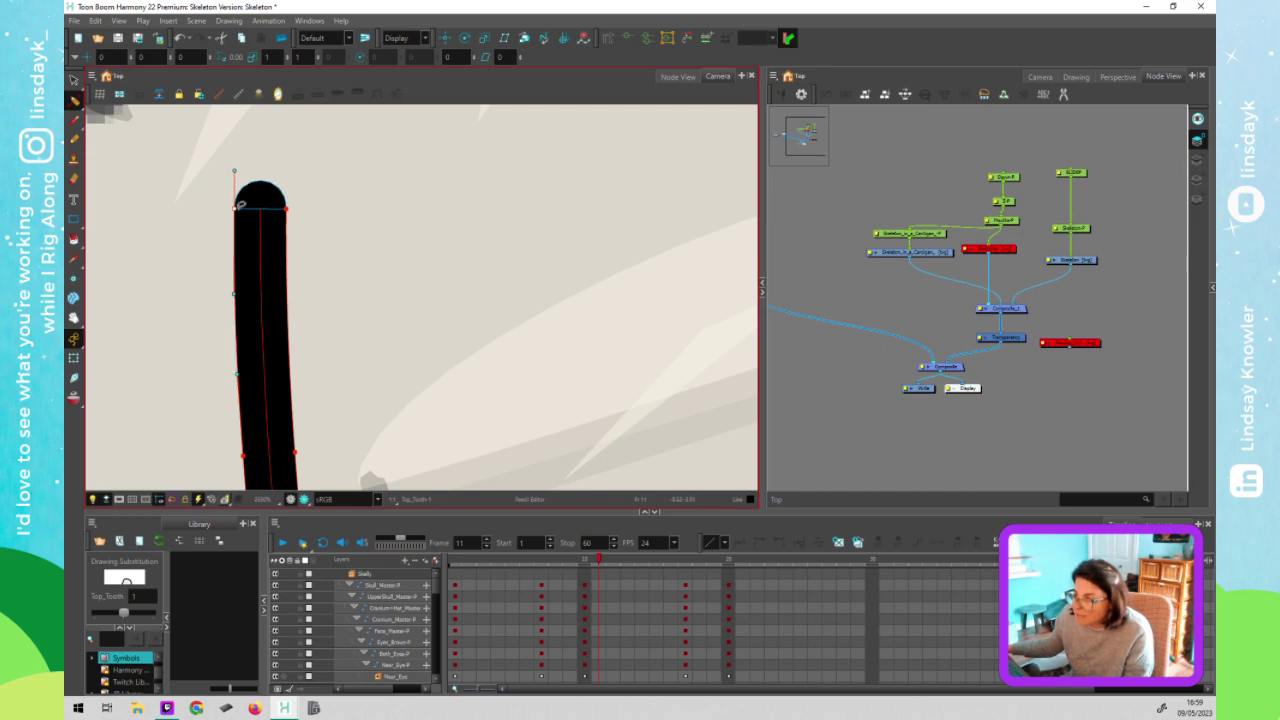
drag(238, 209, 260, 209)
drag(260, 297, 203, 296)
key(1)
key(1)
Select the third upper tooth's drawing and taper the root end of its front outline to a narrow tip
key(shift+t)
drag(327, 427, 349, 366)
click(335, 396)
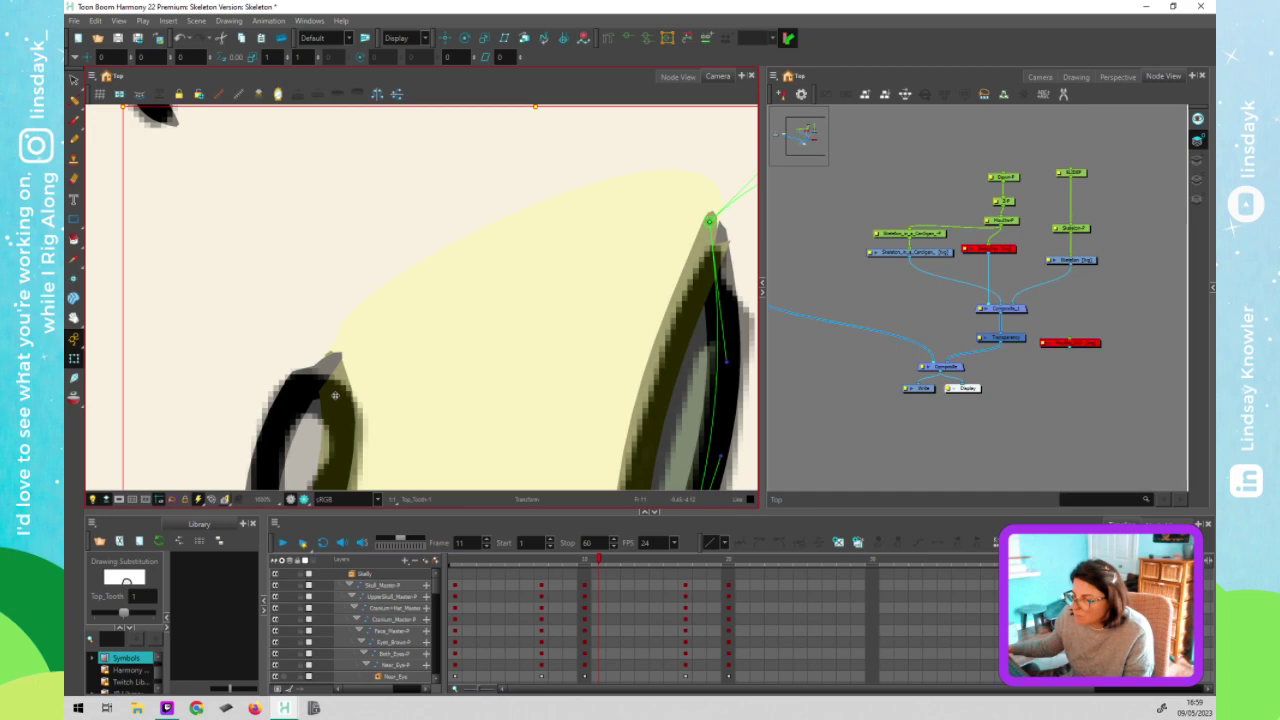
key(alt+s)
scroll(385, 325, down, 3)
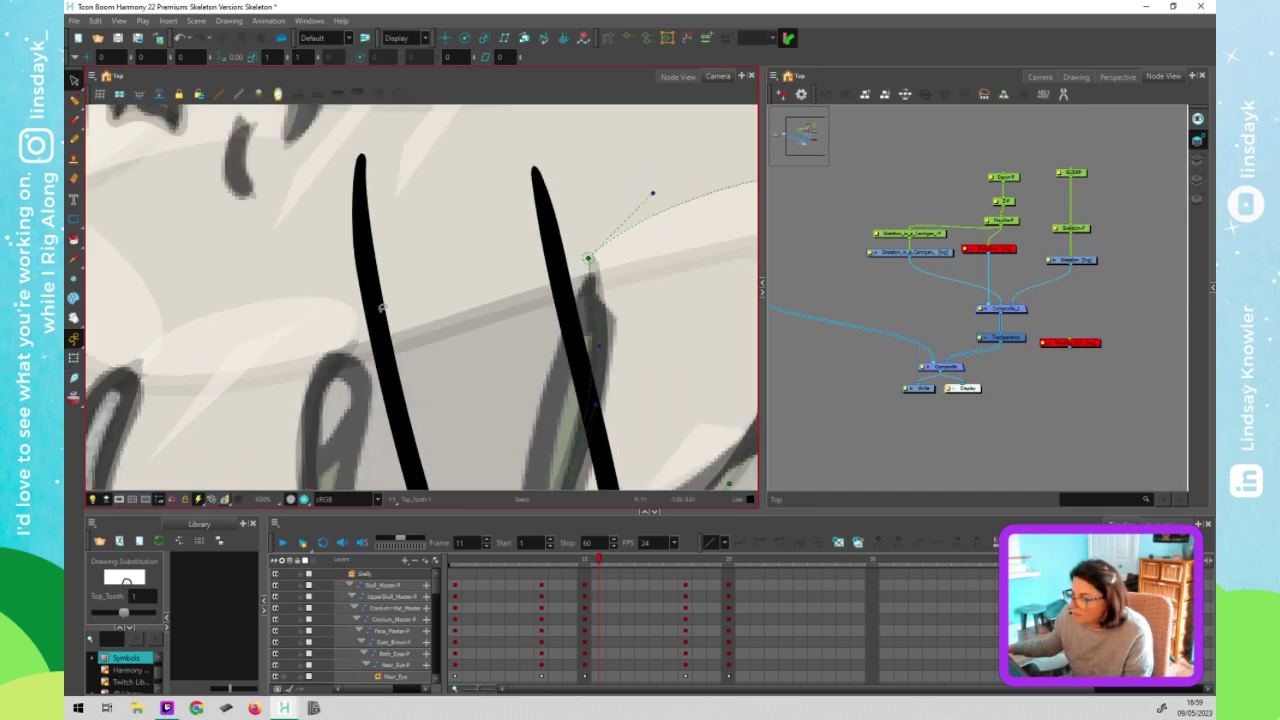
key(ctrl+a)
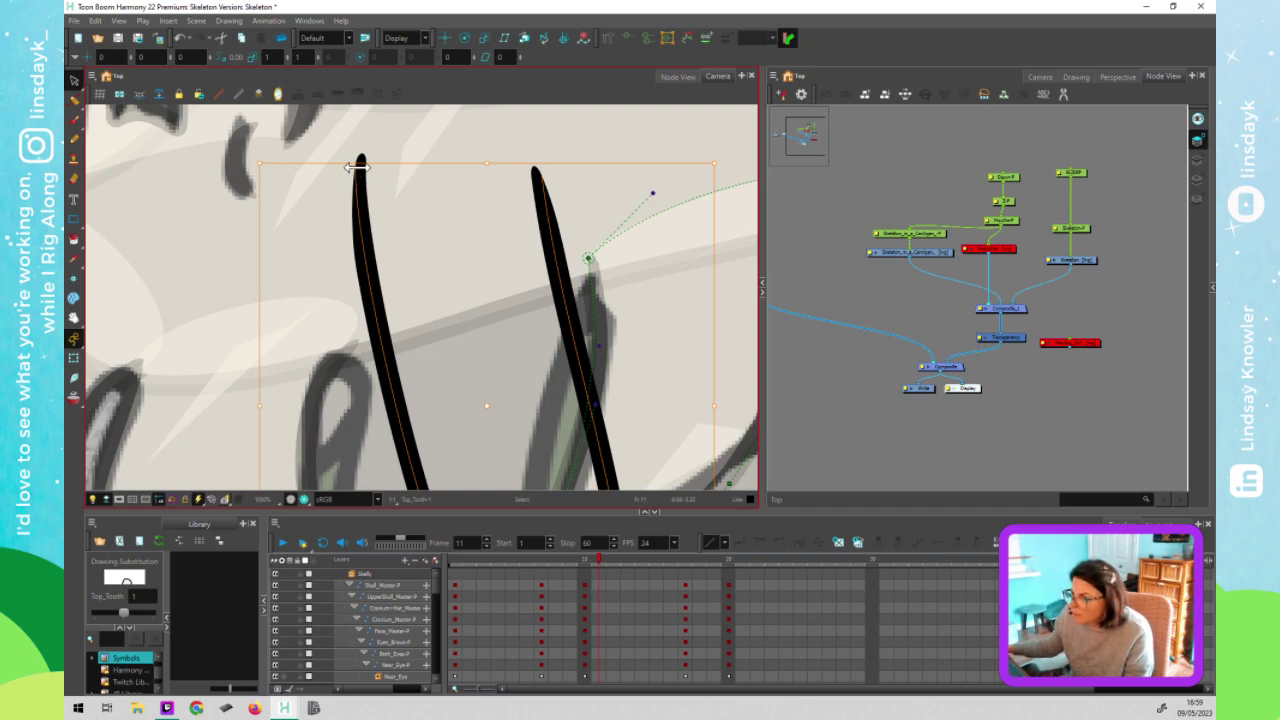
key(alt+q)
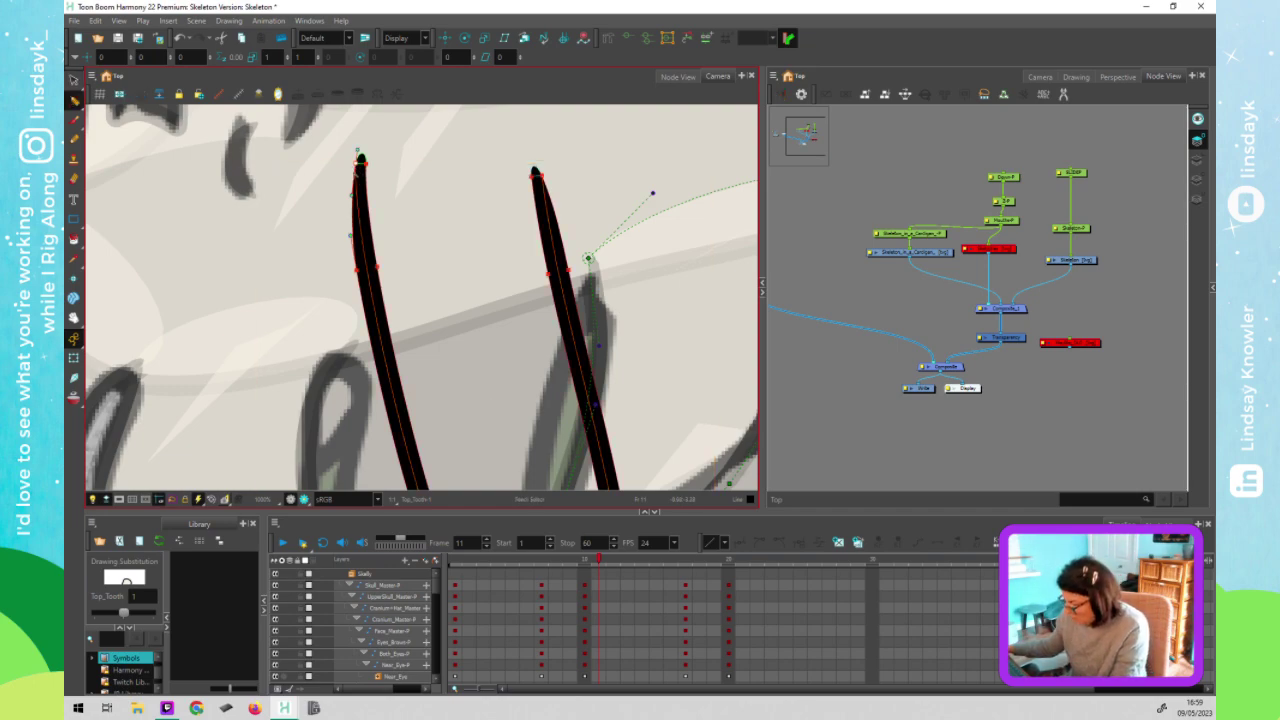
drag(360, 157, 346, 163)
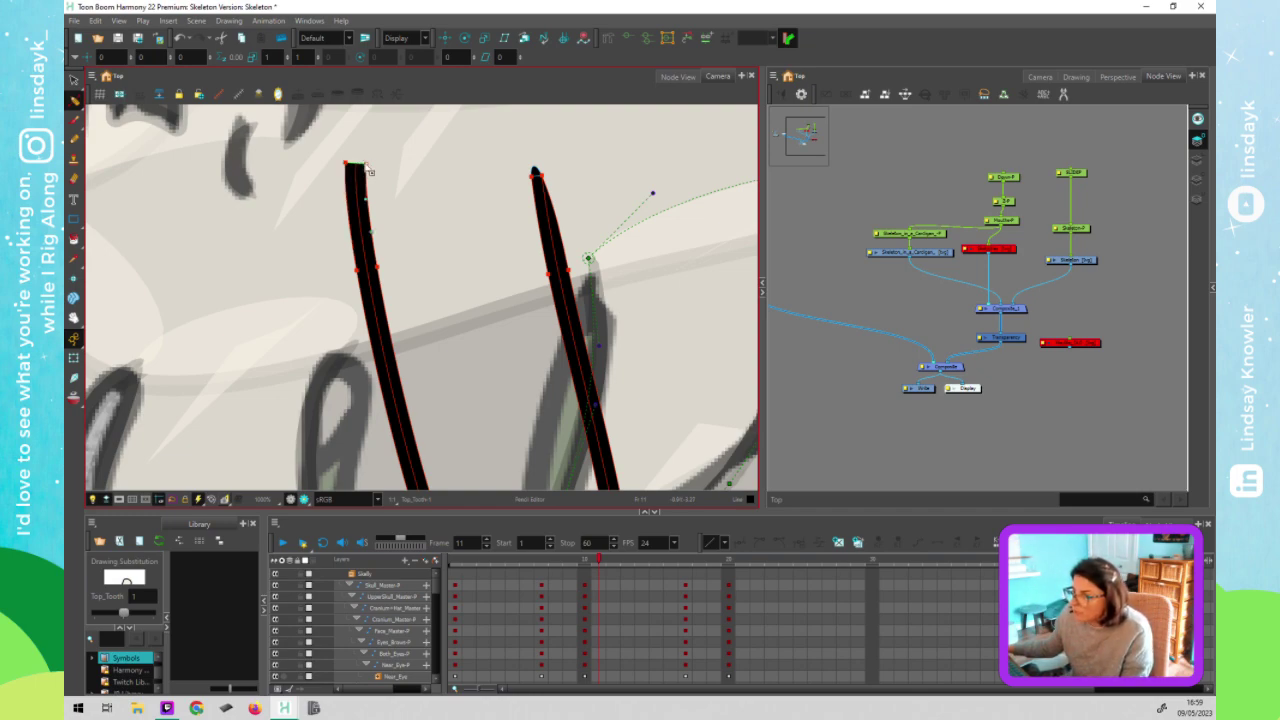
scroll(368, 171, up, 3)
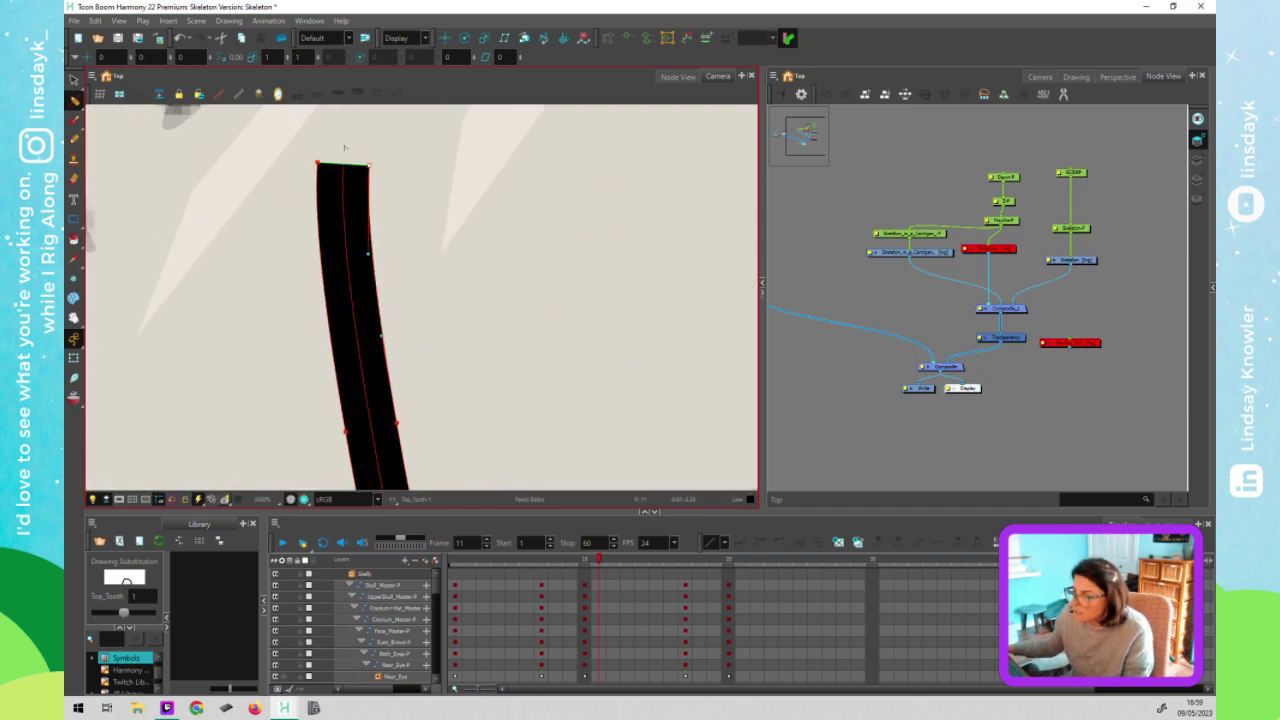
drag(344, 148, 342, 164)
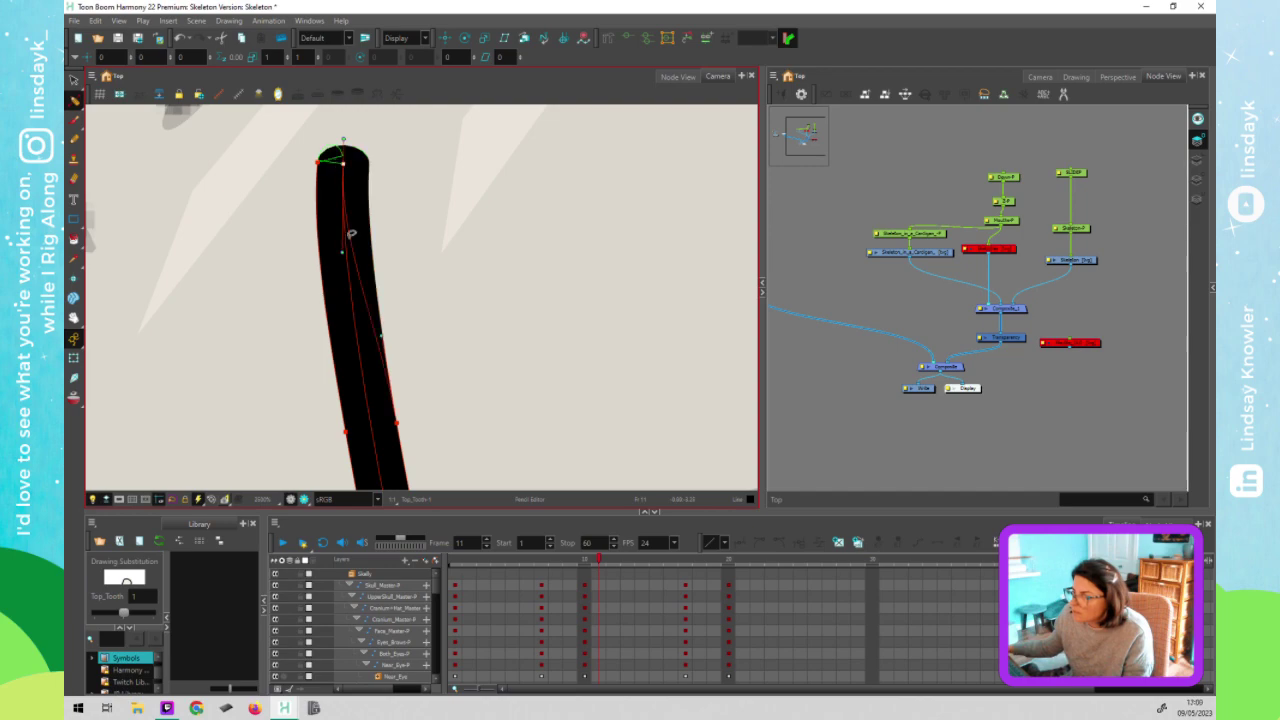
mouse_move(343, 258)
mouse_down()
mouse_move(362, 262)
mouse_move(382, 236)
mouse_up()
scroll(382, 233, down, 3)
scroll(403, 337, down, 3)
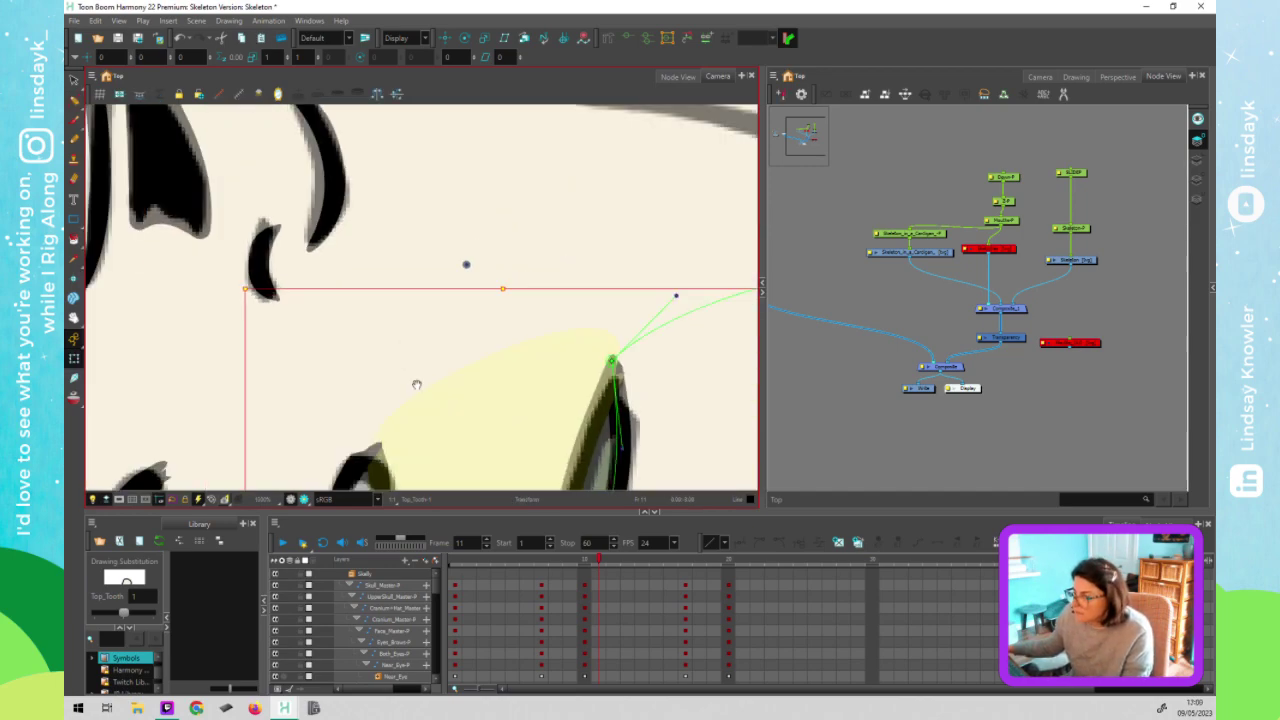
scroll(413, 305, down, 2)
key(shift+t)
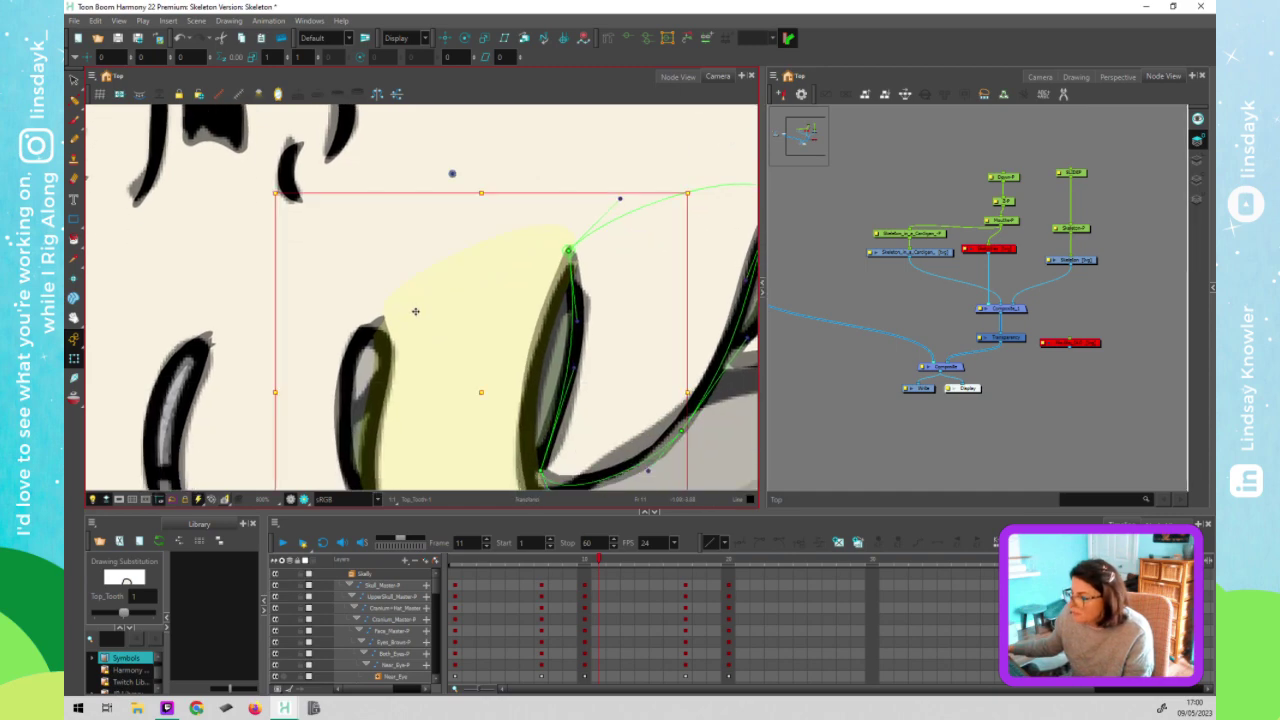
Select the first upper tooth's drawing and taper the root end of its rear outline to a narrow tip
click(596, 298)
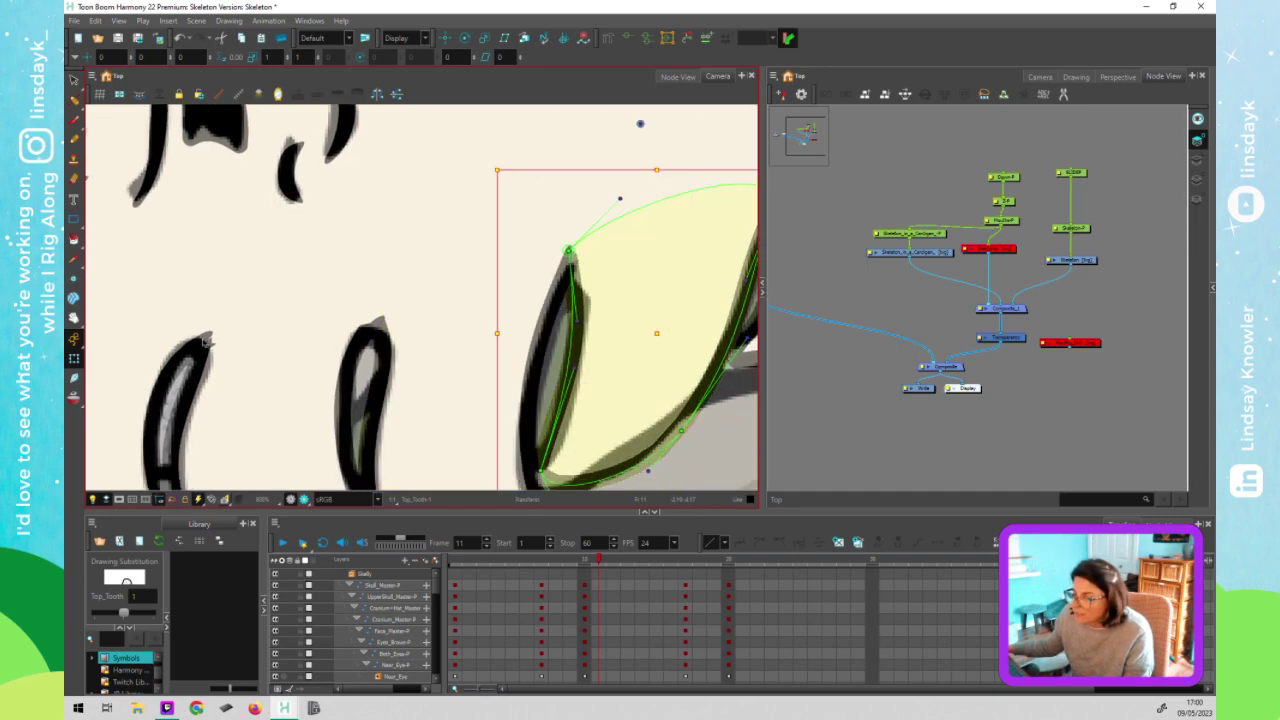
click(198, 342)
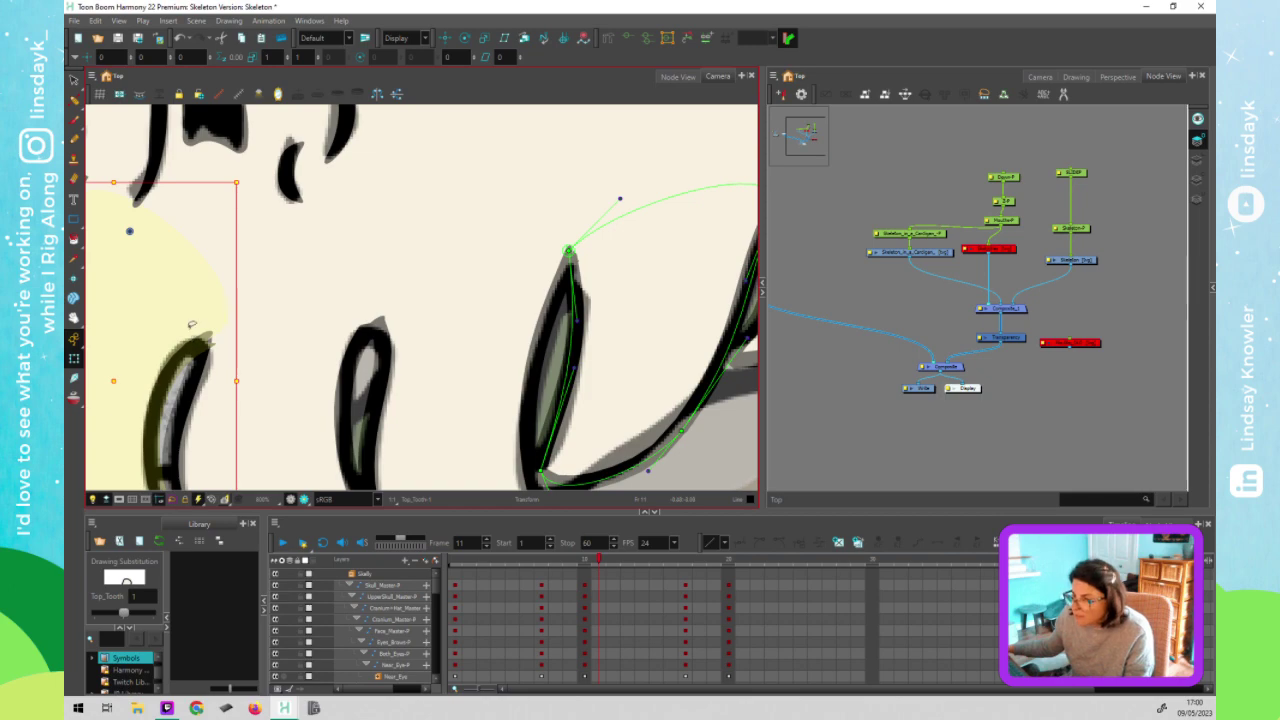
key(alt+s)
click(195, 290)
key(alt+q)
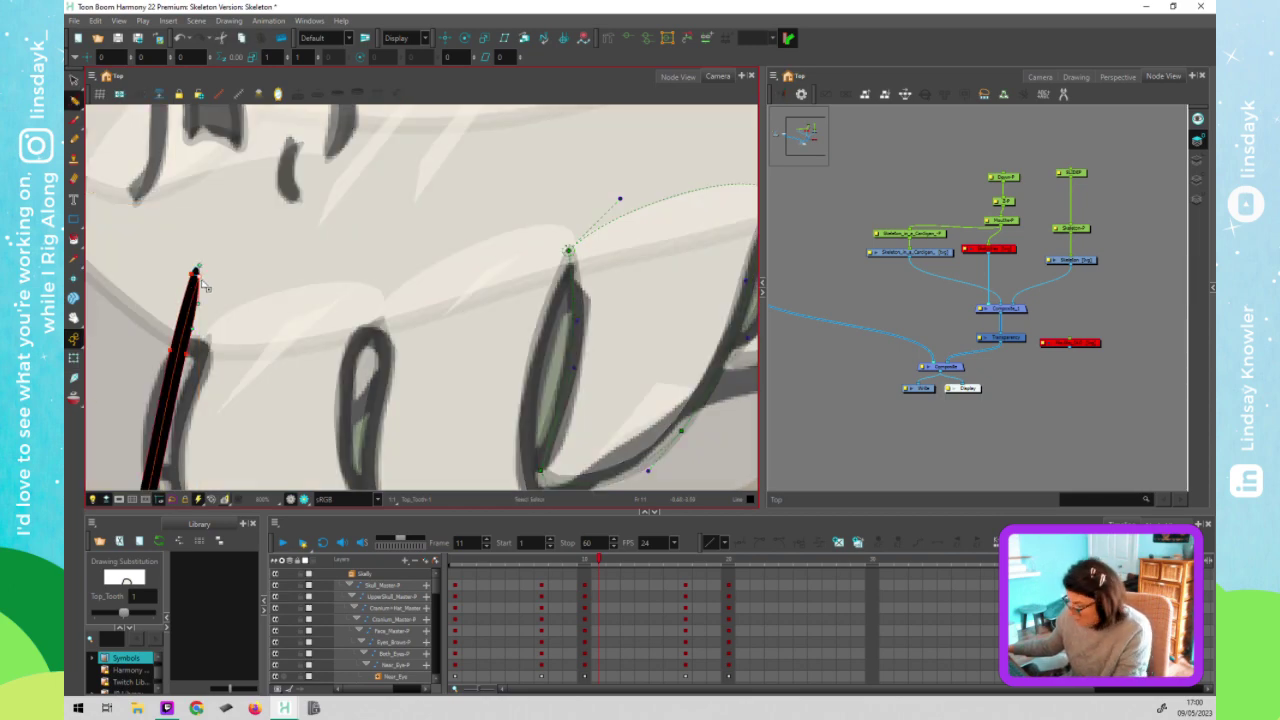
scroll(202, 278, up, 4)
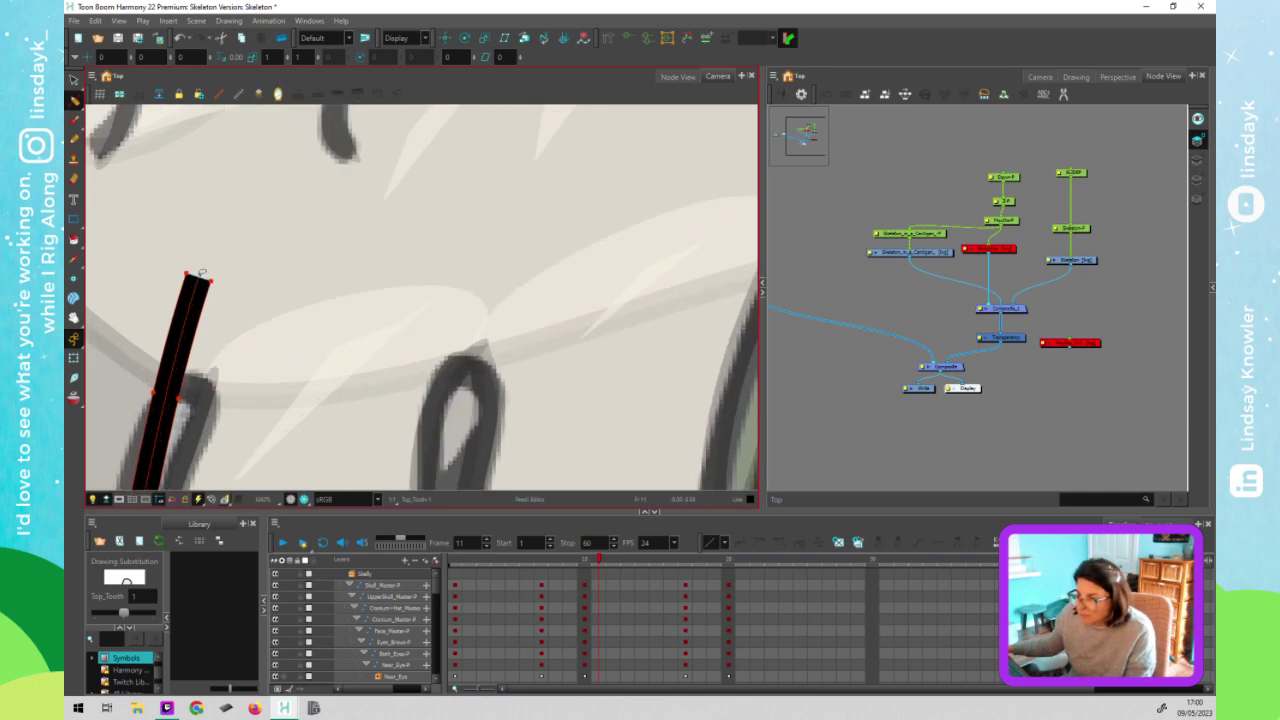
scroll(202, 273, up, 1)
drag(205, 265, 200, 280)
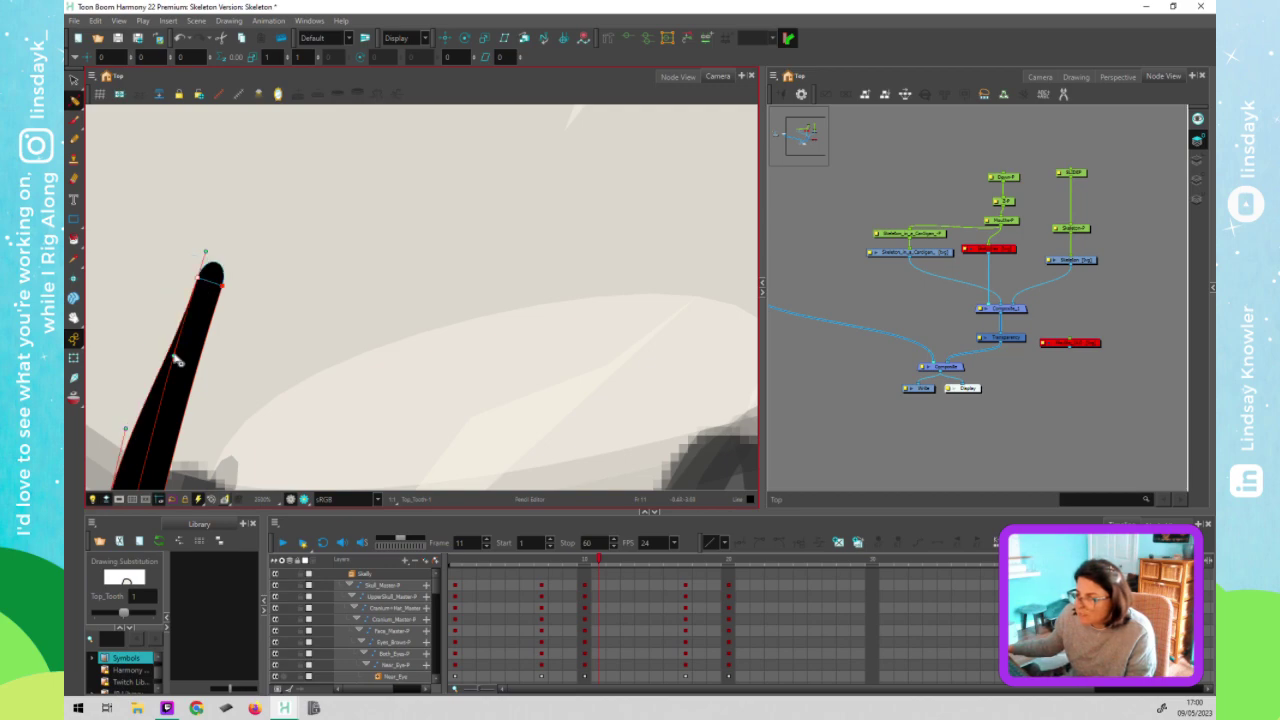
mouse_move(165, 355)
mouse_down()
mouse_move(163, 343)
mouse_move(171, 357)
mouse_move(220, 346)
mouse_up()
key(1)
key(1)
key(1)
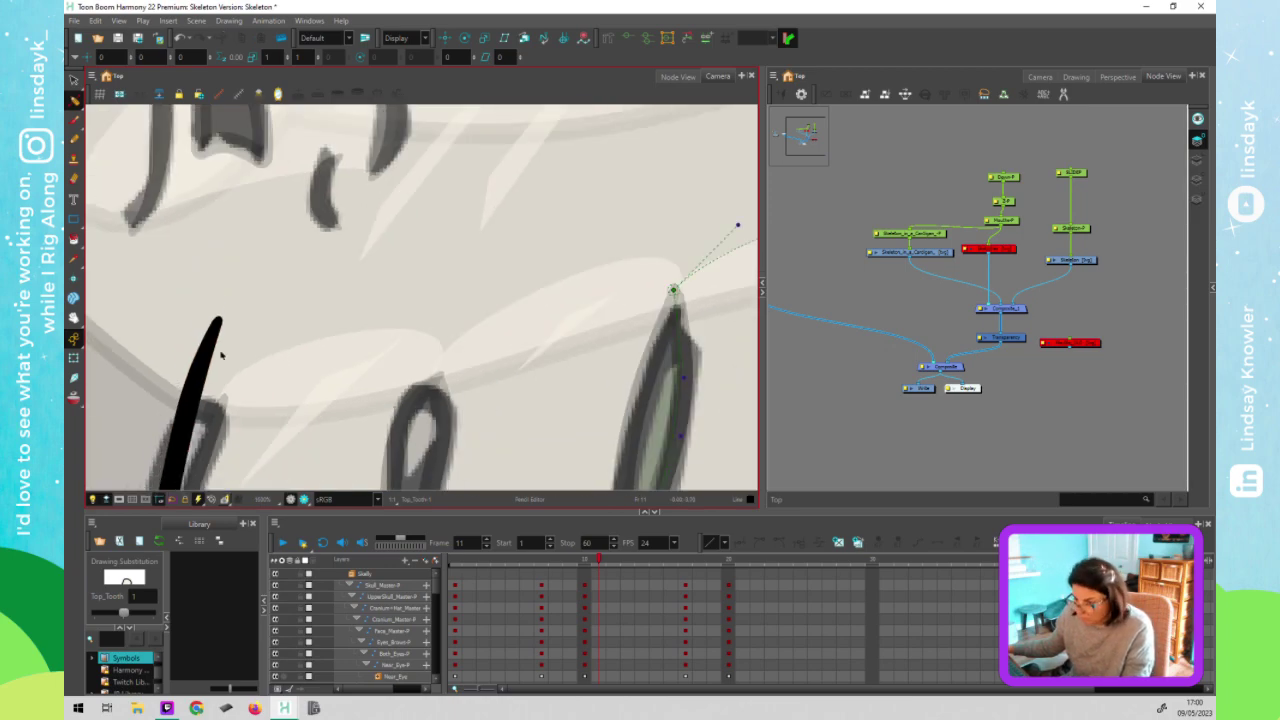
Shift the first upper tooth's rear root deformation point slightly toward the front at frame 11
key(shift+2)
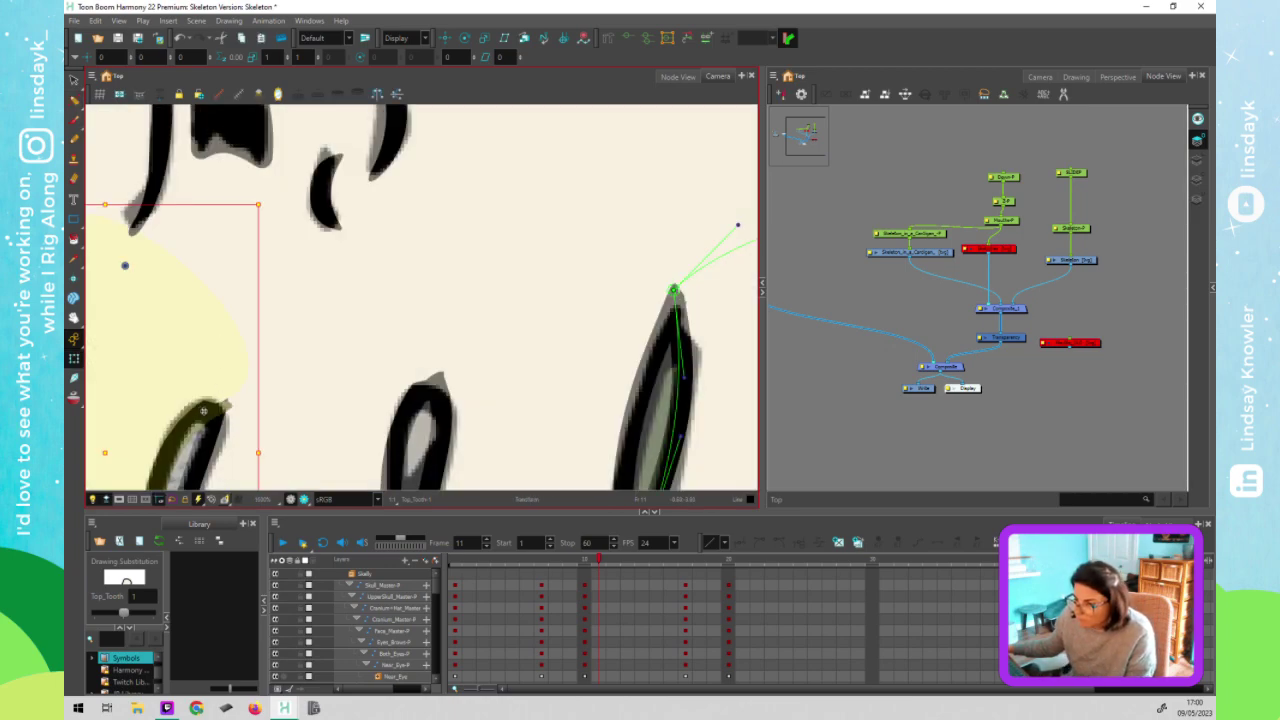
click(203, 410)
click(216, 397)
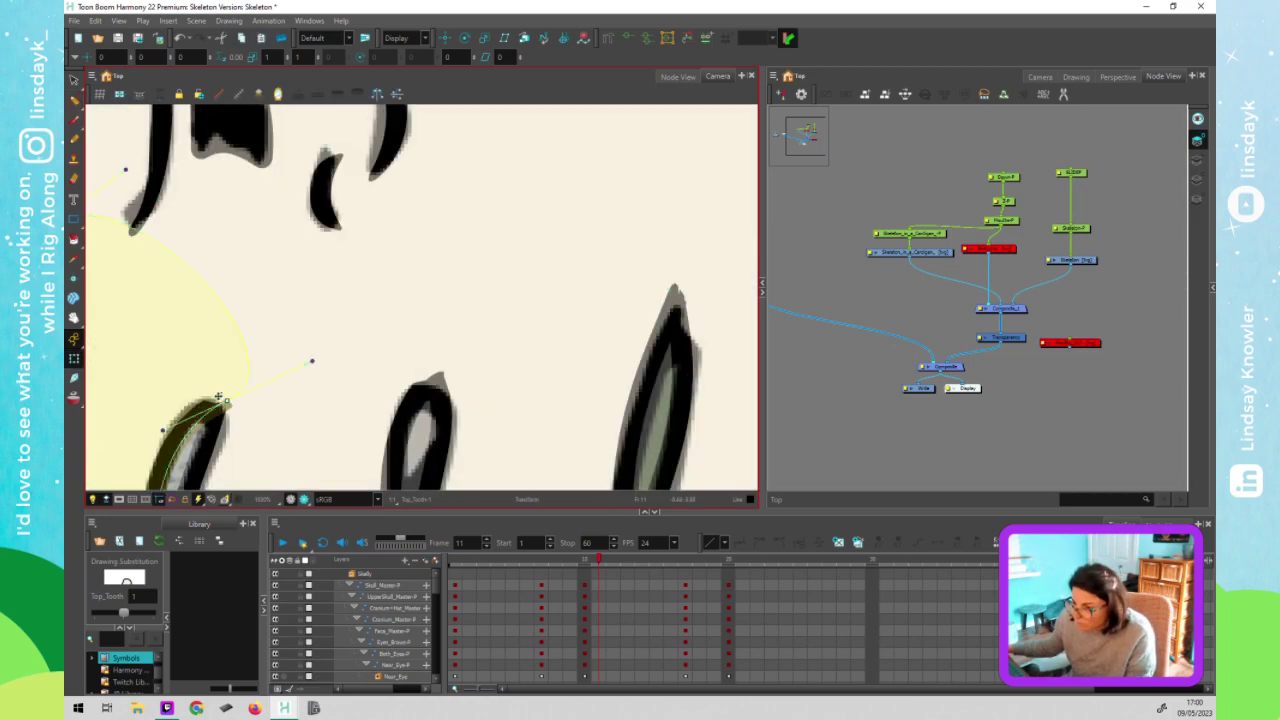
drag(216, 397, 215, 404)
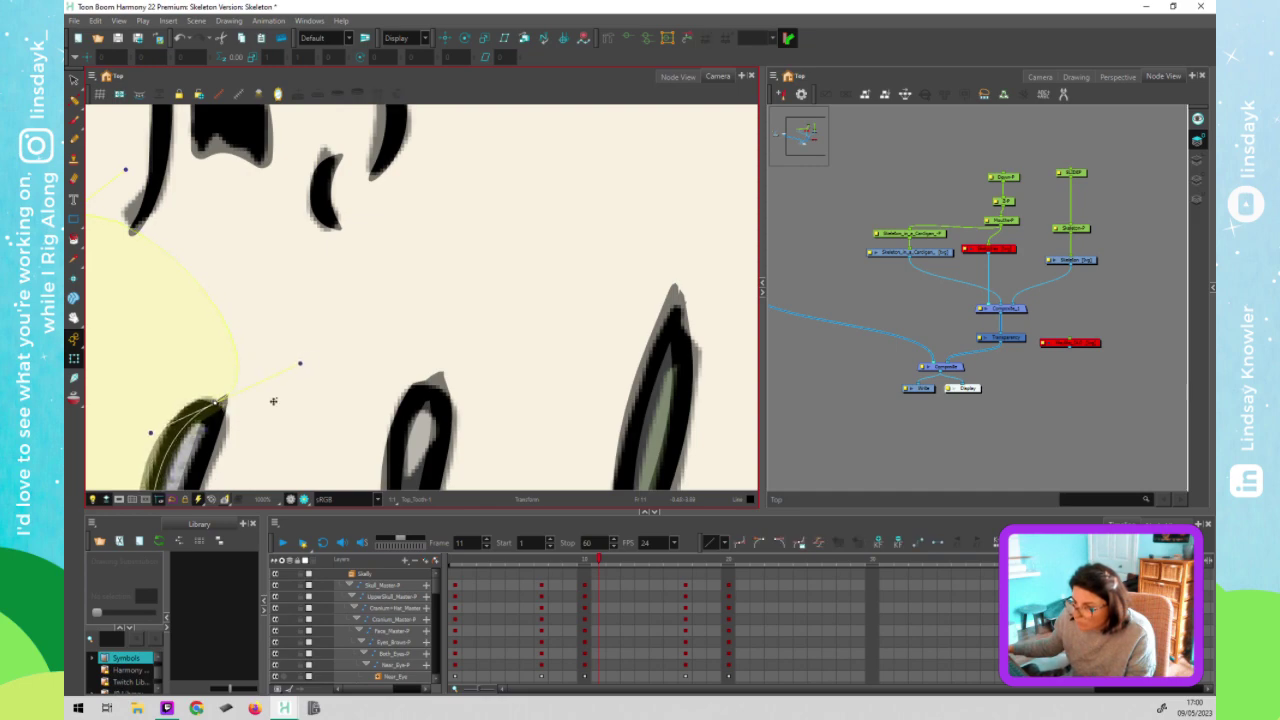
Select the second upper tooth's drawing and shift its front outline's root end slightly forward with a rounded tip using the Pencil Editor
click(212, 423)
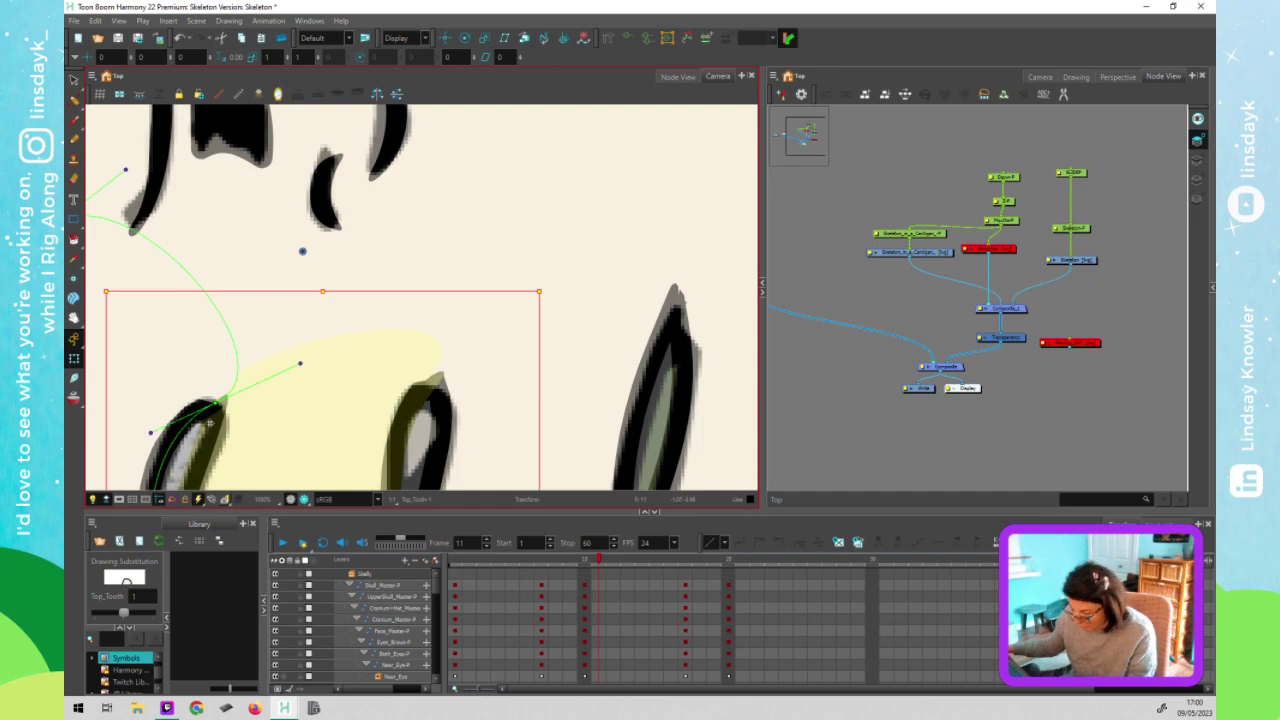
key(alt+s)
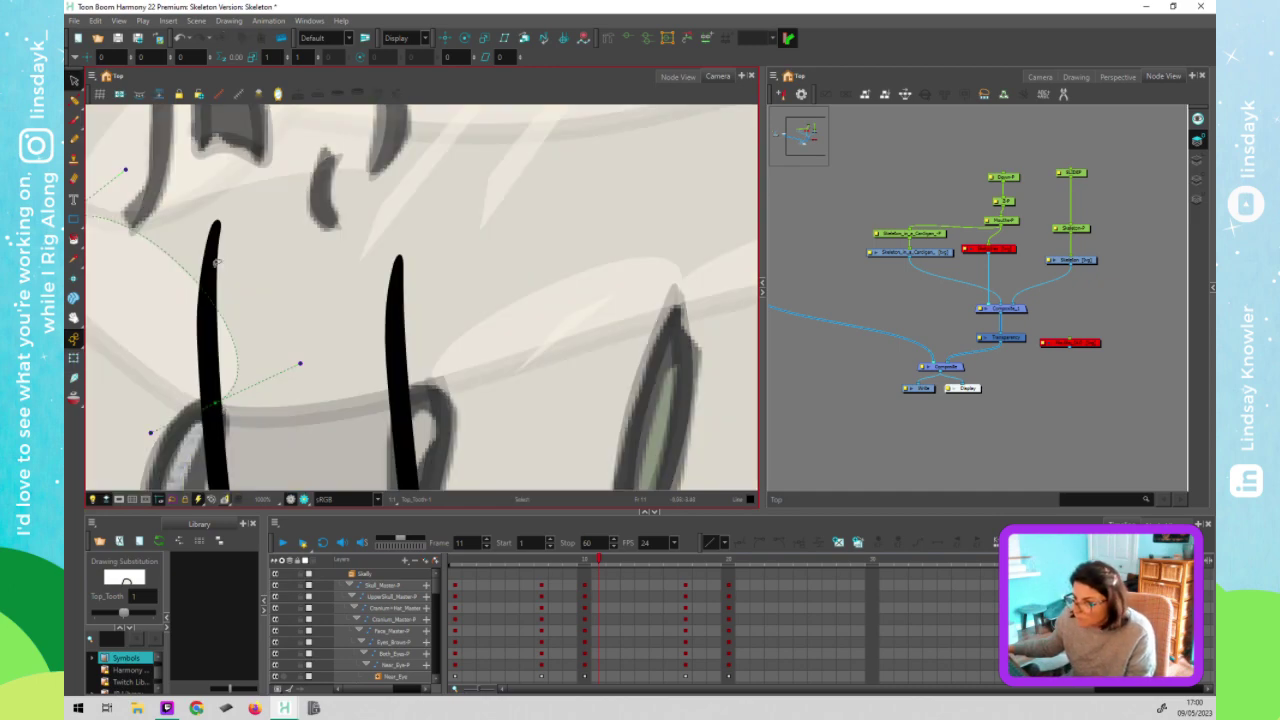
click(215, 262)
key(alt+q)
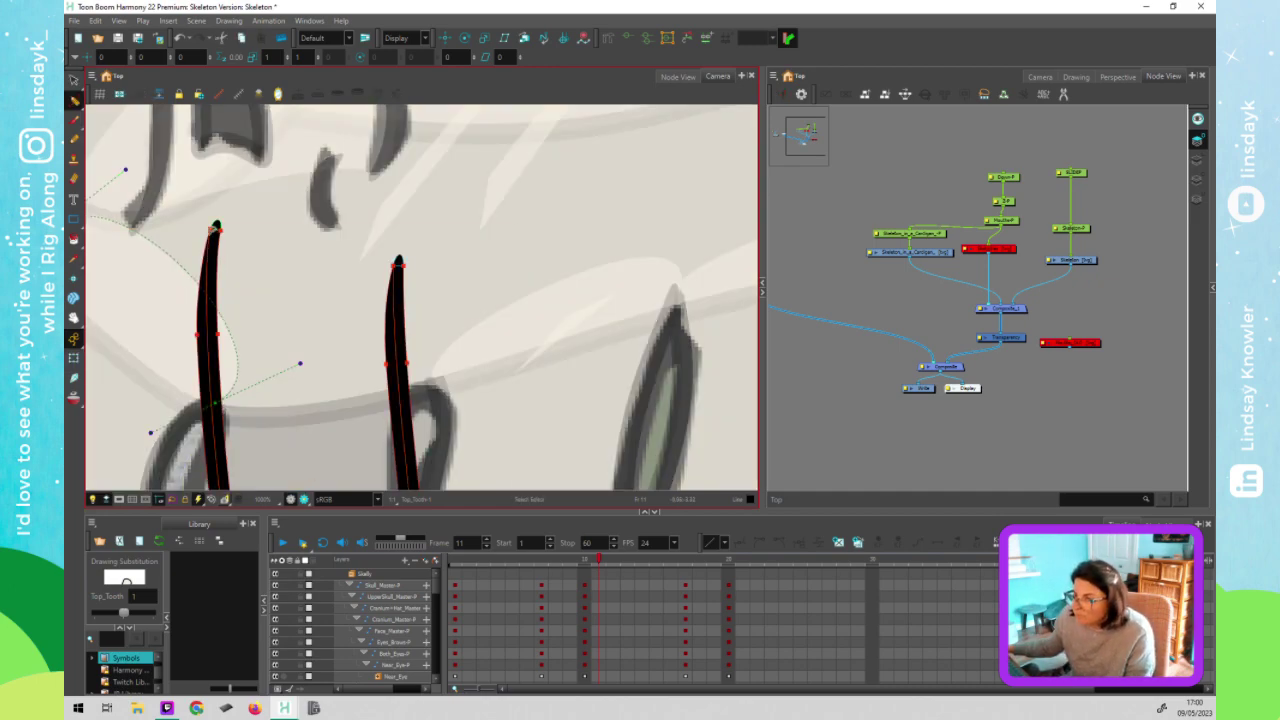
drag(215, 227, 201, 228)
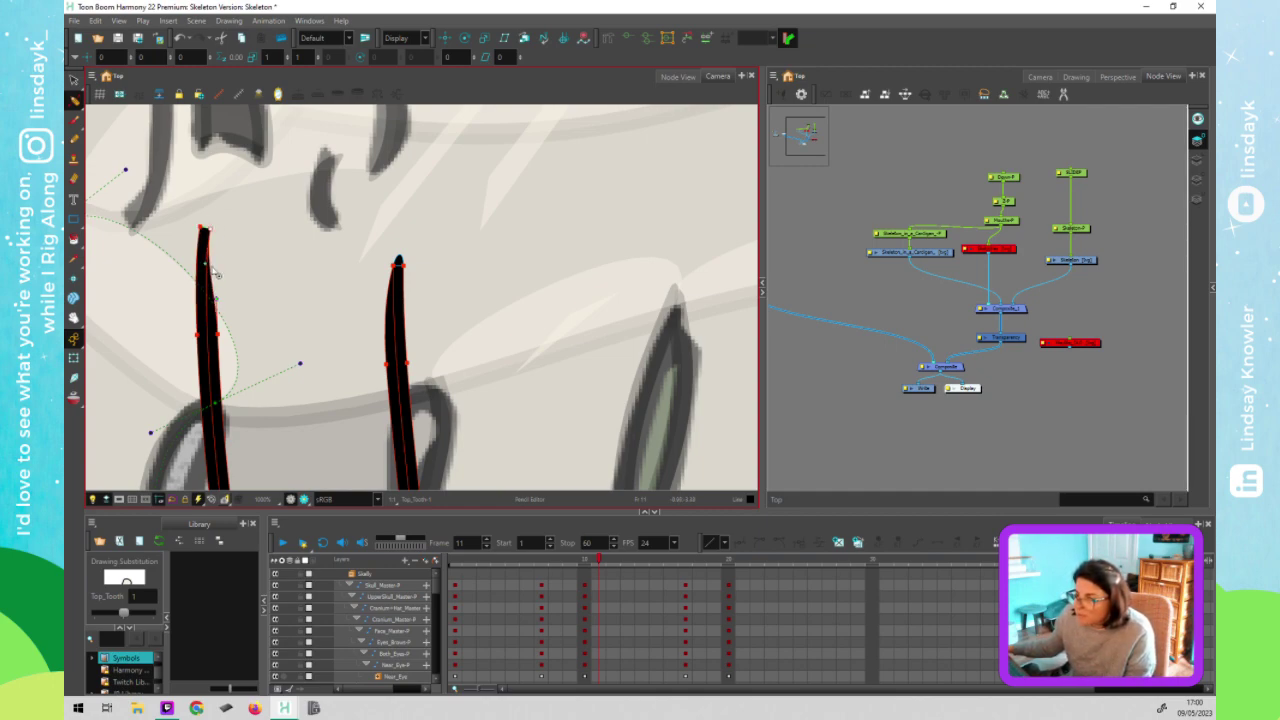
scroll(206, 226, up, 5)
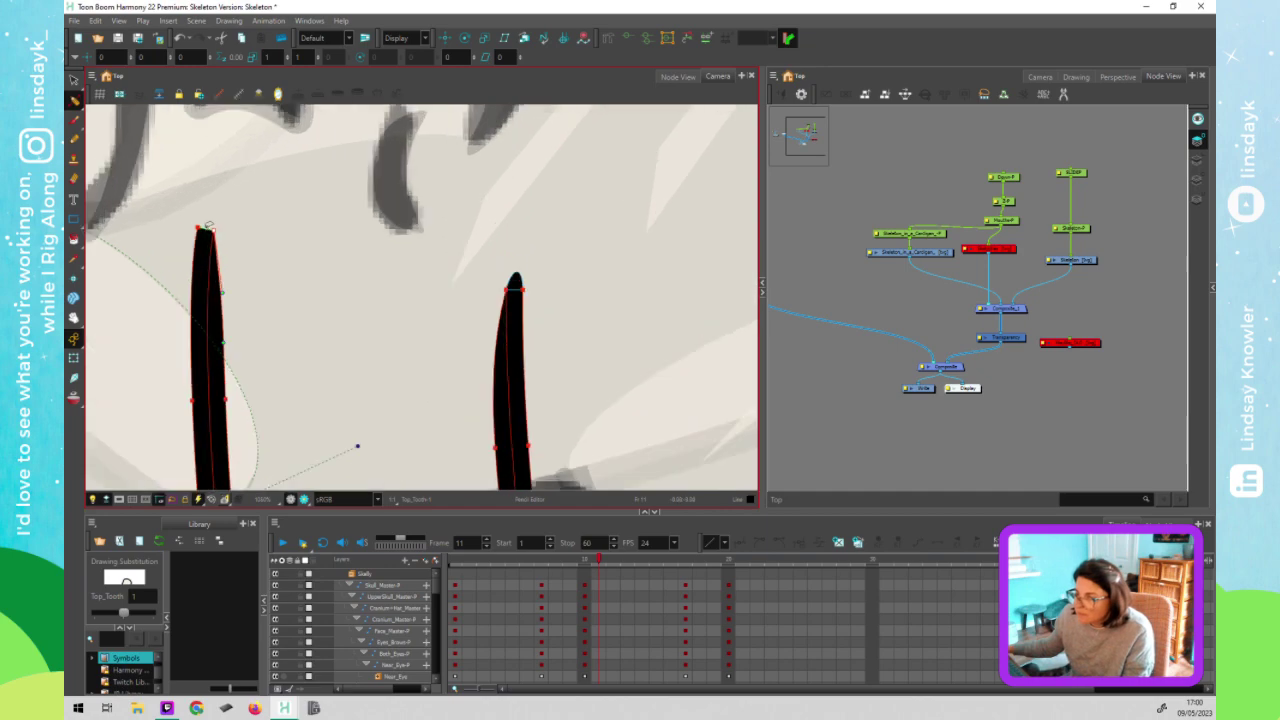
drag(206, 229, 206, 214)
scroll(239, 250, down, 2)
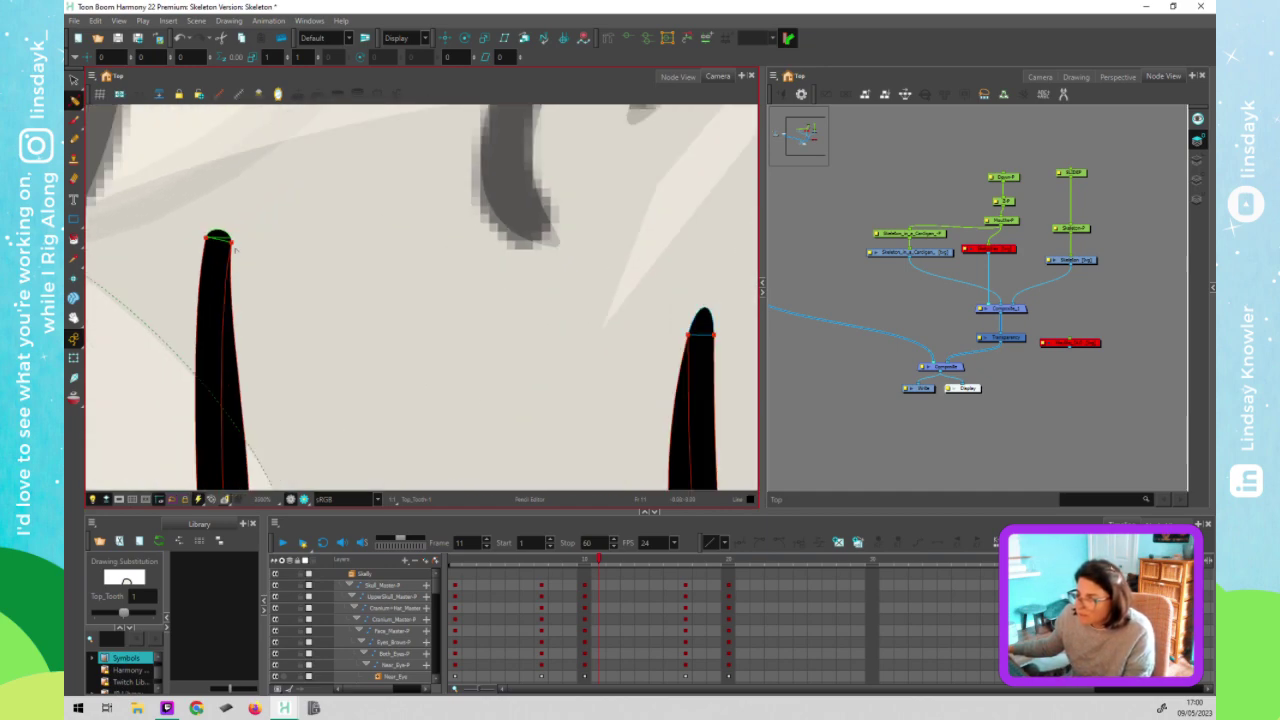
scroll(235, 250, down, 2)
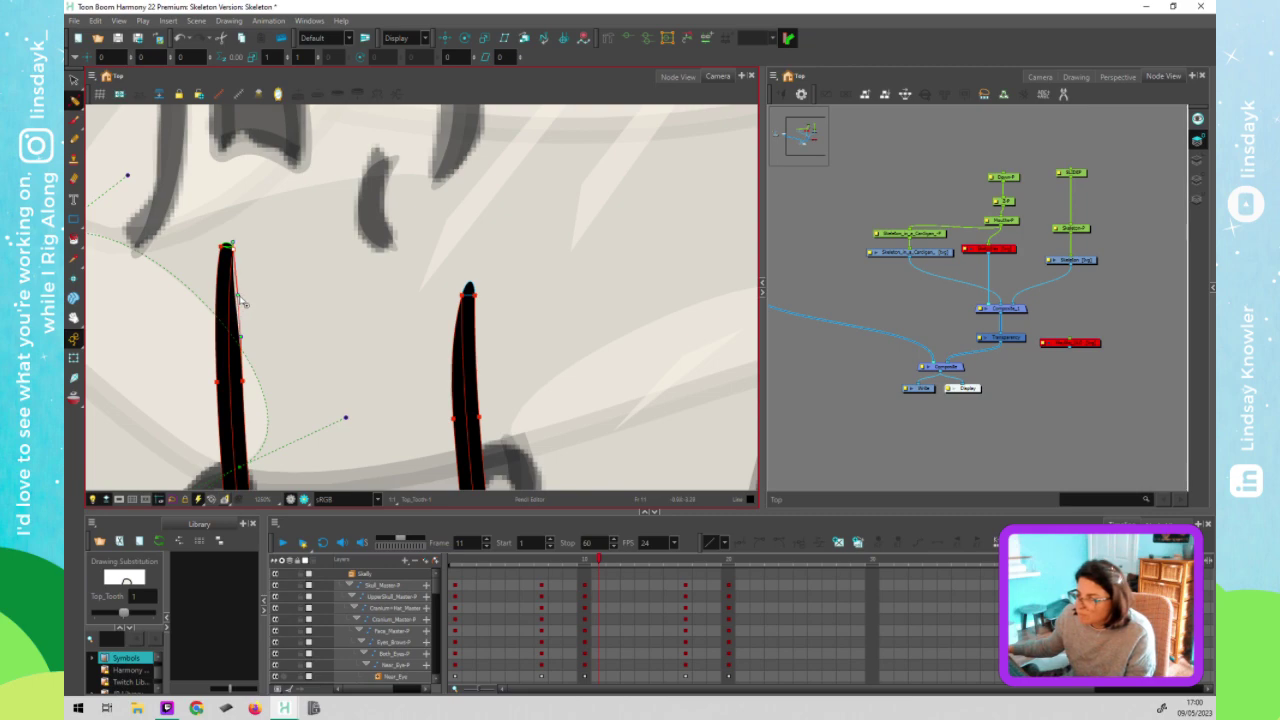
click(267, 293)
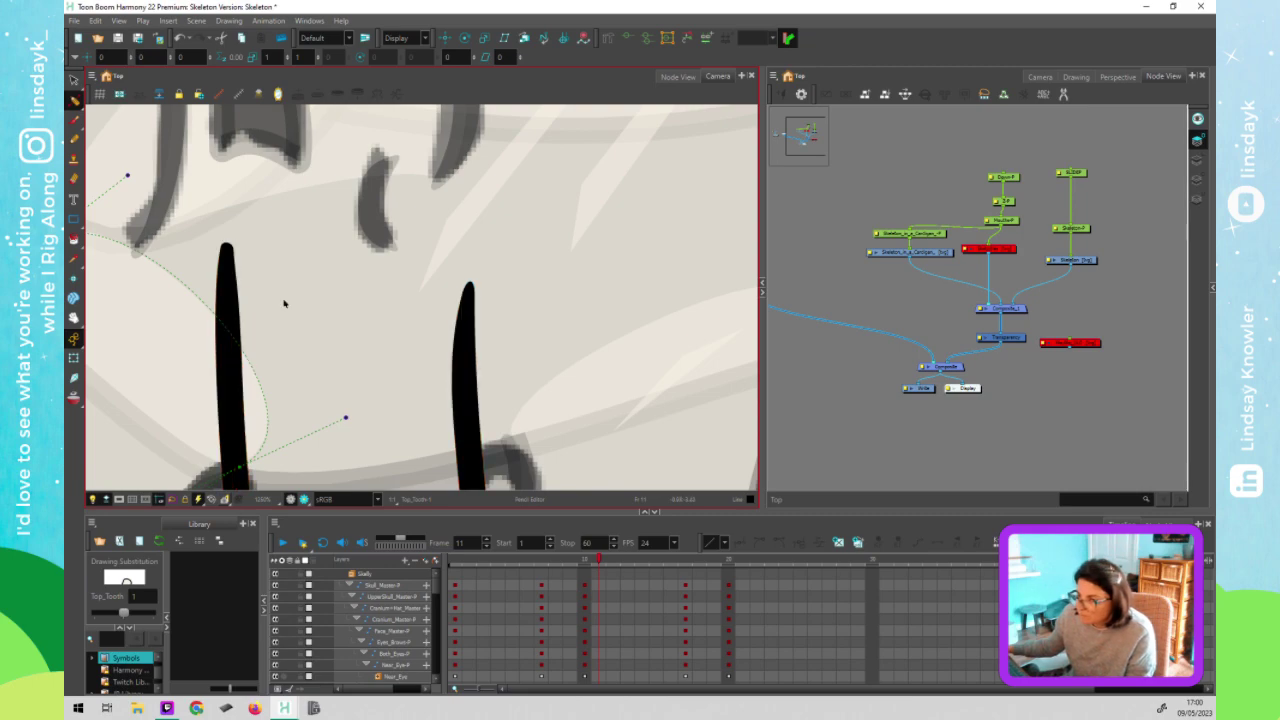
Refine the curve beside the rounded root tip of the second upper tooth's front outline
click(236, 251)
scroll(237, 255, up, 1)
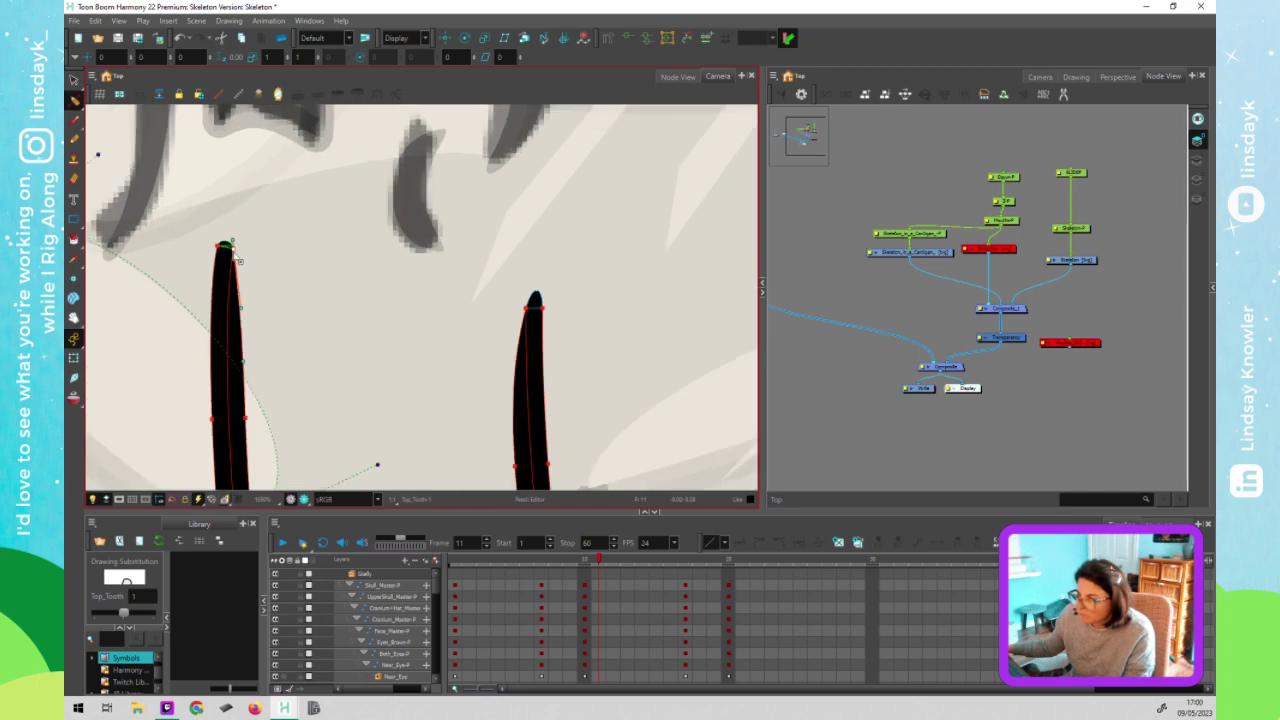
scroll(237, 258, up, 2)
drag(252, 348, 251, 338)
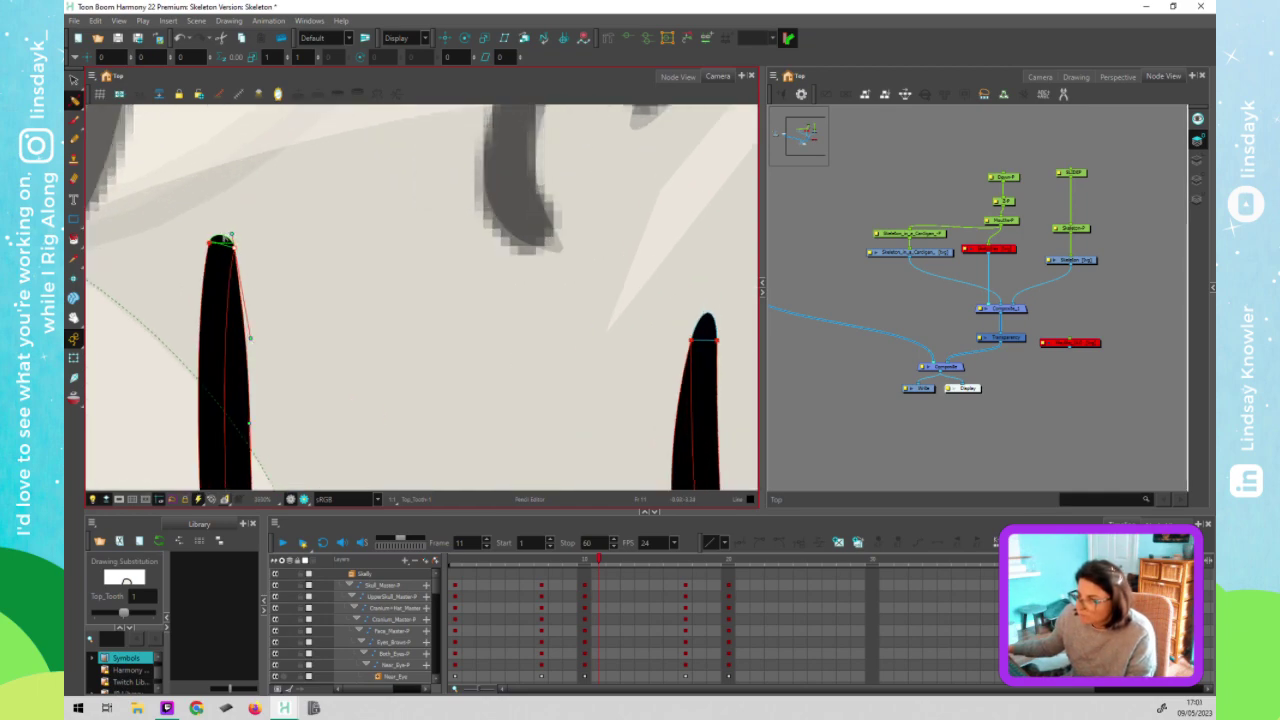
drag(228, 234, 250, 346)
scroll(303, 320, down, 3)
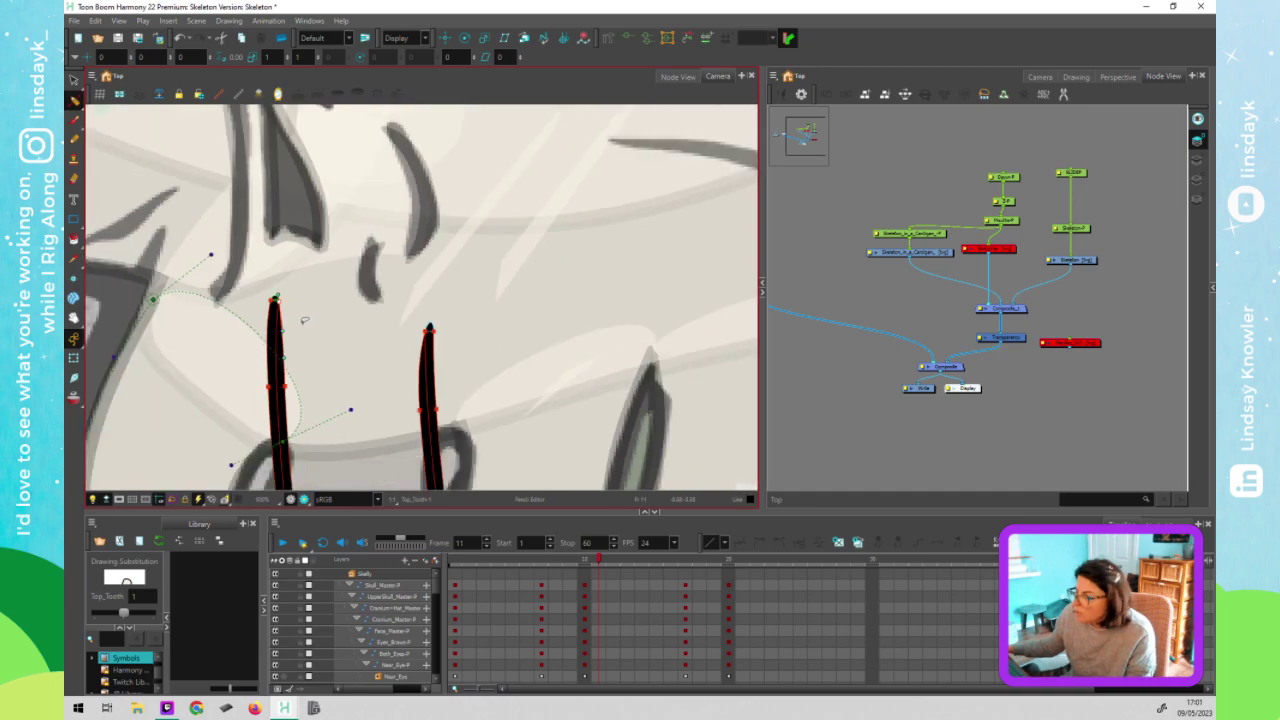
click(303, 320)
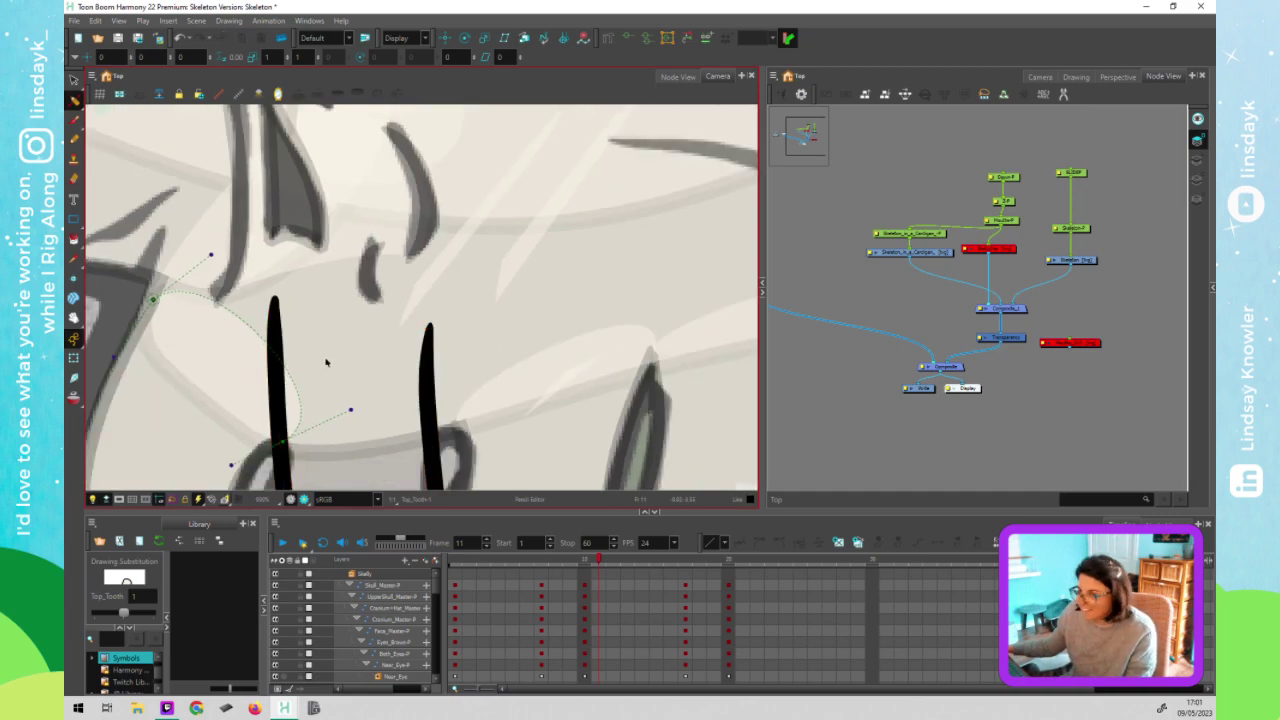
Select the fourth upper tooth's drawing and round the root ends of both its outlines with the Pencil Editor
key(shift+t)
scroll(334, 370, down, 2)
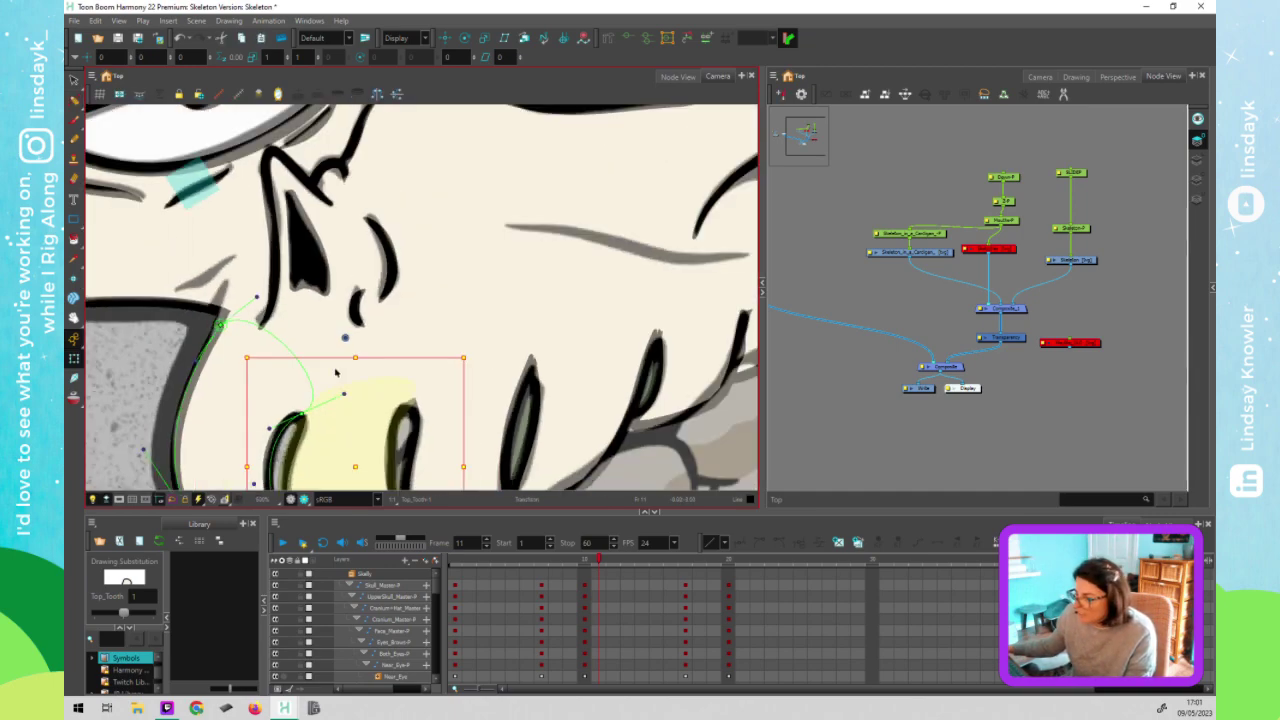
click(531, 388)
drag(534, 406, 434, 314)
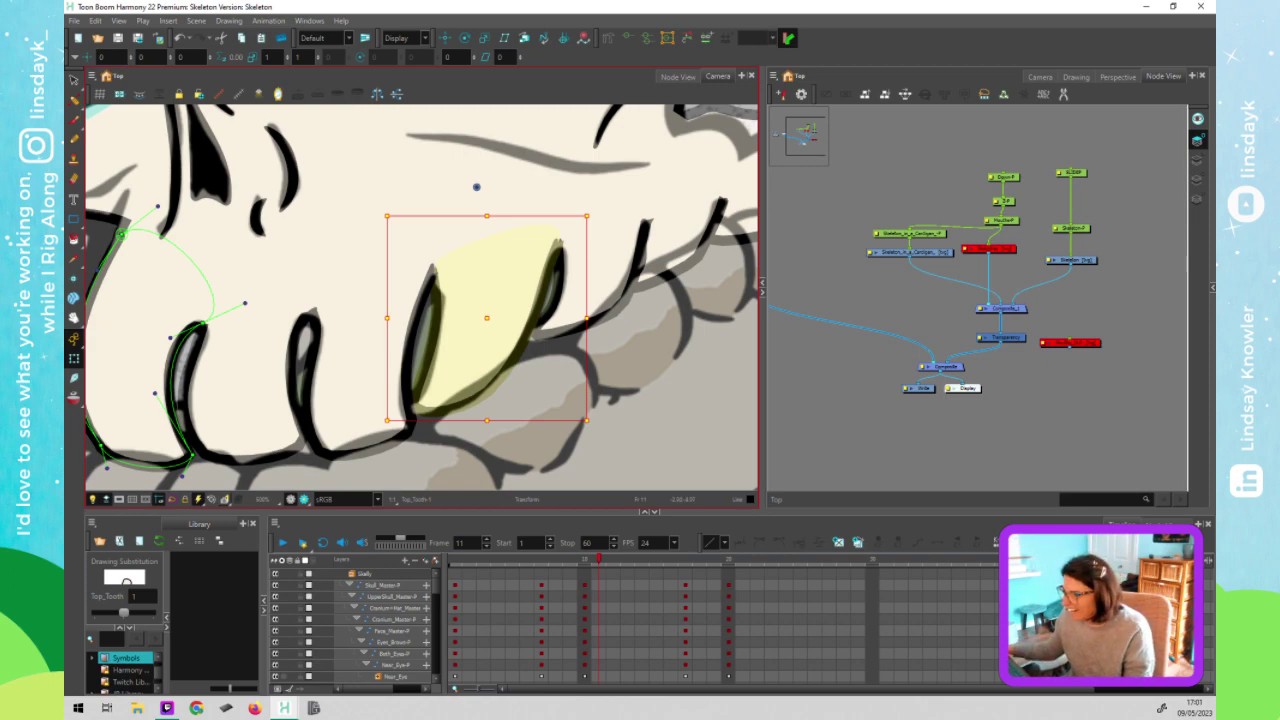
click(521, 288)
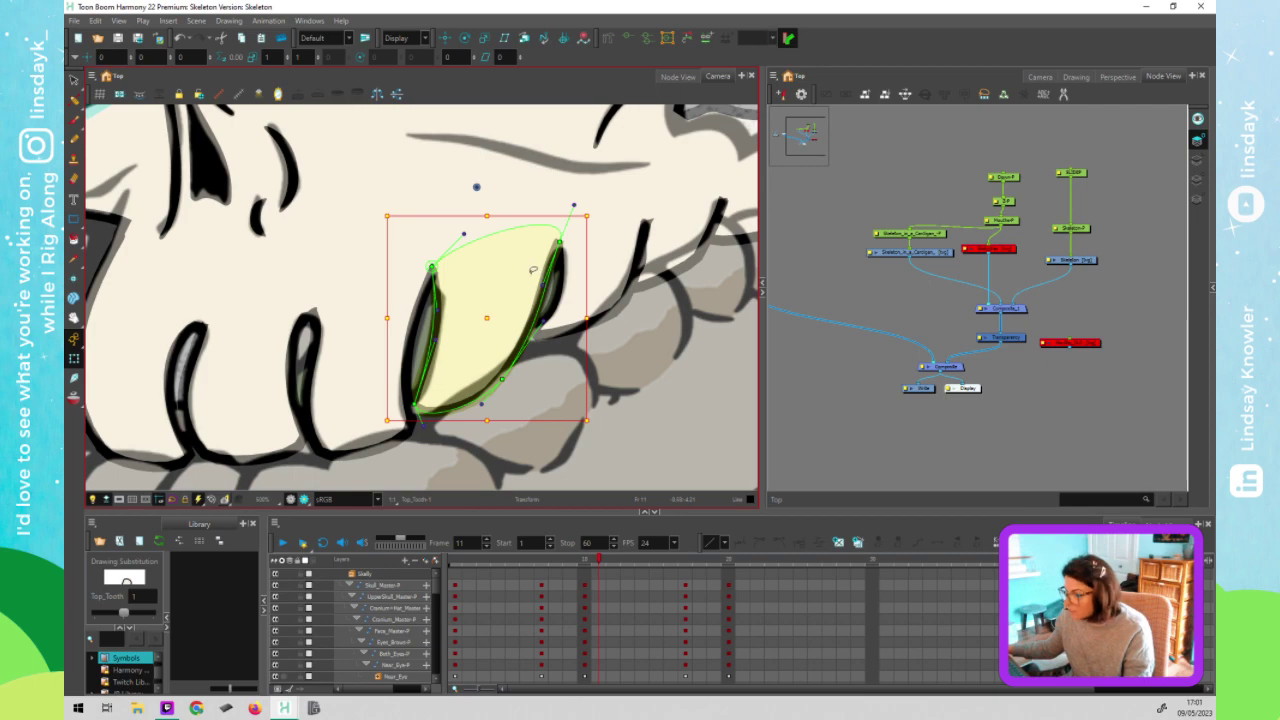
key(alt+s)
click(524, 212)
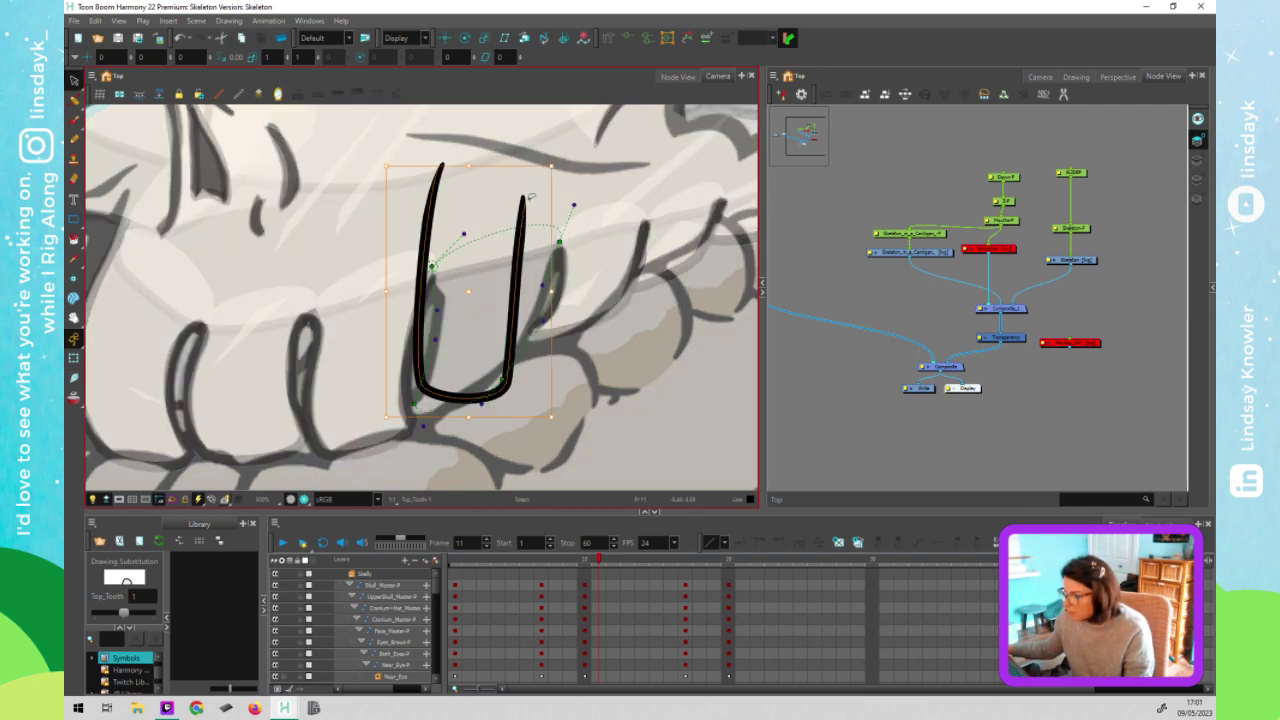
key(alt+q)
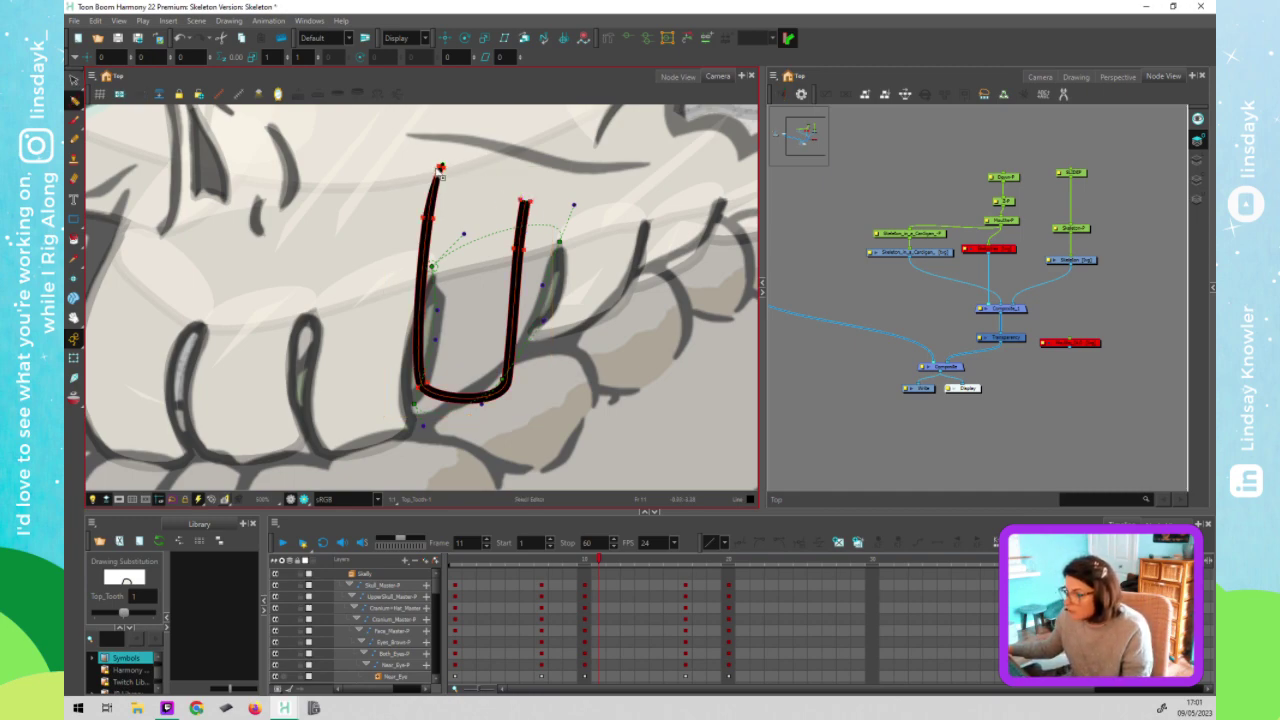
drag(449, 174, 442, 174)
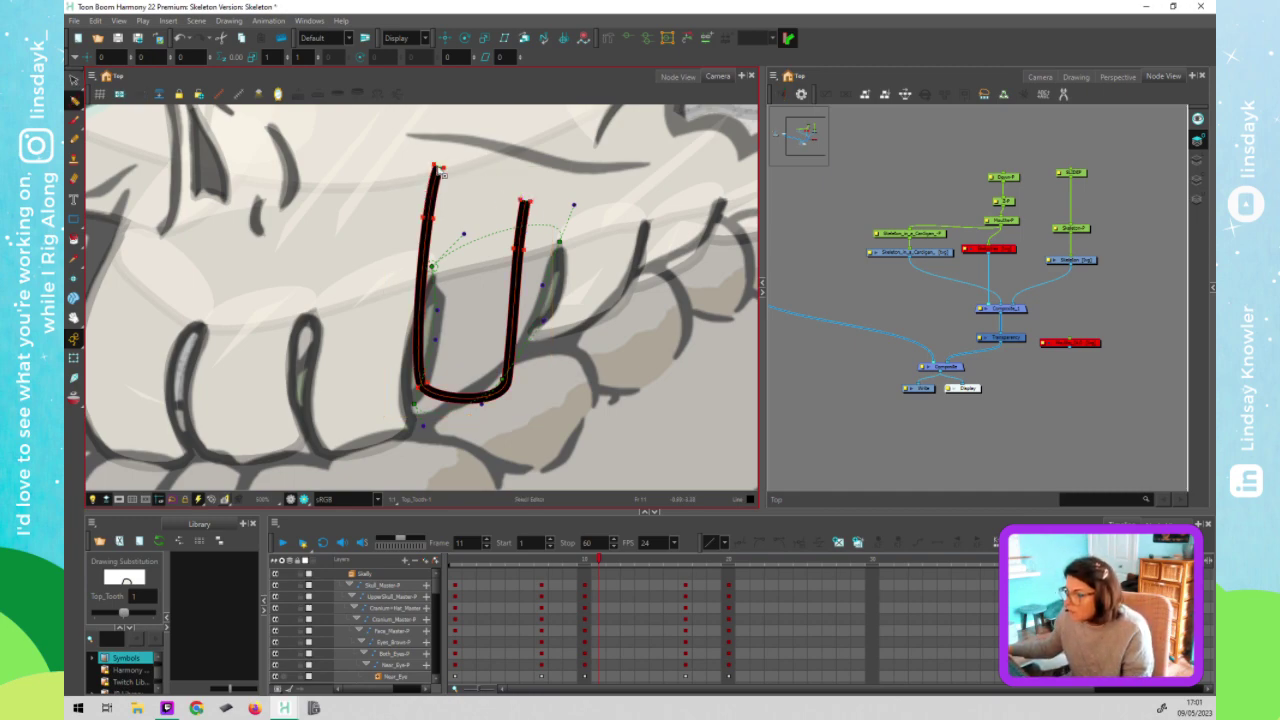
scroll(442, 172, up, 5)
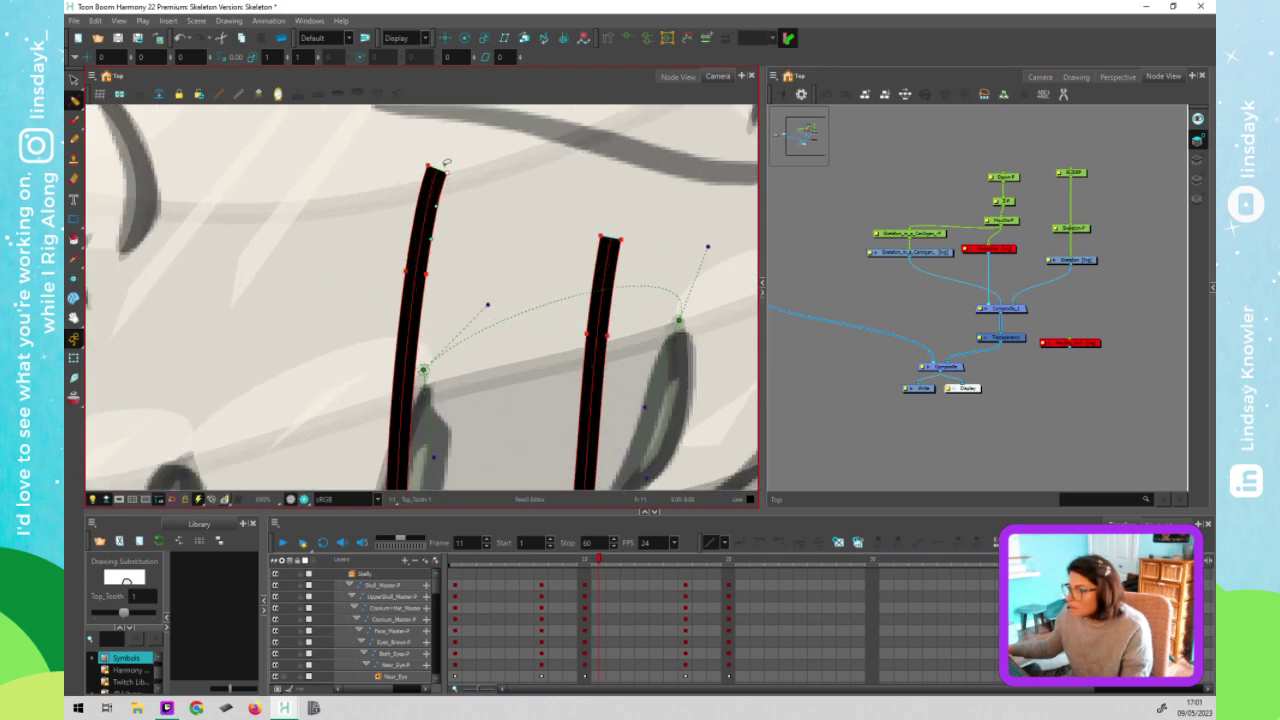
drag(445, 155, 440, 160)
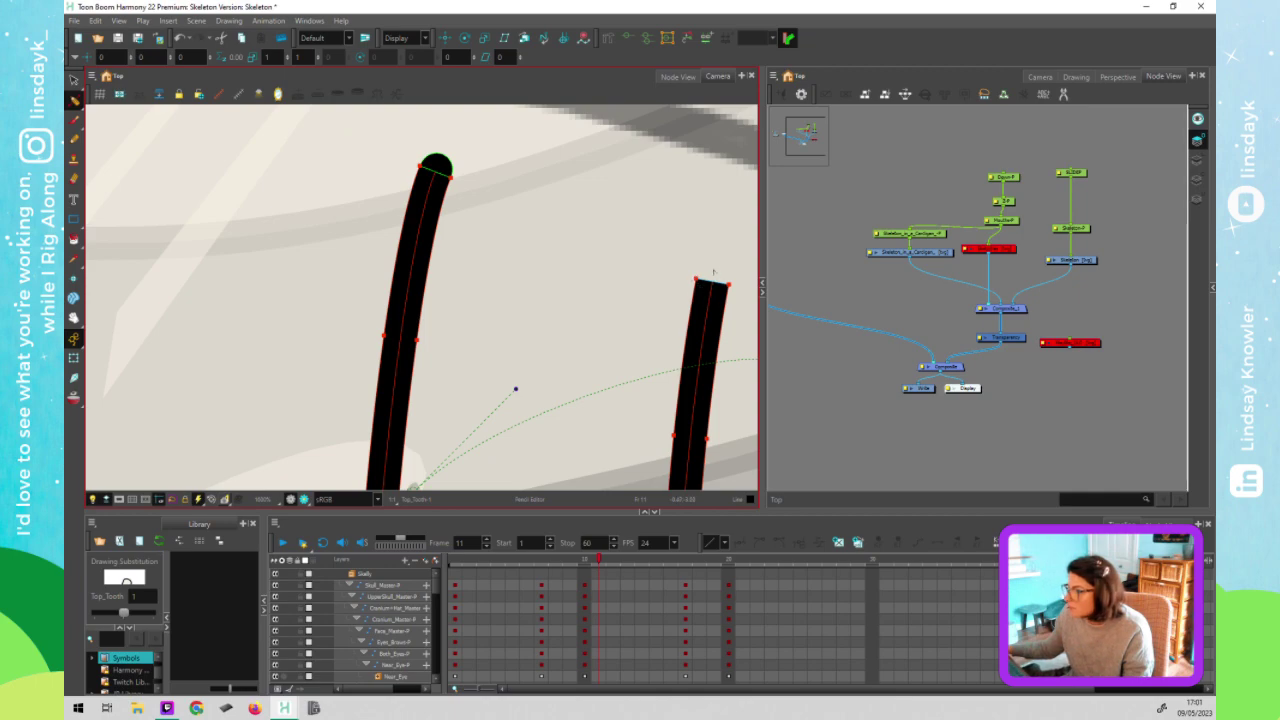
drag(715, 267, 712, 283)
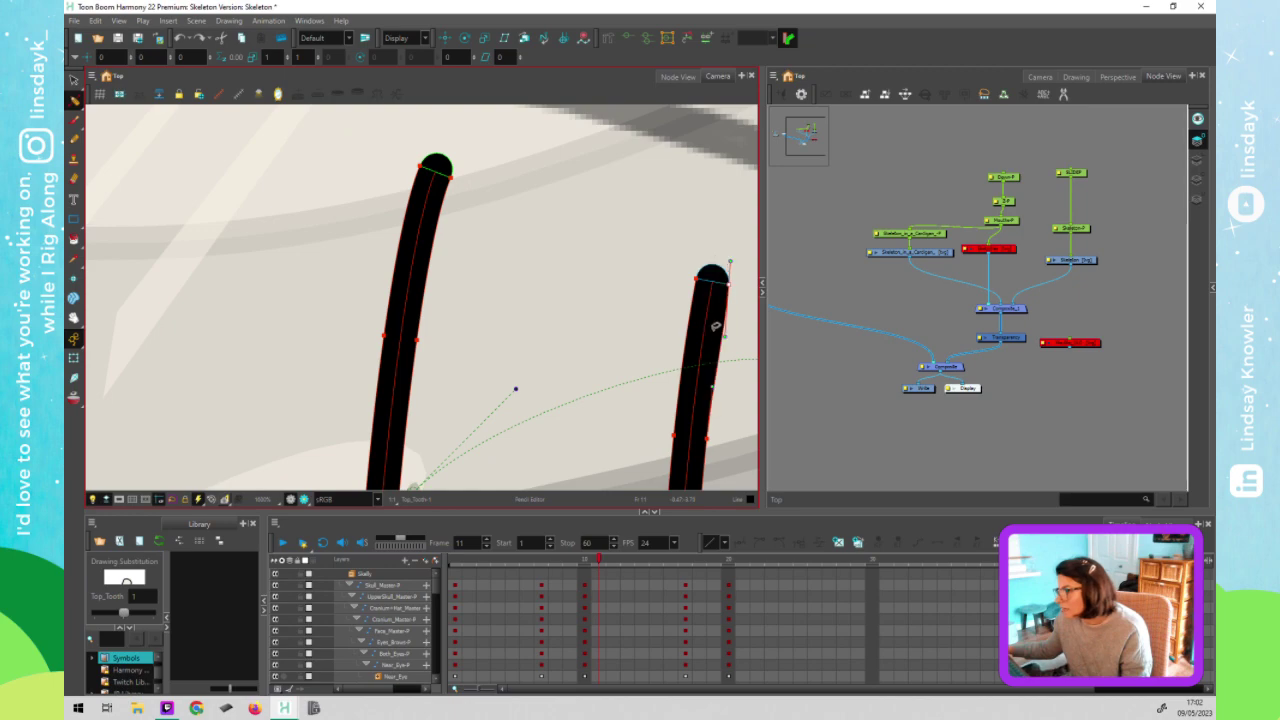
Taper the root ends of the fourth upper tooth's front and rear outlines to narrow tips
scroll(714, 340, down, 3)
scroll(694, 357, down, 4)
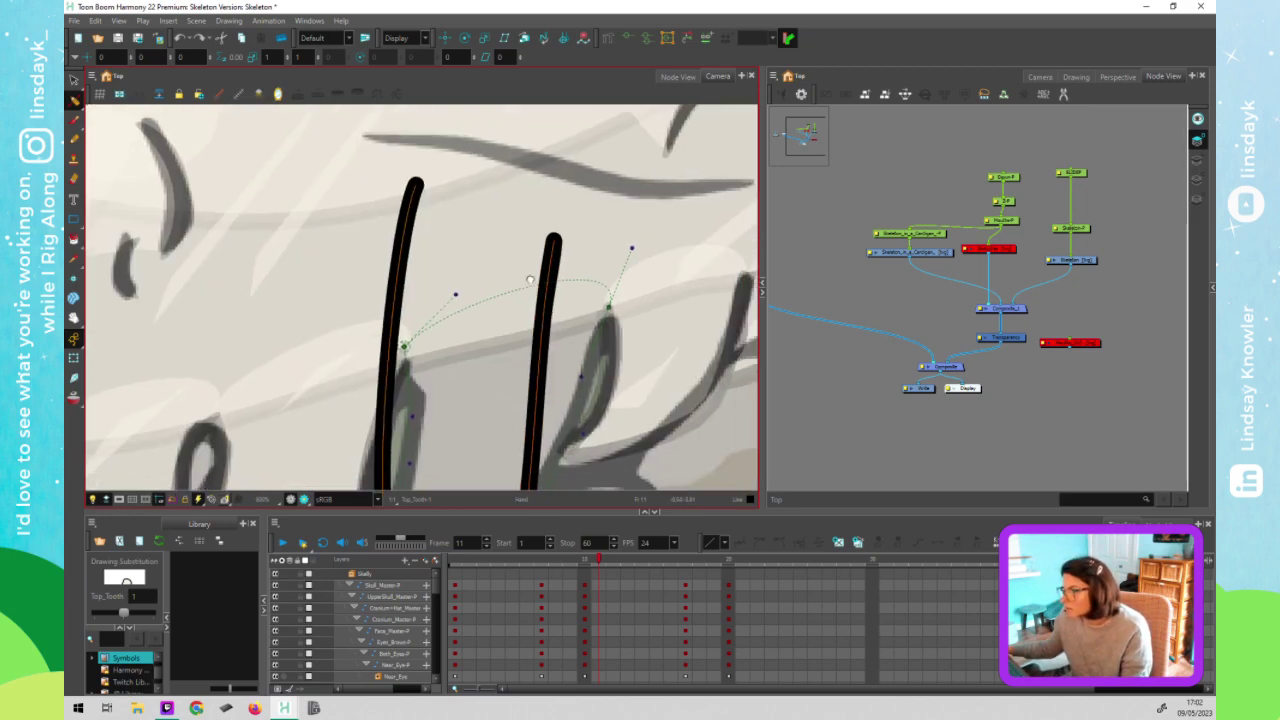
click(545, 226)
click(405, 166)
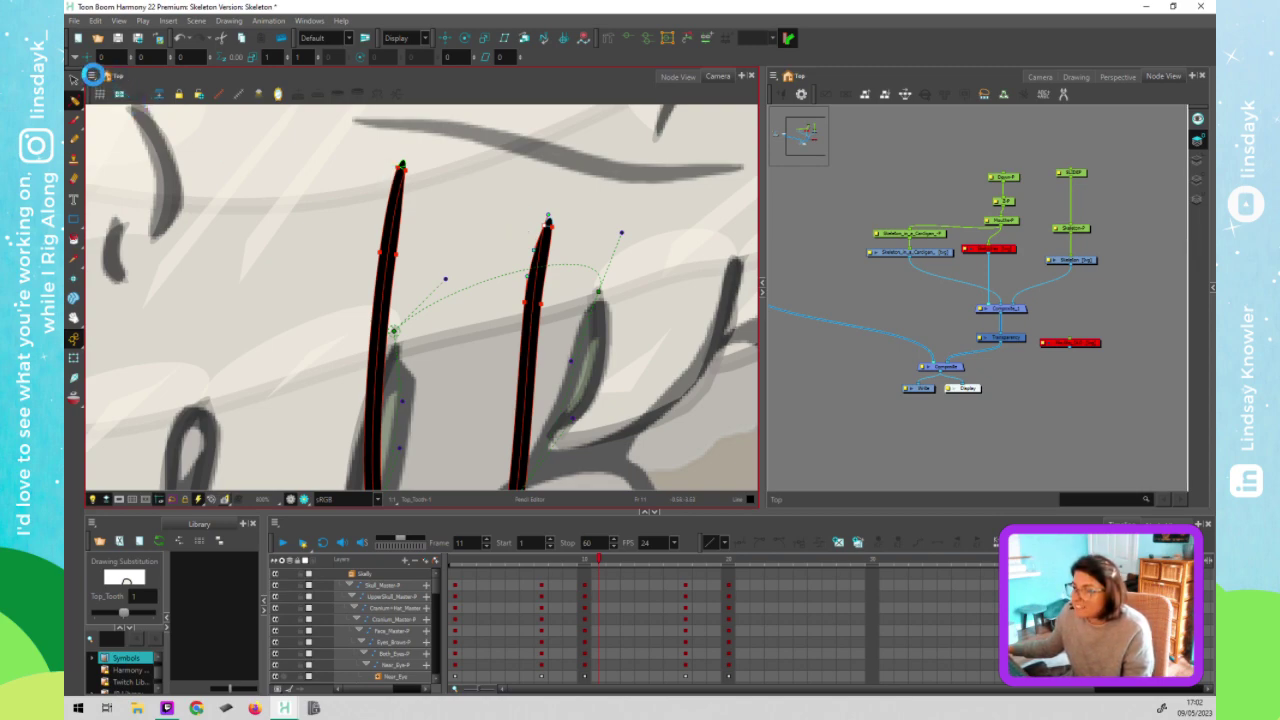
click(88, 77)
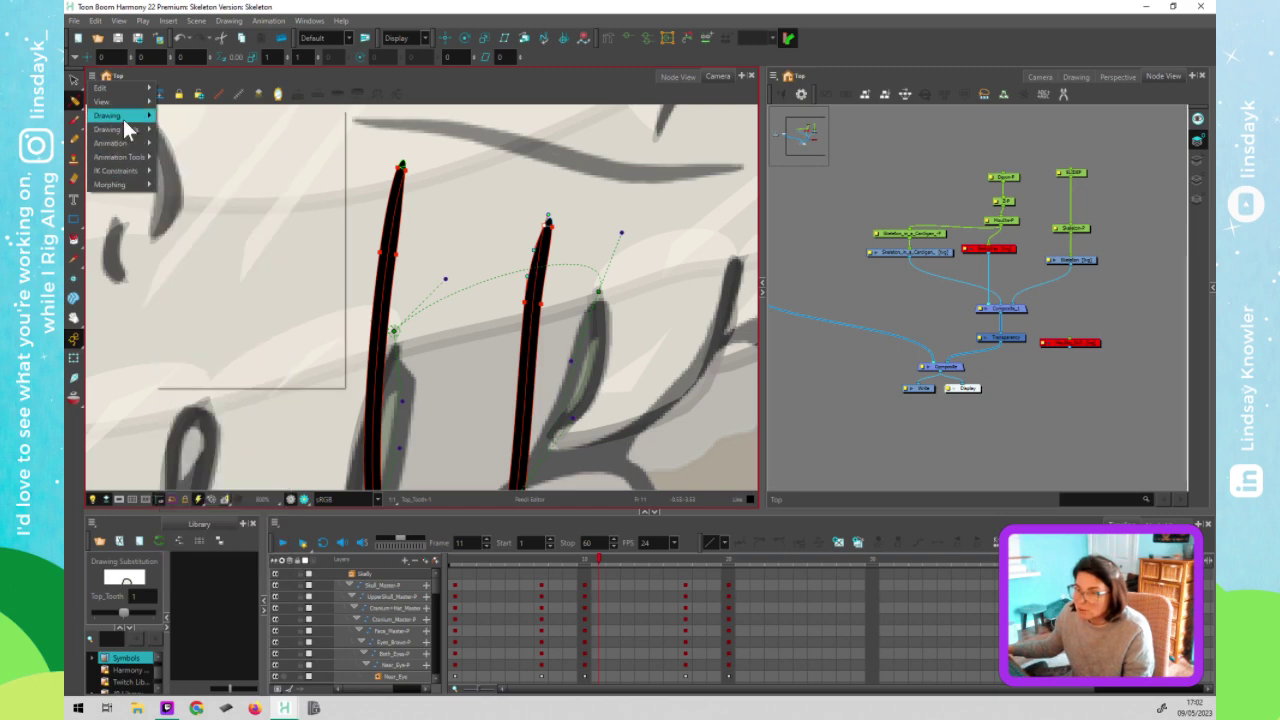
mouse_move(128, 118)
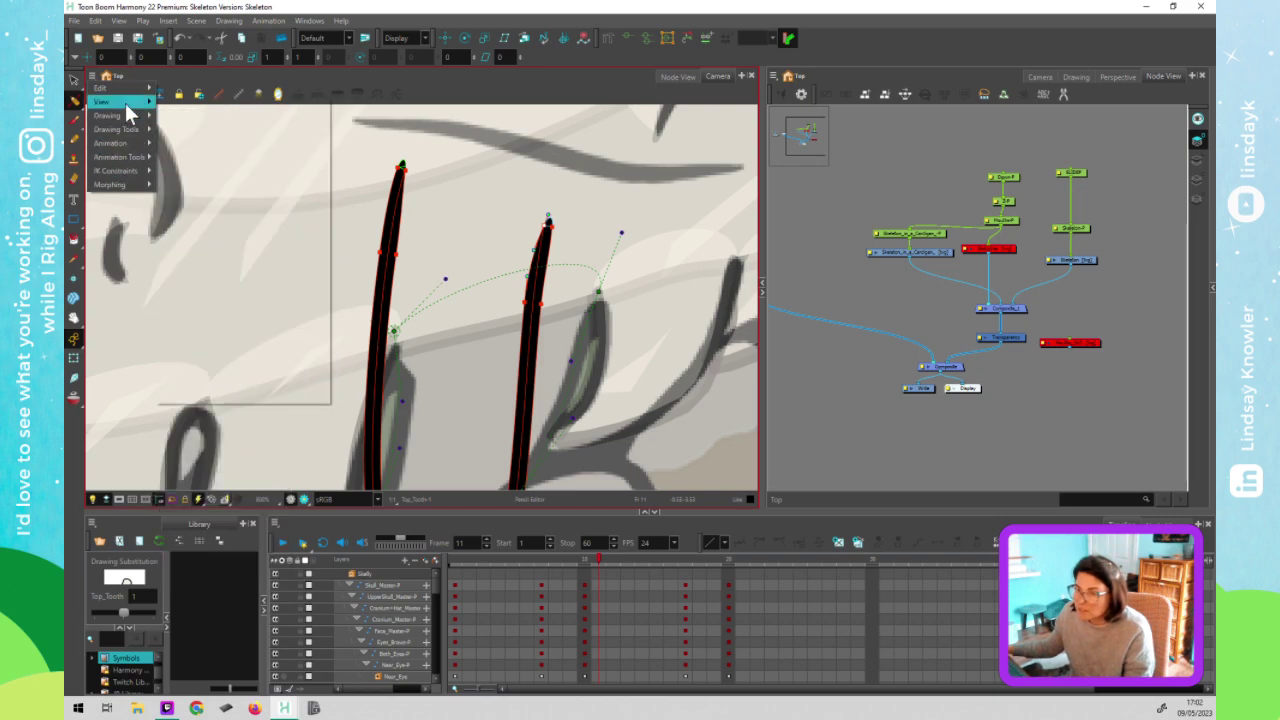
click(984, 144)
click(774, 76)
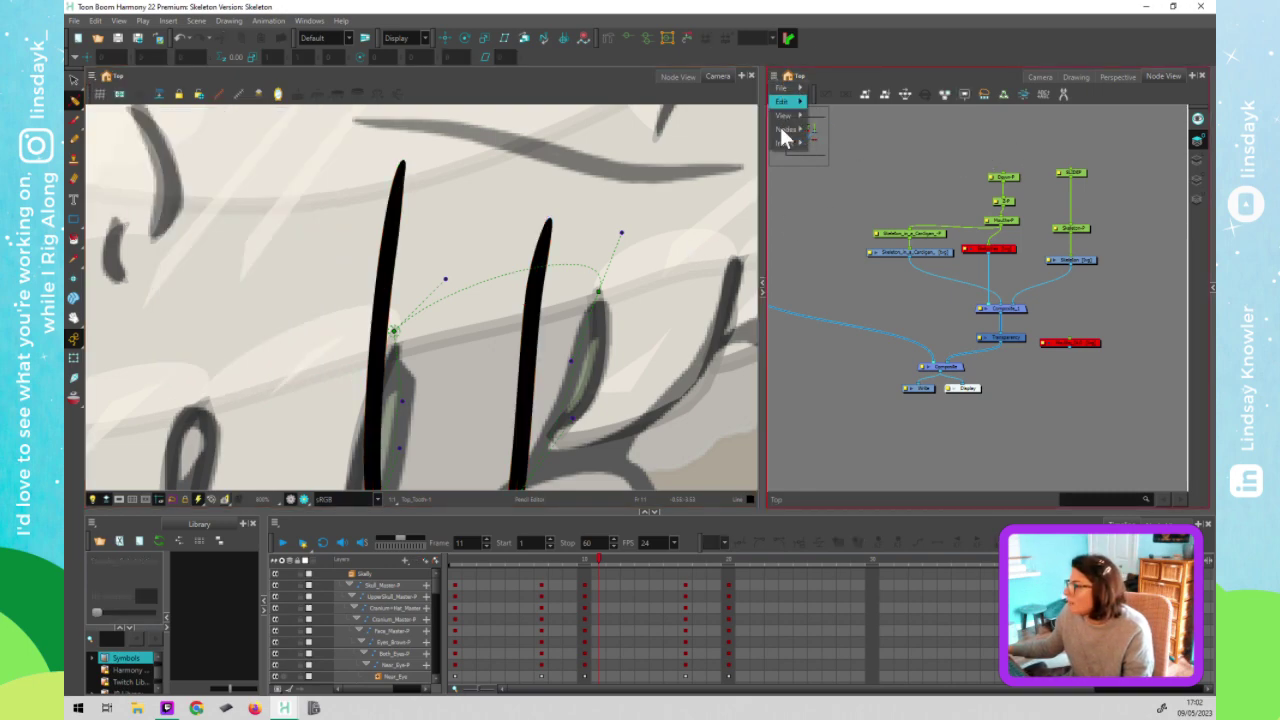
mouse_move(787, 120)
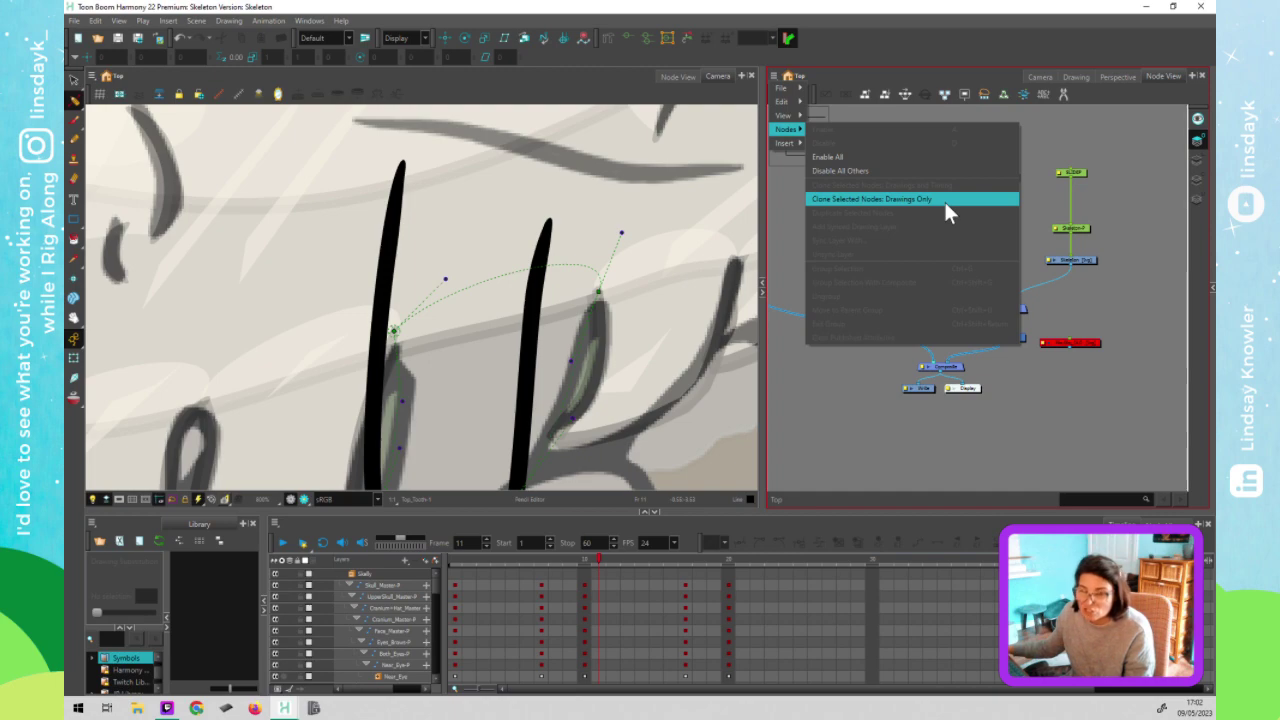
click(922, 199)
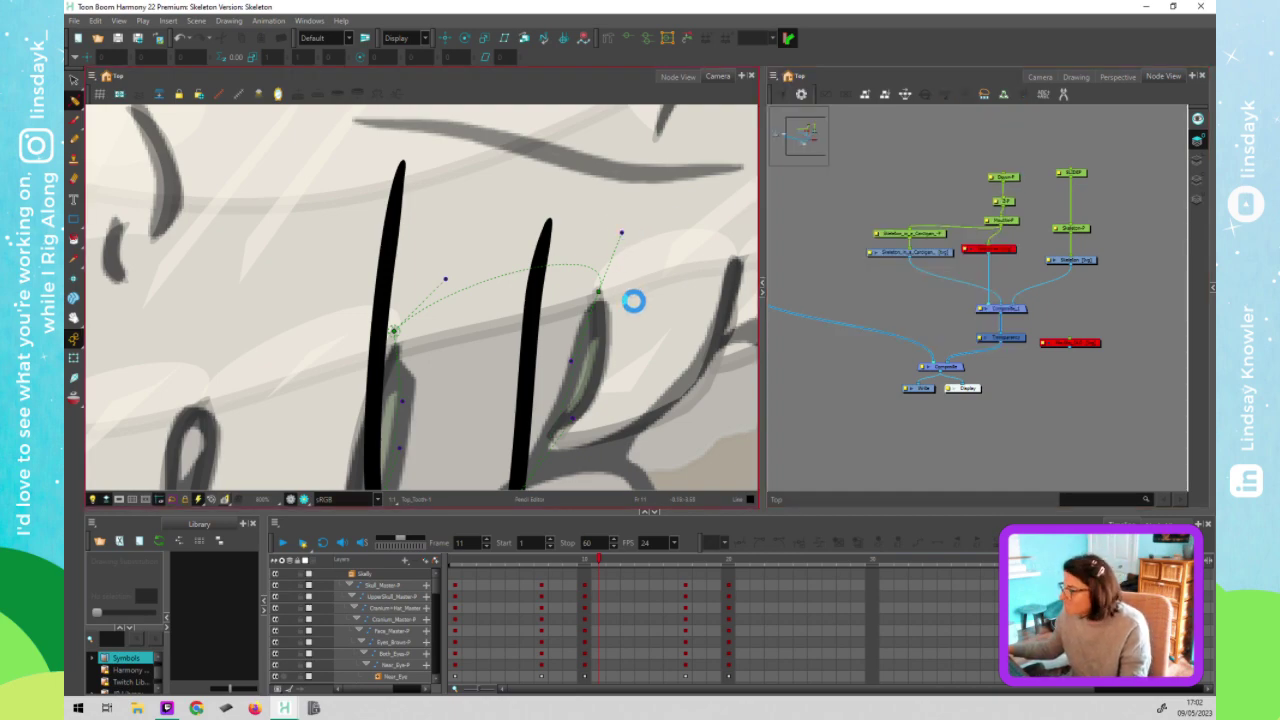
Return to the Transform tool and shift the fourth upper tooth's front root deformation point slightly toward the rear at frame 11
scroll(597, 417, down, 1)
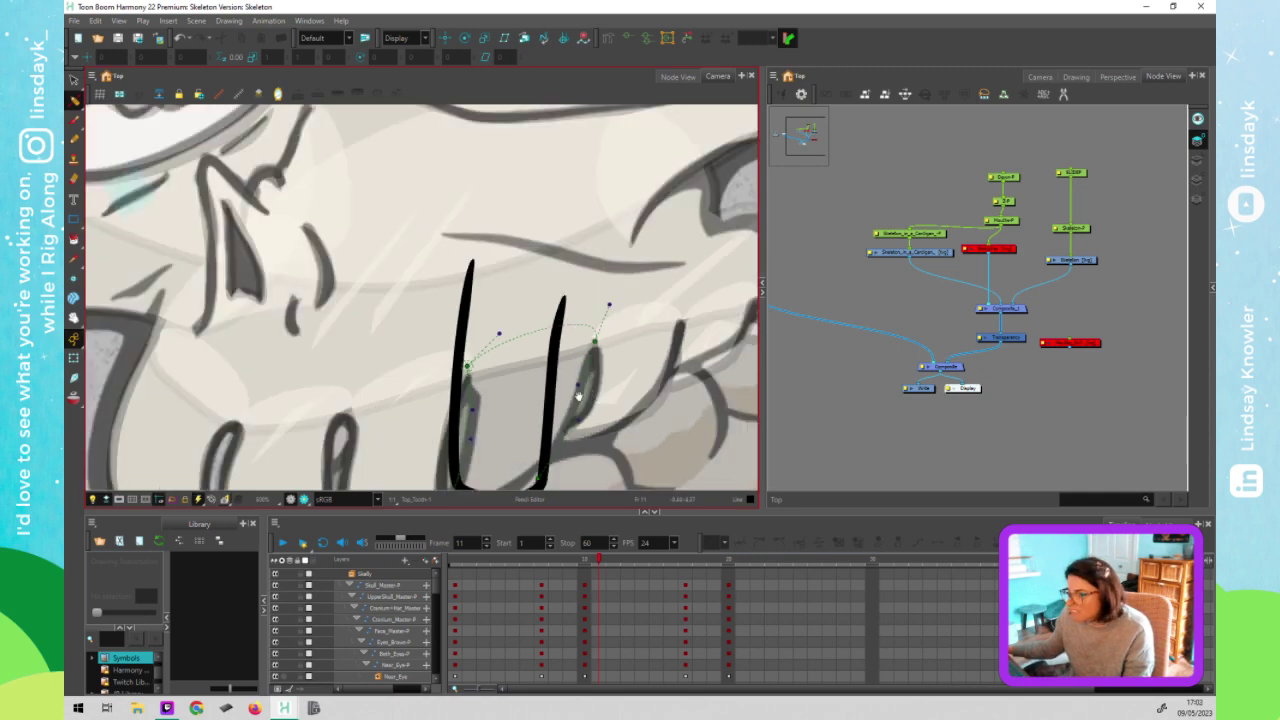
scroll(566, 372, down, 1)
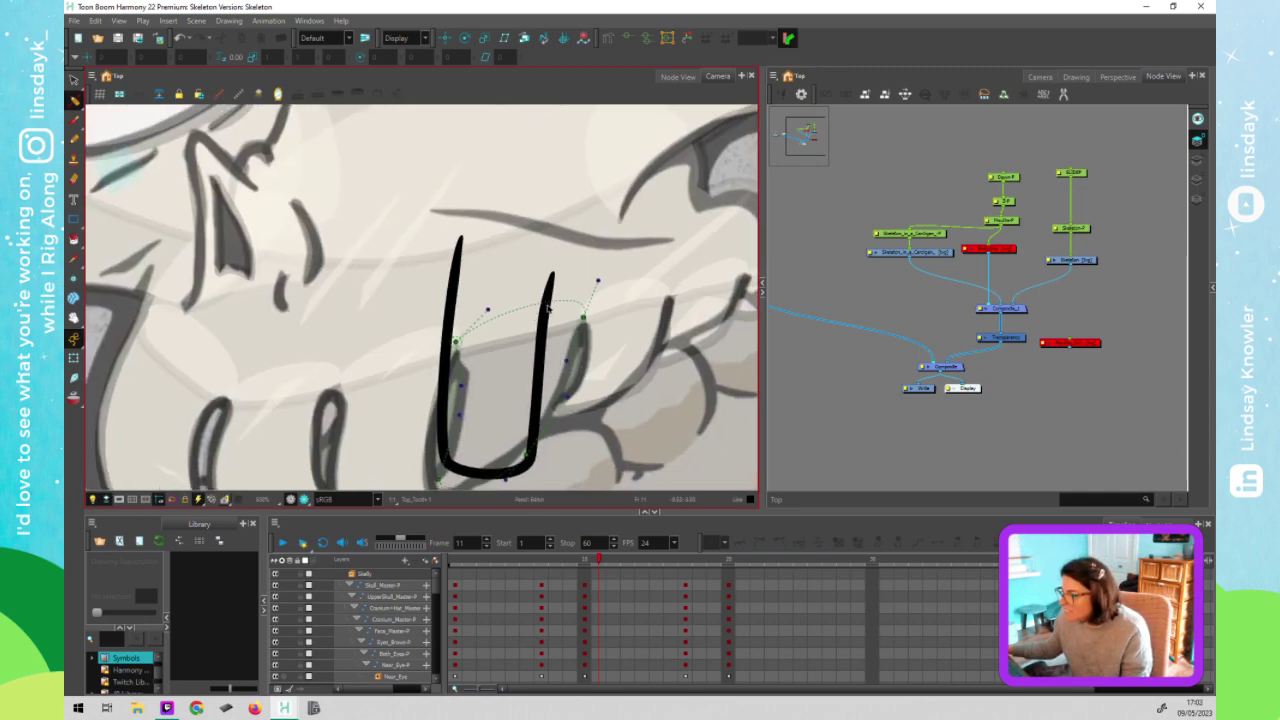
click(548, 308)
key(shift+t)
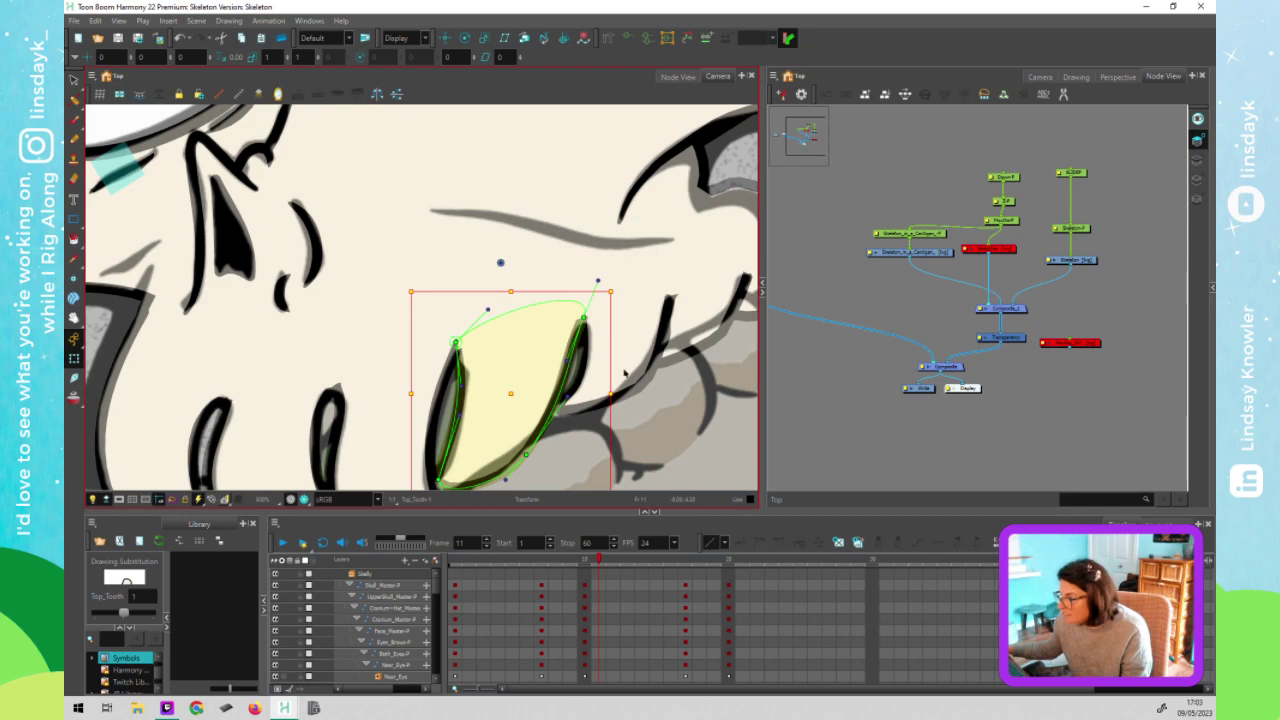
key(space)
drag(521, 389, 513, 355)
scroll(446, 305, up, 4)
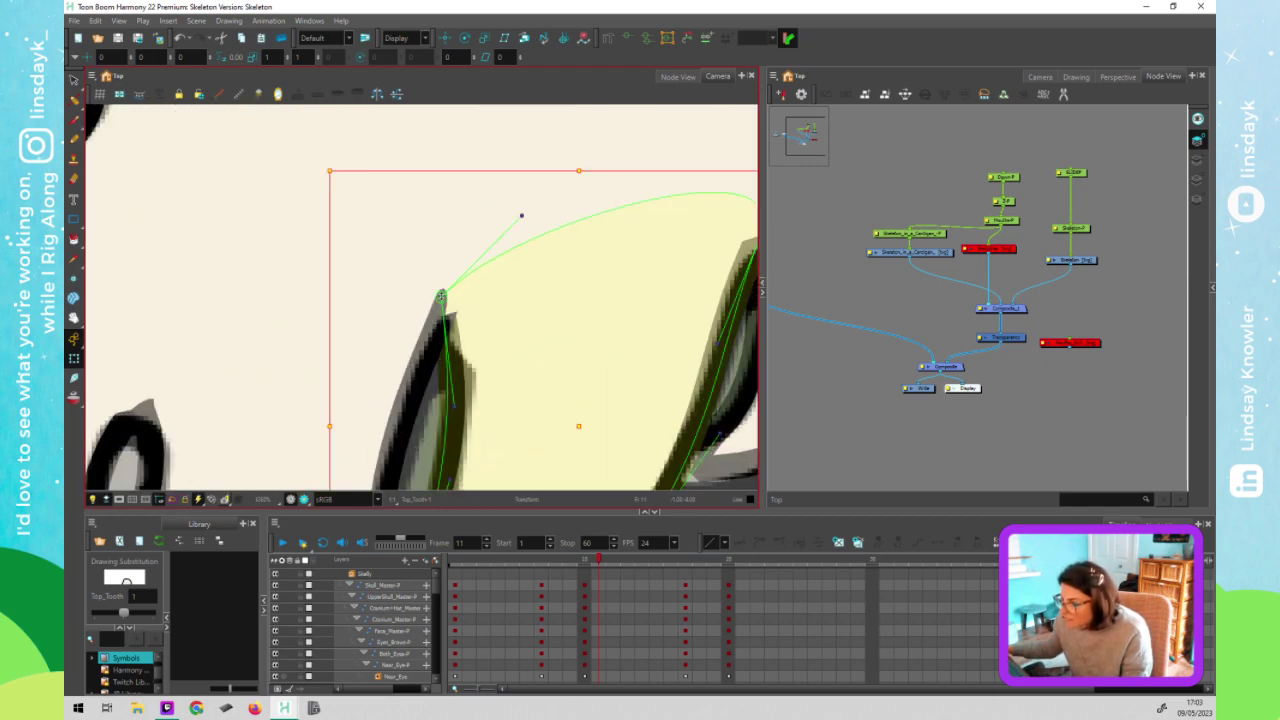
click(441, 297)
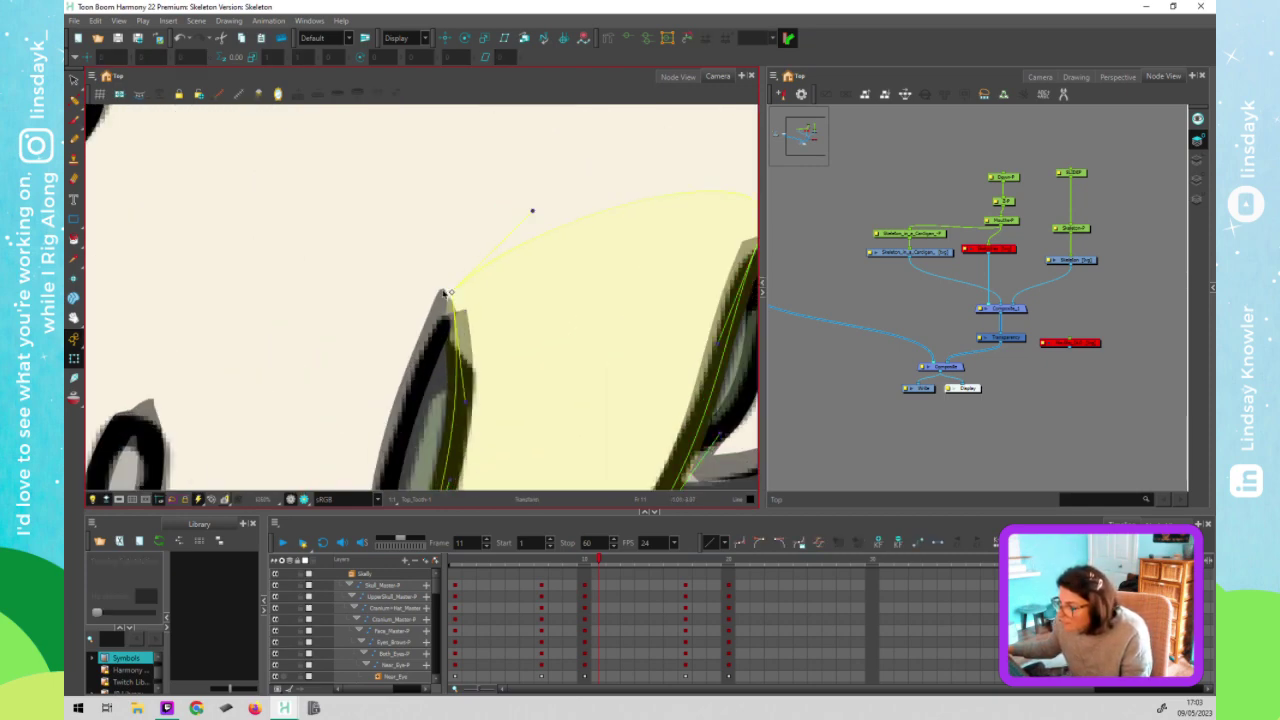
mouse_move(441, 297)
mouse_down()
mouse_move(479, 286)
mouse_move(382, 277)
mouse_move(394, 278)
mouse_up()
click(441, 308)
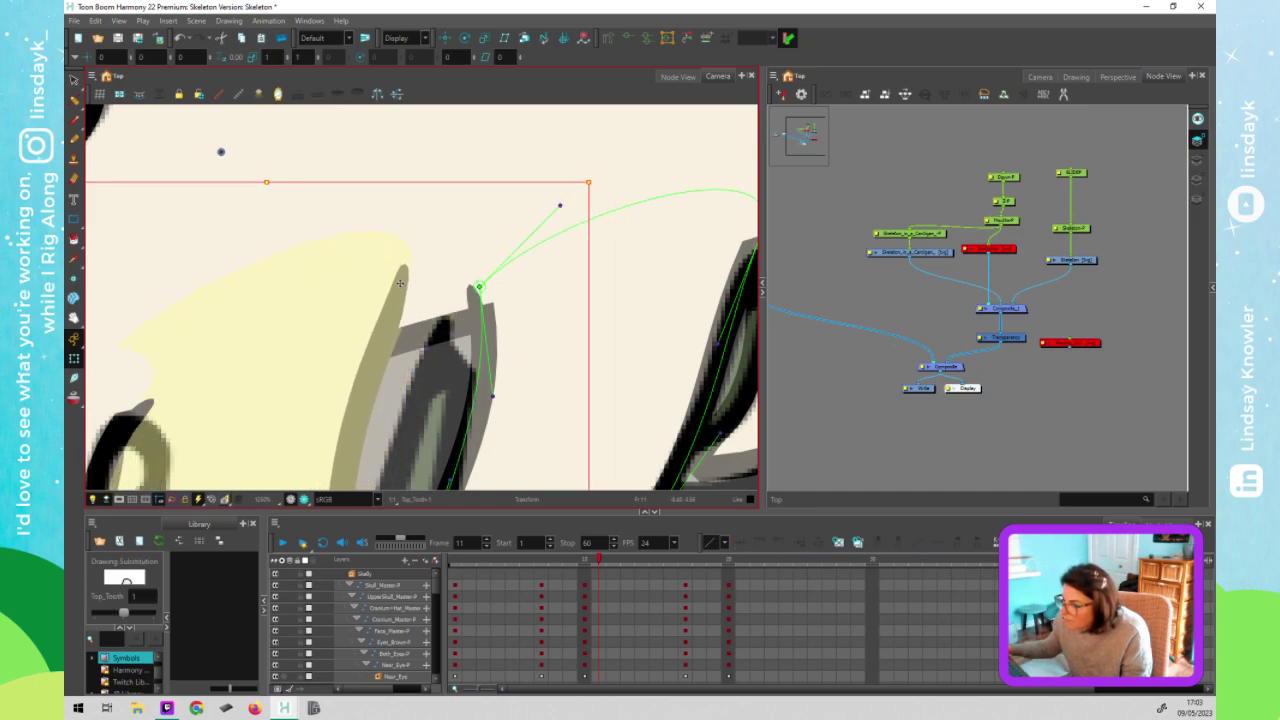
key(ctrl+z)
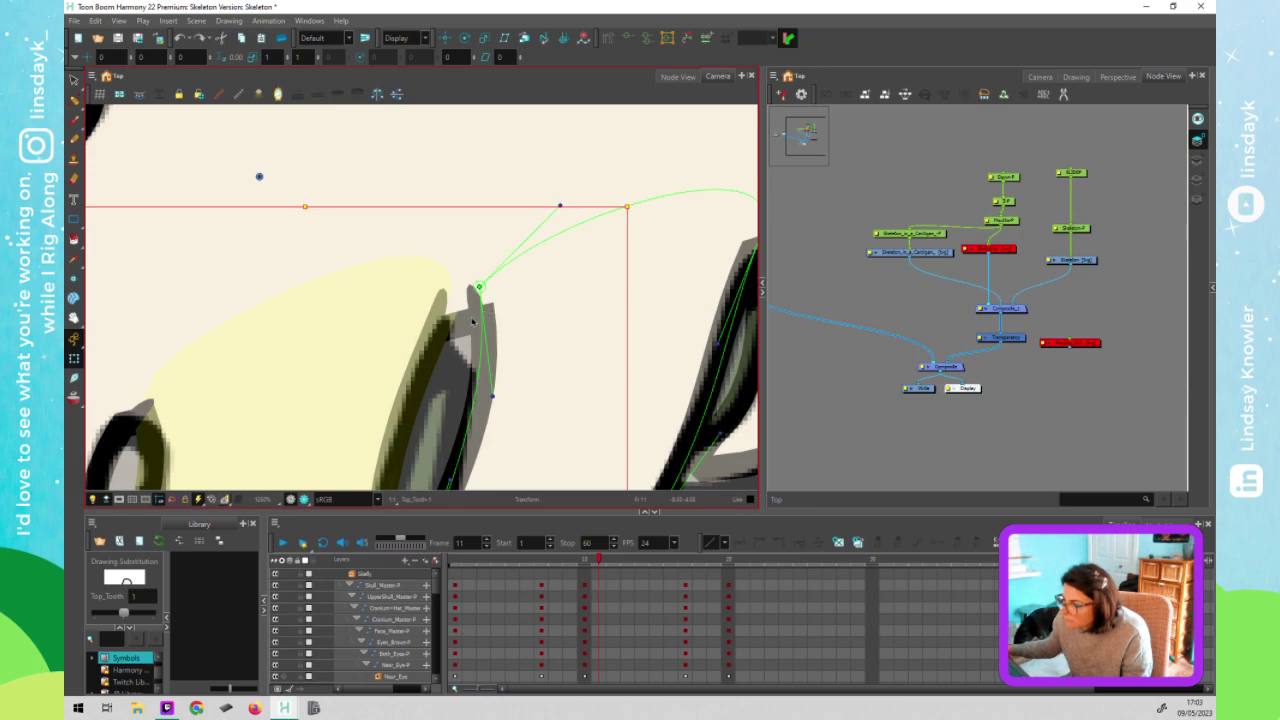
Undo the last change and try shifting the fourth upper tooth slightly toward the front
key(ctrl+z)
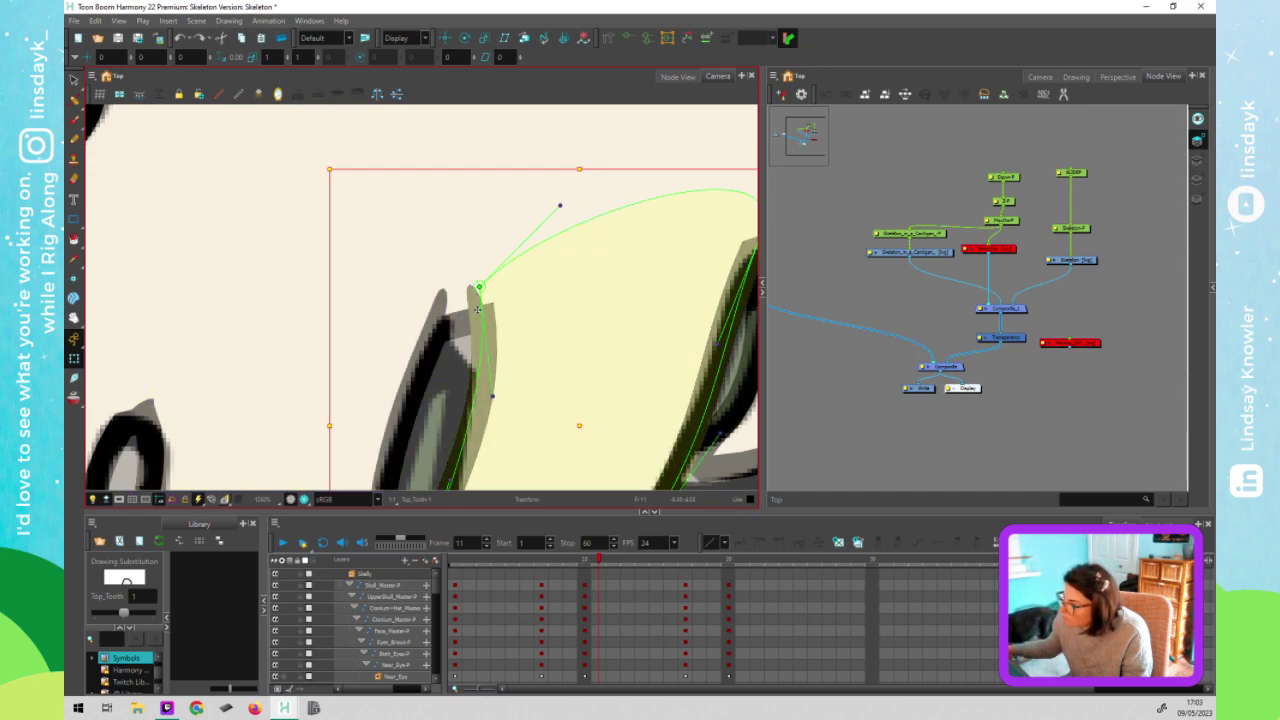
drag(469, 308, 459, 315)
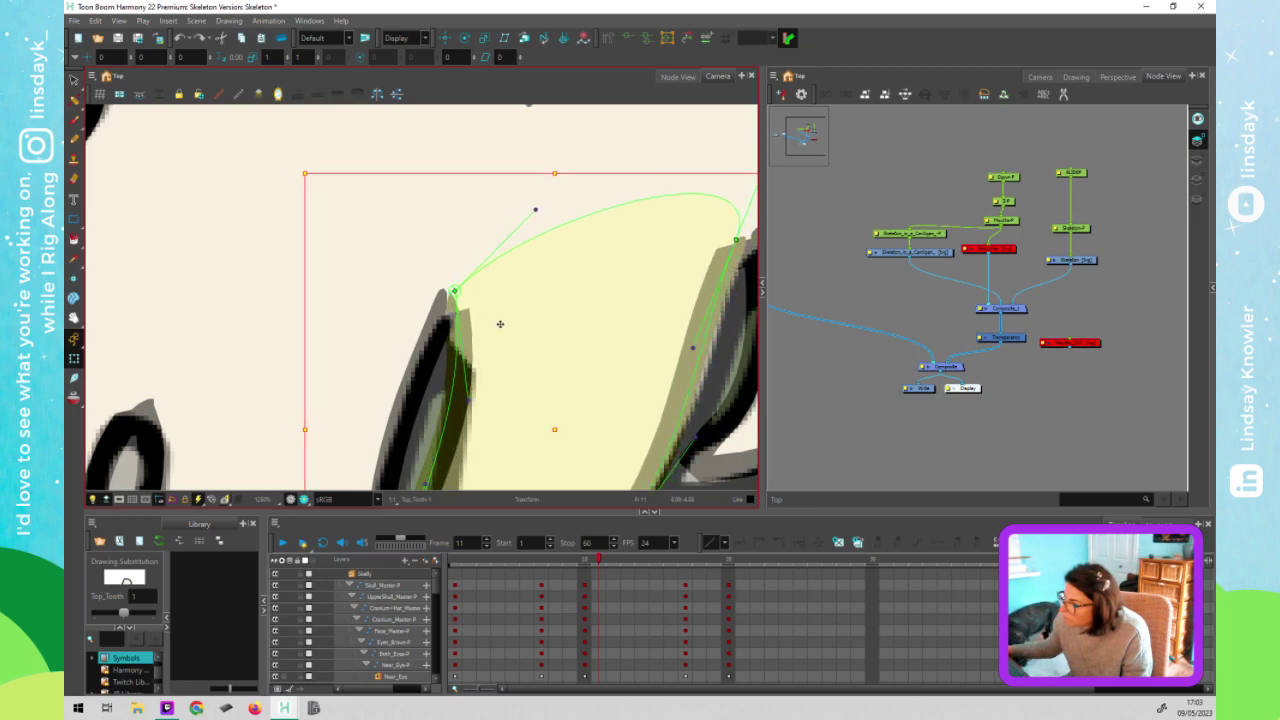
scroll(503, 307, down, 3)
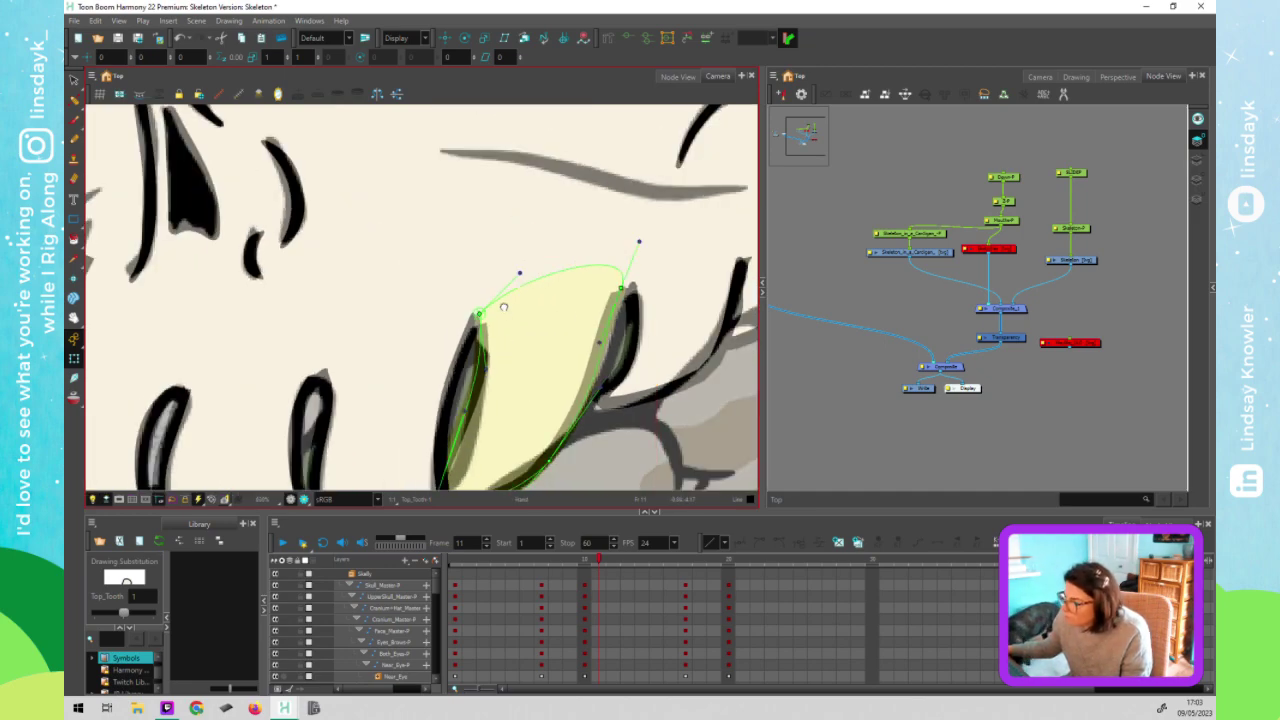
drag(503, 307, 515, 257)
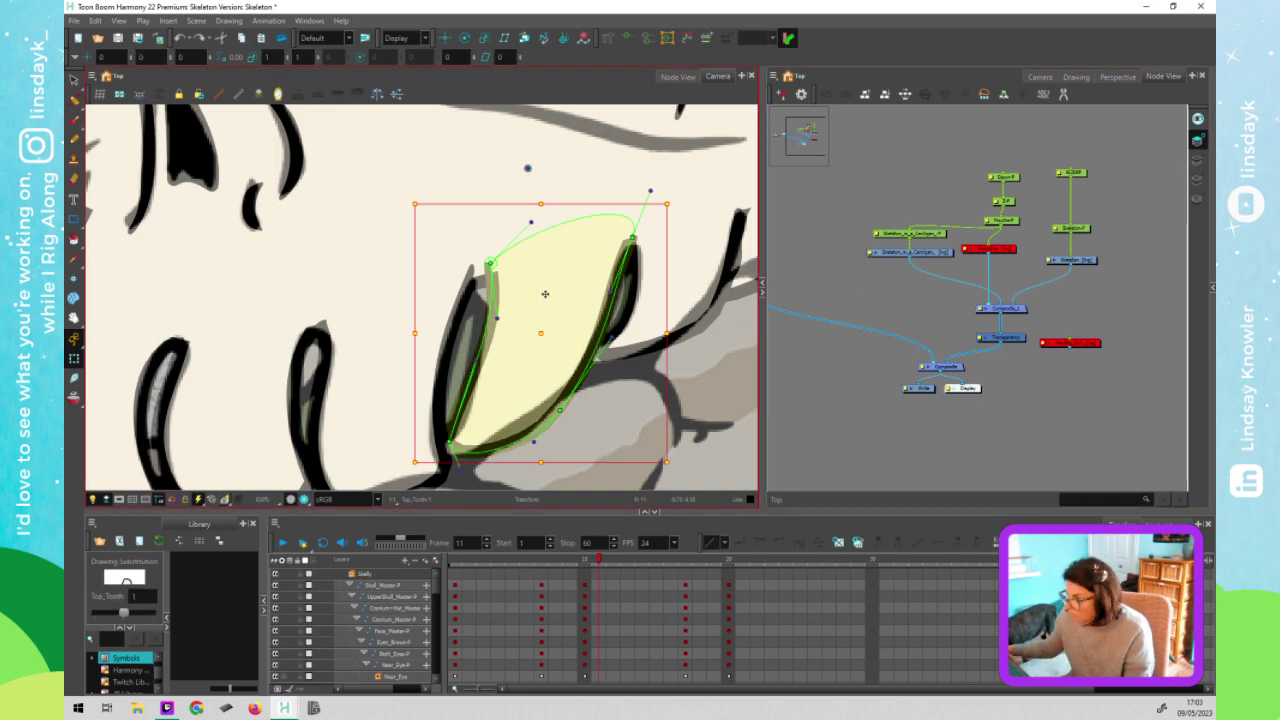
Enter the Skelly group and try resetting the fourth upper tooth's transformation at frame 11
key(b)
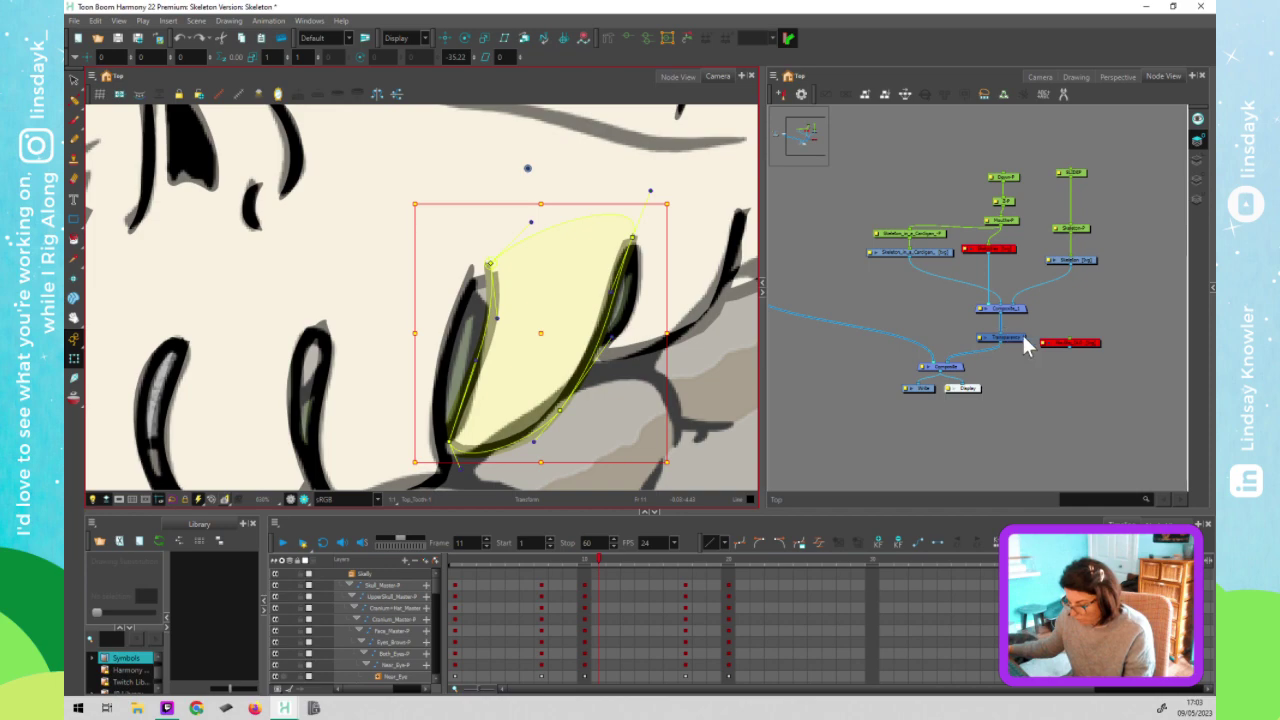
click(1023, 338)
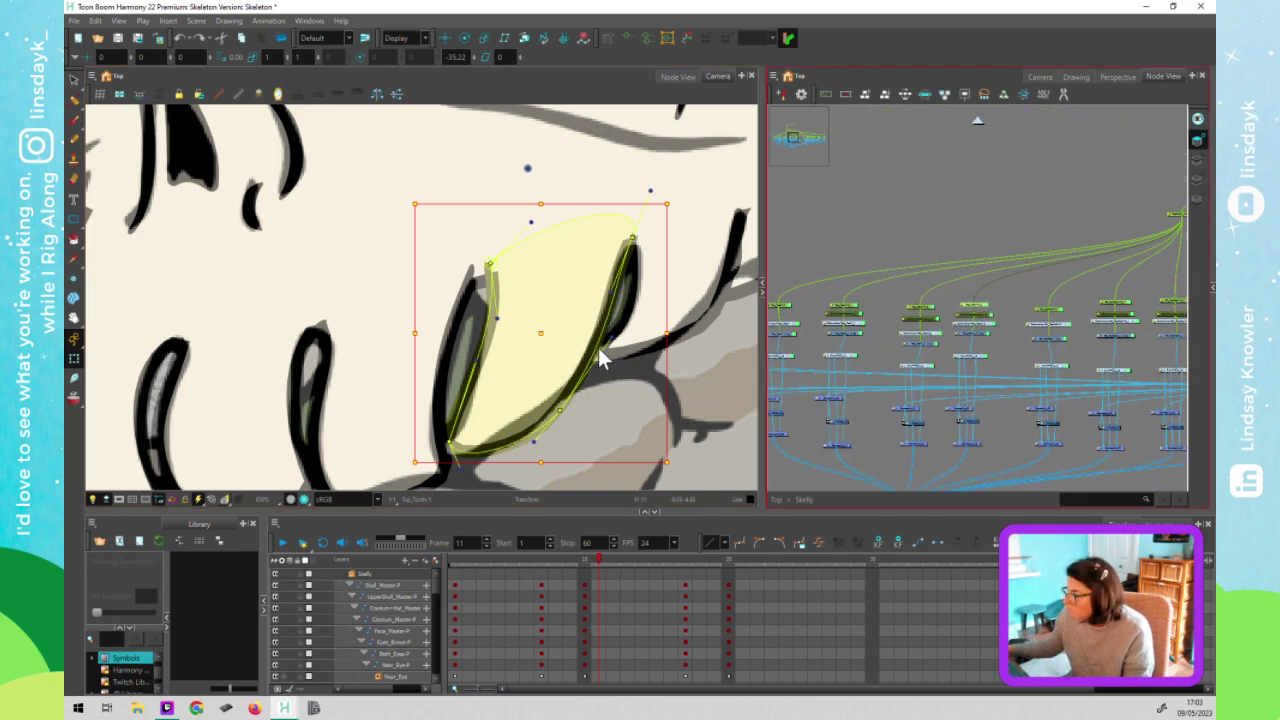
click(568, 337)
key(shift+r)
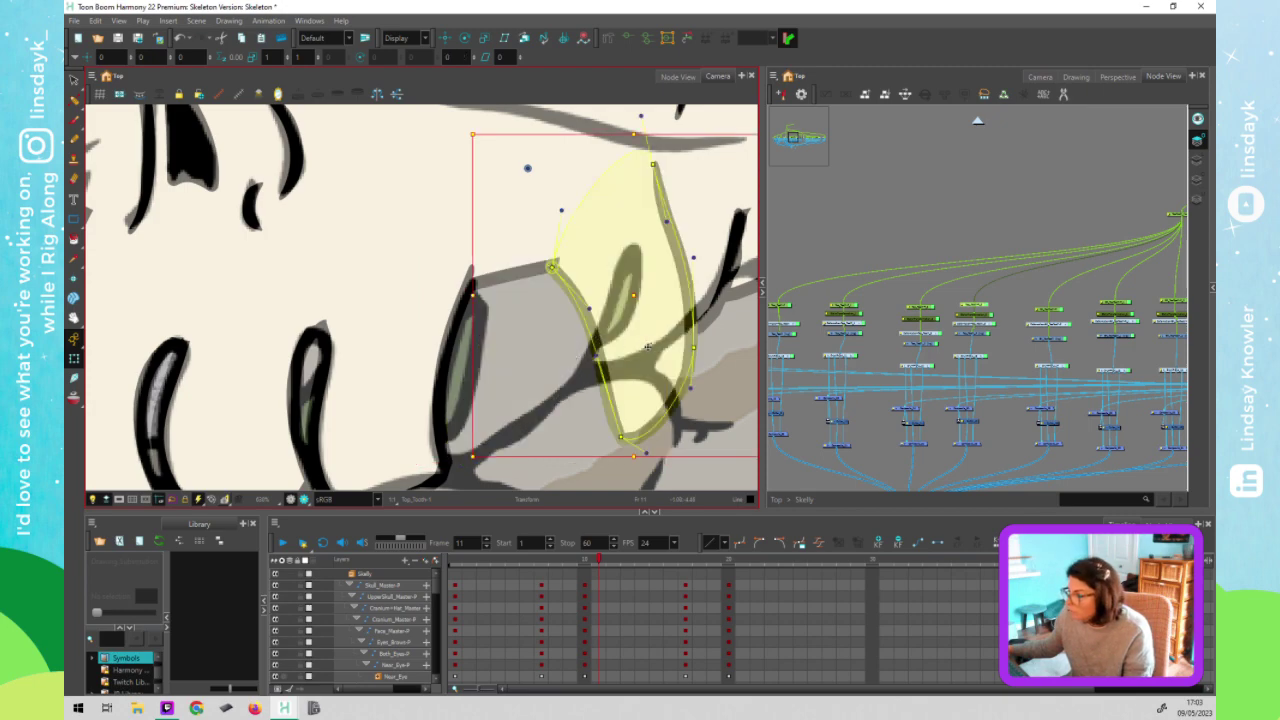
drag(470, 463, 203, 479)
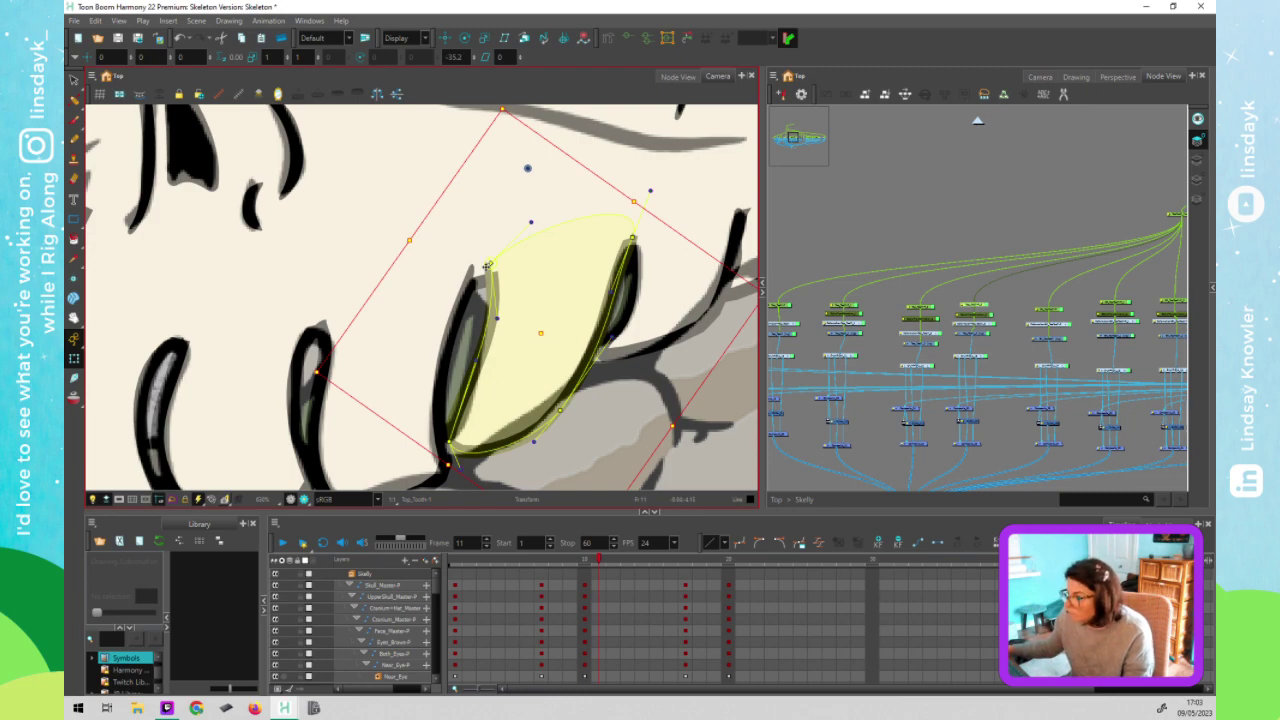
Move the fourth upper tooth's front root and tip deformation points forward and adjust its front and rear curves to match the overlay
drag(488, 264, 472, 268)
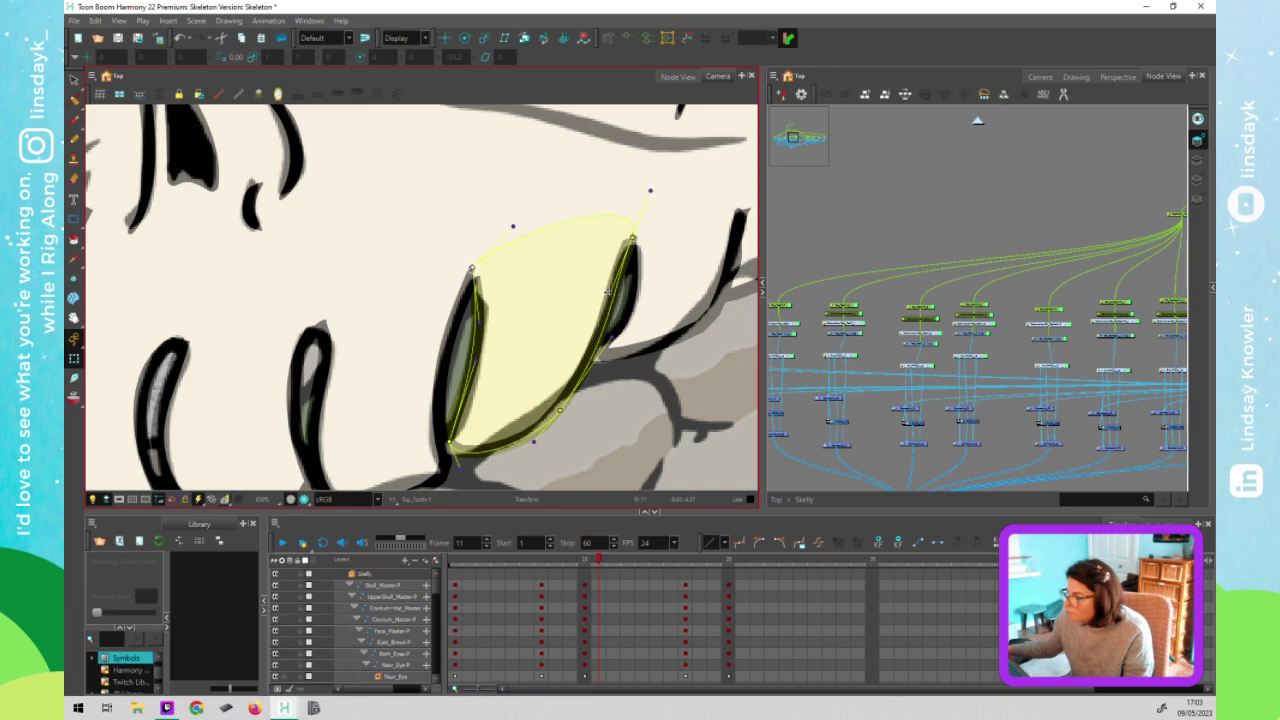
click(612, 293)
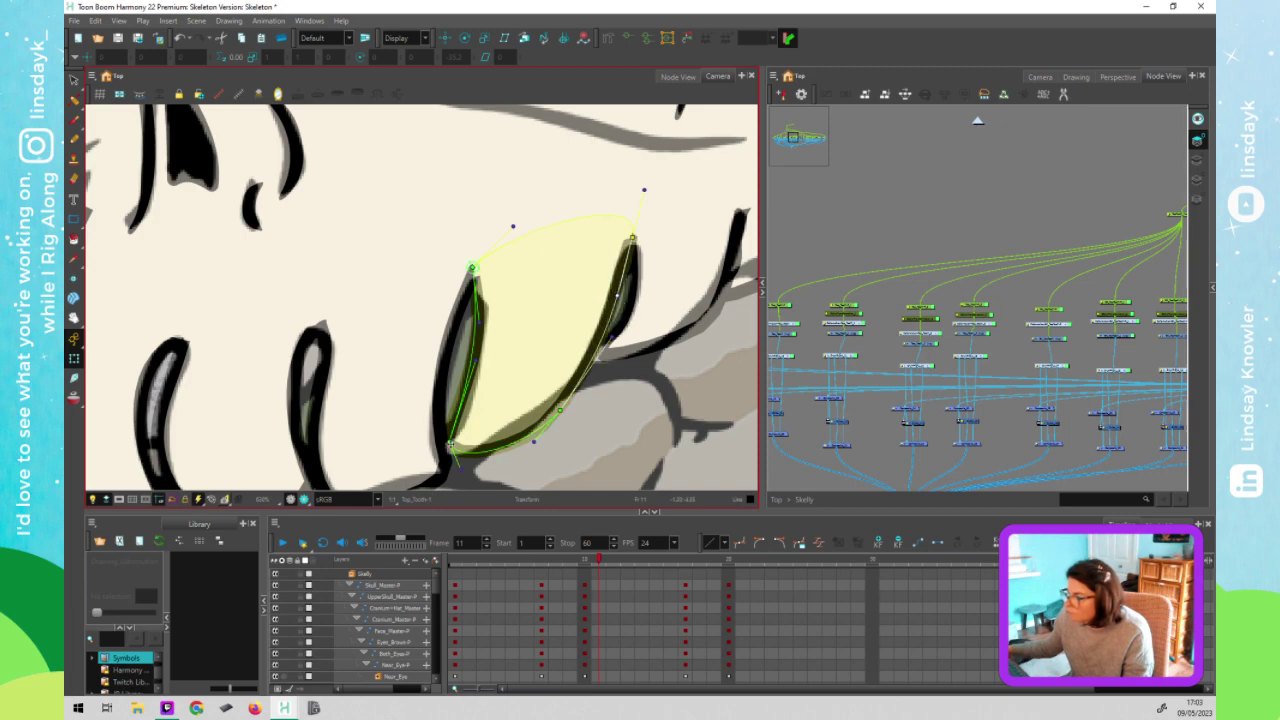
click(440, 455)
drag(440, 456, 435, 459)
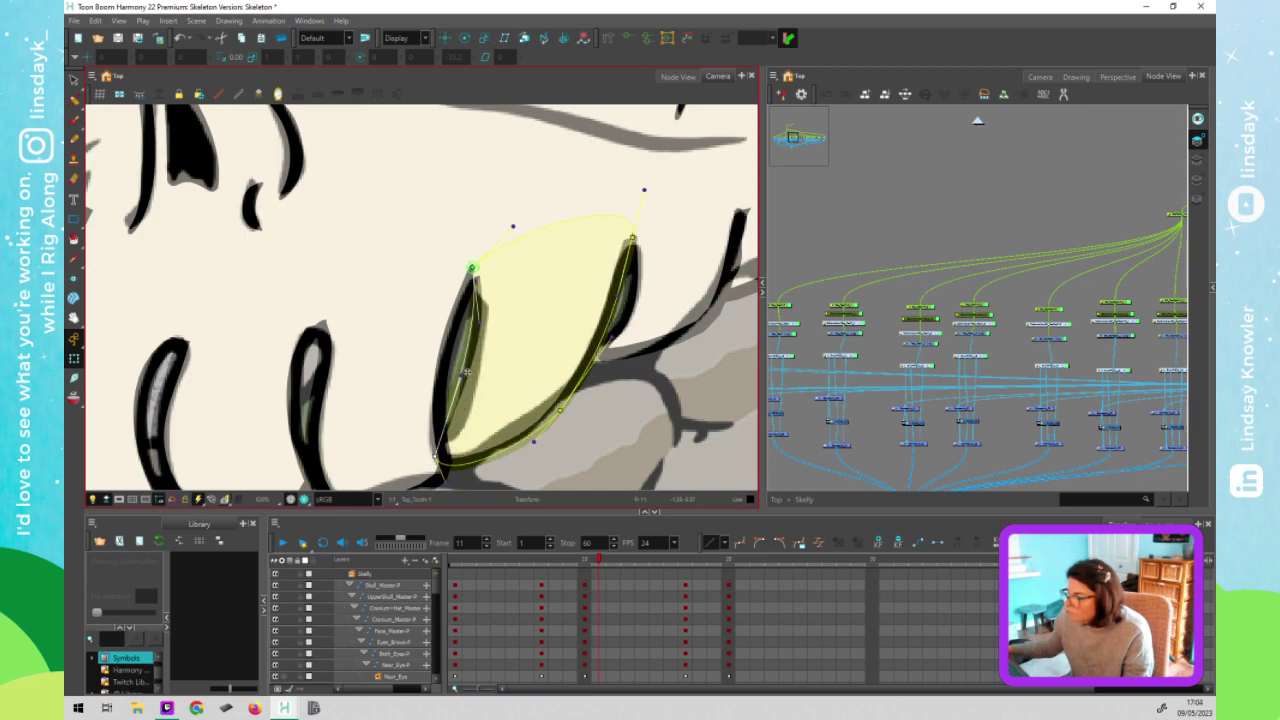
drag(462, 377, 477, 402)
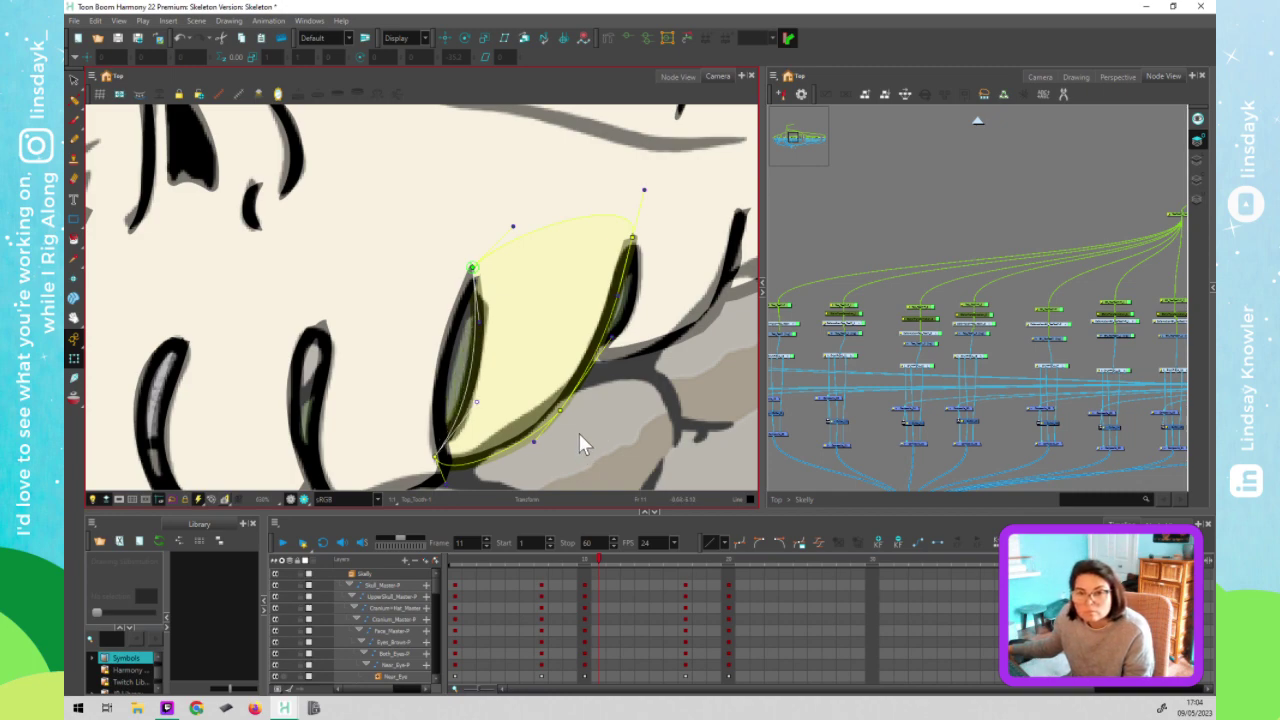
drag(566, 410, 561, 418)
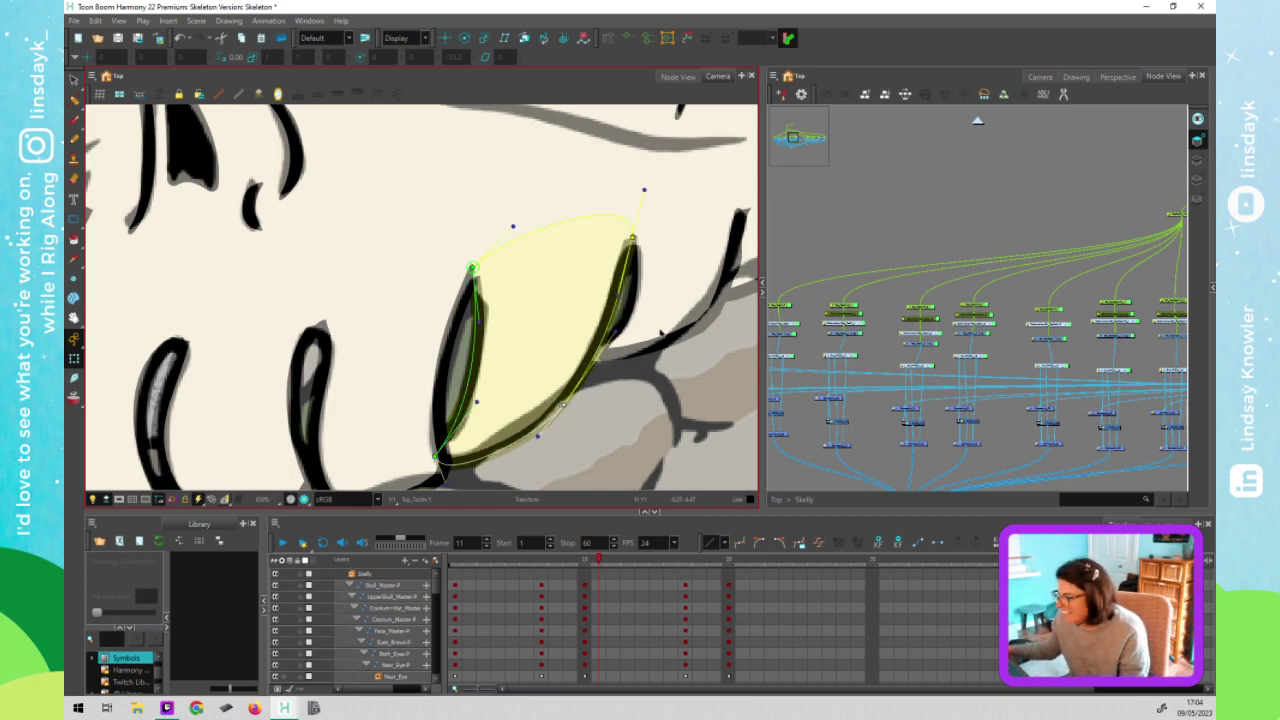
Select the fifth upper tooth and pick its U-shaped outline drawing with the Select tool
click(648, 313)
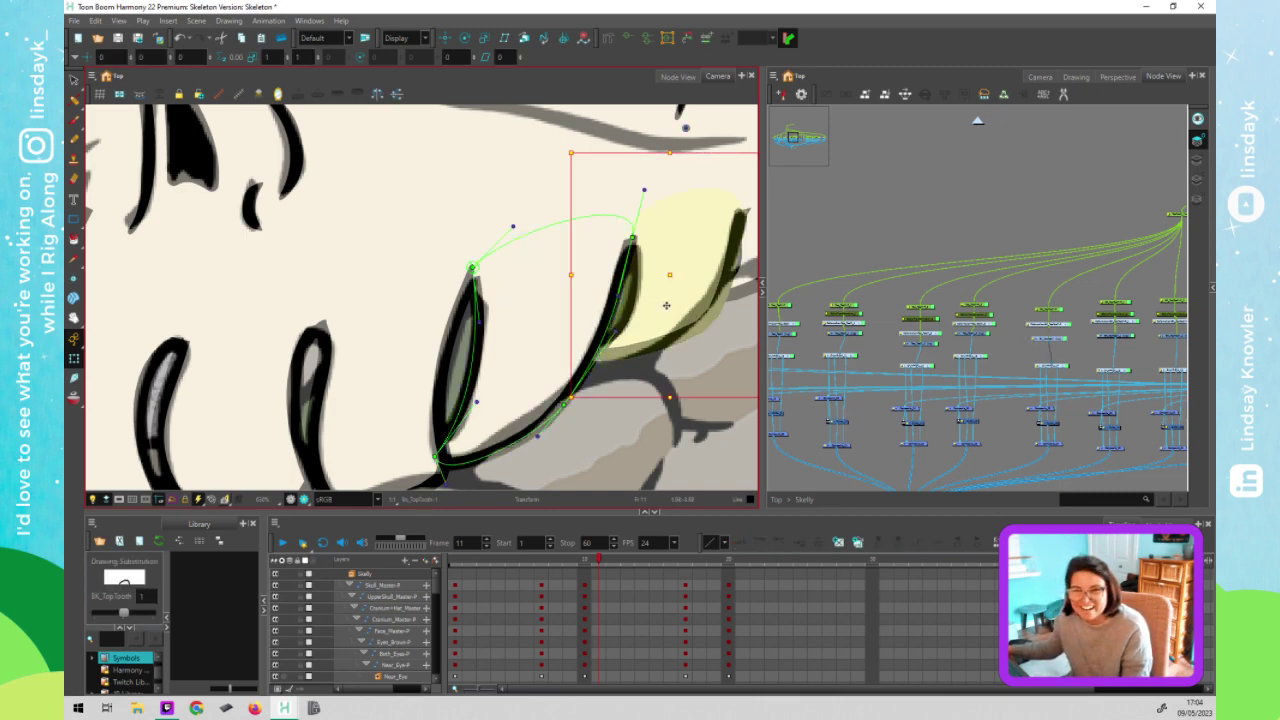
key(alt+s)
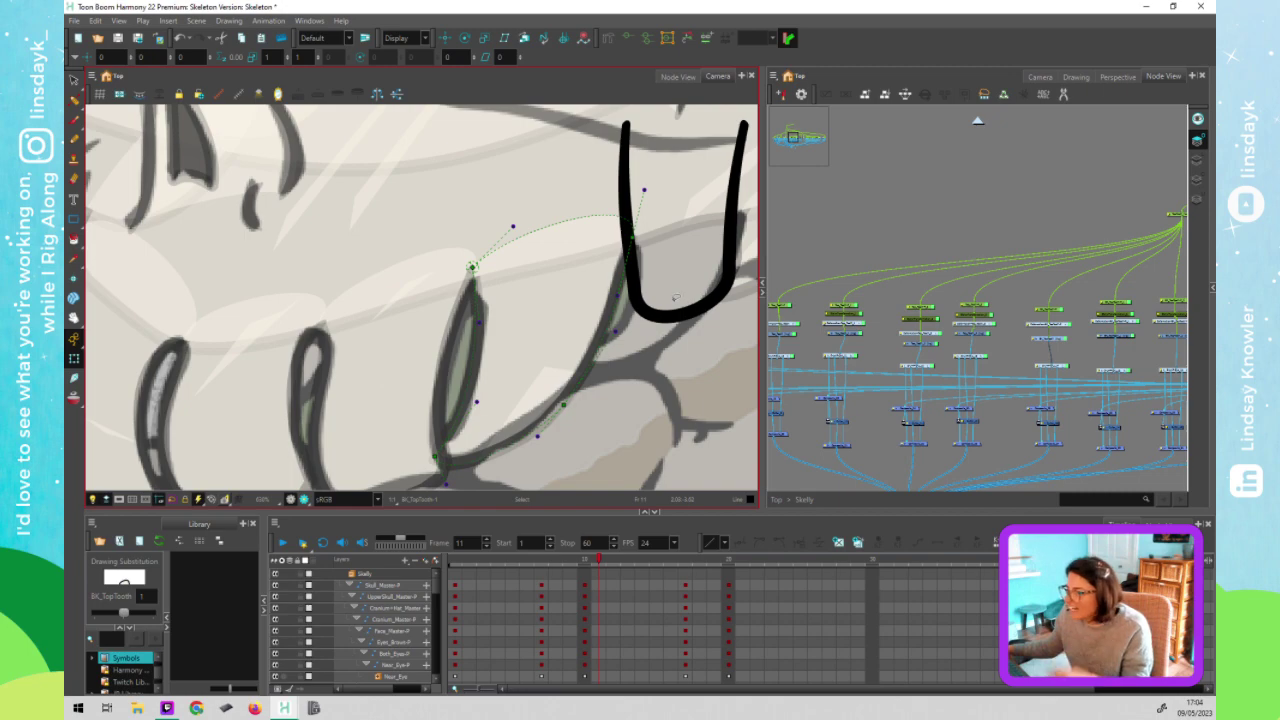
click(630, 199)
drag(663, 187, 556, 253)
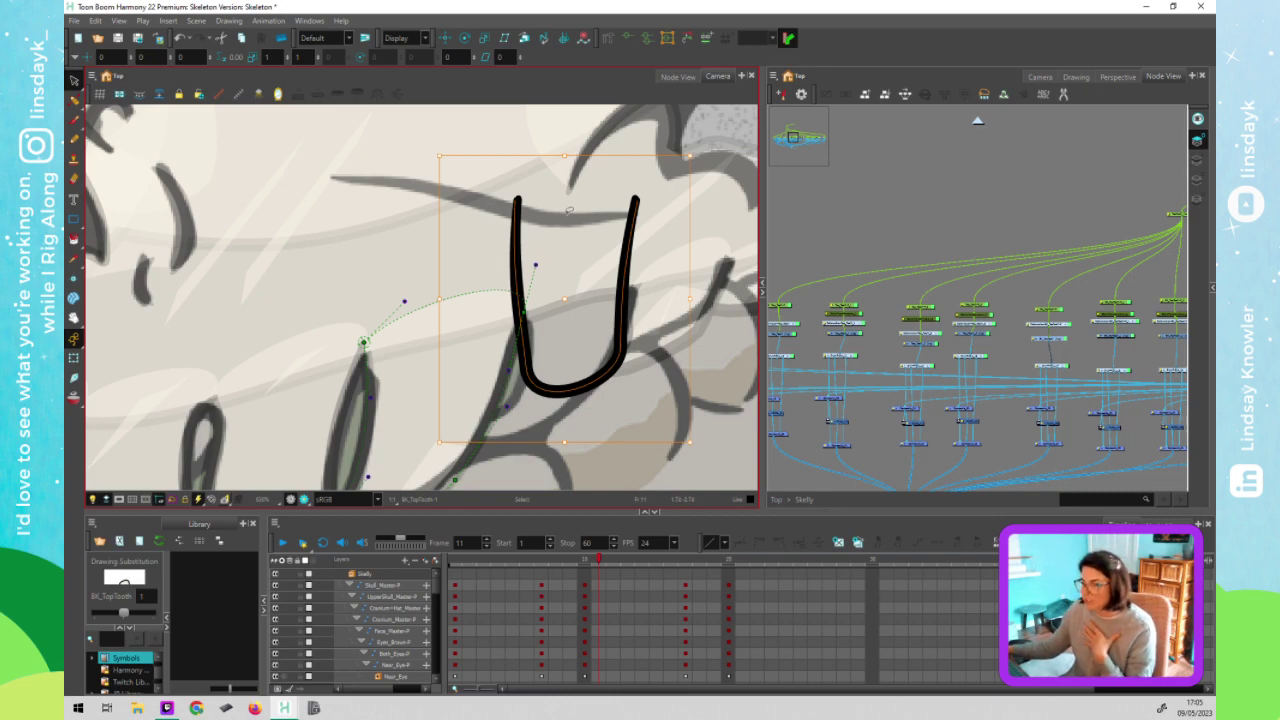
Show an additional toolbar in the Timeline view and clear the drawing selection
click(868, 524)
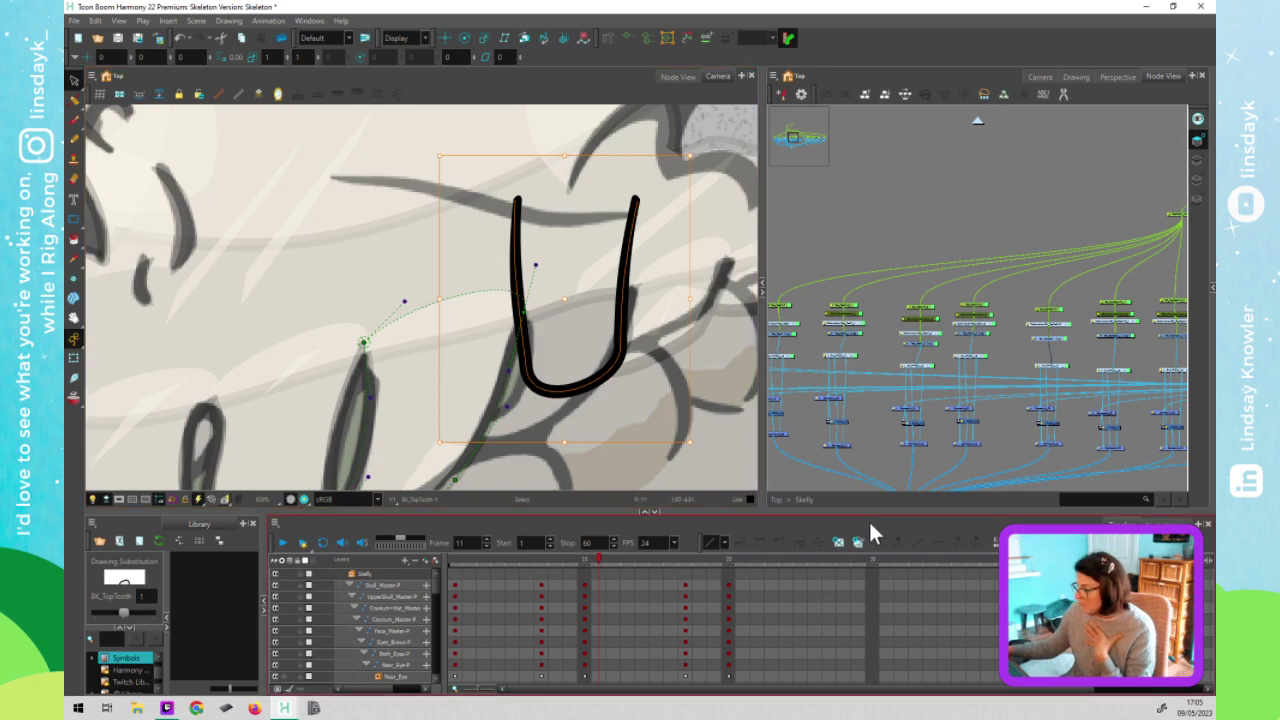
right_click(869, 518)
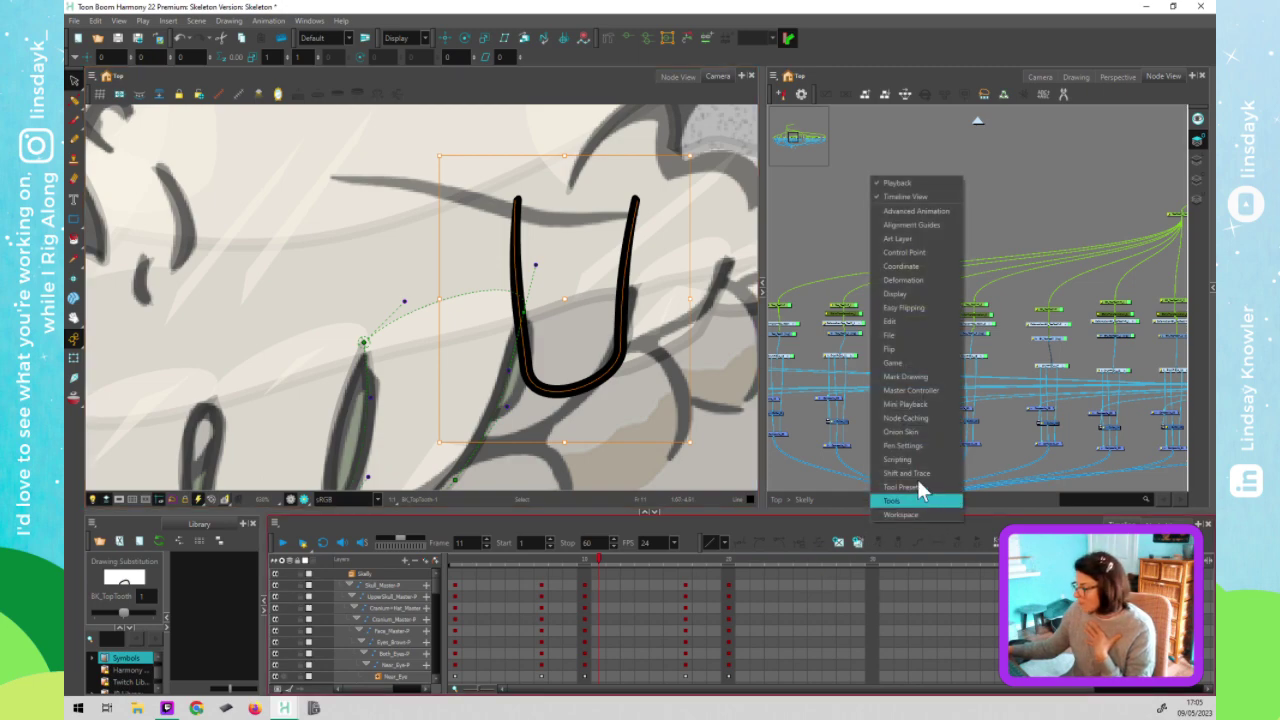
click(912, 412)
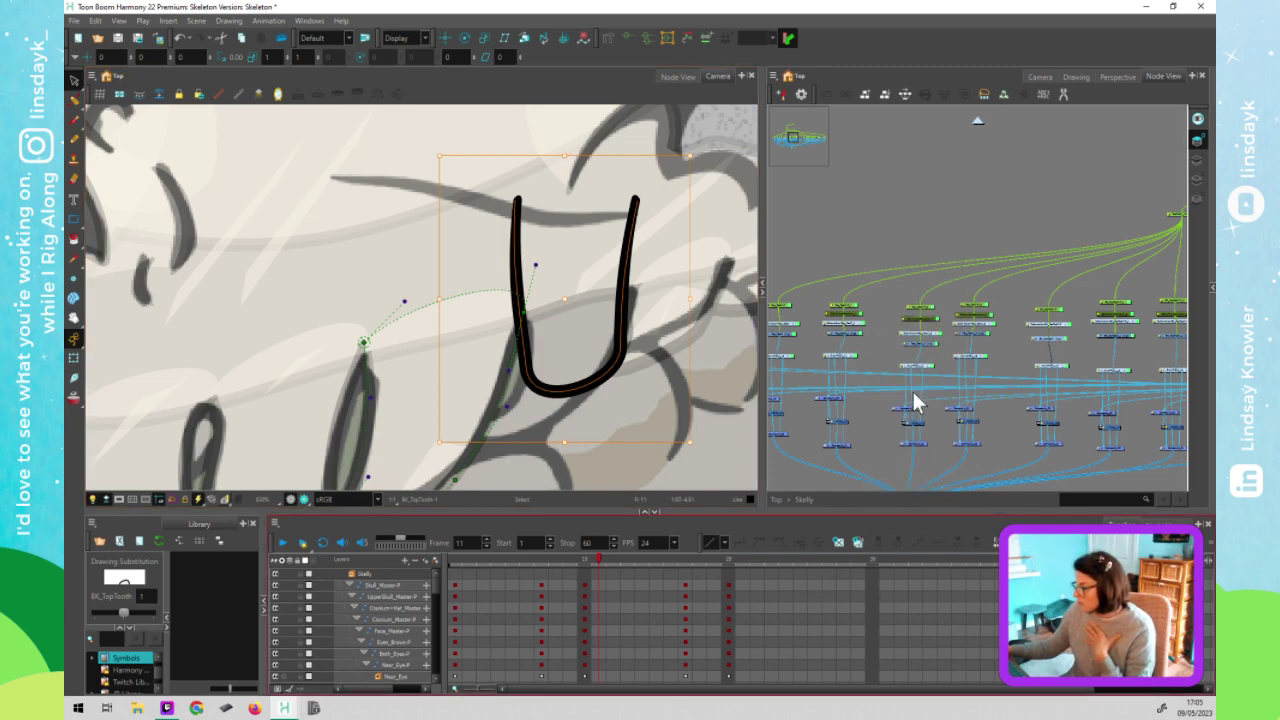
click(1160, 586)
drag(1062, 543, 559, 561)
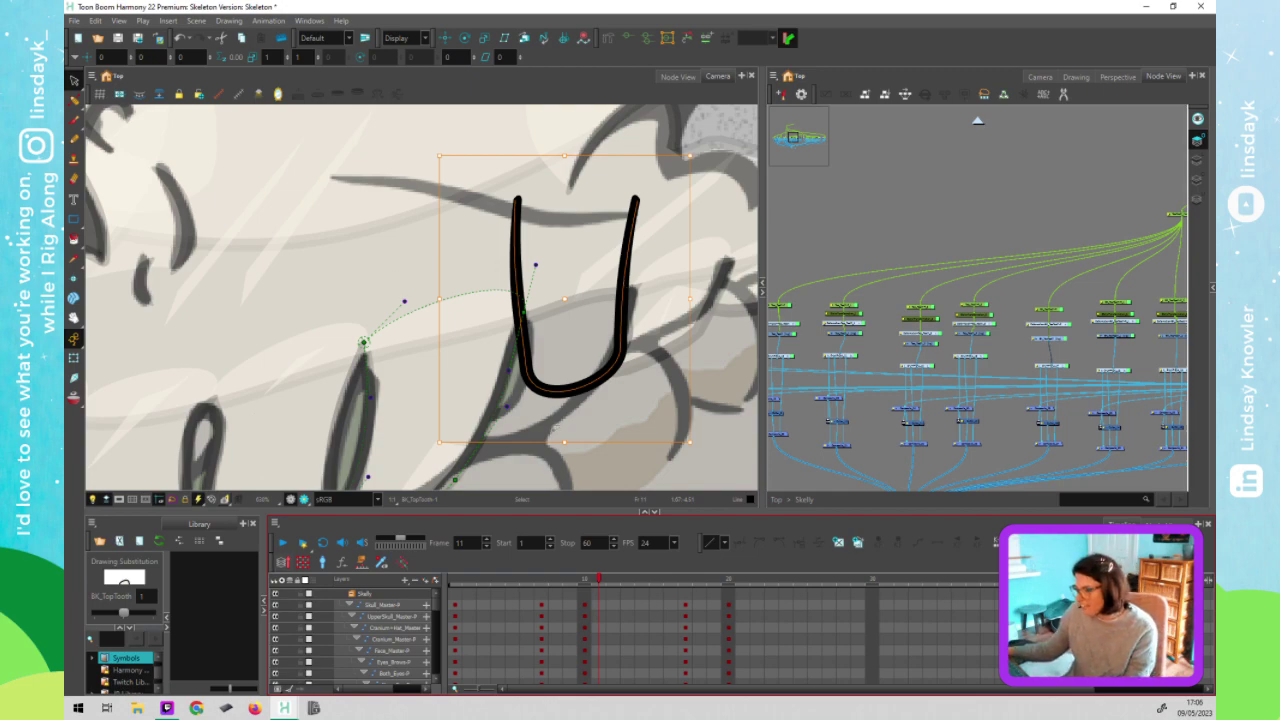
click(646, 469)
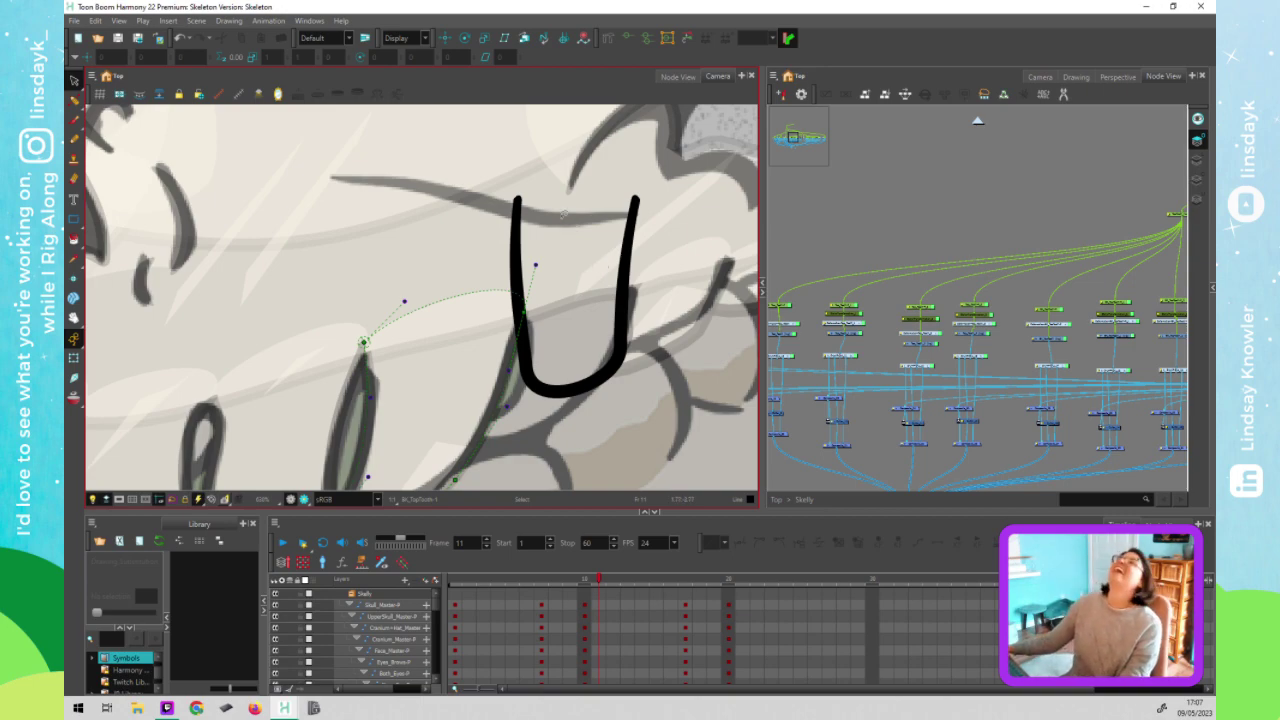
Reselect the fifth upper tooth's outline and delete the end points at both root ends with the Pencil Editor
click(512, 246)
scroll(492, 216, up, 1)
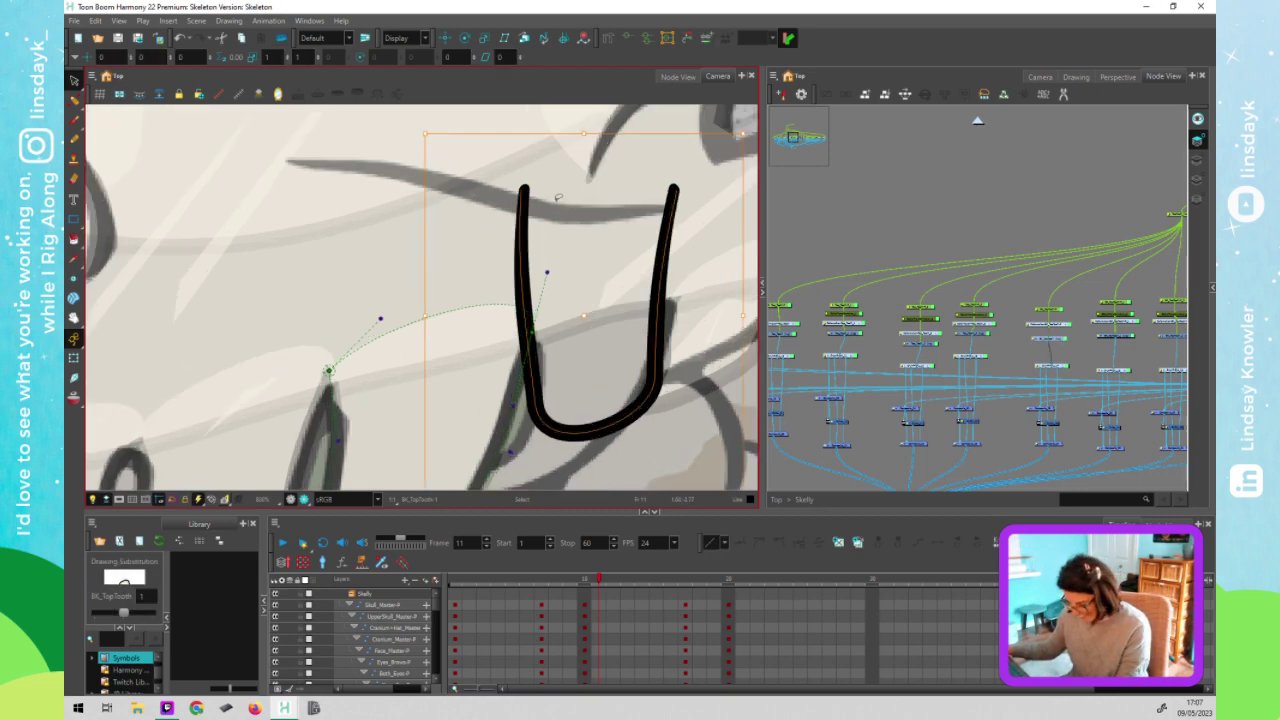
key(alt+q)
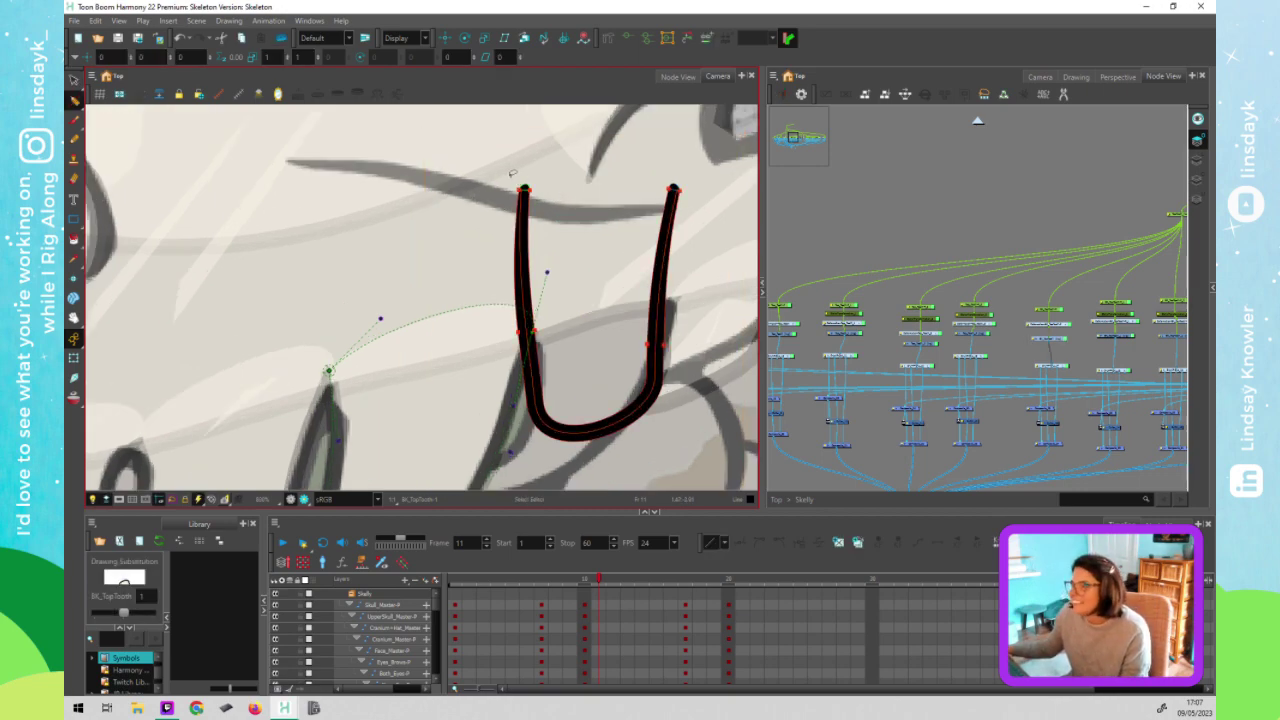
click(515, 177)
key(Delete)
drag(692, 176, 688, 188)
key(Delete)
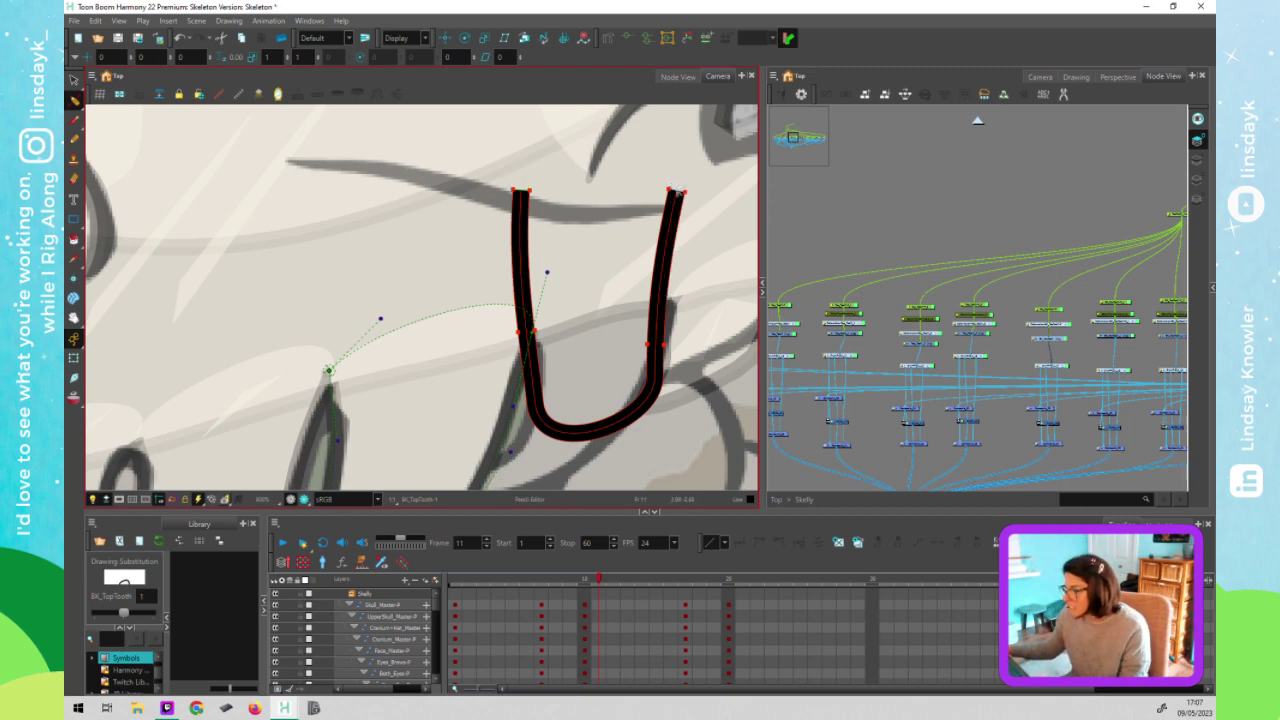
Round both root ends of the fifth upper tooth's outline and taper them to narrow tips
click(678, 187)
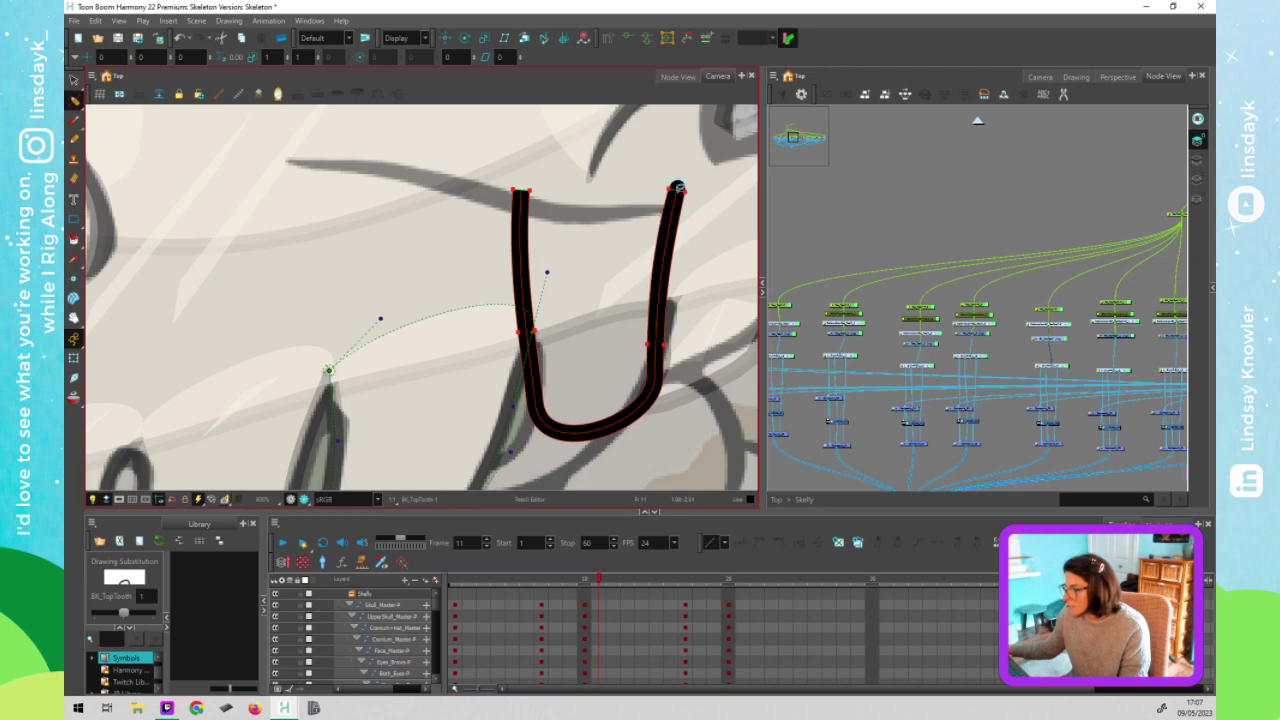
click(664, 246)
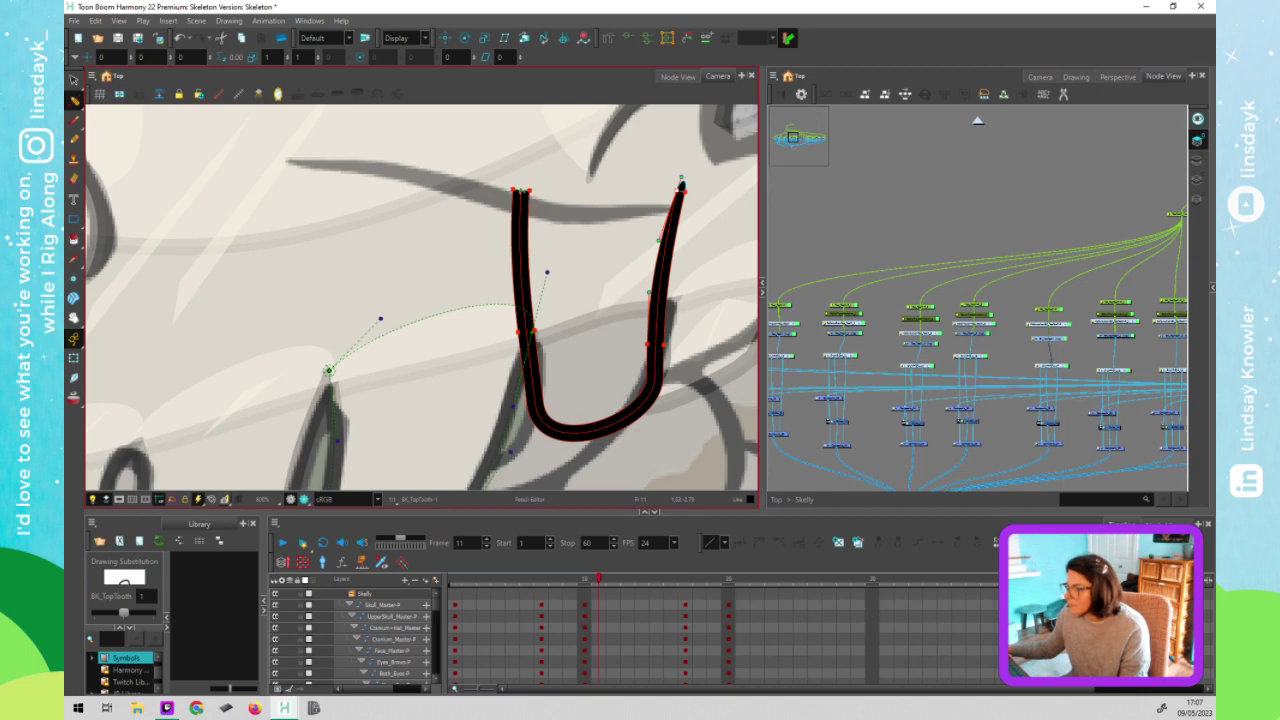
click(521, 188)
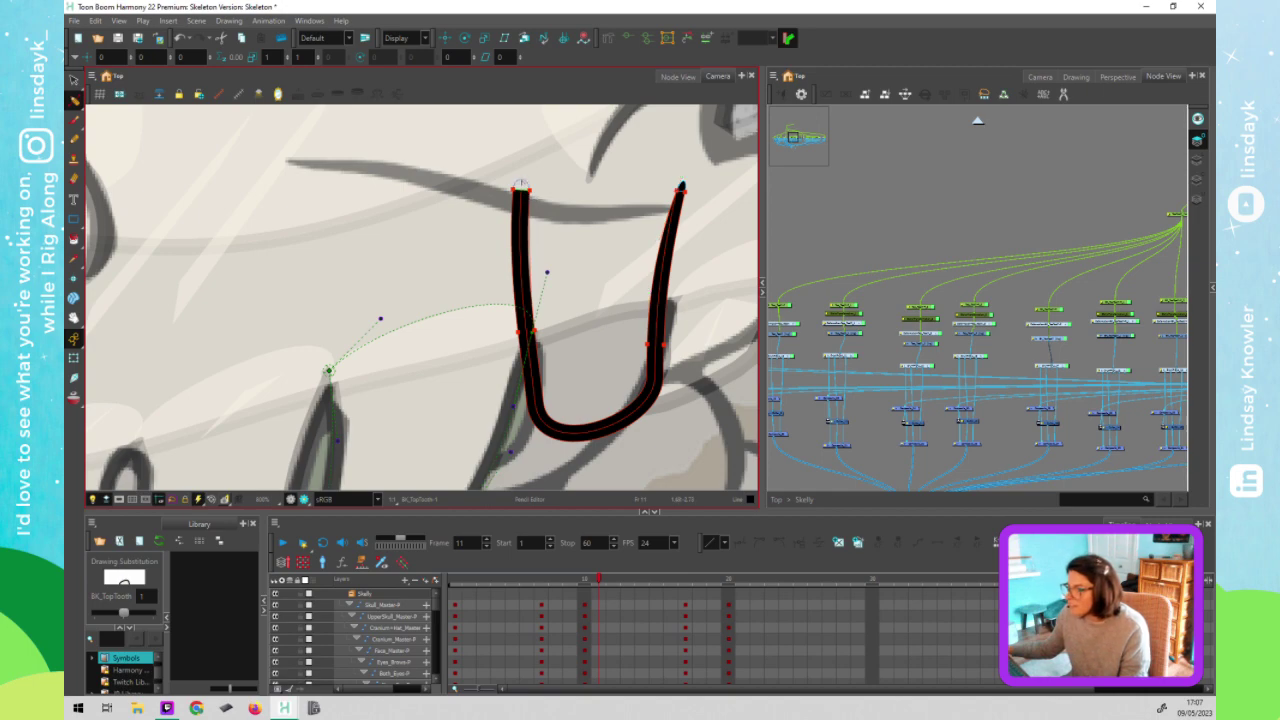
drag(530, 190, 519, 190)
drag(519, 237, 522, 240)
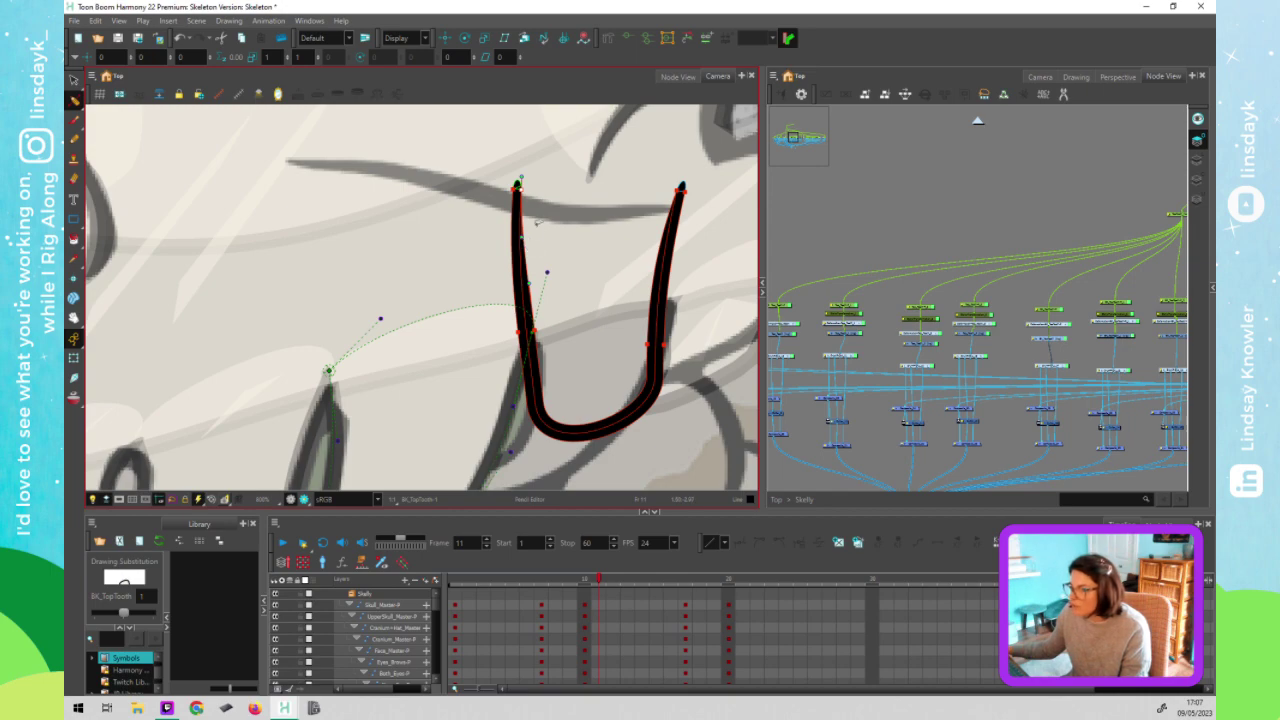
Return to the Transform tool and nudge the fifth upper tooth's front and rear root deformation points to match the overlay at frame 11
key(shift+t)
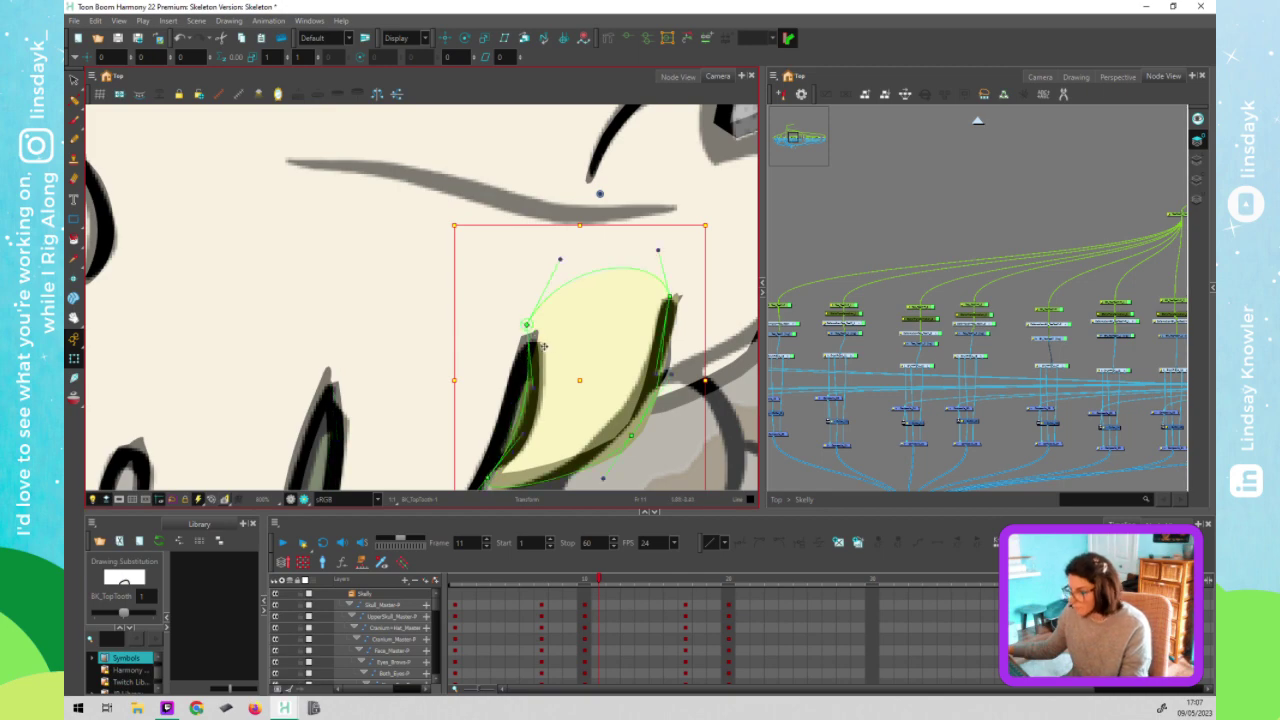
click(527, 318)
drag(527, 318, 530, 322)
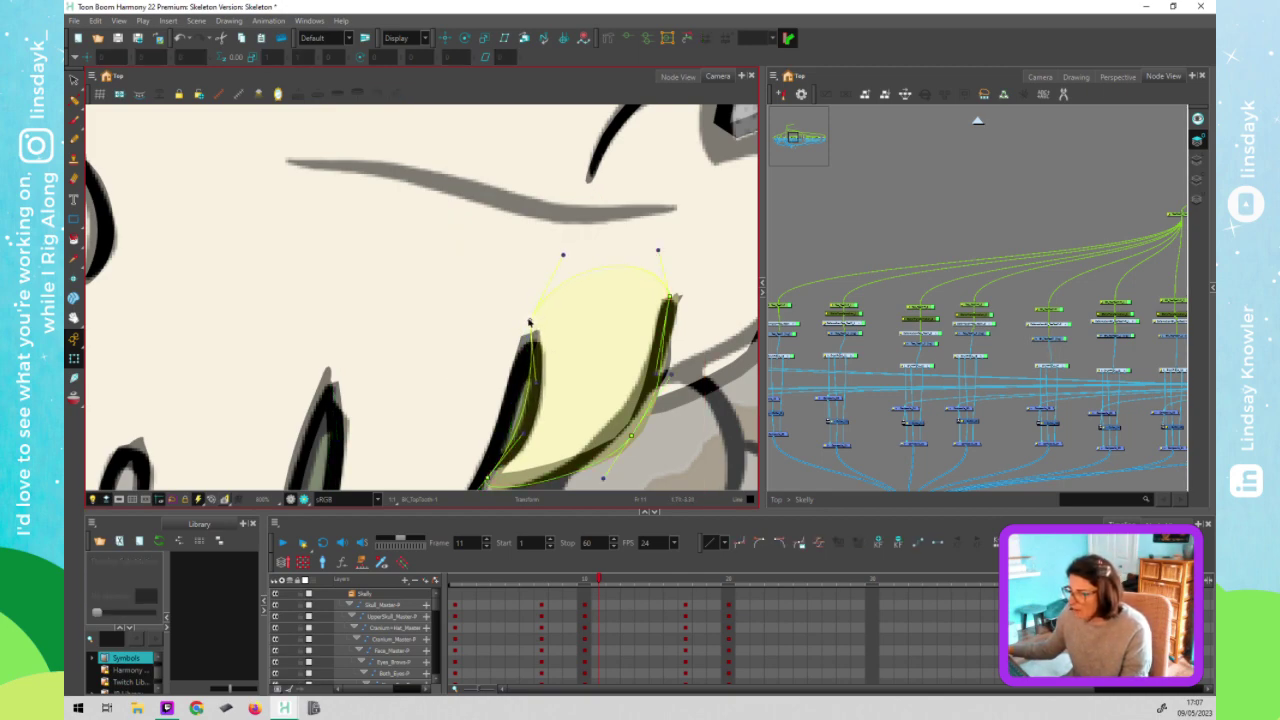
drag(671, 297, 669, 294)
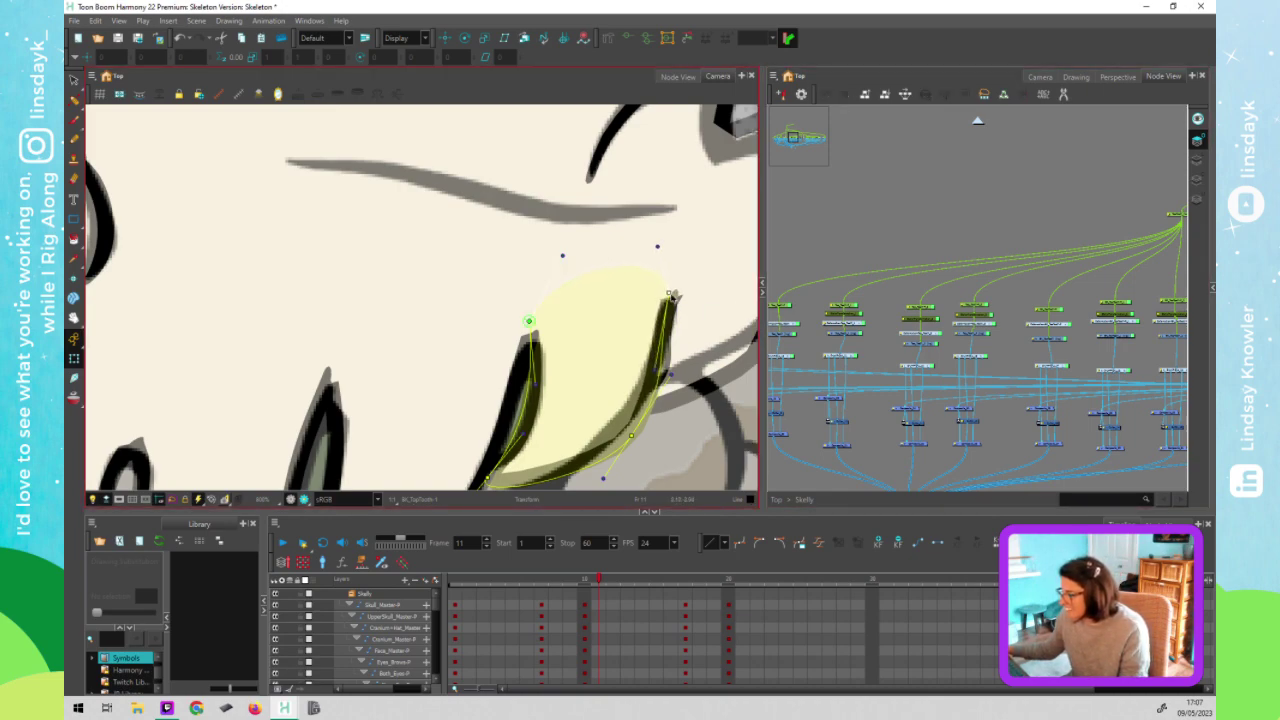
Select the sixth upper tooth's outline drawing and switch to the Pencil Editor
click(710, 340)
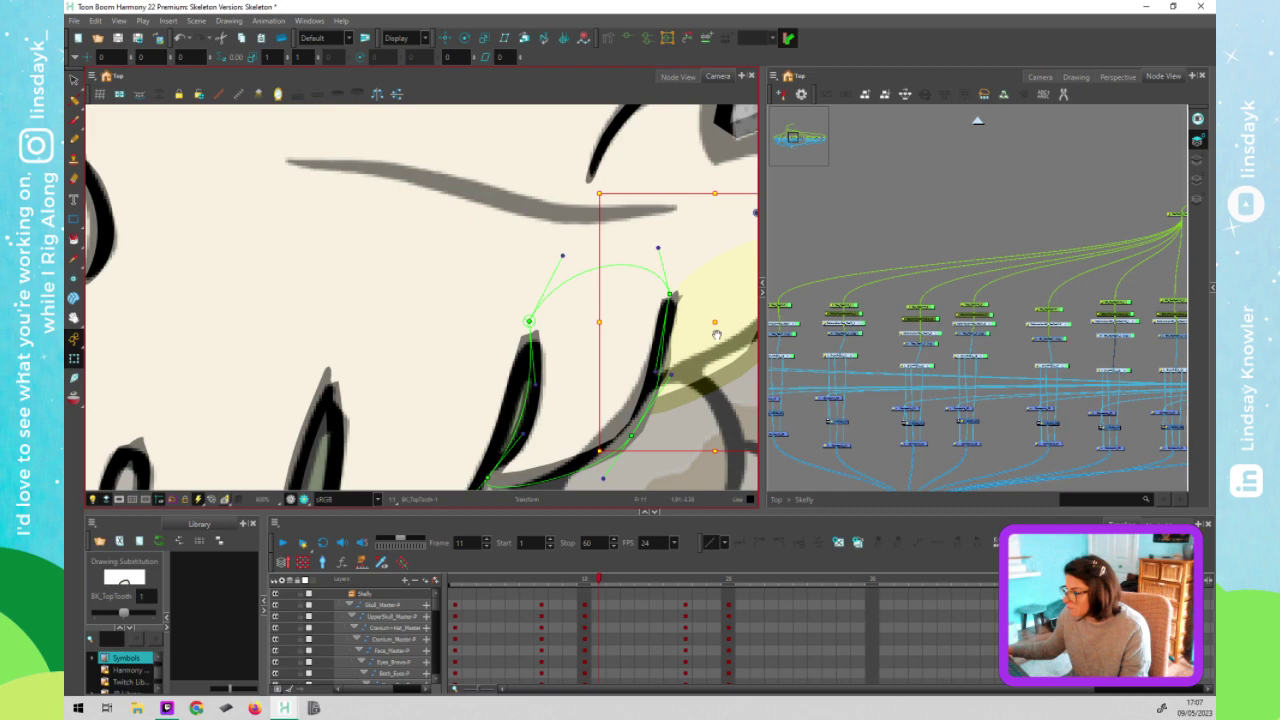
key(alt+s)
drag(654, 354, 470, 398)
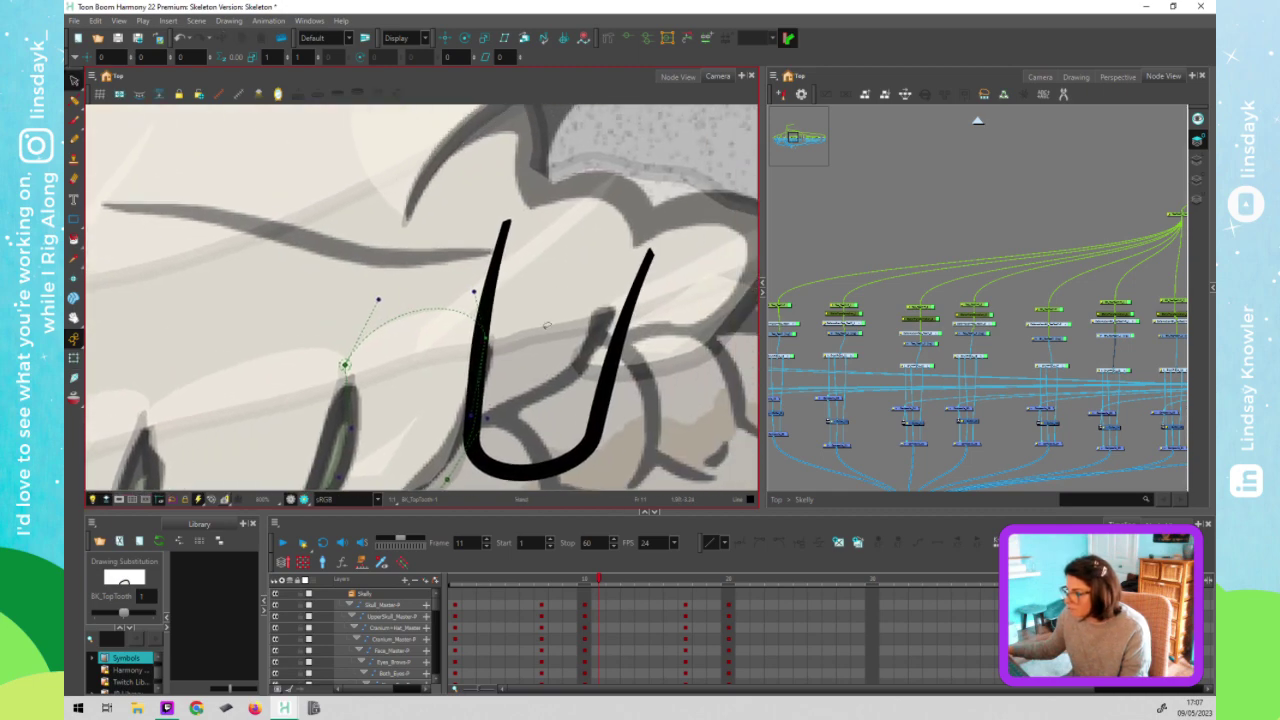
click(651, 261)
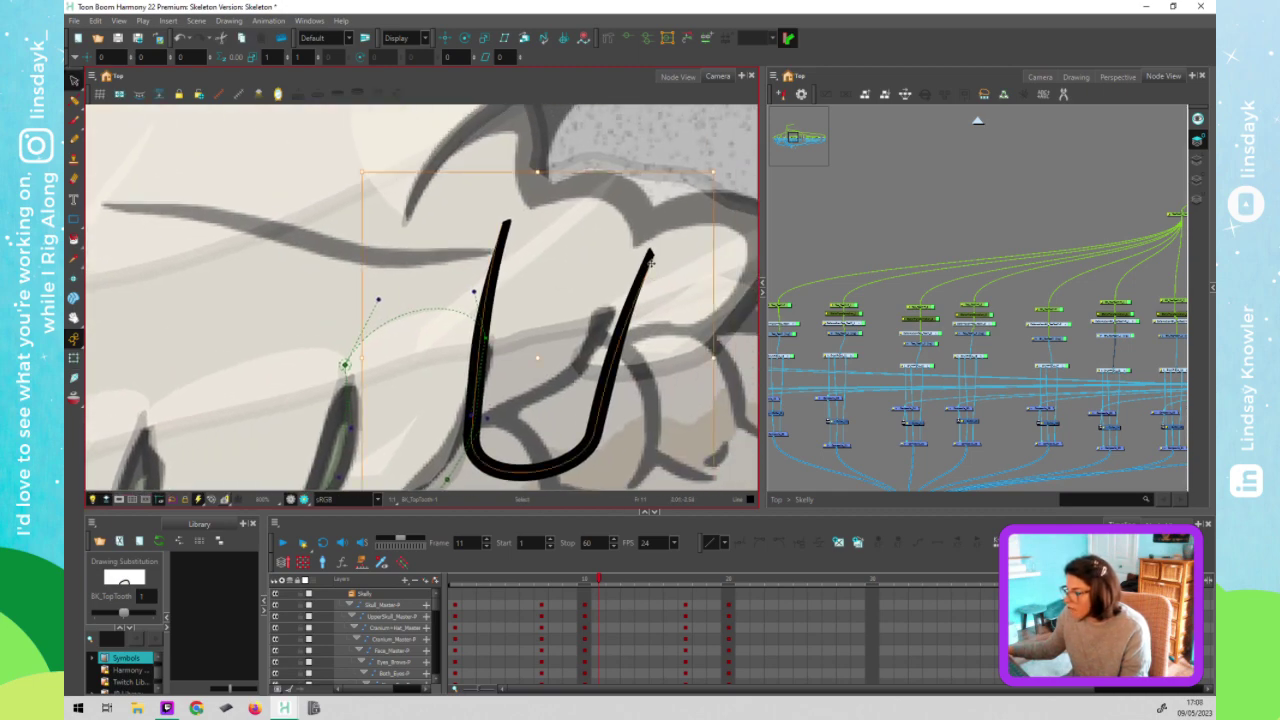
key(alt+q)
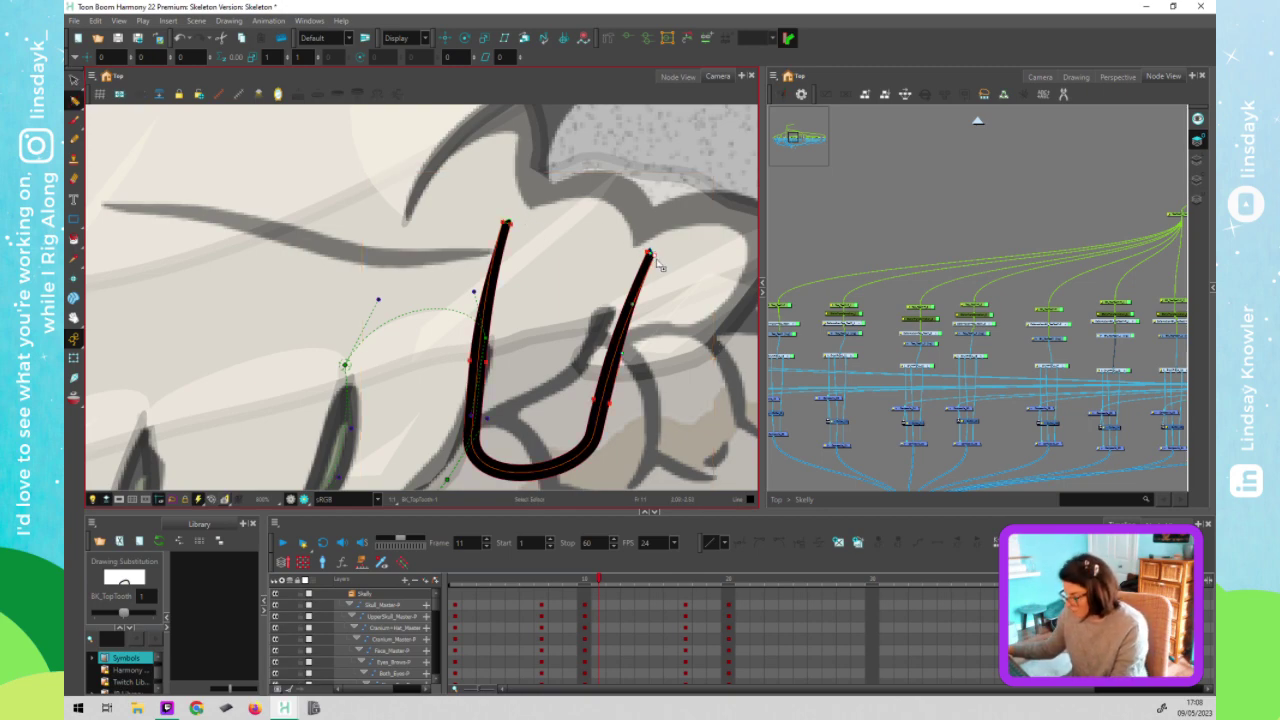
Adjust the rear root tip of the sixth upper tooth's outline, then rework its front root end, undoing an edit there
click(658, 262)
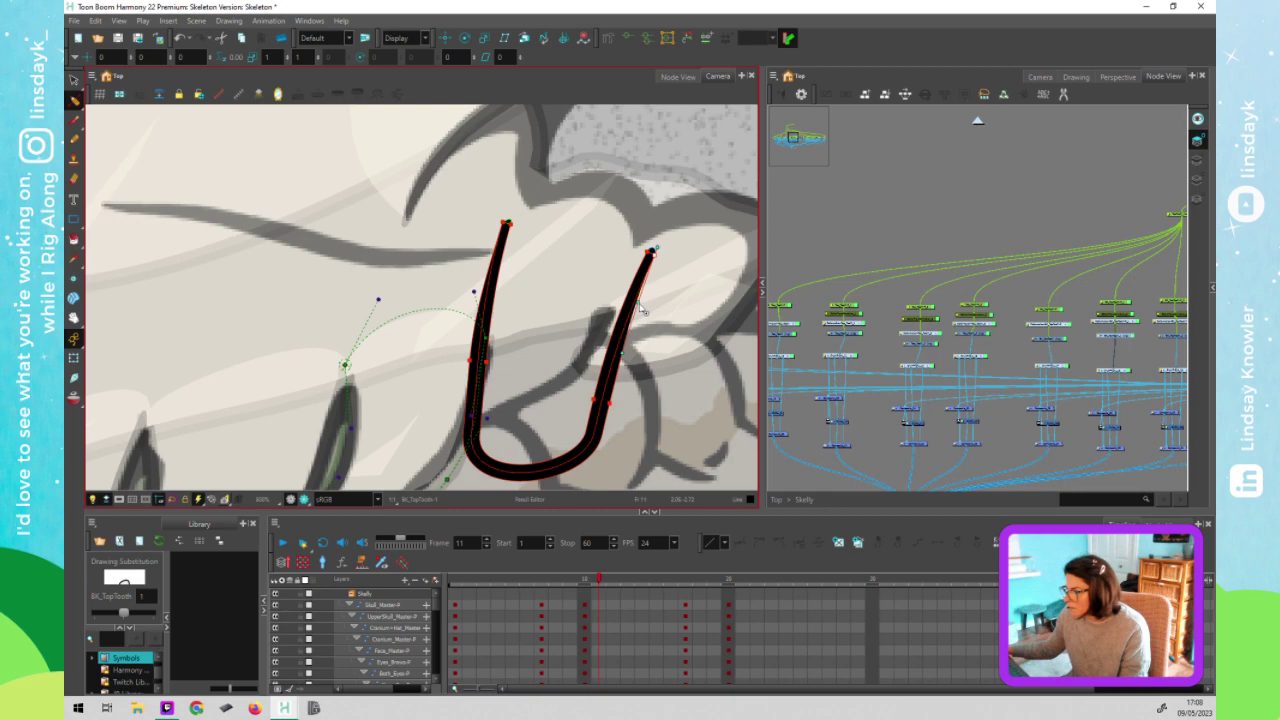
drag(506, 222, 508, 227)
key(ctrl+z)
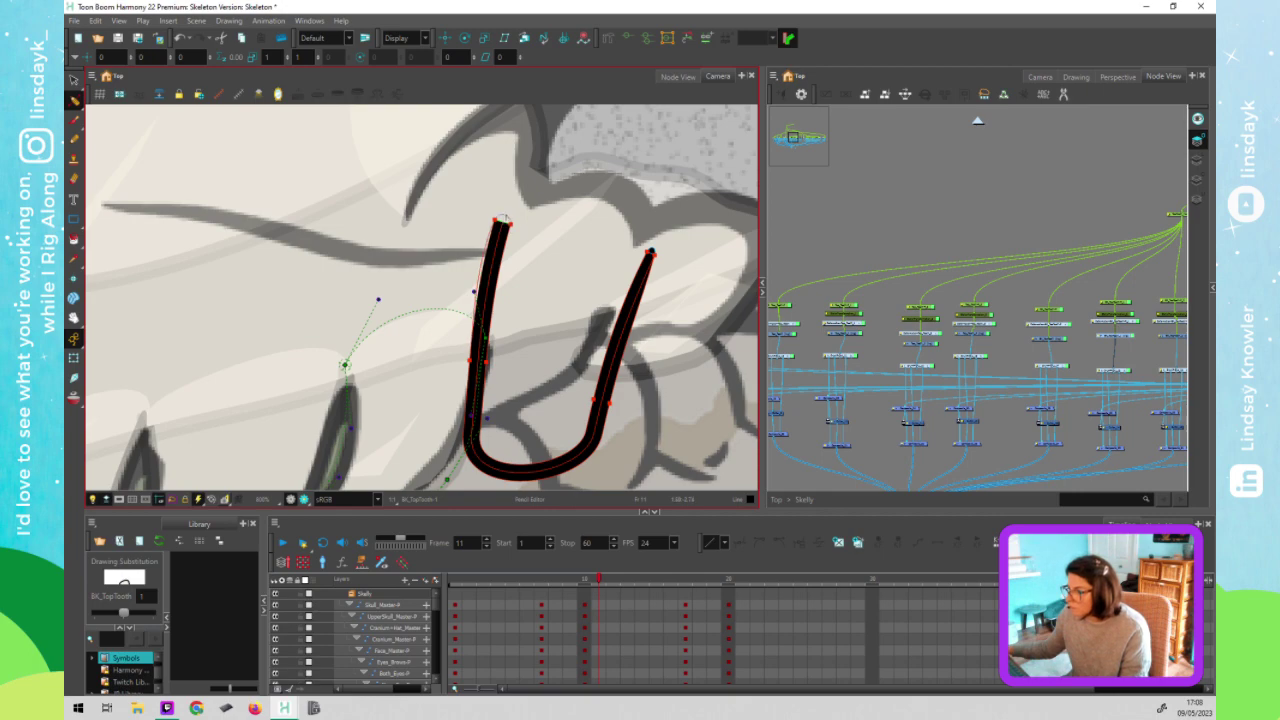
Taper the upper left end of the back tooth's outline to a point with the Pencil Editor
drag(503, 217, 491, 274)
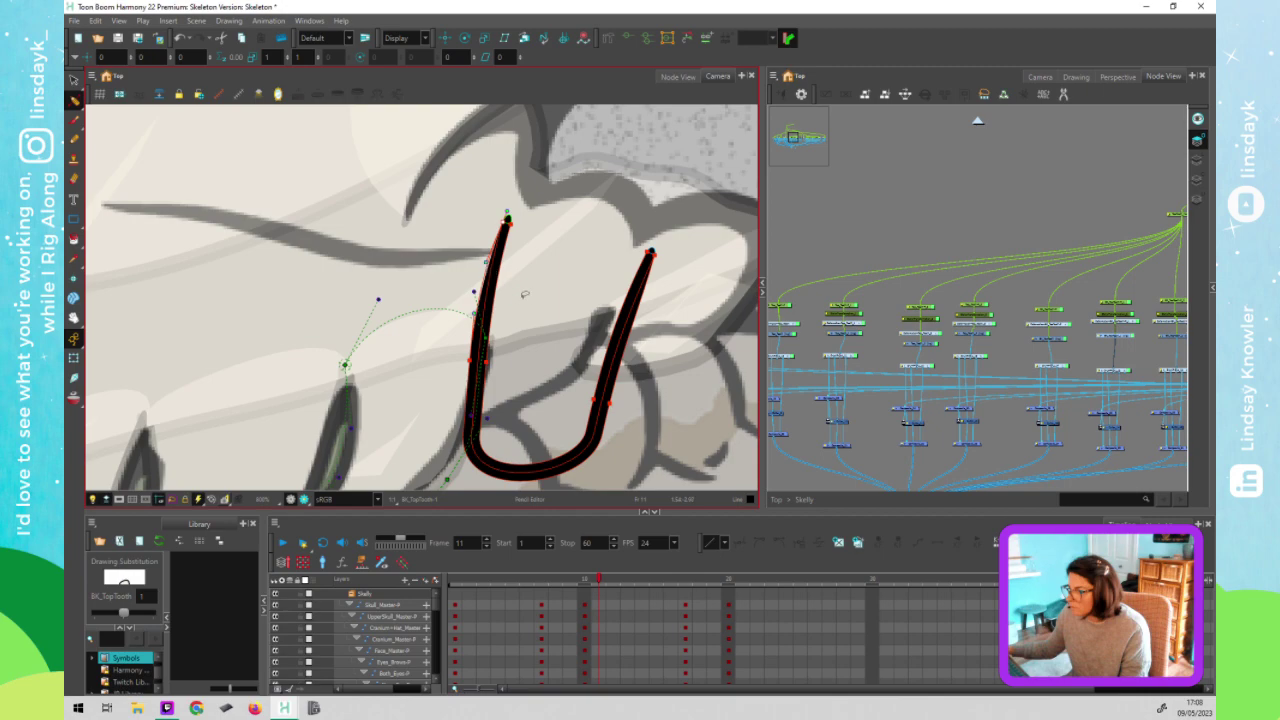
click(530, 298)
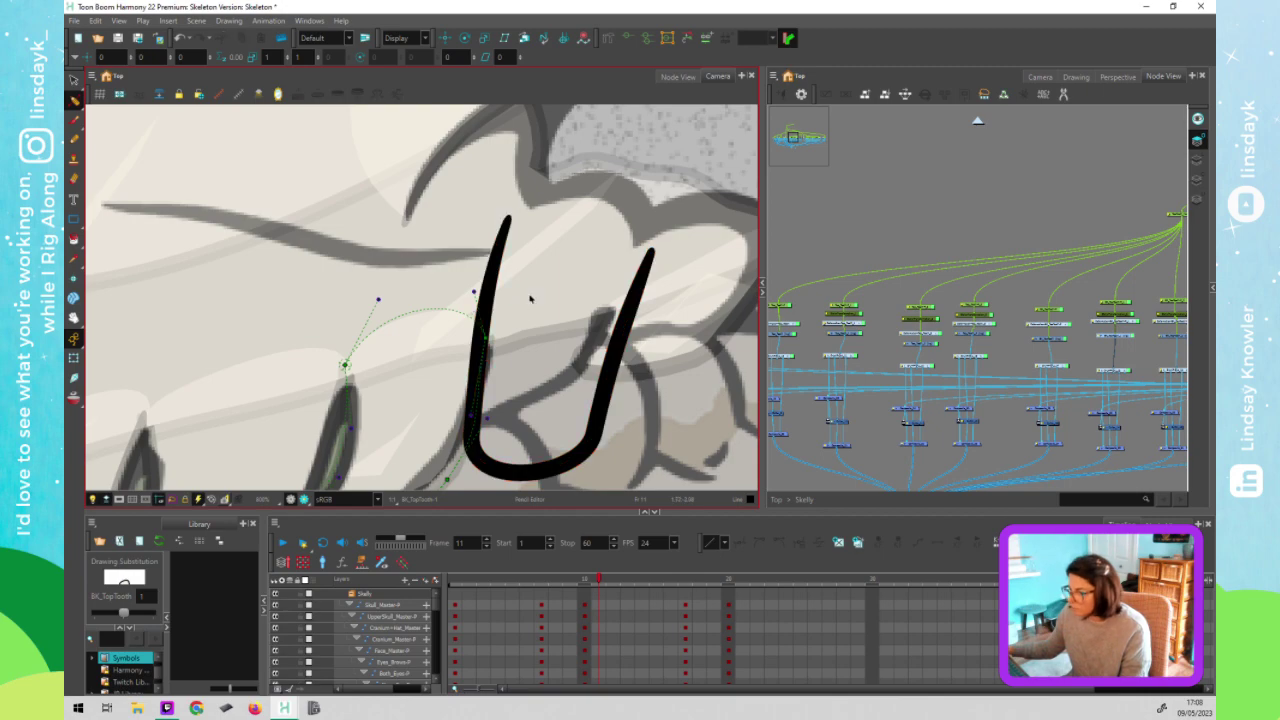
key(shift+t)
Nudge the upper right deformer point of the second-to-last back tooth to fit the sketch on frame 11
click(598, 325)
click(610, 308)
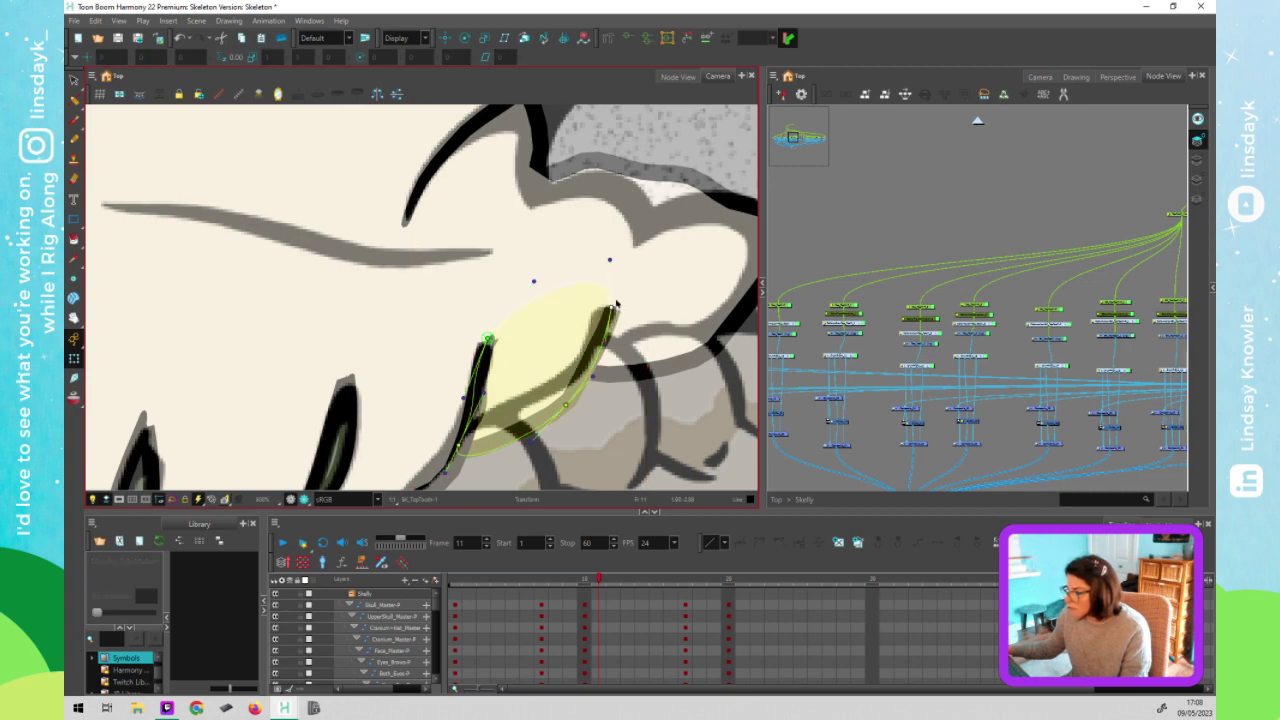
drag(609, 302, 611, 307)
Reshape both upper ends of the rearmost tooth's outline with the Pencil Editor, shifting them outward and finishing each in a point
click(640, 316)
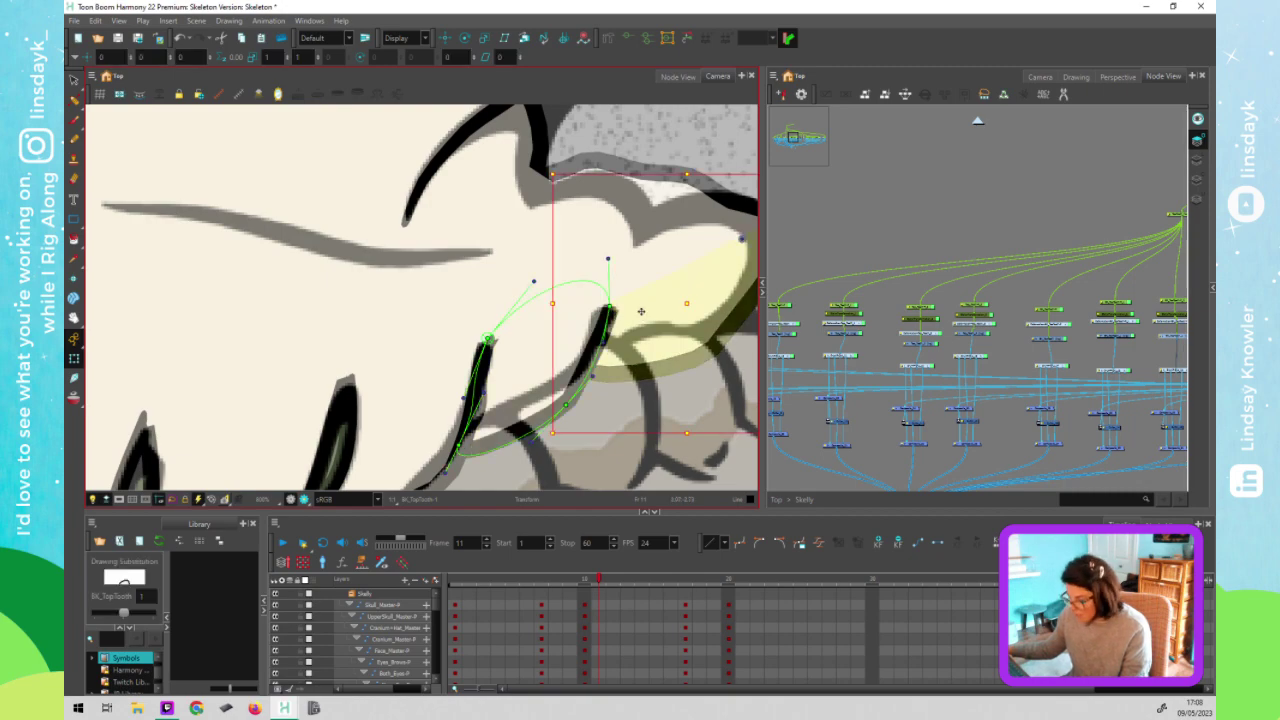
key(alt+s)
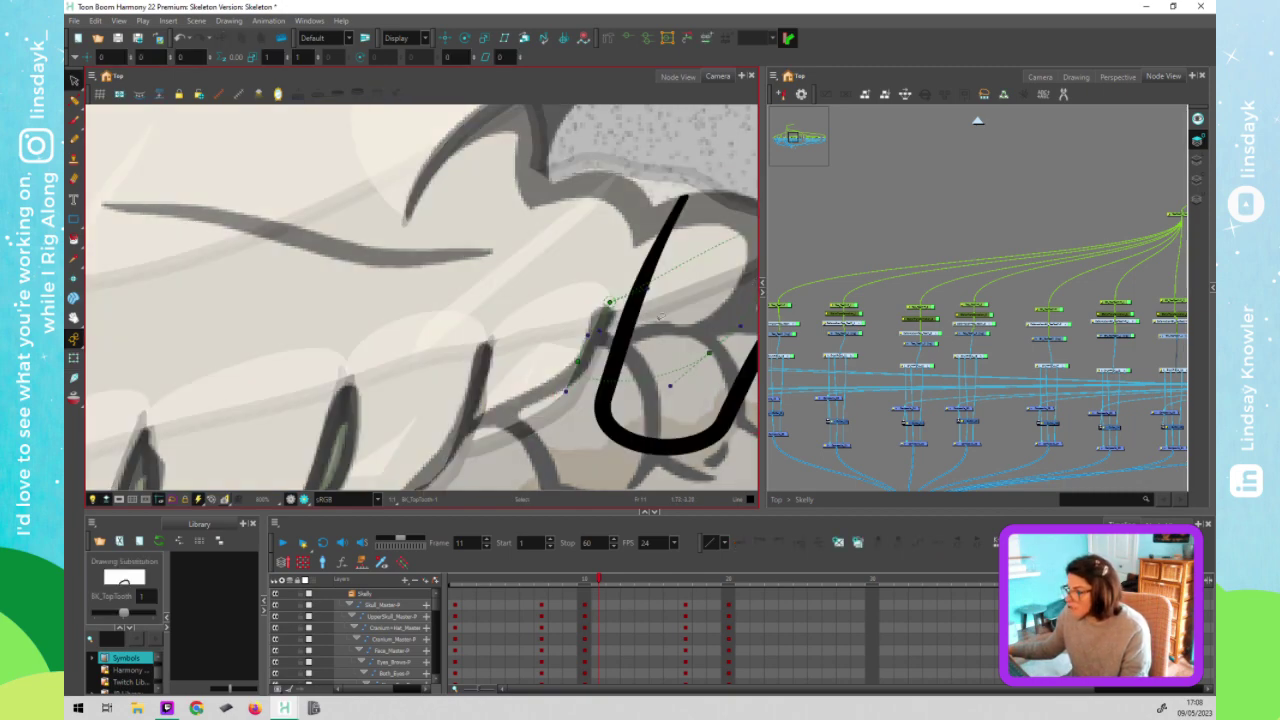
key(space)
drag(545, 288, 430, 298)
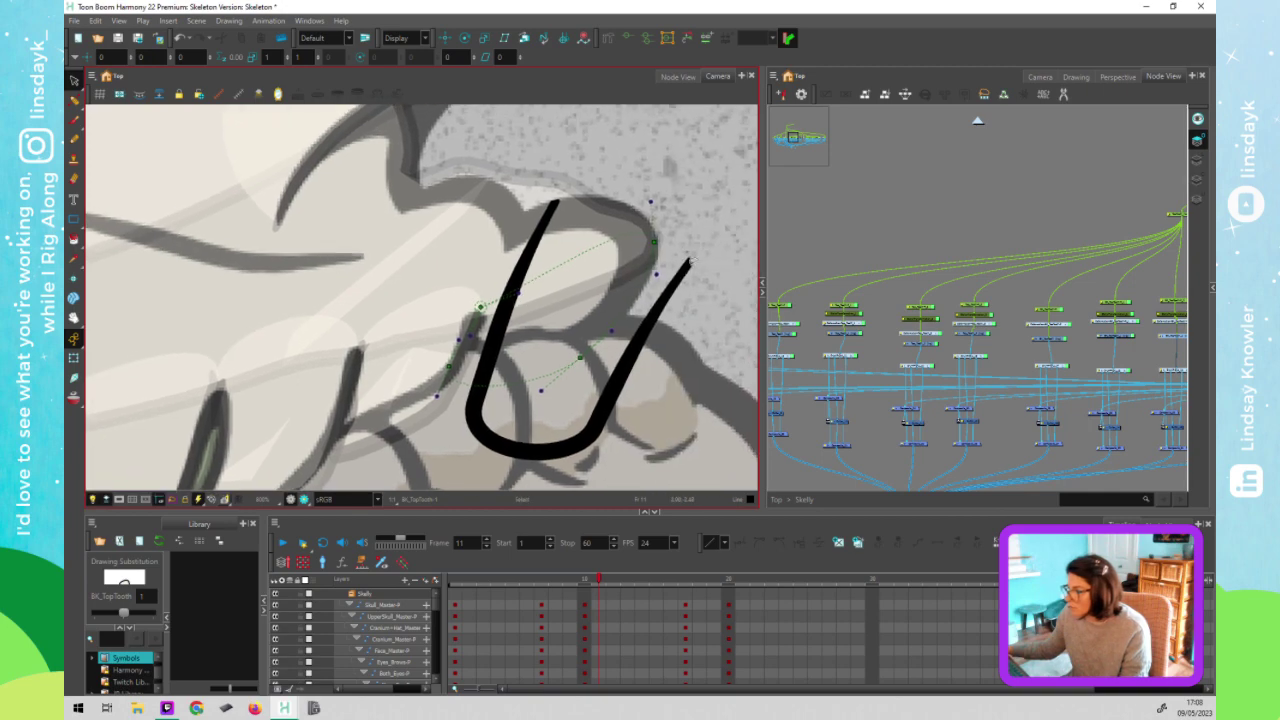
key(alt+q)
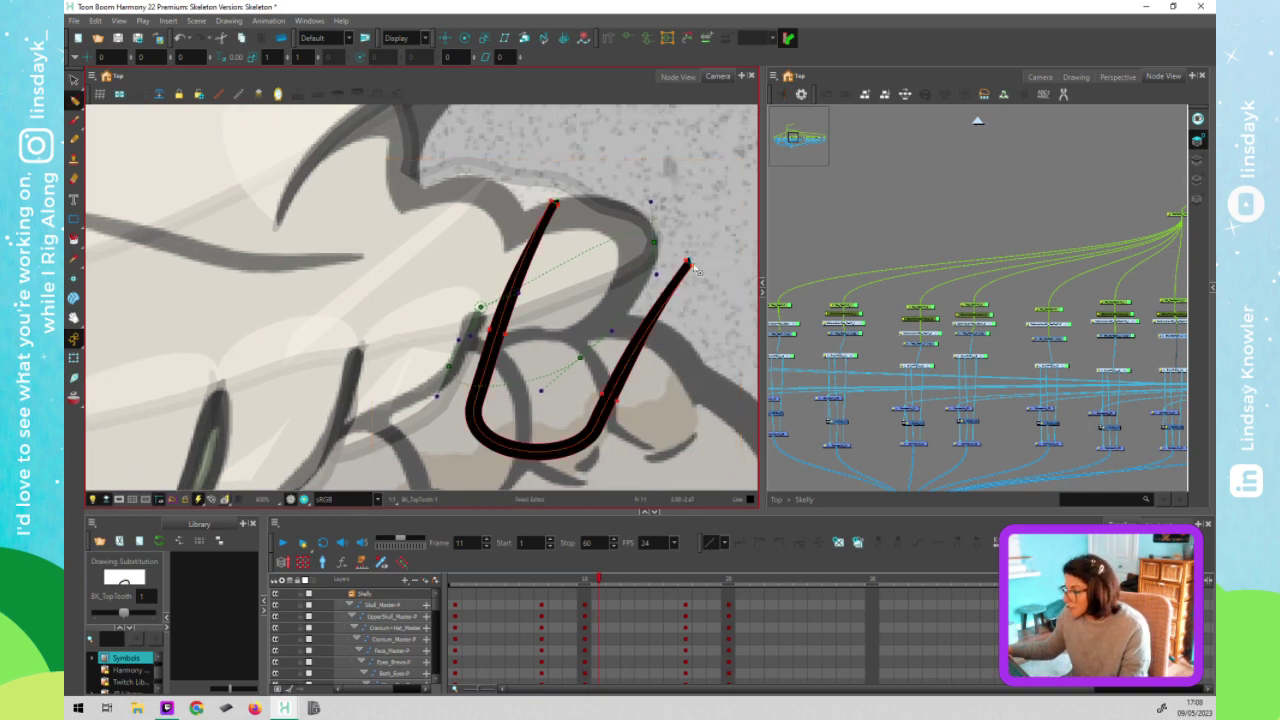
drag(692, 266, 698, 270)
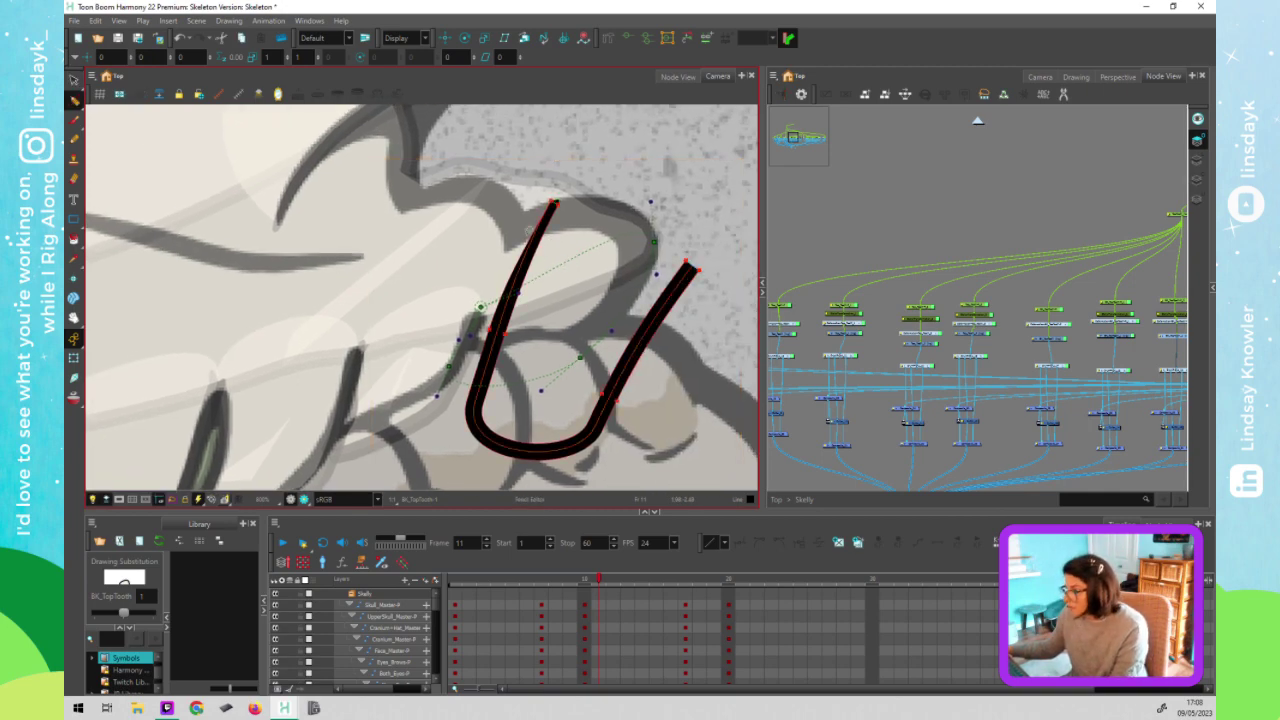
drag(554, 204, 545, 199)
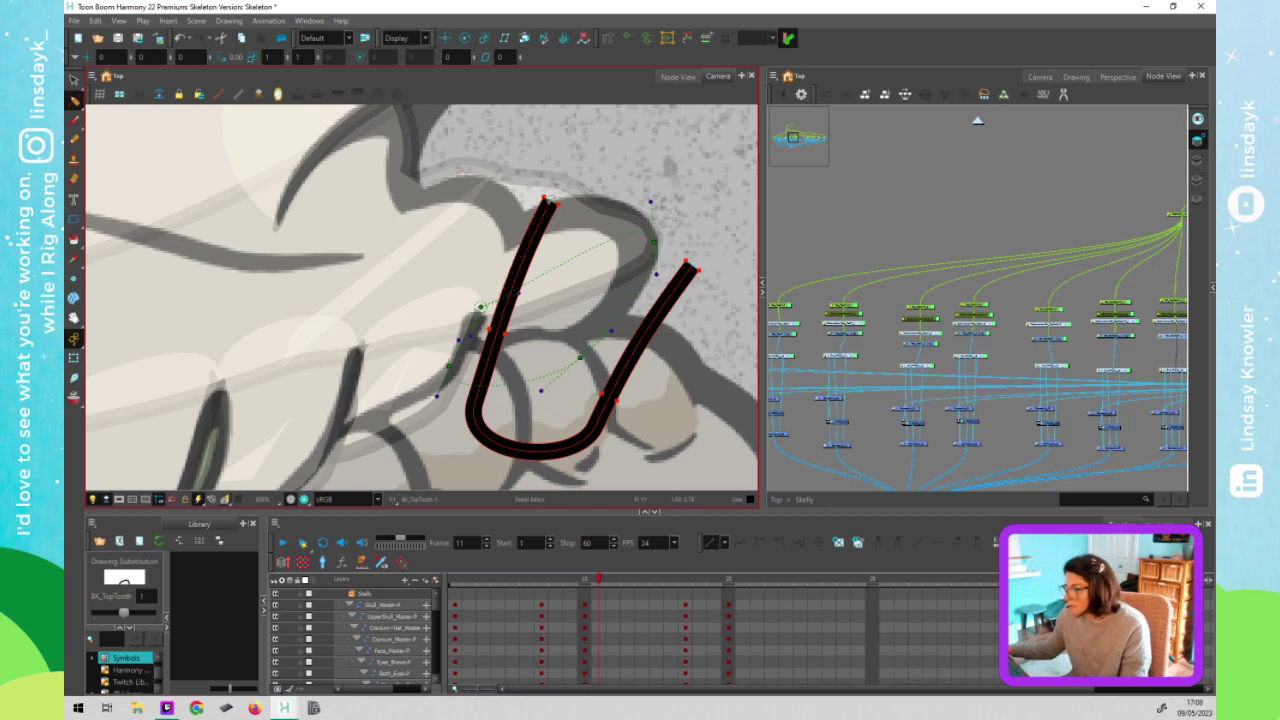
drag(545, 199, 556, 205)
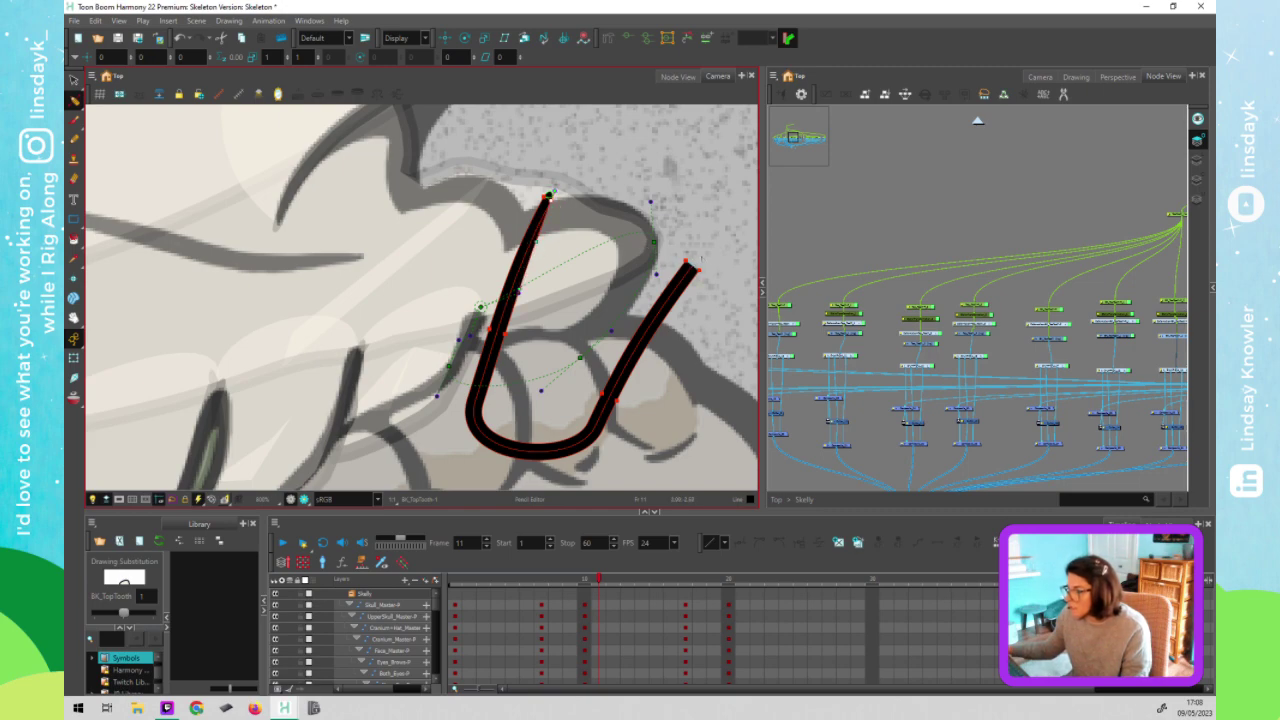
mouse_move(692, 263)
mouse_down()
mouse_move(684, 272)
mouse_move(694, 266)
mouse_up()
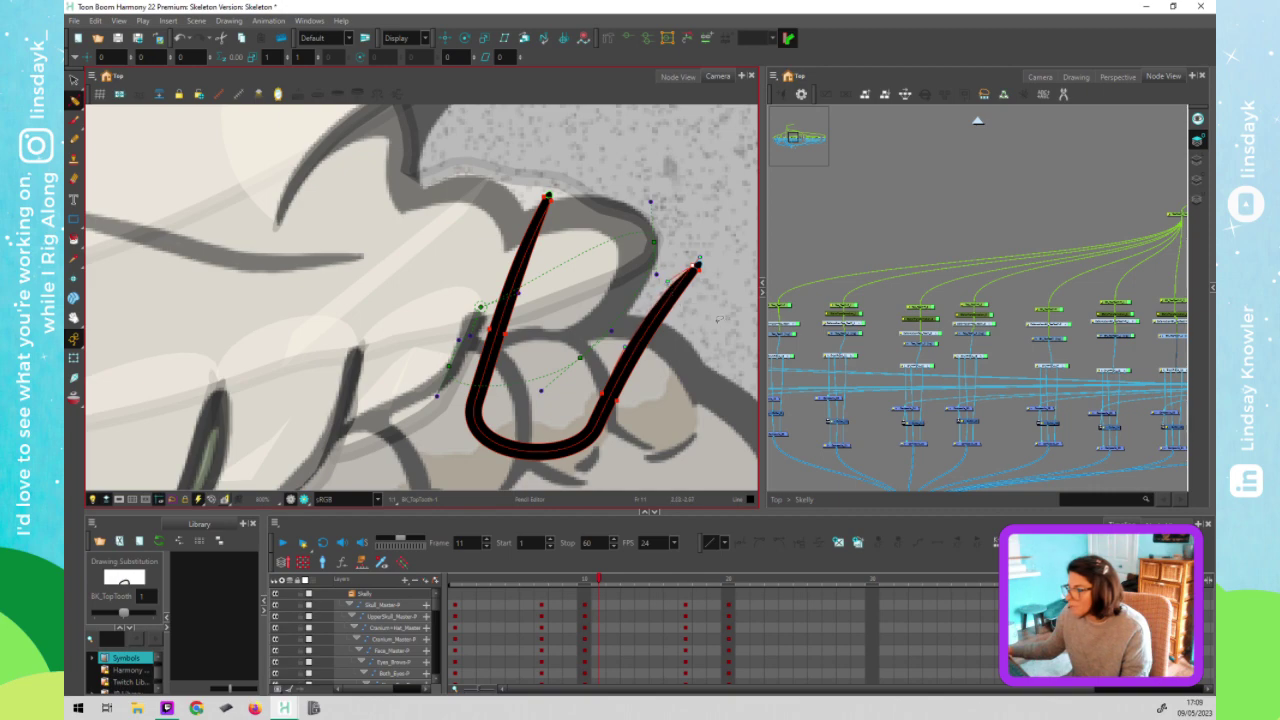
key(shift+t)
key(Escape)
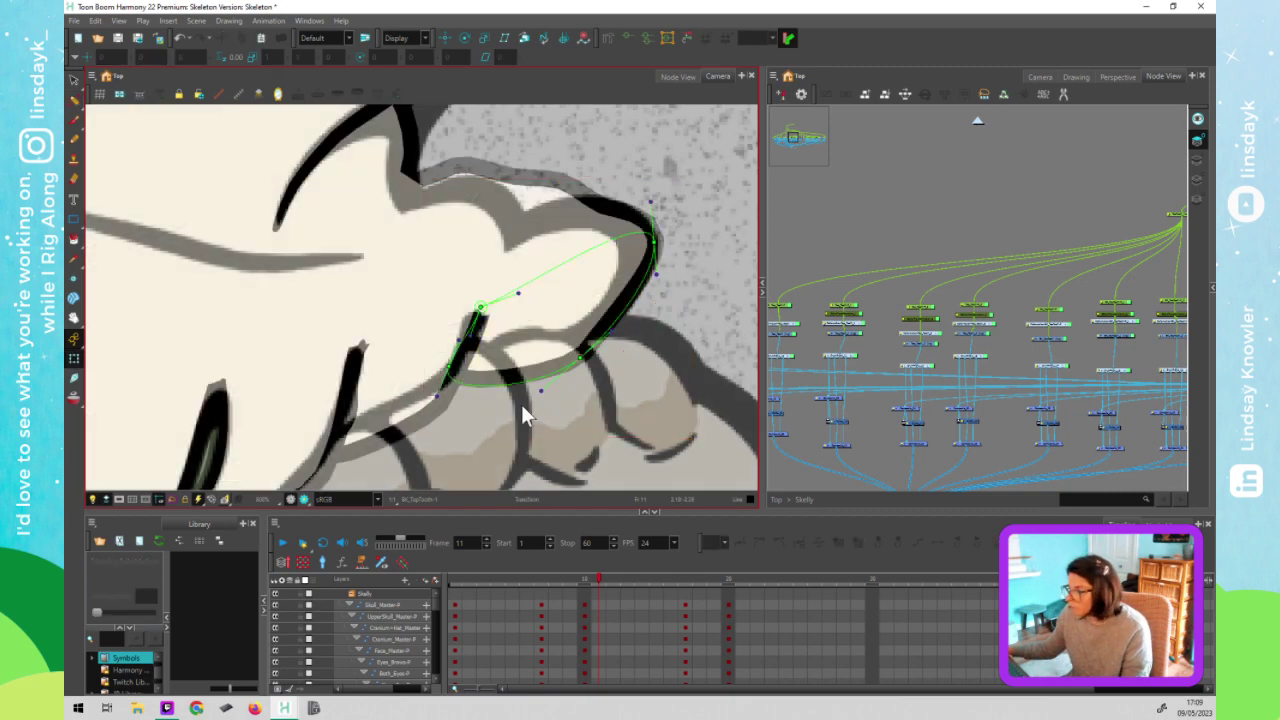
Adjust the upper deformer points of the rearmost tooth and its neighbour to follow the sketched tooth lines on frame 11
click(511, 315)
mouse_move(478, 307)
mouse_down()
mouse_move(490, 306)
mouse_move(476, 312)
mouse_up()
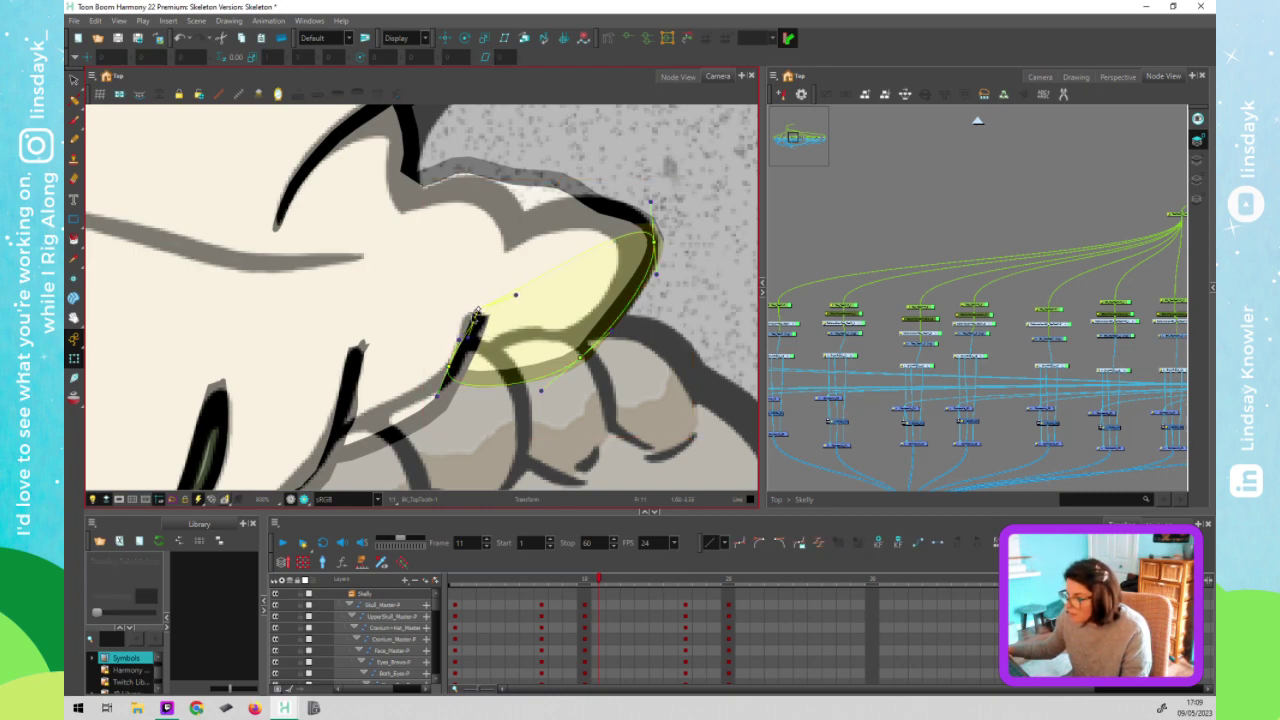
click(470, 341)
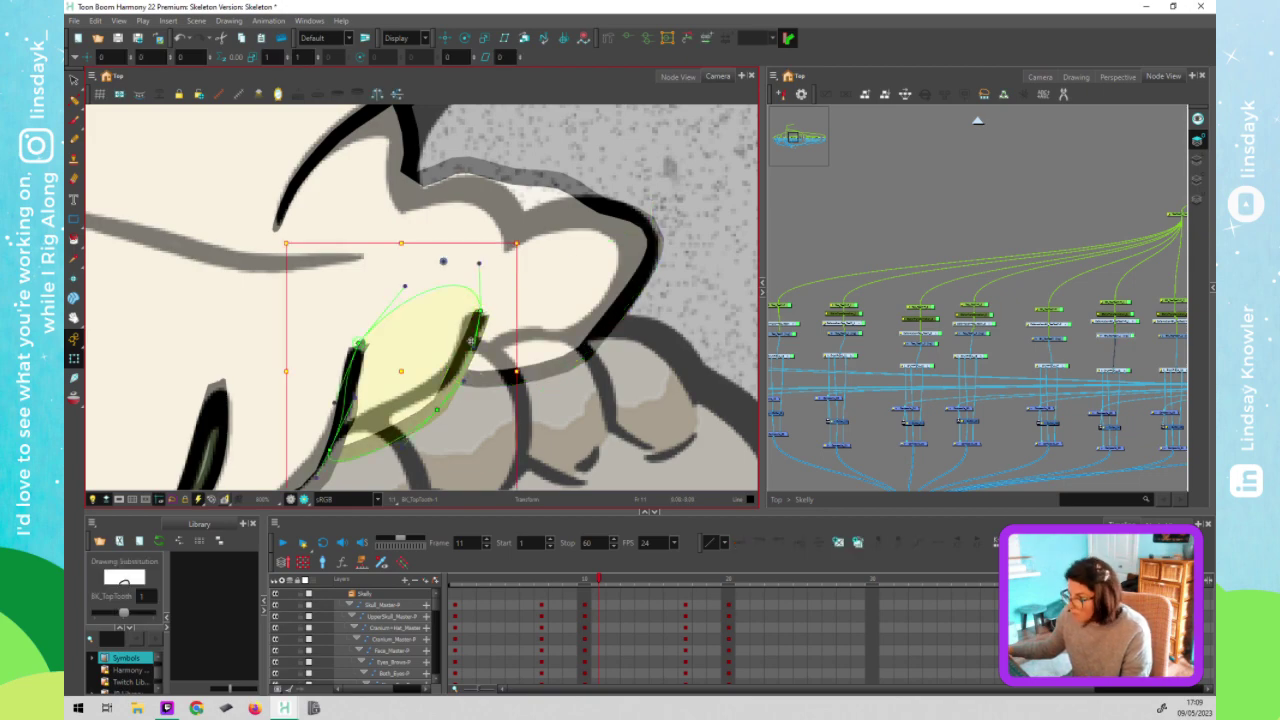
drag(483, 313, 477, 312)
key(Escape)
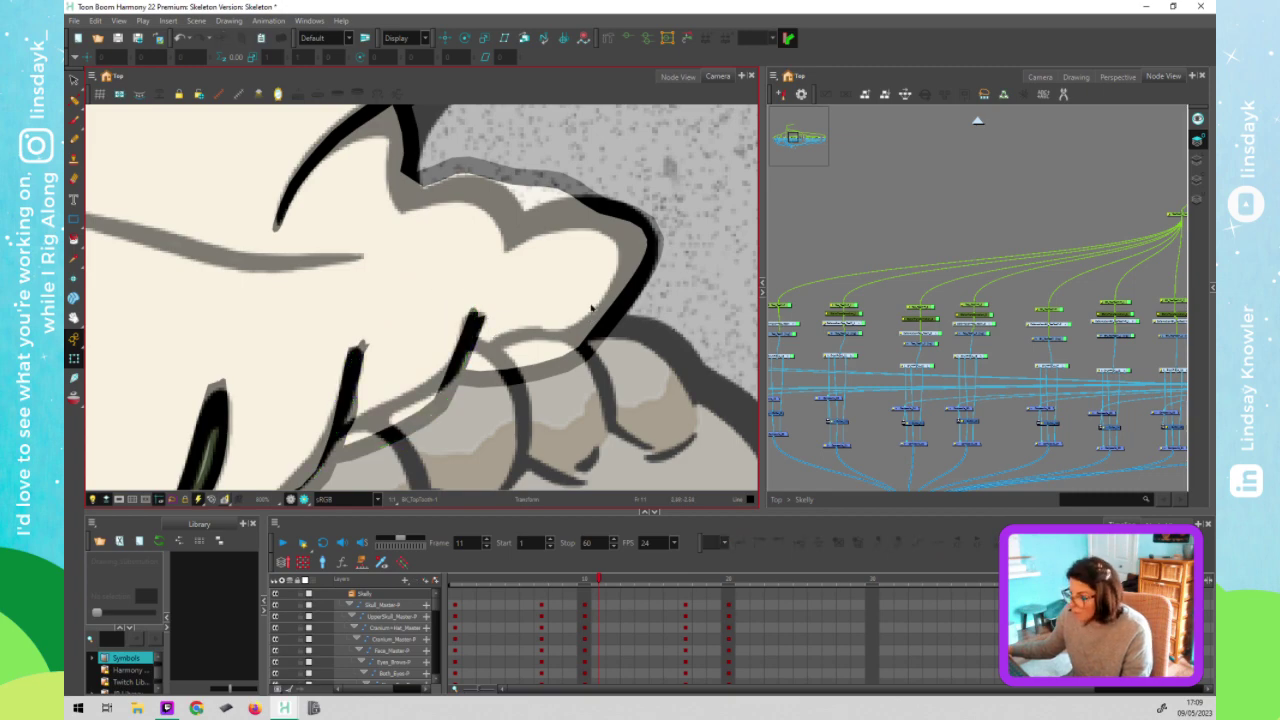
click(382, 365)
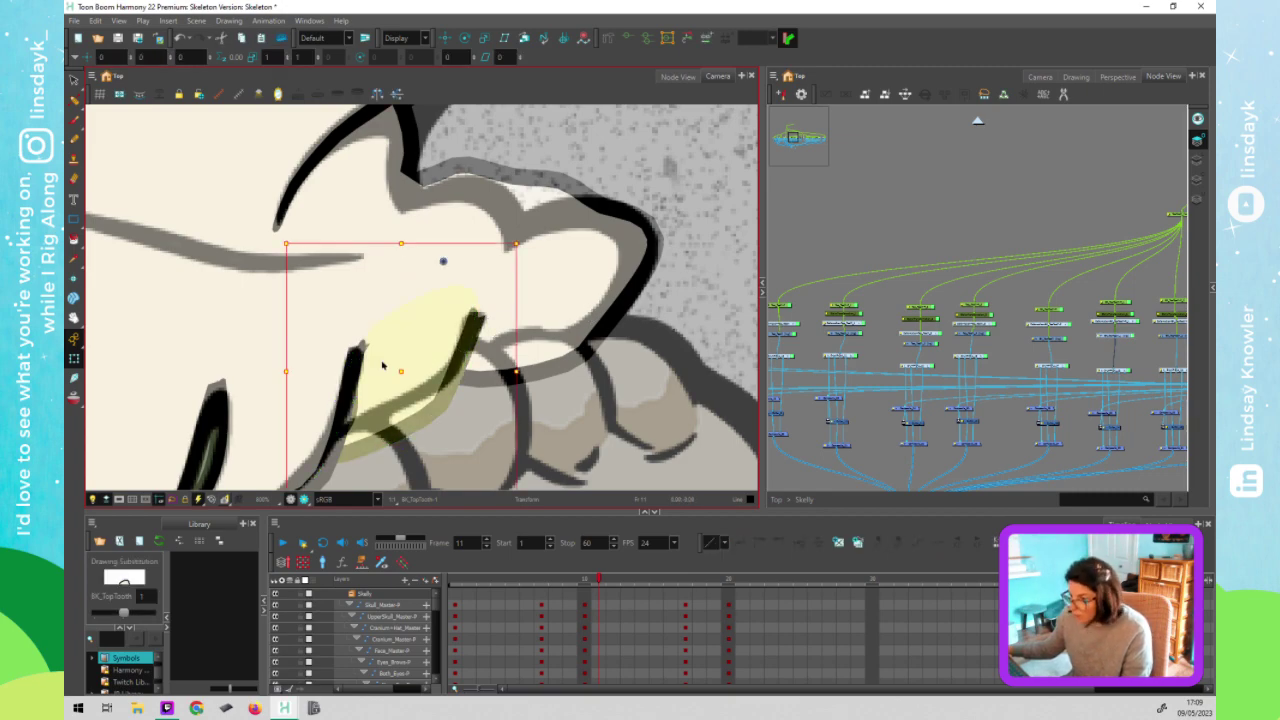
click(396, 280)
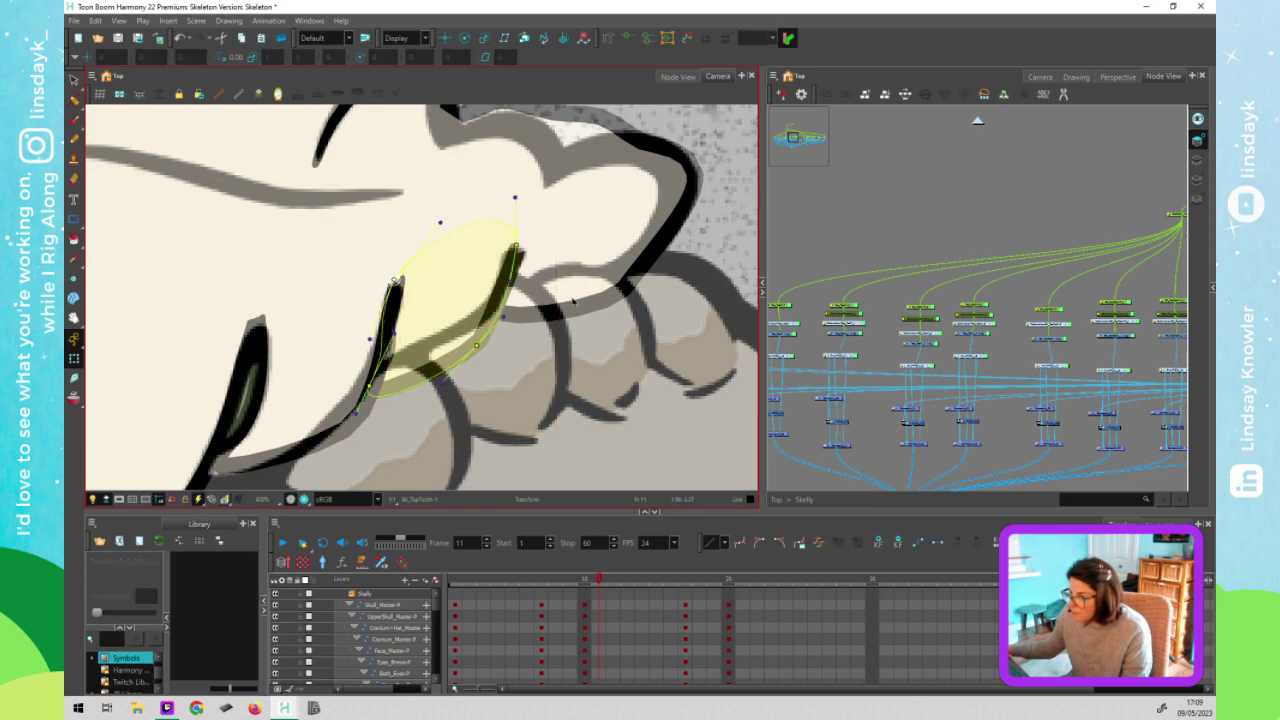
scroll(711, 235, down, 4)
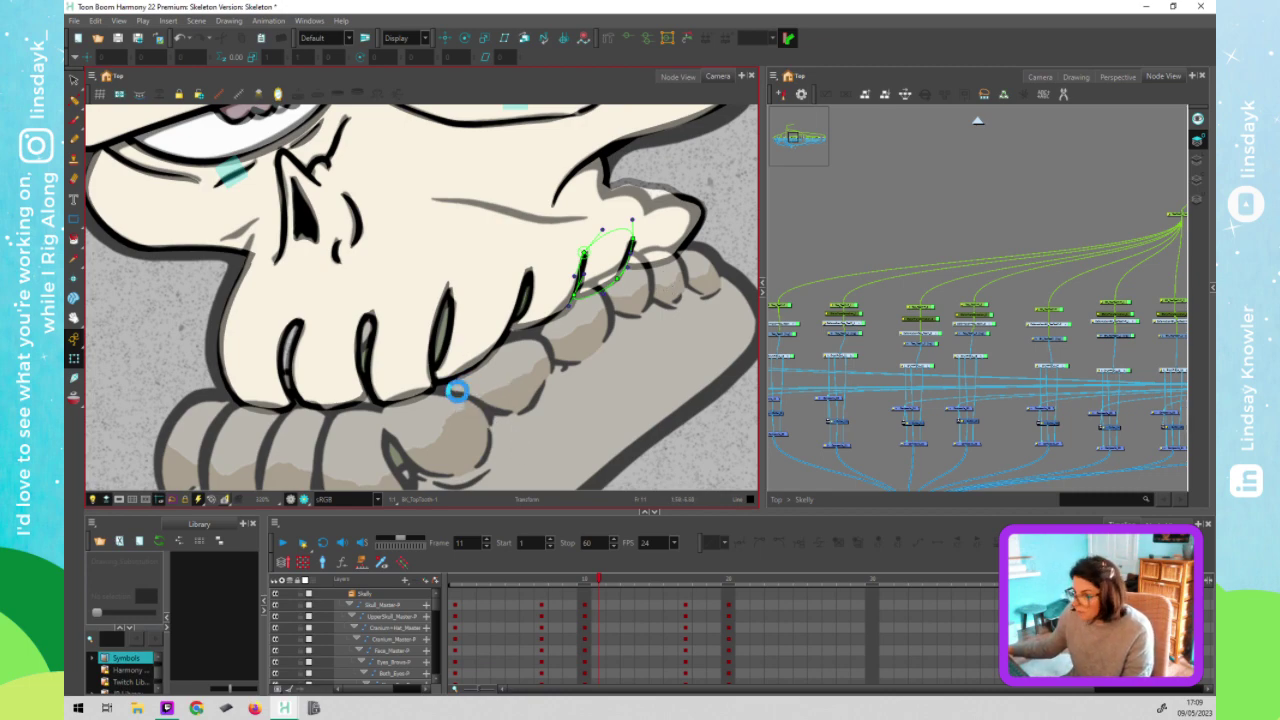
On frame 12, bend the right edge of the front top tooth inward with its deformer handles
key(comma)
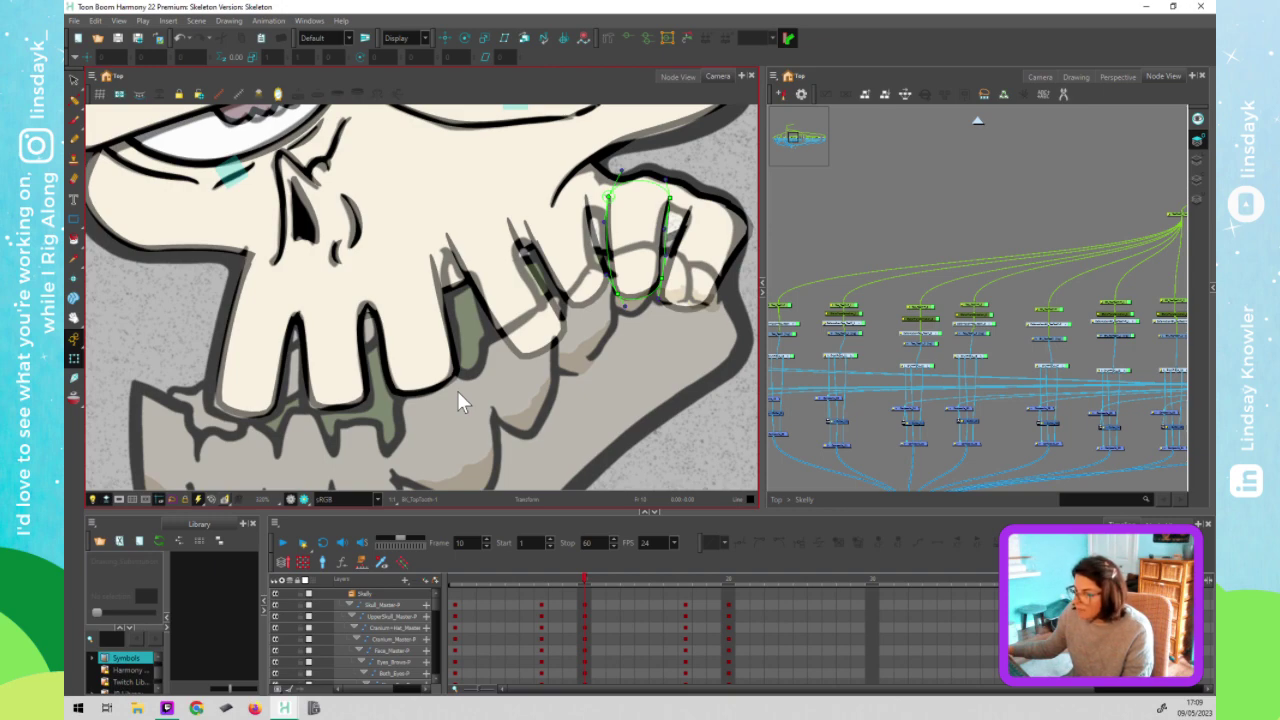
key(period)
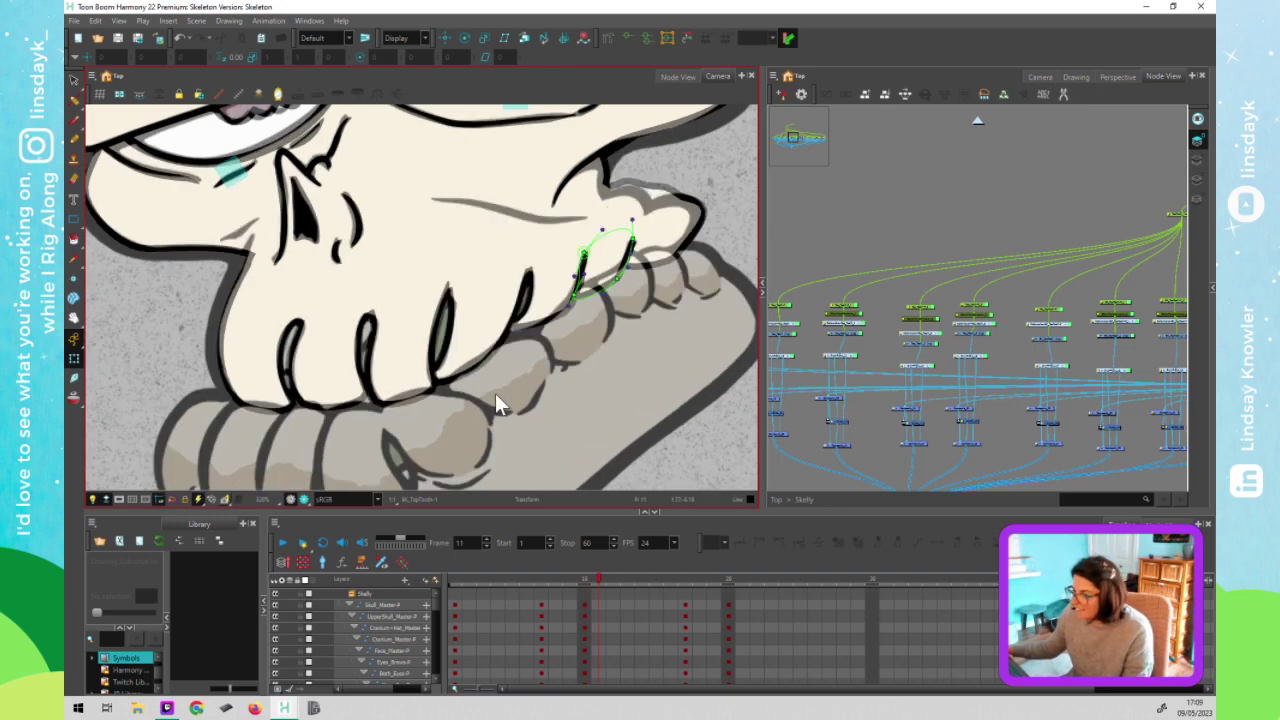
key(period)
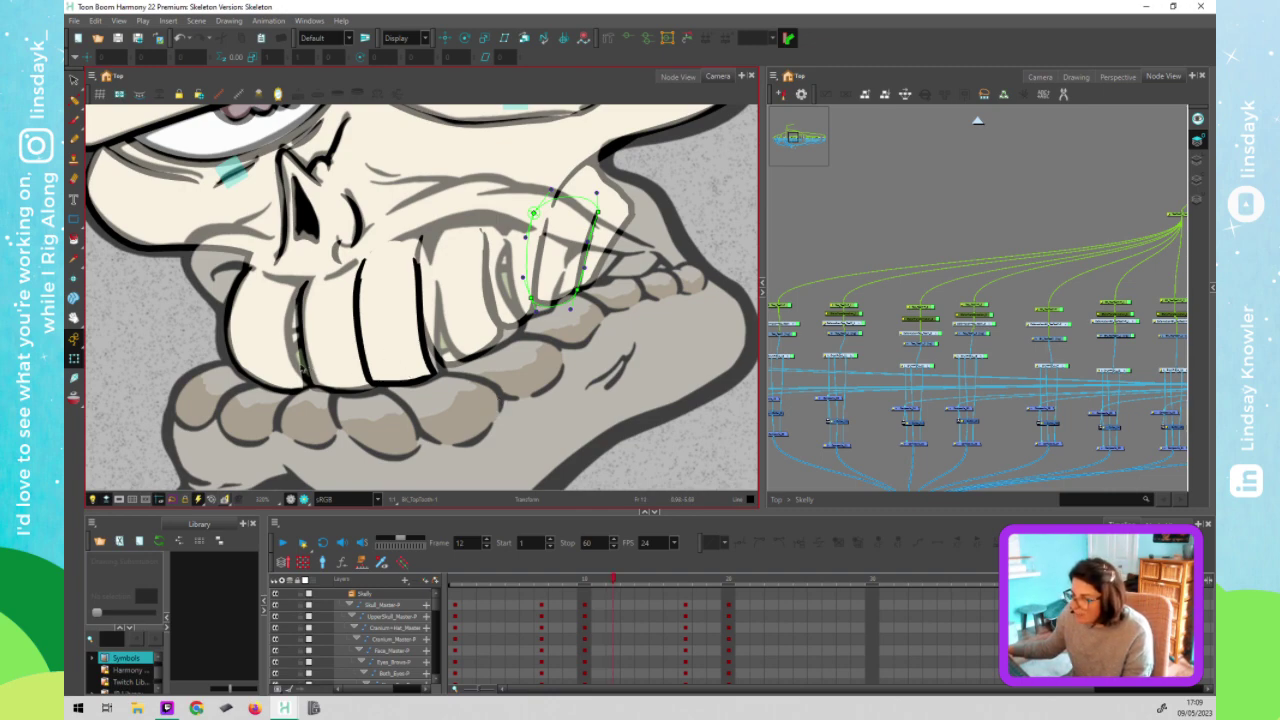
click(271, 366)
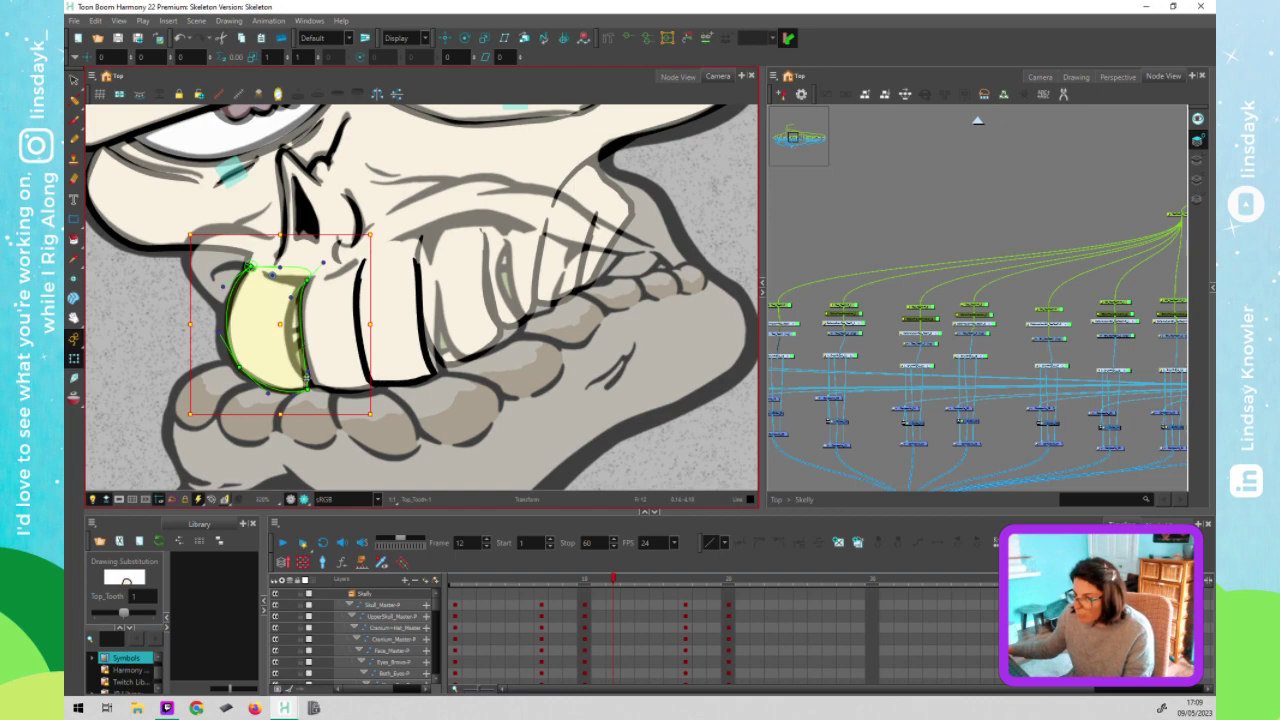
mouse_move(307, 372)
mouse_down()
mouse_move(268, 399)
mouse_move(290, 367)
mouse_up()
drag(290, 298, 286, 302)
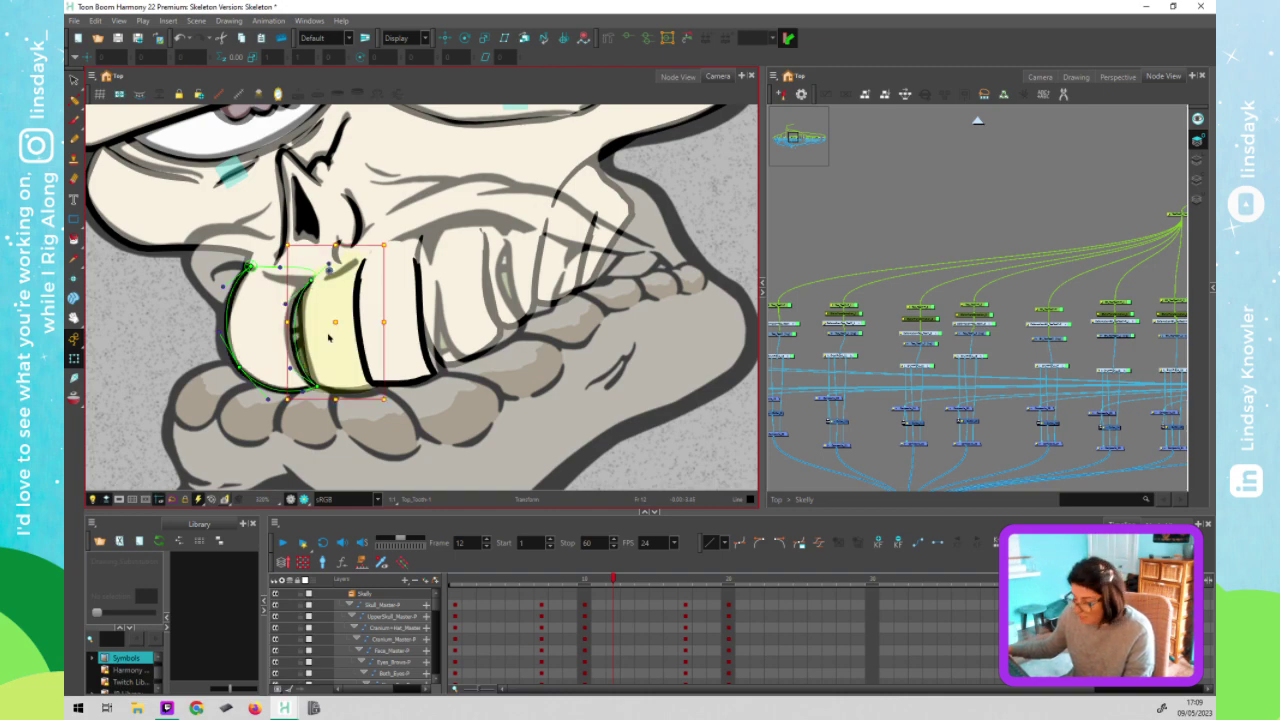
Curve the left edge of the second top tooth by adjusting its upper left deformer point and handle
click(328, 338)
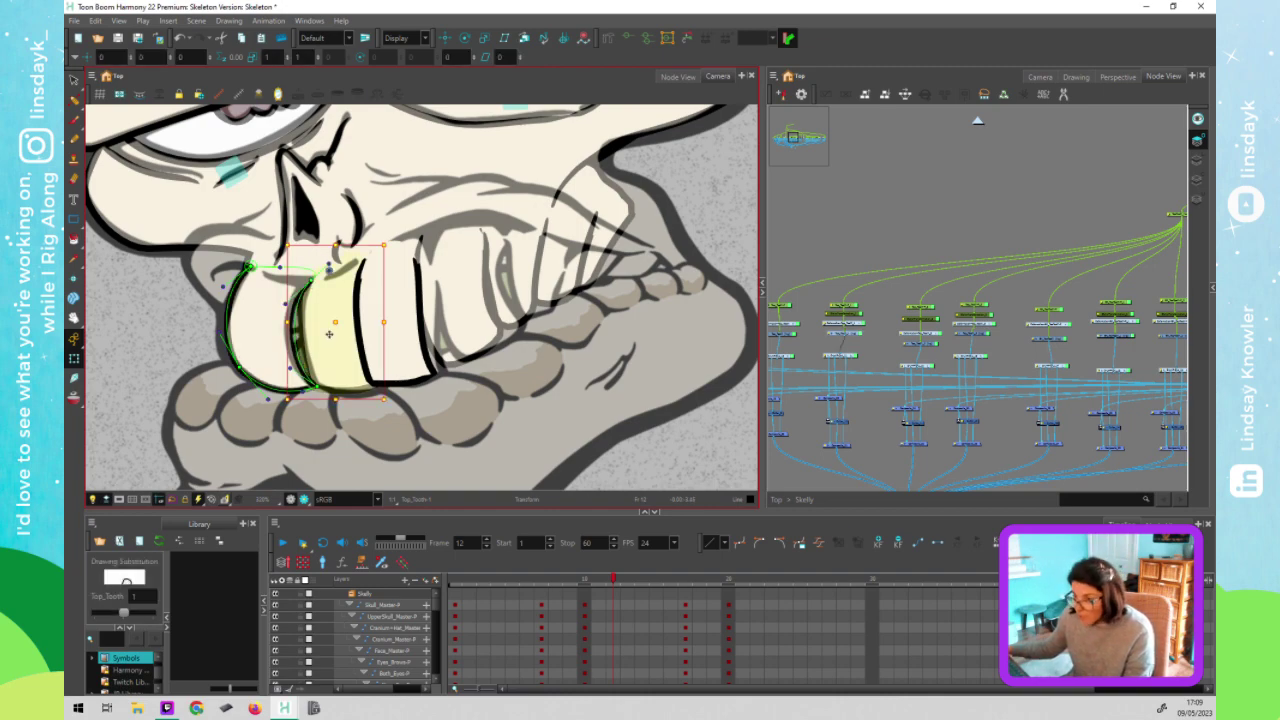
click(304, 279)
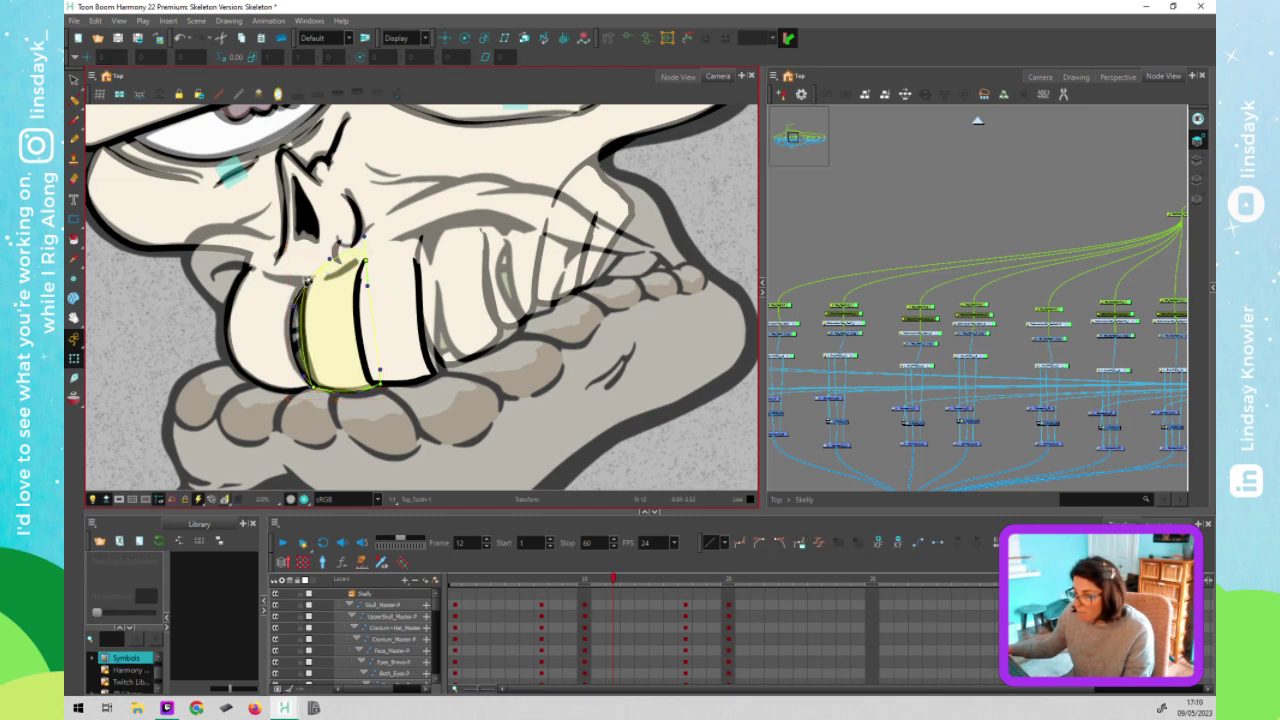
drag(291, 307, 292, 313)
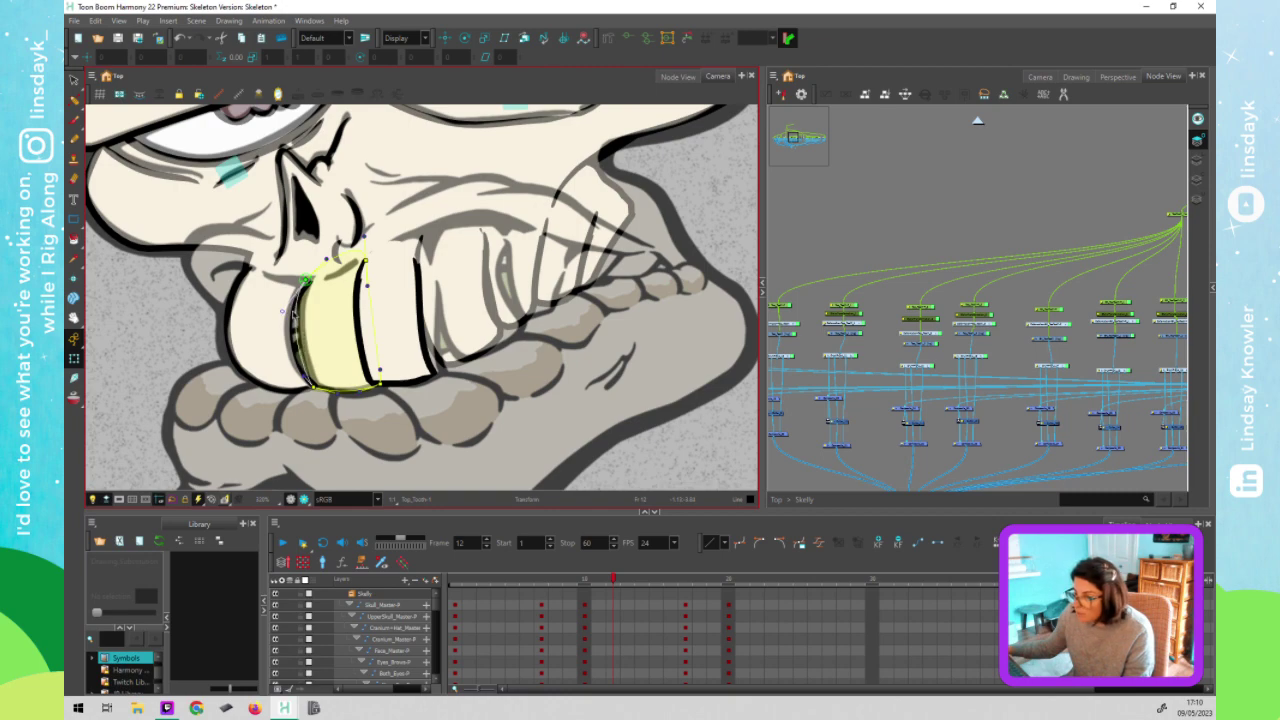
Widen the third top tooth by repositioning its lower right corner and upper deformer points to match the sketch
click(398, 313)
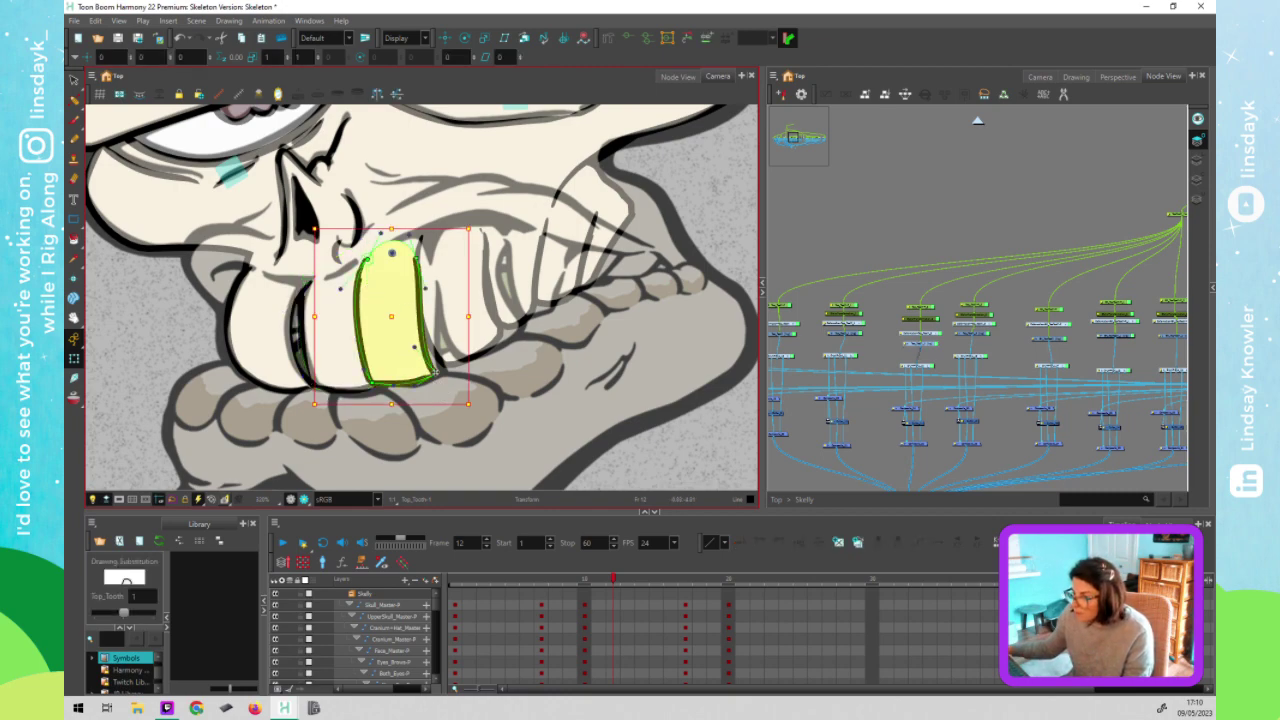
click(441, 373)
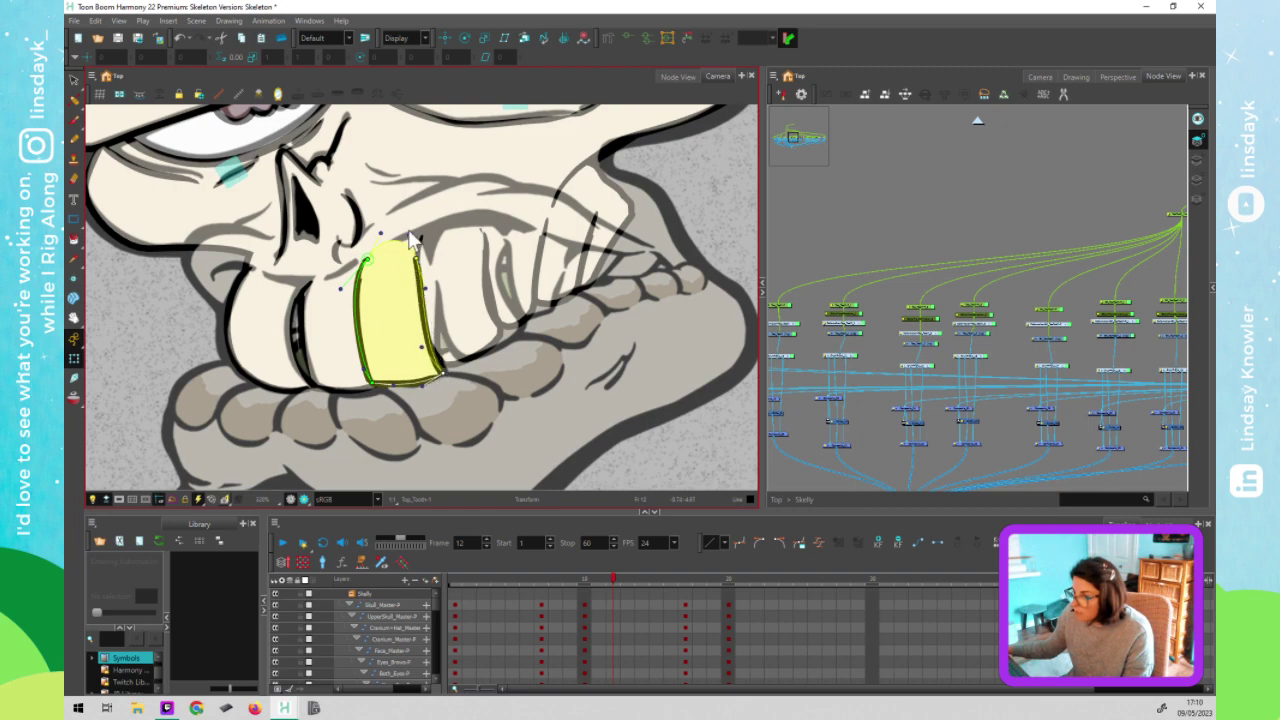
drag(423, 257, 371, 263)
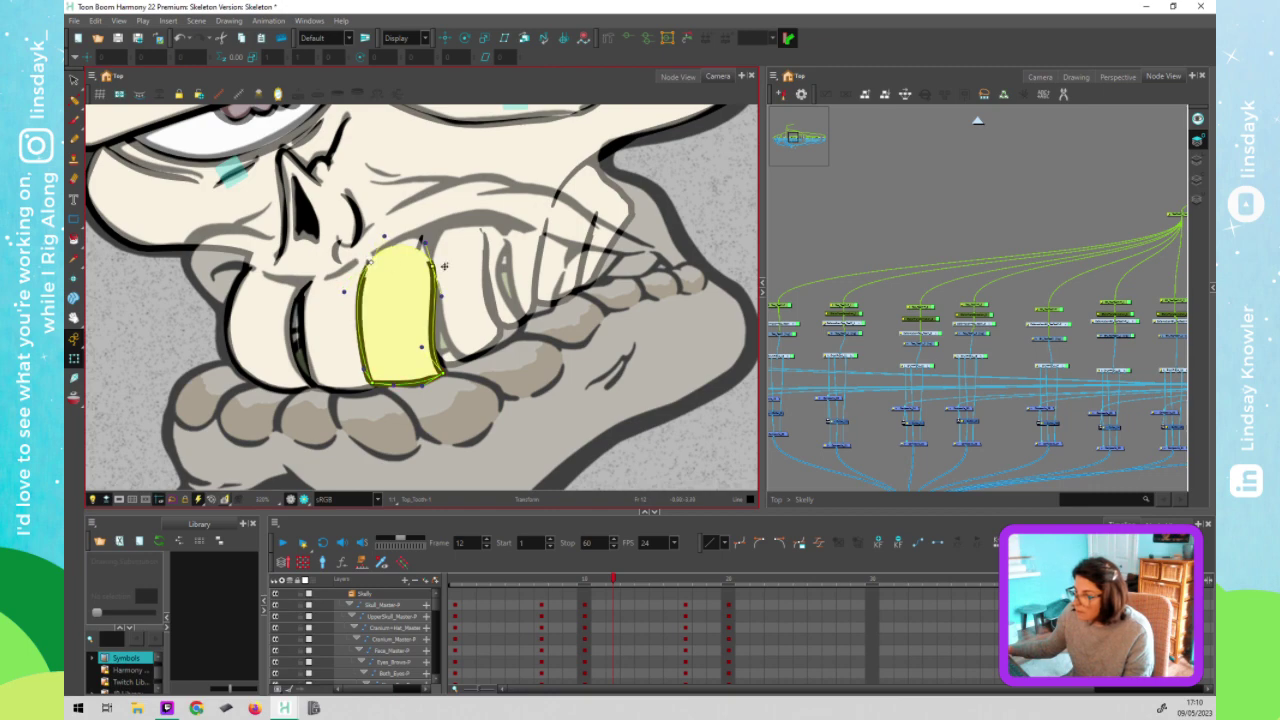
Select the fourth top tooth and flip through the frames around frame 12 to compare its poses
click(446, 267)
drag(464, 268, 461, 265)
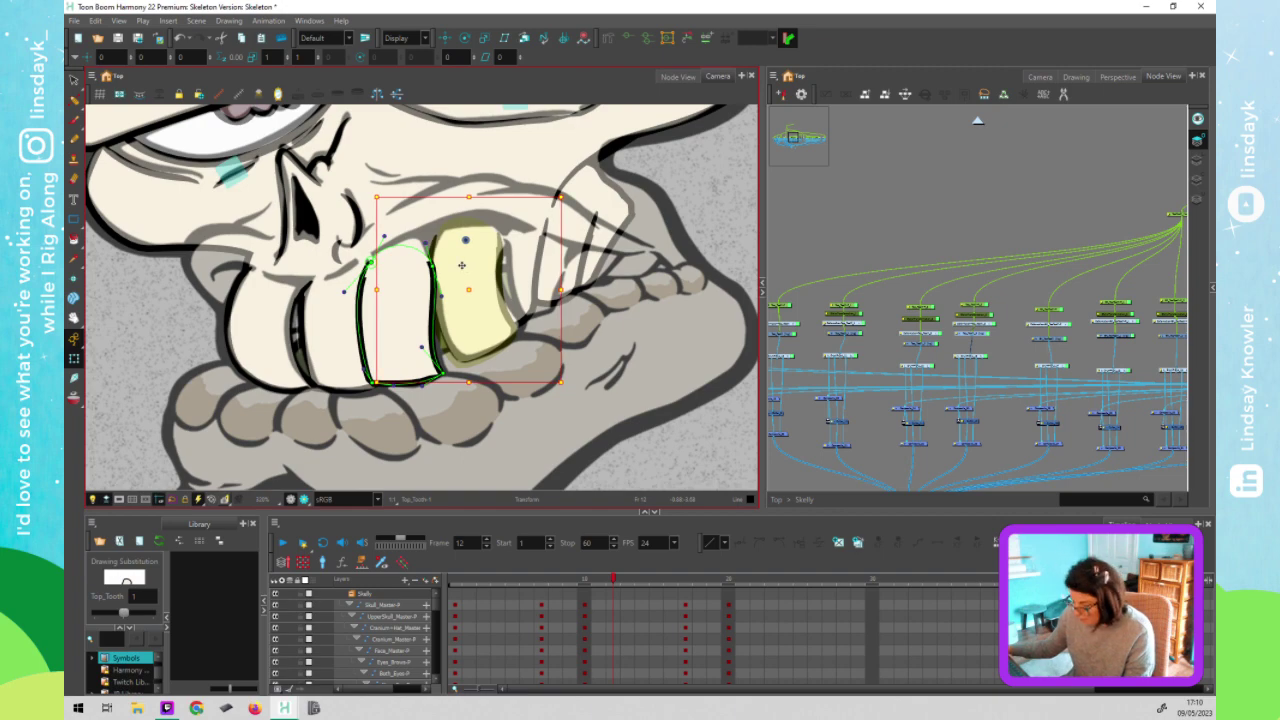
key(period)
key(period)
key(period)
key(comma)
key(comma)
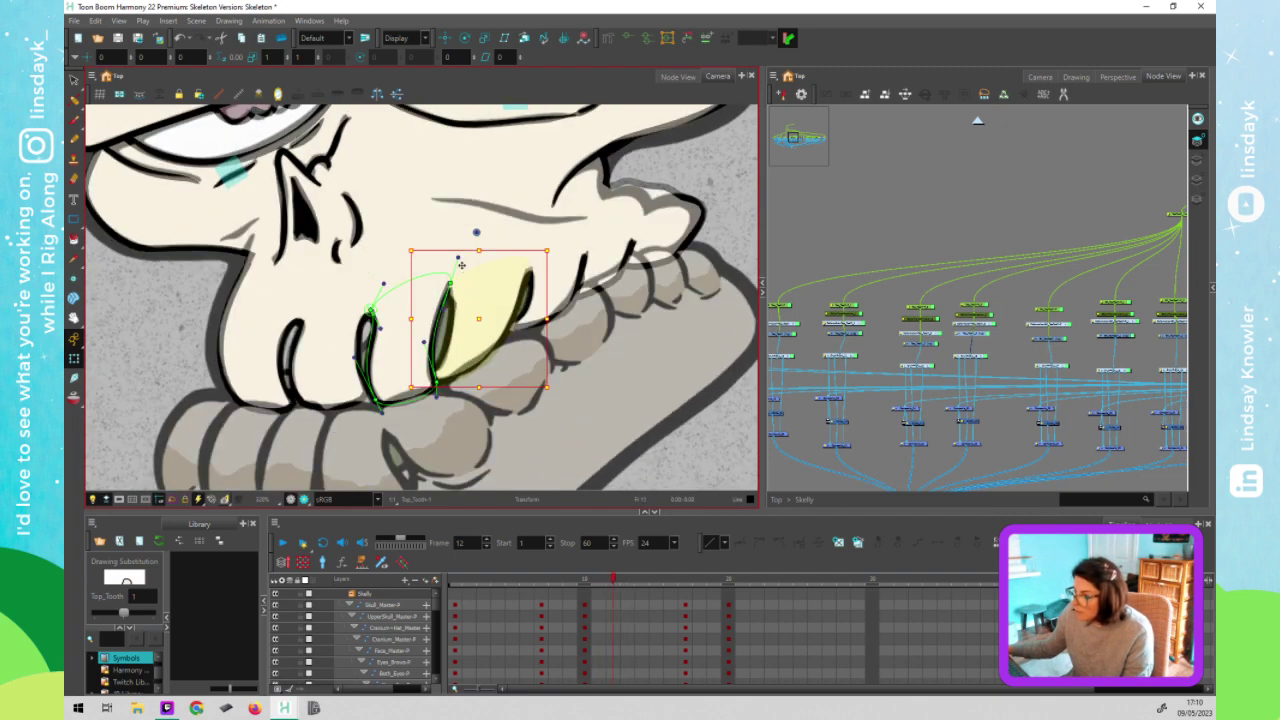
key(period)
key(period)
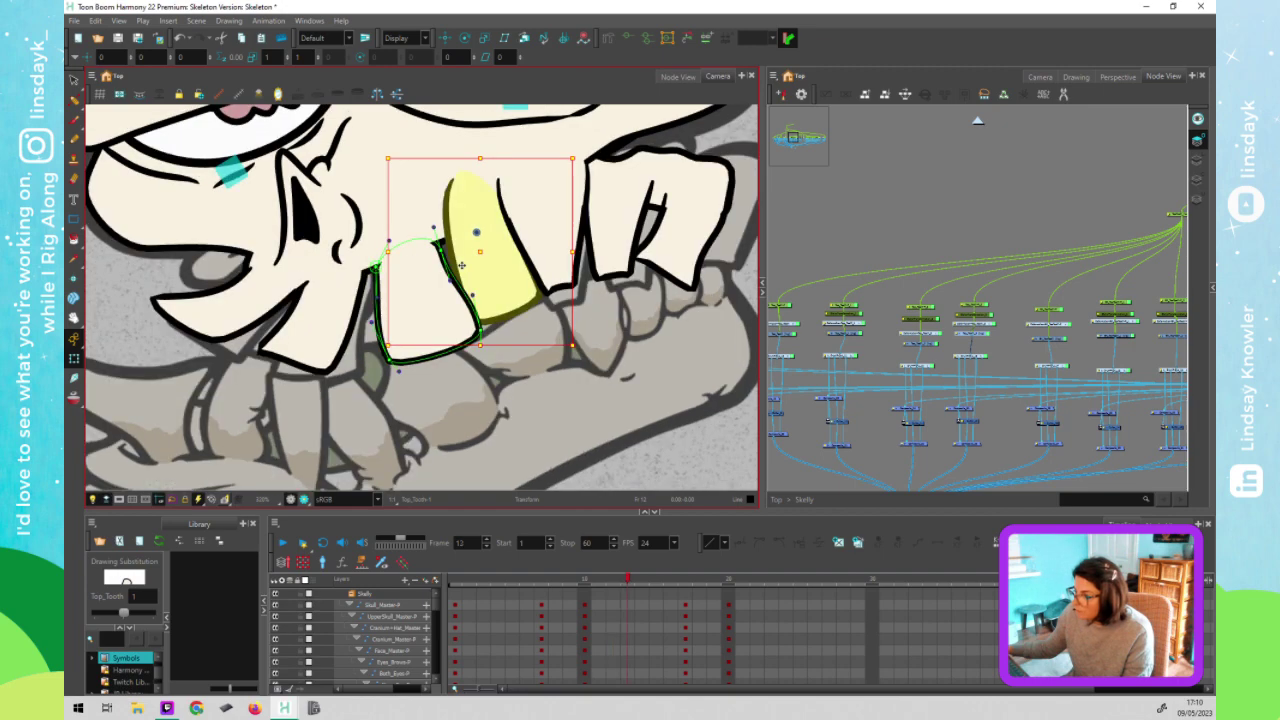
key(comma)
key(comma)
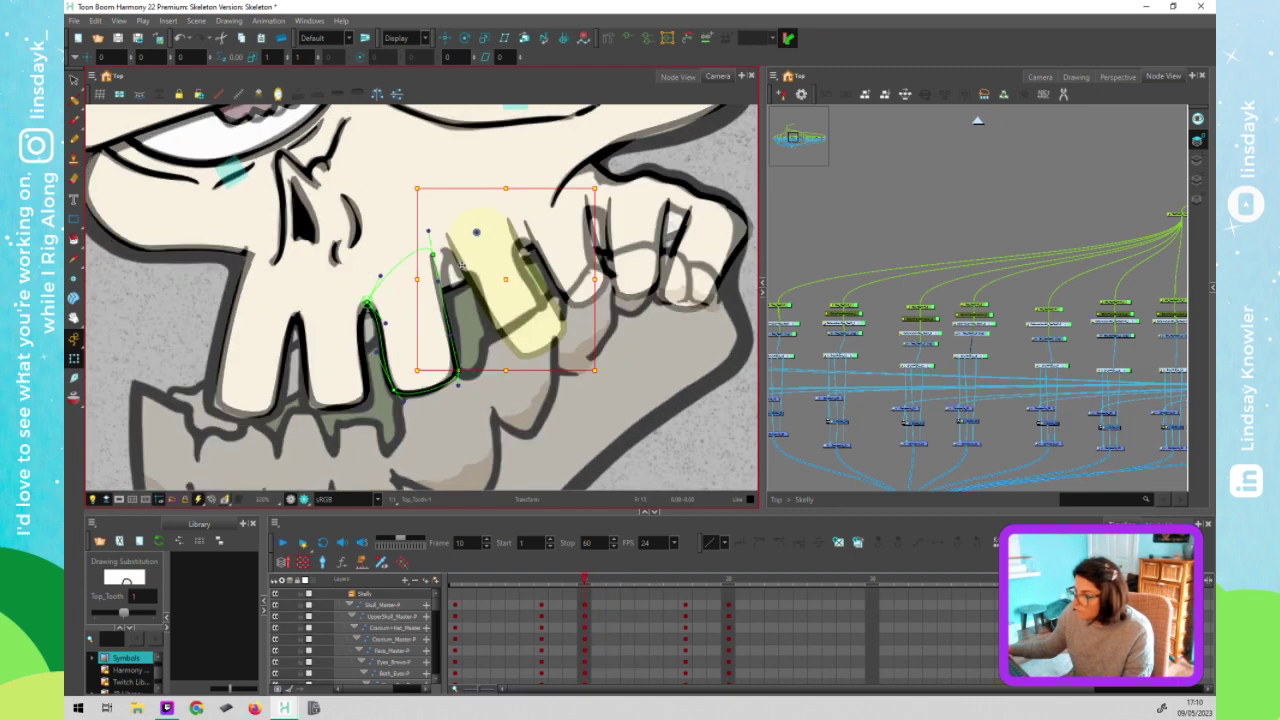
key(comma)
key(period)
key(period)
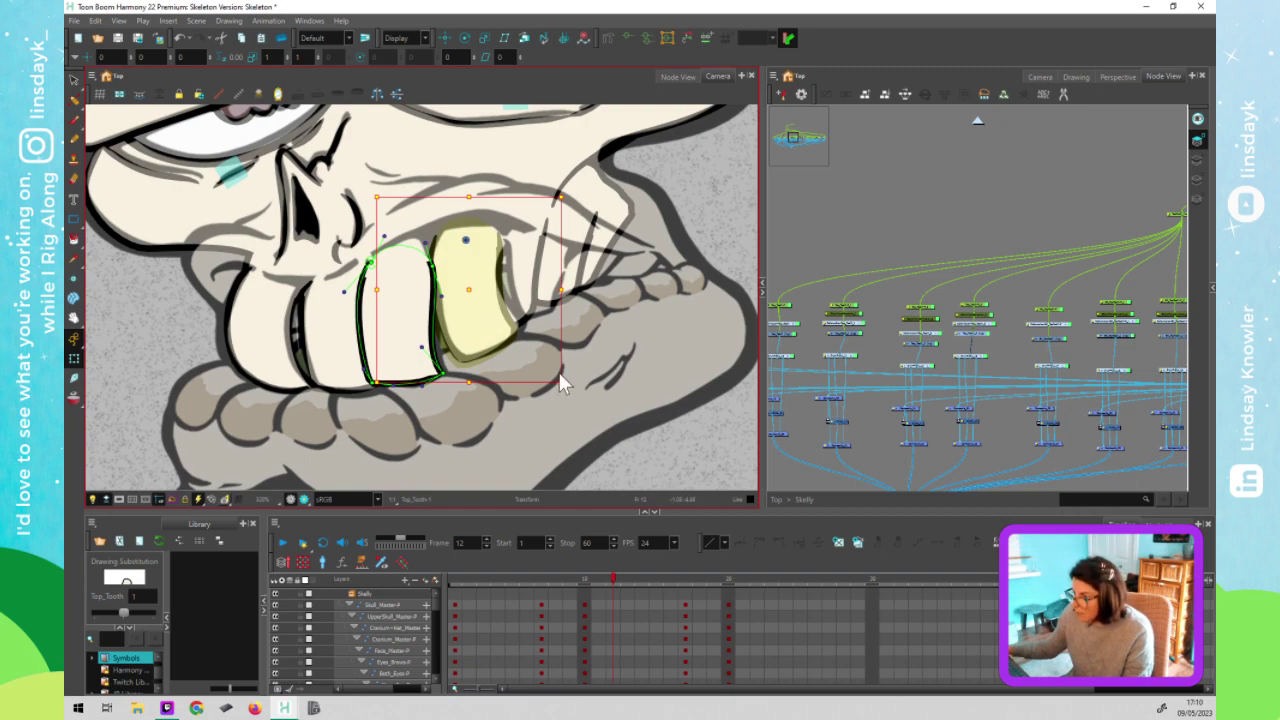
Reshape the bottom of the fourth top tooth by repositioning its lower corner deformer points to match the sketch
drag(571, 392, 585, 391)
click(493, 358)
drag(466, 363, 462, 357)
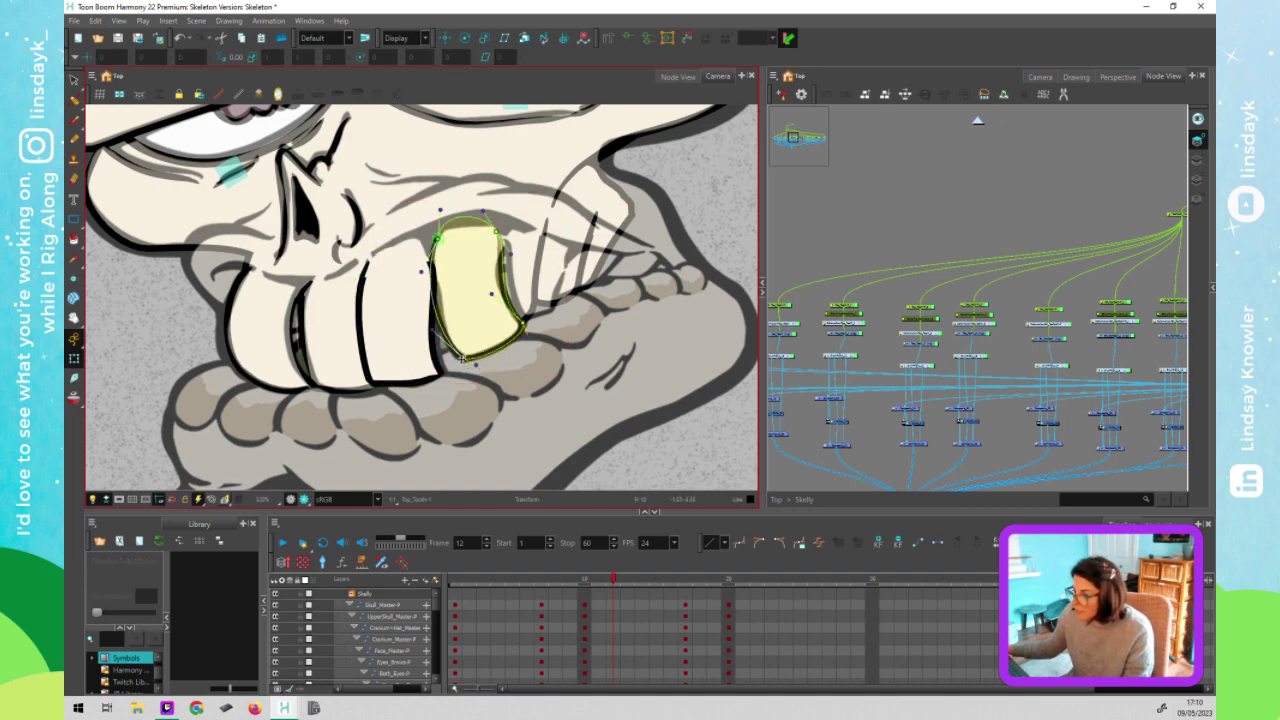
Position the fifth, sixth and seventh top teeth at the back of the mouth to line up with the sketch
click(524, 280)
drag(533, 283, 595, 286)
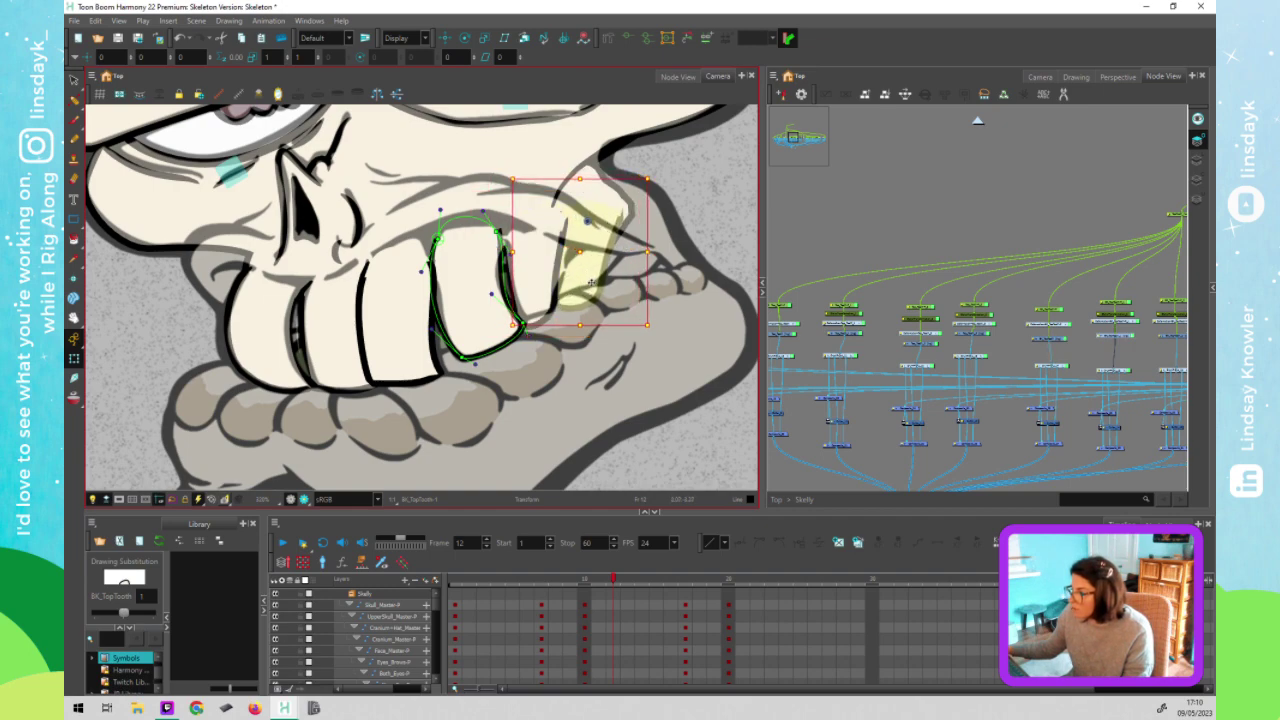
drag(630, 212, 678, 233)
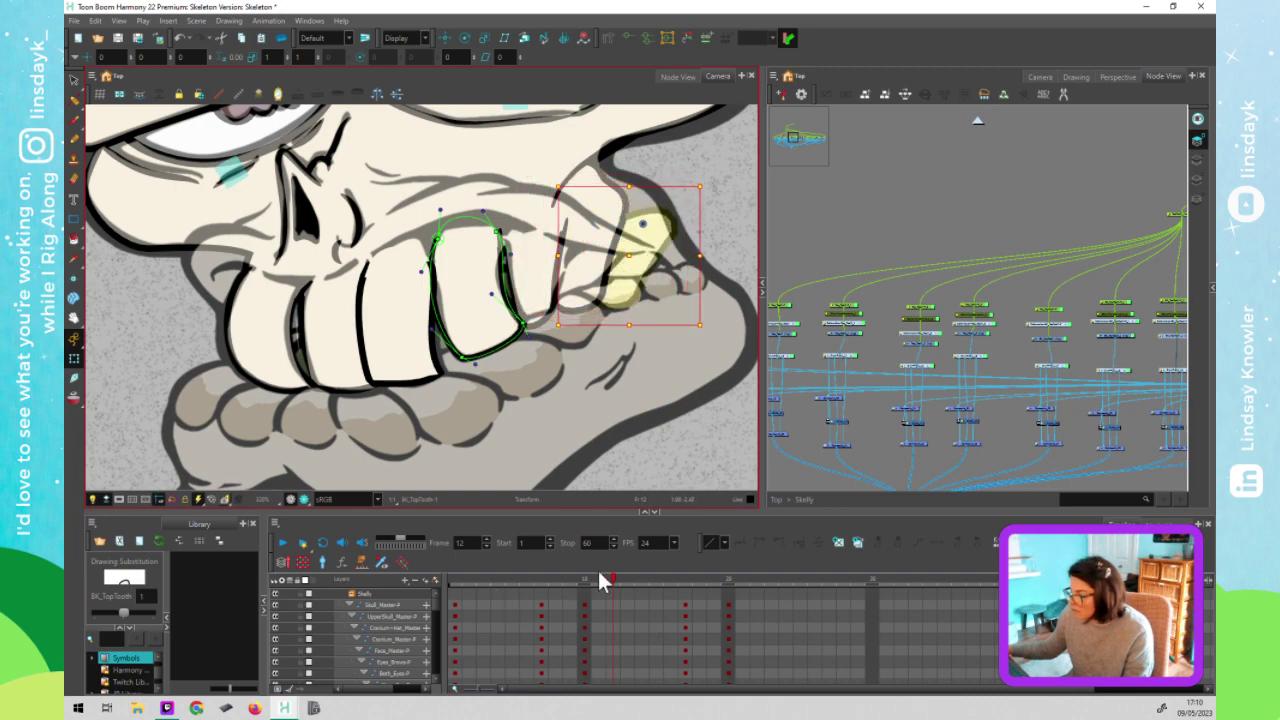
Flip between frames 10 and 12 to compare the poses of the back top teeth
click(601, 575)
click(610, 575)
drag(604, 577, 605, 574)
click(607, 574)
click(604, 575)
click(606, 576)
drag(607, 576, 609, 578)
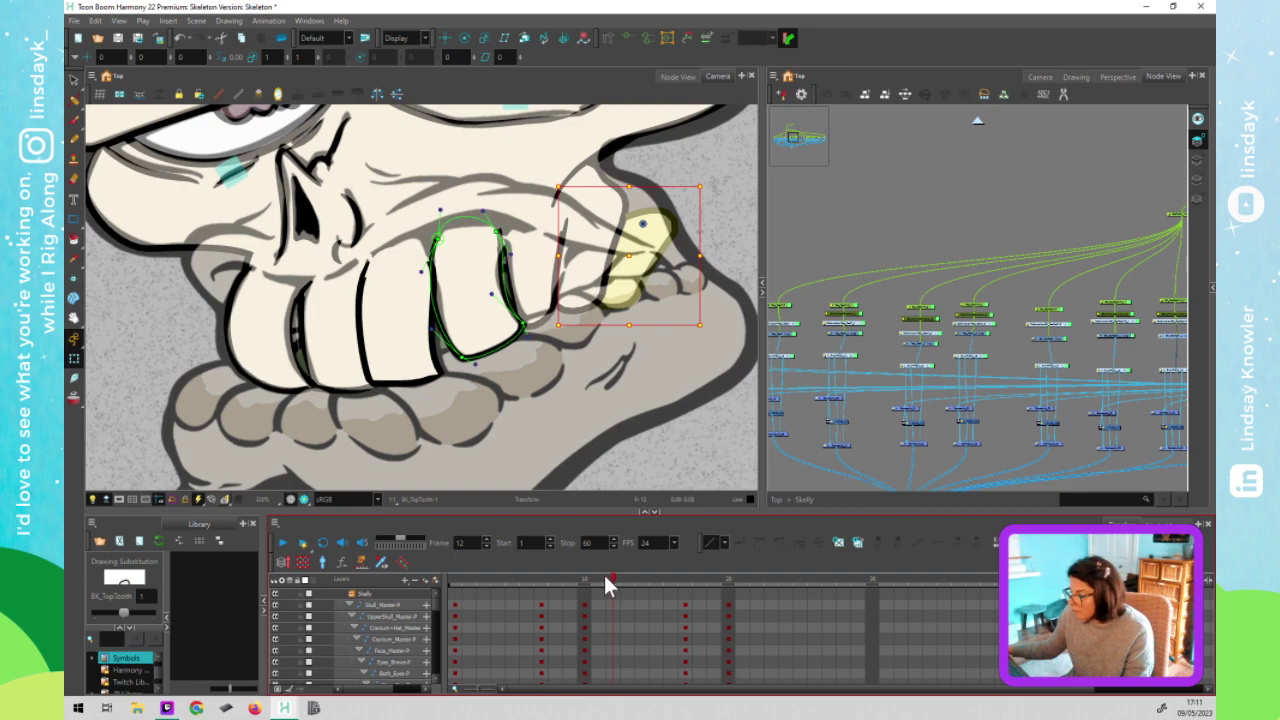
click(598, 578)
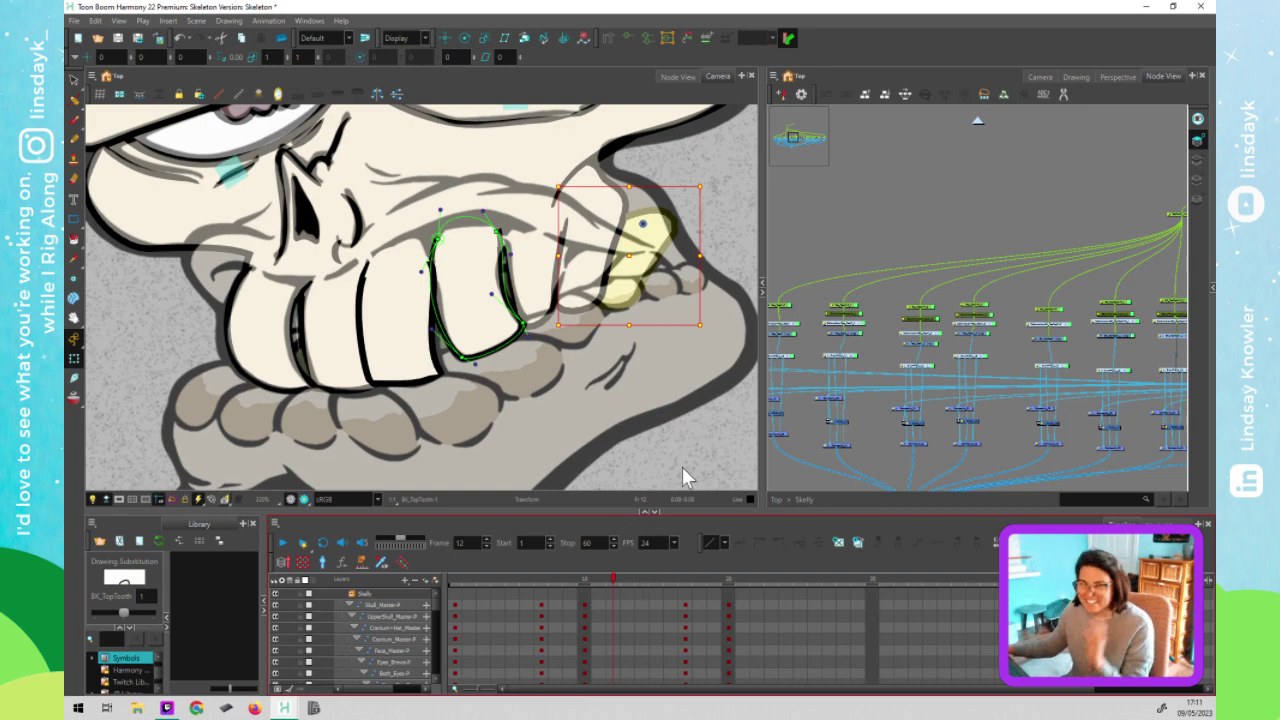
click(657, 296)
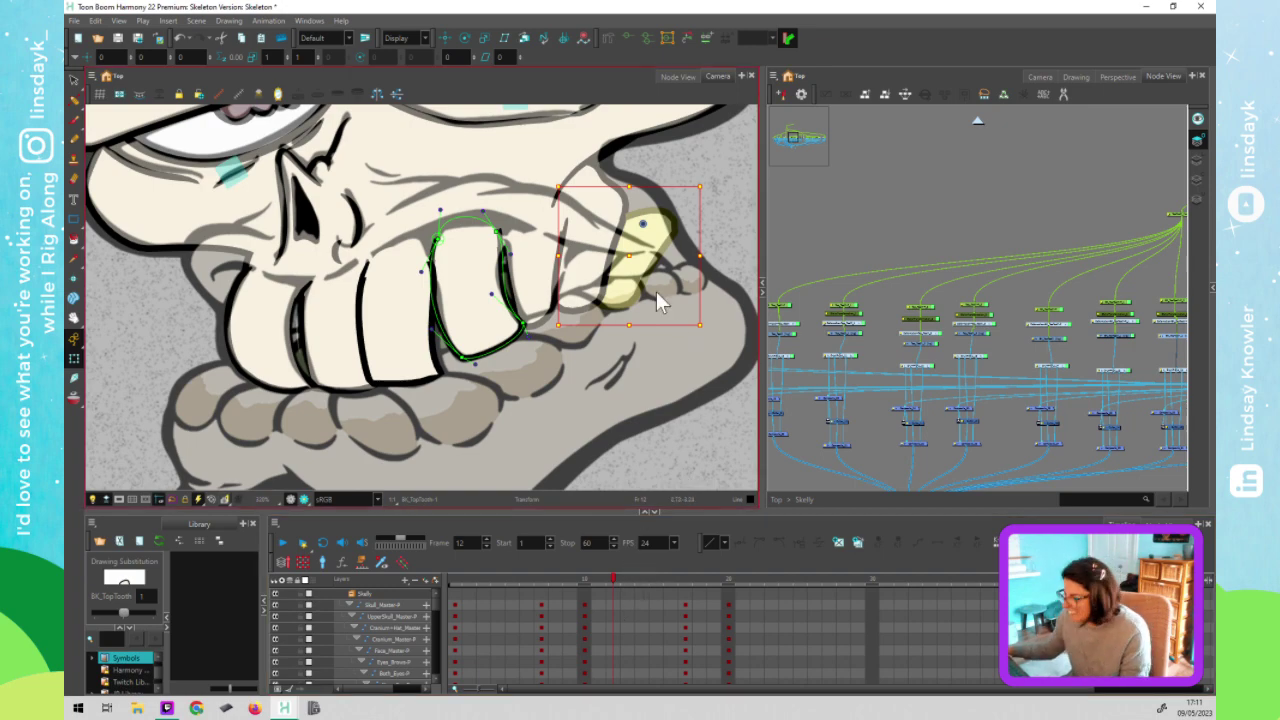
click(603, 588)
click(590, 582)
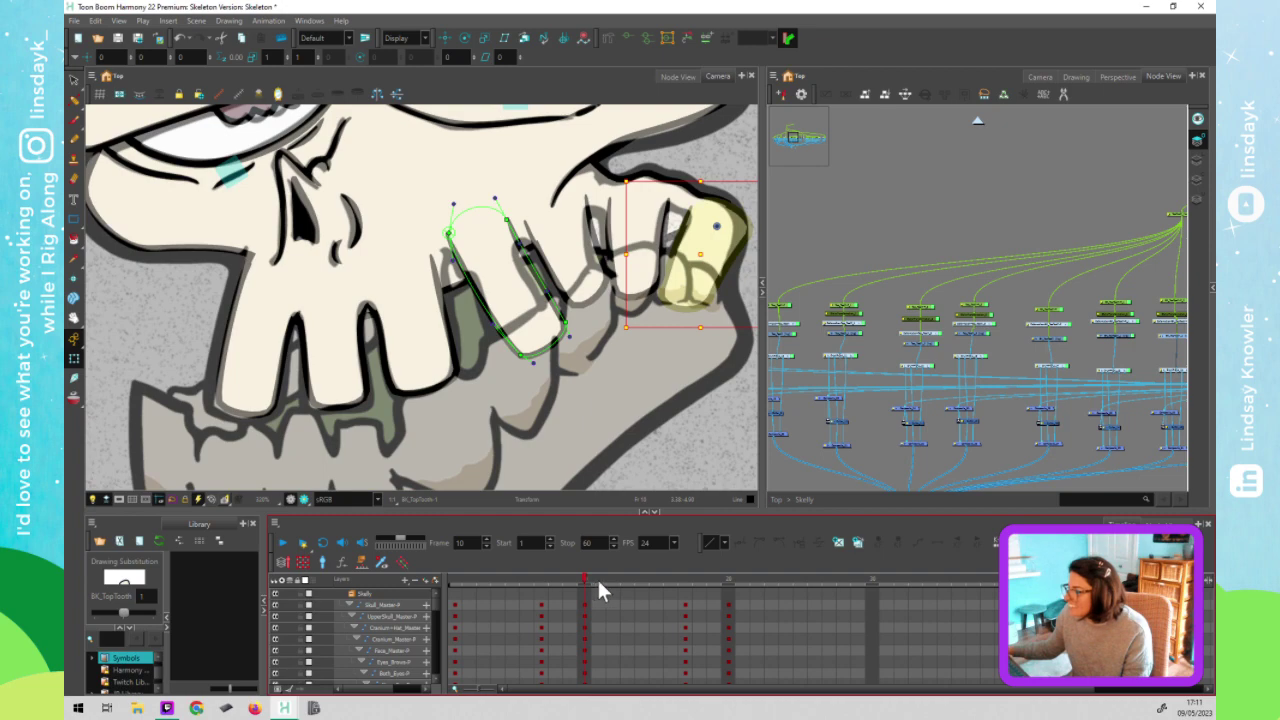
click(606, 579)
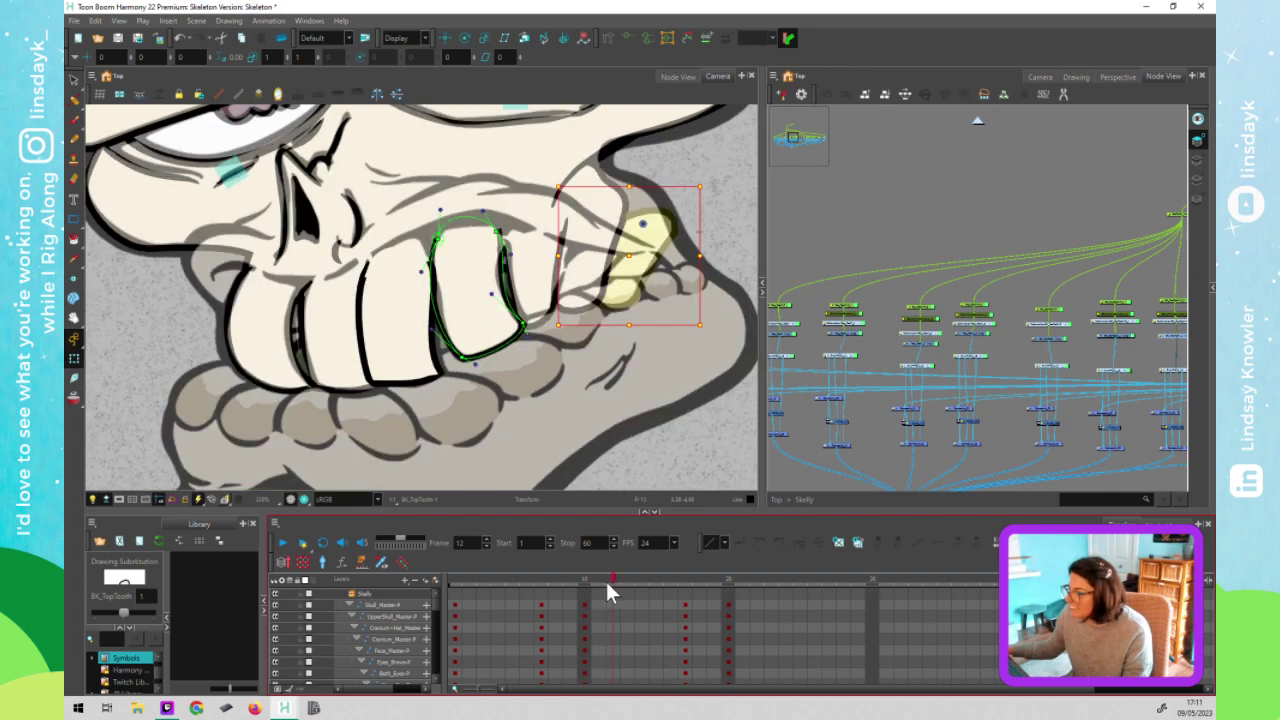
click(611, 582)
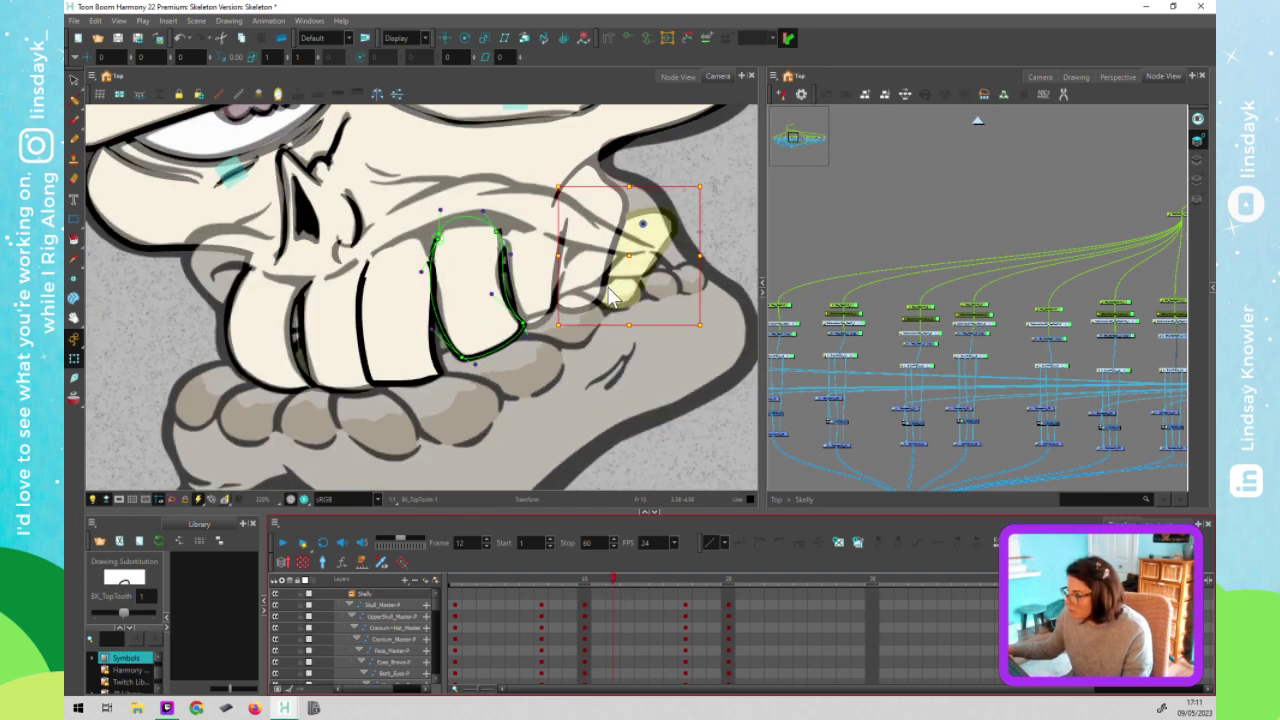
Save the scene, and move the top jaw bone's rear upper deformer point onto the sketched notch behind the cheek
click(683, 228)
click(683, 228)
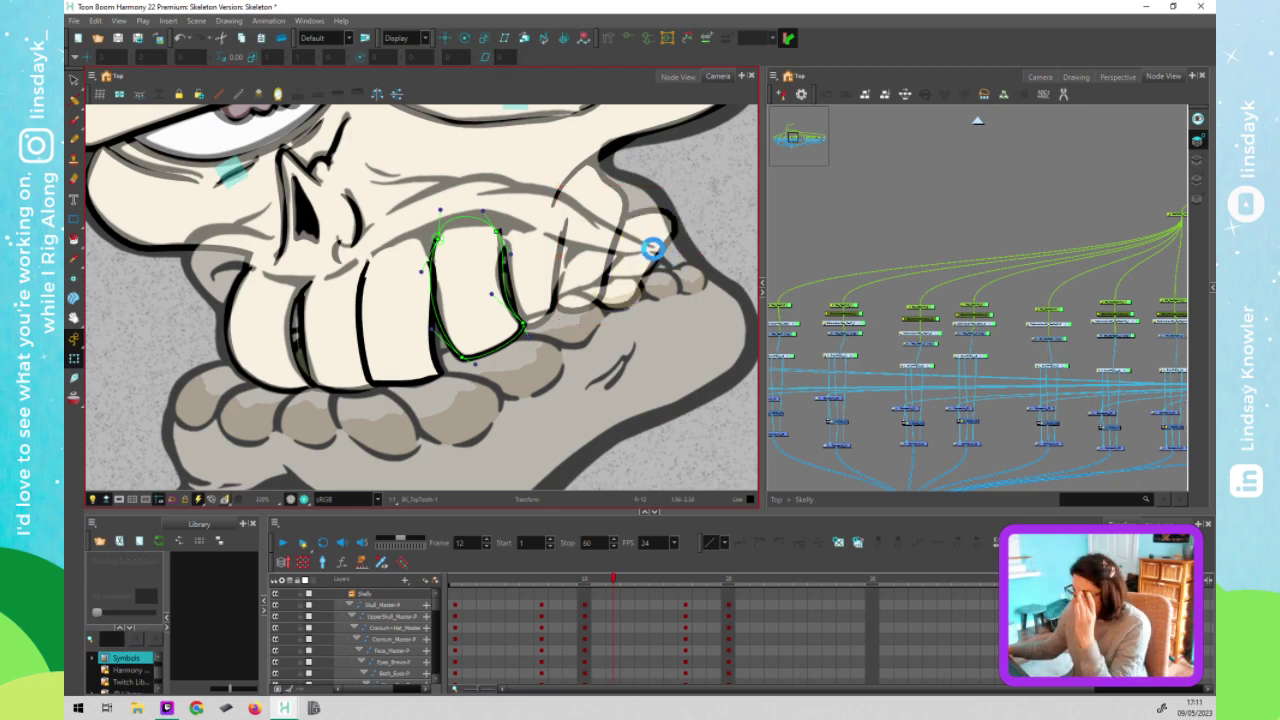
click(614, 195)
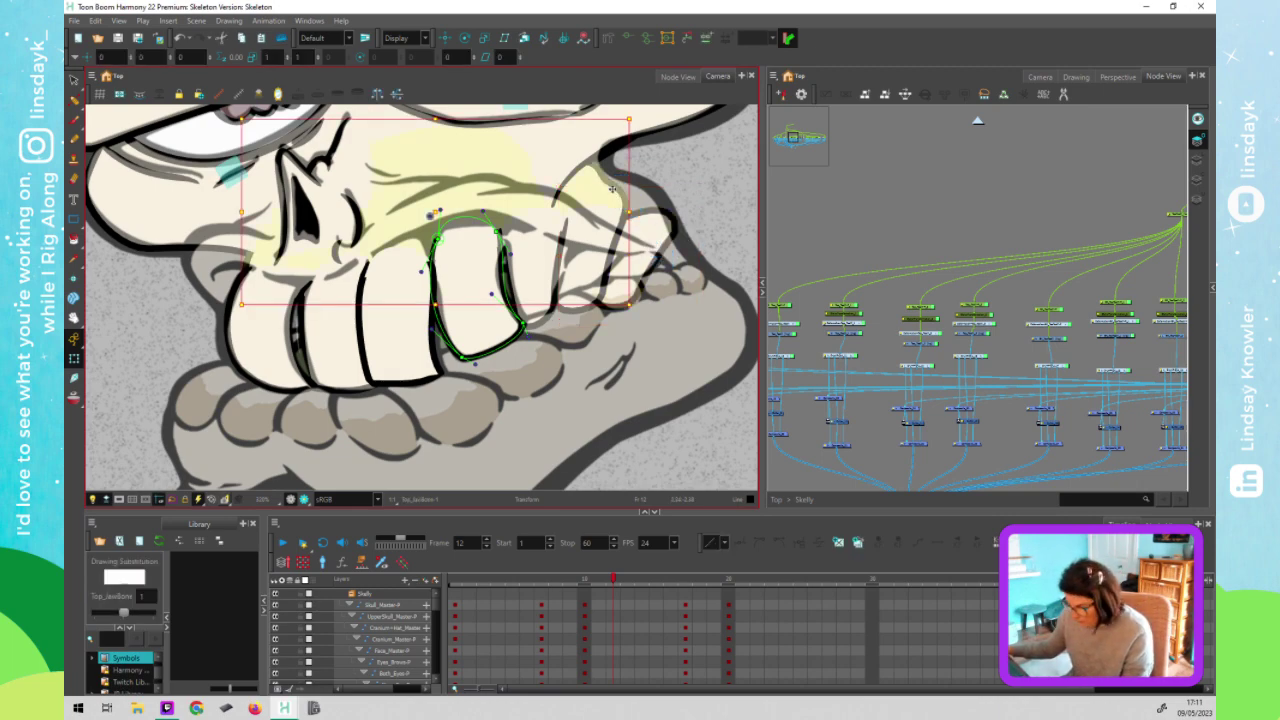
click(640, 198)
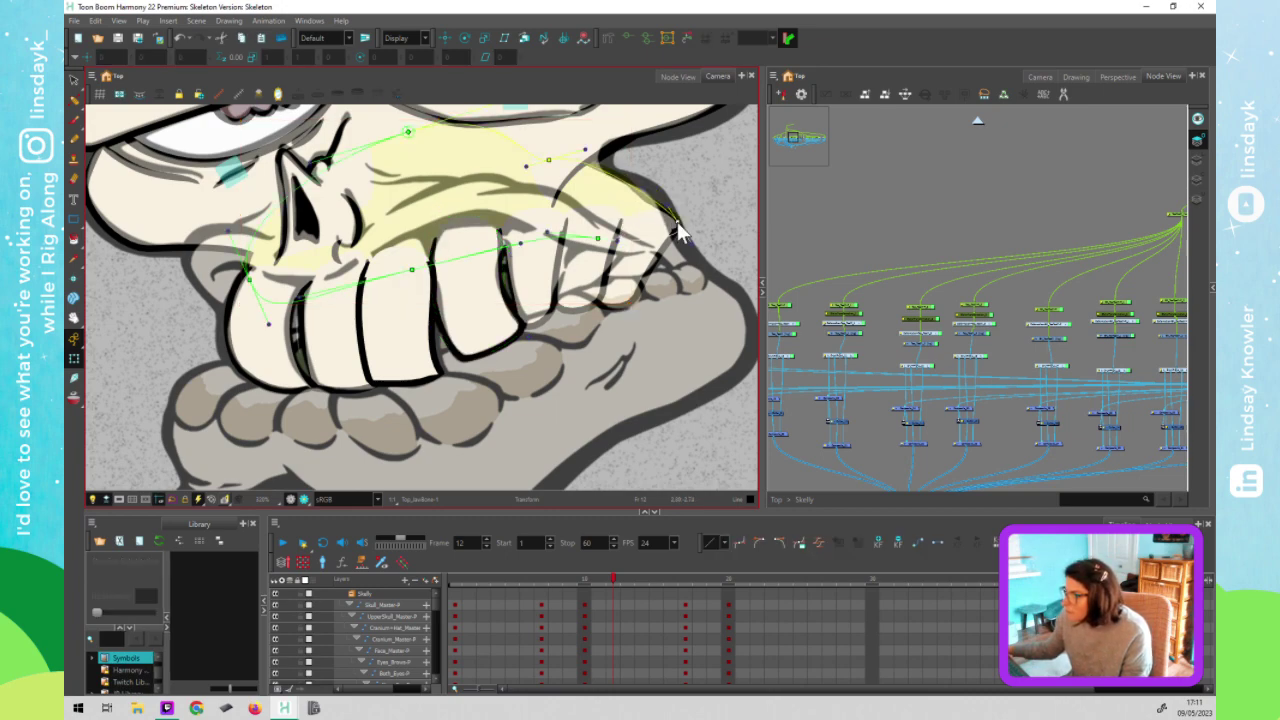
drag(550, 159, 610, 176)
drag(620, 176, 611, 174)
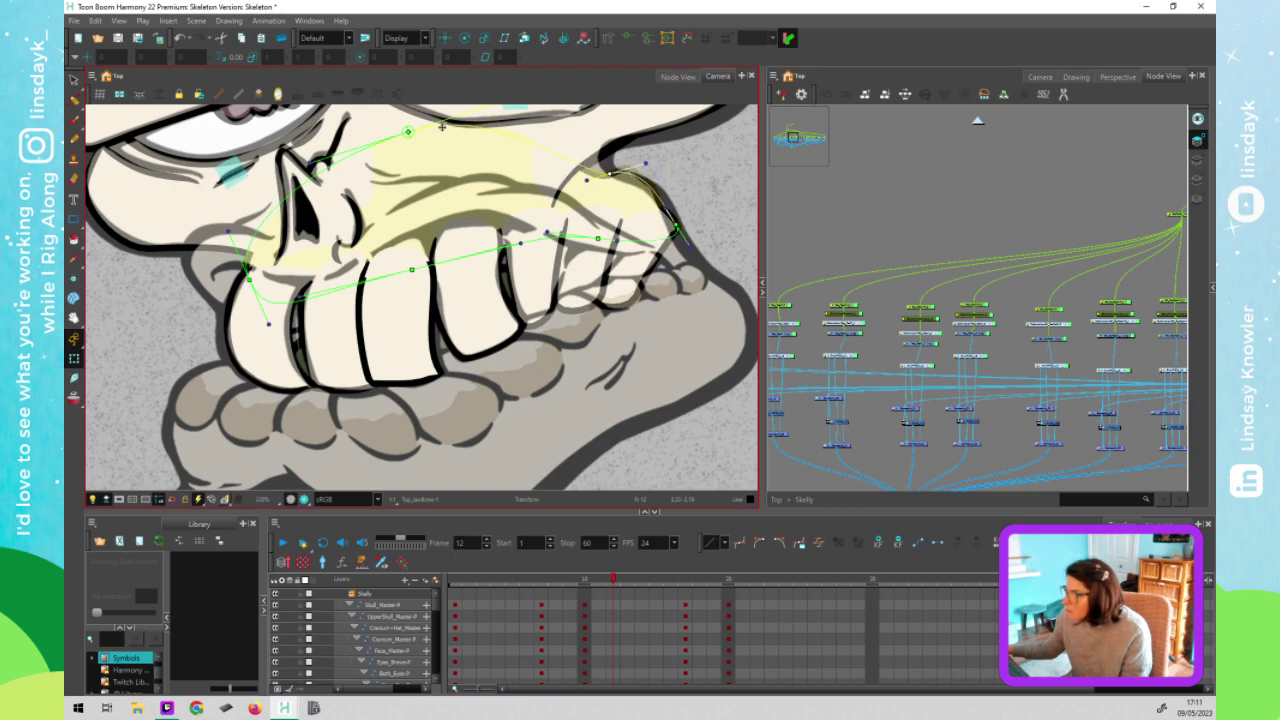
Move the top jaw bone's upper deformer point below the eye toward the back and adjust its curve to follow the sketch
drag(410, 131, 440, 127)
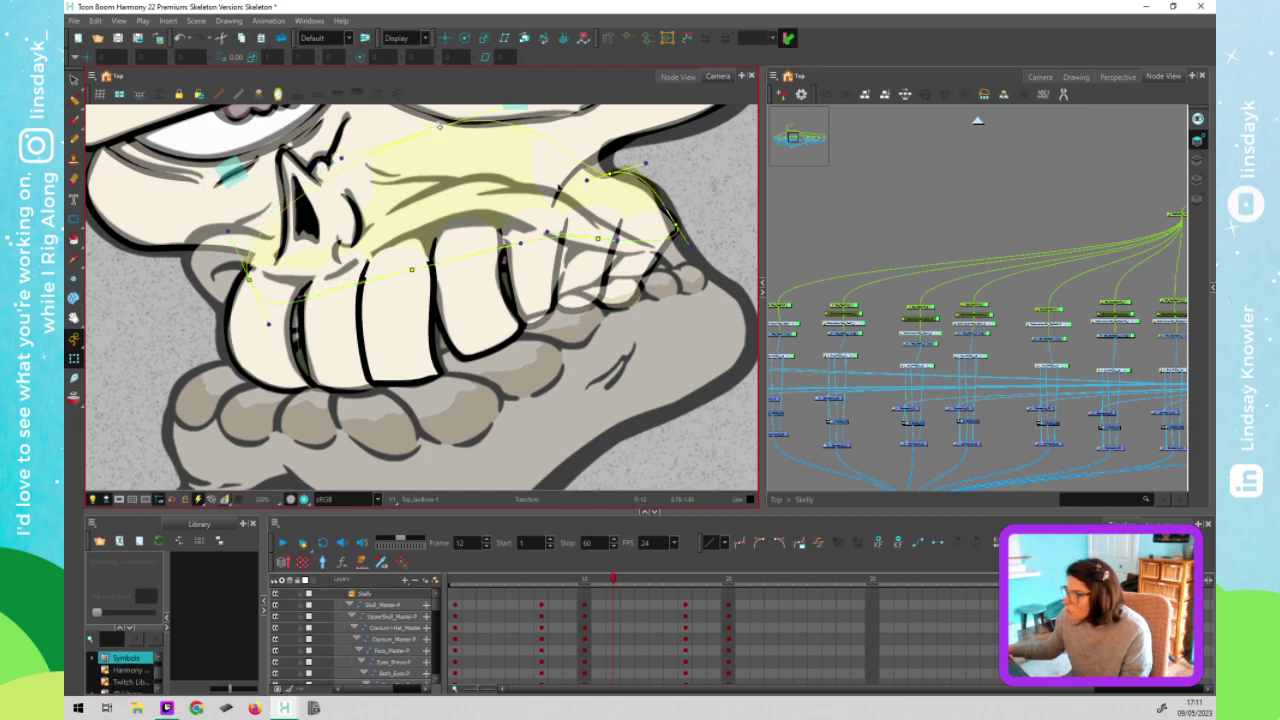
drag(590, 153, 592, 155)
drag(610, 201, 605, 250)
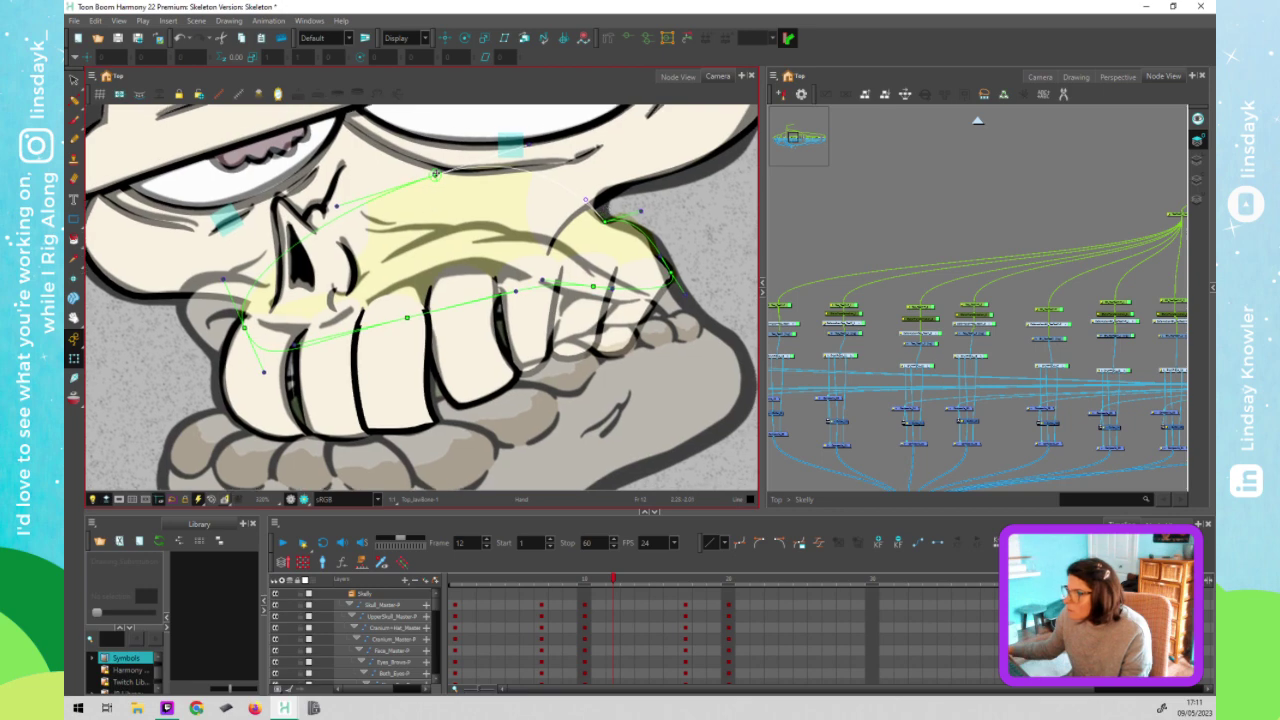
drag(445, 173, 455, 167)
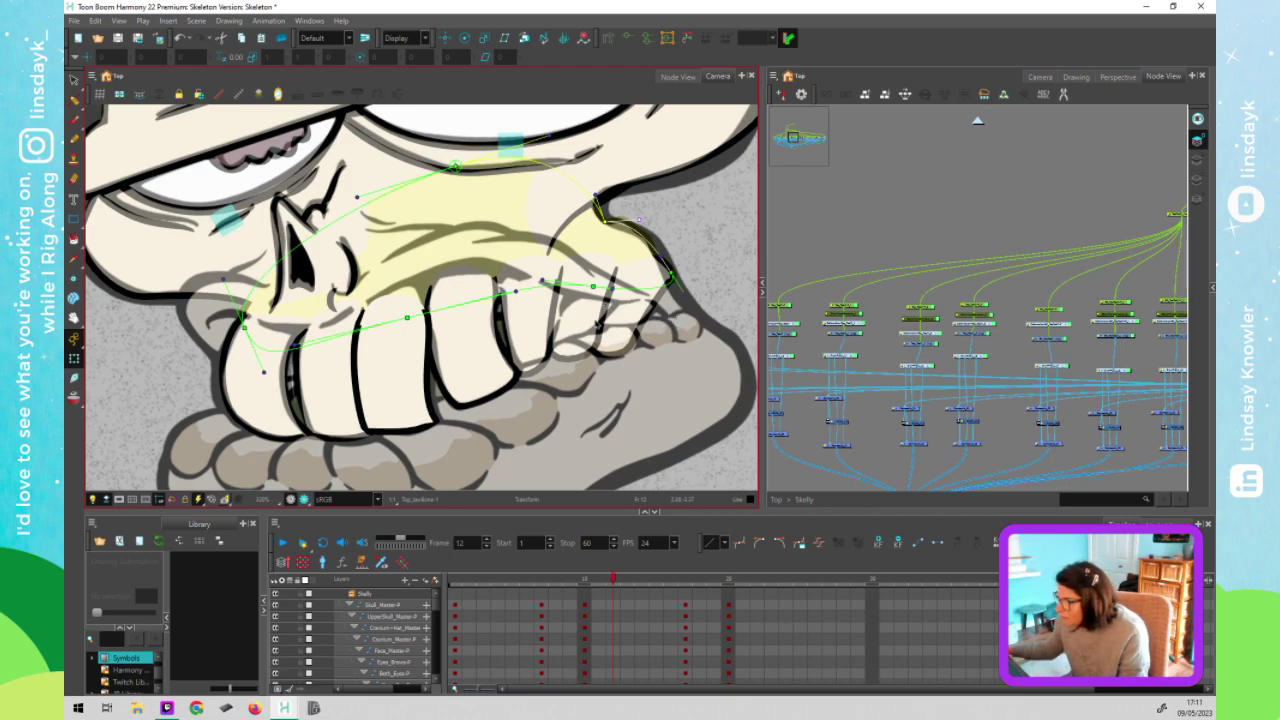
Reshape the fifth tooth's upper right corner and both upper corners of the sixth tooth to follow the sketched gum line
click(541, 331)
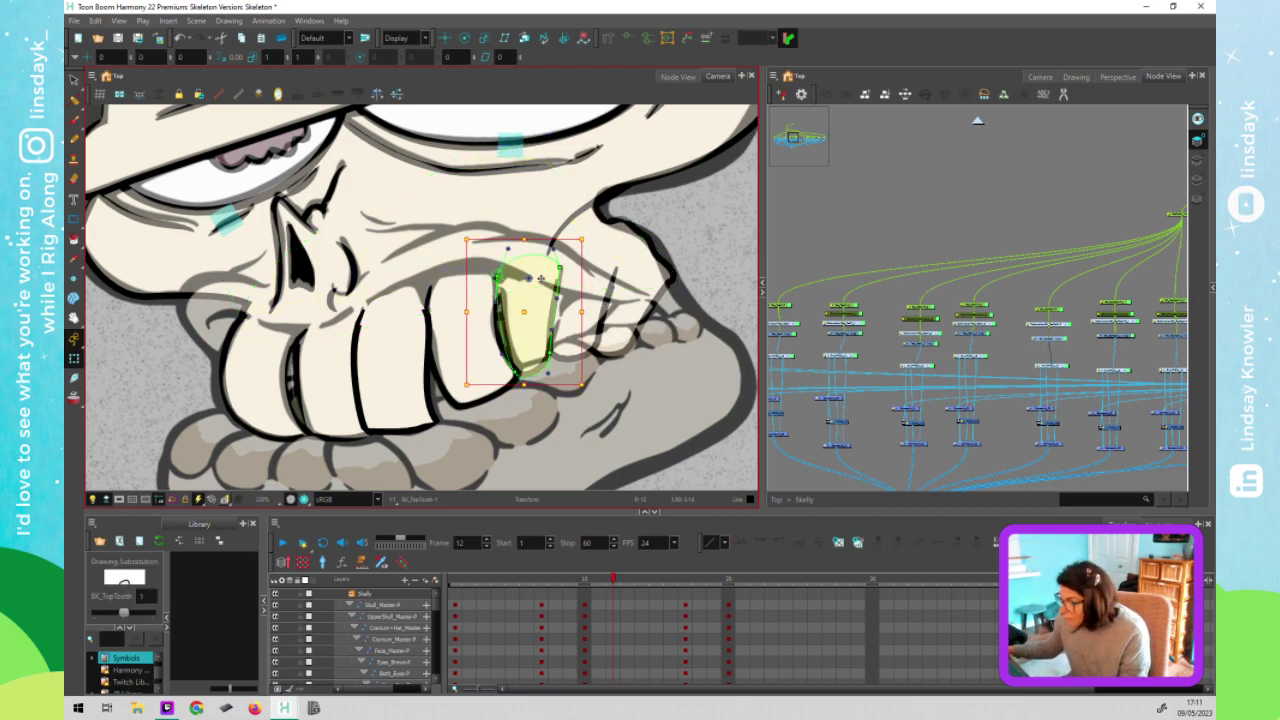
drag(560, 268, 566, 281)
click(595, 317)
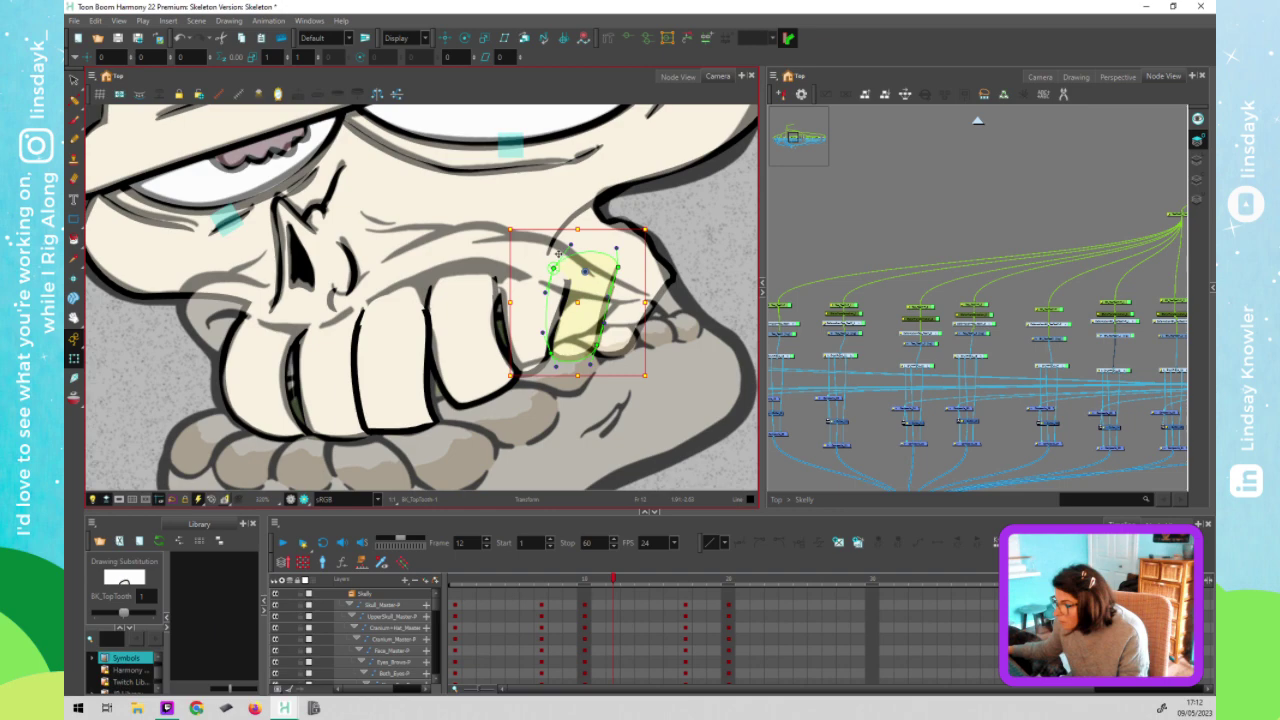
drag(560, 271, 566, 276)
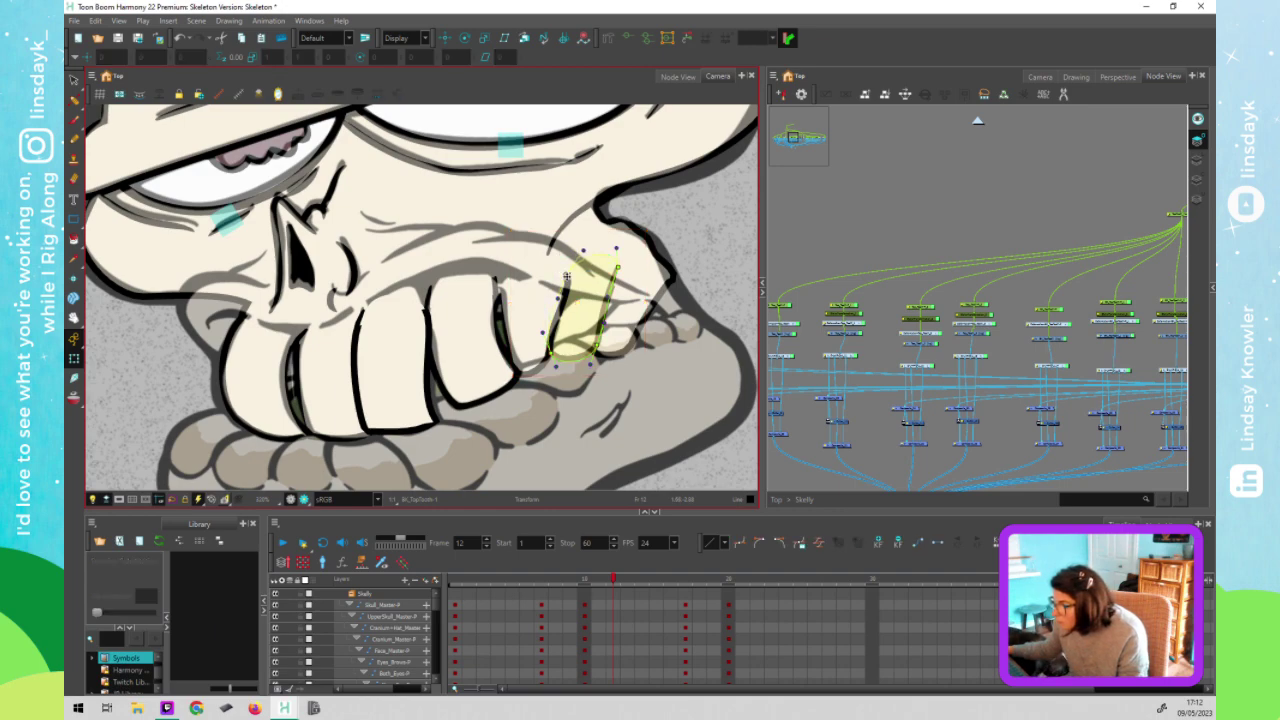
drag(620, 283, 623, 300)
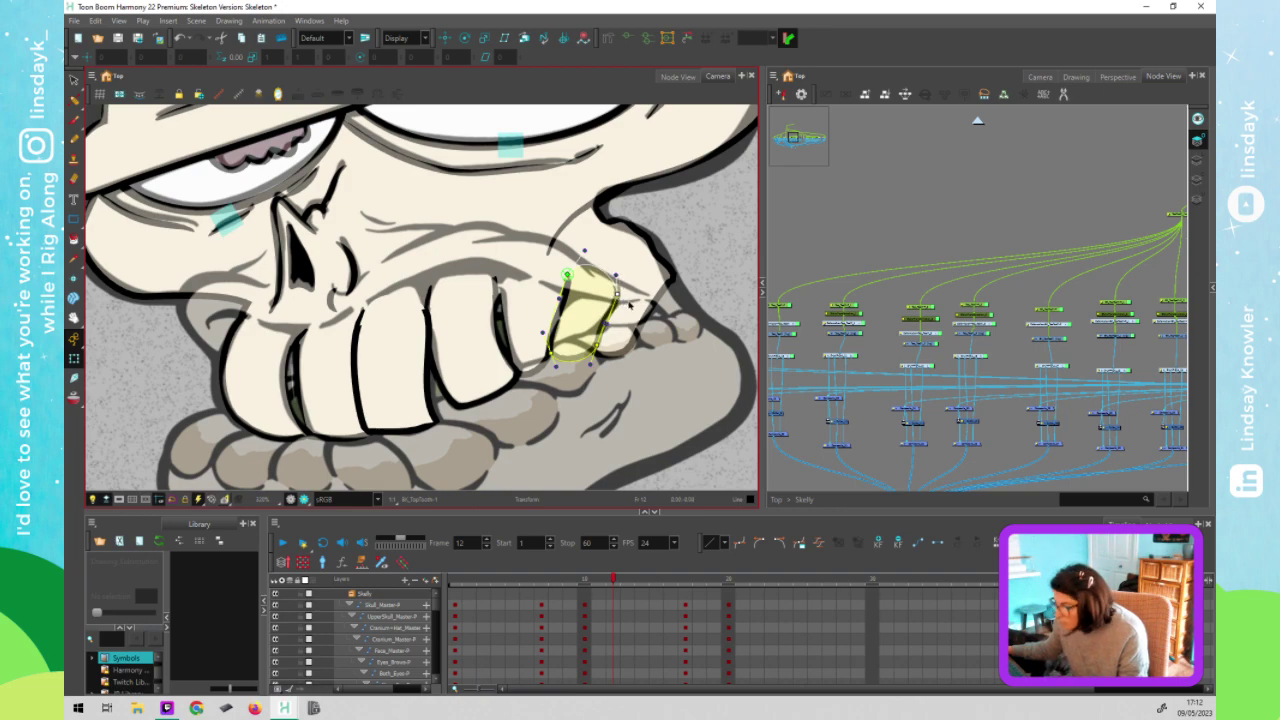
Adjust the seventh tooth's upper right deformer point and lower the top jaw bone's rear corner to meet it
click(630, 305)
mouse_move(665, 287)
mouse_down()
mouse_move(668, 308)
mouse_move(668, 288)
mouse_up()
click(643, 250)
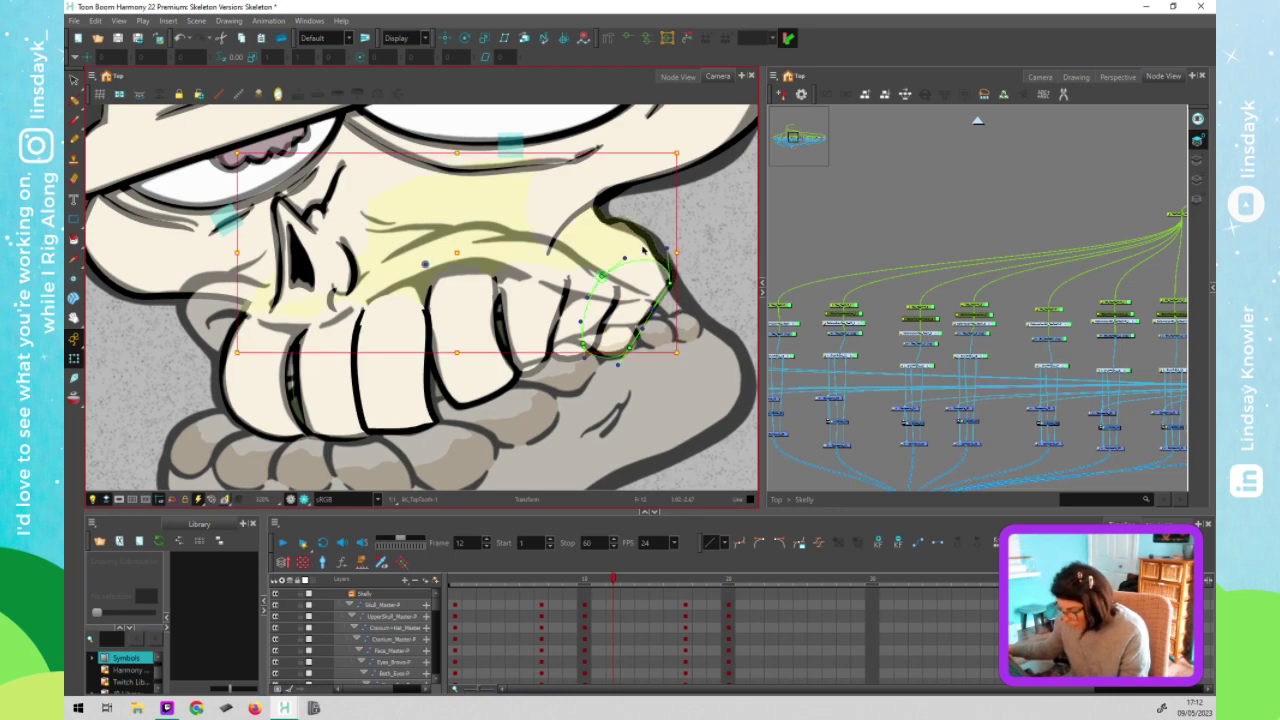
drag(680, 288, 679, 300)
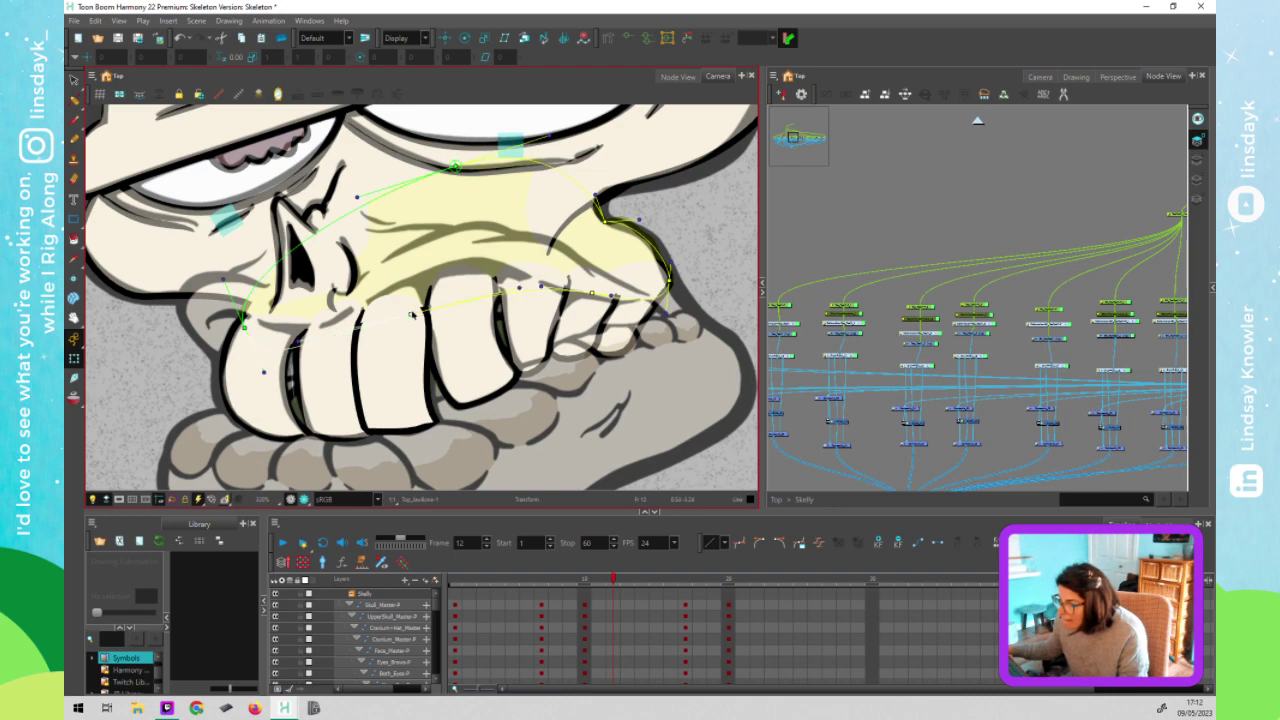
Bring the rough sketch forward using its Skeleton_in_a_Cardigan peg so that it overlays the third top tooth
click(824, 252)
scroll(968, 306, up, 5)
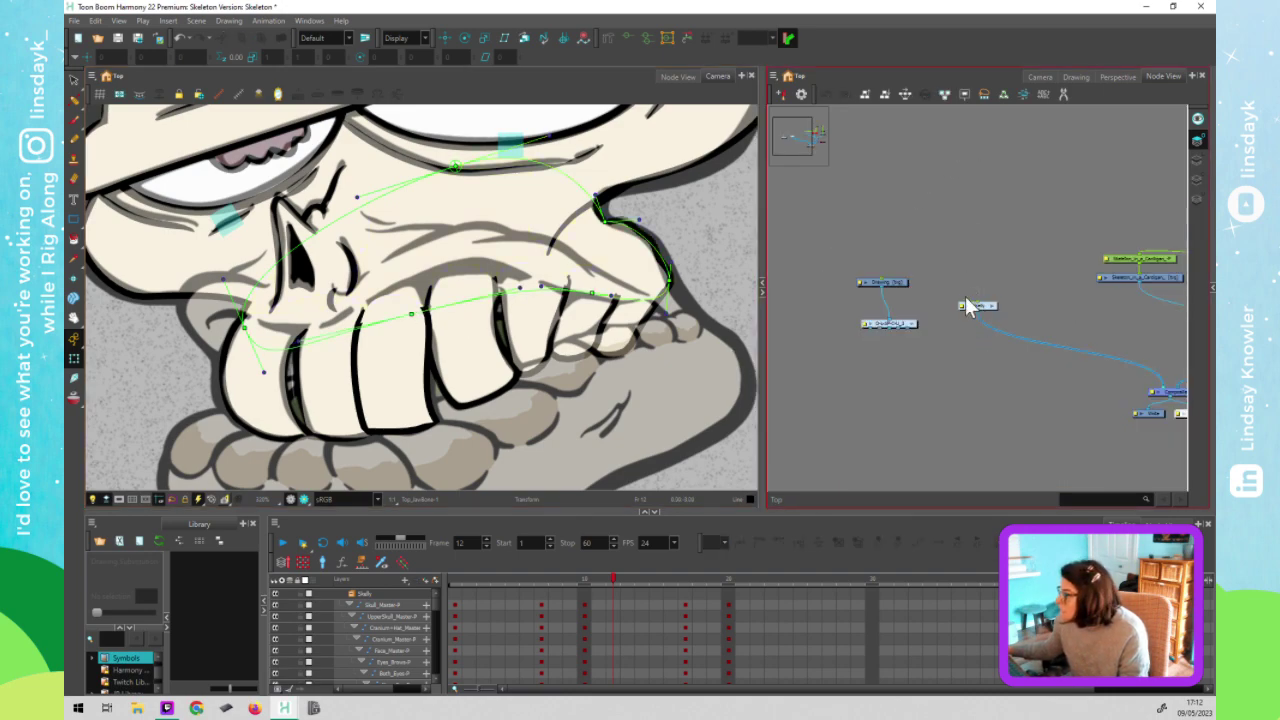
click(1096, 259)
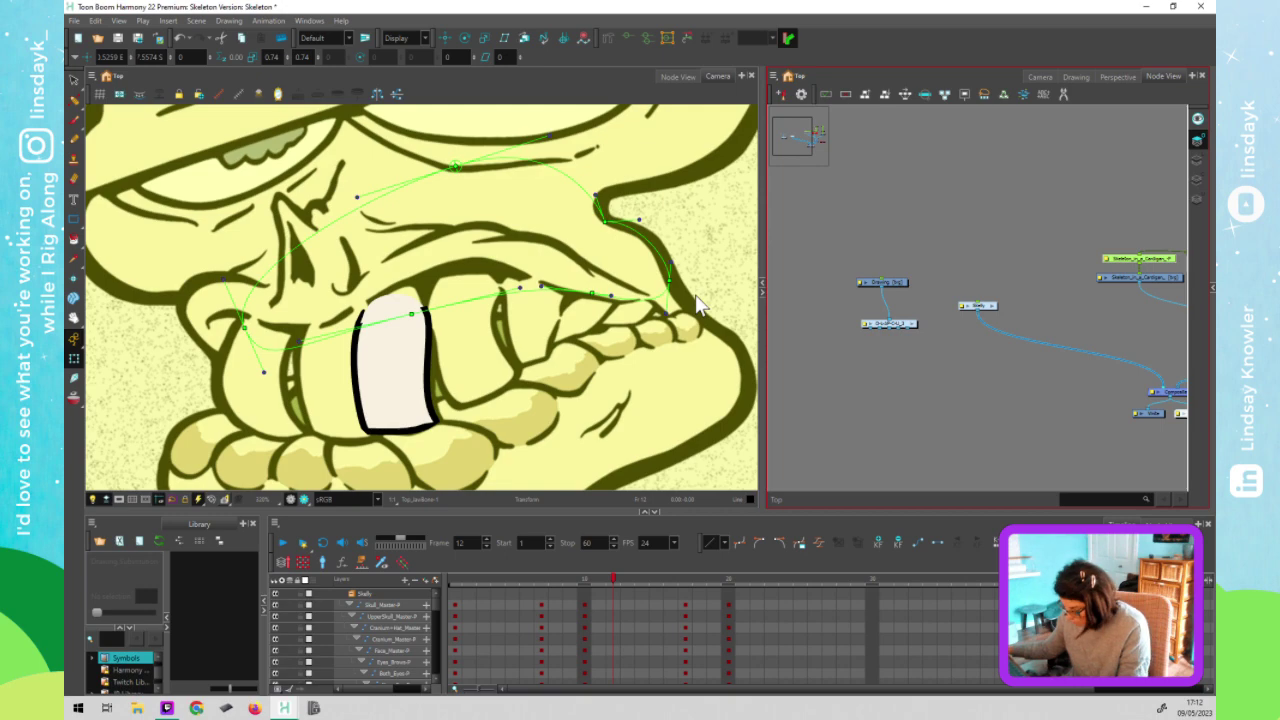
click(848, 248)
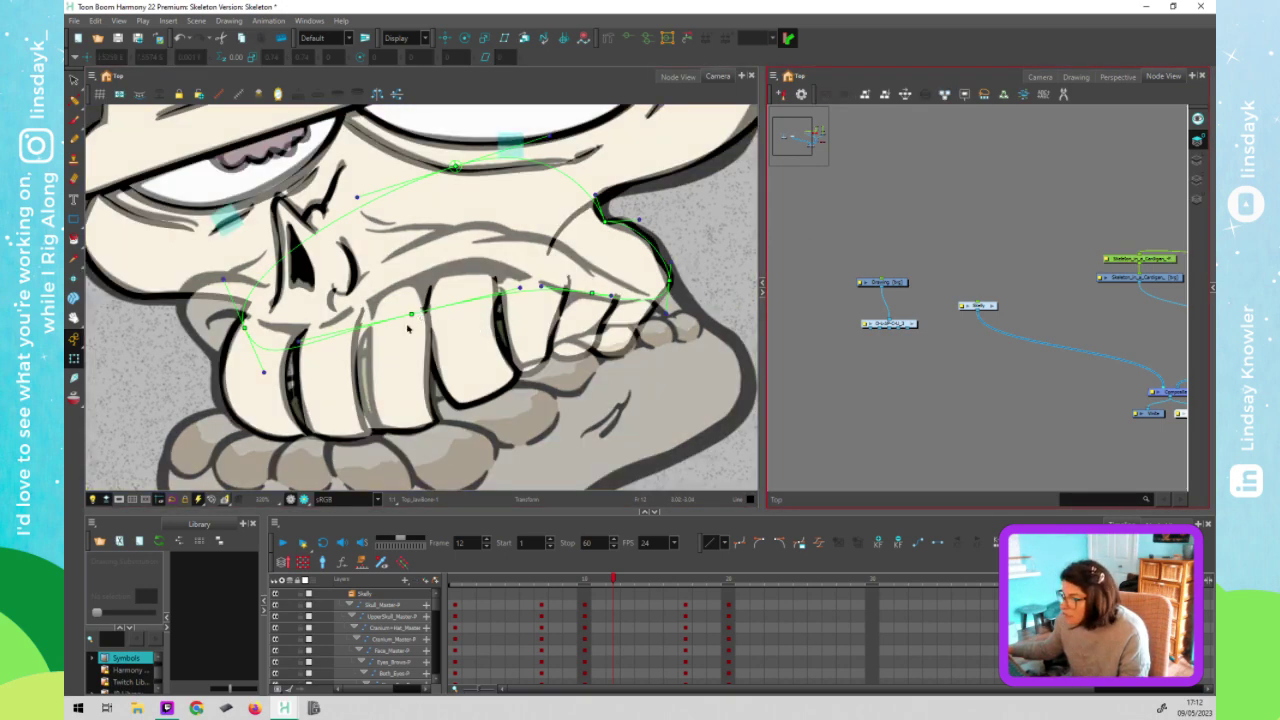
Show the fourth top tooth's deformer and lower both of its upper corner points to match the sketched gum line
click(405, 353)
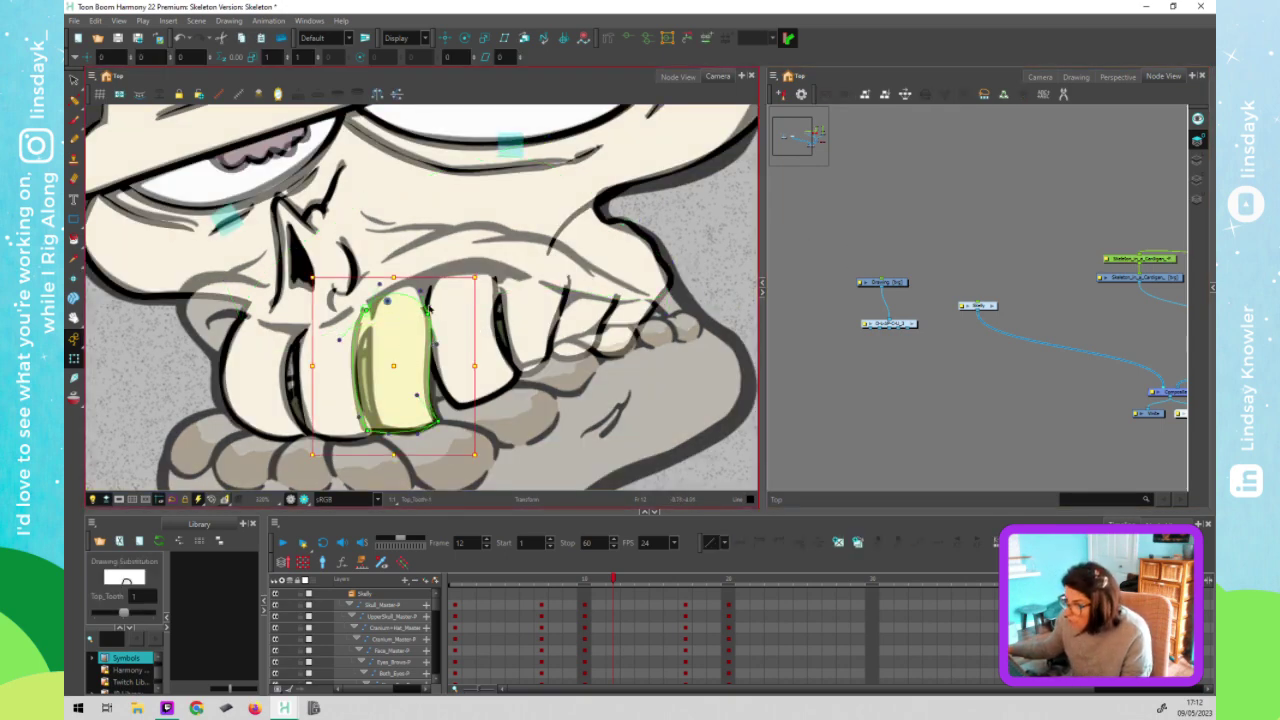
click(460, 306)
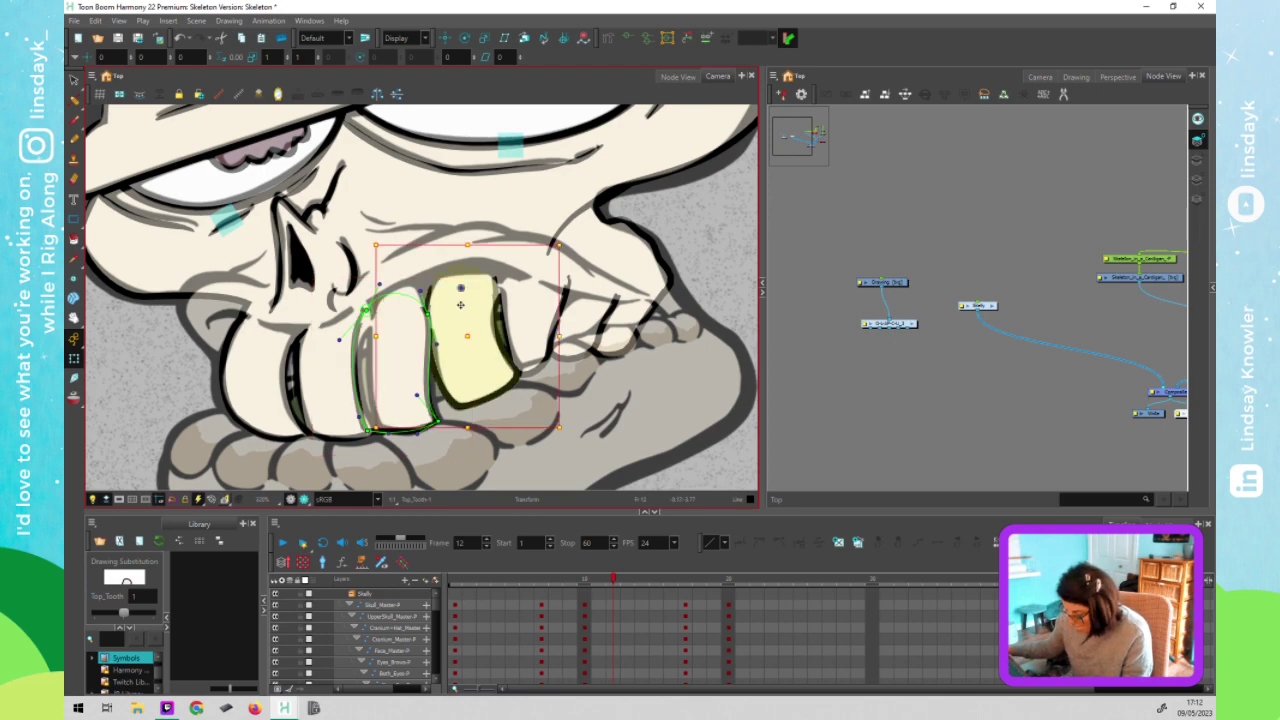
key(shift+F11)
click(433, 285)
drag(435, 313, 431, 330)
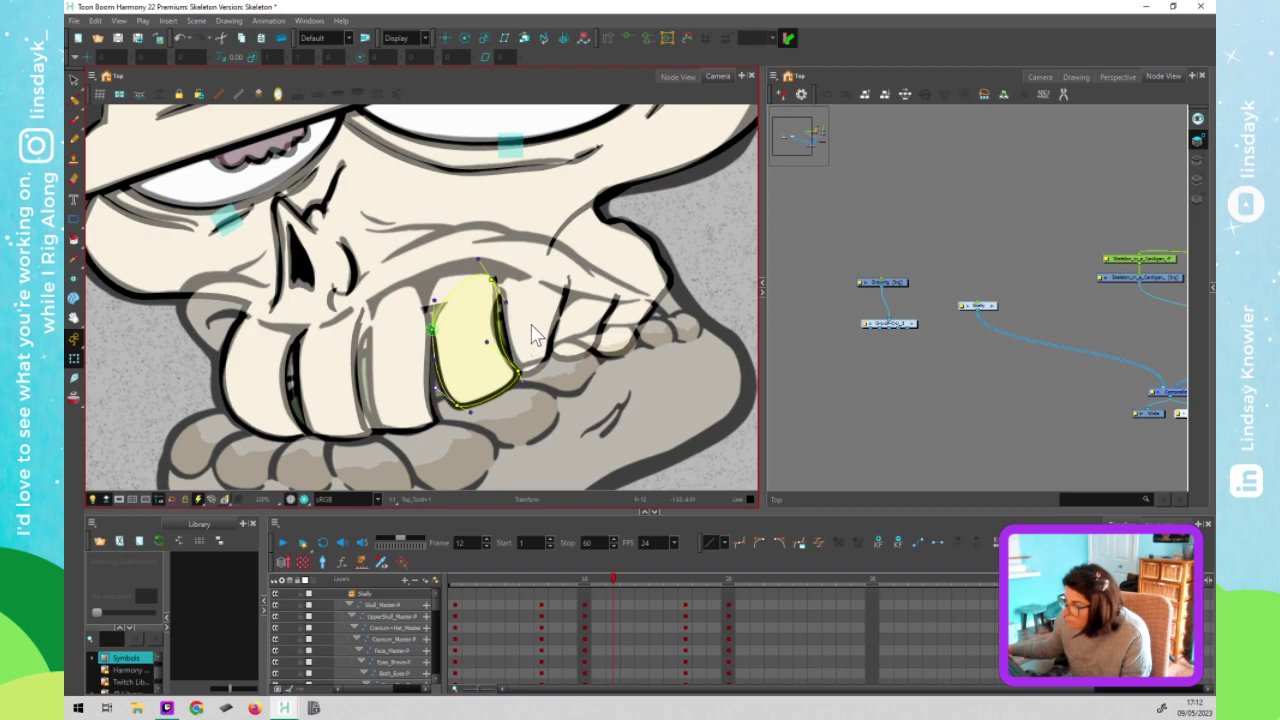
mouse_move(507, 300)
mouse_down()
mouse_move(495, 302)
mouse_move(502, 290)
mouse_up()
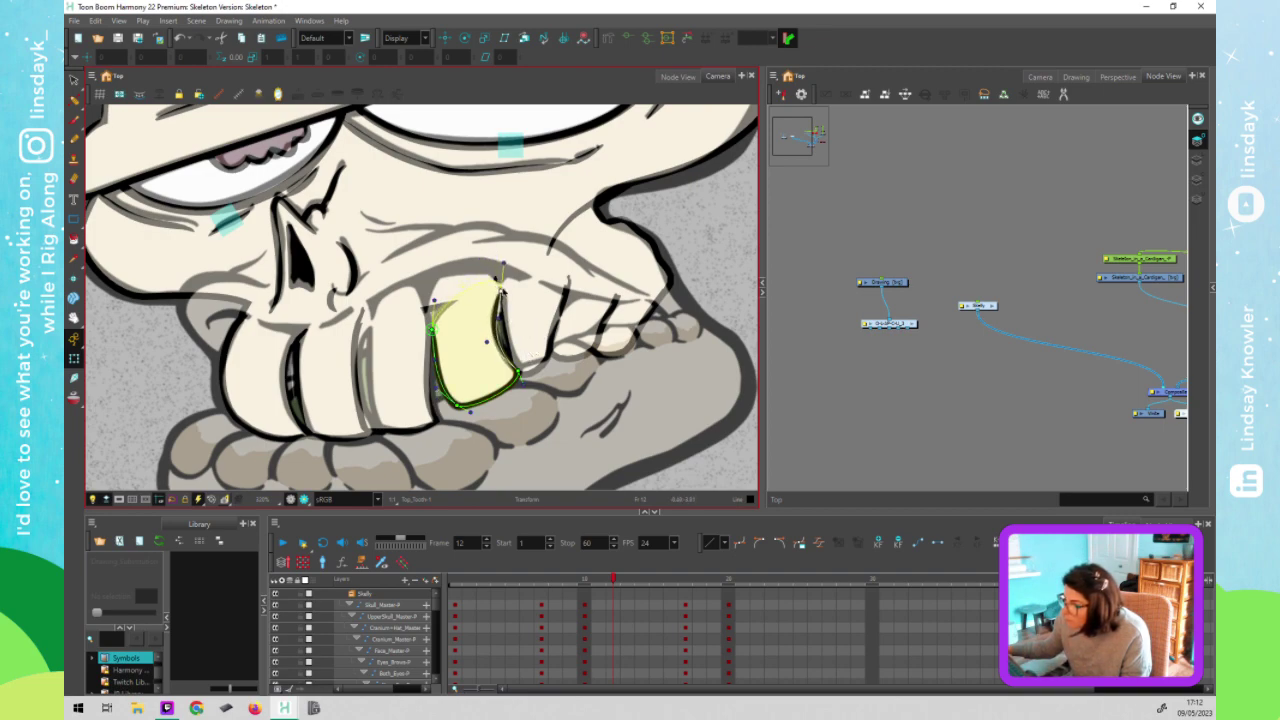
Fit the fifth tooth's left edge and upper right corner to the sketch, and lower the sixth tooth's upper left point
click(517, 317)
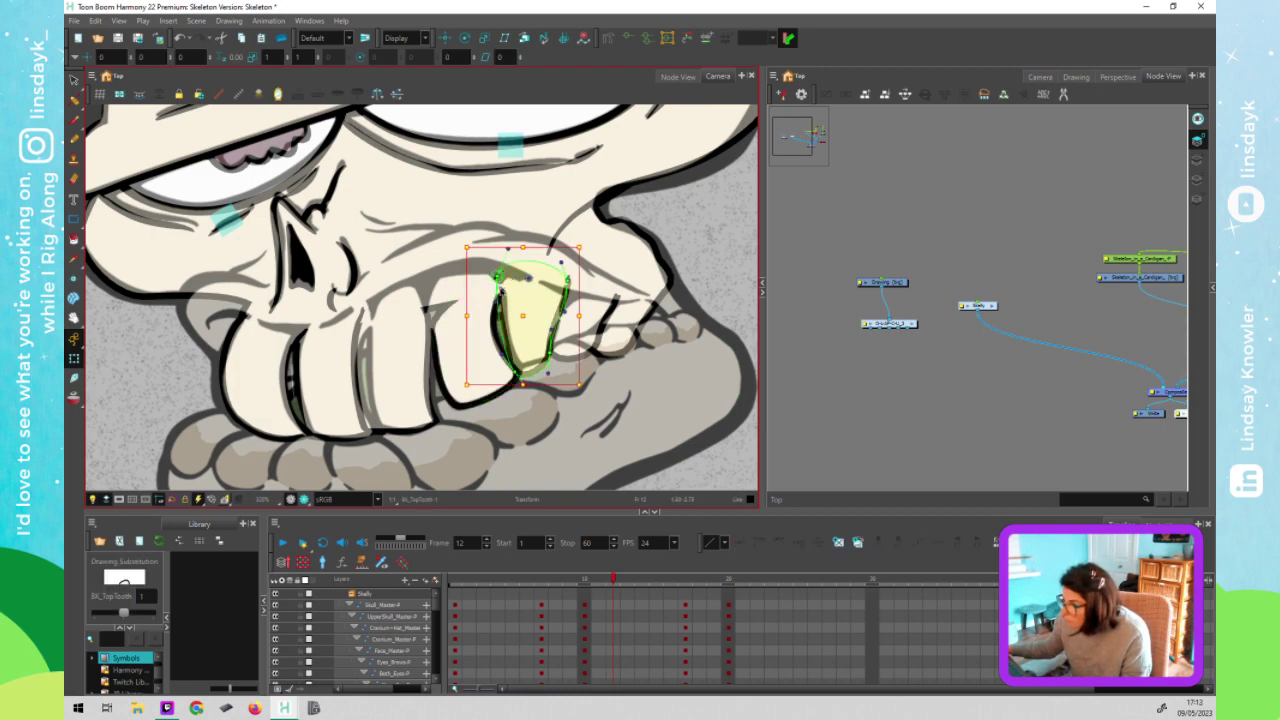
click(500, 278)
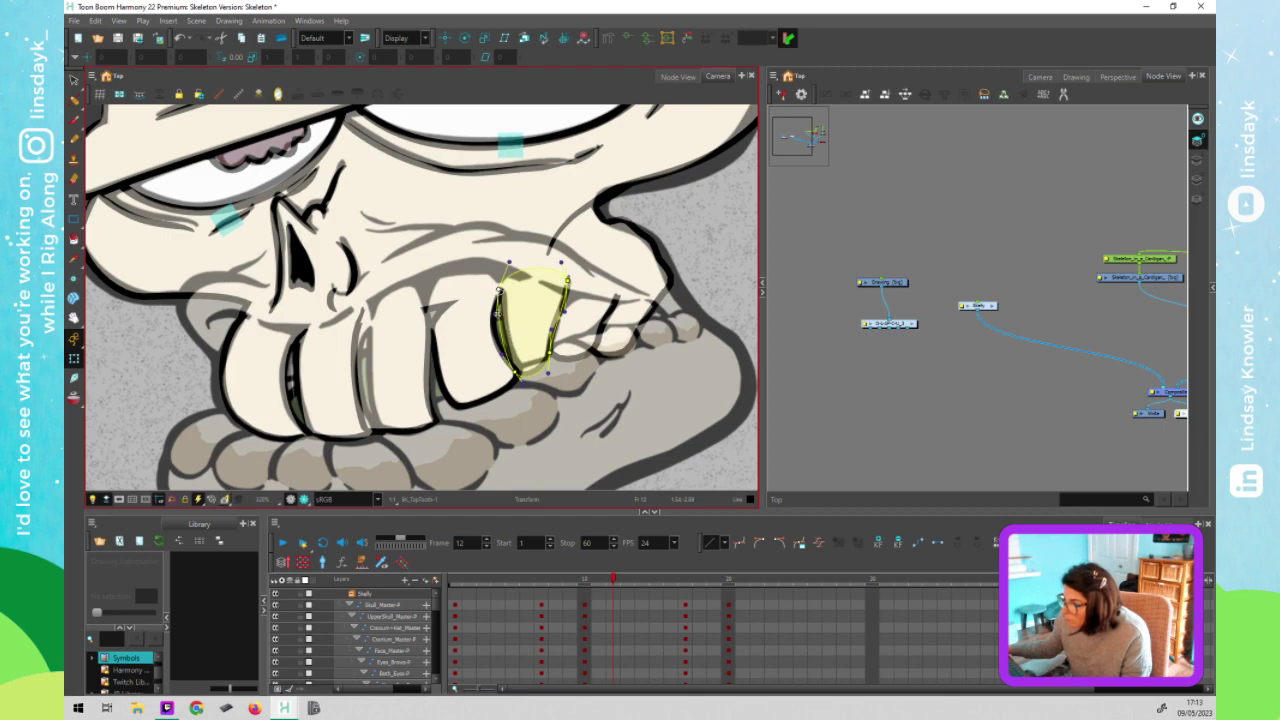
click(502, 313)
click(516, 373)
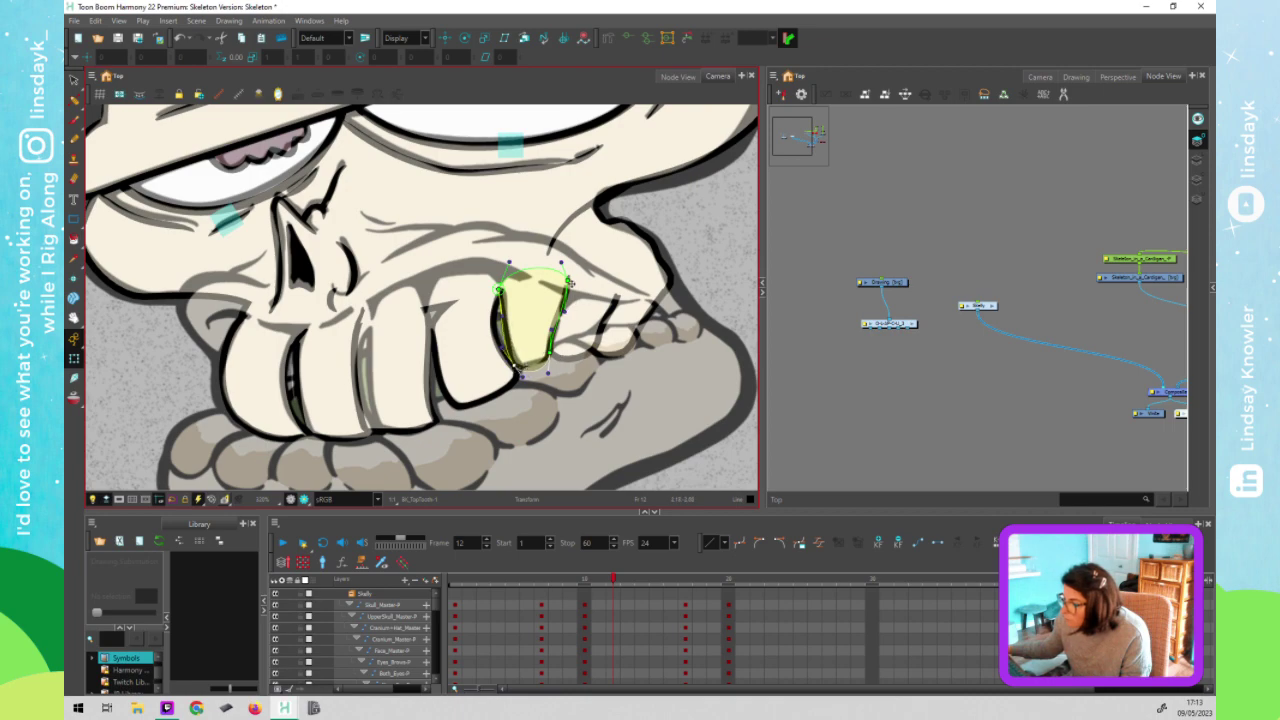
drag(568, 283, 568, 287)
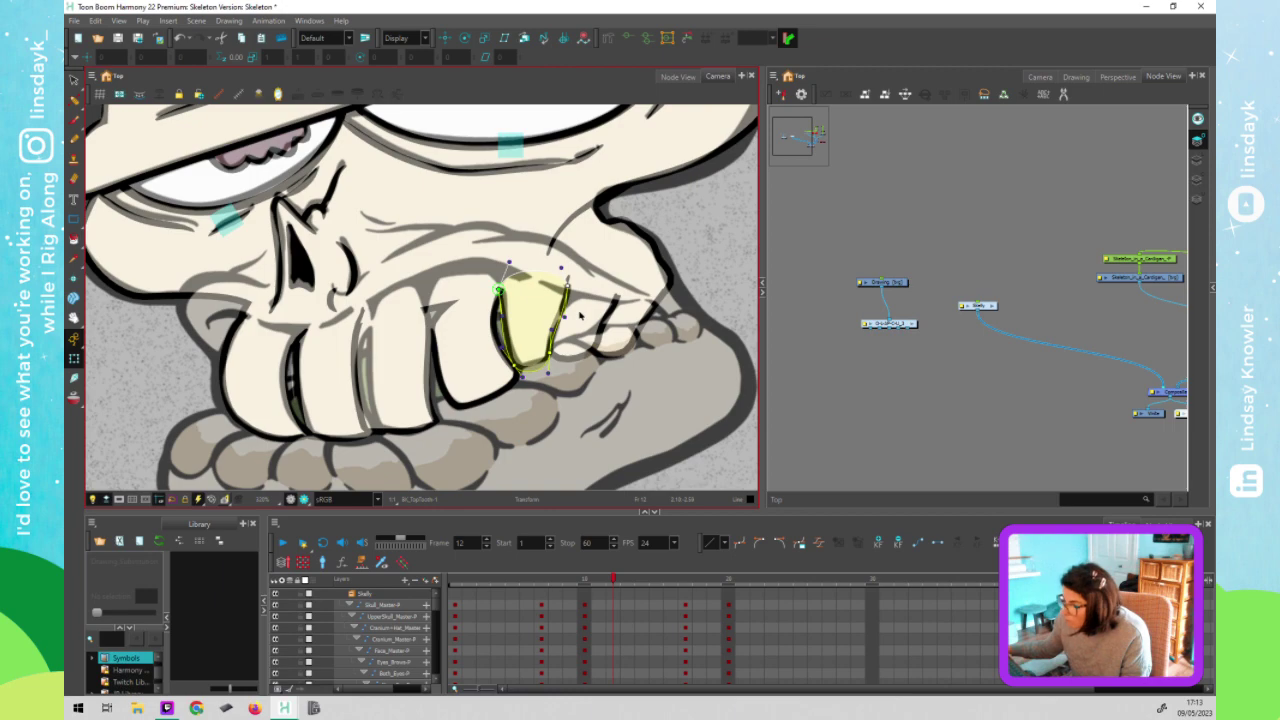
click(568, 278)
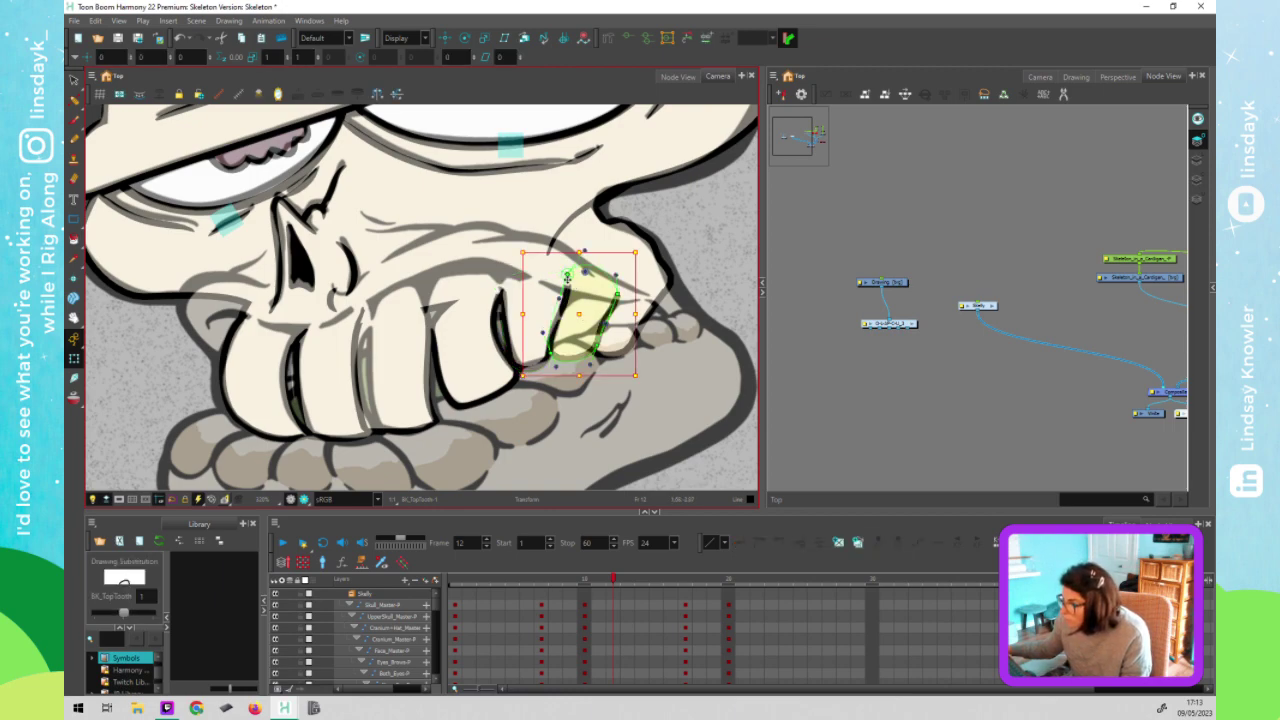
click(567, 280)
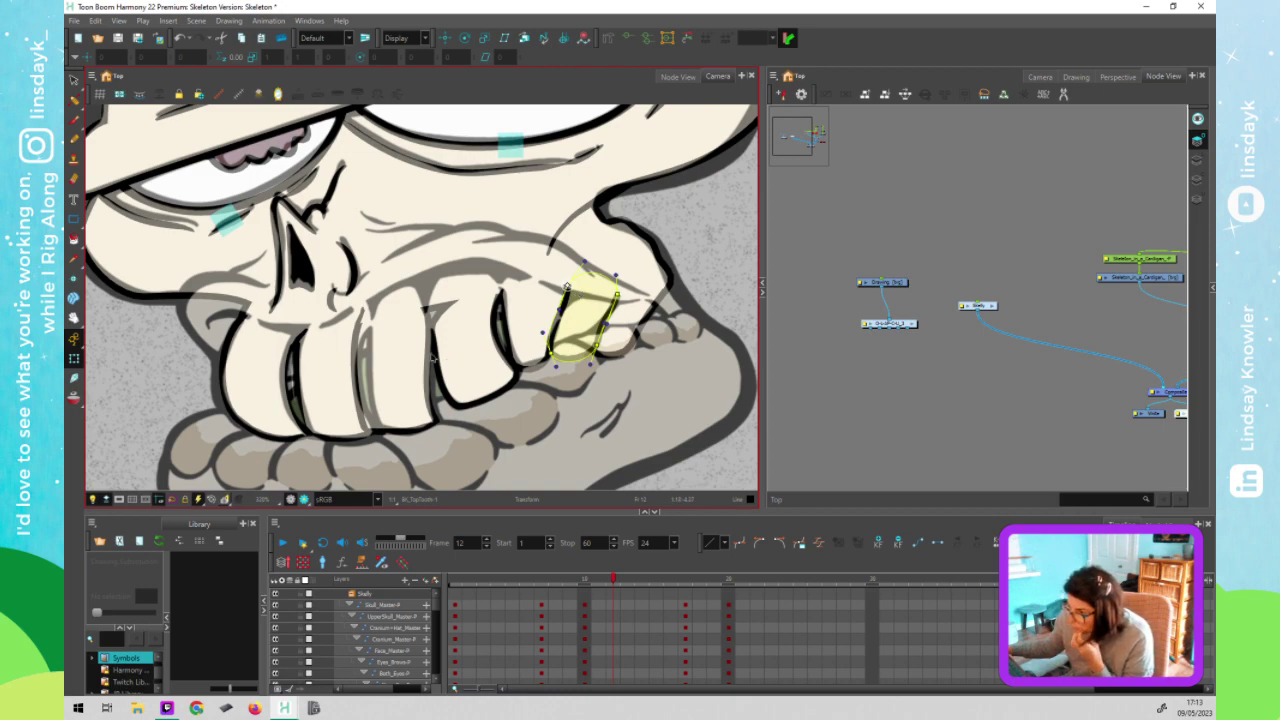
Show the third top tooth's deformer and pull its left edge inward to follow the sketched outline
click(412, 364)
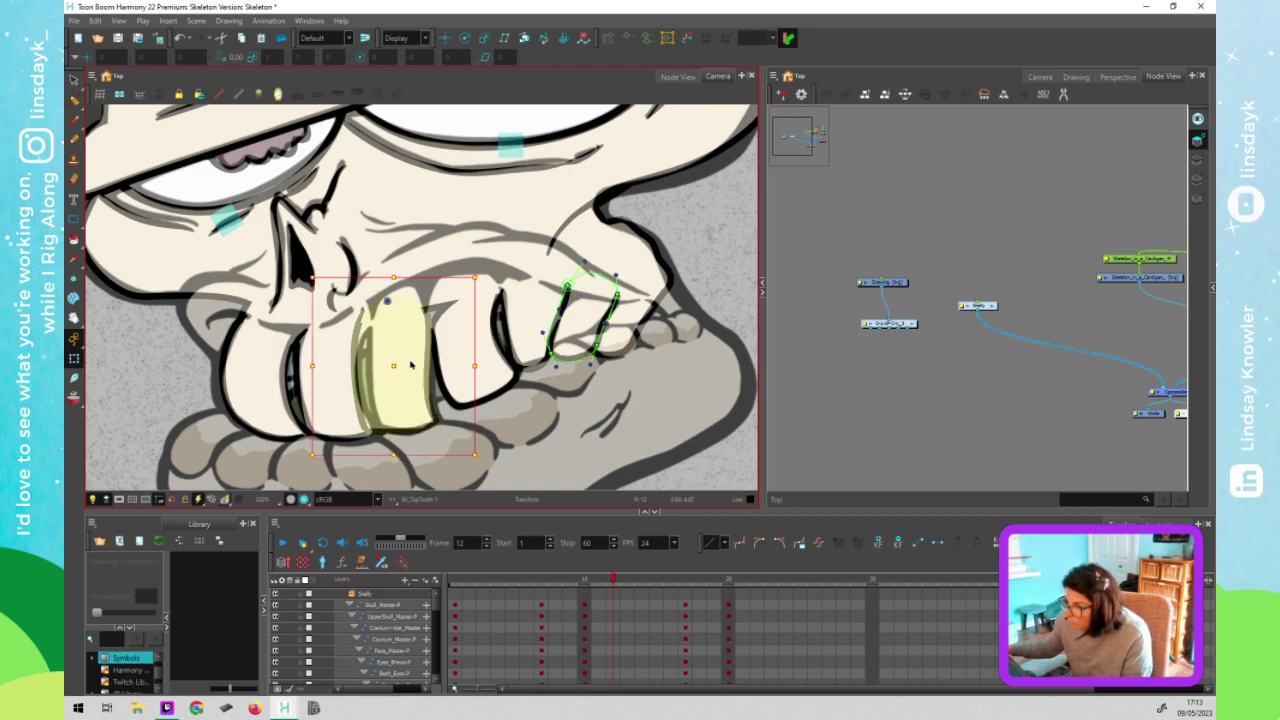
click(371, 311)
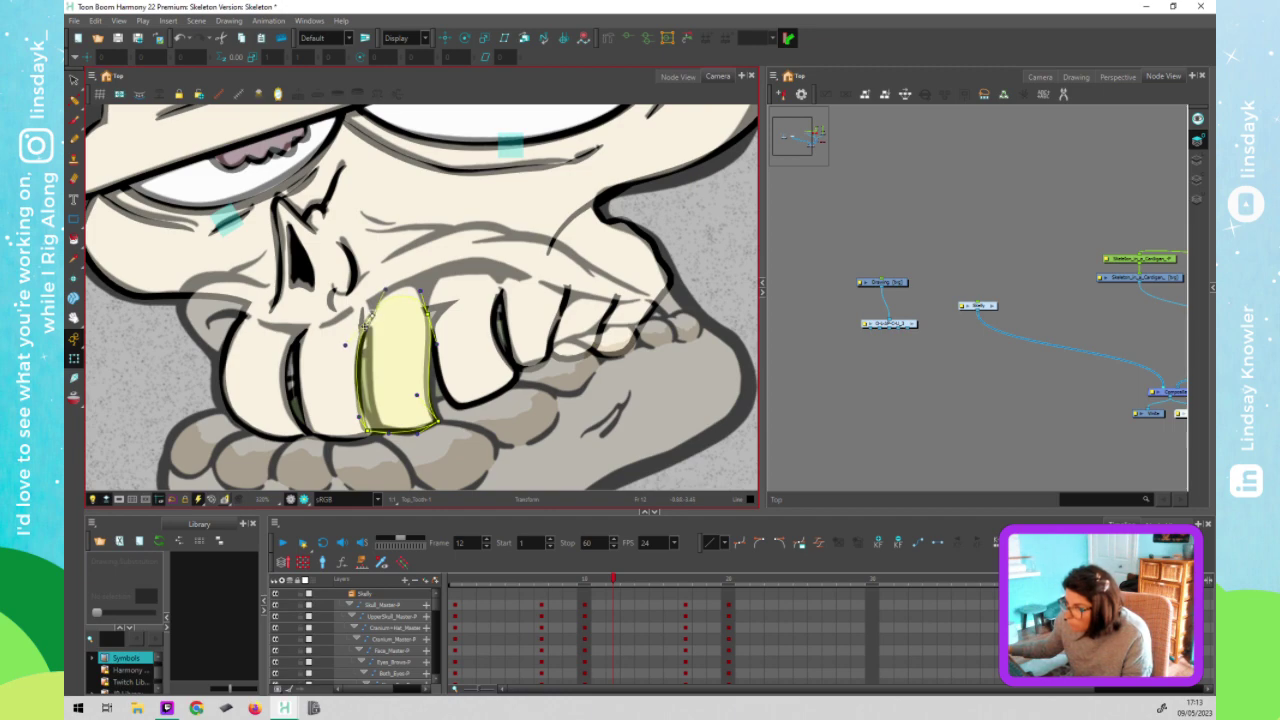
drag(345, 347, 444, 420)
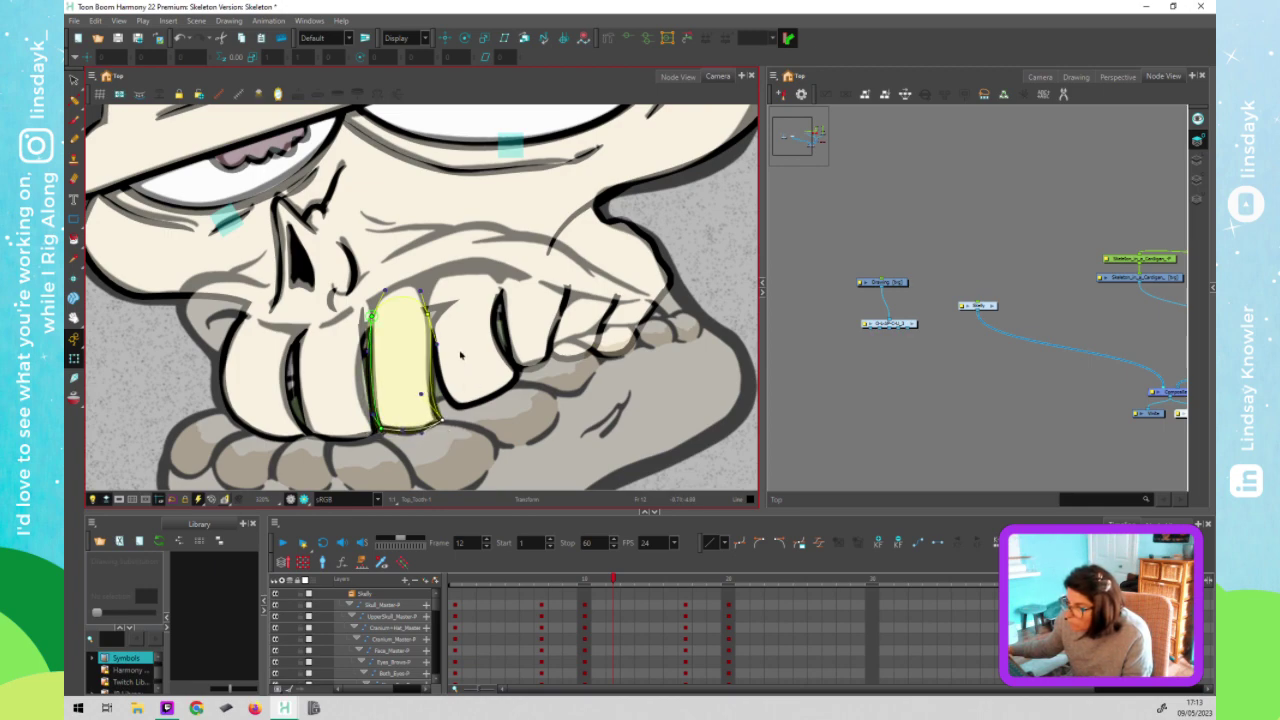
Lower the middle point of the top jaw bone's bottom edge above the third tooth and flatten the curve around it
key(shift+t)
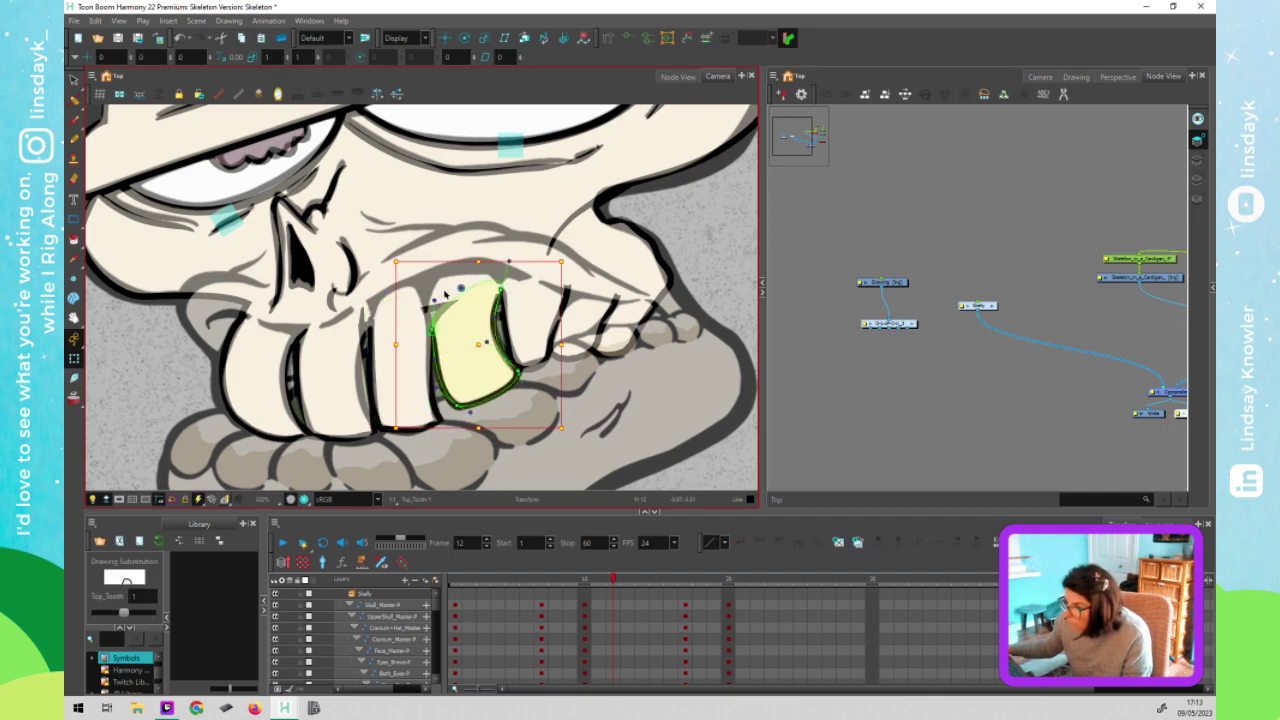
click(445, 293)
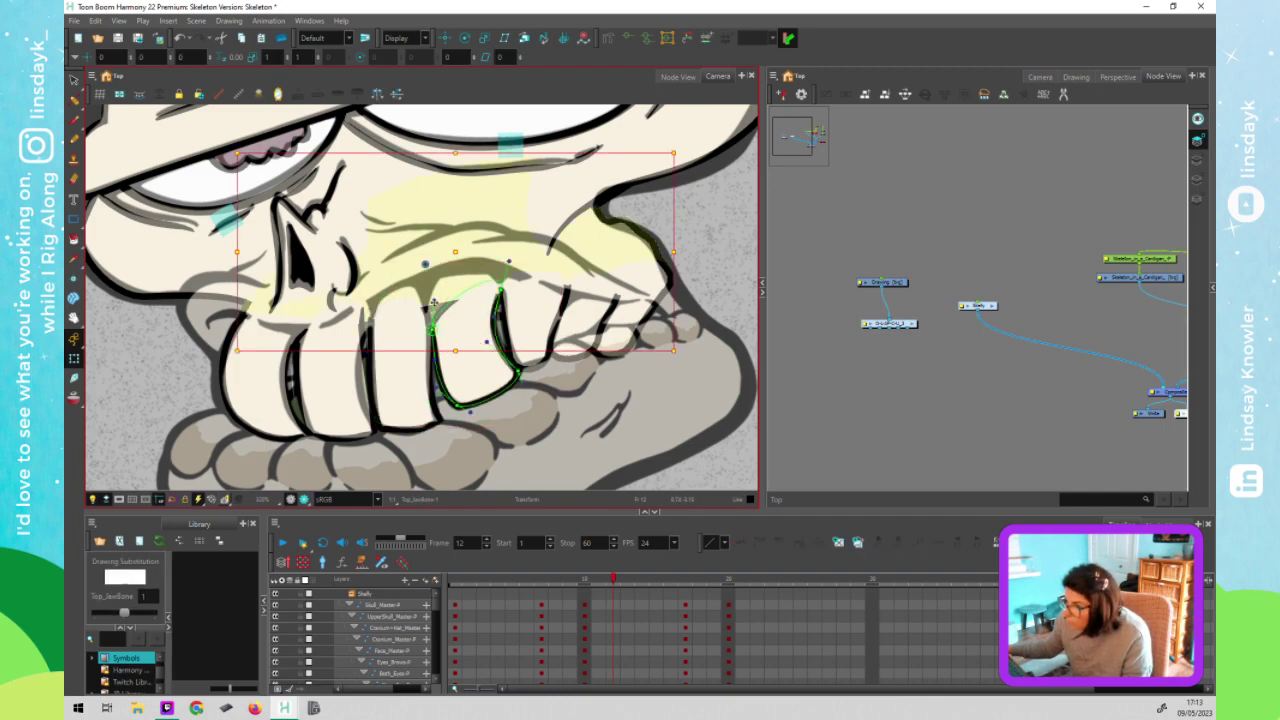
click(410, 314)
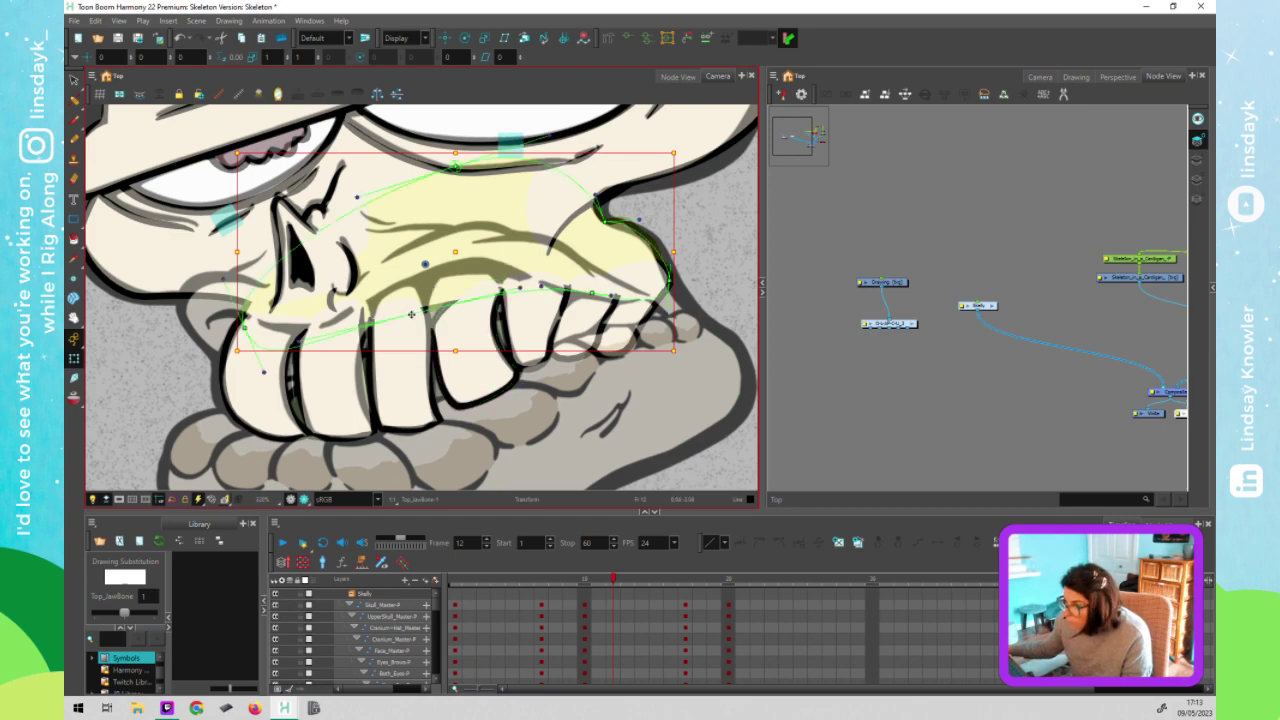
drag(410, 316, 411, 323)
click(410, 323)
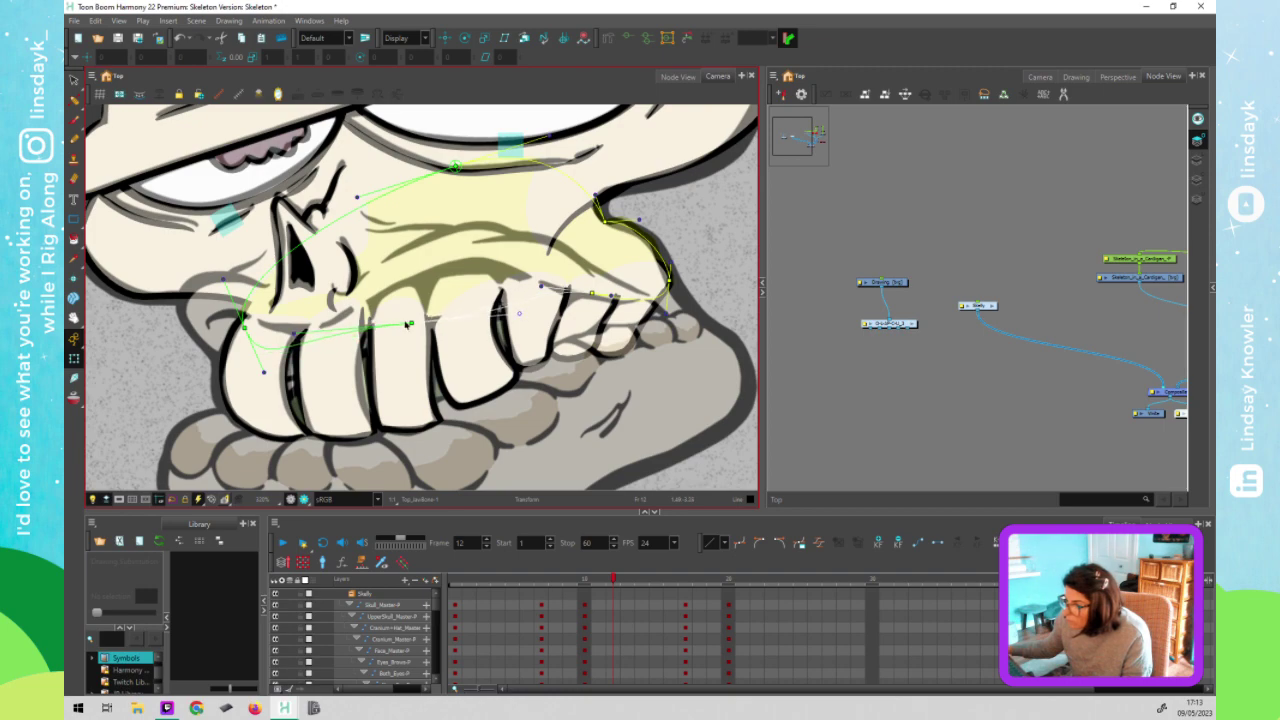
drag(412, 324, 406, 324)
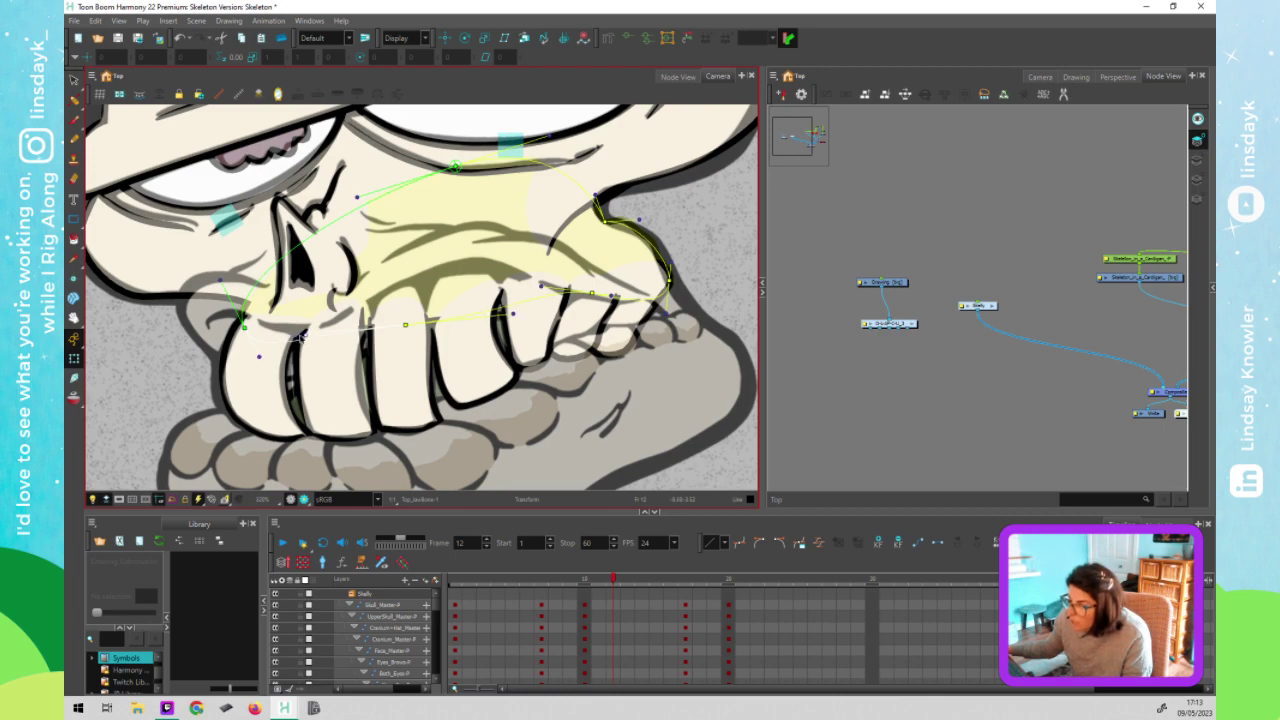
Fit the second top tooth's upper corners to the sketch and bow its right edge inward using the deformer handles
click(323, 360)
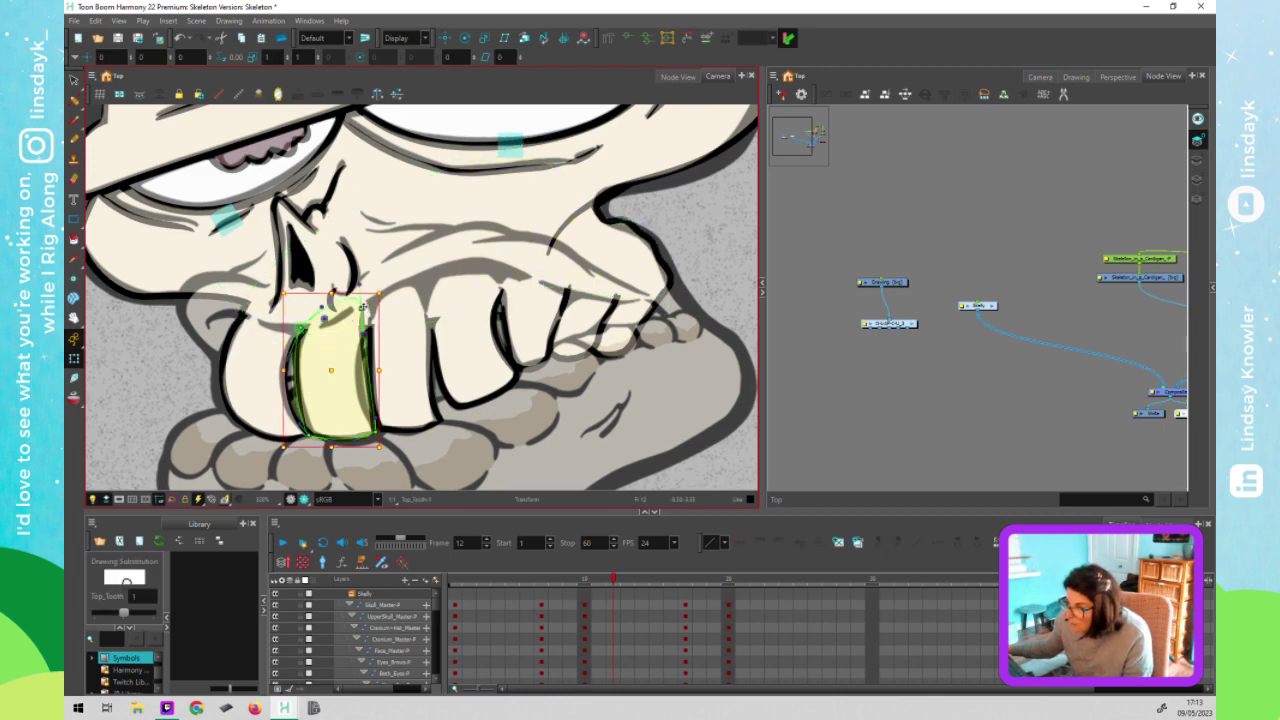
click(363, 311)
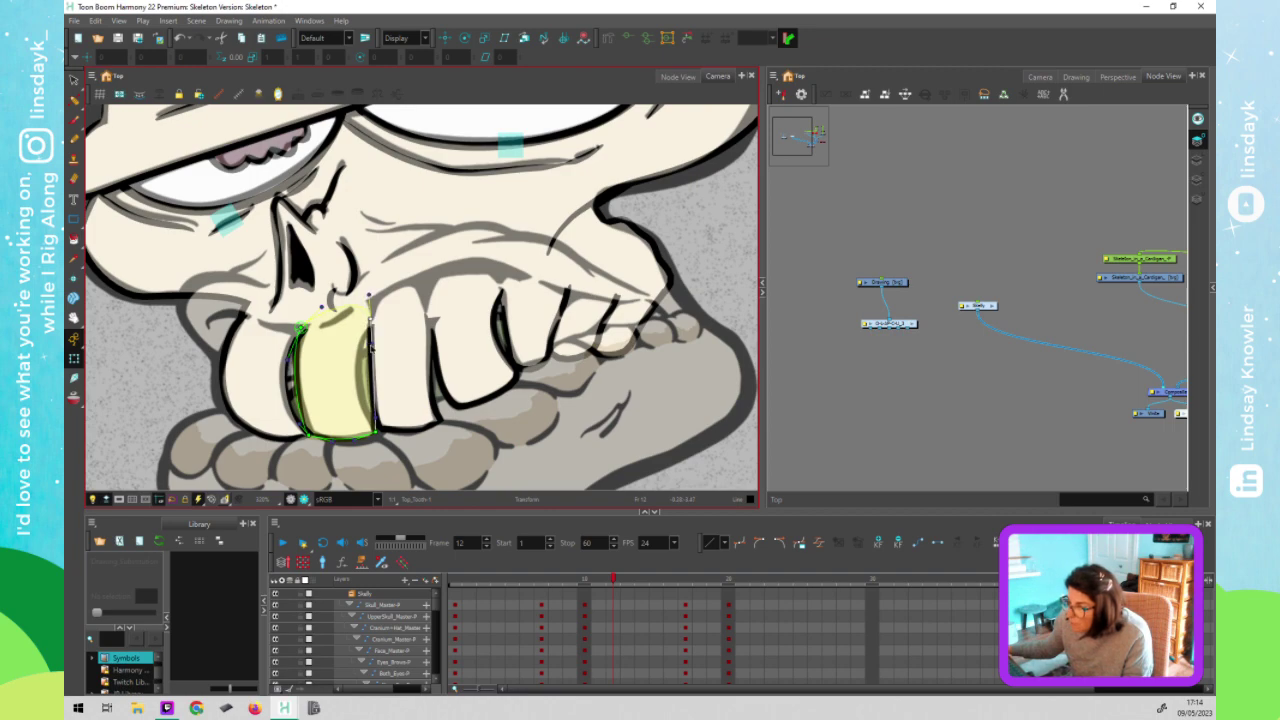
drag(371, 347, 350, 350)
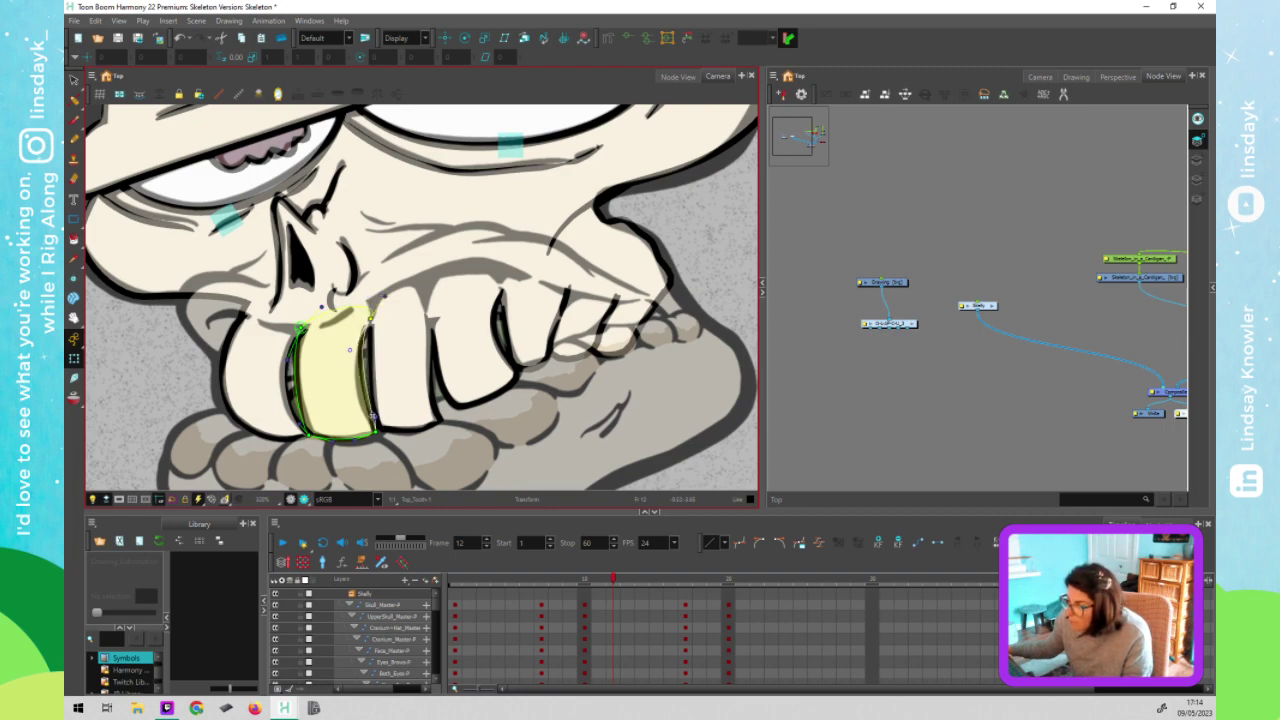
drag(374, 419, 365, 419)
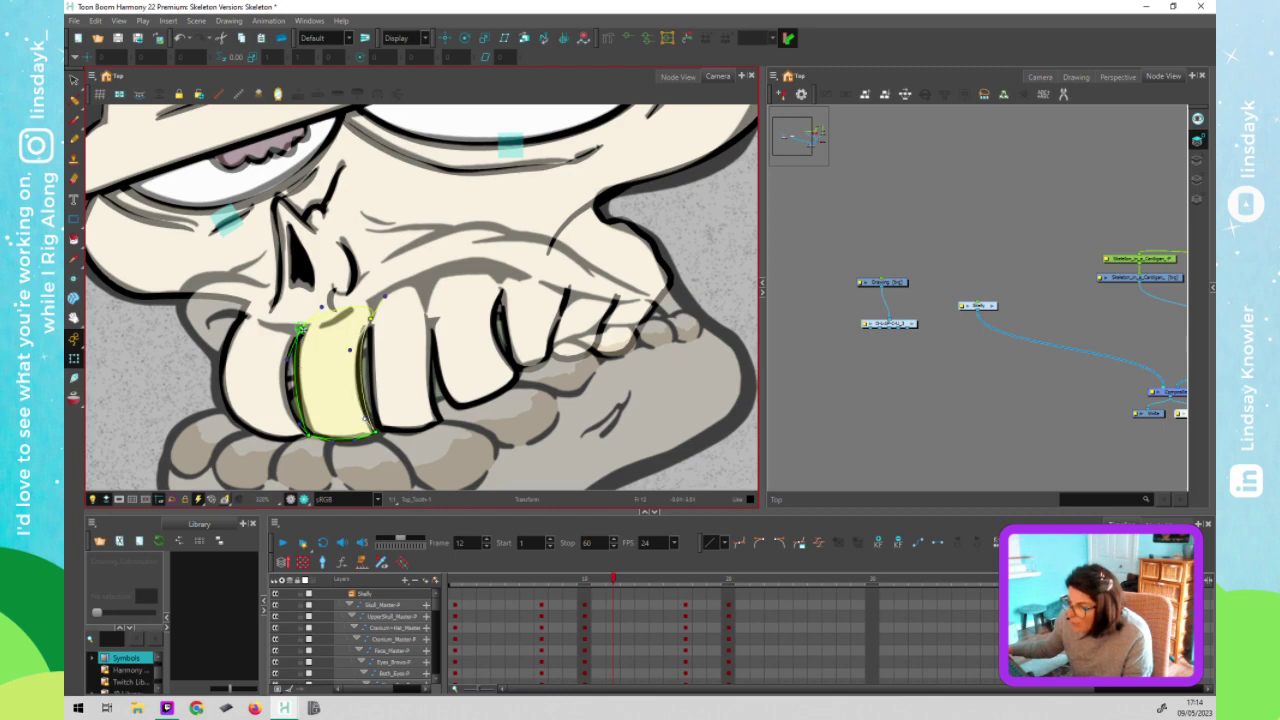
drag(300, 328, 304, 328)
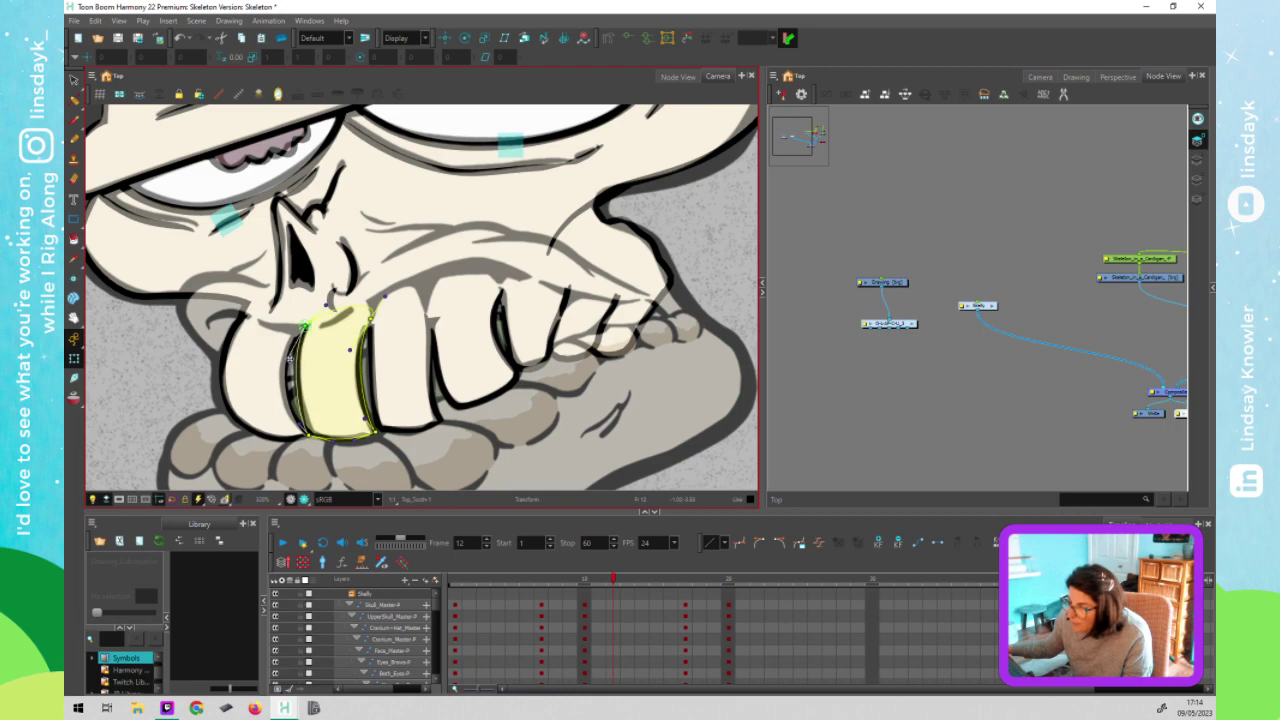
Raise the fourth tooth's upper left corner, and fit the fifth tooth's upper left corner and left edge to the sketch
click(463, 373)
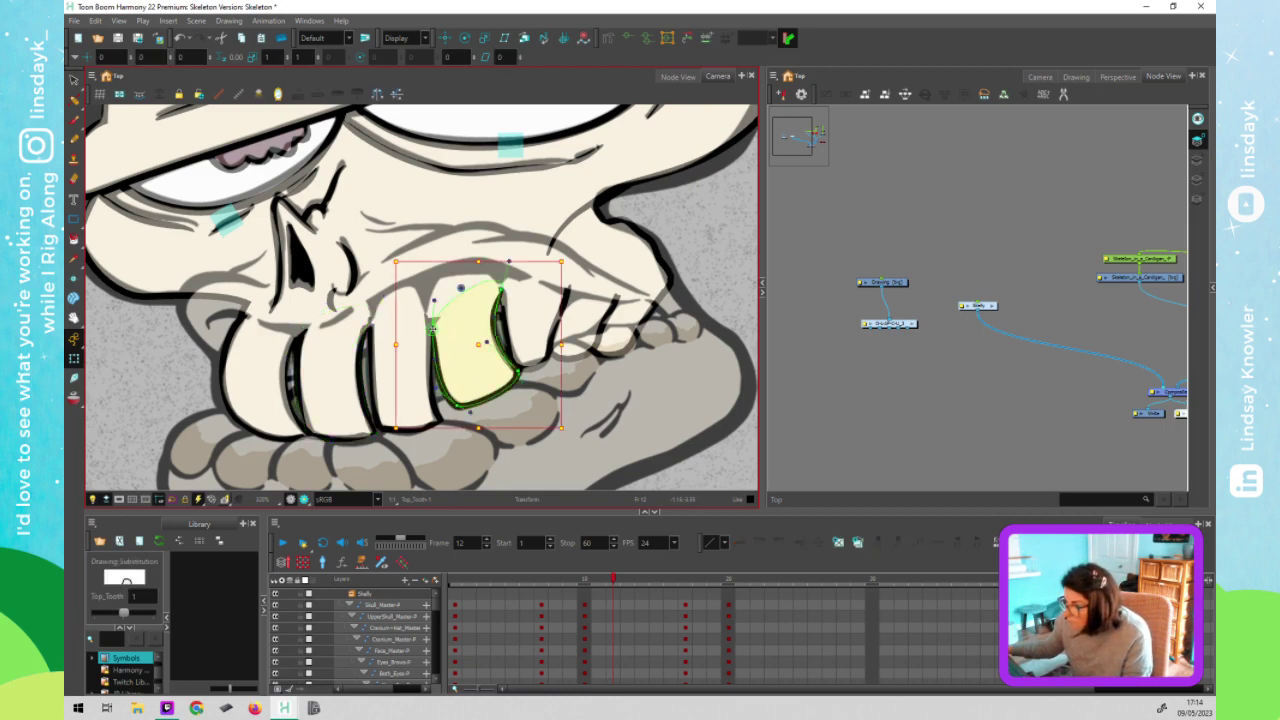
key(Escape)
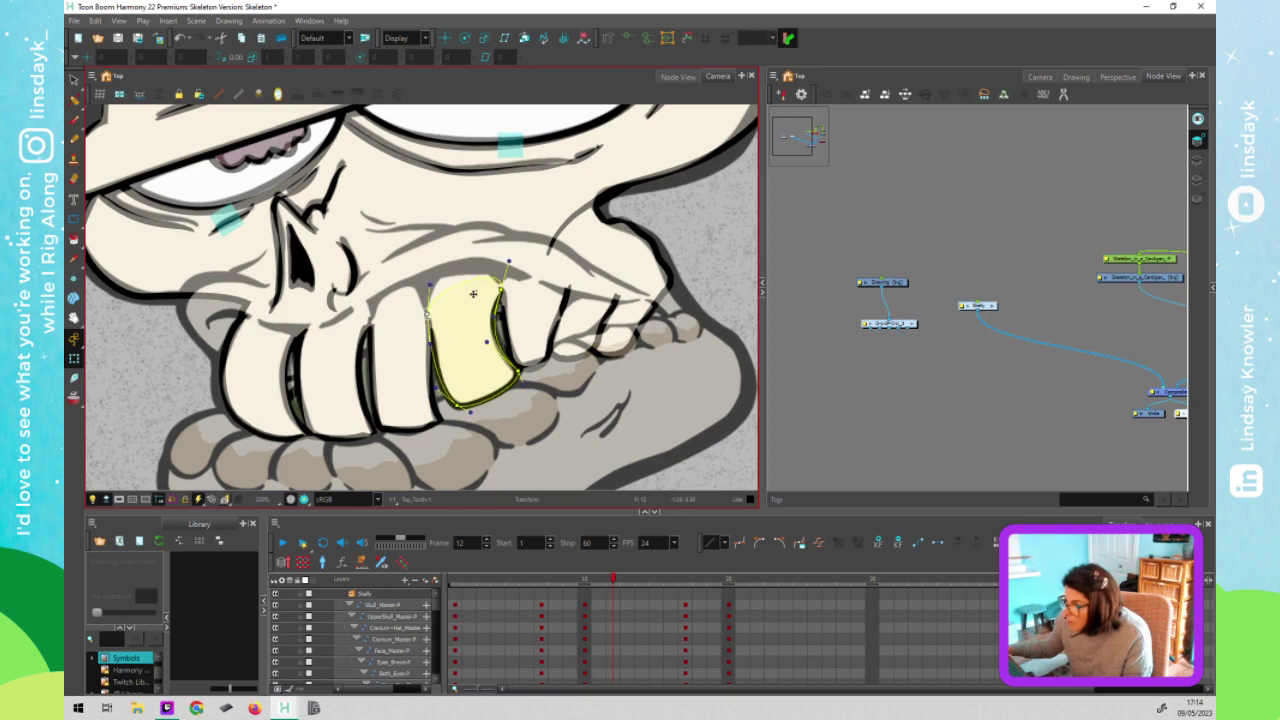
click(535, 316)
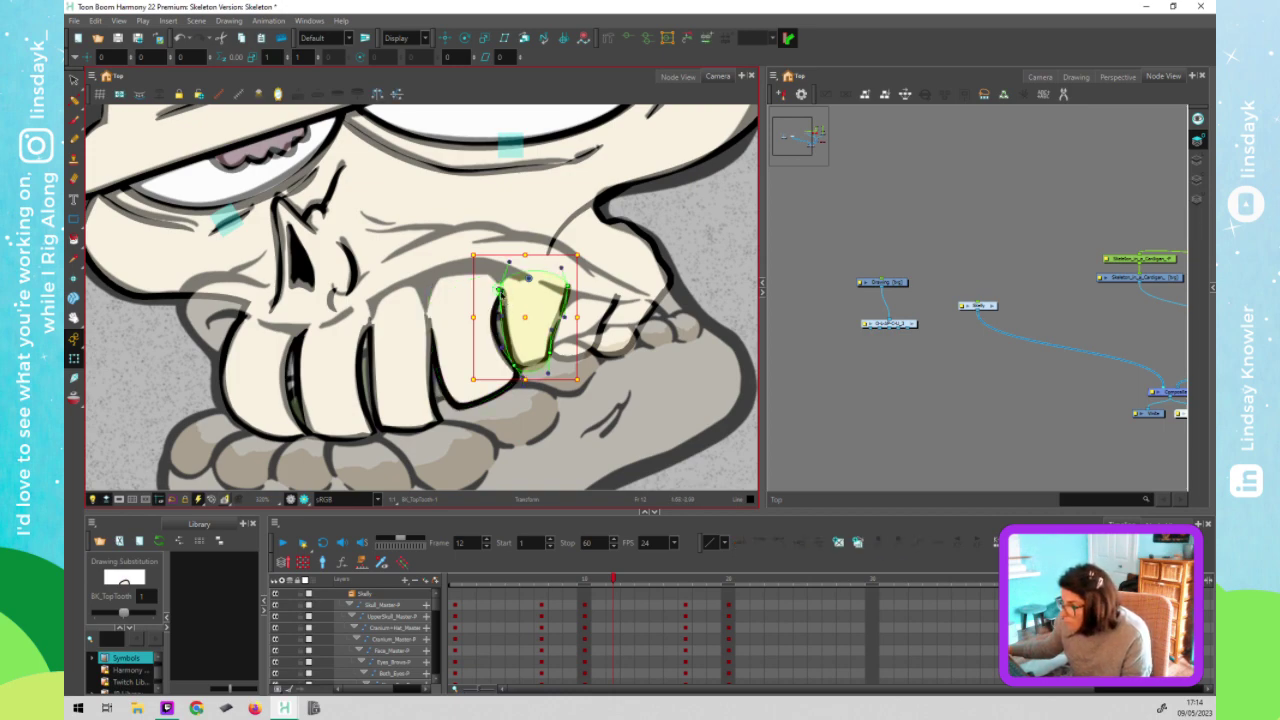
click(501, 290)
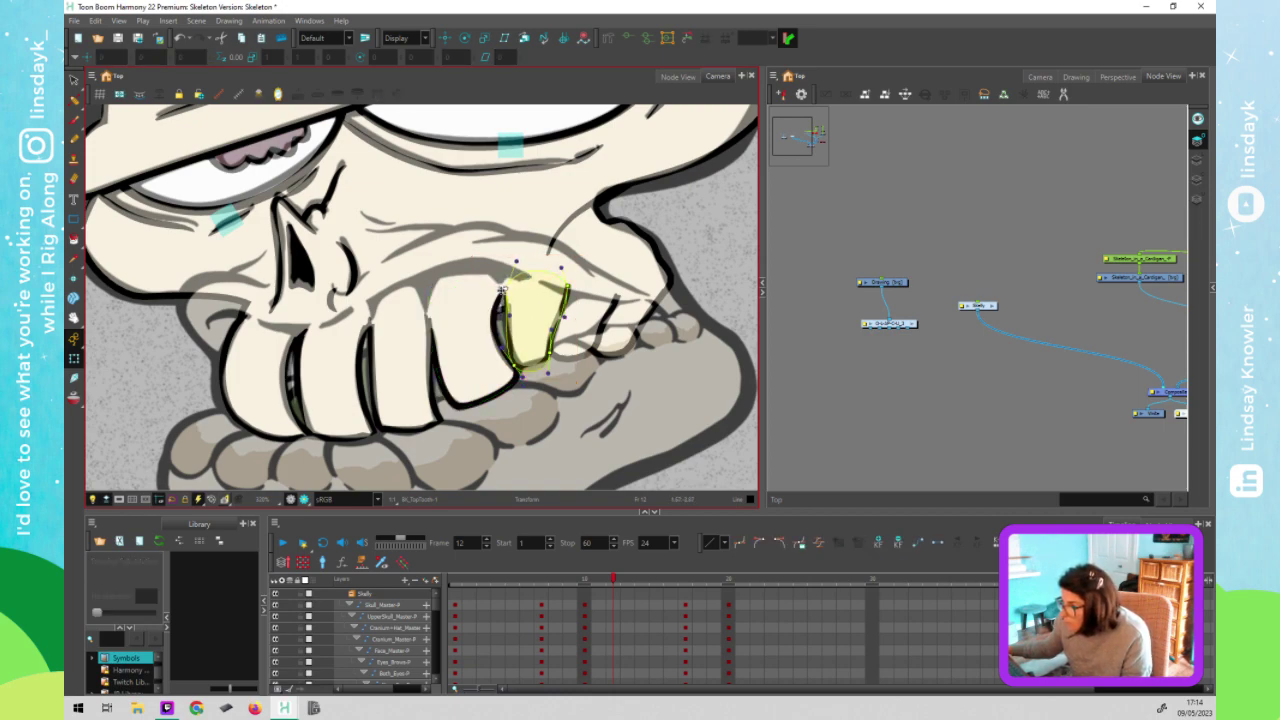
drag(504, 290, 501, 291)
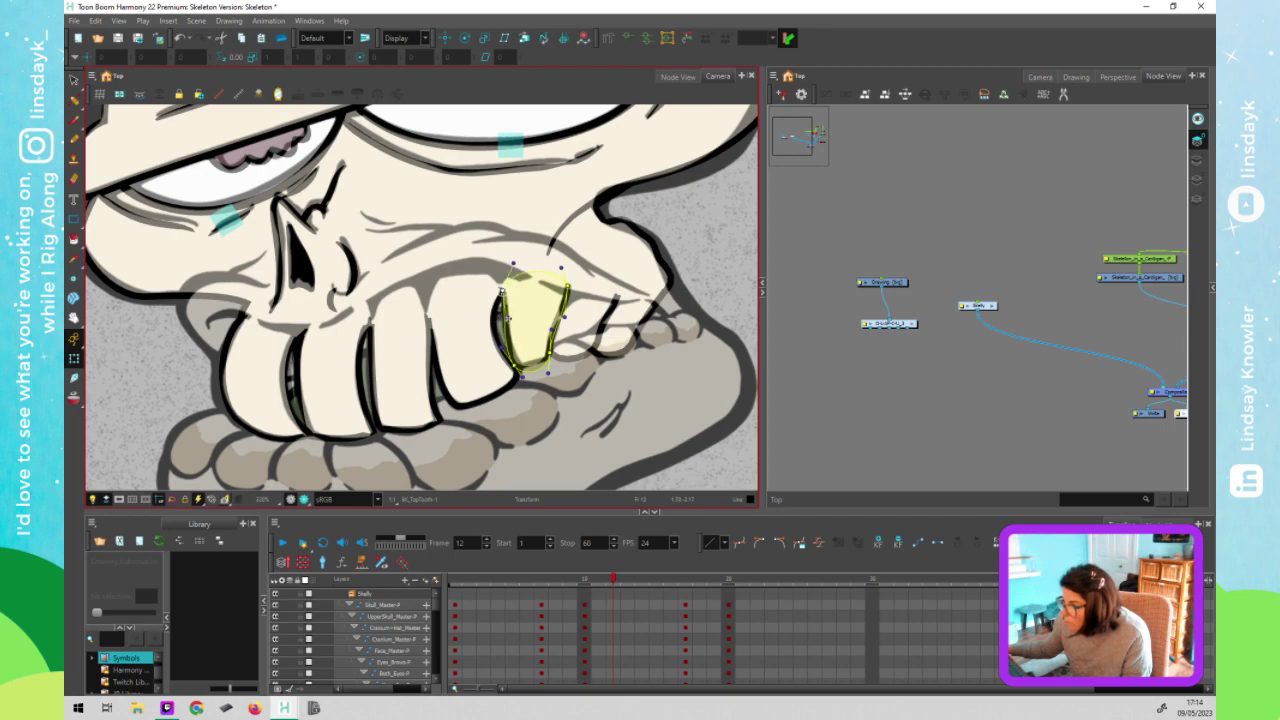
click(511, 318)
click(519, 306)
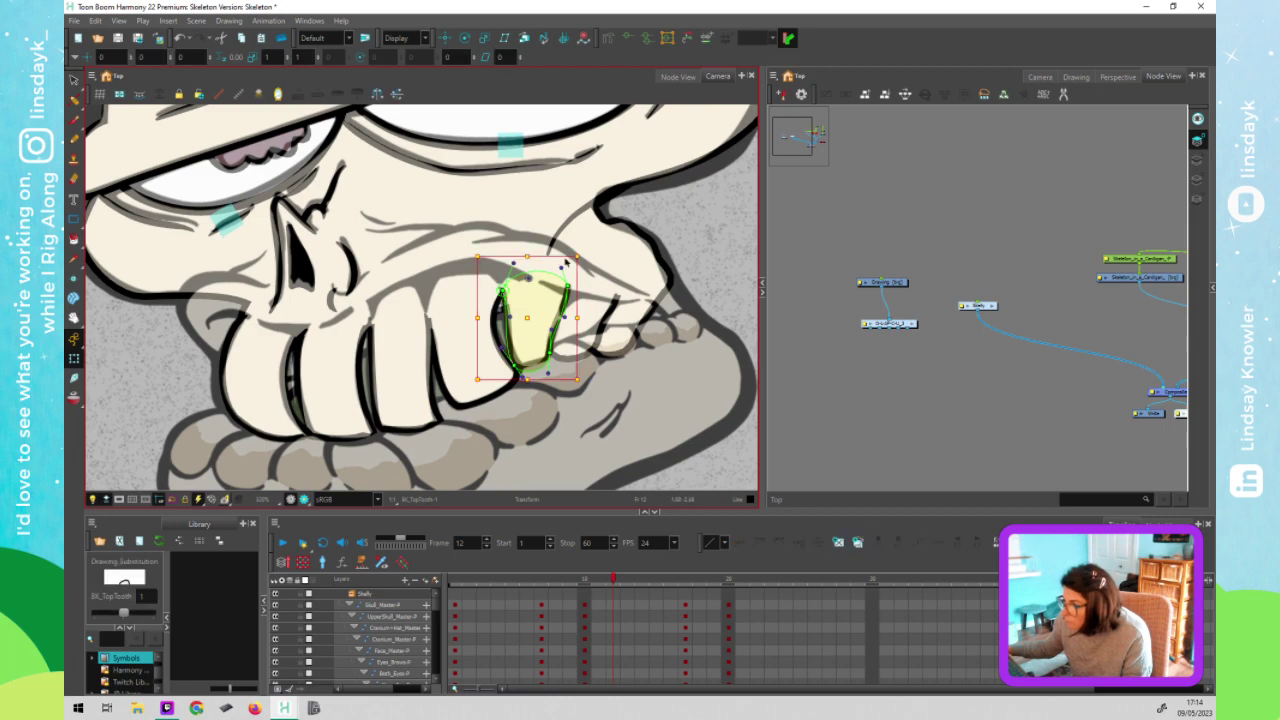
Refine the top jaw bone's bottom edge by adjusting its middle deformer point and neighbouring curve handles along the gum line
click(546, 300)
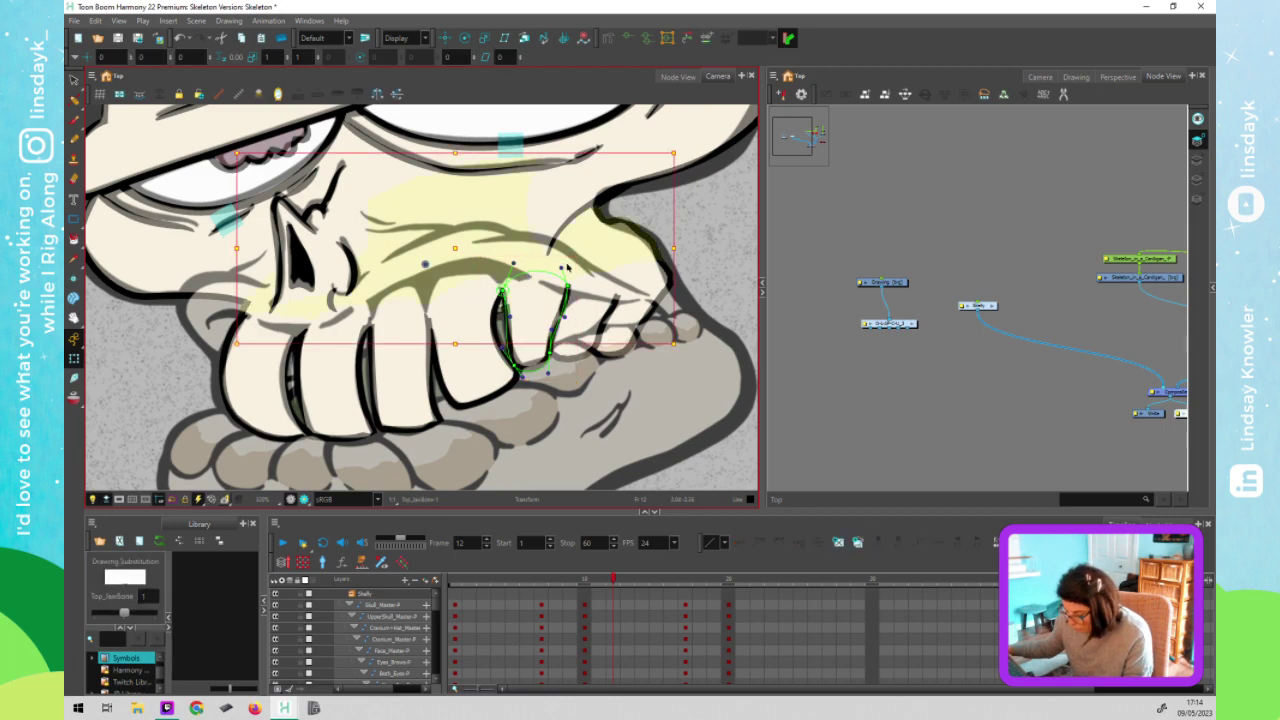
click(497, 313)
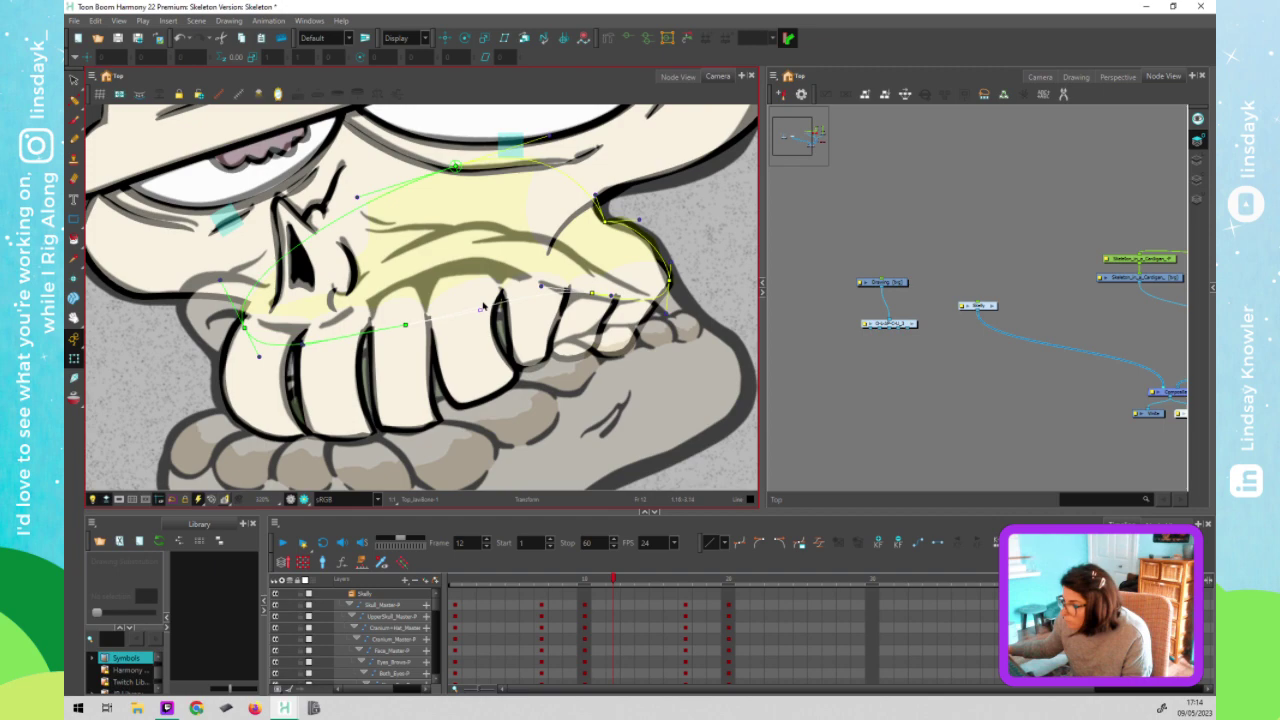
click(405, 323)
key(Down)
key(Down)
key(Down)
key(Down)
key(Down)
key(Down)
key(Down)
key(Down)
key(Down)
key(Down)
key(Up)
key(Up)
key(Up)
key(Up)
key(Up)
key(Up)
key(Up)
key(Up)
key(Up)
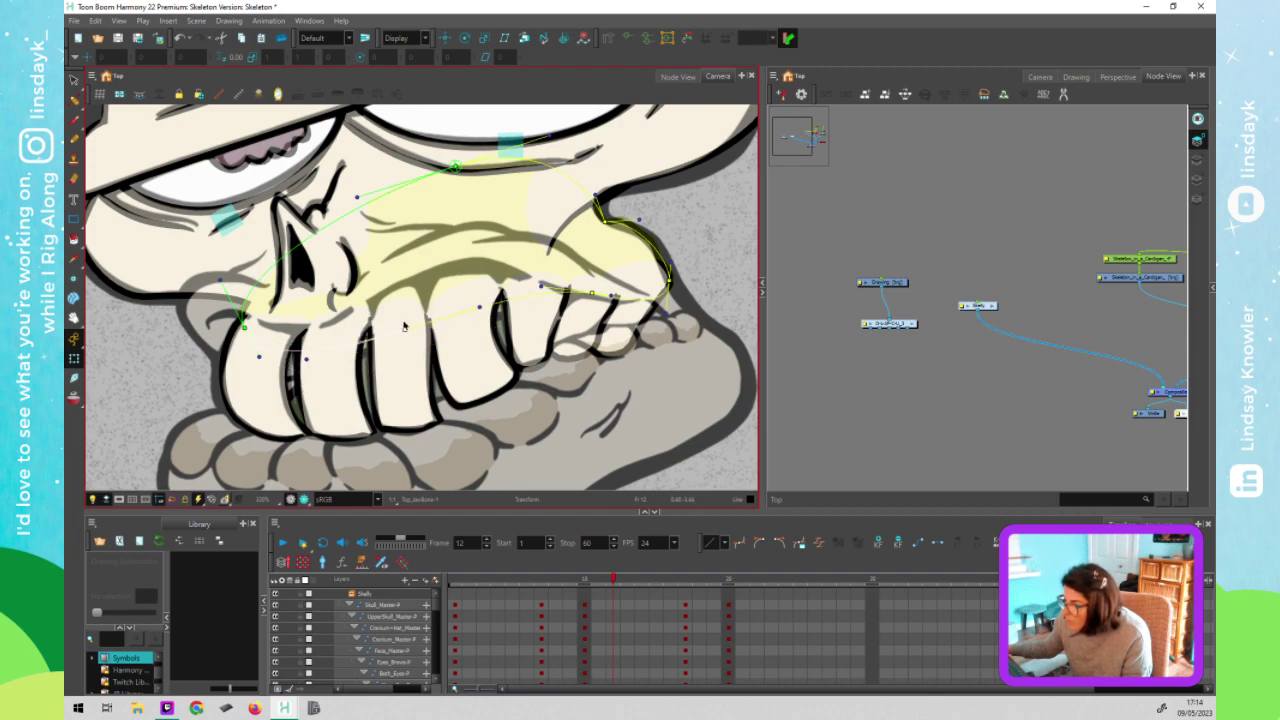
key(Up)
key(Up)
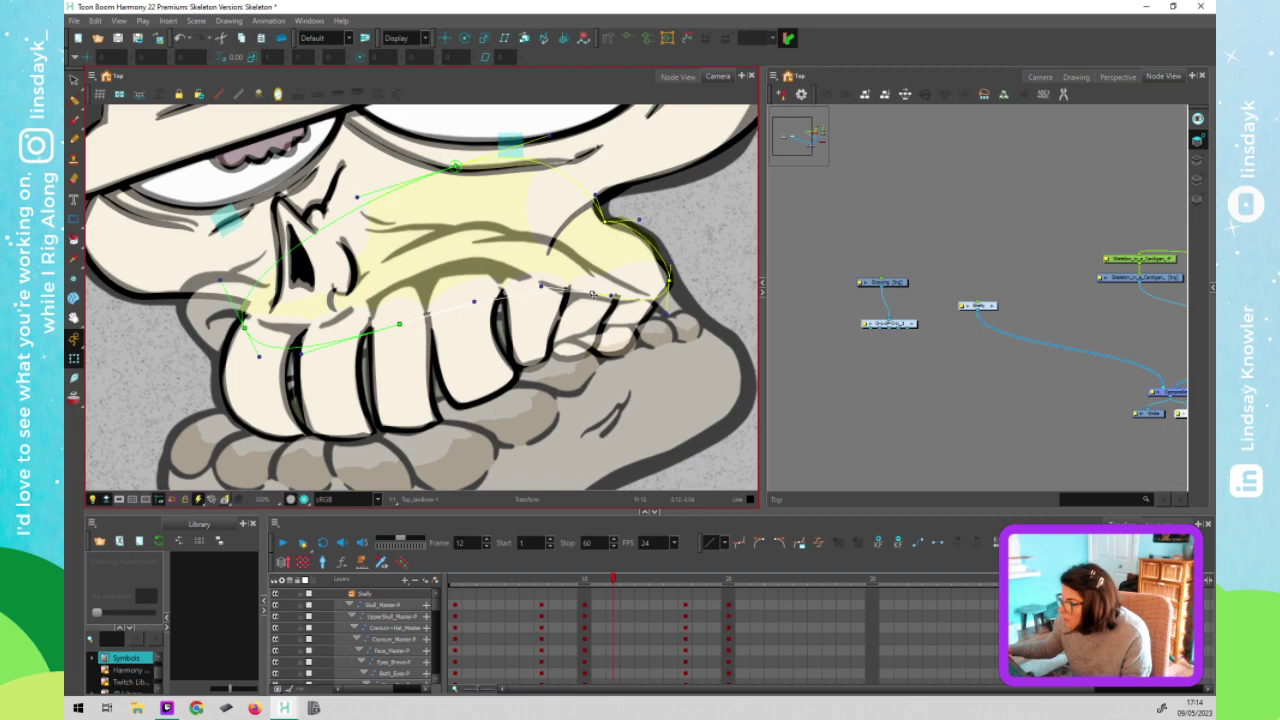
Clear the selection and save the scene
click(545, 320)
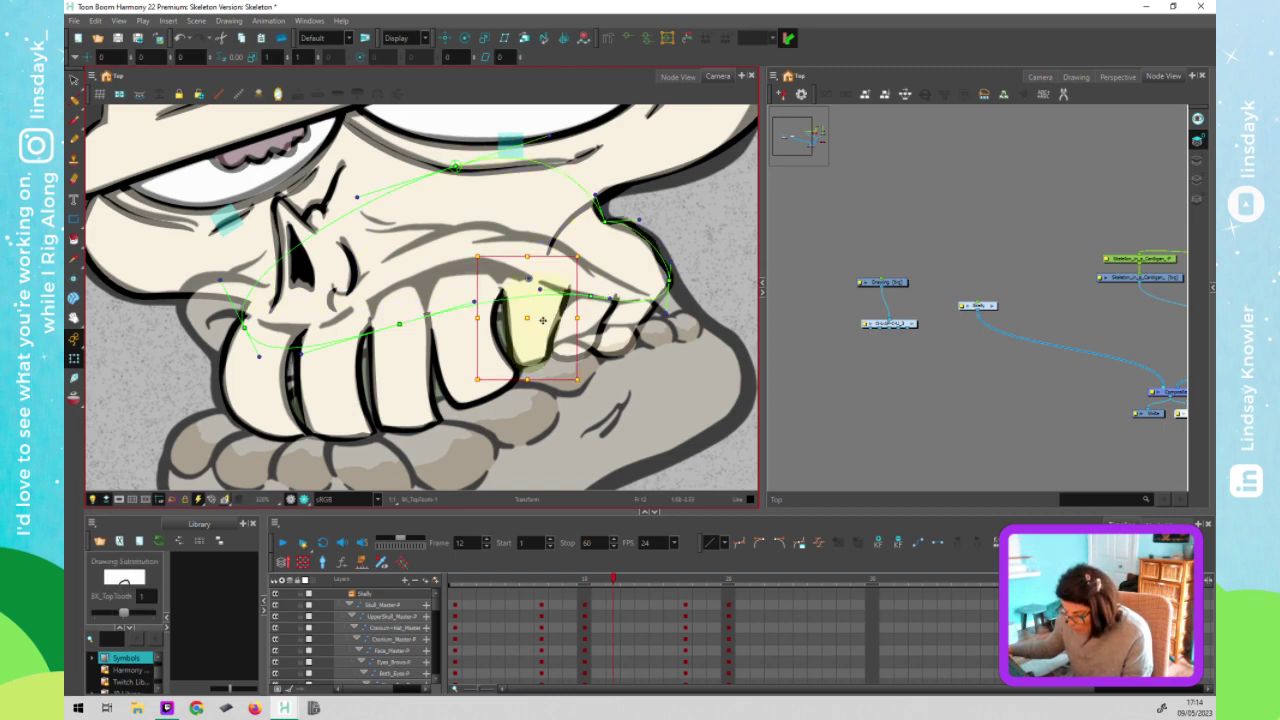
click(722, 295)
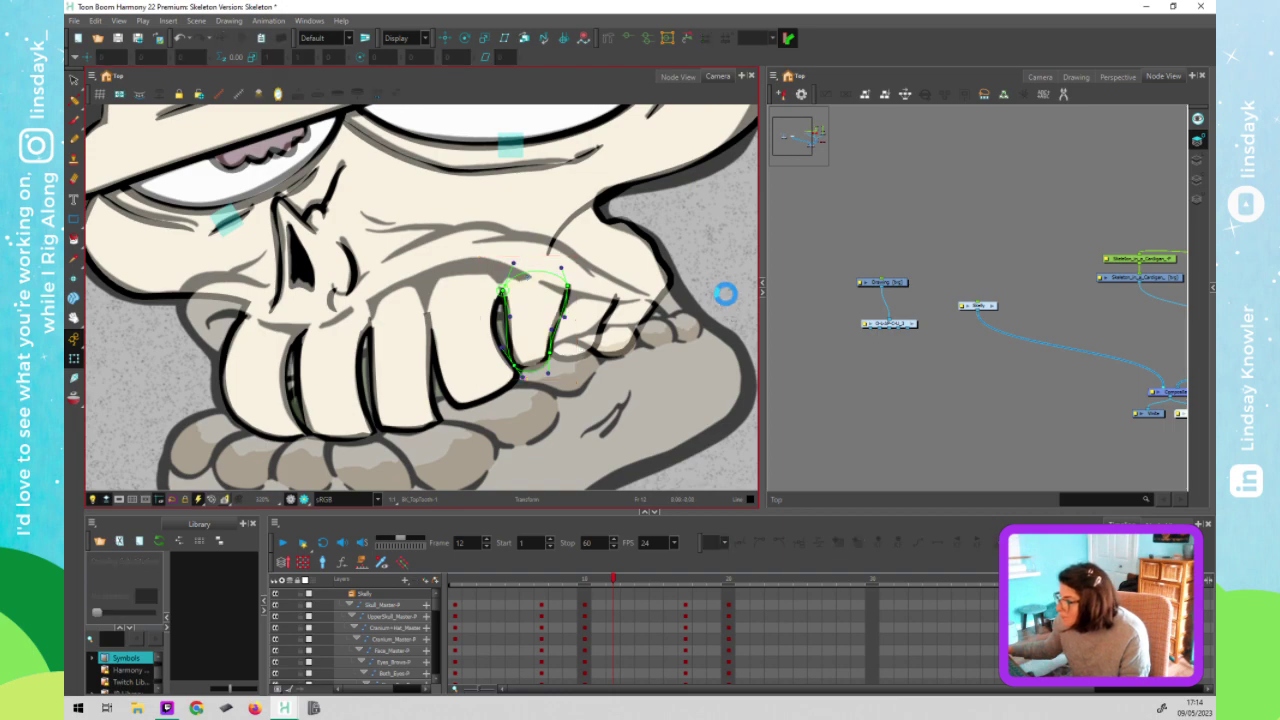
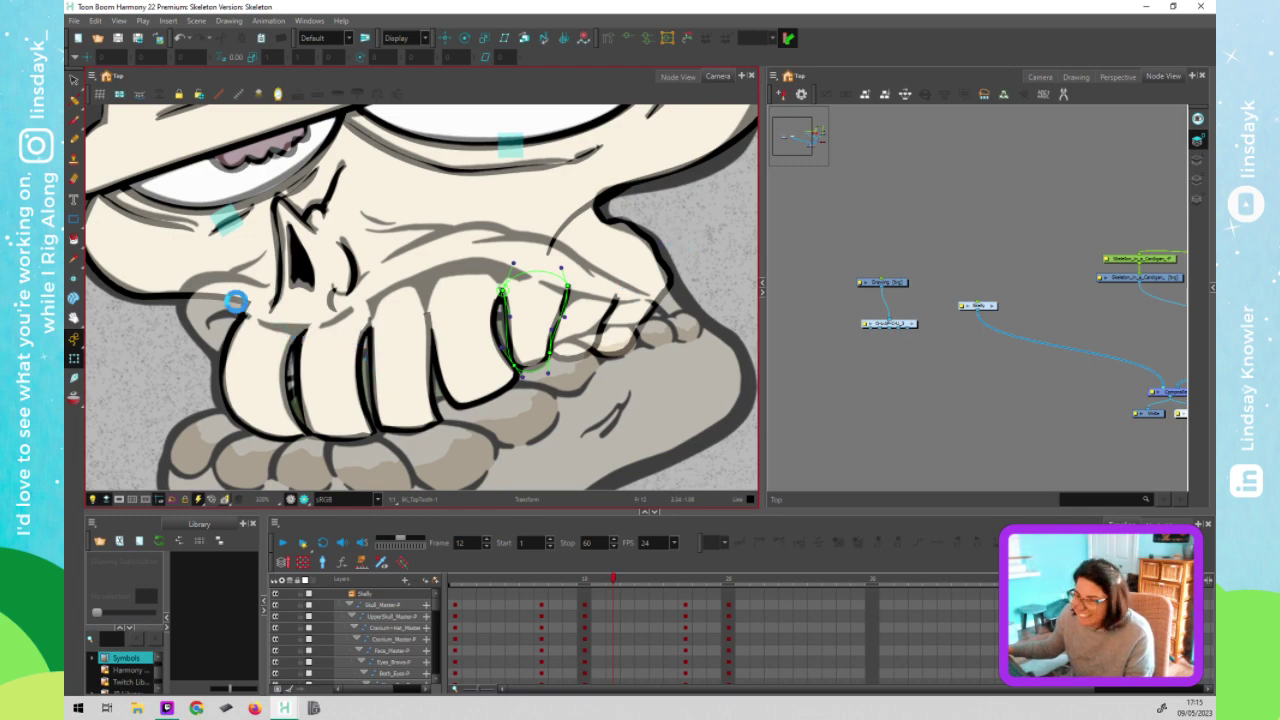
Go to frame 13 and bring the rough sketch forward using its Skeleton_in_a_Cardigan peg so that it overlays the teeth
click(636, 259)
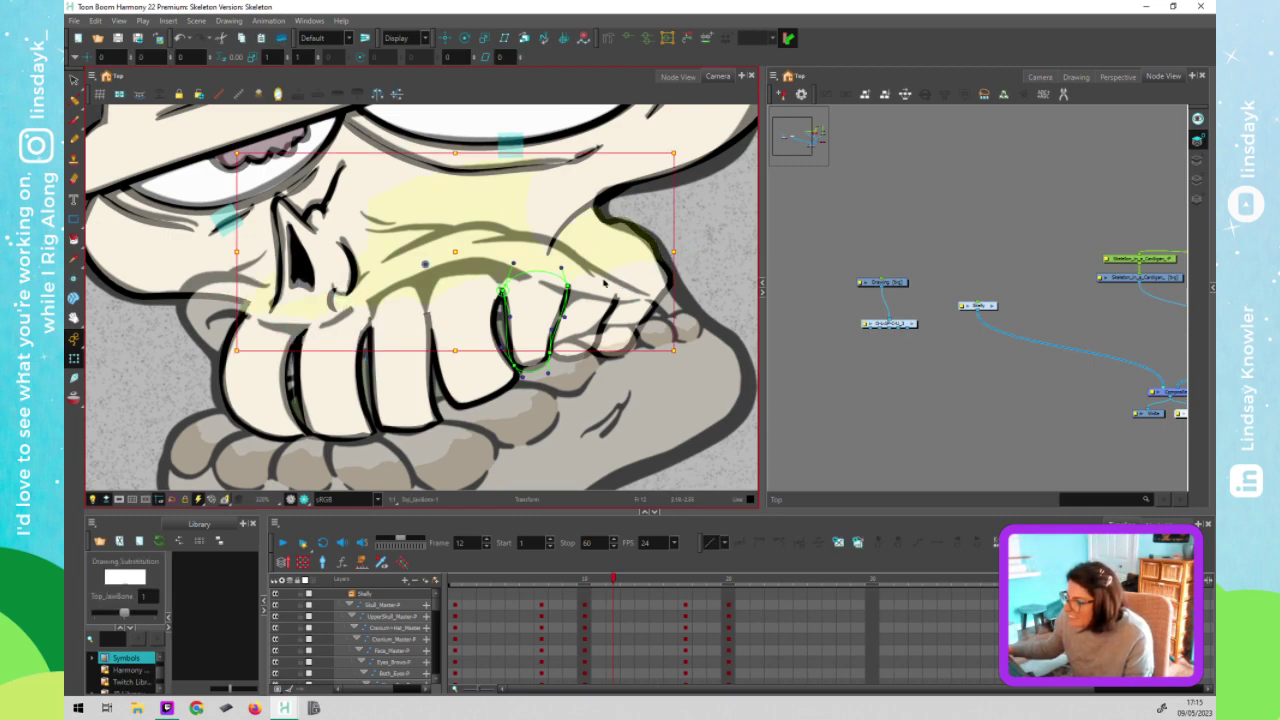
click(616, 318)
click(640, 318)
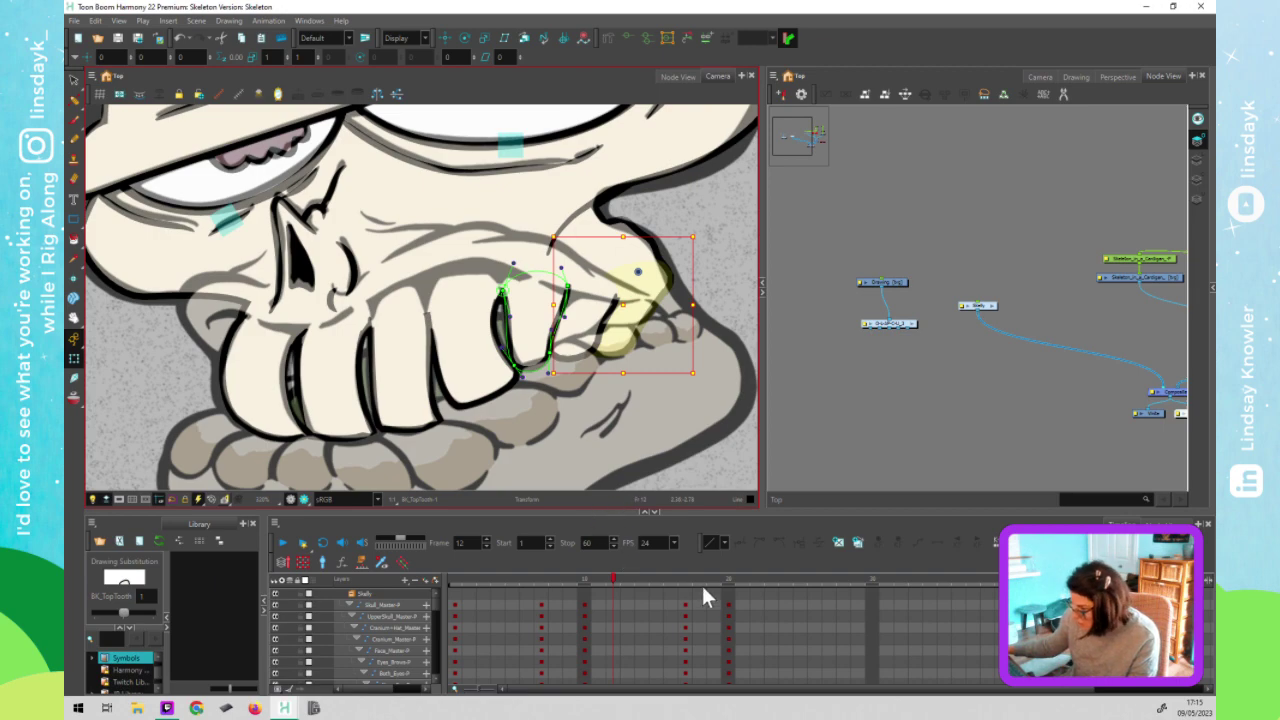
key(period)
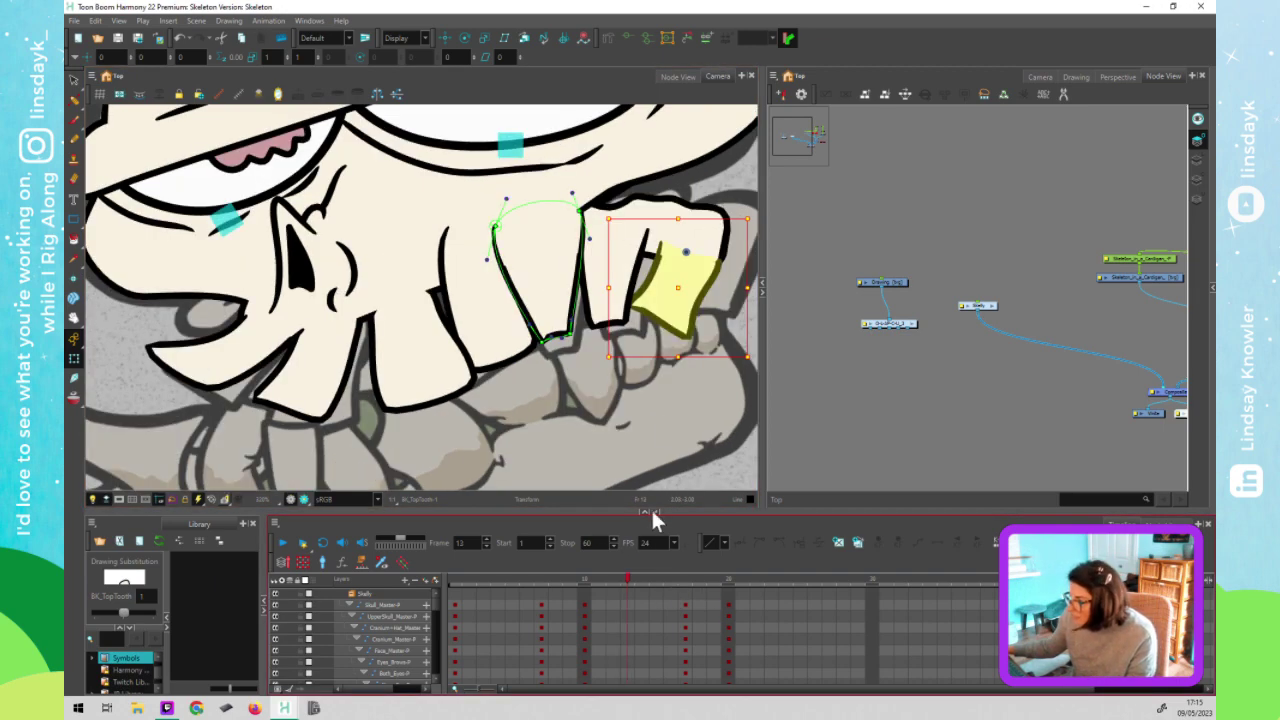
click(1163, 260)
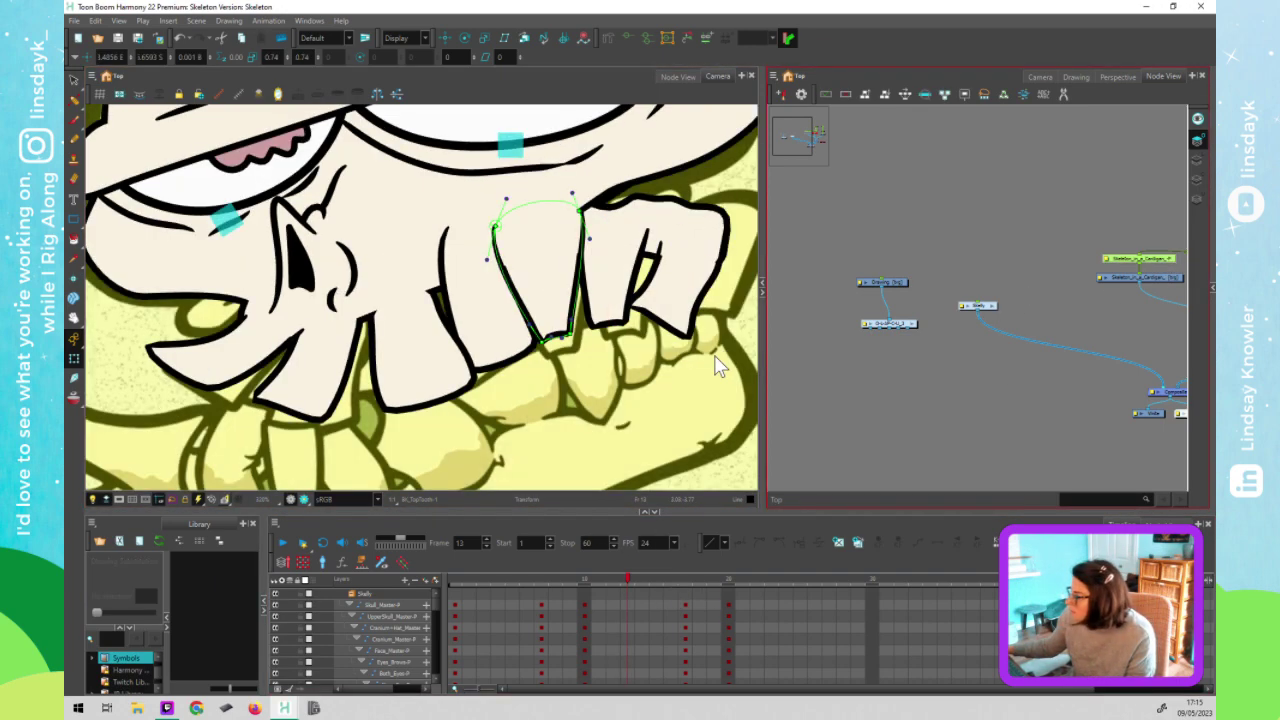
click(716, 366)
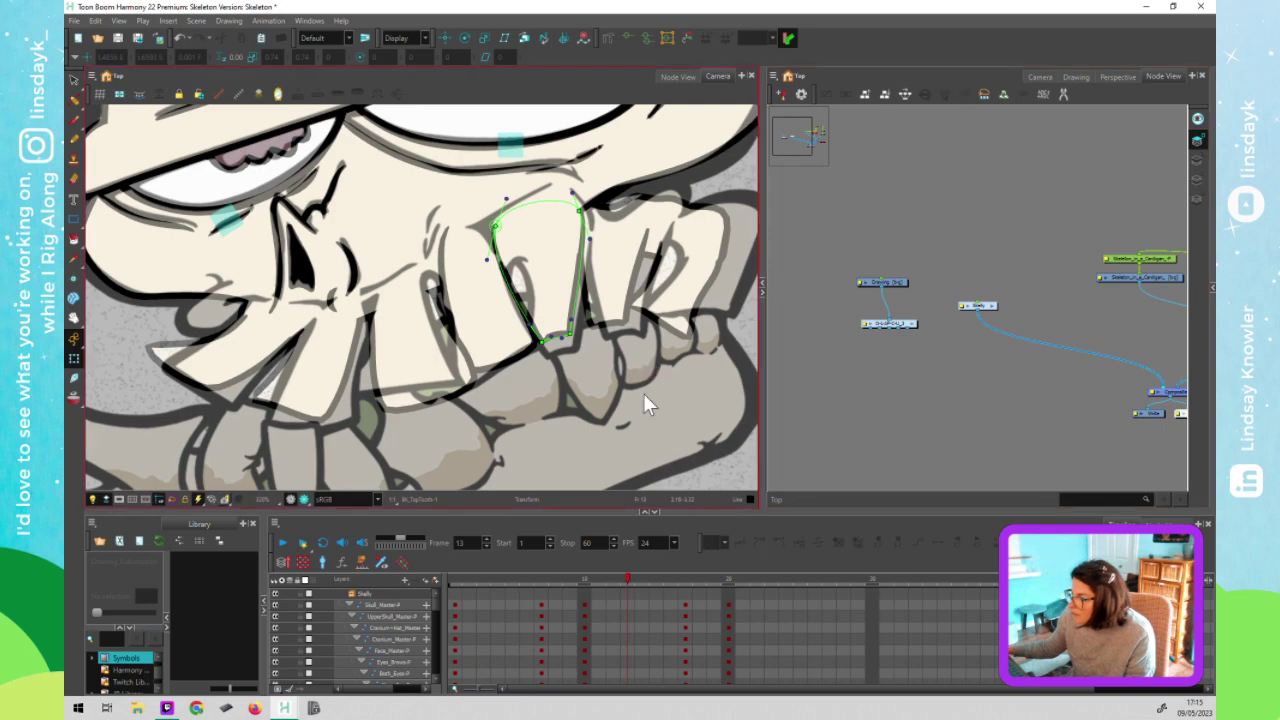
Reshape the first top tooth's deformer on frame 13, moving its lower corners and upper left corner to the sketched outline
click(235, 363)
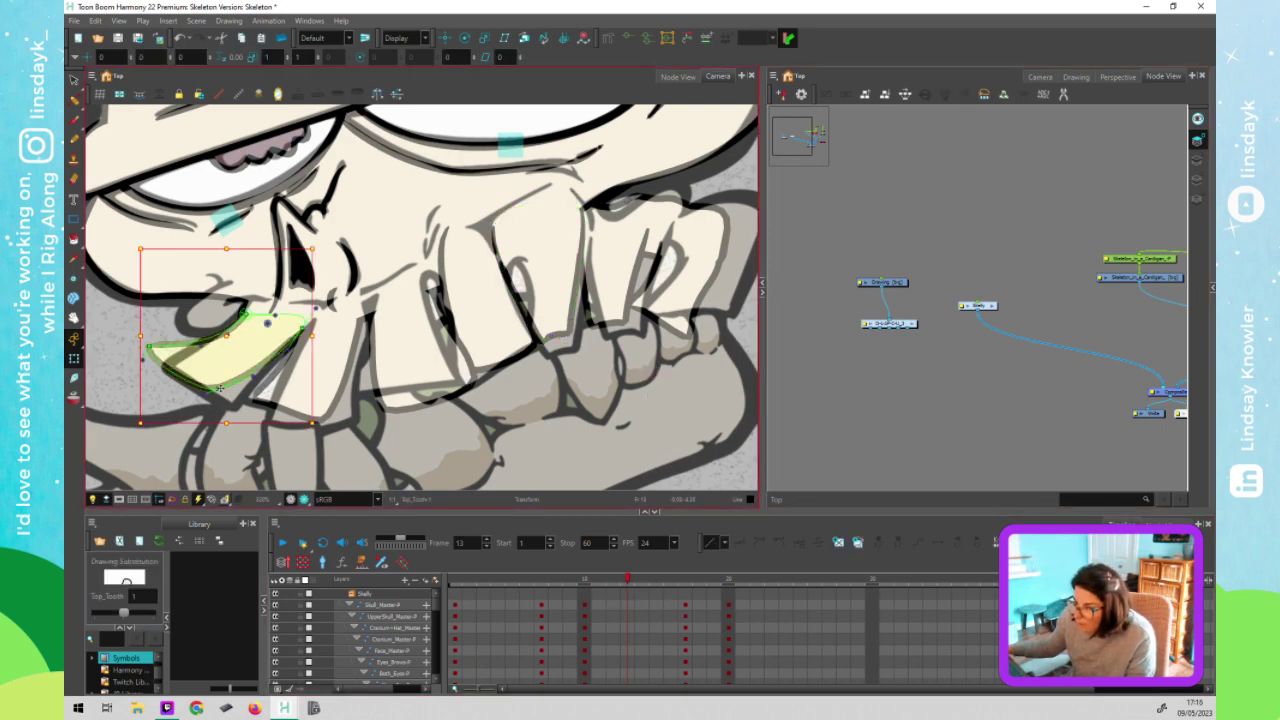
drag(218, 389, 232, 407)
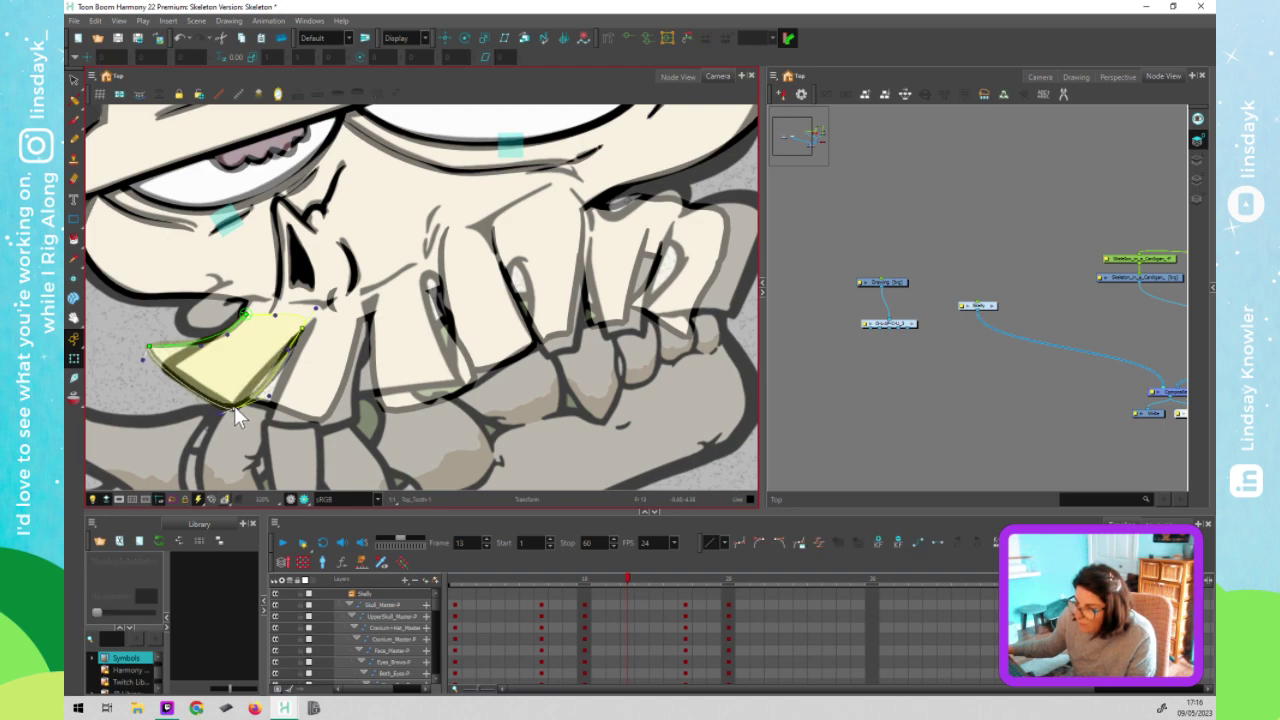
drag(269, 395, 258, 378)
drag(158, 359, 250, 300)
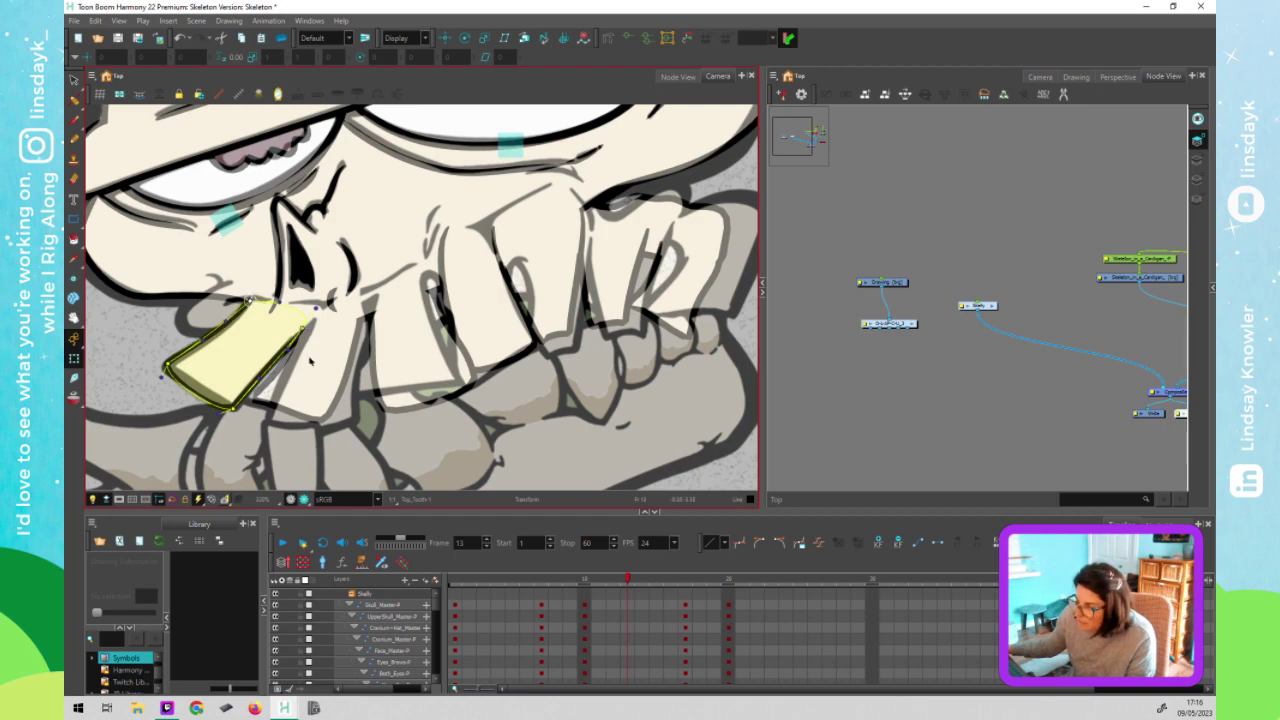
Reshape the second top tooth's deformer on frame 13, moving its lower corners and upper left corner to the sketched outline
click(312, 362)
key(F11)
drag(330, 417, 358, 386)
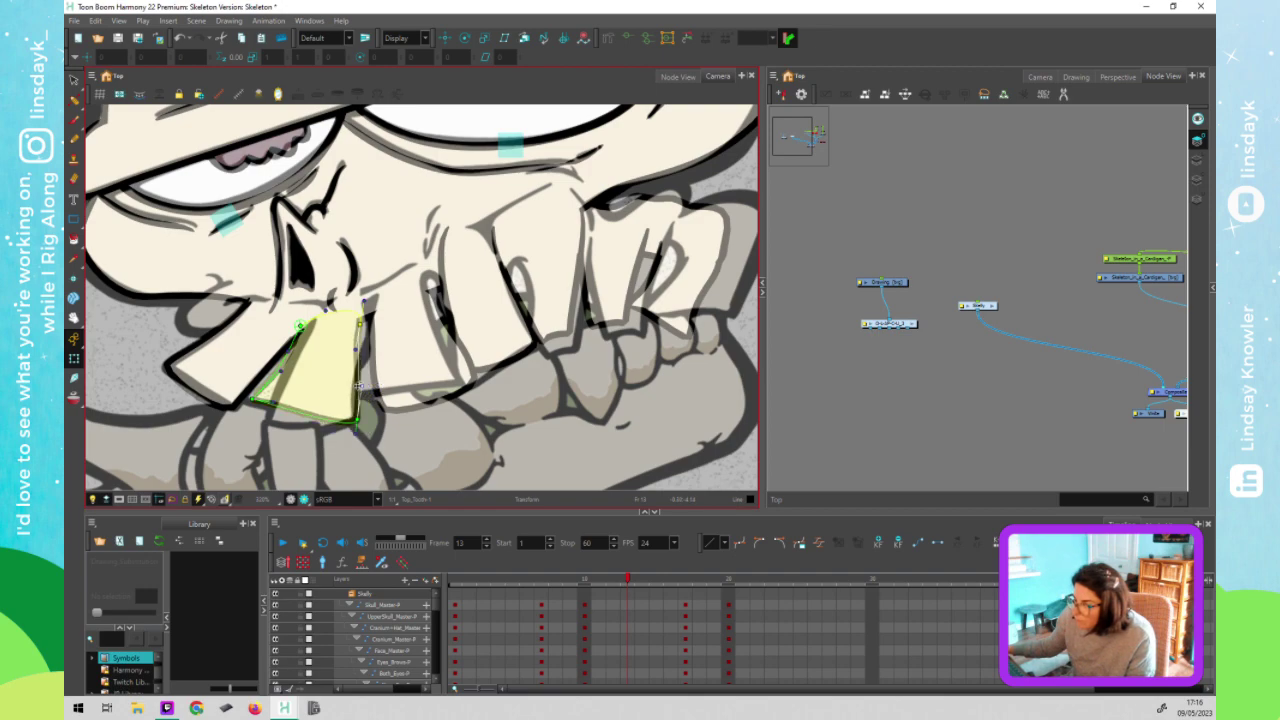
drag(256, 416, 285, 436)
drag(309, 325, 312, 320)
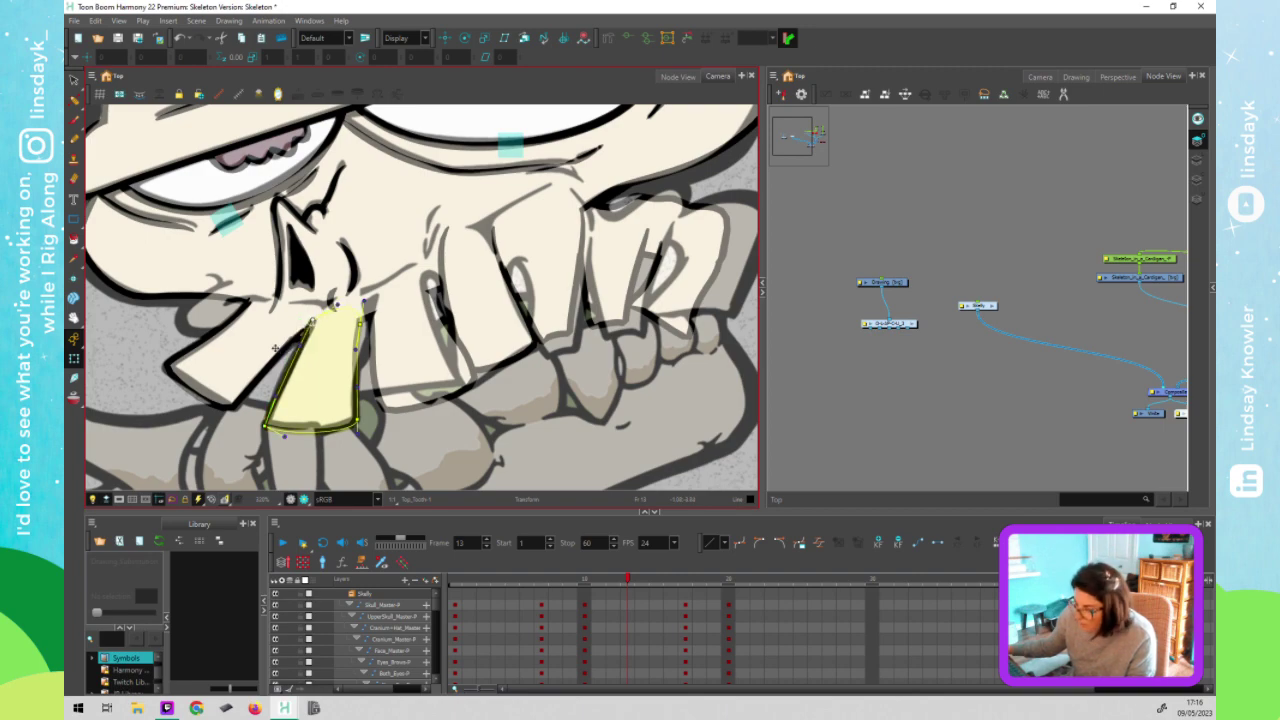
Nudge the first top tooth's upper right deformer corner so that it meets the second tooth
click(275, 348)
key(F11)
drag(306, 328, 308, 326)
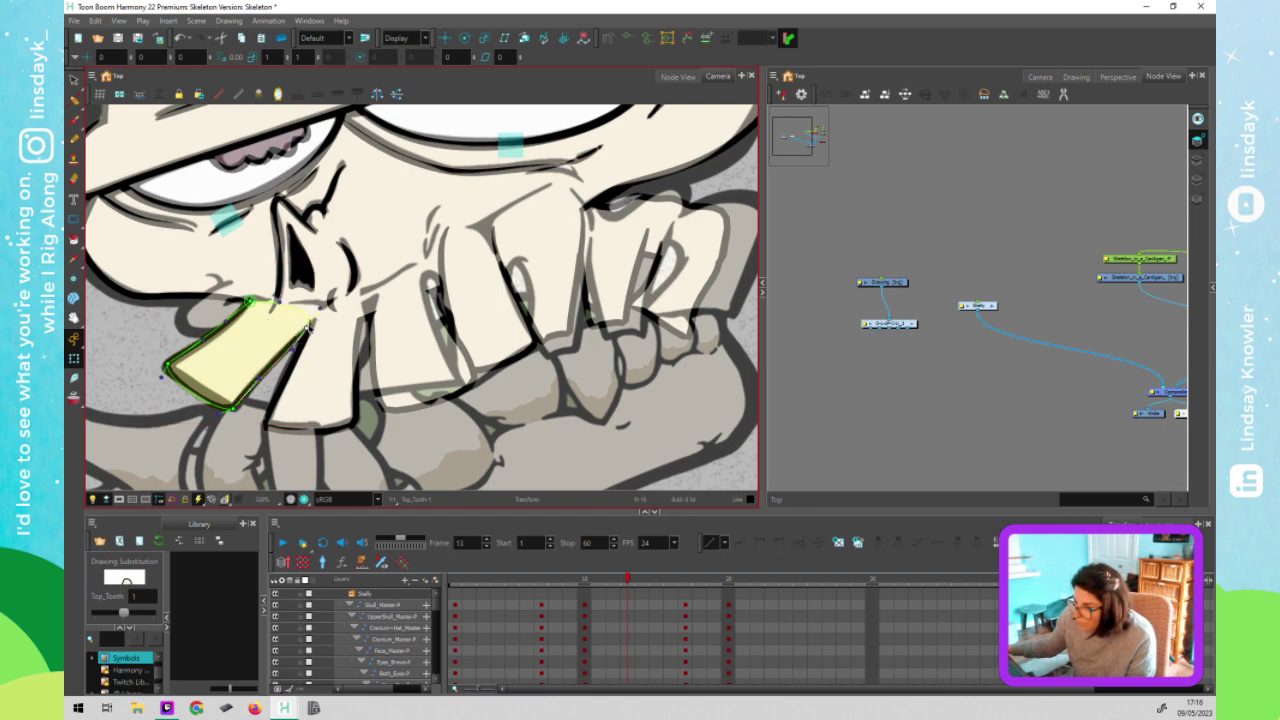
Raise the second top tooth's upper right deformer corner to the gum line and curve its right edge along the sketch
click(380, 340)
drag(371, 315, 372, 316)
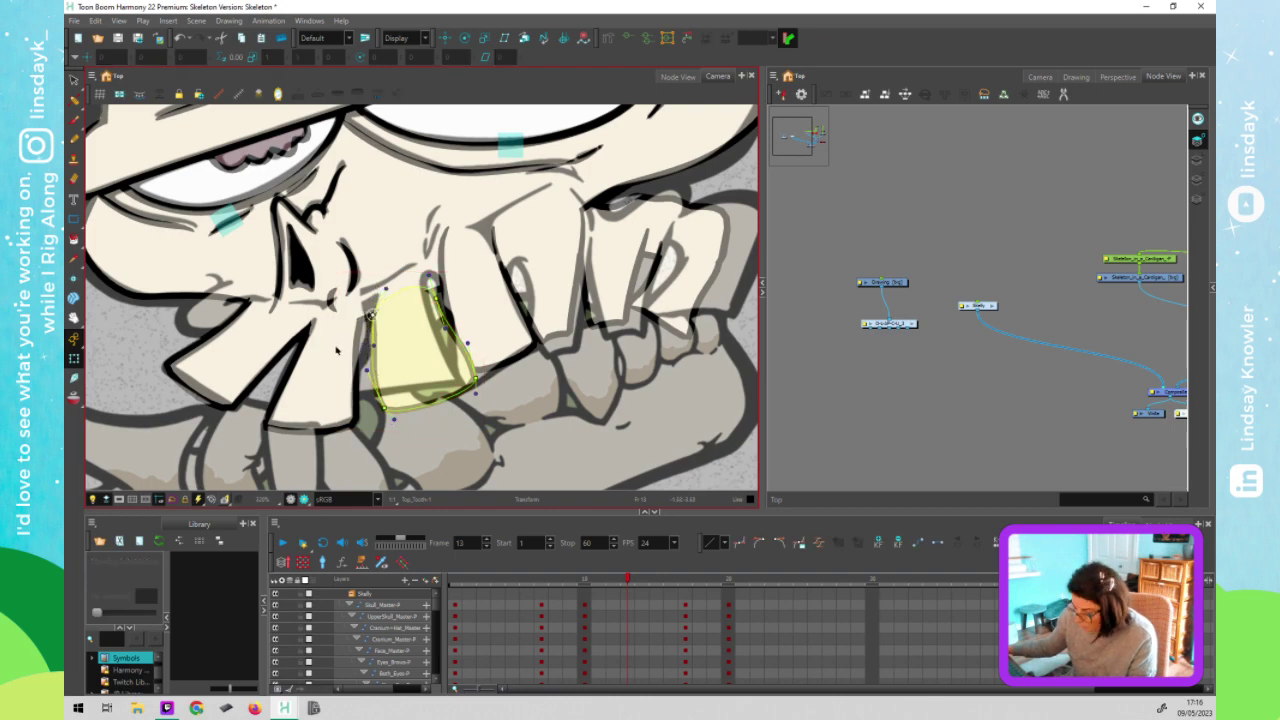
click(341, 349)
drag(369, 317, 371, 288)
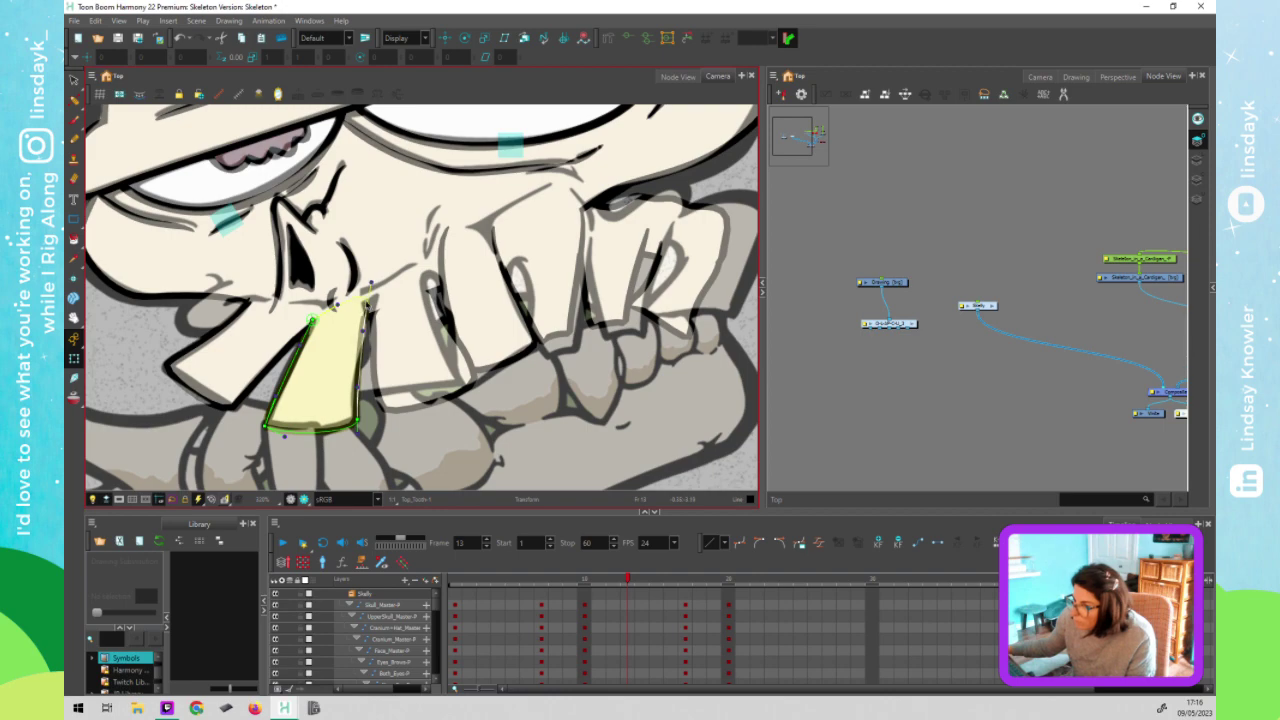
drag(375, 320, 377, 333)
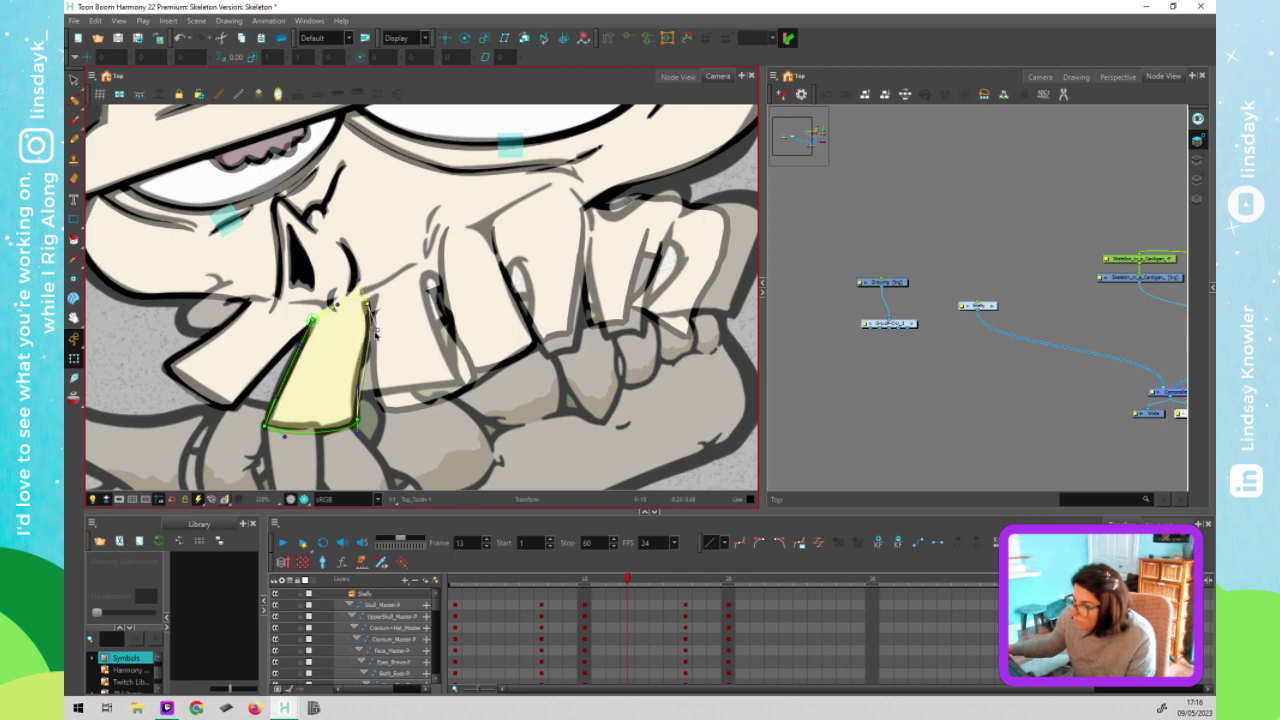
Reshape the third top tooth's deformer to the sketch, raising its upper left corner, moving both lower corners and adjusting its right edge
click(372, 314)
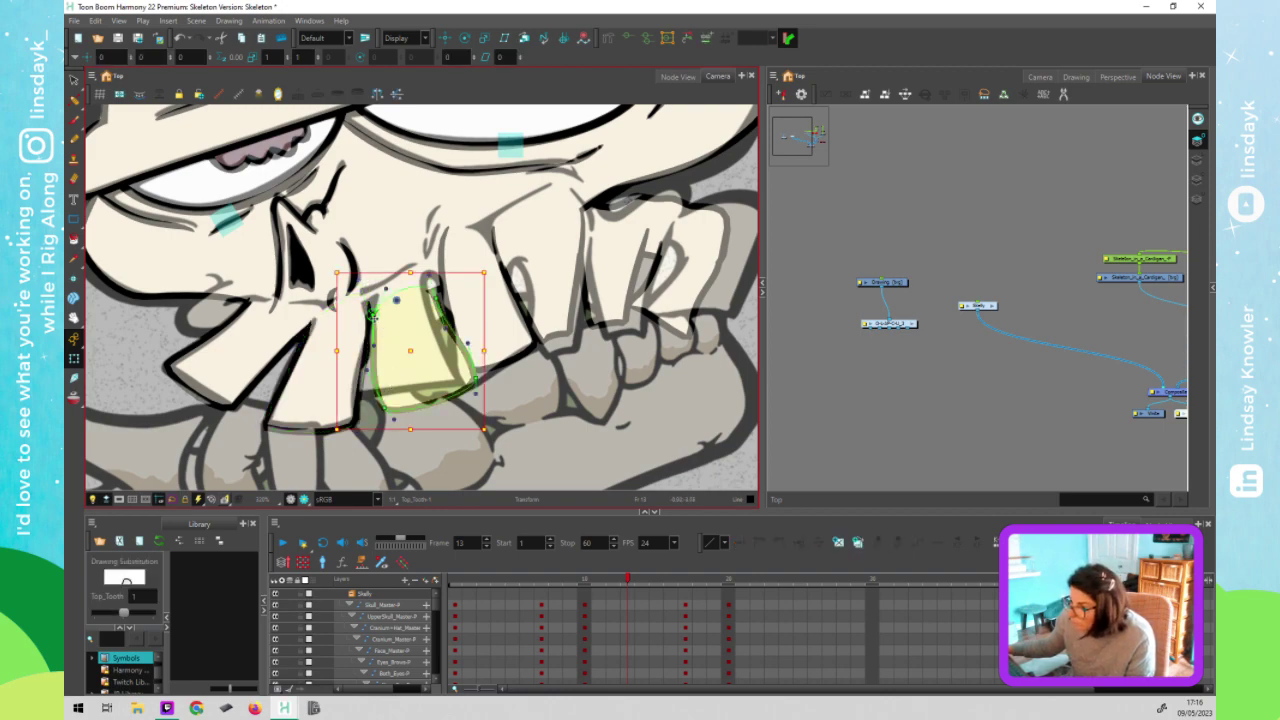
drag(372, 314, 375, 300)
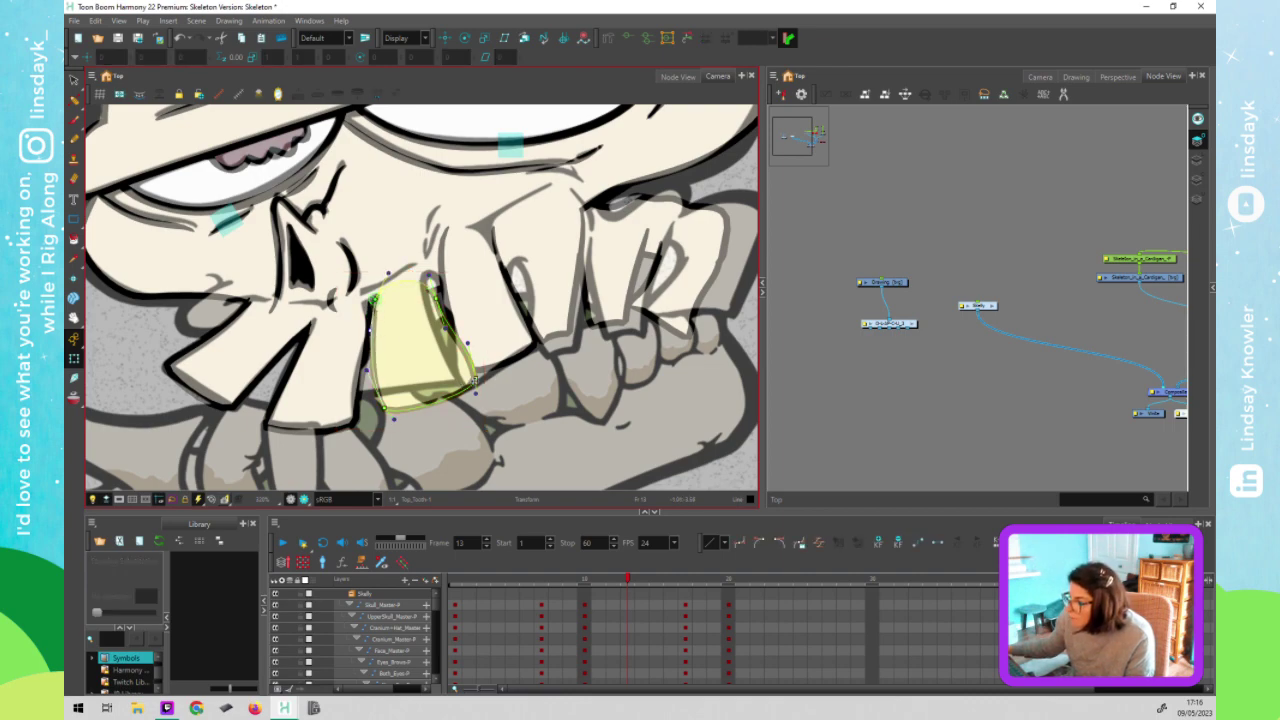
drag(475, 380, 460, 390)
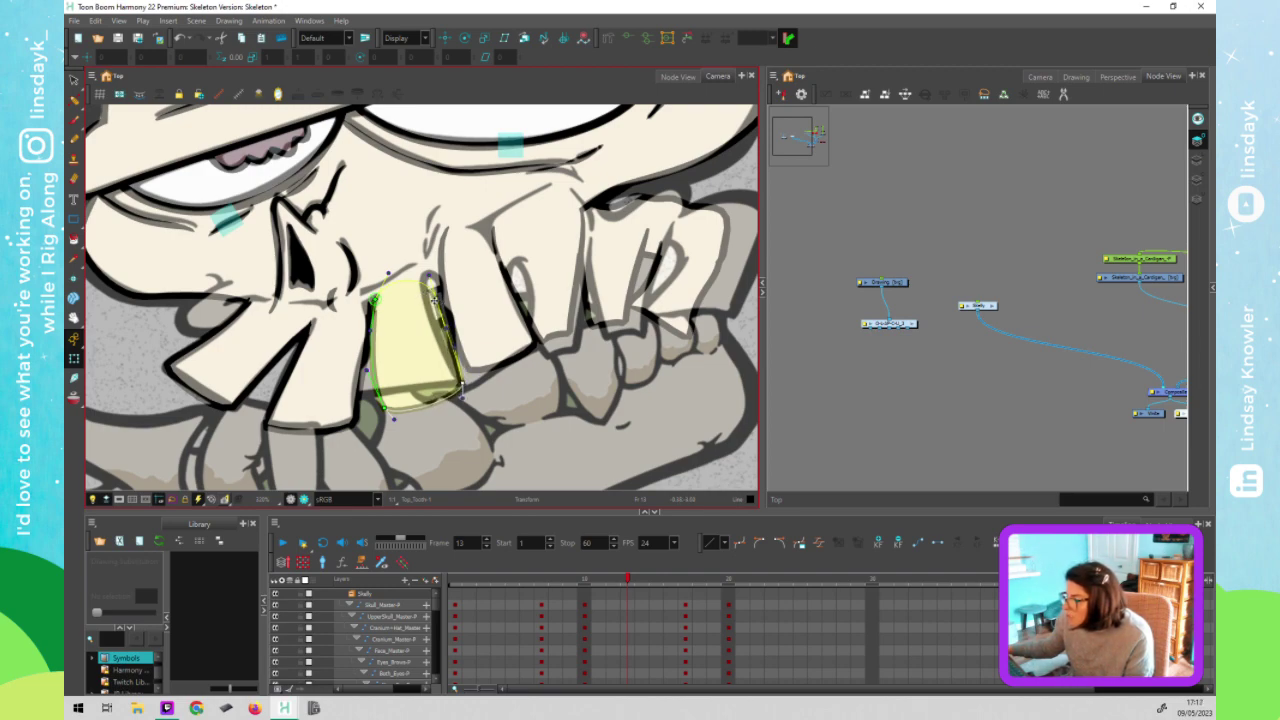
drag(433, 300, 452, 361)
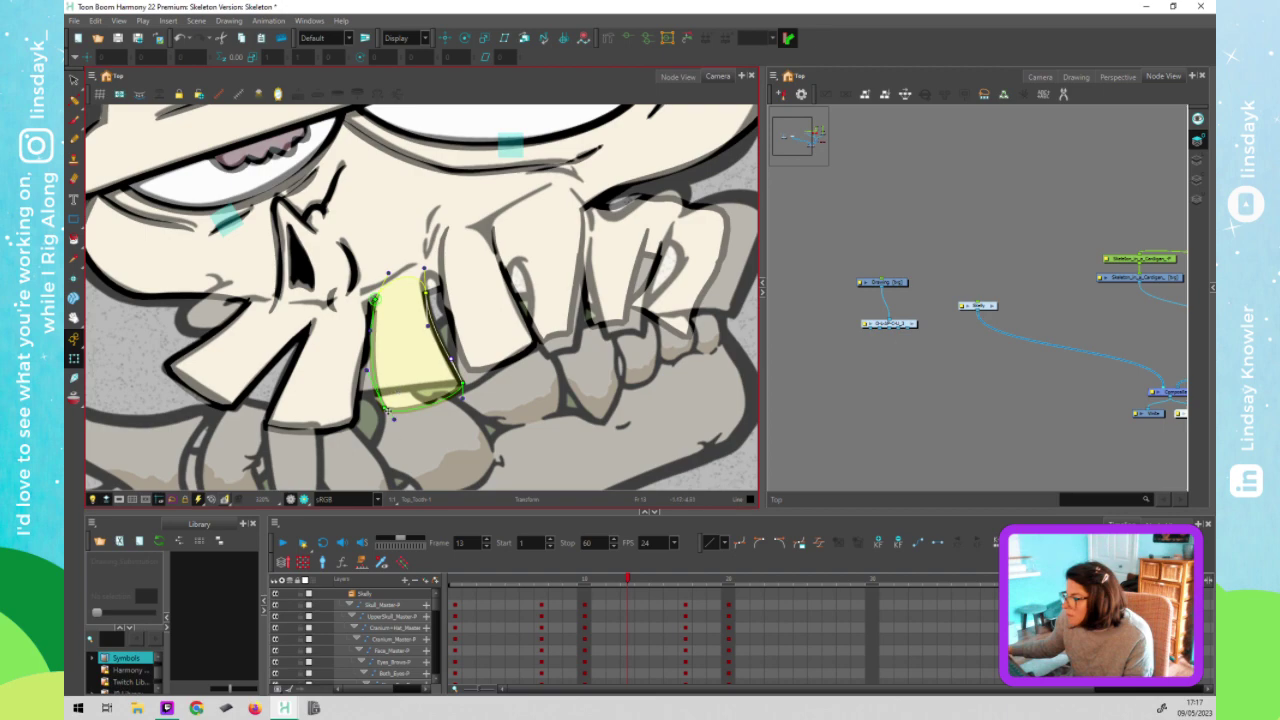
drag(378, 400, 357, 397)
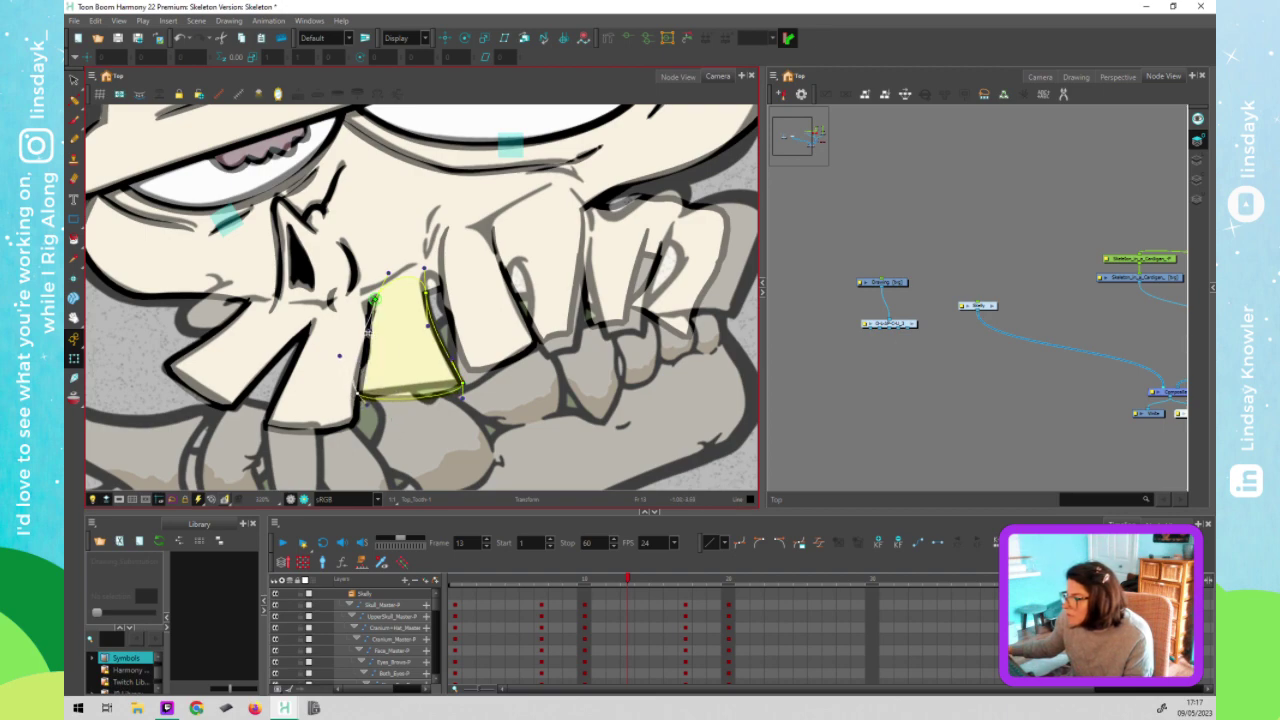
Fit the fourth top tooth's lower and upper left corners to the sketch and adjust the third tooth's upper right corner beside it
click(489, 341)
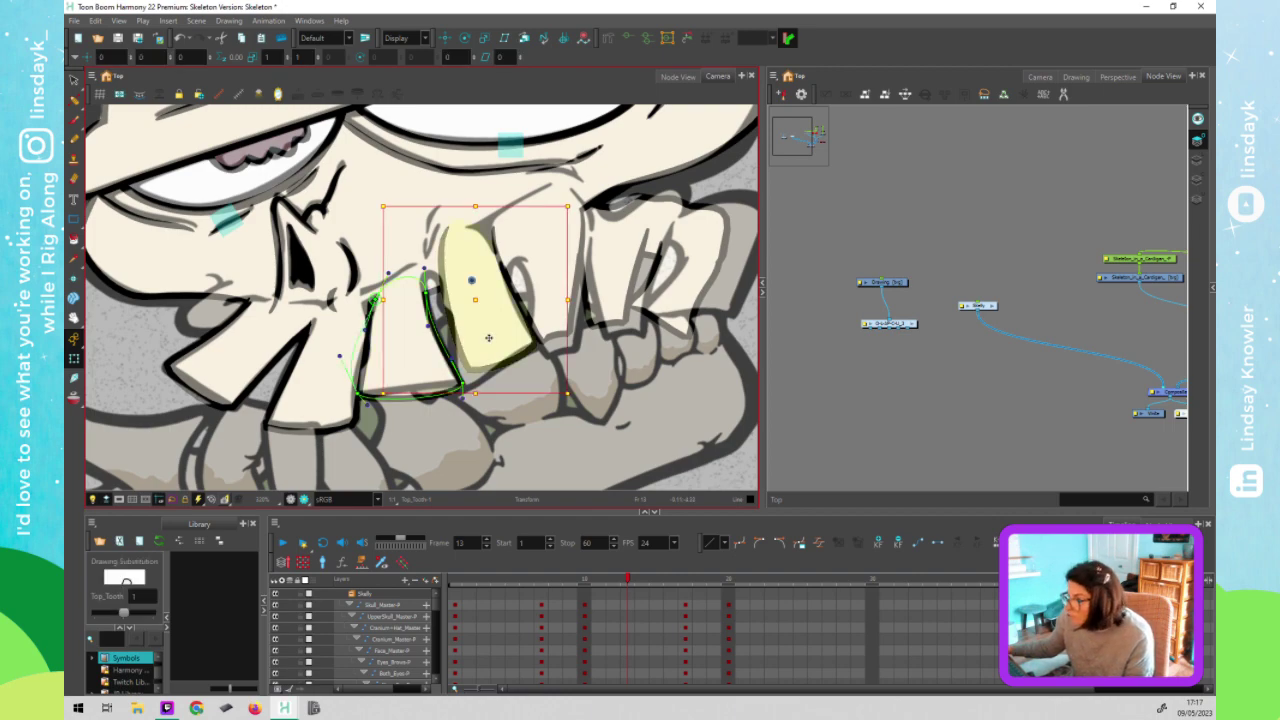
drag(470, 370, 461, 389)
drag(449, 230, 433, 277)
click(413, 312)
drag(427, 270, 427, 251)
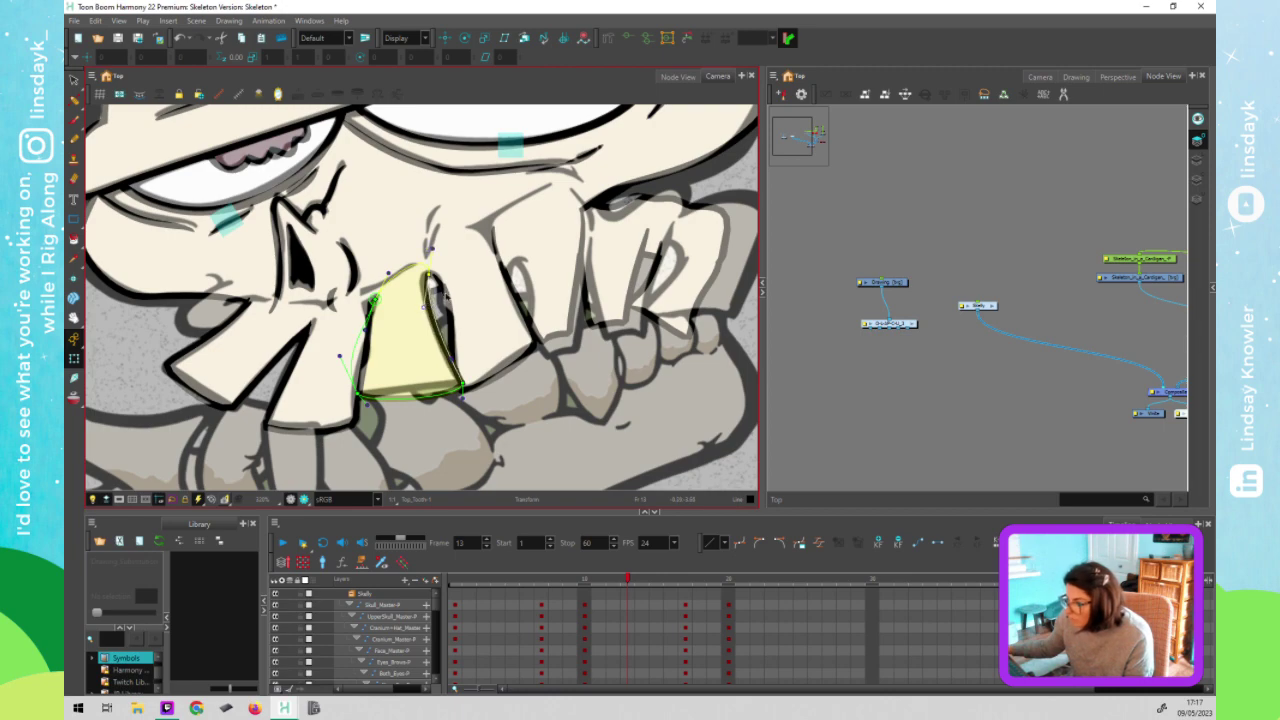
drag(430, 288, 500, 268)
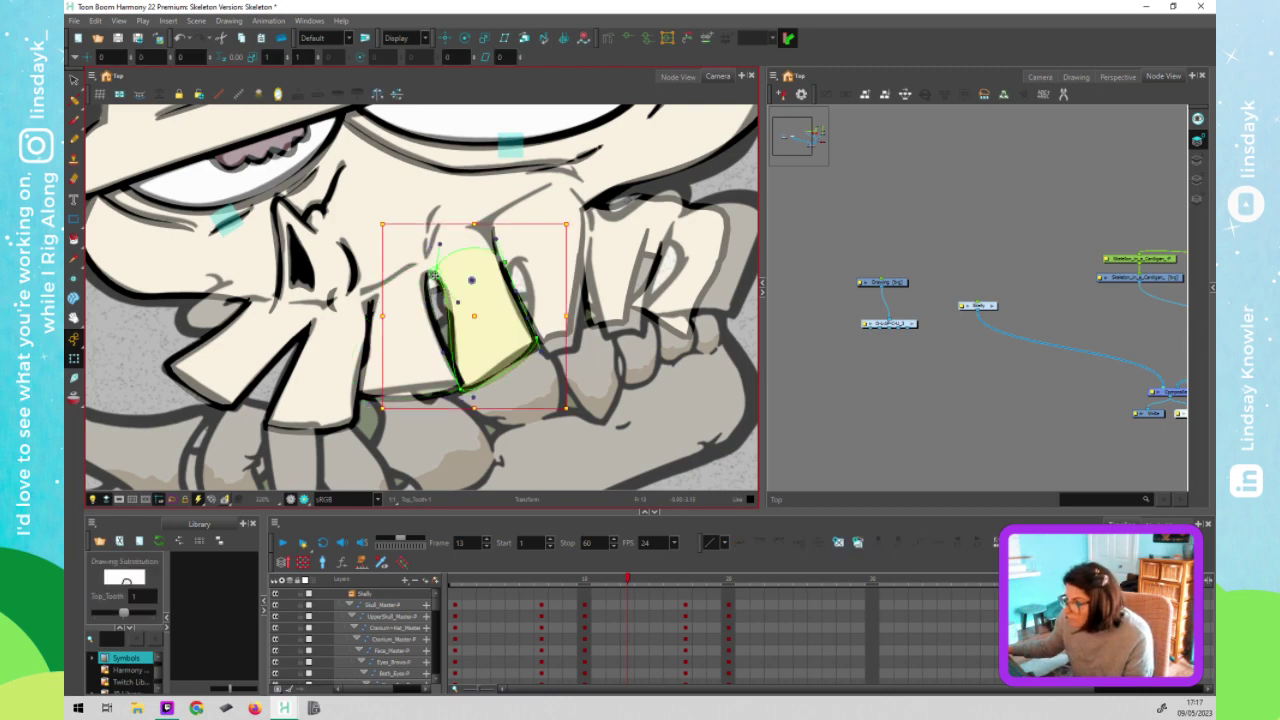
key(Escape)
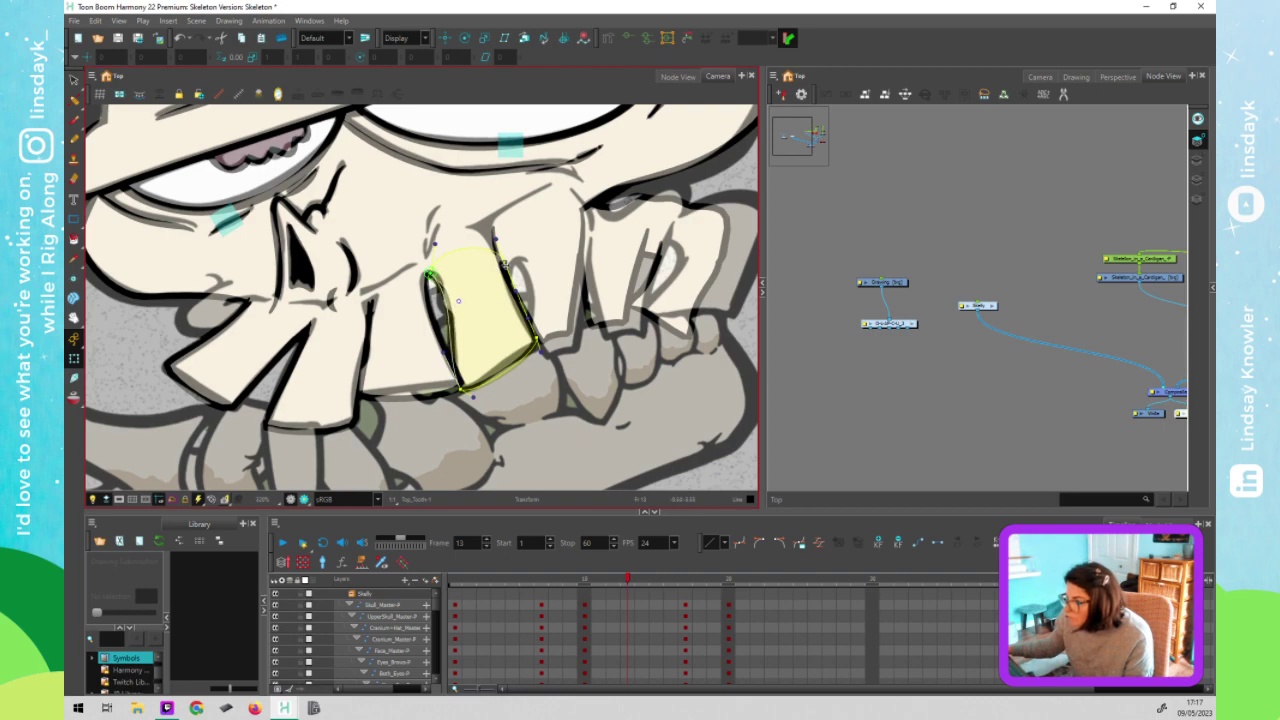
Move the top jaw bone's middle bottom deformer point to the top of the gap between the third and fourth teeth
click(432, 287)
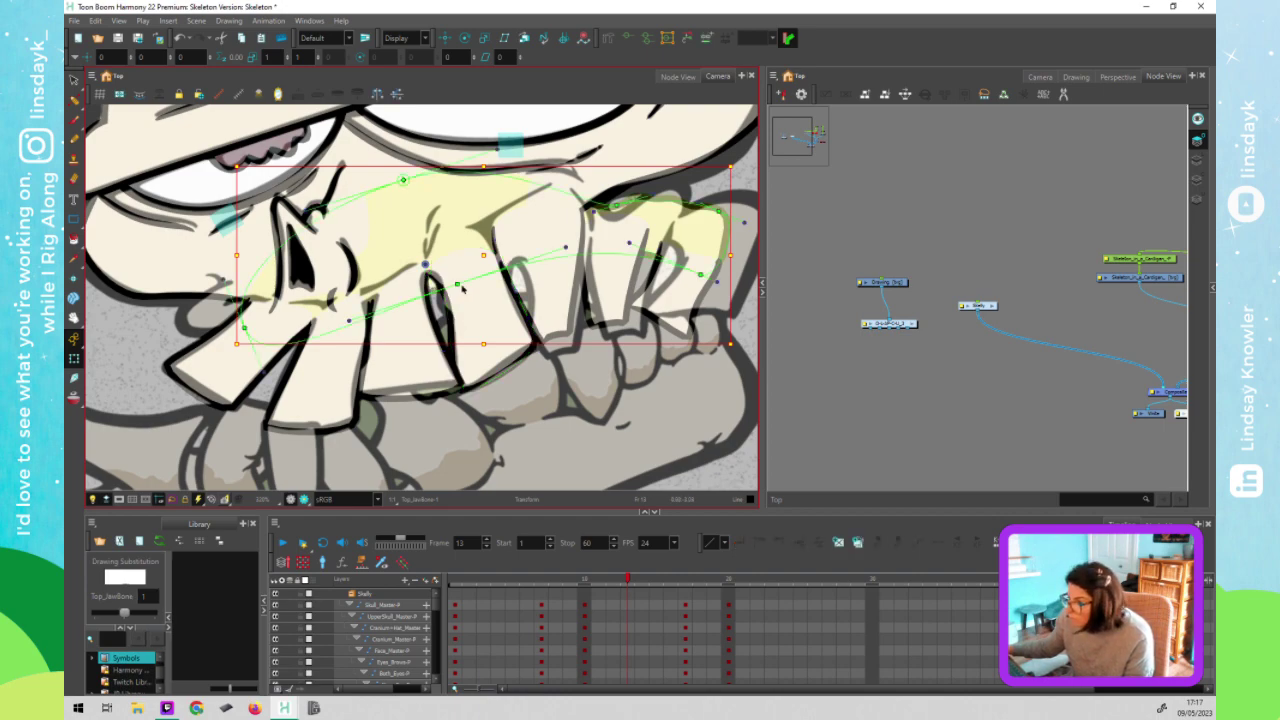
click(456, 285)
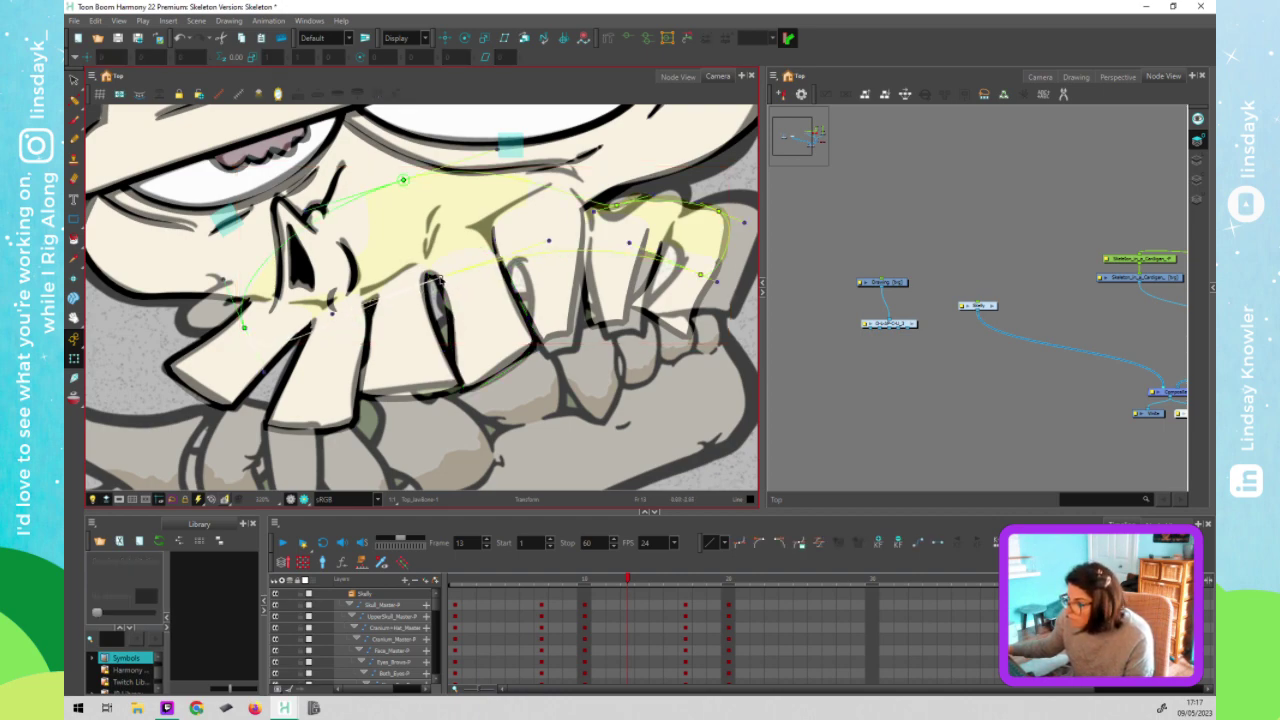
click(428, 279)
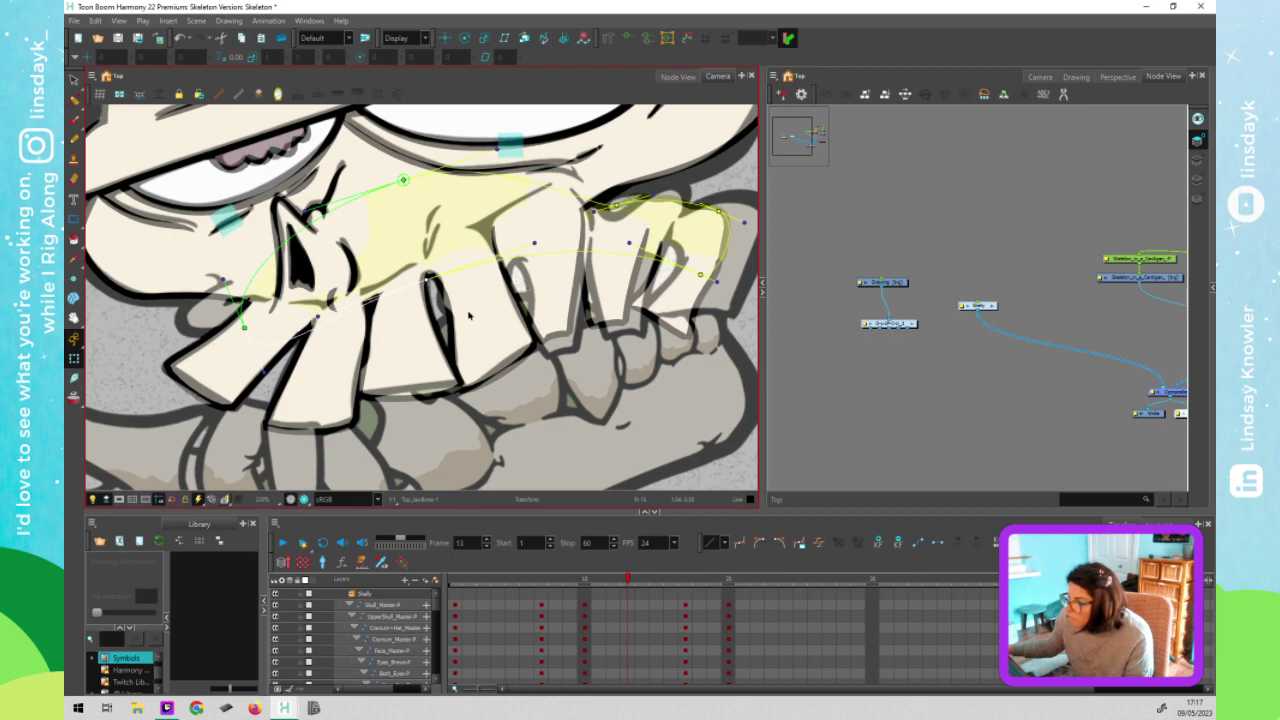
Extend the fifth top tooth's lower corners downward and move its upper left deformer corner in to the sketched gap
click(550, 318)
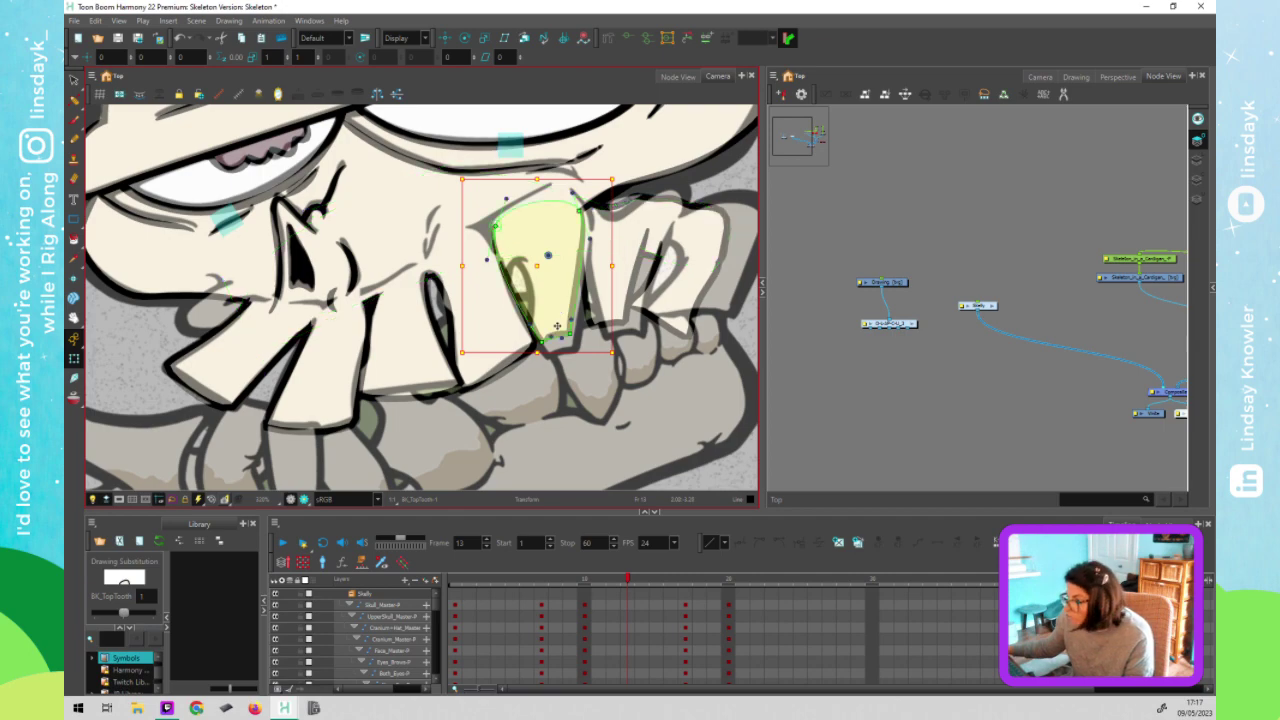
key(Escape)
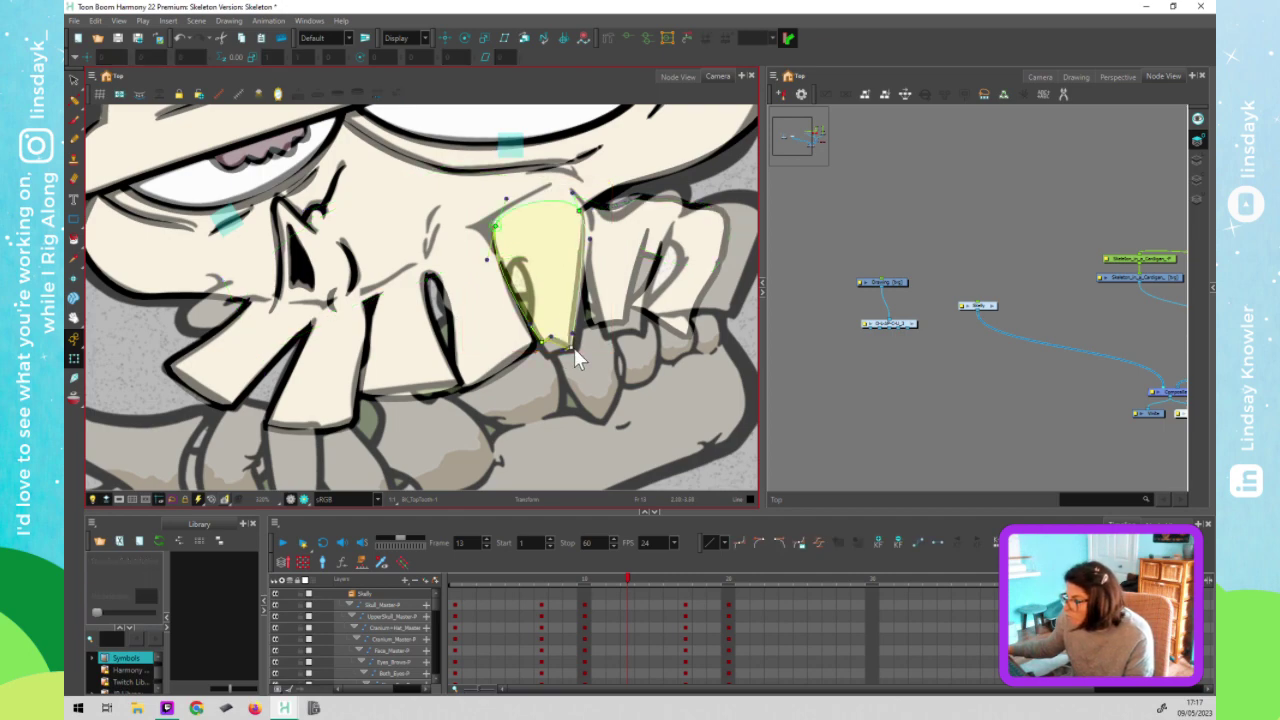
drag(574, 348, 548, 359)
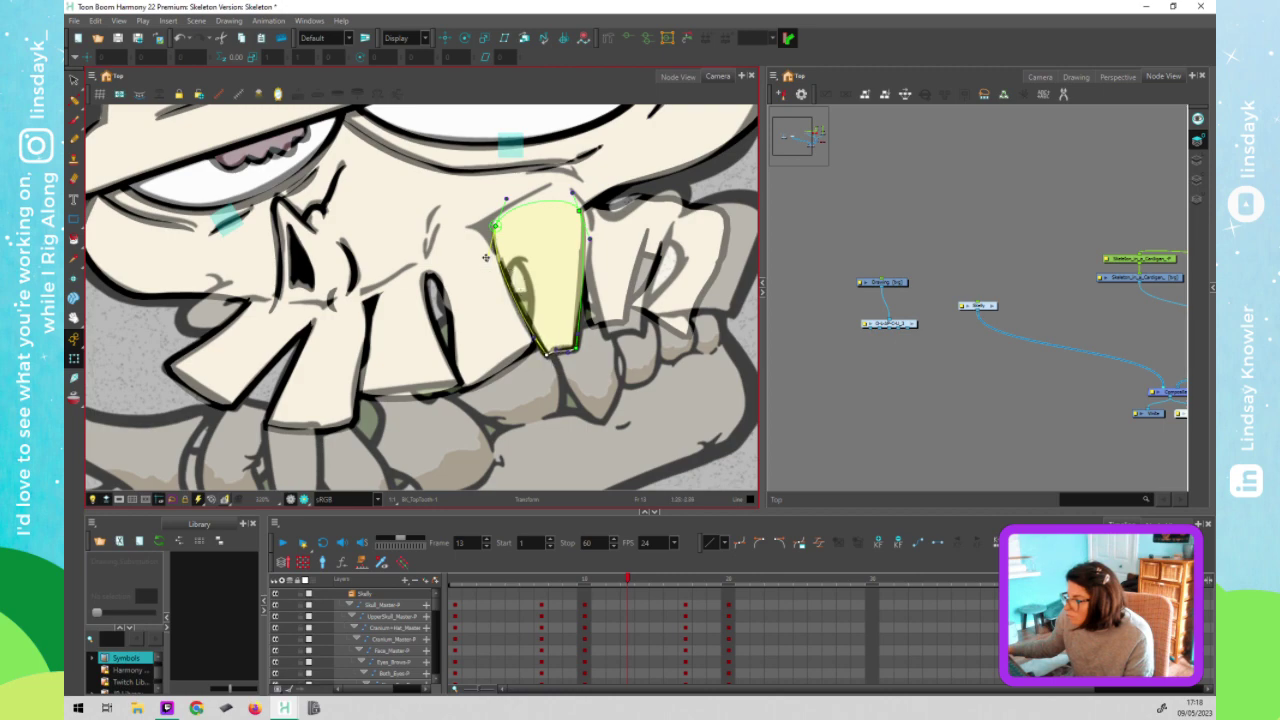
mouse_move(507, 261)
mouse_down()
mouse_move(533, 263)
mouse_move(509, 250)
mouse_up()
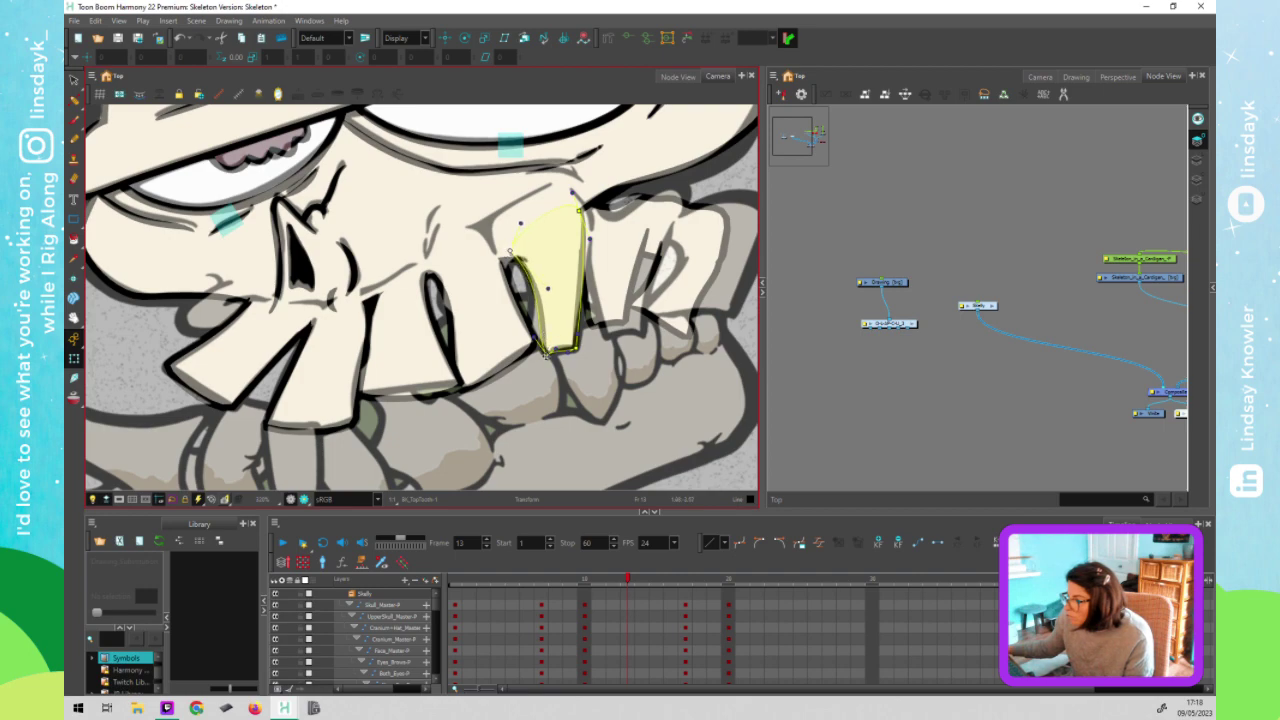
Refine the fifth top tooth's left edge and lower corners, bringing its lower left corner over to the fourth tooth
mouse_move(545, 358)
mouse_down()
mouse_move(535, 320)
mouse_move(543, 360)
mouse_up()
drag(545, 333, 568, 316)
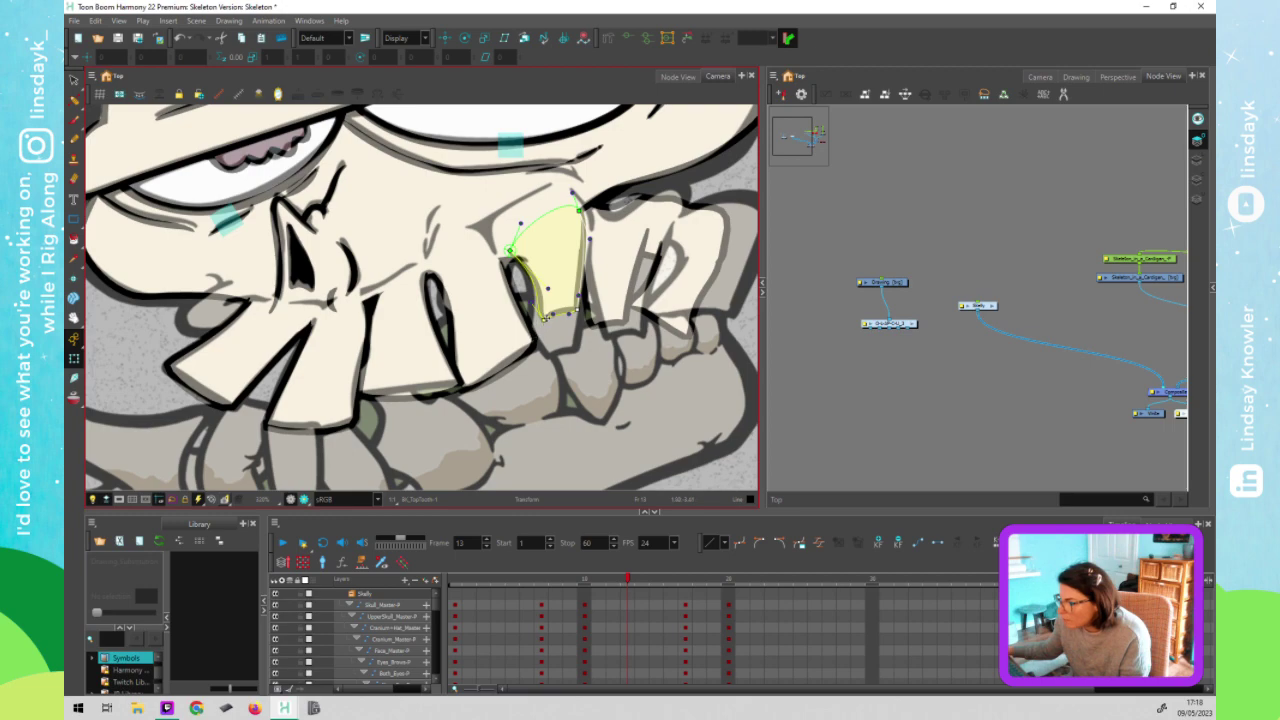
drag(543, 335, 527, 362)
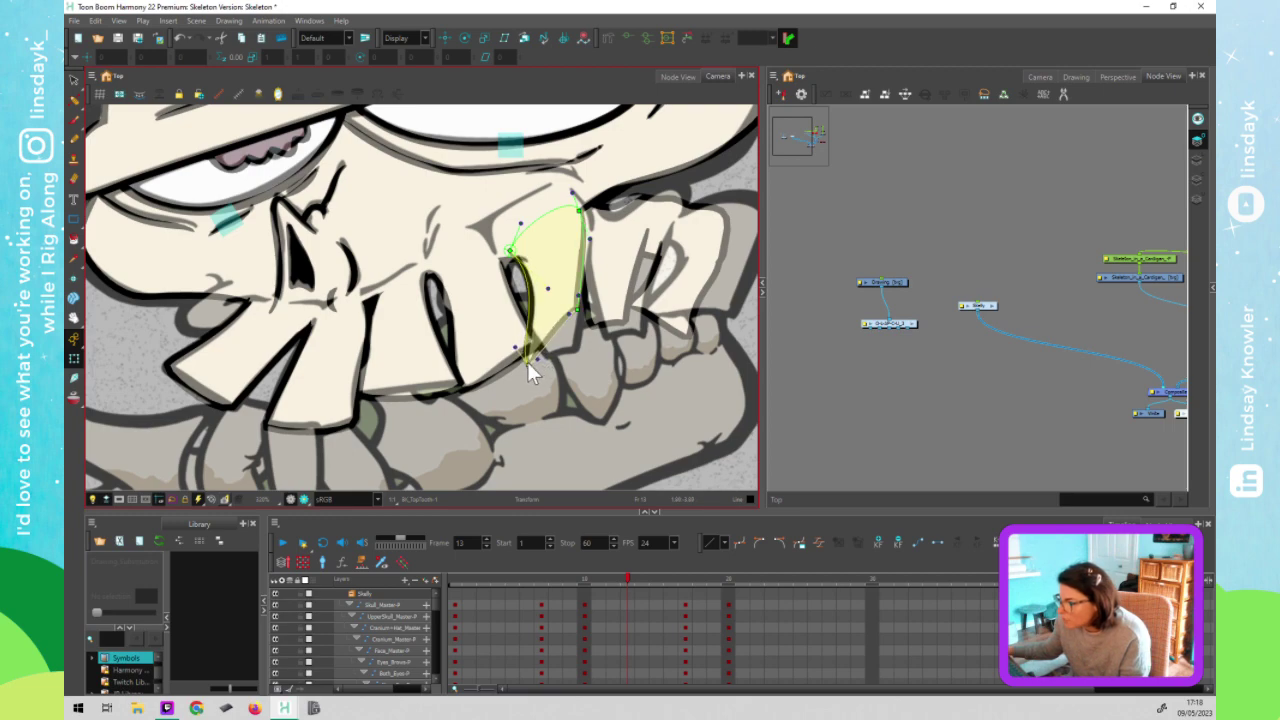
drag(578, 312, 573, 349)
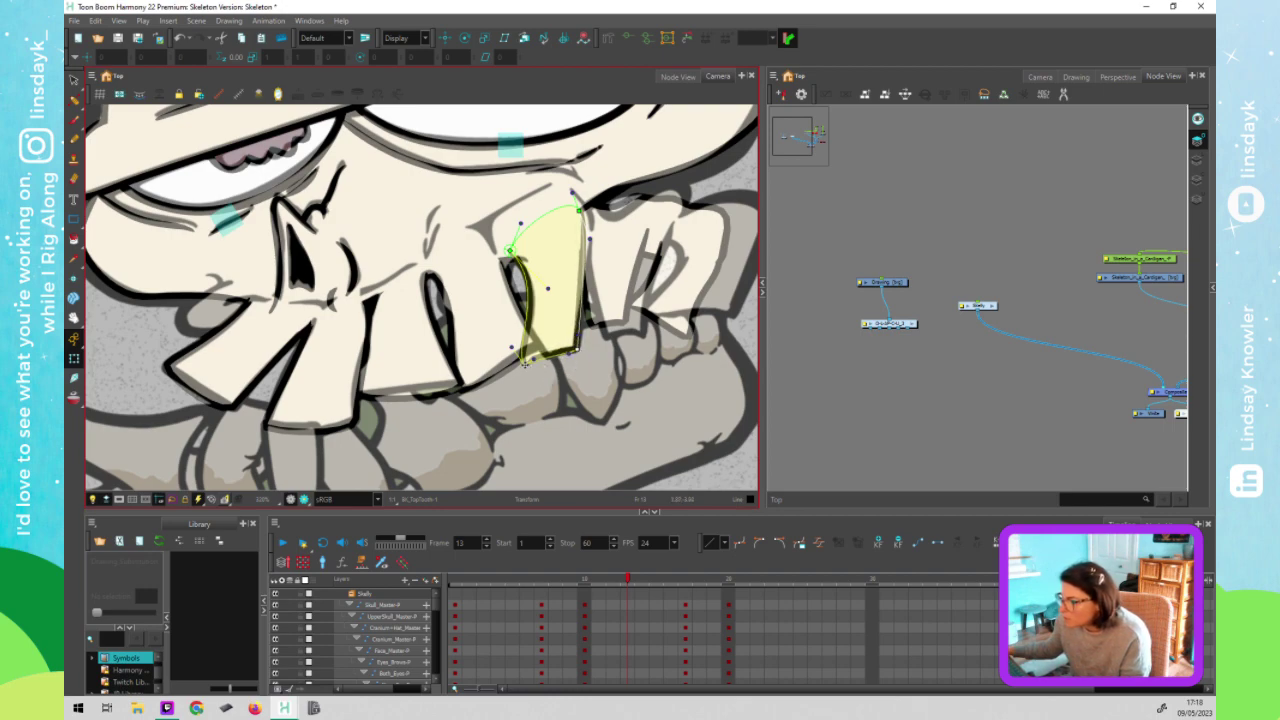
drag(524, 366, 548, 358)
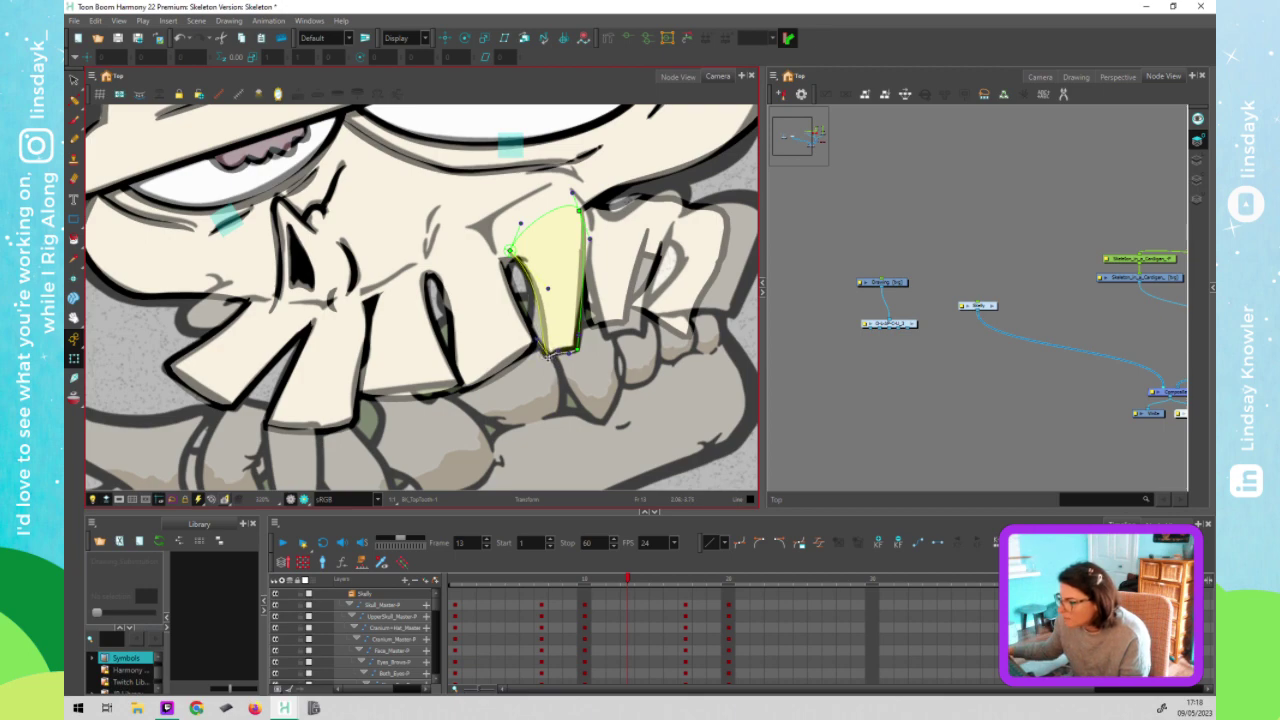
drag(548, 355, 527, 362)
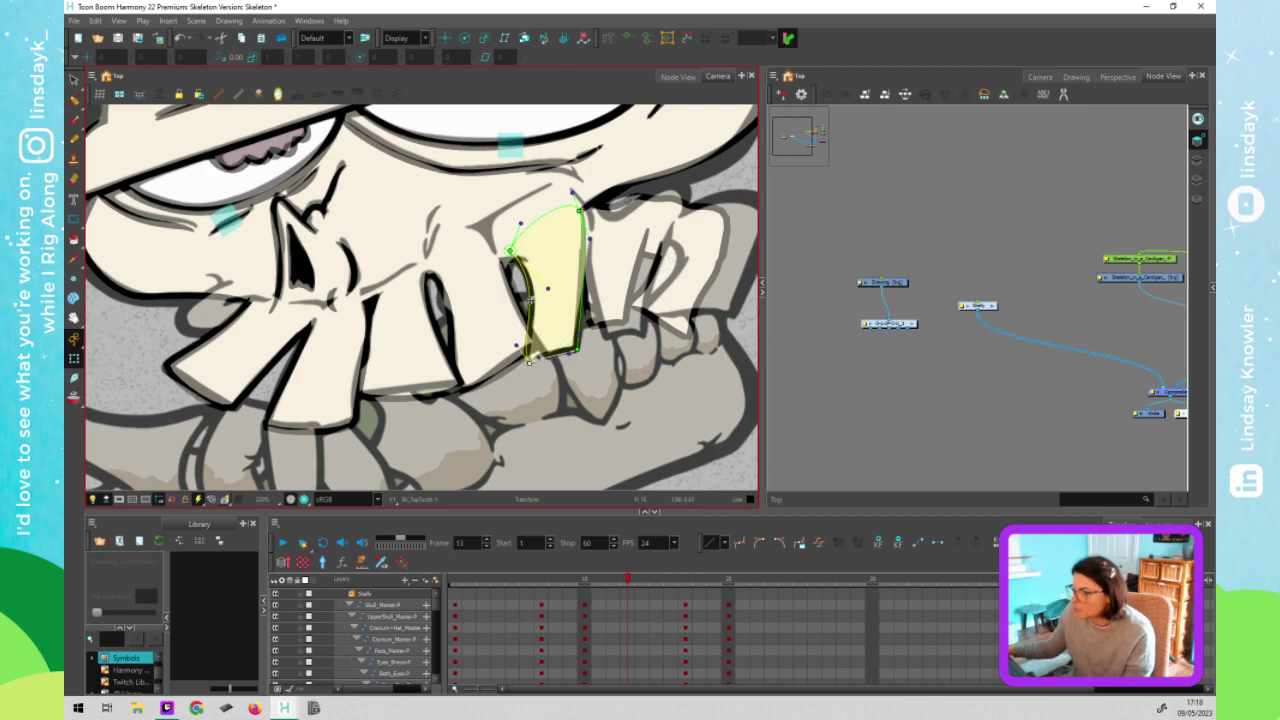
Save the scene and lower the fifth top tooth's upper right deformer corner to the sketched gum line
click(556, 334)
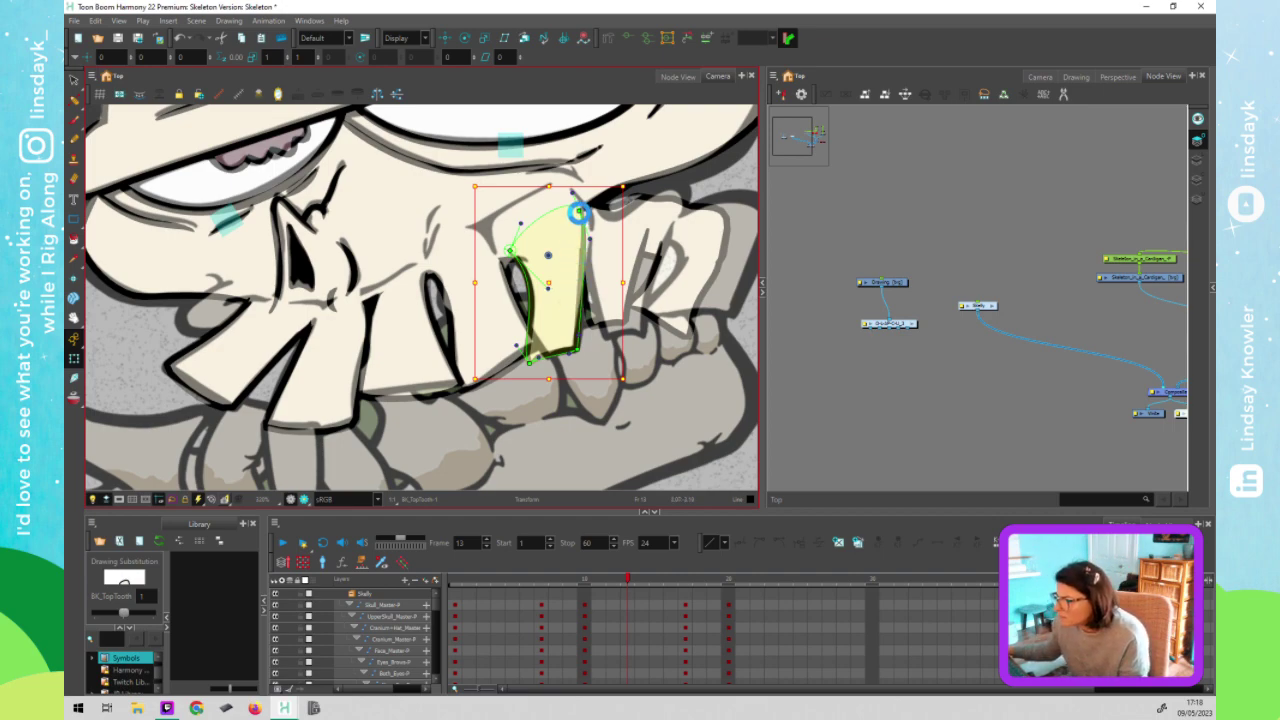
key(ctrl+s)
drag(579, 211, 588, 238)
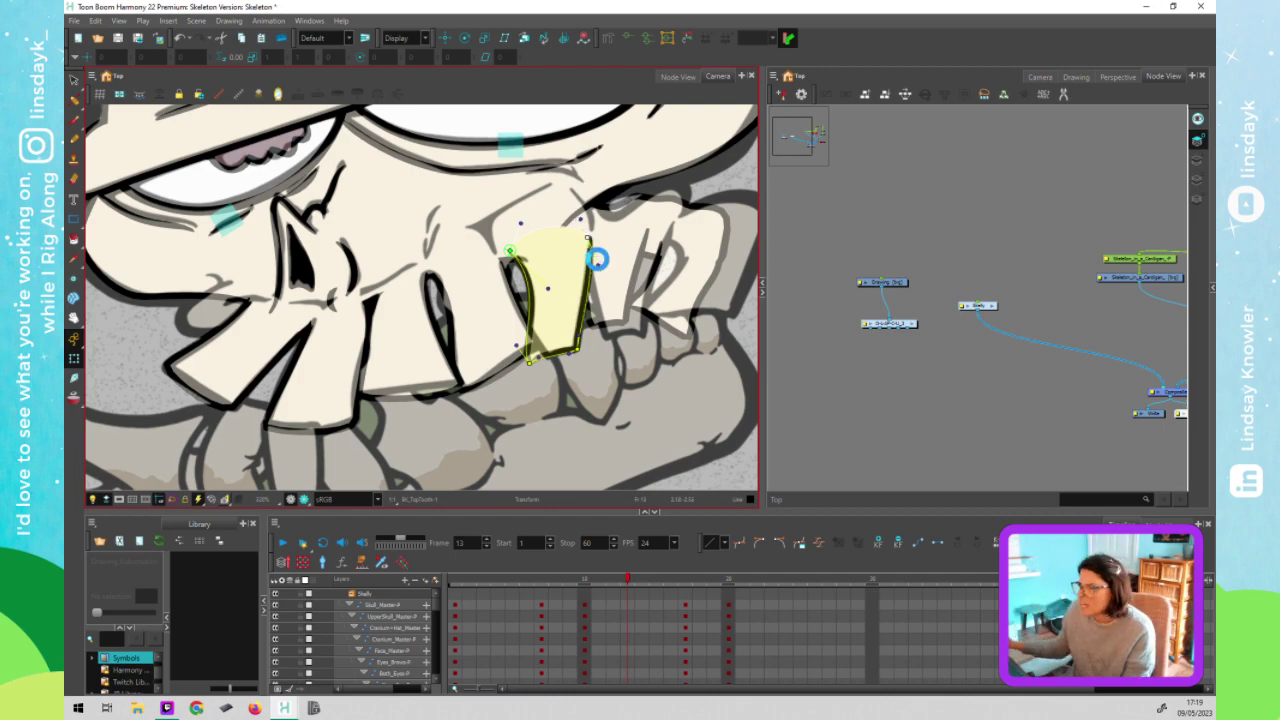
Flatten the third top tooth's bottom edge by adjusting the curve handles of its two lower deformer corners
click(403, 368)
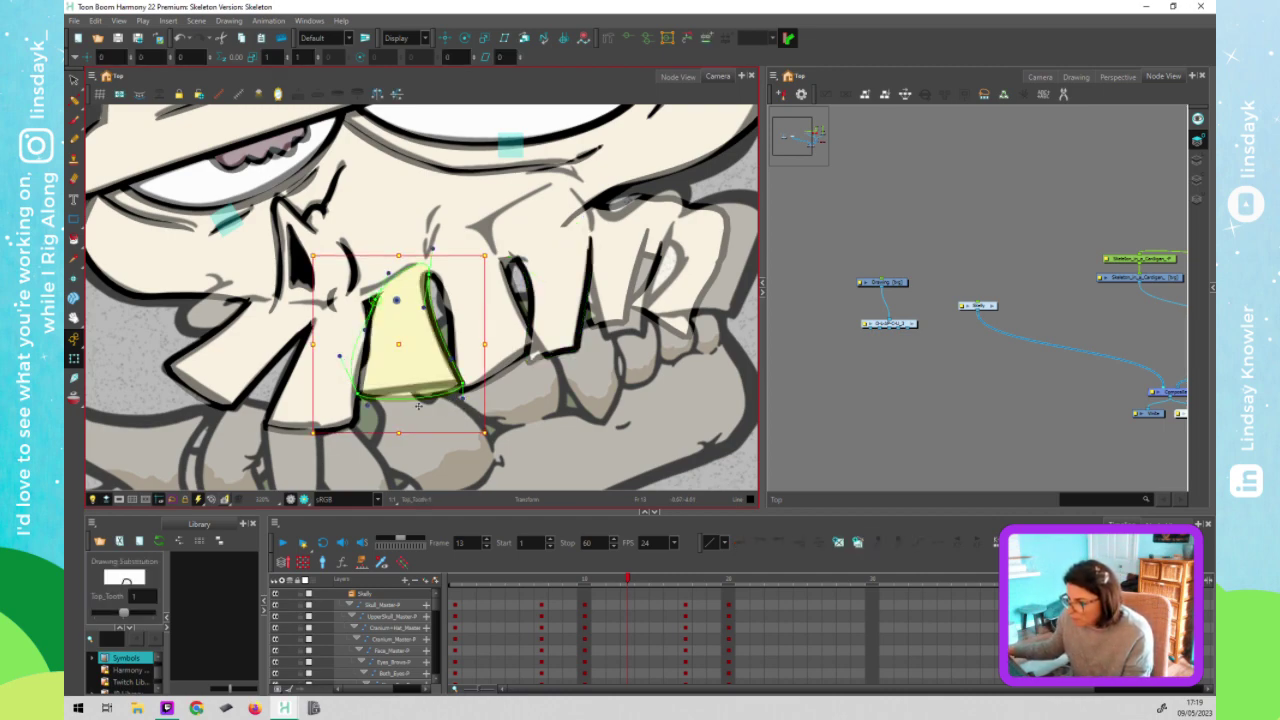
key(Escape)
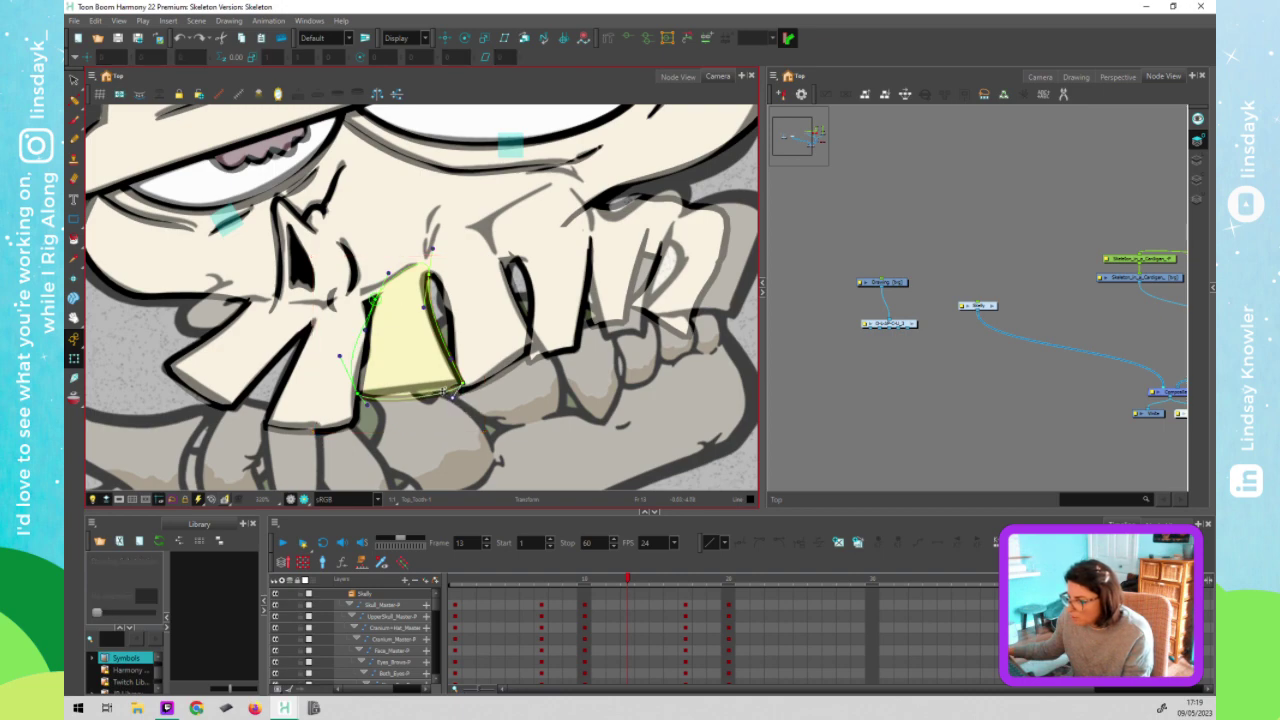
click(368, 404)
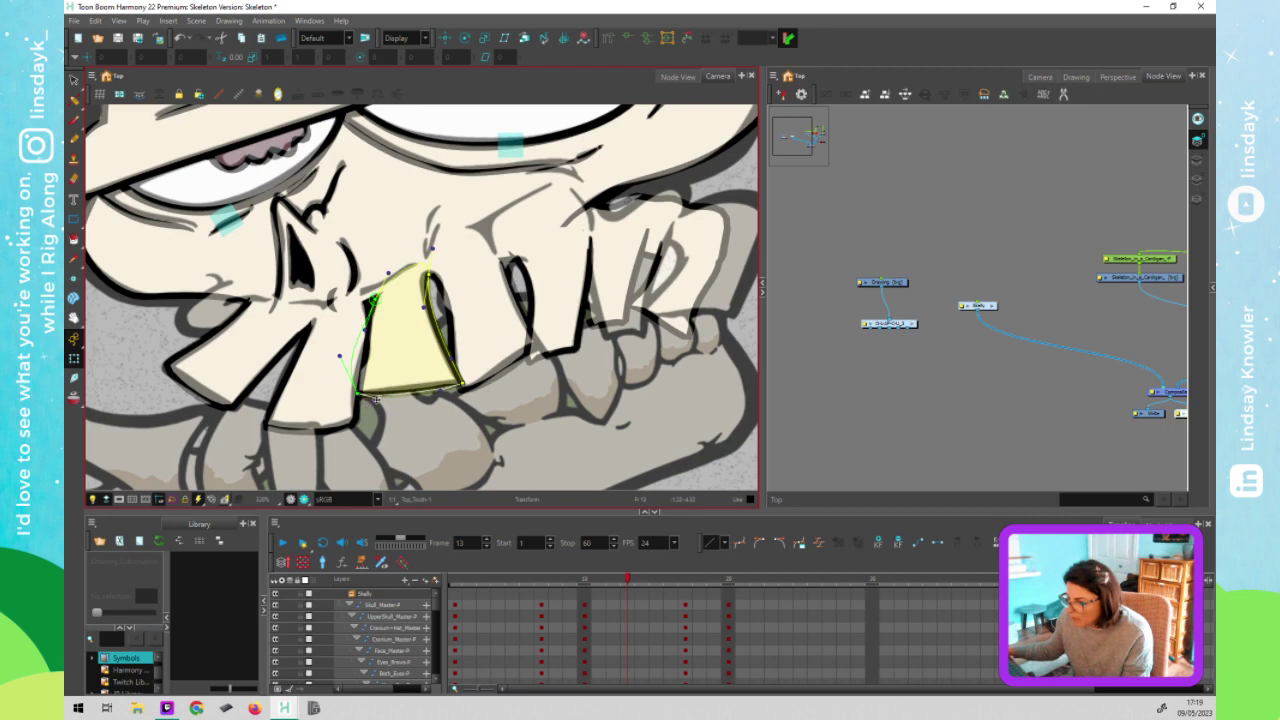
Move the fourth top tooth's lower right deformer corner outward to meet the fifth tooth
click(548, 357)
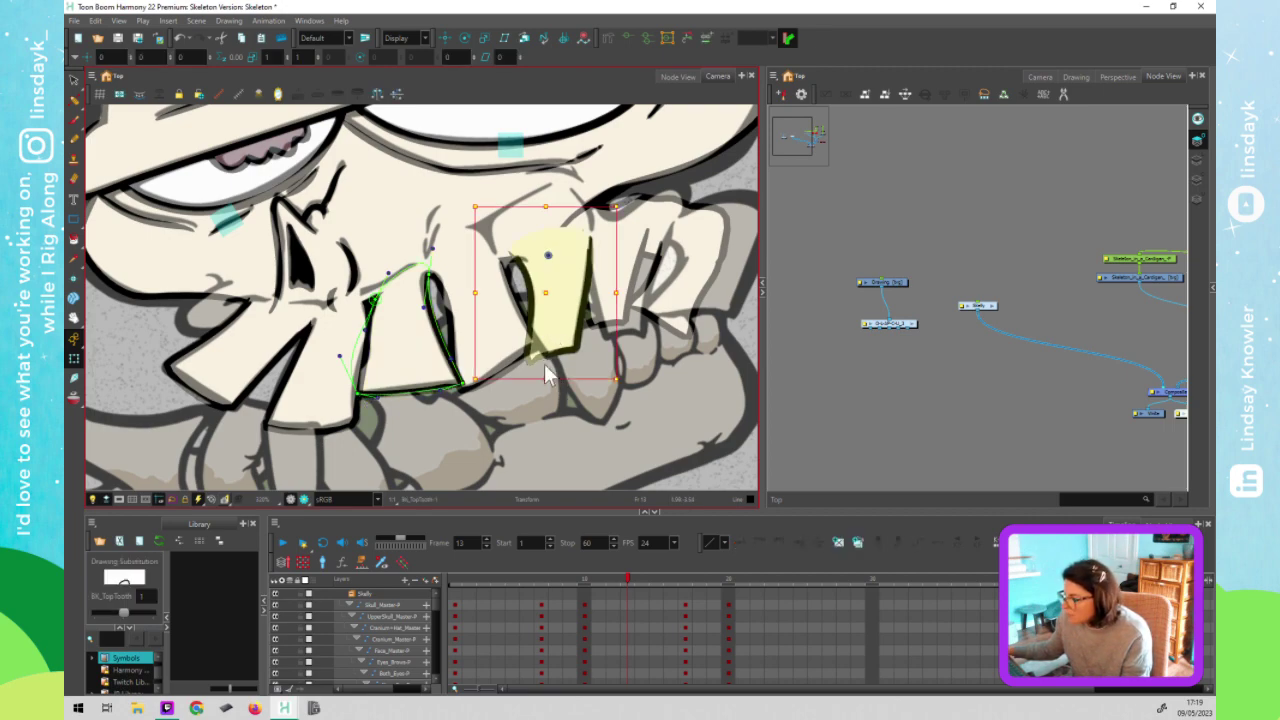
mouse_move(537, 342)
mouse_down()
mouse_move(598, 316)
mouse_move(611, 325)
mouse_up()
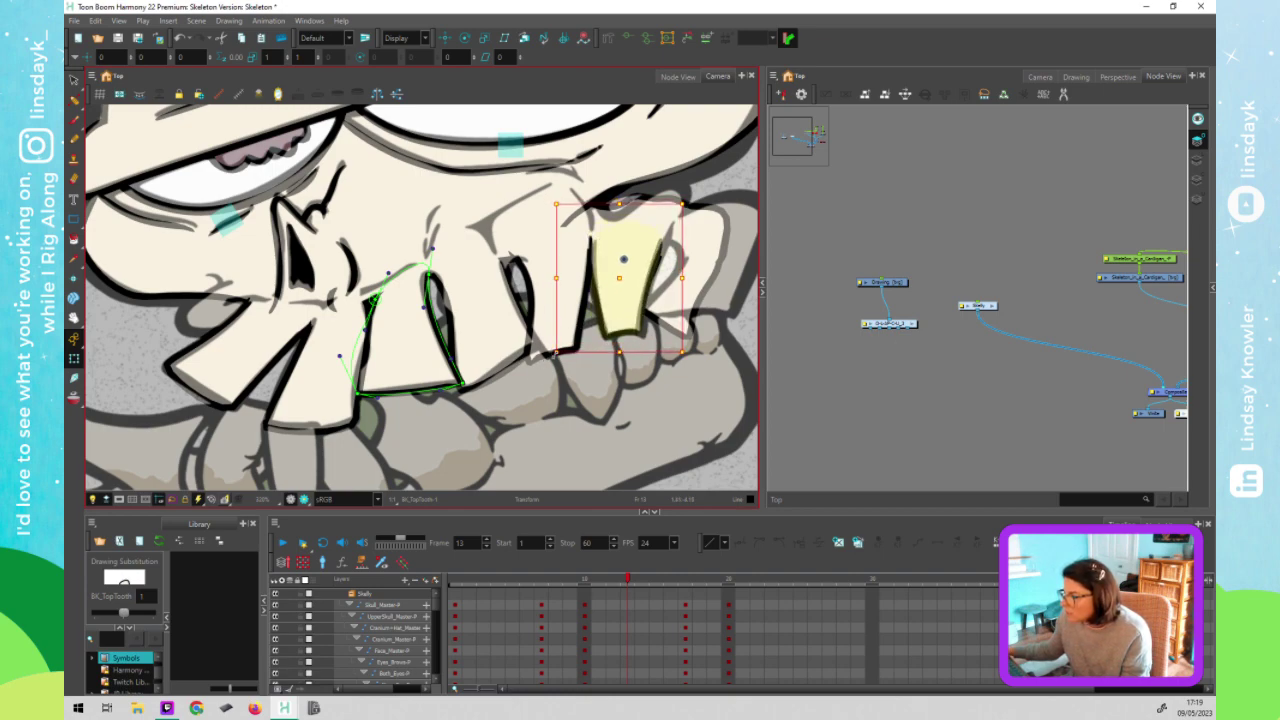
click(509, 341)
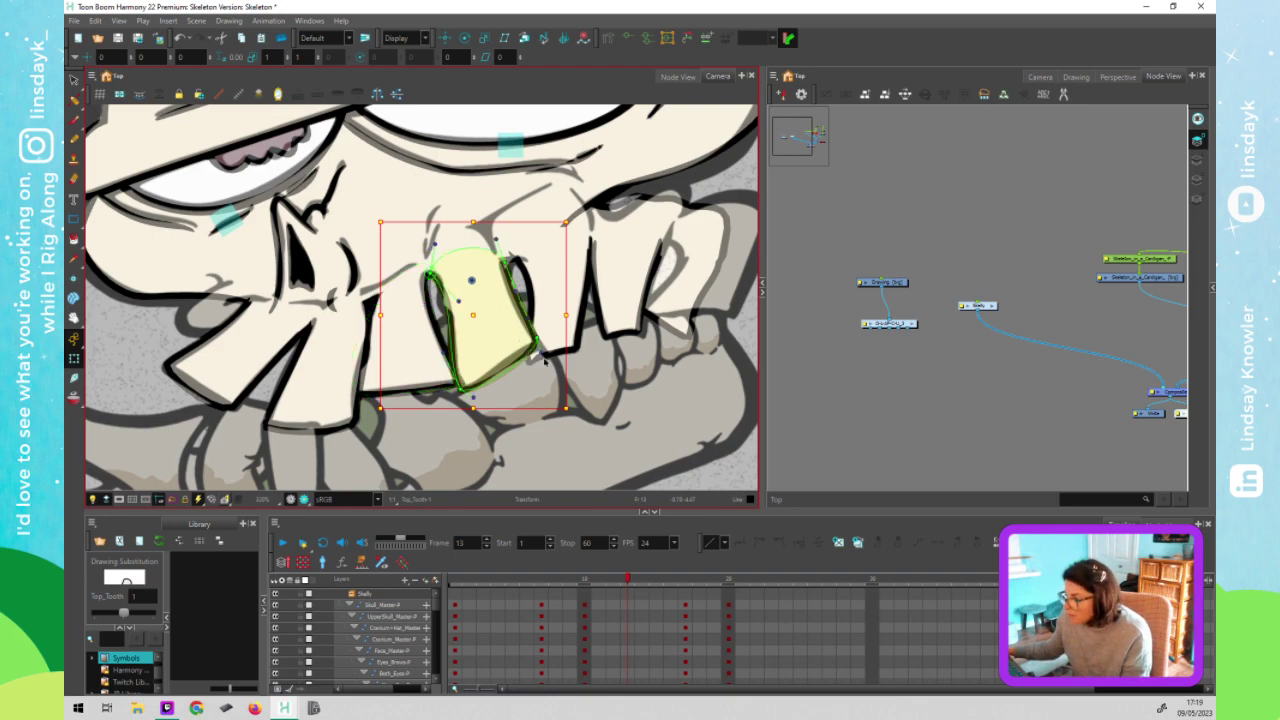
click(537, 350)
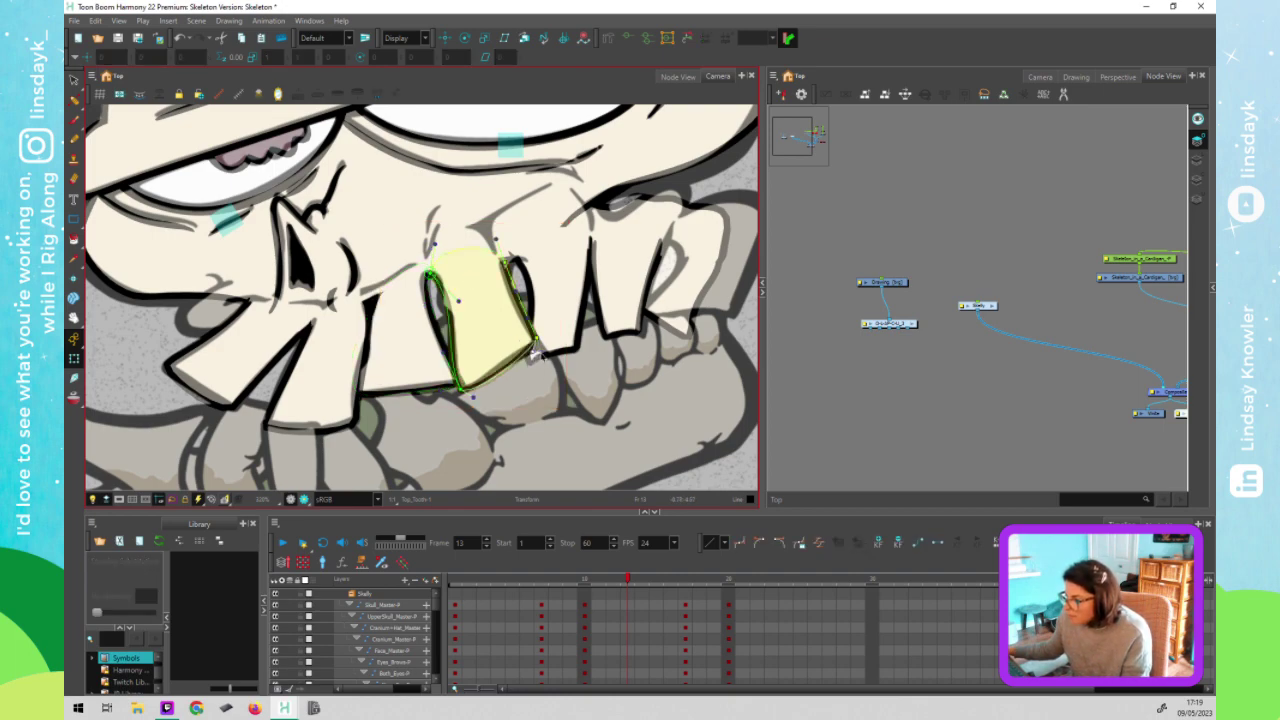
drag(526, 350, 542, 350)
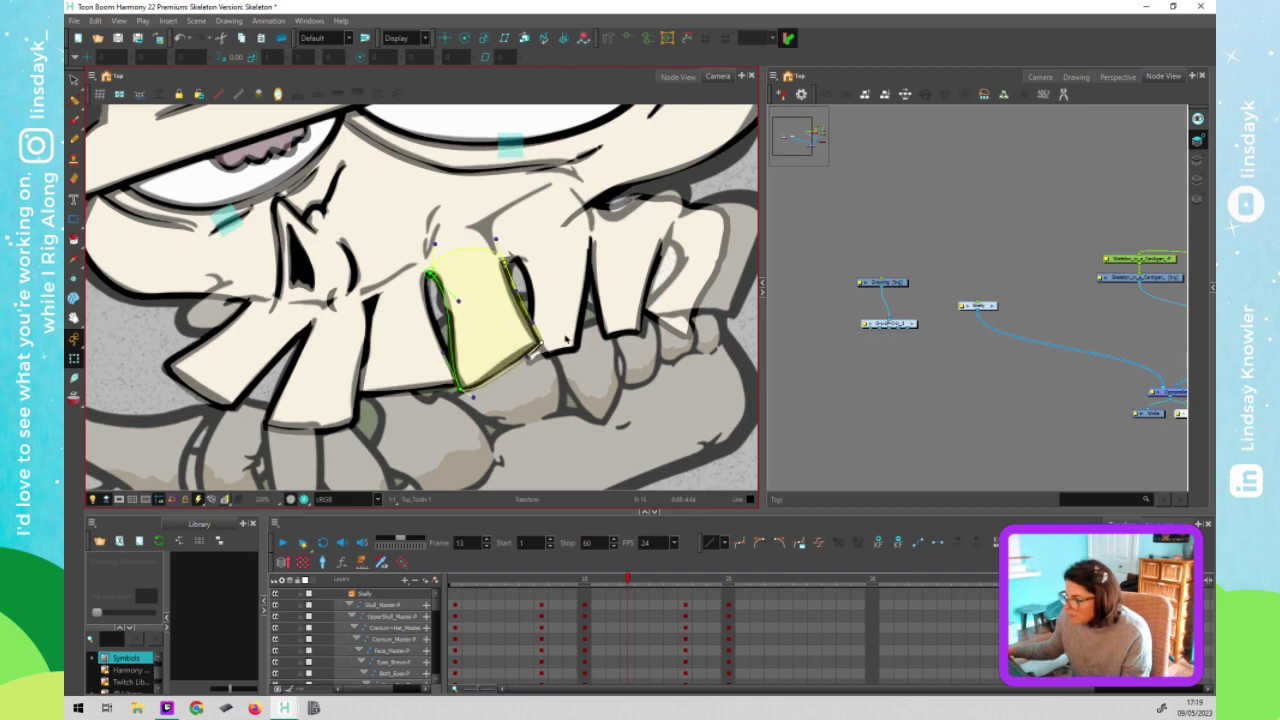
click(821, 398)
click(586, 370)
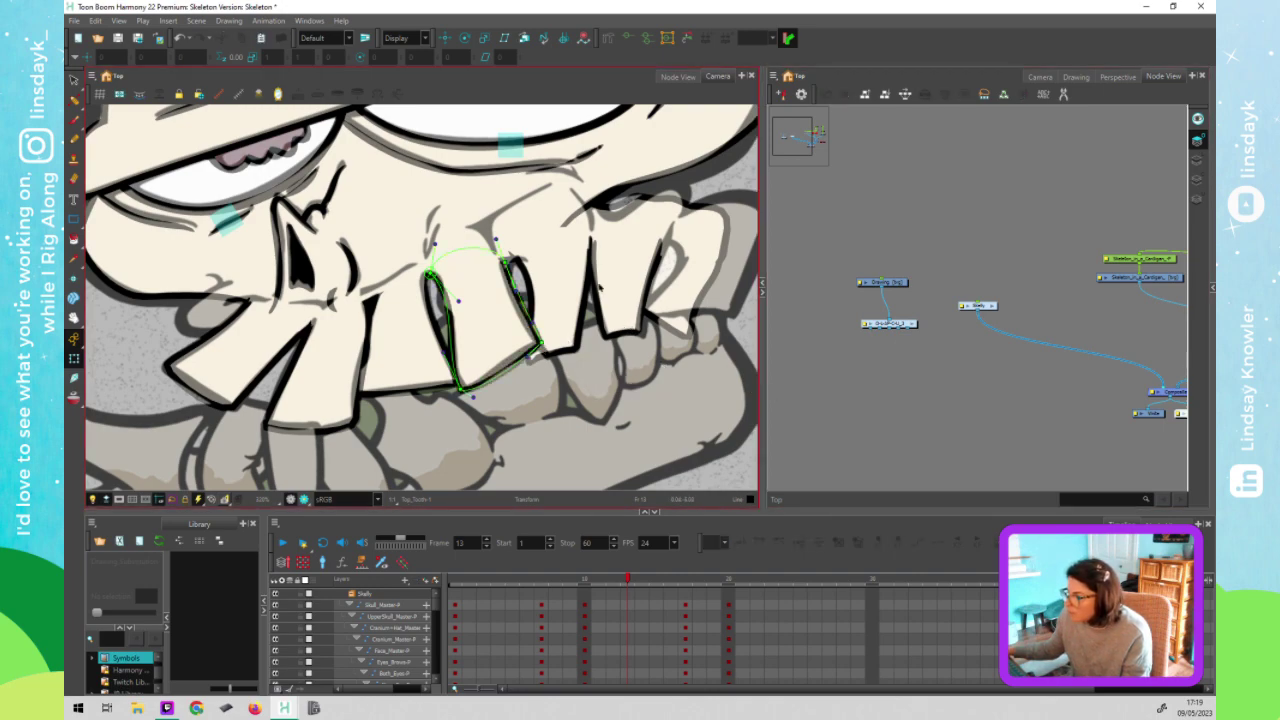
Shift the fourth top tooth's upper right deformer corner outward and adjust the curve handles along its two sides
click(499, 292)
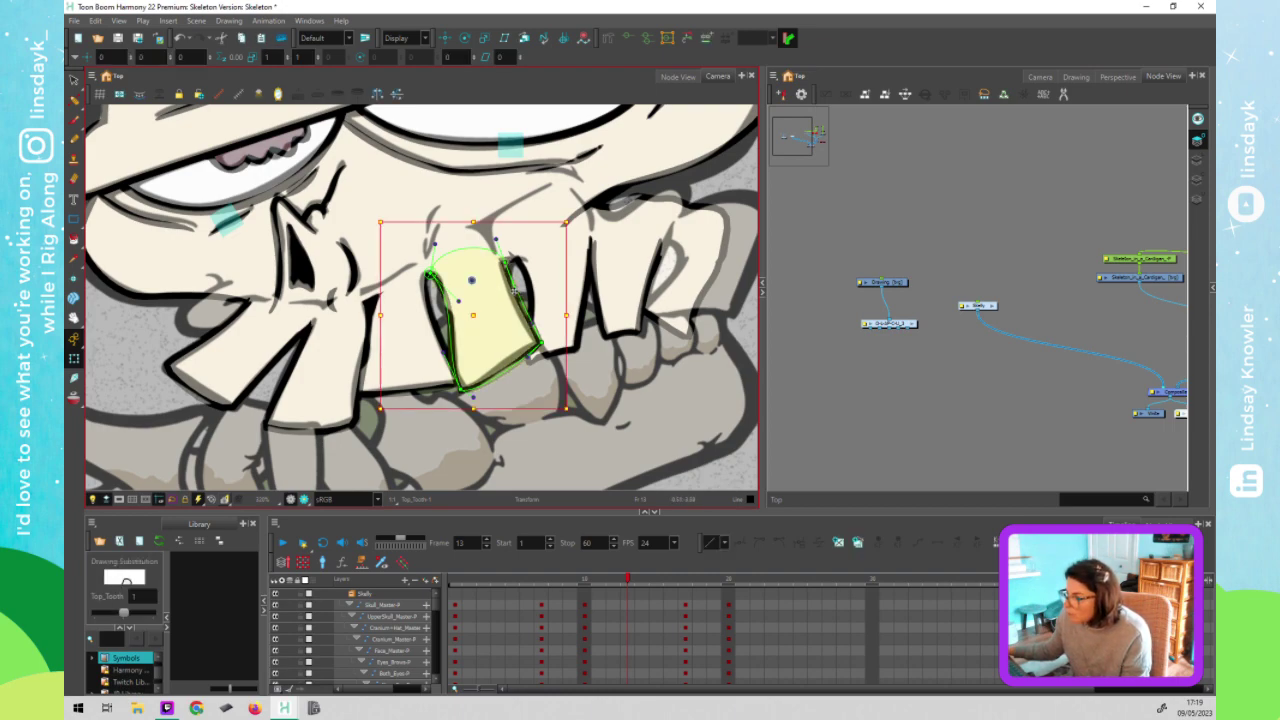
key(Escape)
drag(508, 262, 509, 292)
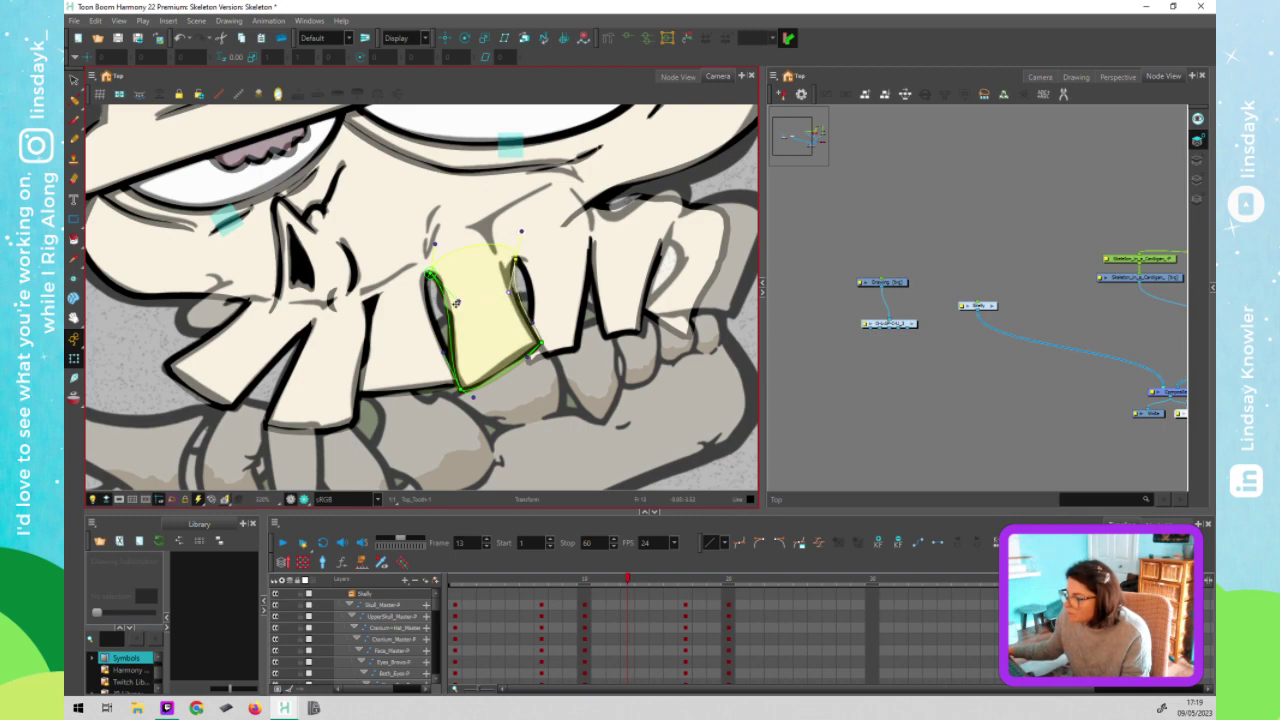
drag(456, 303, 454, 304)
Extend the right end of the top jaw bone outward to the sketched outline by moving its upper and lower deformer points
click(543, 270)
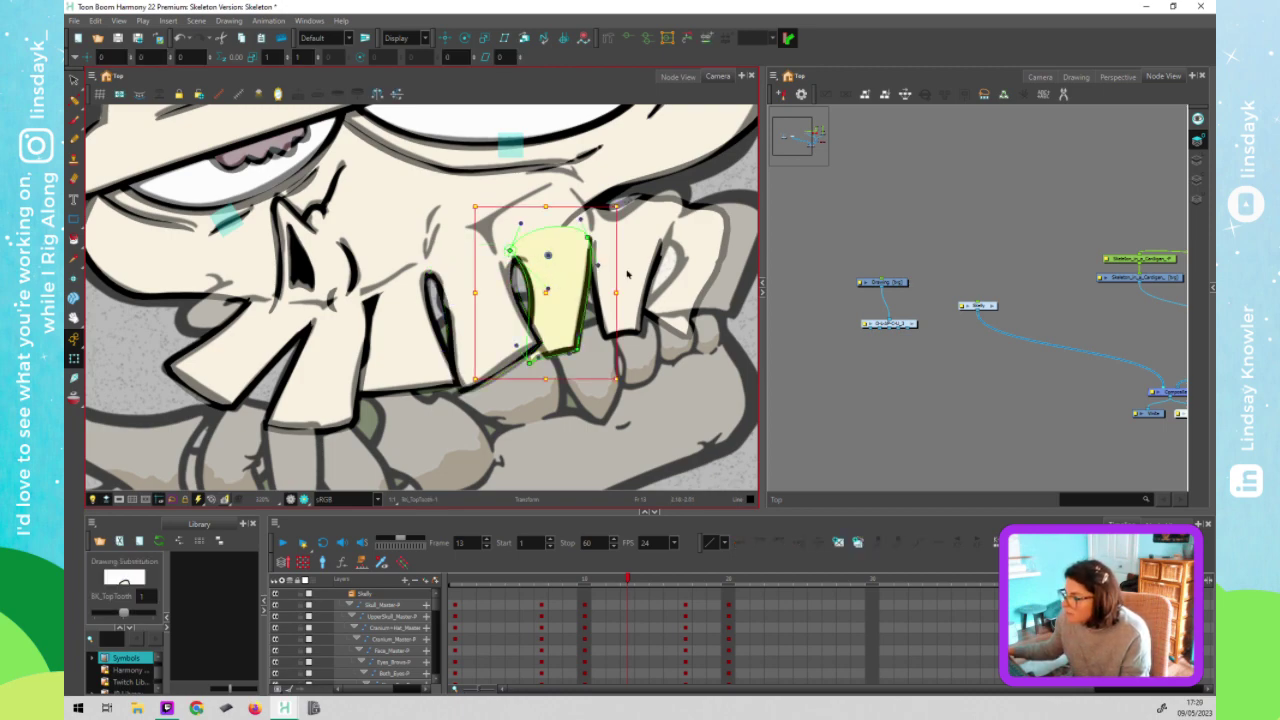
drag(625, 278, 699, 264)
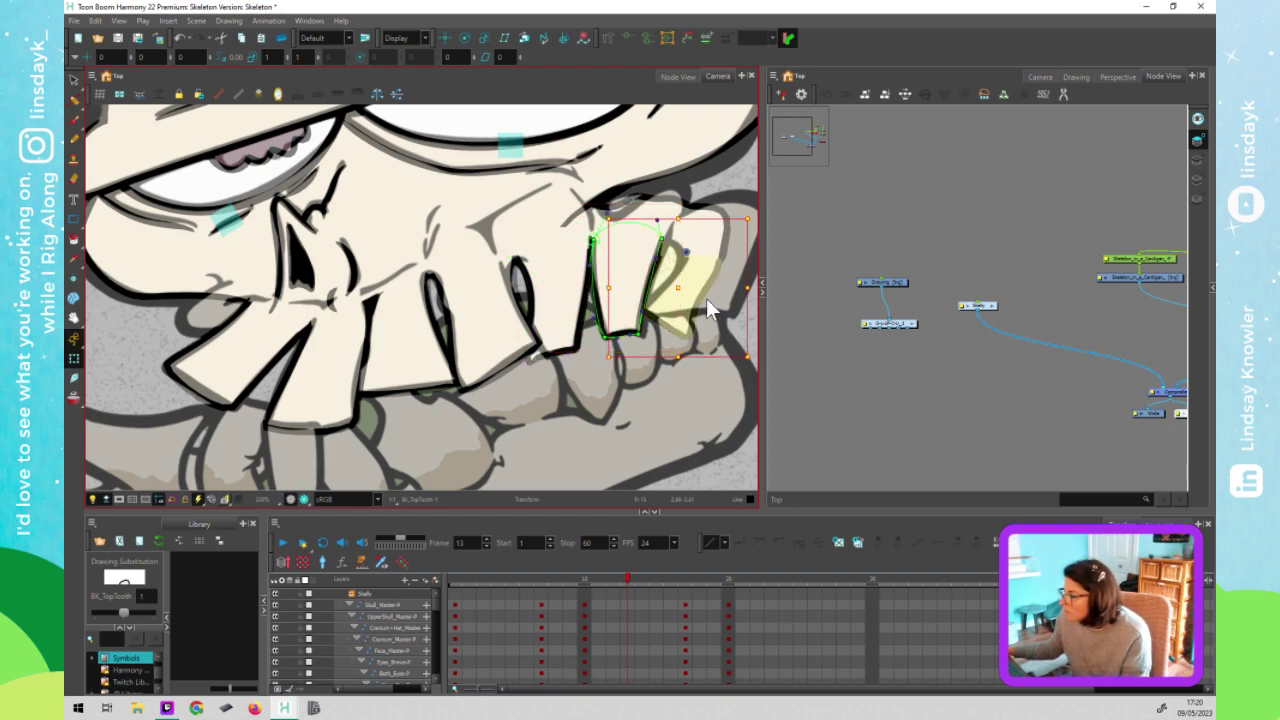
drag(714, 306, 643, 265)
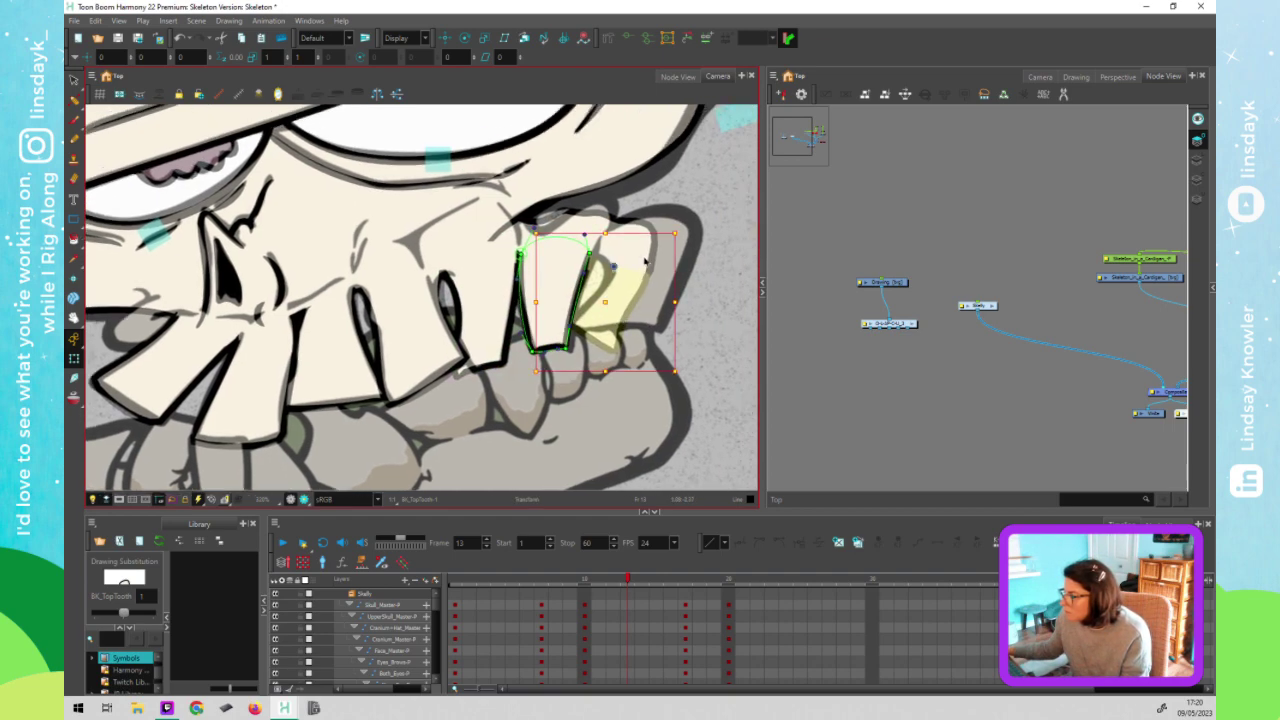
click(650, 262)
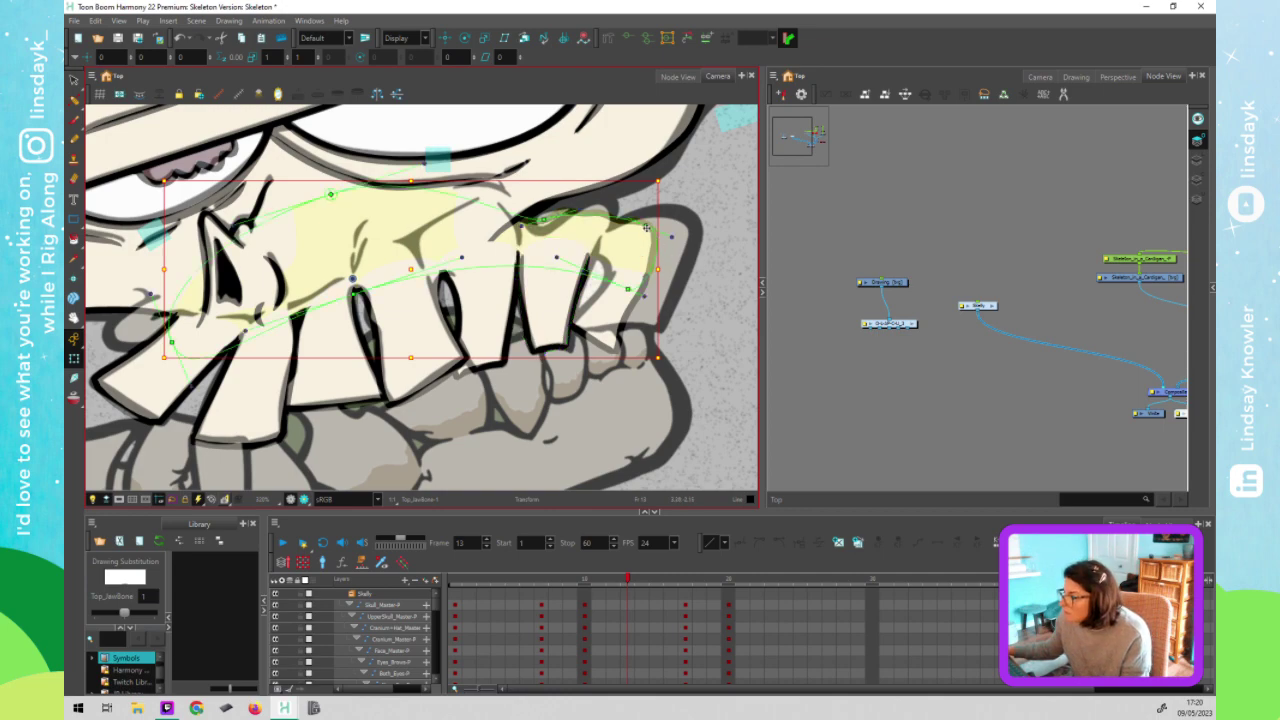
drag(547, 220, 572, 216)
drag(647, 228, 687, 220)
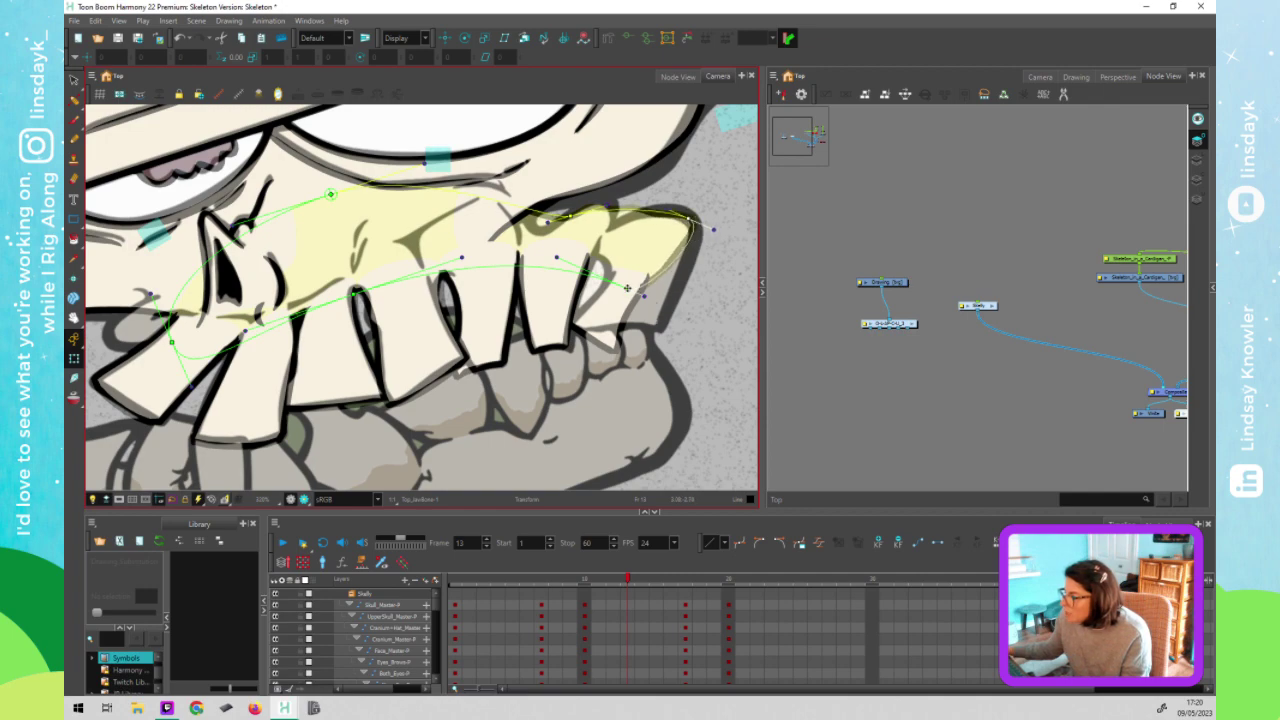
drag(656, 290, 660, 298)
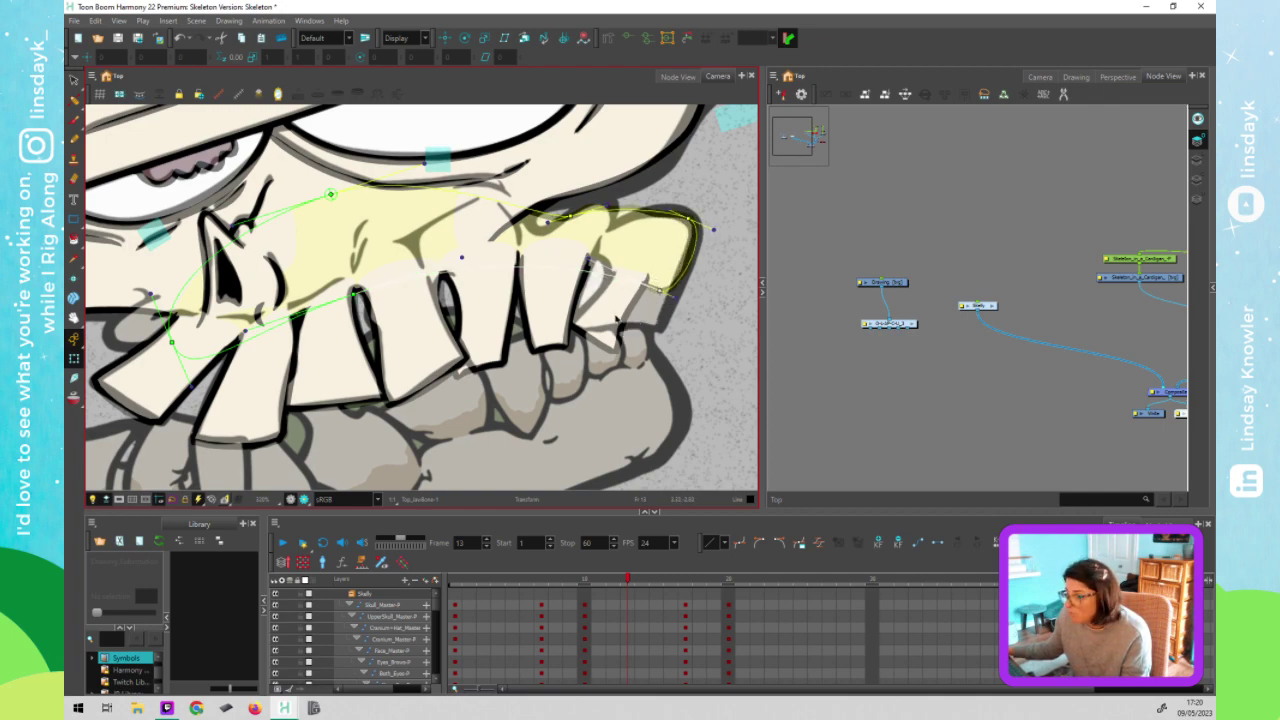
Reshape the last top tooth's bottom edge by moving its lower right corner up and out and its lower left corner toward the sixth tooth
click(612, 325)
drag(612, 325, 639, 323)
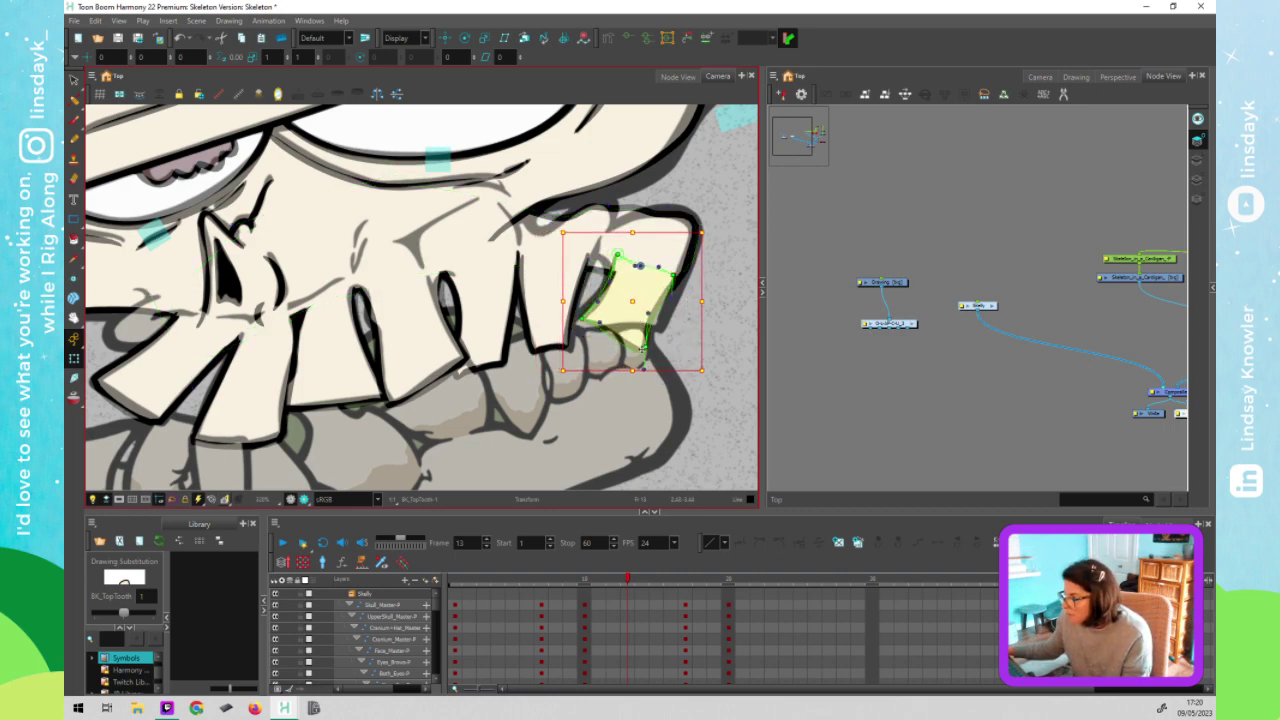
click(650, 354)
drag(651, 339, 661, 329)
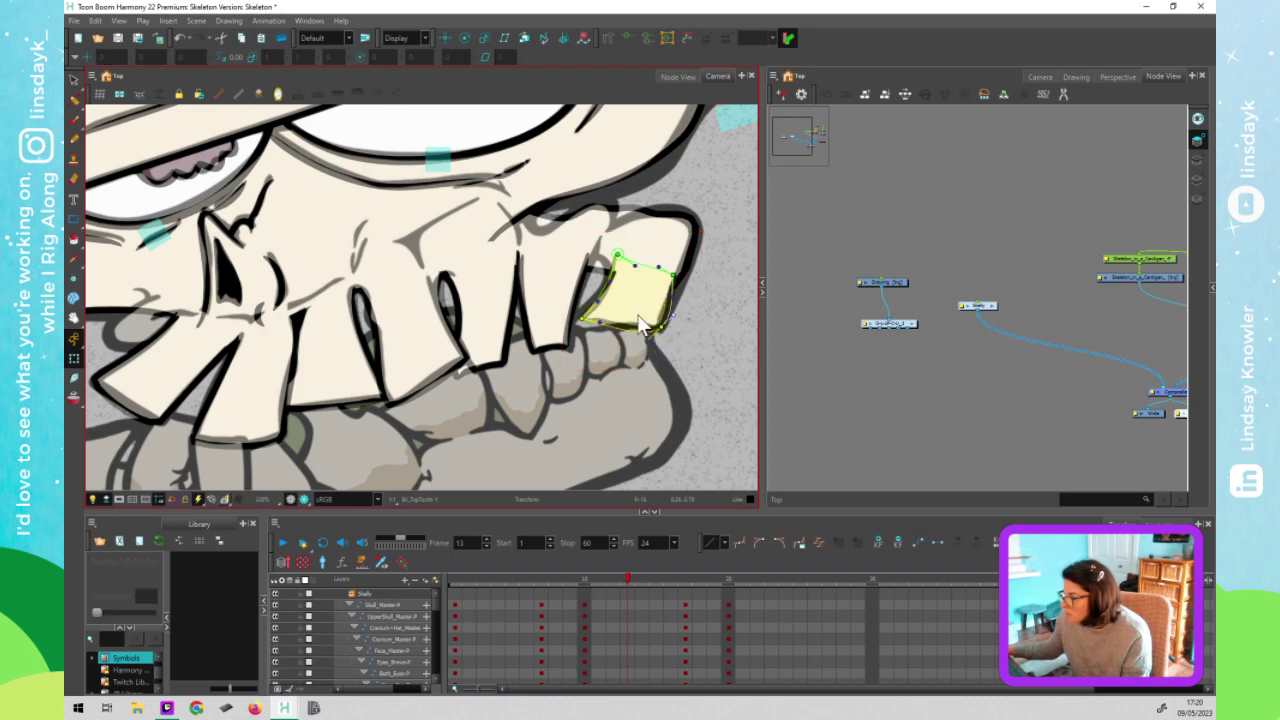
drag(579, 323, 566, 329)
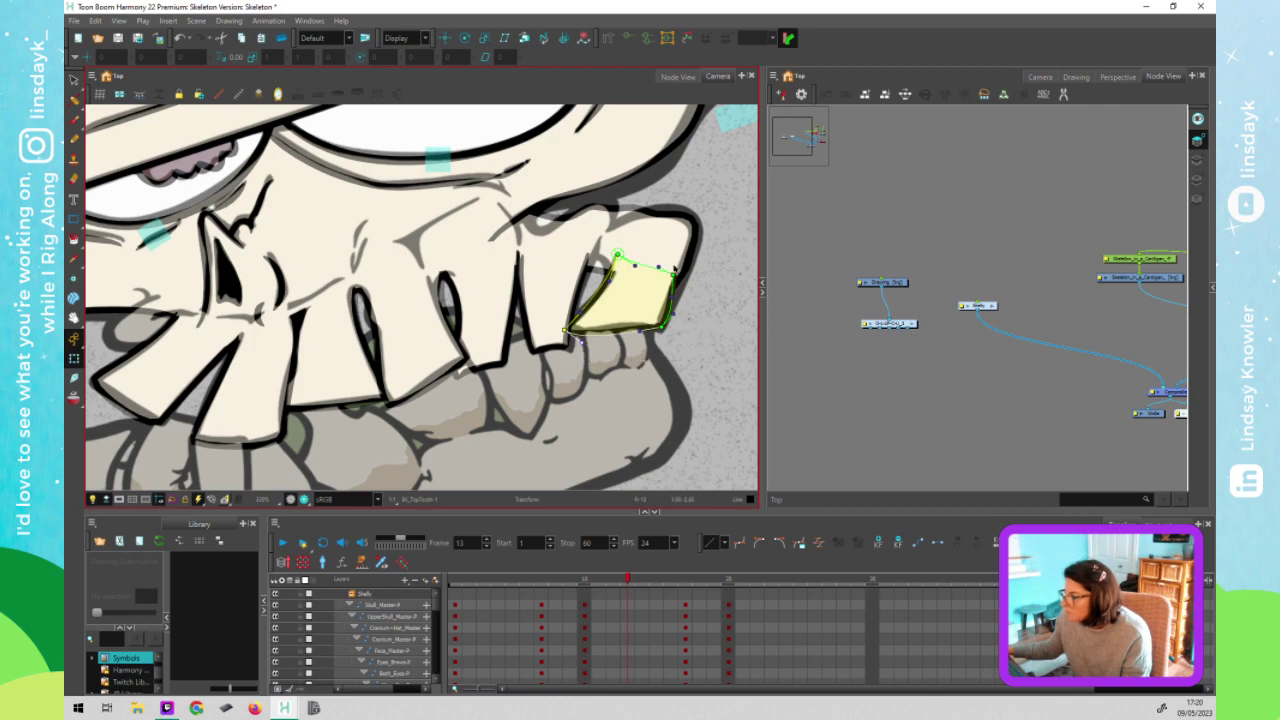
click(774, 341)
click(720, 339)
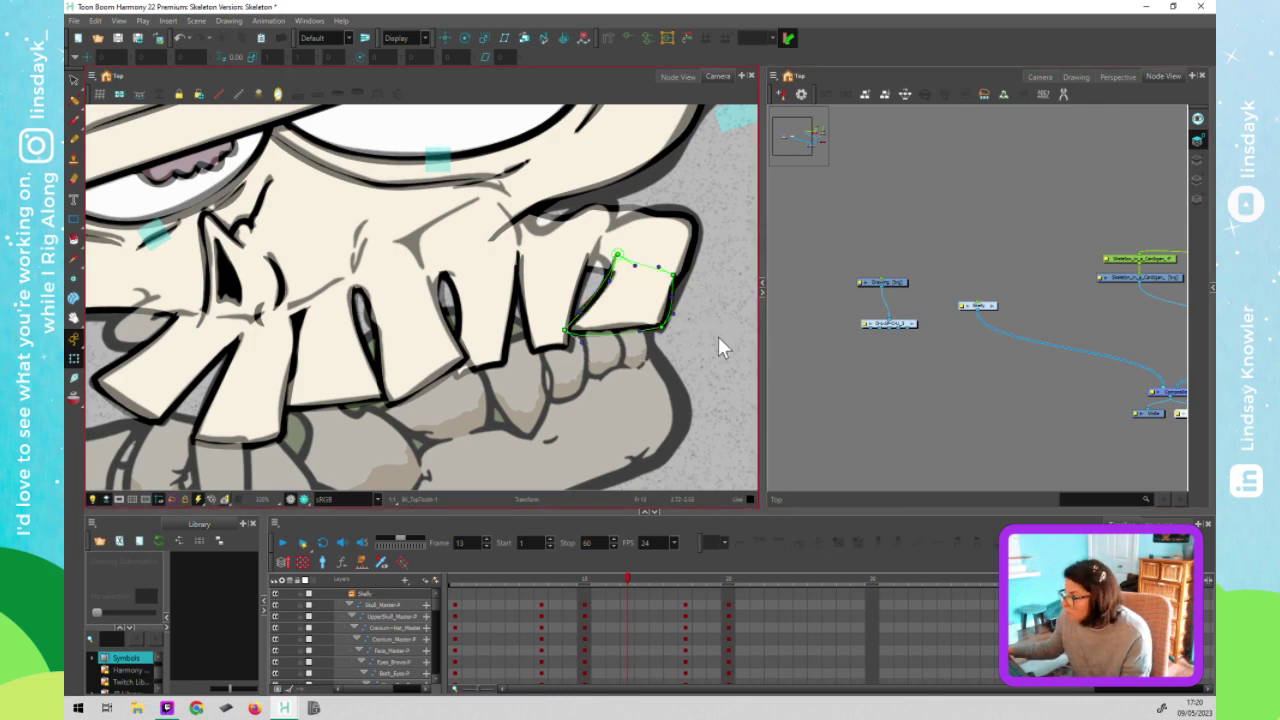
Move the last top tooth's upper right deformer corner outward and its upper left corner in beside the sixth tooth
key(shift+c)
click(654, 297)
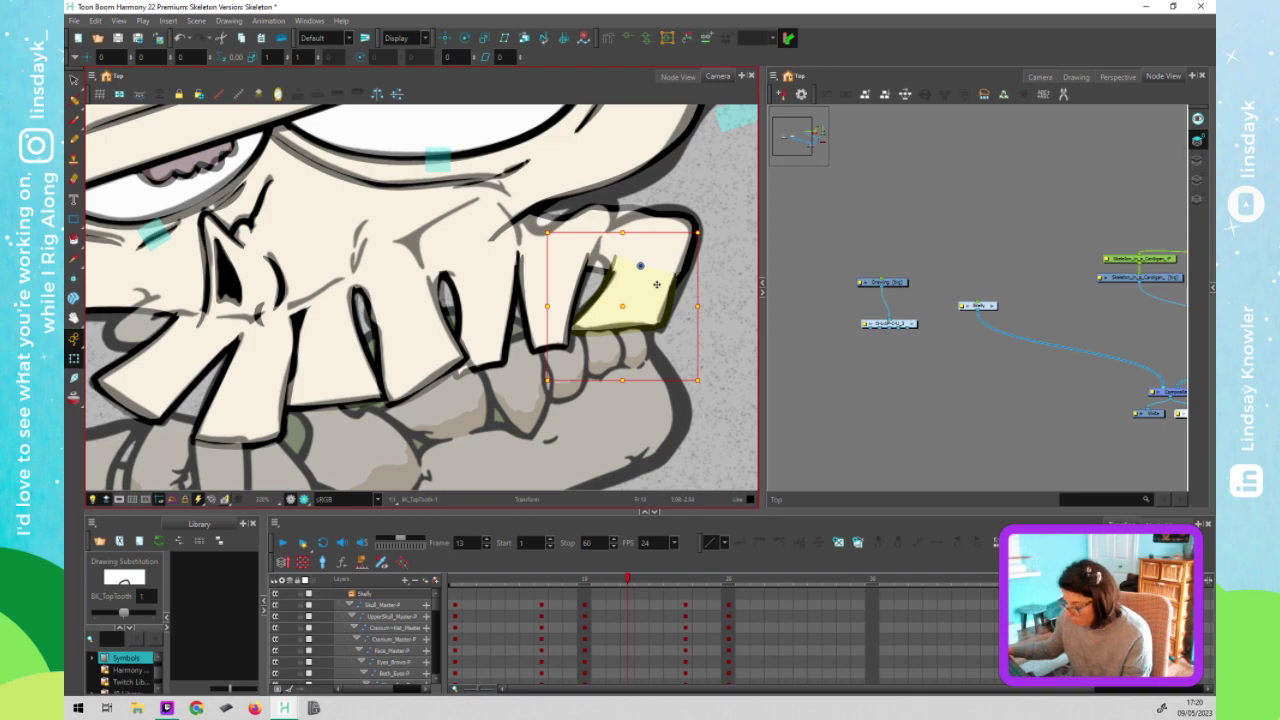
click(676, 279)
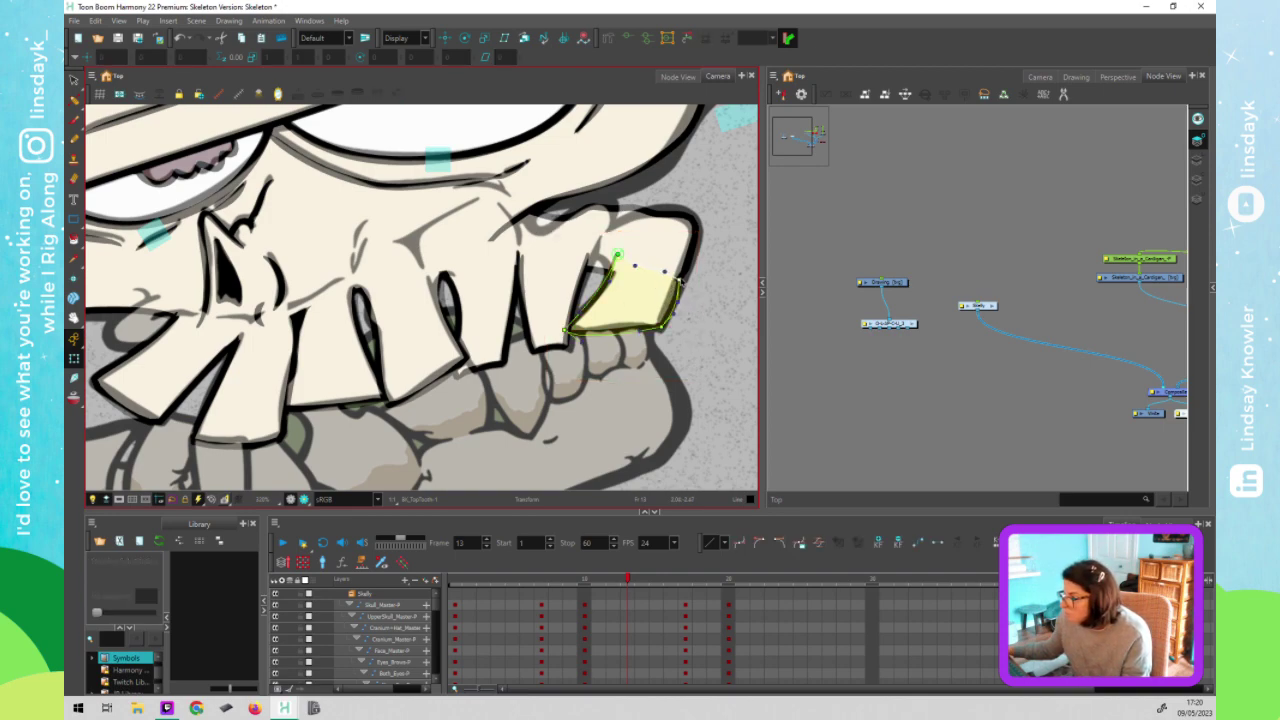
click(676, 296)
drag(612, 284, 597, 261)
Shift the sixth top tooth's upper right corner outward and raise the top jaw bone's lower right deformer point slightly
click(589, 254)
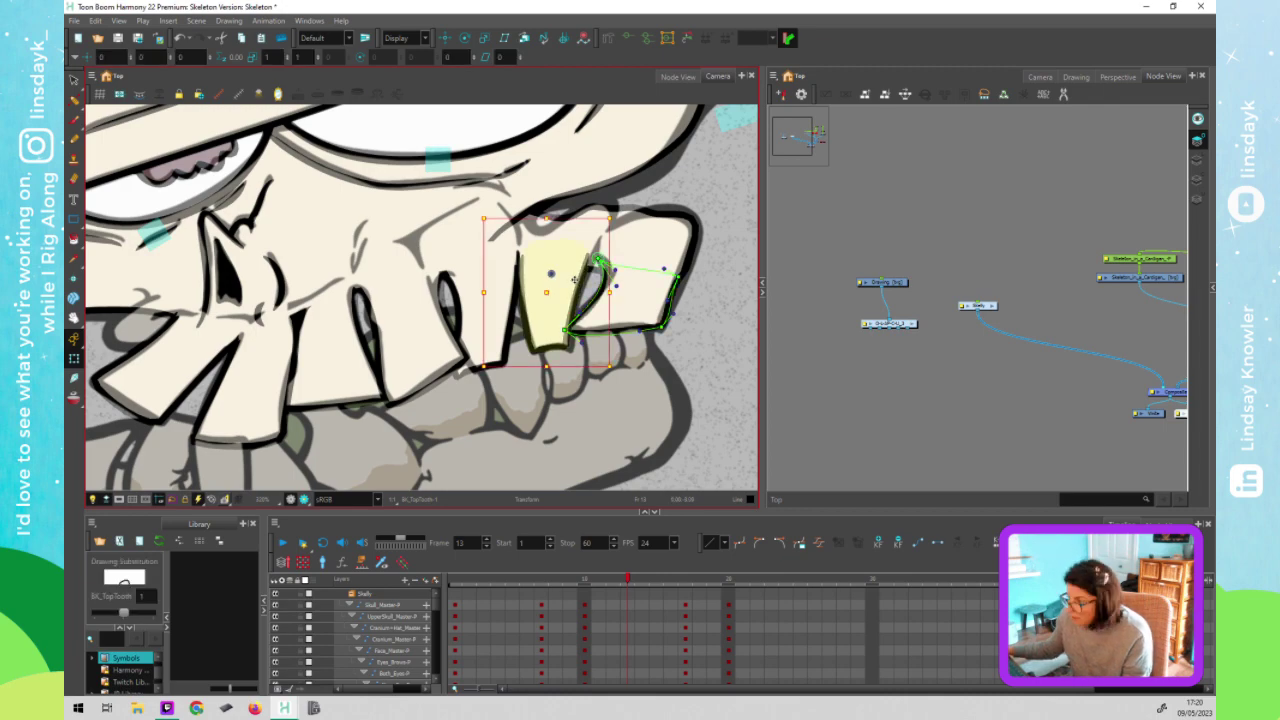
click(570, 268)
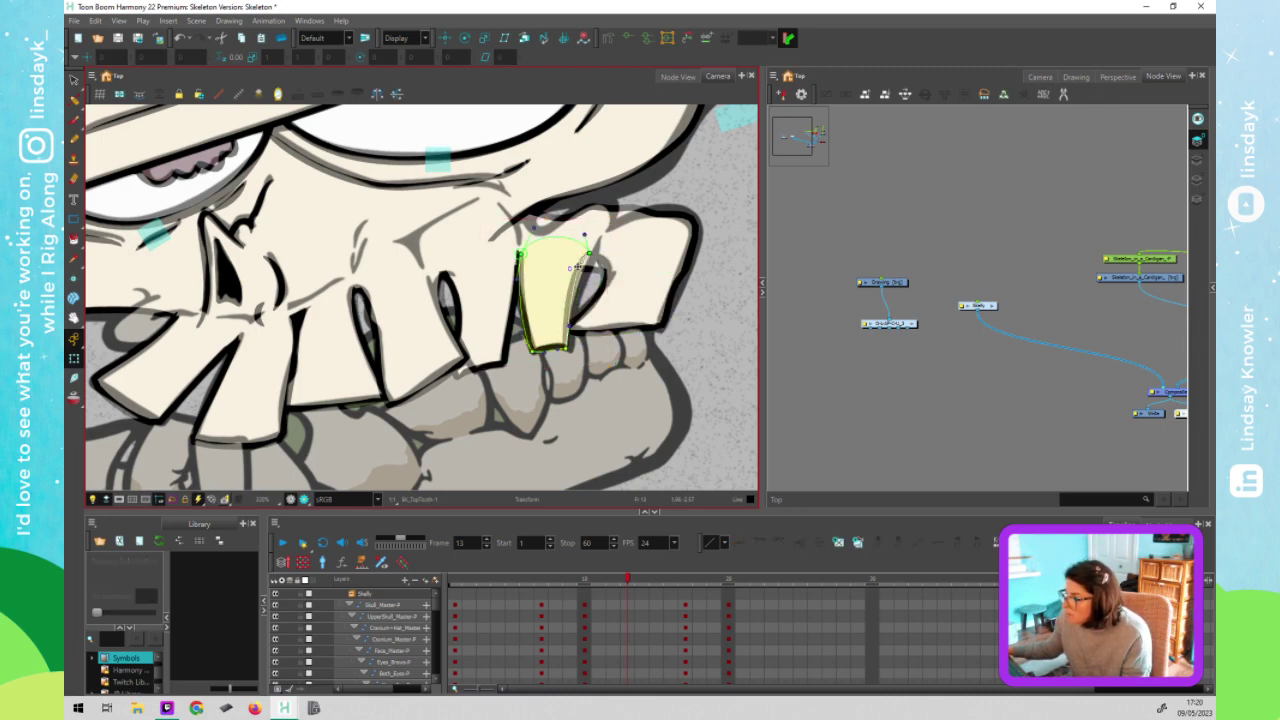
drag(595, 257, 597, 264)
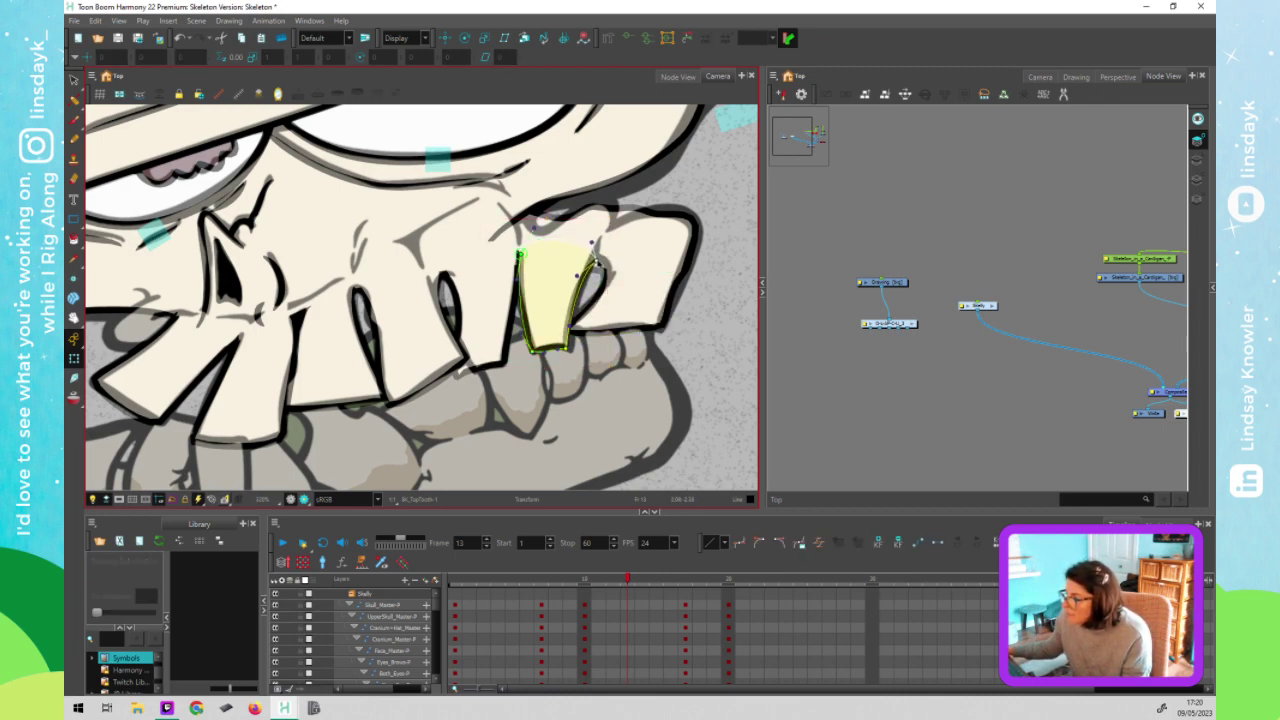
click(601, 280)
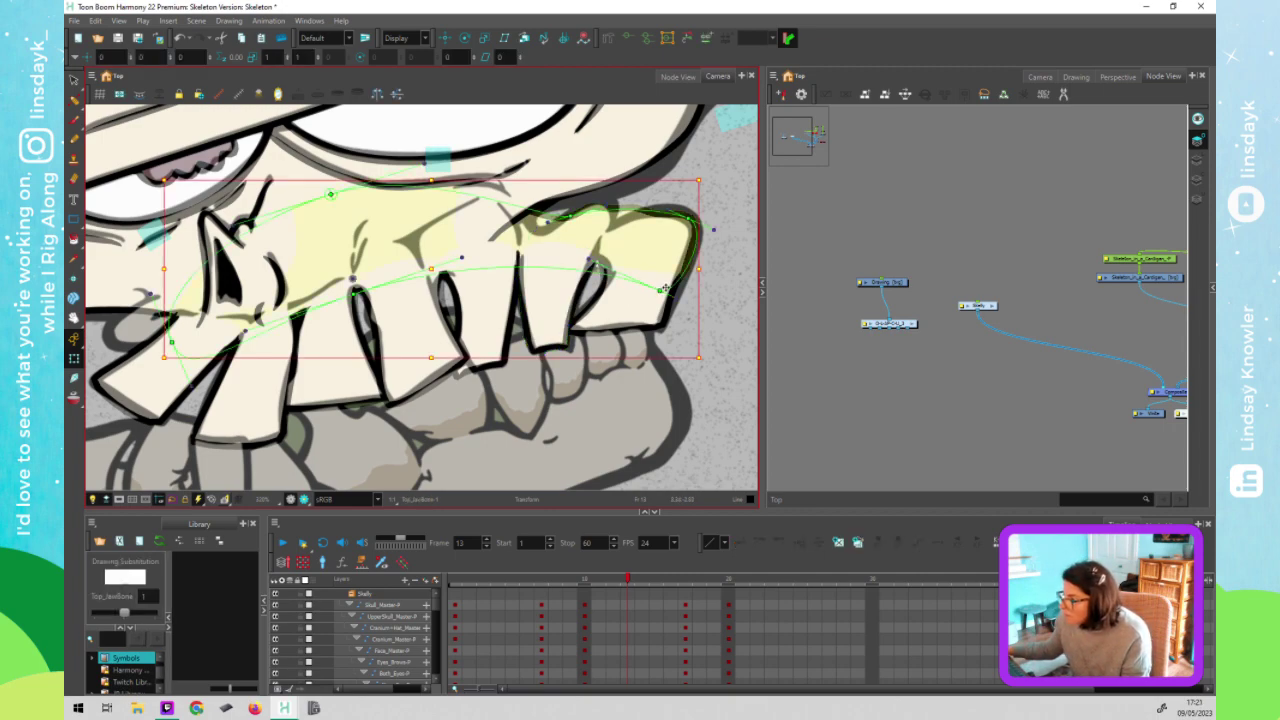
click(664, 289)
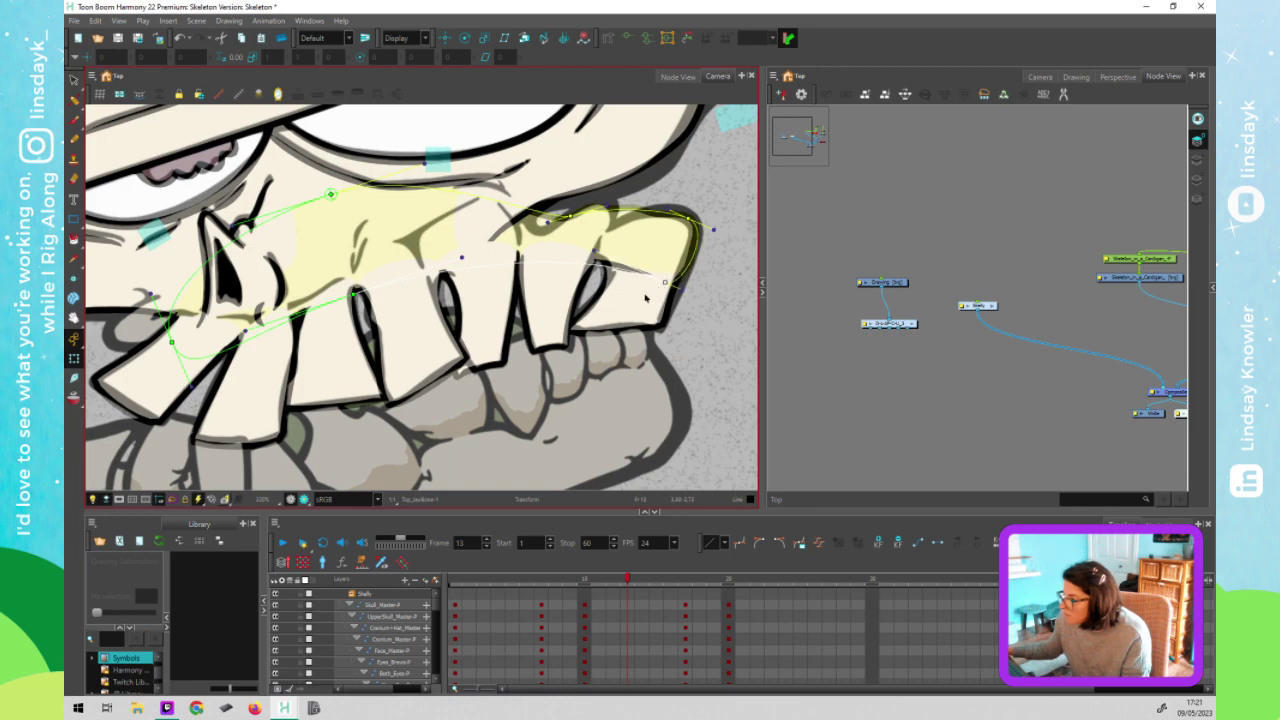
Bow the last top tooth's top edge upward with its upper left curve handle and save the scene
click(650, 302)
mouse_move(654, 307)
mouse_down()
mouse_move(640, 228)
mouse_move(660, 318)
mouse_move(636, 296)
mouse_up()
key(shift+F11)
key(Escape)
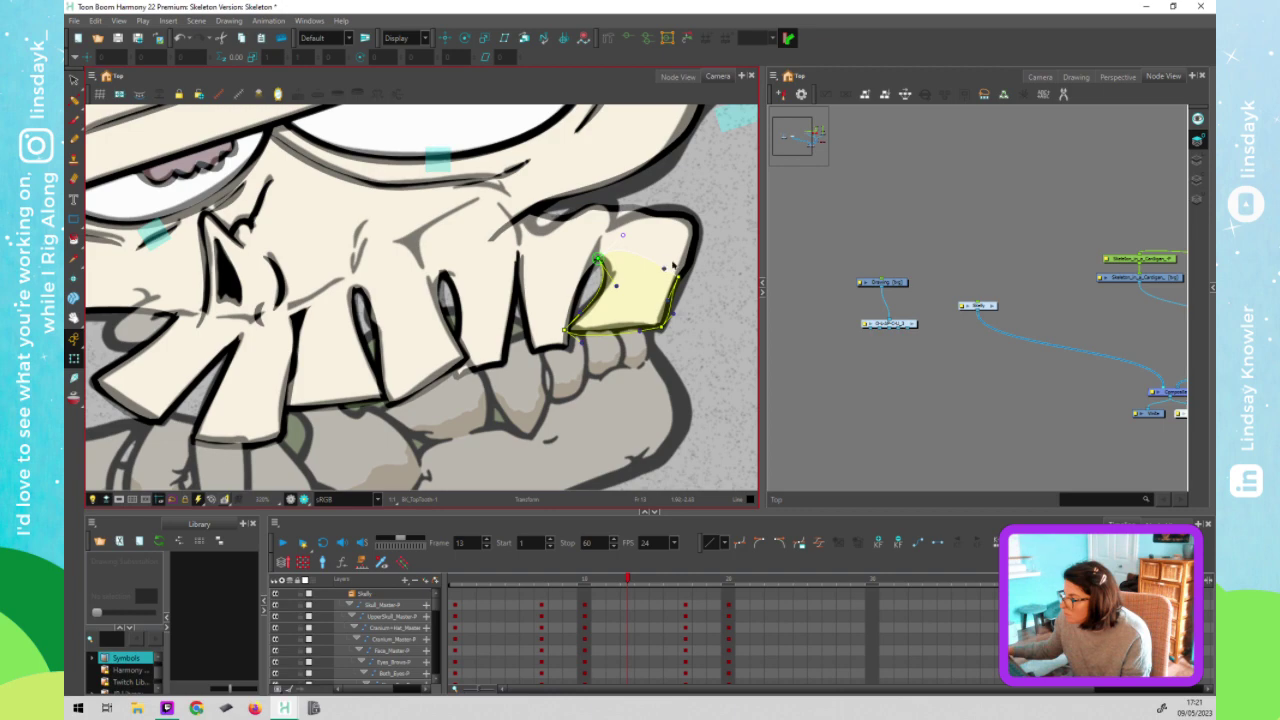
click(820, 374)
scroll(663, 343, down, 3)
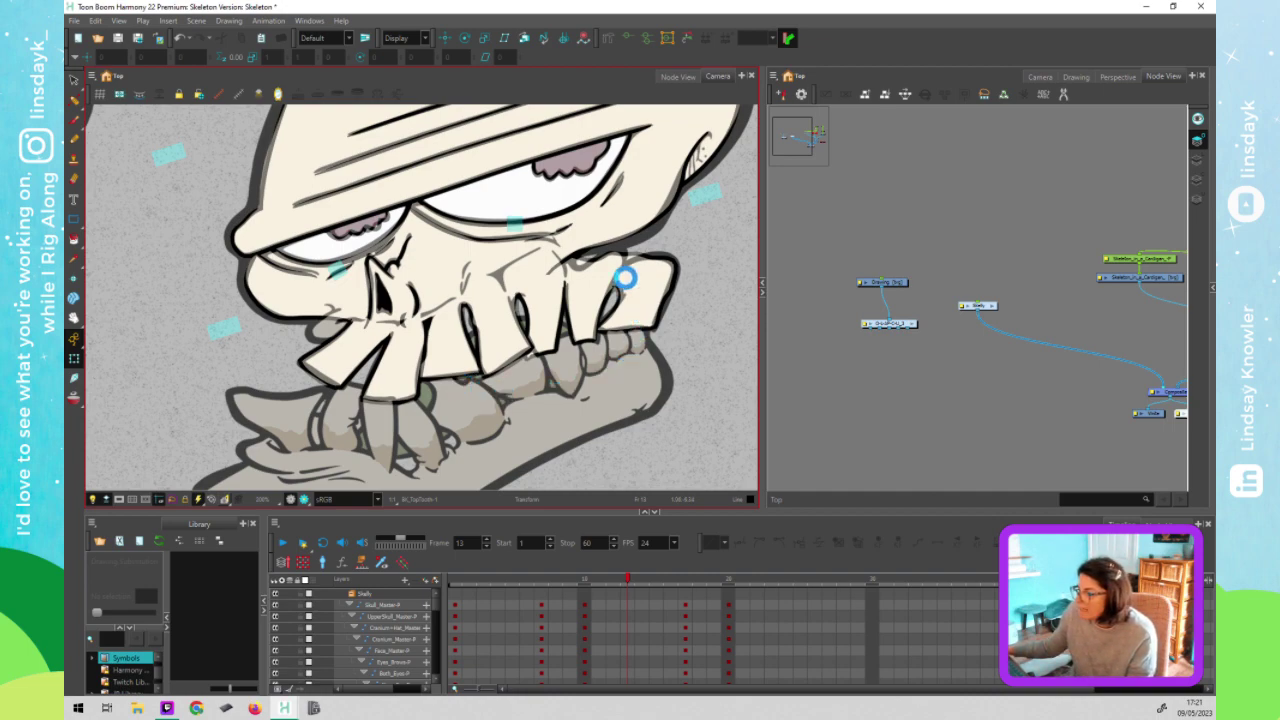
Adjust the top-edge curve handle at the fifth top tooth's upper left deformer corner
click(603, 238)
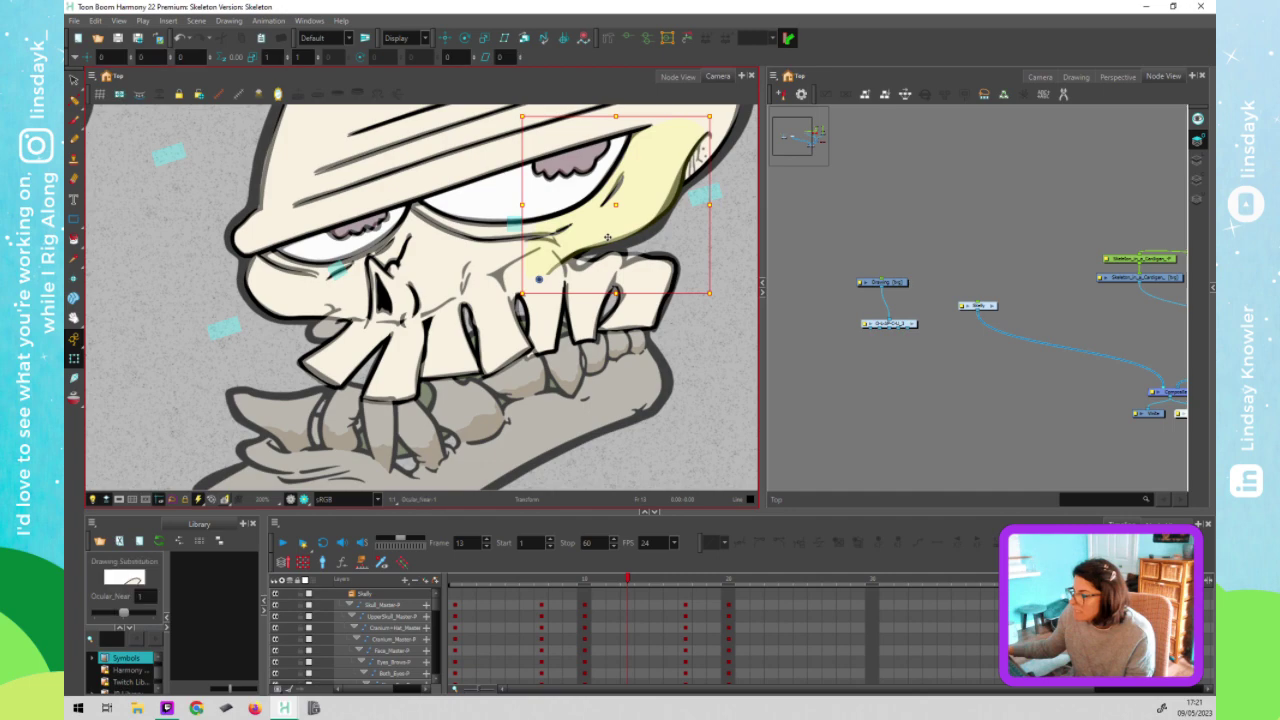
click(549, 289)
click(597, 243)
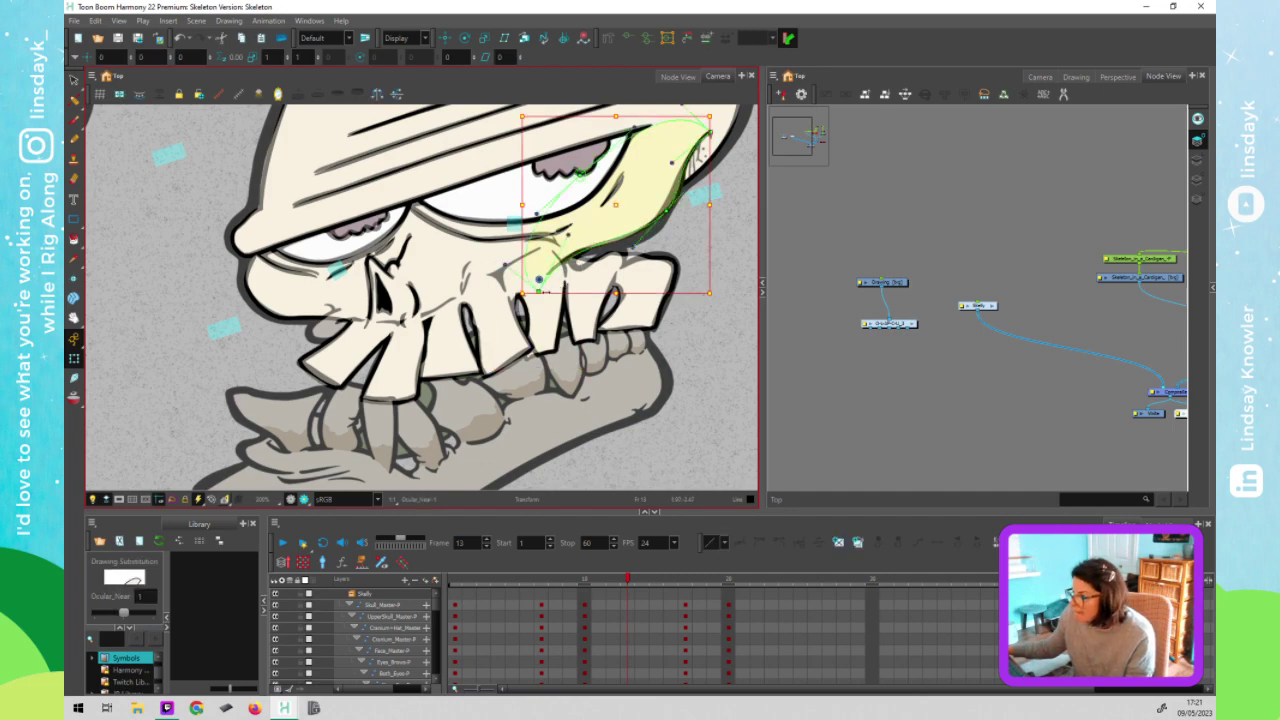
click(822, 395)
click(547, 317)
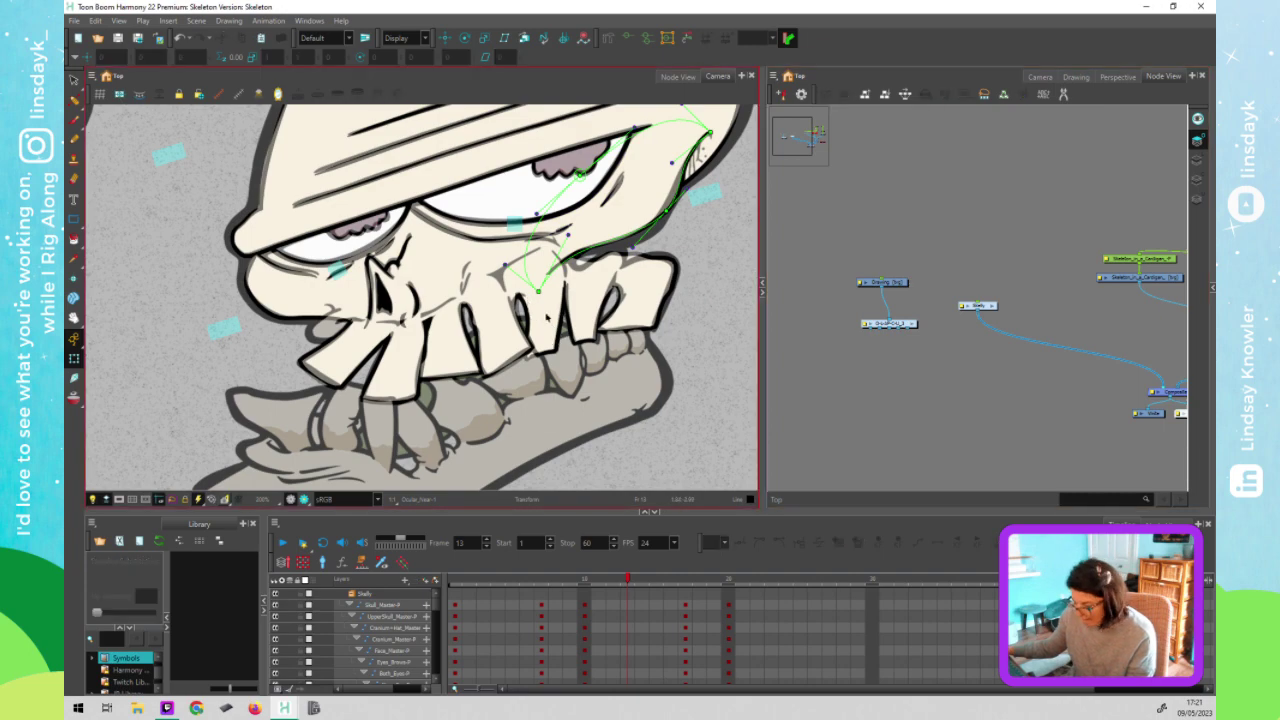
click(547, 317)
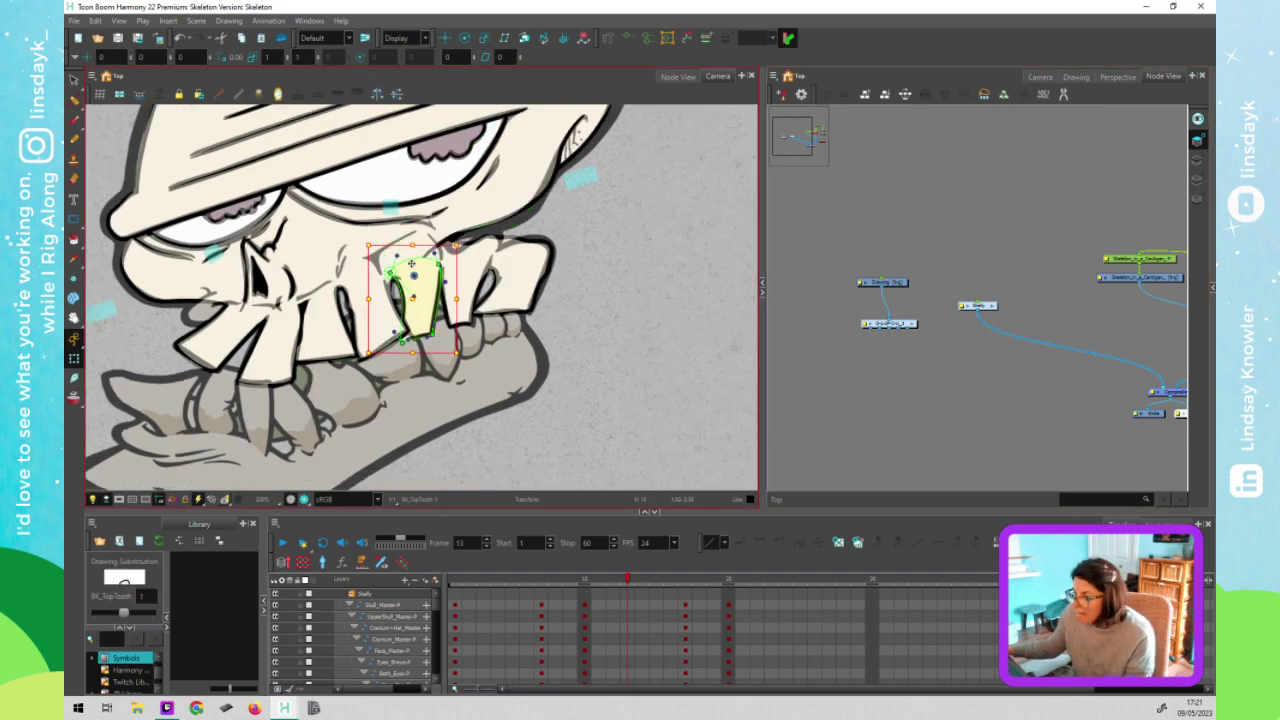
click(397, 256)
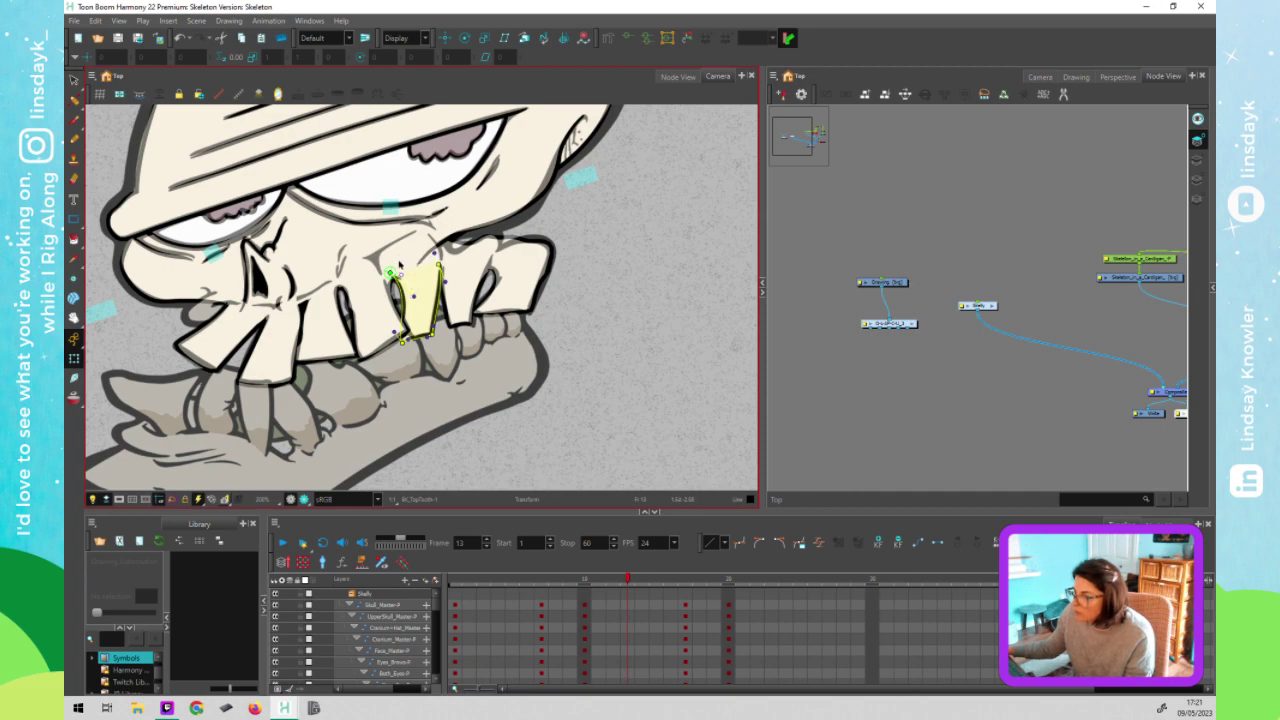
Scrub the timeline around frame 13 to check the skull's pose against the sketch
click(489, 219)
click(489, 219)
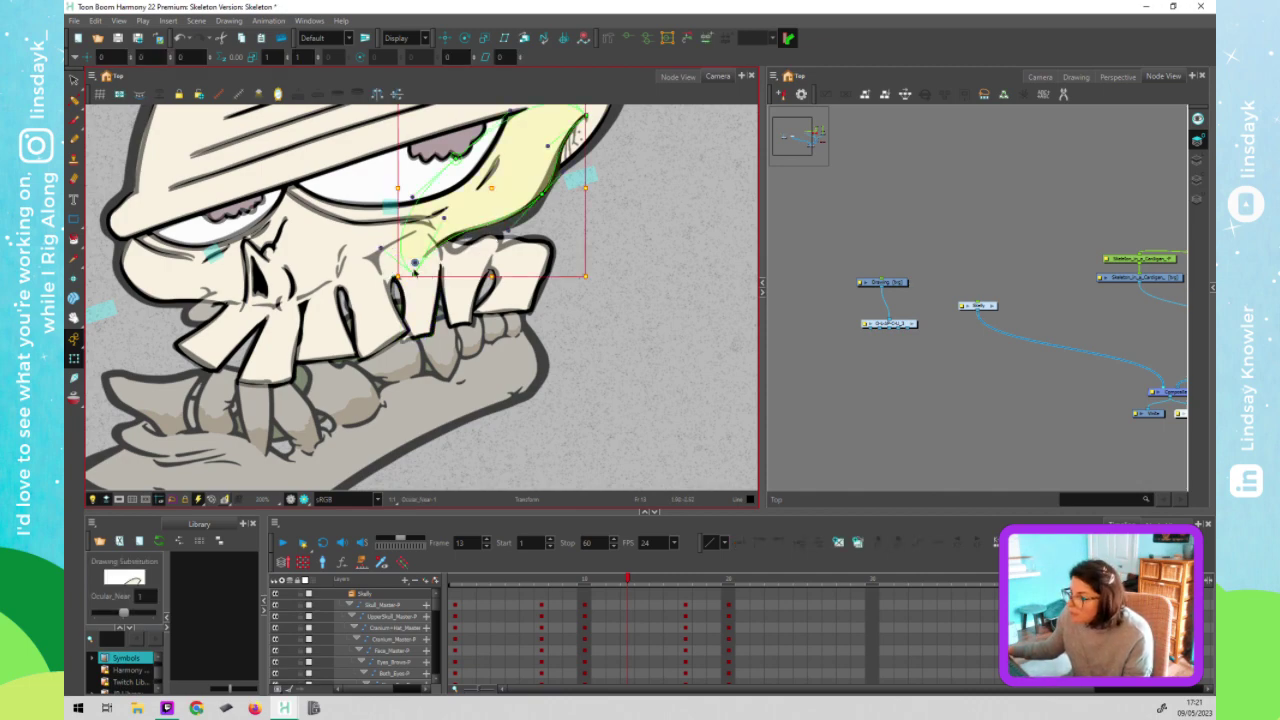
click(615, 338)
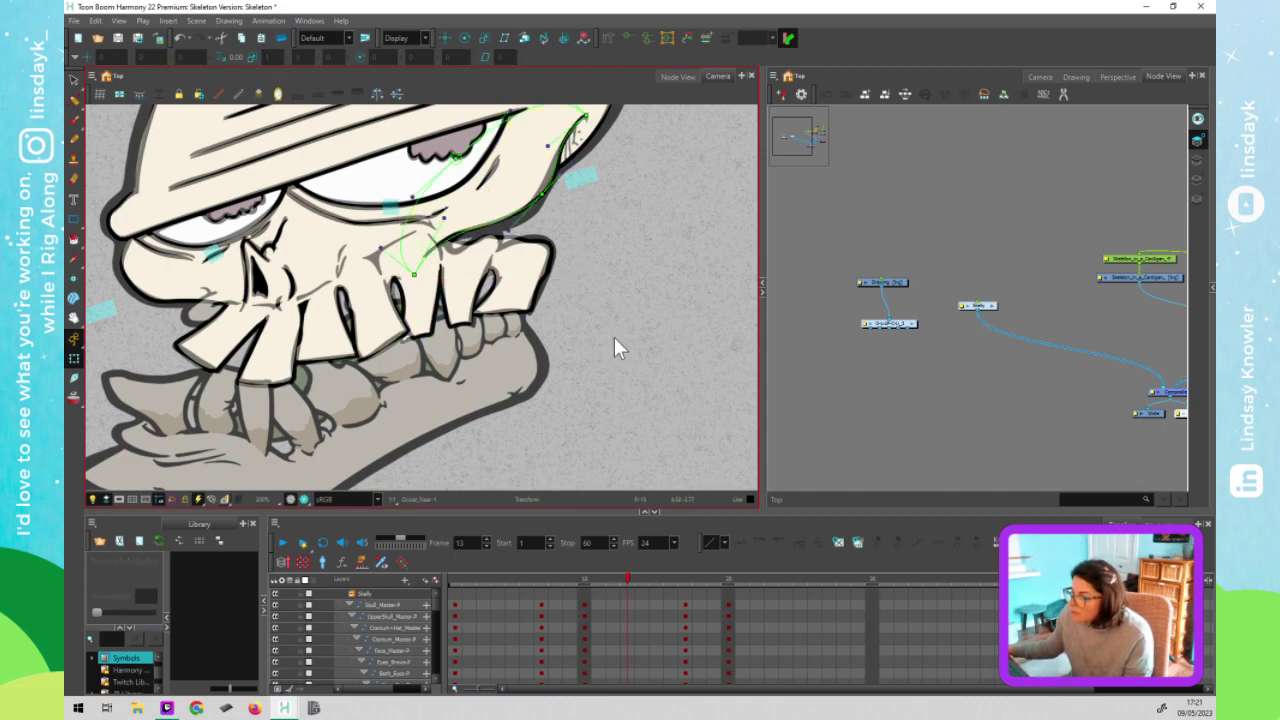
click(627, 577)
drag(622, 578, 625, 582)
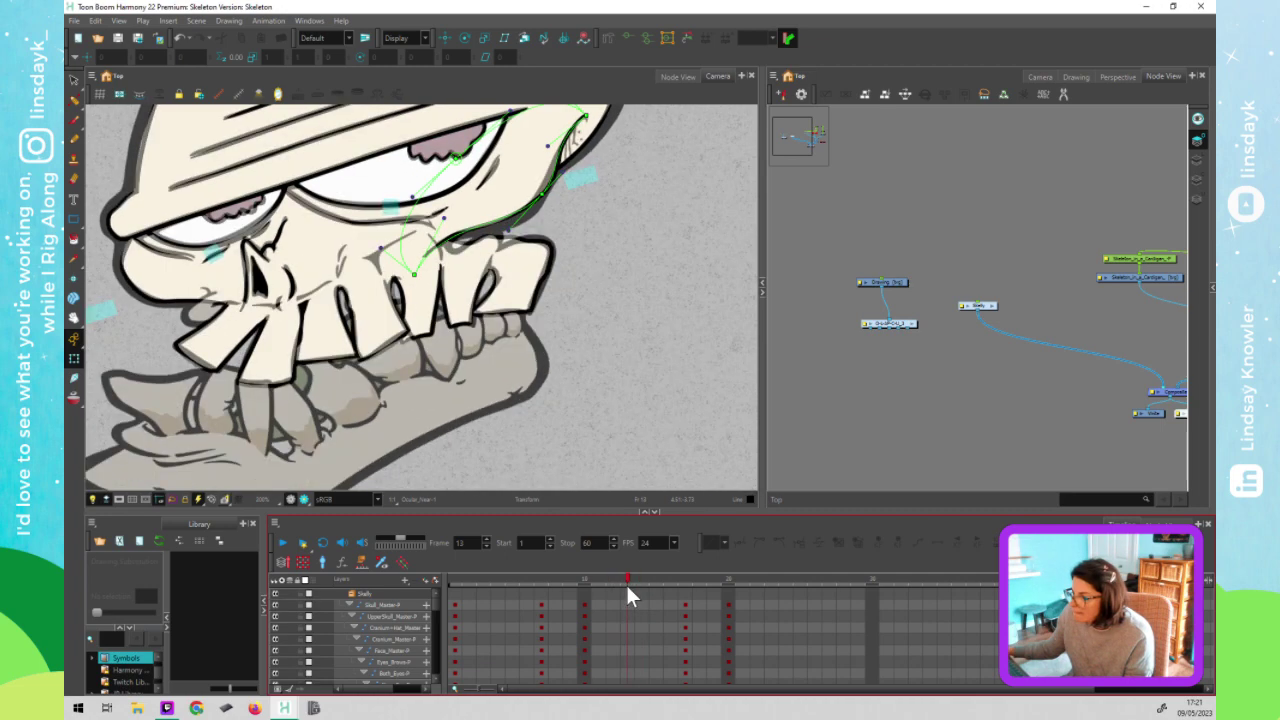
Hide the mouth chart reference by disabling its Skeleton_in_a_Cardigan drawing node
click(628, 473)
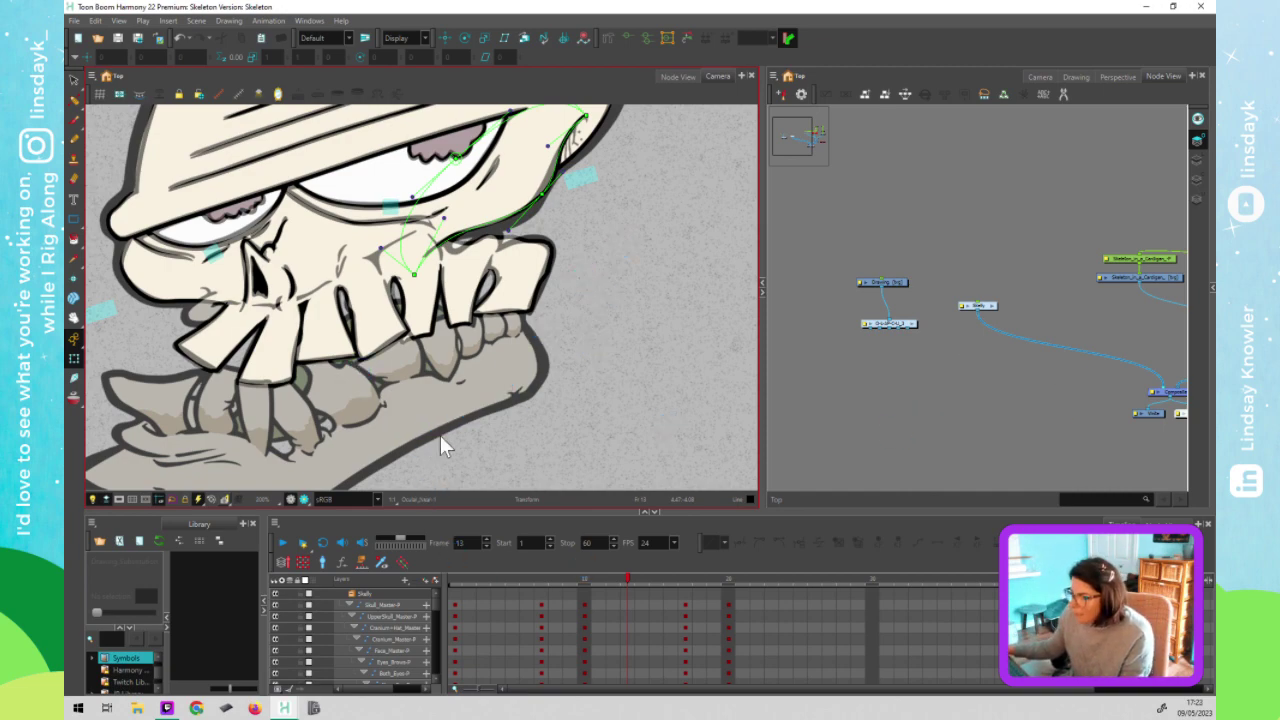
scroll(440, 435, down, 4)
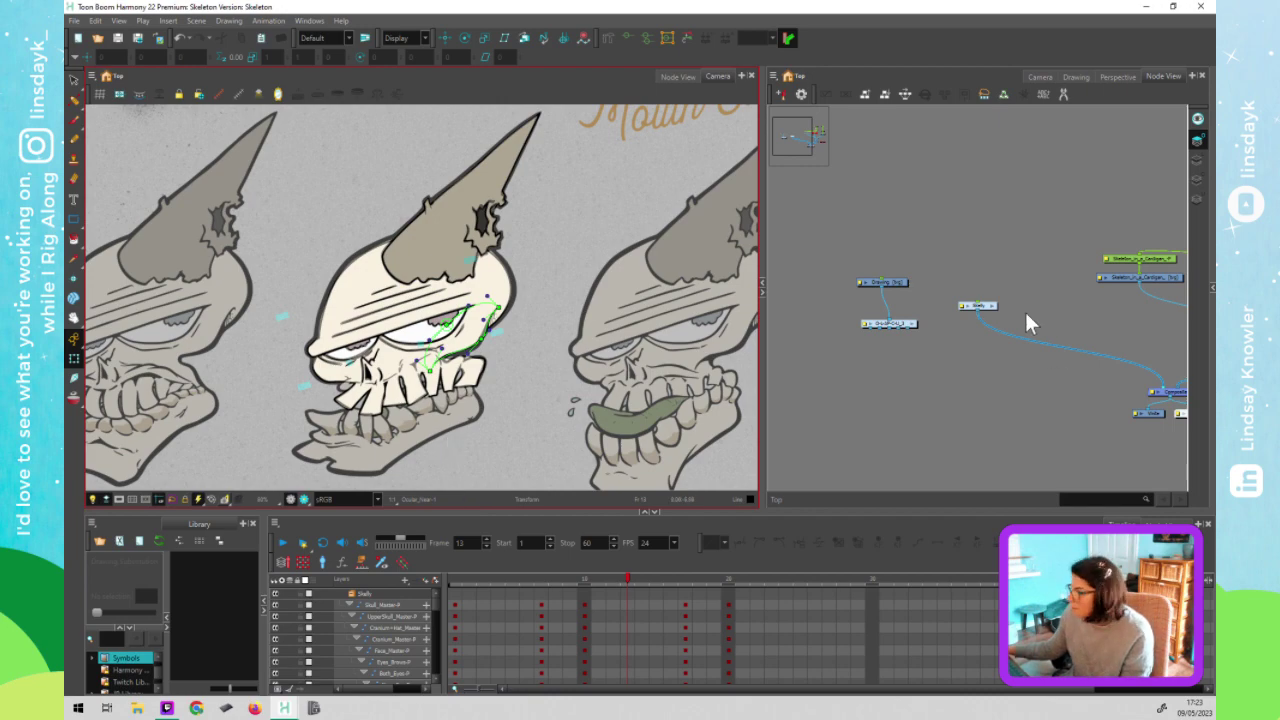
click(1174, 278)
key(d)
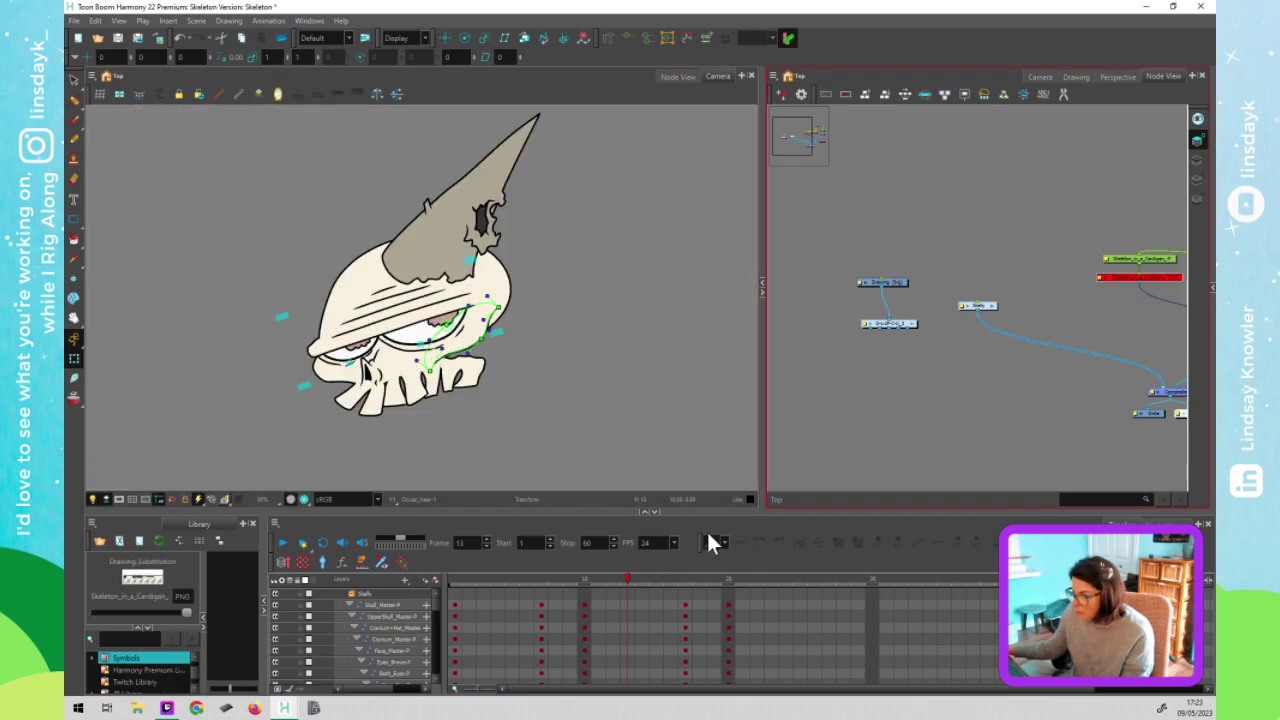
Enter the Skelly group and enable all of its nodes, including the hidden bottom jaw
click(916, 366)
click(993, 305)
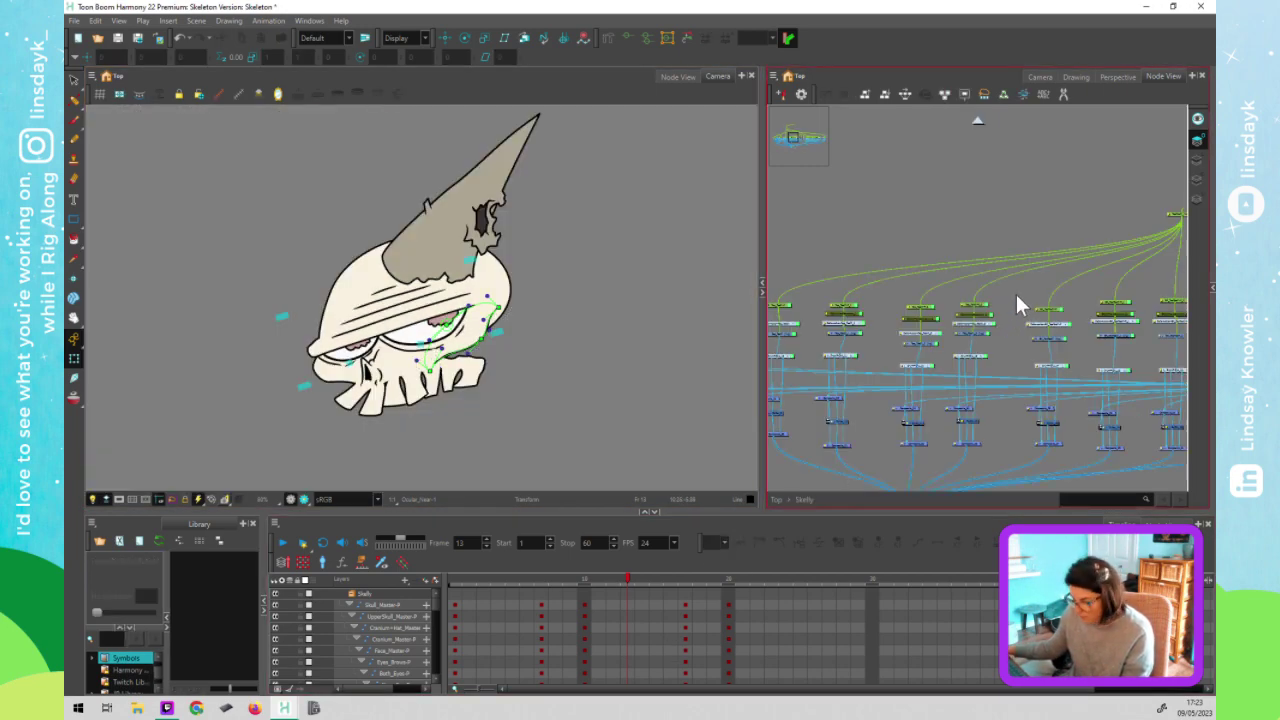
key(ctrl+a)
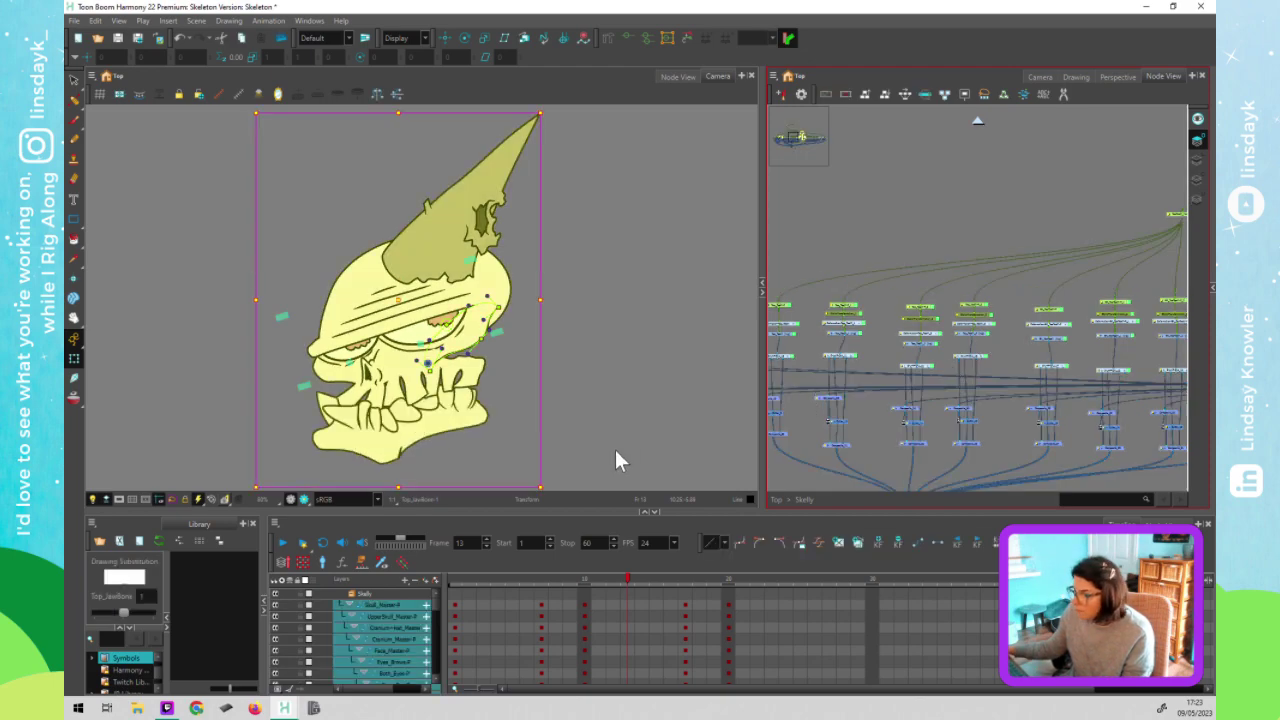
Scrub back from frame 13 to around frame 8 to compare the full skull's mouth poses
click(628, 582)
click(586, 592)
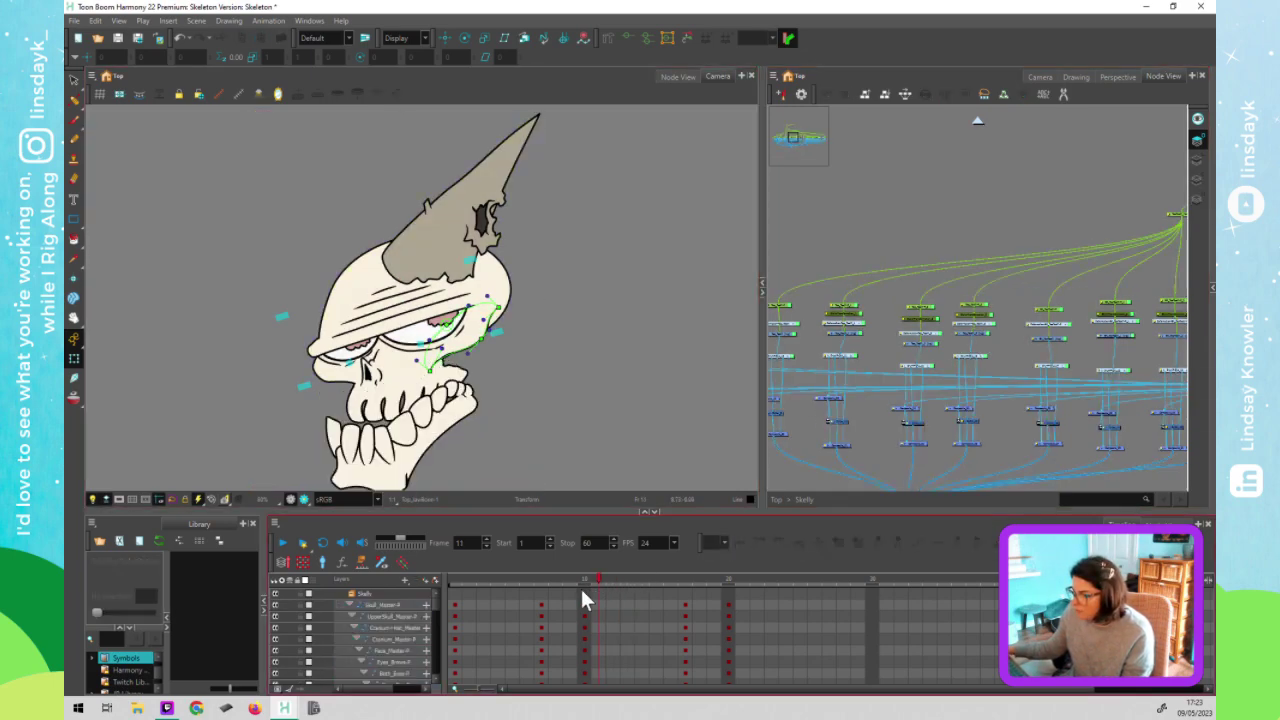
click(584, 594)
click(564, 600)
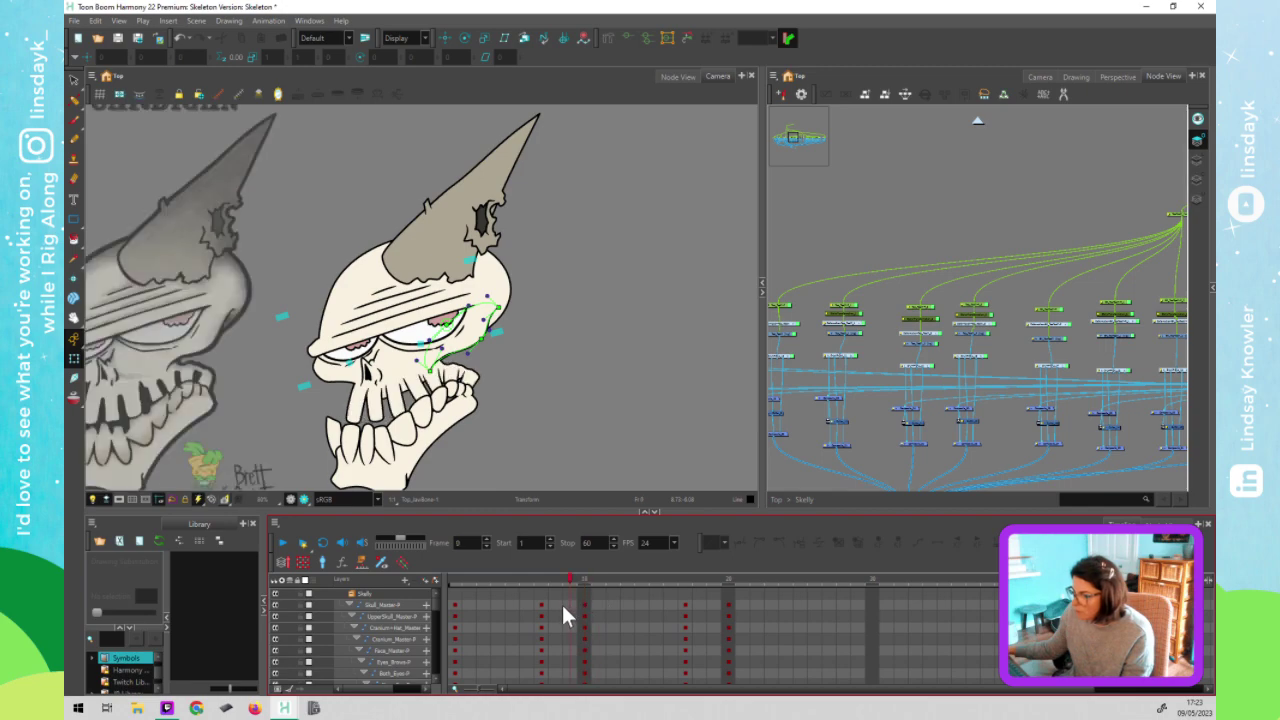
click(578, 603)
Select the top teeth's main peg with its children and compare its keyed poses on frames 11, 10, 7 and 1
drag(1114, 229, 1021, 227)
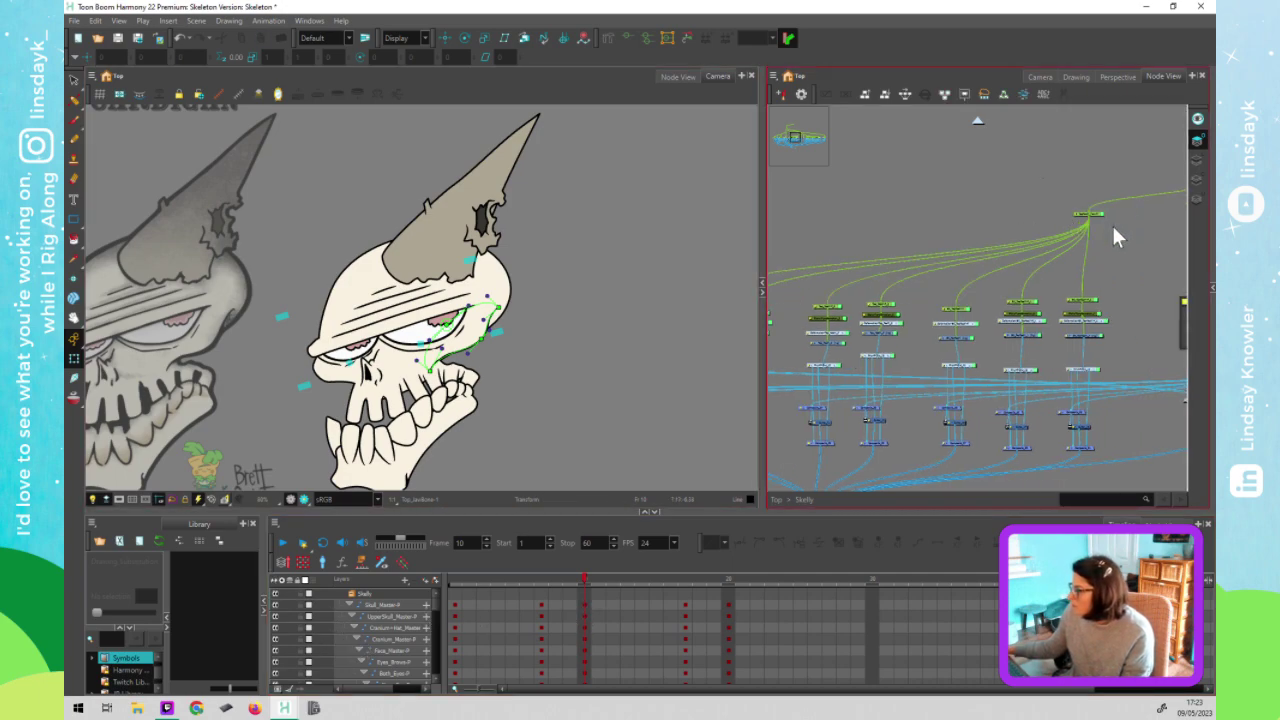
drag(1112, 226, 1134, 224)
click(591, 612)
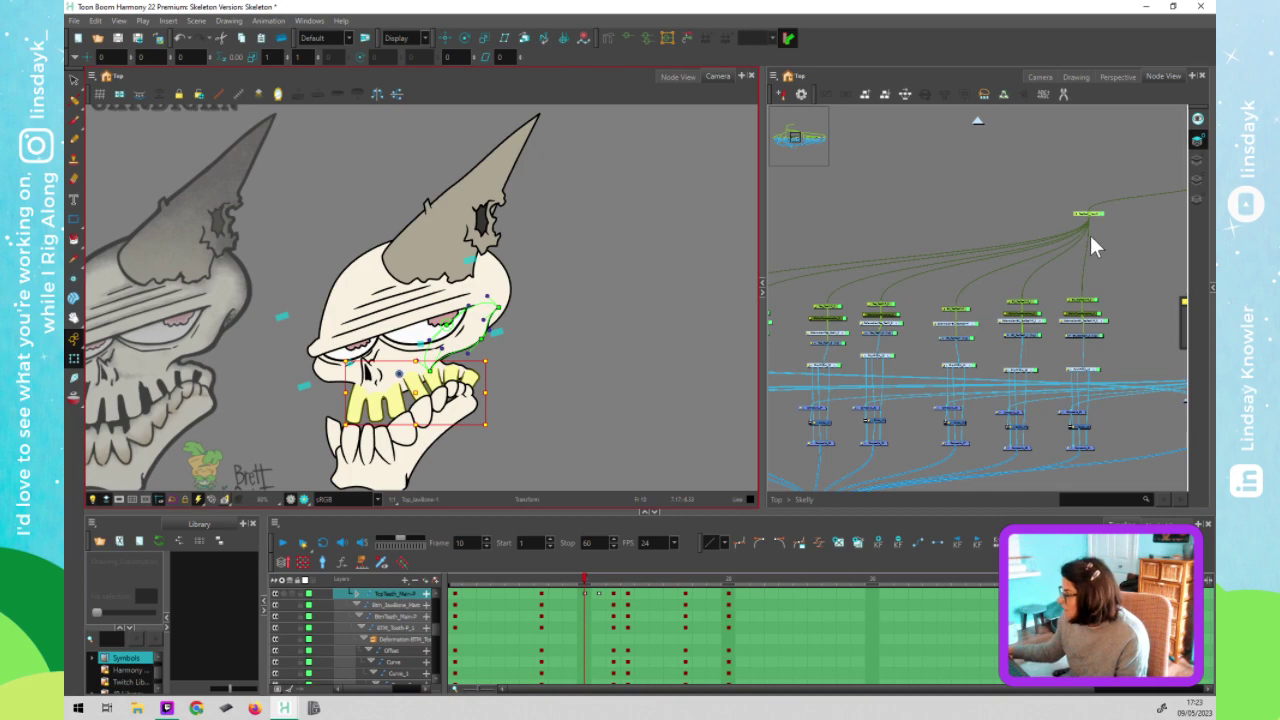
click(598, 600)
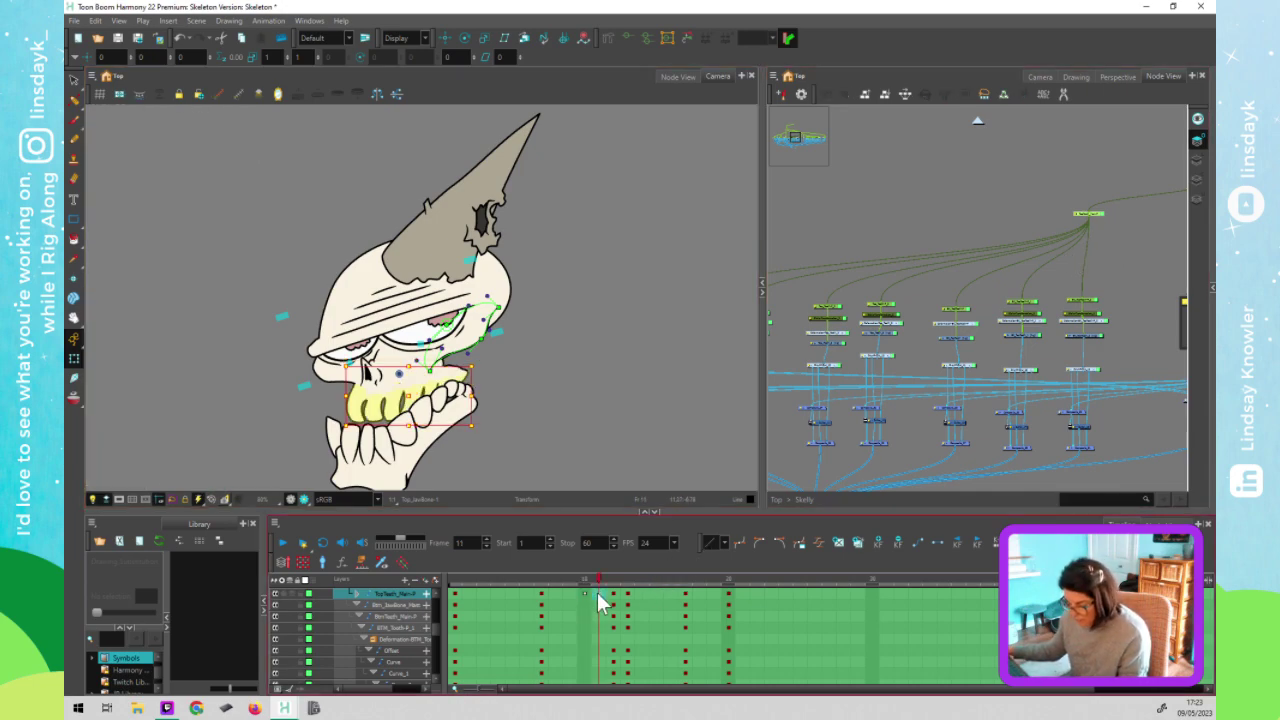
key(comma)
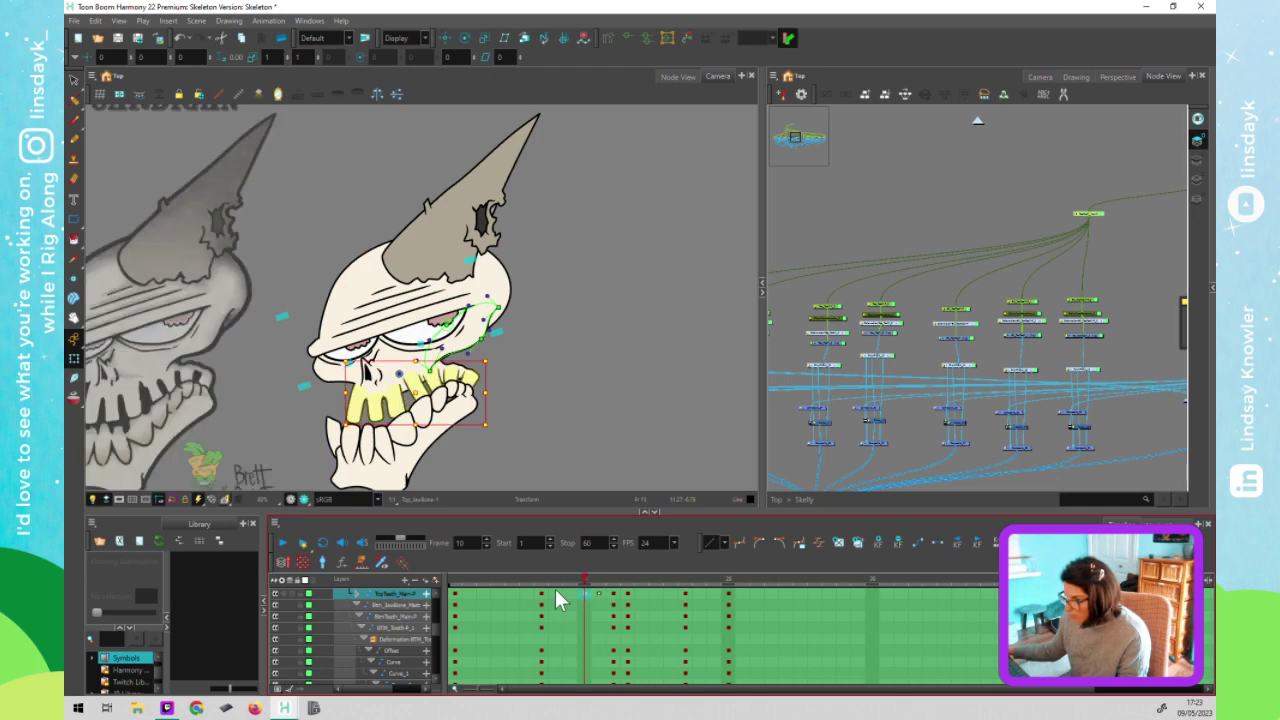
click(542, 595)
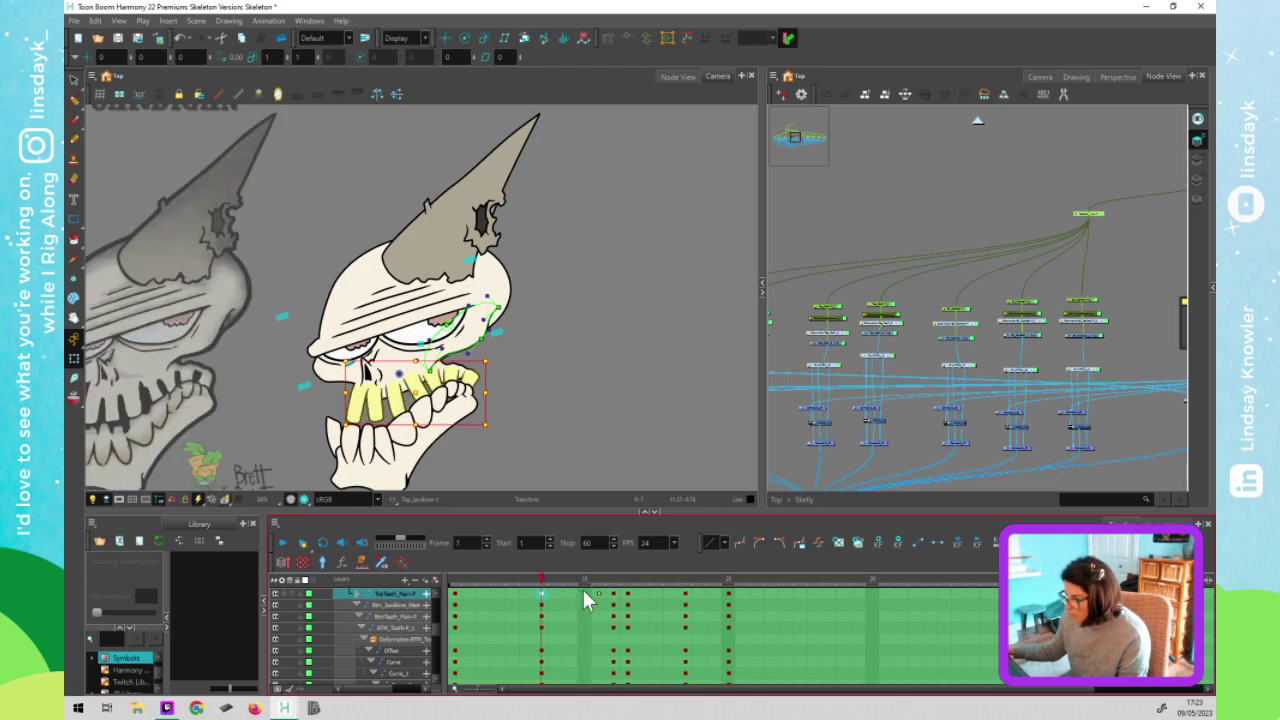
click(586, 598)
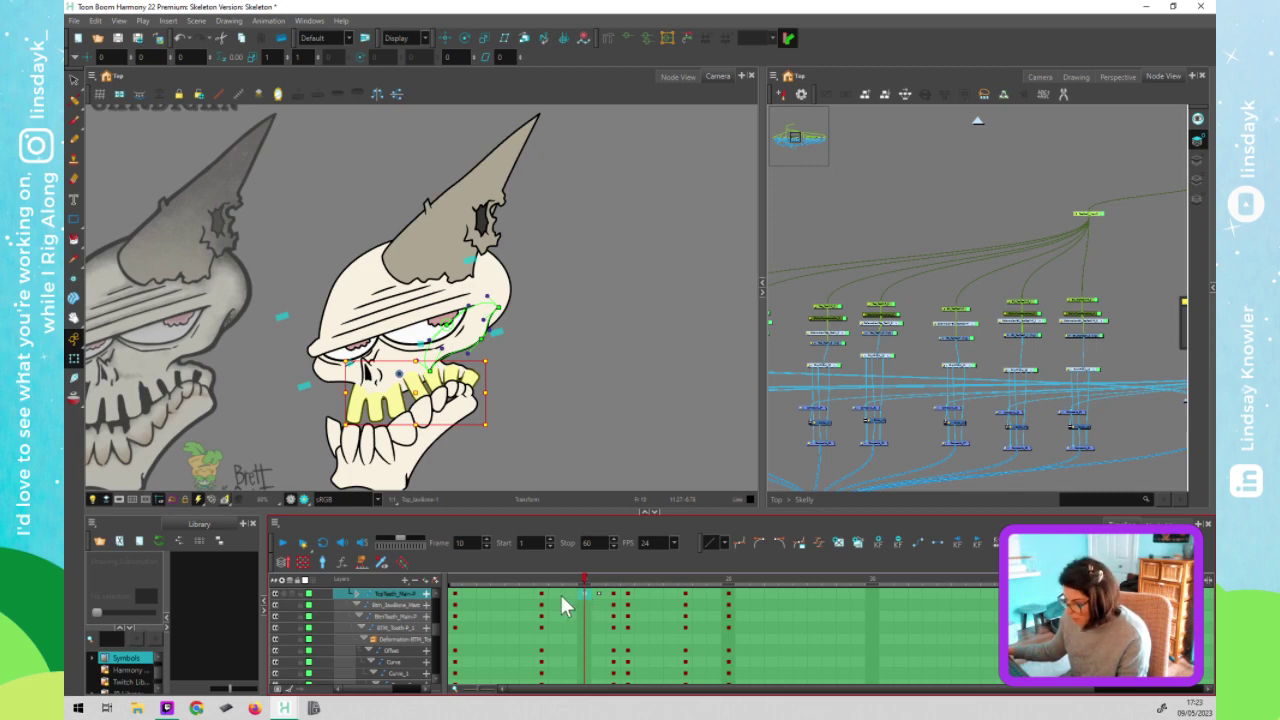
click(542, 598)
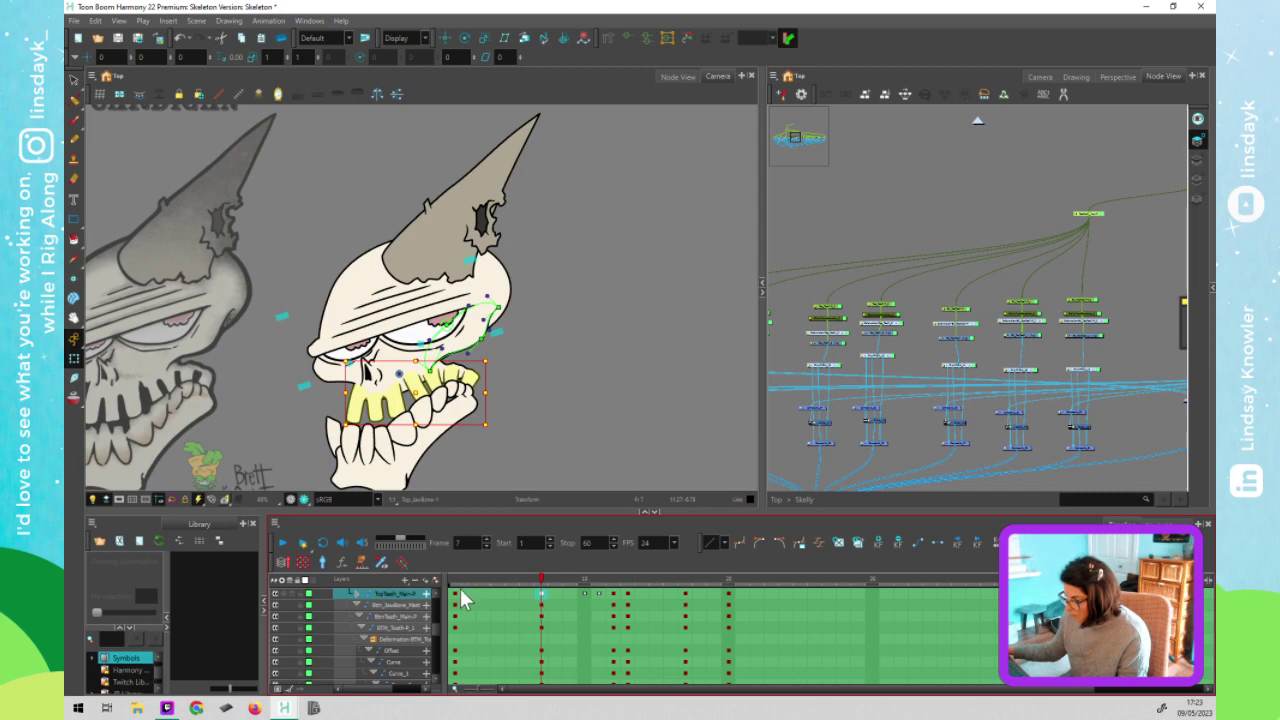
click(457, 598)
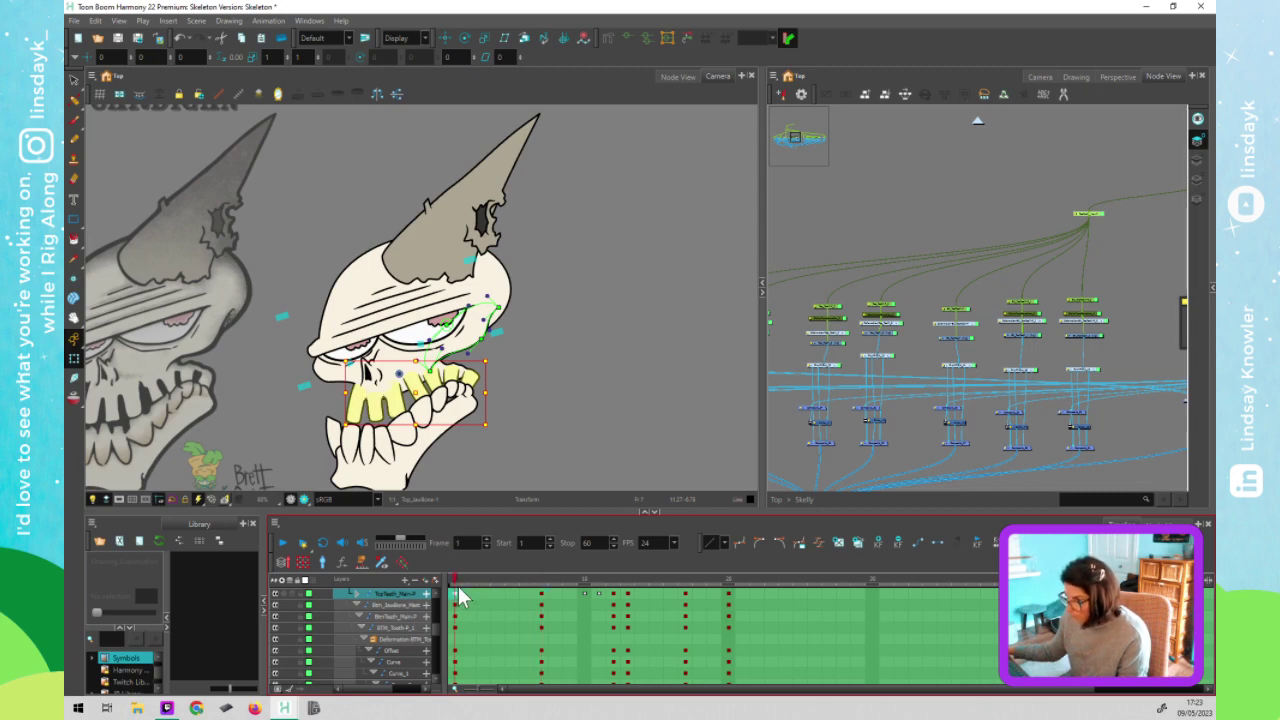
Deselect the top teeth and flip back and forth around frames 11 to 14 to compare the mouth poses
click(960, 151)
click(599, 592)
drag(603, 590, 641, 590)
click(599, 594)
click(614, 599)
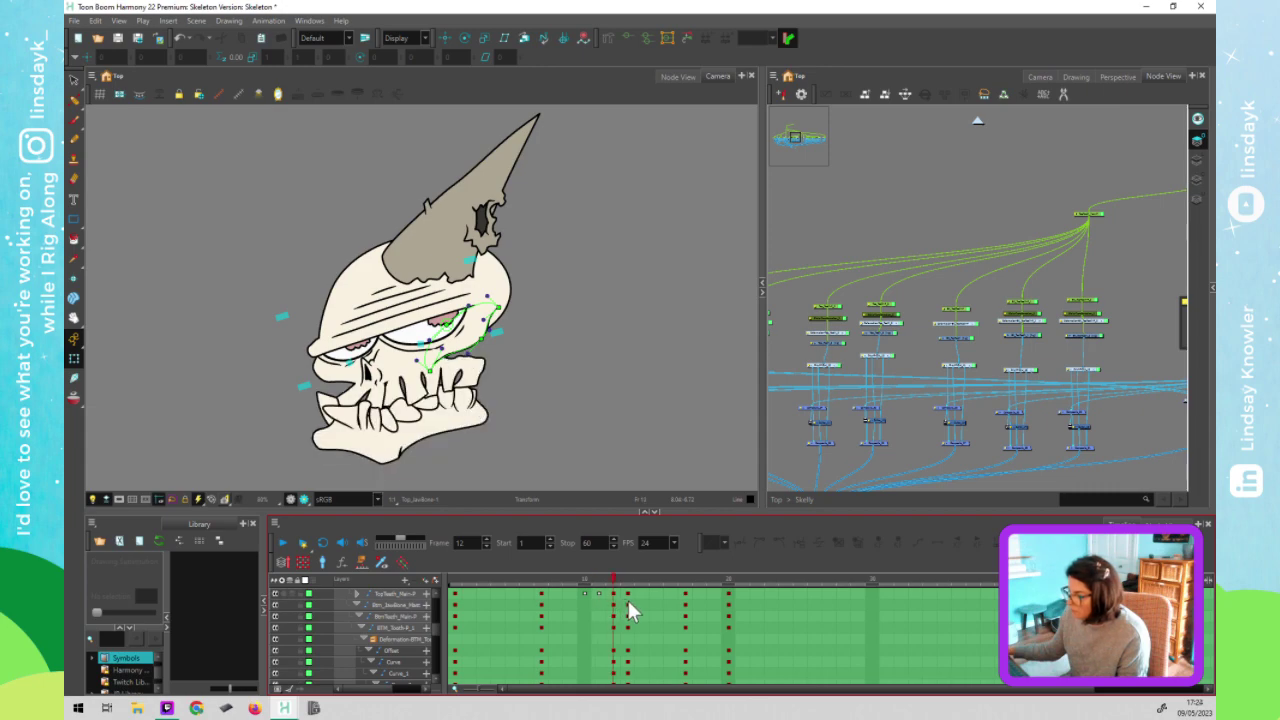
click(640, 612)
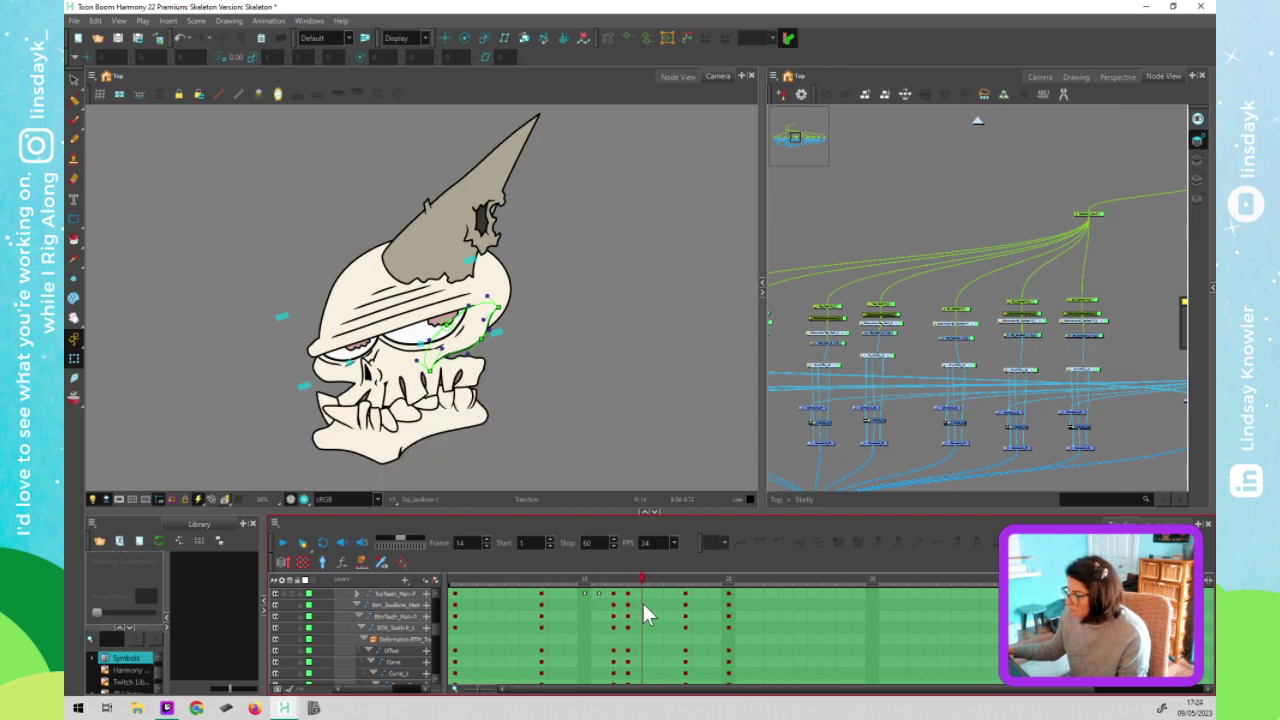
click(618, 620)
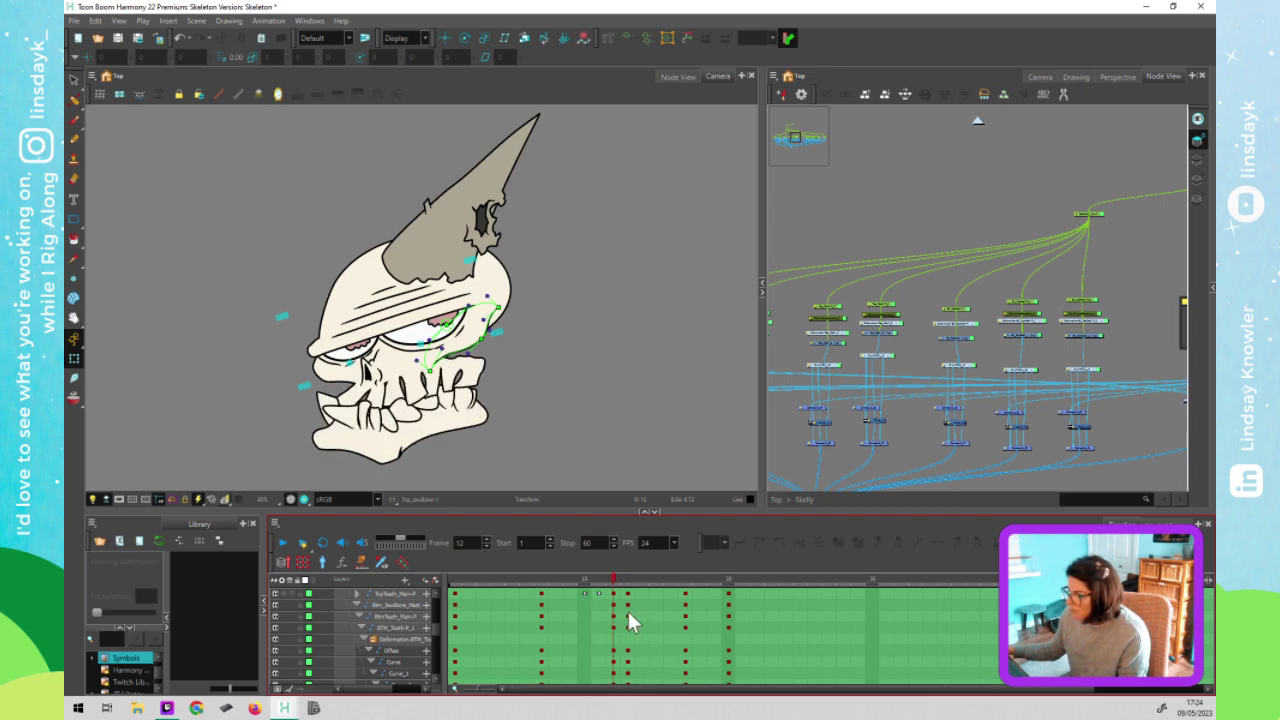
click(618, 615)
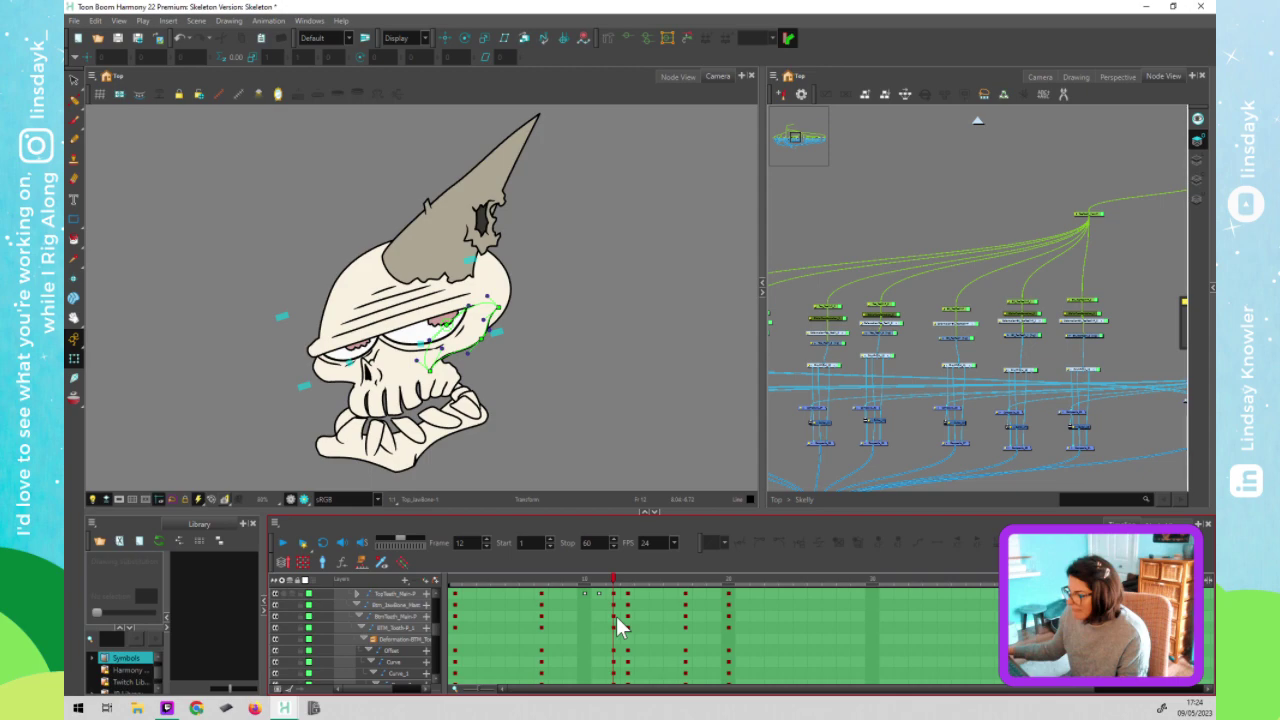
key(period)
key(comma)
key(period)
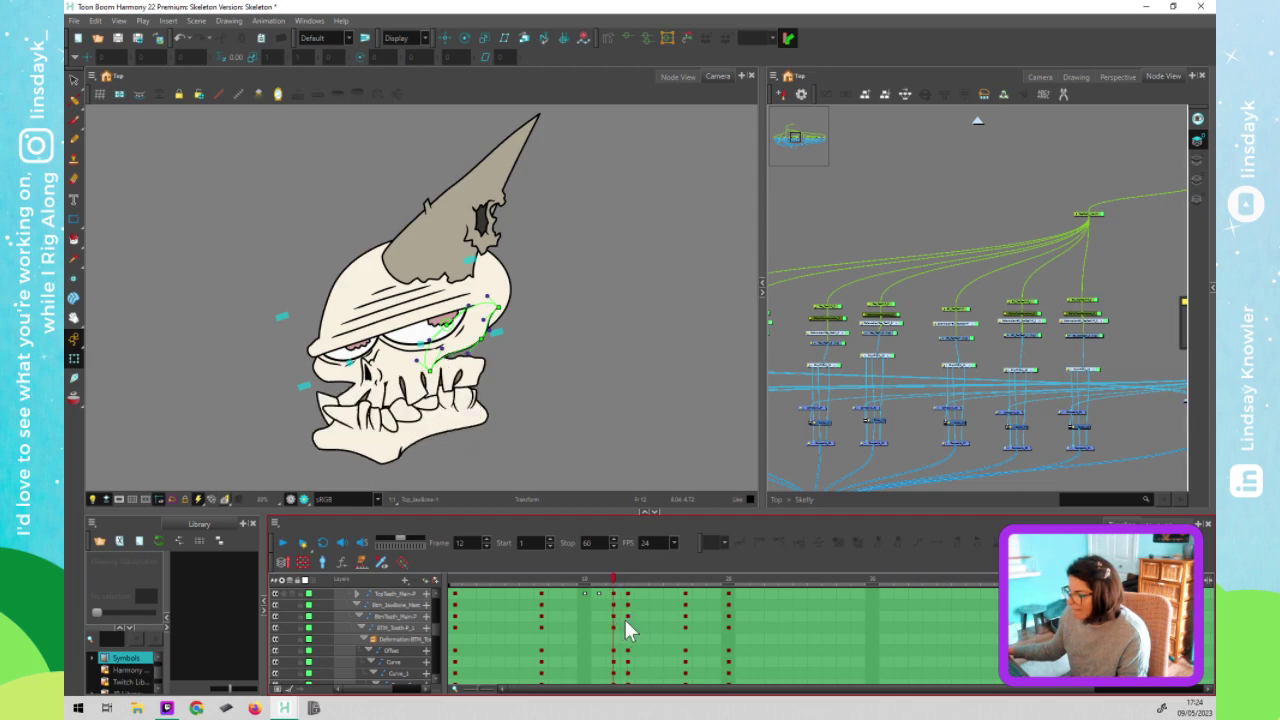
key(comma)
key(period)
key(comma)
key(period)
key(comma)
key(period)
key(comma)
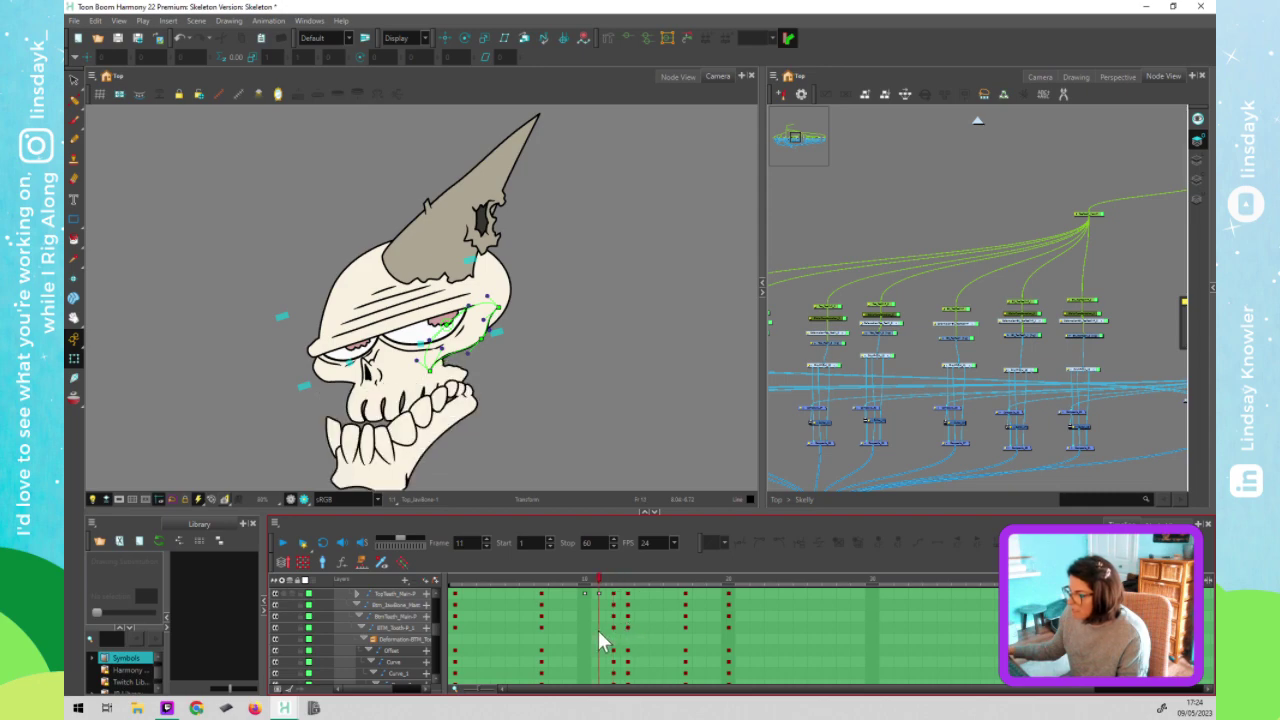
key(comma)
key(period)
key(period)
key(comma)
key(period)
key(comma)
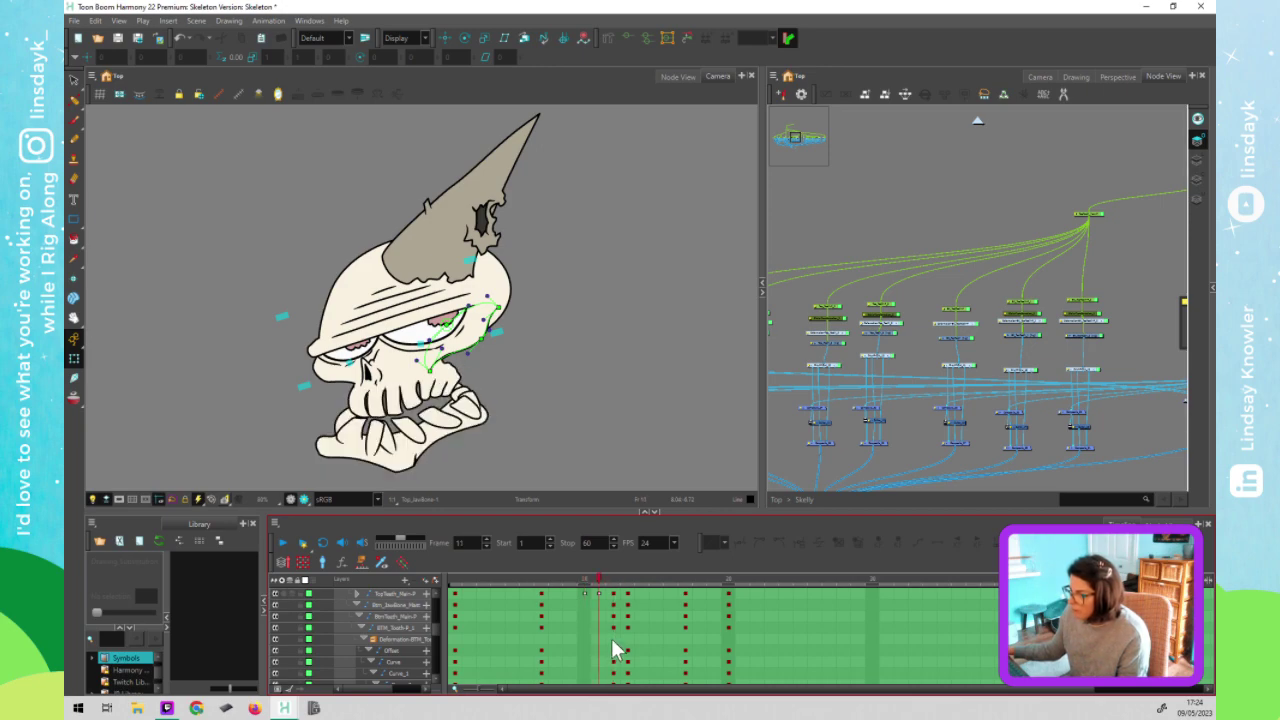
key(period)
key(comma)
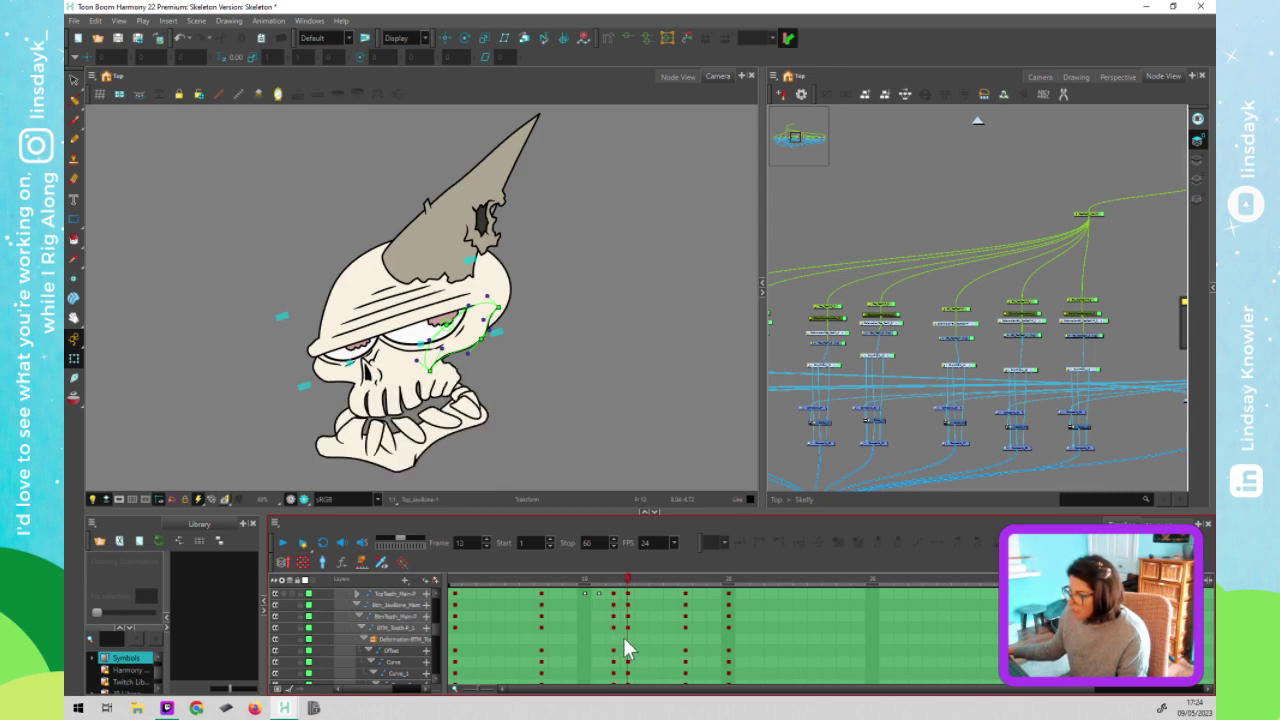
click(436, 365)
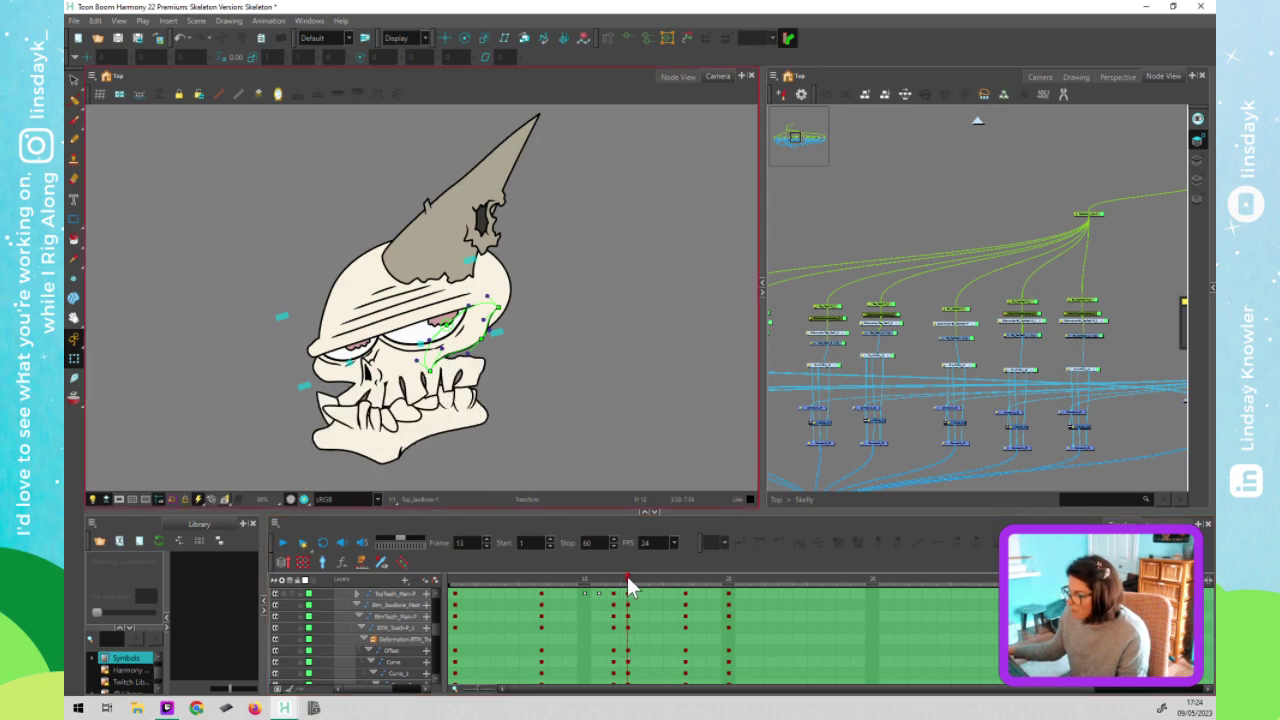
click(629, 588)
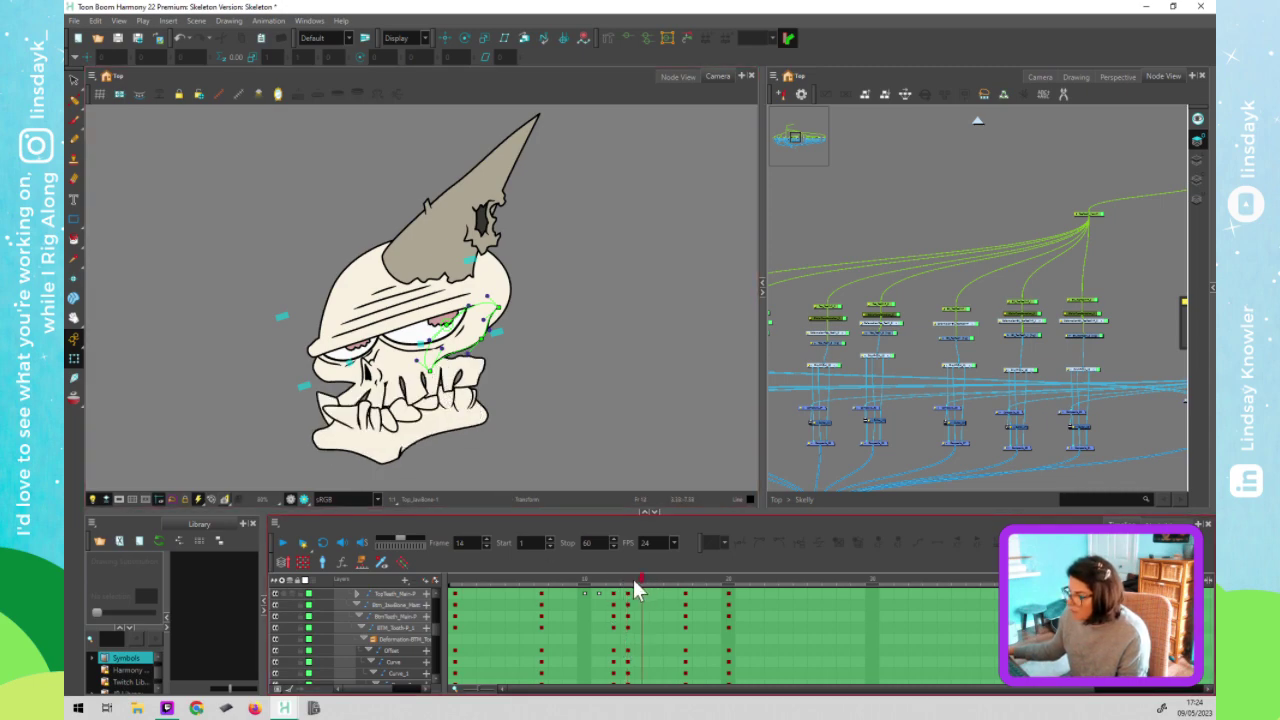
click(617, 584)
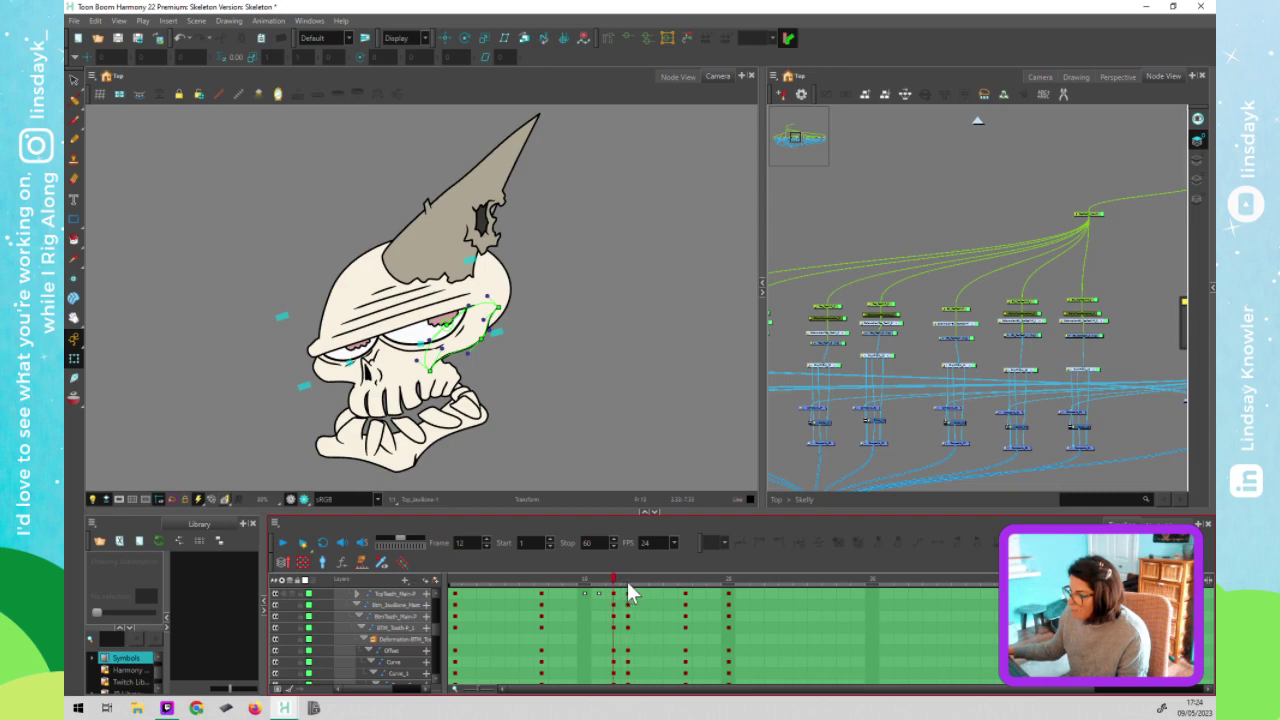
click(629, 583)
mouse_move(623, 591)
mouse_down()
mouse_move(586, 596)
mouse_move(632, 600)
mouse_up()
Return to the top level of the node network and re-enable the mouth chart drawing, leaving nothing selected
click(984, 164)
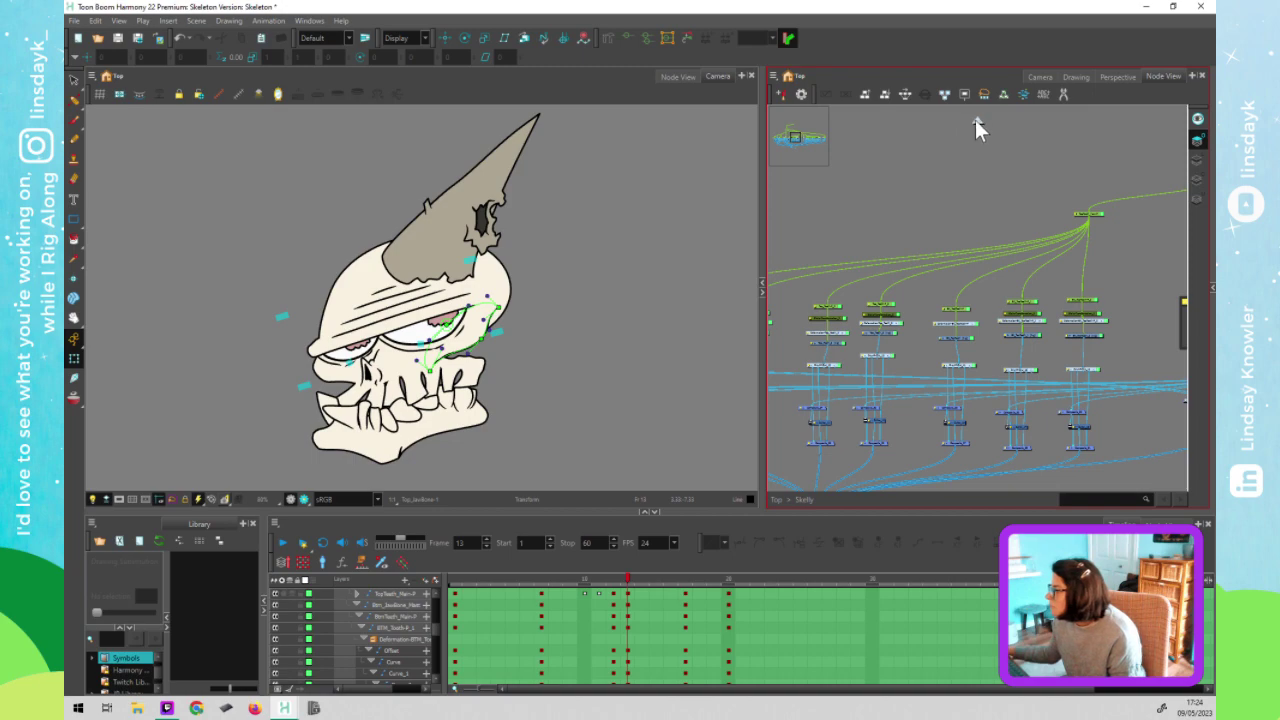
click(978, 121)
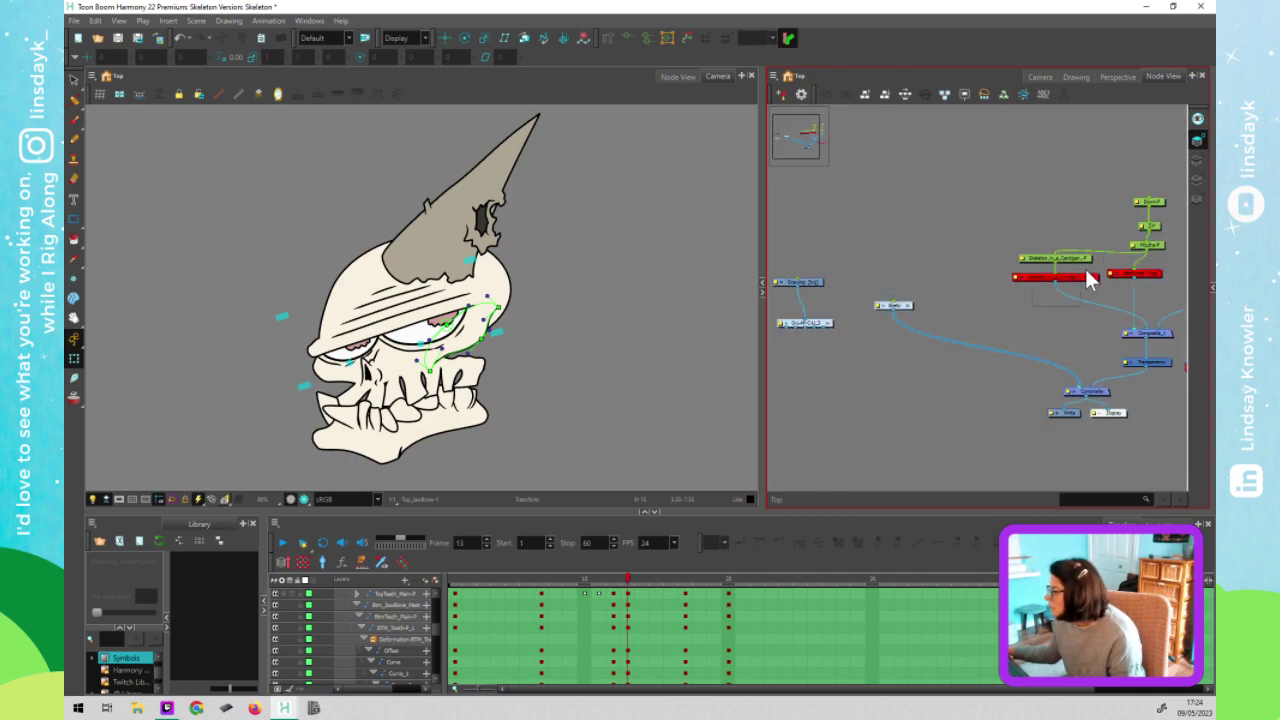
drag(1032, 306, 1086, 270)
key(a)
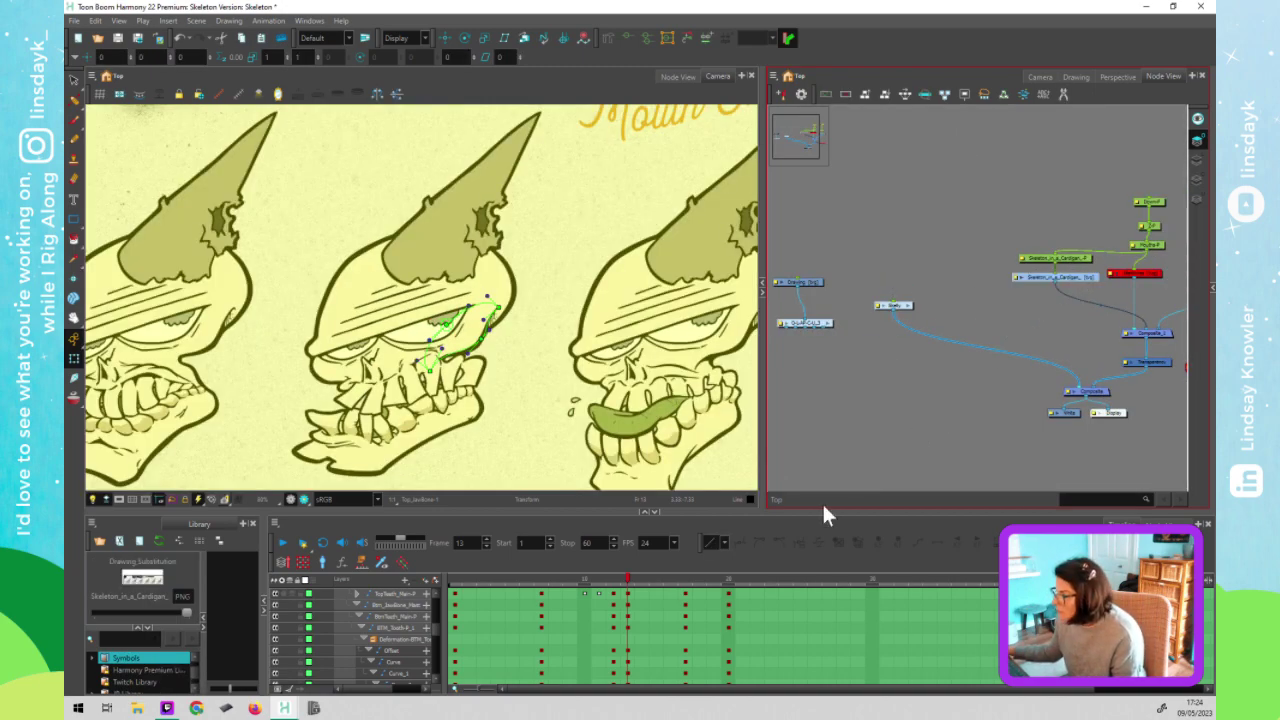
key(Escape)
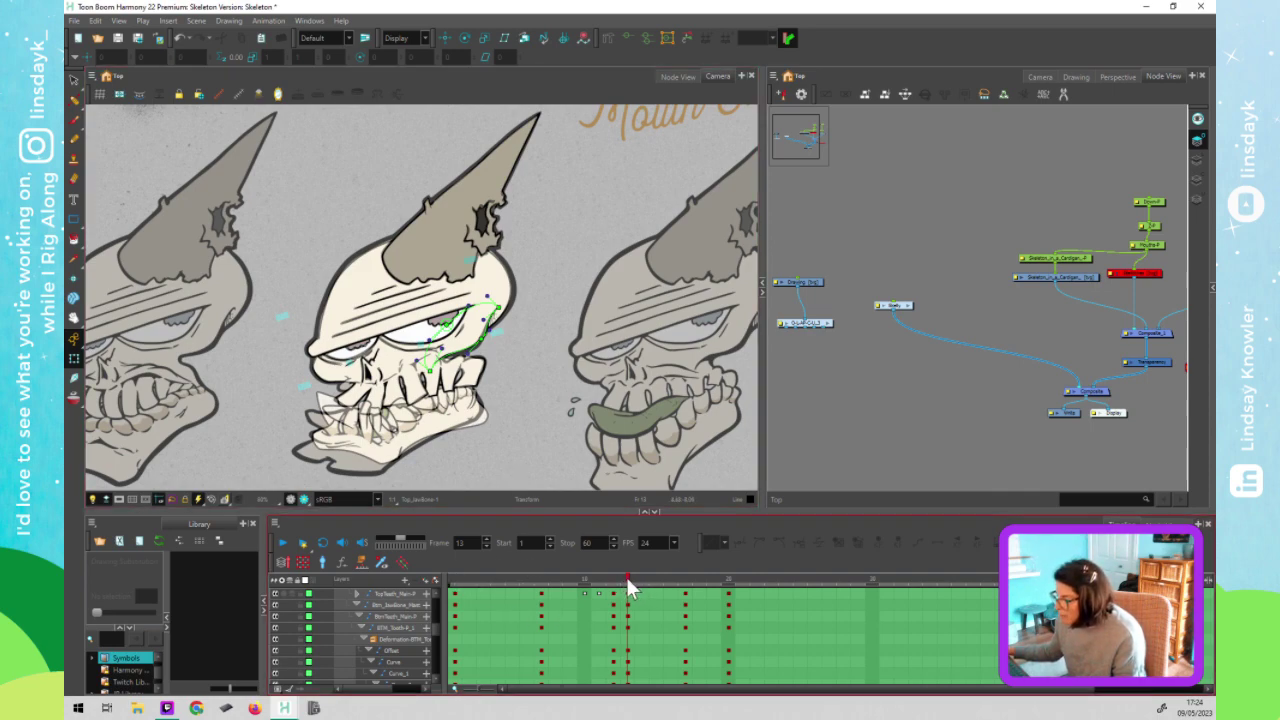
Examine the labelled mouth shapes on the chart around the CDGKNSTXYZ, TH and SH poses
scroll(516, 401, down, 3)
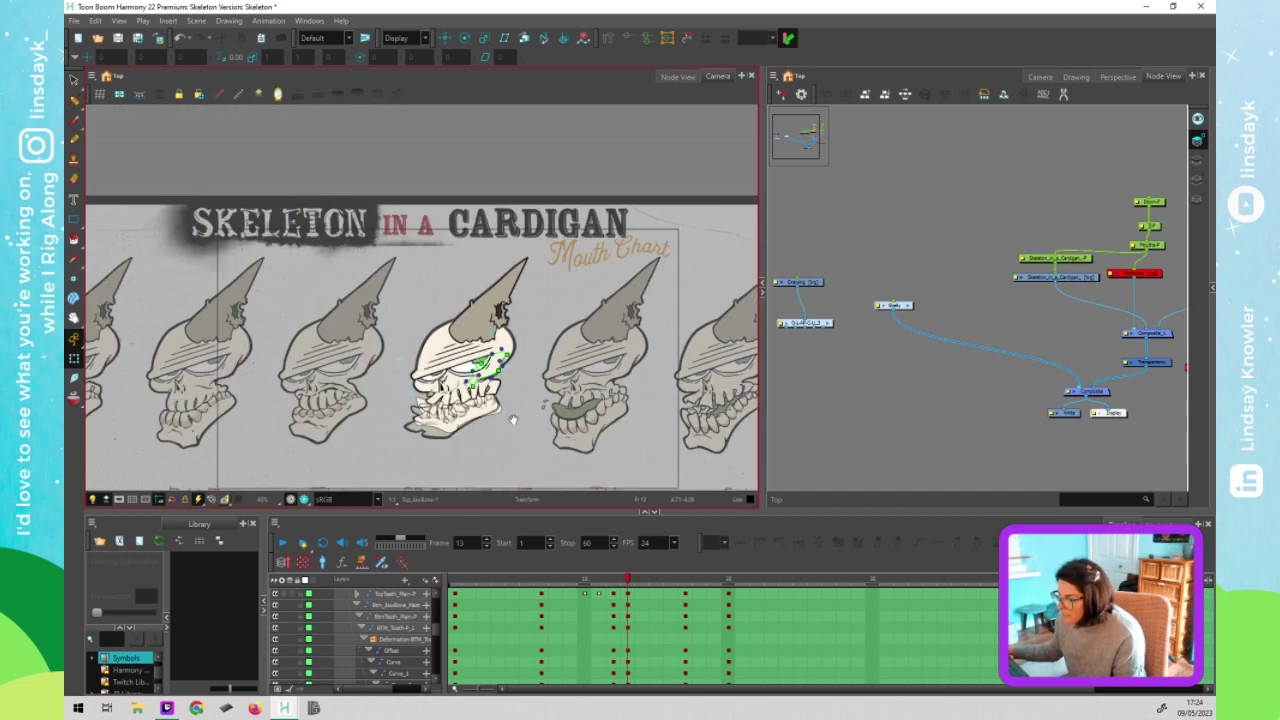
scroll(513, 419, down, 2)
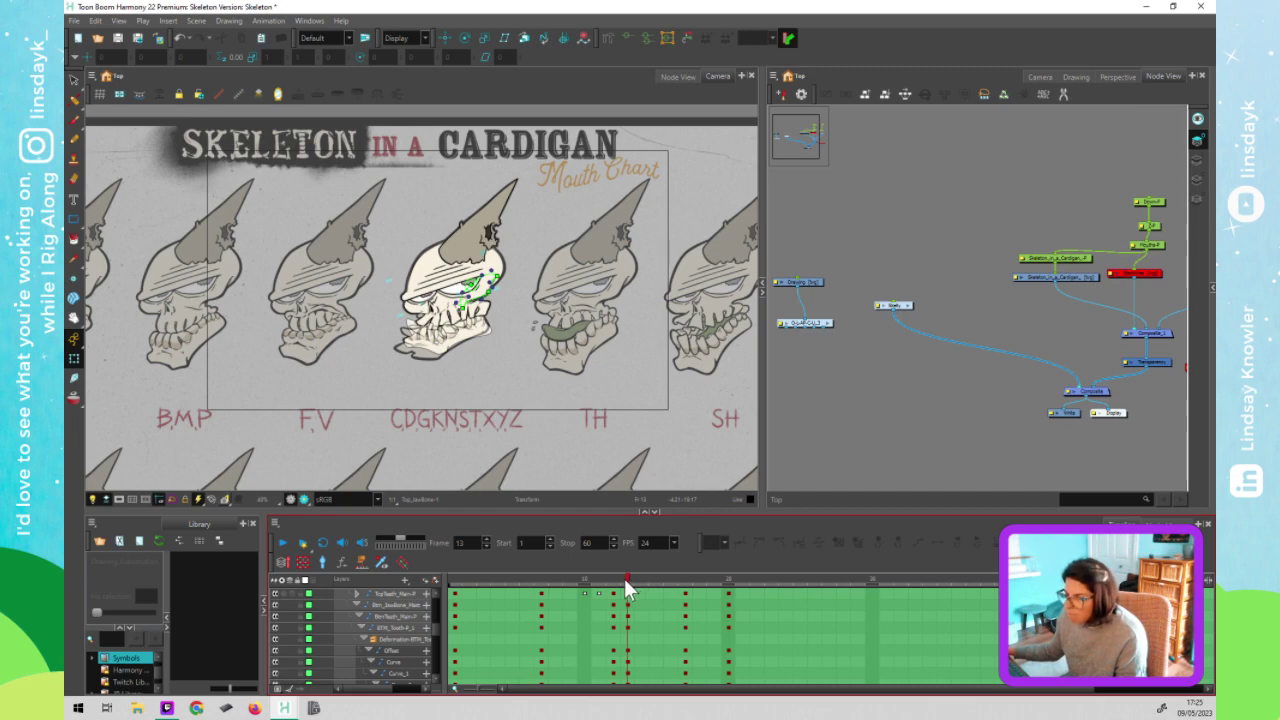
drag(322, 391, 315, 326)
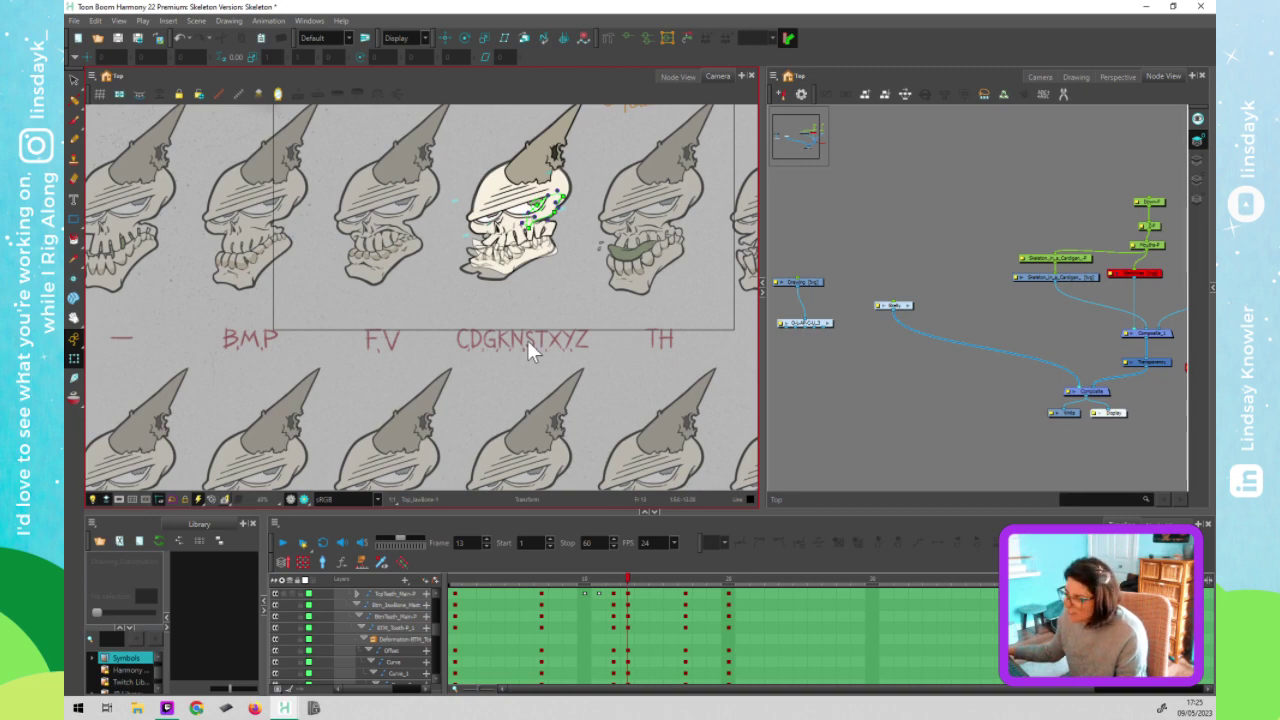
mouse_move(688, 345)
mouse_down()
mouse_move(541, 335)
mouse_move(660, 305)
mouse_move(722, 310)
mouse_up()
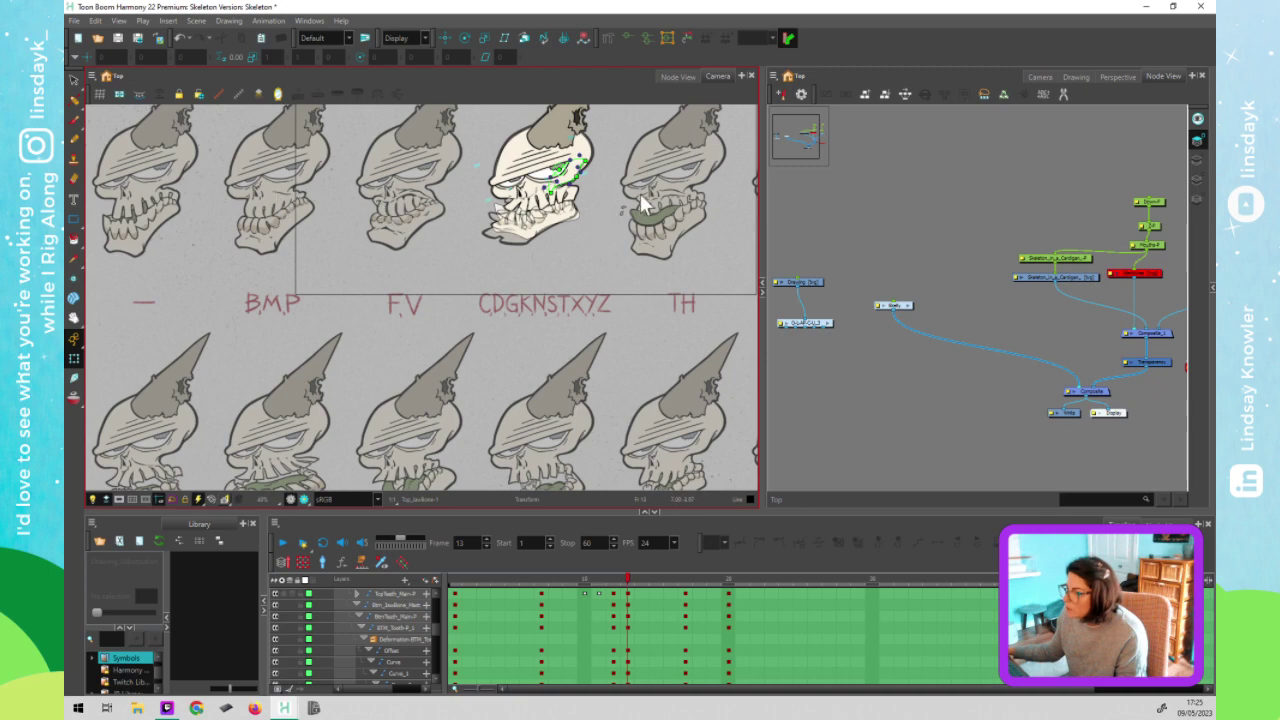
drag(681, 222, 527, 239)
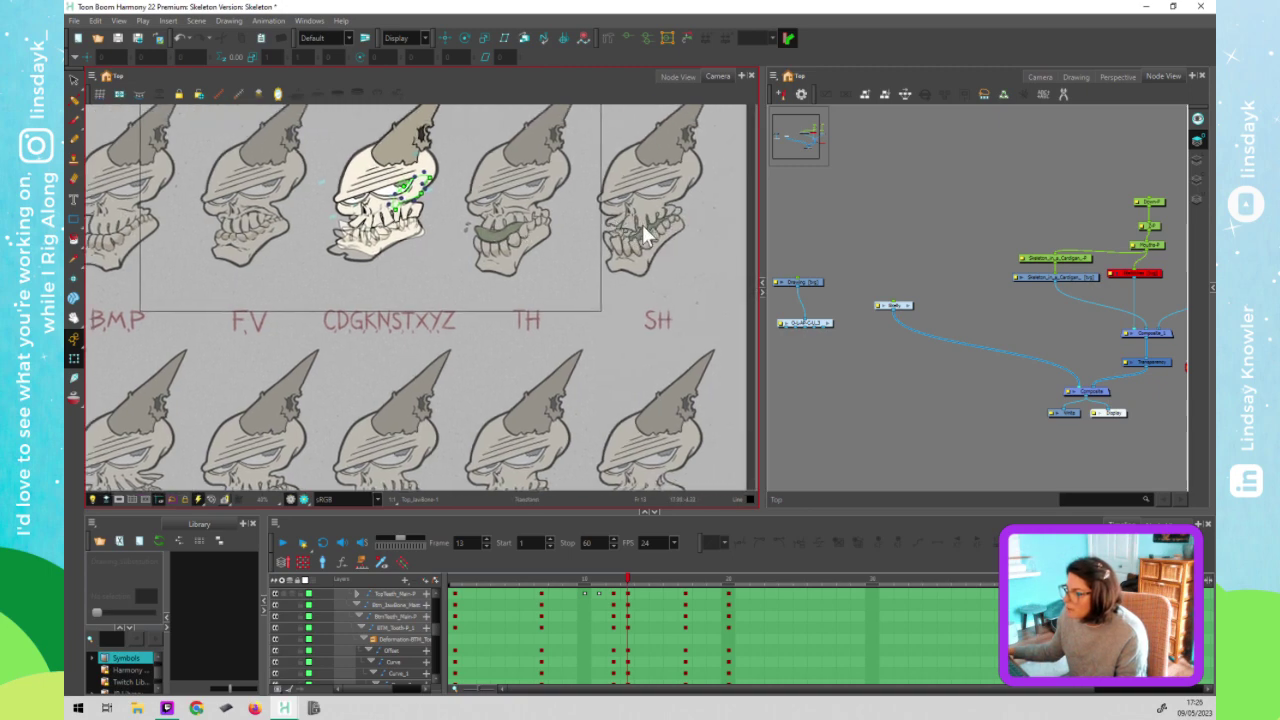
Examine the mouth shapes in the chart's lower row, from R and EE across L and AEI to the O poses
key(space)
drag(400, 382, 630, 272)
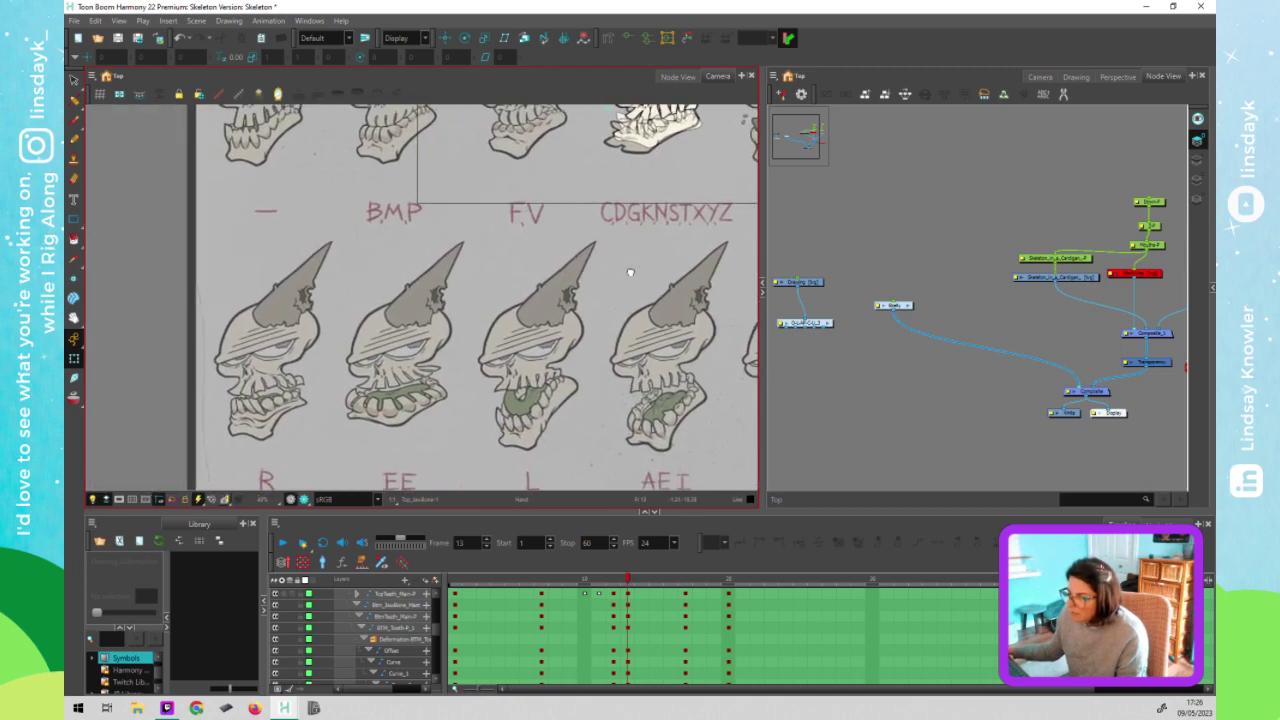
drag(630, 272, 594, 263)
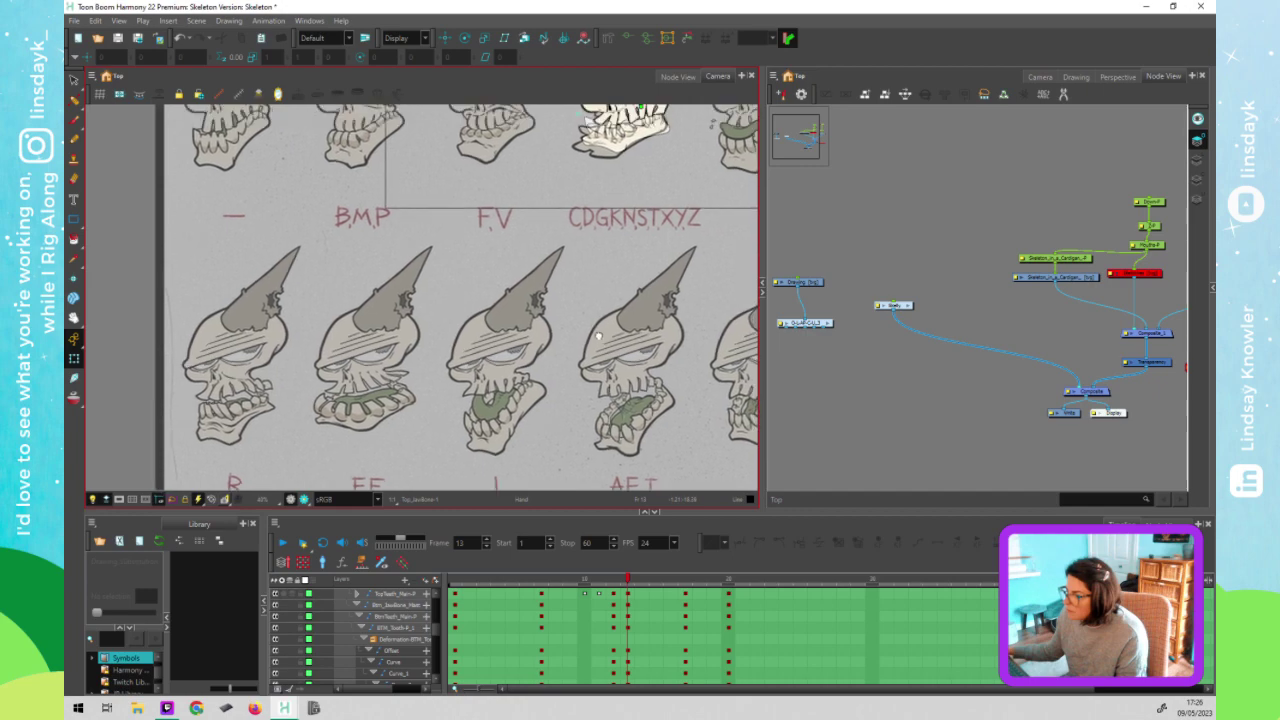
key(shift+t)
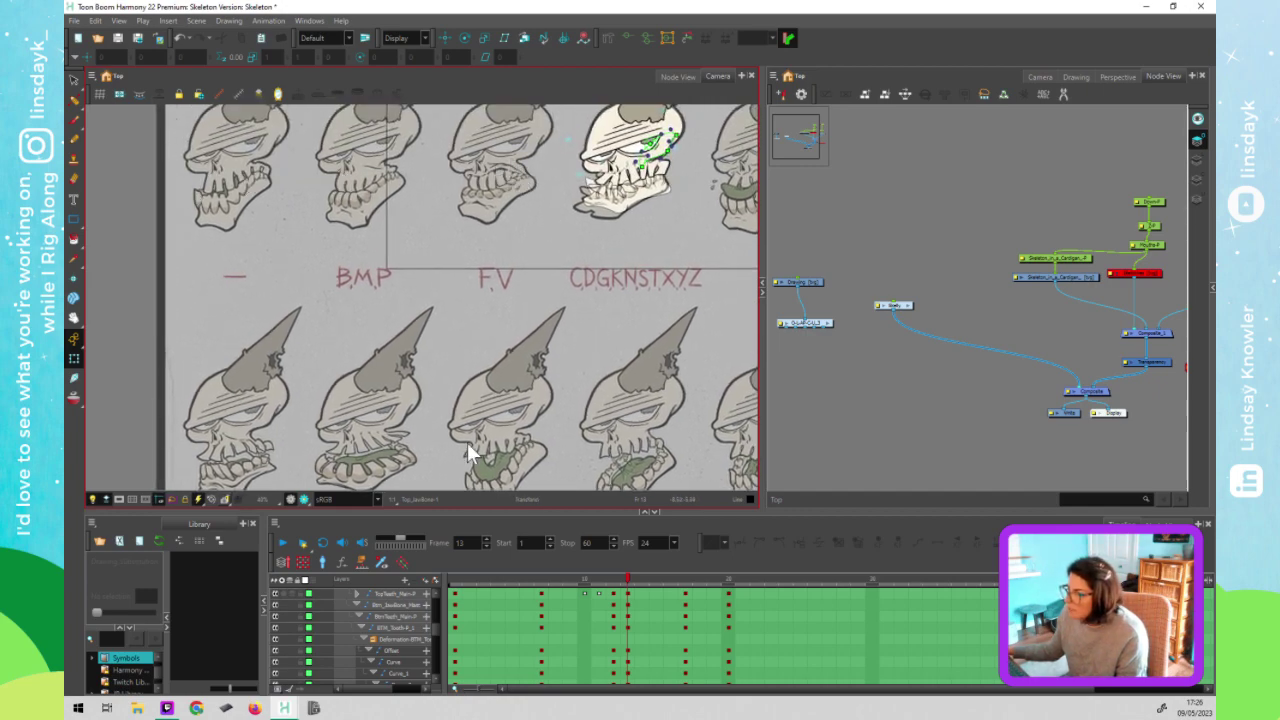
scroll(350, 420, down, 2)
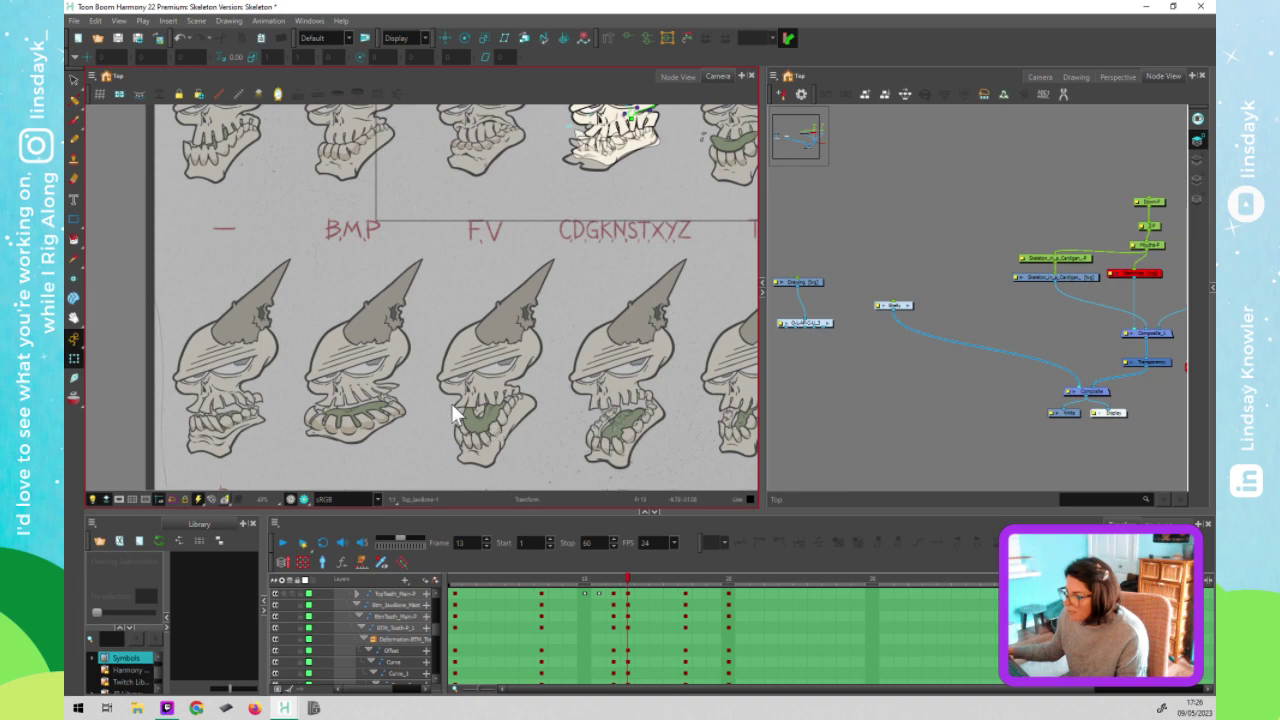
scroll(420, 362, down, 2)
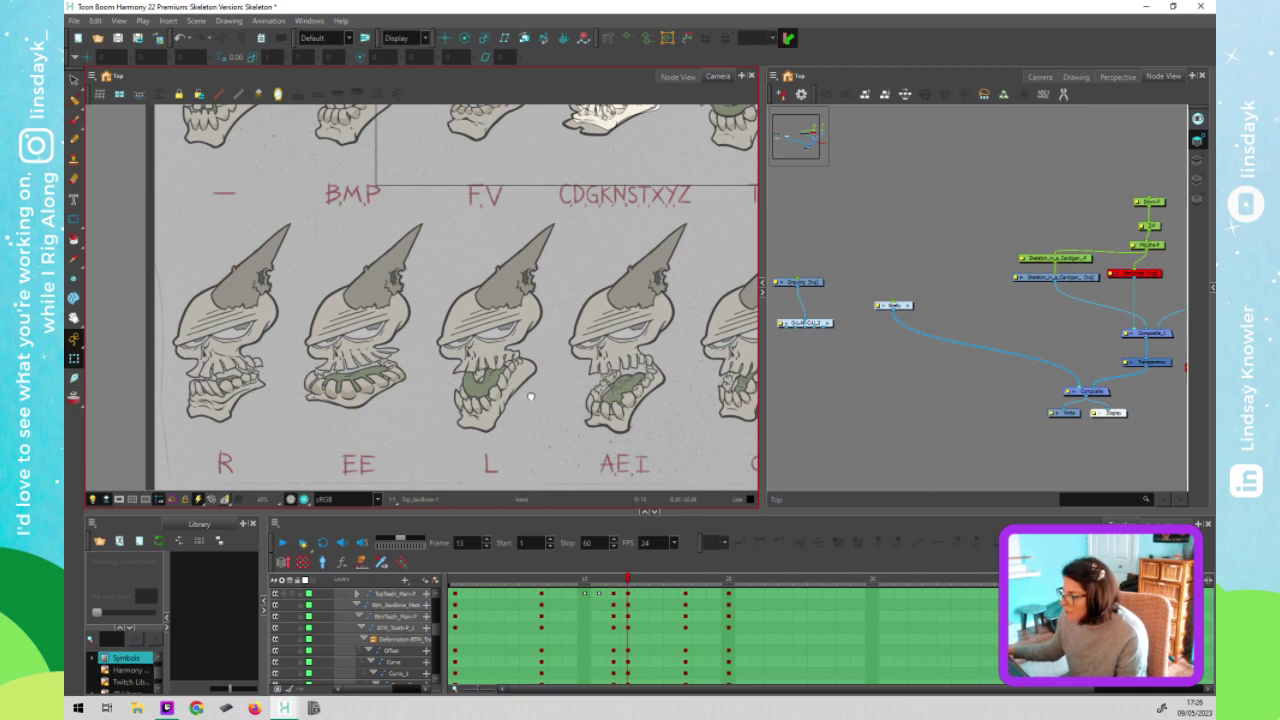
scroll(600, 378, right, 3)
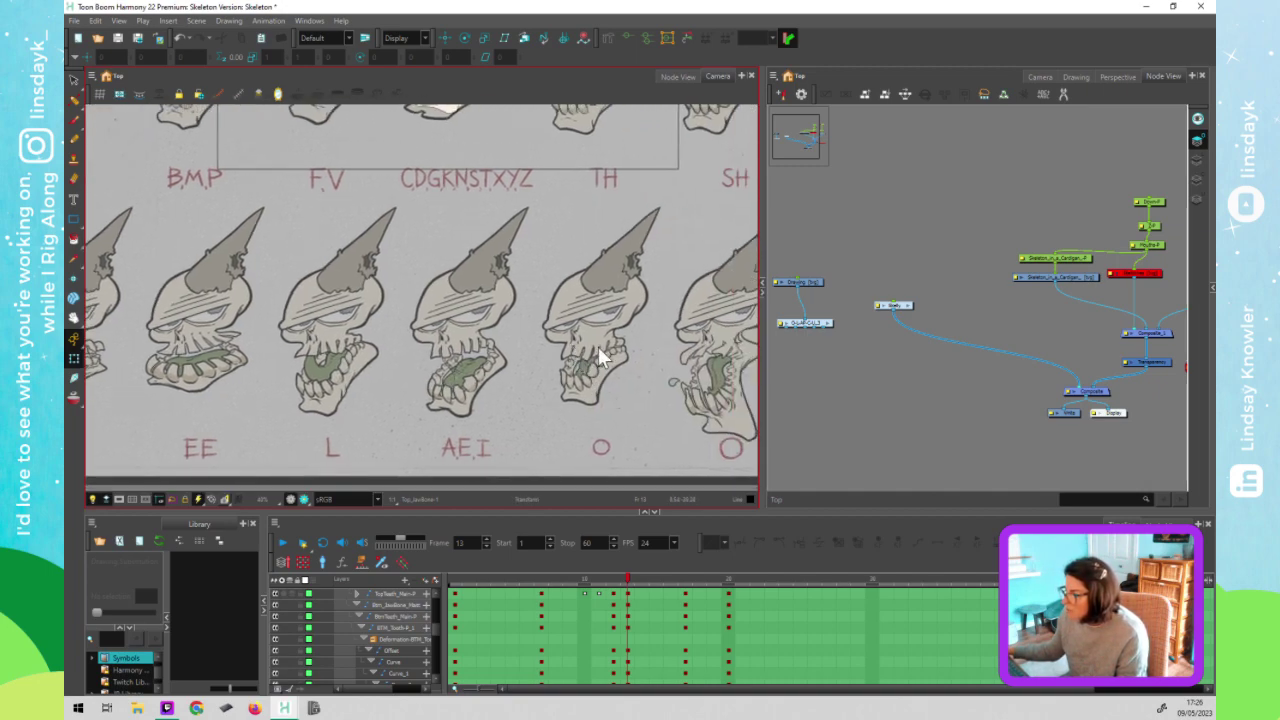
scroll(629, 376, right, 1)
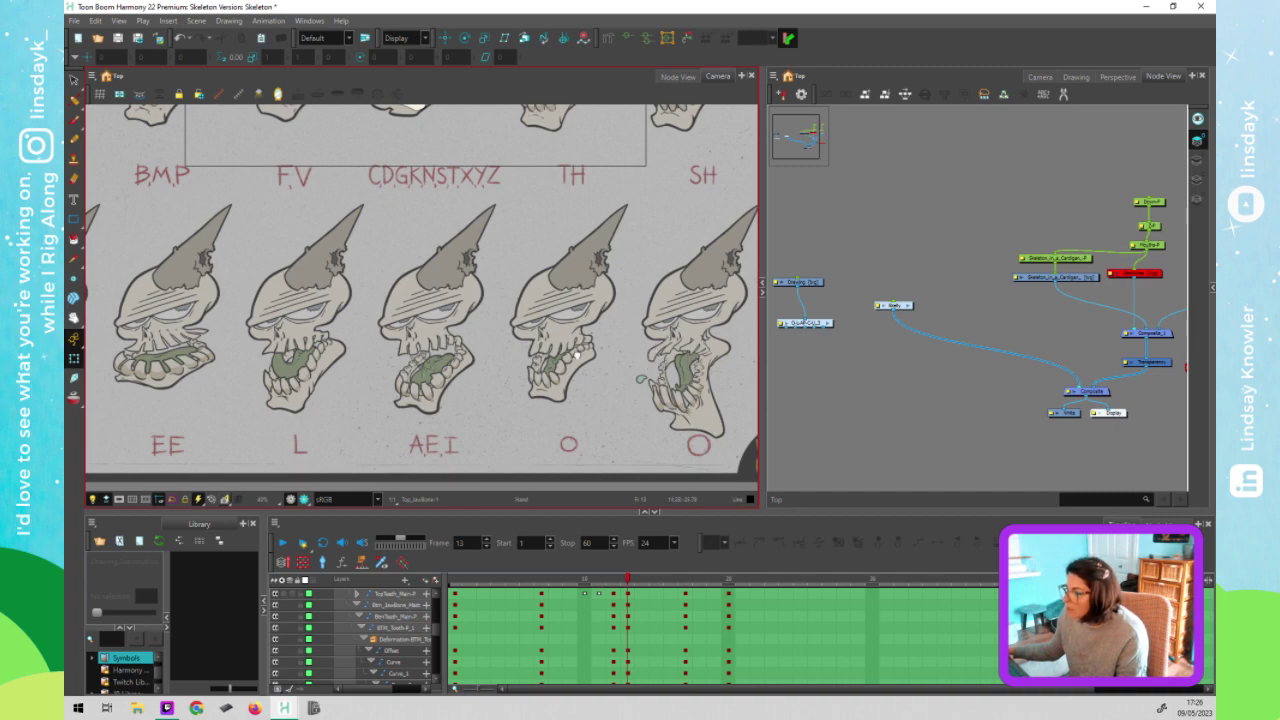
drag(587, 260, 579, 352)
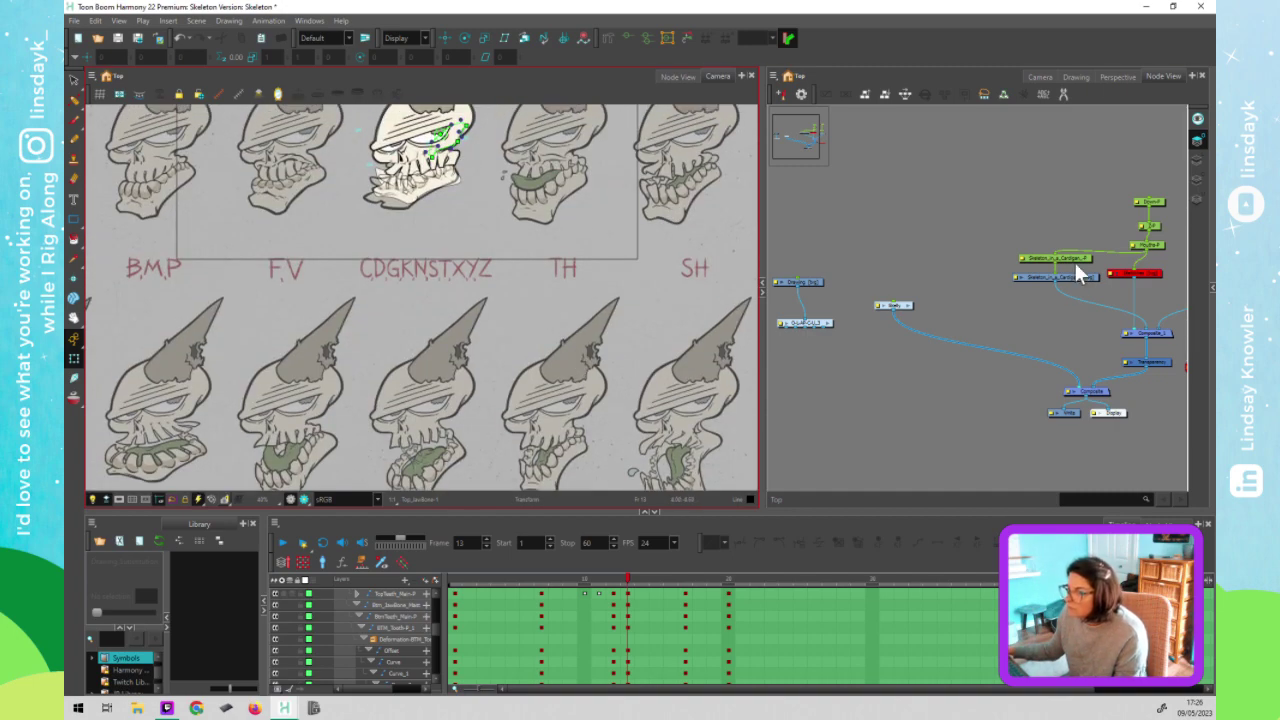
Inside the Skelly group, hide the bottom jaw and bottom teeth nodes, and return to the top level of the network
click(917, 296)
double_click(908, 305)
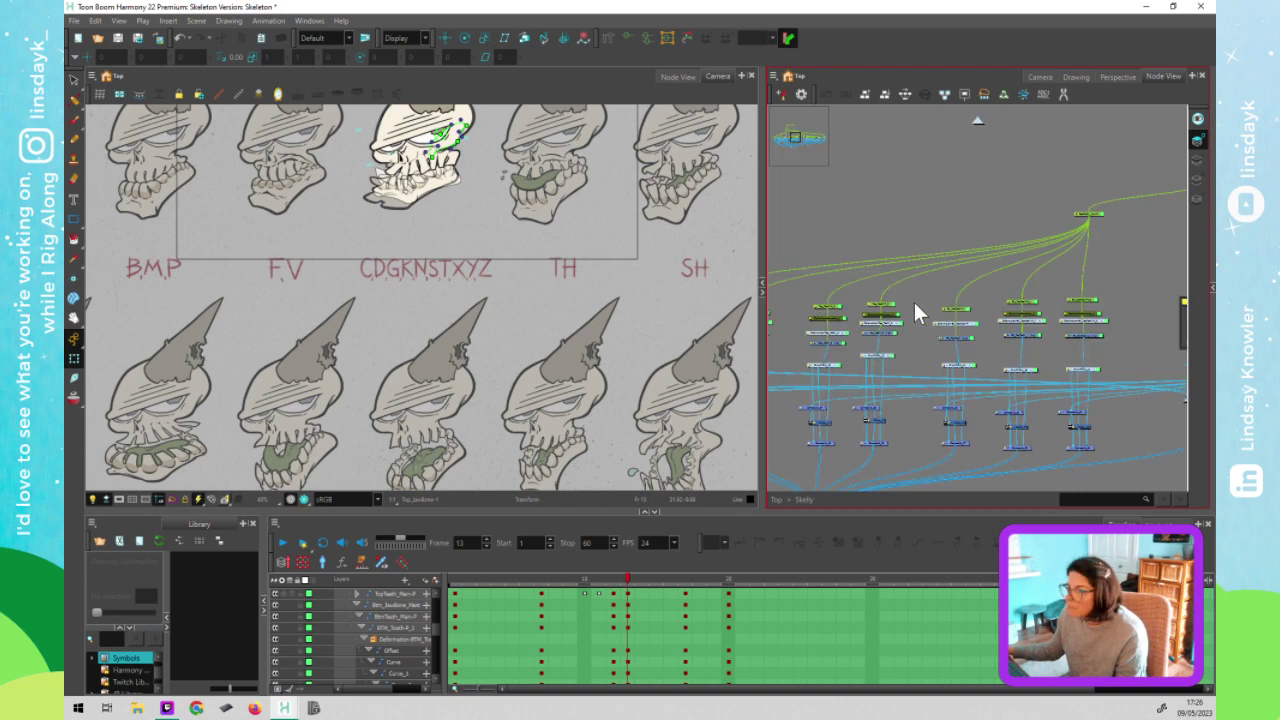
drag(732, 266, 347, 195)
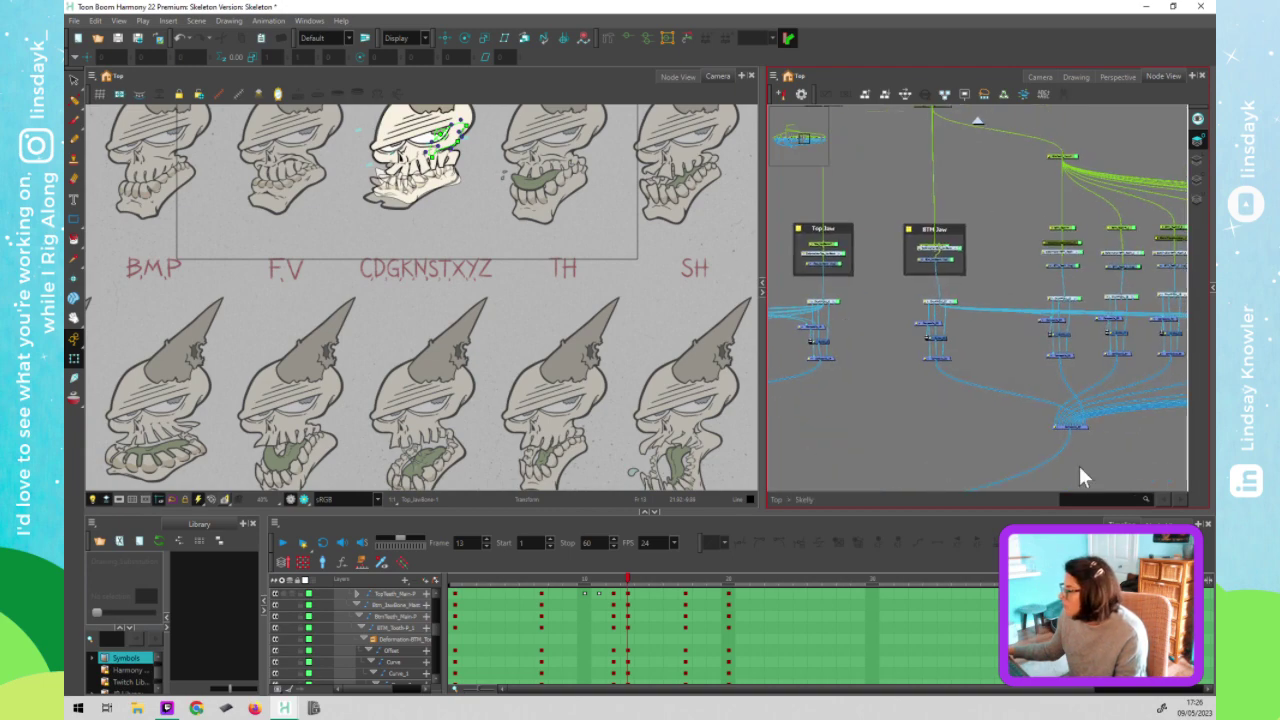
drag(1101, 441, 968, 346)
click(862, 185)
drag(1082, 327, 660, 125)
drag(799, 226, 1150, 430)
click(823, 206)
click(978, 122)
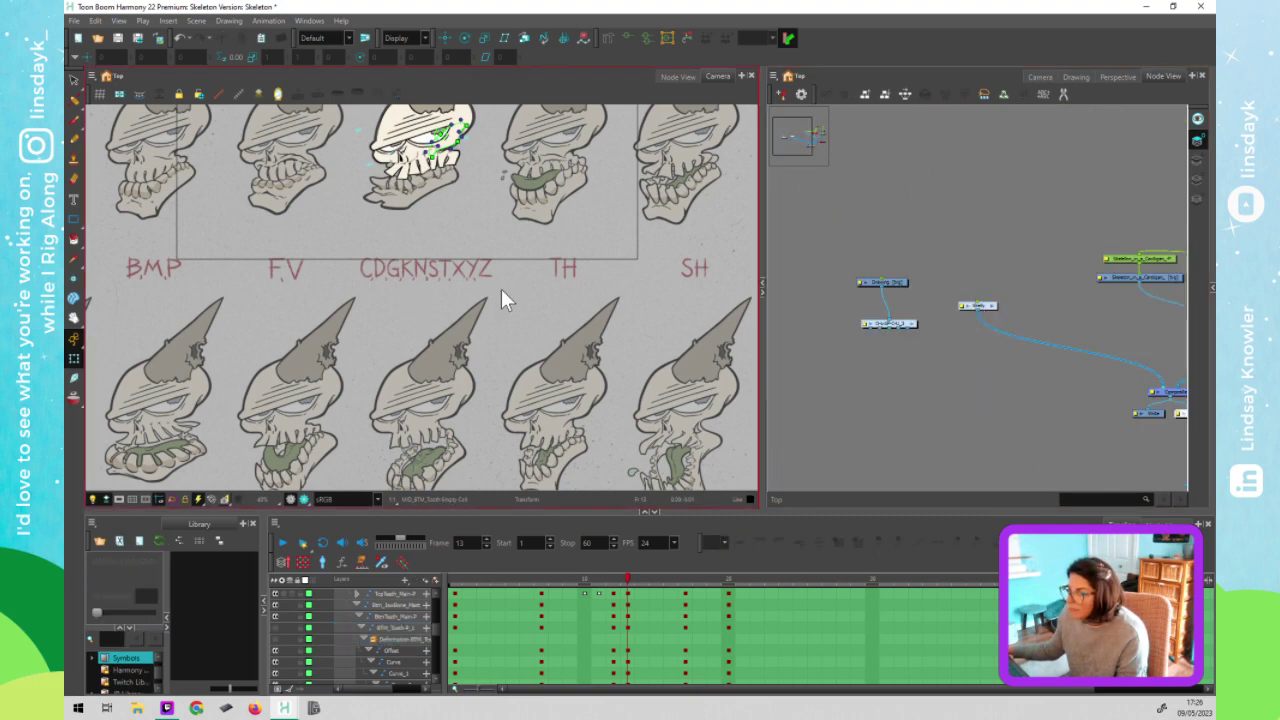
Select the top teeth's main peg with its children on frame 13 and nudge the whole row slightly down
scroll(425, 137, up, 3)
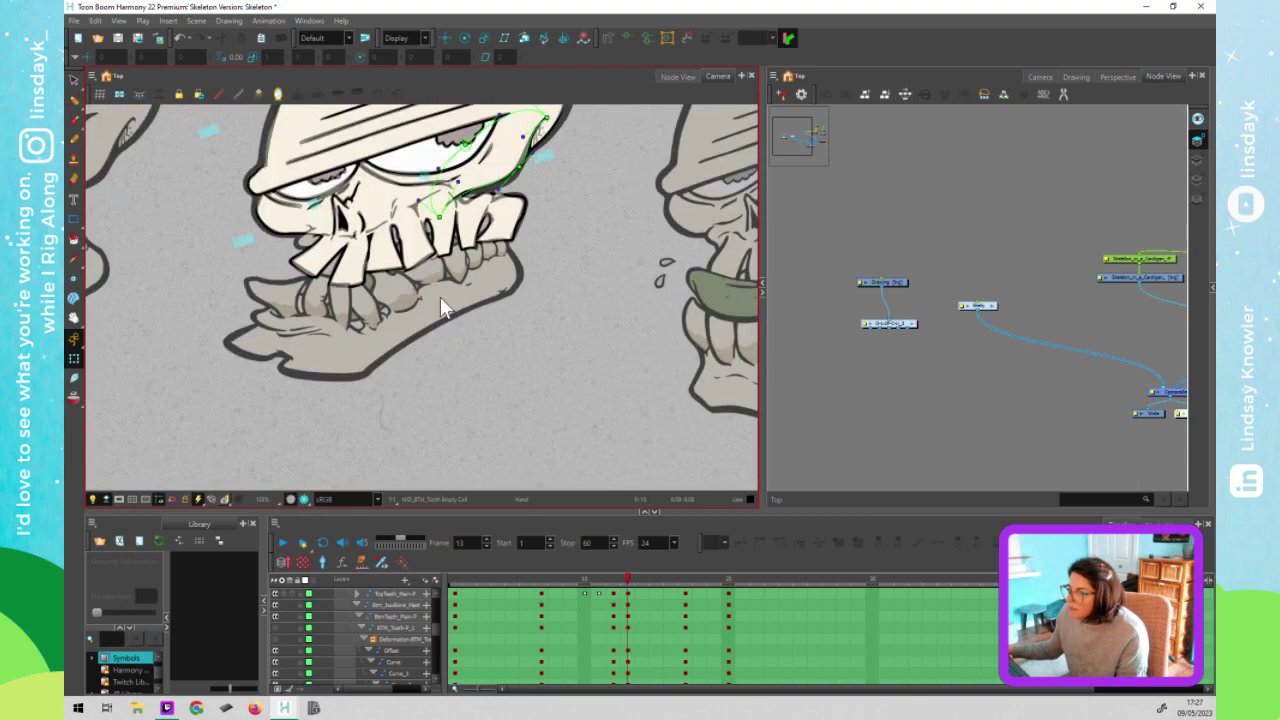
drag(440, 297, 506, 297)
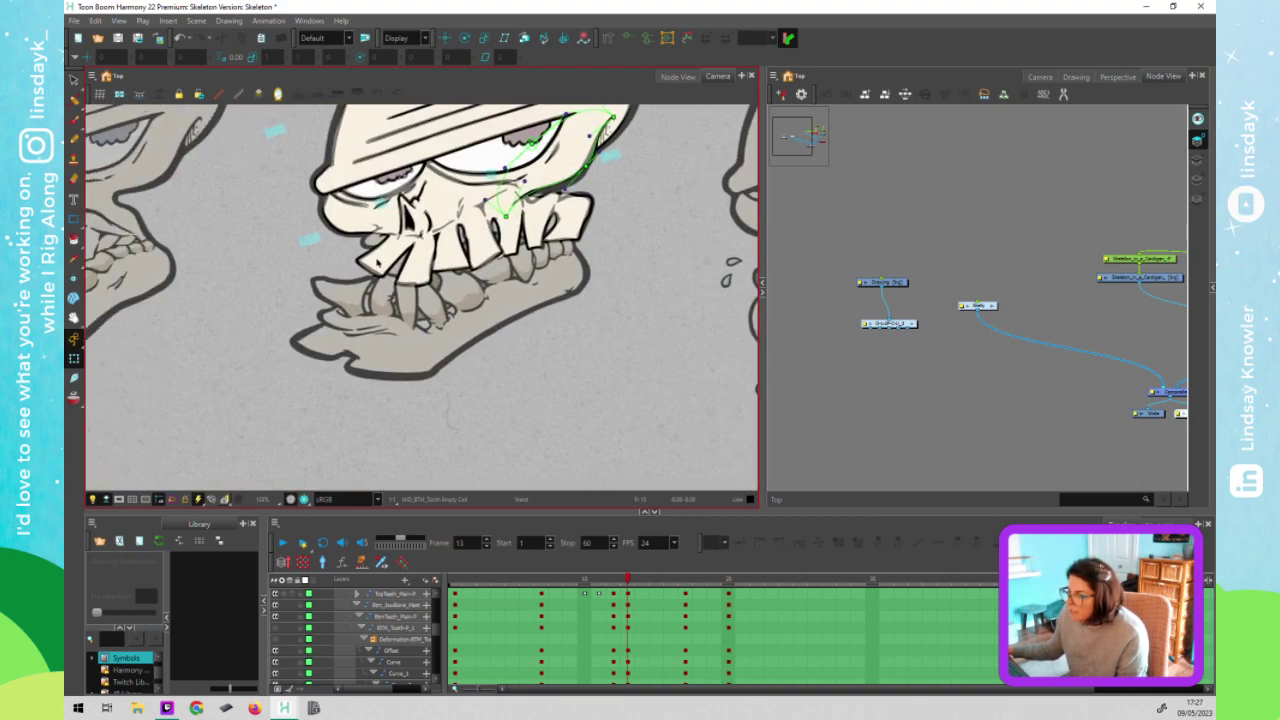
click(378, 260)
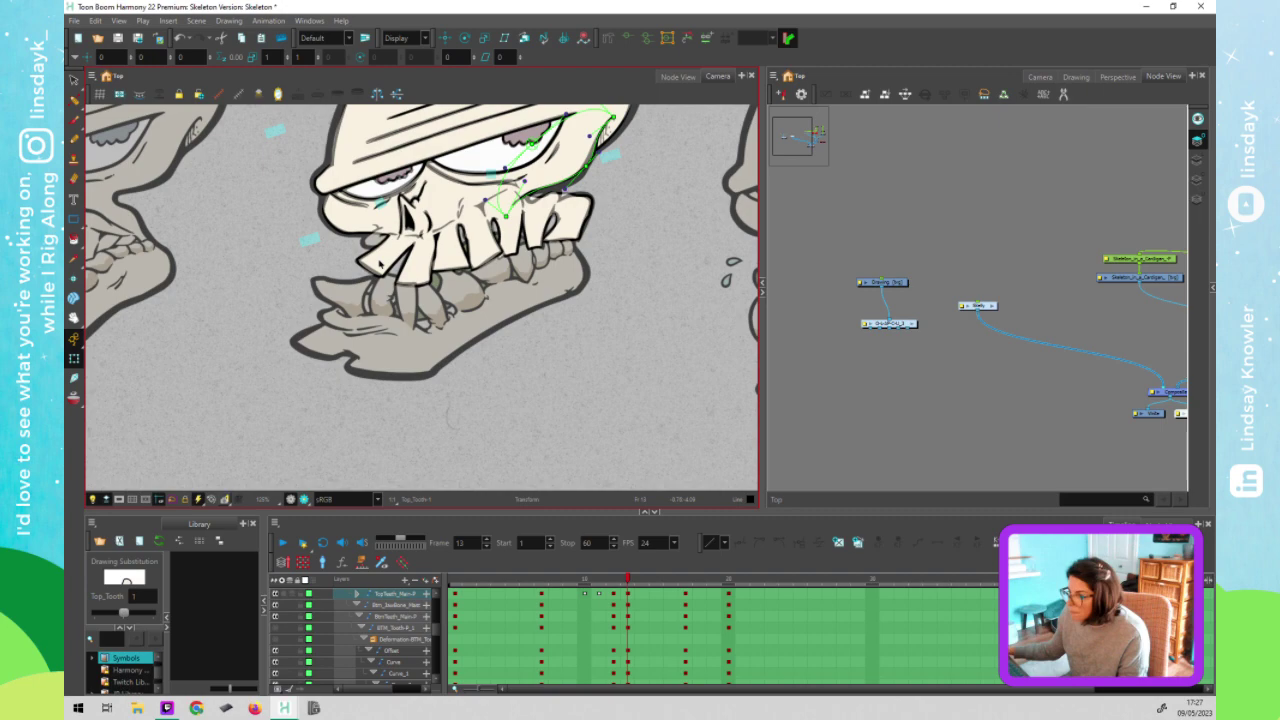
key(ctrl+a)
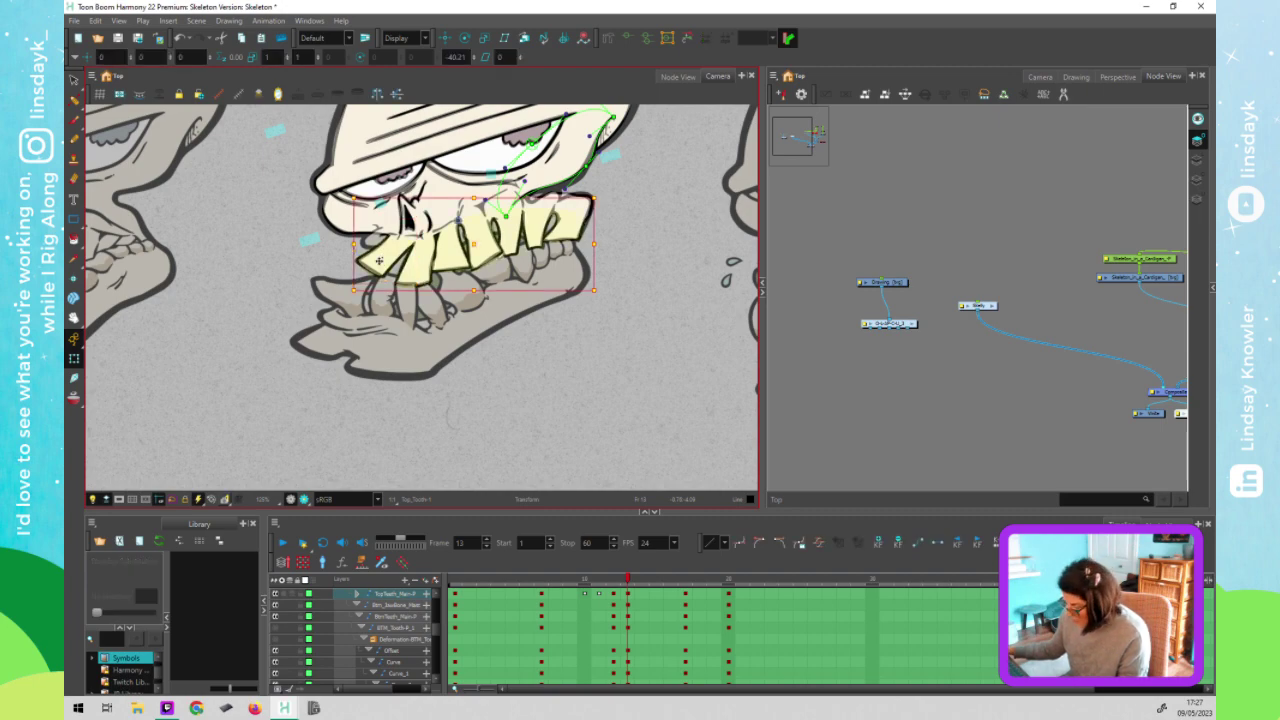
key(b)
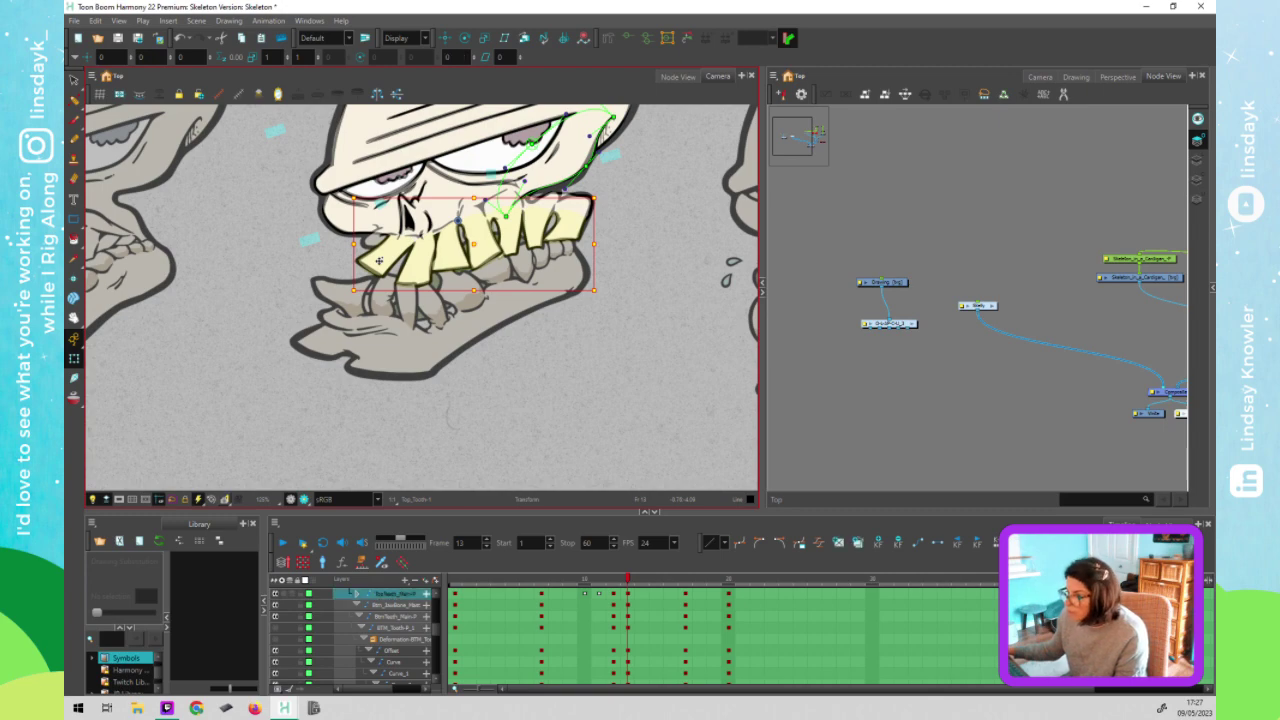
key(Down)
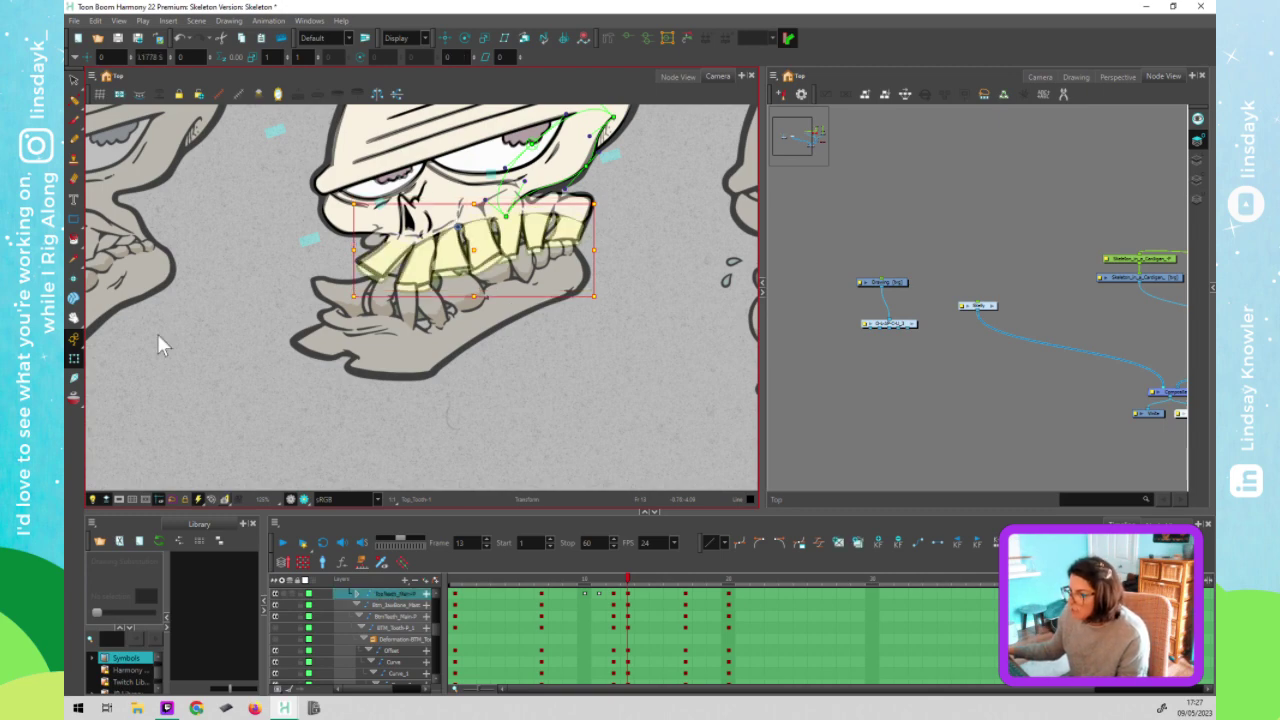
Nudge the whole row of top teeth slightly down on frame 12
drag(203, 312, 502, 295)
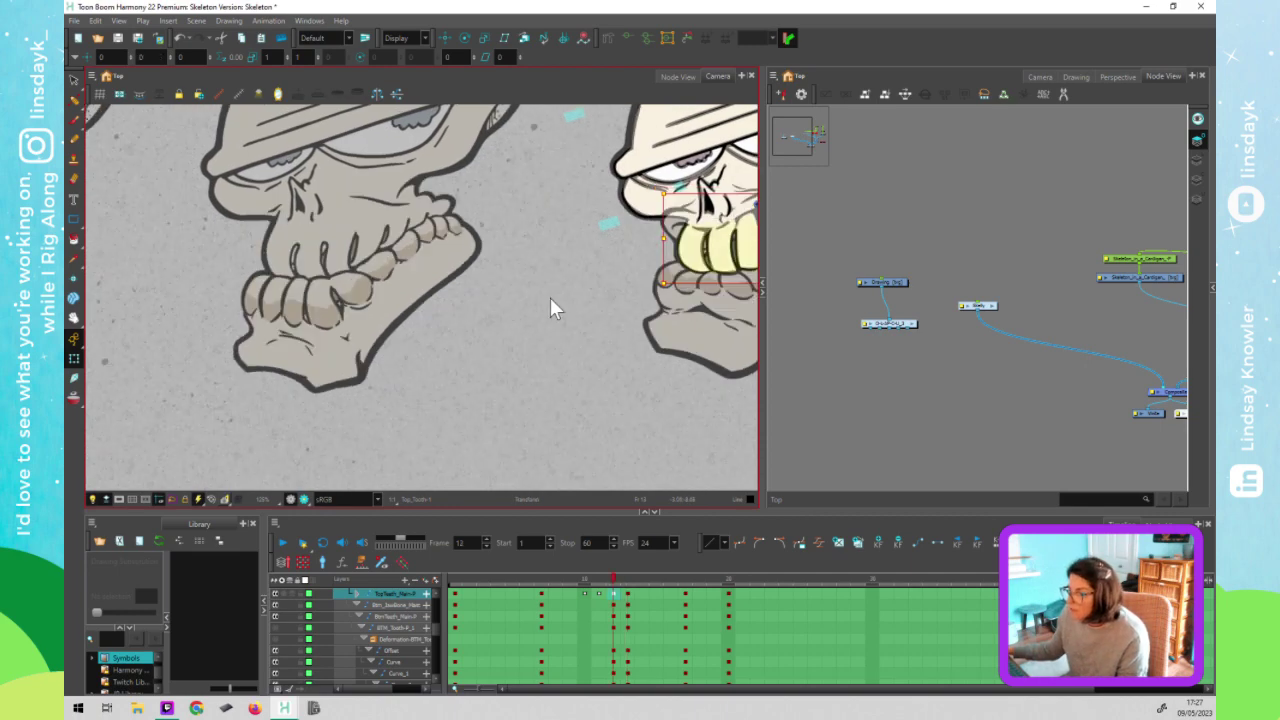
drag(457, 316, 372, 313)
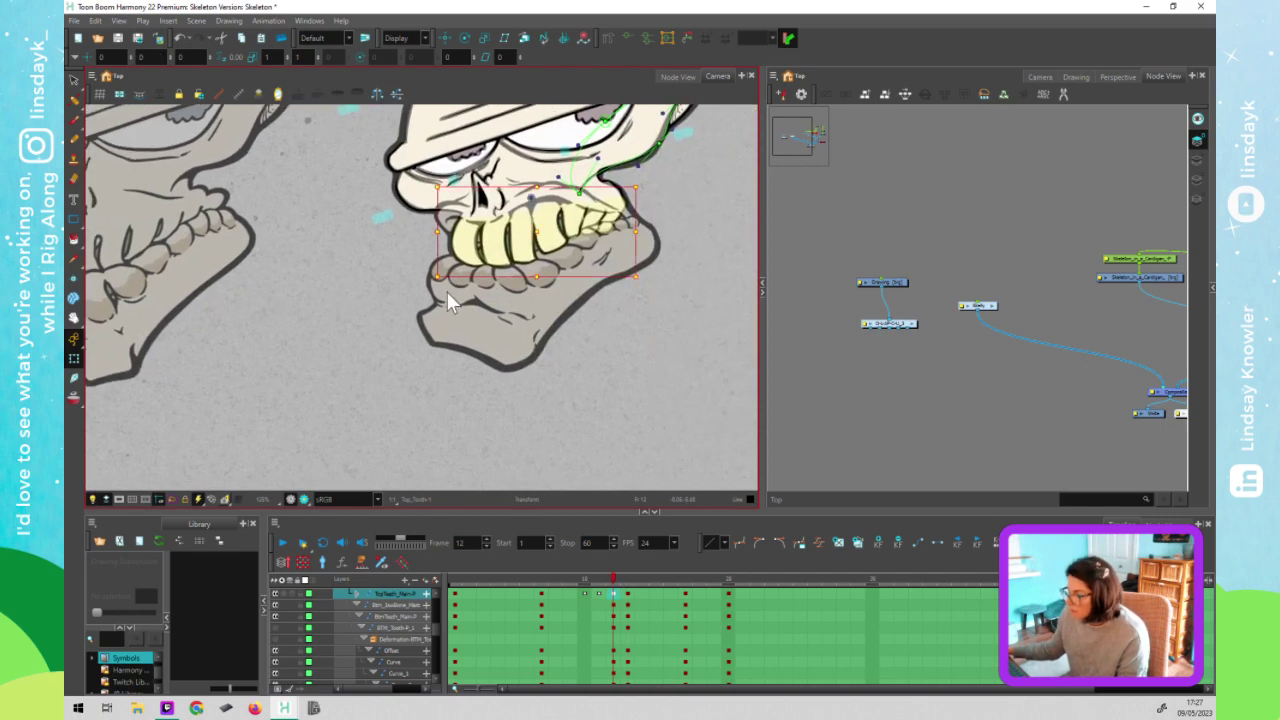
key(Down)
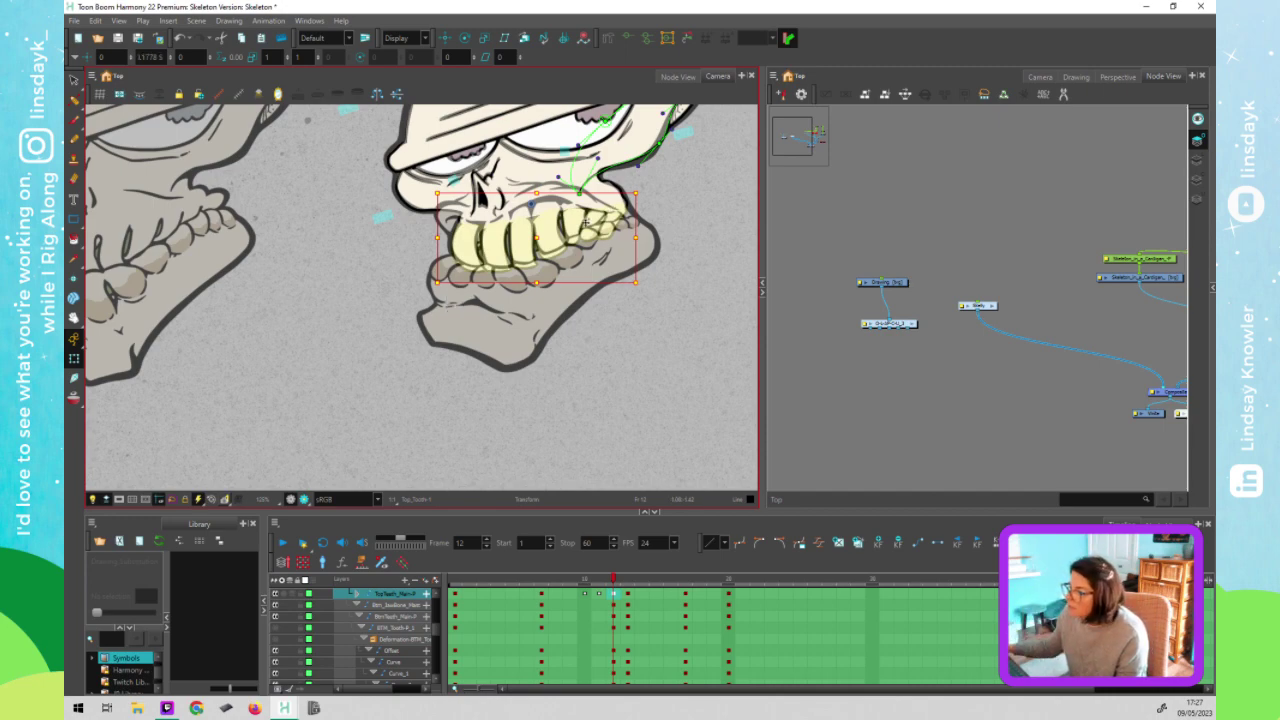
Lower the middle and back points on the bottom edge of the top jawbone's deformer on frame 12
click(535, 196)
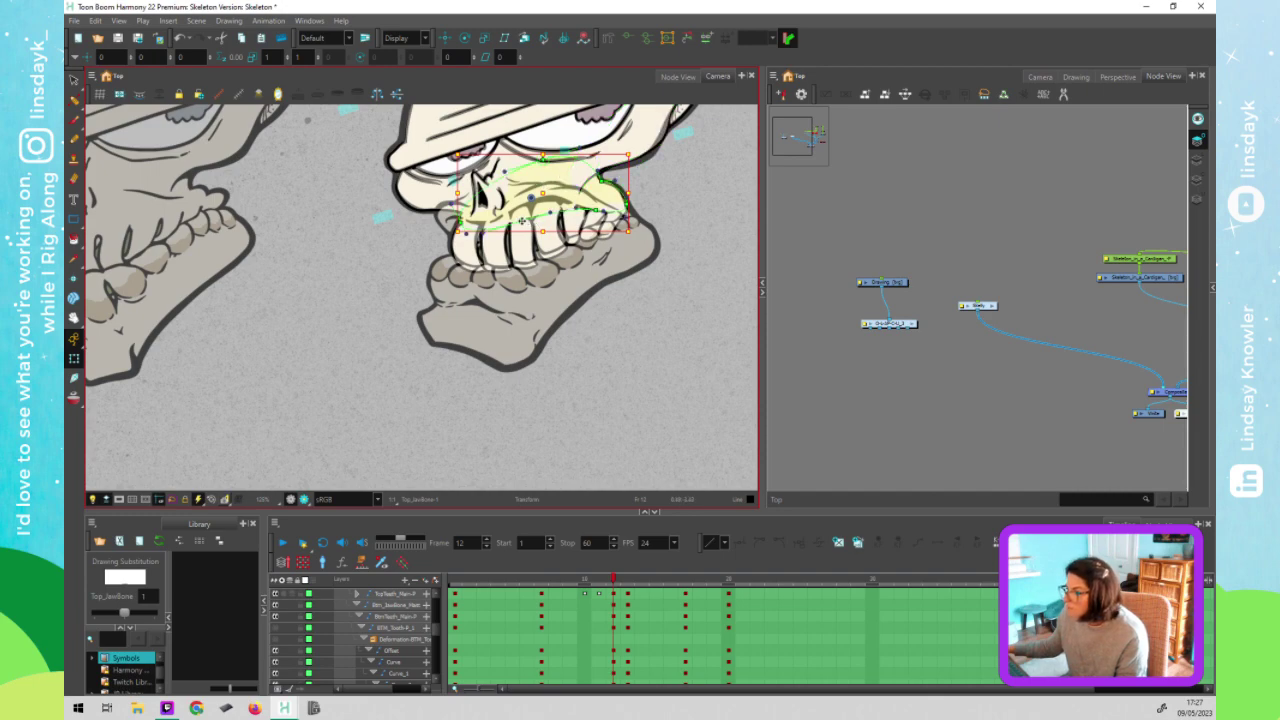
click(520, 220)
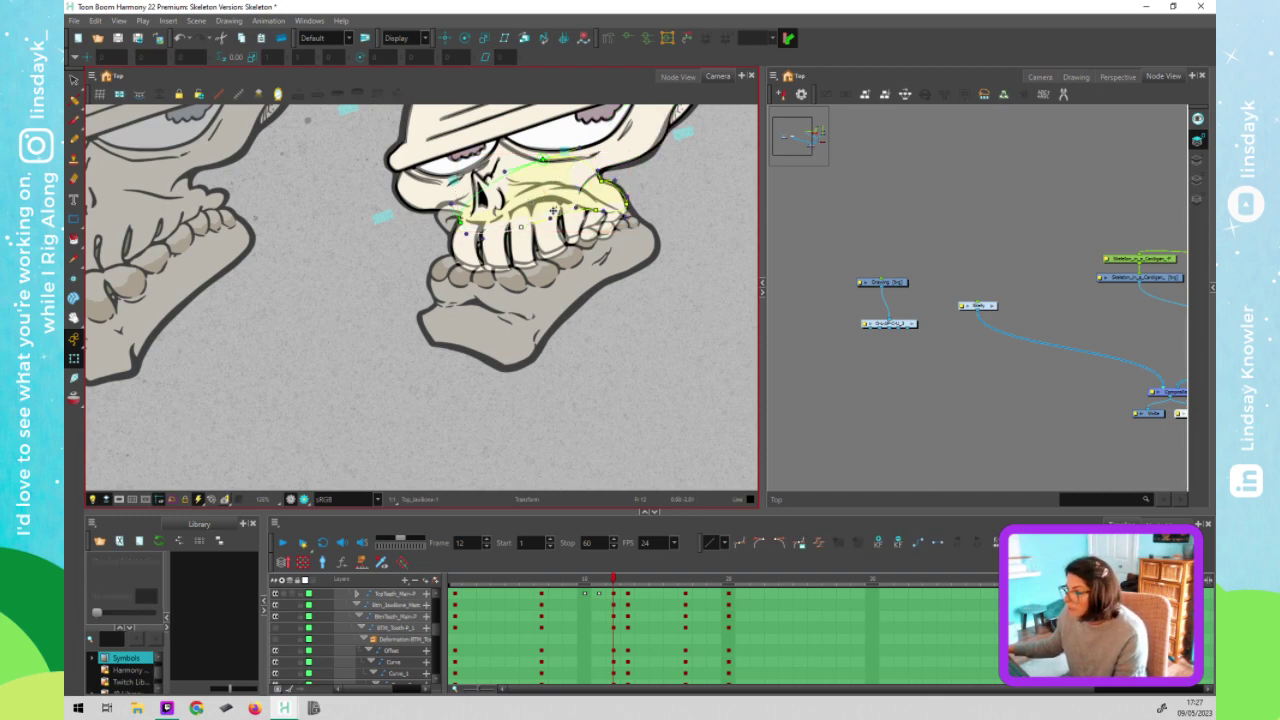
click(597, 209)
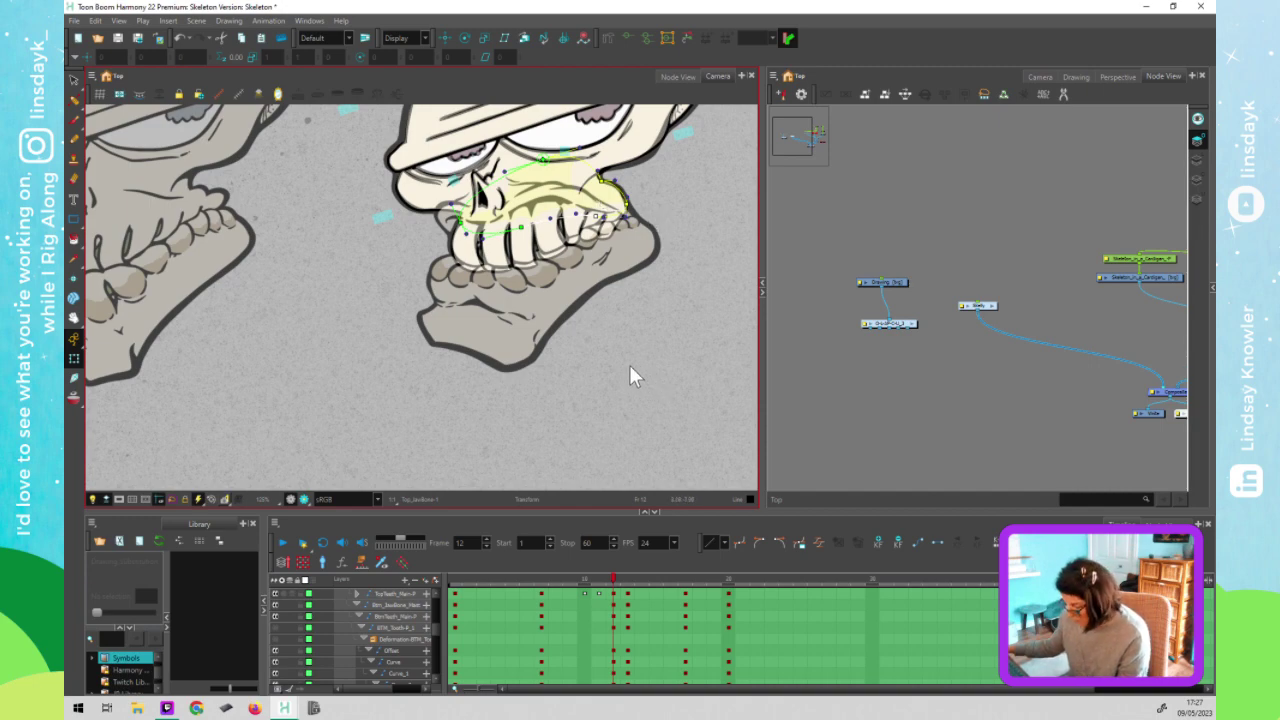
Compare the upper jaw poses on frames 12 and 13, and go to frame 14 with nothing selected
key(period)
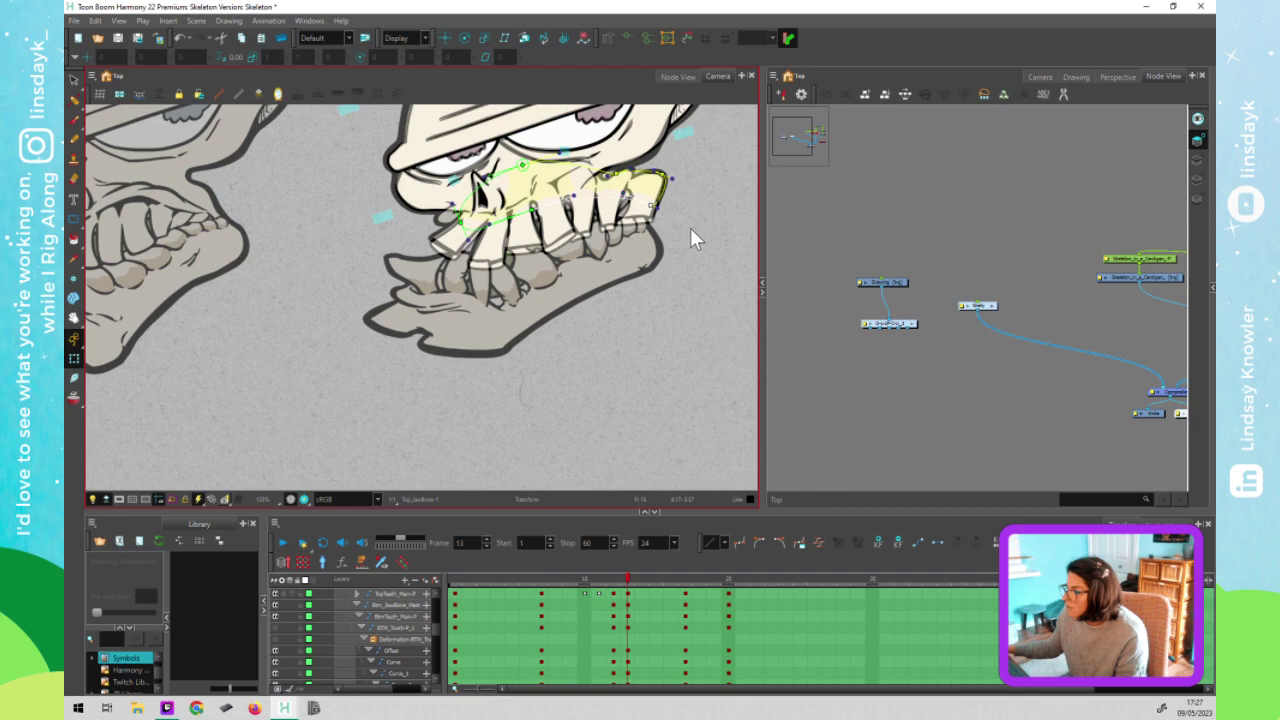
click(619, 580)
drag(621, 578, 613, 578)
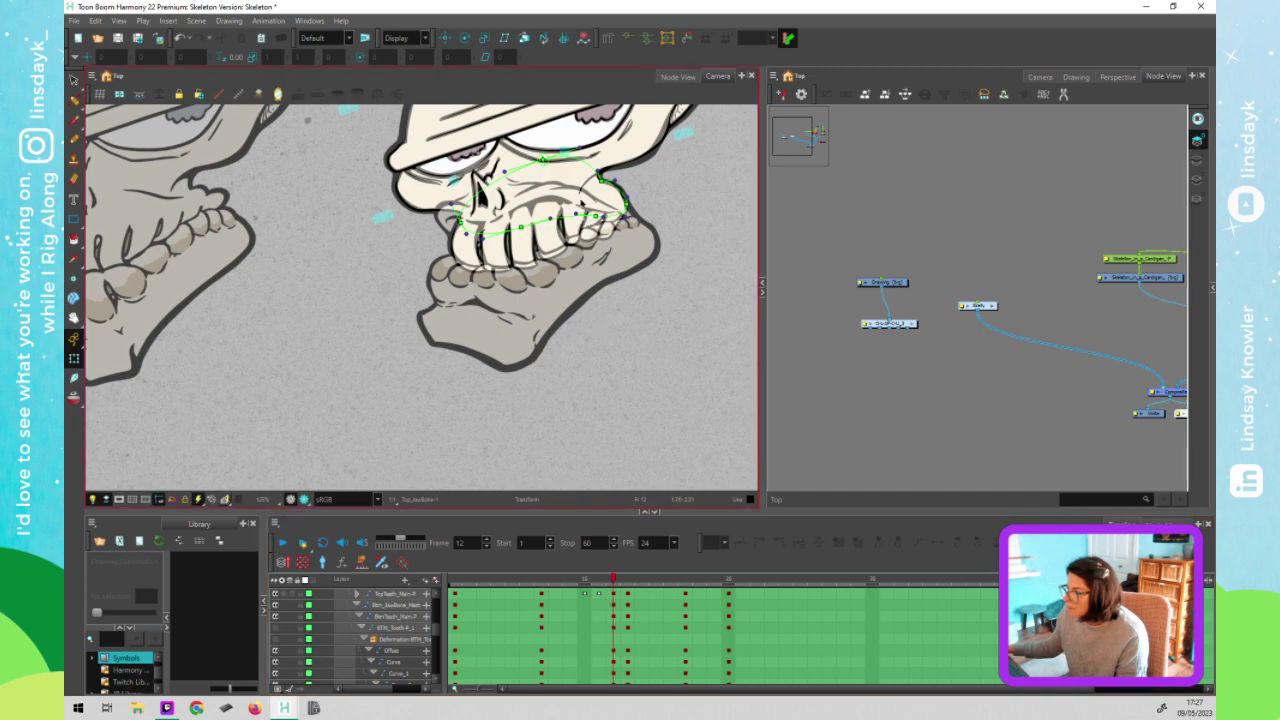
click(621, 581)
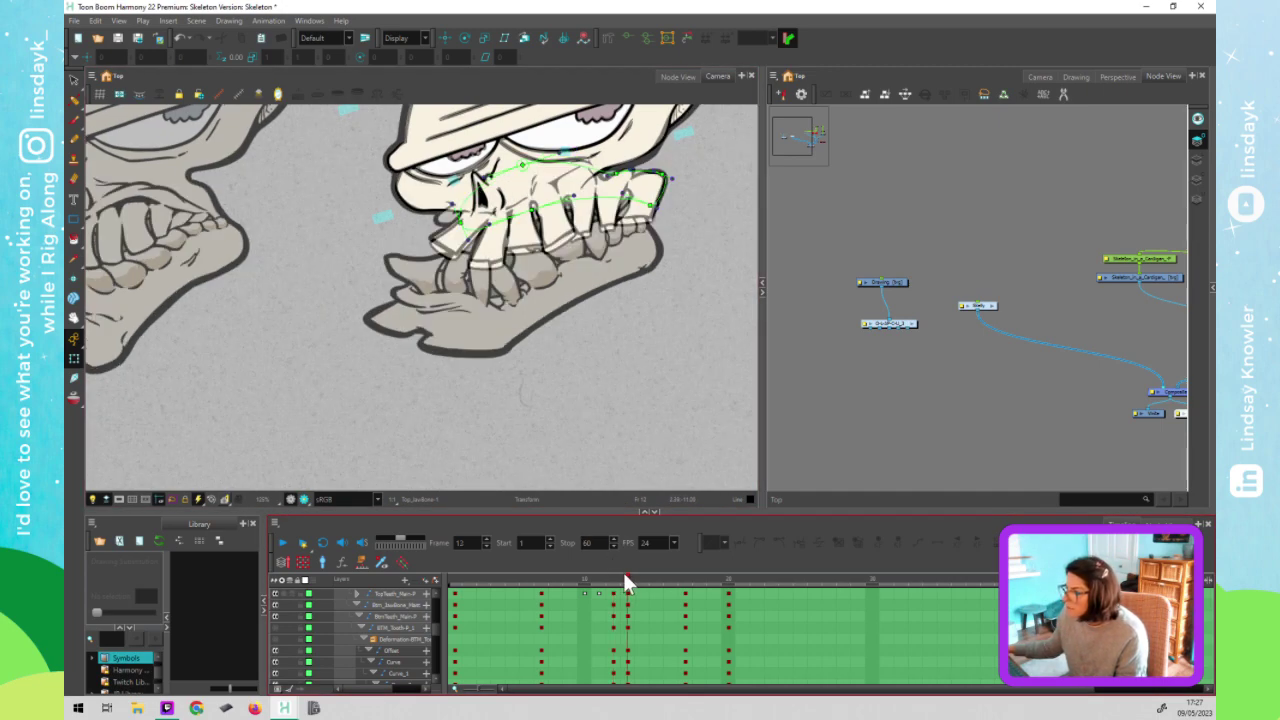
click(643, 578)
click(682, 408)
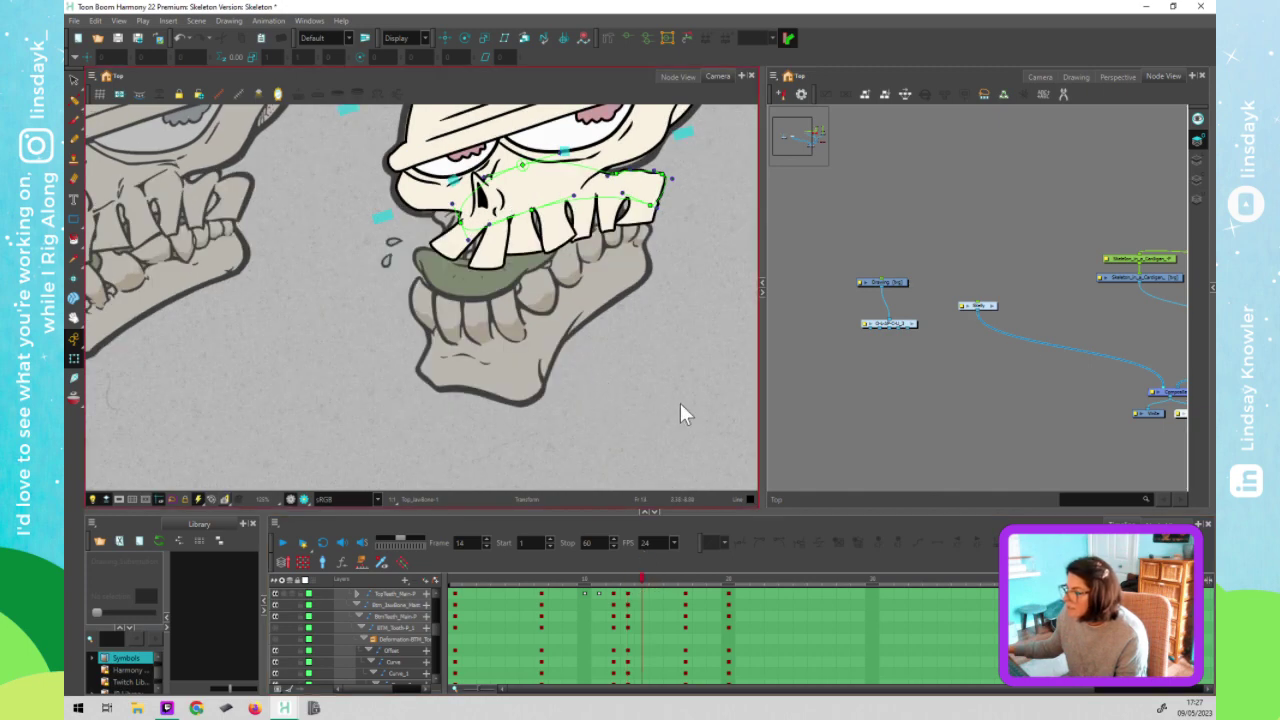
Bring the mouth chart drawing forward in depth so it overlays the skull rig, and deselect it
click(880, 282)
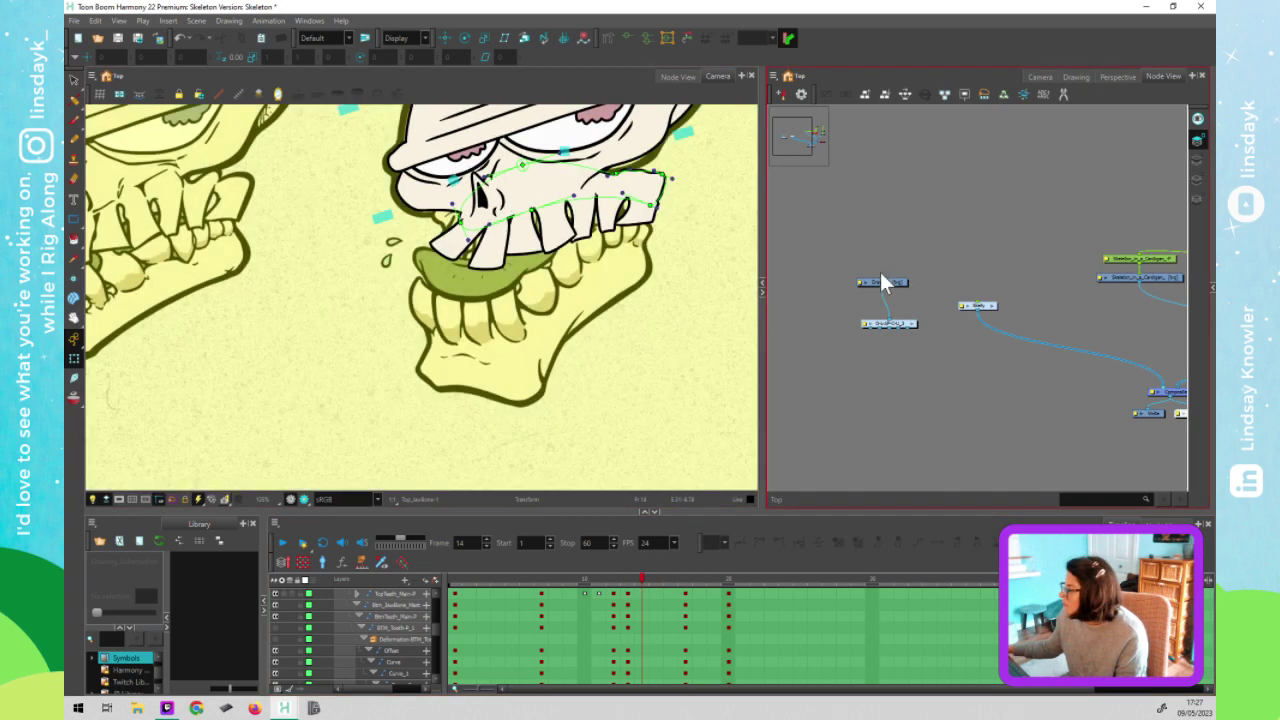
click(586, 345)
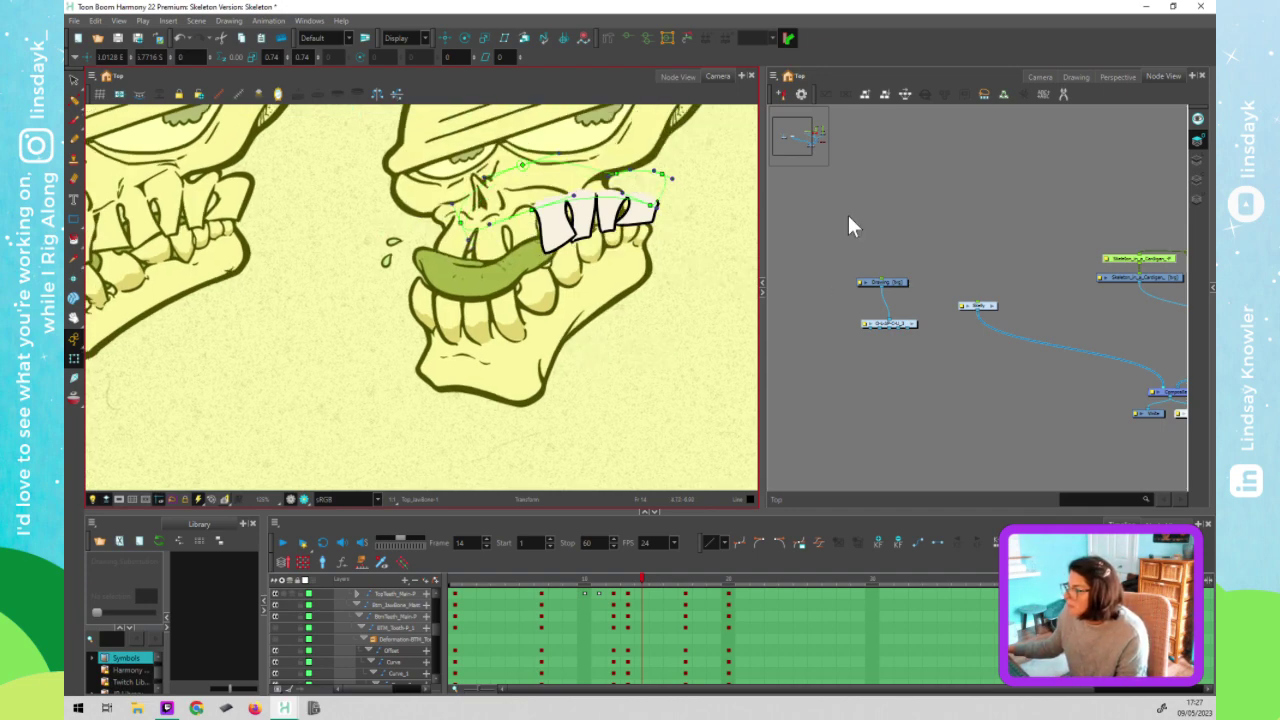
click(1094, 240)
click(1132, 257)
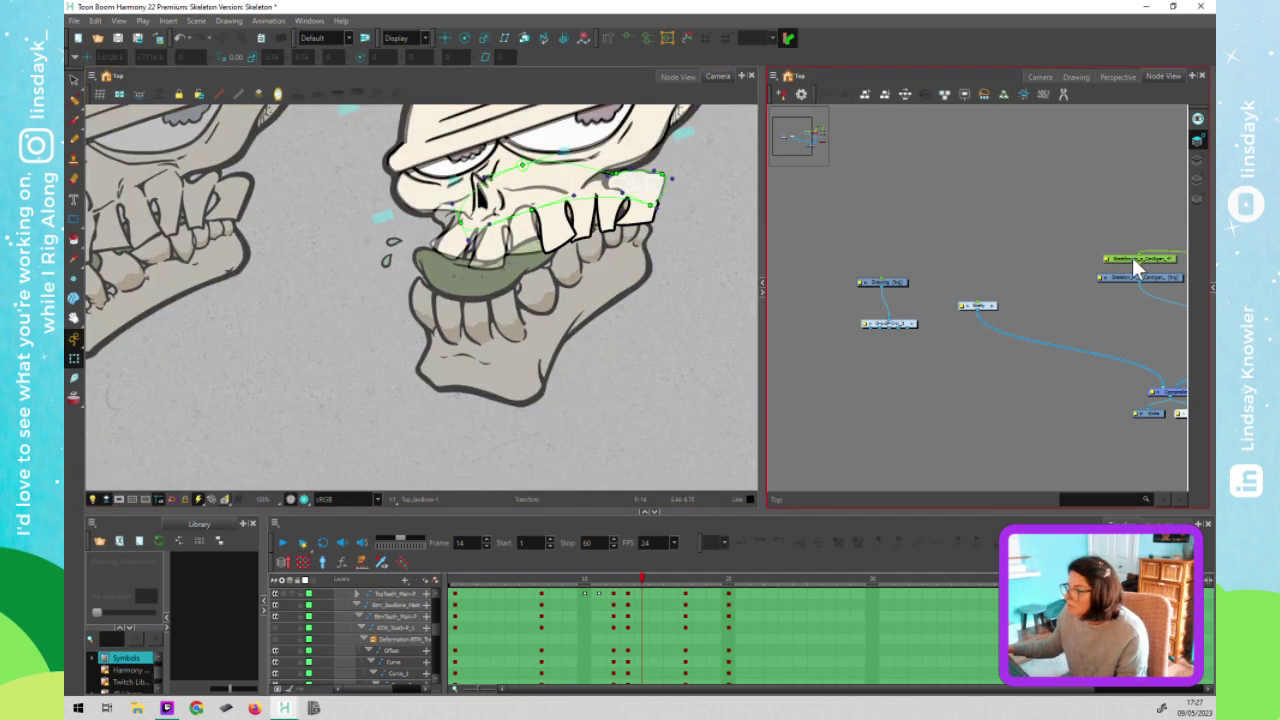
Bring the mouth chart drawing further forward over the remaining top teeth, undo its accidental downward shift, and deselect it
click(875, 284)
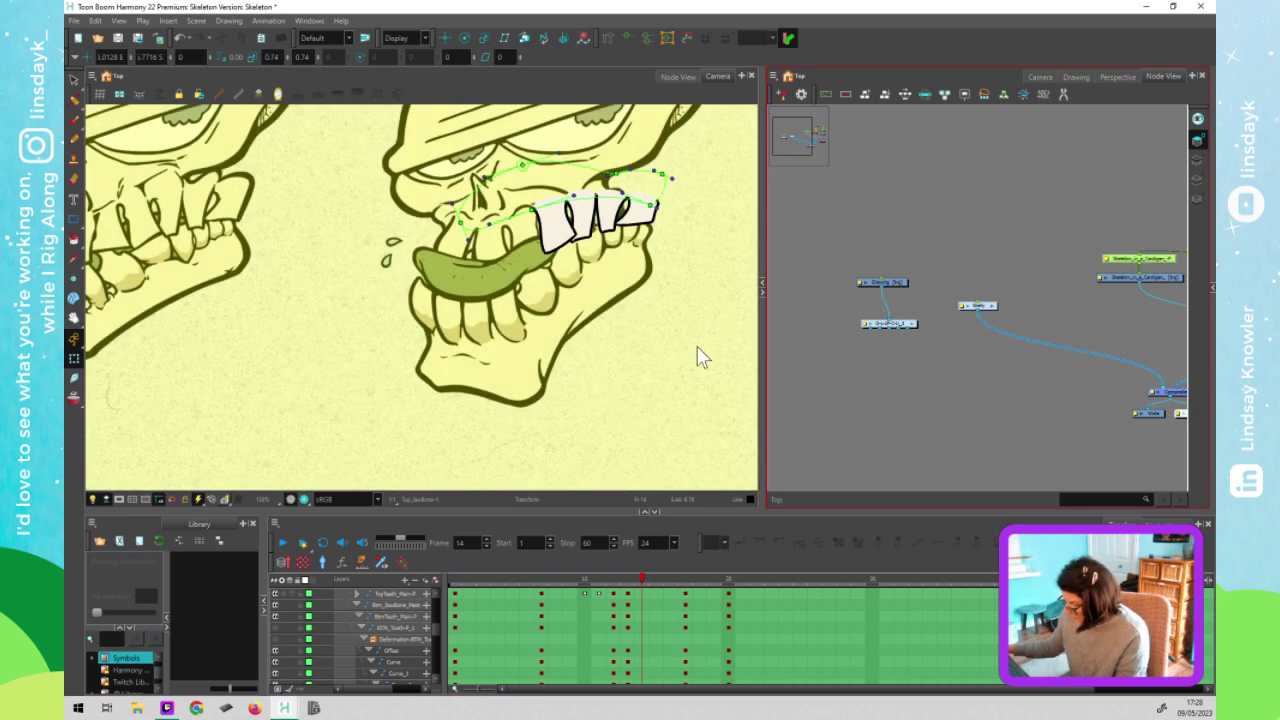
click(700, 357)
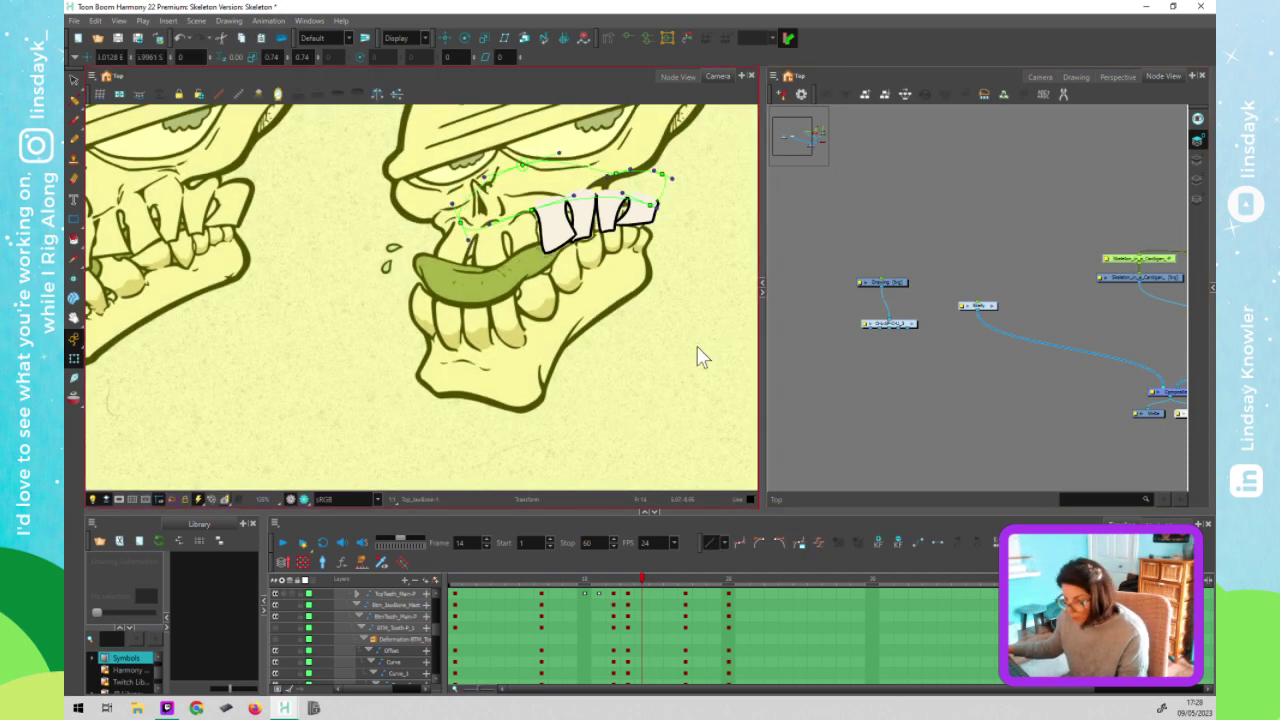
key(])
key(ctrl+z)
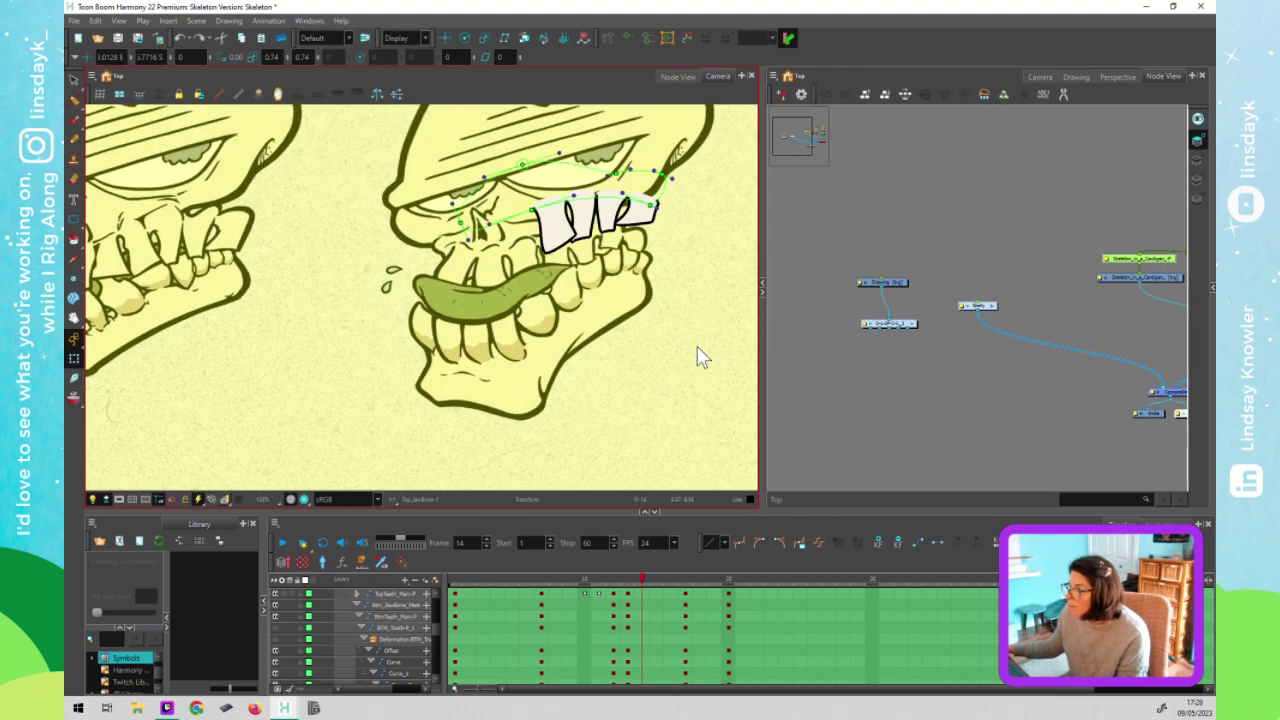
key(ctrl+shift+z)
key(ctrl+z)
key(ctrl+shift+z)
click(811, 316)
Shift the front two top teeth slightly forward over the sketch on frame 14
click(507, 260)
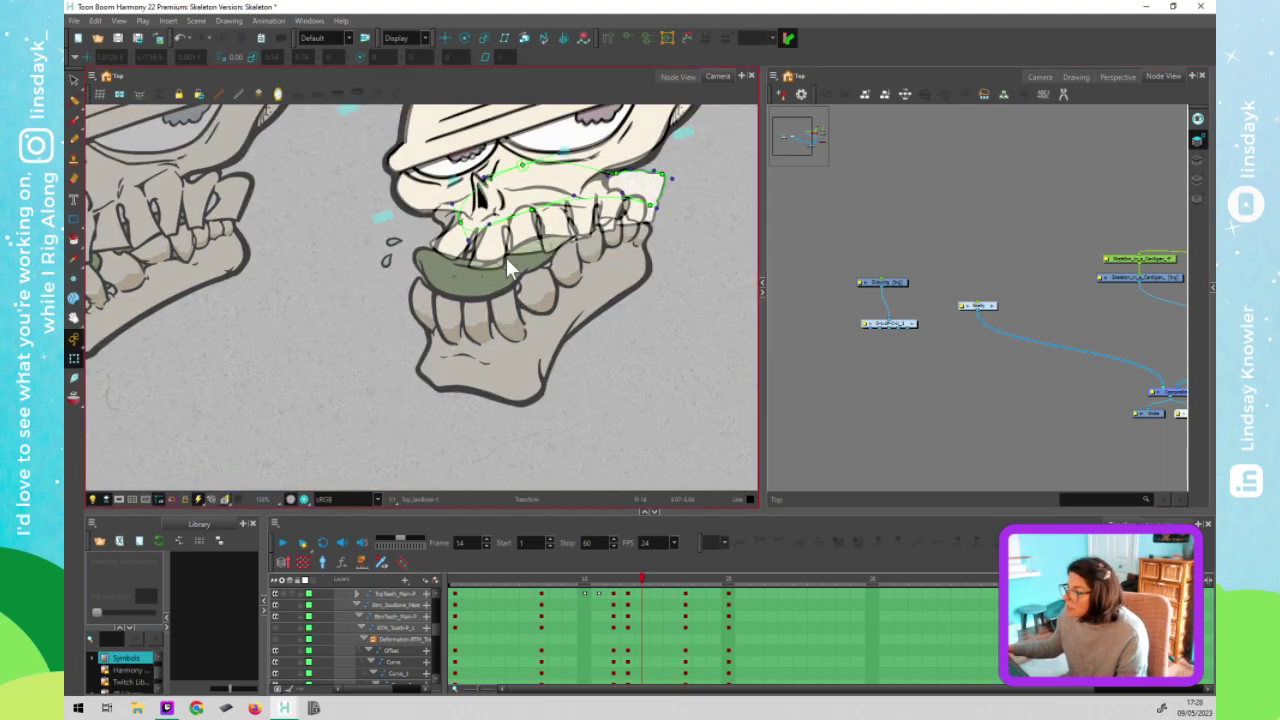
click(454, 247)
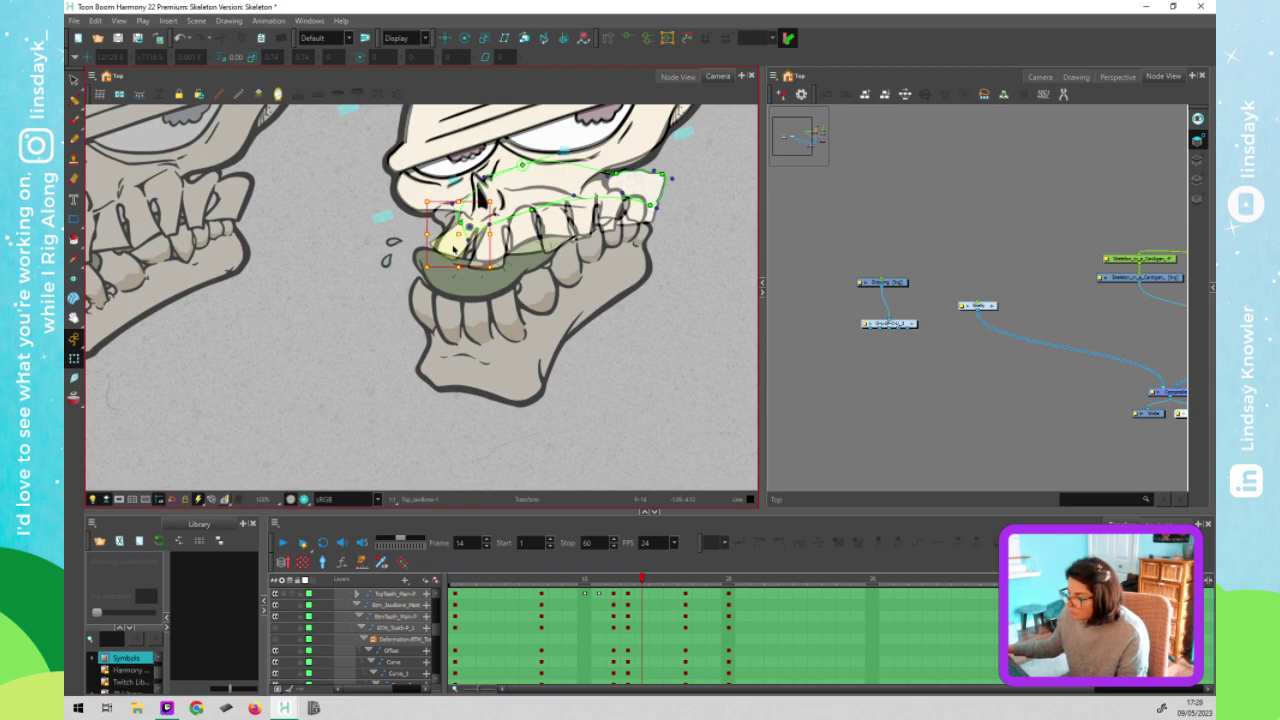
click(464, 229)
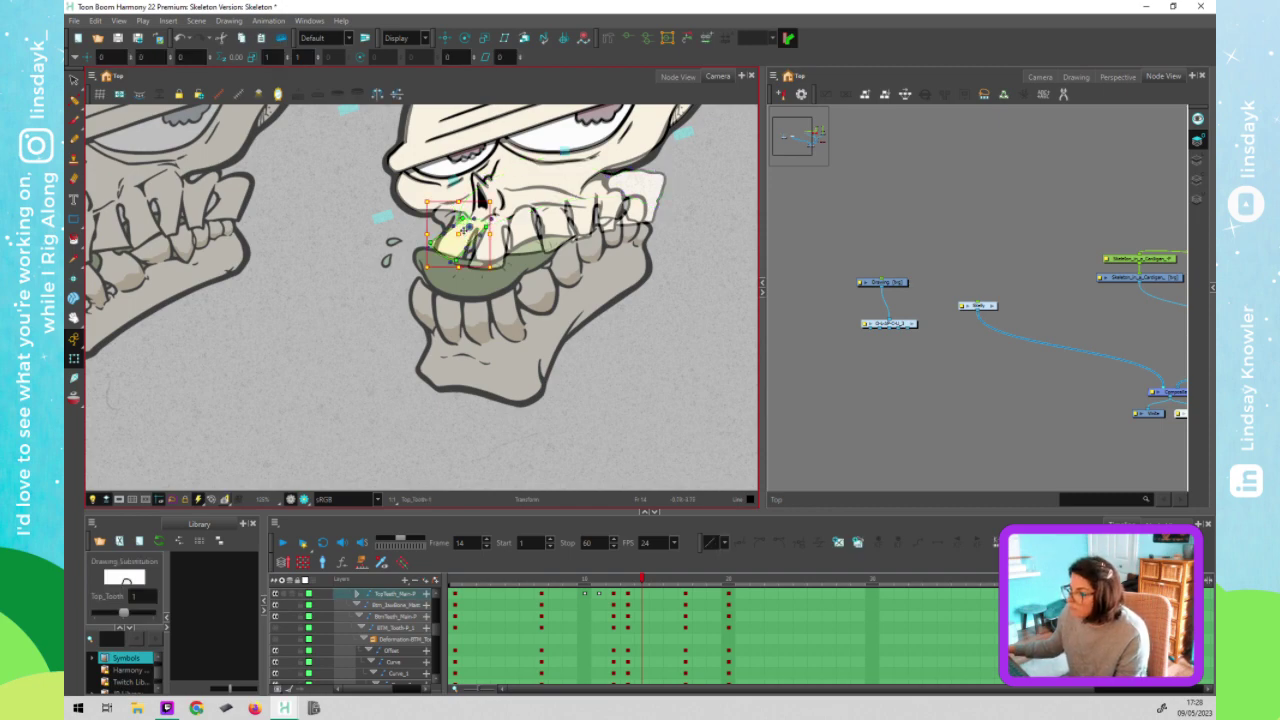
scroll(463, 228, up, 3)
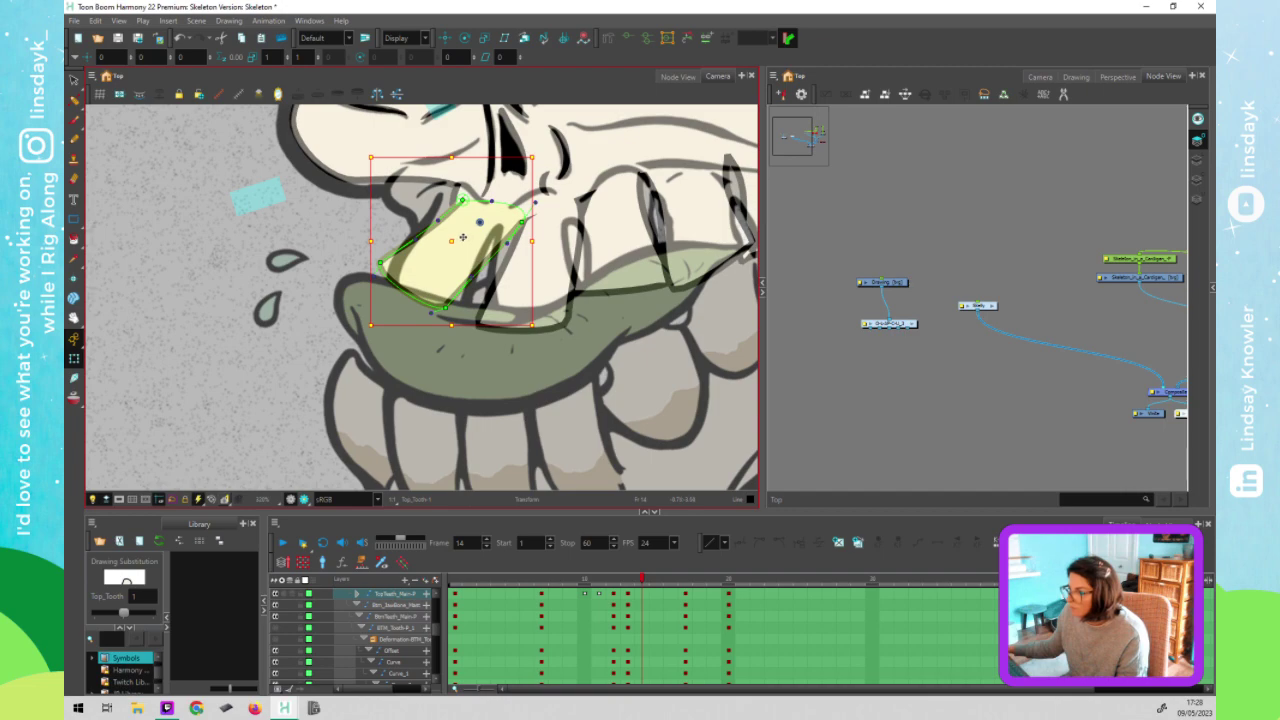
drag(463, 237, 445, 227)
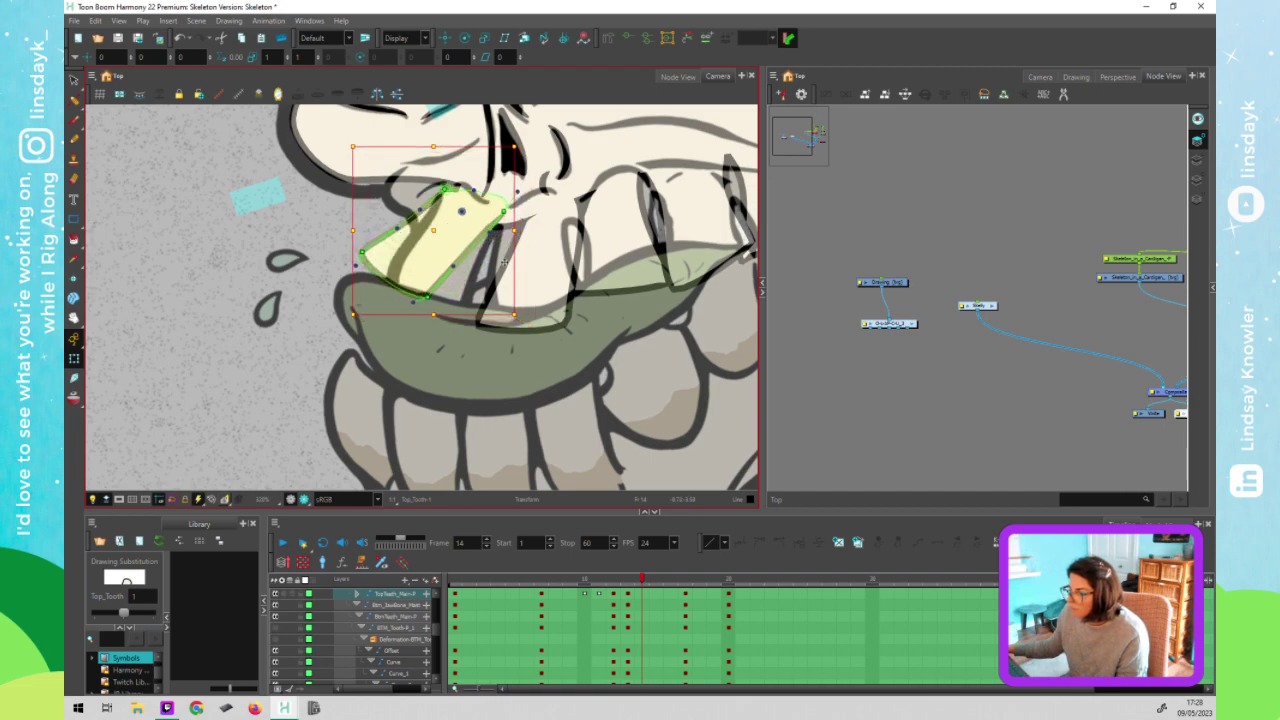
drag(547, 282, 529, 279)
Reshape the front edge of the third top tooth by moving its lower and upper front deformer points onto the sketch line
click(628, 270)
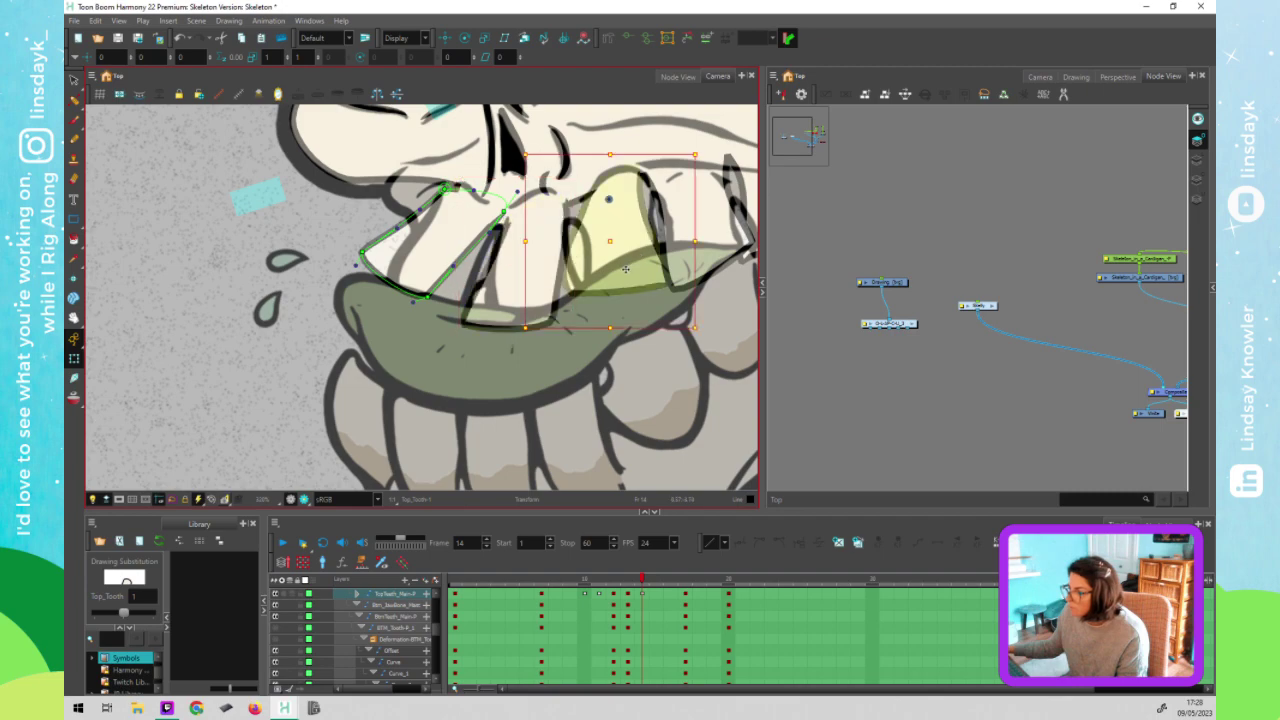
drag(630, 271, 583, 294)
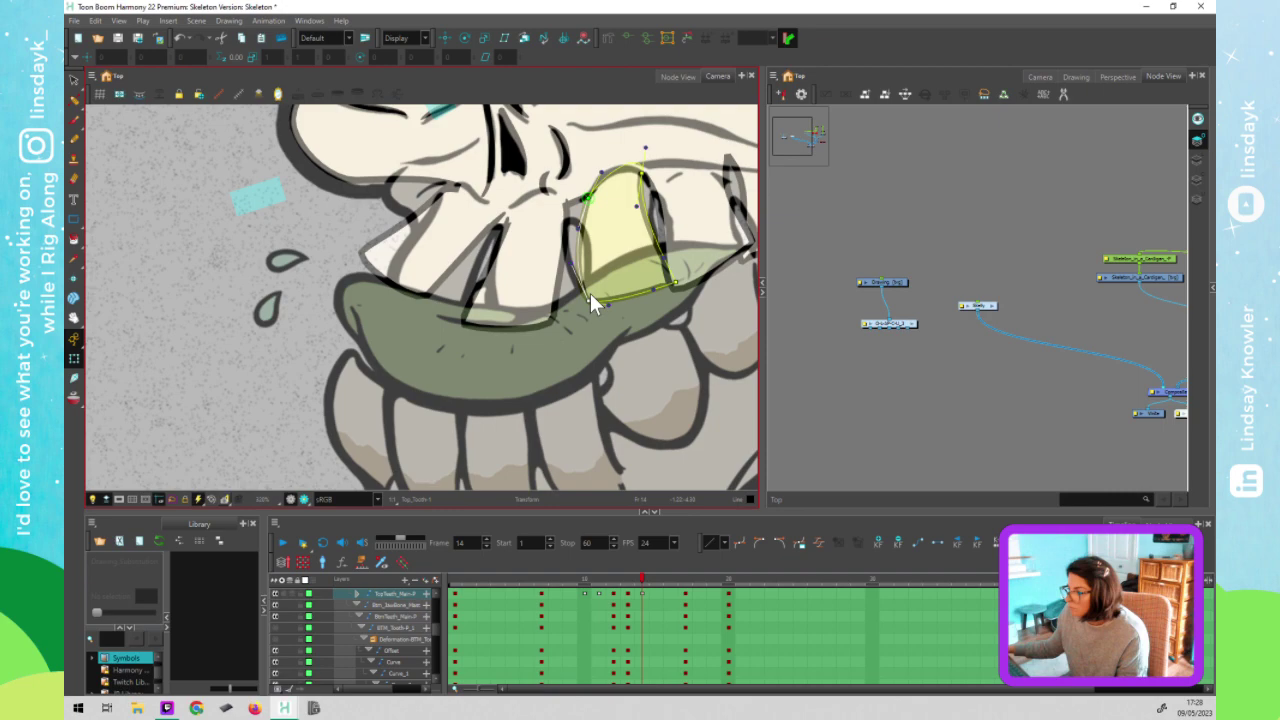
click(589, 199)
drag(589, 199, 571, 217)
click(571, 218)
Reshape the second top tooth's deformer, moving both bottom corners, the side curves and the upper front point to match the sketch
click(556, 254)
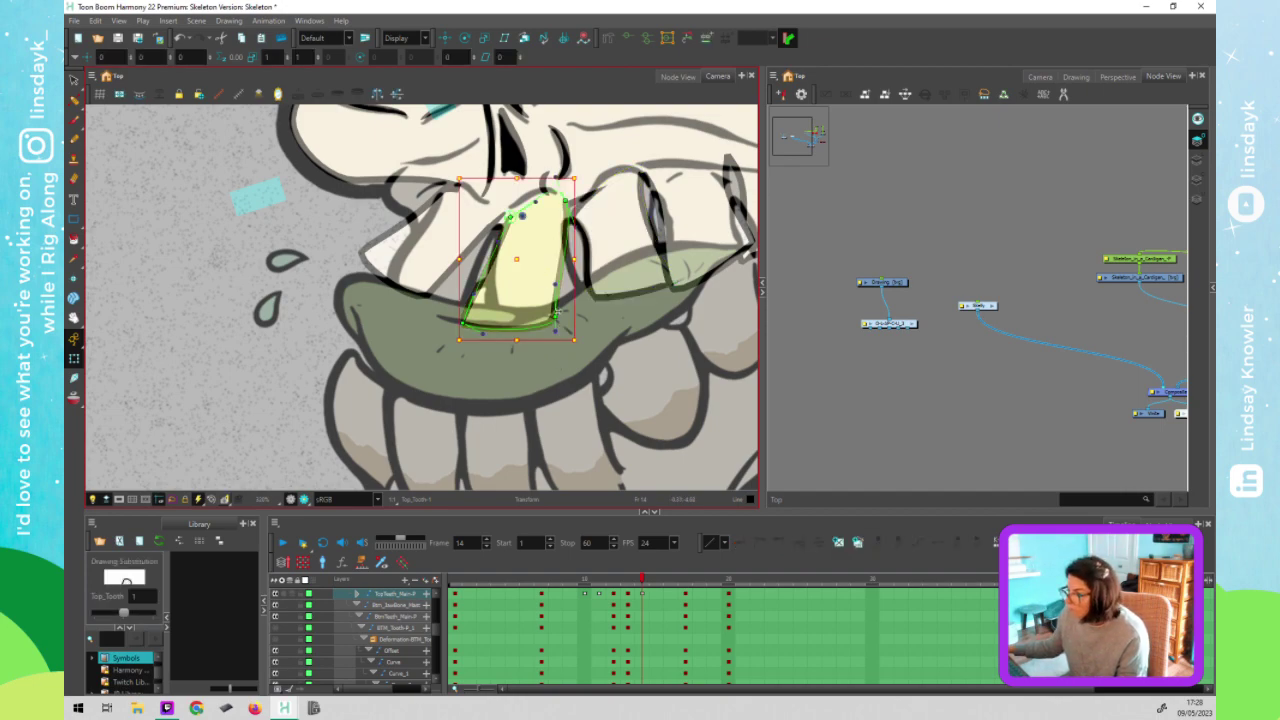
click(587, 317)
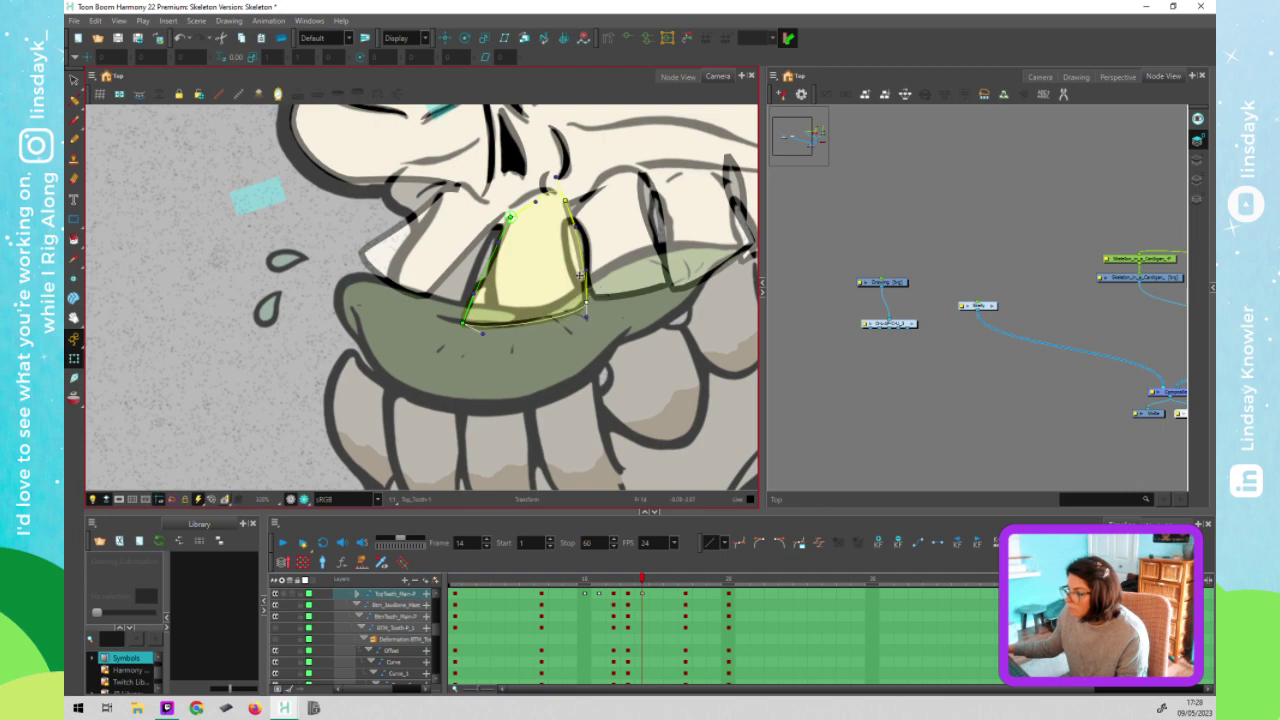
drag(587, 273, 573, 279)
drag(463, 325, 502, 240)
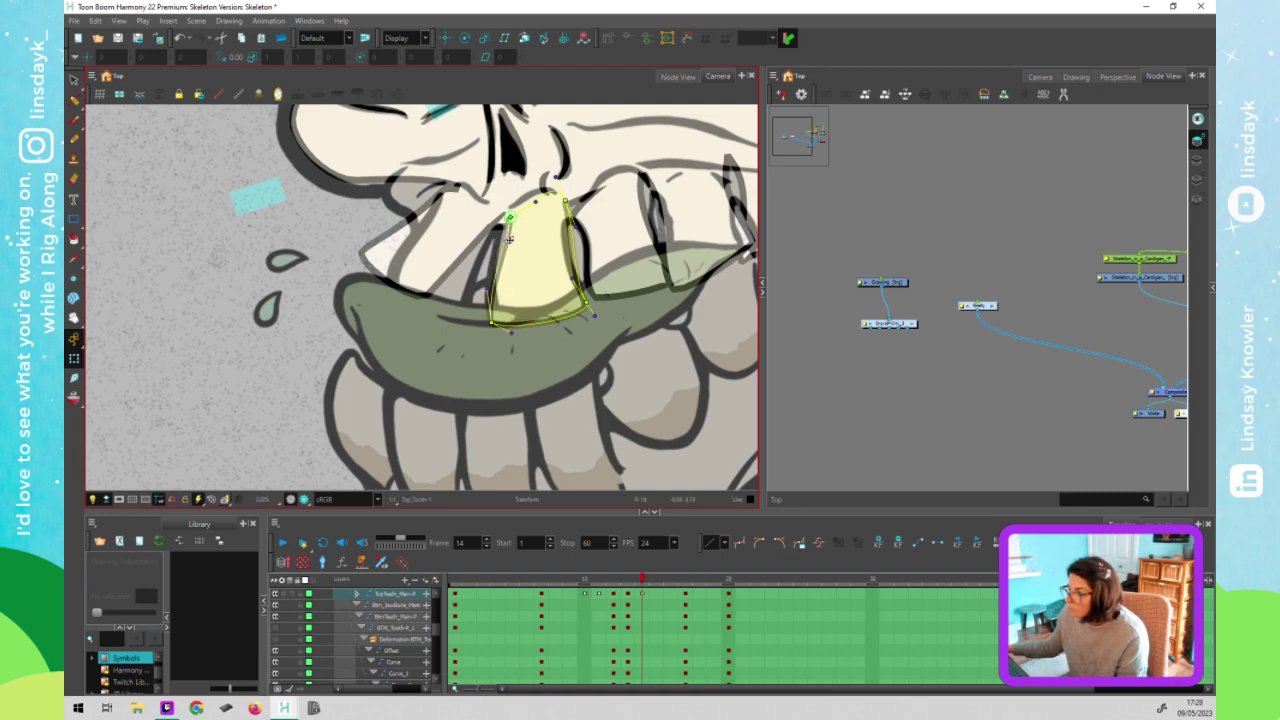
drag(510, 217, 499, 214)
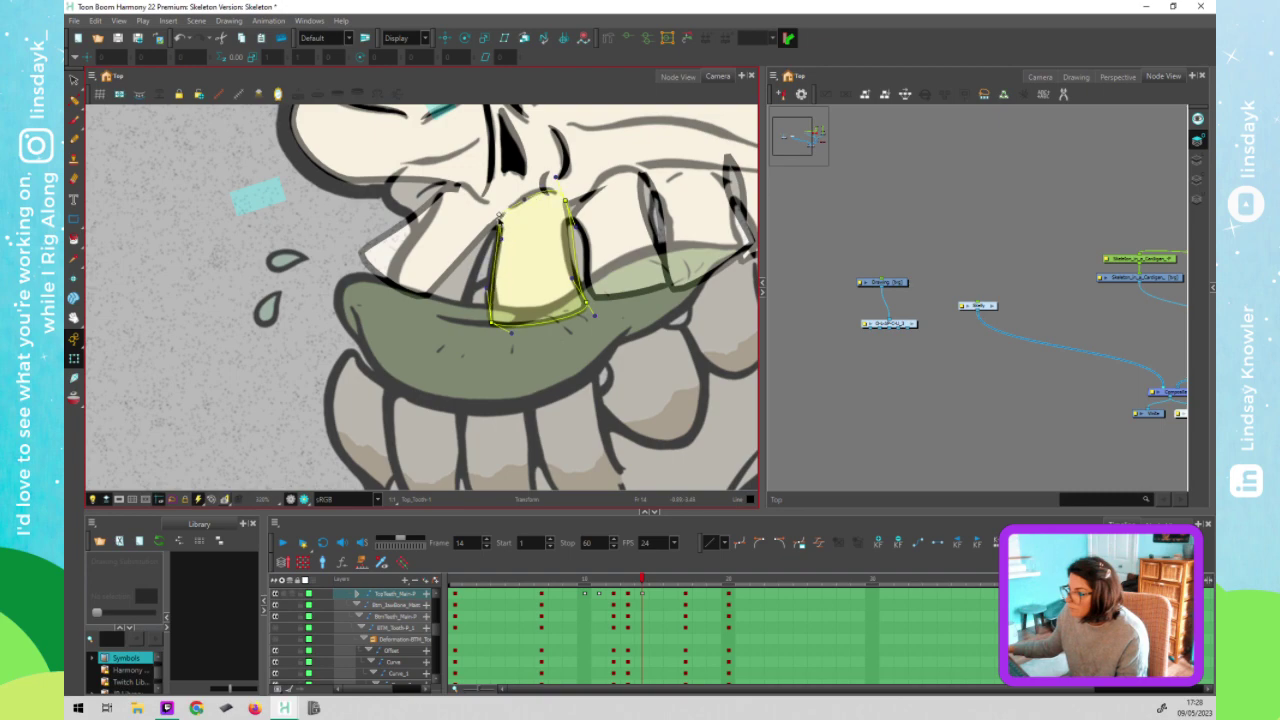
Rotate the front top tooth to follow the slant of the sketched tooth
click(460, 244)
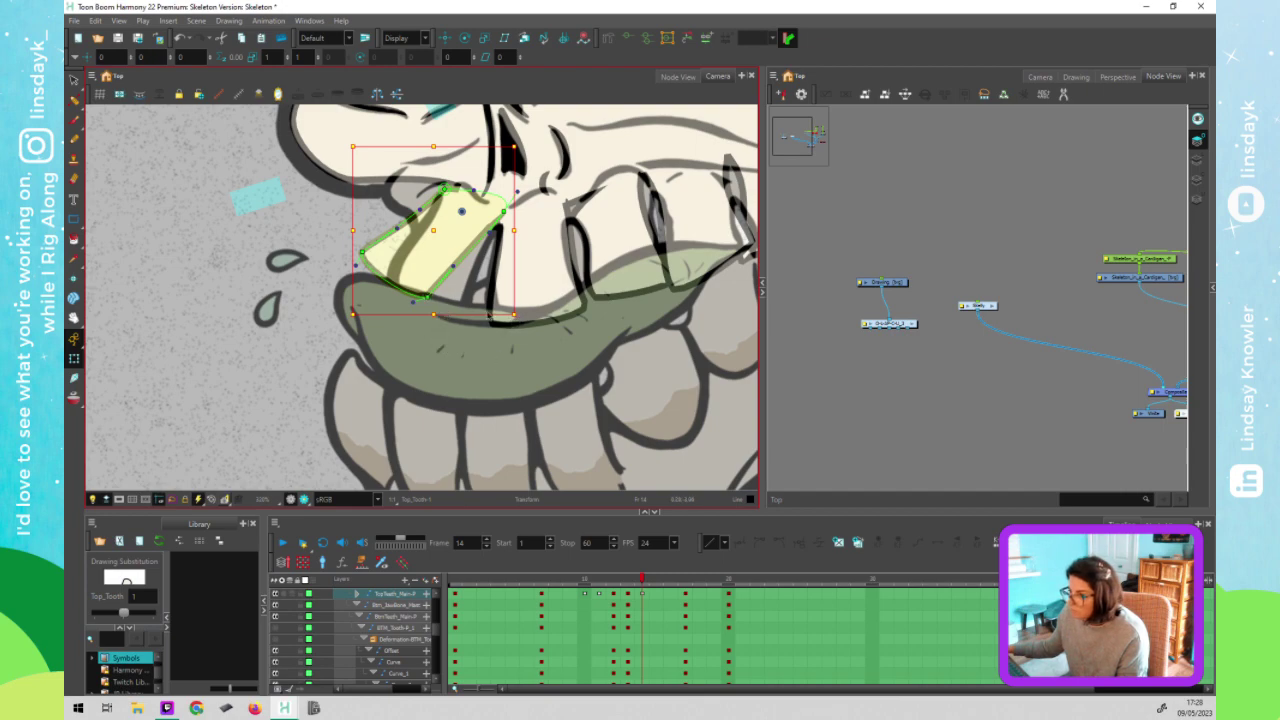
click(470, 316)
click(469, 314)
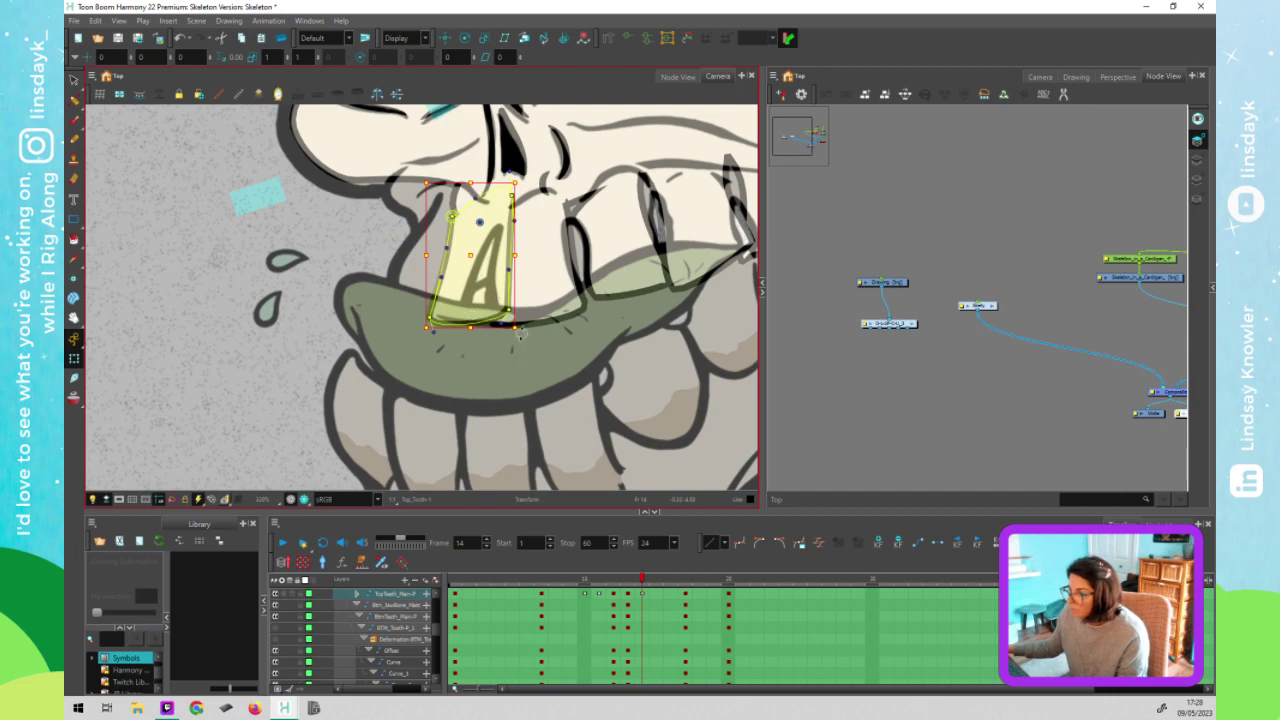
drag(520, 332, 476, 339)
Adjust the front top tooth's corner points and curve its front and back edges to fit the sketch
drag(455, 248, 444, 243)
click(440, 199)
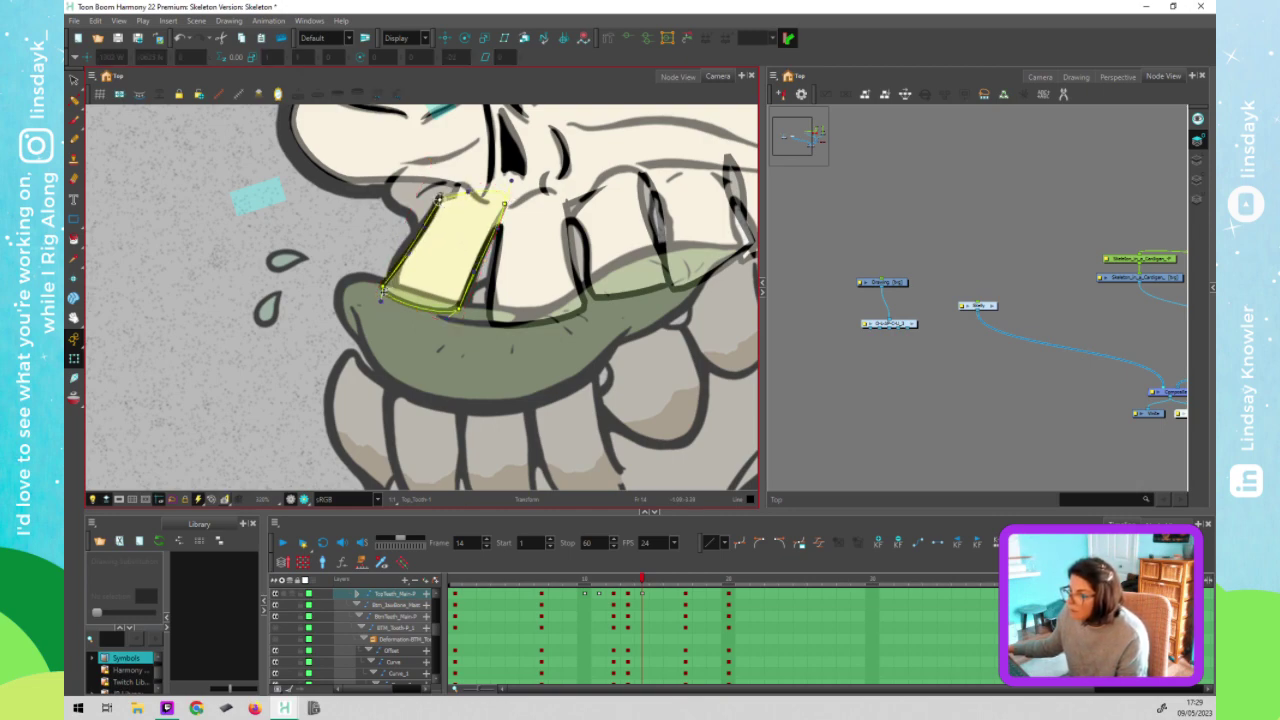
drag(384, 288, 399, 258)
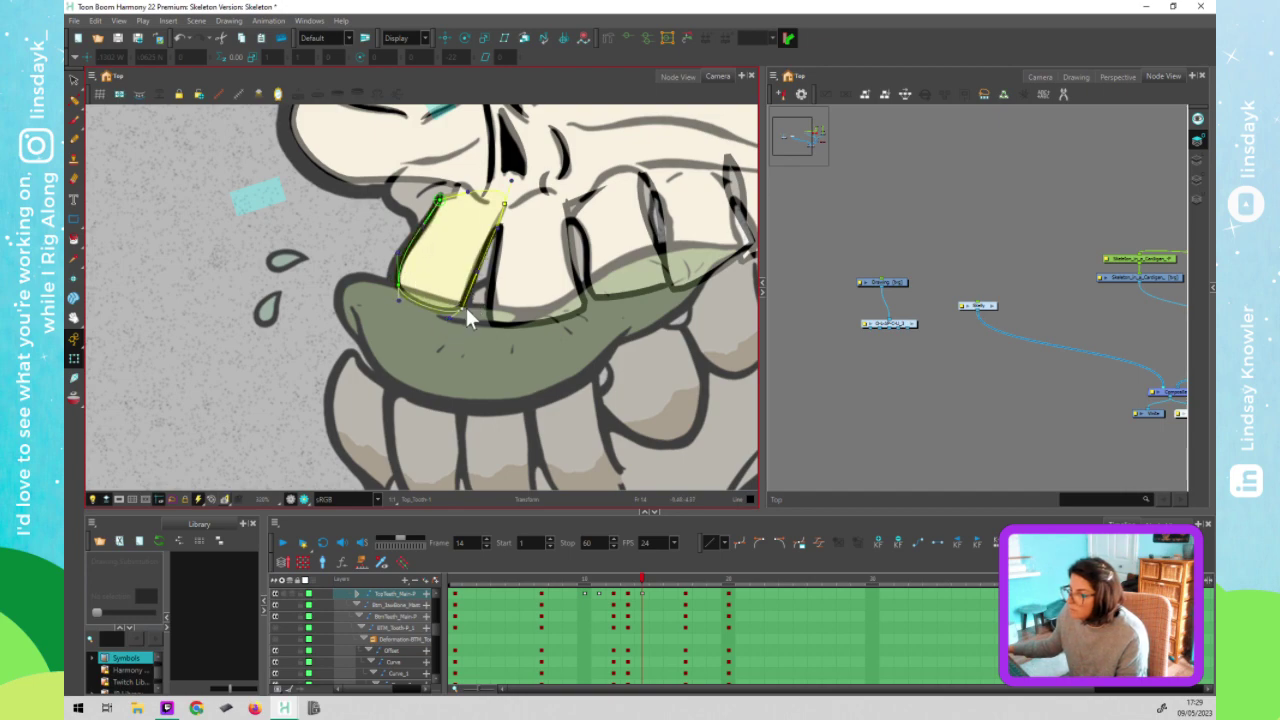
drag(463, 304, 467, 304)
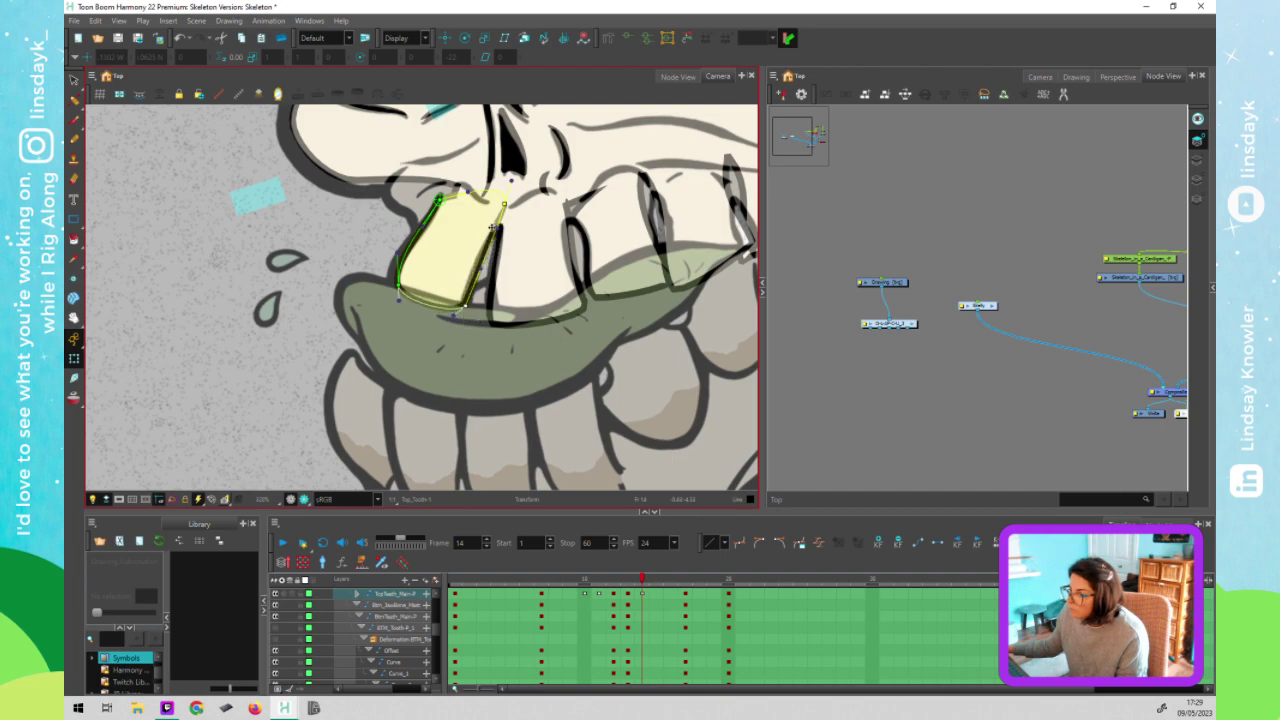
drag(505, 204, 484, 251)
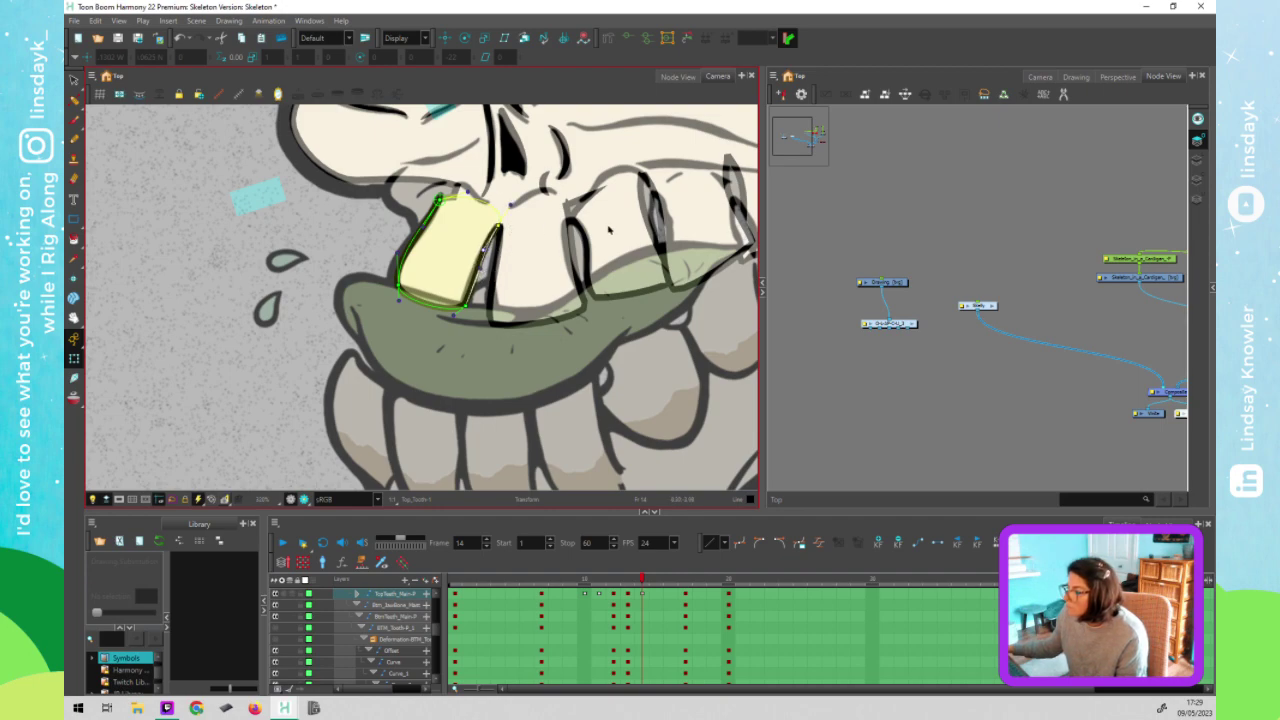
Lower the third top tooth's upper back corner and reshape its top and back curves to match the sketch
click(570, 218)
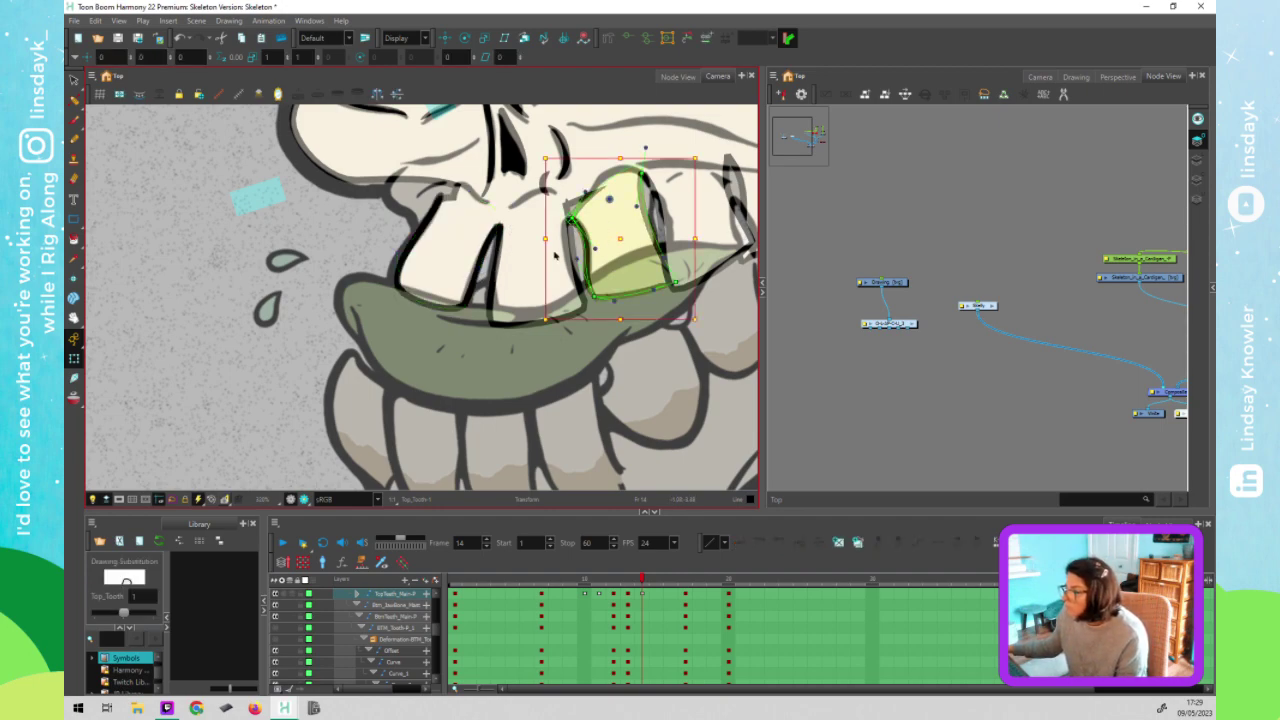
key(space)
drag(611, 223, 588, 224)
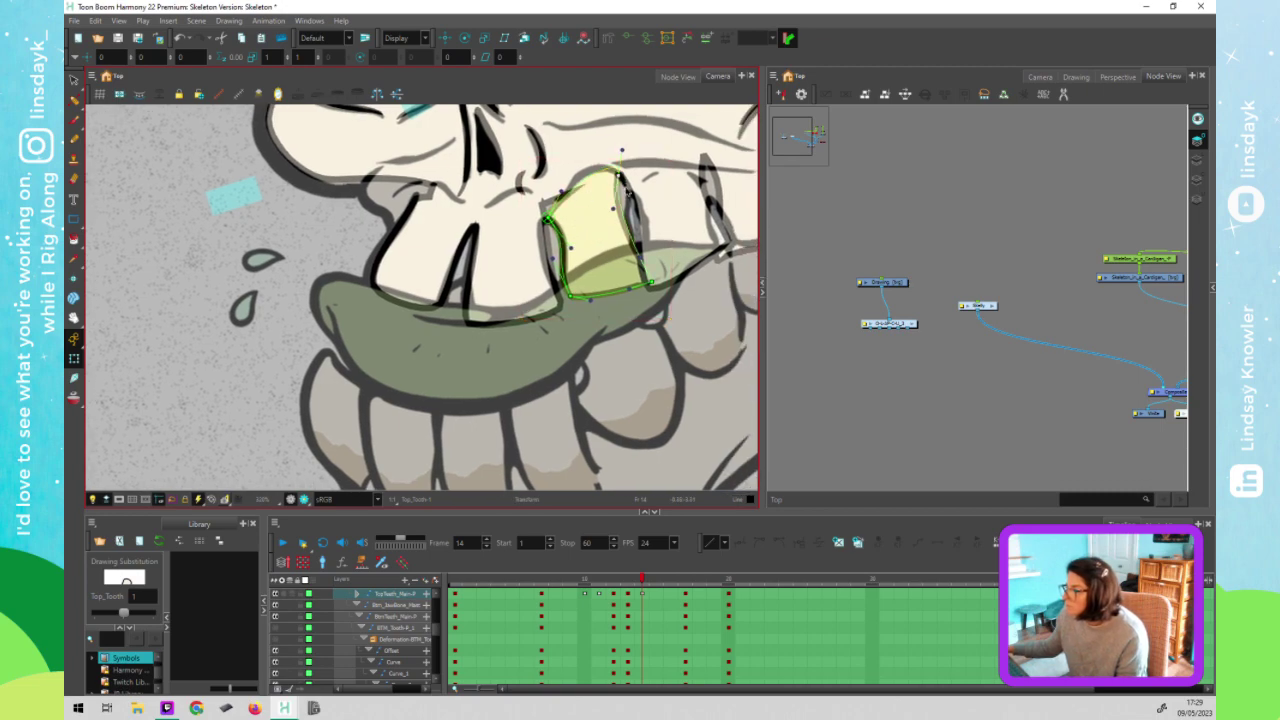
click(619, 180)
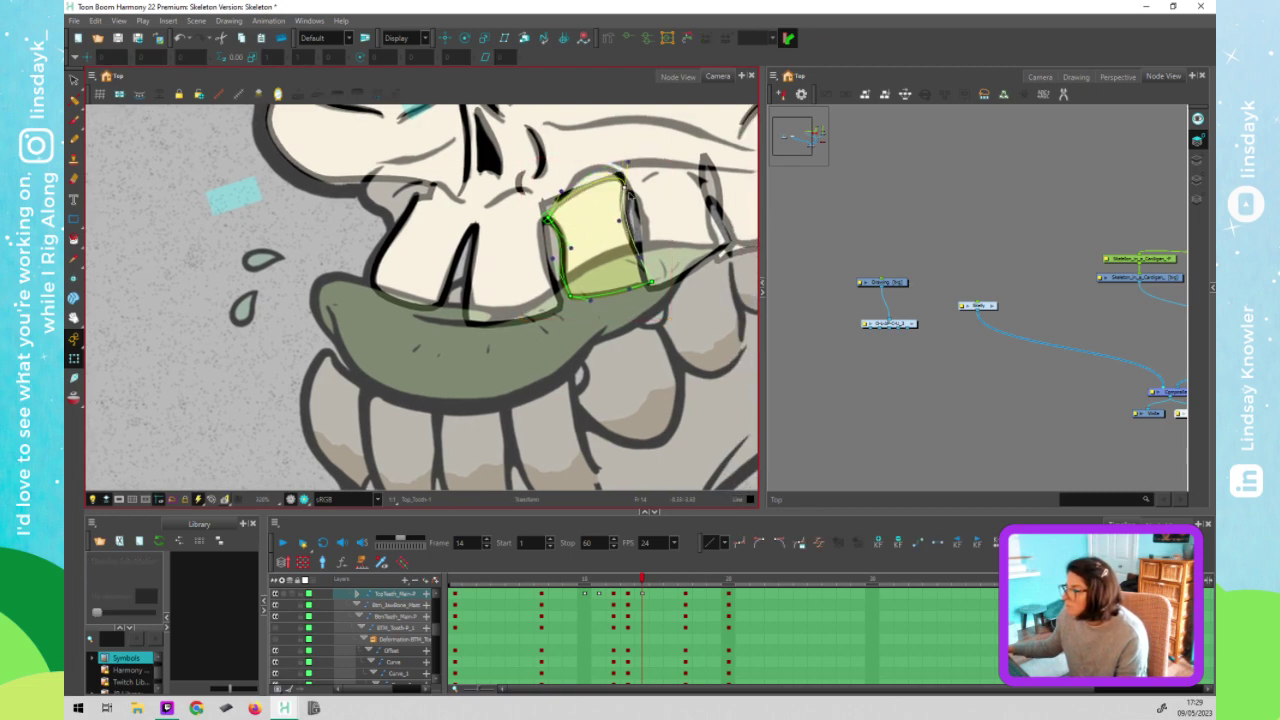
drag(557, 193, 542, 192)
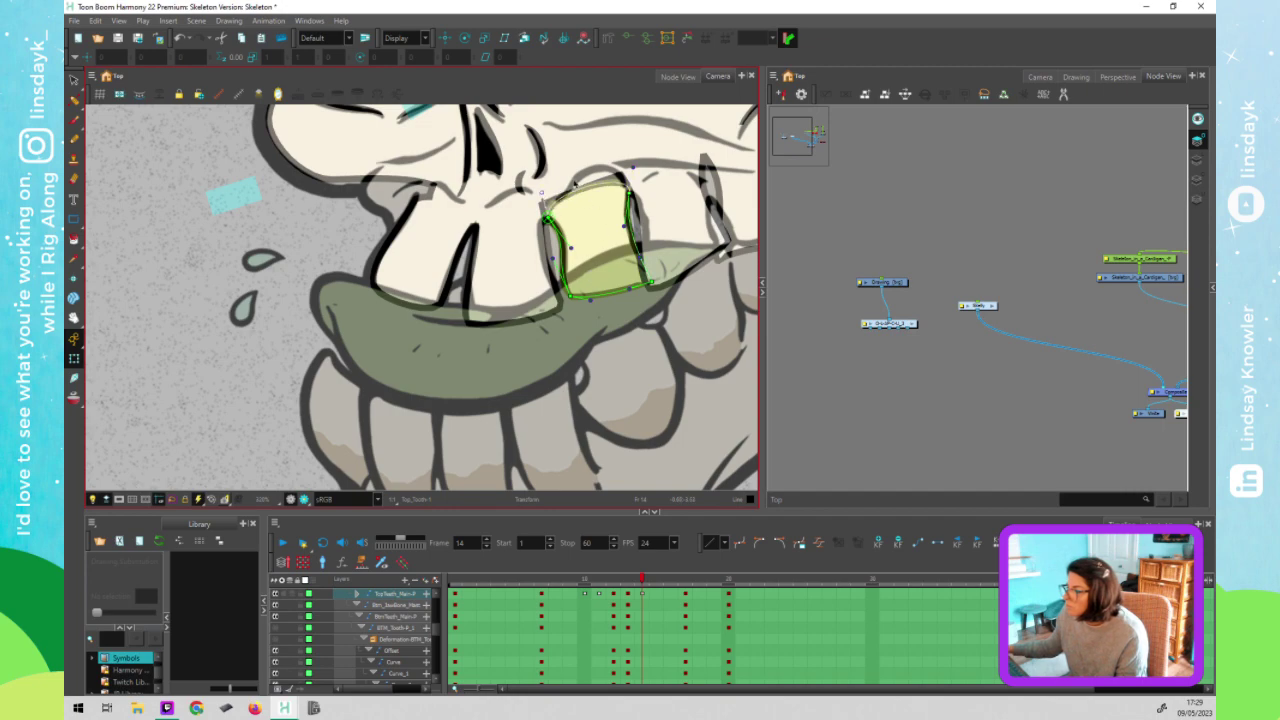
click(574, 183)
drag(497, 264, 324, 268)
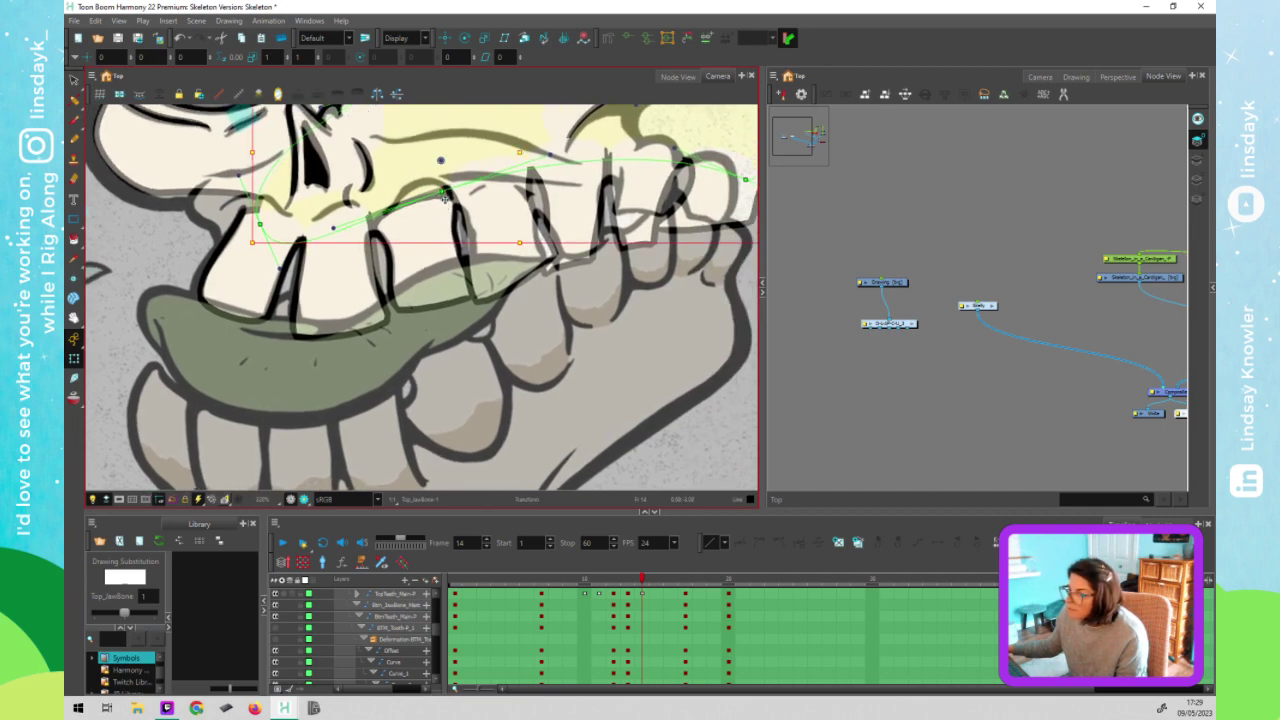
click(445, 198)
drag(450, 207, 457, 213)
Adjust the second top tooth's upper back deformer point to line up with the sketched gap beside it
click(362, 245)
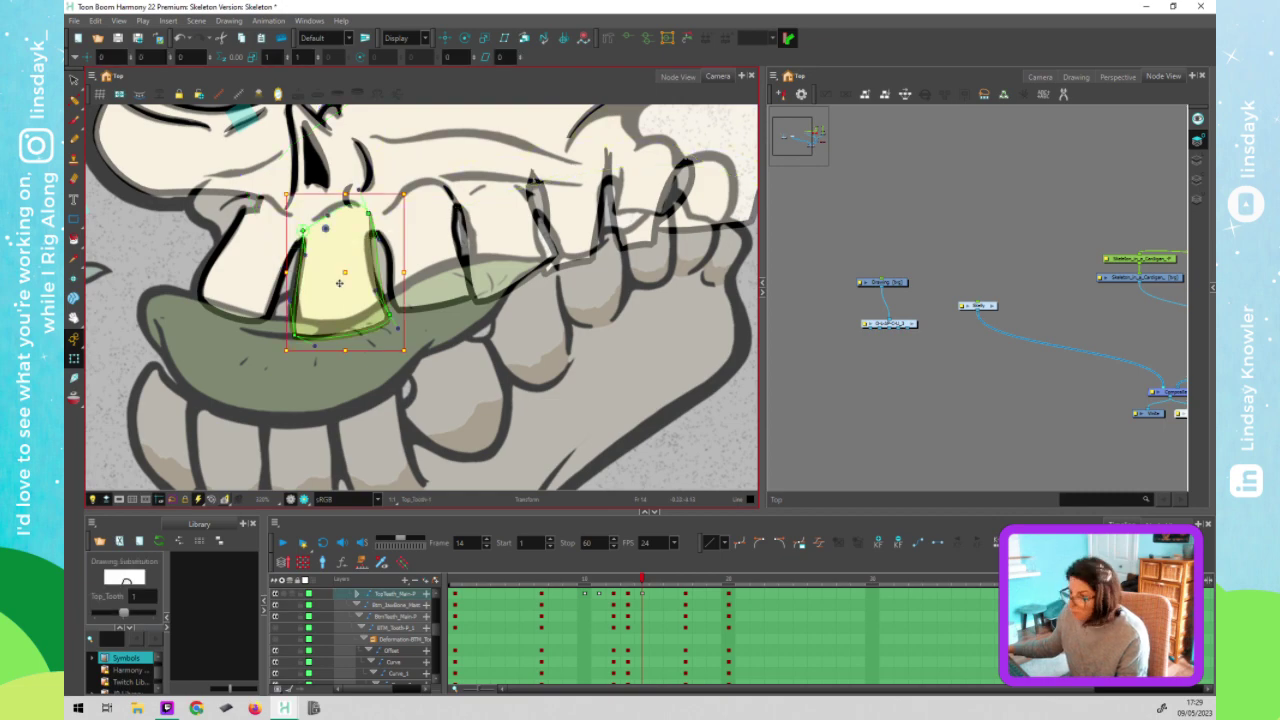
click(372, 240)
drag(371, 241, 371, 233)
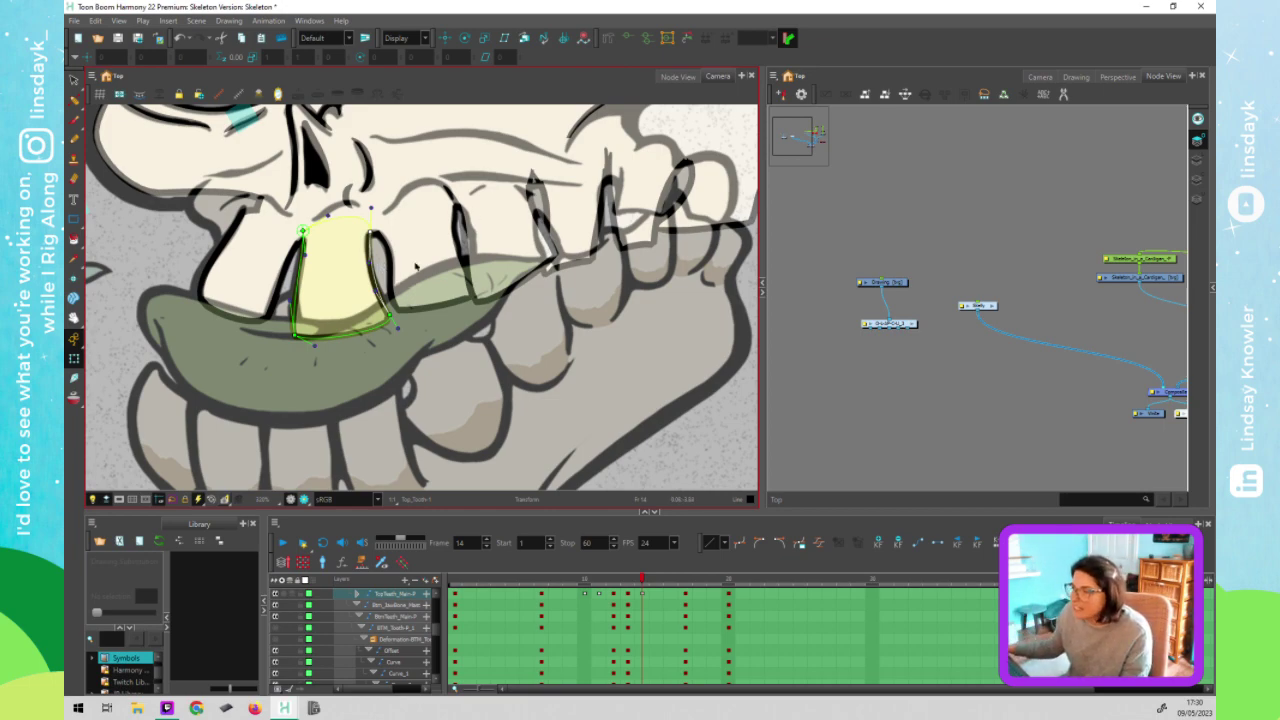
Lower the fourth top tooth's two upper corners and pull its bottom back corner inward to fit the sketch
click(489, 243)
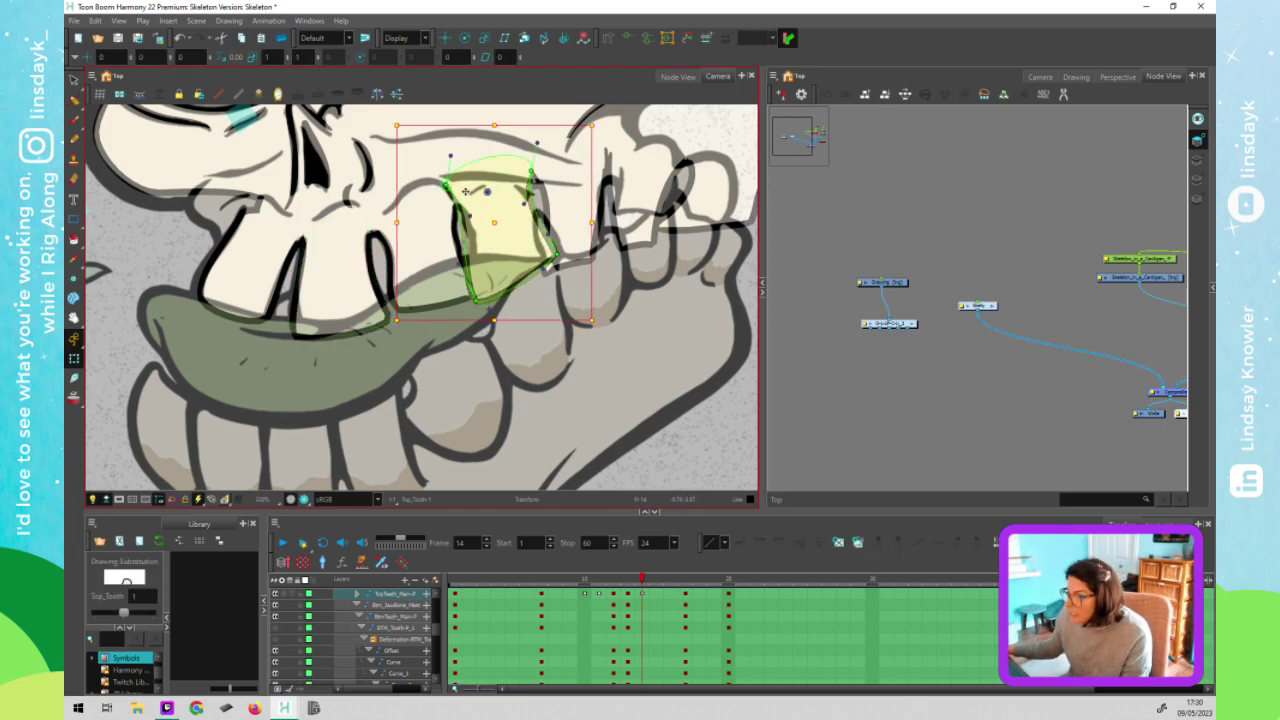
drag(449, 187, 457, 203)
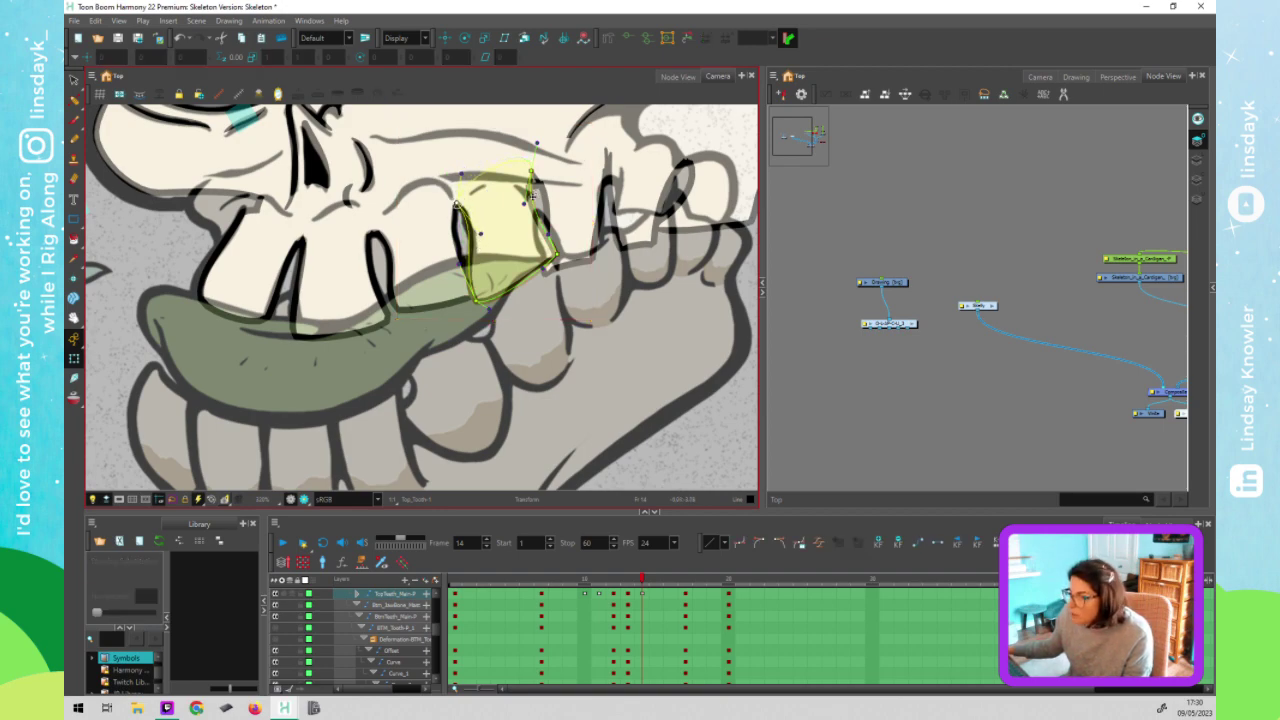
drag(530, 178, 536, 208)
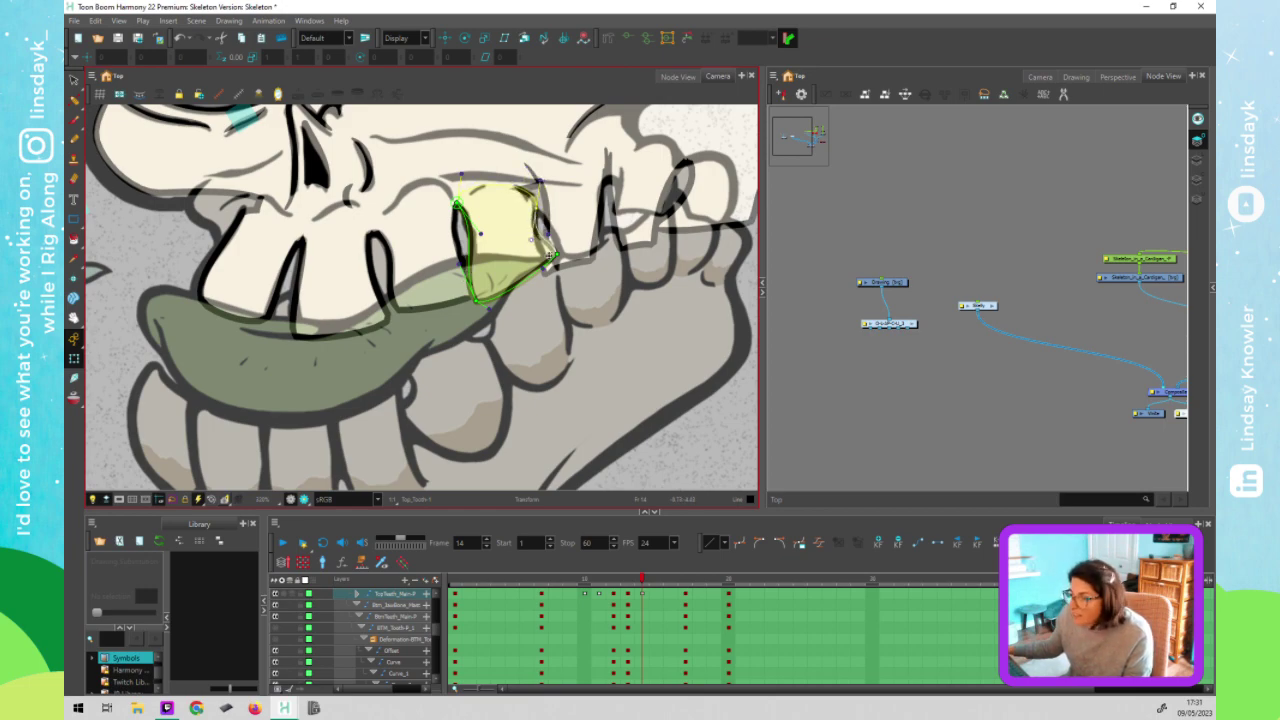
drag(557, 258, 544, 273)
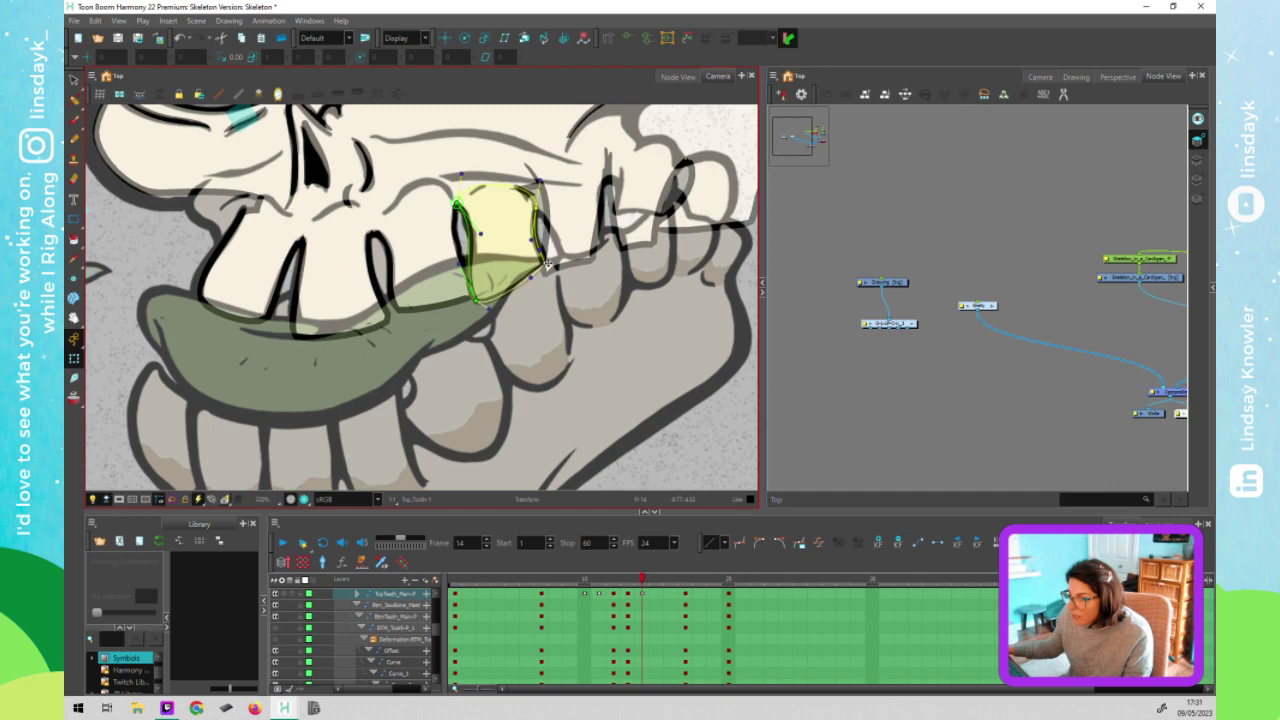
Reshape the fifth top tooth by lowering its upper corners, shifting its bottom points back and curving its back edge
click(566, 234)
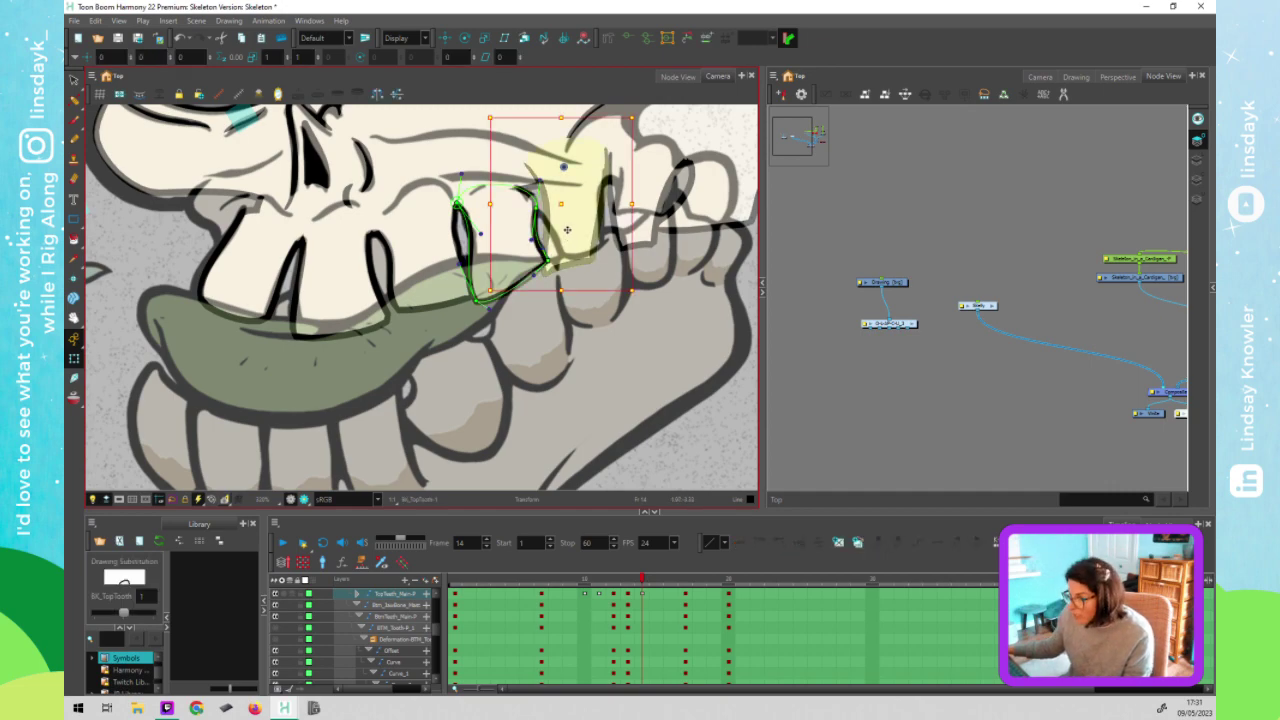
drag(526, 162, 538, 214)
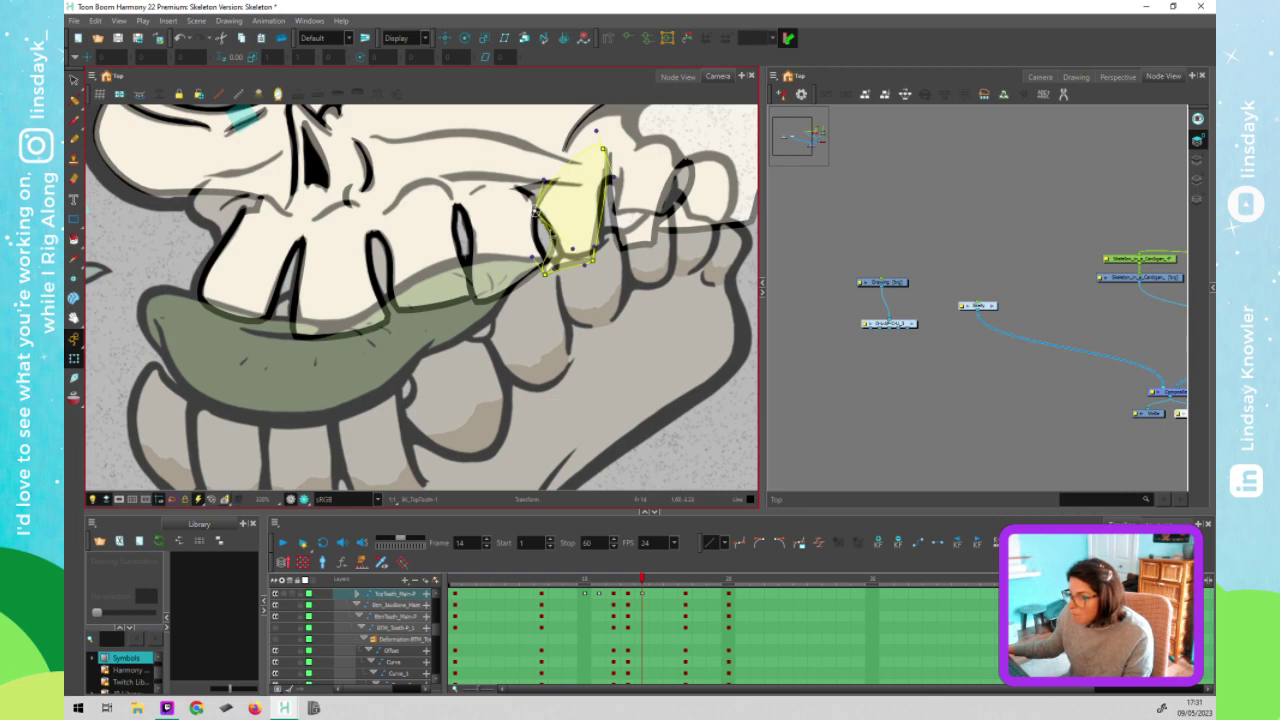
drag(547, 273, 605, 255)
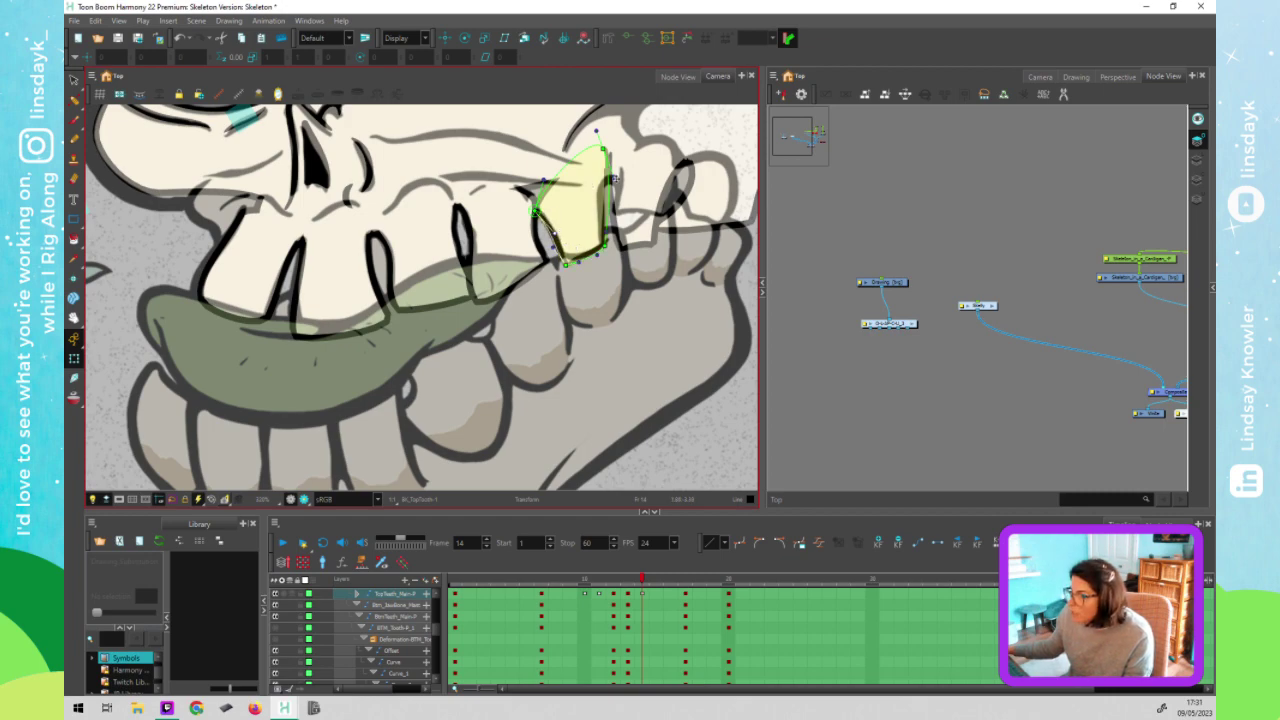
drag(612, 179, 608, 177)
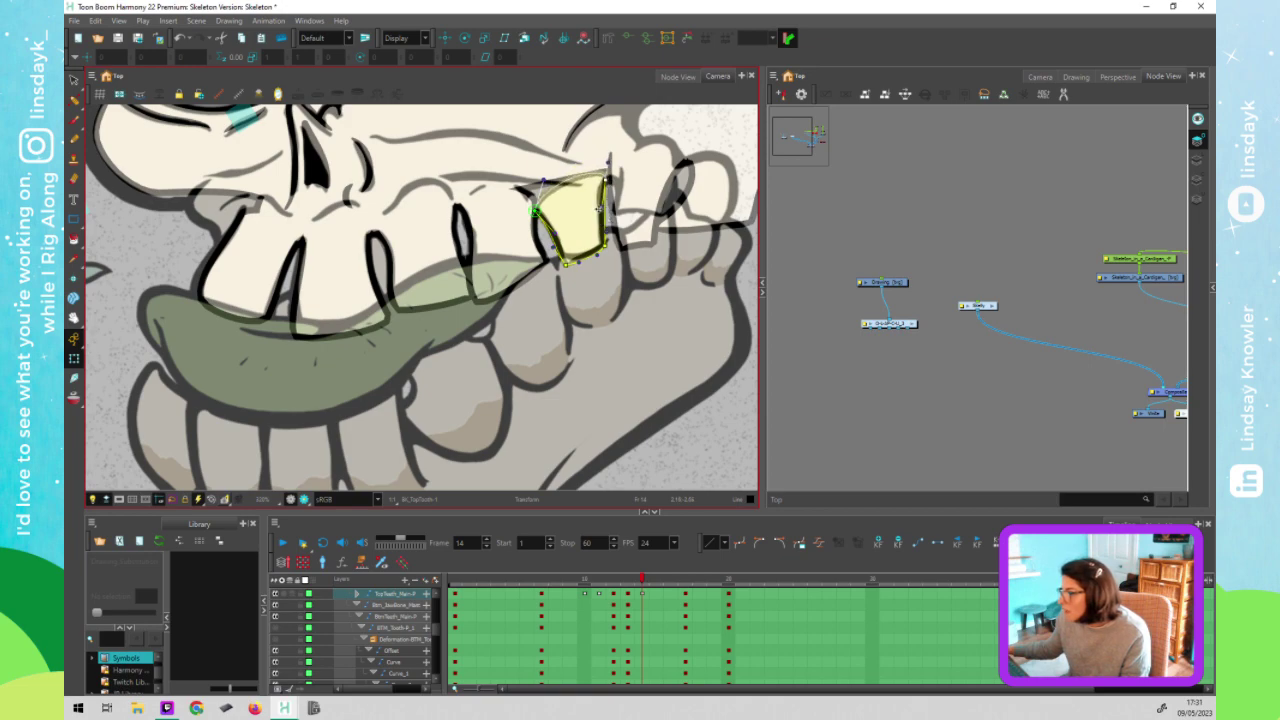
drag(598, 205, 594, 205)
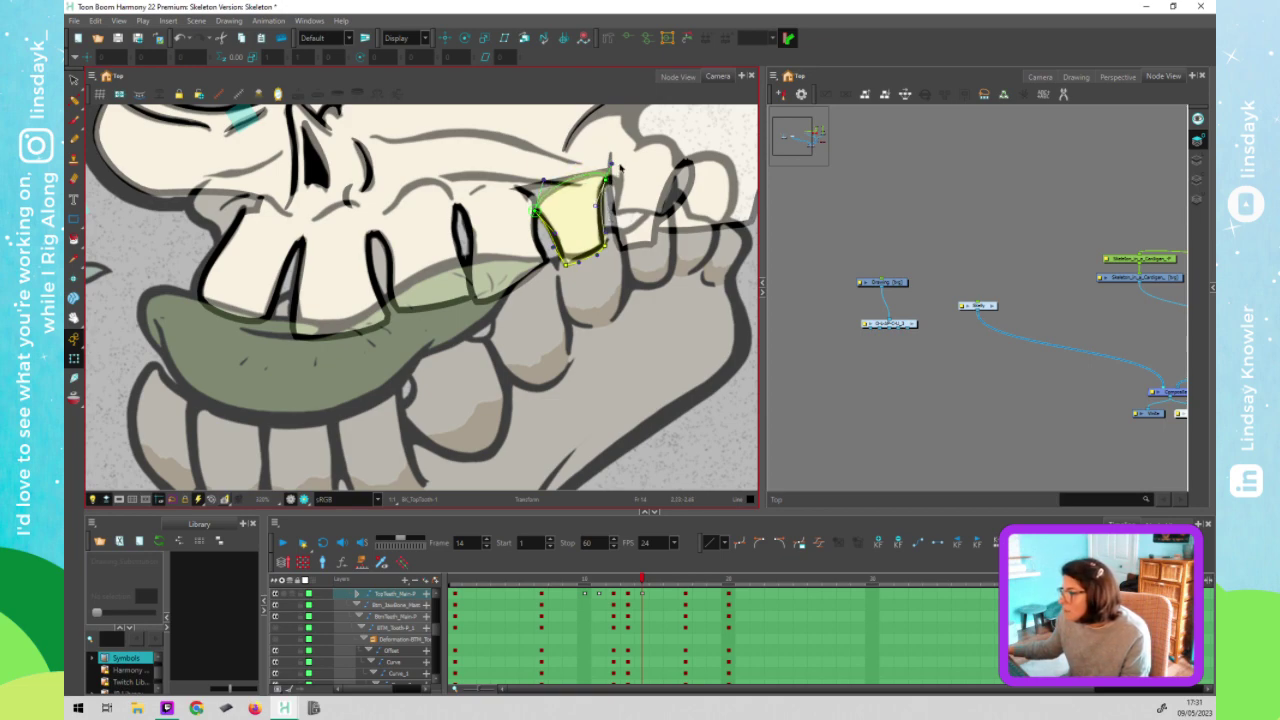
Reshape the sixth top tooth by lowering its upper front corner, raising its bottom points and curving its back edge to fit the sketch
click(619, 168)
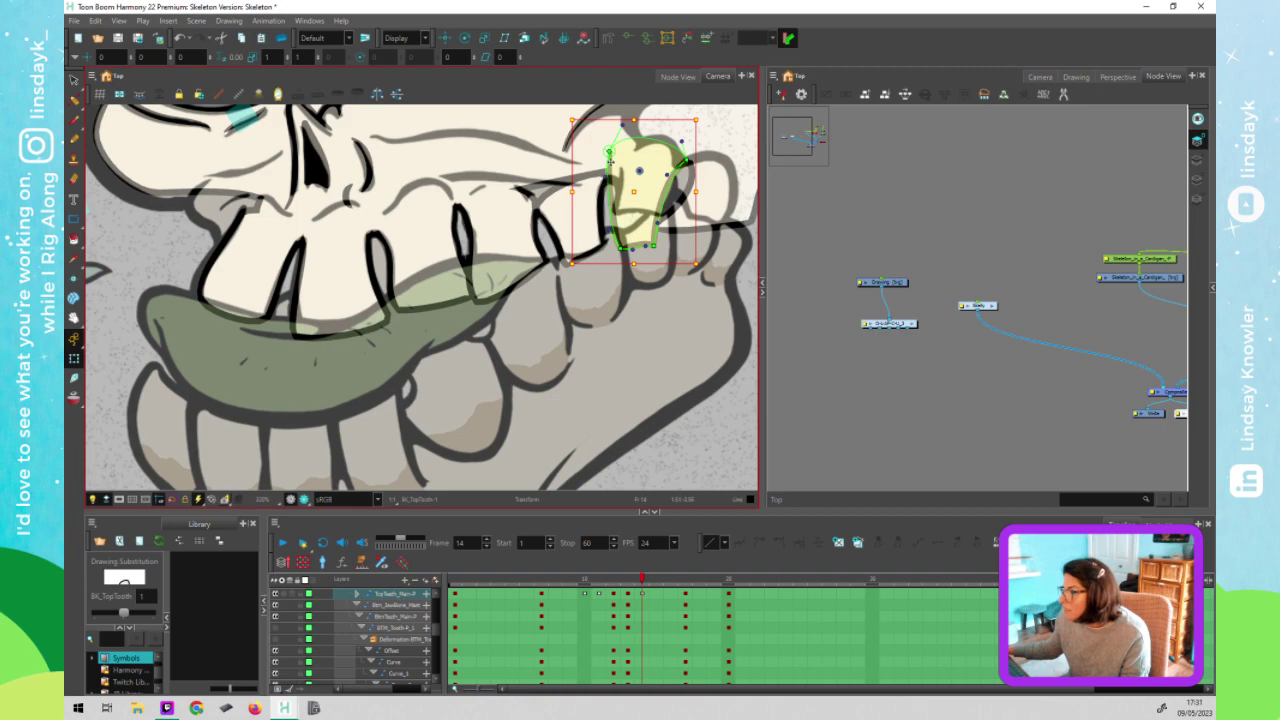
click(608, 153)
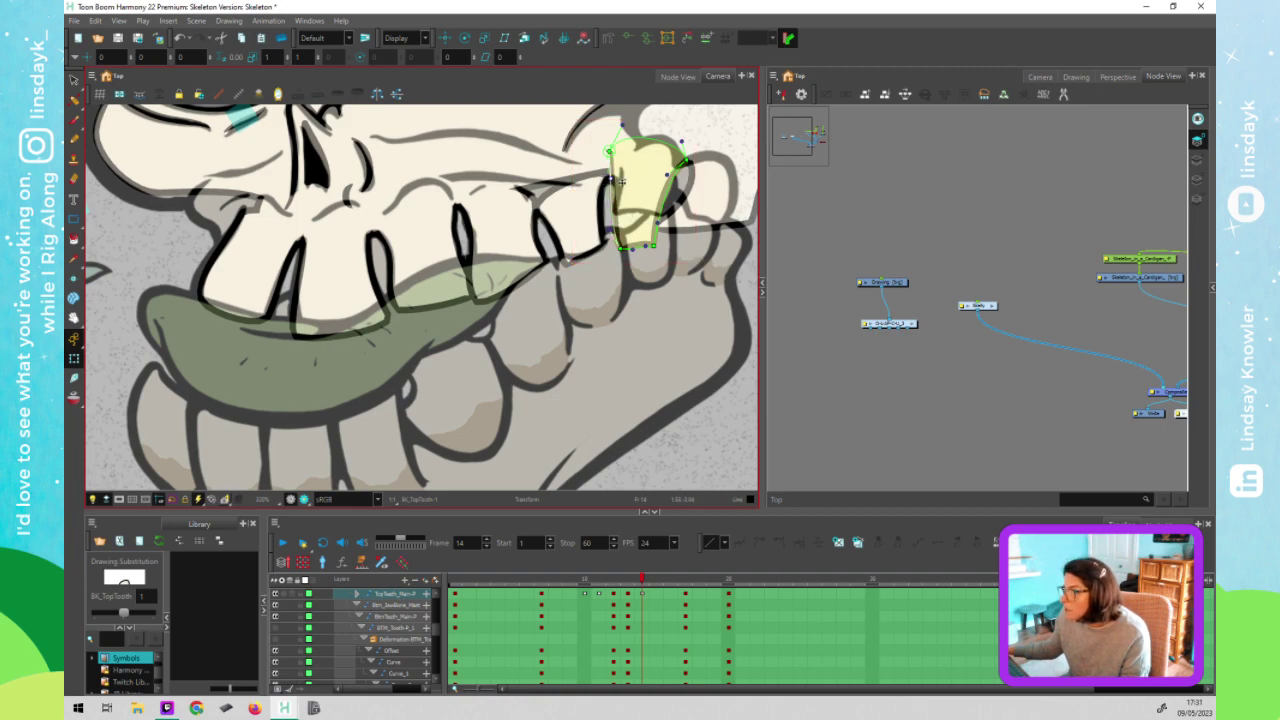
drag(610, 153, 622, 170)
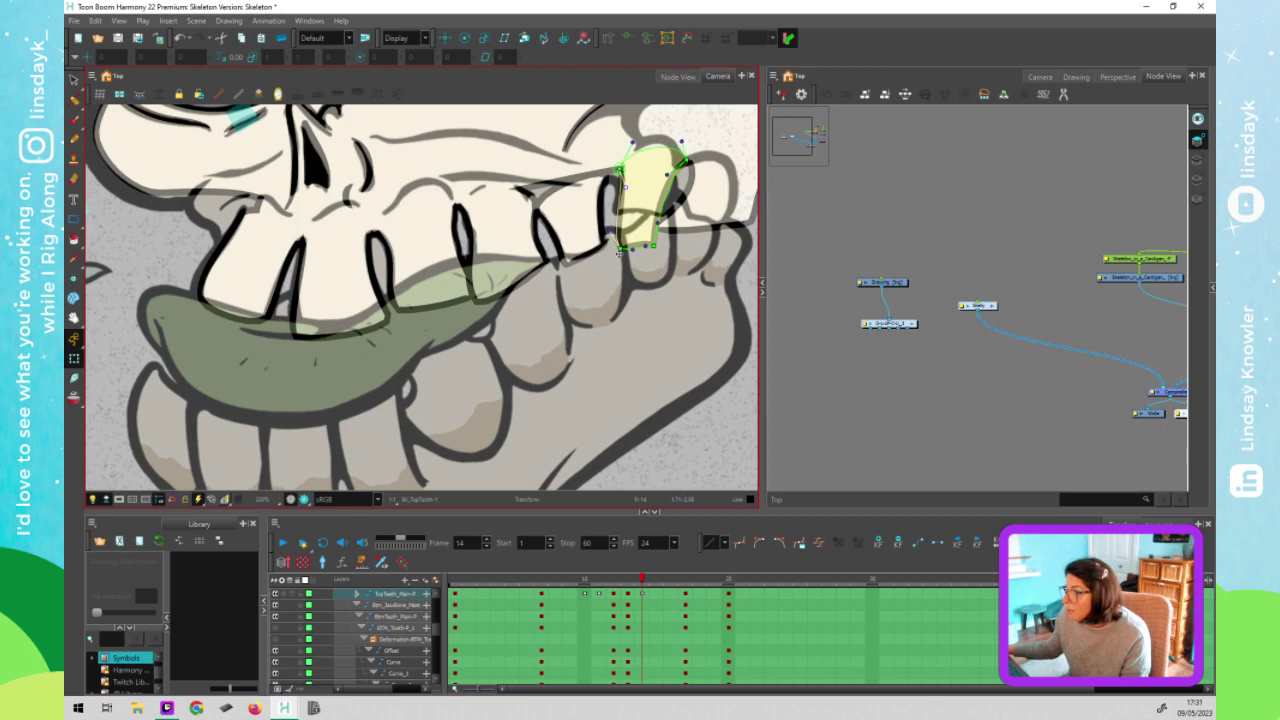
drag(619, 230, 676, 177)
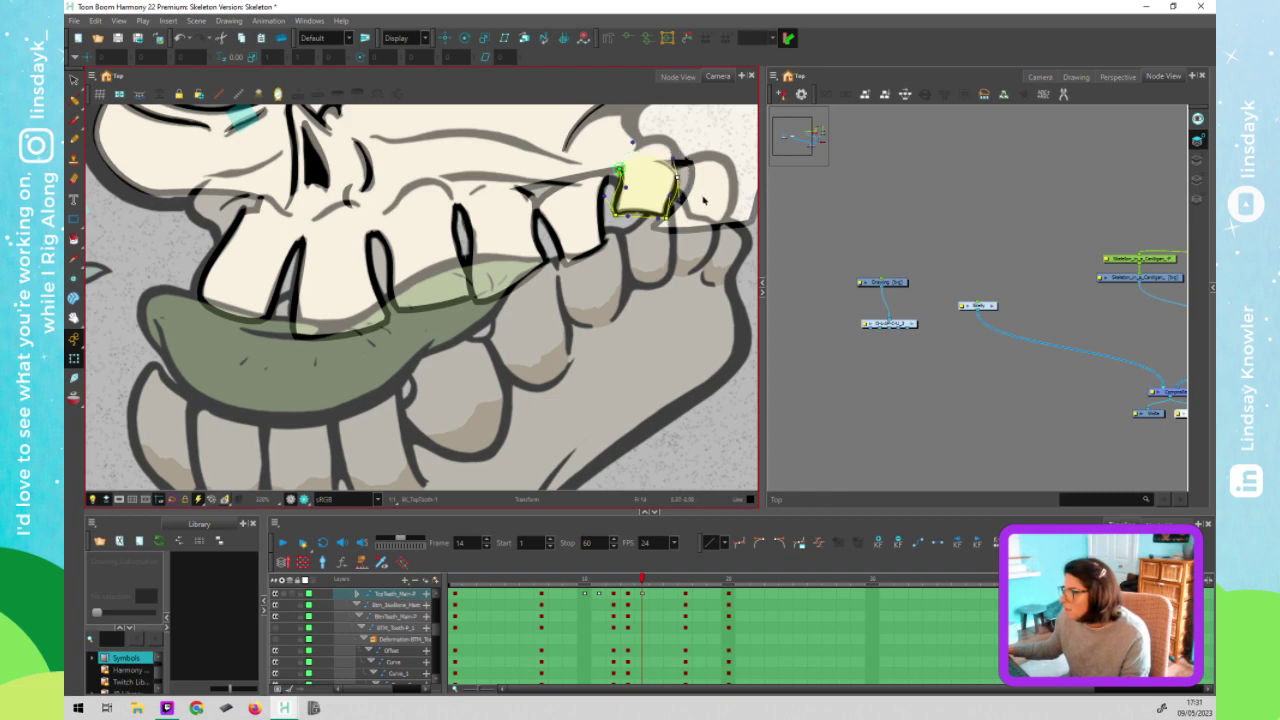
Reshape the rearmost top tooth by pulling its bottom front corner back and its rear points inward to match the sketch
click(704, 201)
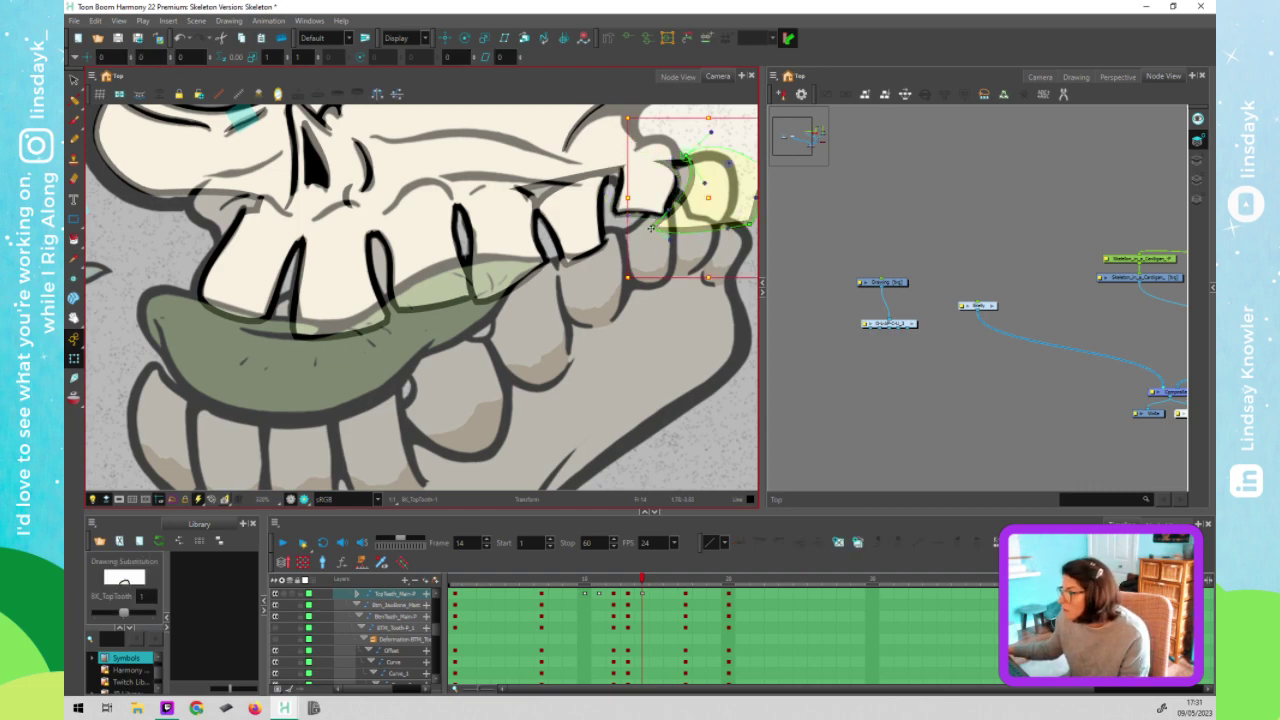
drag(661, 228, 685, 220)
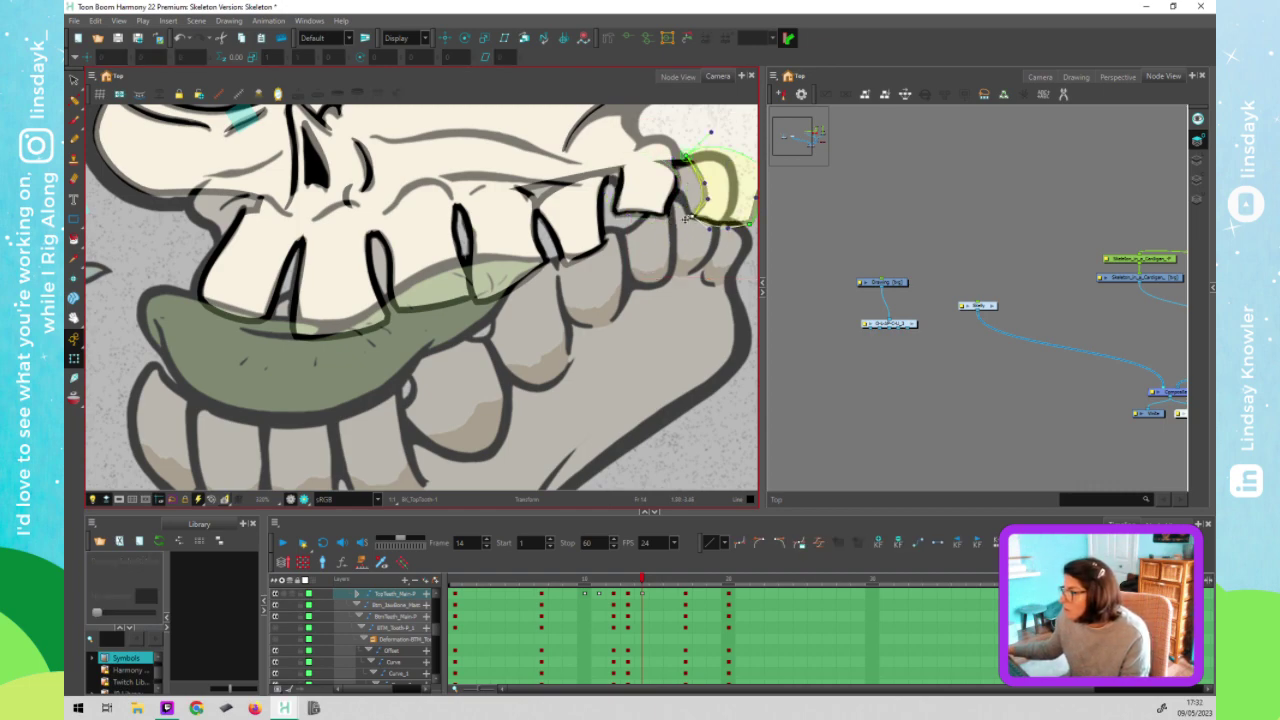
scroll(685, 247, down, 2)
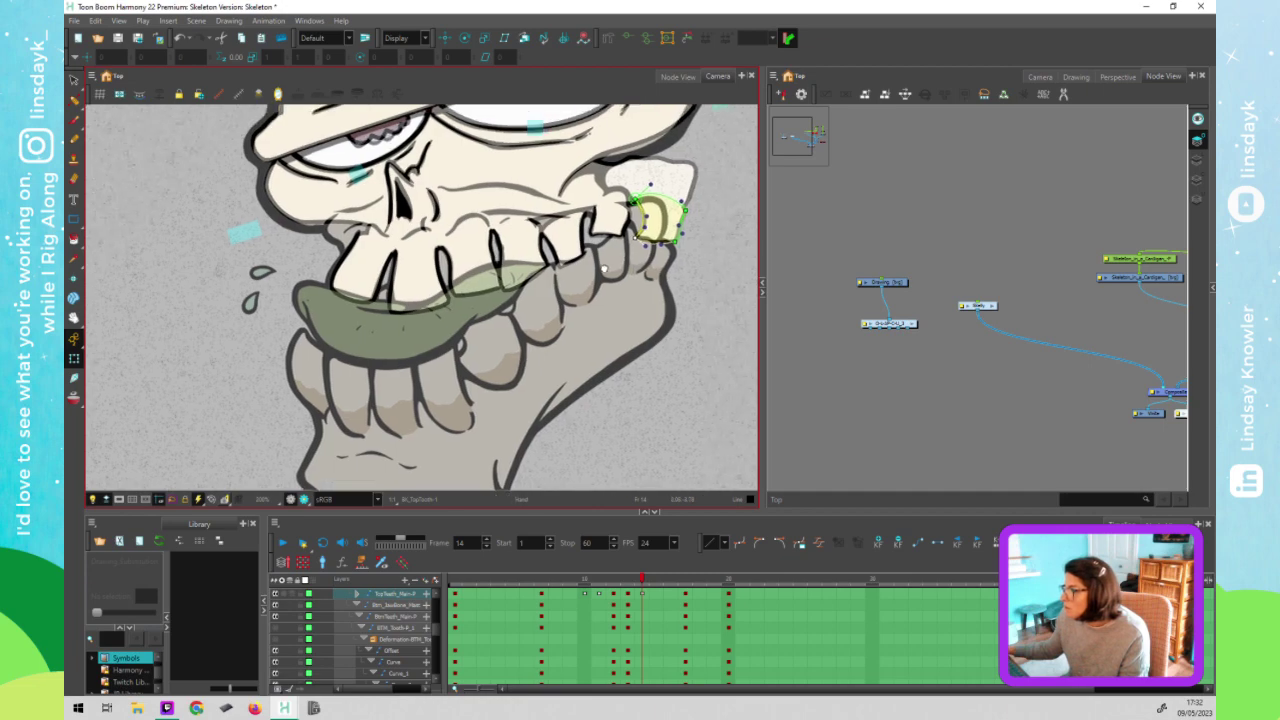
drag(646, 251, 598, 213)
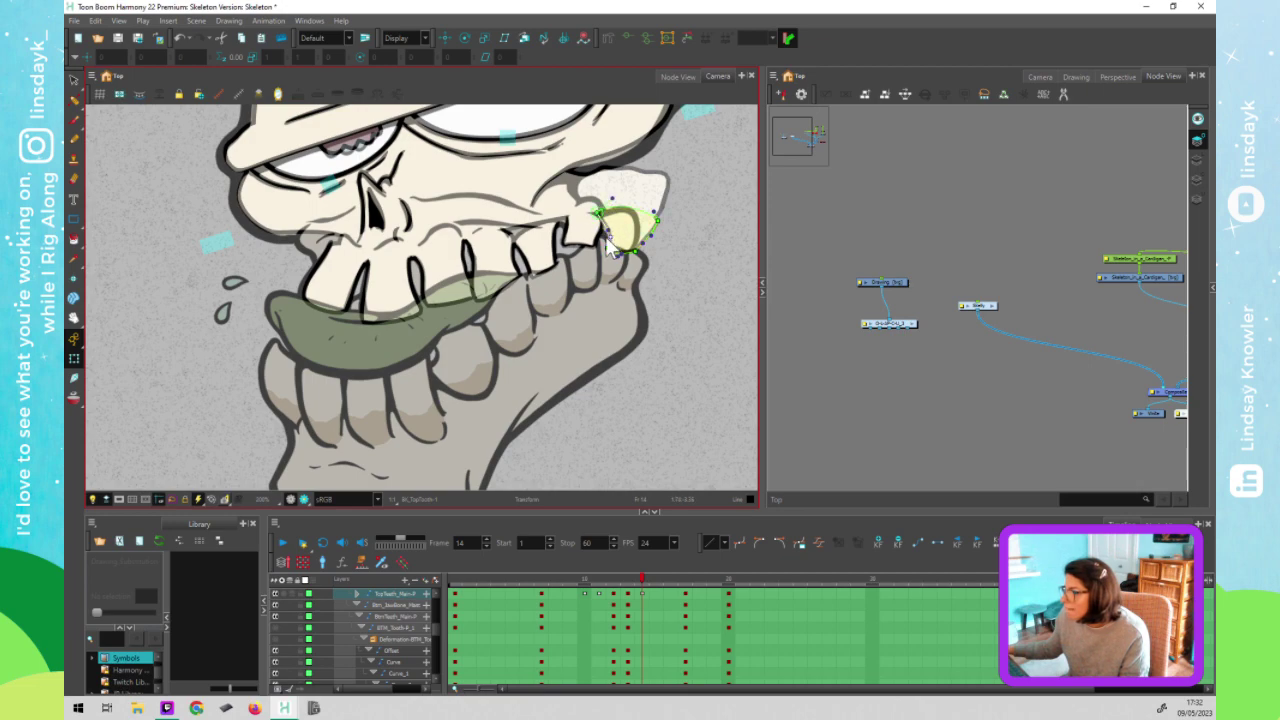
drag(638, 213, 626, 231)
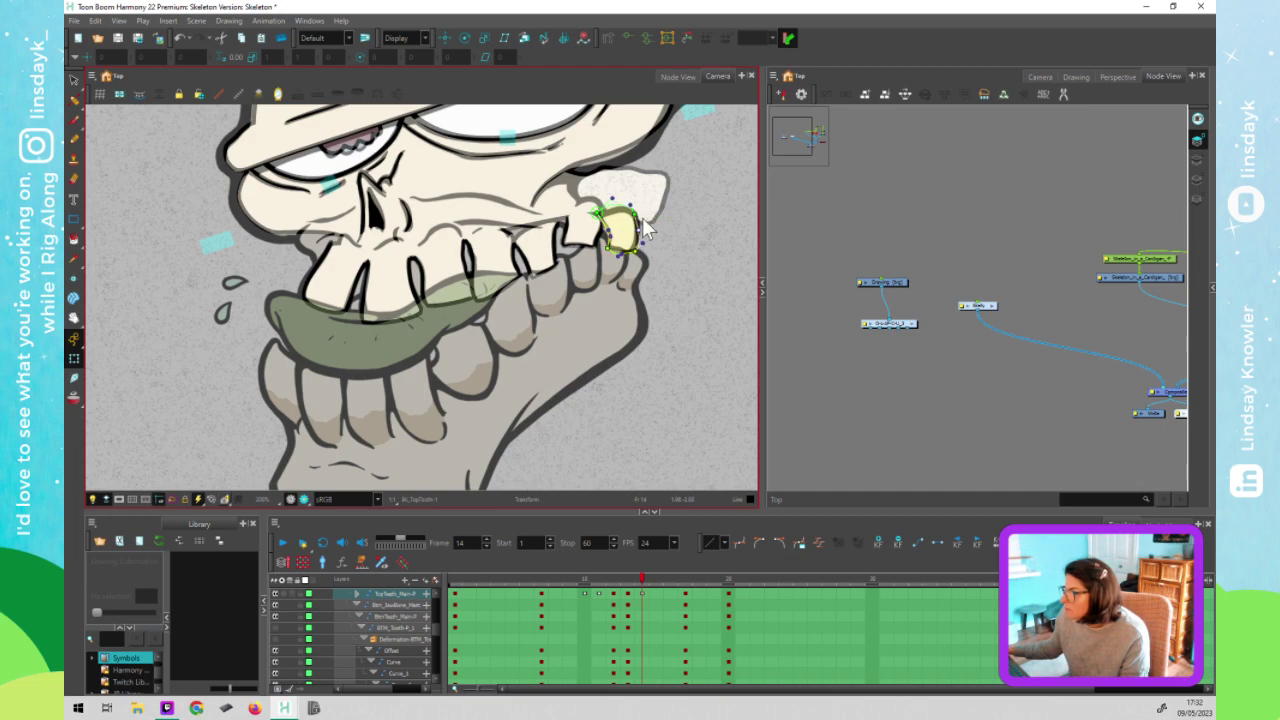
Pull the top jawbone's back end down and in around the rear tooth, and move its upper edge points to follow the sketch
click(653, 198)
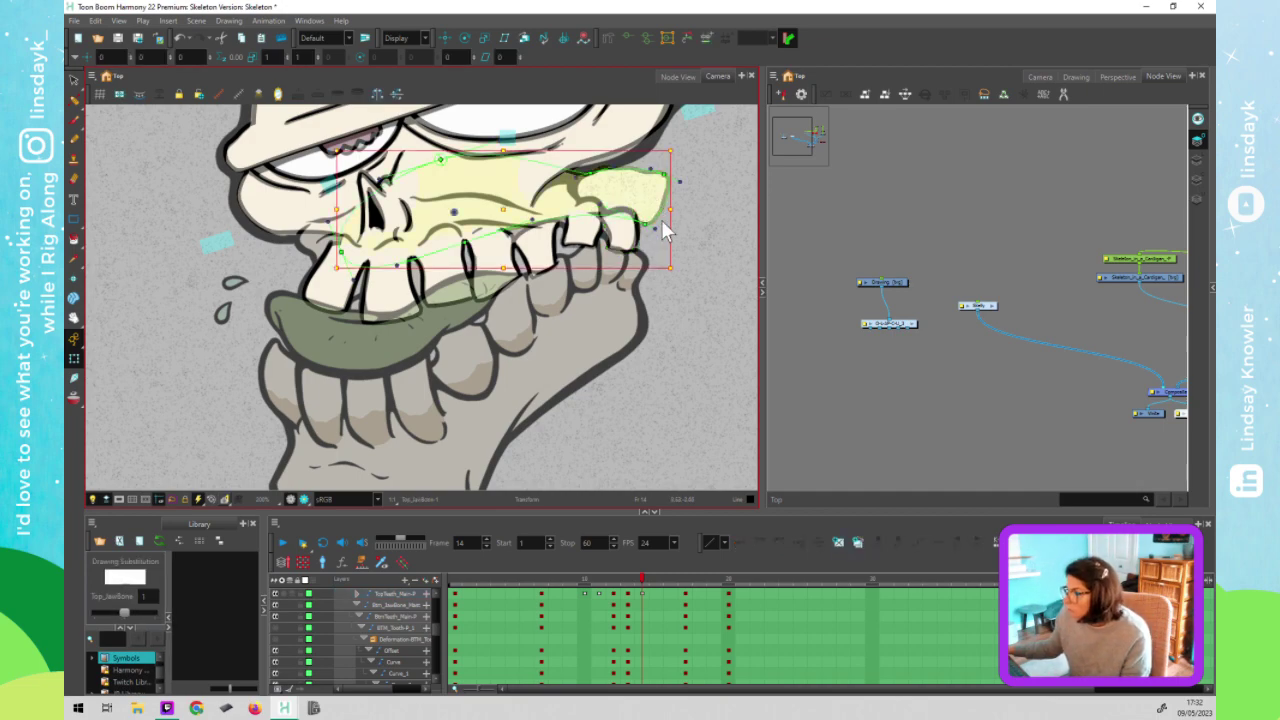
click(646, 222)
drag(644, 225, 632, 230)
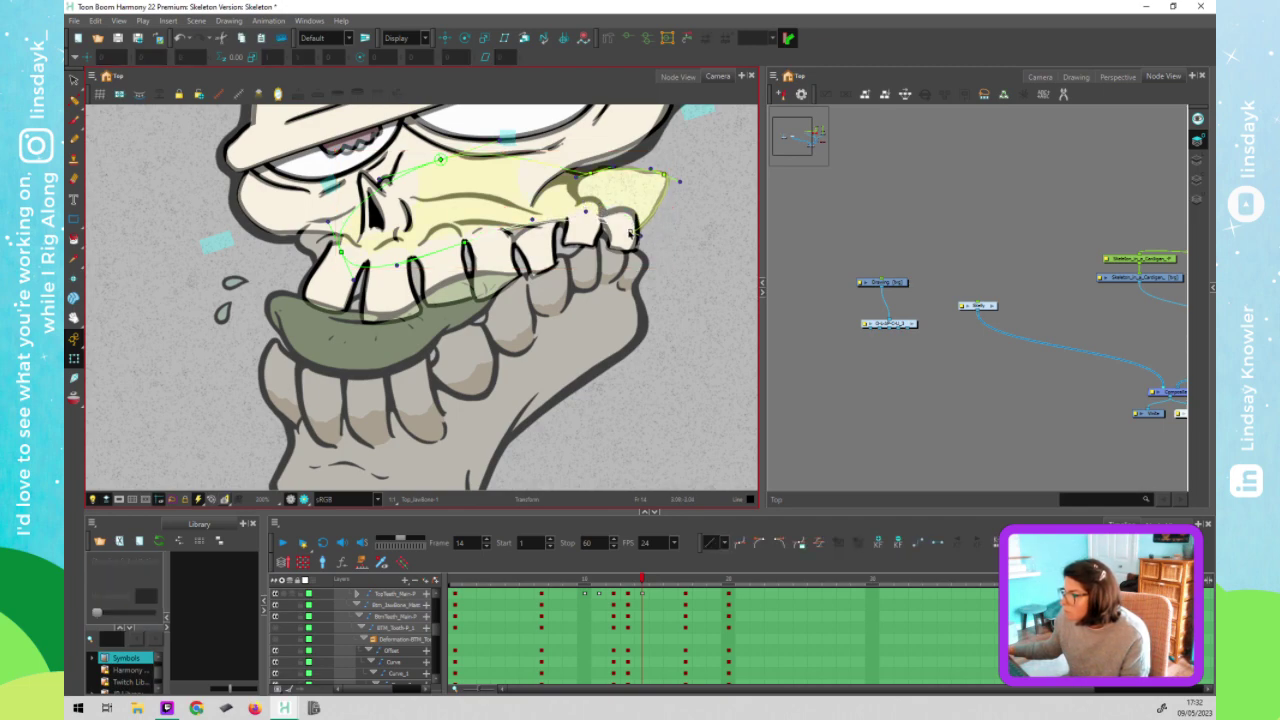
drag(664, 176, 633, 216)
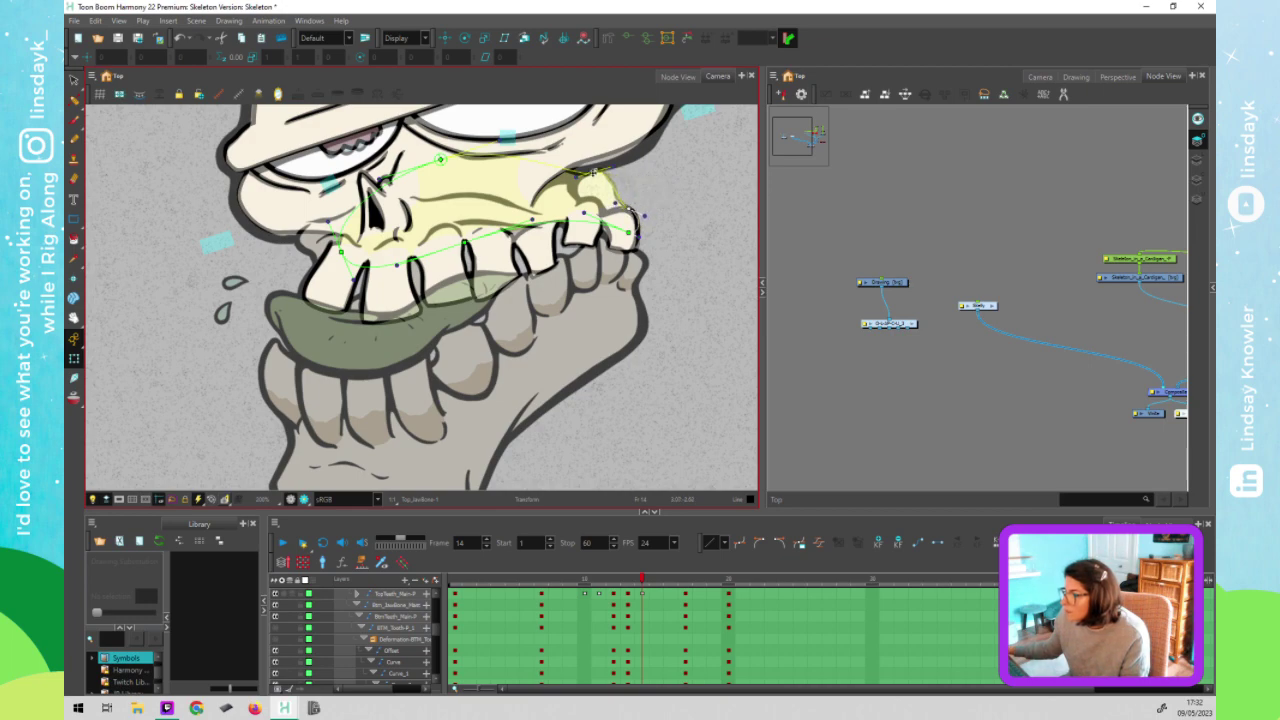
drag(592, 172, 581, 199)
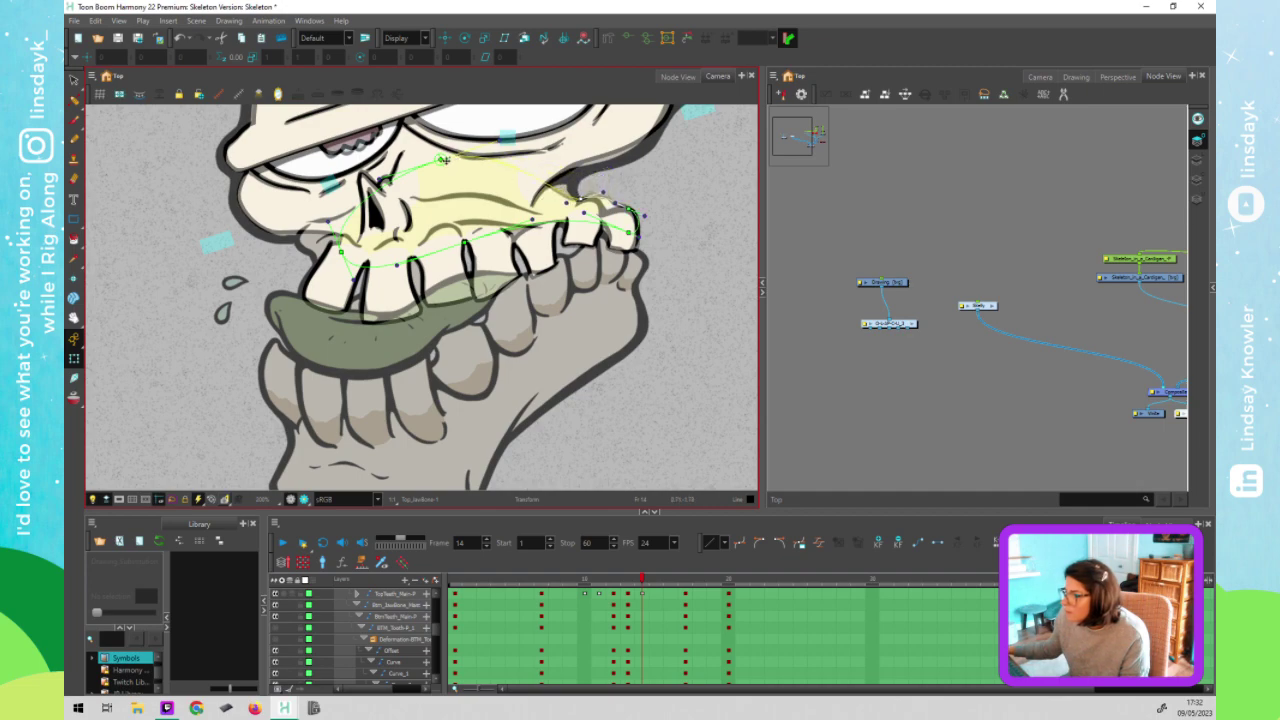
drag(441, 157, 479, 160)
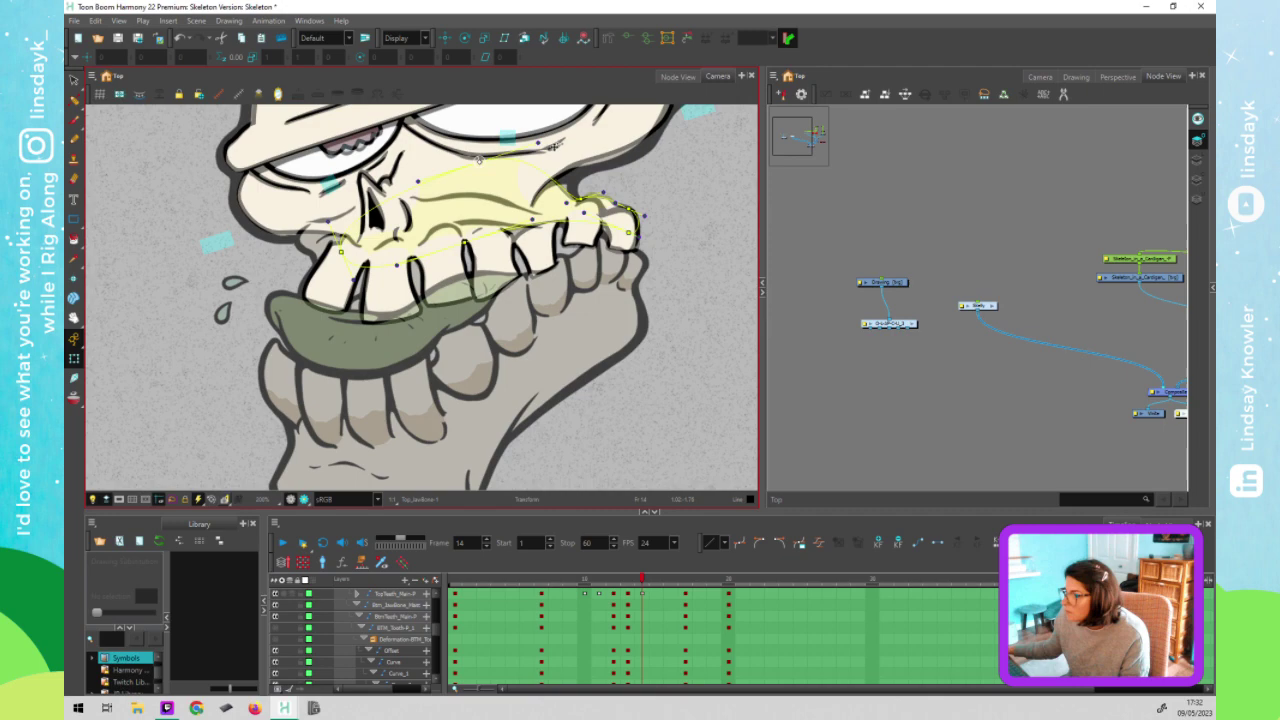
drag(417, 183, 506, 160)
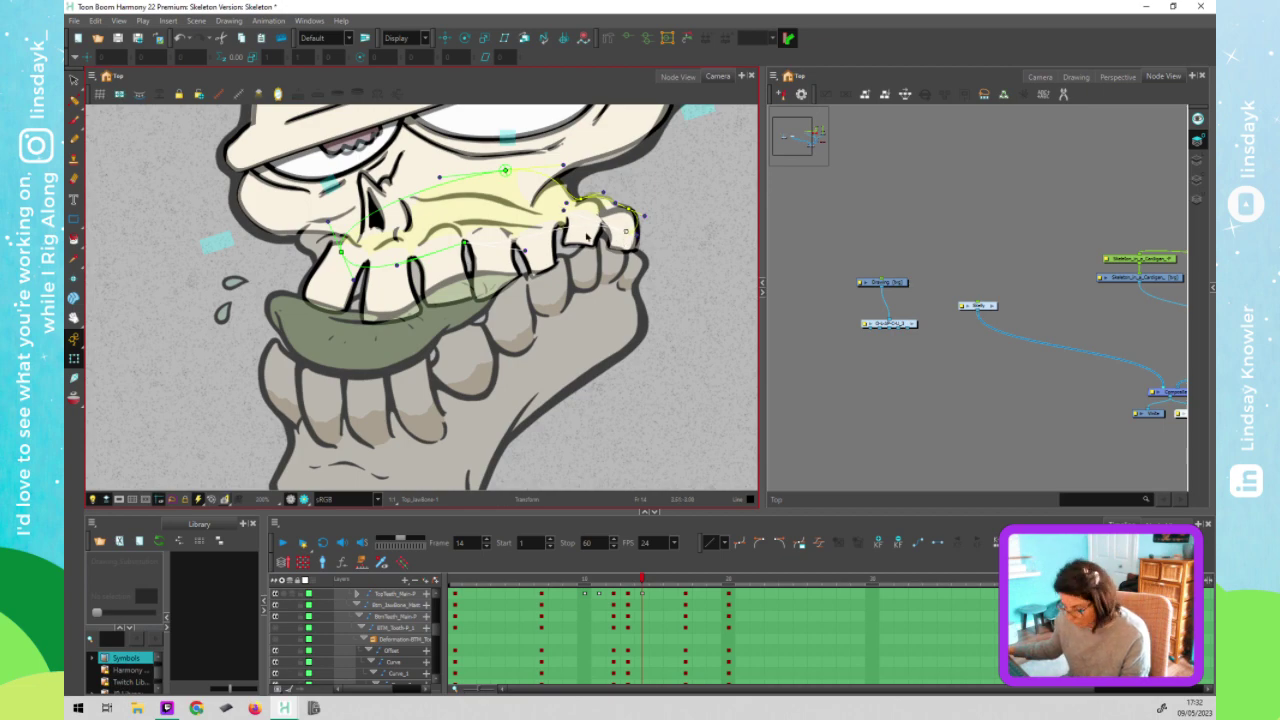
Refine the sixth top tooth by raising its upper back curve handle and moving its upper front corner toward the fifth tooth
click(590, 232)
key(2)
key(2)
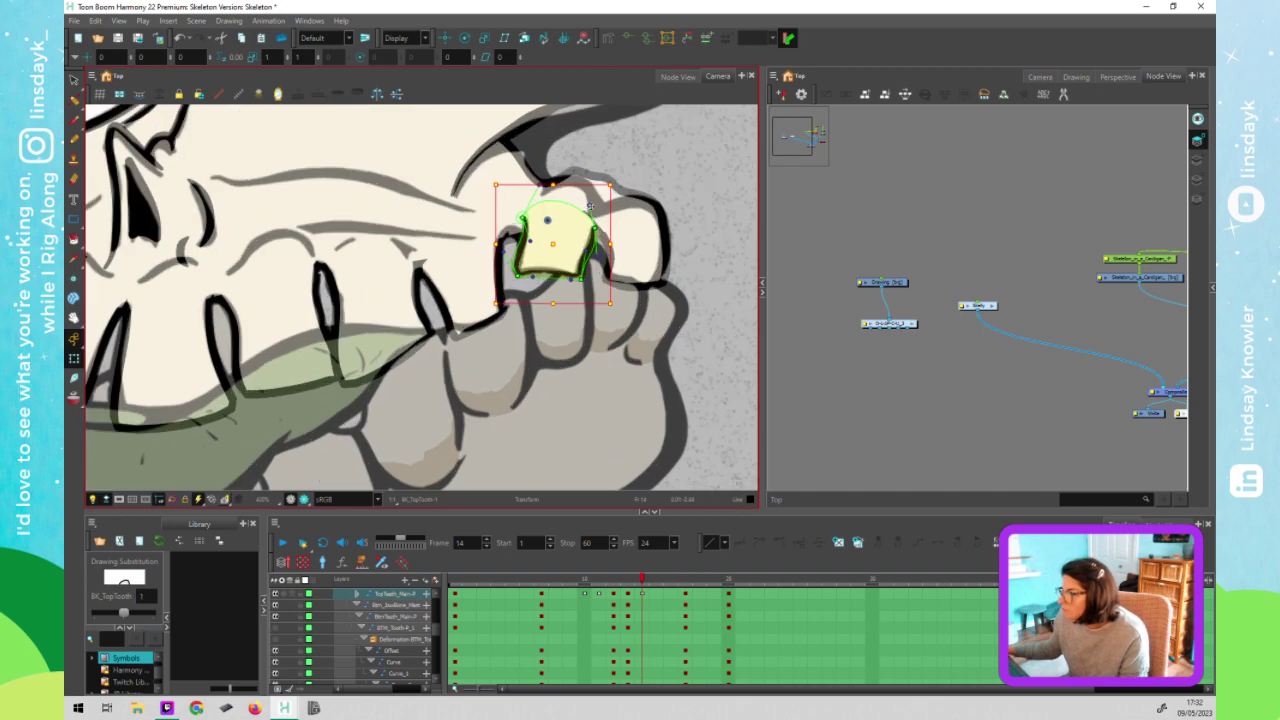
click(593, 203)
drag(592, 201, 595, 196)
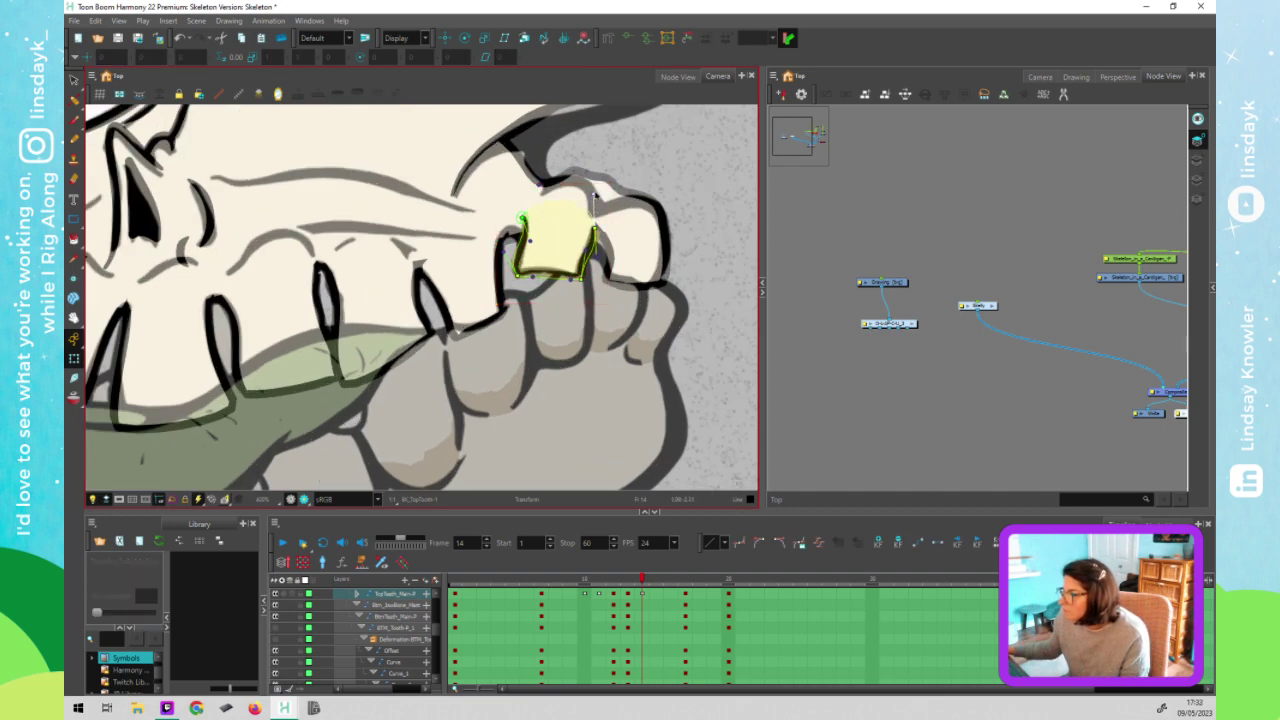
drag(428, 200, 571, 314)
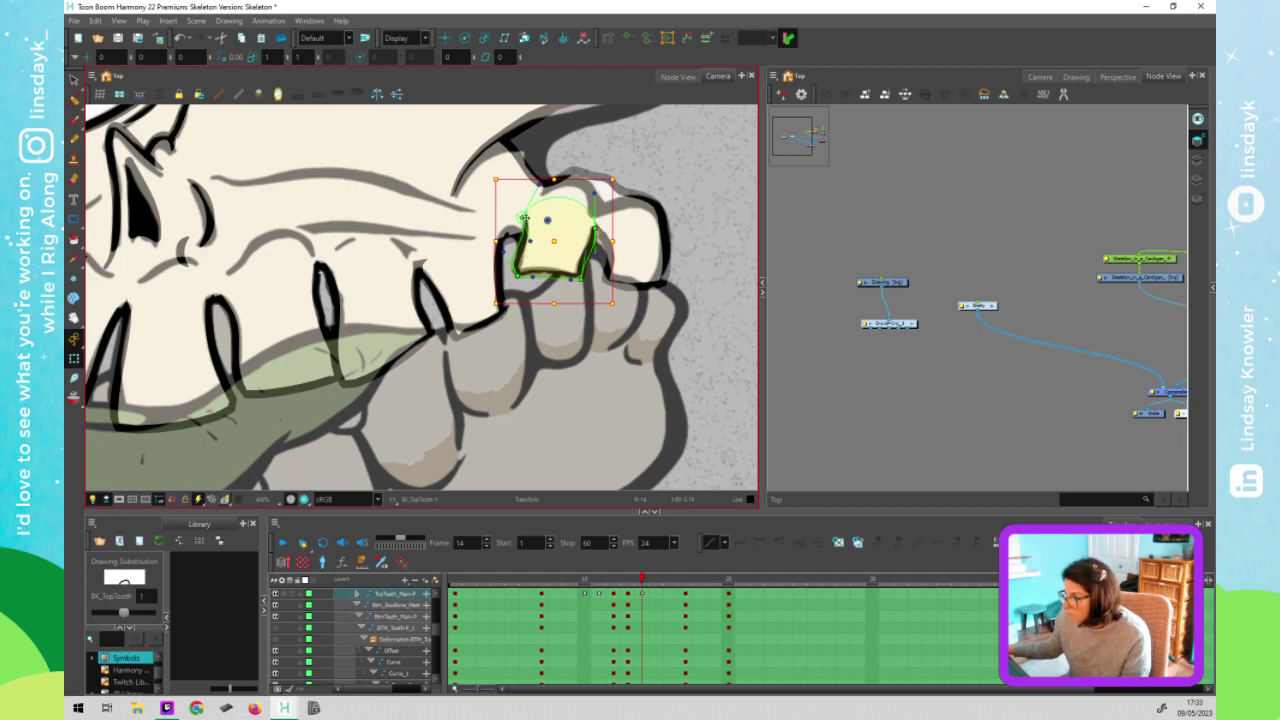
click(523, 217)
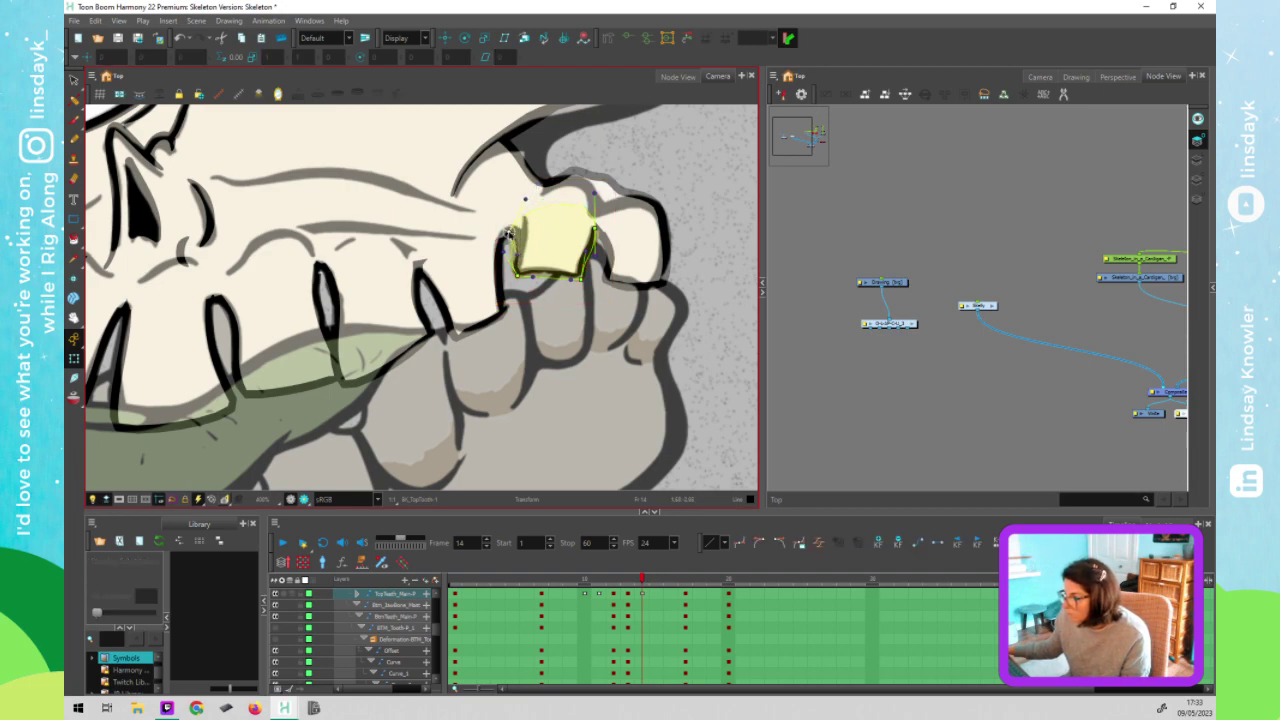
click(508, 233)
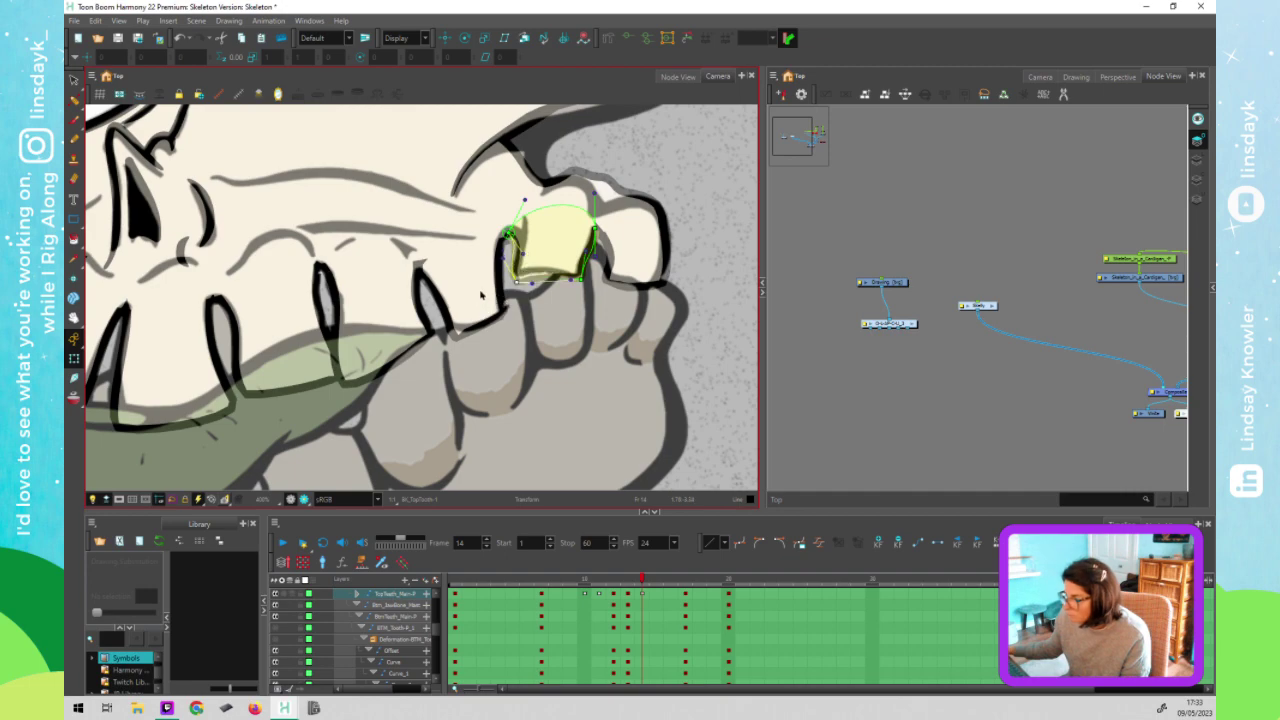
Adjust the fifth top tooth's bottom front curve and move its upper front corner slightly outward to fit the sketched gap
click(459, 318)
click(456, 337)
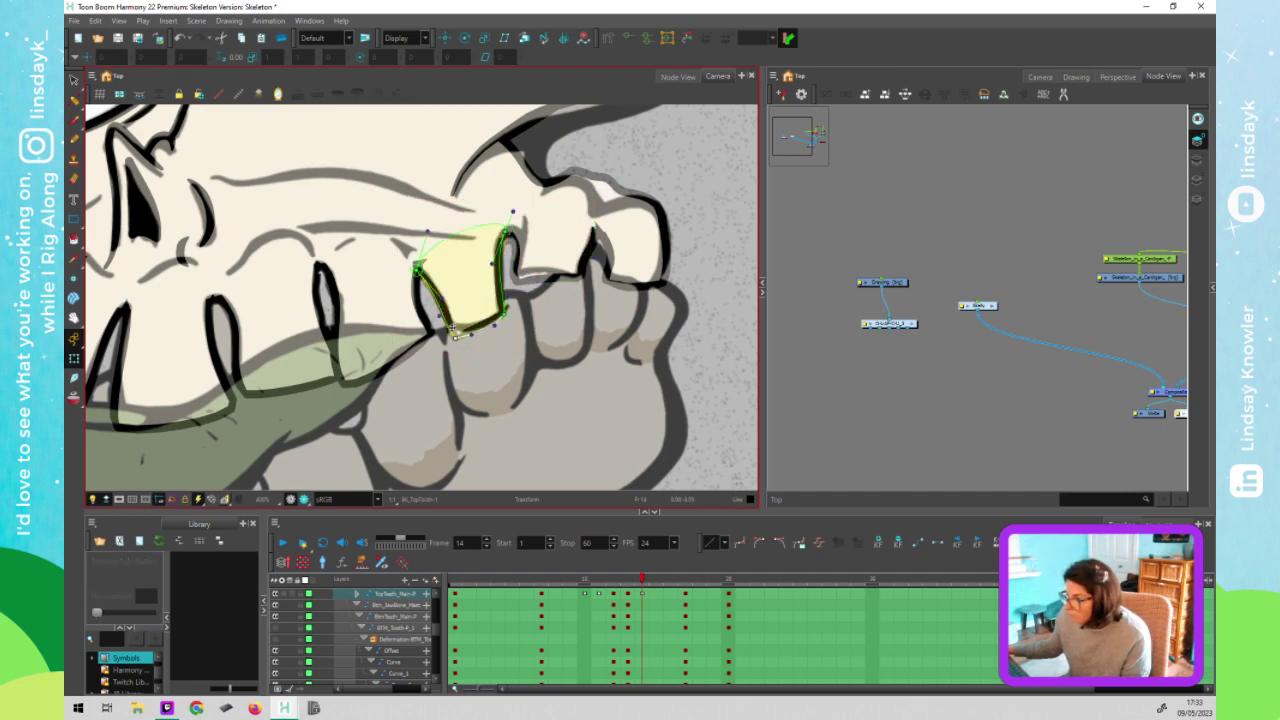
drag(452, 327, 468, 326)
drag(440, 310, 415, 264)
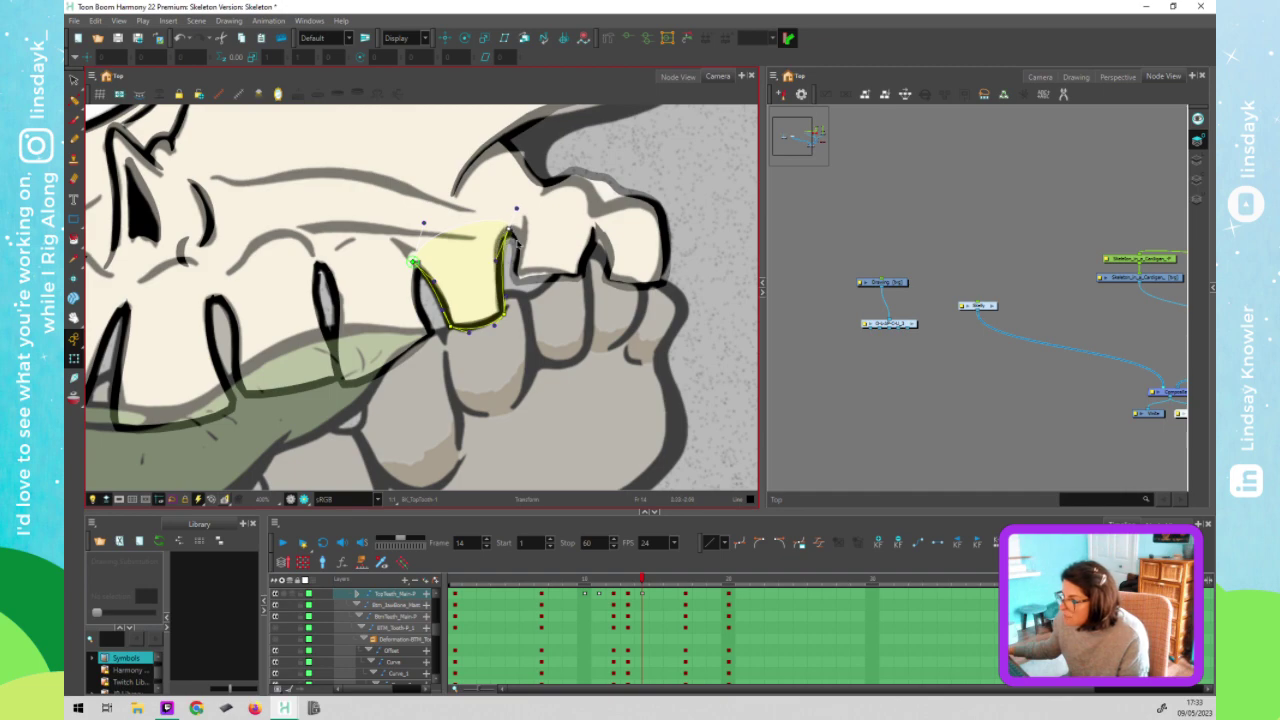
click(516, 240)
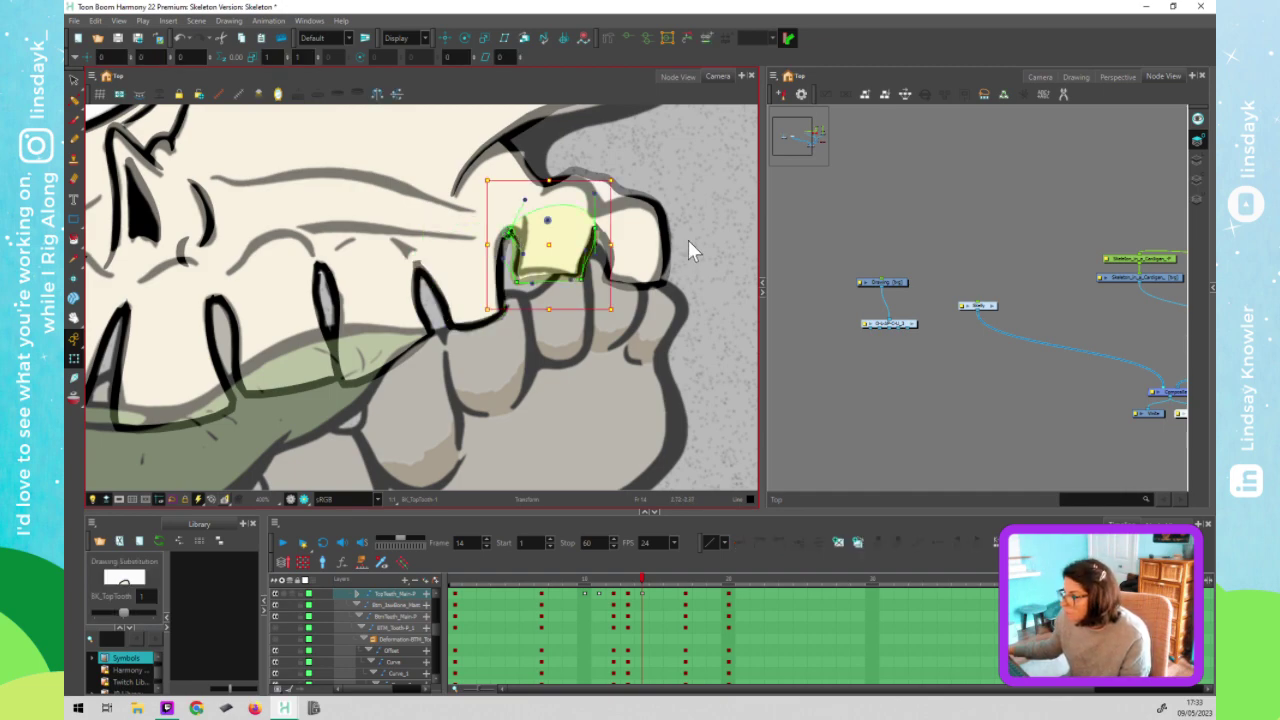
Fine-tune the top jawbone's upper edge by nudging its rear notch point and shifting its upper middle point back
click(615, 196)
click(612, 193)
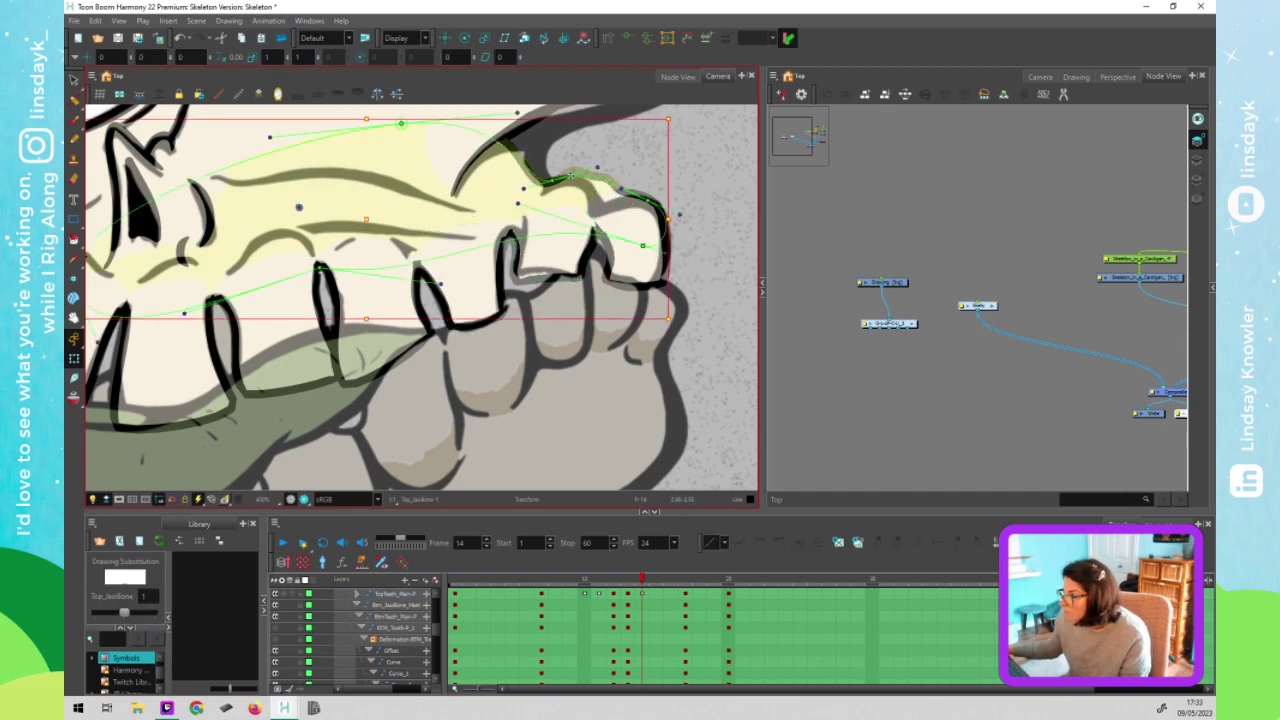
drag(550, 181, 543, 186)
drag(402, 123, 455, 130)
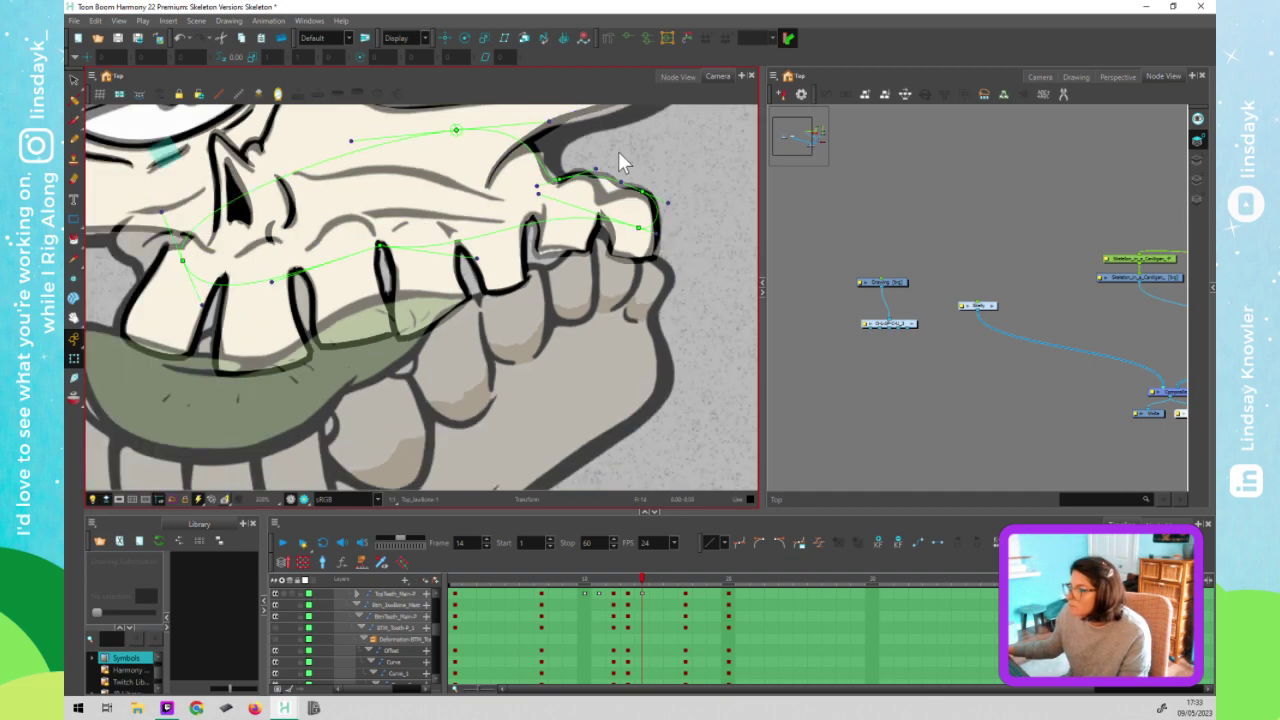
scroll(620, 152, down, 2)
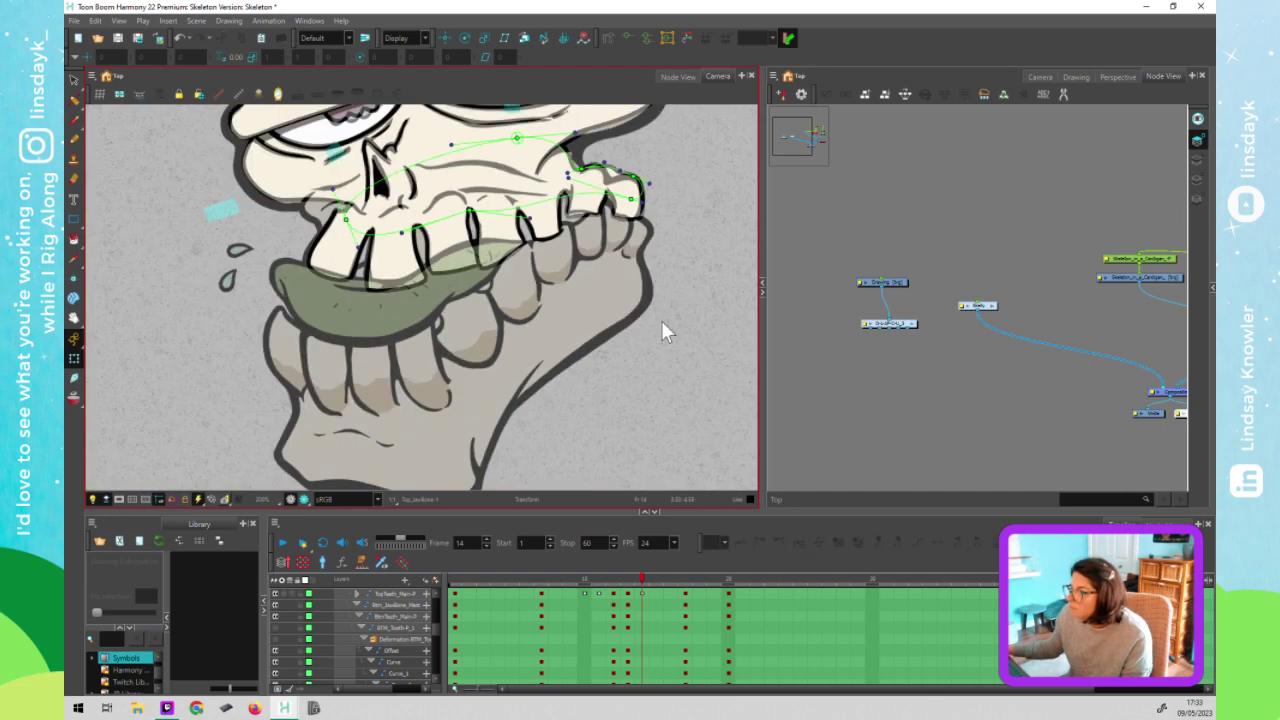
click(639, 393)
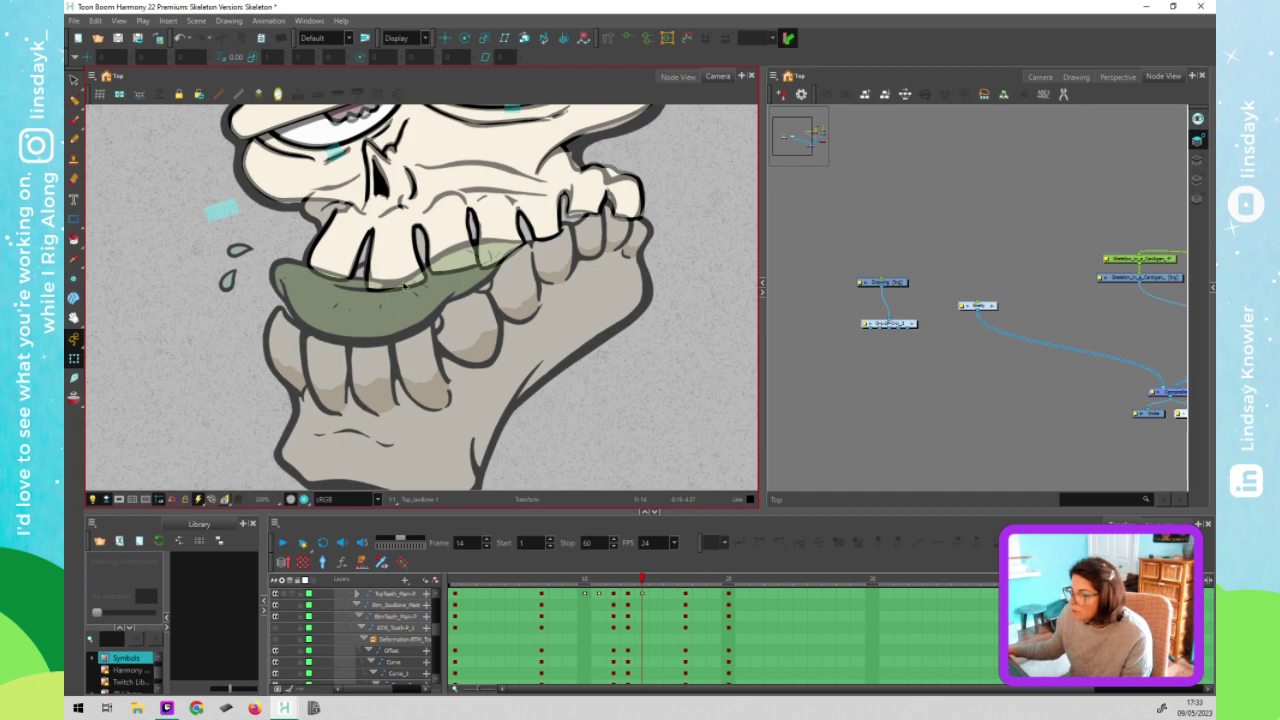
Go to frame 13 and nudge the top jawbone's lower middle deformer point back beside the third top tooth
click(643, 575)
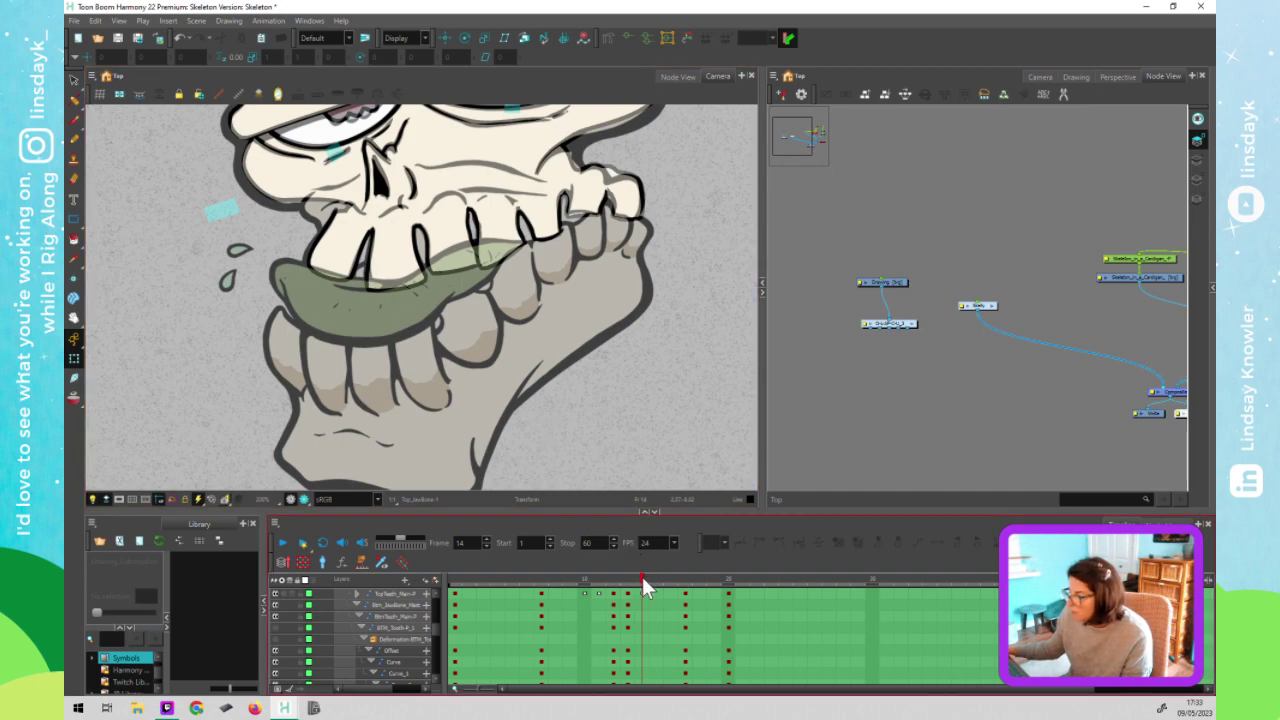
click(634, 590)
click(640, 597)
click(628, 594)
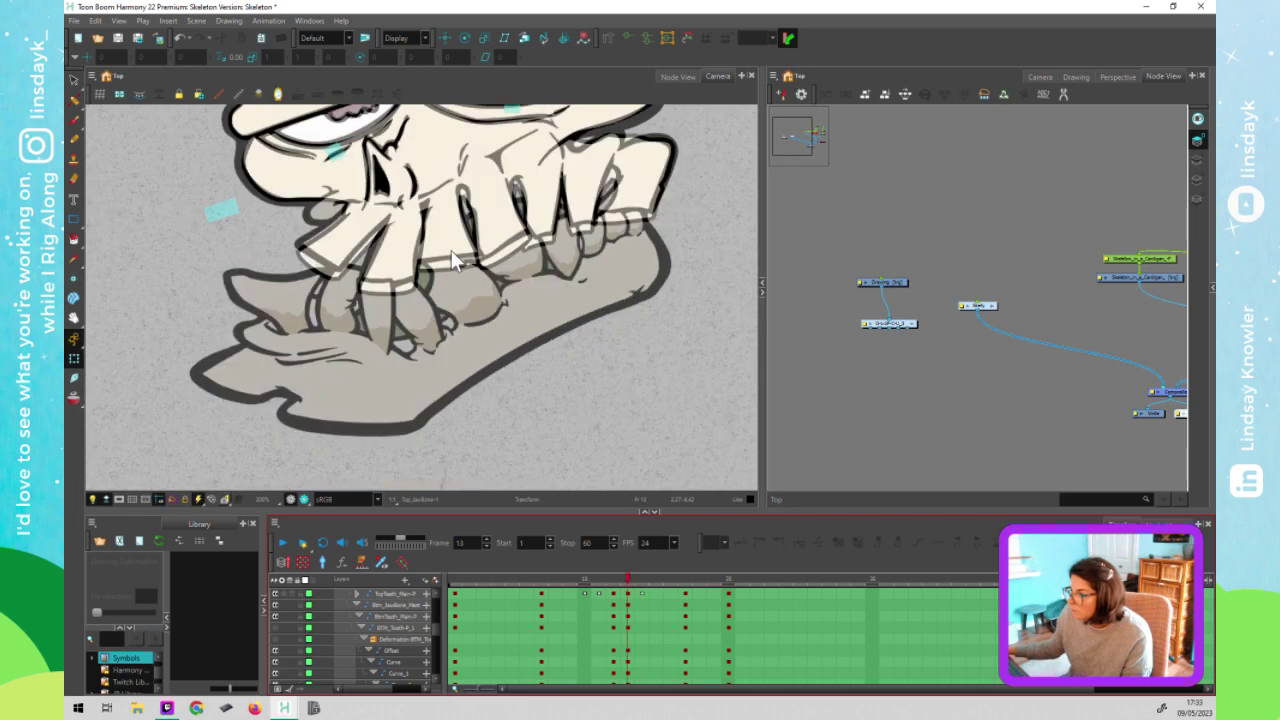
click(437, 207)
click(450, 203)
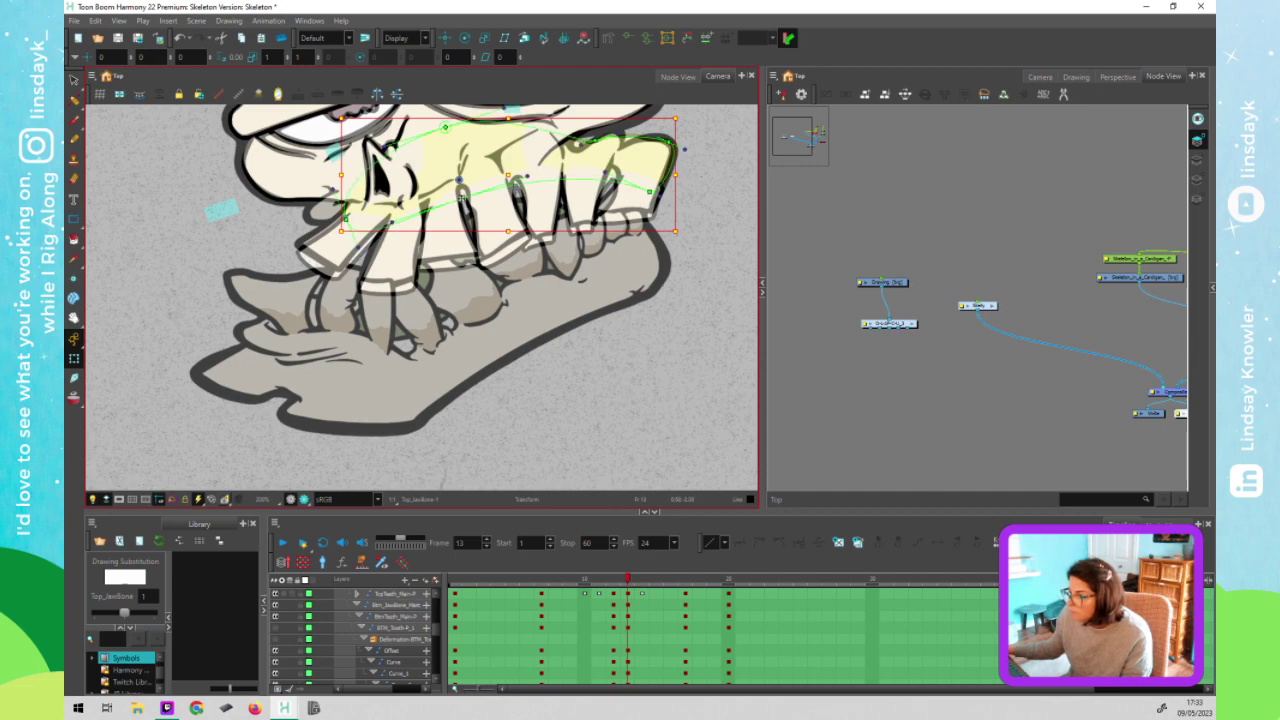
drag(463, 200, 467, 201)
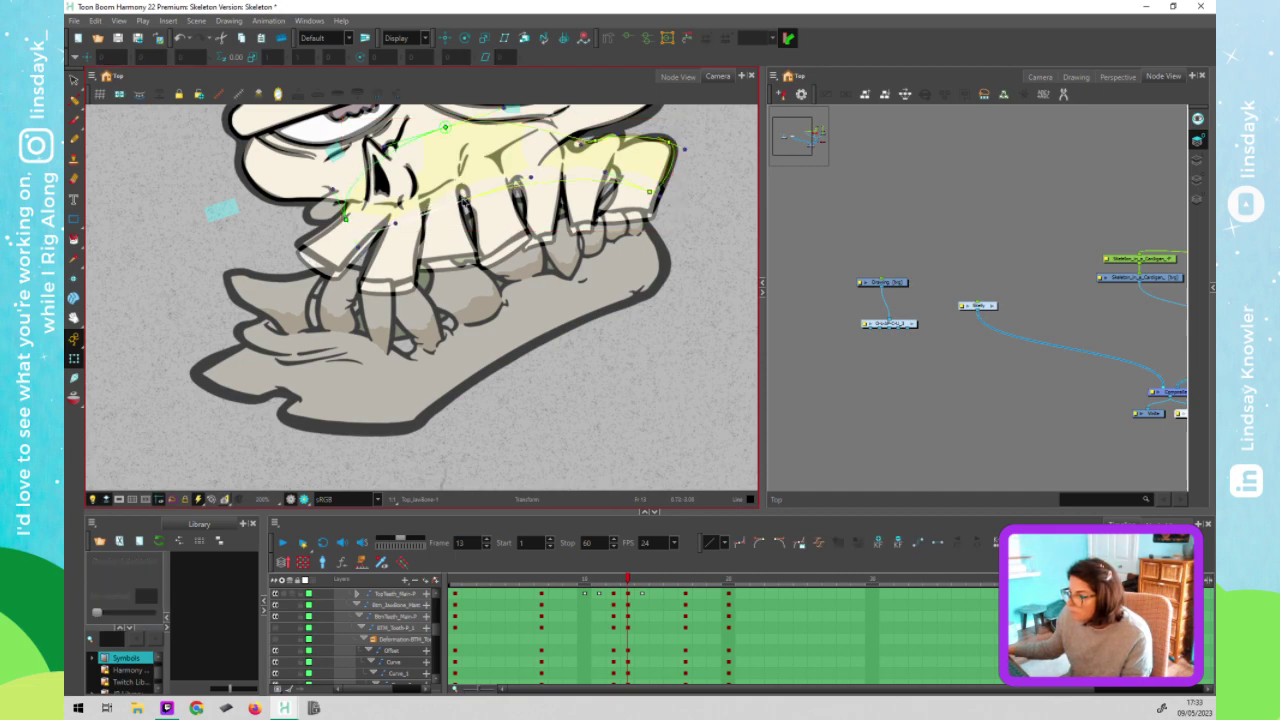
Move the third top tooth's upper front corner slightly forward to meet the edge of the second tooth
click(450, 228)
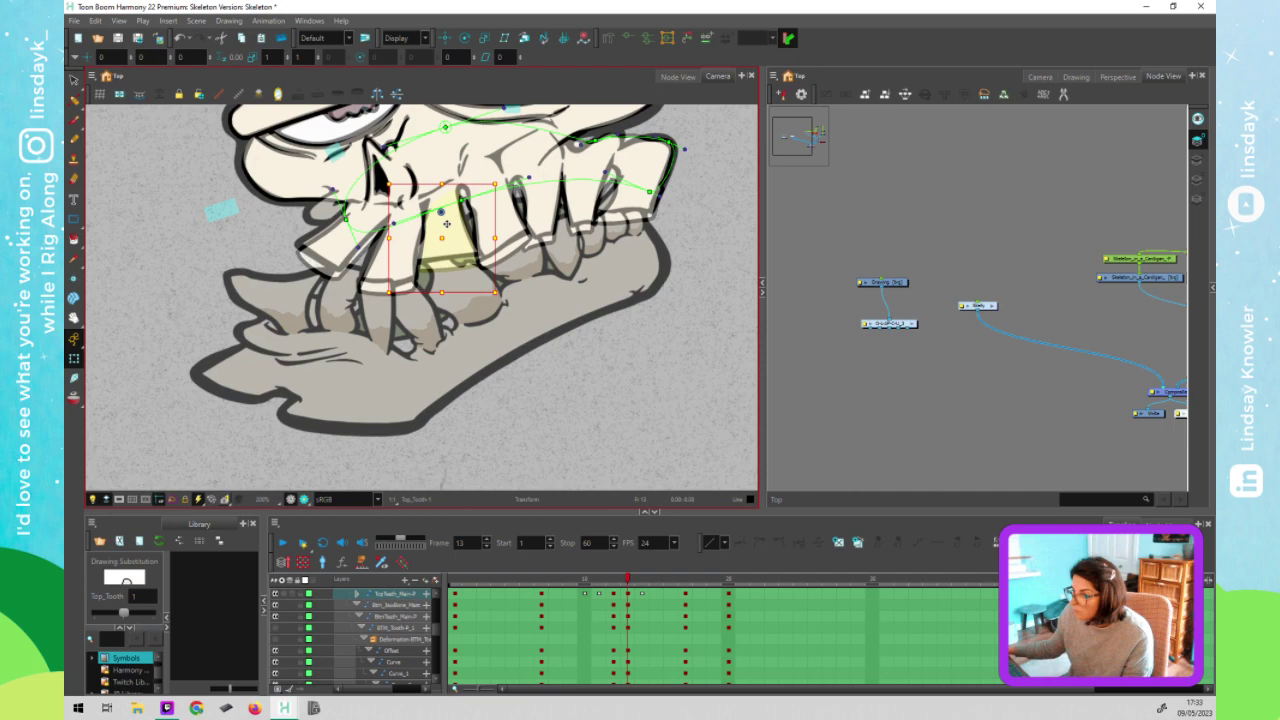
scroll(445, 226, up, 1)
scroll(443, 224, up, 2)
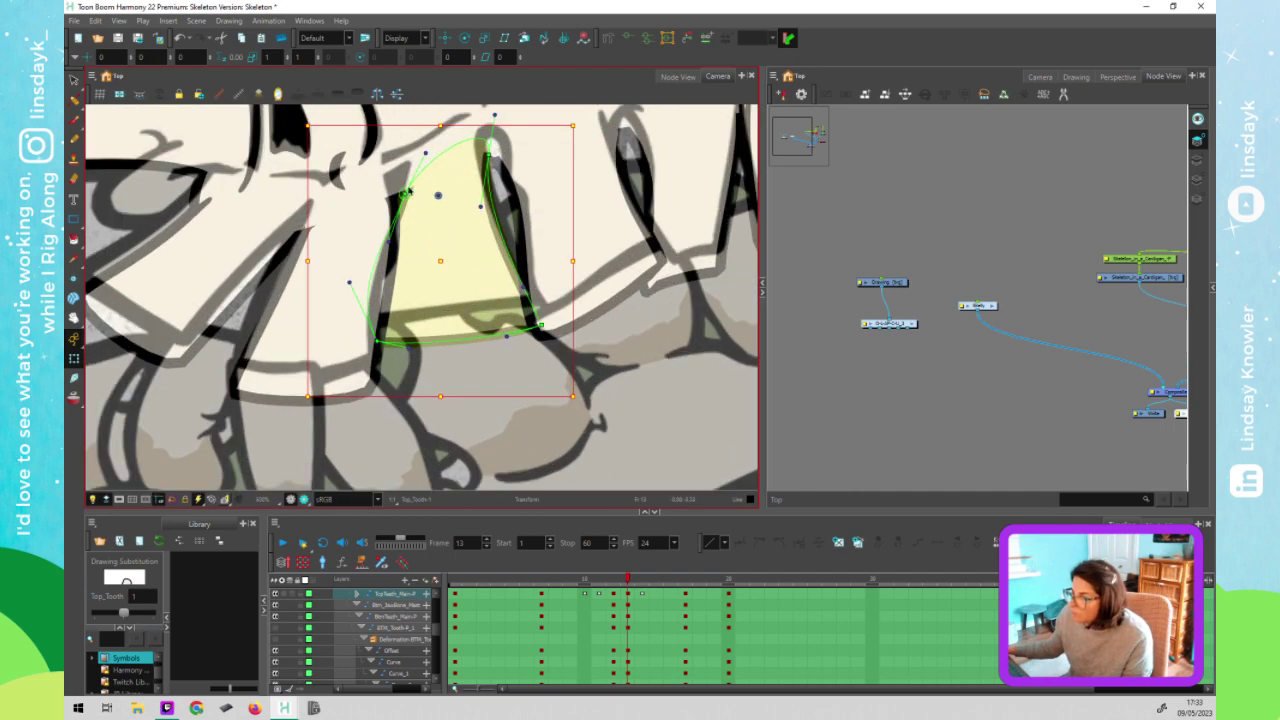
click(402, 195)
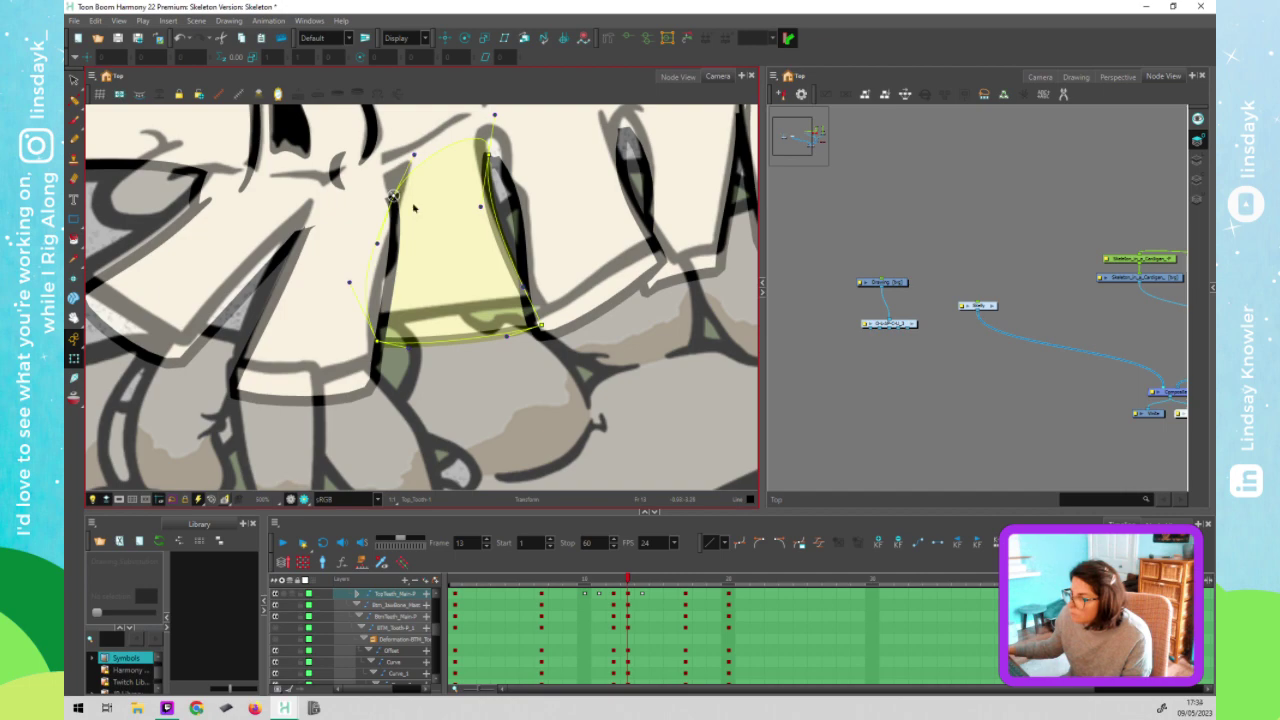
Shift the fourth top tooth's upper front corner slightly down and forward to close the gap beside the third tooth
click(500, 163)
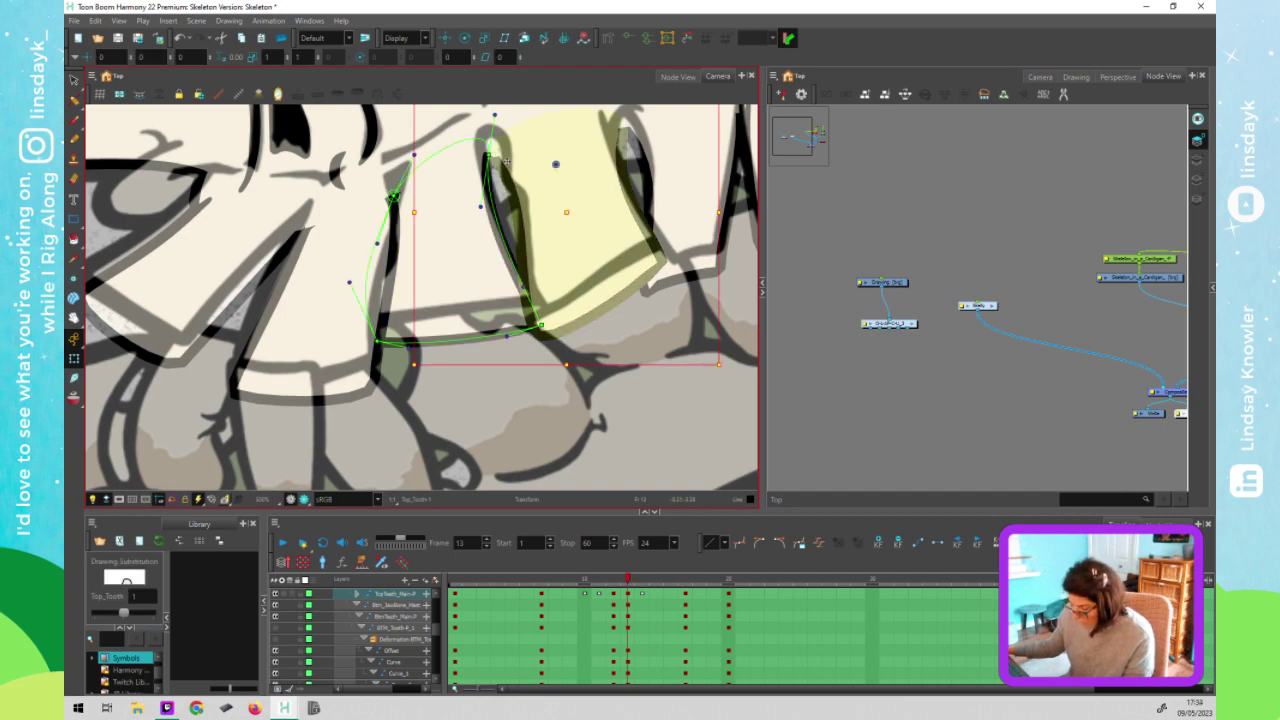
click(492, 150)
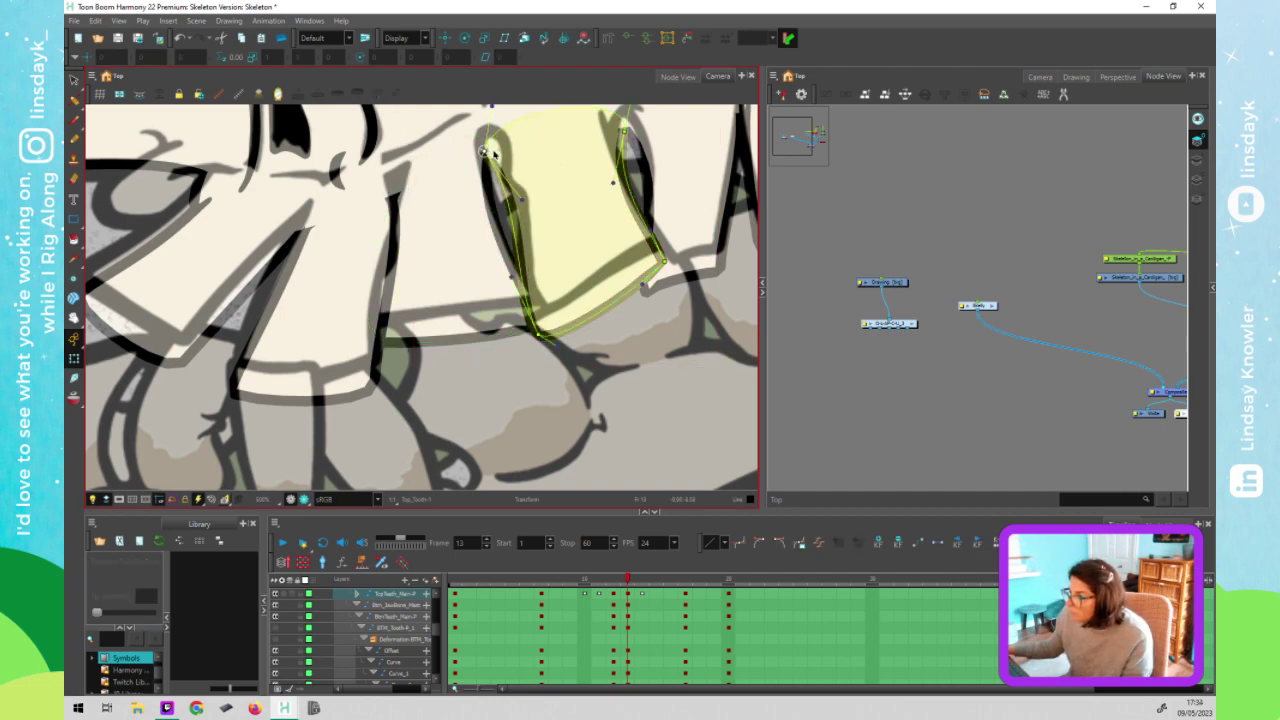
drag(493, 149, 481, 156)
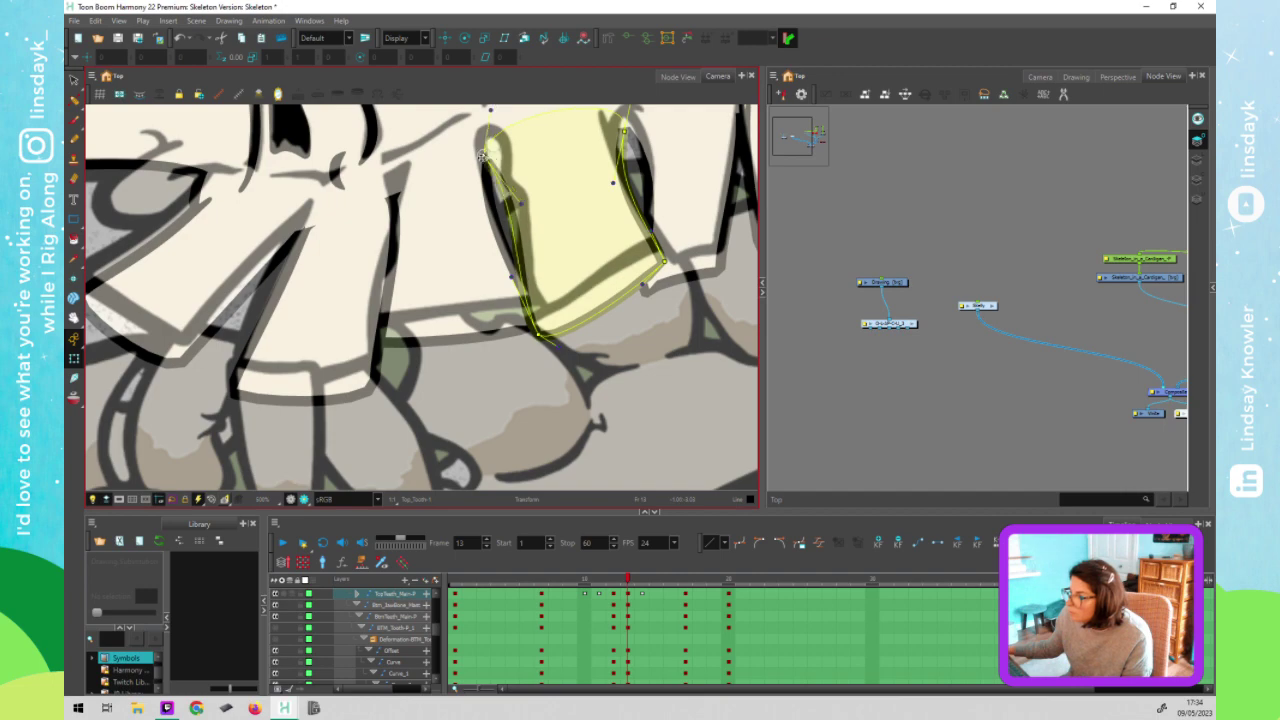
click(470, 195)
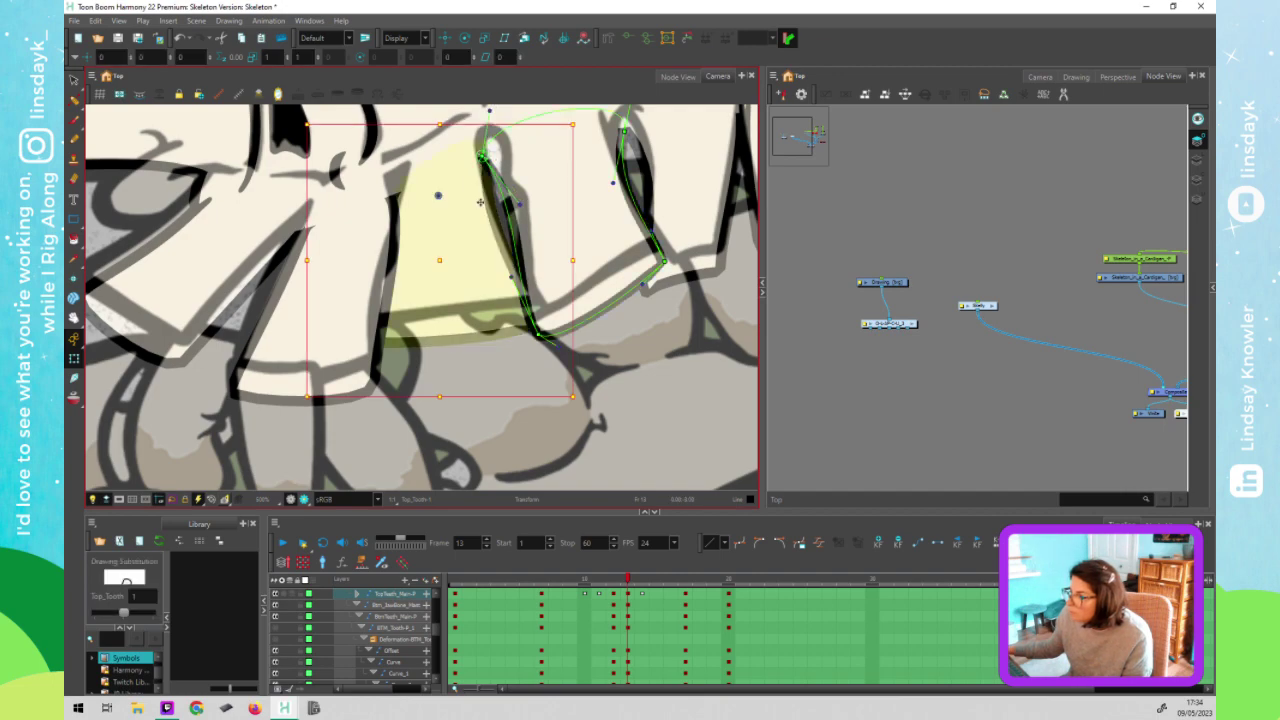
click(595, 353)
key(shift+c)
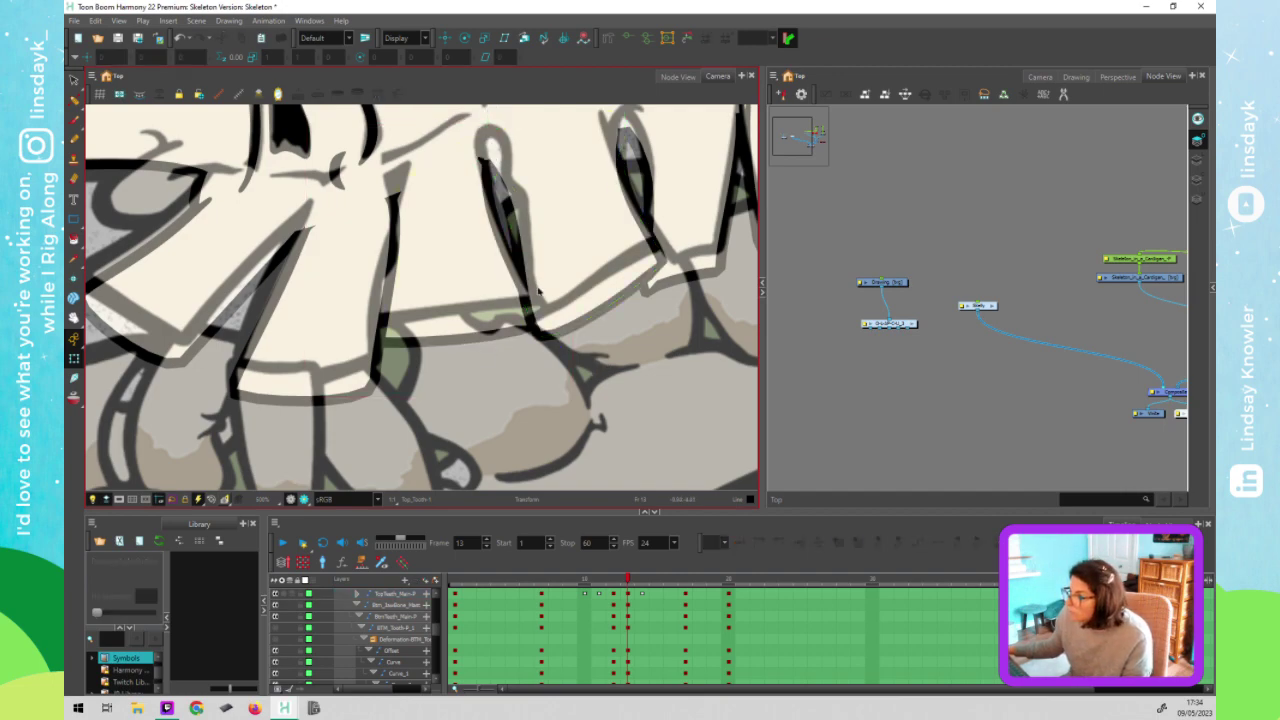
Reshape the second top tooth's sides on frame 13 by pulling the front curve handle outward and the rear curve handles inward
click(309, 267)
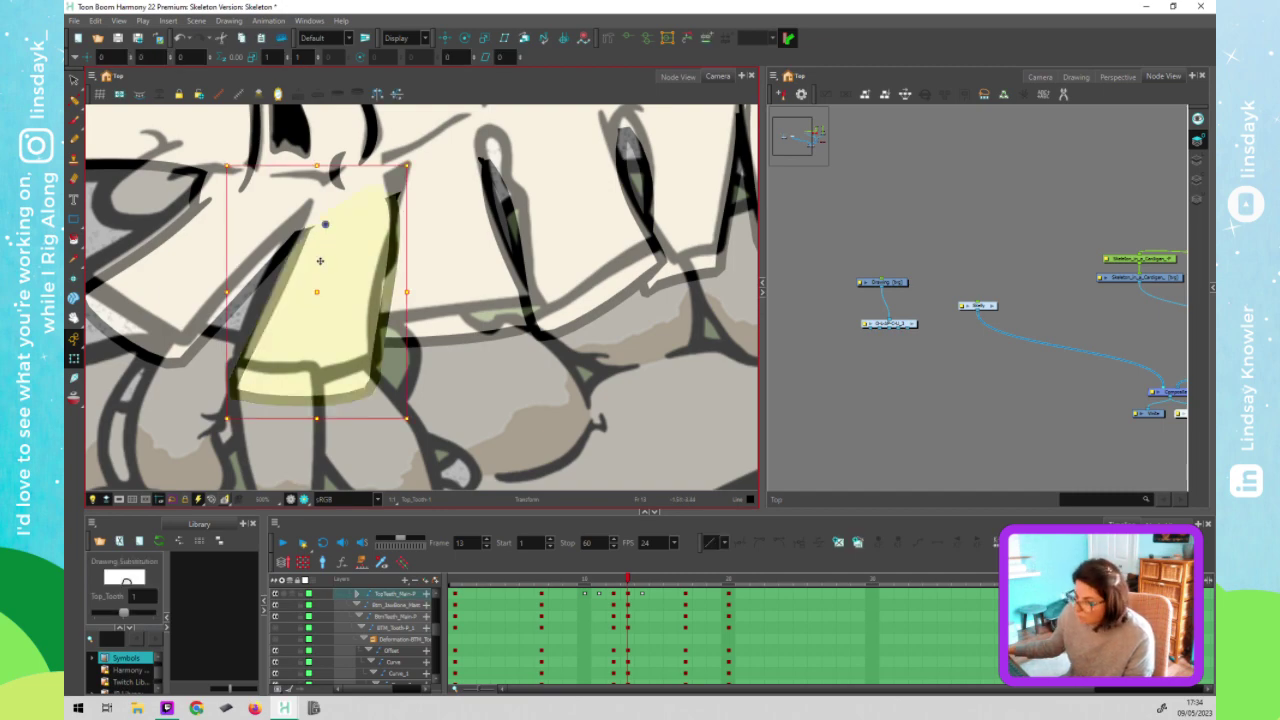
scroll(434, 289, up, 1)
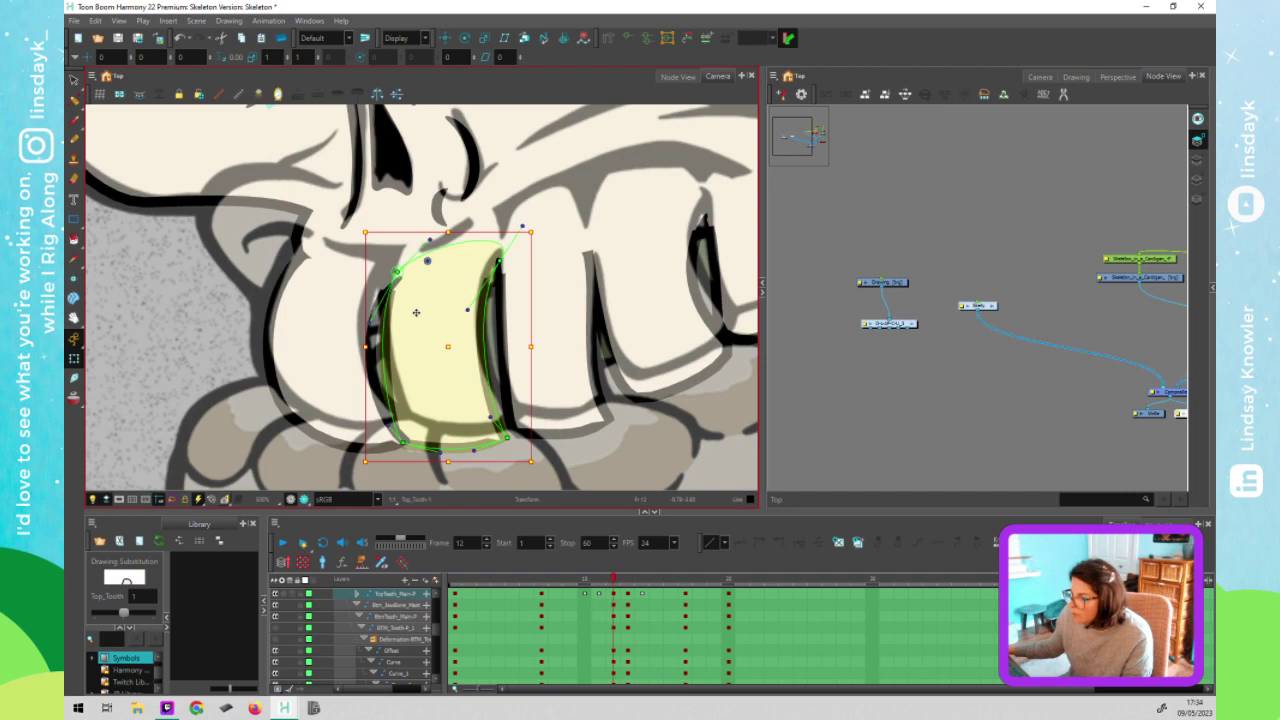
key(.)
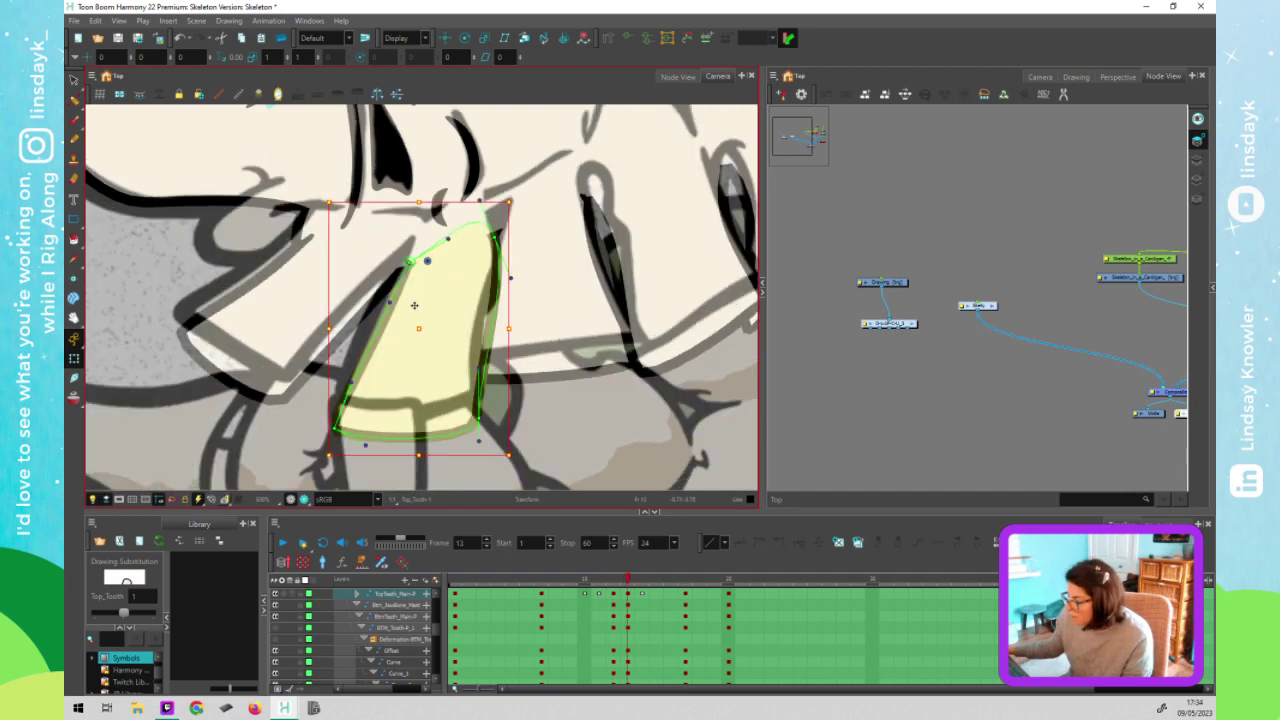
key(.)
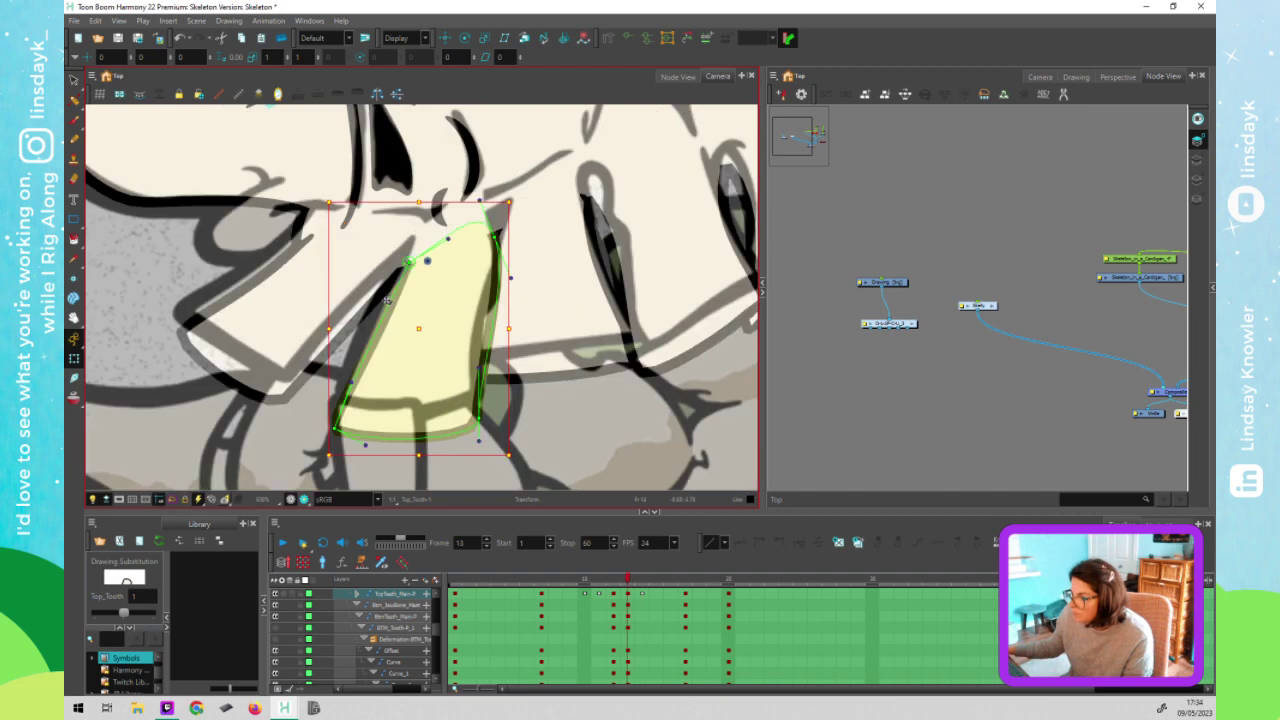
click(387, 300)
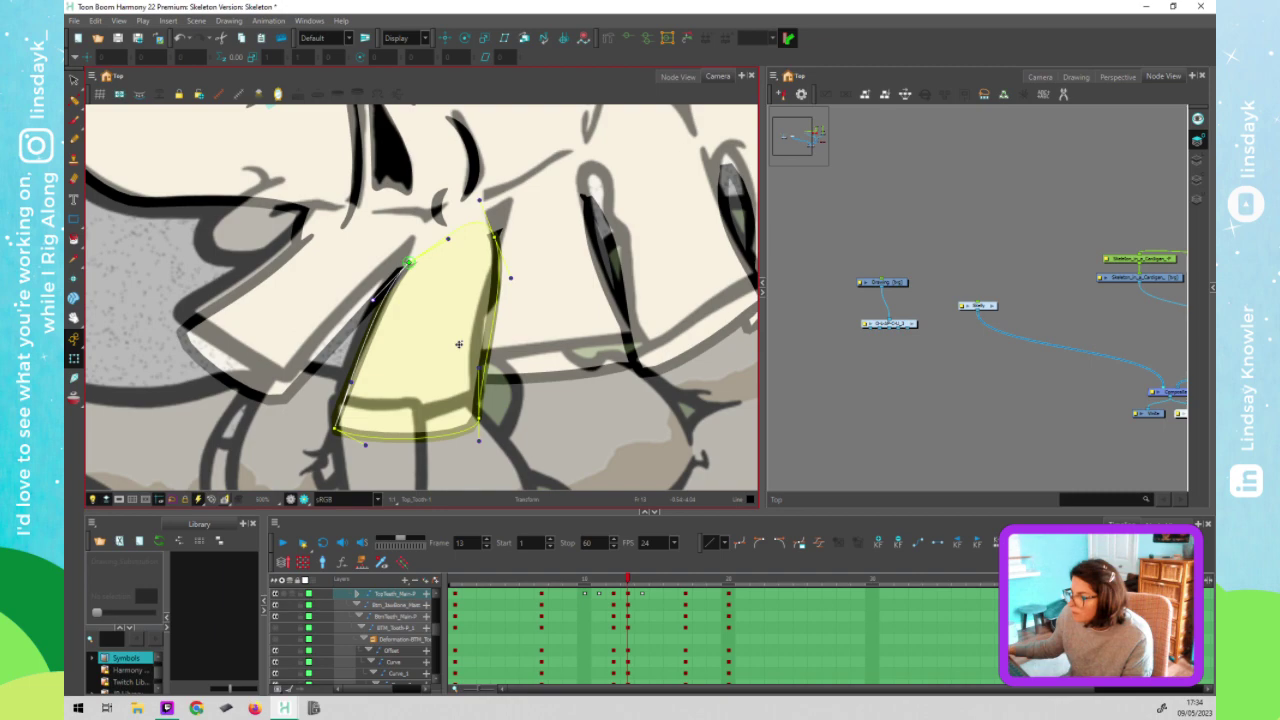
click(467, 370)
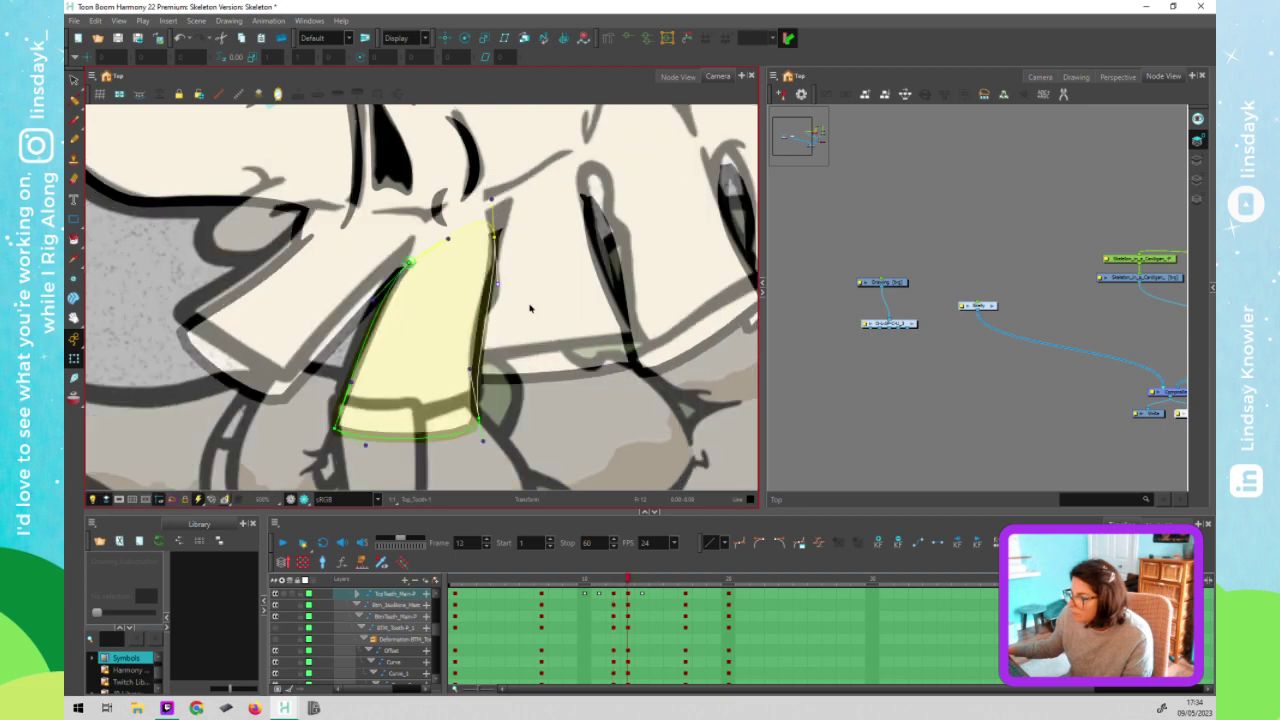
Go to frame 14 and reposition the top jawbone's front lower point along the first top tooth's upper edge
key(.)
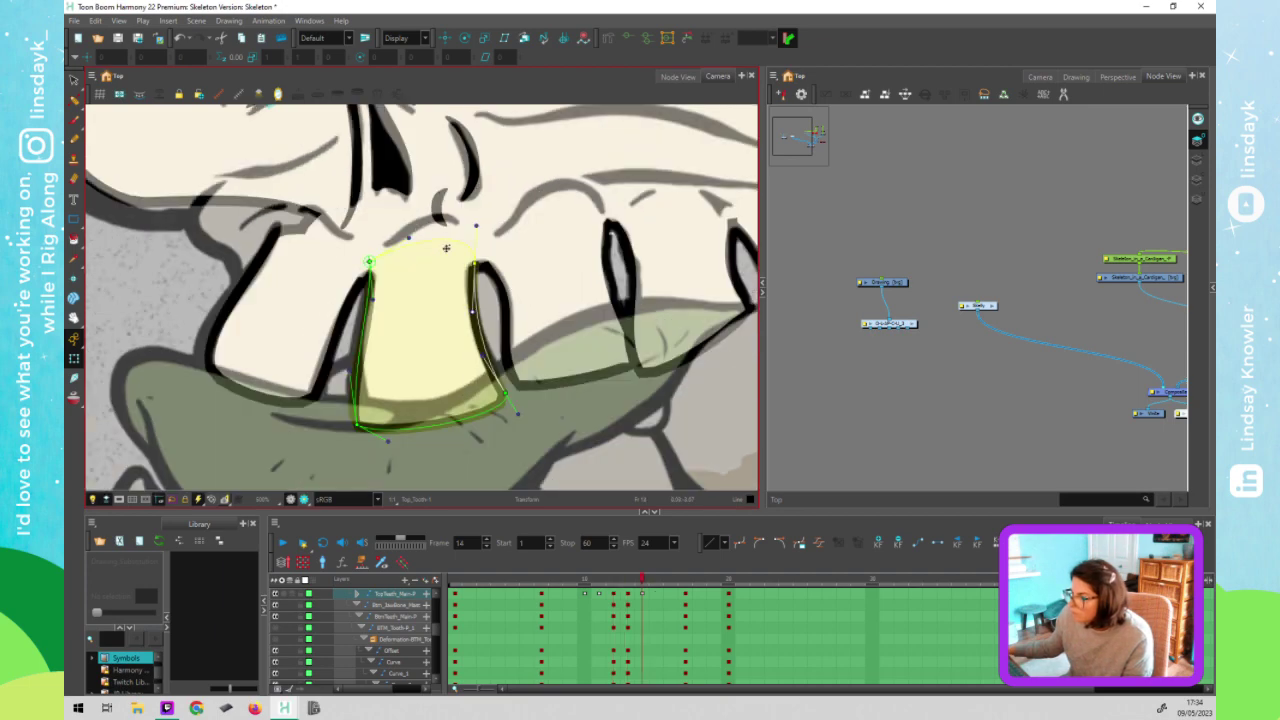
click(331, 229)
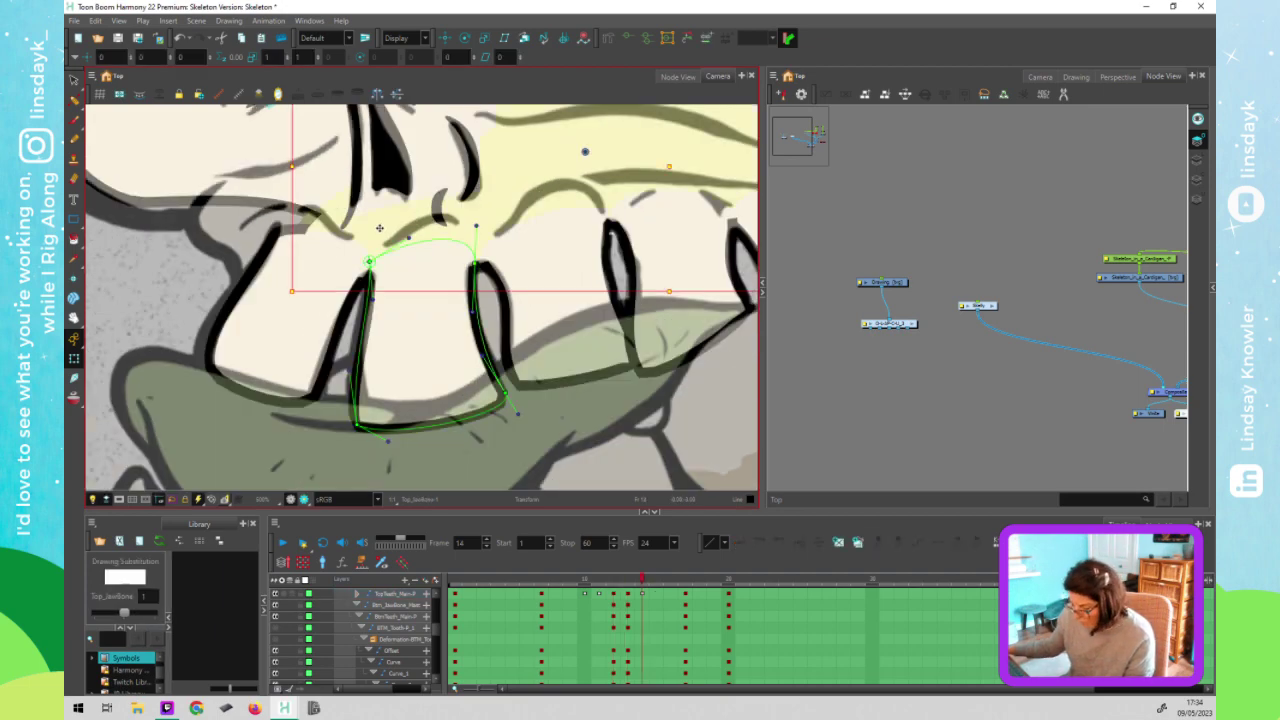
click(298, 250)
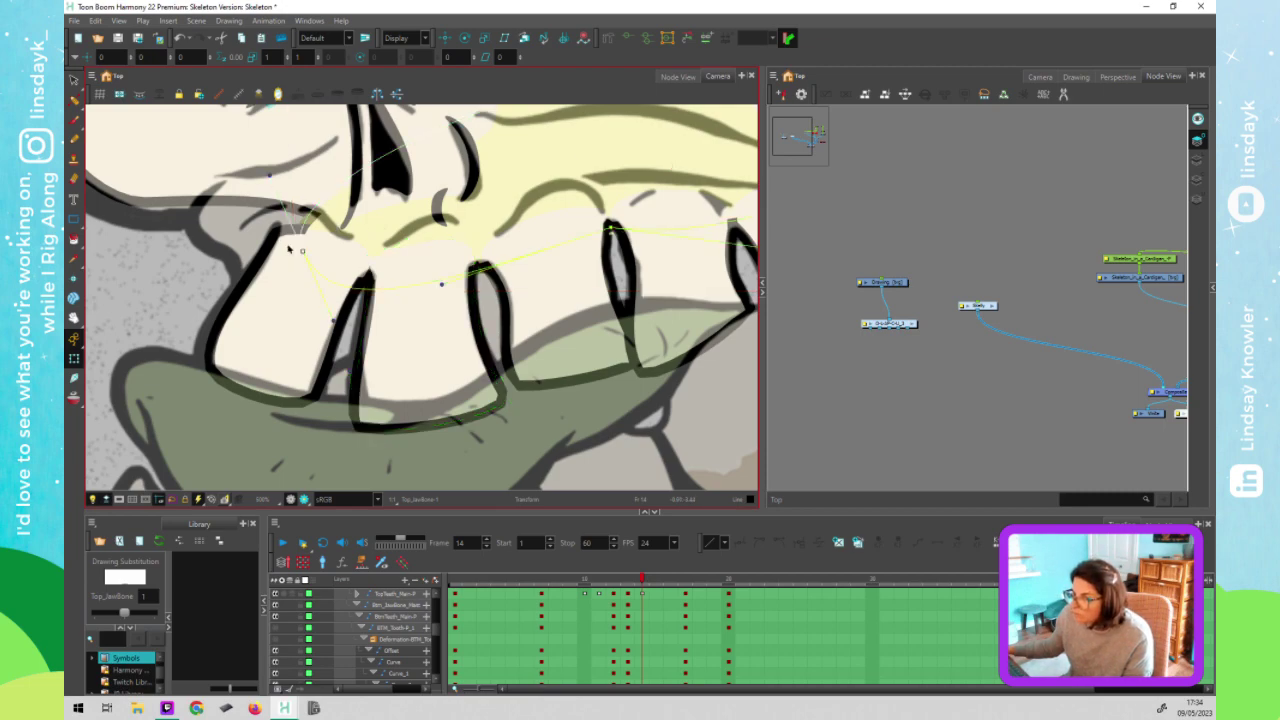
drag(275, 248, 279, 251)
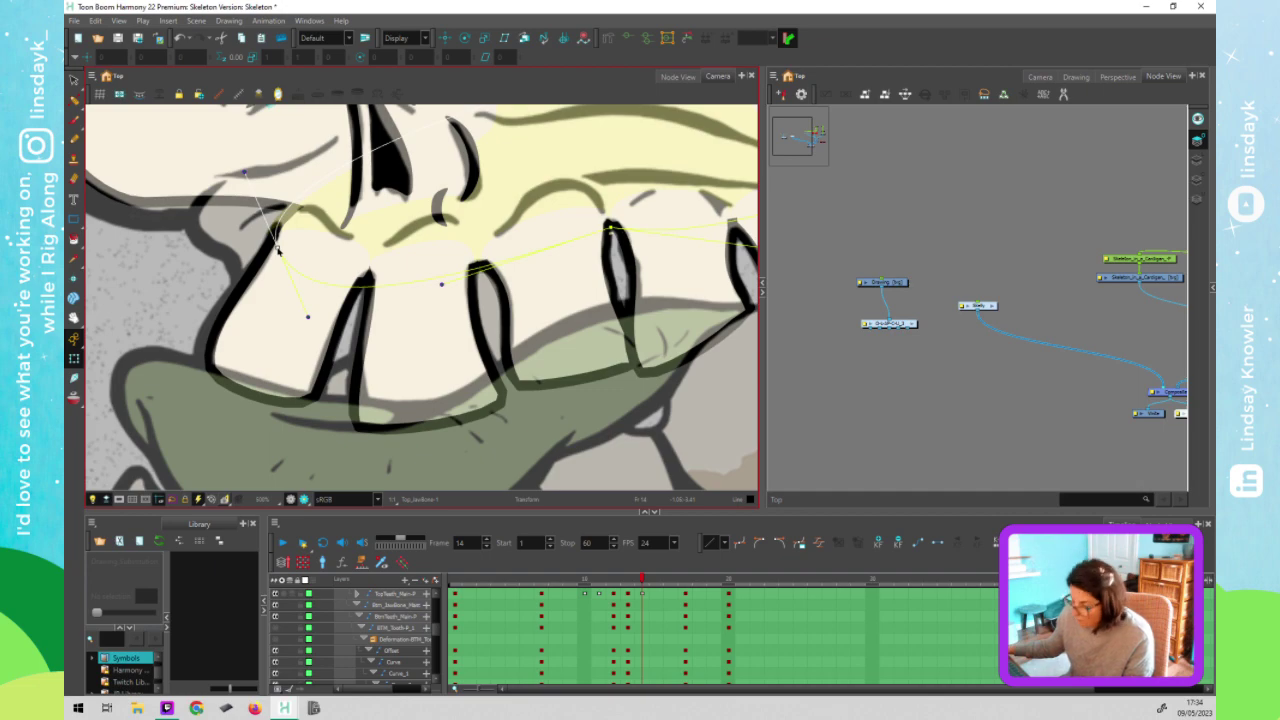
drag(278, 250, 313, 250)
On frame 12, nudge the top jawbone's front lower point slightly down and swing its upper curve handle back toward the nose
key(comma)
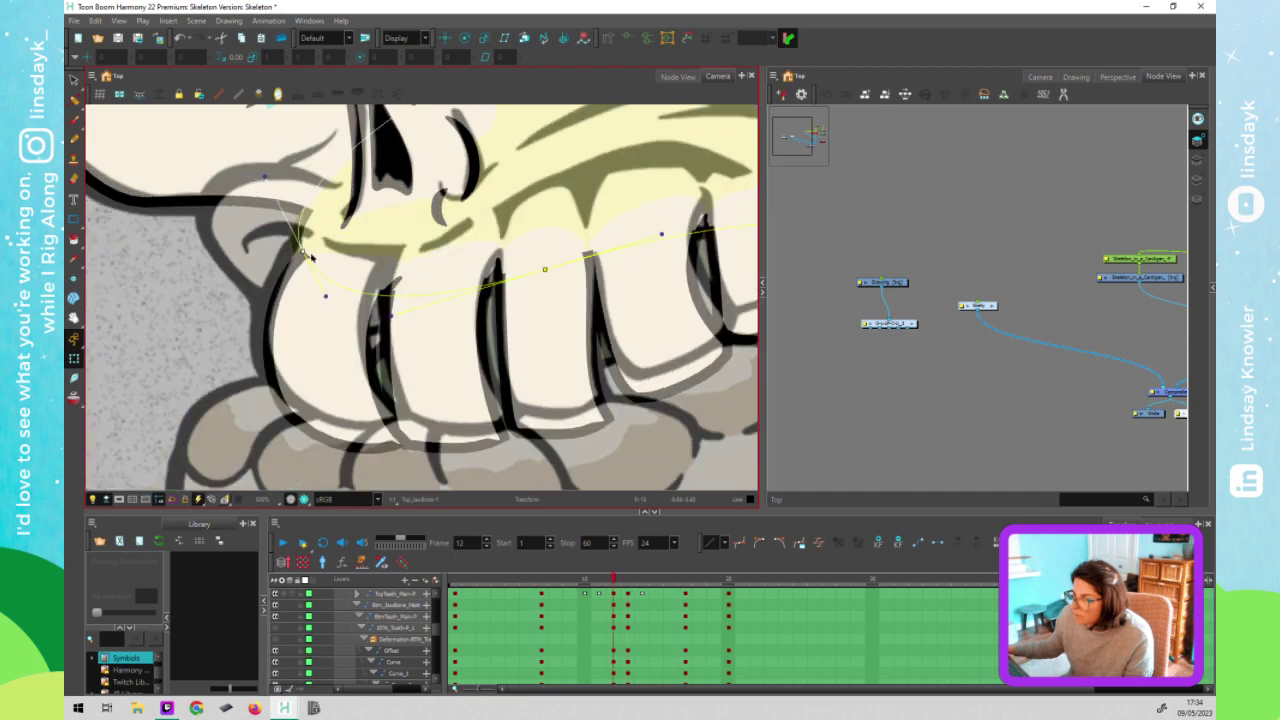
drag(303, 250, 310, 258)
drag(318, 253, 304, 260)
drag(283, 186, 323, 187)
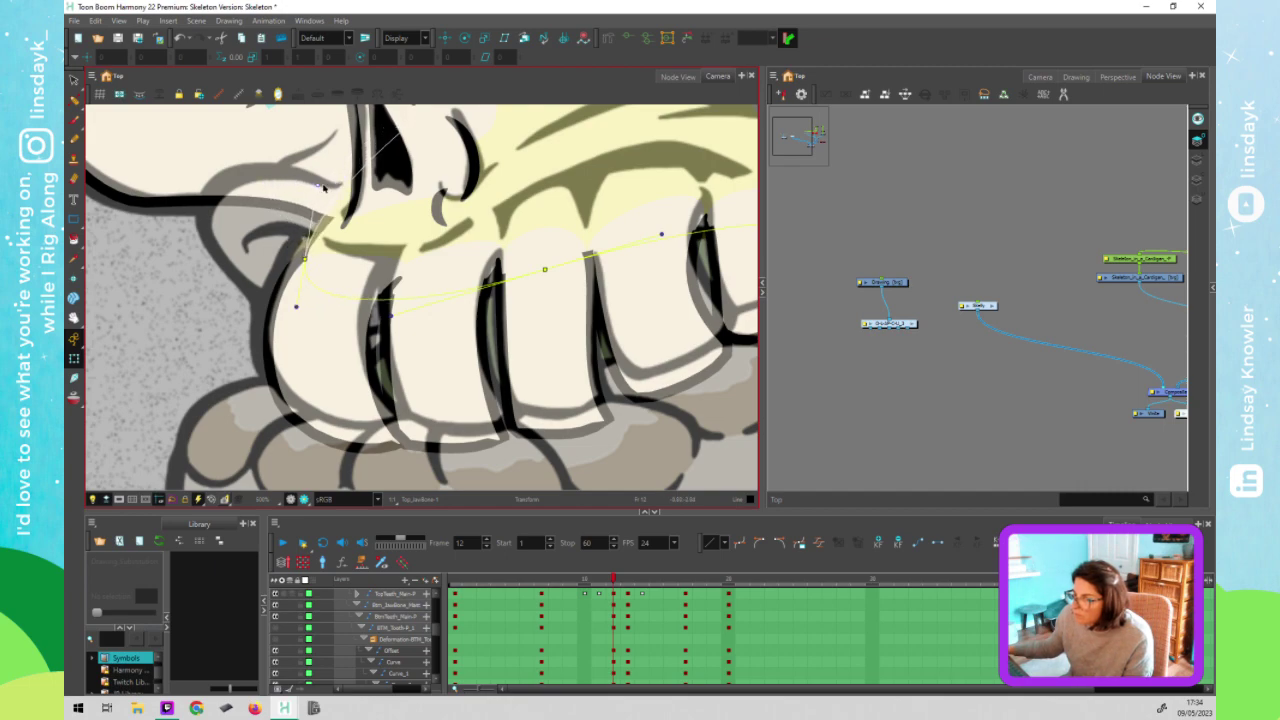
On frame 11, move the top jawbone's front lower point forward onto the first top tooth's front outline
key(comma)
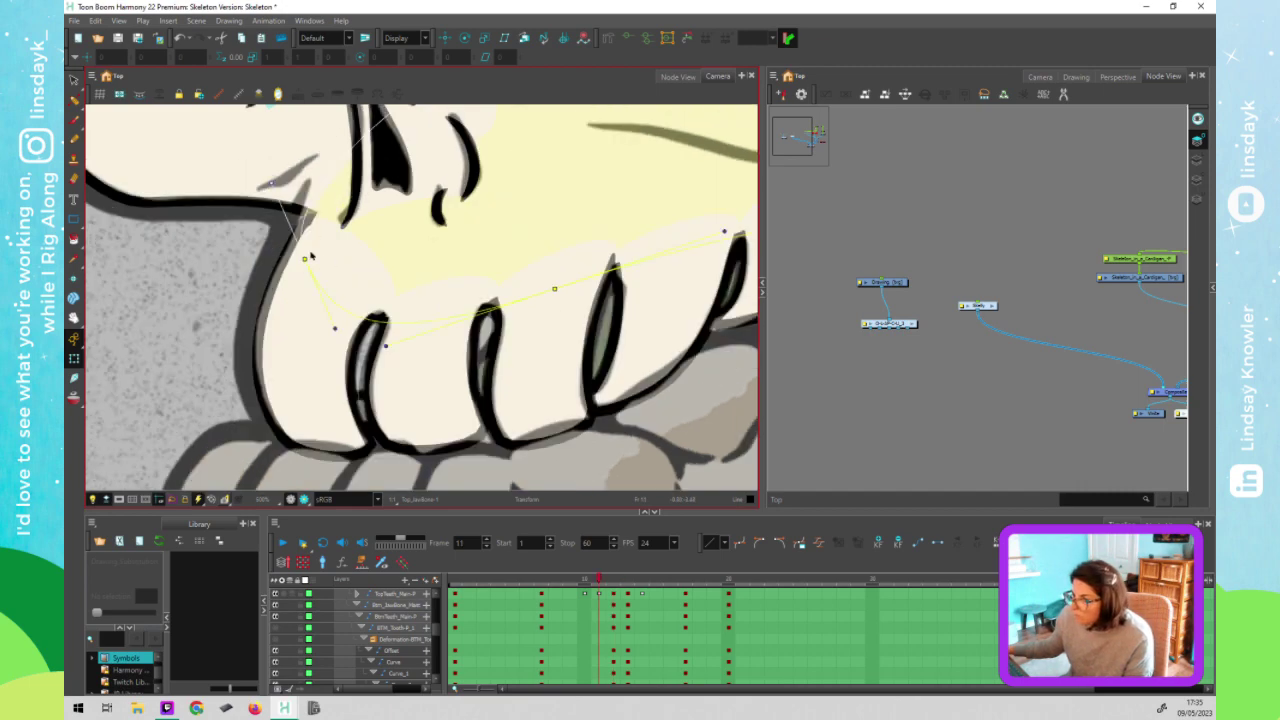
drag(301, 260, 297, 262)
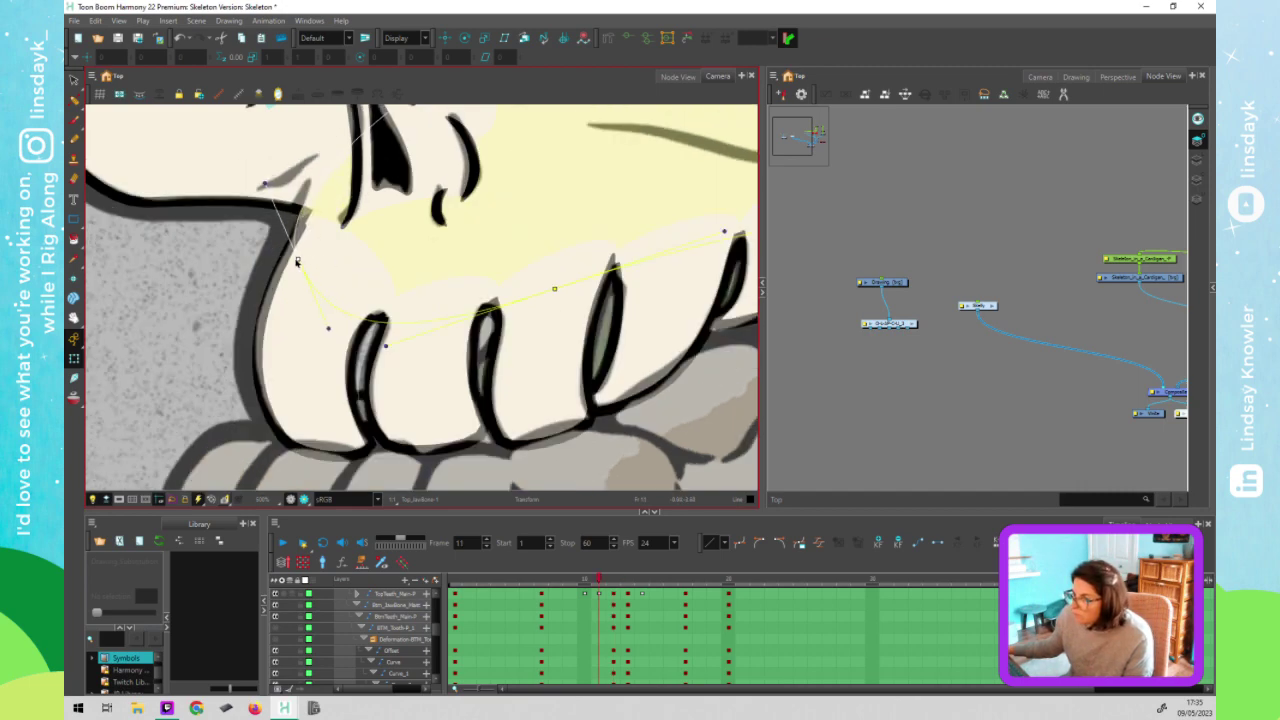
drag(293, 260, 284, 253)
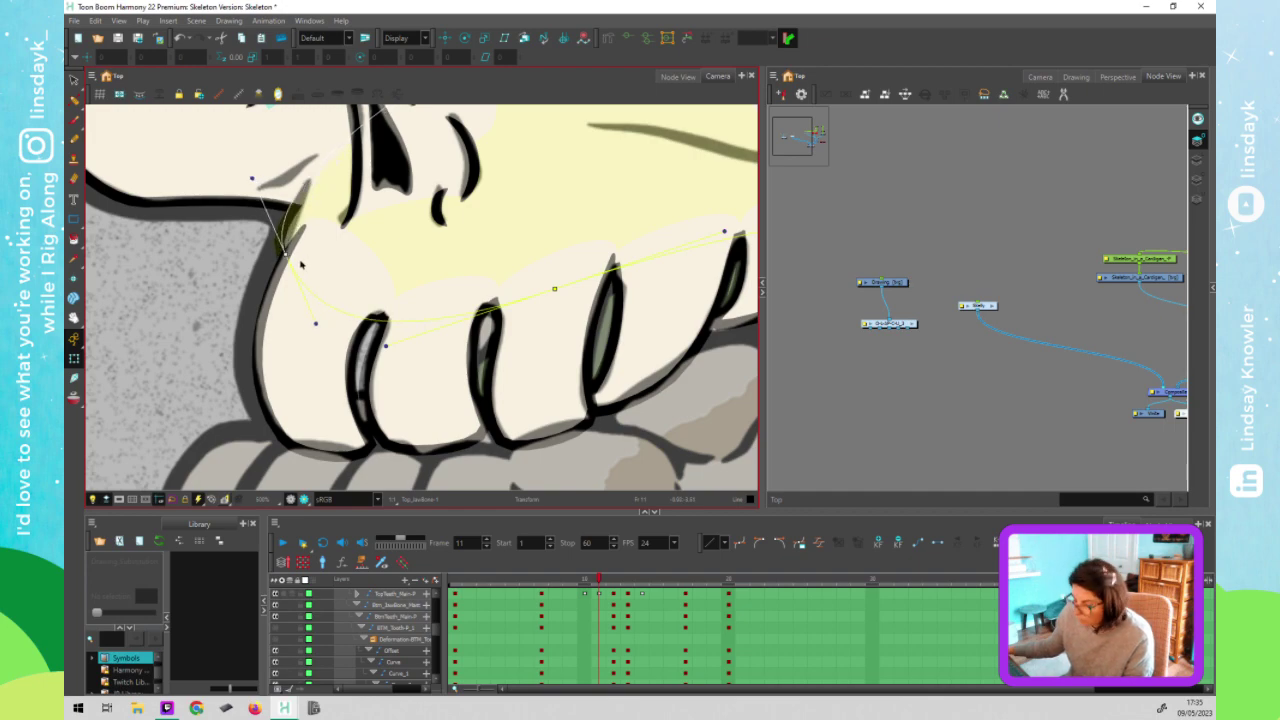
Raise the first top tooth's upper front corner into the jawbone and lift the jawbone's front curve handle to smooth the join
click(302, 240)
drag(303, 224, 310, 189)
click(327, 182)
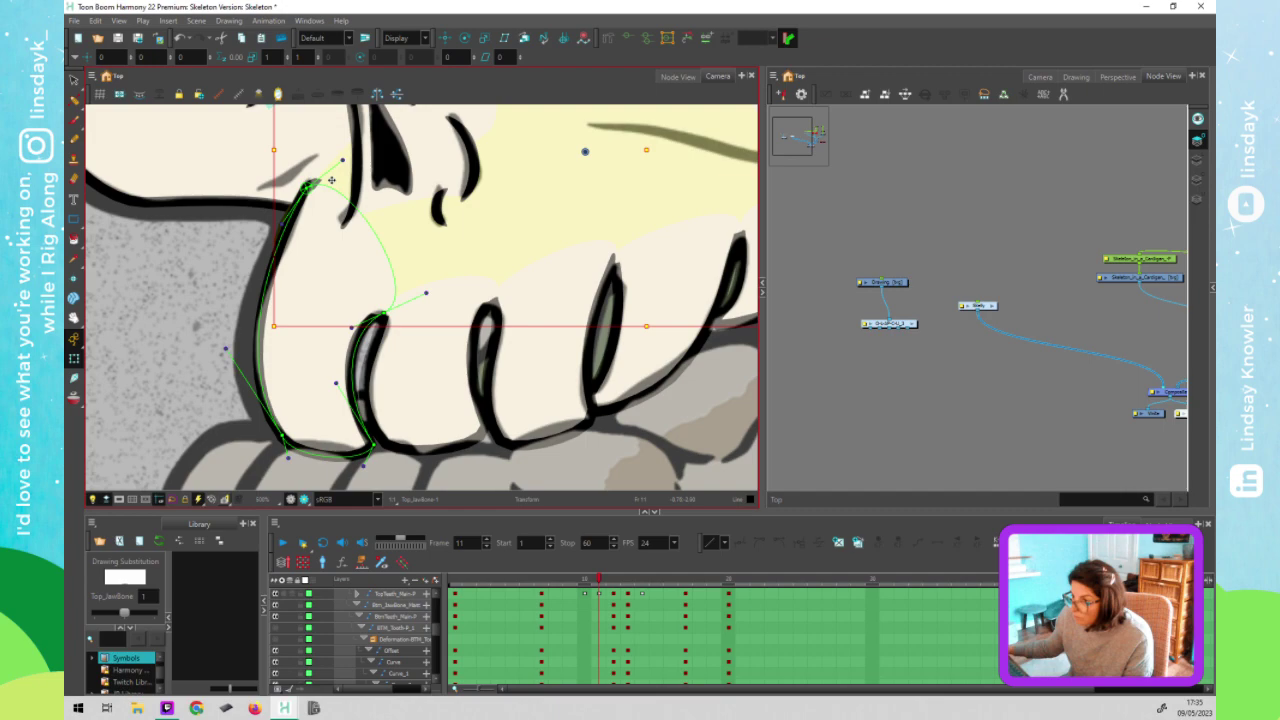
click(250, 172)
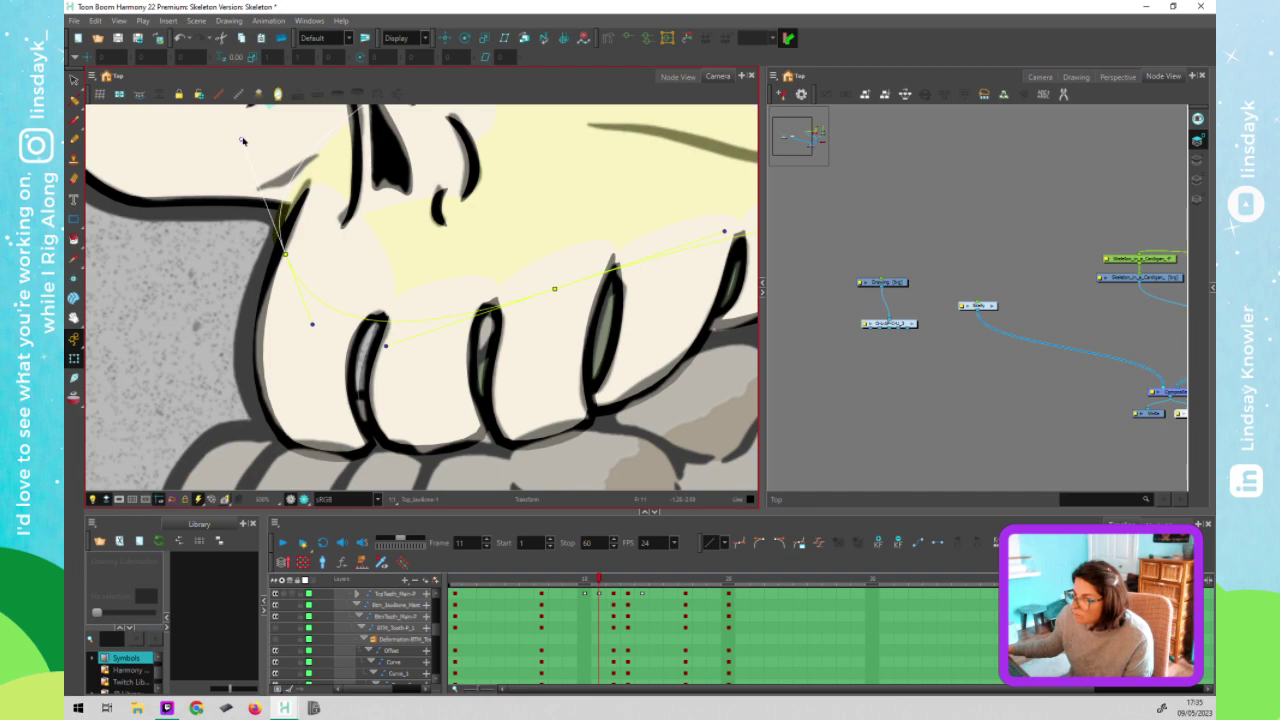
drag(285, 255, 284, 256)
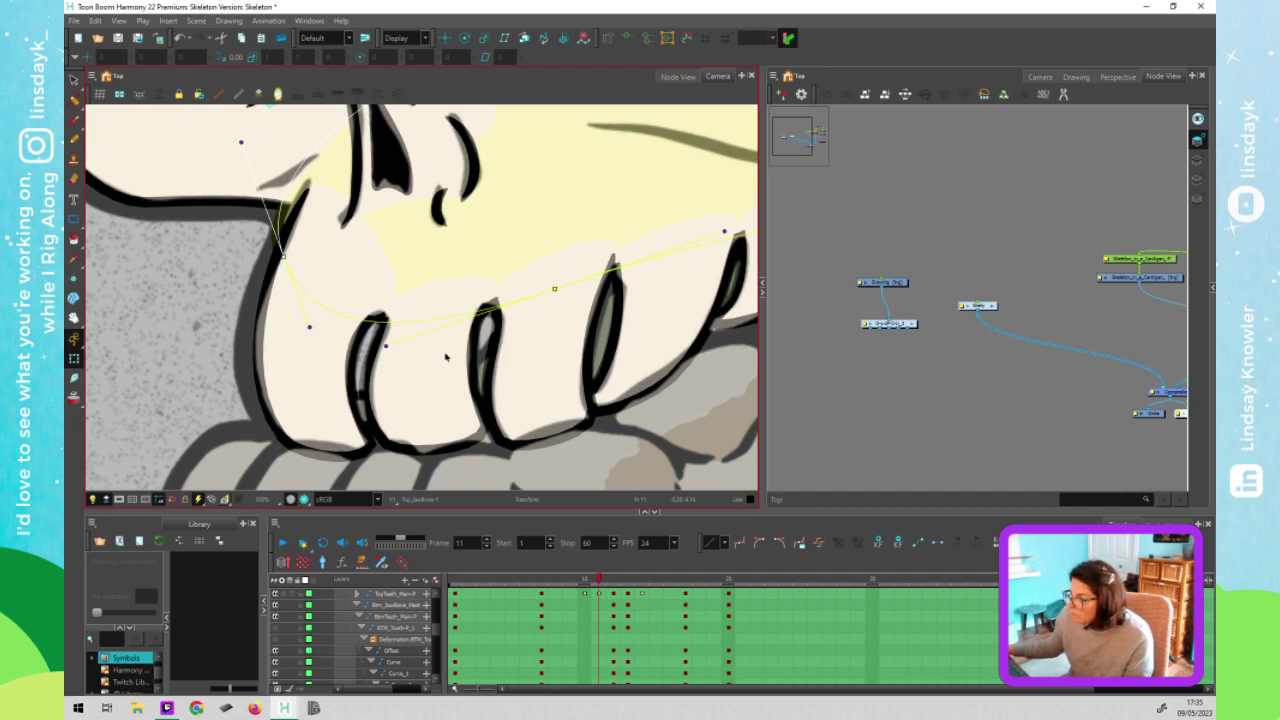
Go to frame 10, move the top jawbone's lower middle point up and forward over the third top tooth, and save the scene
key(comma)
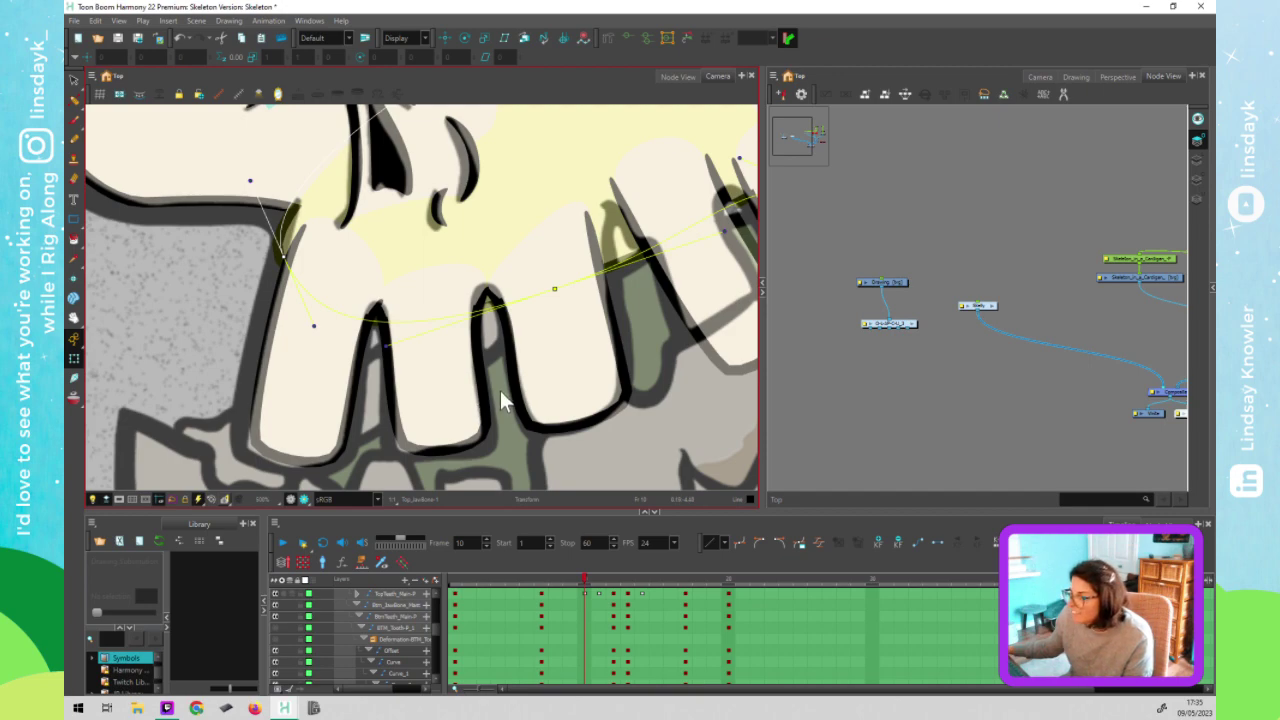
mouse_move(555, 290)
mouse_down()
mouse_move(548, 260)
mouse_move(540, 279)
mouse_up()
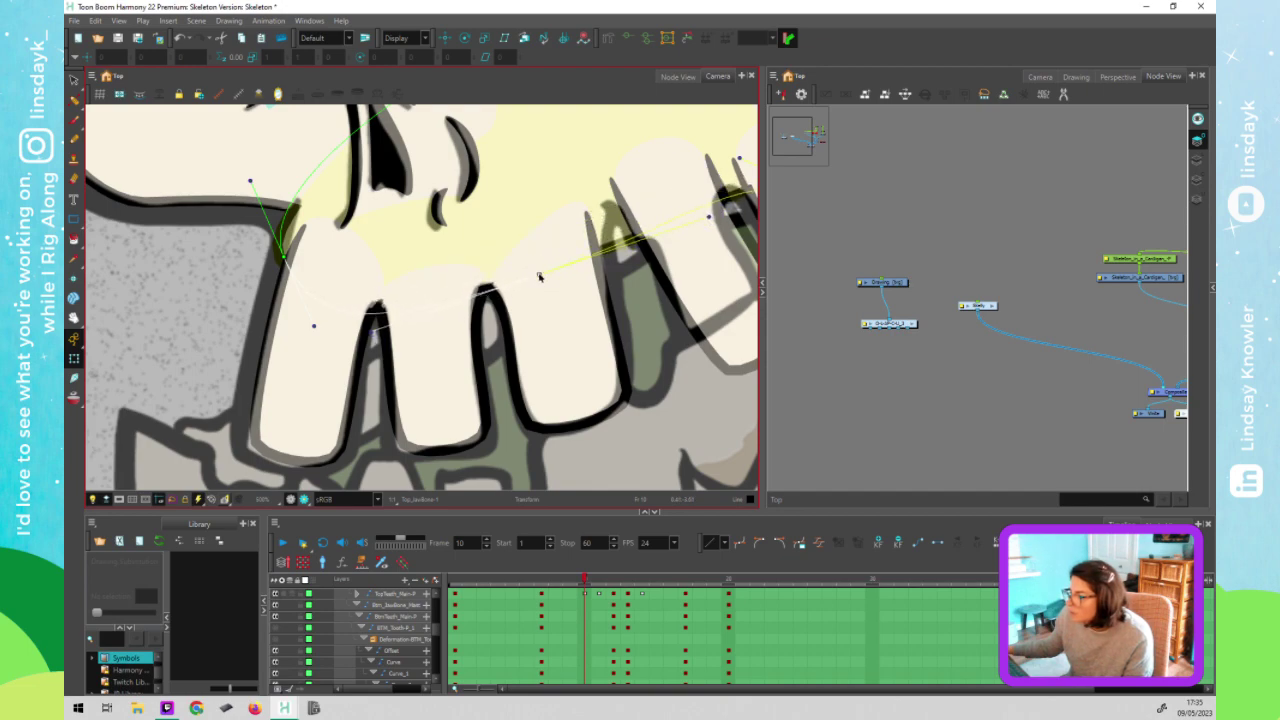
scroll(585, 320, down, 2)
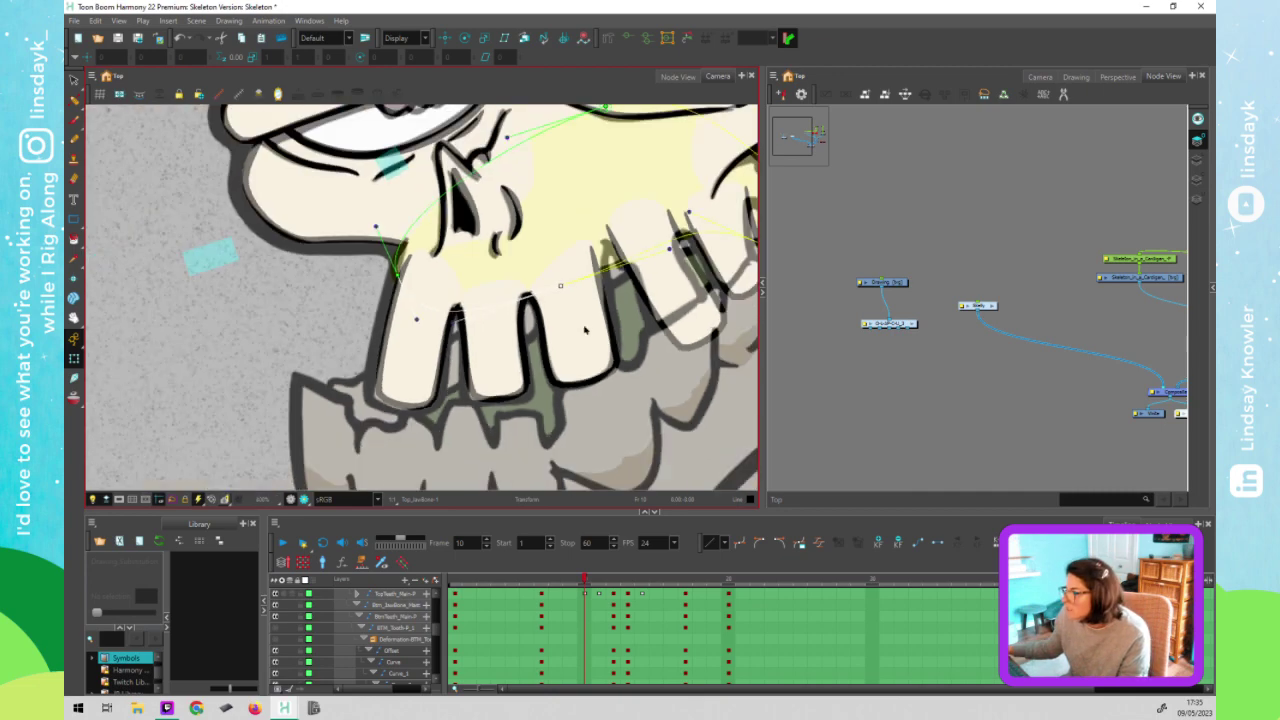
scroll(585, 330, down, 3)
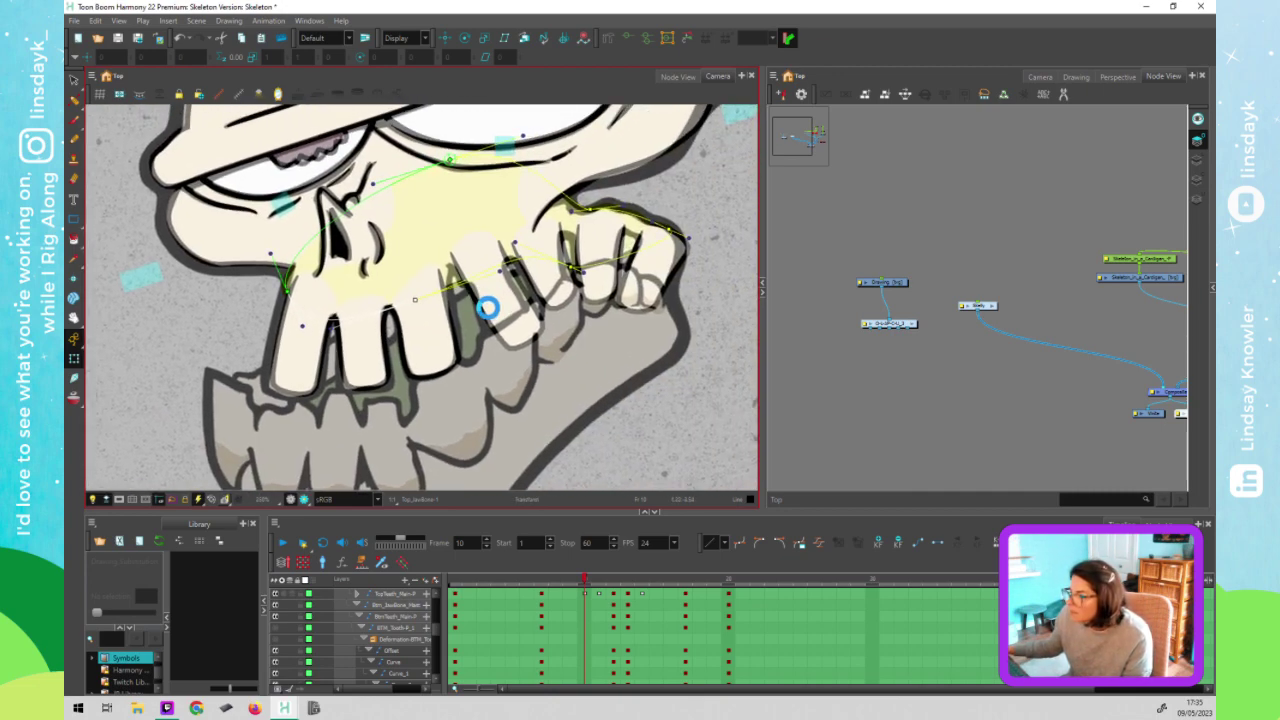
Adjust the third top tooth's upper rear corner and its curve handles on frame 10 to straighten the tooth's back edge
click(429, 360)
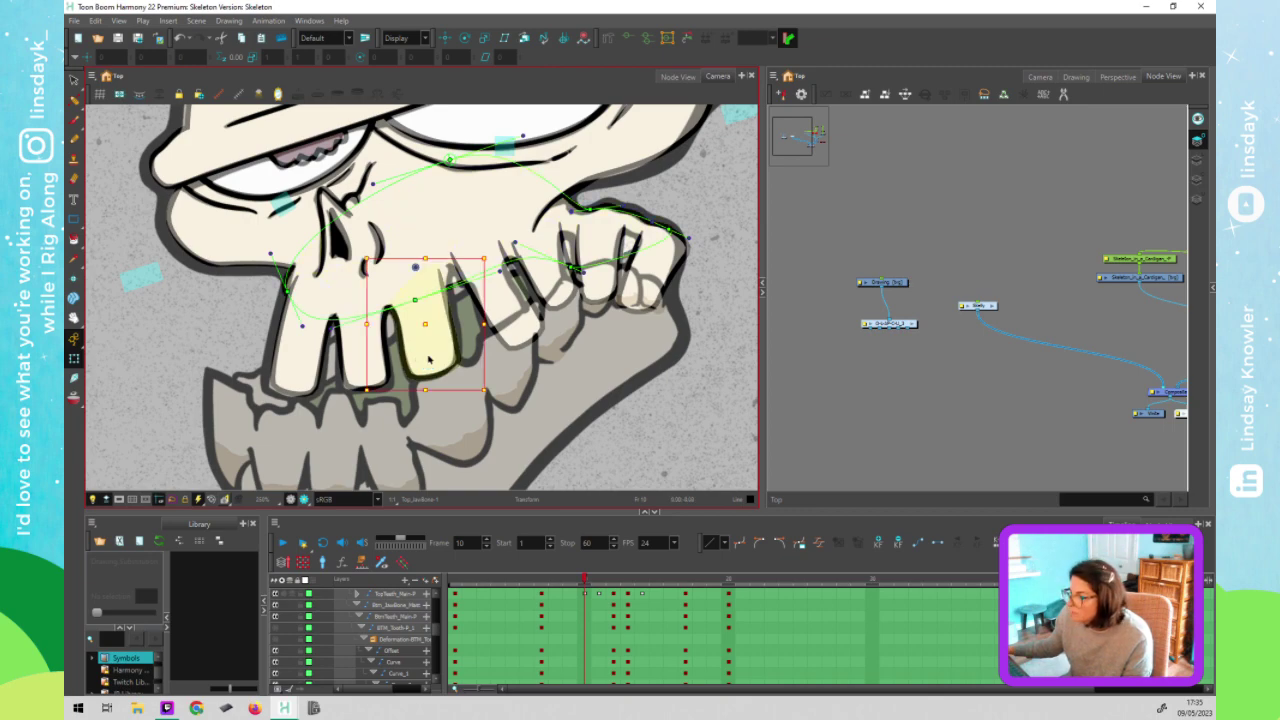
click(592, 324)
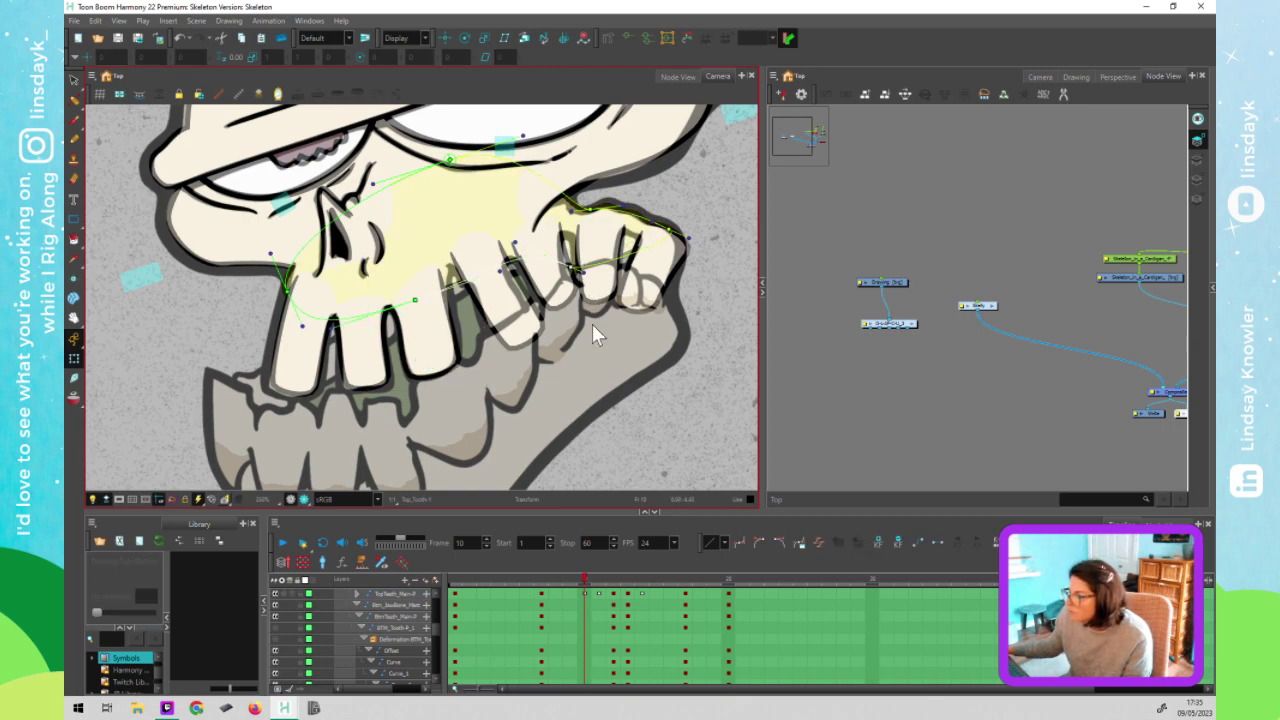
click(585, 582)
click(415, 301)
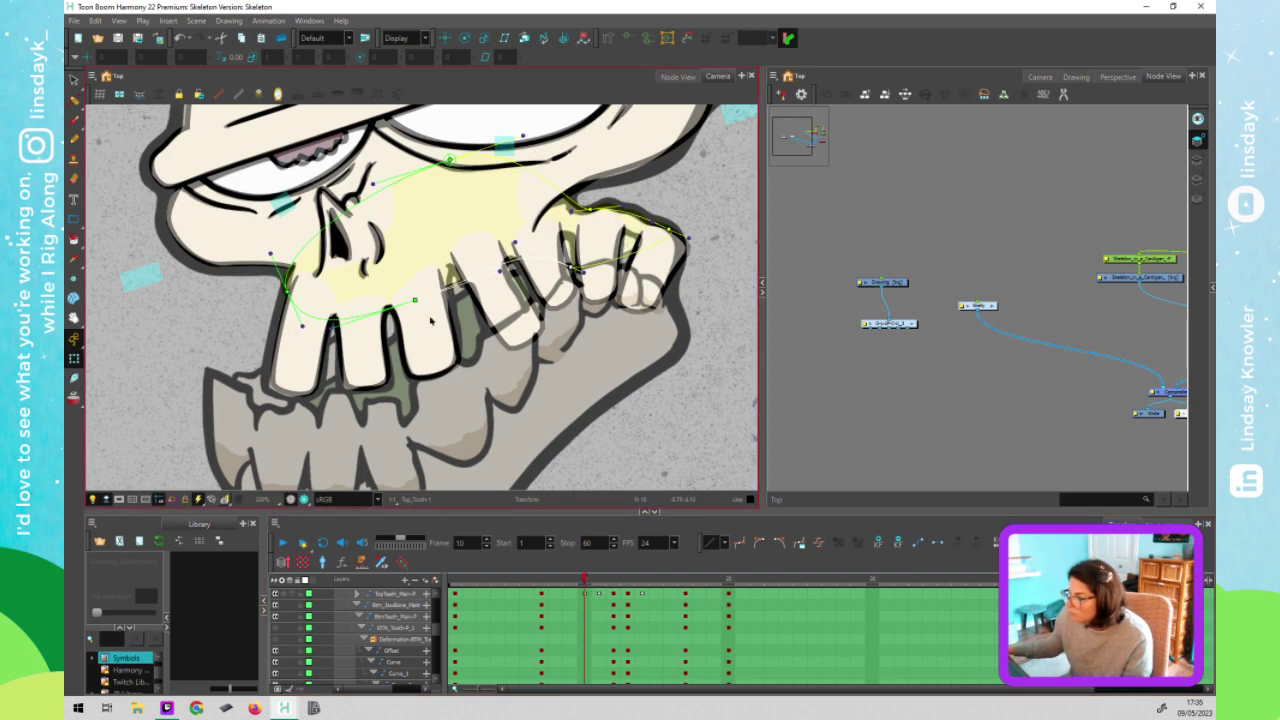
click(433, 360)
click(584, 578)
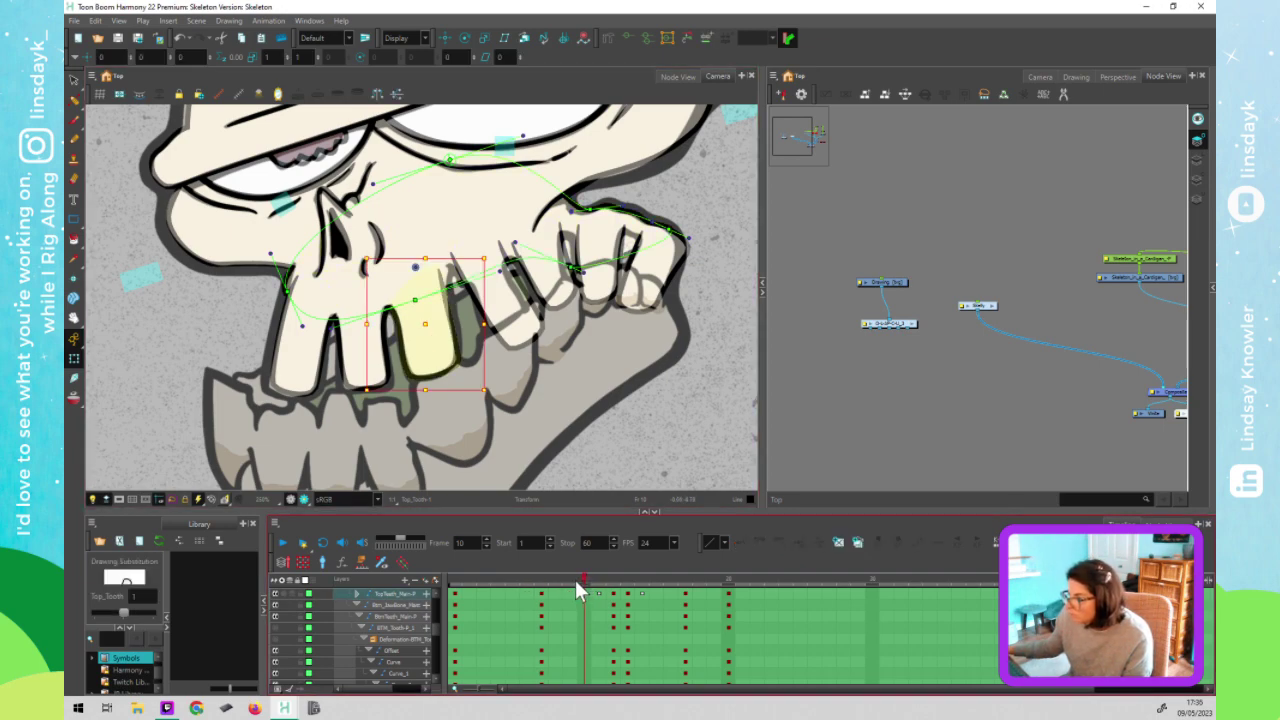
mouse_move(577, 580)
mouse_down()
mouse_move(591, 581)
mouse_move(580, 580)
mouse_up()
click(425, 322)
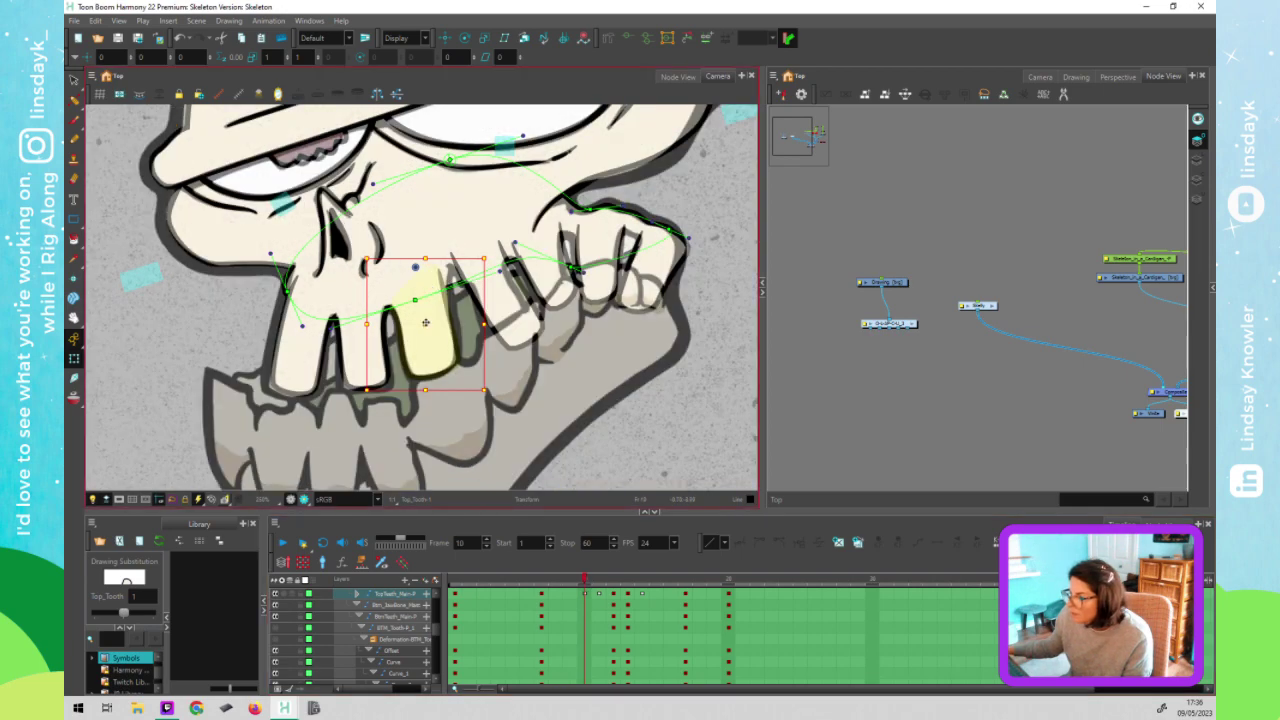
click(440, 272)
drag(450, 270, 448, 251)
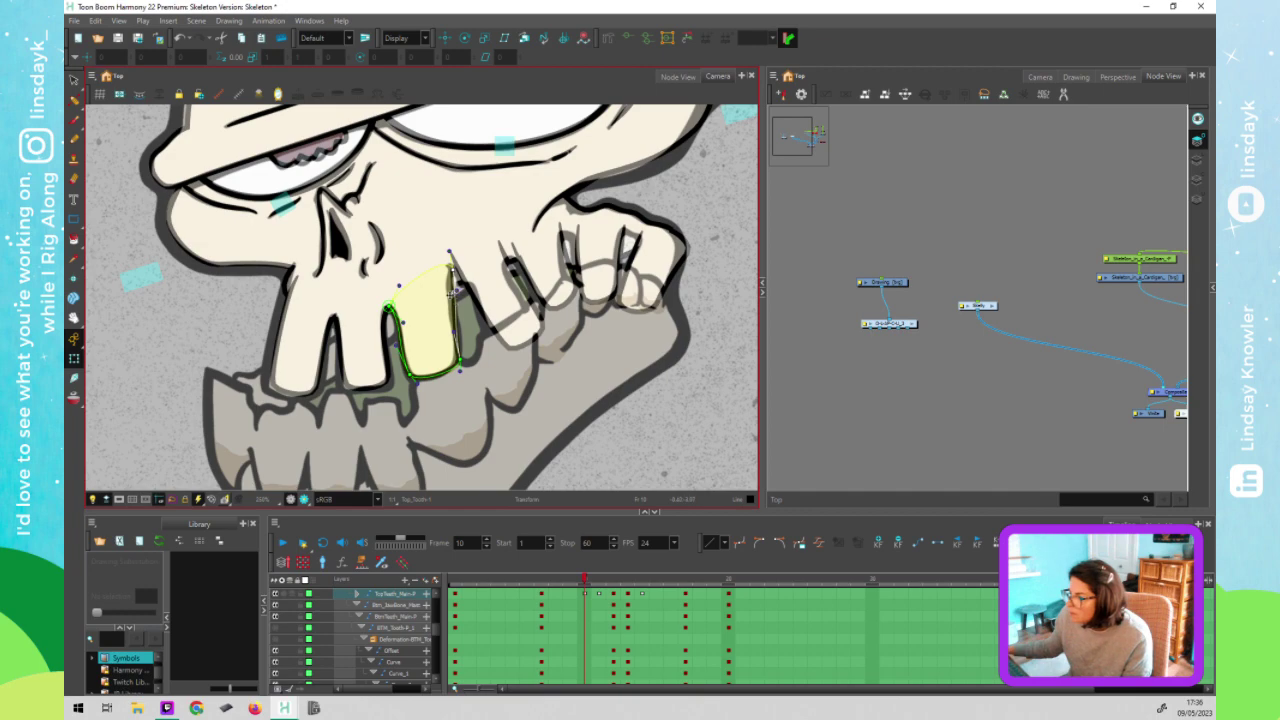
Move the fourth top tooth's upper front corner down and forward to meet the third tooth's upper rear corner
click(471, 283)
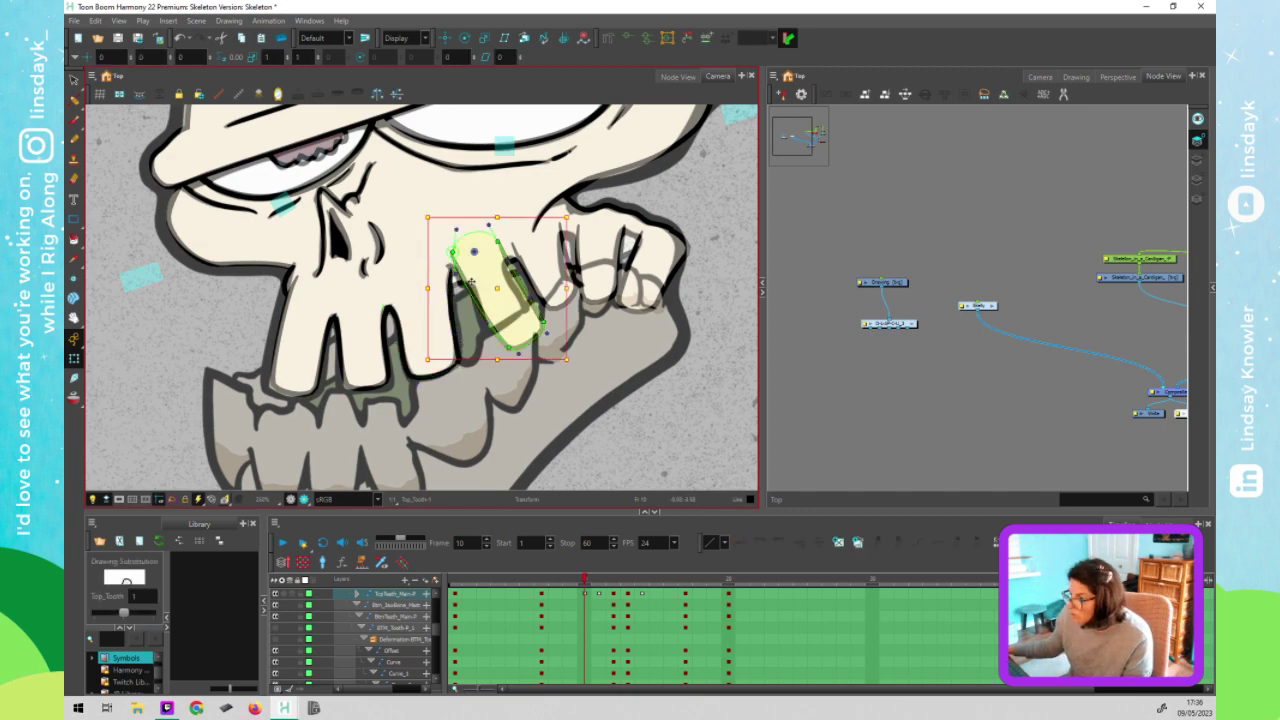
mouse_move(467, 271)
mouse_down()
mouse_move(447, 247)
mouse_move(449, 268)
mouse_up()
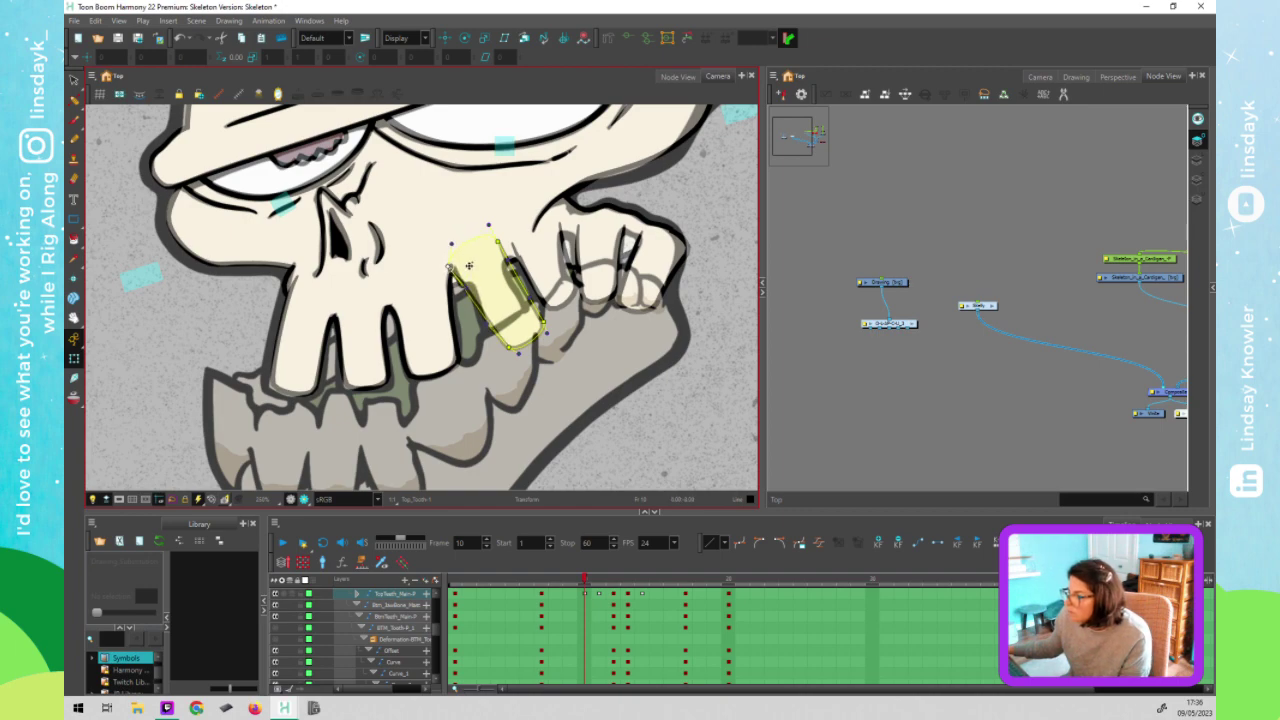
Move the upper back deformation point of the large tilted top tooth down to the gap beside the next tooth
scroll(450, 268, up, 4)
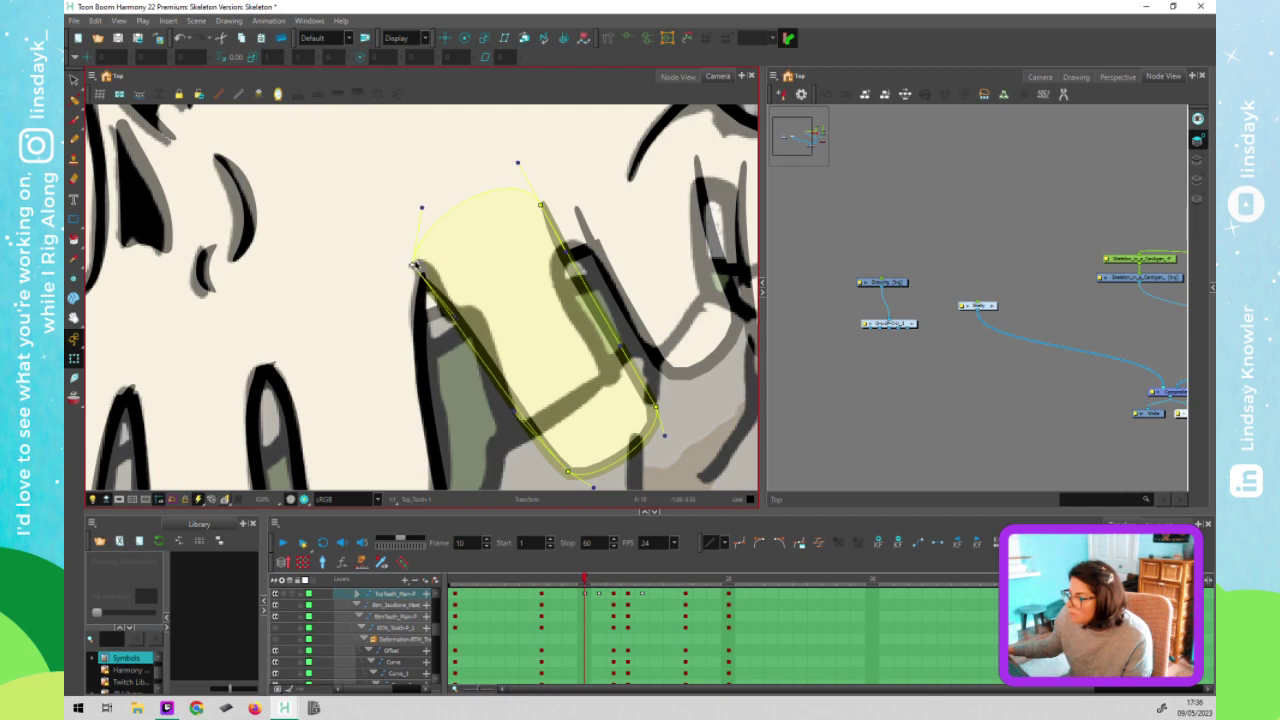
click(541, 291)
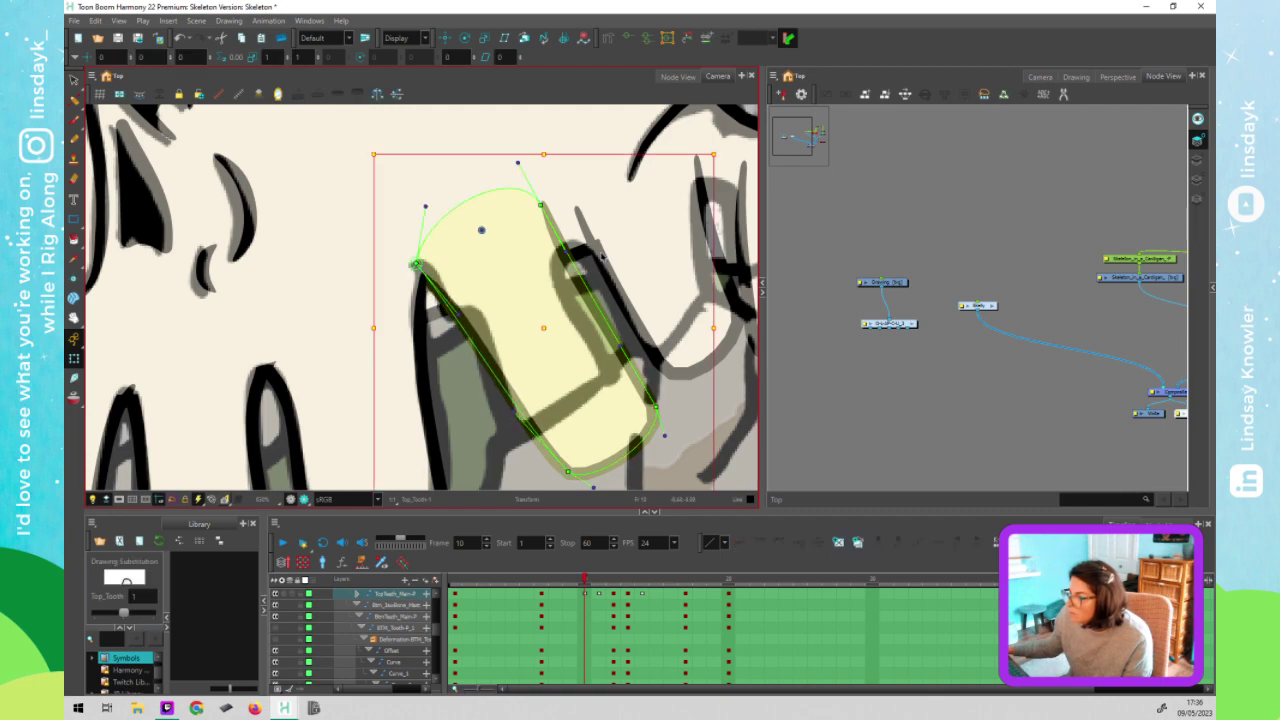
click(540, 204)
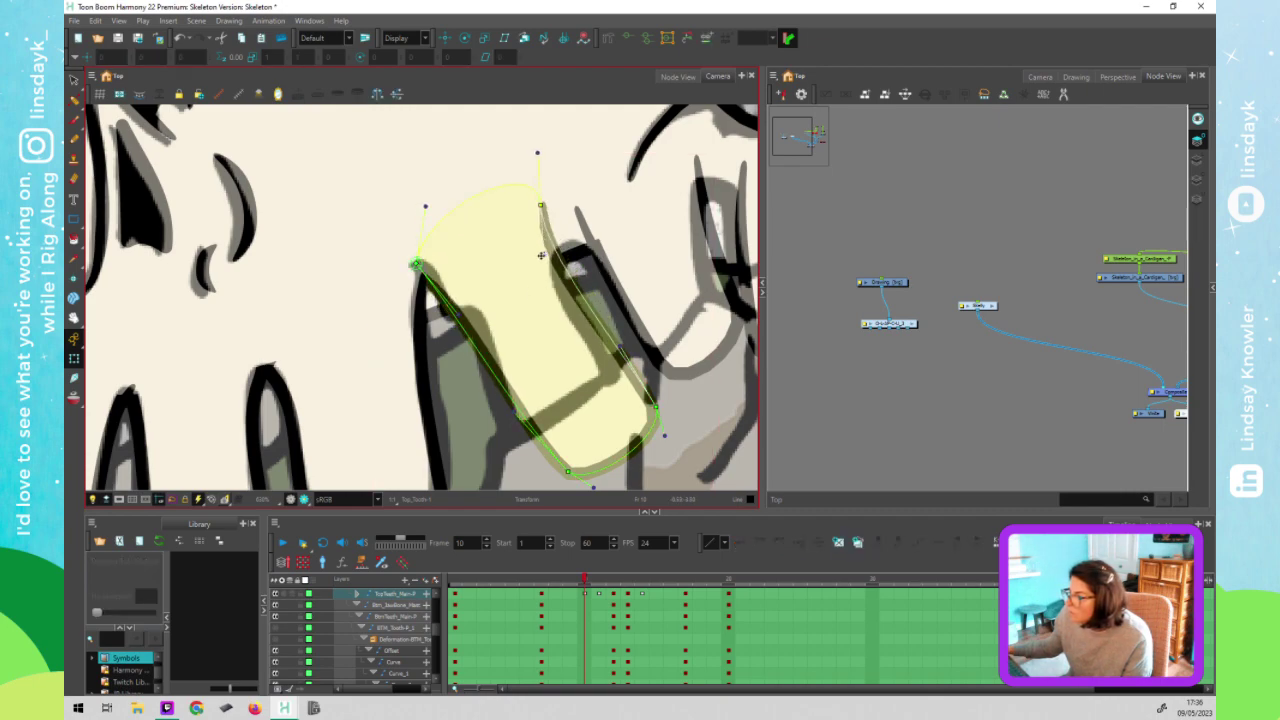
mouse_move(556, 246)
mouse_down()
mouse_move(557, 283)
mouse_move(558, 256)
mouse_up()
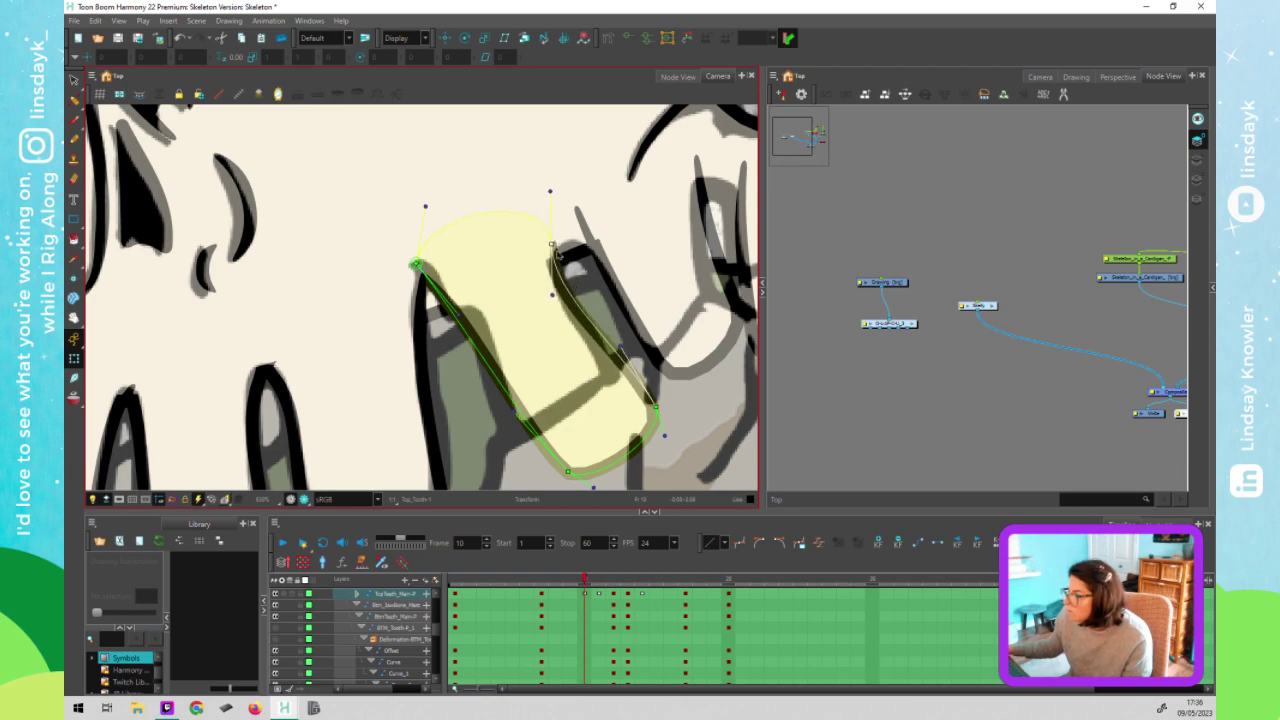
Lower the upper front deformation point of the tooth behind the large tilted one and adjust its curve handle to match the gap
click(614, 259)
drag(593, 252, 626, 249)
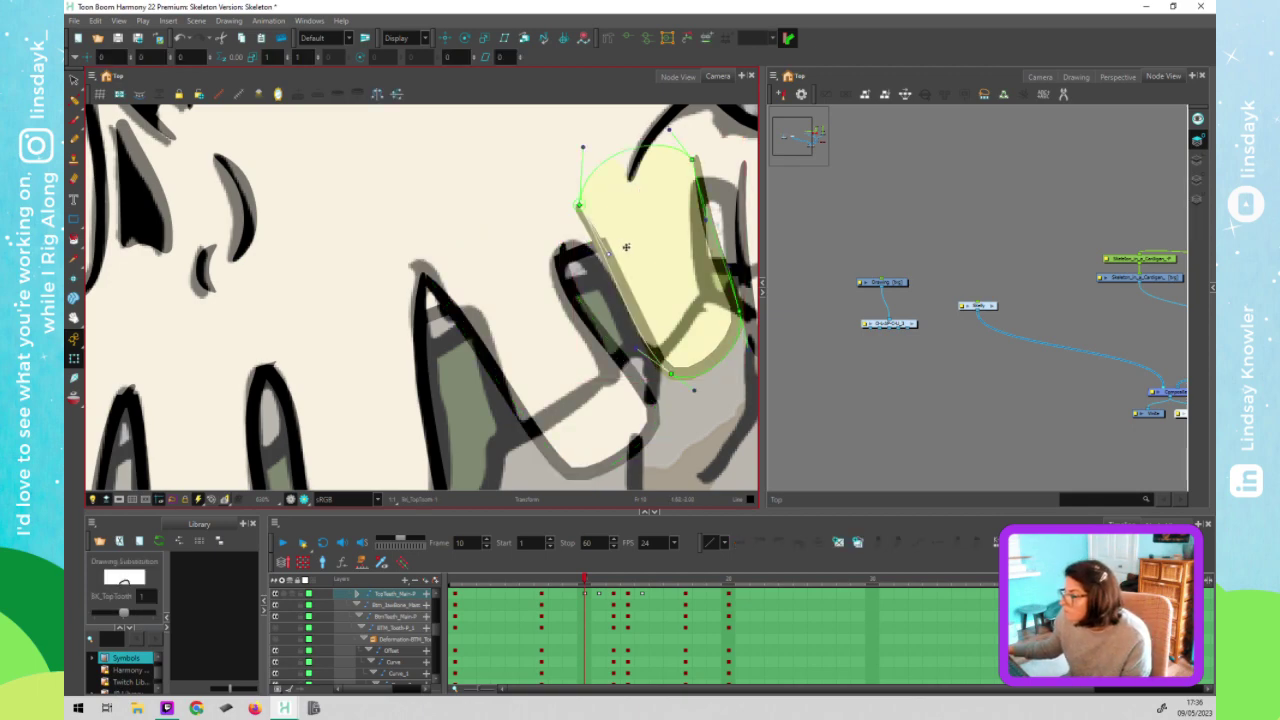
drag(576, 203, 566, 244)
click(577, 219)
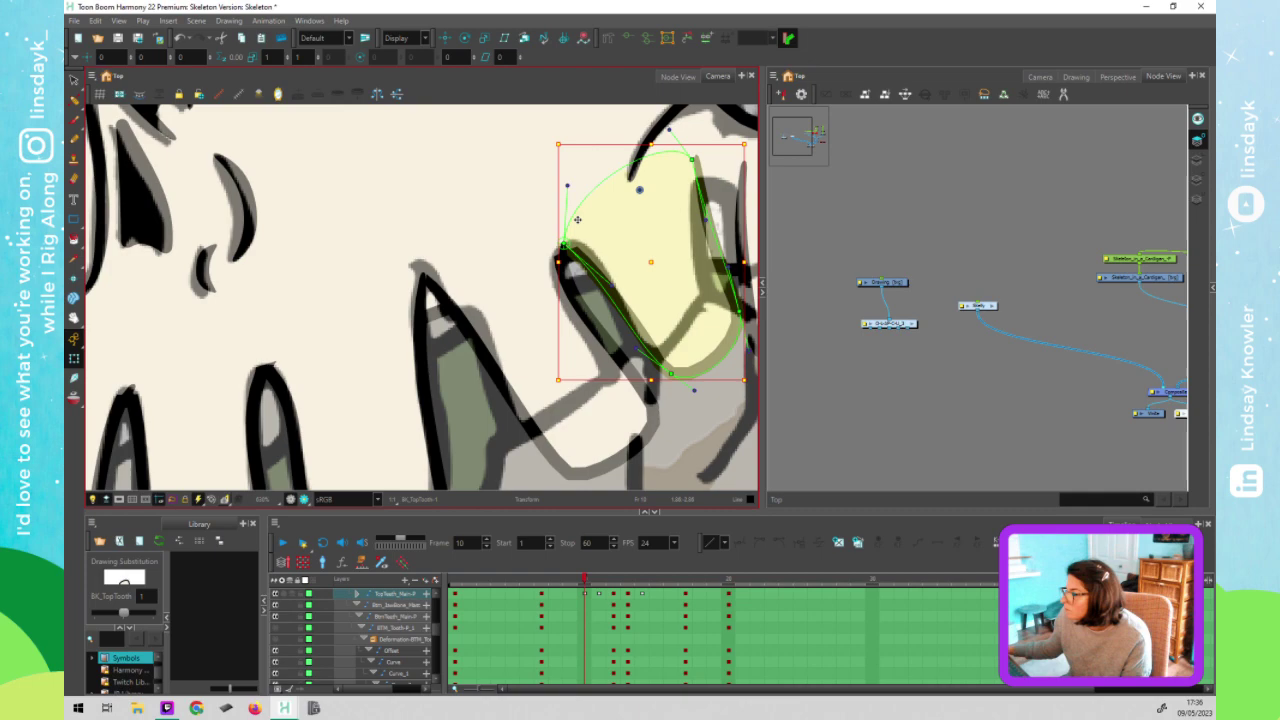
click(552, 182)
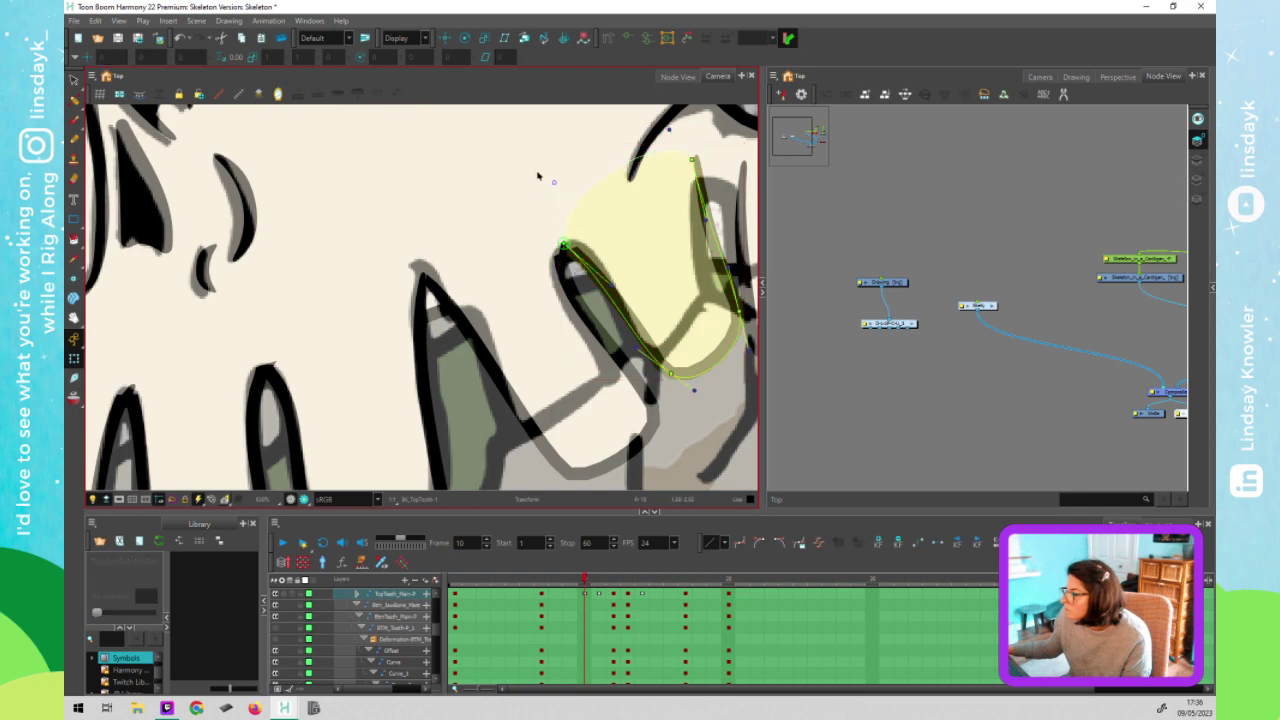
click(514, 222)
Move the upper front deformation point of the second-to-last top tooth outward toward the tooth in front of it
key(1)
key(1)
key(space)
mouse_move(649, 247)
mouse_down()
mouse_move(592, 248)
mouse_move(568, 264)
mouse_up()
click(567, 246)
click(597, 256)
key(F11)
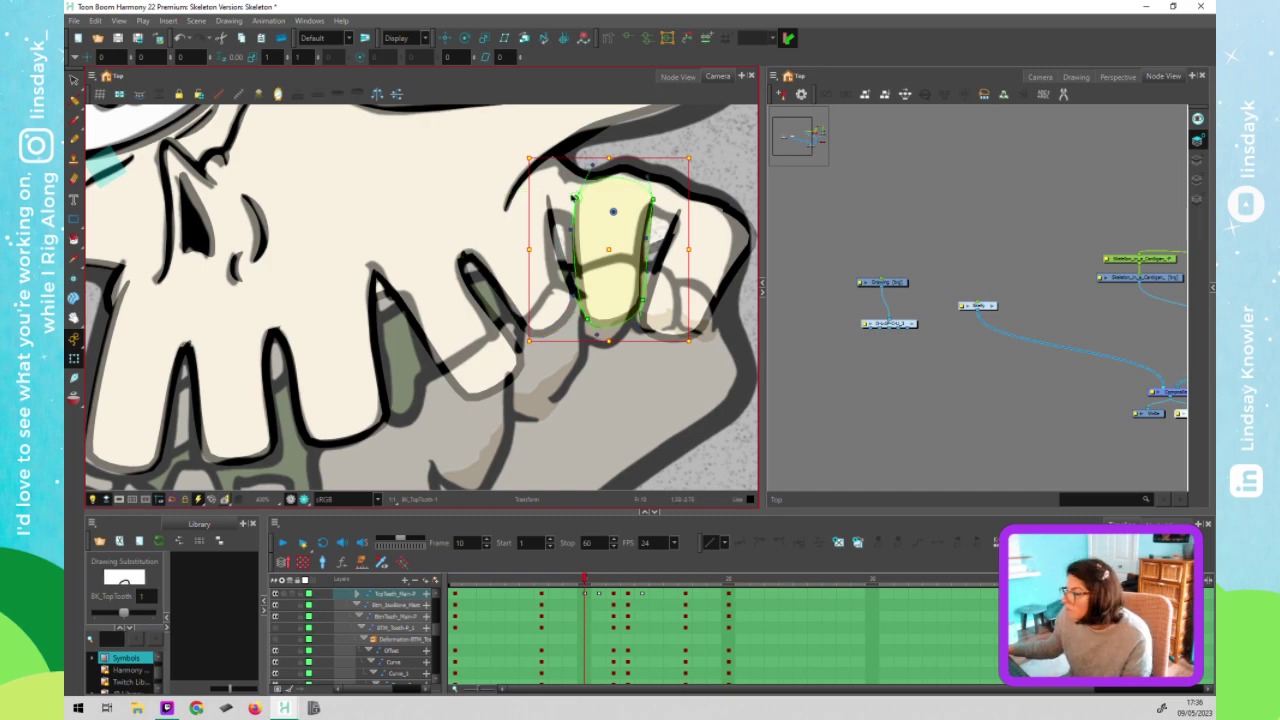
click(576, 198)
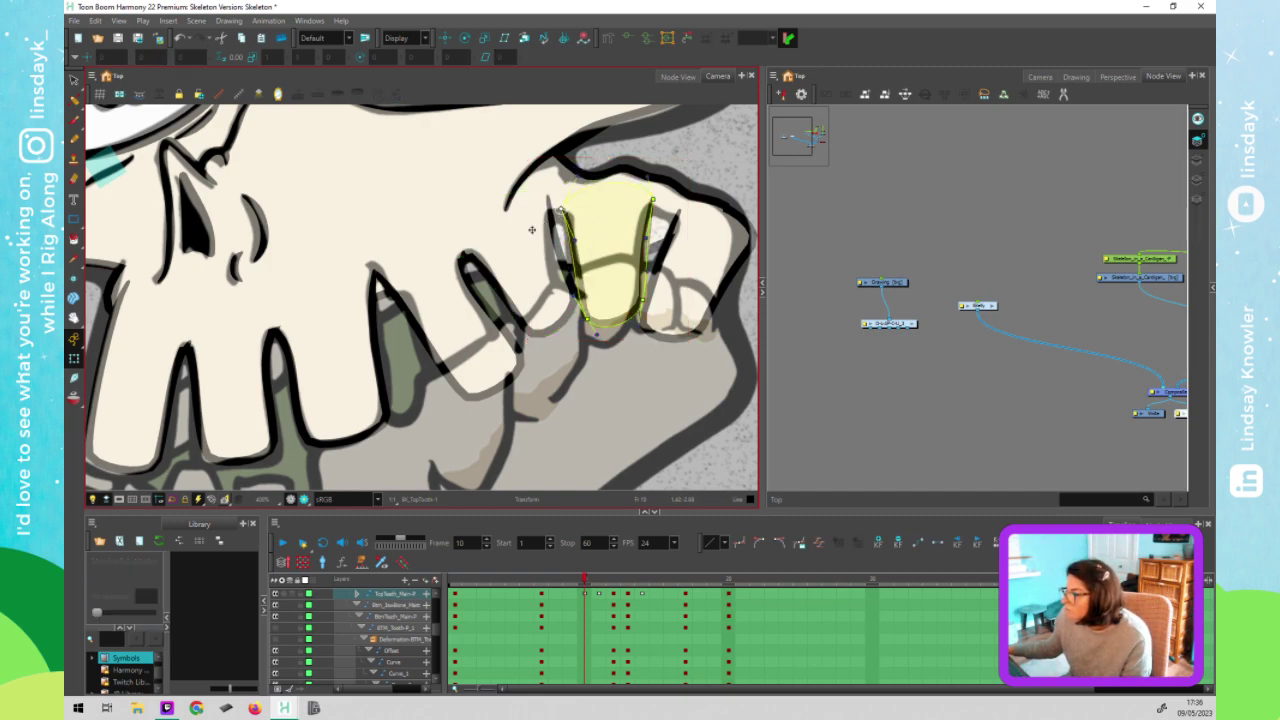
key(ctrl+z)
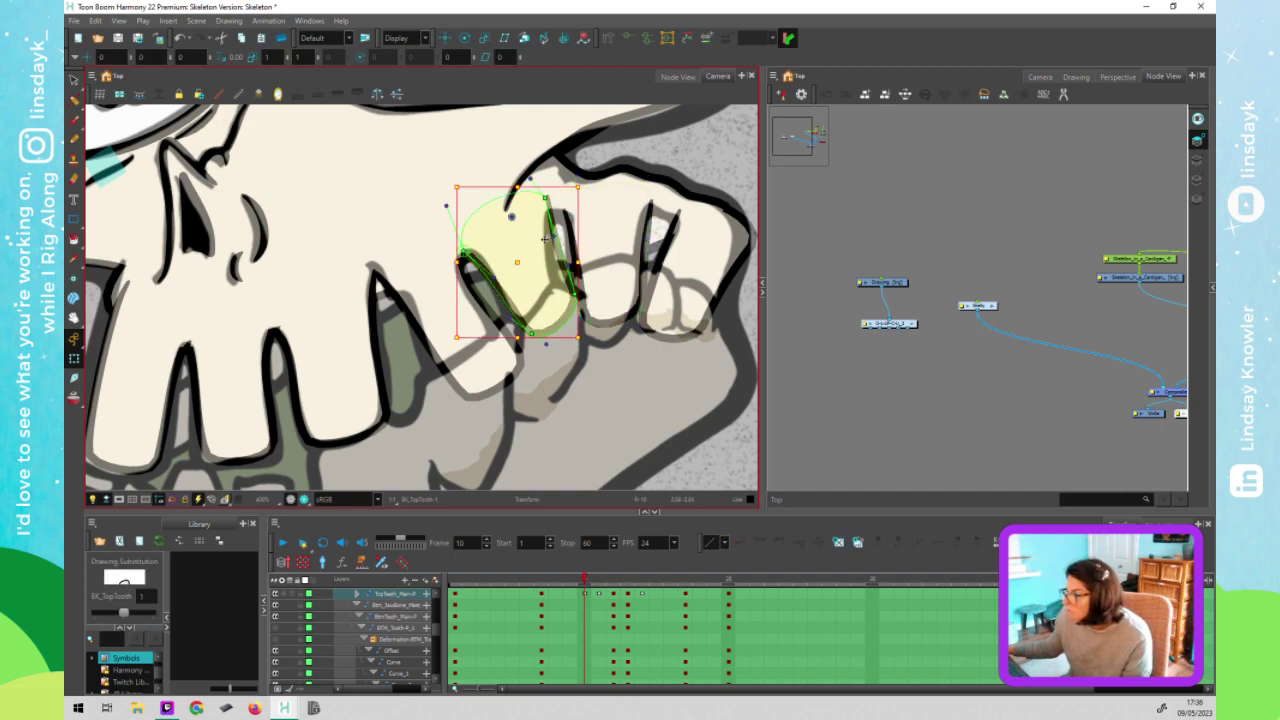
key(ctrl+shift+z)
Reshape the tip and back edge of the third-from-last top tooth so its upper corner meets the neighbouring tooth
drag(573, 297, 522, 340)
drag(548, 199, 553, 208)
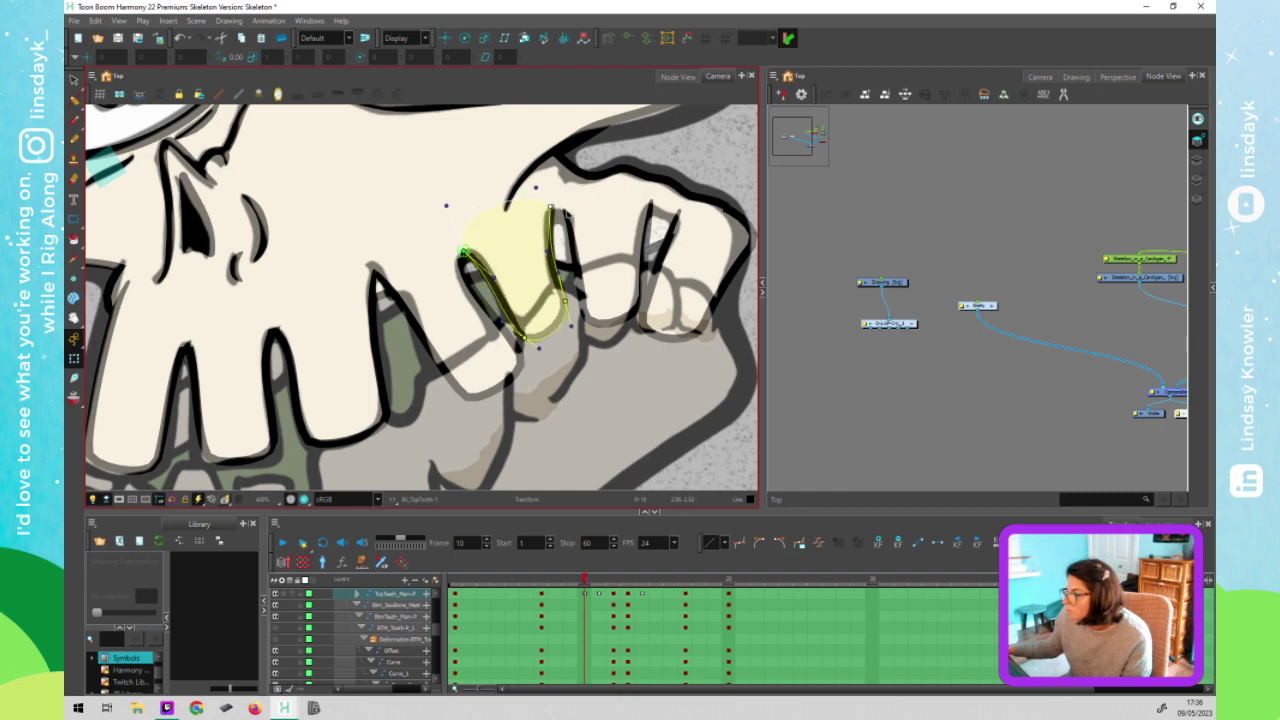
click(566, 213)
drag(563, 210, 577, 236)
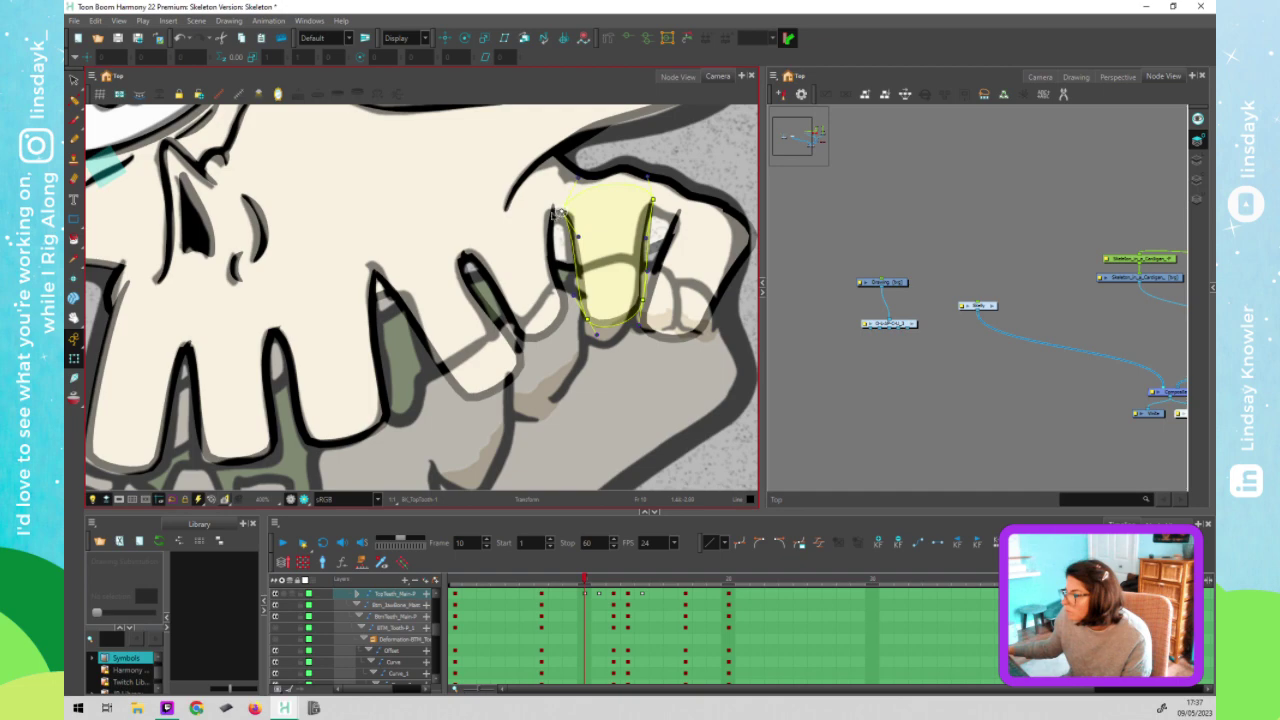
click(549, 206)
click(556, 212)
drag(558, 213, 554, 254)
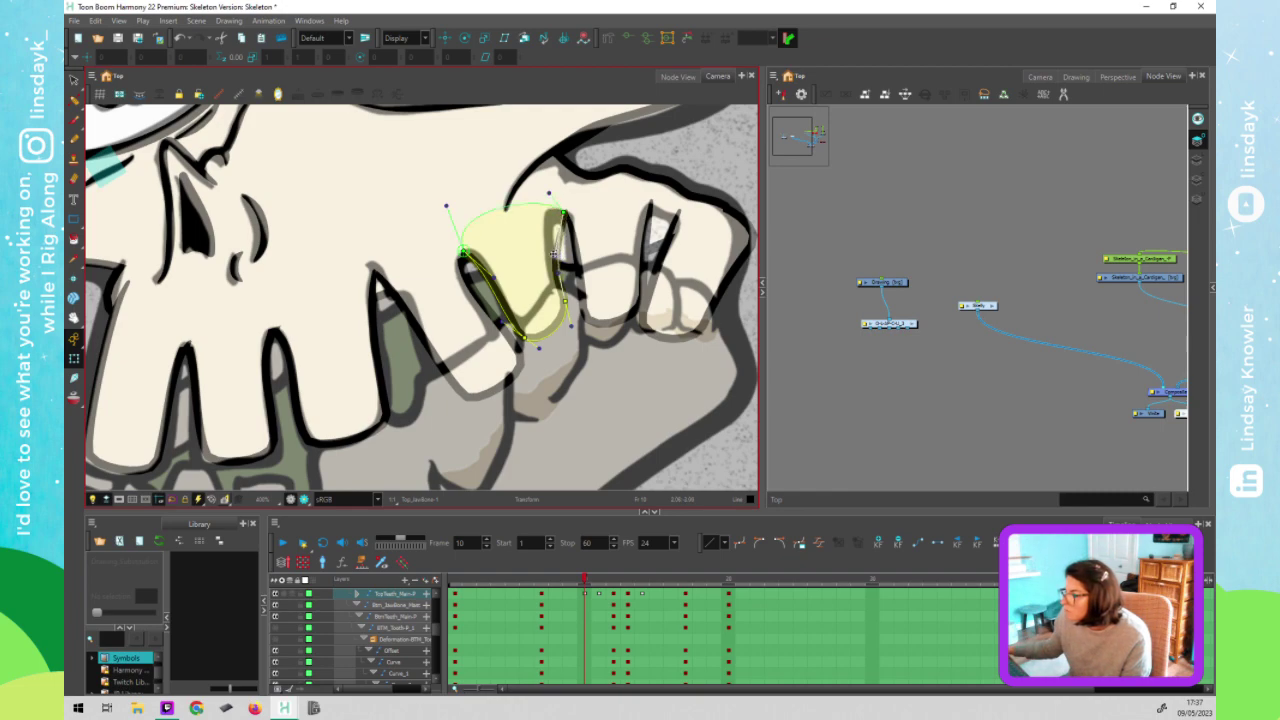
Raise the lower edge of the upper jawbone deformation to the top of the back teeth gap and smooth its curve
click(566, 266)
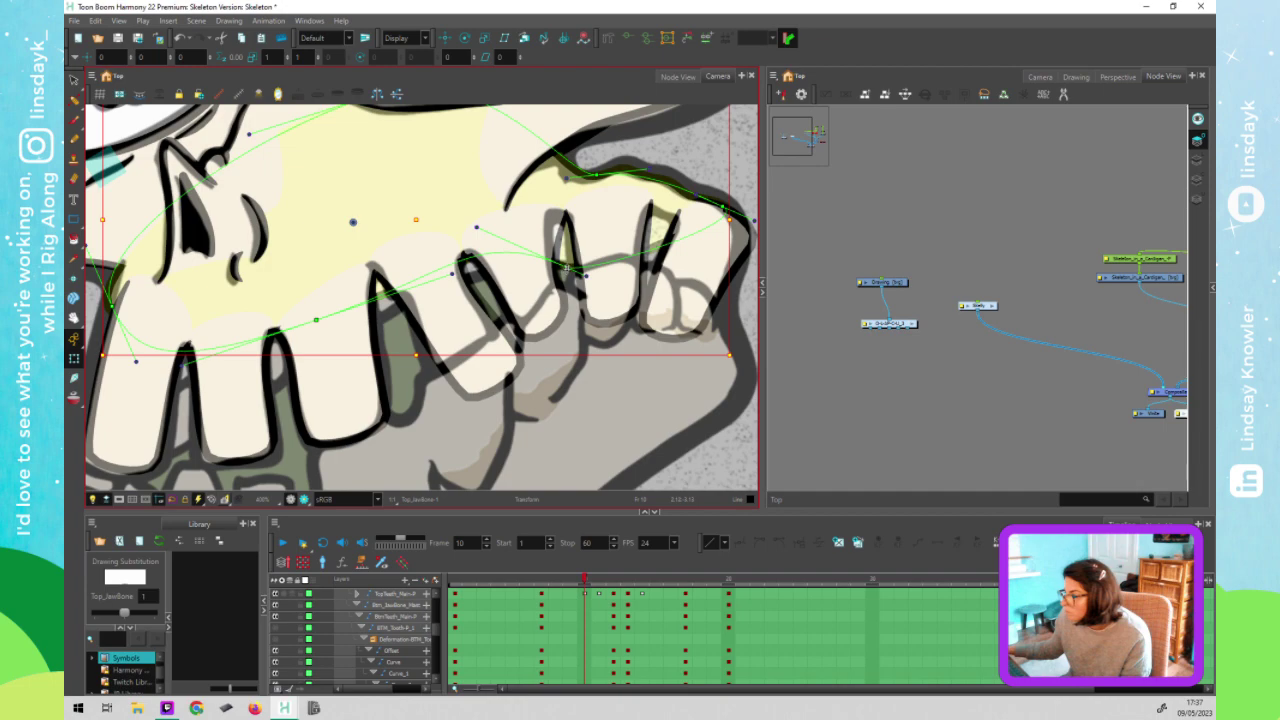
click(463, 301)
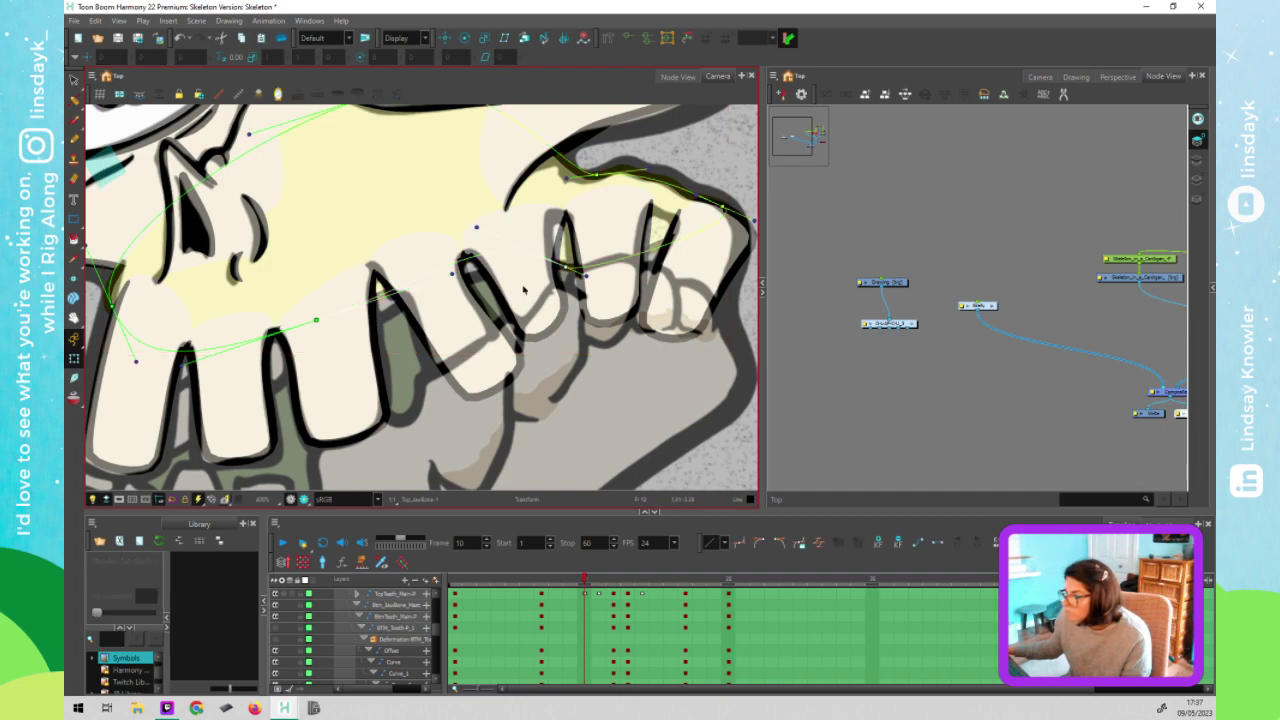
drag(567, 267, 572, 226)
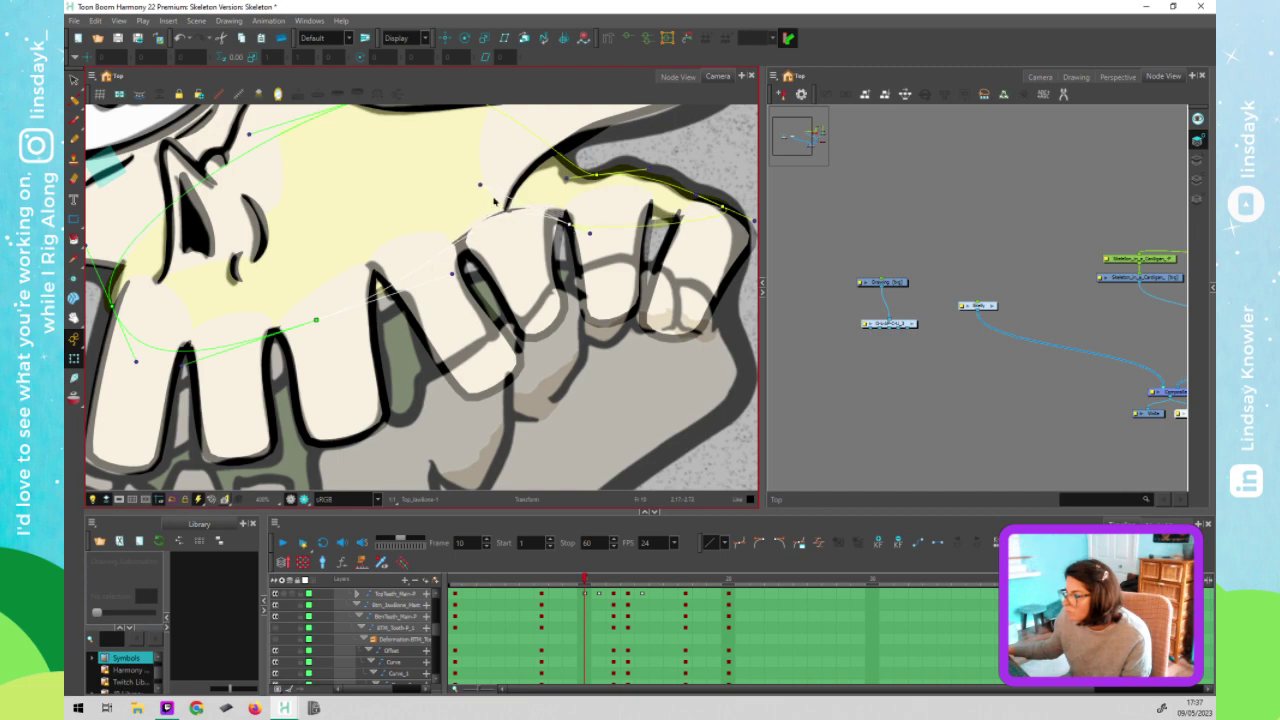
mouse_move(488, 200)
mouse_down()
mouse_move(508, 226)
mouse_move(497, 222)
mouse_up()
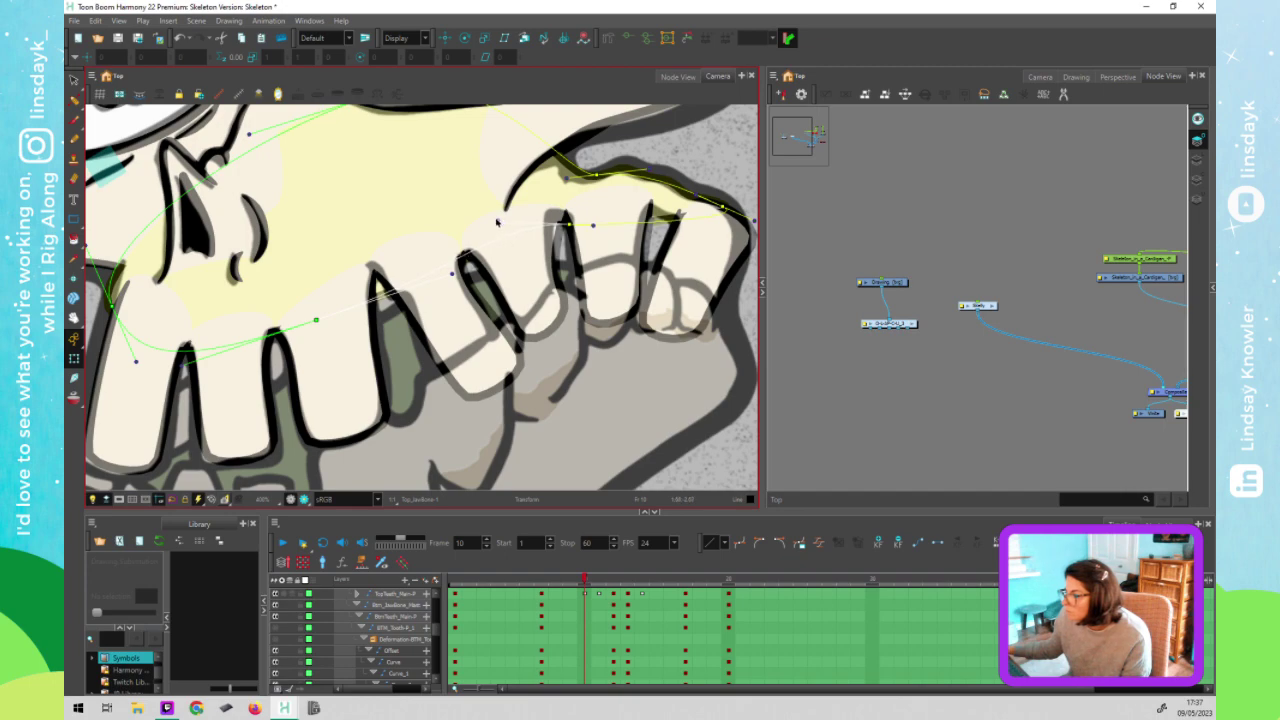
drag(566, 224, 562, 222)
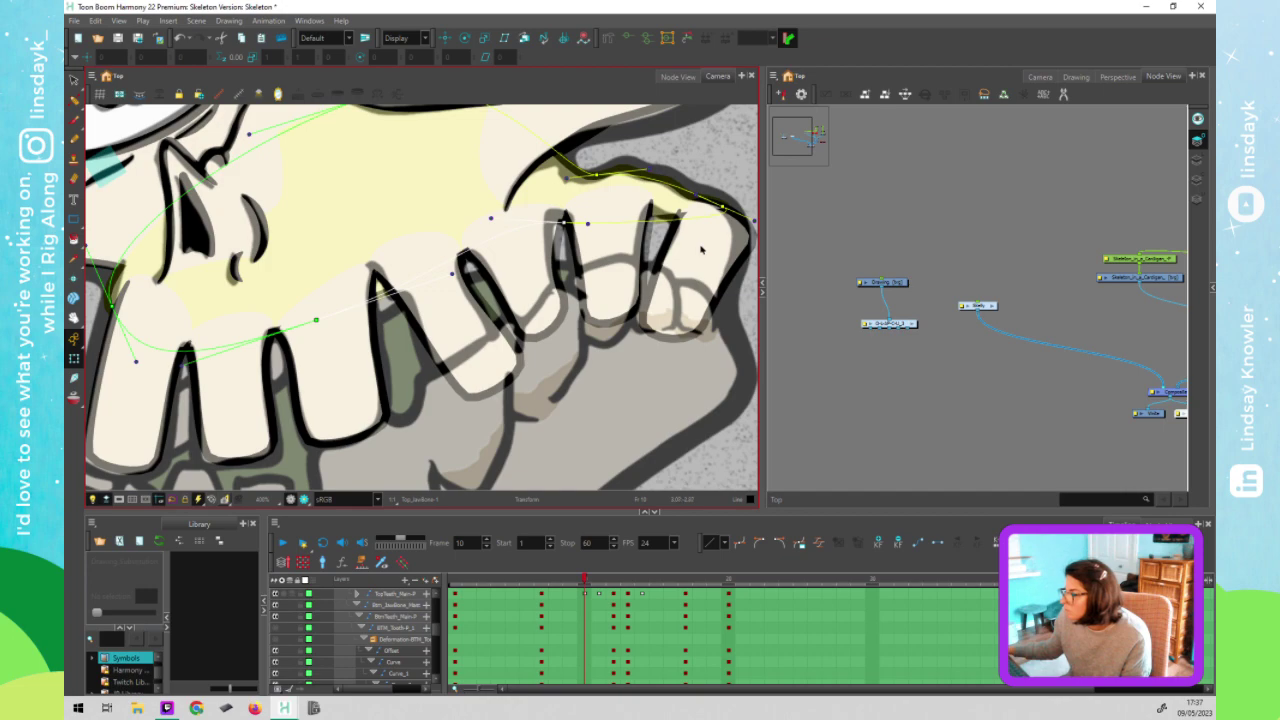
Pull the outer edge of the rearmost top tooth inward with its deformation point to narrow it
click(698, 246)
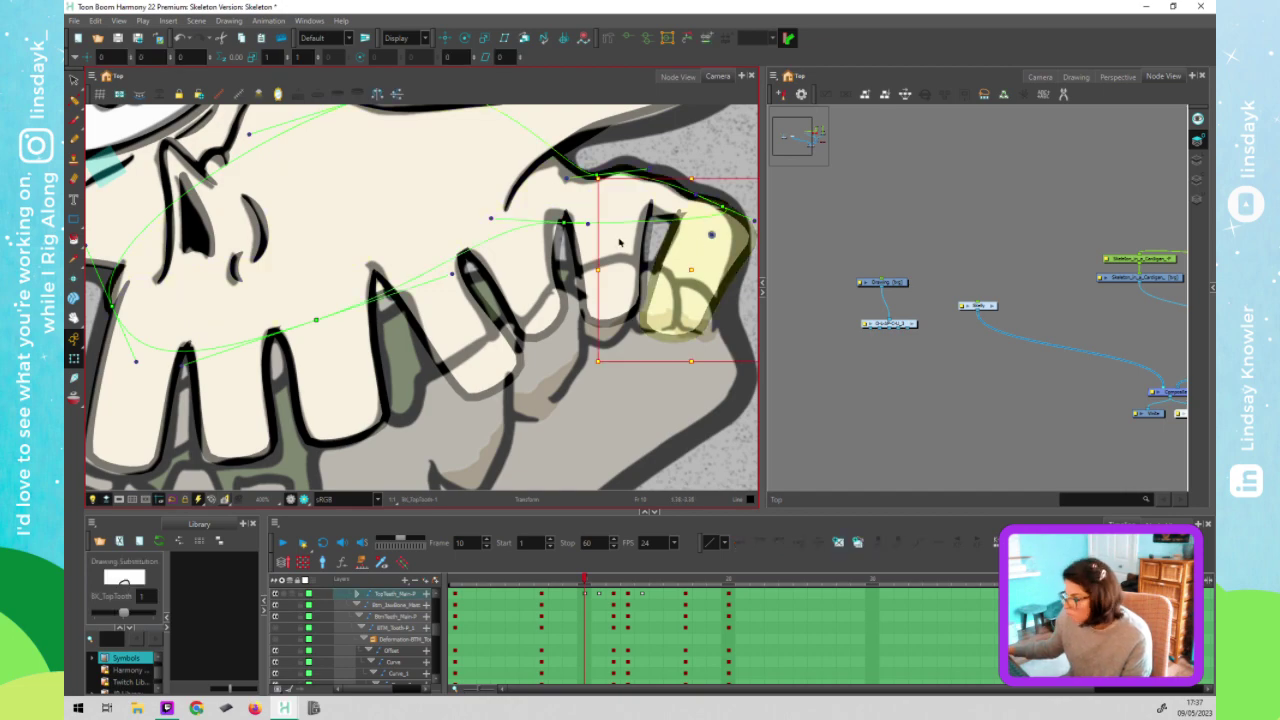
click(653, 200)
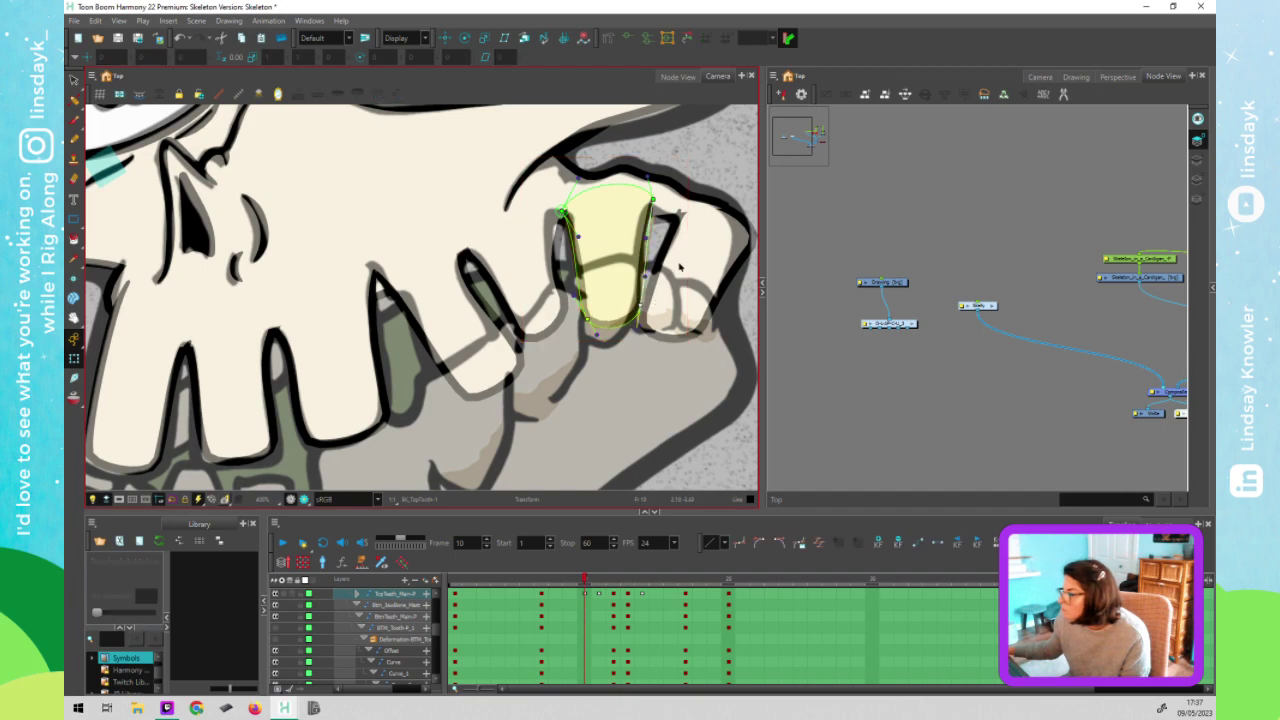
click(679, 265)
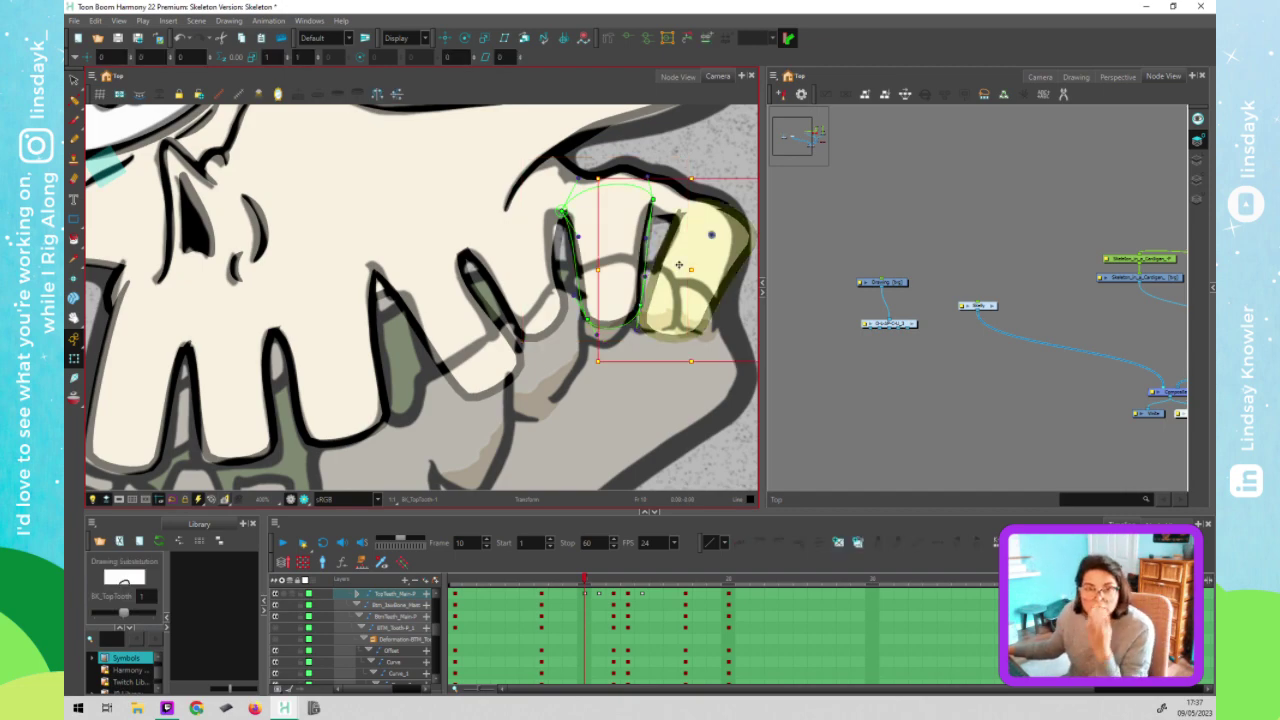
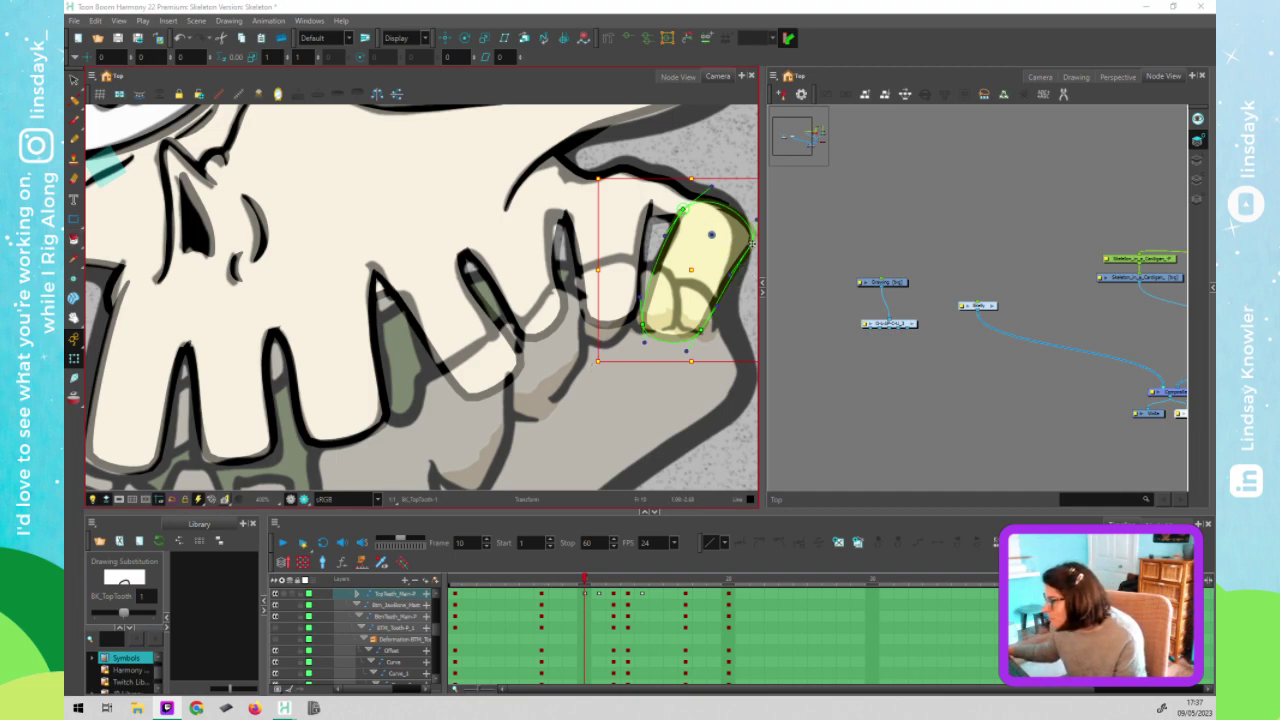
drag(752, 243, 727, 274)
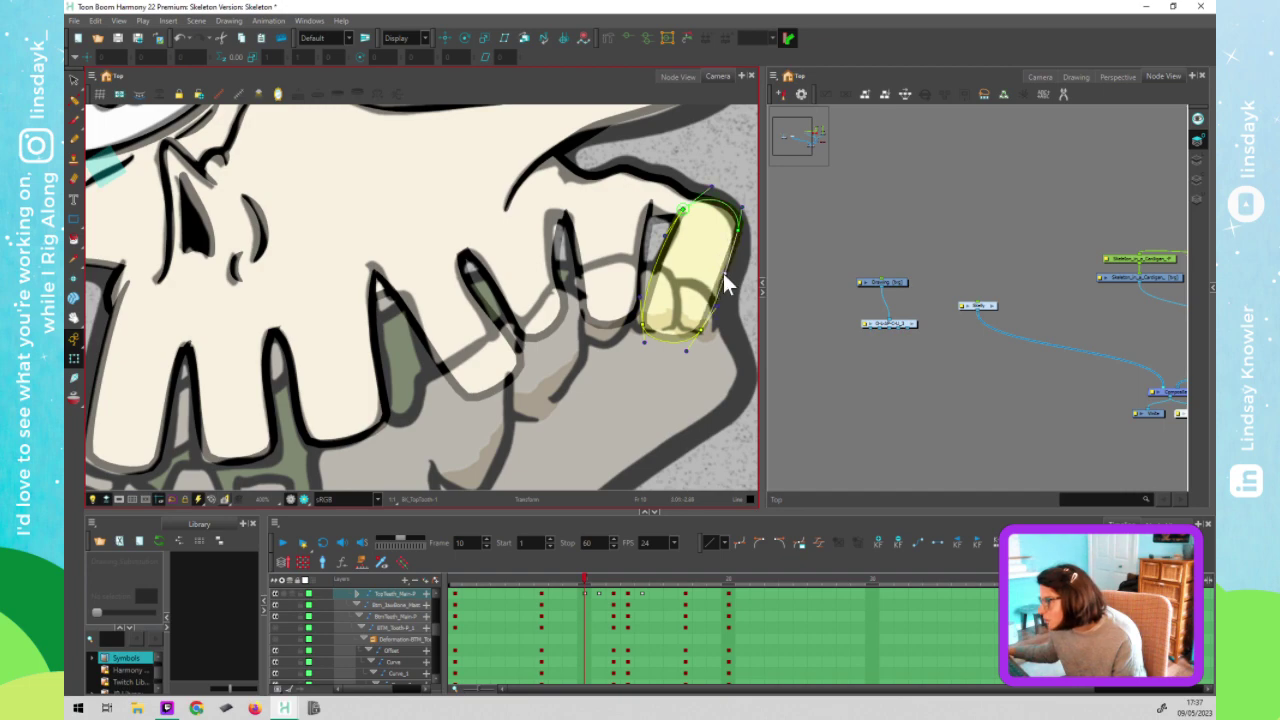
Reshape the back end and lower edge of the upper jawbone deformation around the last teeth, and save the scene
click(658, 203)
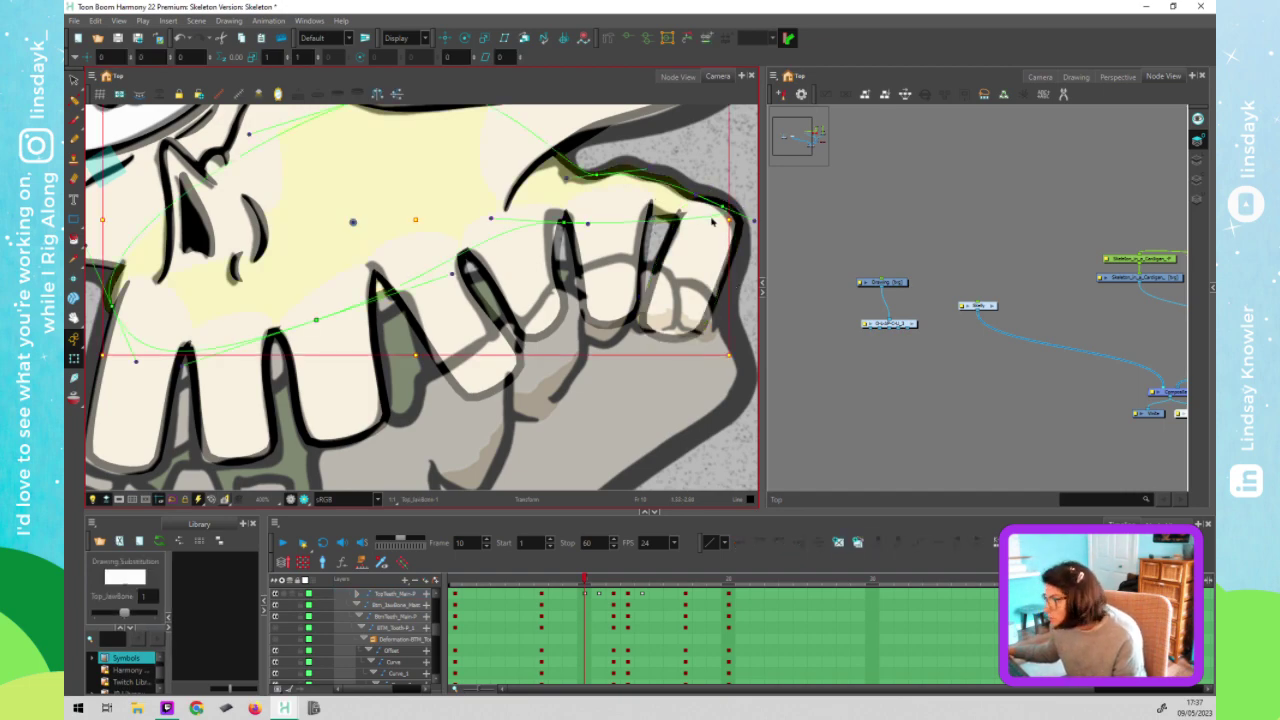
drag(755, 222, 708, 225)
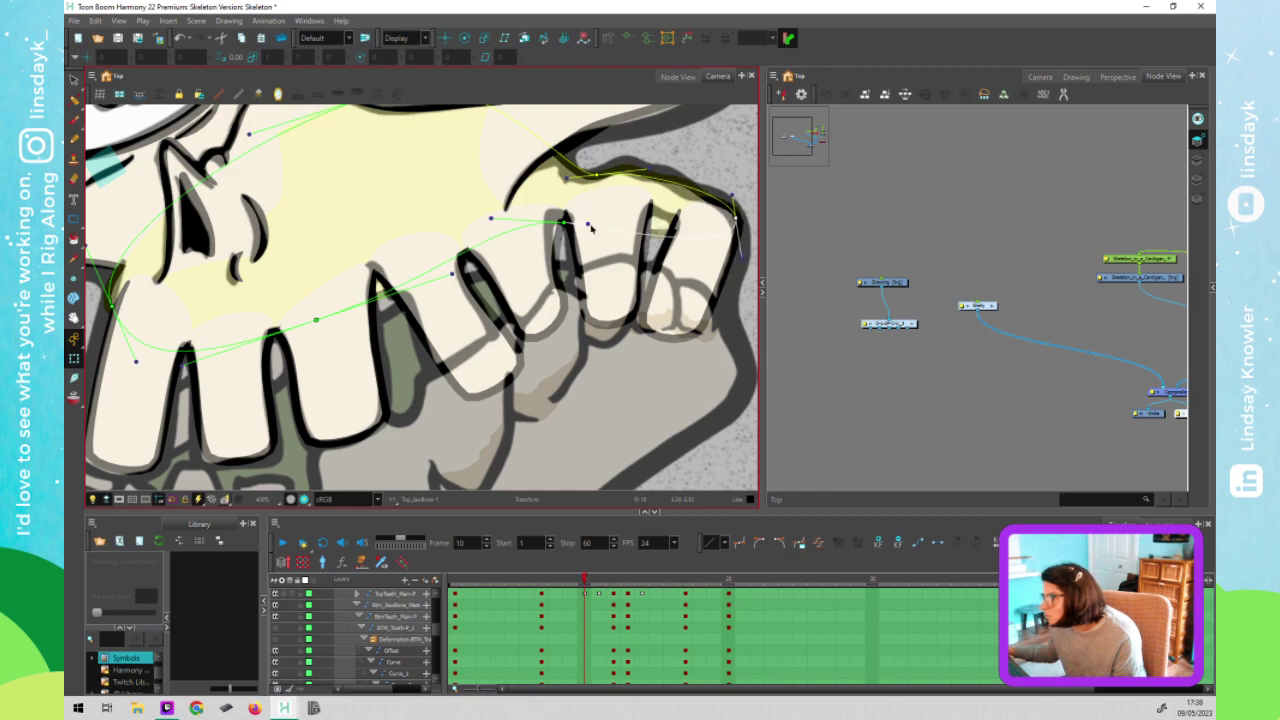
drag(600, 225, 657, 206)
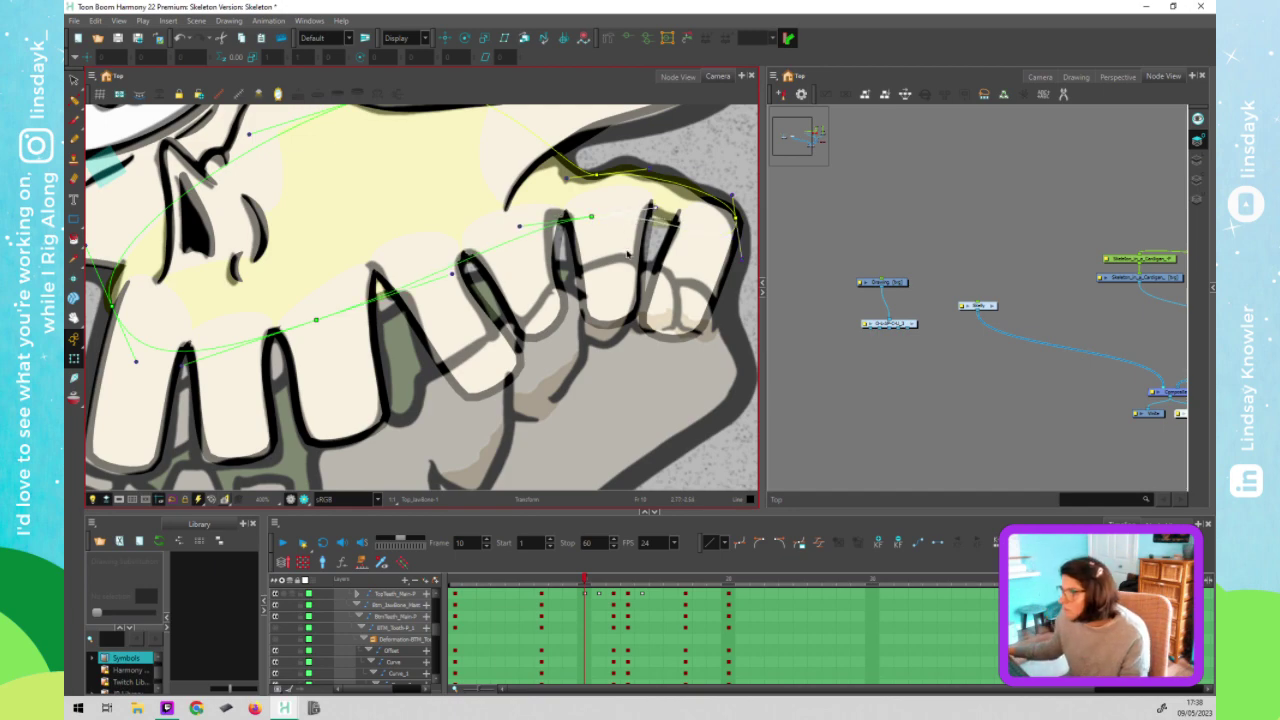
click(736, 150)
scroll(716, 152, down, 2)
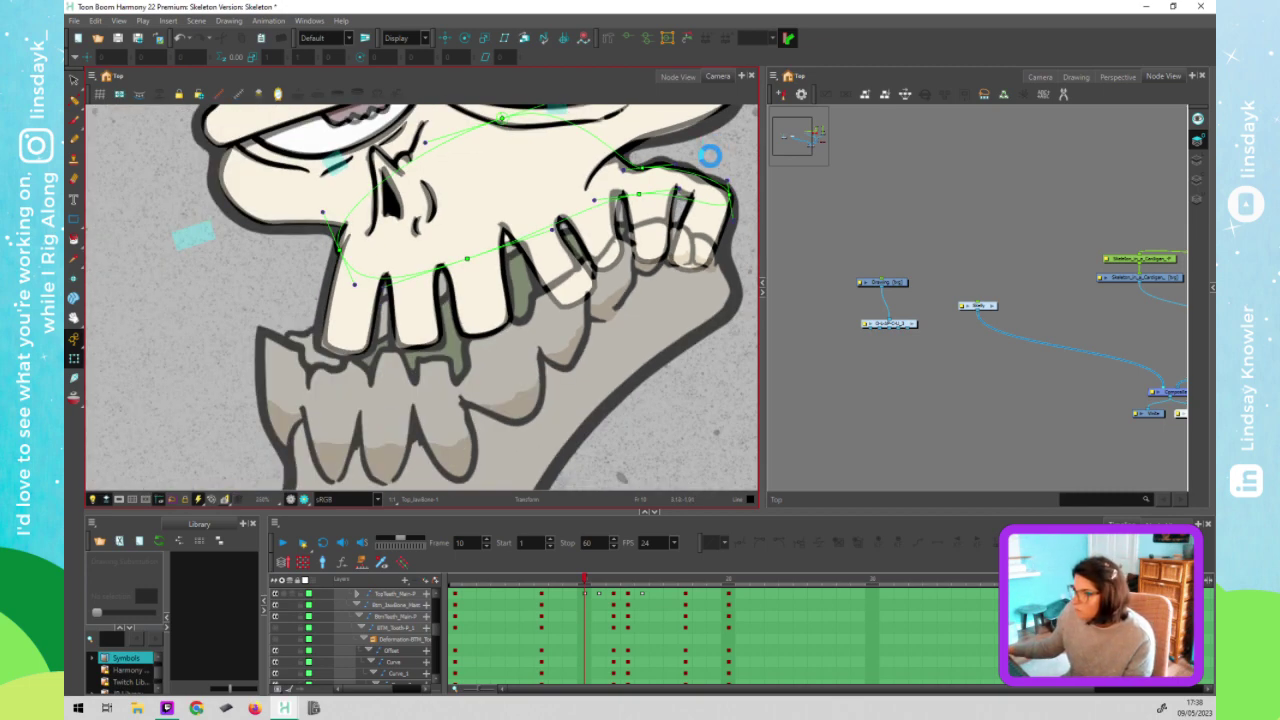
scroll(724, 152, down, 4)
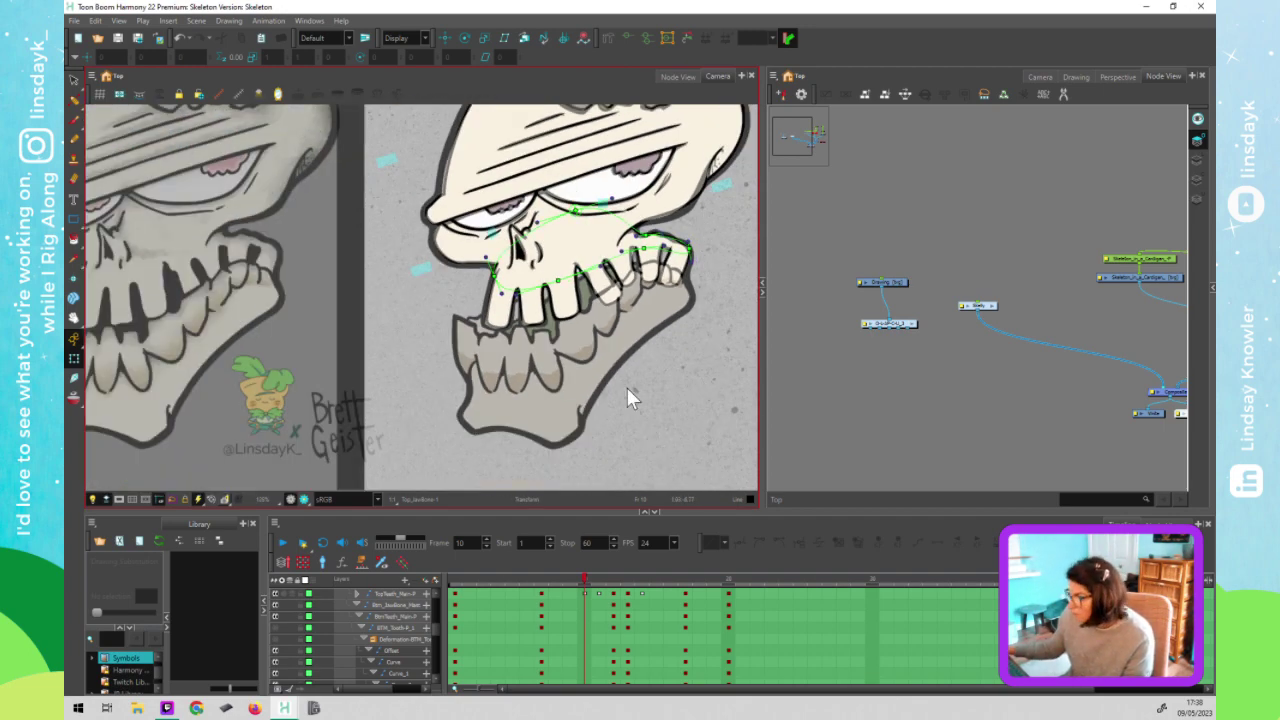
Step through frames 11 to 15 to examine the skull's teeth and jaw poses against the reference drawing
key(period)
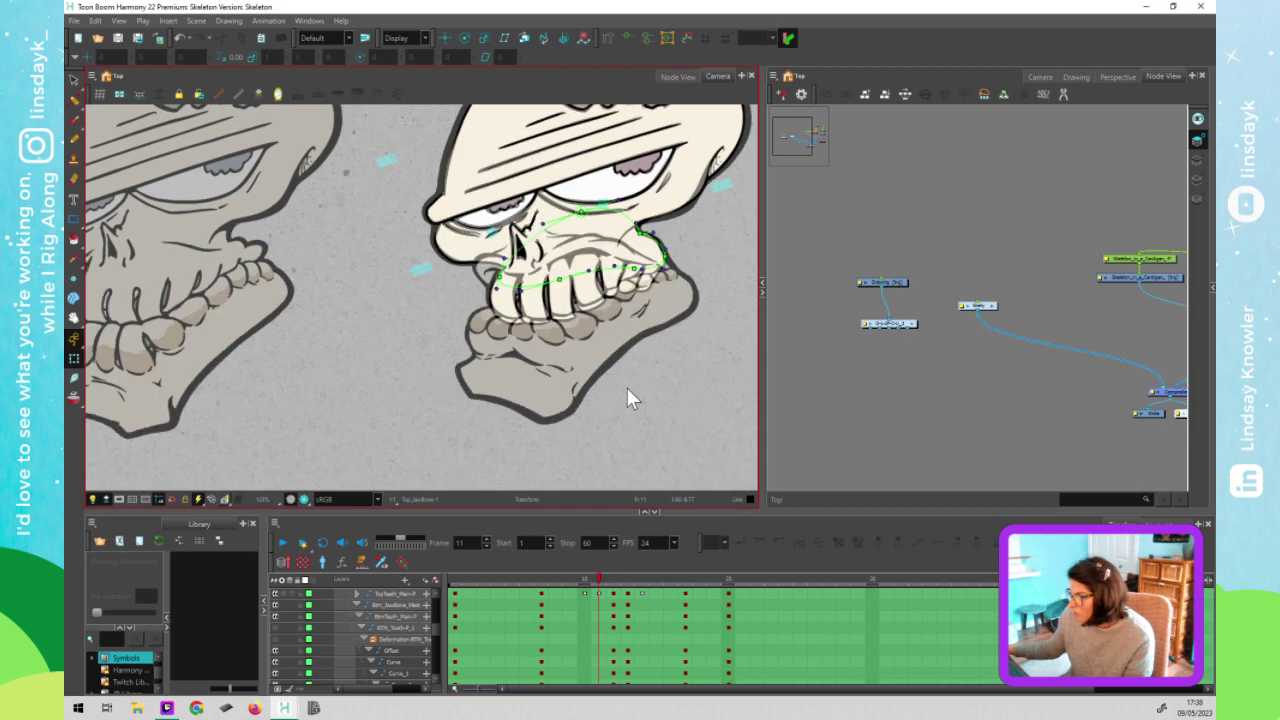
key(period)
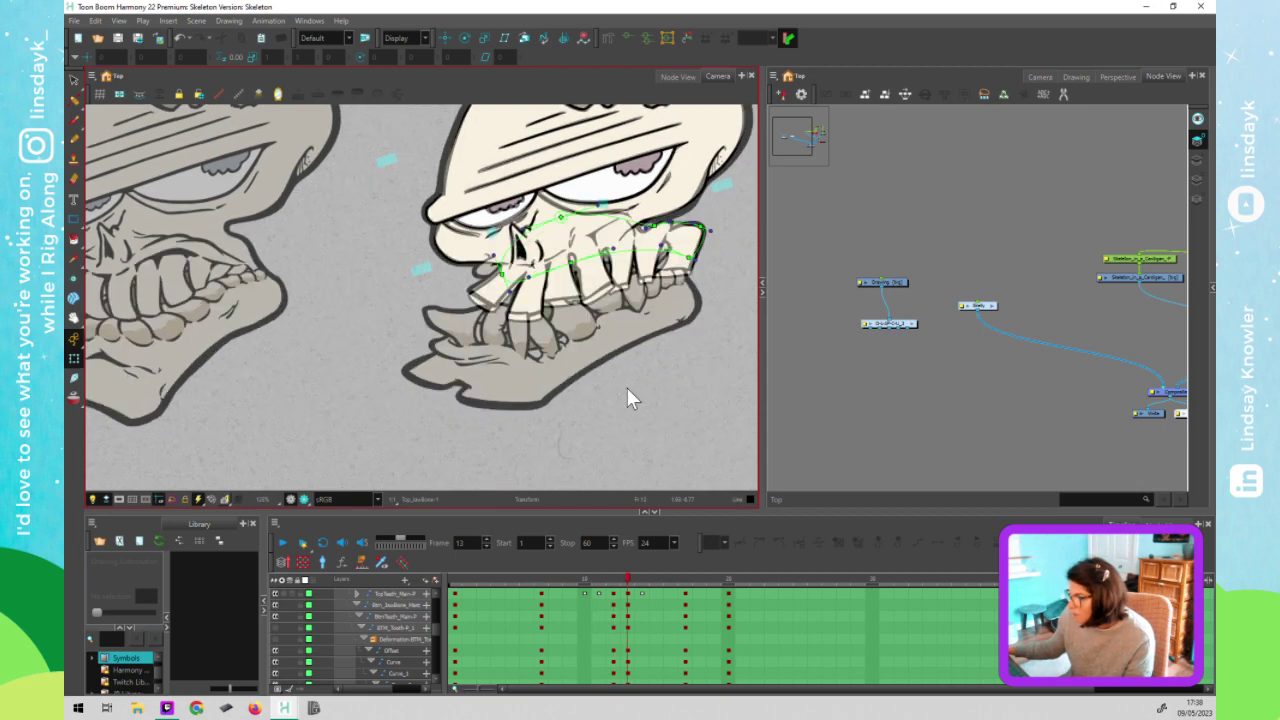
key(period)
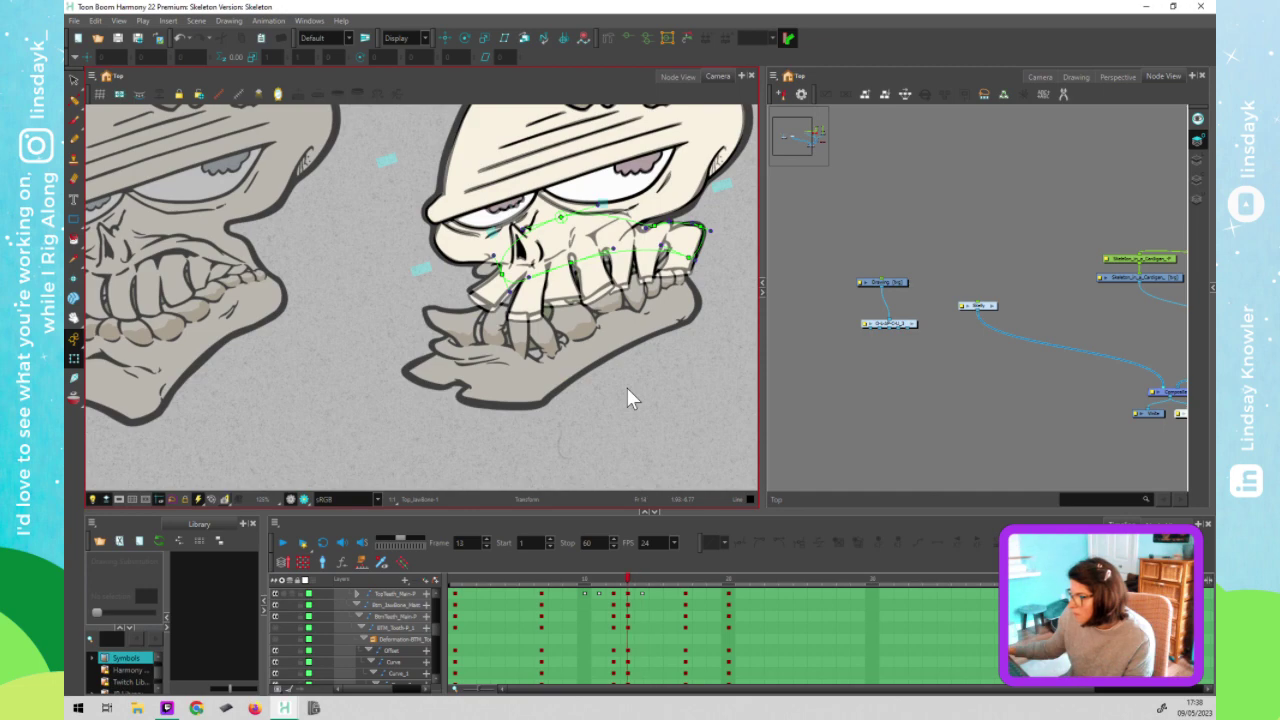
key(comma)
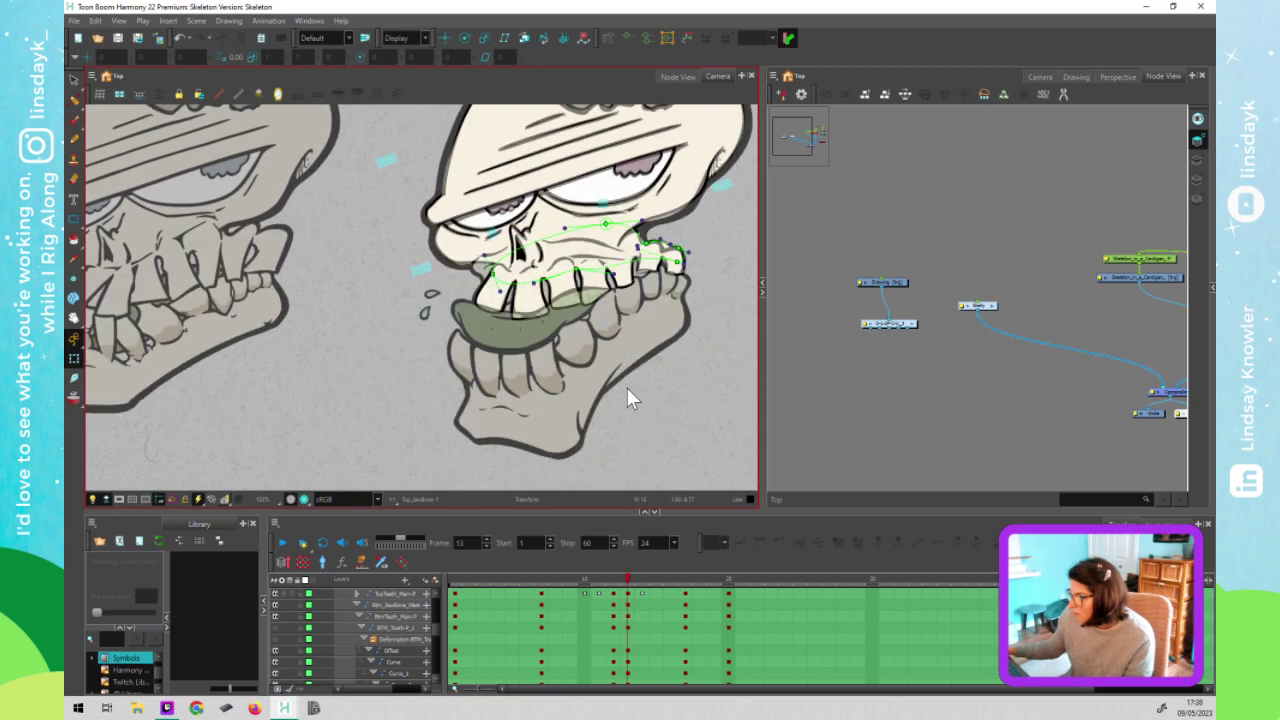
key(period)
key(period)
click(1166, 259)
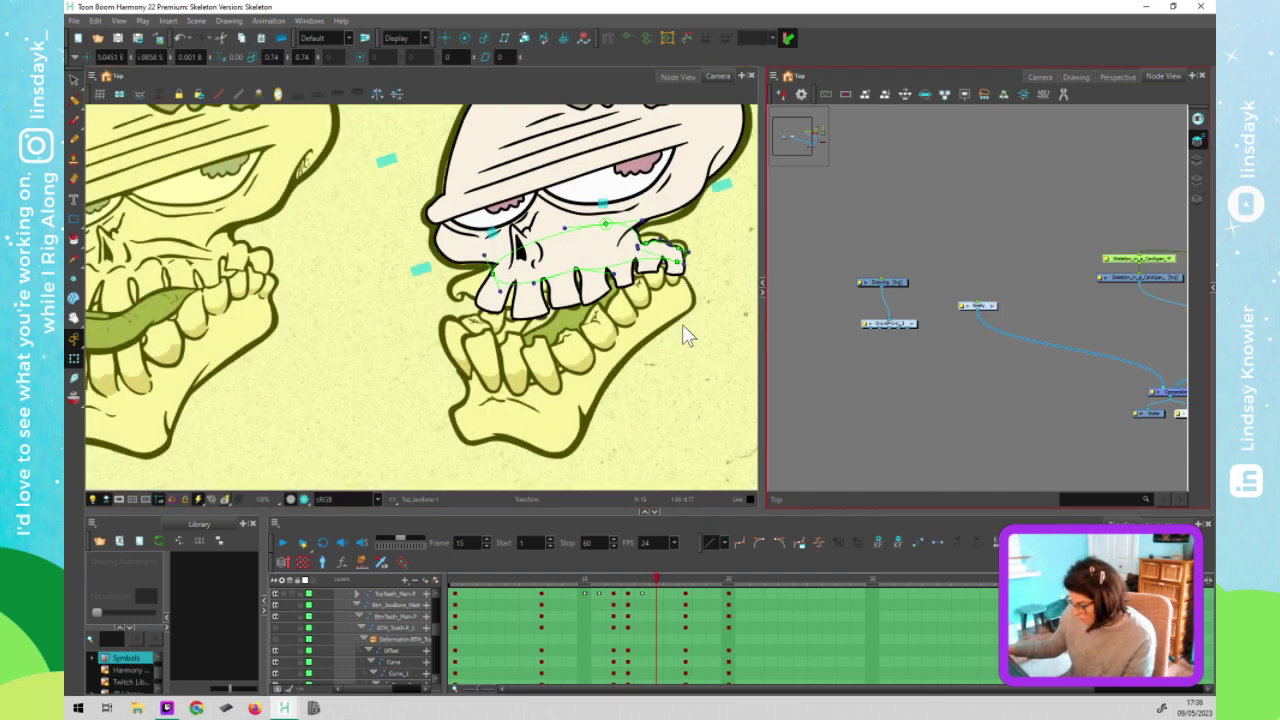
click(684, 327)
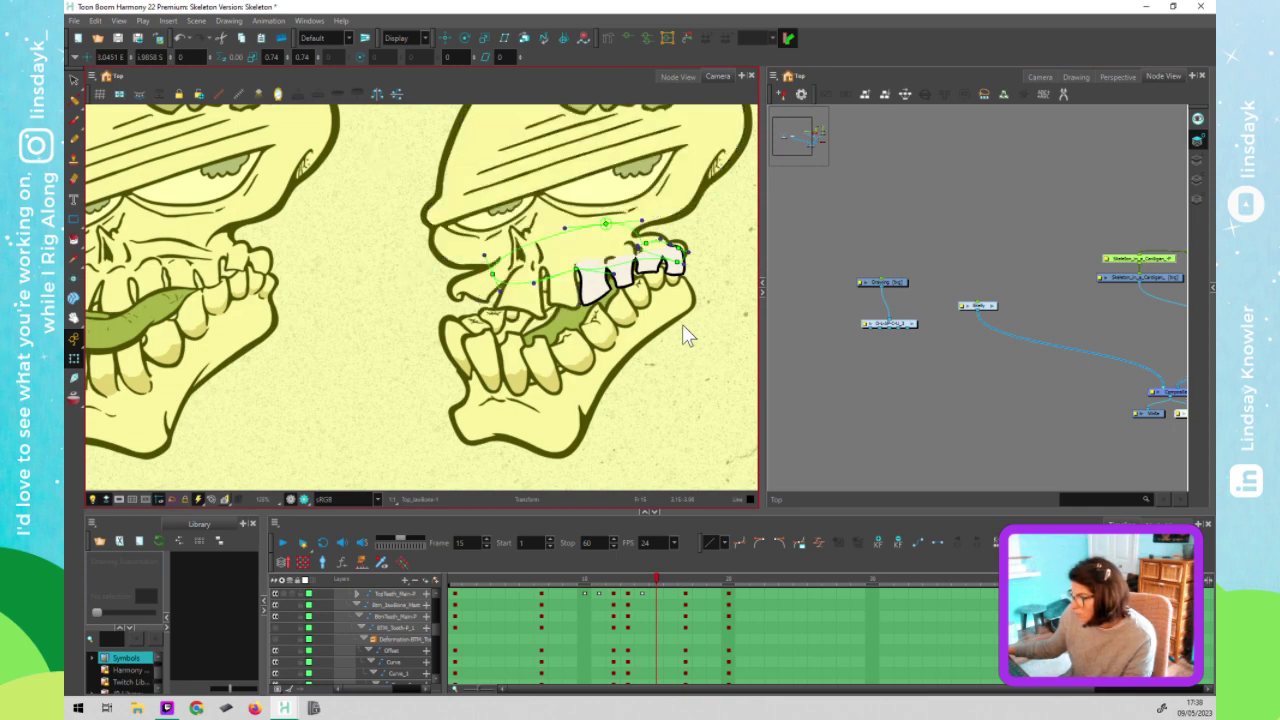
click(823, 374)
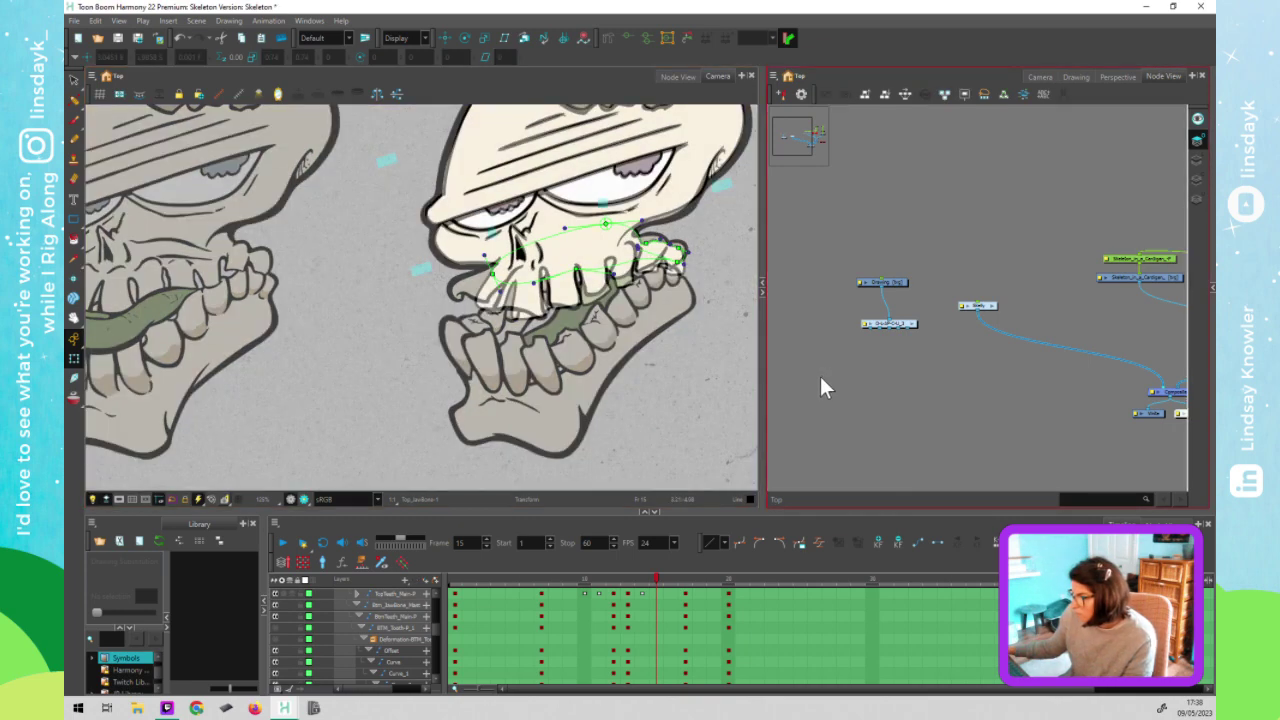
Select the reference artwork's peg and step through frames 16 to 21 to examine the jaw and teeth poses against the rig
click(671, 578)
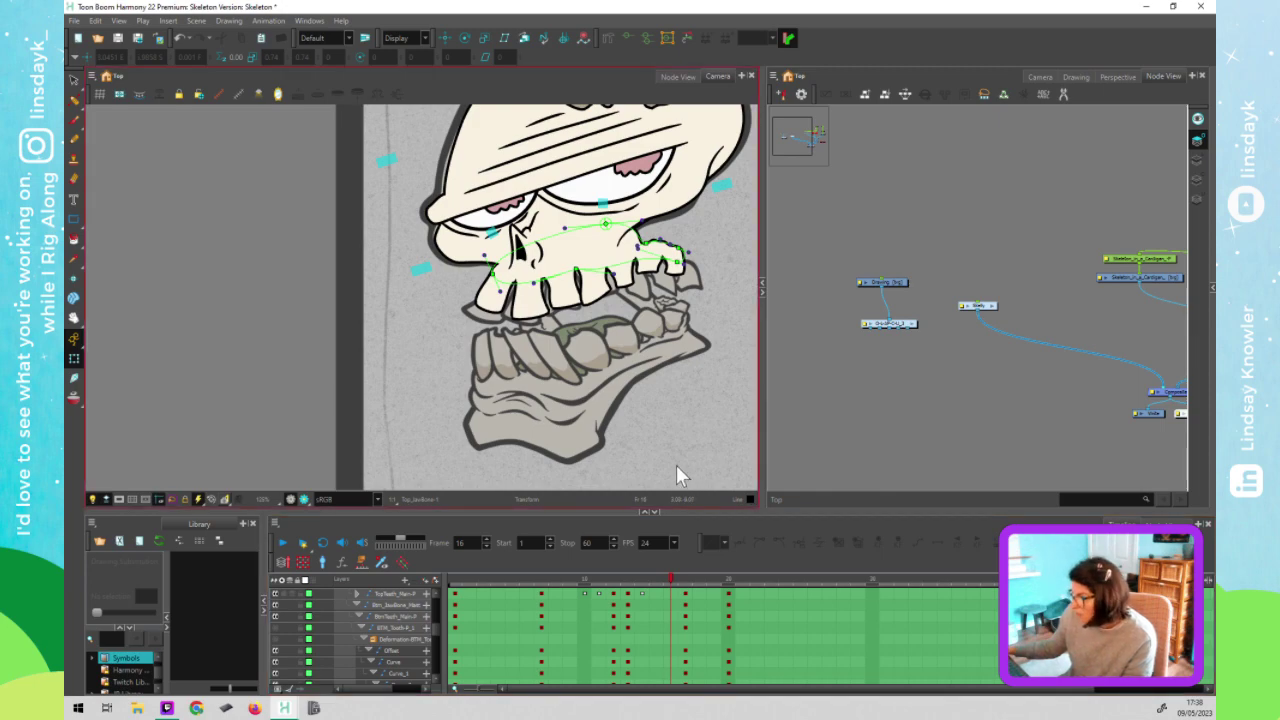
click(1112, 262)
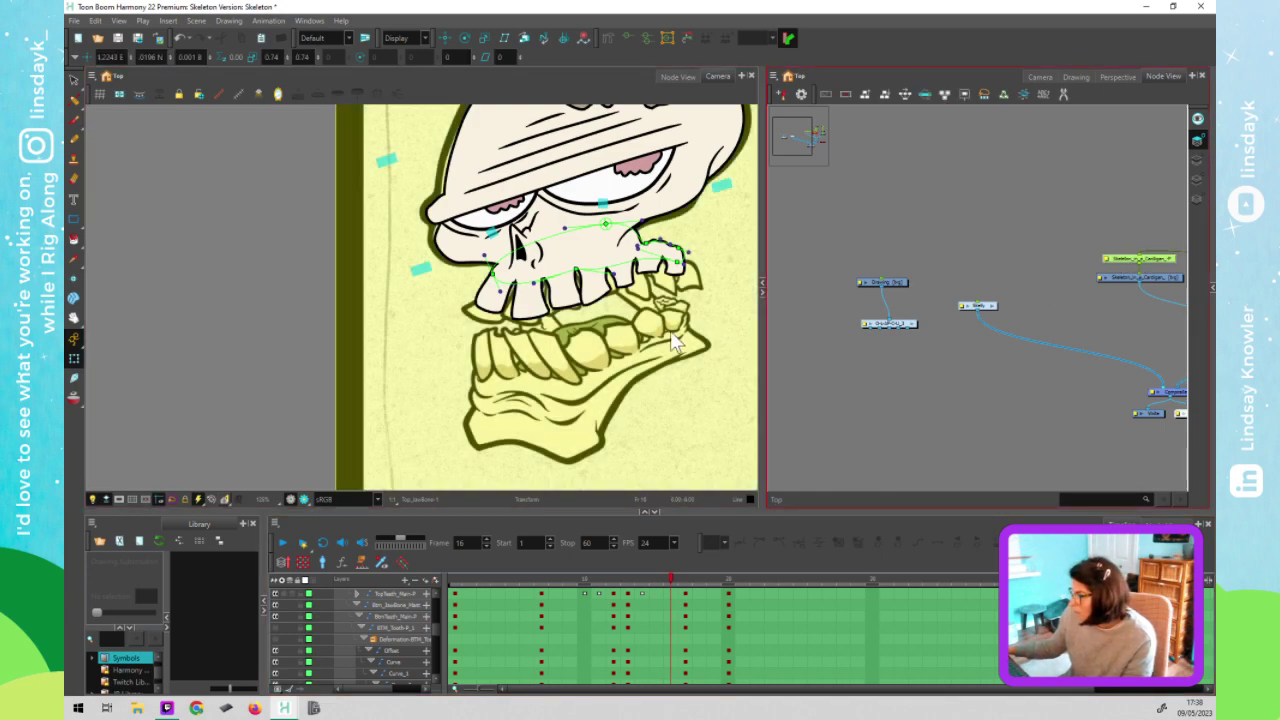
click(675, 343)
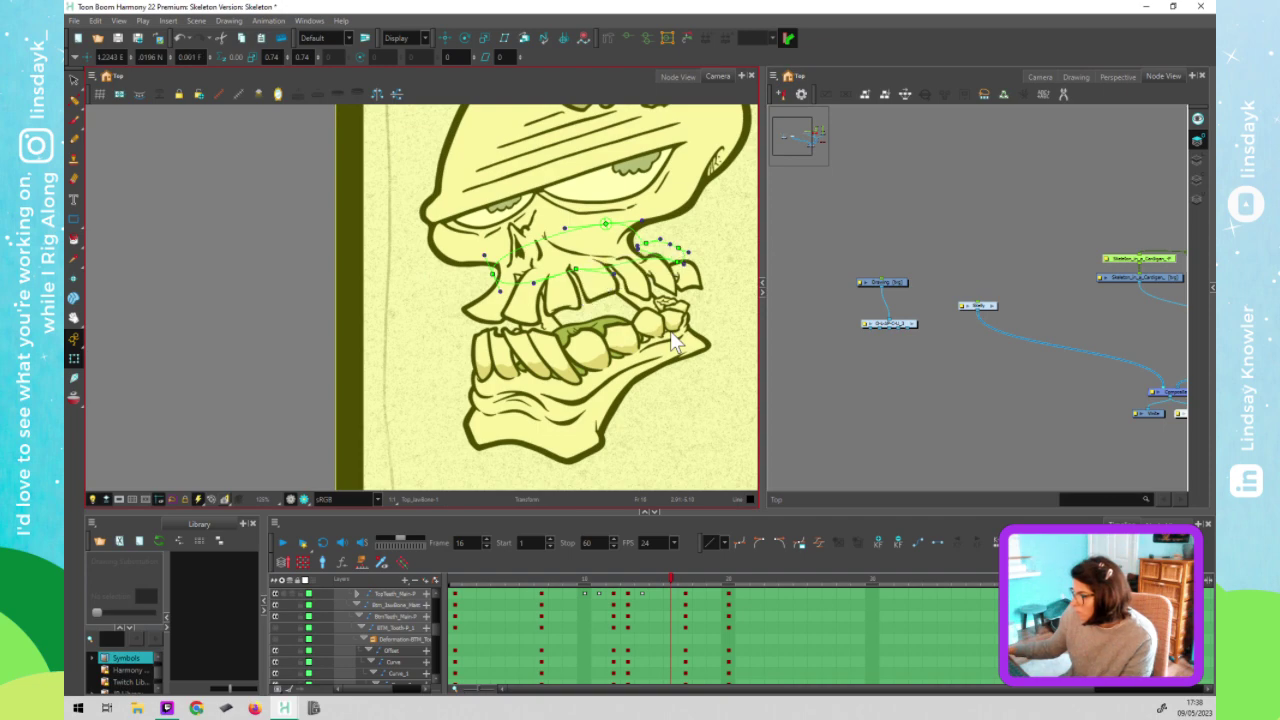
key(period)
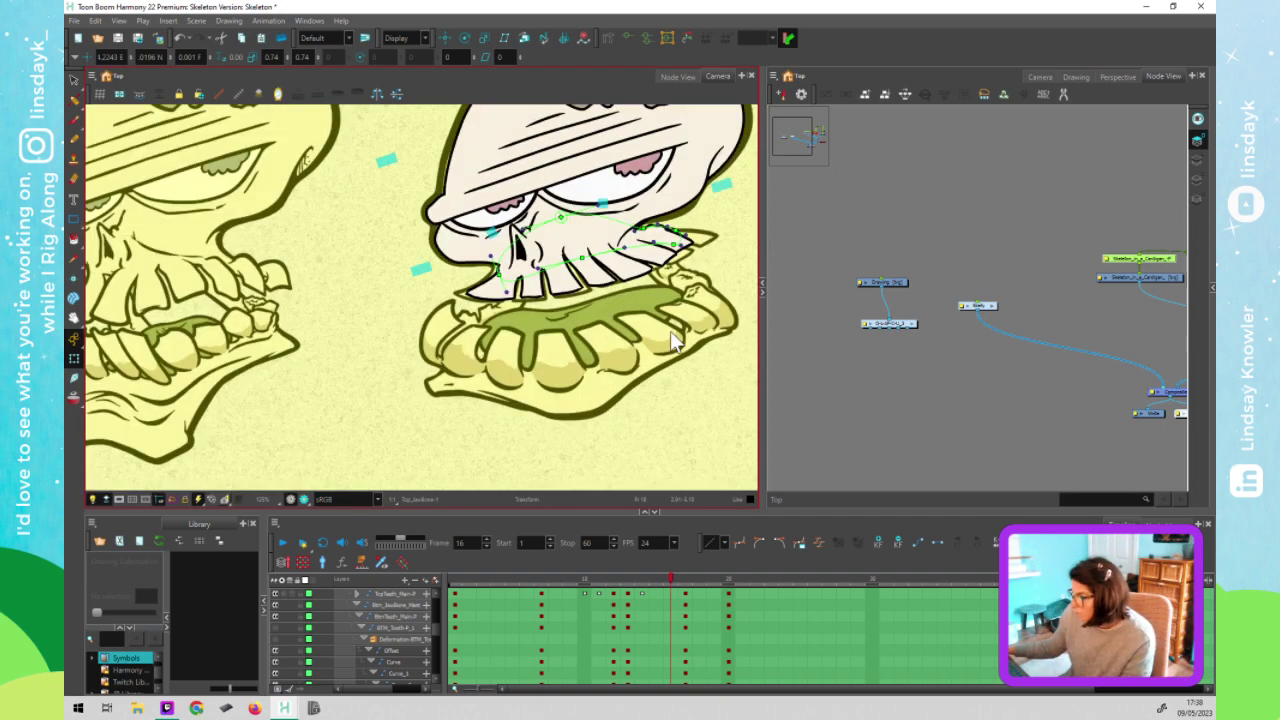
key(period)
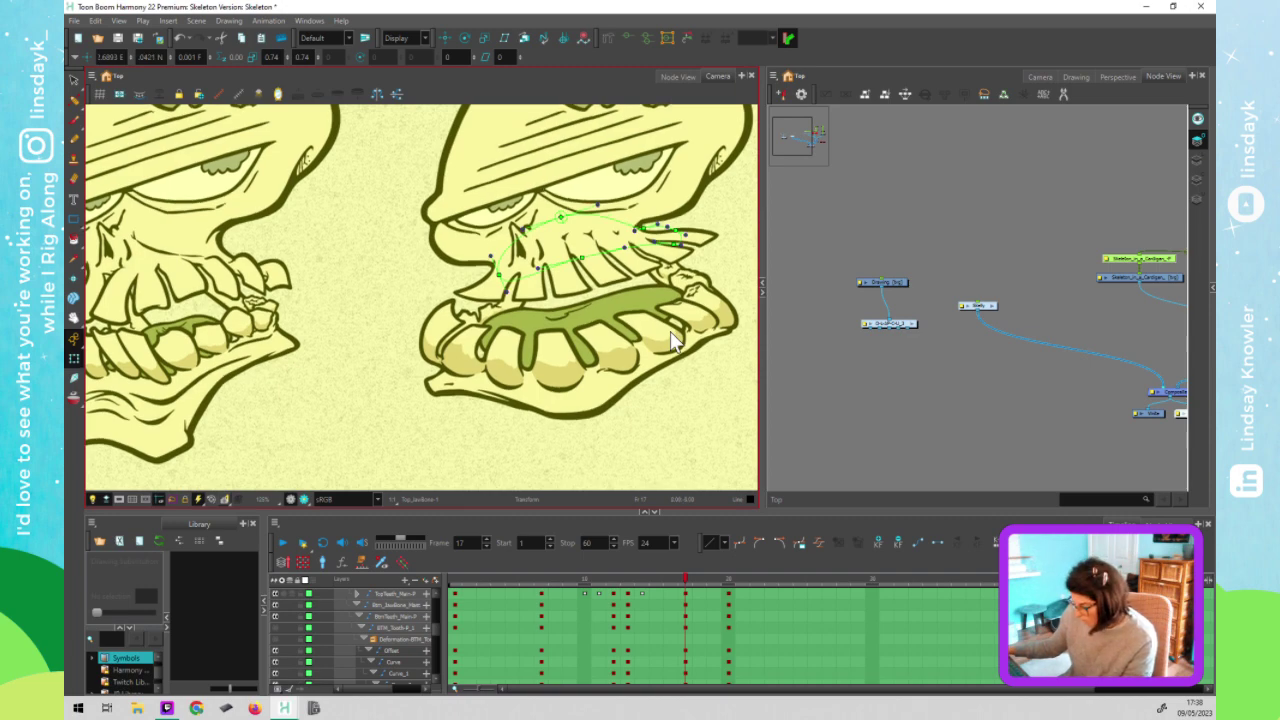
key(period)
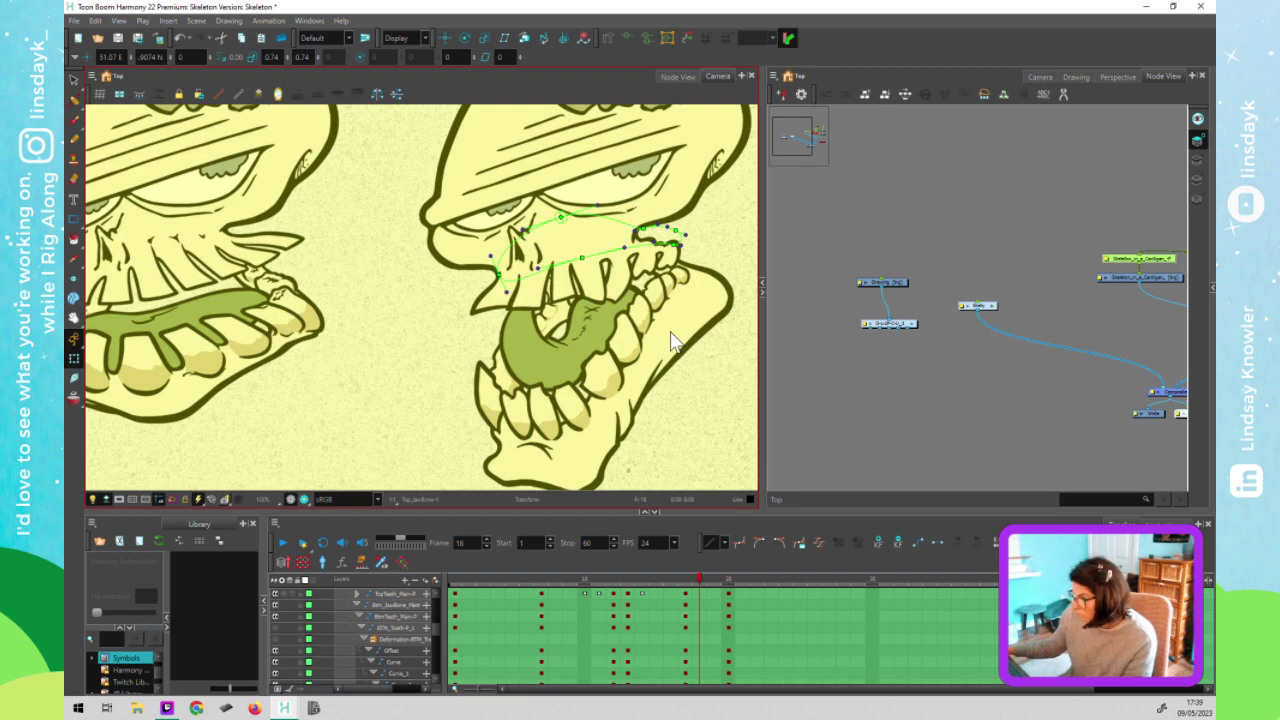
key(period)
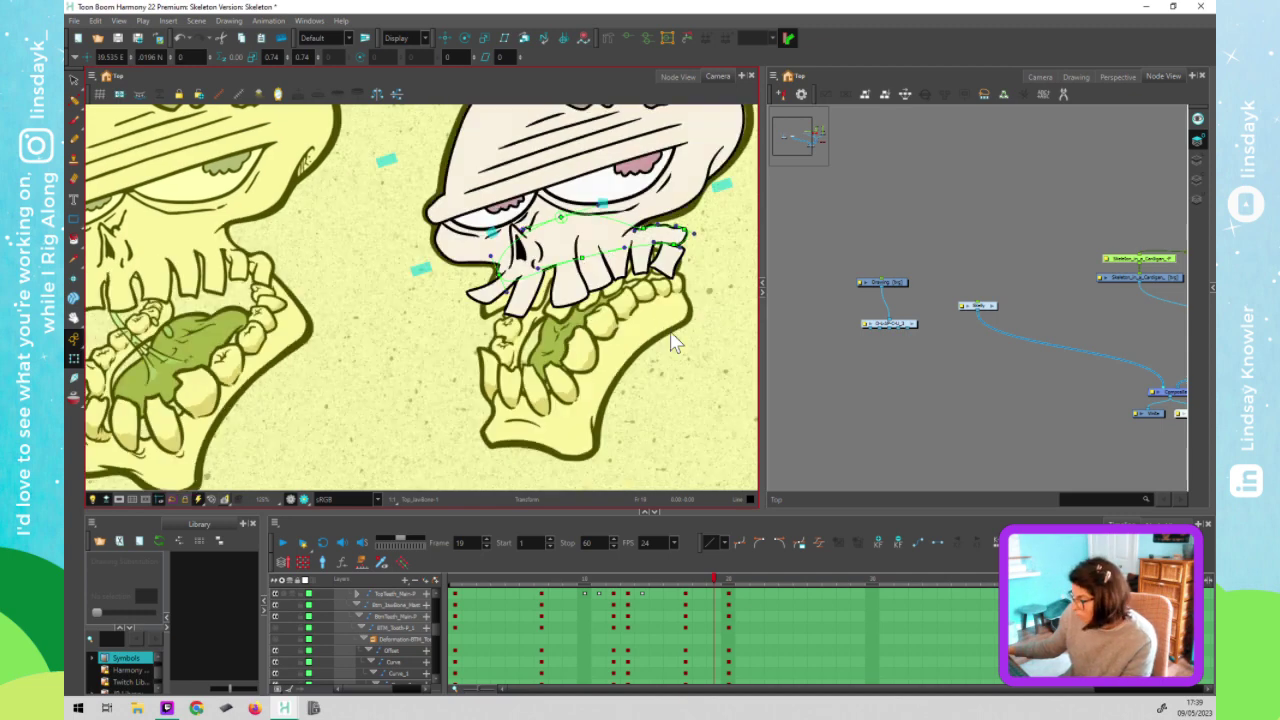
key(period)
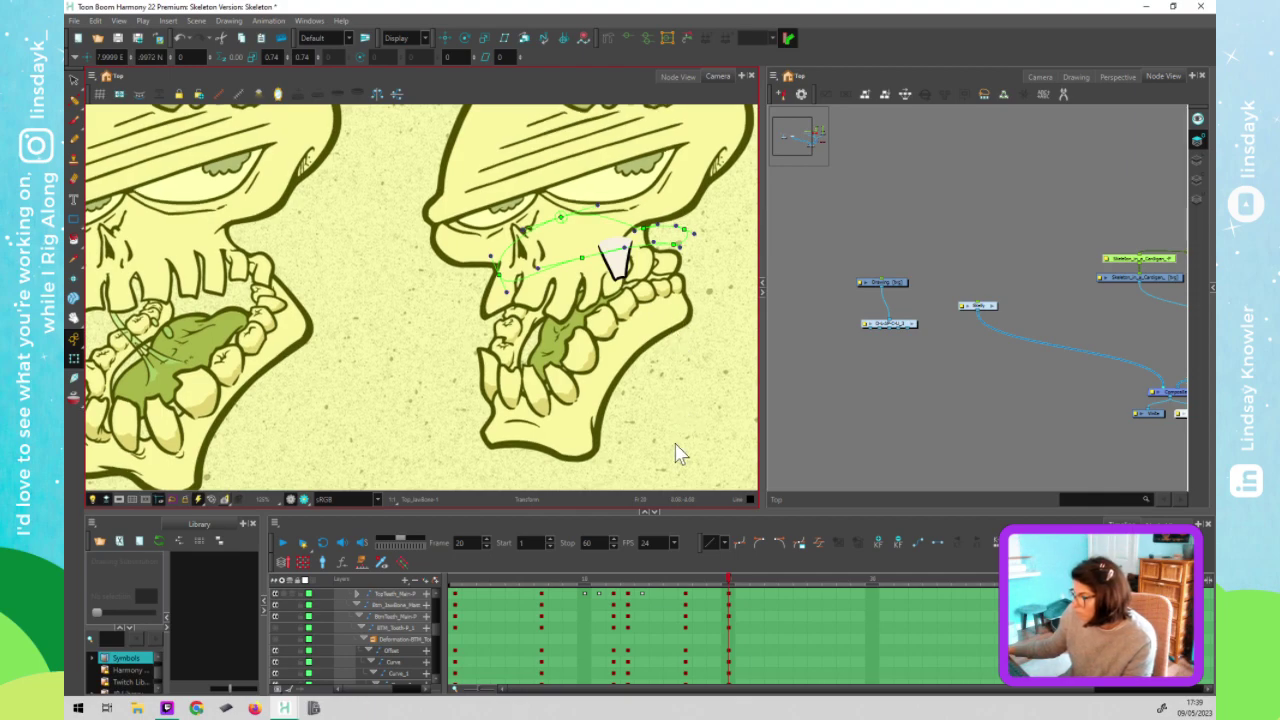
key(alt+Down)
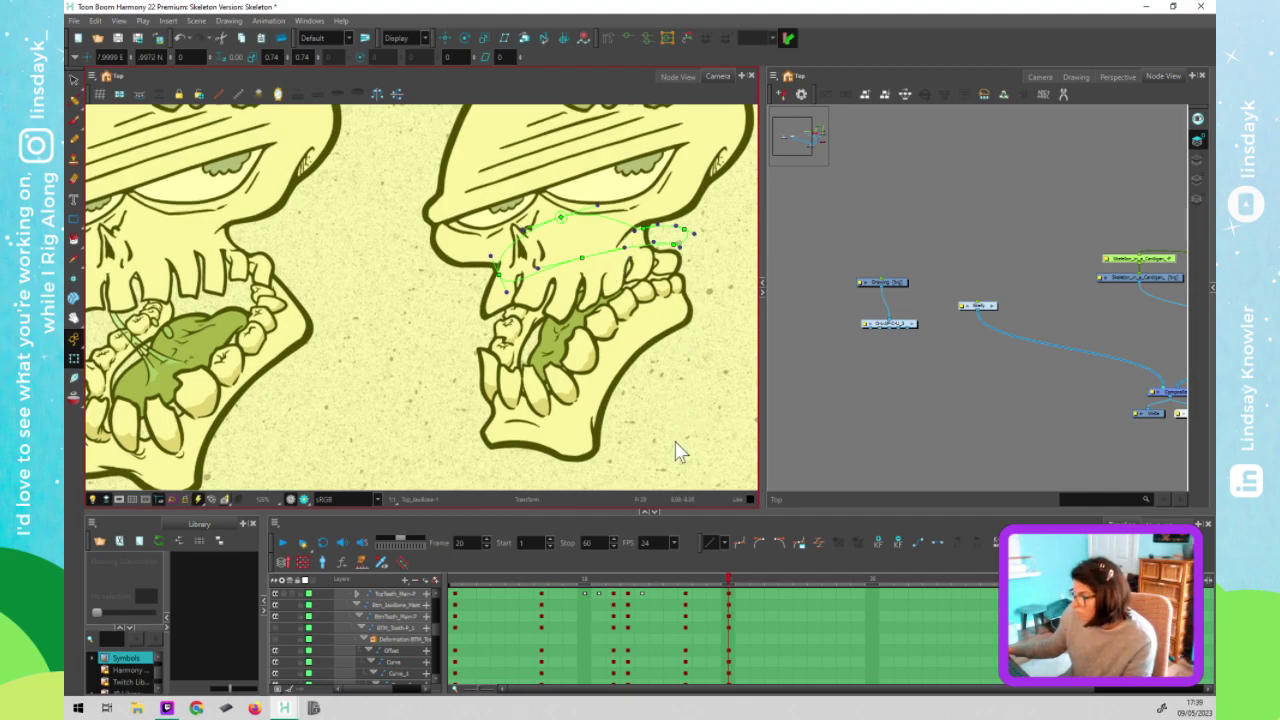
click(744, 577)
click(744, 576)
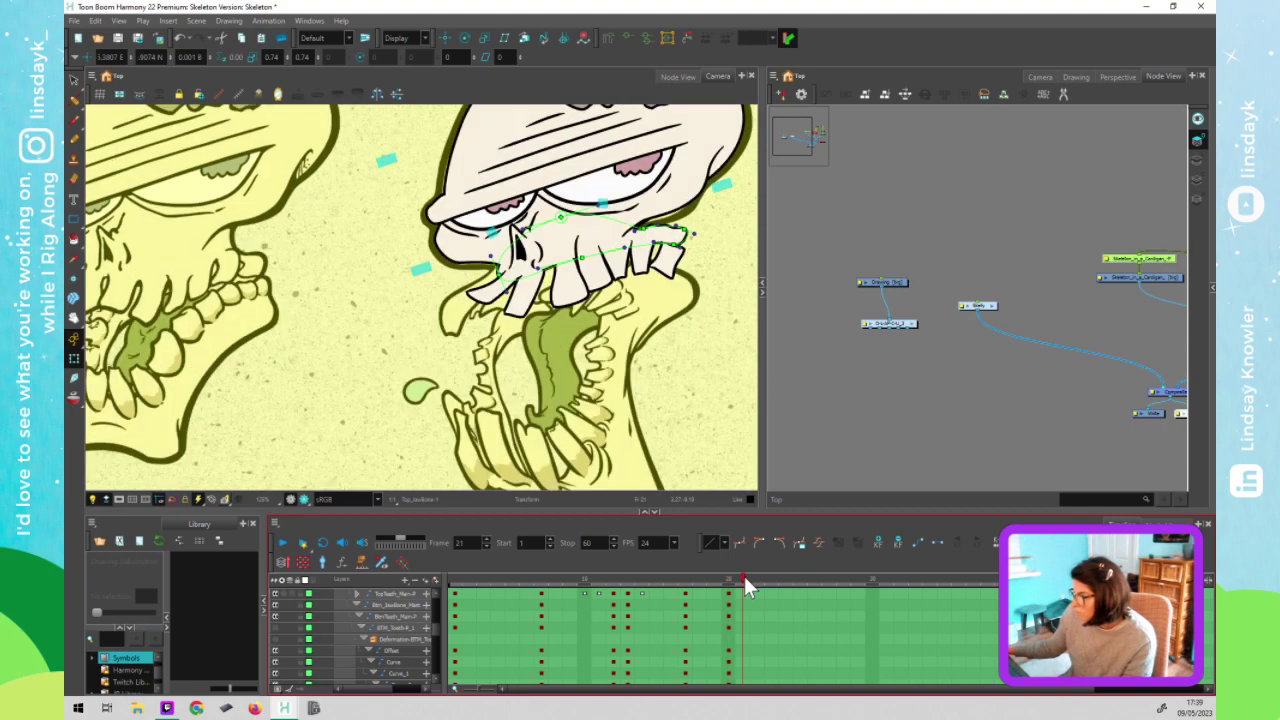
click(742, 458)
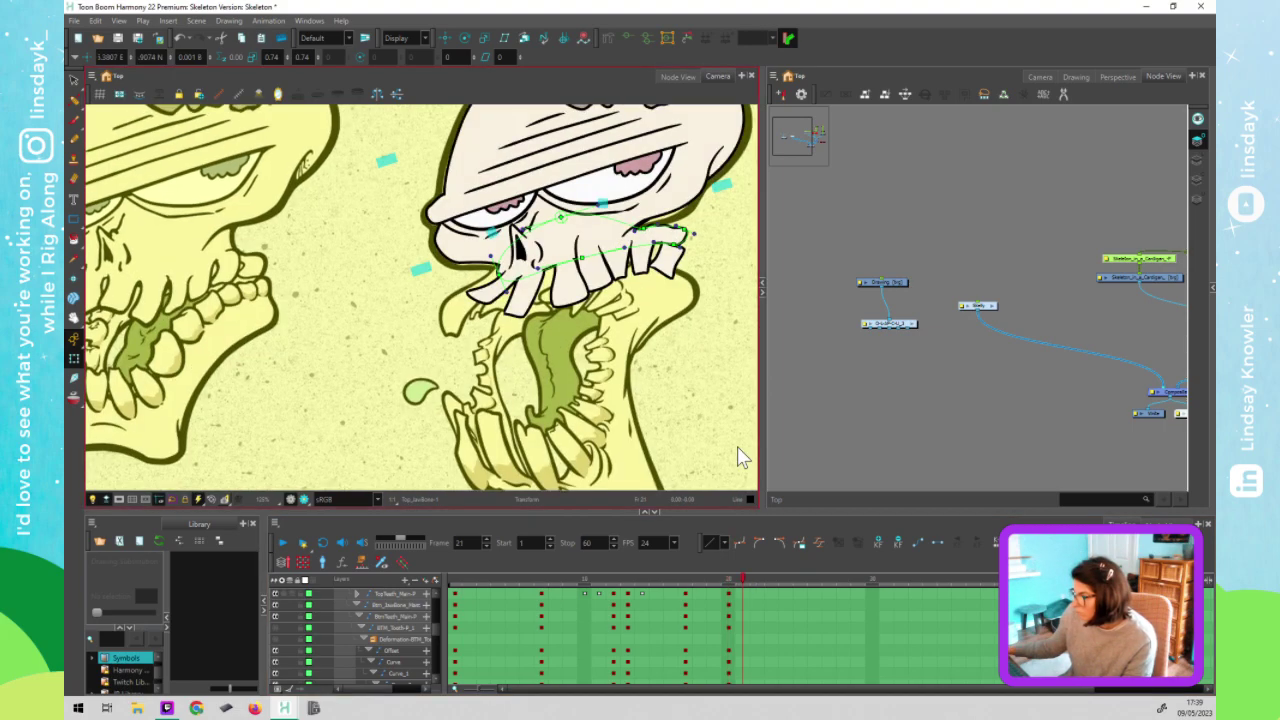
key(alt+Down)
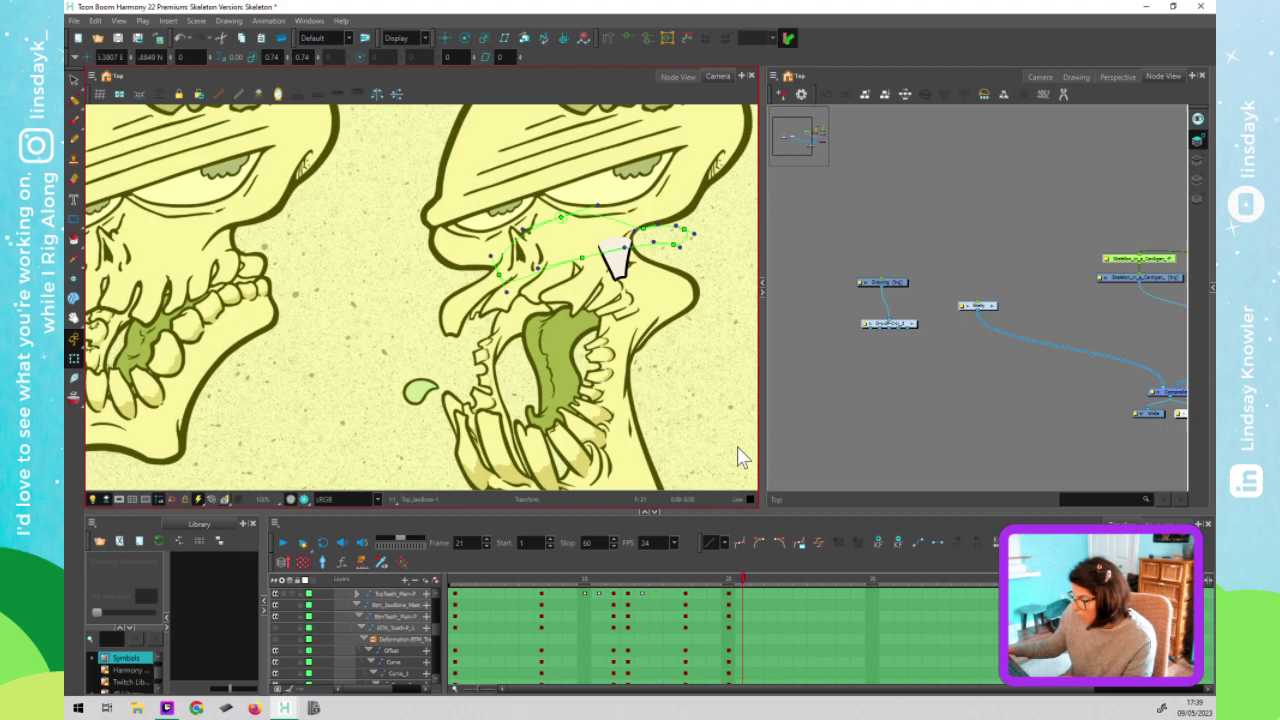
At frame 15, rotate the frontmost top tooth outward to follow the angle of the reference tooth
click(744, 577)
drag(743, 577, 657, 588)
scroll(660, 462, down, 4)
scroll(660, 462, up, 2)
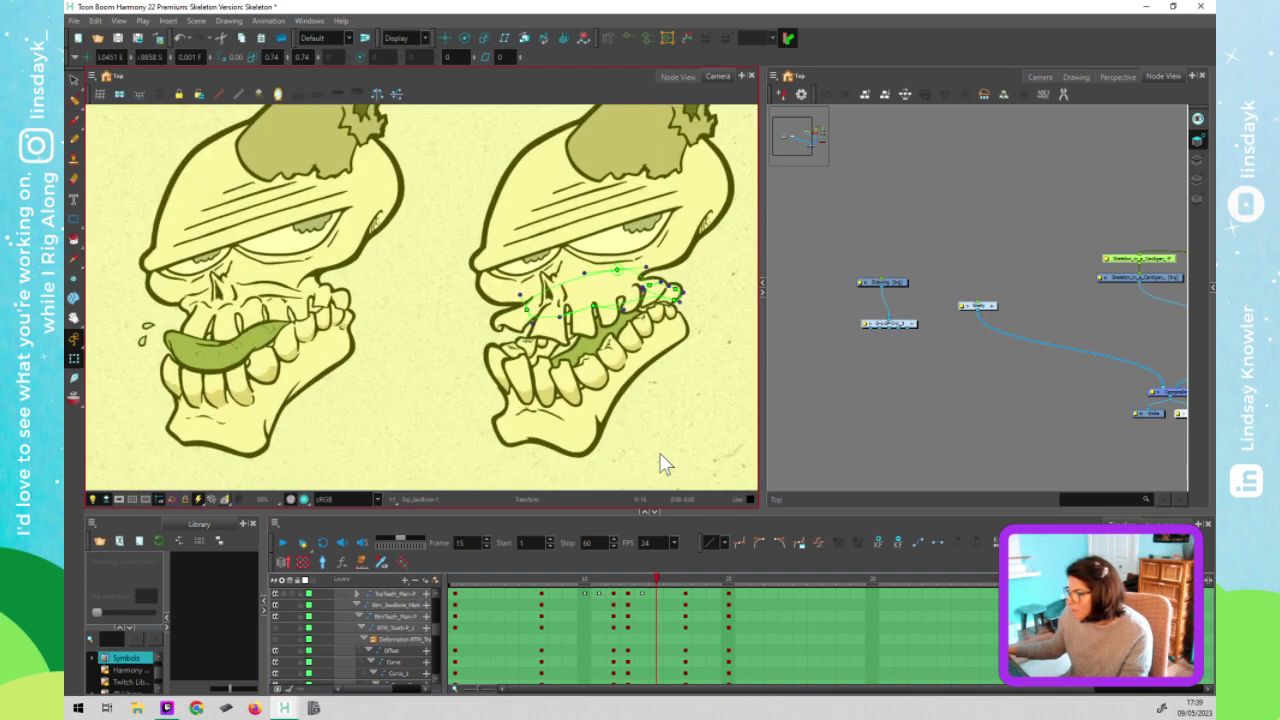
scroll(660, 455, up, 1)
click(867, 450)
drag(501, 290, 501, 293)
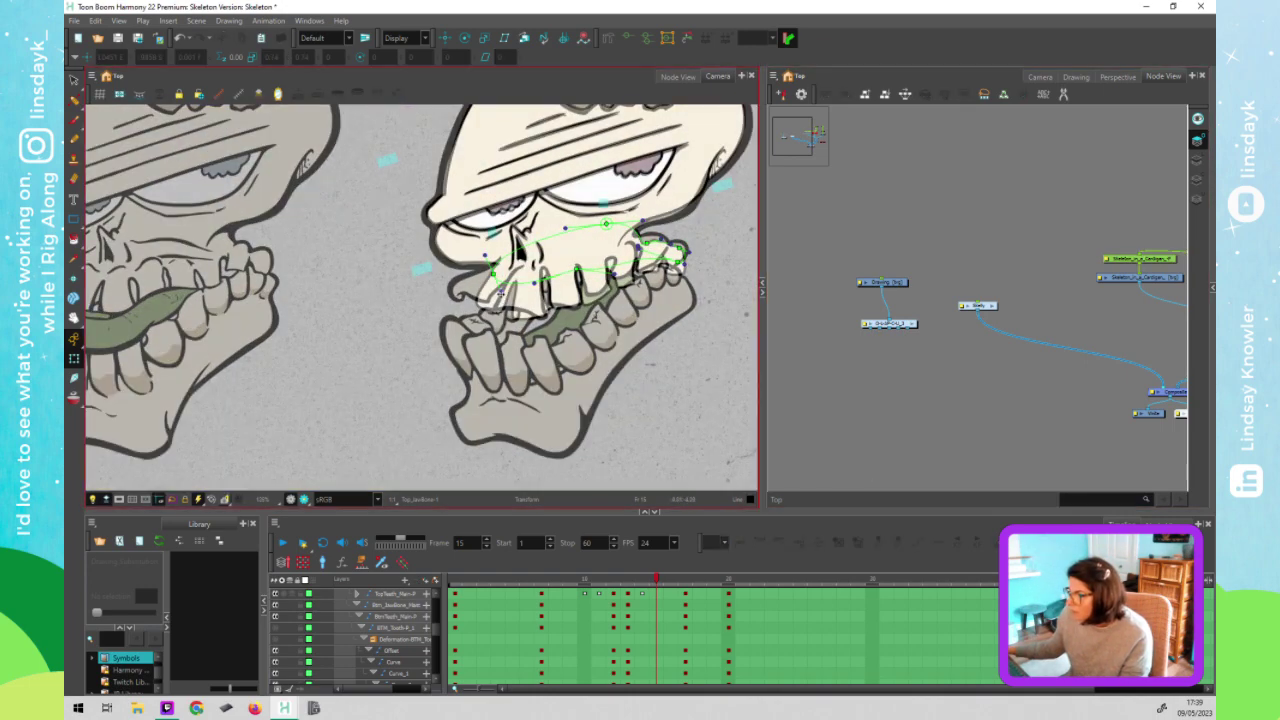
scroll(501, 293, up, 1)
click(500, 290)
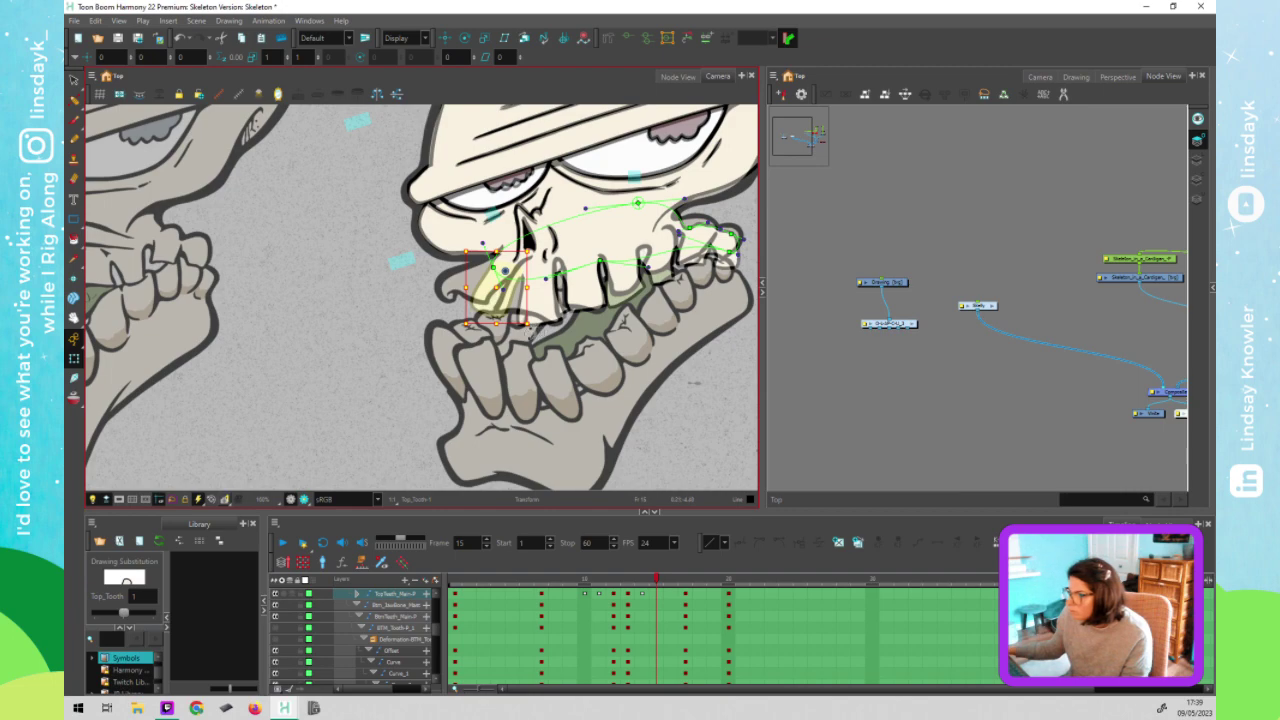
drag(532, 336, 502, 333)
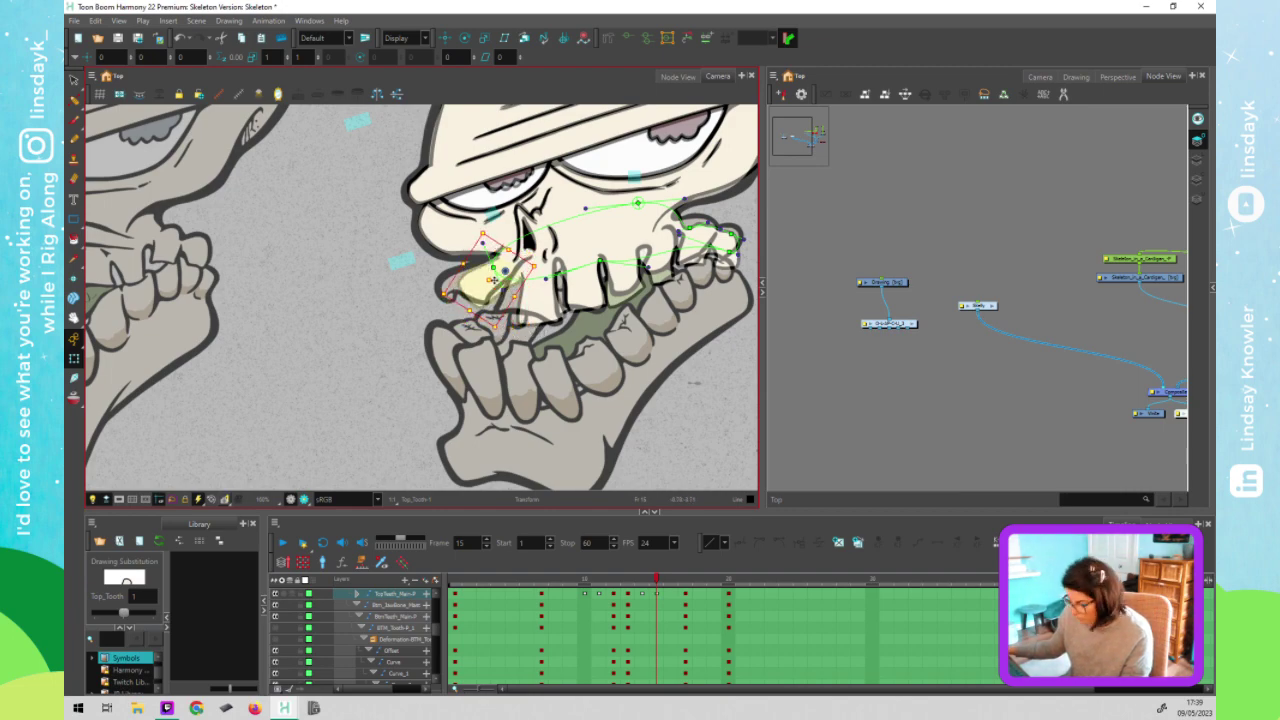
Stretch the frontmost top tooth's deformation to the reference tip, raise its upper root point, and round the upper edge
scroll(493, 280, up, 3)
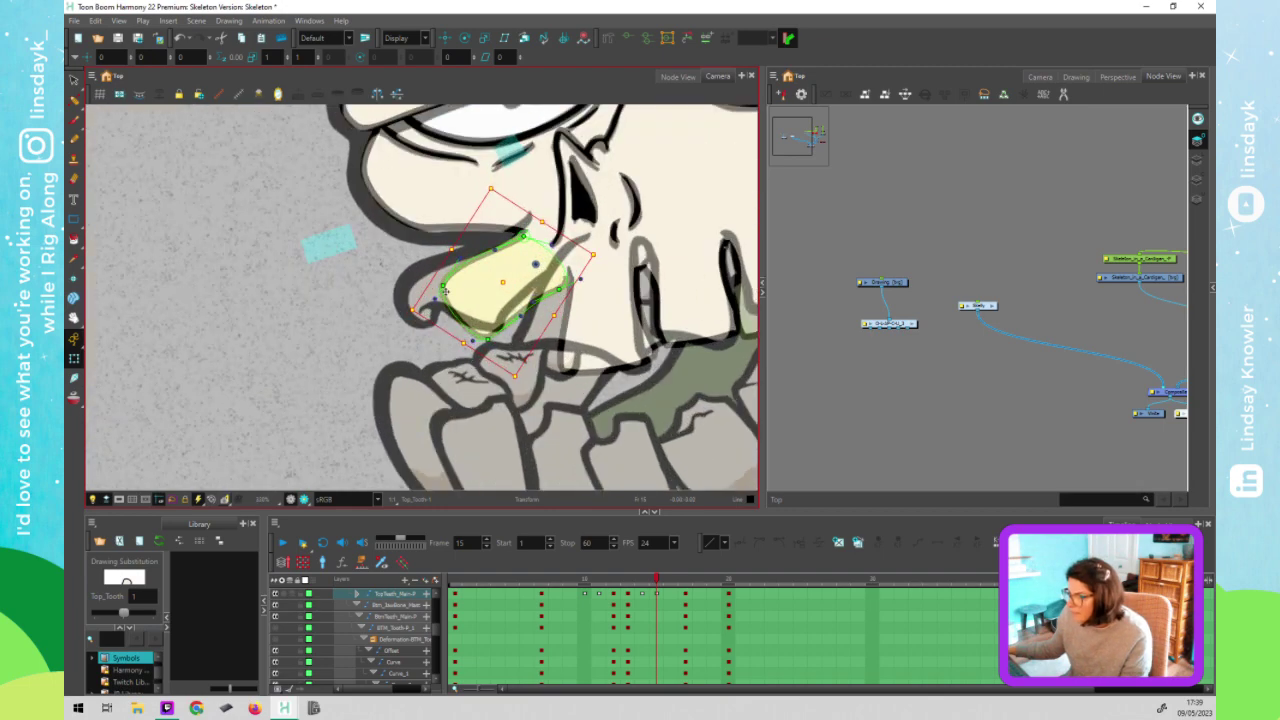
drag(442, 291, 400, 308)
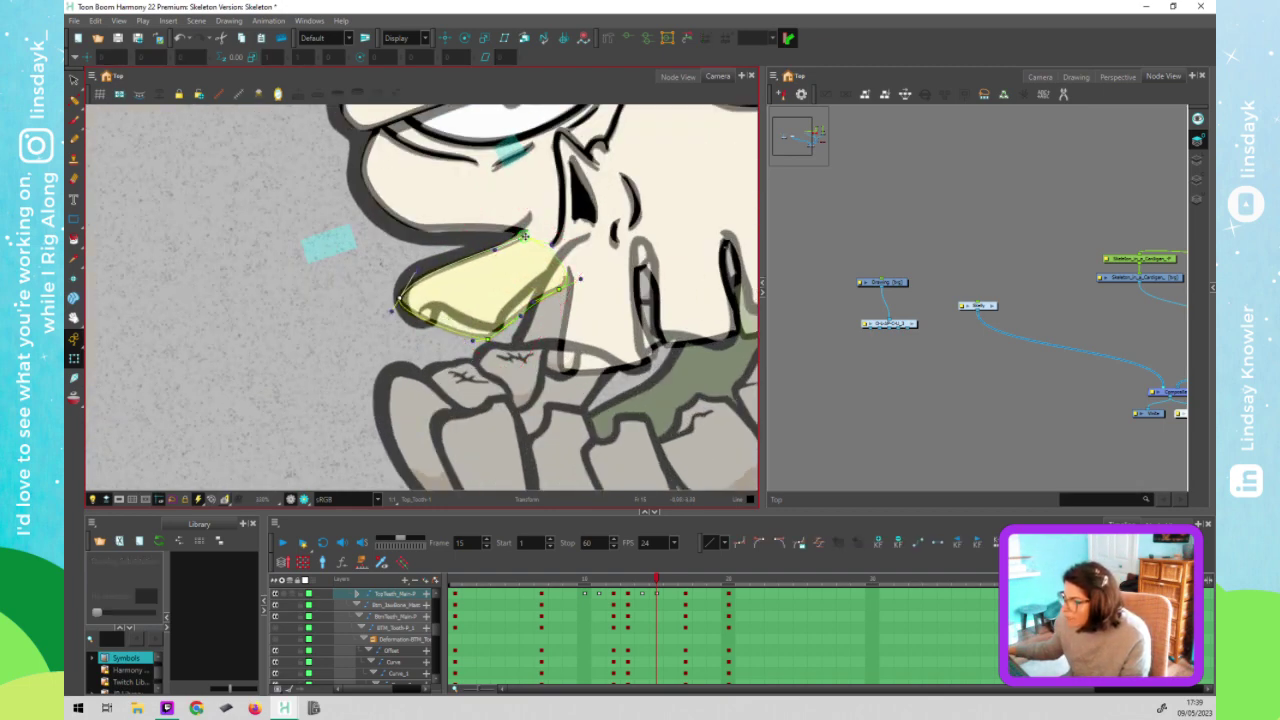
drag(524, 237, 522, 228)
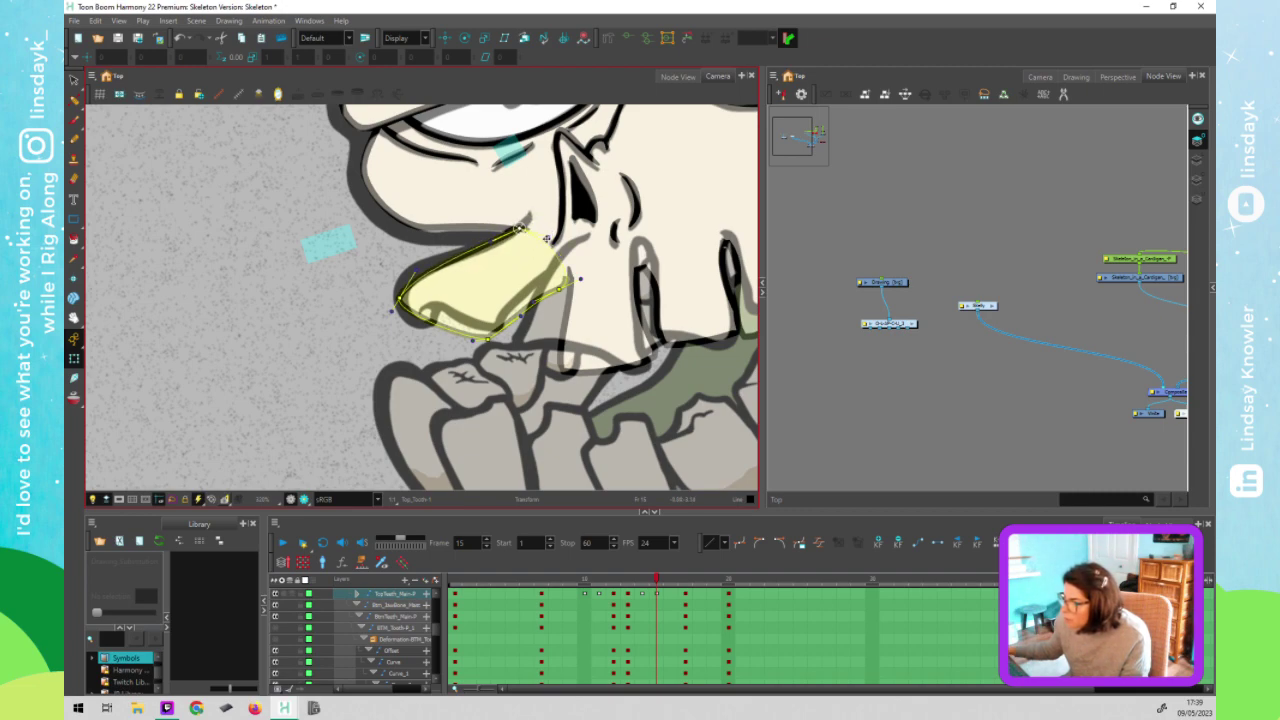
click(494, 246)
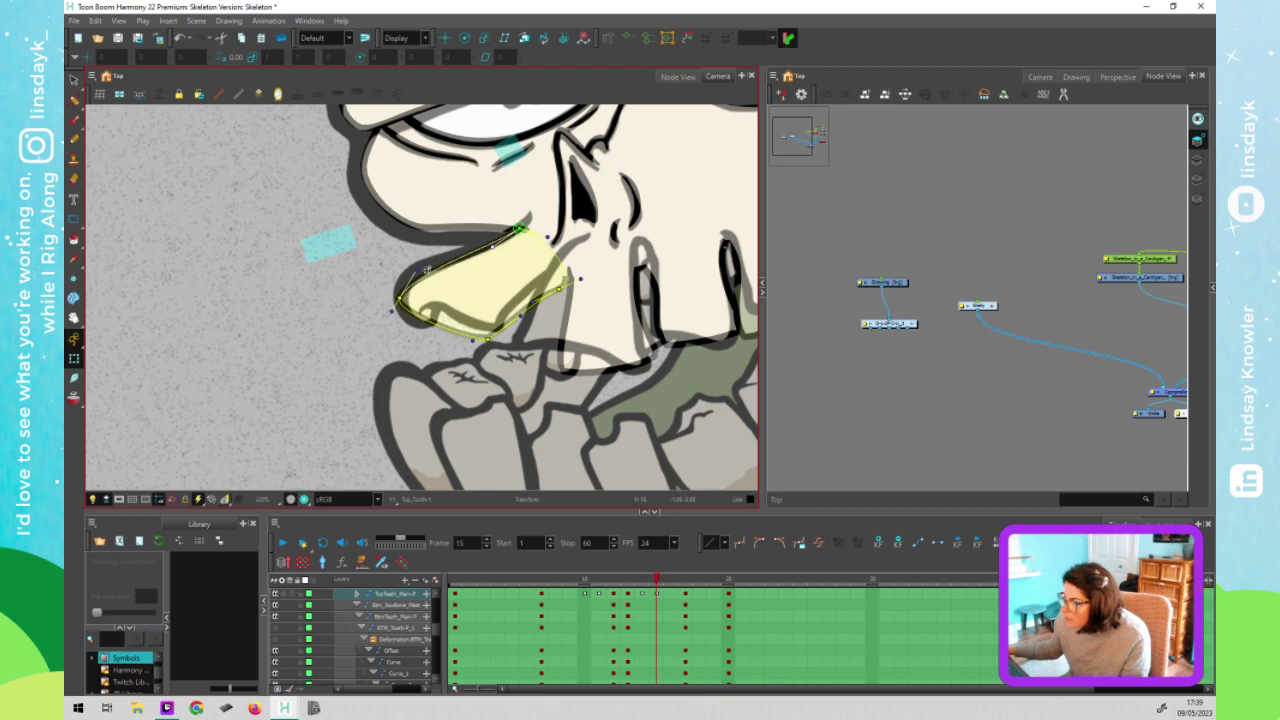
drag(420, 270, 407, 258)
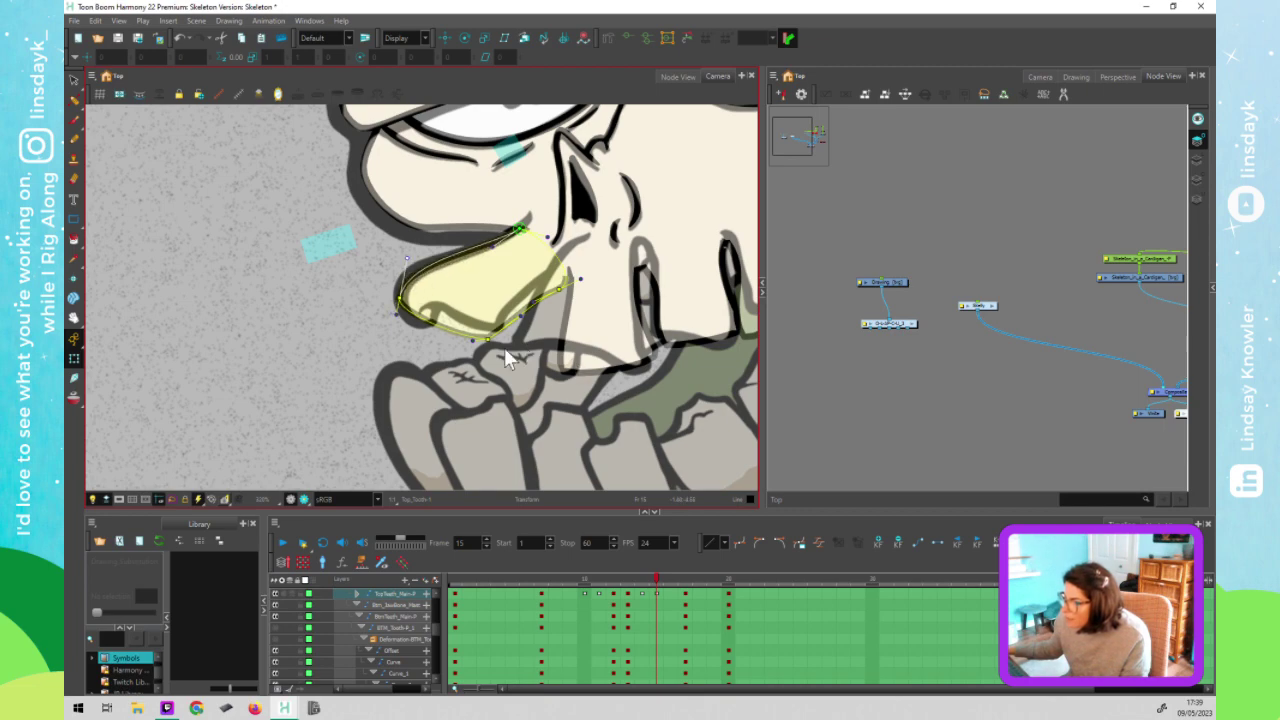
Shape the frontmost top tooth's tip, lower edge and inner side with its deformation points to follow the reference outline
drag(495, 331, 481, 333)
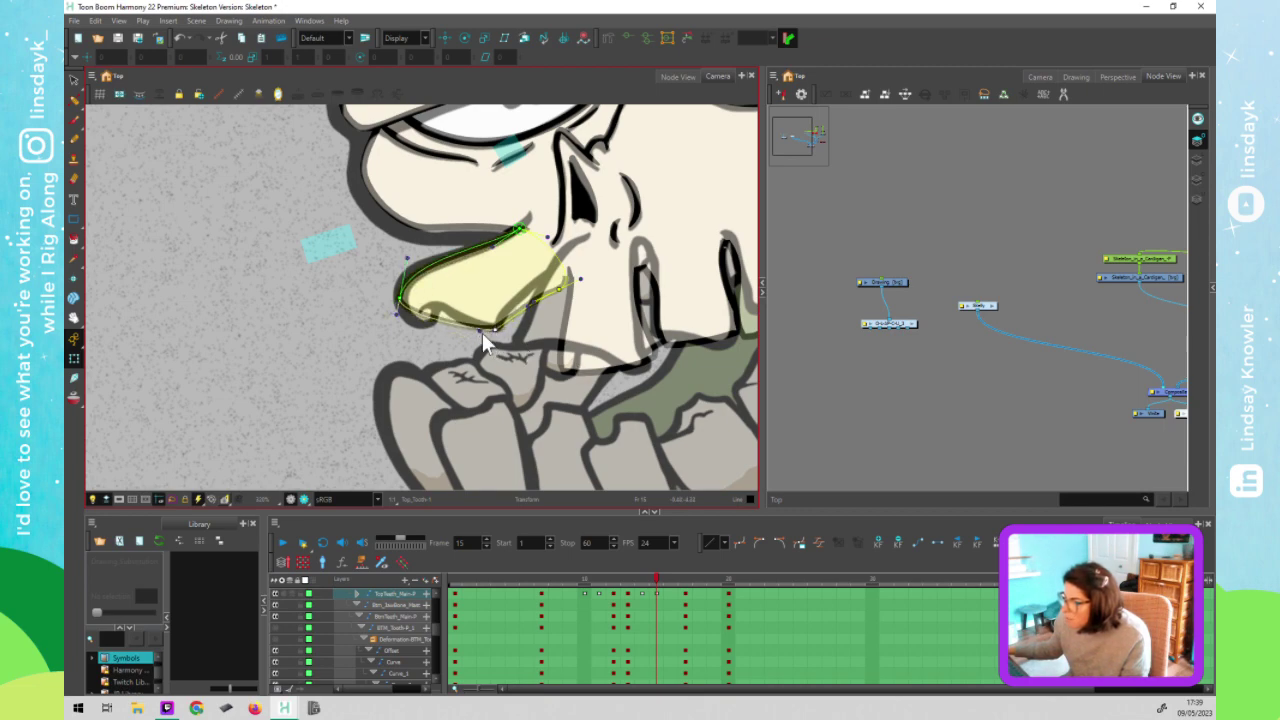
mouse_move(397, 313)
mouse_down()
mouse_move(443, 284)
mouse_move(394, 312)
mouse_up()
drag(398, 265, 395, 263)
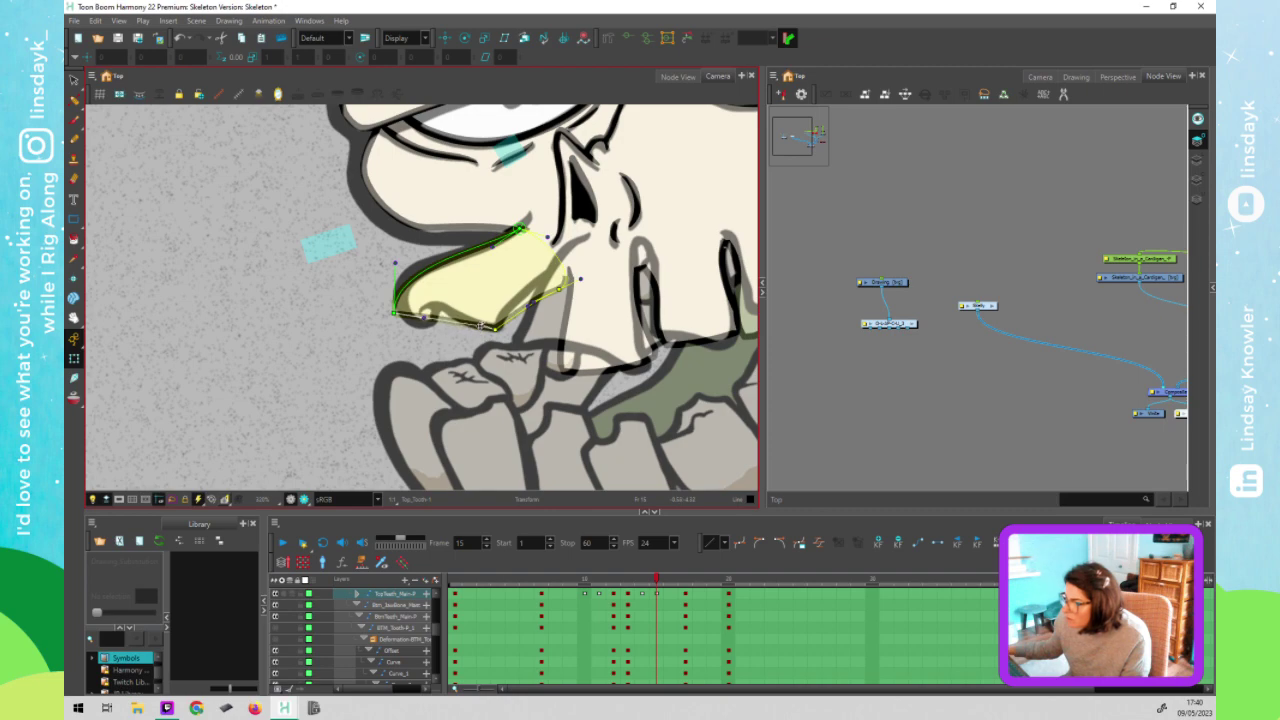
drag(425, 323, 478, 340)
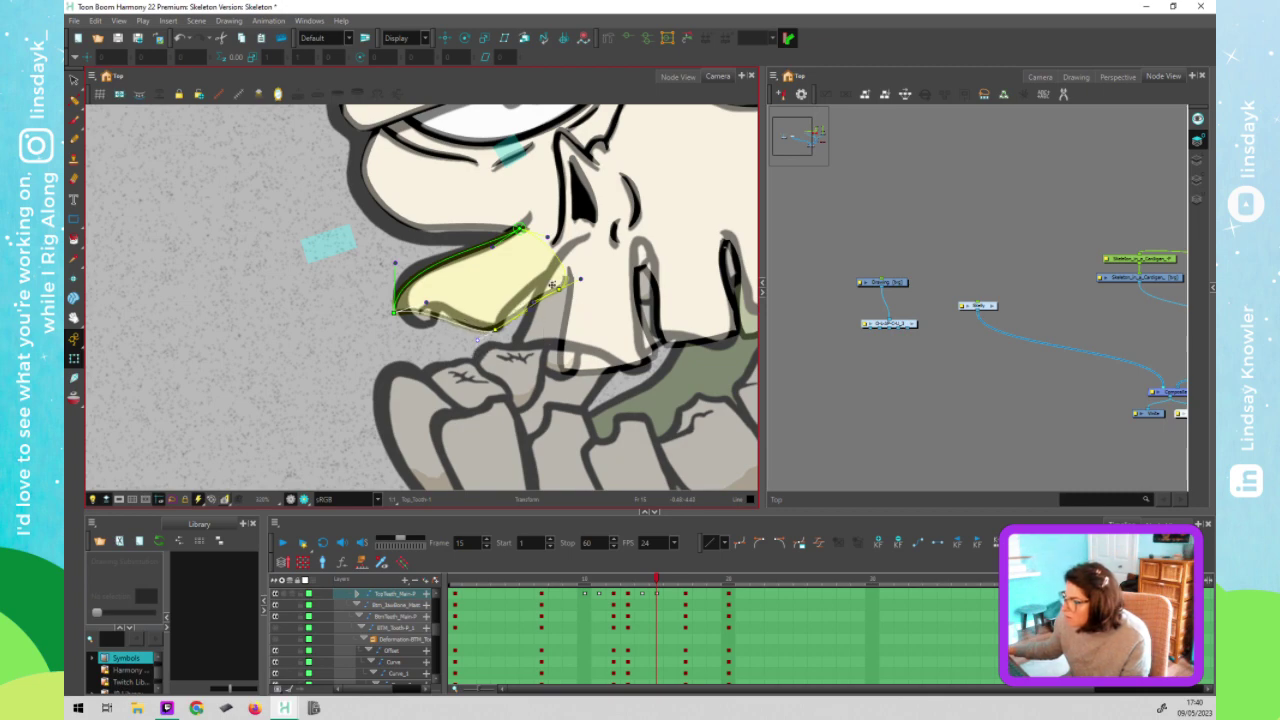
drag(556, 276, 557, 268)
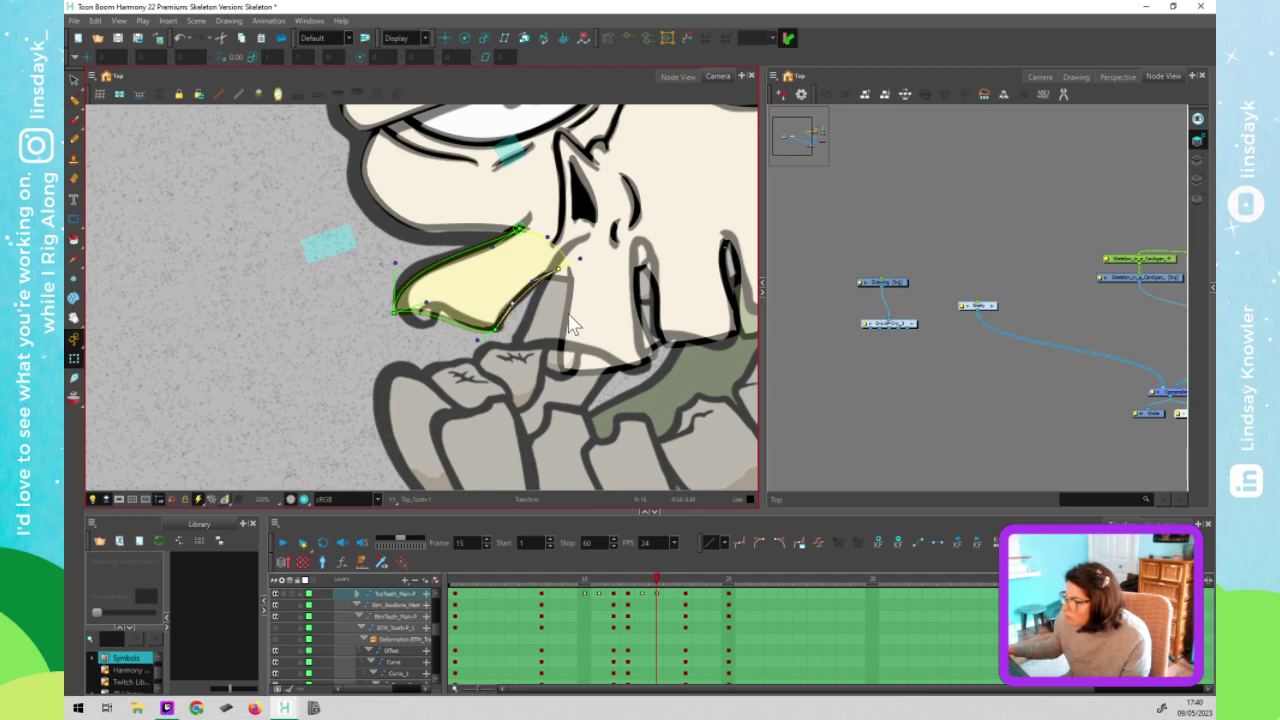
Widen the second top tooth's biting edge forward and curve its sides and bottom with its deformation points to match the reference
click(605, 352)
key(F11)
drag(562, 370, 513, 373)
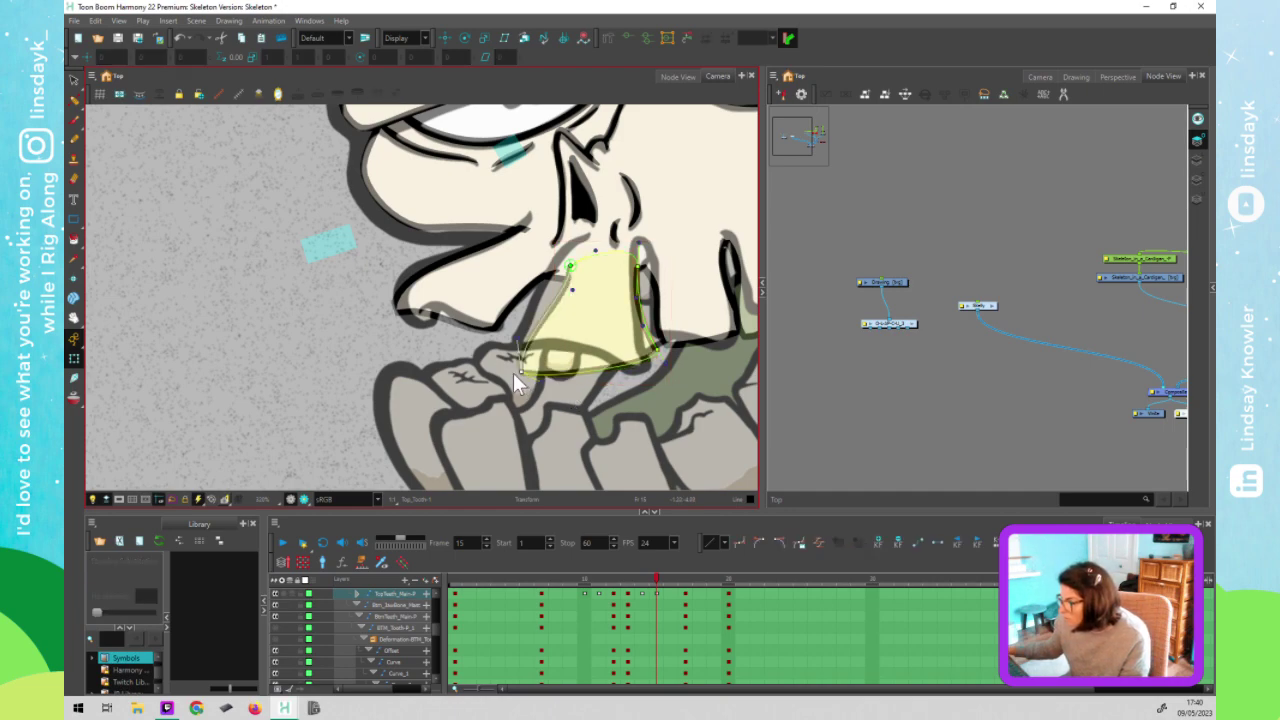
mouse_move(572, 290)
mouse_down()
mouse_move(562, 294)
mouse_move(554, 267)
mouse_move(539, 313)
mouse_move(381, 321)
mouse_up()
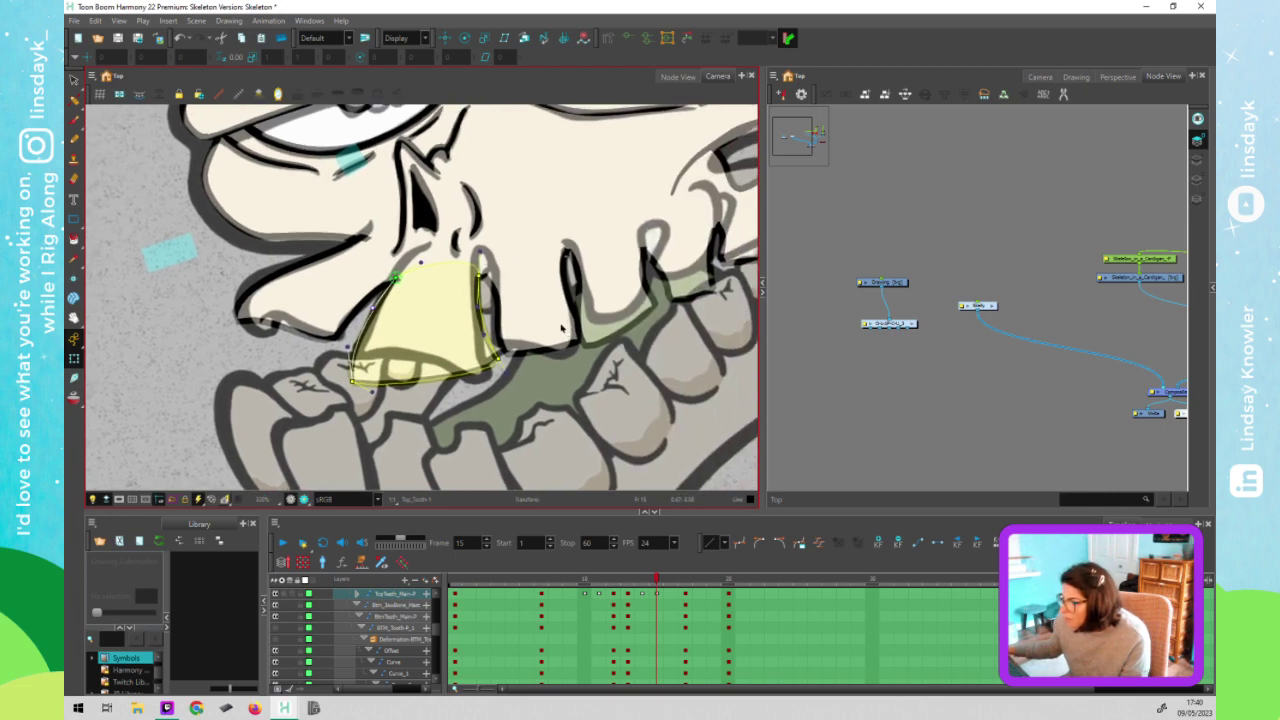
click(562, 328)
click(490, 372)
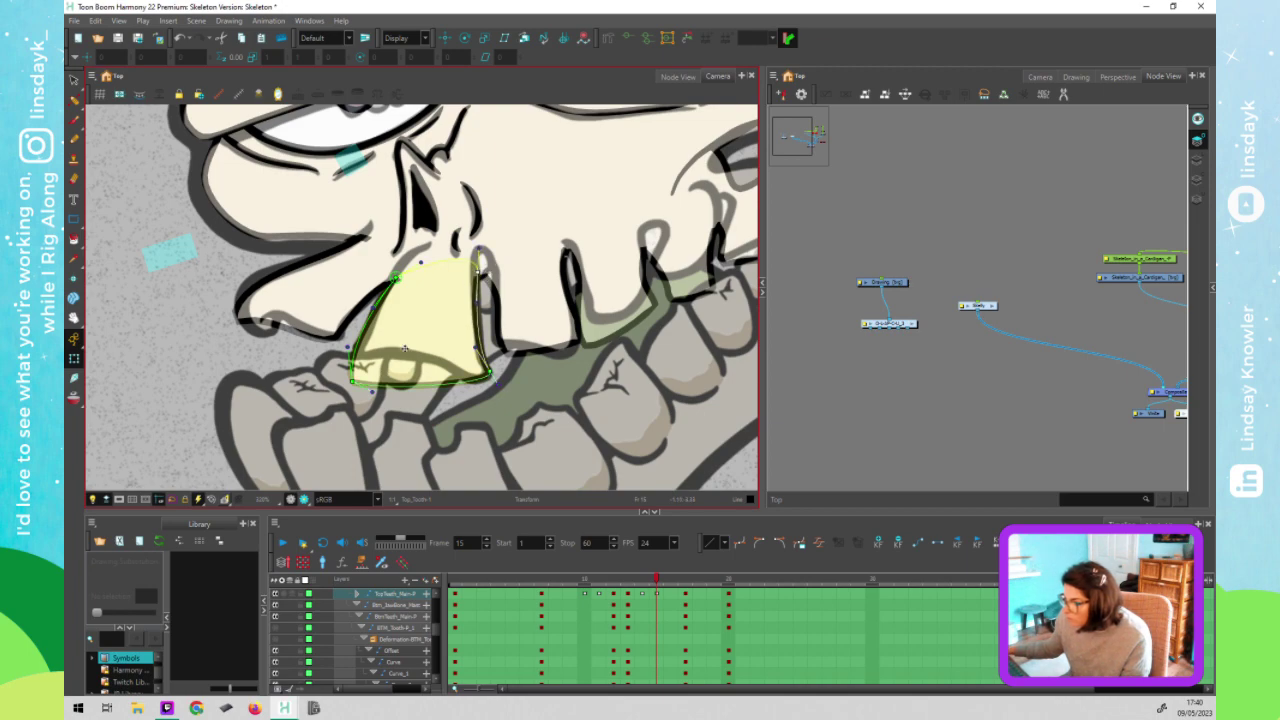
drag(353, 377, 391, 363)
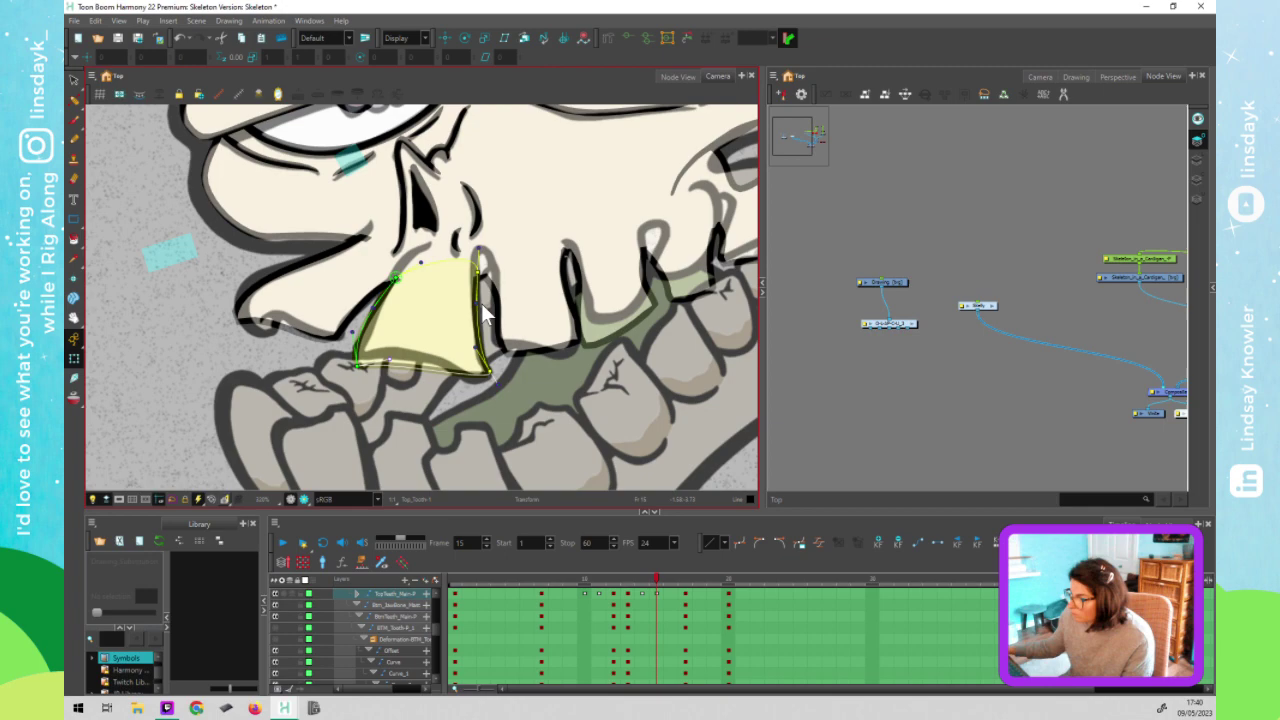
Compare frames 15 and 16, then reshape the third top tooth's front side and lower corners at frame 15 with its deformation points
click(312, 315)
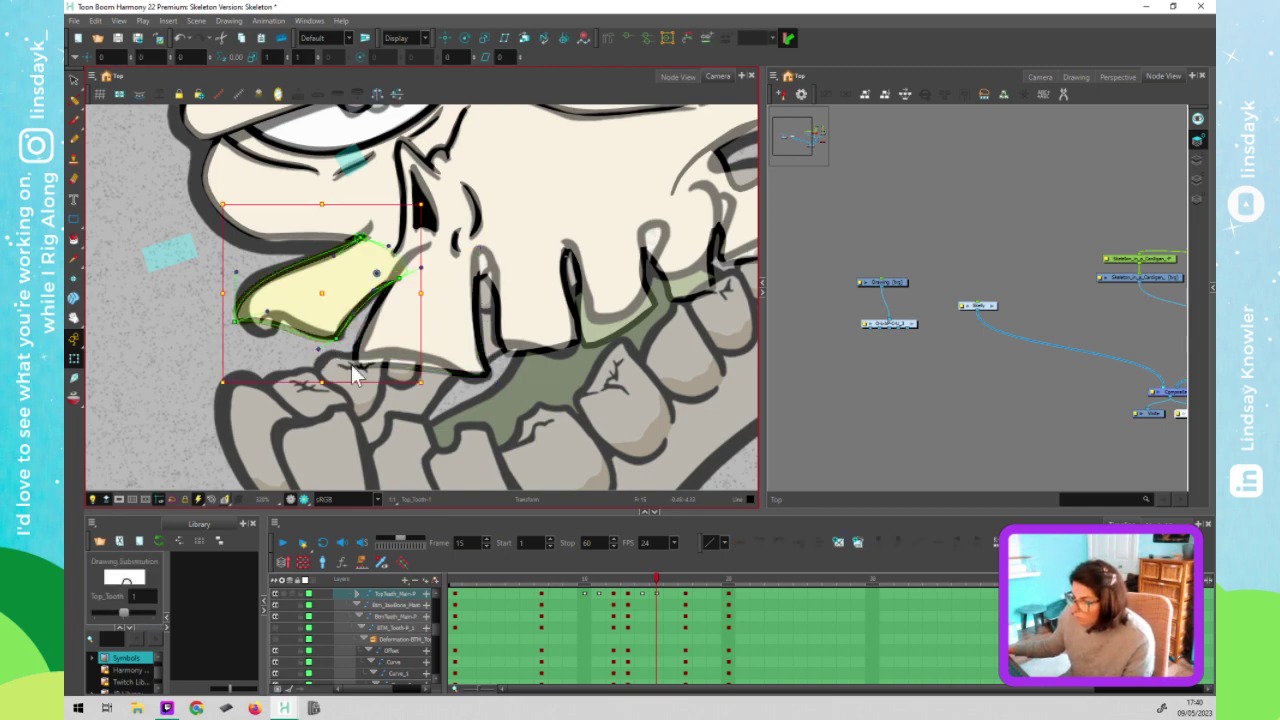
click(657, 581)
mouse_move(657, 590)
mouse_down()
mouse_move(646, 591)
mouse_move(669, 582)
mouse_up()
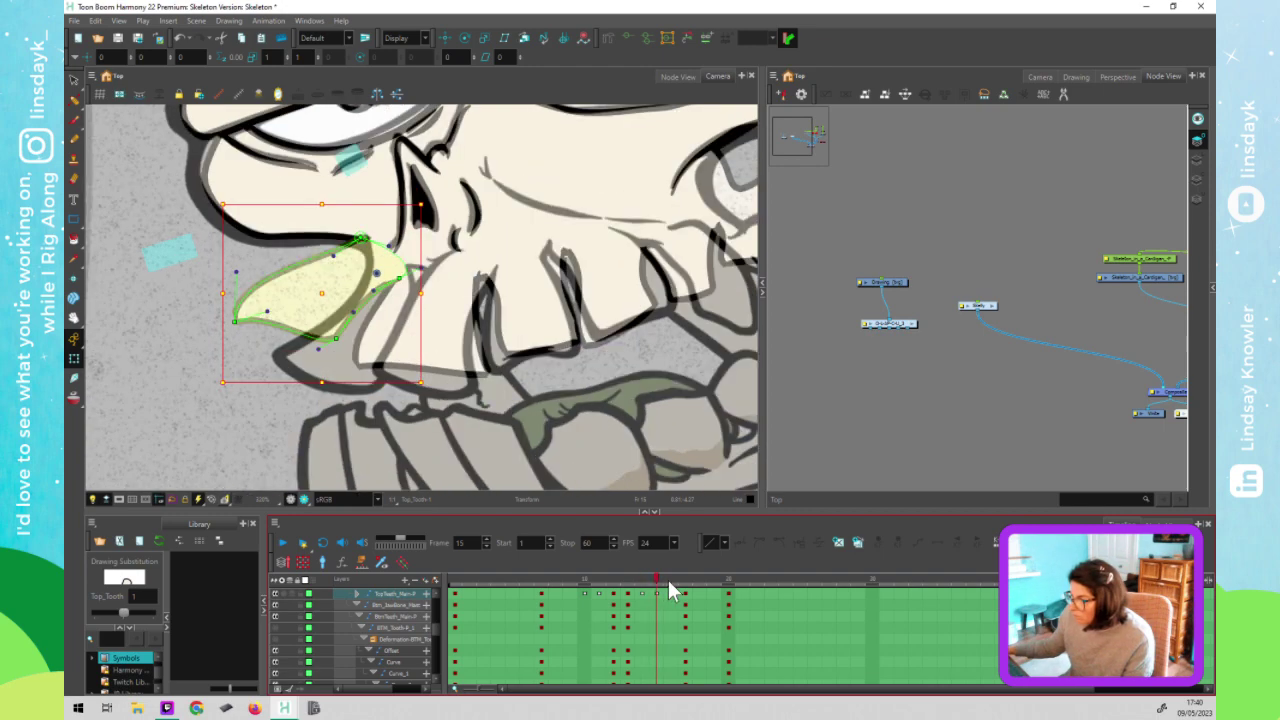
right_click(655, 585)
click(656, 580)
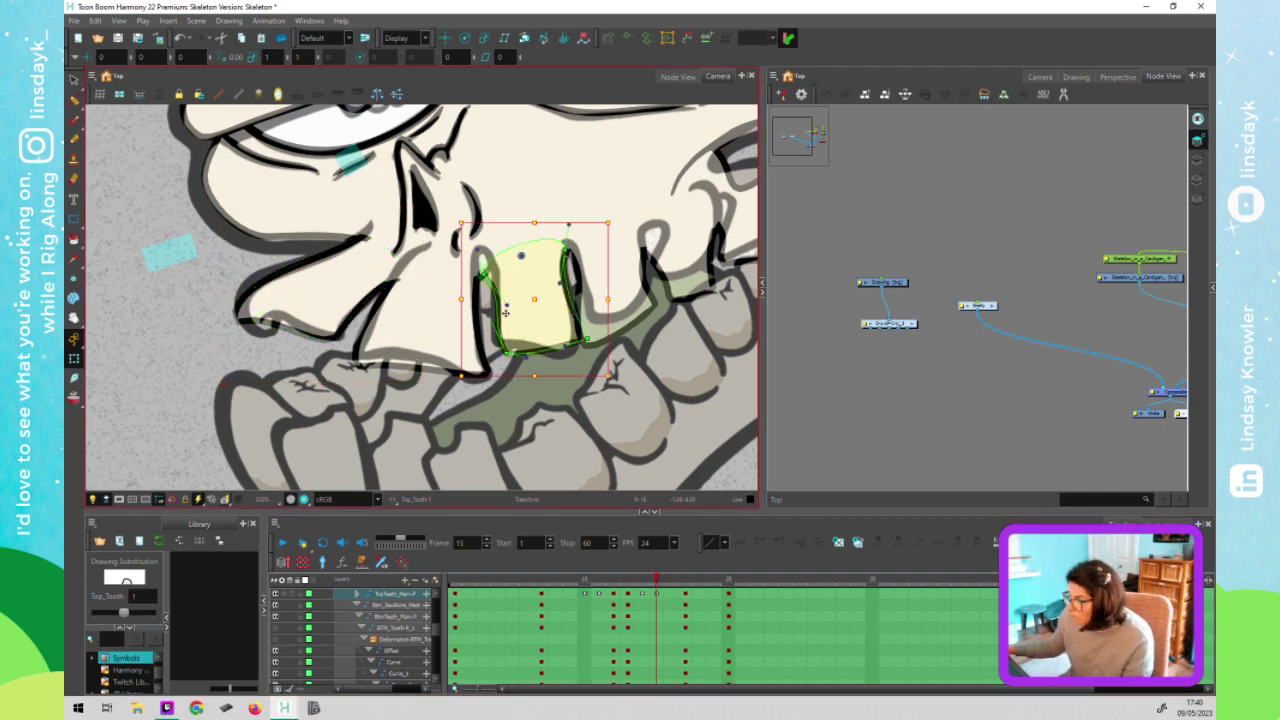
click(487, 268)
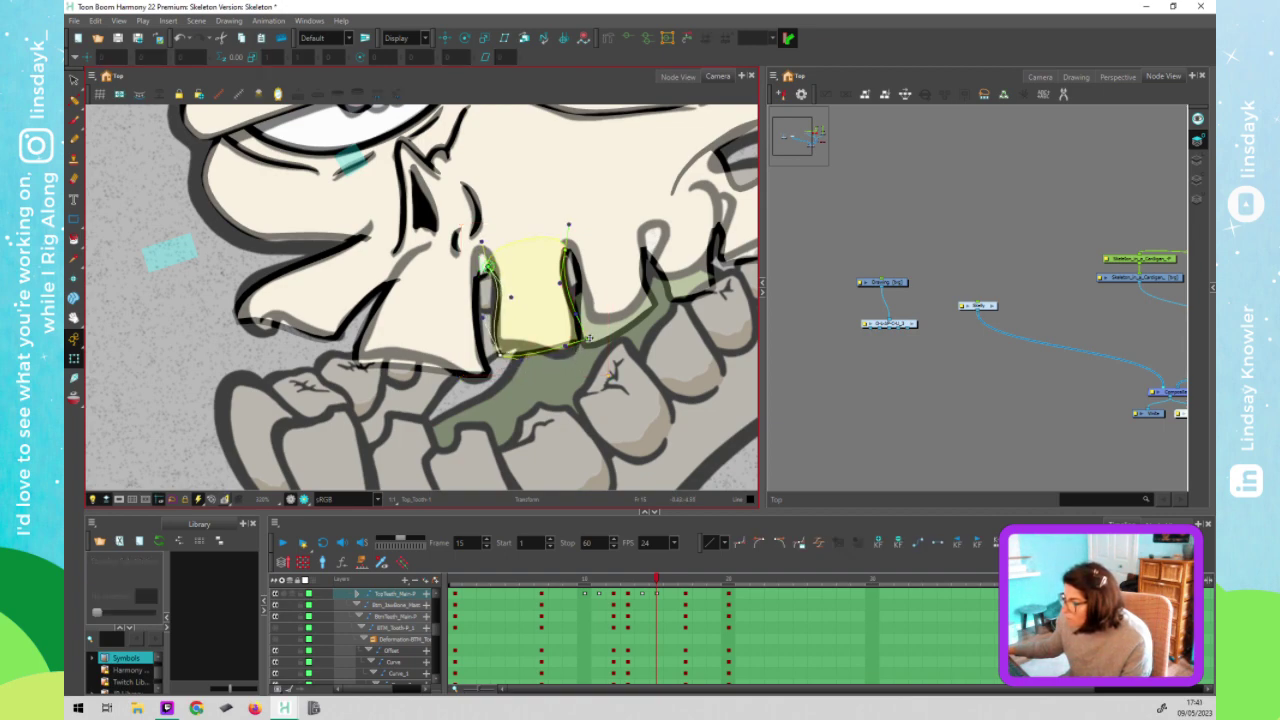
mouse_move(583, 348)
mouse_down()
mouse_move(574, 339)
mouse_move(589, 332)
mouse_move(573, 356)
mouse_up()
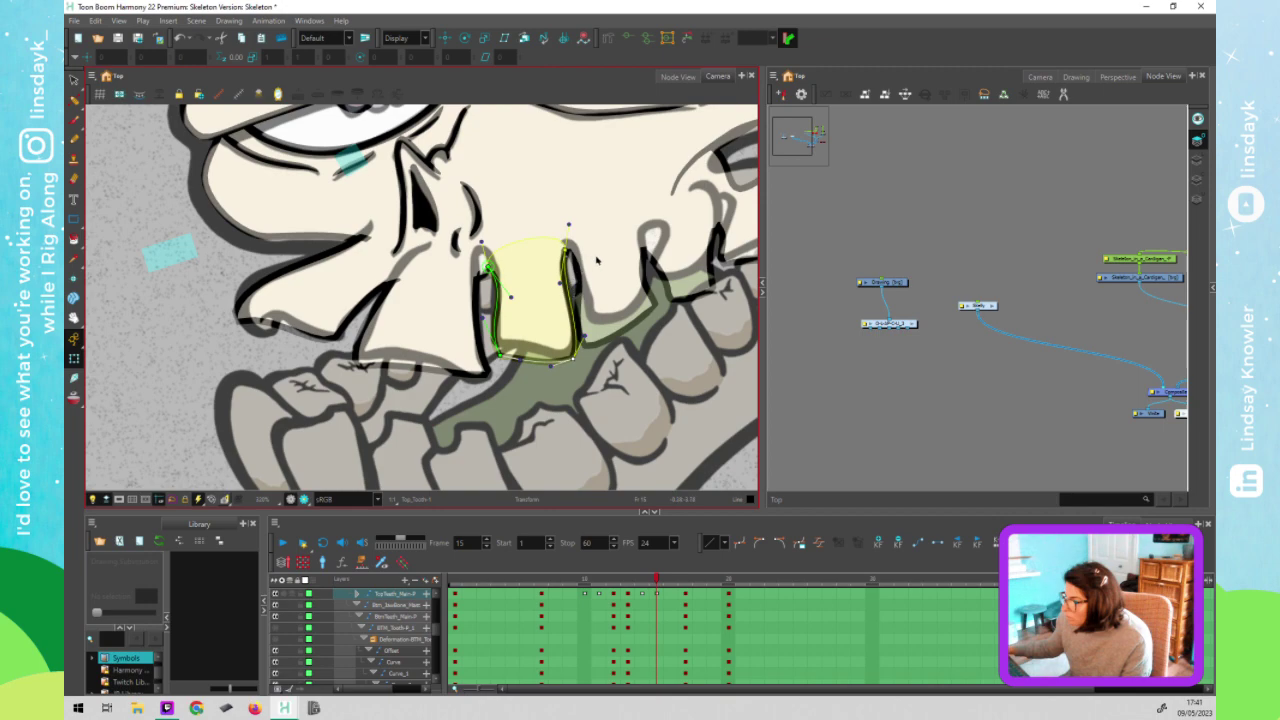
Round the fourth top tooth's lower corners and curve its back side with its deformation points to follow the reference at frame 15
click(598, 262)
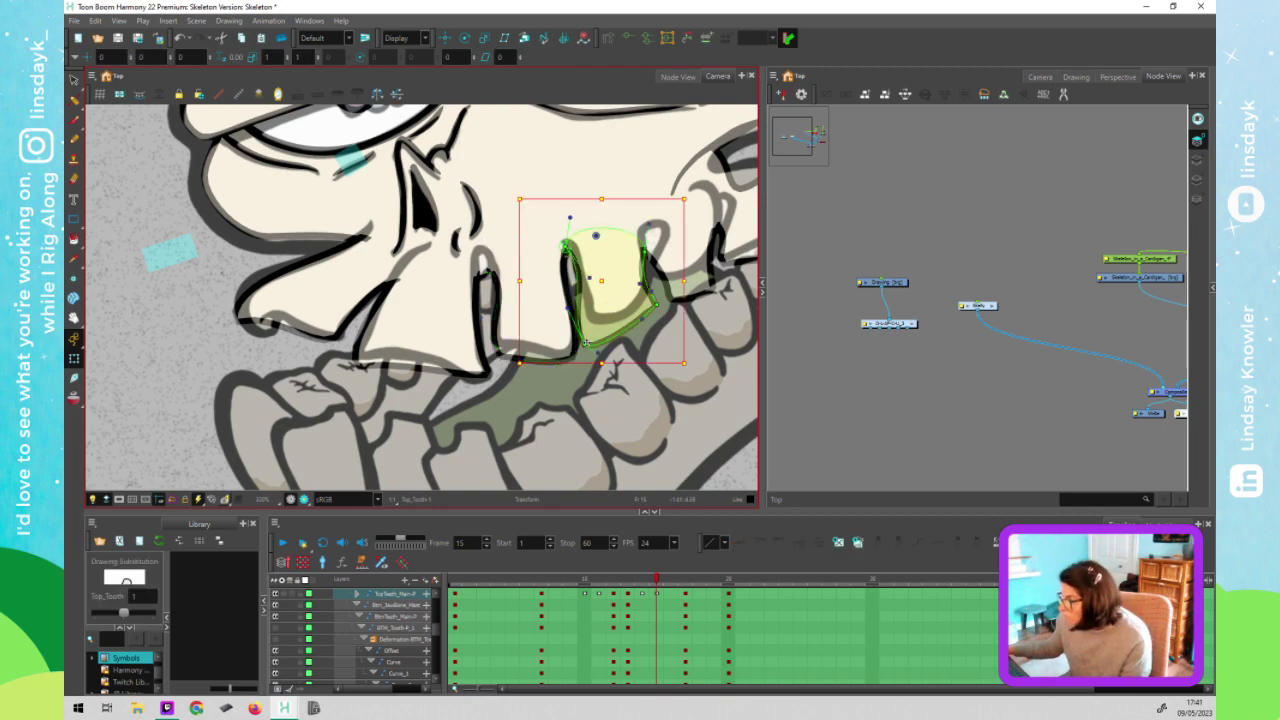
drag(588, 333, 596, 338)
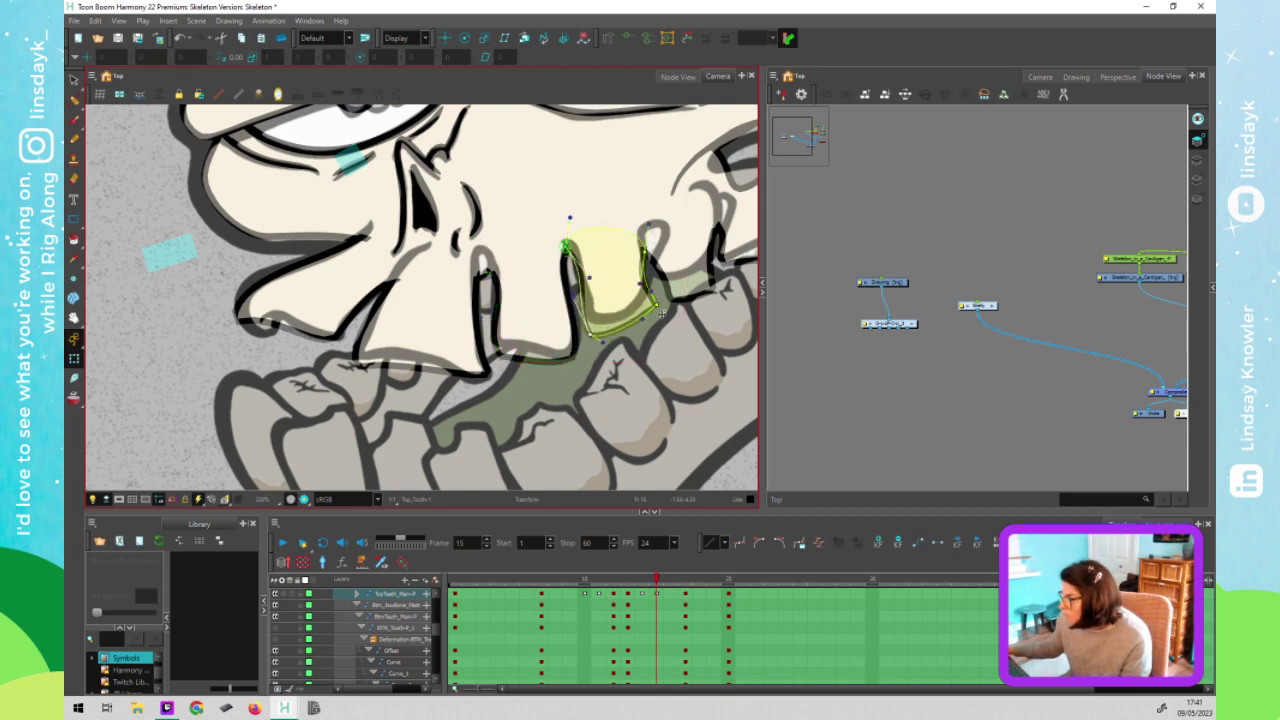
drag(657, 301, 657, 312)
mouse_move(649, 300)
mouse_down()
mouse_move(665, 294)
mouse_move(654, 318)
mouse_move(649, 308)
mouse_up()
drag(646, 251, 639, 281)
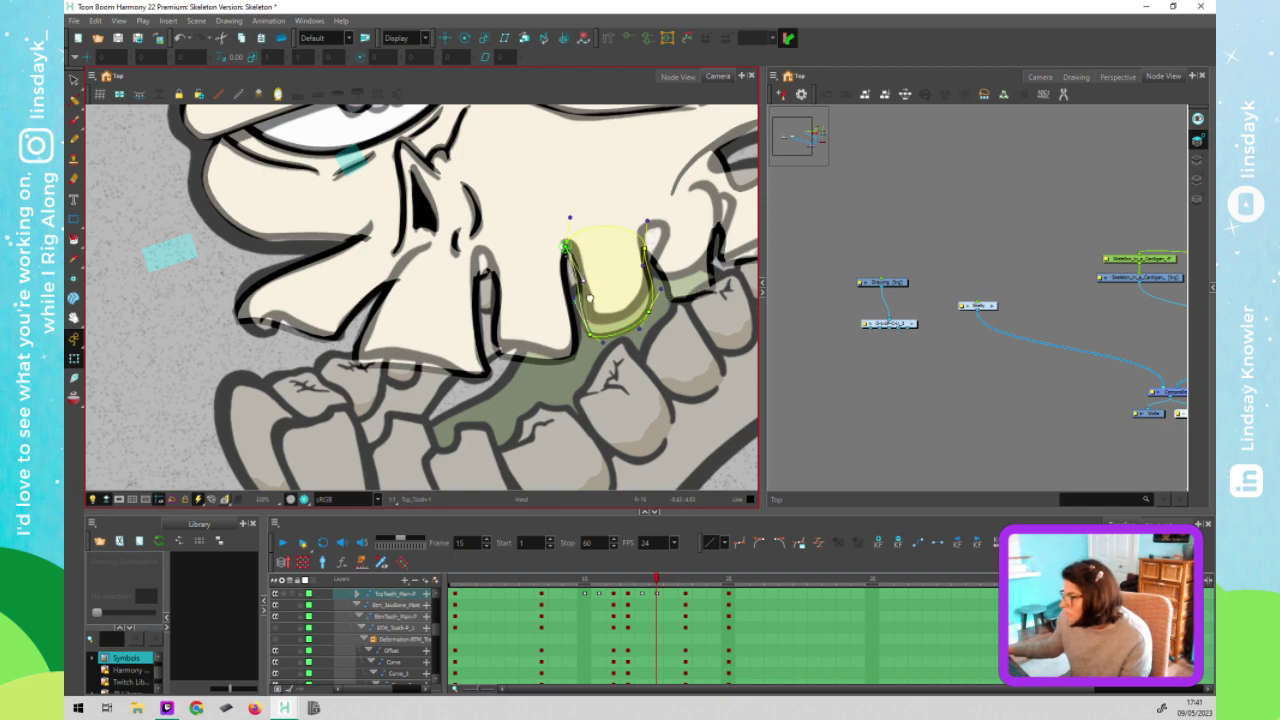
Raise the fifth top tooth's front root point and reshape its bottom edge and back side with its deformation points to match the reference
drag(590, 298, 410, 307)
click(508, 284)
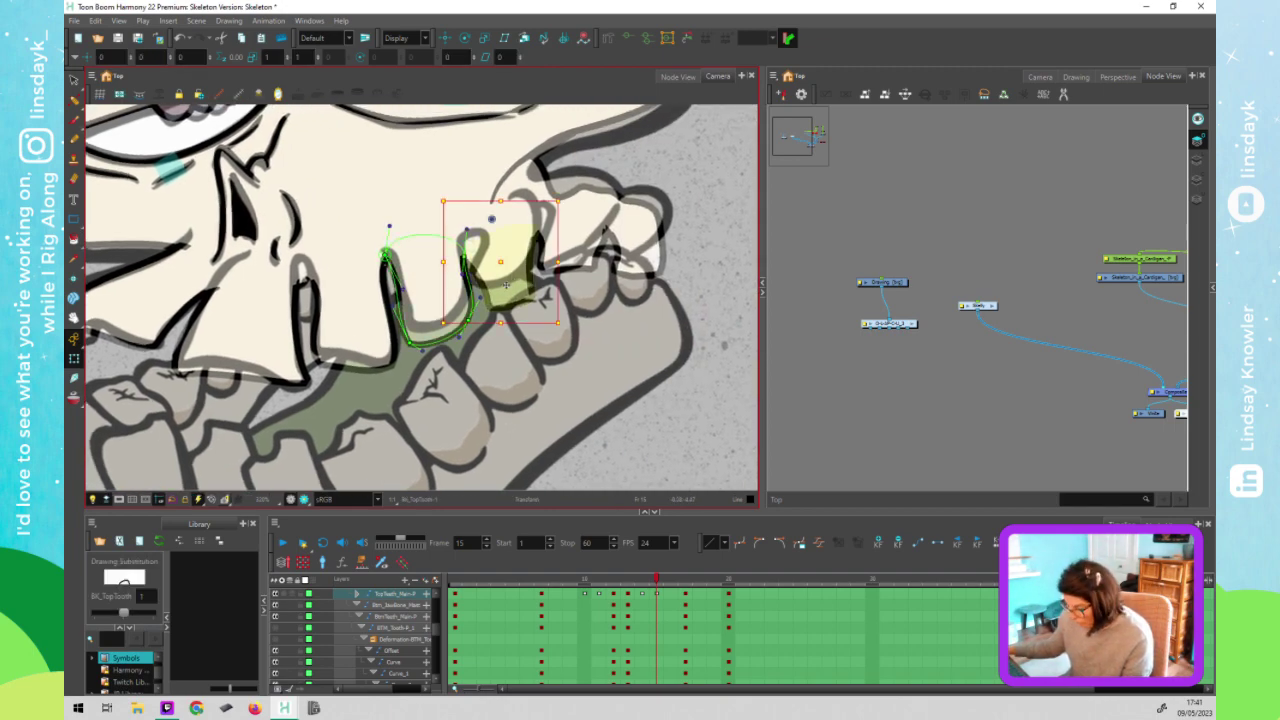
click(466, 262)
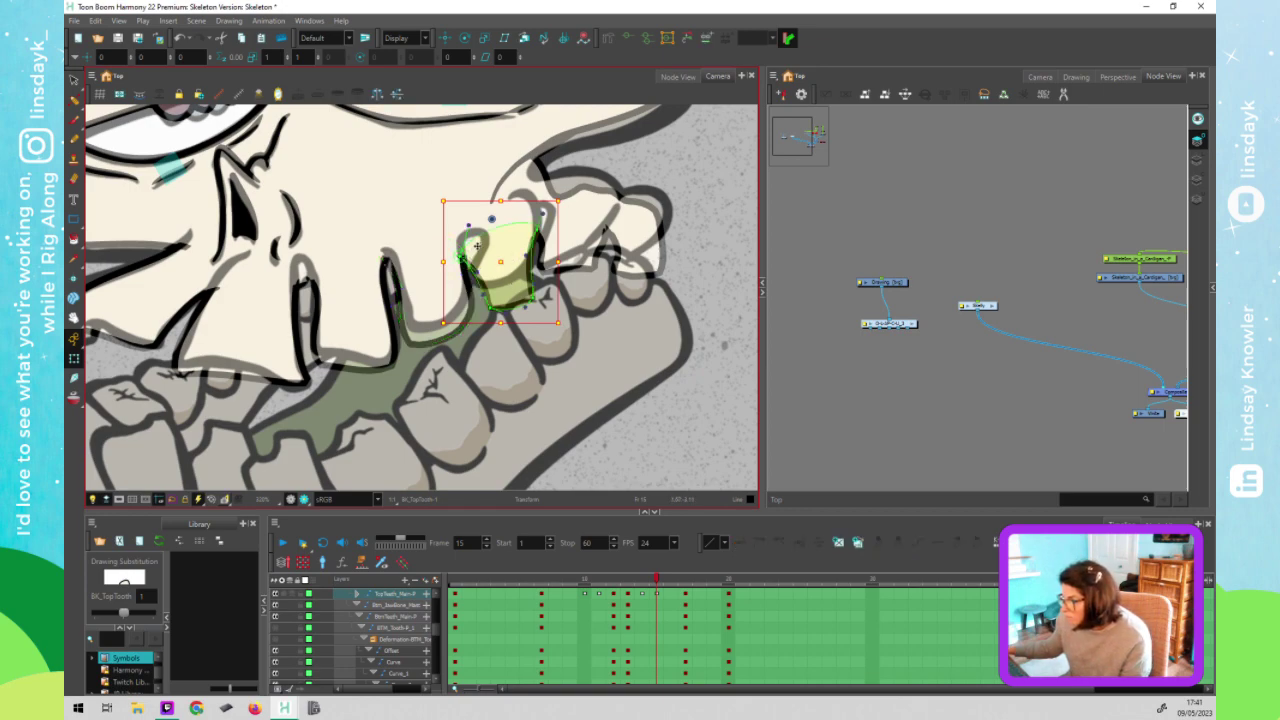
click(477, 242)
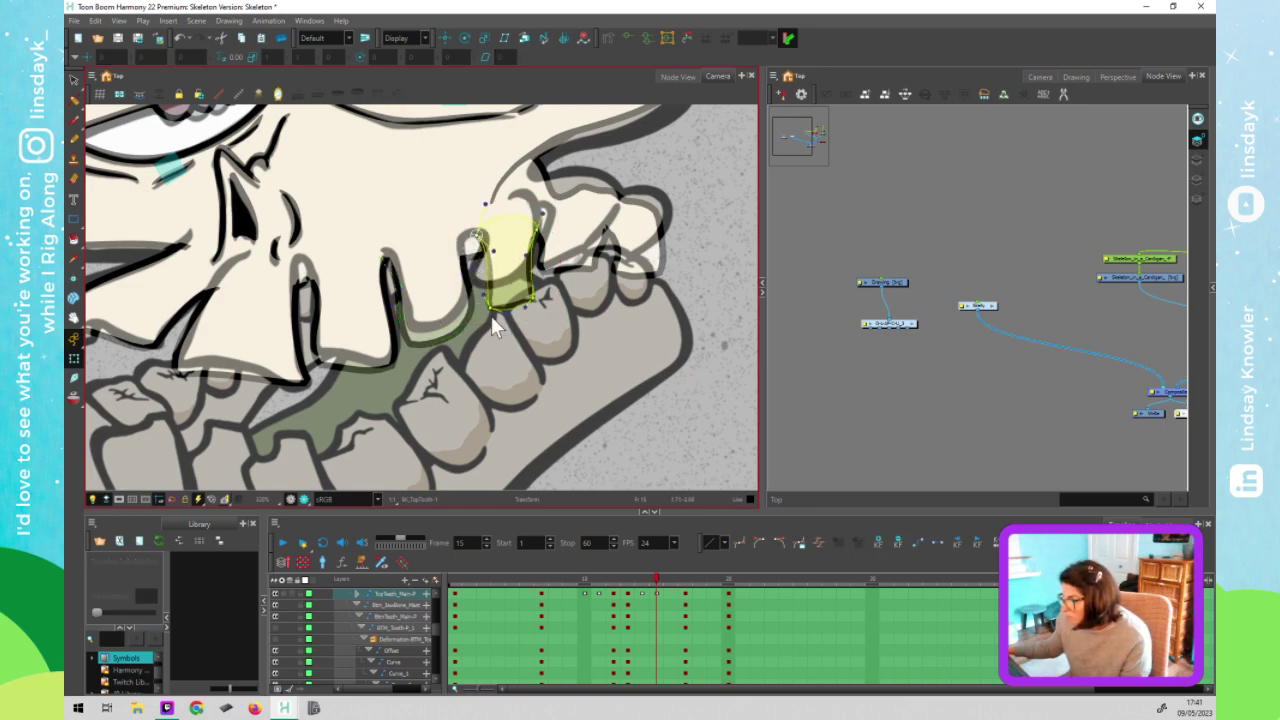
drag(483, 298, 533, 283)
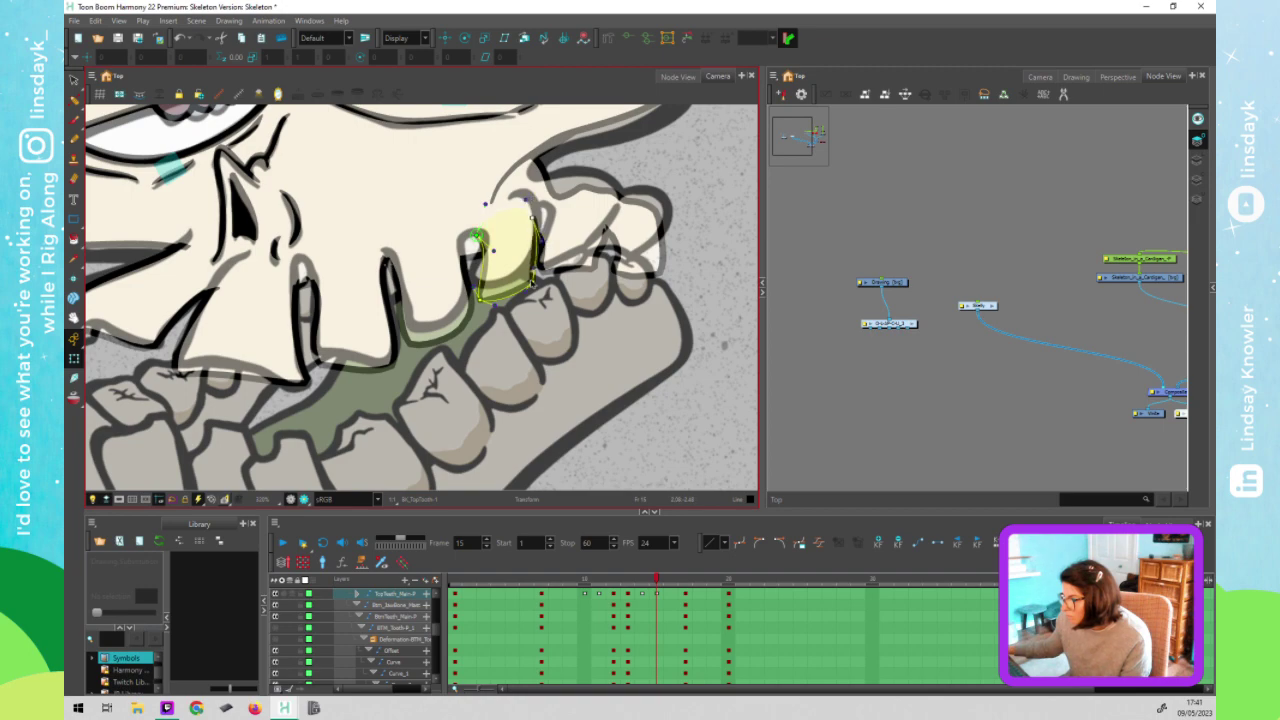
Raise the sixth top tooth's upper points on both sides and adjust its lower corners to fit the reference outline
click(568, 243)
key(F11)
drag(607, 229, 612, 218)
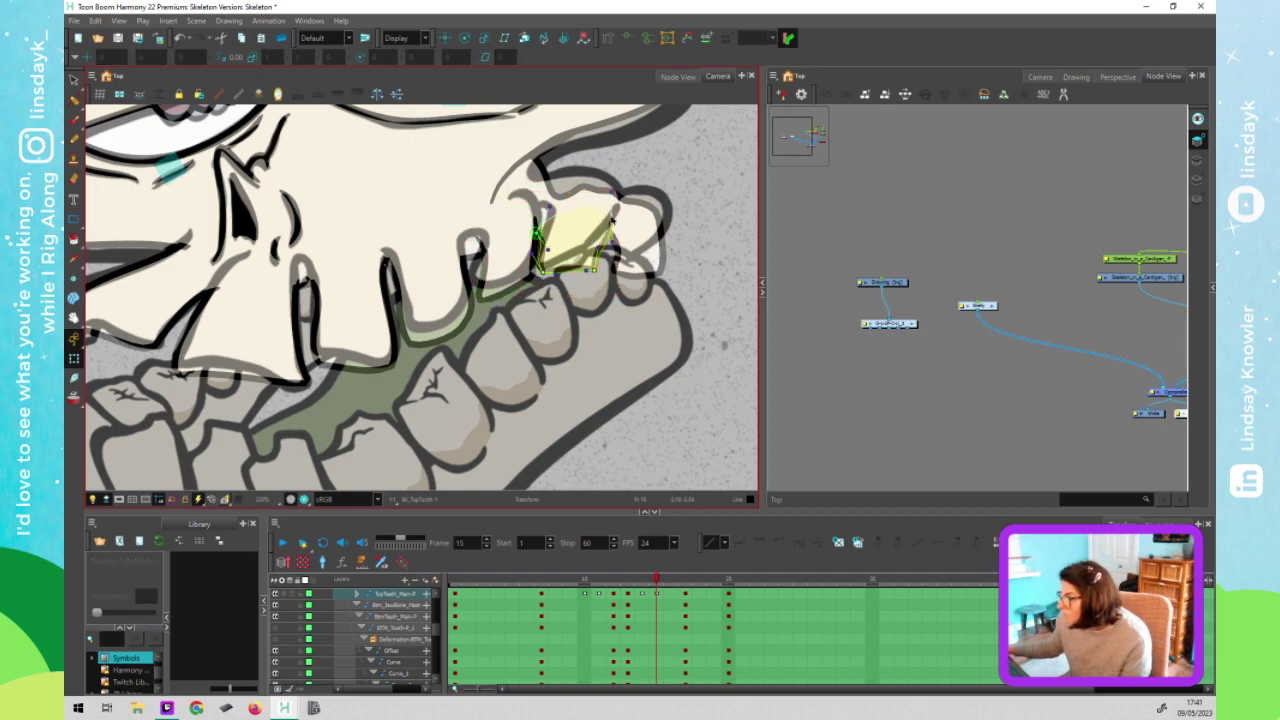
drag(537, 233, 545, 221)
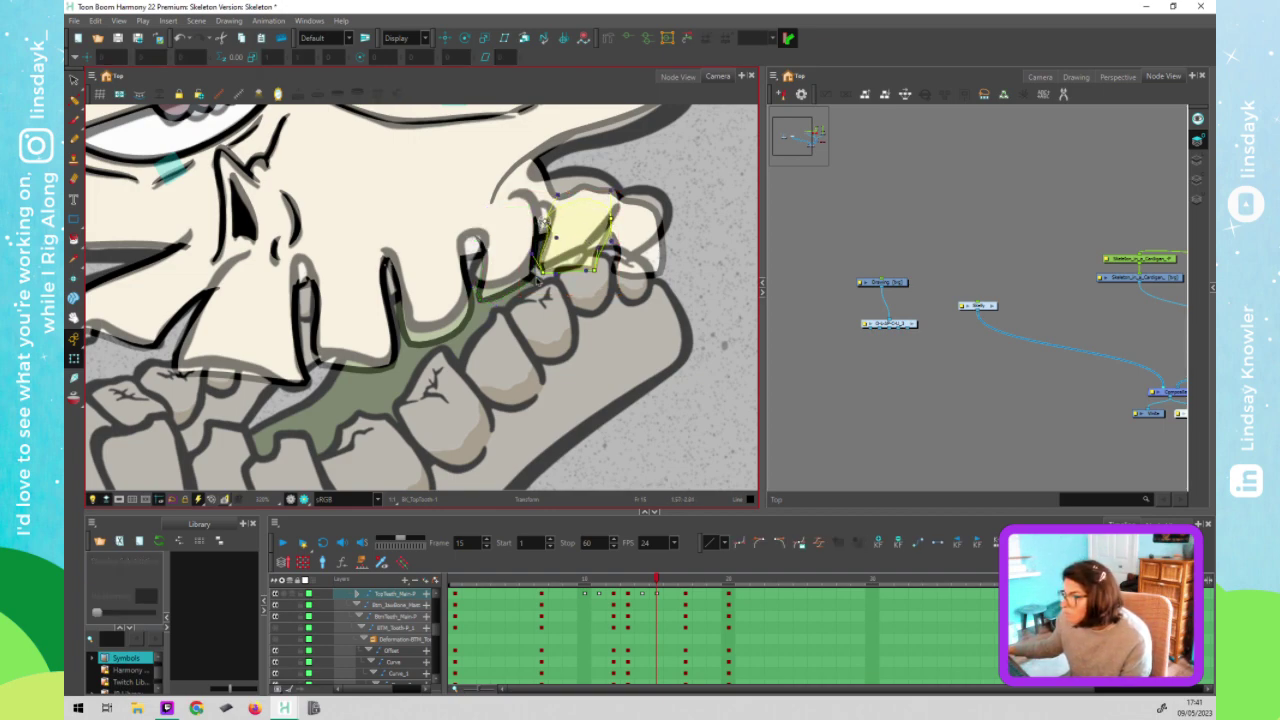
click(597, 268)
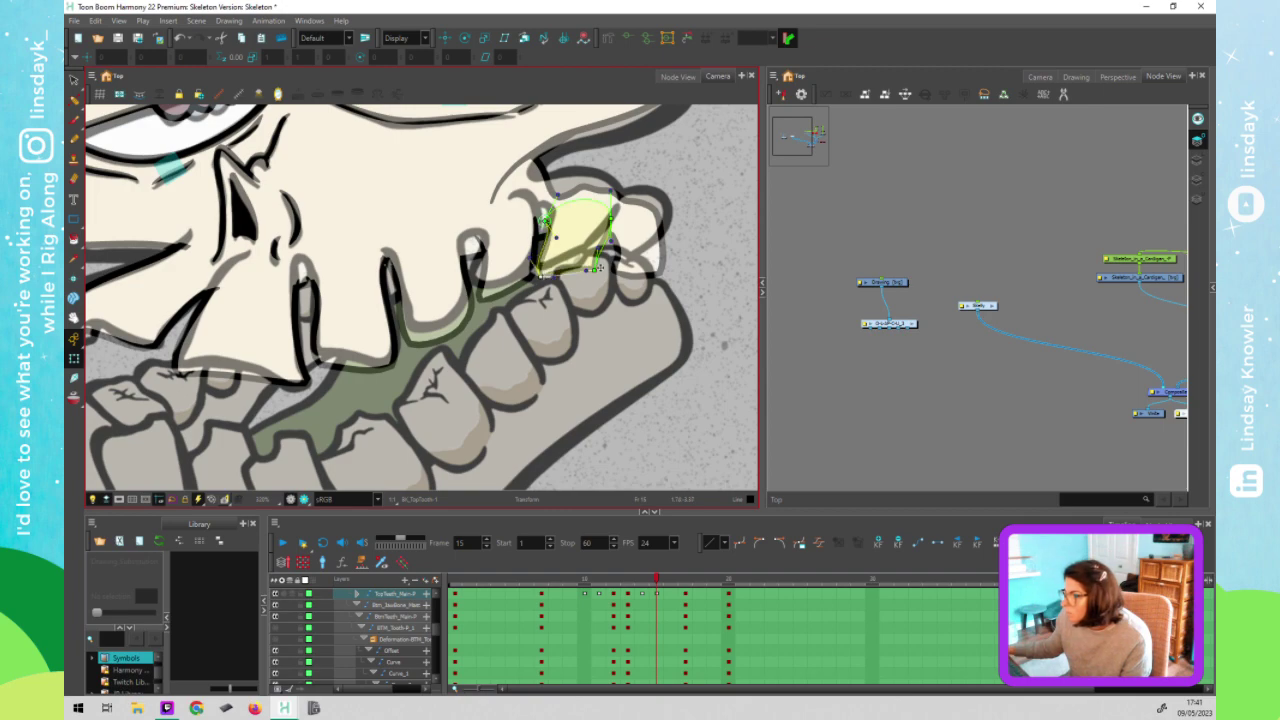
Push the rearmost top tooth's upper back point outward and pull its bottom corners in to round it along the reference
click(640, 240)
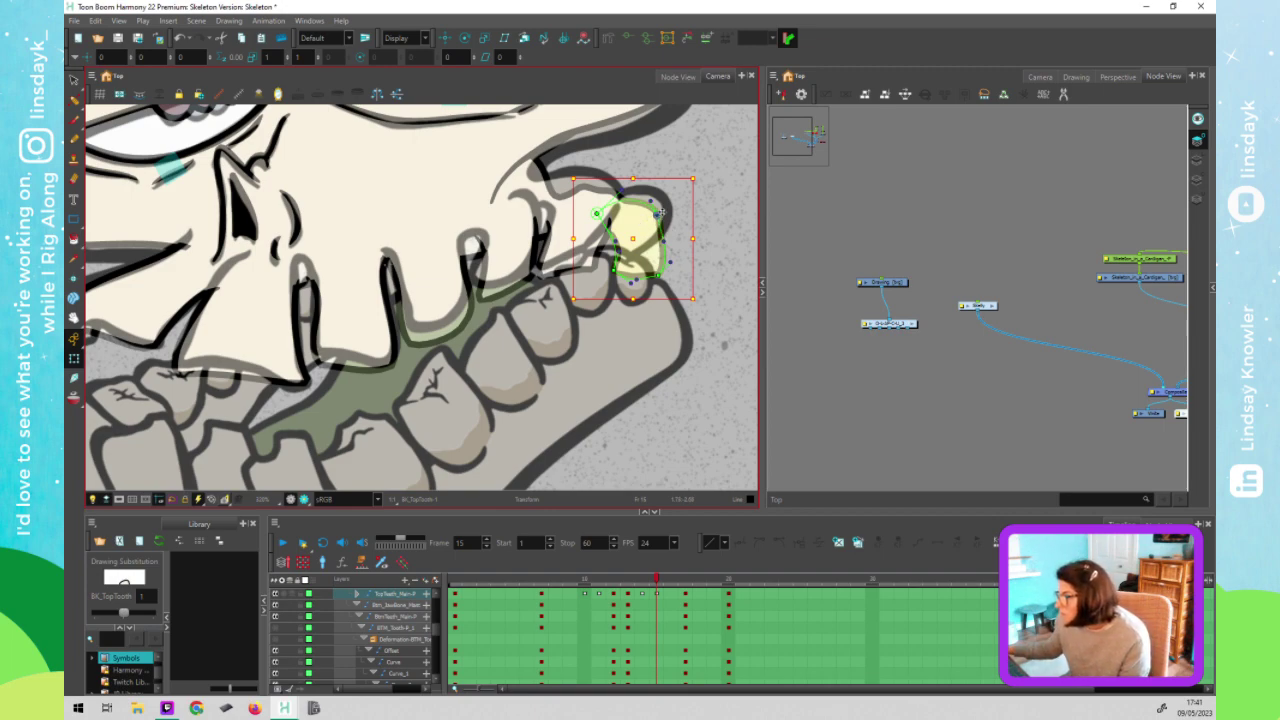
click(658, 213)
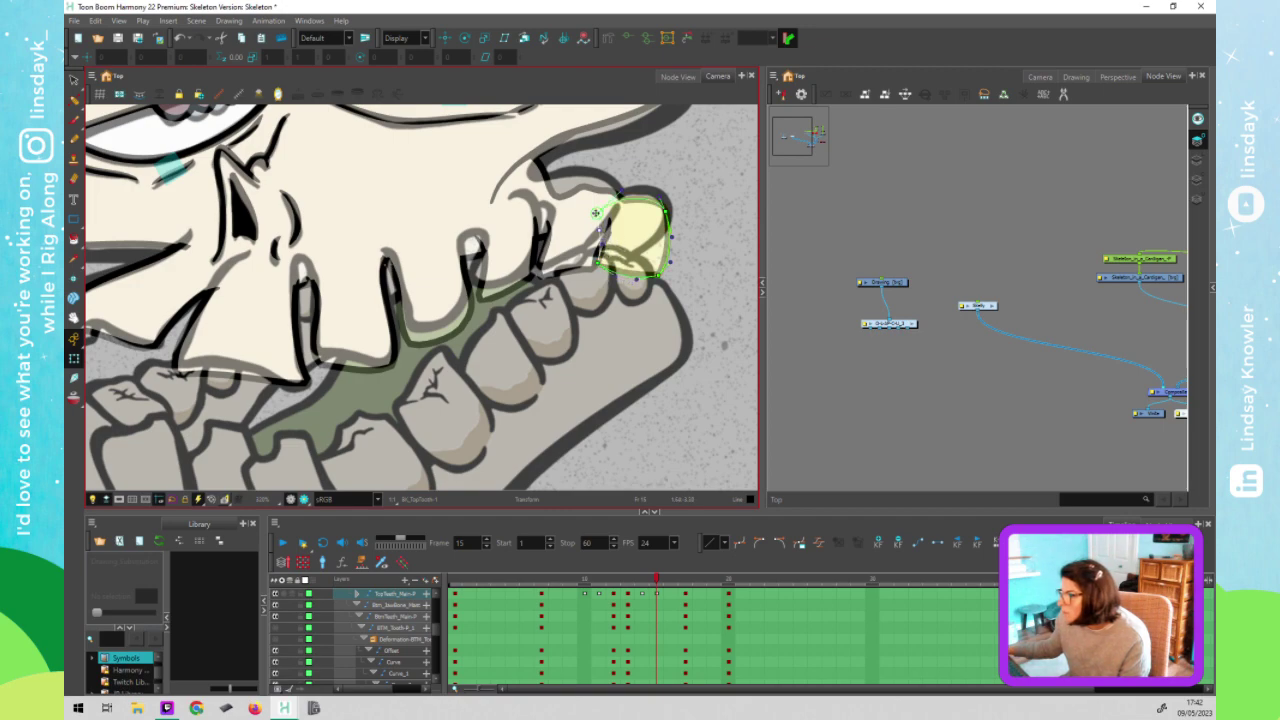
drag(660, 277, 637, 265)
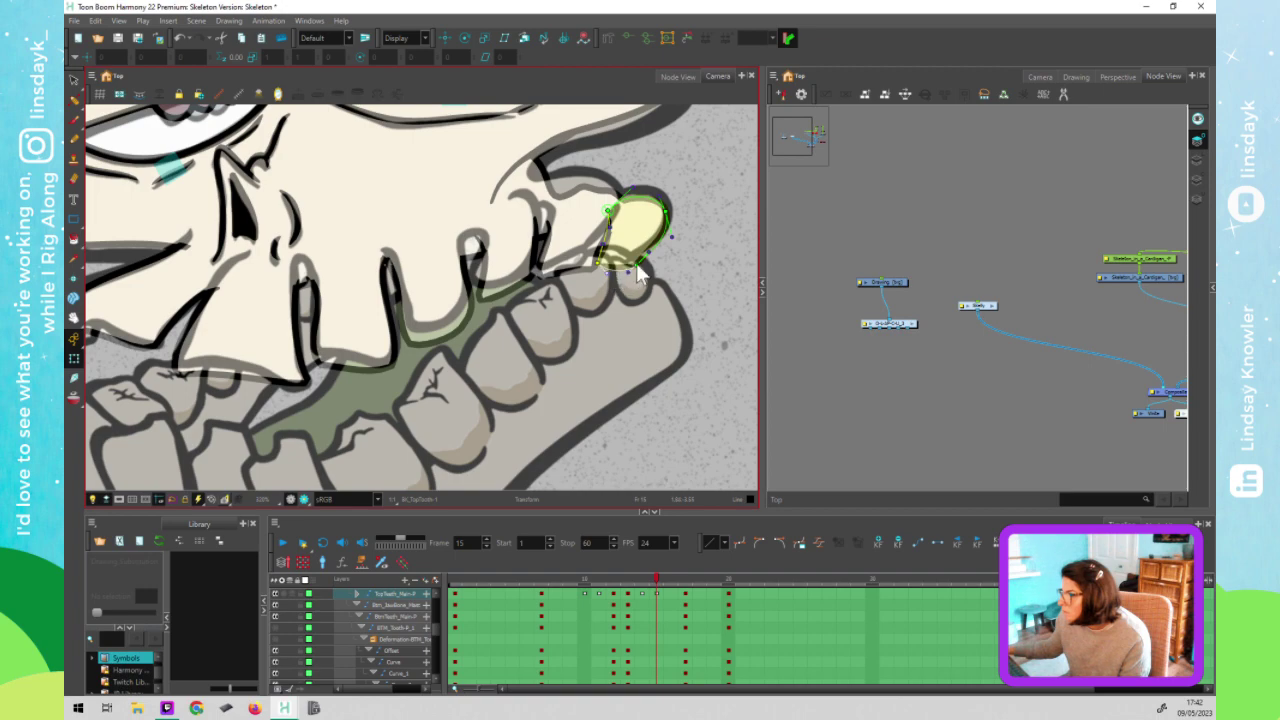
drag(650, 253, 653, 259)
Reshape the top jawbone's rear upper contour around the back teeth, and raise its upper middle point and lower edge with its deformation points
click(535, 178)
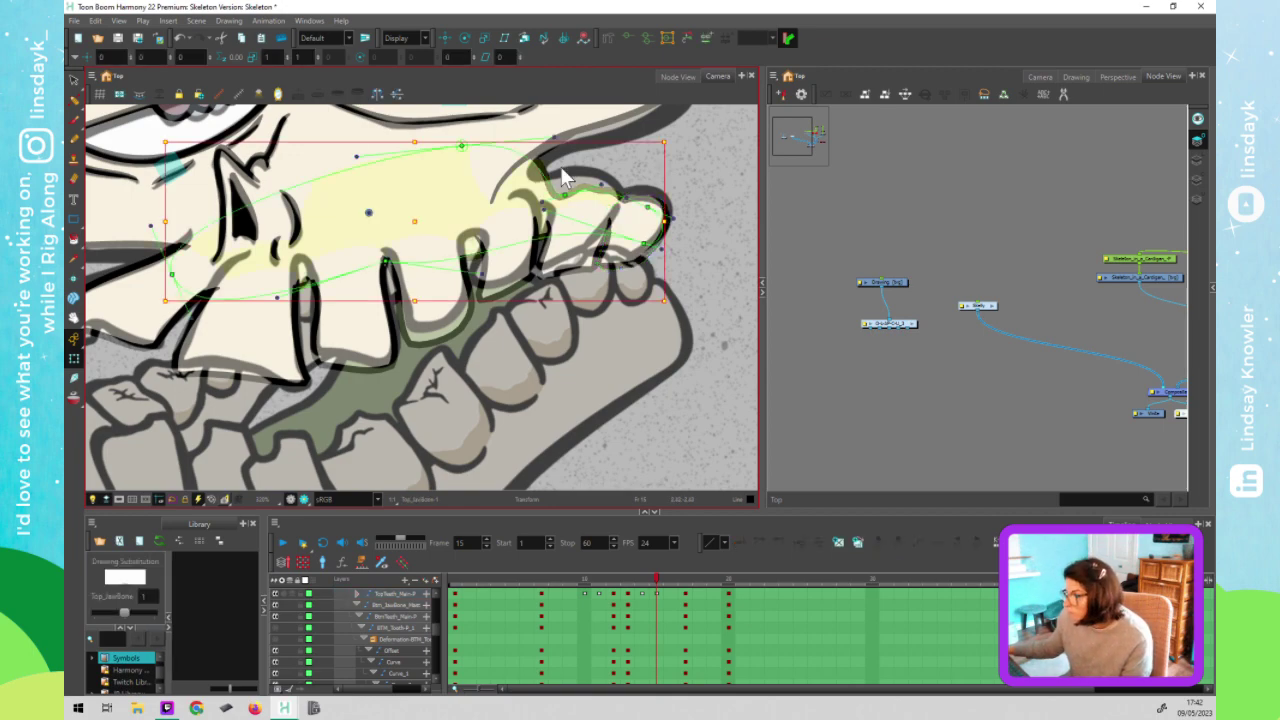
click(577, 185)
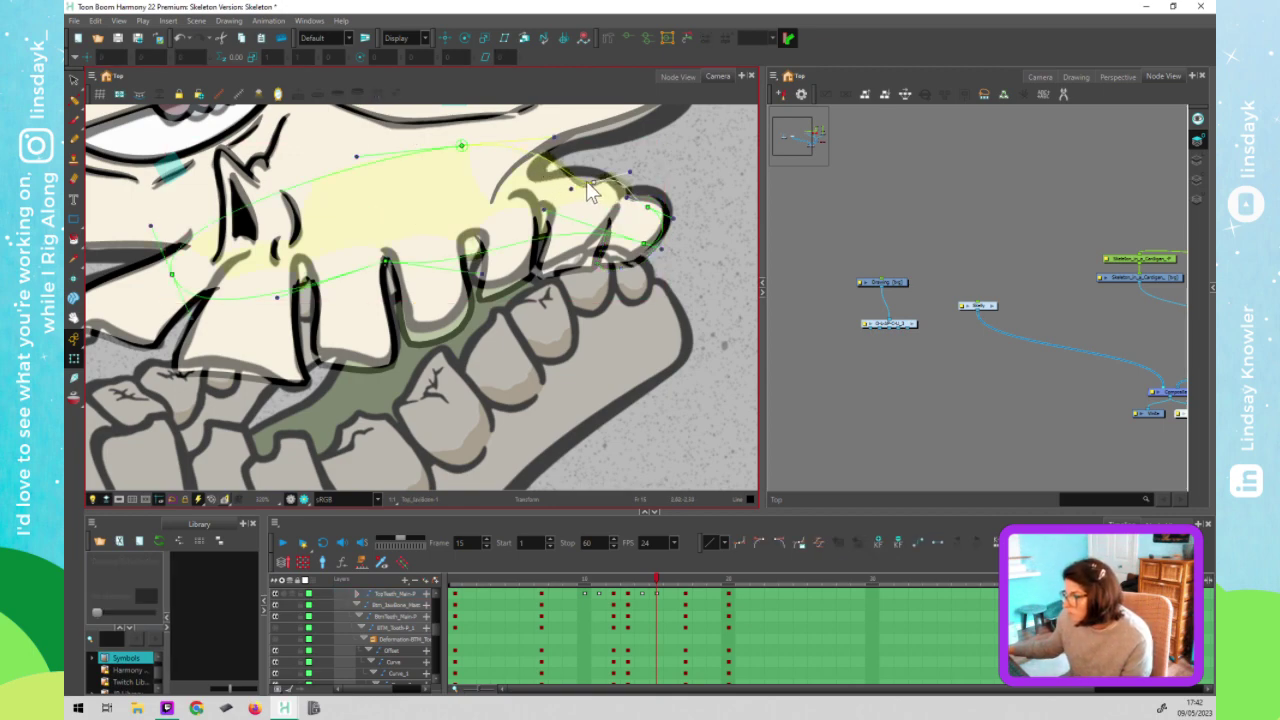
mouse_move(623, 170)
mouse_down()
mouse_move(652, 210)
mouse_move(680, 197)
mouse_up()
click(584, 153)
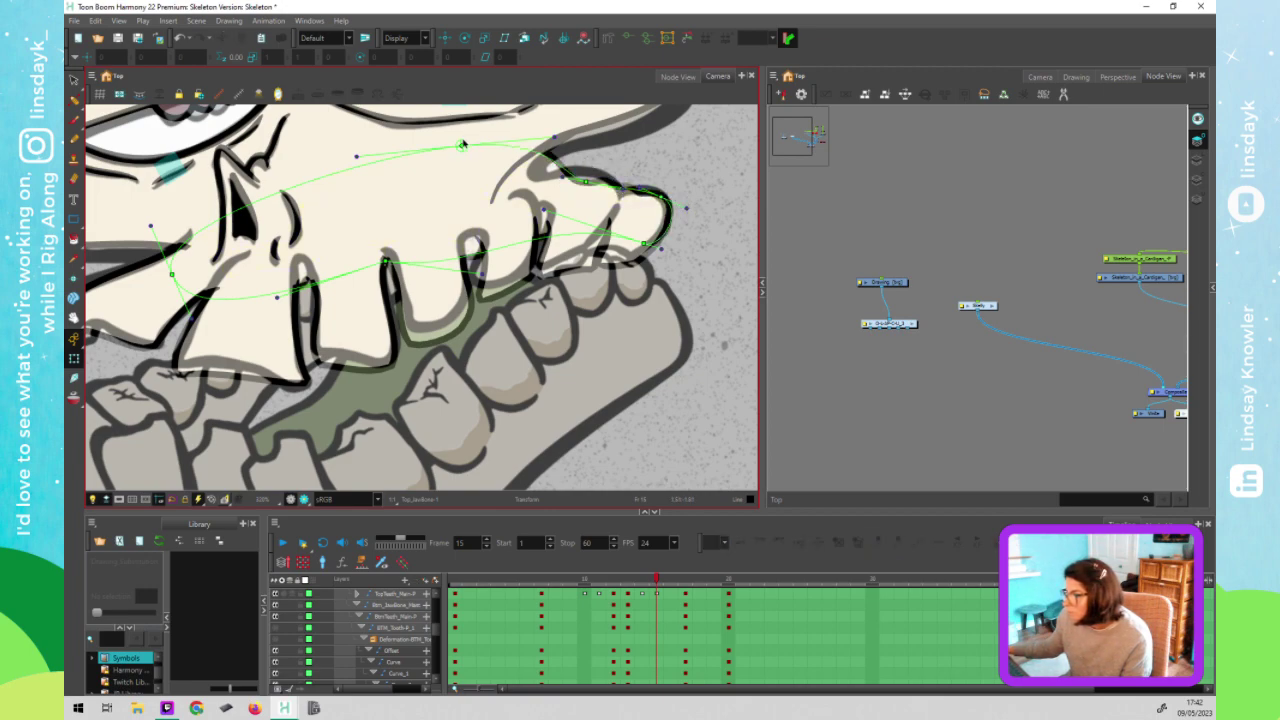
click(461, 144)
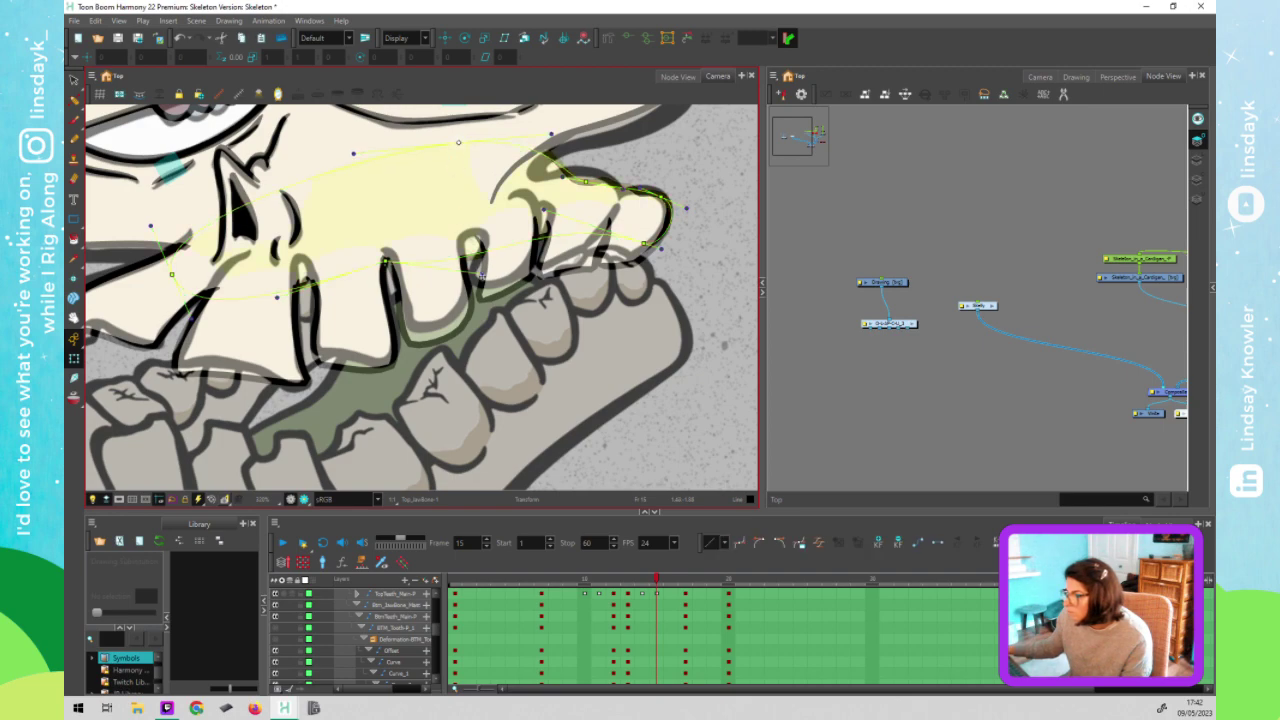
click(487, 253)
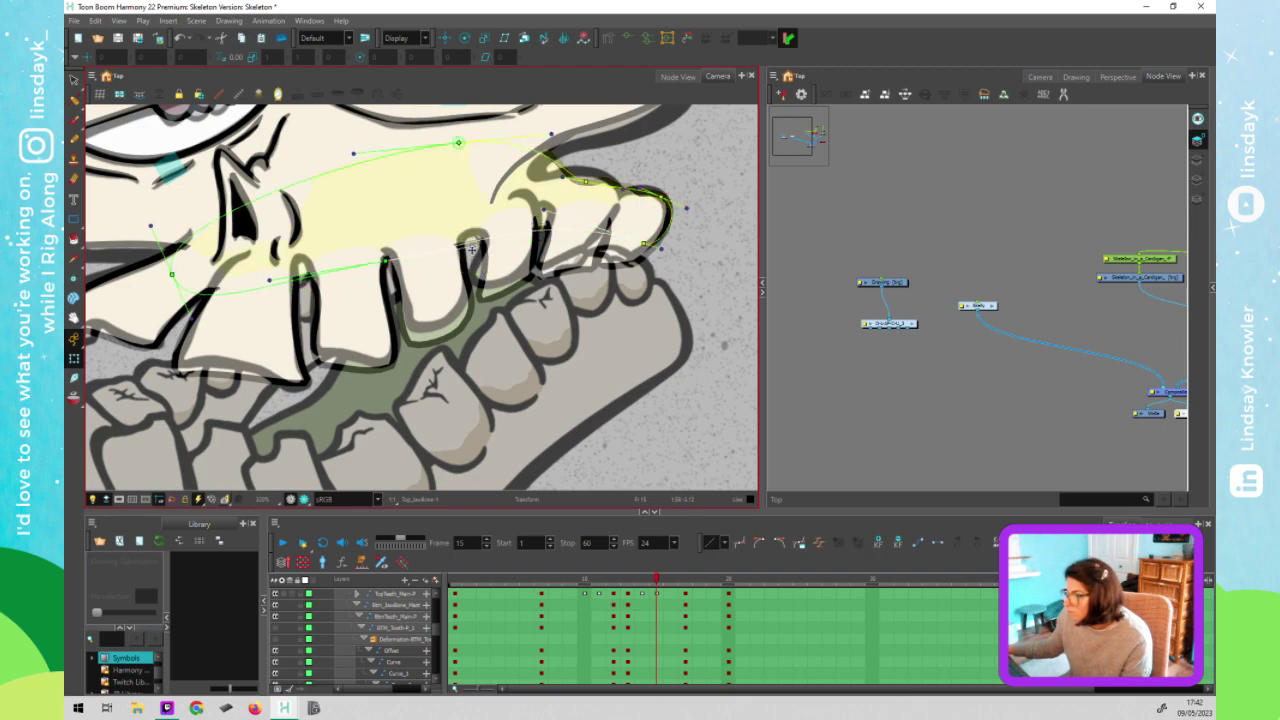
drag(474, 242, 558, 236)
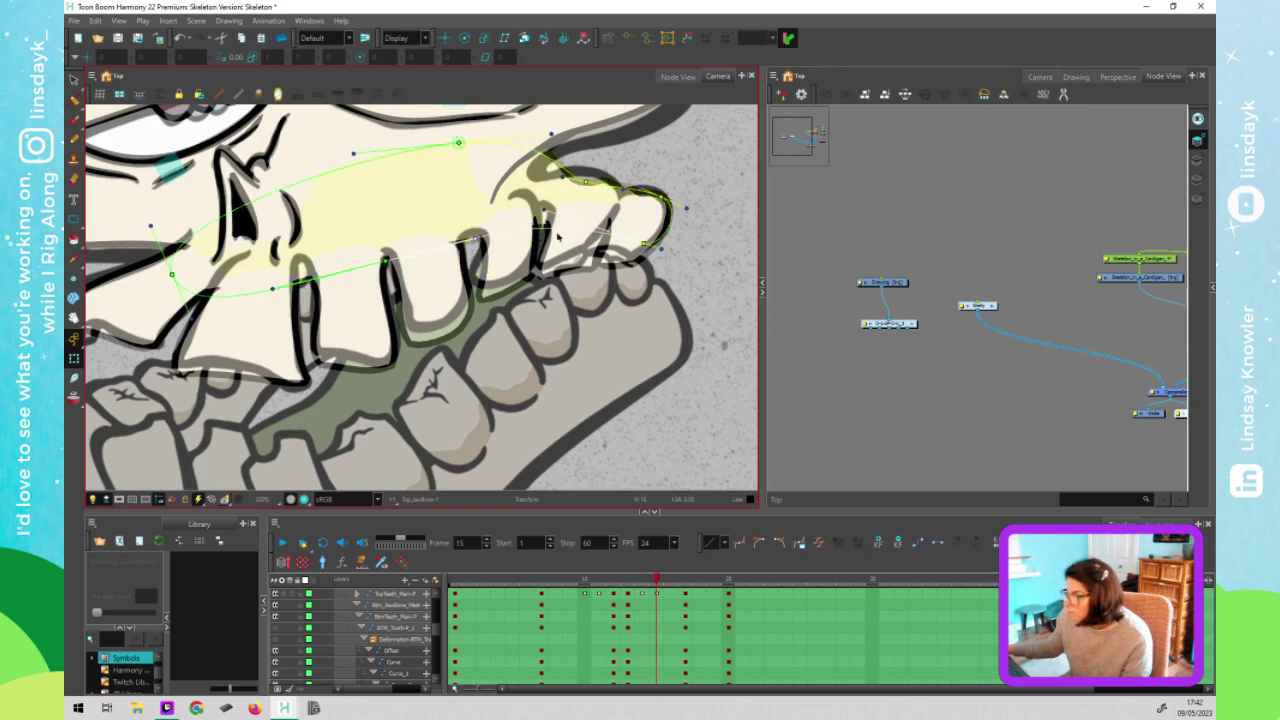
Adjust the facing root points of the third and second top teeth to match the reference gap between them
click(334, 323)
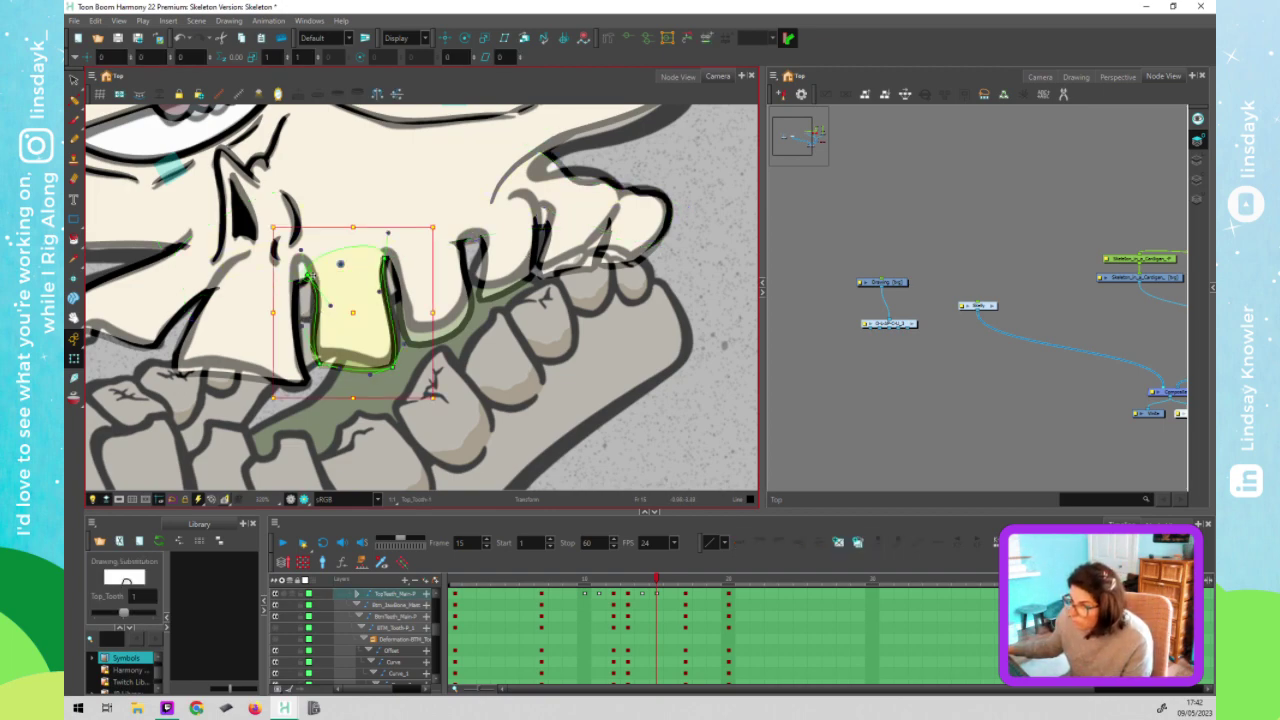
click(309, 273)
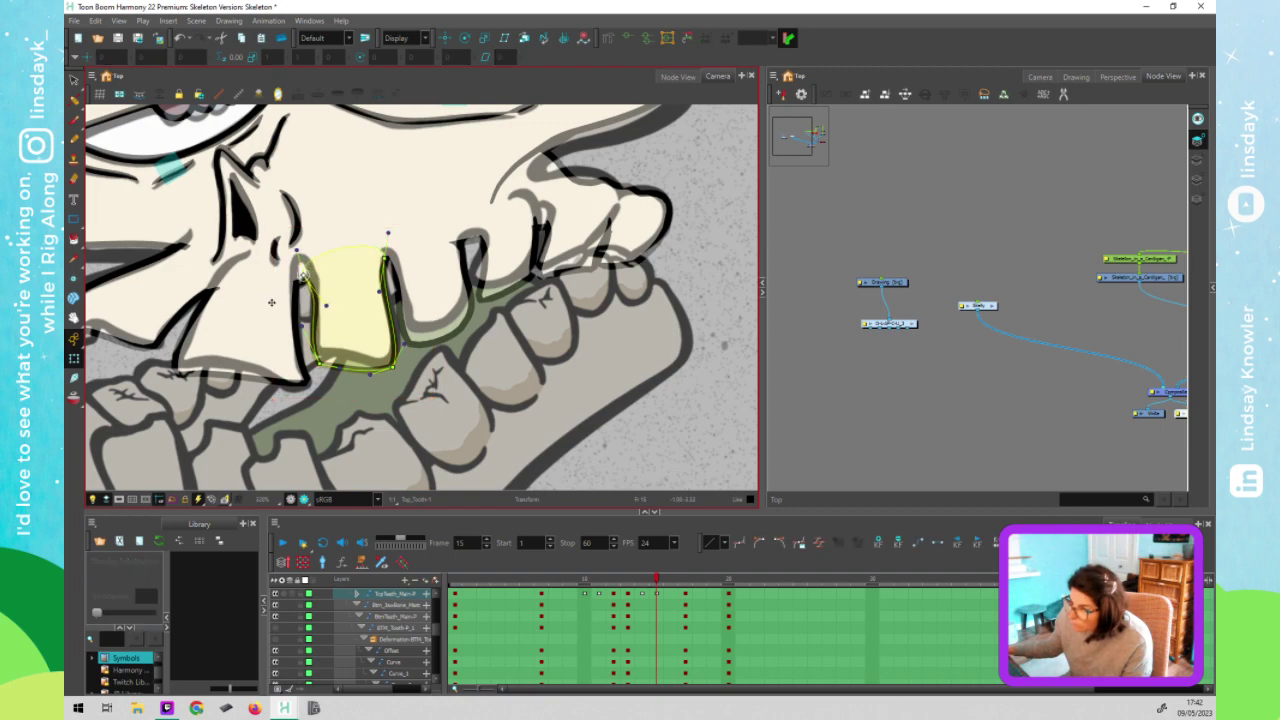
click(285, 305)
click(300, 280)
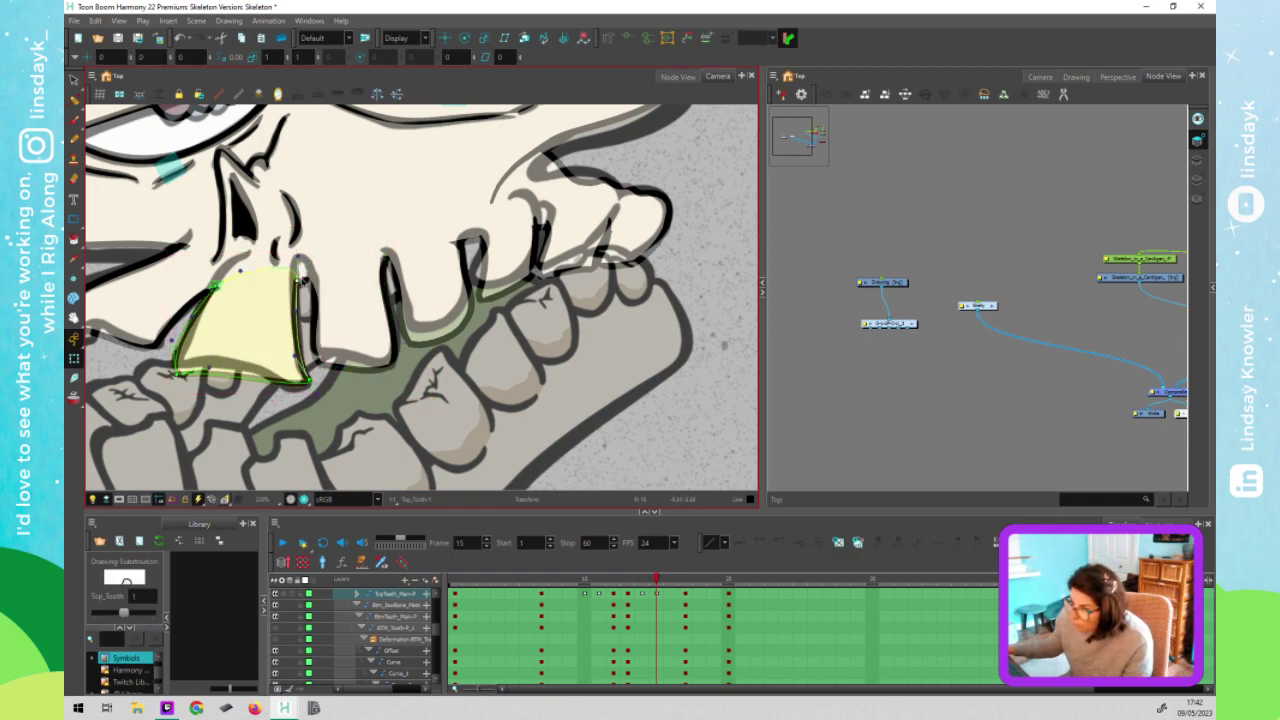
Raise the fourth top tooth's back root point to meet the reference gap beside the fifth tooth
click(438, 279)
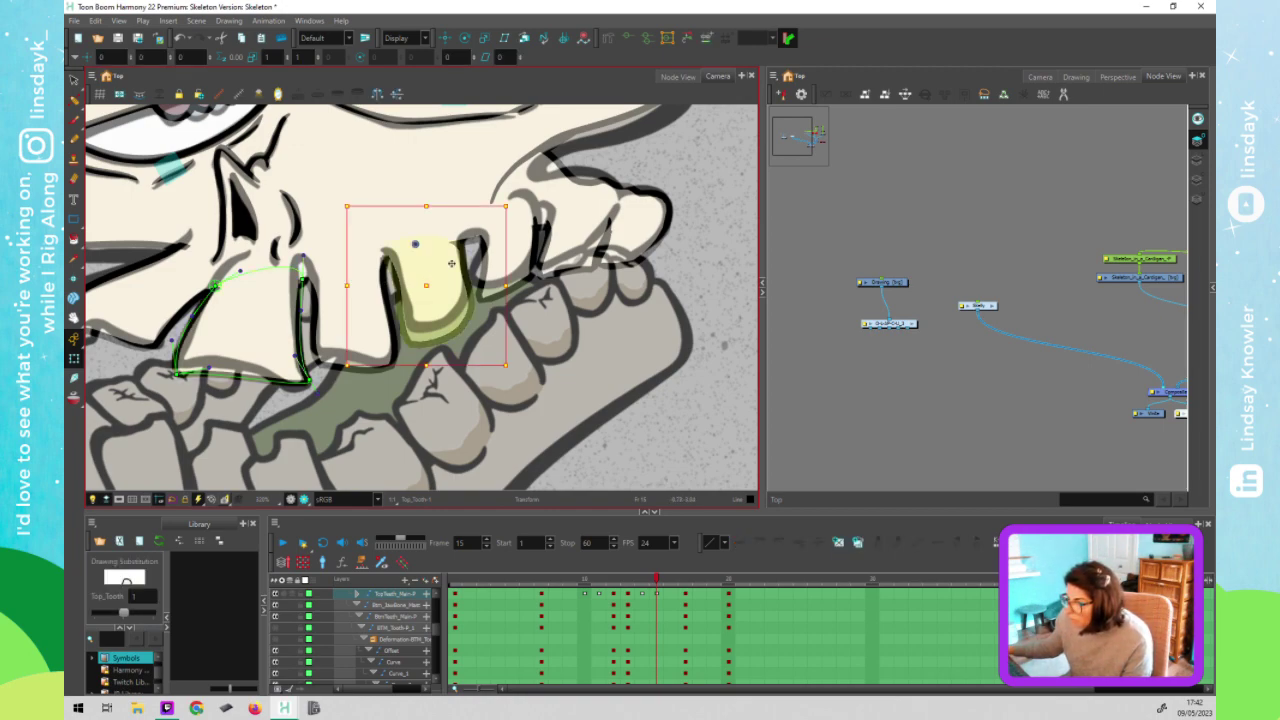
click(498, 262)
click(482, 245)
click(440, 285)
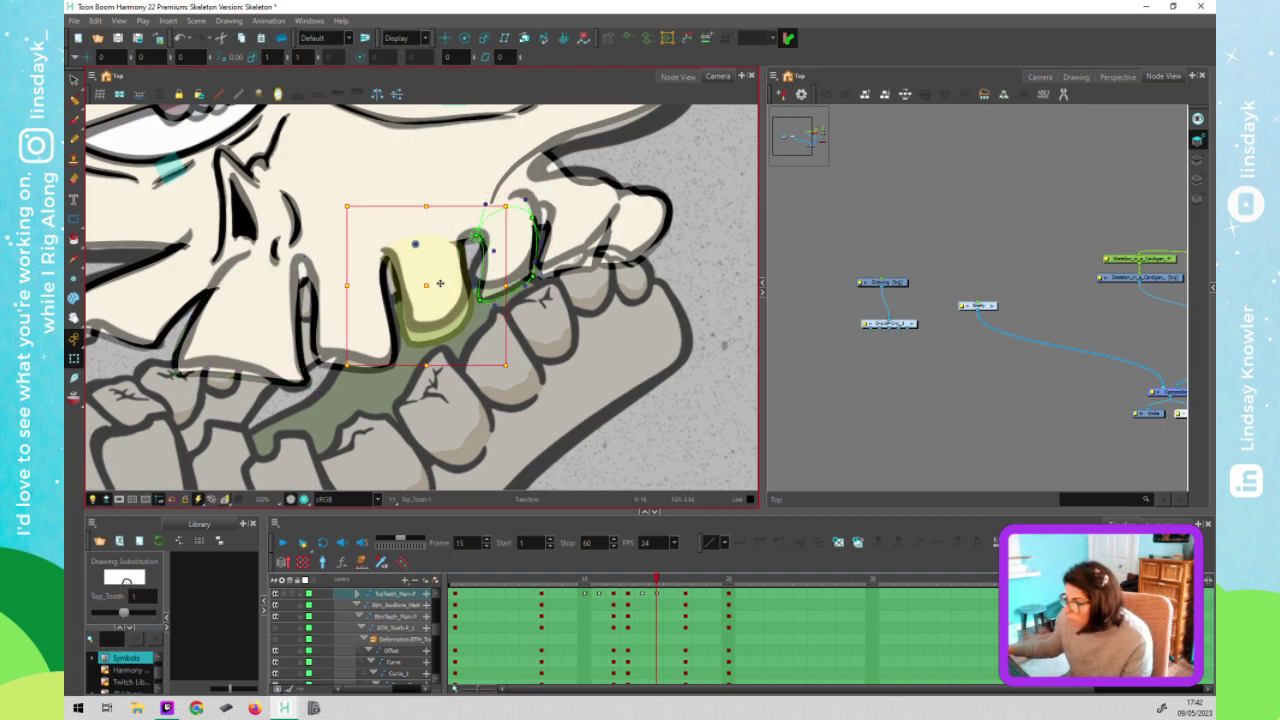
click(465, 246)
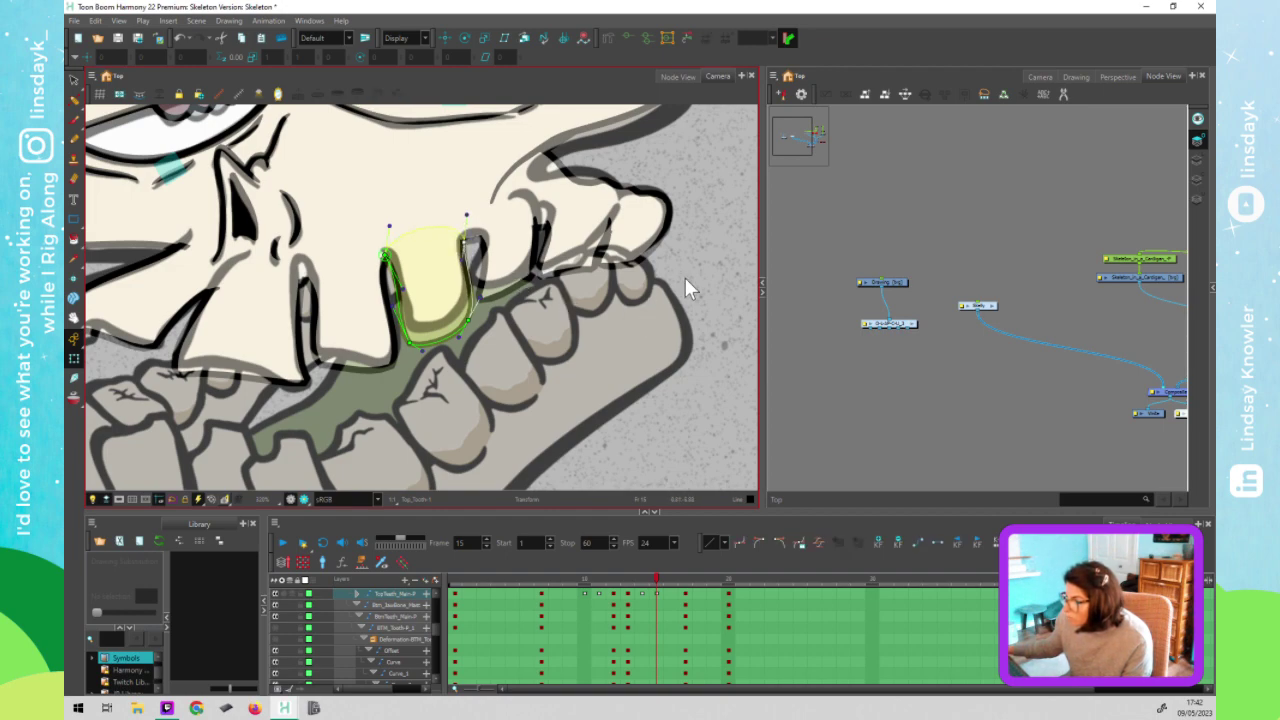
Move the fifth top tooth's front lower corner forward and refine its back corner and upper back curve with its deformation points
click(524, 258)
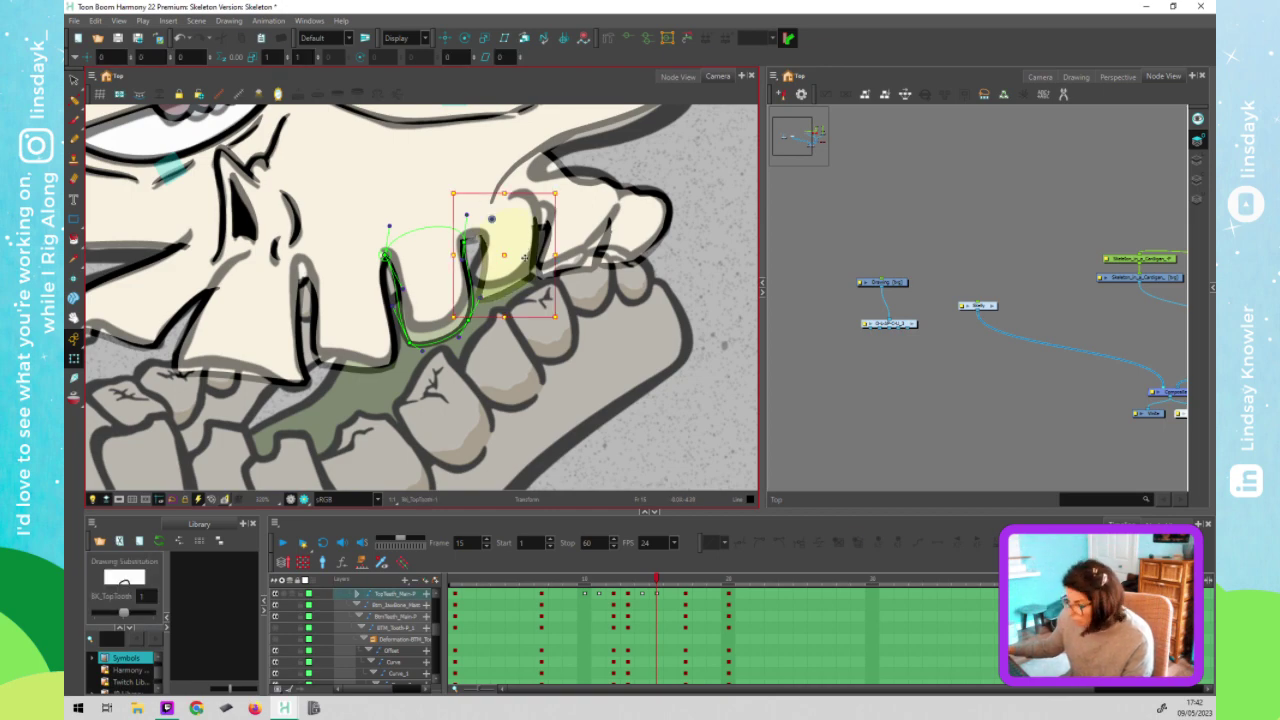
click(475, 294)
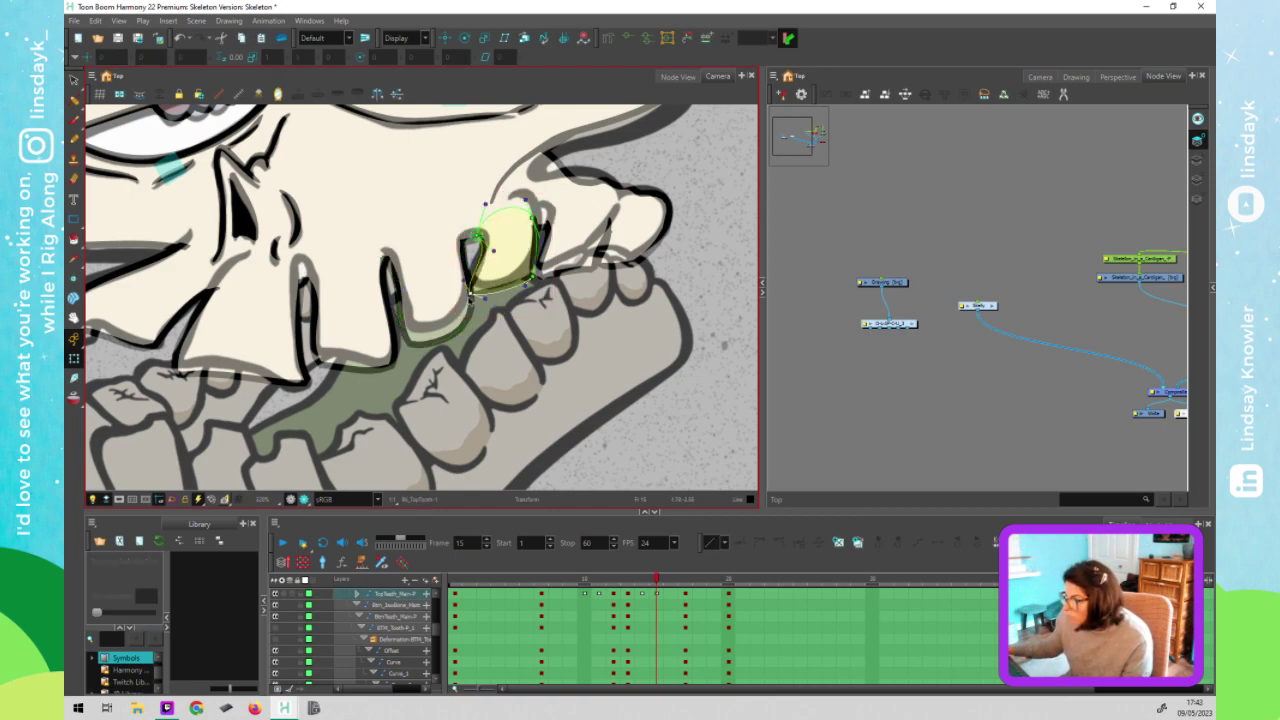
drag(534, 279, 531, 283)
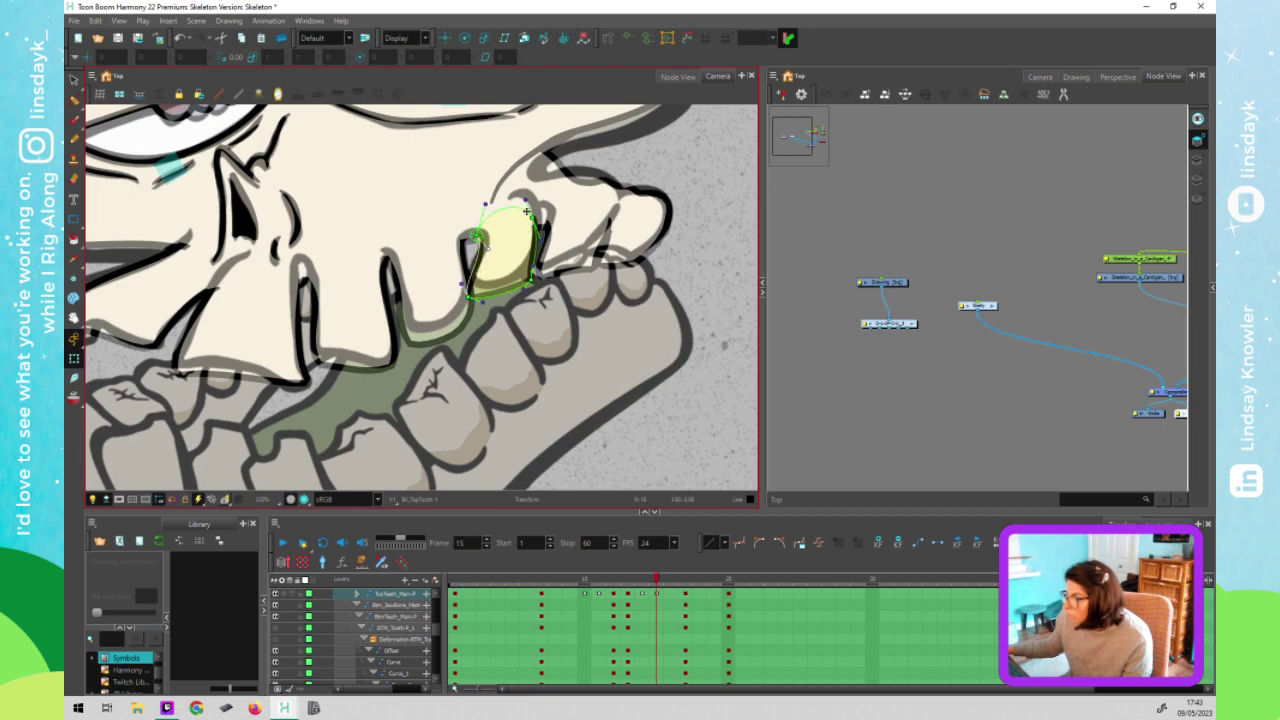
mouse_move(538, 234)
mouse_down()
mouse_move(522, 207)
mouse_move(543, 228)
mouse_up()
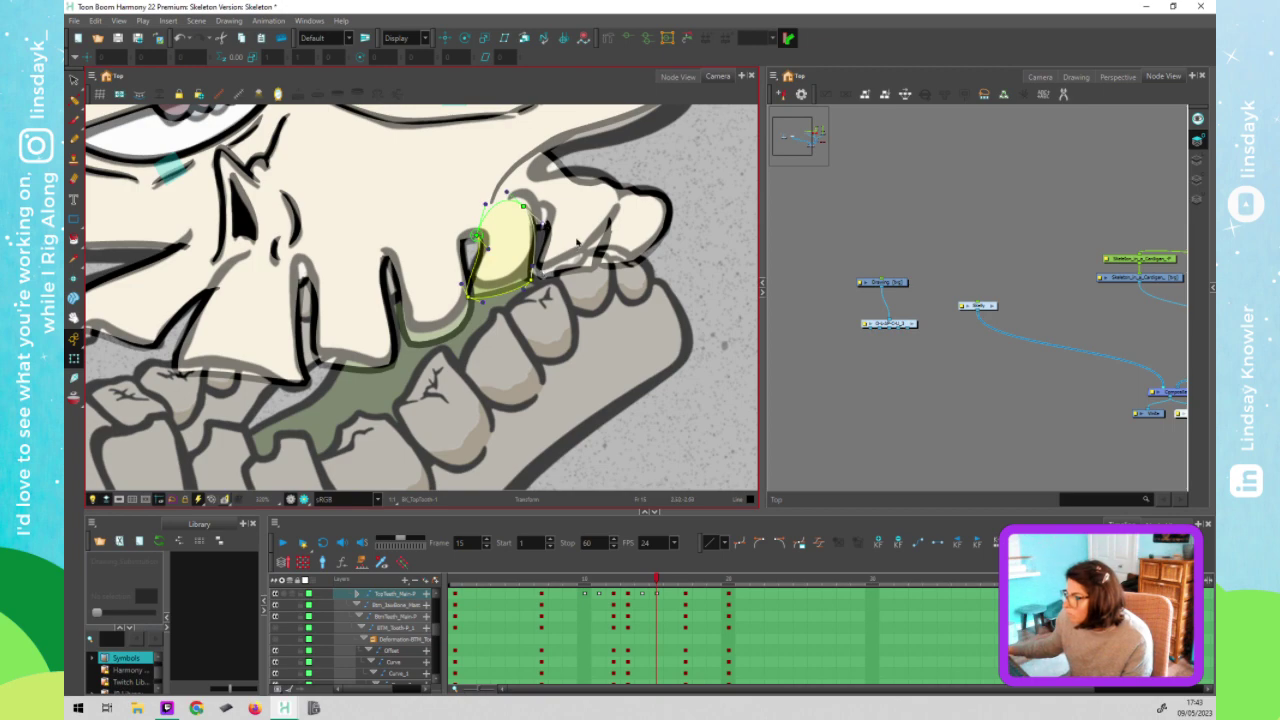
Save the scene and advance to frame 16 with the whole skull and its reference drawing in view
click(572, 251)
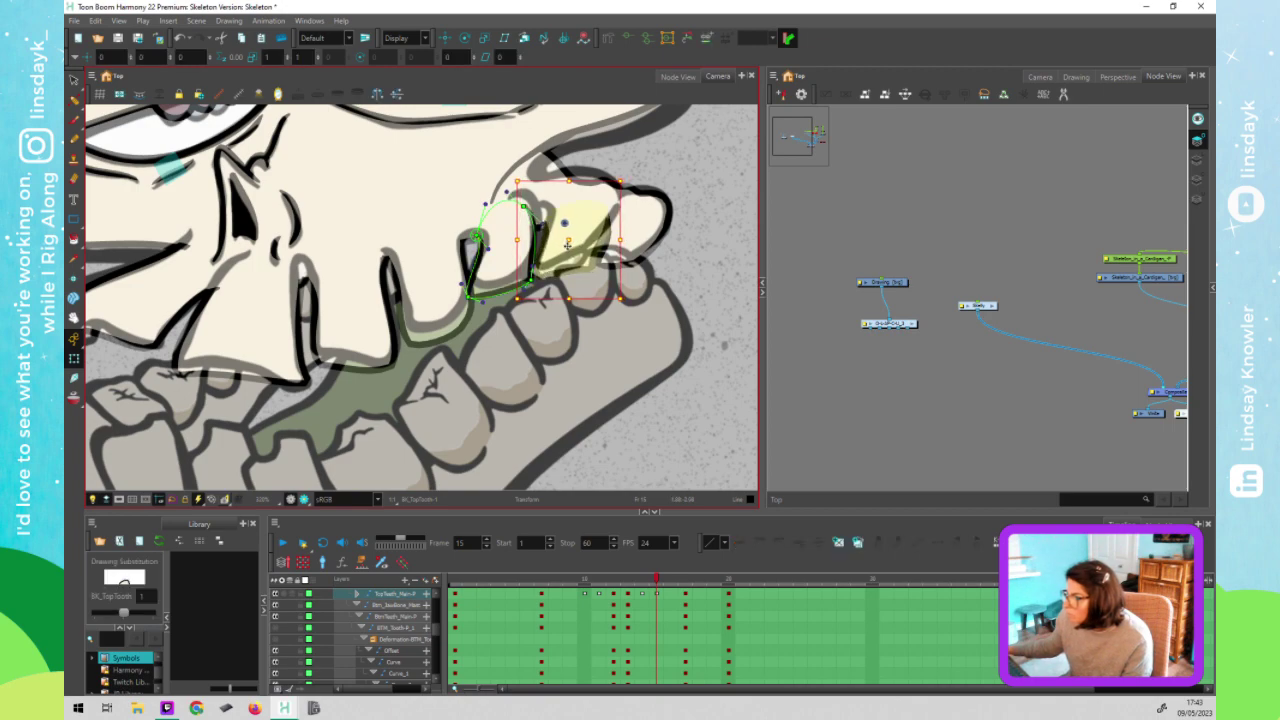
click(677, 266)
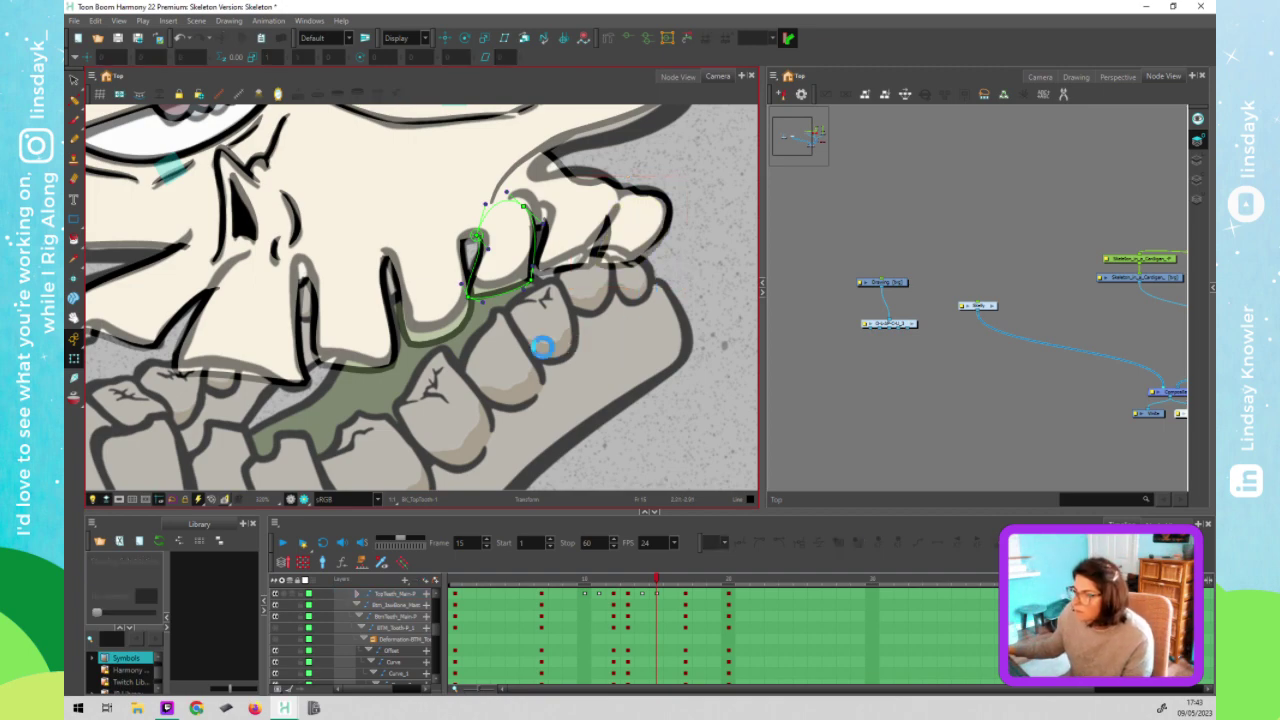
scroll(547, 352, down, 3)
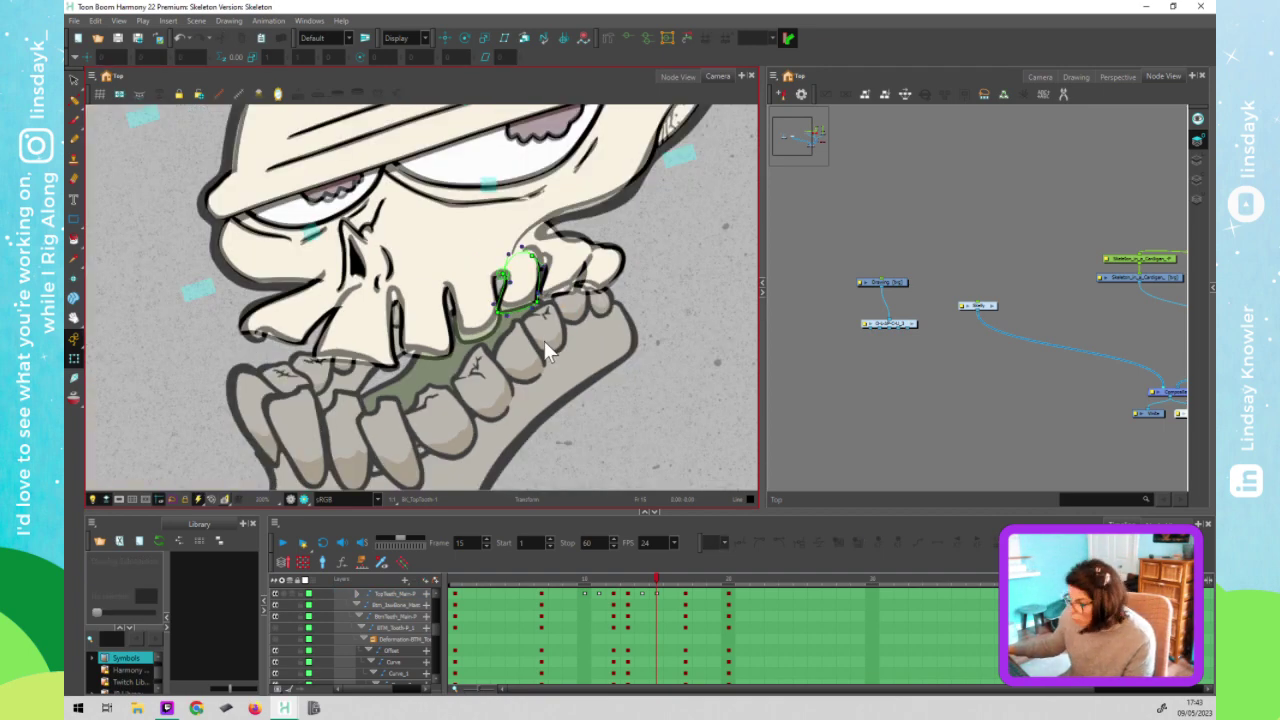
key(period)
key(period)
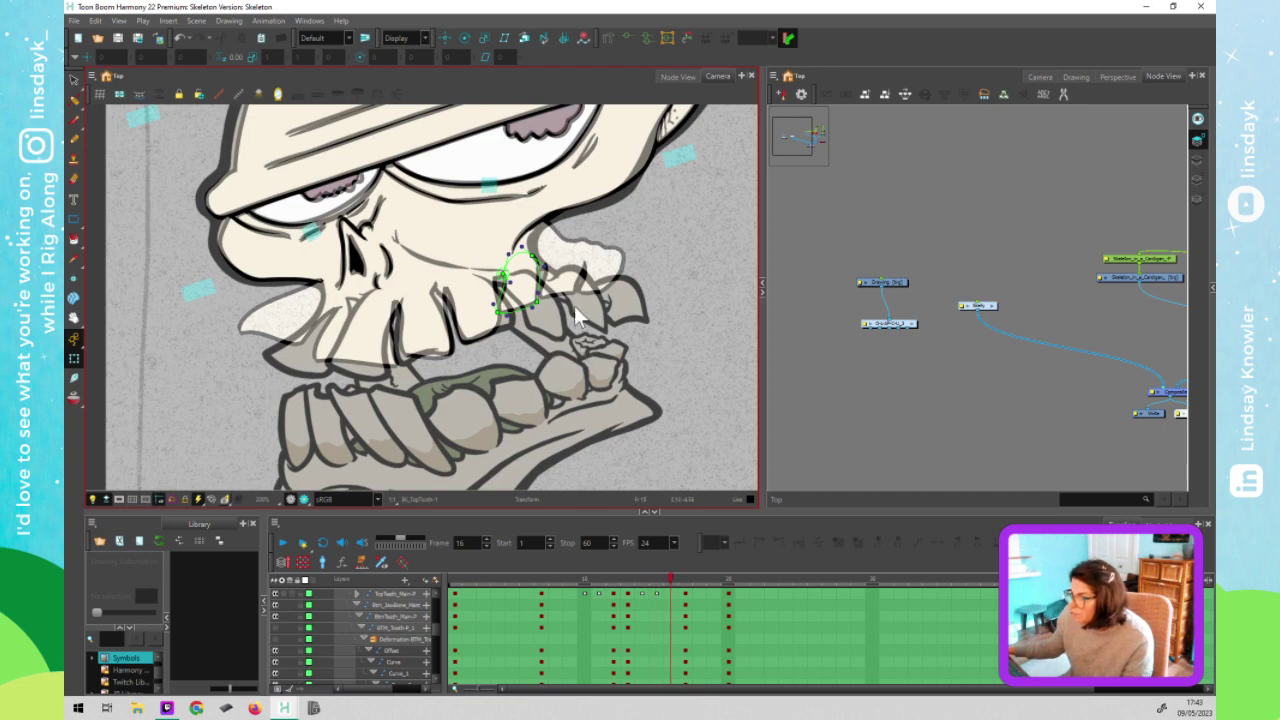
scroll(625, 243, down, 3)
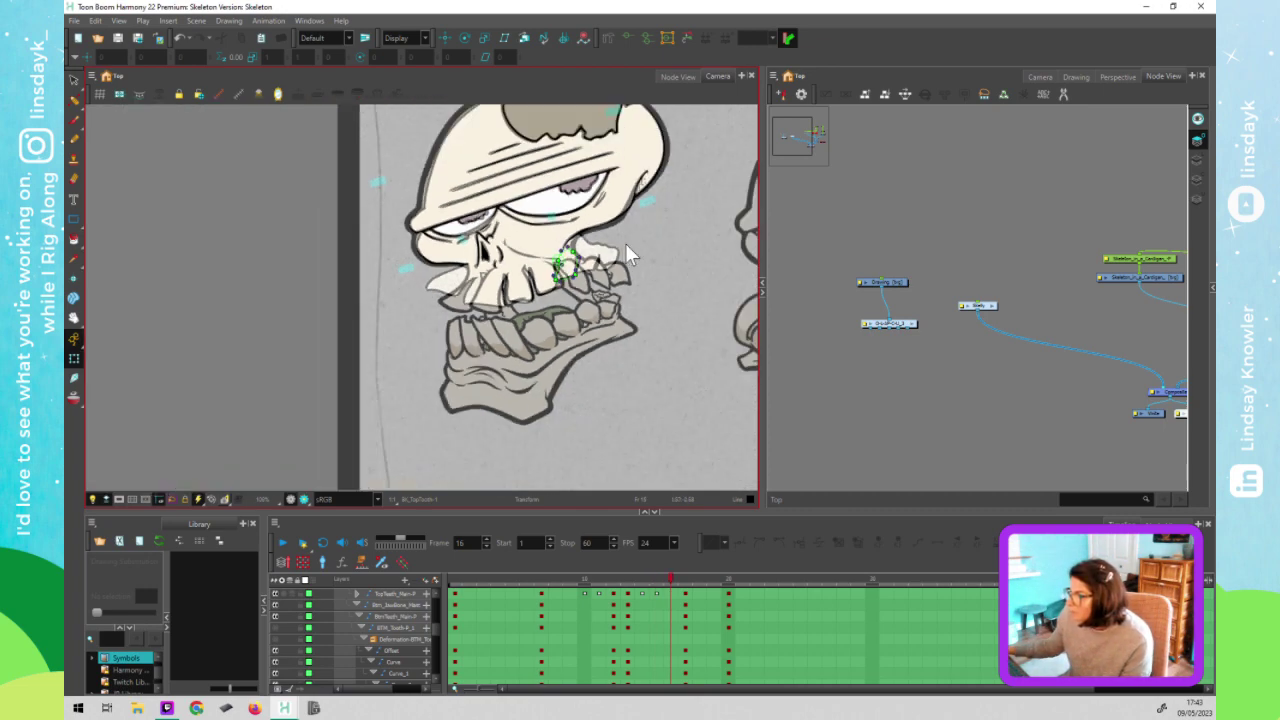
drag(625, 243, 633, 297)
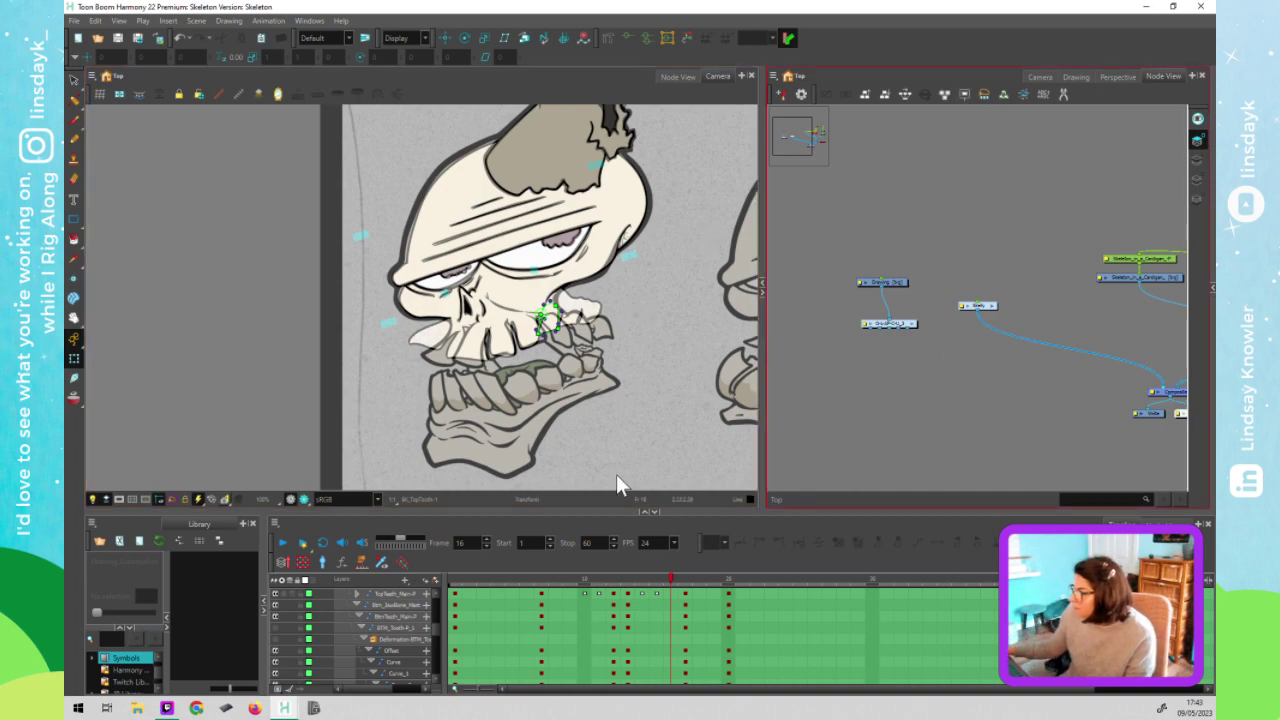
Flip back and forth between frame 15 and its neighbouring frames to check how the top teeth move
click(657, 591)
mouse_move(672, 591)
mouse_down()
mouse_move(613, 600)
mouse_move(677, 597)
mouse_move(626, 600)
mouse_move(667, 600)
mouse_move(656, 602)
mouse_up()
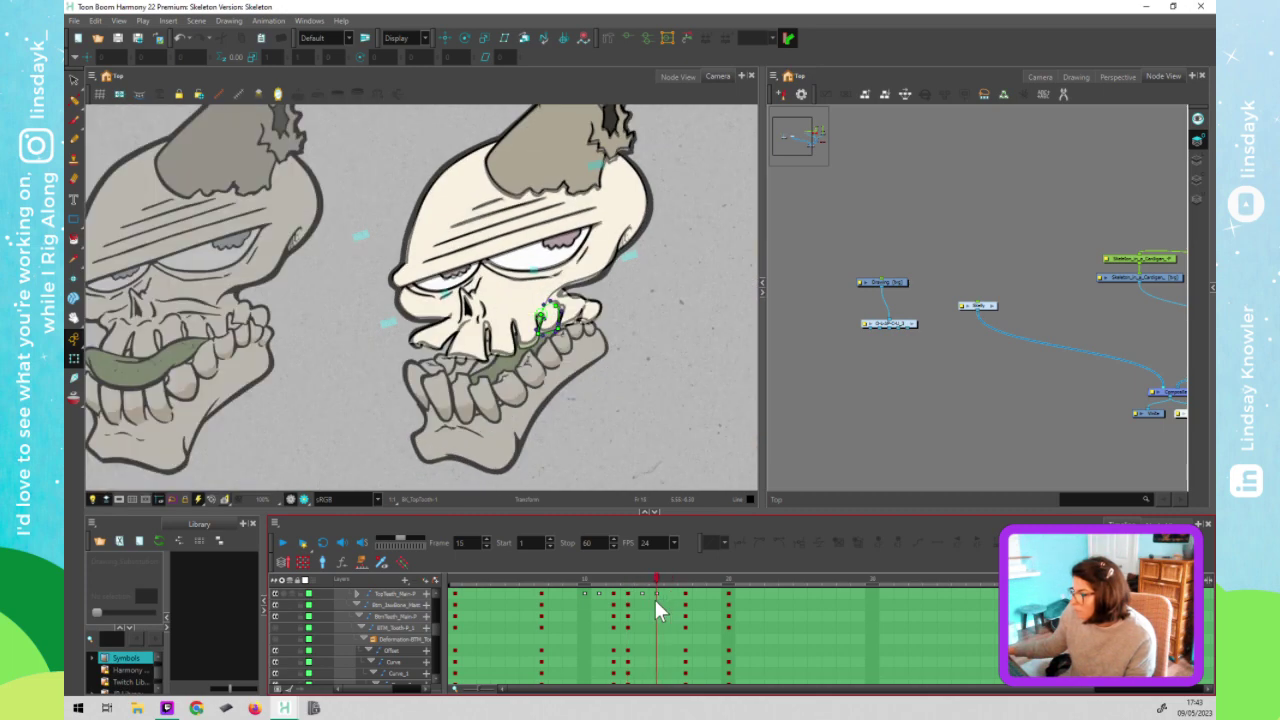
key(comma)
key(period)
key(comma)
key(period)
key(comma)
key(period)
key(comma)
key(period)
key(comma)
key(period)
On frame 15, refine the lower corners of the third top tooth and the lower back curve of the fourth
click(500, 325)
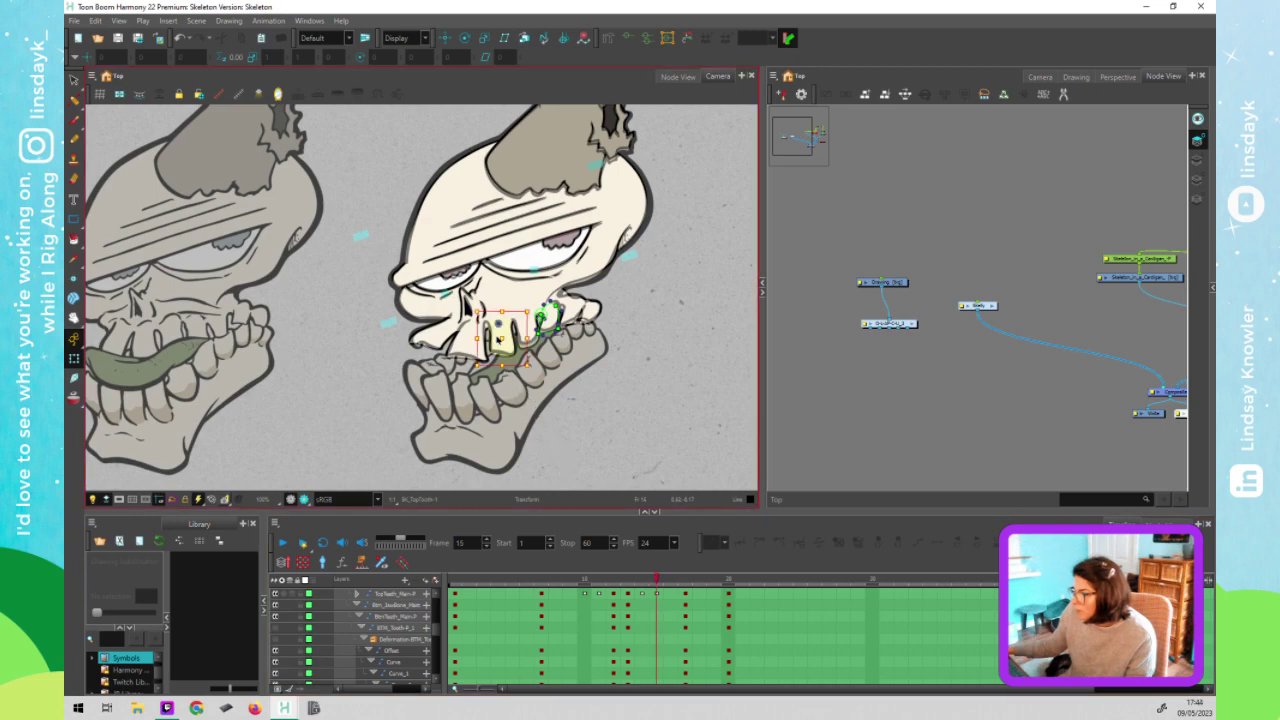
scroll(466, 294, up, 1)
scroll(463, 362, up, 2)
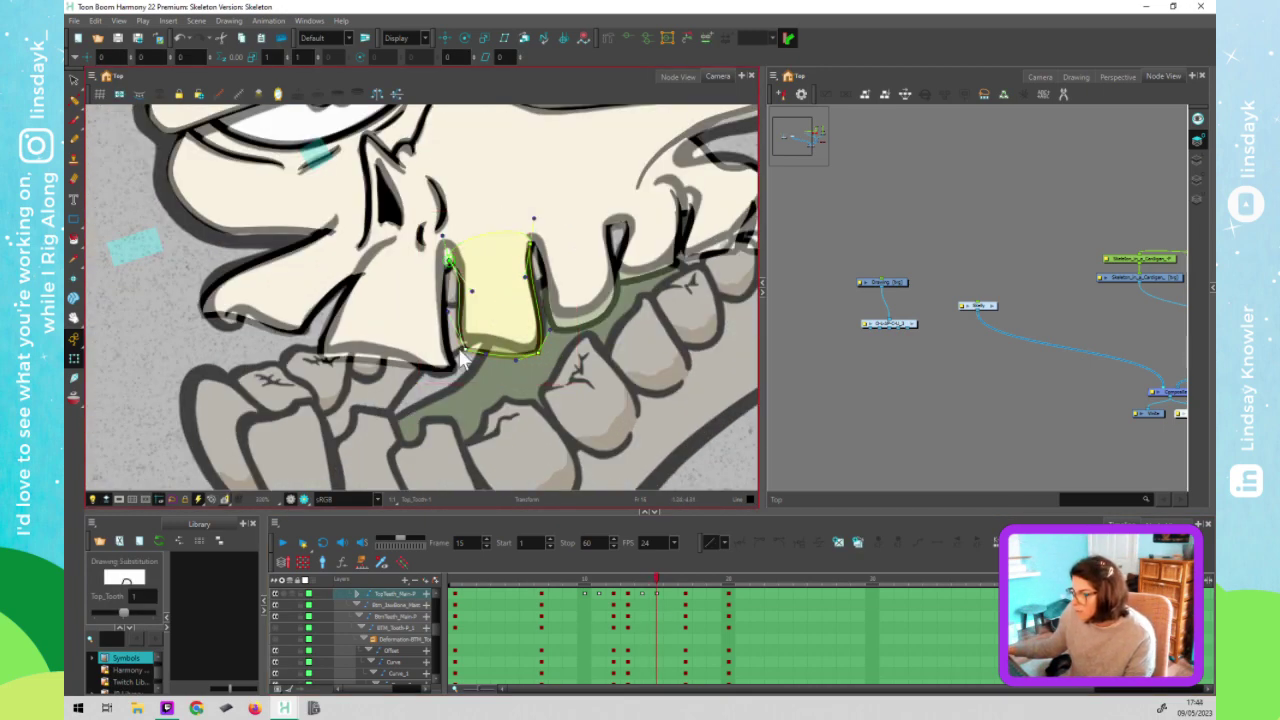
click(463, 362)
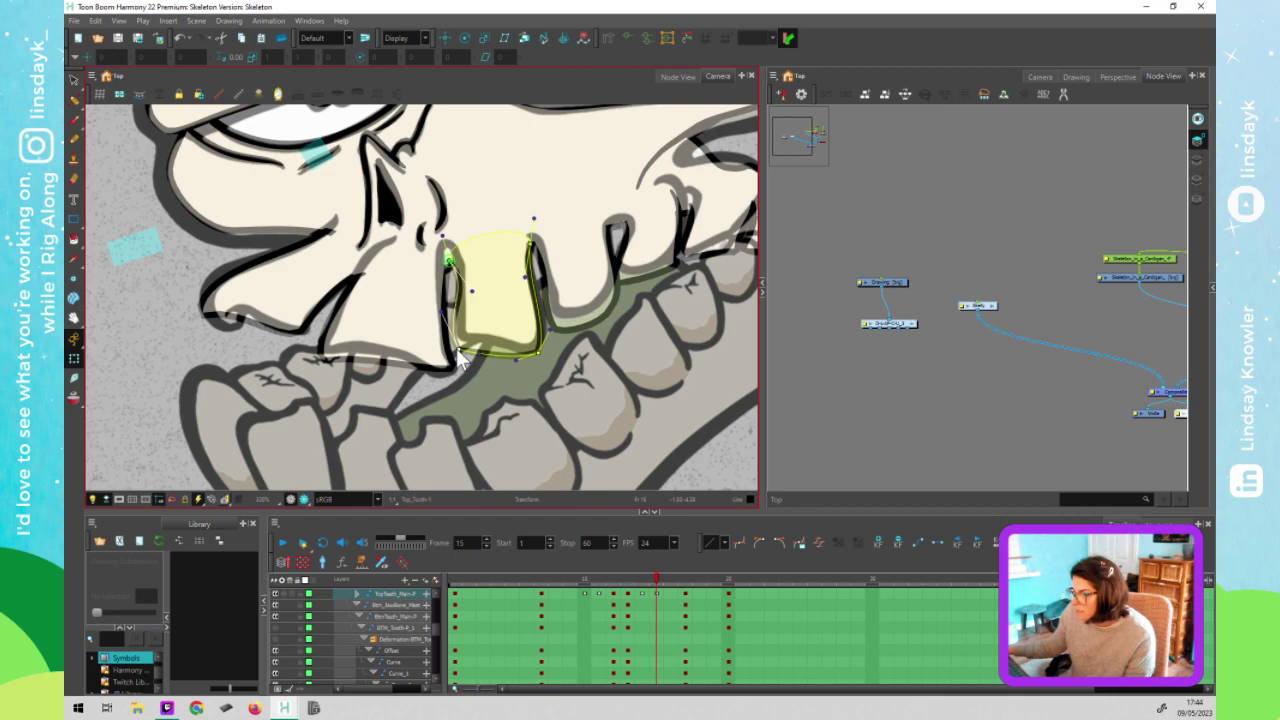
drag(540, 353, 545, 350)
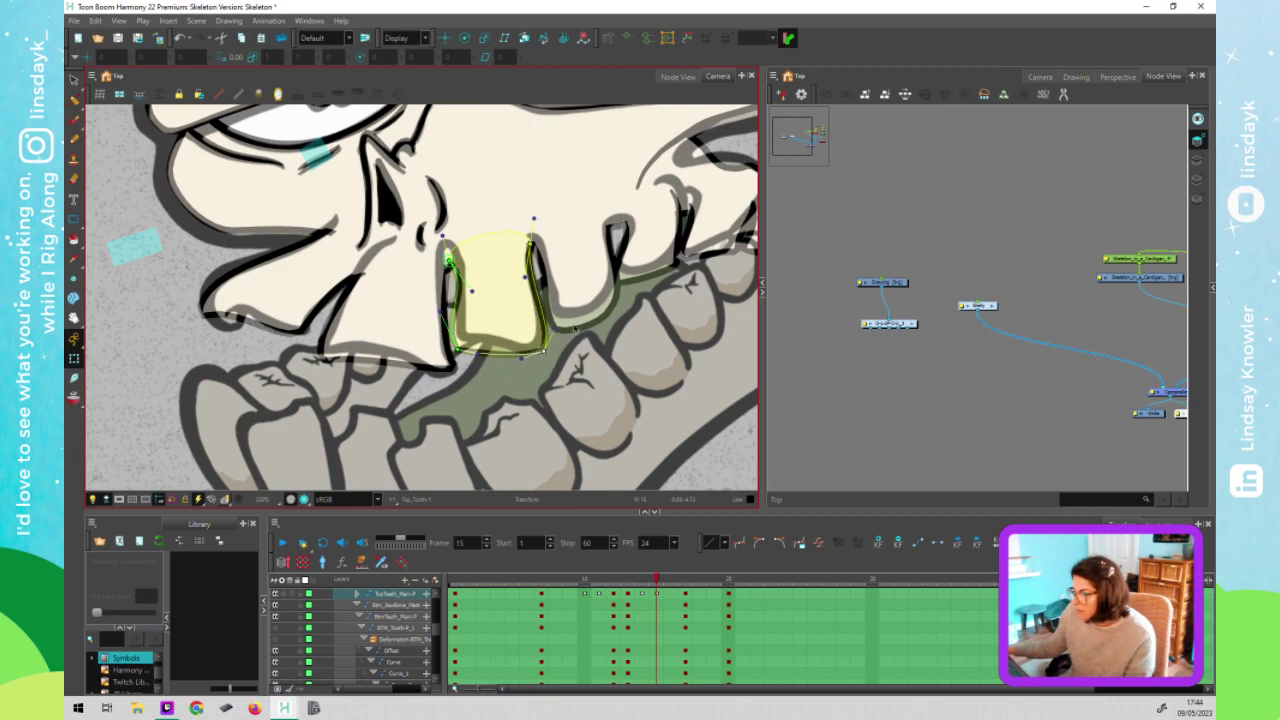
click(577, 314)
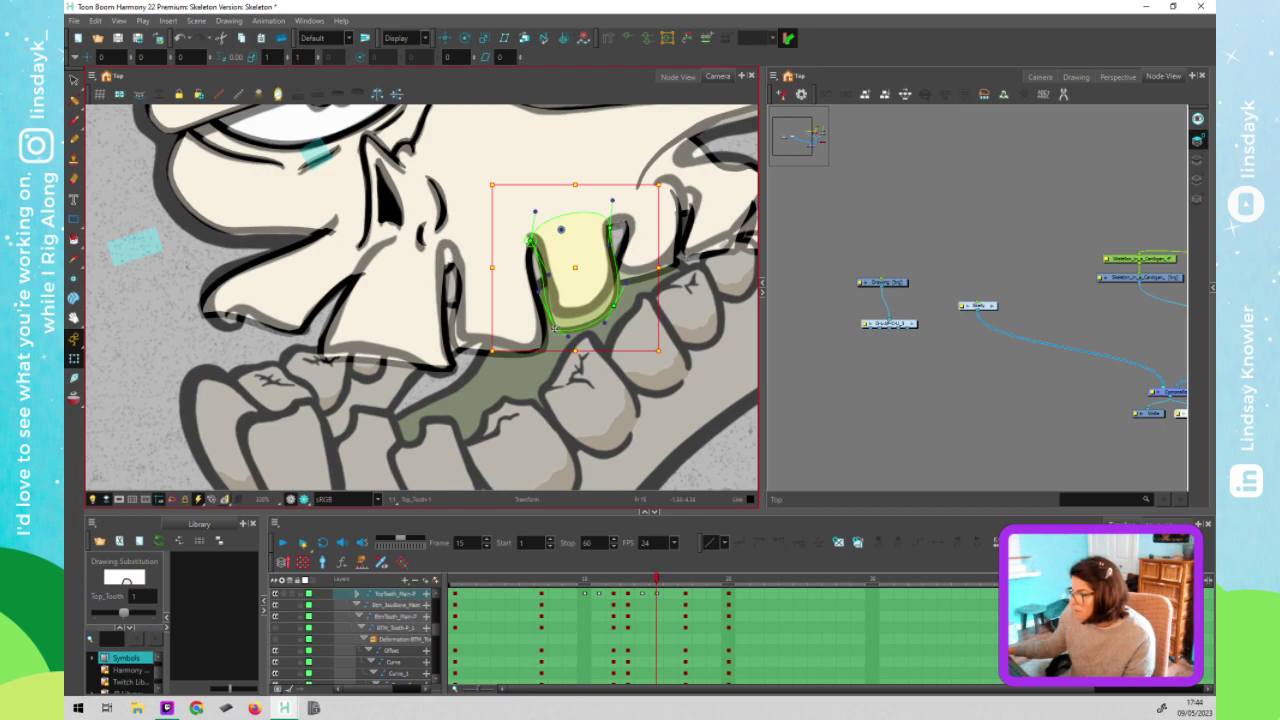
click(605, 320)
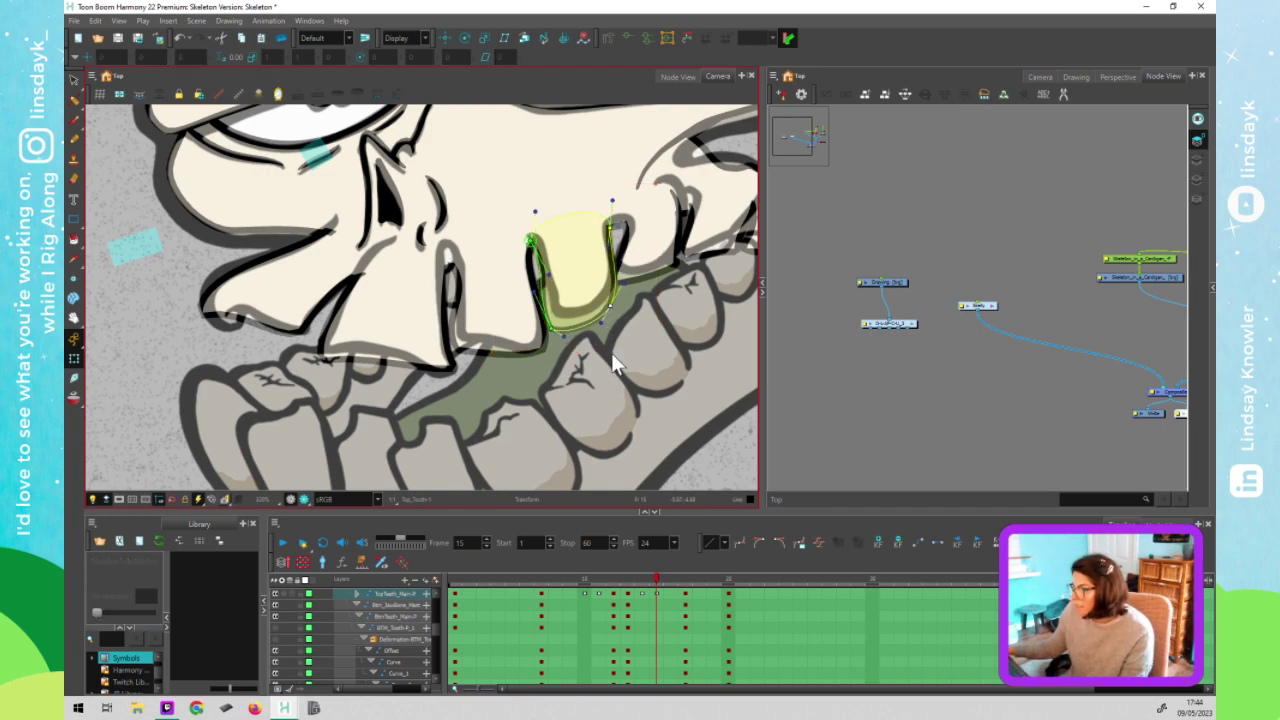
On frame 16, reshape the front top tooth by moving its lower corner, tip and root points down and back to the reference outline
key(shift+m)
mouse_move(652, 577)
mouse_down()
mouse_move(643, 582)
mouse_move(669, 584)
mouse_up()
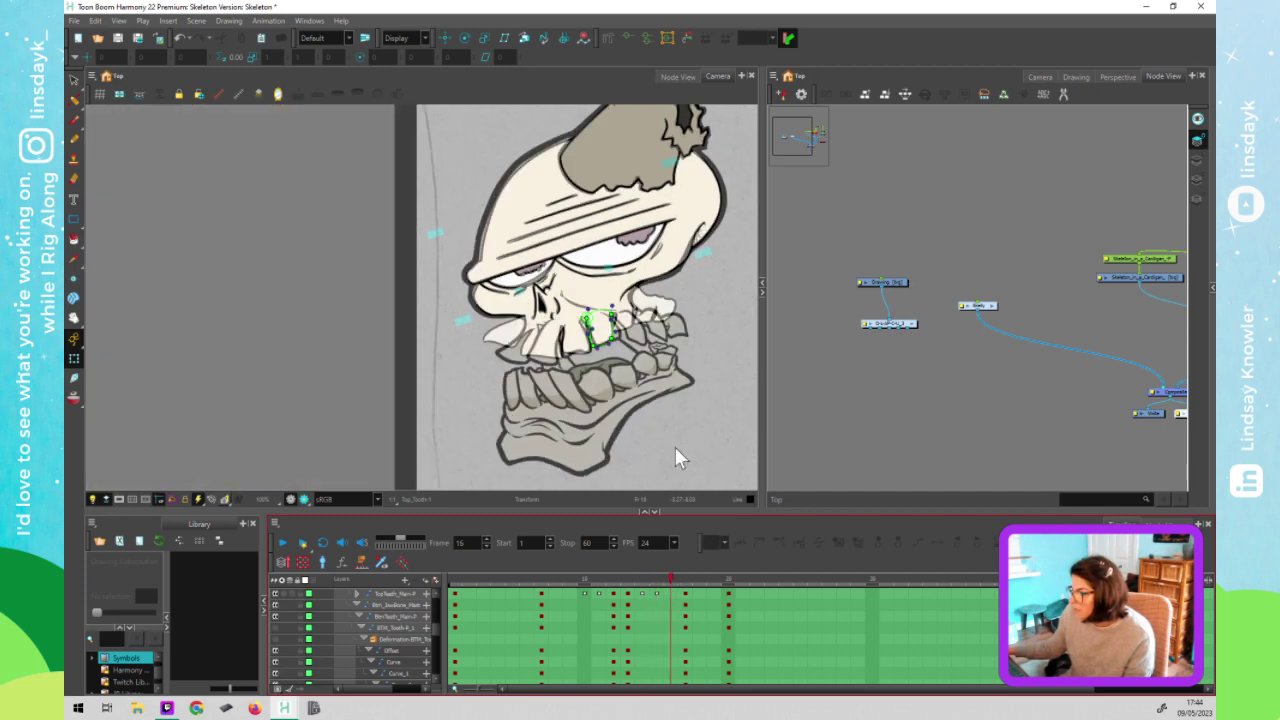
scroll(598, 345, up, 1)
scroll(597, 346, up, 1)
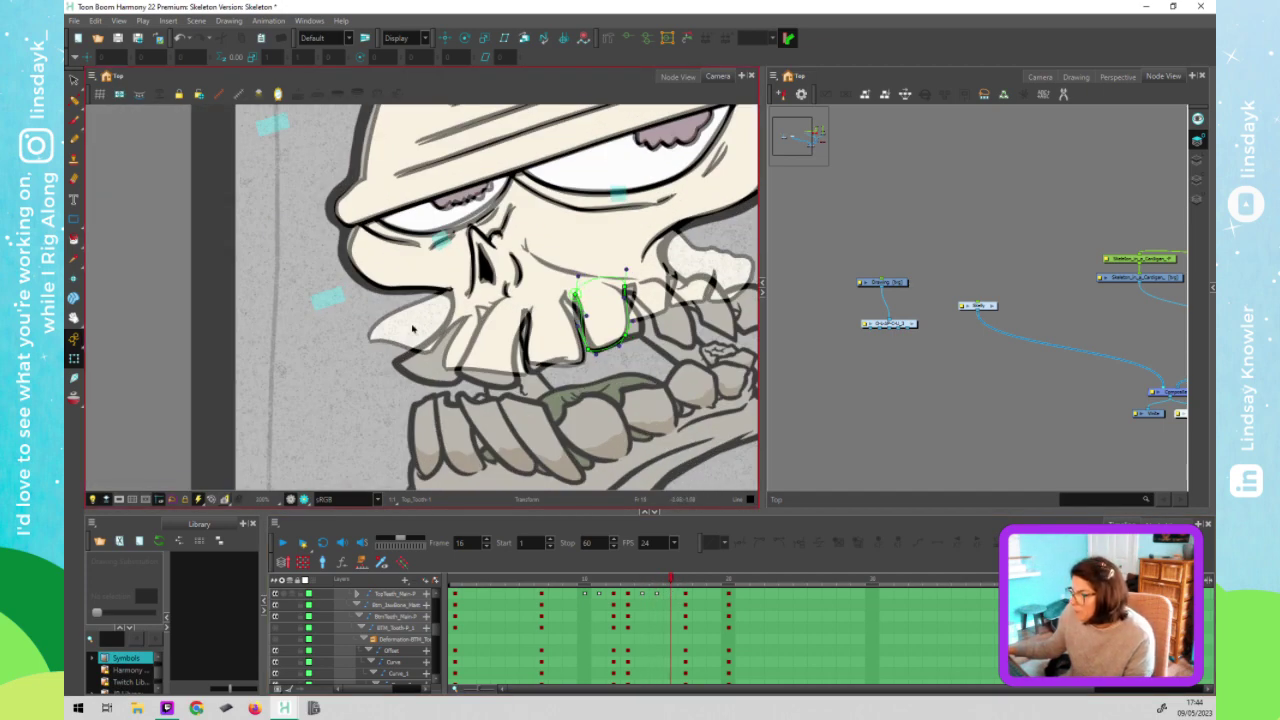
click(412, 329)
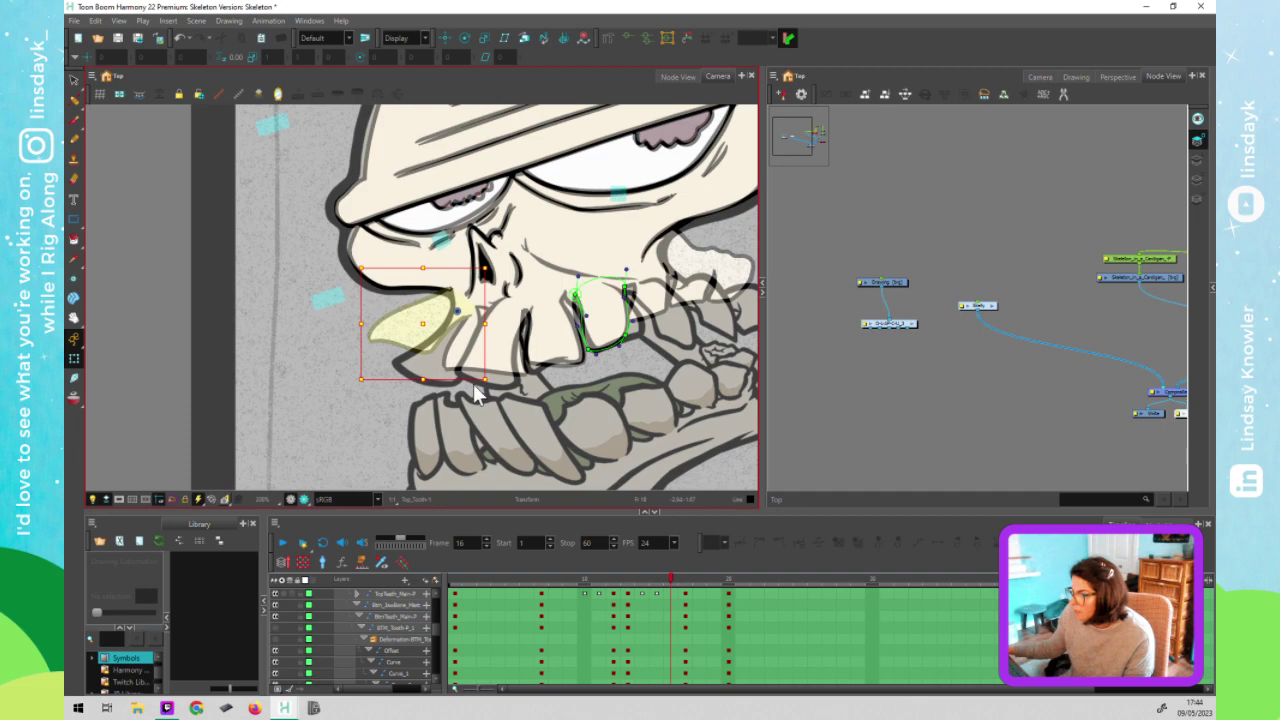
click(414, 341)
drag(434, 356, 461, 379)
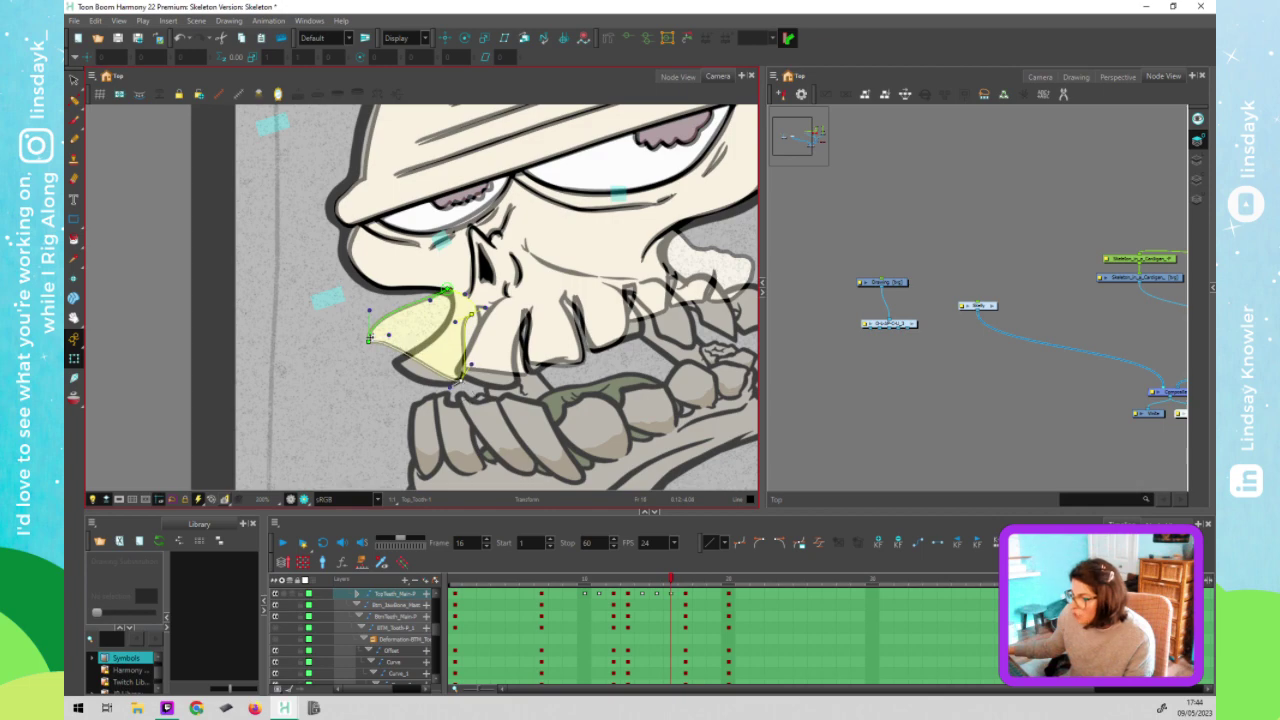
drag(367, 341, 428, 345)
drag(432, 300, 481, 313)
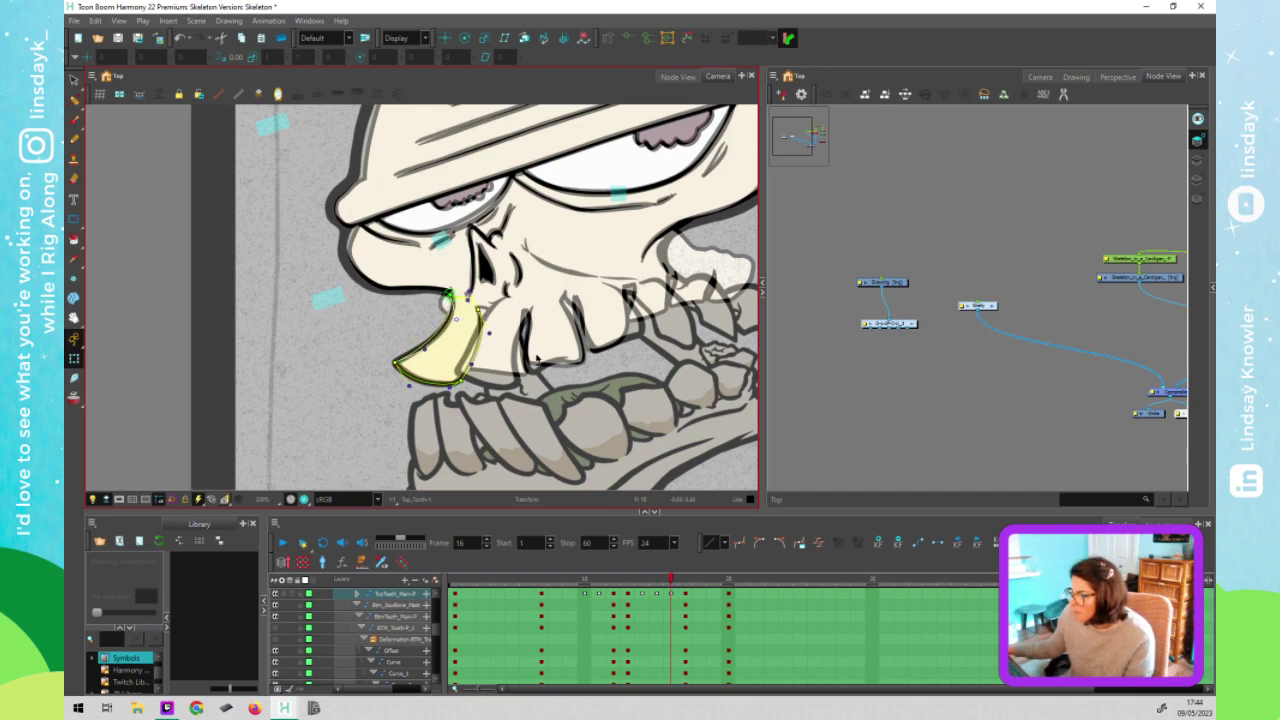
Reshape the second top tooth on frame 16, fitting its lower corners and front root point to the reference outline
click(497, 369)
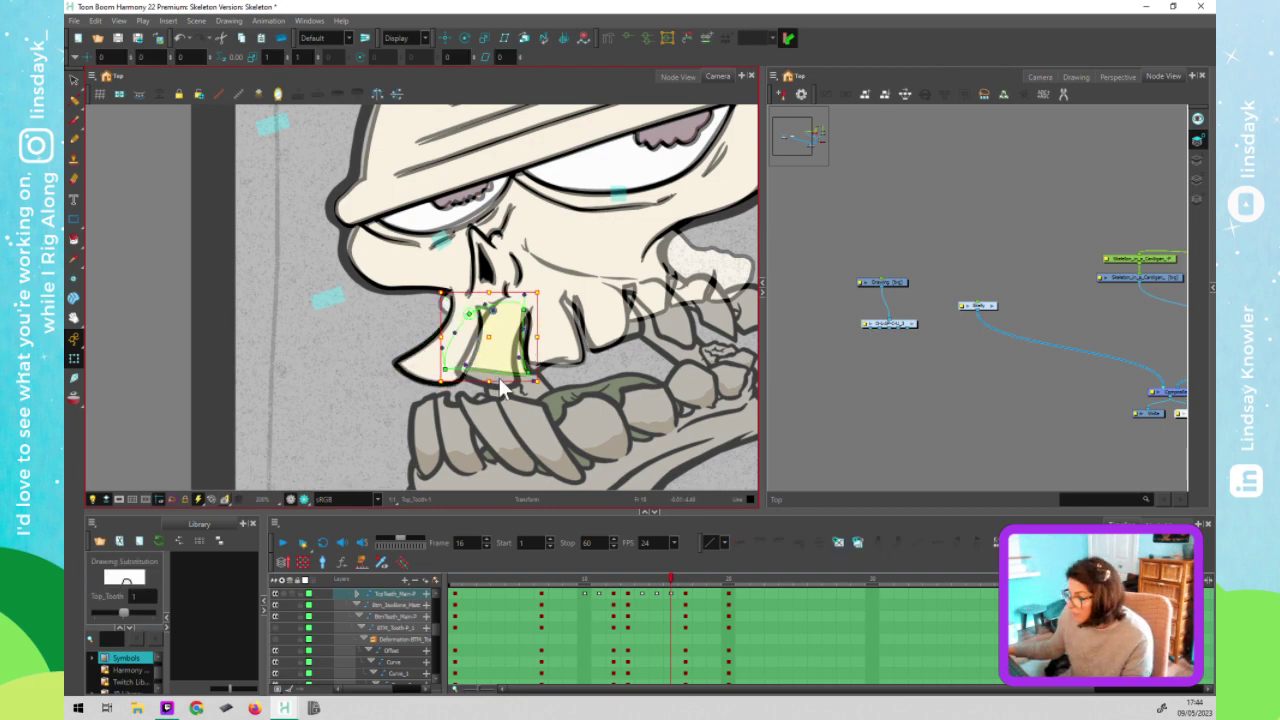
click(520, 384)
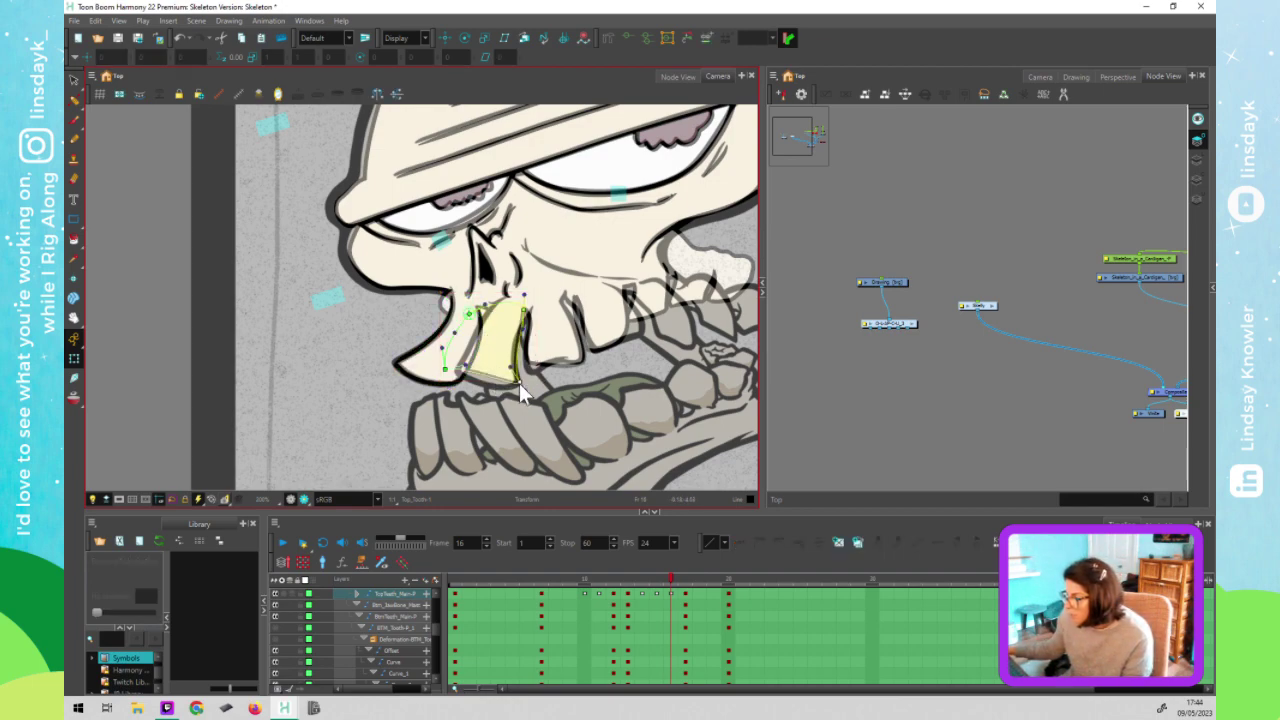
drag(507, 369, 462, 376)
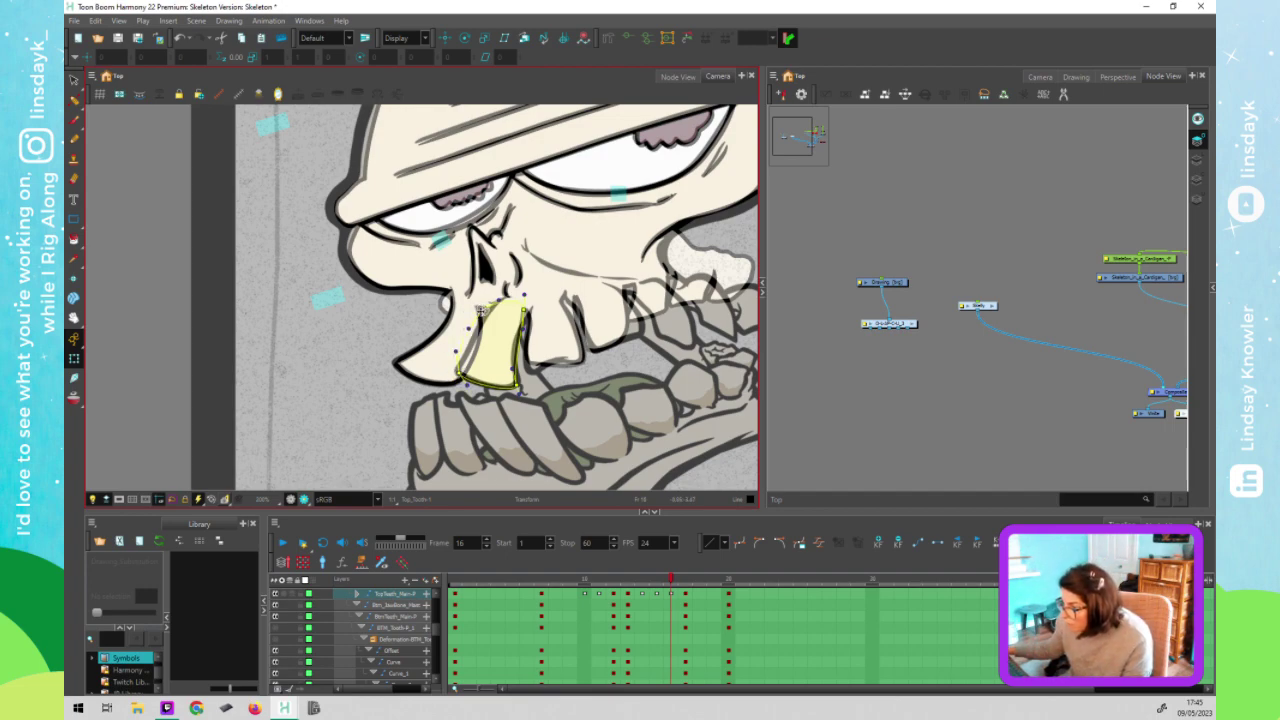
mouse_move(490, 312)
mouse_down()
mouse_move(478, 328)
mouse_move(507, 310)
mouse_up()
key(ctrl+z)
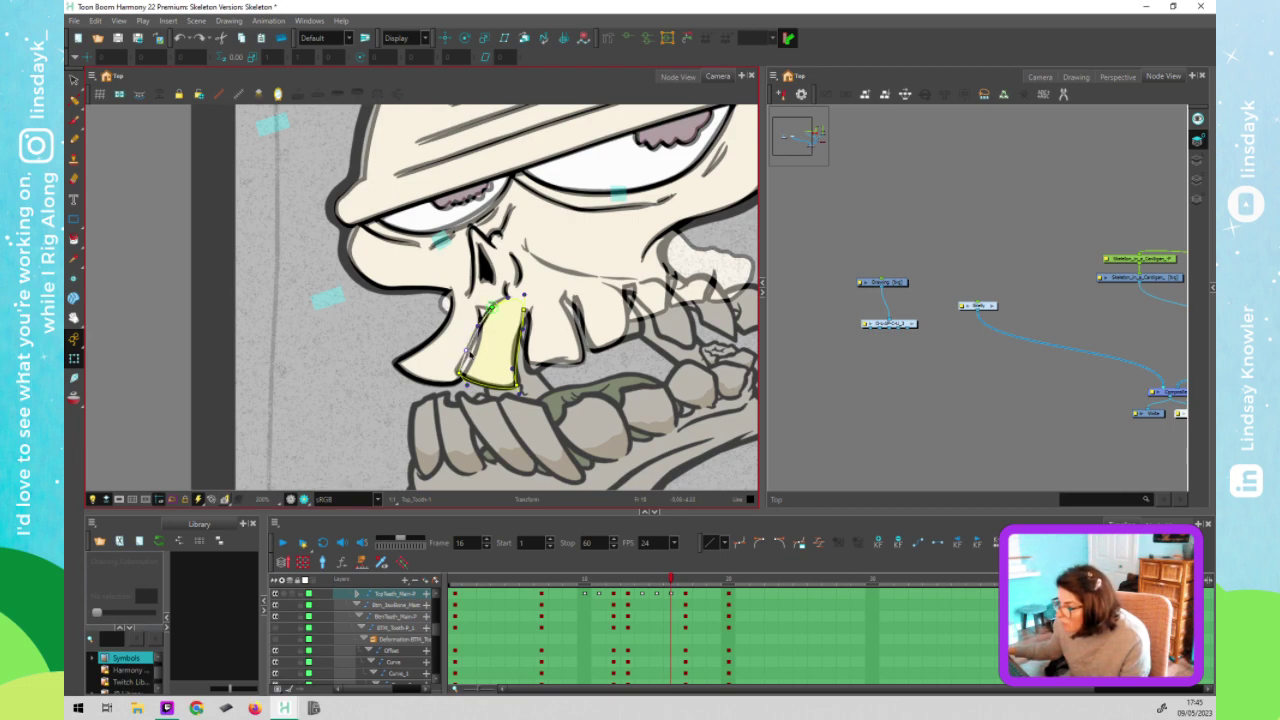
drag(497, 311, 488, 312)
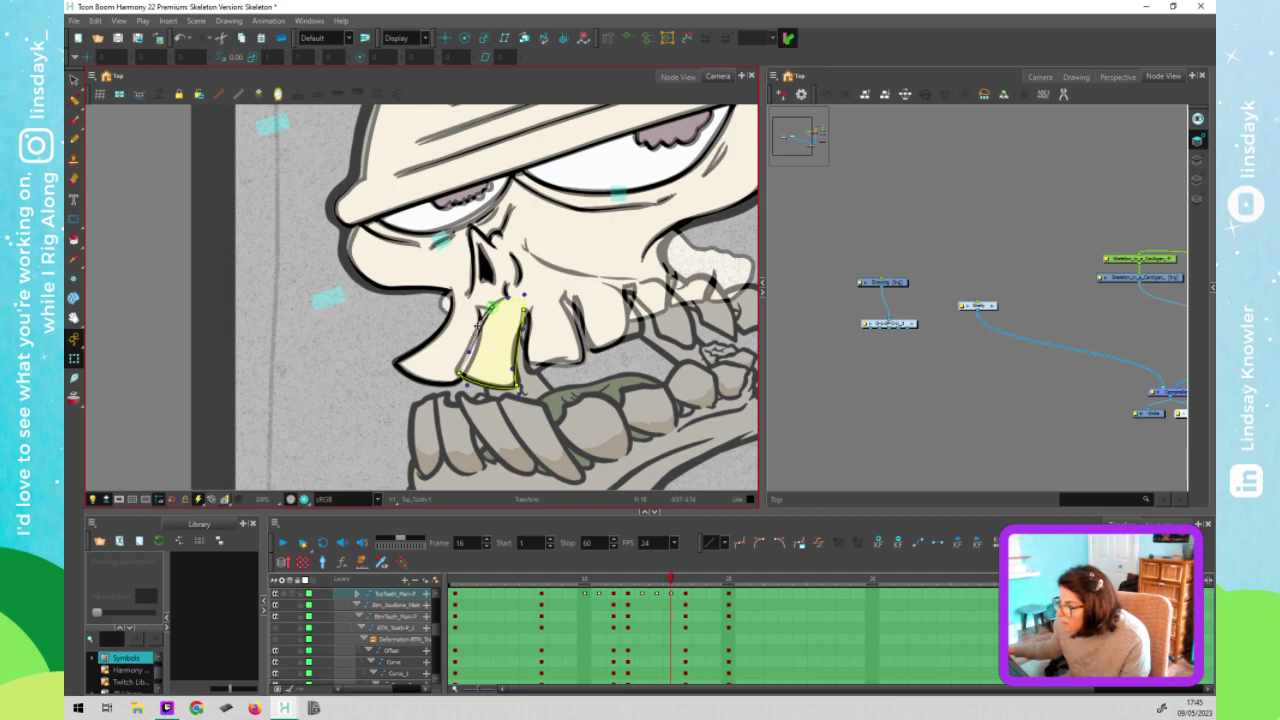
click(460, 343)
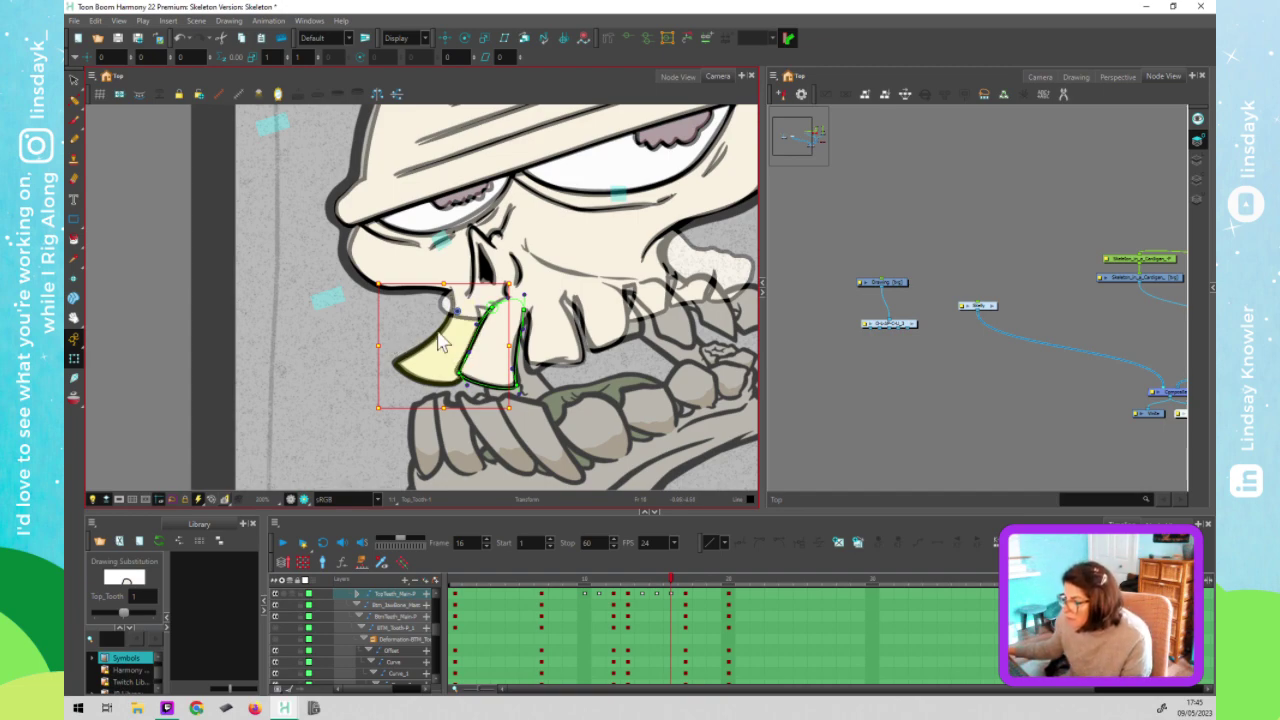
key(ctrl+z)
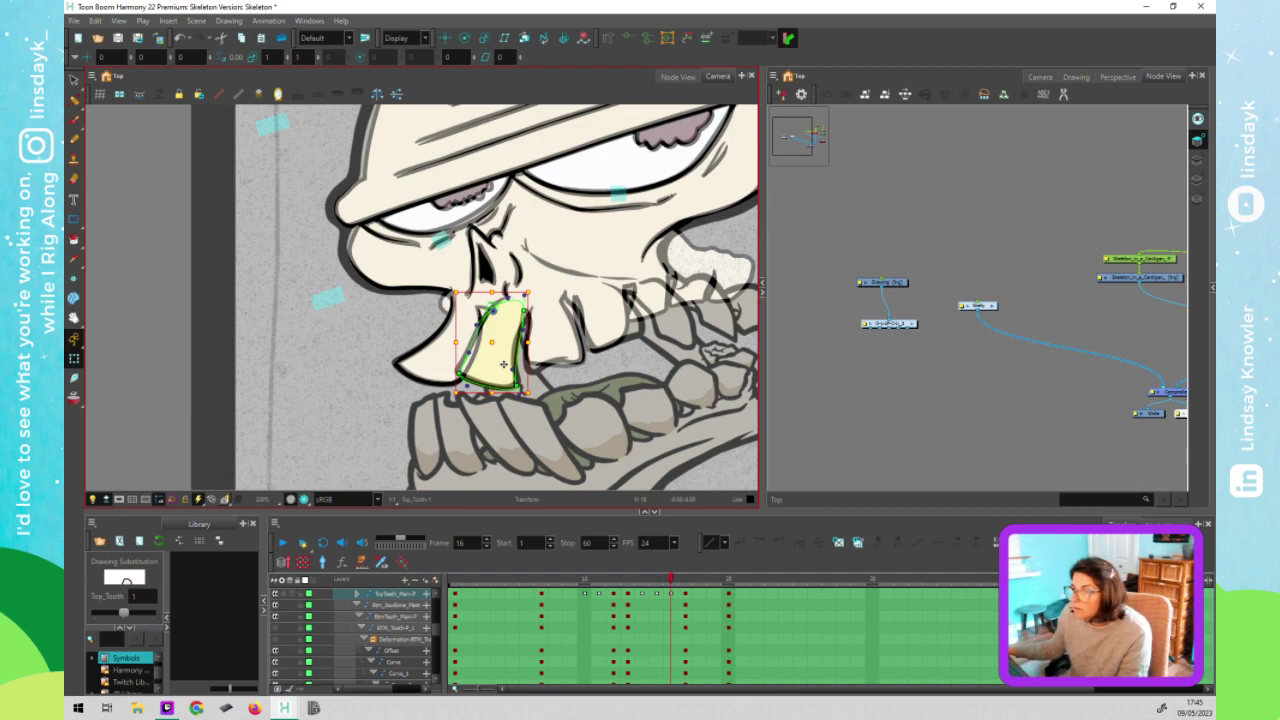
click(358, 365)
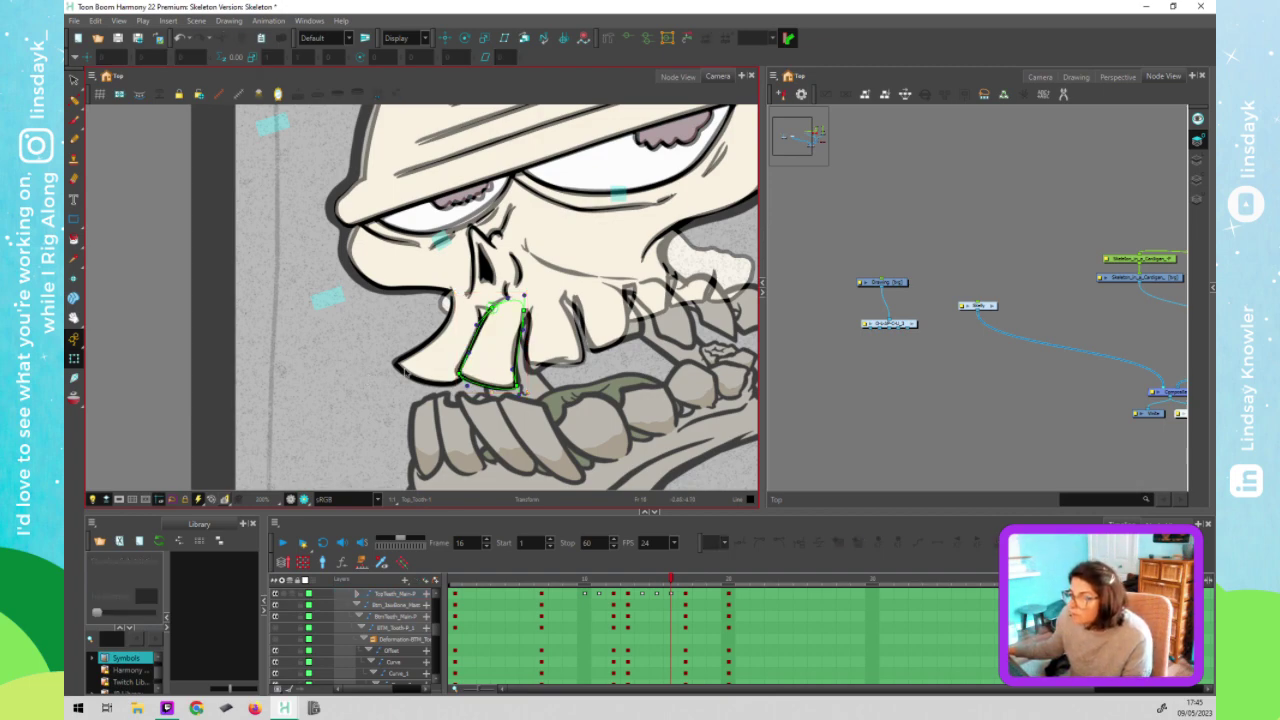
Lower the third top tooth's front bottom corner and shift its back root point to match the reference gap
click(568, 348)
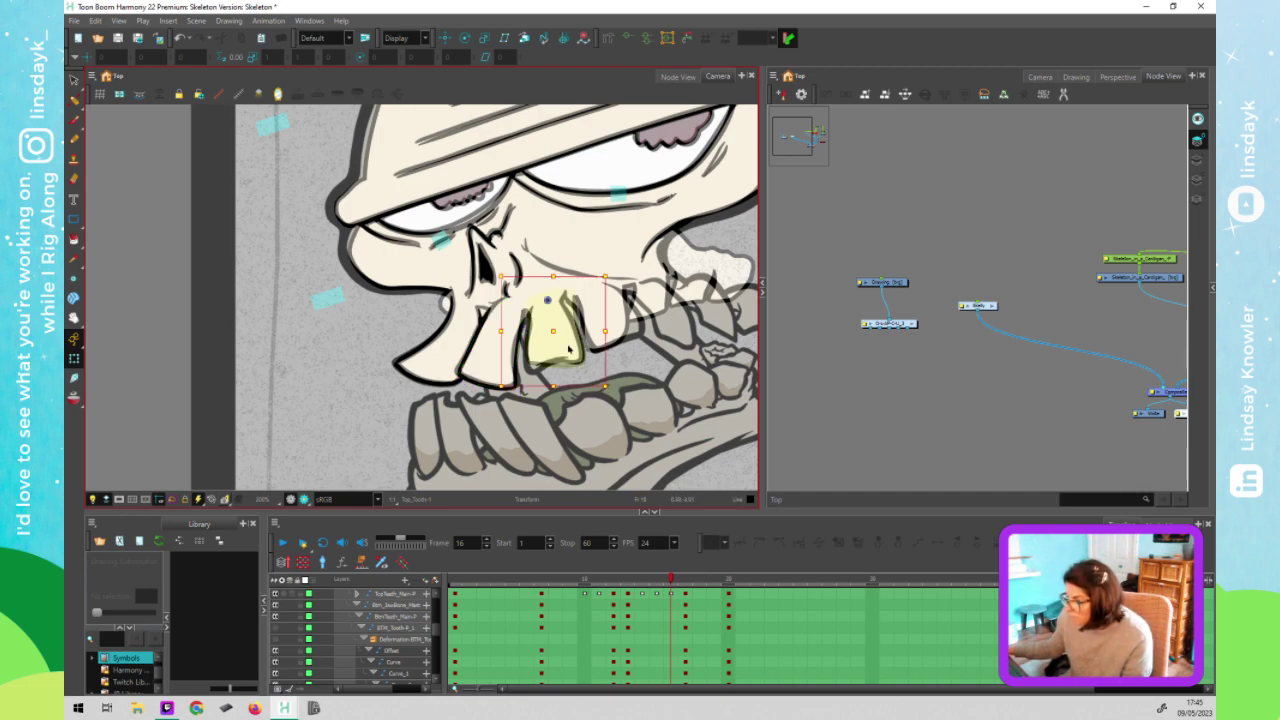
drag(532, 364, 531, 373)
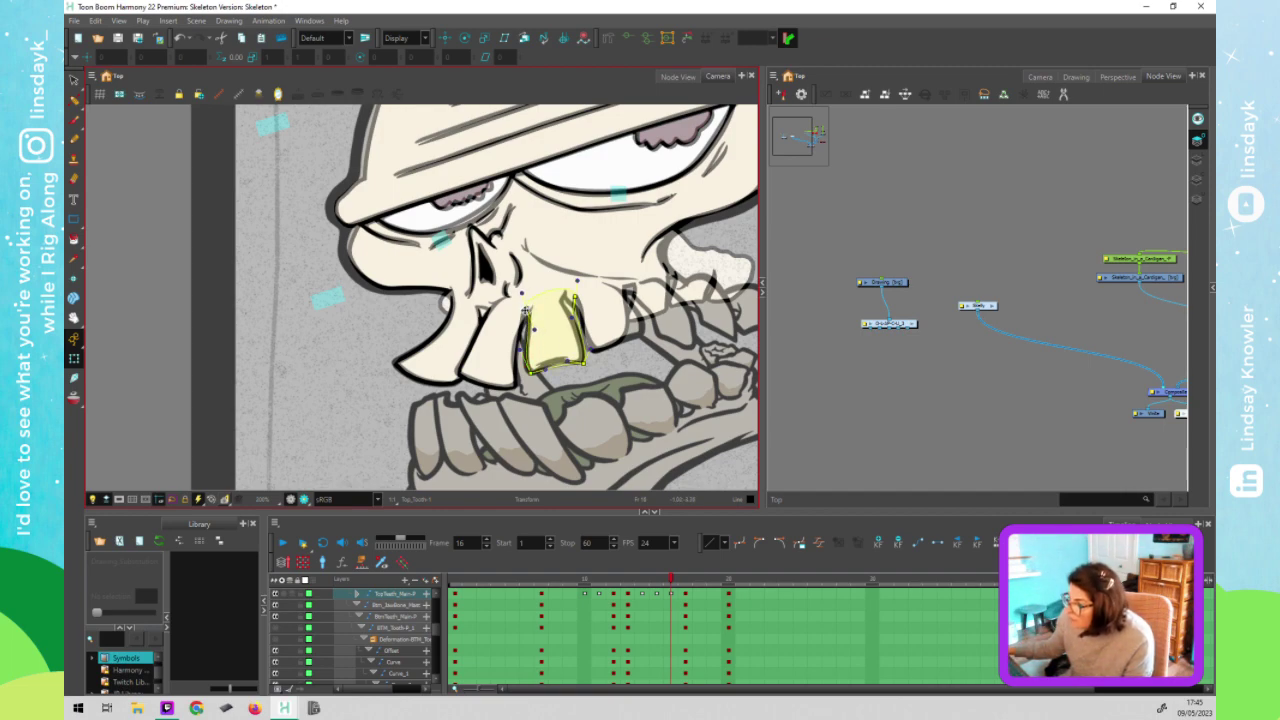
click(577, 297)
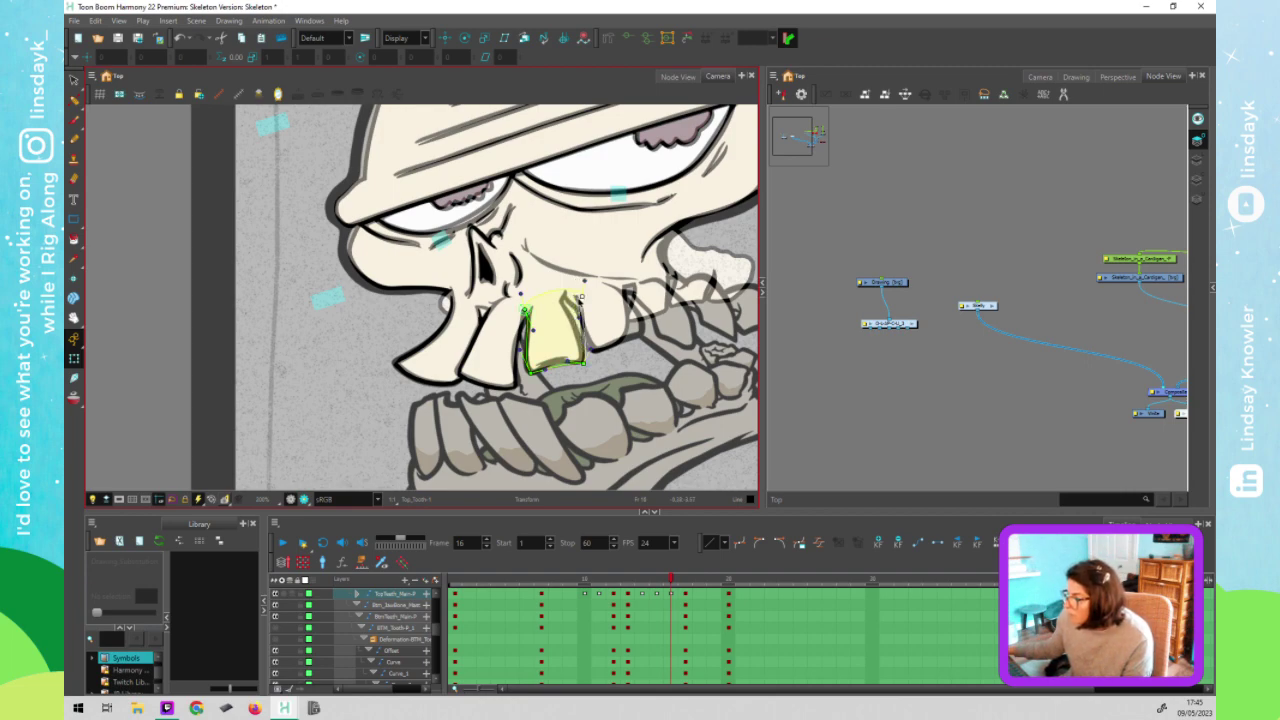
click(566, 298)
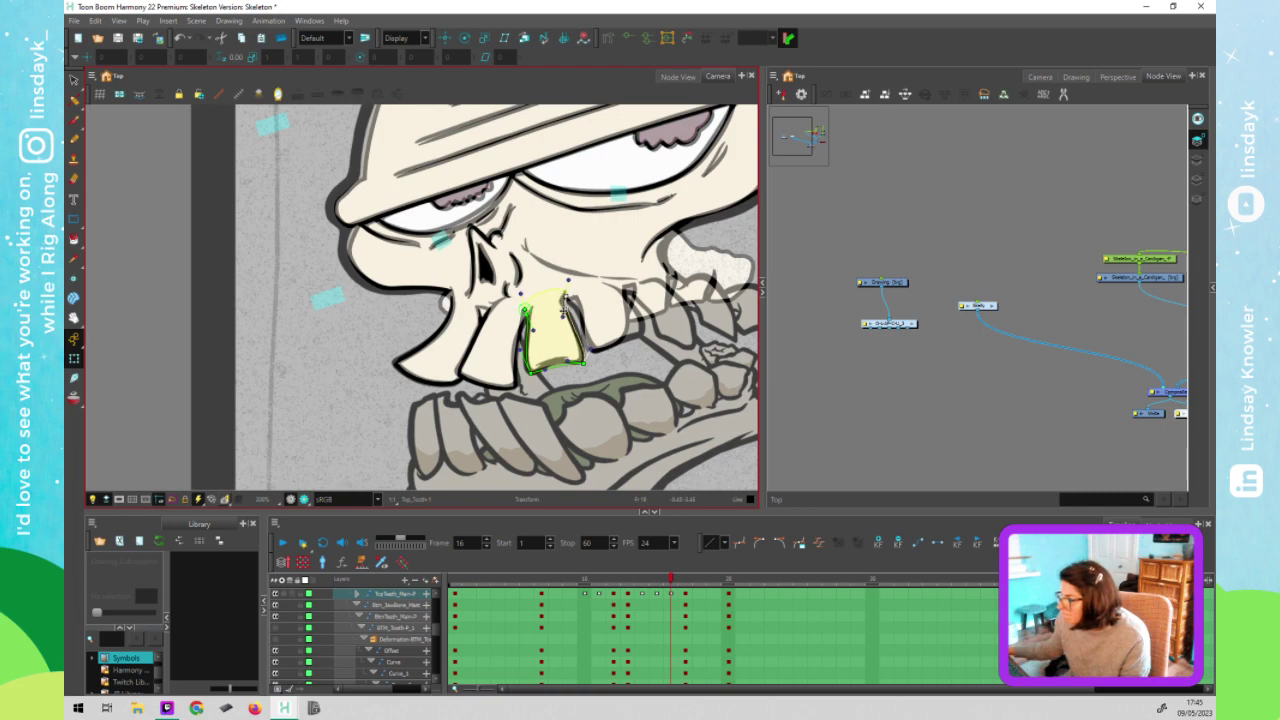
Save the scene and reshape the fourth top tooth, moving its root points forward and its back lower corner outward to the reference
click(606, 331)
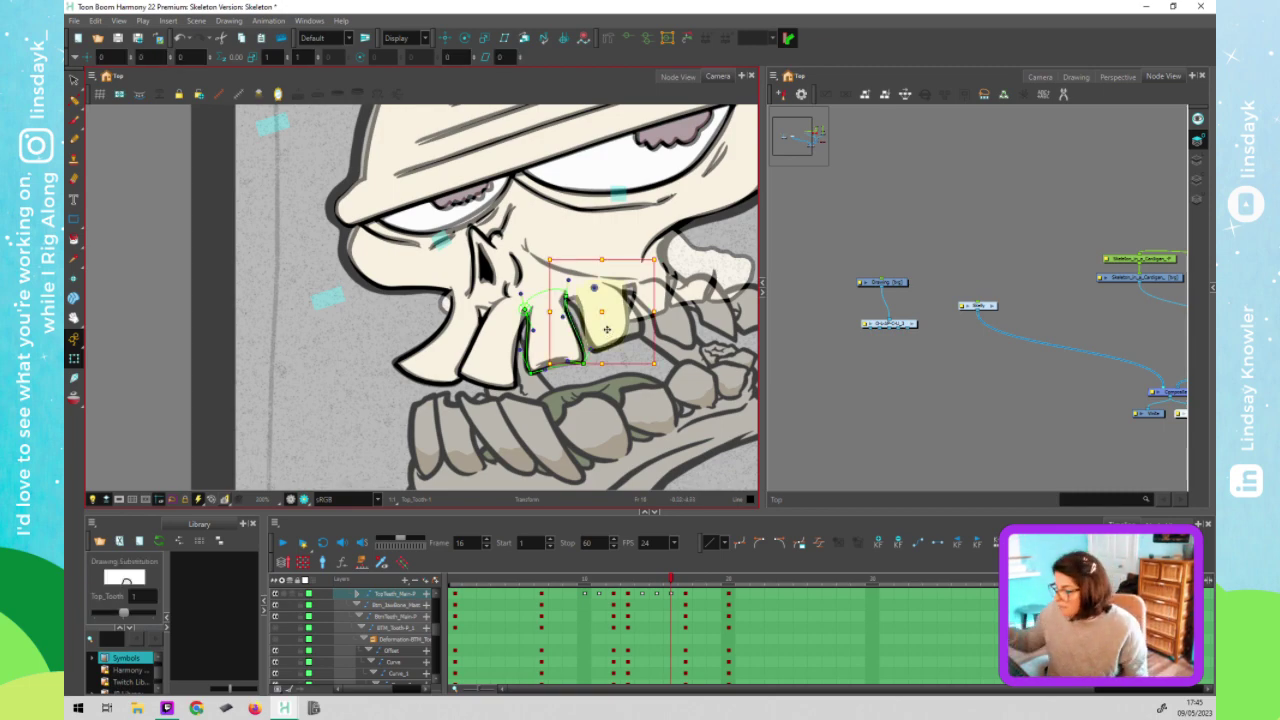
click(613, 307)
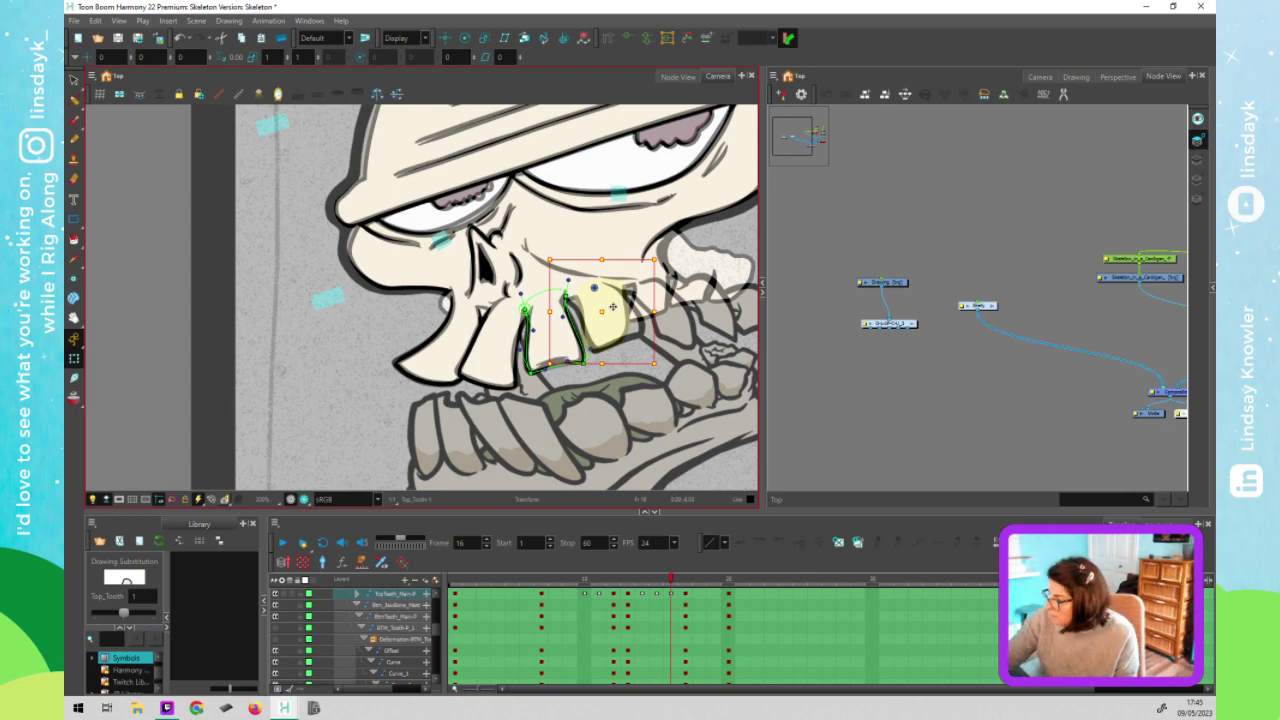
key(shift+F11)
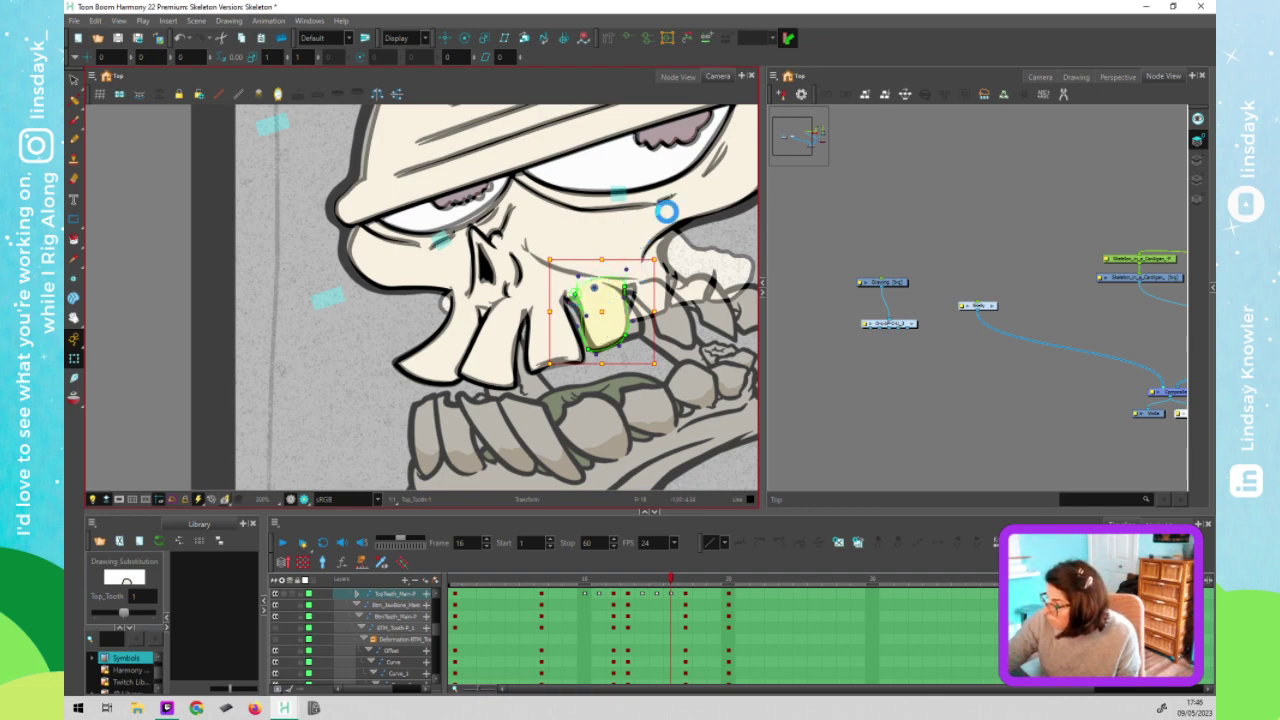
click(566, 296)
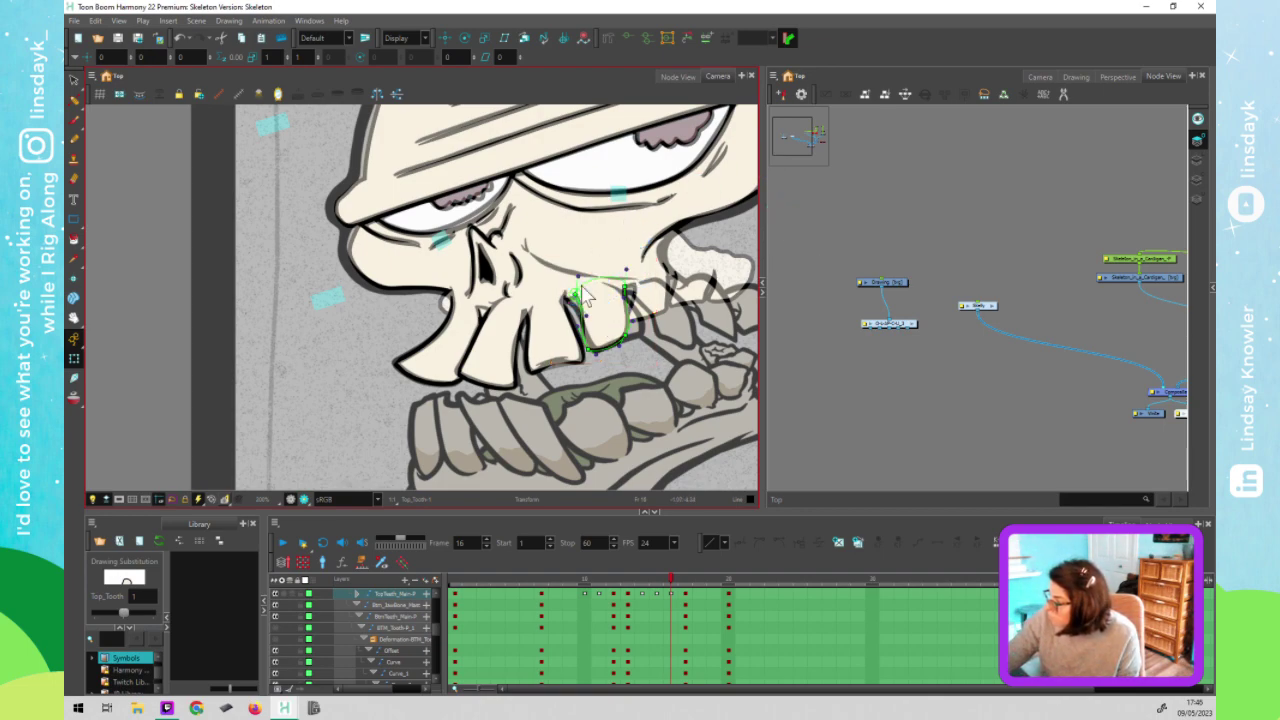
drag(569, 297, 566, 297)
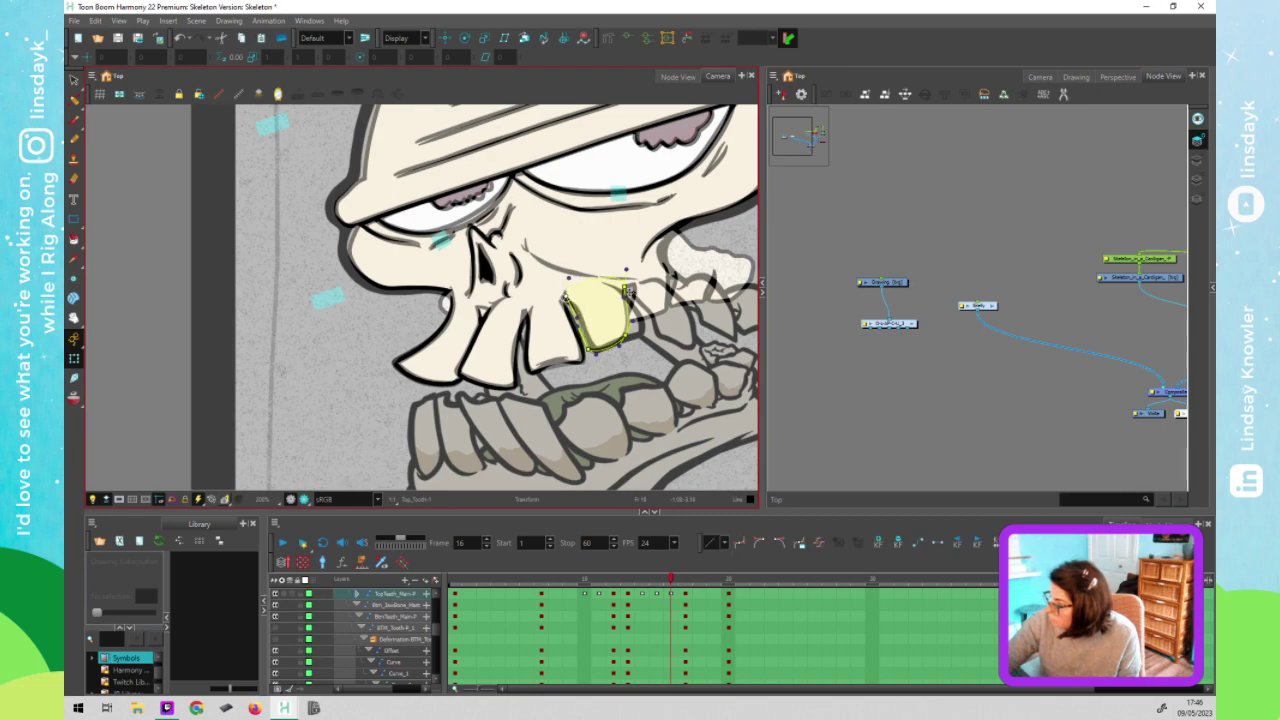
drag(636, 335, 603, 352)
drag(627, 288, 620, 289)
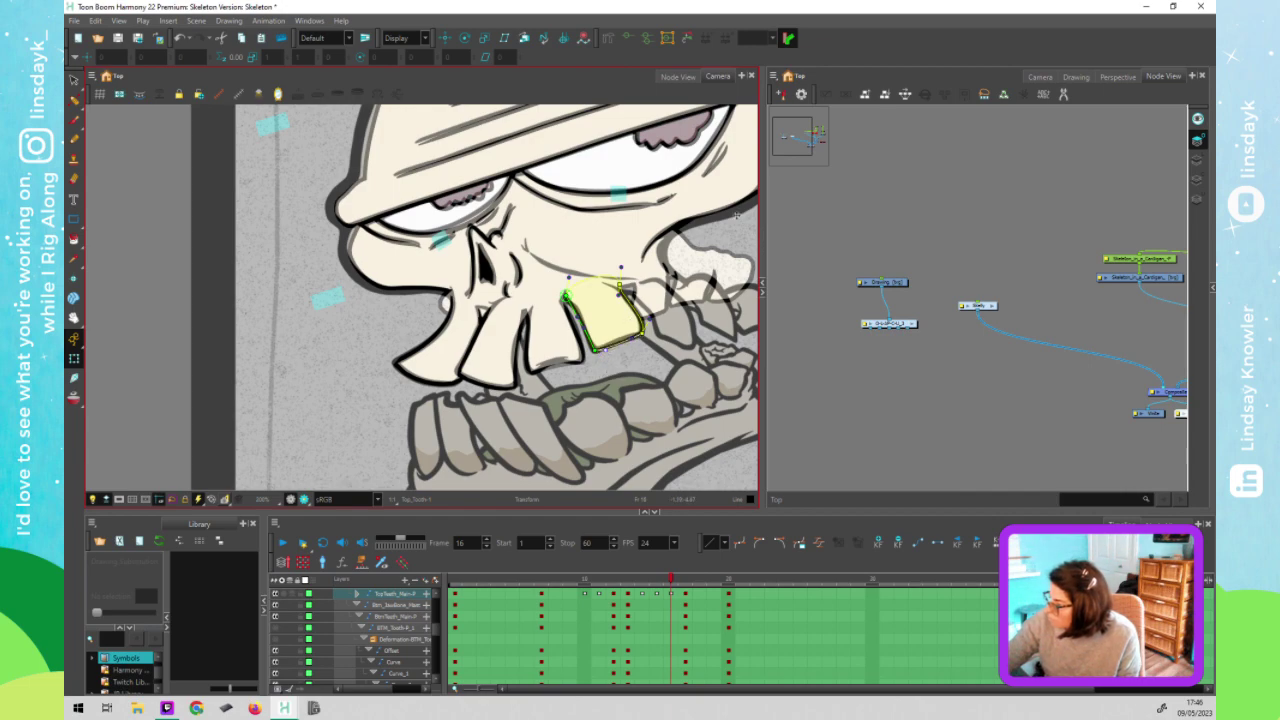
Reshape the fifth top tooth on frame 16, stretching its lower corners down and back and fitting its root points to the reference
click(662, 316)
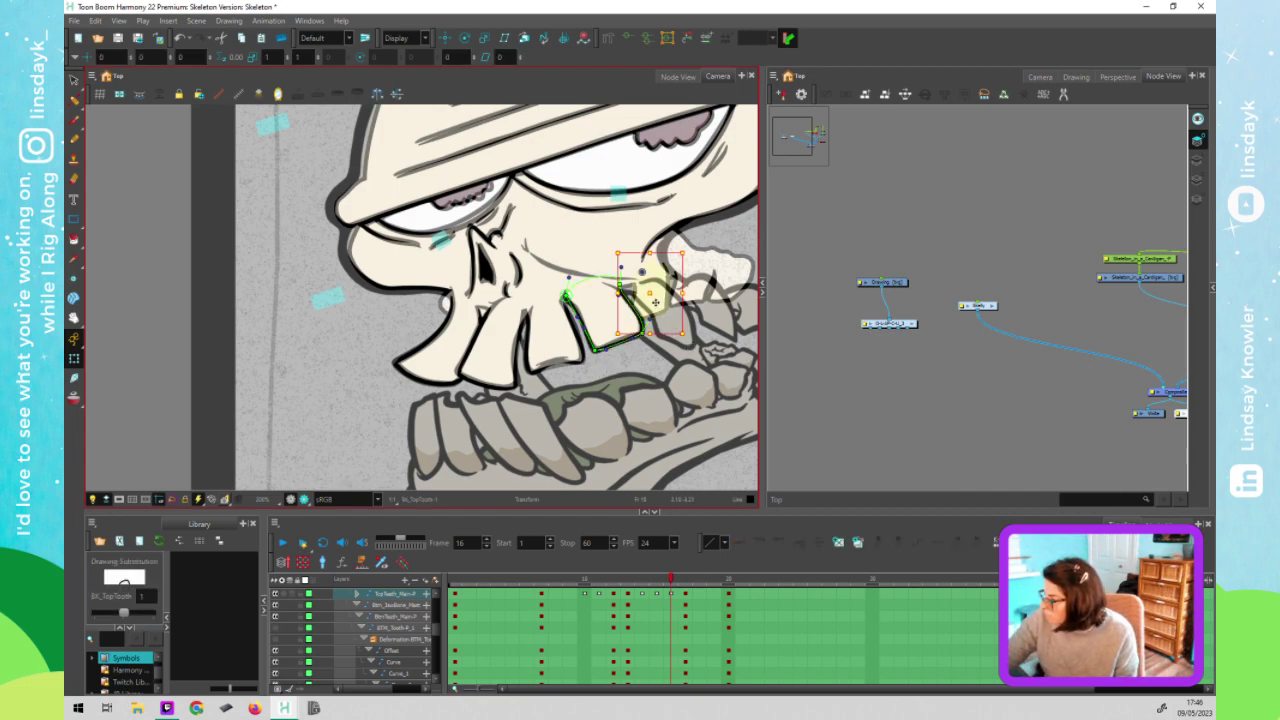
click(658, 306)
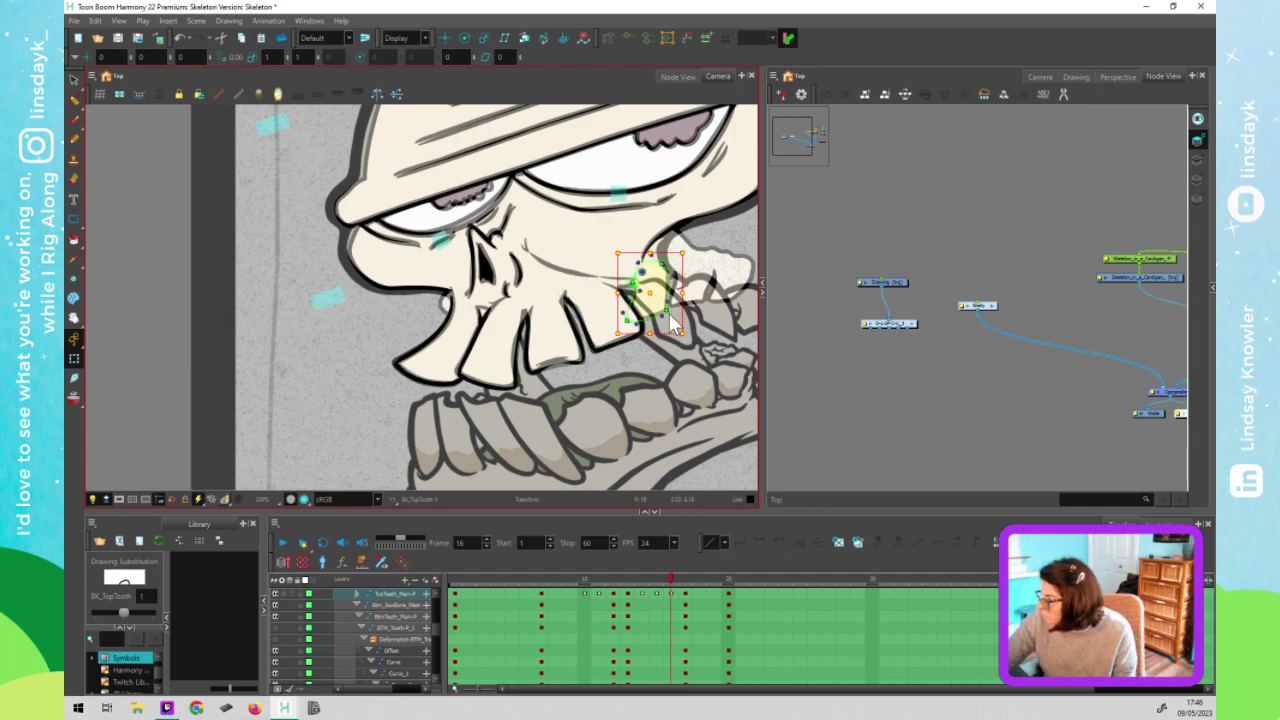
key(Escape)
drag(670, 315, 694, 346)
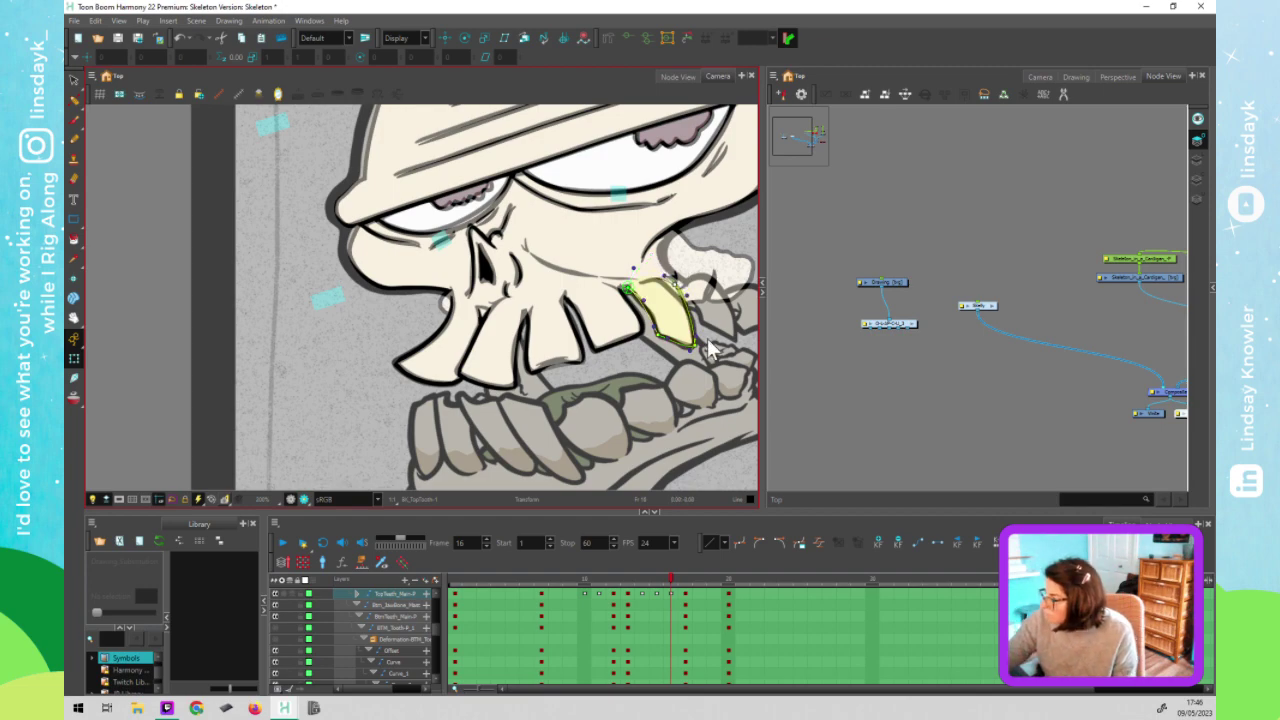
scroll(690, 273, down, 1)
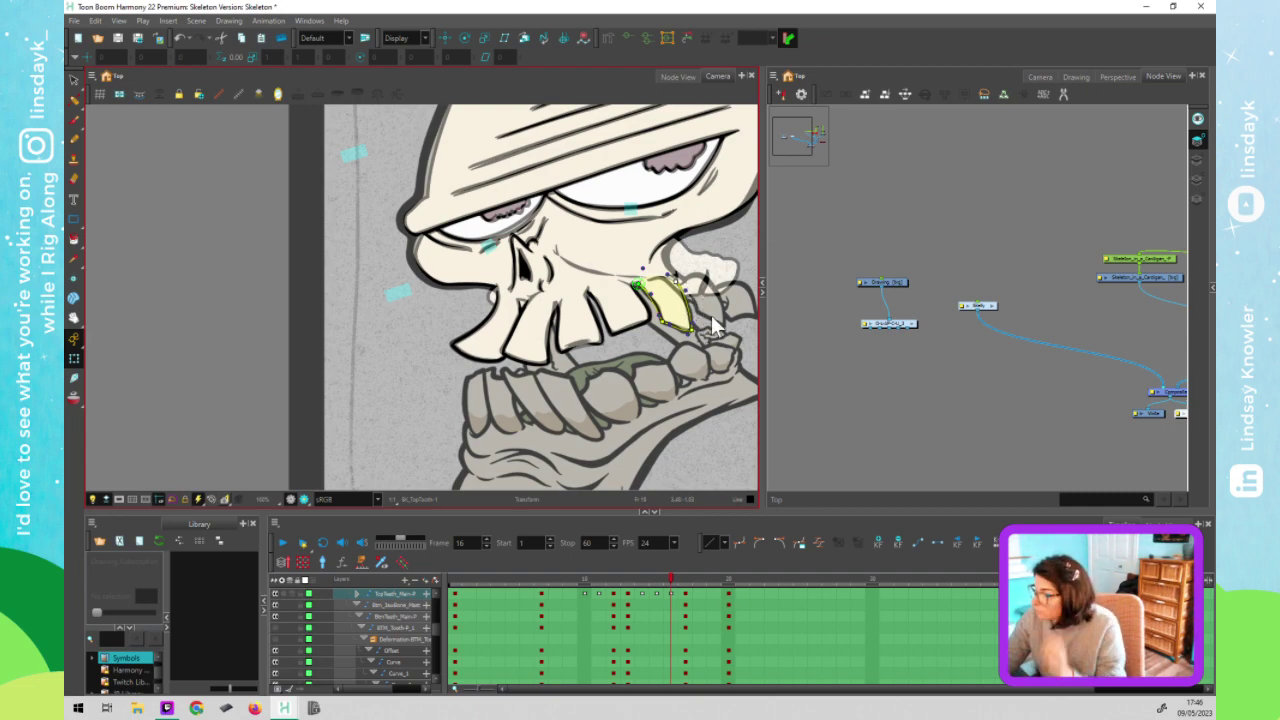
drag(709, 328, 638, 321)
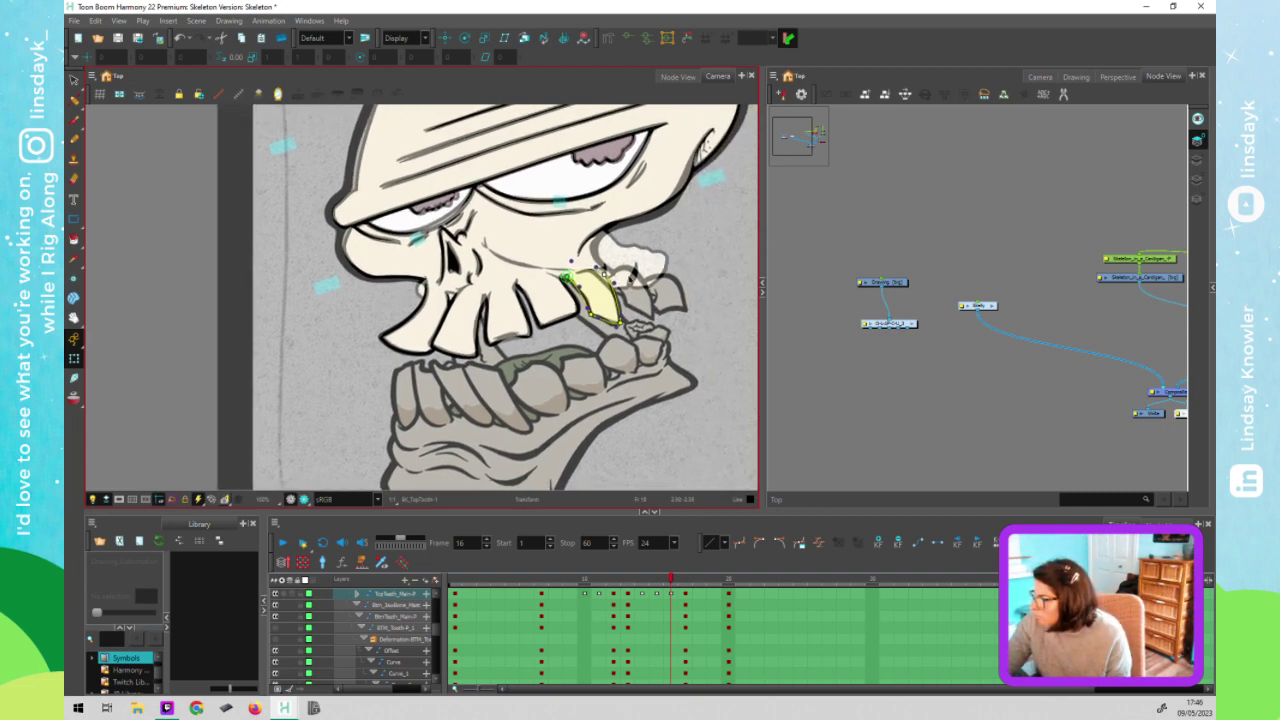
Reshape the rearmost top tooth on frame 16, fitting its back and front lower corners to the reference outline
click(612, 264)
mouse_move(625, 289)
mouse_down()
mouse_move(676, 258)
mouse_move(662, 287)
mouse_move(672, 299)
mouse_up()
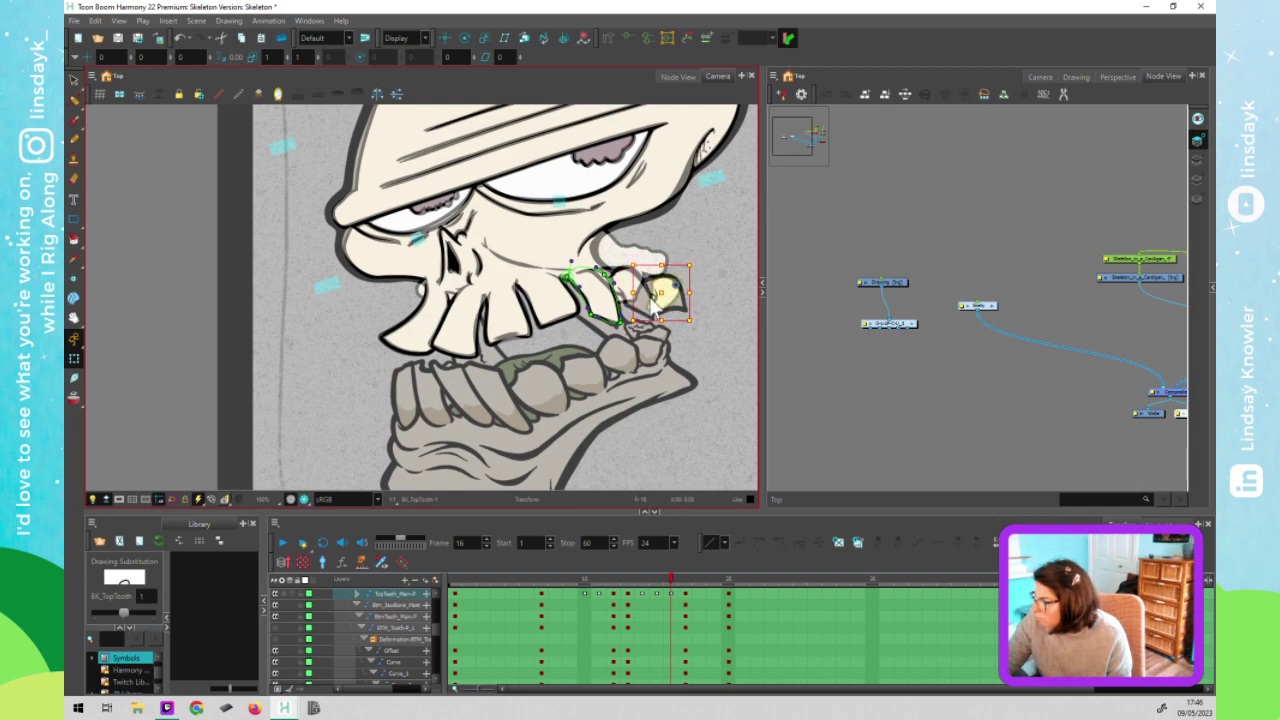
click(684, 308)
click(662, 290)
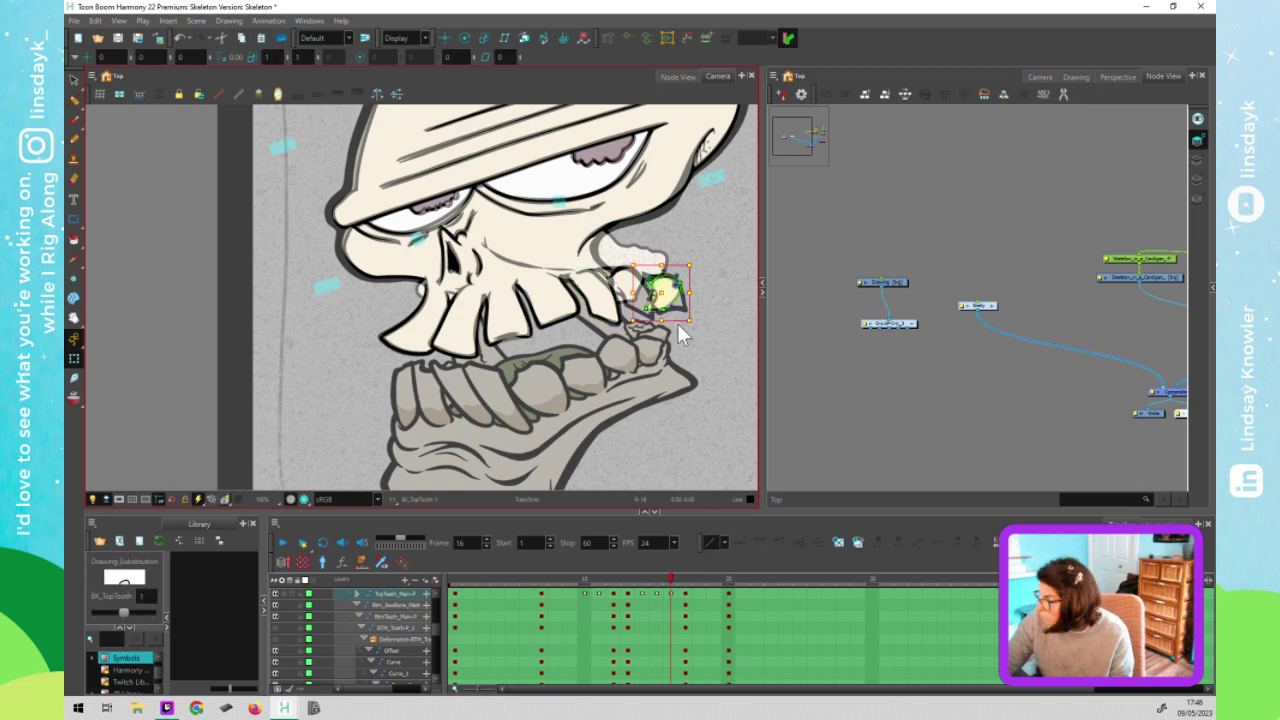
click(700, 345)
scroll(668, 322, up, 3)
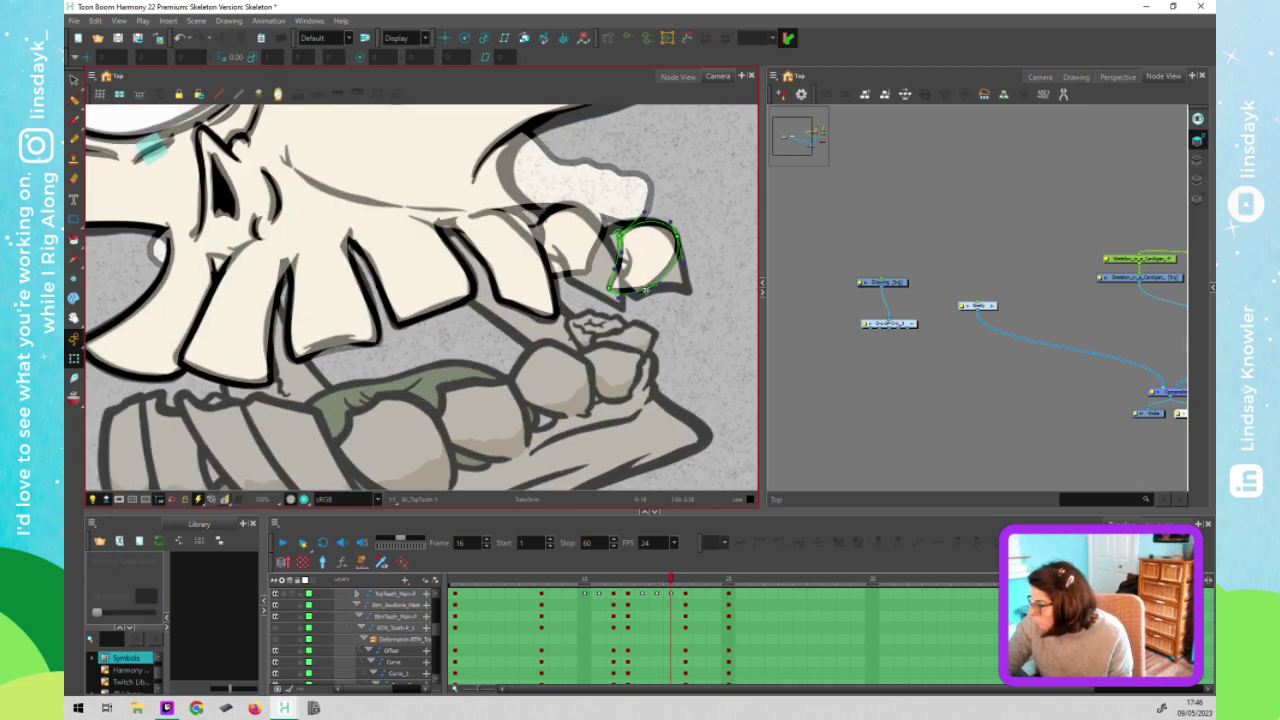
click(677, 291)
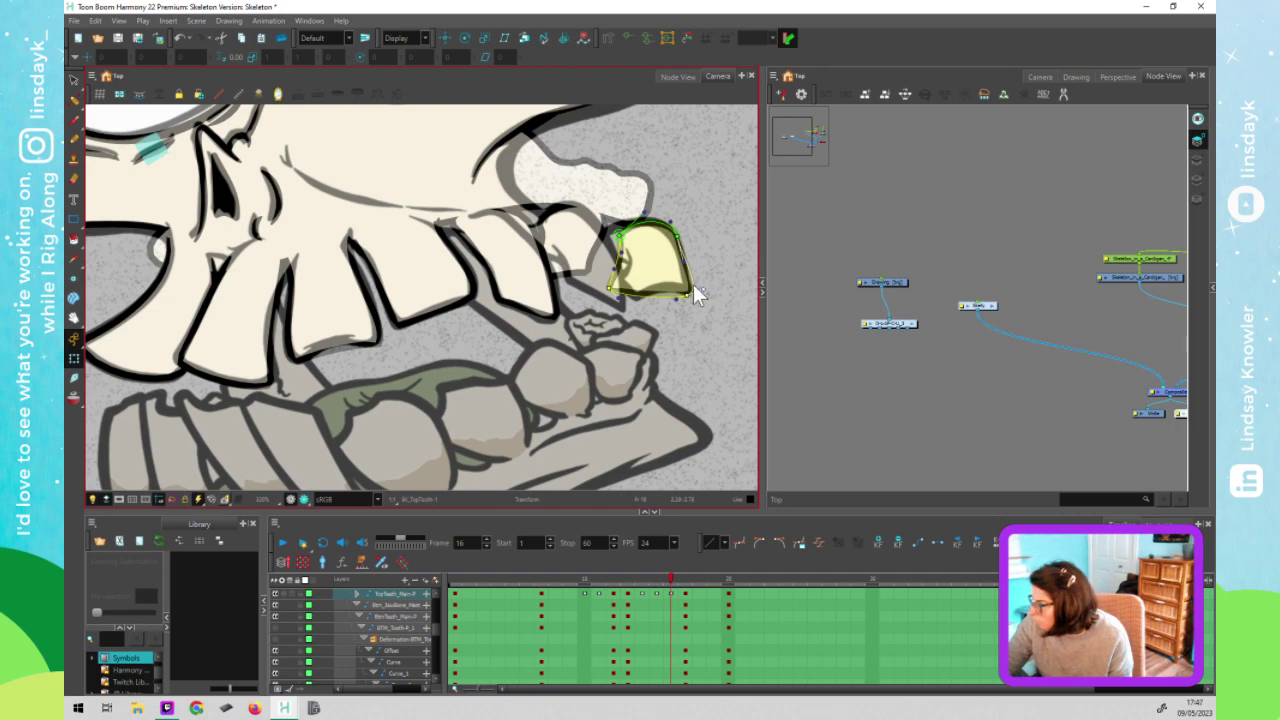
mouse_move(607, 288)
mouse_down()
mouse_move(634, 300)
mouse_move(620, 283)
mouse_up()
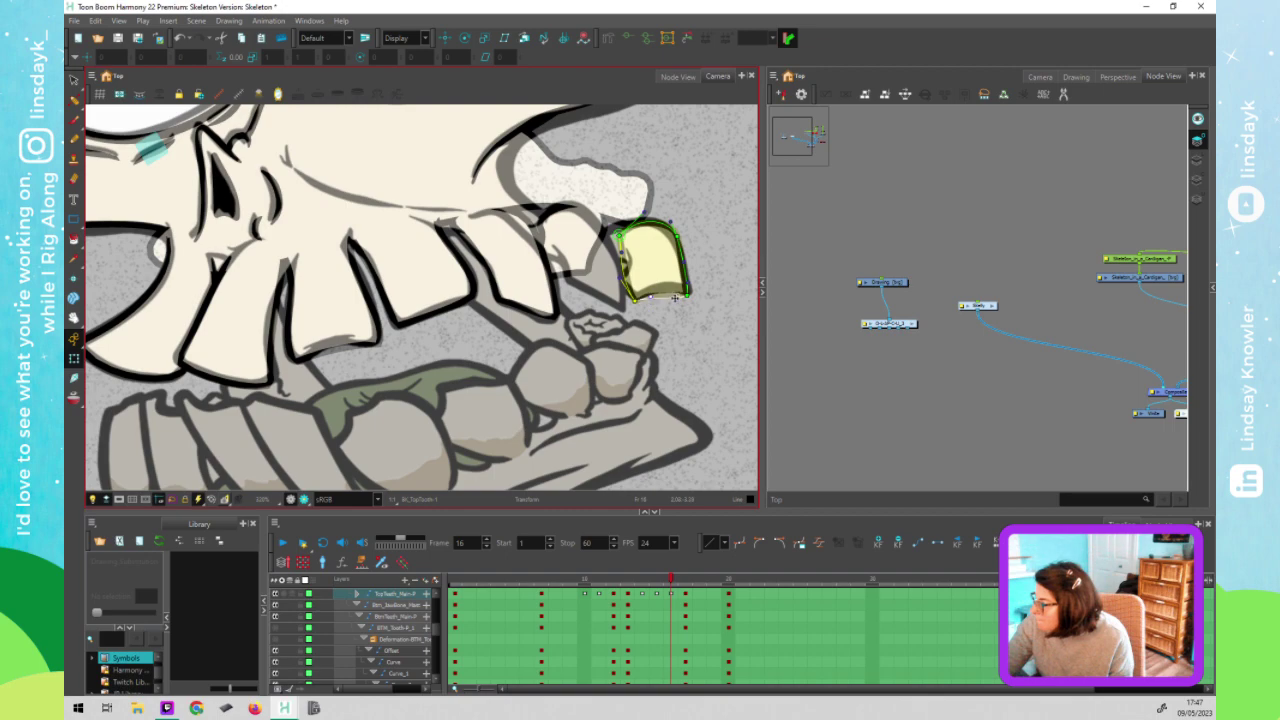
Reshape the sixth top tooth, moving its lower corners and front root point backward and fitting its back root curve to the reference
click(575, 255)
drag(612, 294, 625, 309)
drag(535, 280, 571, 279)
drag(537, 227, 550, 241)
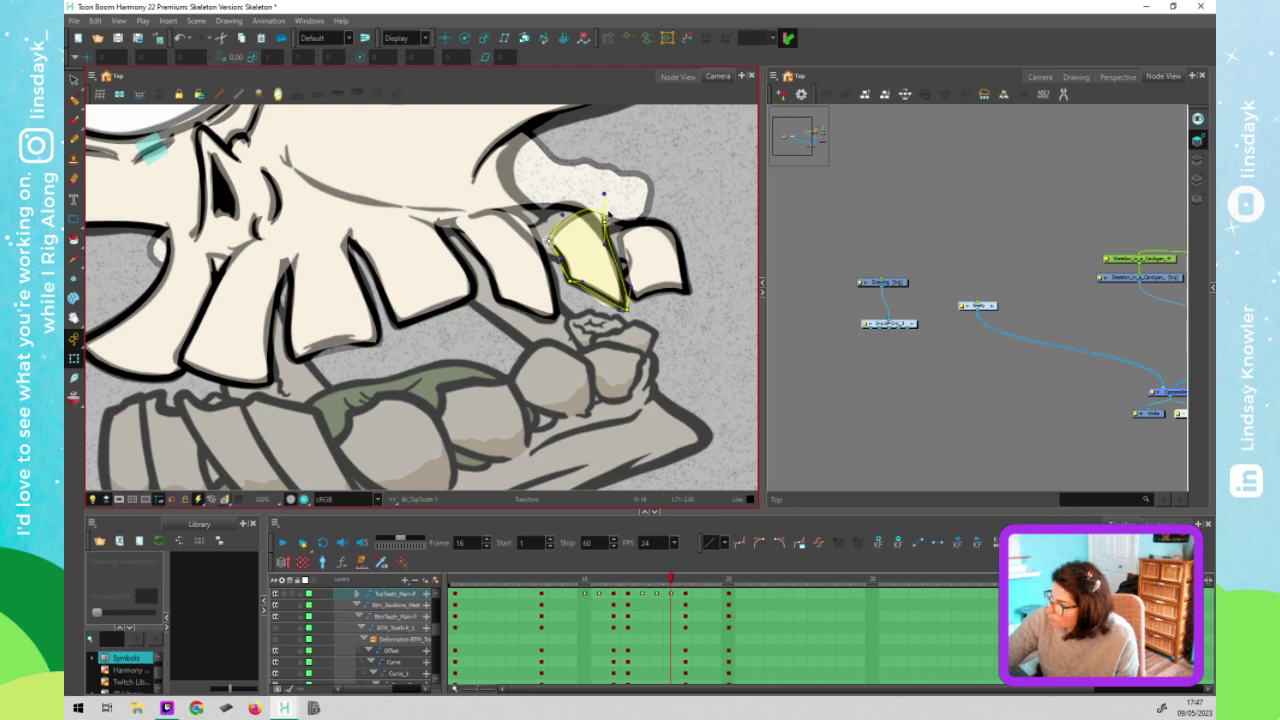
mouse_move(604, 195)
mouse_down()
mouse_move(586, 198)
mouse_move(598, 216)
mouse_up()
Pull the upper jawbone's rear contour down onto the back teeth and shorten its top curve handle to match the reference
click(626, 204)
click(626, 227)
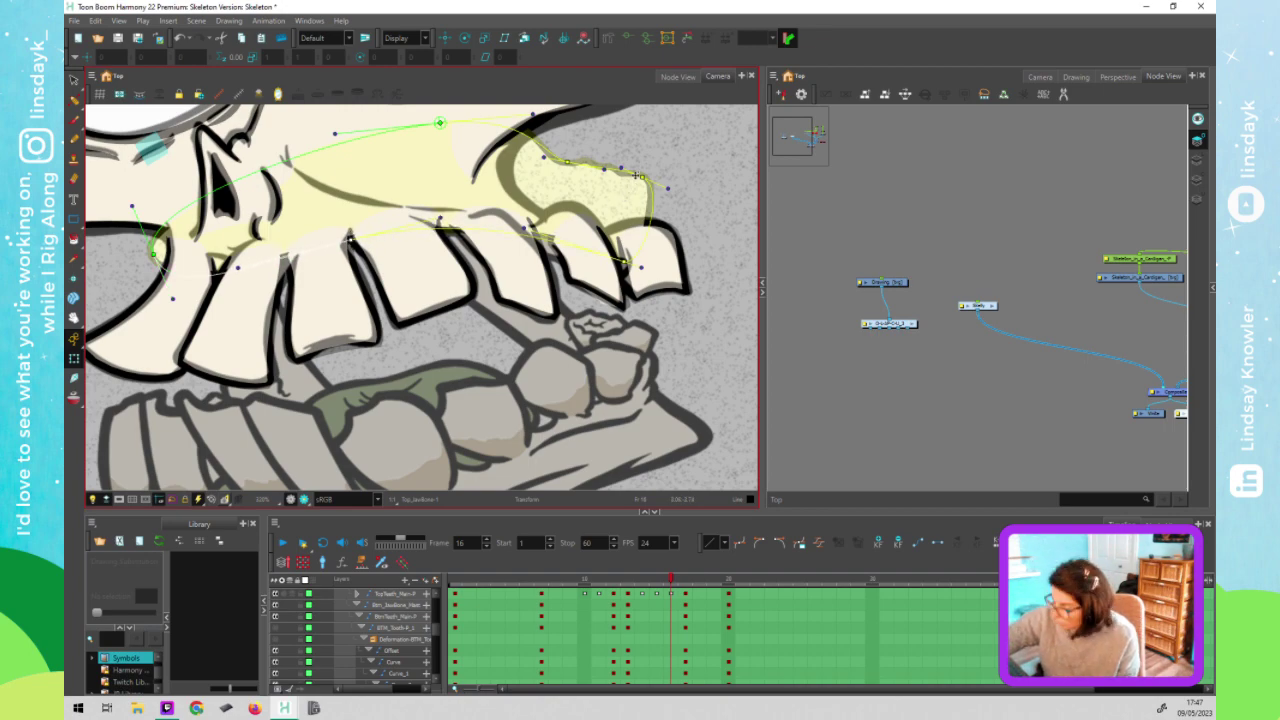
drag(651, 189, 631, 212)
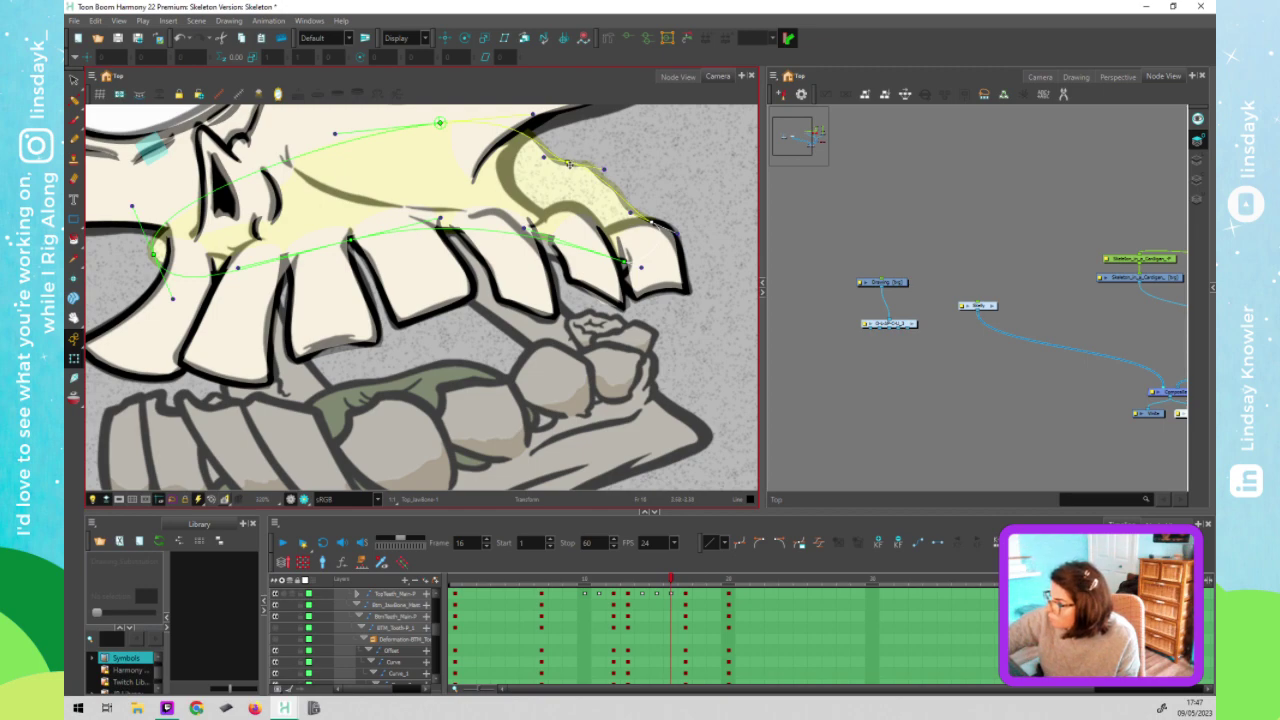
drag(567, 163, 566, 197)
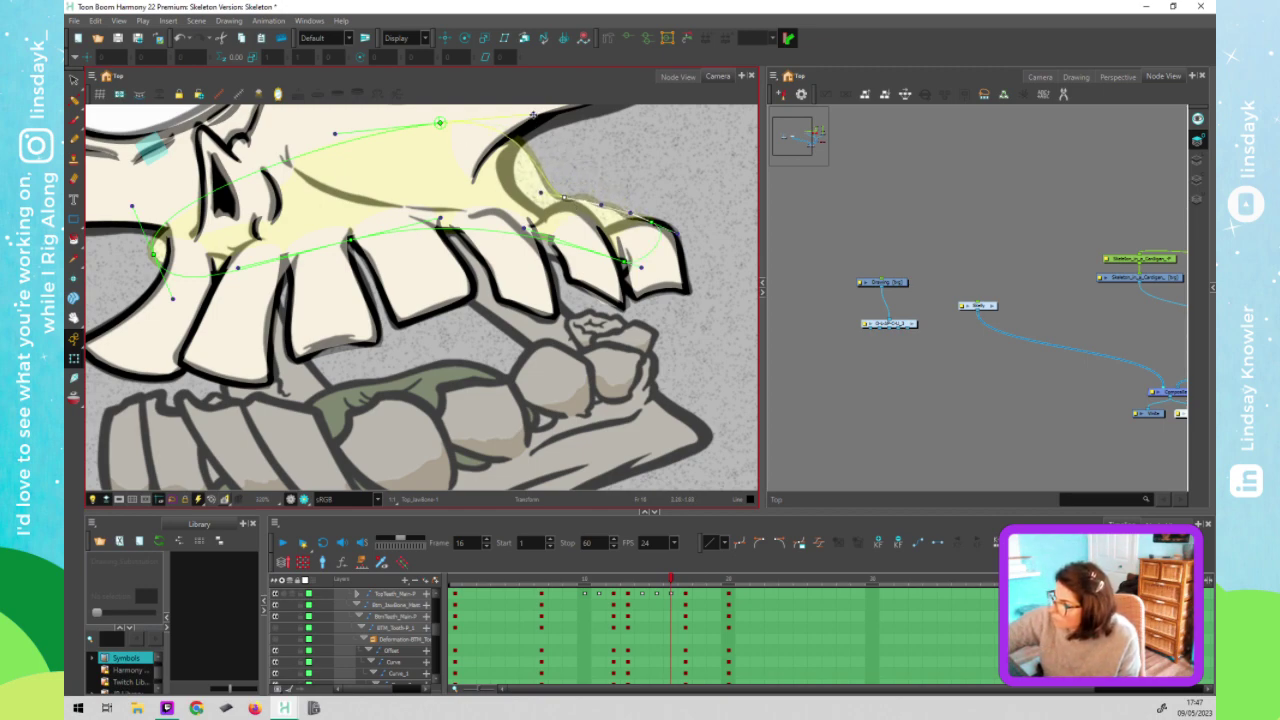
drag(566, 197, 580, 206)
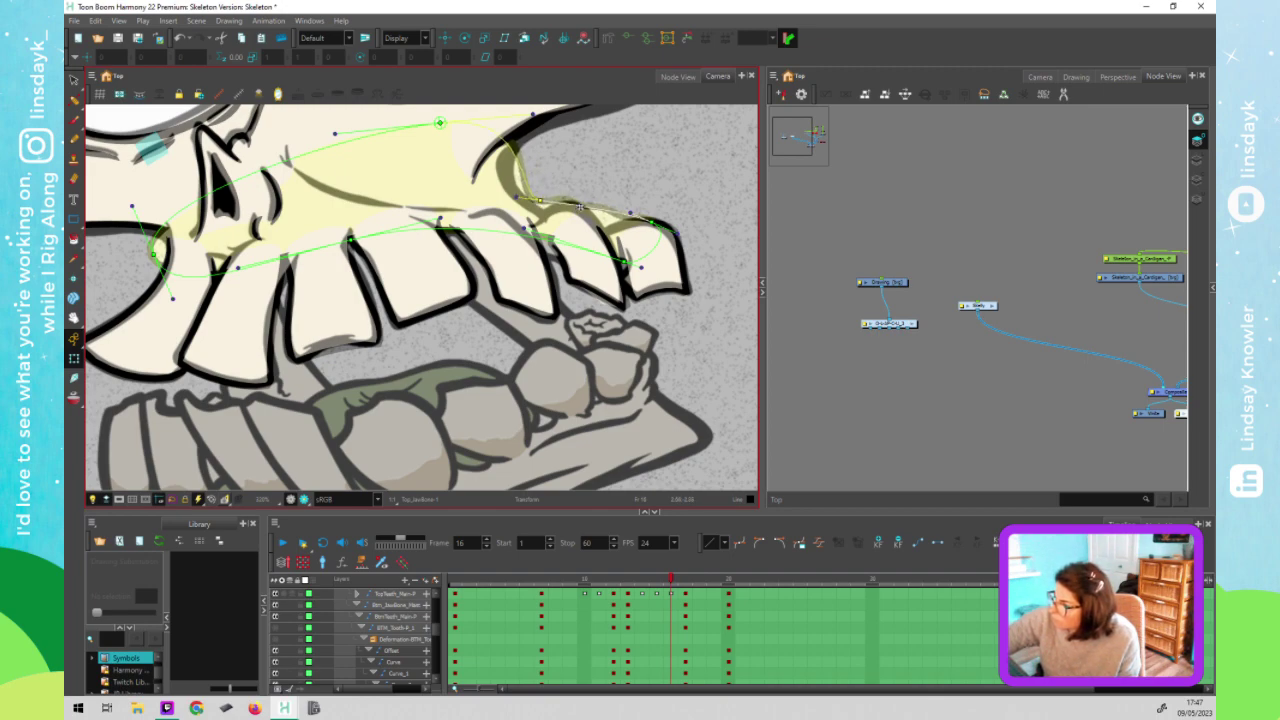
click(535, 126)
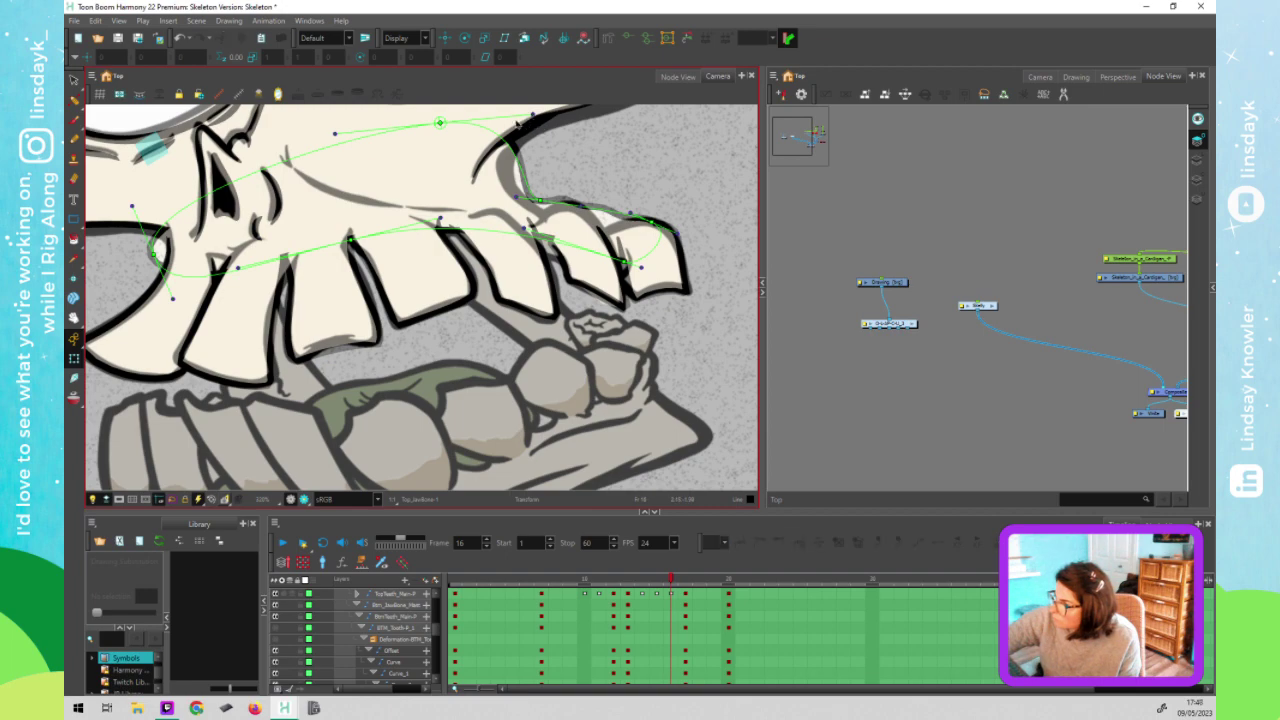
click(511, 128)
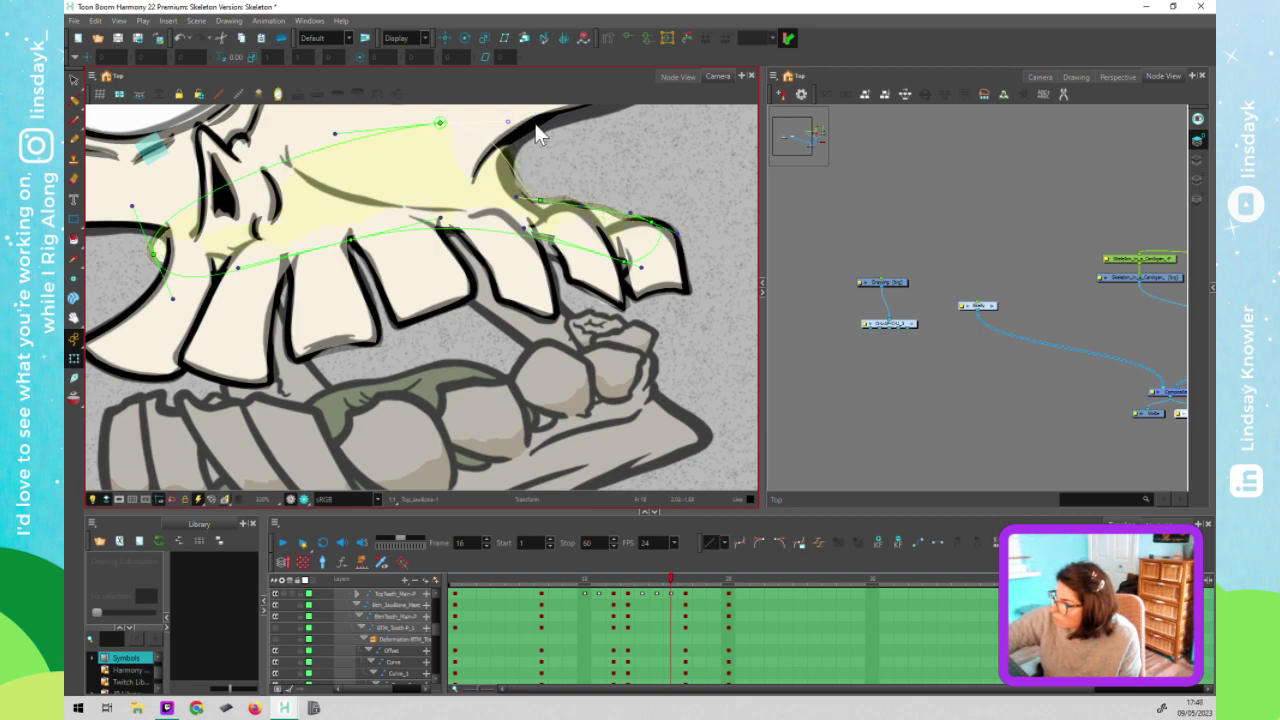
Refine the sixth top tooth's root, nudging its front root point slightly forward to the reference line
click(550, 230)
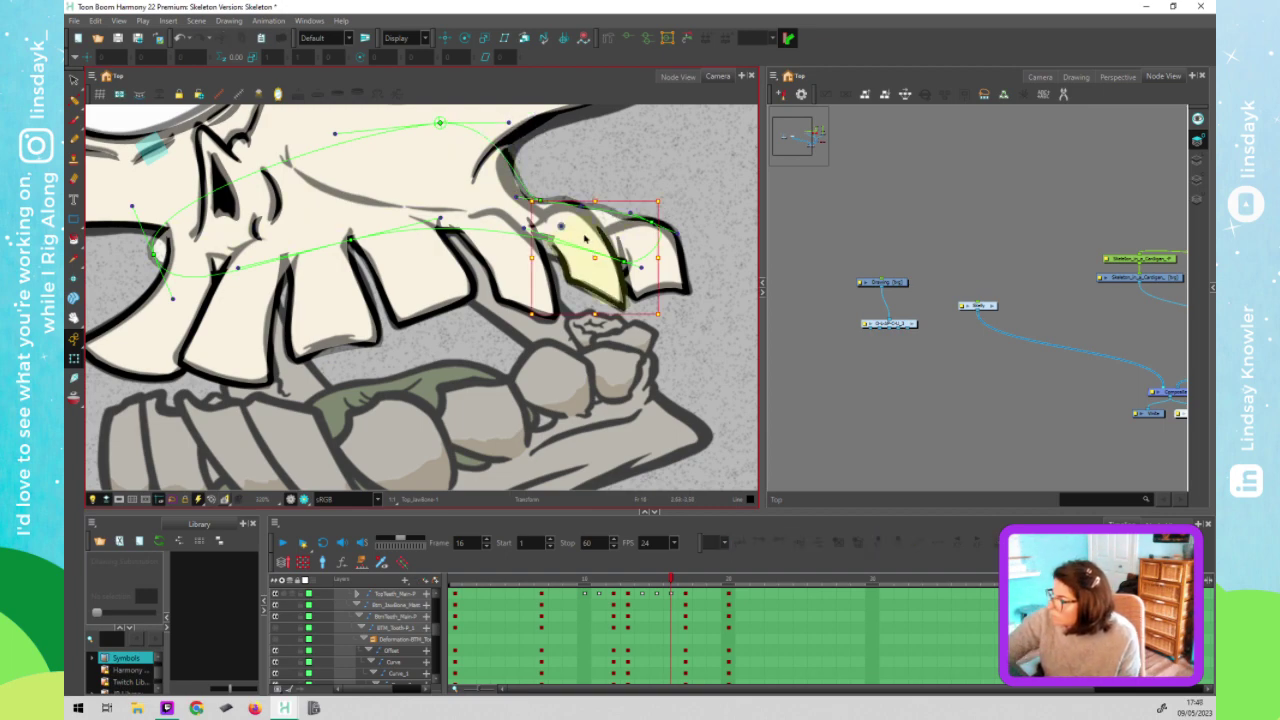
click(583, 222)
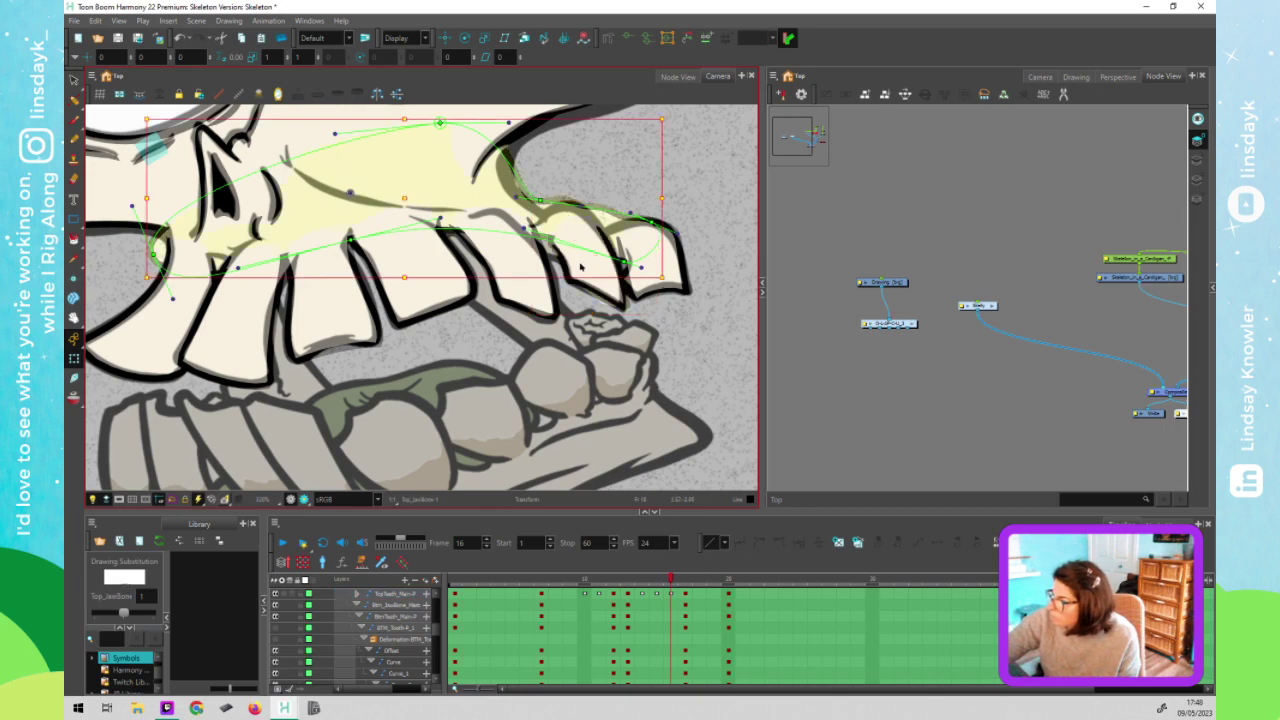
click(588, 260)
click(550, 239)
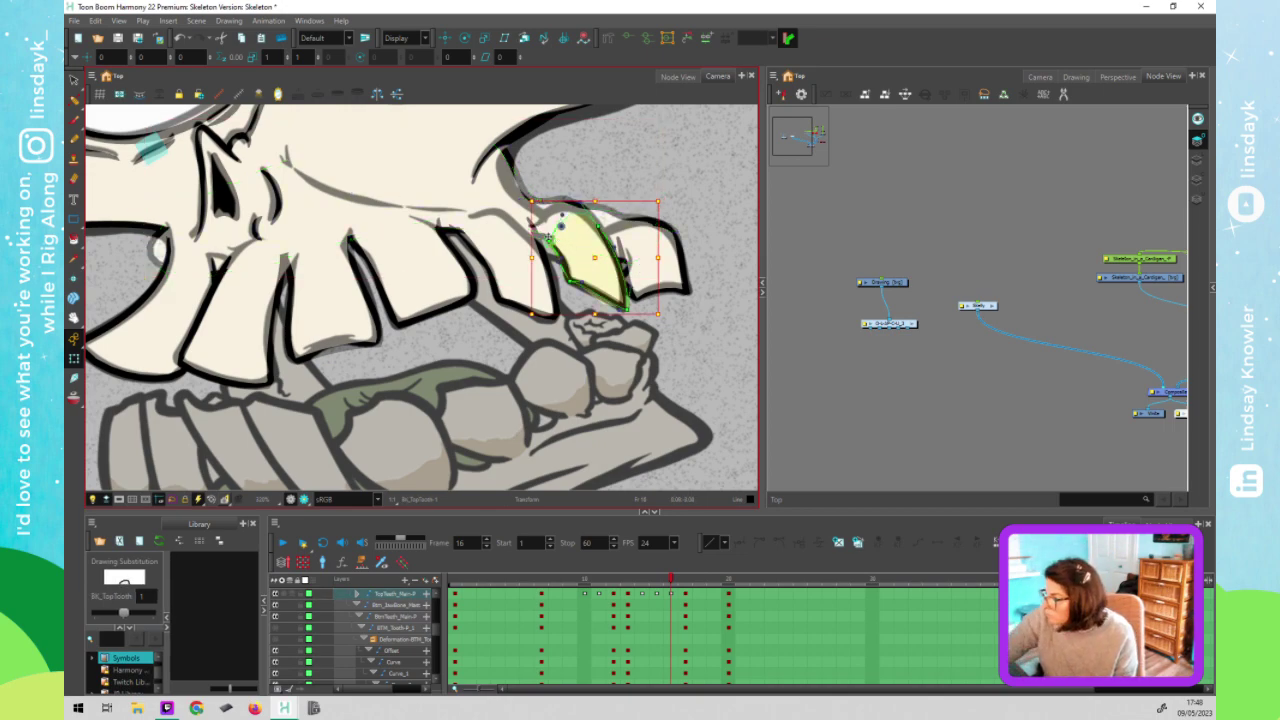
click(549, 237)
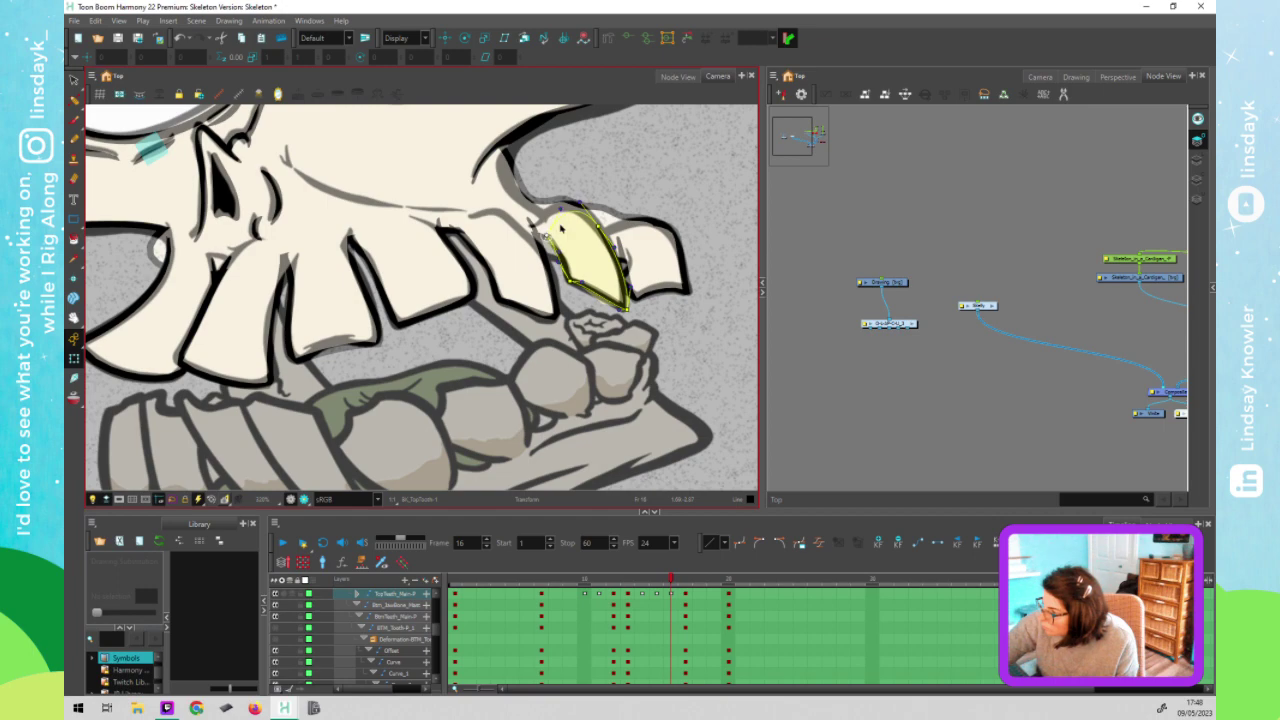
Lower the rearmost top tooth's front root point and nudge its back lower corner outward to fit the reference
click(666, 268)
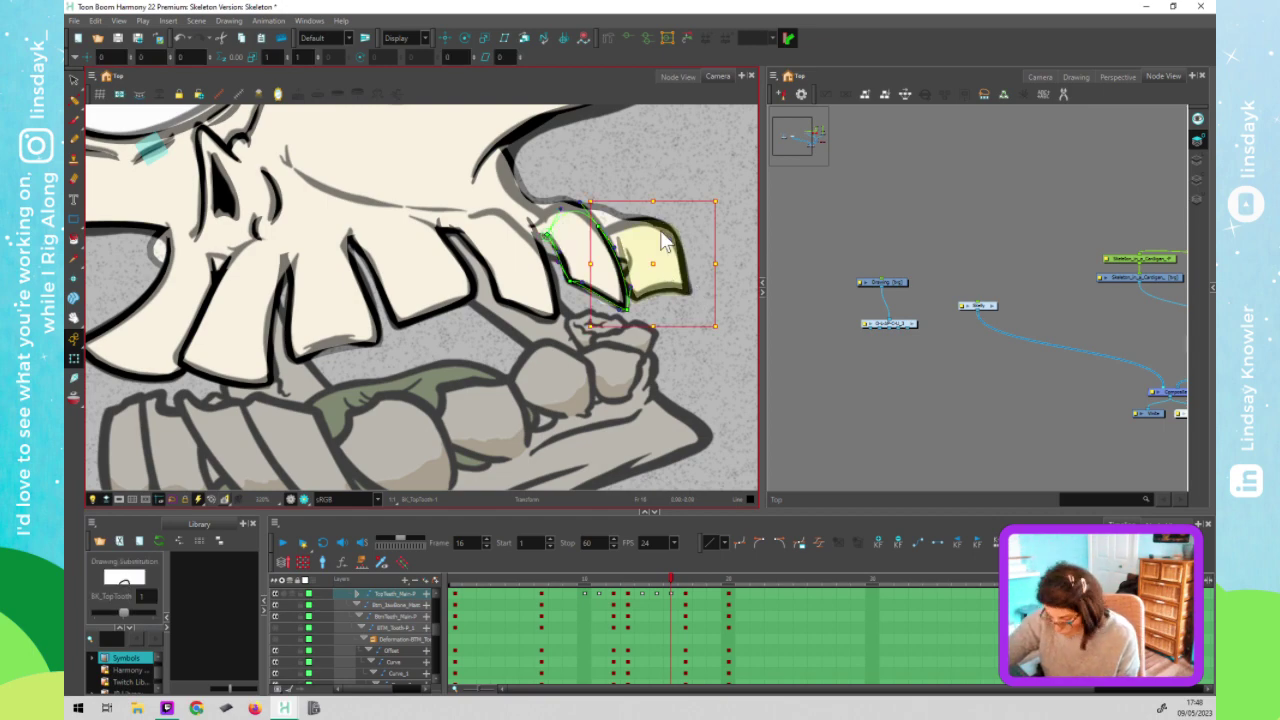
click(622, 240)
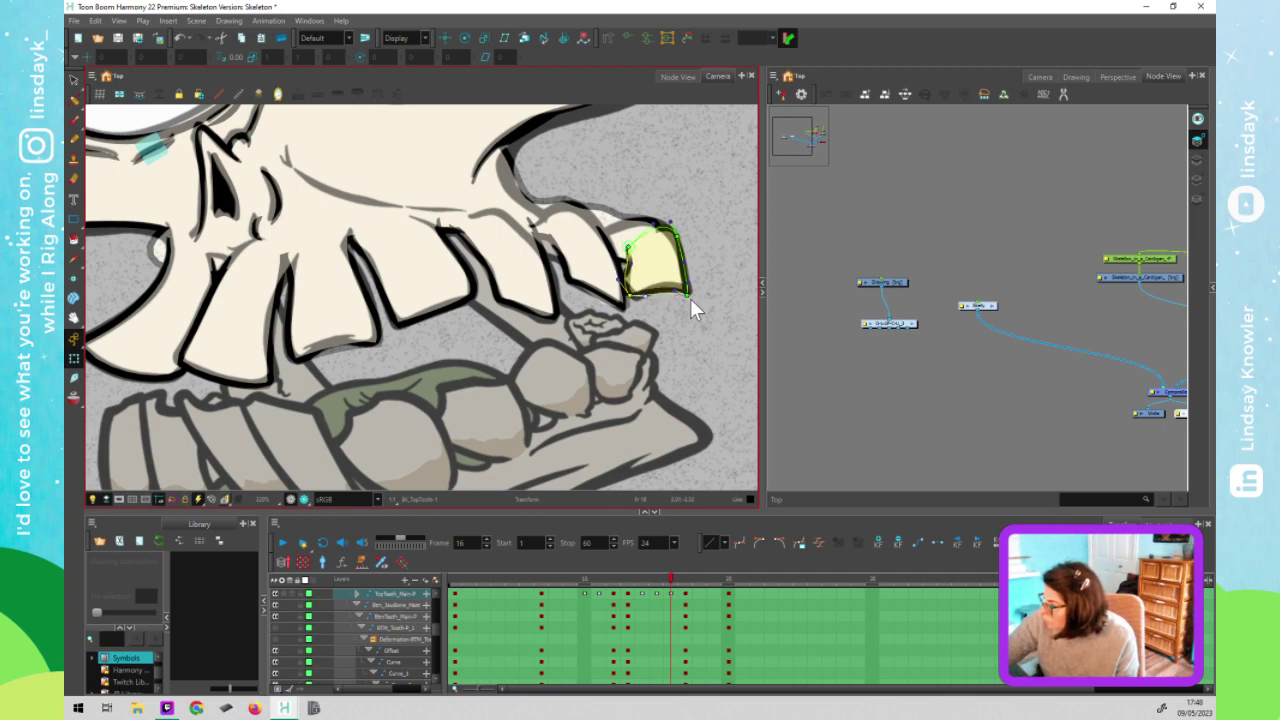
drag(688, 292, 693, 290)
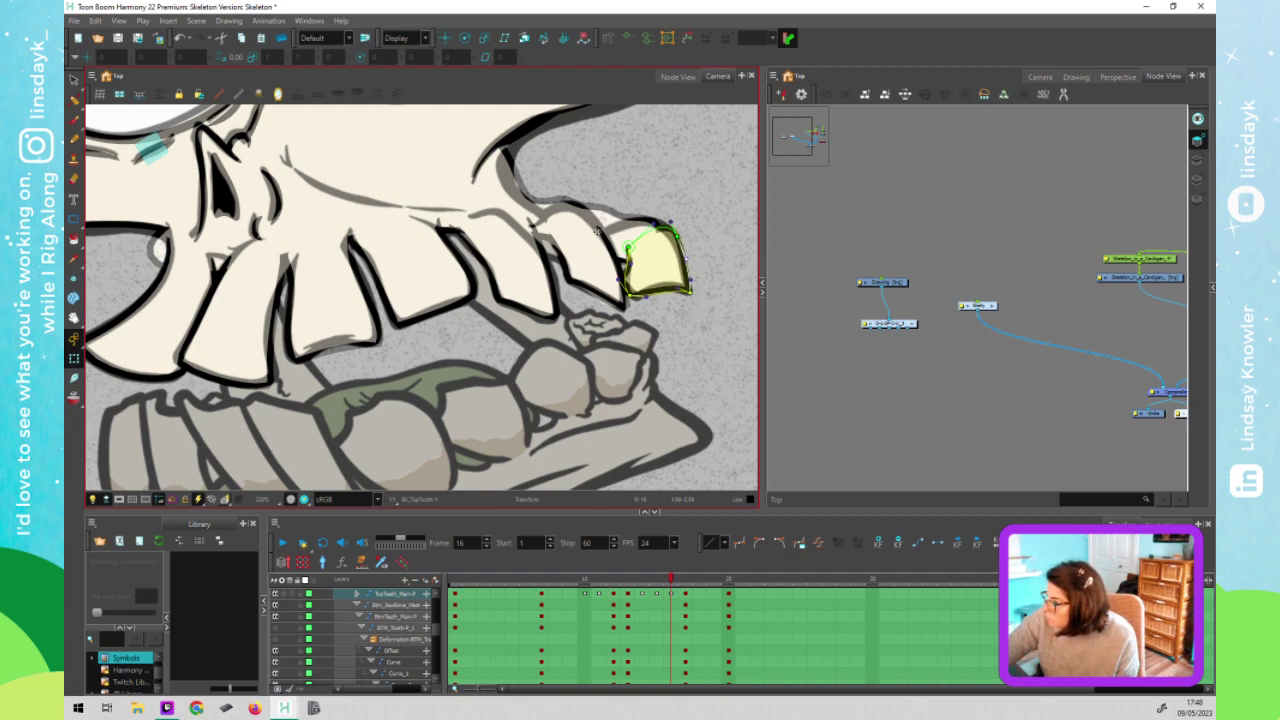
Adjust the upper jawbone's lower edge point between the fifth and sixth top teeth to follow the reference
click(603, 246)
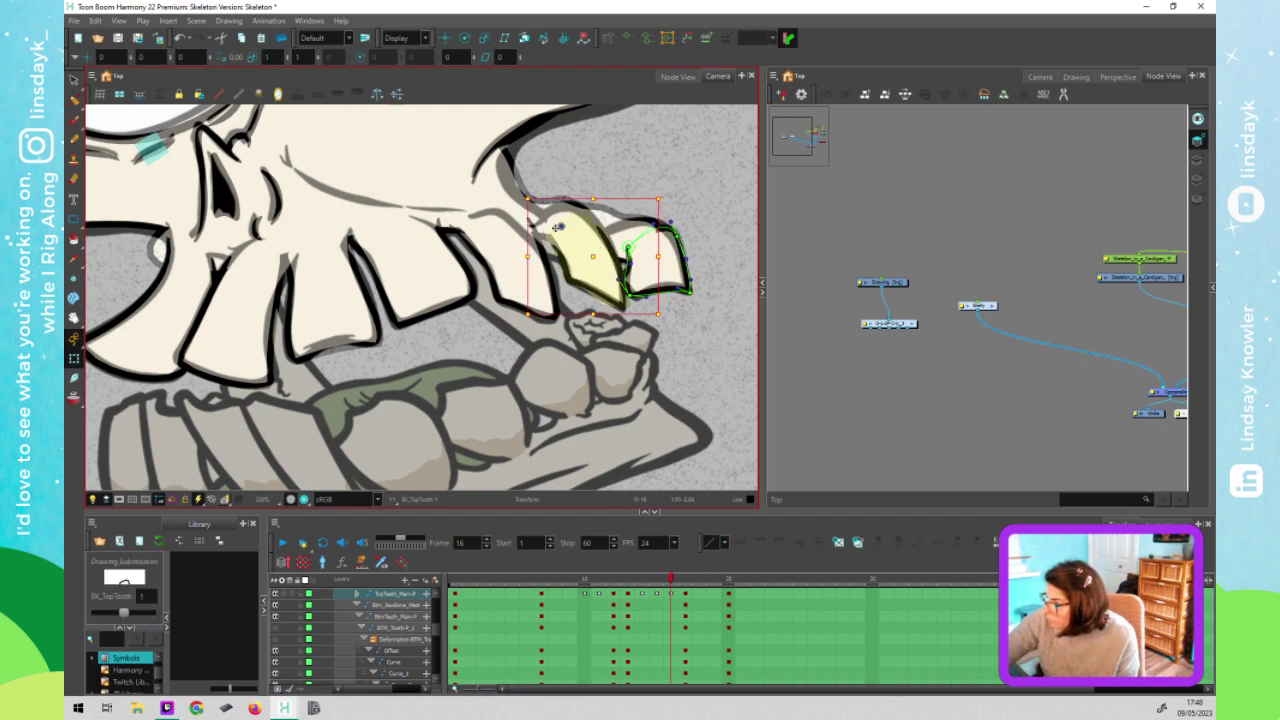
click(557, 228)
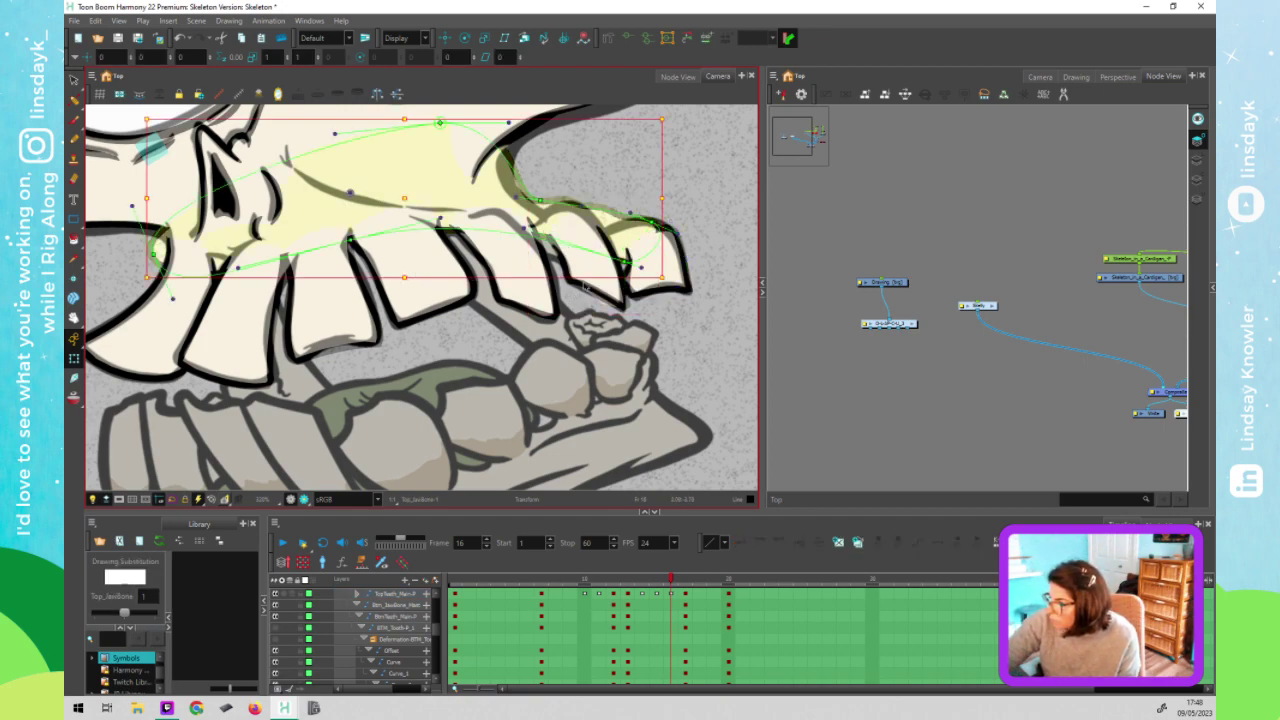
key(Escape)
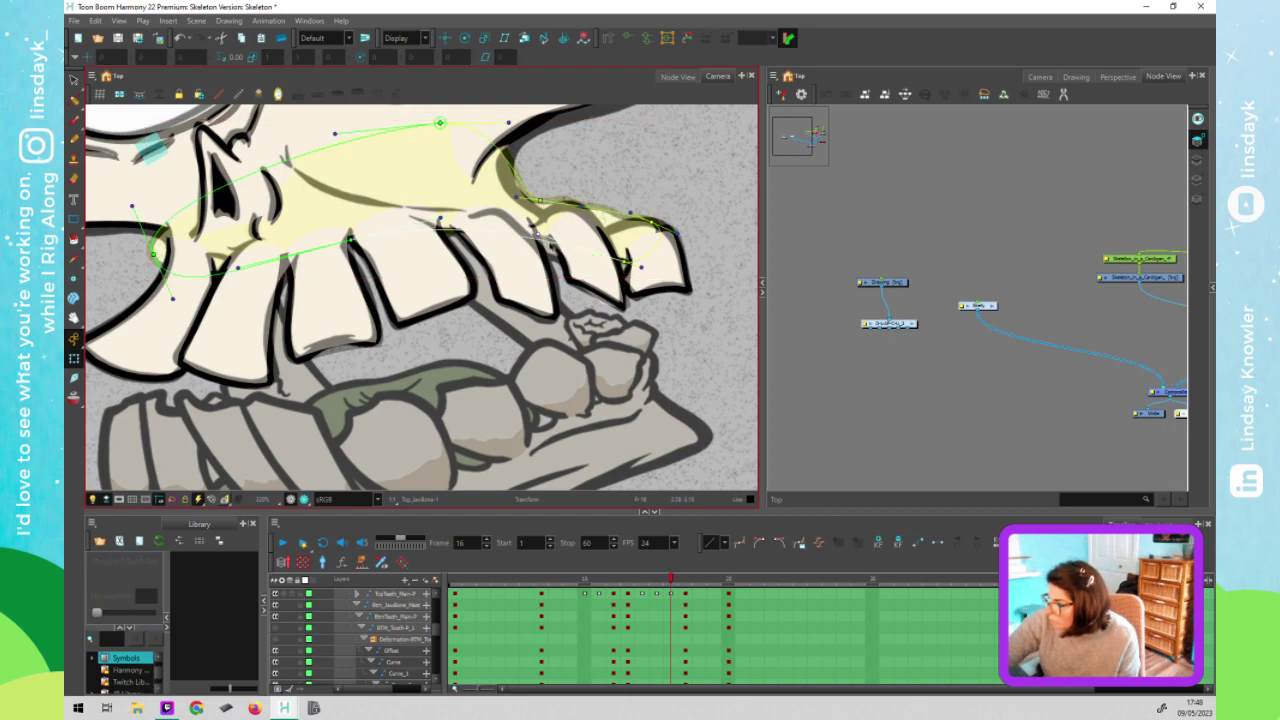
Reshape the fifth top tooth's root, moving its back root point up and forward and adjusting its curve to the reference
click(588, 262)
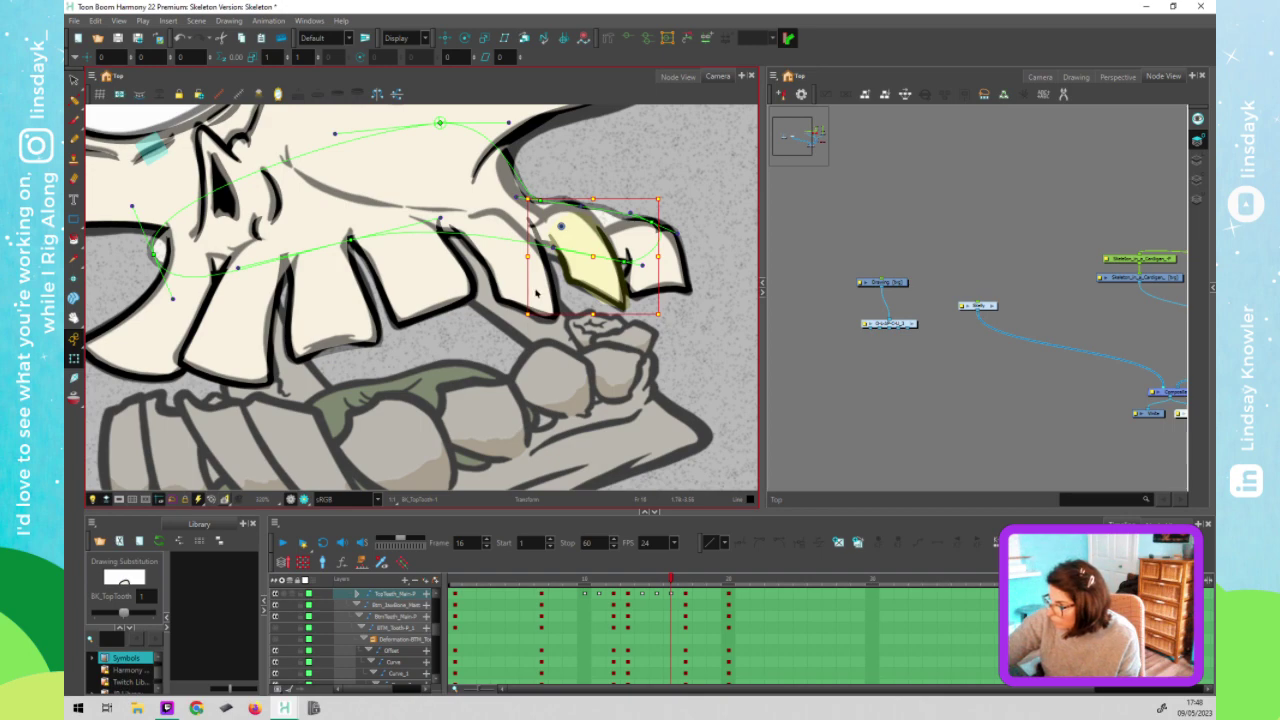
click(537, 291)
key(F11)
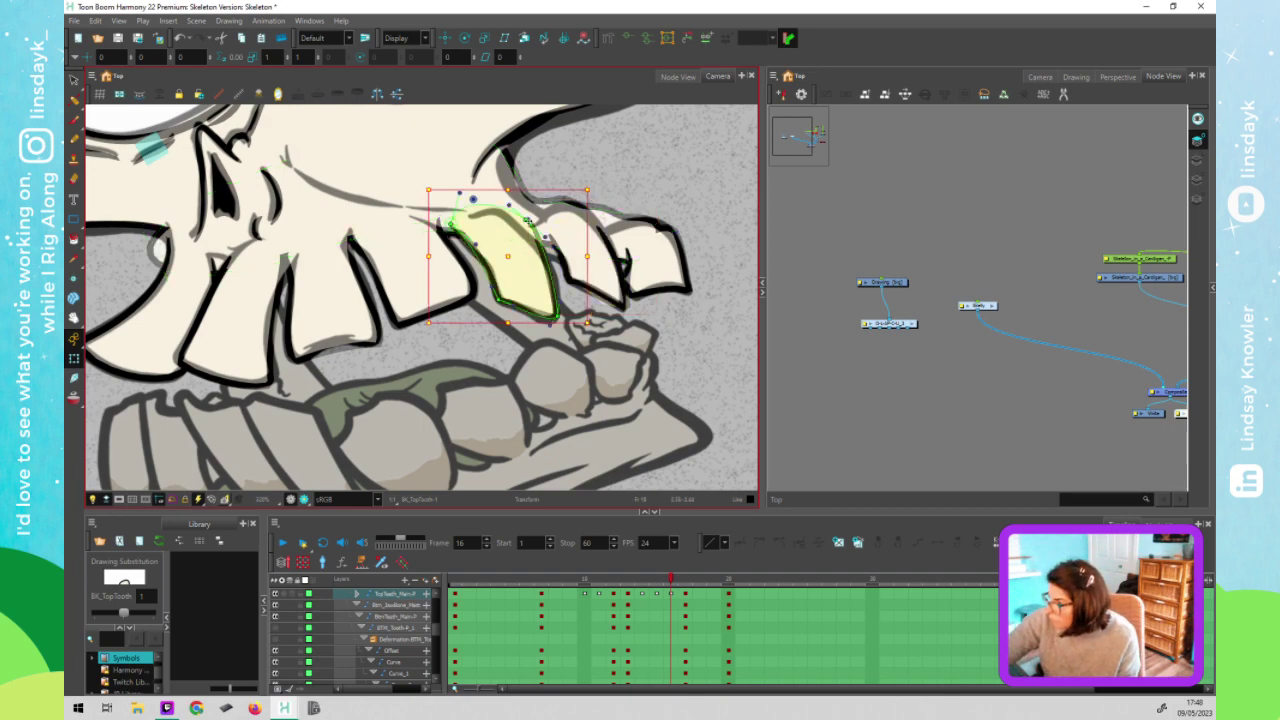
key(Escape)
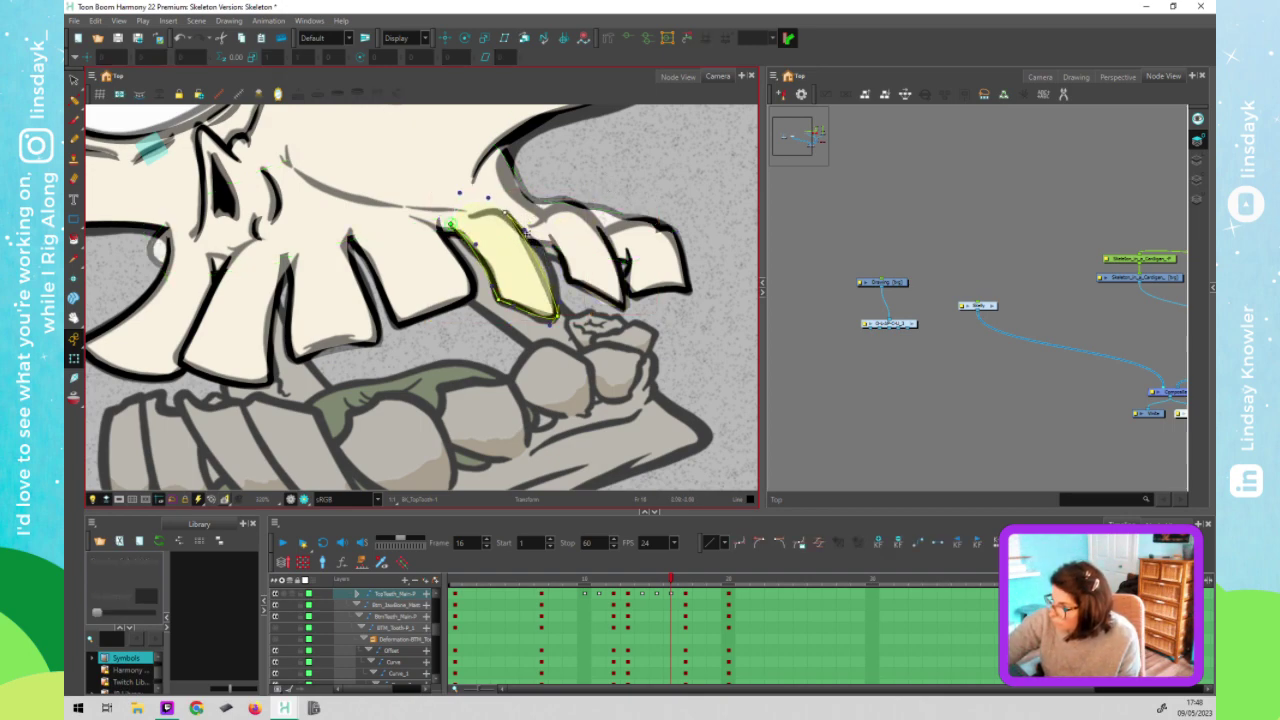
click(533, 232)
key(Escape)
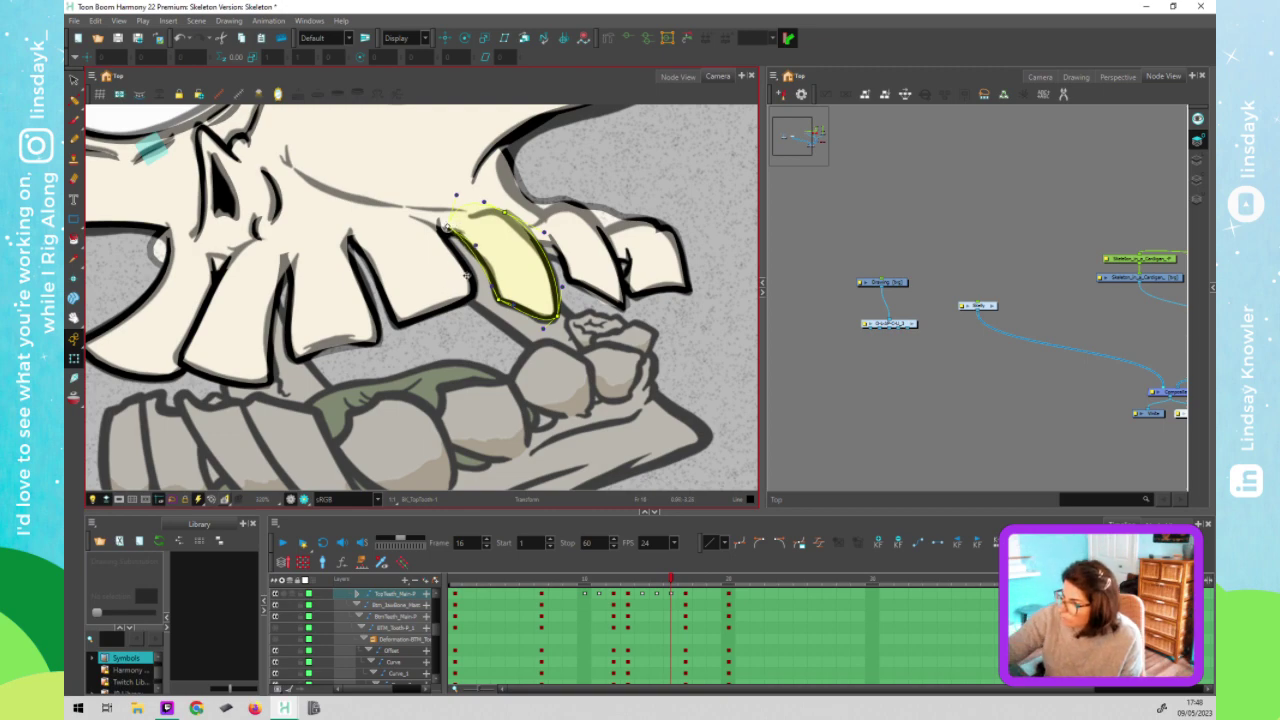
Shift the fourth top tooth's back root point forward and bend its rear curve to follow the reference outline
click(449, 270)
key(shift+F11)
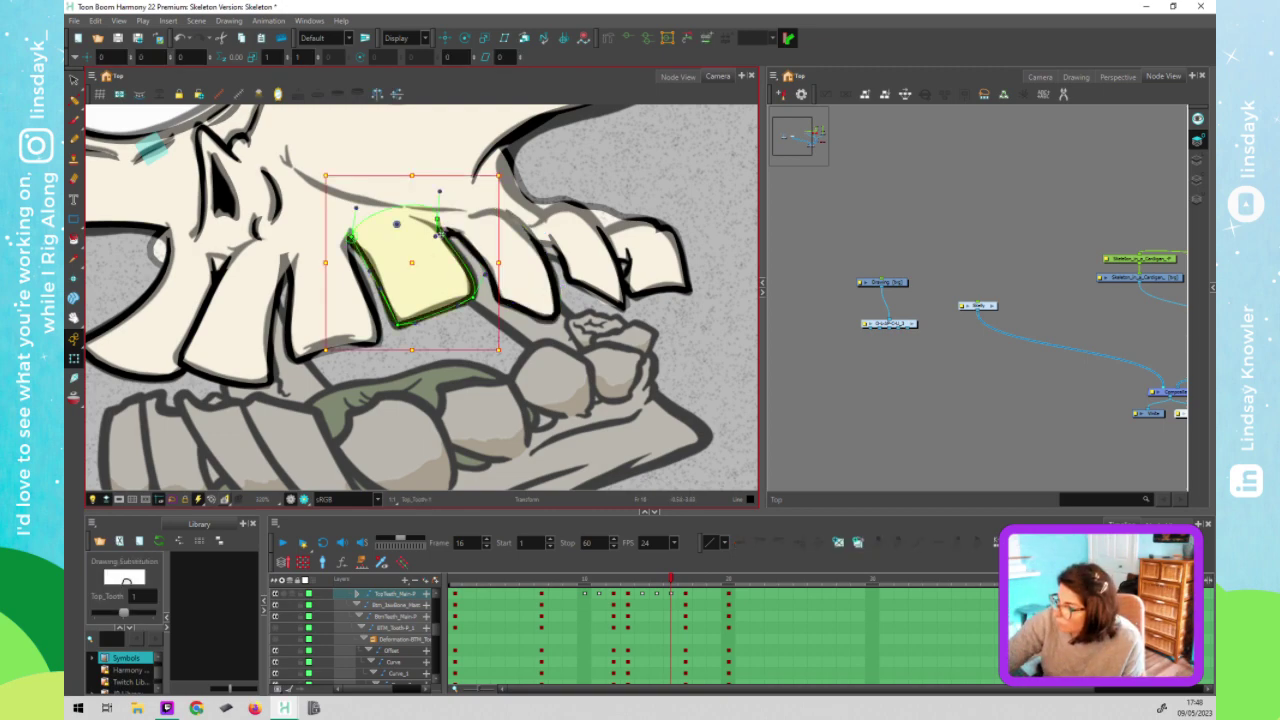
key(Escape)
drag(422, 218, 442, 230)
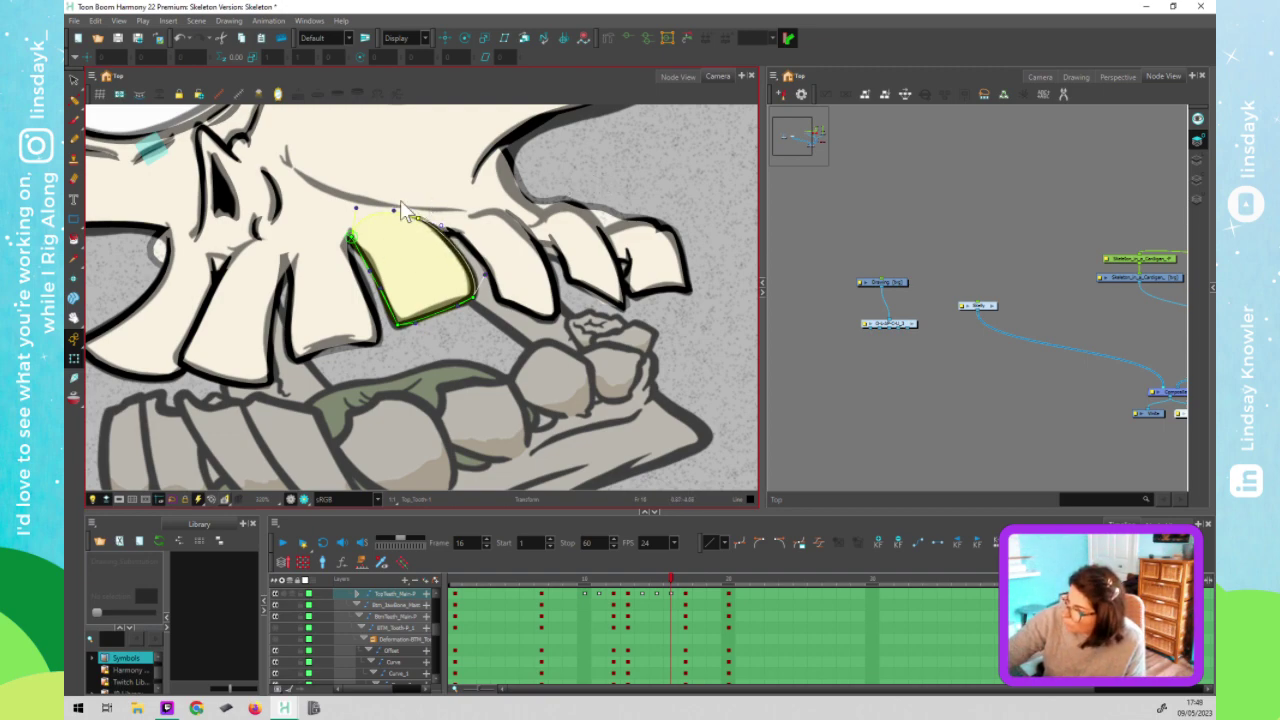
Move the third top tooth's front root point slightly backward to match the reference gap
click(354, 320)
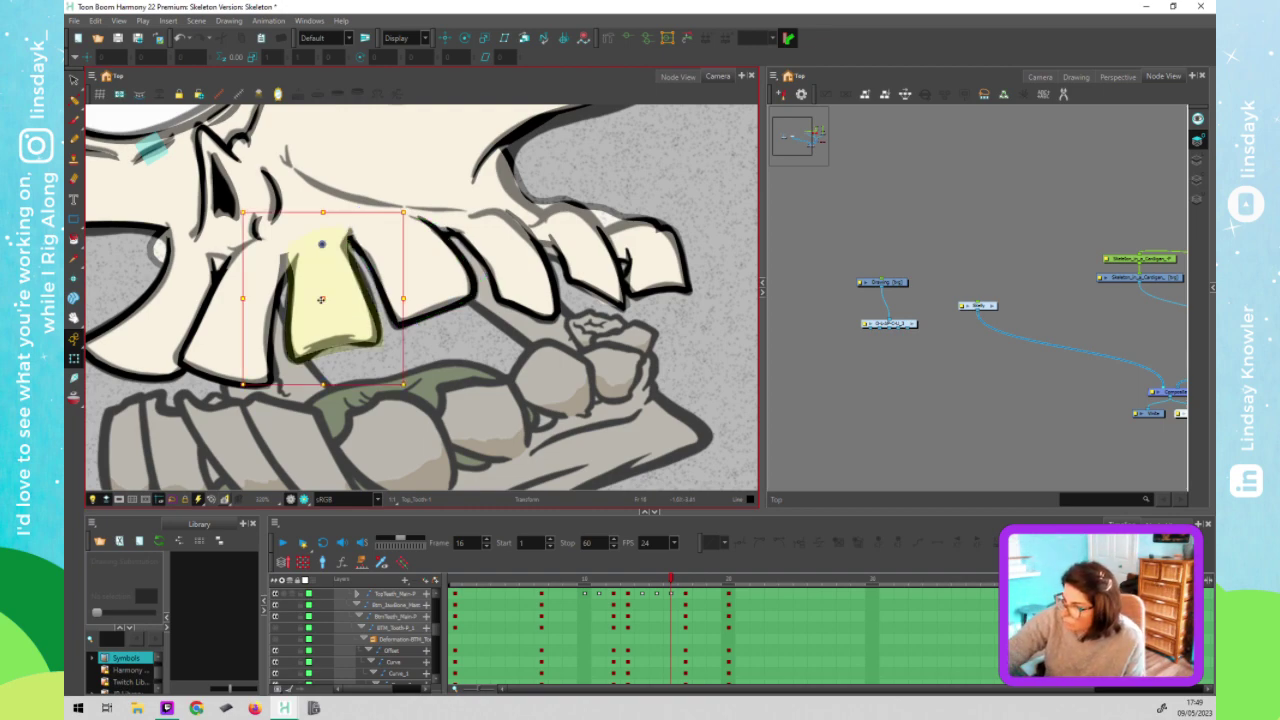
click(322, 296)
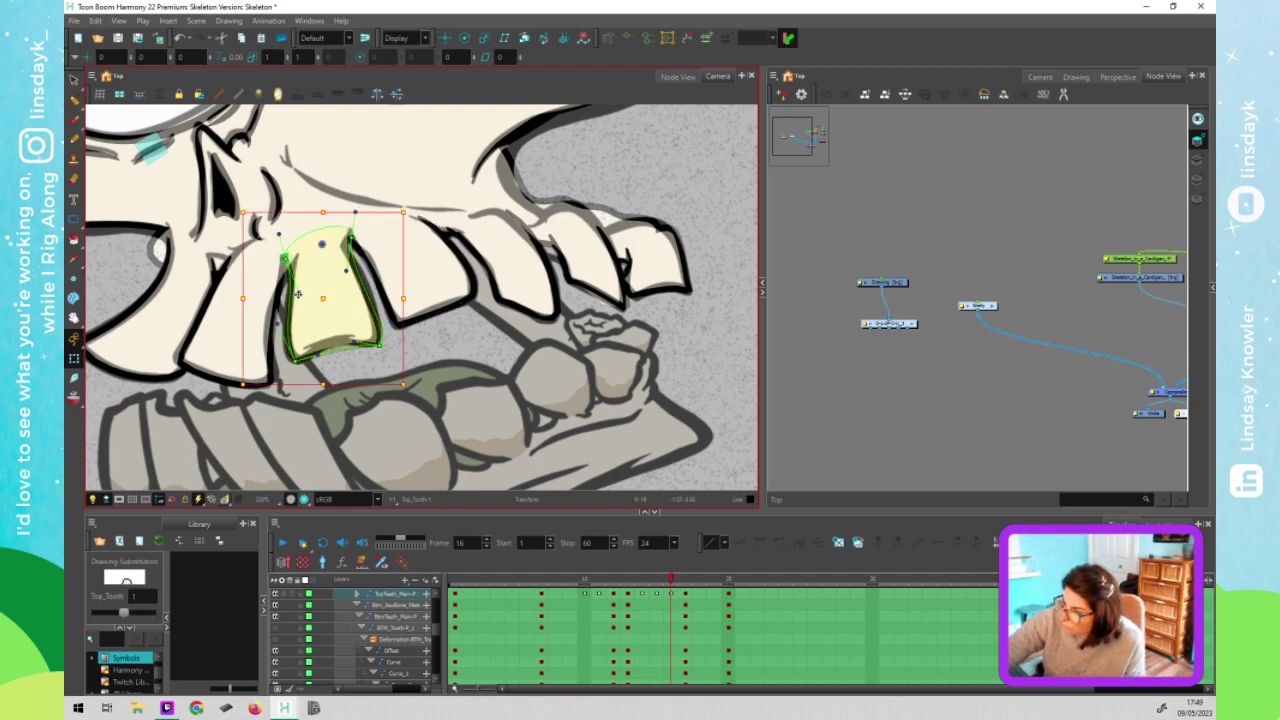
click(298, 294)
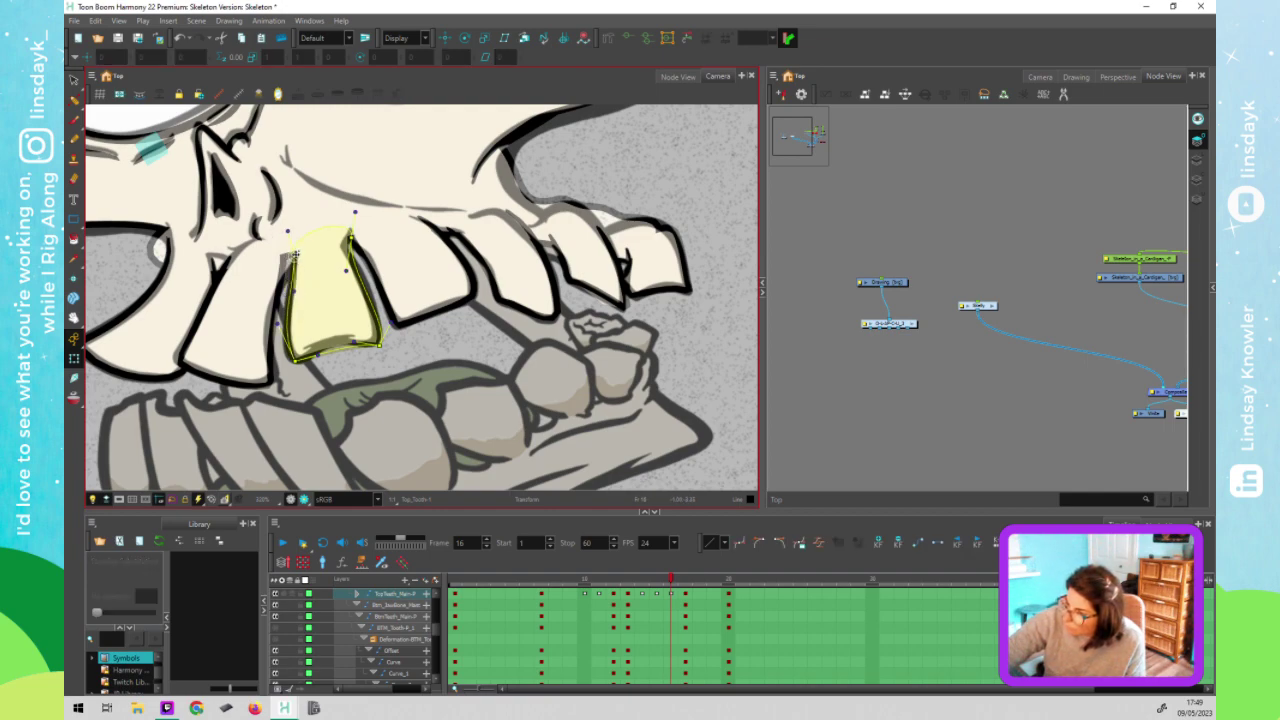
click(295, 255)
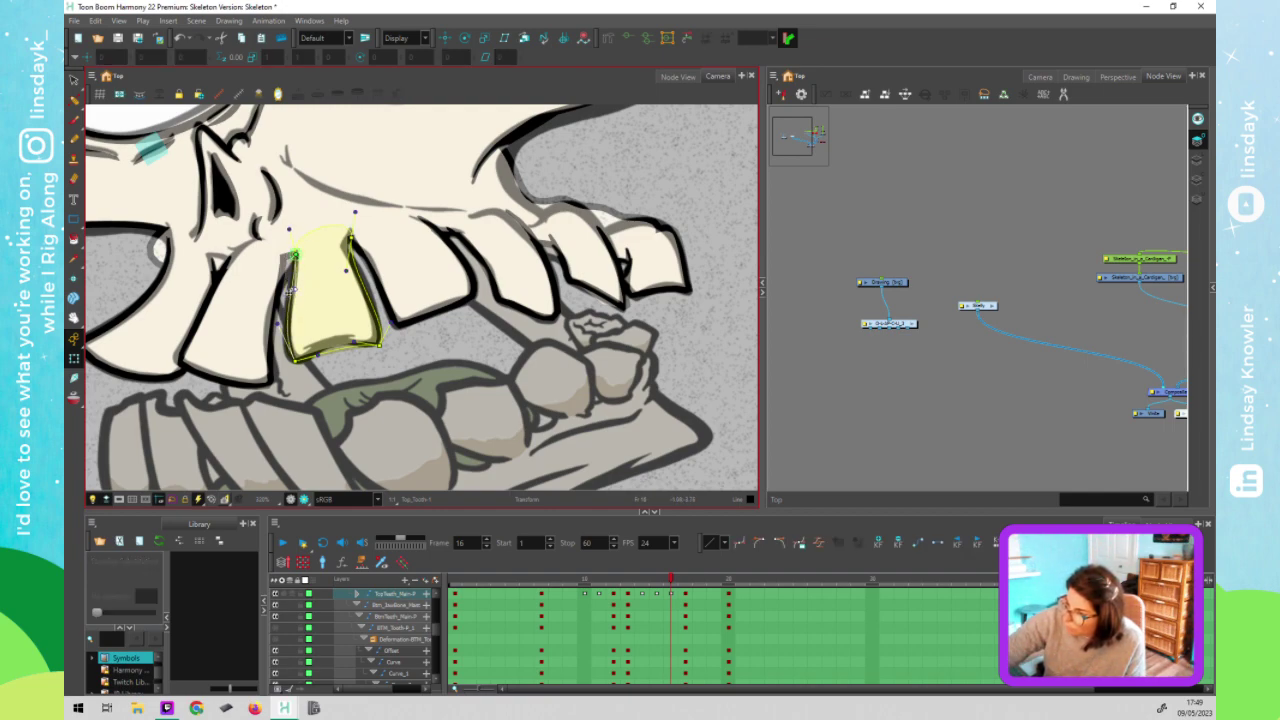
Extend the second top tooth's back root point up and back, curve its rear edge to the reference, and deselect it
click(290, 290)
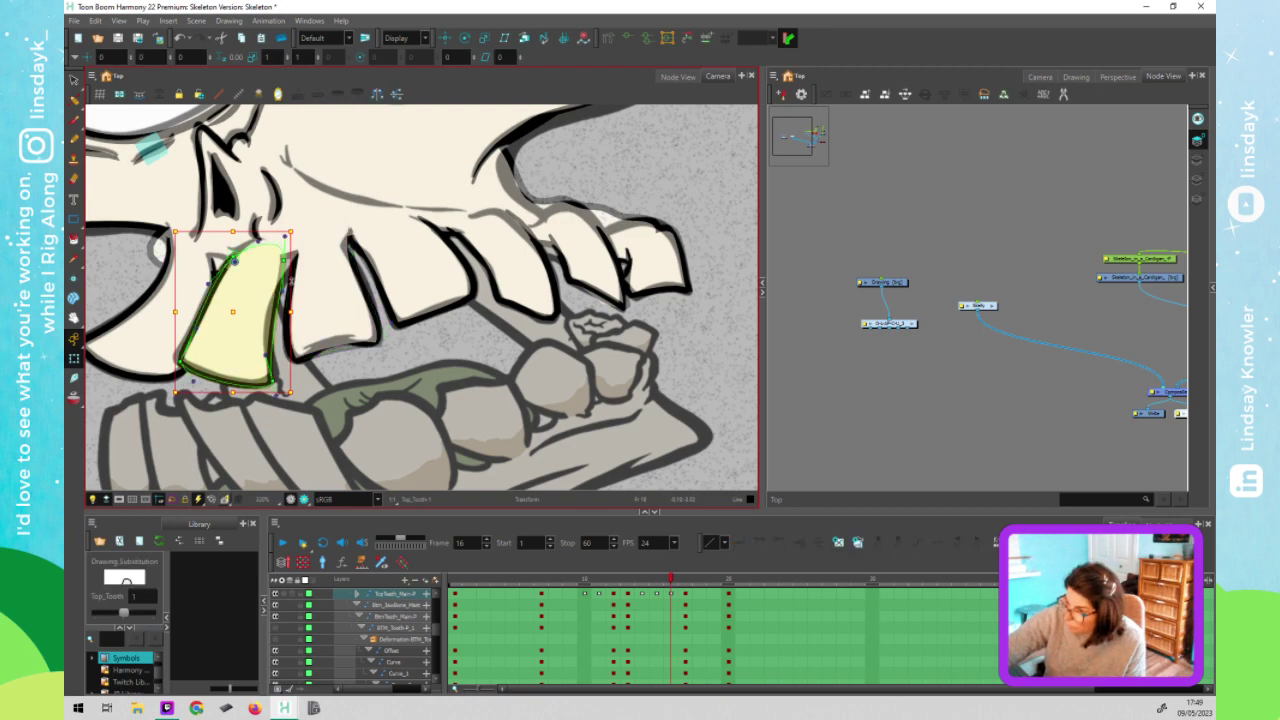
drag(285, 260, 271, 288)
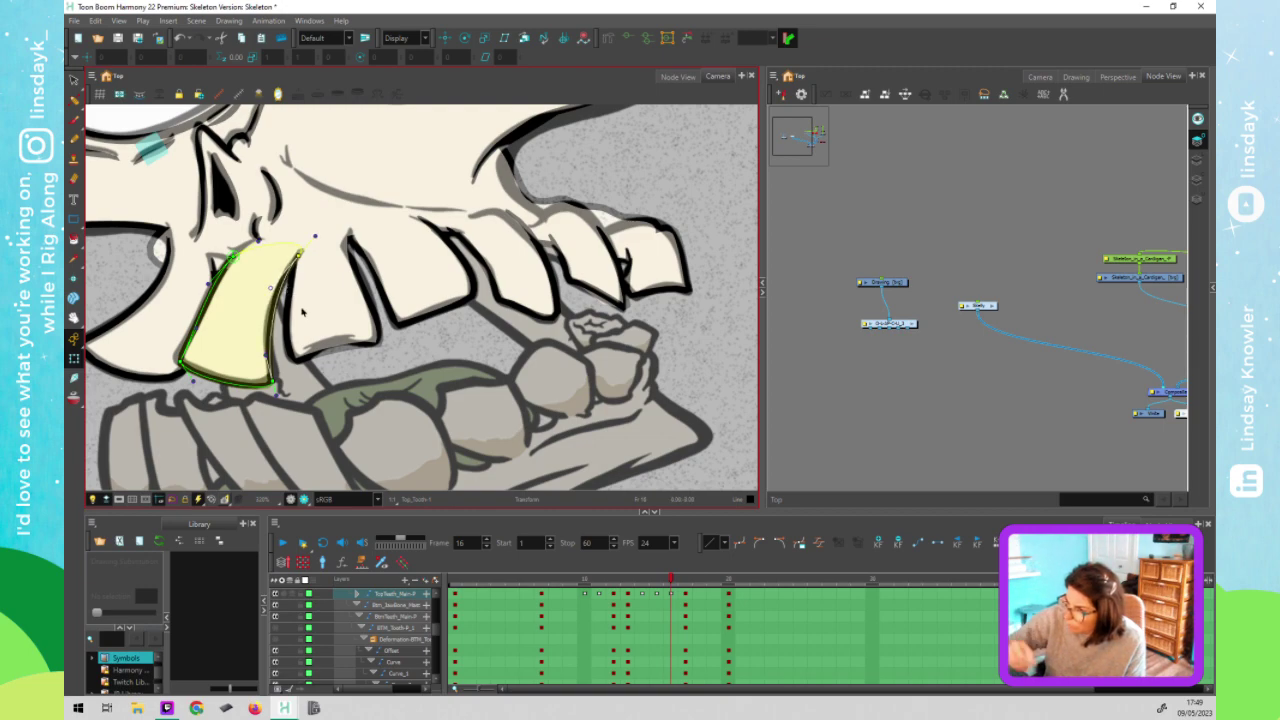
click(633, 181)
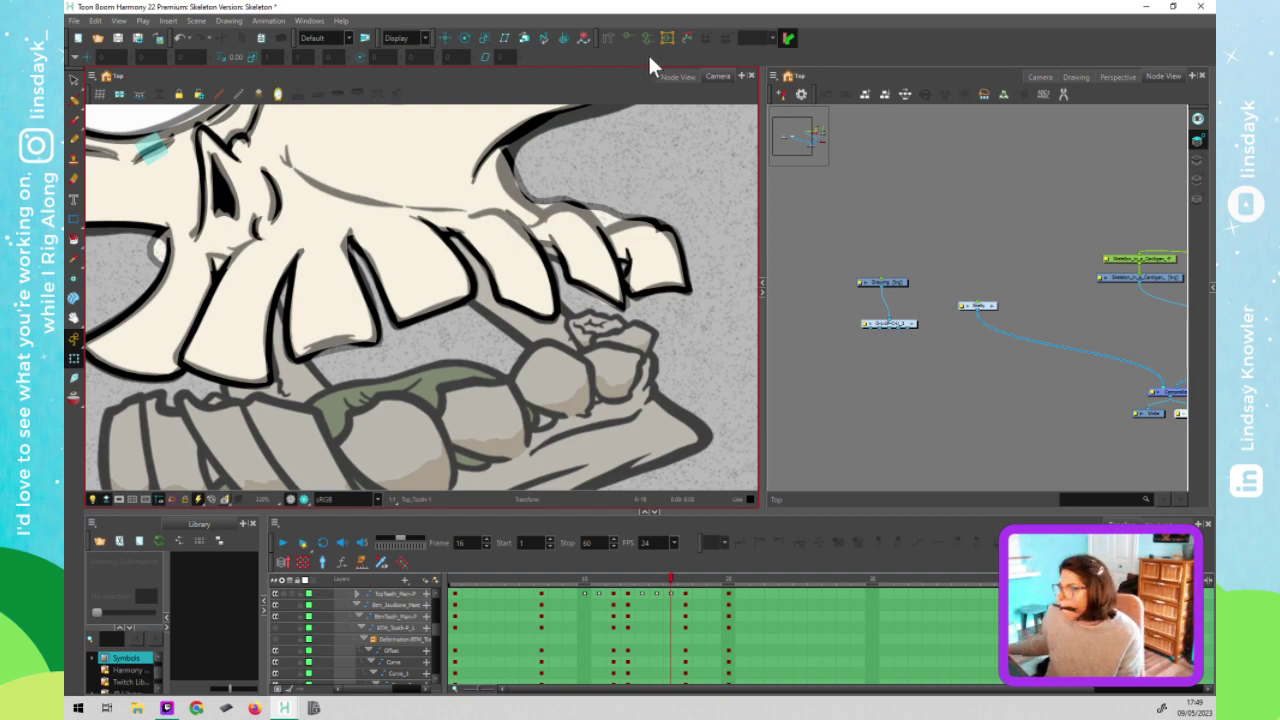
Advance to frame 17 and save the scene
scroll(716, 314, down, 3)
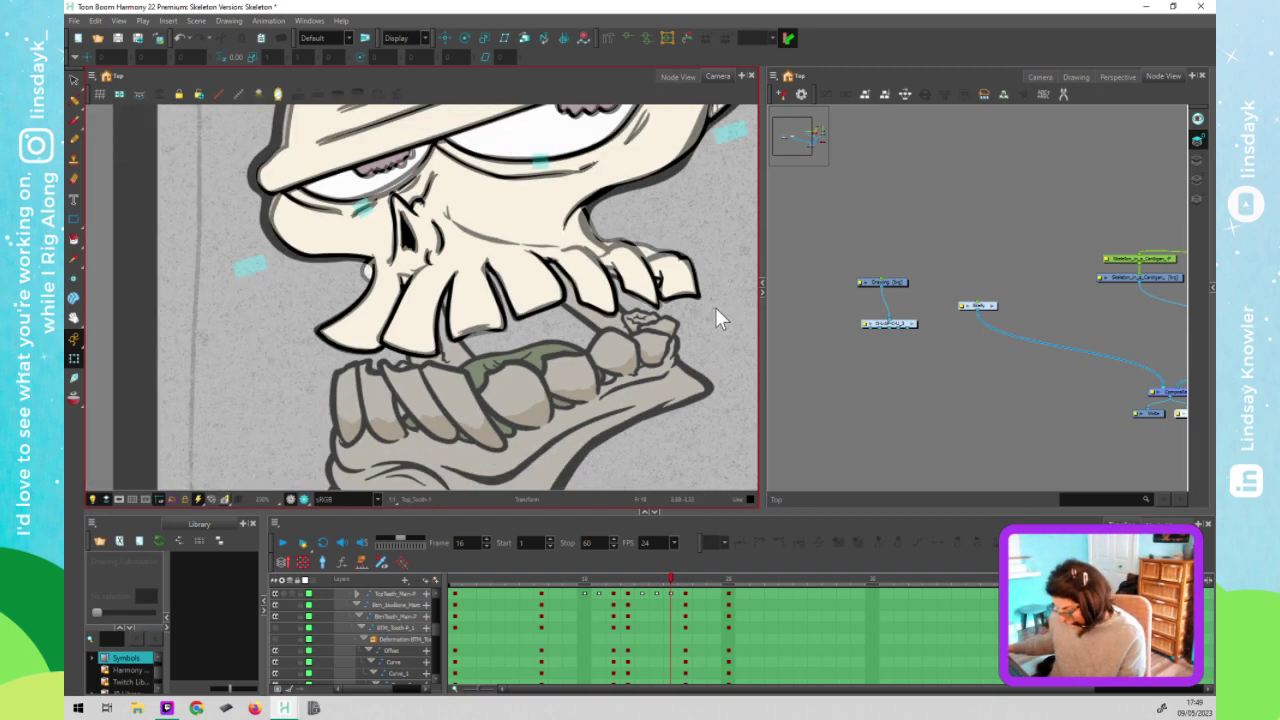
key(period)
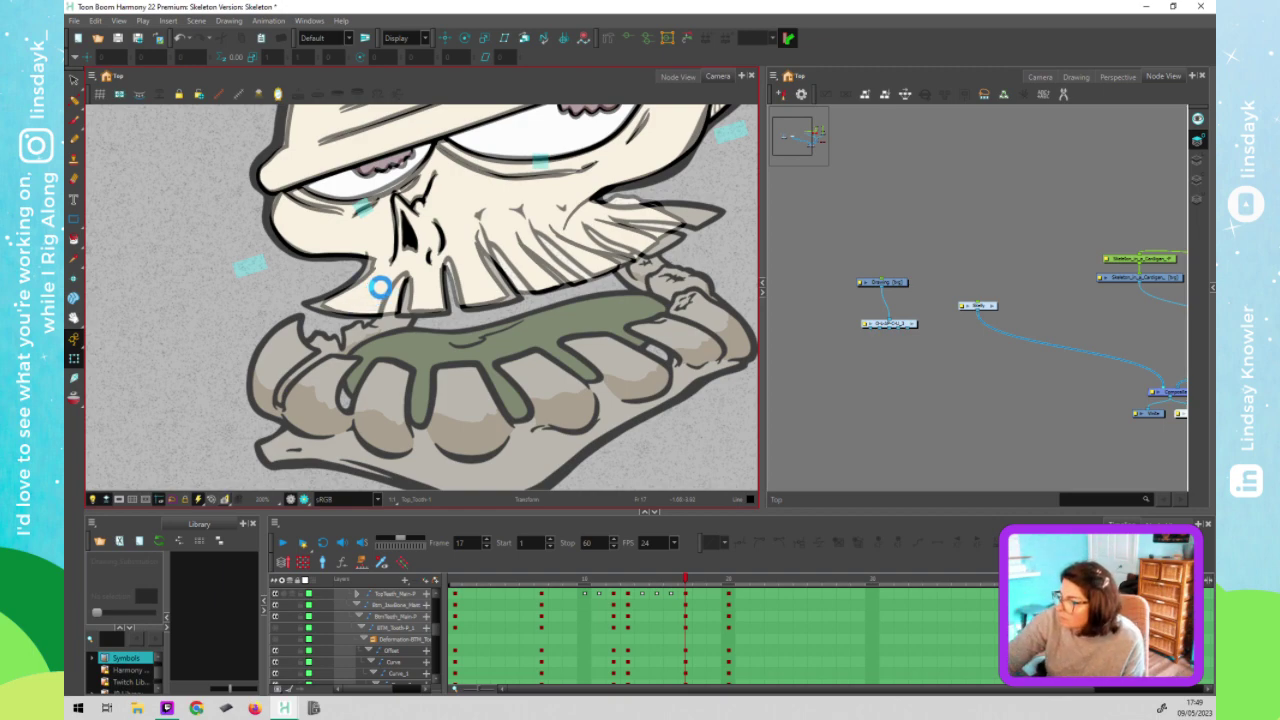
key(ctrl+s)
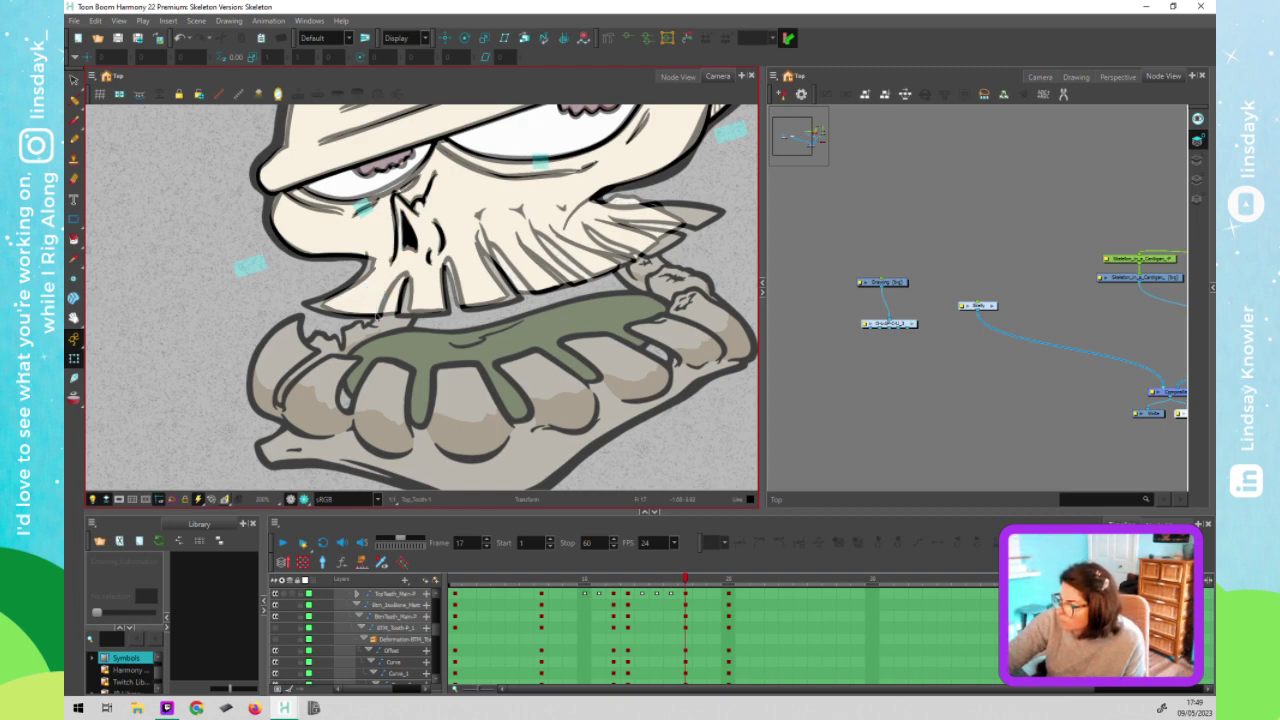
Nudge the first top tooth forward on frame 17 and adjust its lower points to fit the reference outline
click(375, 294)
drag(375, 299, 366, 300)
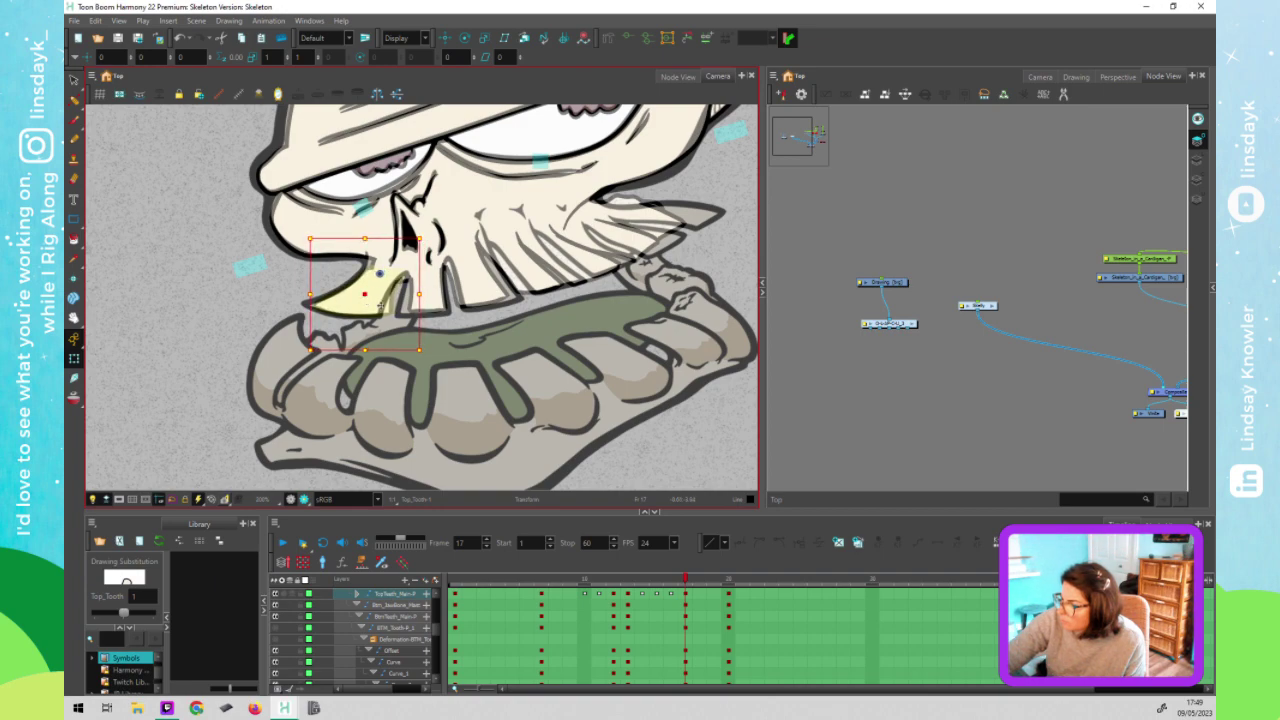
key(shift+F11)
click(389, 314)
drag(389, 315, 341, 299)
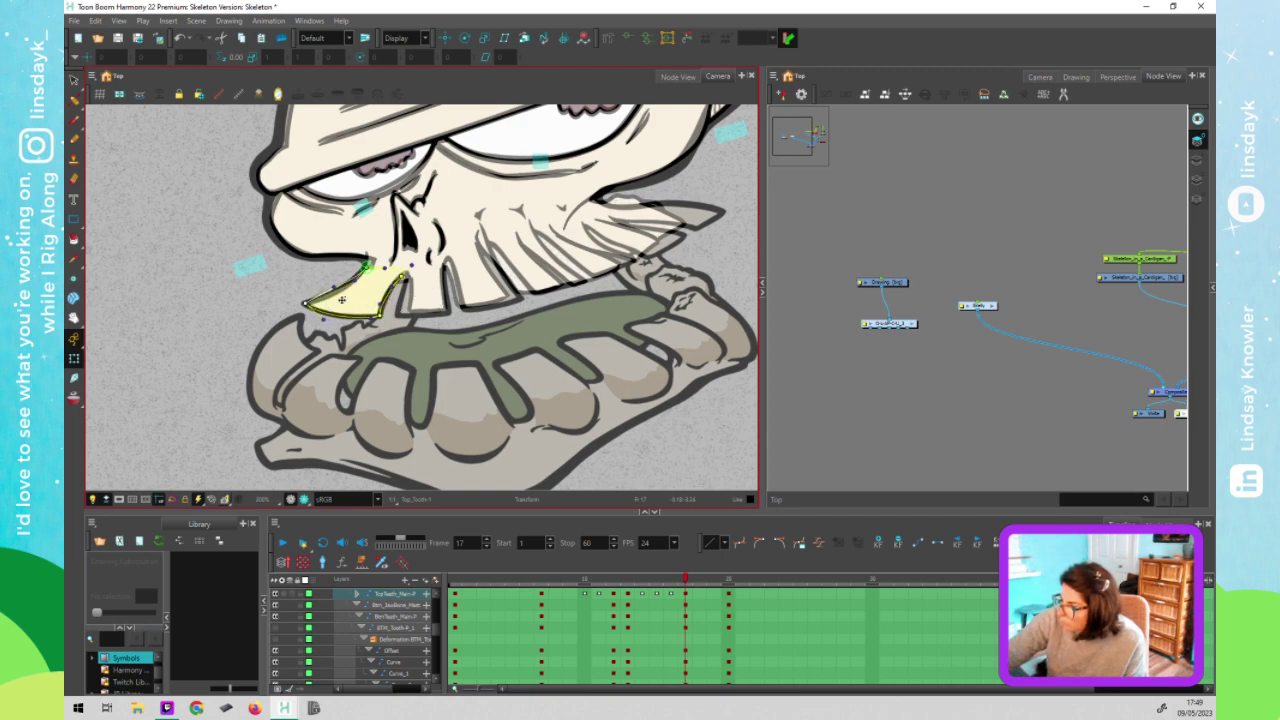
Nudge the second top tooth forward, spread its lower corner points and shift its back root point backward to match the reference
click(426, 292)
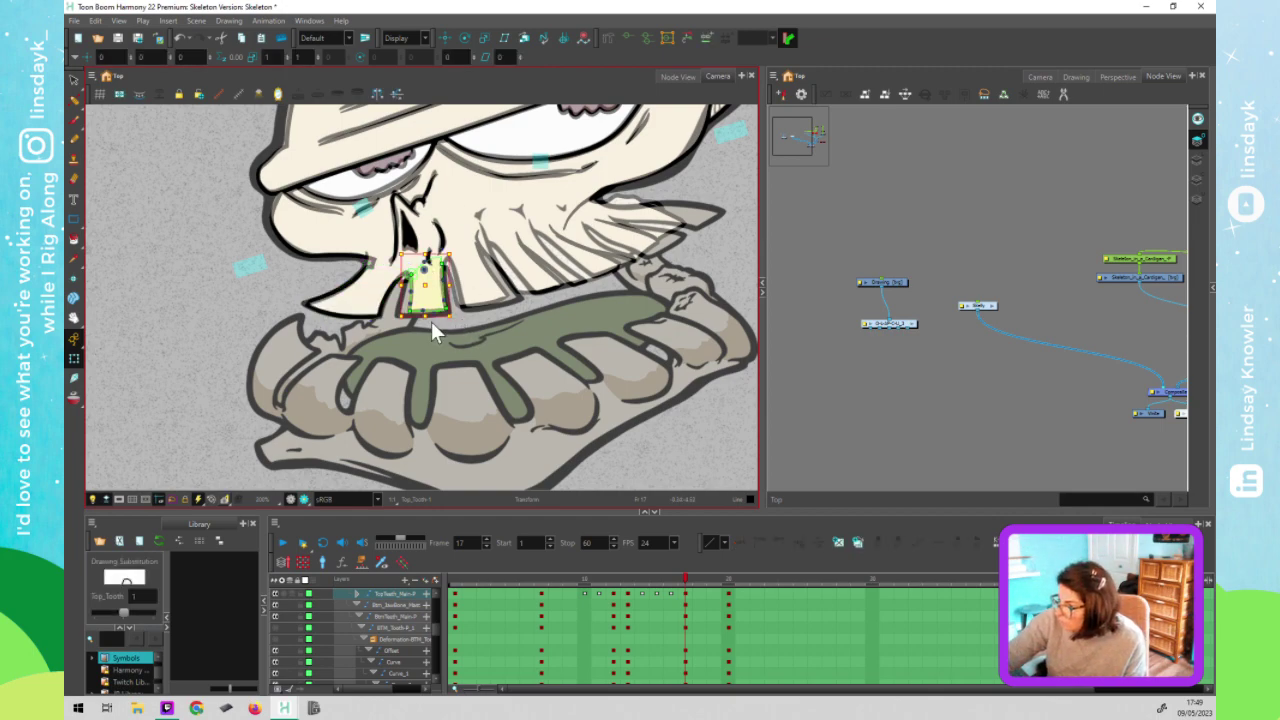
drag(422, 303, 421, 304)
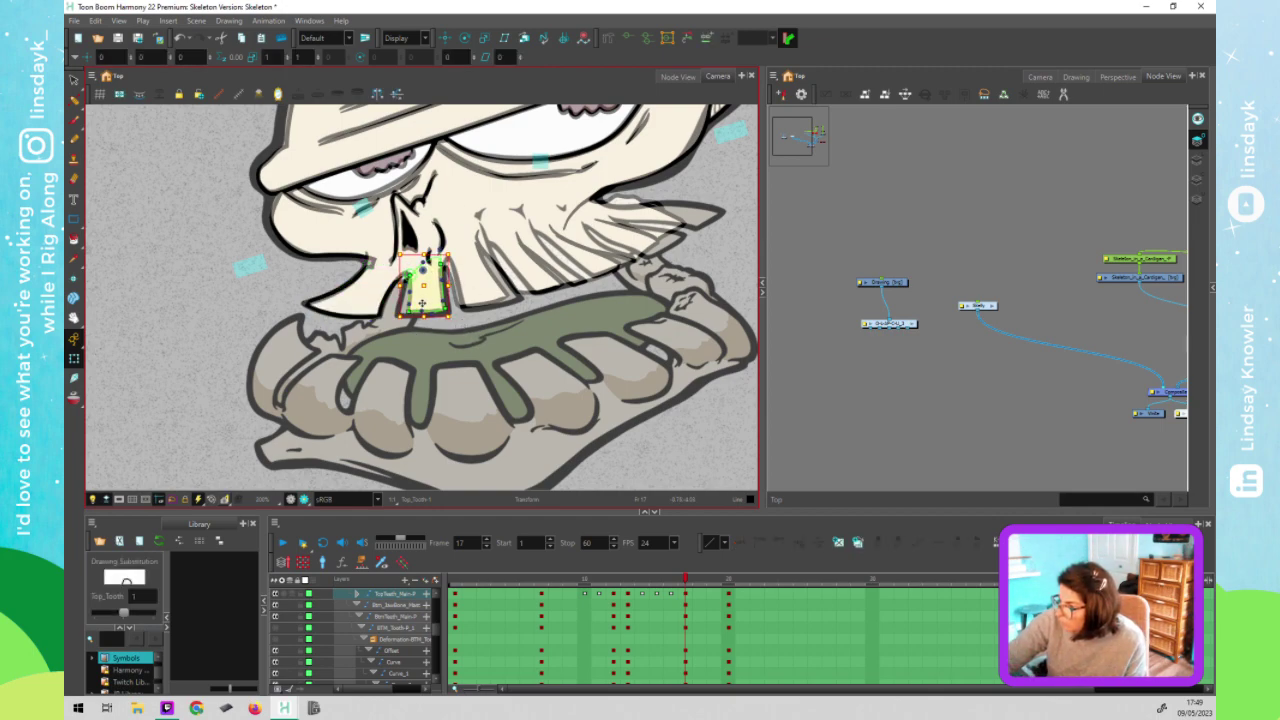
click(400, 312)
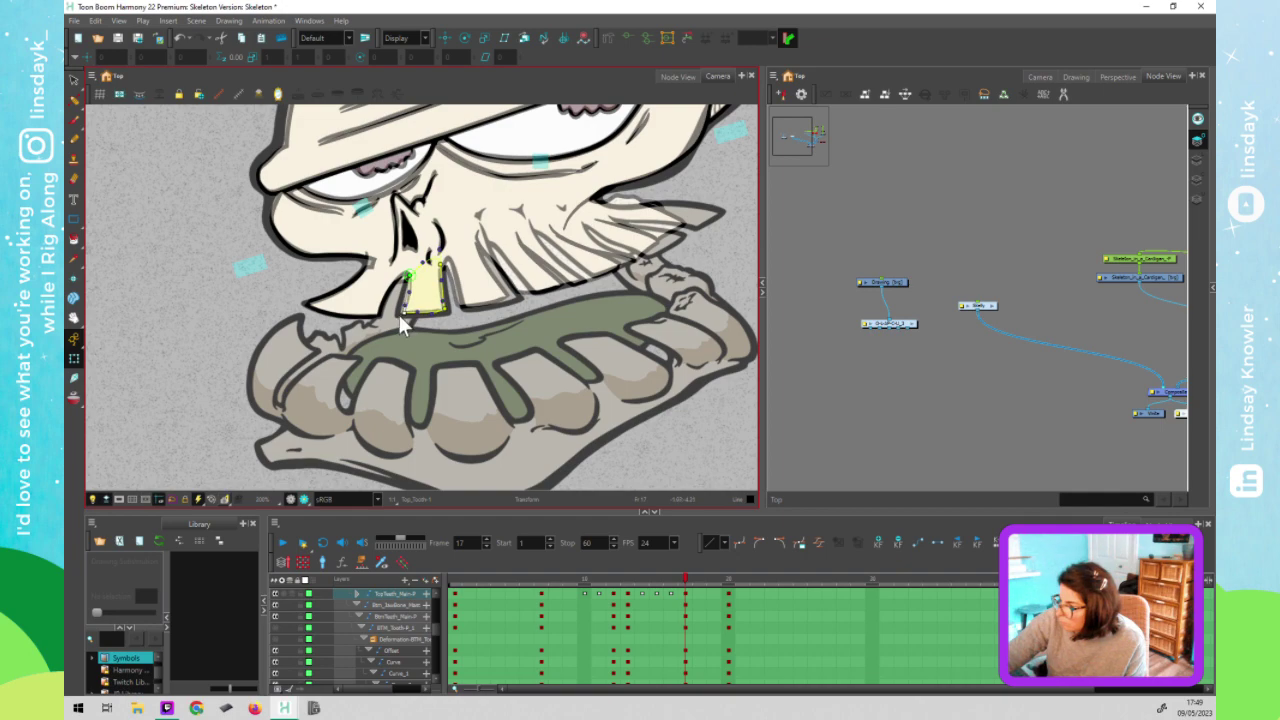
drag(447, 311, 450, 314)
drag(441, 265, 444, 265)
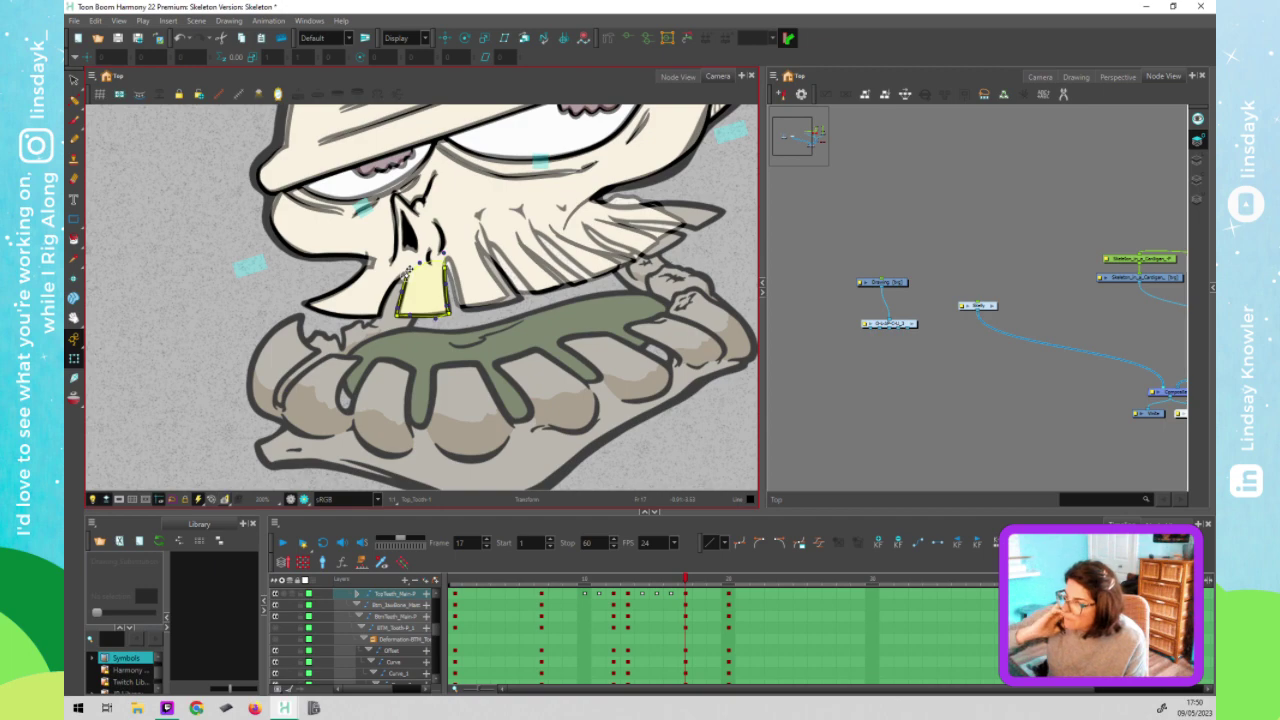
Shift the third top tooth backward and pull its lower corner points out to the reference outline
click(495, 275)
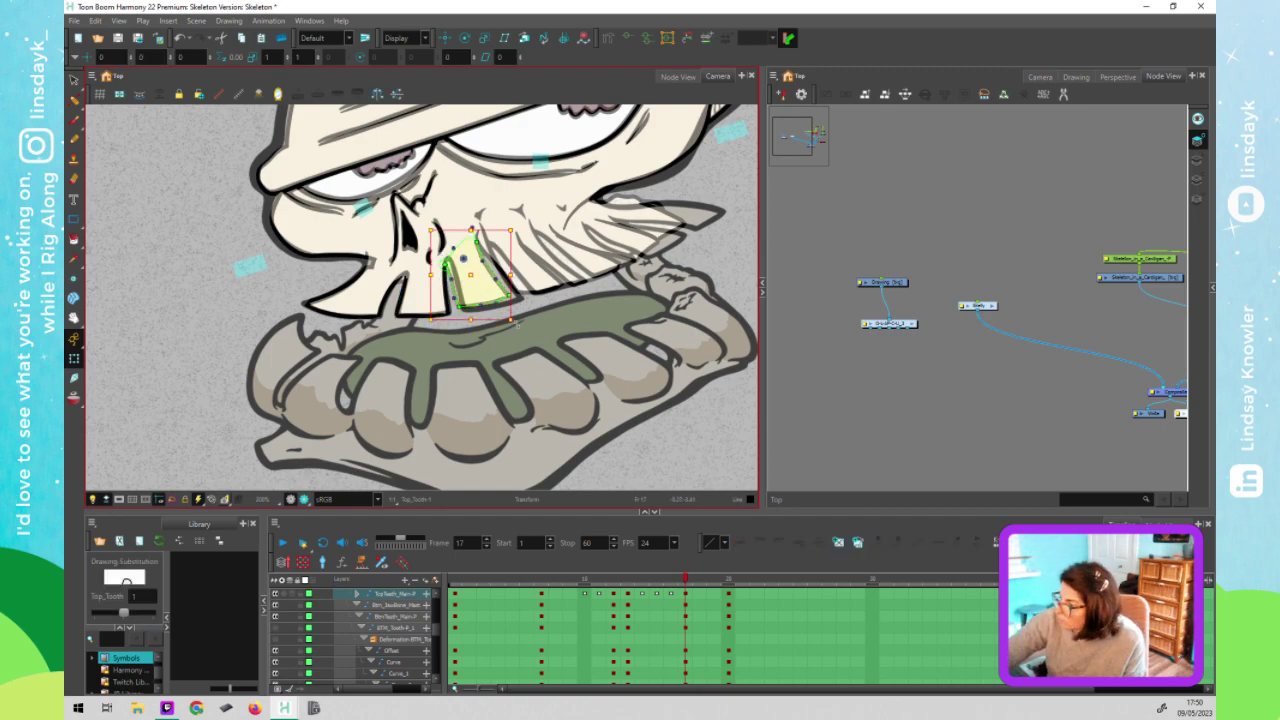
drag(483, 285, 489, 284)
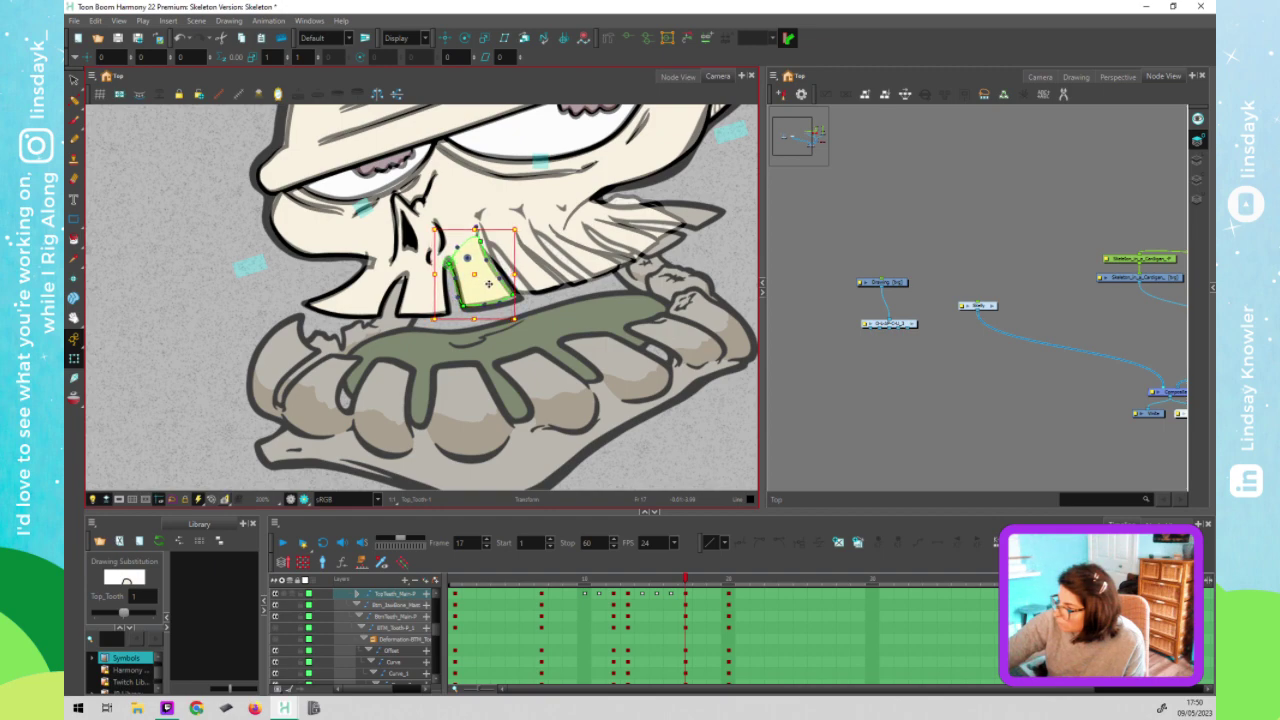
click(517, 306)
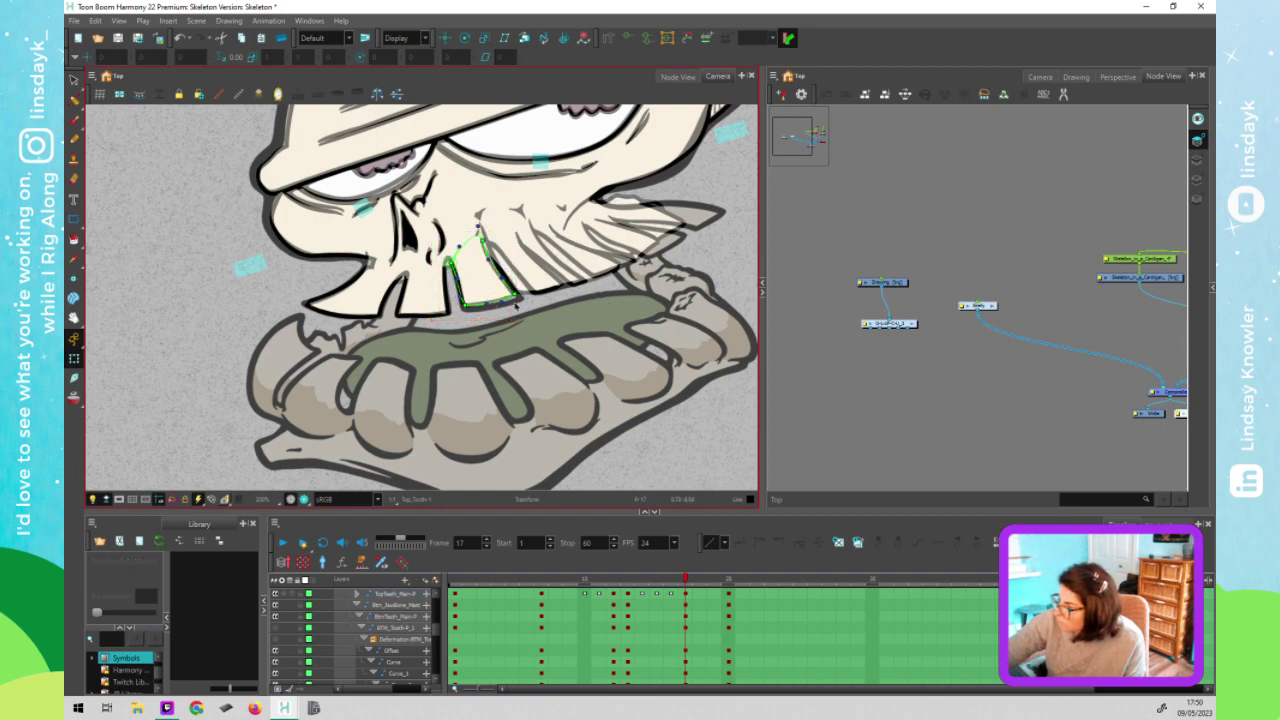
click(520, 298)
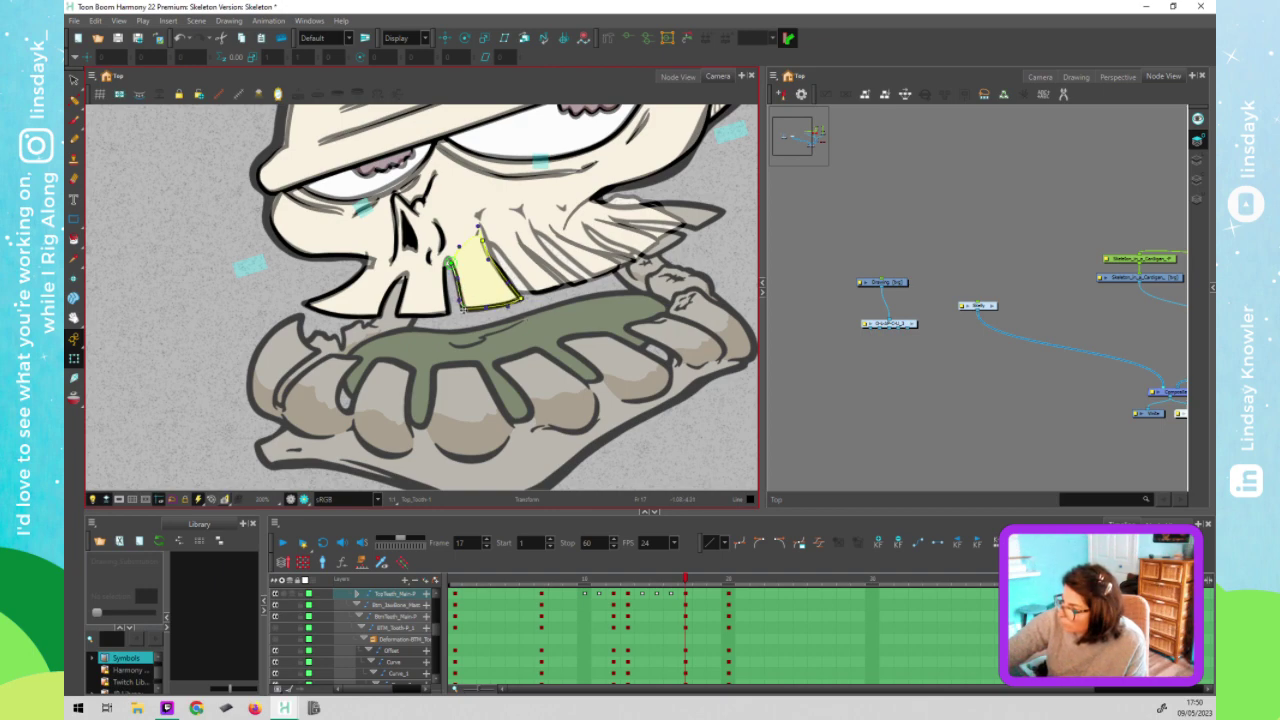
key(Escape)
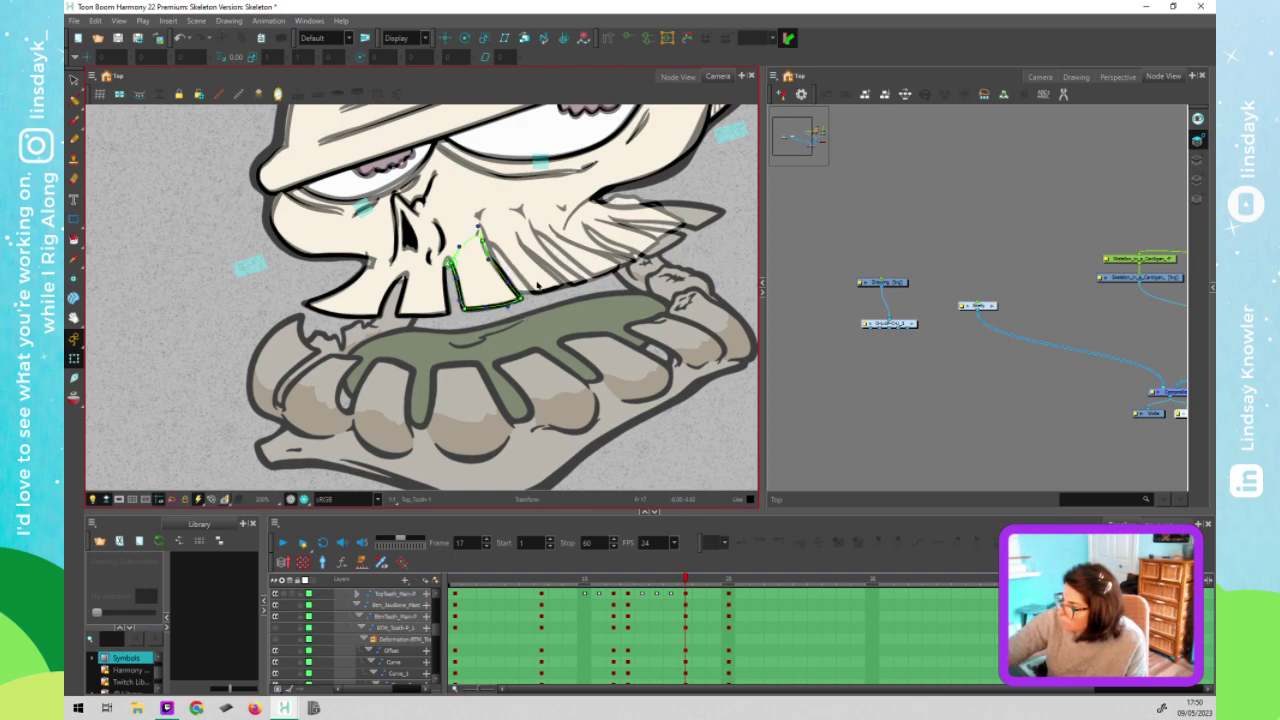
Move the fourth top tooth back and slightly up, and fit its lower corner points to the reference
click(545, 283)
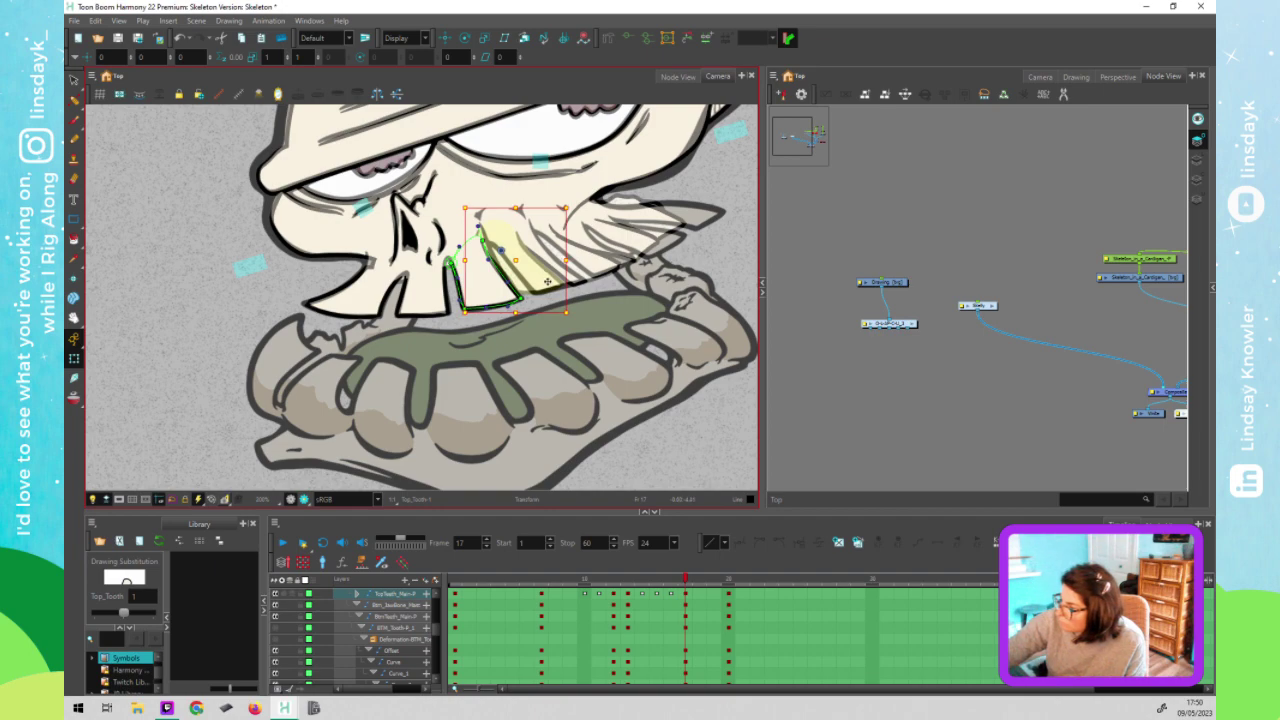
drag(552, 282, 558, 277)
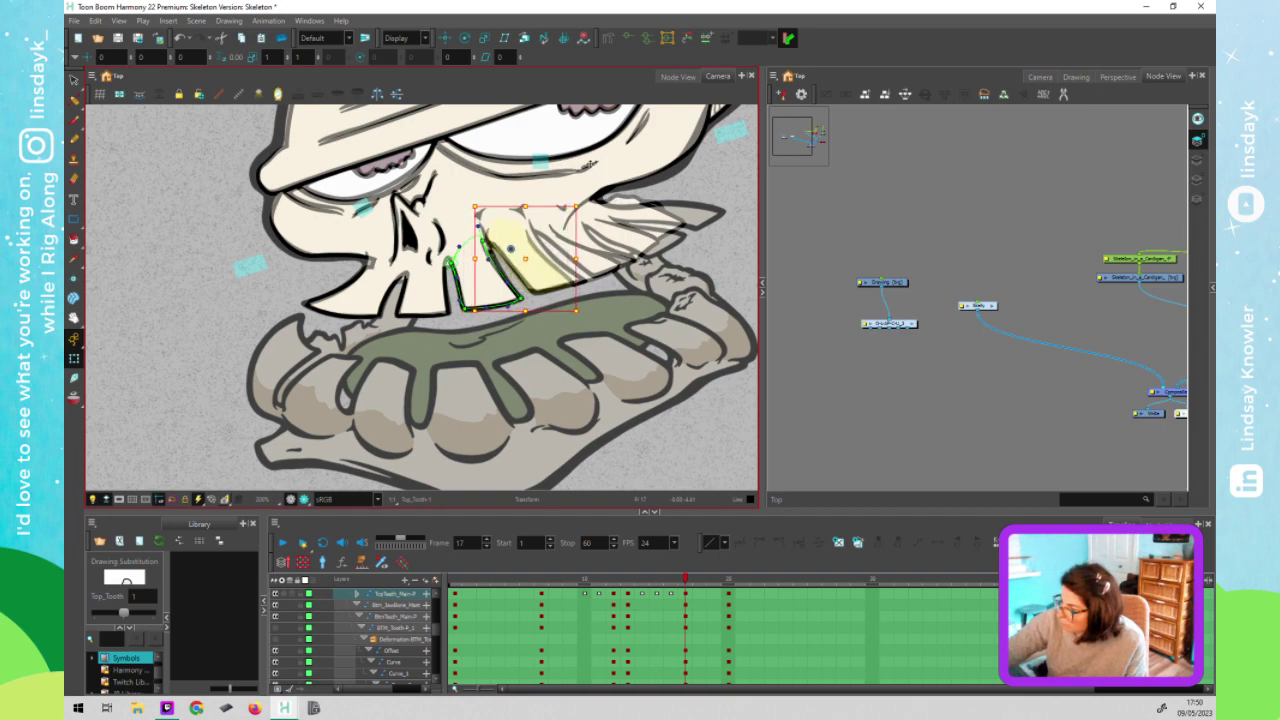
key(shift+F11)
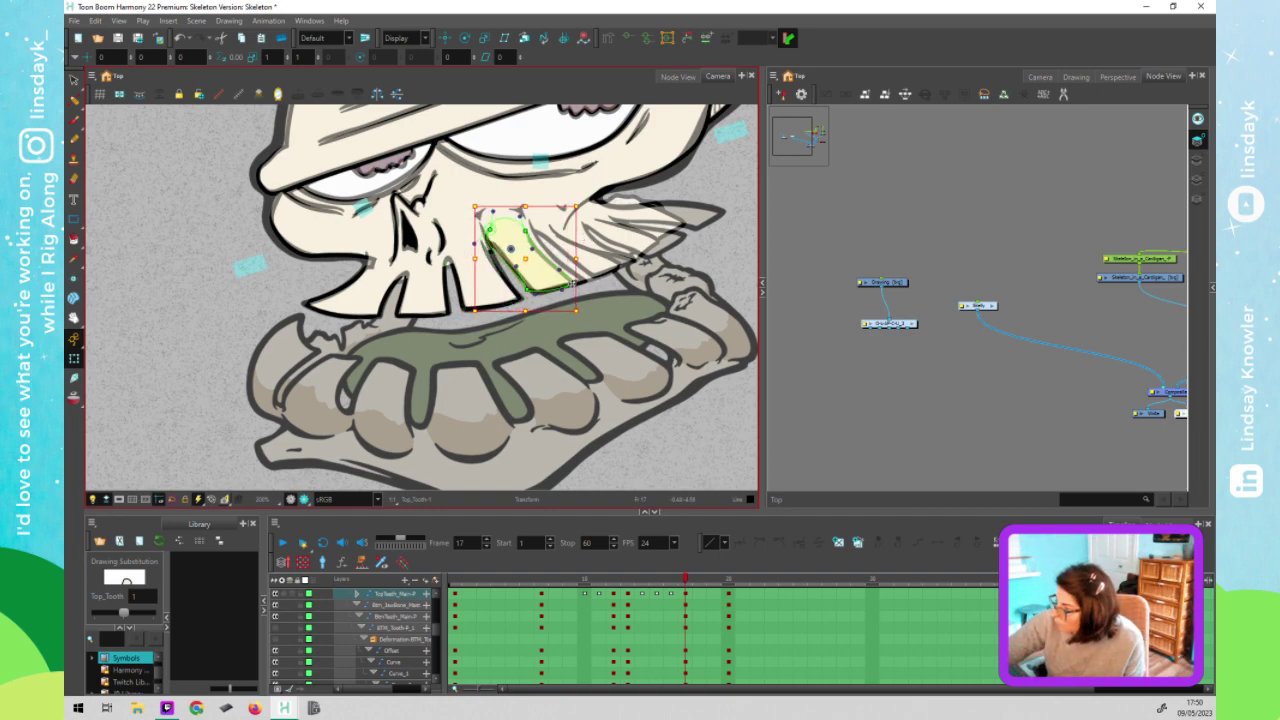
click(574, 283)
drag(575, 284, 589, 292)
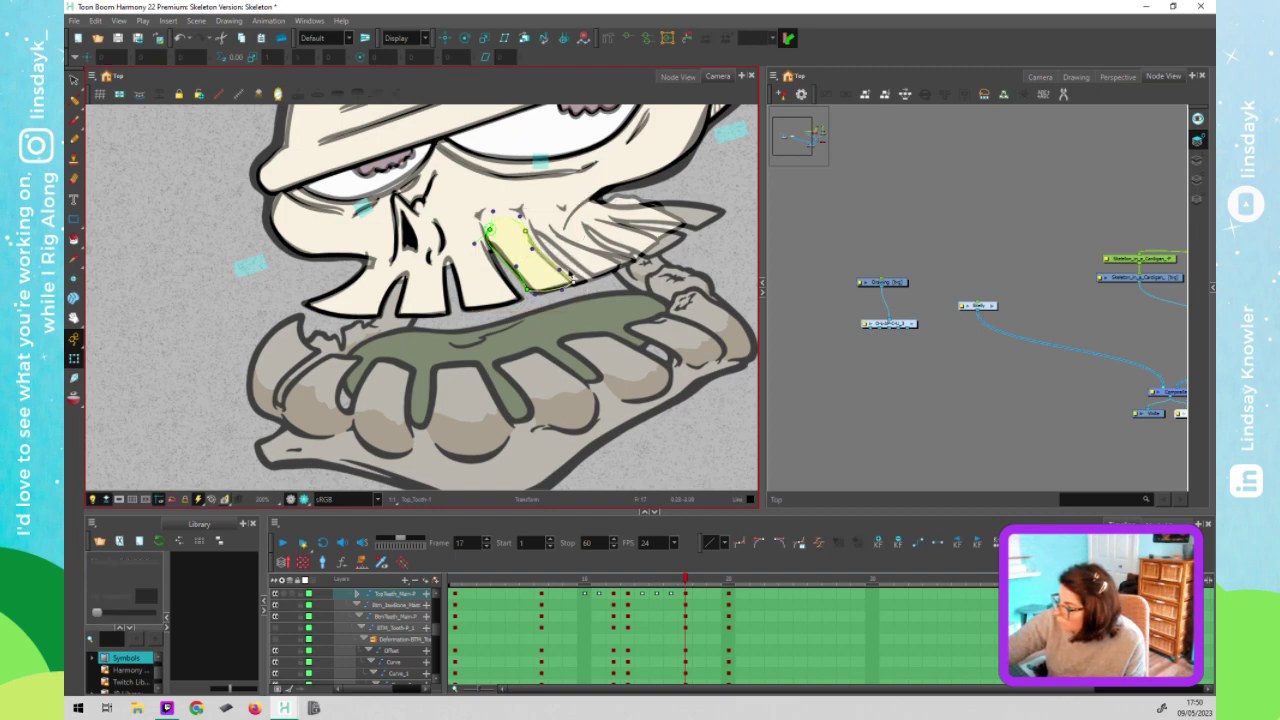
click(553, 277)
drag(553, 277, 561, 277)
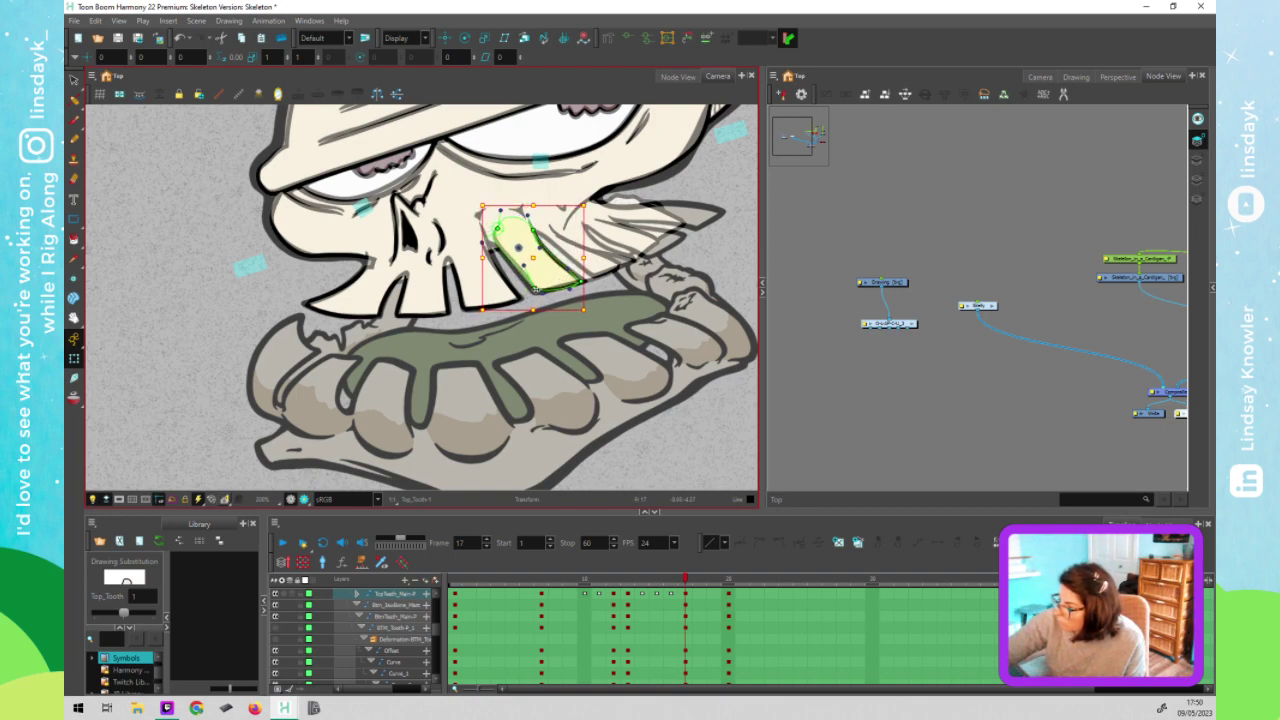
key(Escape)
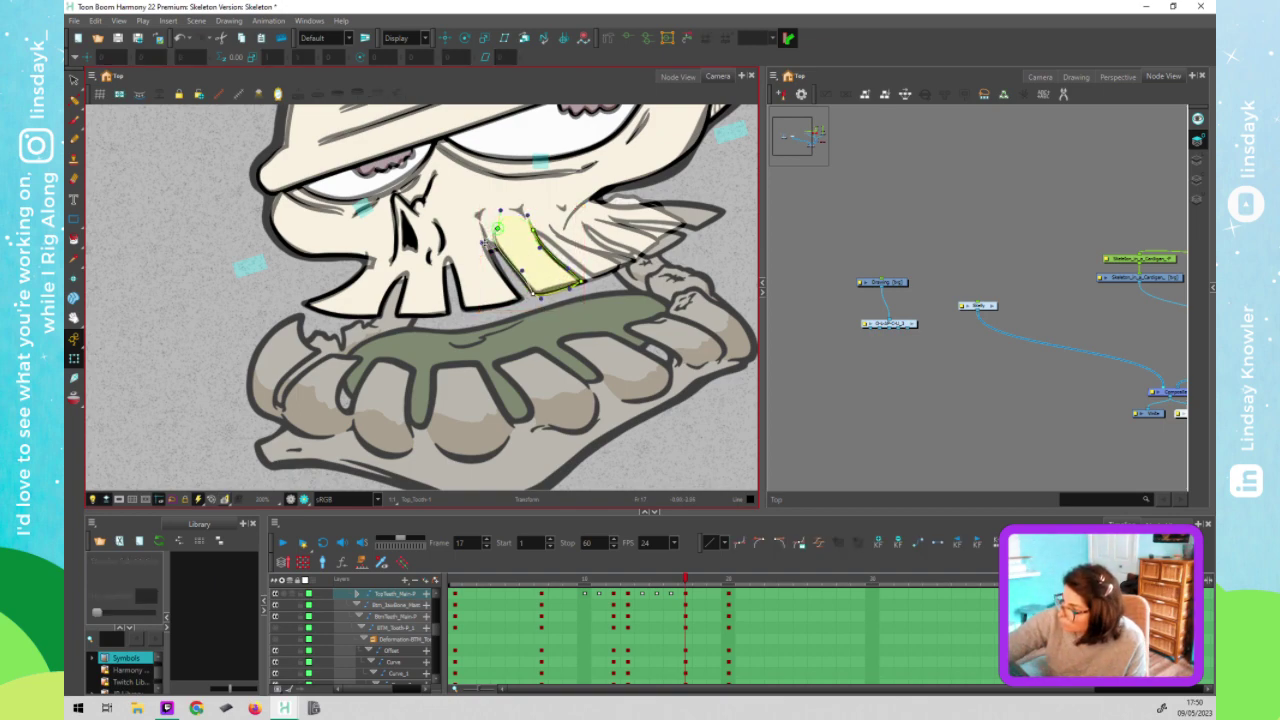
Align the fourth top tooth's front root point and the third tooth's back root point with the reference gap between them
mouse_move(482, 243)
mouse_down()
mouse_move(511, 240)
mouse_move(493, 243)
mouse_up()
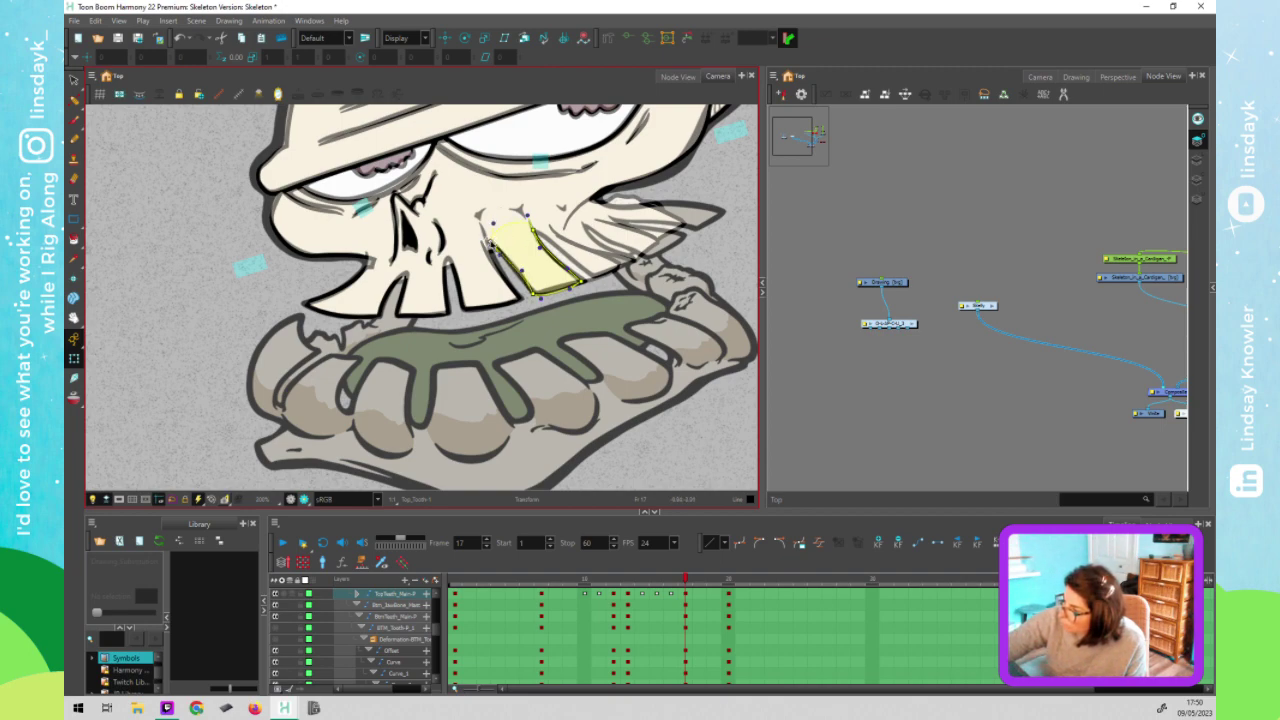
click(490, 243)
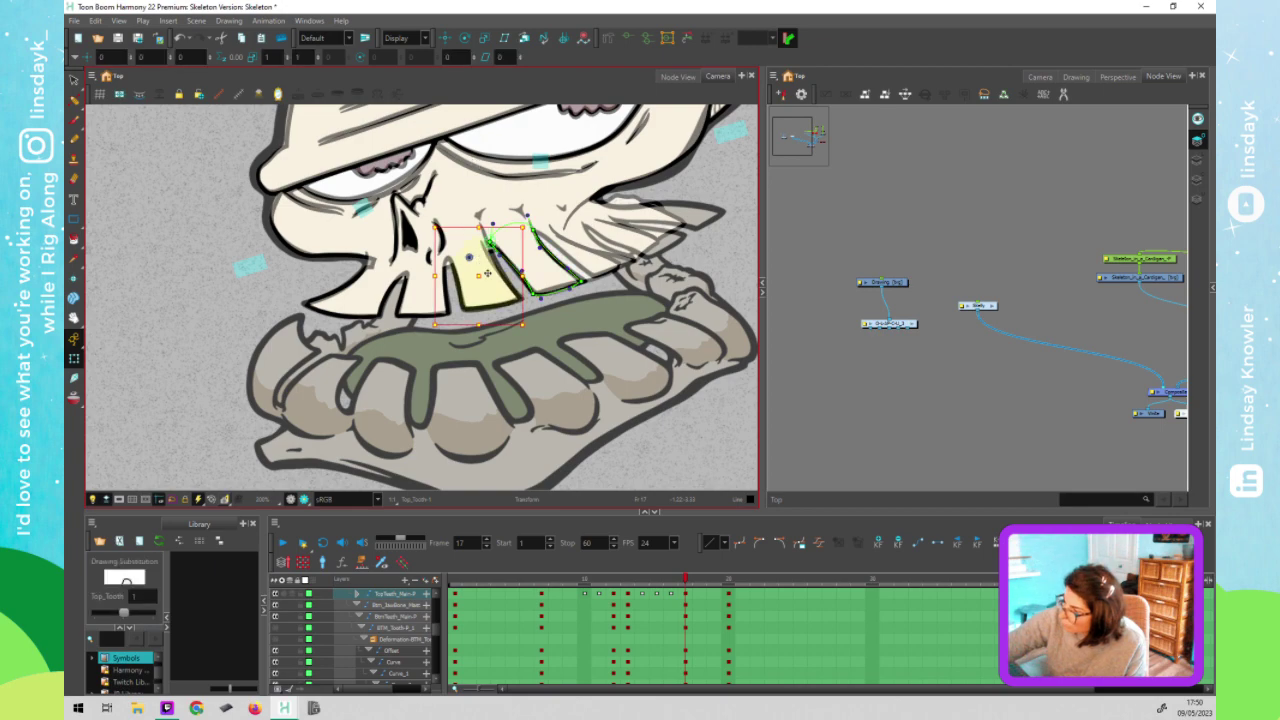
mouse_move(484, 240)
mouse_down()
mouse_move(482, 225)
mouse_move(485, 240)
mouse_up()
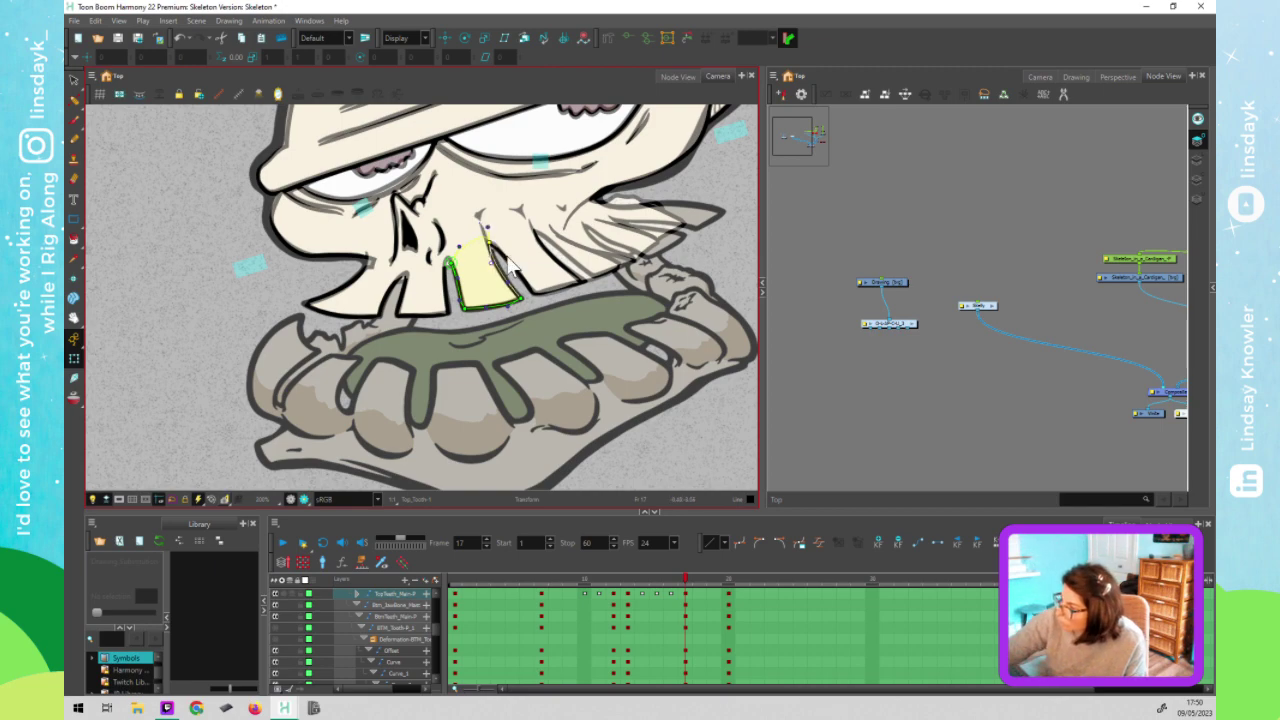
Reshape the fifth top tooth by moving its root points and lower corner points back onto the reference outline
click(605, 258)
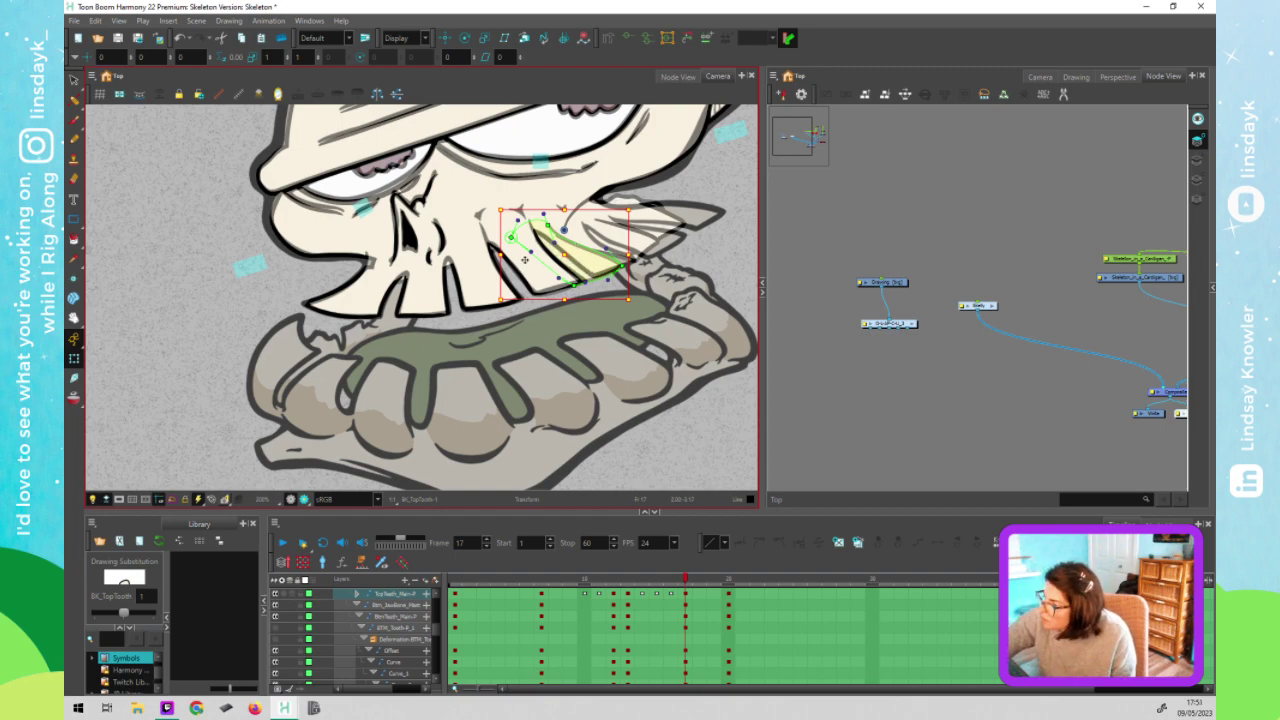
drag(524, 259, 182, 318)
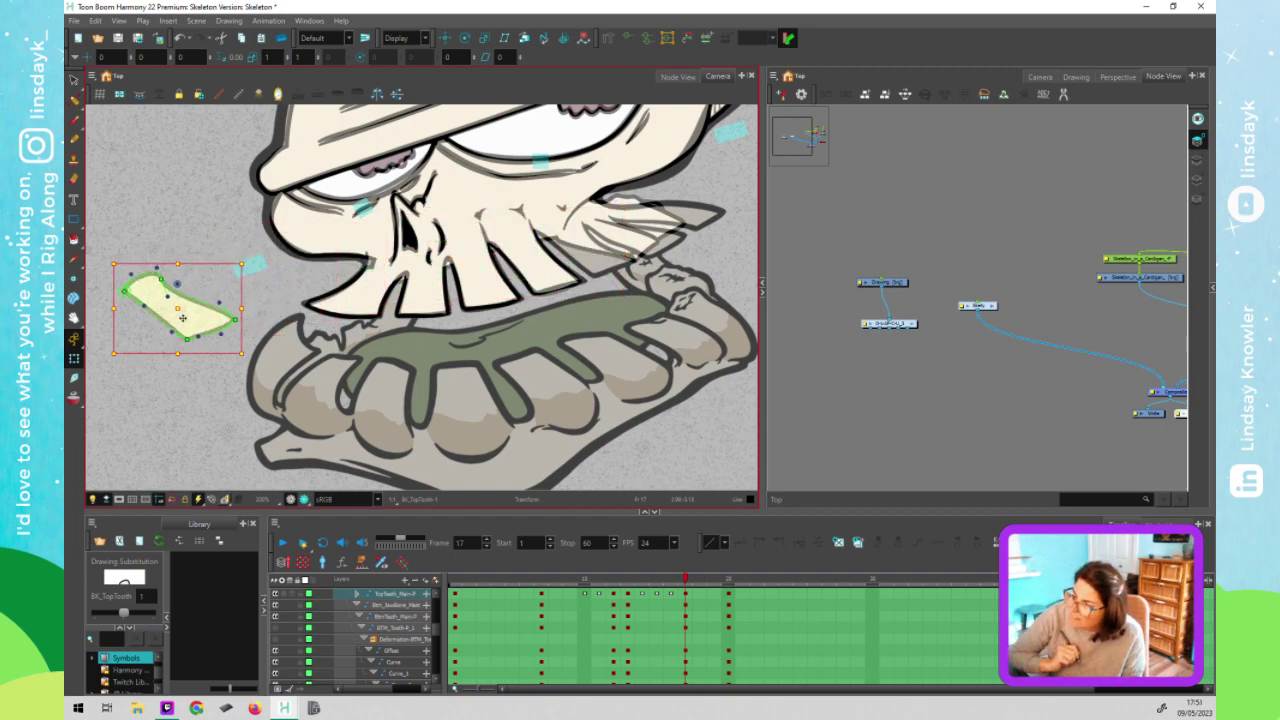
key(ctrl+z)
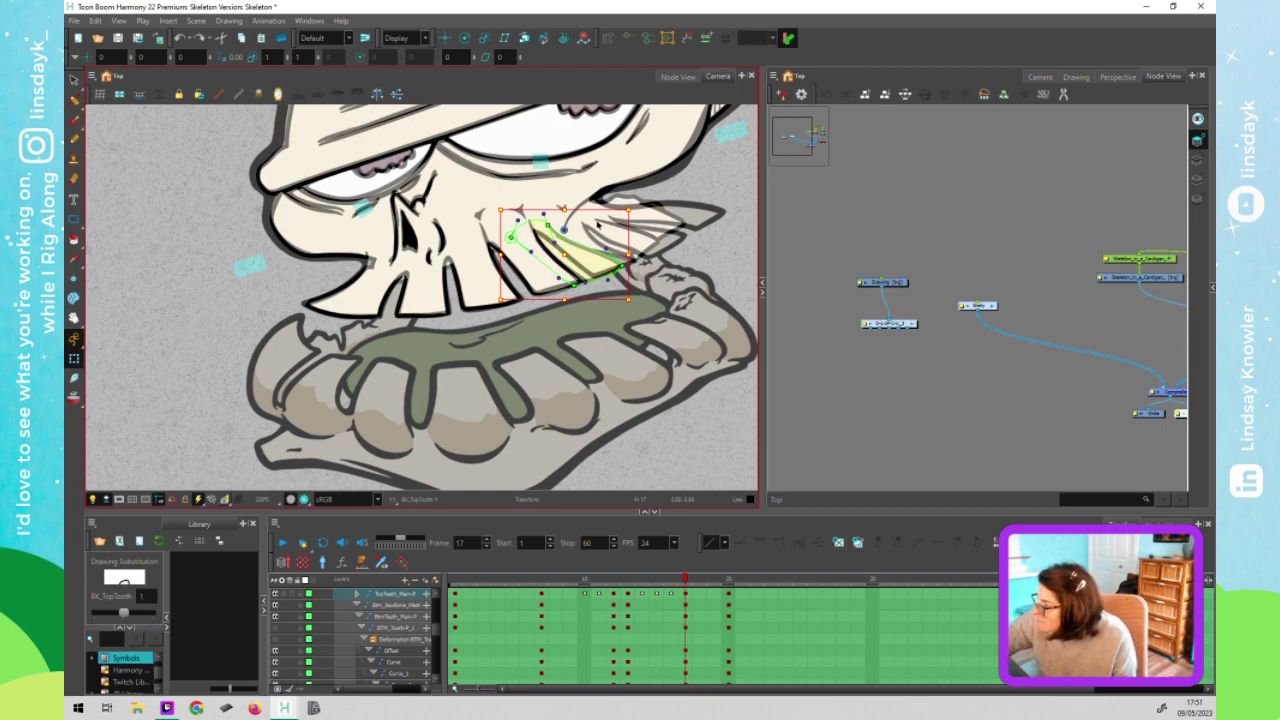
mouse_move(549, 225)
mouse_down()
mouse_move(583, 224)
mouse_move(535, 230)
mouse_up()
drag(624, 266, 597, 275)
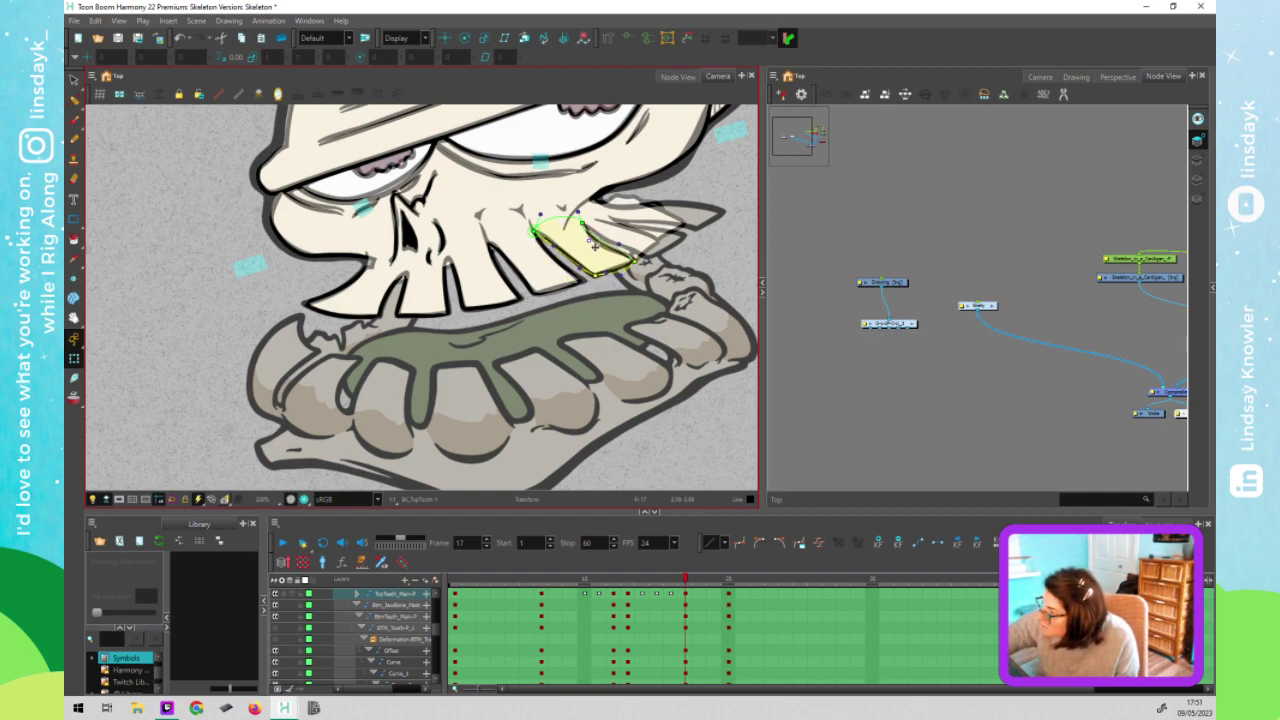
Show the sixth top tooth's deformer and stretch its root and tip points backward to follow the reference
click(640, 240)
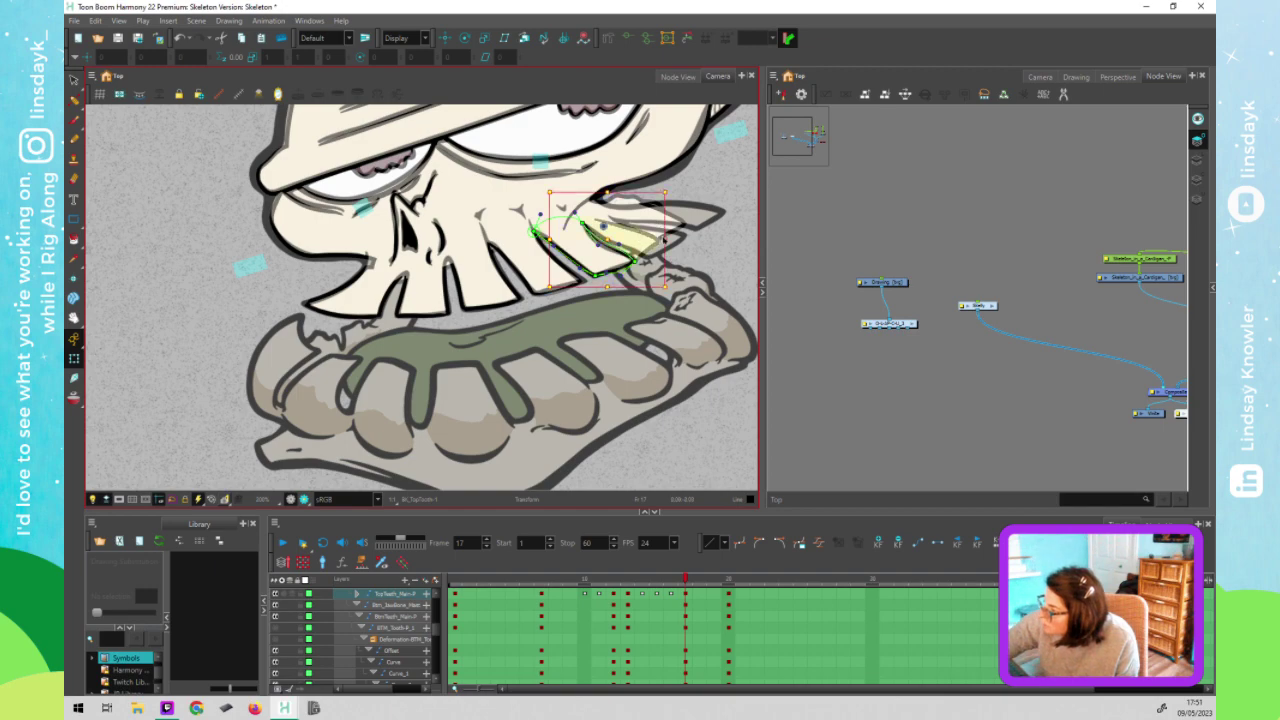
drag(649, 241, 653, 243)
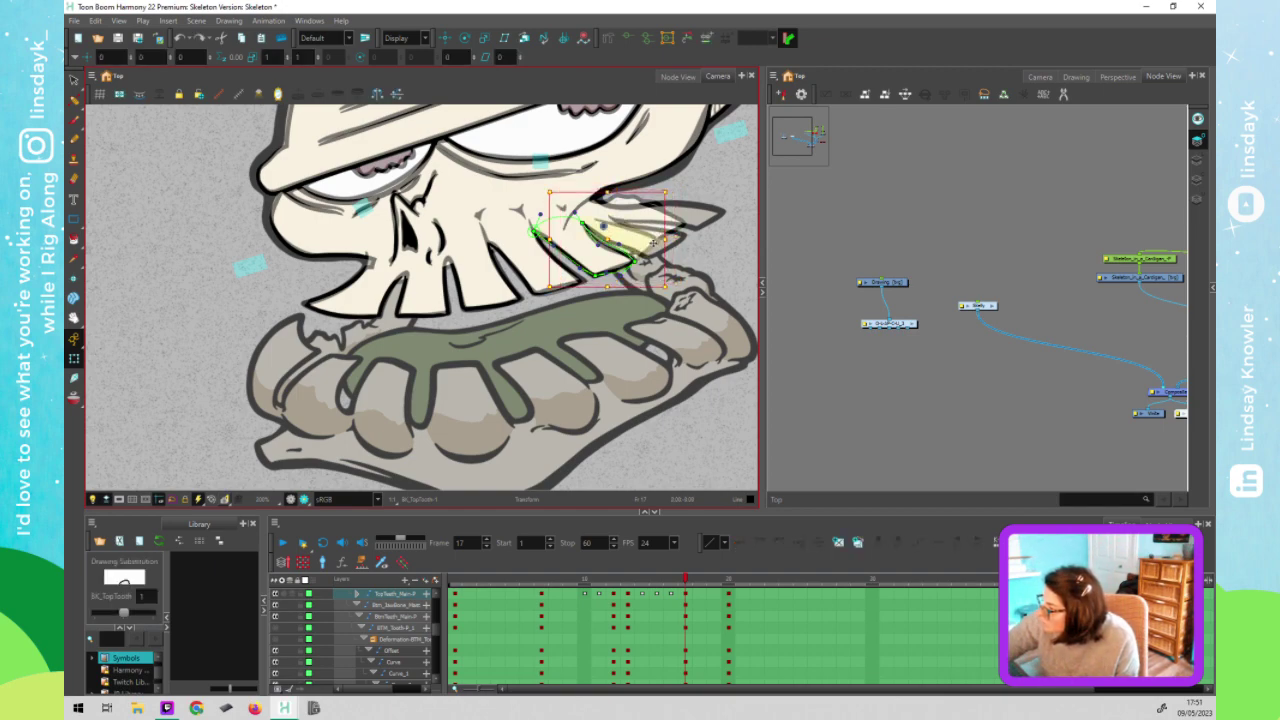
key(shift+F11)
click(711, 183)
click(602, 219)
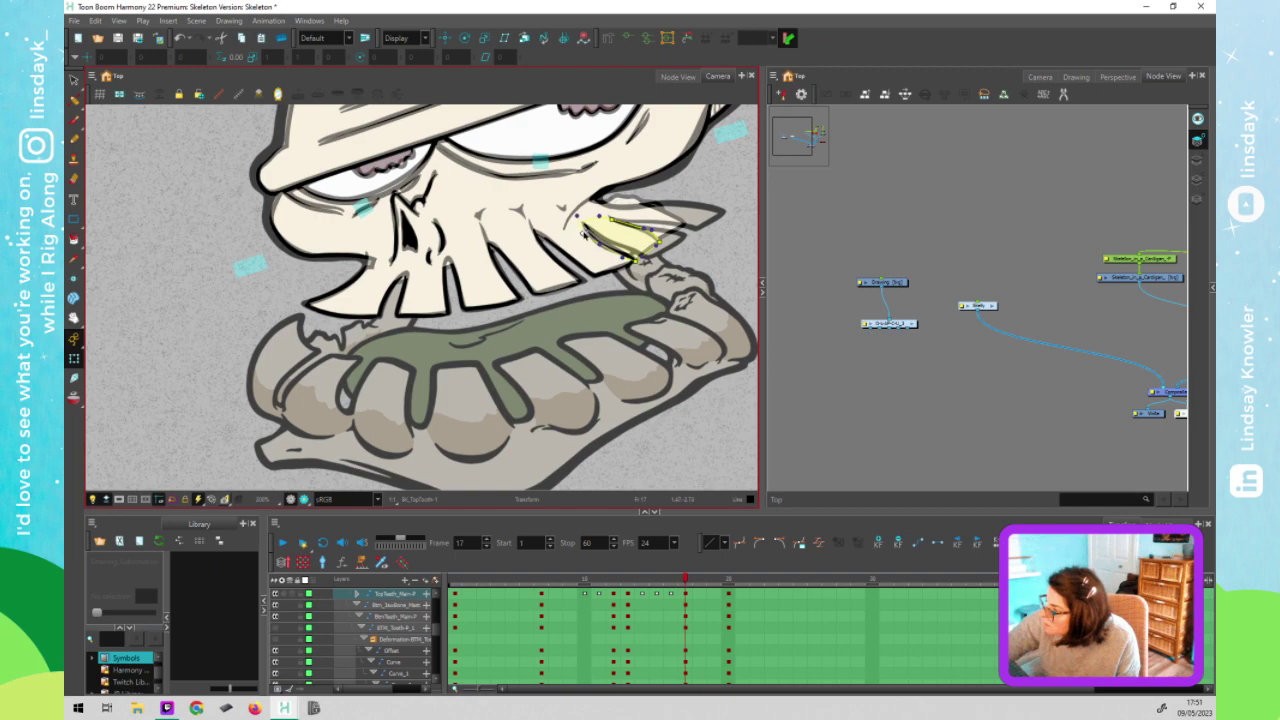
drag(661, 243, 682, 237)
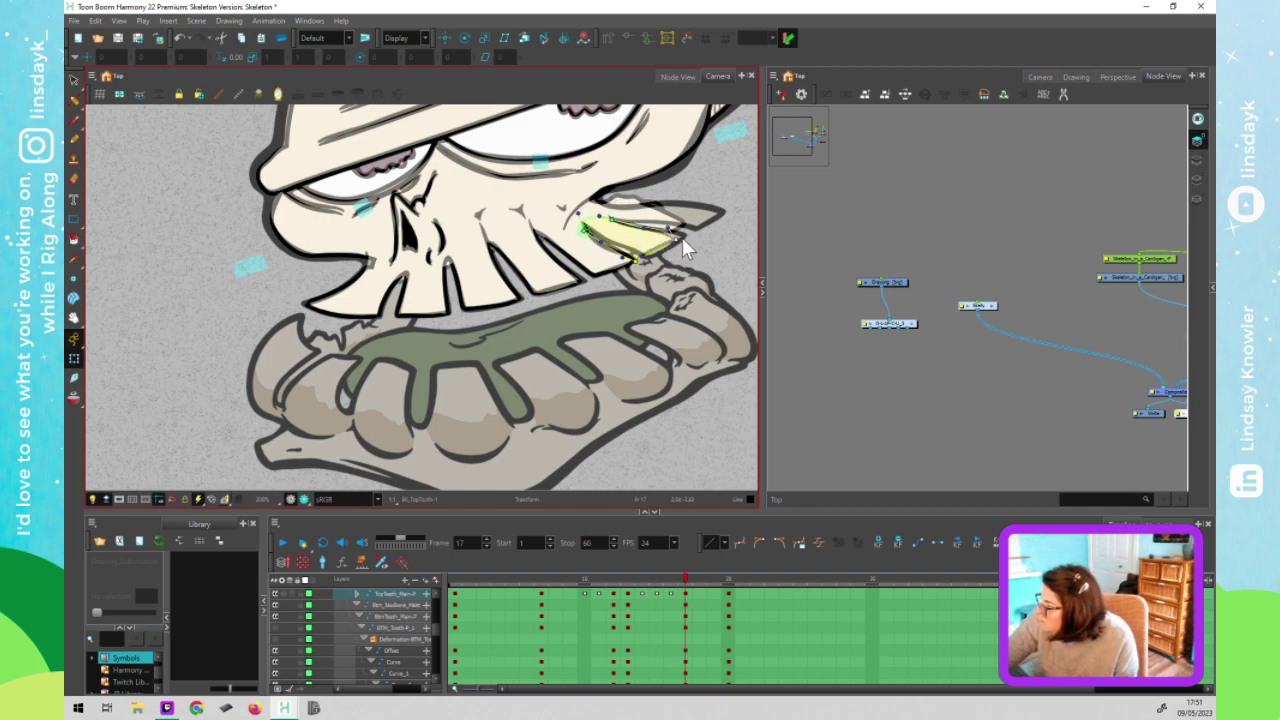
drag(637, 258, 650, 265)
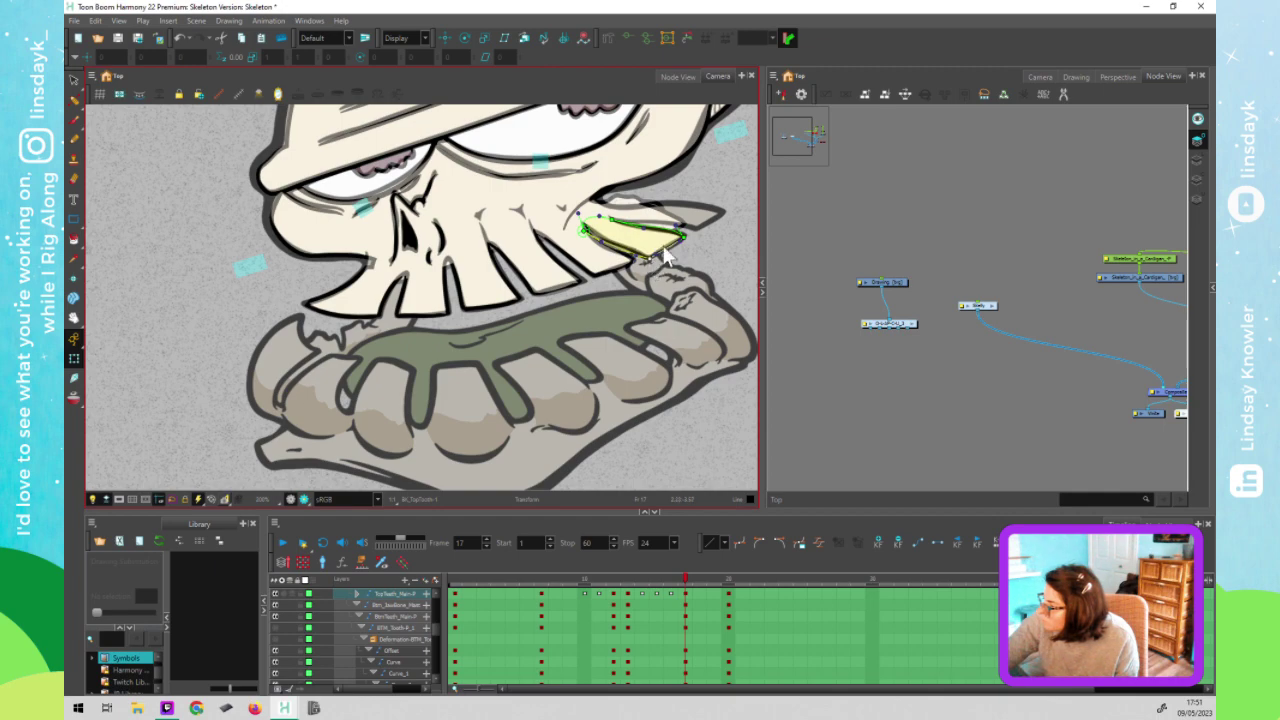
Show the back-most top tooth's deformer and move its tip, lower corner and root points onto the reference outline
click(677, 229)
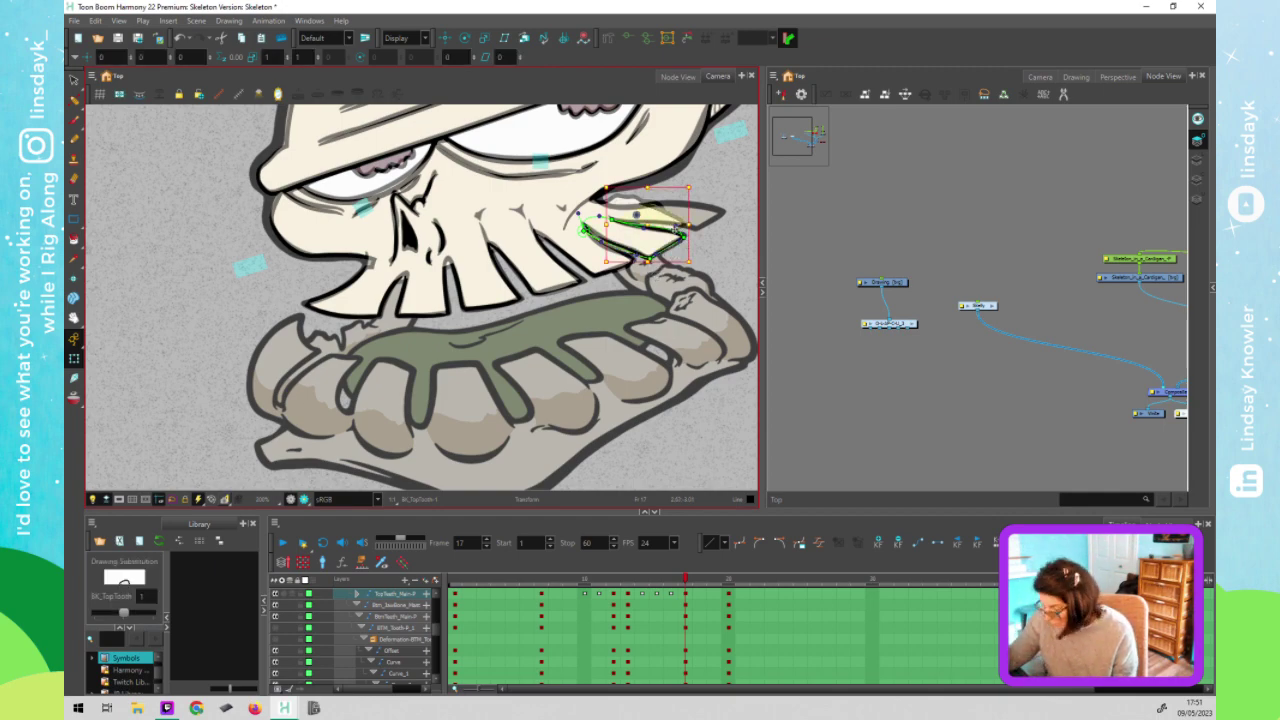
key(F11)
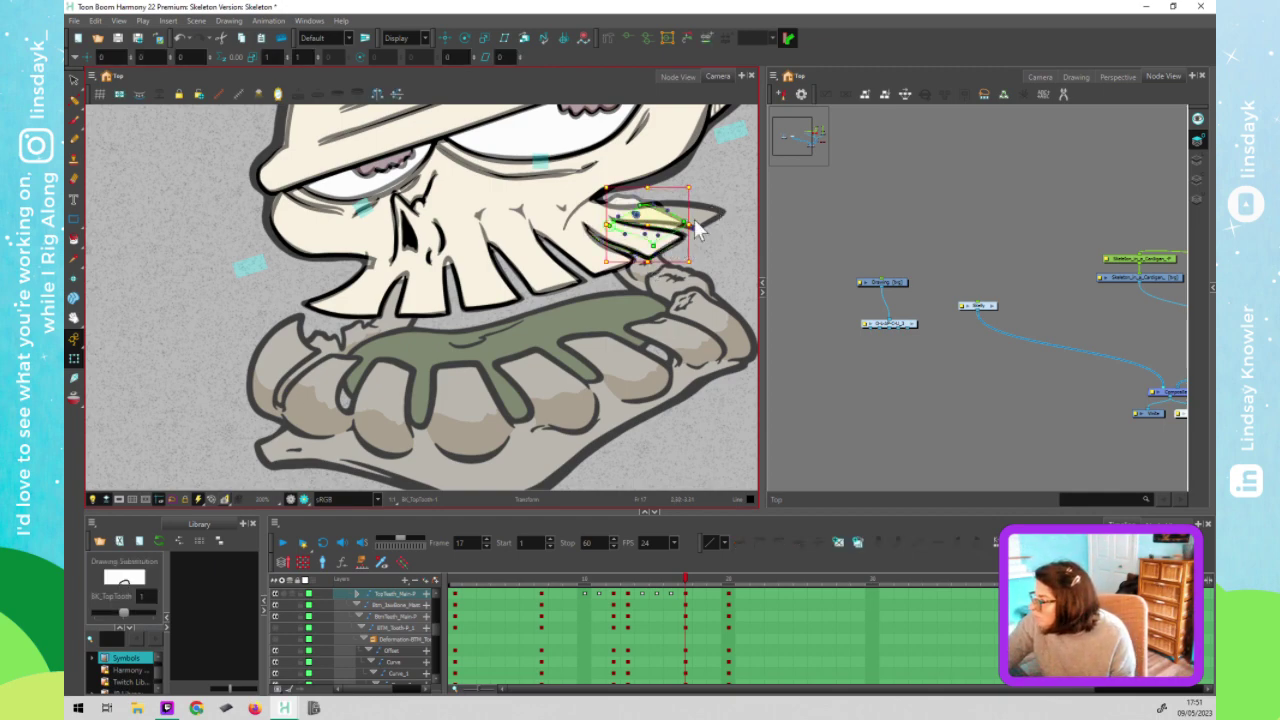
click(685, 222)
drag(686, 221, 725, 220)
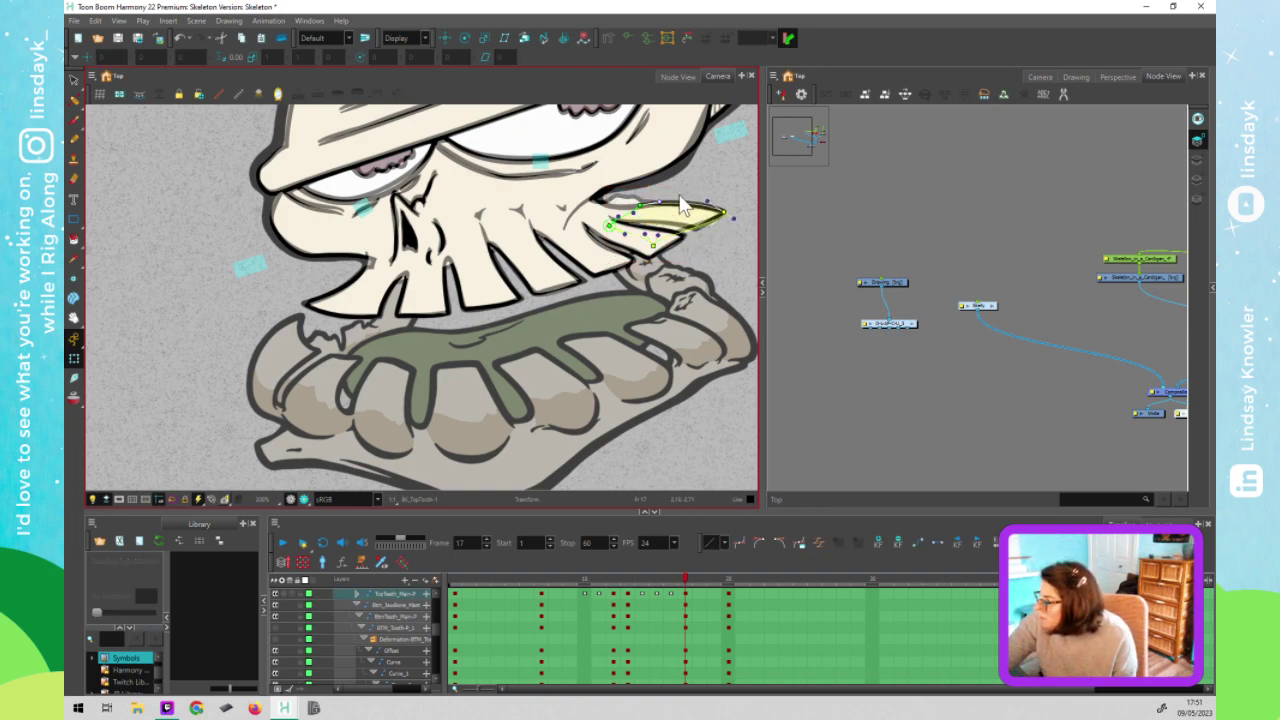
click(678, 193)
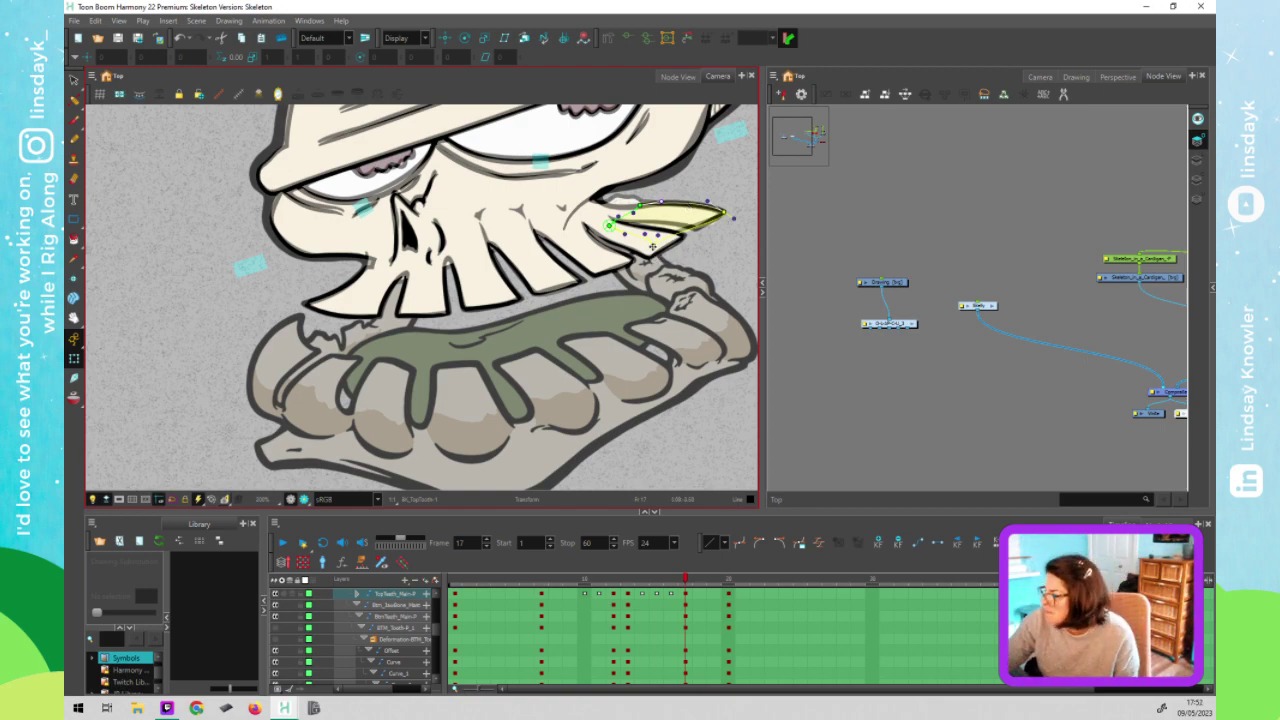
drag(695, 238, 698, 232)
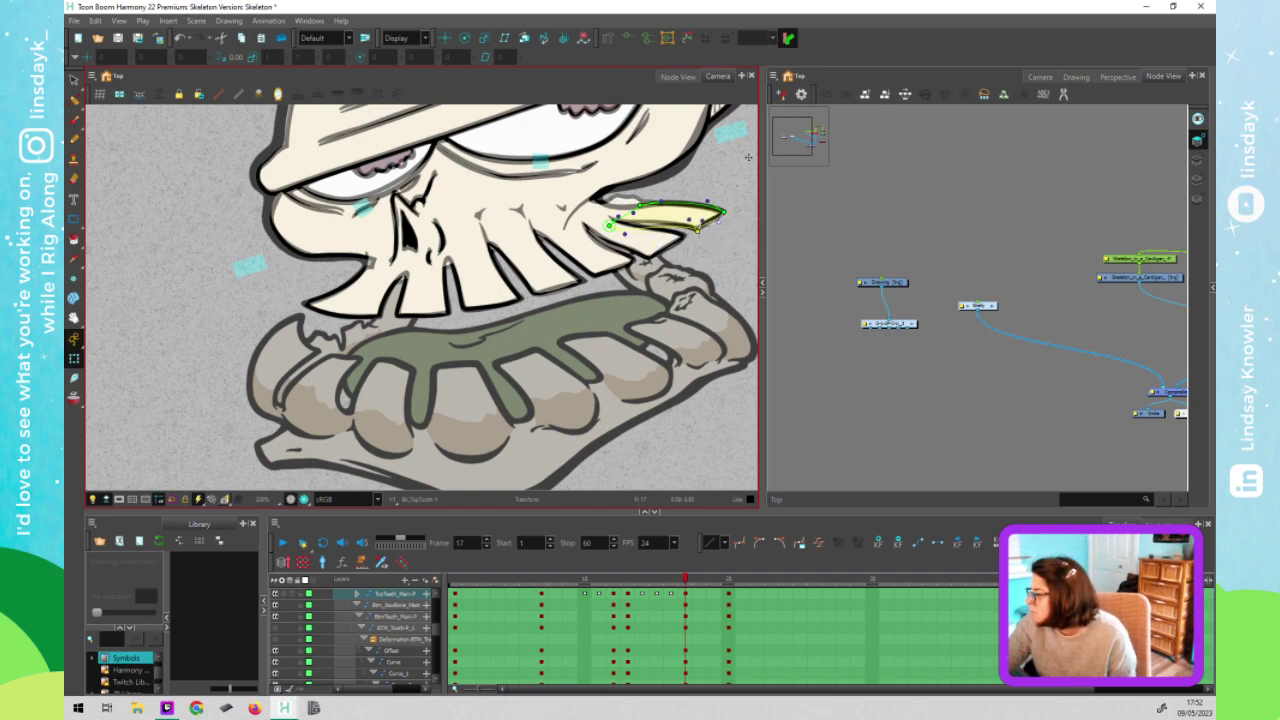
drag(609, 225, 607, 218)
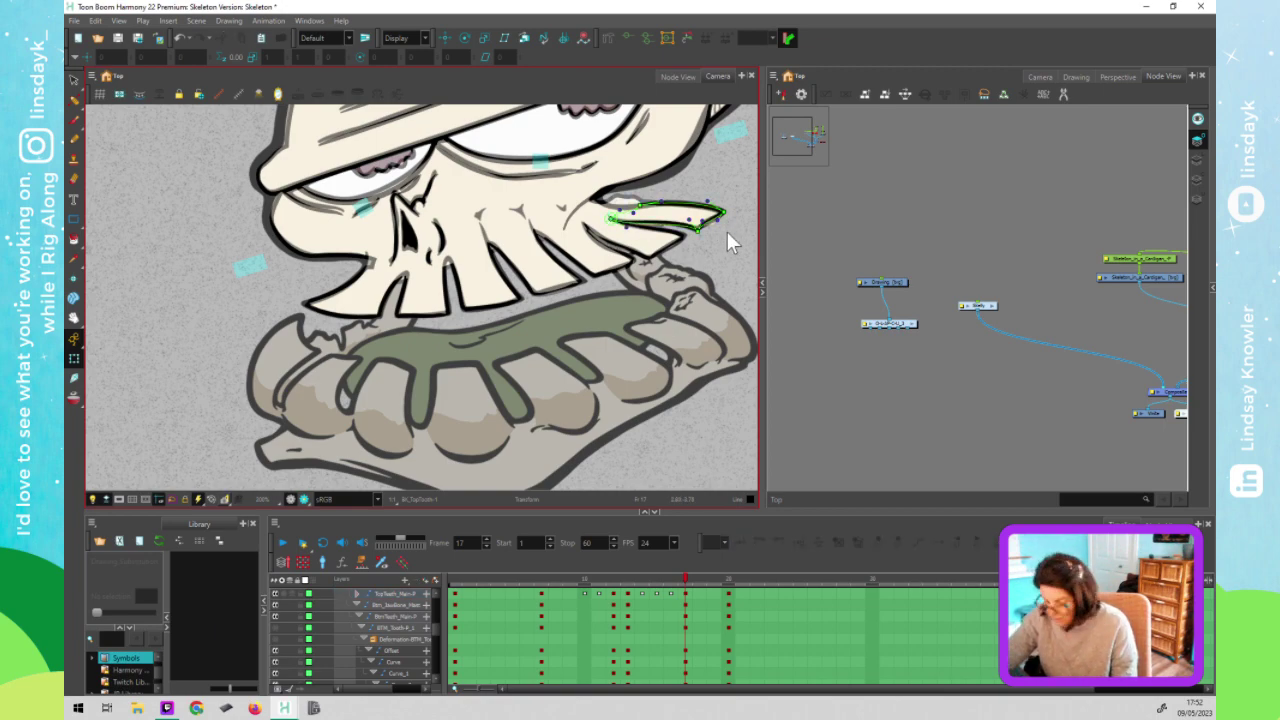
Refine the back-most top tooth's tip, lower corner and upper root points and its end curve to match the reference closely
scroll(727, 233, up, 5)
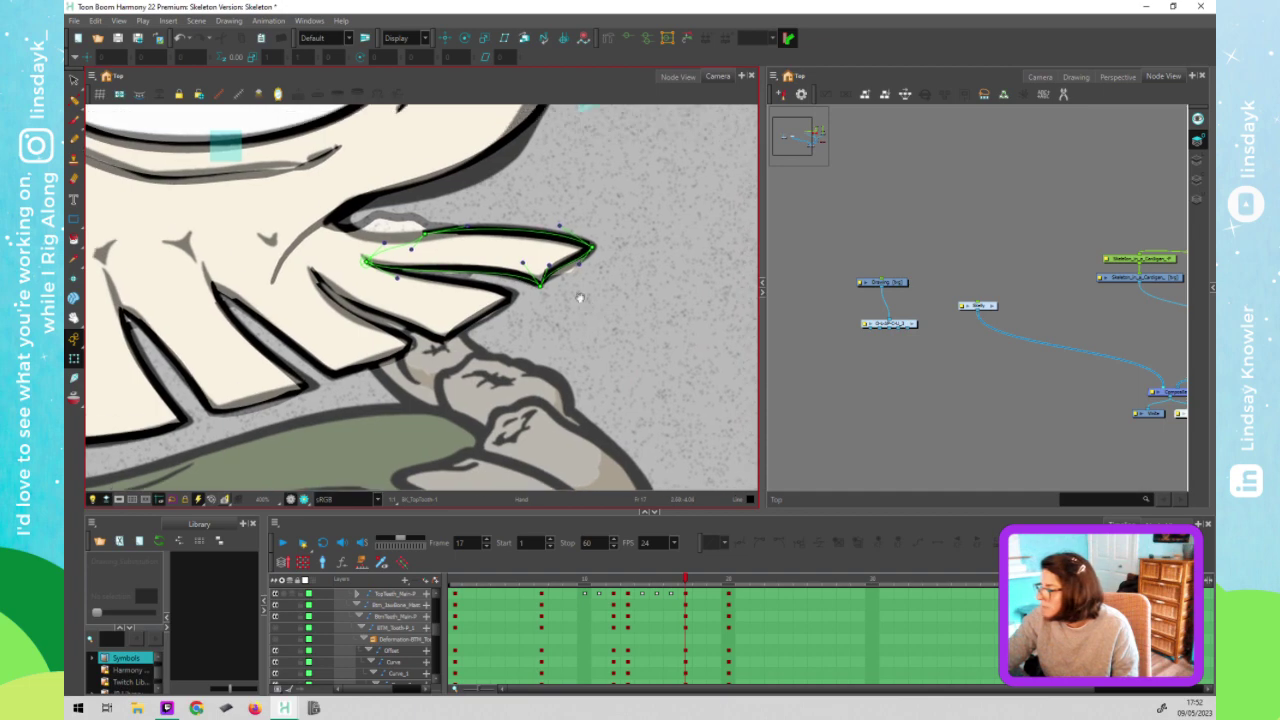
scroll(579, 297, up, 5)
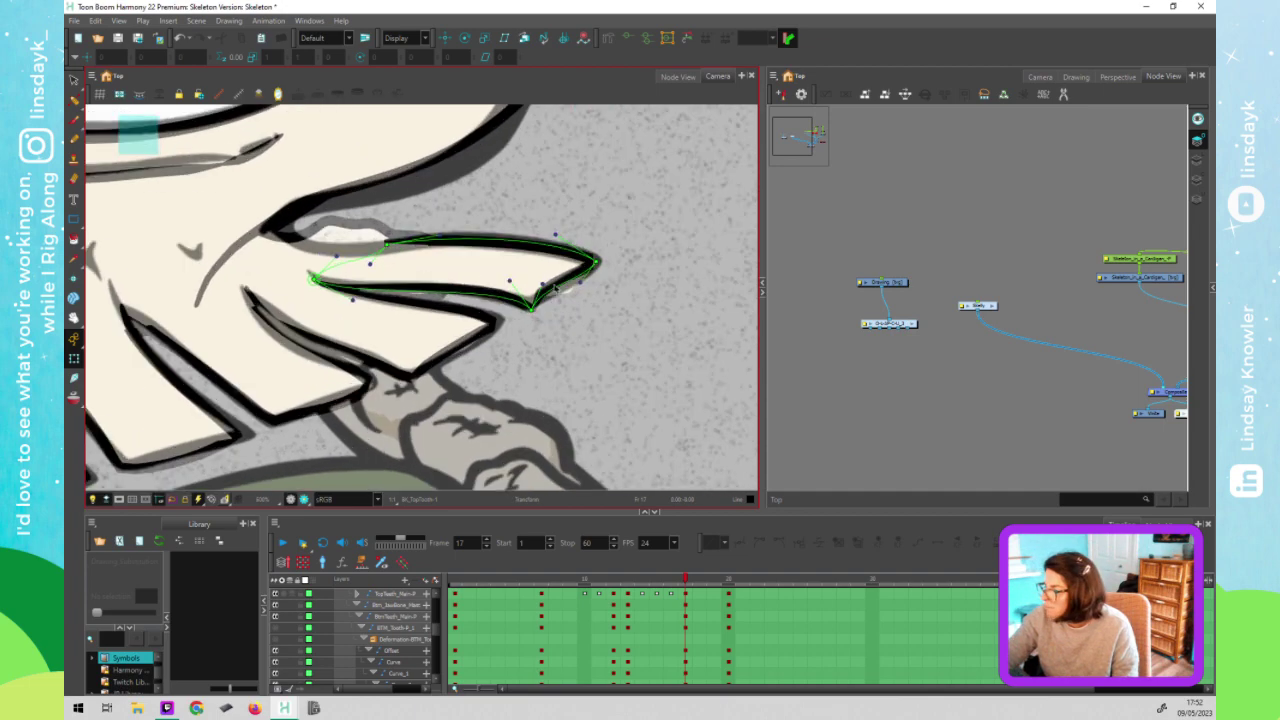
drag(531, 283, 561, 308)
drag(497, 337, 493, 343)
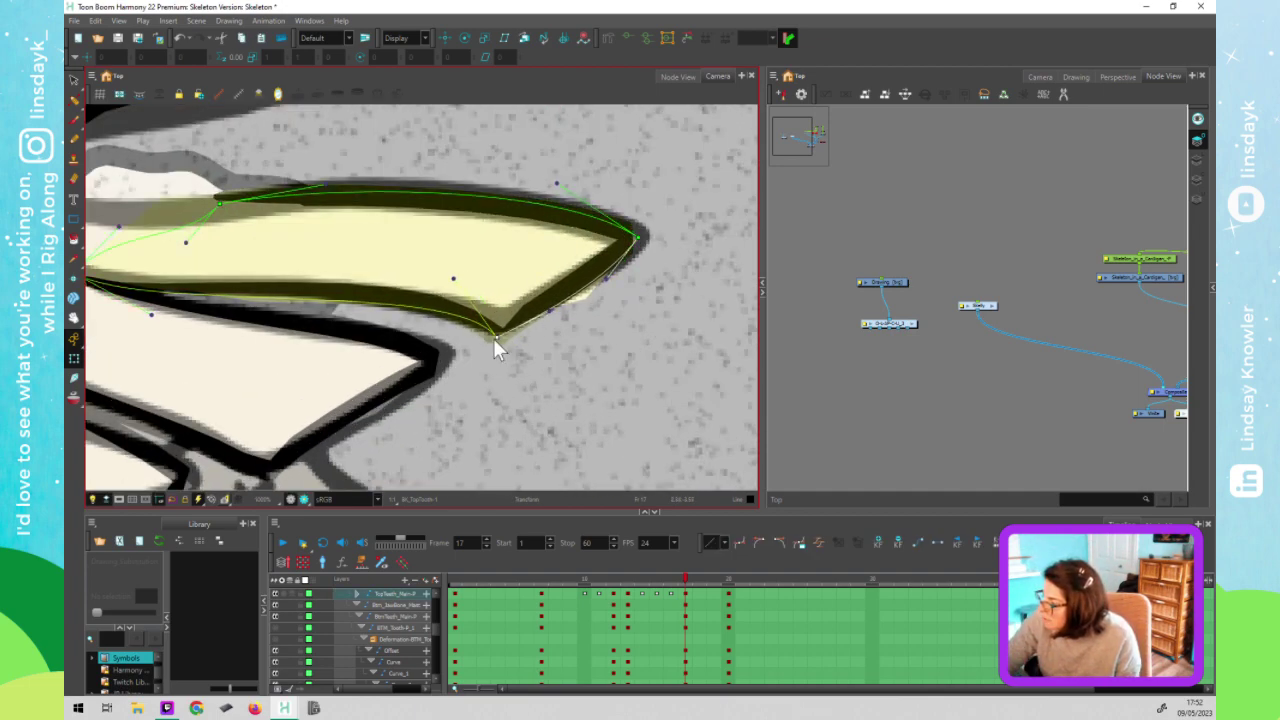
drag(655, 238, 659, 232)
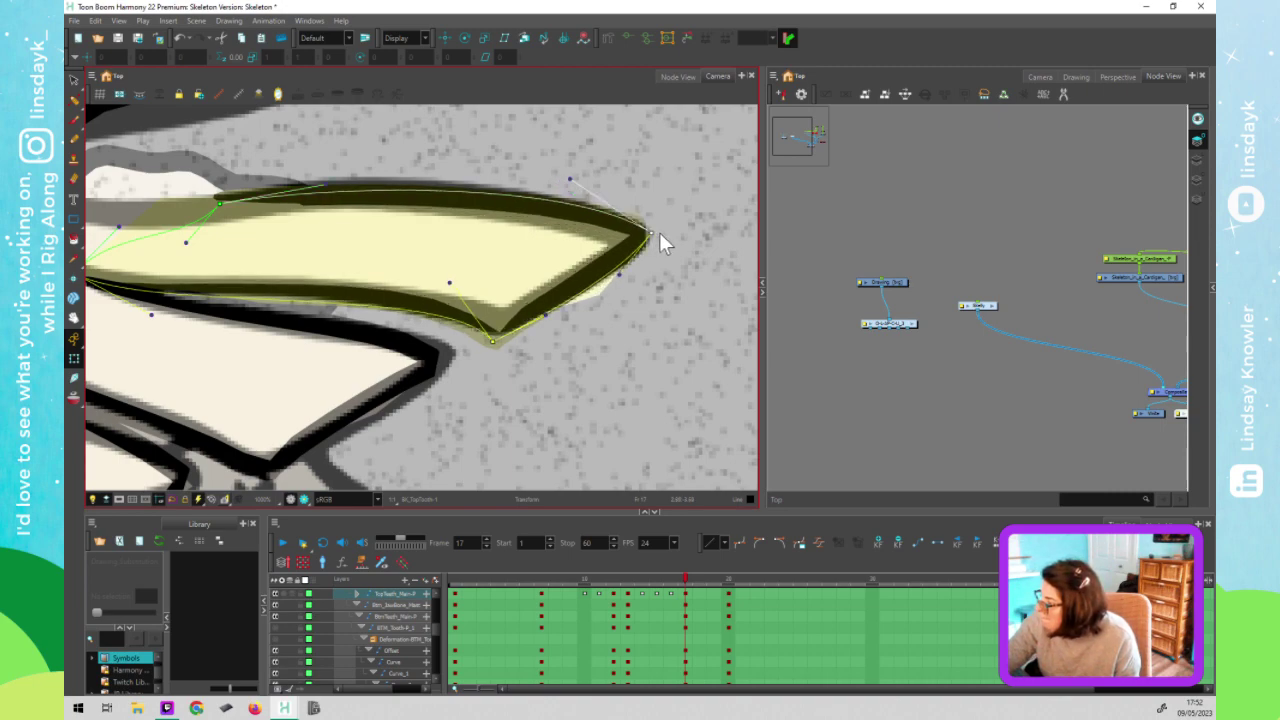
drag(611, 269, 650, 270)
drag(493, 341, 501, 347)
mouse_move(660, 233)
mouse_down()
mouse_move(670, 237)
mouse_move(646, 230)
mouse_up()
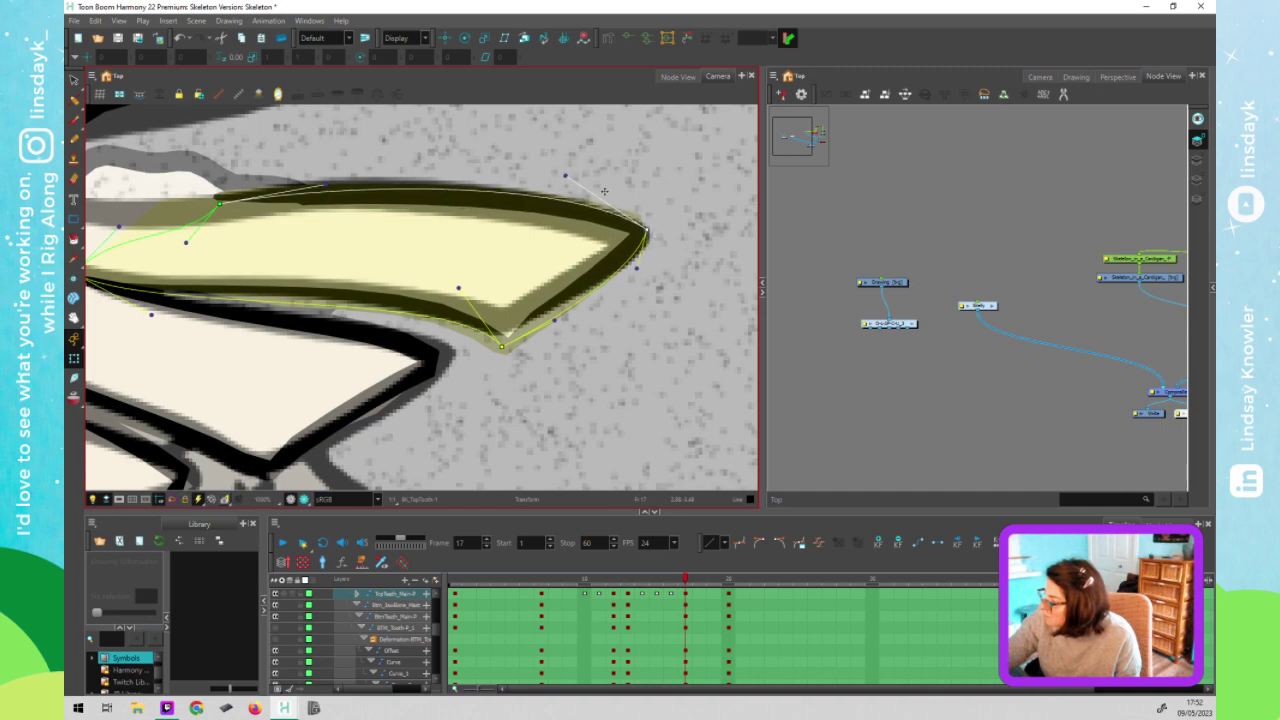
drag(503, 347, 507, 346)
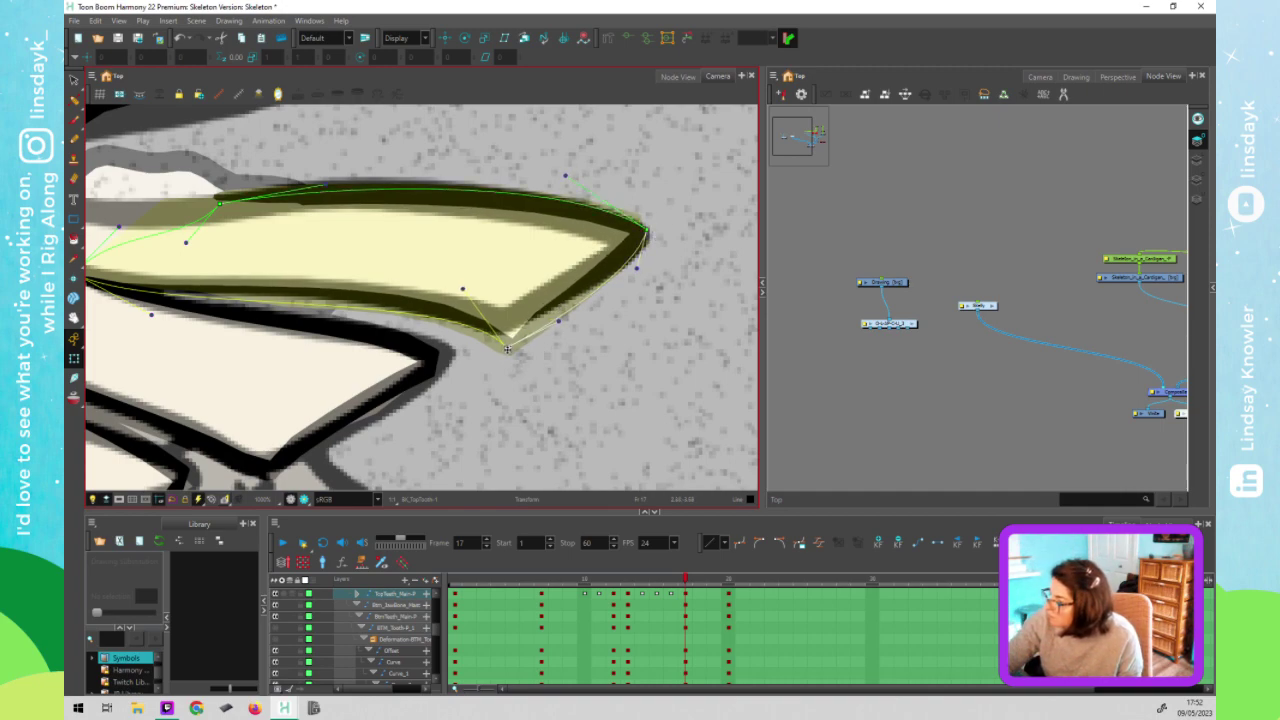
drag(219, 204, 219, 196)
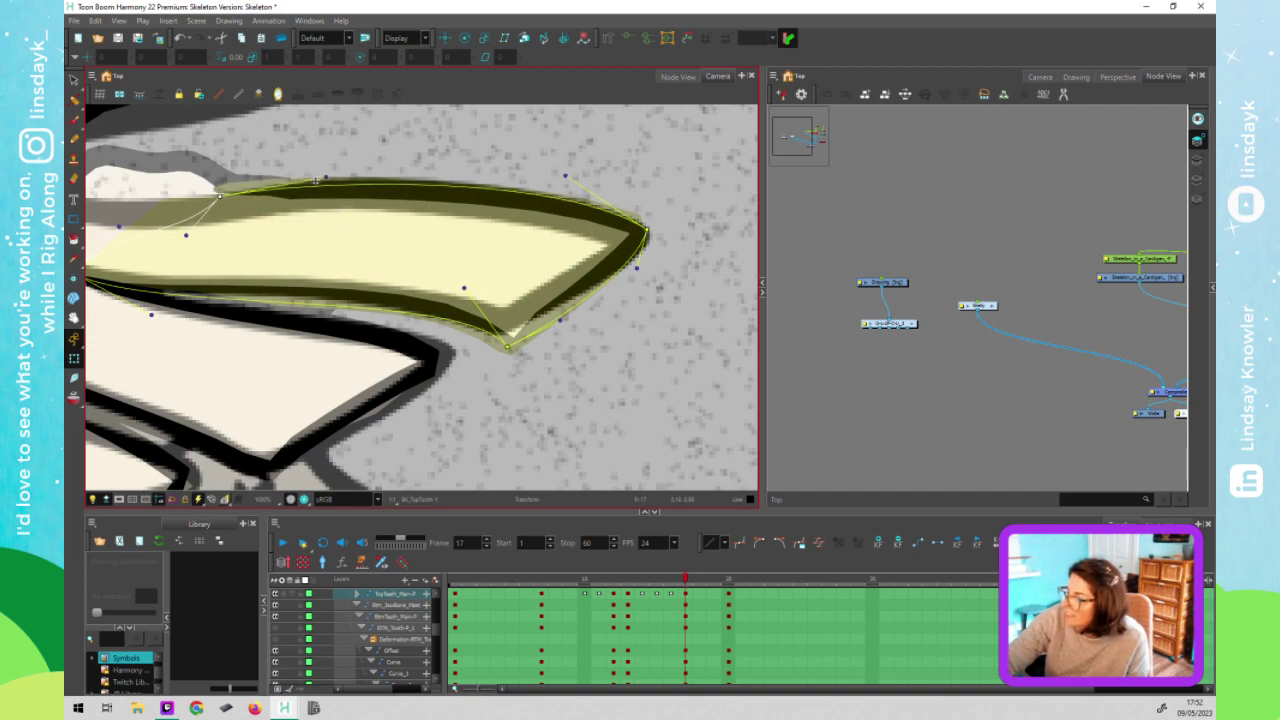
Show the top jawbone's deformer and pull its upper back point forward, away from the sliver above the back-most tooth
scroll(440, 408, down, 3)
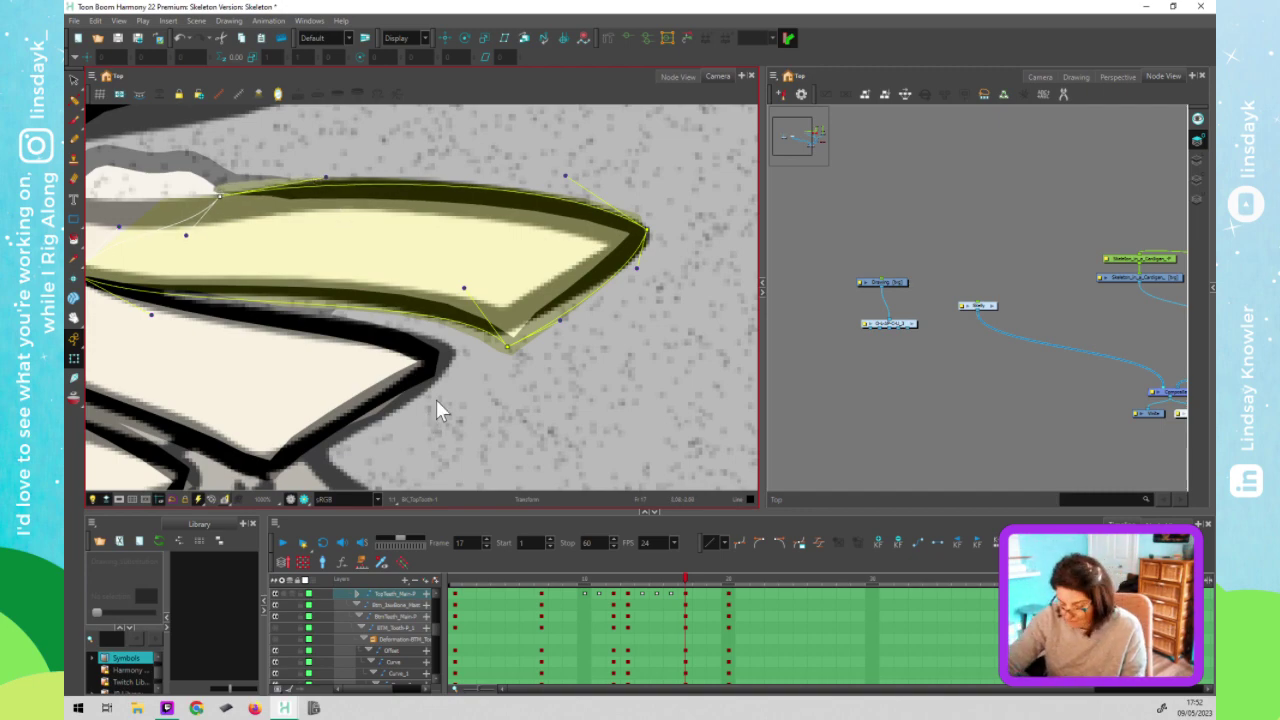
drag(580, 387, 615, 357)
click(394, 213)
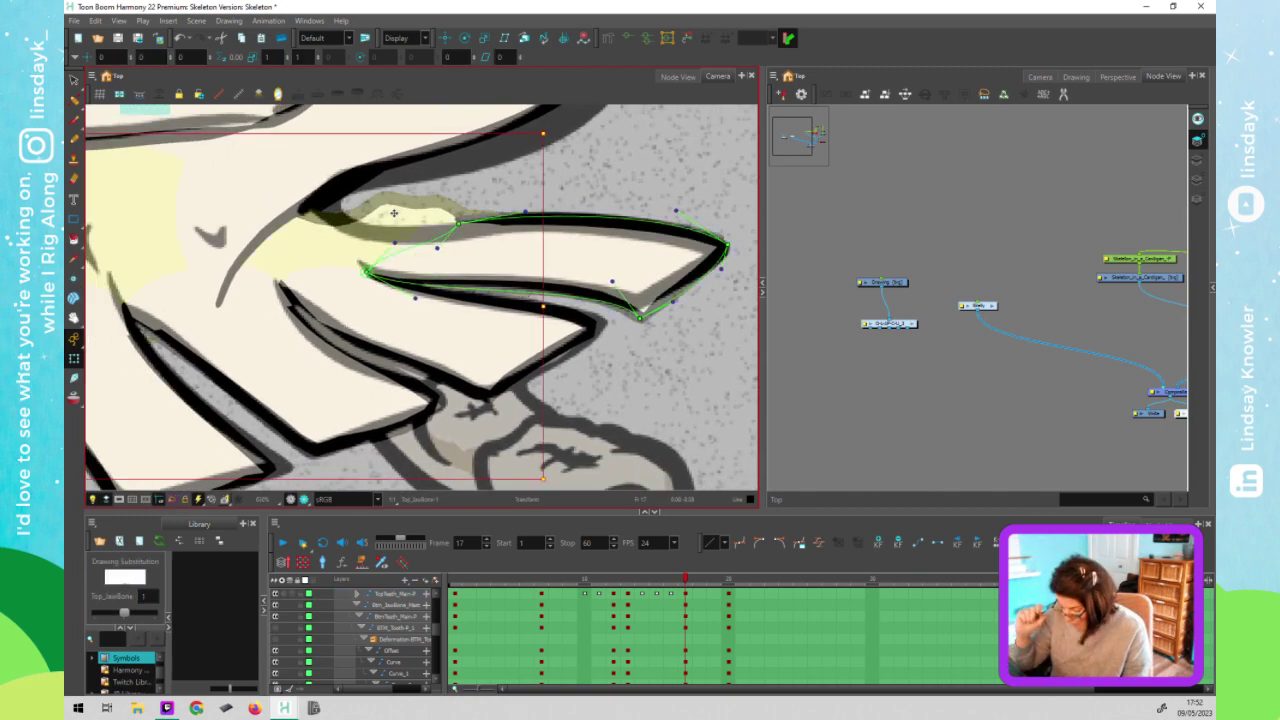
click(394, 213)
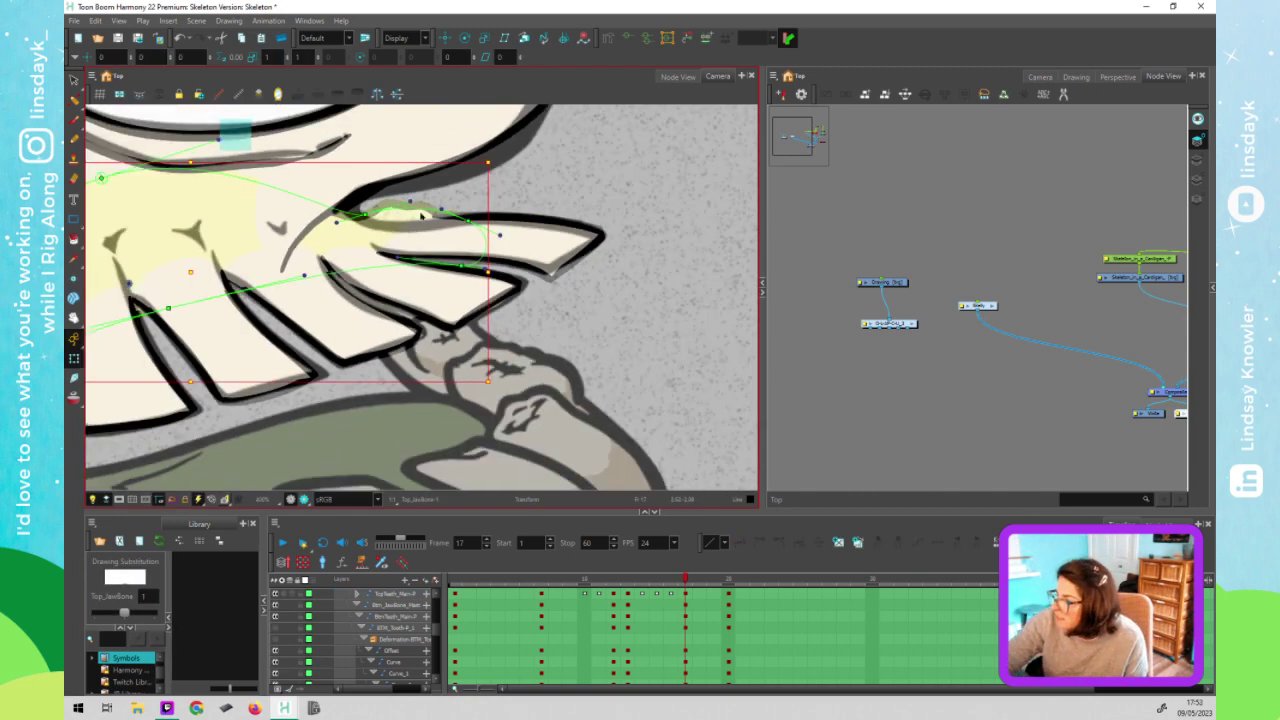
drag(330, 212, 295, 230)
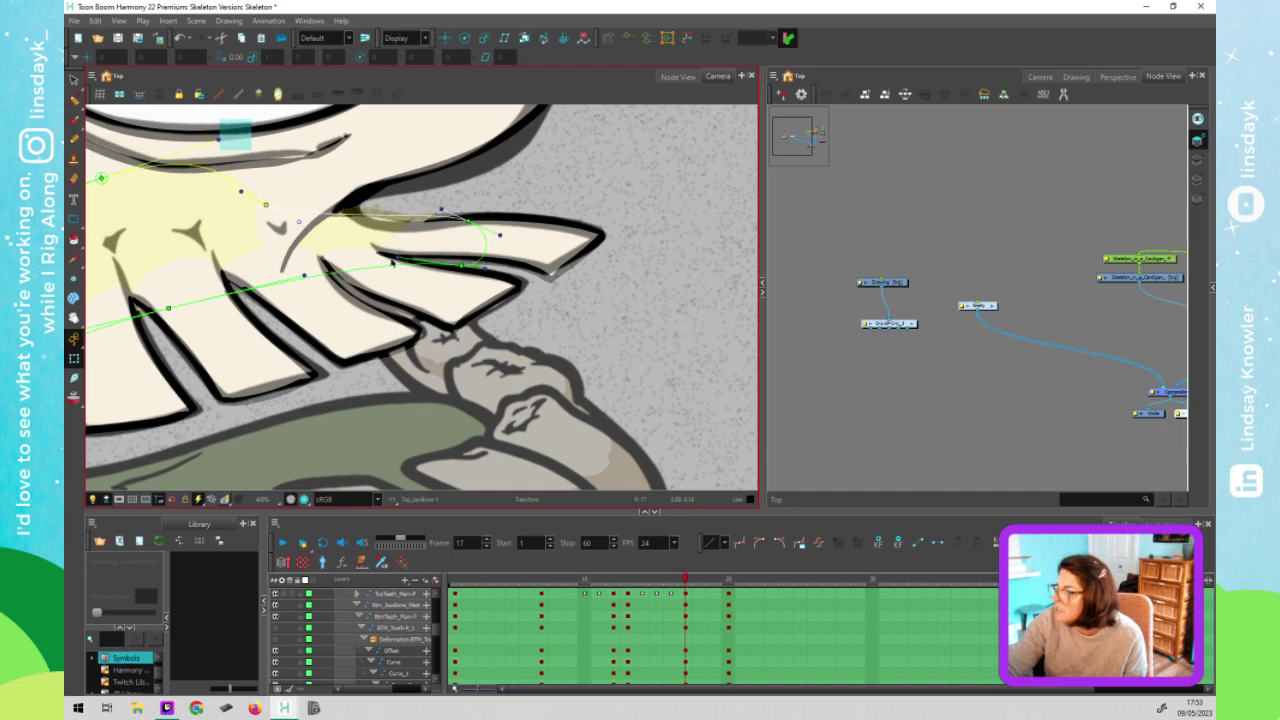
Show the back-most top tooth's deformer again and nudge its upper root curve to blend with the jawbone
click(471, 240)
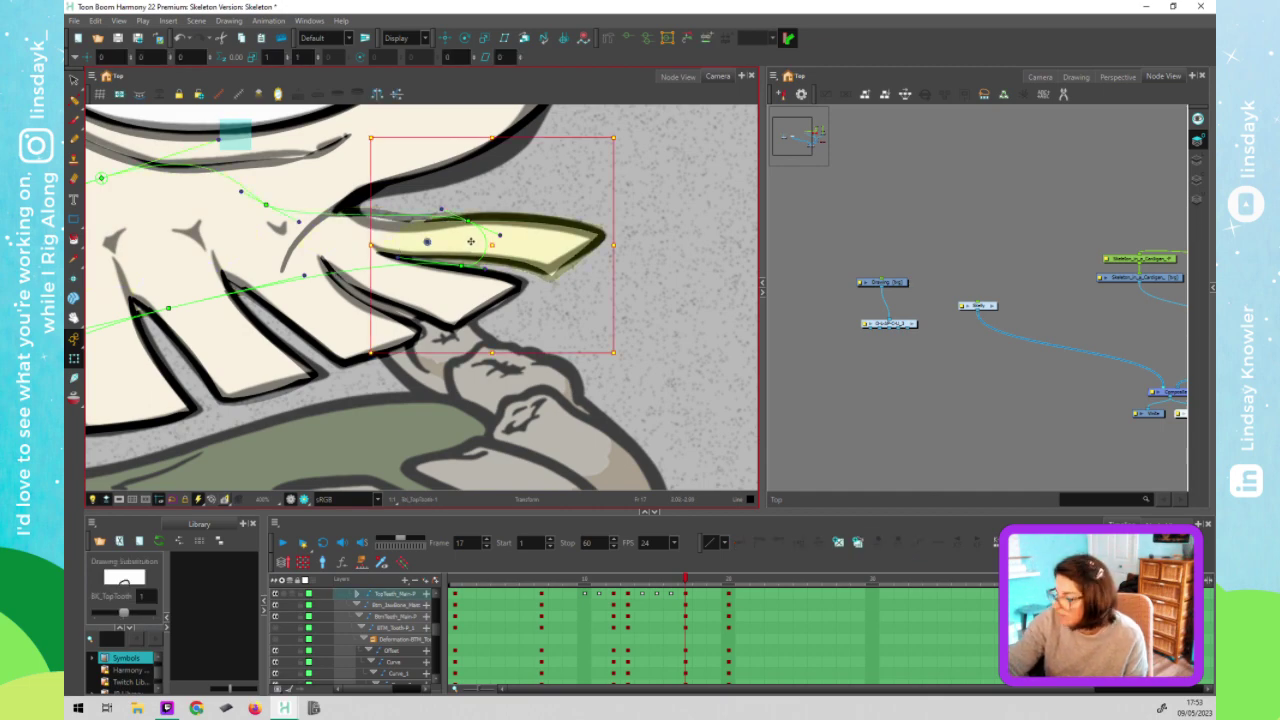
click(418, 230)
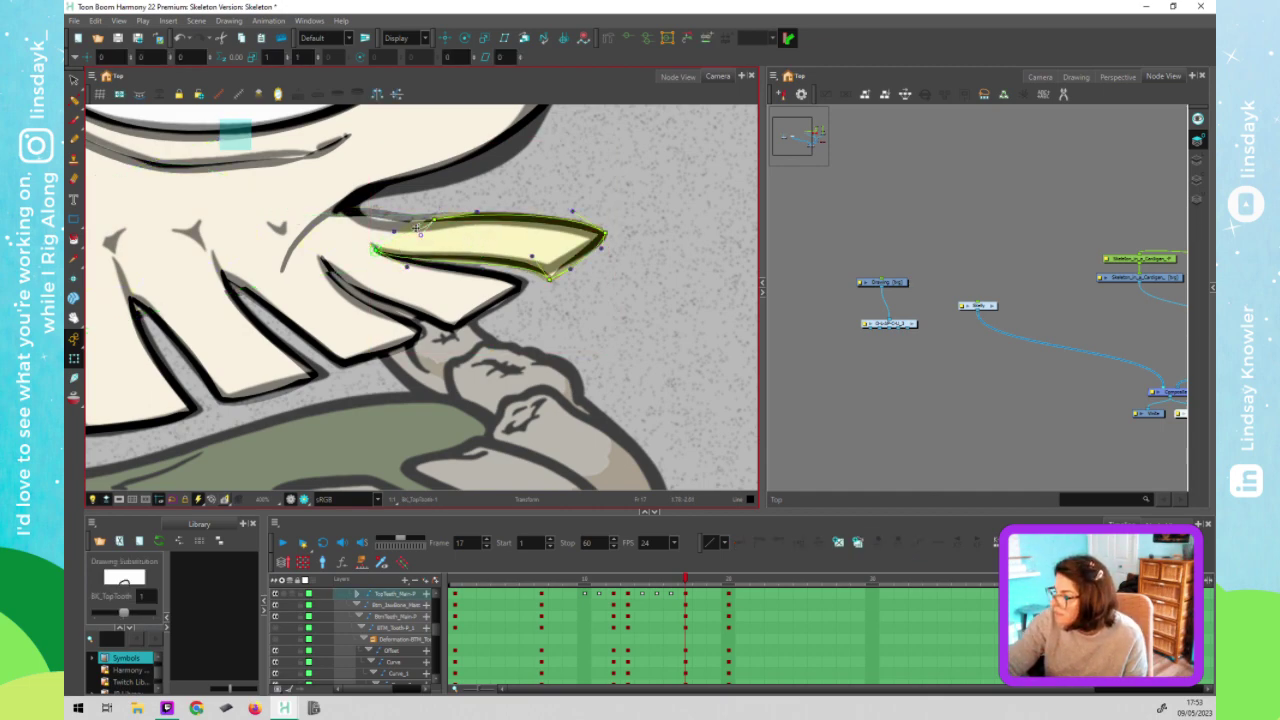
drag(410, 224, 408, 221)
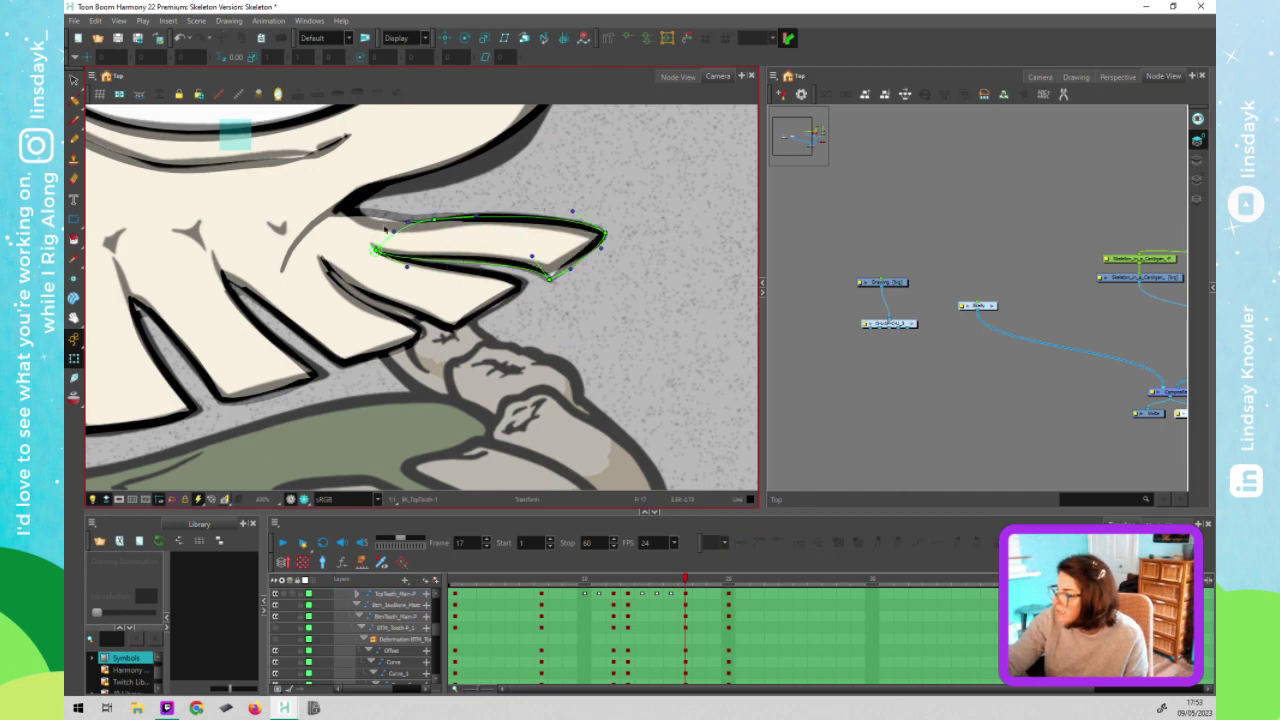
click(365, 232)
click(575, 318)
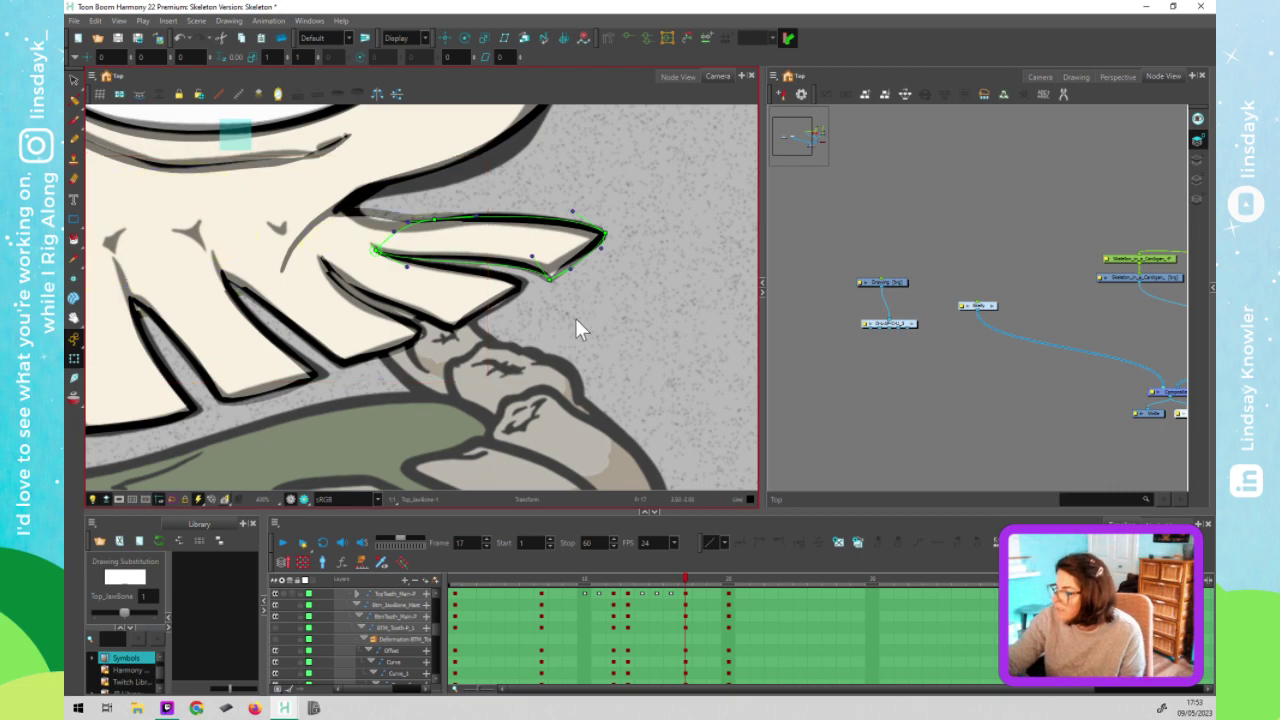
Move the top jawbone deformer's upper back point back to the corner where cheek and teeth meet, and hide the deformer controls
scroll(518, 326, down, 2)
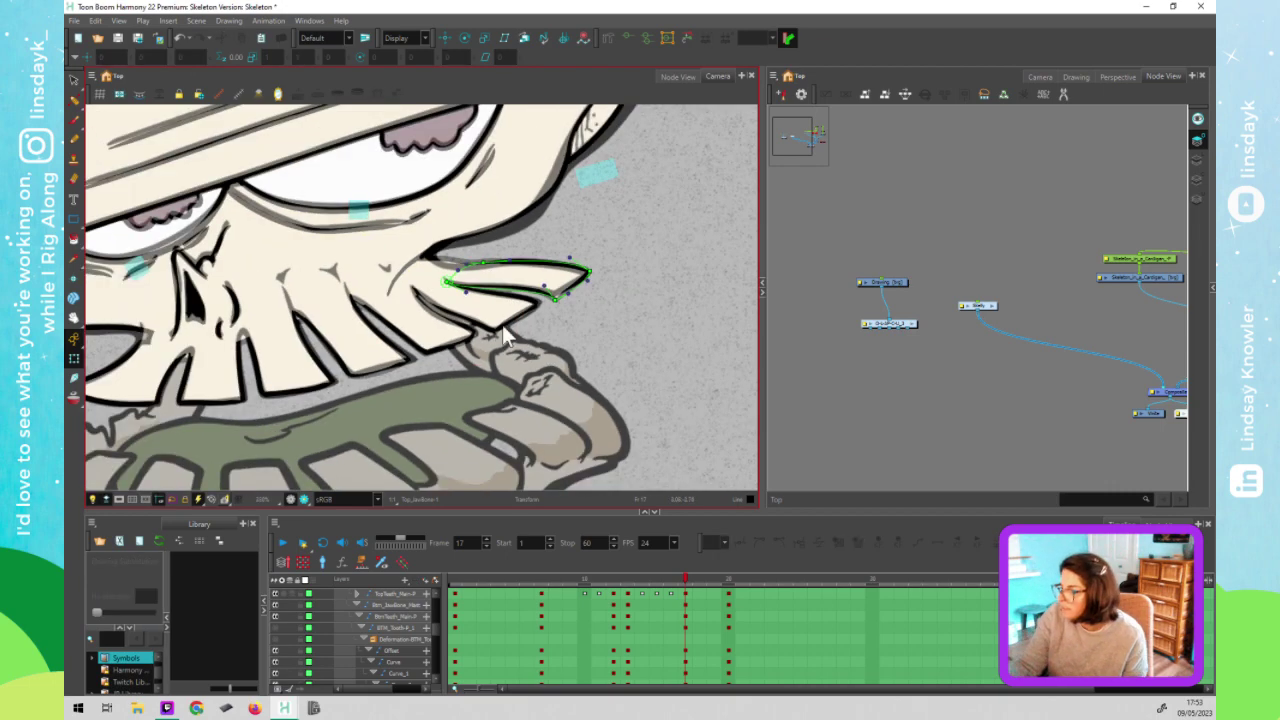
click(449, 261)
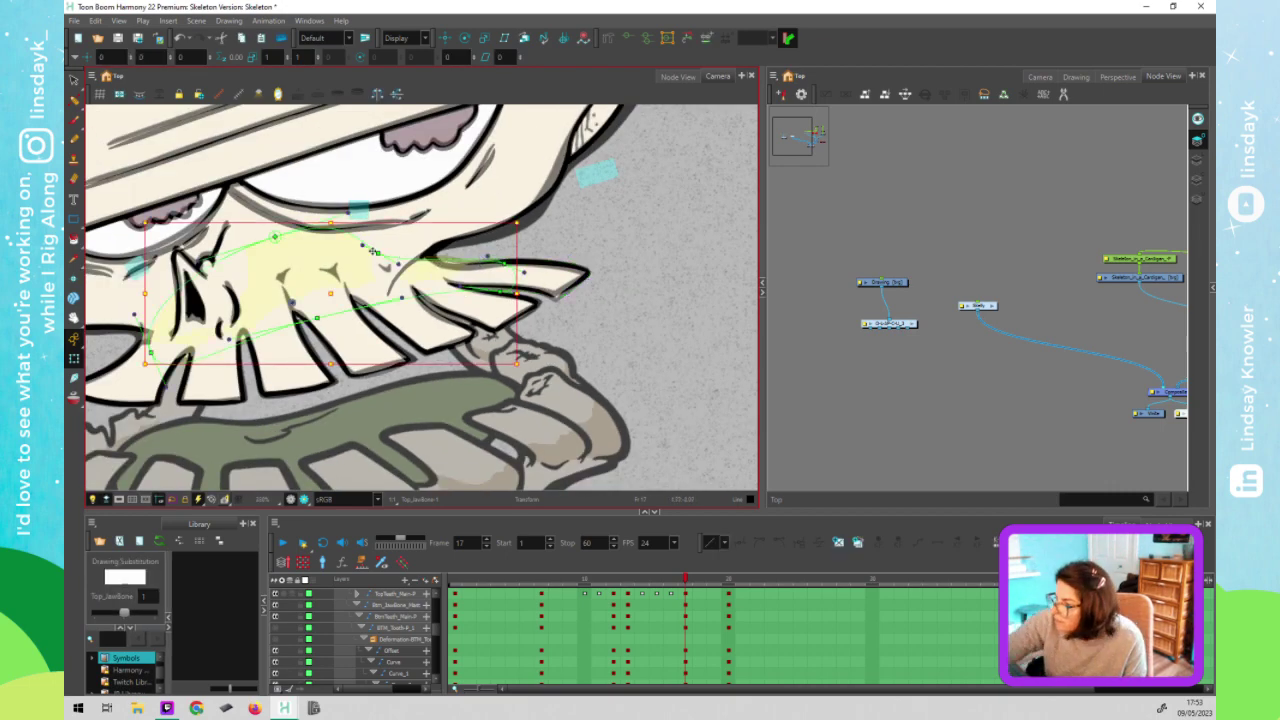
click(383, 250)
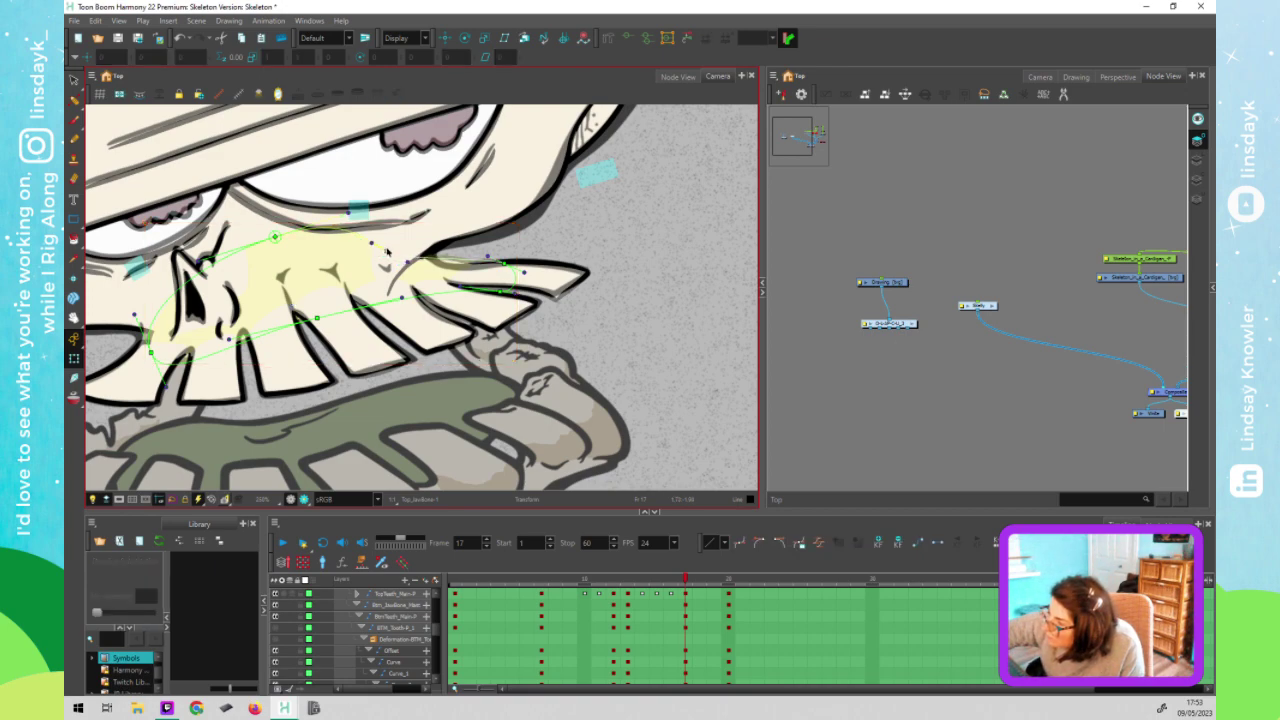
drag(390, 251, 424, 257)
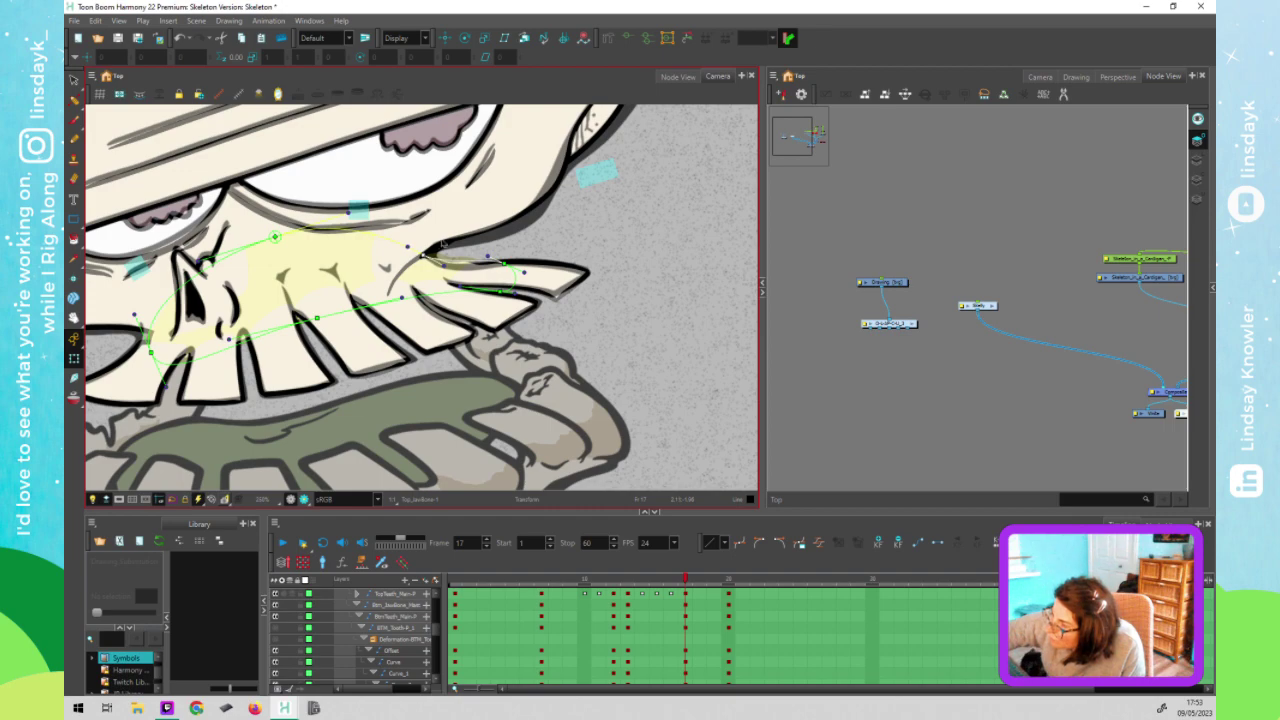
click(568, 246)
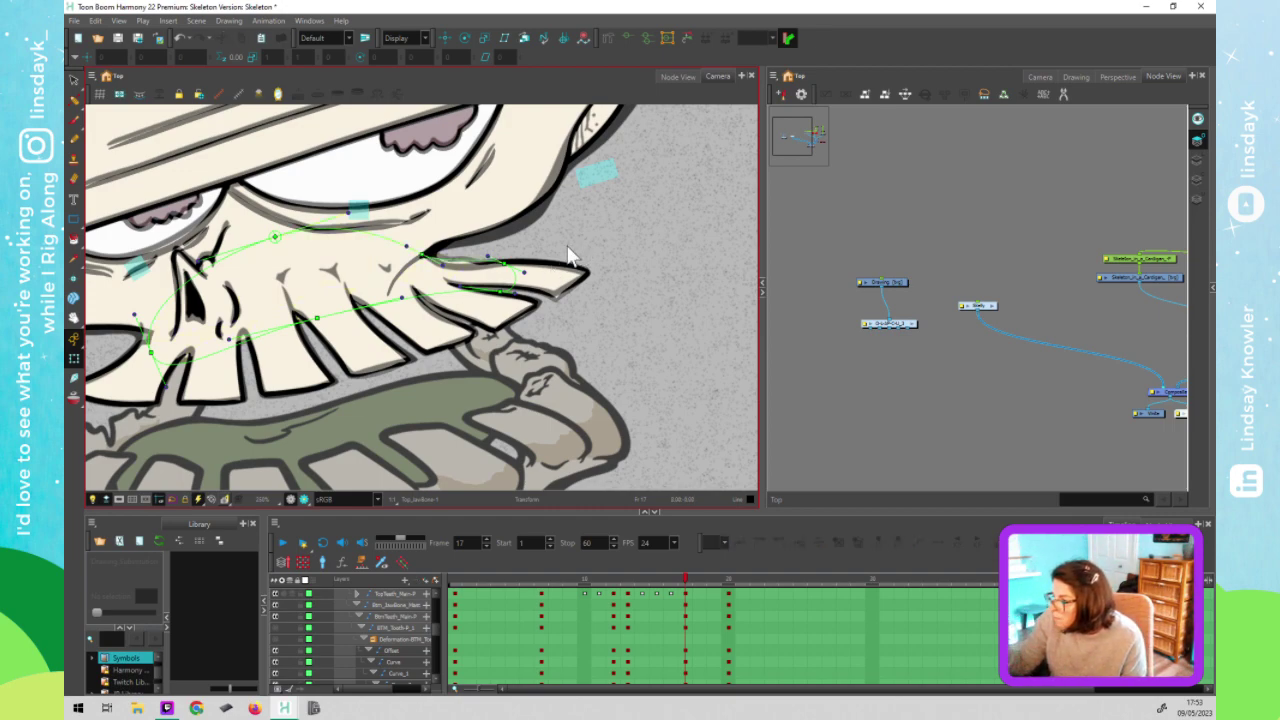
key(shift+c)
Step through frames 17 to 20 to compare the top teeth with the reference drawings
scroll(417, 387, down, 3)
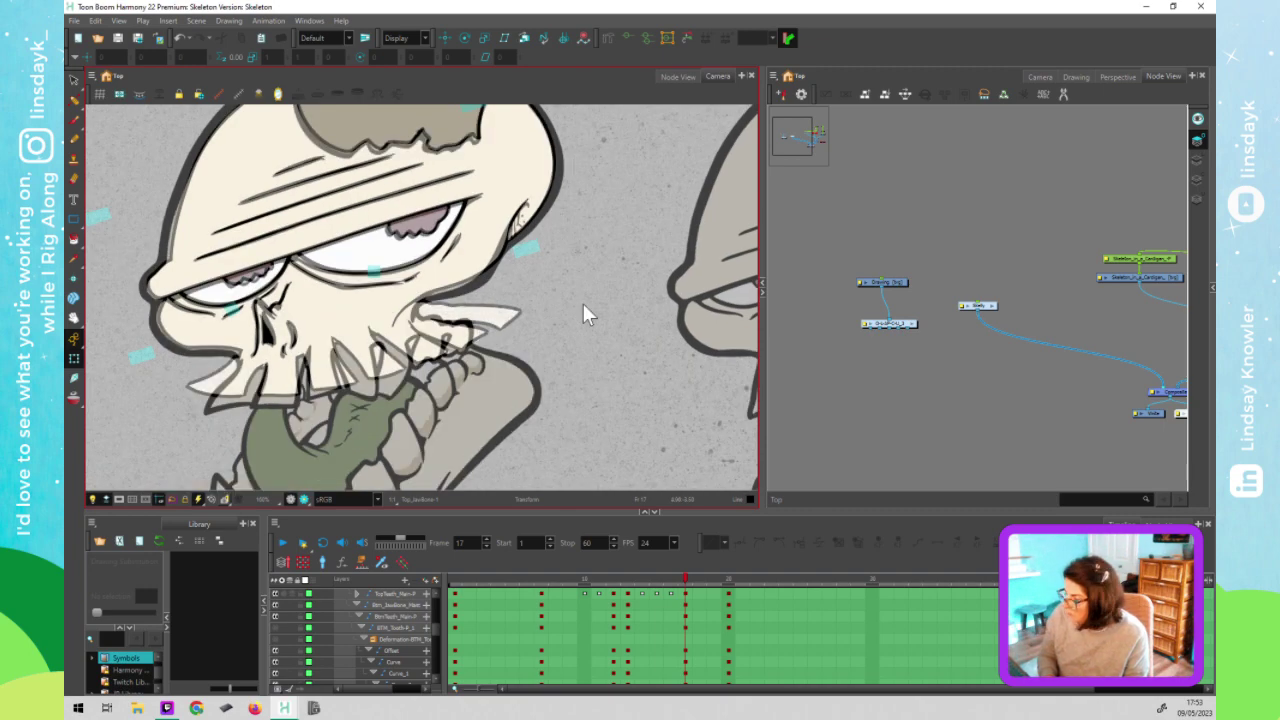
key(period)
key(comma)
key(period)
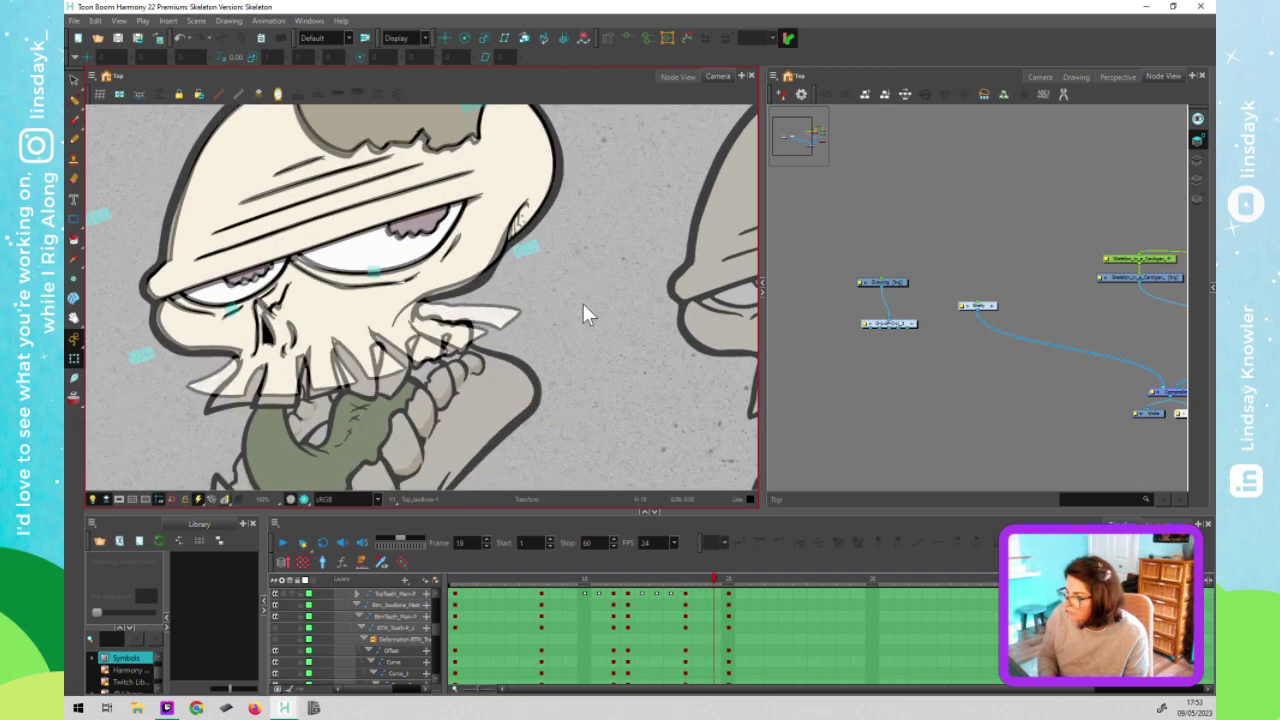
key(period)
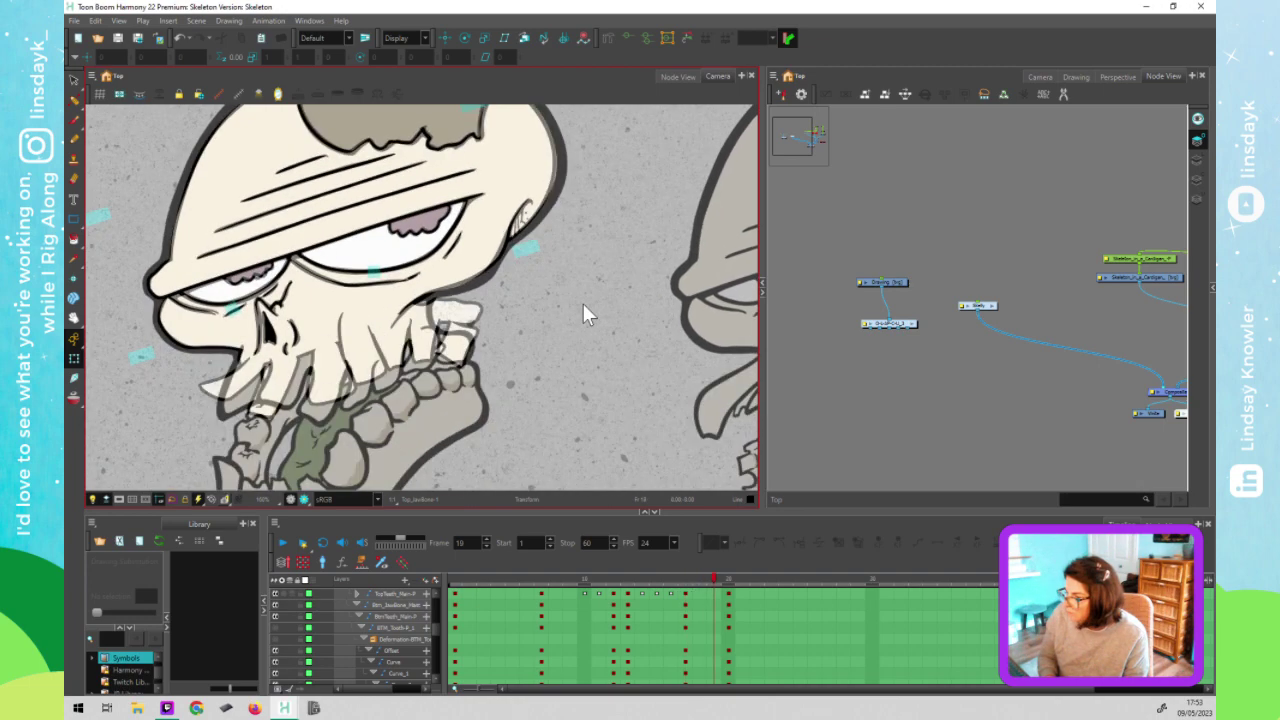
key(period)
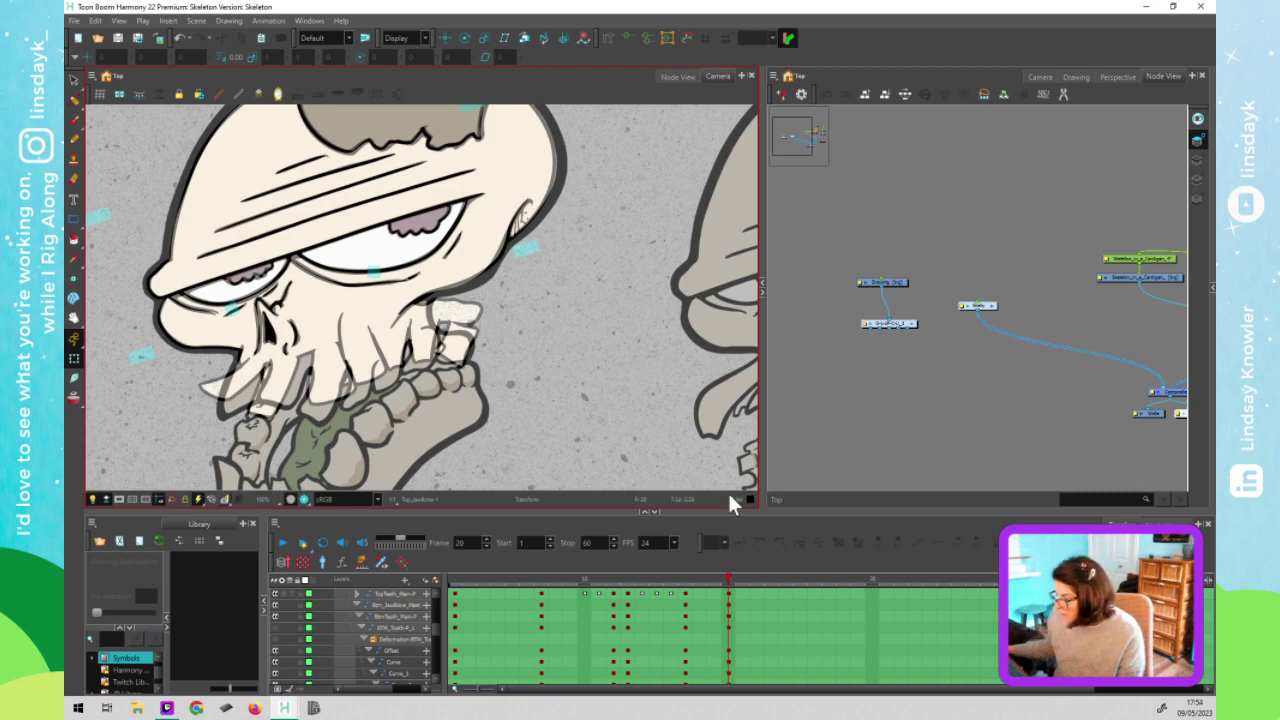
Compare the top teeth's poses on frames 7, 10 and 17 with the reference, and go to frame 18
click(605, 612)
click(588, 603)
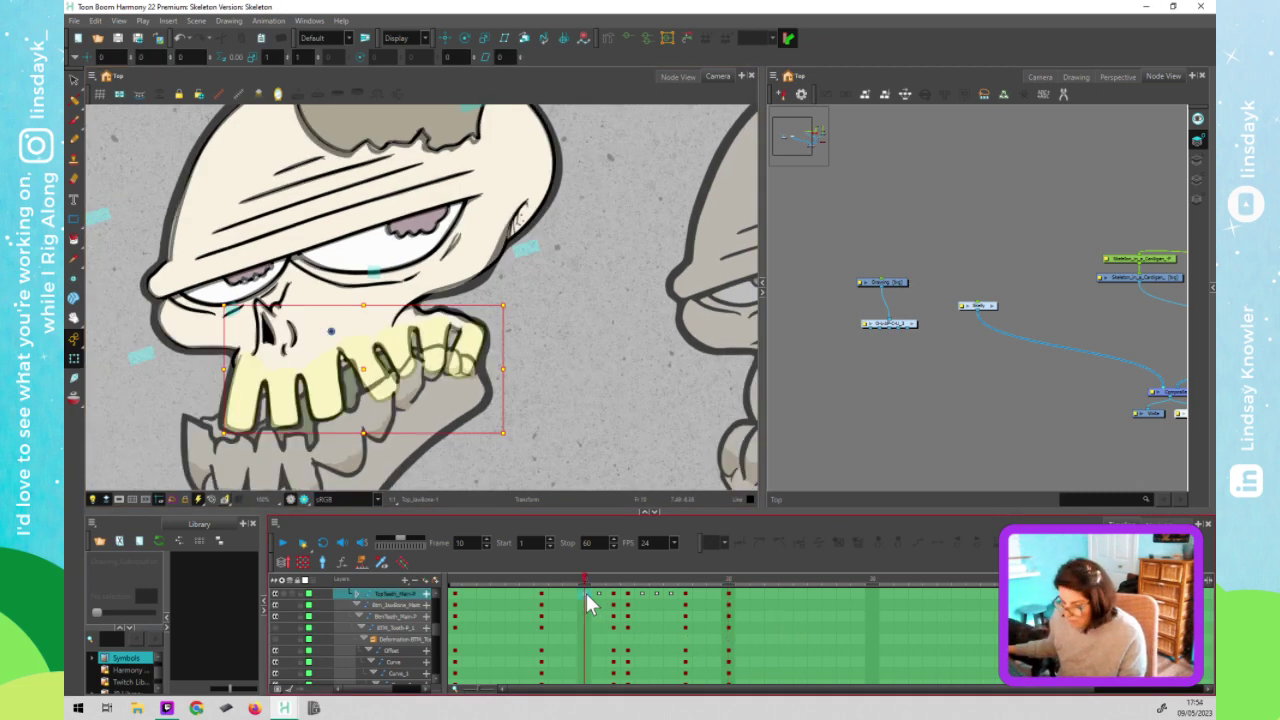
drag(588, 603, 542, 603)
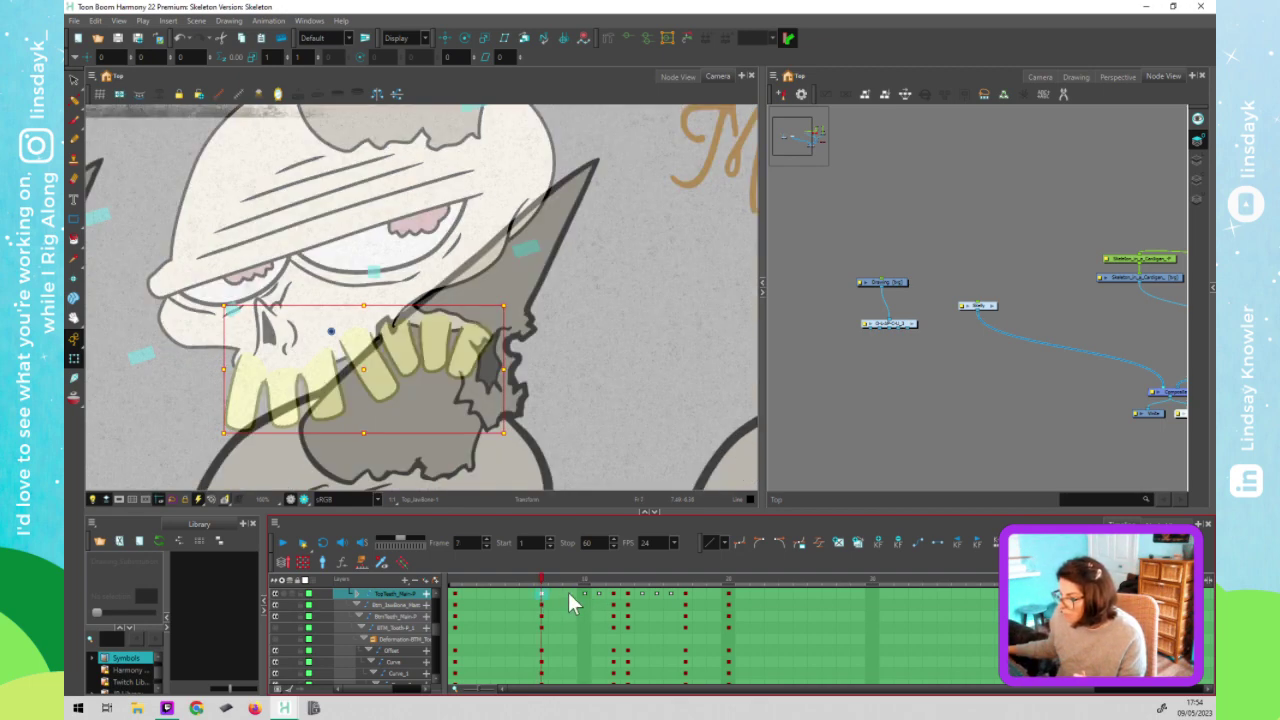
click(587, 601)
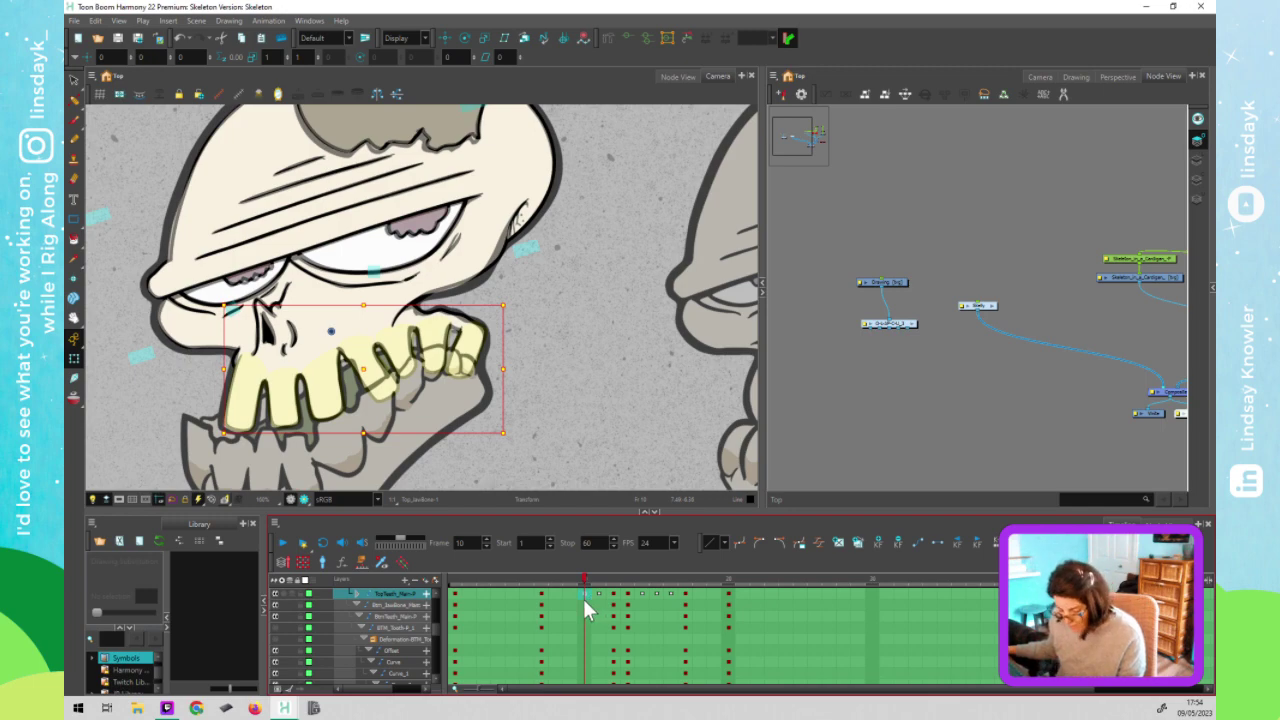
click(687, 594)
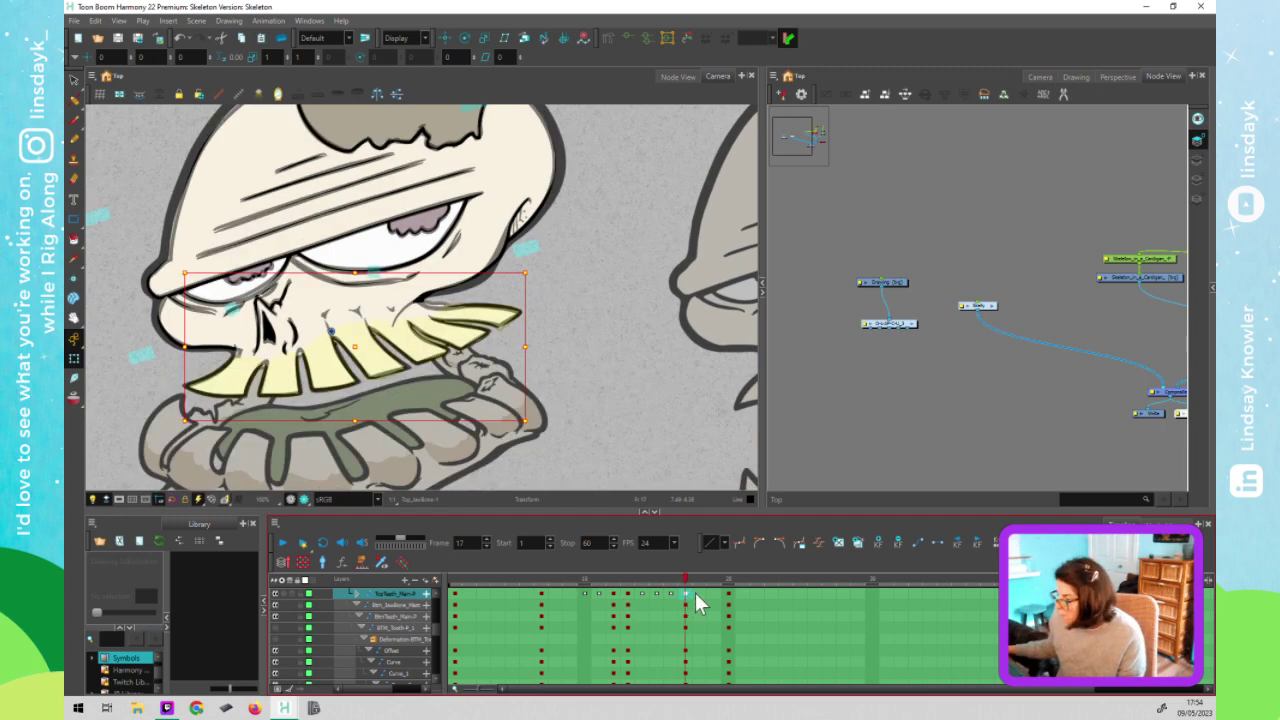
click(698, 601)
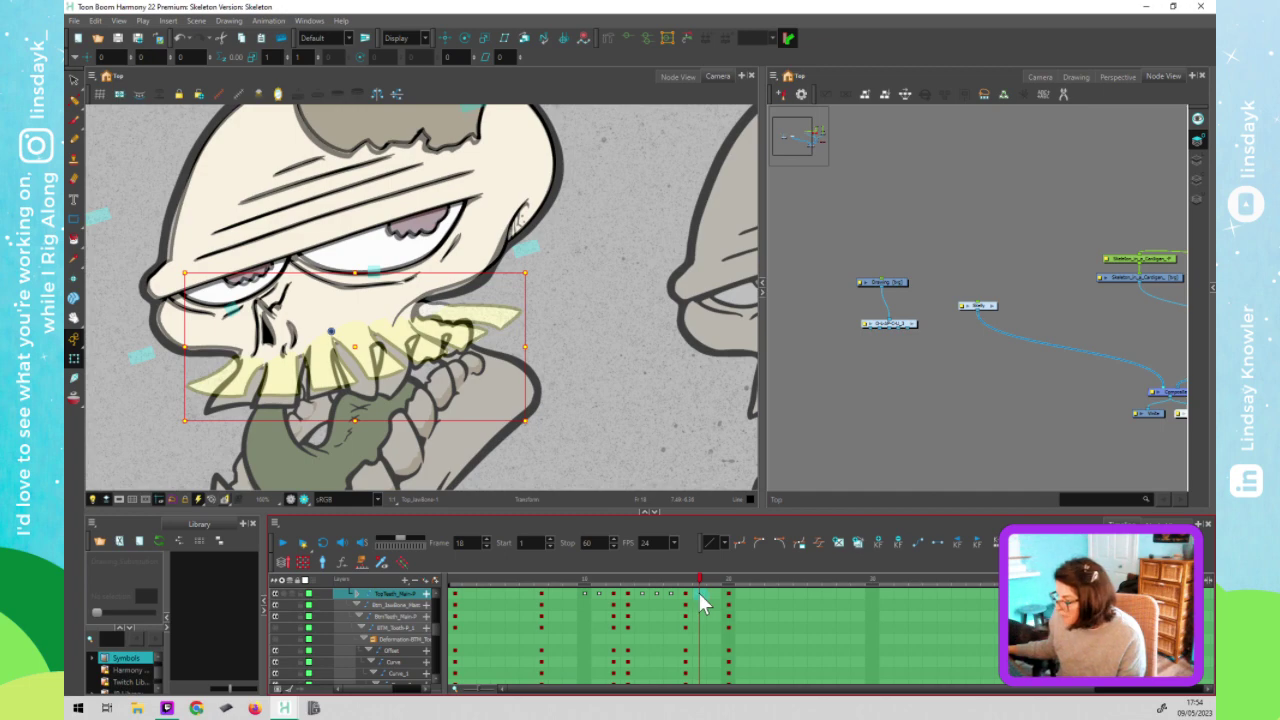
Reset the top teeth group to its neutral, undeformed tooth shapes on frames 19, 18 and 20
click(713, 601)
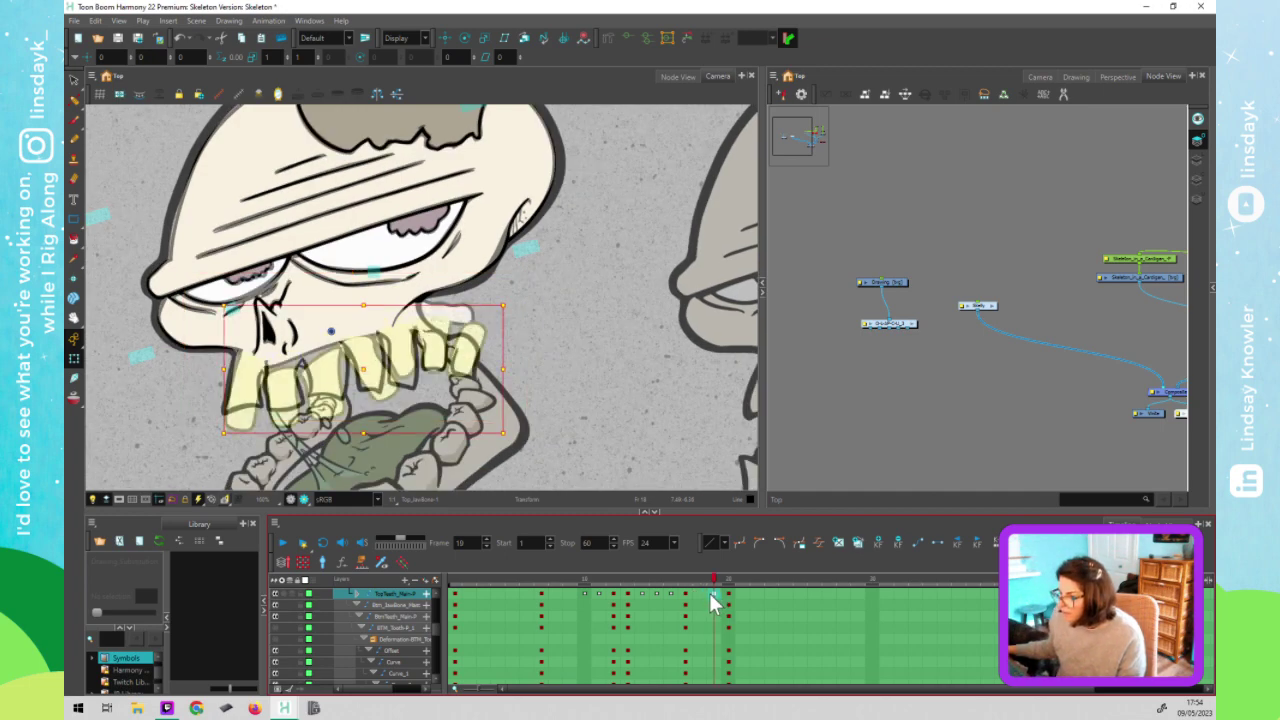
click(701, 600)
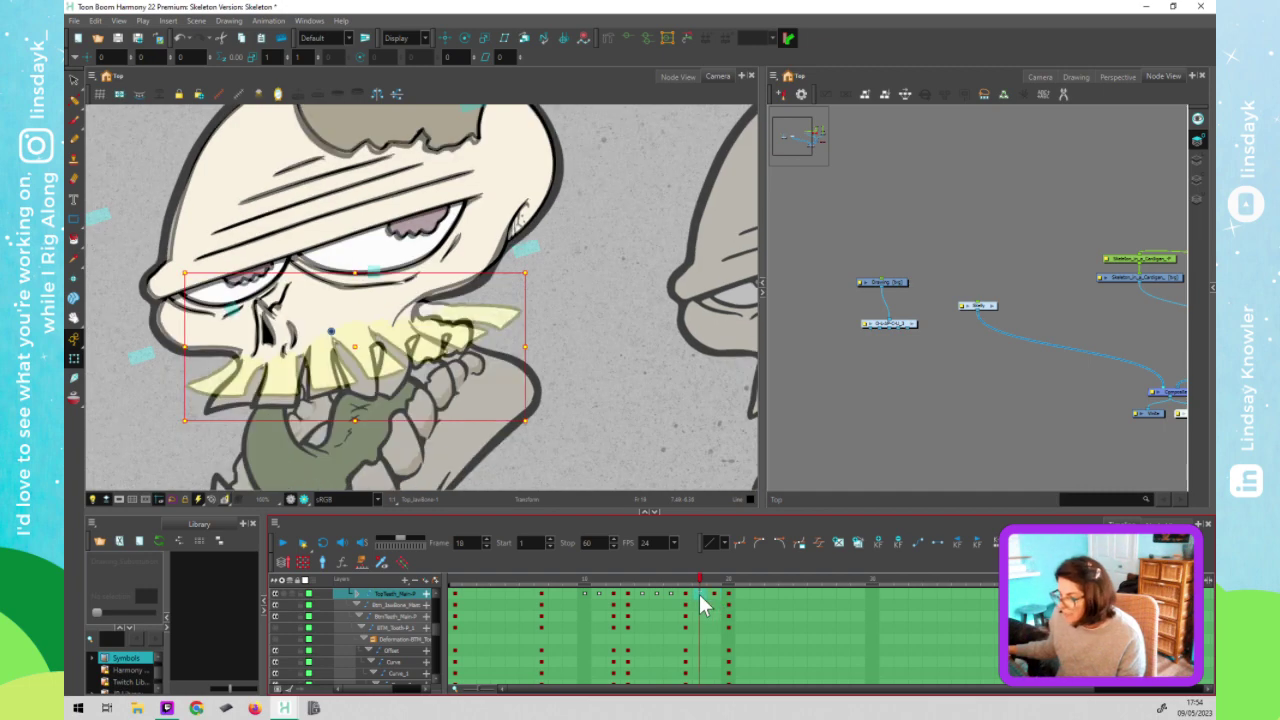
key(bracketright)
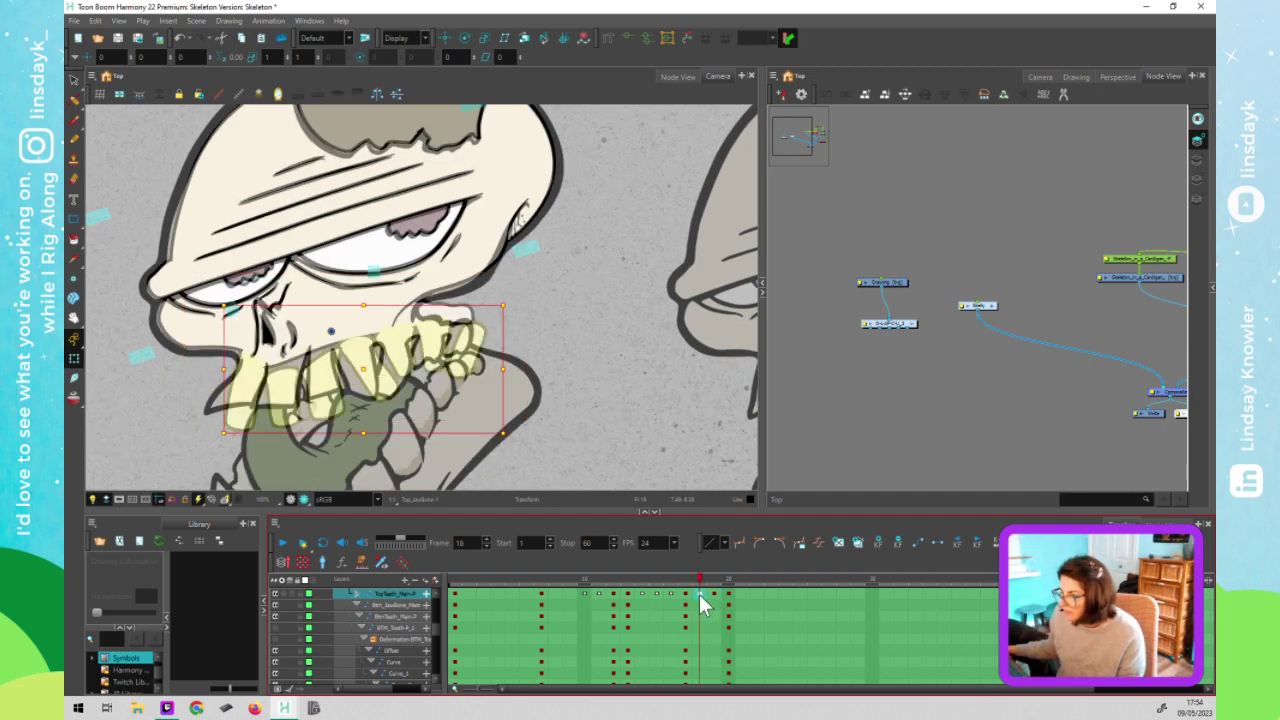
click(731, 603)
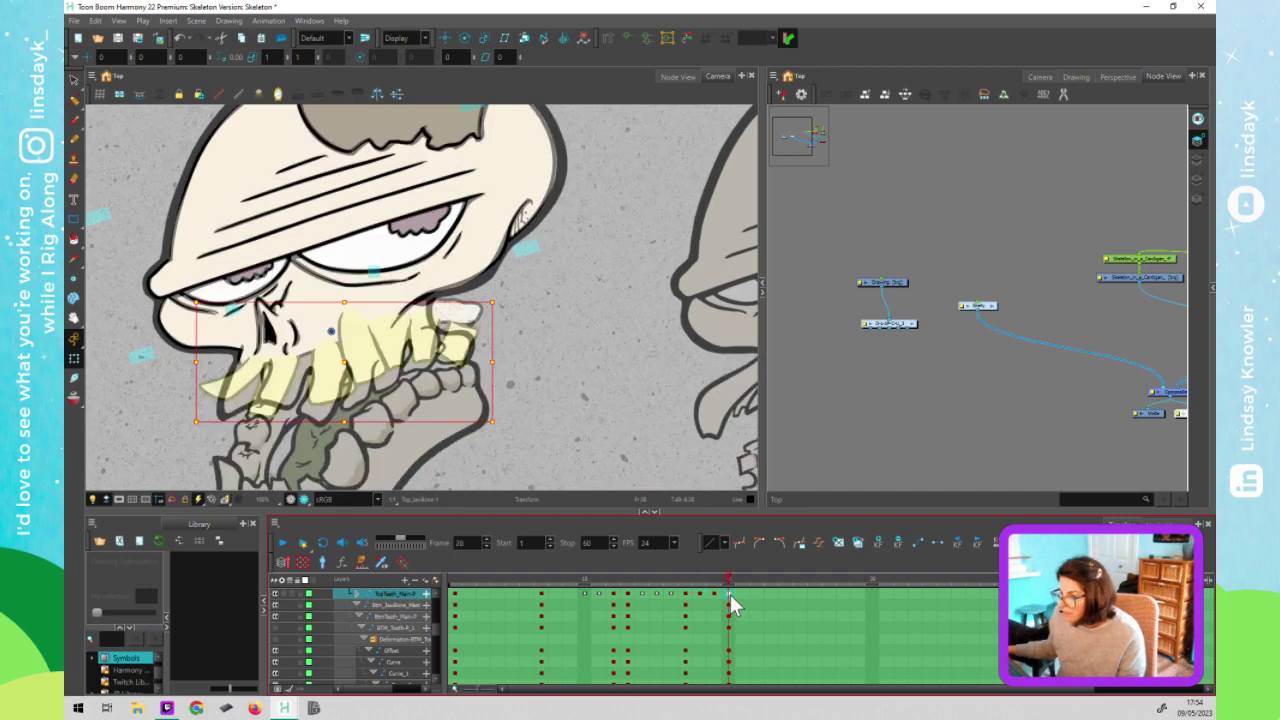
key(bracketright)
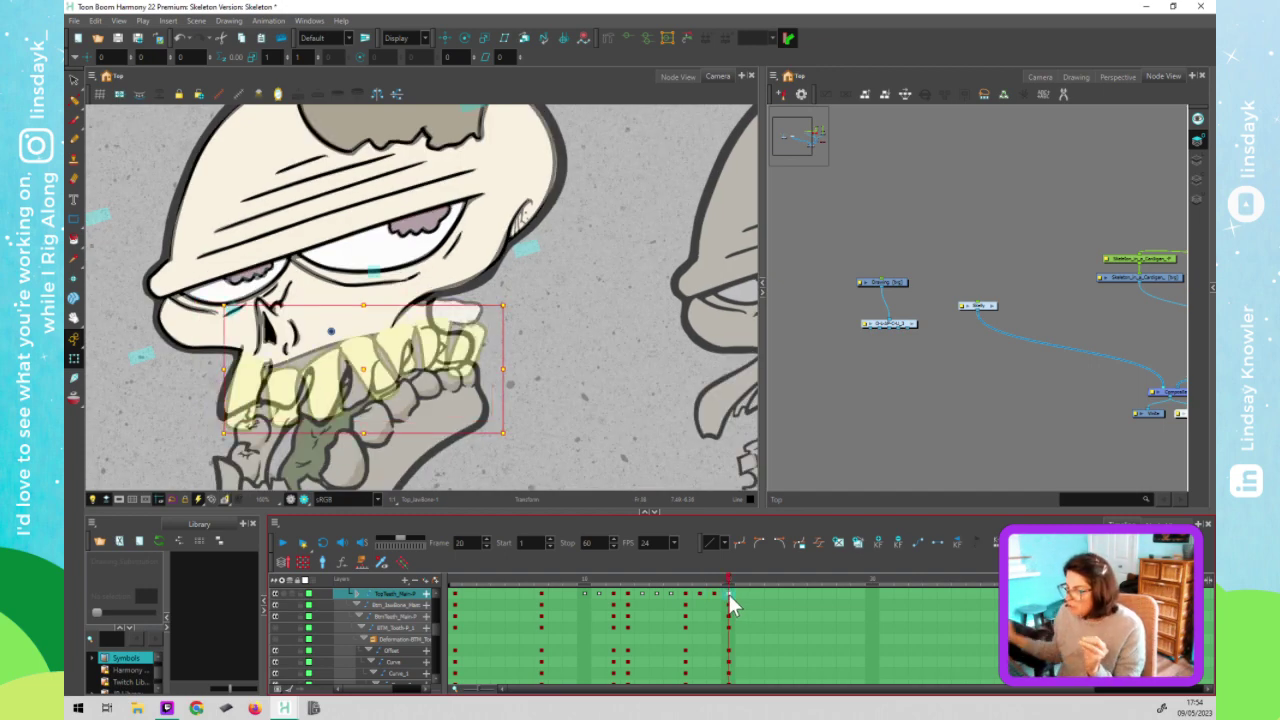
Compare the top teeth on frames 19, 18 and 17 with the reference, return to frame 18 and deselect the teeth
click(713, 590)
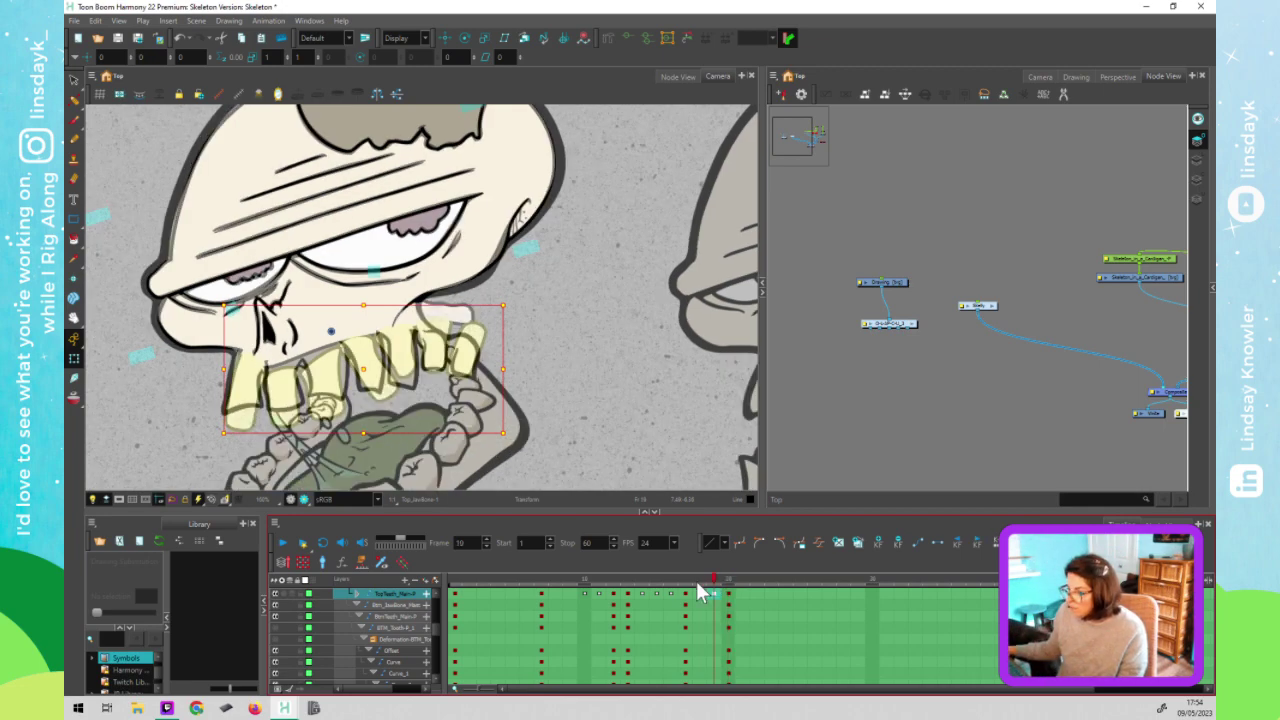
click(698, 591)
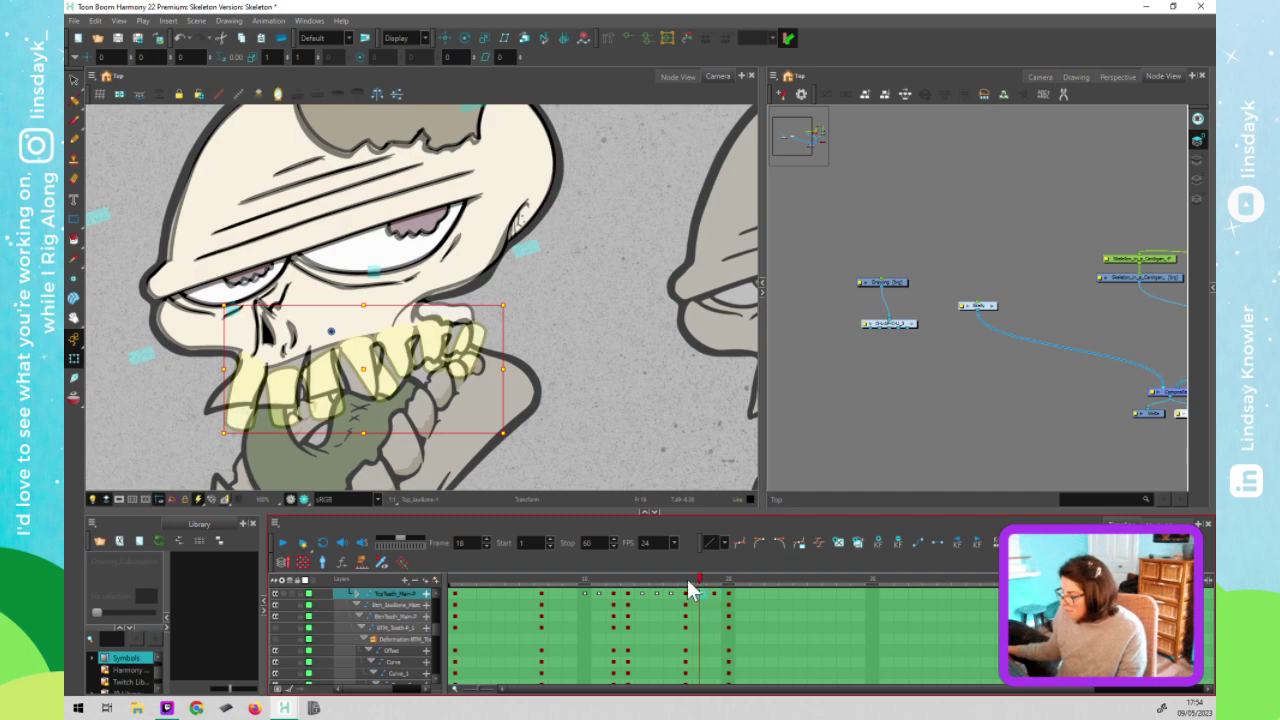
click(688, 580)
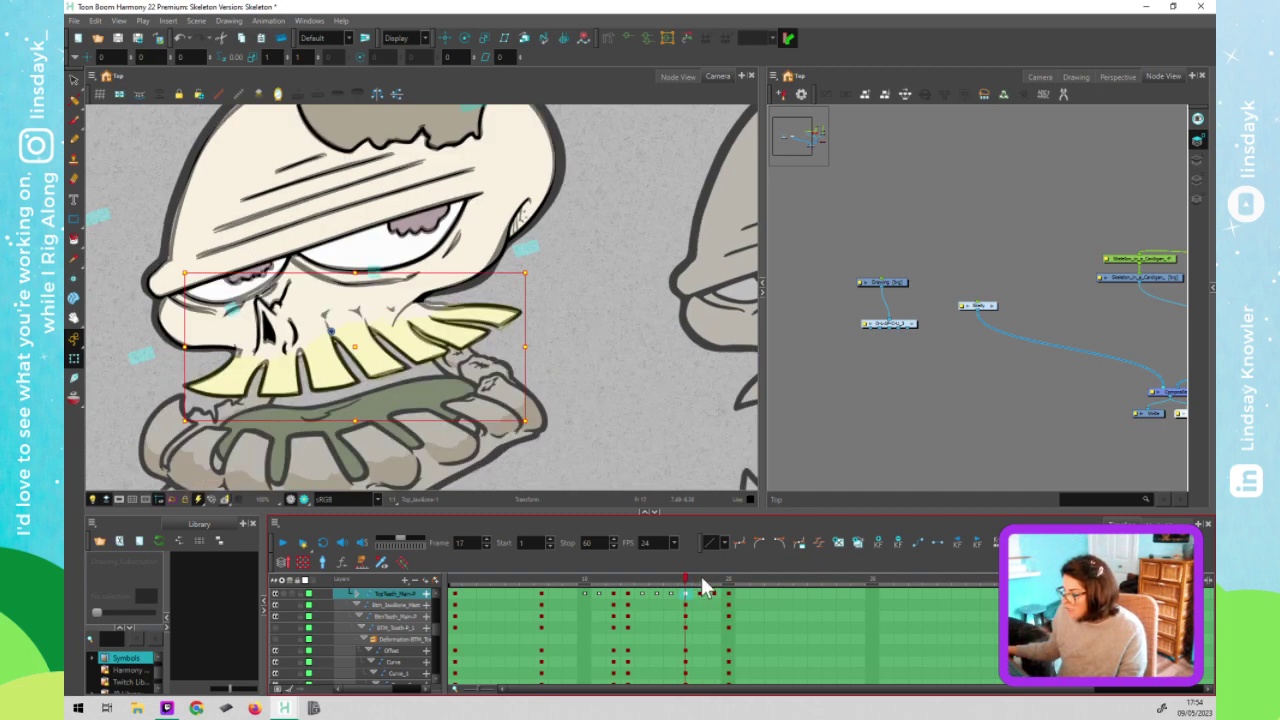
click(698, 578)
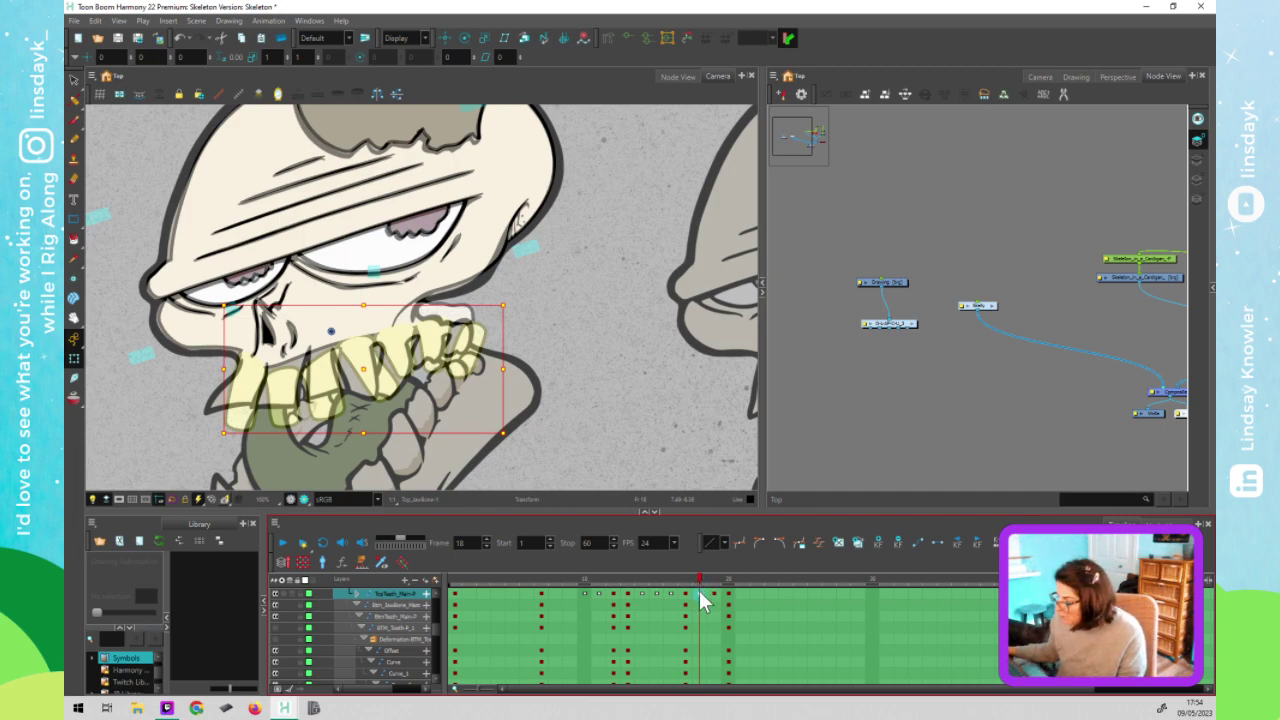
click(578, 392)
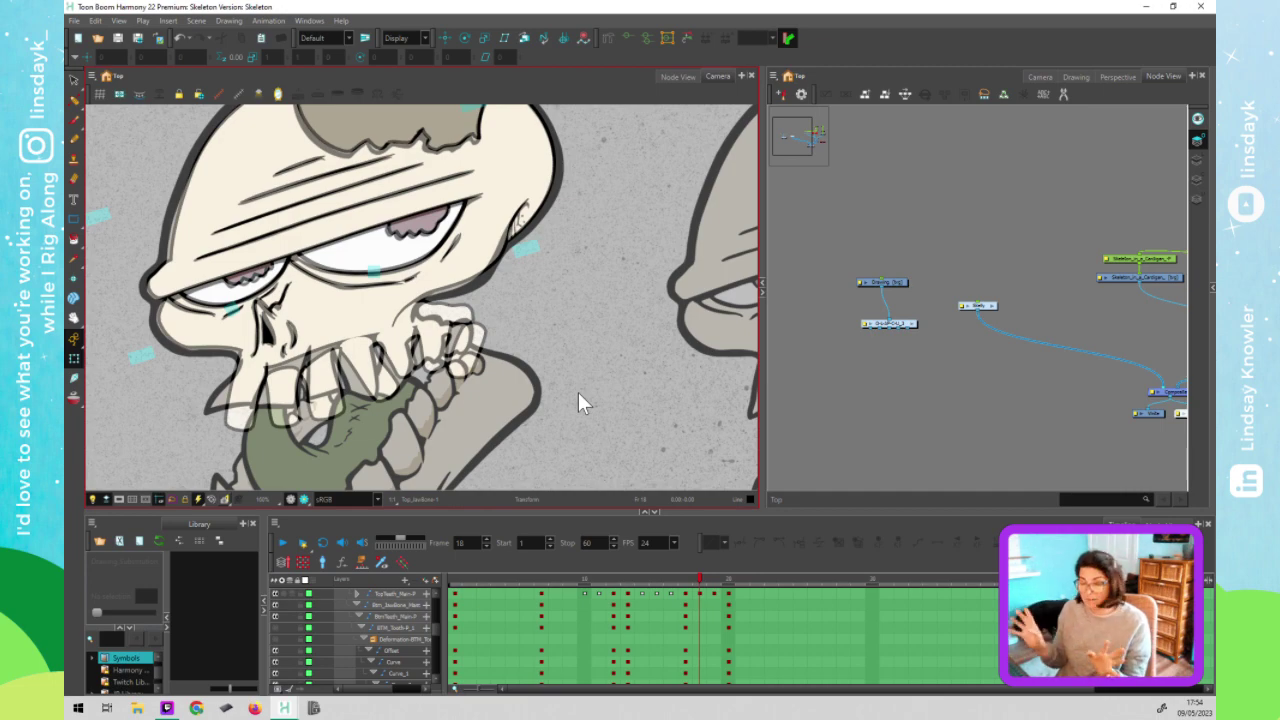
click(375, 523)
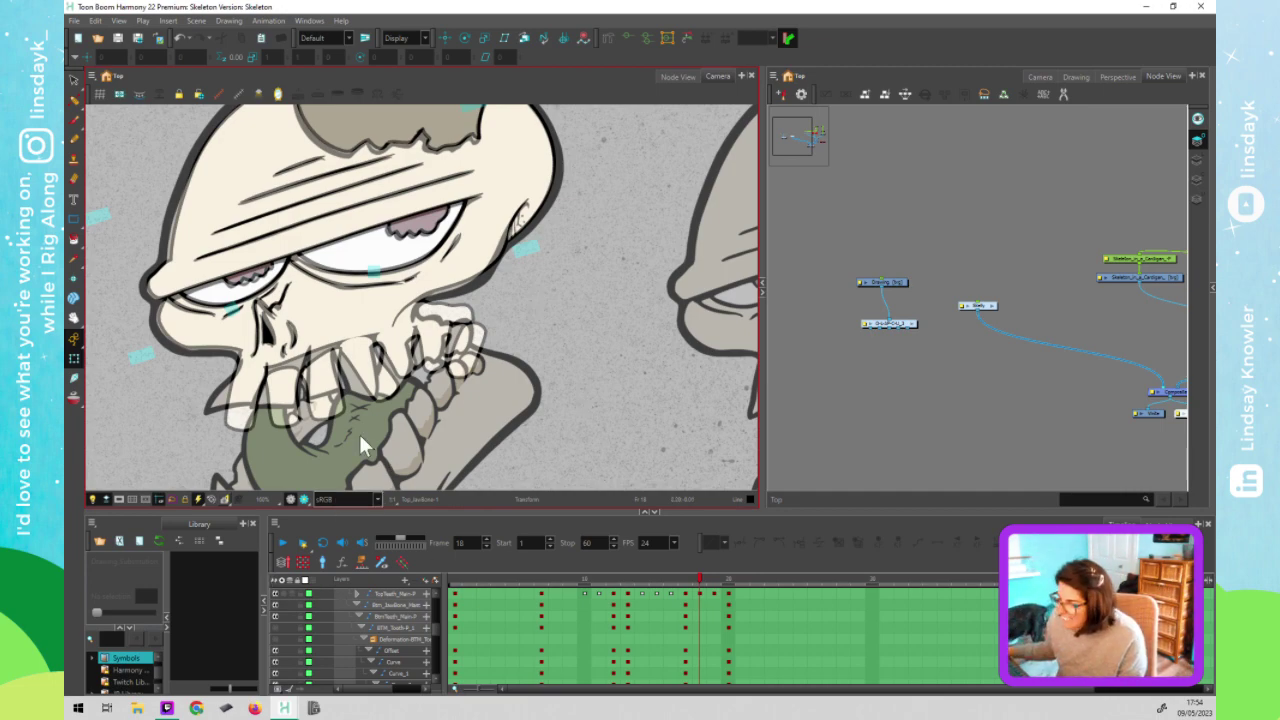
click(359, 434)
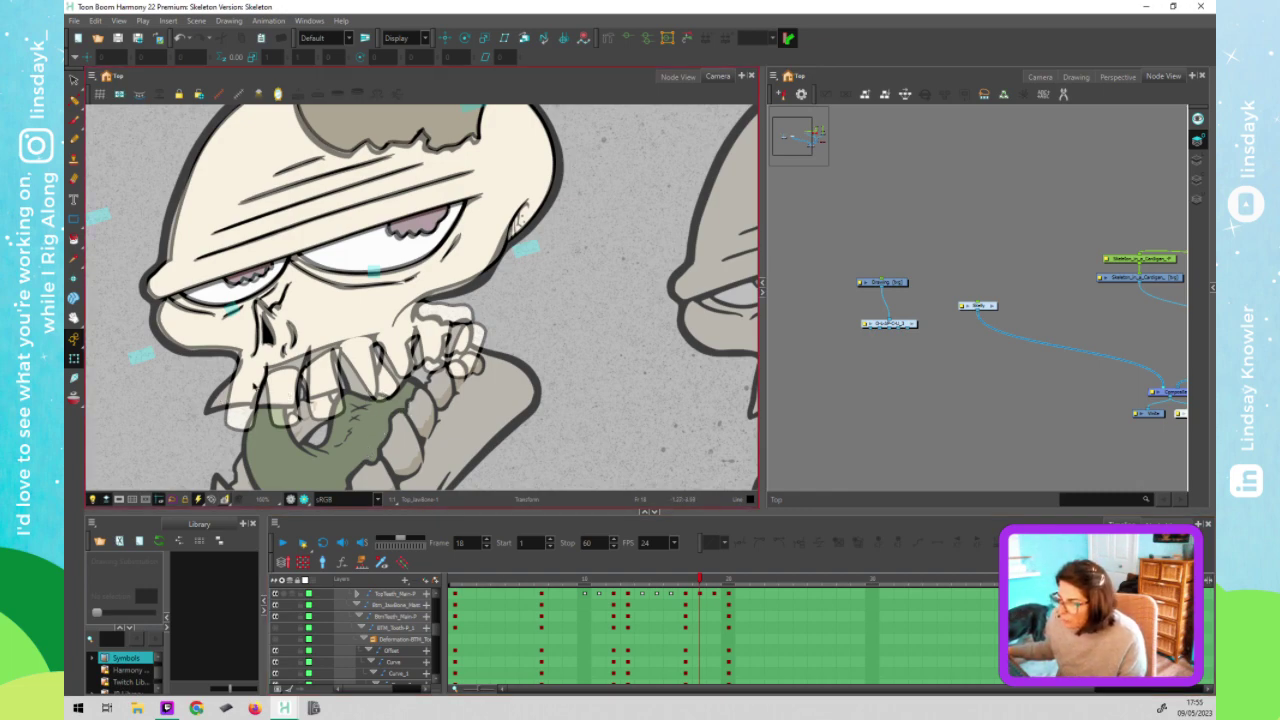
Show the front-most top tooth's deformer on frame 18 and pull its two bottom corners onto the reference tooth's forward-slanting tip
click(245, 398)
scroll(246, 392, up, 4)
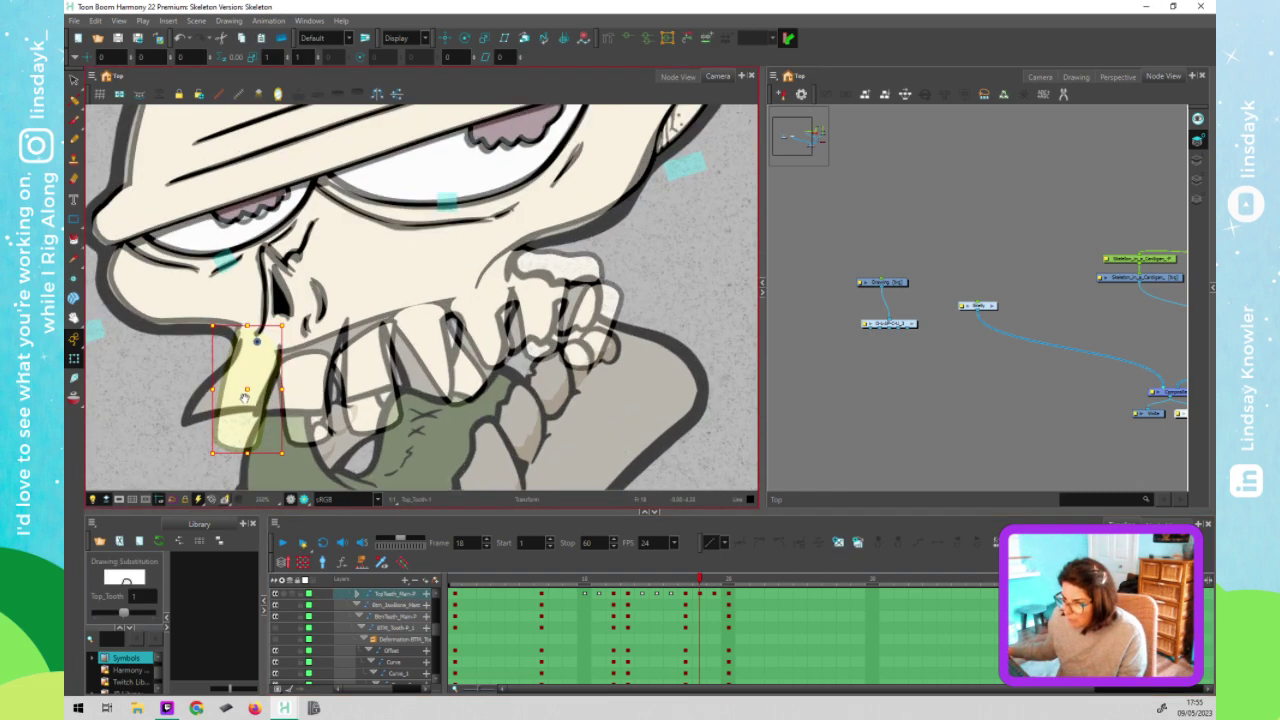
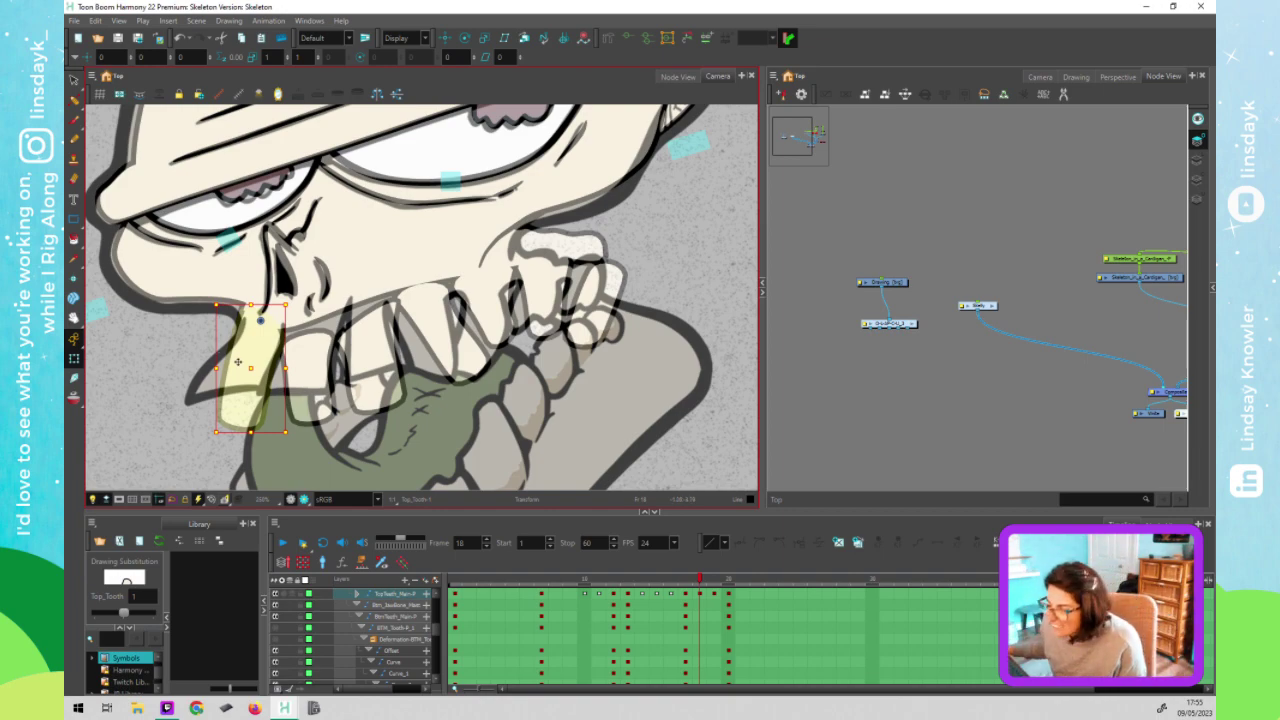
key(F11)
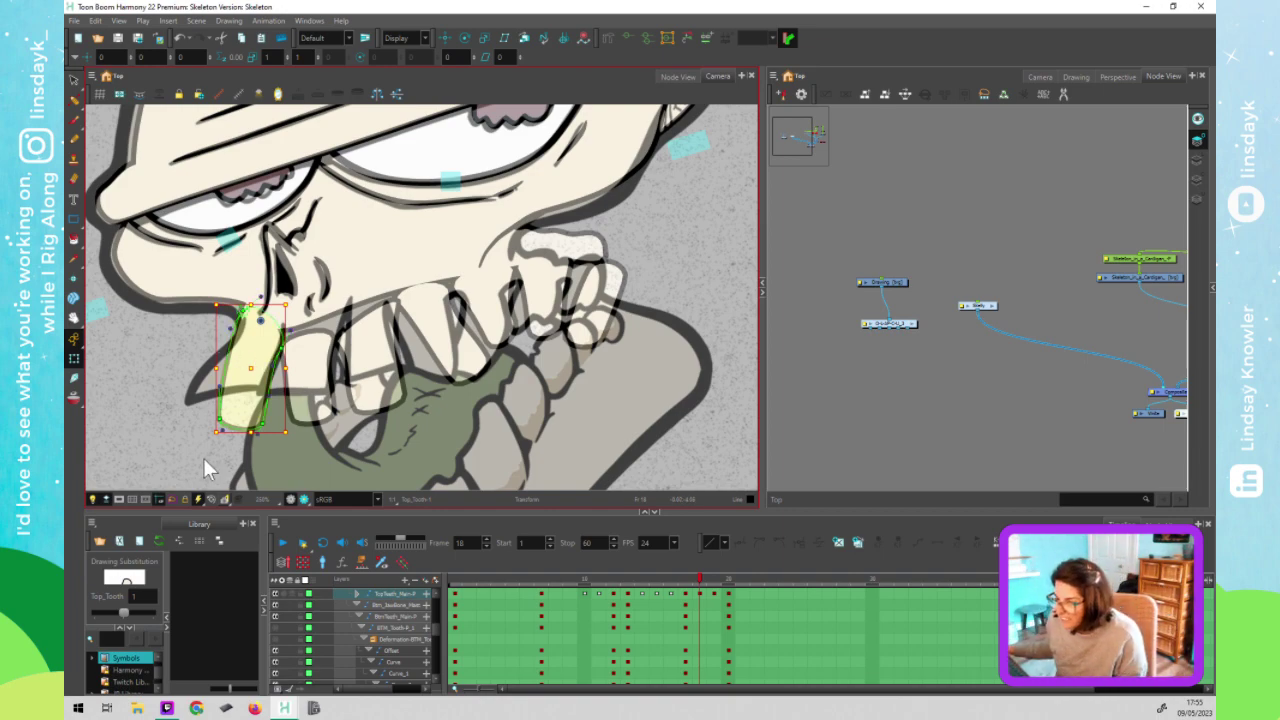
click(203, 456)
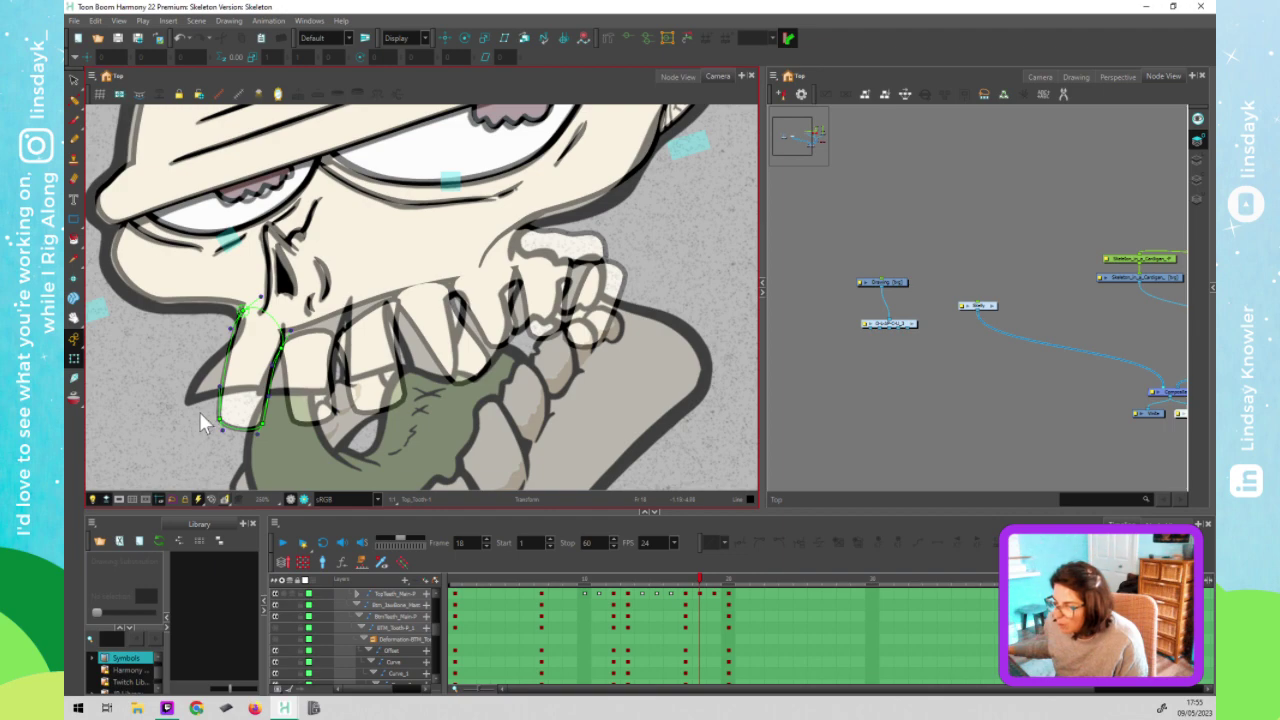
drag(199, 411, 185, 408)
mouse_move(260, 426)
mouse_down()
mouse_move(291, 363)
mouse_move(271, 367)
mouse_move(281, 358)
mouse_up()
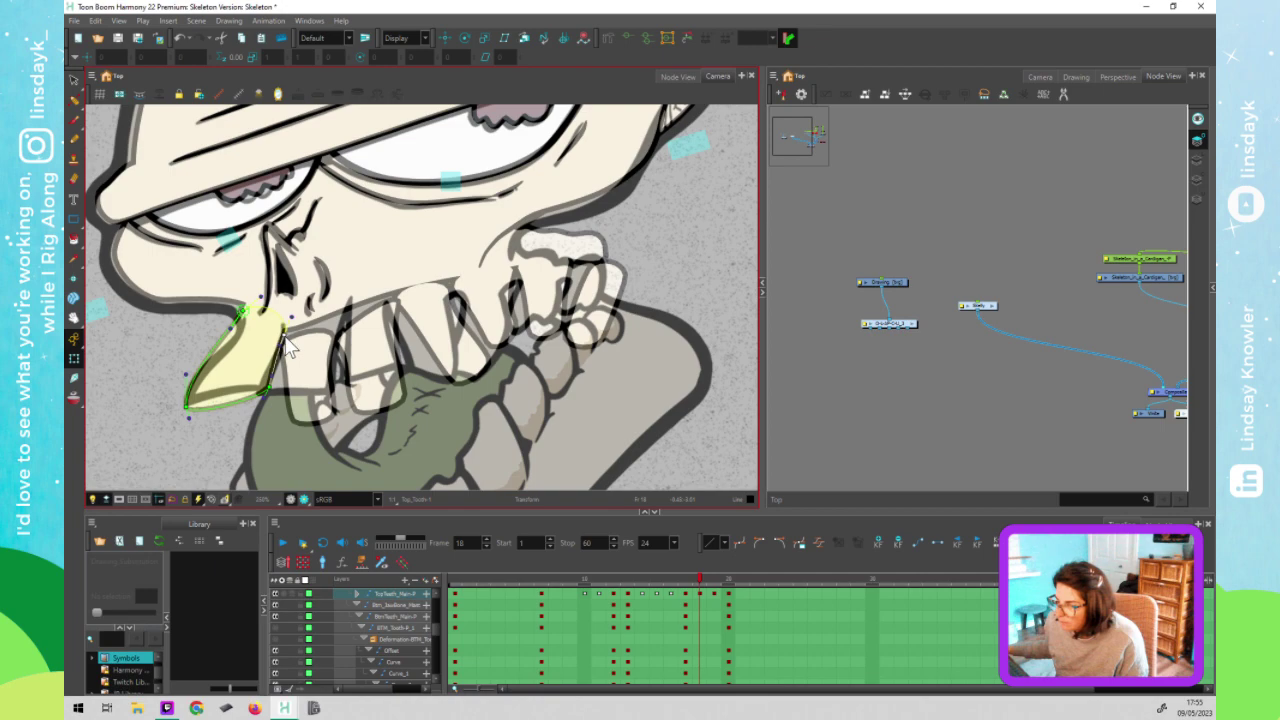
Refine the front-most top tooth's side, root and bottom curves to follow the reference outline
drag(281, 344, 259, 392)
drag(237, 332, 242, 316)
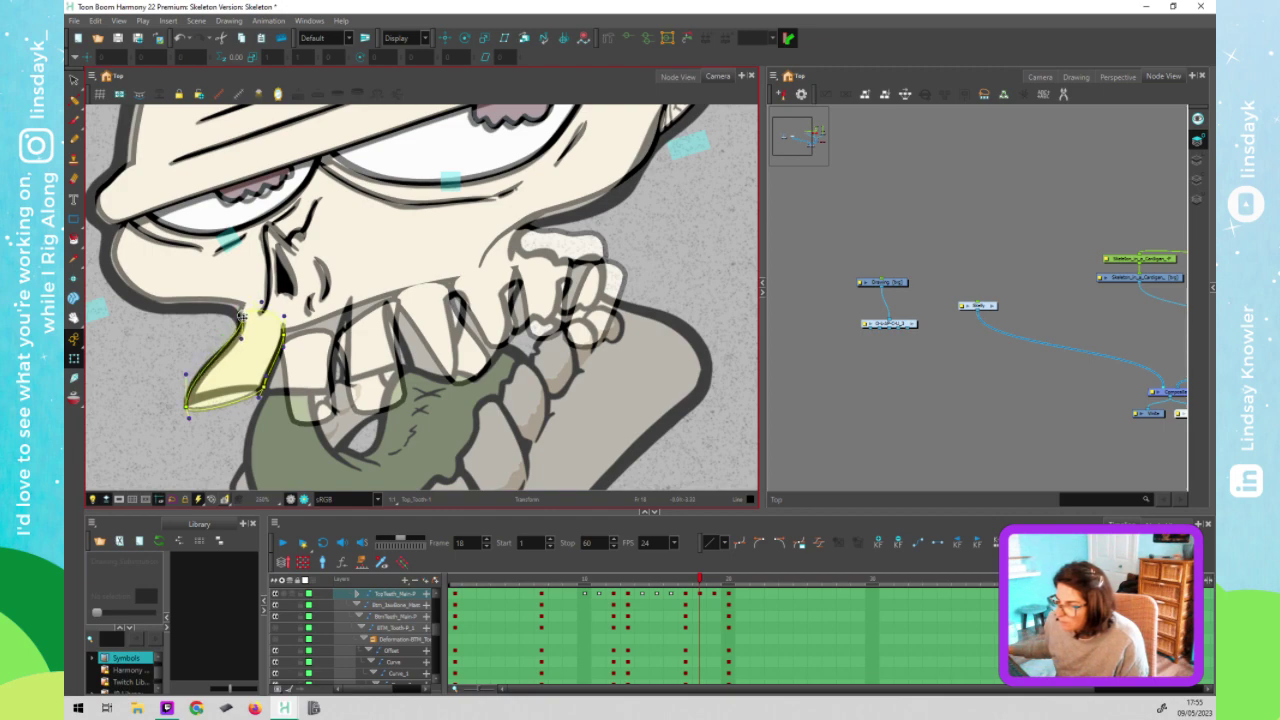
drag(189, 418, 209, 389)
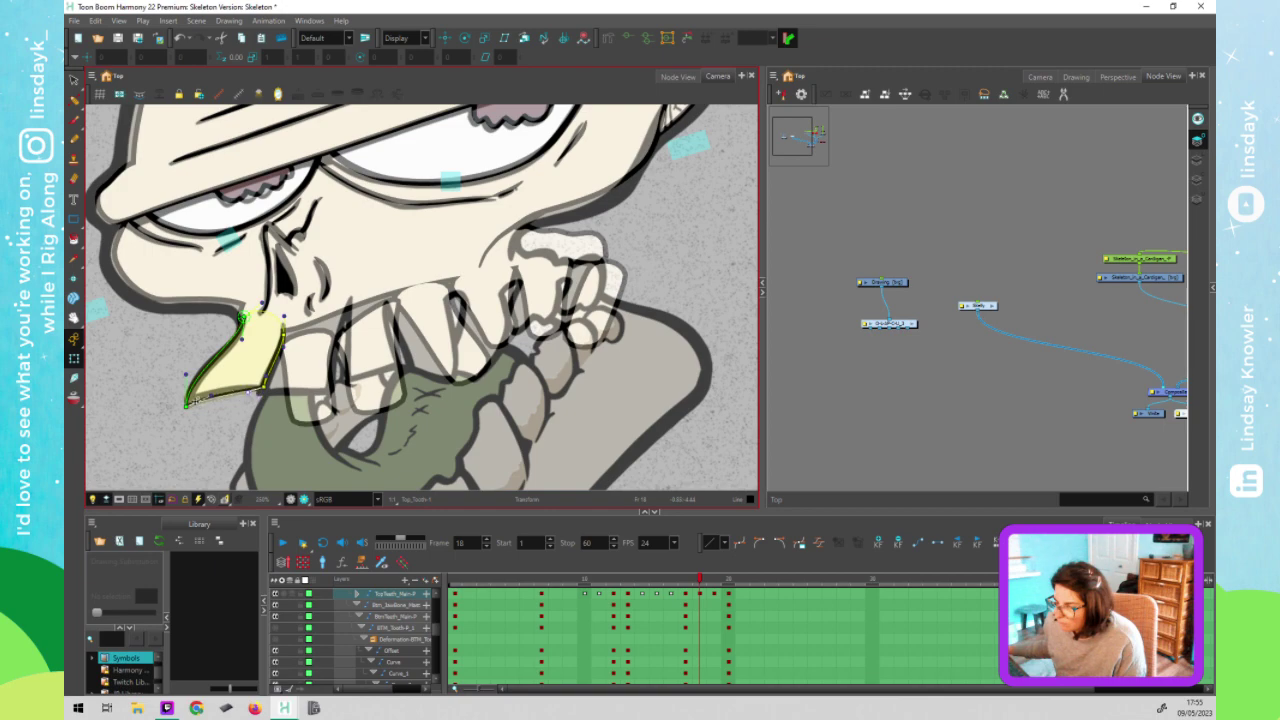
drag(188, 403, 190, 398)
key(ctrl+z)
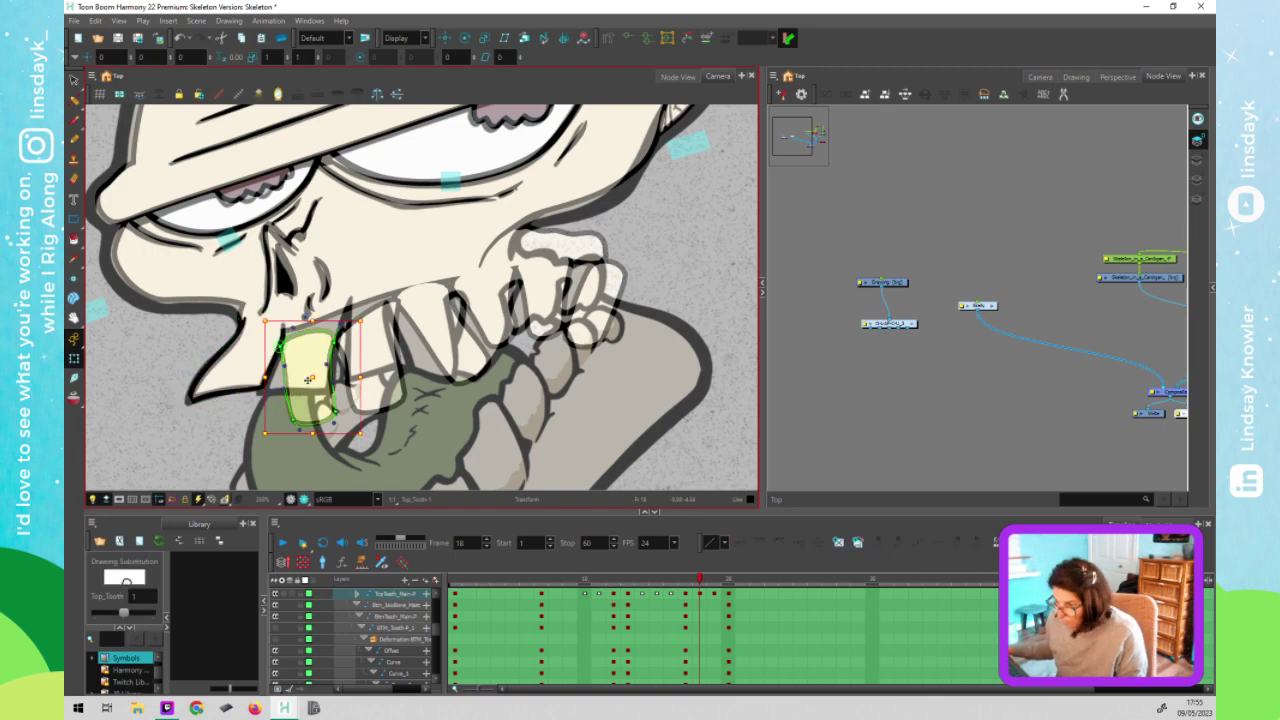
Reshape the second top tooth's deformer by moving its root and bottom corners to the shorter, flared reference shape
drag(281, 345, 283, 325)
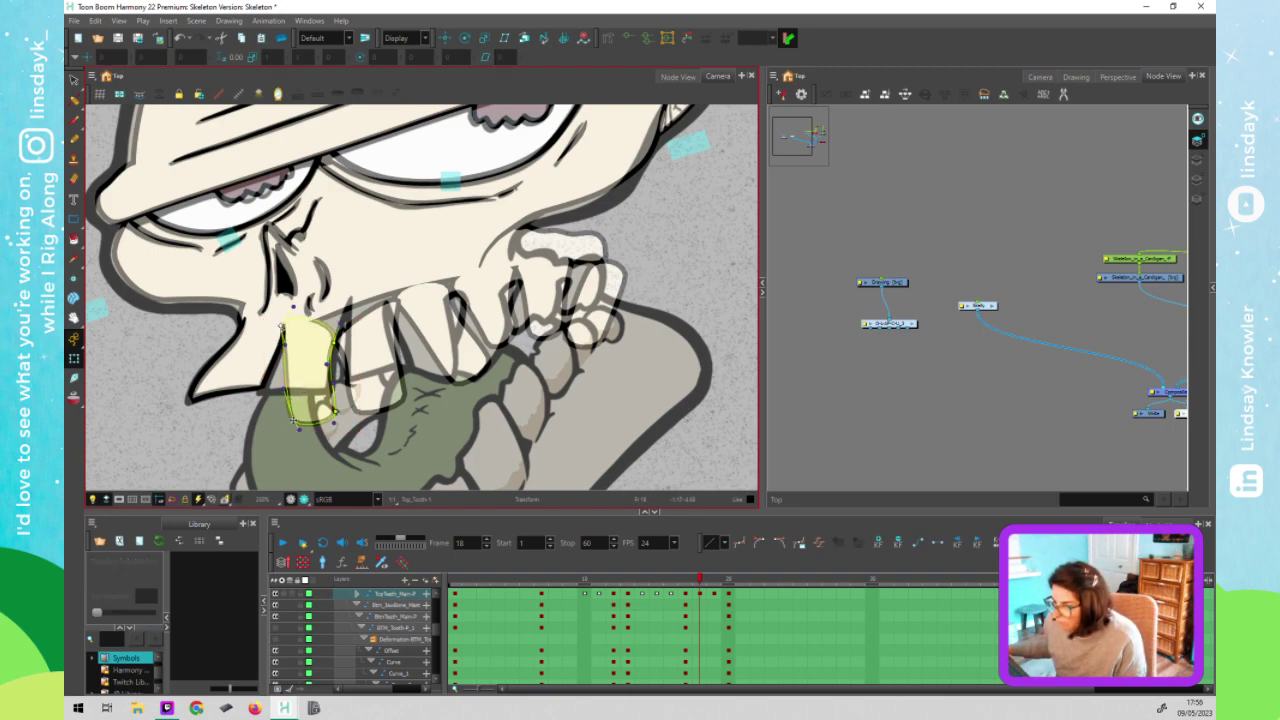
drag(289, 418, 329, 390)
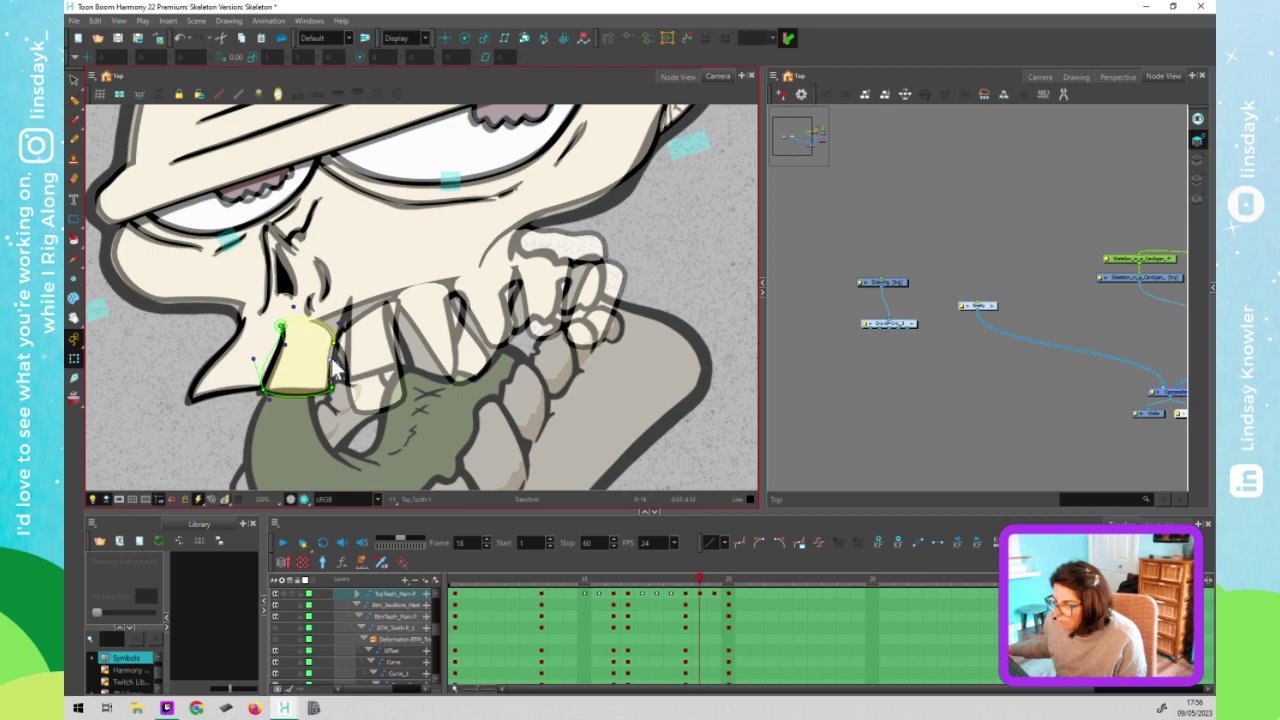
drag(330, 334, 355, 286)
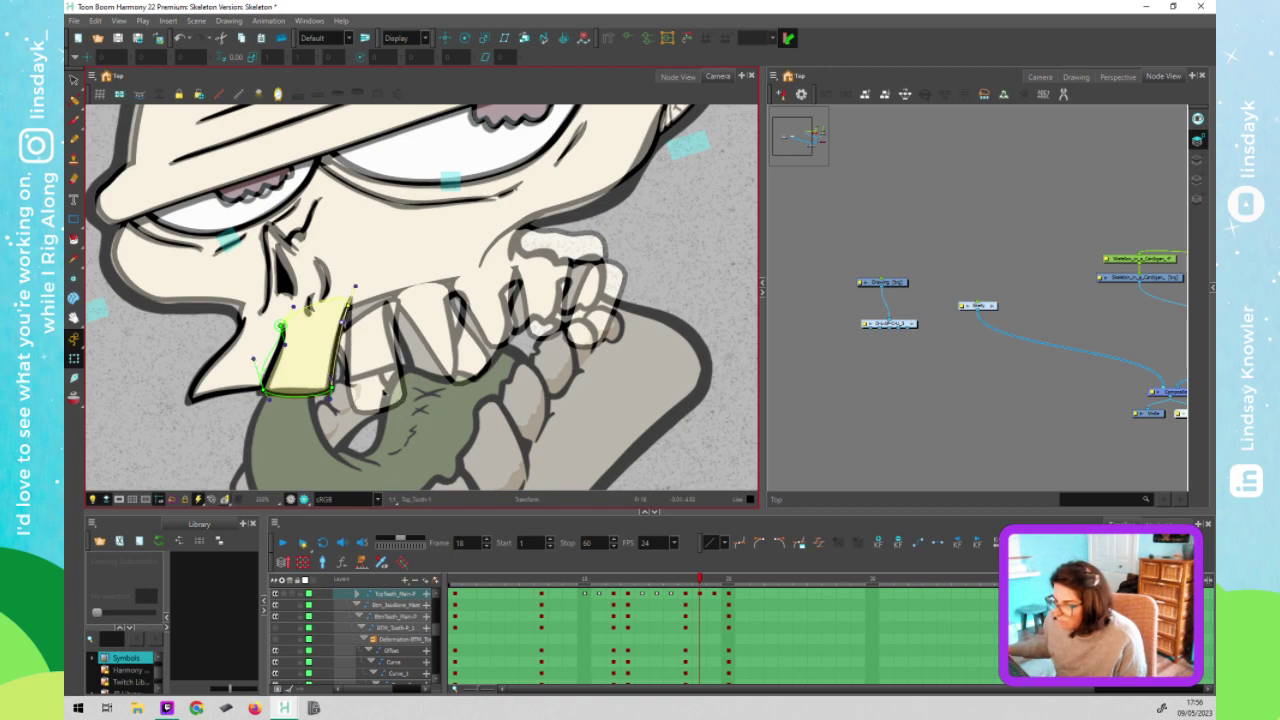
Reshape the third top tooth's deformer by raising its front root point, narrowing the root and shortening the bottom edge to match the reference
click(338, 343)
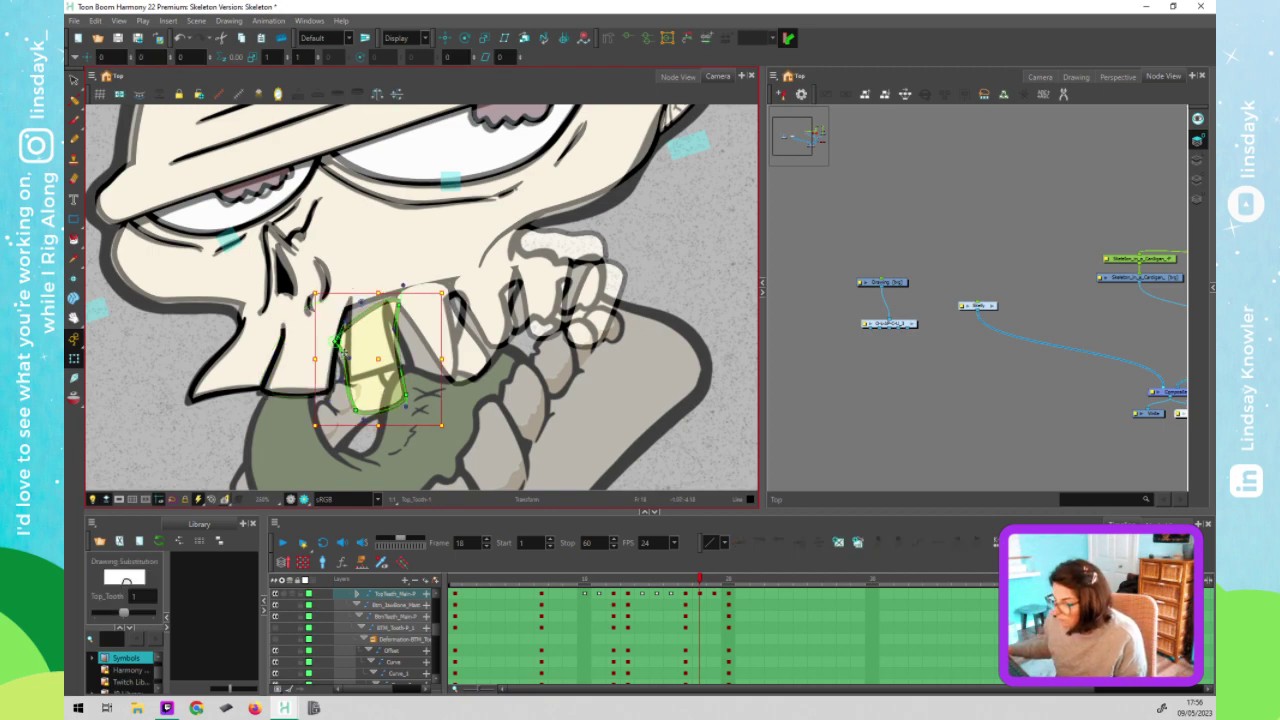
click(362, 322)
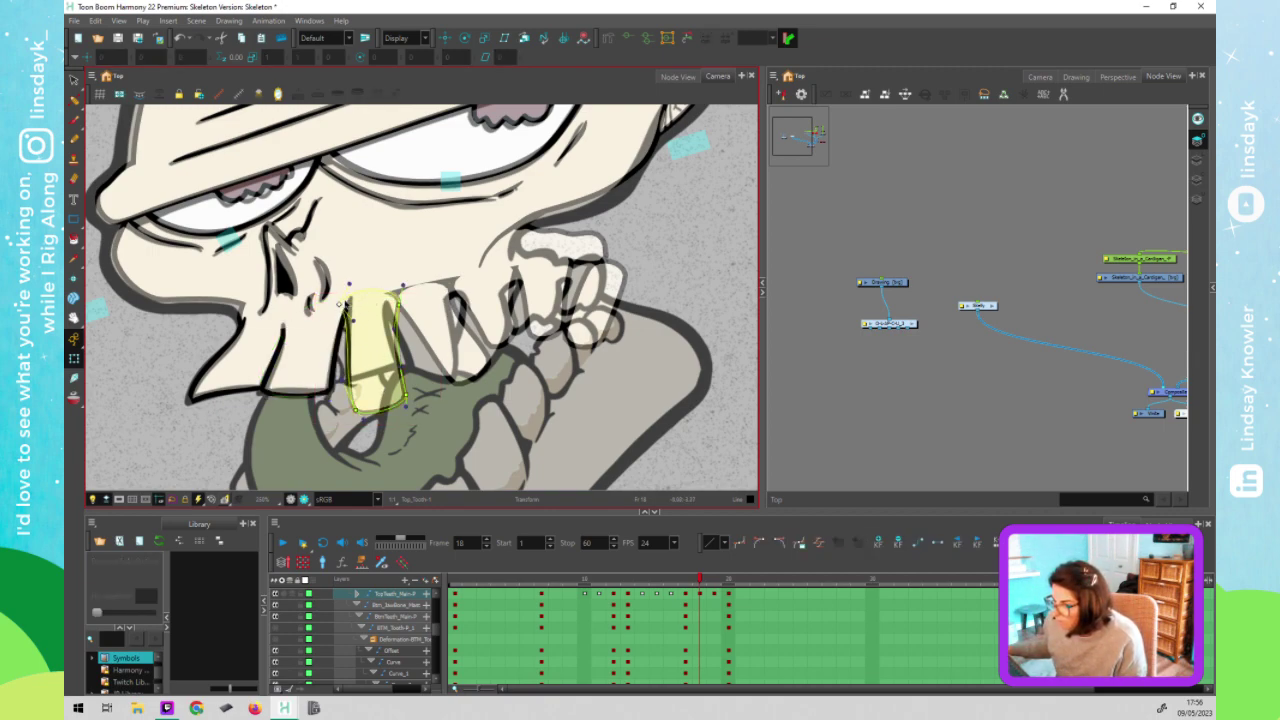
click(345, 300)
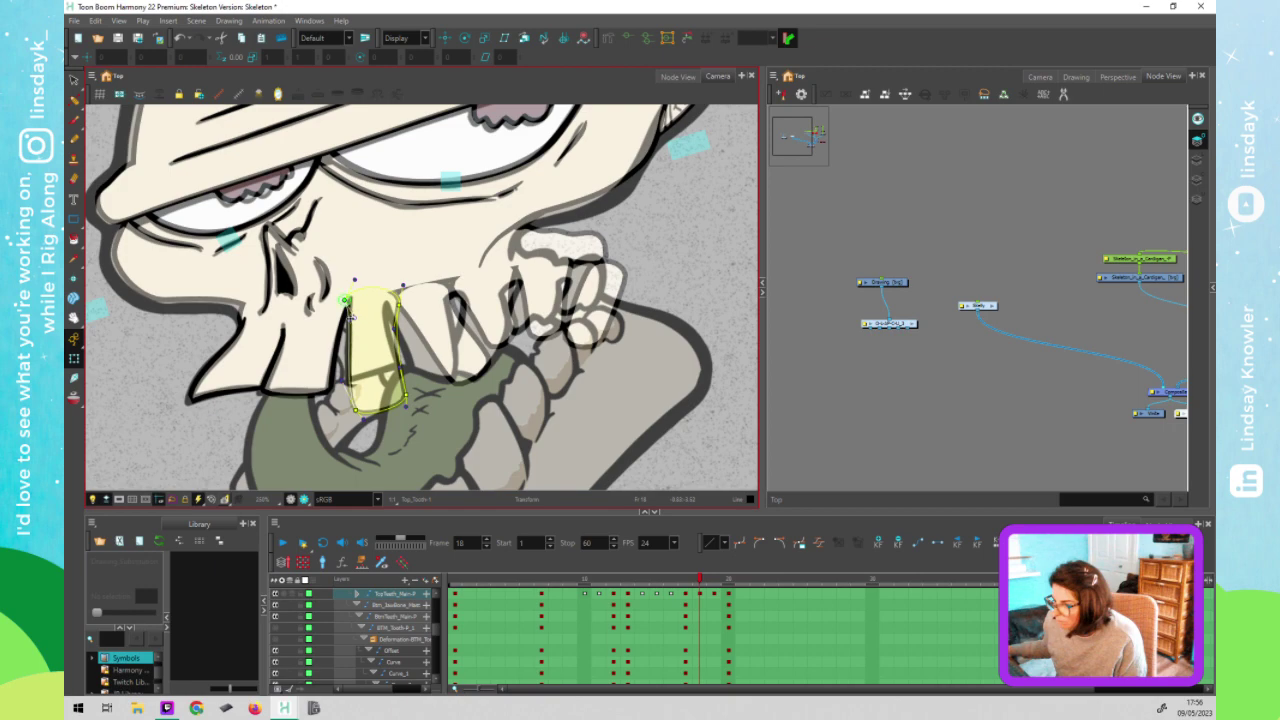
drag(398, 305, 388, 304)
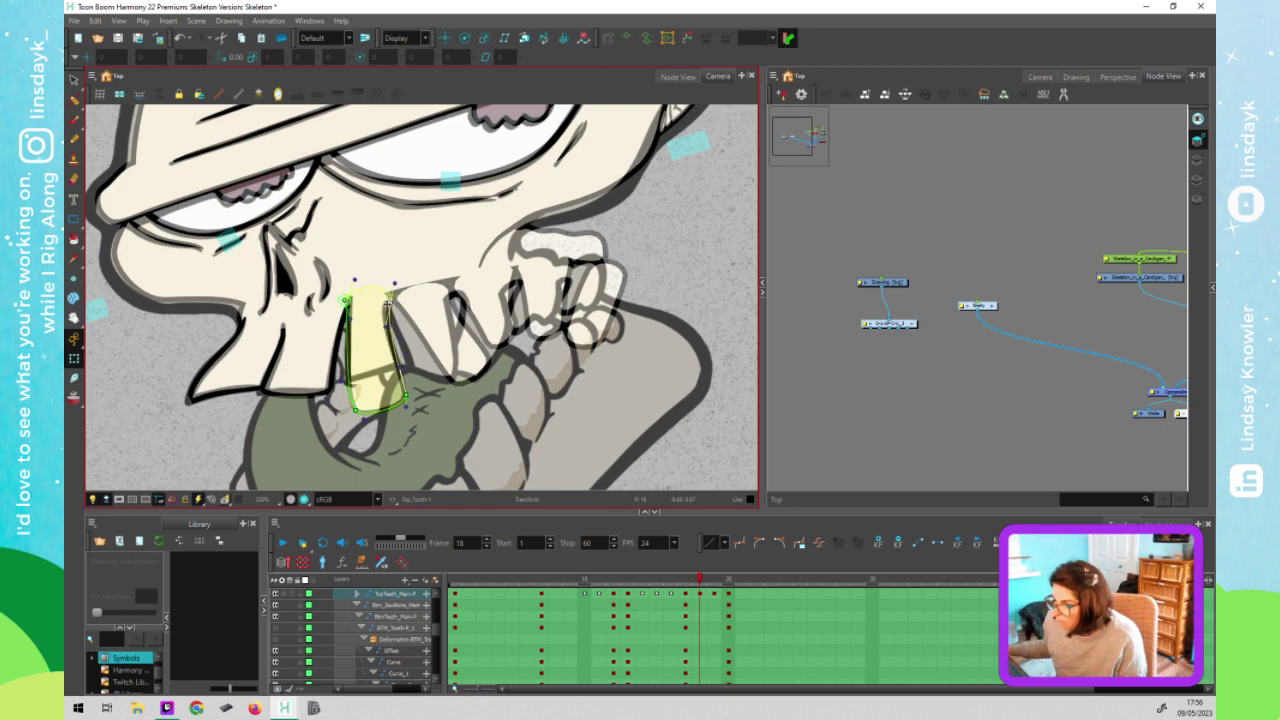
drag(405, 400, 353, 379)
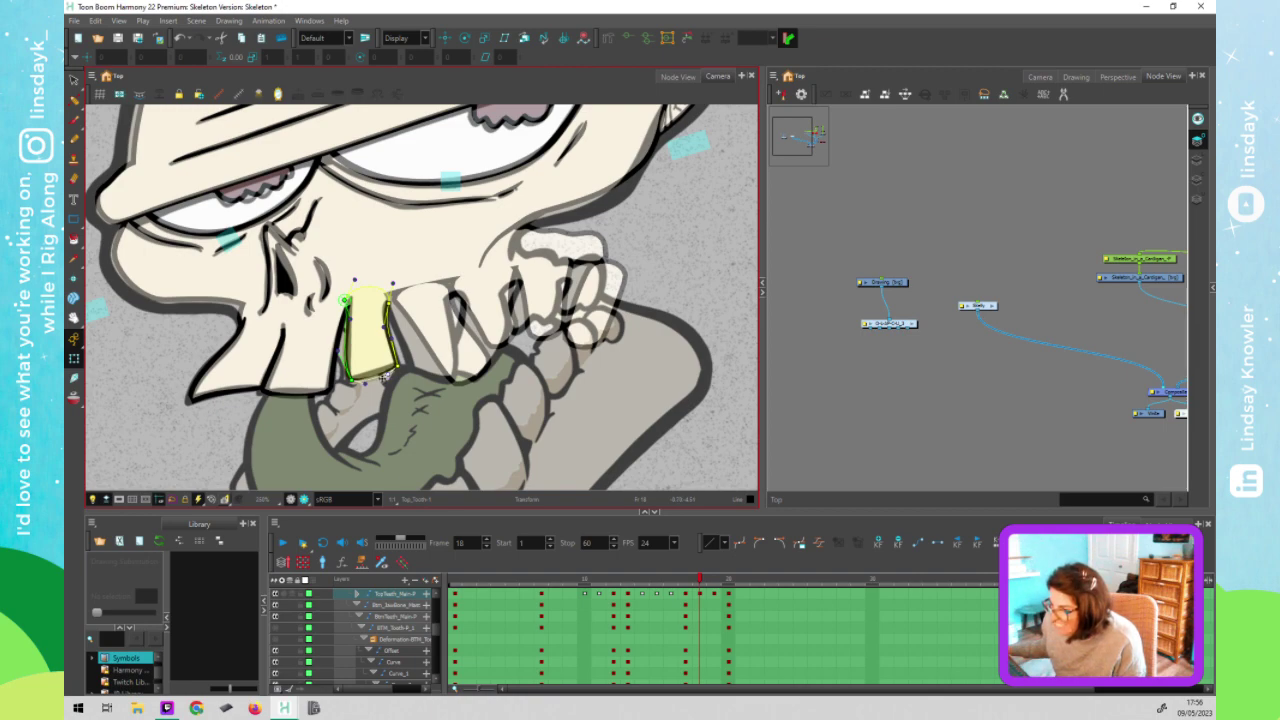
Rotate the fourth top tooth more upright and adjust its deformer's root point and side curves to fit the reference
click(465, 357)
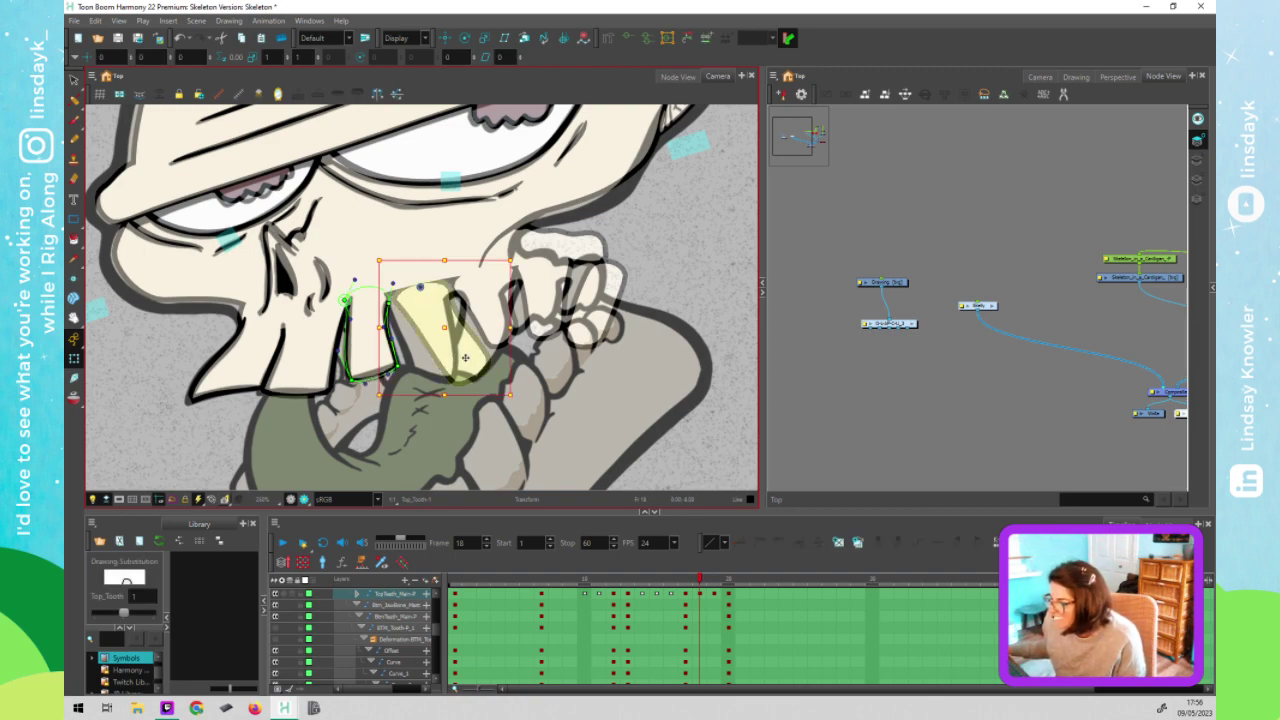
drag(490, 407, 447, 420)
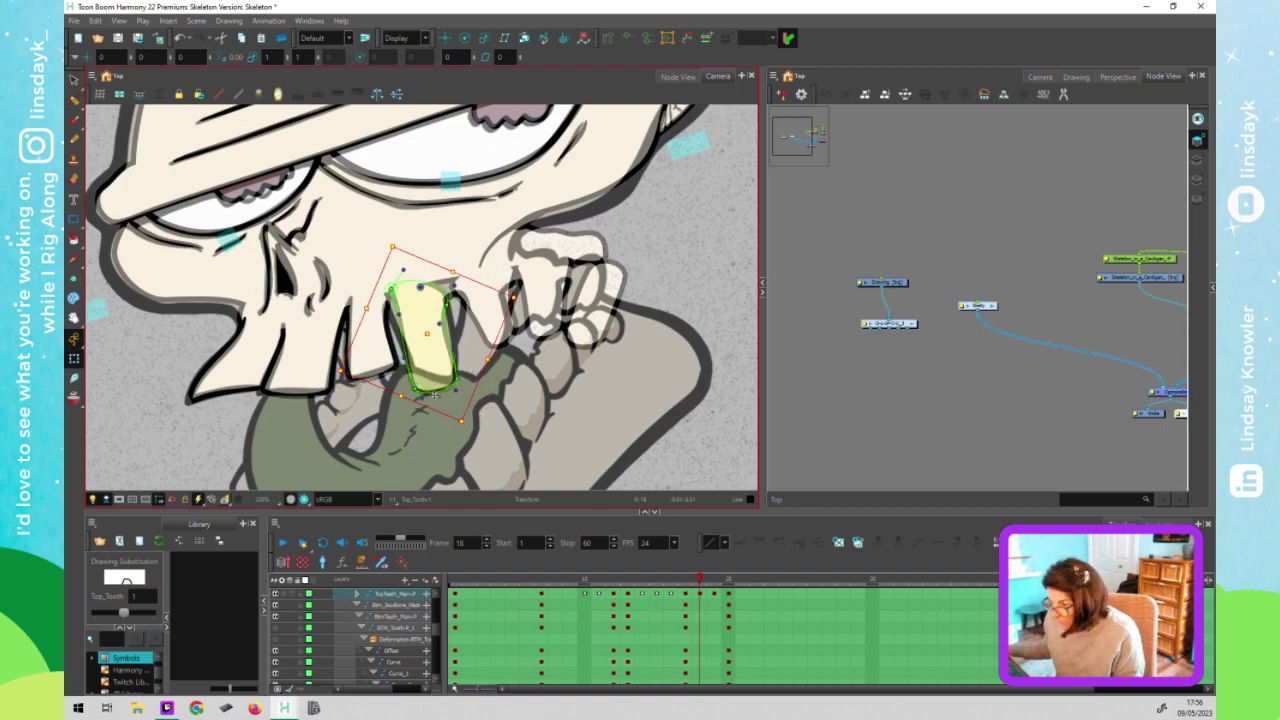
click(413, 388)
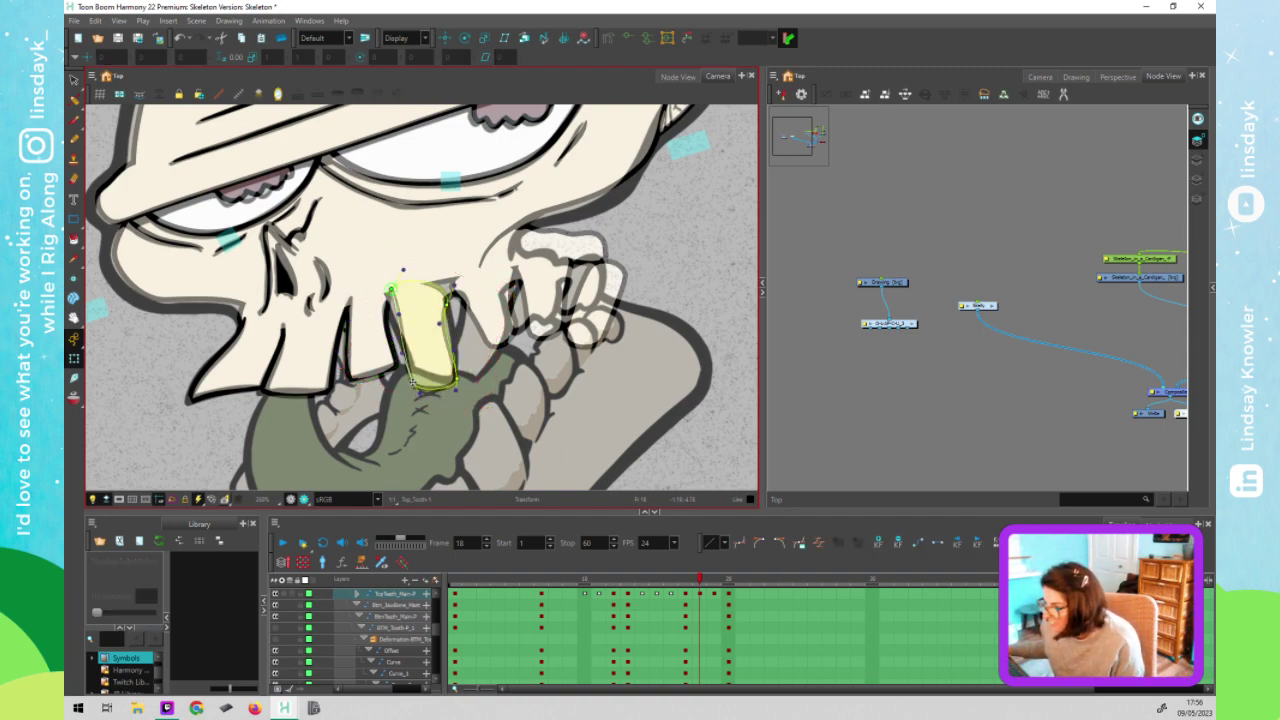
drag(444, 324, 460, 340)
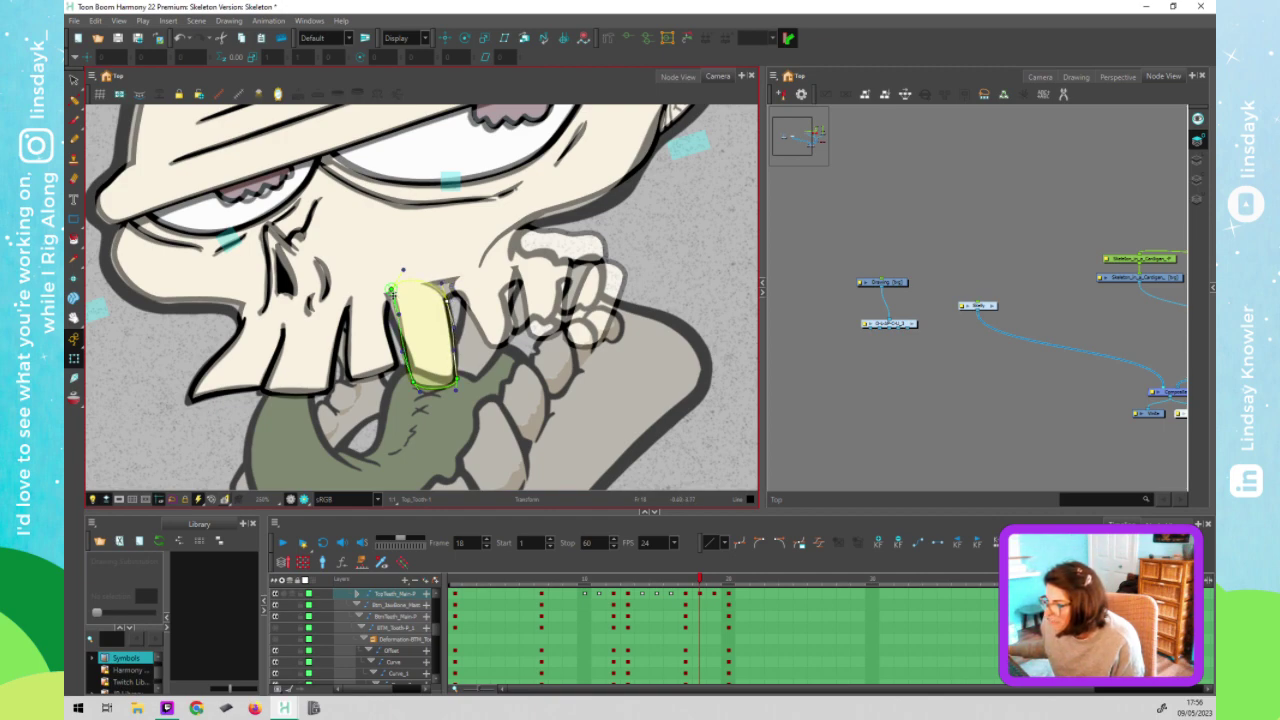
drag(390, 290, 405, 358)
drag(385, 296, 405, 358)
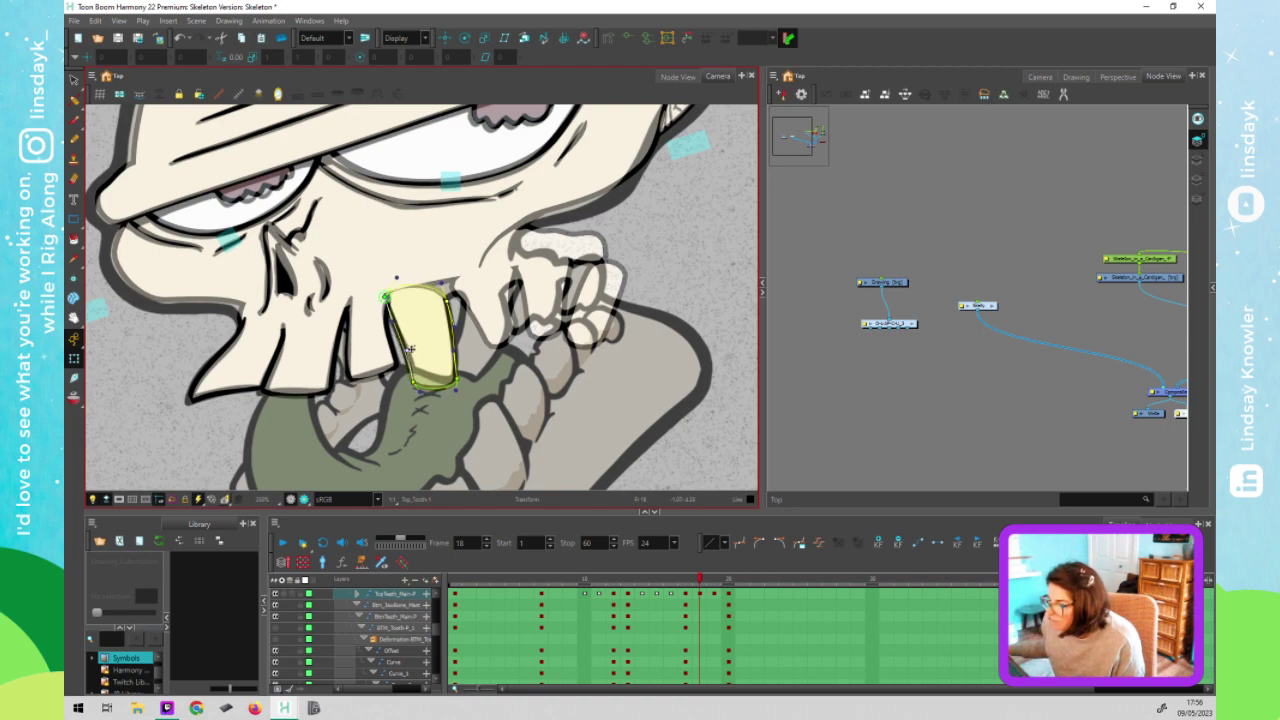
Rotate the fifth top tooth and reshape its deformer, lengthening the bottom and narrowing the root to fit the reference
click(508, 331)
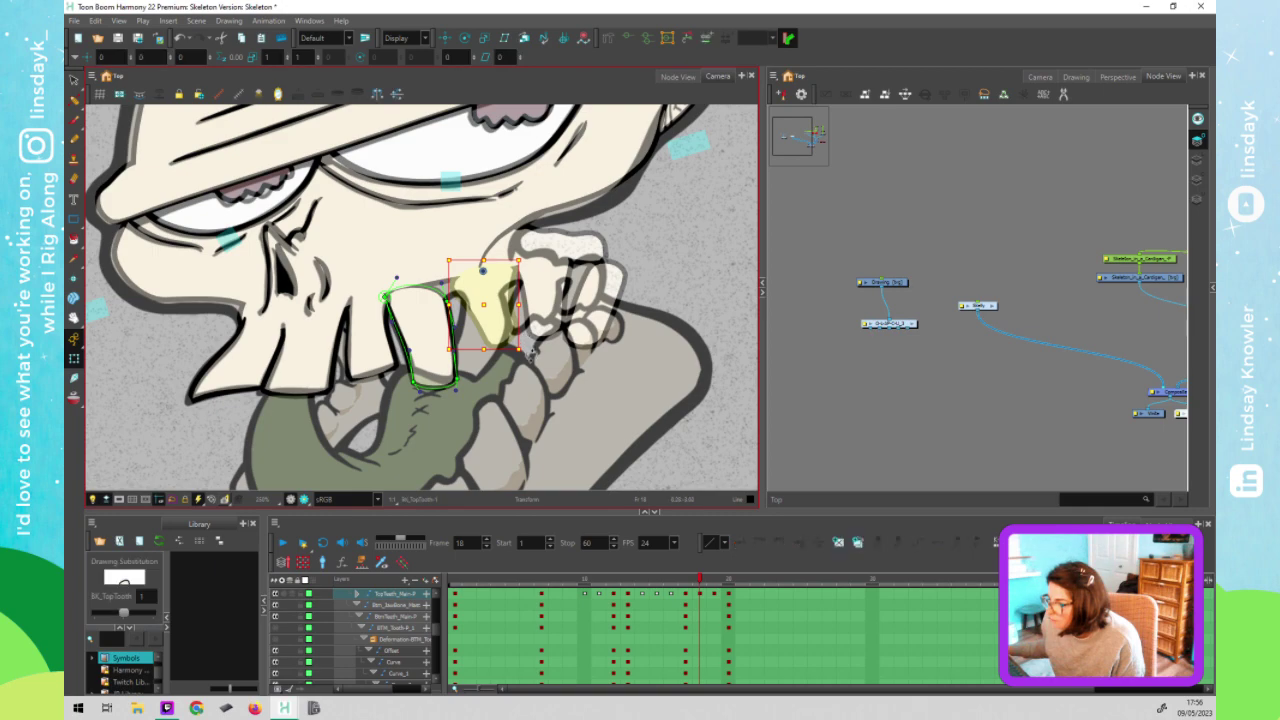
drag(526, 356, 500, 388)
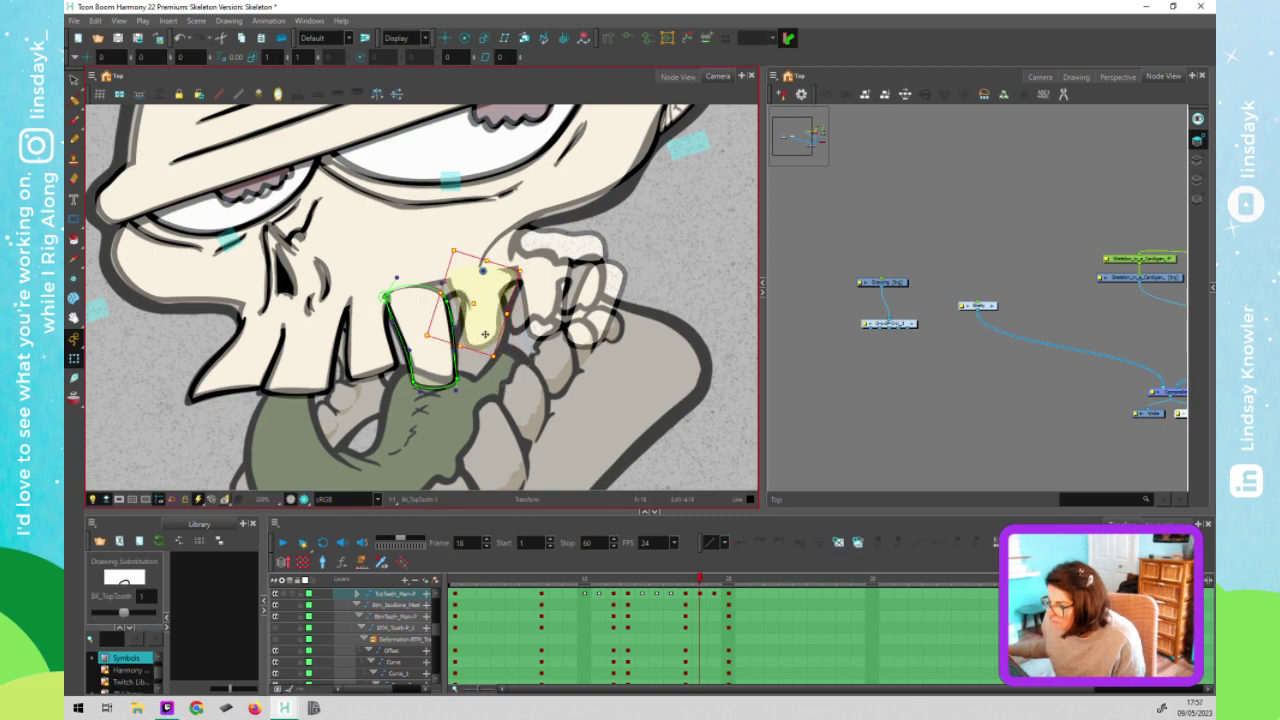
key(F11)
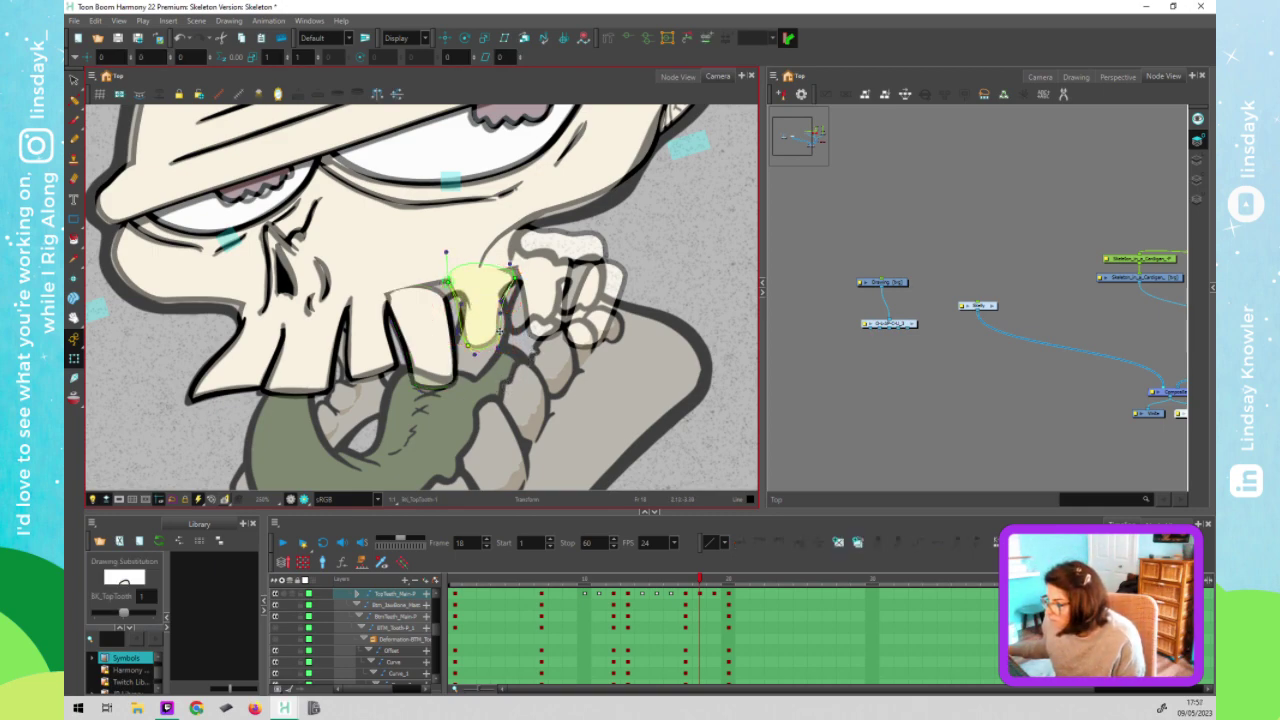
click(499, 330)
drag(460, 366, 492, 370)
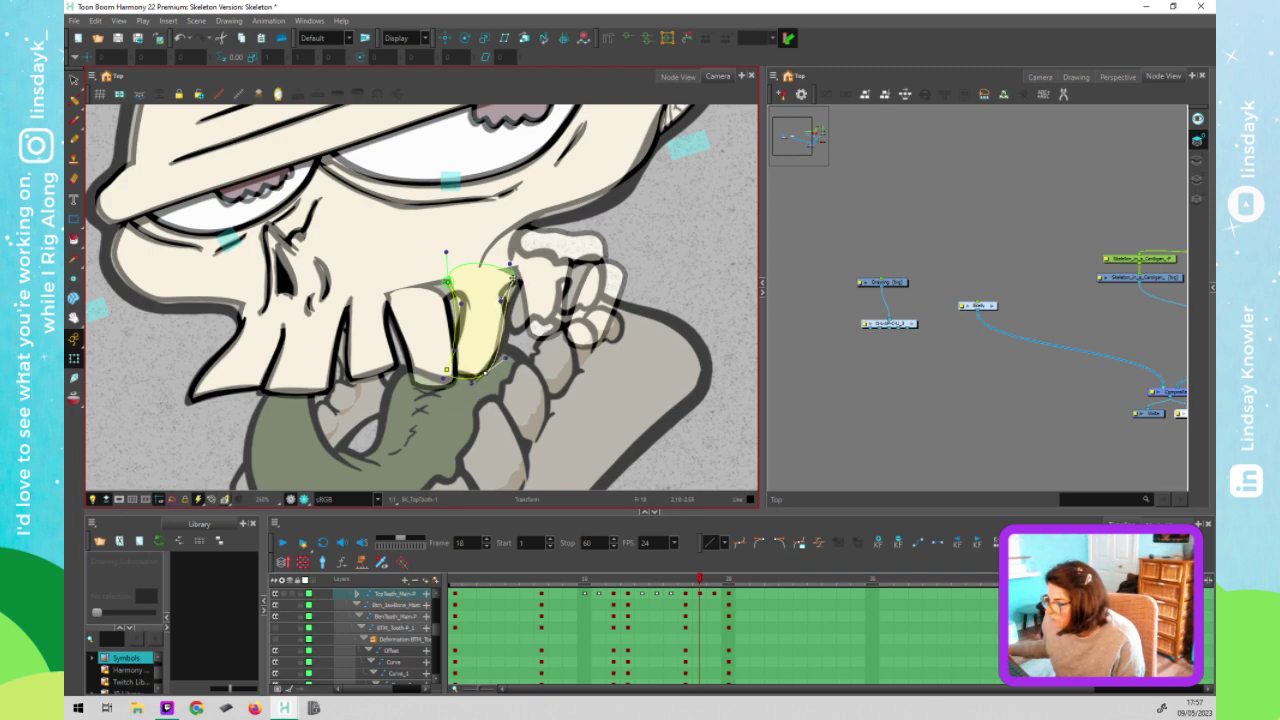
drag(501, 301, 476, 327)
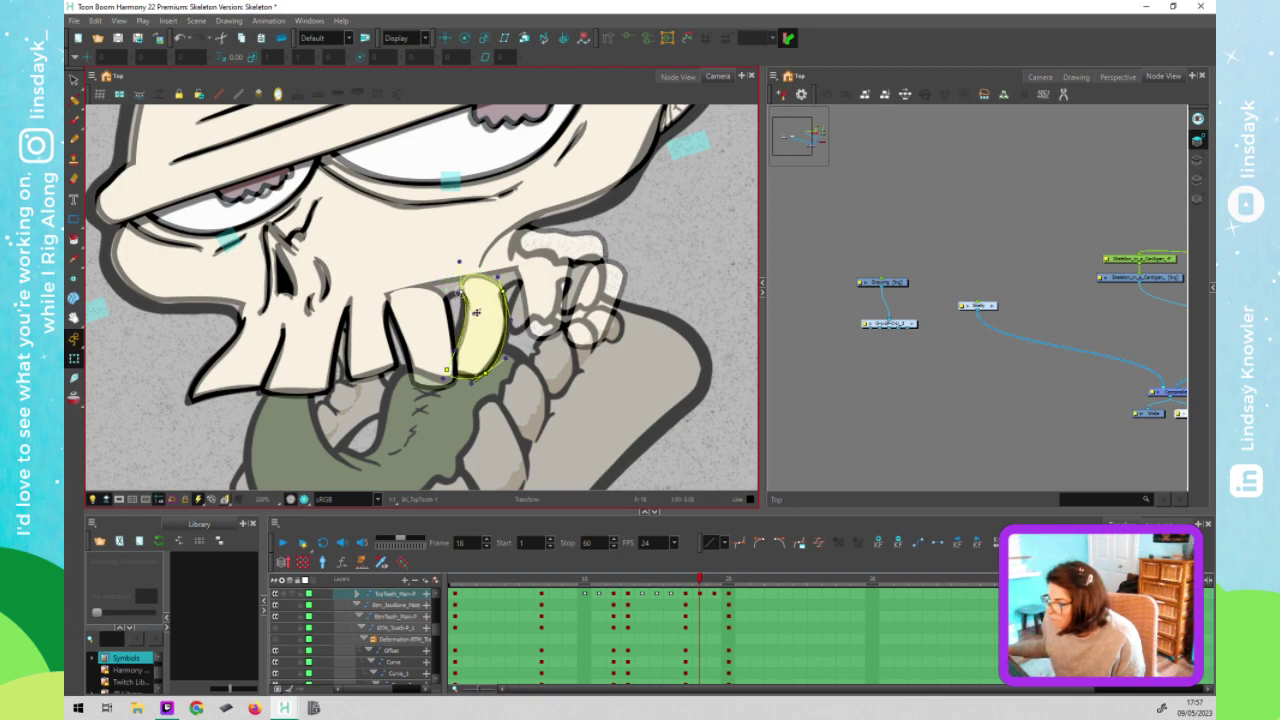
click(471, 315)
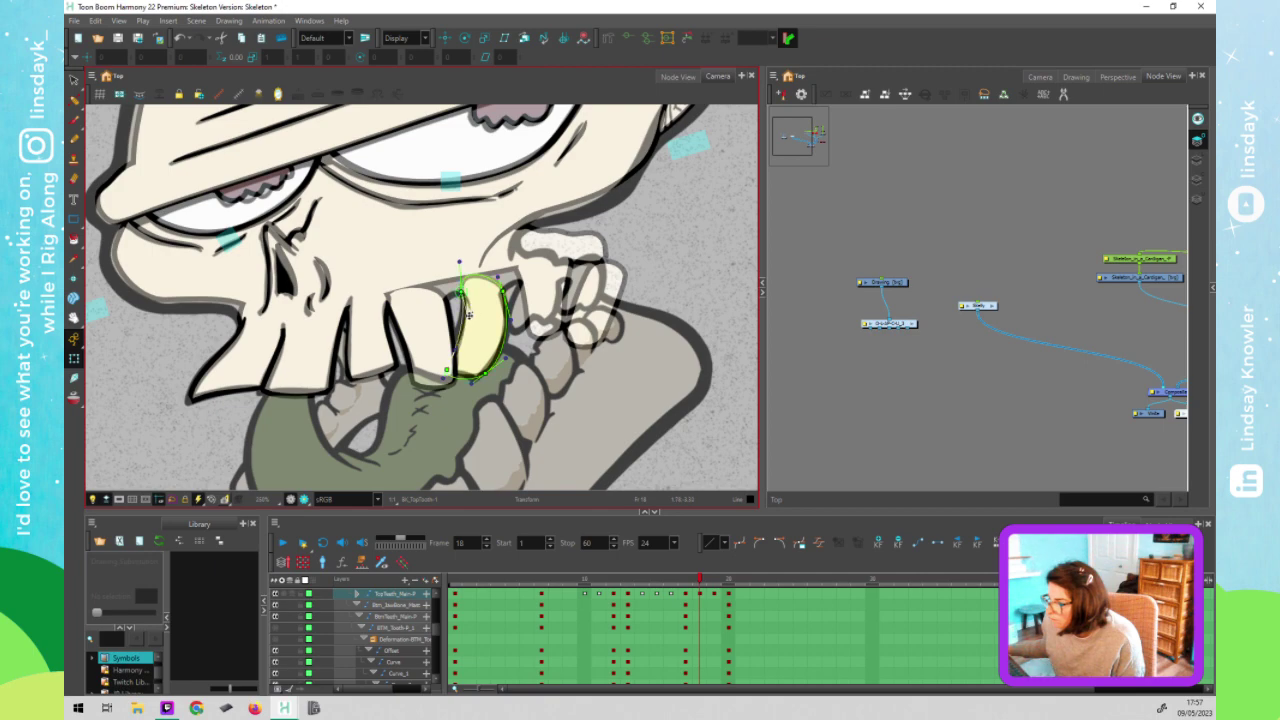
Reposition and shorten the sixth top tooth, and reshape the rearmost top tooth's deformer to follow the reference outline
click(522, 296)
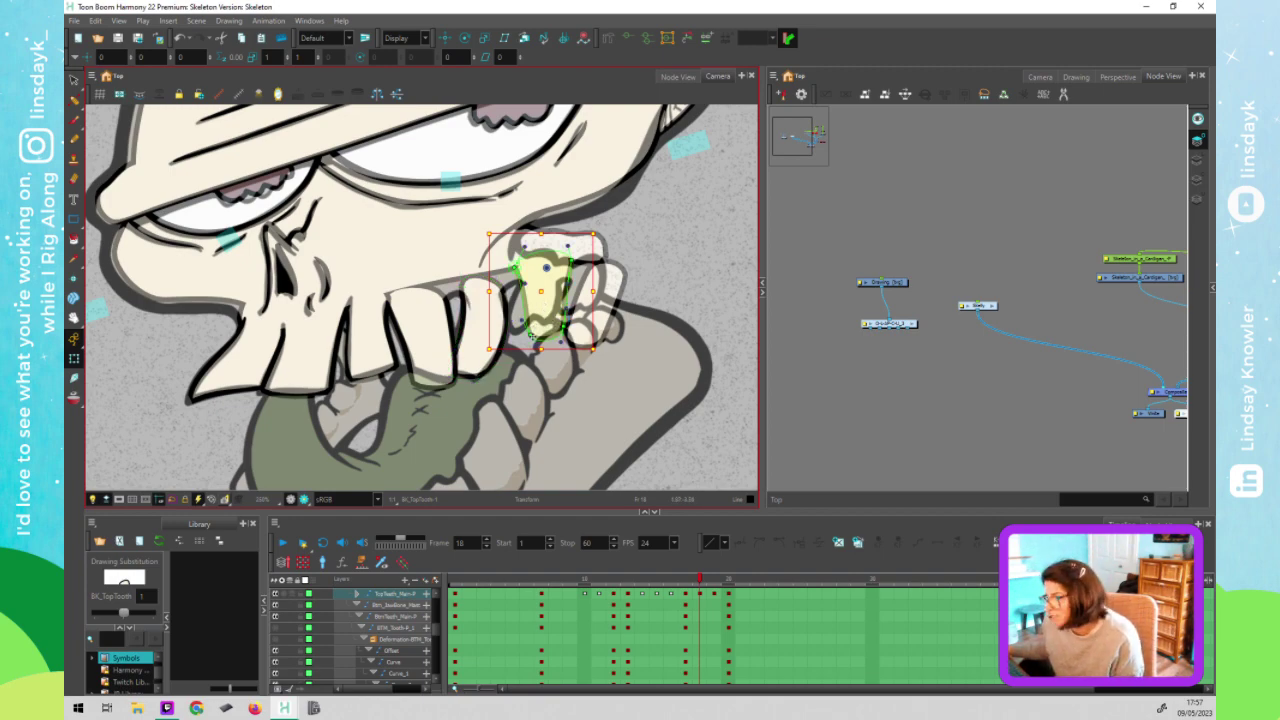
drag(538, 306, 532, 313)
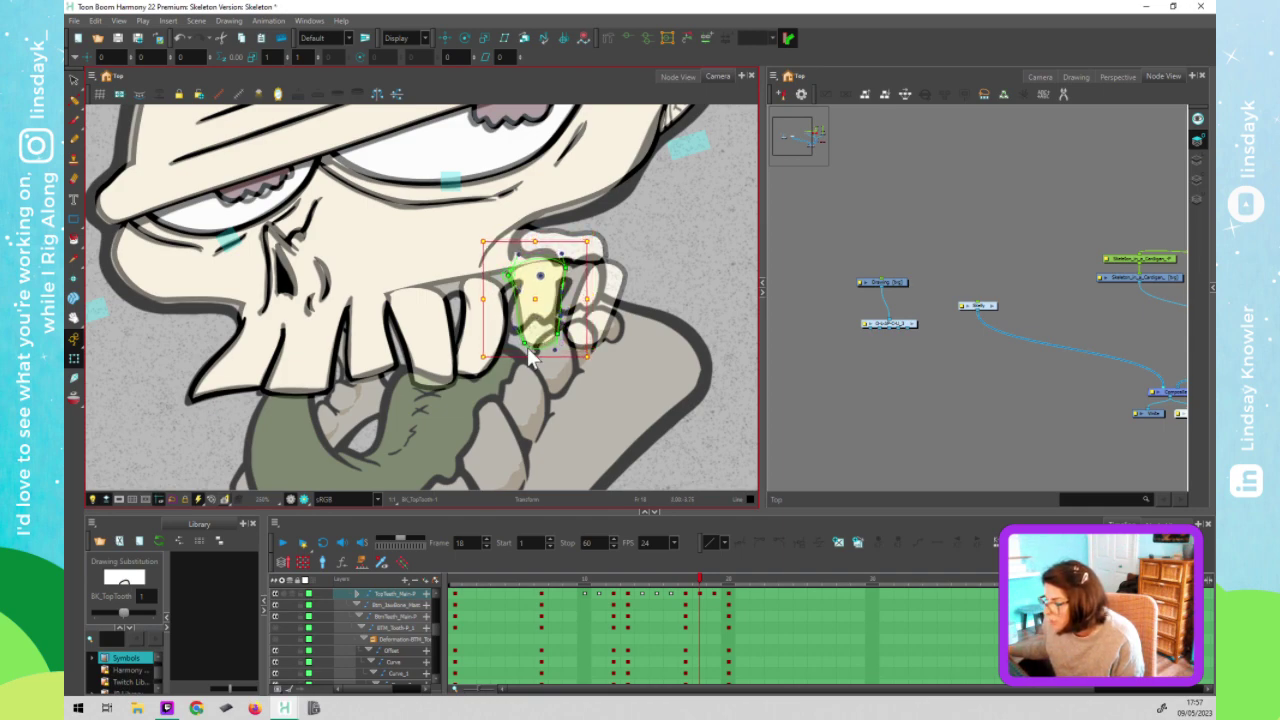
click(524, 342)
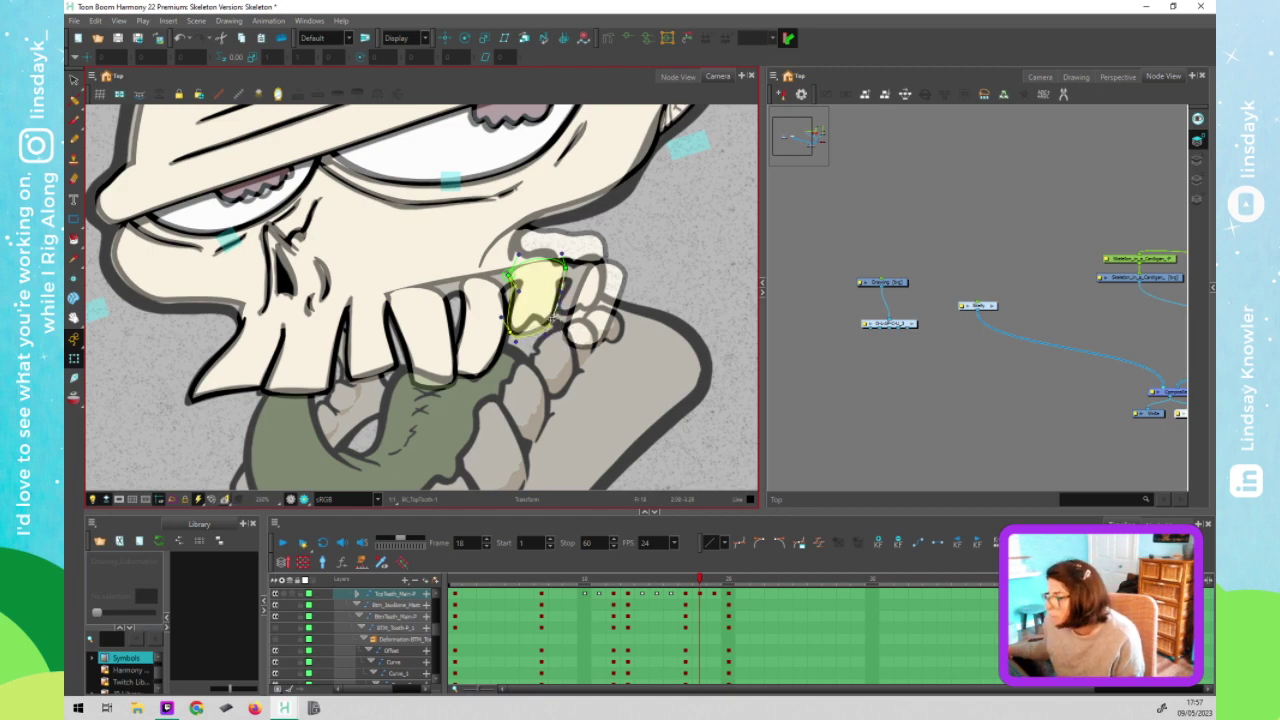
mouse_move(521, 290)
mouse_down()
mouse_move(593, 292)
mouse_move(560, 300)
mouse_move(580, 330)
mouse_move(597, 308)
mouse_up()
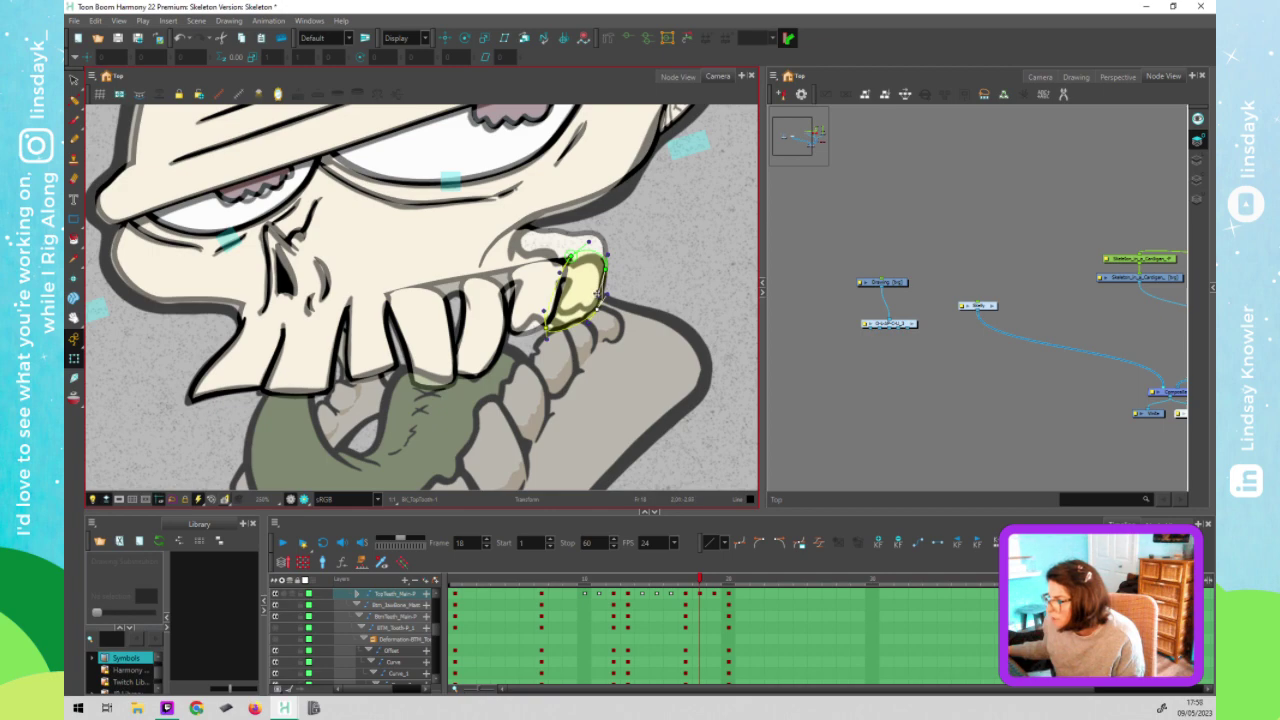
drag(547, 328, 558, 312)
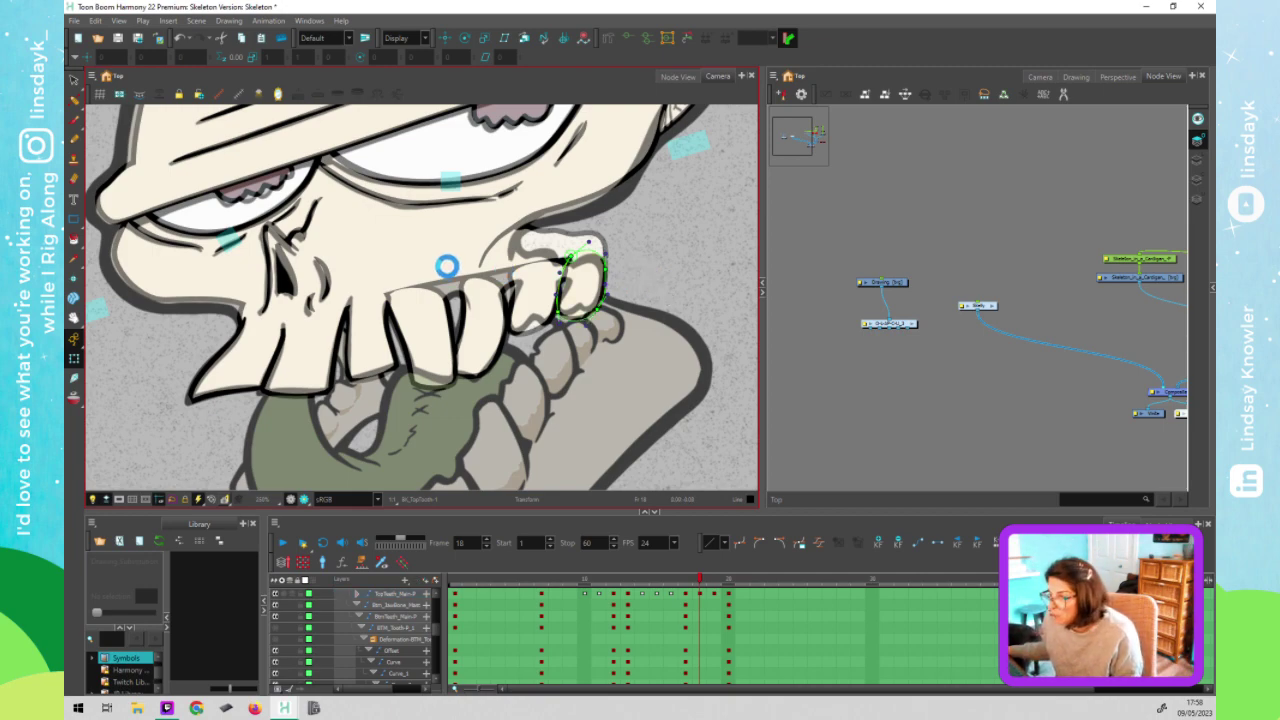
Lower the rear end and the middle lower point of the top jawbone's deformer to meet the tooth roots
click(446, 265)
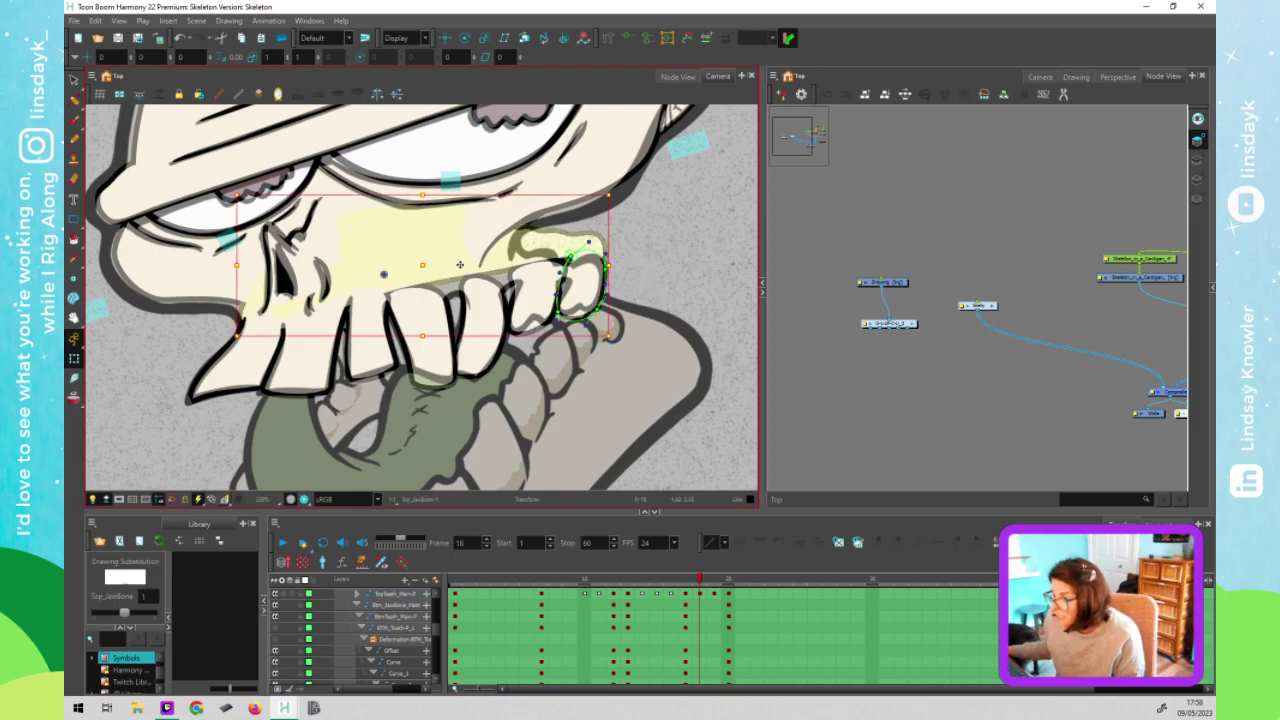
click(592, 263)
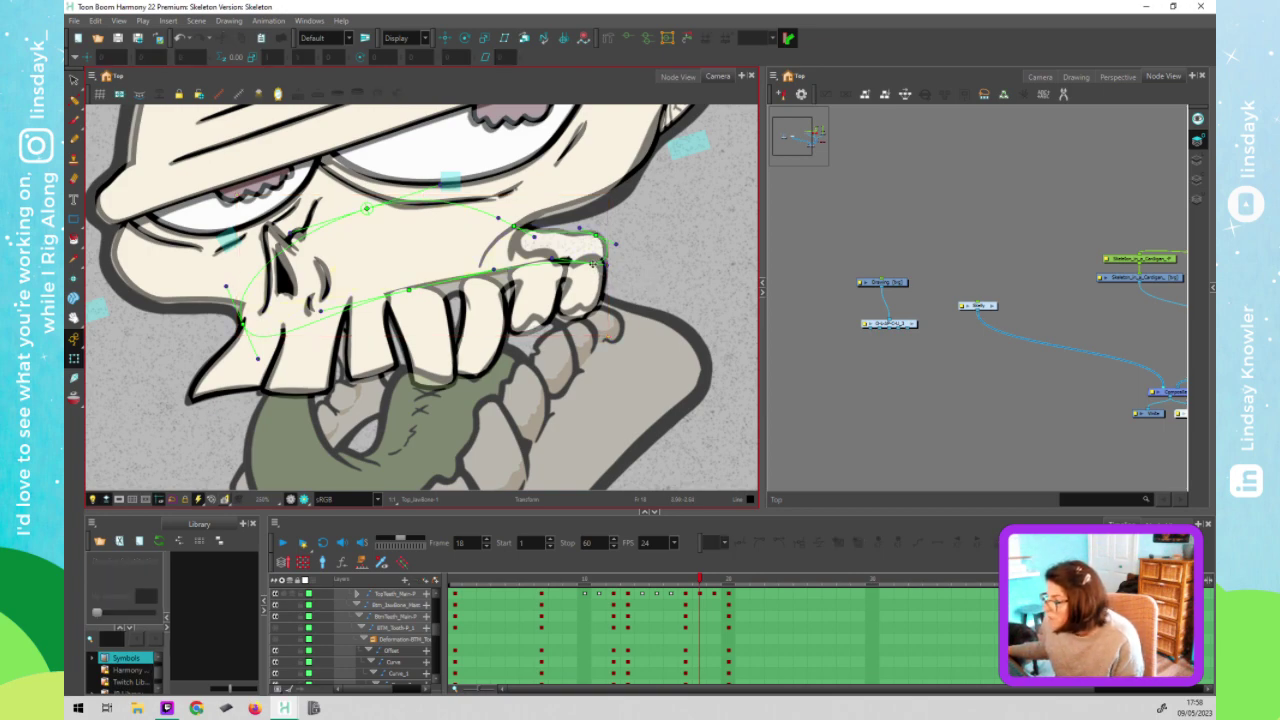
click(592, 265)
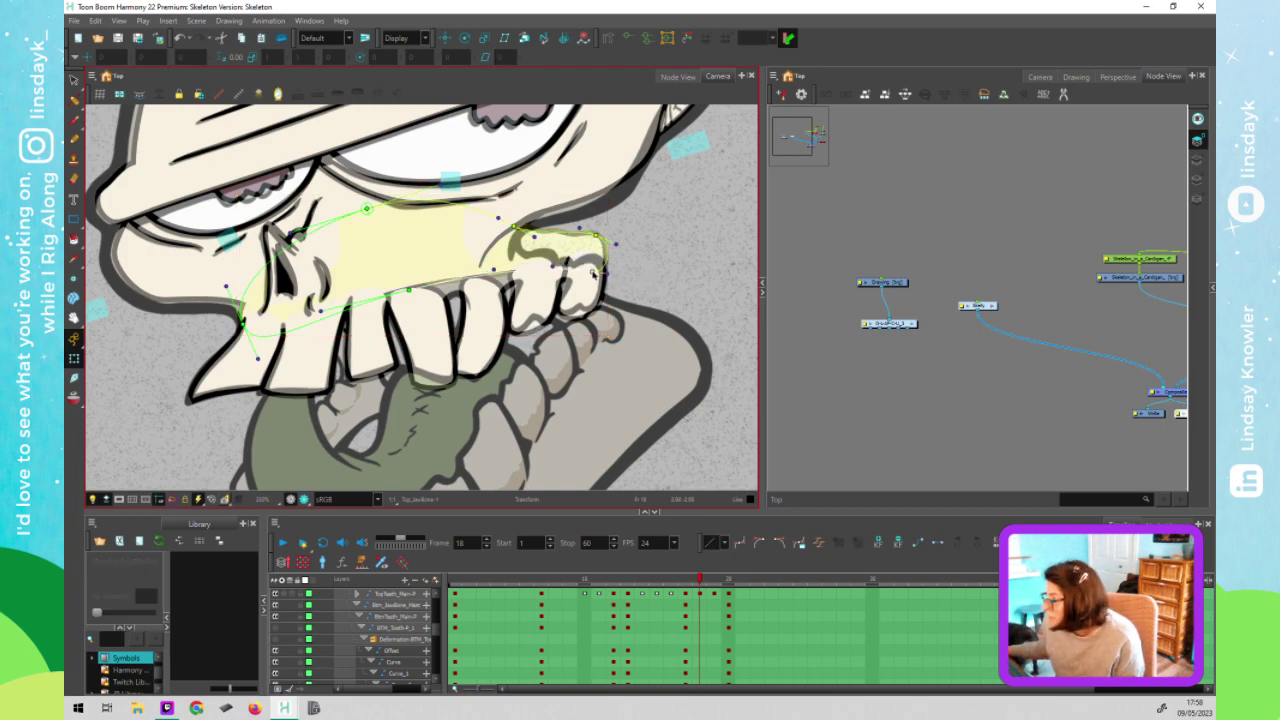
drag(596, 238, 596, 248)
drag(409, 291, 418, 303)
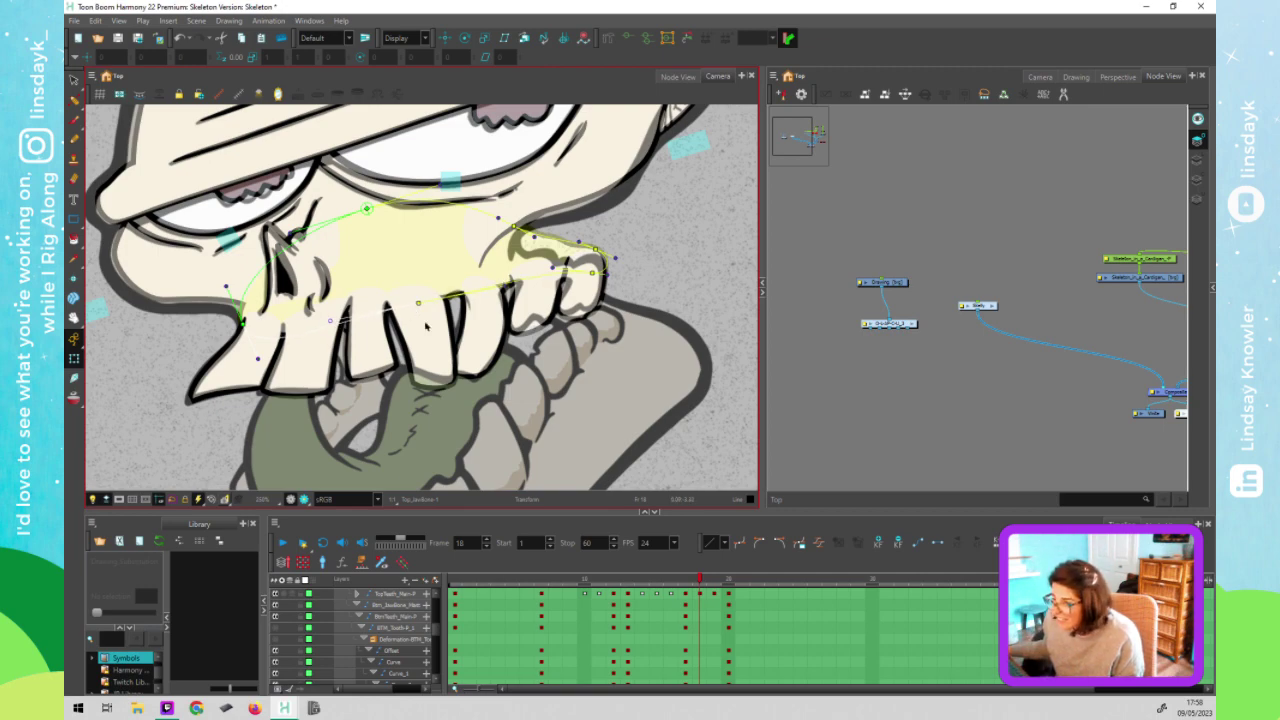
Move the sixth top tooth's front root point inward to narrow its root
click(525, 296)
click(520, 291)
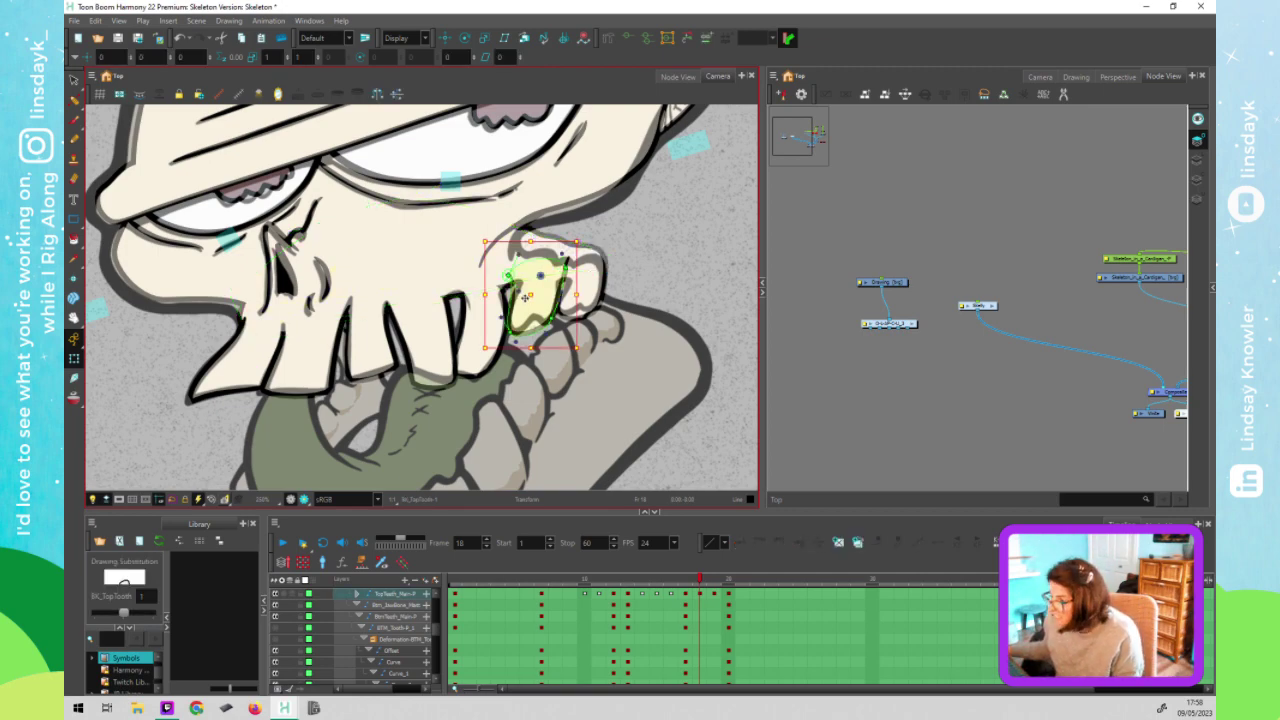
click(506, 291)
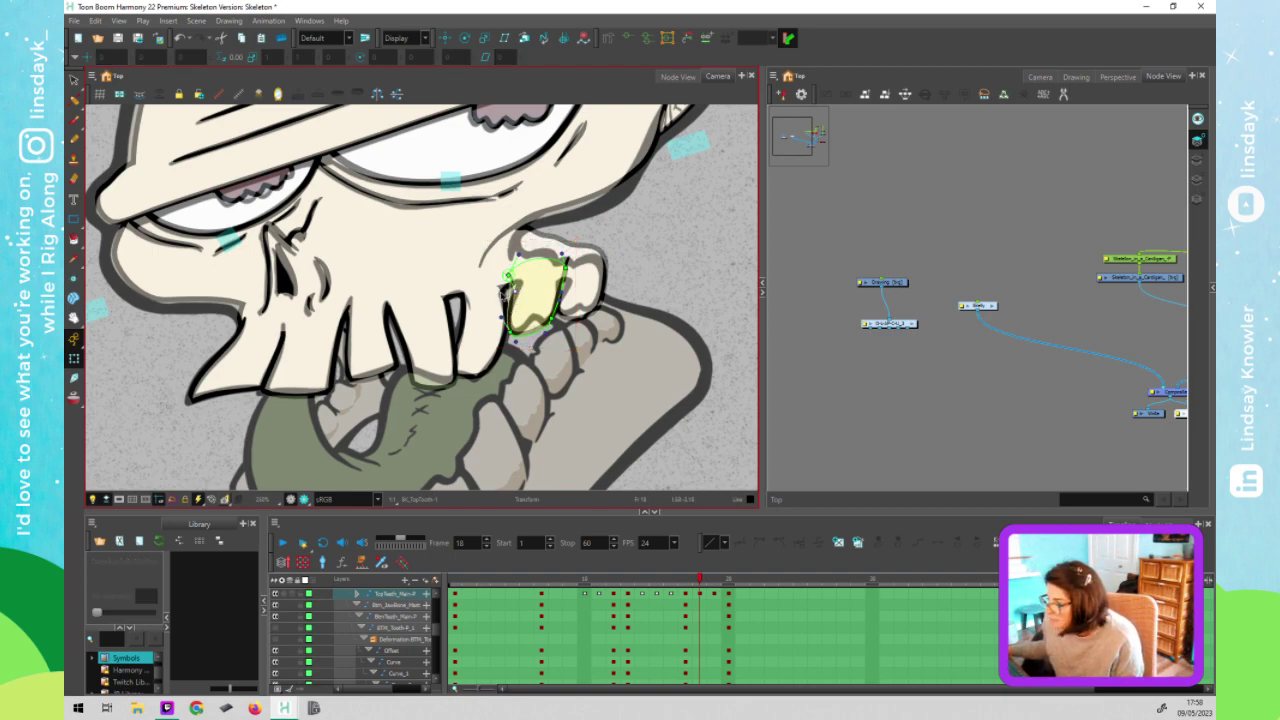
drag(512, 276, 518, 282)
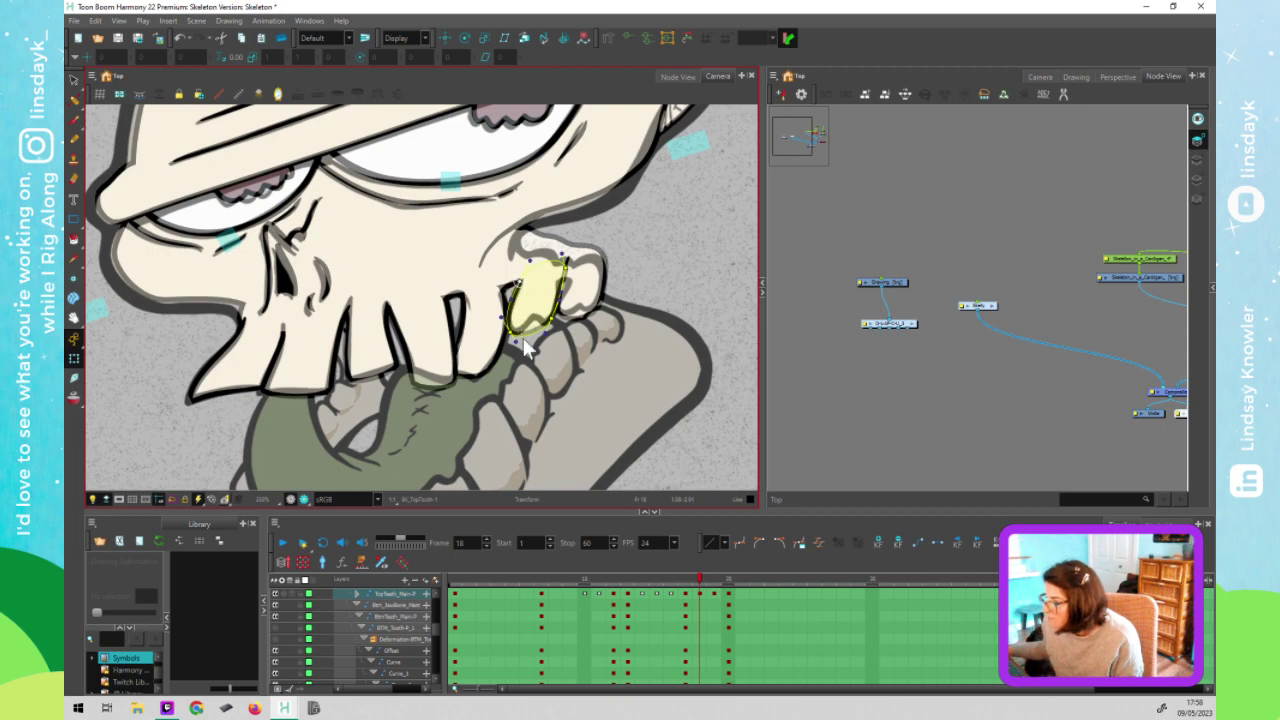
Adjust the top jawbone deformer's upper rear point and curve handles so the notch above the back teeth matches the reference
click(625, 294)
click(571, 249)
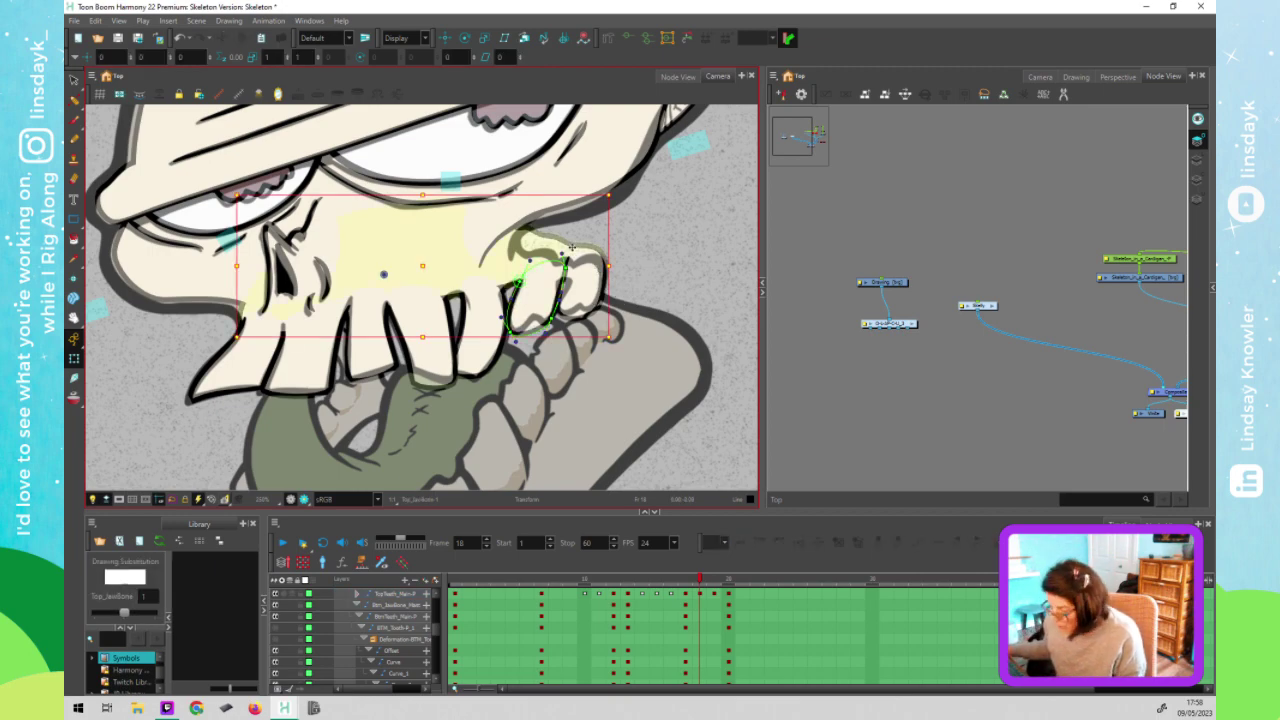
key(F11)
click(516, 230)
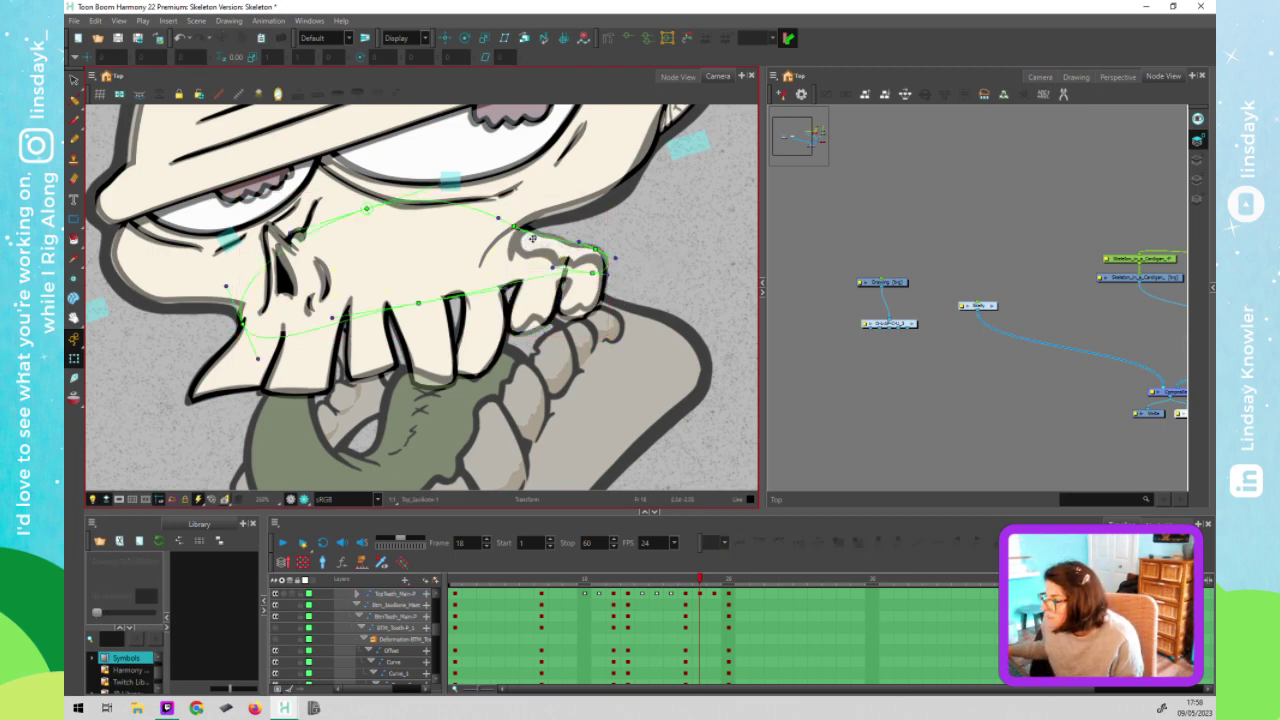
click(512, 226)
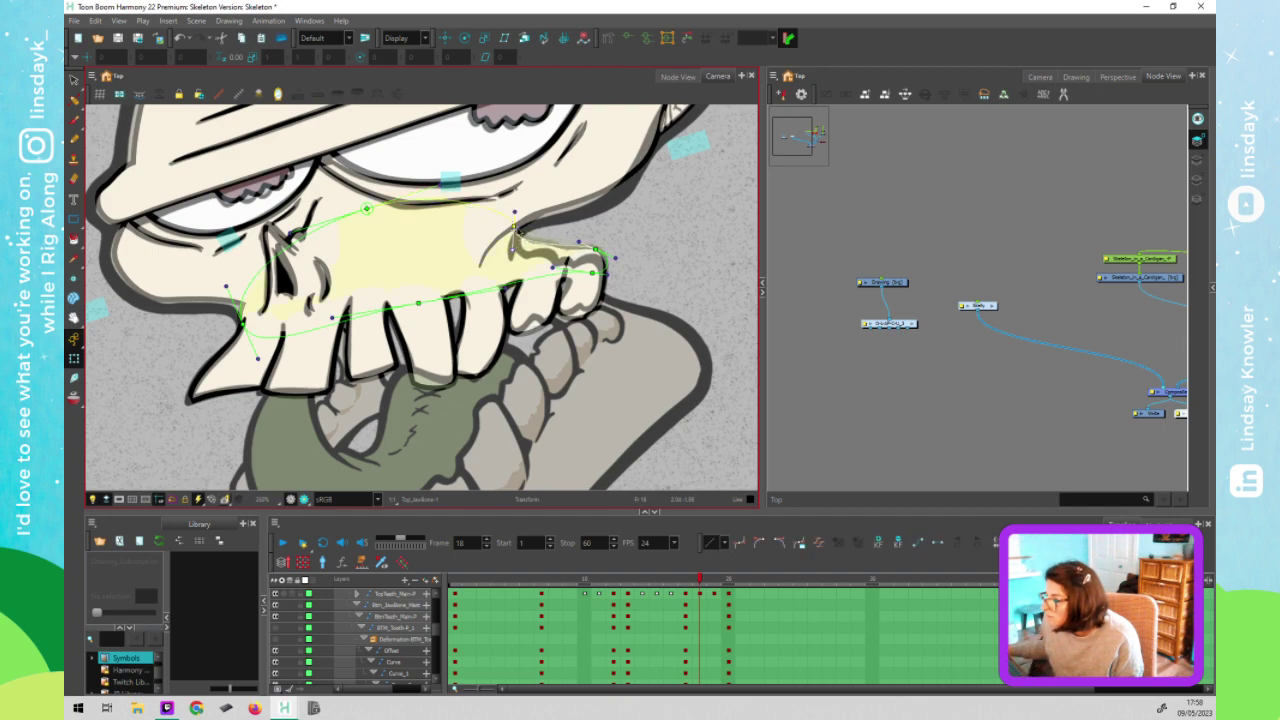
click(514, 228)
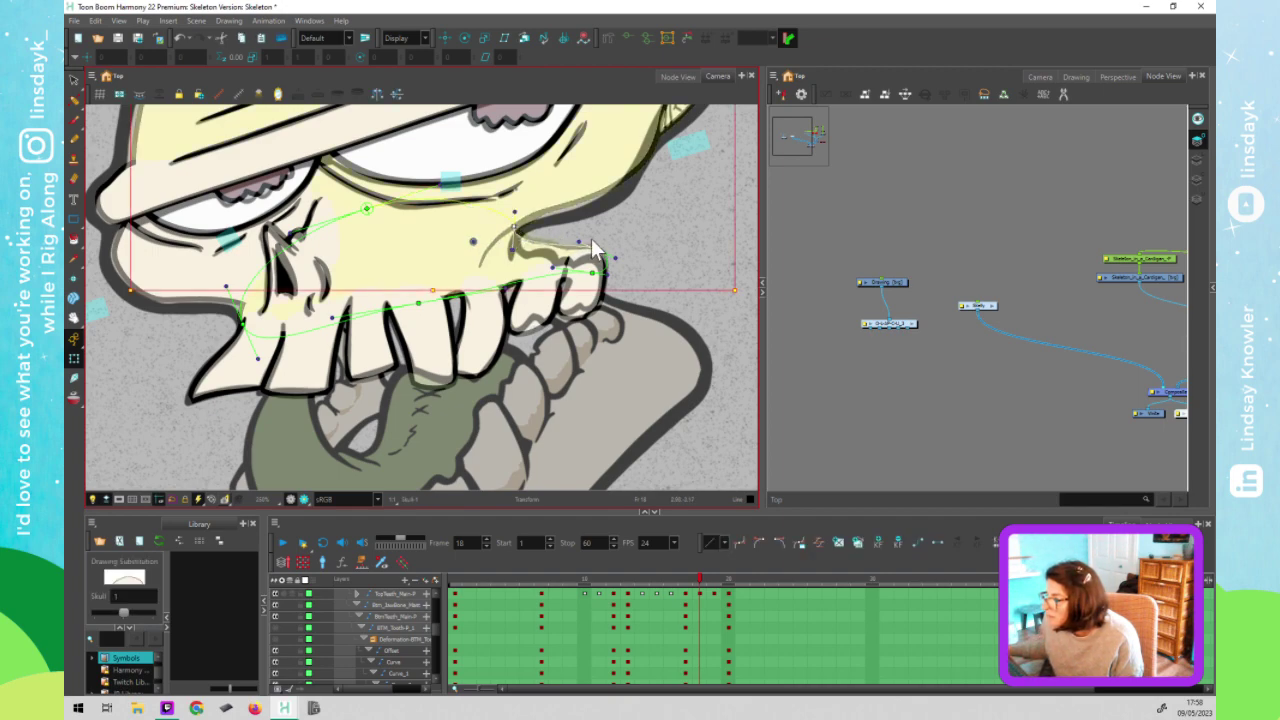
click(515, 229)
click(516, 229)
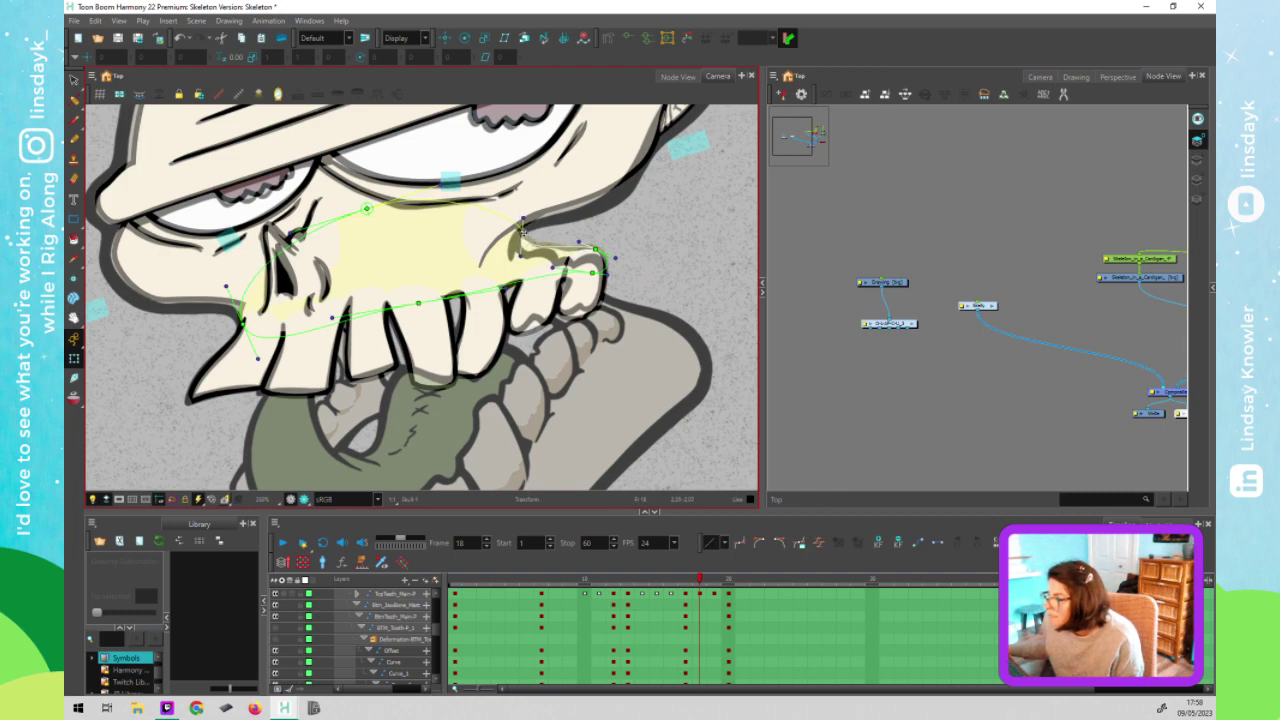
click(624, 246)
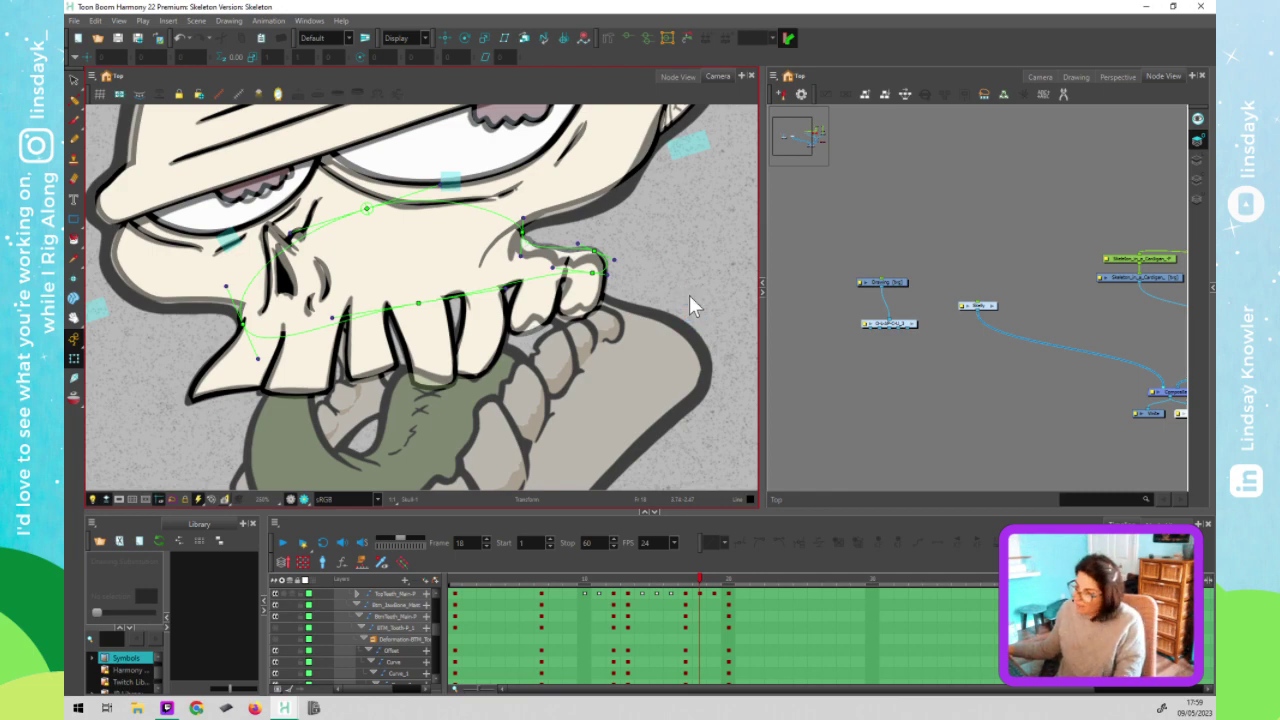
Go to frame 19 and reshape the front-most top tooth's deformer with a shorter, slanted bottom edge and adjusted rear root point
scroll(668, 268, down, 2)
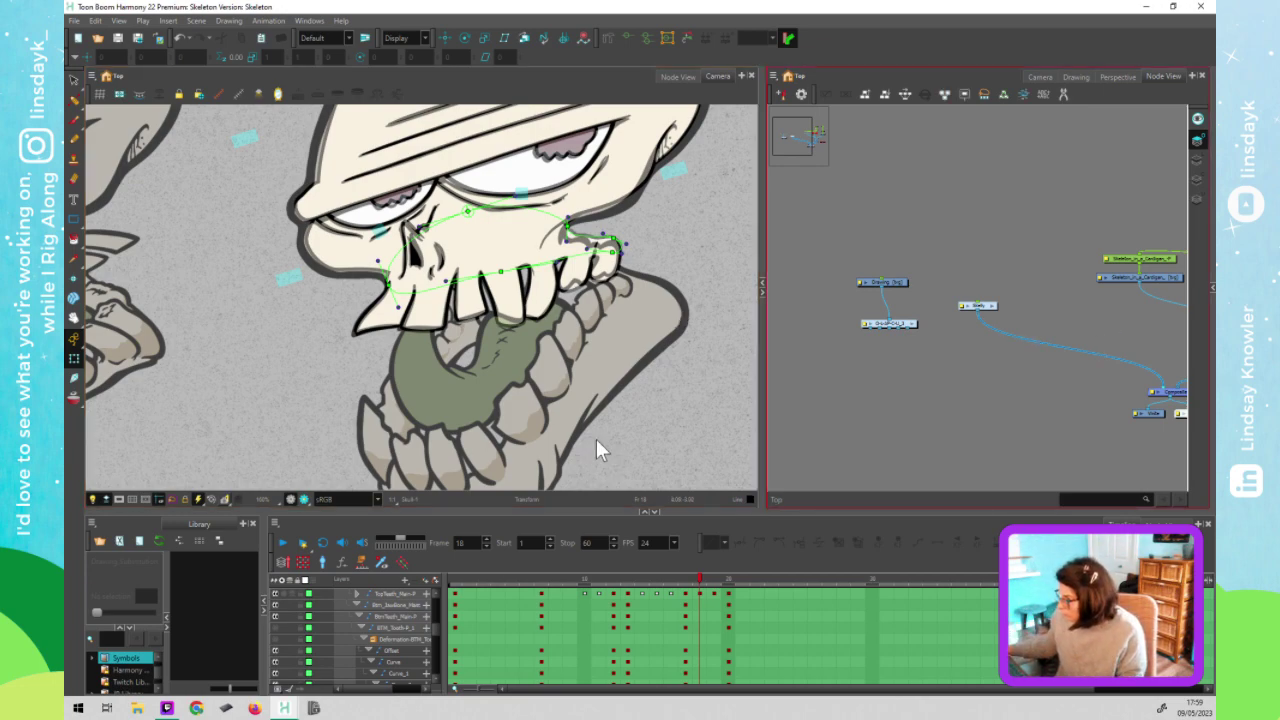
click(668, 607)
click(713, 580)
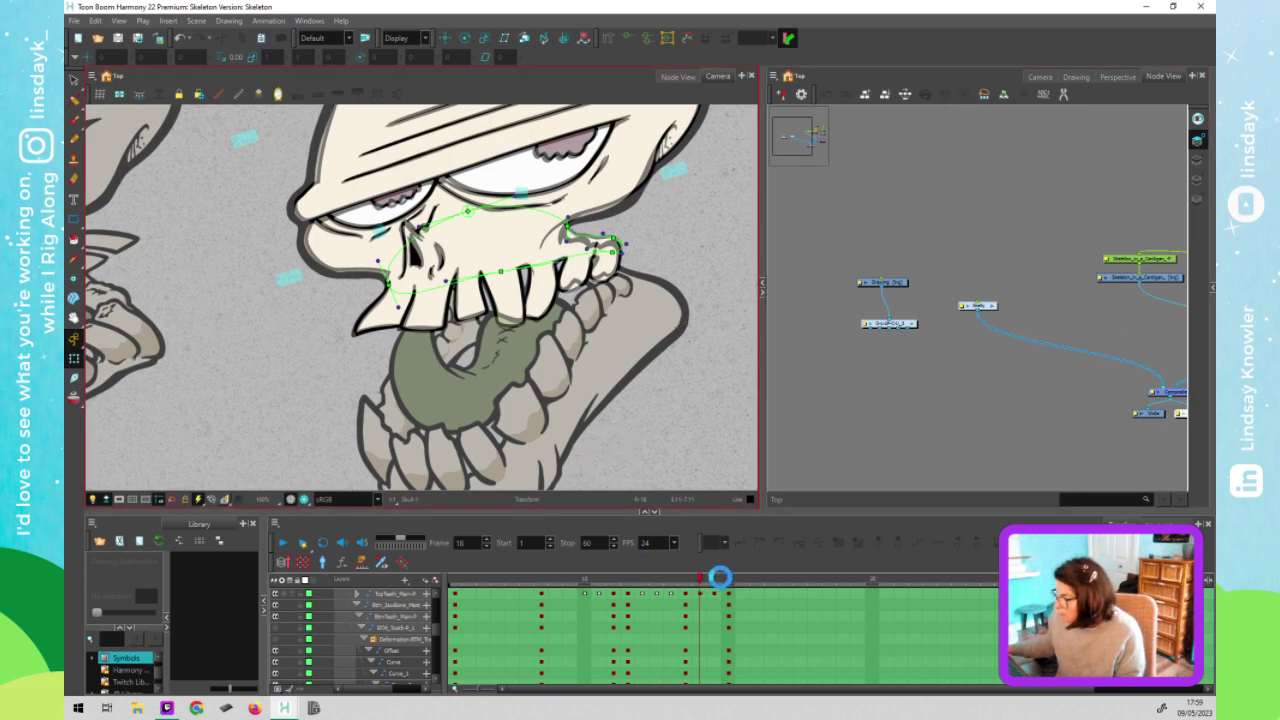
click(718, 592)
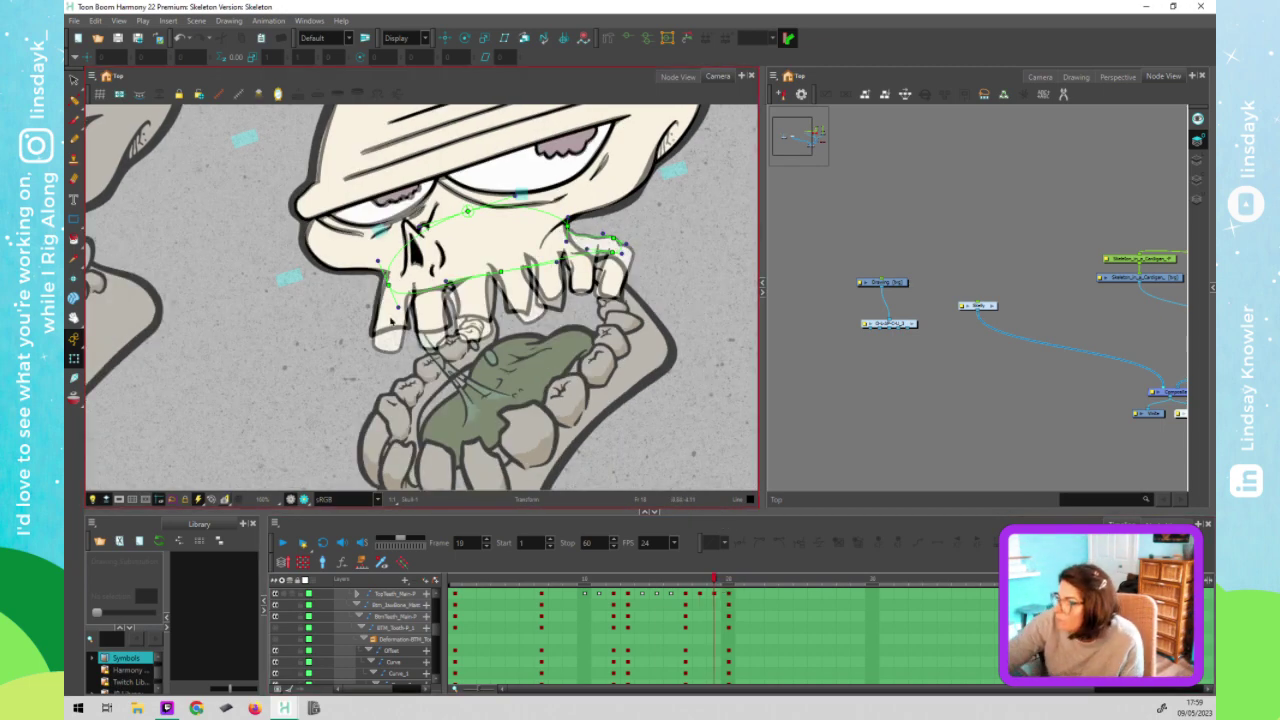
click(398, 310)
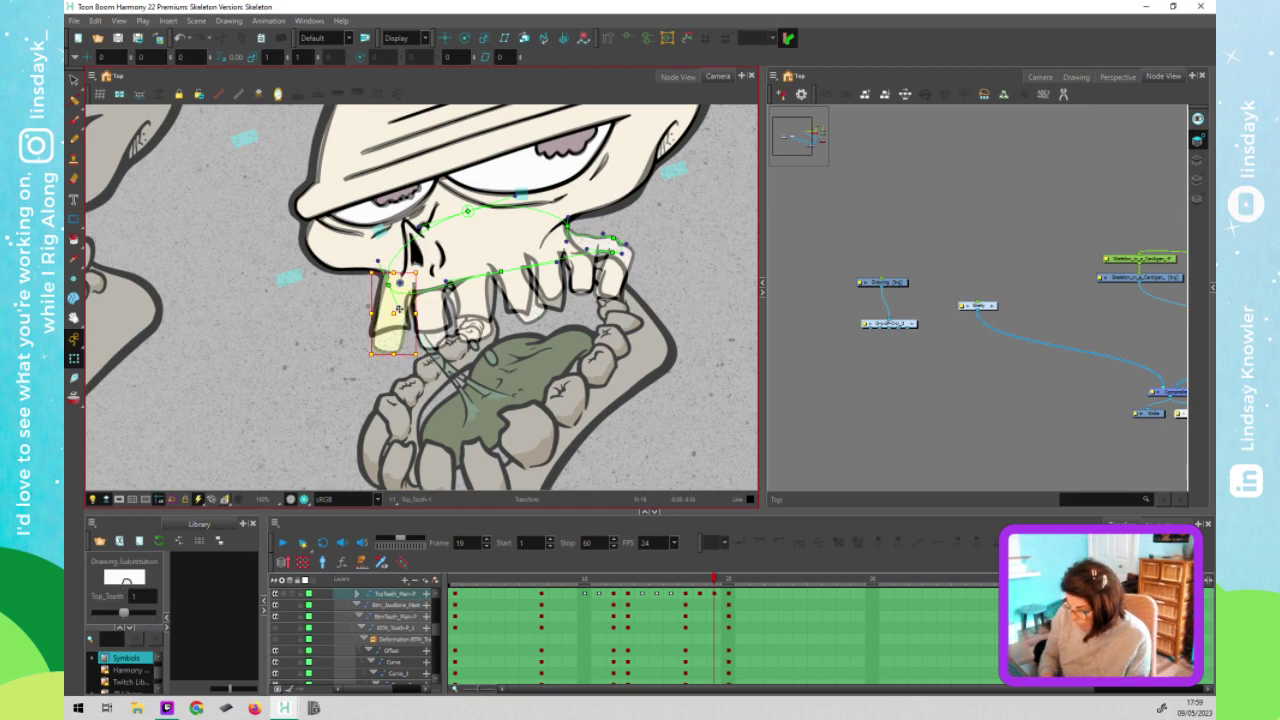
key(shift+F11)
click(401, 350)
drag(375, 343, 406, 322)
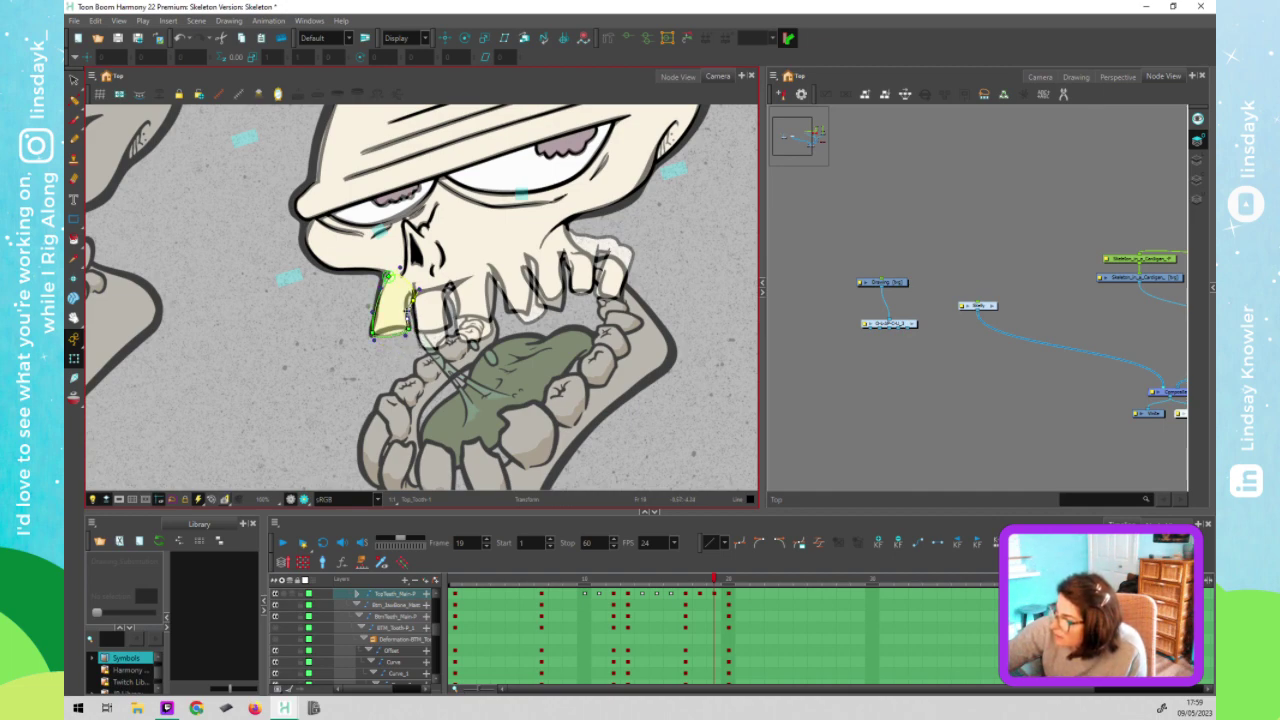
scroll(410, 310, up, 3)
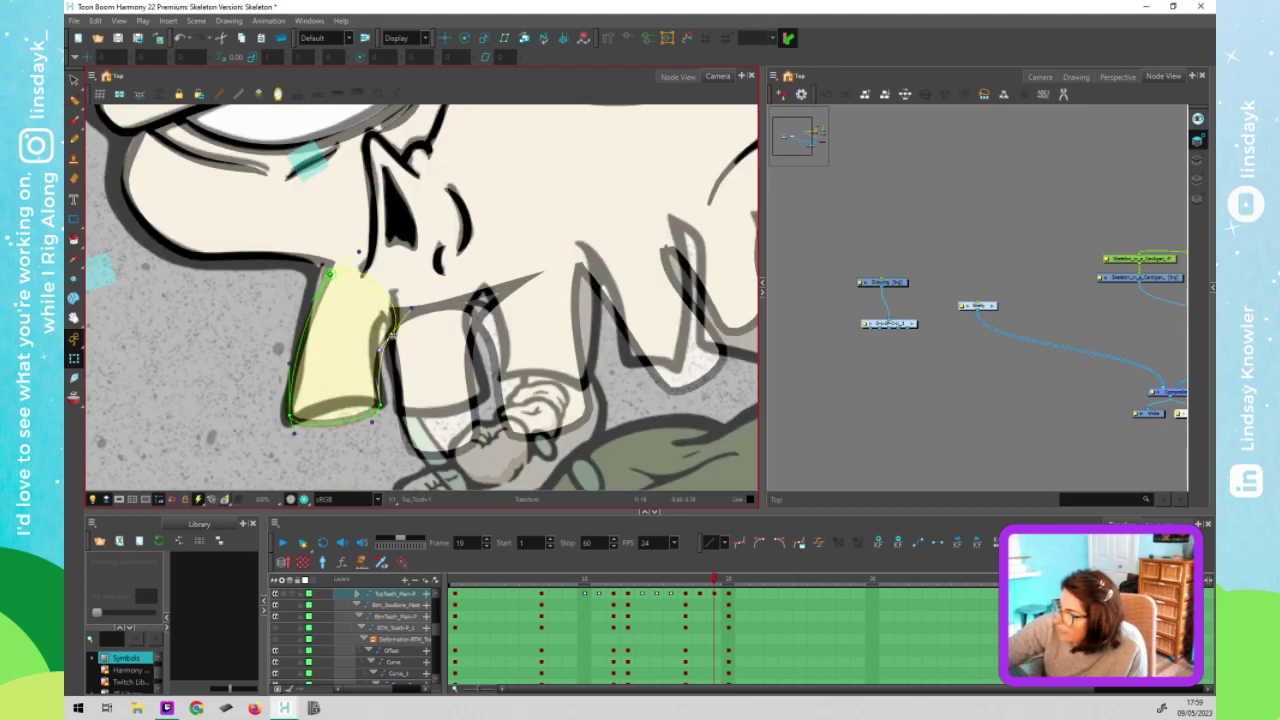
drag(392, 334, 383, 318)
drag(369, 414, 285, 425)
Nudge the second top tooth upward on frame 19 and raise its deformer's bottom corners to match the shorter reference shape
click(455, 422)
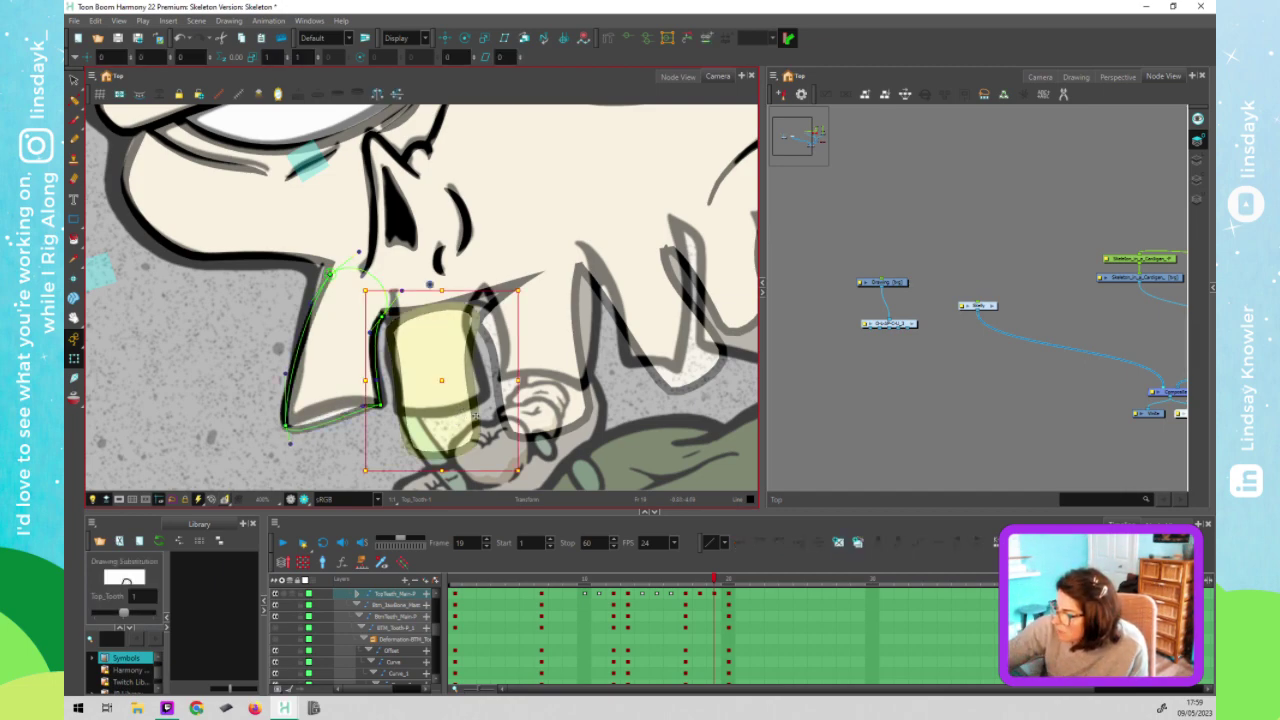
key(Up)
key(Up)
key(Up)
key(Up)
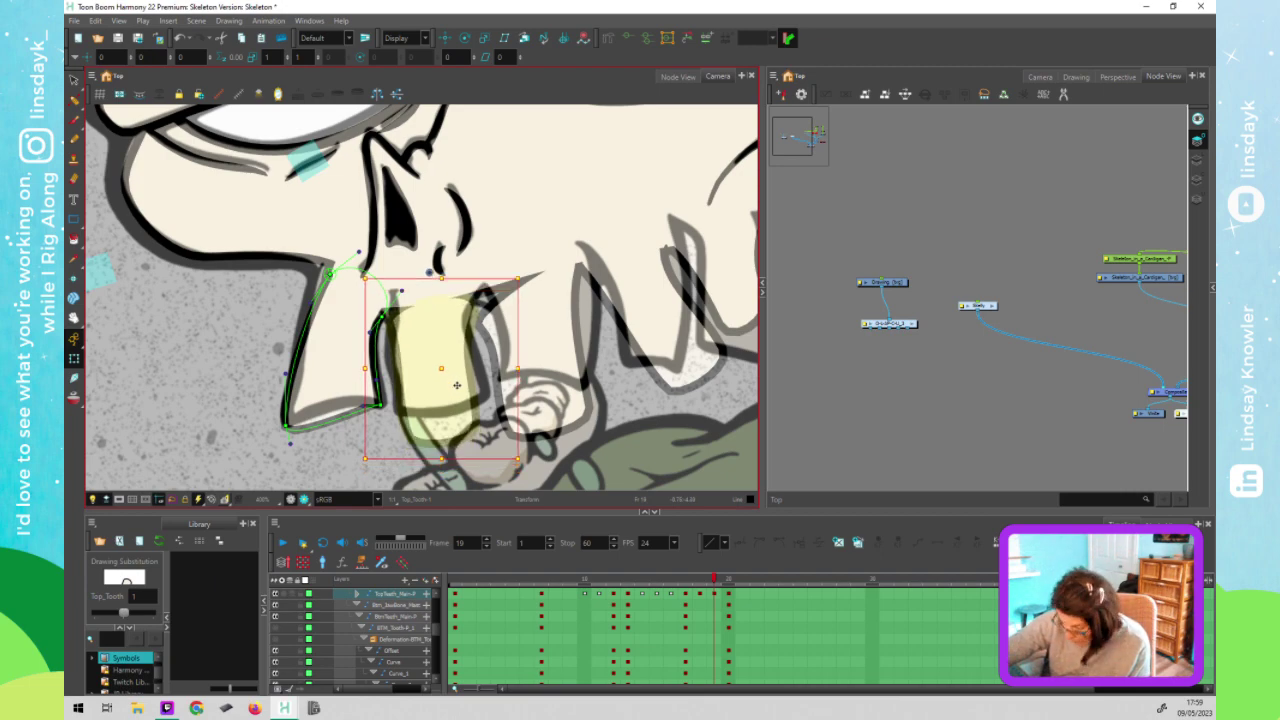
click(455, 378)
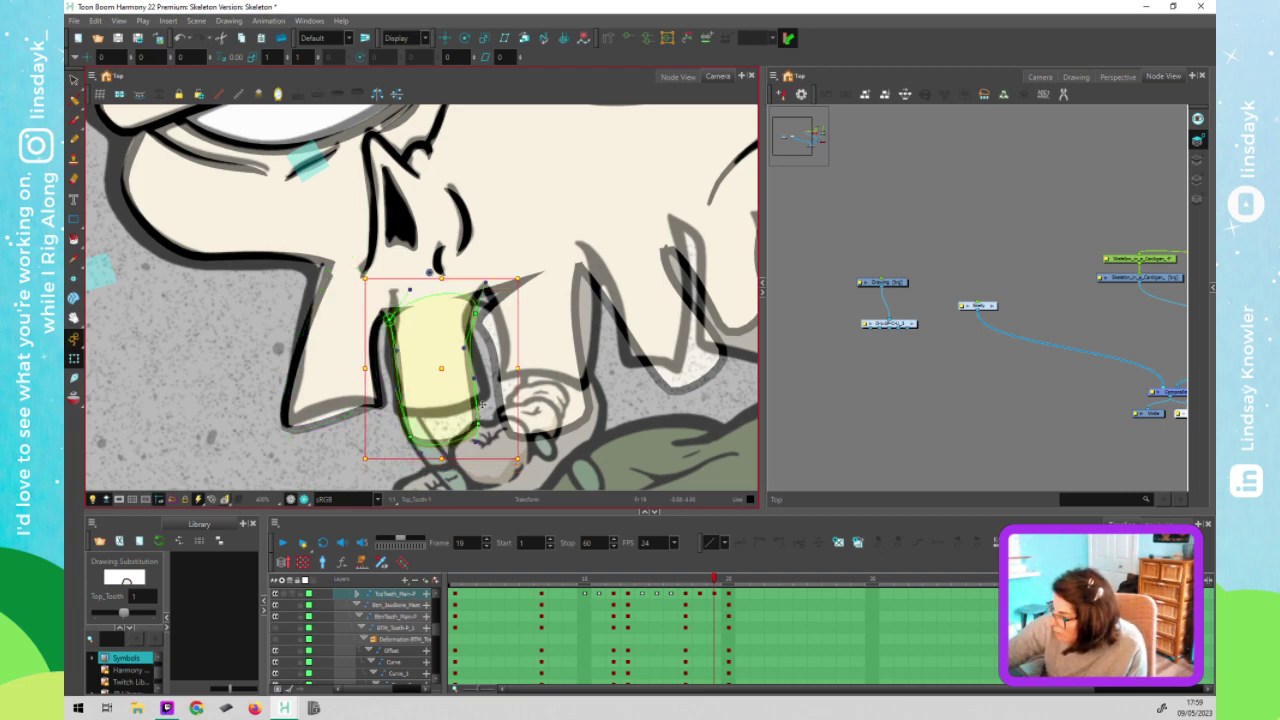
click(481, 409)
drag(411, 436, 399, 406)
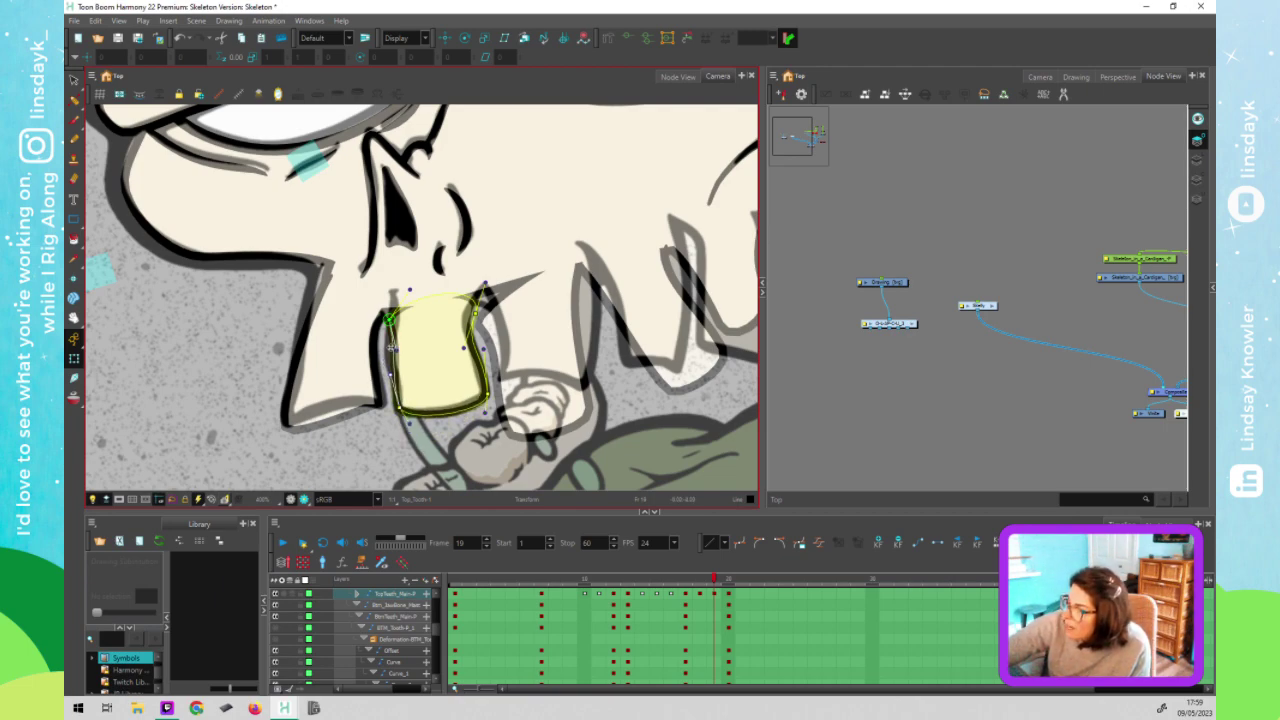
scroll(550, 395, down, 1)
drag(554, 380, 342, 383)
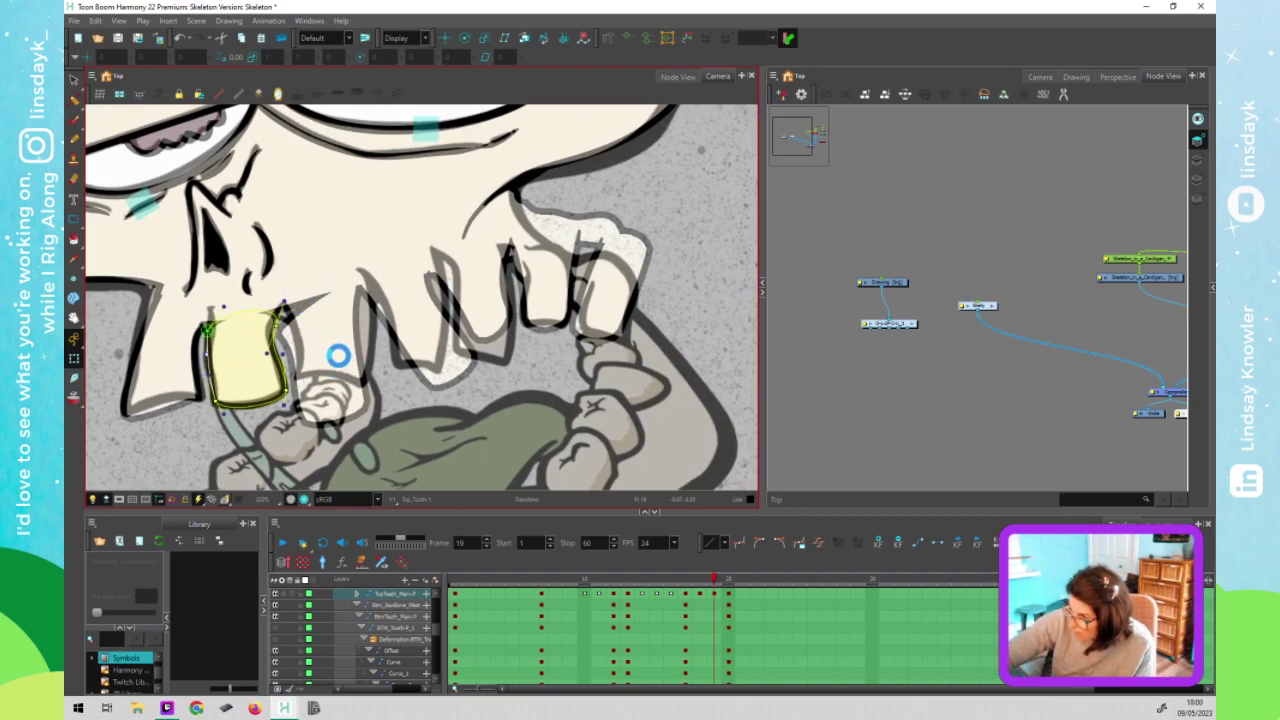
Reshape the third top tooth's deformer on frame 19, raising its bottom corners, flattening the bottom edge and moving the rear root point outward to match the reference
click(340, 357)
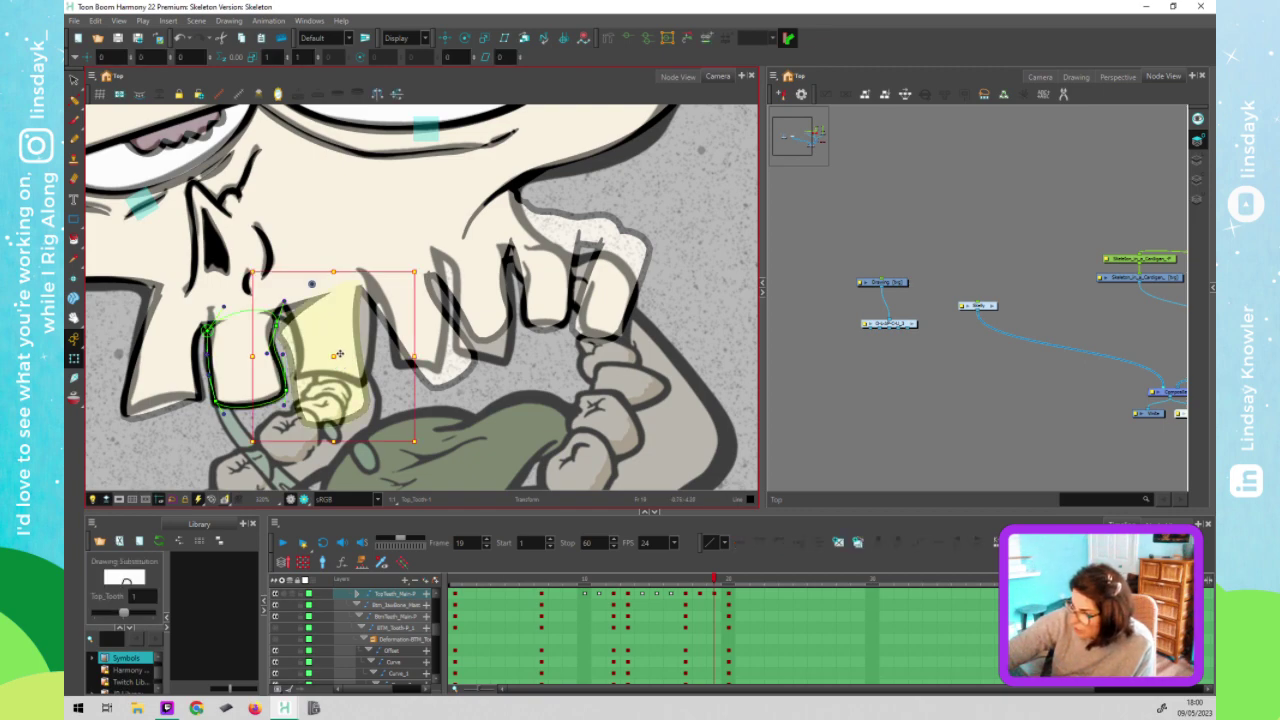
key(F11)
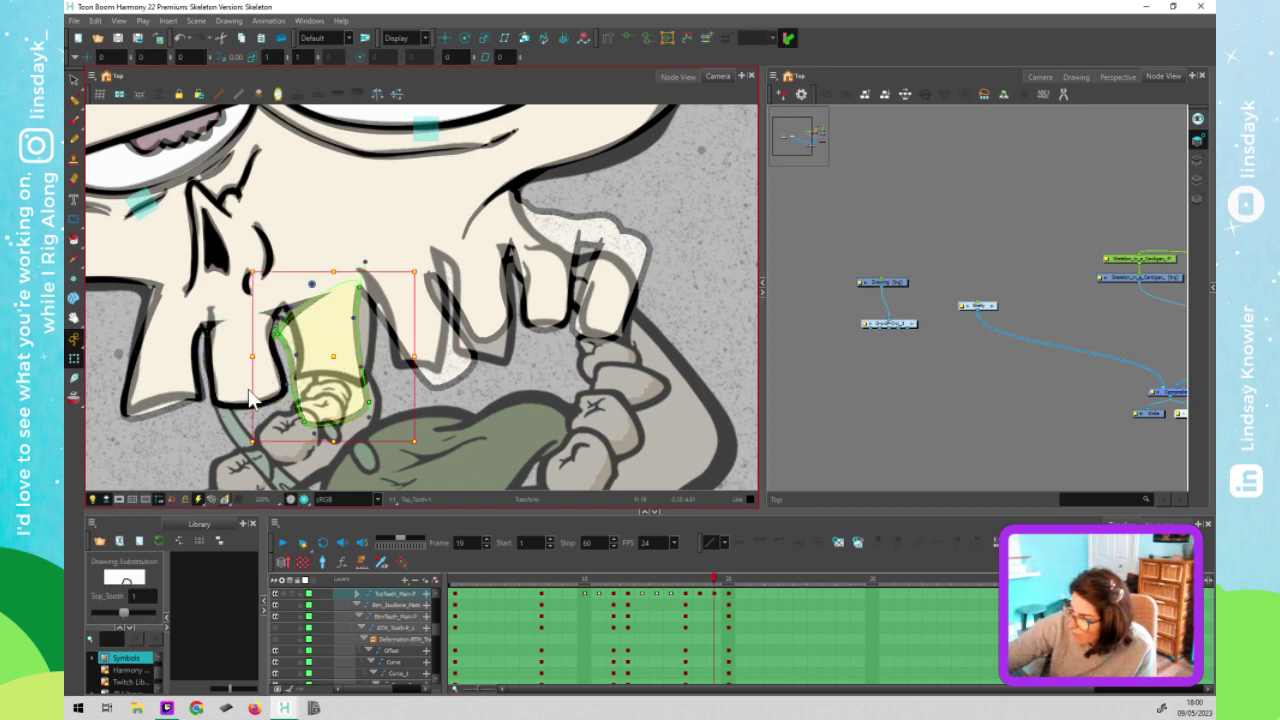
click(220, 428)
click(280, 316)
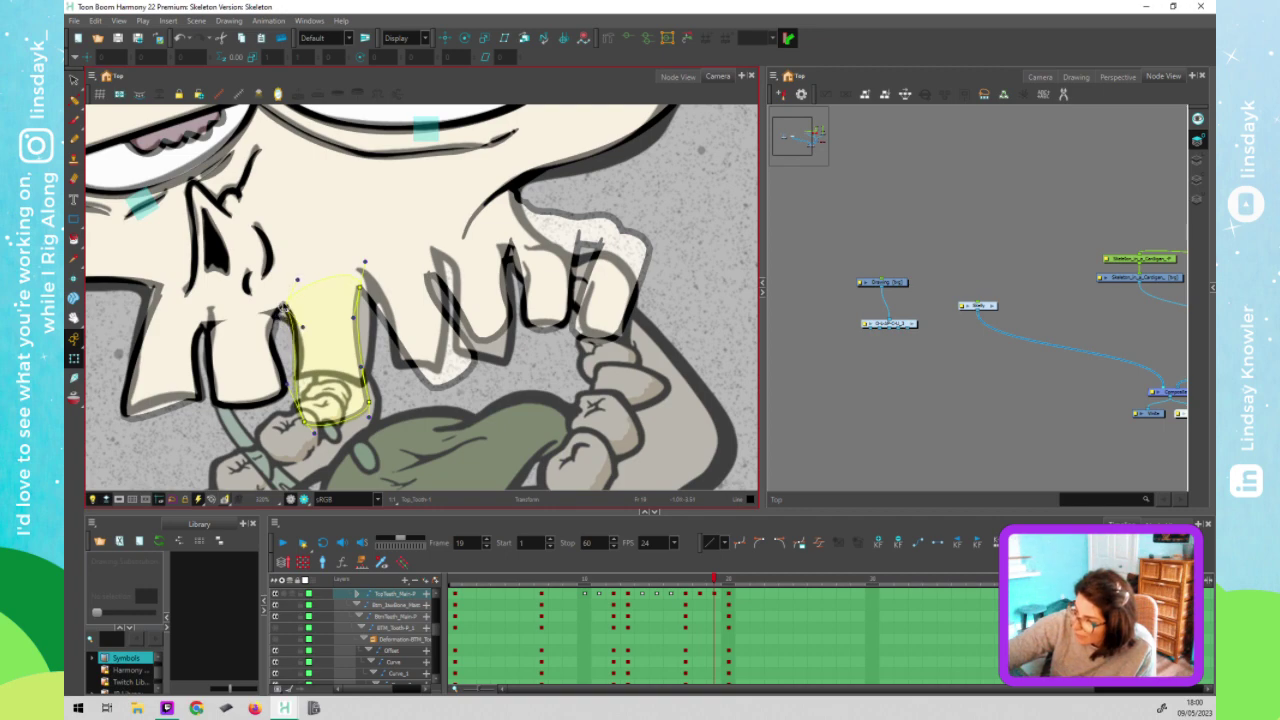
click(284, 303)
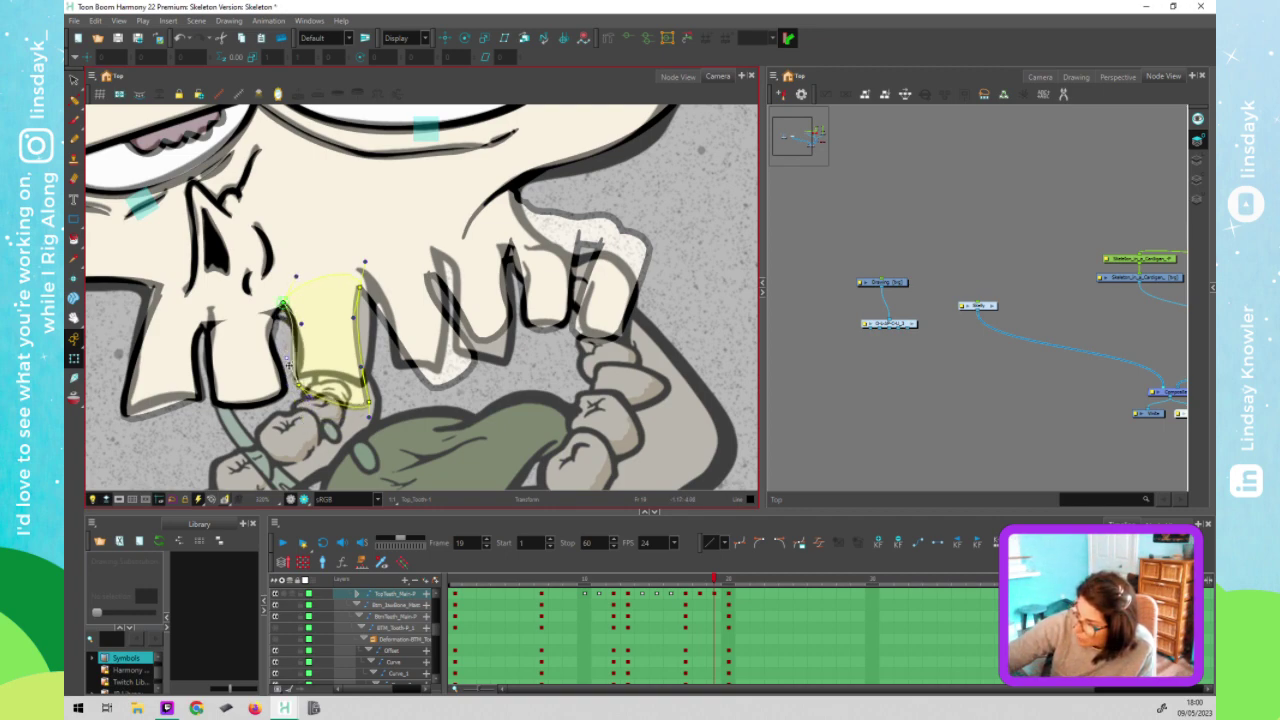
drag(297, 383, 298, 377)
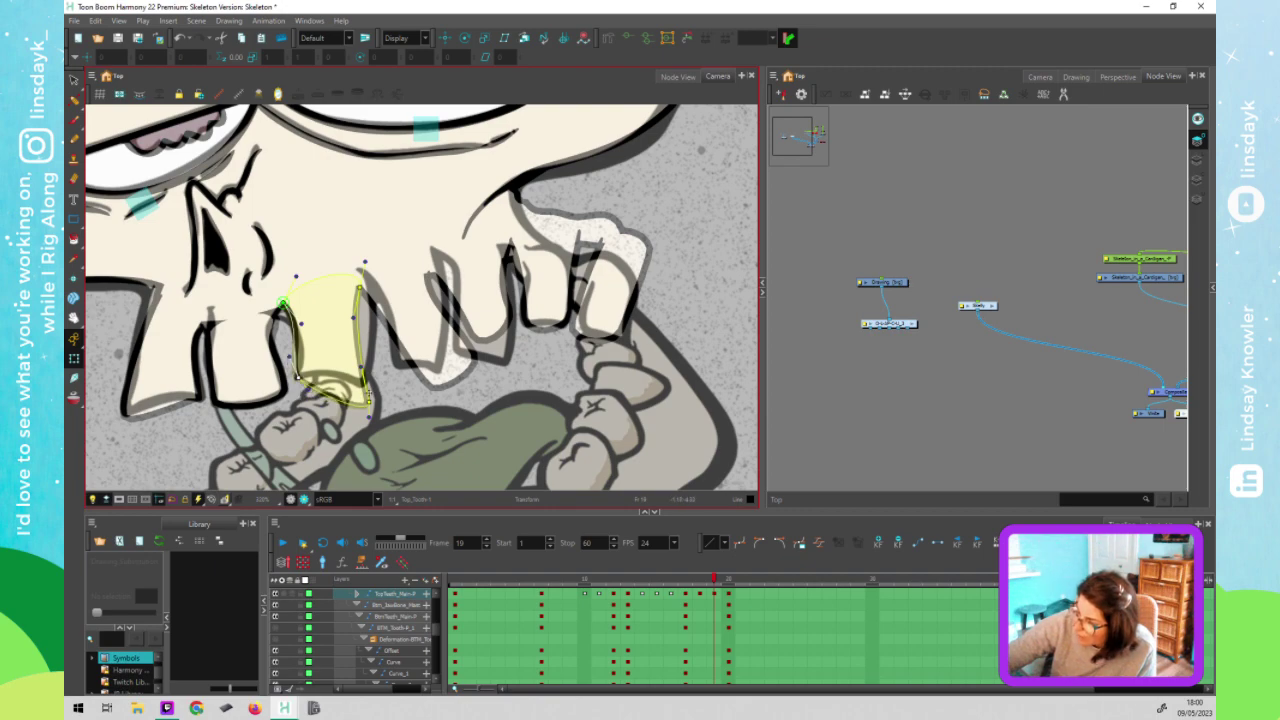
drag(370, 398, 379, 350)
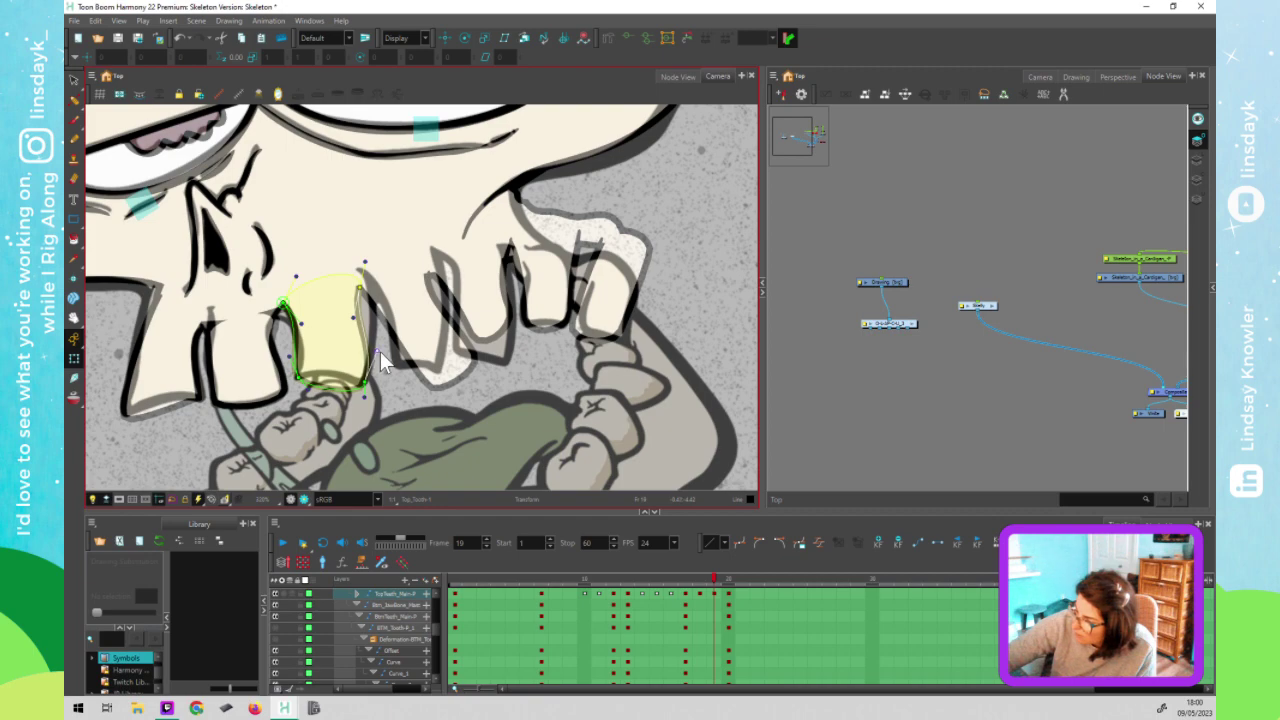
drag(353, 385, 349, 377)
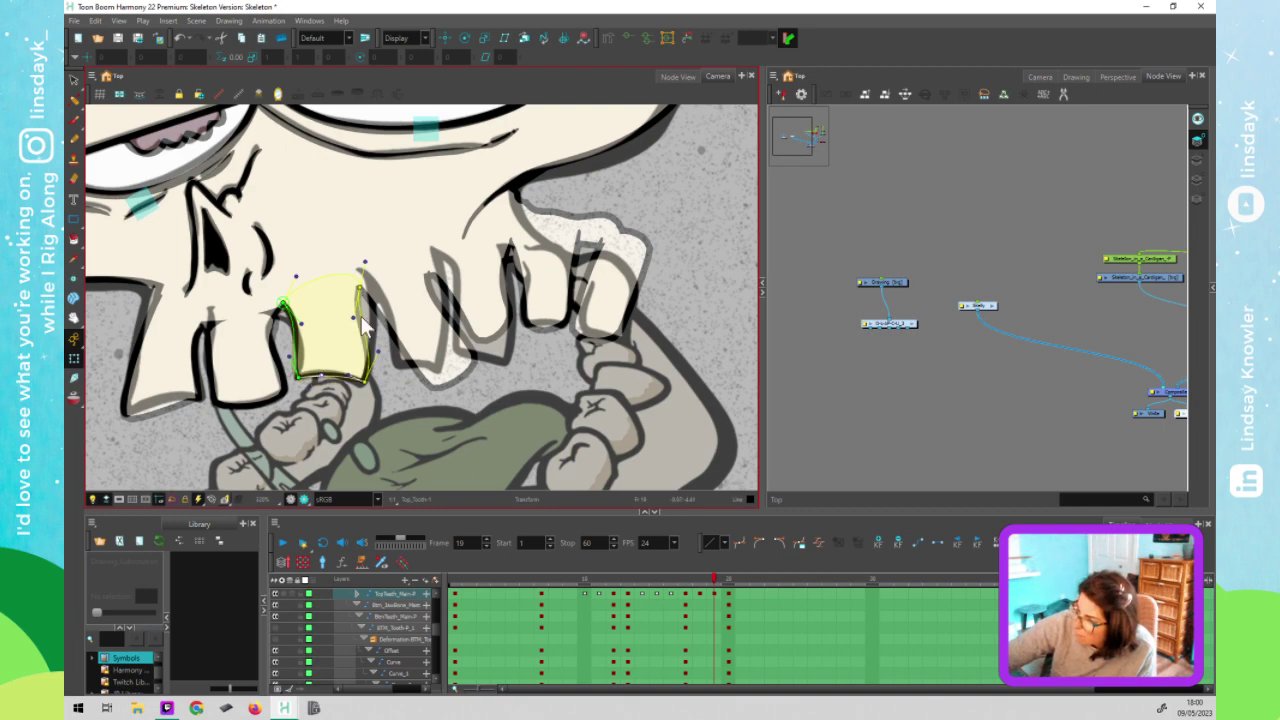
drag(362, 316, 376, 287)
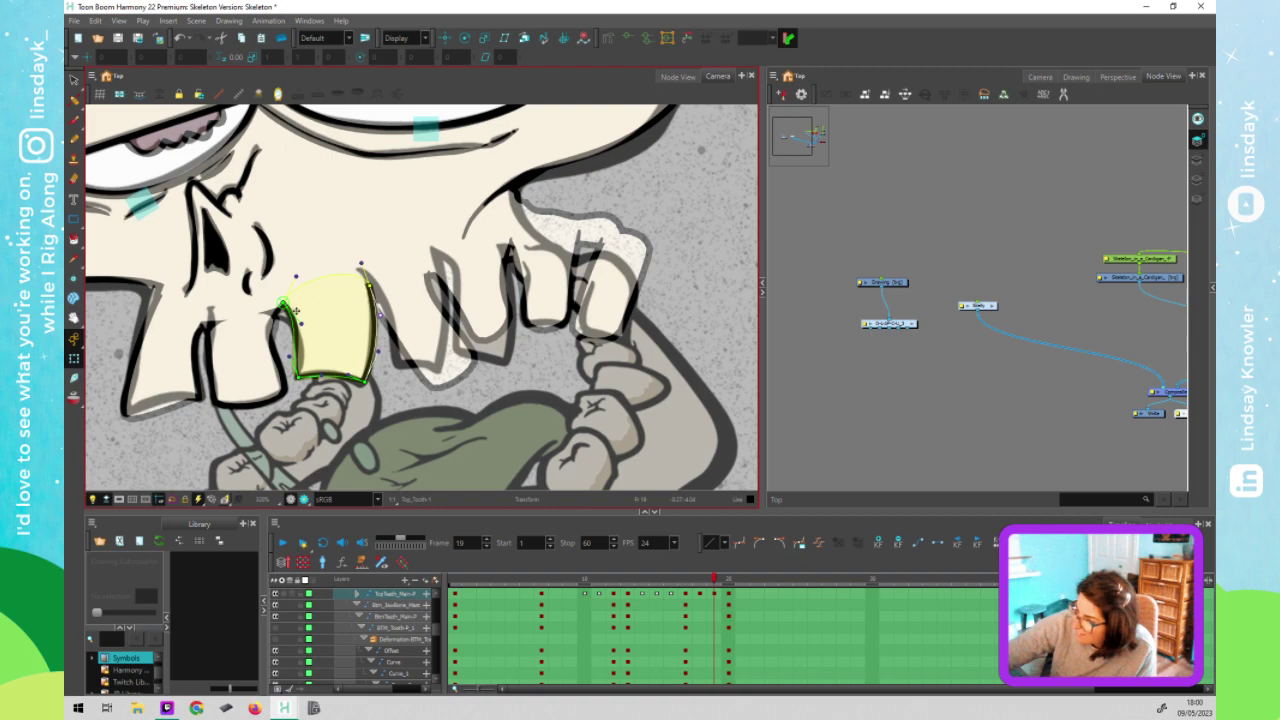
Raise the second top tooth's root points and adjust the rear curve handle so its root meets the third tooth, and hide the deformer controls
click(250, 328)
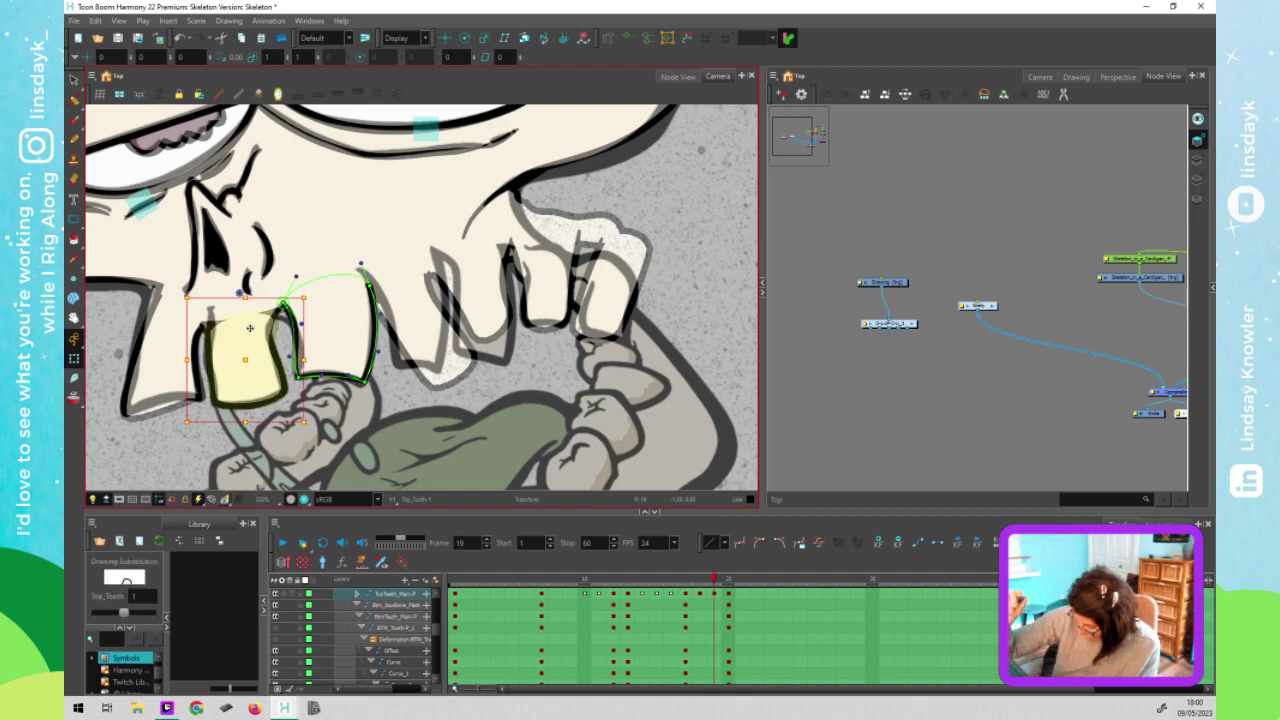
click(207, 329)
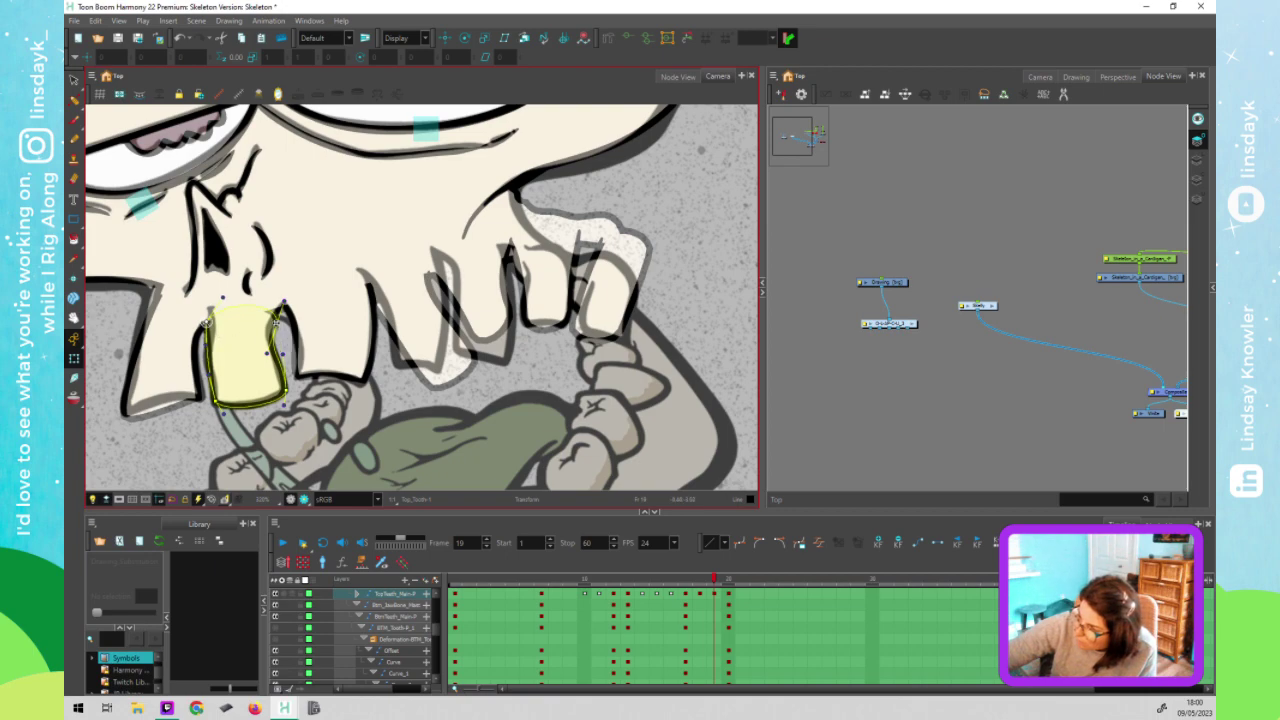
drag(279, 315, 281, 309)
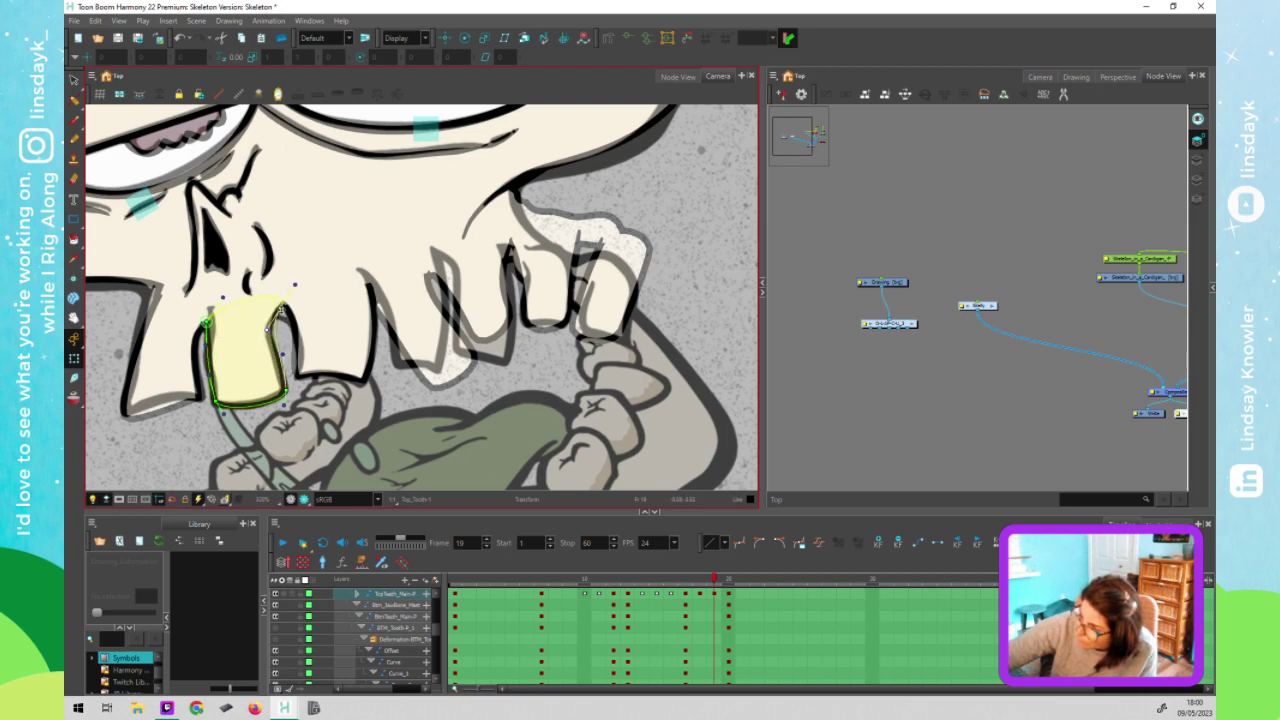
drag(283, 307, 285, 305)
click(297, 328)
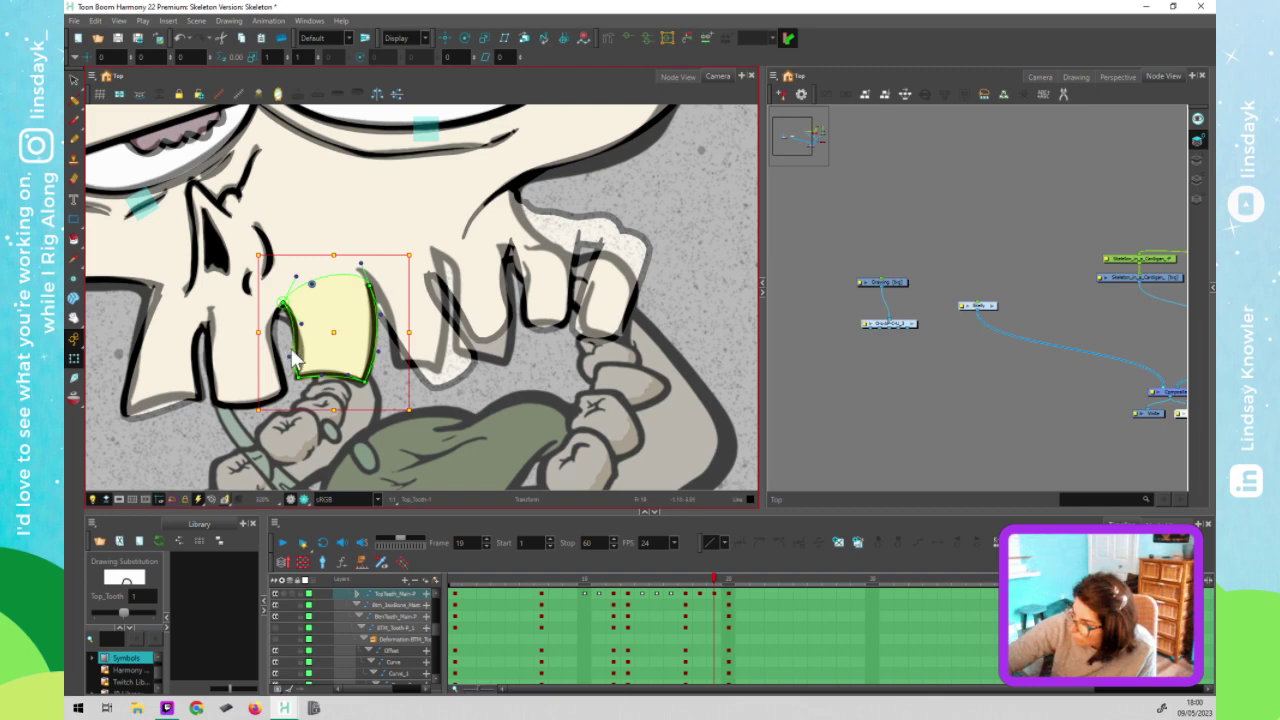
key(Escape)
key(shift+c)
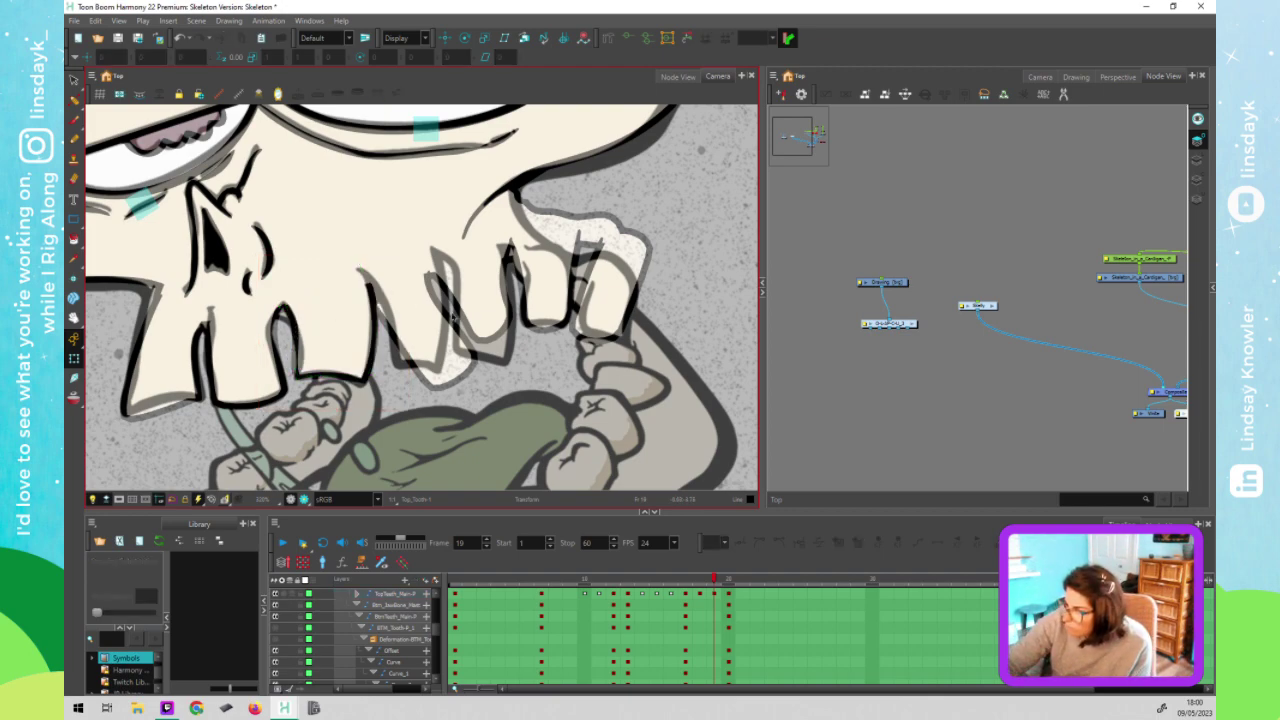
Move the fourth top tooth upward and rotate it upright over the reference tooth
click(458, 266)
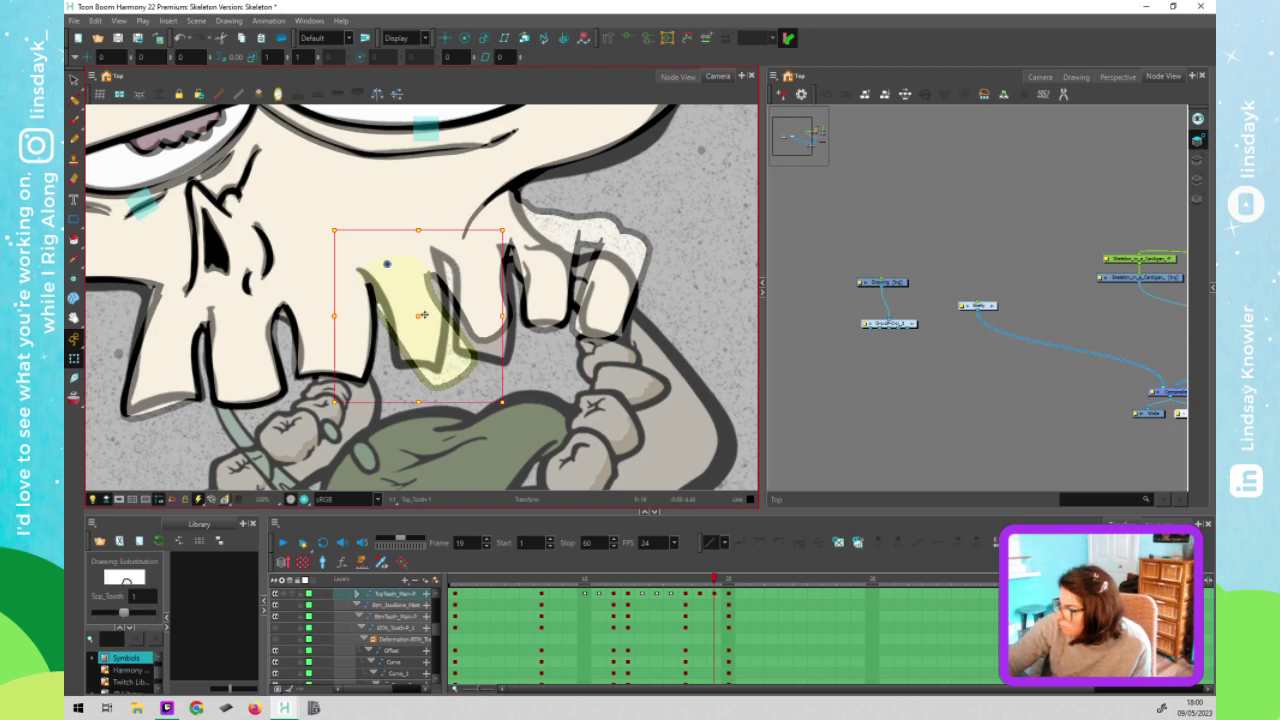
drag(421, 315, 431, 306)
click(436, 380)
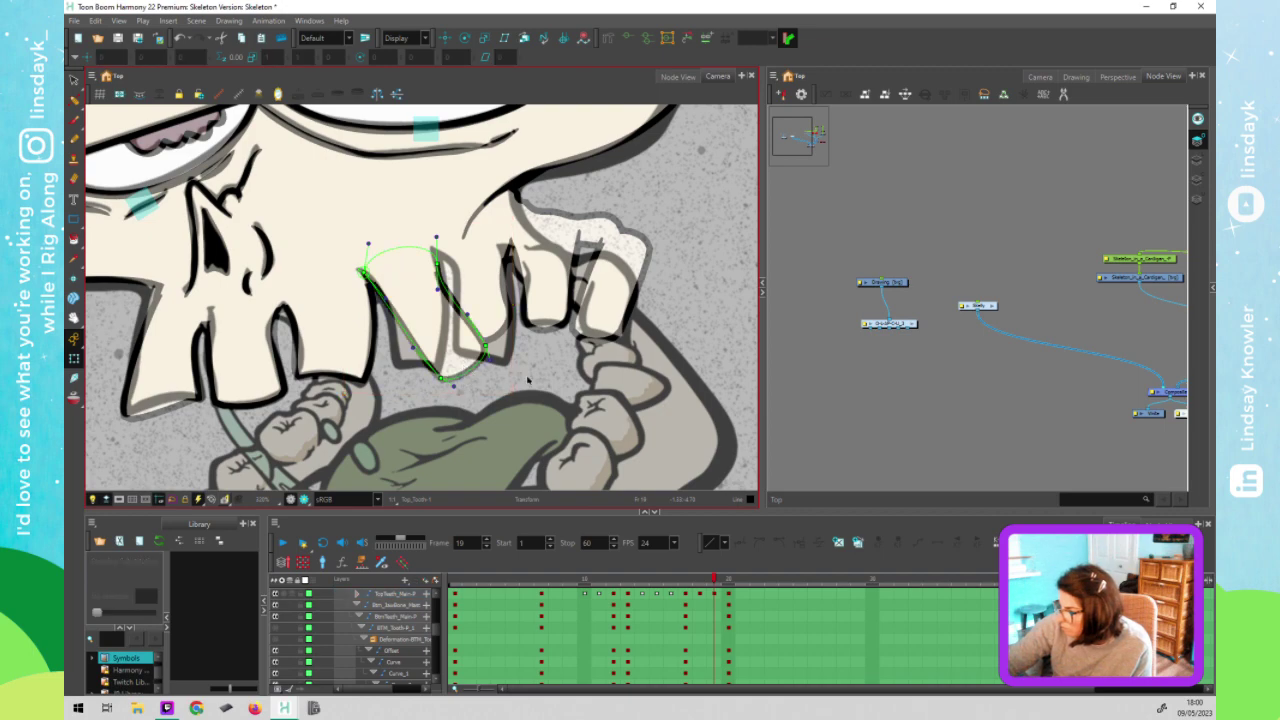
drag(522, 400, 435, 430)
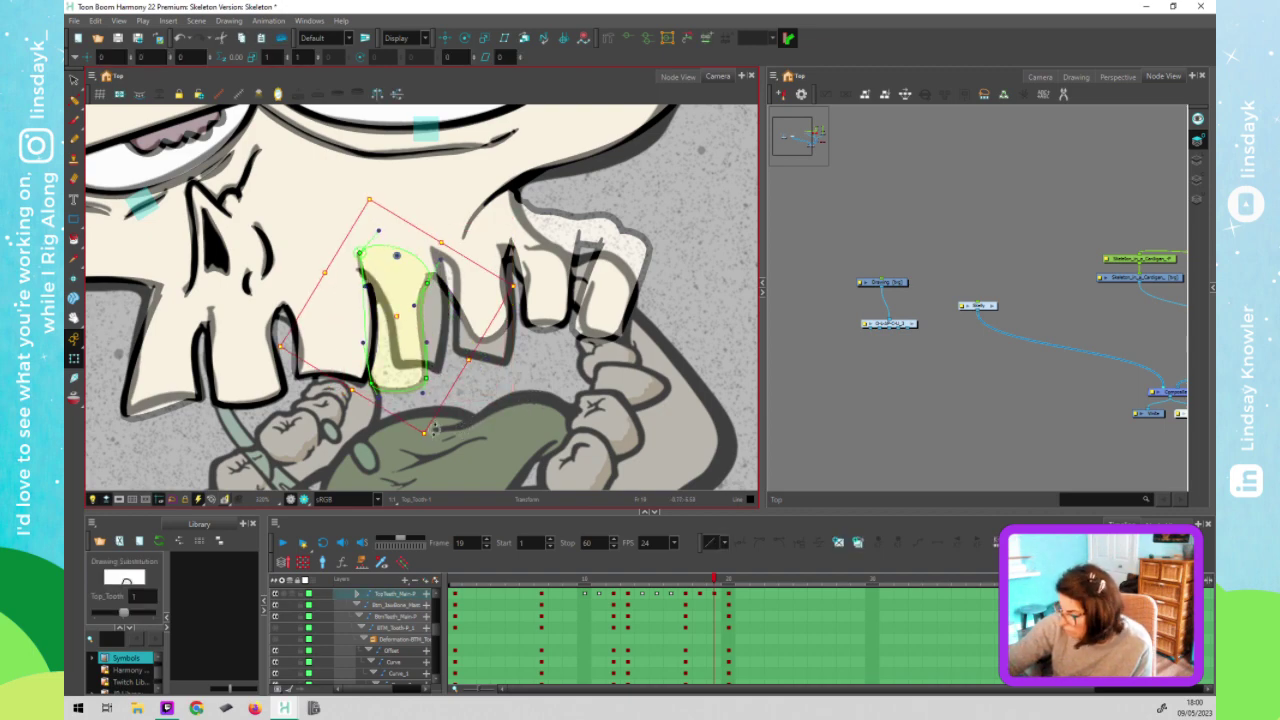
key(Escape)
Reshape the fourth top tooth's deformer by moving the rear side outward, pulling in the front bottom corner and flattening the bottom edge
click(427, 378)
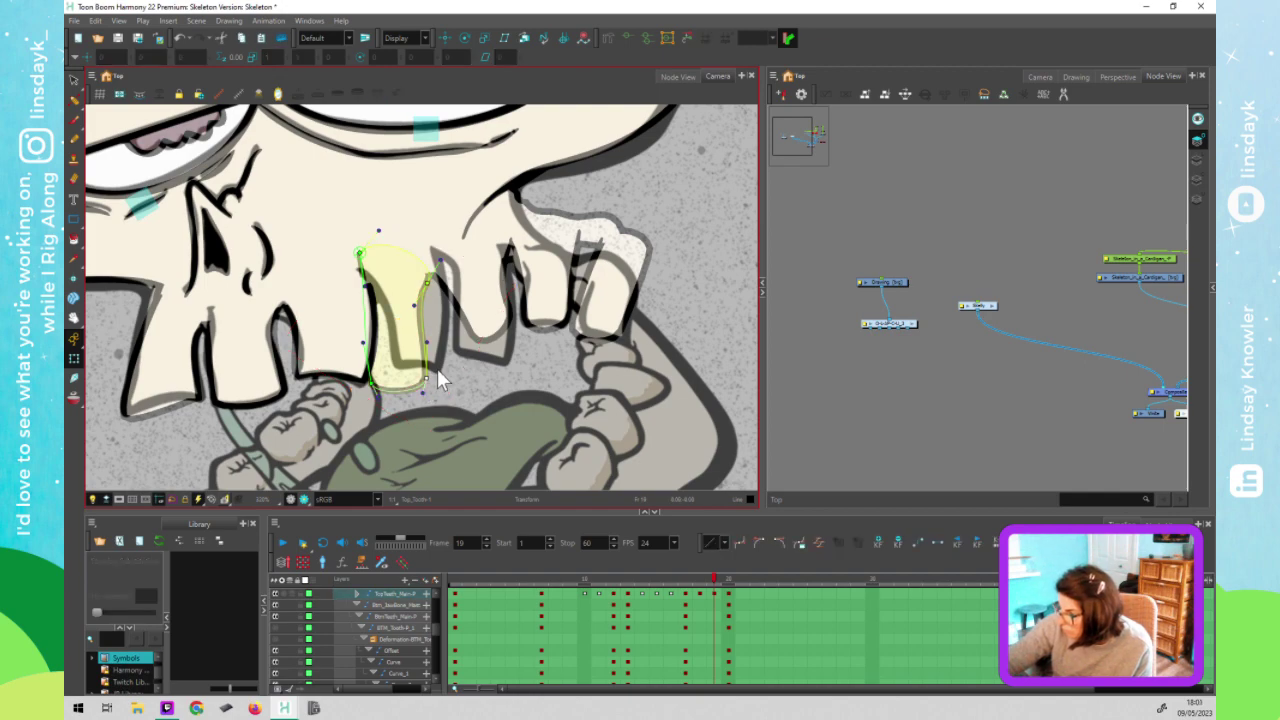
drag(425, 315, 438, 276)
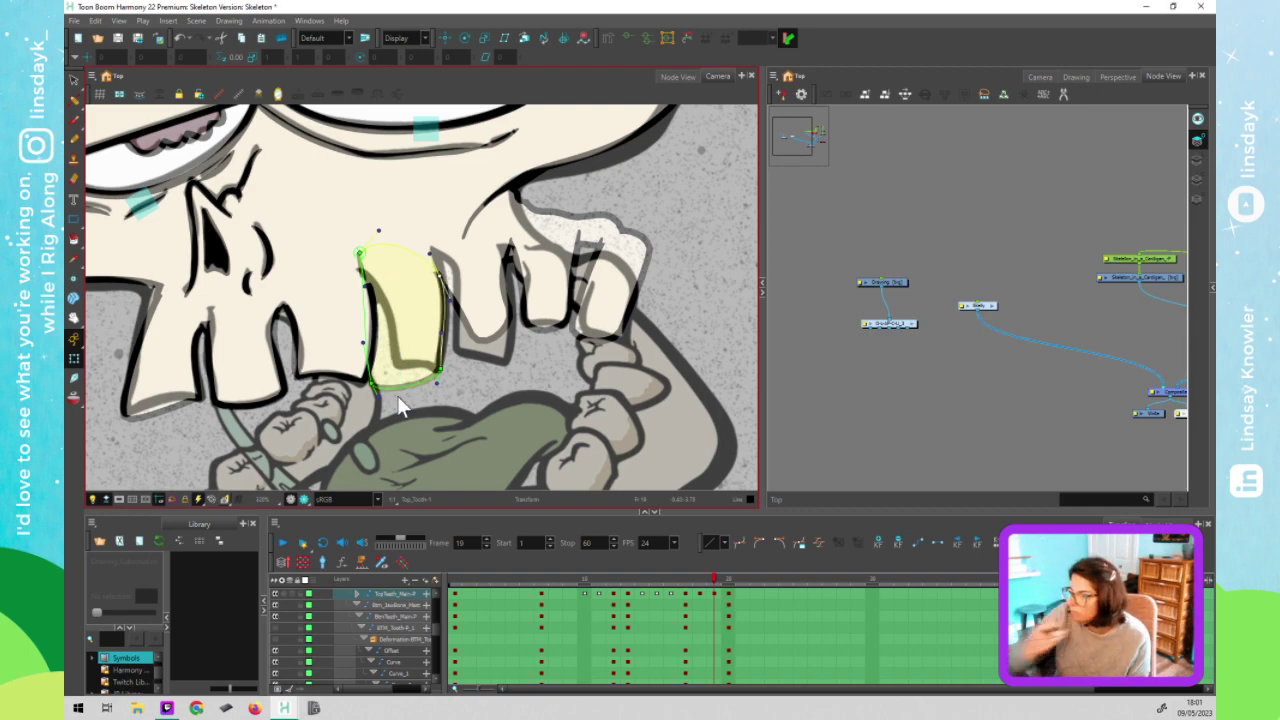
click(371, 384)
drag(386, 374, 397, 357)
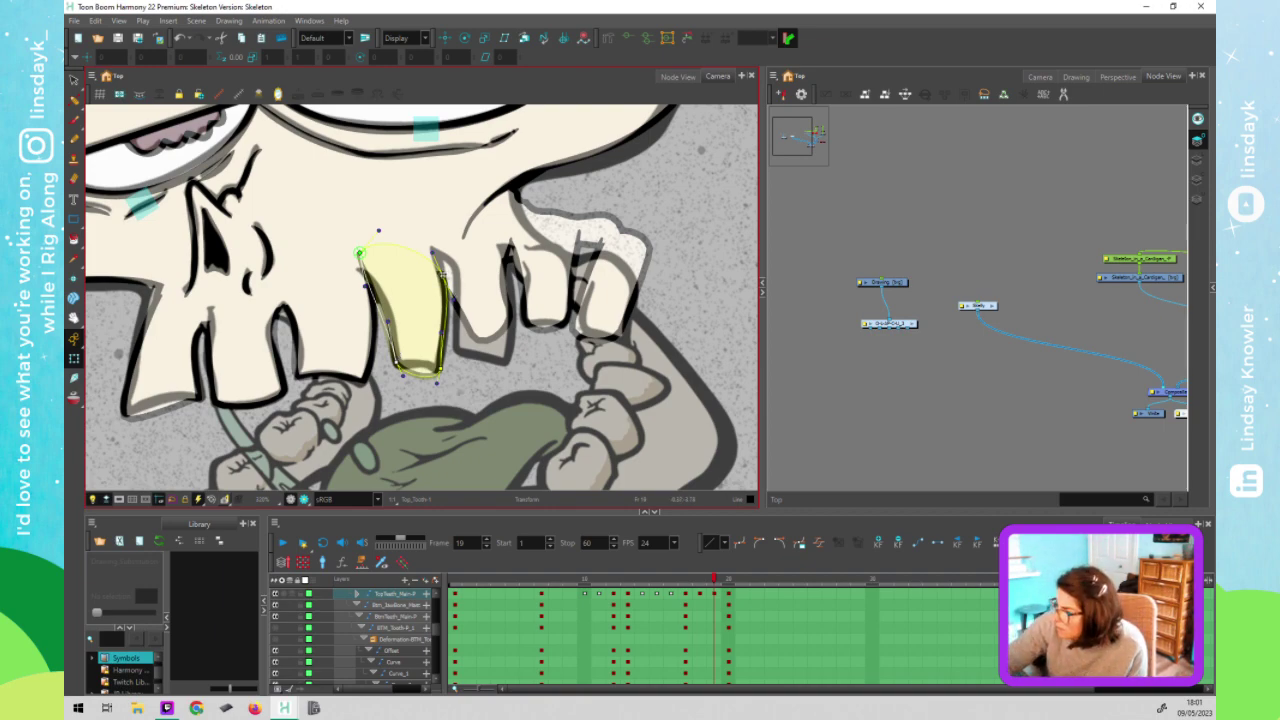
click(443, 272)
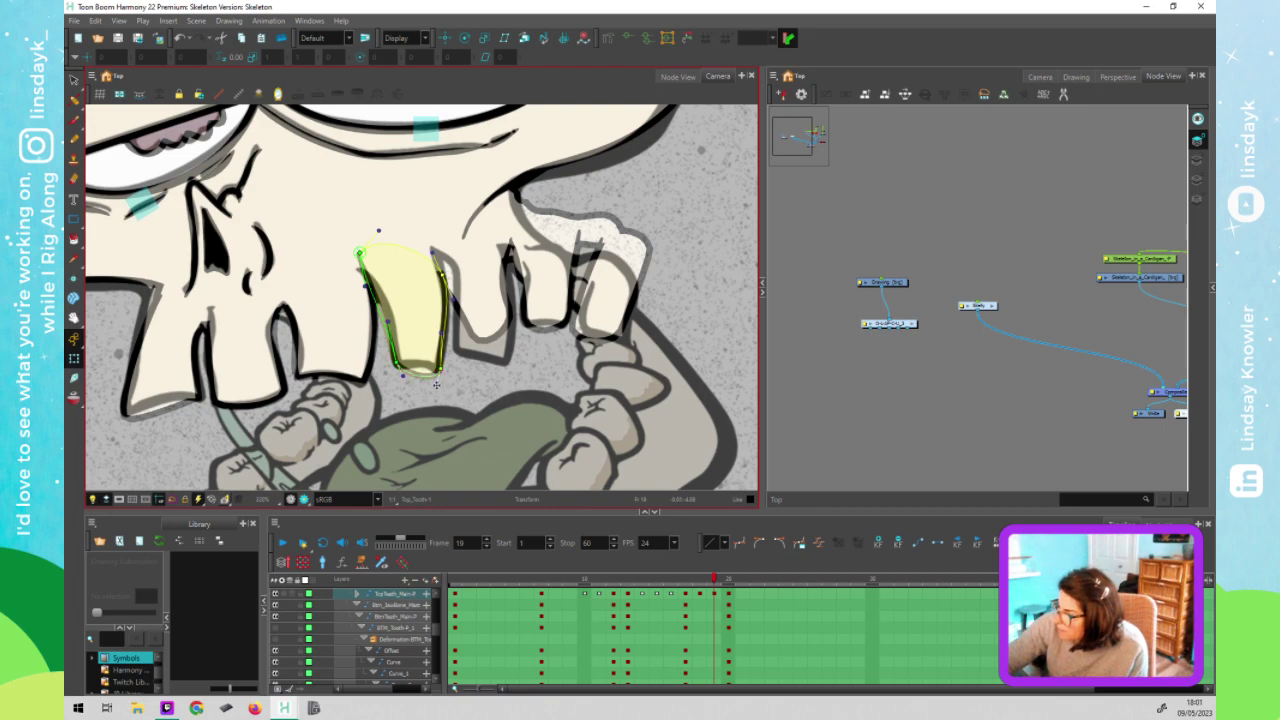
drag(430, 370, 403, 378)
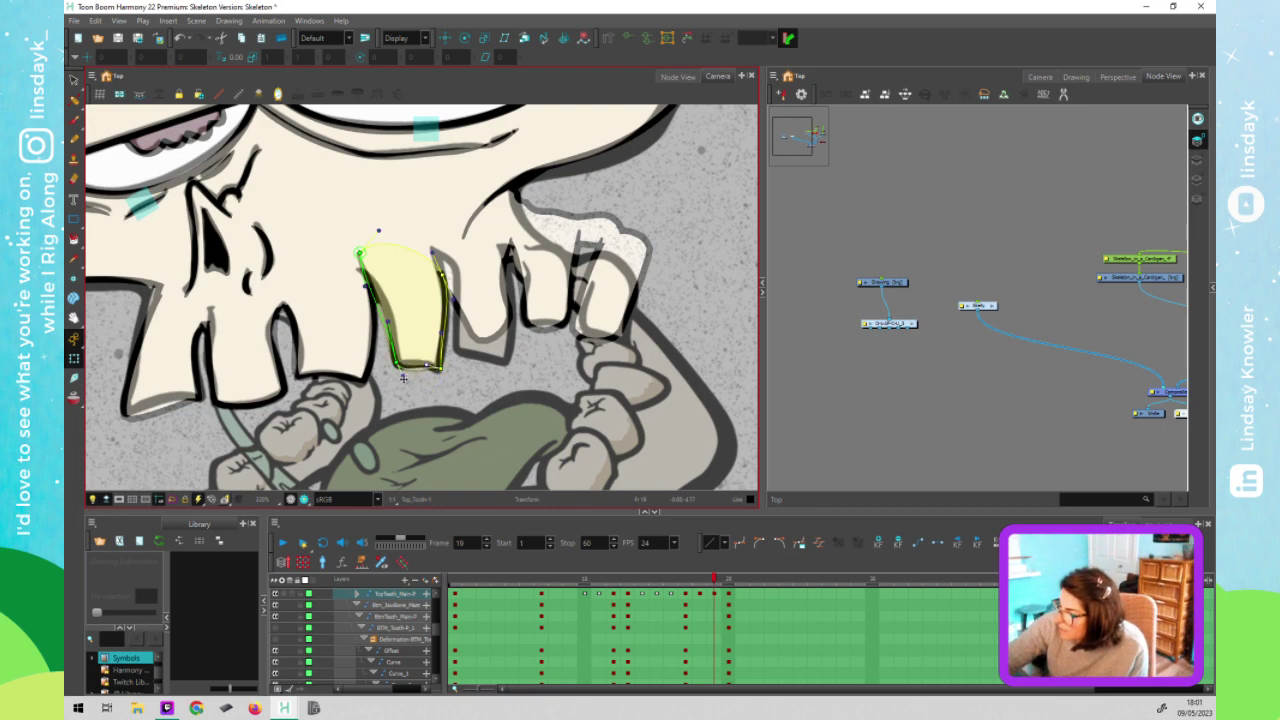
Lengthen the fifth top tooth's deformer to the reference's bottom corners and adjust its root points and curve handles to match the outline
click(486, 300)
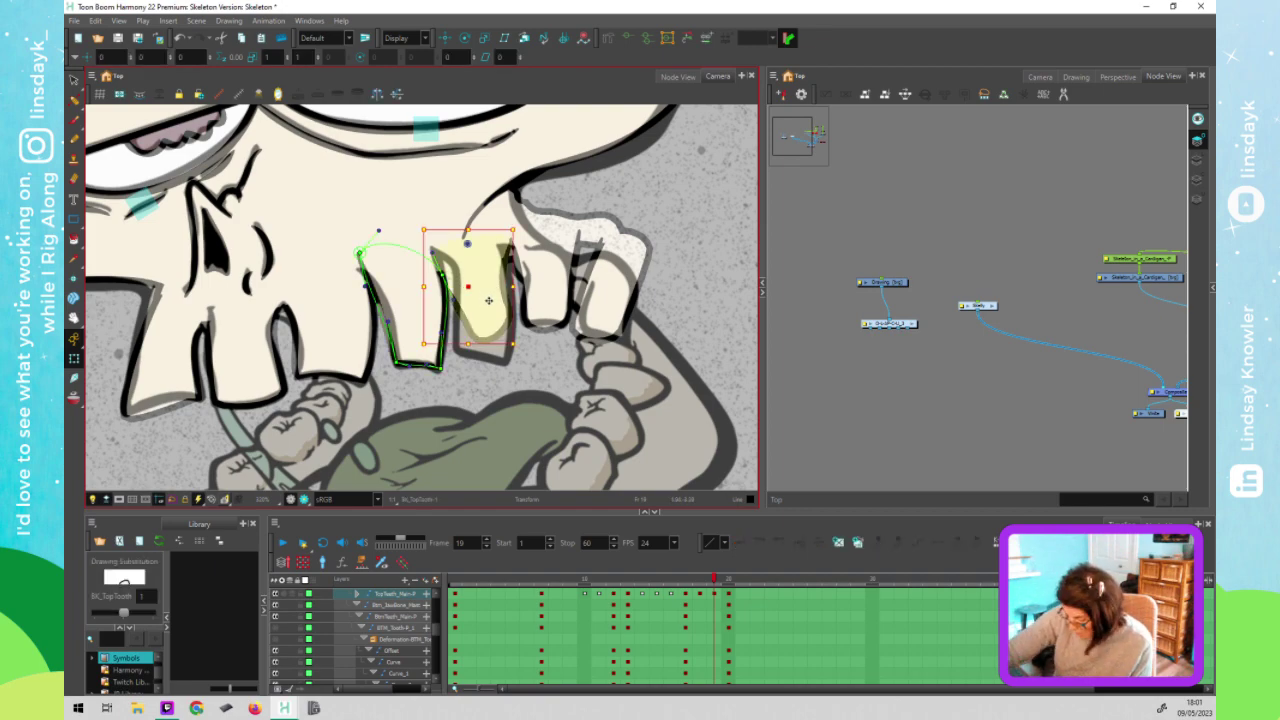
click(439, 261)
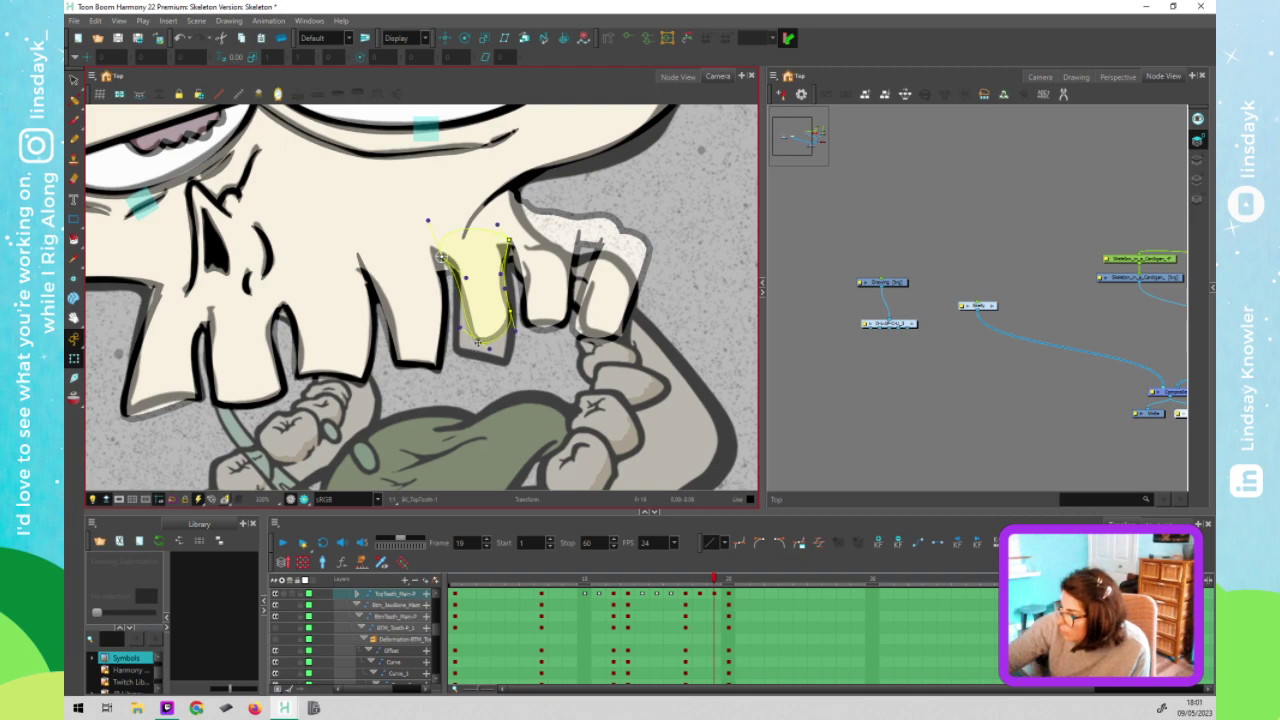
drag(478, 343, 521, 324)
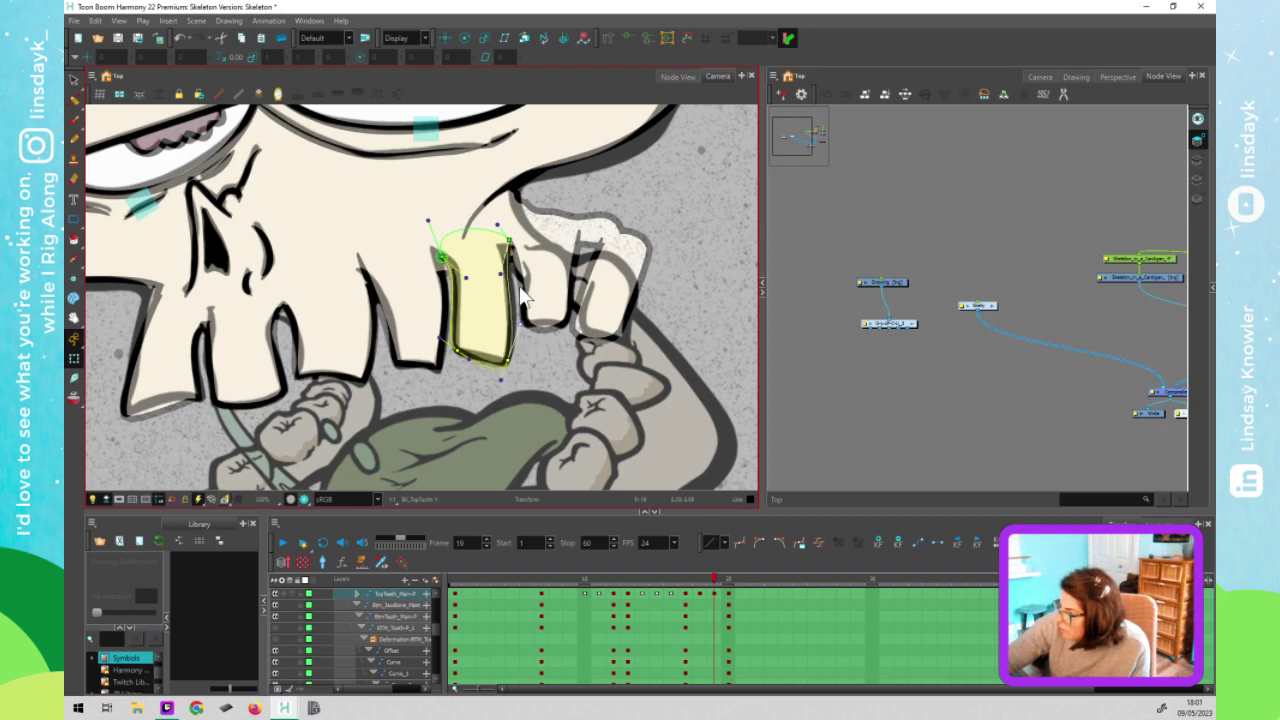
drag(502, 274, 507, 247)
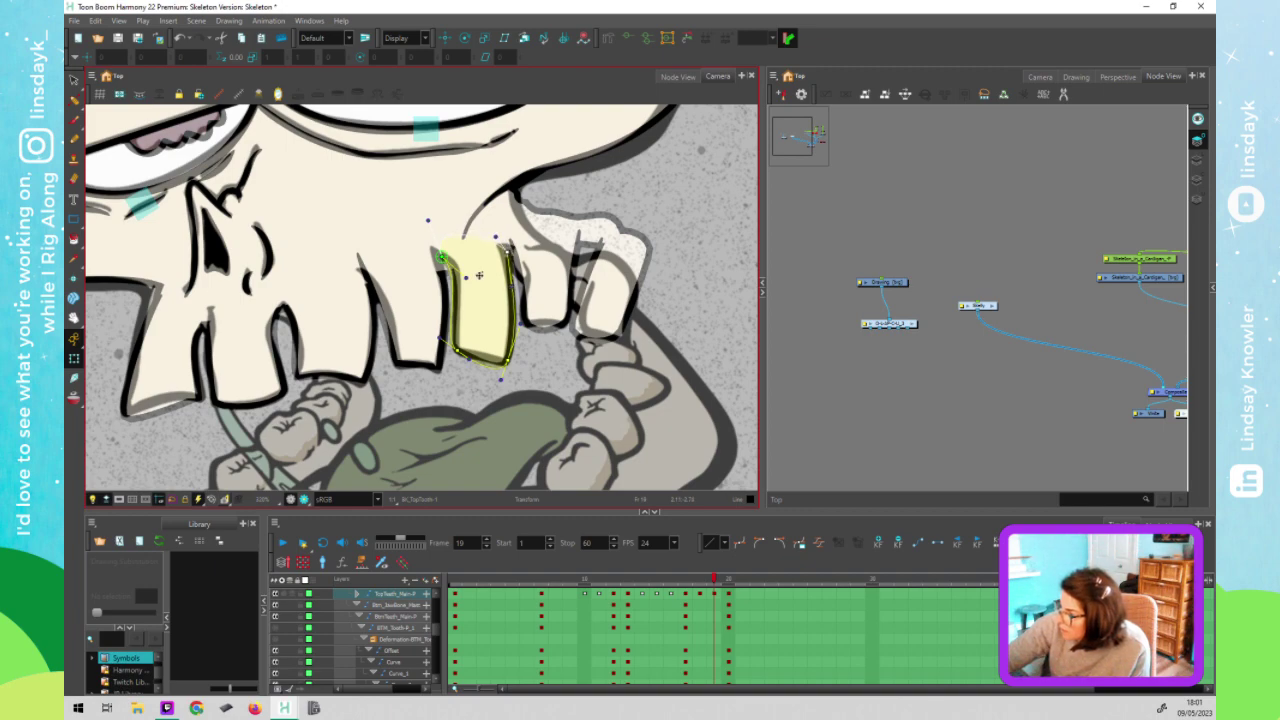
drag(442, 258, 440, 255)
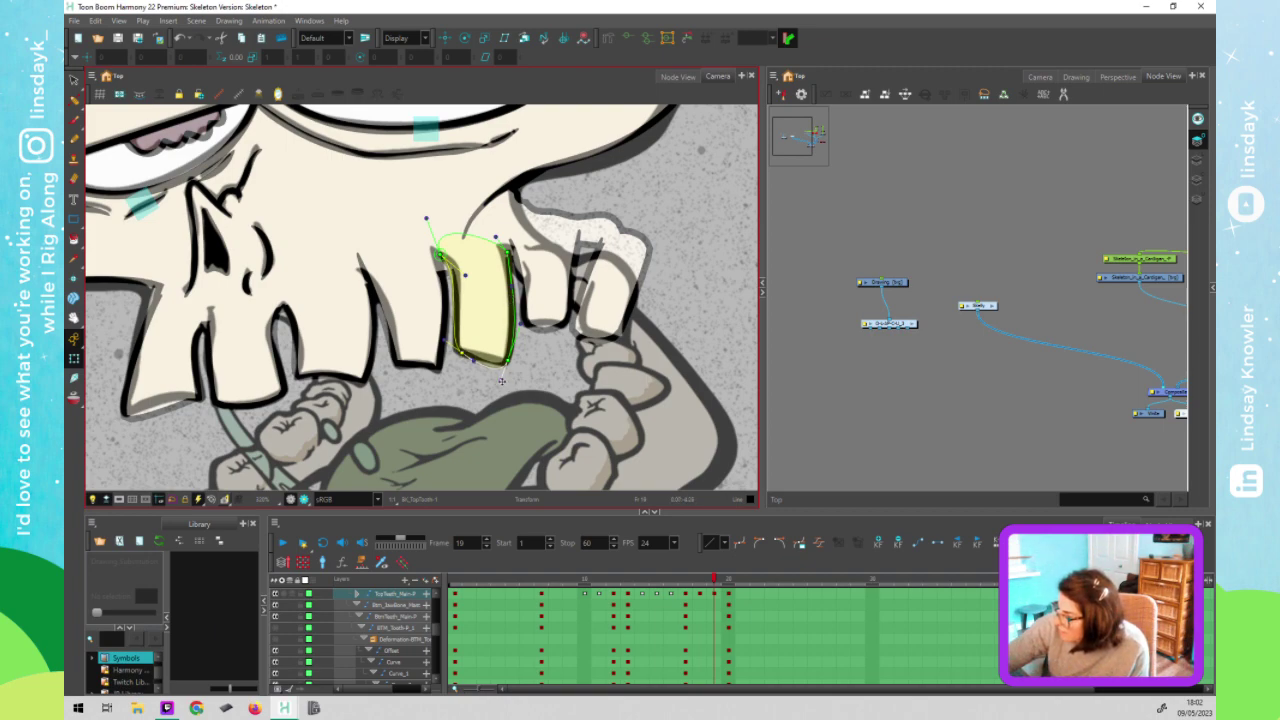
Flatten the sixth top tooth's bottom edge and lower its root points, pulling the rear one inward to match the reference
click(569, 287)
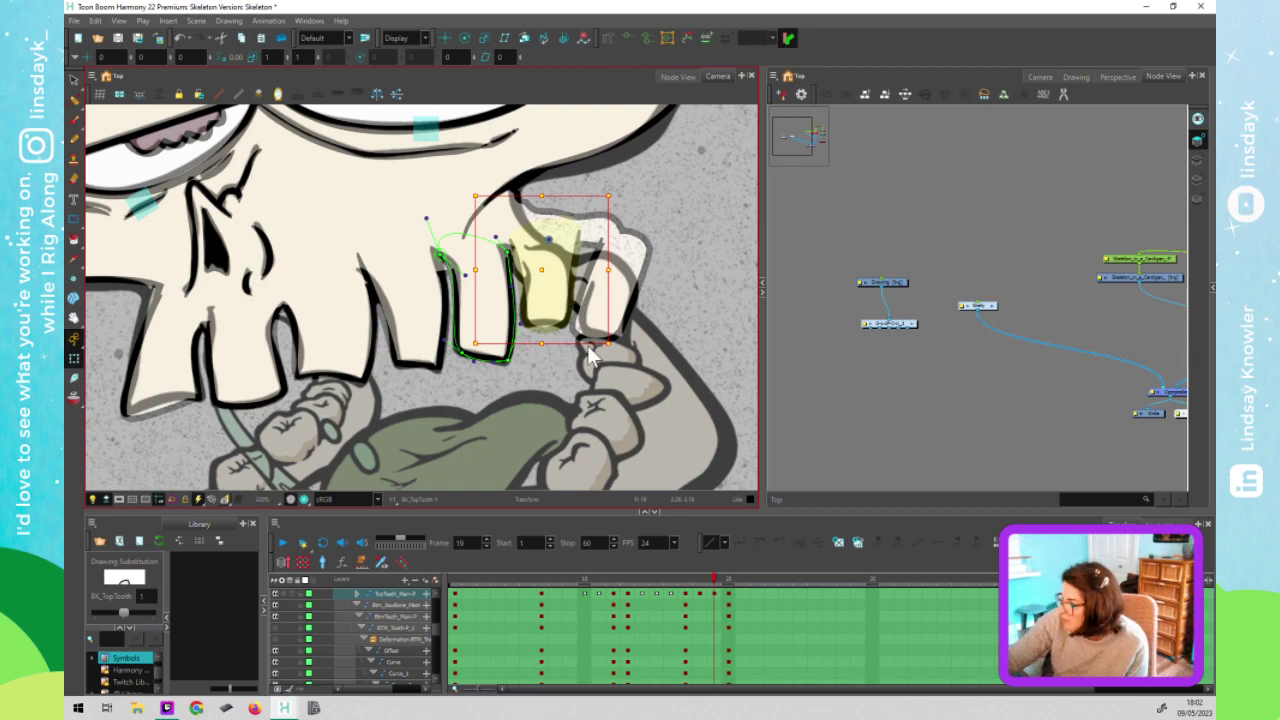
click(571, 320)
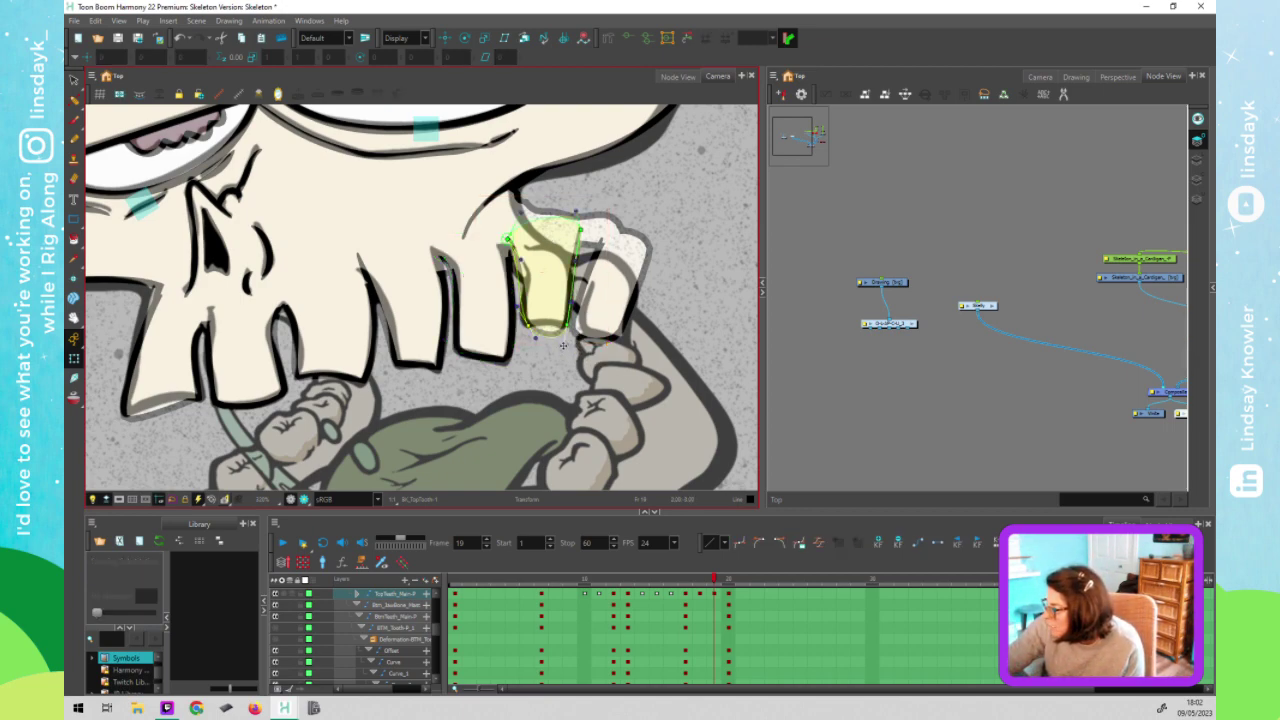
drag(557, 334, 555, 329)
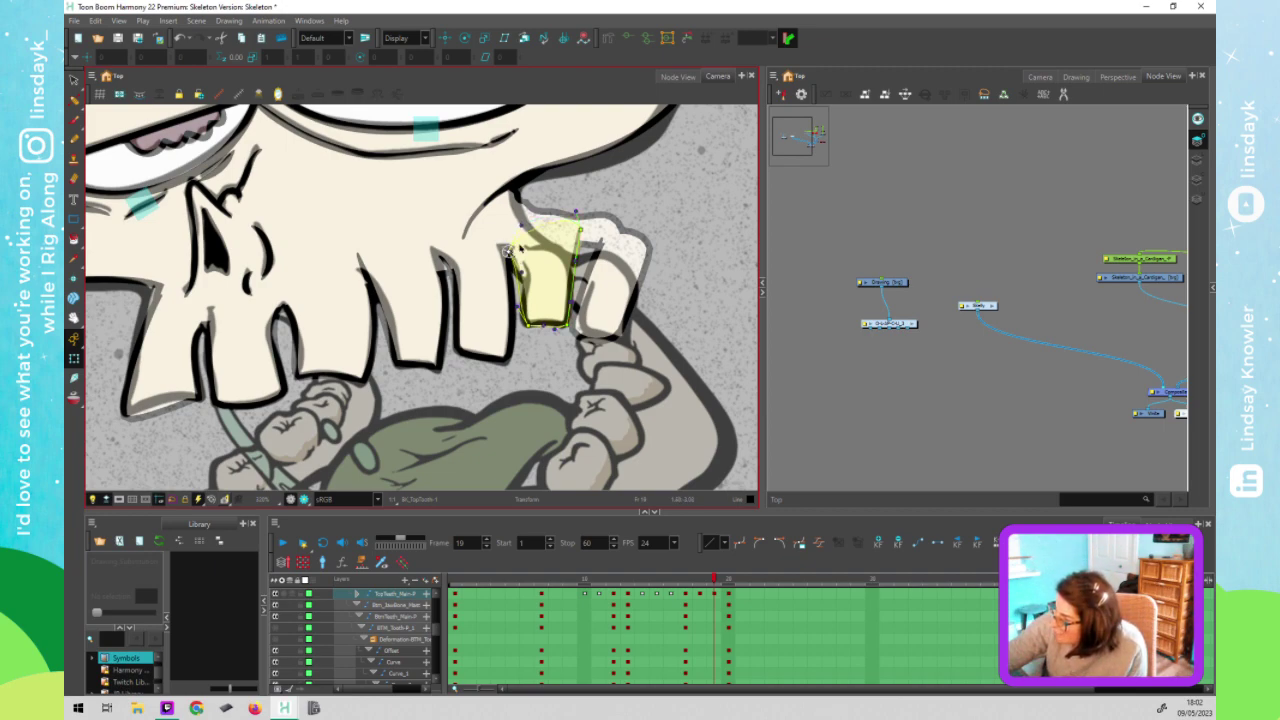
drag(580, 234, 548, 247)
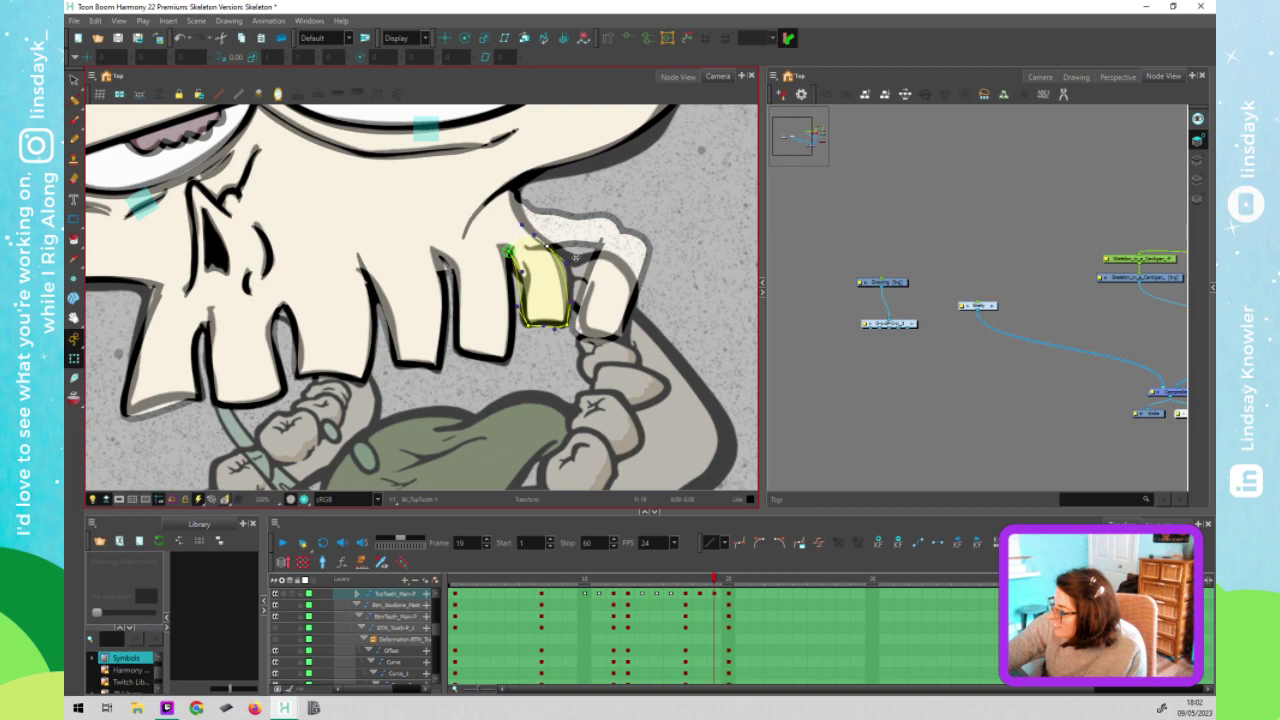
Reshape the rearmost upper tooth's deformer, shortening its root and pulling in its lower corners to match the rough sketch
click(623, 297)
click(623, 300)
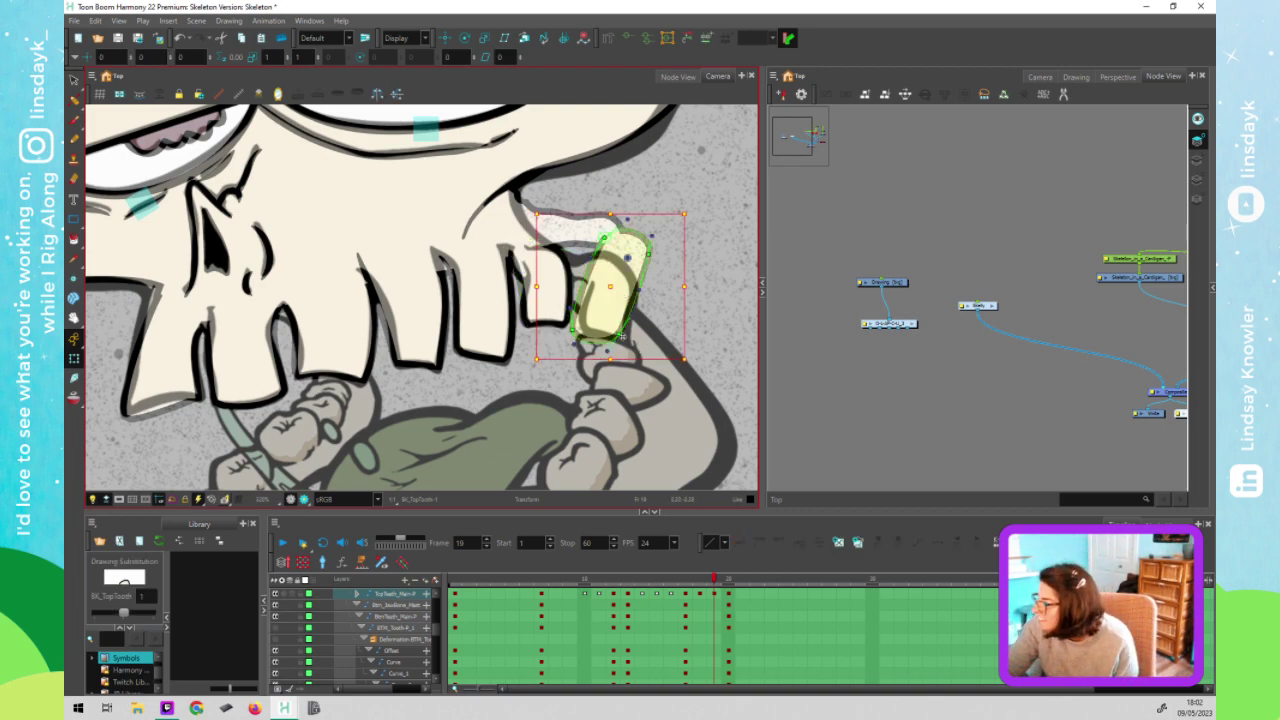
click(626, 340)
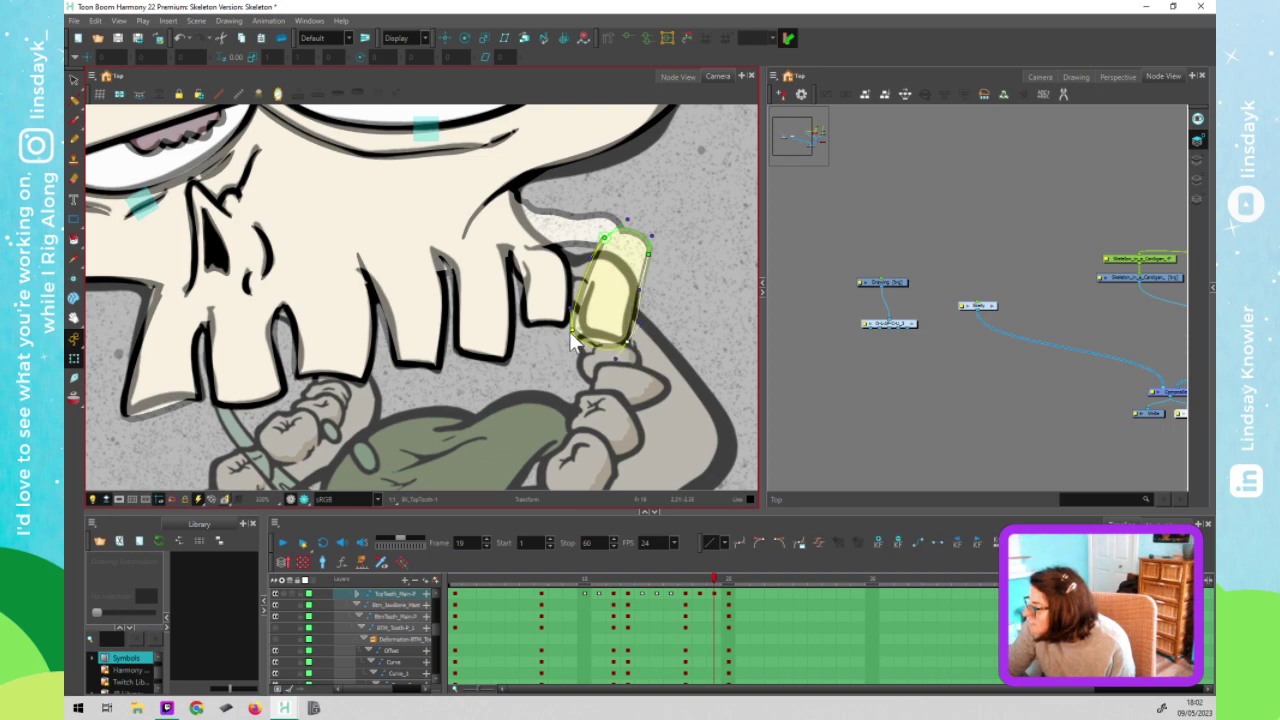
drag(579, 331, 586, 339)
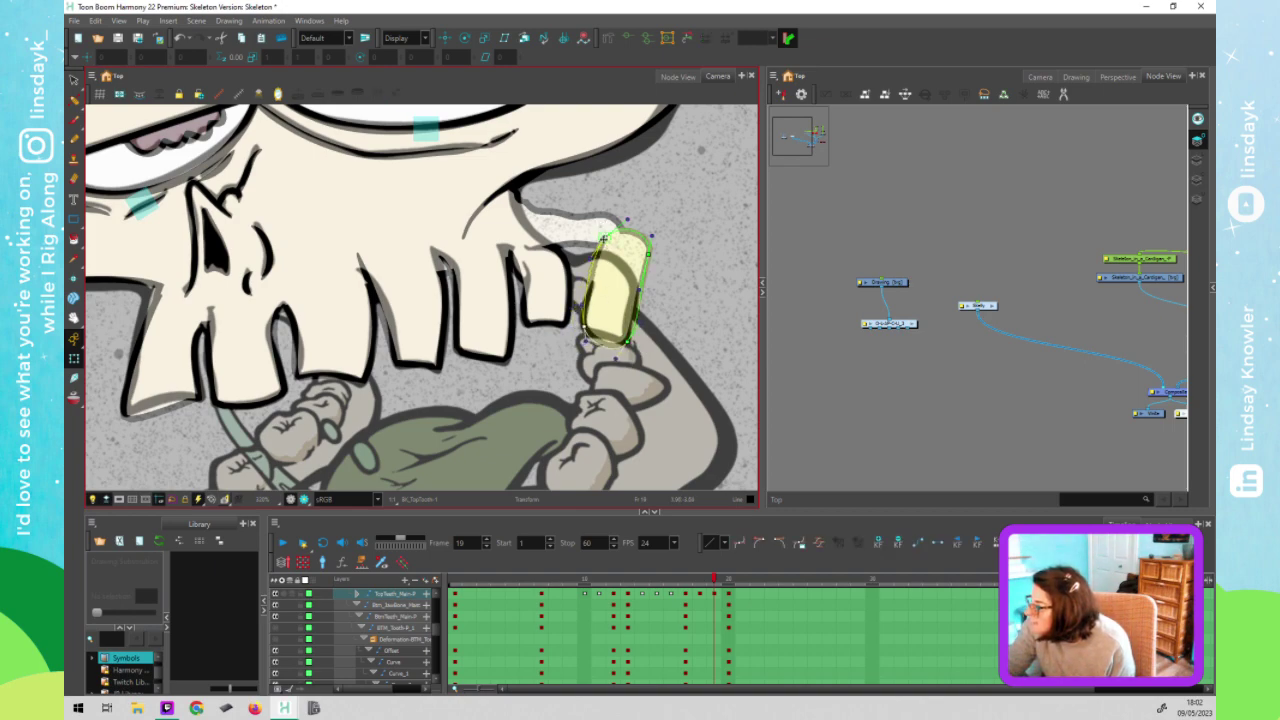
drag(599, 258, 634, 318)
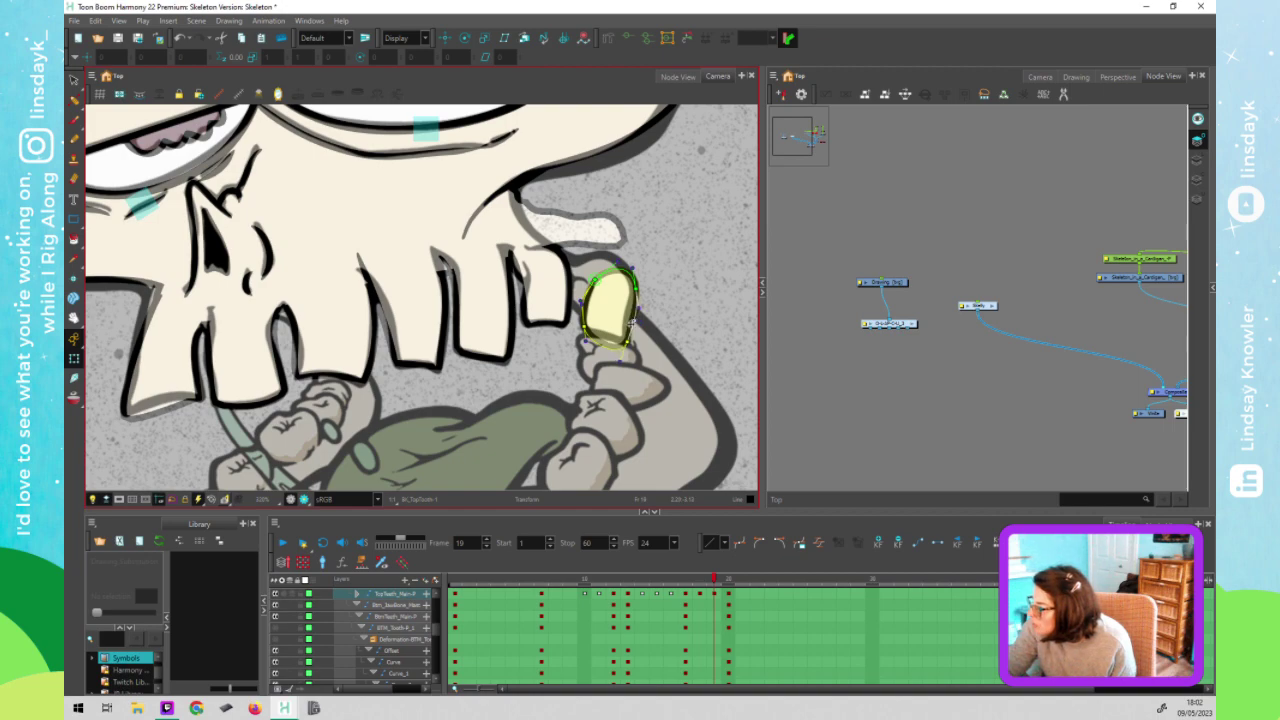
drag(620, 362, 616, 347)
Reshape the upper jawbone's deformer so its rear end drops onto the rearmost tooth and its upper edge follows the sketch
click(600, 220)
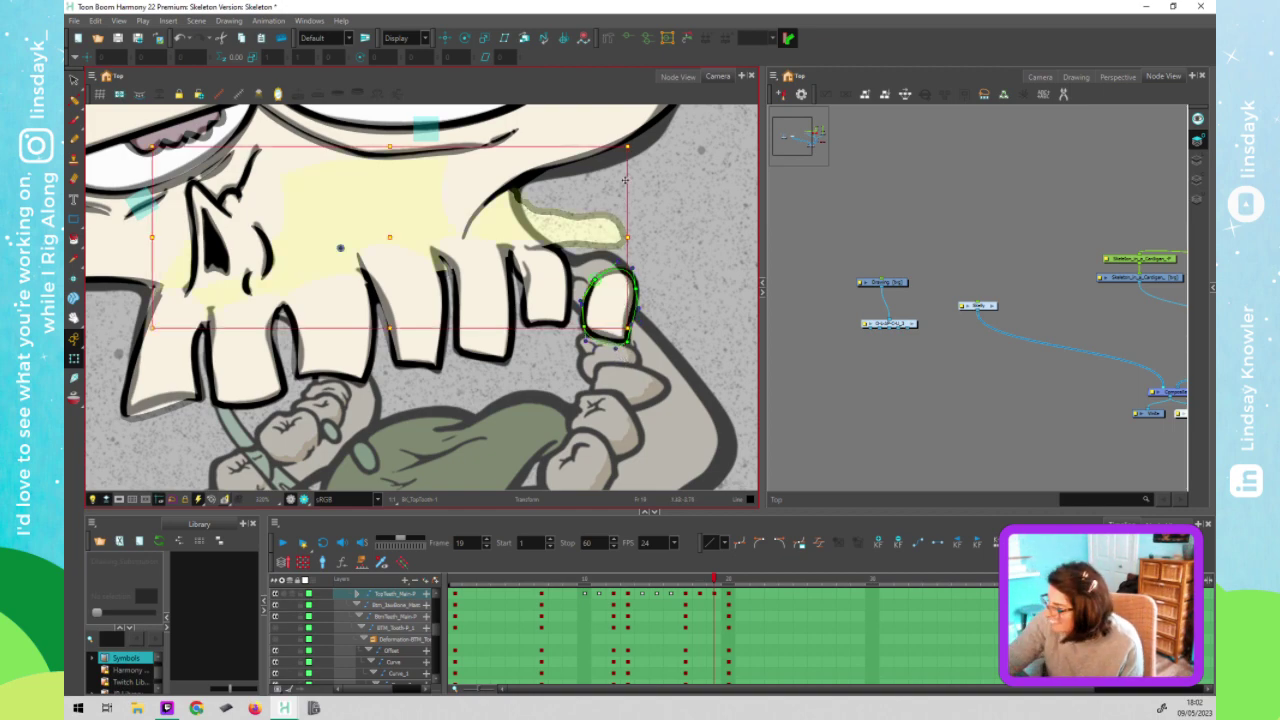
click(624, 184)
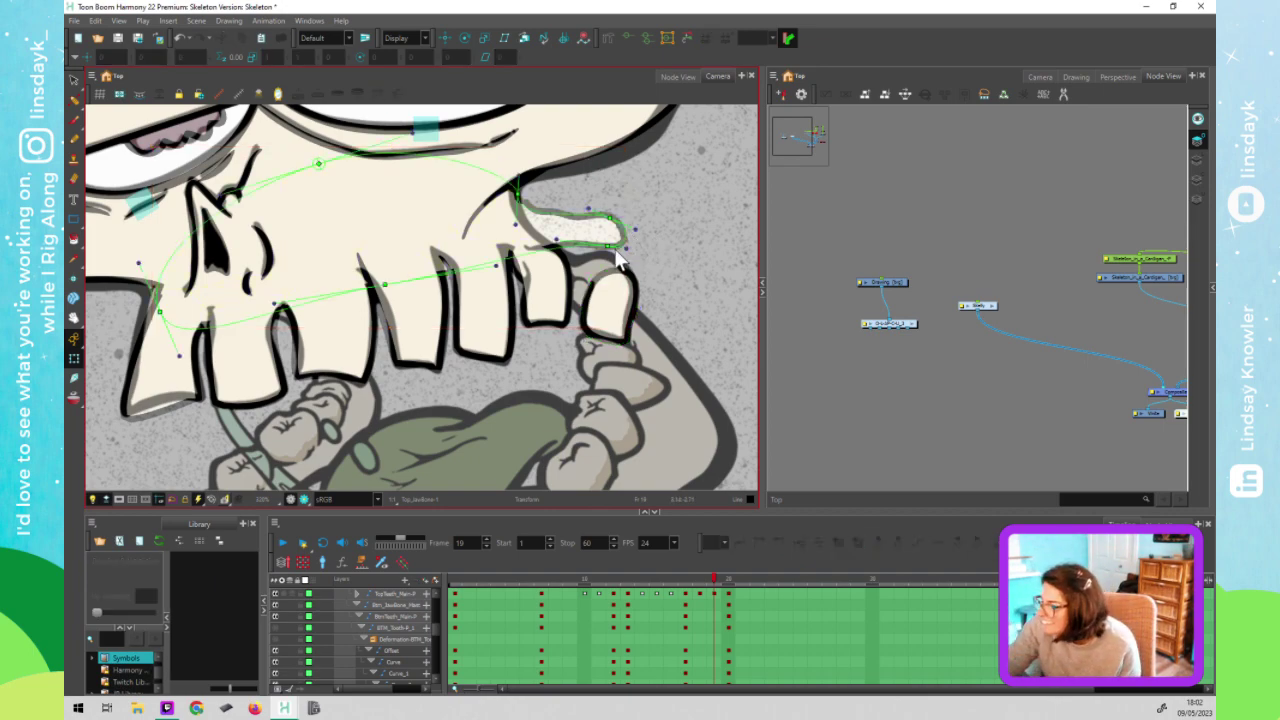
drag(600, 275, 595, 288)
drag(611, 220, 614, 262)
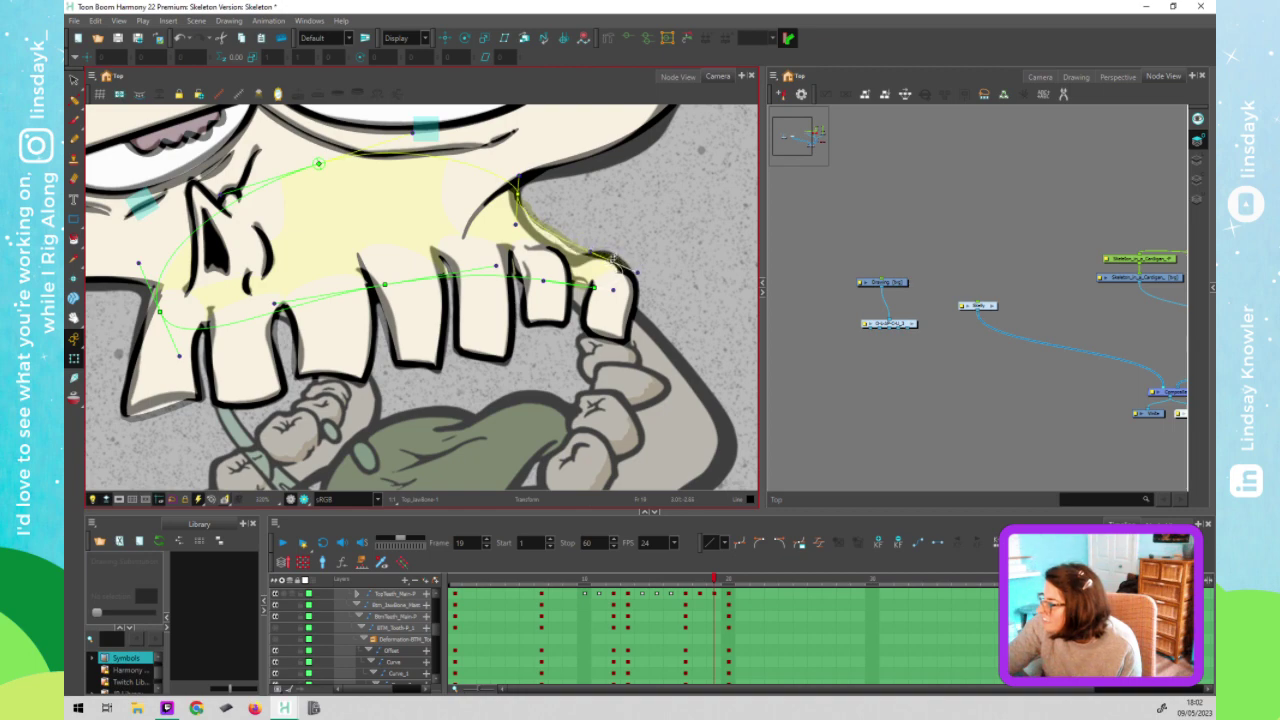
drag(517, 192, 528, 222)
drag(343, 155, 366, 153)
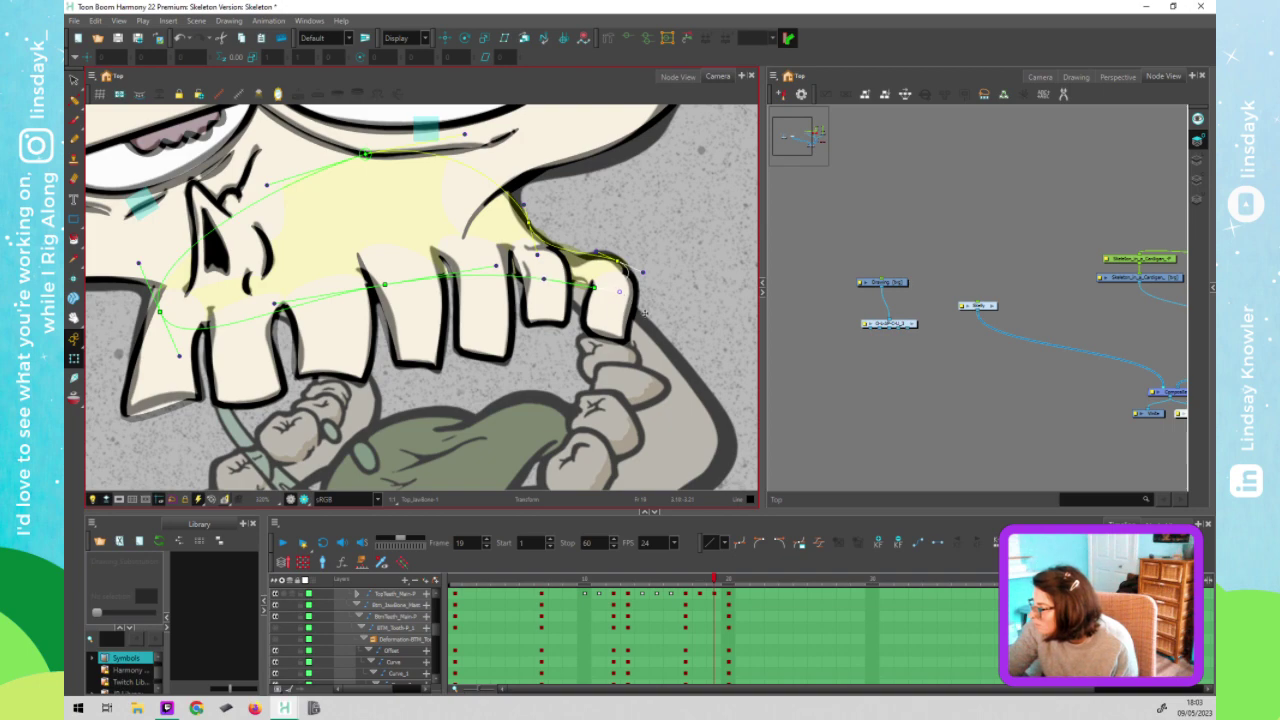
Refine the rearmost tooth's upper front corner and the jawbone's rear tip so the two outlines join
click(642, 310)
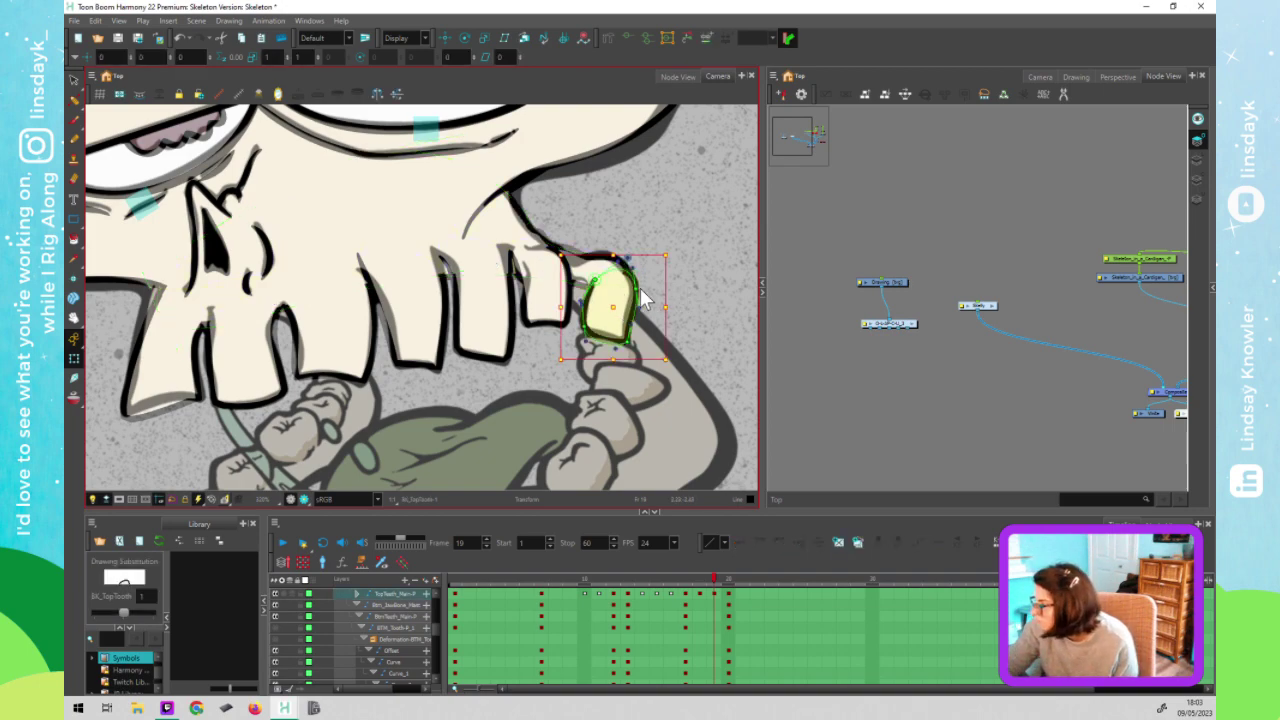
click(595, 277)
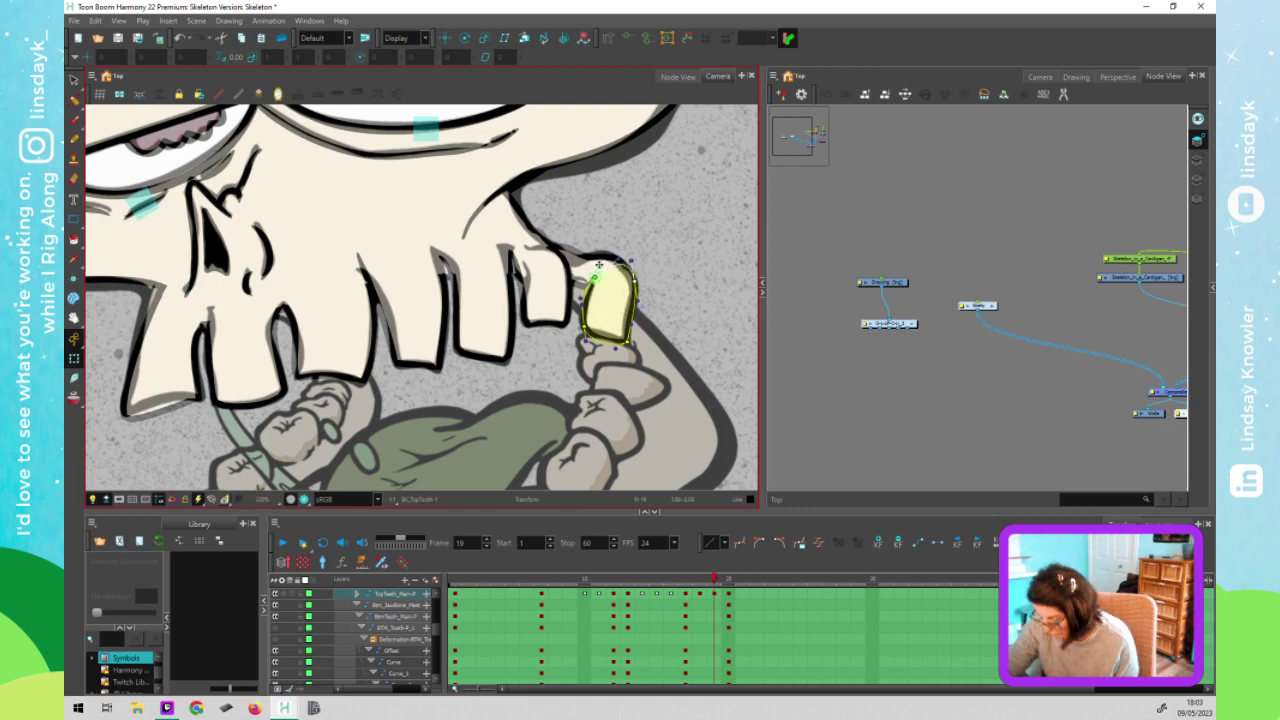
click(598, 265)
click(620, 263)
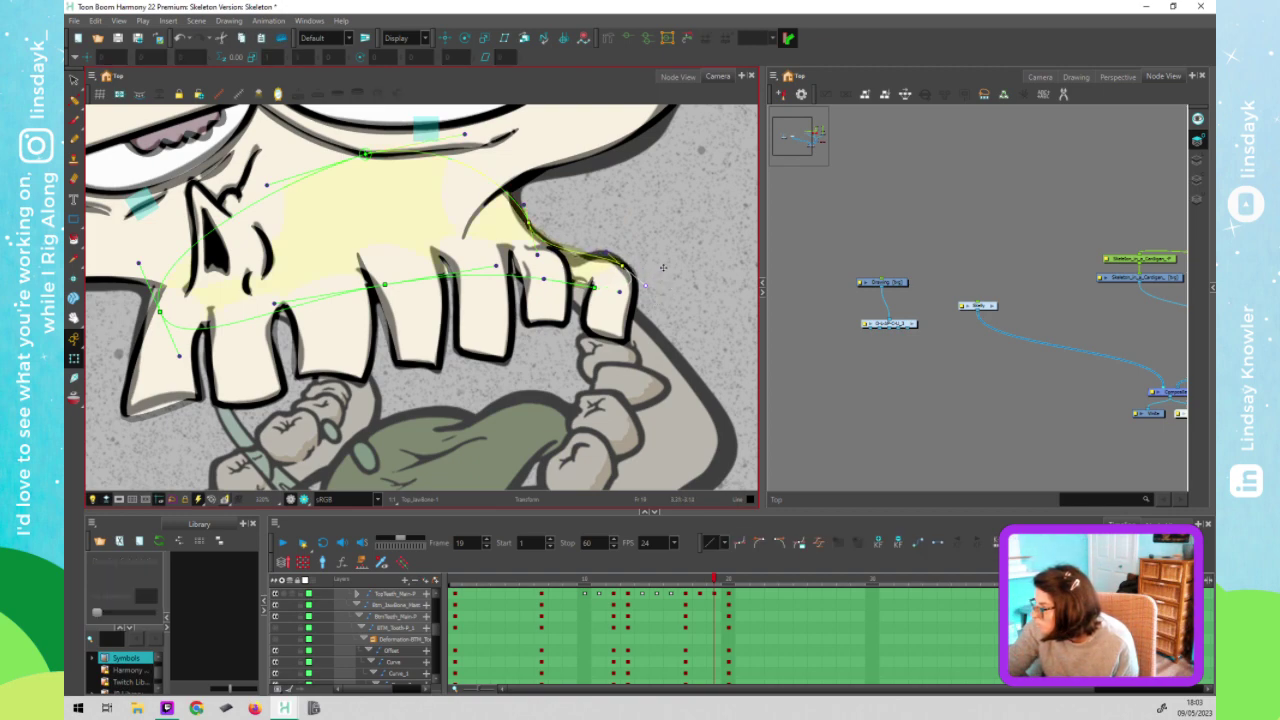
Move the upper front deformer point of the second tooth from the back inward and down along its outline
click(557, 315)
click(560, 312)
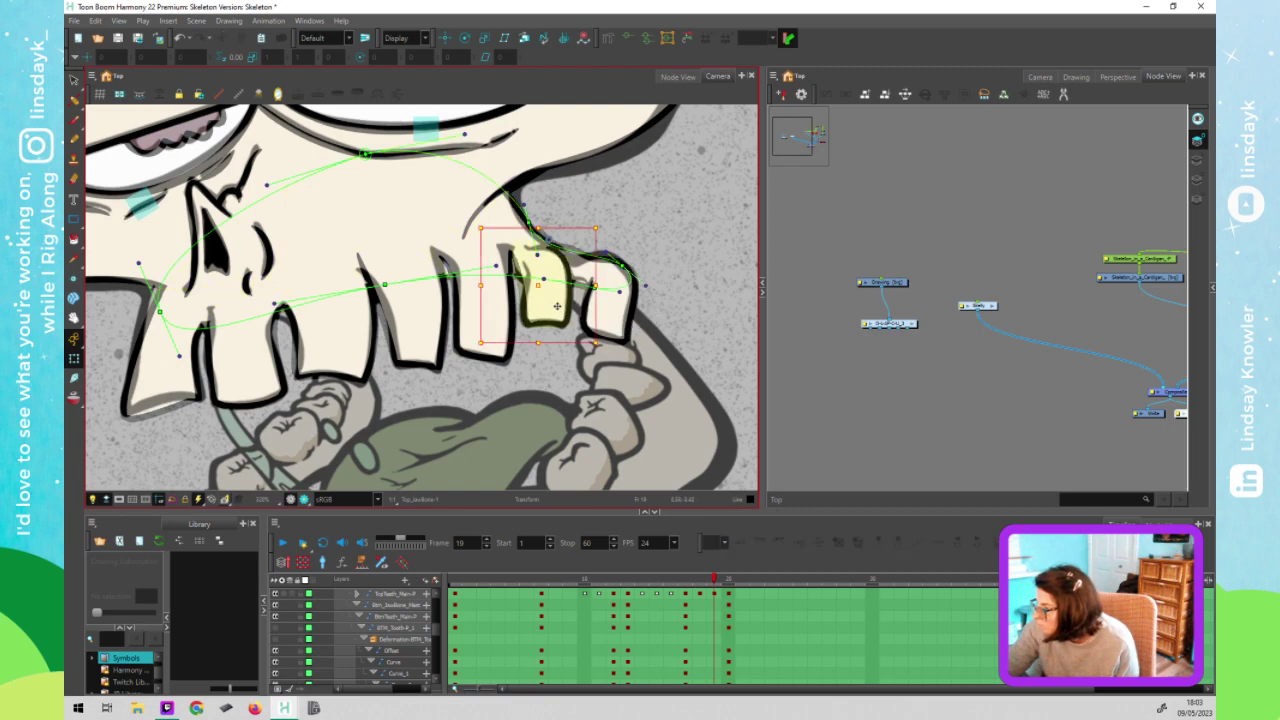
click(603, 247)
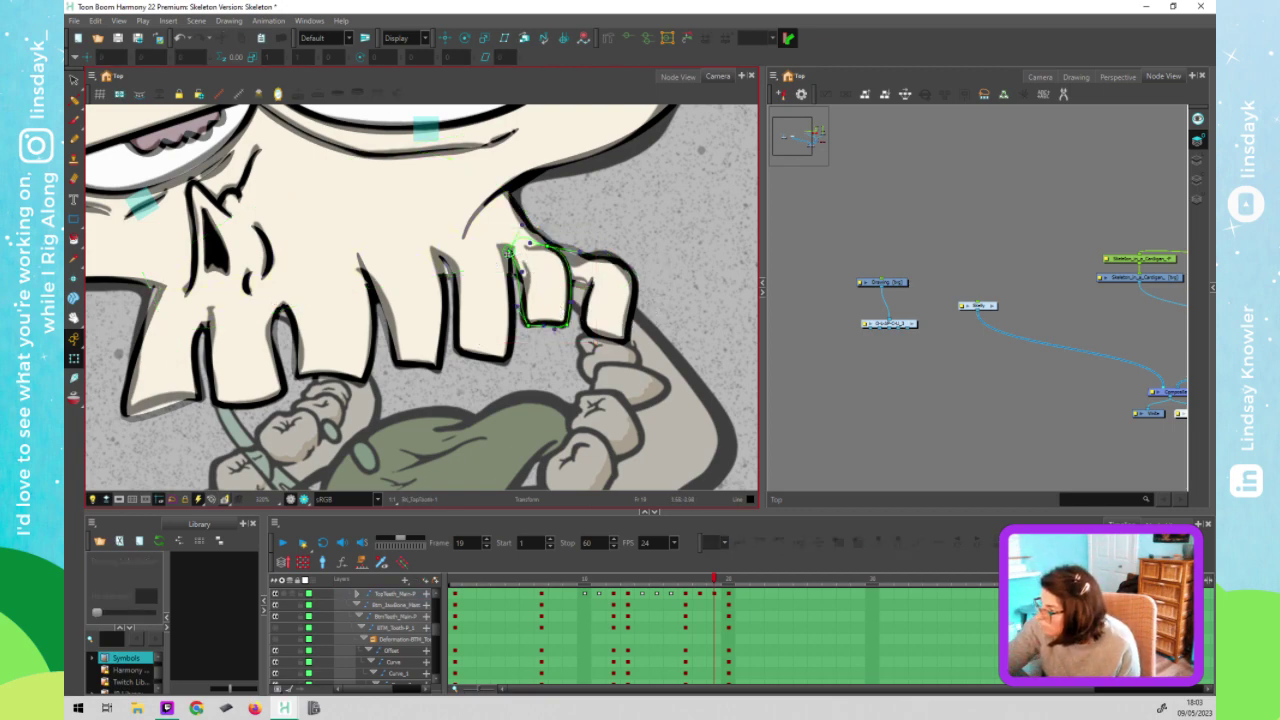
click(513, 258)
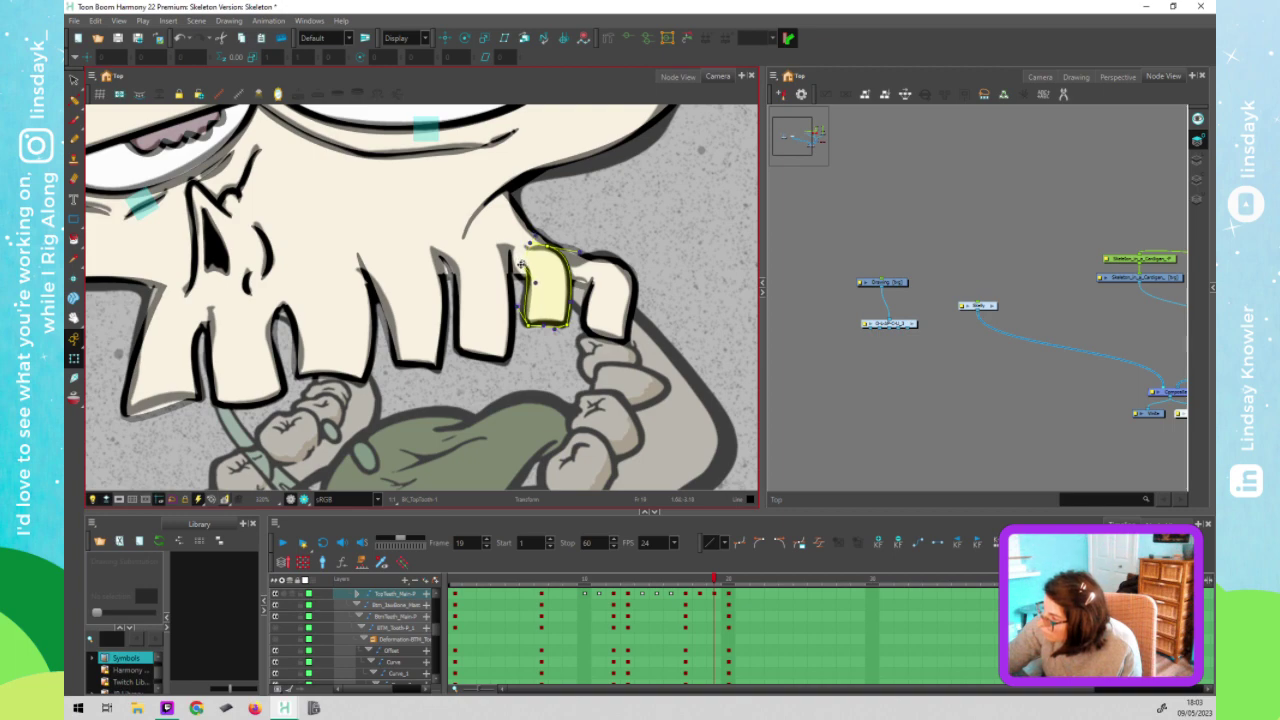
Adjust the upper rear deformer point of the third tooth from the back to fit the sketched edge
click(506, 292)
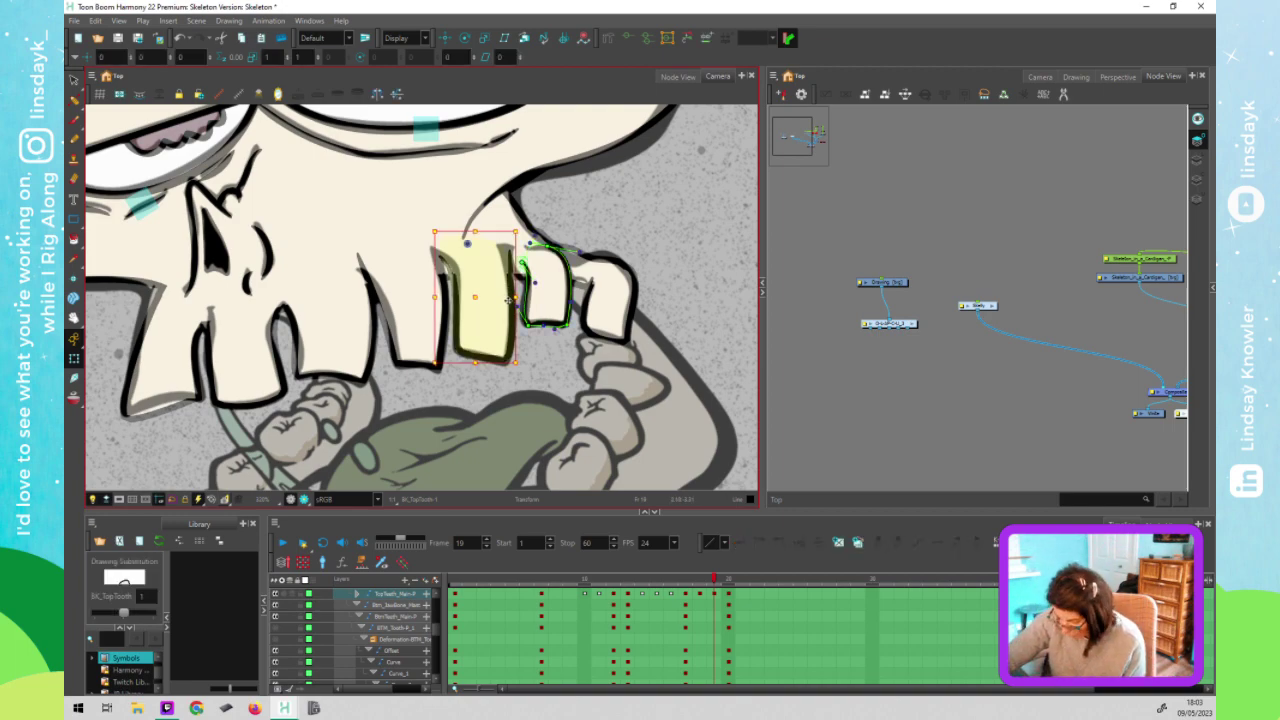
click(513, 284)
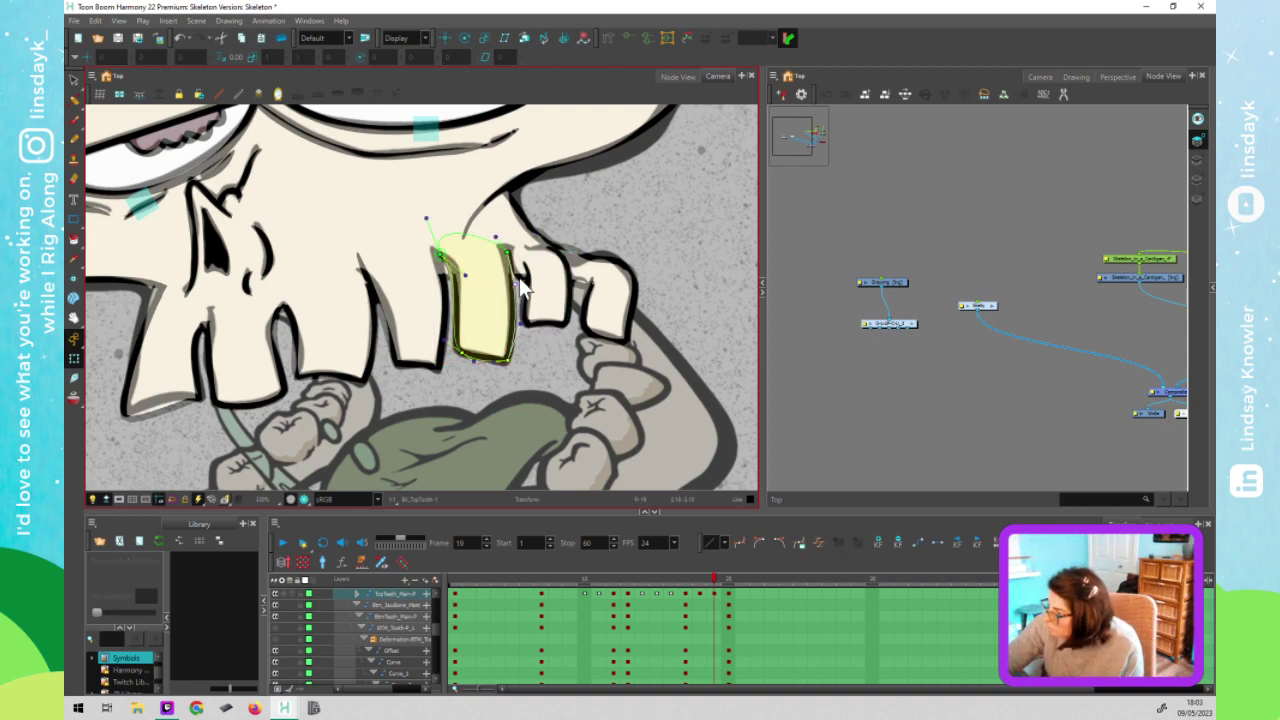
drag(505, 254, 504, 253)
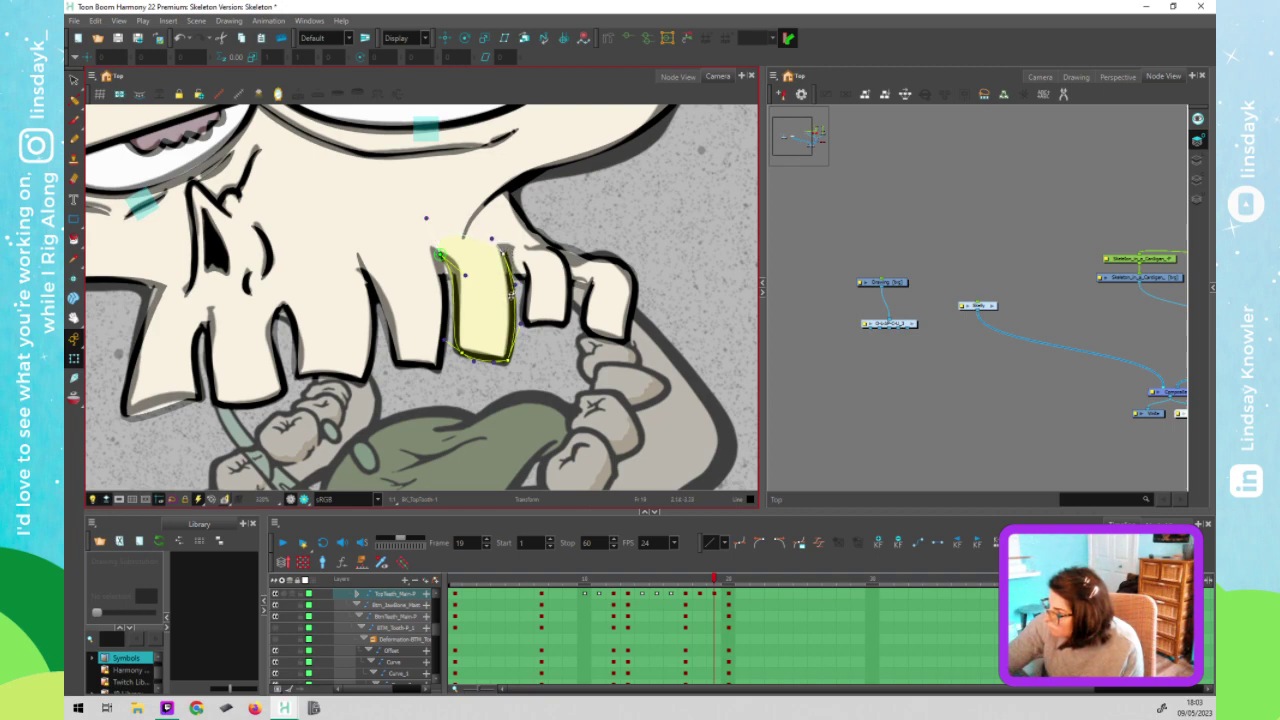
click(441, 250)
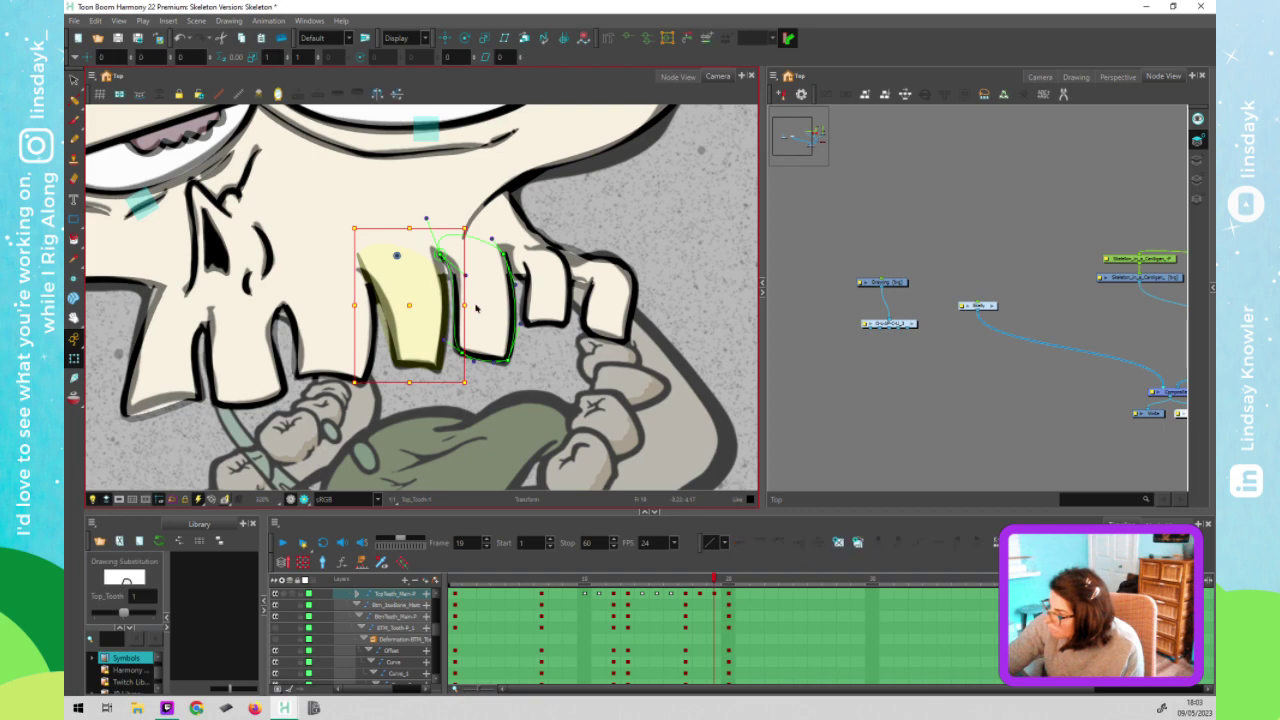
click(459, 273)
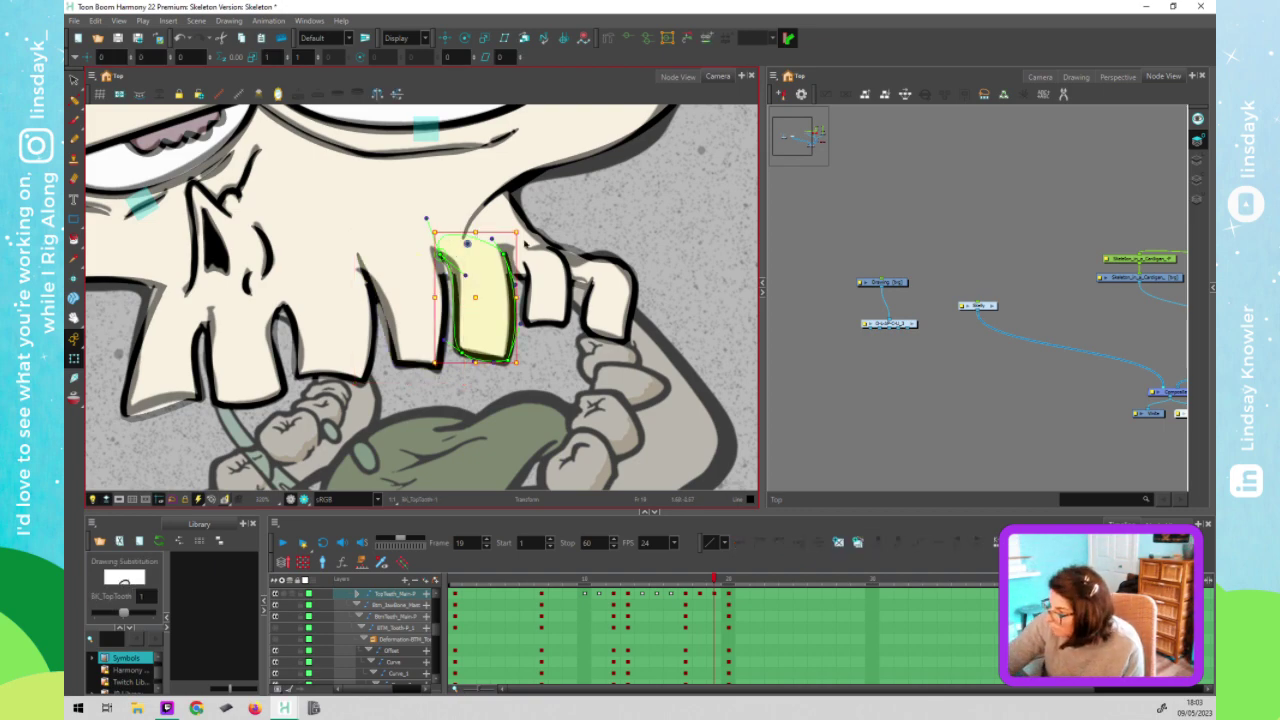
key(Escape)
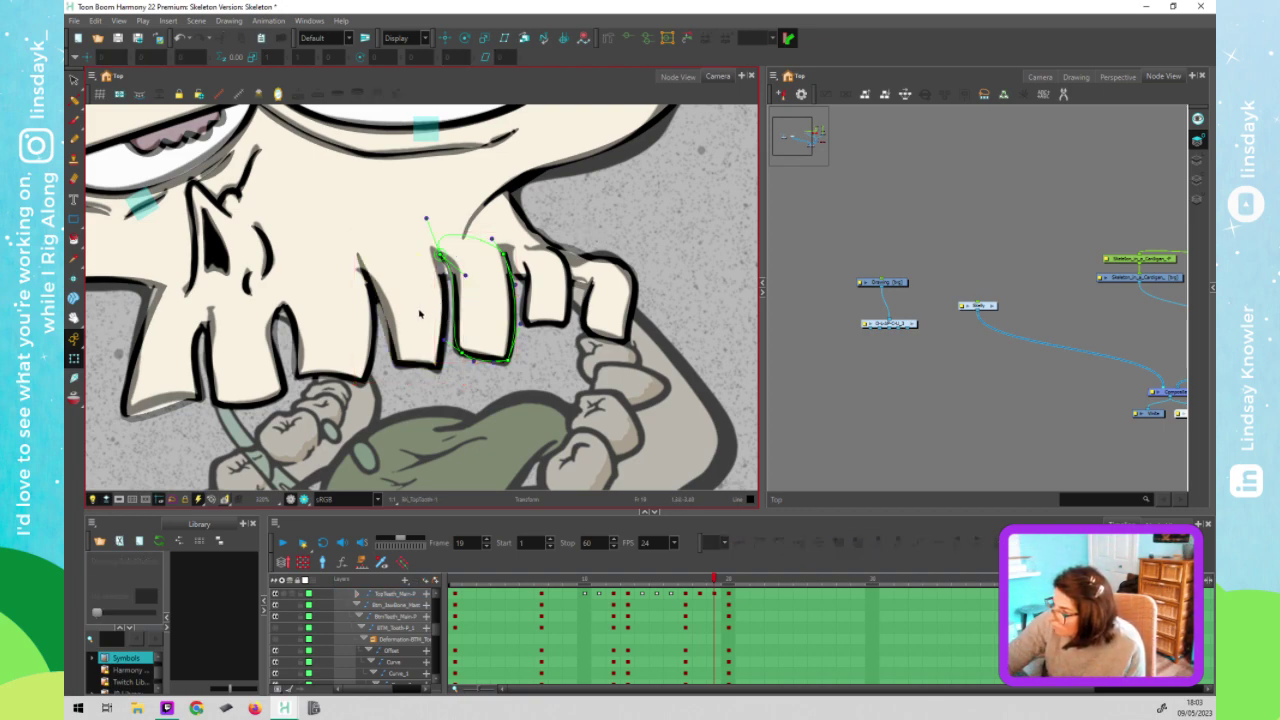
Lower the upper front deformer point of the fourth tooth from the back to meet the neighbouring tooth gap
click(418, 300)
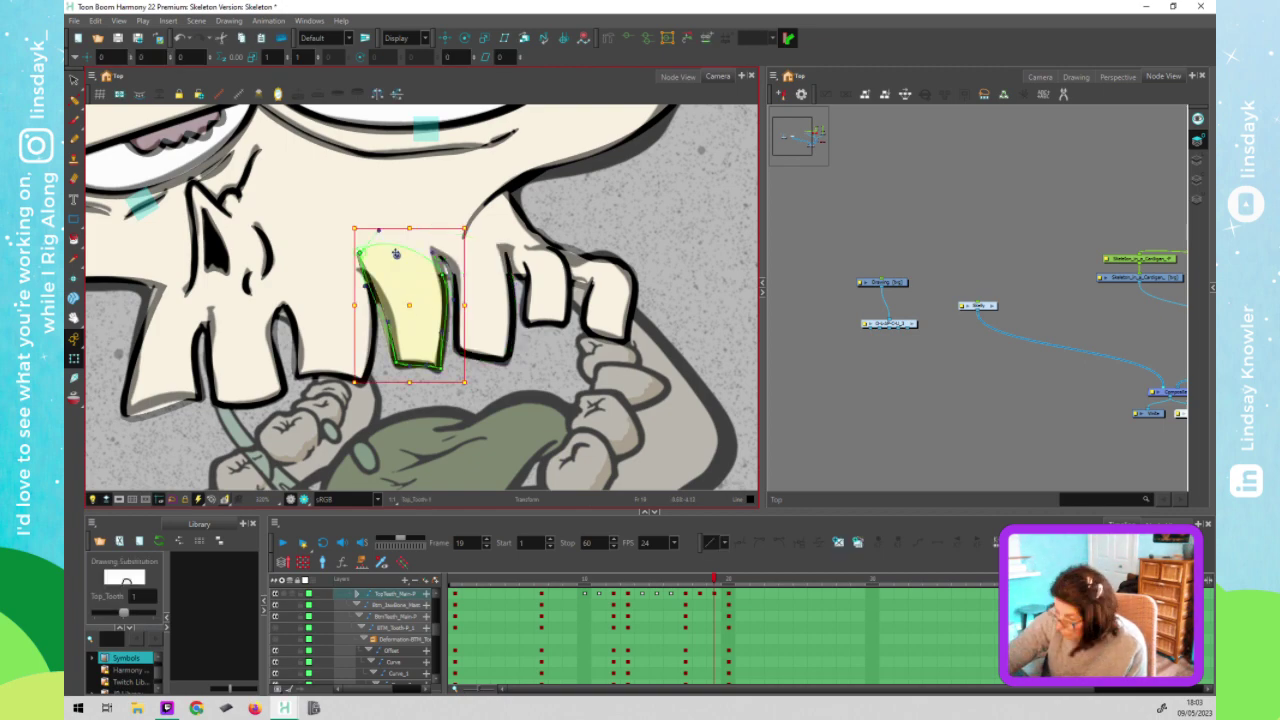
click(362, 255)
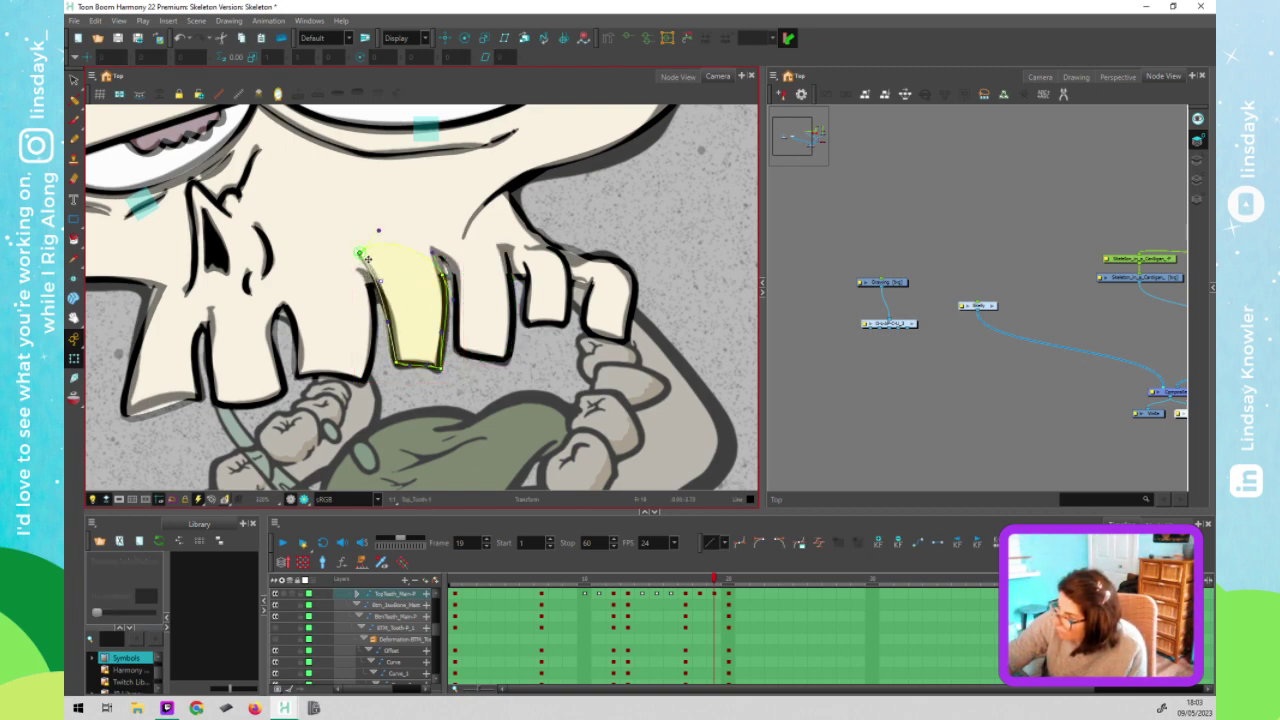
drag(360, 253, 358, 268)
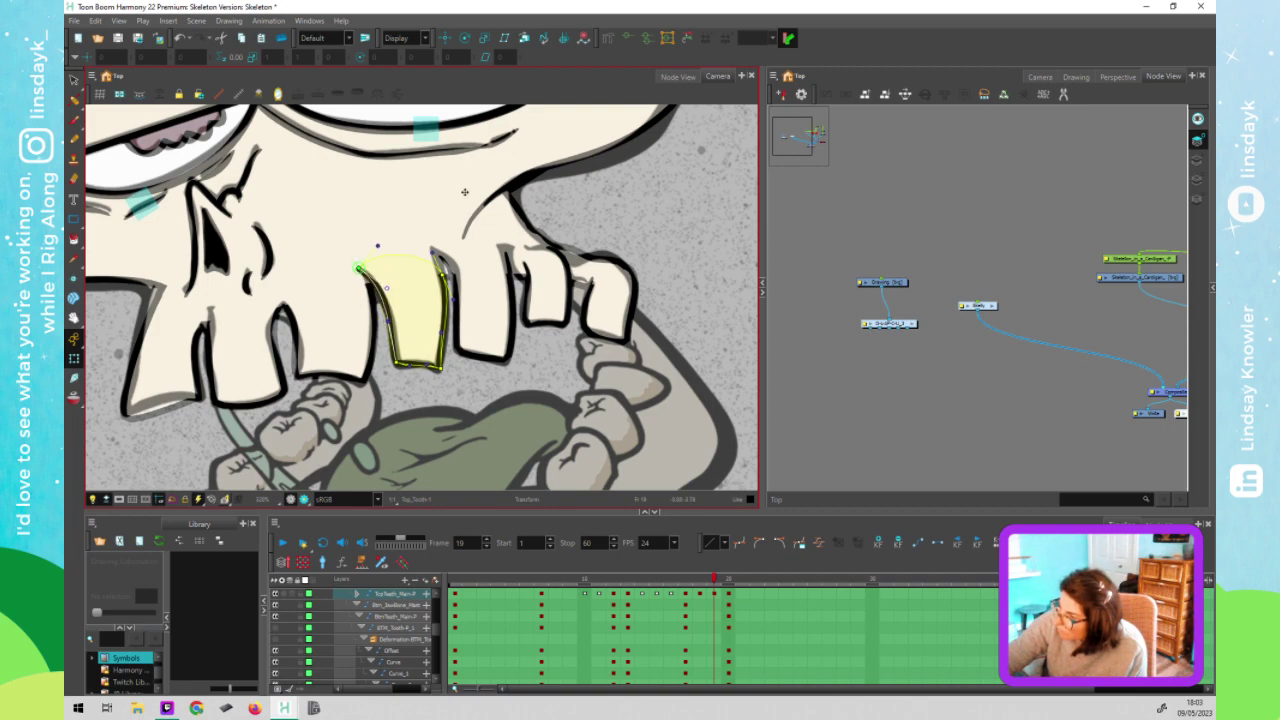
Raise the middle deformer point on the upper jawbone's lower edge to the top of the gap between the teeth
click(521, 271)
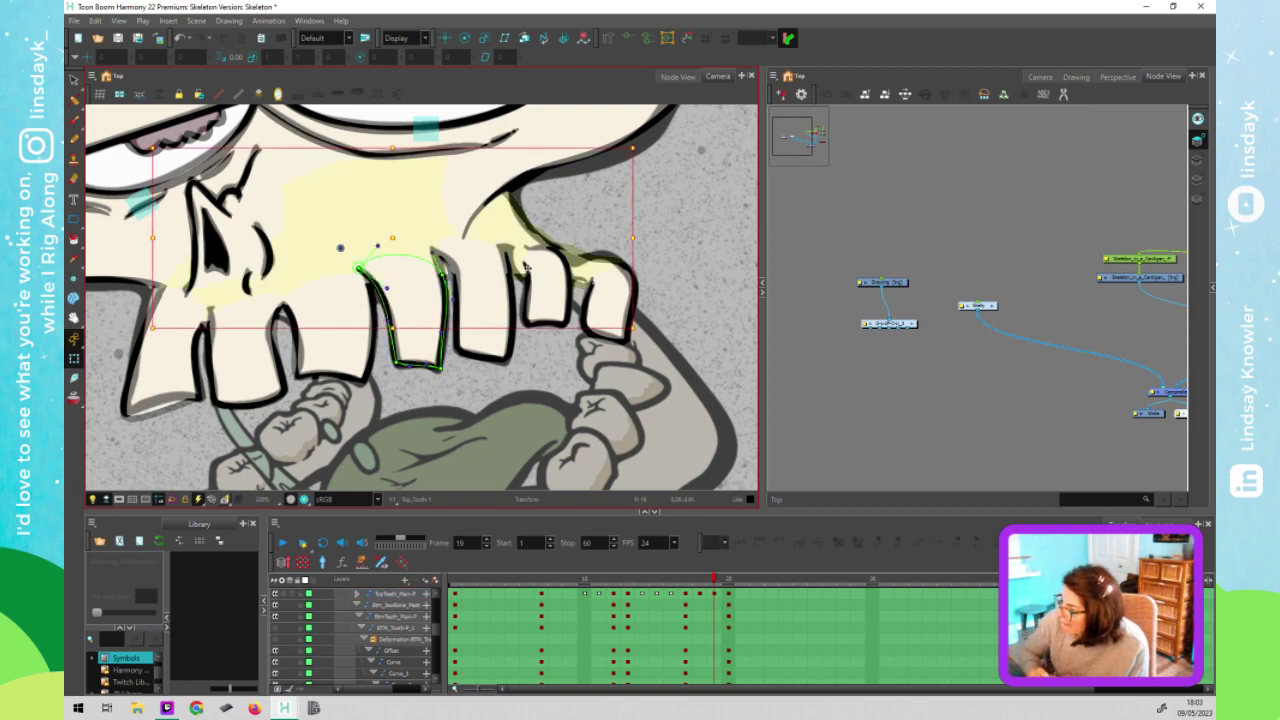
key(shift+F11)
click(384, 283)
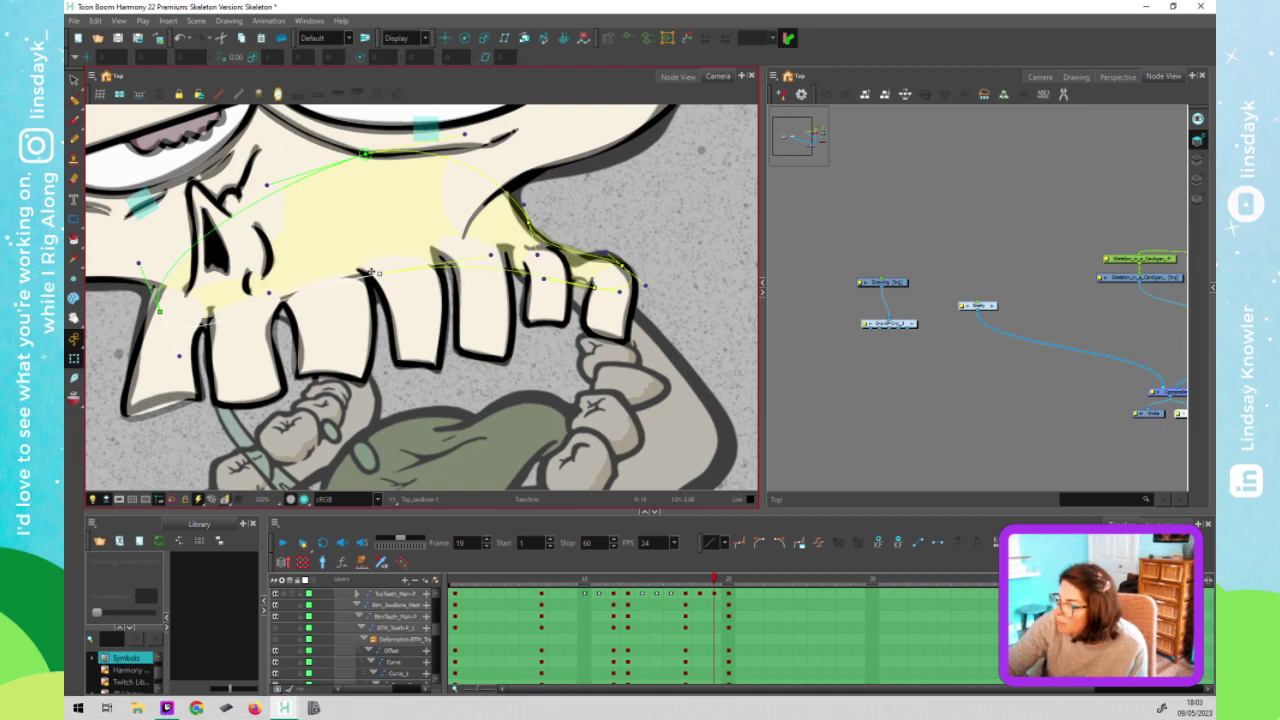
Adjust the upper rear deformer point of the wide fifth tooth from the back to line up with the adjacent gap
click(349, 328)
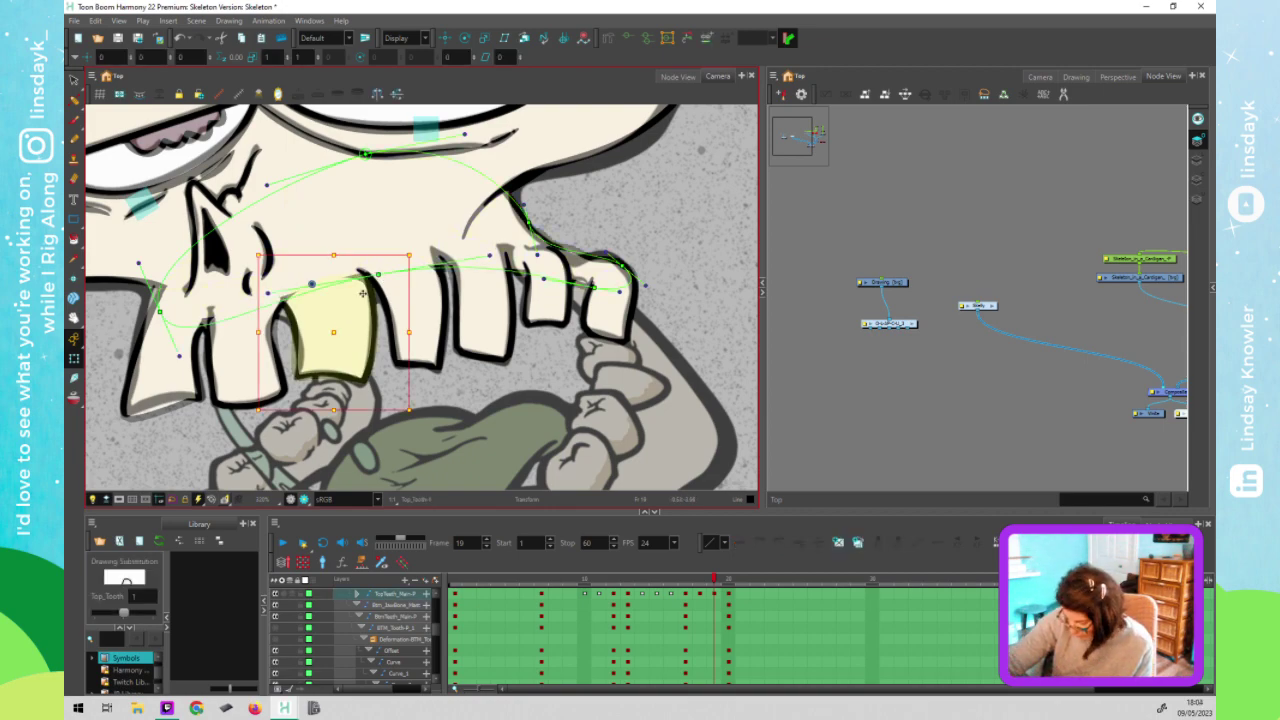
click(579, 221)
click(369, 282)
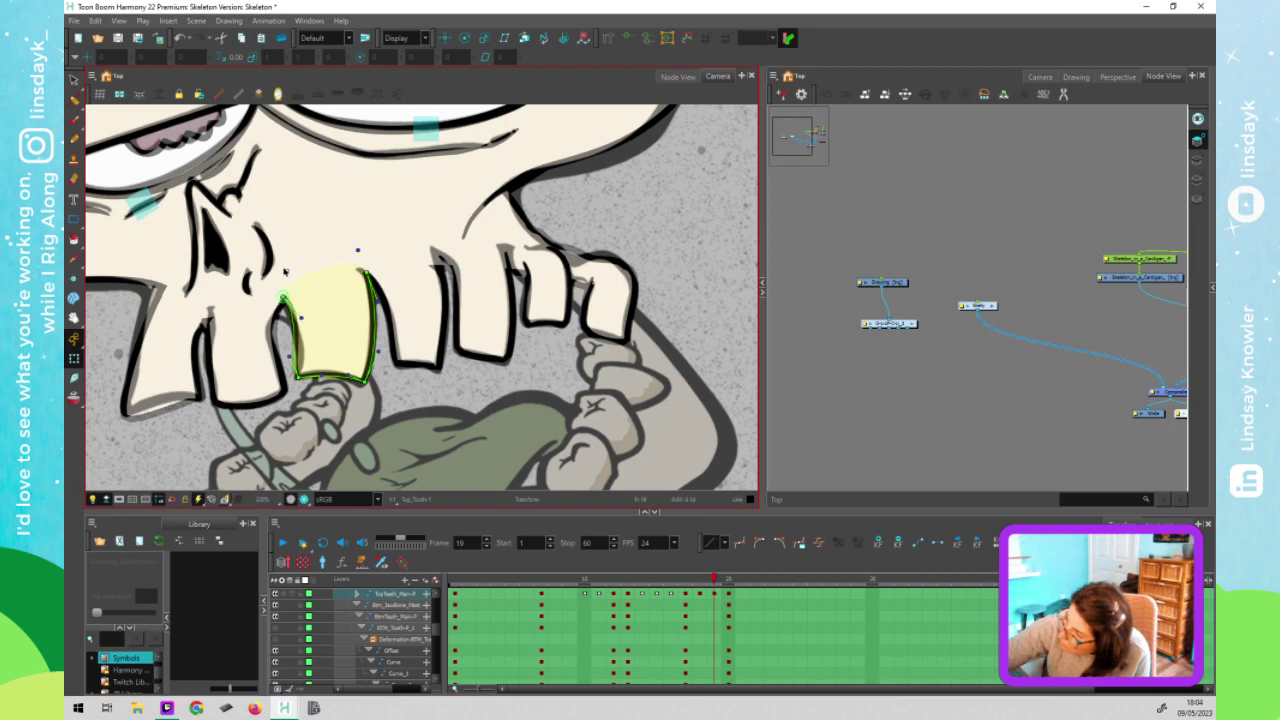
Move the upper rear deformer point of the fourth tooth from the back against the third tooth's outline to close the gap
click(458, 262)
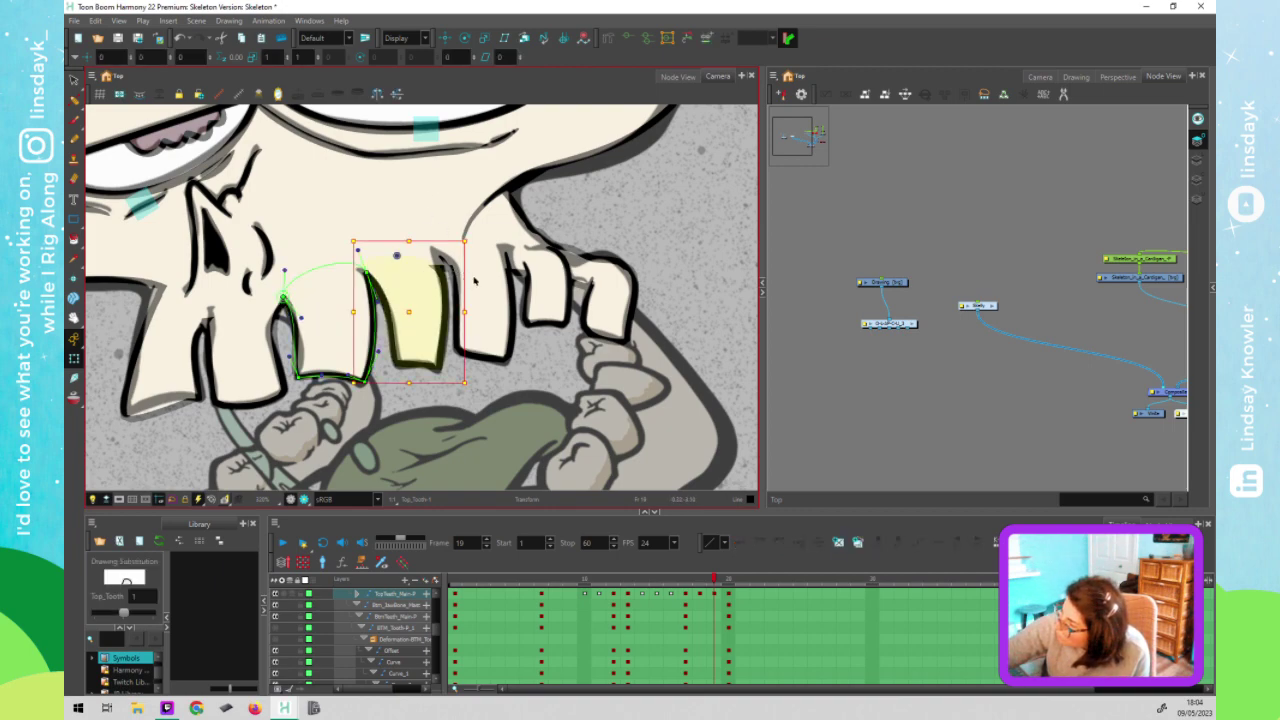
click(480, 287)
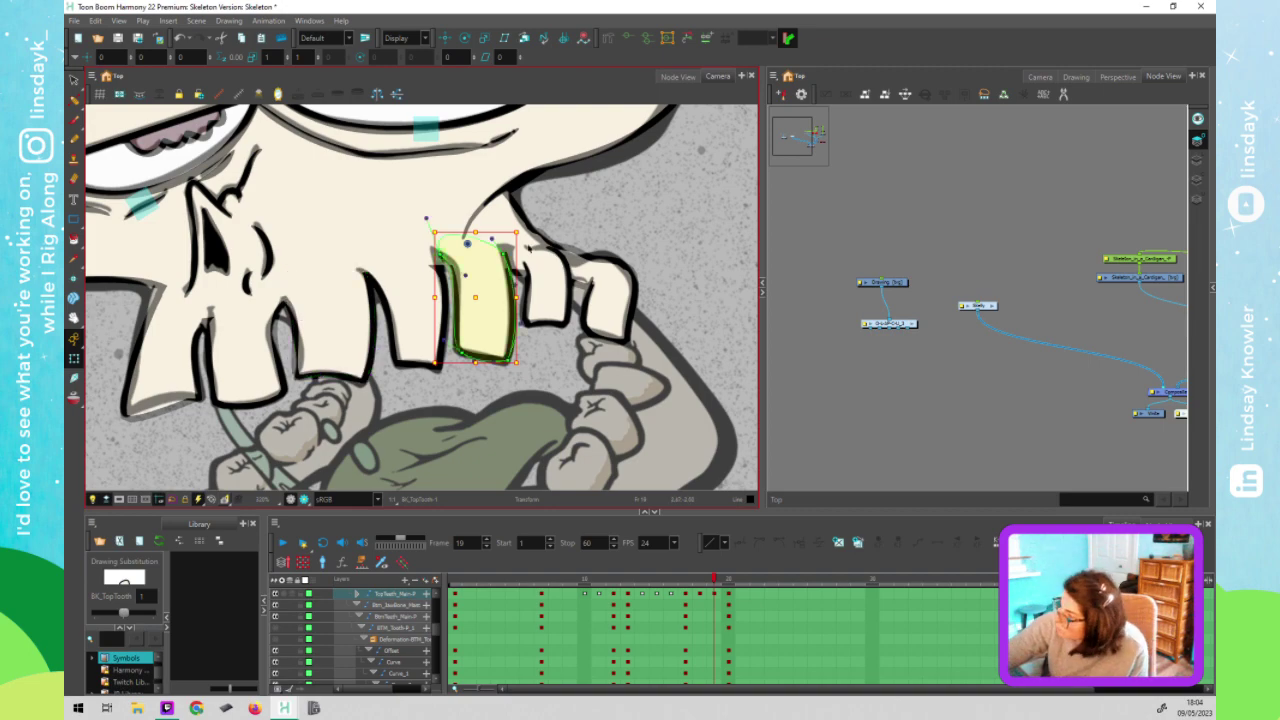
click(446, 293)
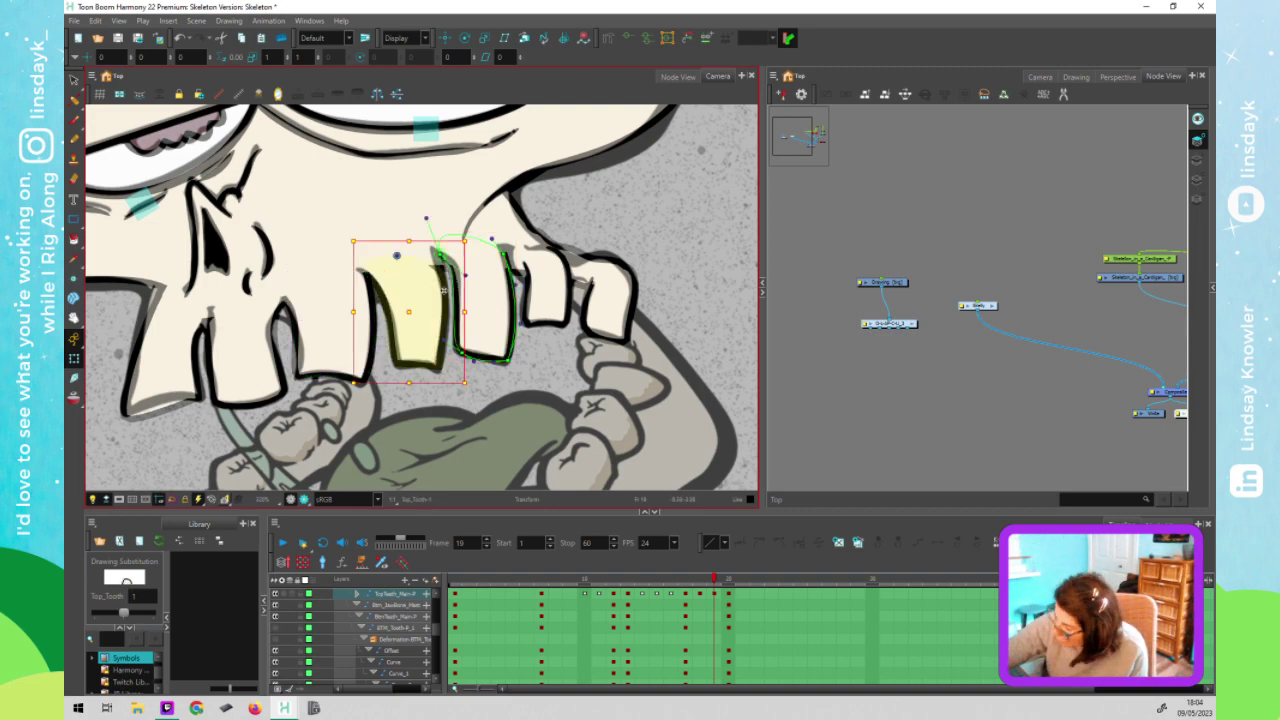
drag(444, 270, 447, 262)
click(586, 152)
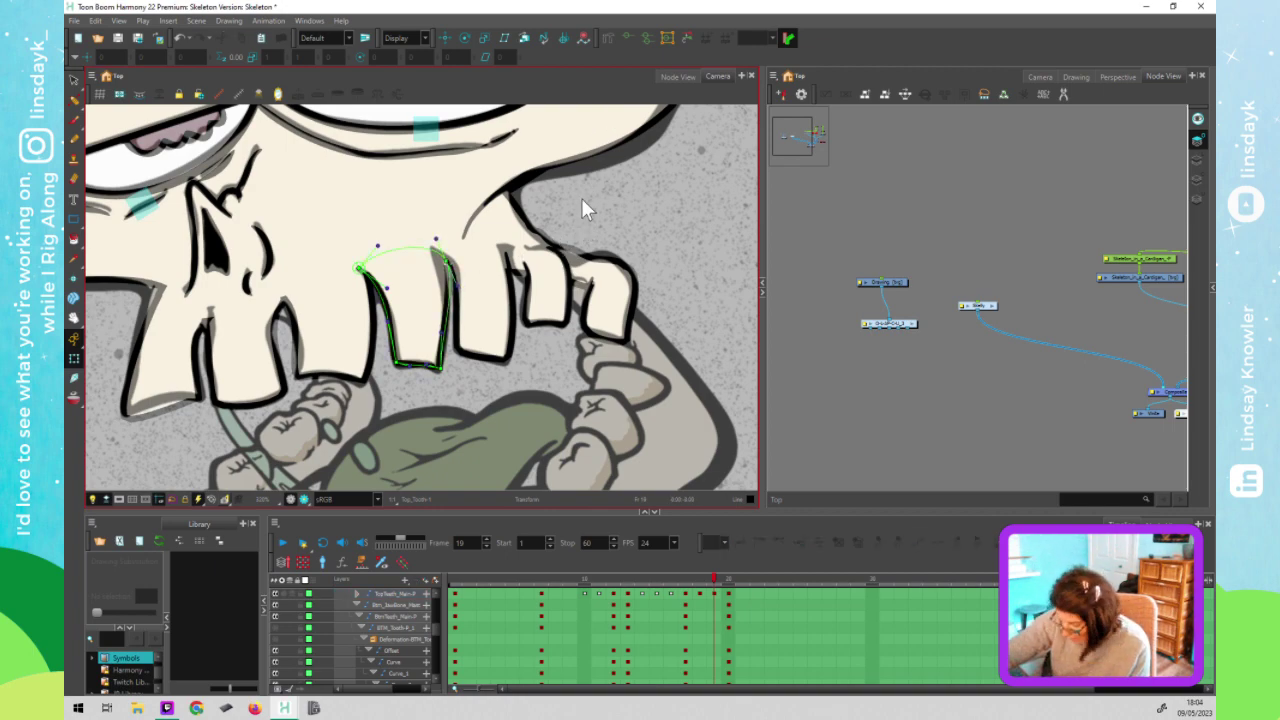
click(452, 290)
scroll(432, 277, up, 5)
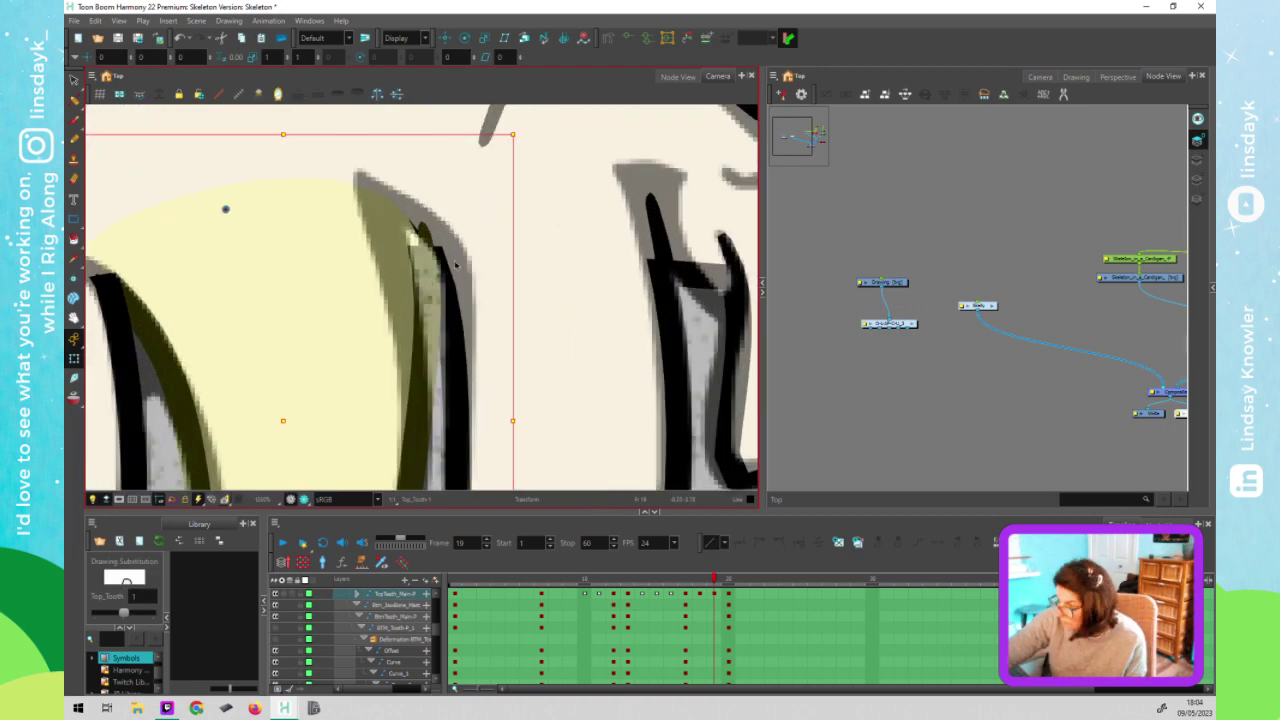
click(421, 228)
mouse_move(413, 229)
mouse_down()
mouse_move(391, 222)
mouse_move(430, 240)
mouse_up()
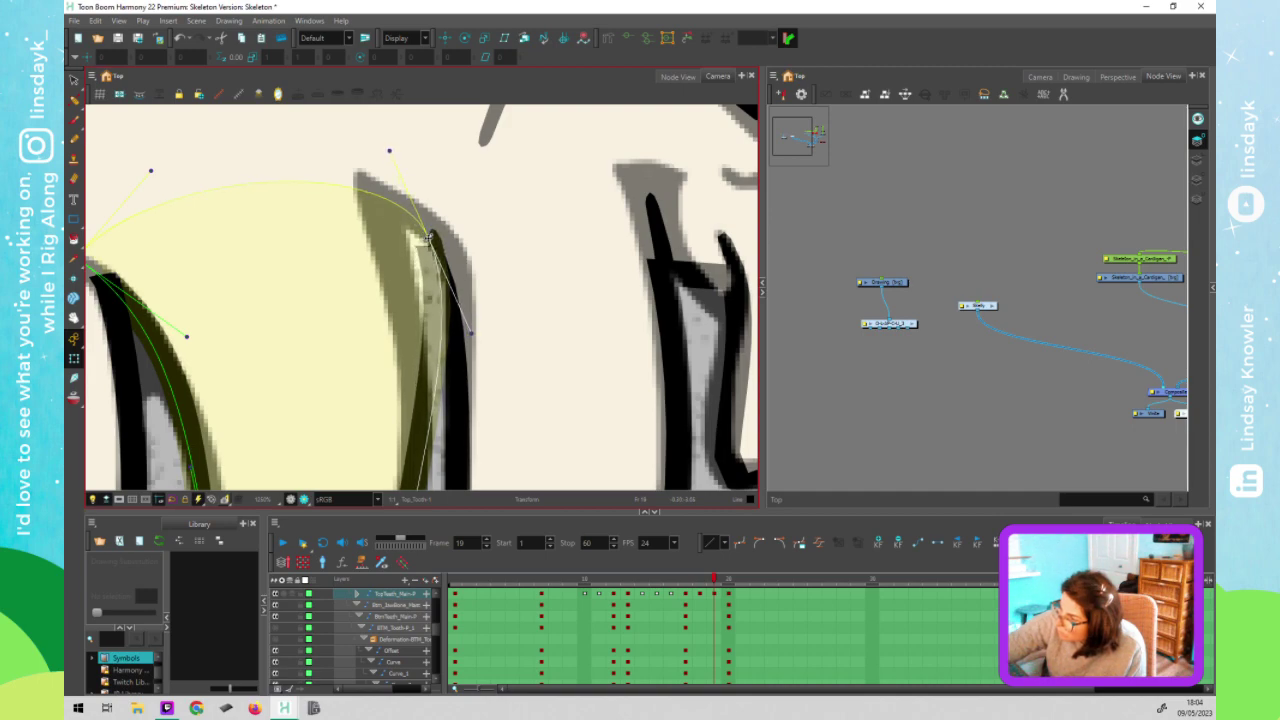
Lower the upper front deformer point of the third tooth from the back slightly to meet the fourth tooth
click(560, 257)
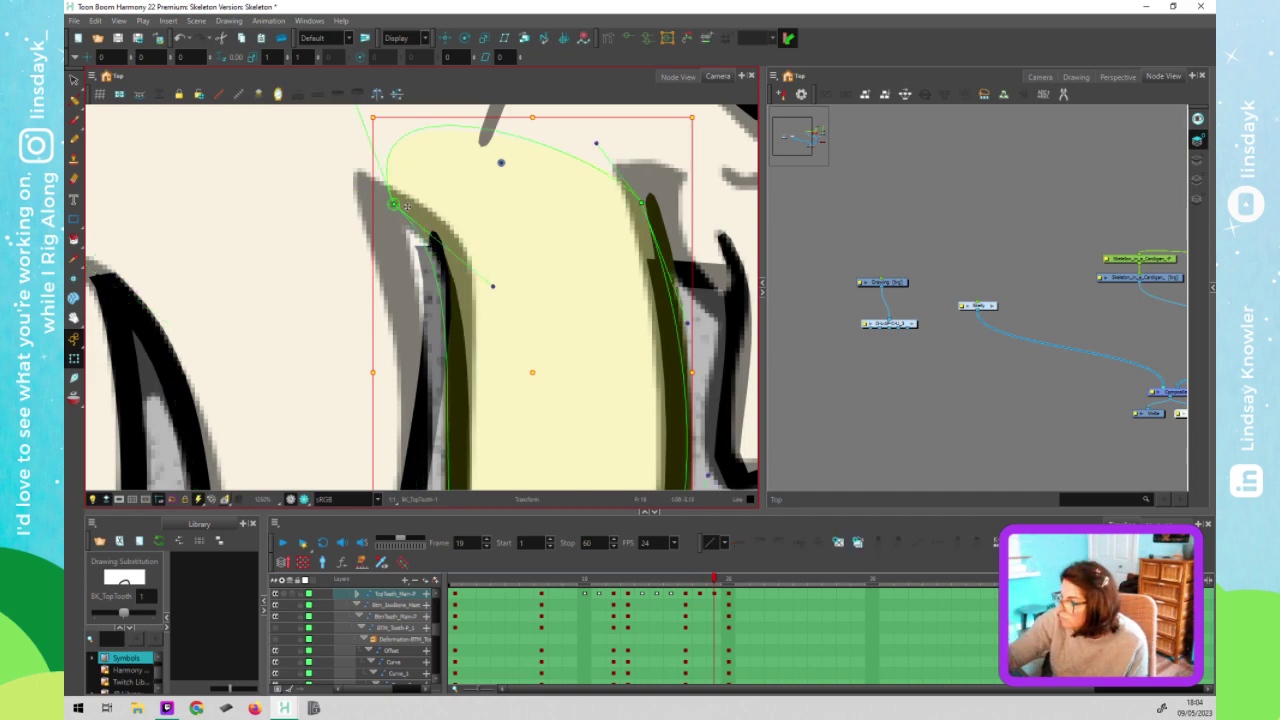
mouse_move(393, 204)
mouse_down()
mouse_move(366, 206)
mouse_move(408, 207)
mouse_move(398, 215)
mouse_up()
scroll(398, 215, down, 4)
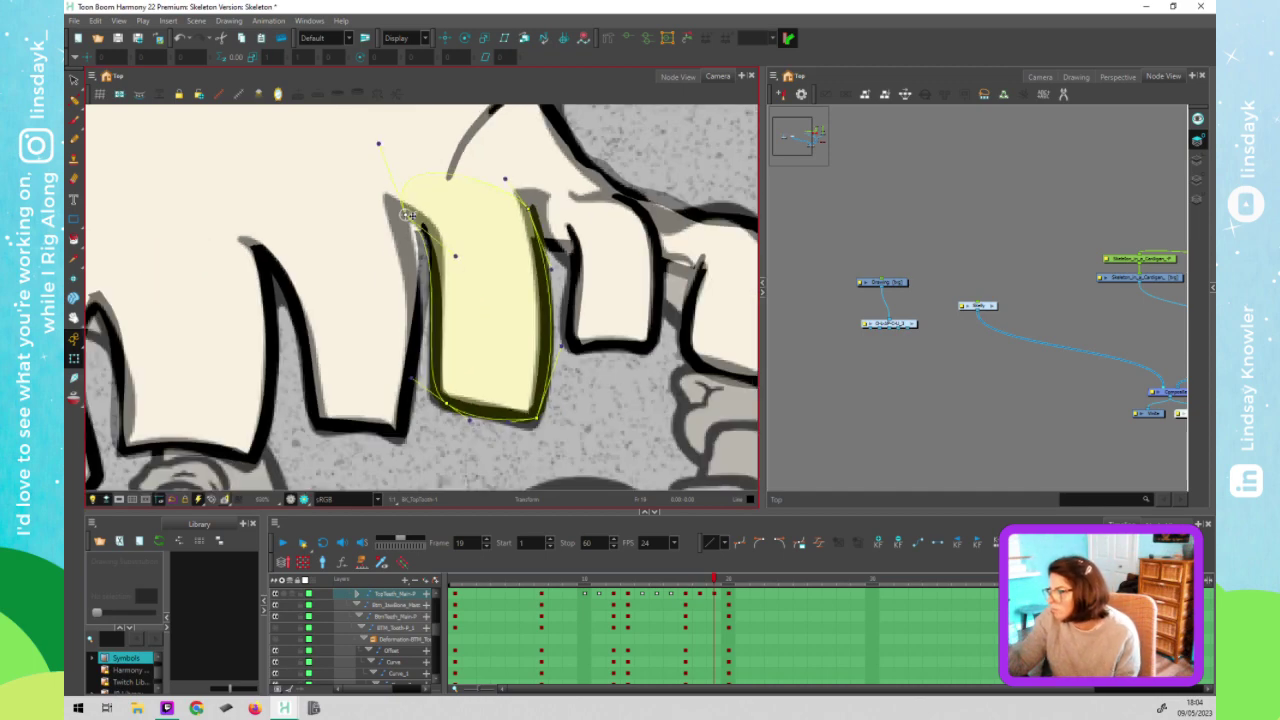
scroll(408, 215, down, 2)
click(559, 366)
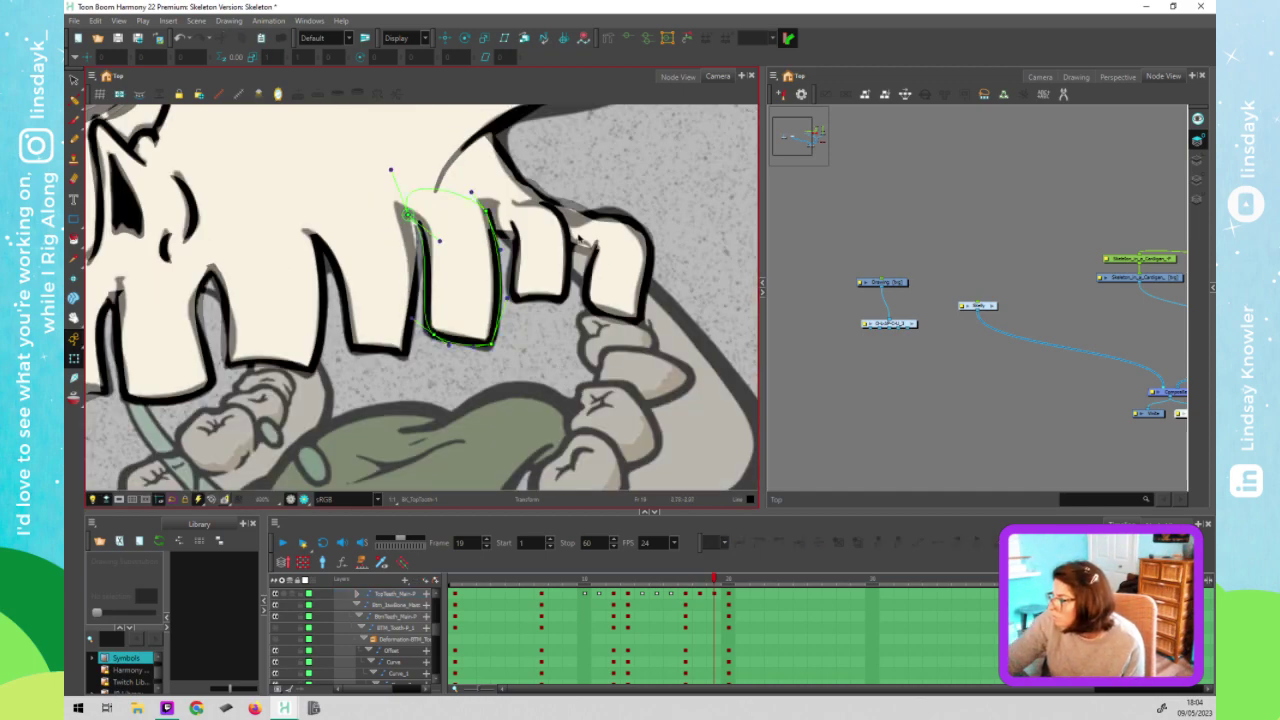
click(596, 229)
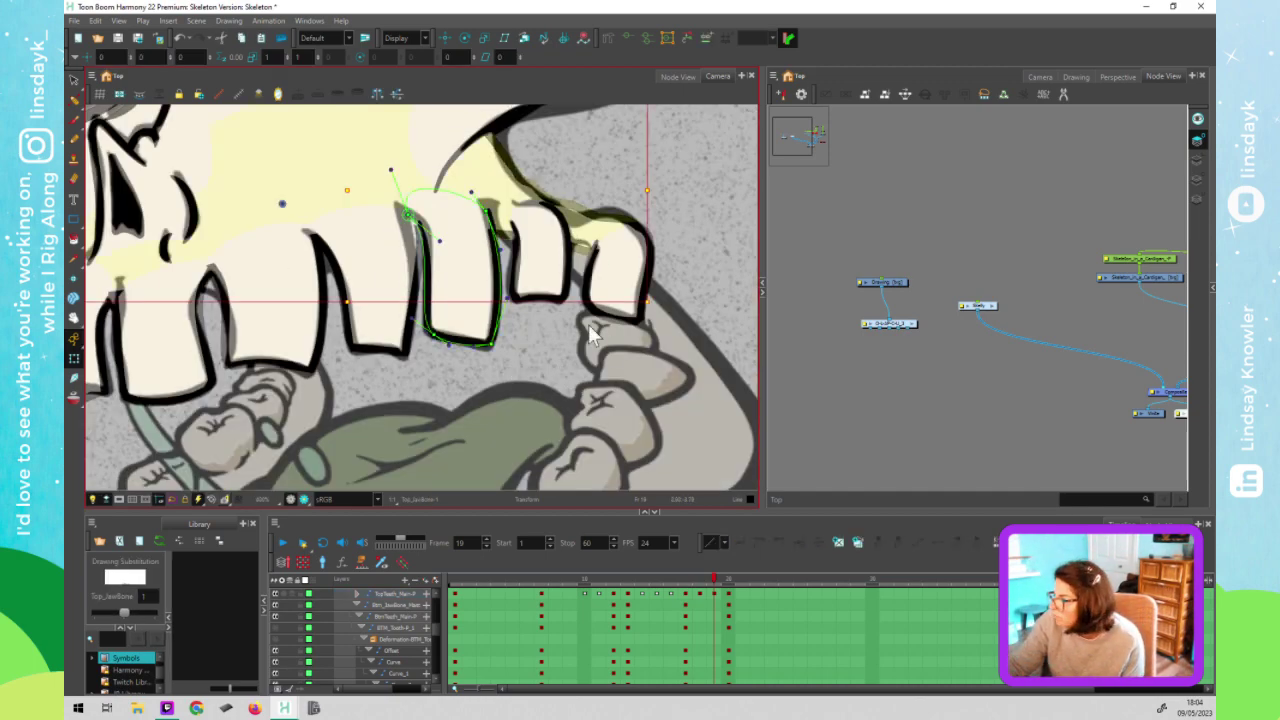
scroll(590, 335, down, 3)
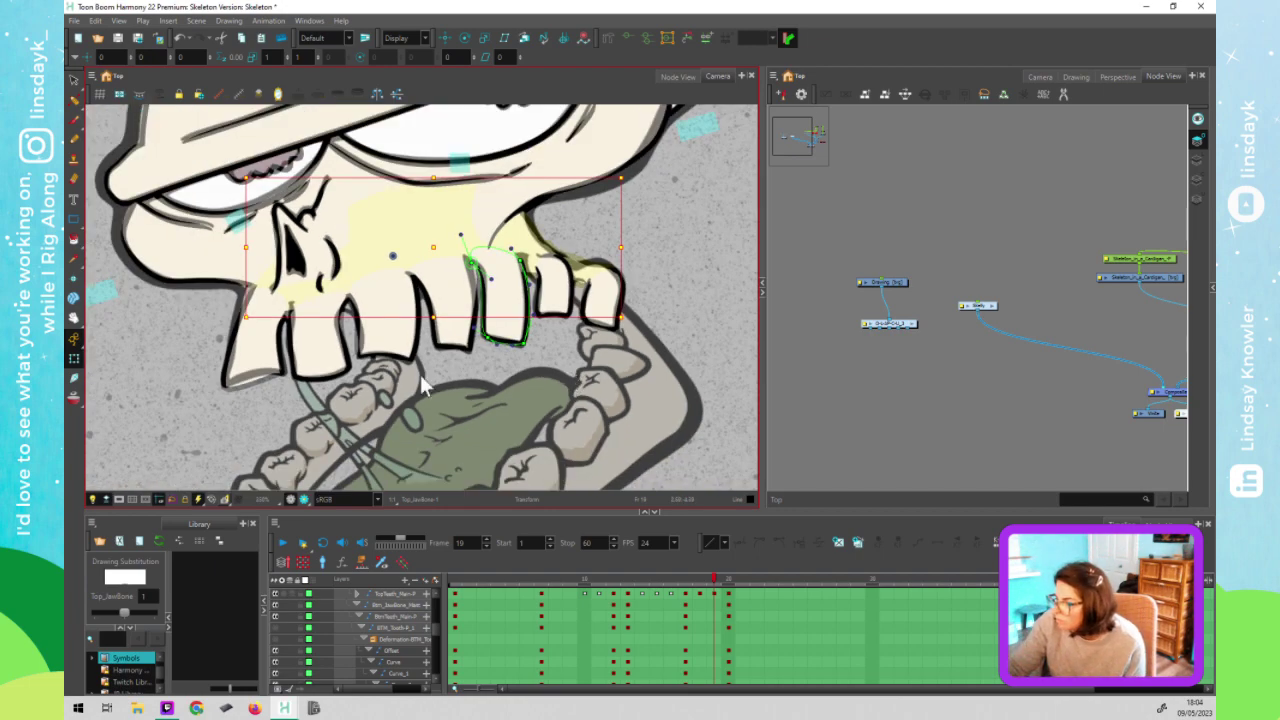
click(487, 368)
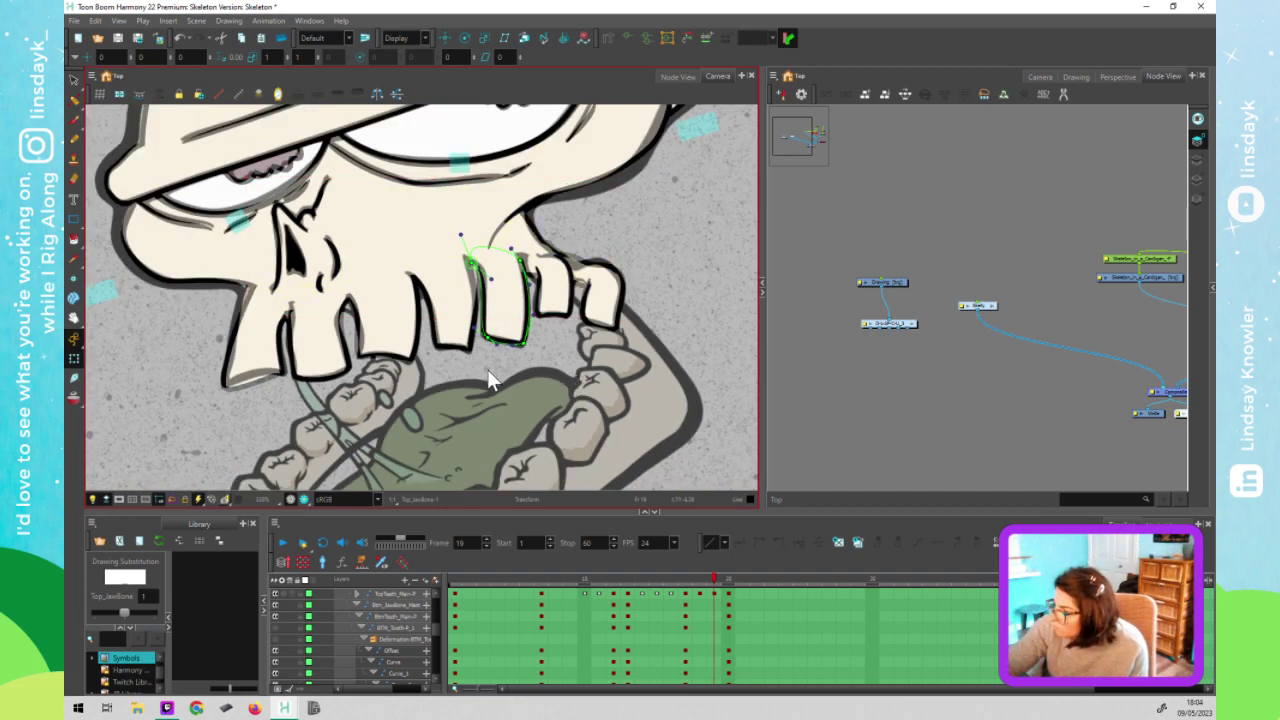
Adjust the upper deformer handles of the two front teeth on frame 19 to follow the sketch
click(320, 338)
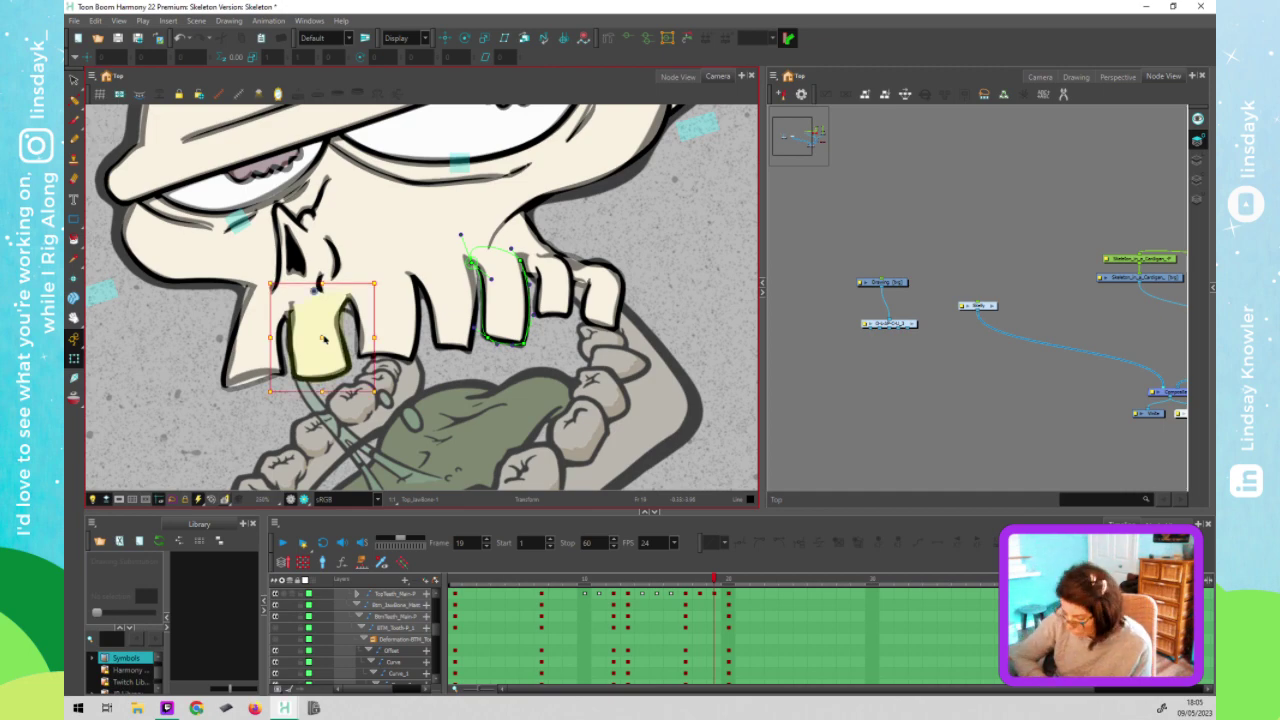
click(295, 292)
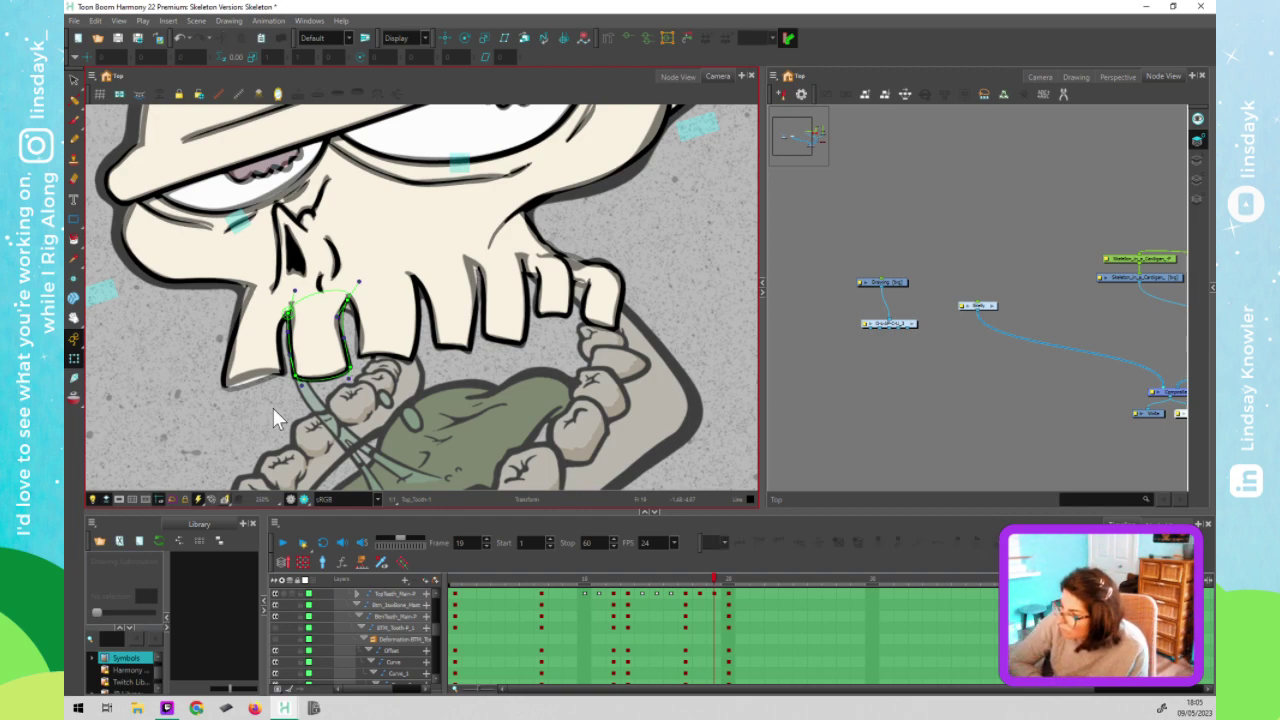
click(249, 353)
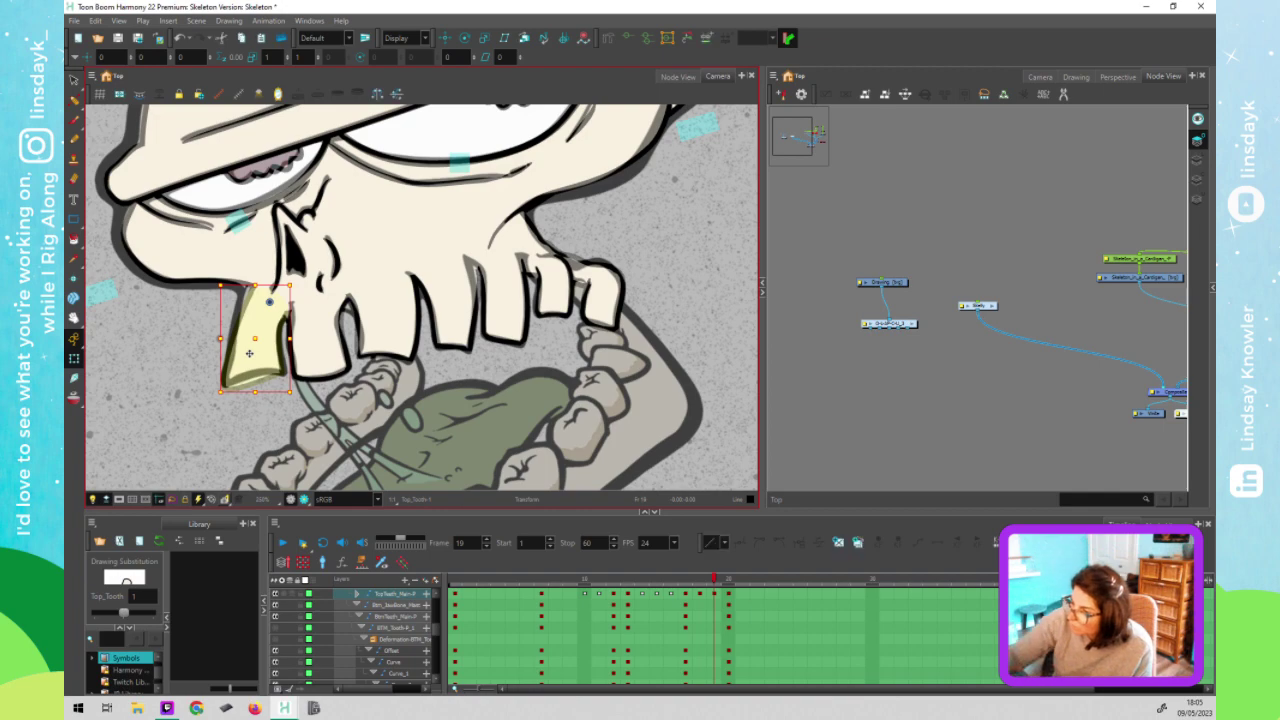
click(200, 368)
click(269, 277)
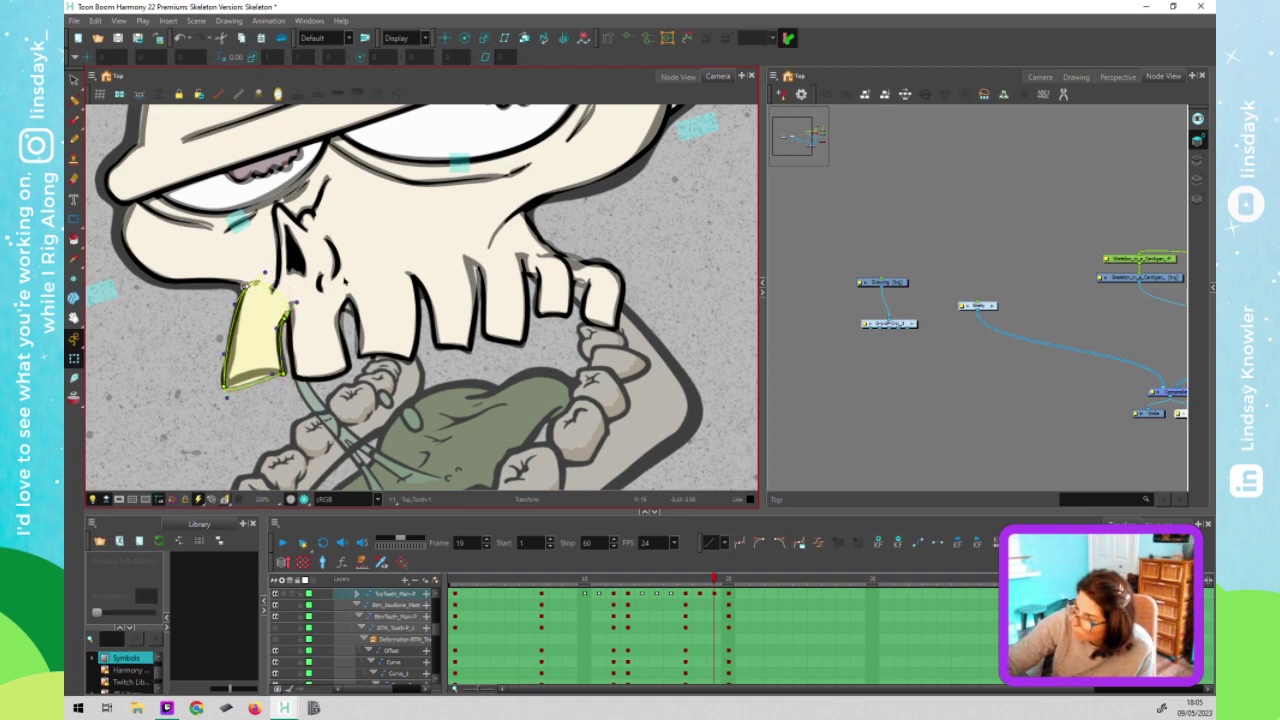
Adjust the upper jawbone's front deformer point at the front tooth's upper corner, and refine the front tooth's lower edge
click(273, 277)
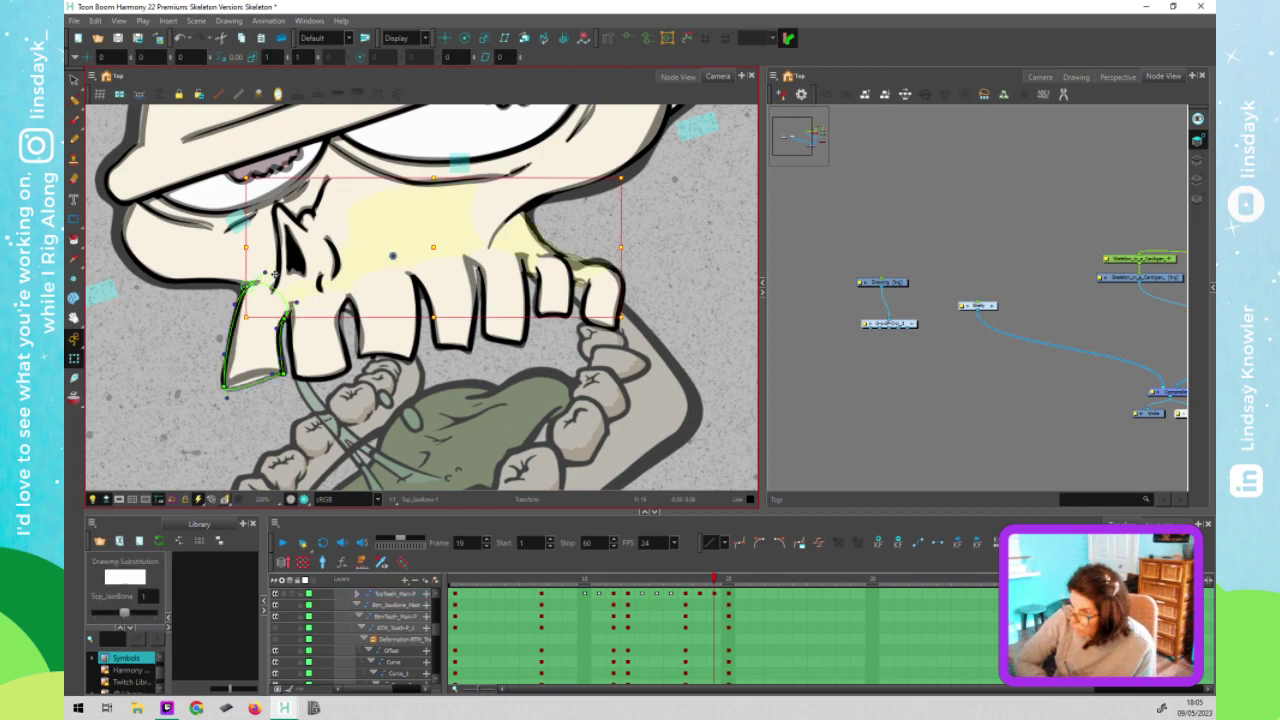
click(249, 305)
click(249, 305)
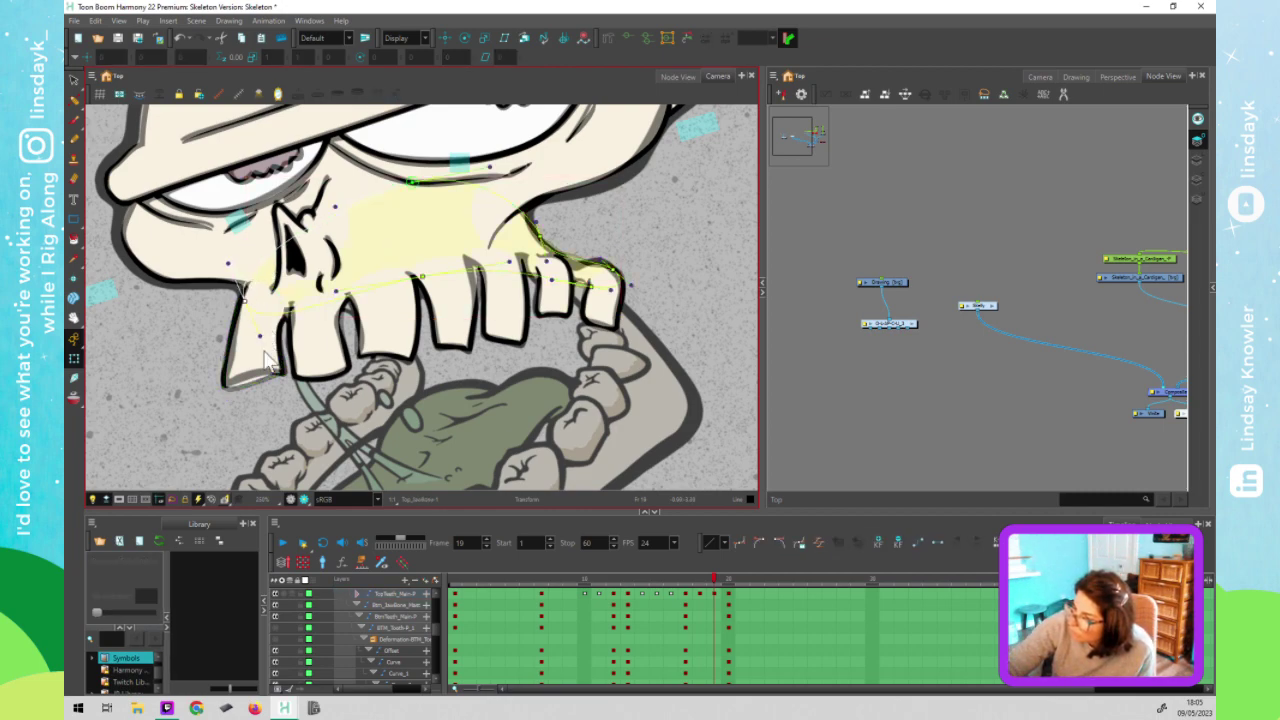
click(148, 411)
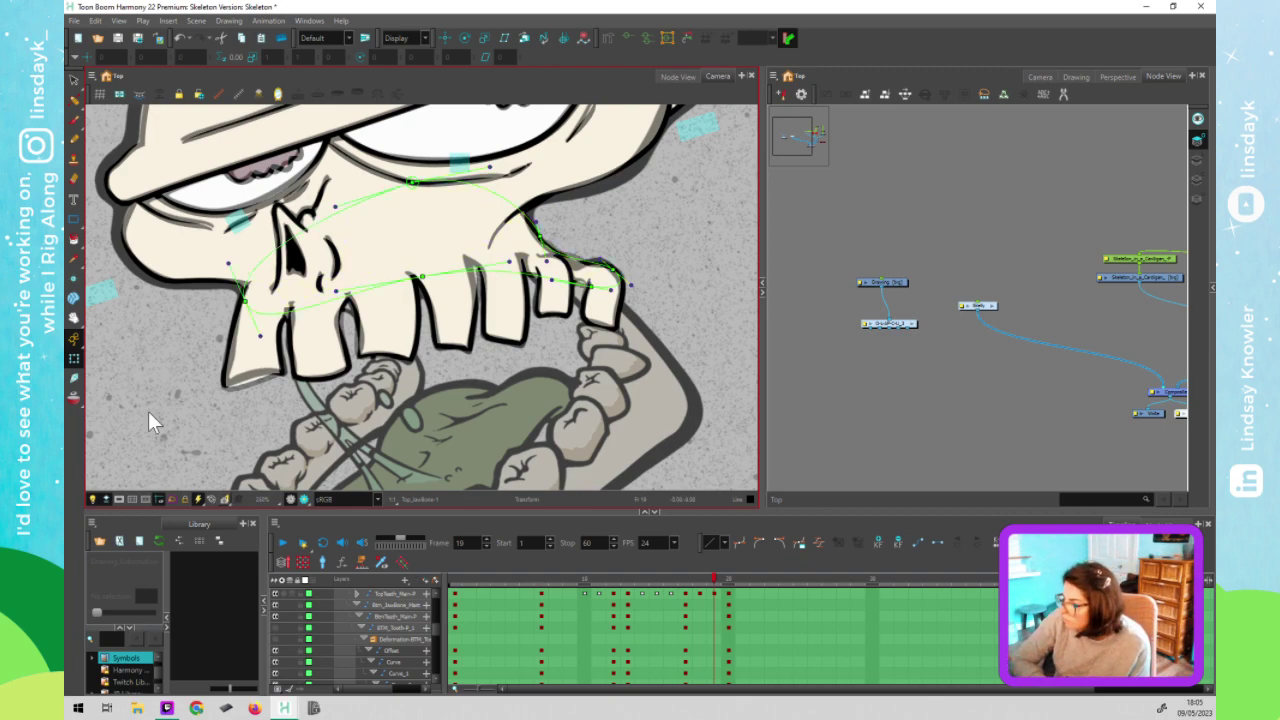
click(258, 366)
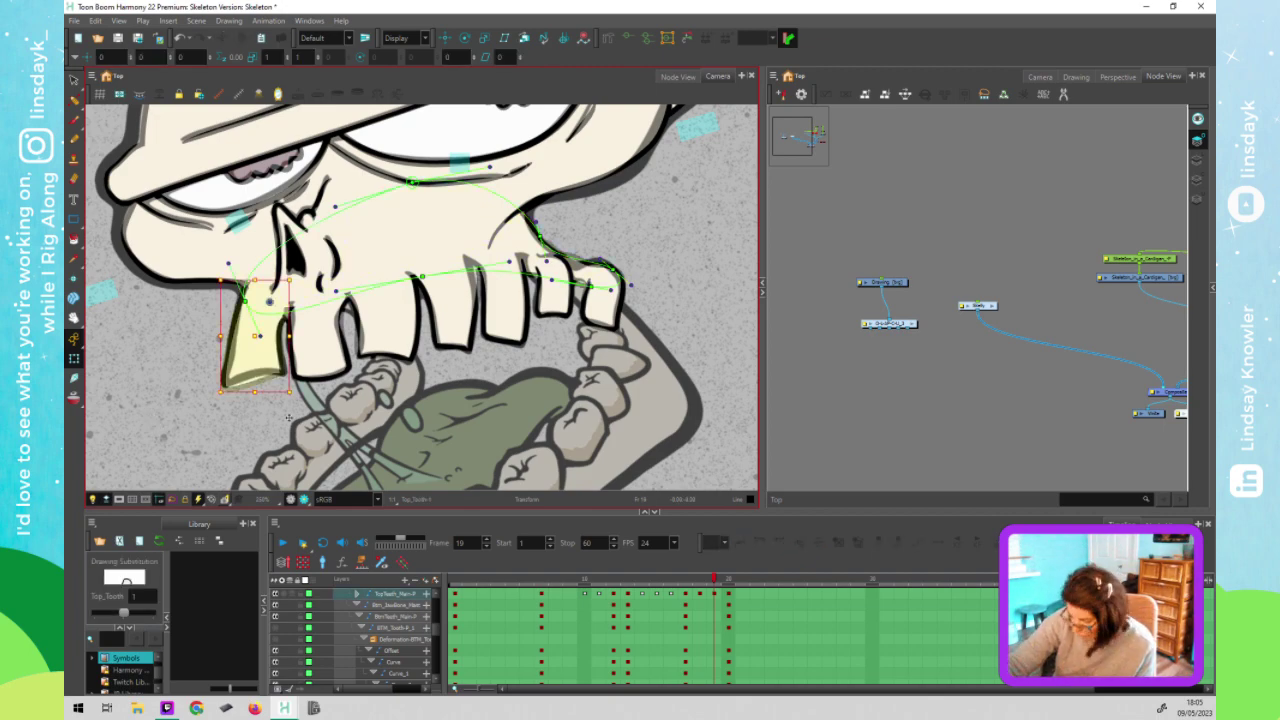
click(240, 388)
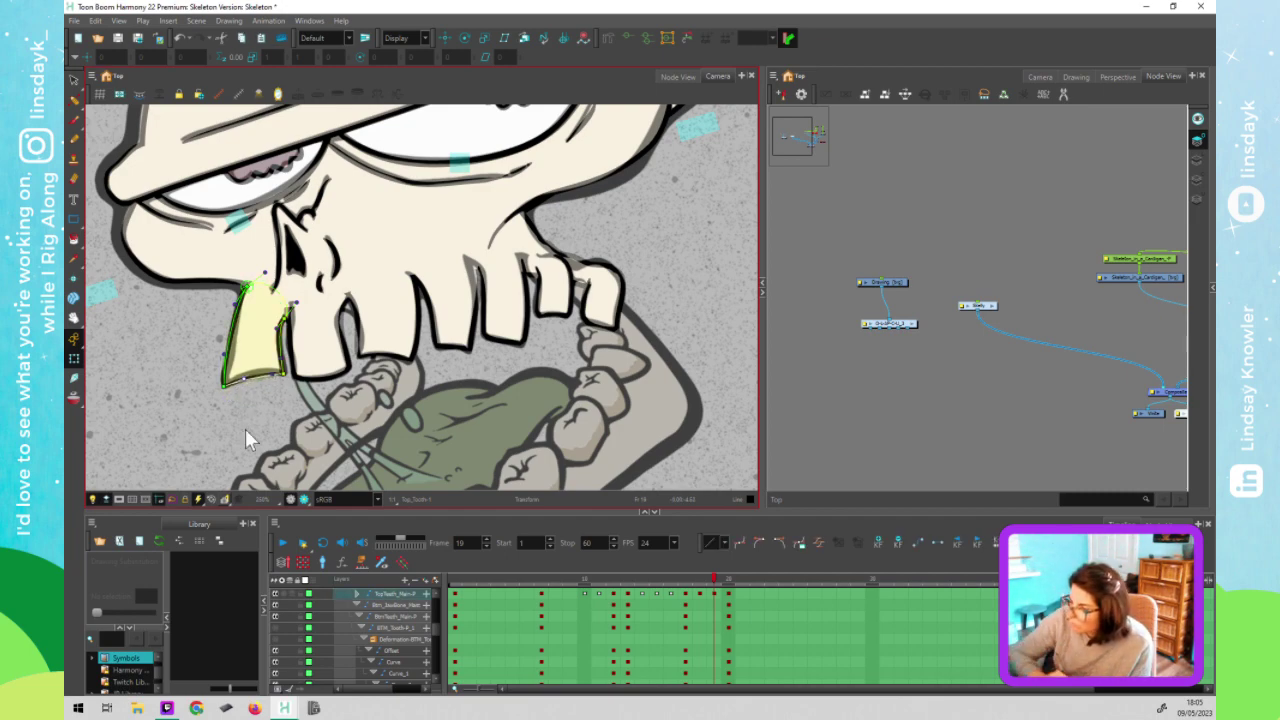
Go to frame 20 and flip between it and frame 21 to compare the teeth with the rough sketches
scroll(245, 429, down, 5)
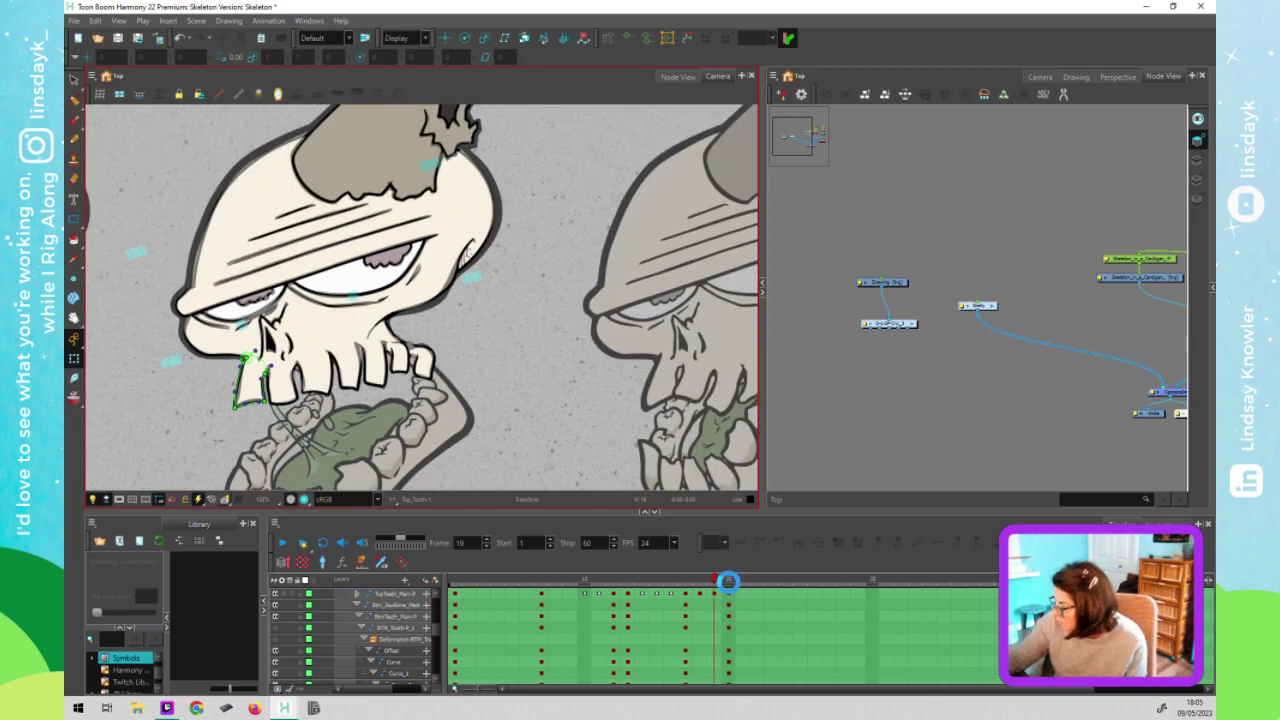
click(727, 580)
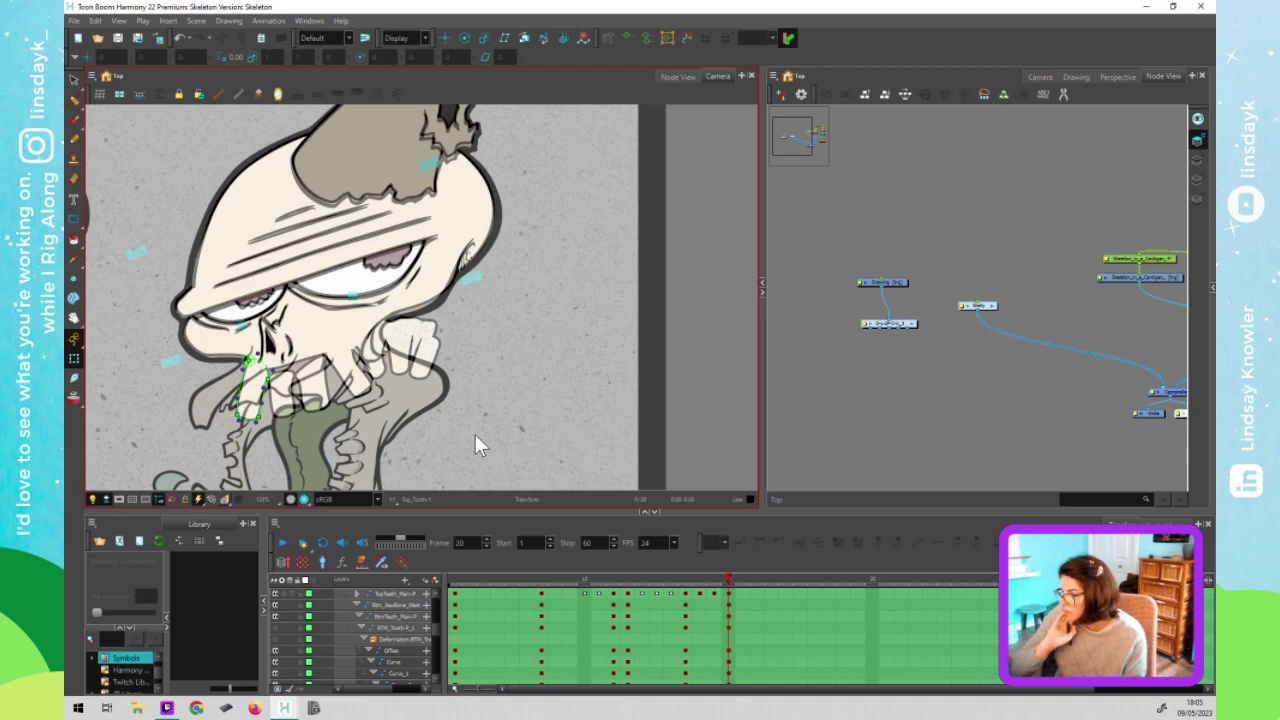
key(period)
key(comma)
key(period)
key(comma)
key(period)
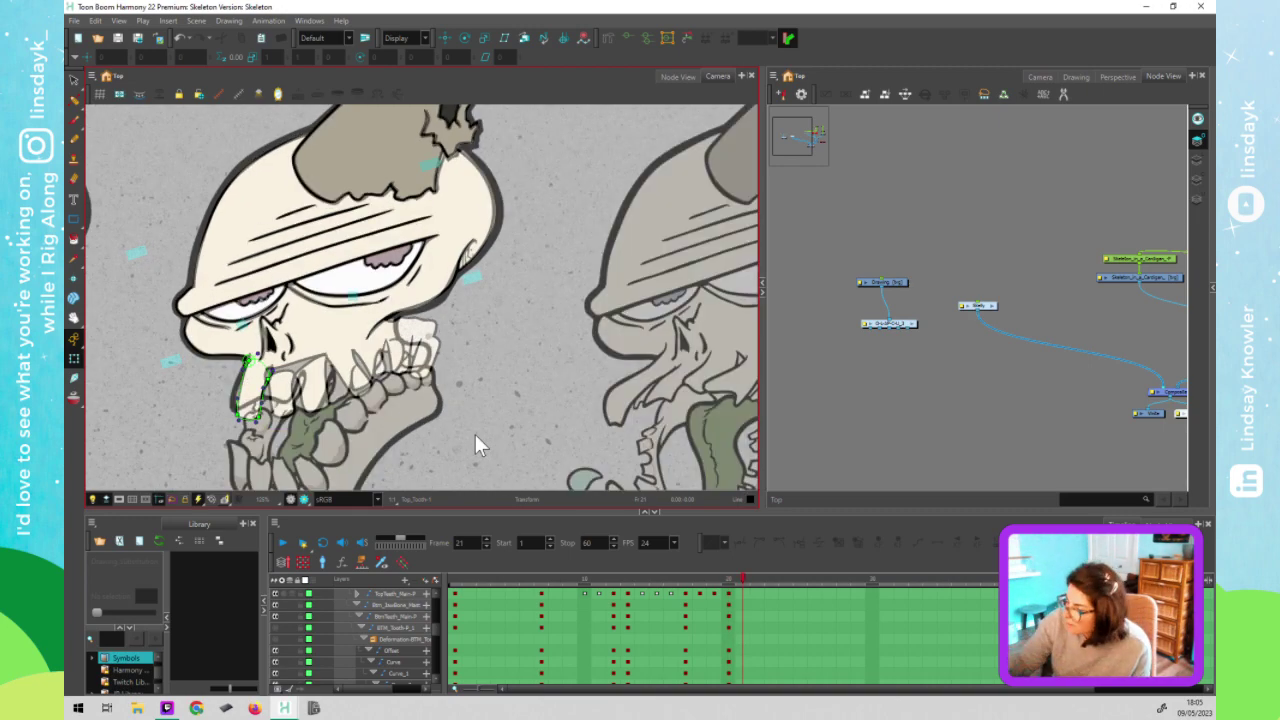
key(comma)
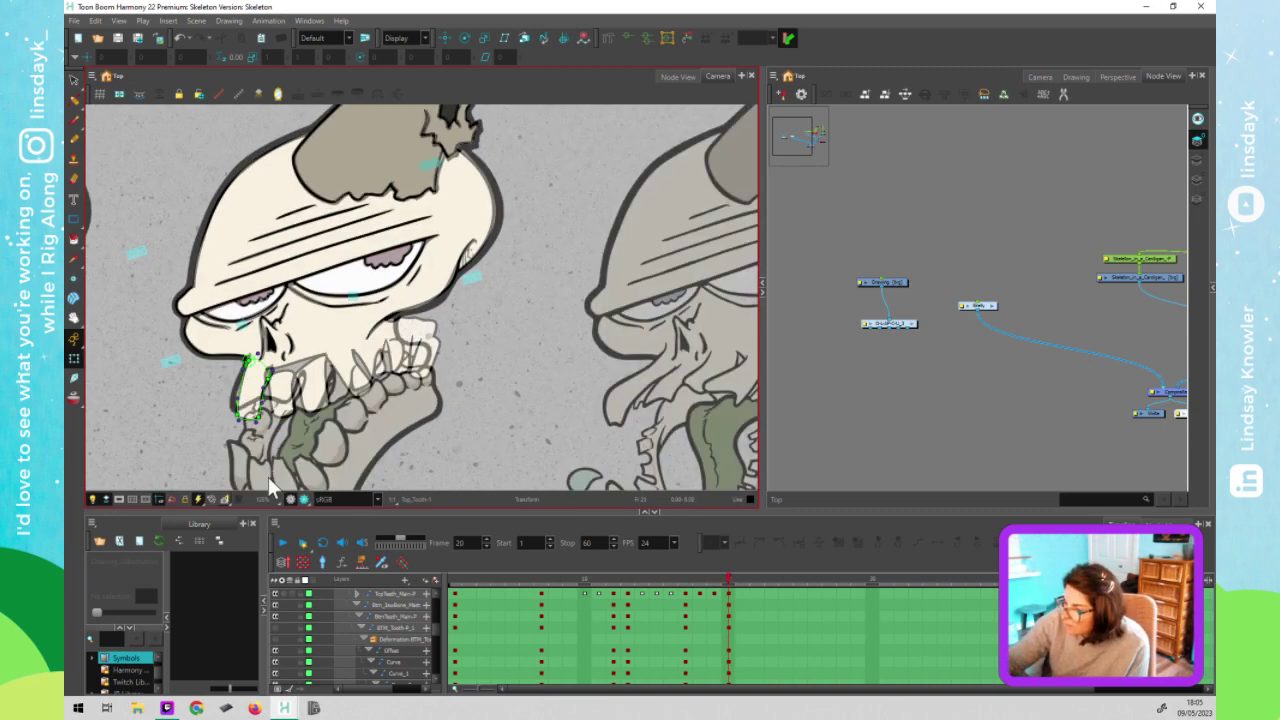
Reshape the front upper tooth with its deformer on frame 20, swinging its lower end up and forward onto the sketch
scroll(268, 477, up, 2)
click(250, 329)
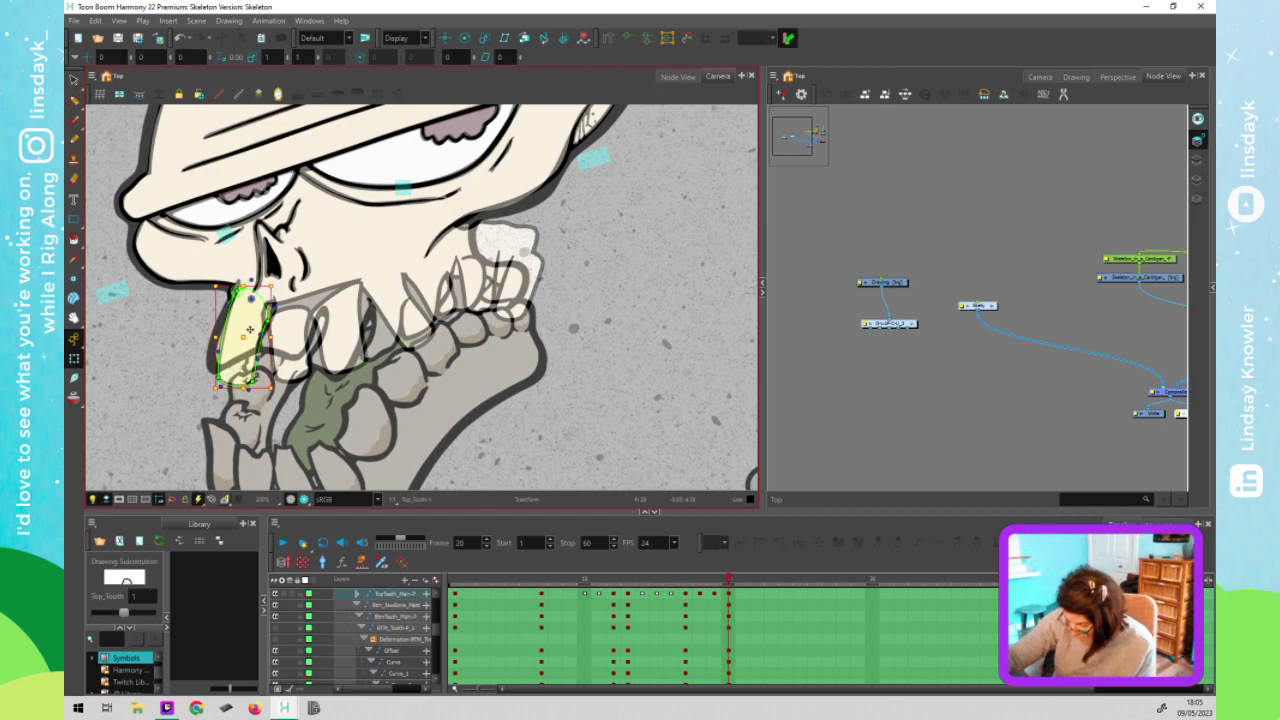
click(220, 380)
drag(213, 372, 206, 337)
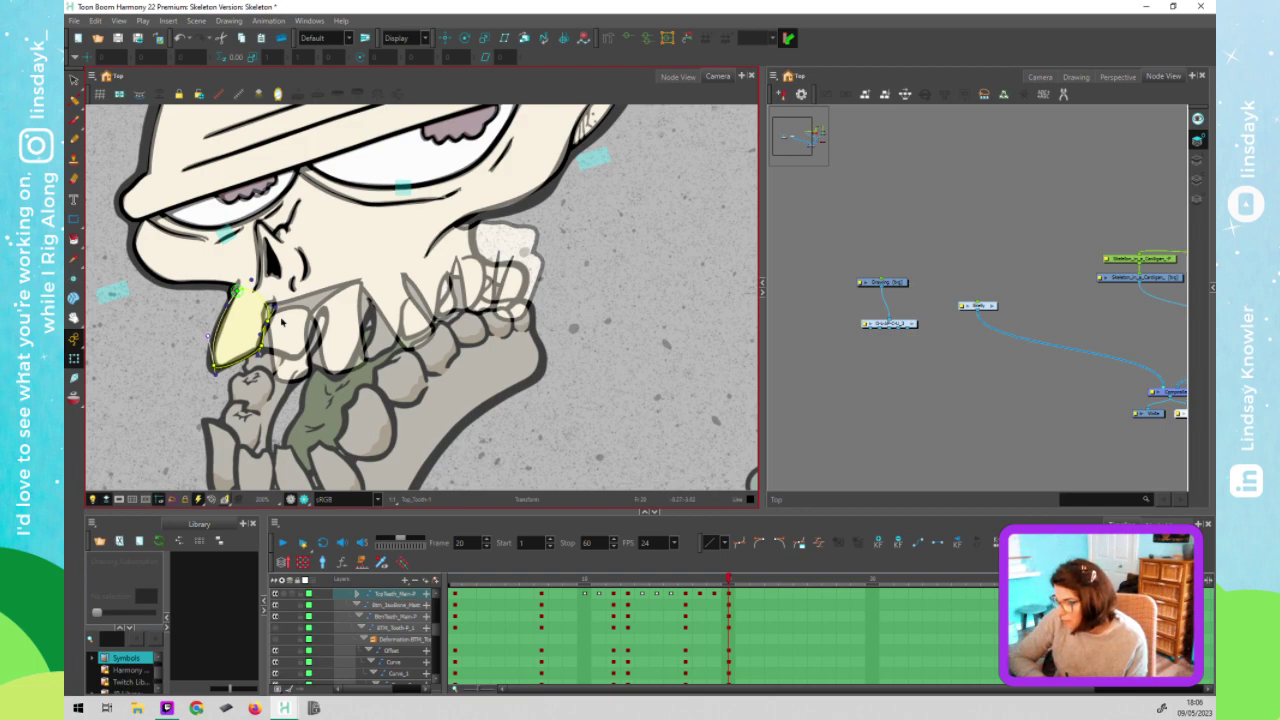
Collapse the lower jawbone layers in the timeline and fine-tune the rear edge of the front tooth's deformer
click(358, 597)
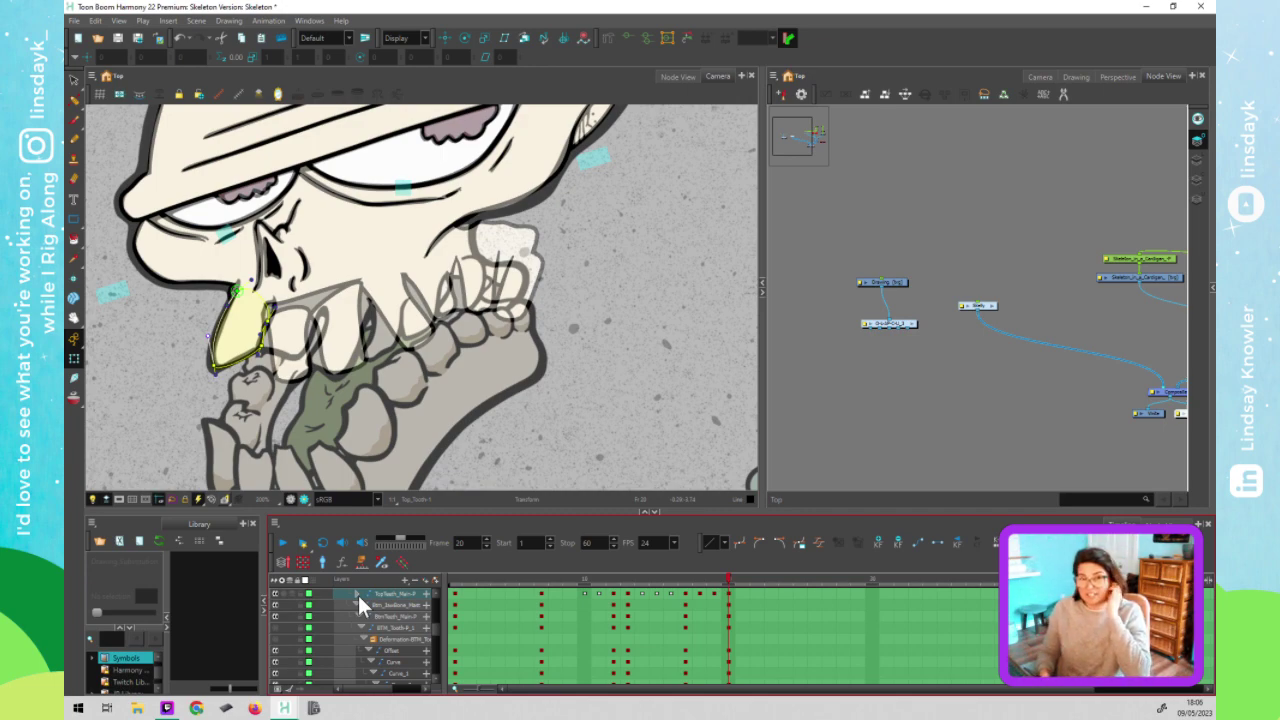
click(358, 595)
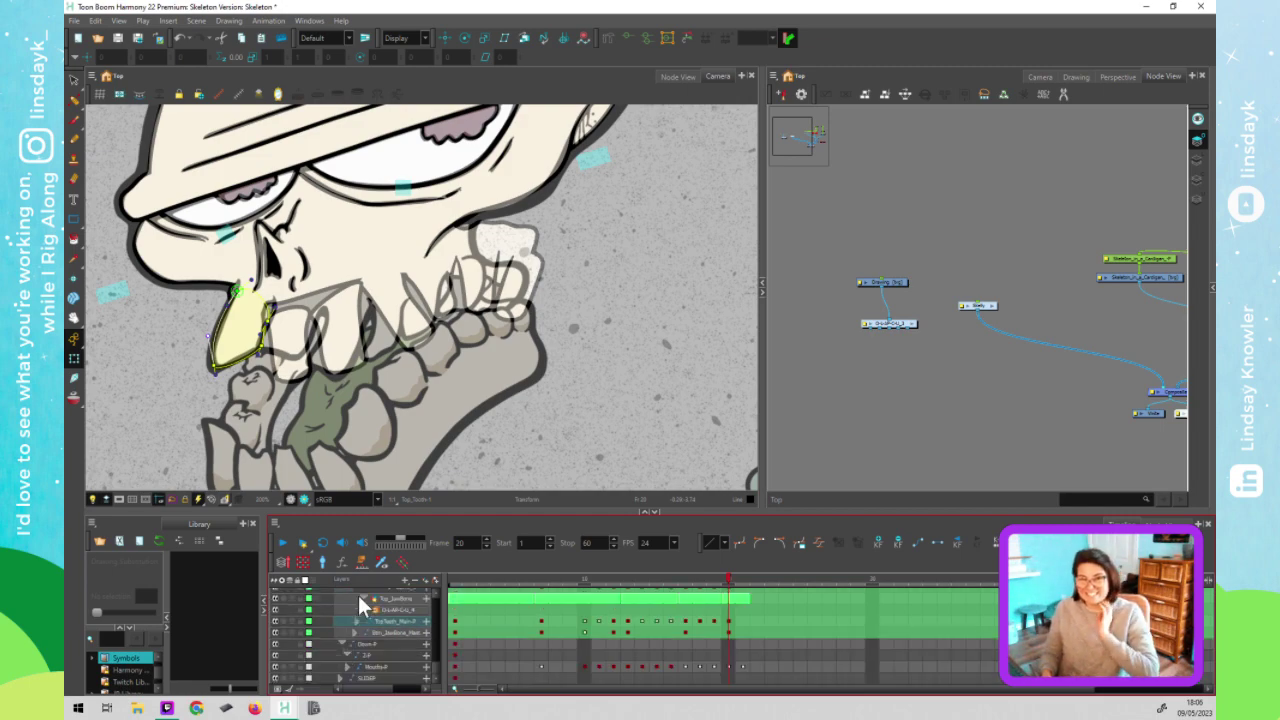
click(268, 322)
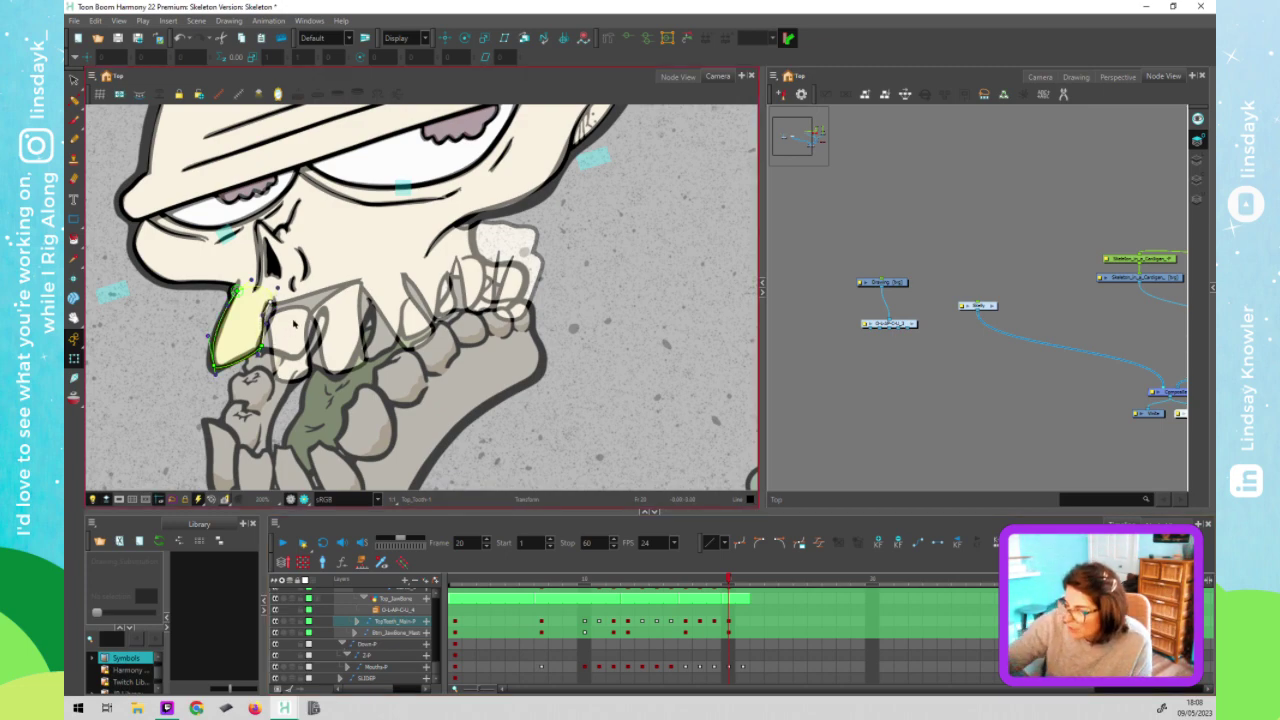
Reshape the second tooth from the front with its deformer on frame 20, shortening it to match the sketch
click(294, 324)
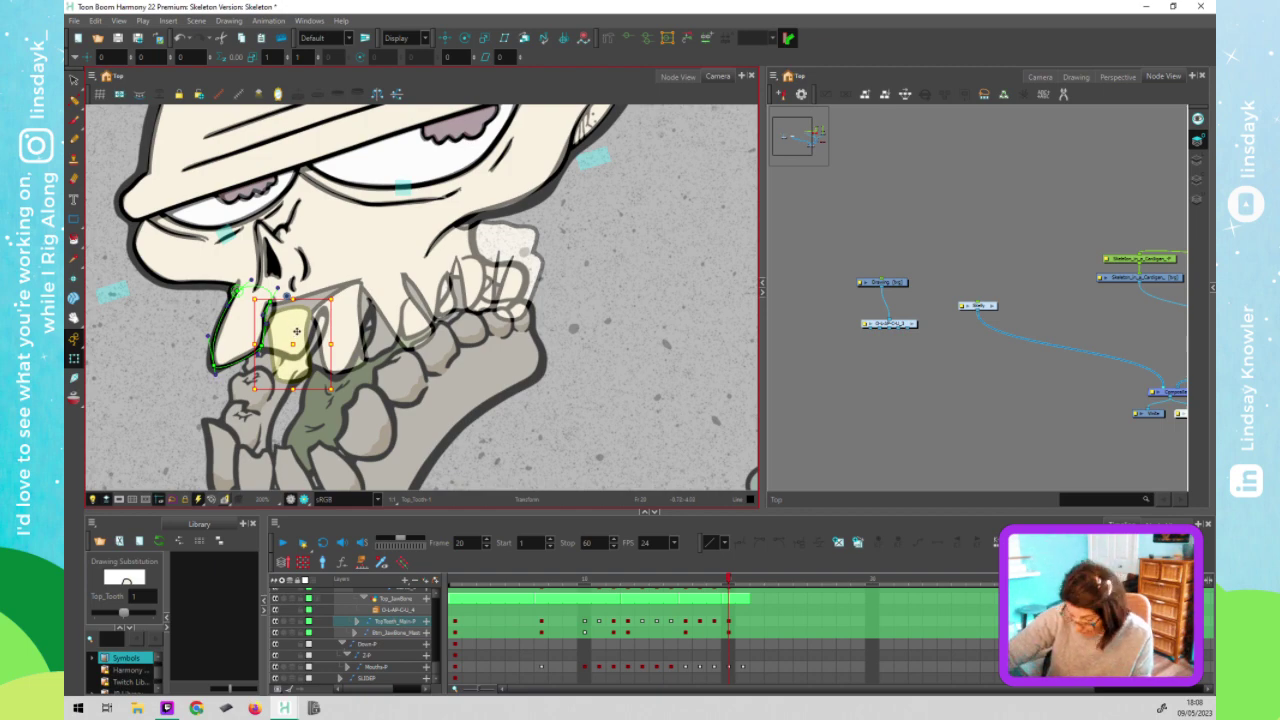
key(F11)
drag(272, 371, 262, 352)
mouse_move(268, 330)
mouse_down()
mouse_move(280, 297)
mouse_move(324, 303)
mouse_up()
drag(305, 363, 298, 356)
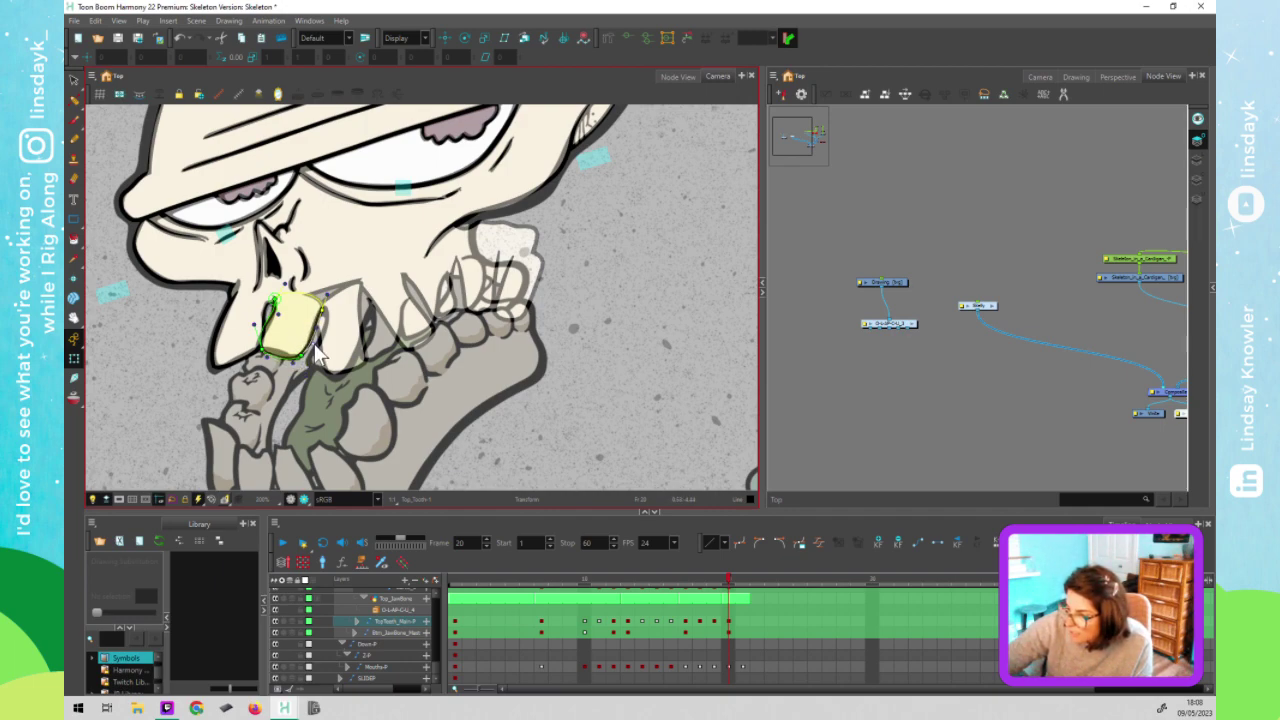
Reshape the third tooth from the front with its deformer, curving its sides and slanting its lower end to match the sketch
click(352, 332)
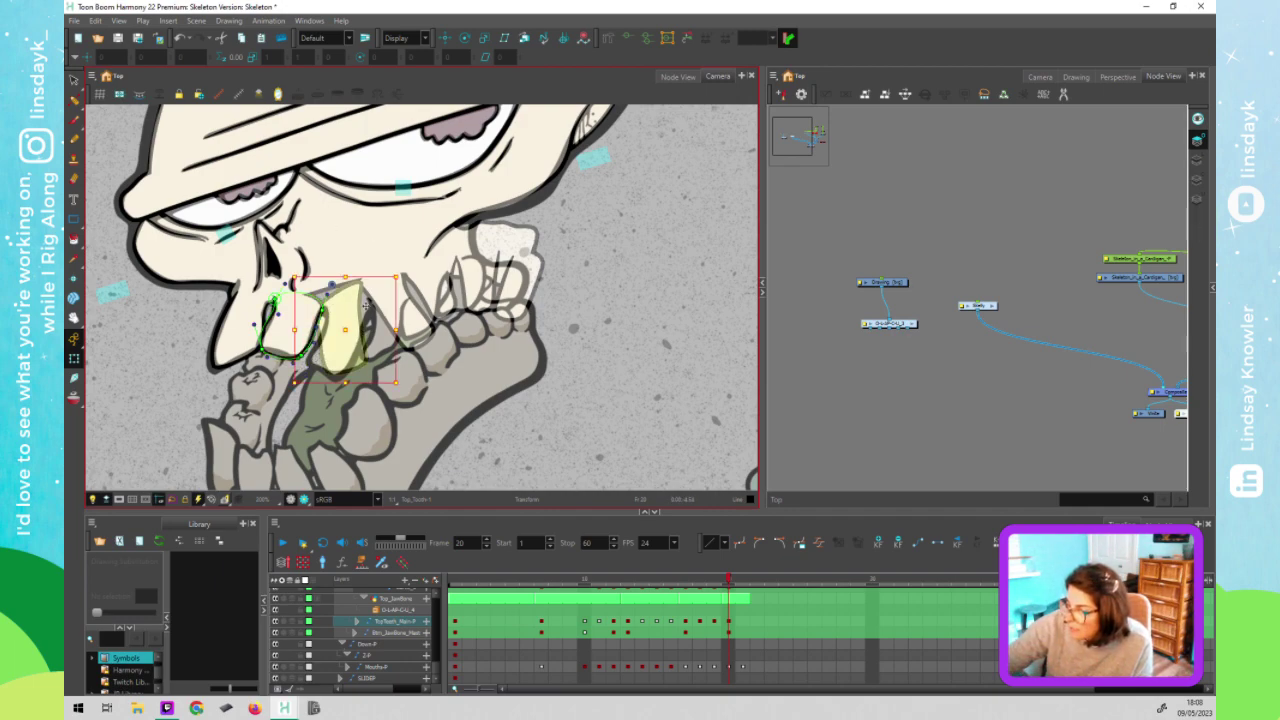
click(362, 302)
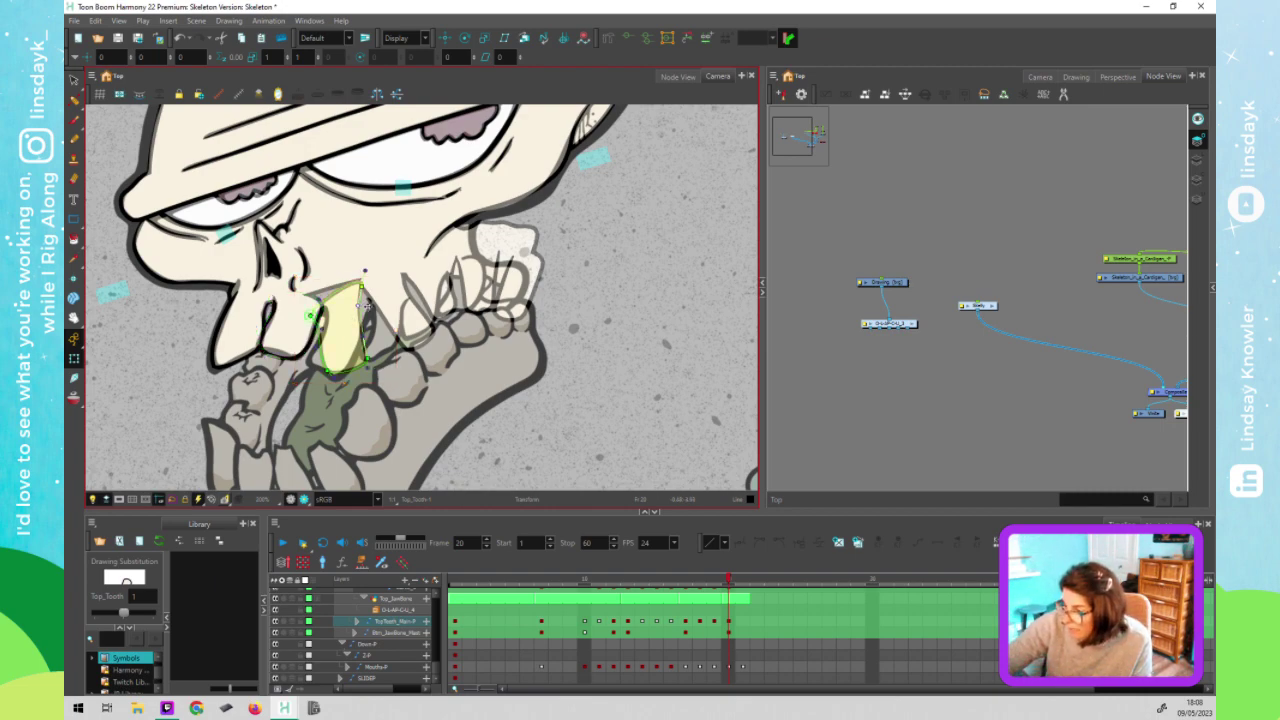
drag(364, 289, 370, 296)
mouse_move(325, 371)
mouse_down()
mouse_move(298, 340)
mouse_move(320, 308)
mouse_move(311, 341)
mouse_move(341, 378)
mouse_move(350, 320)
mouse_move(363, 377)
mouse_move(328, 383)
mouse_up()
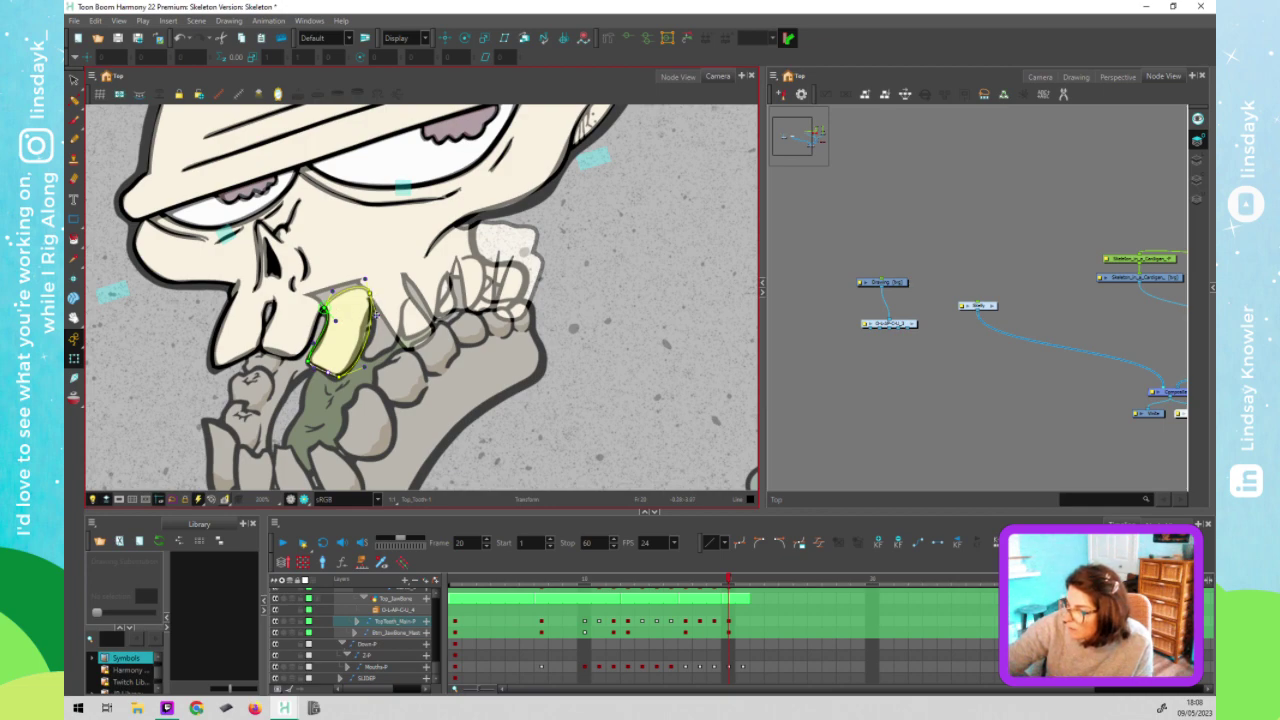
drag(377, 318, 370, 323)
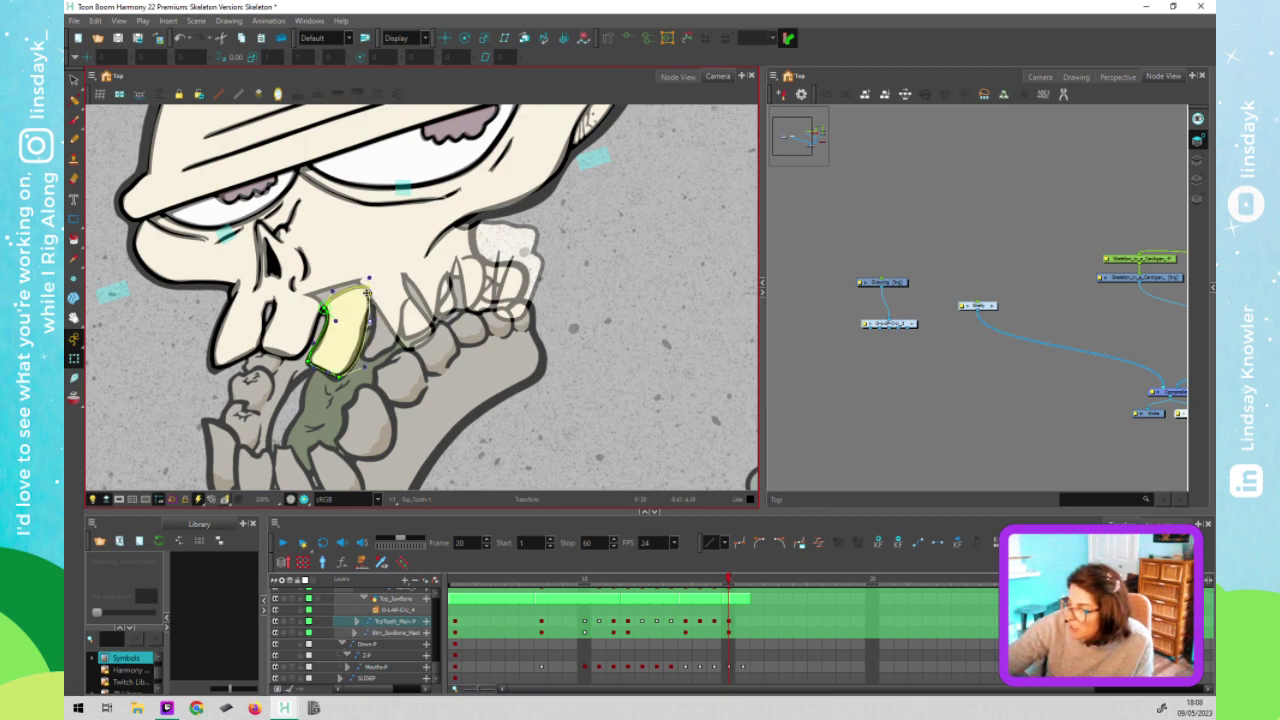
Lower the middle deformer point and front curve of the upper jawbone's lower edge toward the tops of the front teeth
click(355, 266)
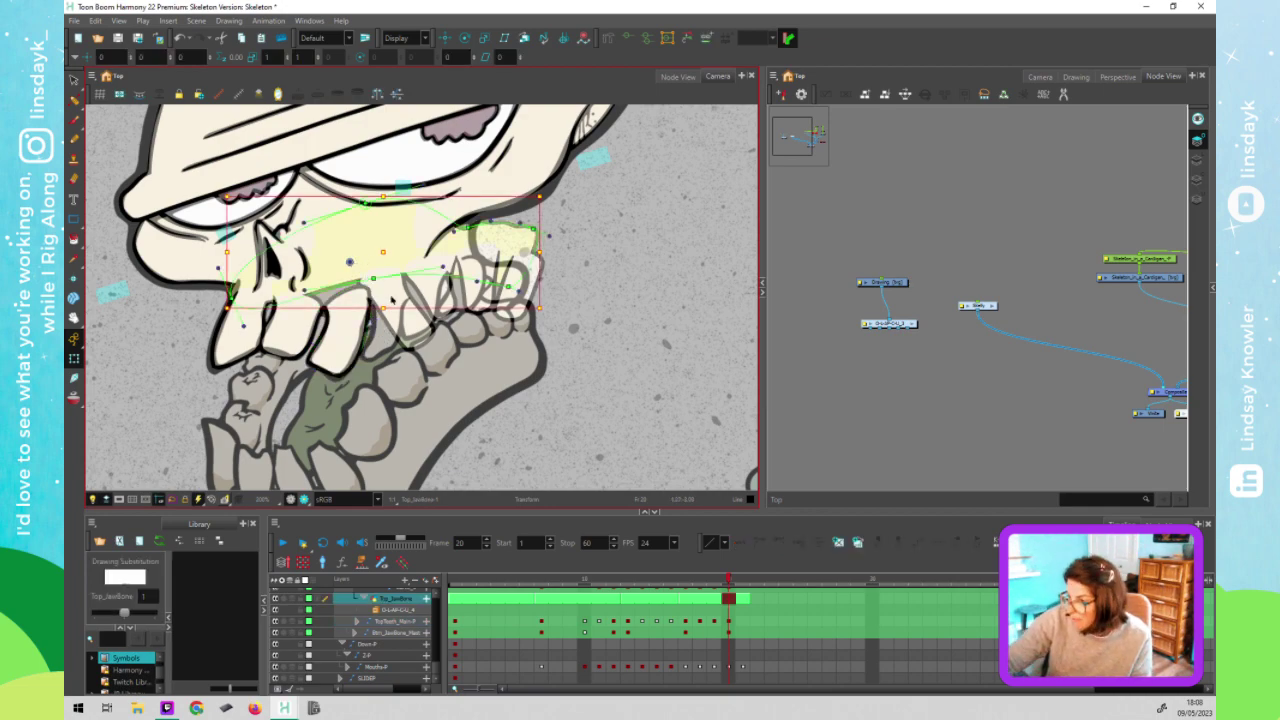
drag(374, 280, 313, 313)
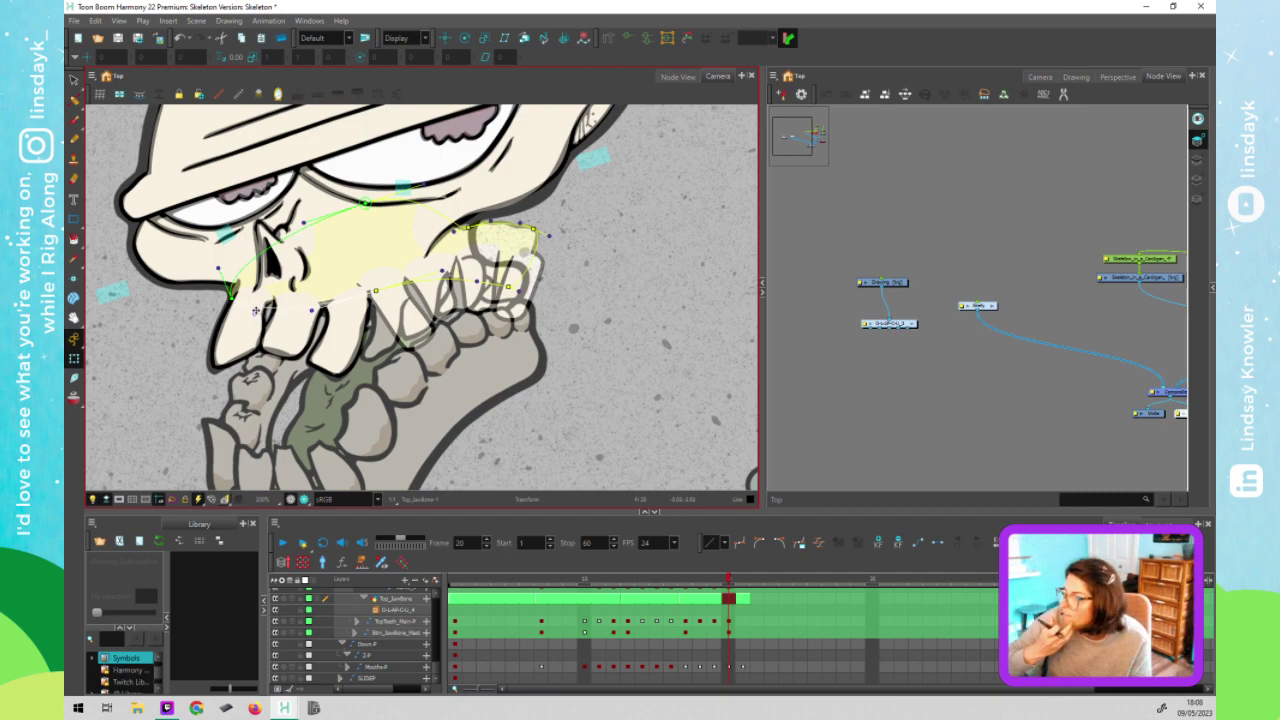
Rotate the fourth tooth from the front and reshape it with its deformer, lowering its top, to fit behind the third tooth
click(412, 328)
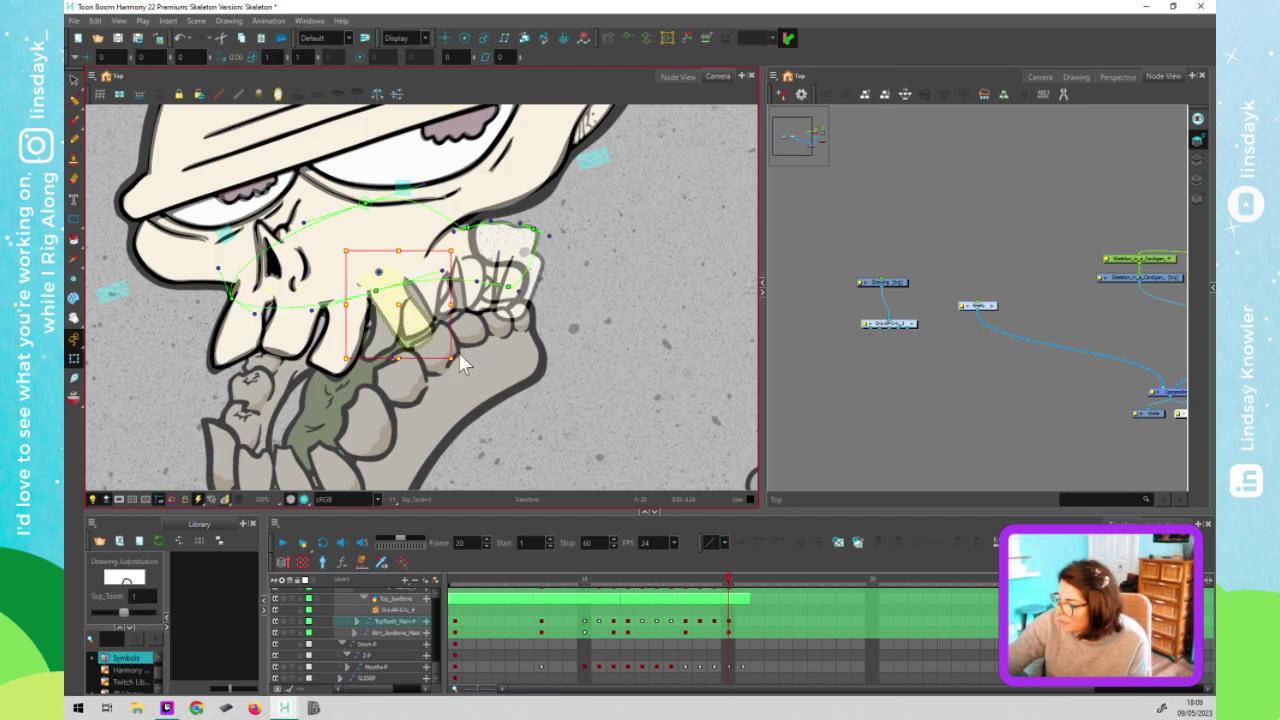
drag(398, 392, 387, 365)
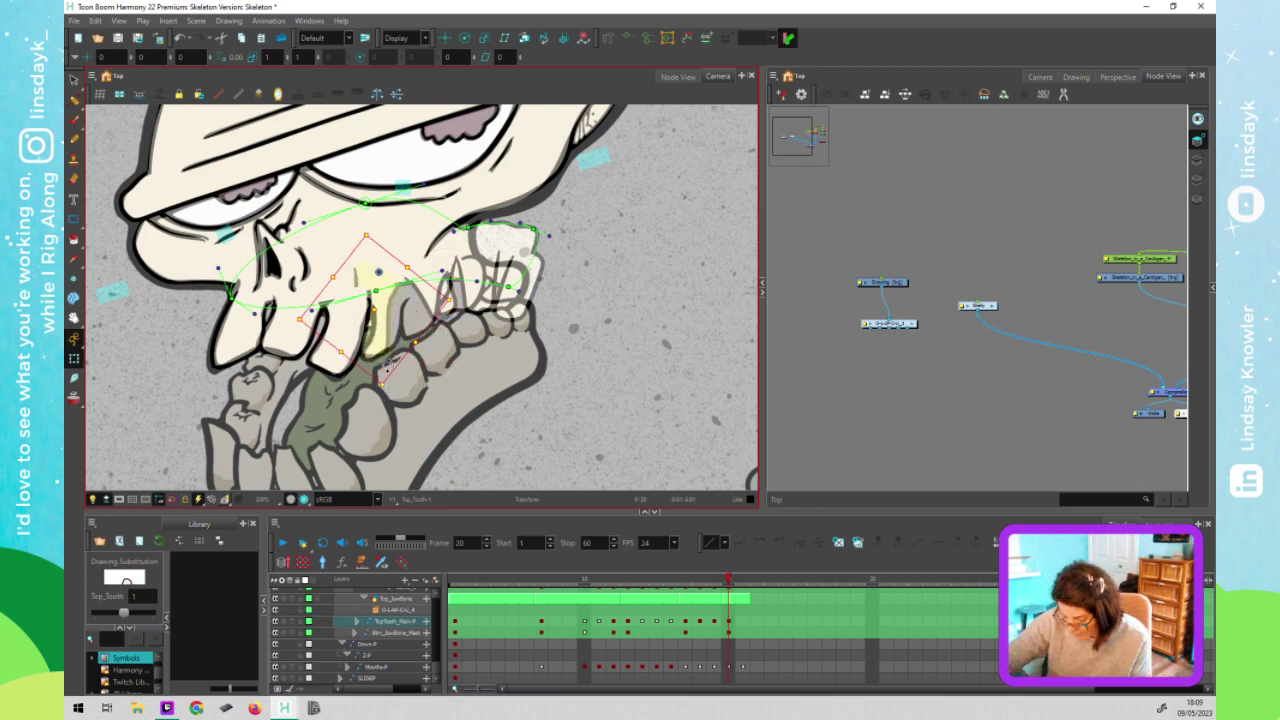
key(shift+F11)
click(405, 296)
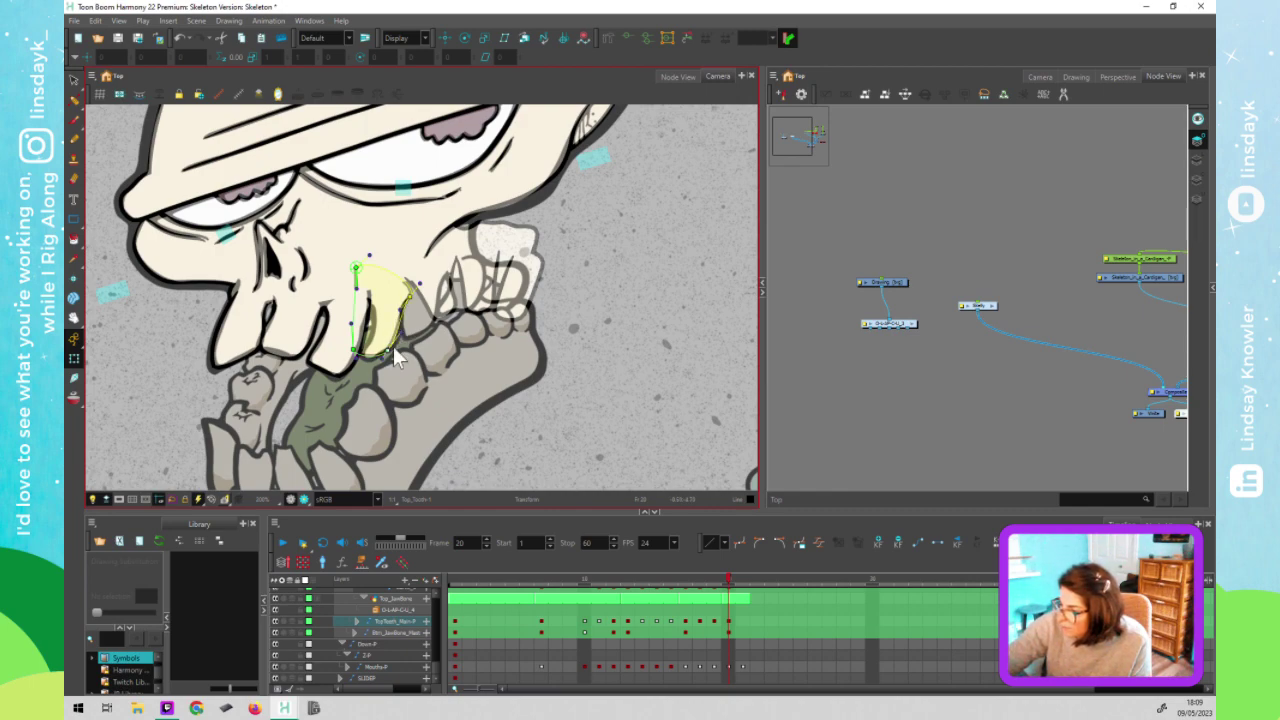
drag(357, 270, 363, 366)
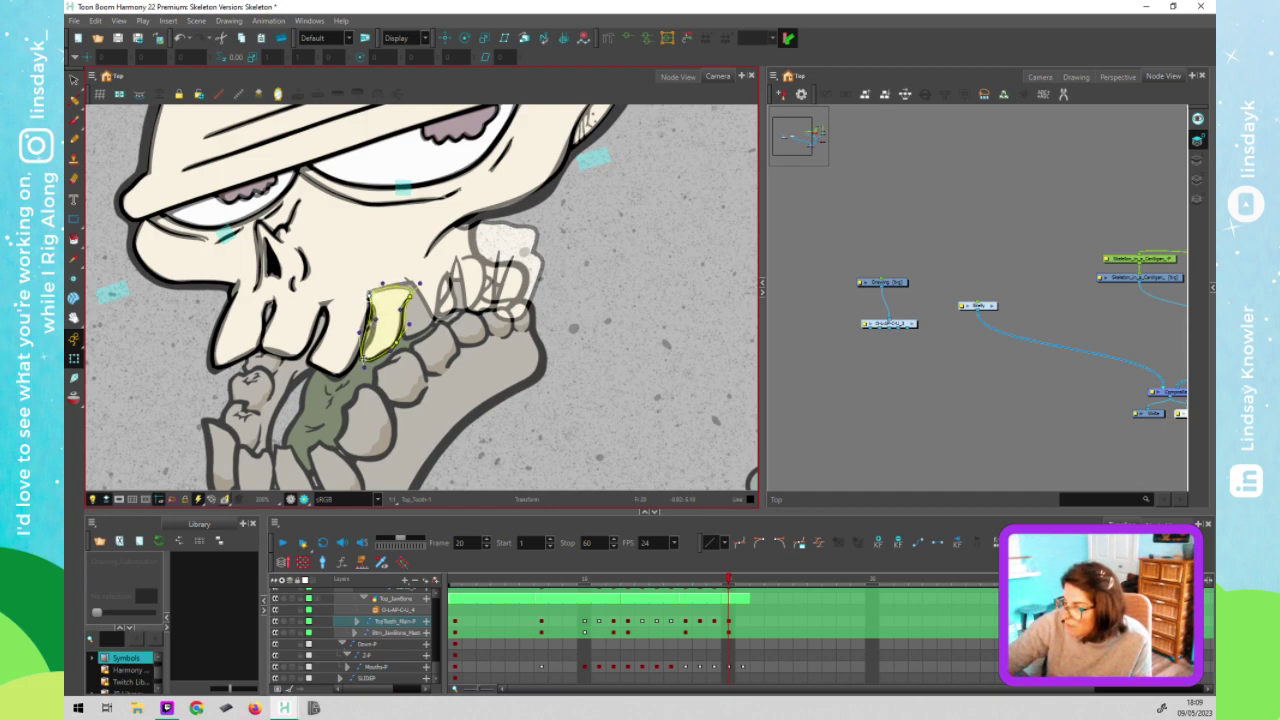
click(369, 296)
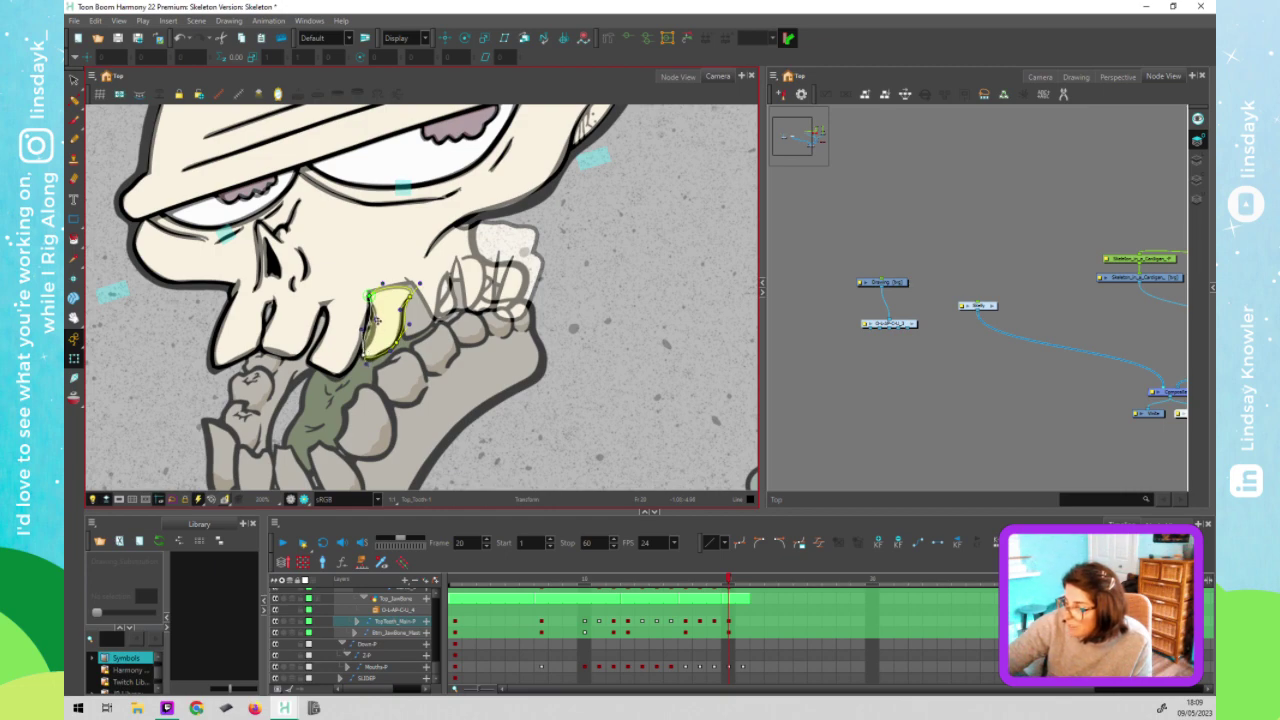
Move and tilt the fifth tooth from the front toward the fourth, and adjust its deformer's front edge to match the sketch
click(452, 308)
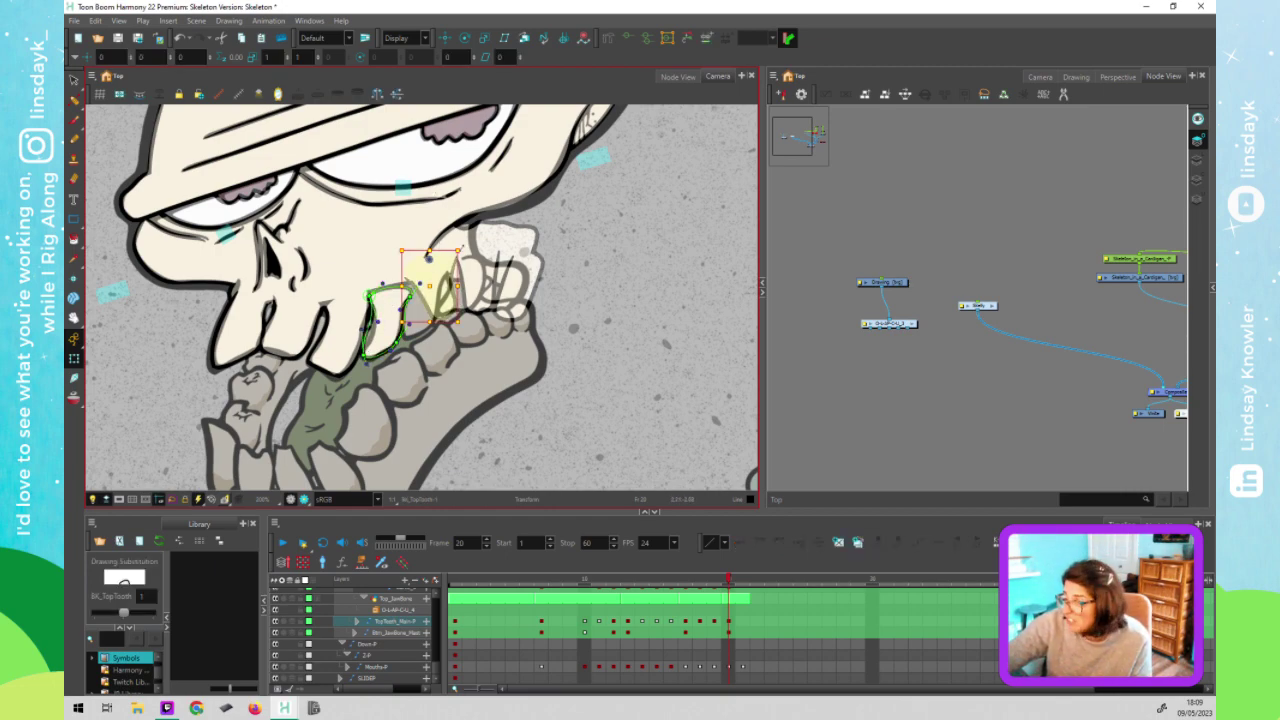
mouse_move(465, 246)
mouse_down()
mouse_move(418, 302)
mouse_move(429, 312)
mouse_up()
key(F11)
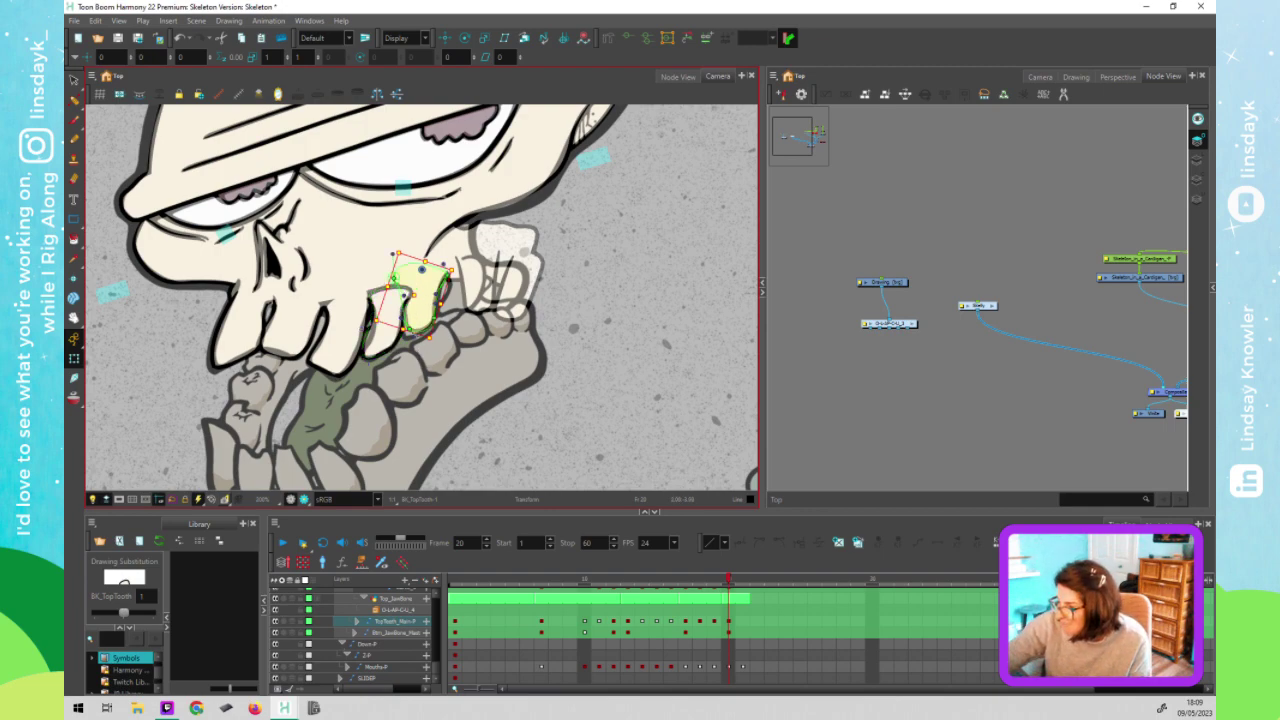
drag(408, 329, 407, 337)
click(397, 289)
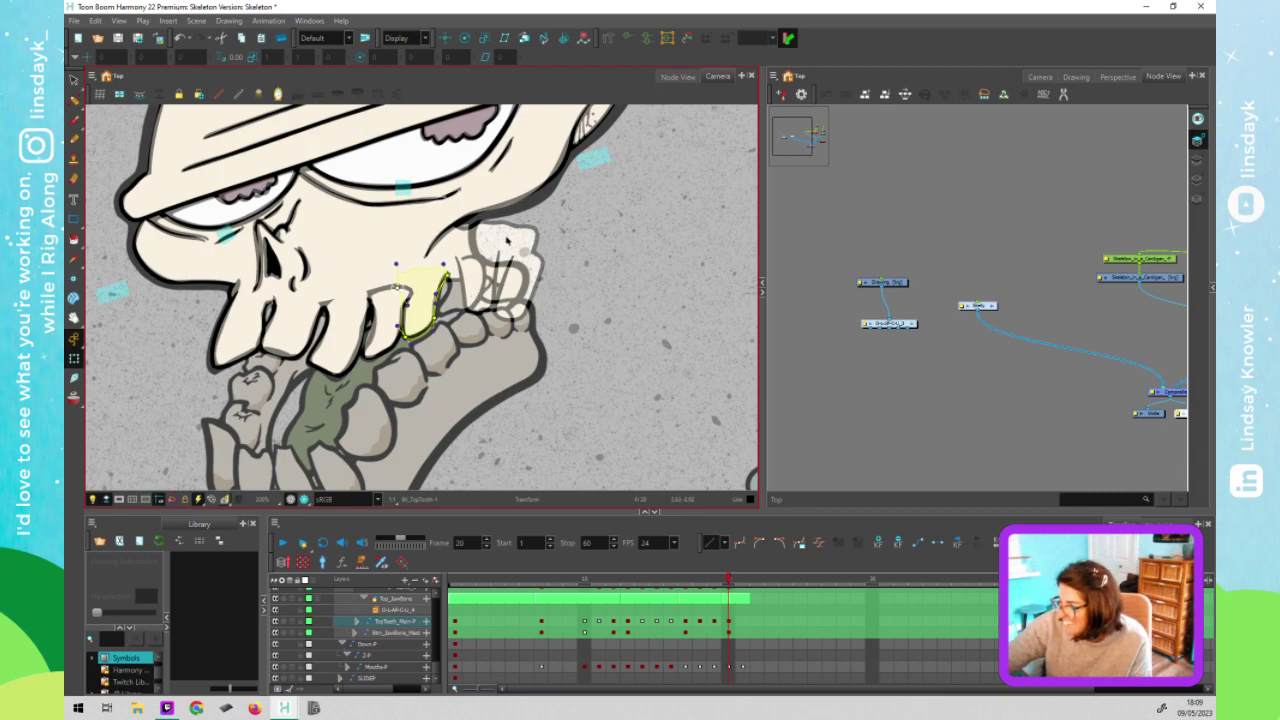
Move the sixth tooth from the front beside the fifth and reshape it with its deformer into a shorter, rounded tooth
click(463, 290)
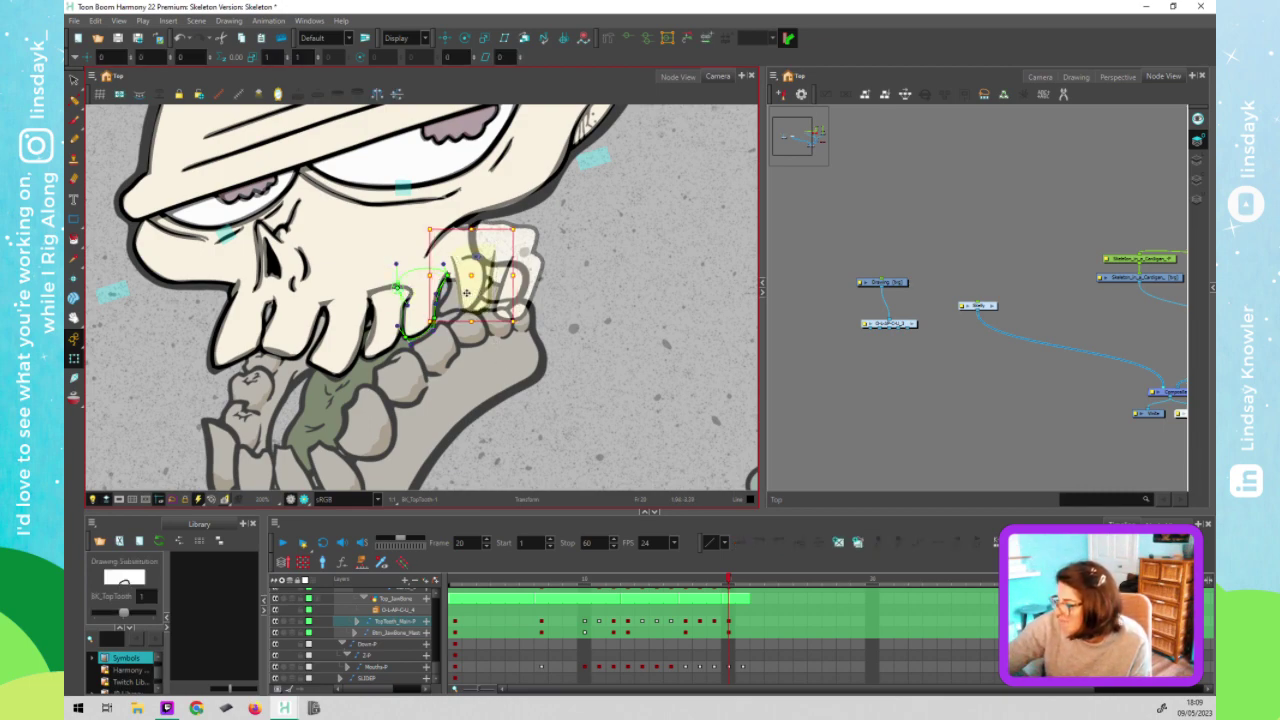
drag(463, 297, 464, 307)
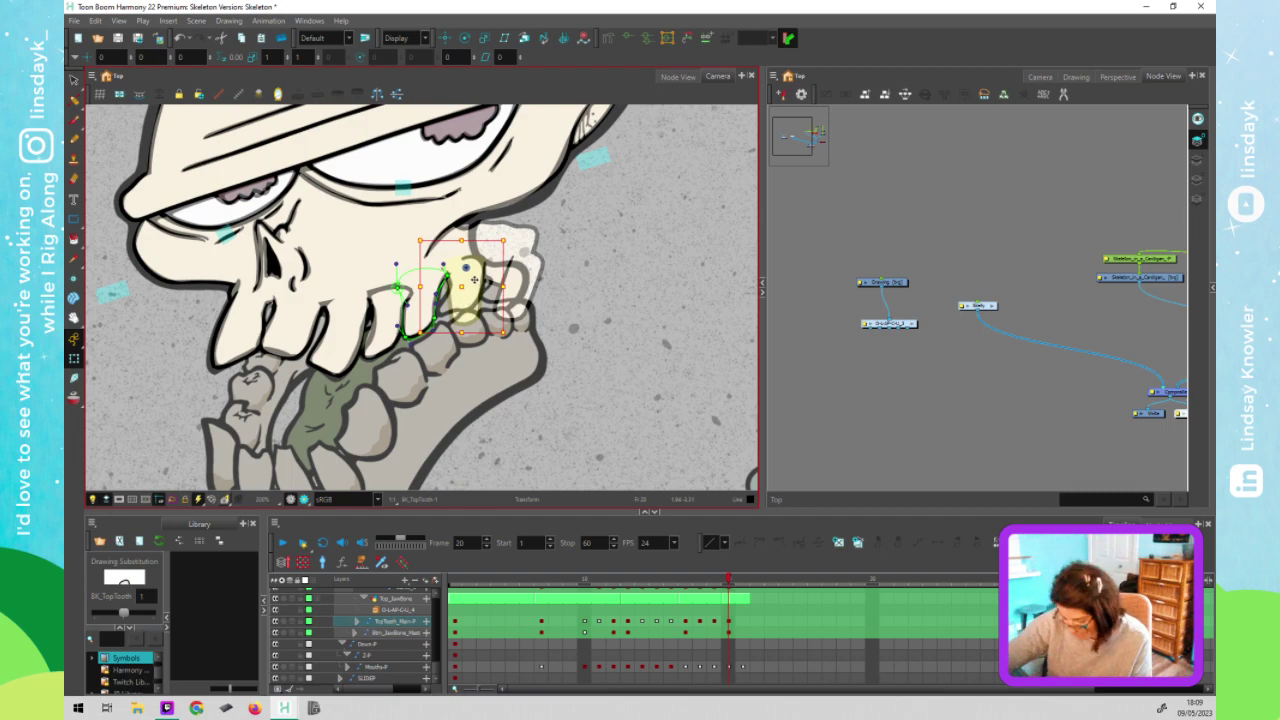
key(Escape)
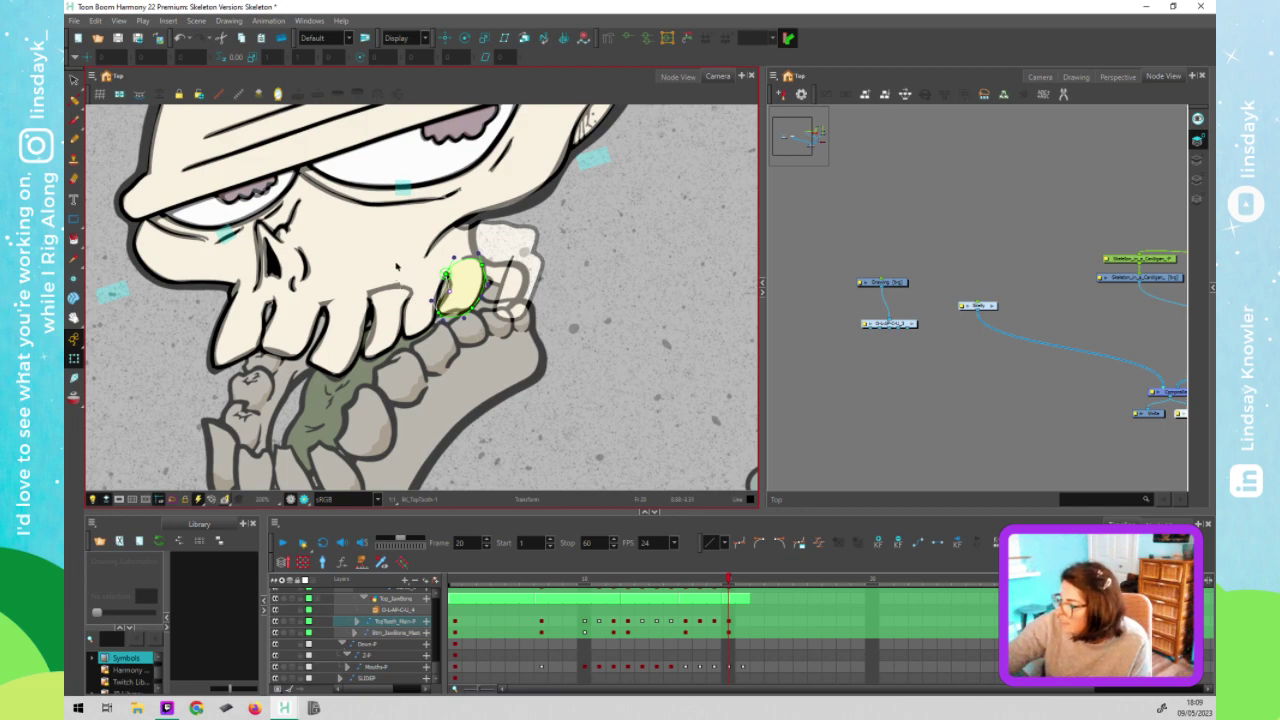
Lower the middle point of the upper jawbone's lower edge, and adjust the upper front deformer point of the front tooth
click(330, 255)
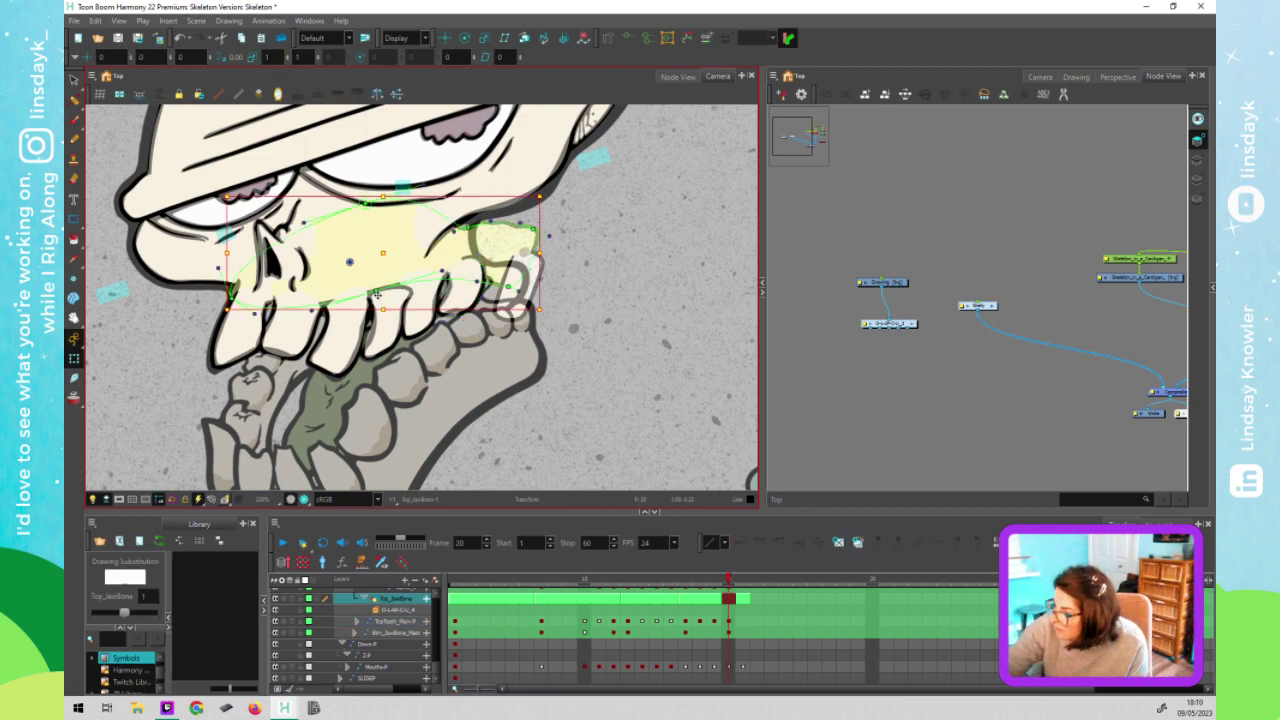
key(Escape)
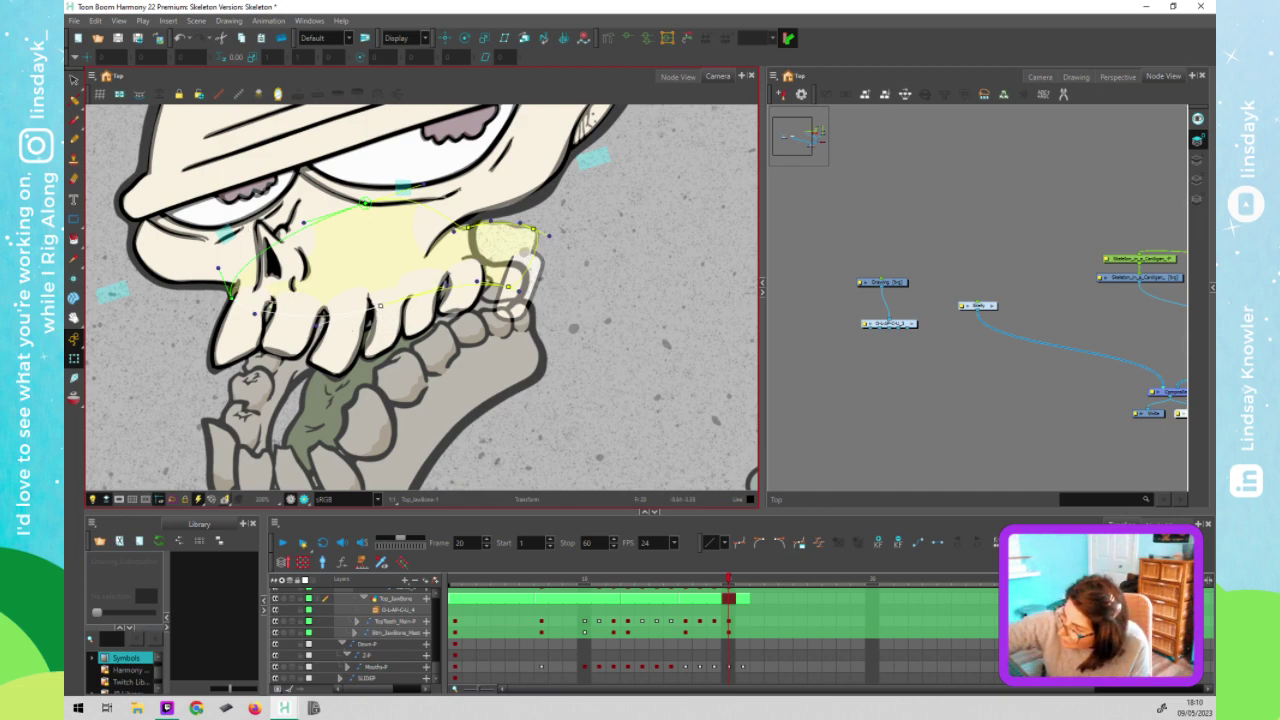
click(243, 340)
drag(238, 291, 238, 281)
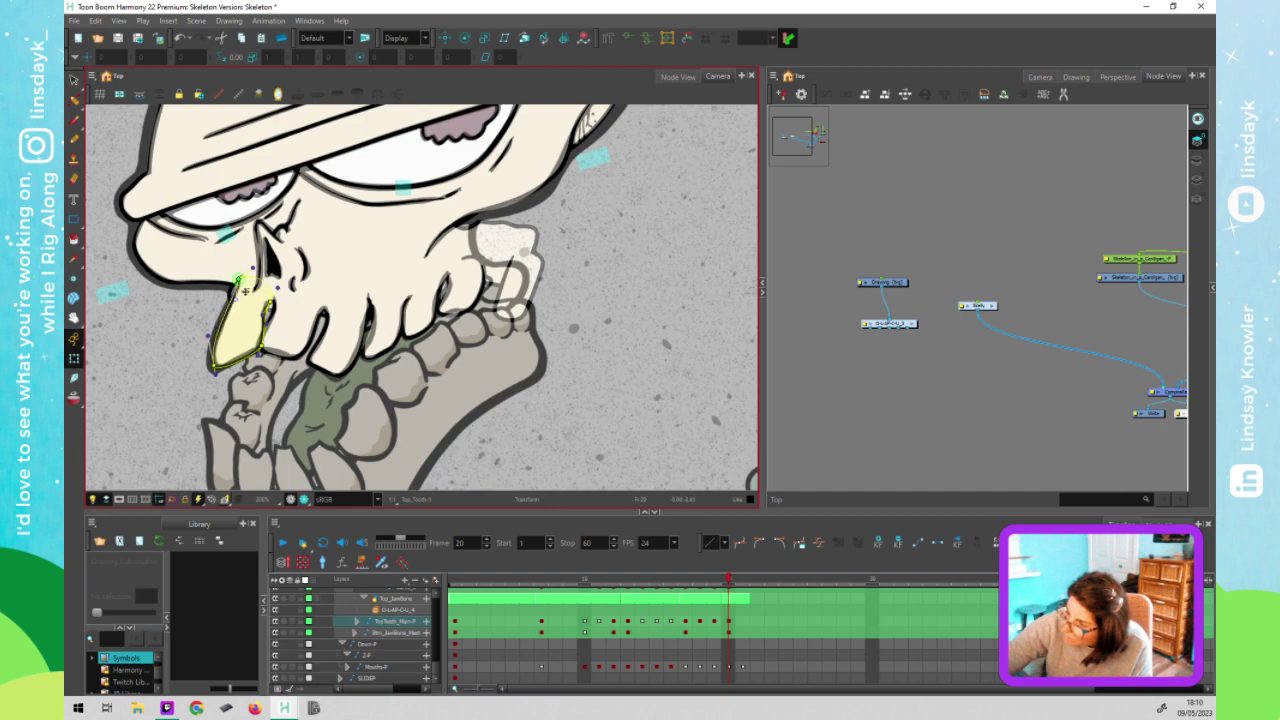
click(544, 310)
click(386, 333)
key(shift+F11)
click(590, 315)
click(366, 333)
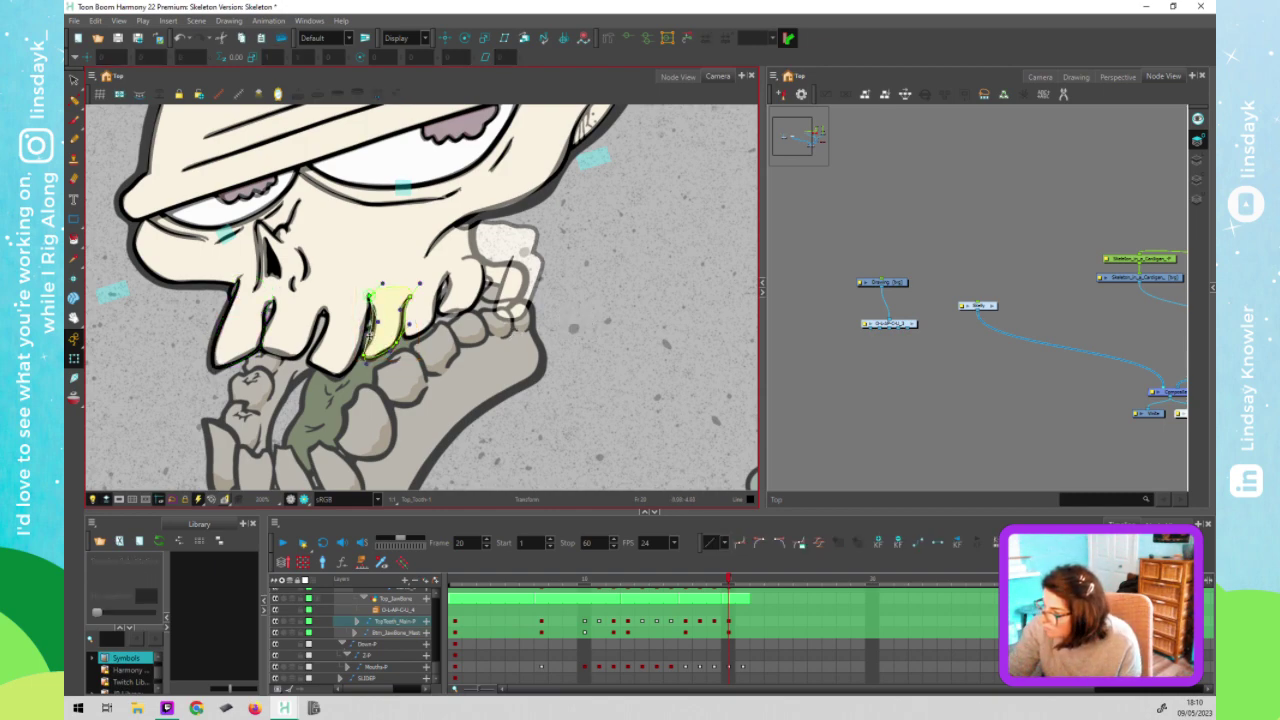
Move the rearmost upper tooth next to the sixth tooth and shorten it with its deformer into a small rounded shape
click(512, 300)
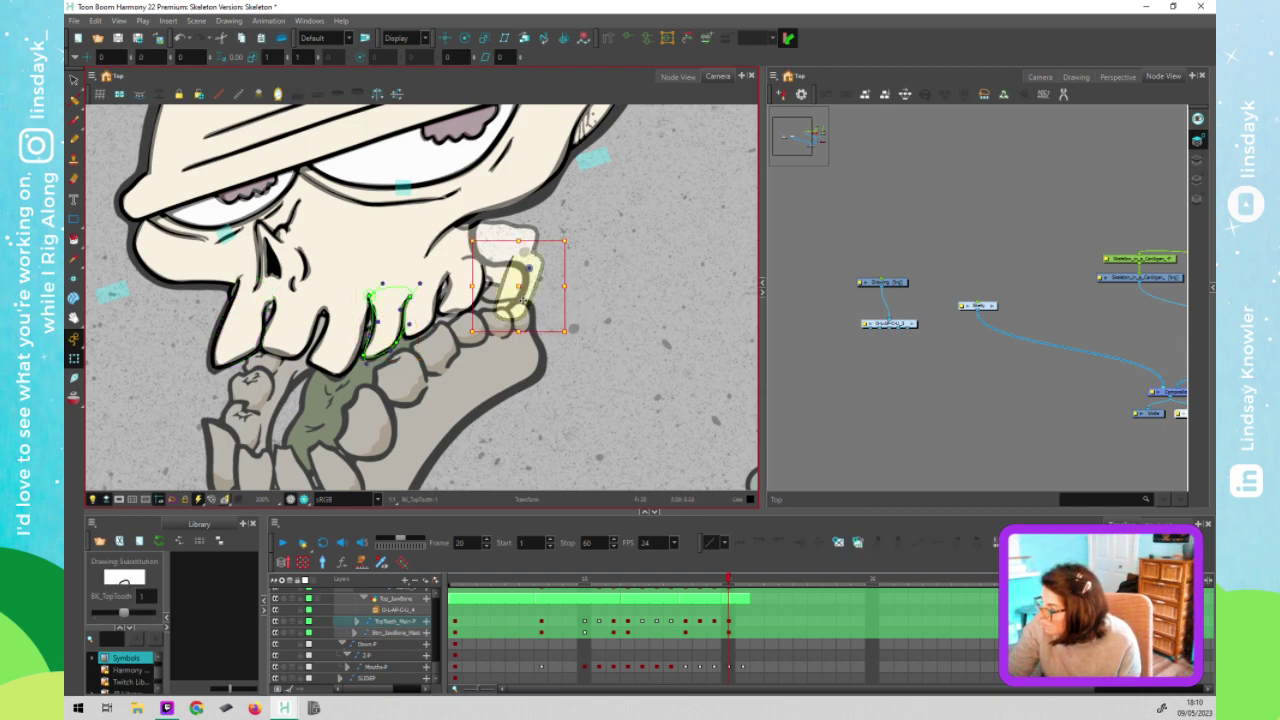
drag(508, 302, 498, 308)
click(520, 311)
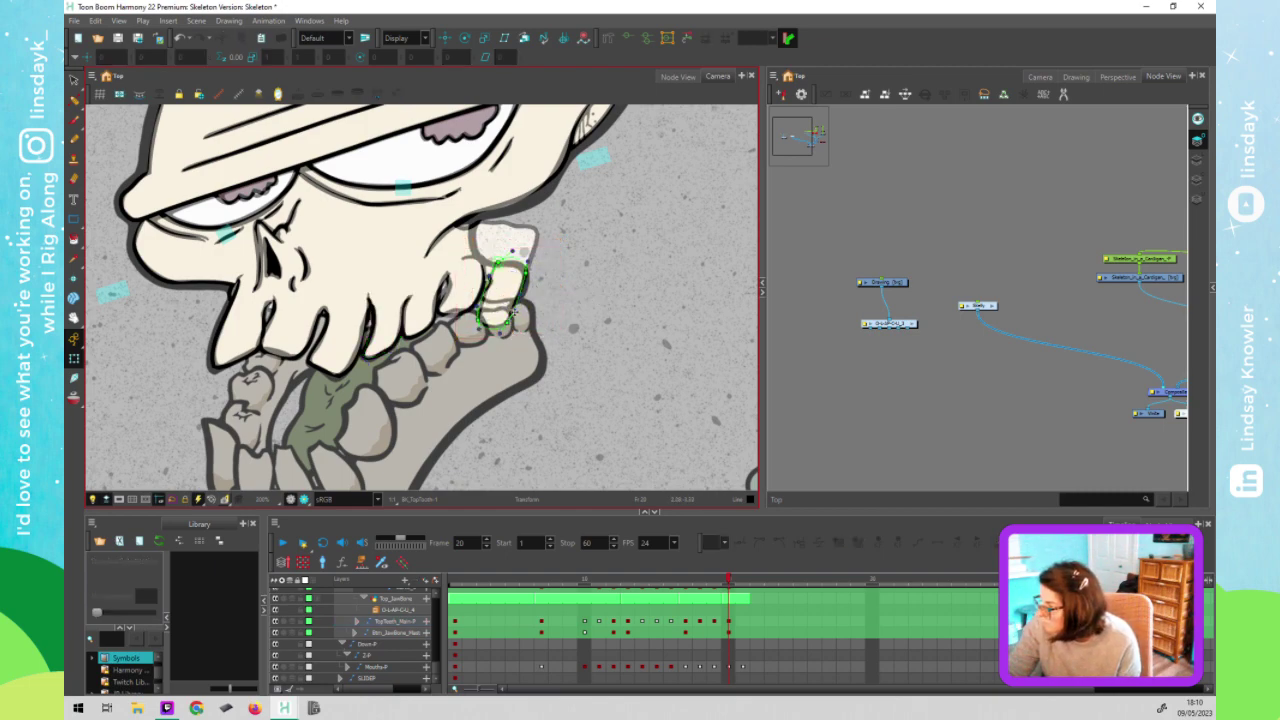
drag(520, 310, 481, 302)
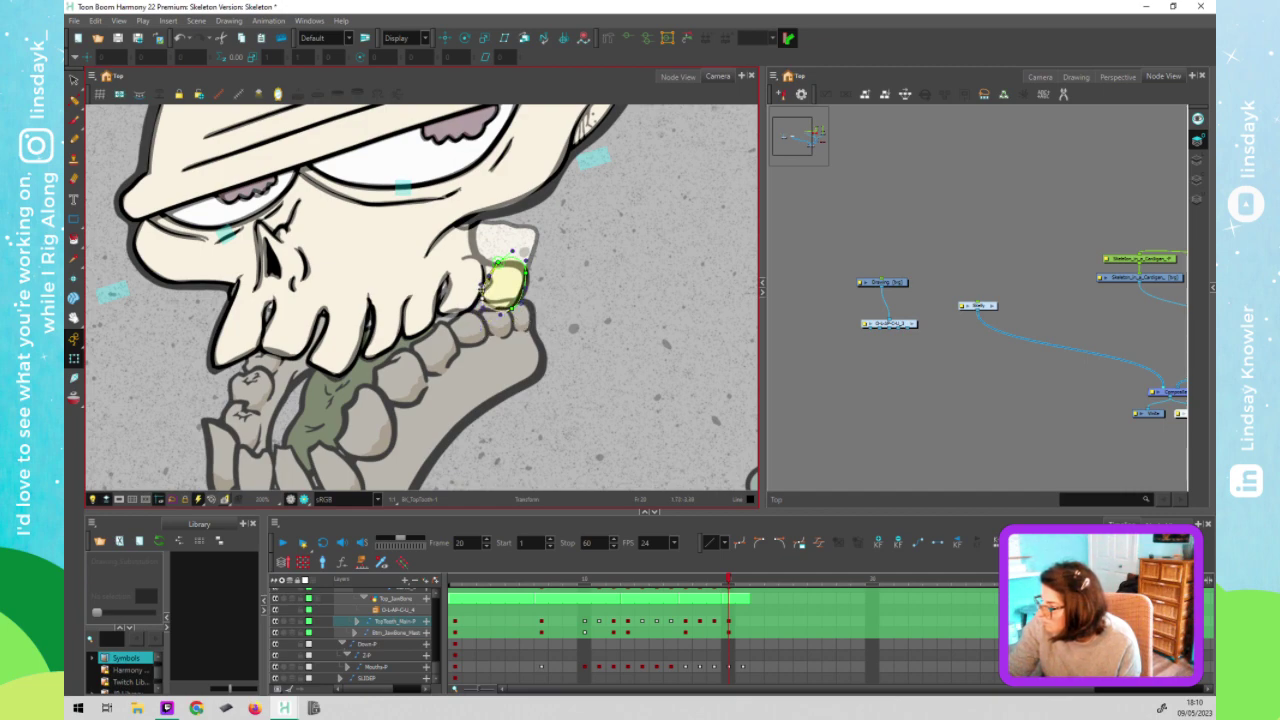
drag(500, 265, 514, 303)
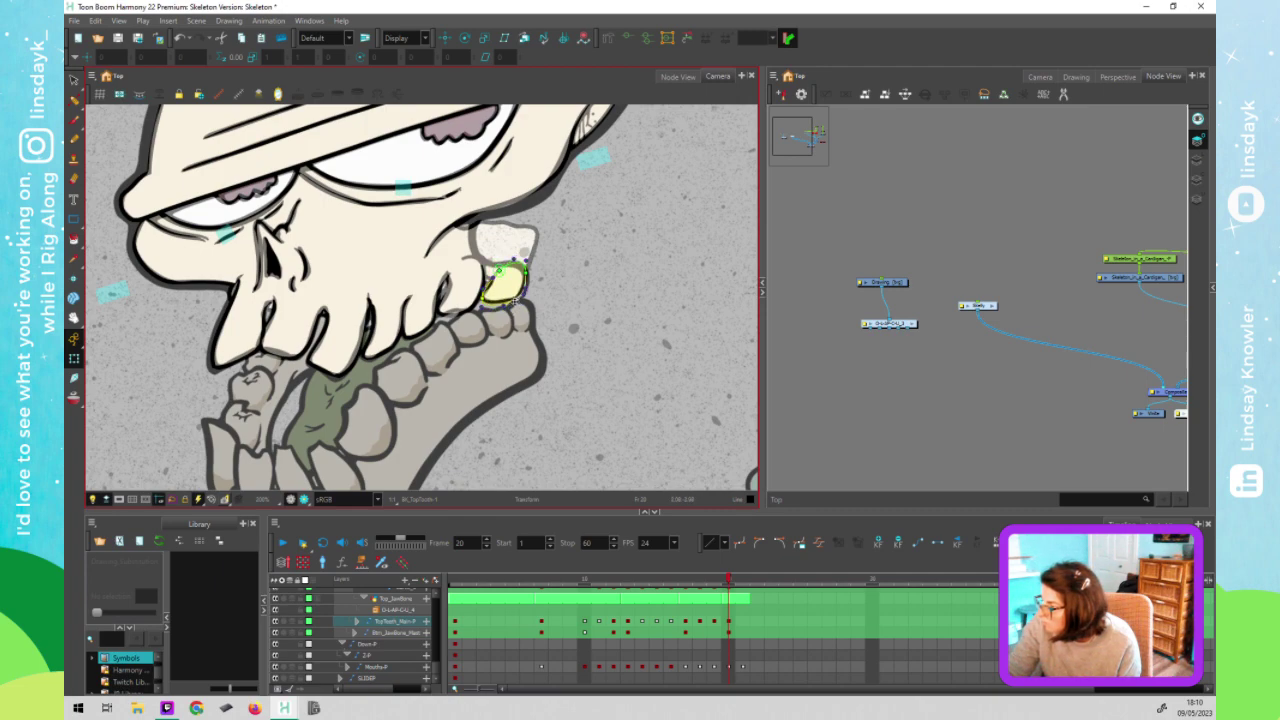
Pull the upper jawbone's rear deformer points in around the last tooth and shift its upper middle point slightly backward
click(520, 258)
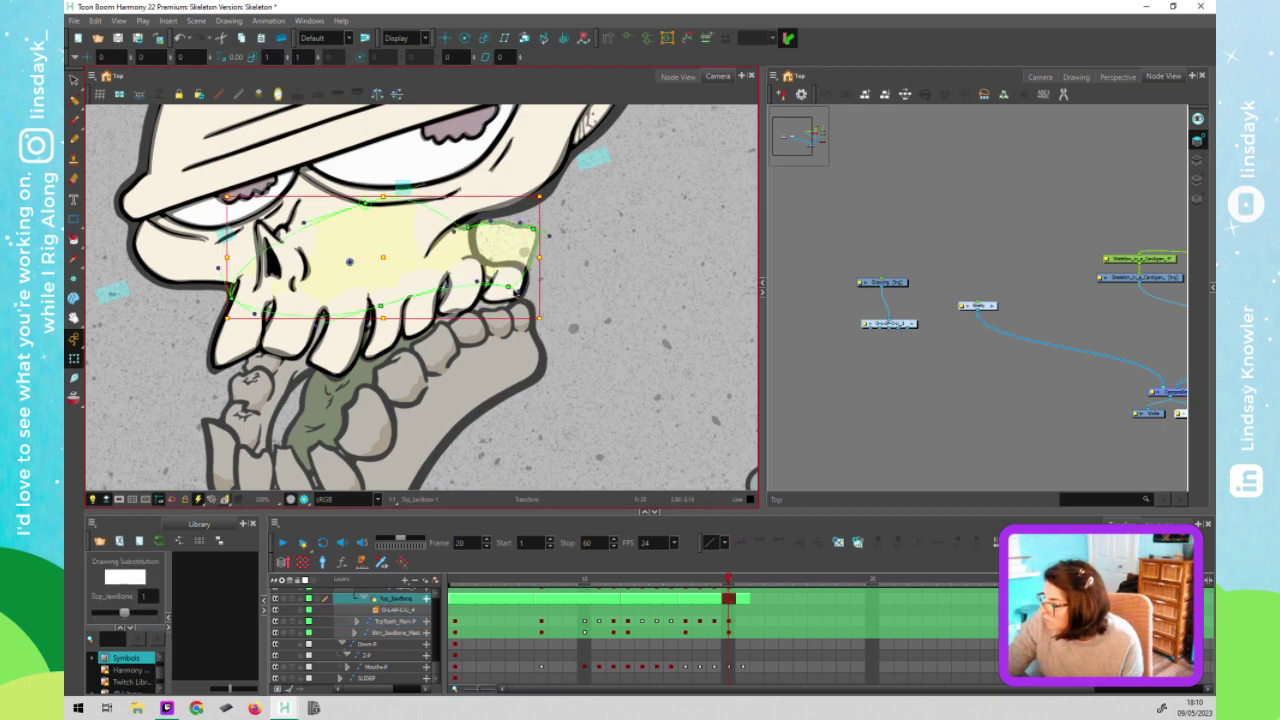
click(508, 285)
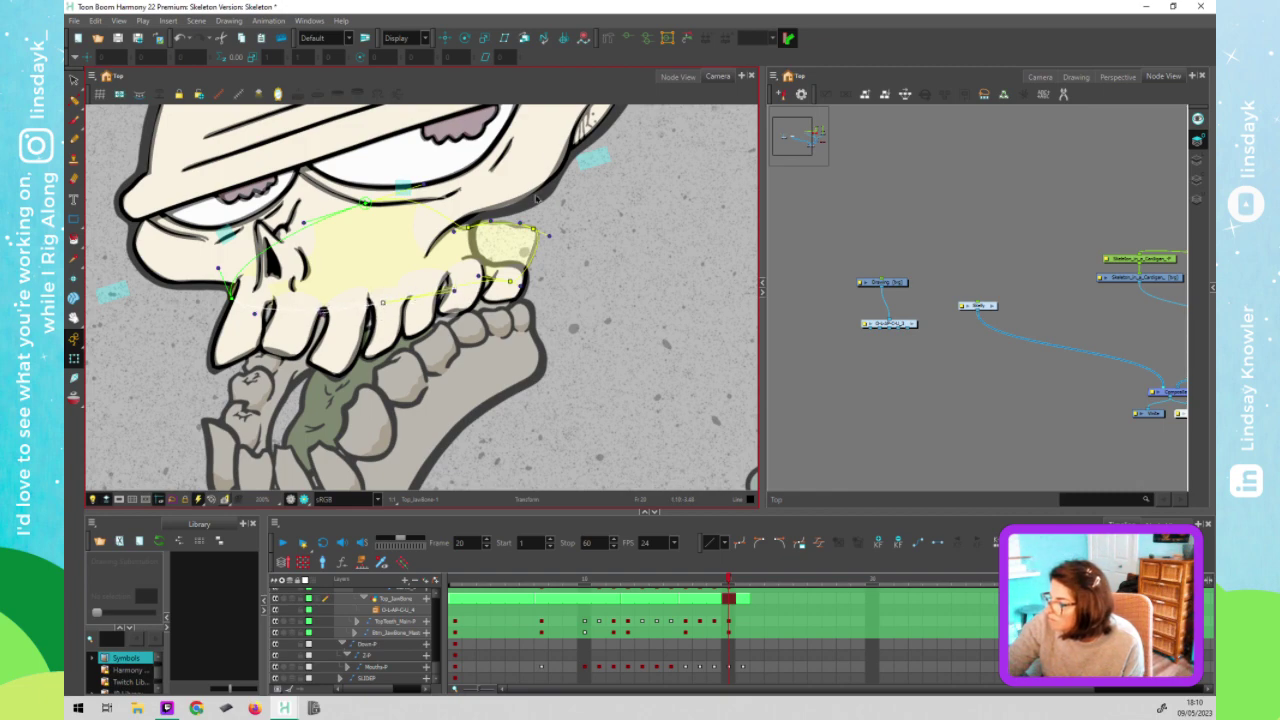
drag(532, 230, 477, 261)
drag(367, 203, 375, 201)
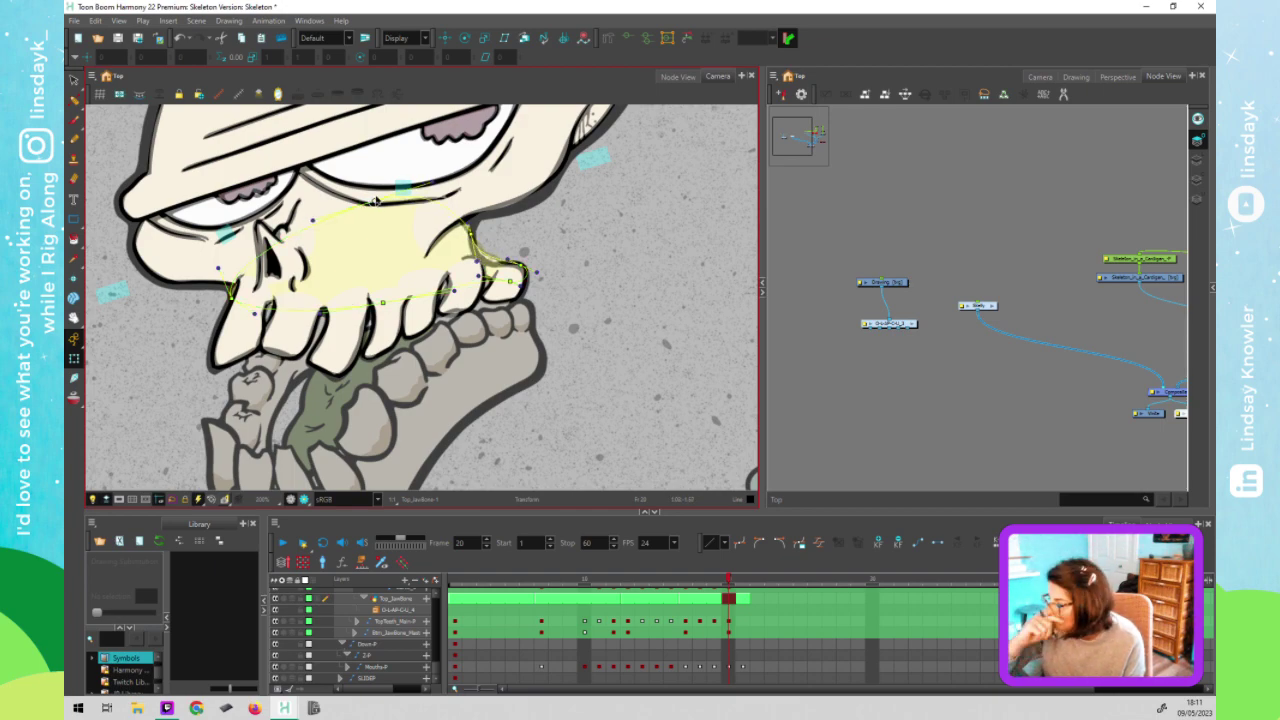
click(567, 316)
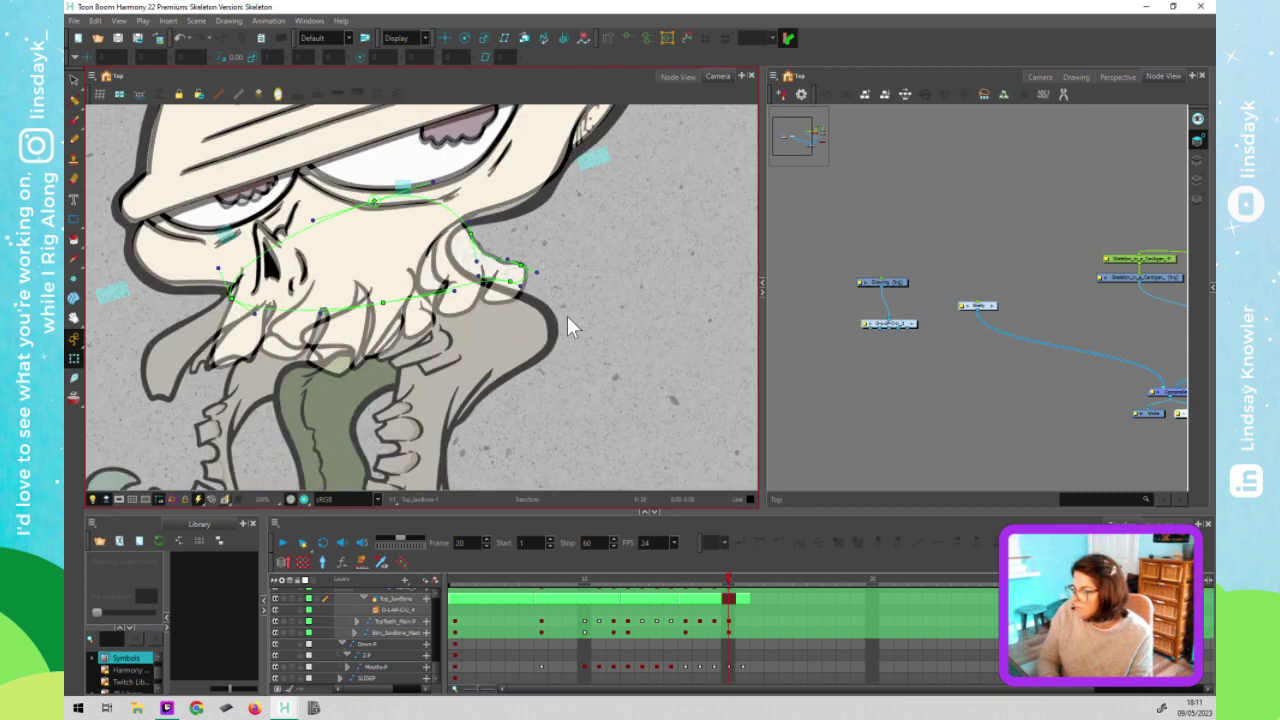
On frame 21, stretch the front tooth with its deformer down and forward into the long curved shape of the sketch
key(period)
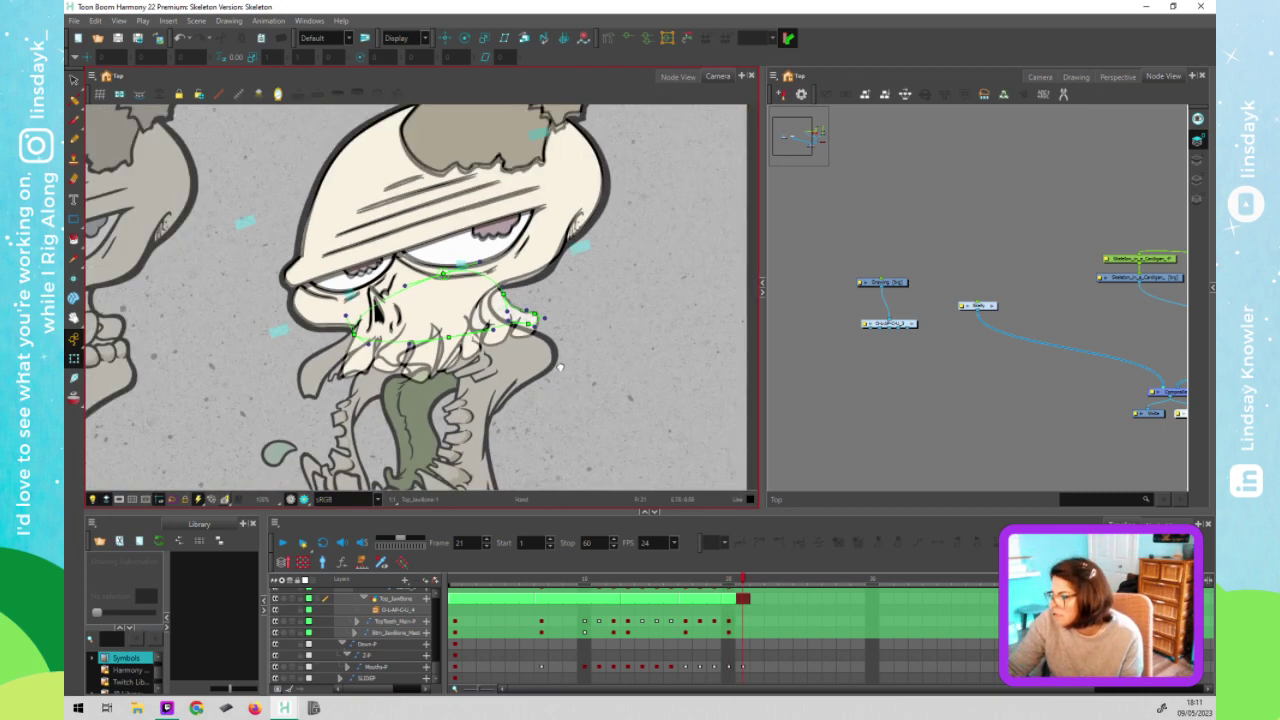
scroll(580, 345, up, 2)
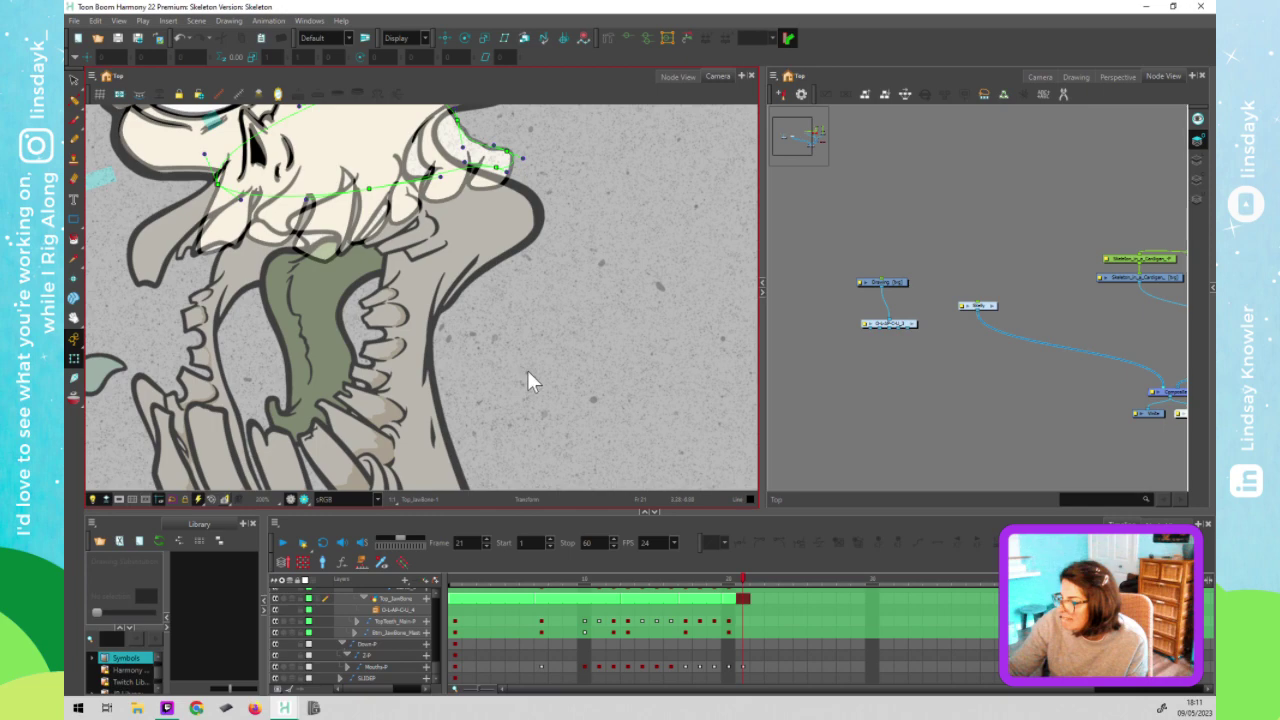
drag(528, 366, 636, 457)
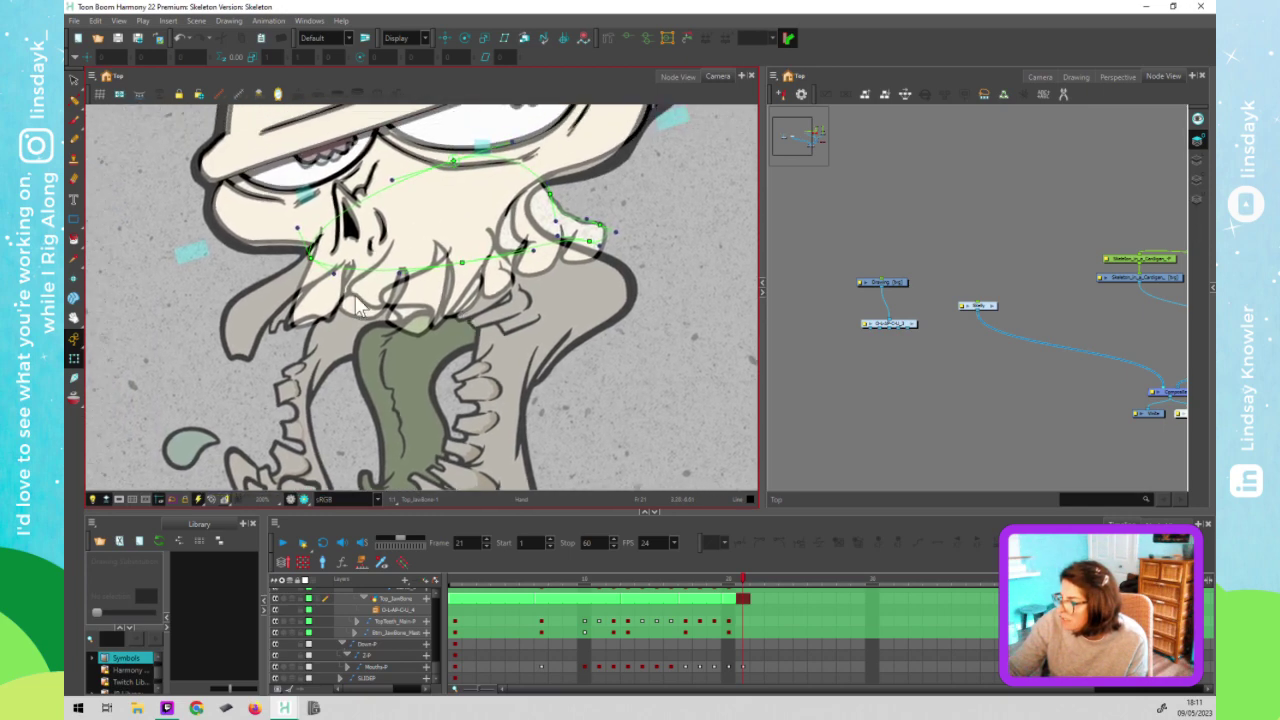
click(323, 311)
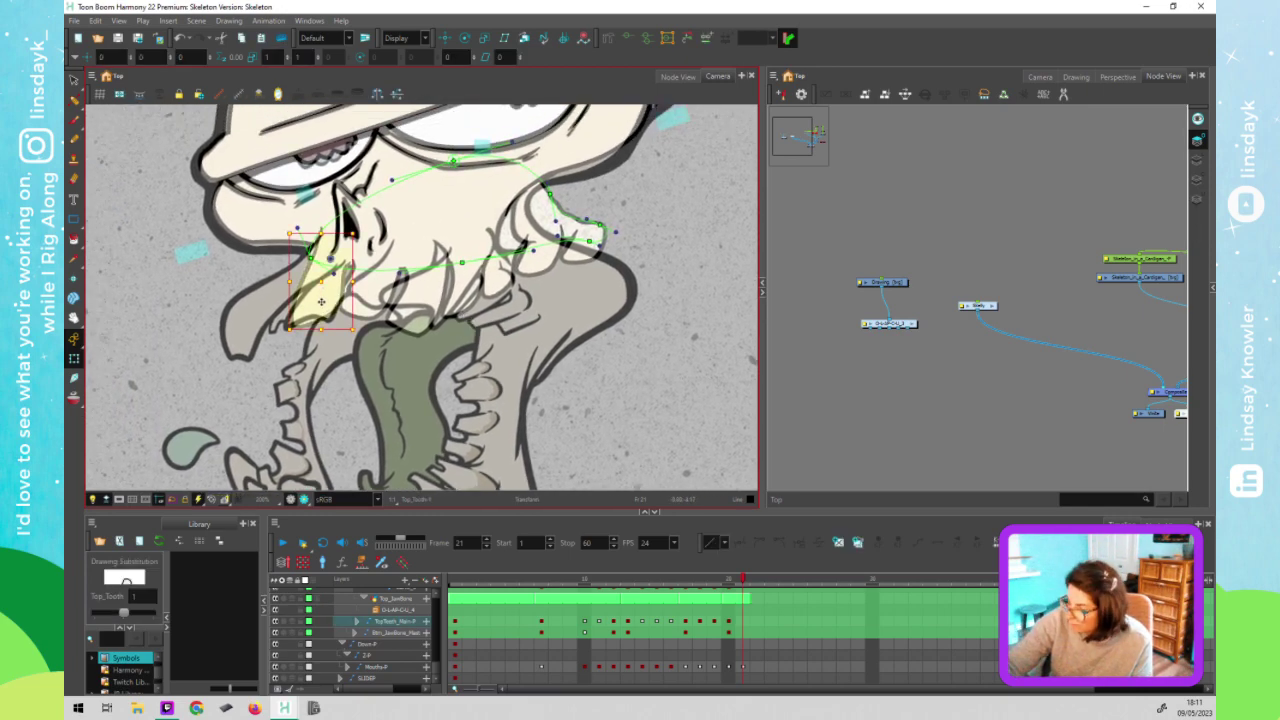
click(228, 436)
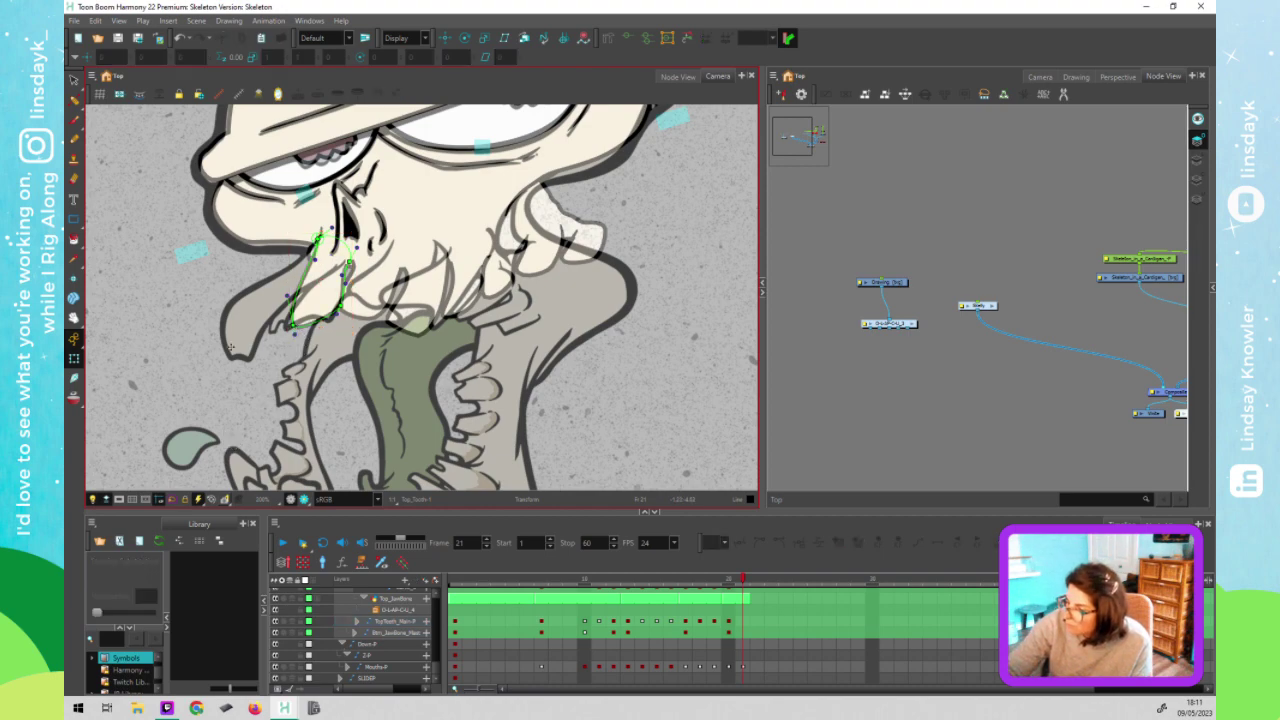
drag(288, 326, 226, 352)
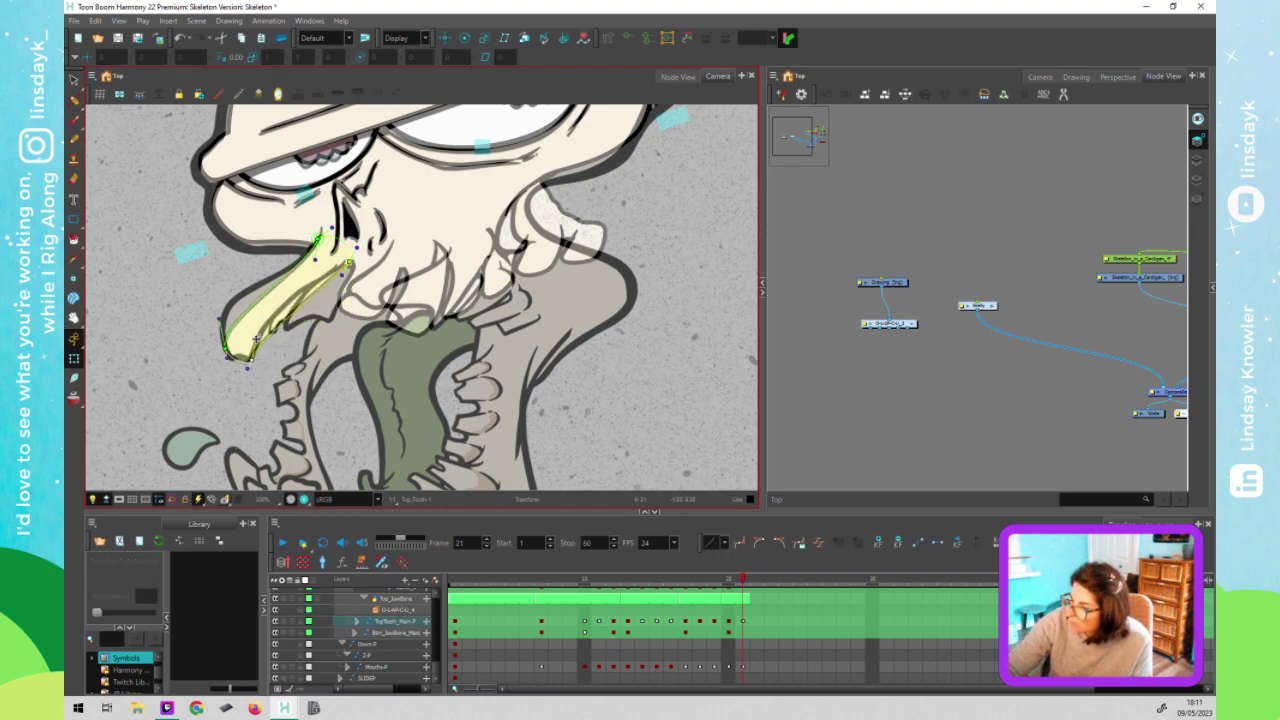
drag(256, 323, 207, 284)
drag(348, 264, 297, 320)
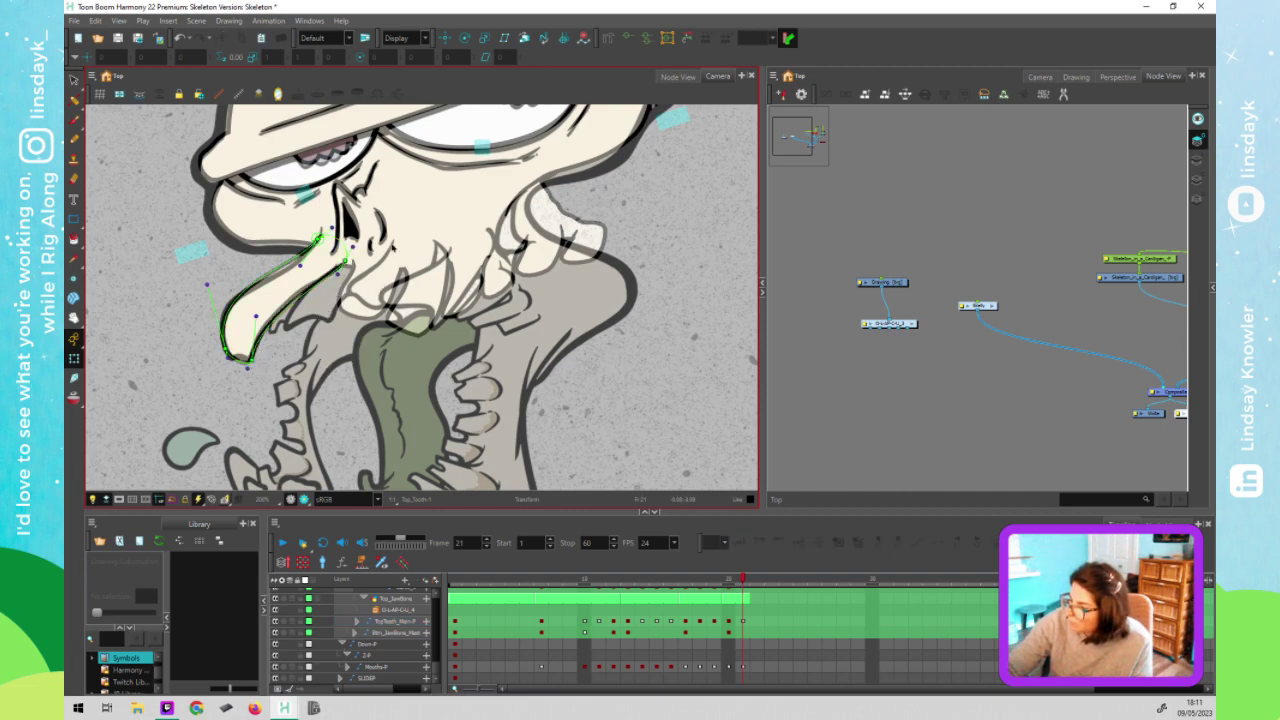
Move the second upper tooth against the front tooth and reshape it with its deformer into the slanted, pointed shape of the sketch
click(374, 288)
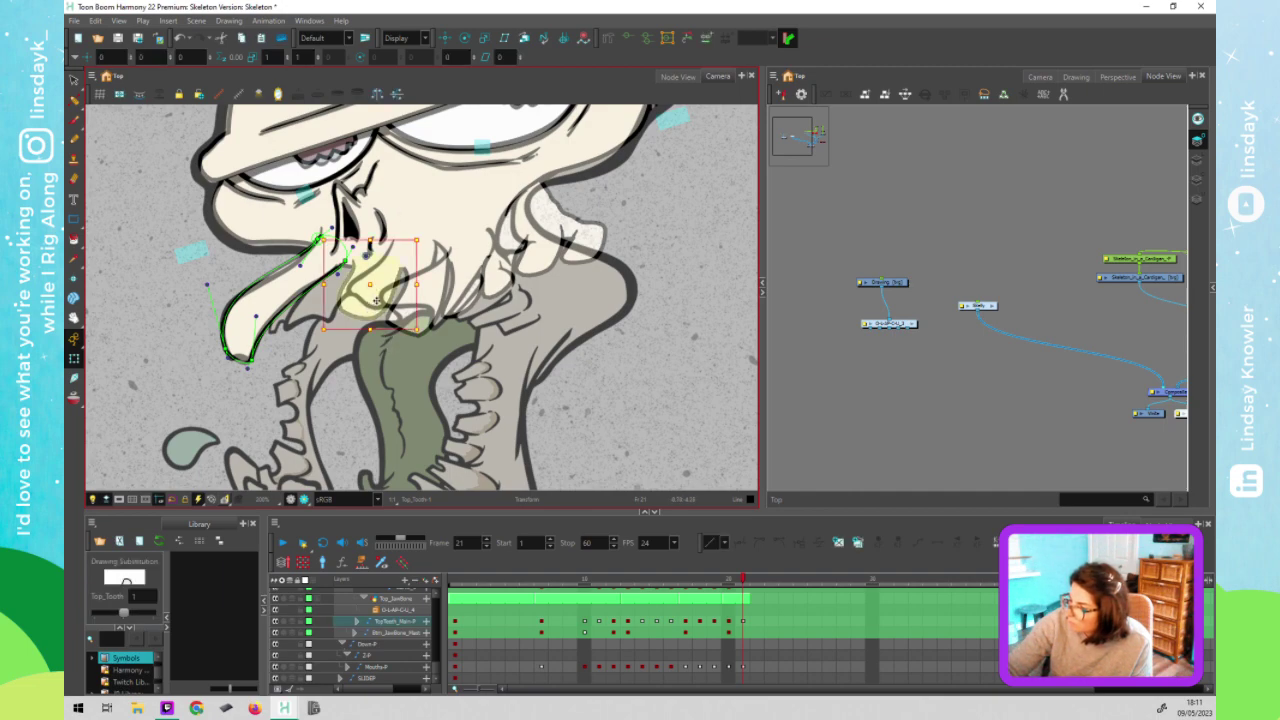
mouse_move(345, 307)
mouse_down()
mouse_move(368, 306)
mouse_move(349, 309)
mouse_up()
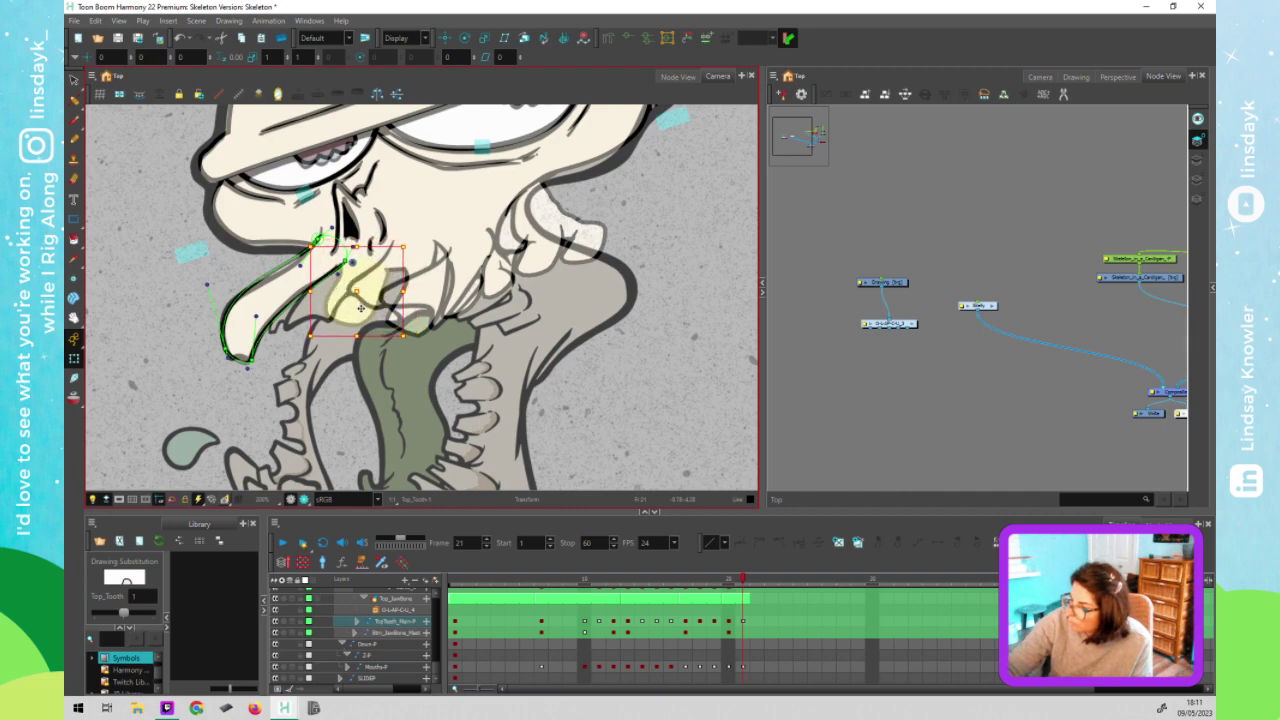
drag(330, 317, 286, 327)
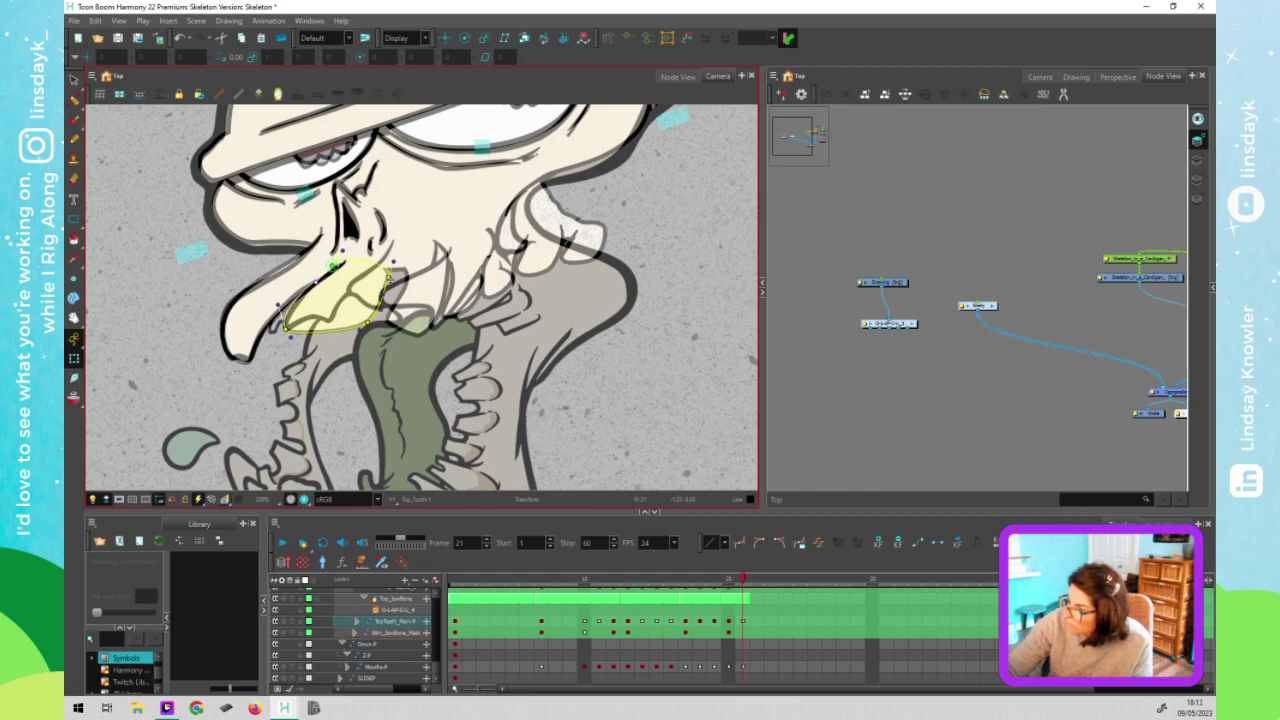
drag(388, 273, 380, 266)
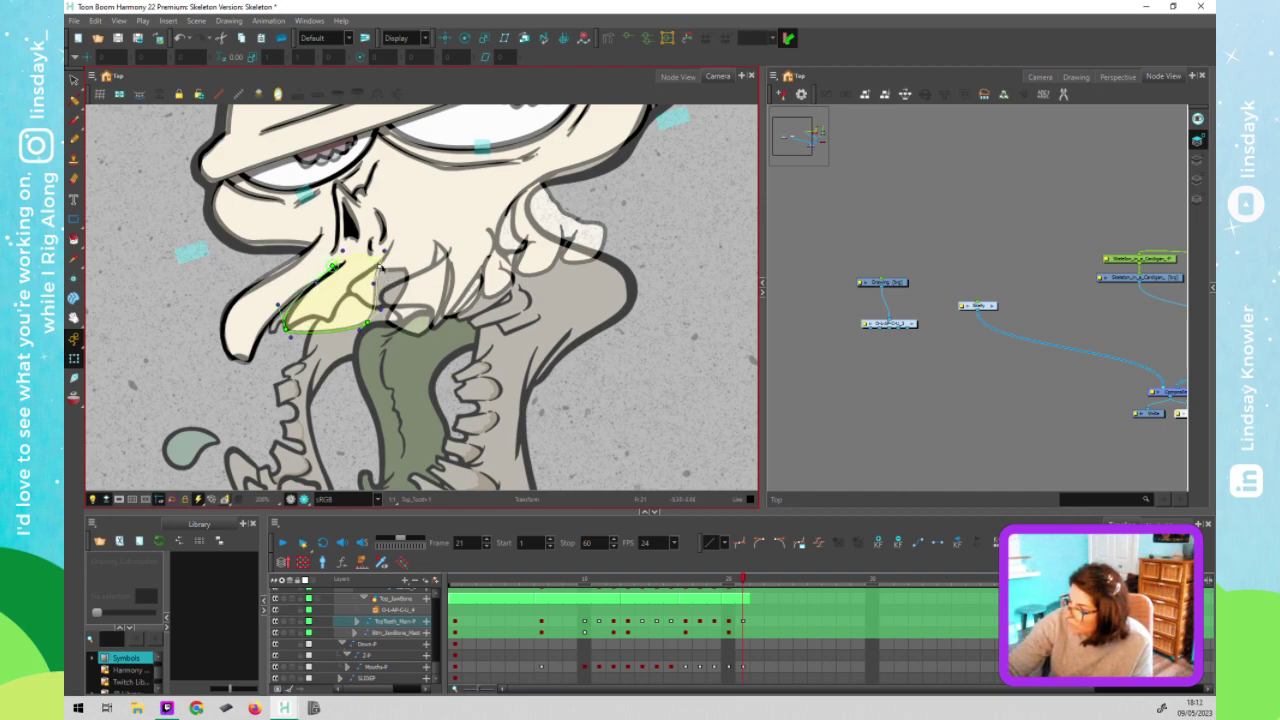
drag(326, 320, 338, 299)
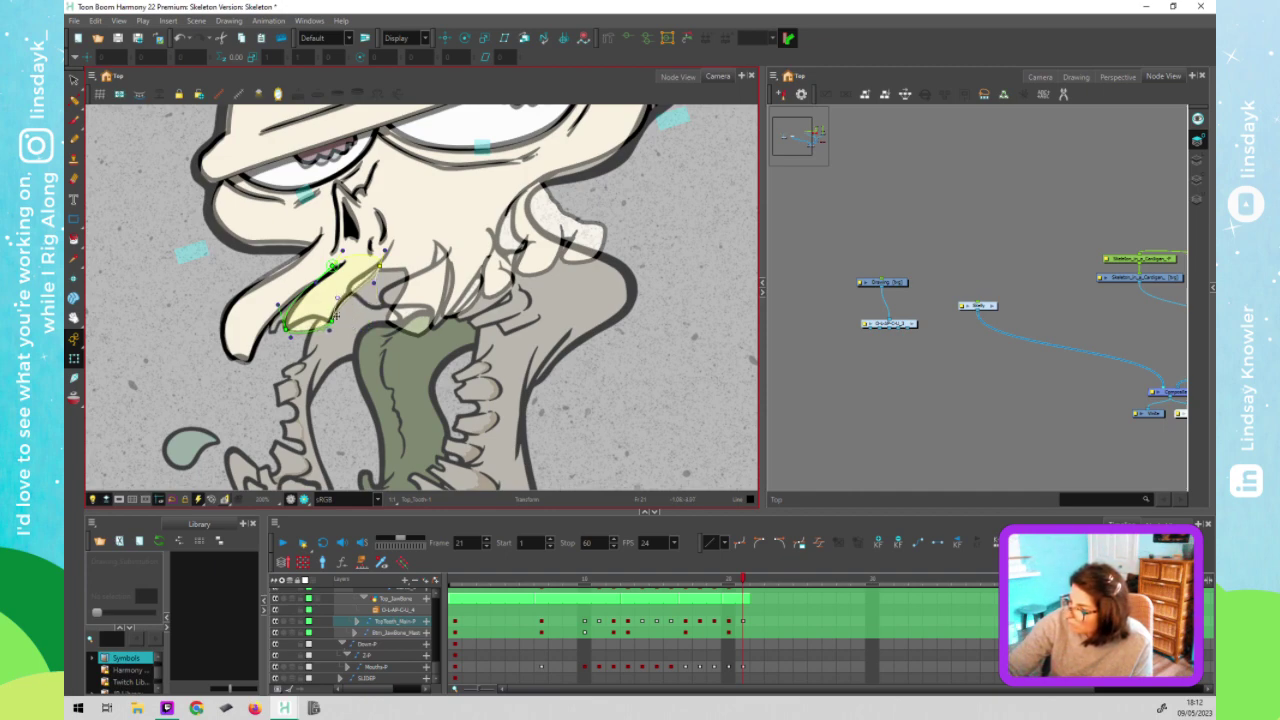
drag(319, 327, 317, 318)
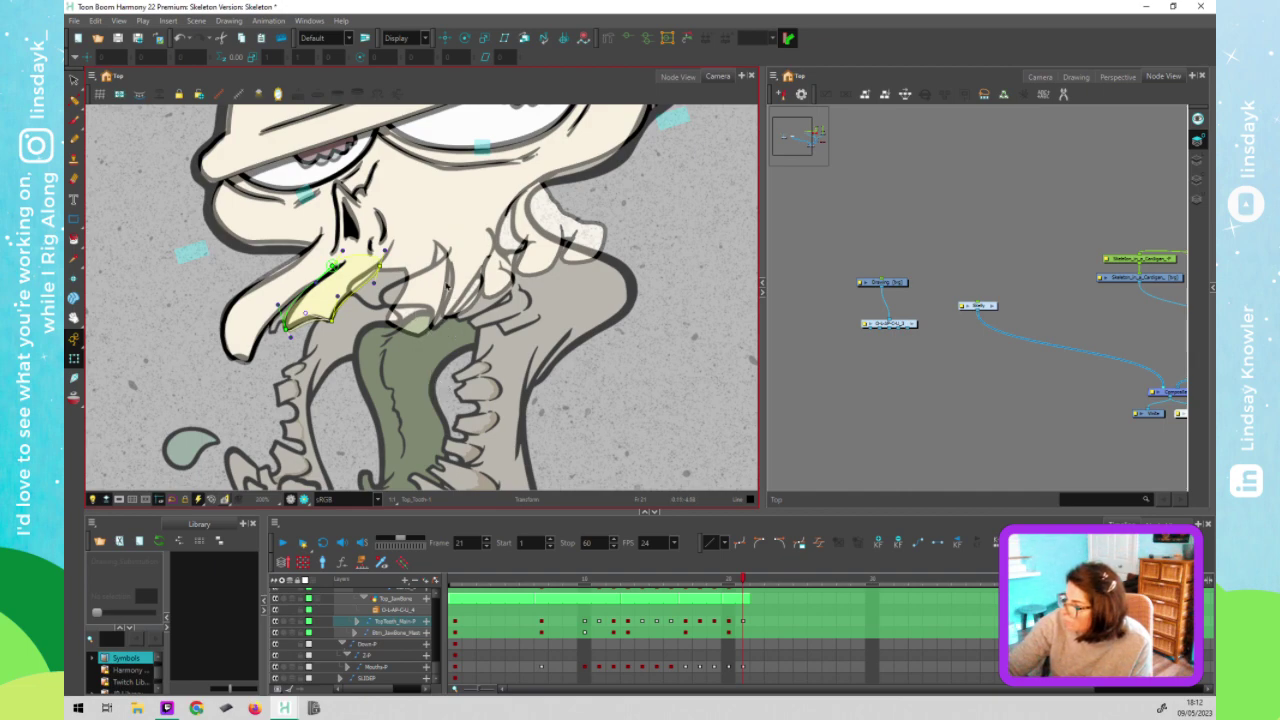
Move and tilt the third upper tooth towards the second one, and shift the fourth tooth onto its sketched position
click(424, 313)
mouse_move(424, 312)
mouse_down()
mouse_move(400, 312)
mouse_move(412, 316)
mouse_up()
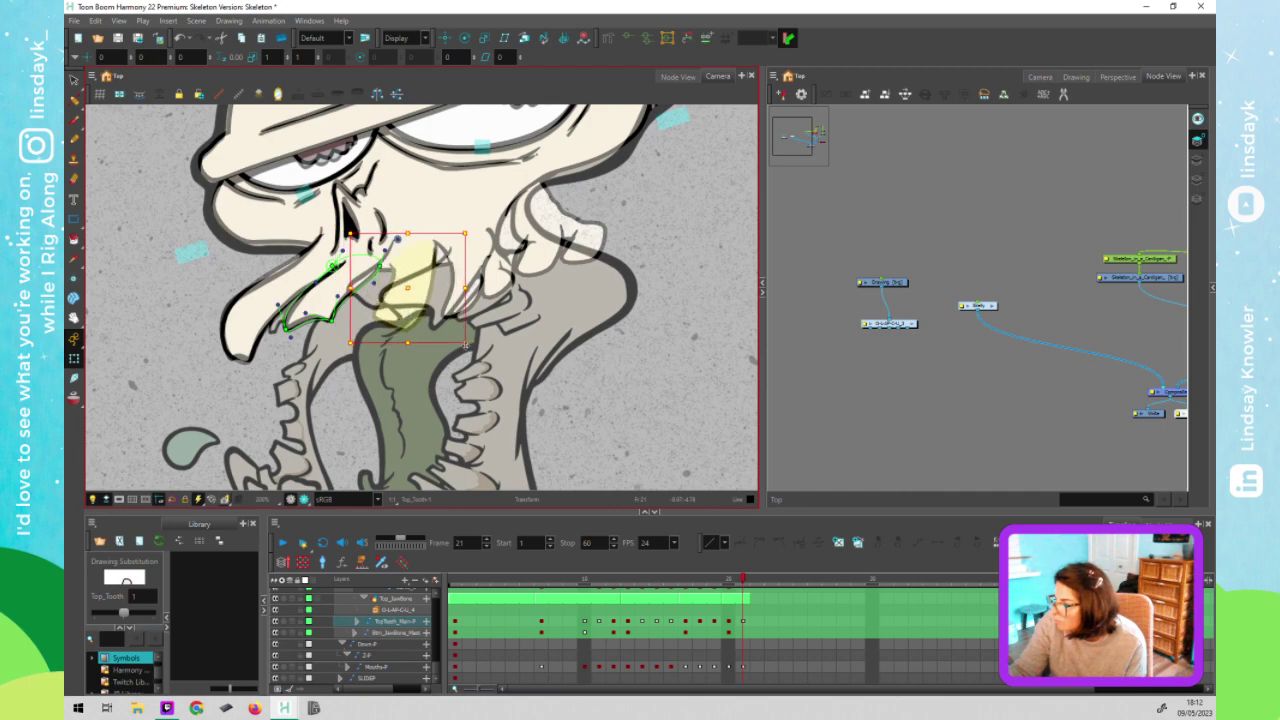
mouse_move(467, 347)
mouse_down()
mouse_move(425, 362)
mouse_move(436, 340)
mouse_up()
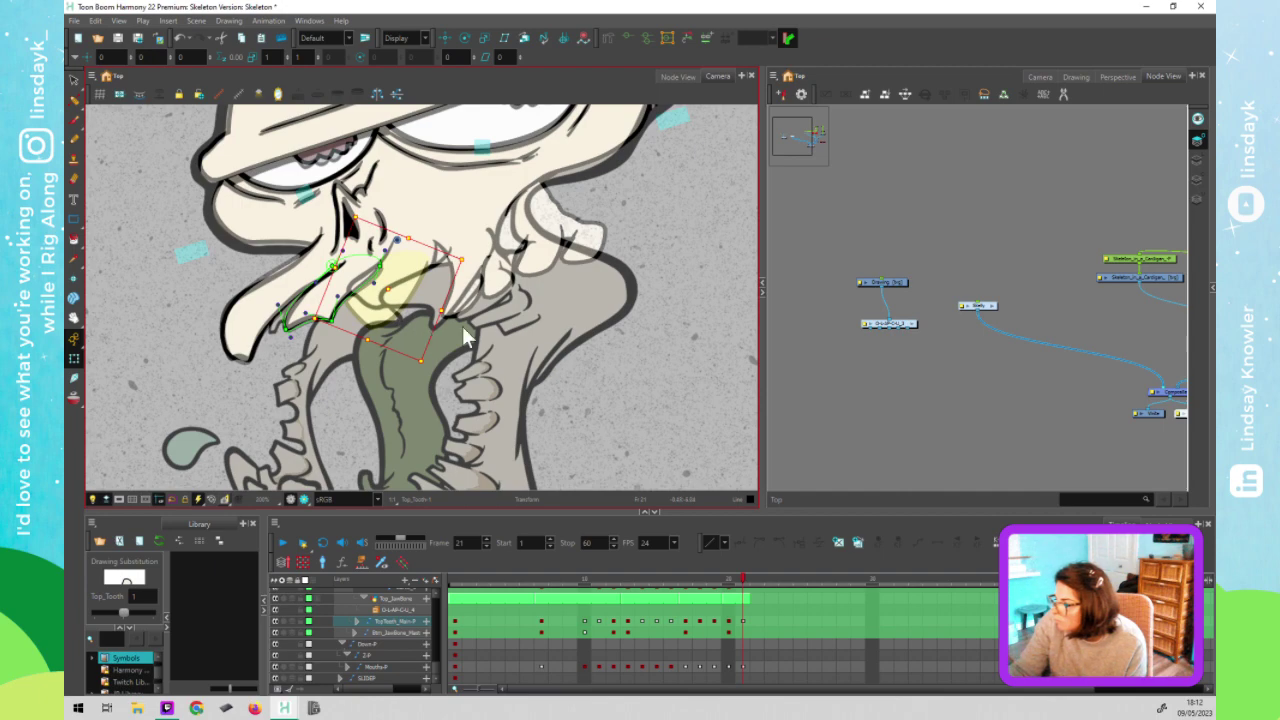
click(462, 299)
drag(460, 301, 469, 301)
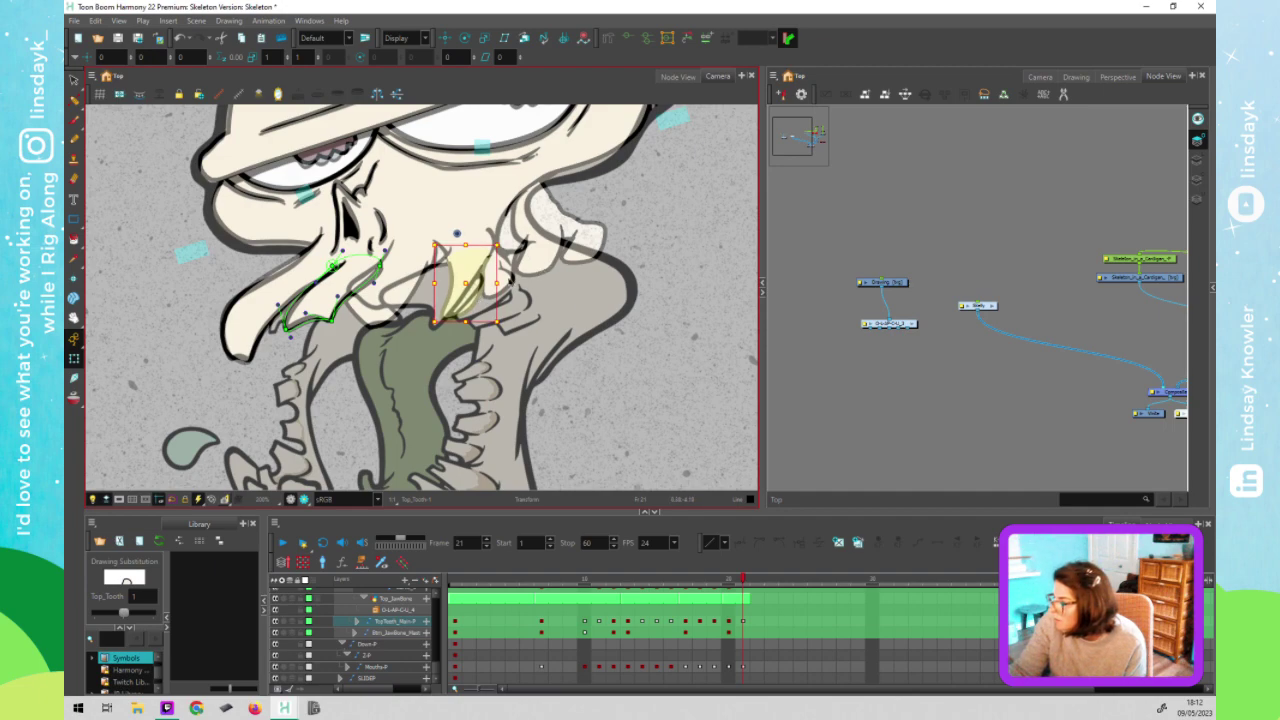
Move the three rear upper teeth down and rotate them onto their sketched positions behind the fourth tooth
click(510, 290)
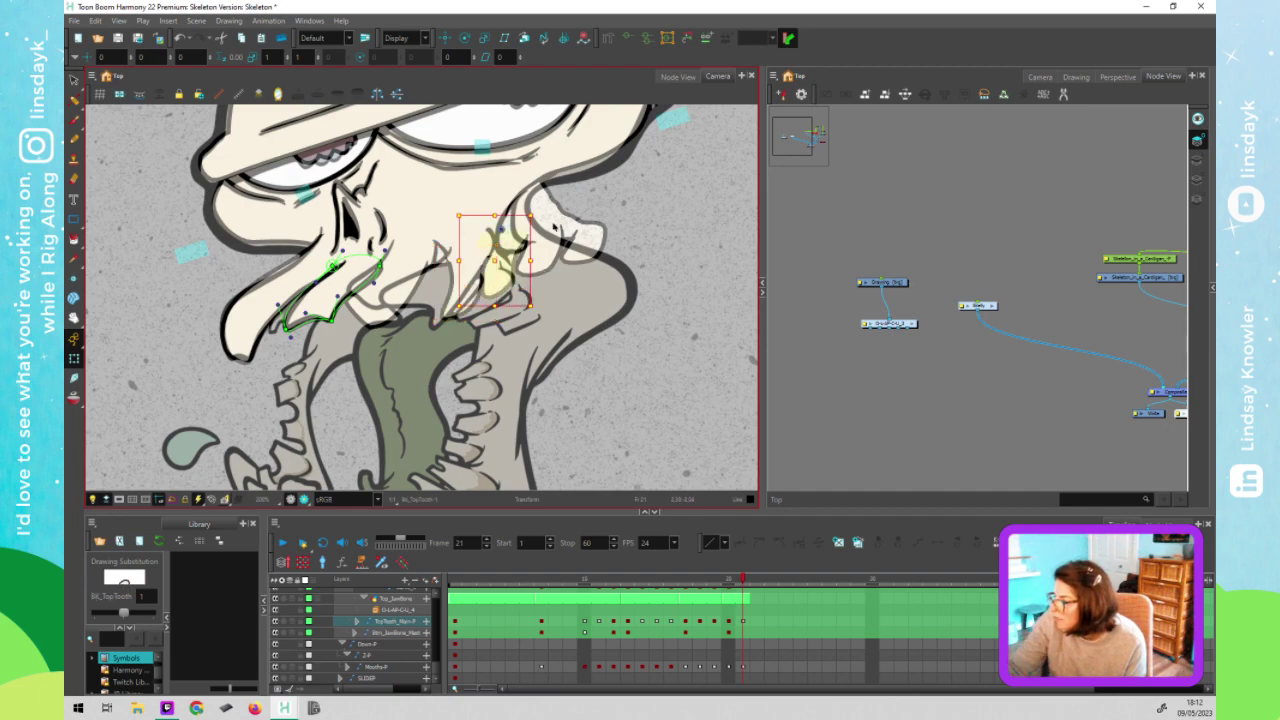
mouse_move(538, 214)
mouse_down()
mouse_move(550, 240)
mouse_move(502, 254)
mouse_move(505, 289)
mouse_move(552, 267)
mouse_up()
click(574, 231)
drag(582, 208, 596, 237)
drag(528, 264, 496, 336)
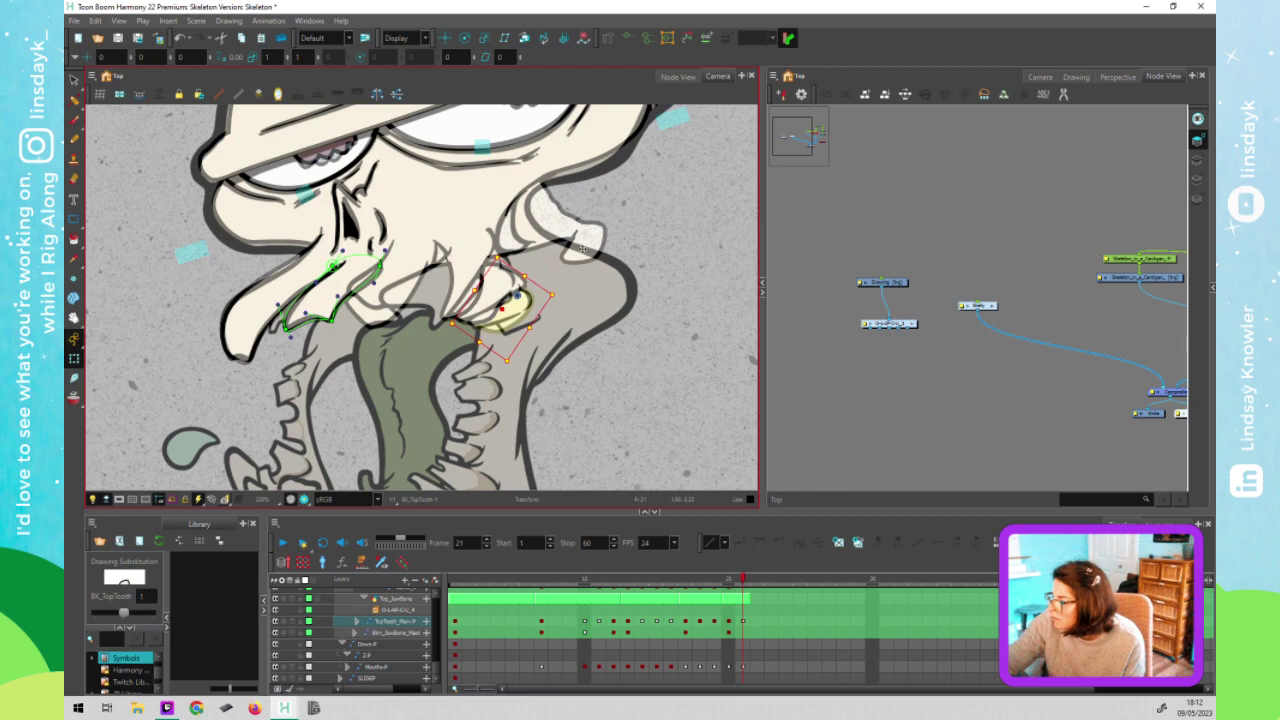
key(ctrl+z)
key(ctrl+z)
drag(624, 229, 522, 328)
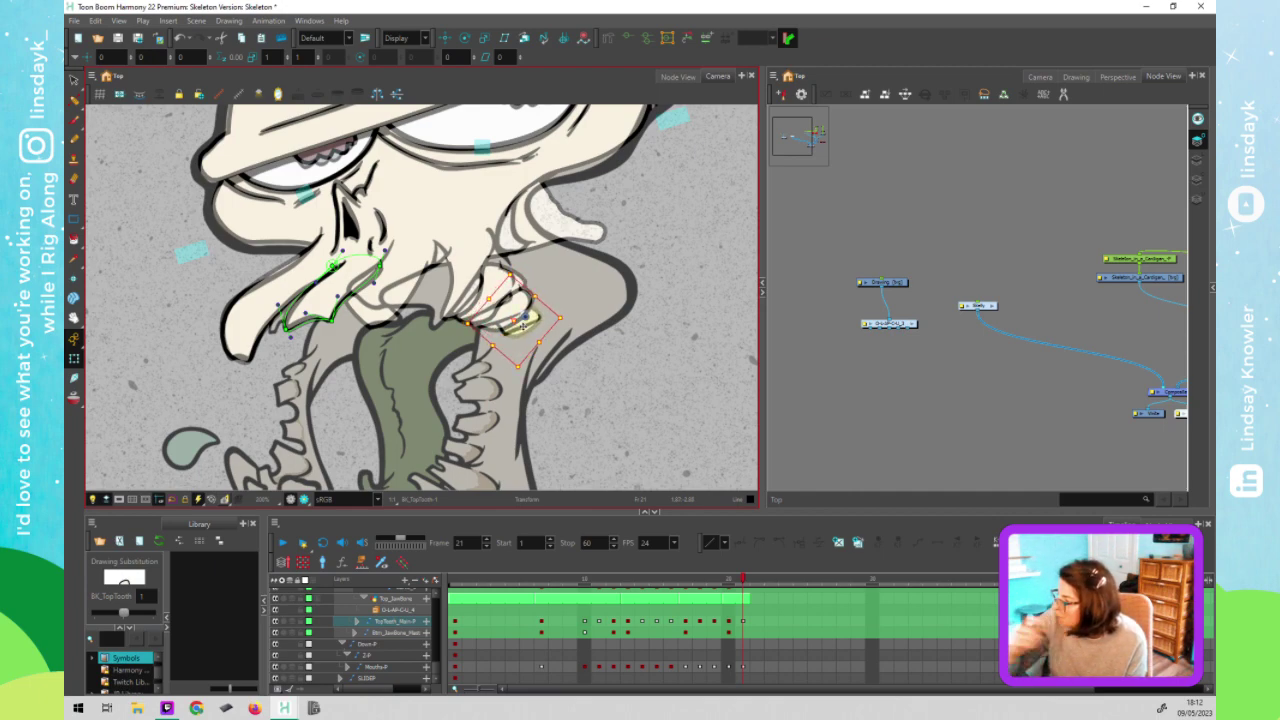
key(ctrl+z)
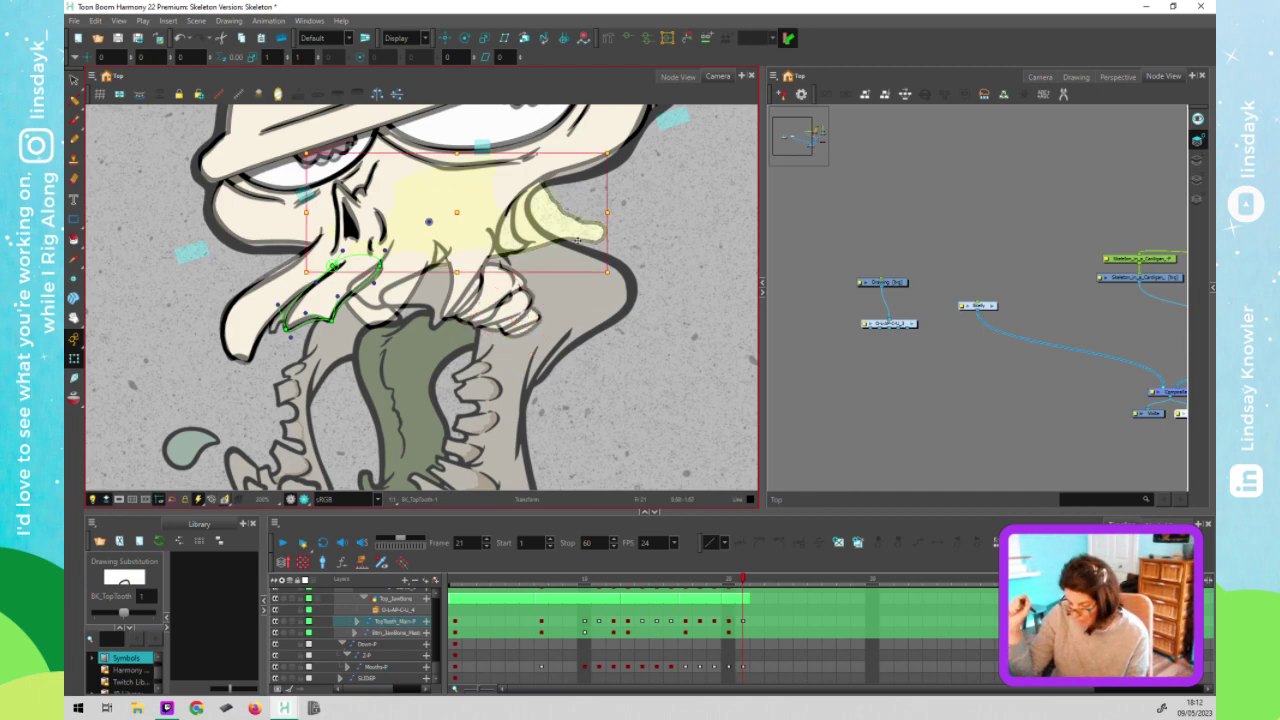
Stretch the upper jawbone's rear deformer points down and backward to the sketched corner, and smooth its rear upper curve
click(577, 240)
drag(590, 241, 532, 316)
drag(614, 231, 629, 276)
drag(550, 194, 522, 211)
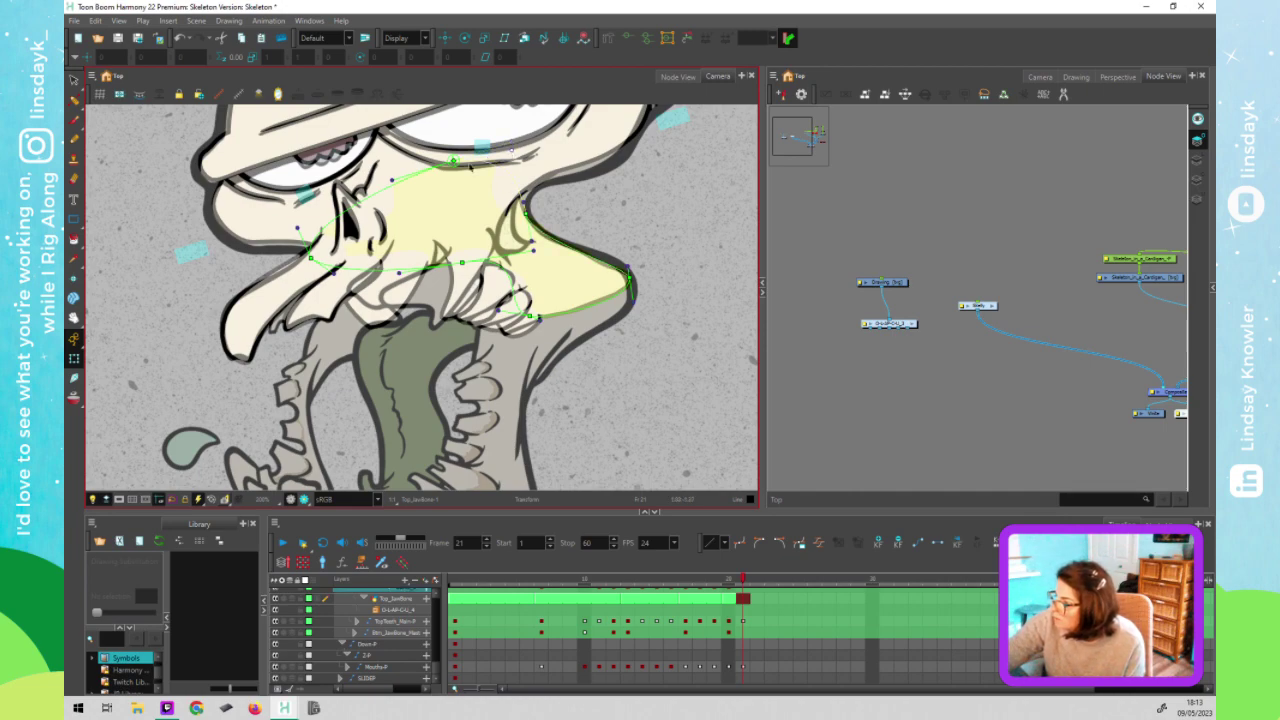
drag(453, 159, 450, 157)
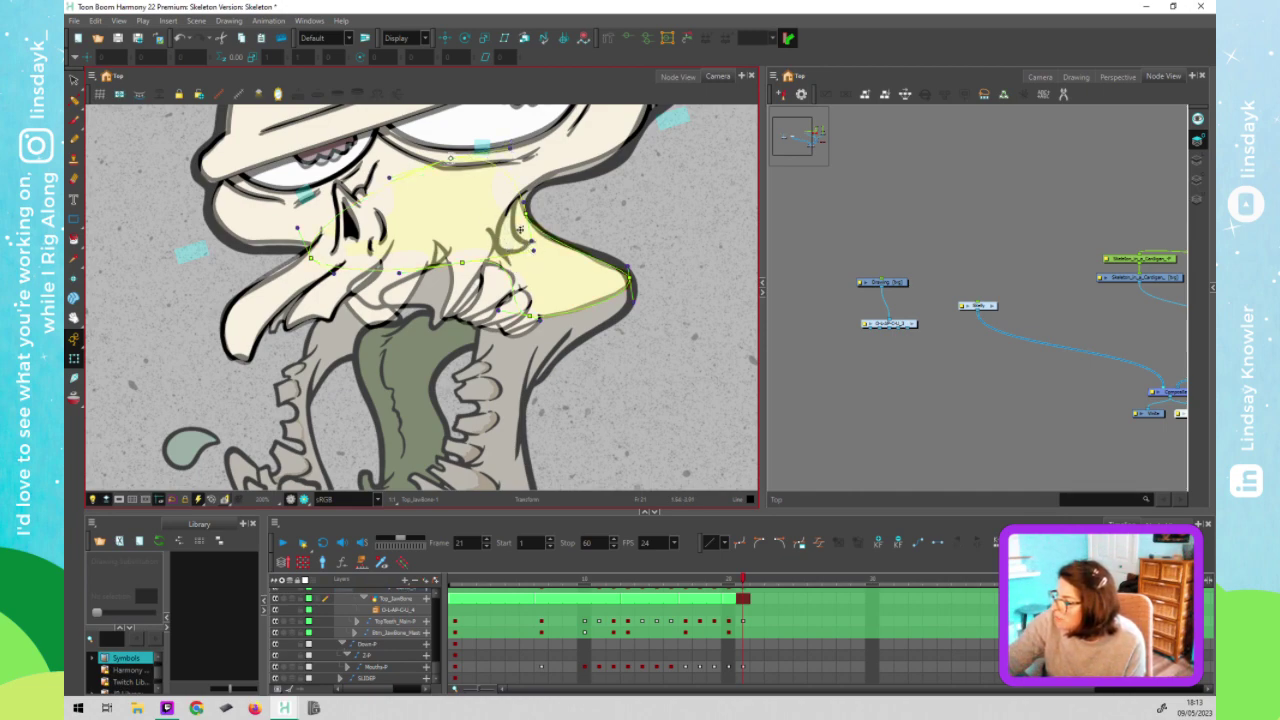
mouse_move(521, 212)
mouse_down()
mouse_move(520, 226)
mouse_move(512, 190)
mouse_up()
drag(530, 256, 527, 264)
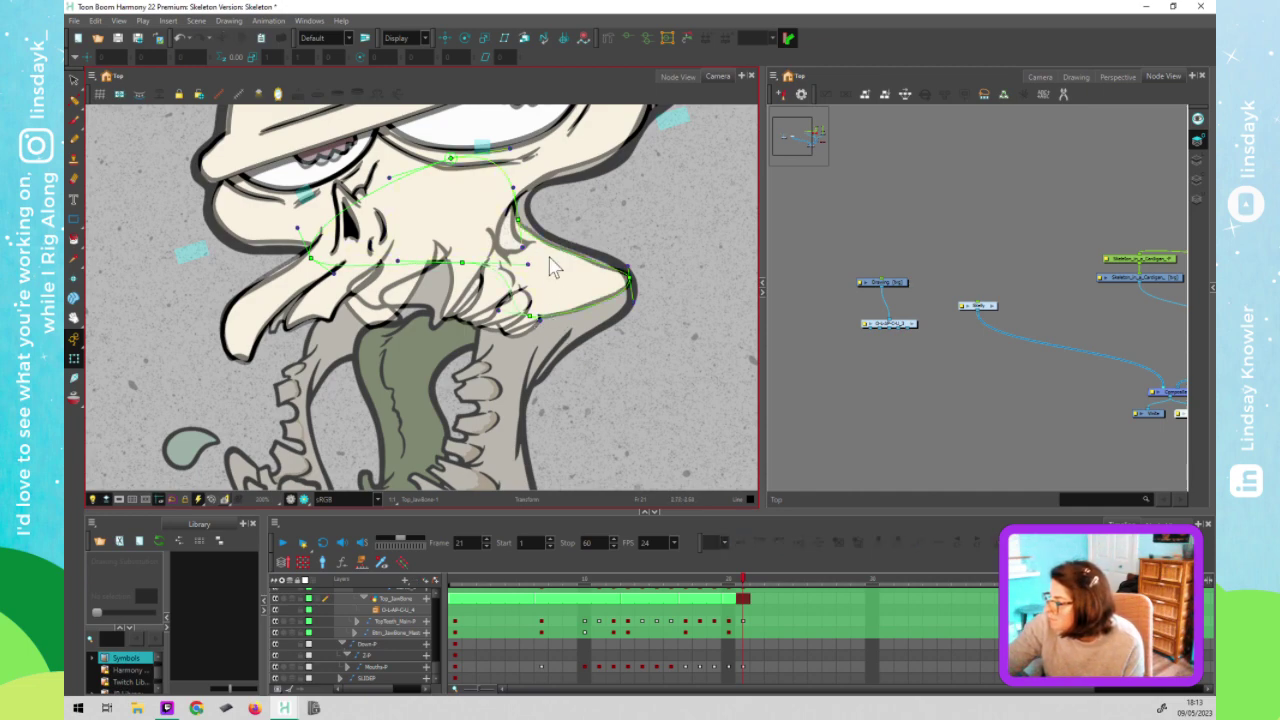
Show the rearmost upper tooth's deformer and fit that tooth and the sixth tooth to their rounded sketch shapes
click(528, 327)
key(shift+F11)
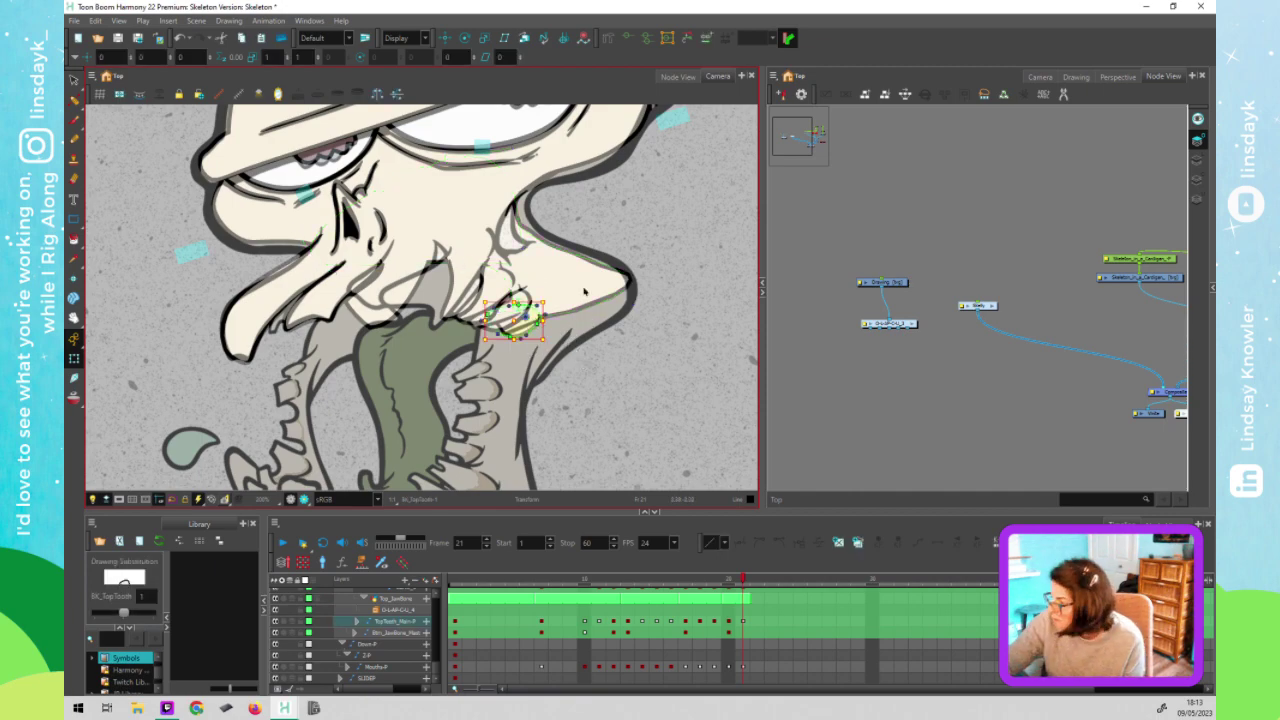
click(520, 340)
click(530, 328)
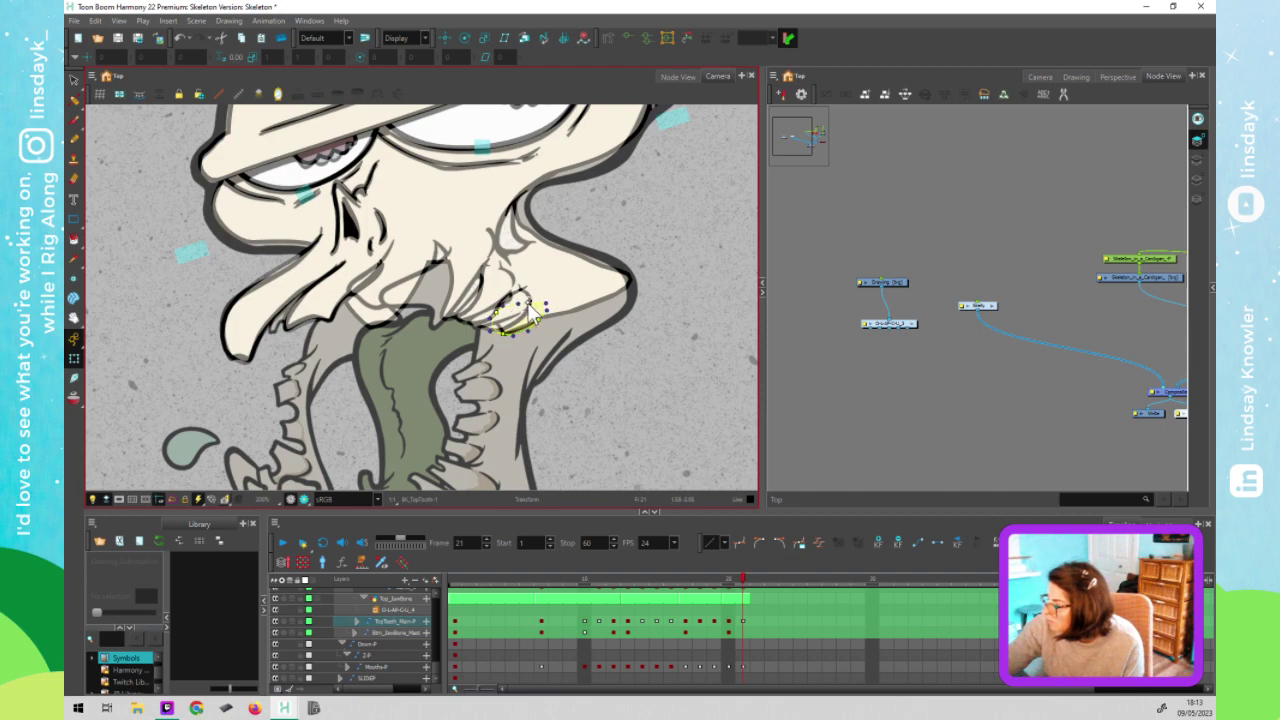
click(514, 331)
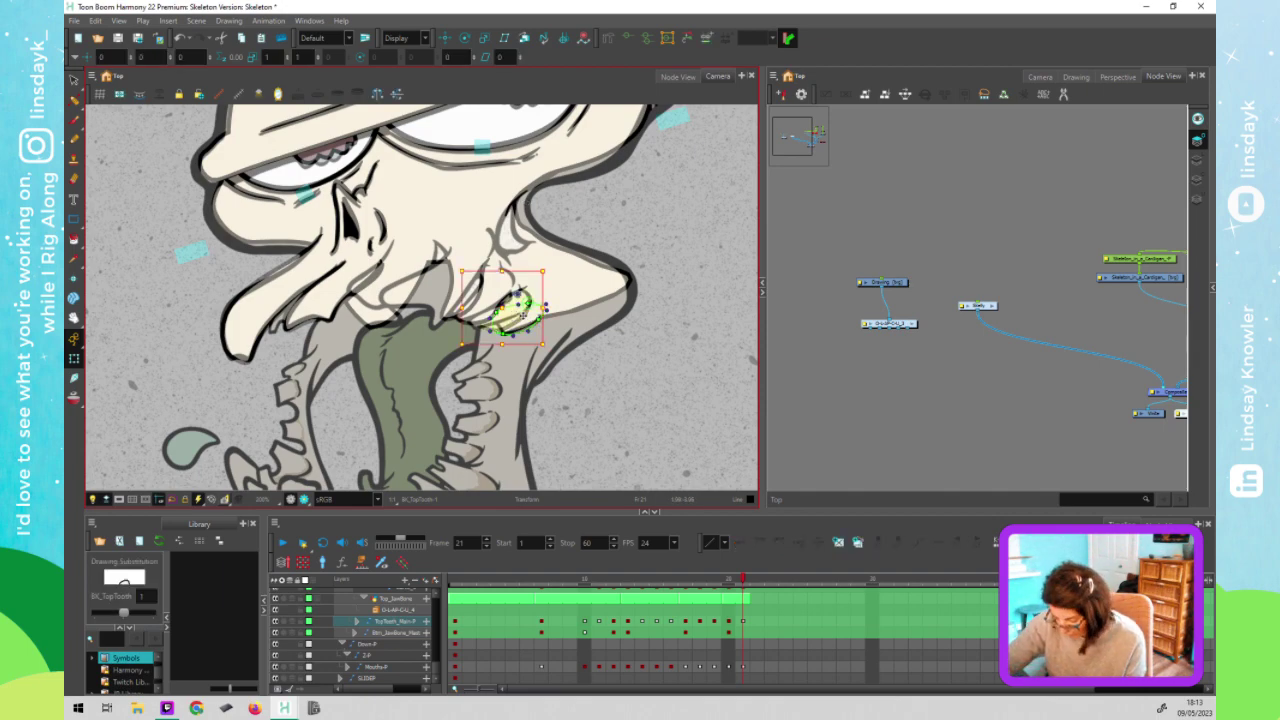
drag(497, 331, 484, 329)
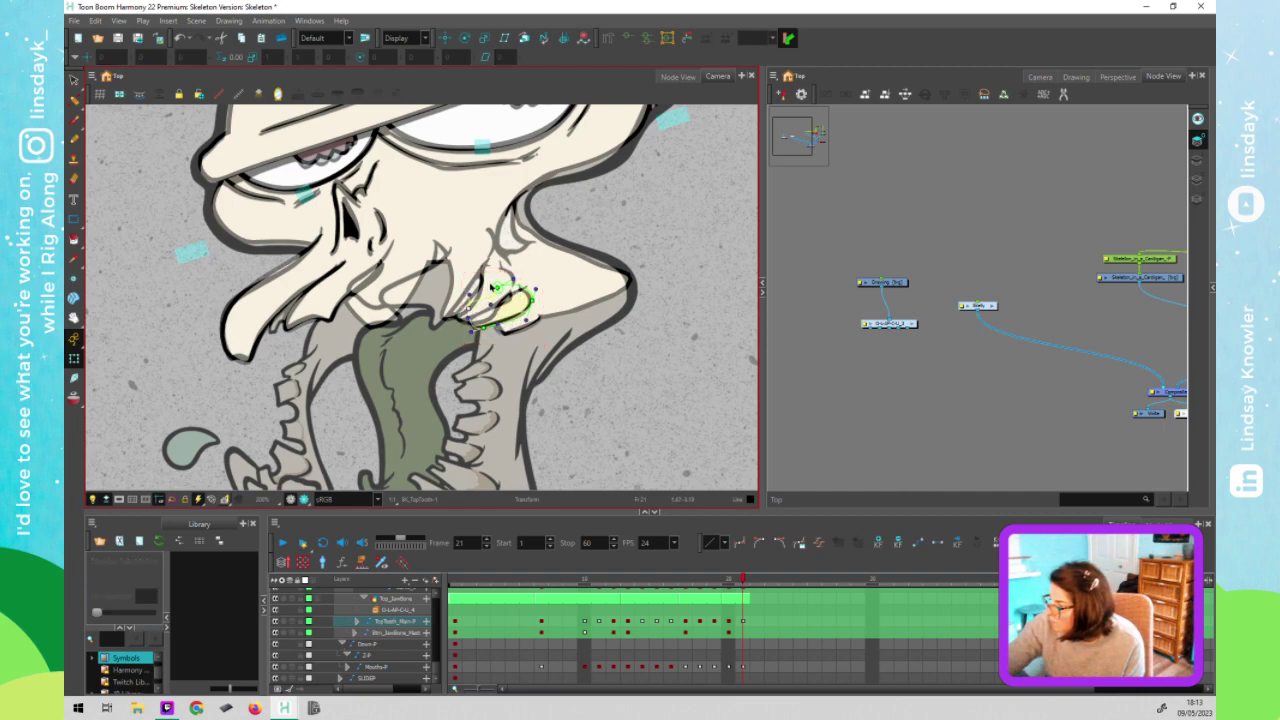
Reshape the fifth upper tooth with its deformer so it slants down and forward like the sketch
click(491, 288)
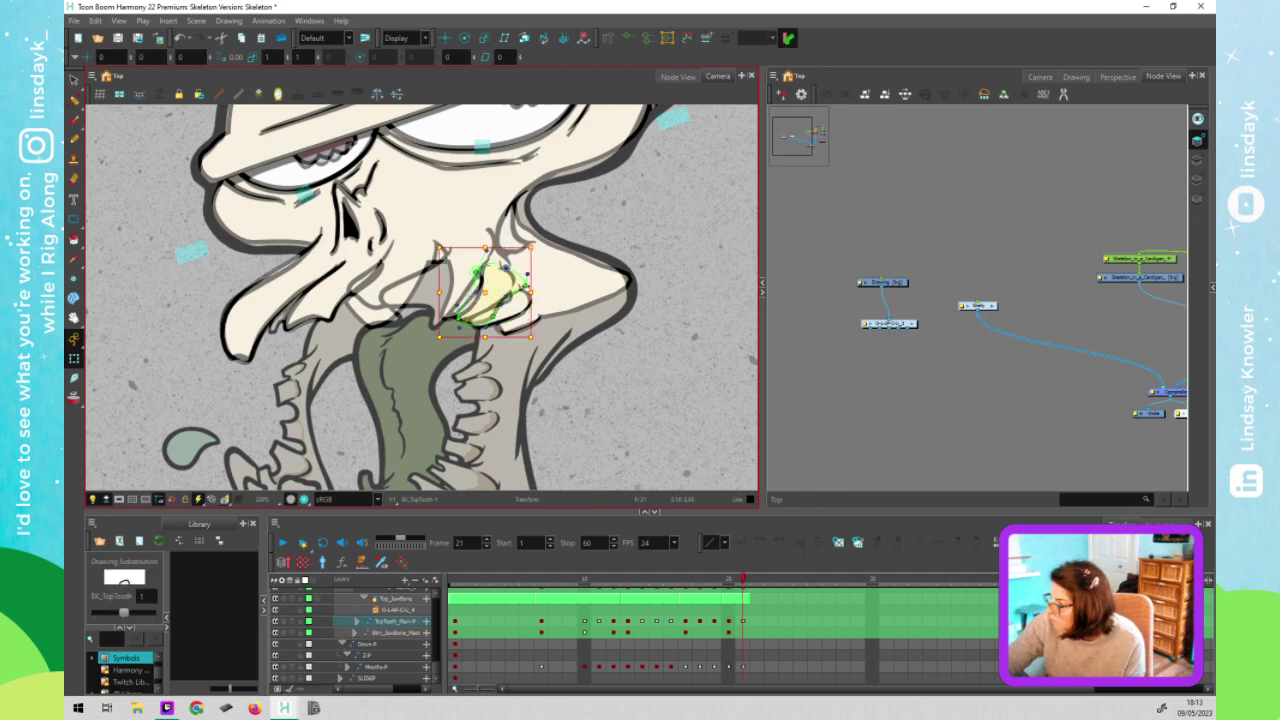
click(524, 288)
drag(521, 285, 481, 317)
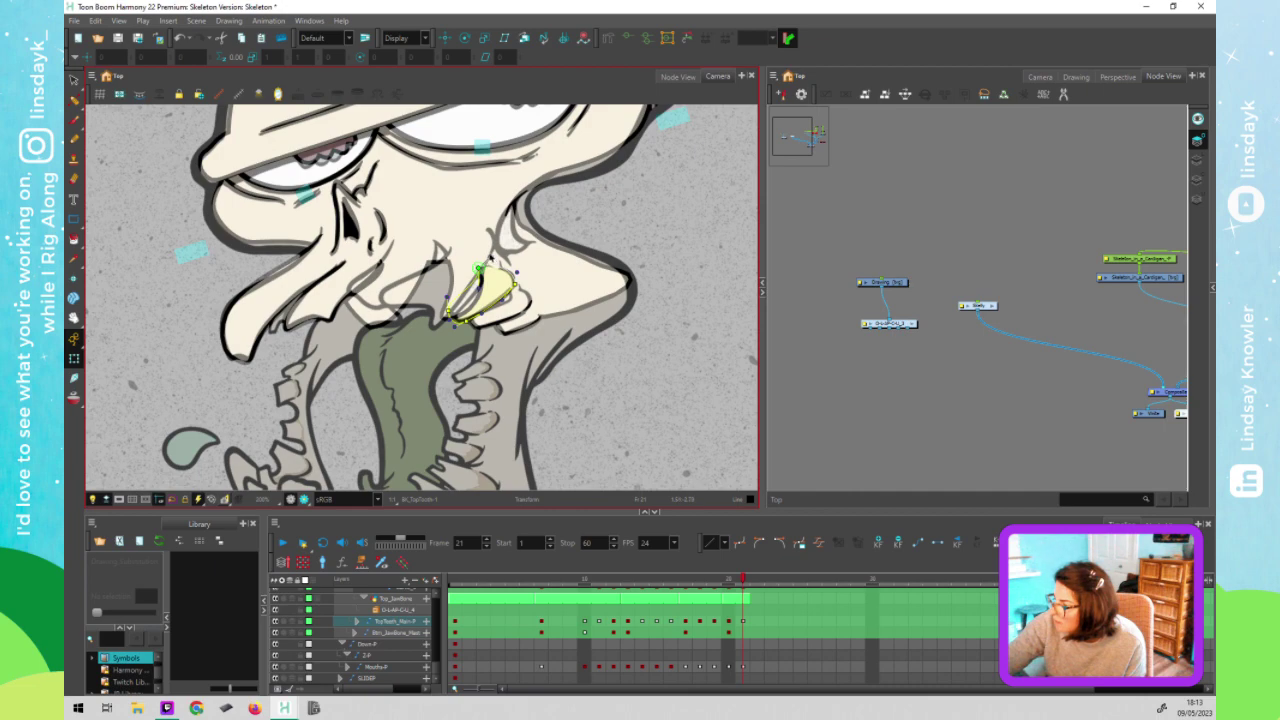
Rotate the fourth upper tooth, widen it with its deformer to match the sketch, and bring it in front of its neighbours
click(463, 276)
drag(489, 336, 438, 332)
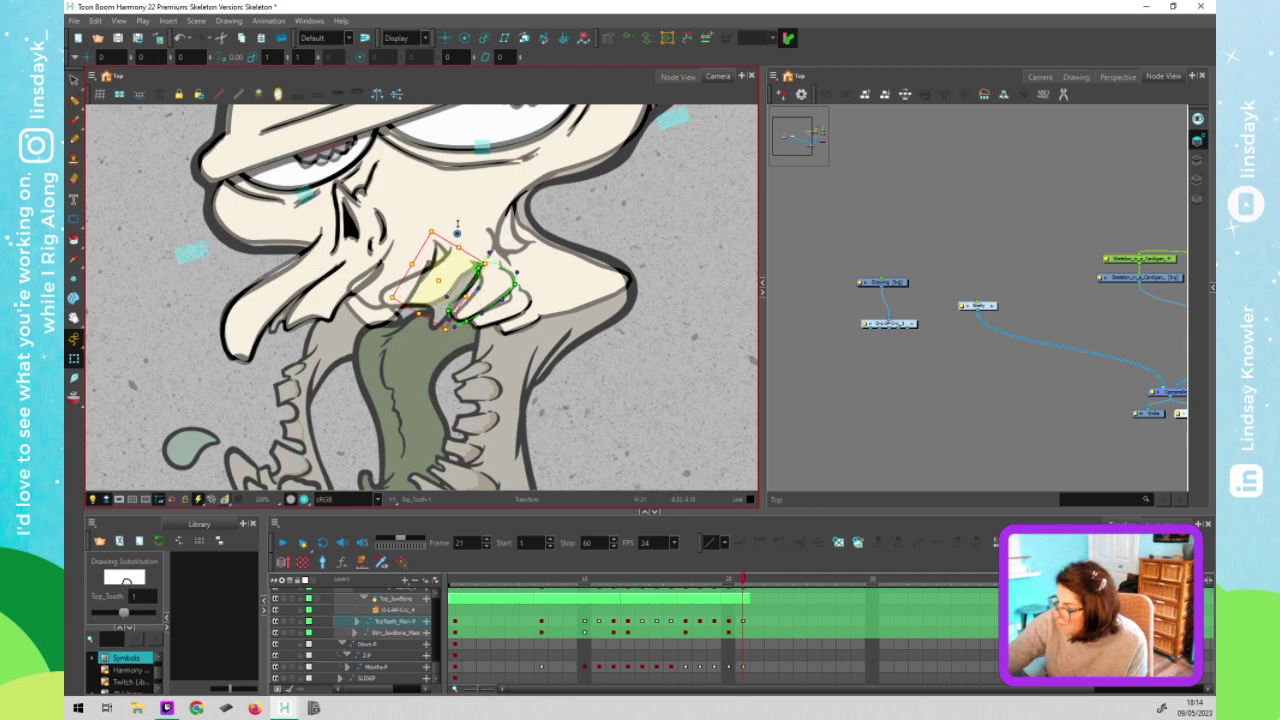
click(487, 266)
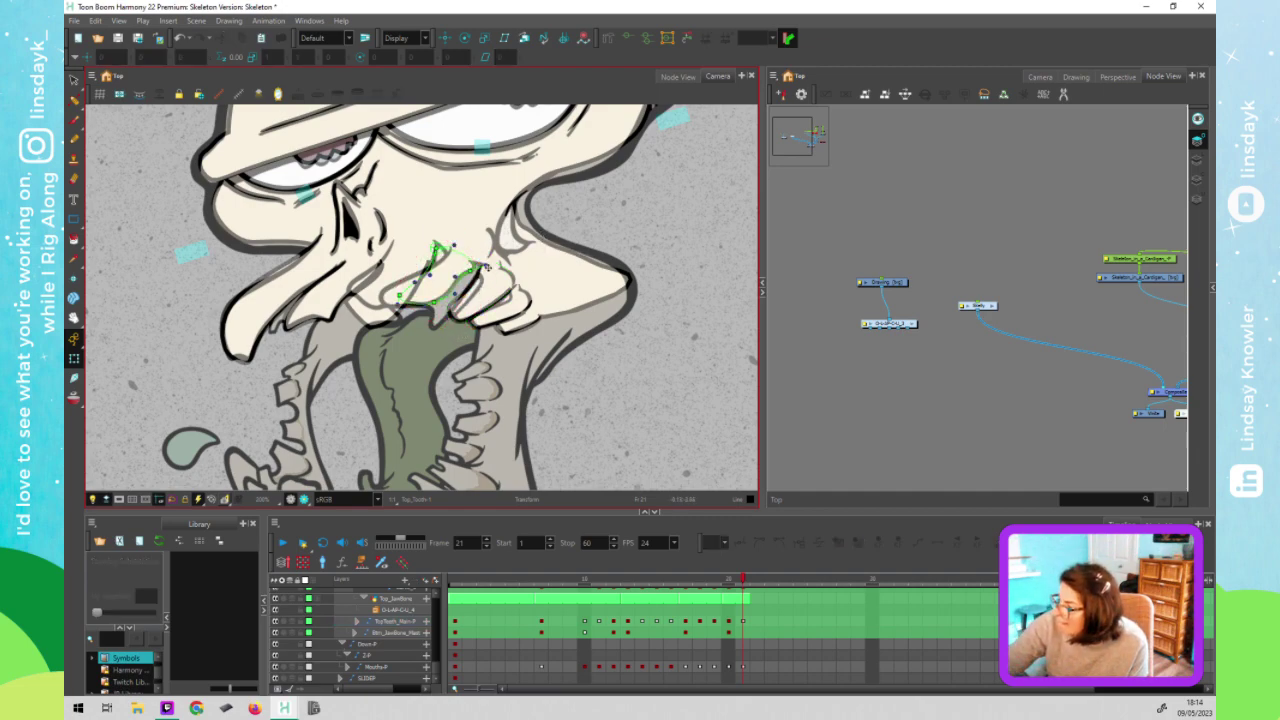
click(471, 271)
drag(471, 271, 483, 267)
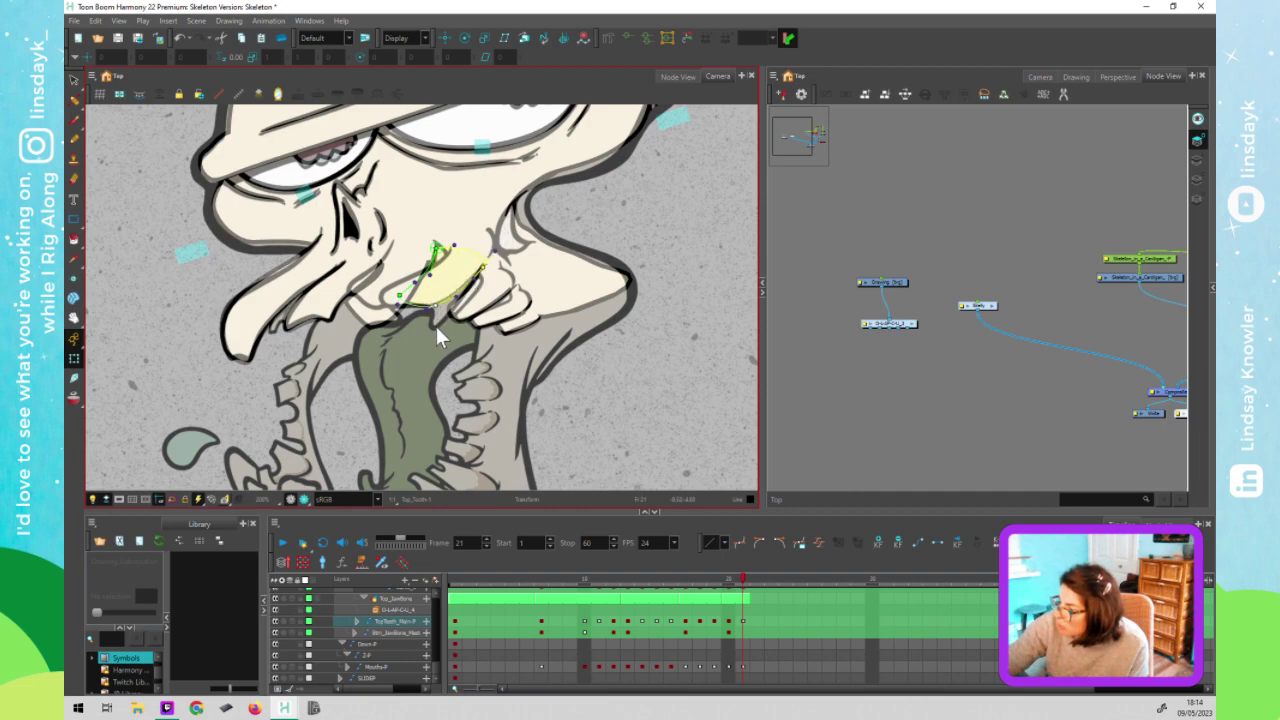
drag(436, 326, 385, 297)
drag(449, 249, 458, 251)
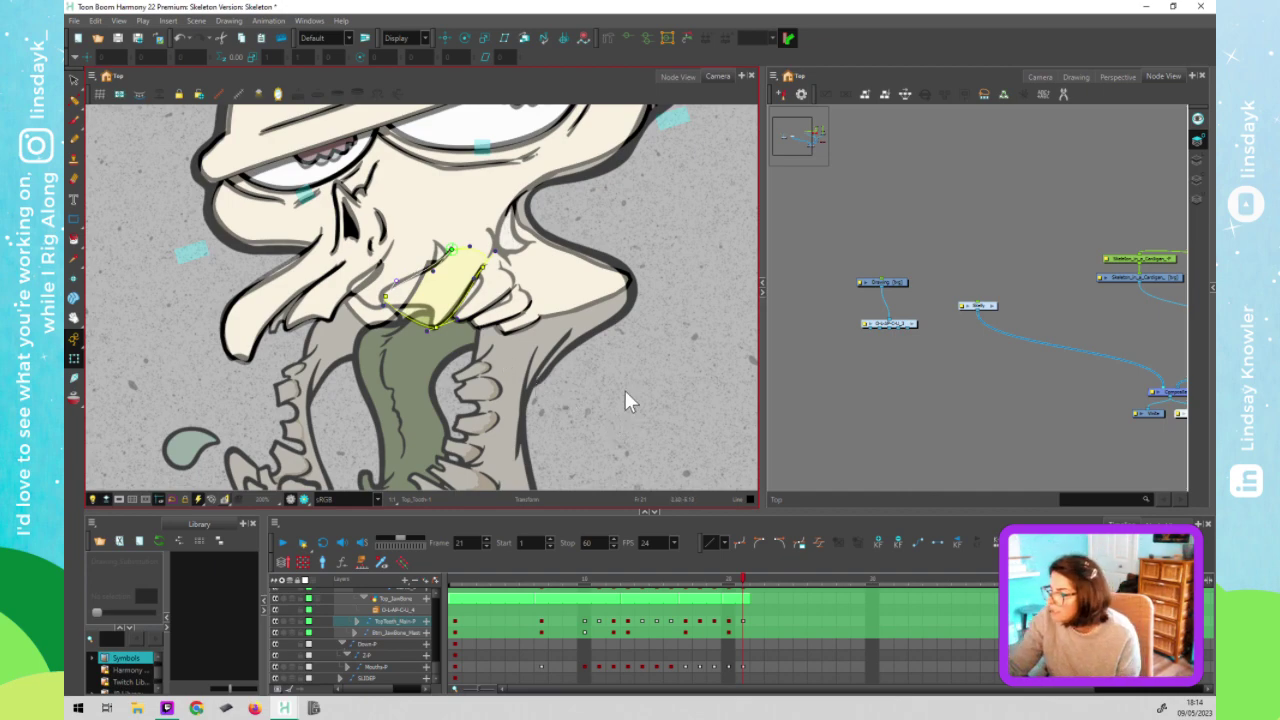
click(430, 303)
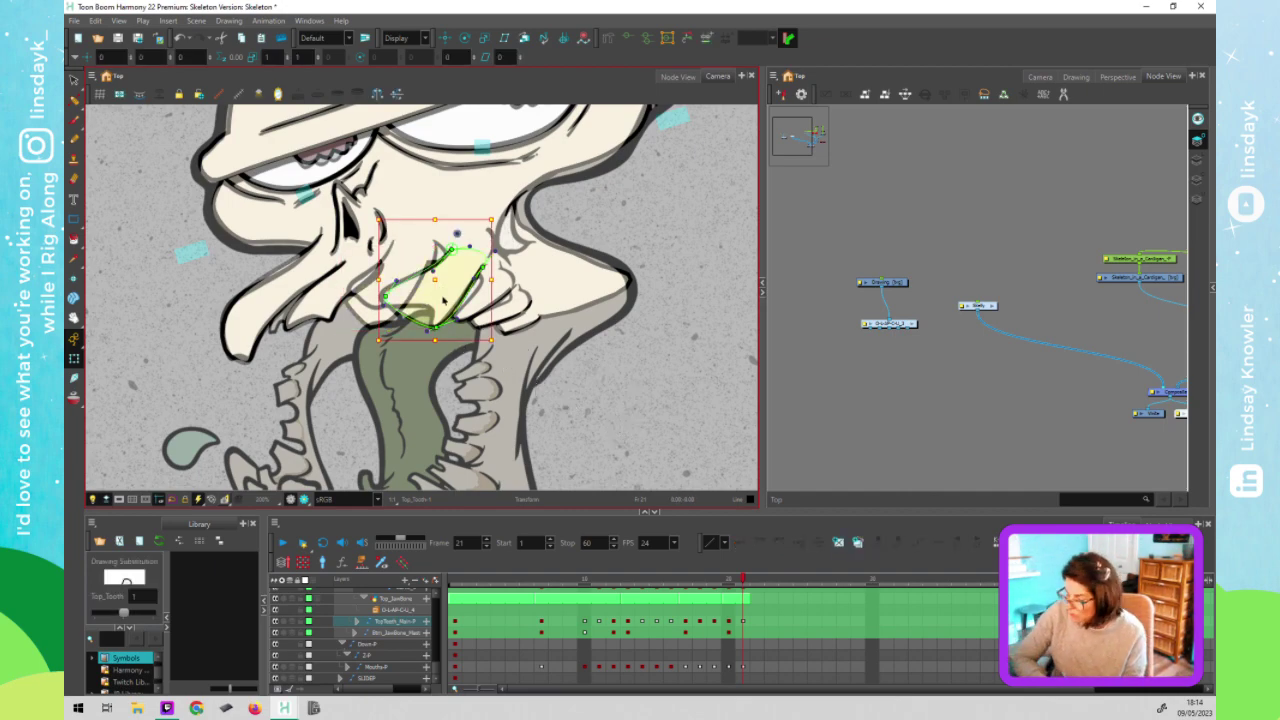
key(alt+Down)
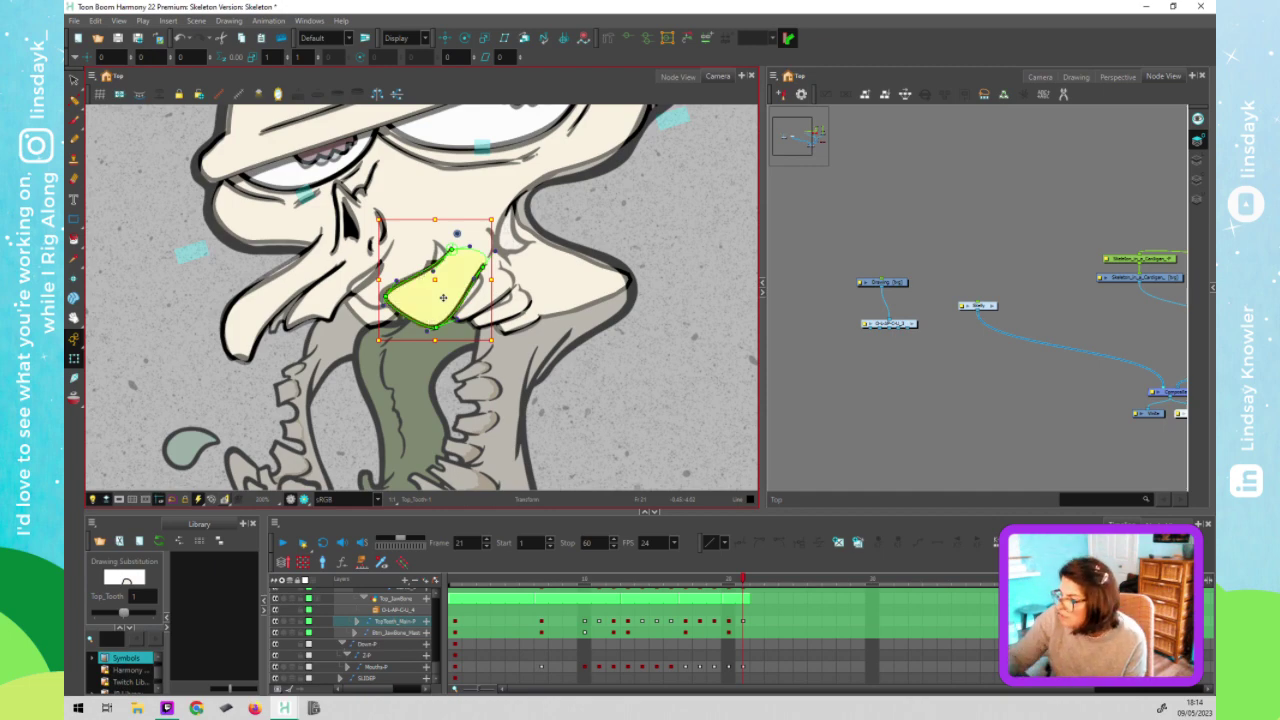
Shorten the third upper tooth with its deformer into the rounded sketch shape and bring it forward
click(378, 312)
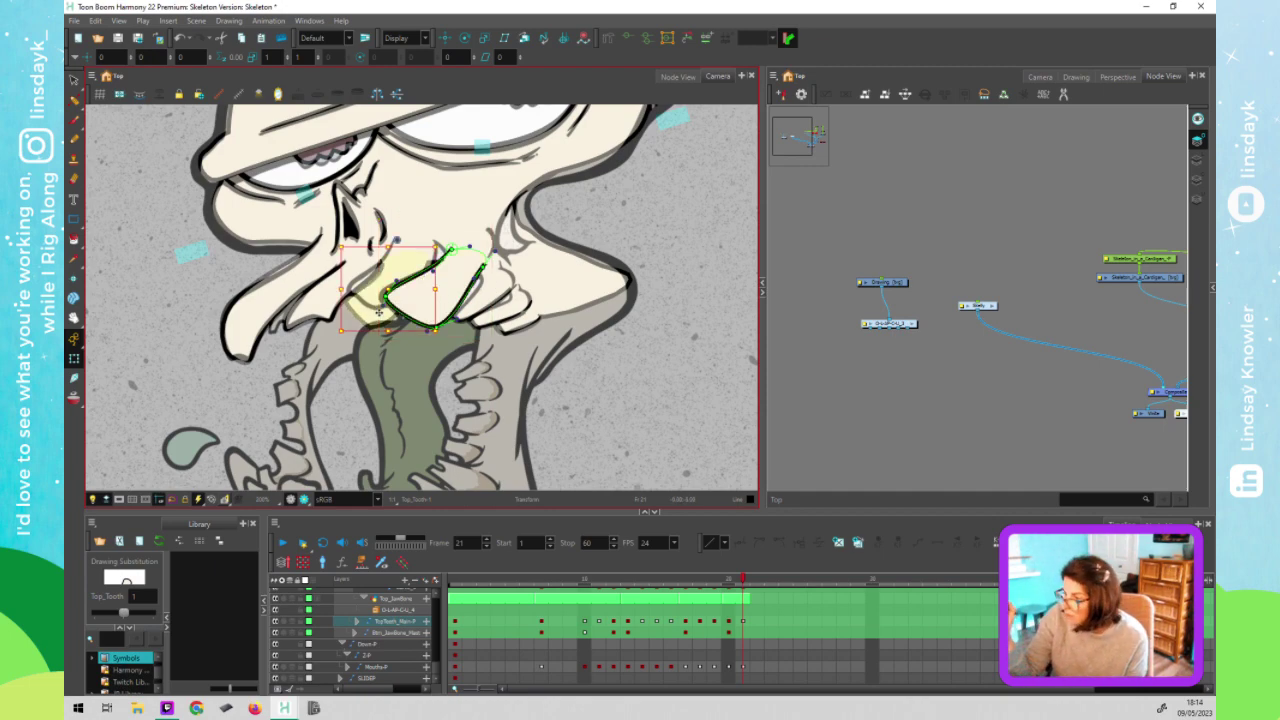
click(388, 262)
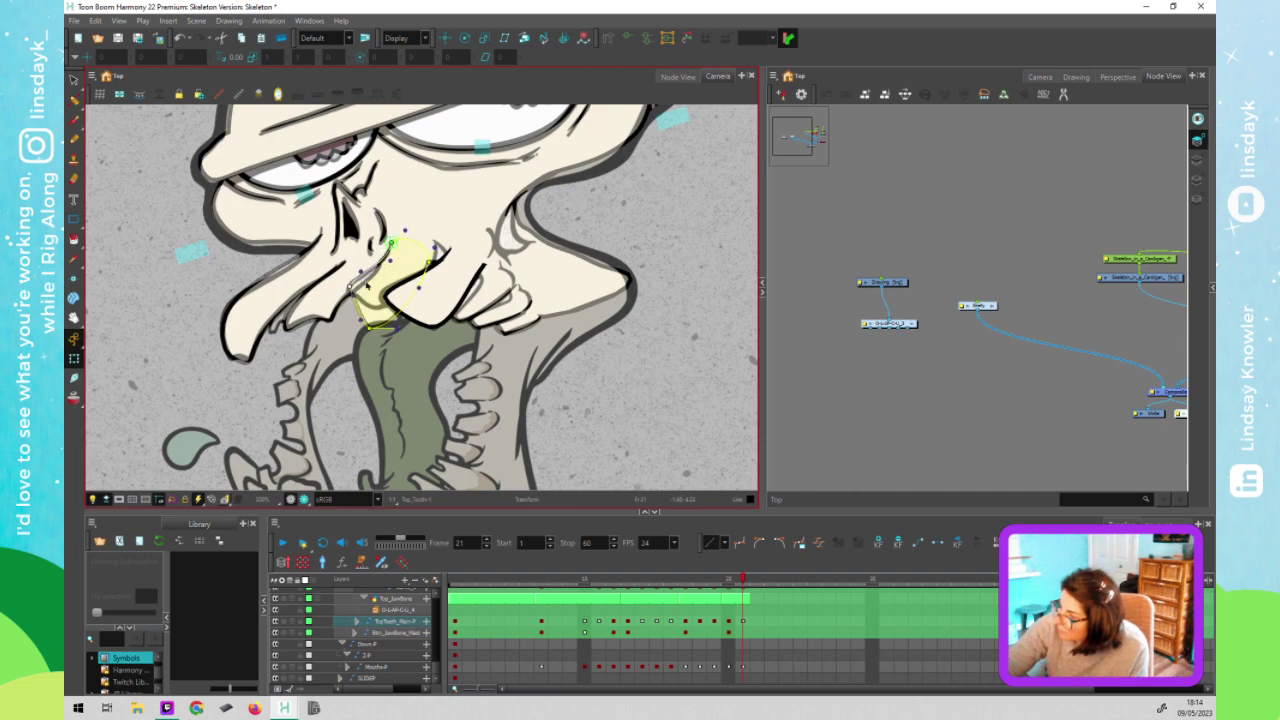
mouse_move(372, 327)
mouse_down()
mouse_move(404, 306)
mouse_move(414, 317)
mouse_up()
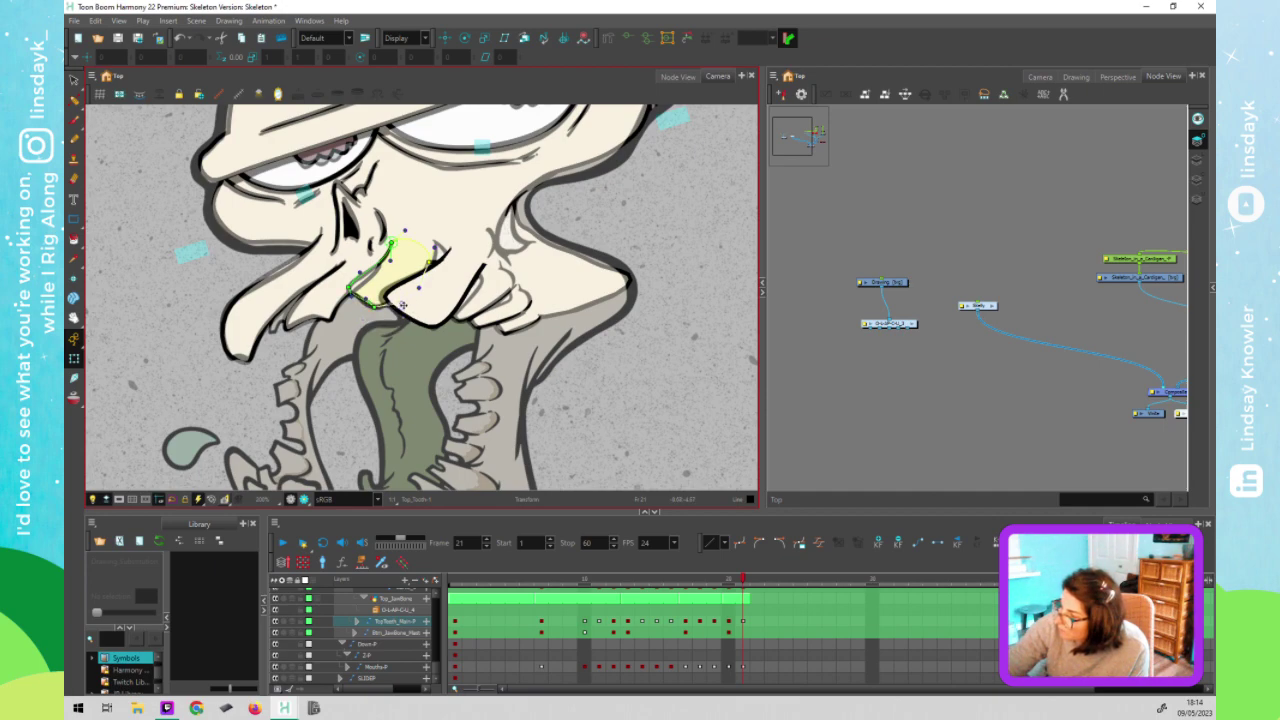
click(344, 312)
click(380, 290)
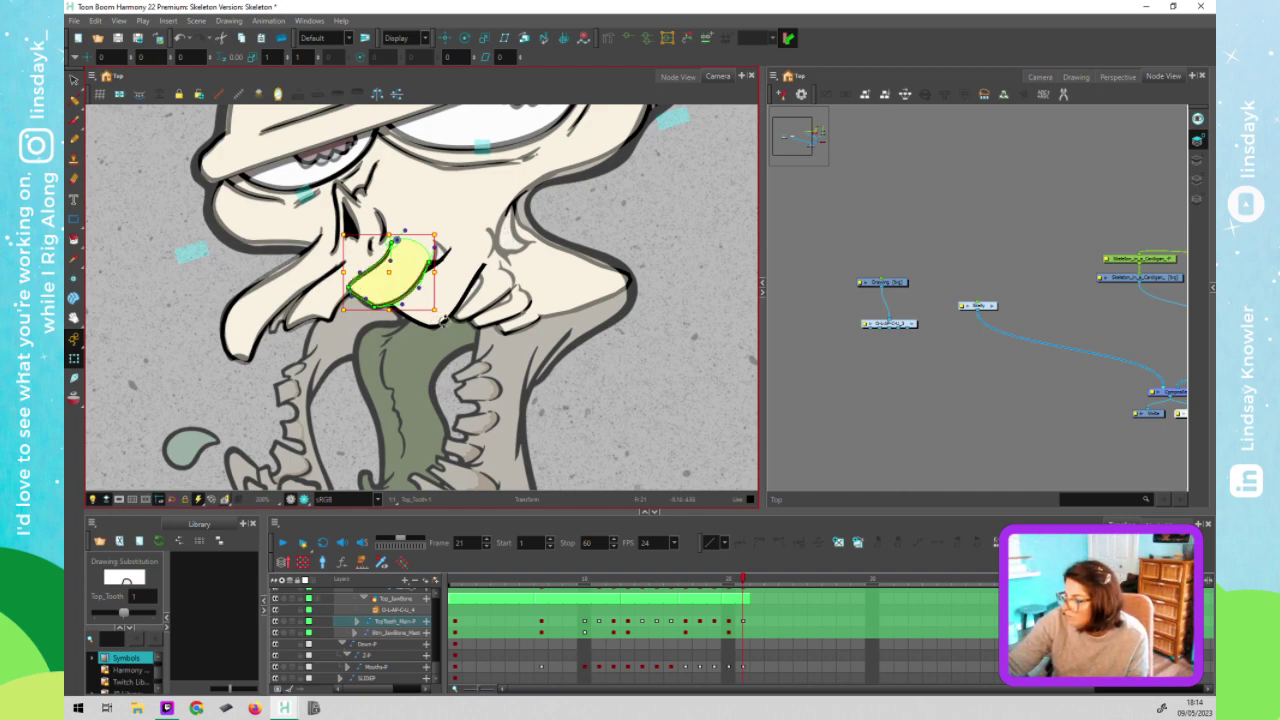
Bring the fourth upper tooth in front of the third tooth and deselect it
drag(462, 299, 475, 299)
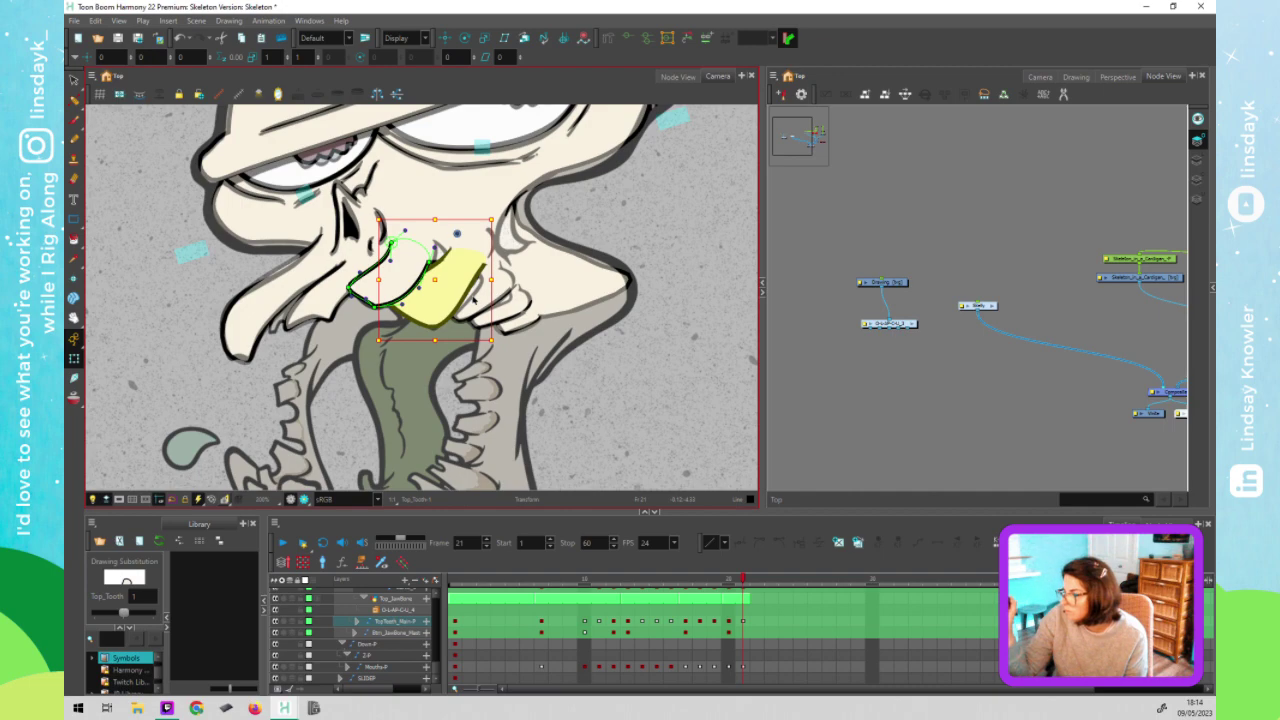
key(alt+Down)
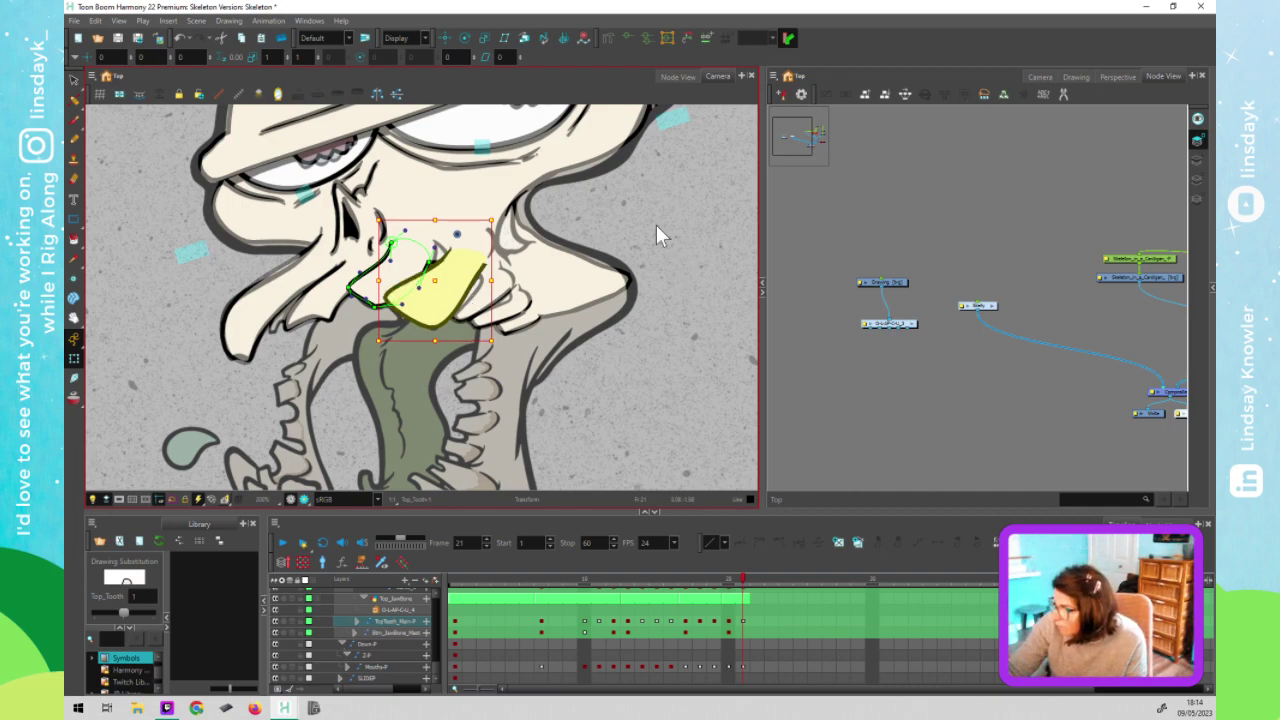
key(Delete)
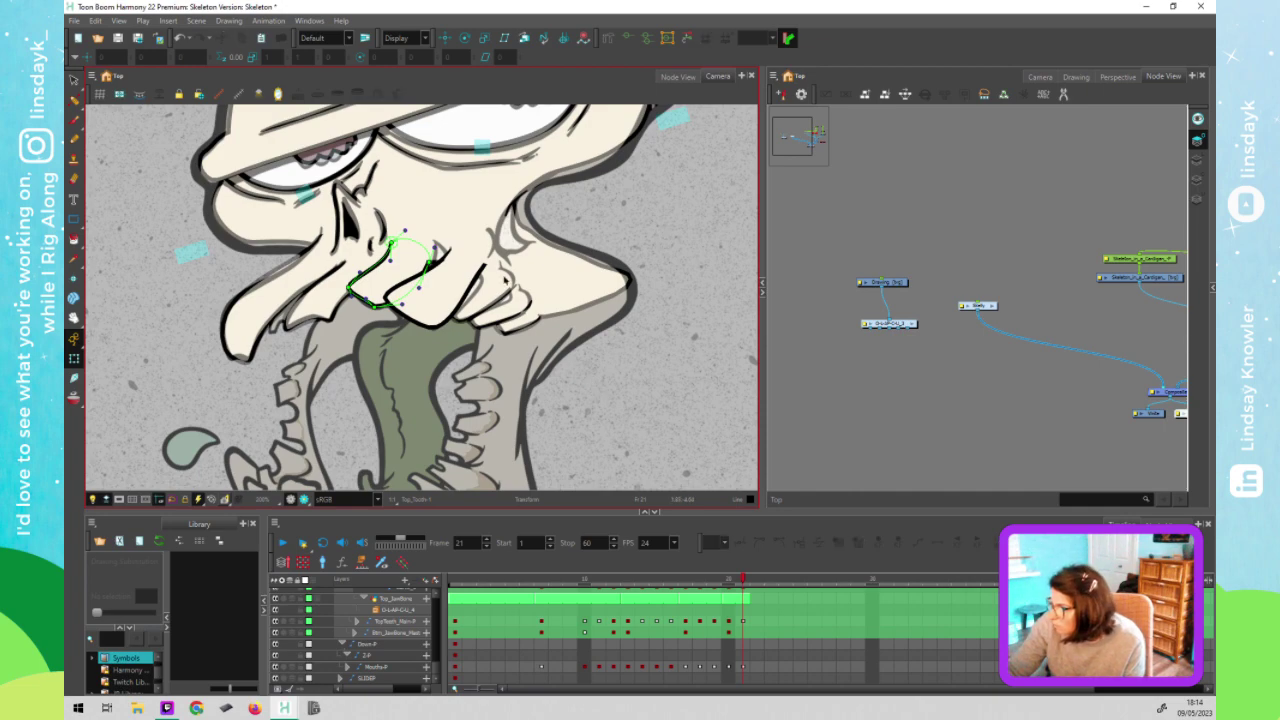
Nudge the mouth chart sketch forward so it overlays the skeleton's raised upper teeth, and deselect it
key(ctrl+z)
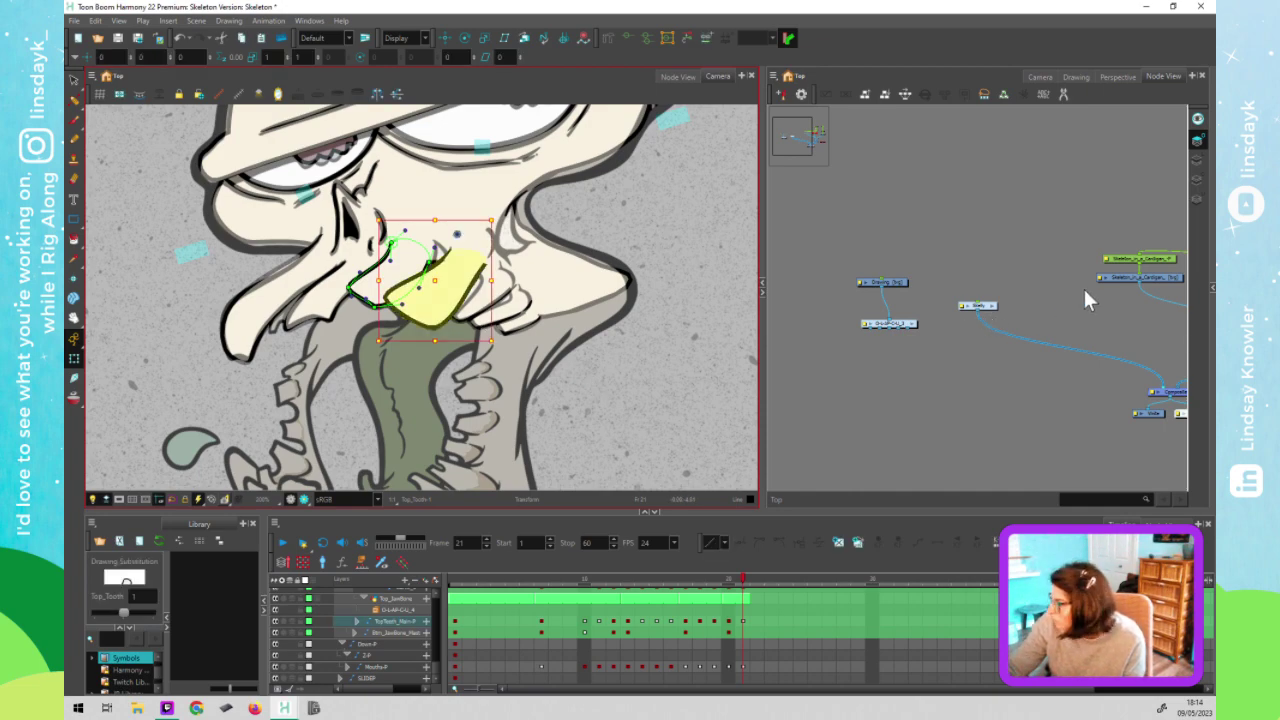
click(1134, 262)
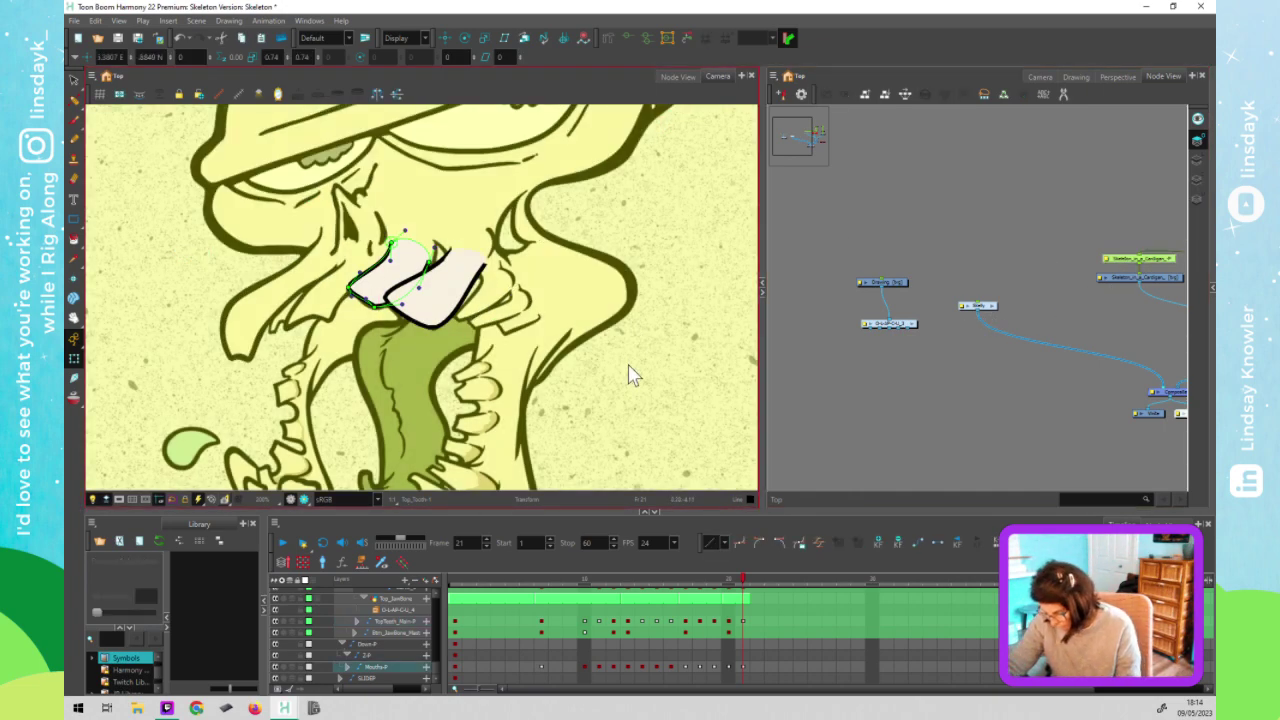
key(alt+Down)
key(alt+Down)
click(950, 337)
Fine-tune the rear upper tooth near the jaw hinge with its deformer to match the sketch
click(492, 293)
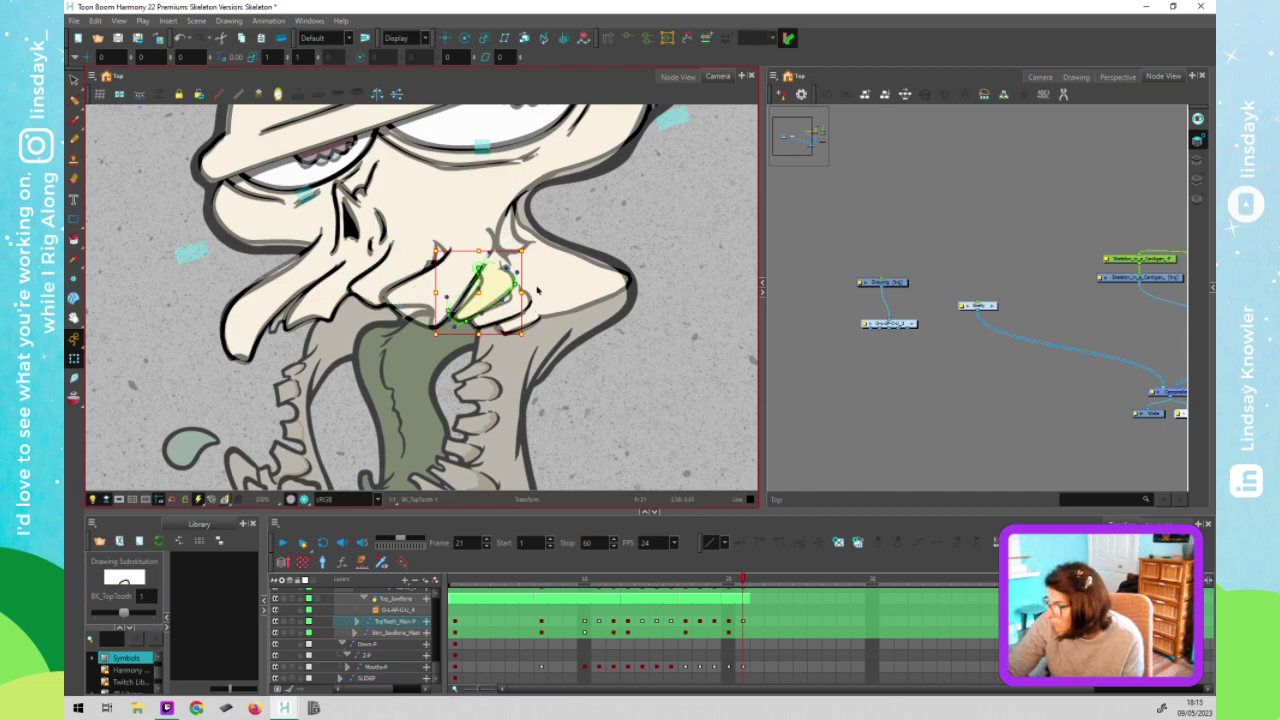
click(510, 309)
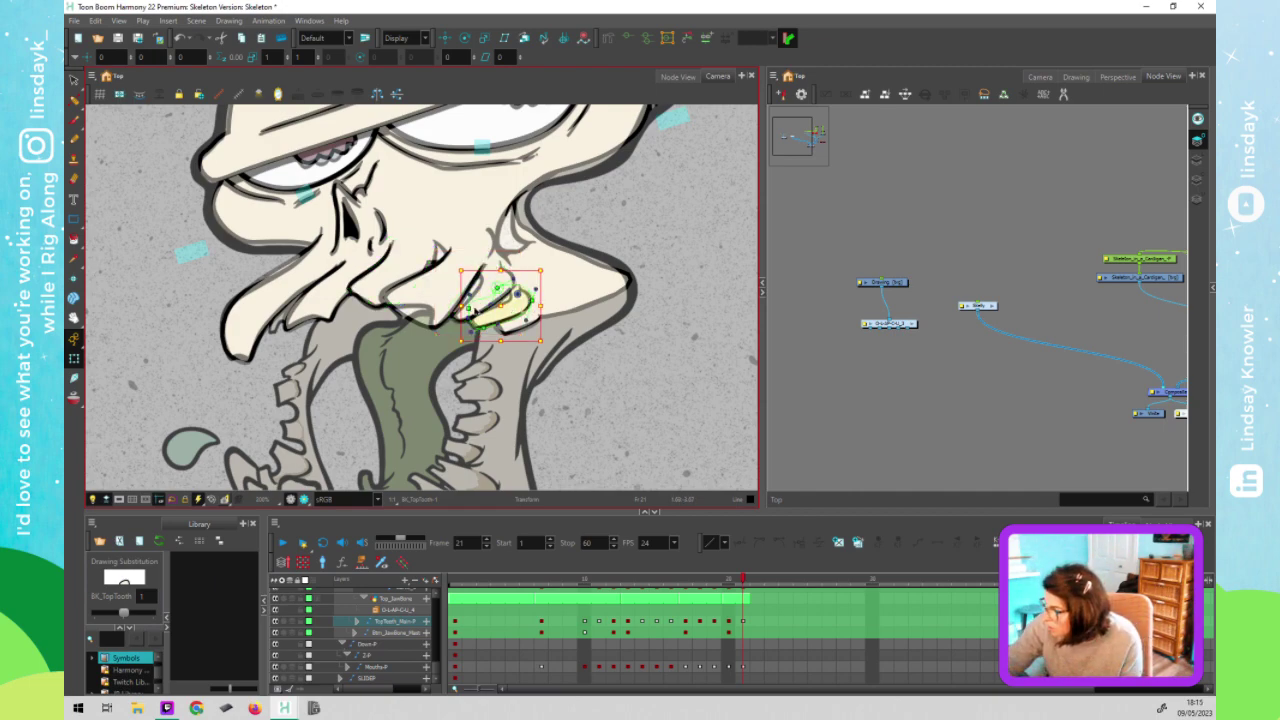
key(Escape)
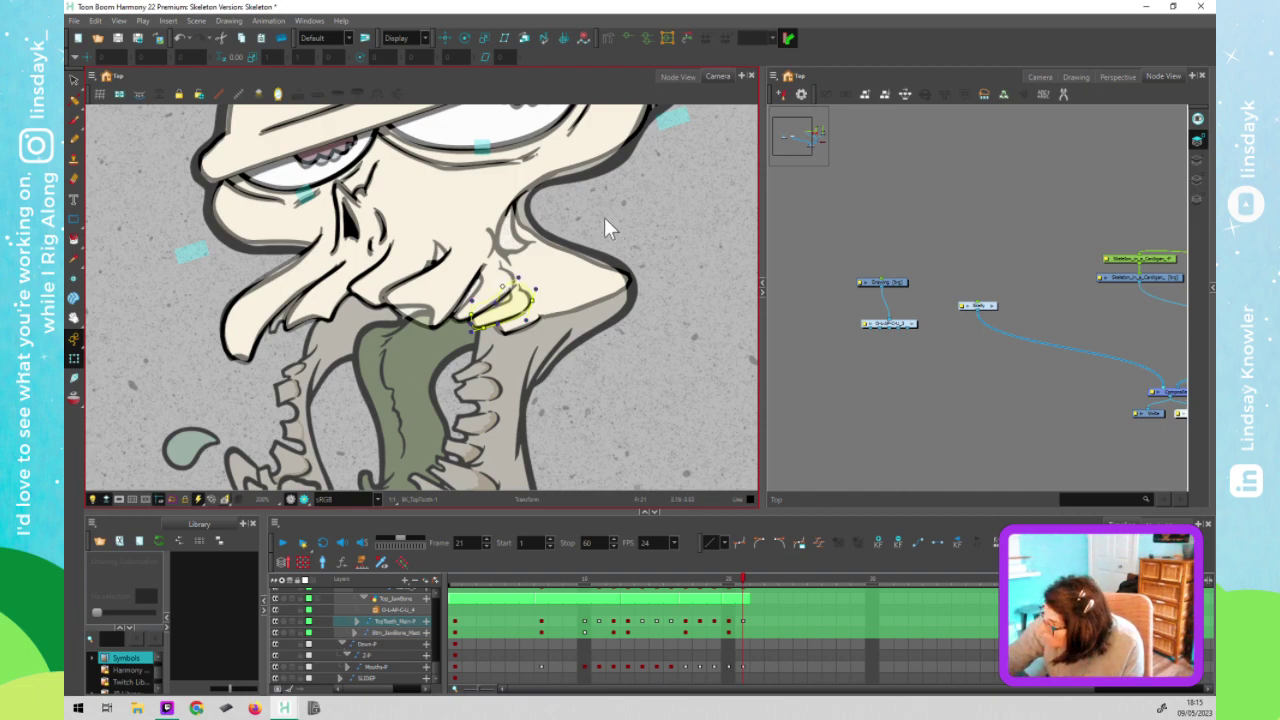
Refine the long front tooth's curve and the second upper tooth's tip with their deformers to follow the sketch
click(305, 282)
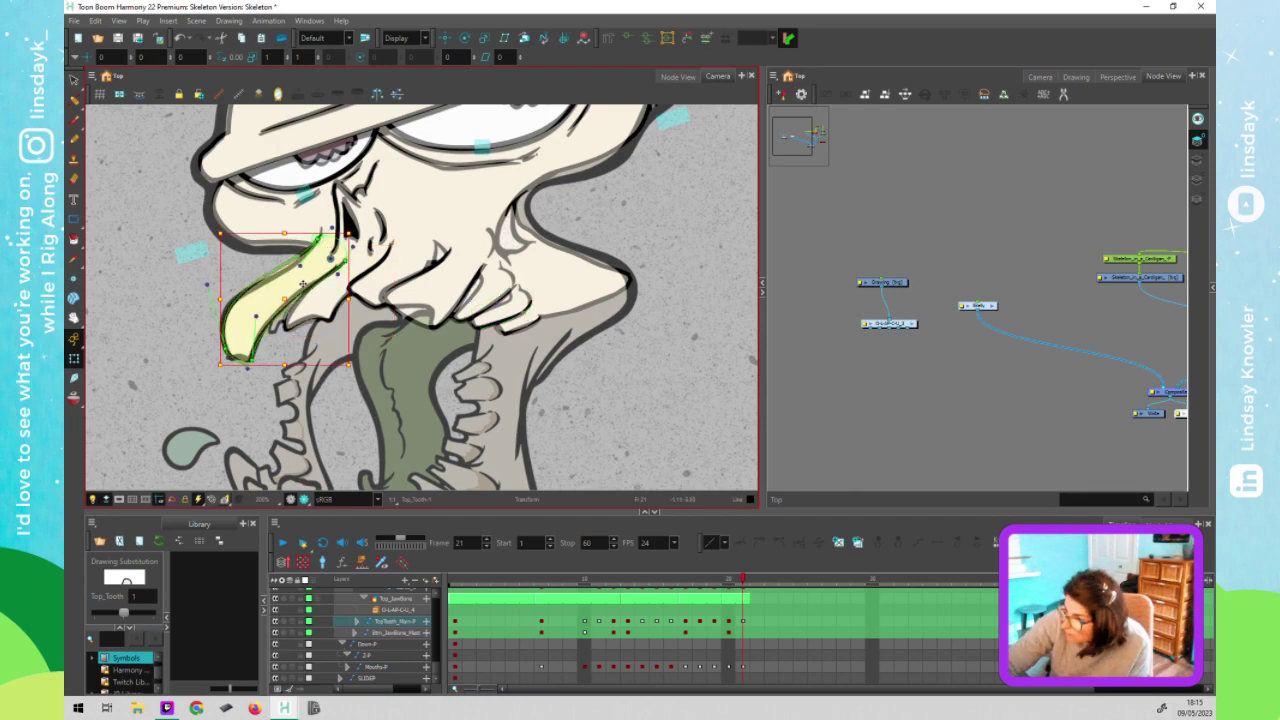
key(Escape)
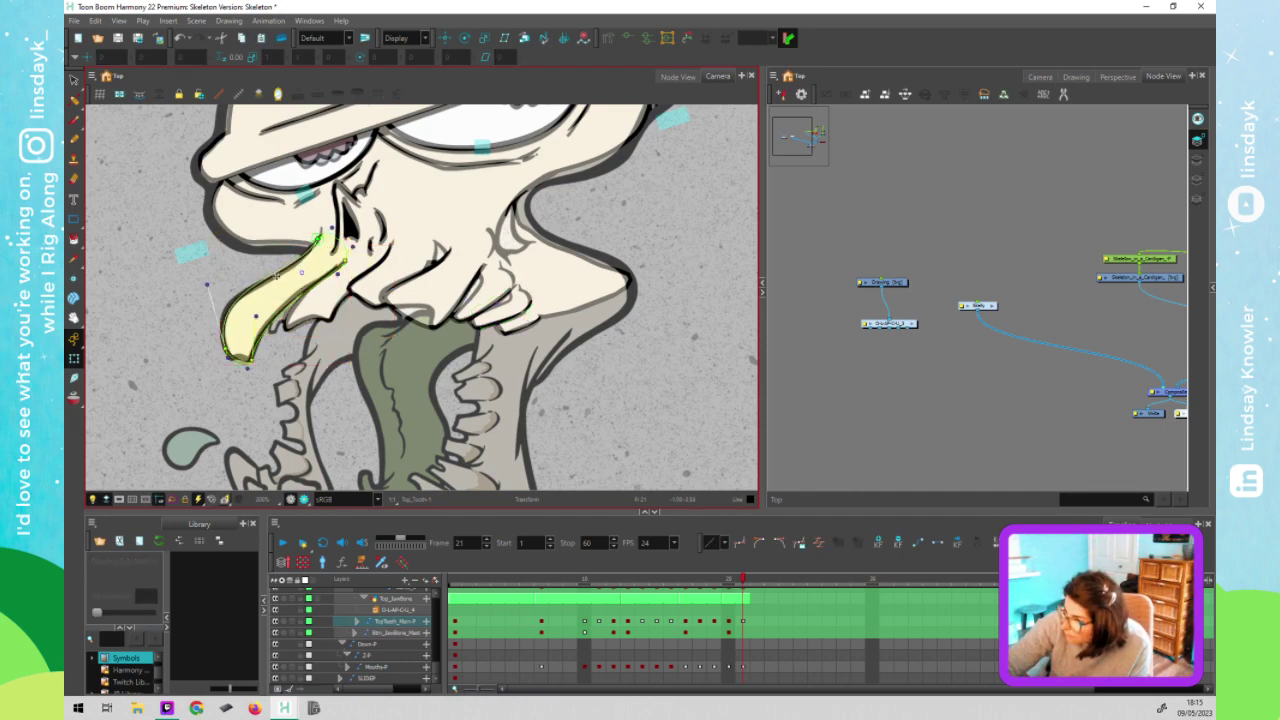
click(314, 311)
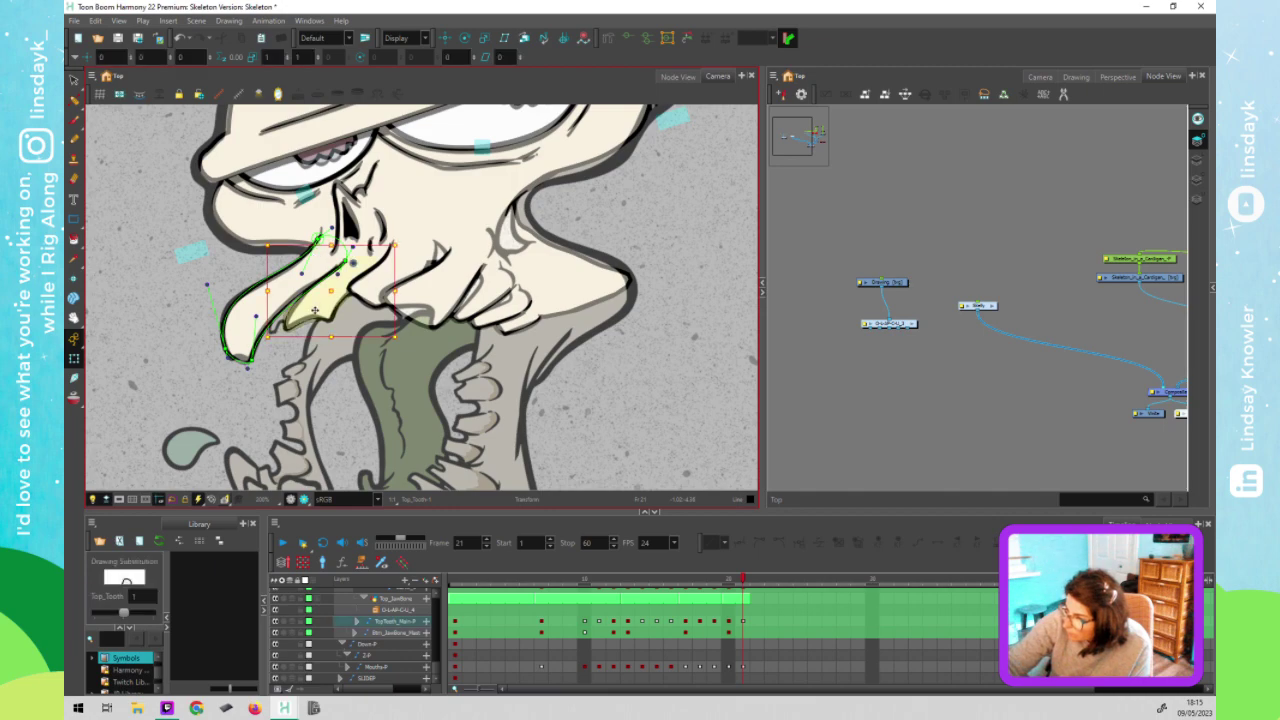
key(F11)
click(286, 327)
click(287, 326)
drag(286, 327, 287, 324)
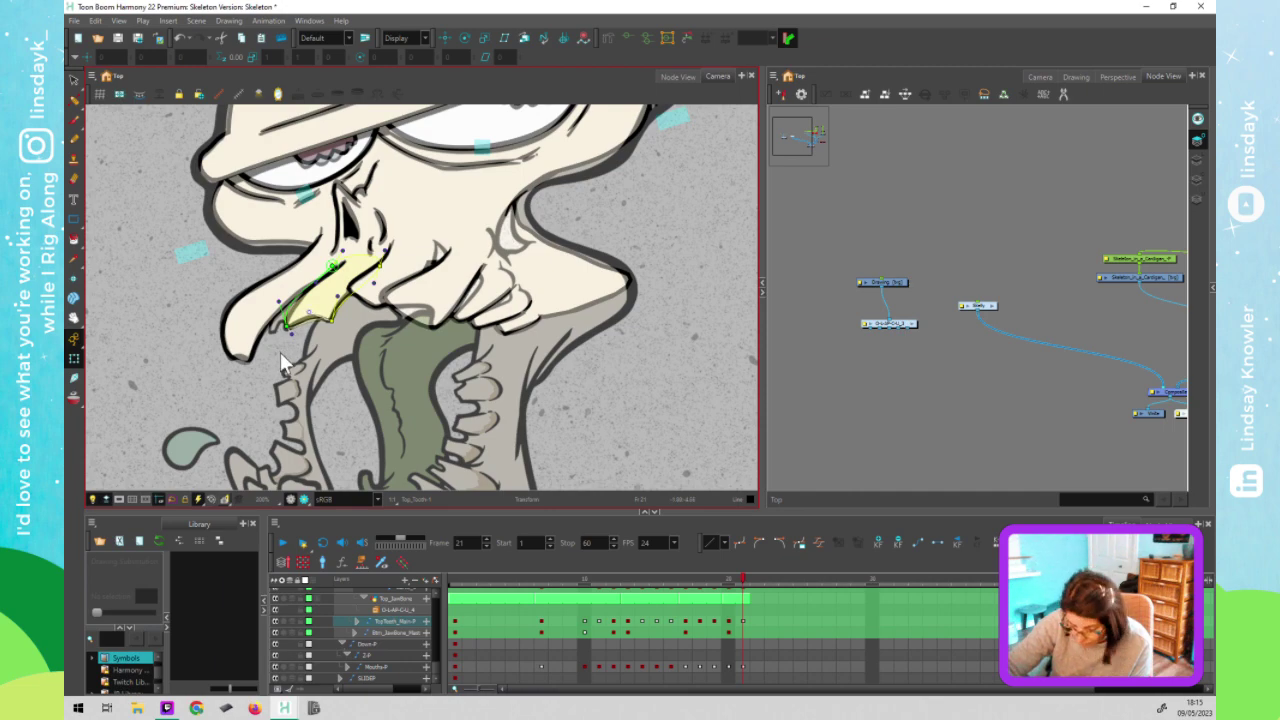
click(280, 352)
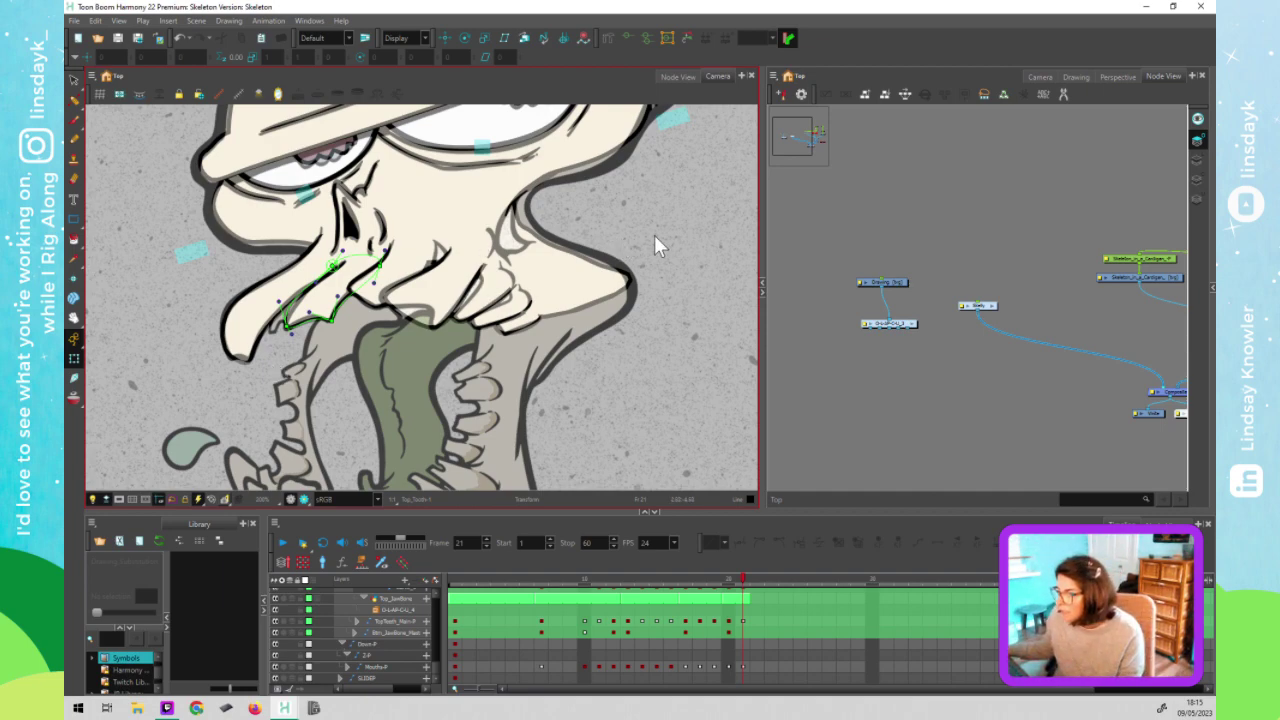
Extend the upper rear corner of the third upper tooth with its deformer to meet the sketch line
click(398, 272)
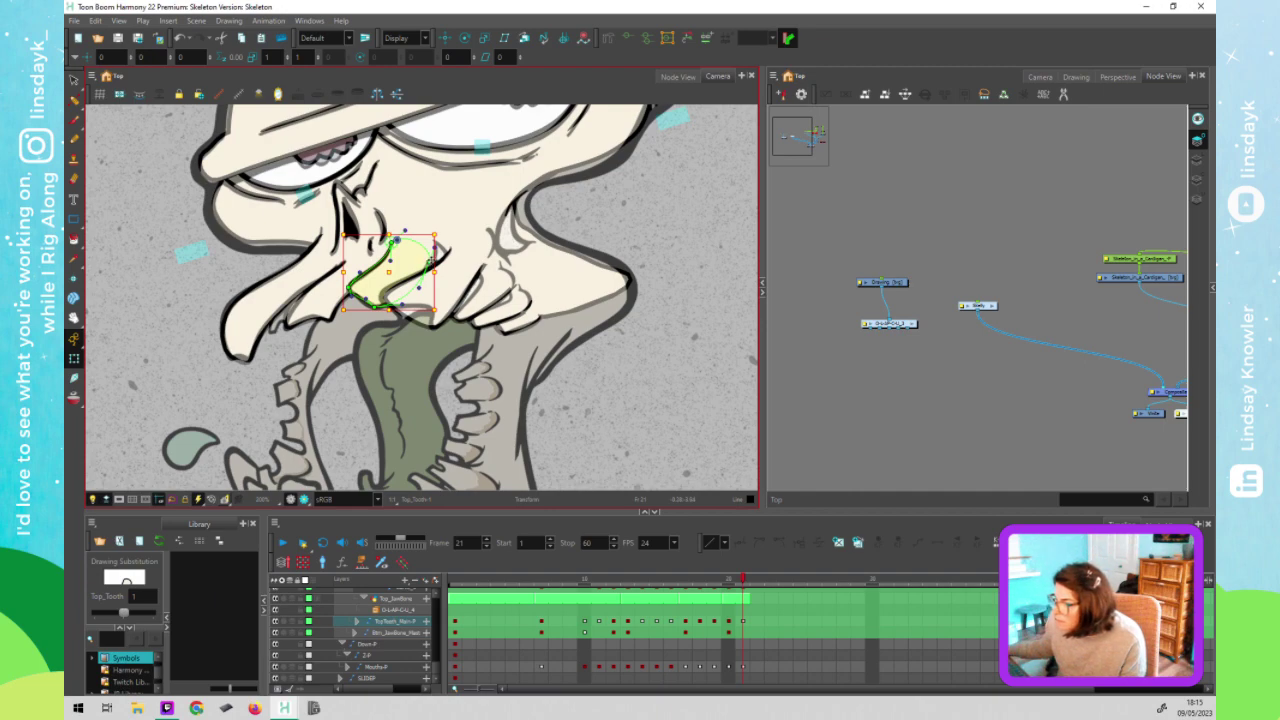
click(430, 263)
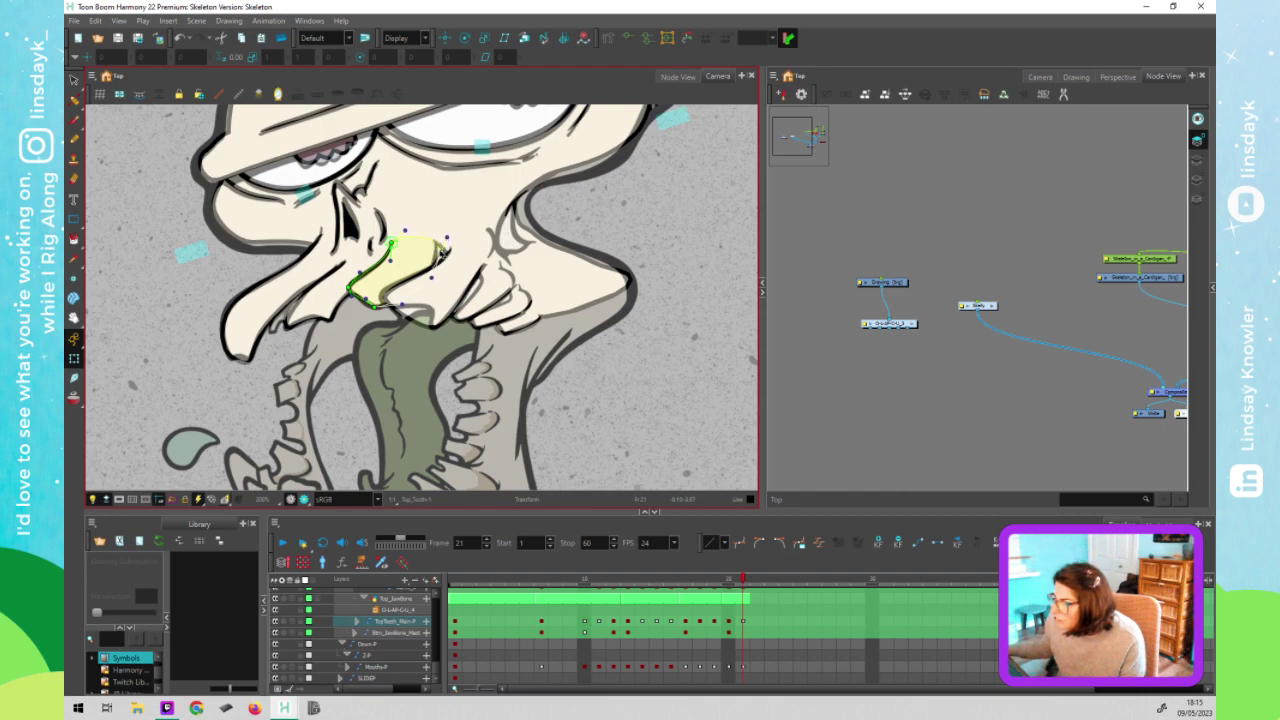
drag(438, 255, 448, 262)
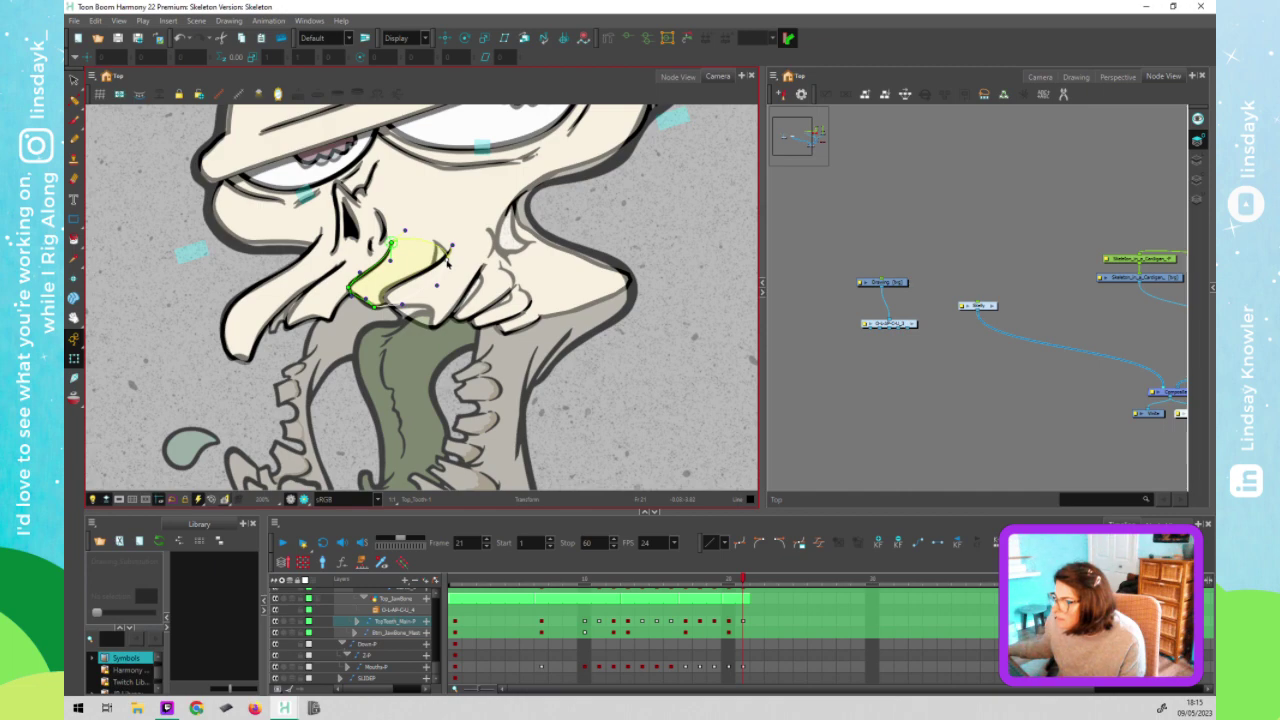
Adjust the lower edge of the upper jawbone behind the teeth with its deformer, and deselect it
click(586, 281)
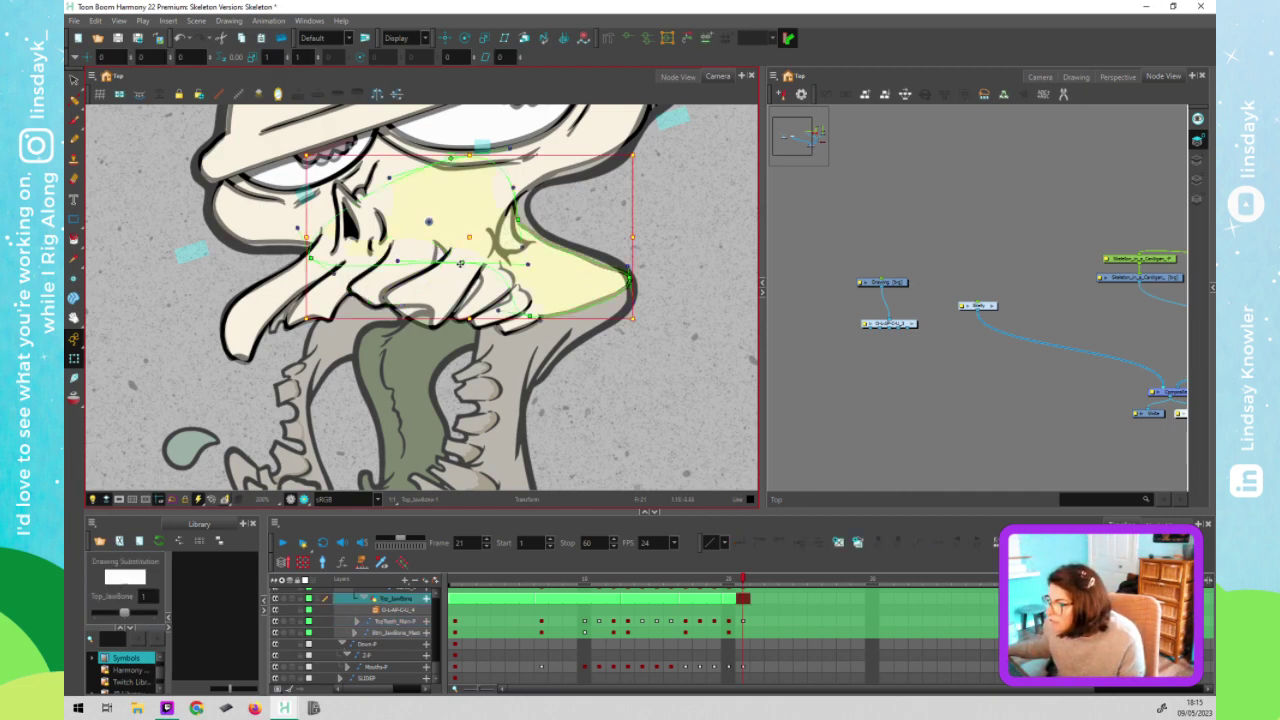
click(453, 265)
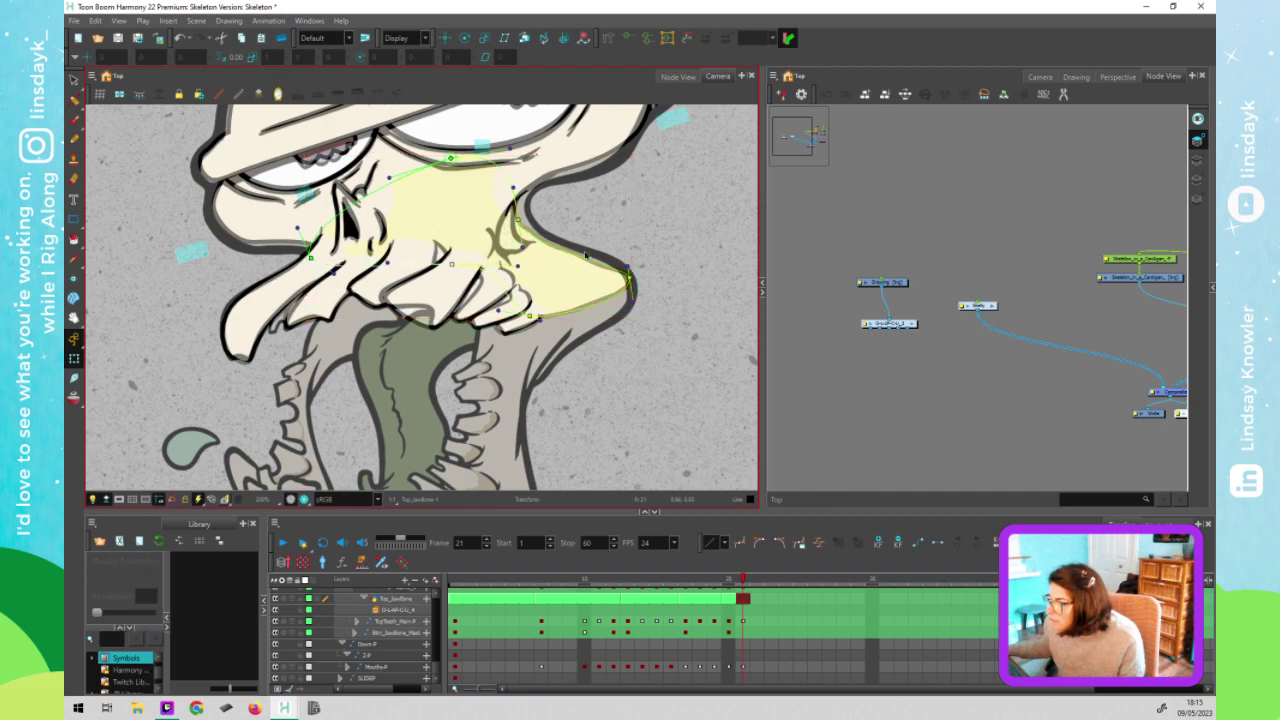
click(635, 242)
scroll(632, 346, down, 5)
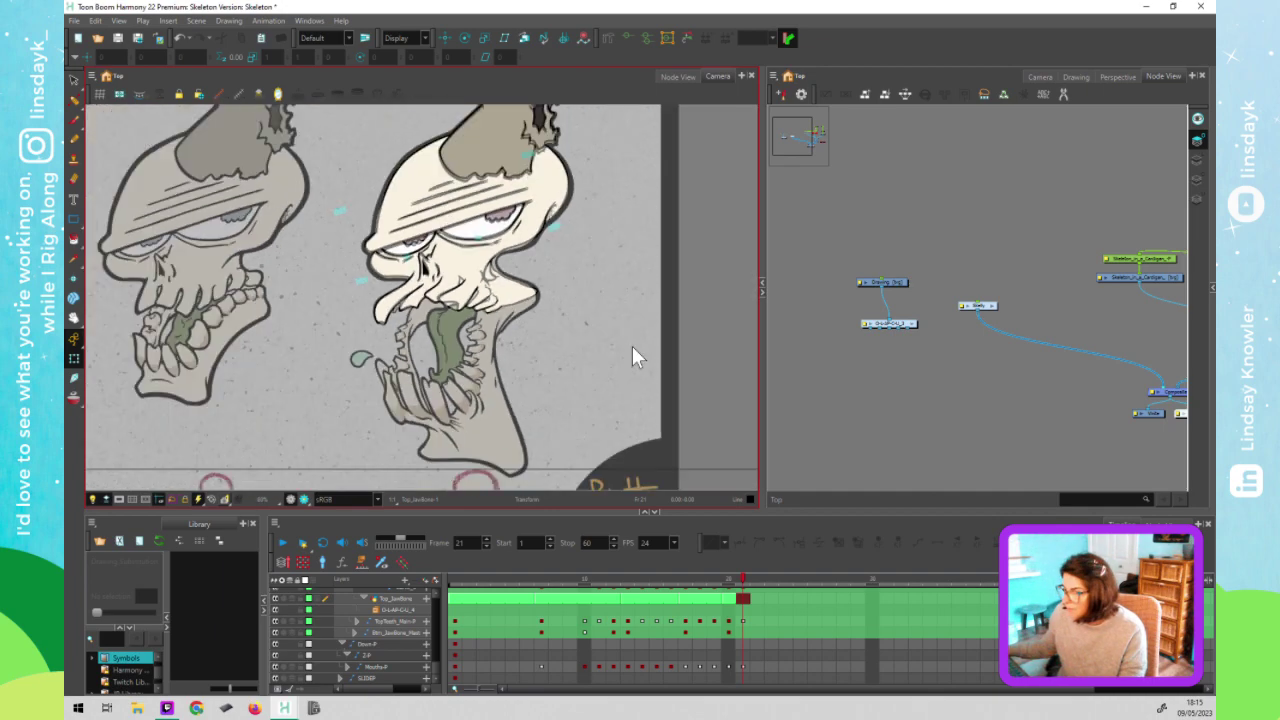
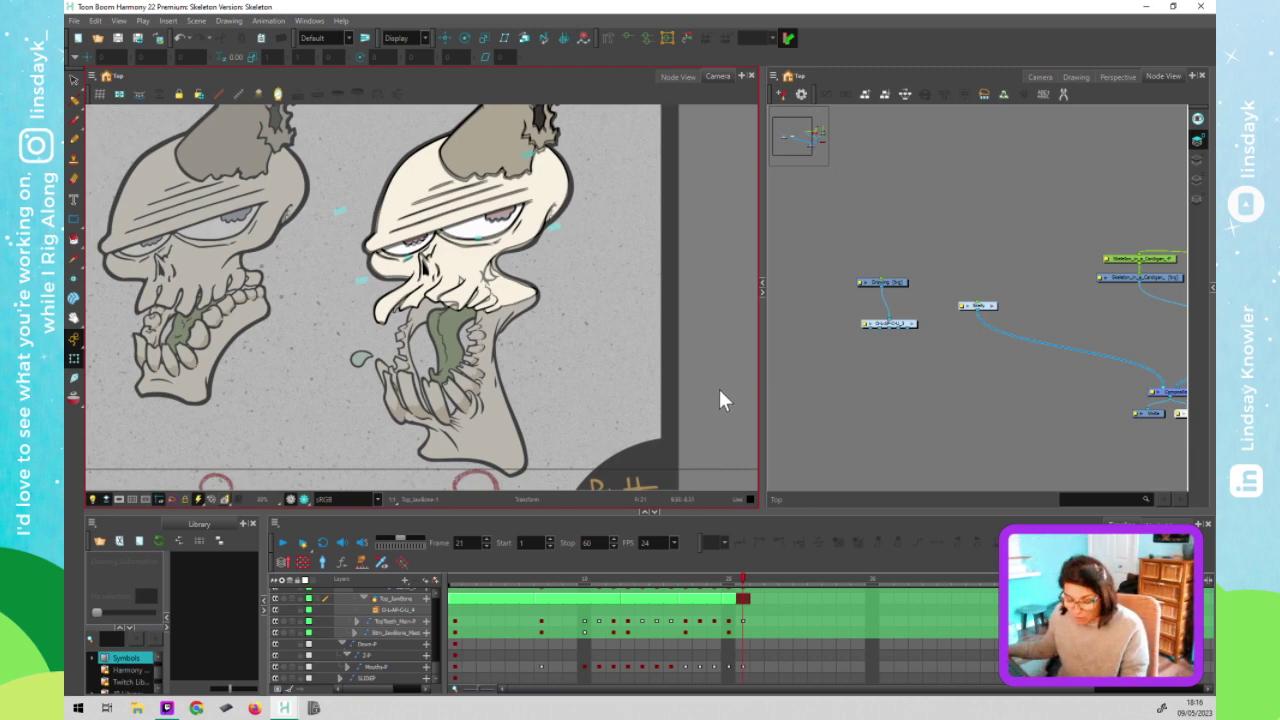
Disable the Composite node feeding the mouth chart artwork so only the skeleton rig is displayed
scroll(719, 392, down, 5)
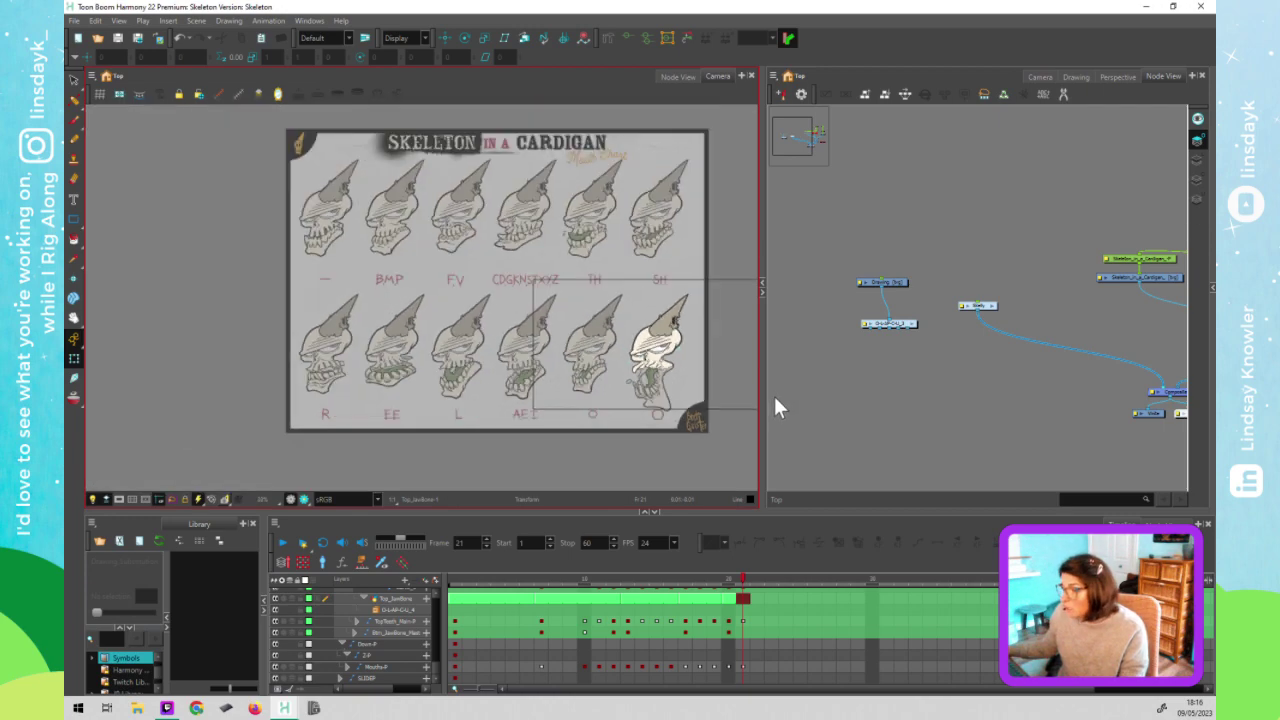
click(776, 398)
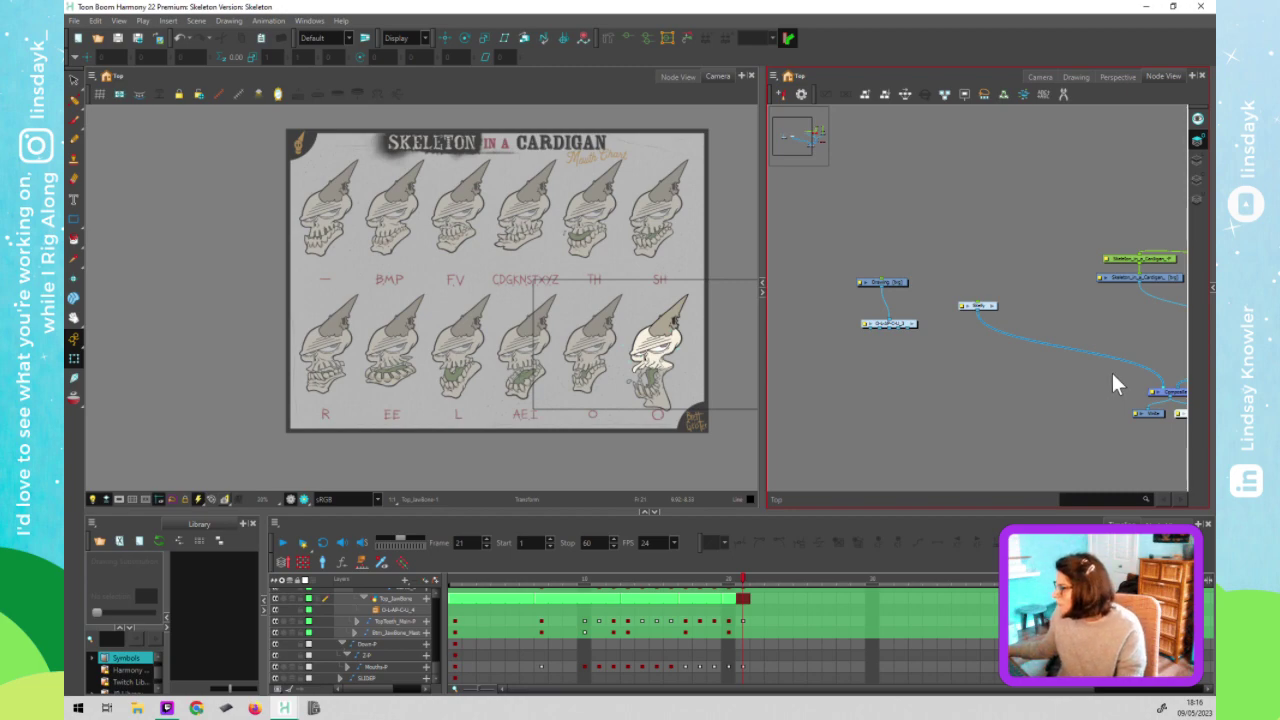
scroll(1105, 321, down, 4)
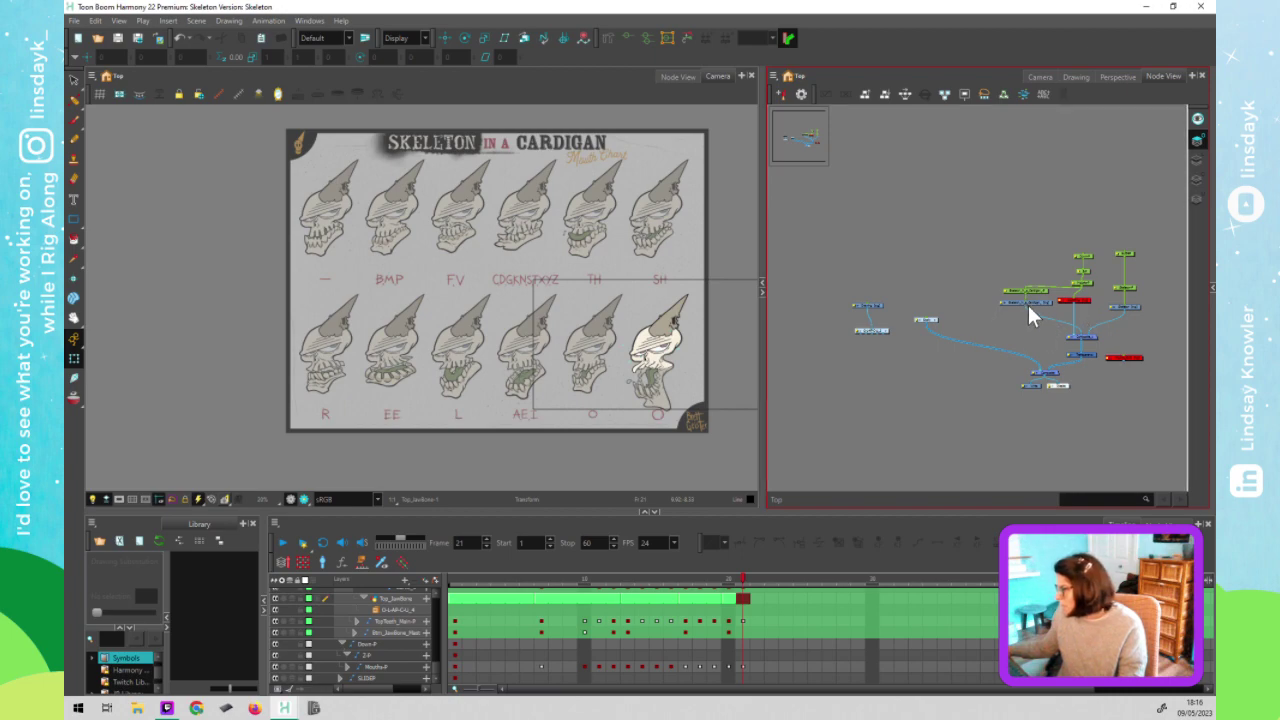
click(1094, 338)
key(d)
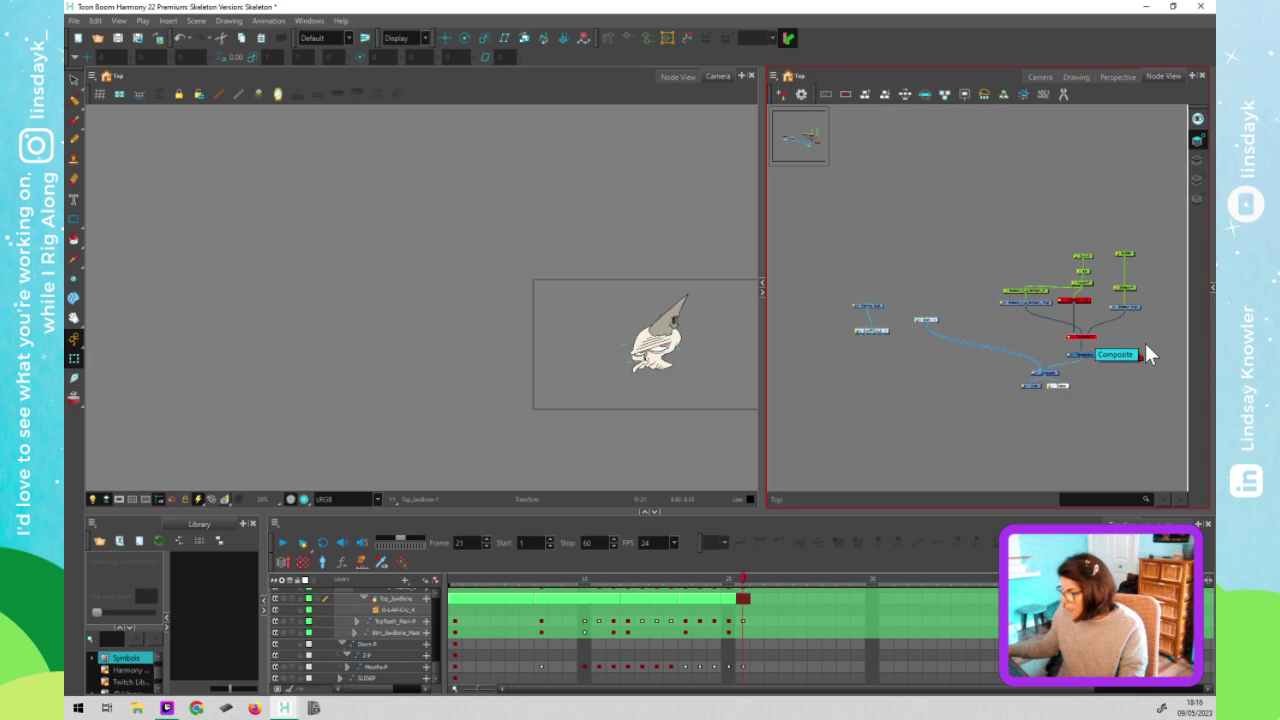
click(911, 340)
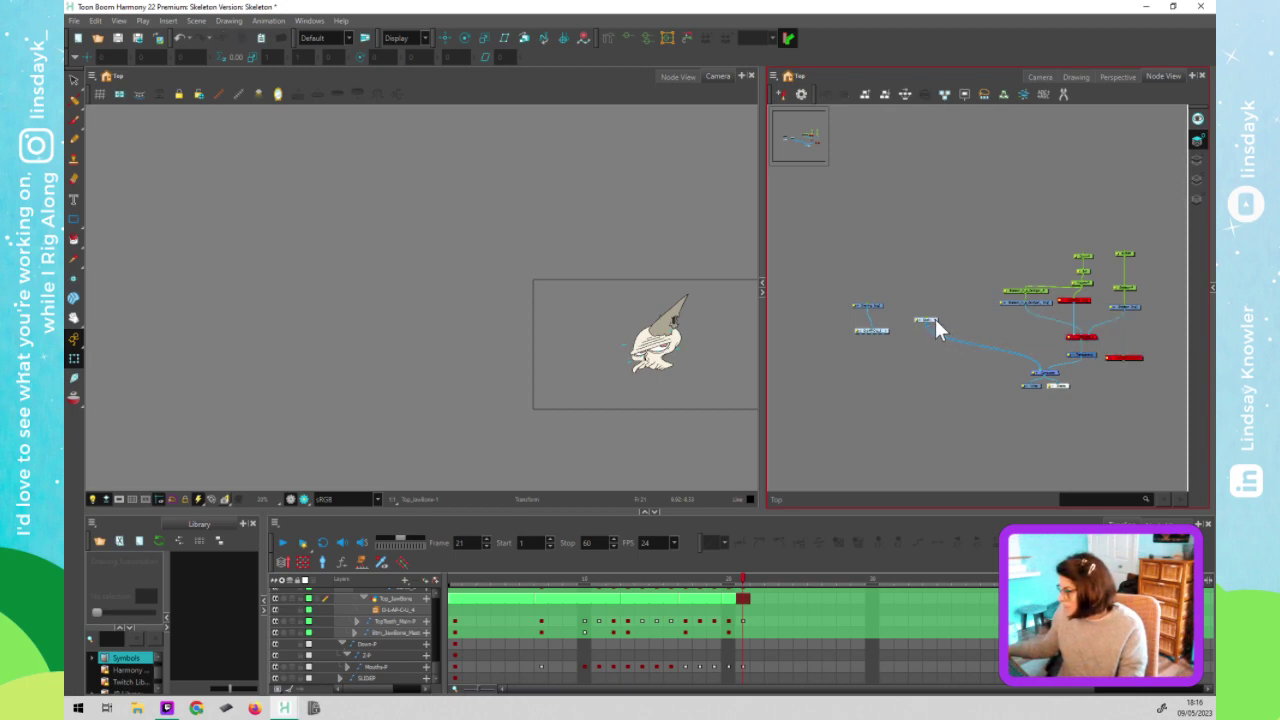
Enter the Skelly group and enable its disabled nodes so the lower jaw and teeth display
double_click(933, 321)
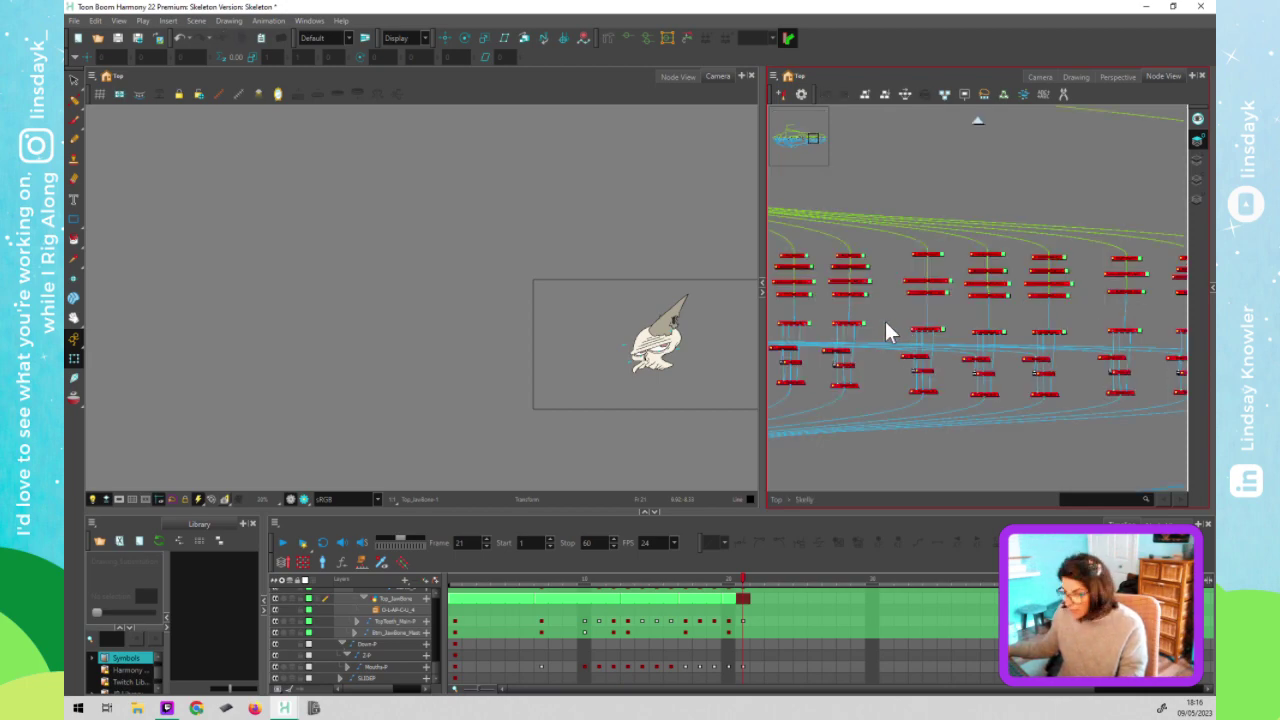
click(905, 360)
click(969, 429)
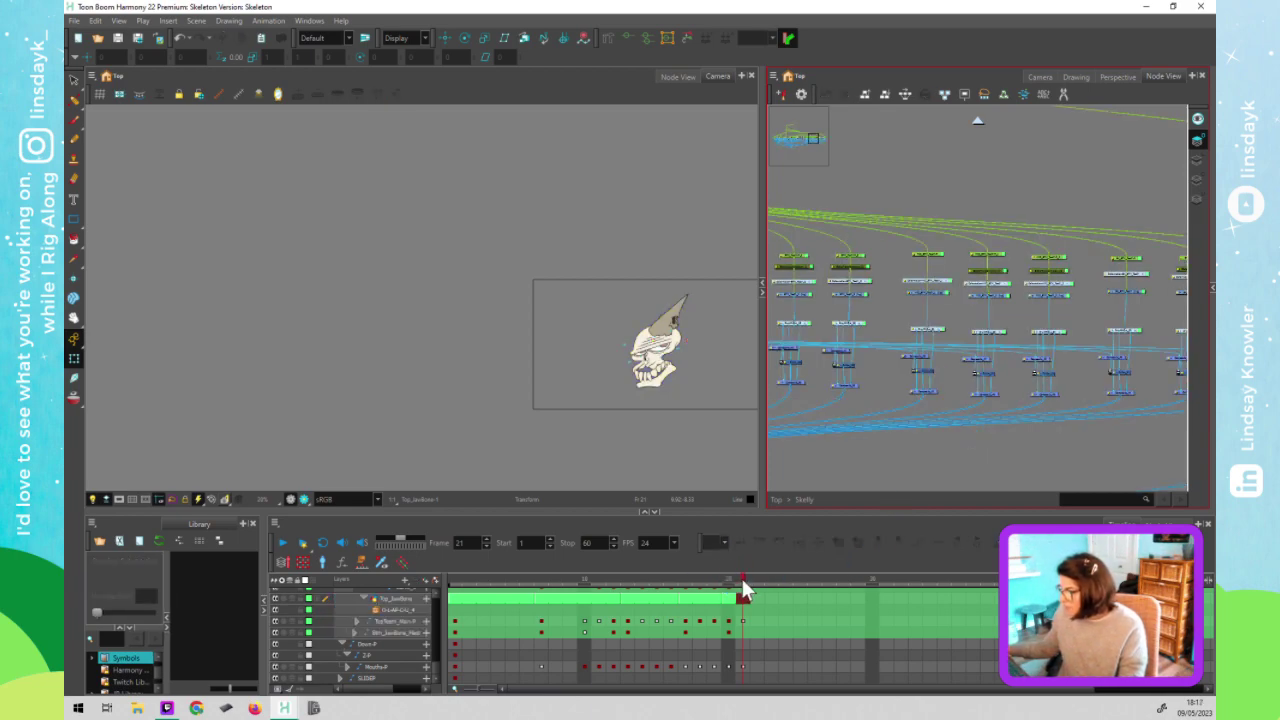
Go back to frame 1 and examine the skeleton's mouth poses up to frame 10 up close
click(686, 597)
drag(652, 598, 452, 597)
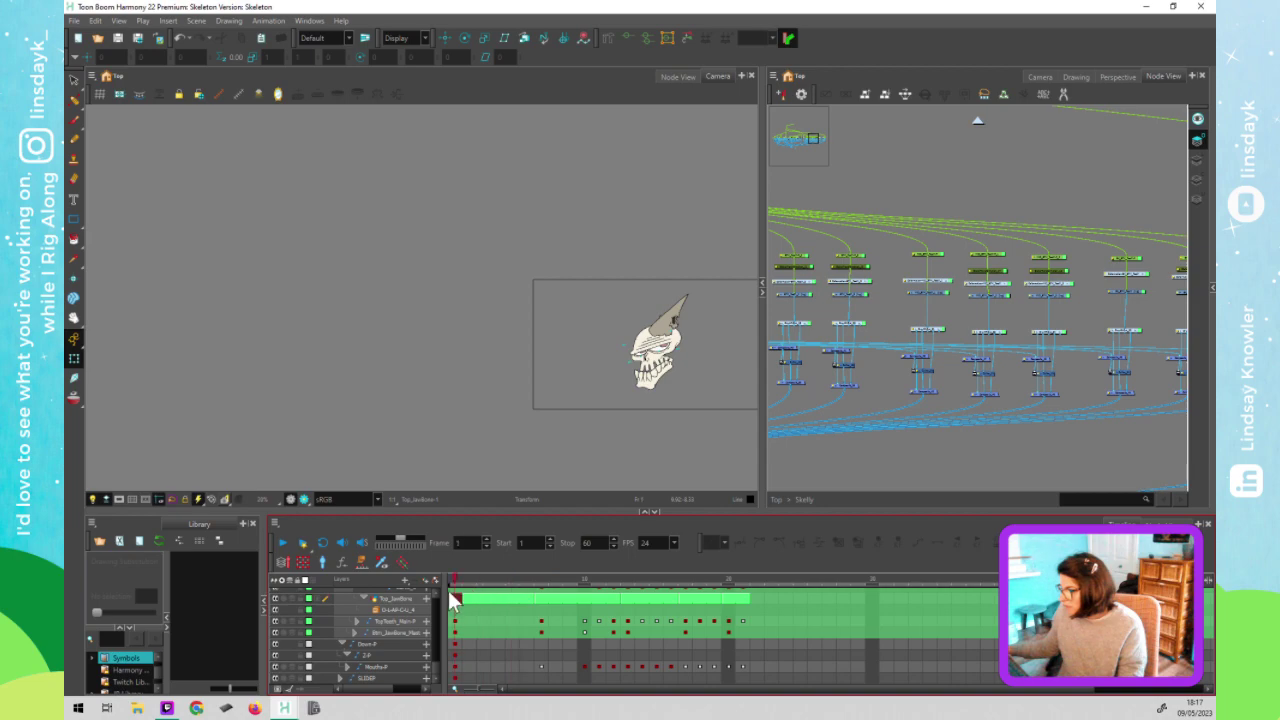
scroll(655, 340, up, 2)
scroll(664, 370, up, 4)
drag(662, 414, 610, 346)
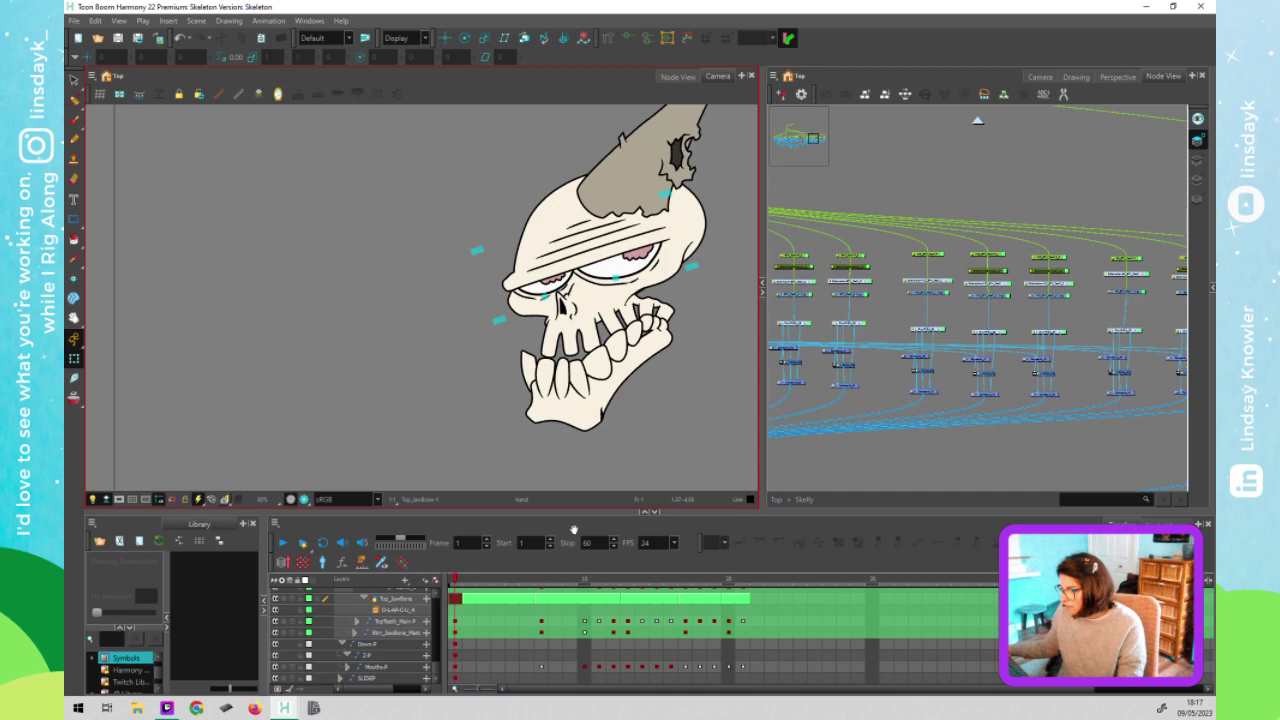
click(527, 598)
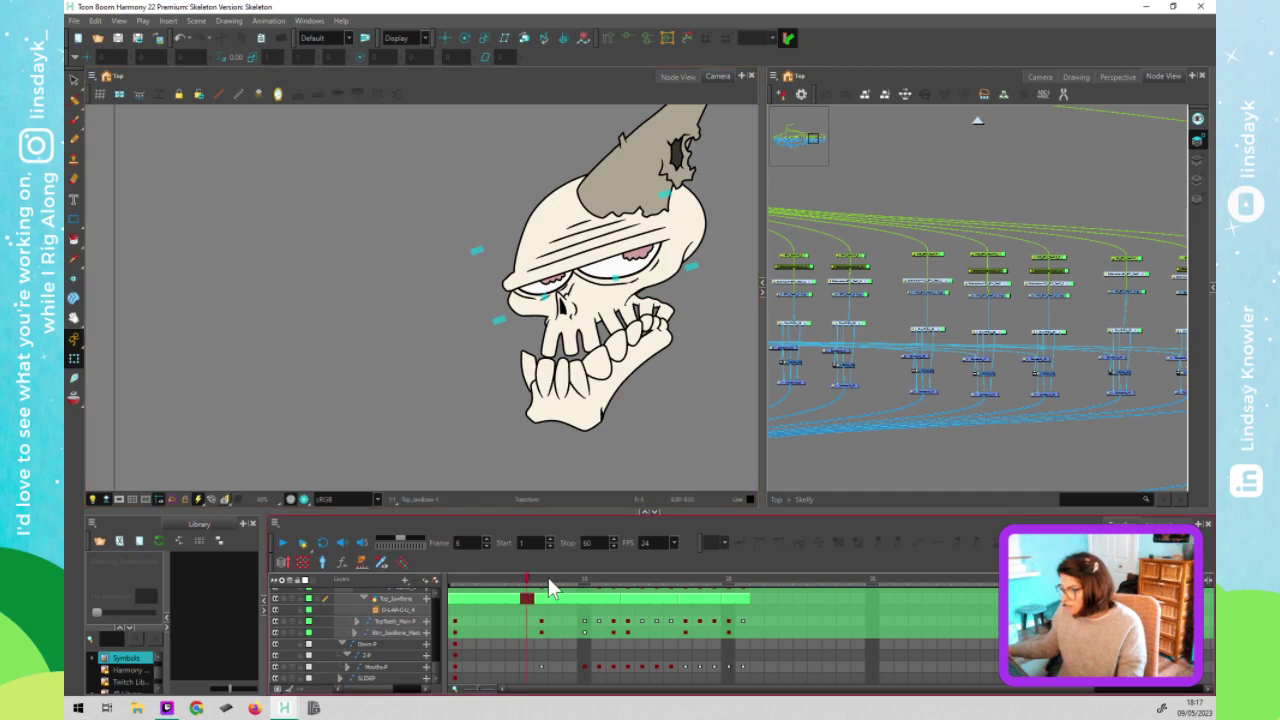
click(587, 589)
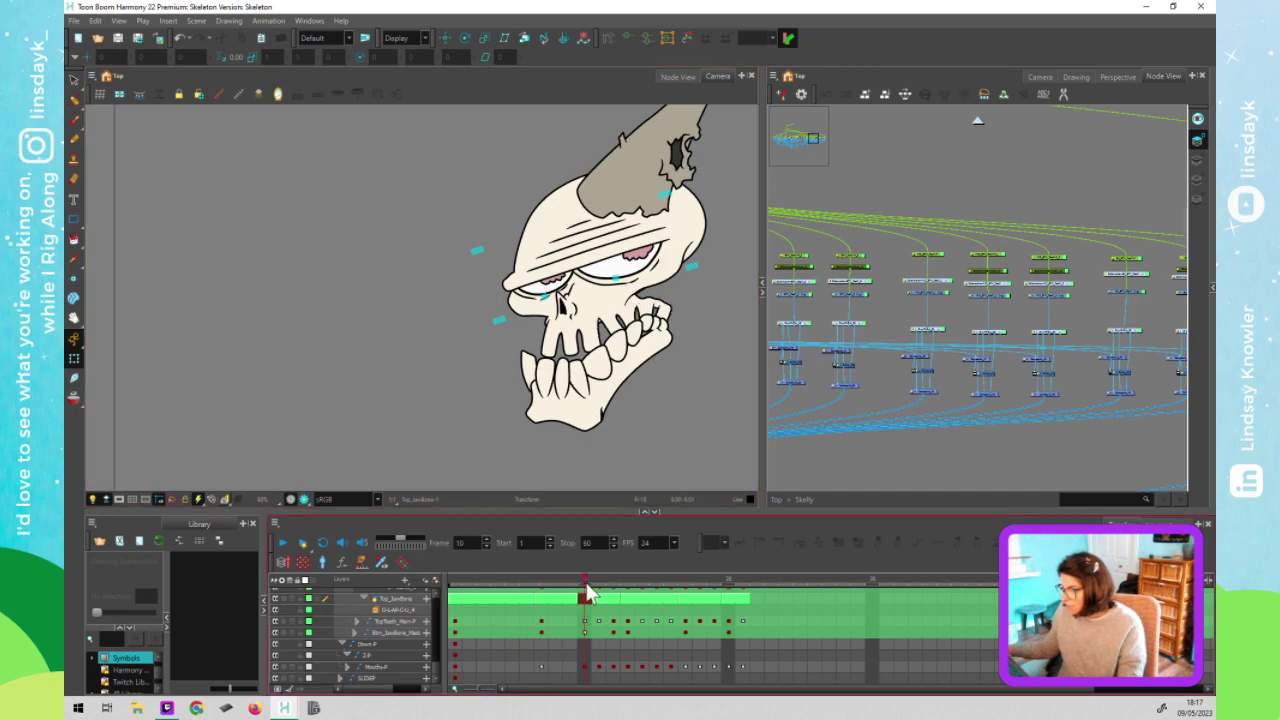
scroll(610, 305, up, 2)
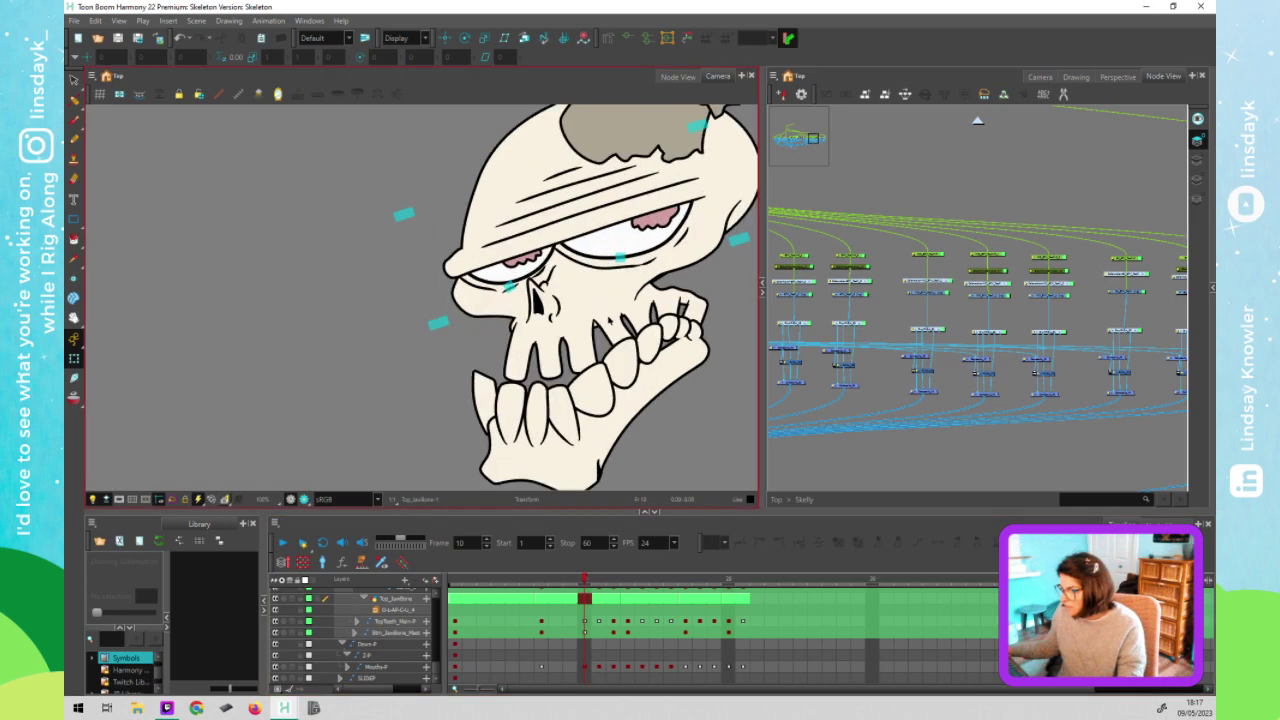
scroll(615, 320, up, 3)
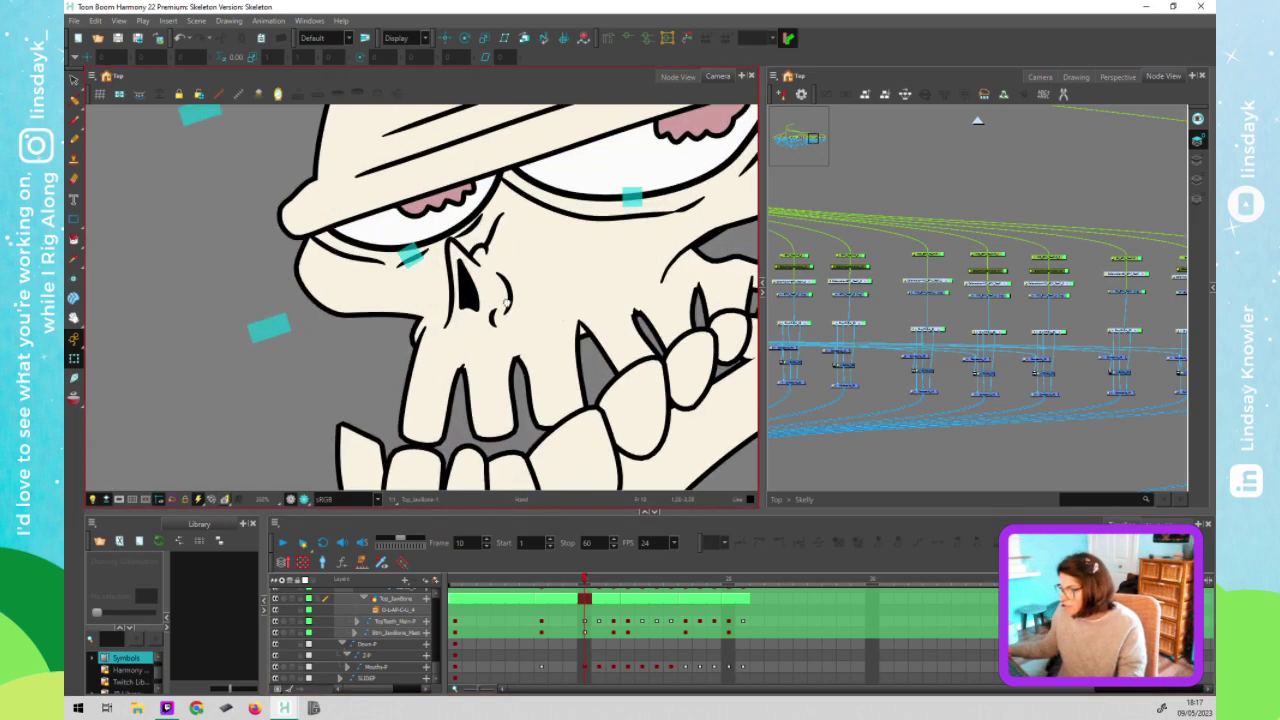
scroll(505, 303, down, 1)
scroll(499, 301, down, 1)
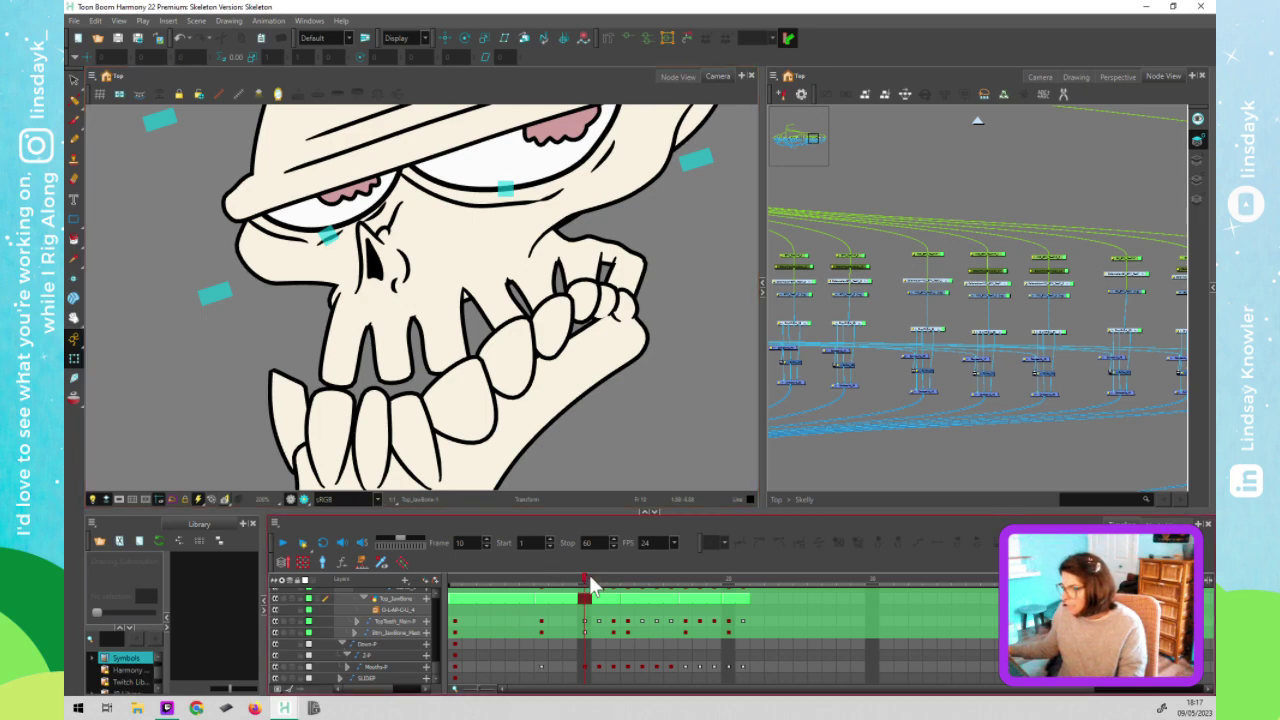
Compare the mouth poses on frames 11 and 12 by stepping back and forth between them
click(600, 588)
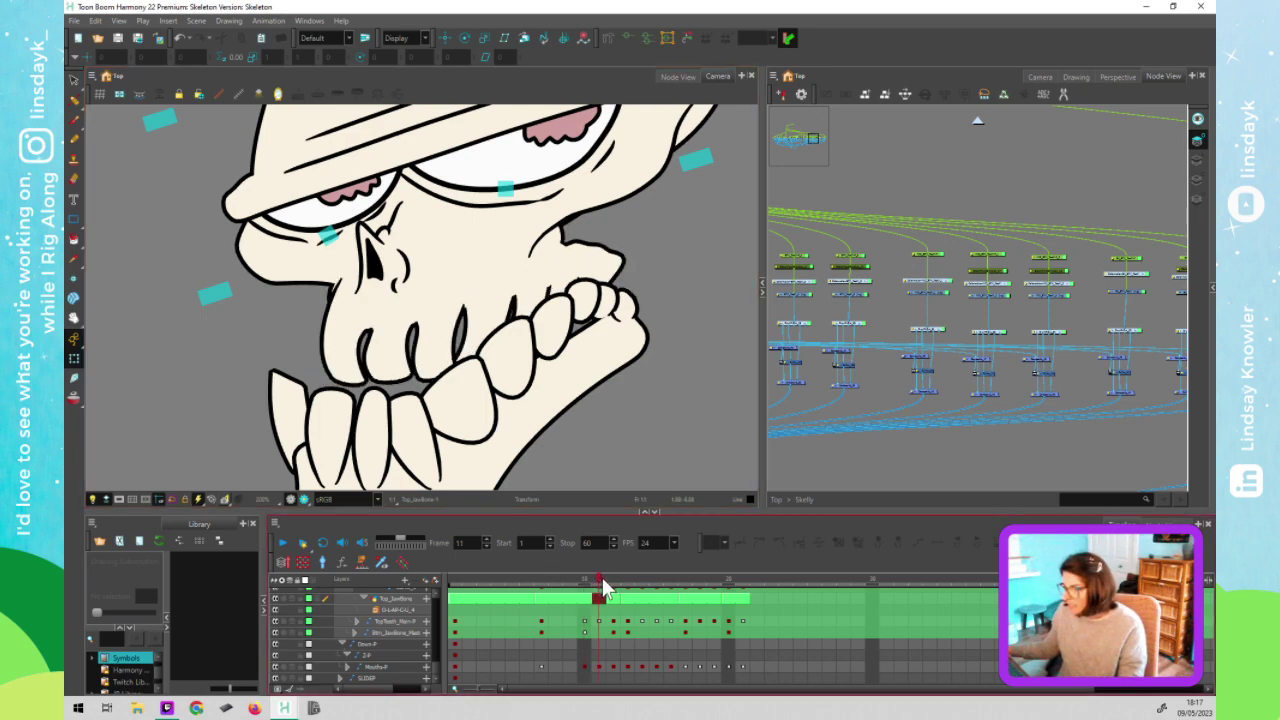
click(610, 590)
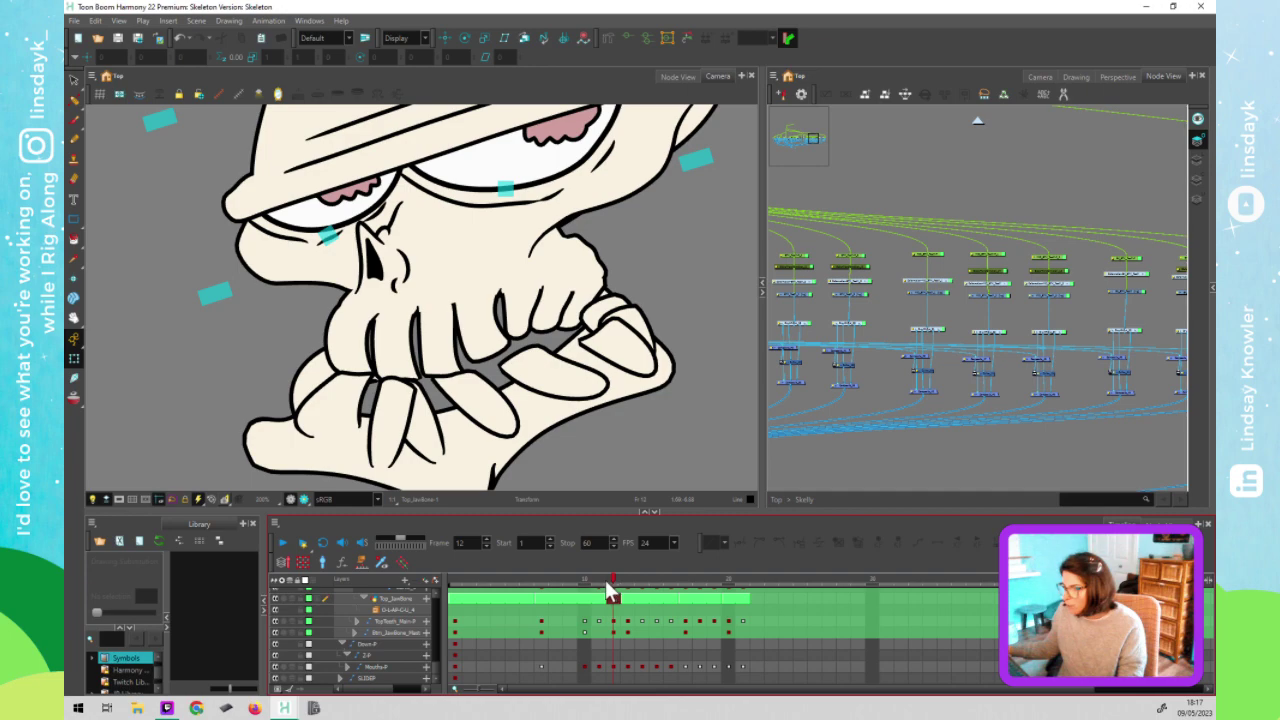
key(comma)
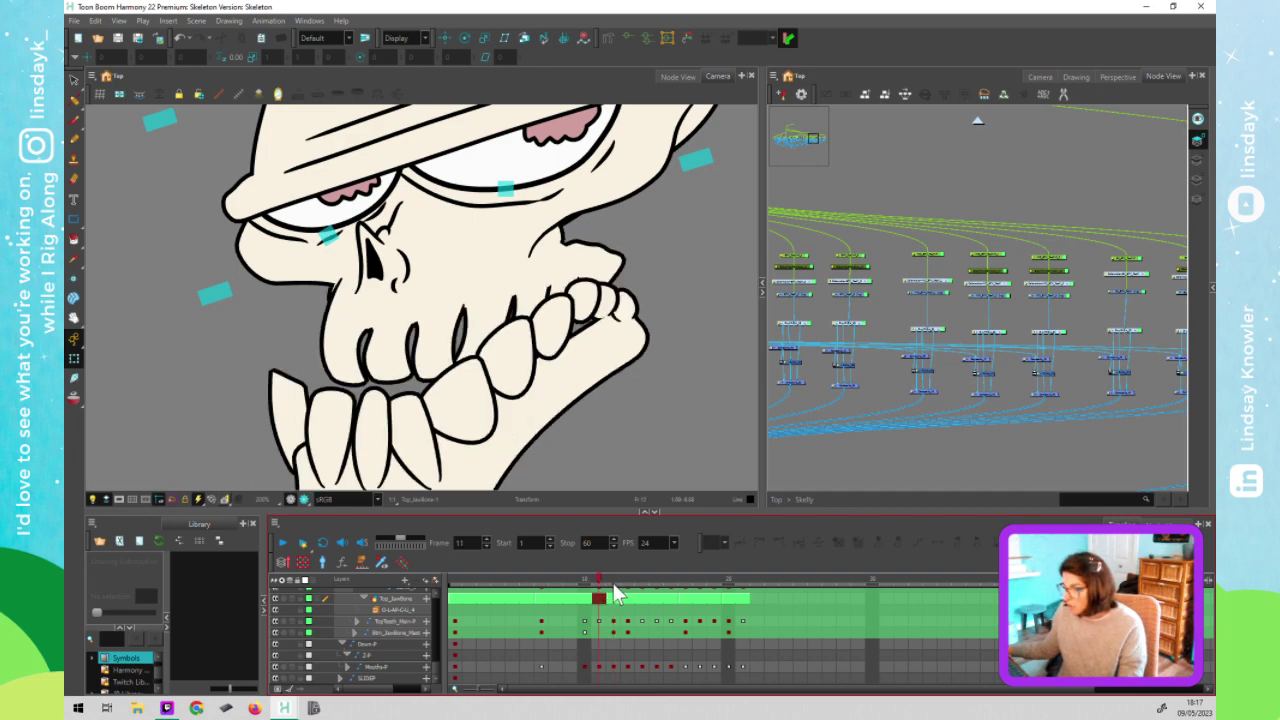
click(614, 593)
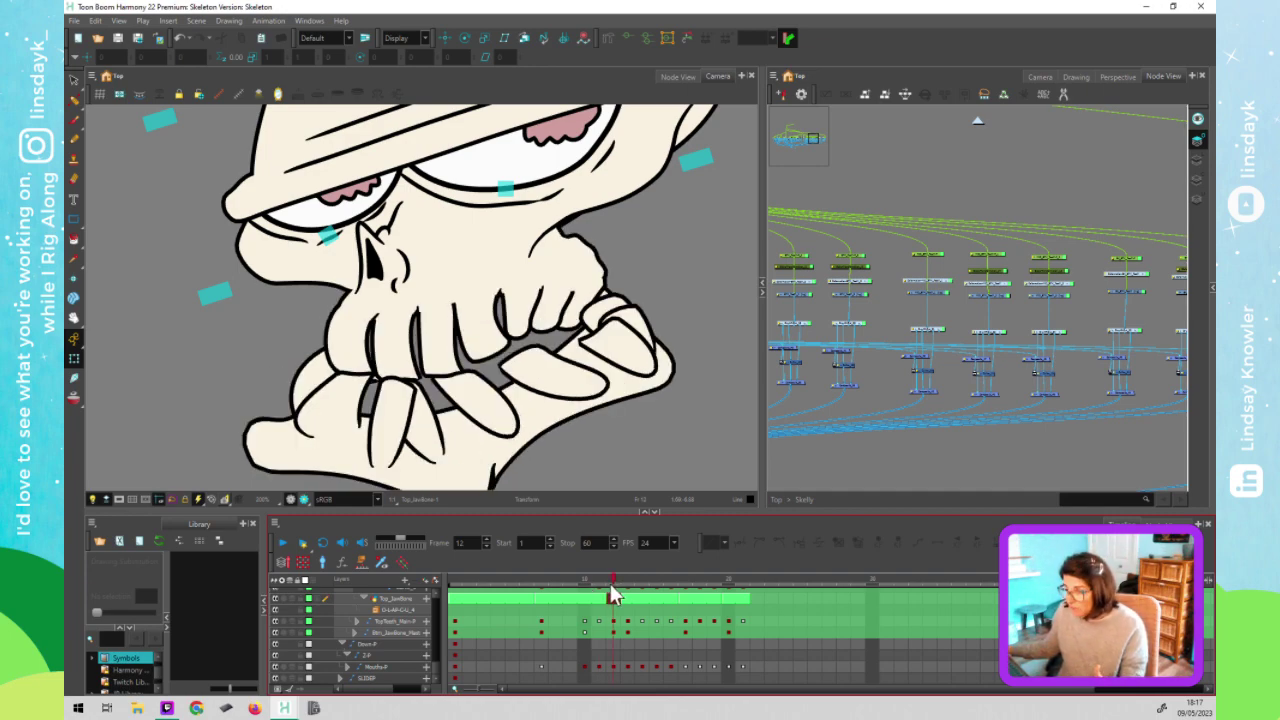
Compare the mouth poses on frames 10, 11 and 12 by stepping between them, finishing on frame 11
click(600, 596)
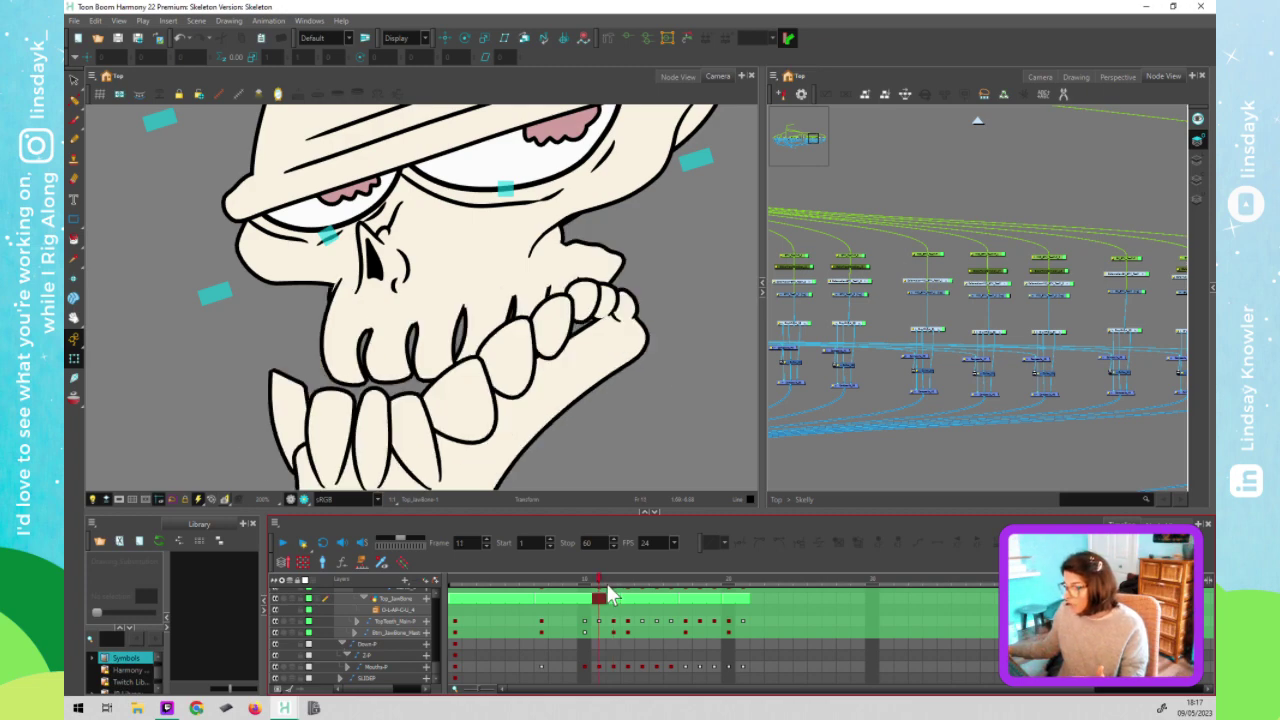
click(612, 595)
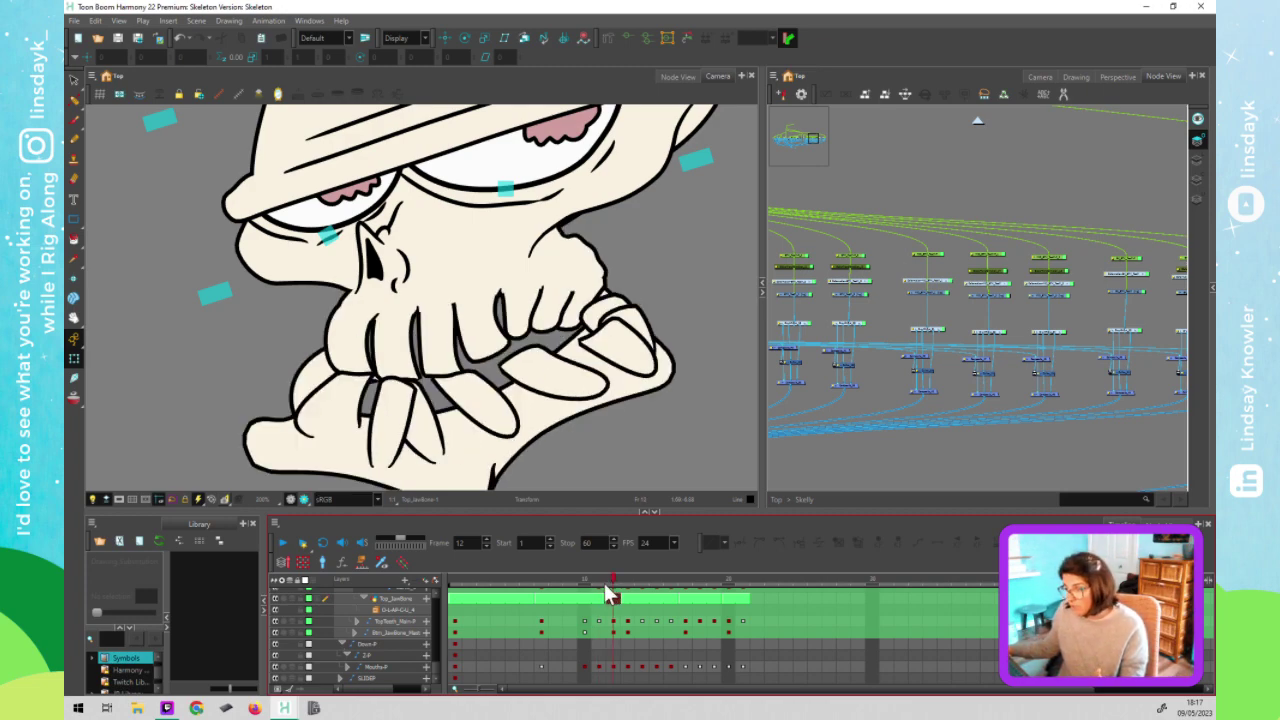
click(599, 595)
click(585, 597)
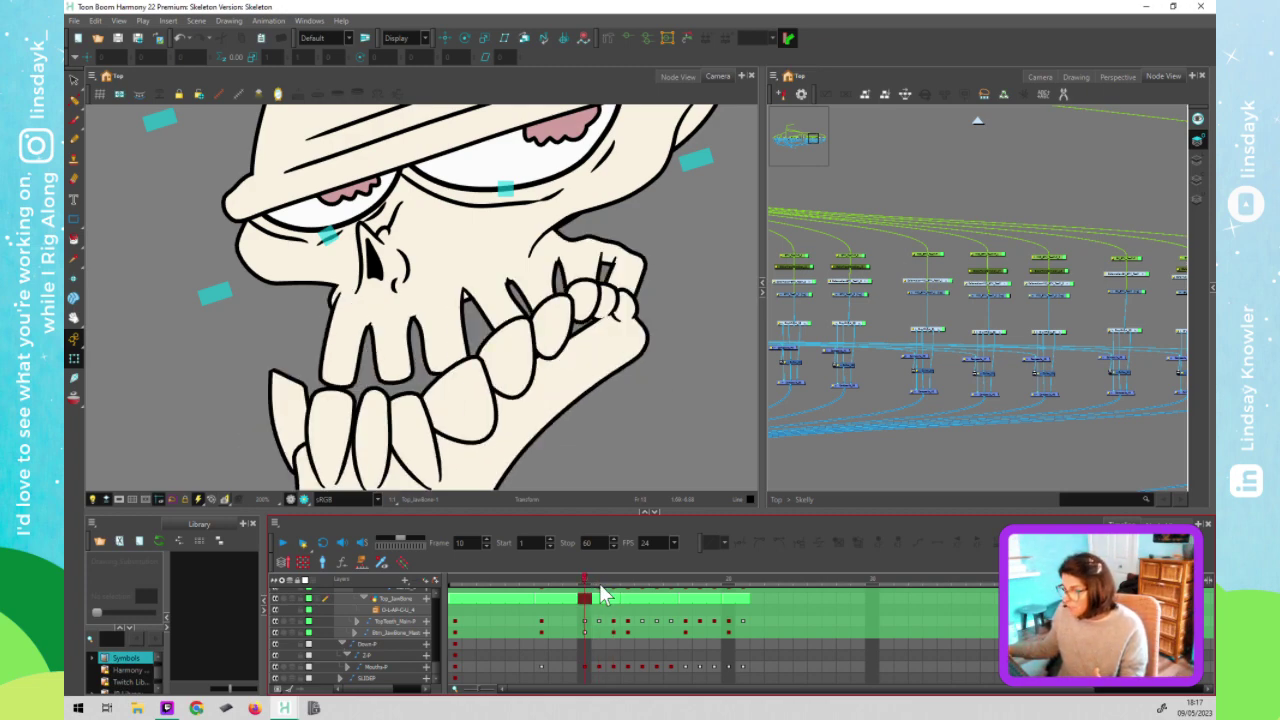
click(601, 596)
click(613, 595)
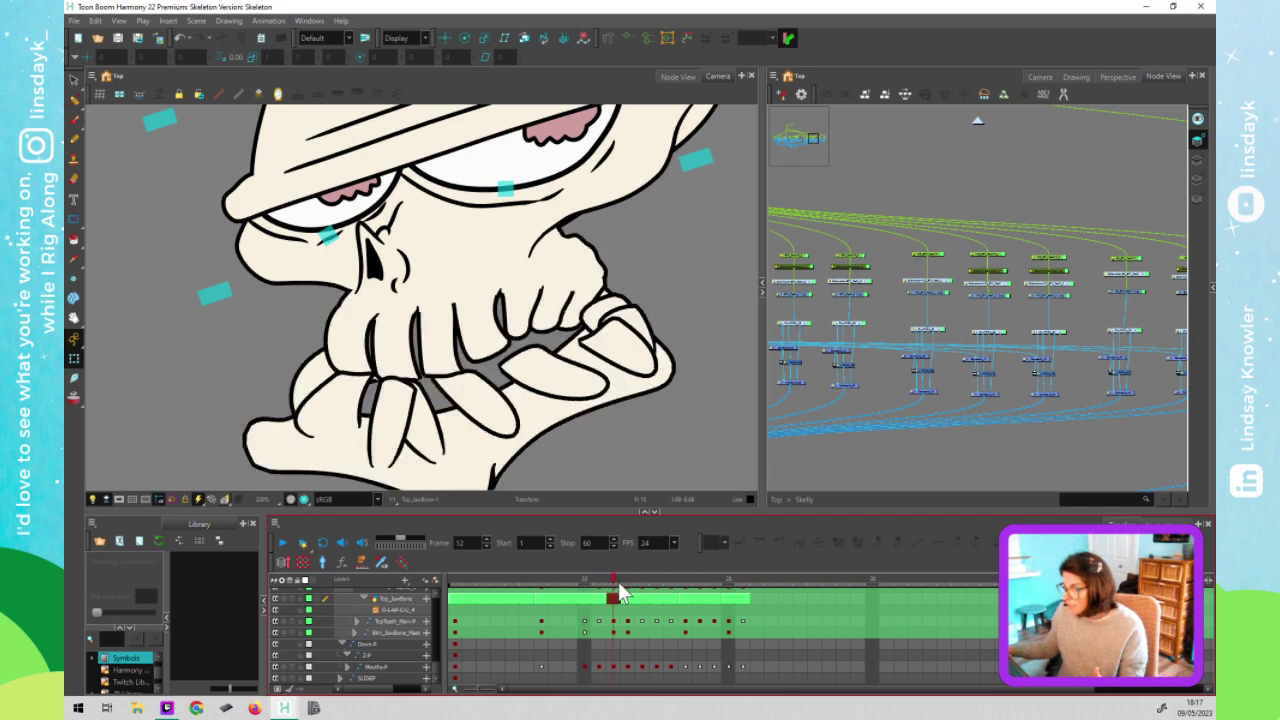
click(620, 594)
click(622, 593)
click(606, 594)
click(599, 595)
Open the outline drawing of the third upper tooth on frame 11 for editing with the Pencil Editor
click(499, 322)
click(470, 306)
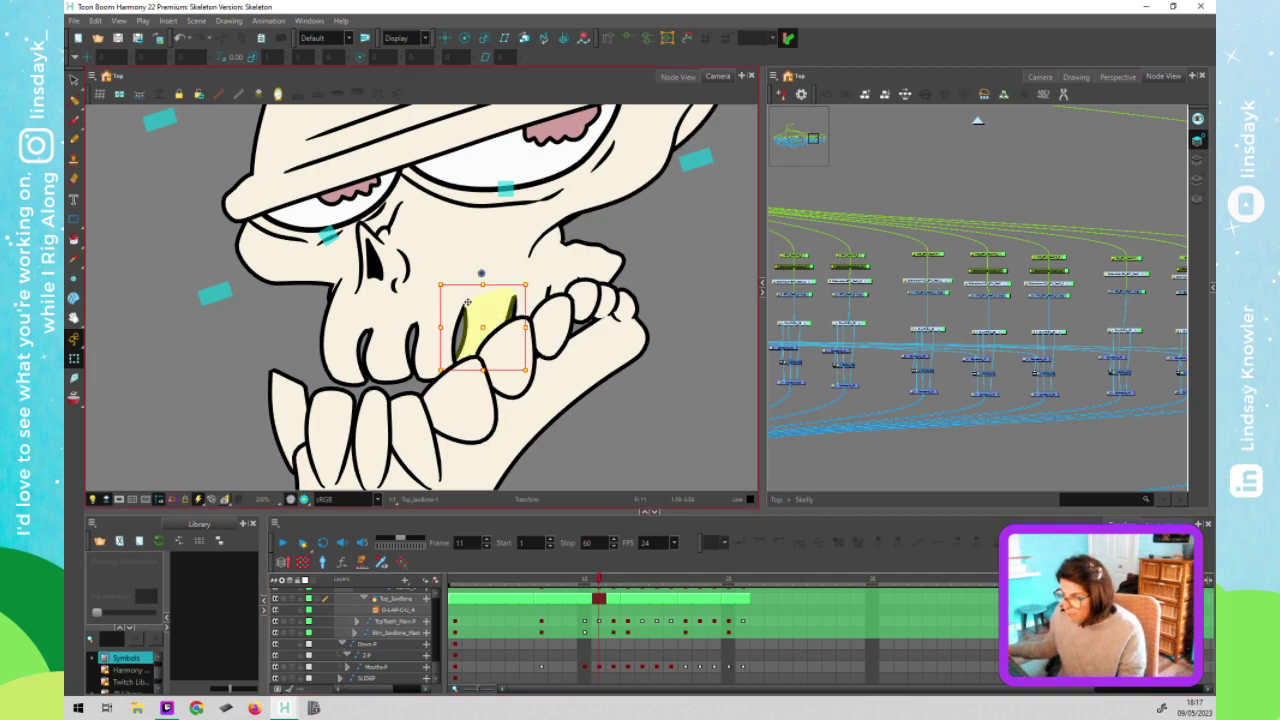
click(467, 302)
double_click(487, 304)
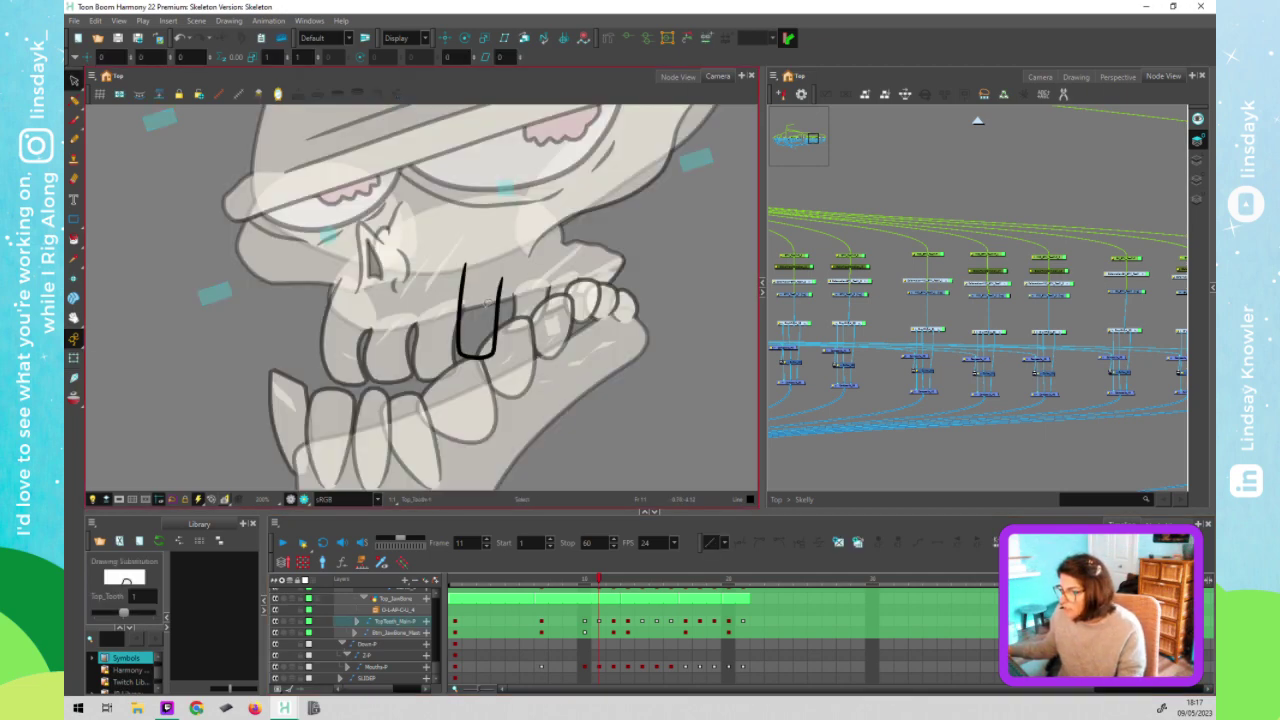
scroll(460, 285, up, 3)
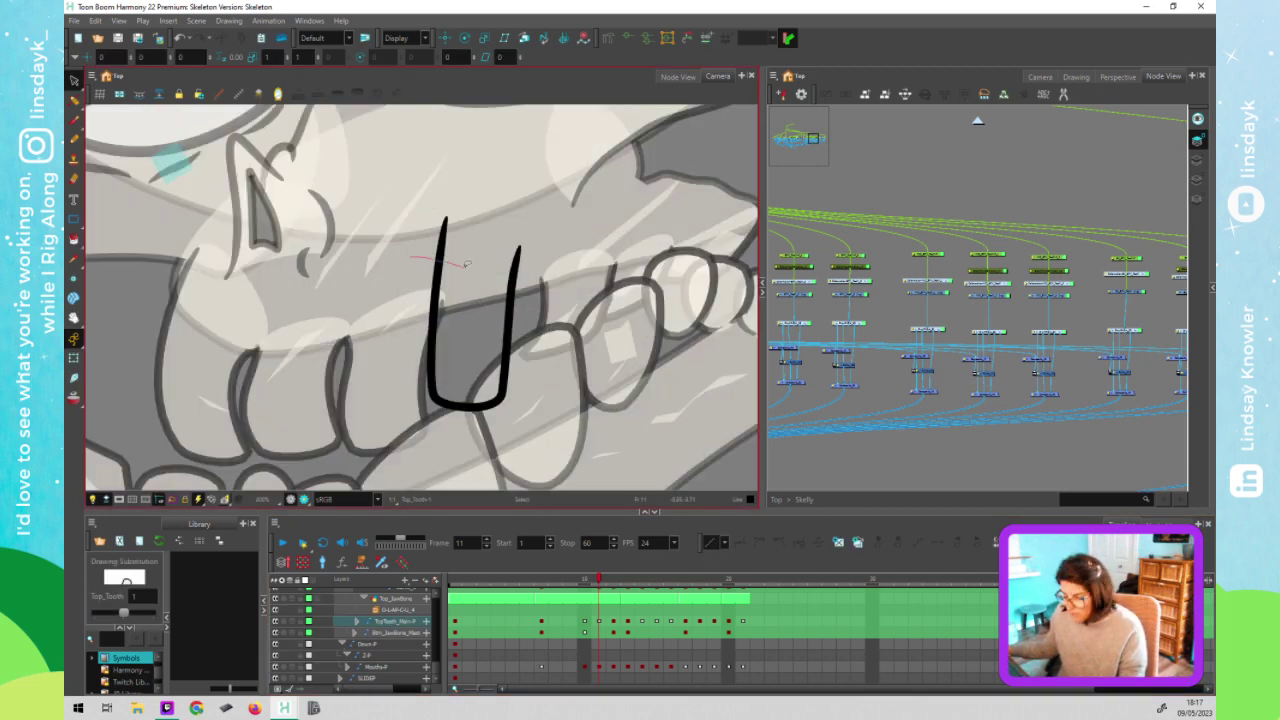
drag(467, 264, 469, 265)
key(alt+q)
scroll(451, 225, up, 1)
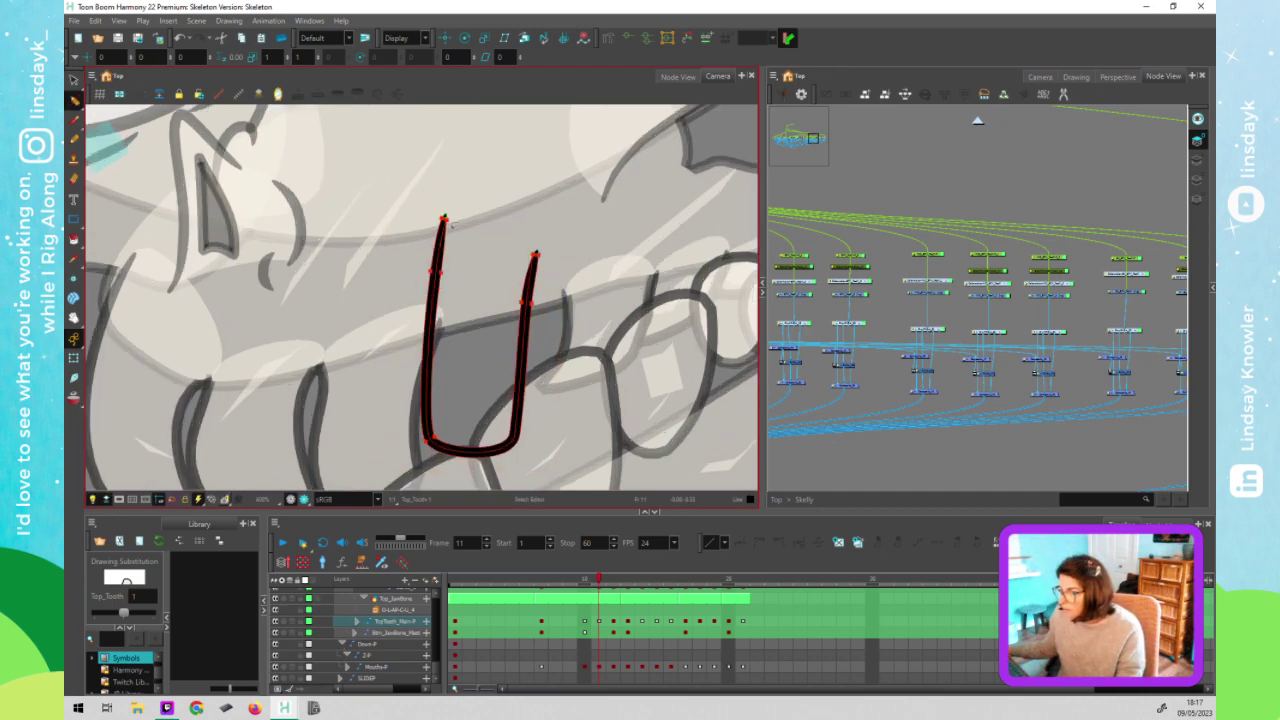
scroll(451, 224, up, 1)
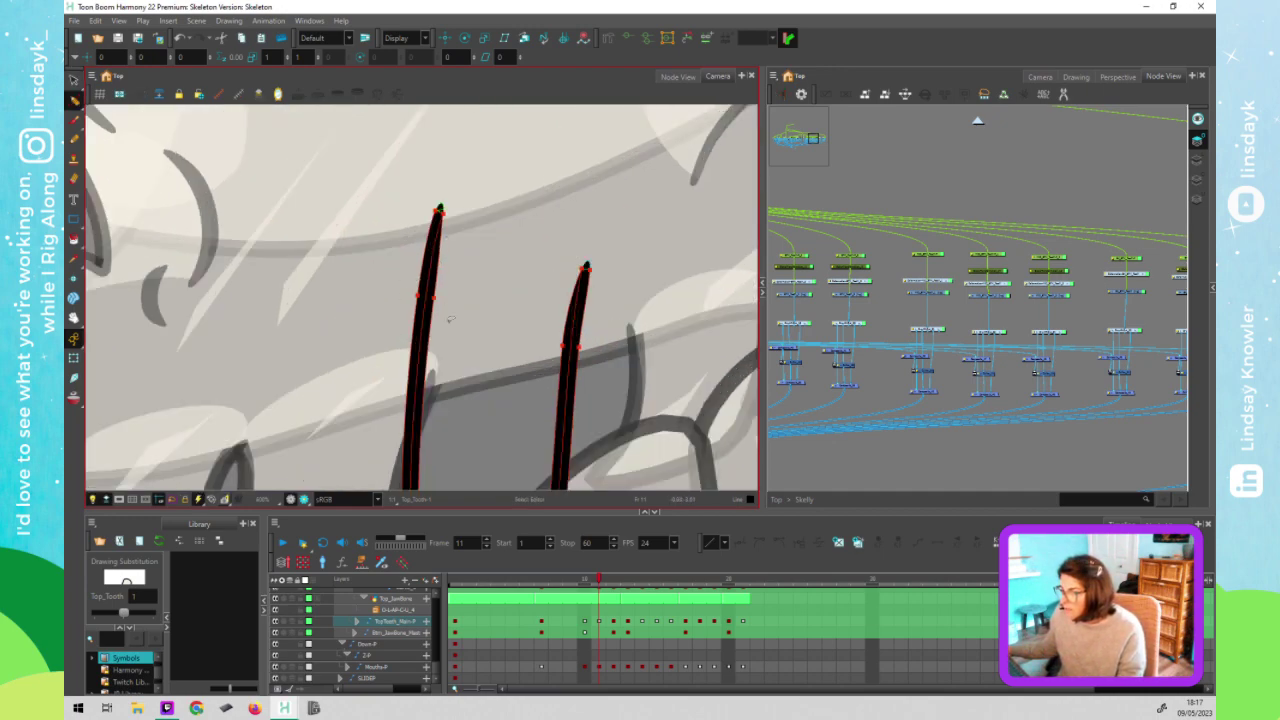
Expand the collapsed side area to reveal the Tool Properties with the pencil size settings
click(1194, 284)
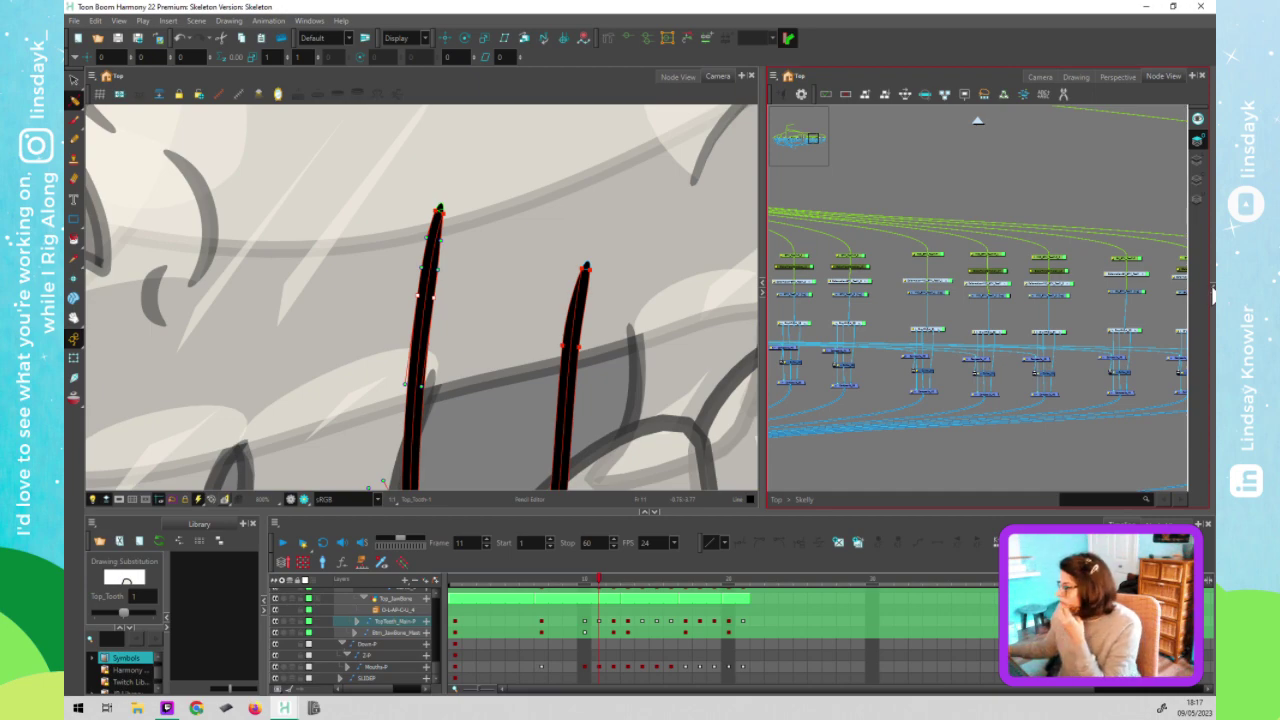
drag(1213, 293, 989, 346)
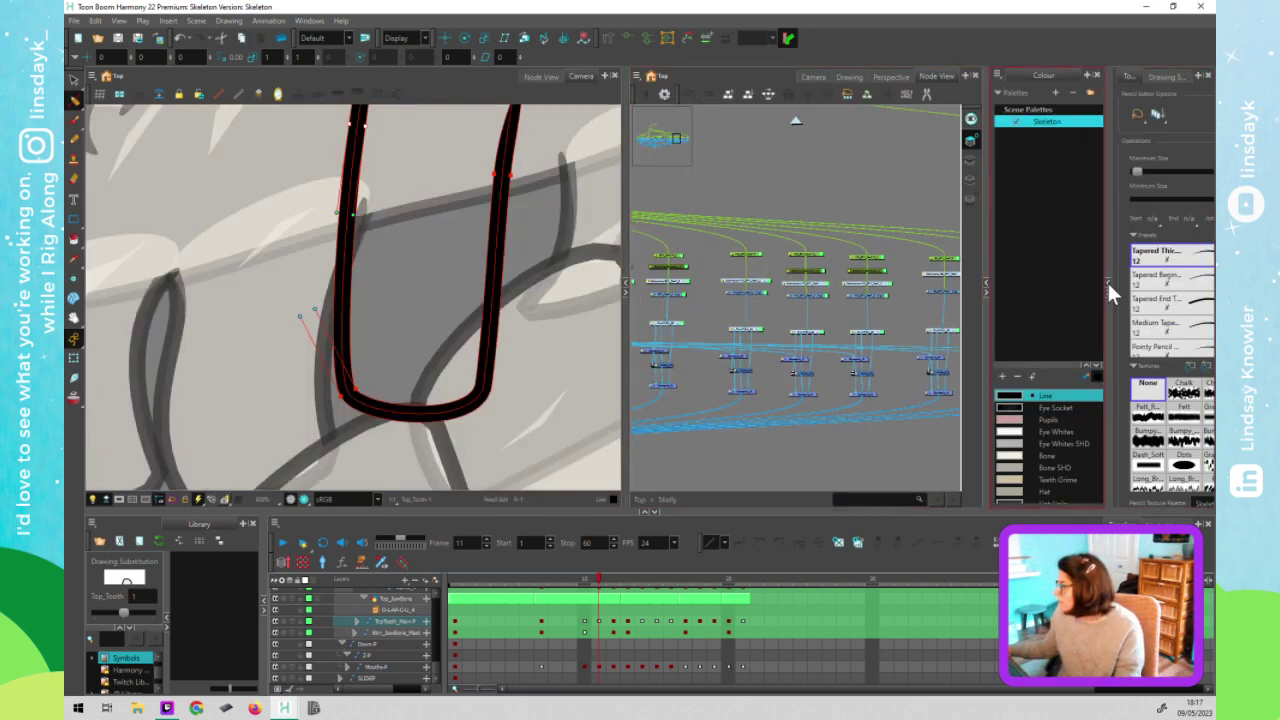
drag(1105, 276, 1000, 317)
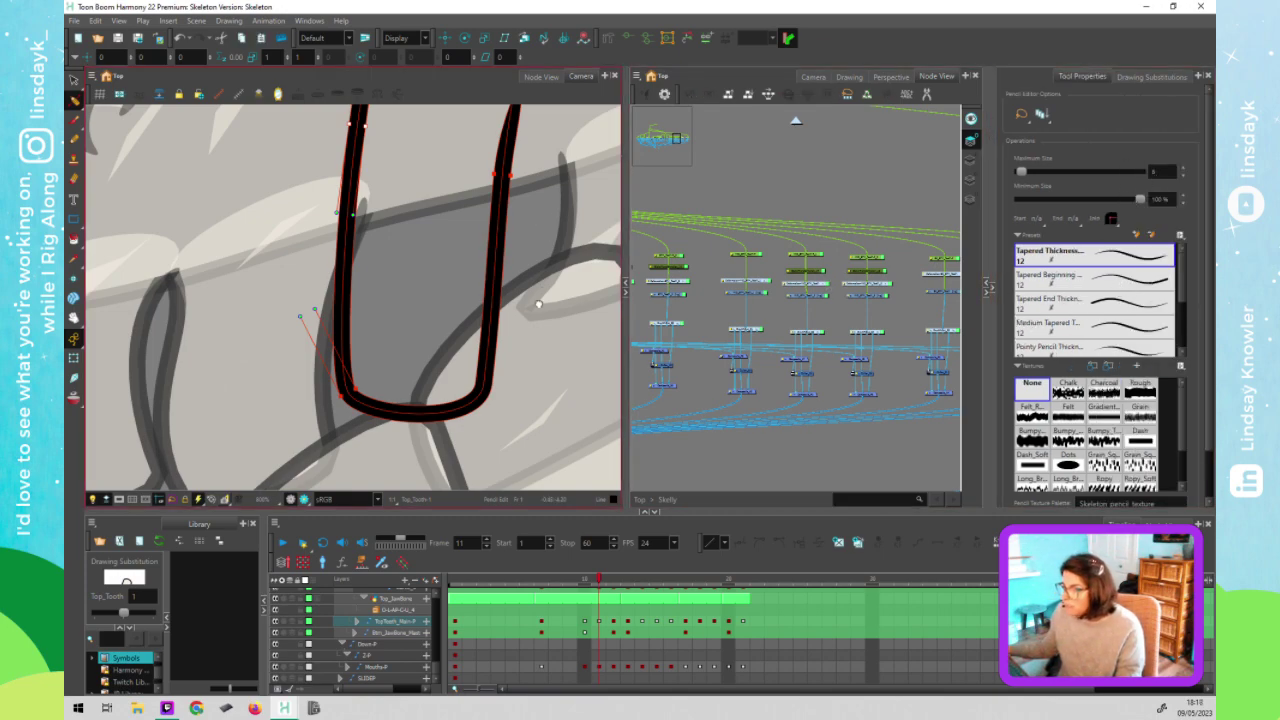
Add a thickness point near the upper tip of the tooth outline's right-hand line and adjust its maximum size
key(space)
drag(524, 168, 518, 254)
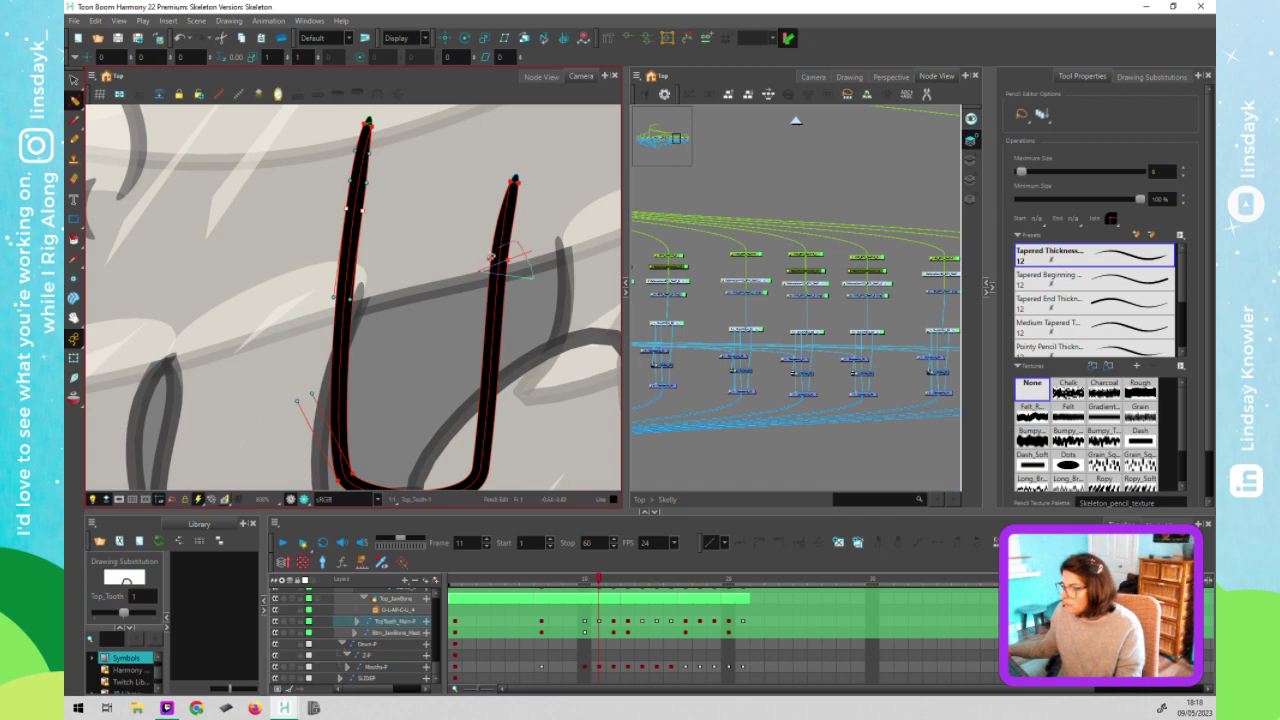
mouse_move(508, 236)
mouse_down()
mouse_move(514, 246)
mouse_move(488, 214)
mouse_up()
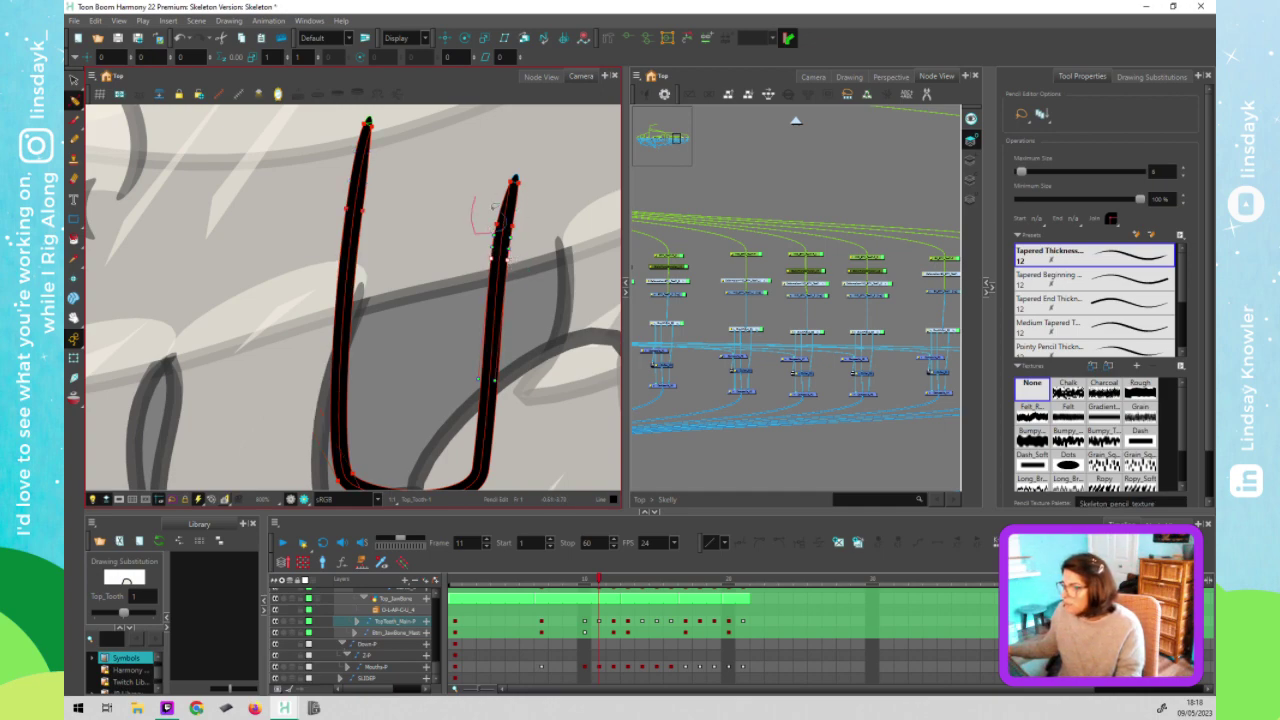
click(1157, 171)
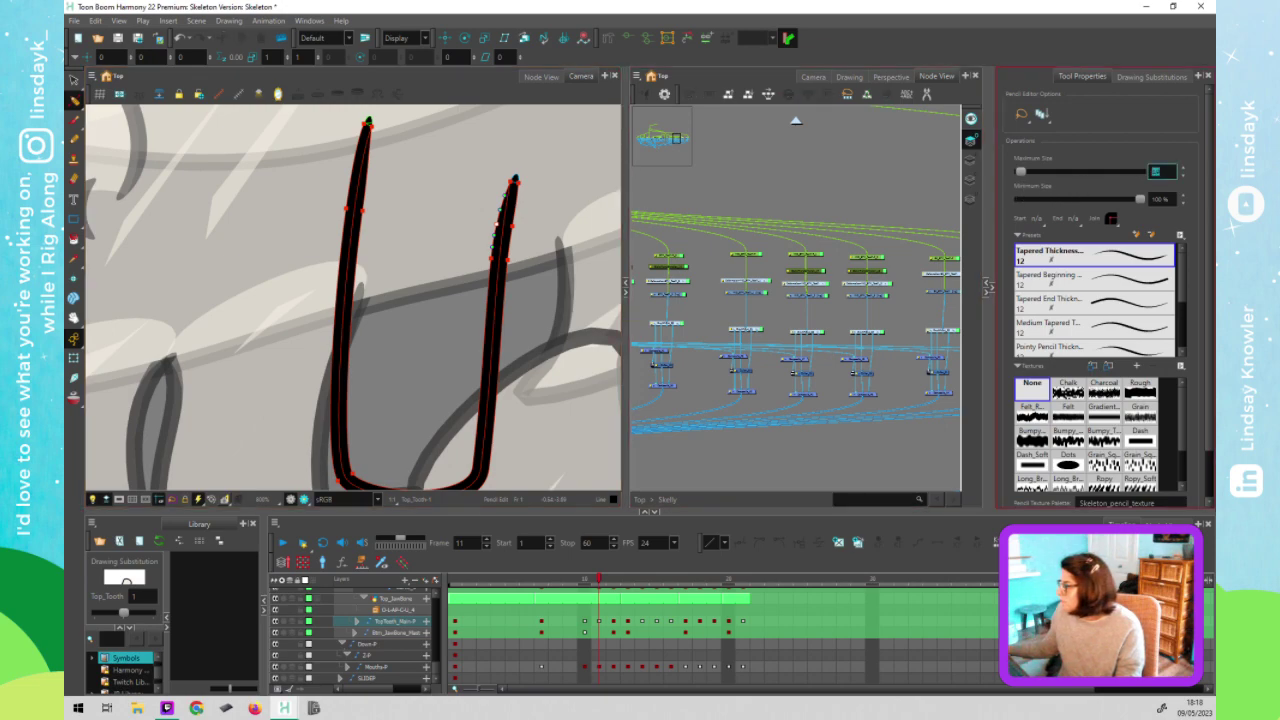
text(4)
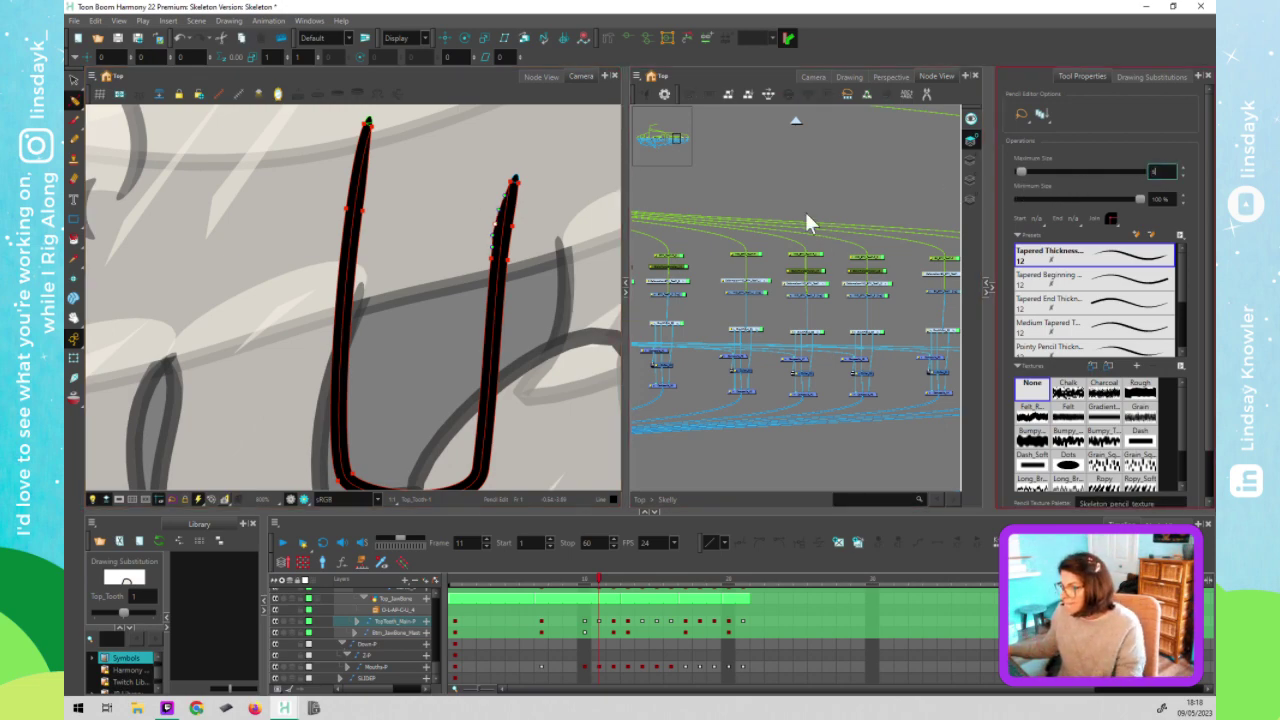
Add a thickness point near the upper tip of the same tooth's left-hand line and adjust its maximum size
click(369, 163)
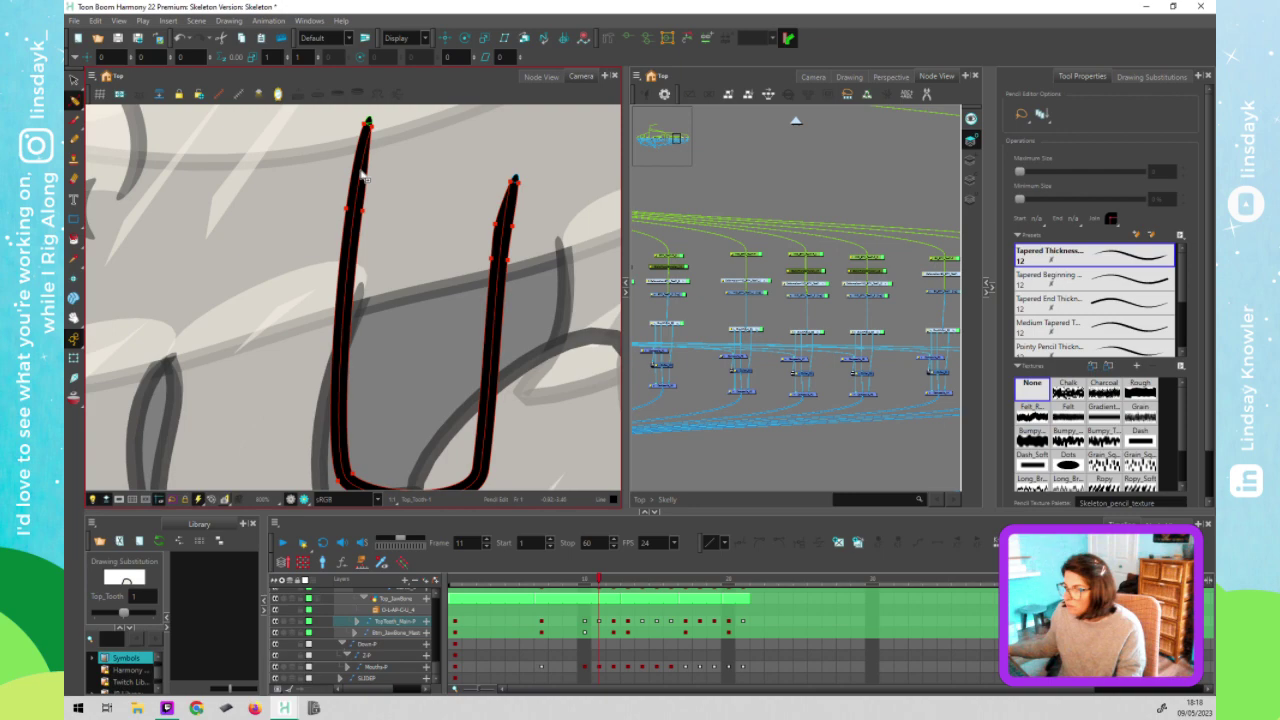
click(369, 160)
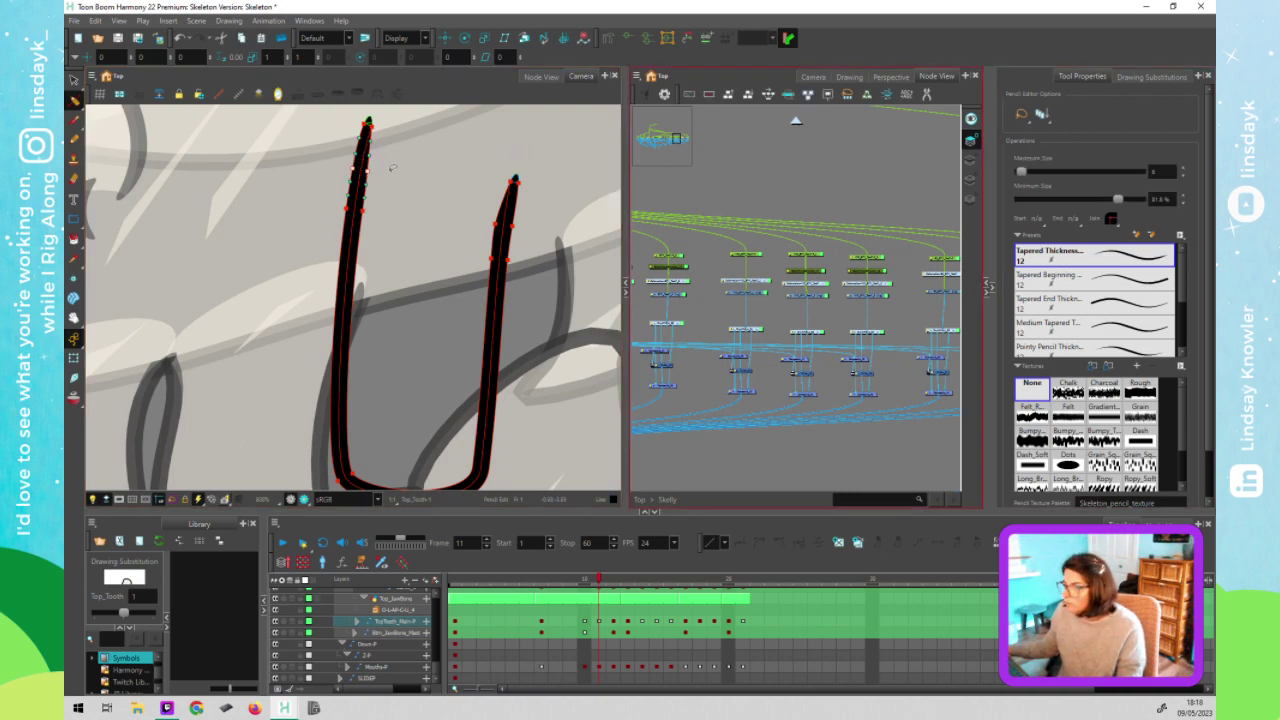
click(395, 172)
click(364, 178)
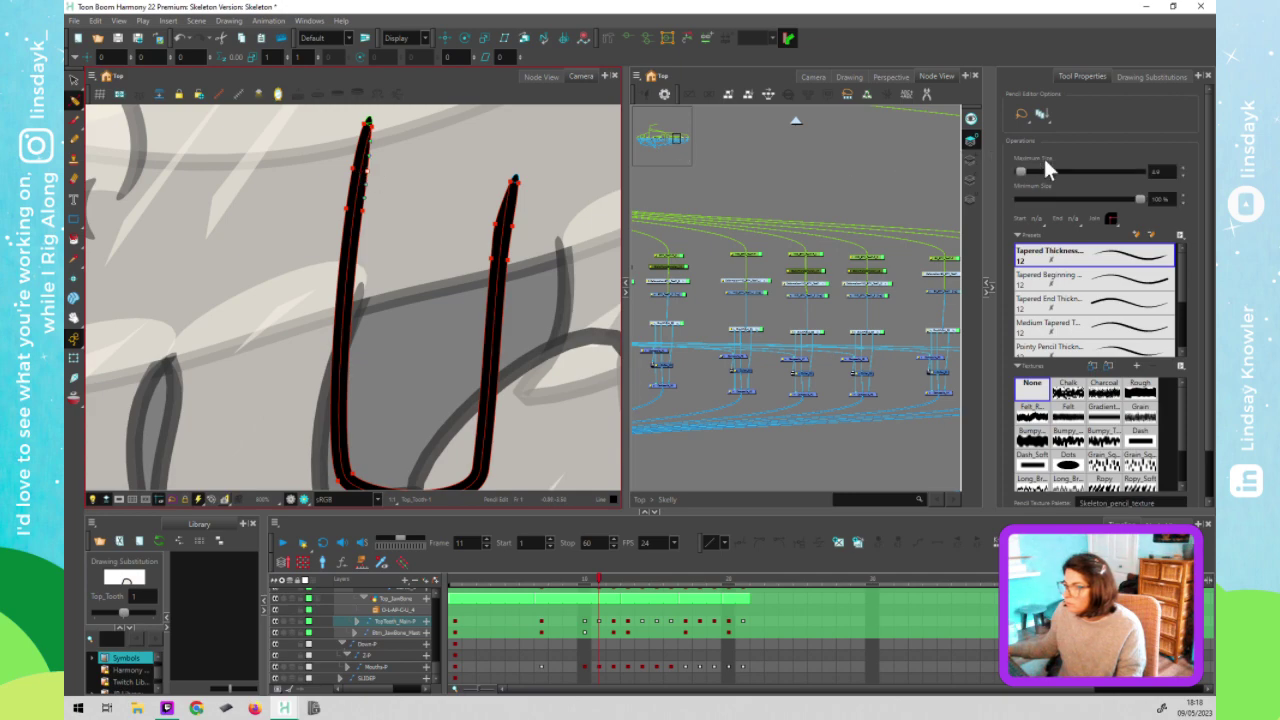
click(1160, 172)
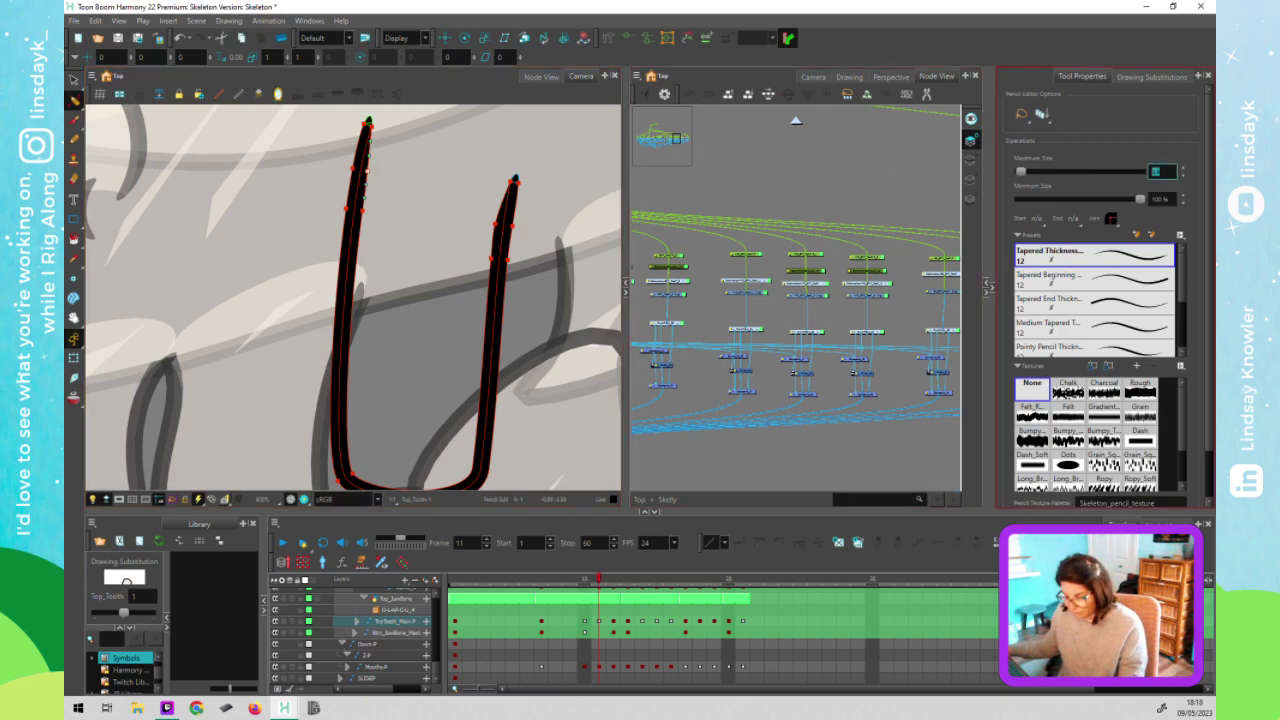
click(1182, 169)
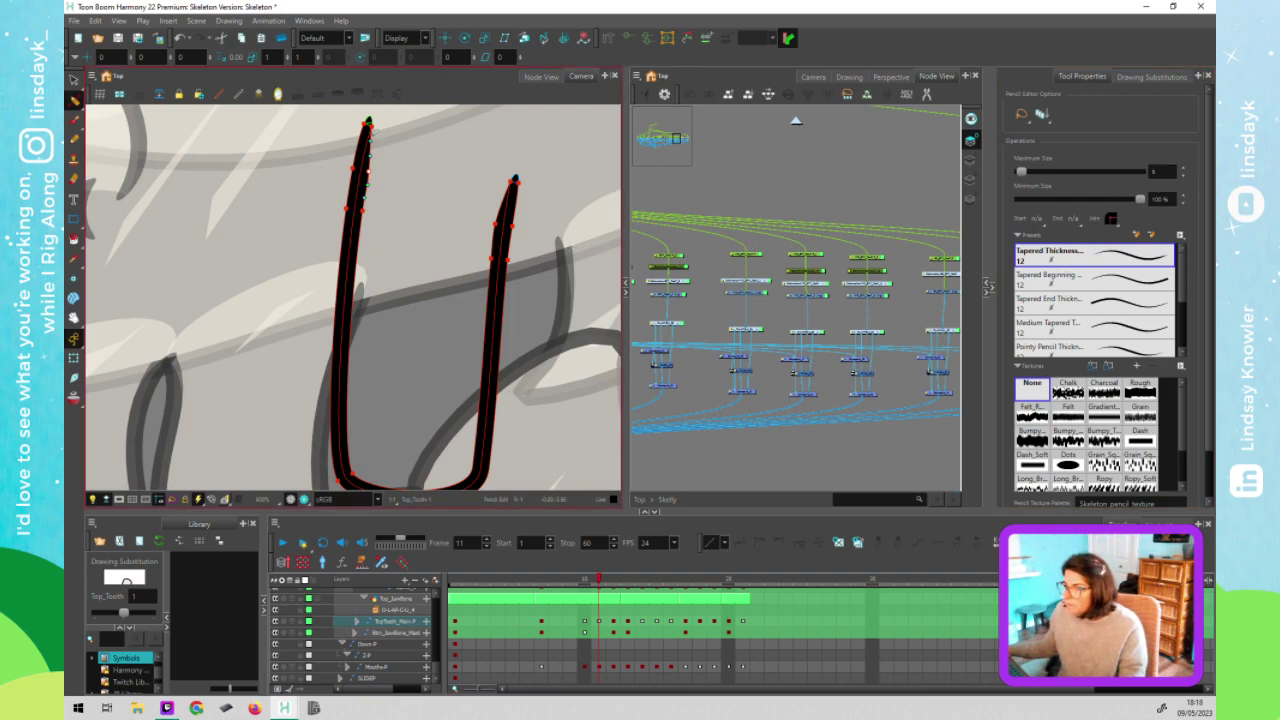
click(397, 142)
Check the edited tooth against the surrounding jawbone and teeth, and inspect its outline strokes again
key(shift+t)
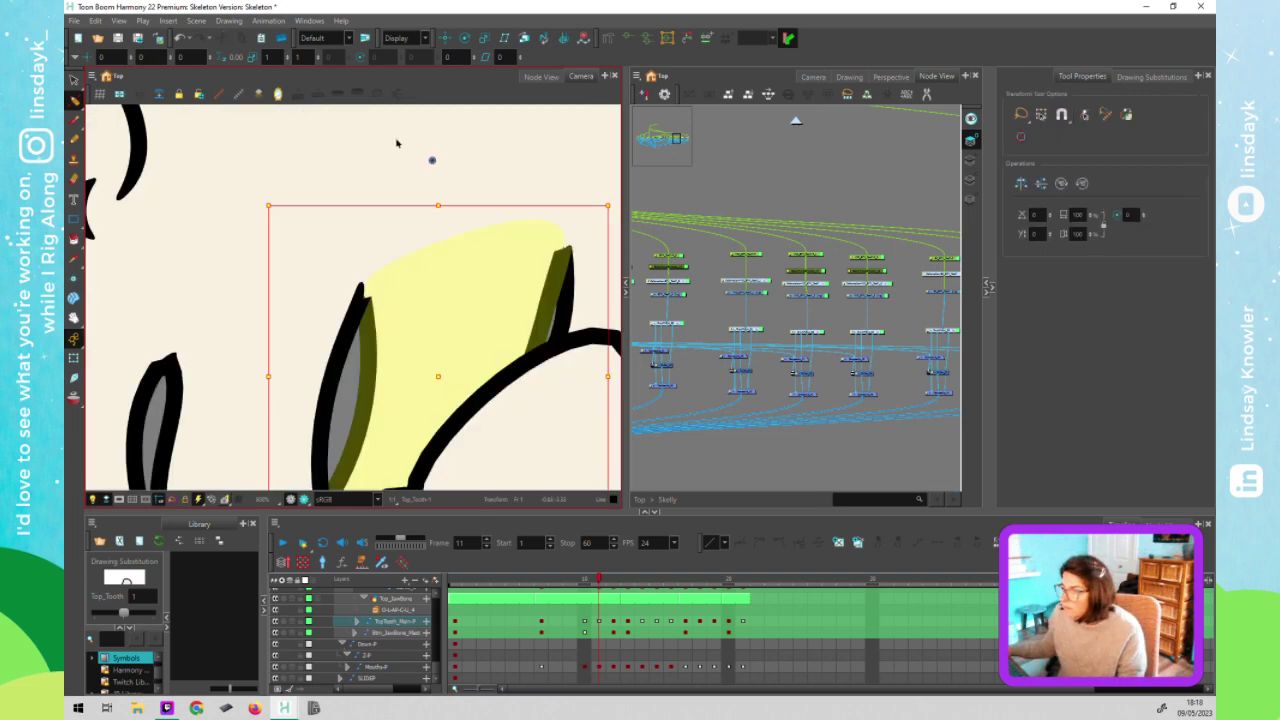
click(397, 142)
scroll(434, 311, down, 2)
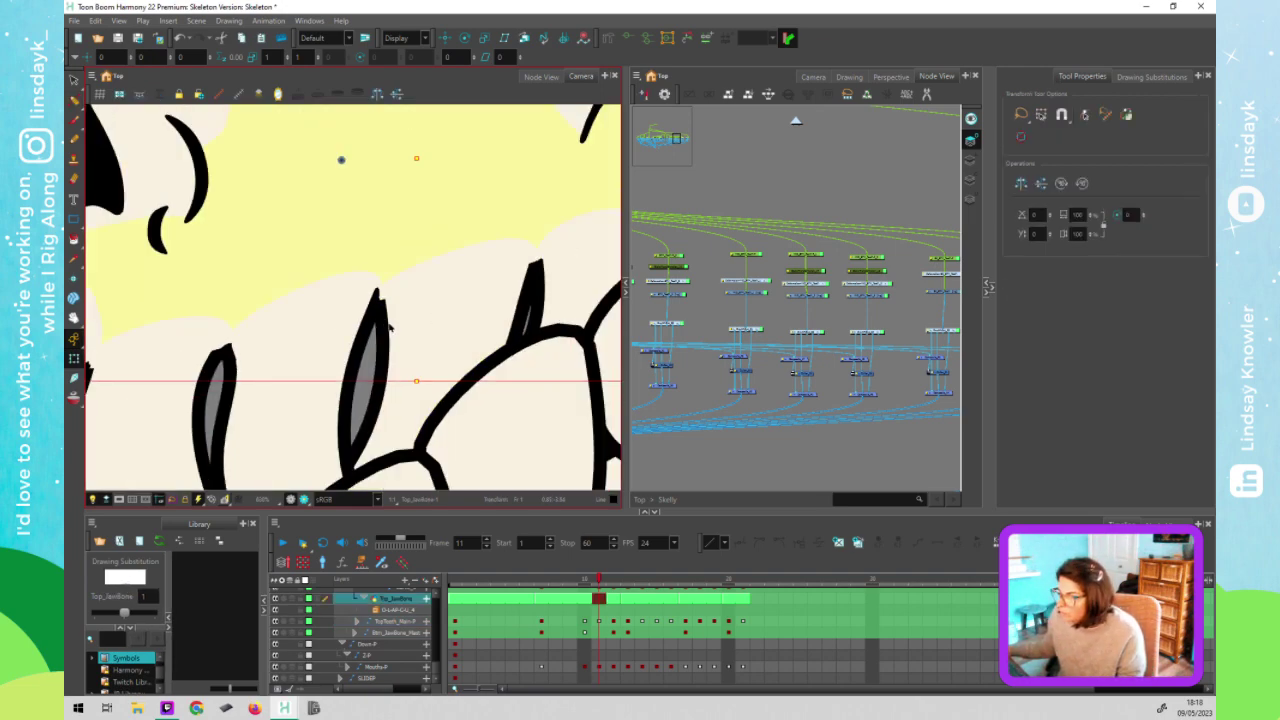
click(411, 320)
key(alt+s)
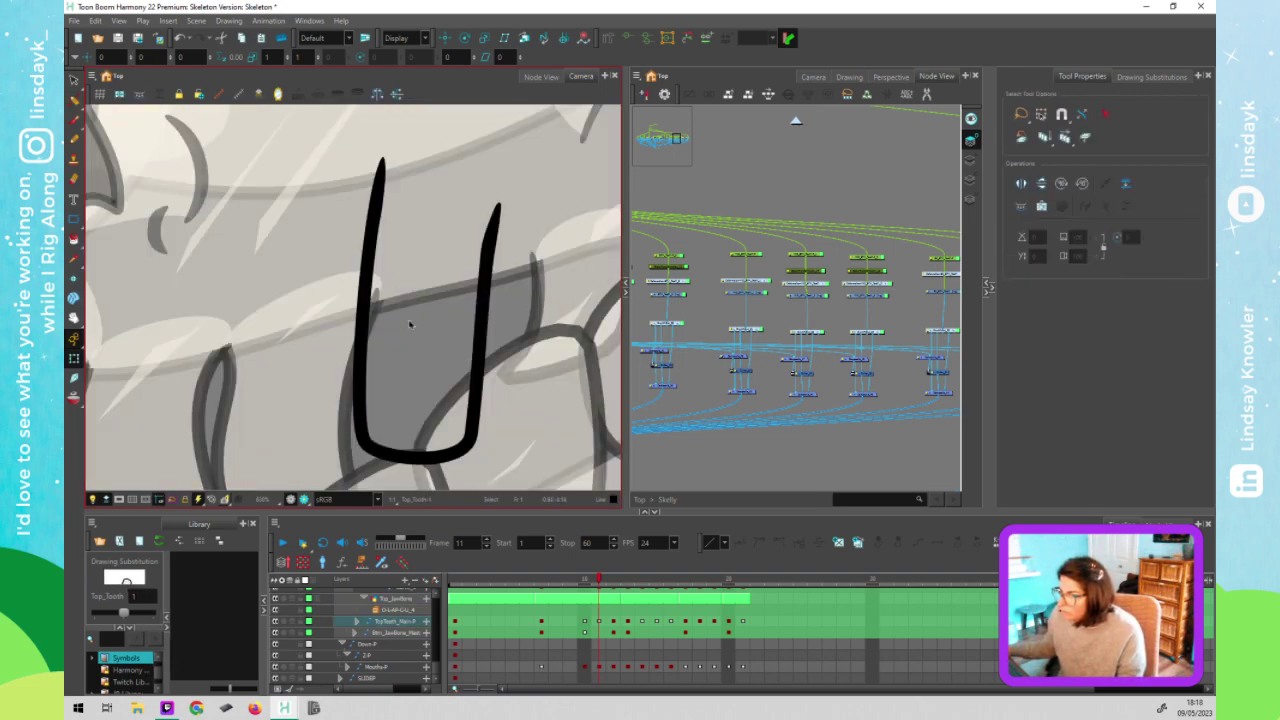
key(ctrl+a)
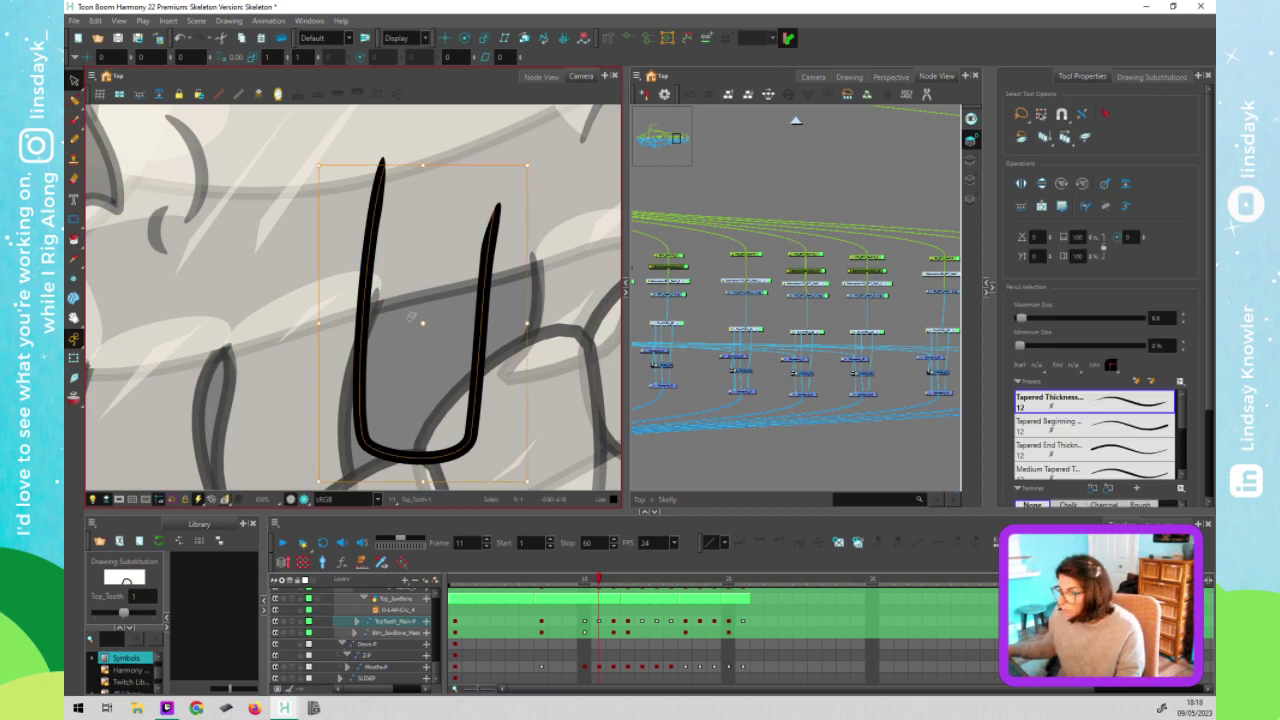
key(alt+q)
click(280, 394)
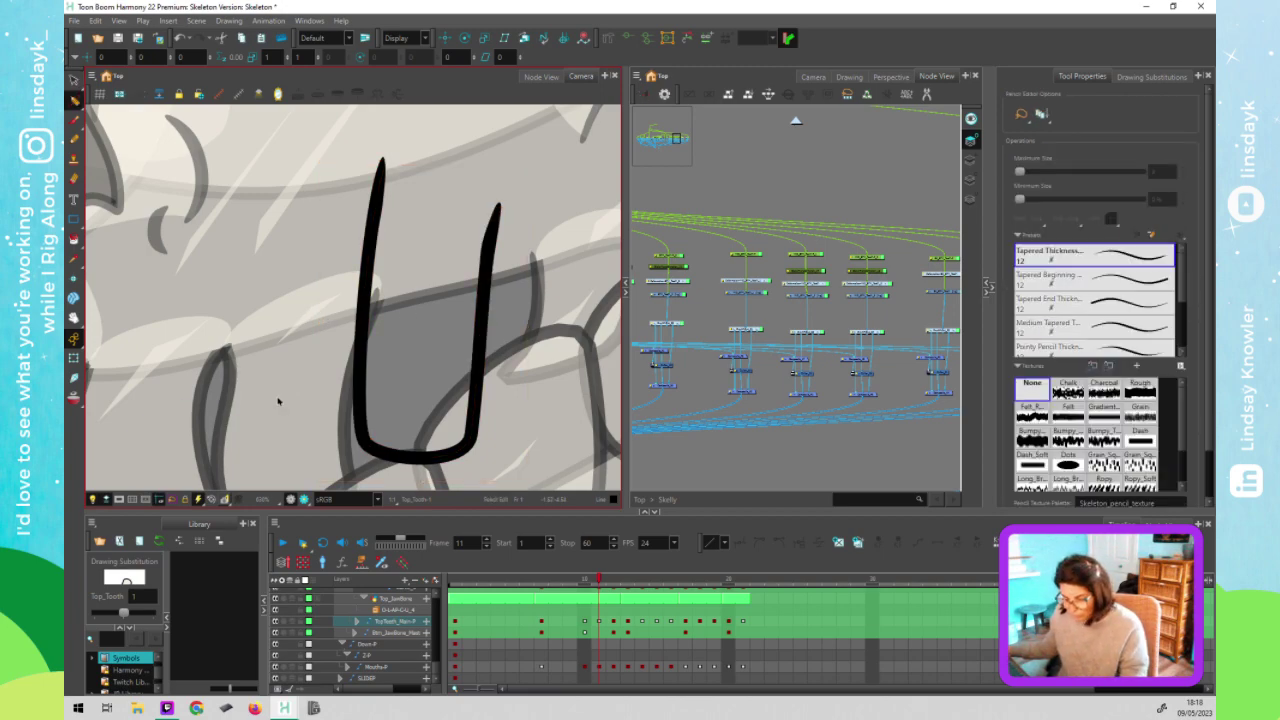
Open the neighbouring upper tooth's outline in the Pencil Editor and adjust the thickness near its left-hand line's tip
key(shift+t)
click(283, 396)
key(alt+s)
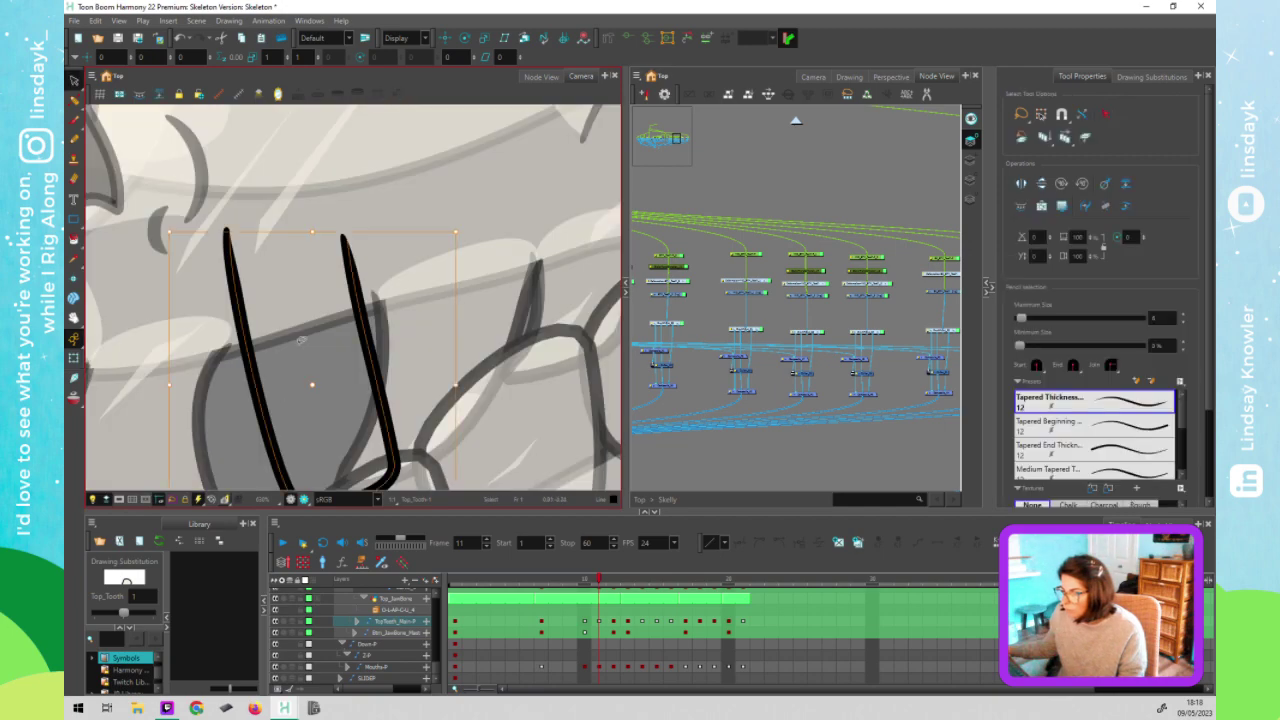
key(alt+q)
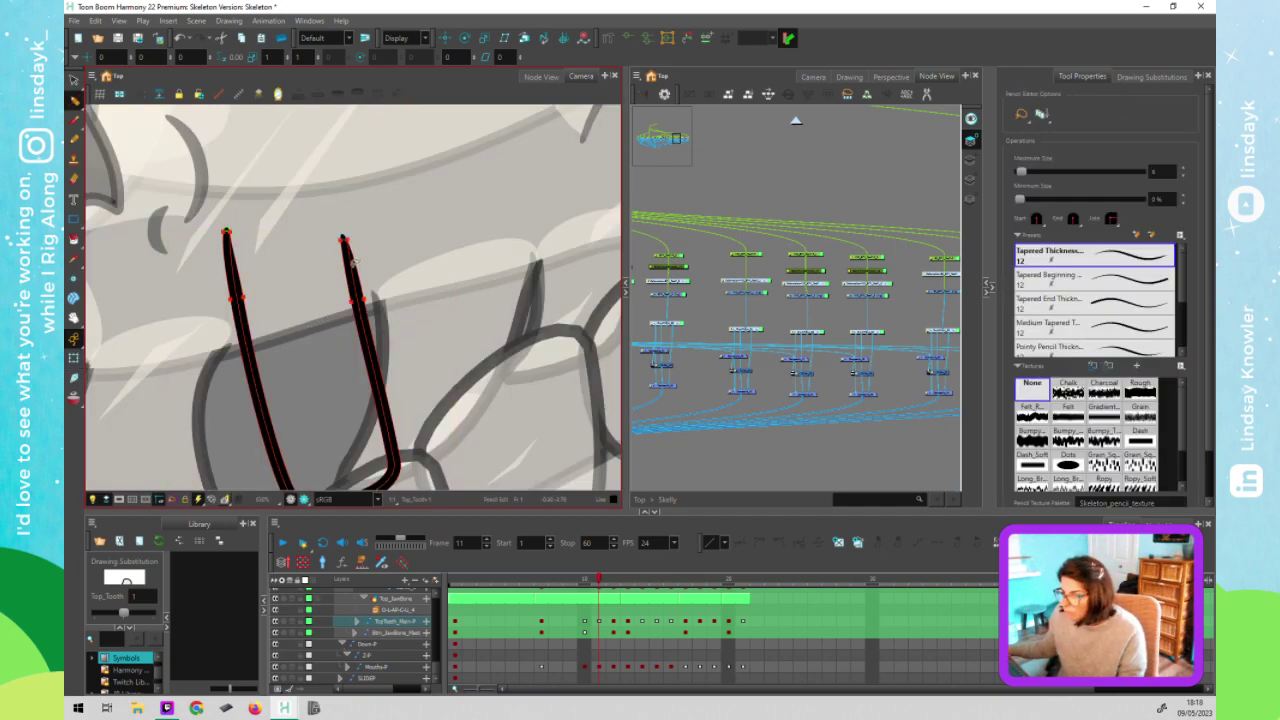
click(232, 258)
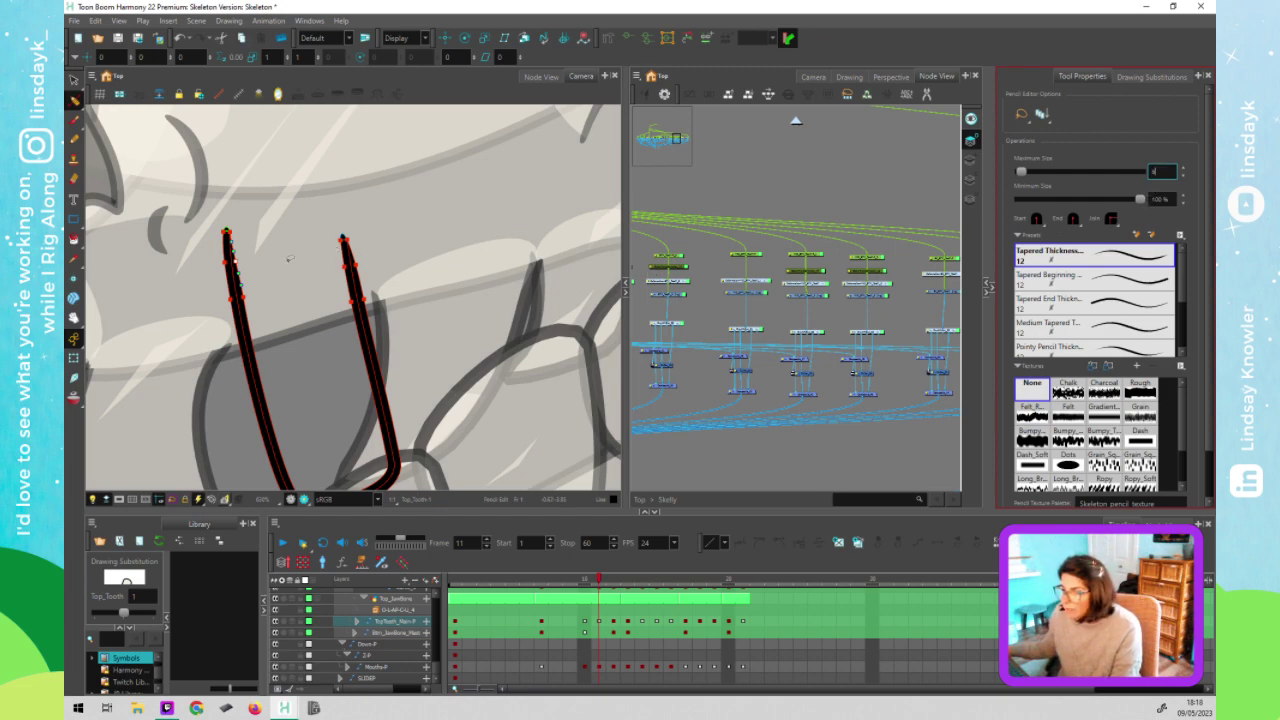
key(Return)
Adjust the maximum size of the thickness point near the tip of this tooth's right-hand line
mouse_move(389, 254)
mouse_down()
mouse_move(360, 268)
mouse_move(362, 281)
mouse_up()
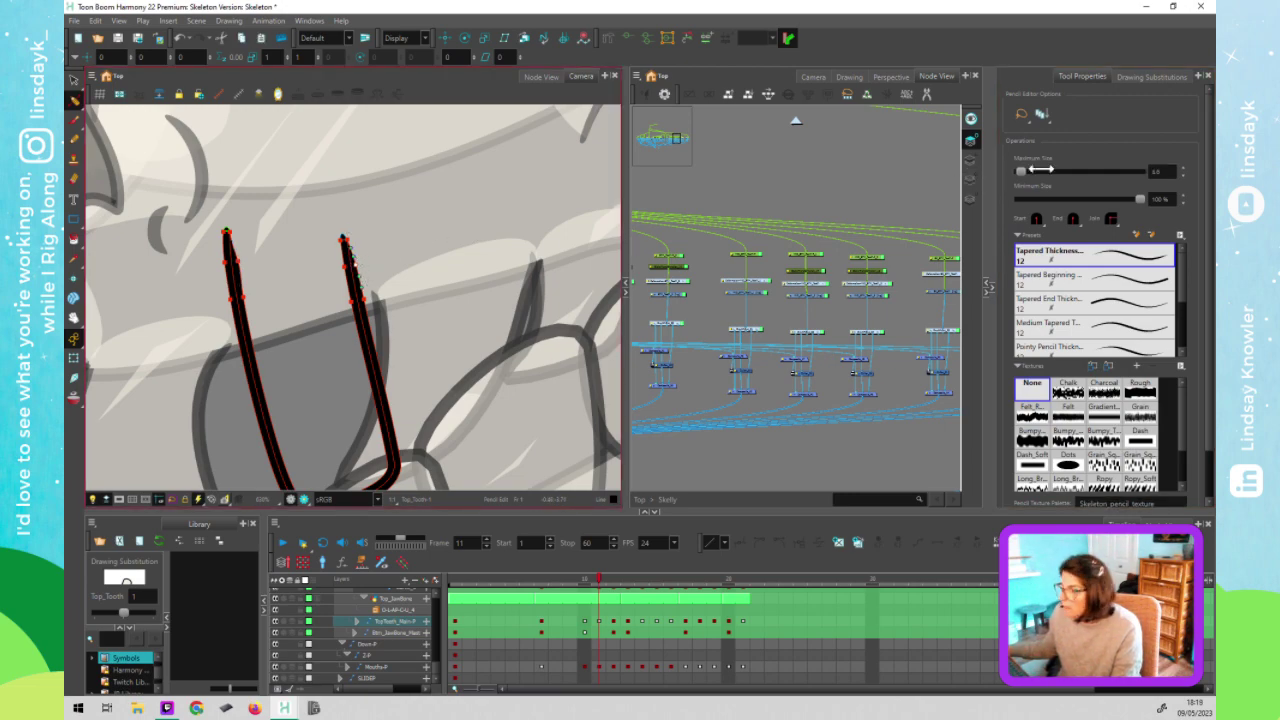
double_click(1156, 171)
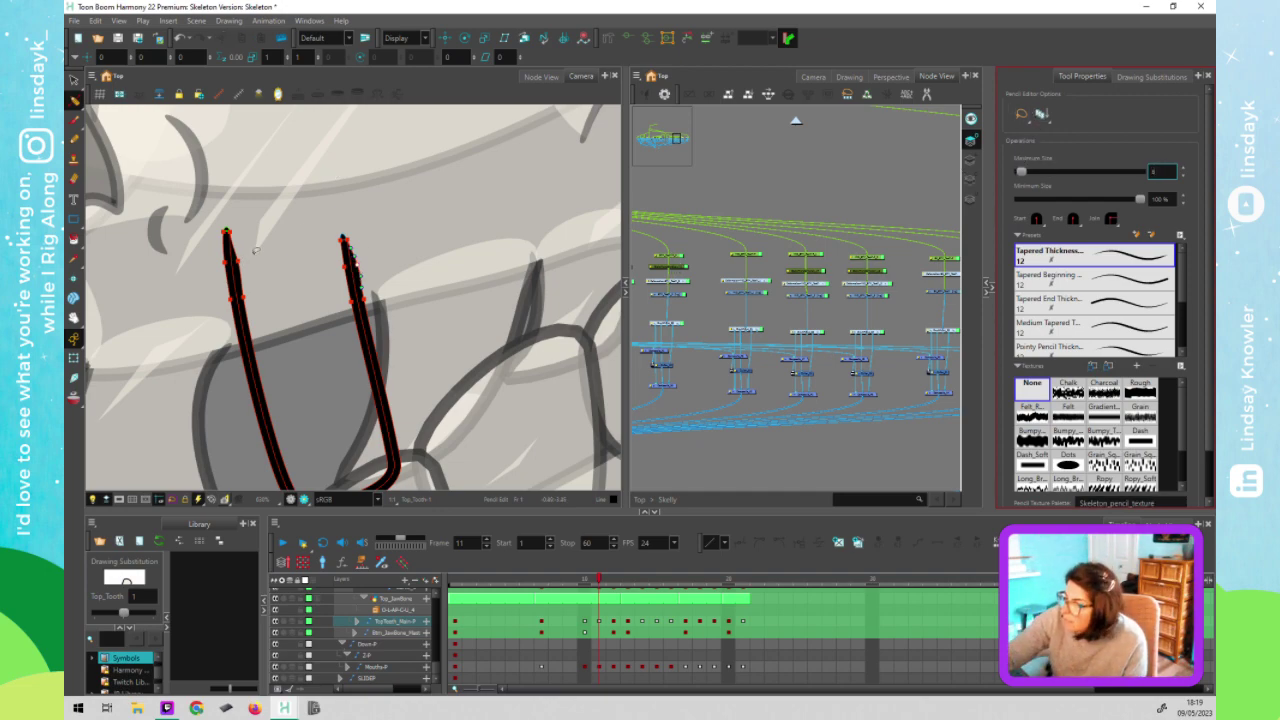
click(383, 152)
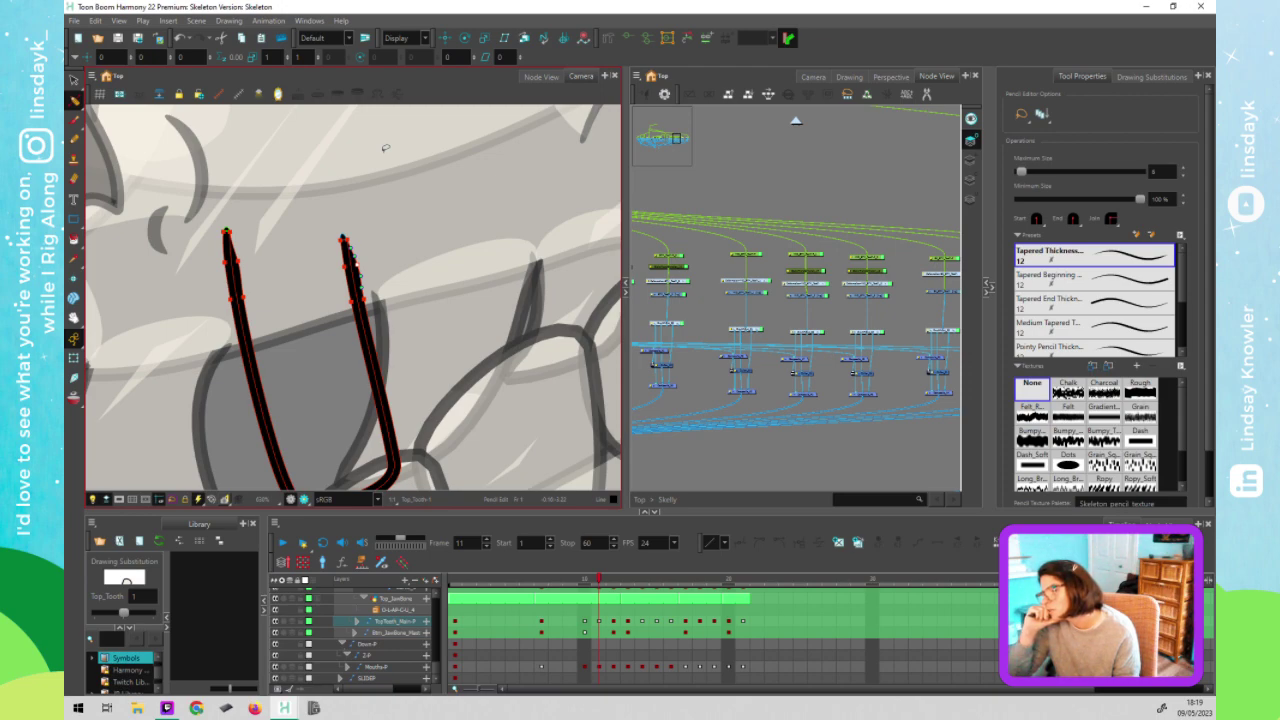
Delete the thickness point at the tip of the tooth's right-hand line and reshape that end into a cleaner taper
click(345, 236)
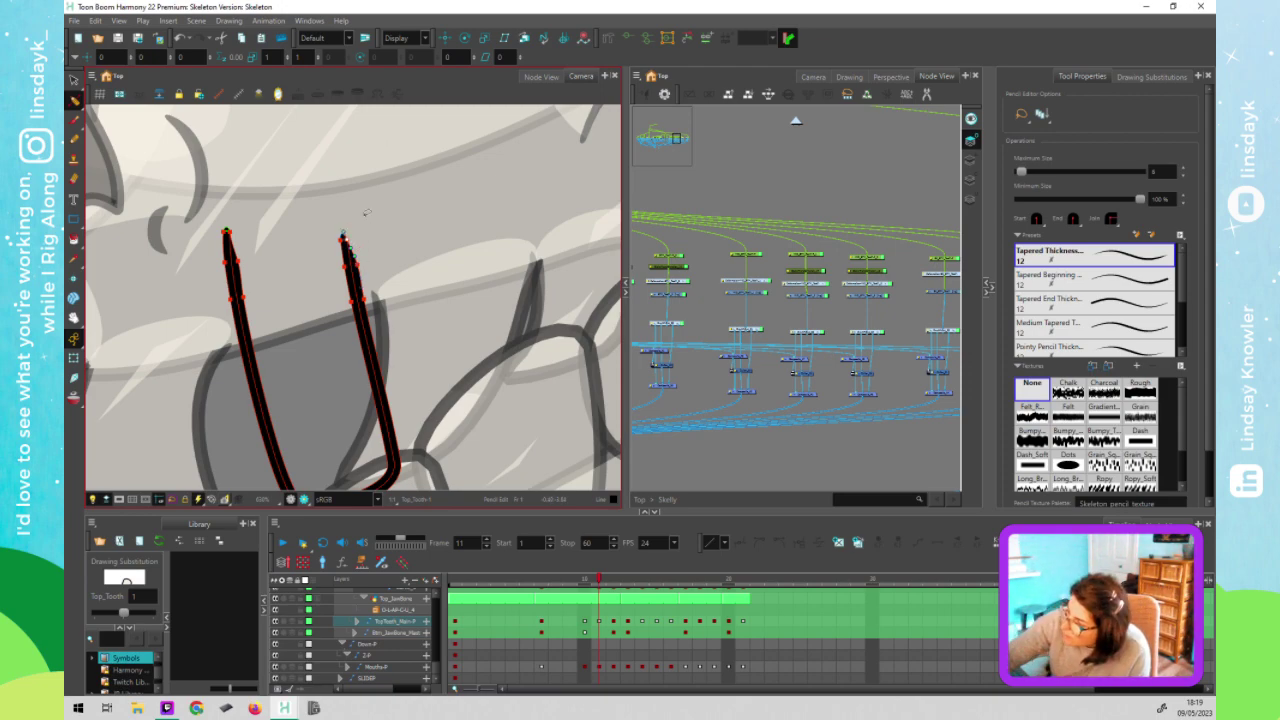
key(Delete)
click(348, 244)
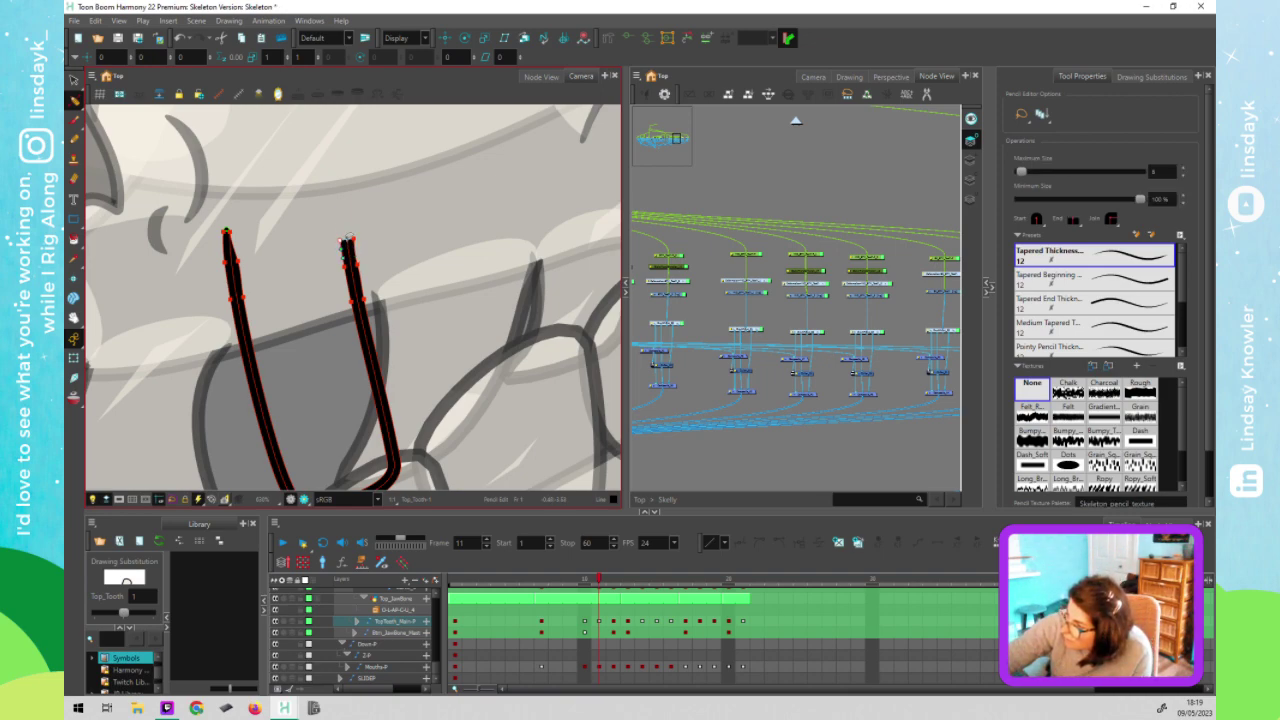
click(346, 234)
click(347, 240)
click(349, 236)
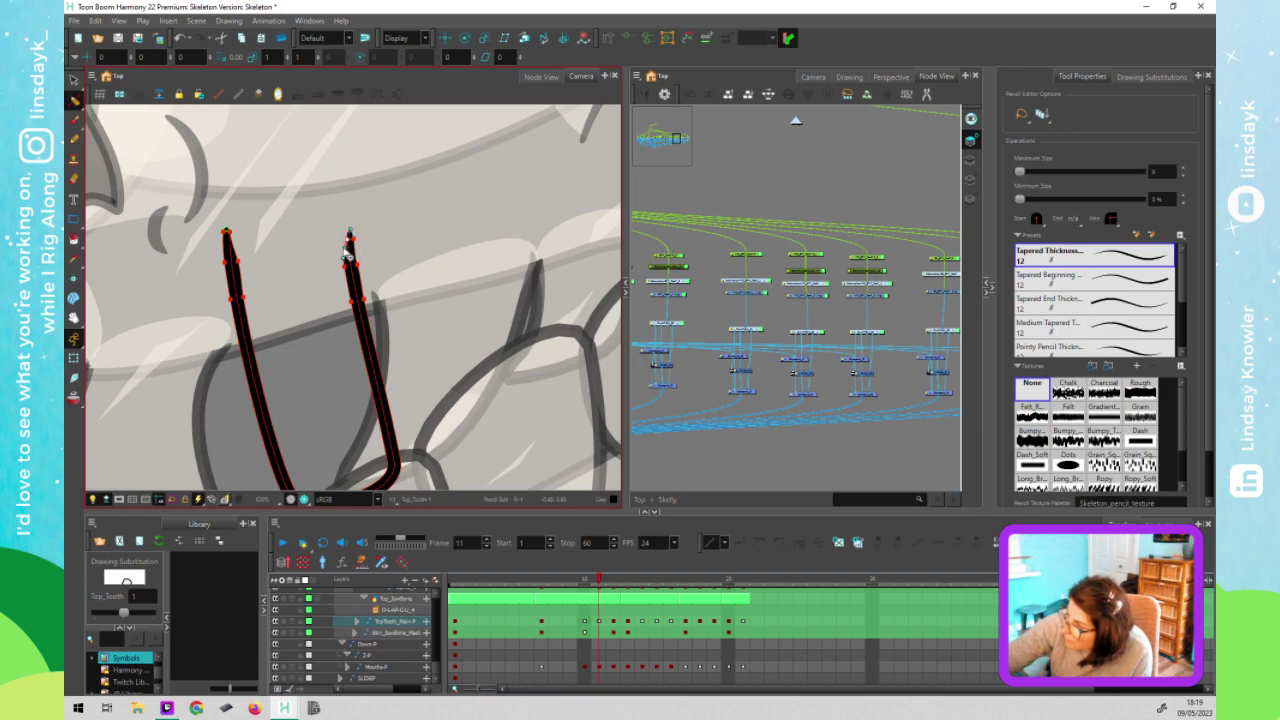
click(369, 265)
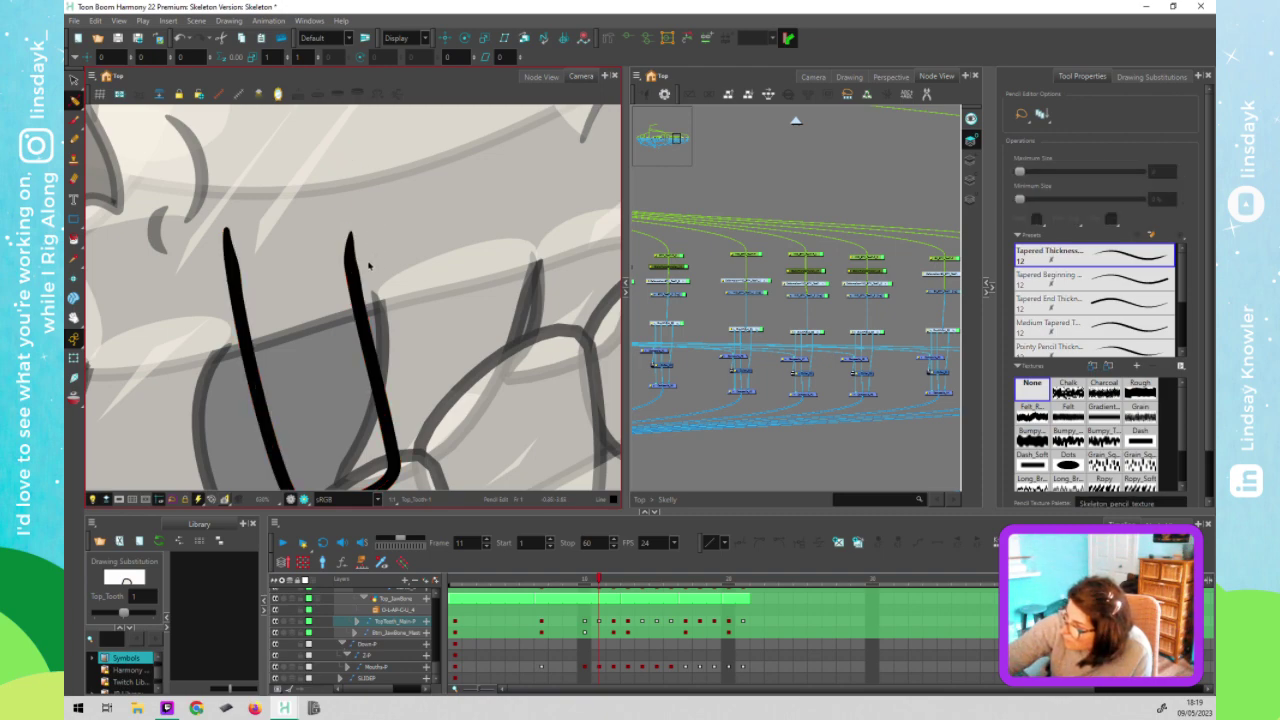
Examine the tapered upper tips of both lines in this tooth's outline up close
key(ctrl+a)
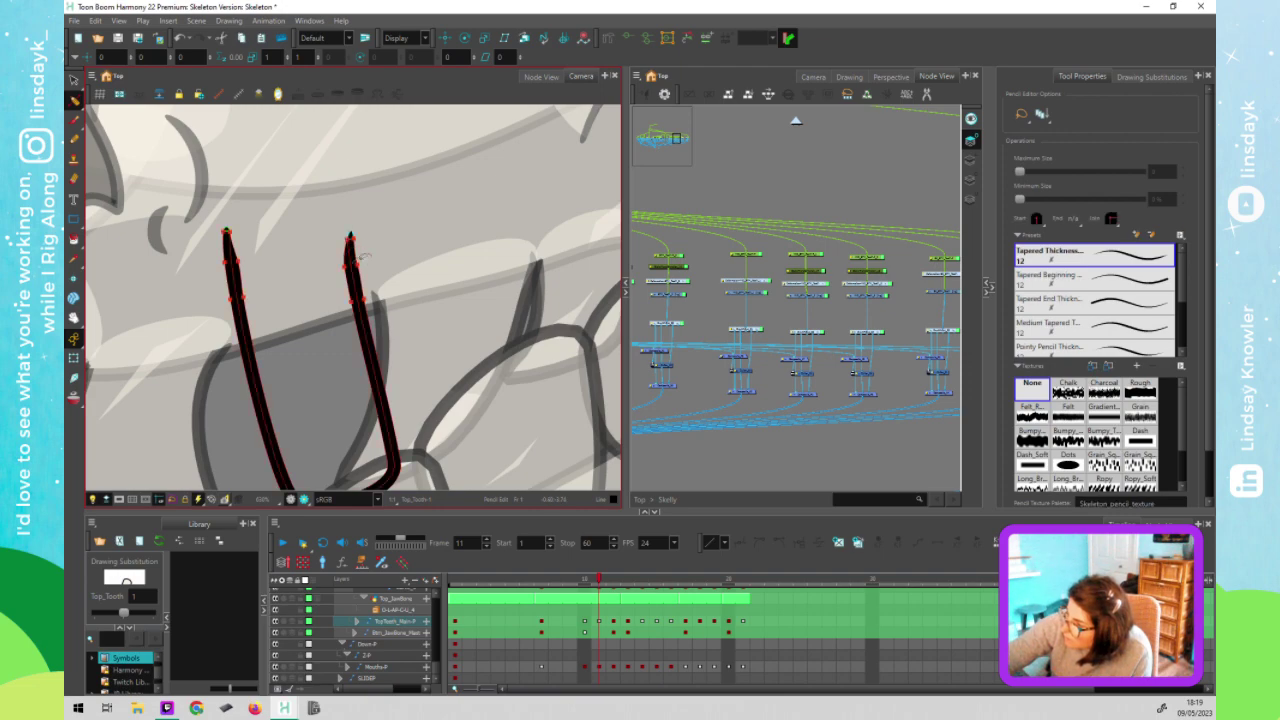
scroll(363, 279, up, 2)
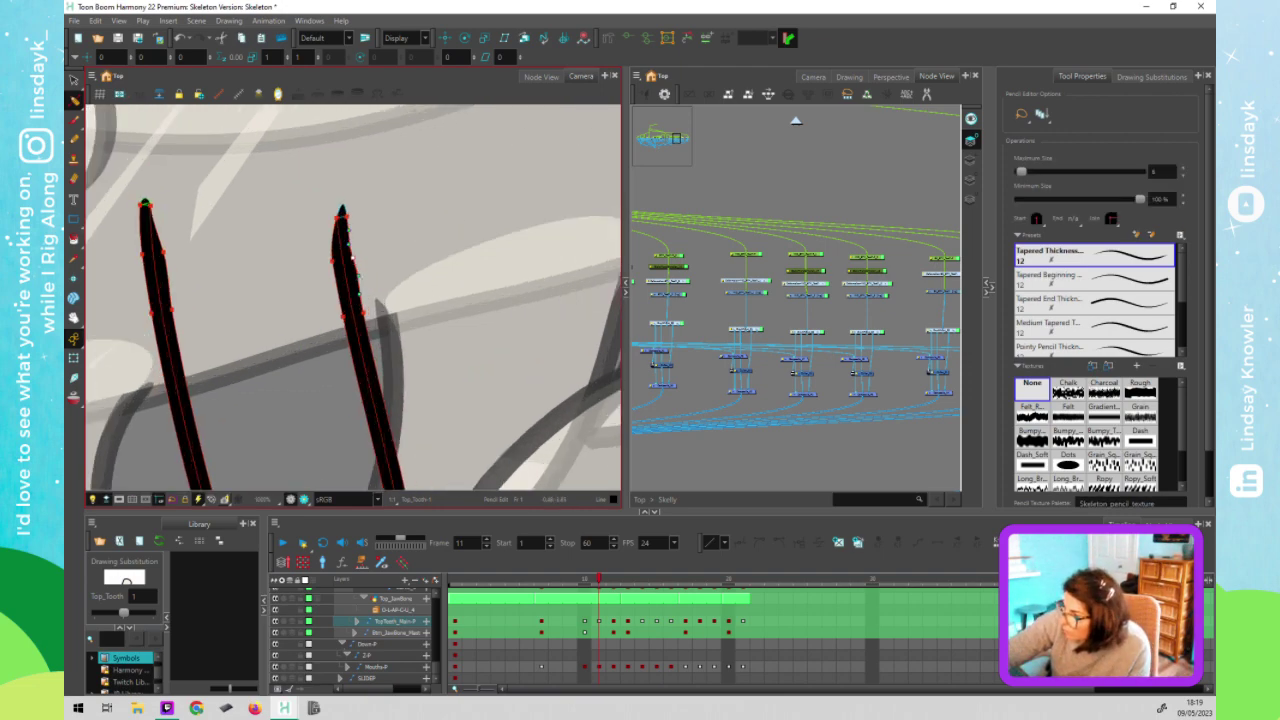
scroll(363, 284, up, 1)
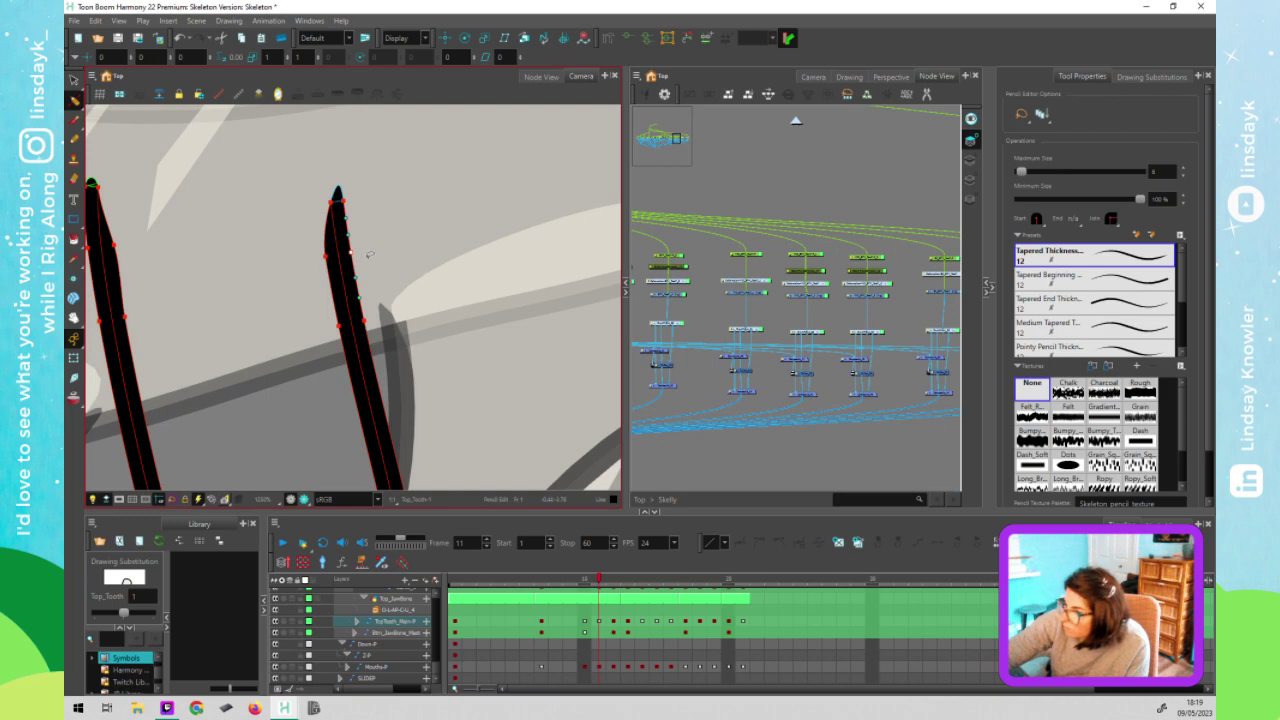
scroll(370, 255, down, 2)
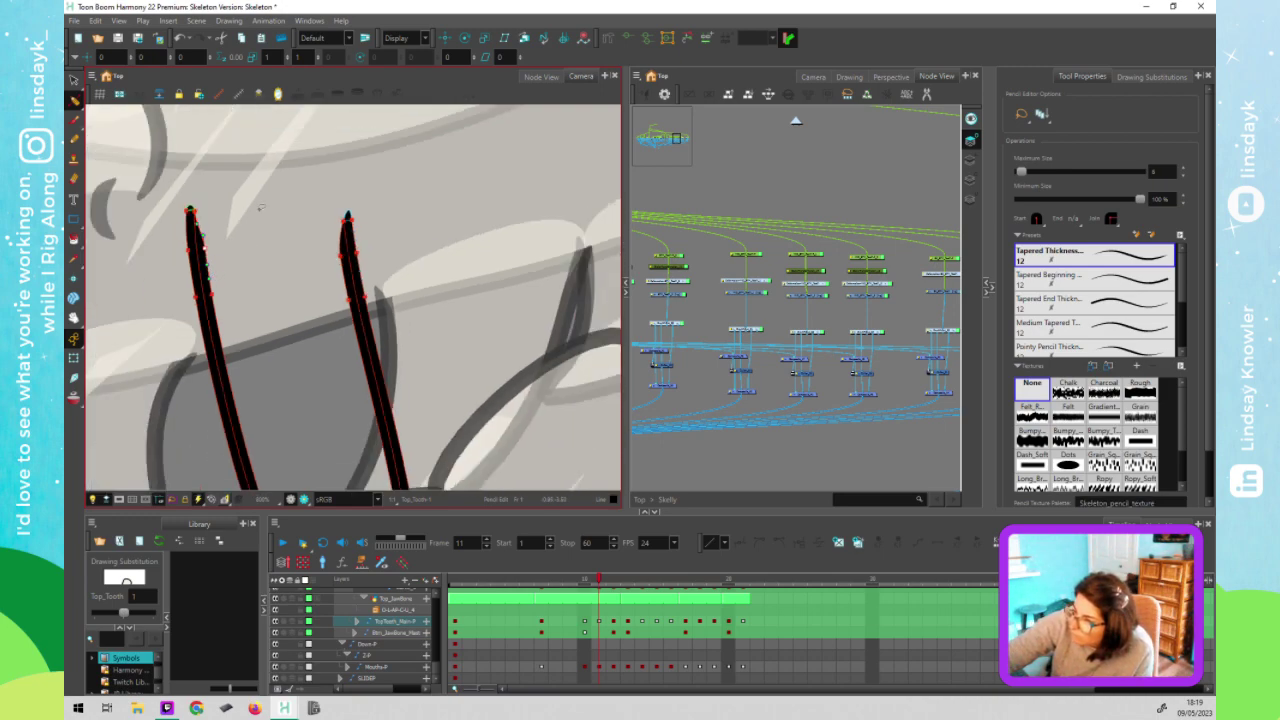
click(438, 270)
scroll(438, 270, down, 1)
key(ctrl+a)
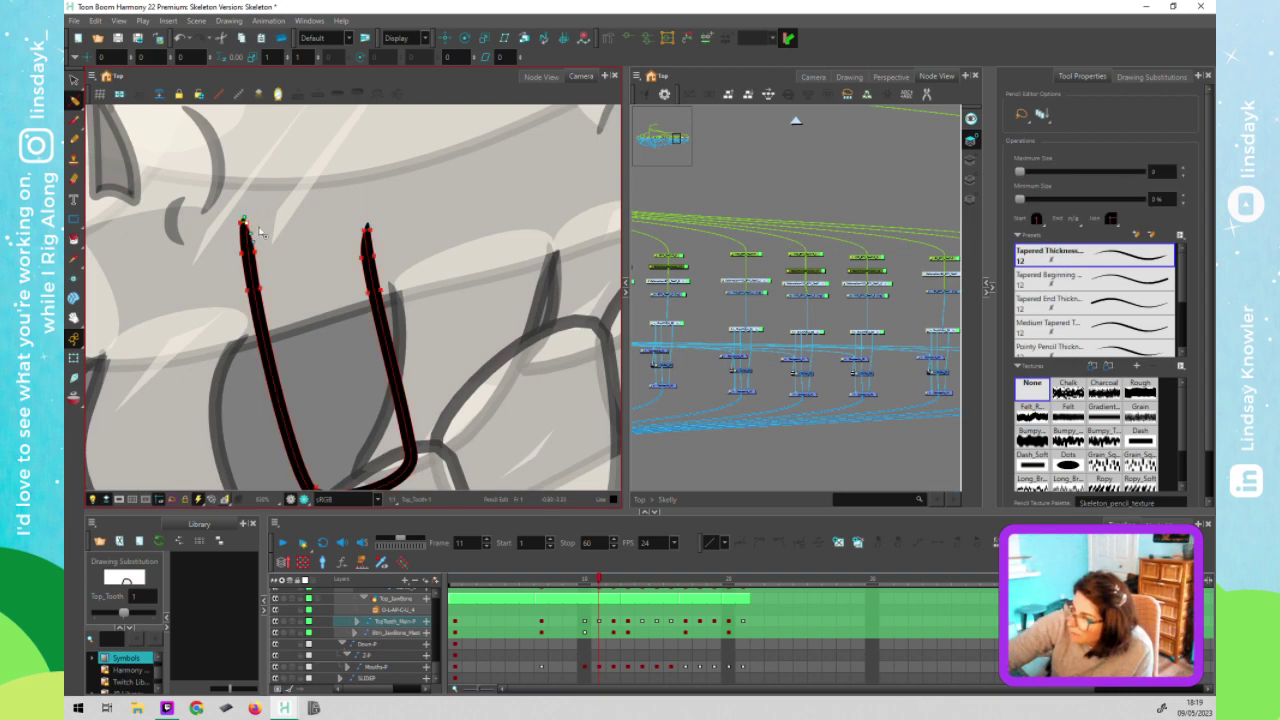
click(437, 271)
scroll(457, 291, down, 1)
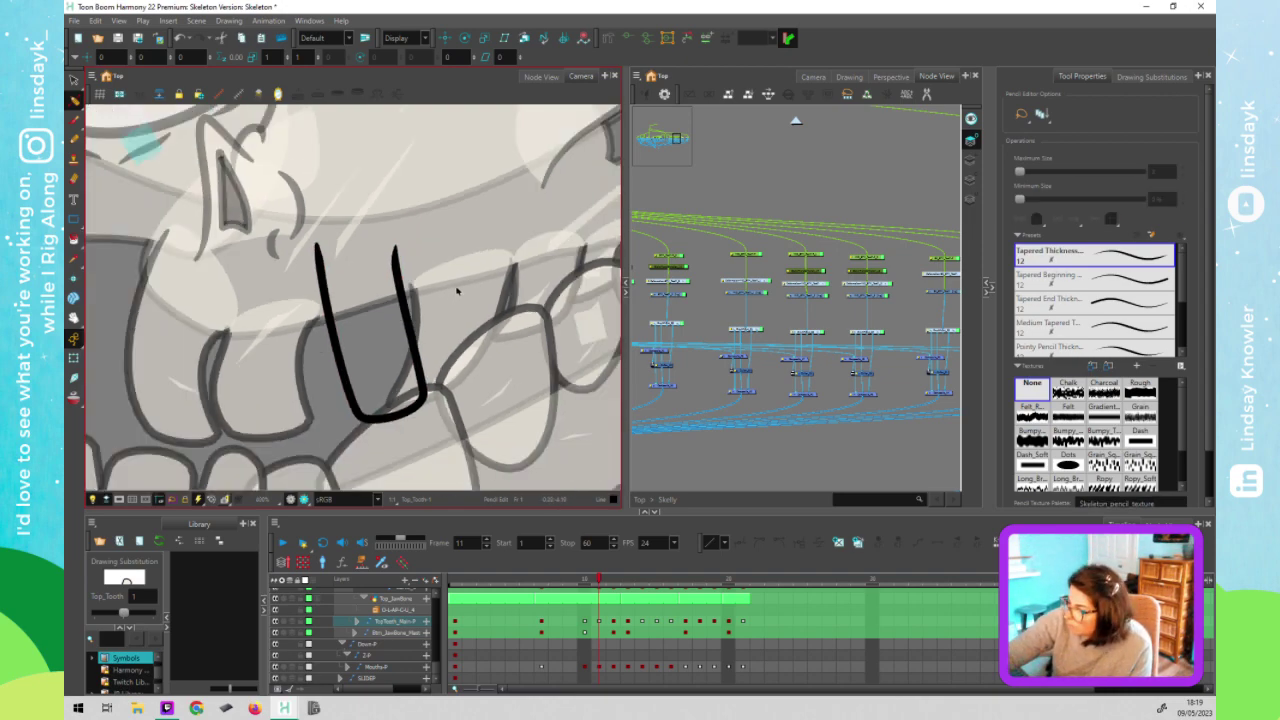
Check the edited tooth against its neighbours and the surrounding jaw in the finished view of the skull
key(shift+t)
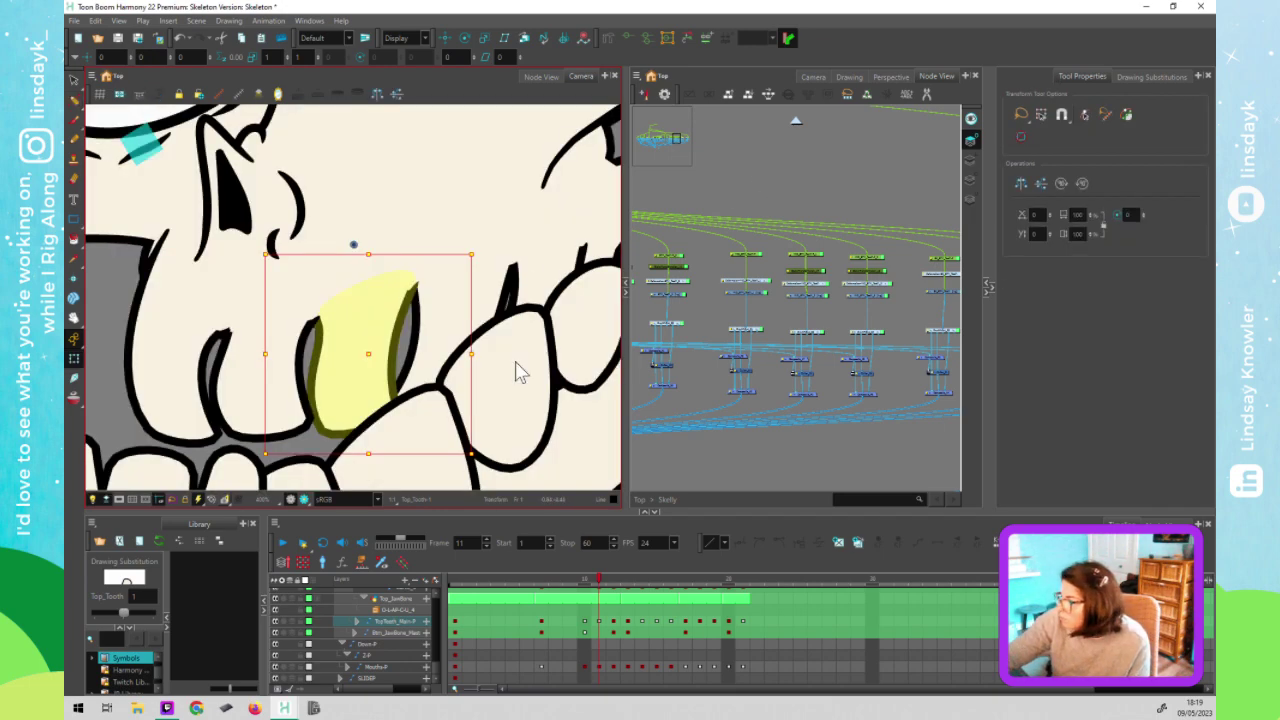
click(340, 352)
click(686, 184)
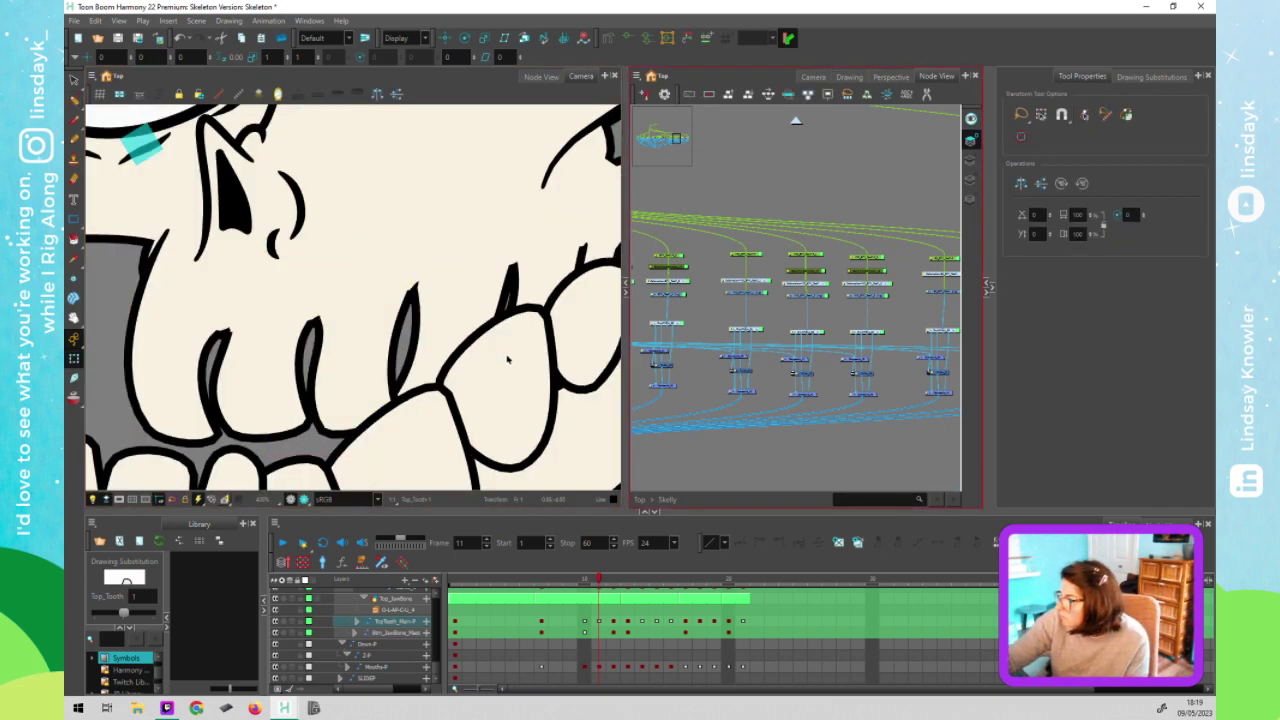
scroll(518, 383, down, 1)
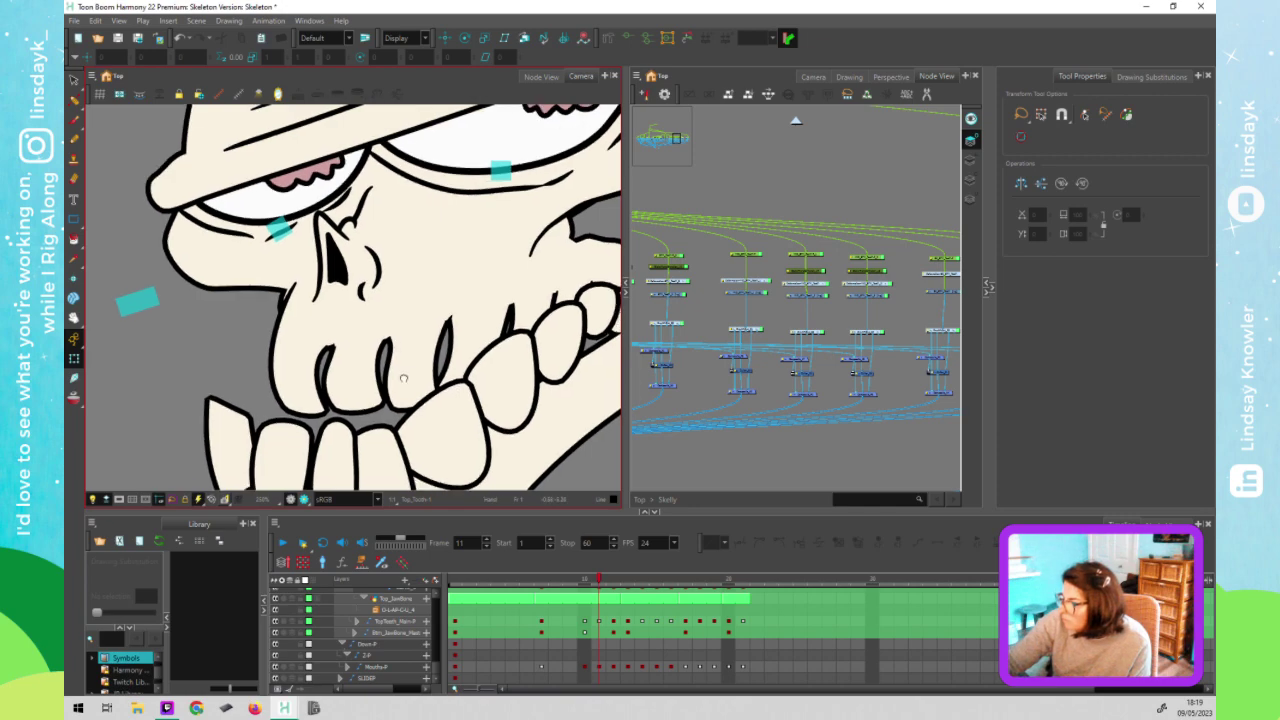
drag(474, 402, 392, 379)
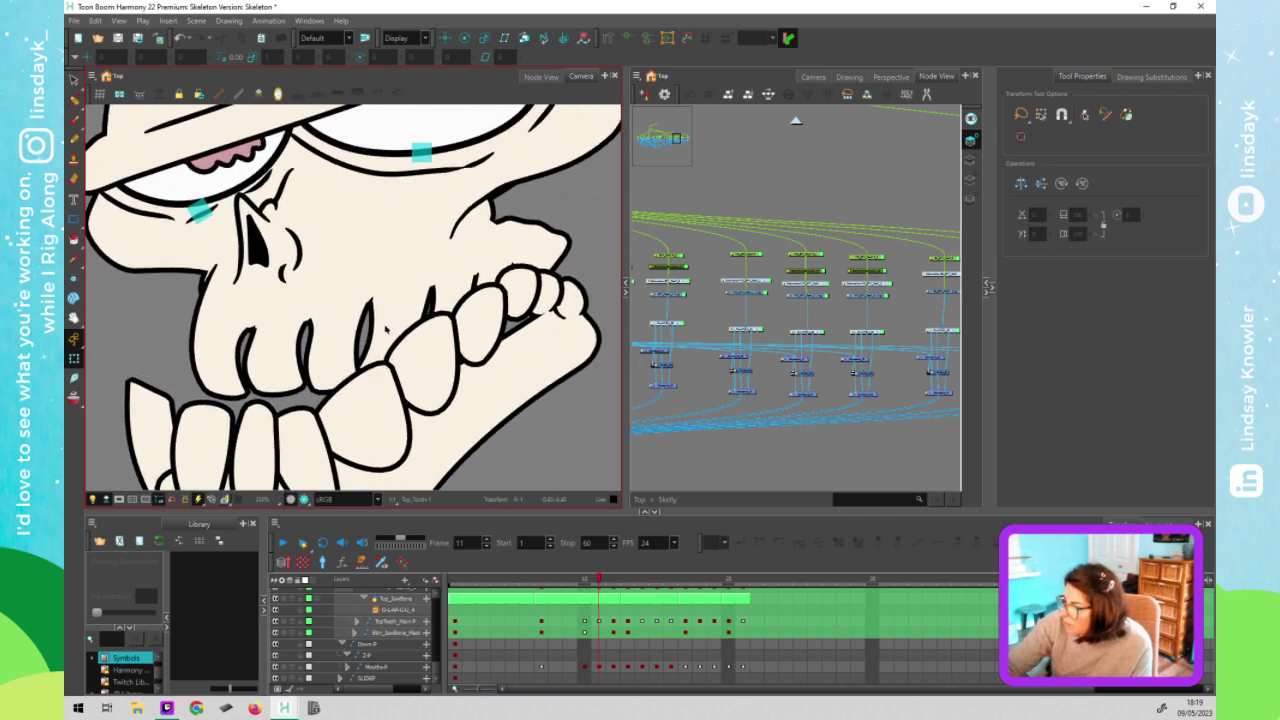
click(341, 360)
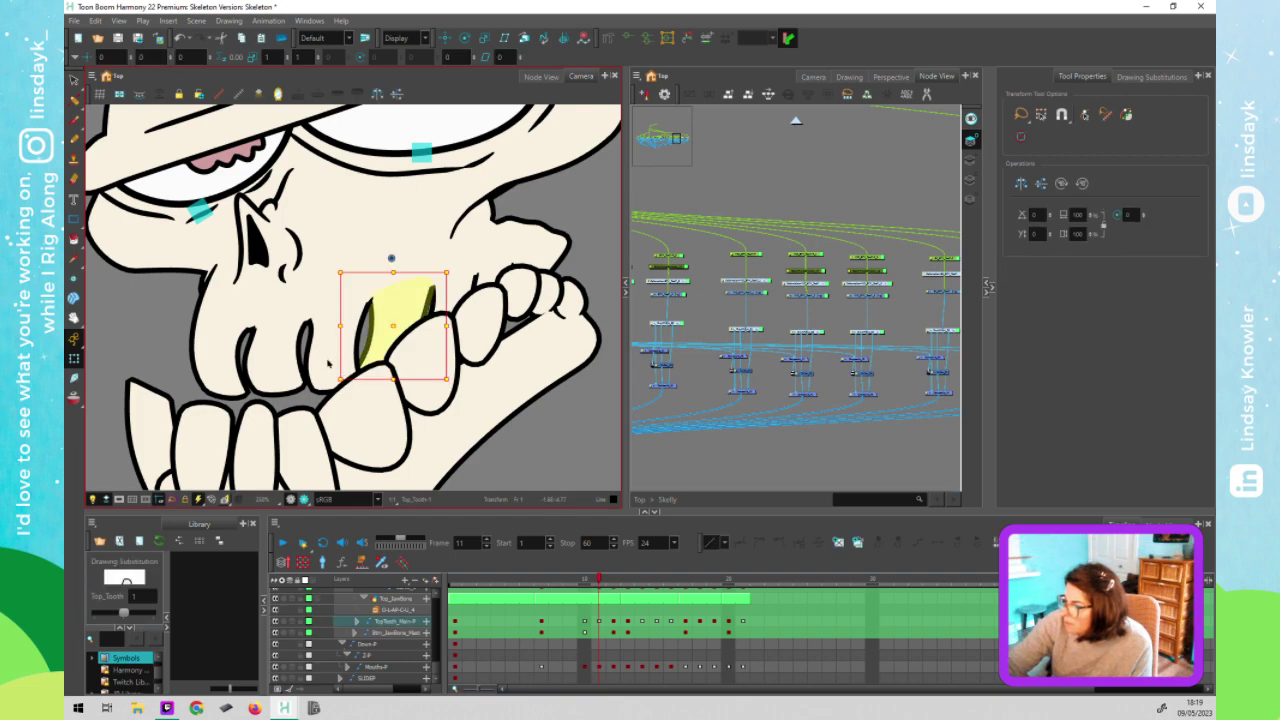
key(ctrl+z)
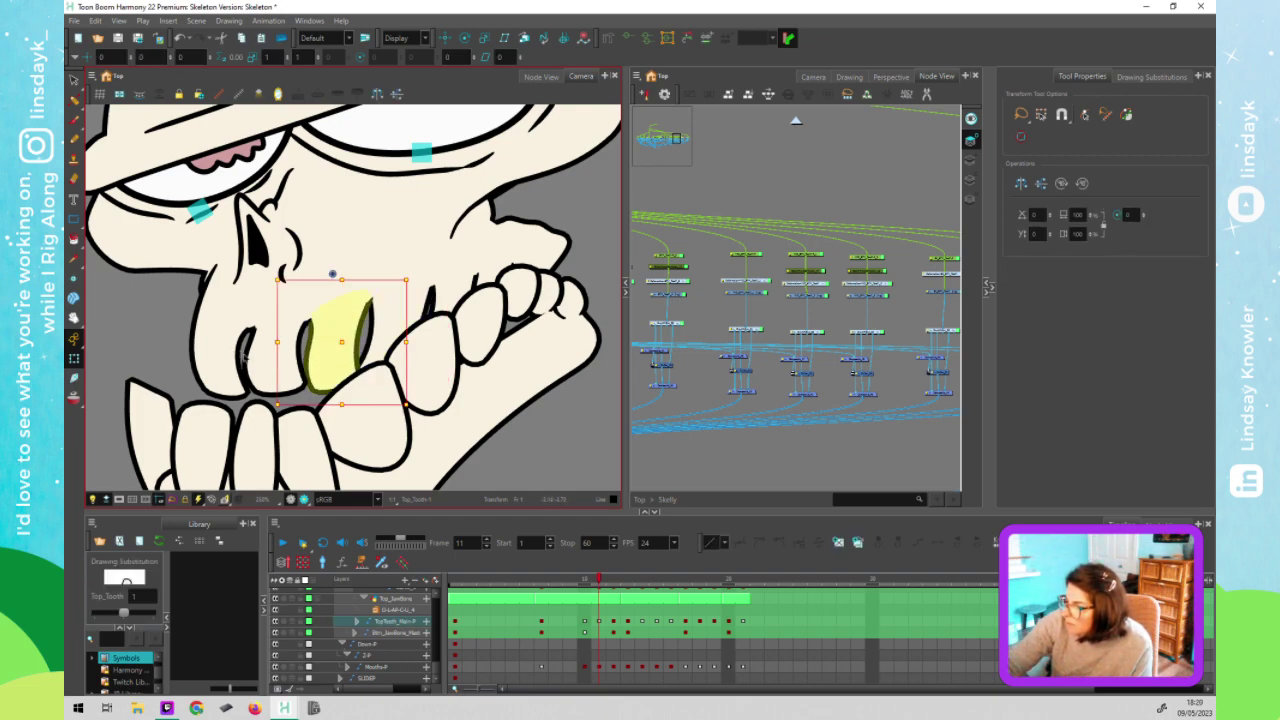
Show the front upper tooth's deformation controls and nudge the point at its inner upper tip slightly right and down
click(230, 343)
key(shift+F11)
click(254, 326)
scroll(268, 343, up, 2)
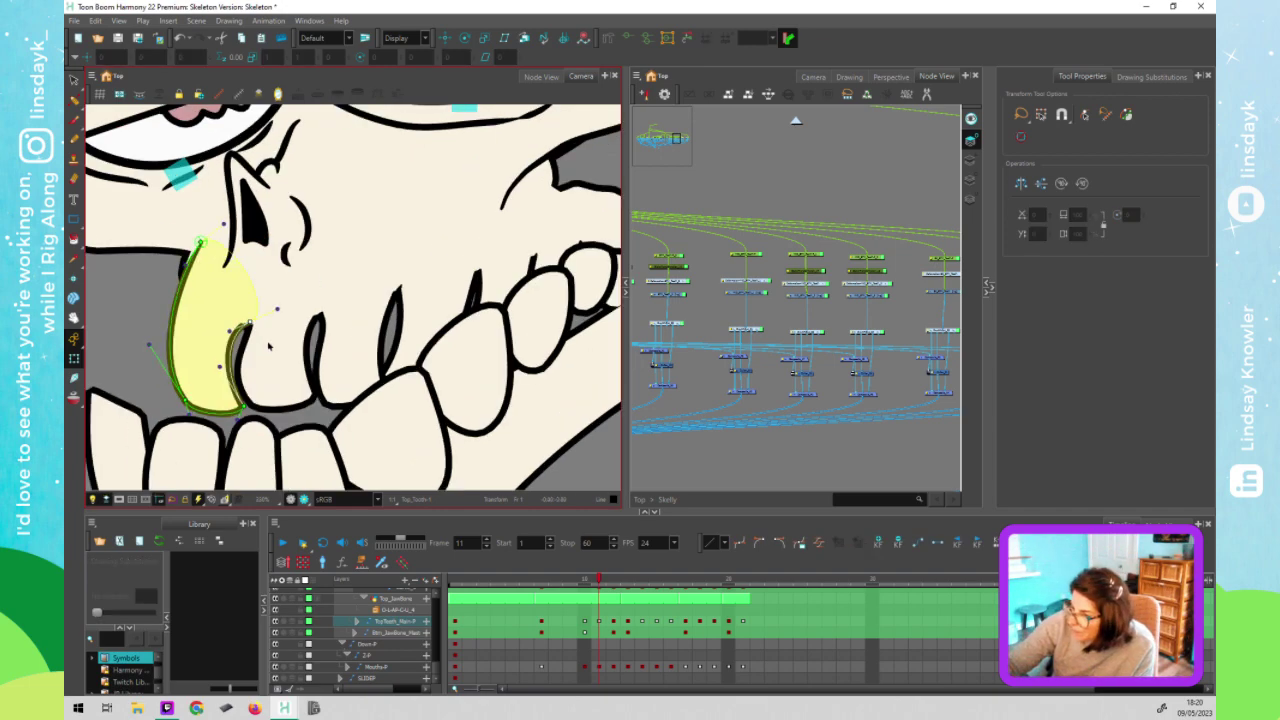
scroll(268, 345, up, 2)
scroll(268, 346, up, 1)
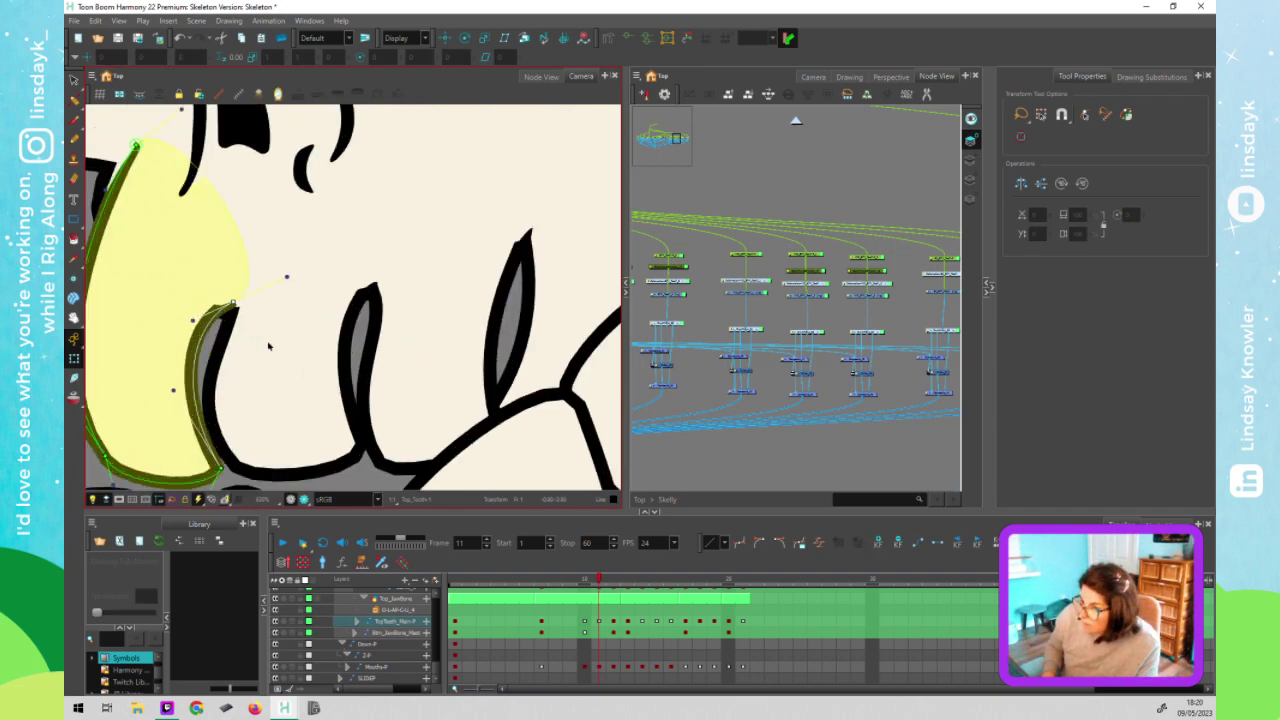
key(Right)
key(Right)
key(Right)
key(Right)
key(Down)
key(Down)
key(Down)
key(Down)
key(Down)
key(Right)
key(Right)
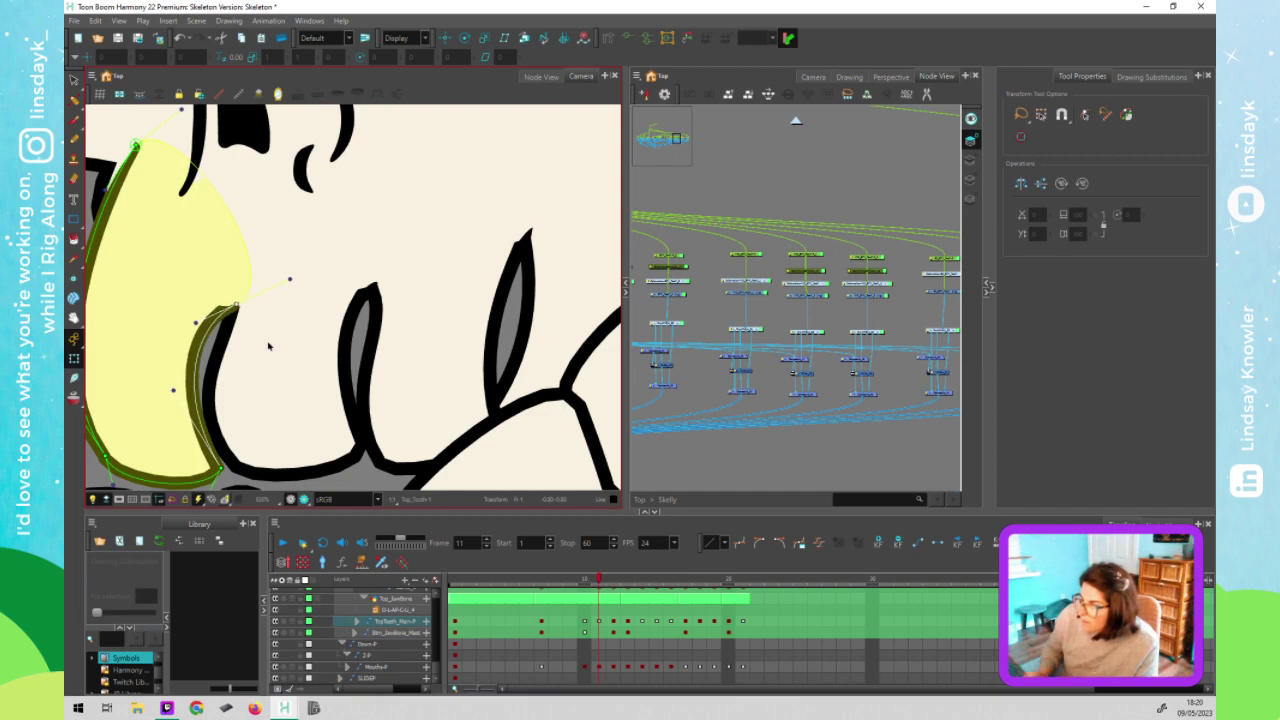
Go through the next three upper teeth and adjust their upper deformation points where neighbouring outline tips meet
click(366, 298)
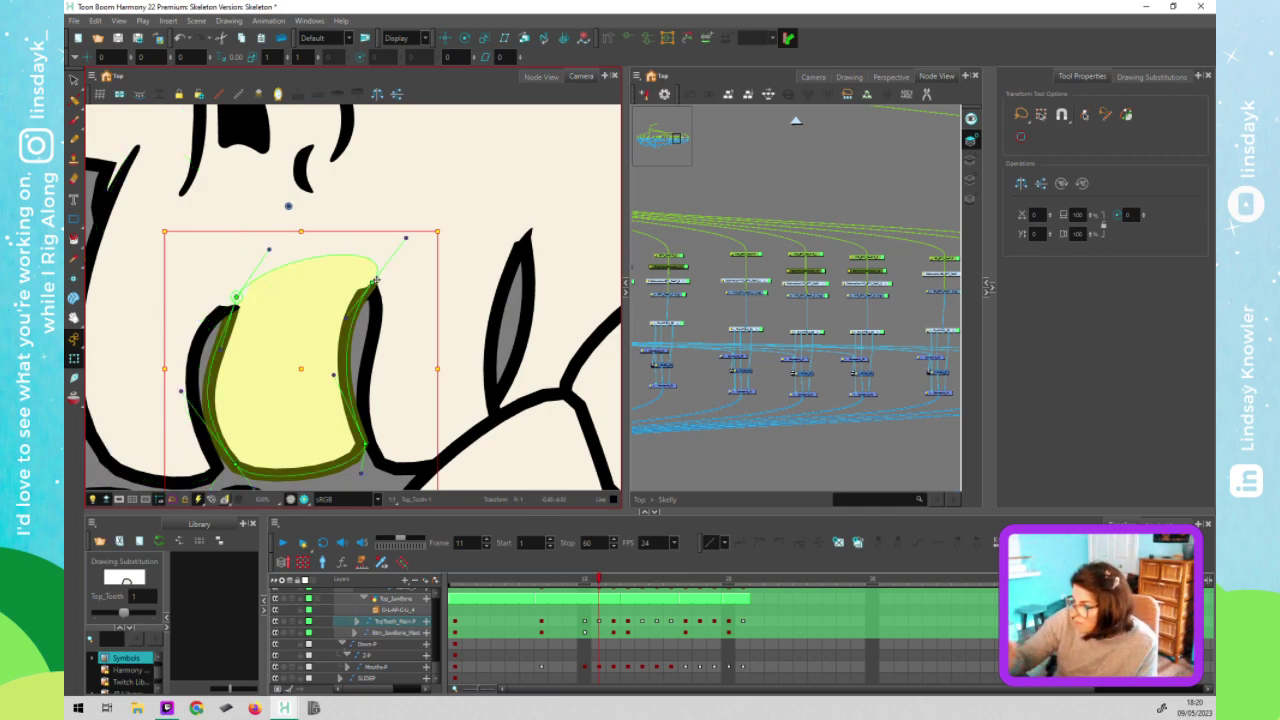
click(372, 284)
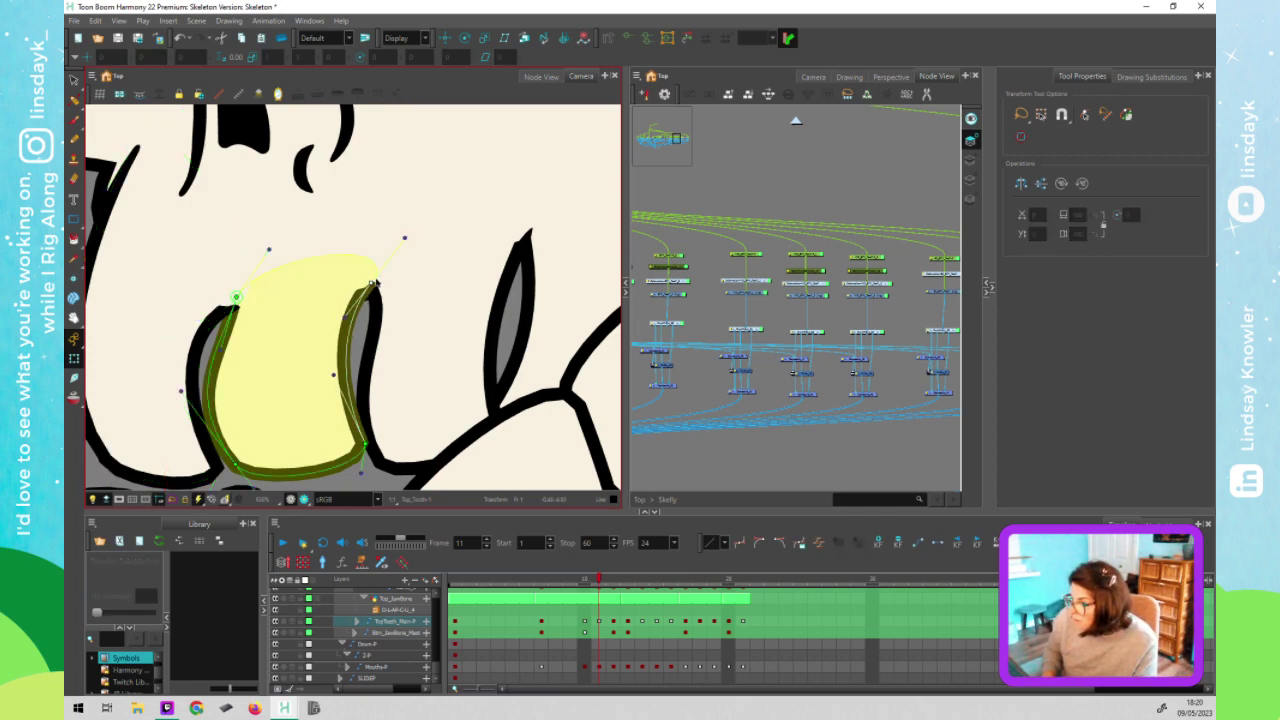
click(507, 270)
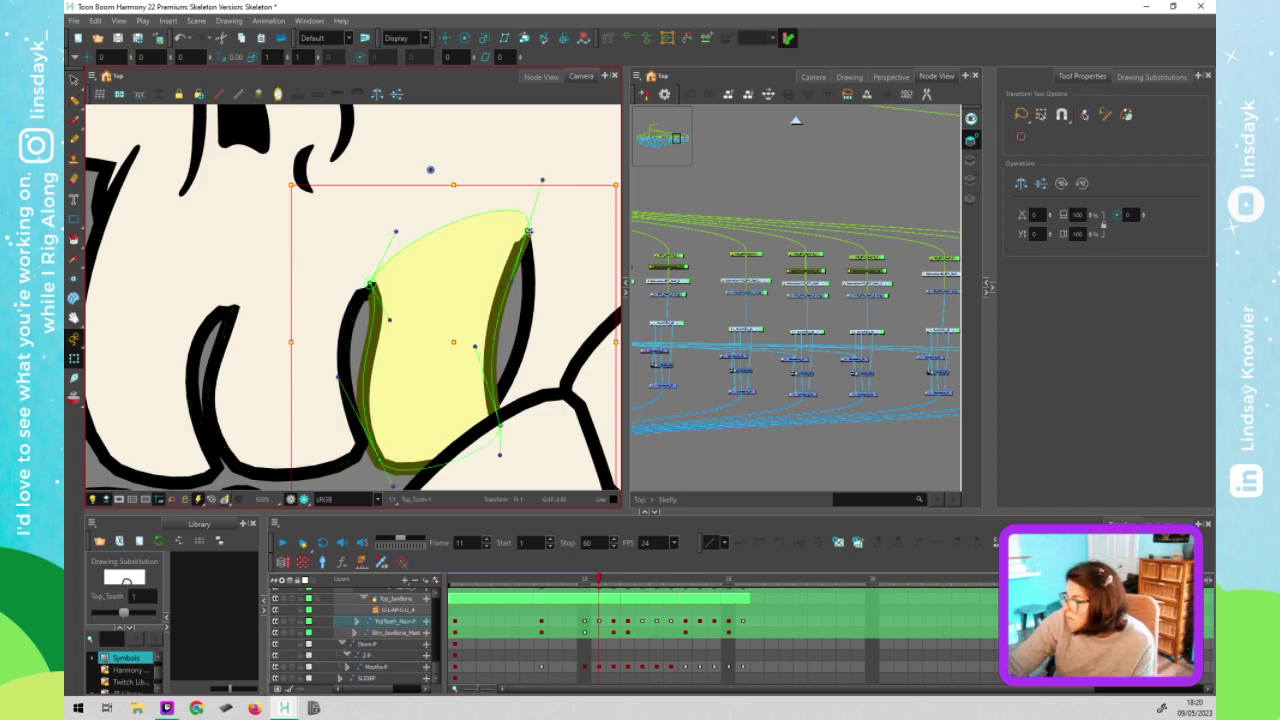
click(531, 230)
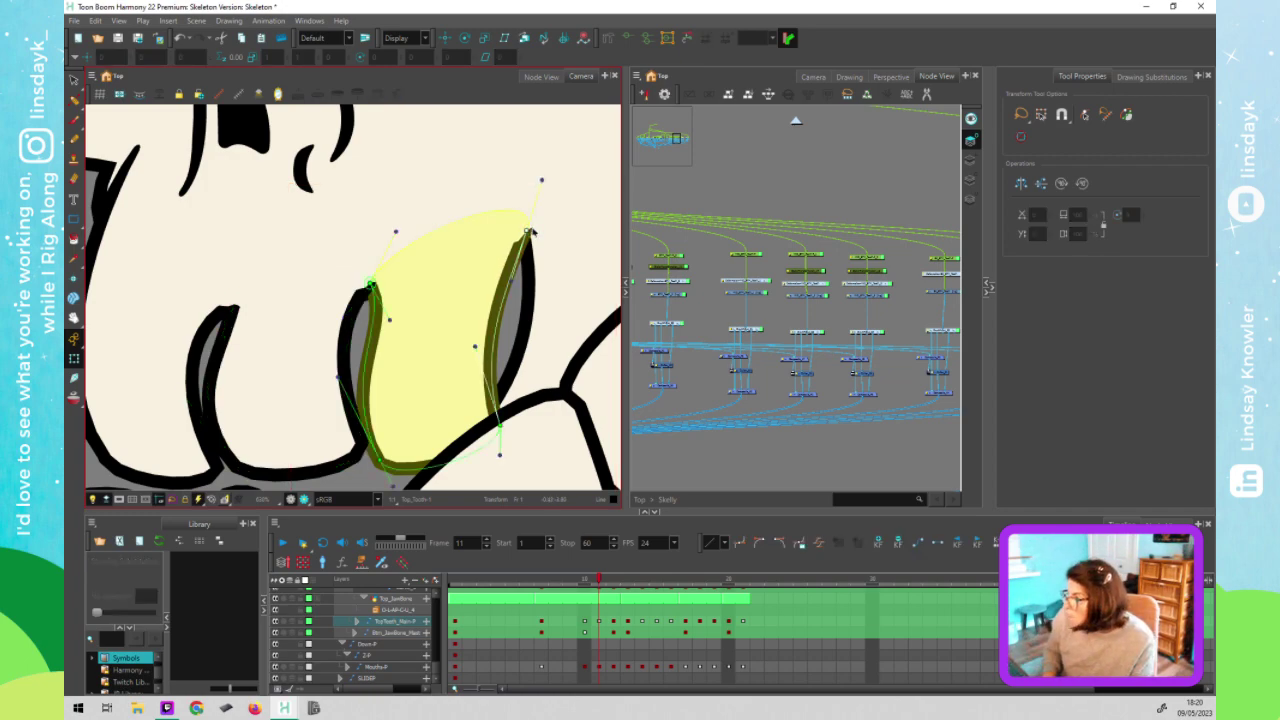
click(567, 302)
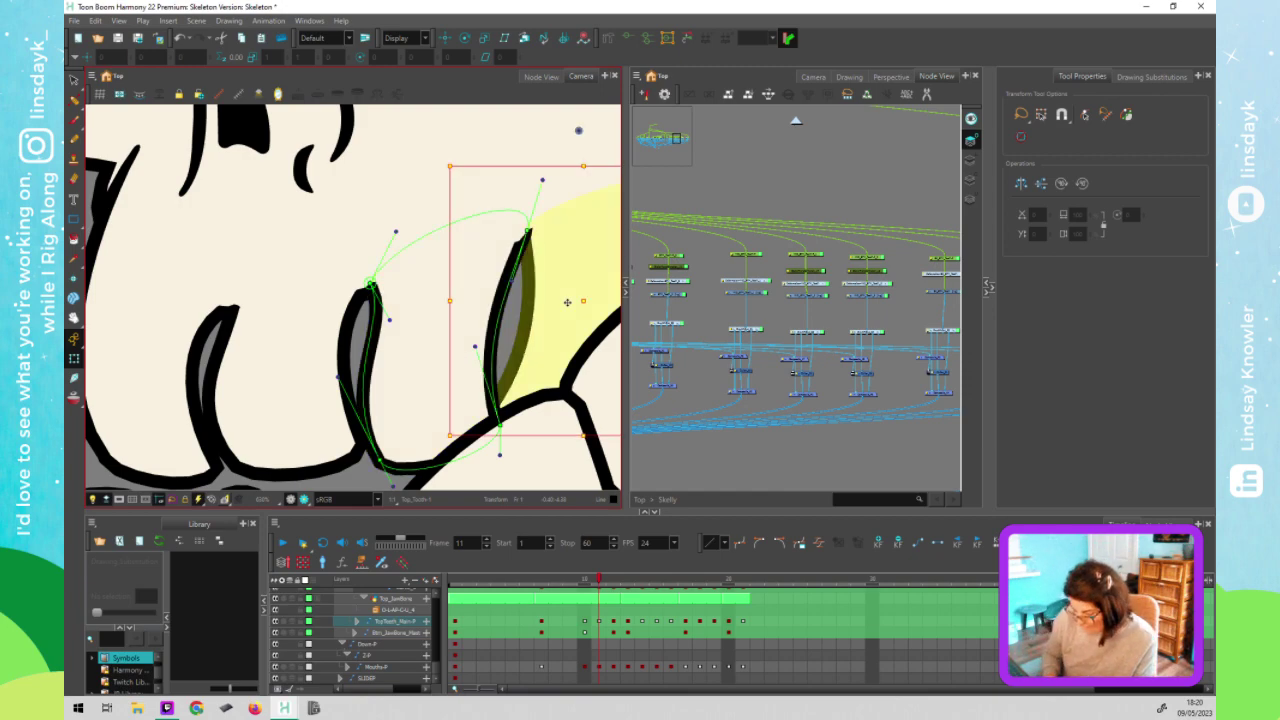
click(531, 227)
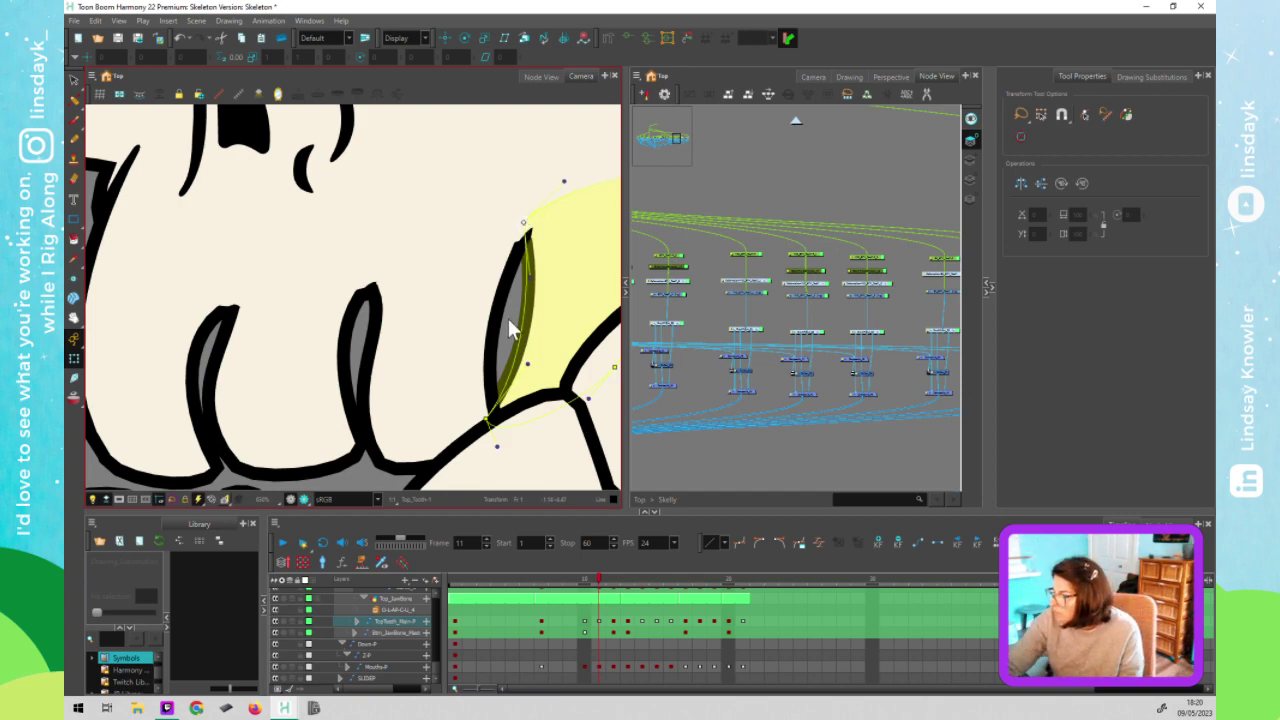
scroll(510, 325, down, 2)
drag(510, 325, 234, 361)
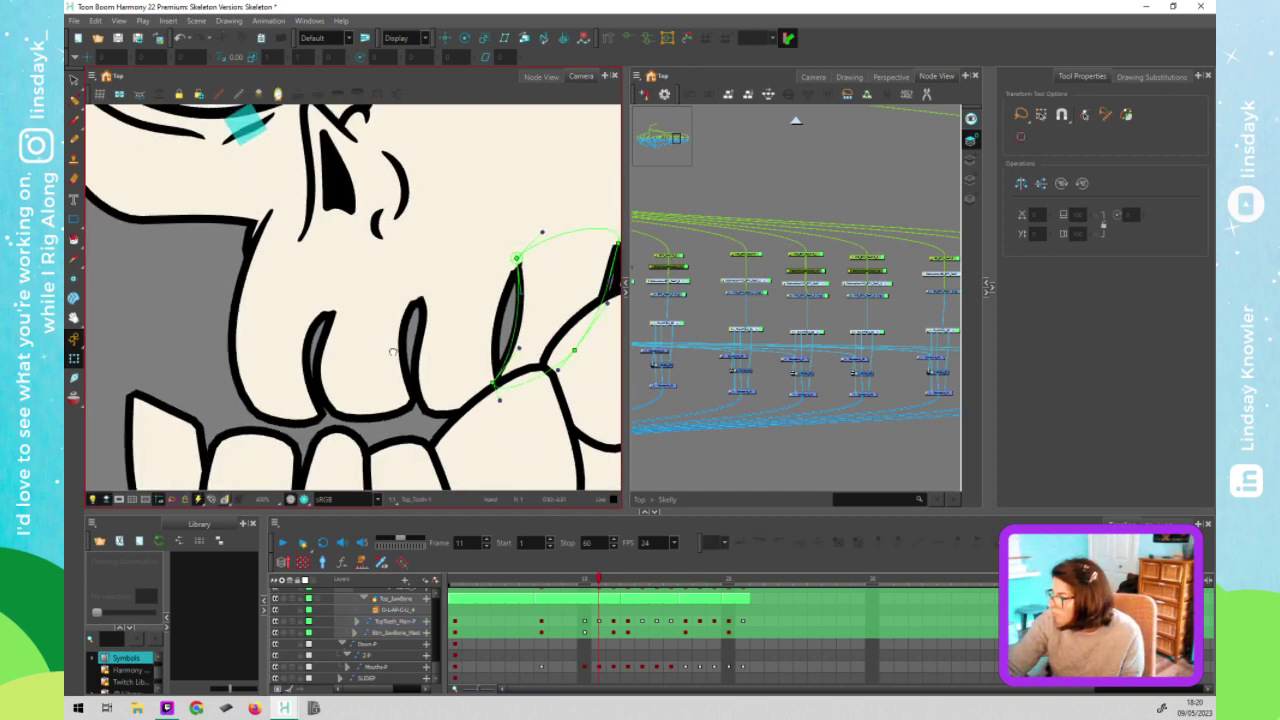
Adjust a lower deformation handle on the small back upper tooth, and select the adjacent tooth's upper deformation point
click(535, 289)
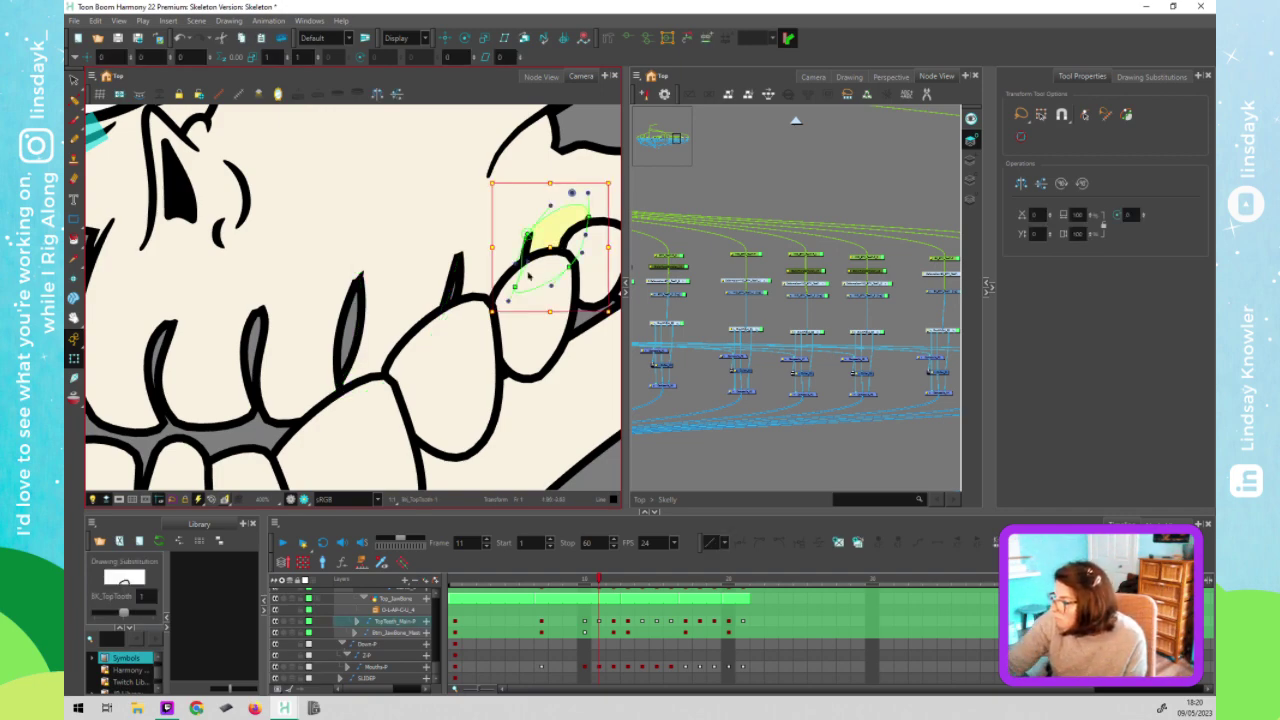
click(517, 270)
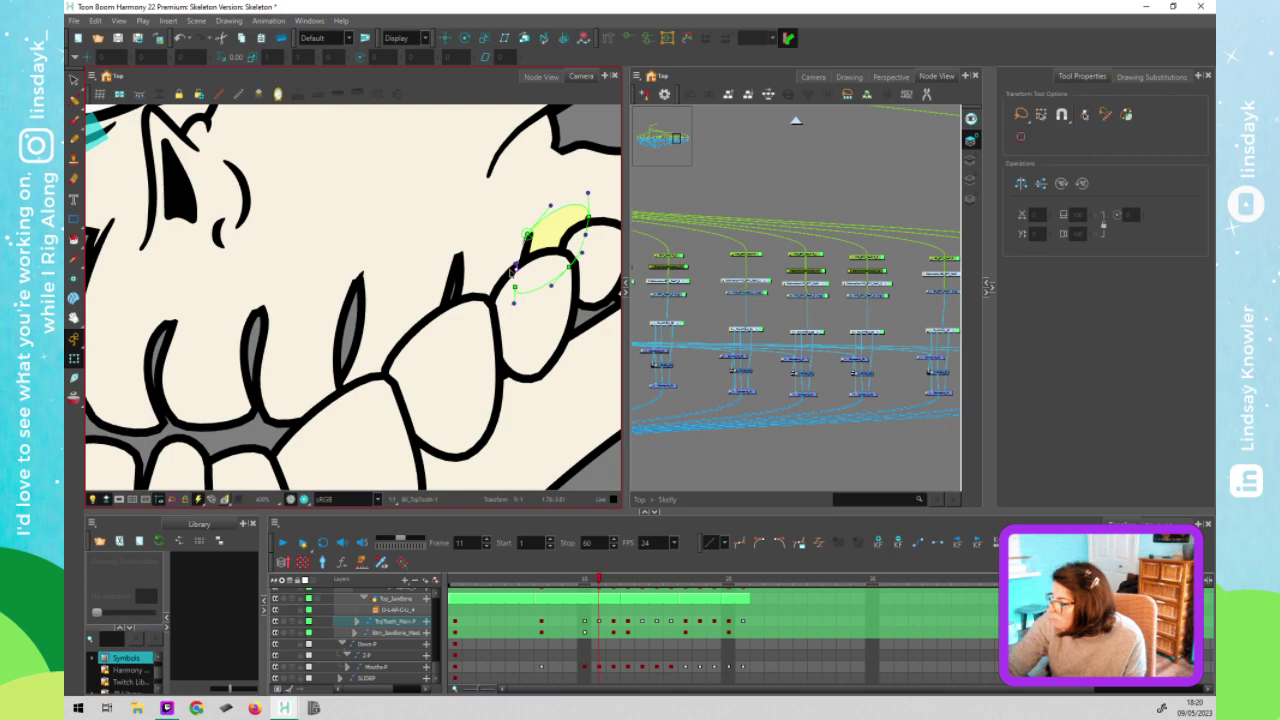
click(486, 277)
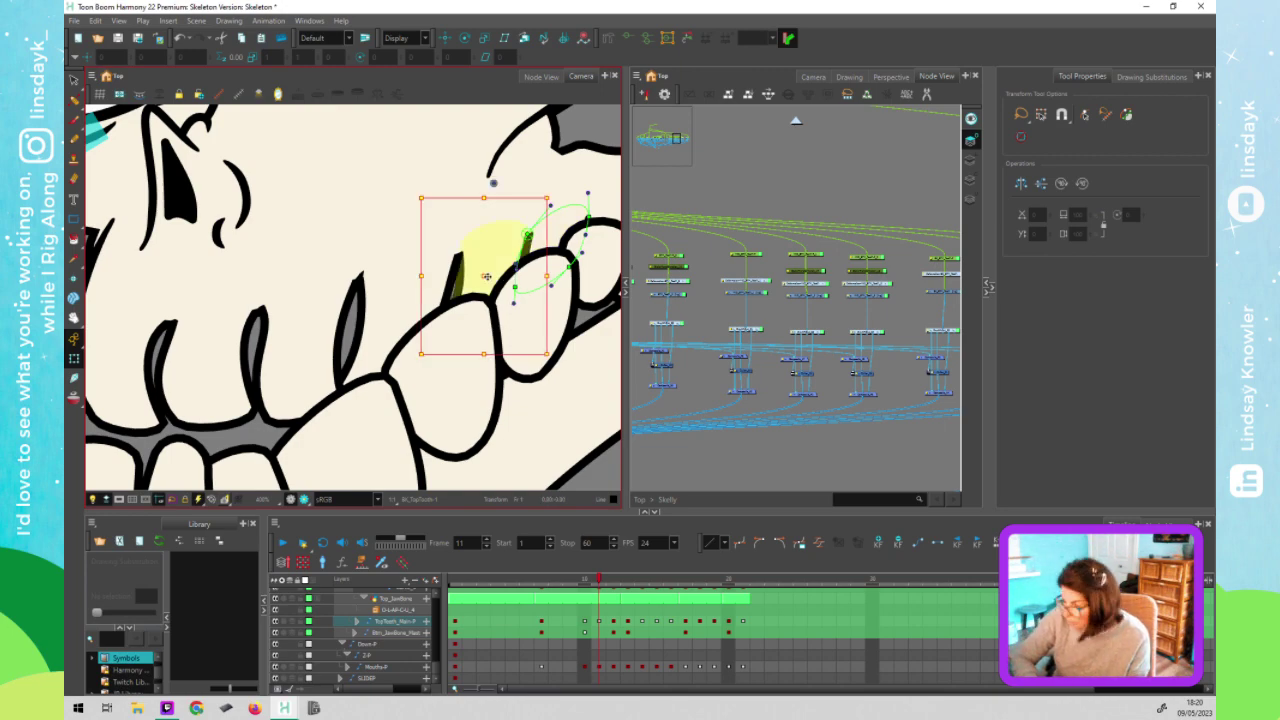
click(537, 229)
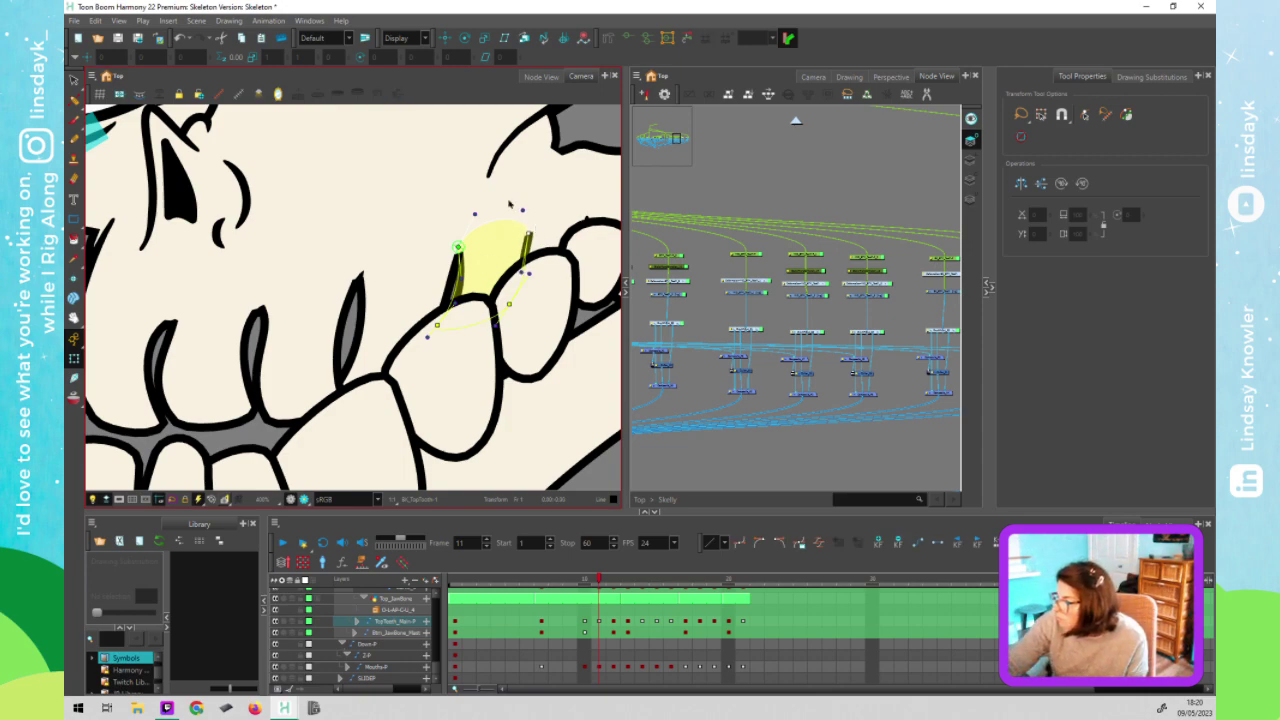
Open this back tooth's outline in the Pencil Editor and adjust the maximum size of the left-hand line's upper thickness point
key(alt+s)
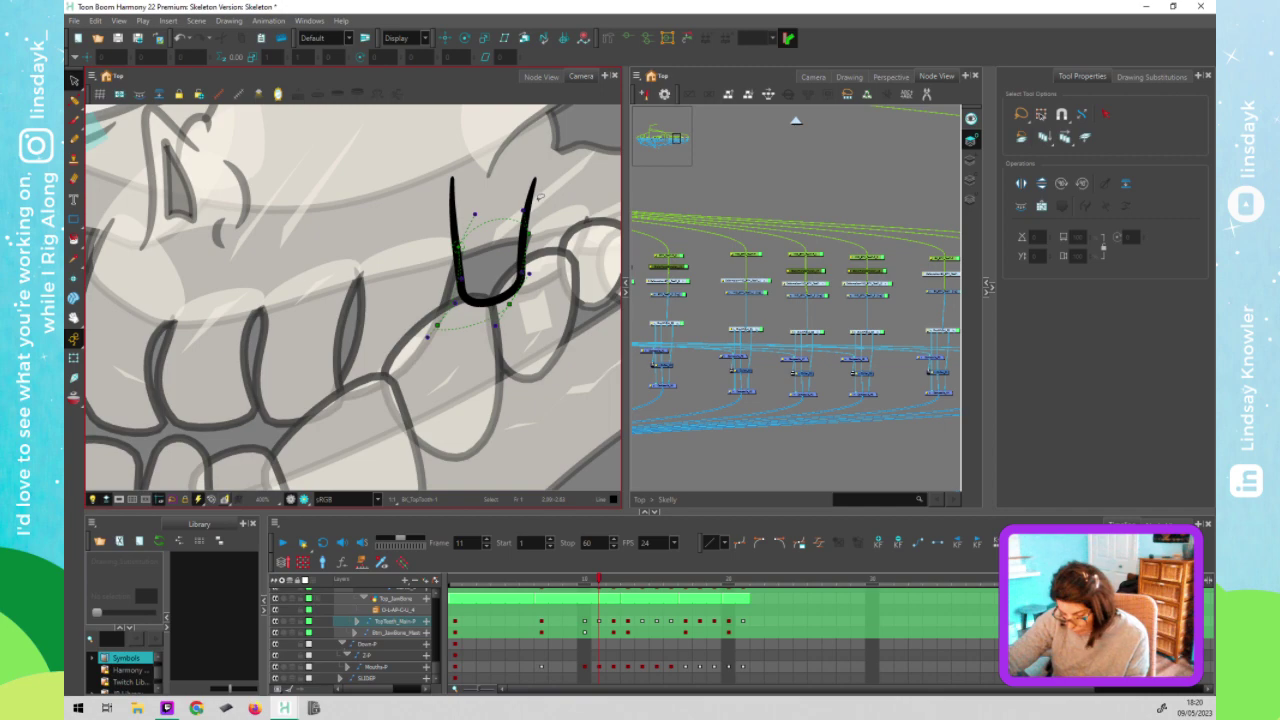
key(alt+a)
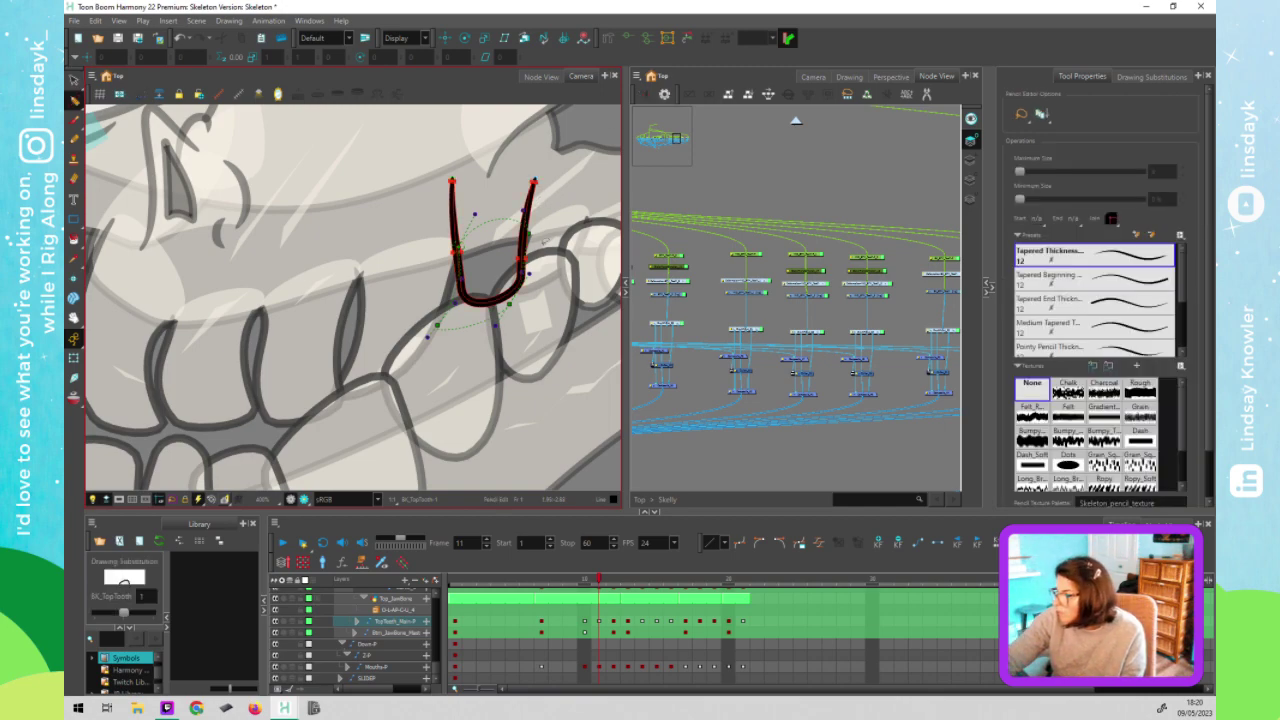
scroll(542, 238, up, 2)
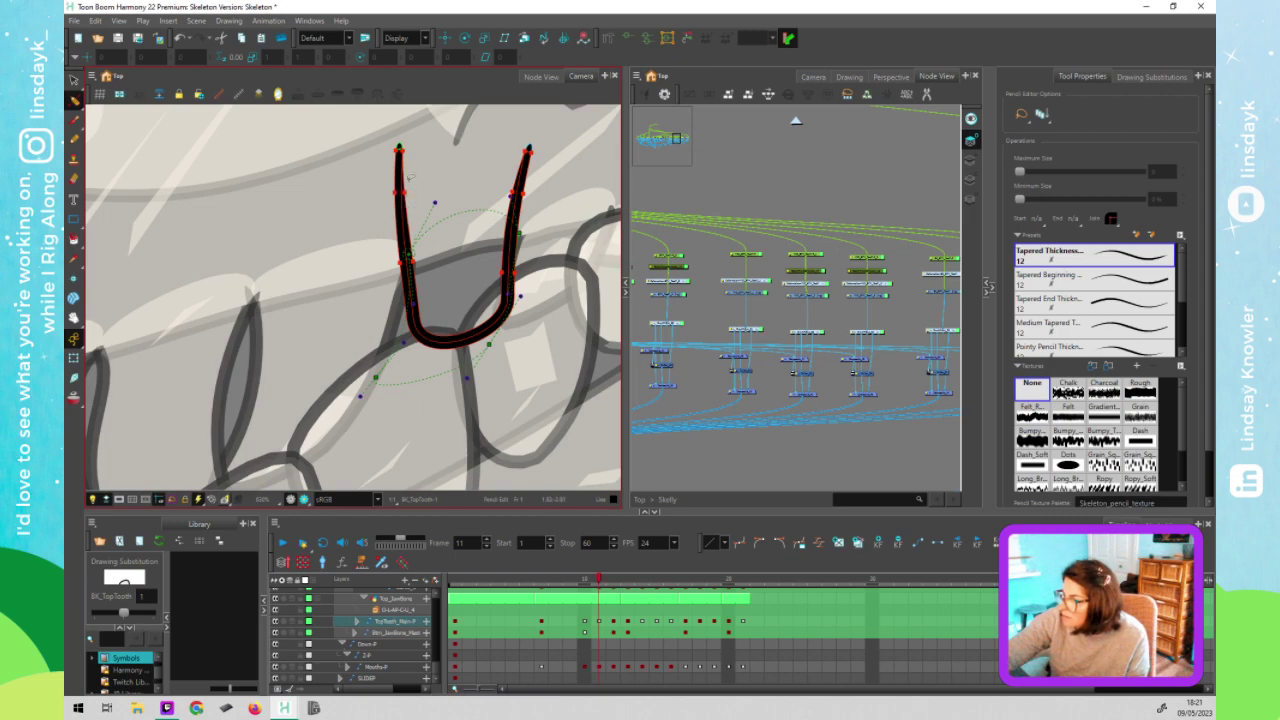
click(405, 192)
click(1162, 173)
double_click(1158, 172)
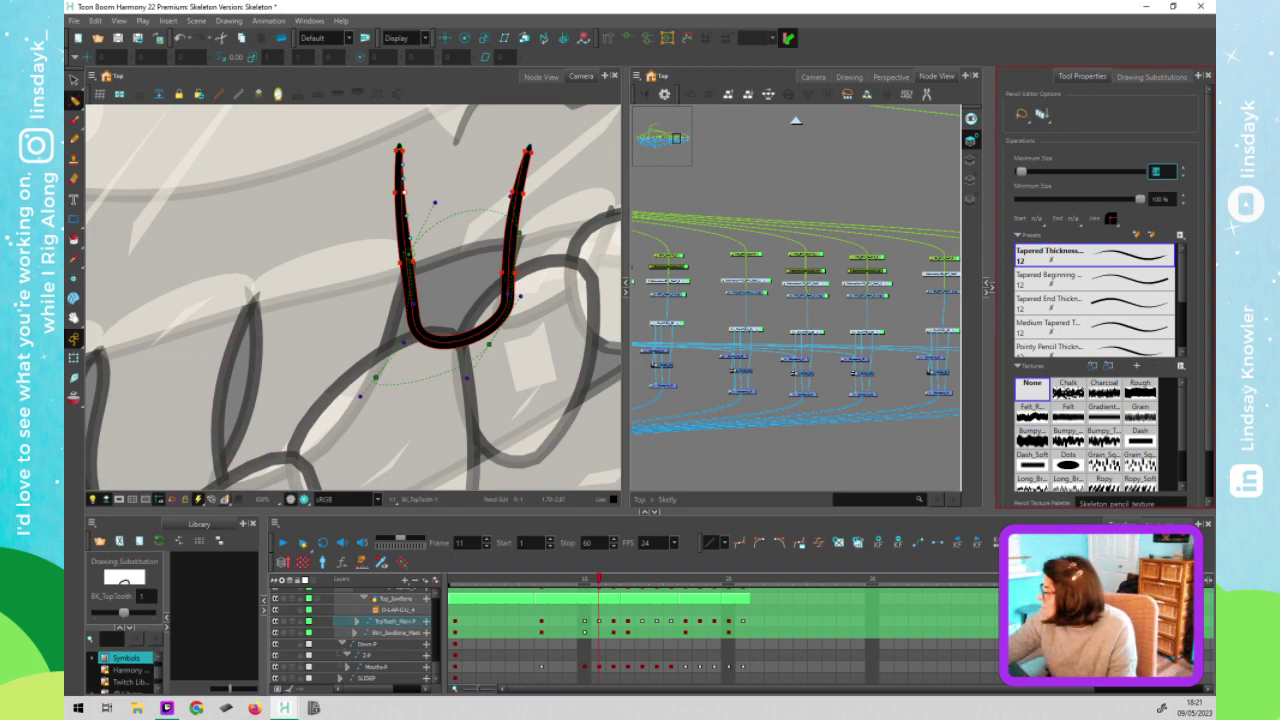
Set the maximum size of the right-hand line's upper thickness point to 4, and select the left-hand line's tip
click(513, 195)
double_click(1160, 171)
text(4)
key(Return)
click(521, 168)
click(405, 200)
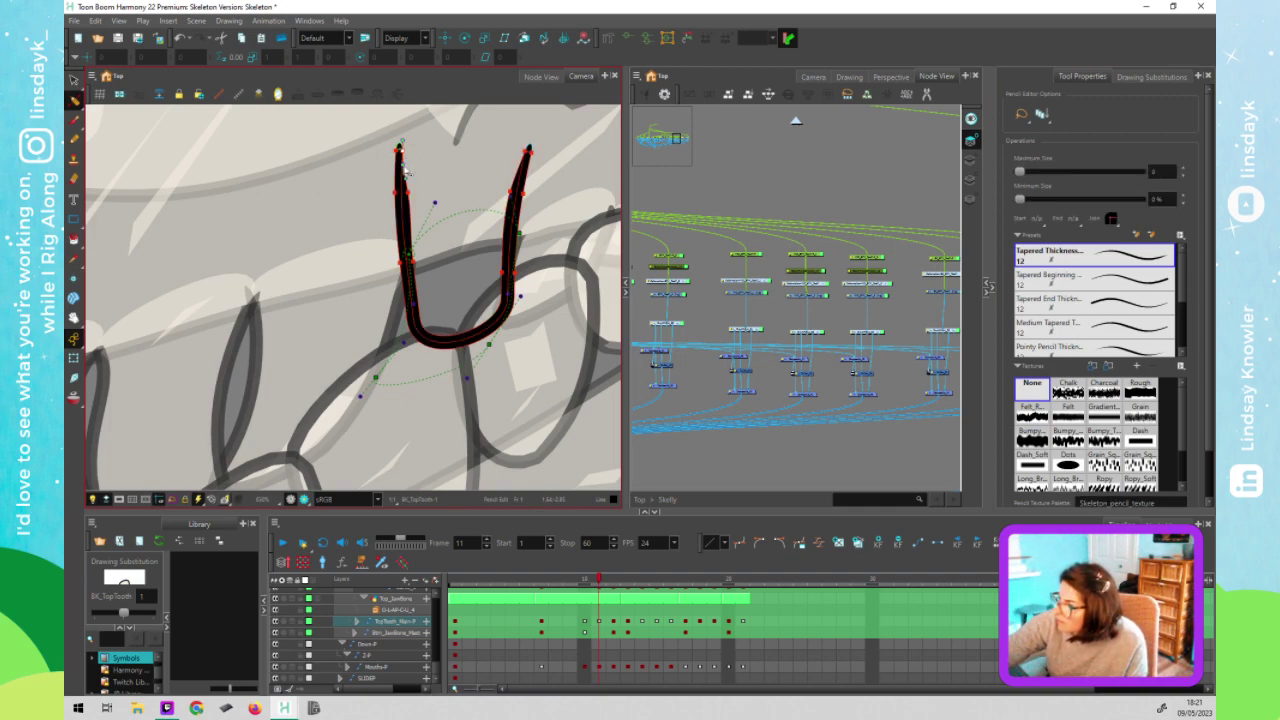
Refine the tapered tip of the small back tooth's outline, and clear the selection to view the whole row of upper teeth
mouse_move(527, 152)
mouse_down()
mouse_move(519, 160)
mouse_move(528, 141)
mouse_move(519, 168)
mouse_up()
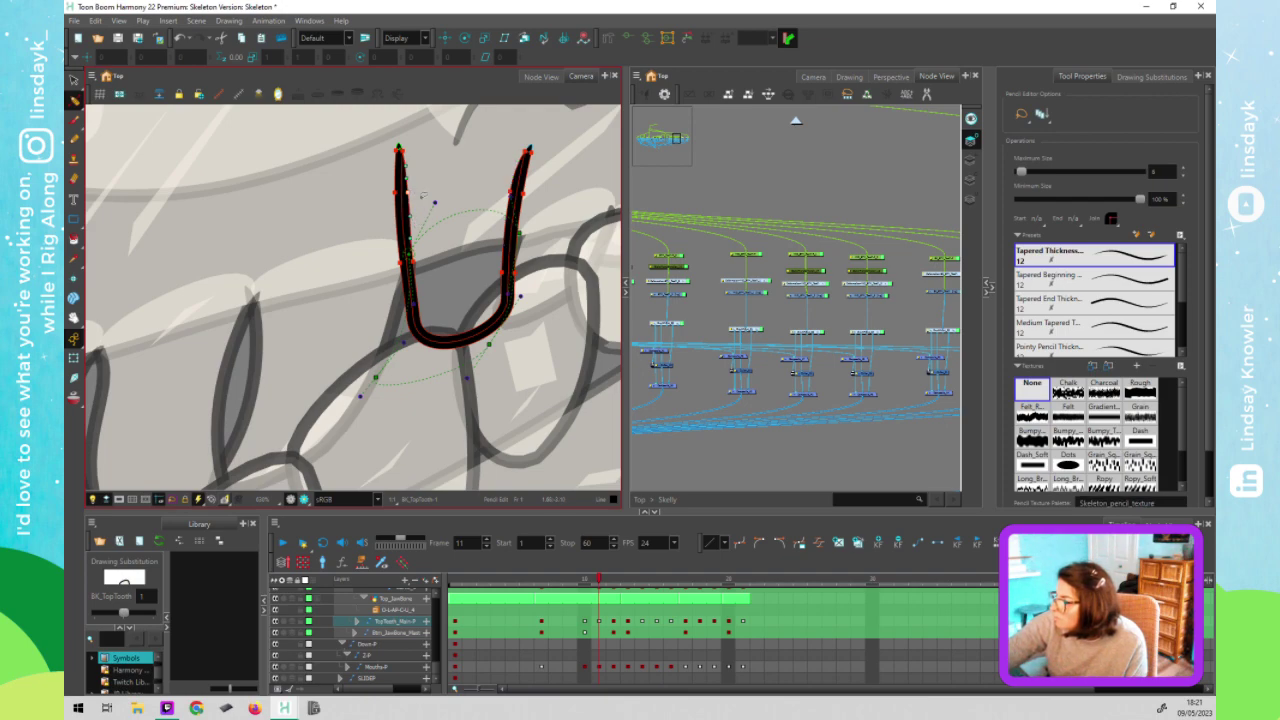
click(557, 224)
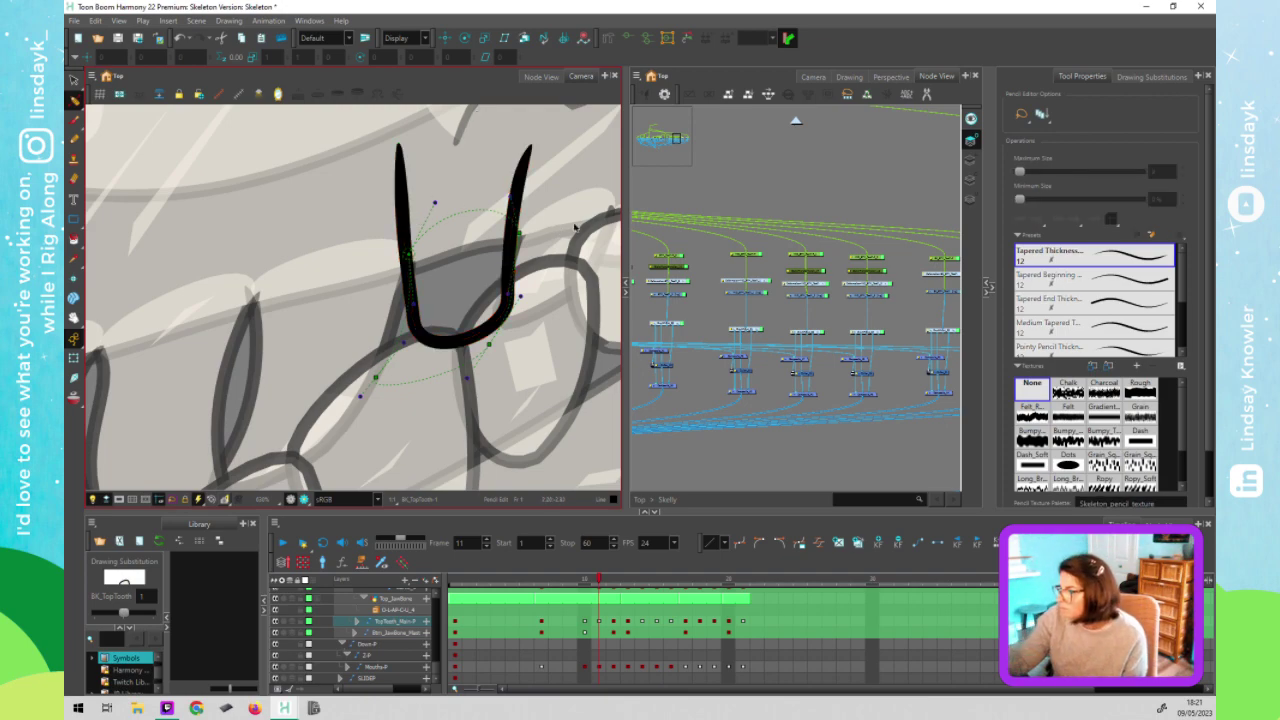
key(shift+t)
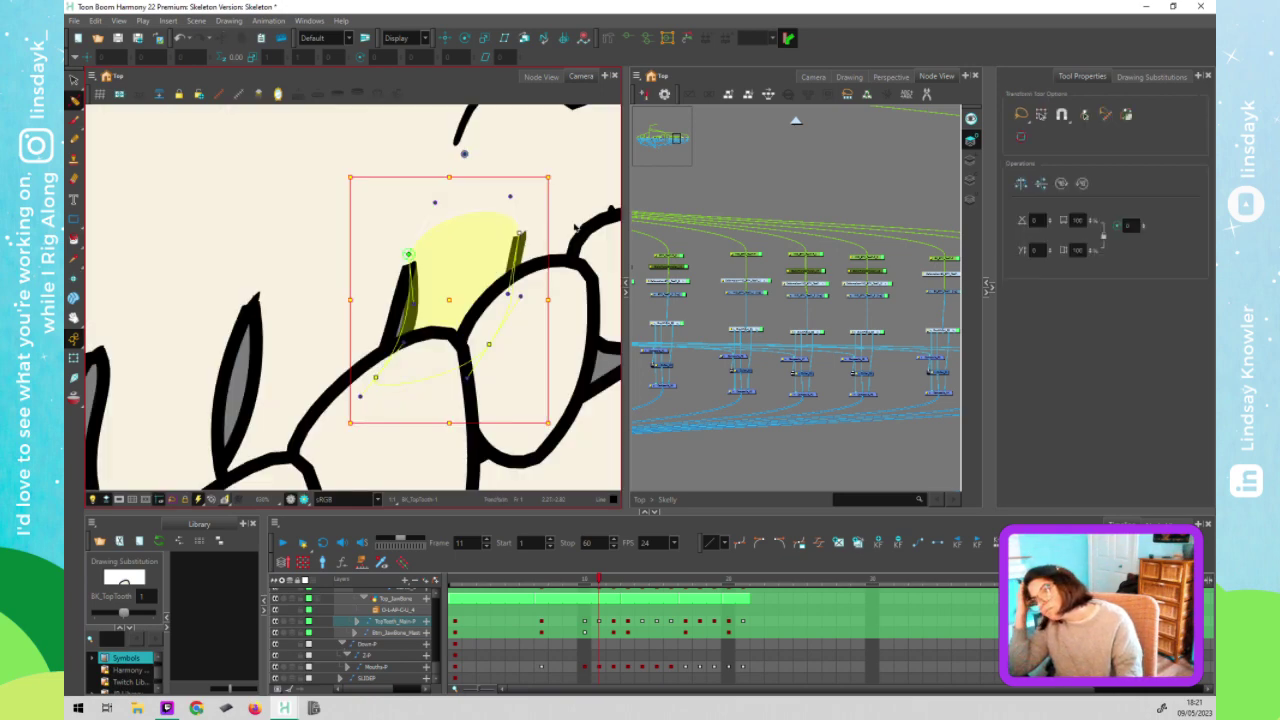
key(space)
drag(614, 185, 481, 188)
scroll(460, 383, down, 2)
click(378, 445)
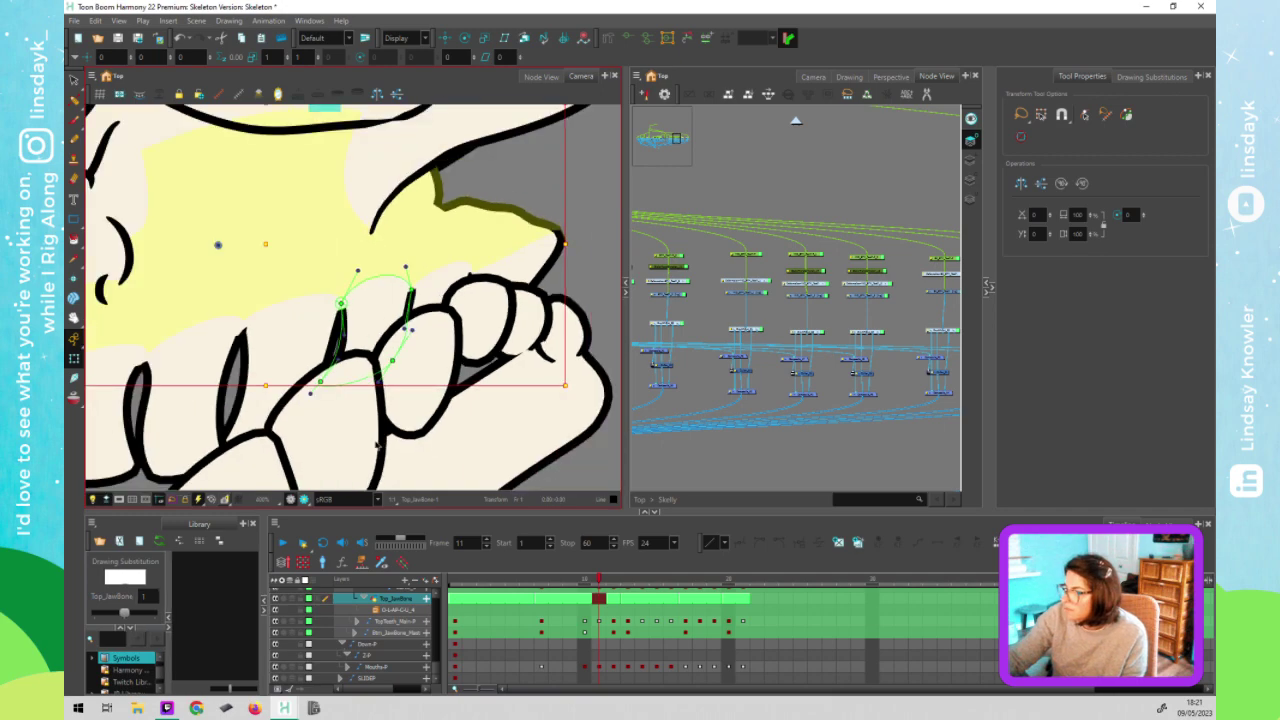
scroll(378, 445, down, 4)
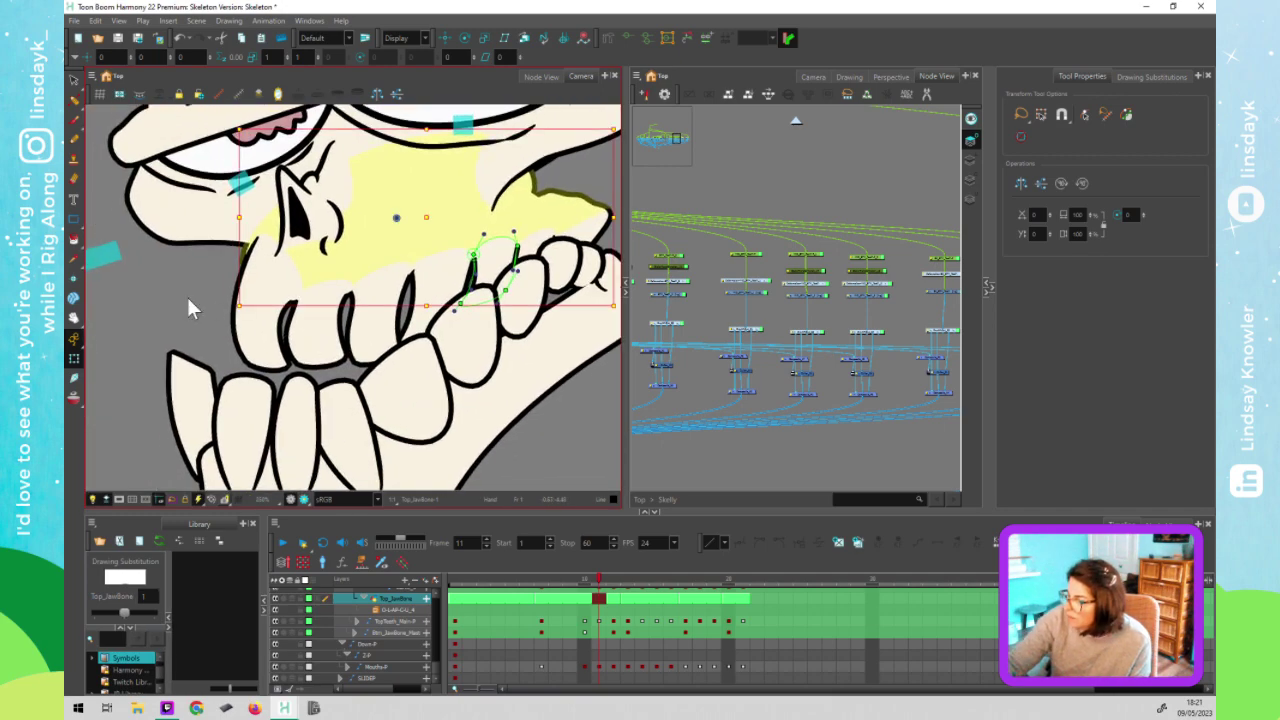
click(188, 298)
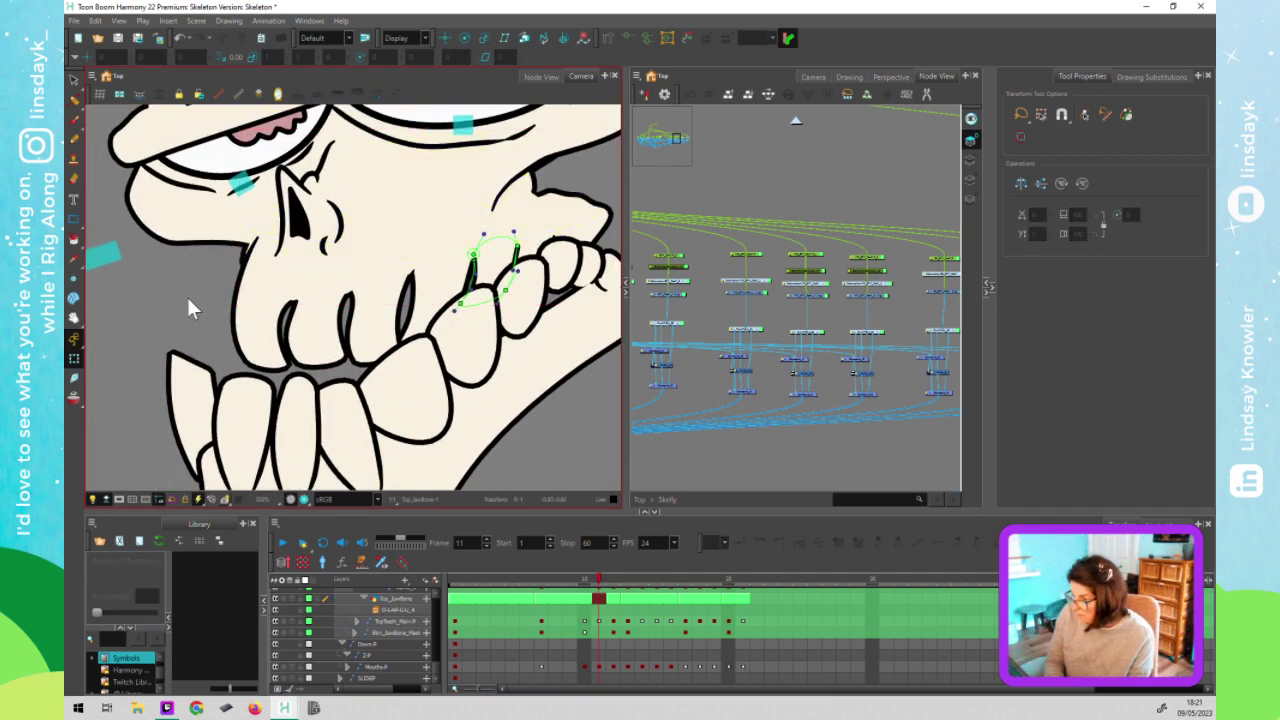
Go to frame 12 and open the middle upper tooth's outline in the Pencil Editor to inspect its tapered tips
key(period)
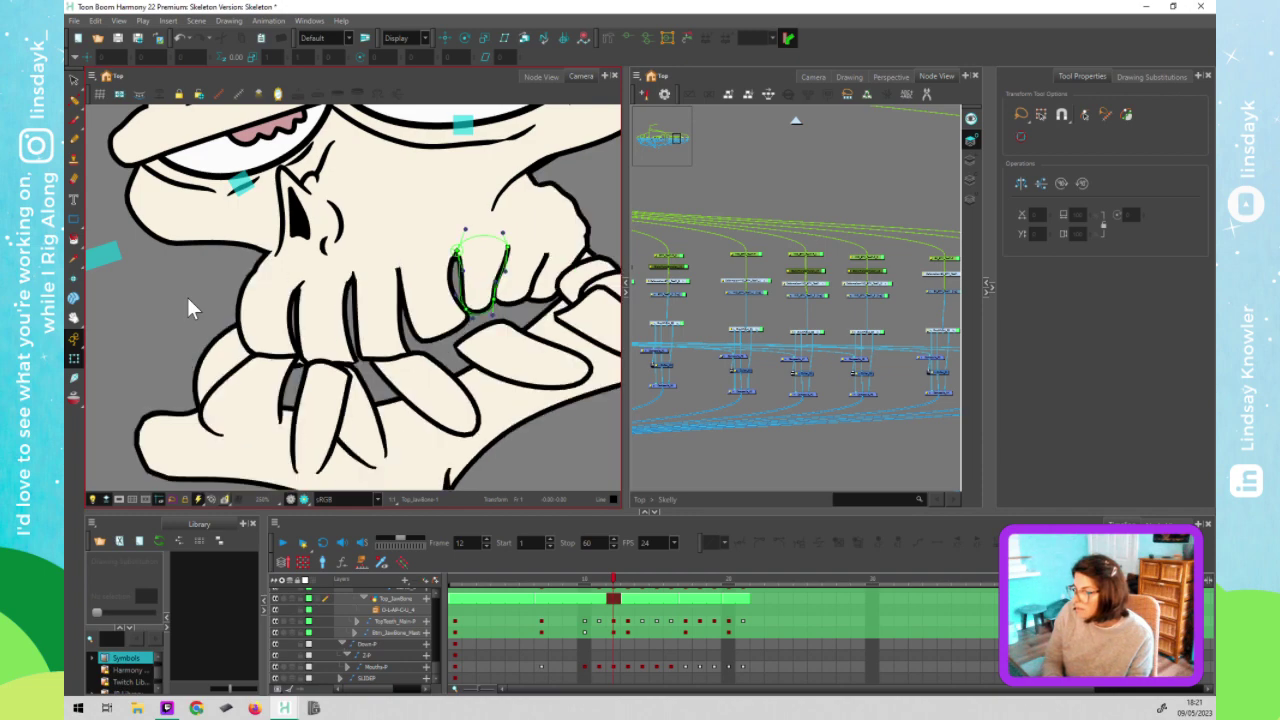
click(379, 291)
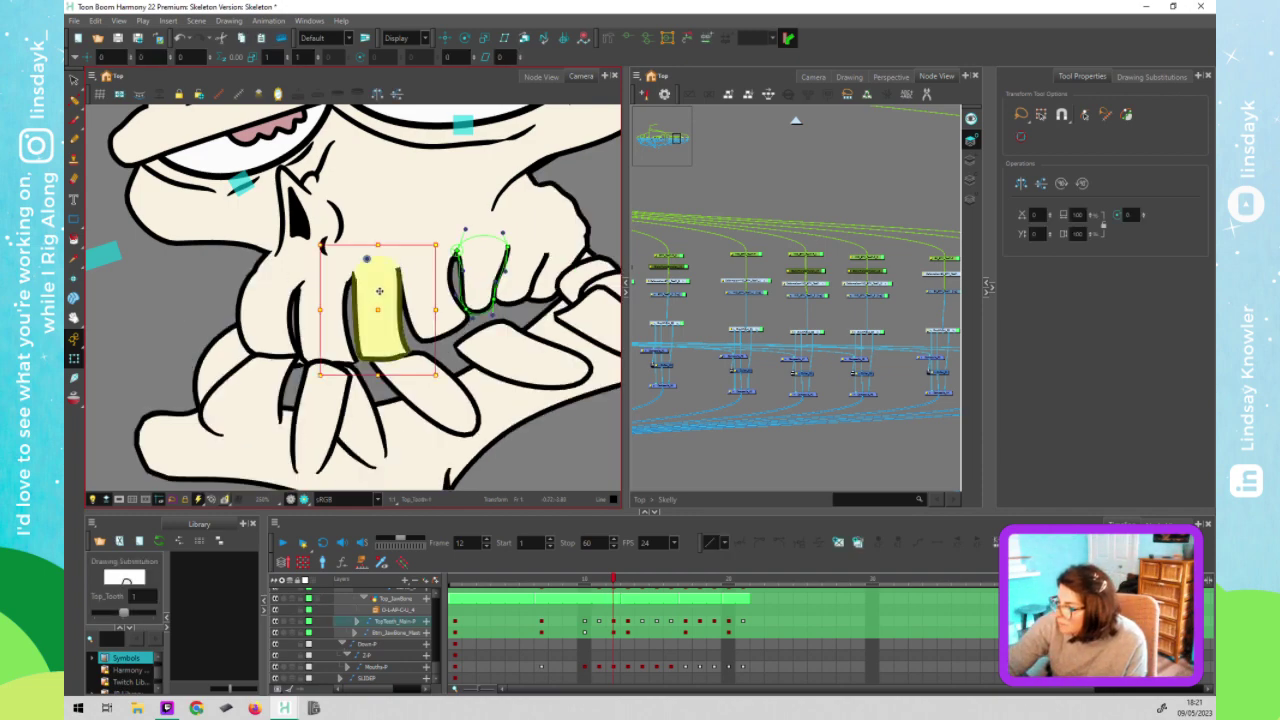
key(alt+s)
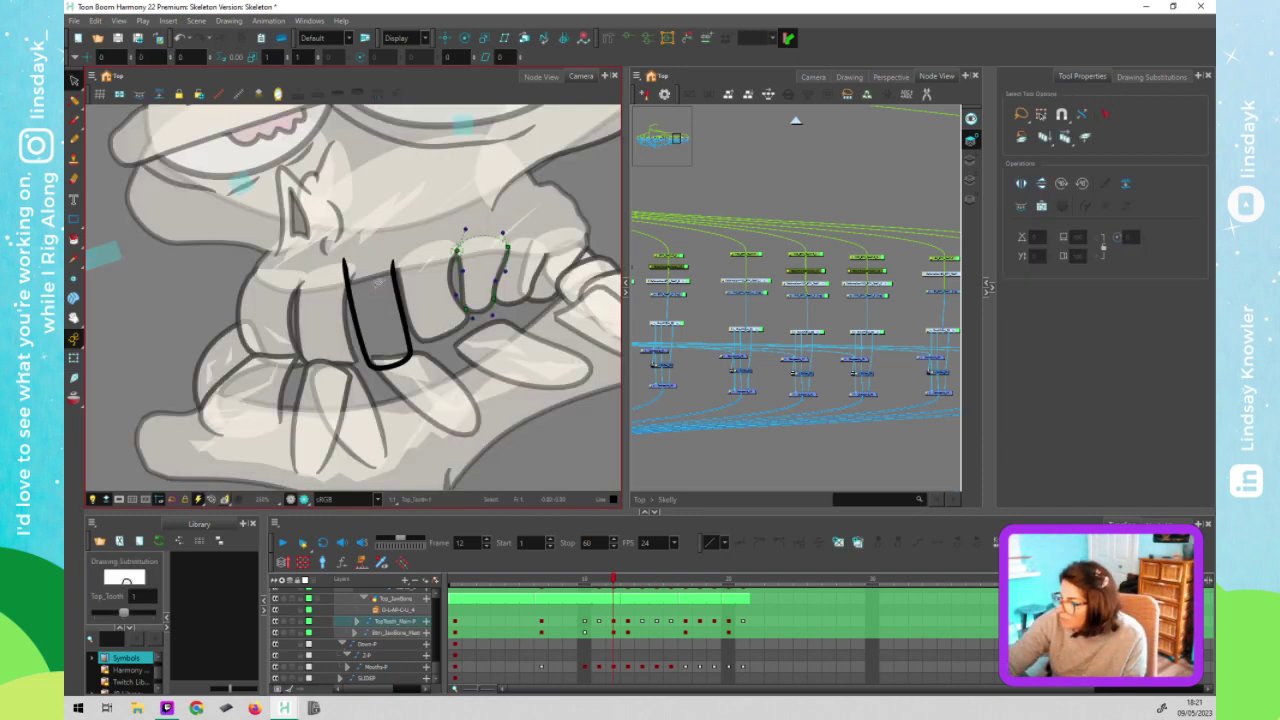
scroll(376, 270, up, 2)
key(alt+q)
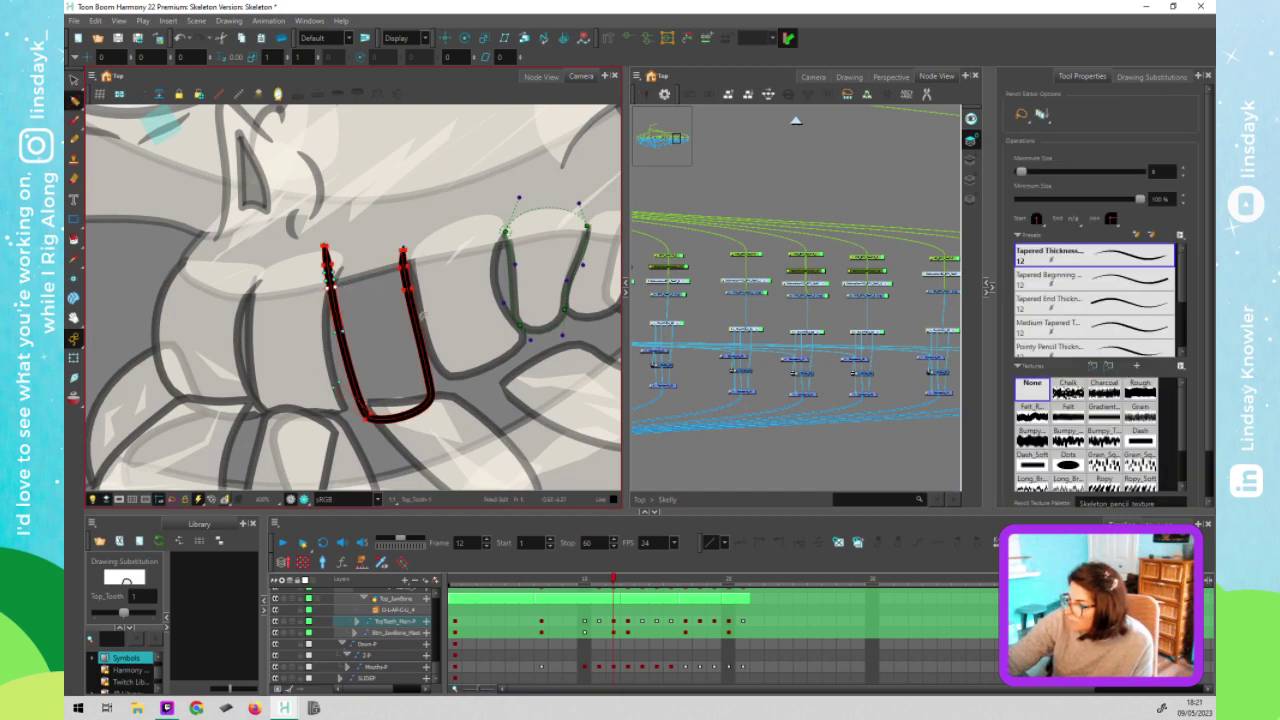
click(298, 341)
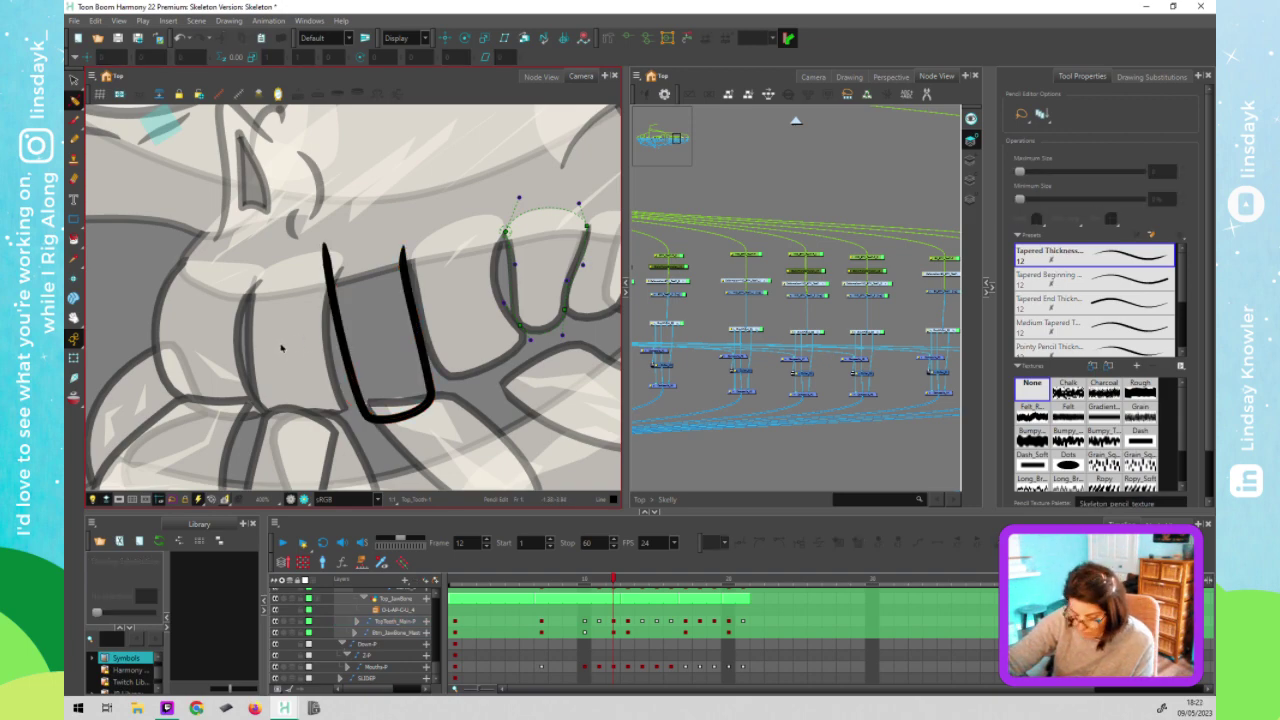
Open the neighbouring upper tooth's outline and set the maximum size of both lines' upper thickness points to 6
key(ctrl+z)
click(334, 323)
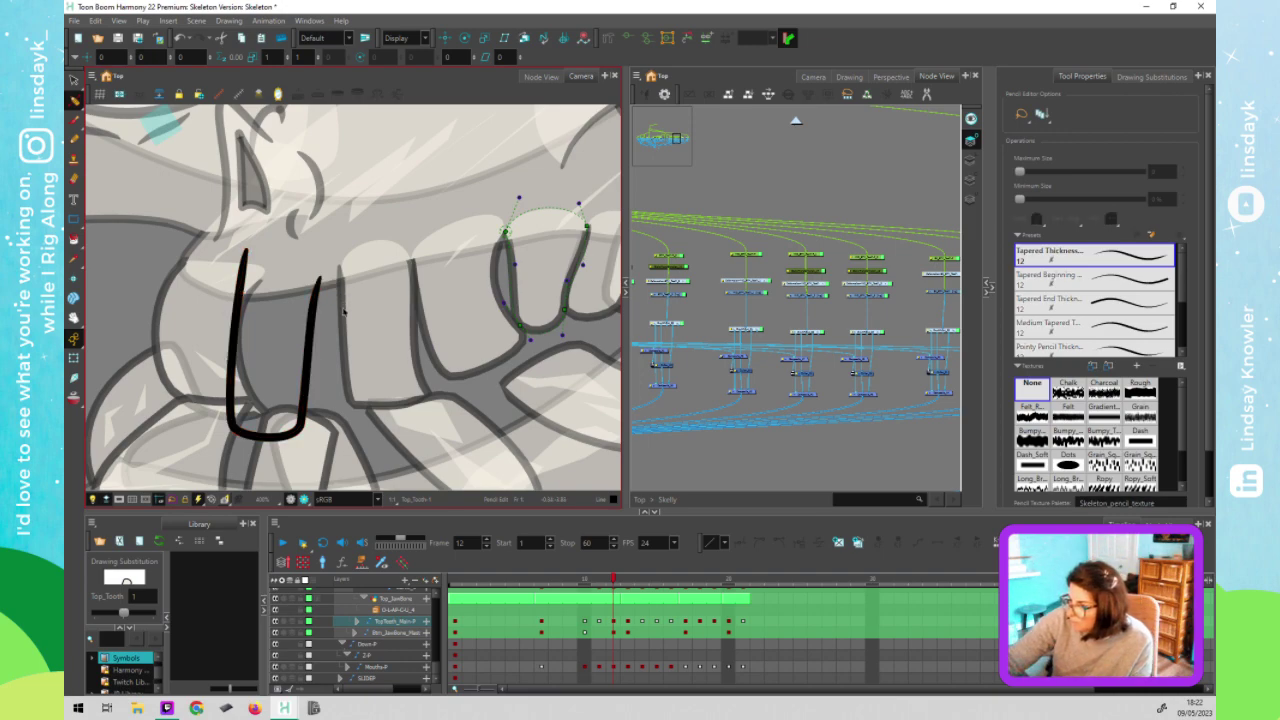
scroll(343, 311, up, 2)
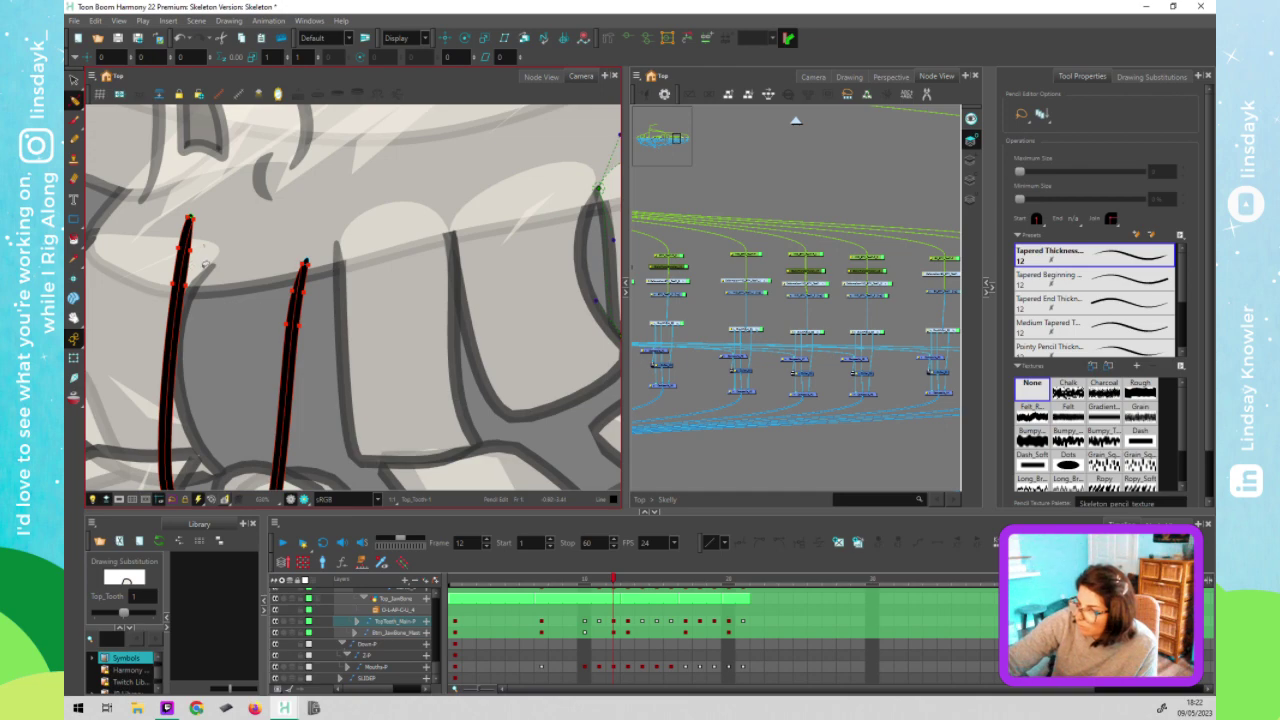
double_click(1157, 172)
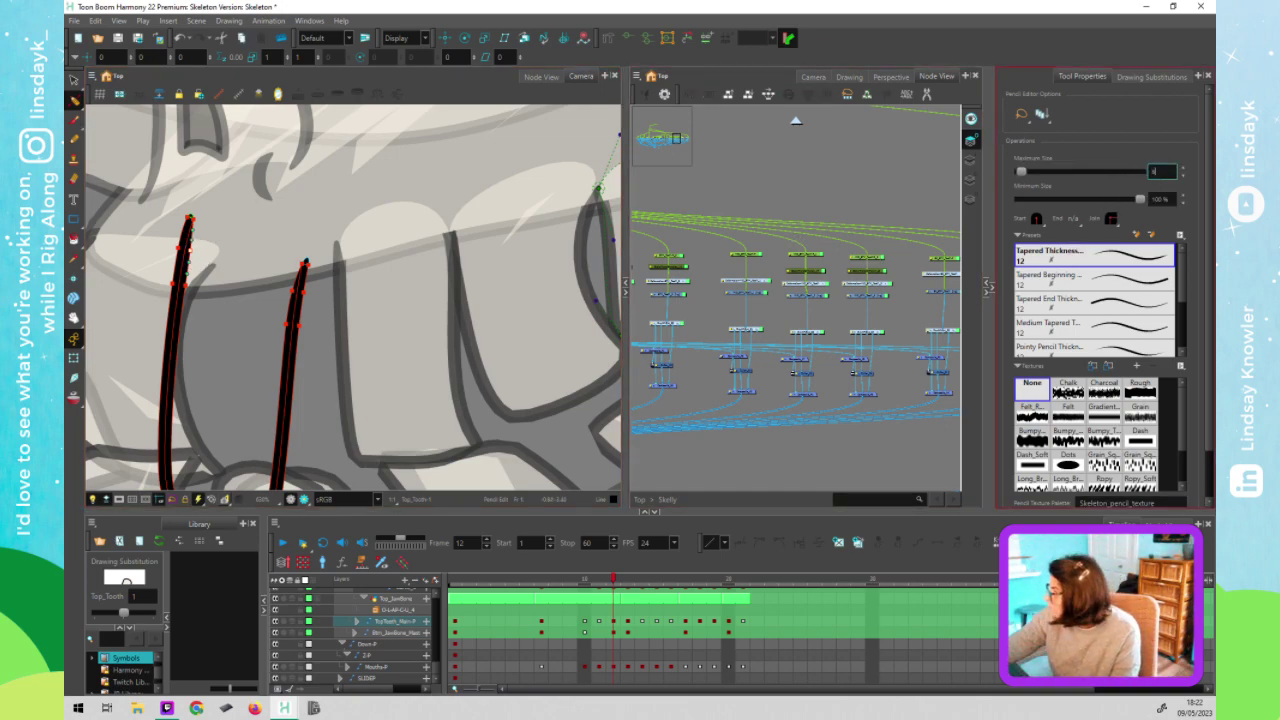
text(6)
click(292, 289)
double_click(1157, 172)
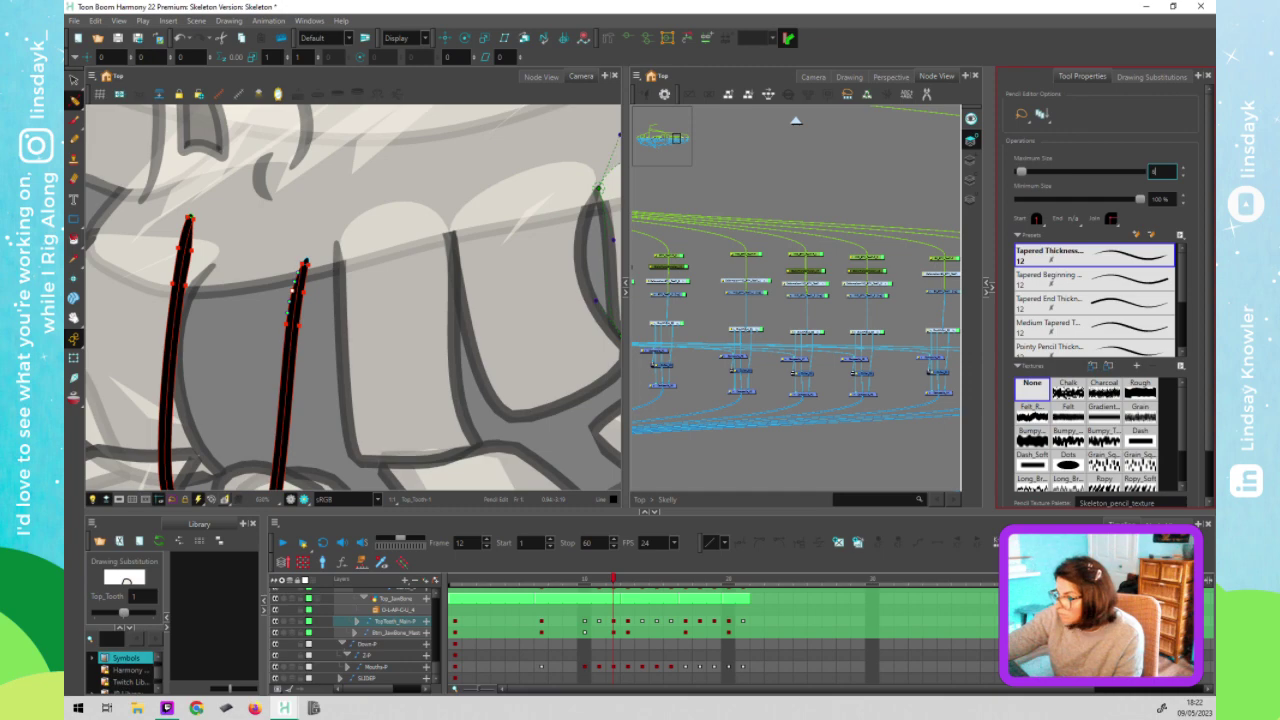
click(292, 286)
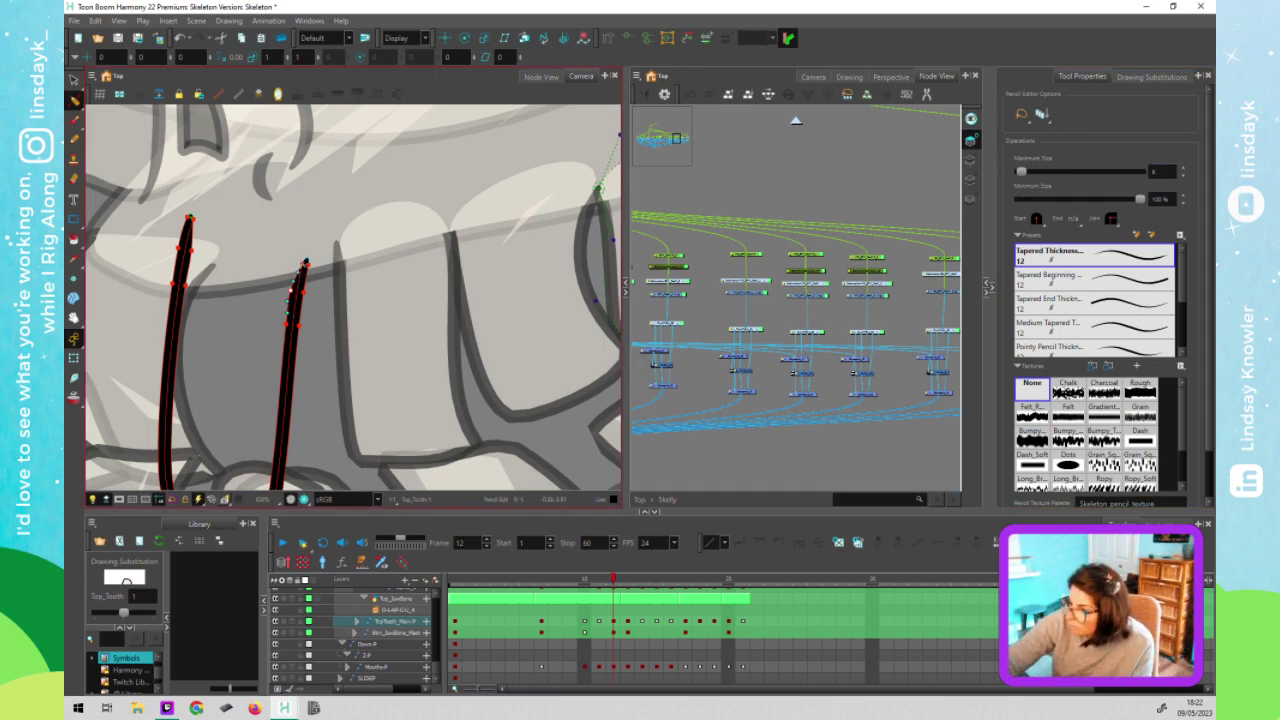
Adjust the thickness curve on the outer edge of this tooth's right-hand line, just below its tip
scroll(306, 263, up, 1)
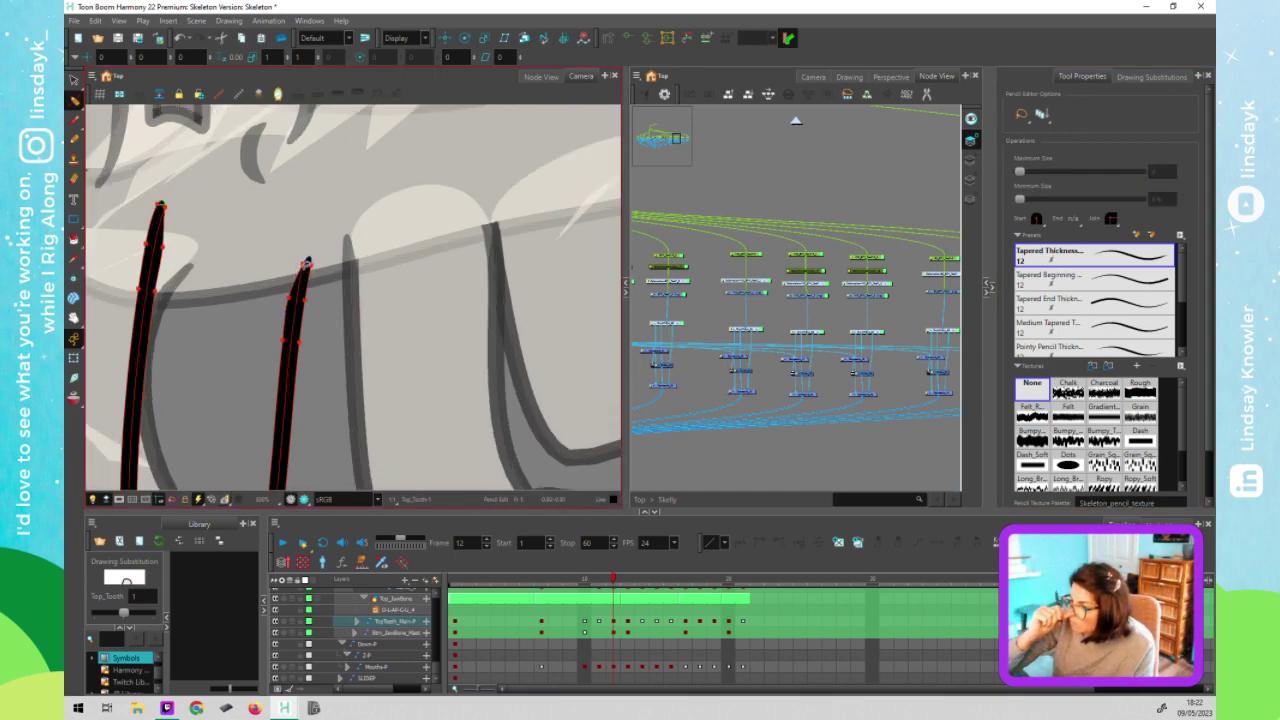
scroll(307, 262, up, 2)
key(space)
drag(411, 343, 610, 292)
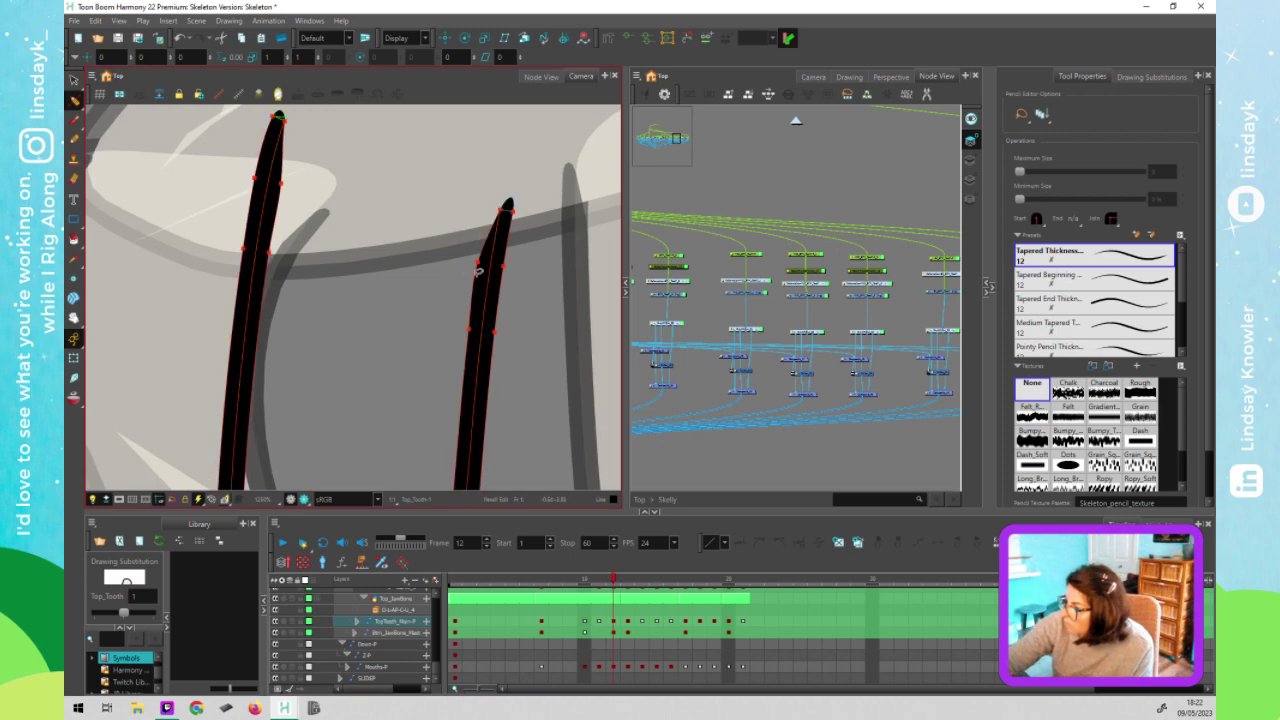
click(494, 224)
click(487, 254)
click(484, 247)
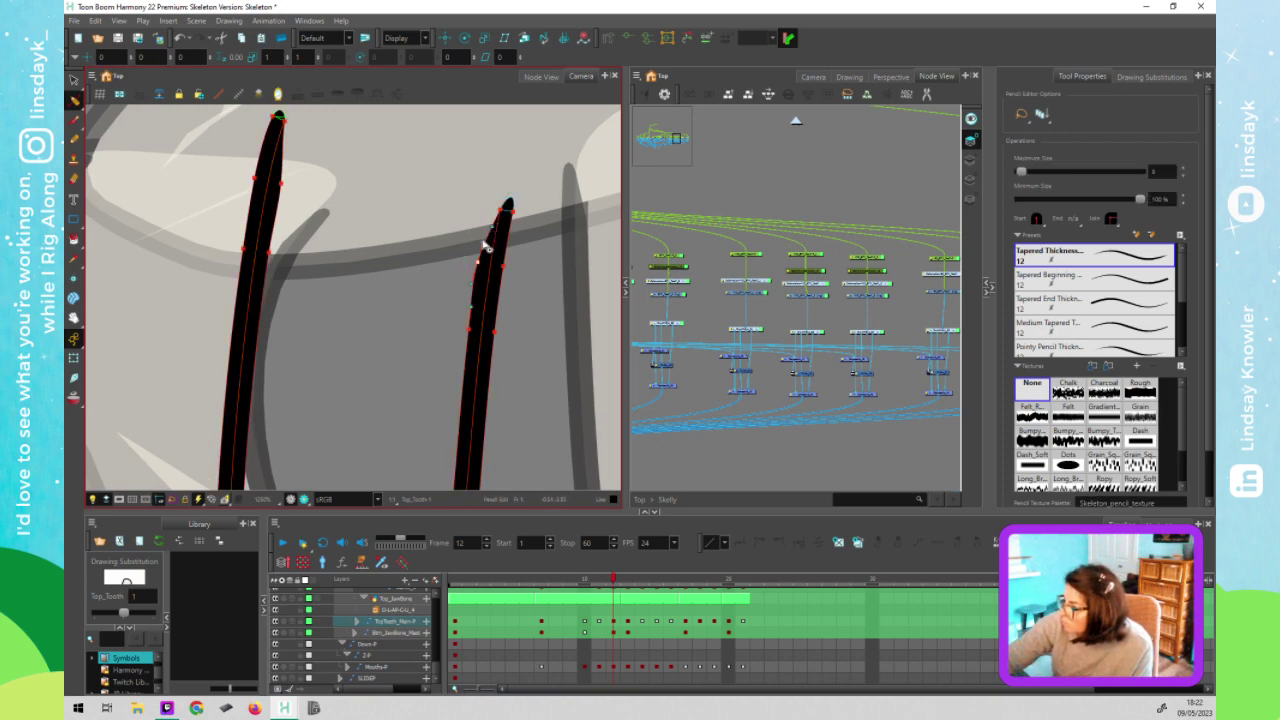
Round the taper on the inner edge of the left-hand line by adjusting its thickness curve near the tip
click(278, 184)
click(288, 168)
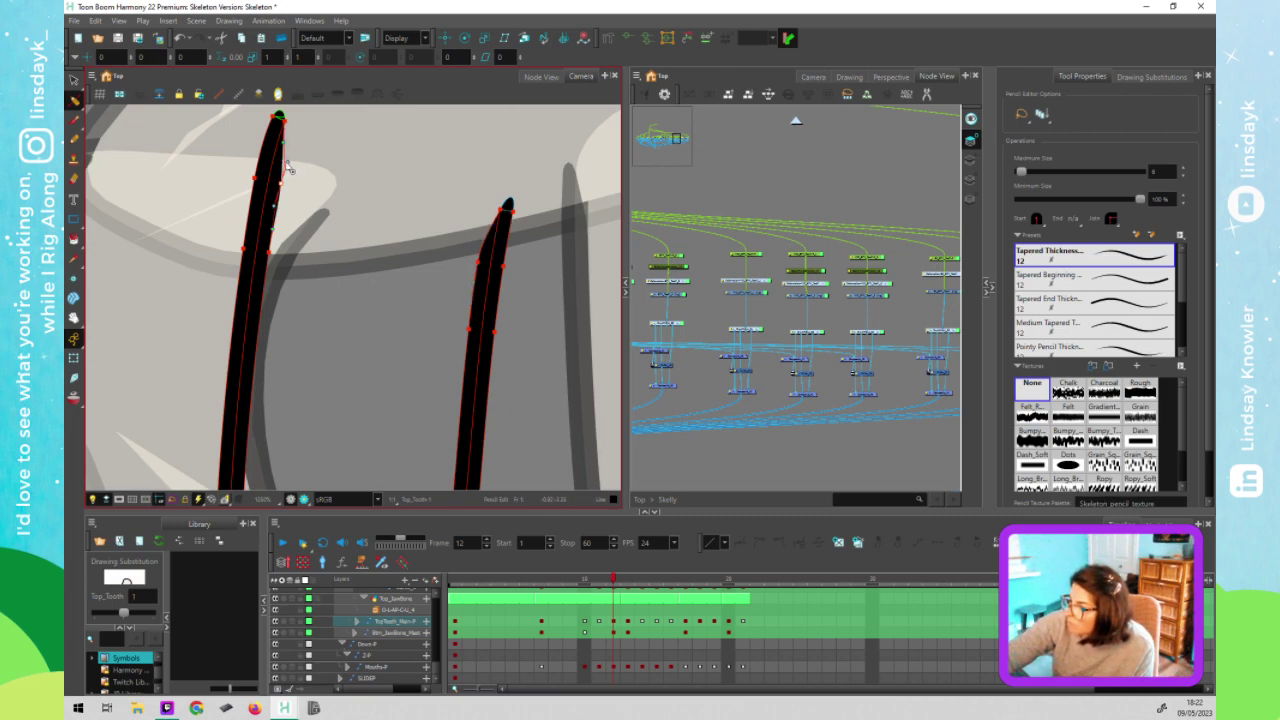
click(293, 130)
drag(286, 145, 290, 147)
Smooth the right-hand line's tip by pulling its curve handle outward, and return to the Transform tool
click(492, 205)
click(501, 209)
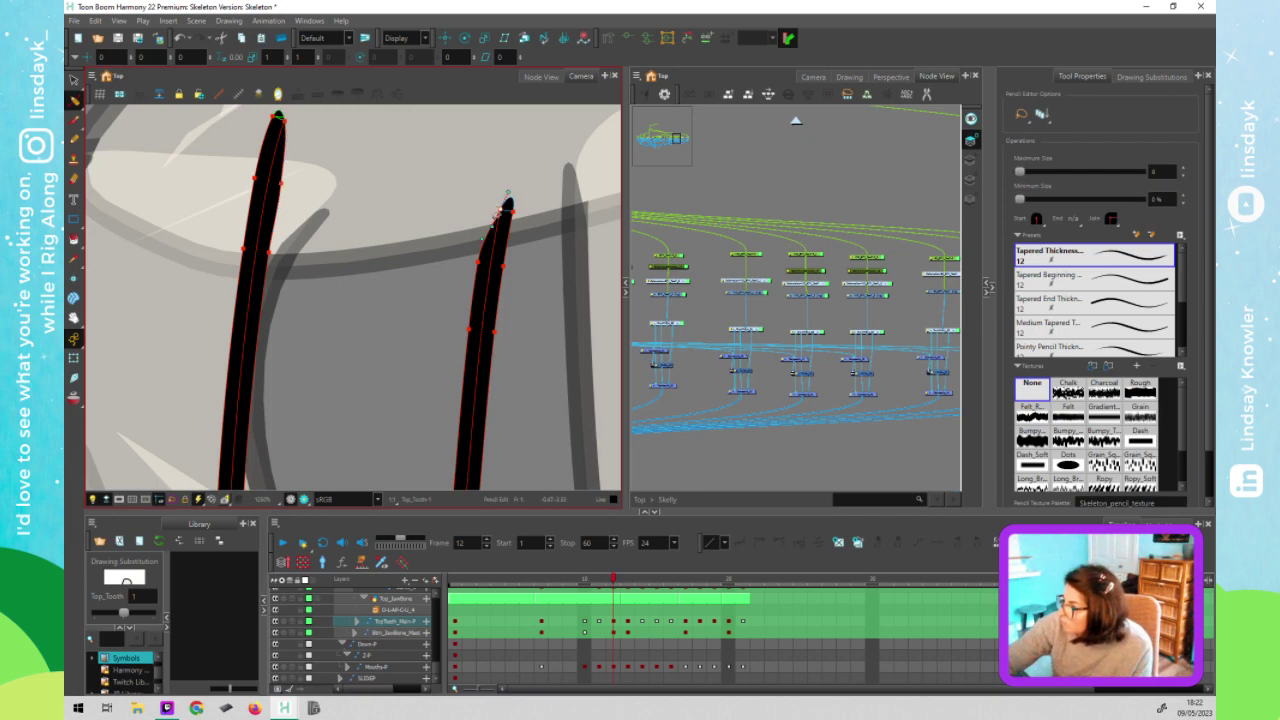
drag(492, 230, 482, 239)
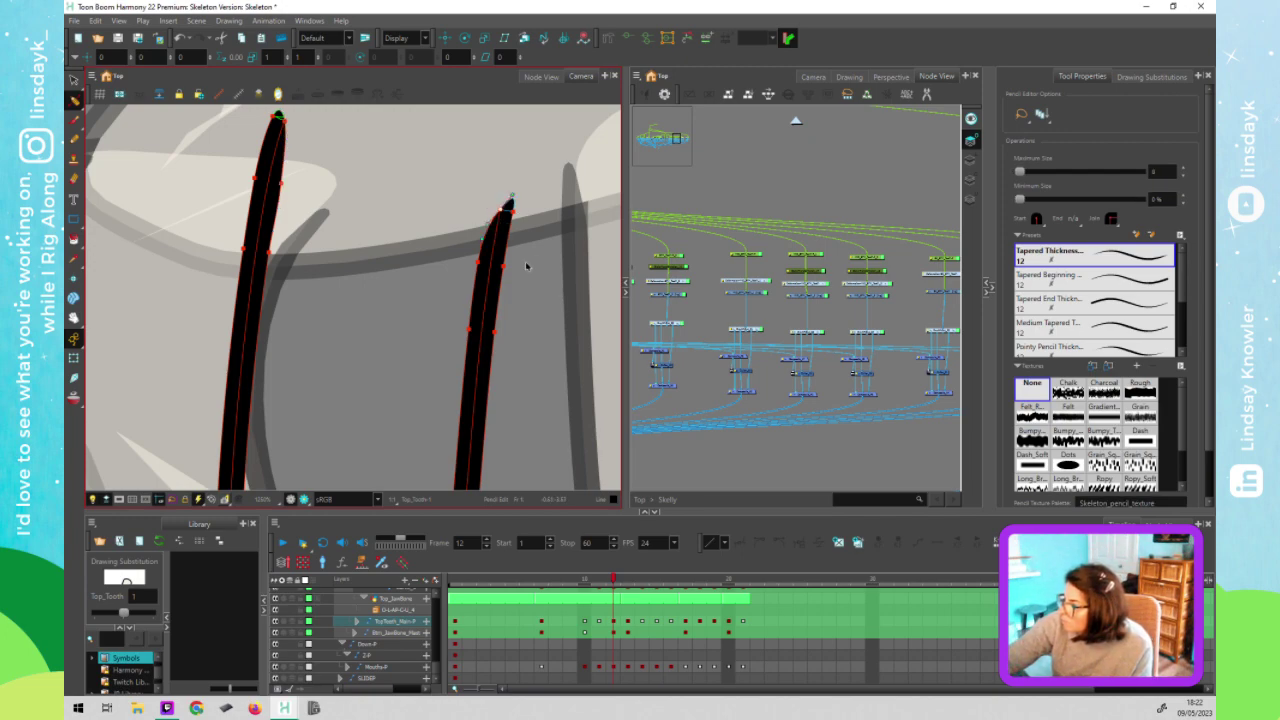
scroll(531, 285, down, 2)
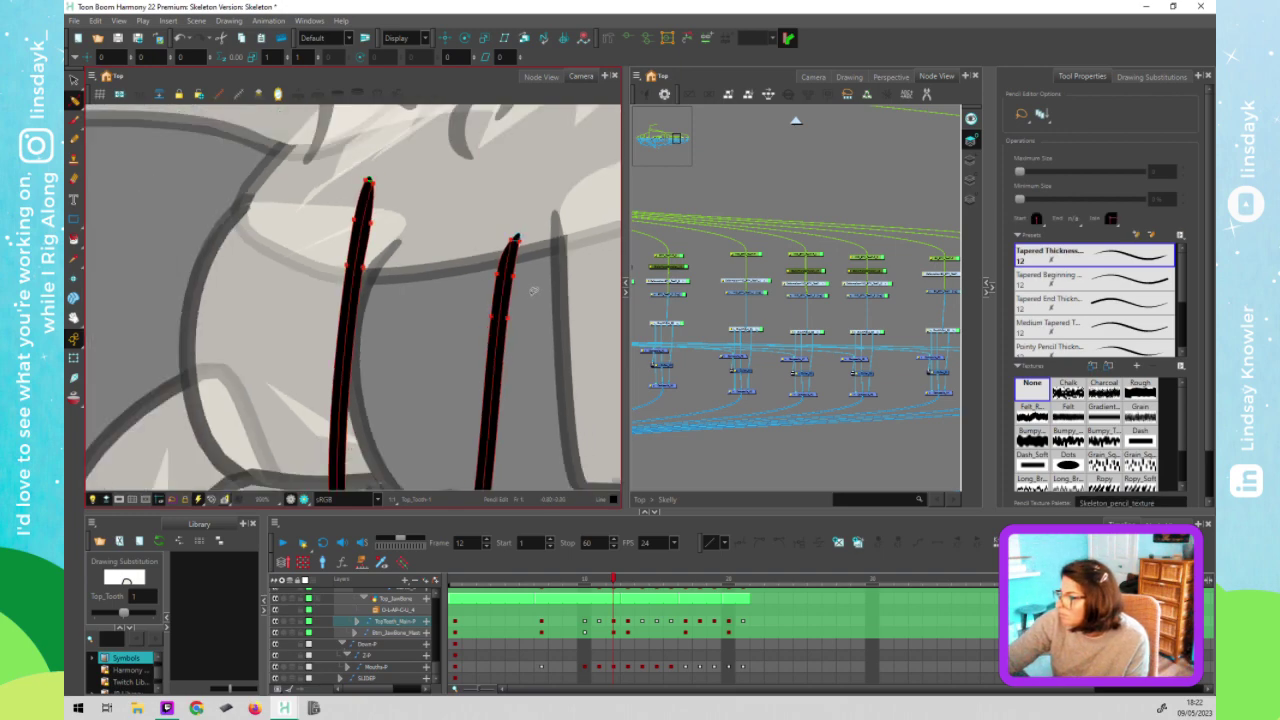
scroll(534, 294, down, 2)
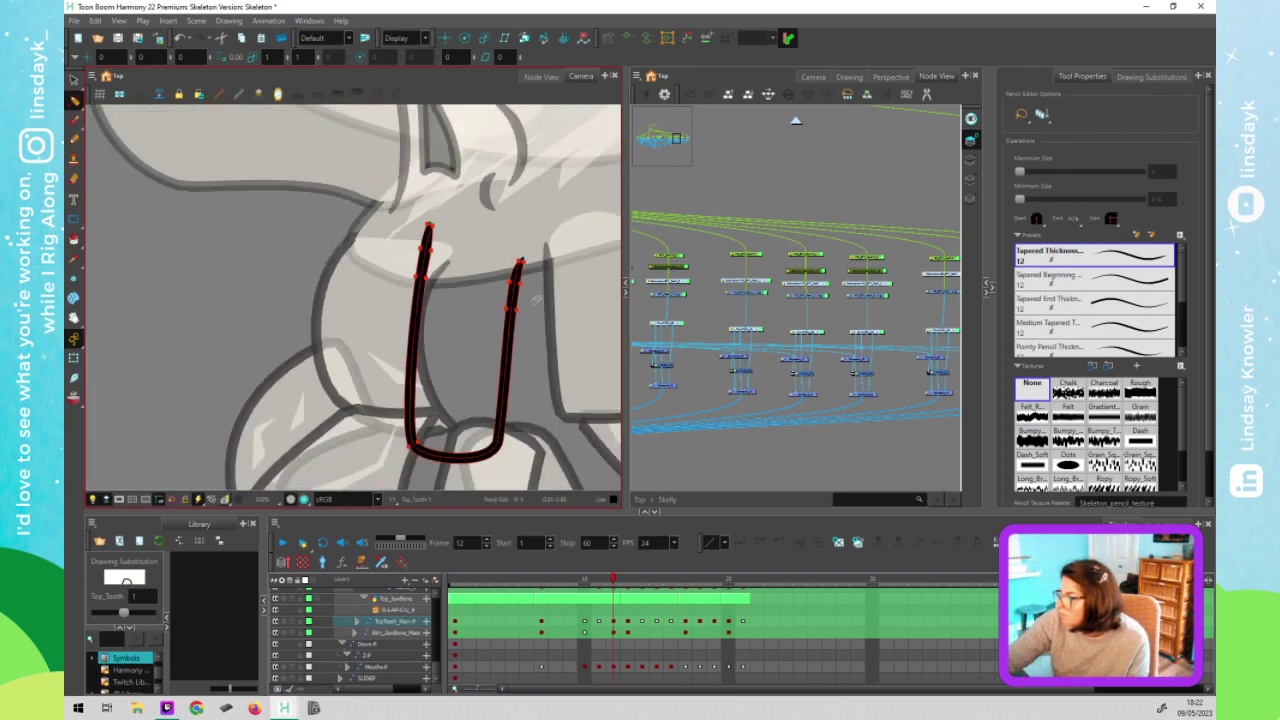
key(shift+t)
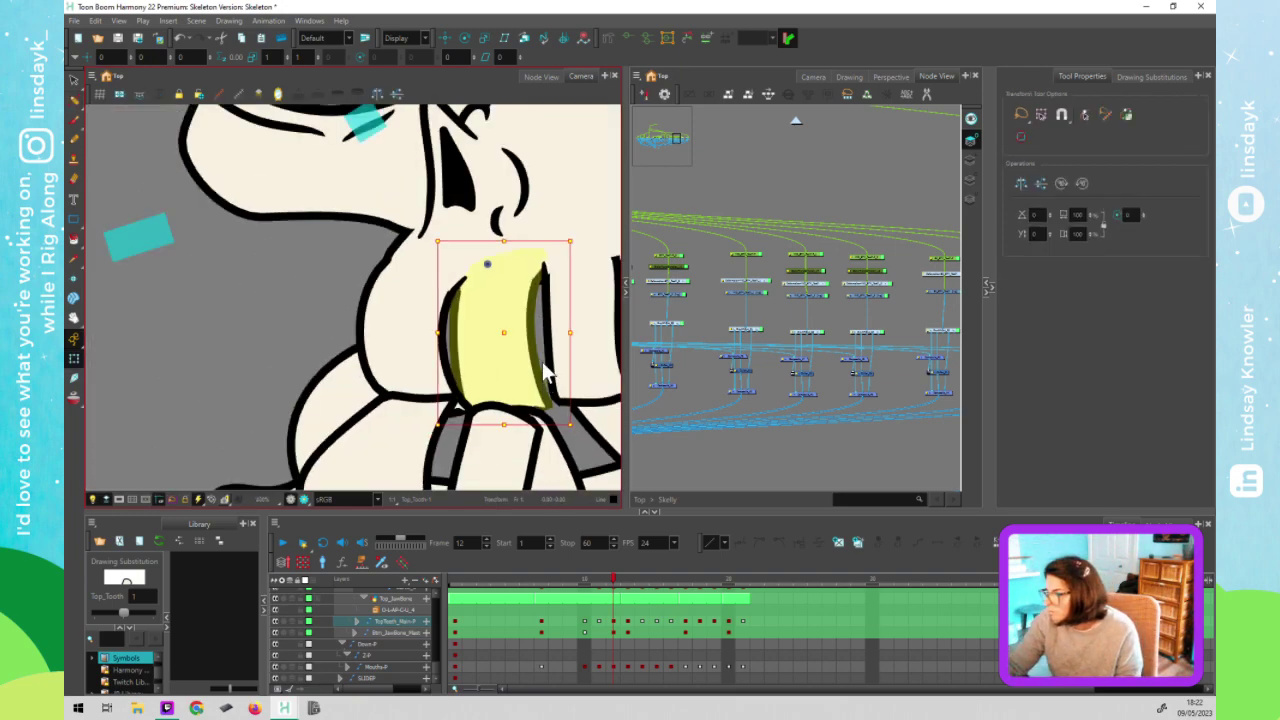
Open the frontmost upper tooth's outline in the Pencil Editor and set the maximum size of the lower line's thickness point near the tip to 8
click(422, 349)
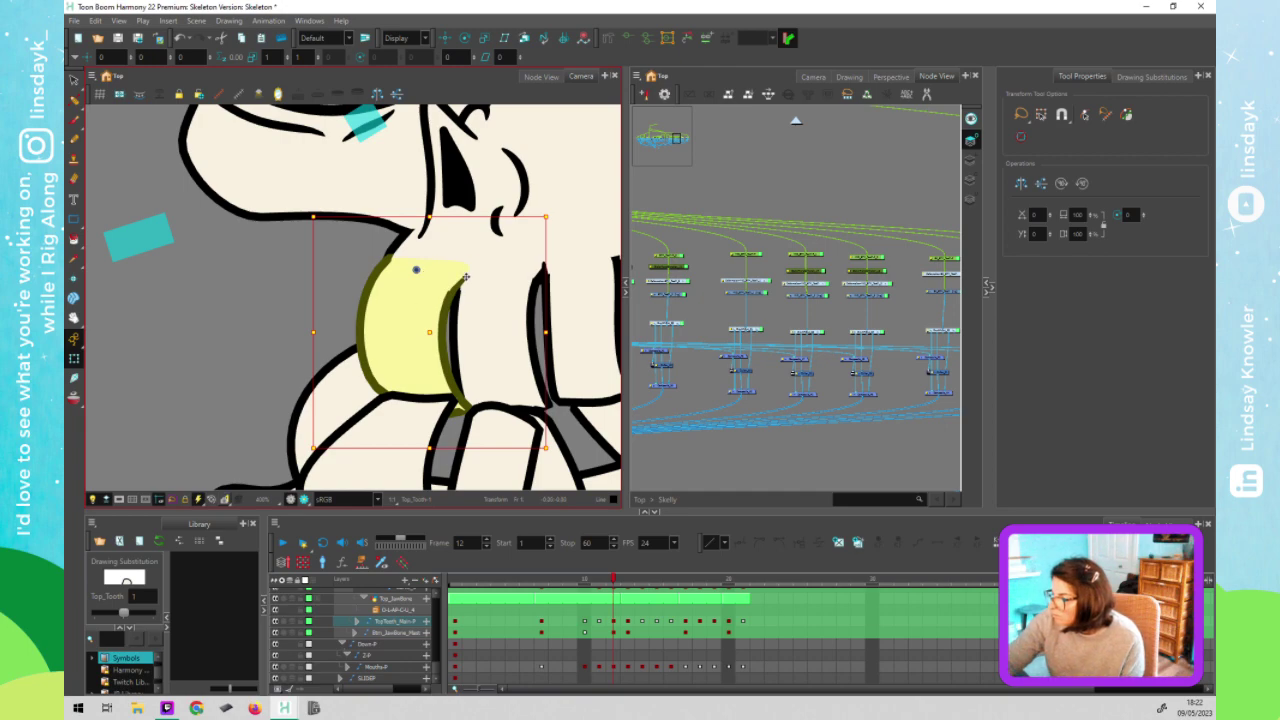
key(alt+s)
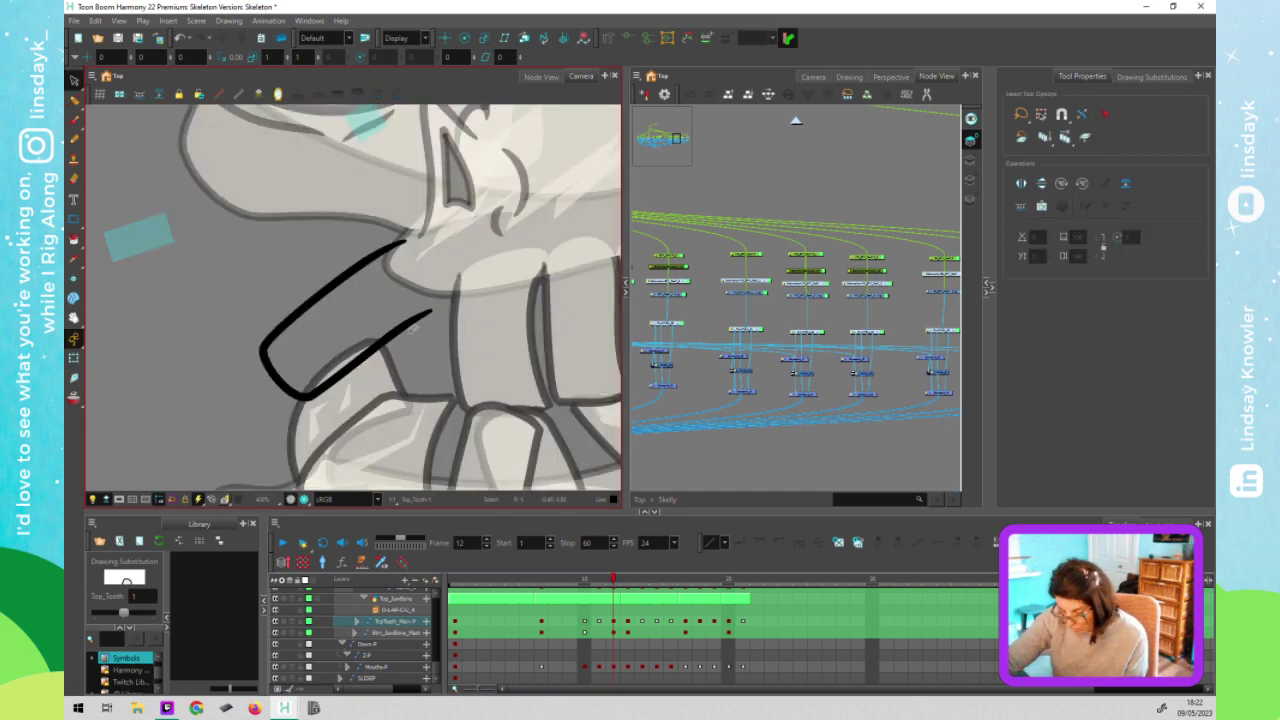
key(alt+shift+q)
click(386, 258)
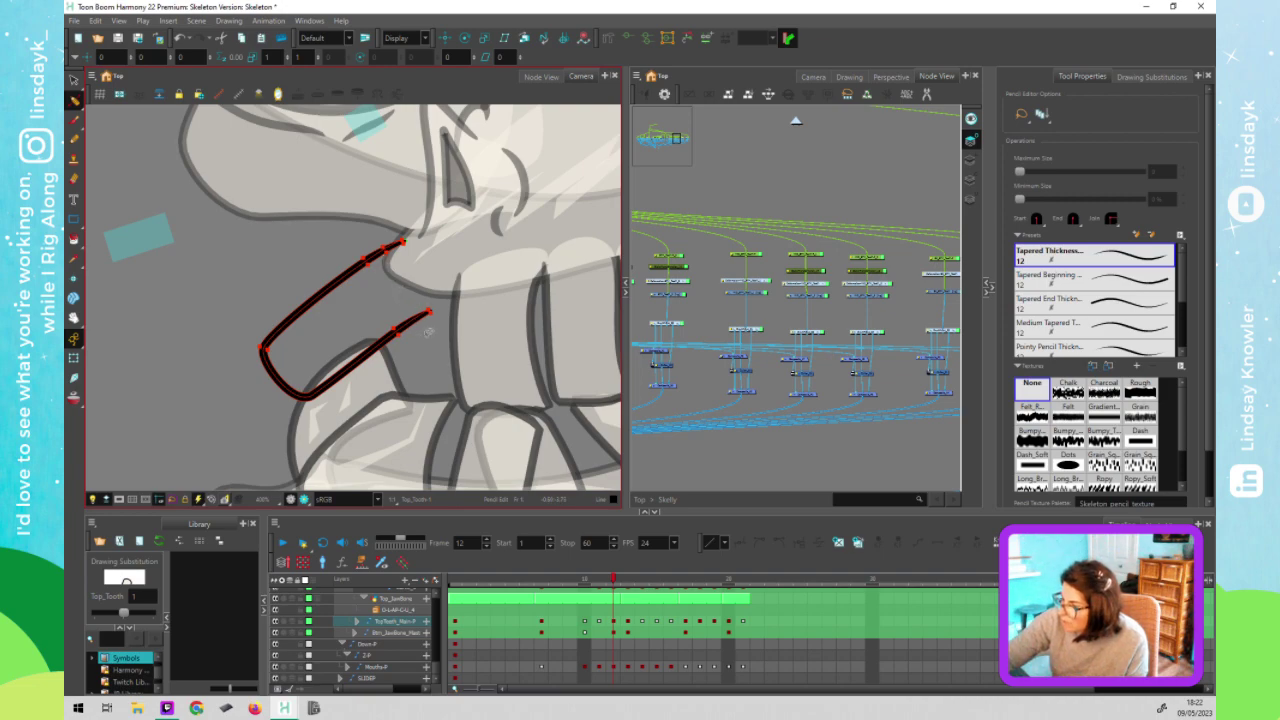
scroll(430, 338, up, 2)
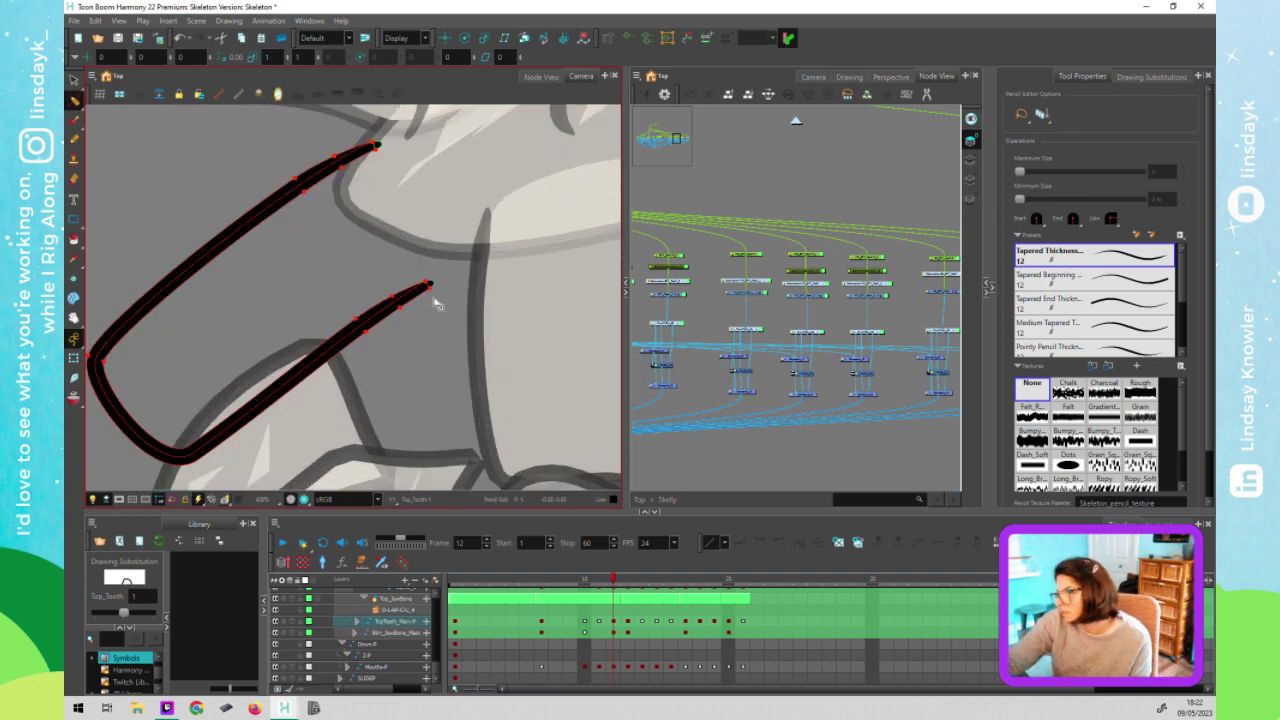
click(392, 292)
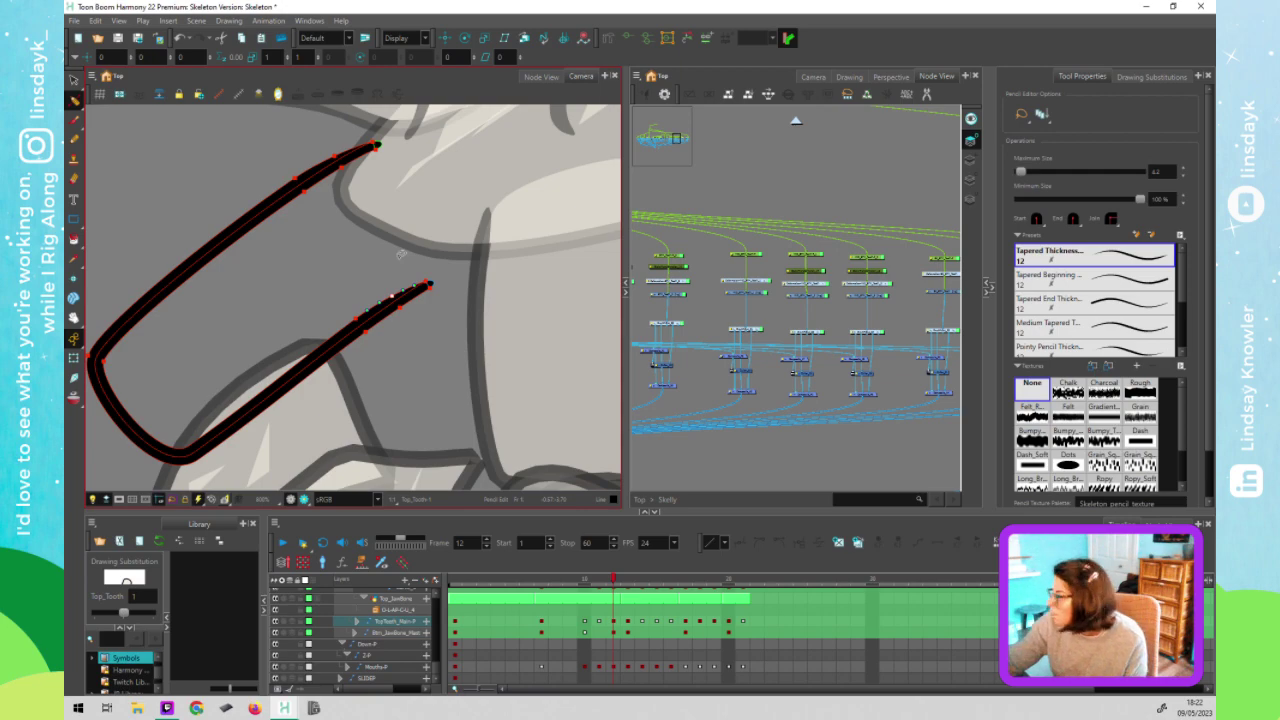
click(1161, 170)
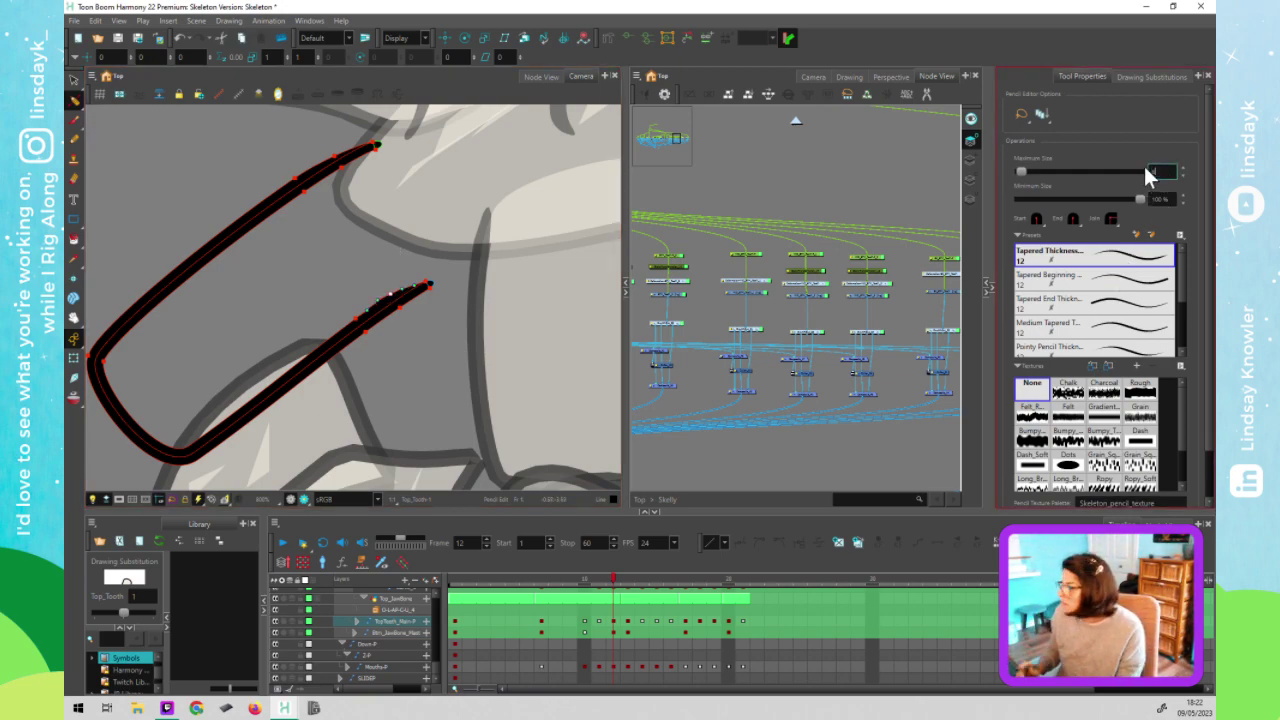
text(8)
click(405, 292)
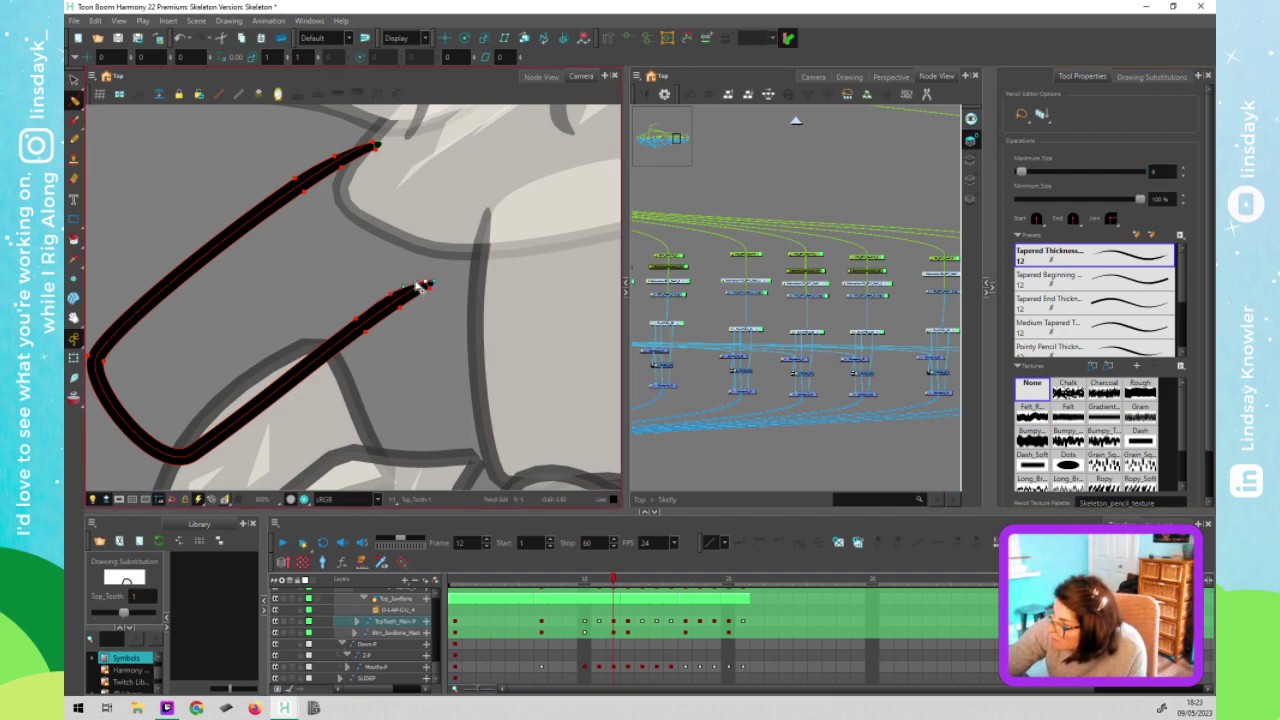
key(Escape)
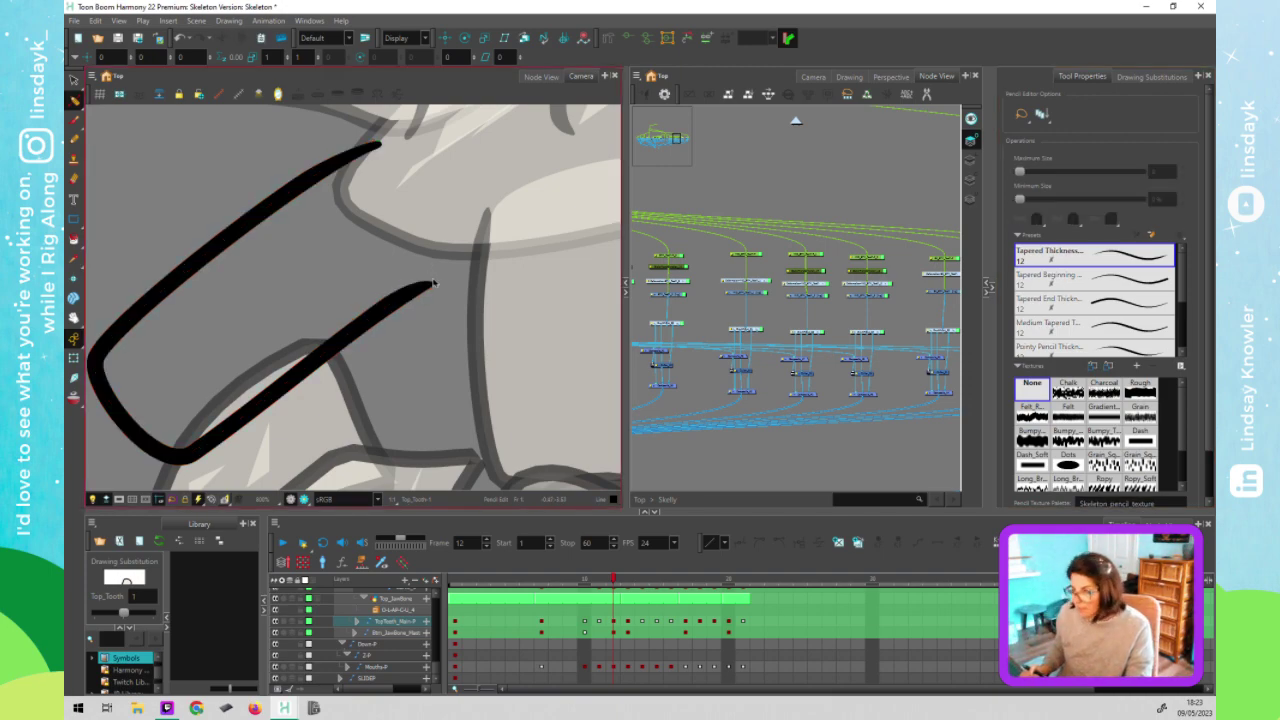
key(shift+t)
drag(345, 221, 351, 226)
key(ctrl+z)
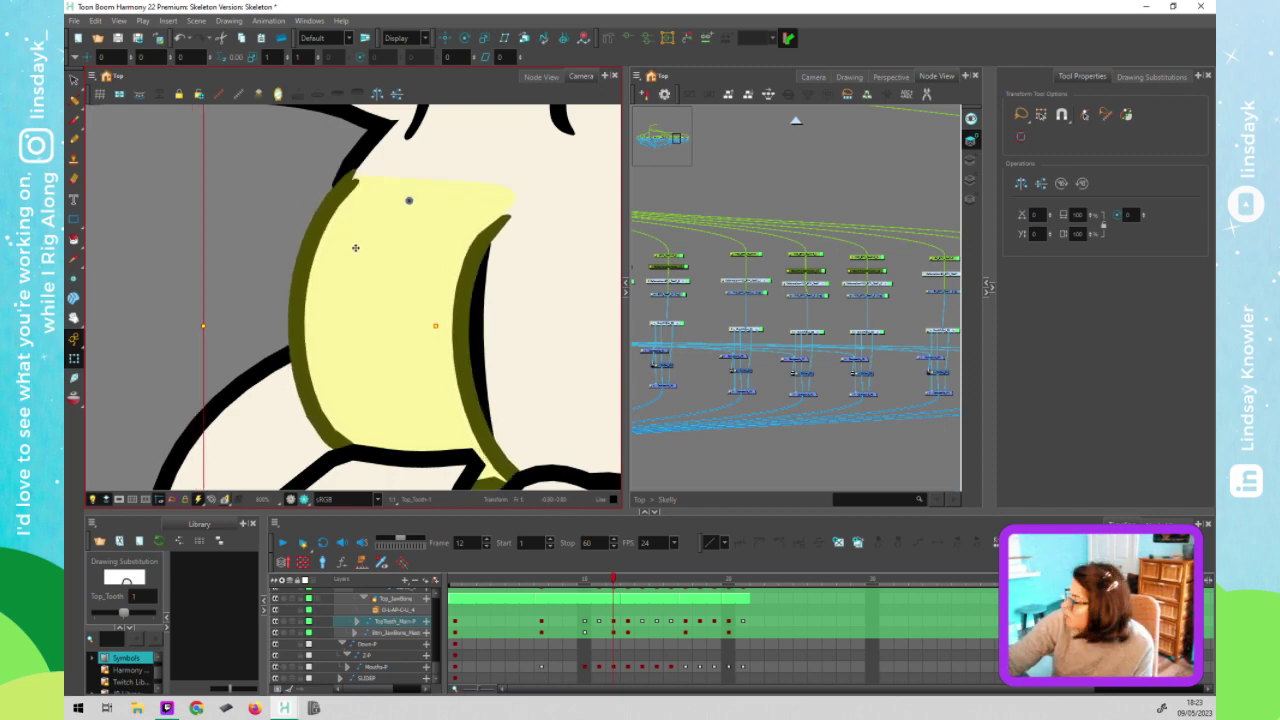
Reshape the tip of the upper line in the frontmost upper tooth's outline into a sharper taper with the Pencil Editor
key(alt+s)
key(ctrl+a)
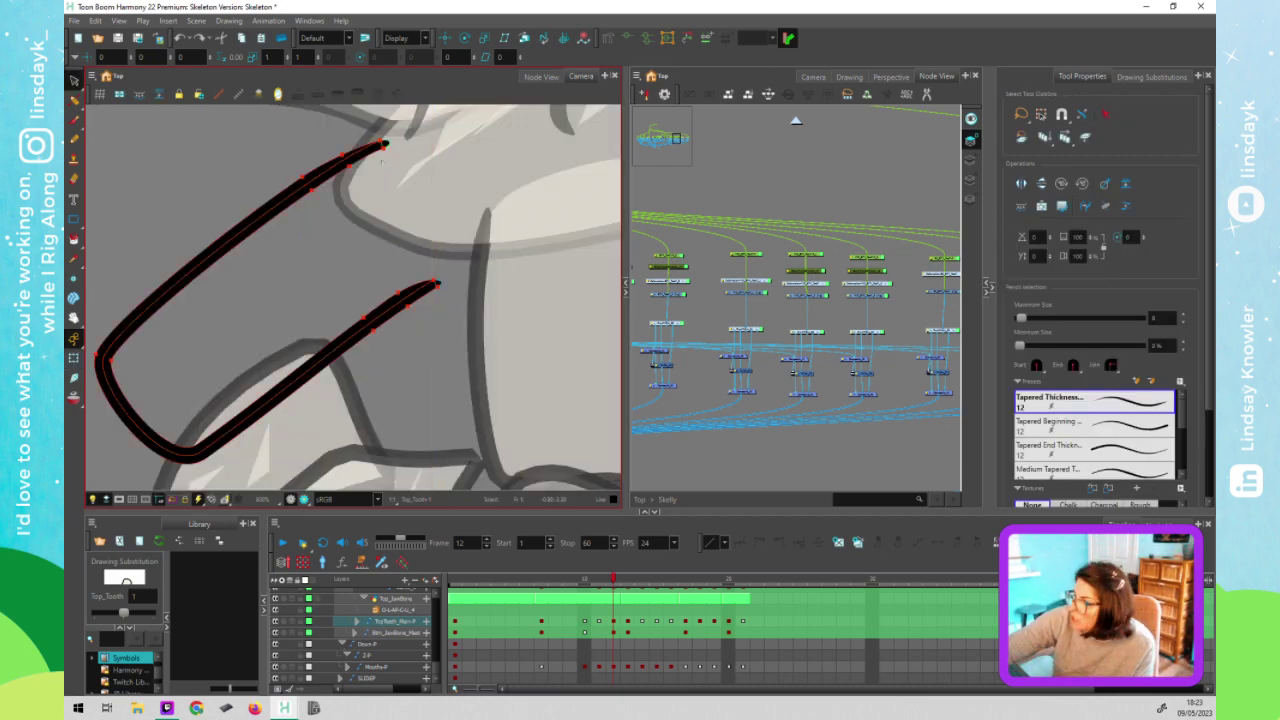
key(alt+shift+q)
mouse_move(363, 127)
mouse_down()
mouse_move(384, 186)
mouse_move(388, 128)
mouse_up()
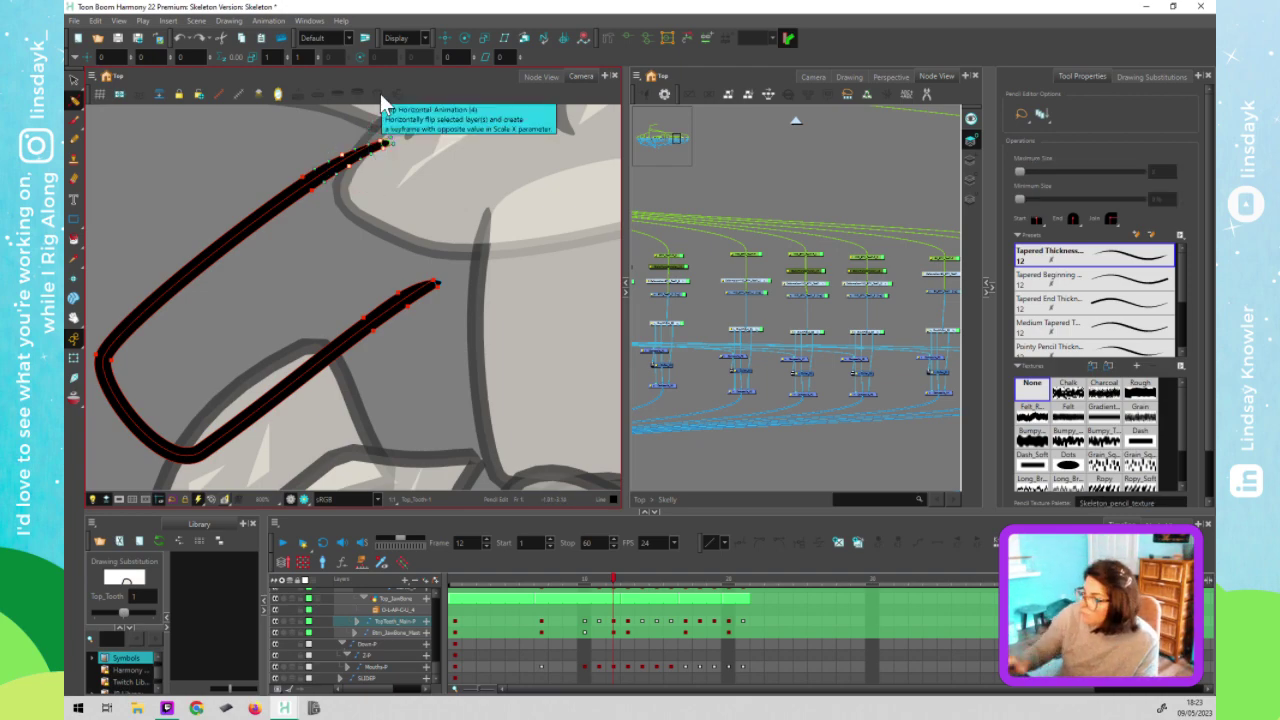
click(355, 148)
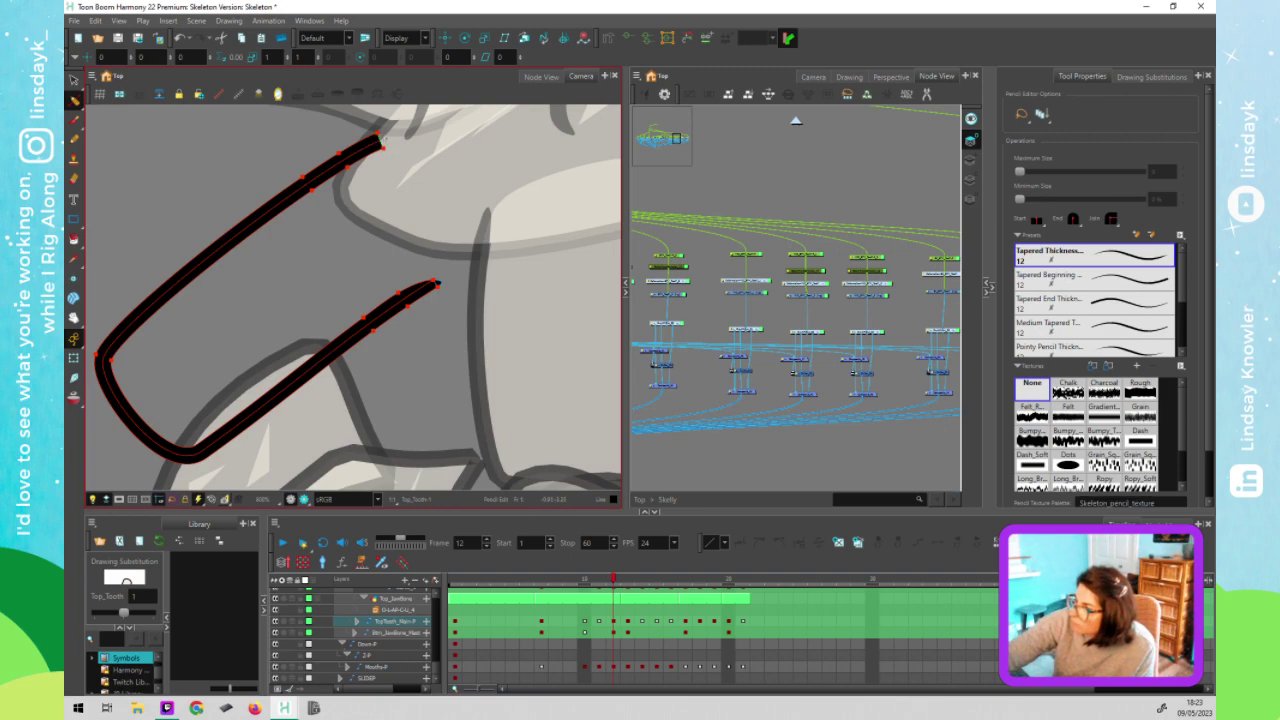
click(381, 133)
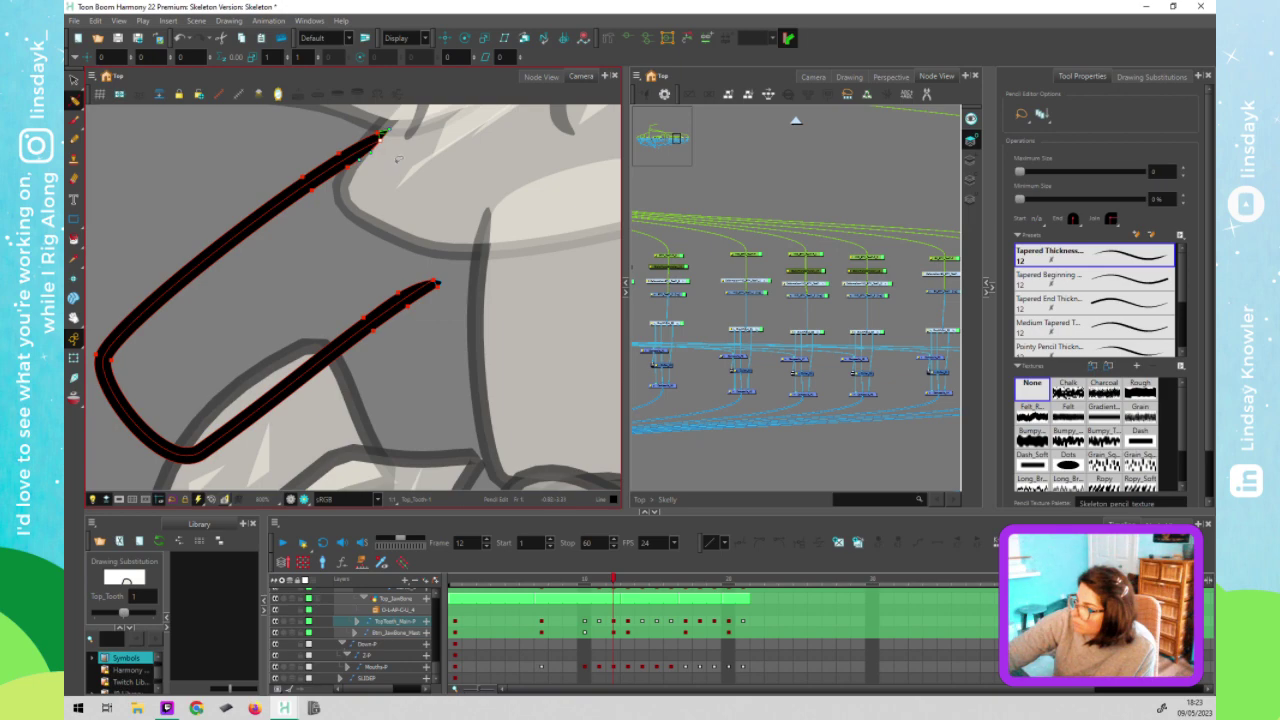
click(394, 171)
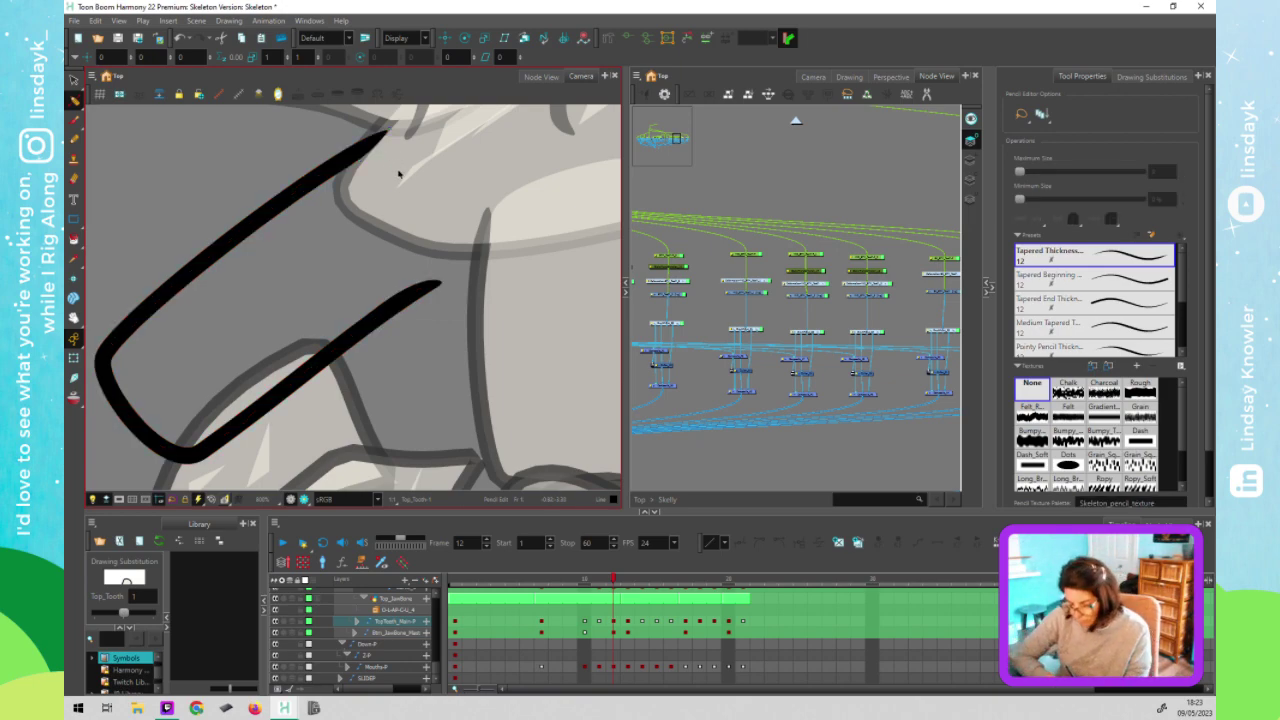
Return to the Transform tool and nudge the frontmost tooth's upper-left deformation point slightly upward
key(shift+t)
click(414, 248)
click(354, 177)
drag(354, 177, 351, 171)
scroll(222, 281, down, 3)
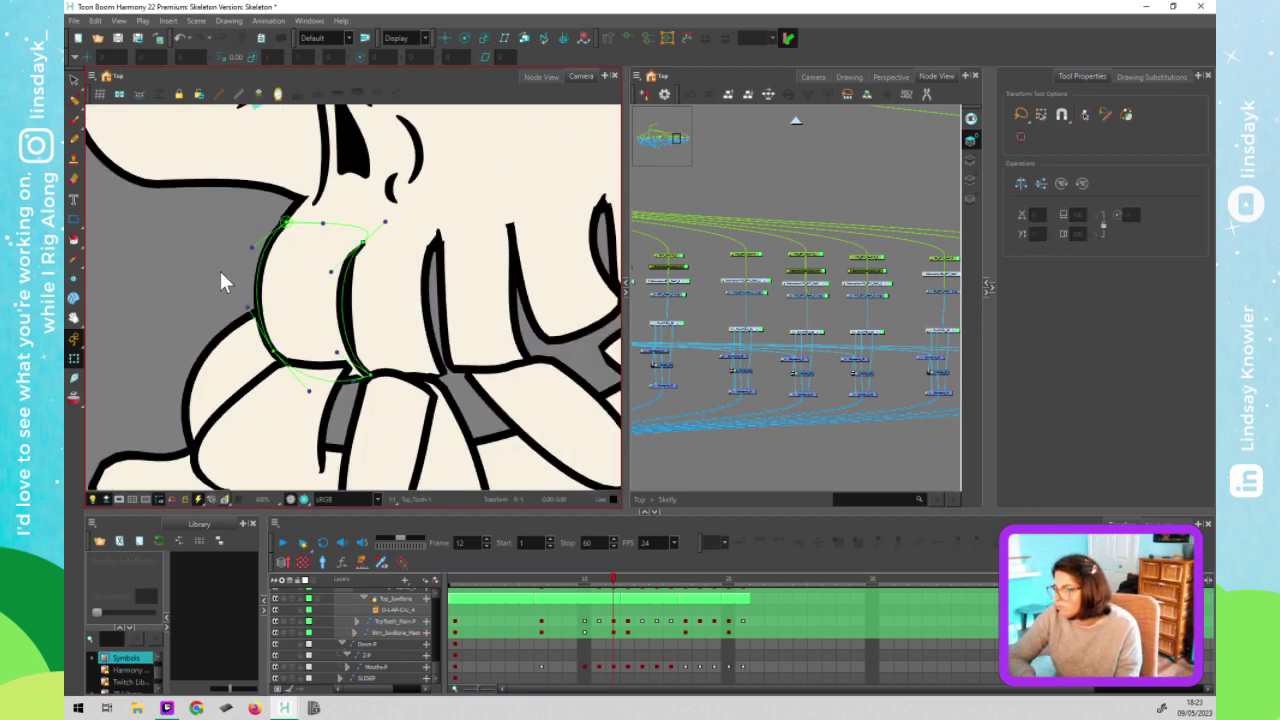
scroll(220, 270, down, 2)
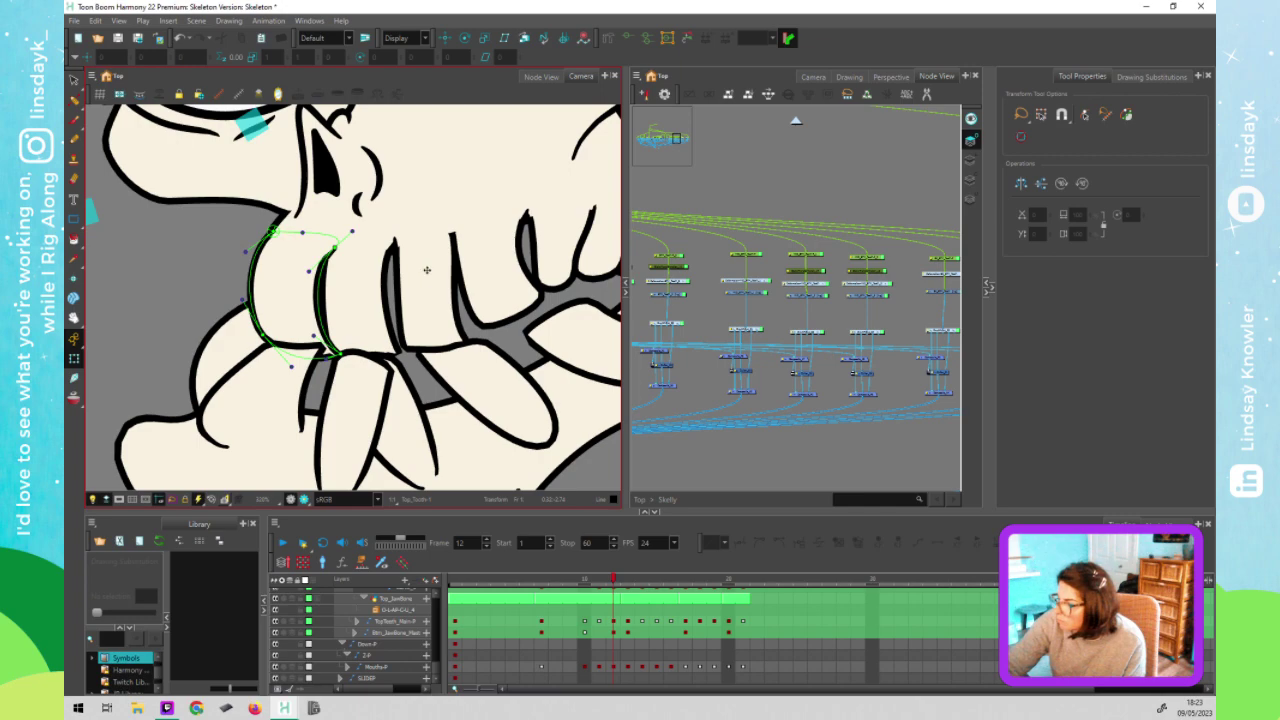
Raise both top deformation points of the third upper tooth slightly to lengthen its side lines
click(427, 270)
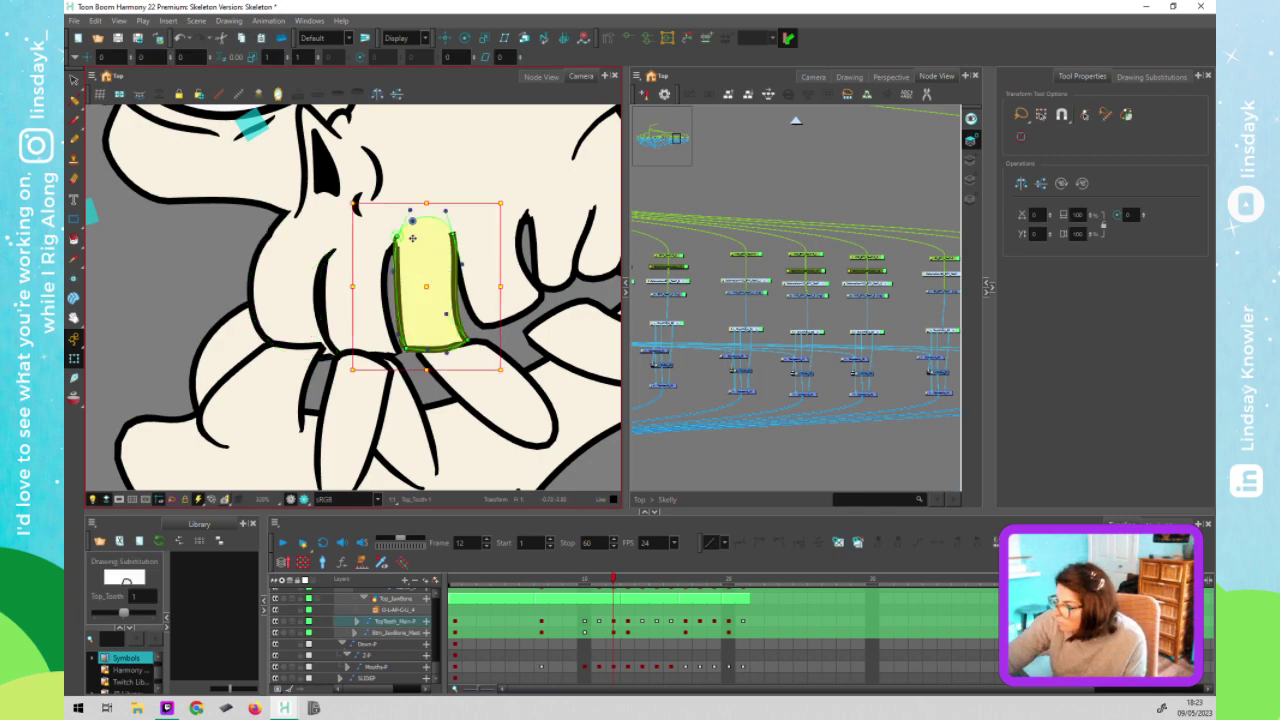
scroll(413, 233, up, 3)
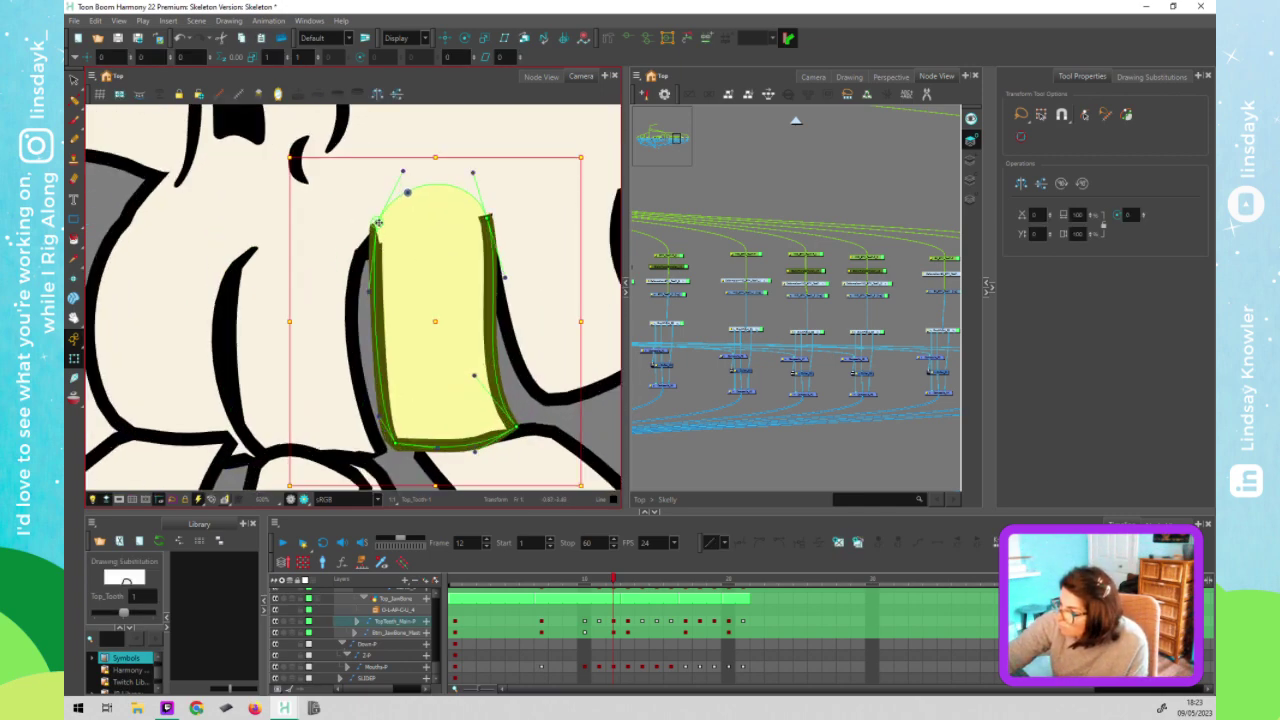
key(Escape)
drag(378, 225, 373, 218)
click(487, 213)
drag(487, 210, 487, 207)
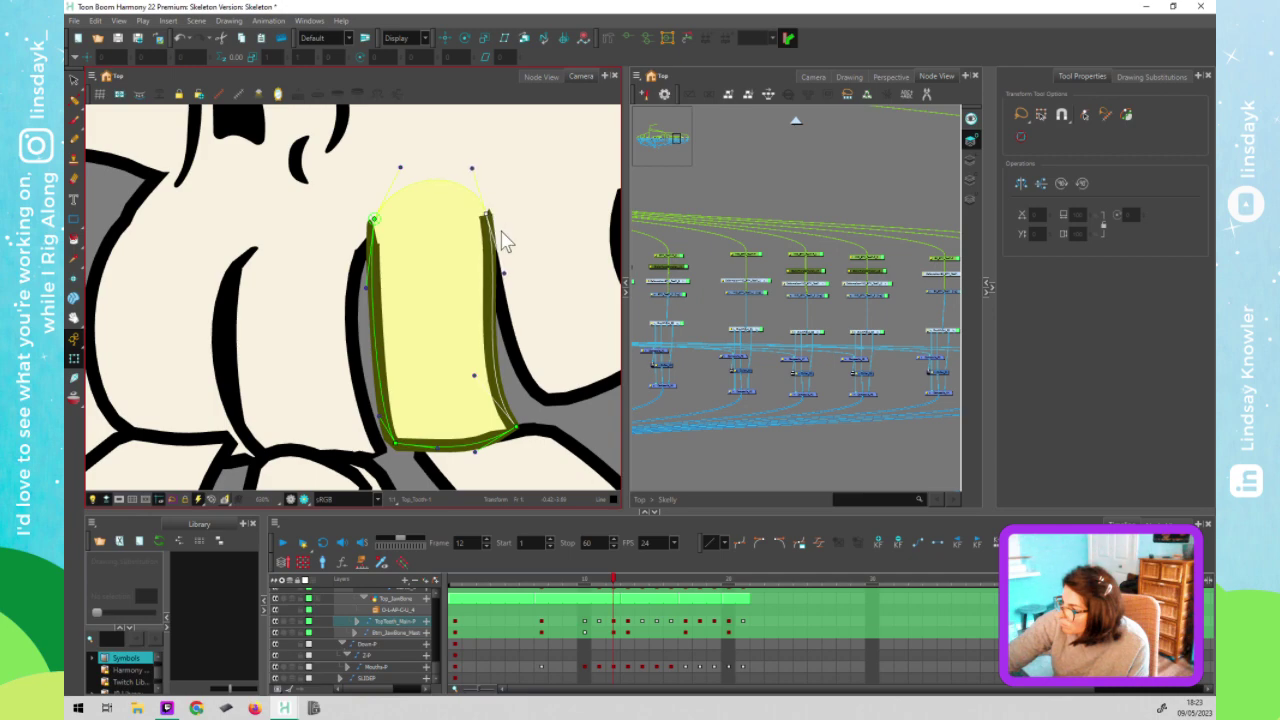
Nudge the fourth tooth's upper-left deformation point upward to meet the third tooth's line
click(519, 252)
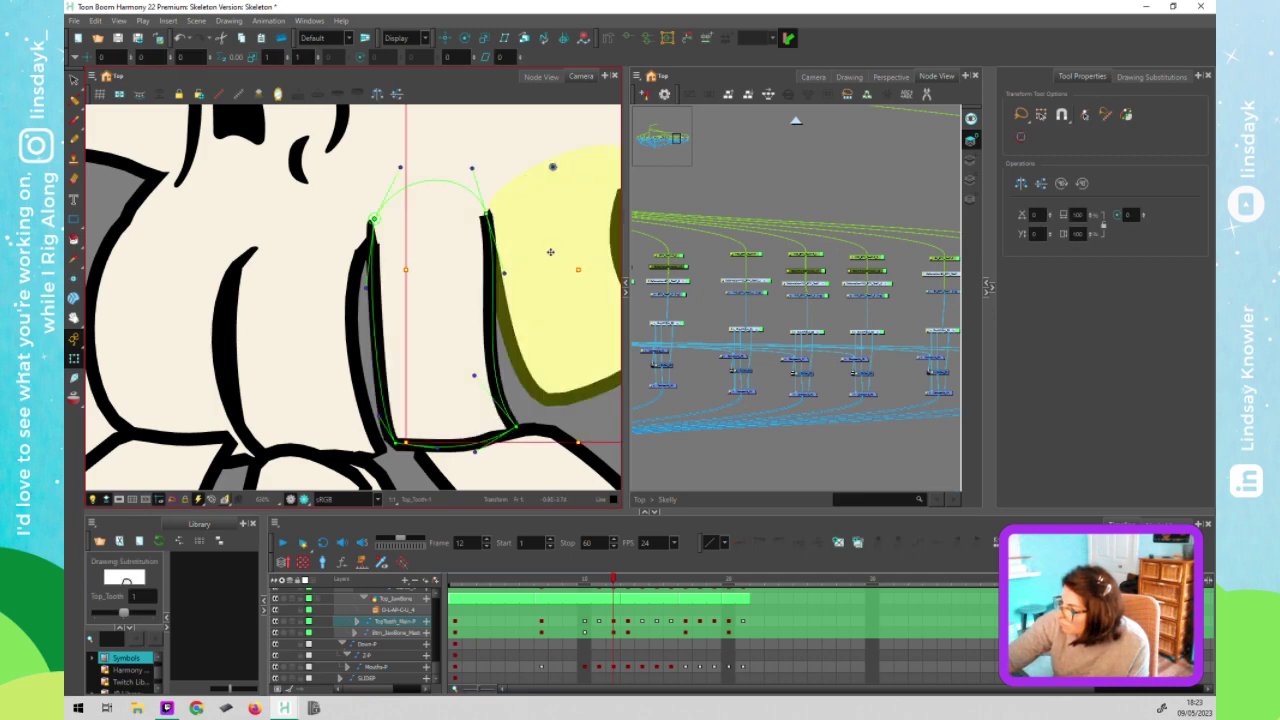
click(553, 226)
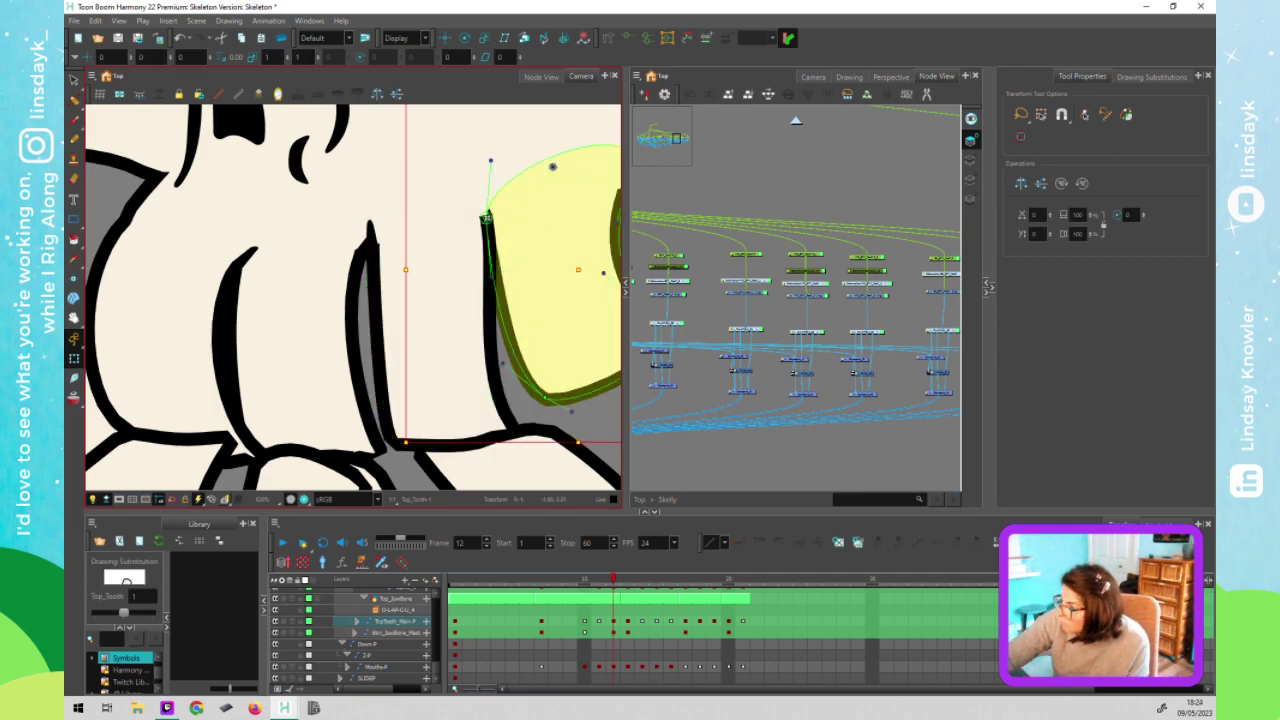
drag(487, 218, 486, 215)
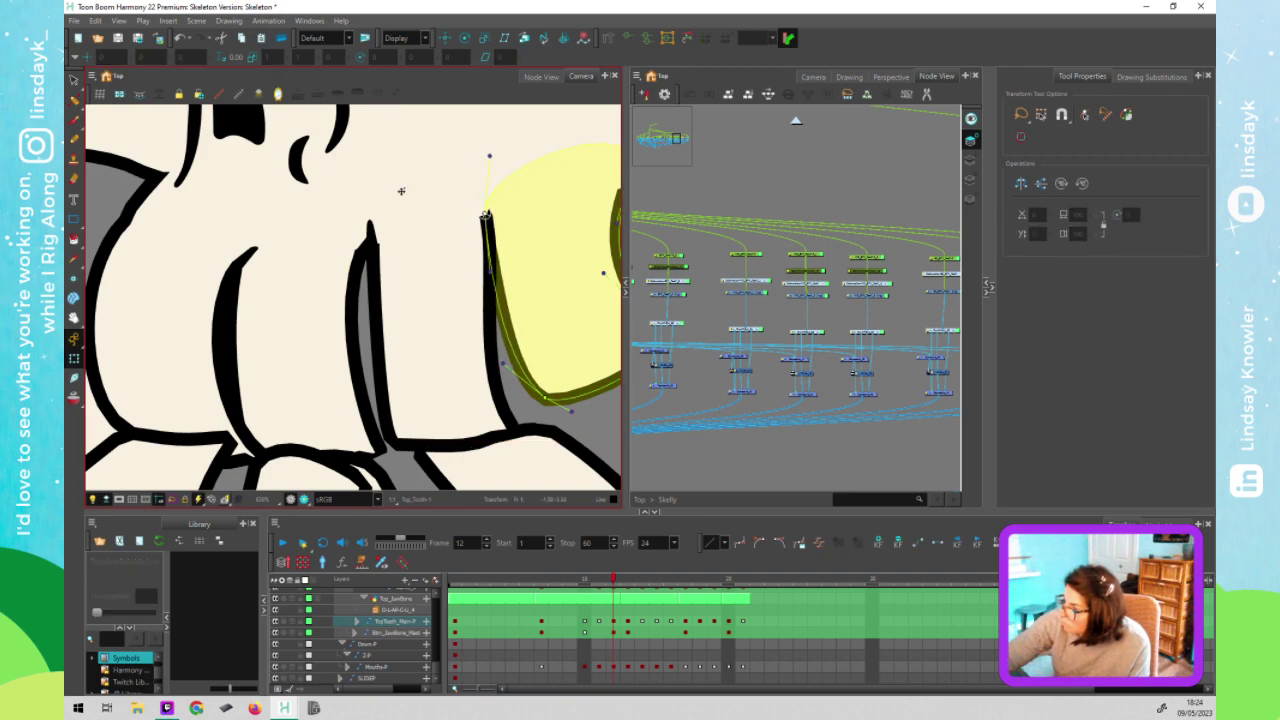
Raise the third tooth's upper-left deformation point further and adjust the second tooth's upper-right point beside it
mouse_move(390, 266)
mouse_down()
mouse_move(305, 238)
mouse_move(400, 275)
mouse_move(402, 264)
mouse_up()
click(374, 218)
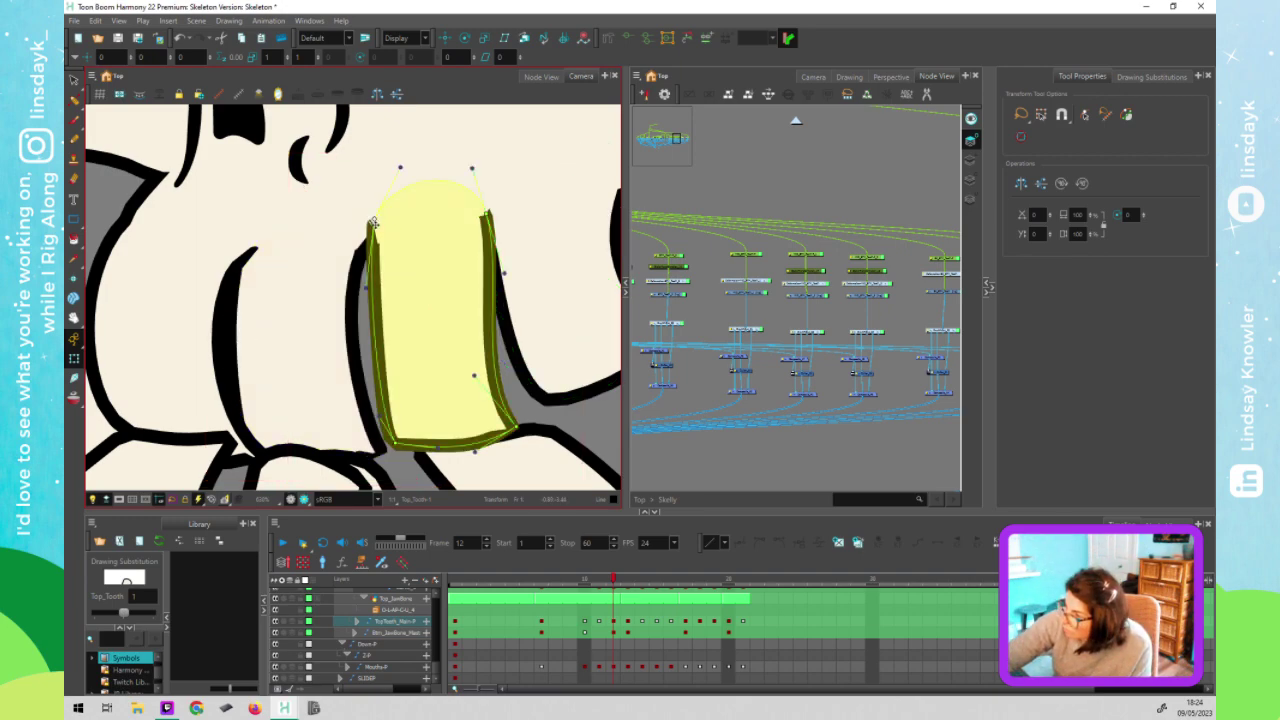
drag(374, 230, 369, 210)
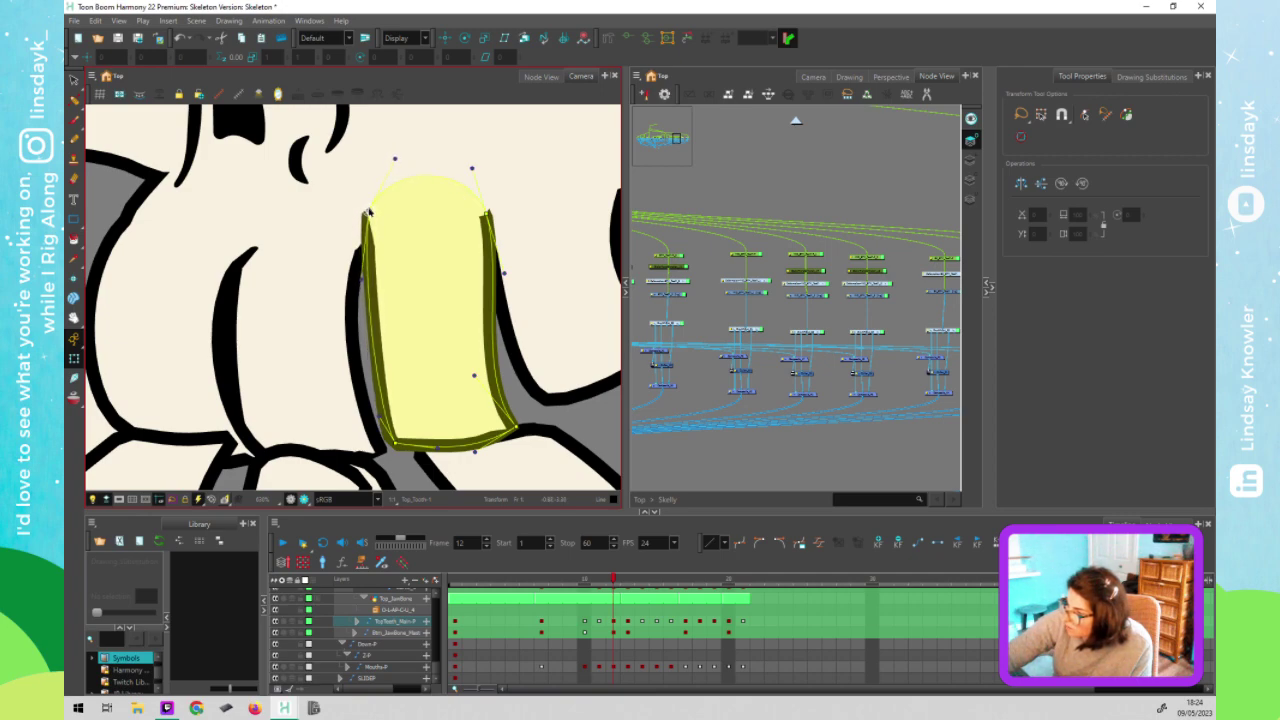
click(346, 287)
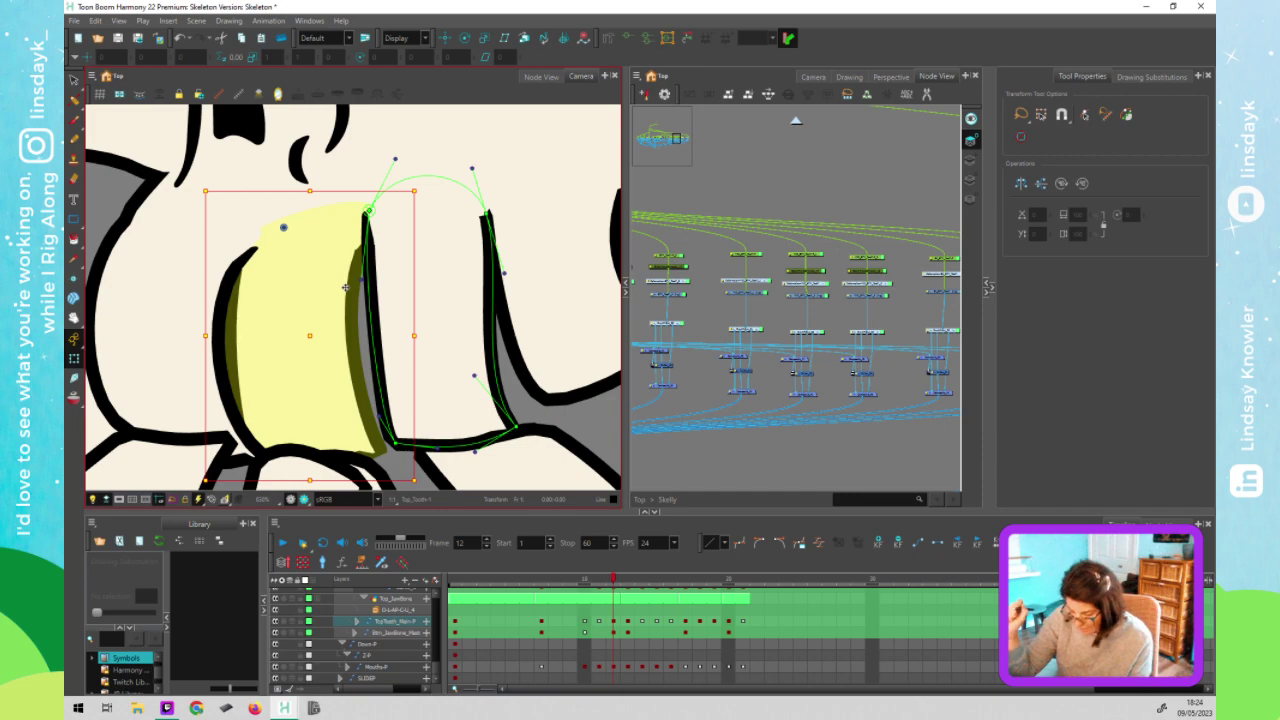
click(377, 224)
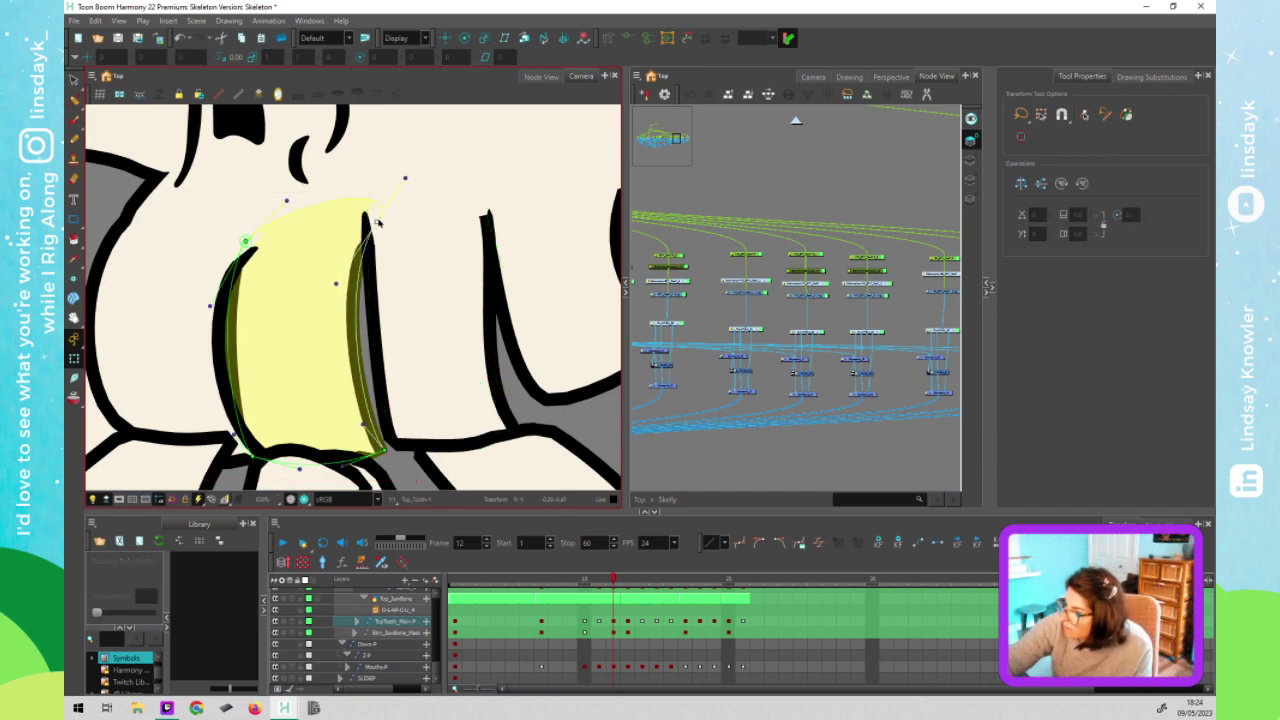
scroll(490, 370, down, 1)
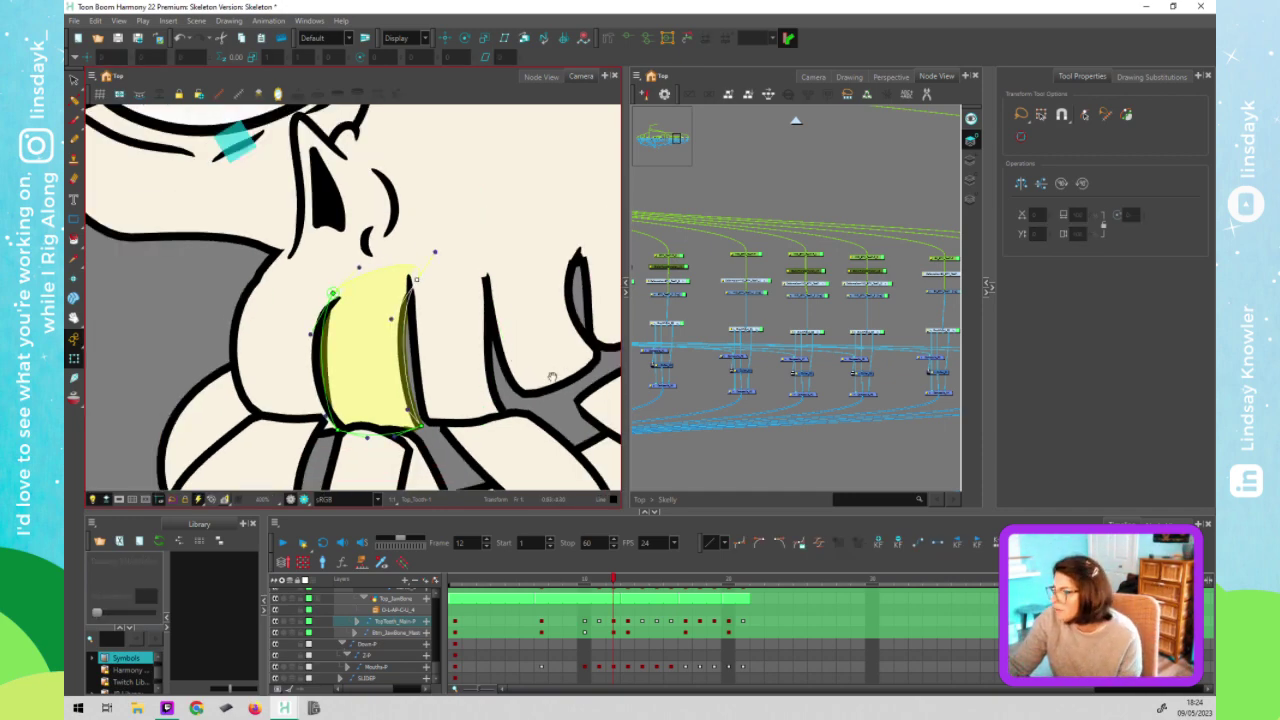
Raise the upper-left deformation point of the small back tooth behind the fourth tooth
drag(552, 377, 374, 376)
click(430, 283)
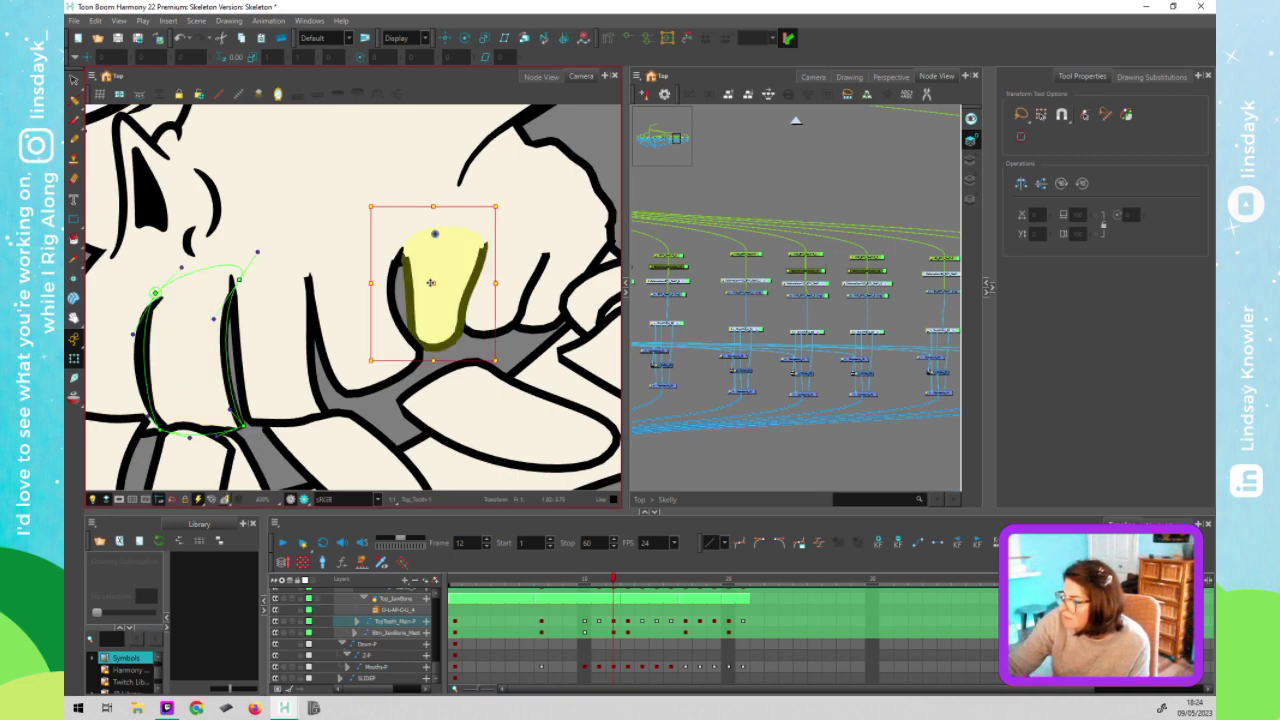
drag(403, 250, 400, 238)
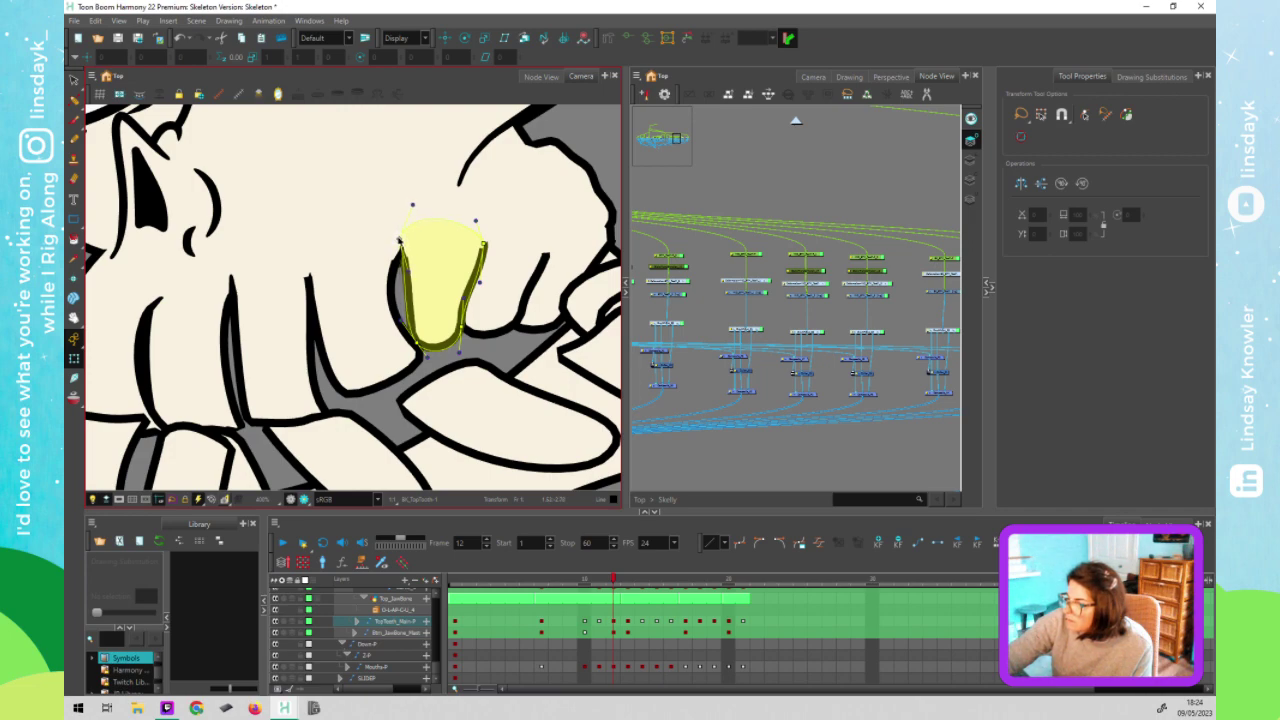
Adjust the fourth tooth's upper-right deformation point and its curve handle so the line meets the back tooth's tip
click(386, 273)
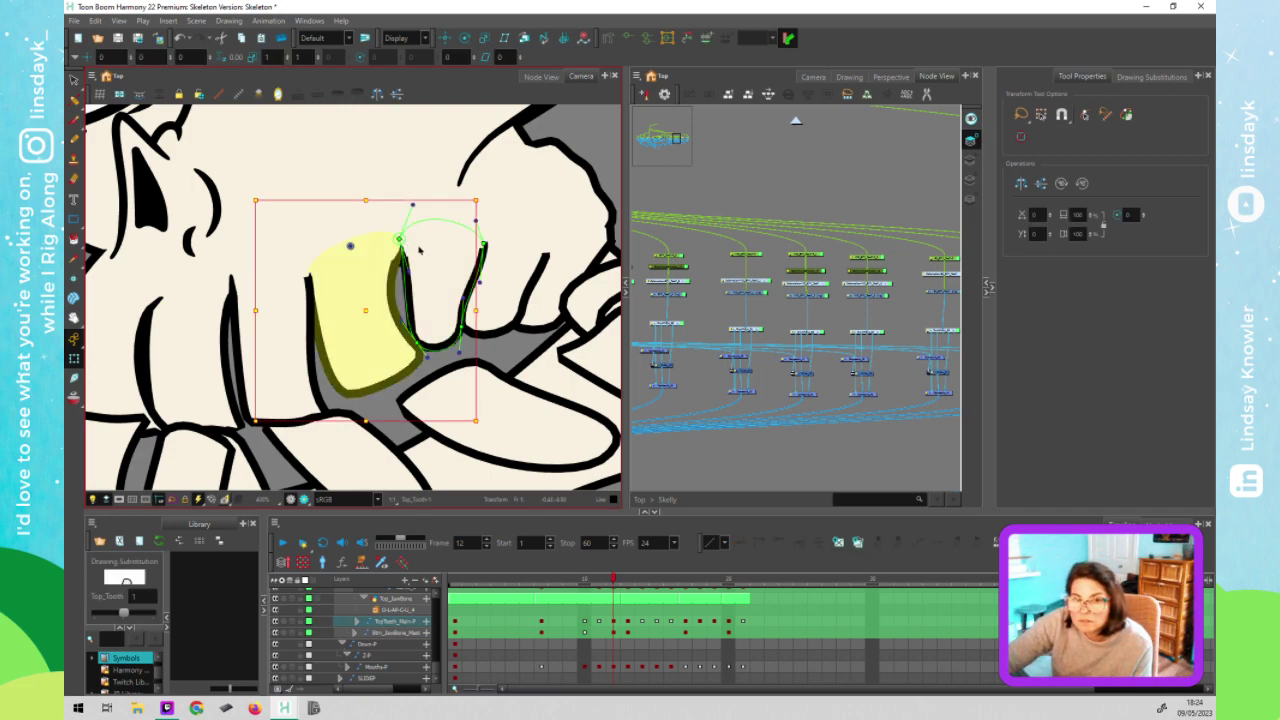
key(shift+F11)
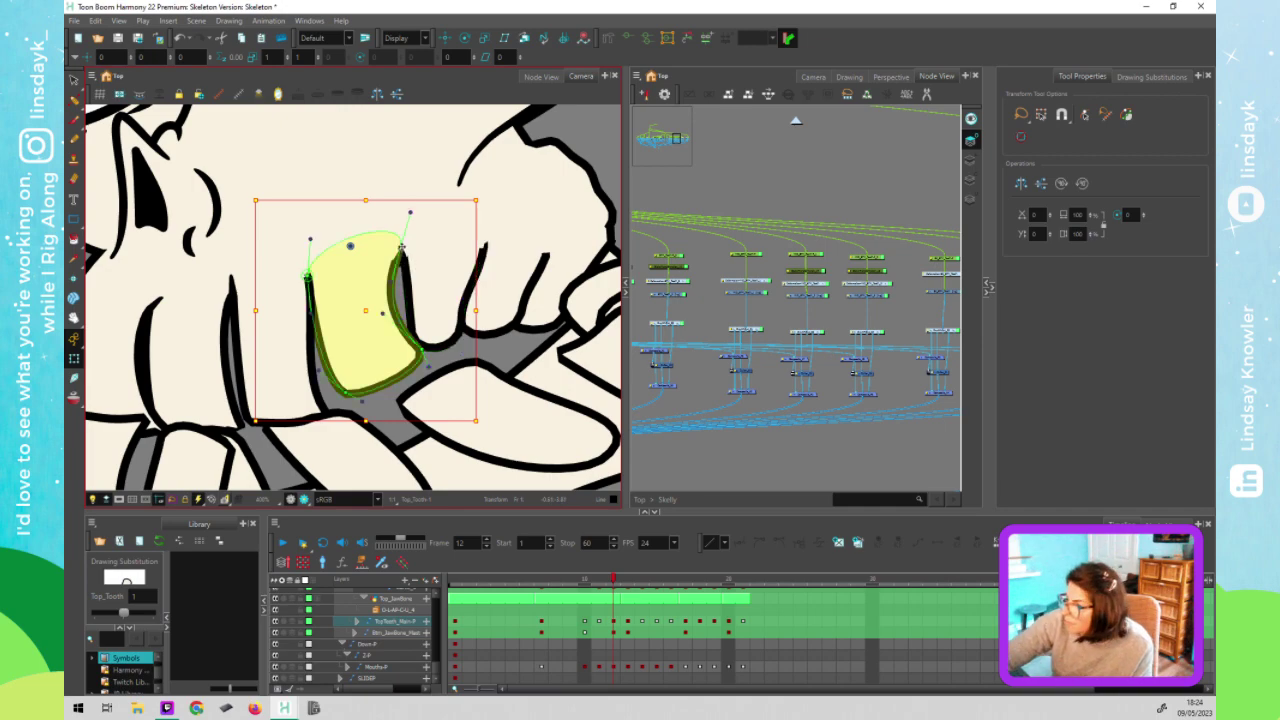
click(402, 245)
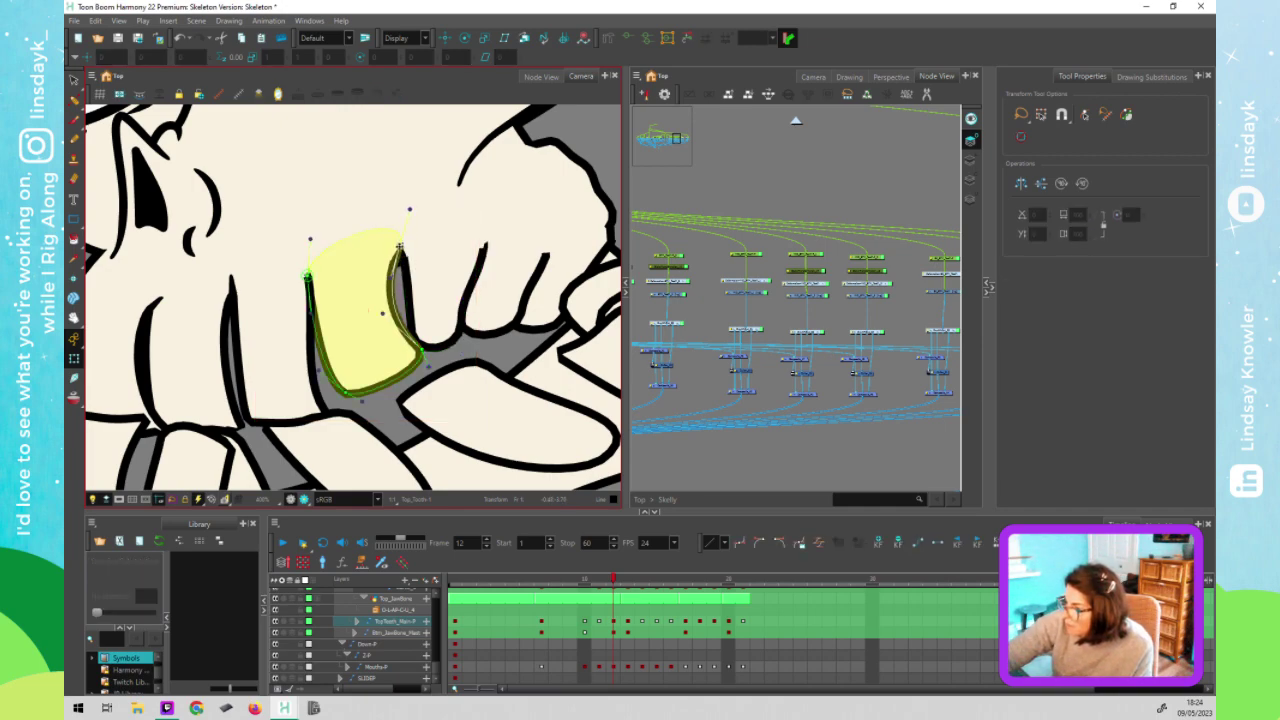
drag(398, 248, 401, 243)
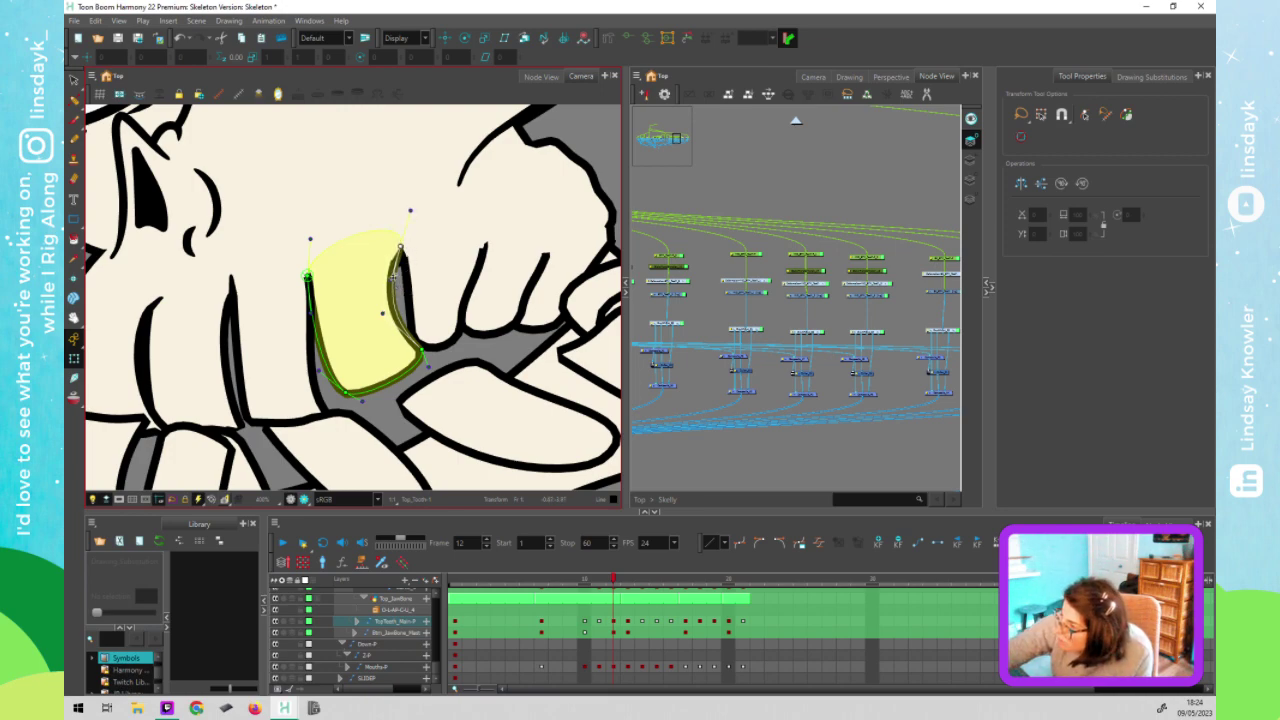
drag(394, 277, 396, 274)
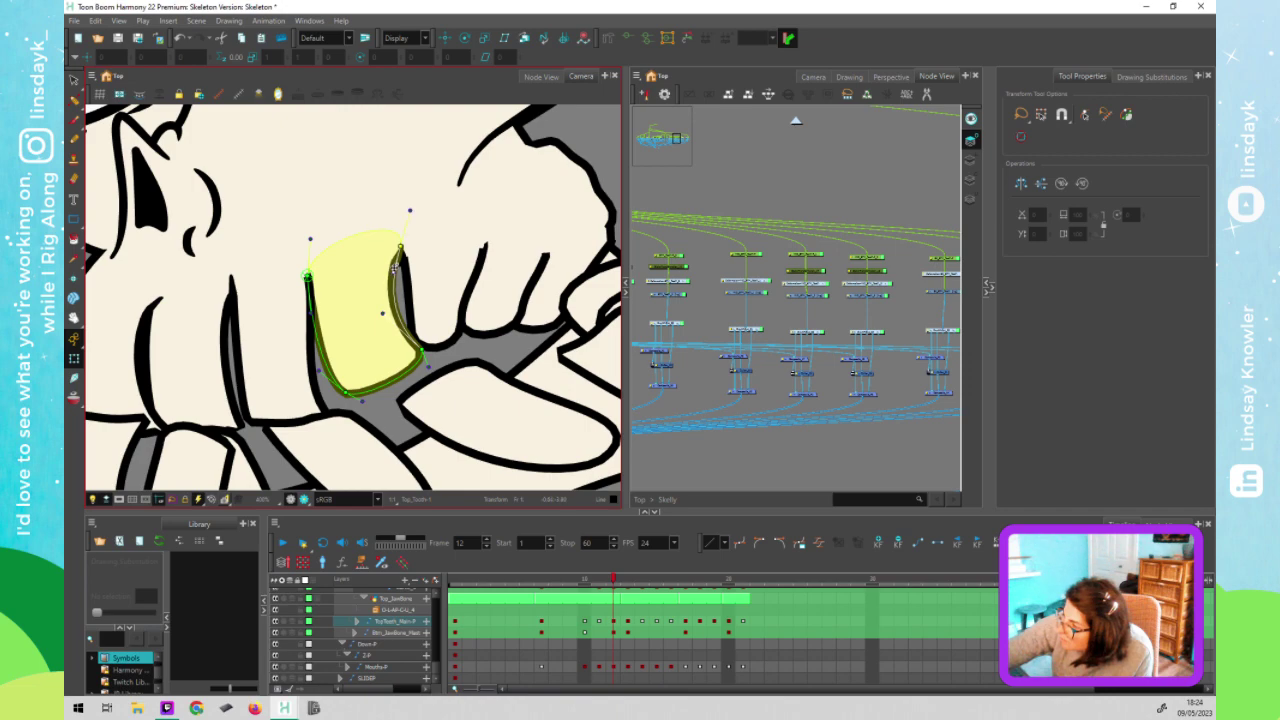
Adjust the upper curve handle on the small back tooth's left edge
click(428, 264)
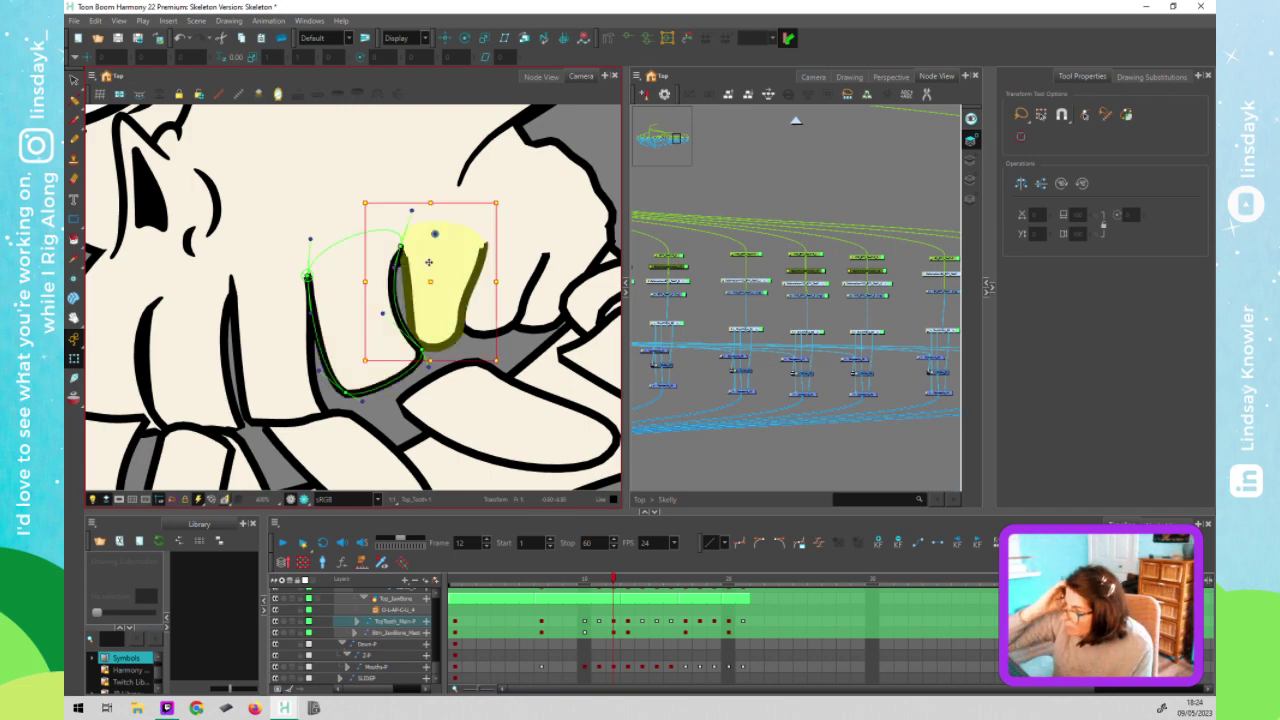
click(410, 272)
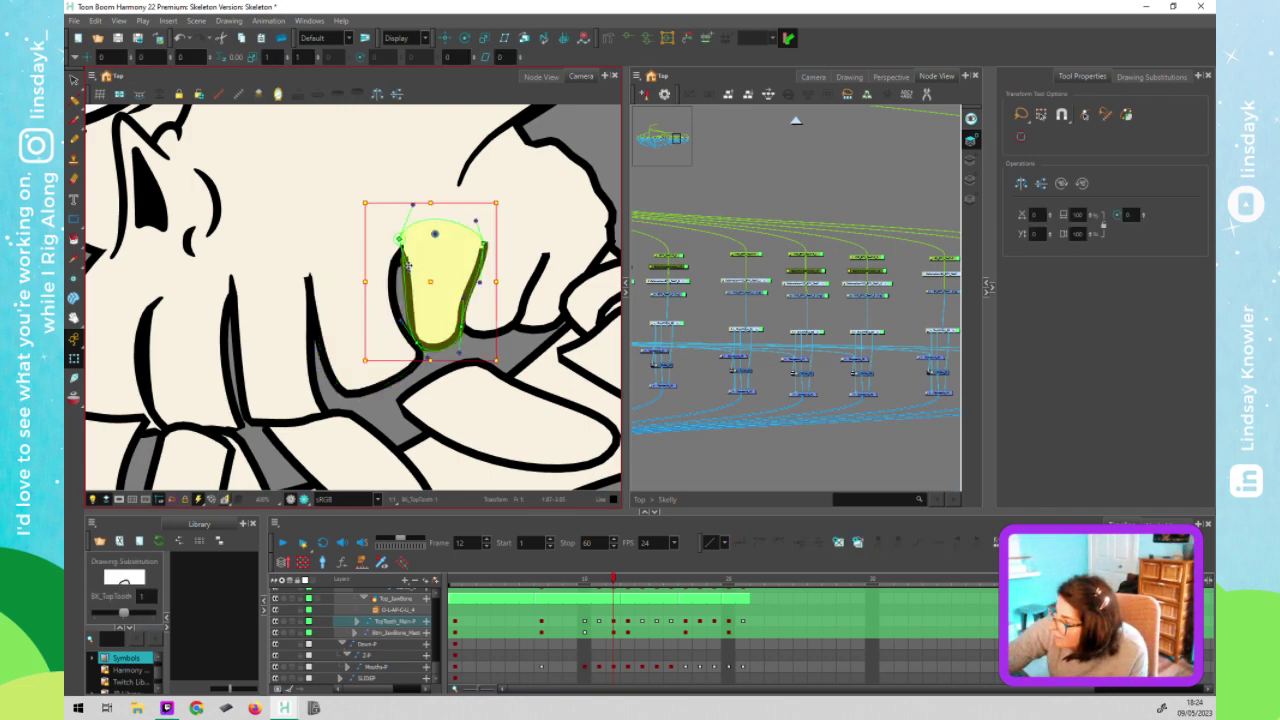
key(Escape)
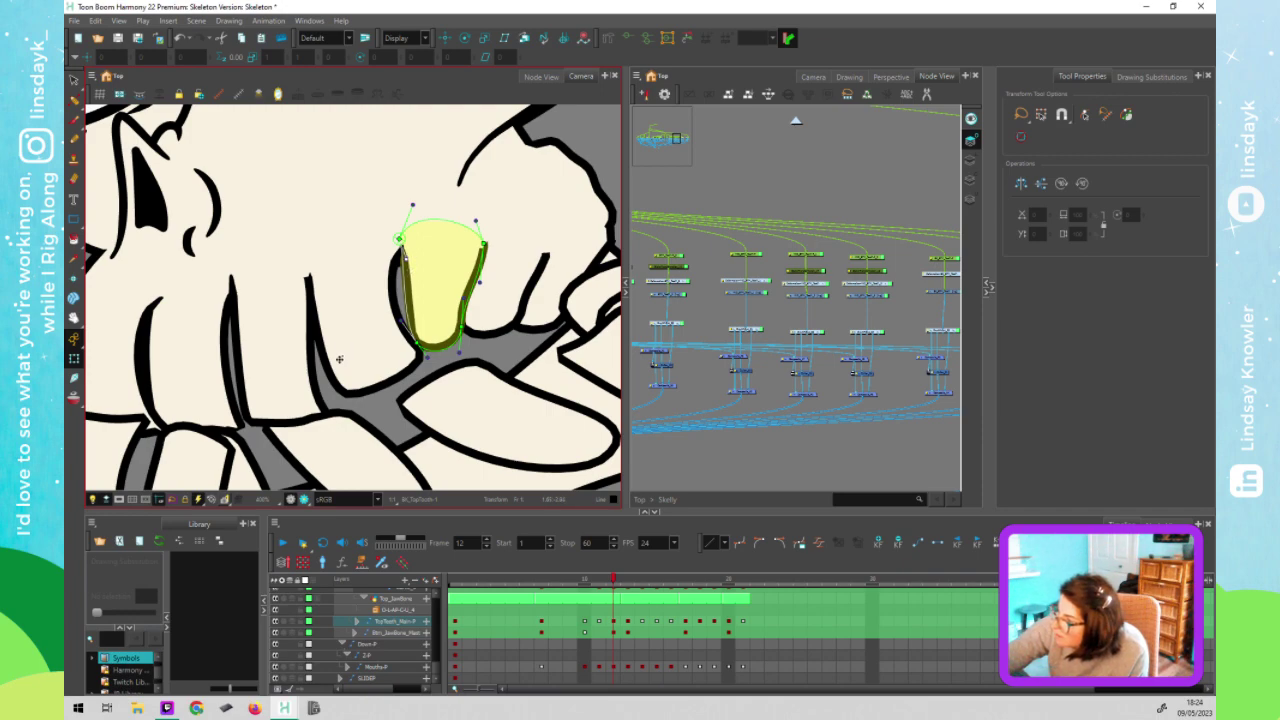
Shorten the upper curve handle on the third tooth's right edge where it borders the fourth tooth
click(355, 360)
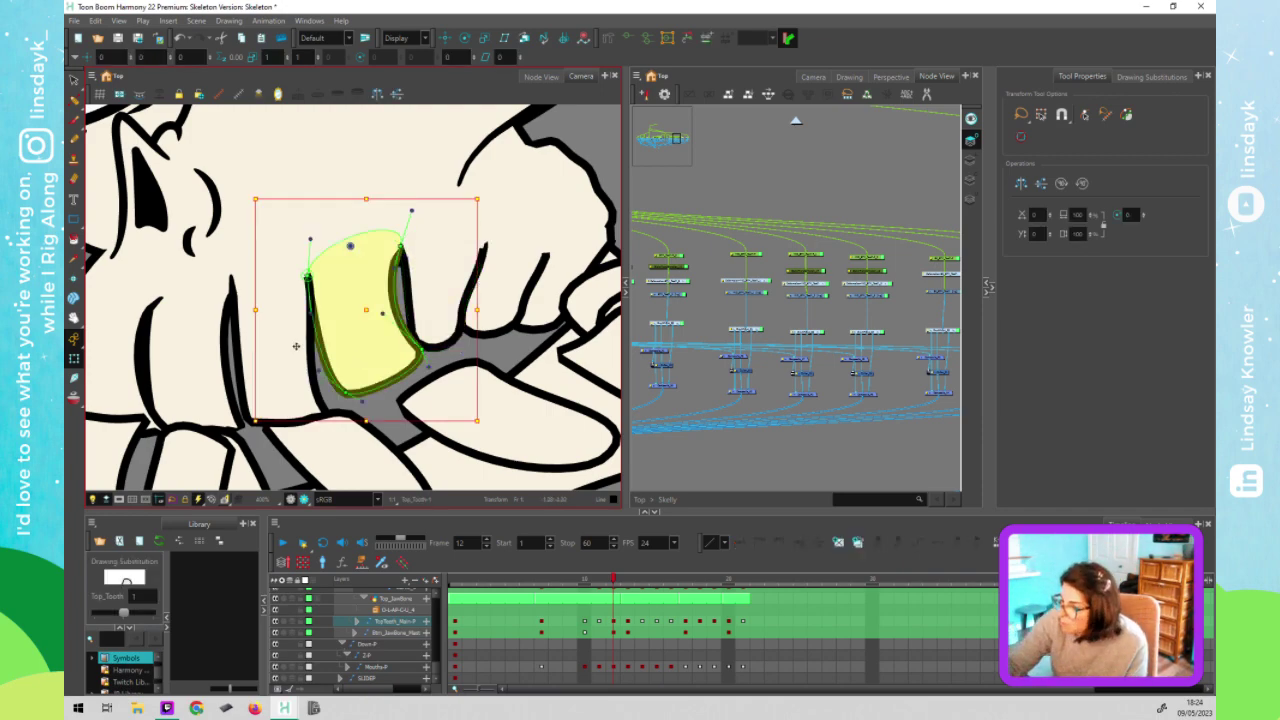
key(r)
click(318, 312)
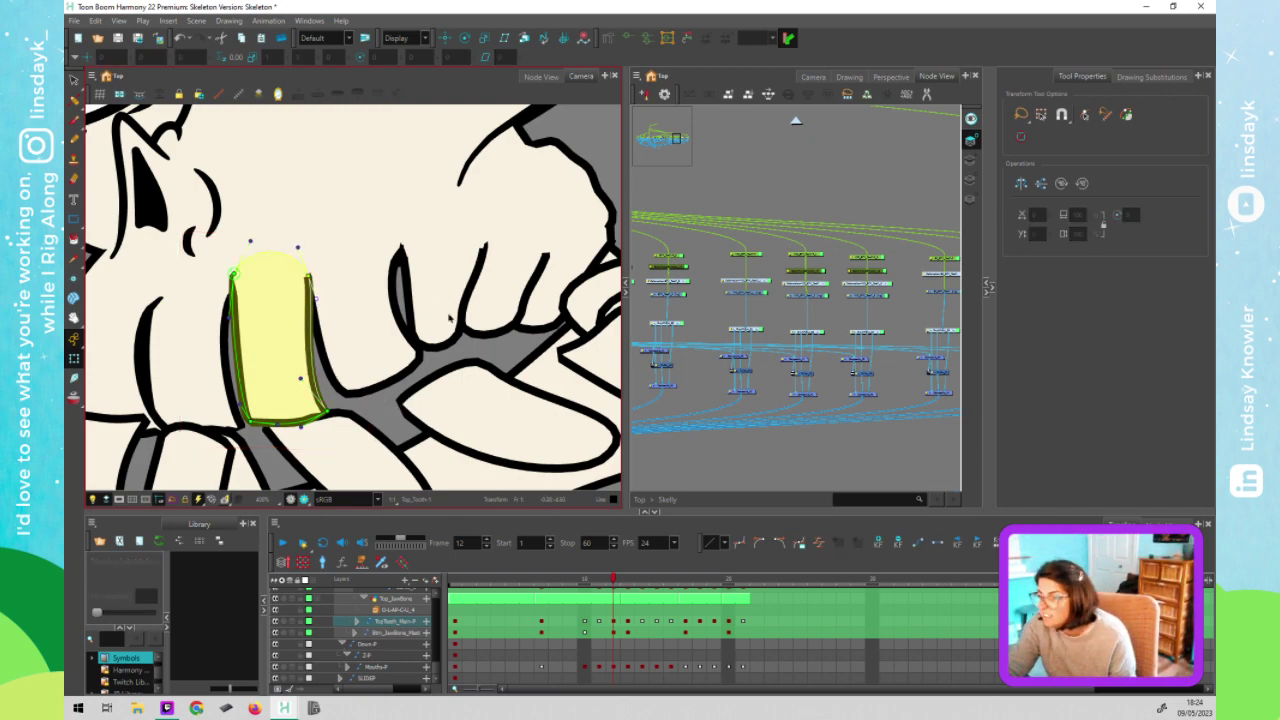
key(ctrl+z)
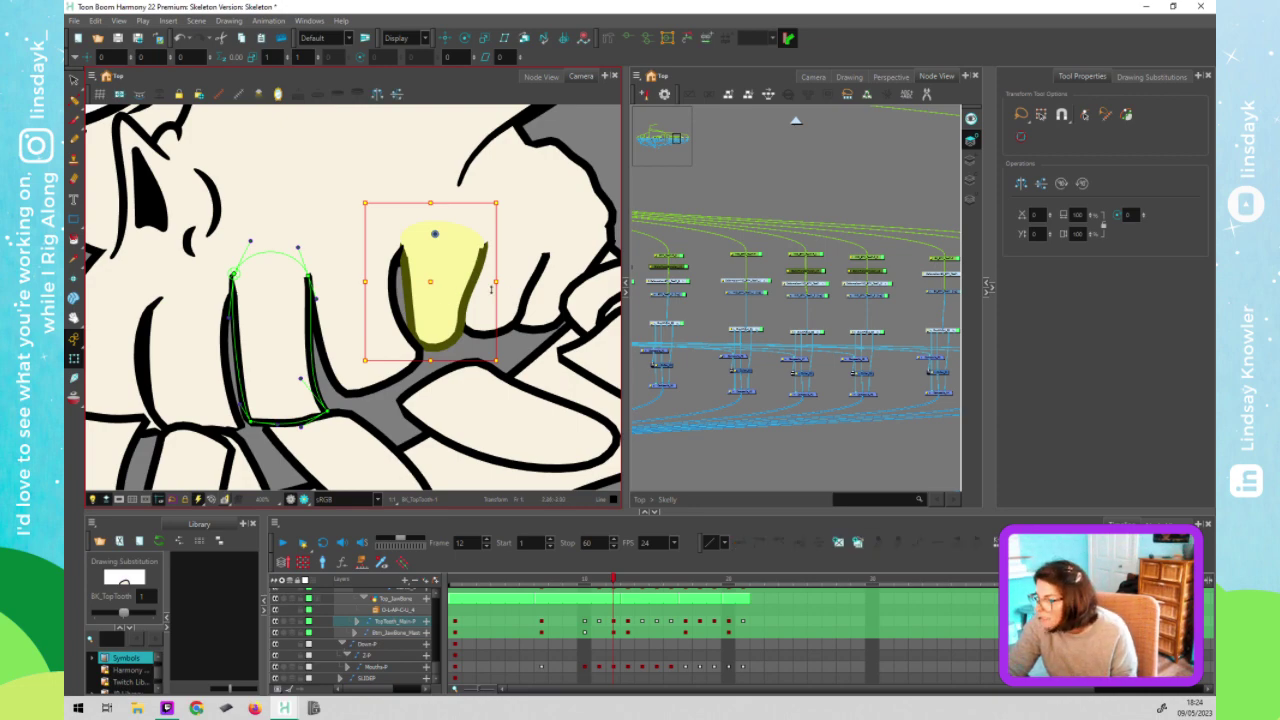
Adjust the small back tooth's upper-right deformation point and shorten its curve handle, and save the scene
click(450, 290)
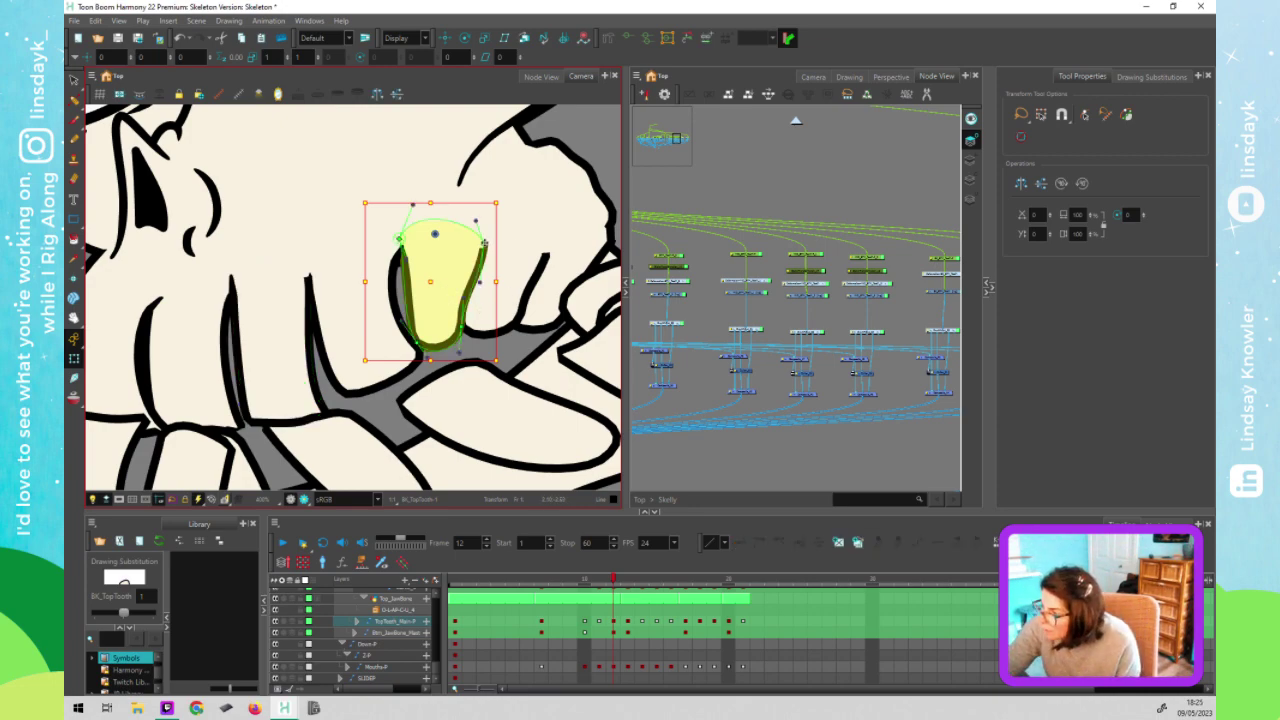
click(485, 243)
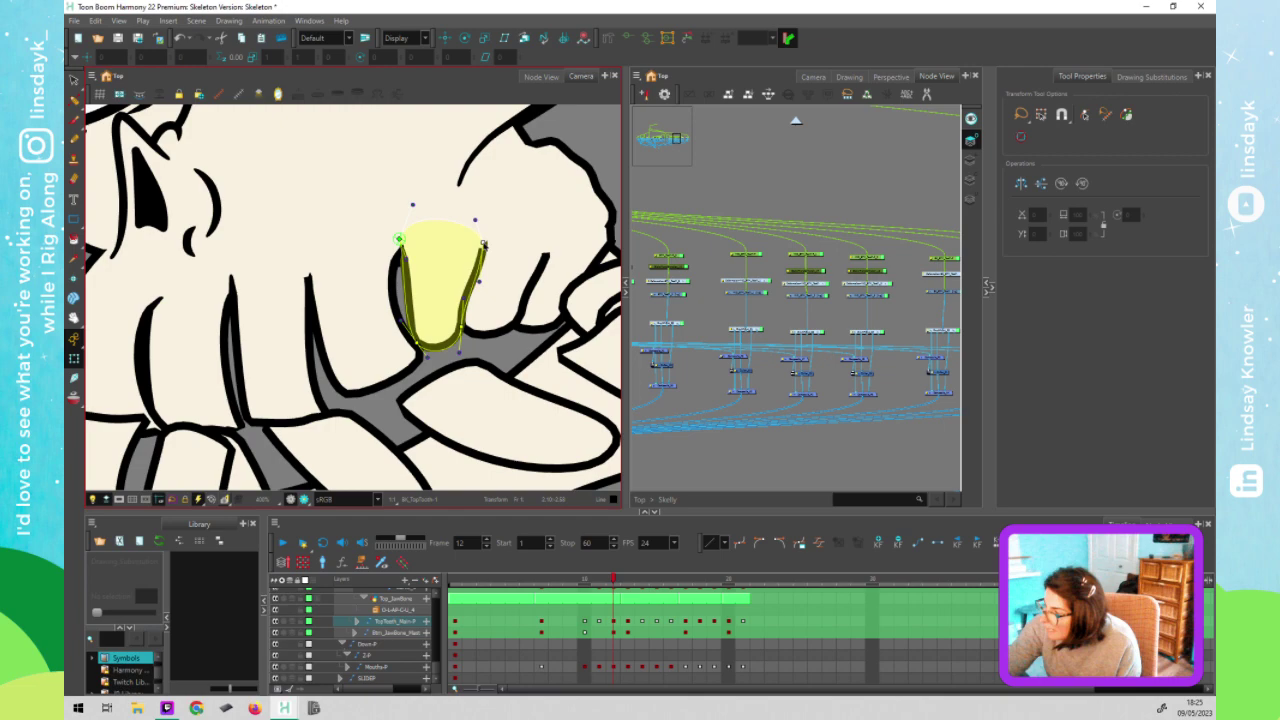
click(484, 270)
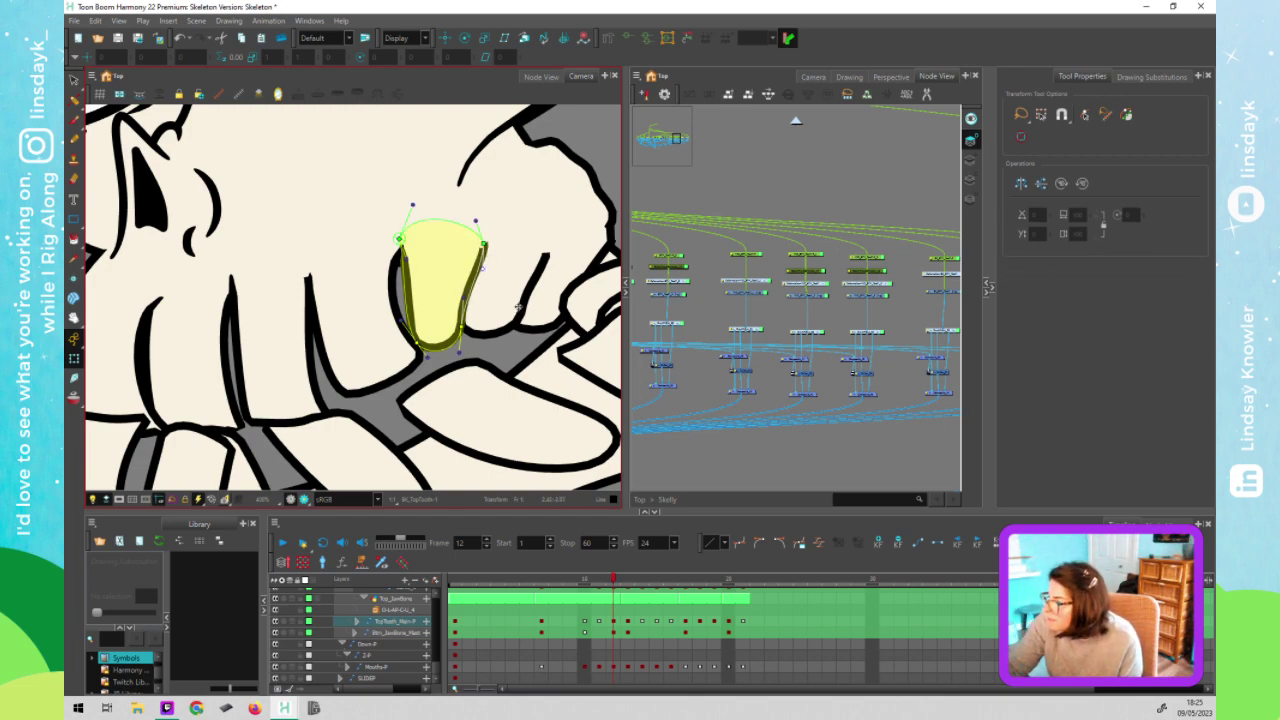
click(509, 363)
click(515, 362)
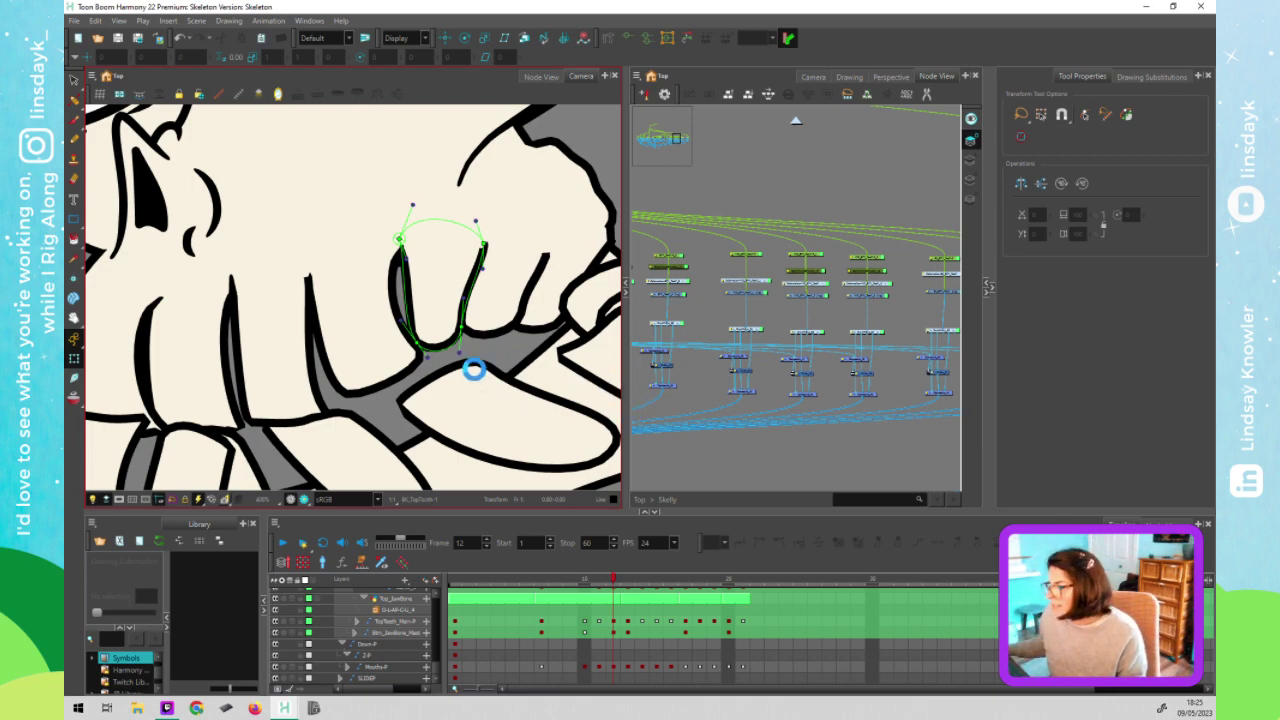
Go up to the top level of the node network and enable the mouth chart reference behind the skeleton's head
scroll(505, 362, down, 5)
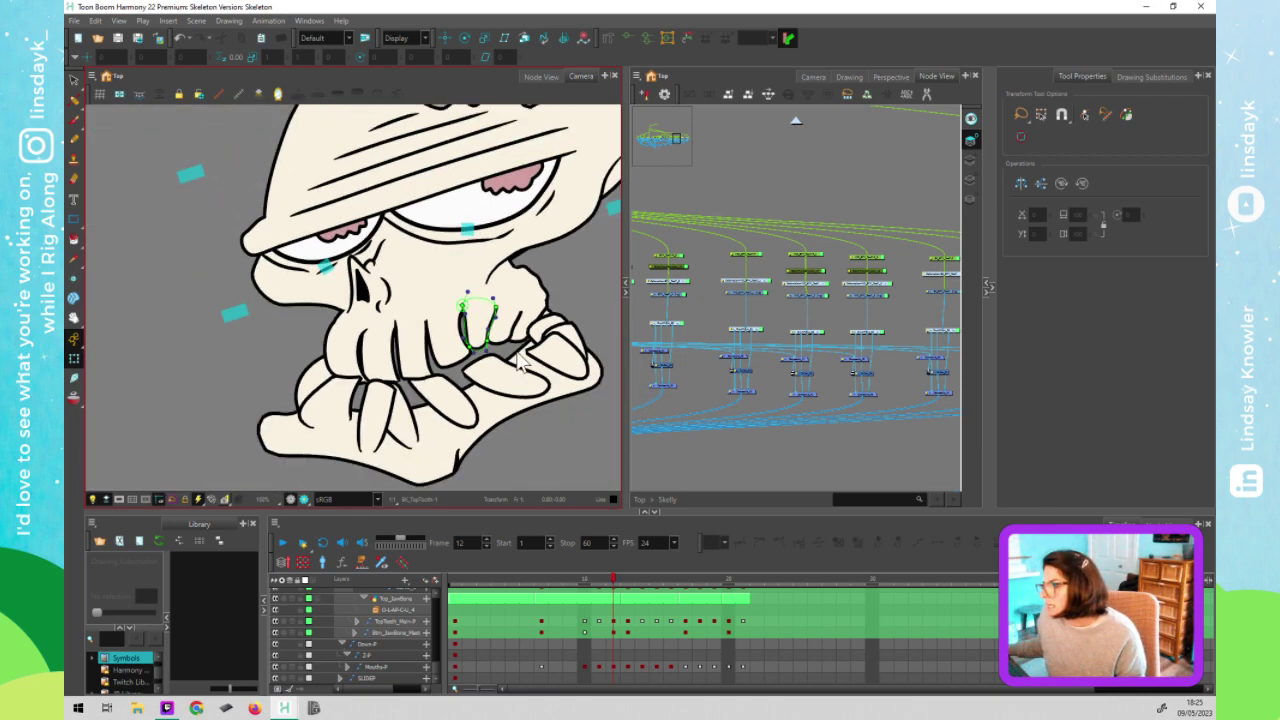
scroll(597, 297, down, 3)
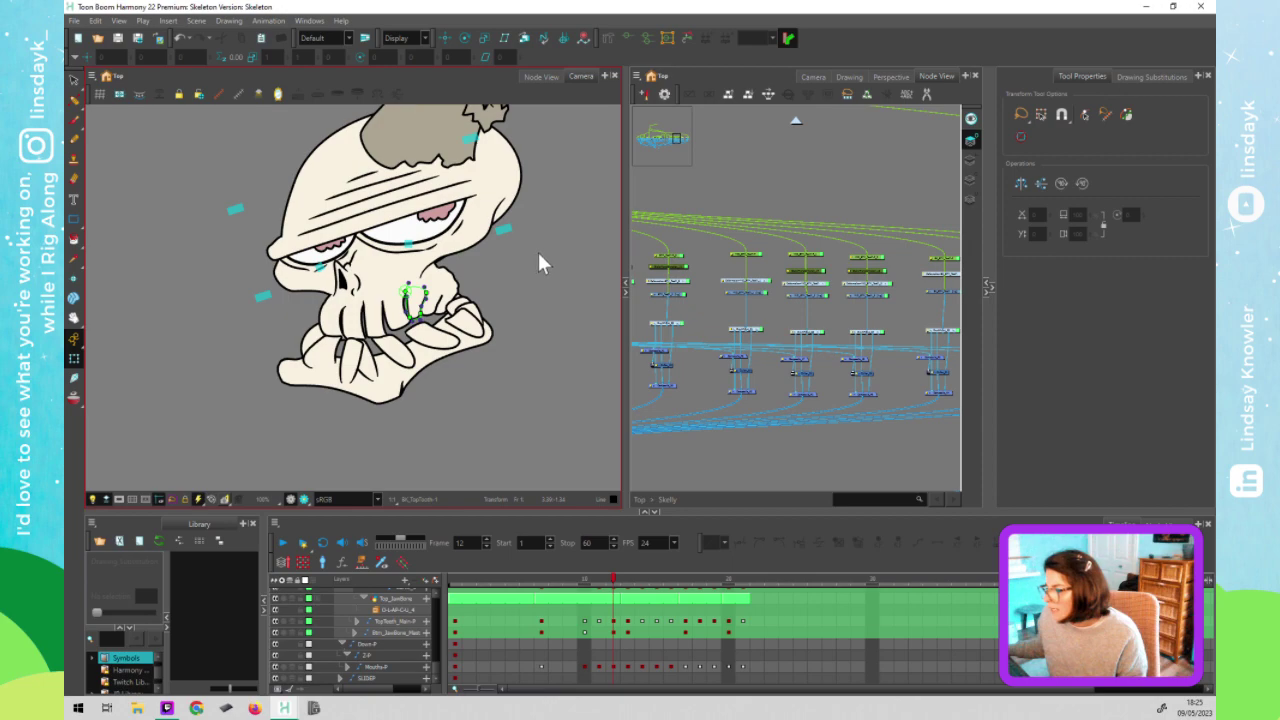
scroll(540, 255, down, 3)
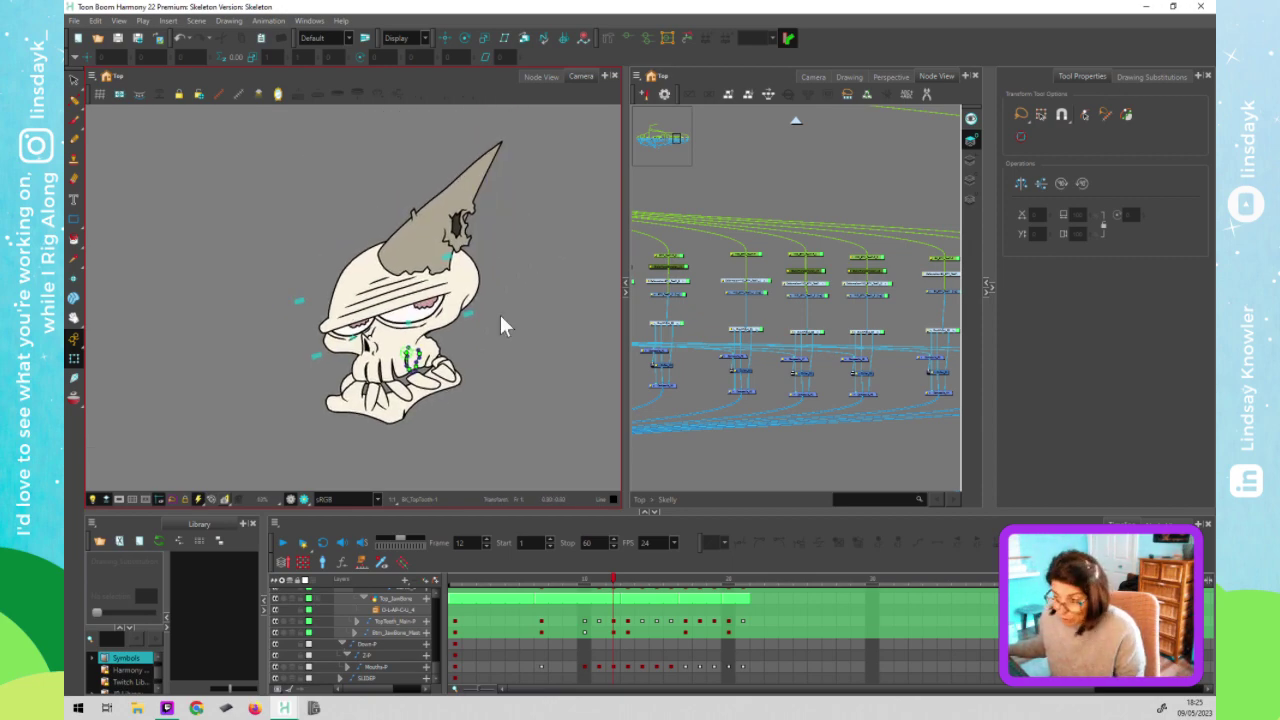
scroll(499, 312, down, 2)
scroll(520, 300, up, 2)
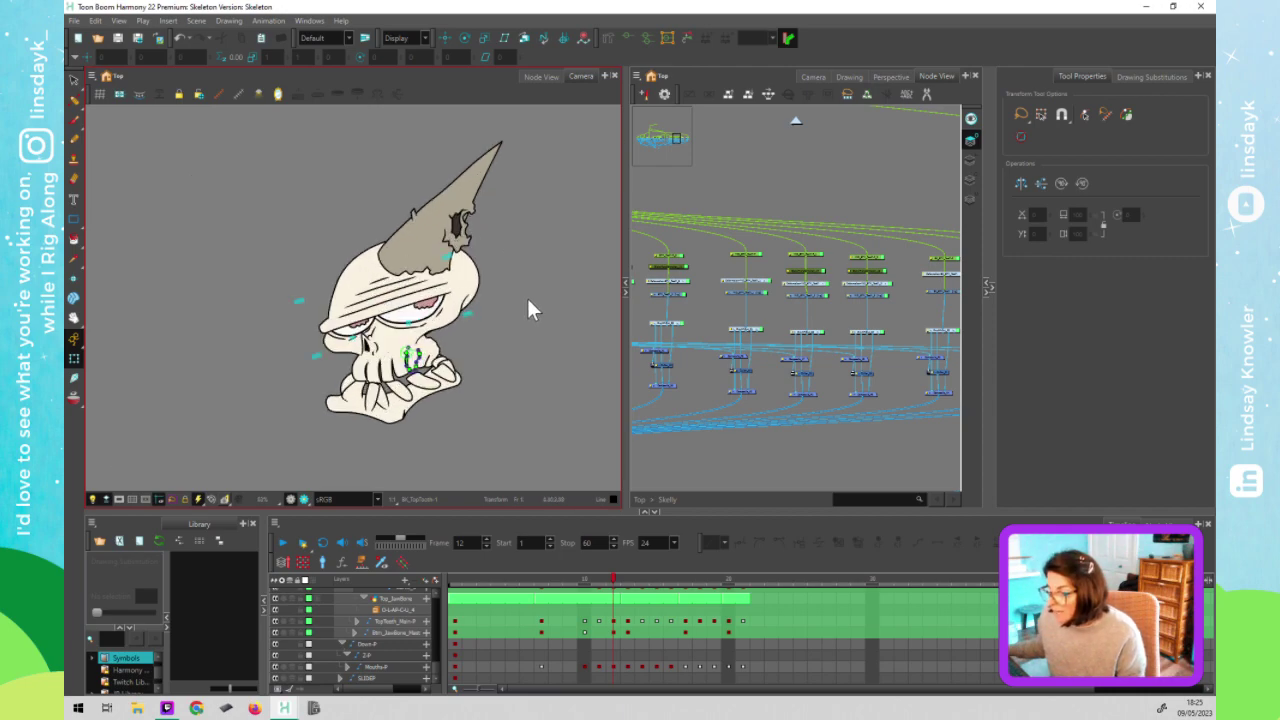
click(823, 183)
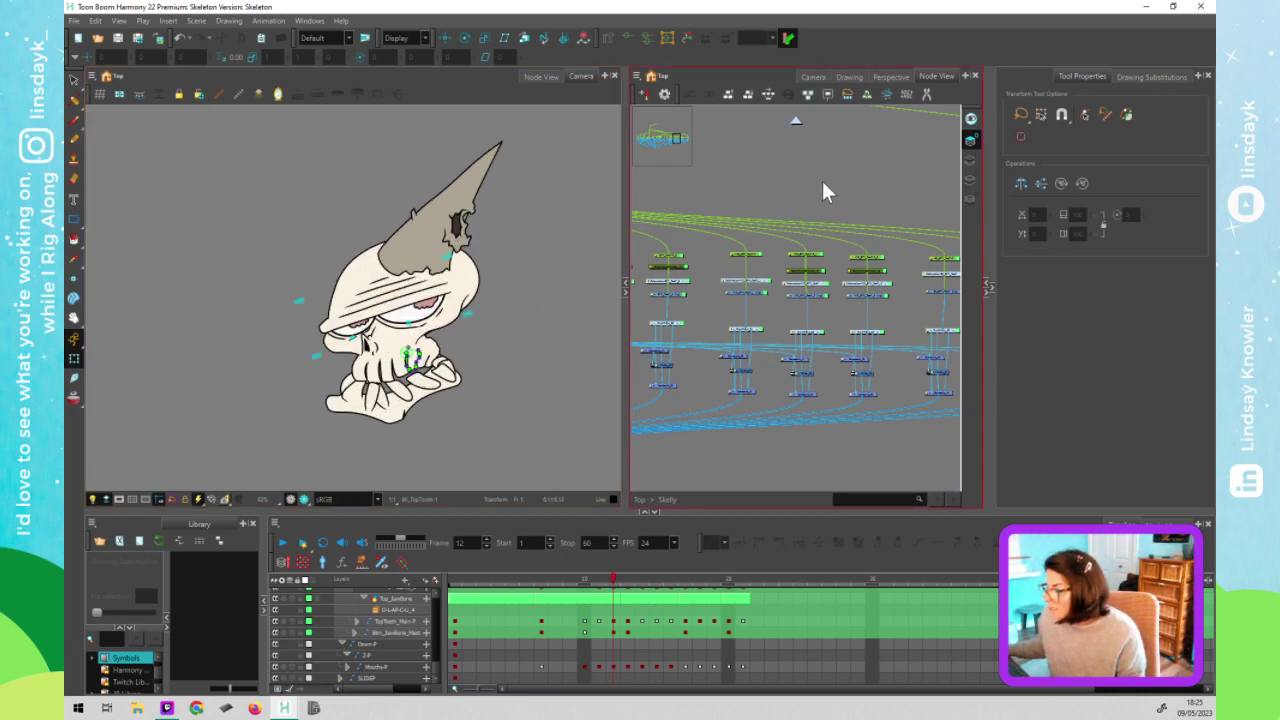
key(ctrl+shift+e)
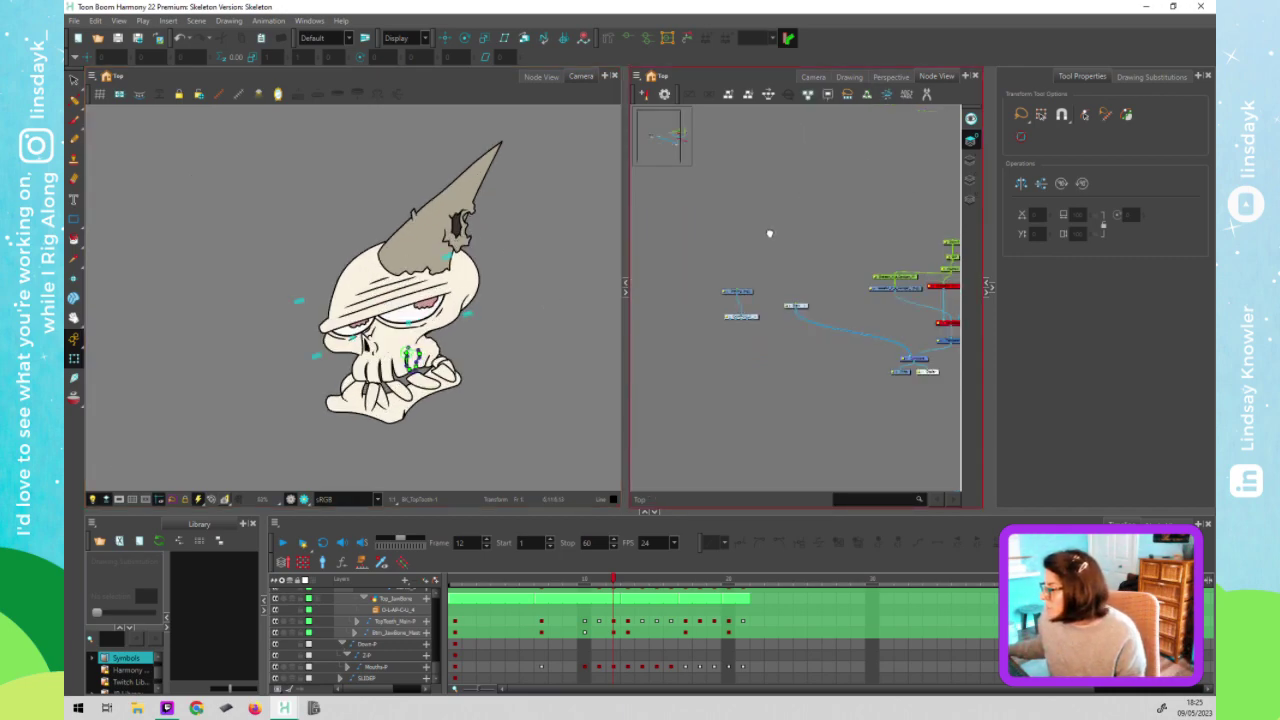
drag(881, 296, 827, 269)
click(831, 263)
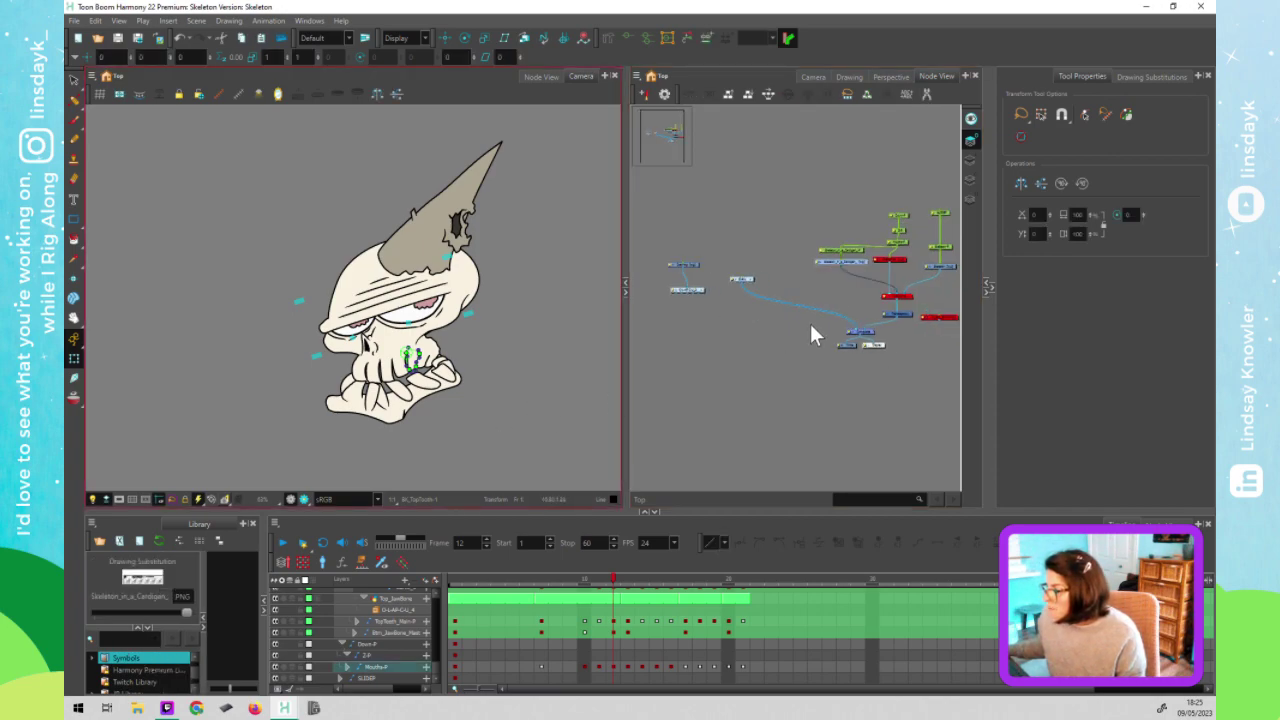
click(910, 305)
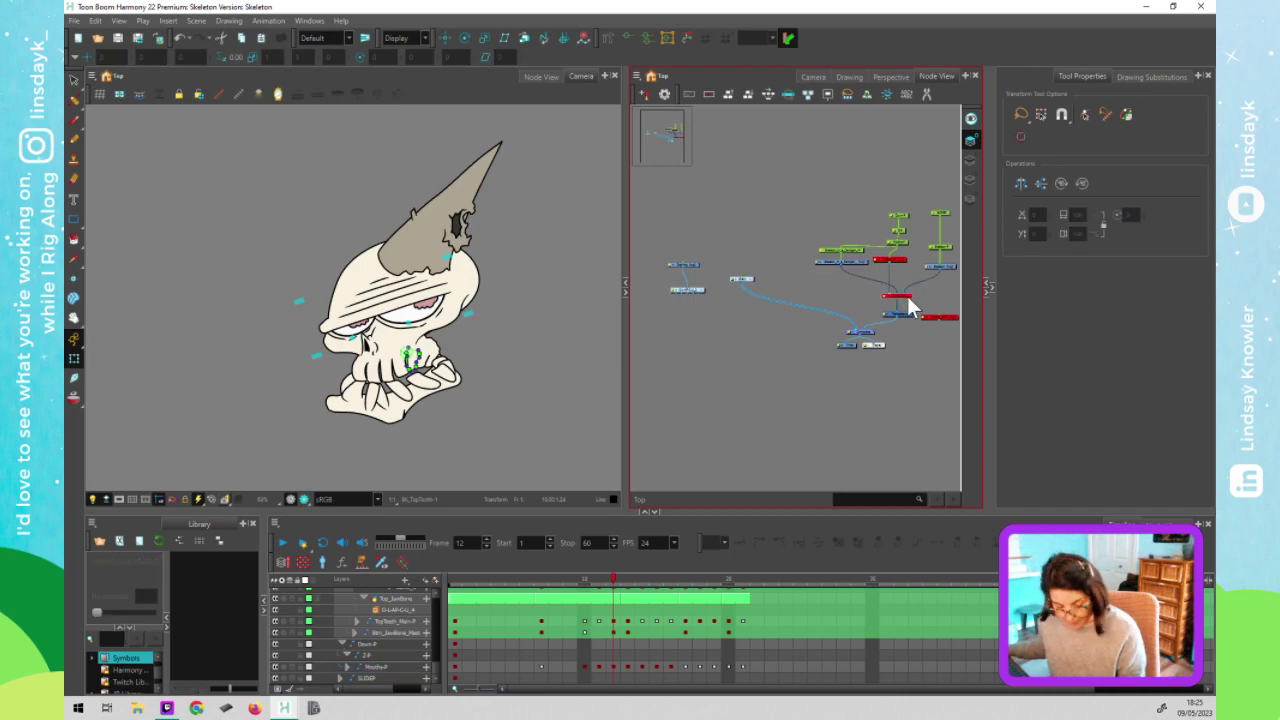
key(d)
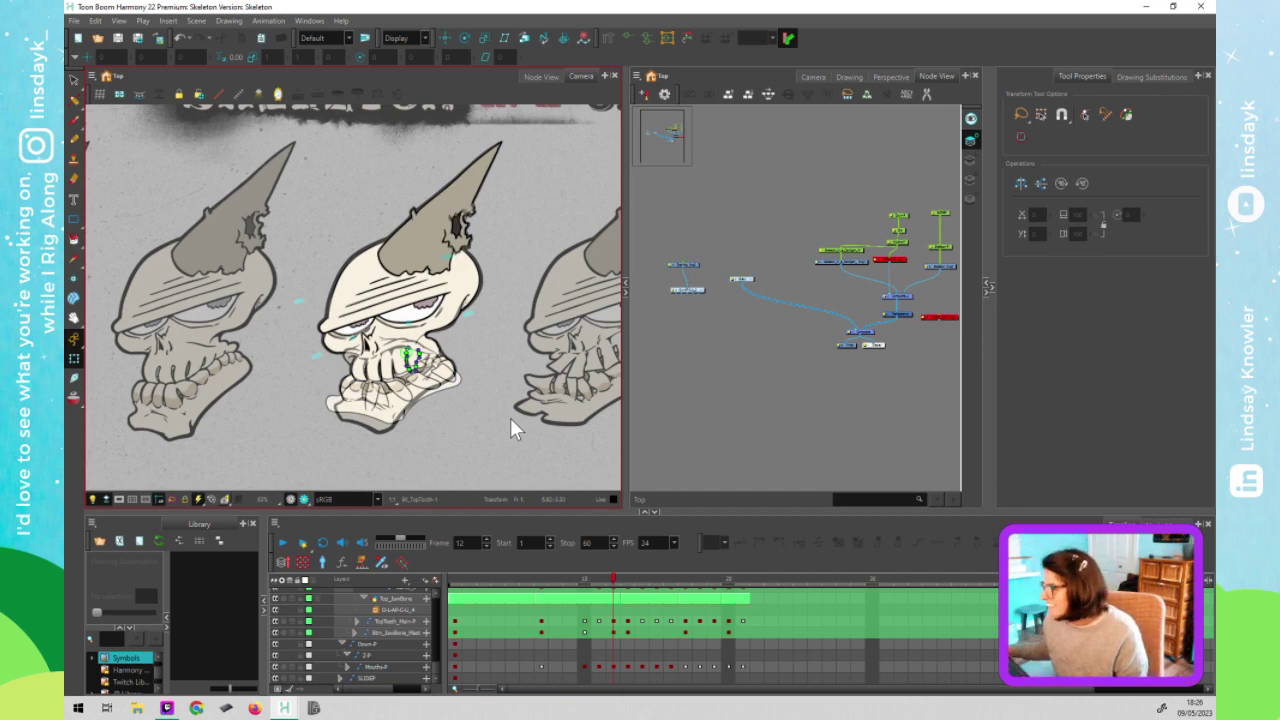
Add a backdrop around the skeleton's group node and enter the note text "EASY REDRAW BYPASS"
drag(754, 254, 734, 298)
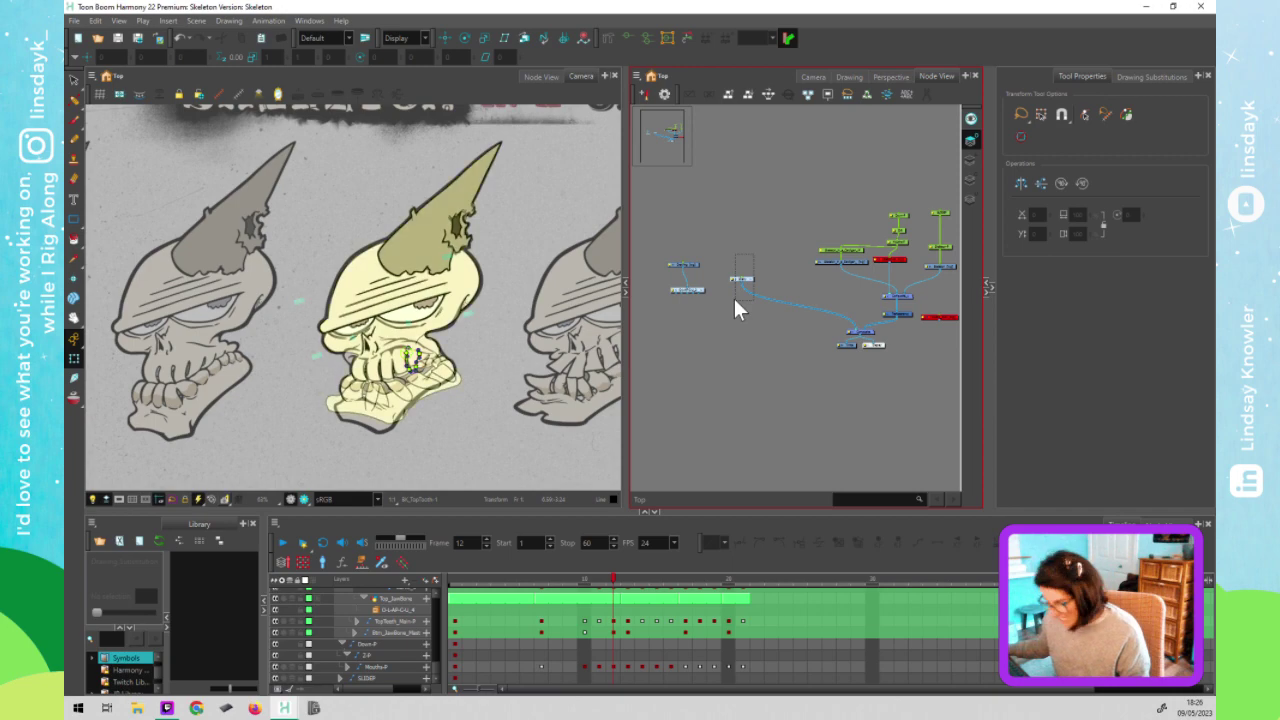
key(ctrl+b)
double_click(721, 260)
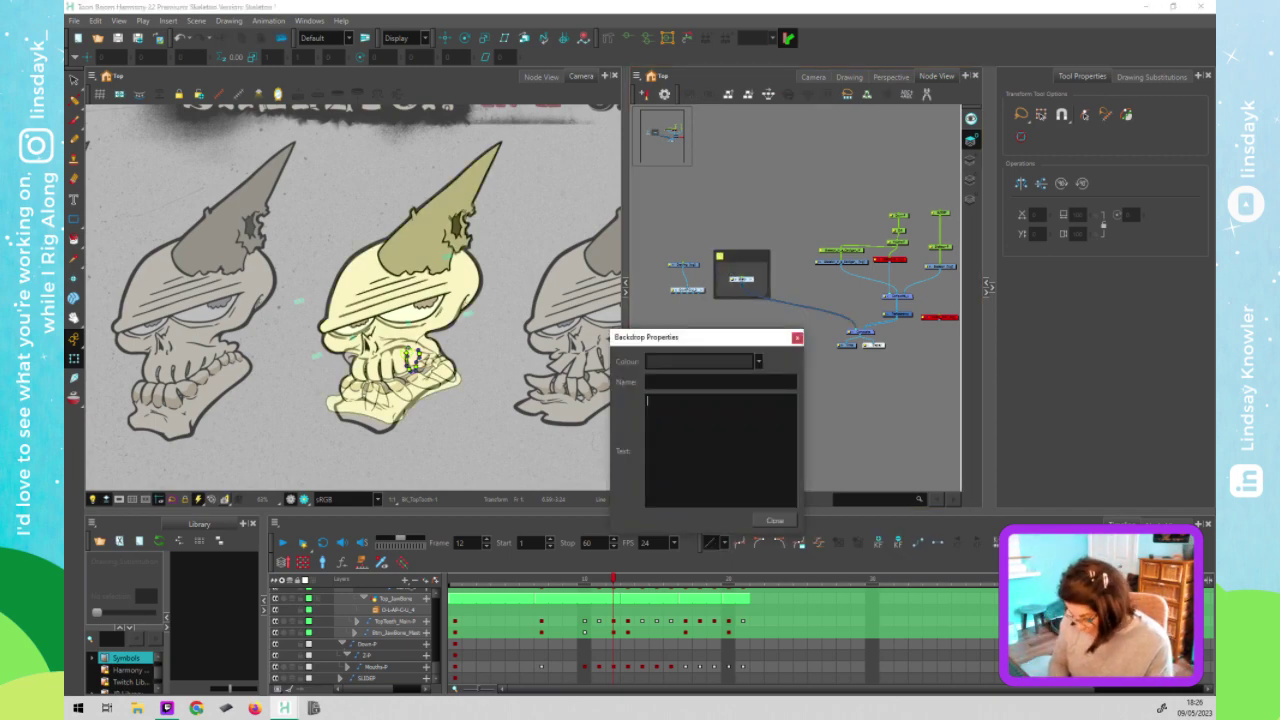
text(EASY RE)
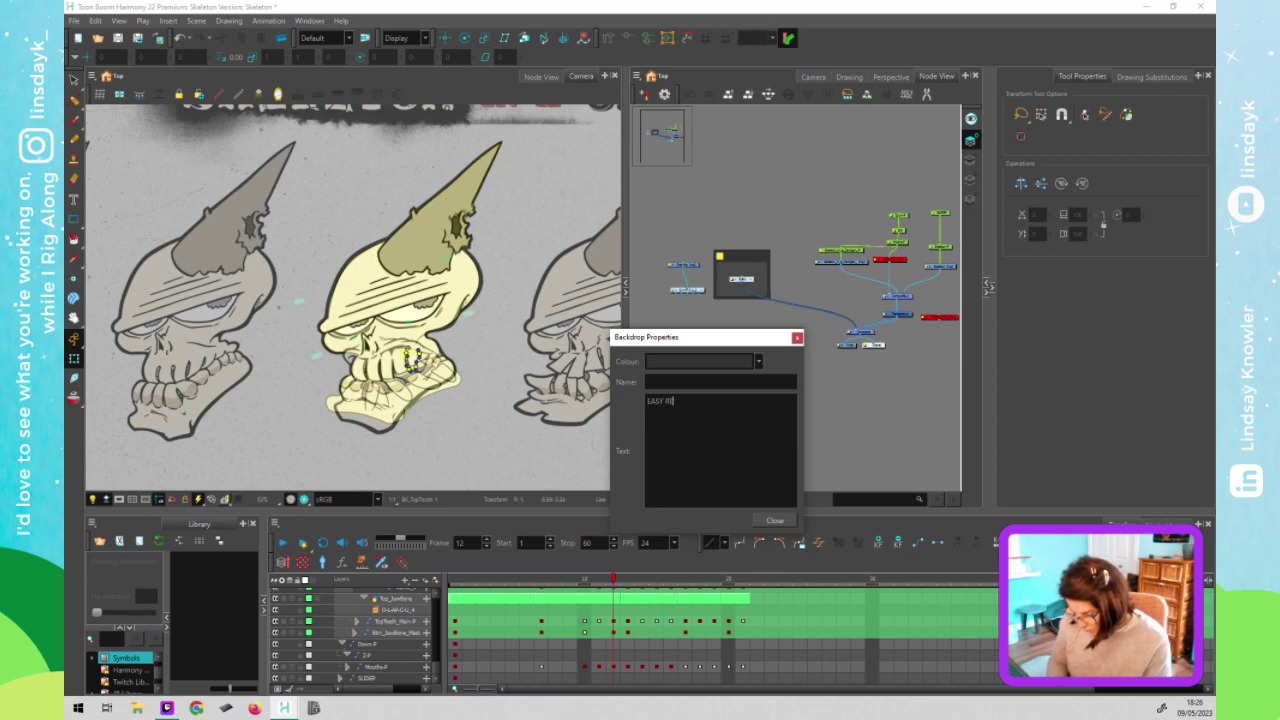
text(DRAW BYPASS)
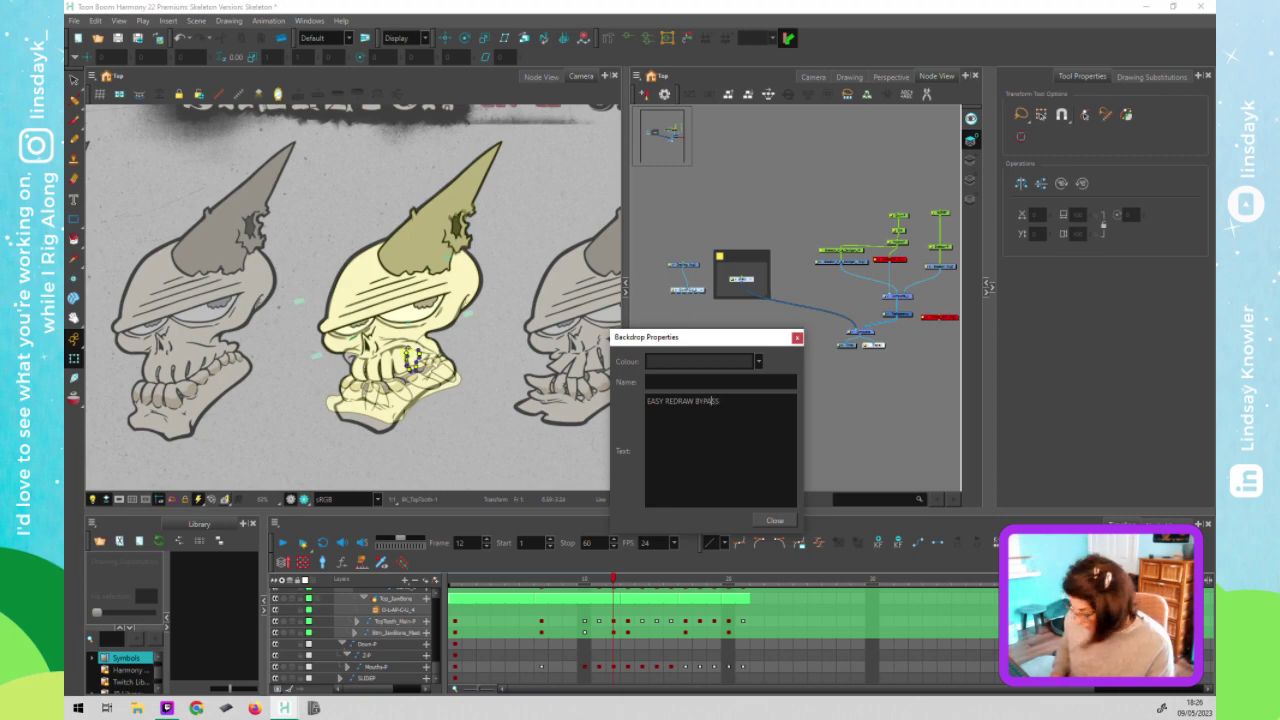
Insert "Bottom Jaw, ck line connections (flip from inside outside, or vice versa)" above the redraw line in the backdrop note
key(Home)
key(Return)
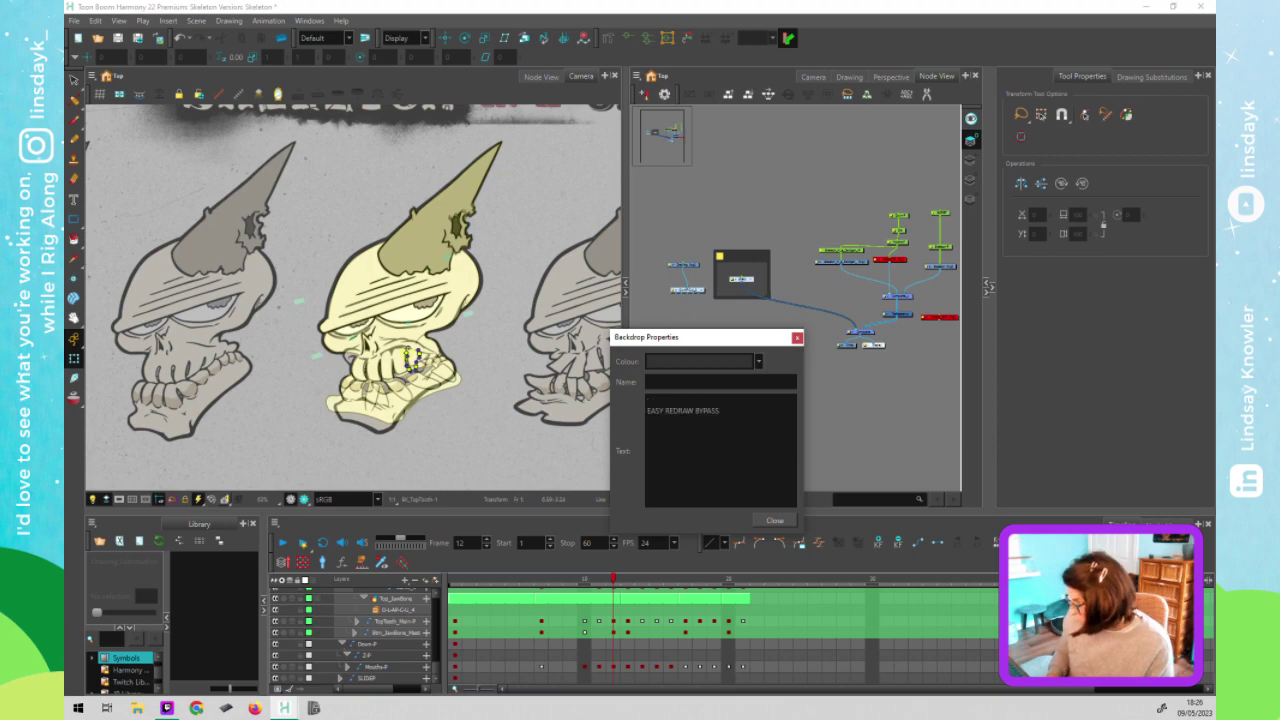
key(Return)
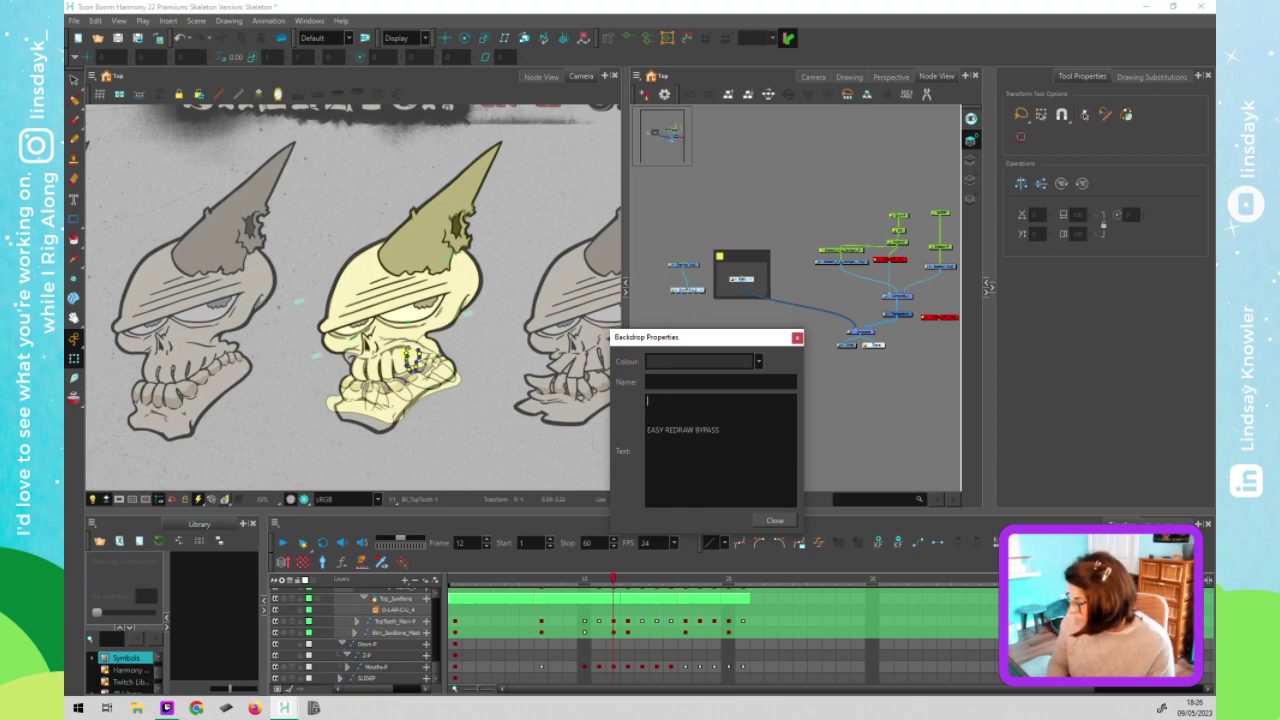
text(Bottom Jaw)
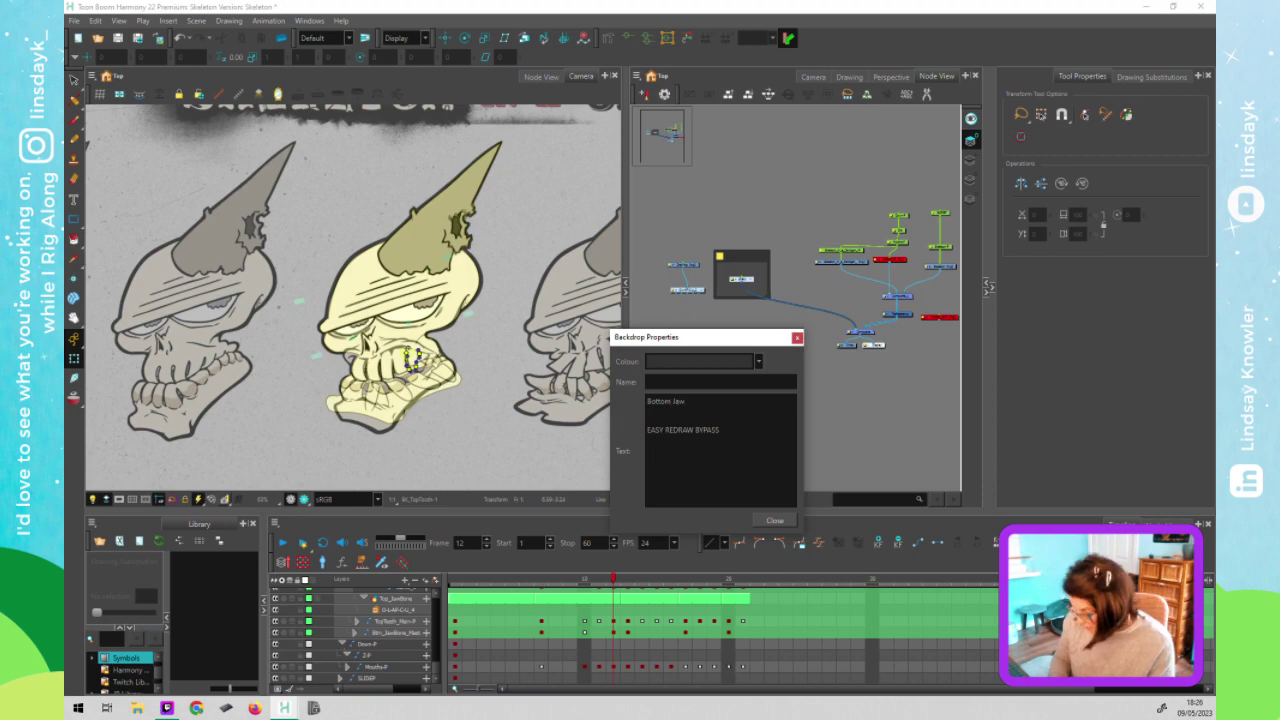
text(, ck line connections (flip)
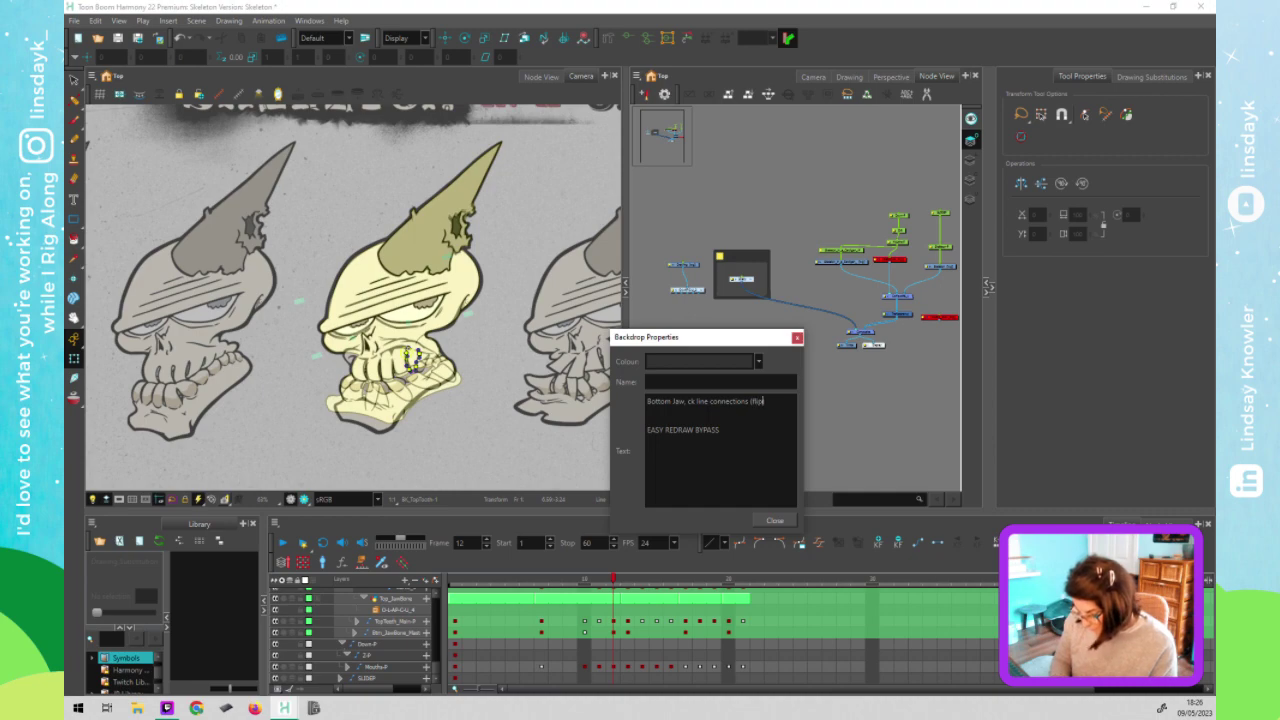
text( from ))
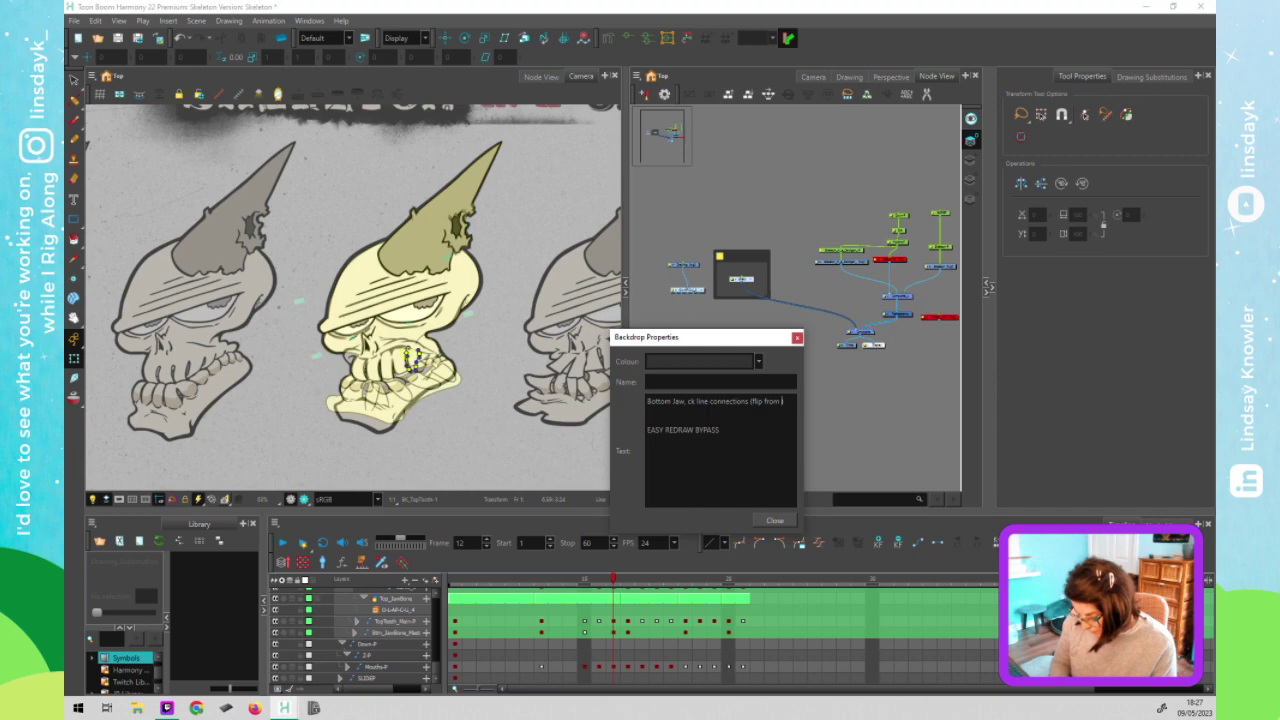
text(inside)
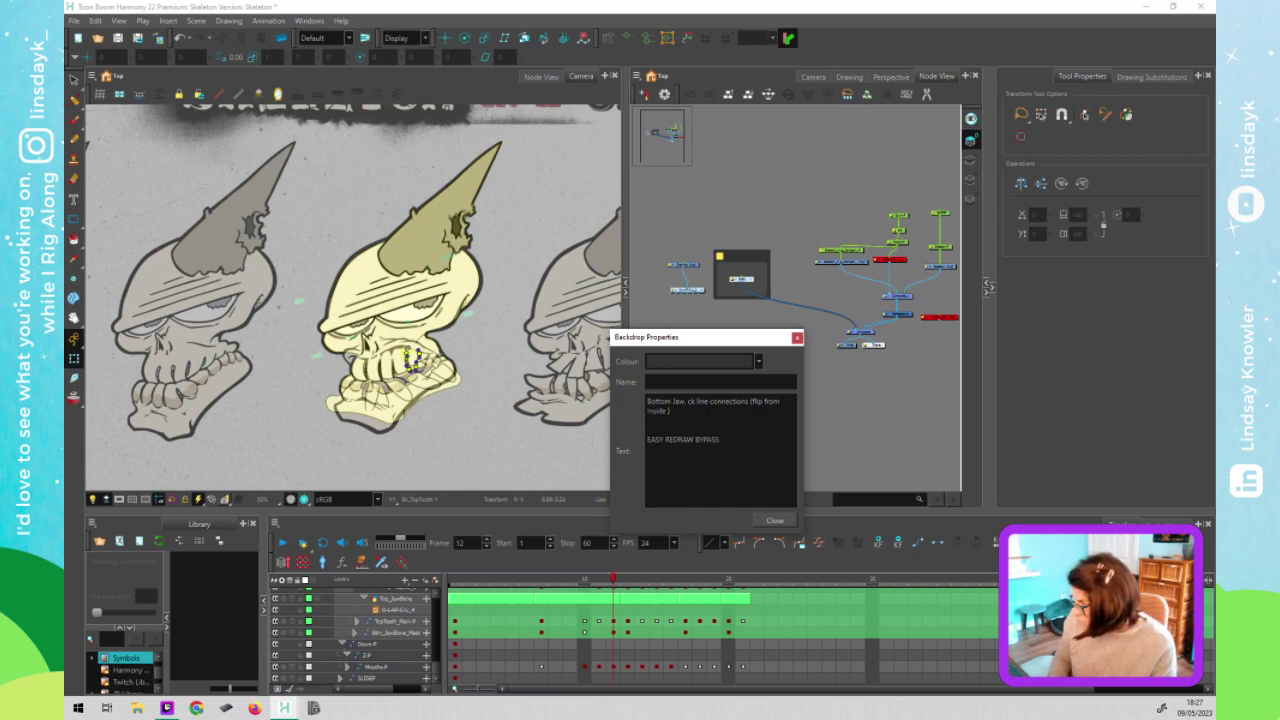
text( outside)
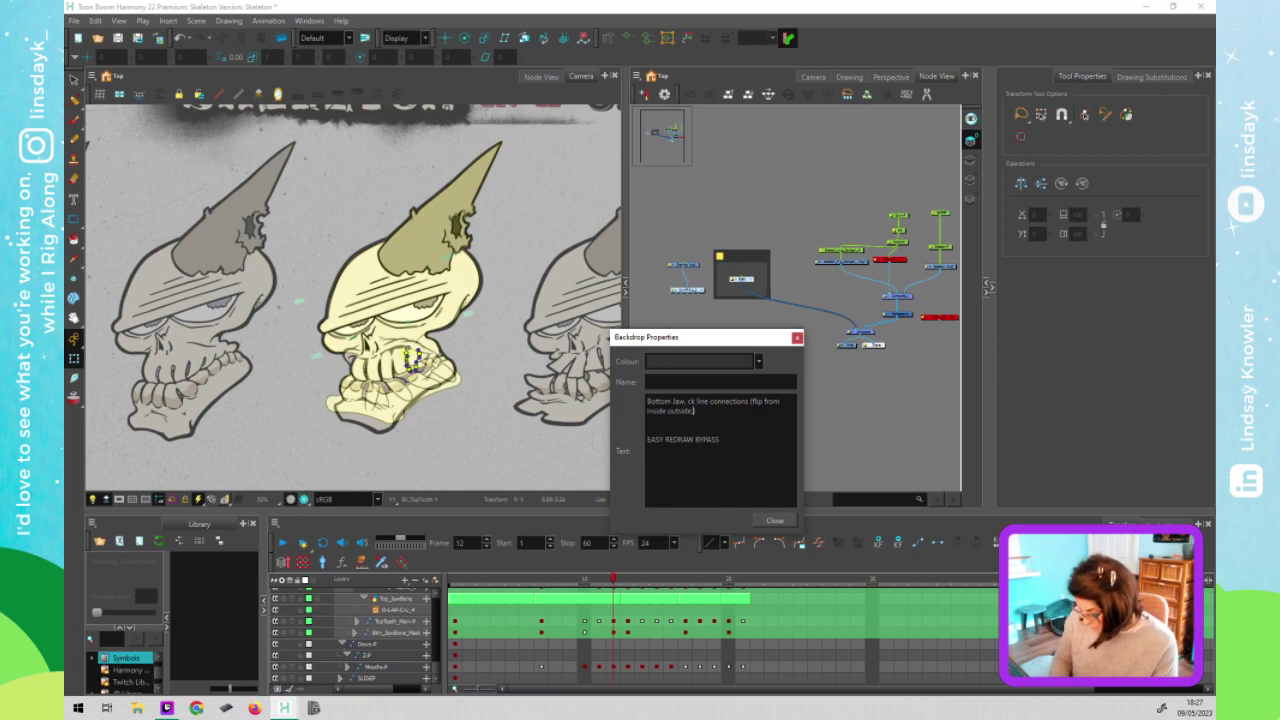
text(, or vice versa)
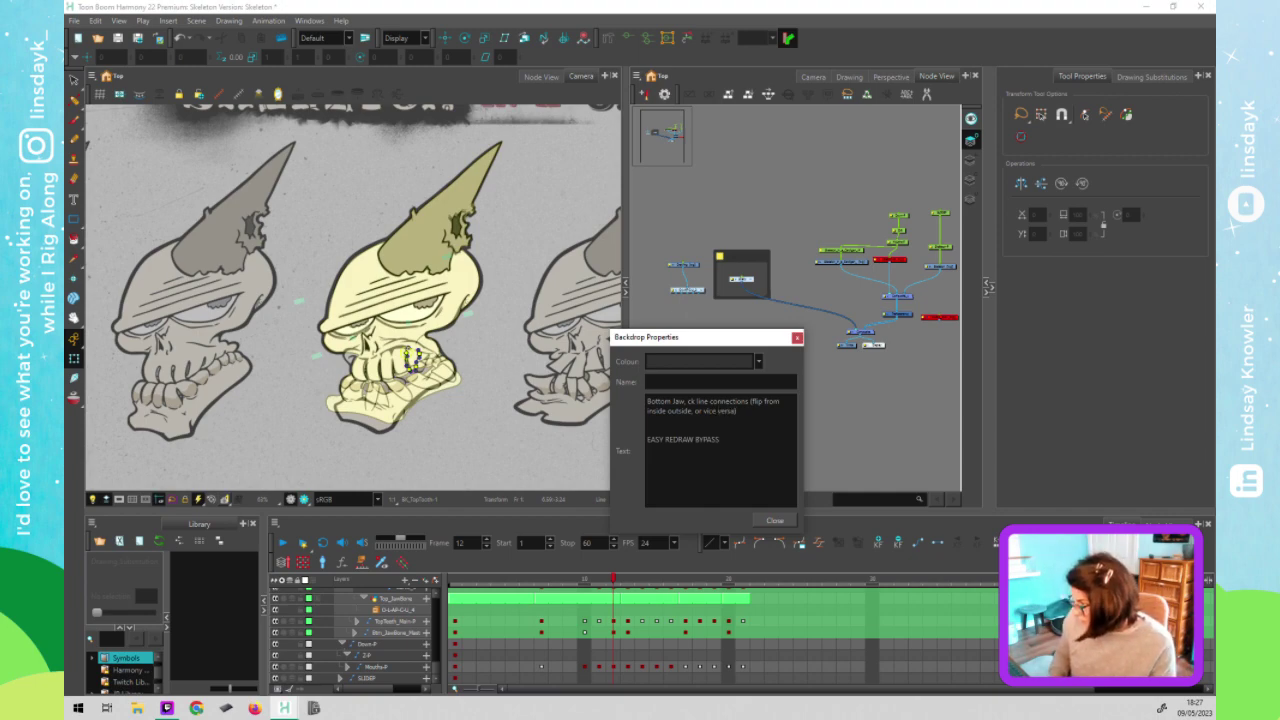
Add the line "Extra Jaw details" below the bottom jaw entry in the backdrop note
key(Return)
key(Return)
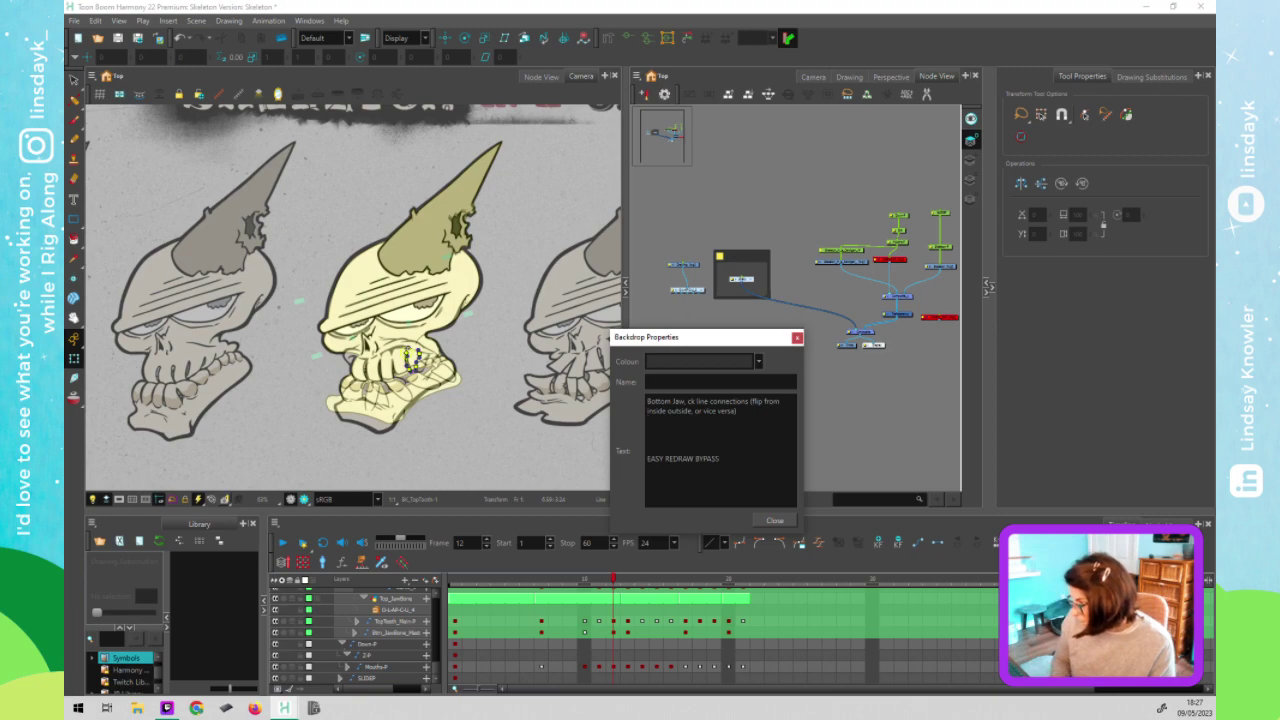
text(Jaw)
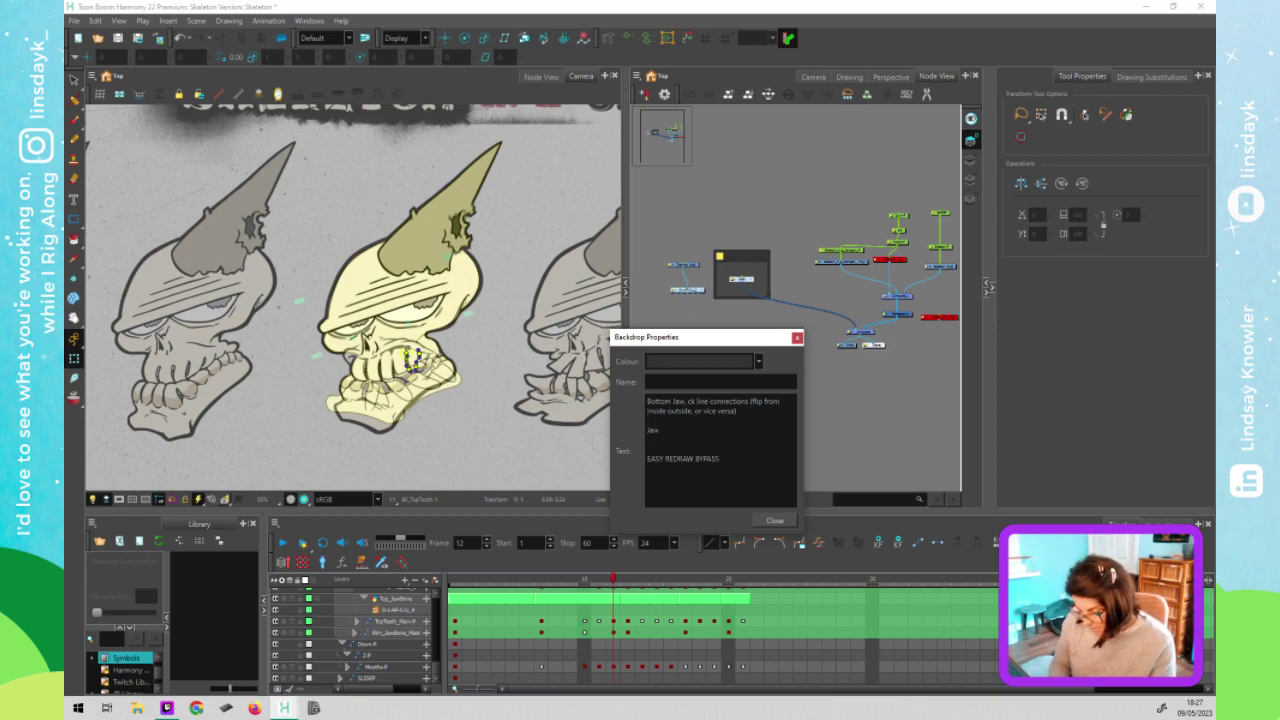
text( details)
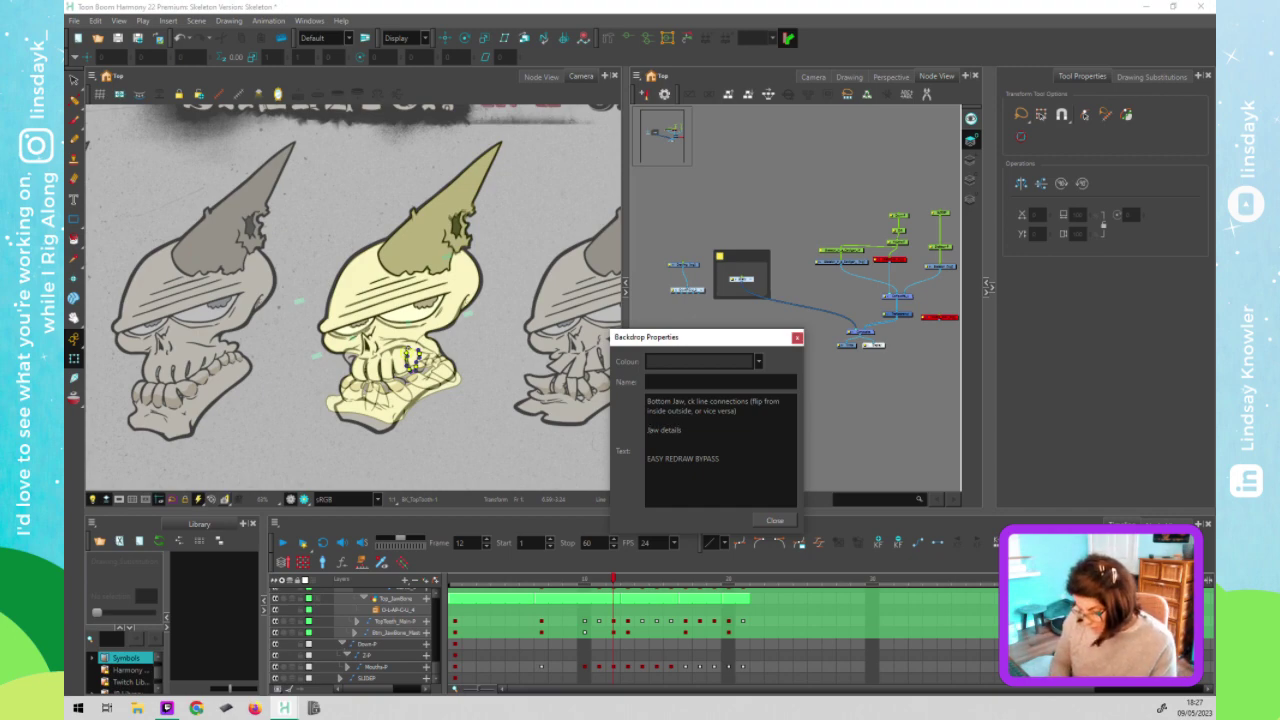
text(Extra)
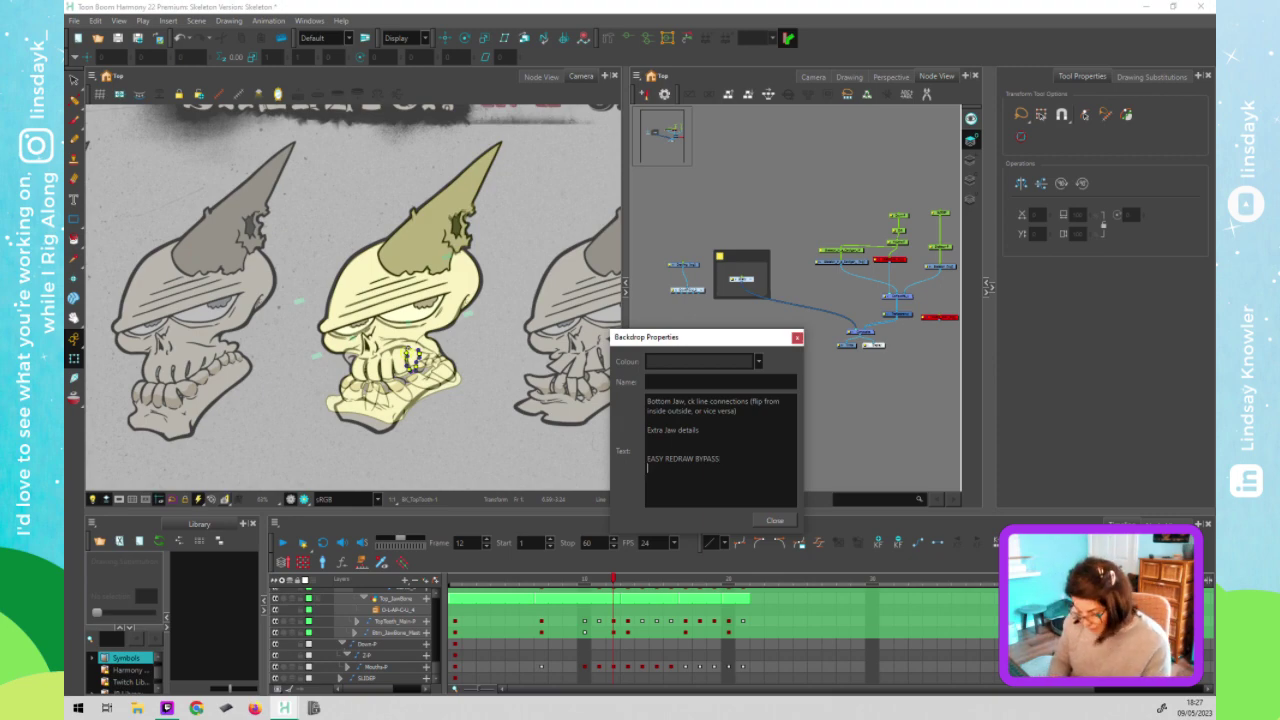
Finish the backdrop note with the line "MC slider? Grid?" below the redraw entry, and save the scene
text(MCT)
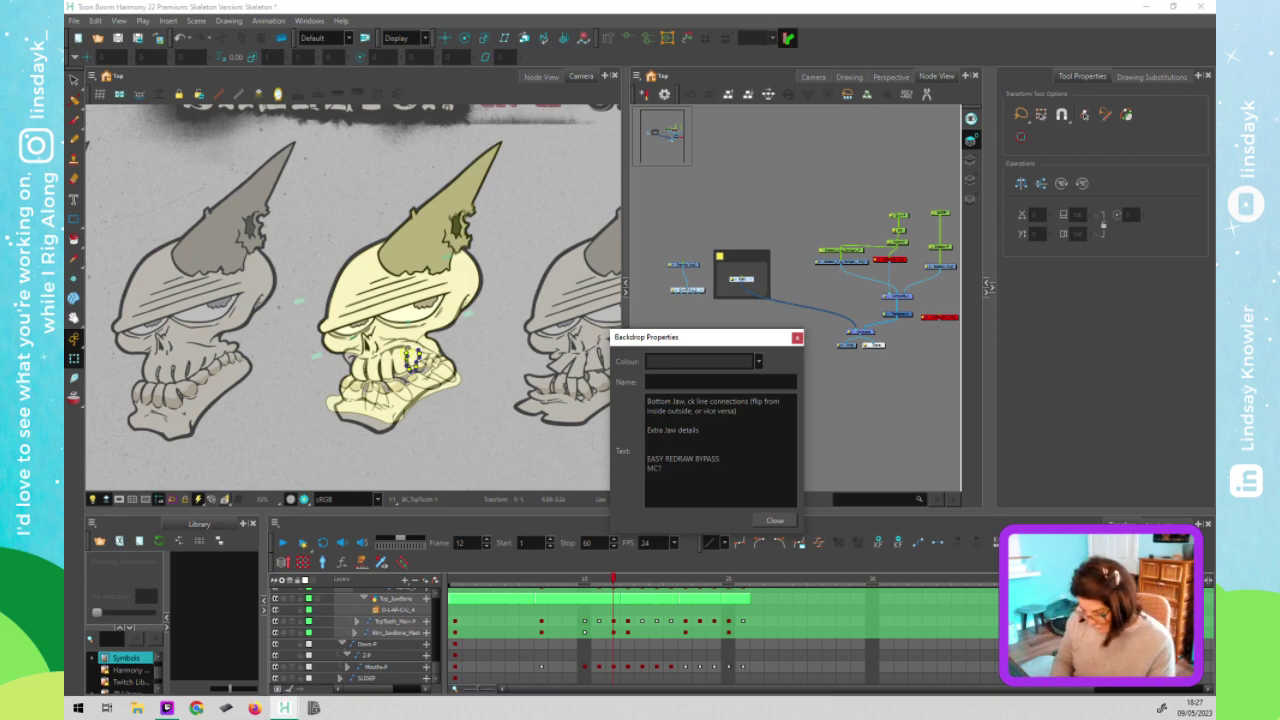
text(l)
text(der)
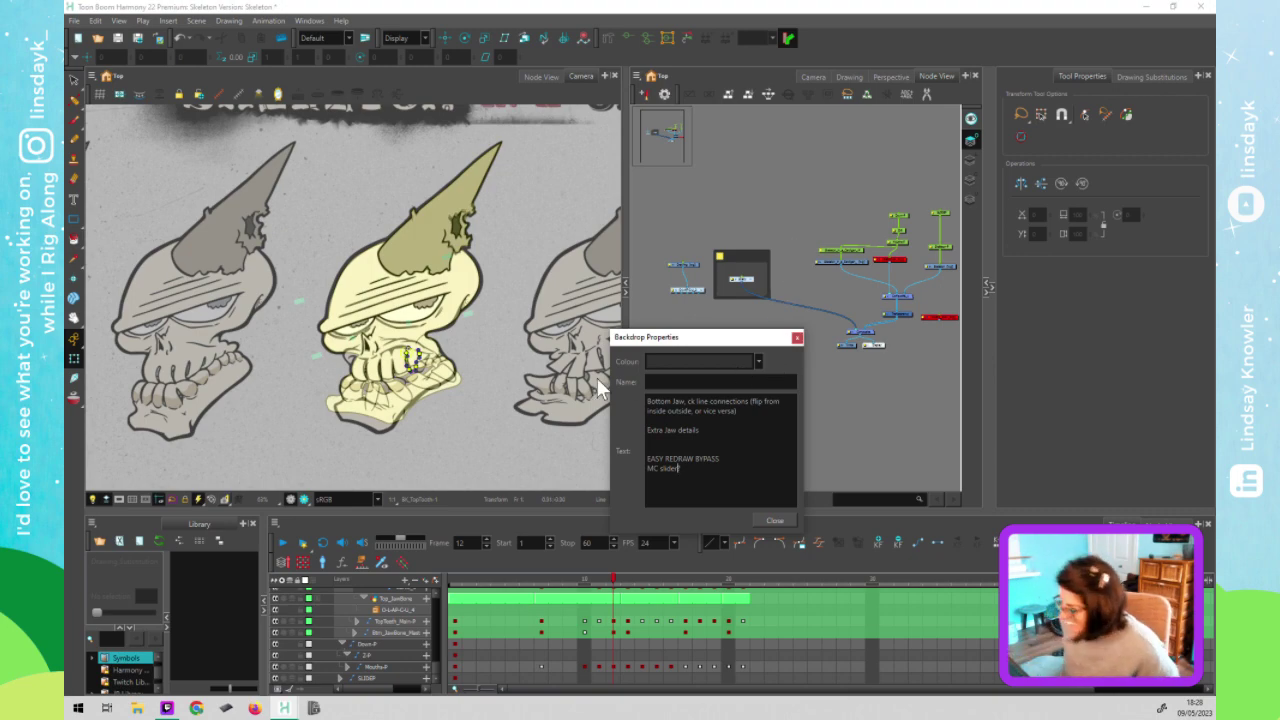
text(?)
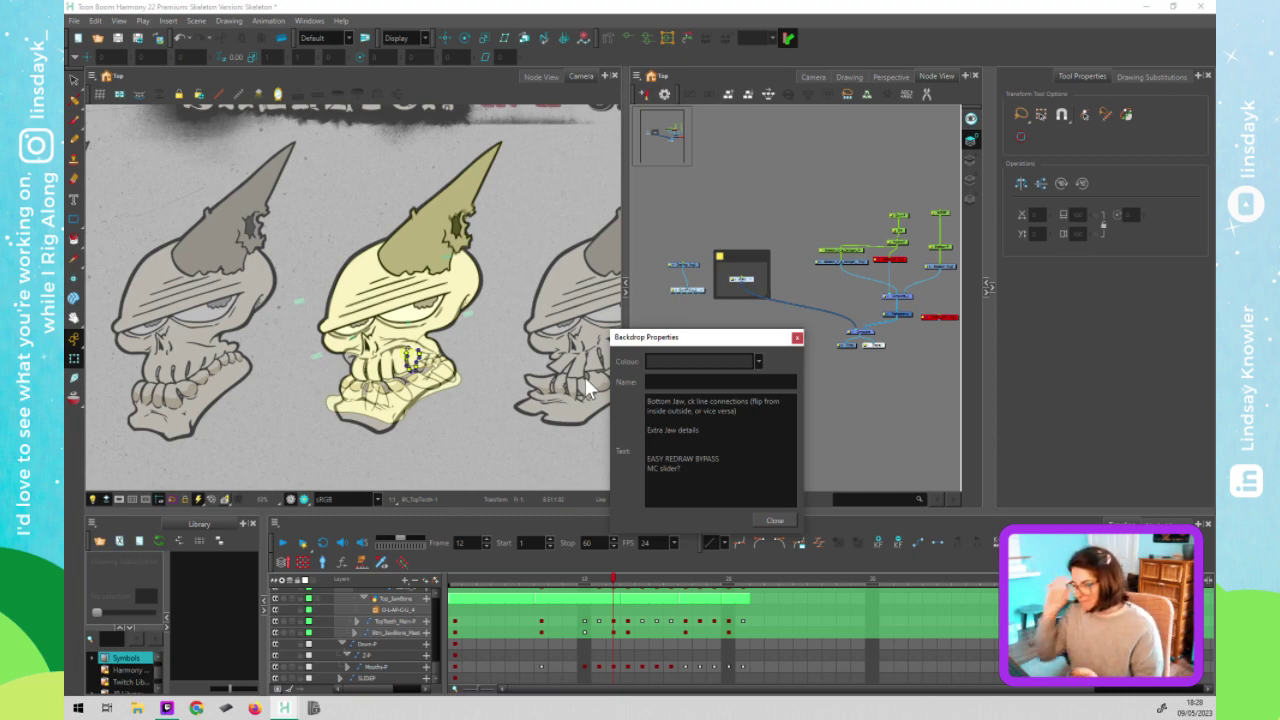
text(Grr)
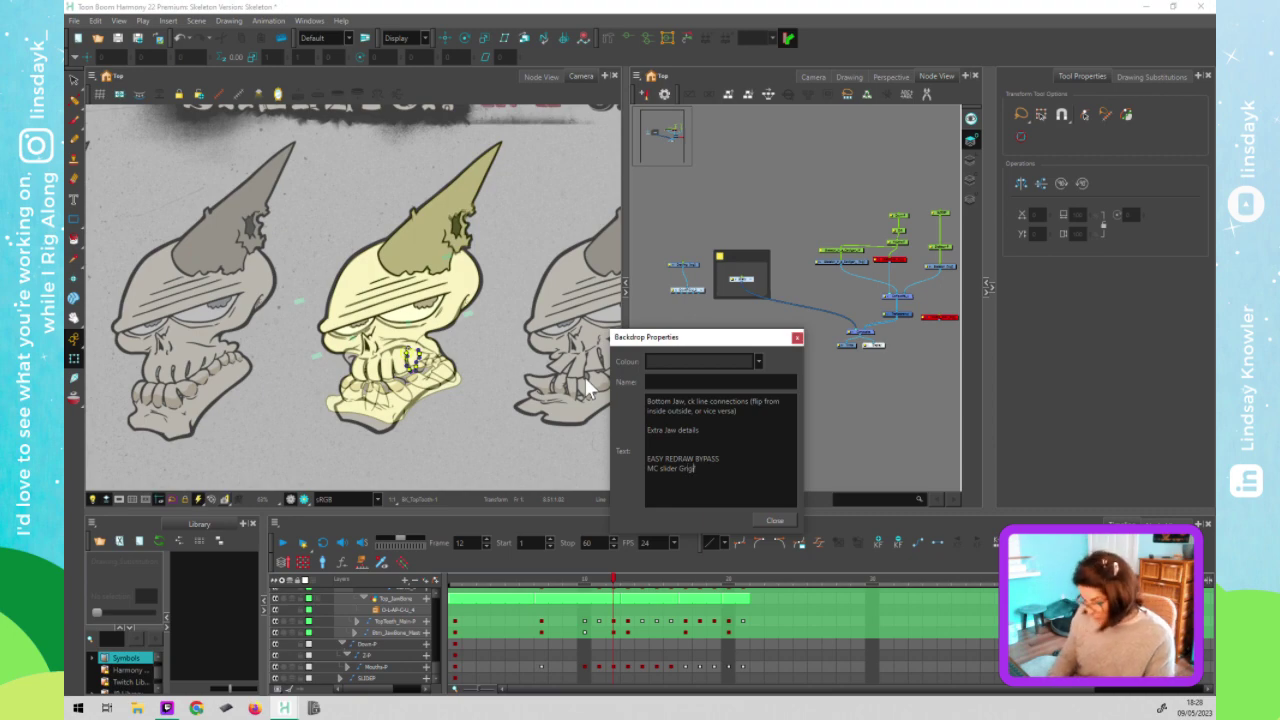
text(d)
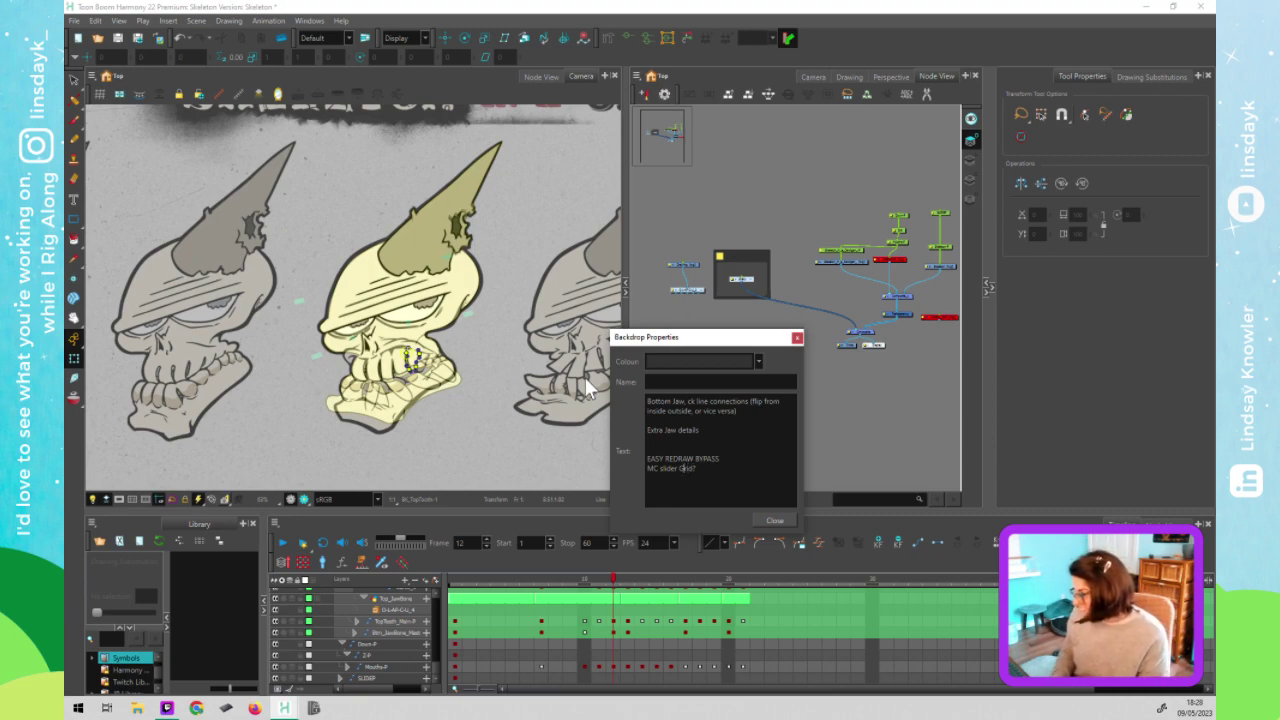
key(Left)
key(Left)
key(Left)
key(Left)
key(Left)
text(?)
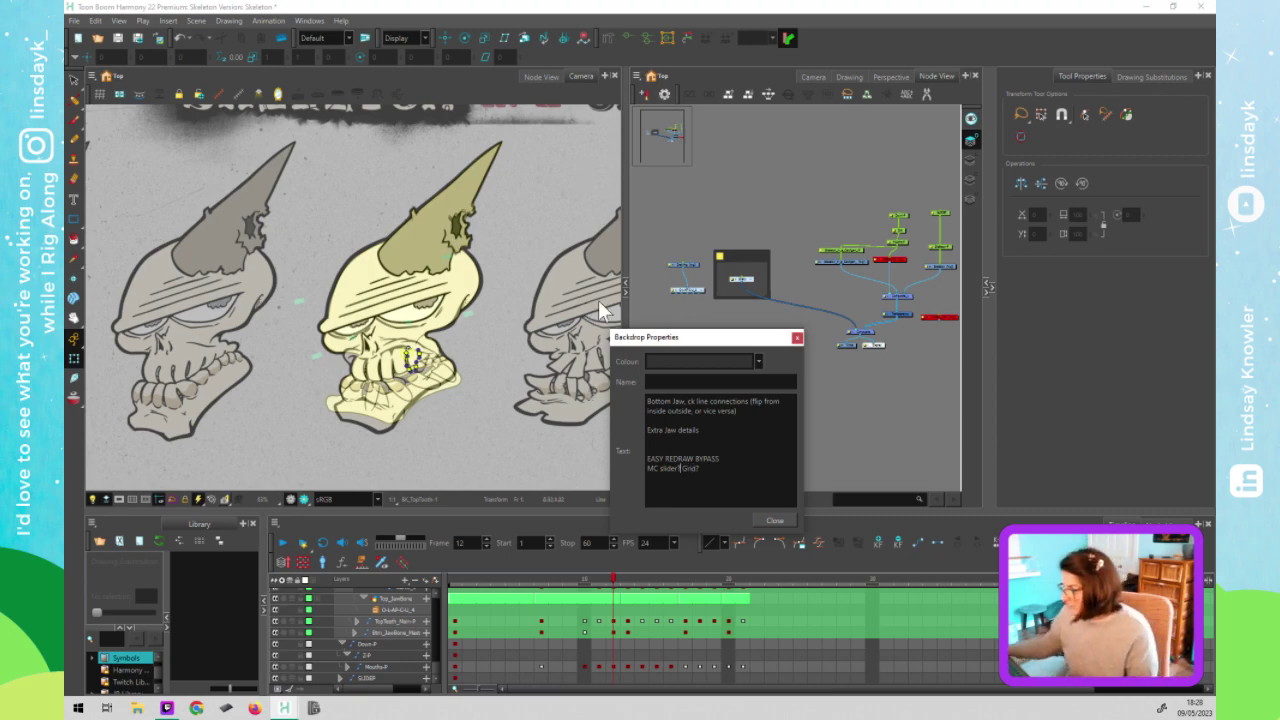
click(758, 520)
click(832, 436)
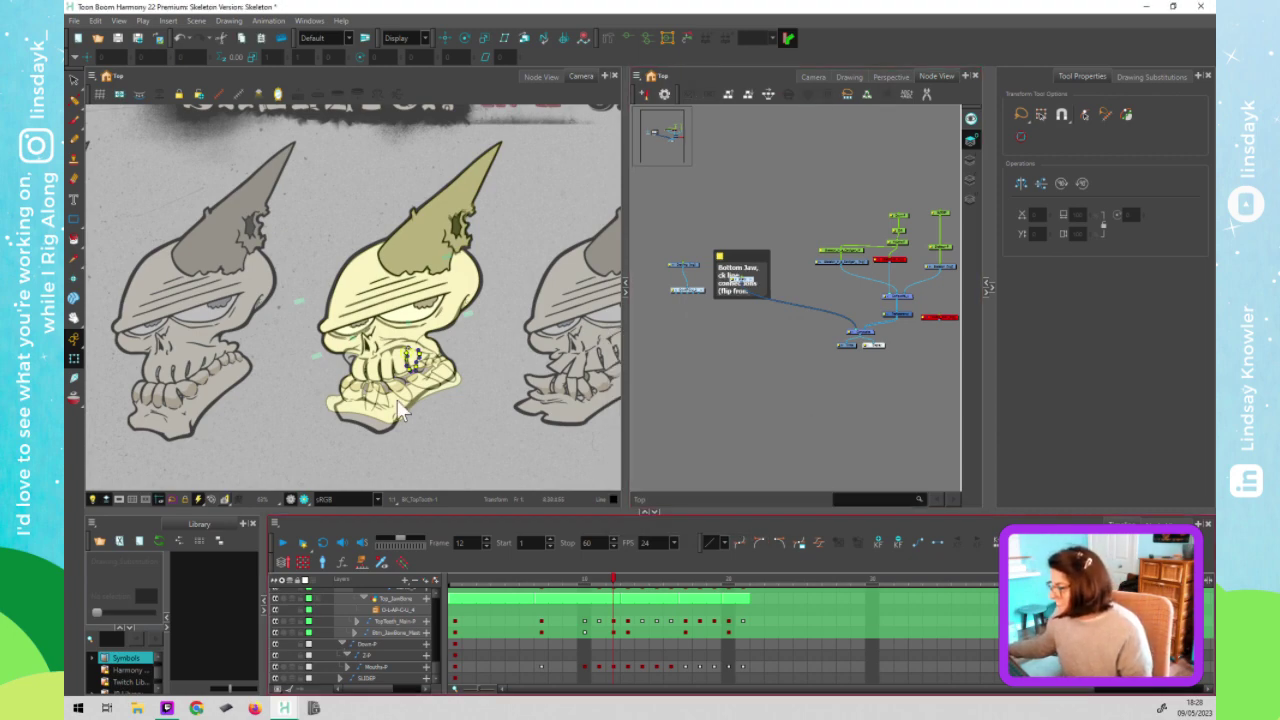
Disable the skeleton rig and the node that fades the mouth chart, showing the whole chart alone at full opacity
scroll(407, 434, down, 2)
scroll(474, 437, down, 2)
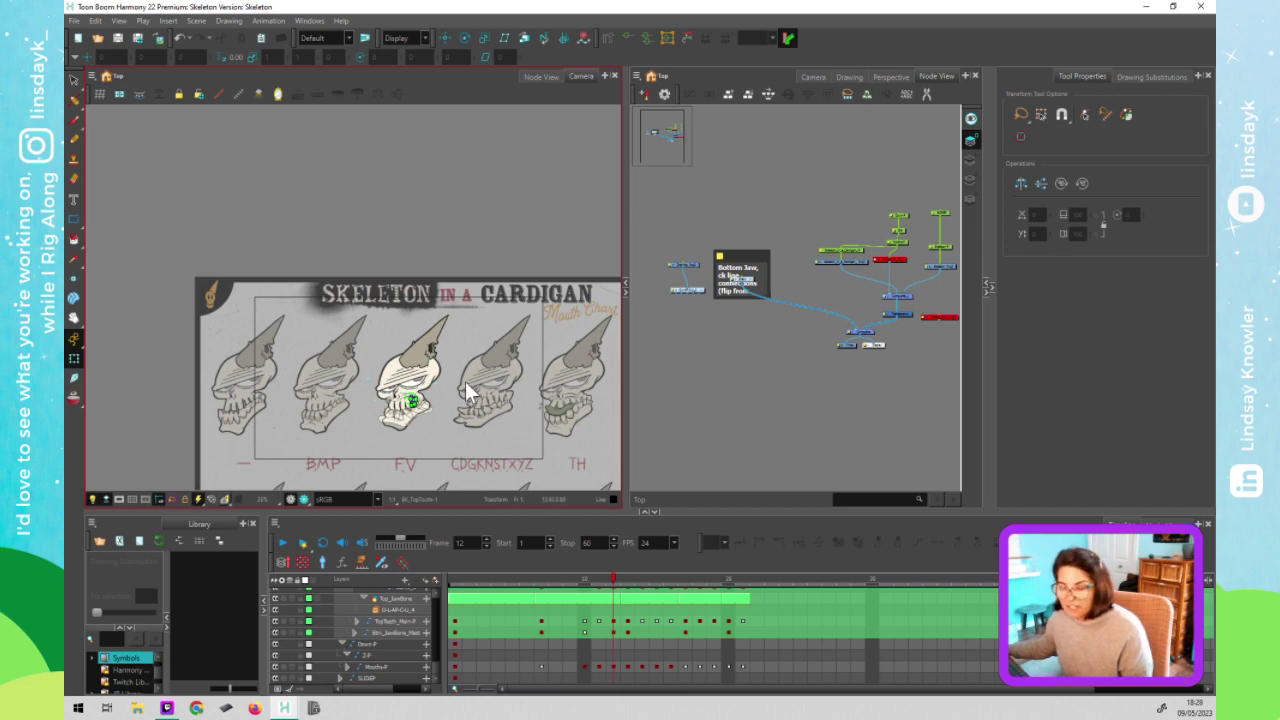
drag(452, 409, 342, 252)
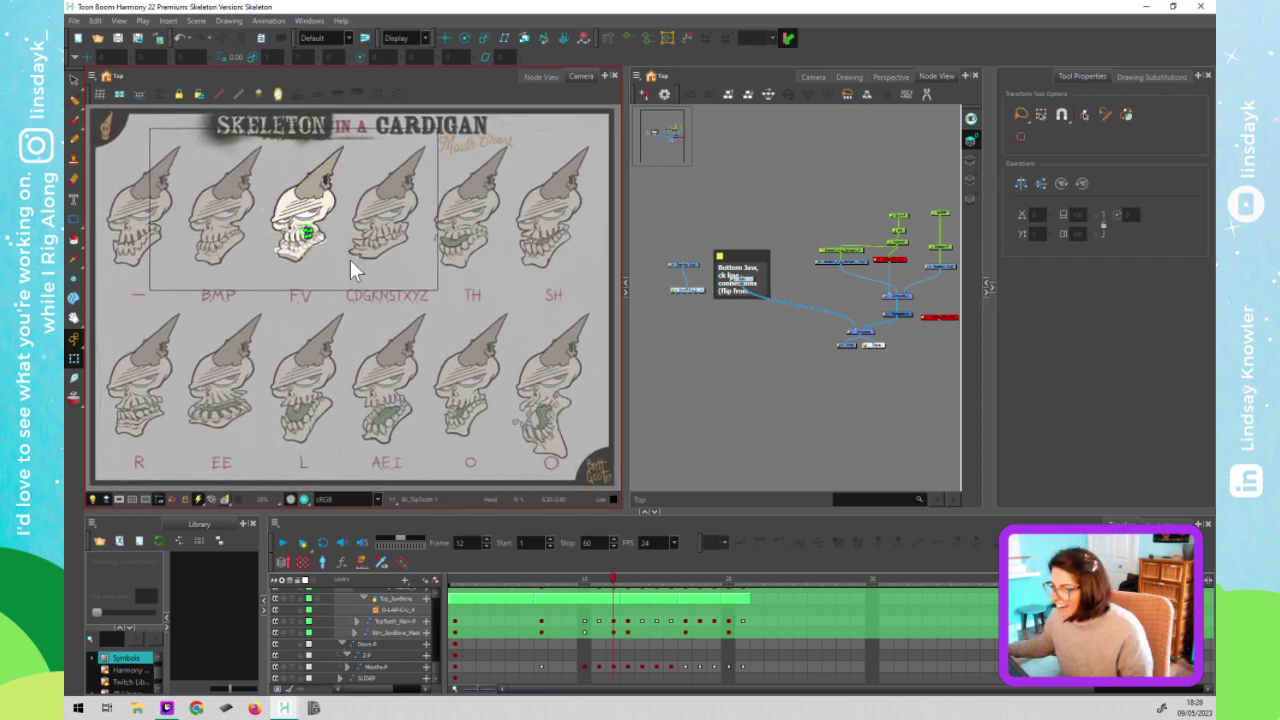
click(709, 421)
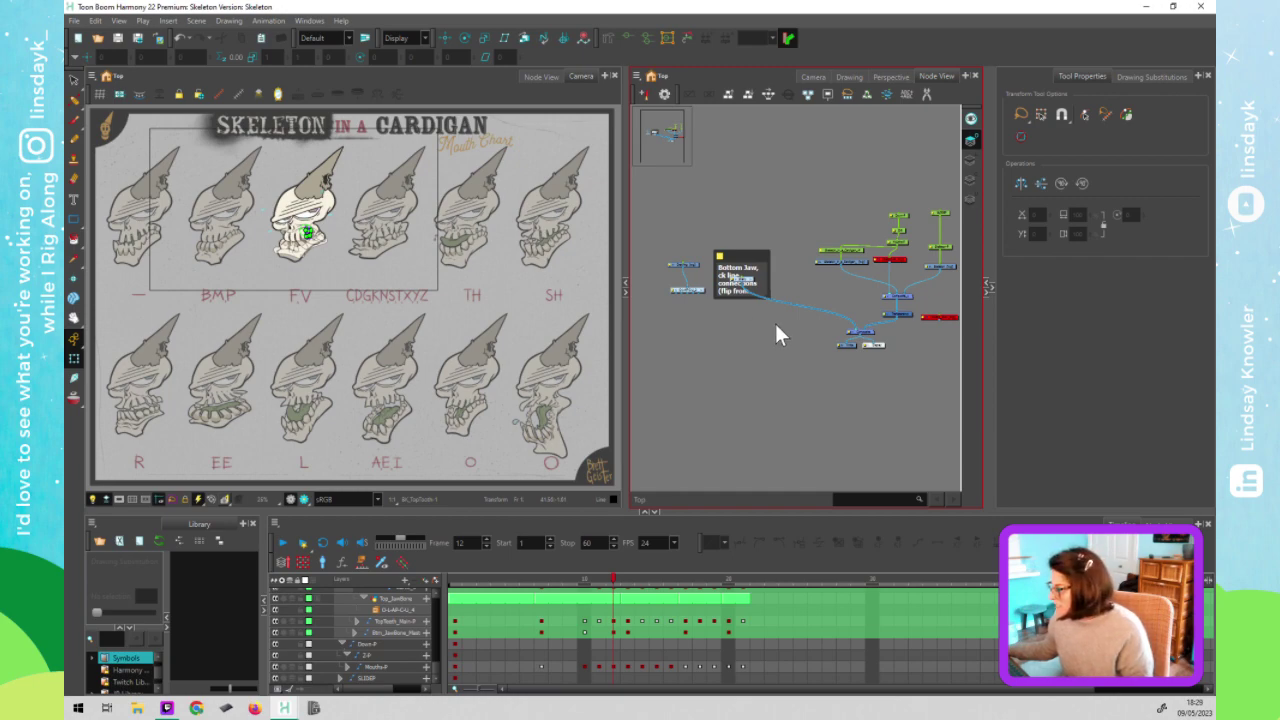
click(730, 278)
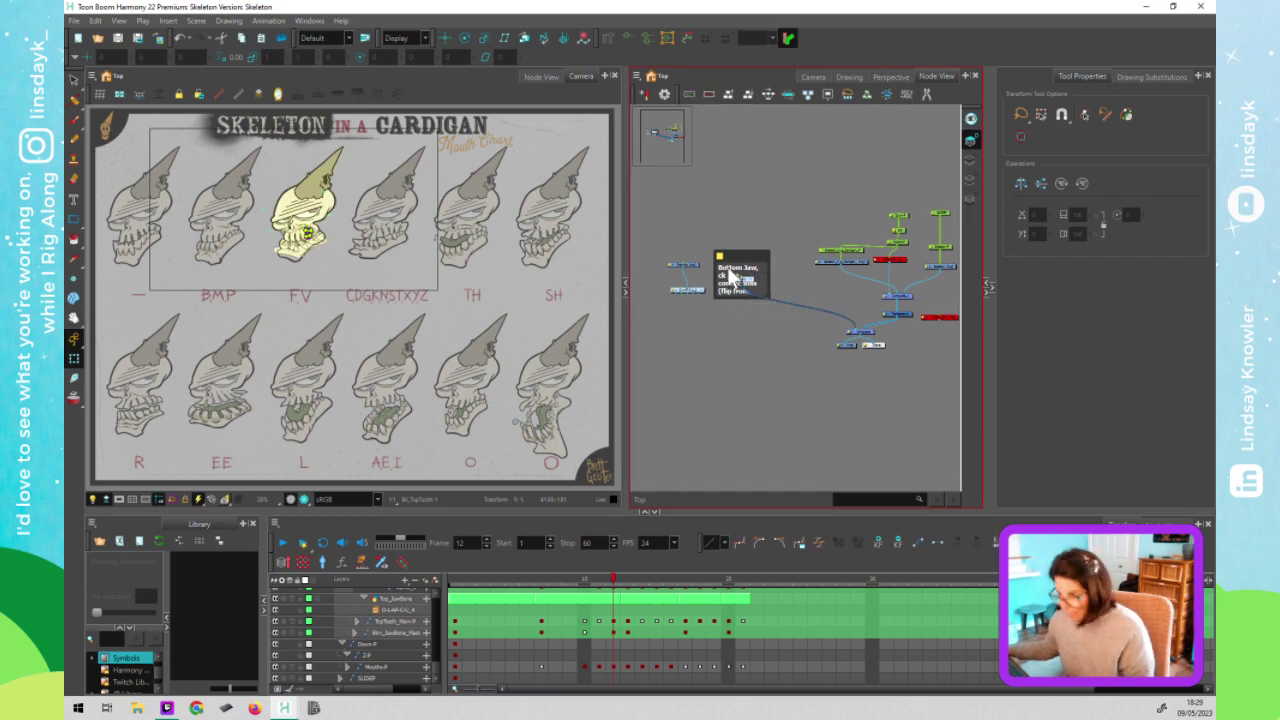
click(742, 358)
click(938, 322)
click(677, 415)
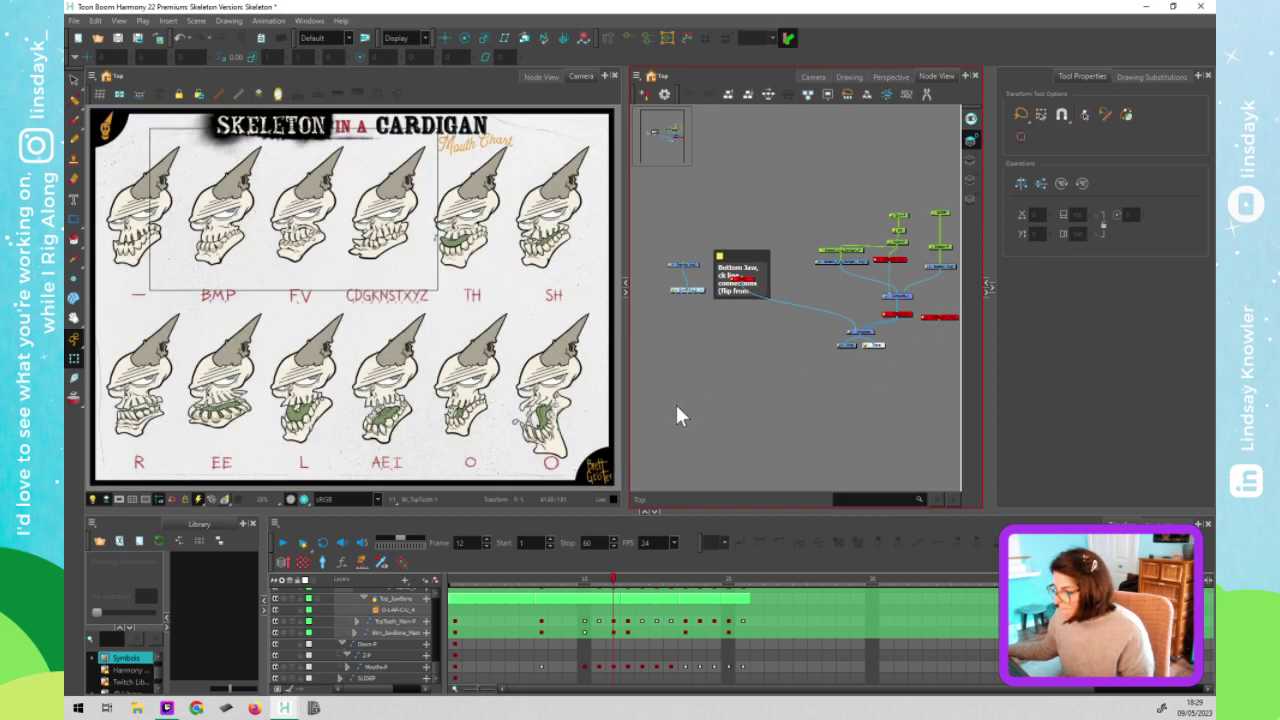
key(space)
drag(501, 414, 502, 414)
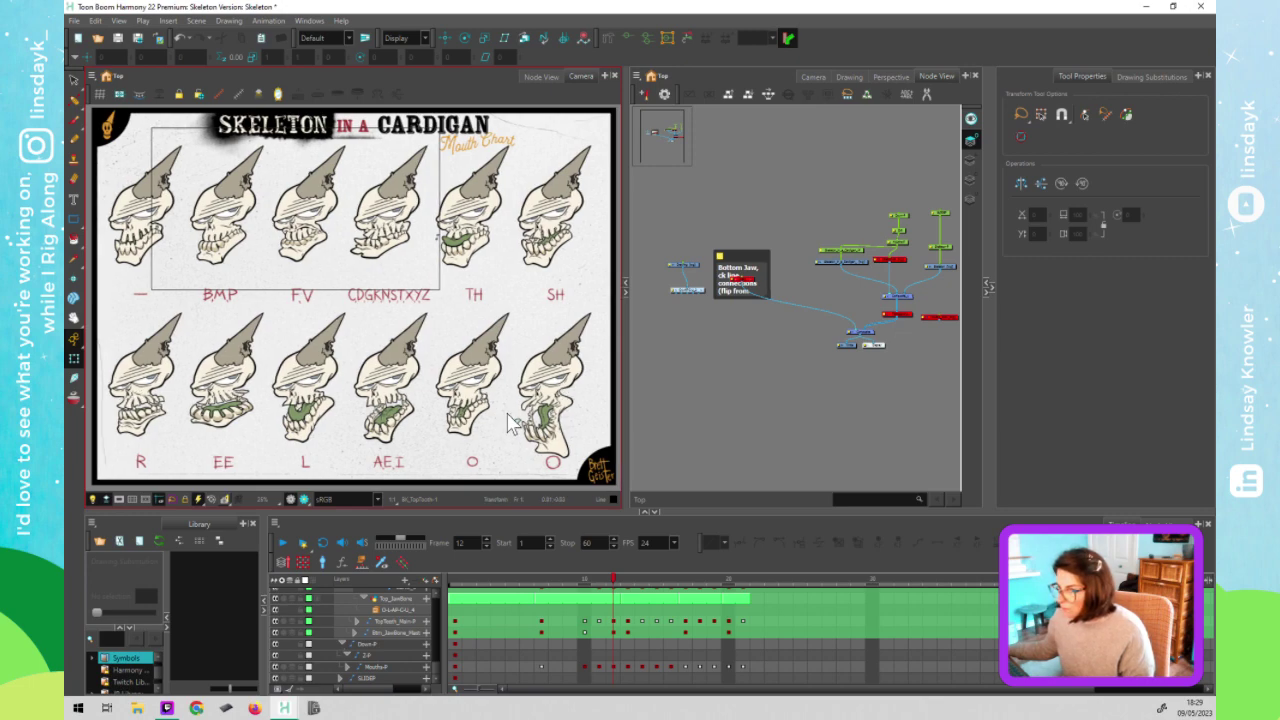